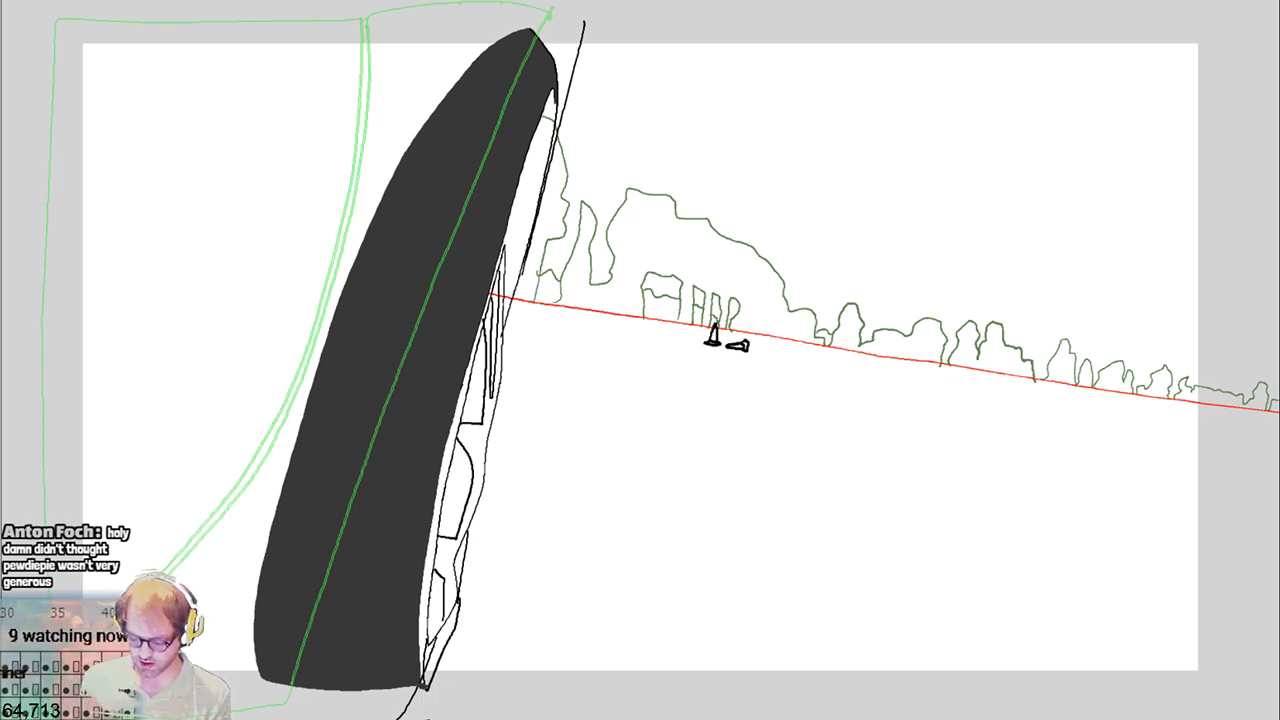
click(433, 658)
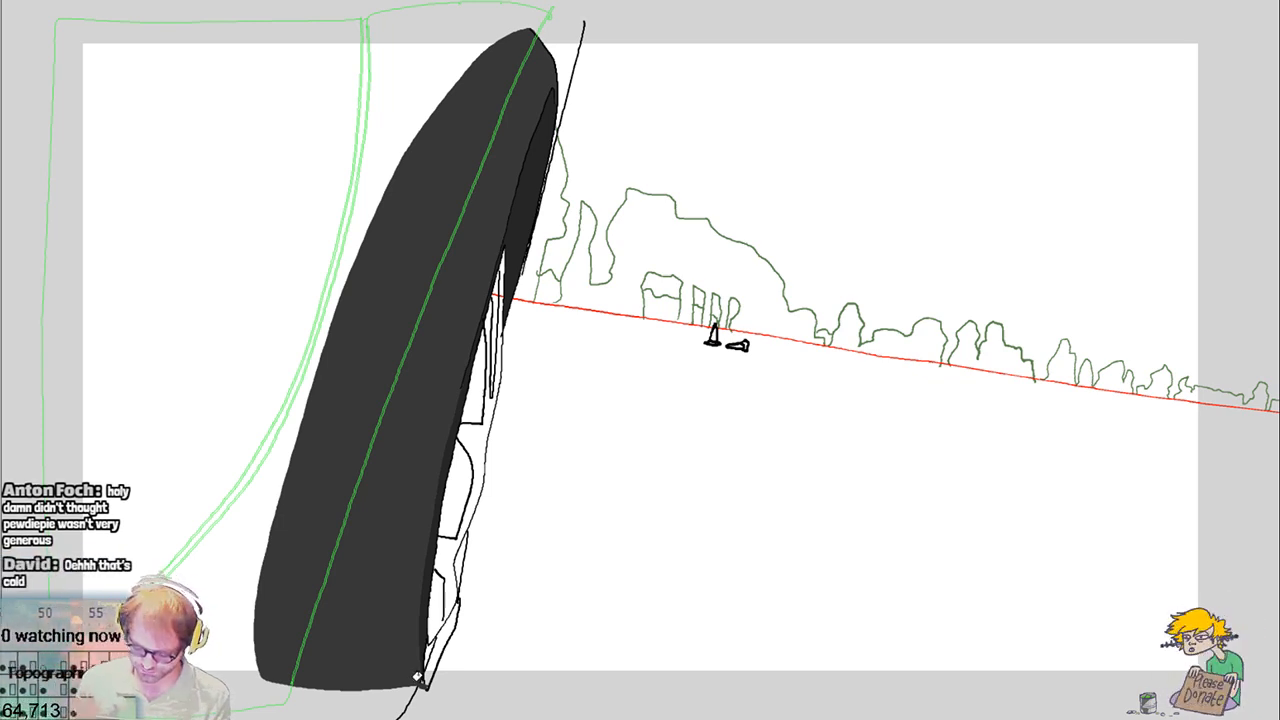
key(ctrl+z)
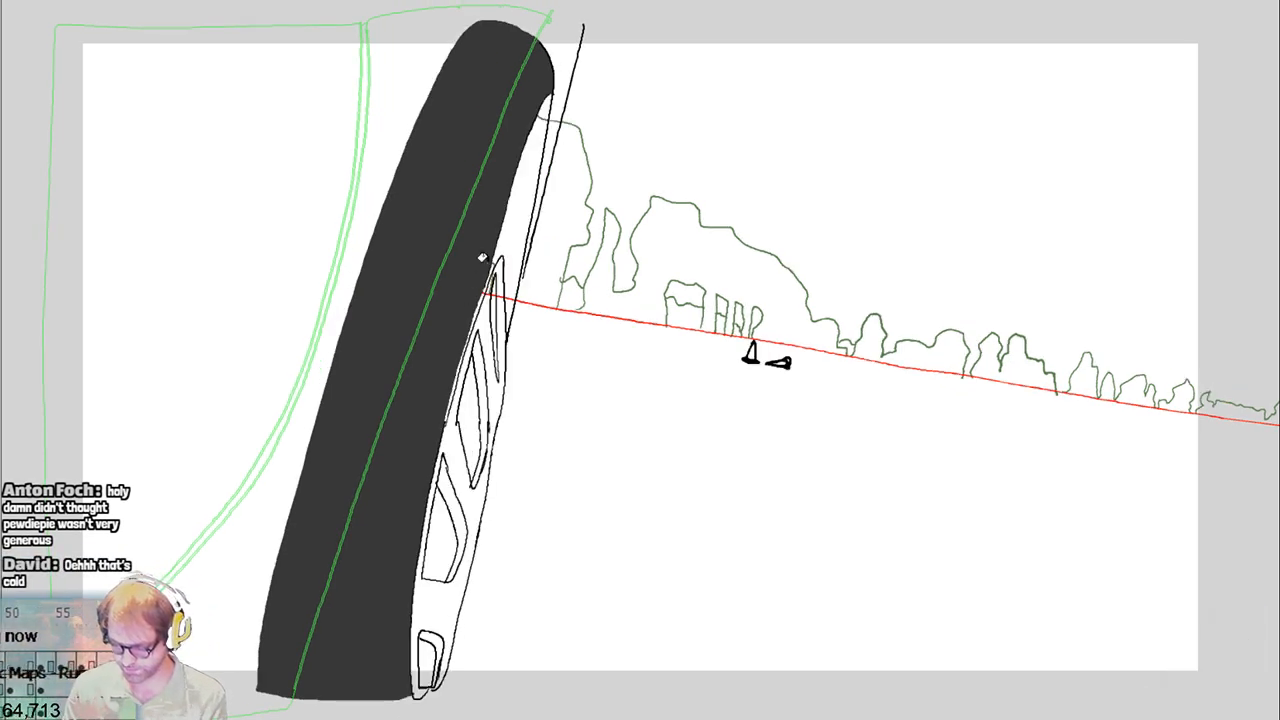
key(ctrl+shift+z)
key(ctrl+z)
key(ctrl+shift+z)
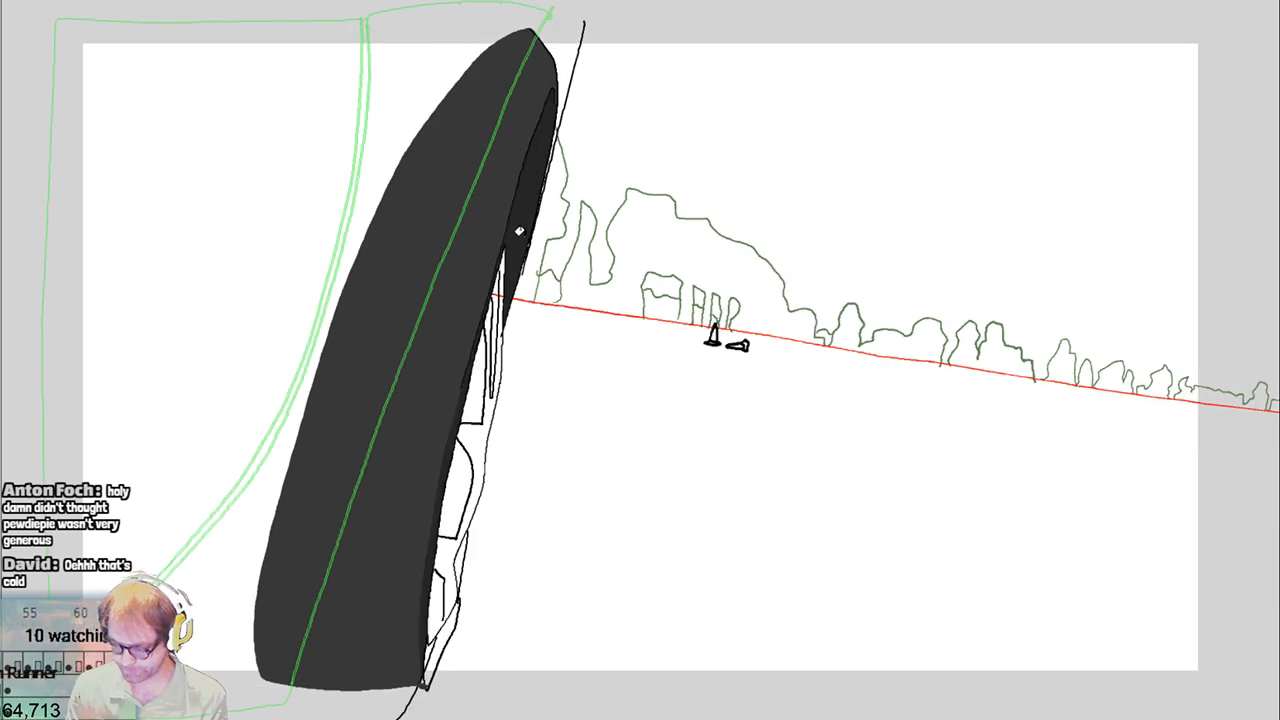
key(ctrl+z)
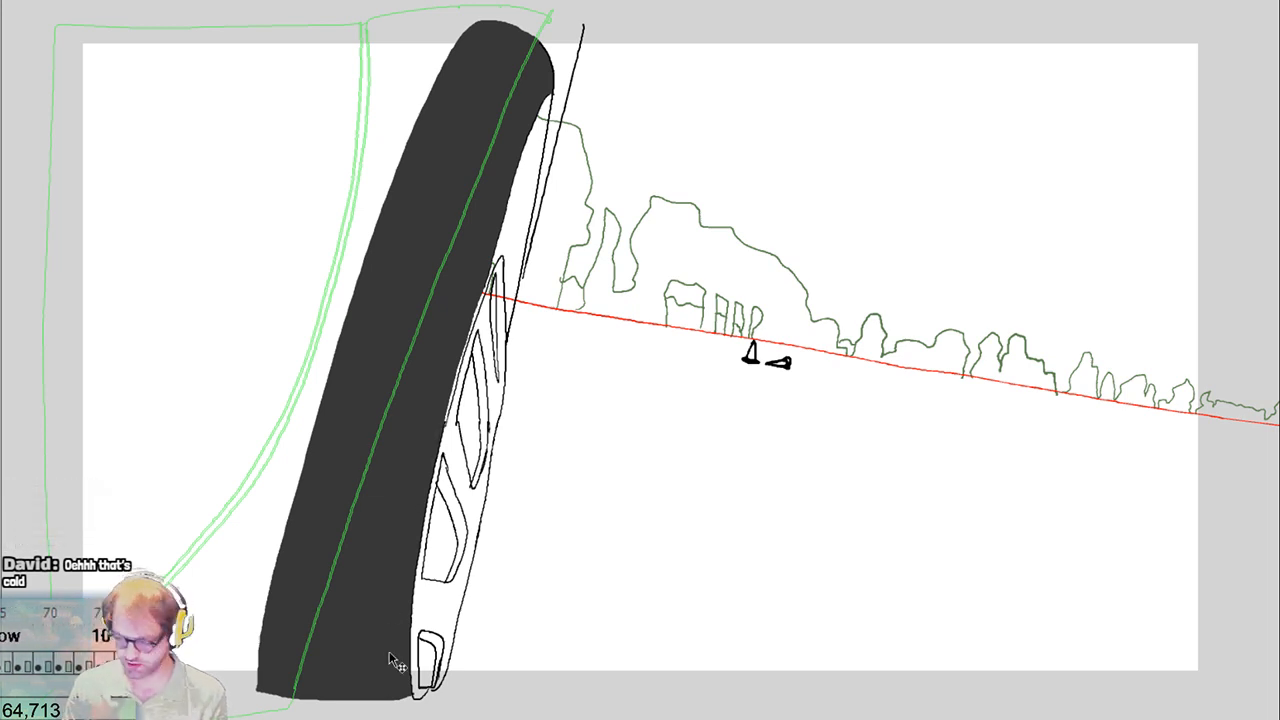
key(ctrl+y)
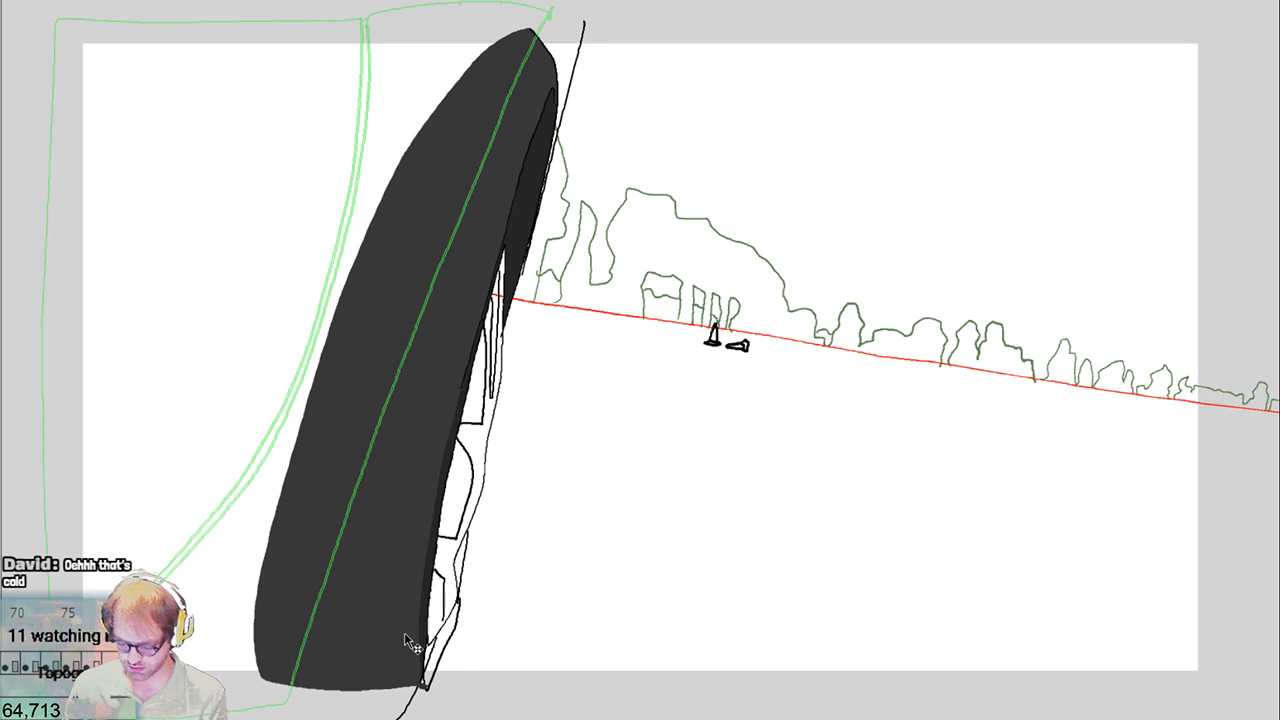
key(ctrl+z)
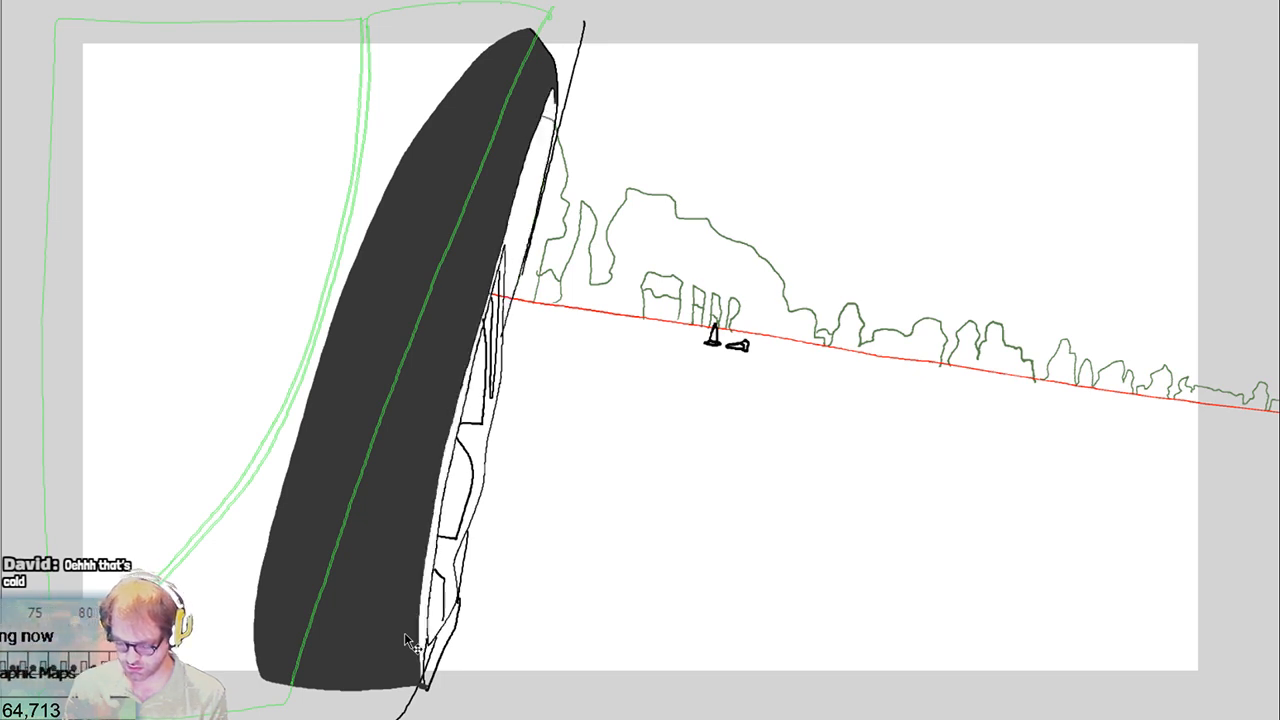
key(ctrl+z)
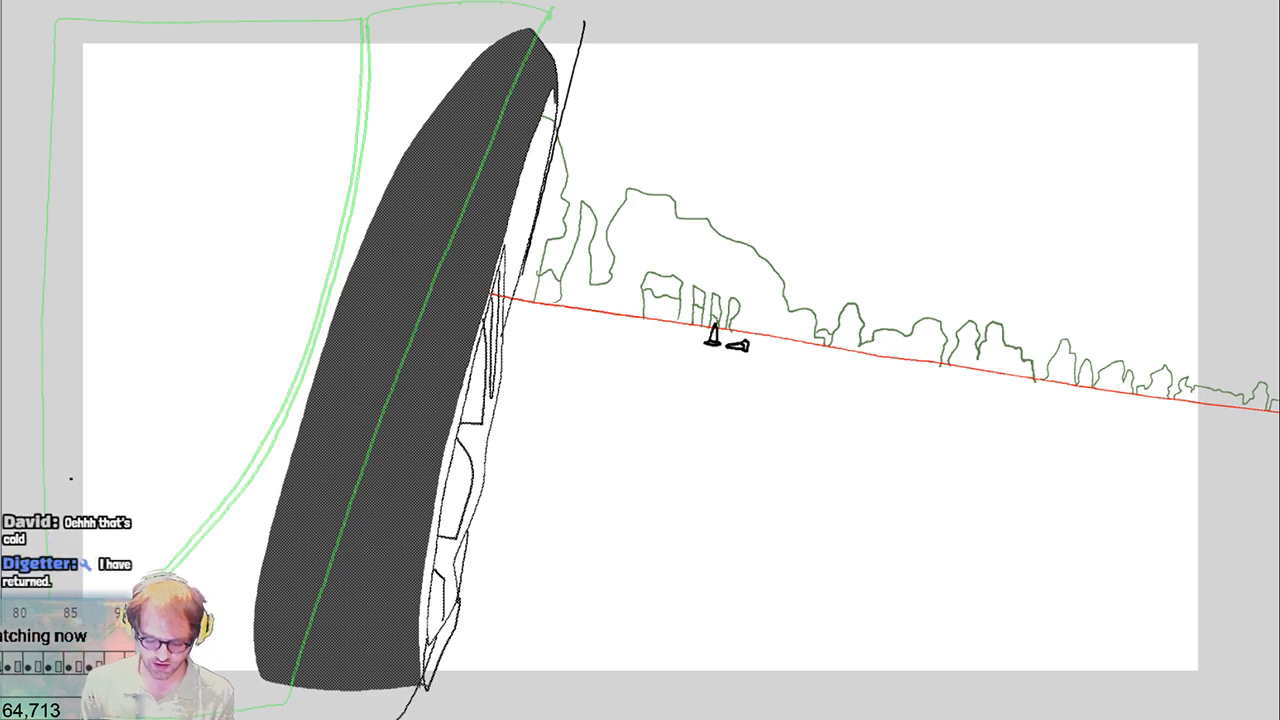
Close the gap in the outline at the tyre's base and fill the sidewall with a darker grey than the tread
drag(183, 365, 203, 423)
key(ctrl+y)
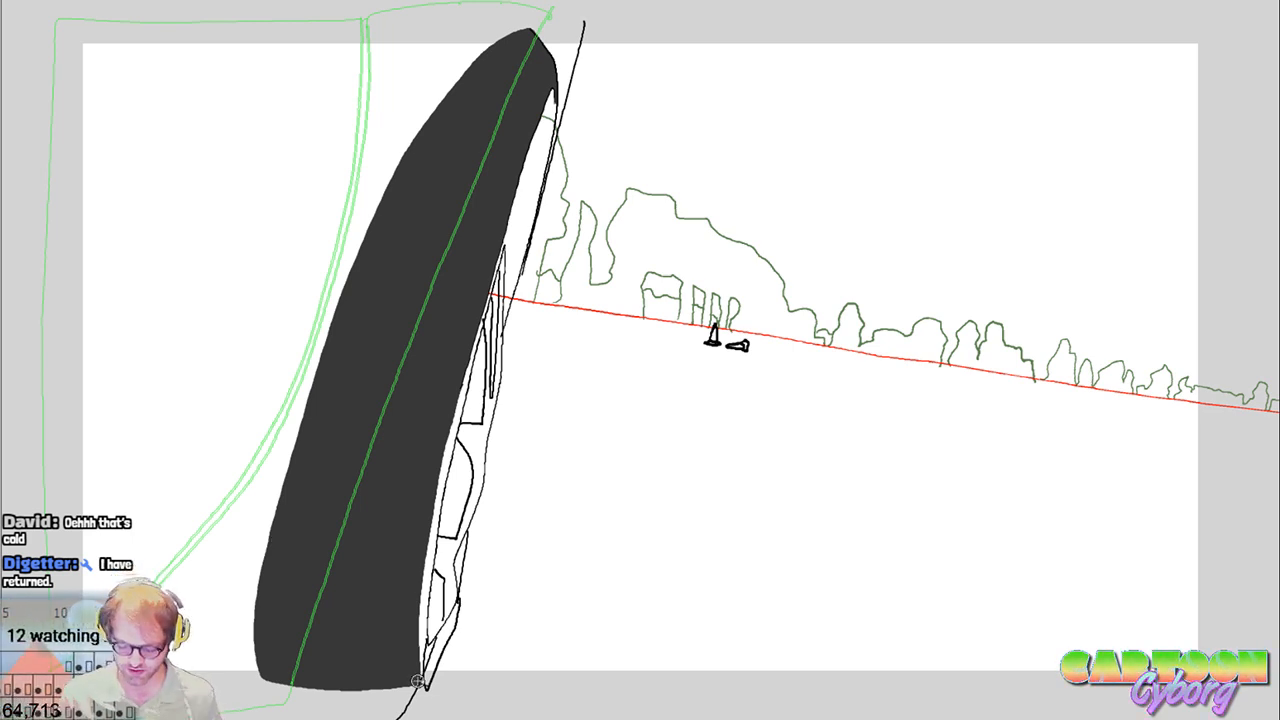
click(418, 600)
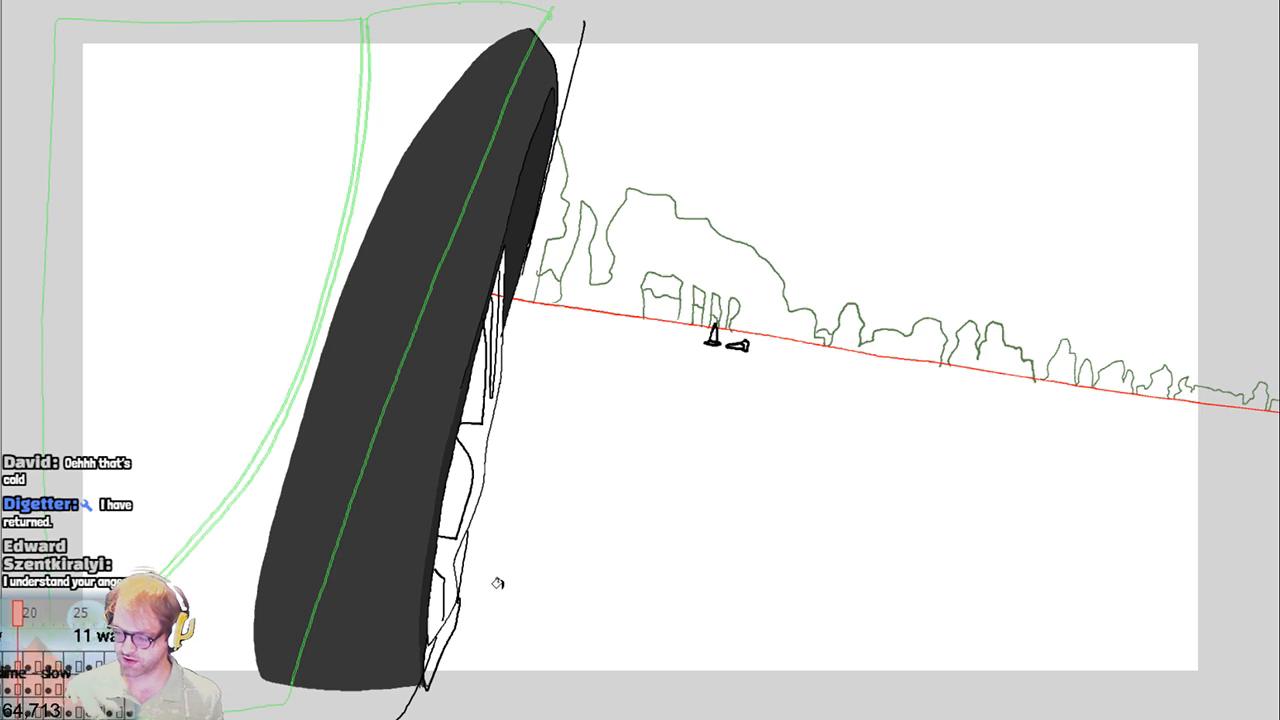
On the next unfilled frame, fill the tyre's sidewall and the openings between the rim spokes with the same darker grey
key(ctrl+z)
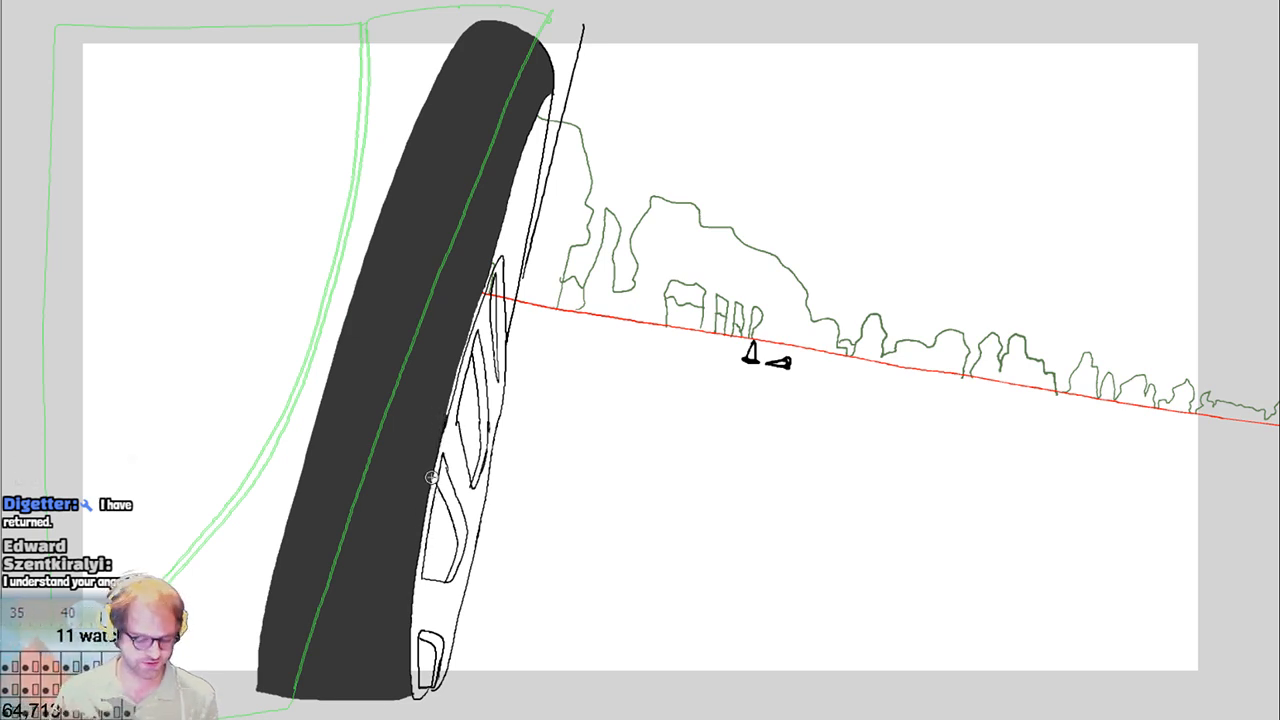
click(510, 228)
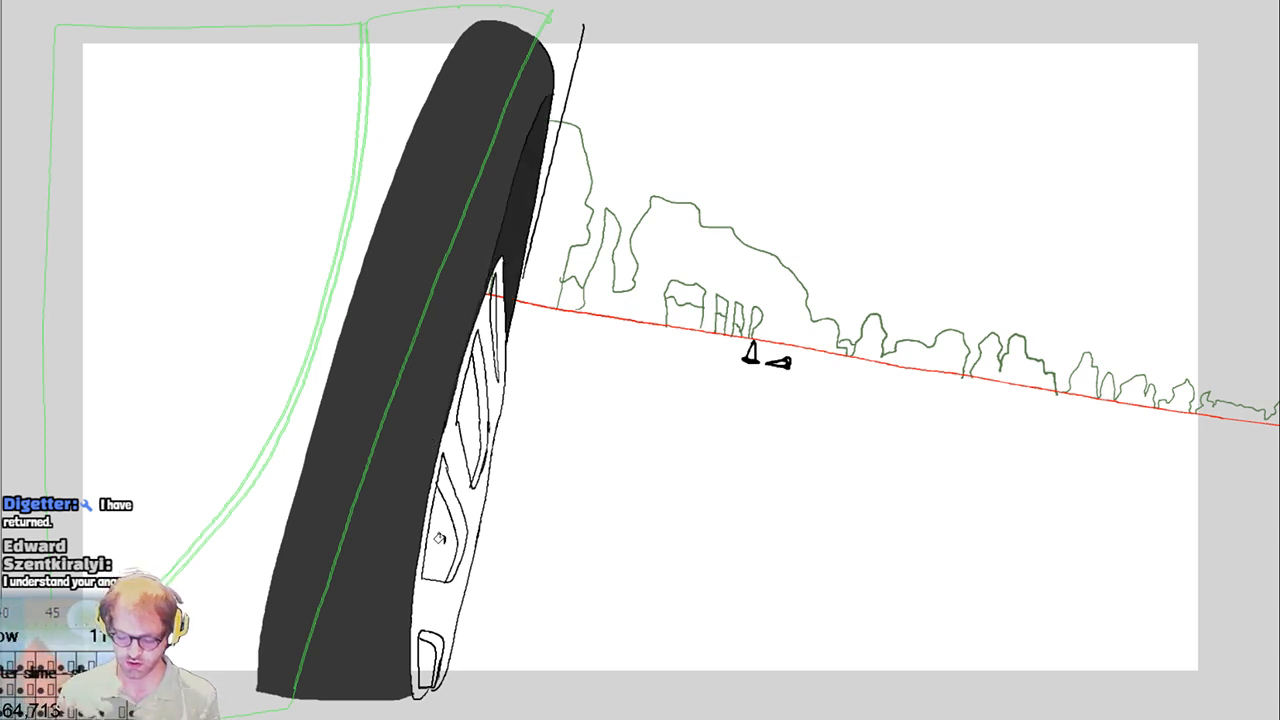
click(440, 535)
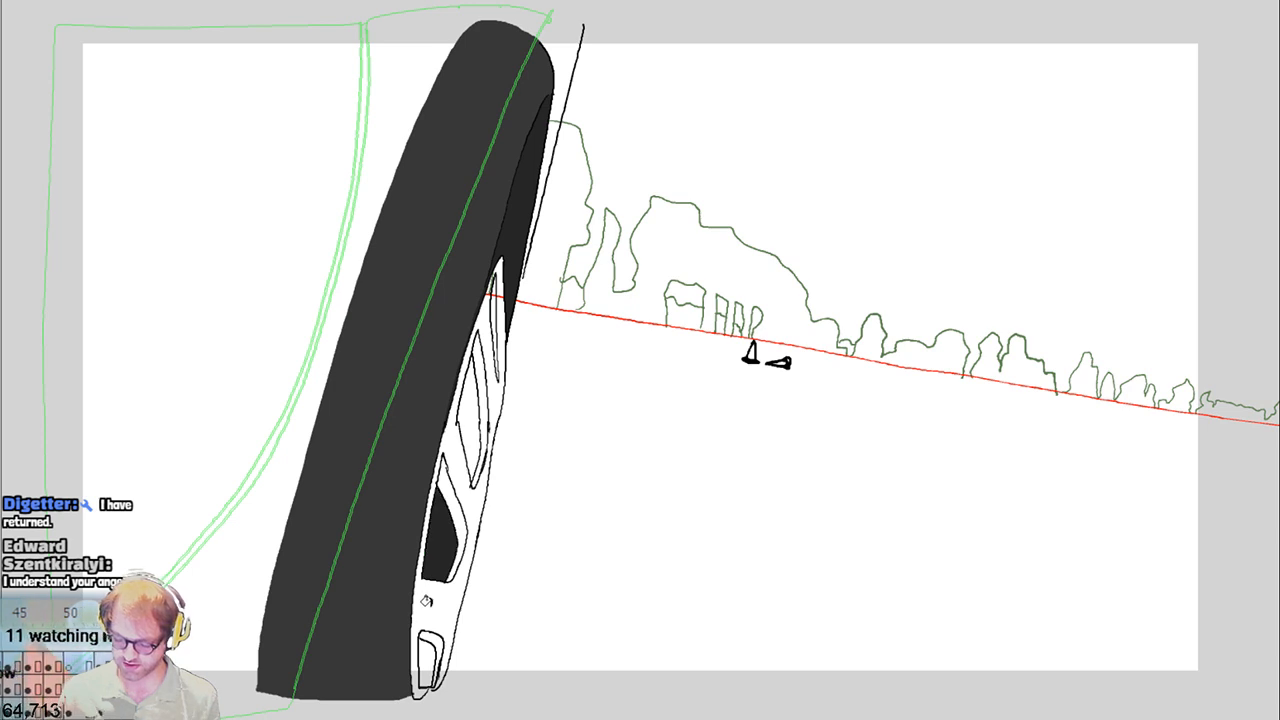
click(421, 653)
key(ctrl+z)
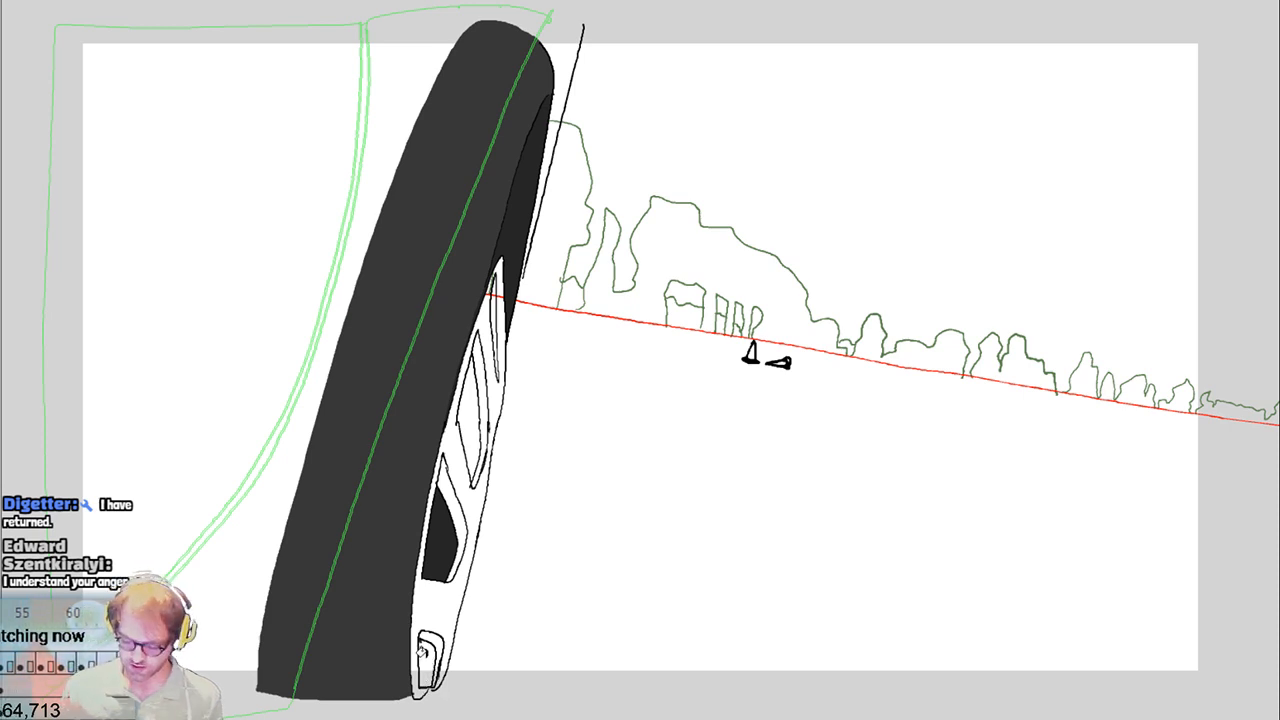
click(424, 652)
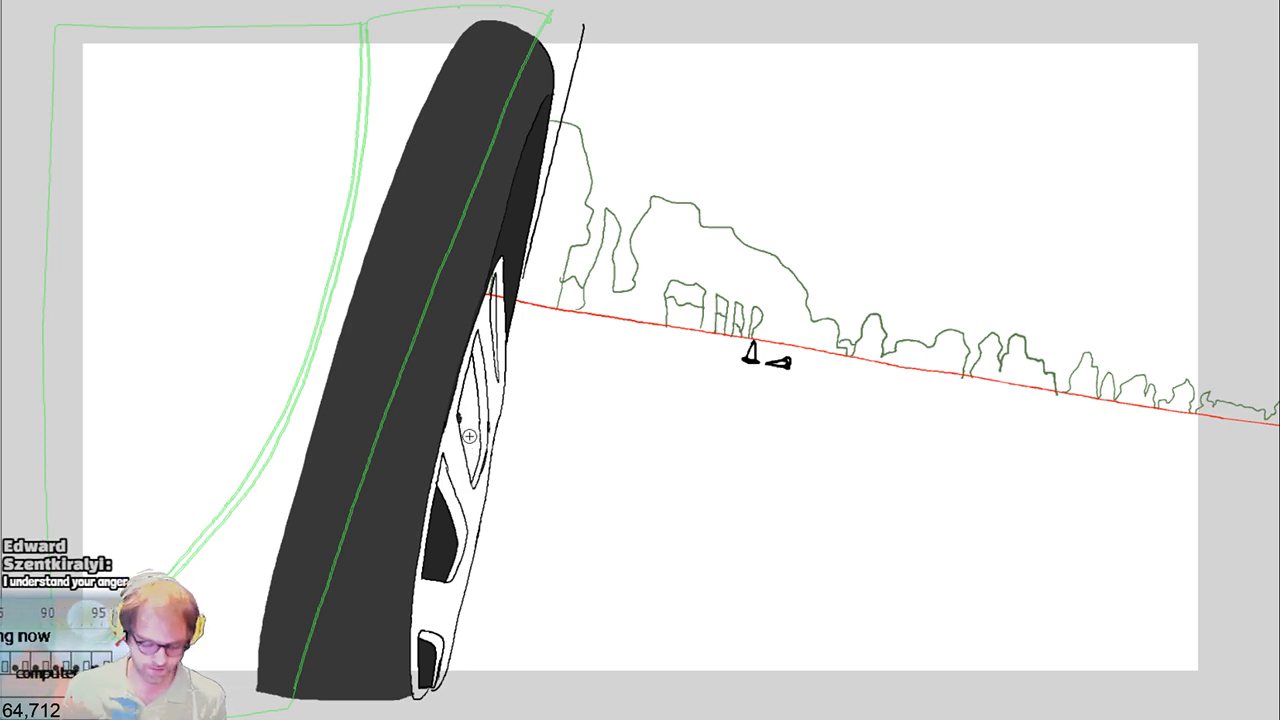
click(471, 427)
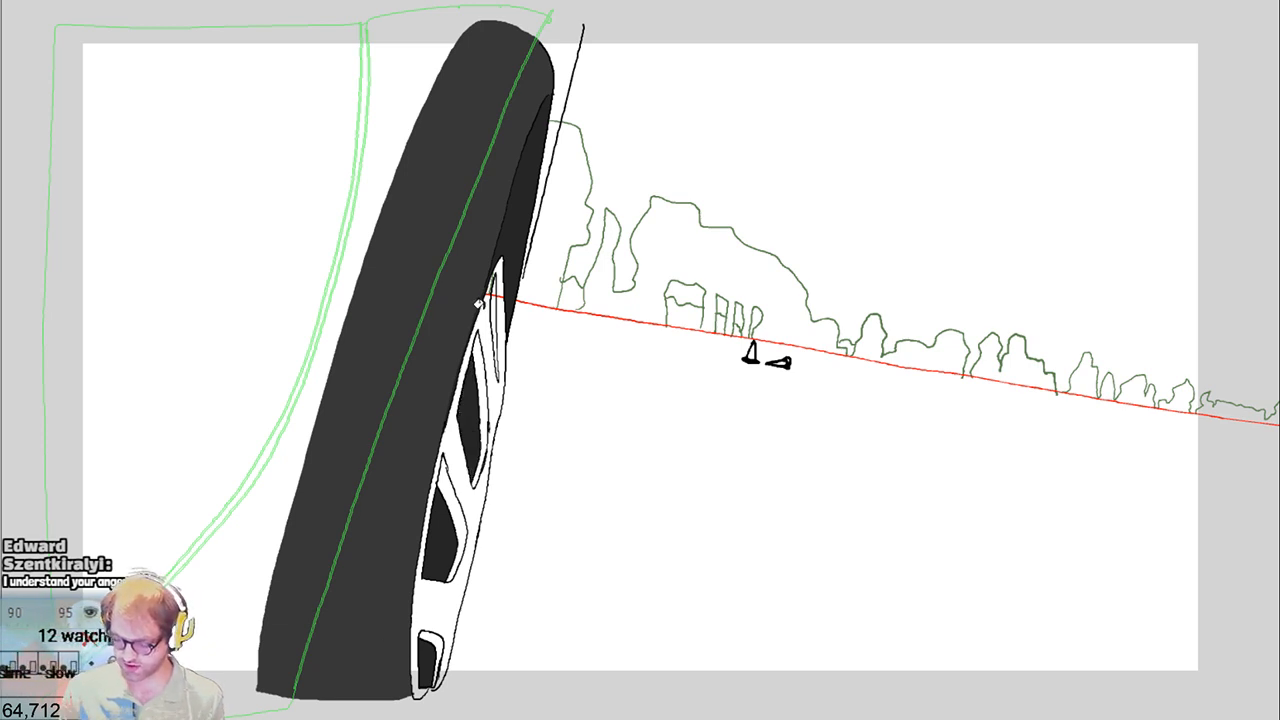
click(497, 291)
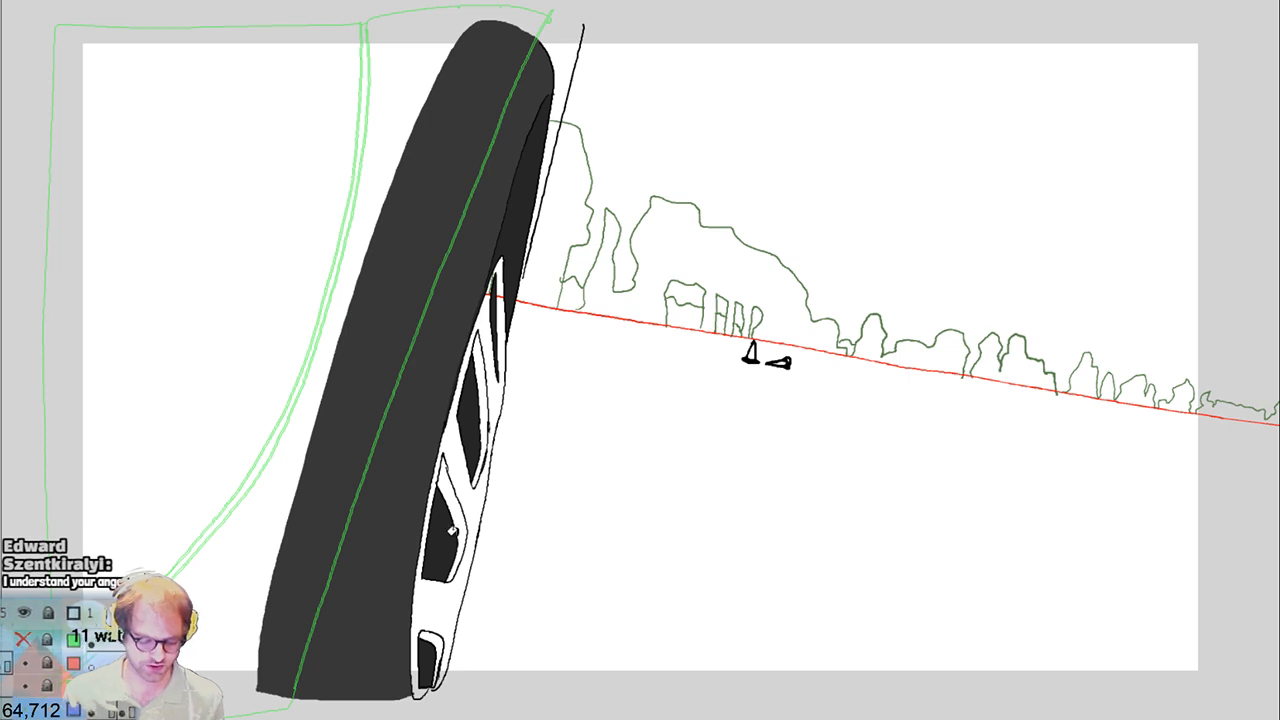
click(481, 470)
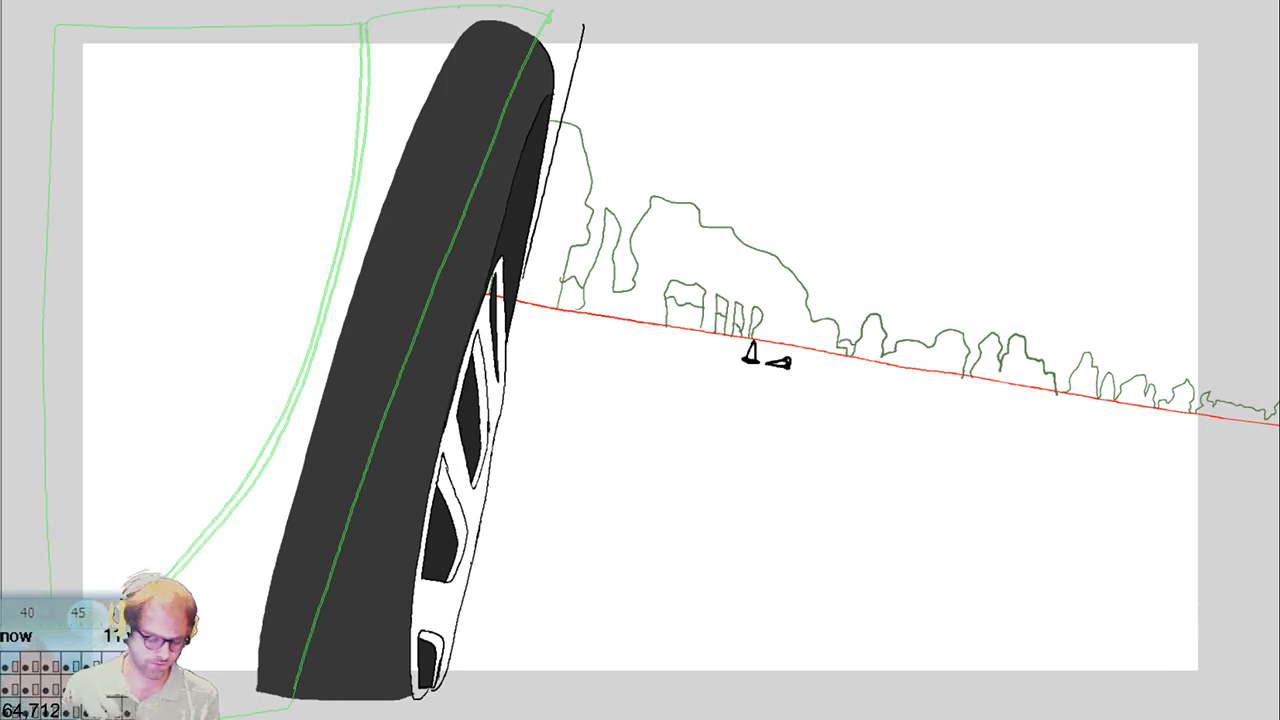
Move on one frame and fill the white sidewall between tread and rim with the darker grey
key(Right)
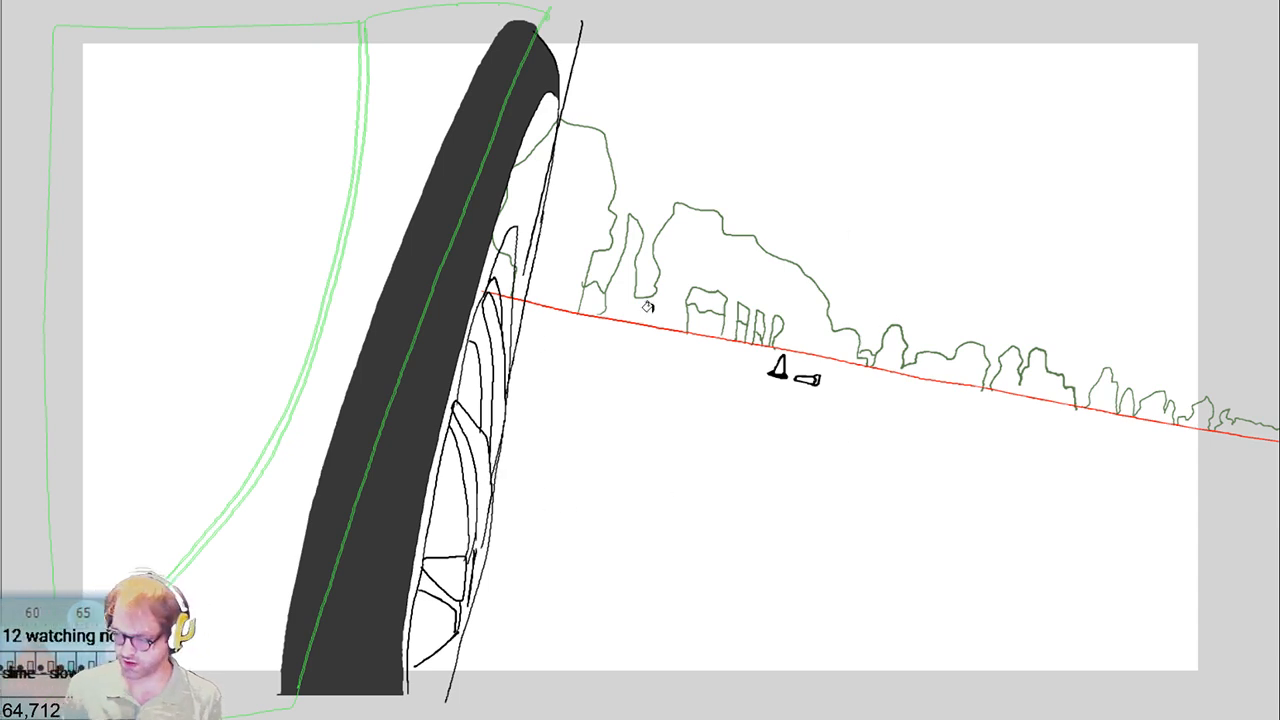
key(ctrl+z)
key(ctrl+shift+z)
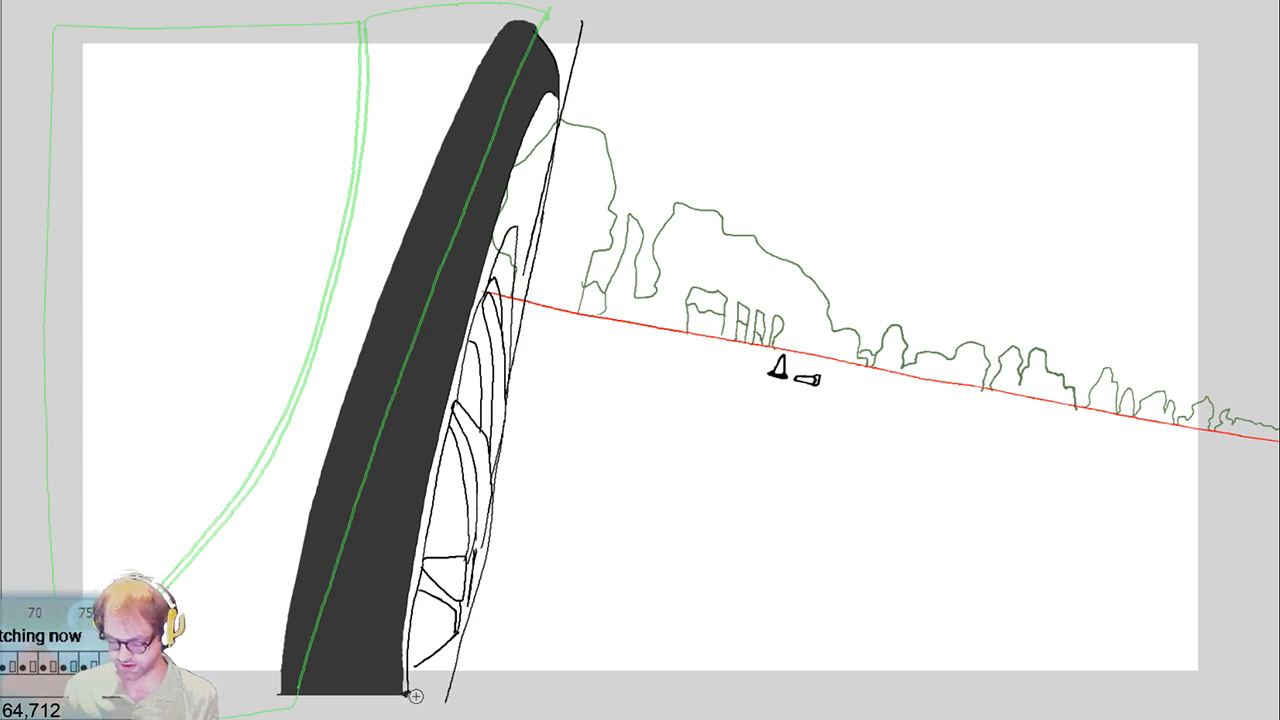
click(420, 582)
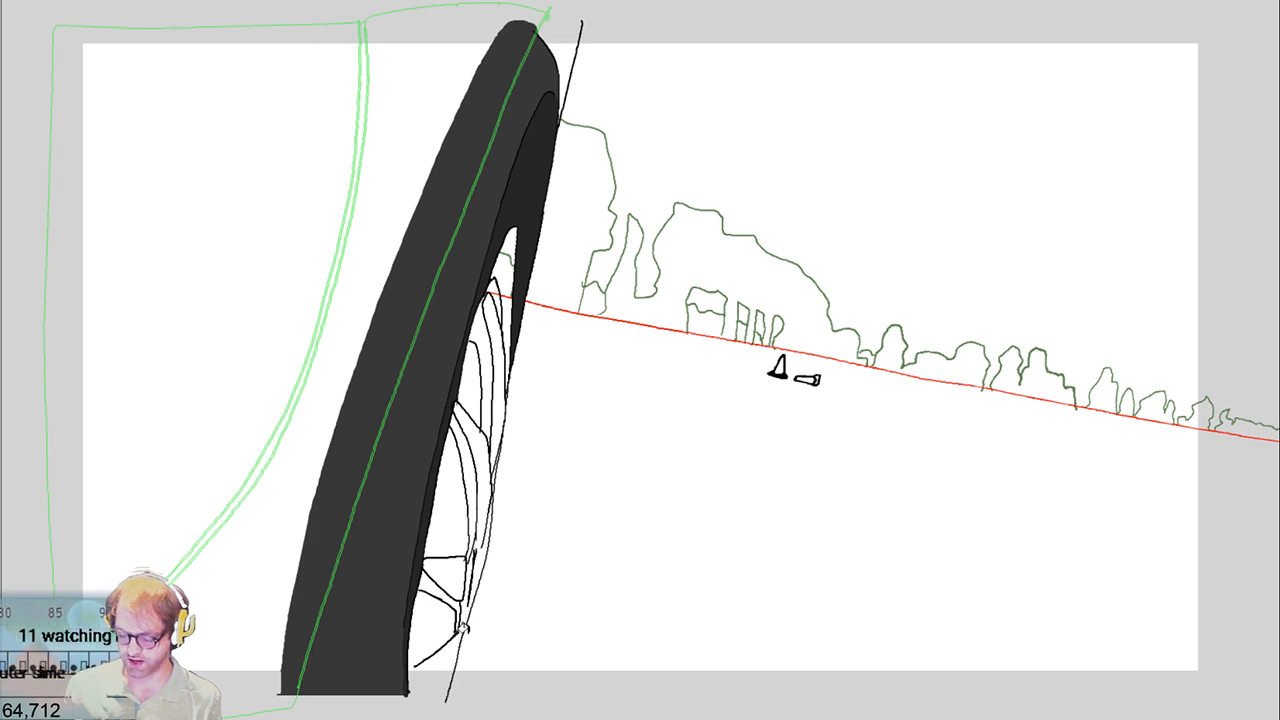
Fill the tyre's sidewall with the darker grey on each of the following two frames
key(period)
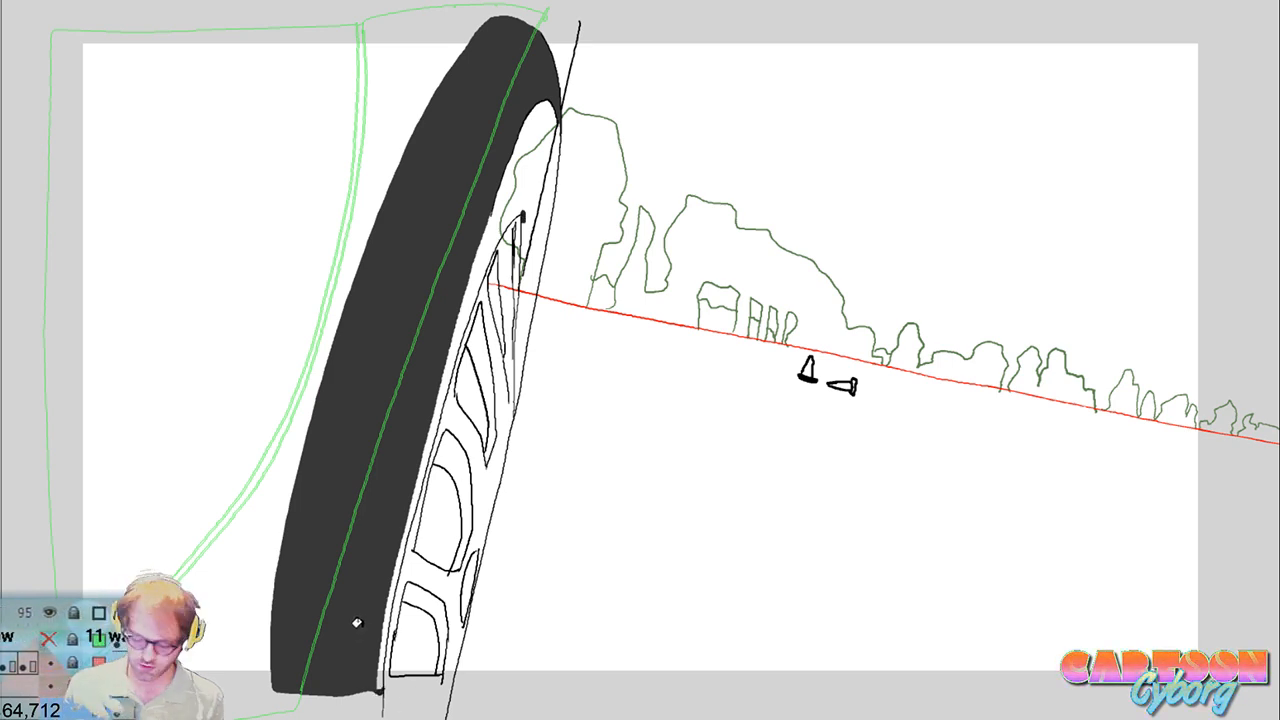
click(380, 611)
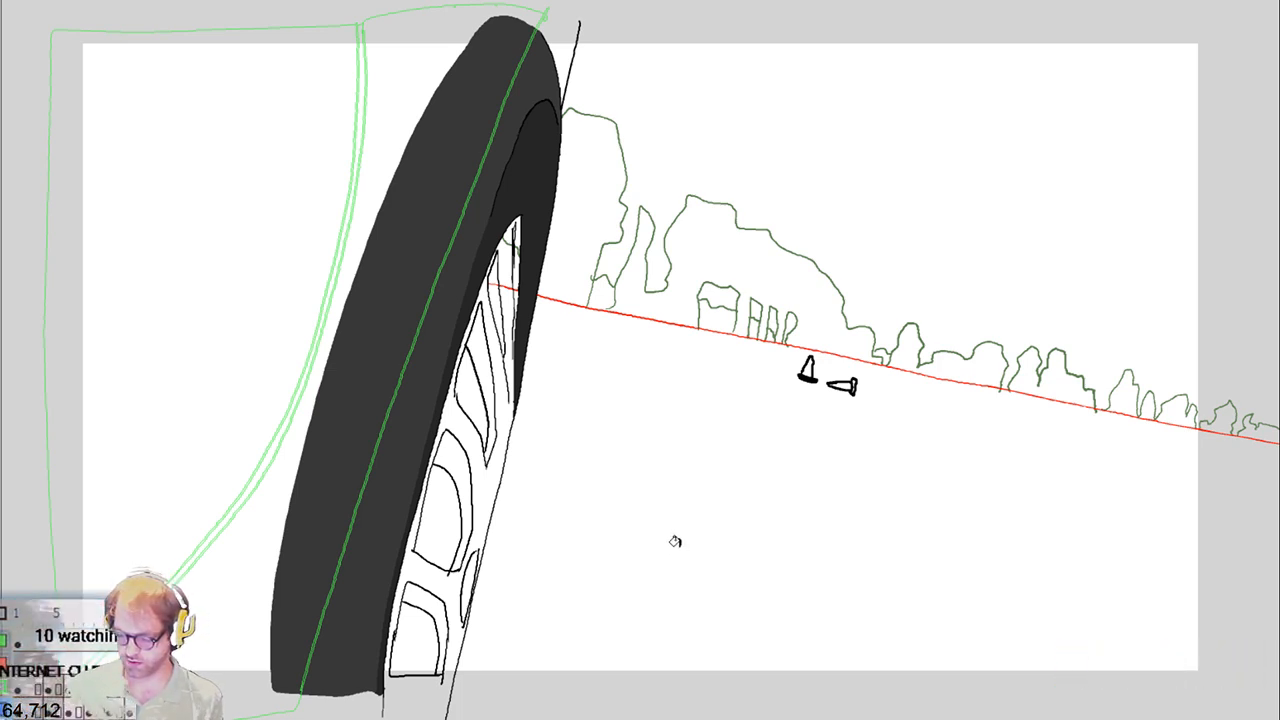
key(period)
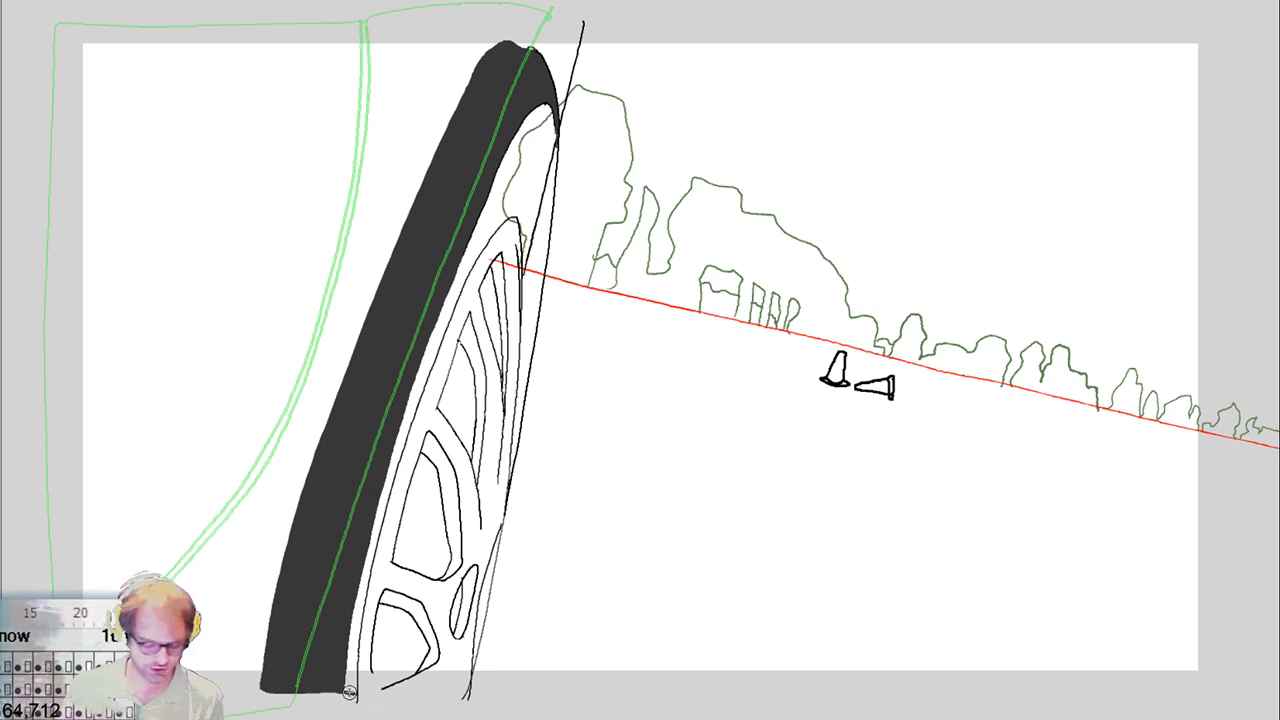
click(366, 668)
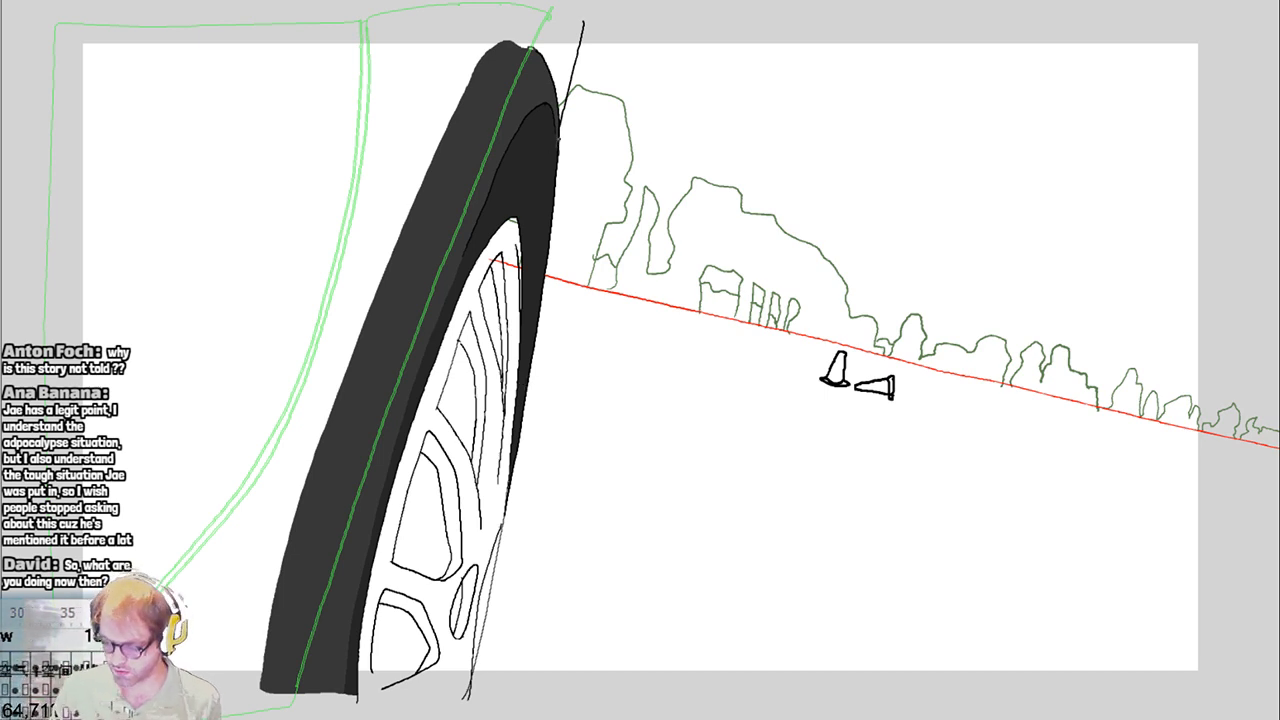
drag(560, 138, 563, 170)
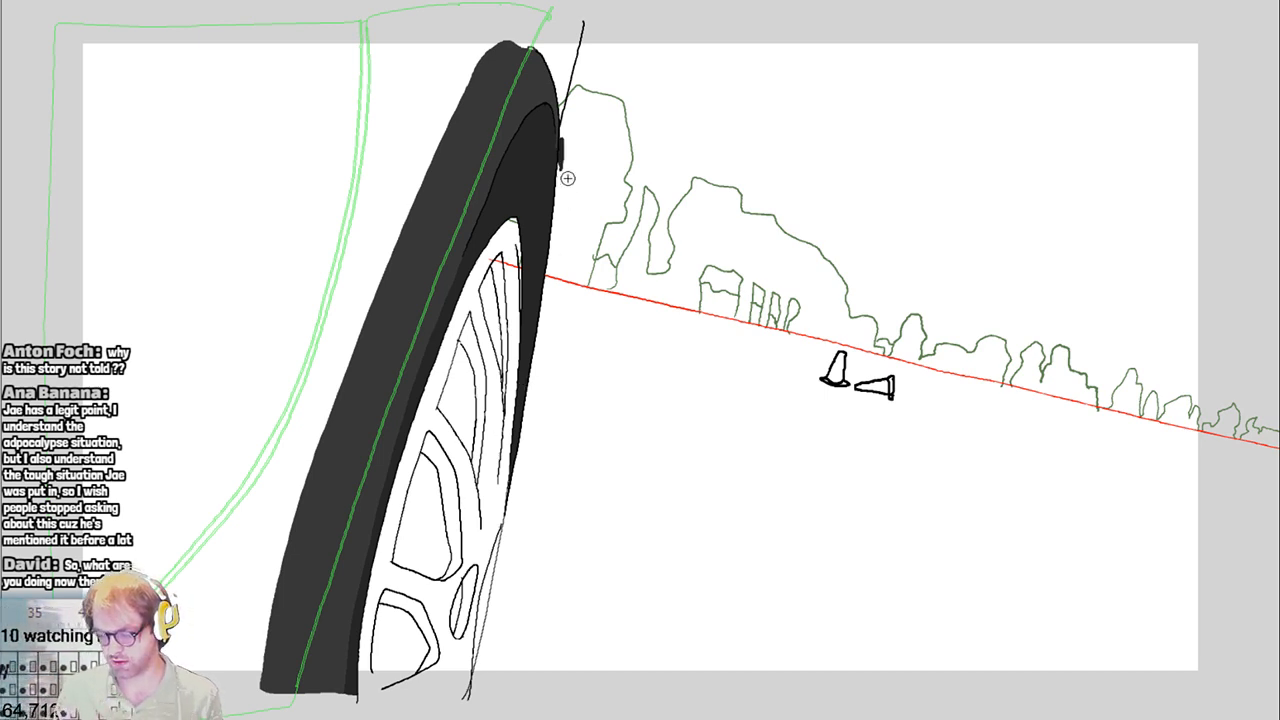
key(ctrl+z)
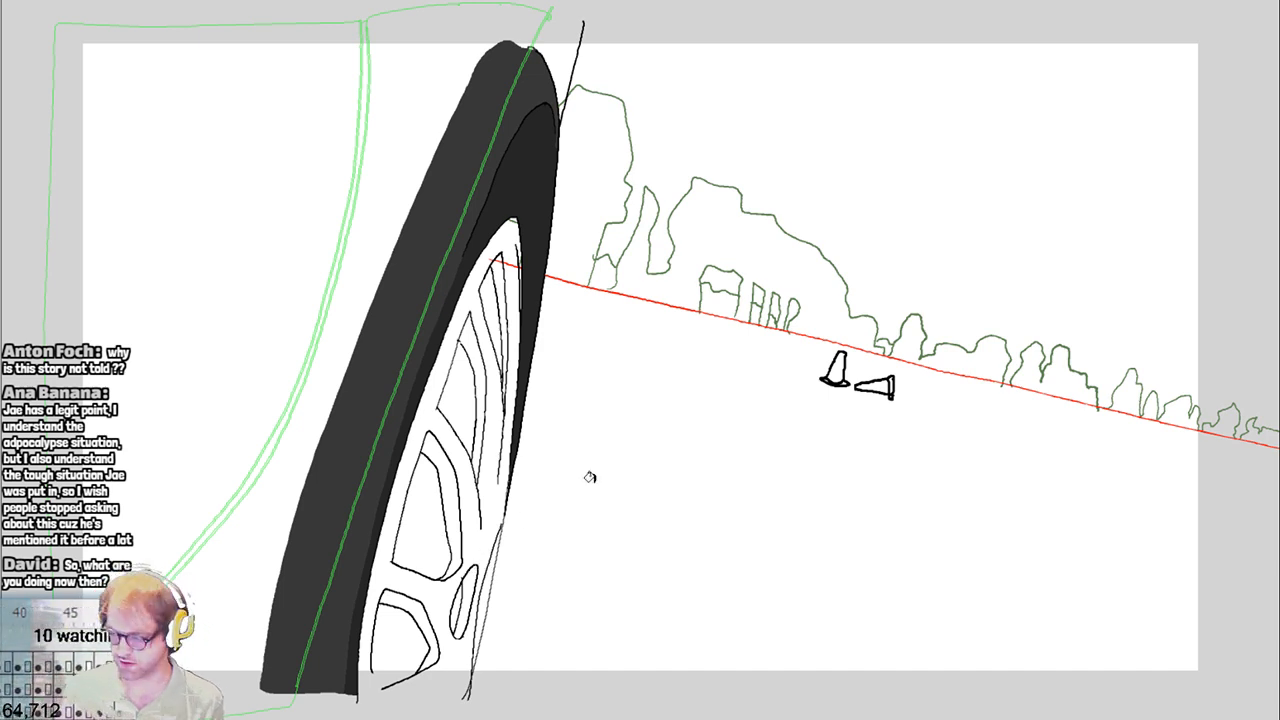
On the following frame, patch the rim outline at its top, fill the sidewall darker grey, and compare it with the neighbouring frame
key(Right)
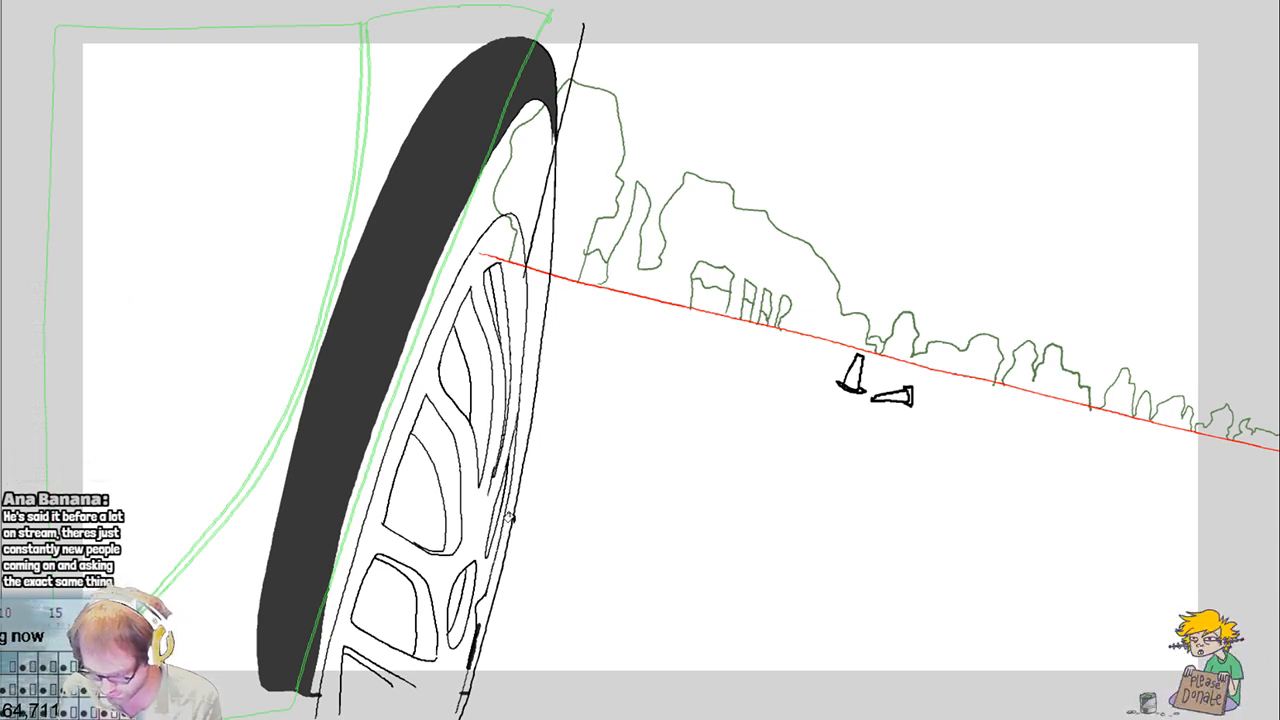
click(509, 210)
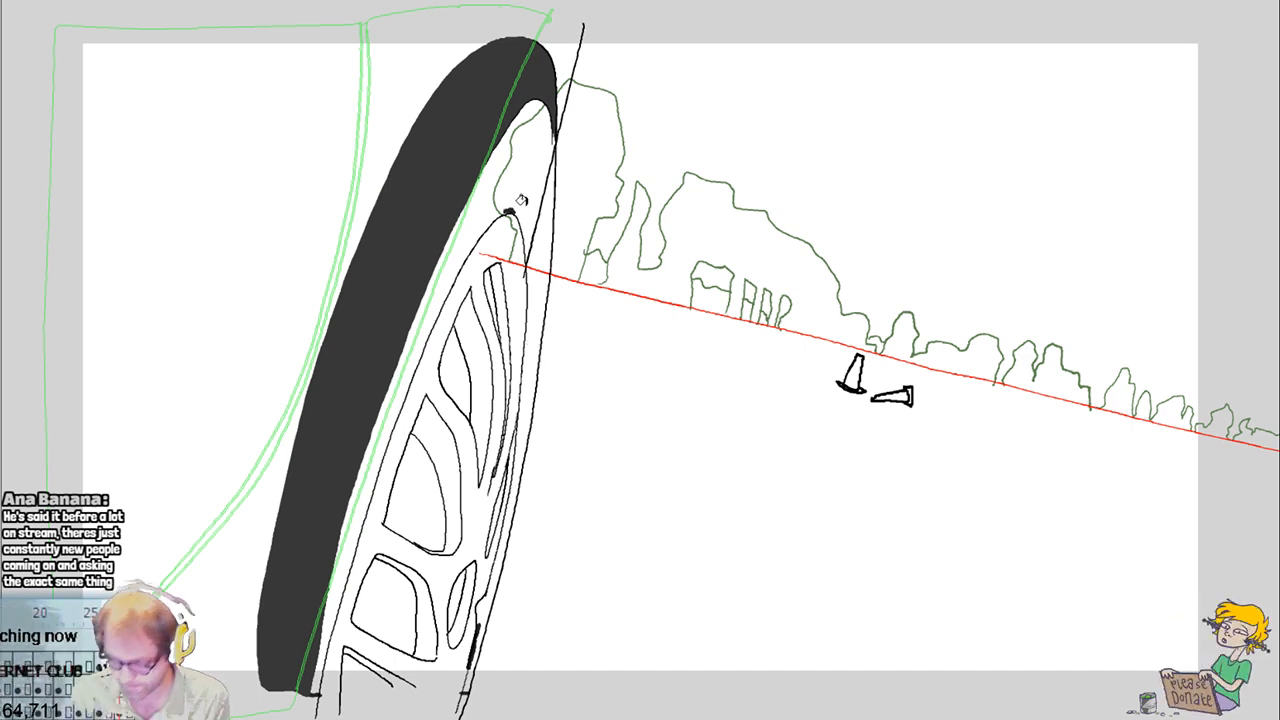
click(521, 201)
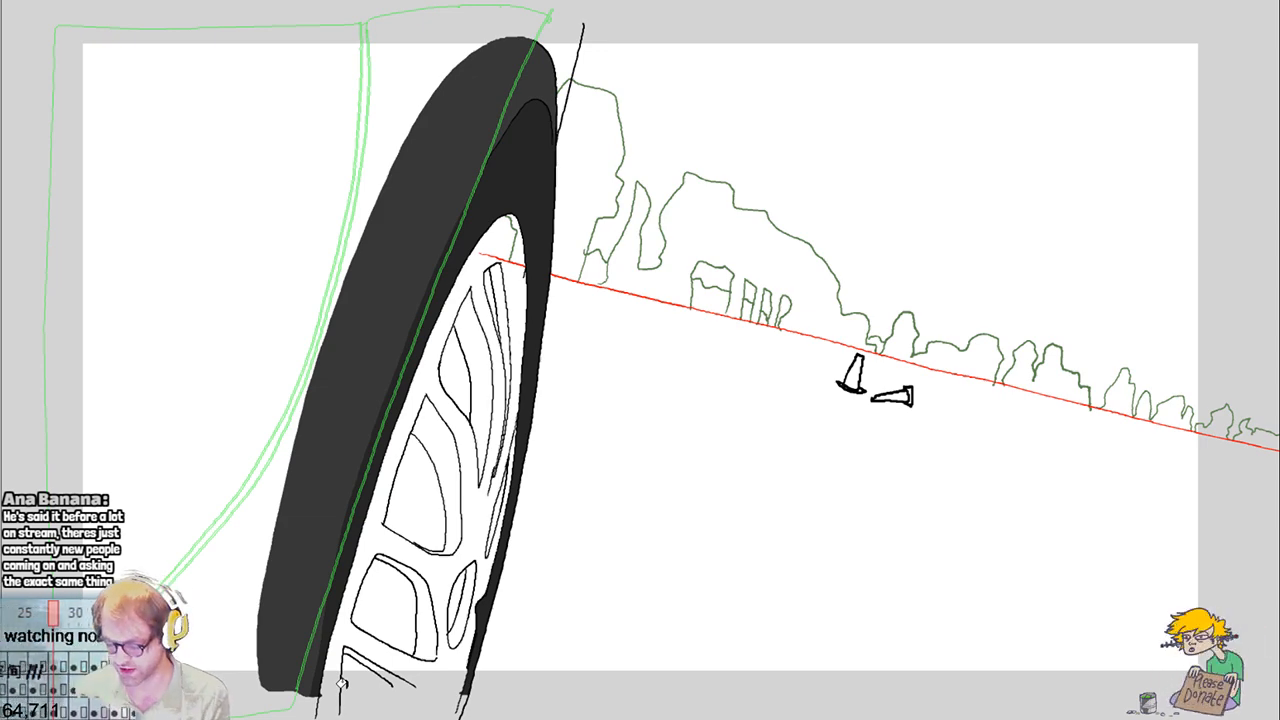
key(period)
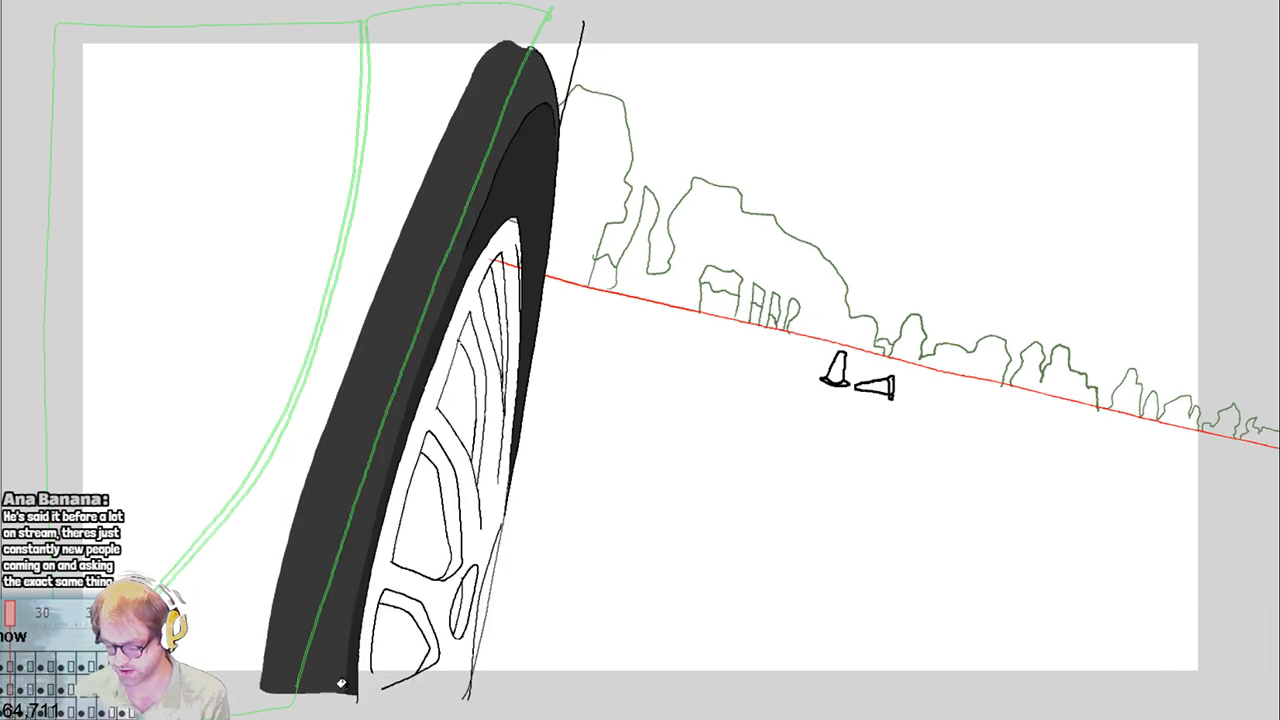
key(period)
key(period)
key(period)
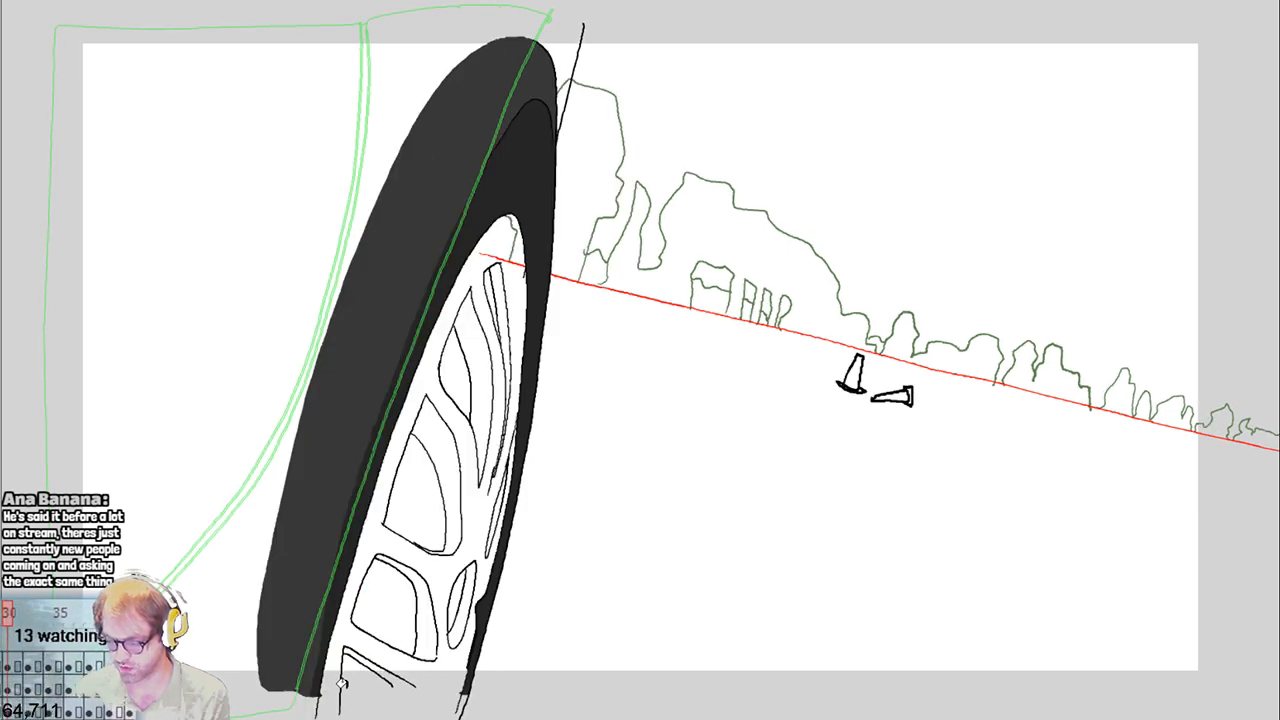
On the frame with the partial tread, draw a dark edge from the tread's lower tip down to the rim and fill the sidewall darker grey
key(comma)
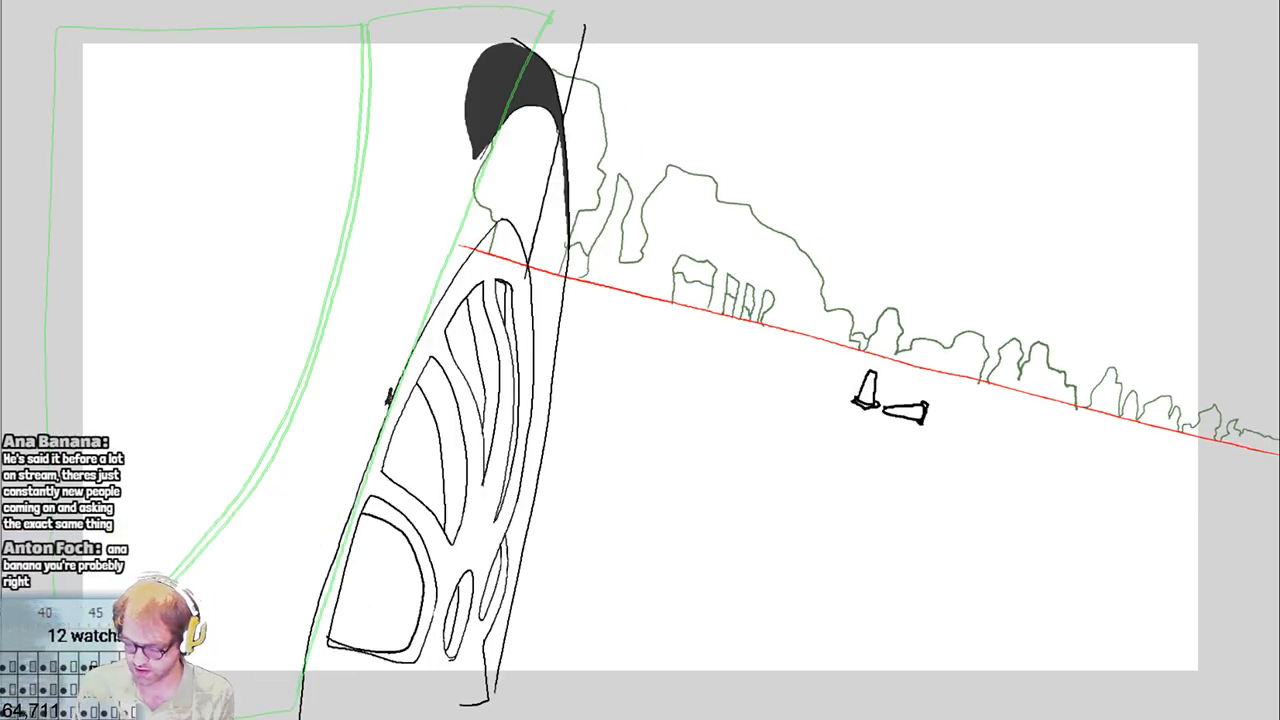
drag(393, 388, 478, 145)
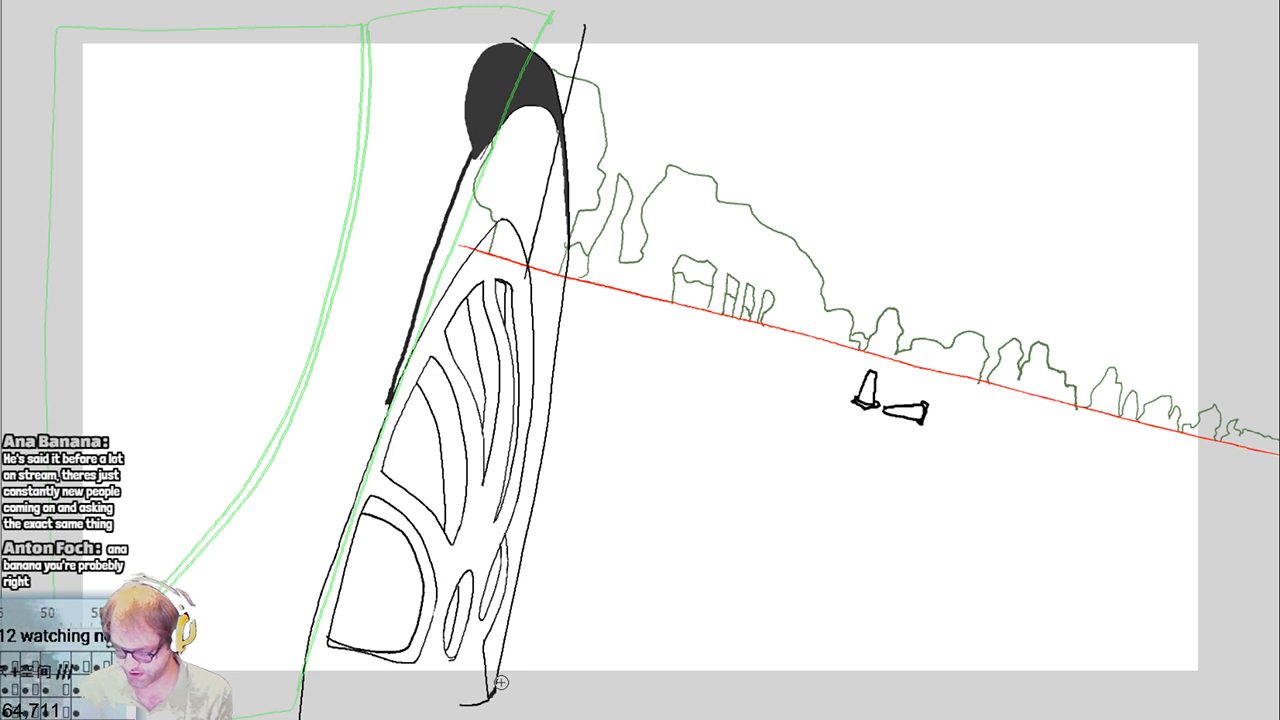
click(490, 644)
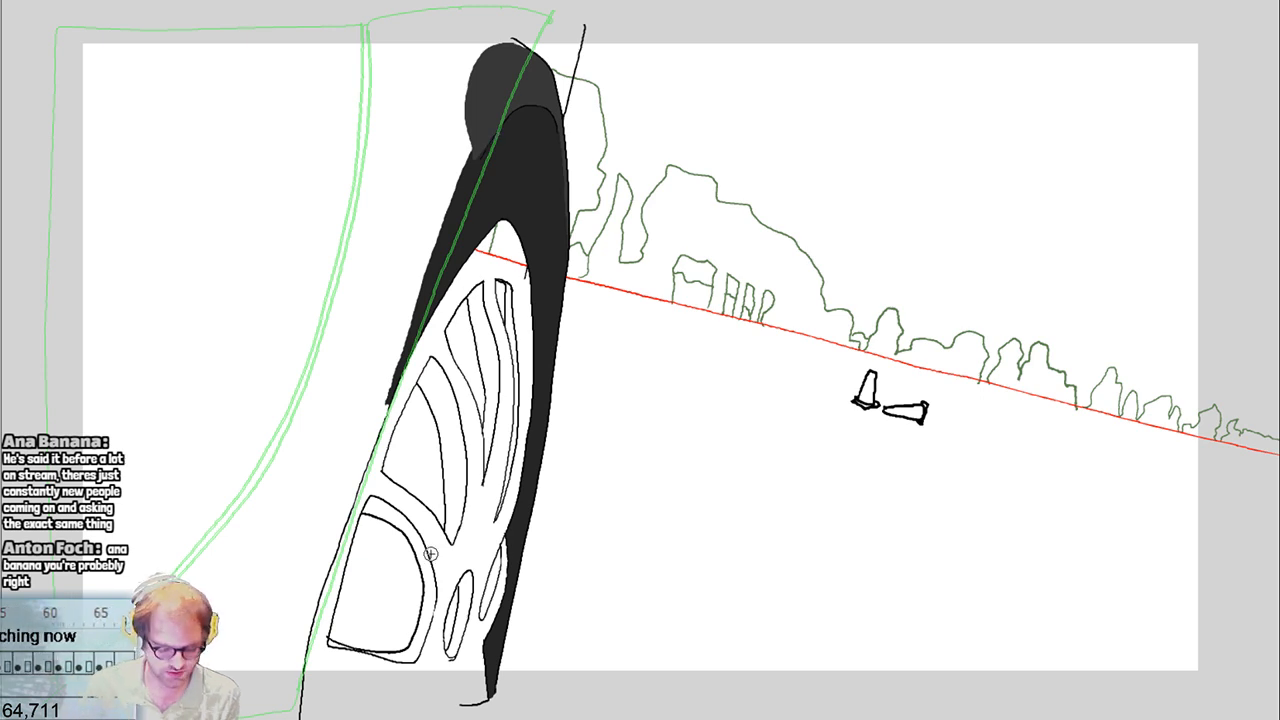
key(ctrl+z)
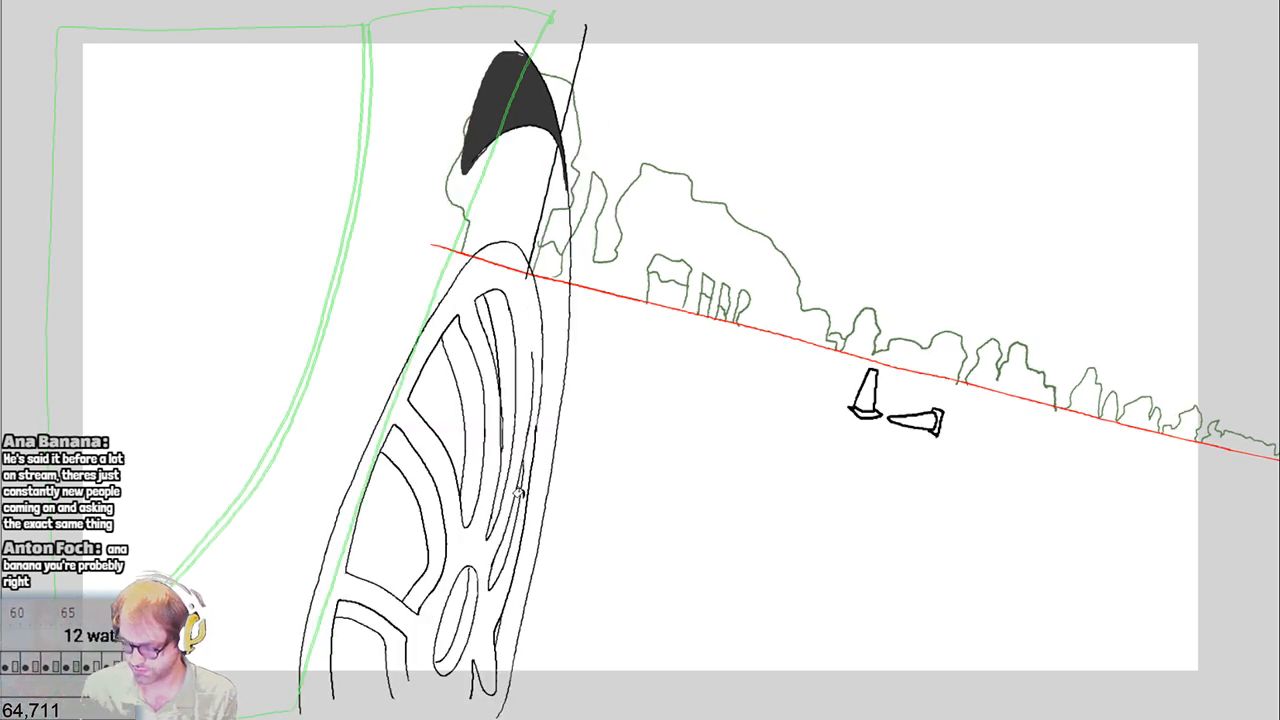
On this frame and the next, draw the sidewall's outer edge from the tread tip to the rim and fill the sidewall darker grey
drag(463, 166, 402, 365)
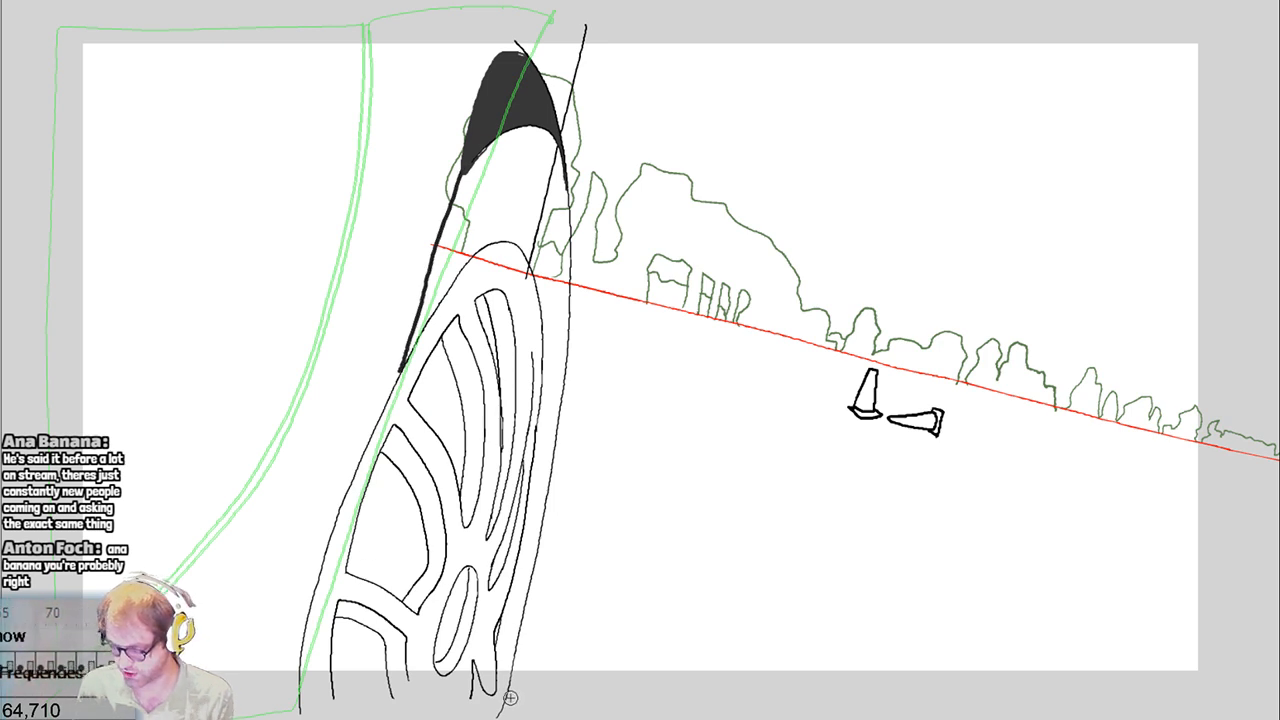
click(503, 648)
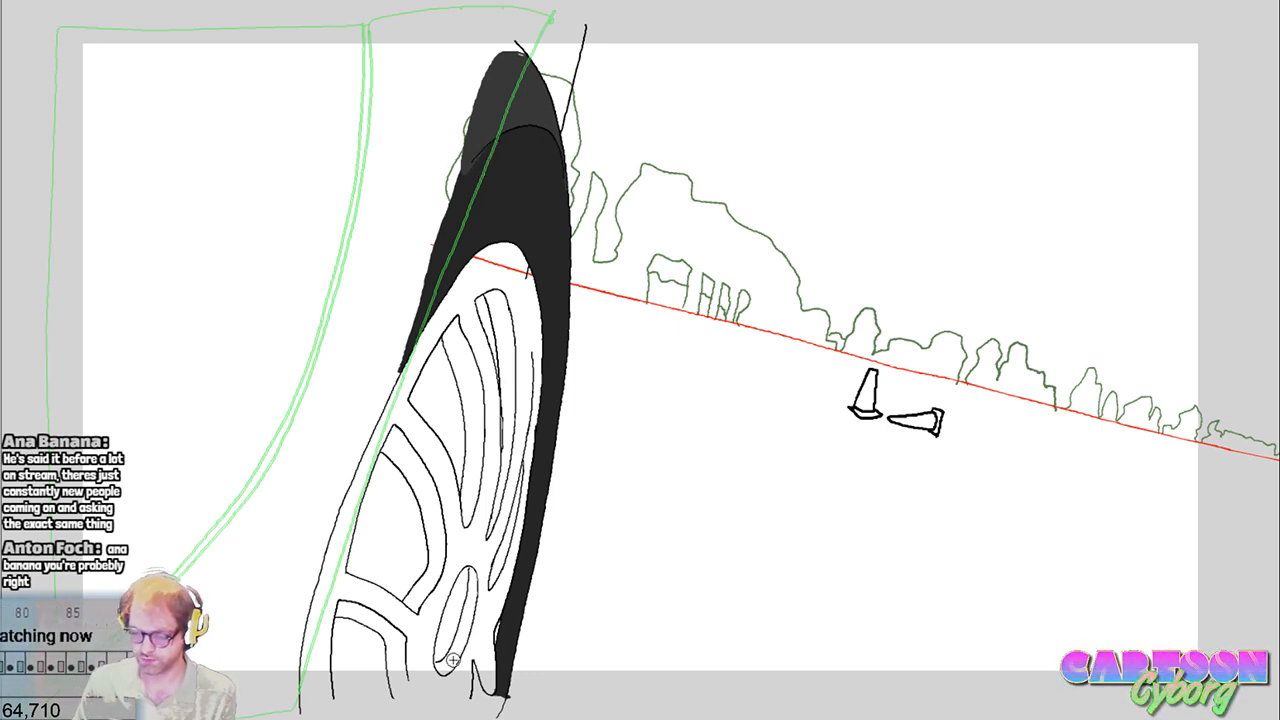
key(ctrl+z)
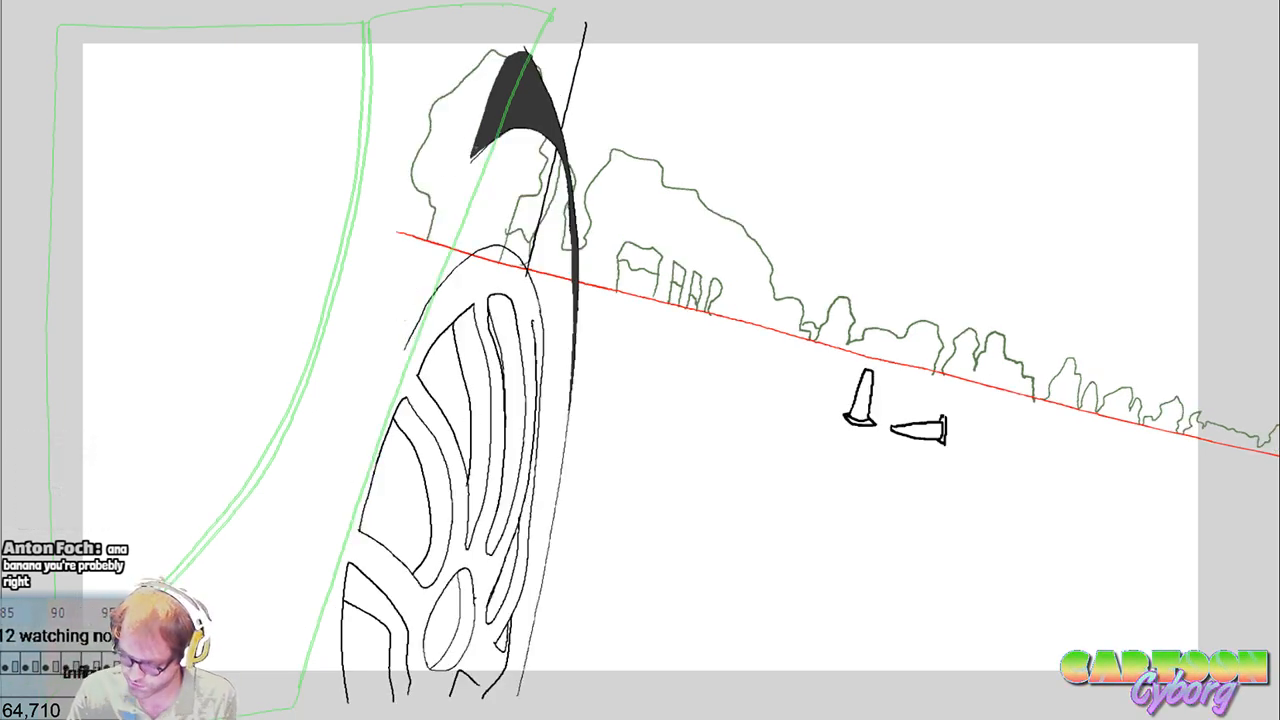
mouse_move(470, 152)
mouse_down()
mouse_move(428, 236)
mouse_move(402, 348)
mouse_up()
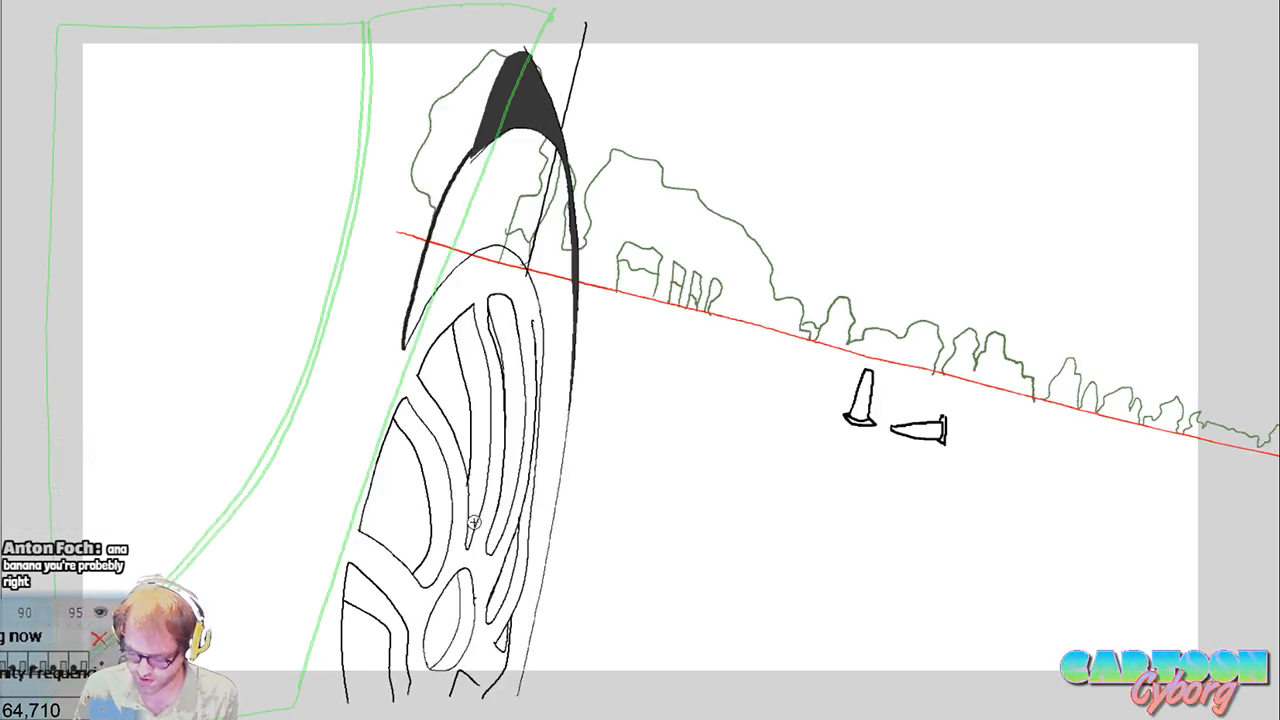
drag(524, 690, 486, 691)
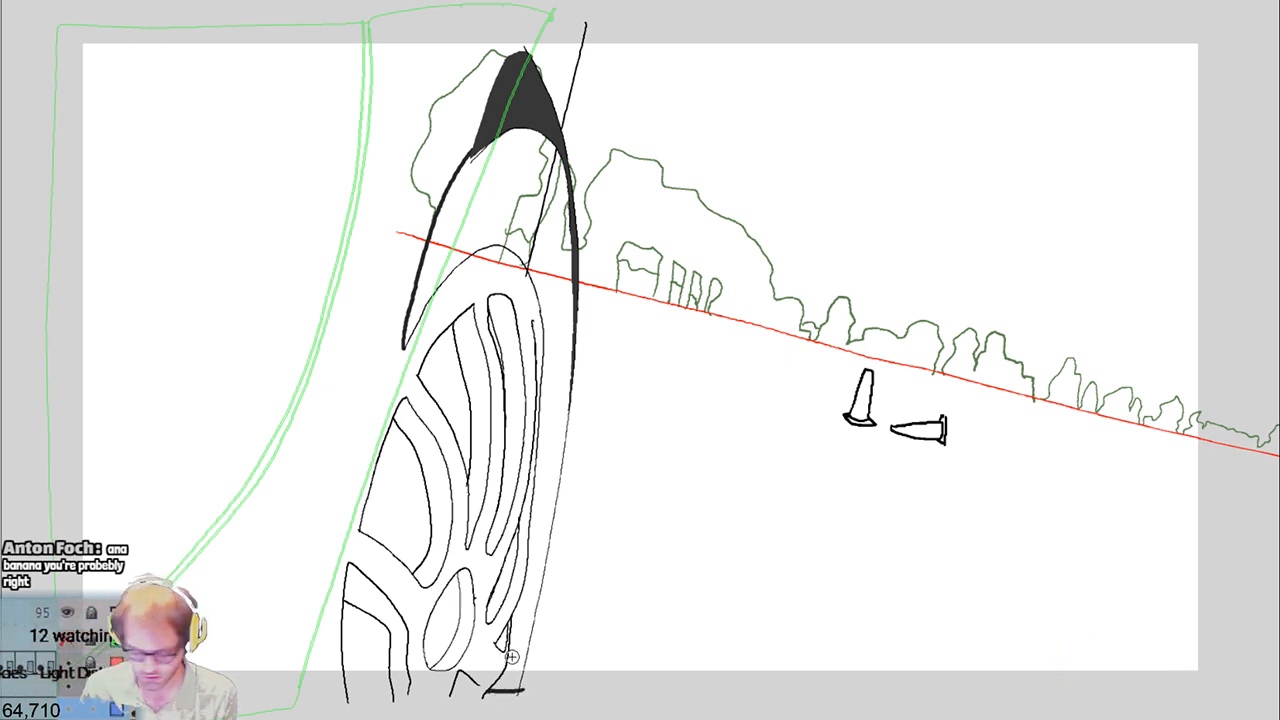
click(550, 556)
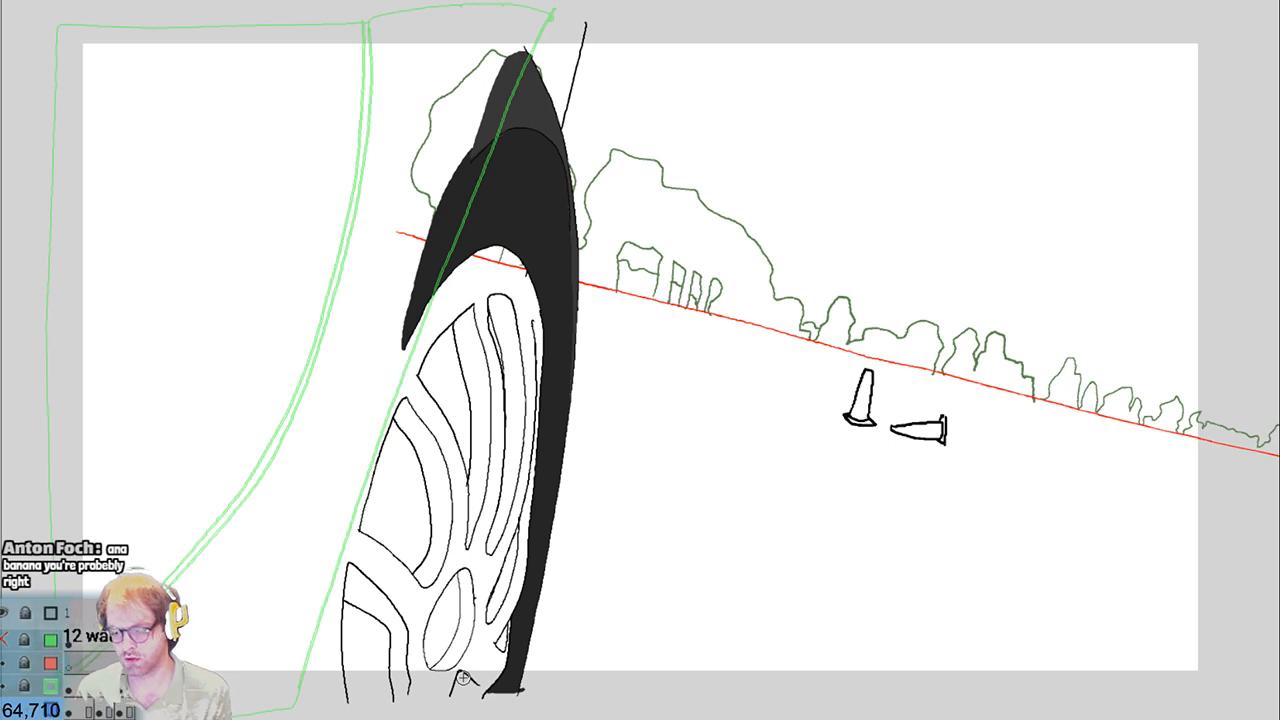
On each of the next two frames, join the tread tip to the rim, close the tyre's lower end and fill the sidewall darker grey
key(Right)
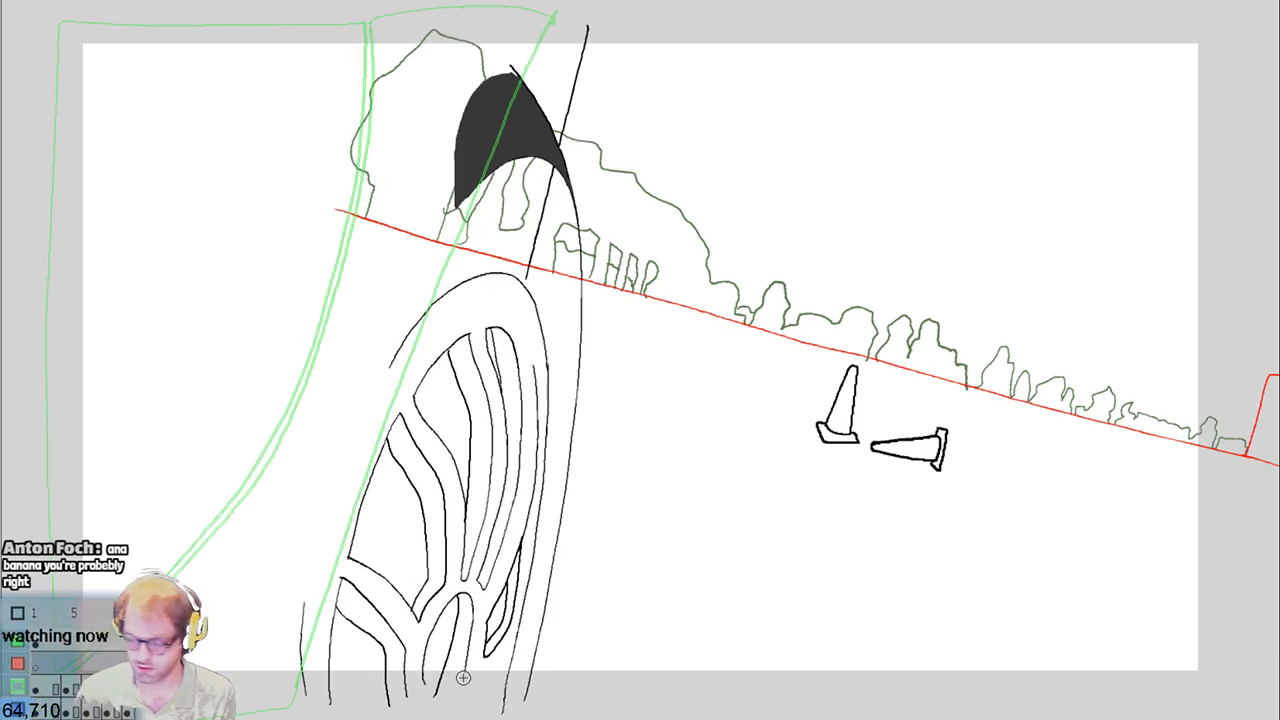
drag(456, 202, 392, 360)
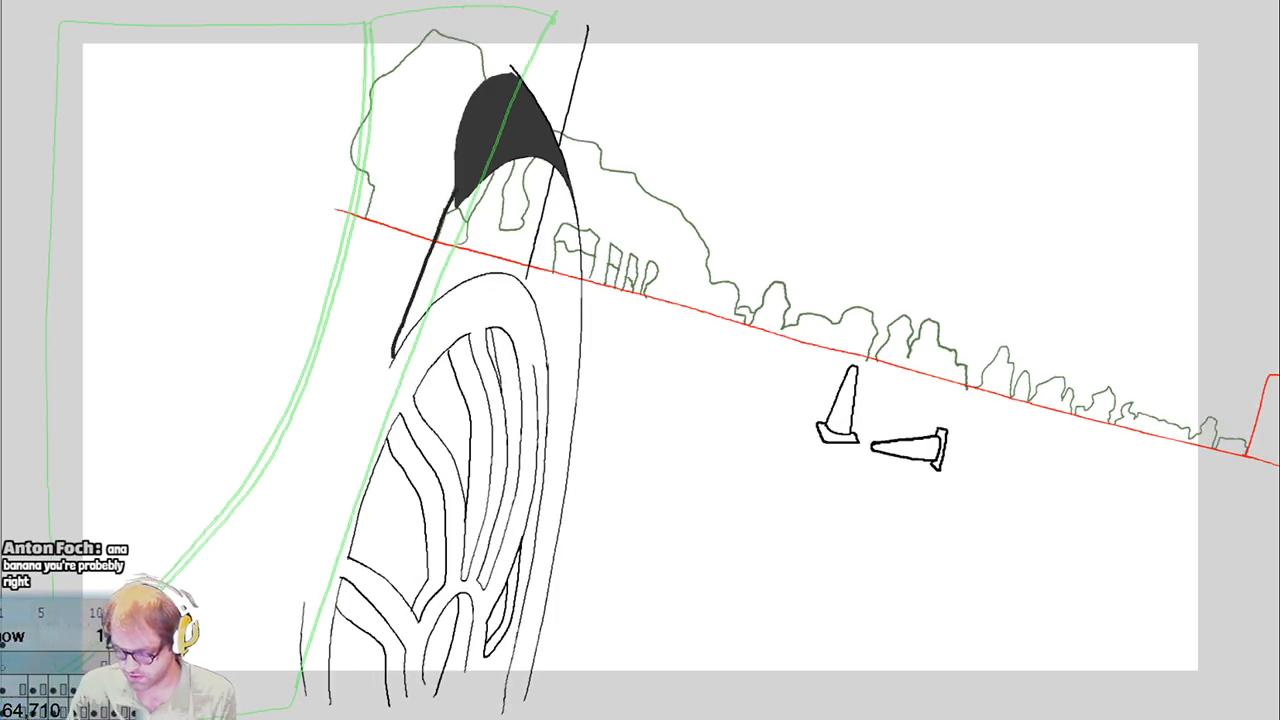
drag(528, 692, 506, 696)
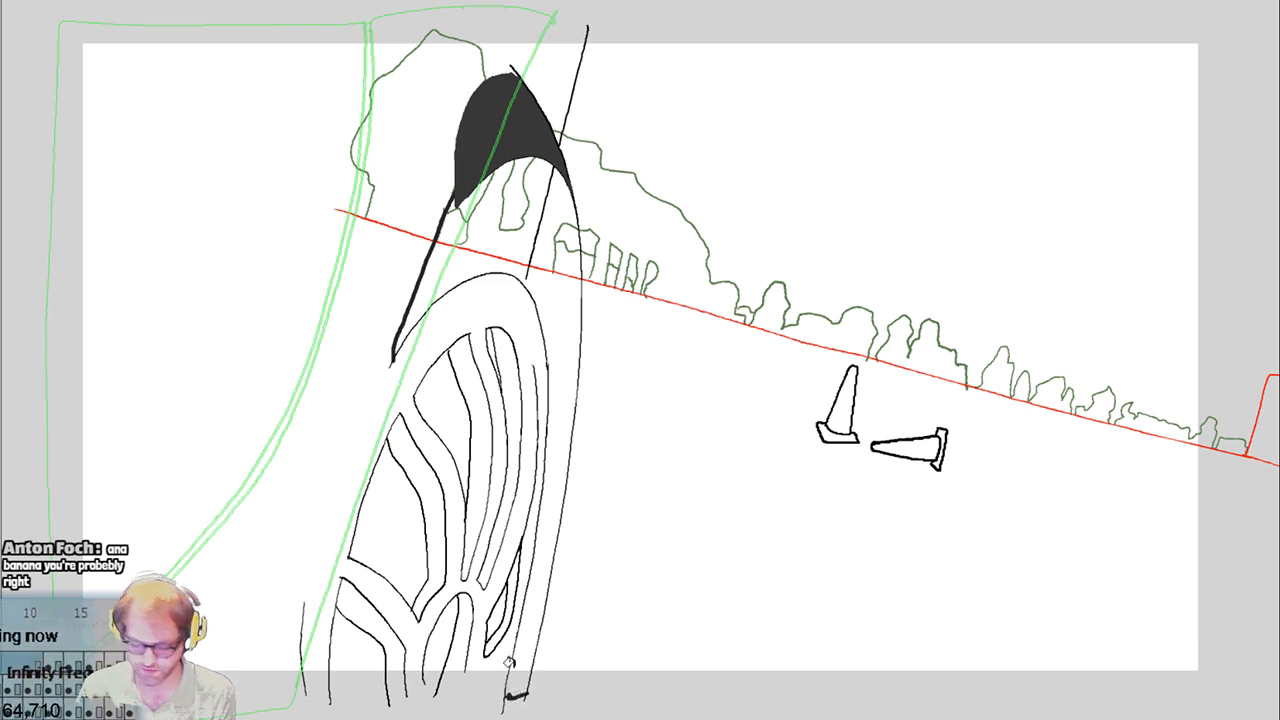
click(516, 650)
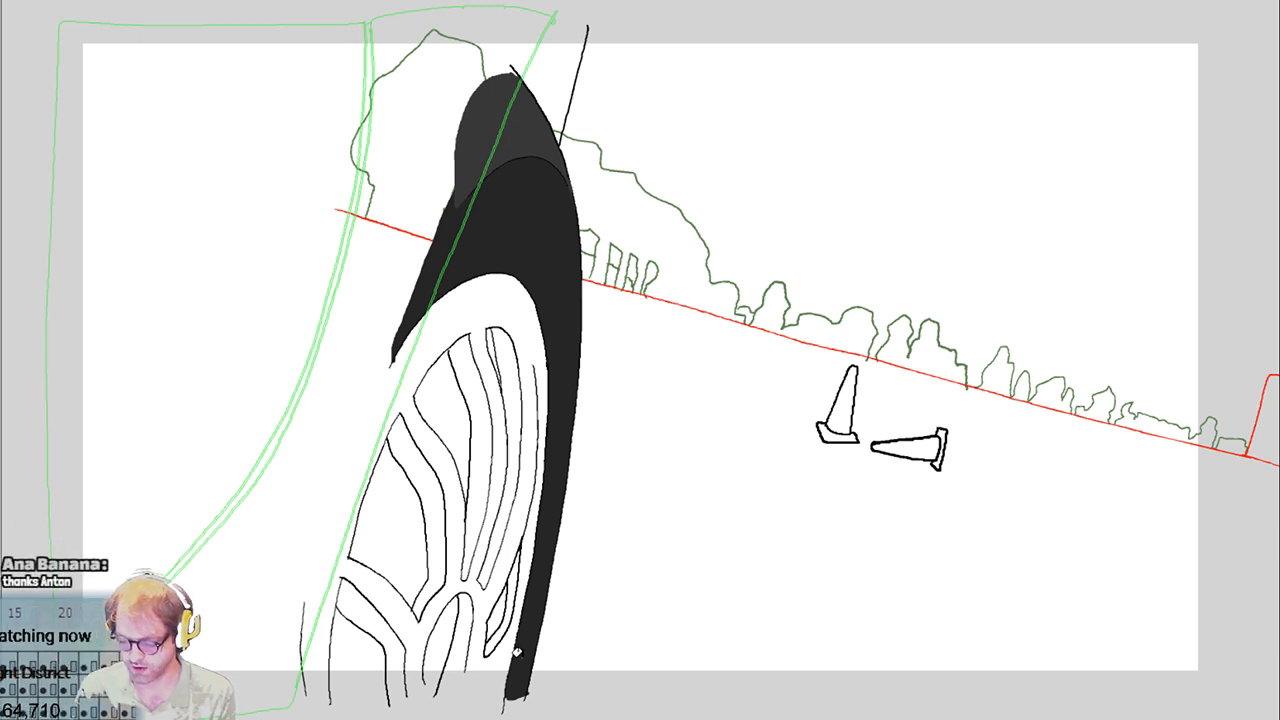
key(Right)
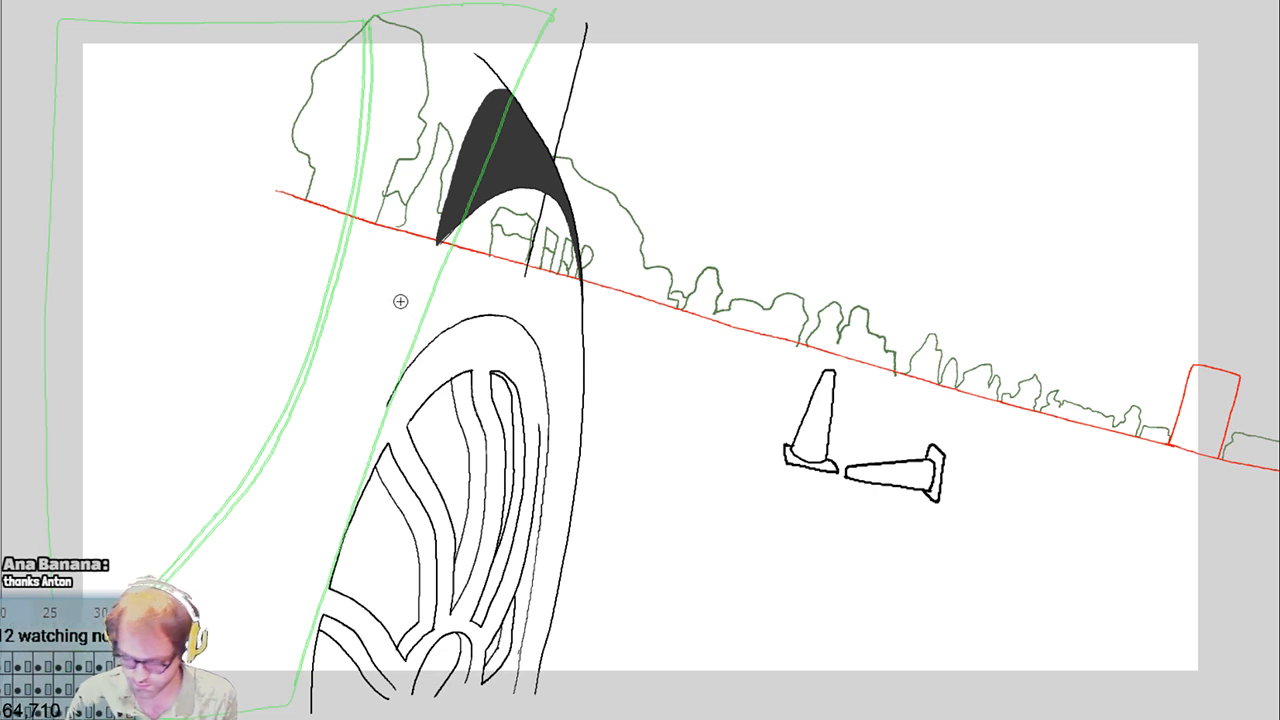
drag(436, 240, 387, 370)
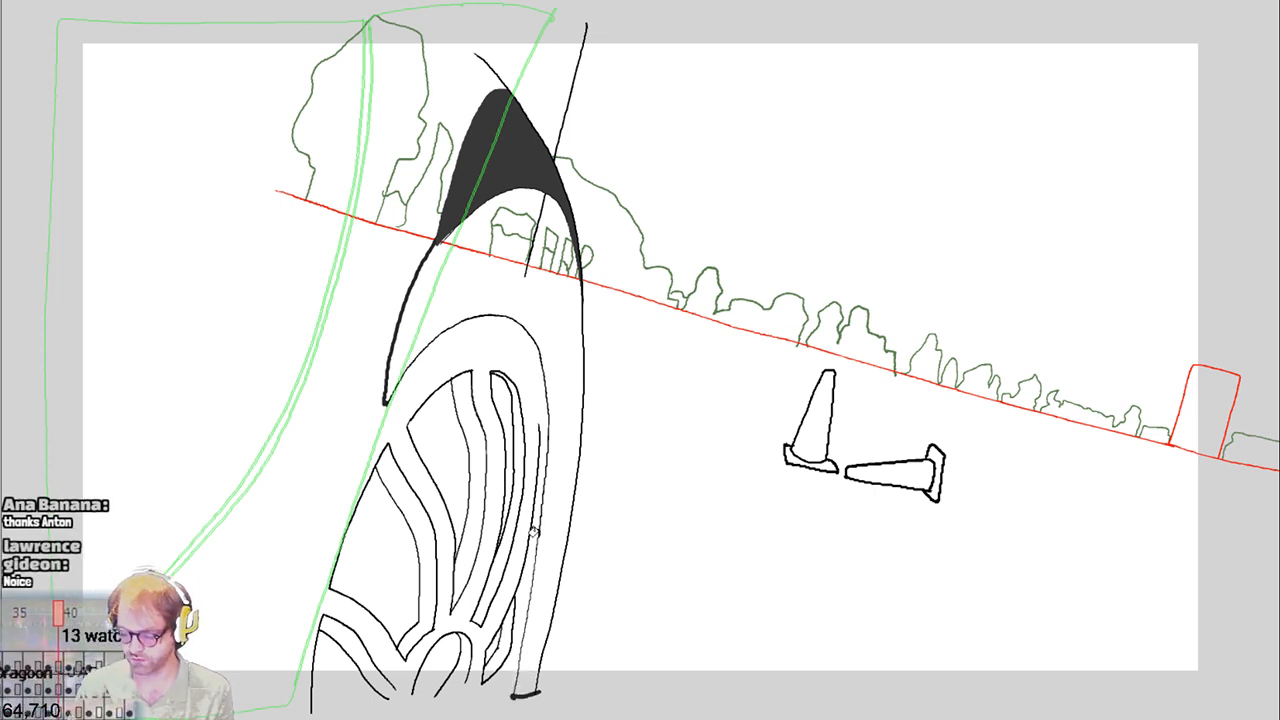
click(547, 528)
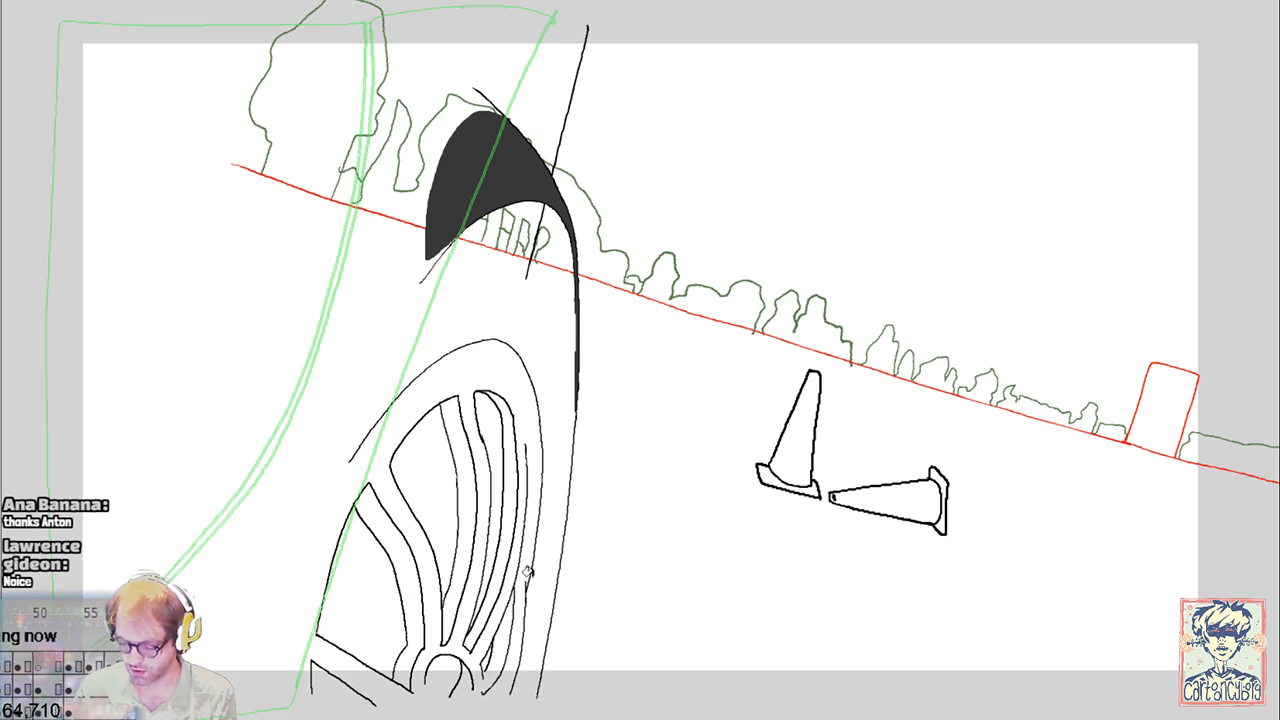
Close the tyre outline between tread and rim and across its lower end on this frame and the following one, filling both sidewalls darker grey
drag(423, 252, 347, 462)
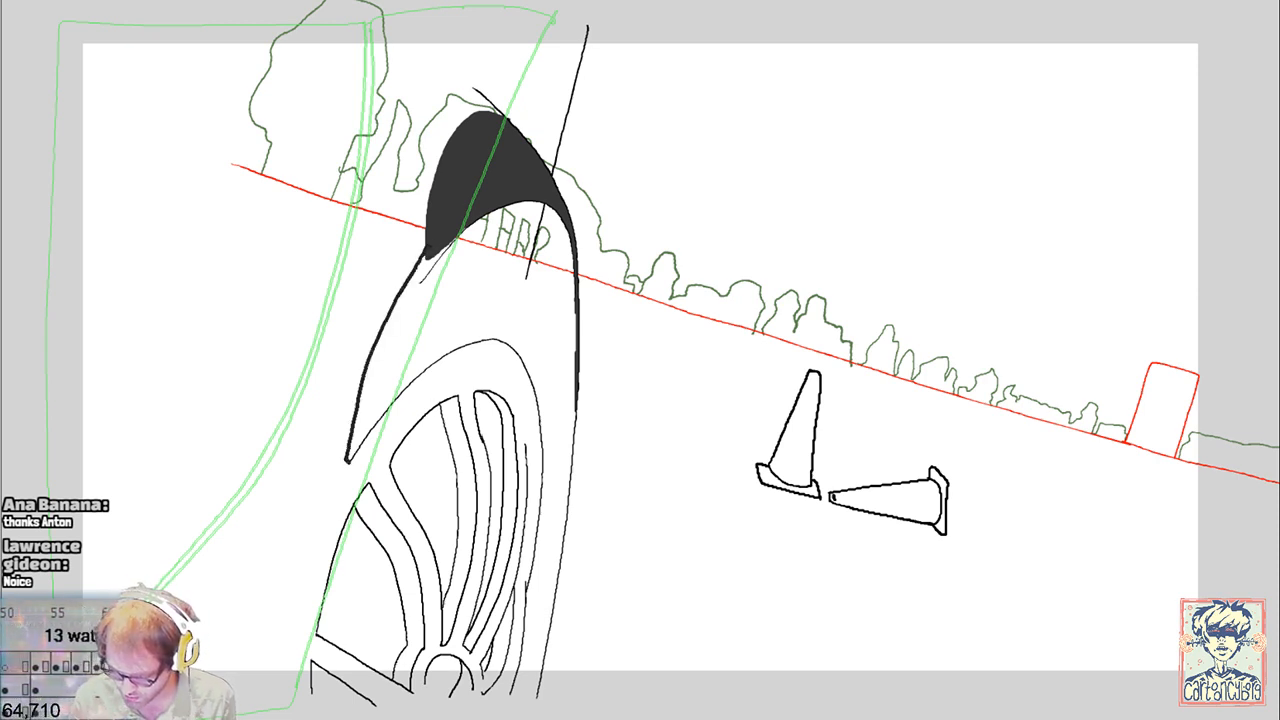
drag(516, 694, 548, 676)
click(530, 648)
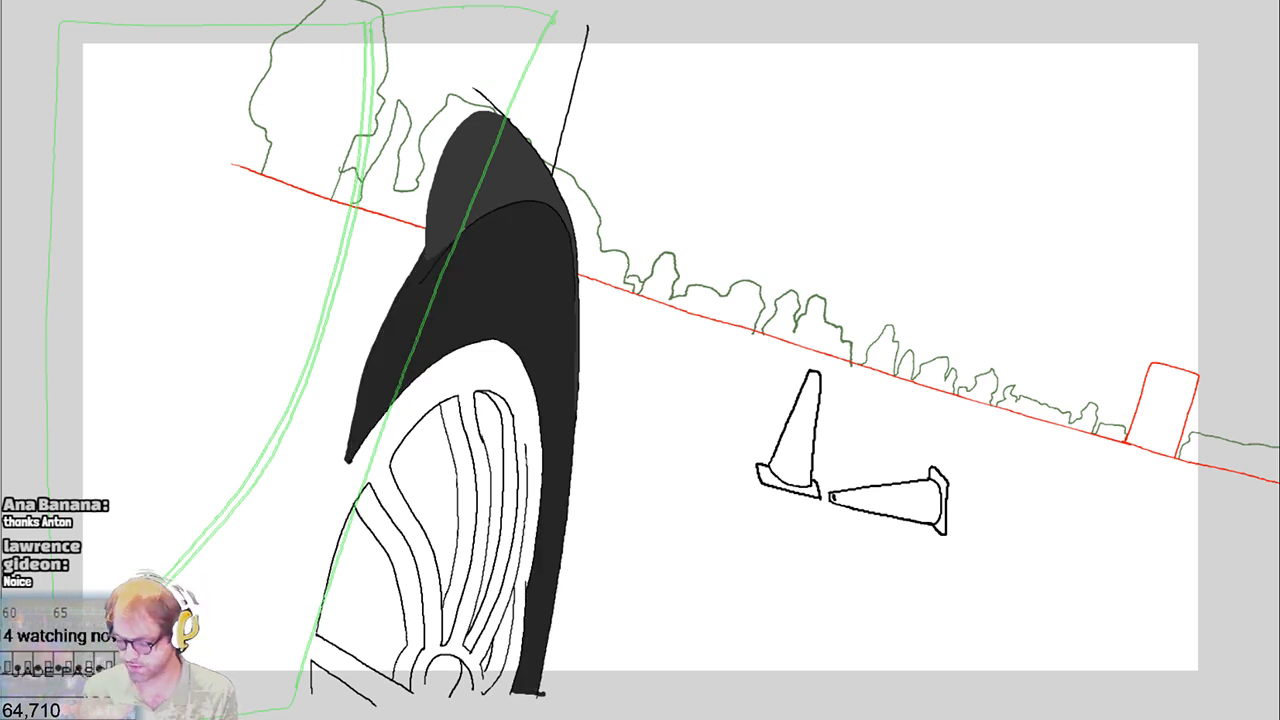
key(period)
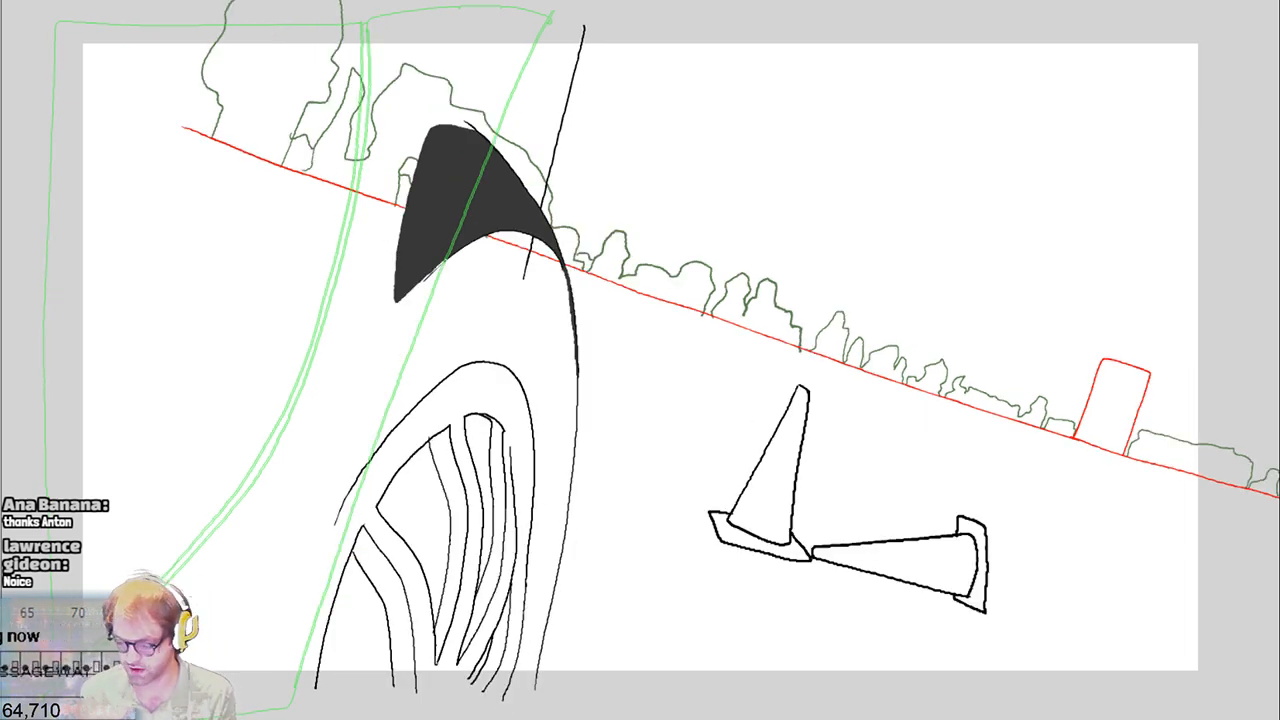
drag(396, 298, 347, 478)
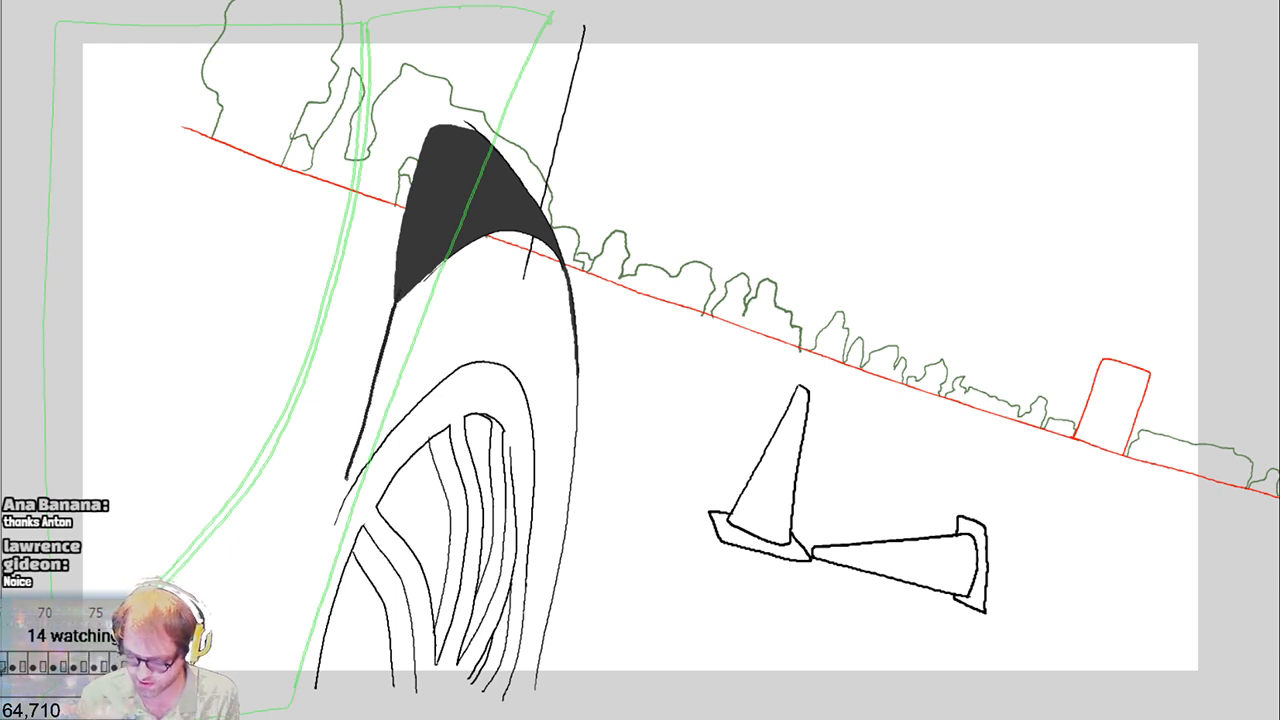
drag(503, 692, 540, 684)
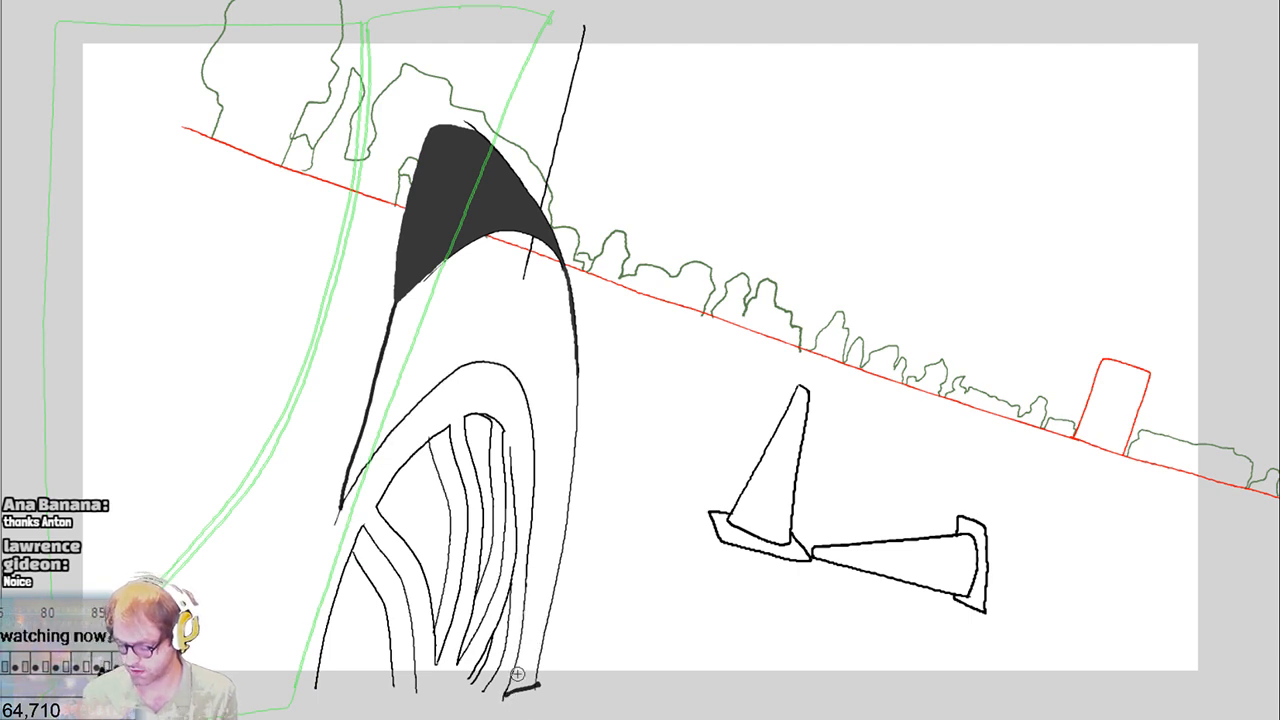
click(531, 645)
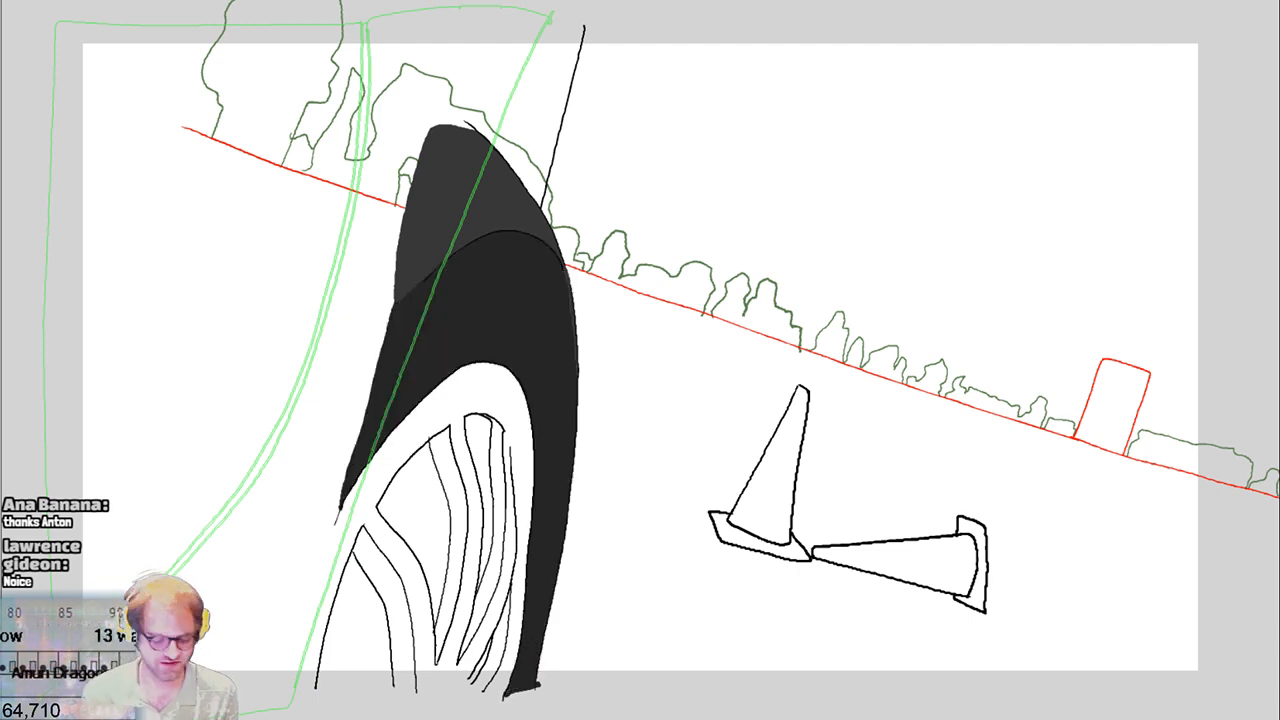
Advance through two more frames, drawing the missing outer edge and bottom closing line on each tyre and filling its sidewall darker grey
key(Right)
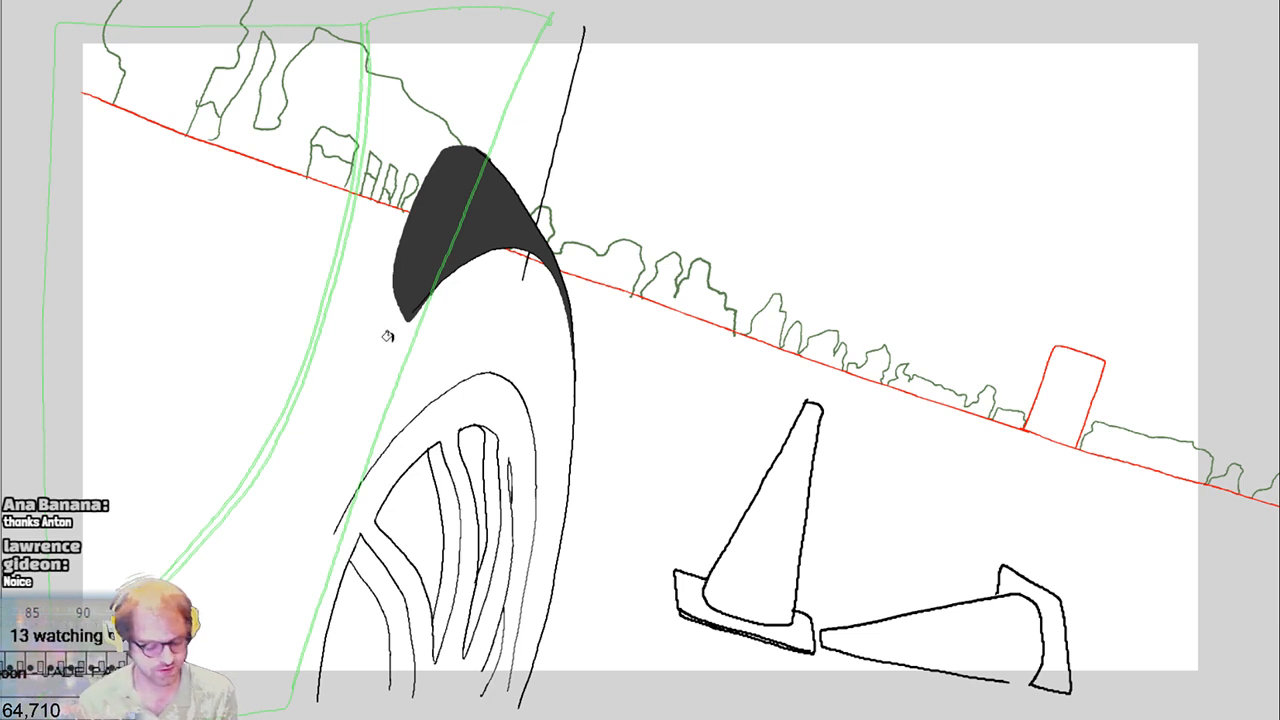
drag(406, 310, 336, 528)
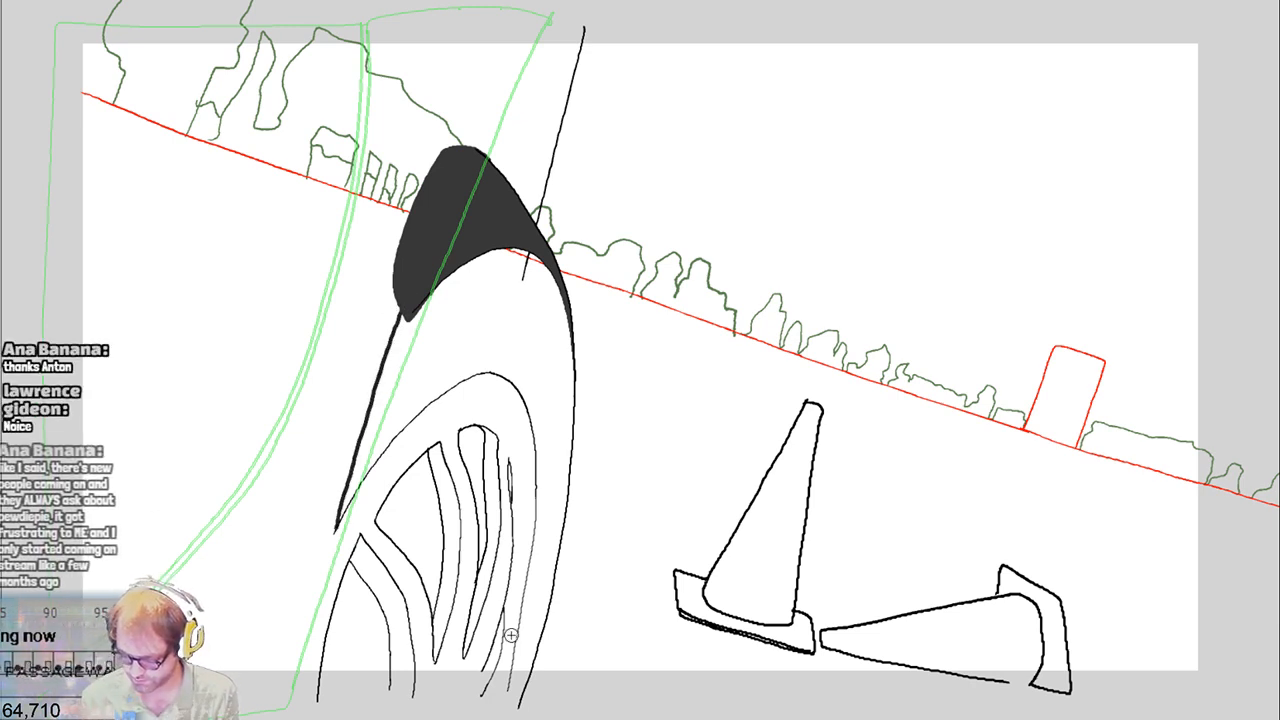
drag(508, 688, 524, 698)
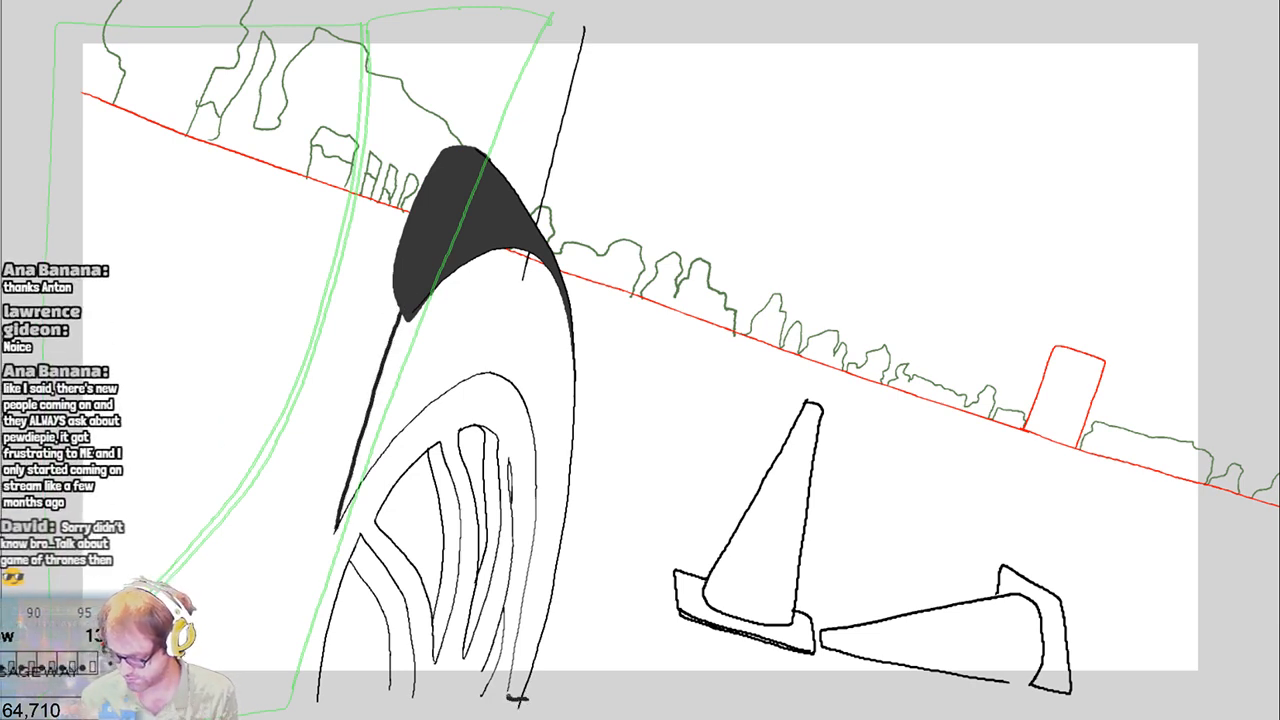
click(525, 660)
key(ctrl+z)
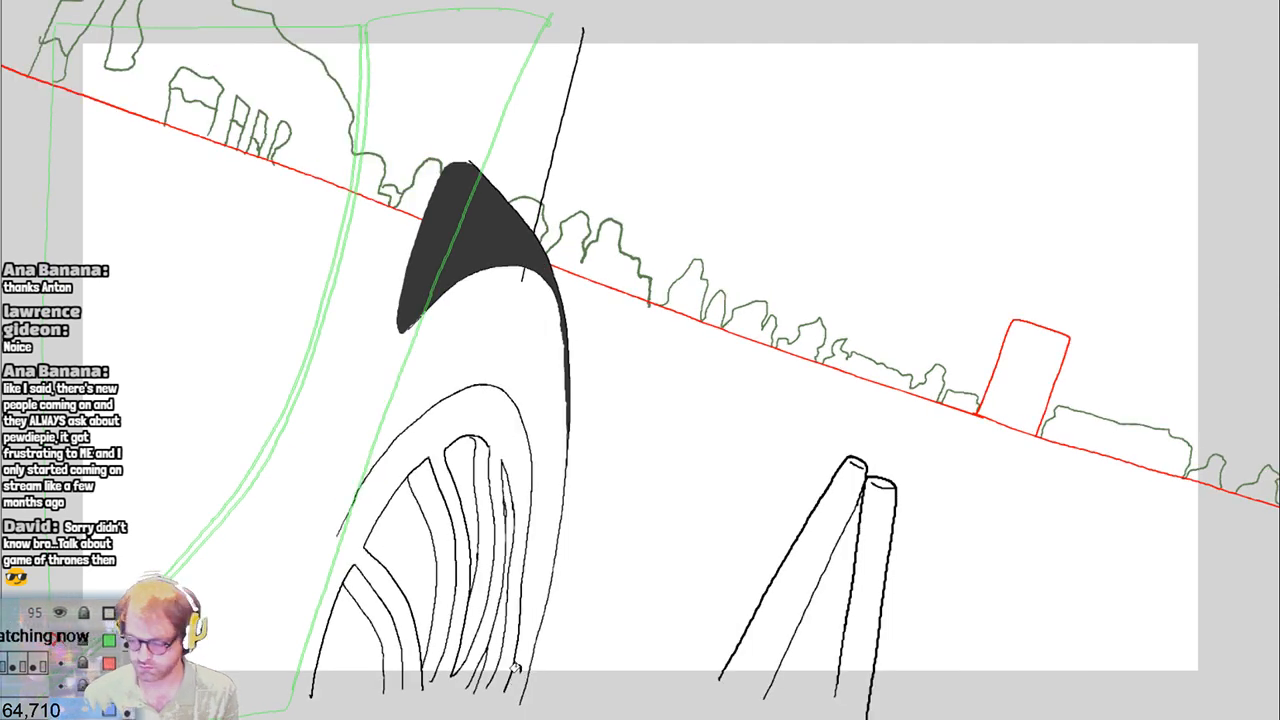
drag(395, 327, 345, 512)
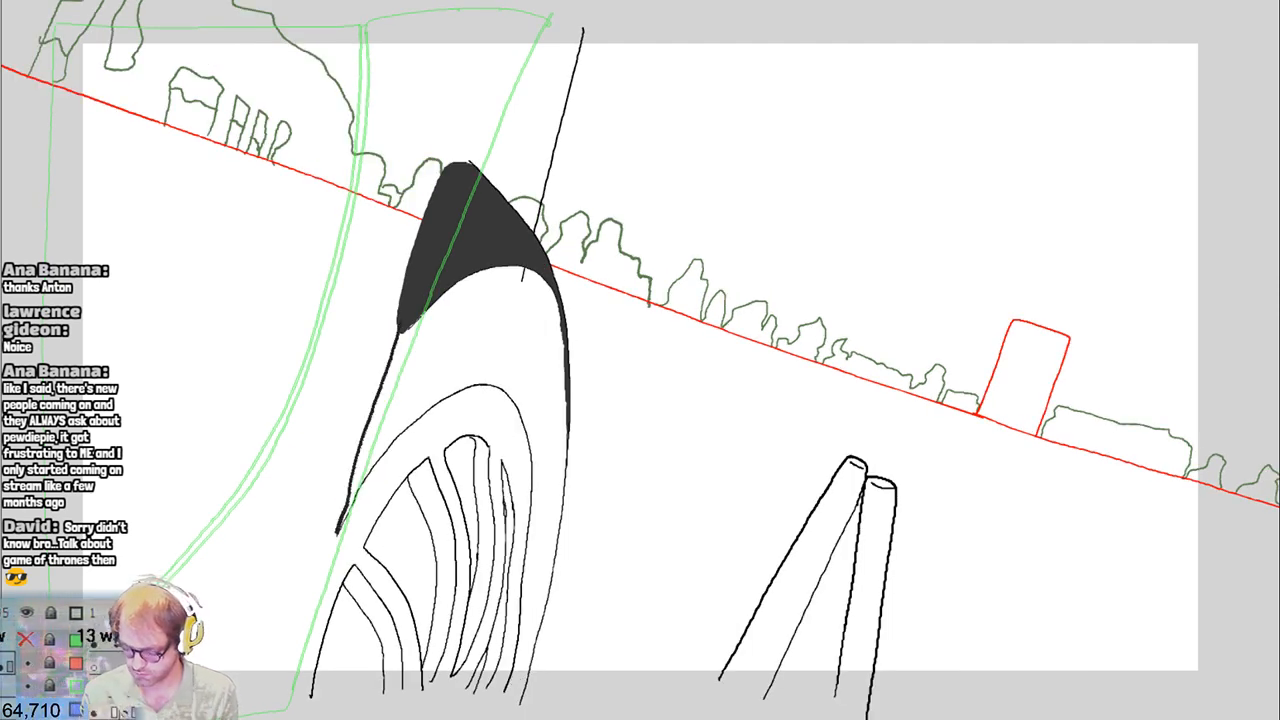
drag(506, 690, 534, 697)
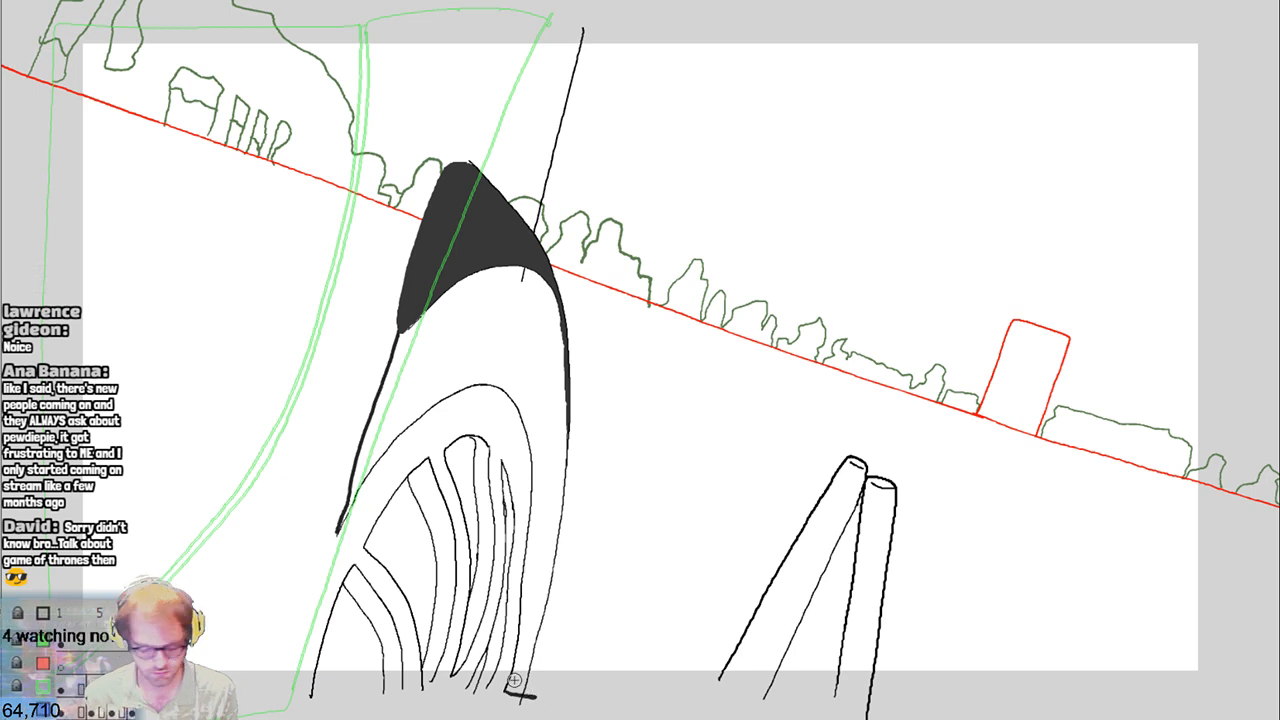
click(514, 663)
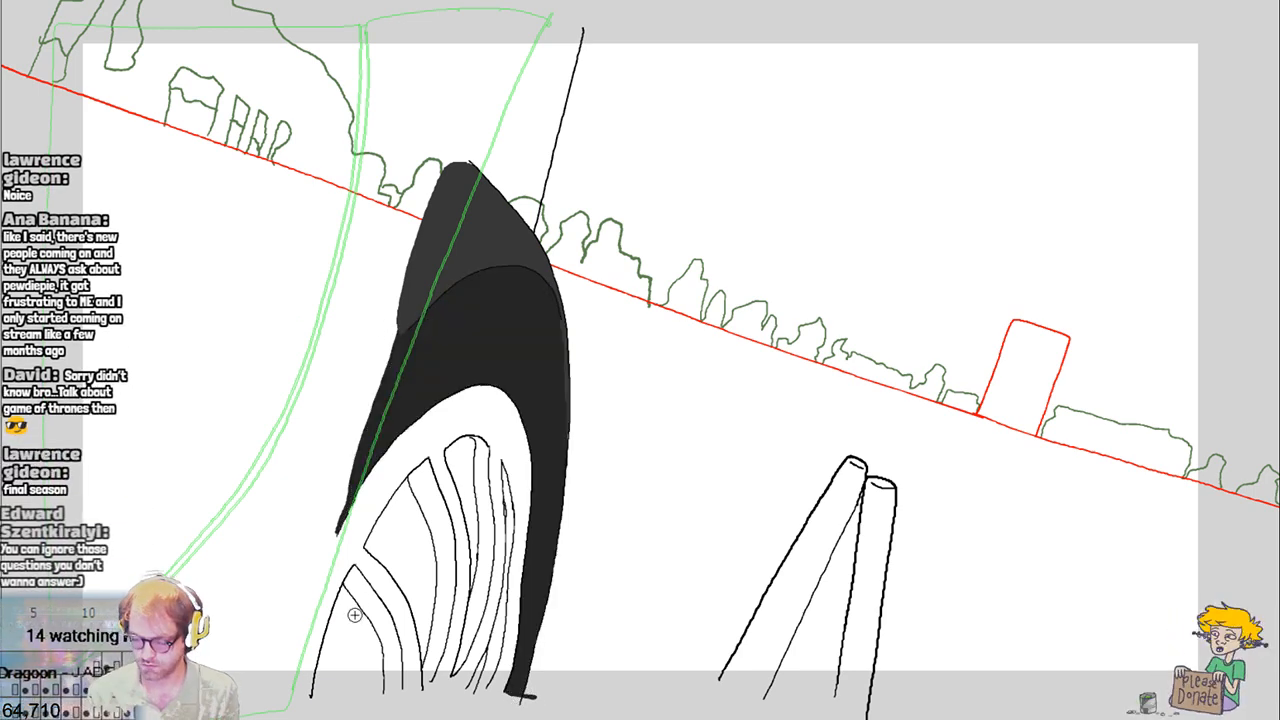
On the following frame, draw a curved edge between rim and tread tip, close the tyre's lower end and fill the sidewall darker grey
key(ctrl+z)
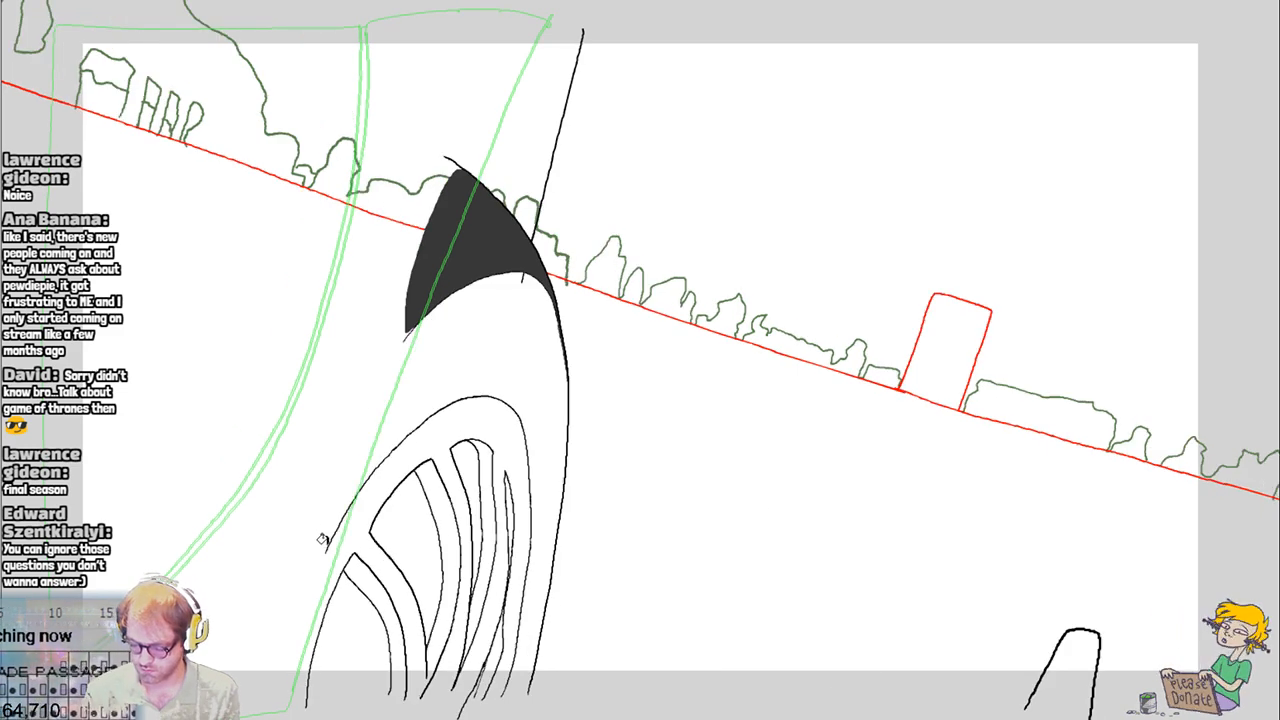
mouse_move(324, 546)
mouse_down()
mouse_move(331, 494)
mouse_move(404, 322)
mouse_up()
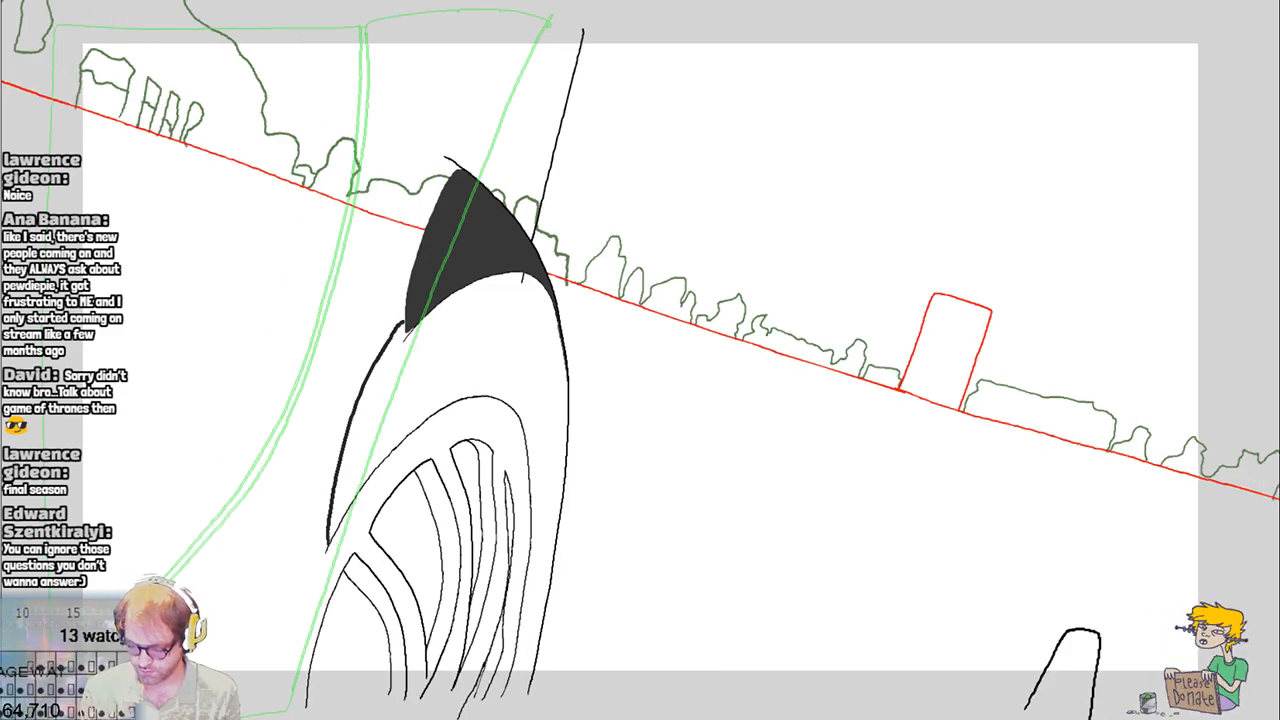
drag(555, 540, 500, 693)
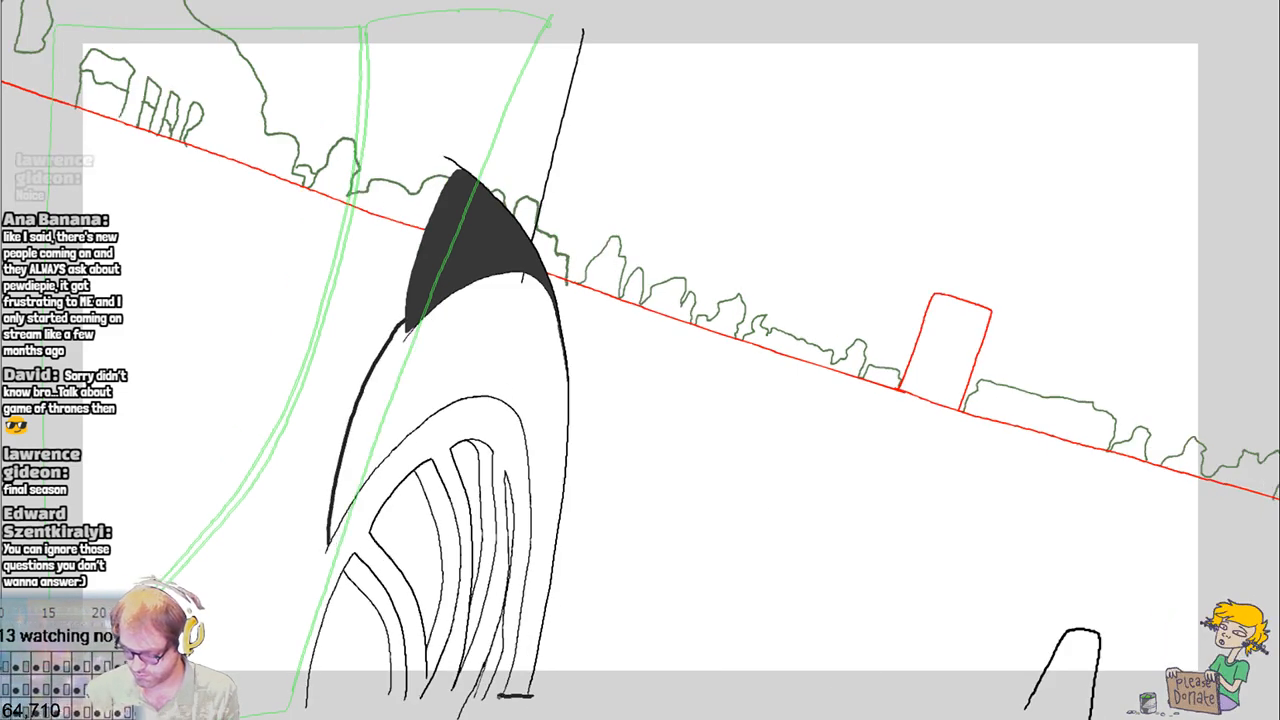
click(526, 668)
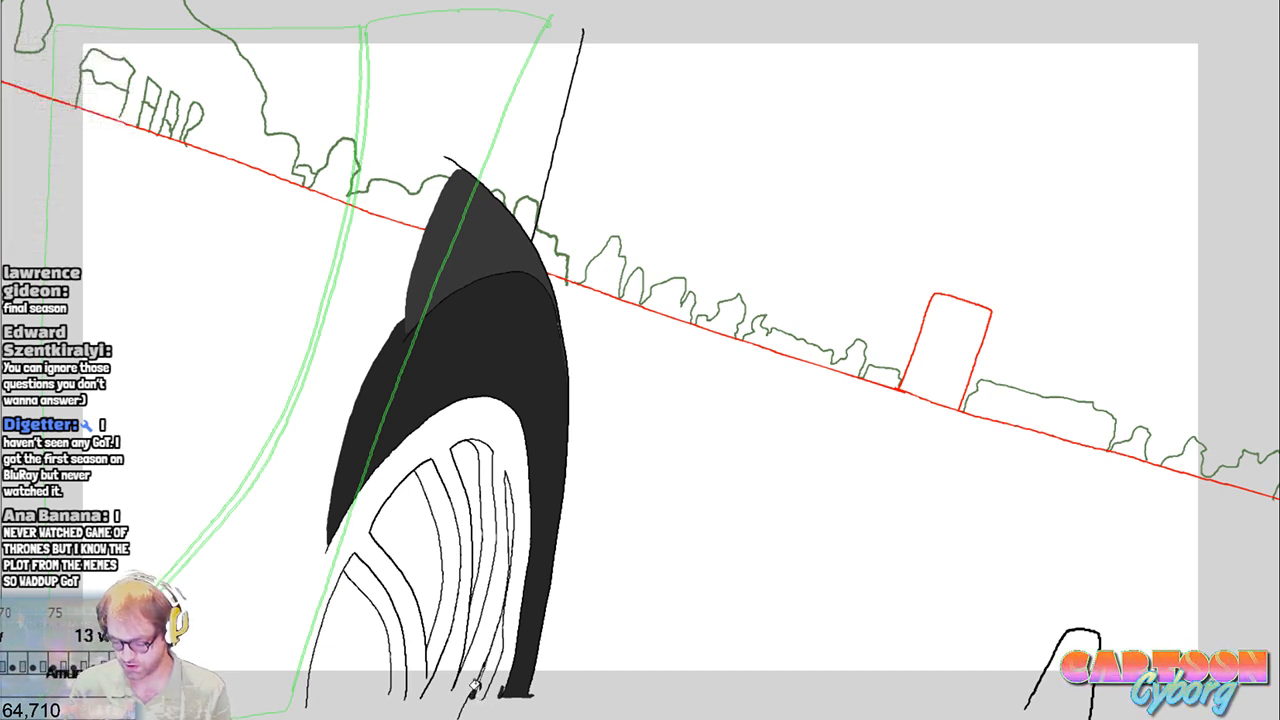
click(483, 611)
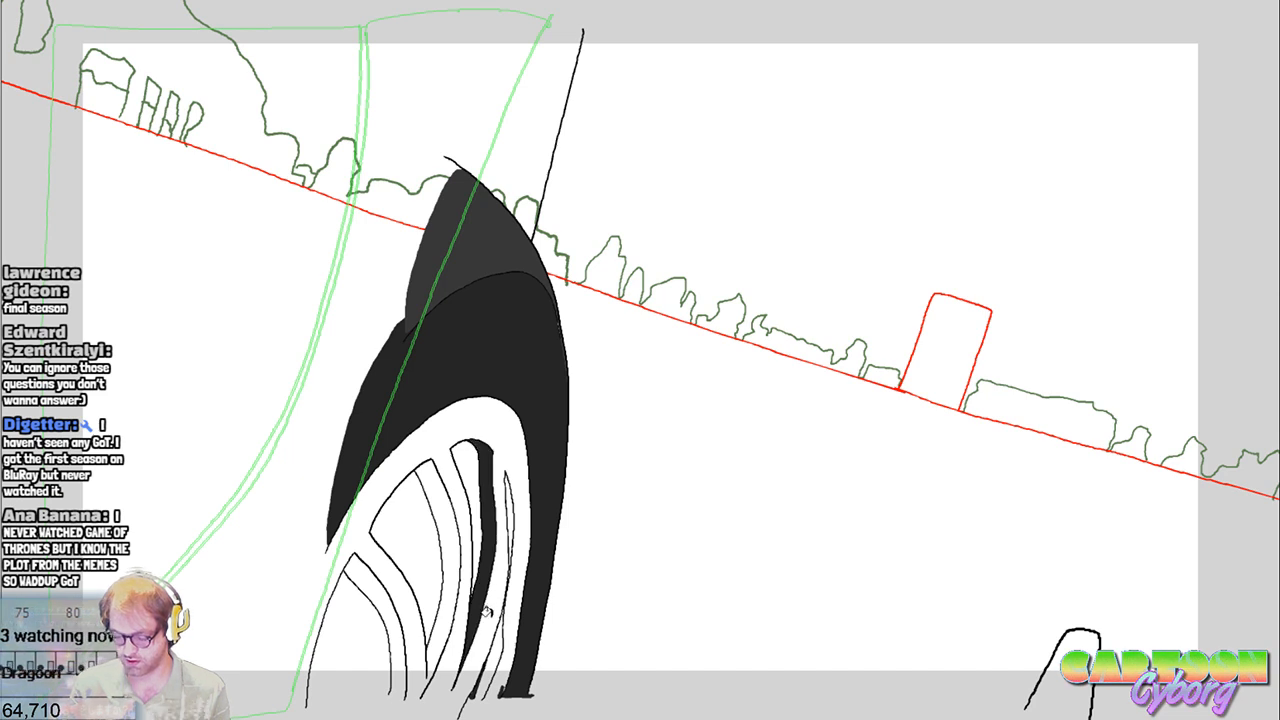
key(ctrl+z)
click(478, 534)
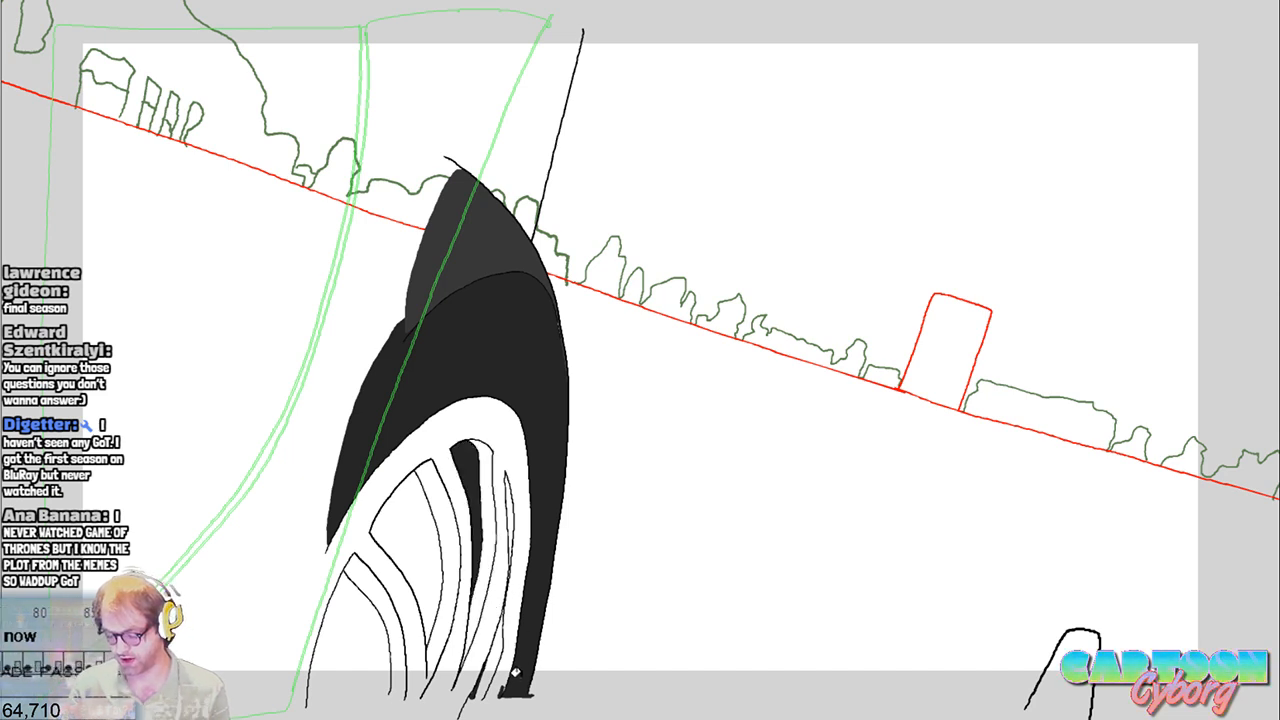
click(408, 656)
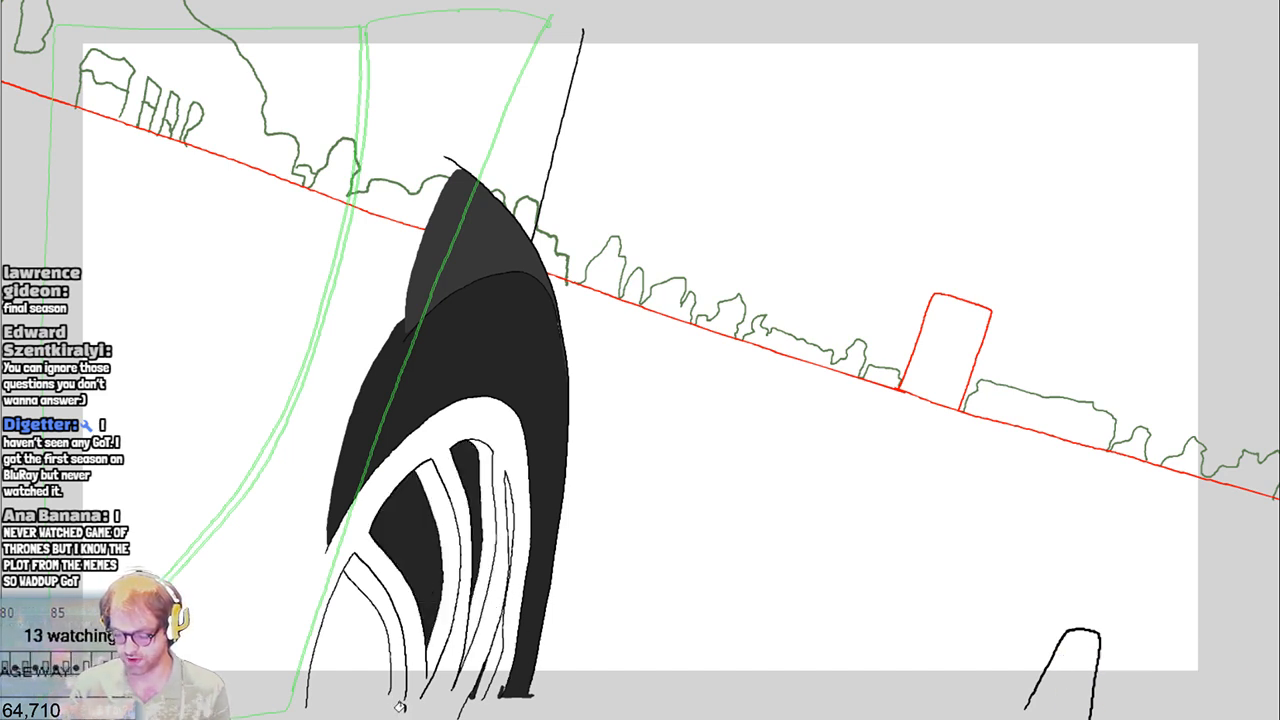
key(ctrl+z)
key(ctrl+z)
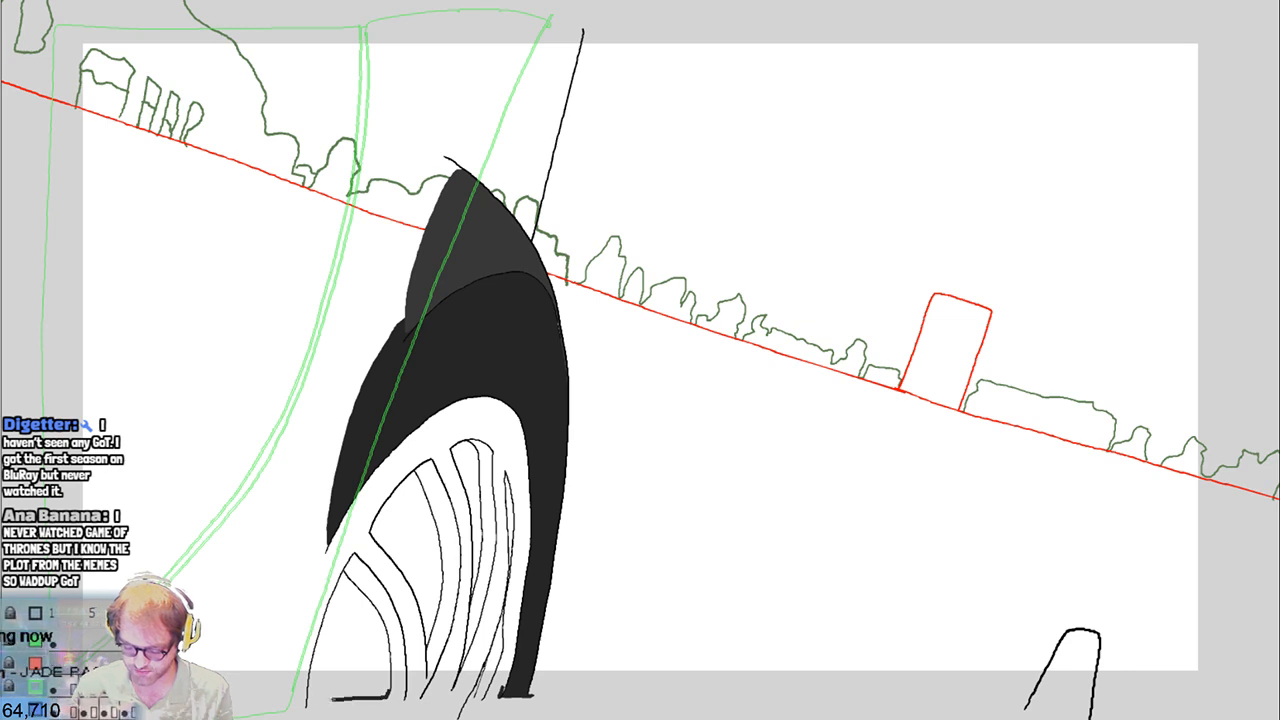
Draw a dark line across the open bottom of the rim's outermost spoke opening to close it
drag(309, 697, 378, 695)
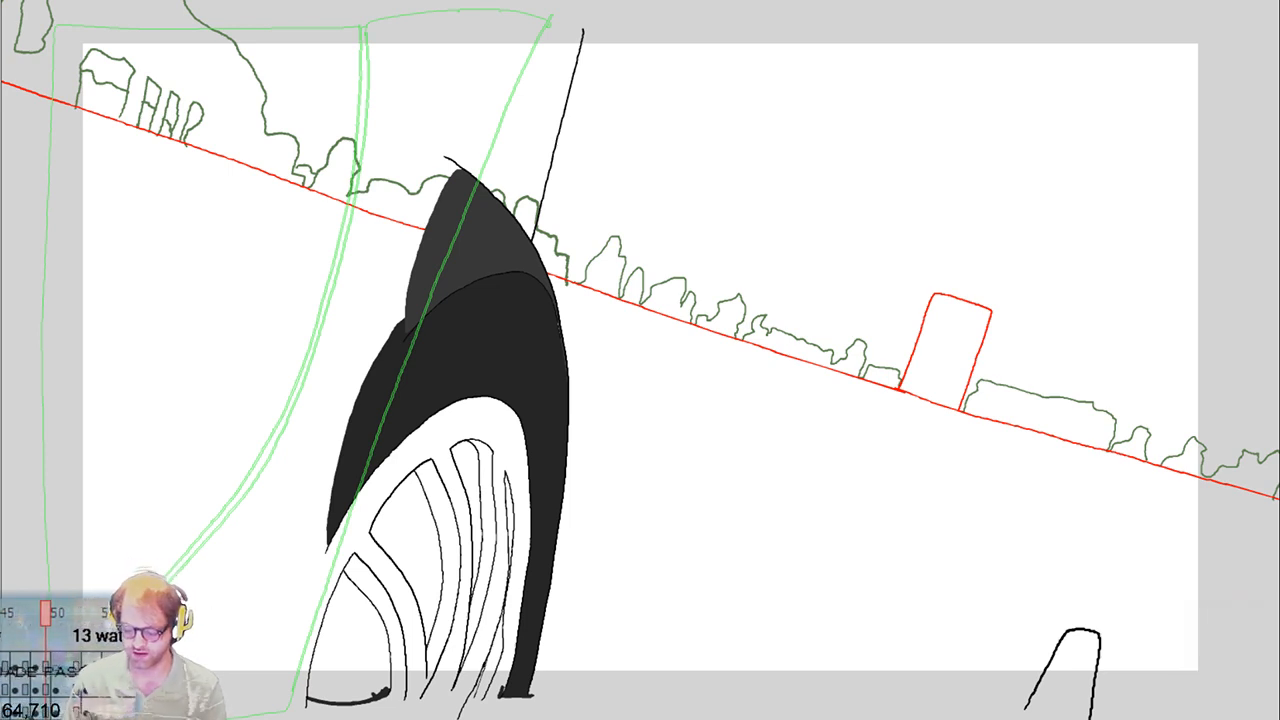
Fill the three enclosed rim openings between the spokes with dark grey on this frame
click(360, 630)
click(410, 572)
click(469, 512)
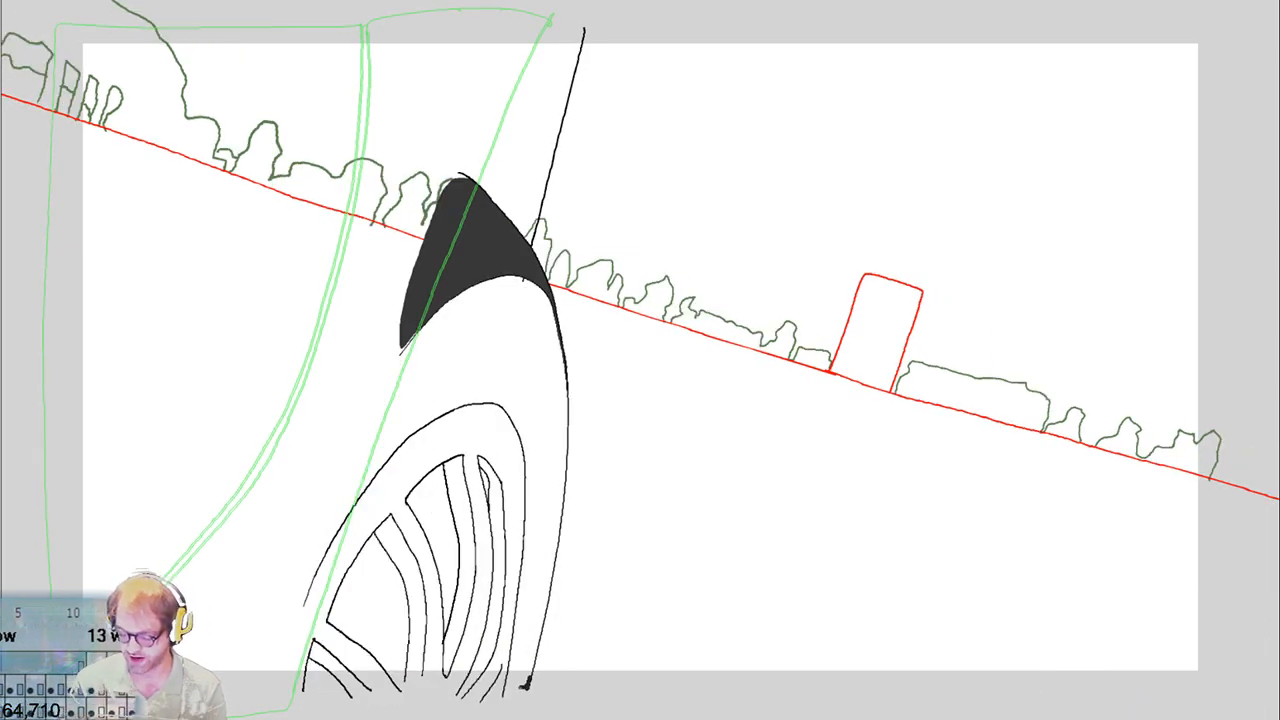
On the preceding frame, draw the tyre's missing outer edge between rim and tread tip and fill the sidewall dark grey
drag(311, 592, 388, 349)
click(430, 402)
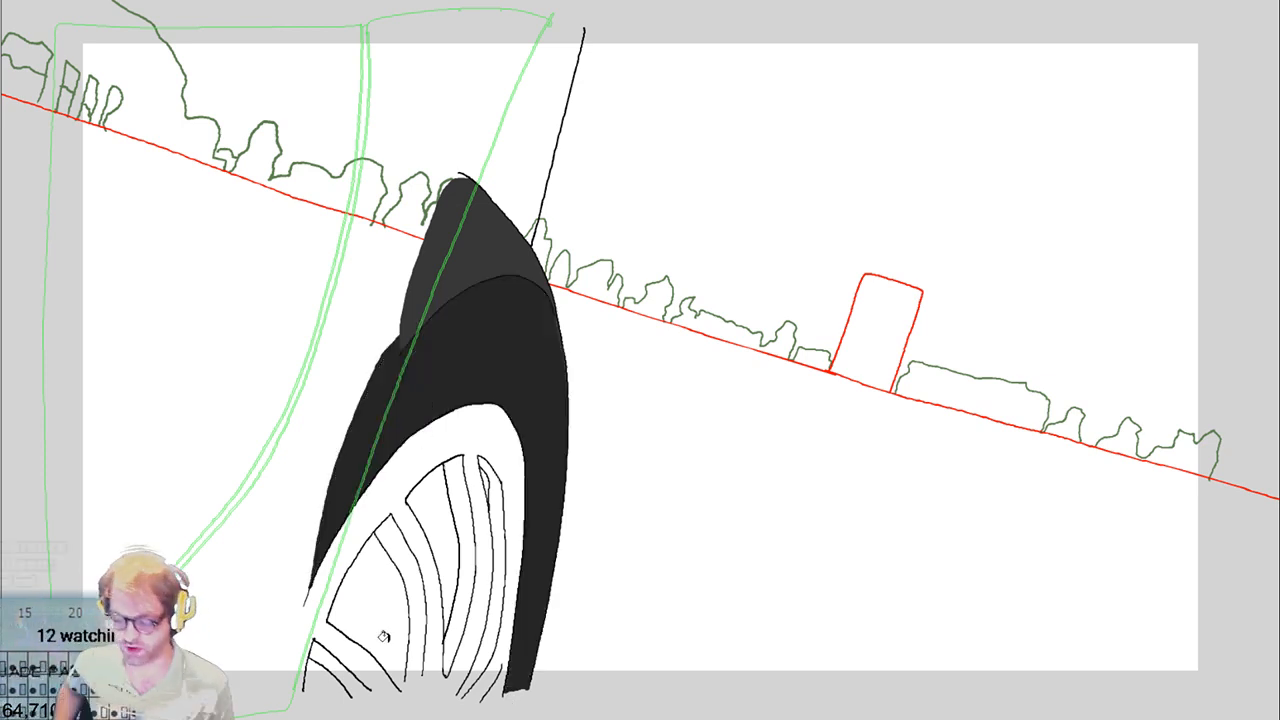
Close the open bottoms of the two lowest rim openings with dark lines and fill the openings between the spokes dark grey
key(b)
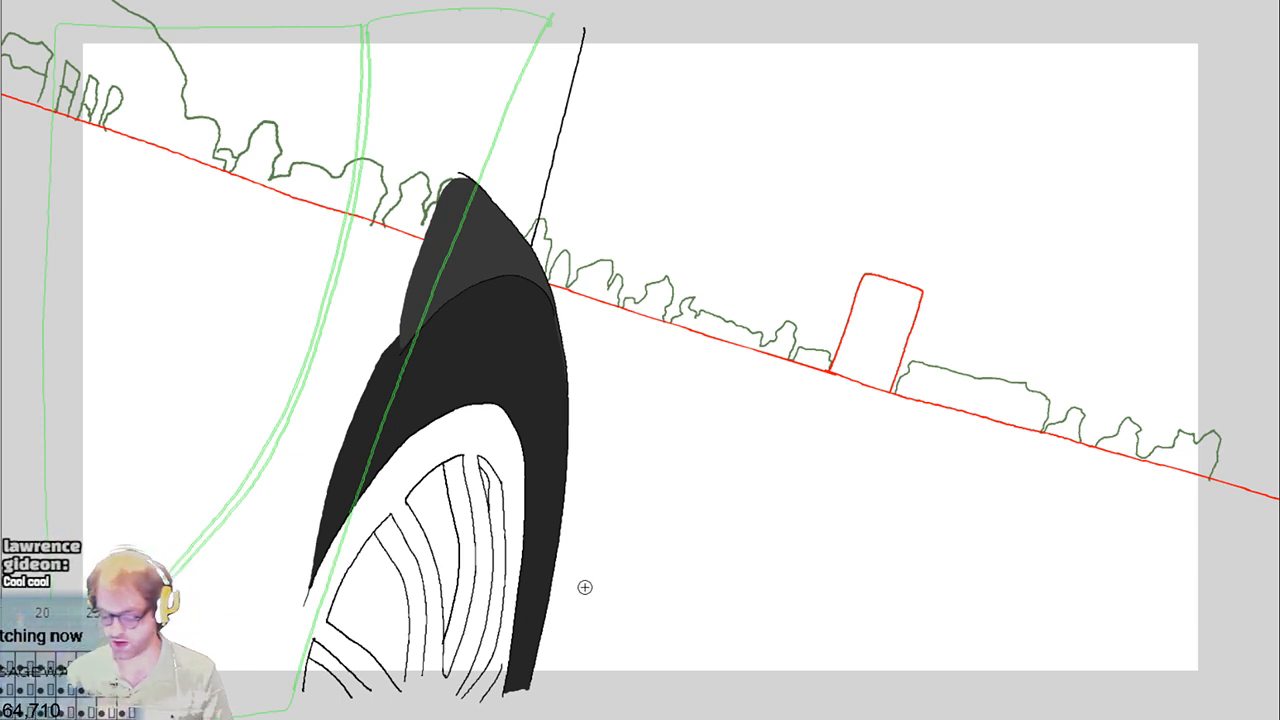
key(f)
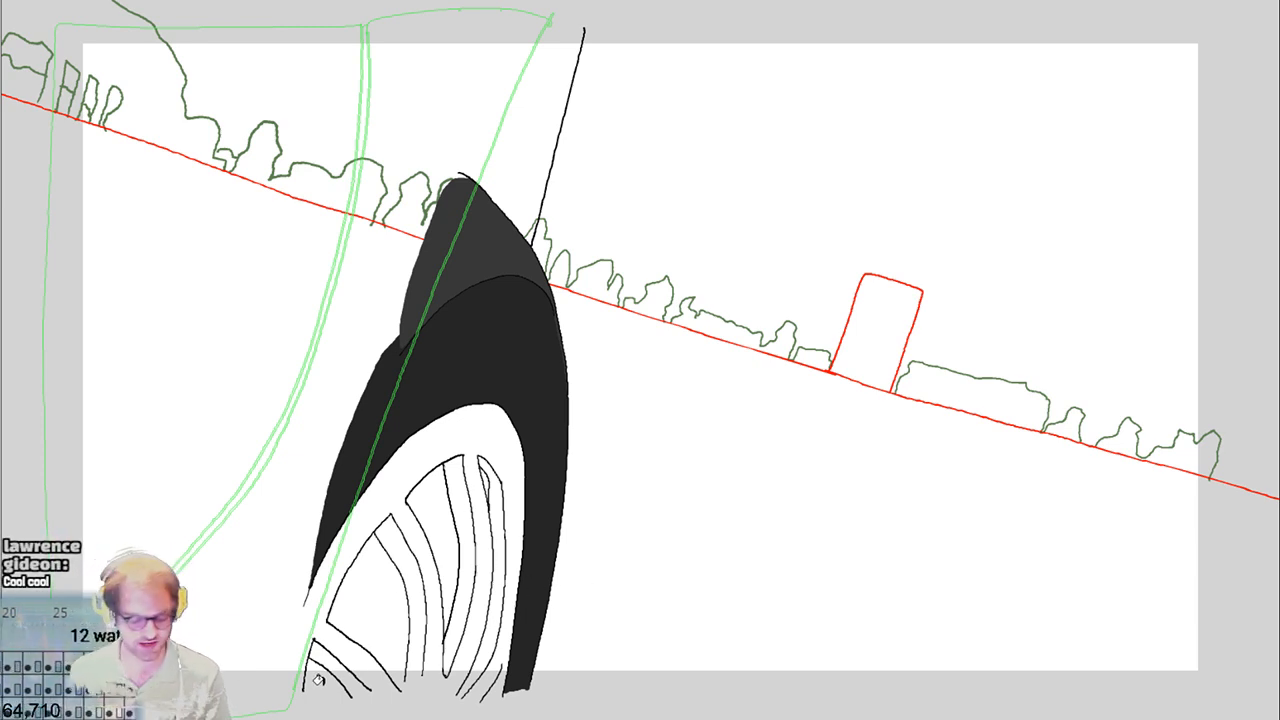
key(b)
drag(300, 688, 360, 696)
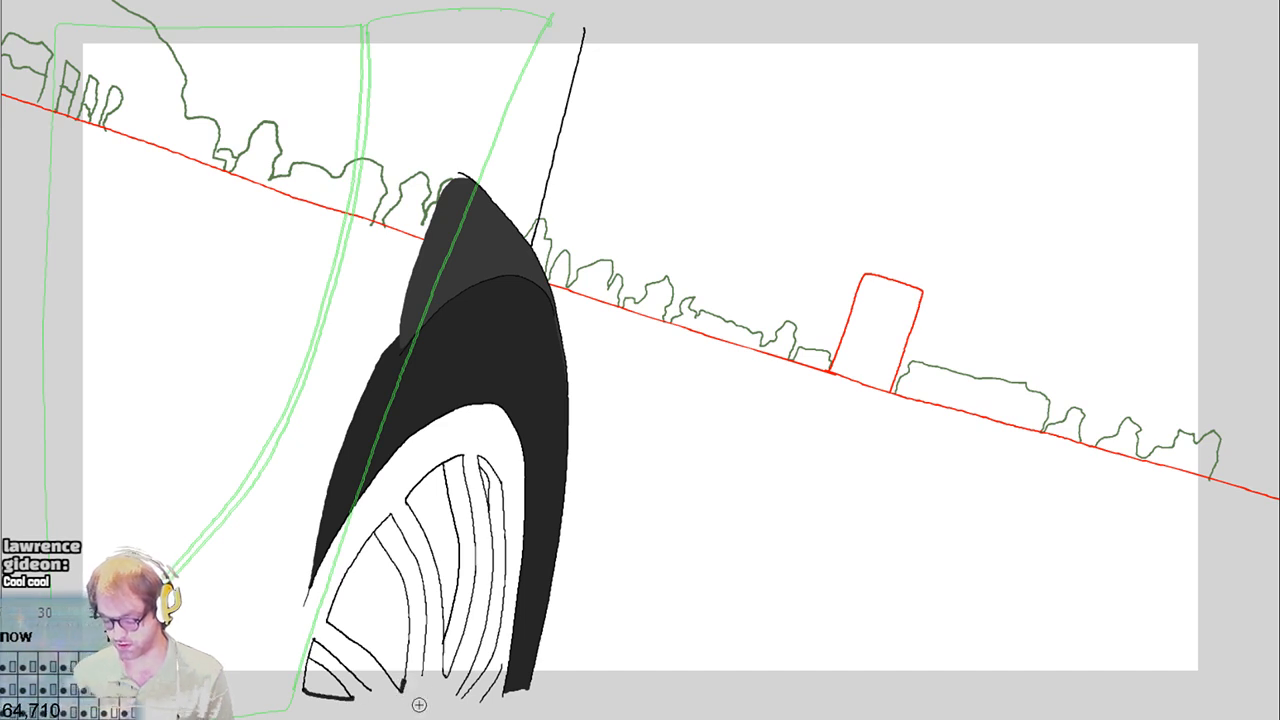
click(435, 512)
click(399, 597)
click(321, 676)
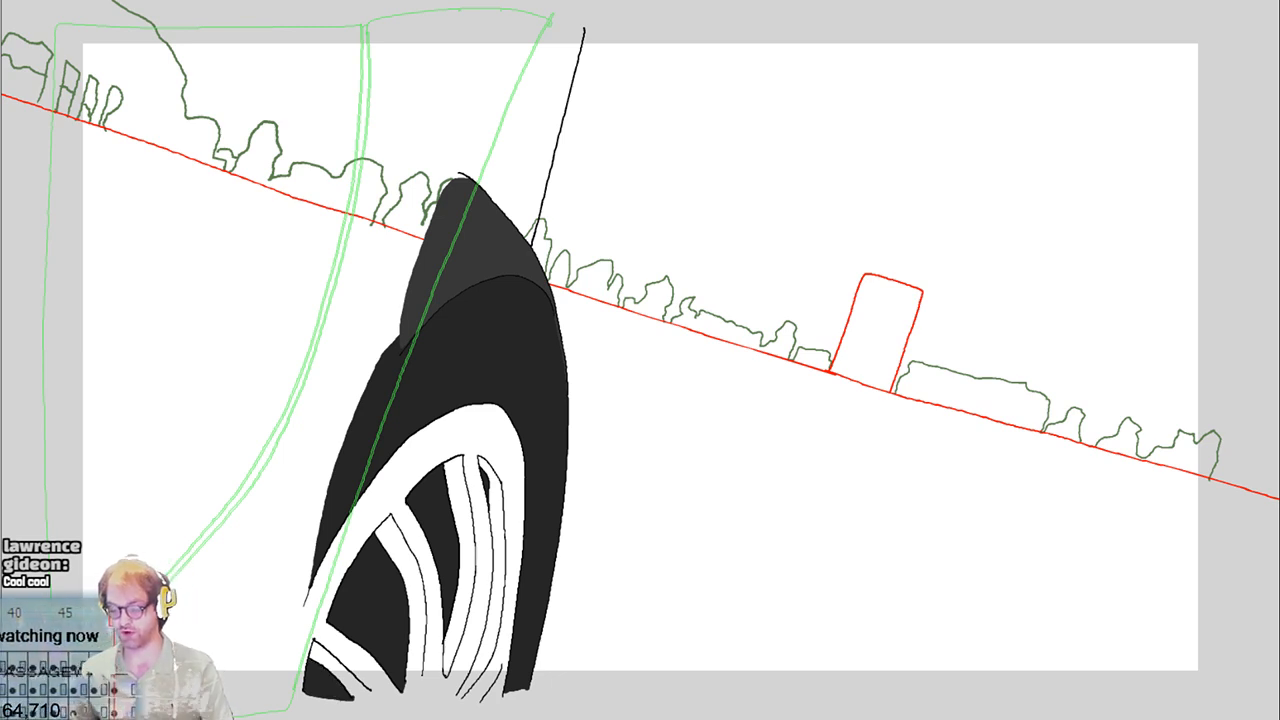
Advance two frames, draw a line across the bottom of the outermost rim opening and fill the openings between the spokes dark grey
key(Right)
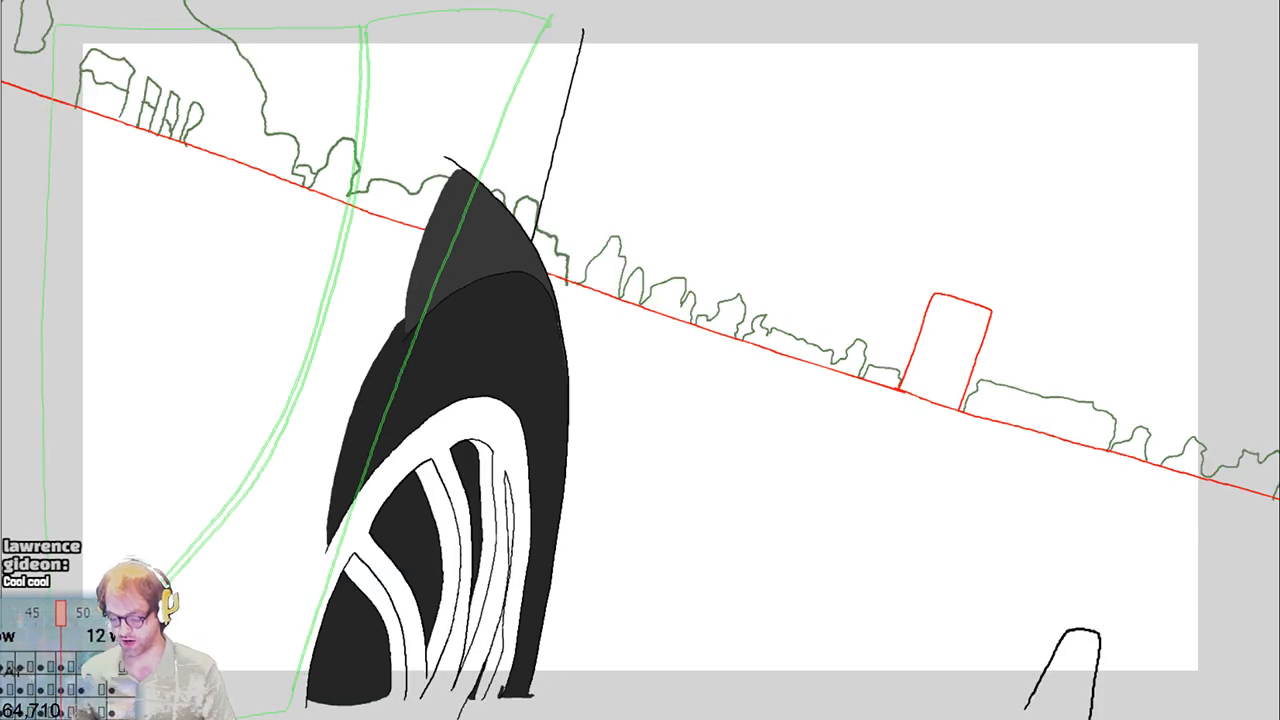
key(Right)
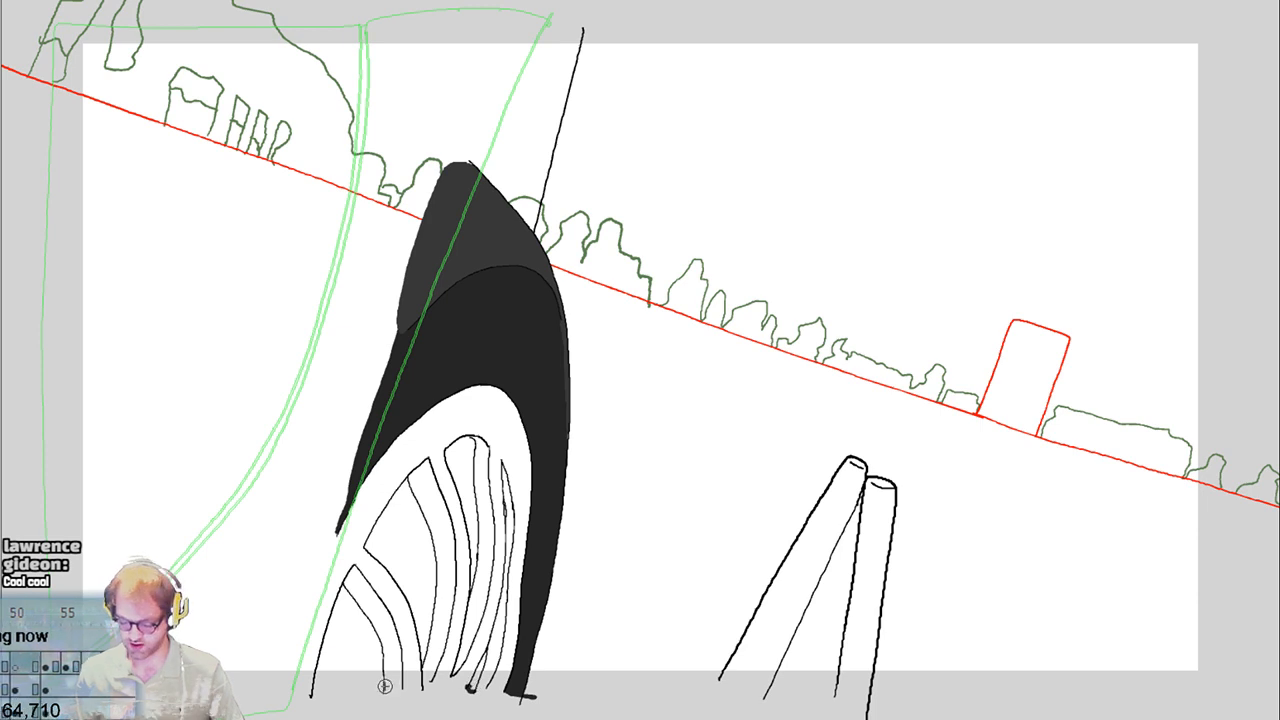
drag(384, 690, 332, 690)
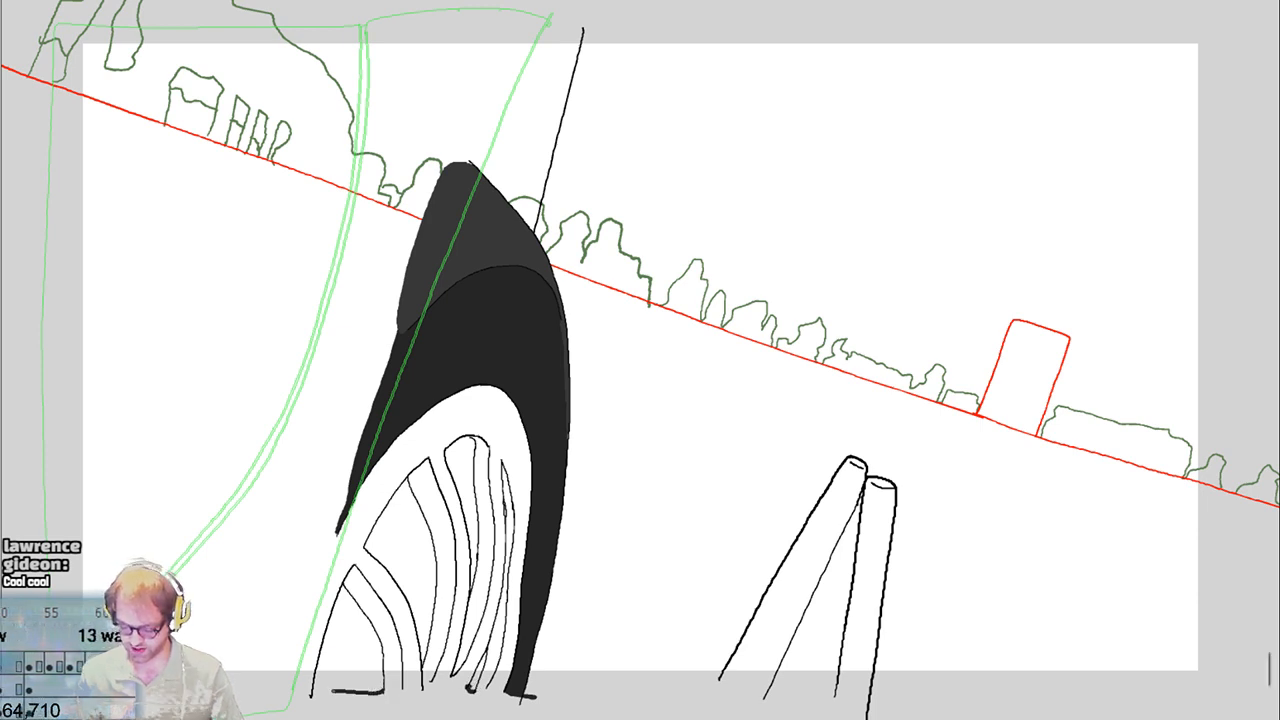
click(350, 660)
click(406, 586)
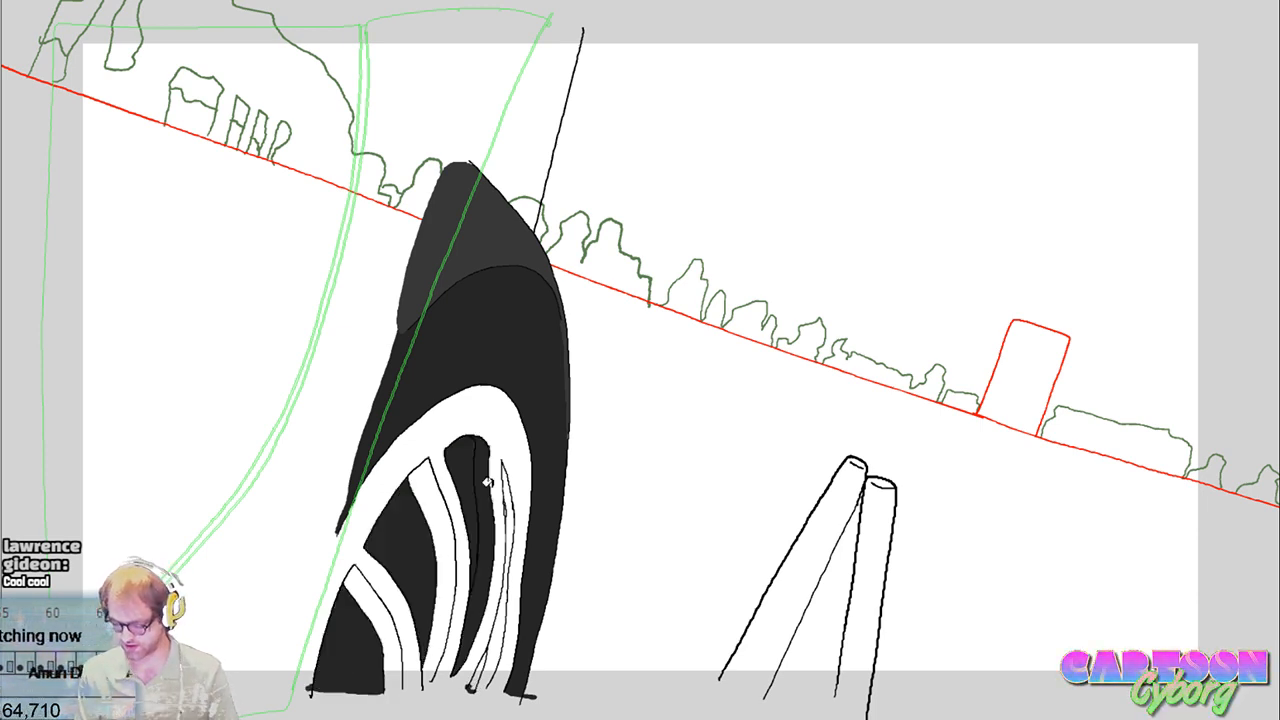
Undo the fill spilling across the narrow upper rim opening, close the line gap at its top and refill only its outer part
click(488, 482)
key(ctrl+z)
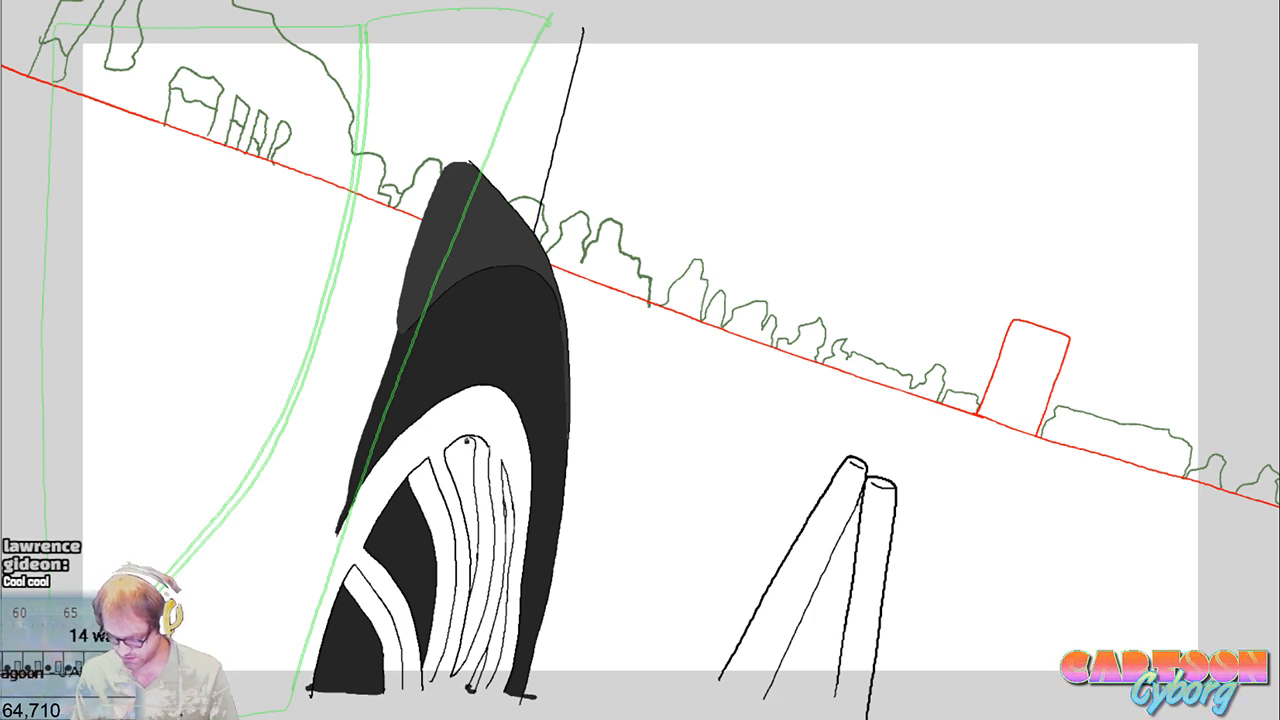
mouse_move(467, 440)
mouse_down()
mouse_move(480, 585)
mouse_move(465, 445)
mouse_up()
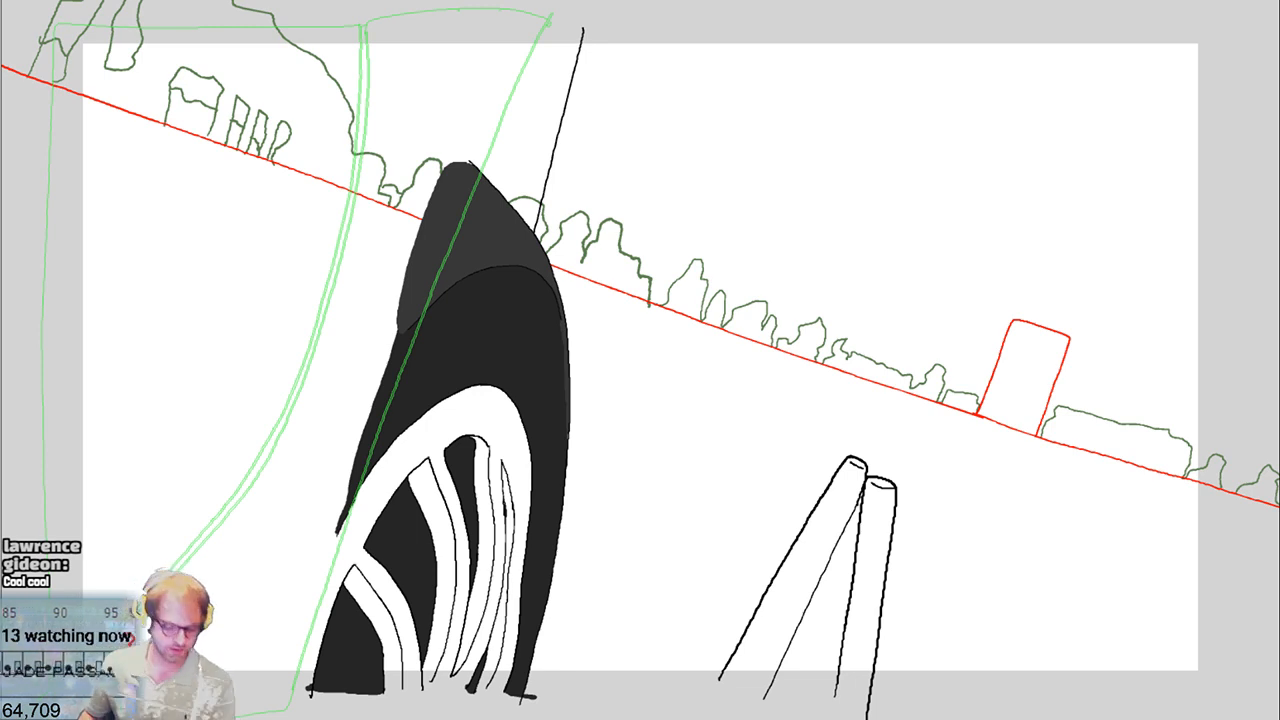
On the next frame with the larger cones, close the bottom of the outermost rim opening and fill the three spoke openings dark grey
key(Left)
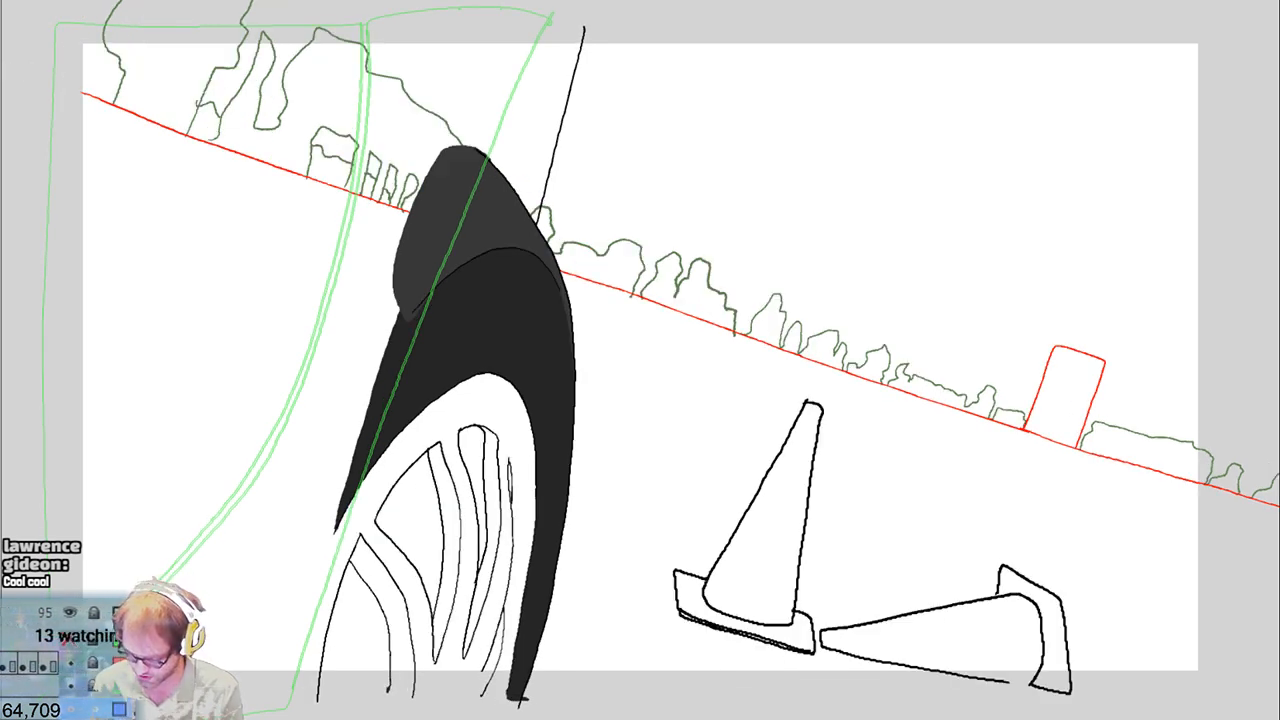
drag(372, 698, 316, 698)
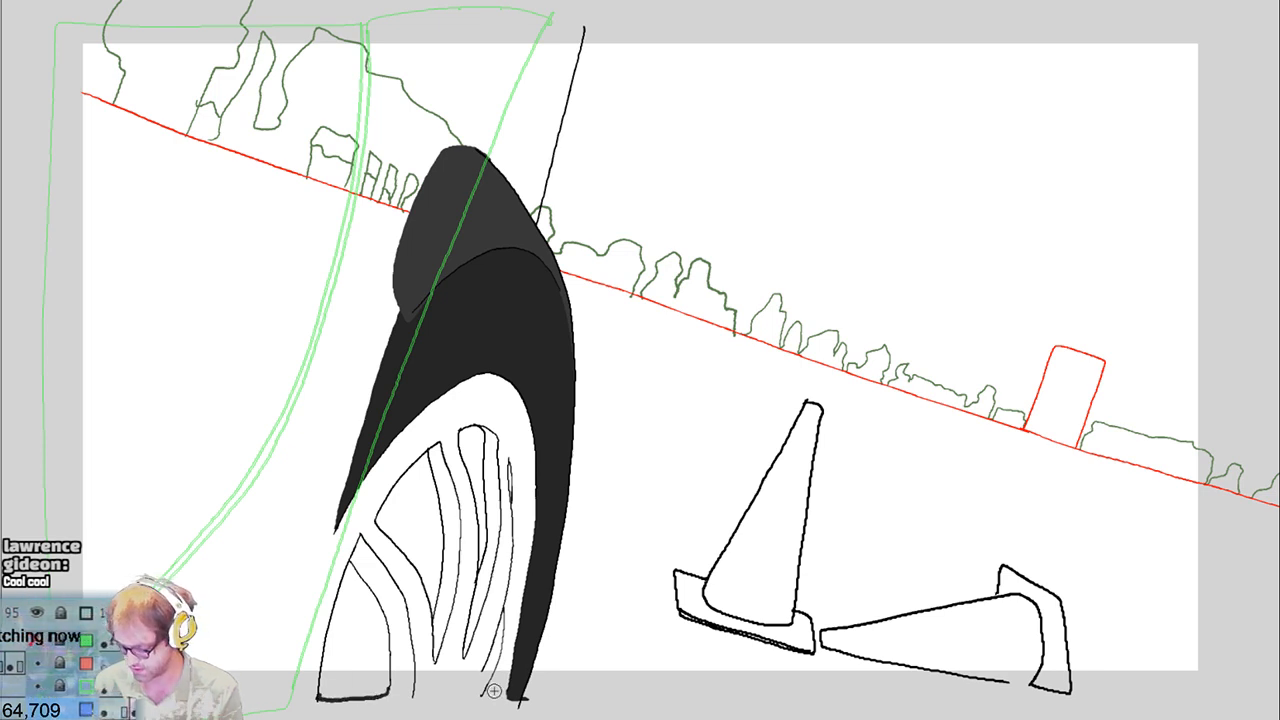
click(367, 648)
click(425, 535)
click(471, 483)
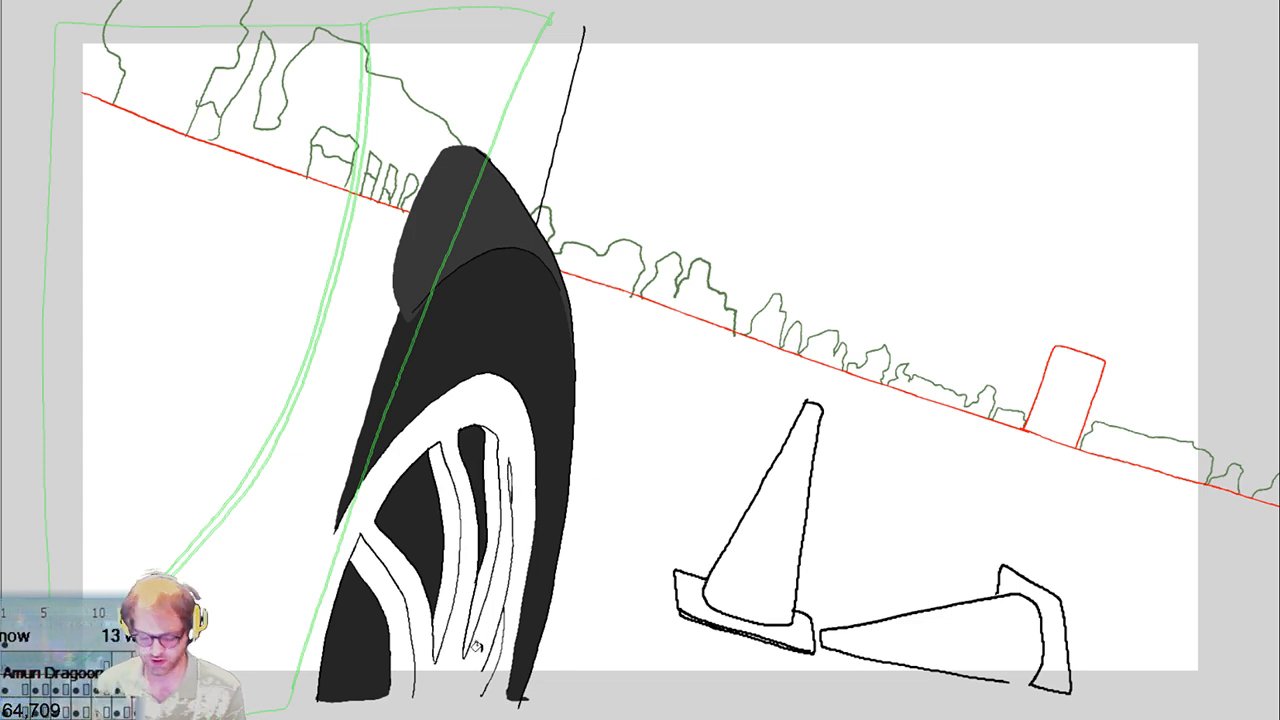
Advance one frame, draw a closing line under the outermost rim opening and fill that and the two upper openings dark grey
key(Right)
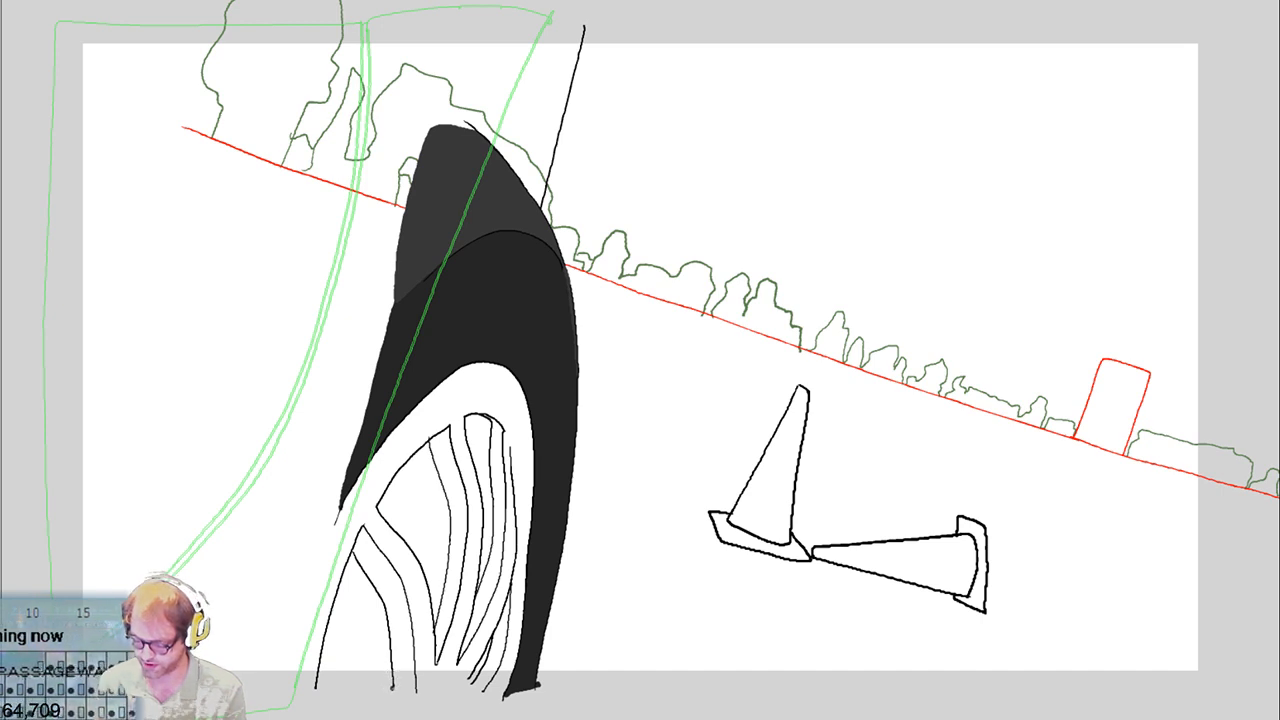
drag(391, 688, 323, 699)
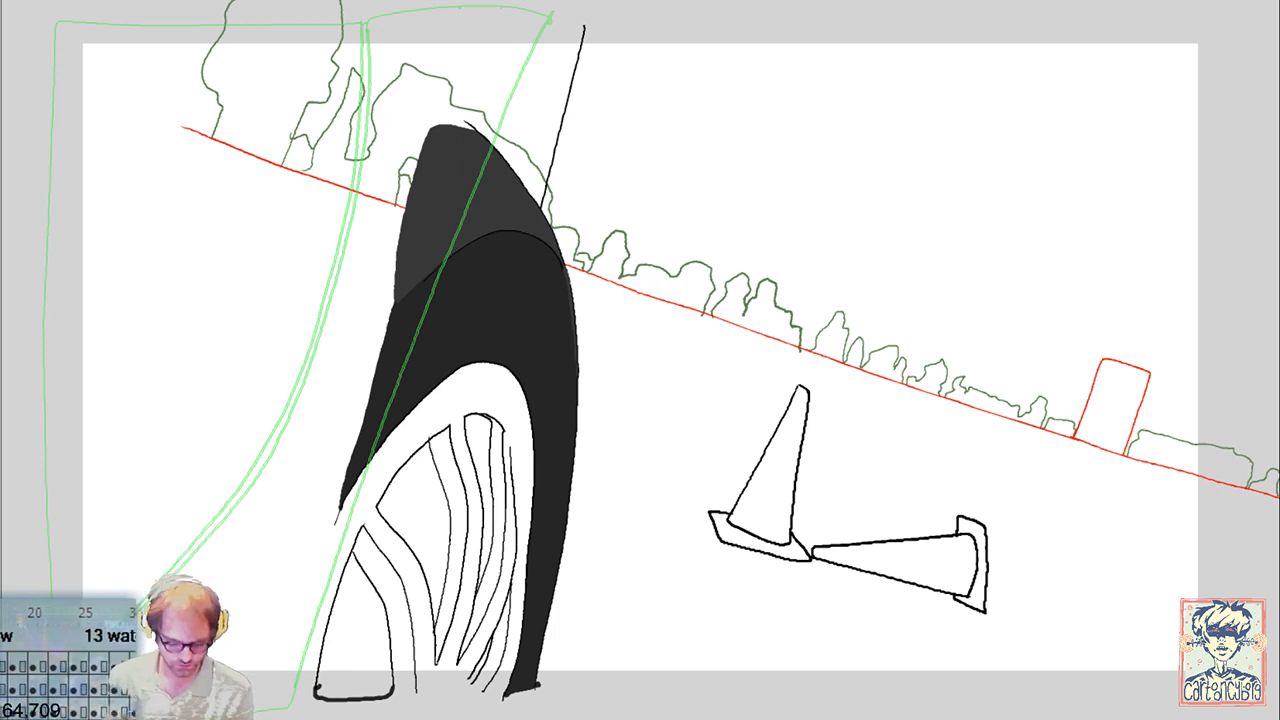
click(427, 520)
click(473, 457)
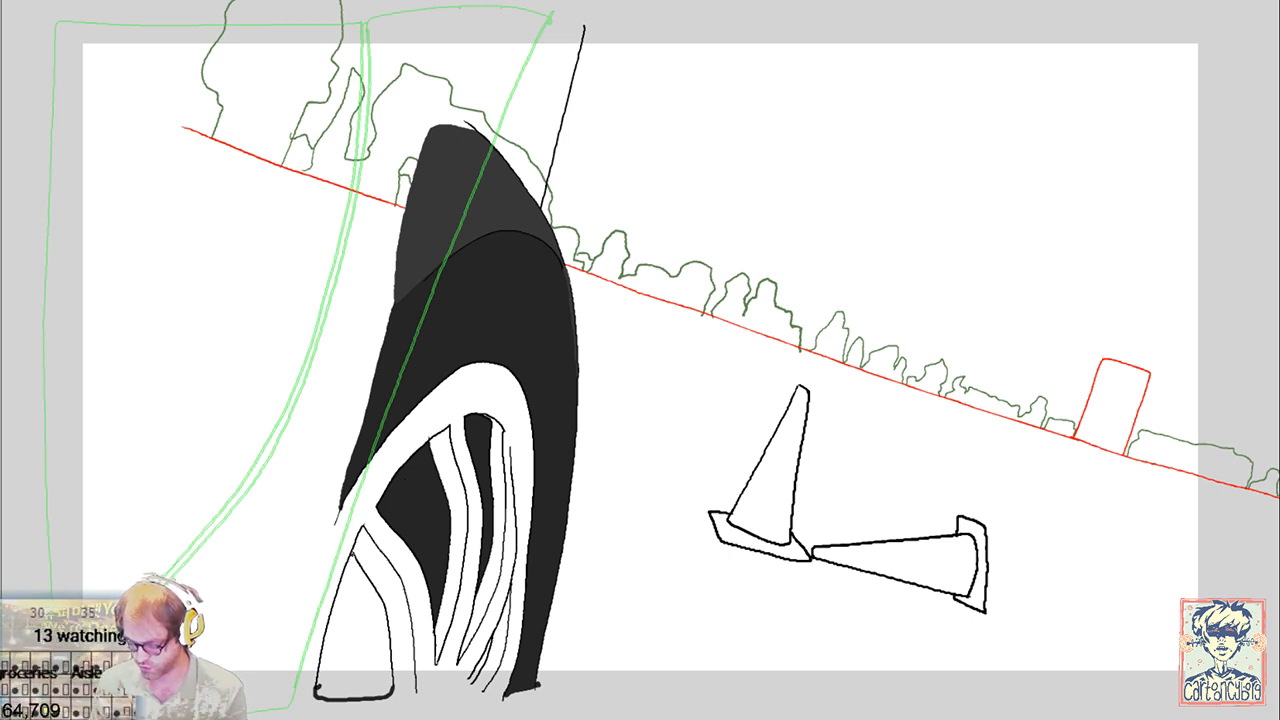
click(351, 601)
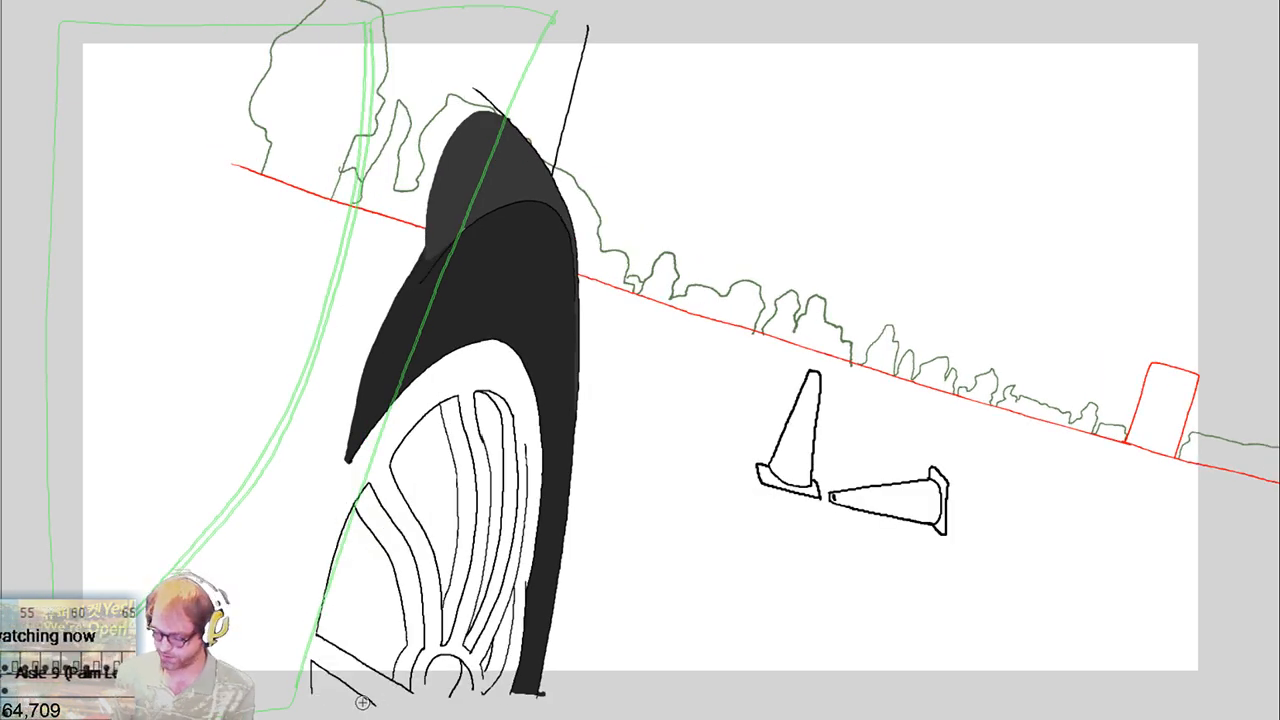
On the frame where the wheel hub appears, close the small lowest rim opening and fill all the large spoke openings dark grey
mouse_move(372, 704)
mouse_down()
mouse_move(314, 697)
mouse_move(360, 696)
mouse_up()
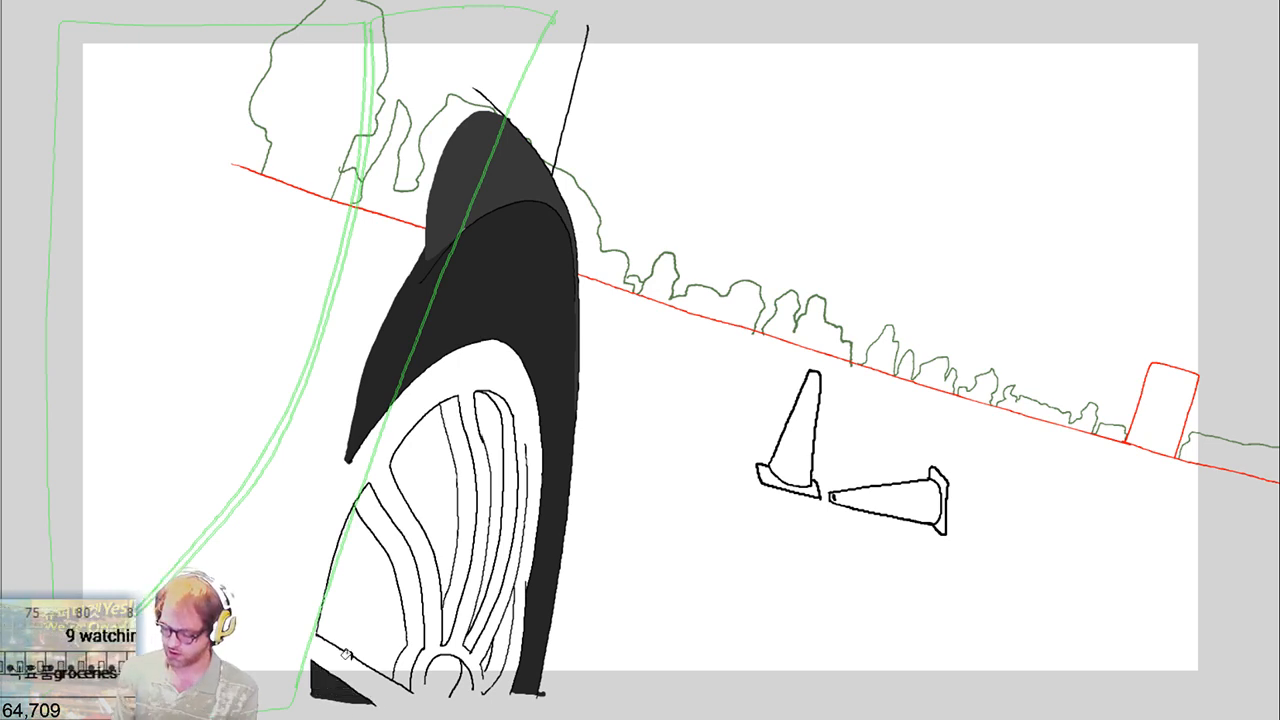
click(364, 611)
click(459, 553)
click(485, 435)
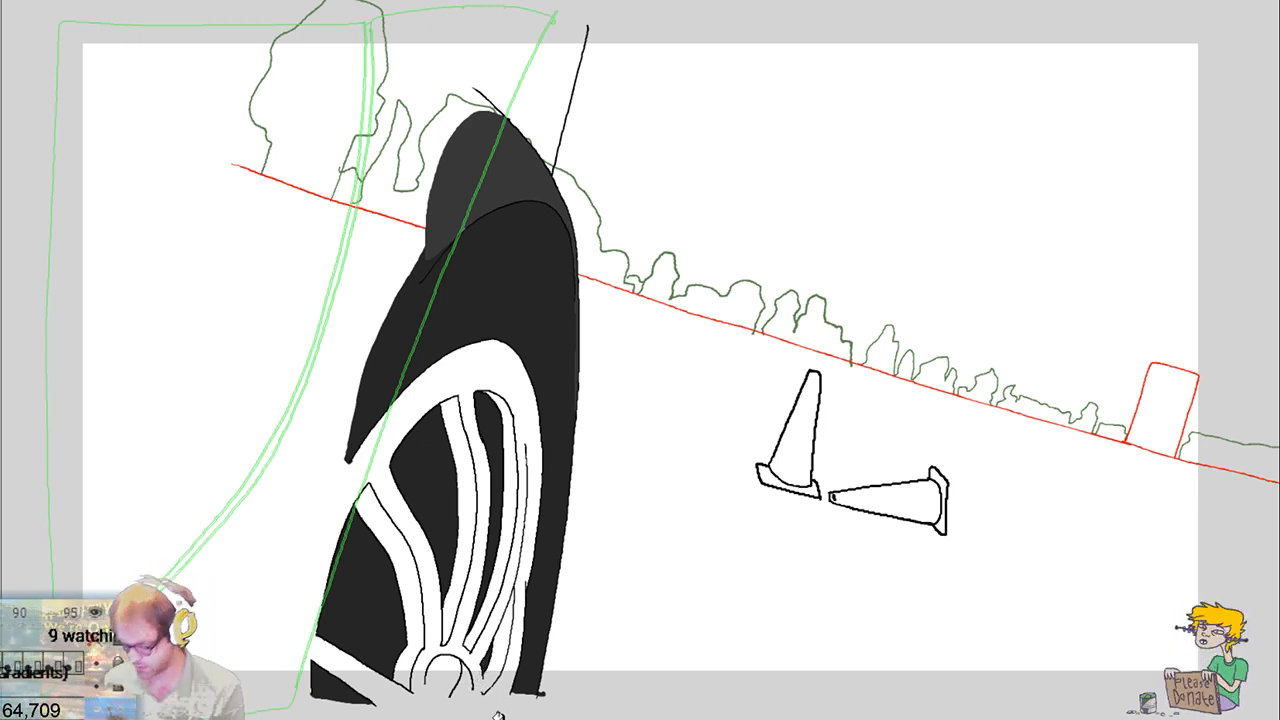
Advance one frame, close the lowest rim opening along its bottom and fill it and the openings above the hub dark grey
key(Right)
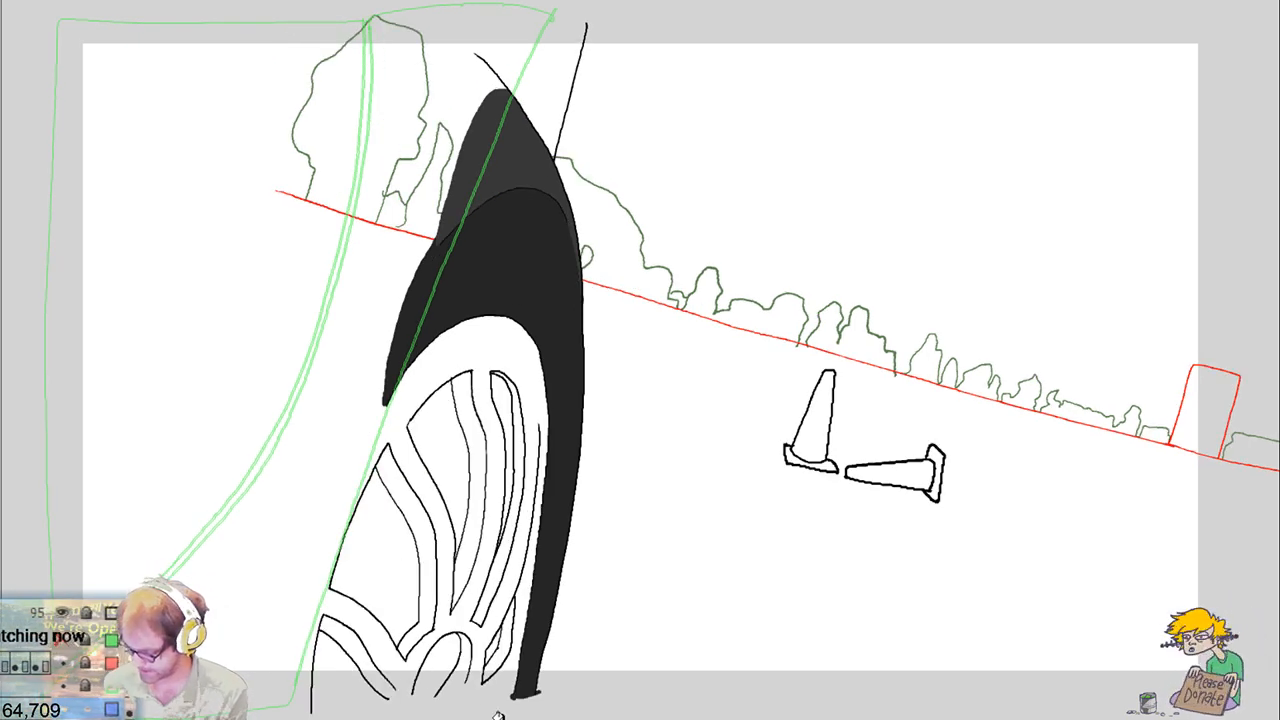
drag(387, 700, 319, 701)
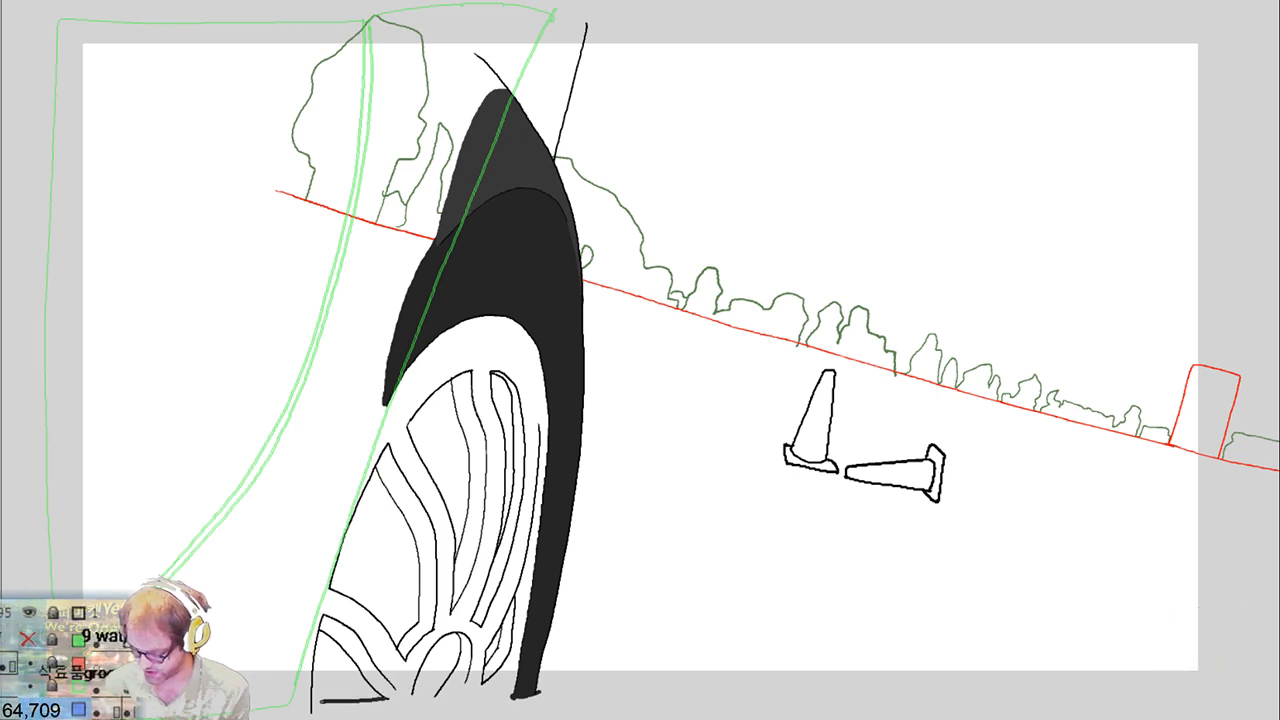
click(326, 678)
click(378, 570)
click(446, 502)
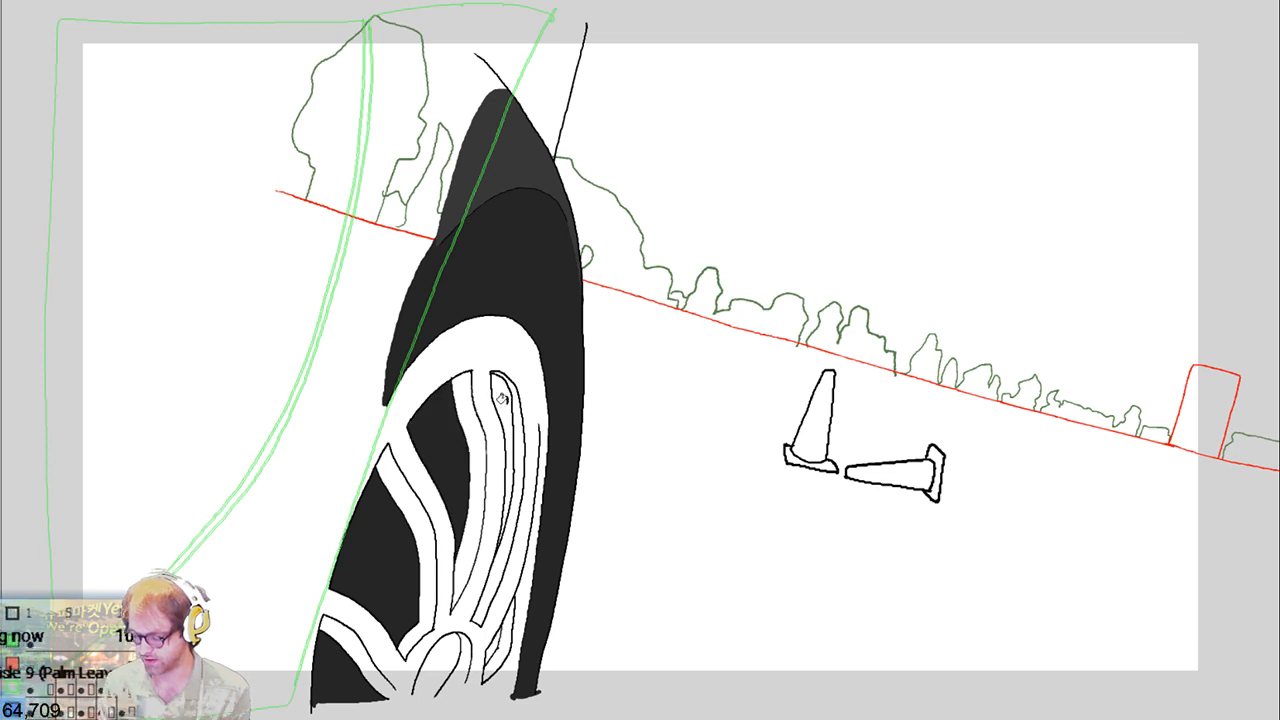
click(516, 421)
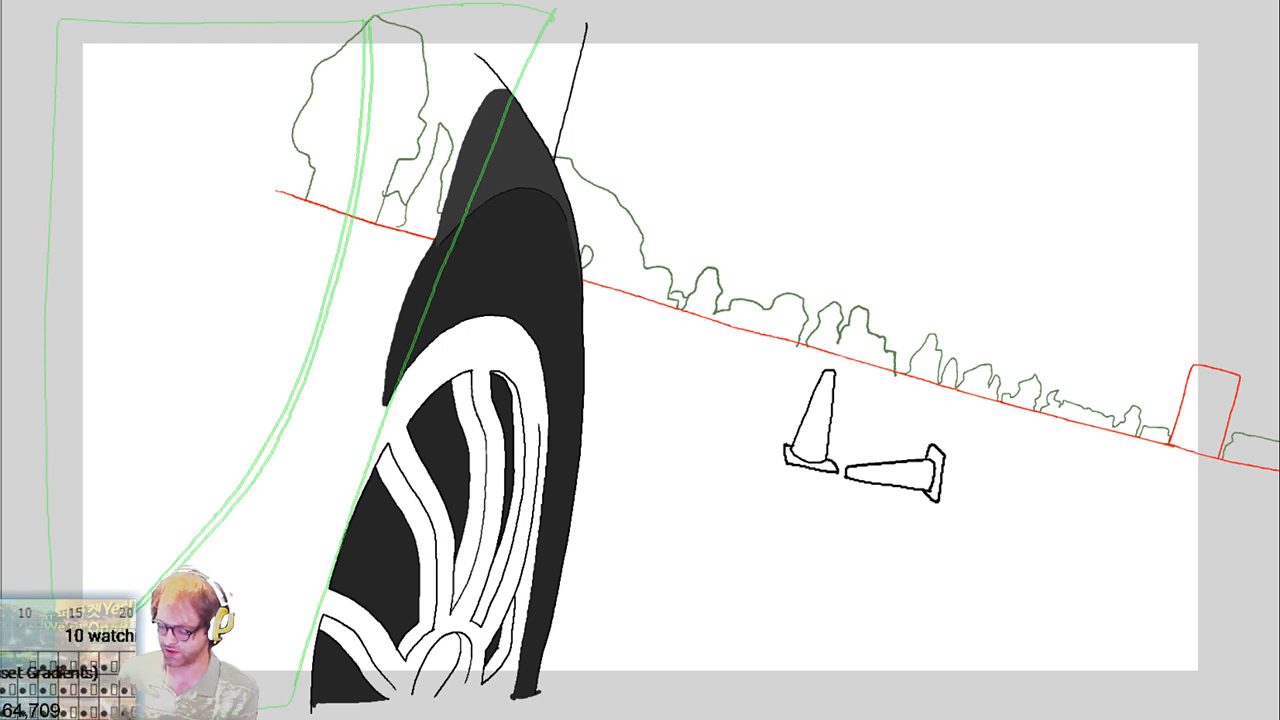
On the following frame, close the detached tyre sliver and the lowest rim opening along their bottoms and fill both dark grey
key(Right)
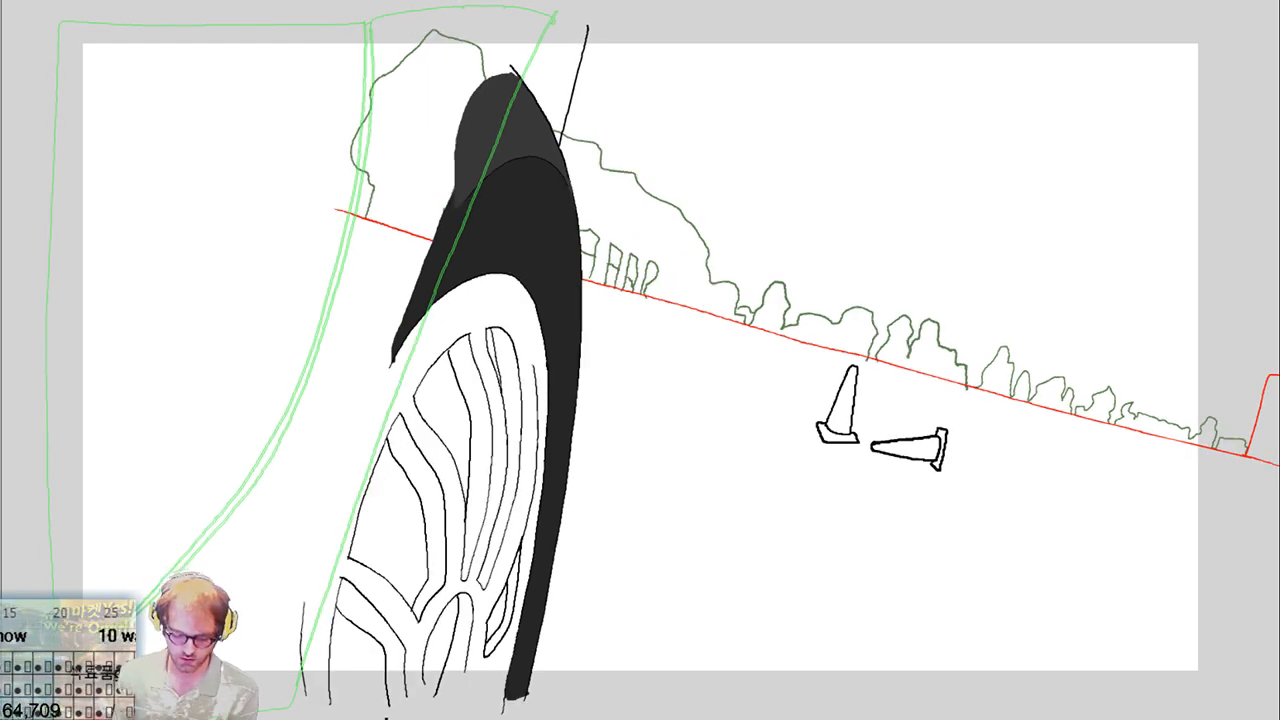
mouse_move(386, 710)
mouse_down()
mouse_move(320, 695)
mouse_move(406, 695)
mouse_up()
key(ctrl+z)
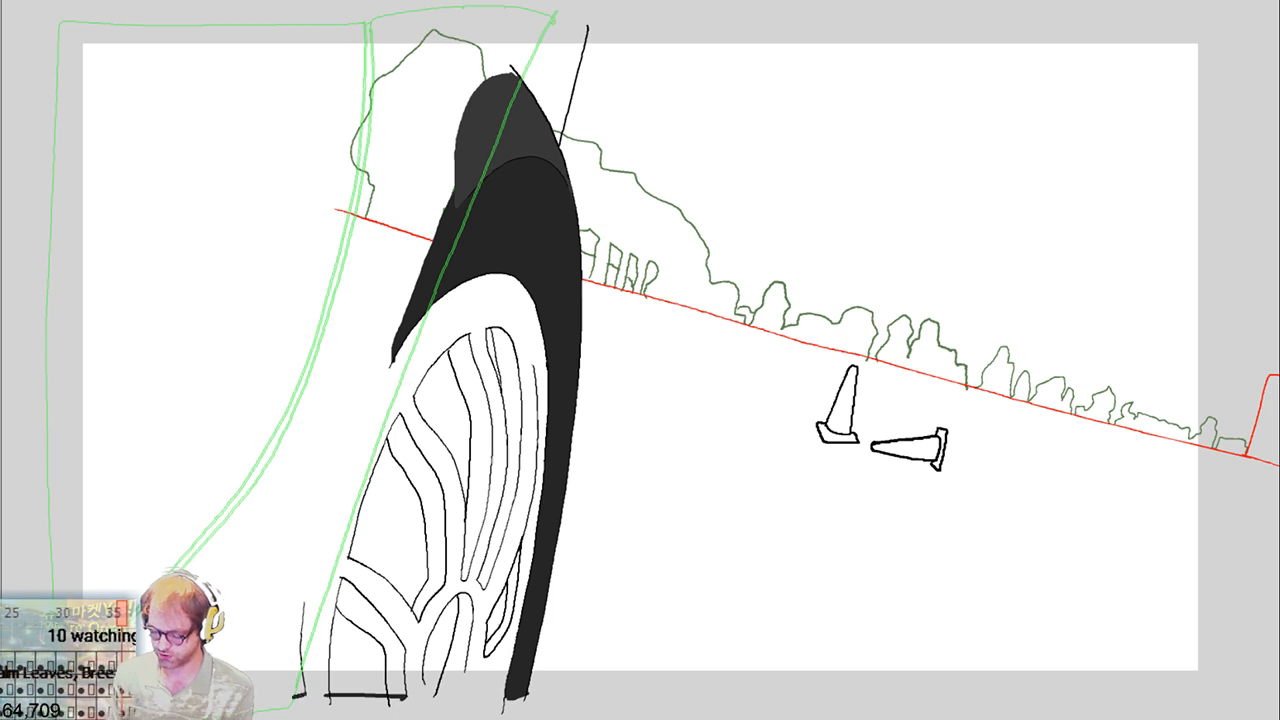
click(293, 640)
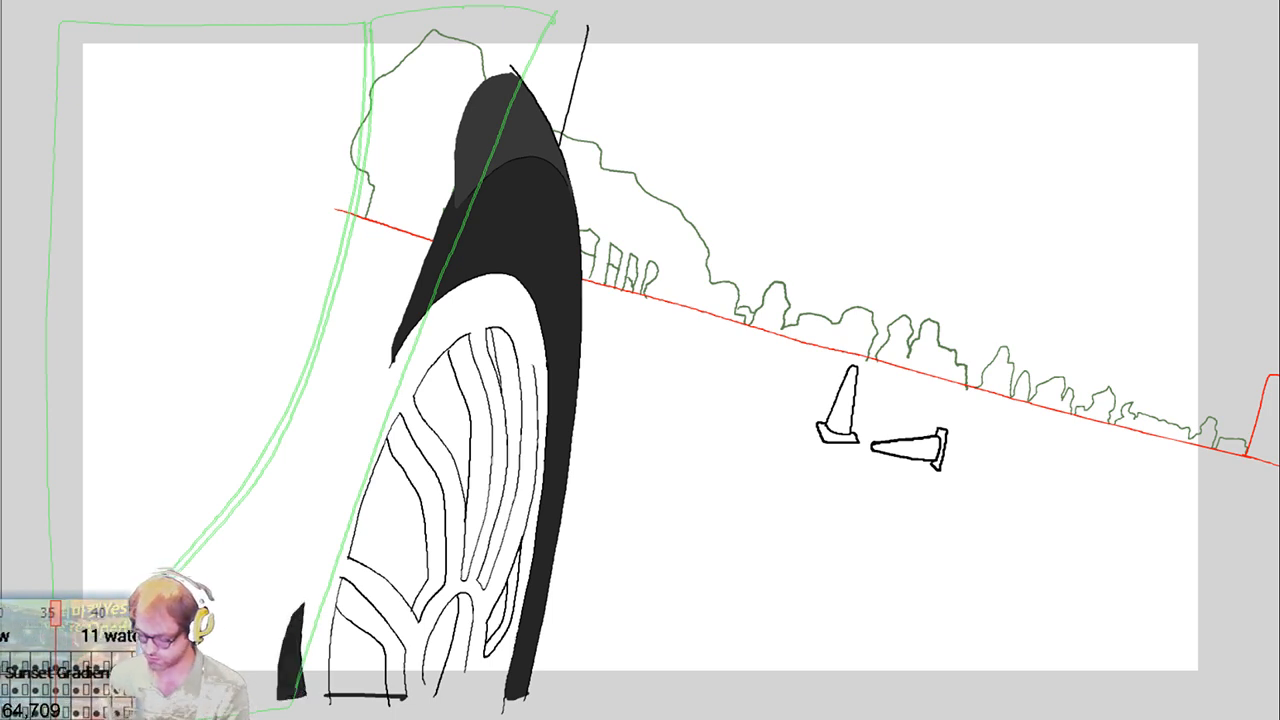
click(372, 669)
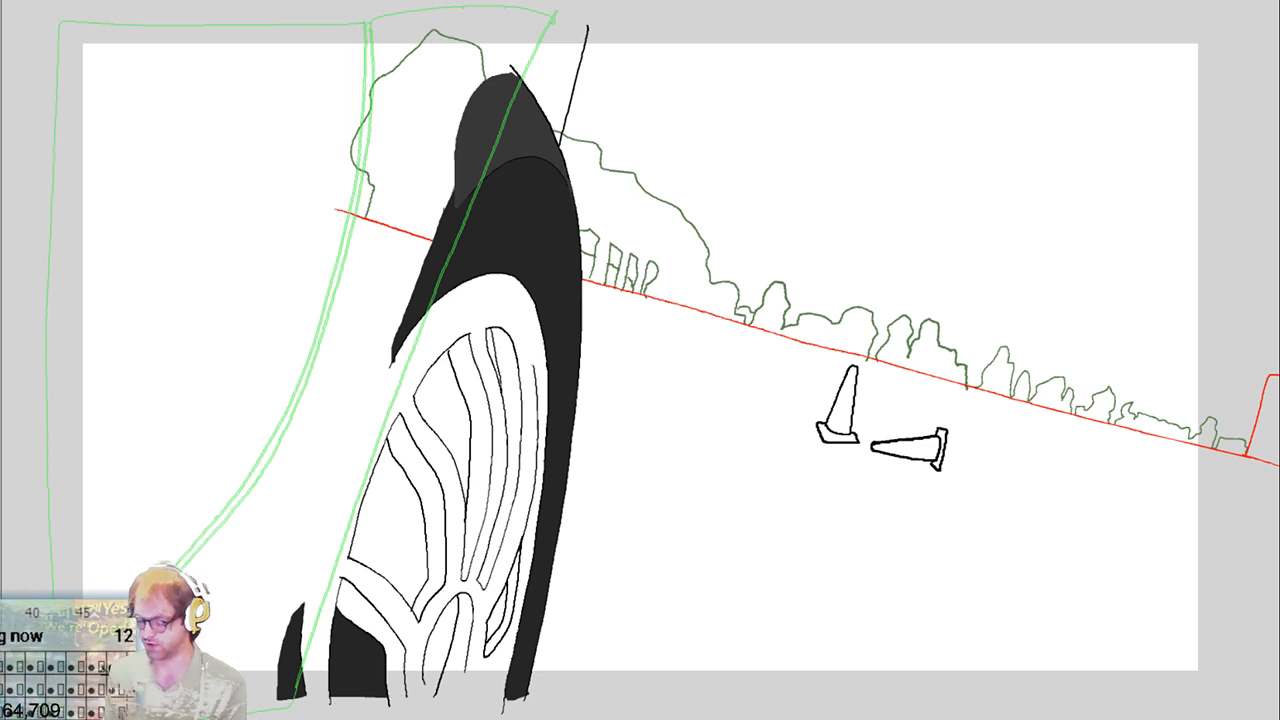
Fill the remaining rim openings dark grey, including the narrow ones at the top and beside the hub, undoing one misplaced fill
click(392, 540)
click(449, 408)
key(ctrl+z)
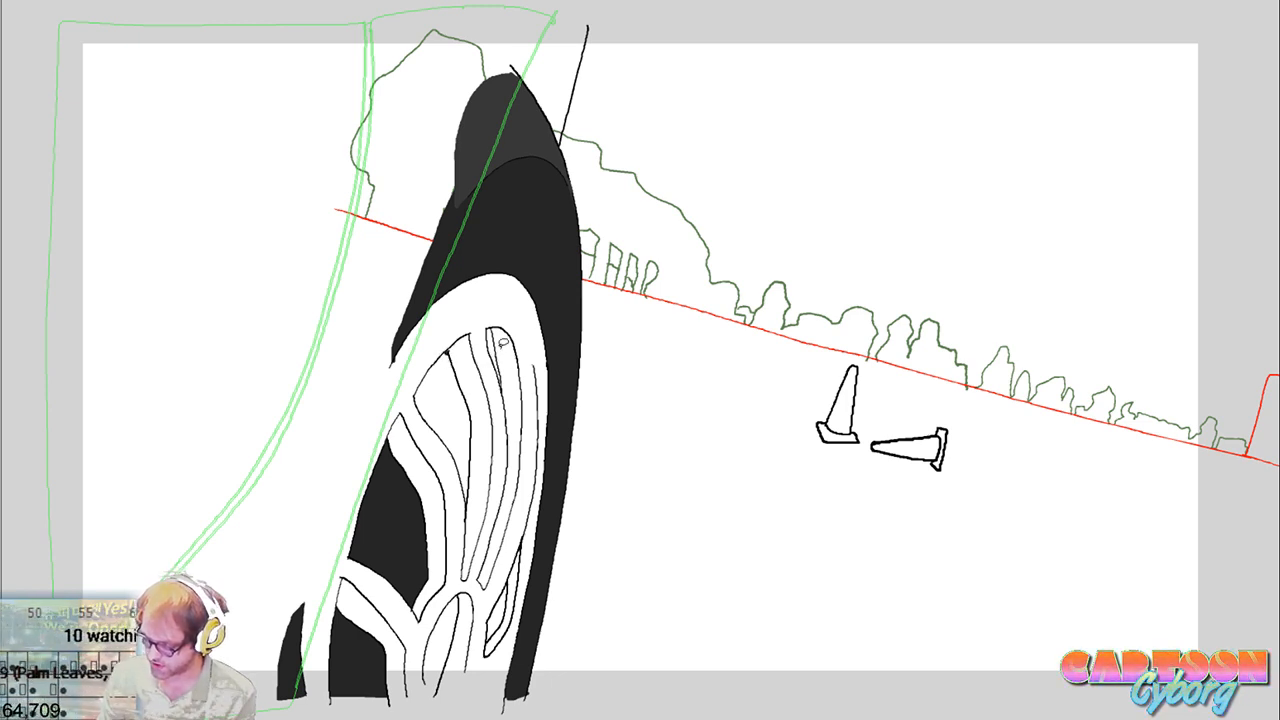
click(449, 392)
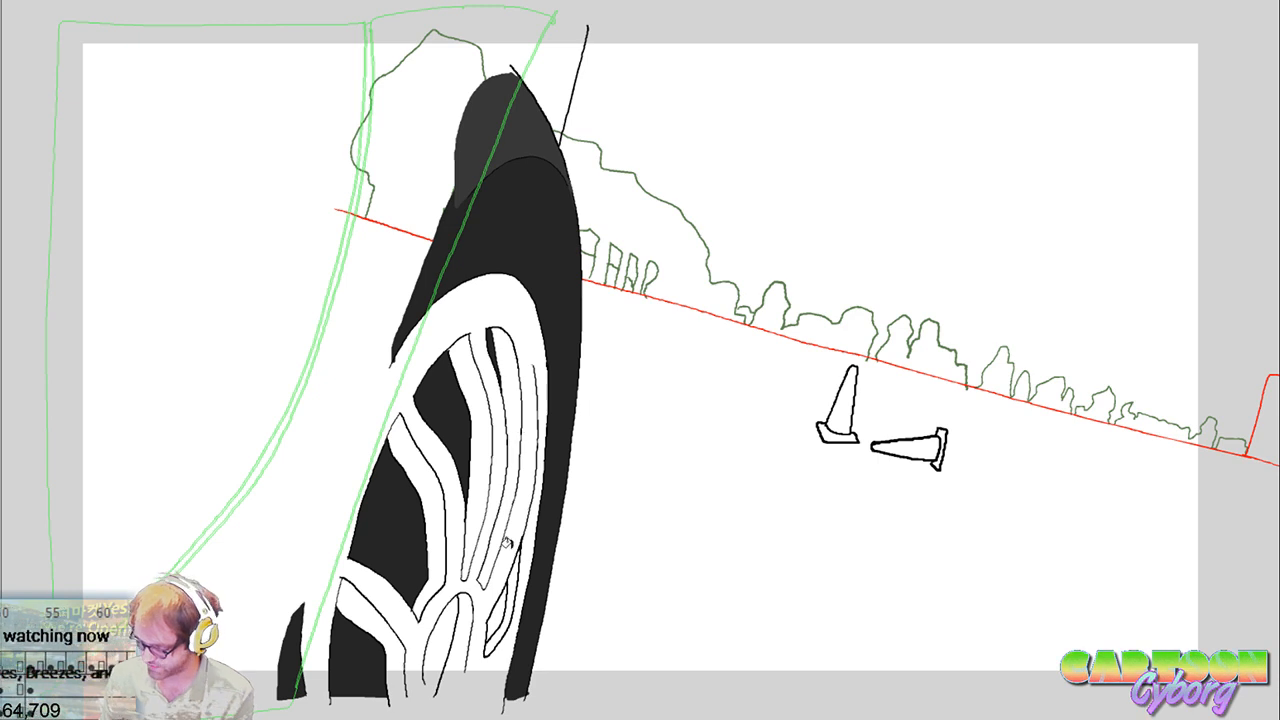
click(496, 612)
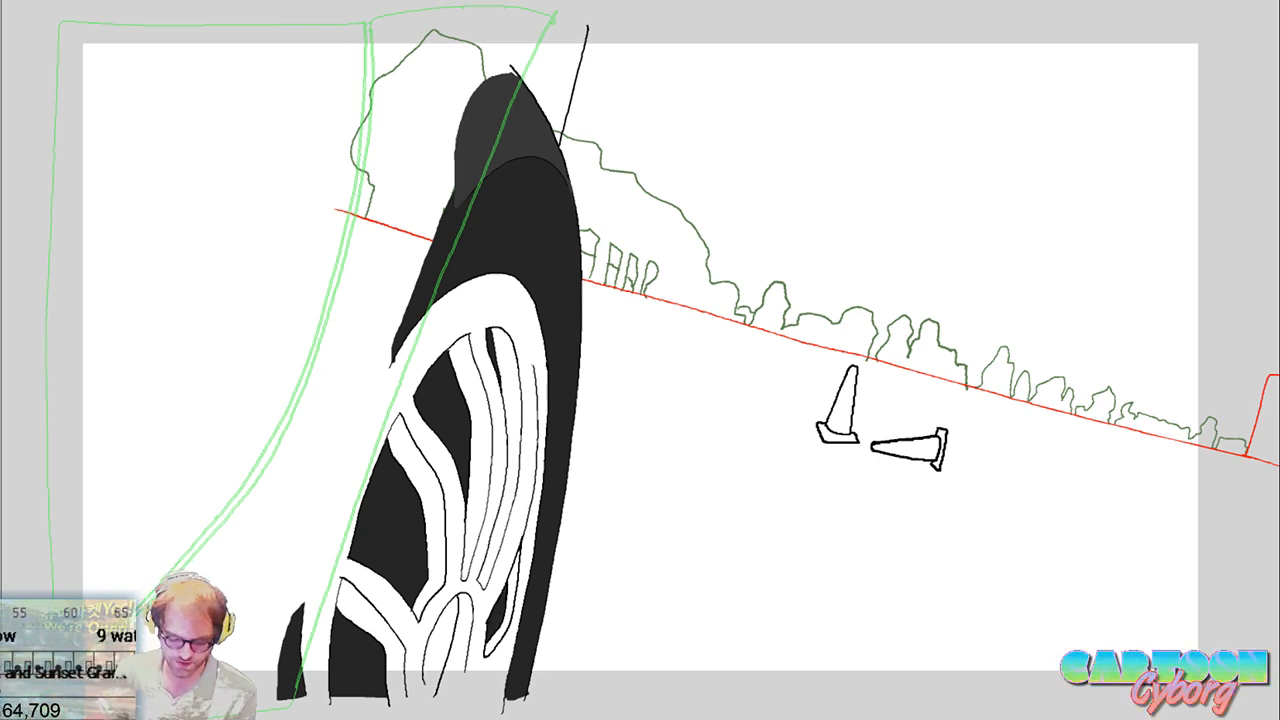
Advance one frame and fill the lowest, middle and upper rim openings and the narrow top one dark grey
key(period)
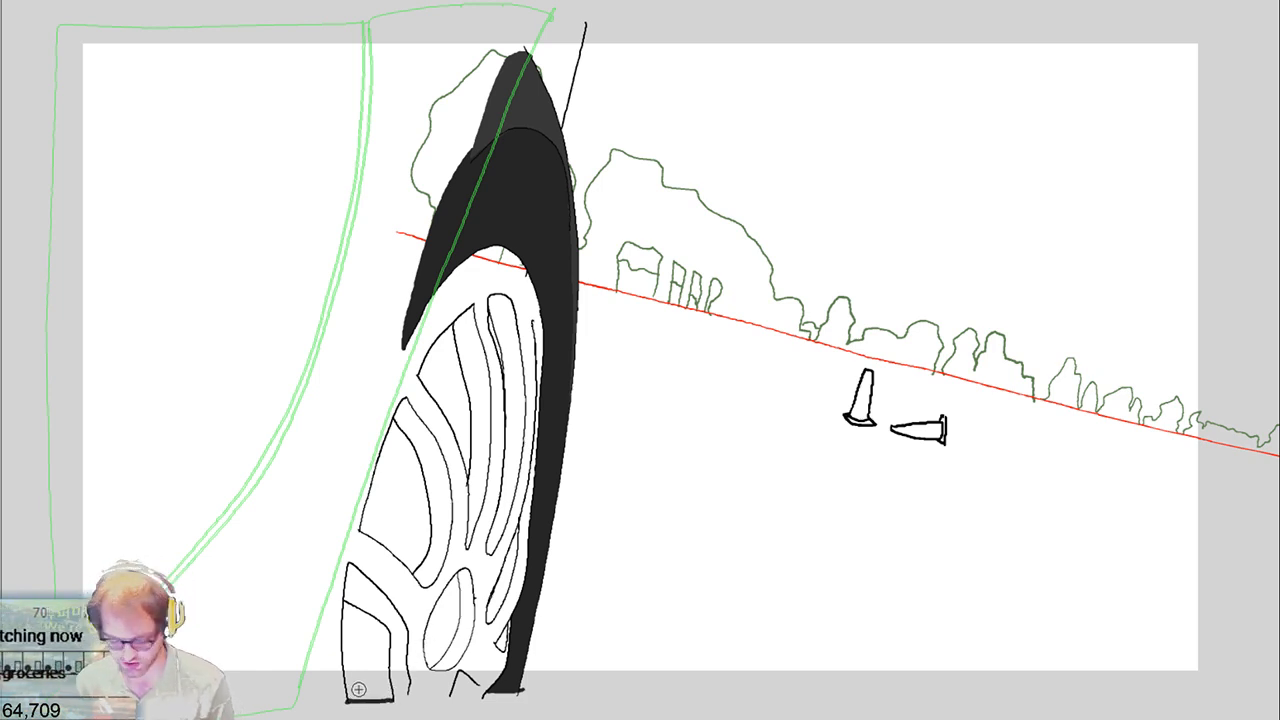
click(360, 658)
click(387, 498)
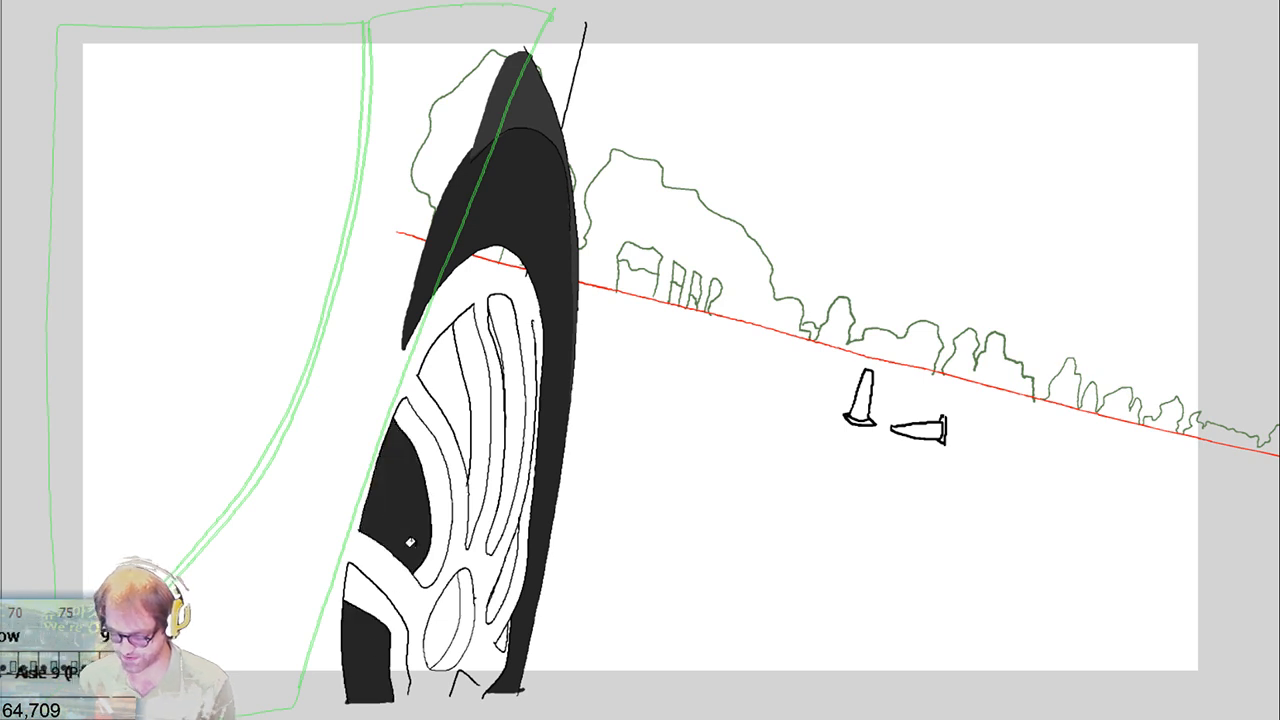
click(455, 397)
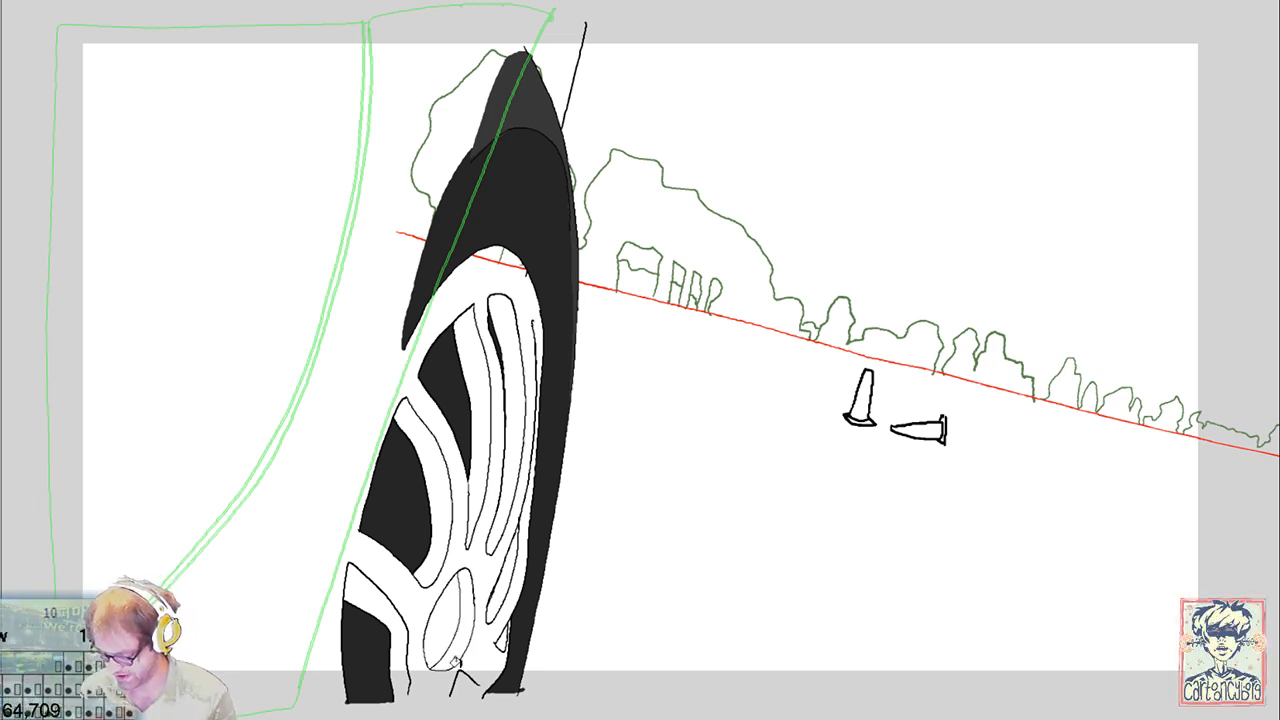
On the next frame, close the lowest rim opening along its bottom, outline the detached tyre sliver and fill the sliver dark grey
key(ctrl+z)
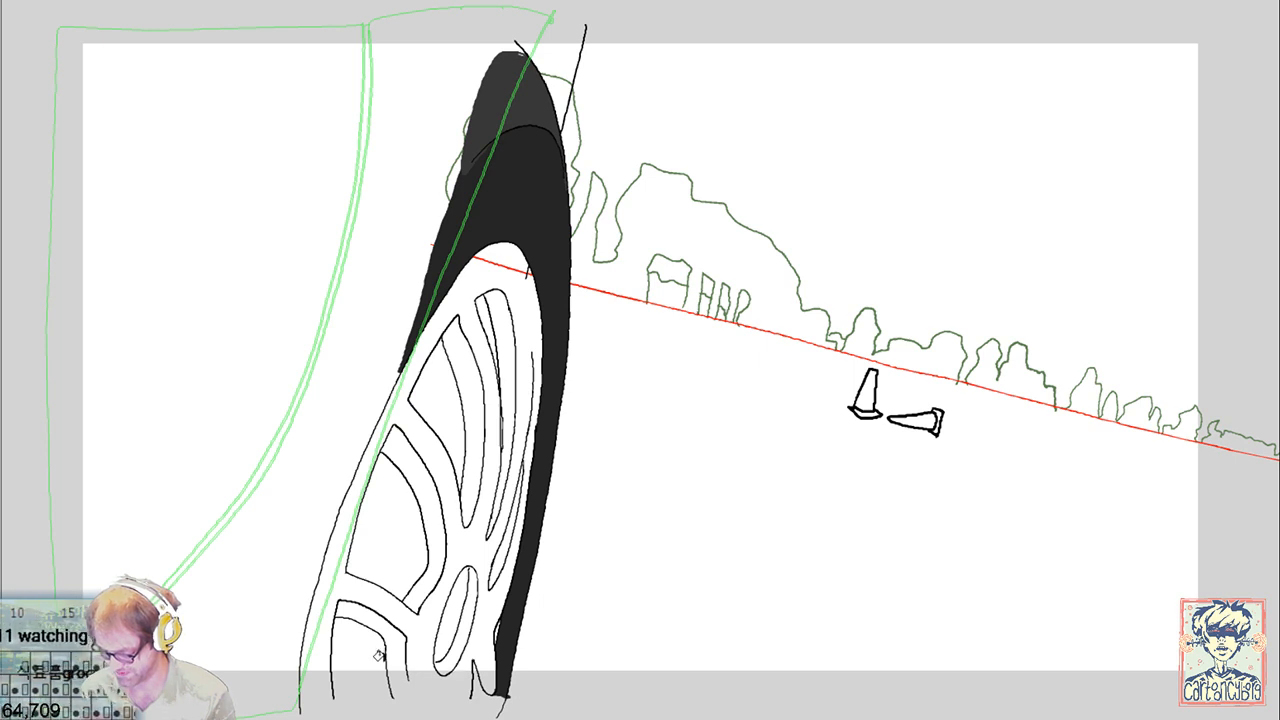
drag(390, 697, 340, 704)
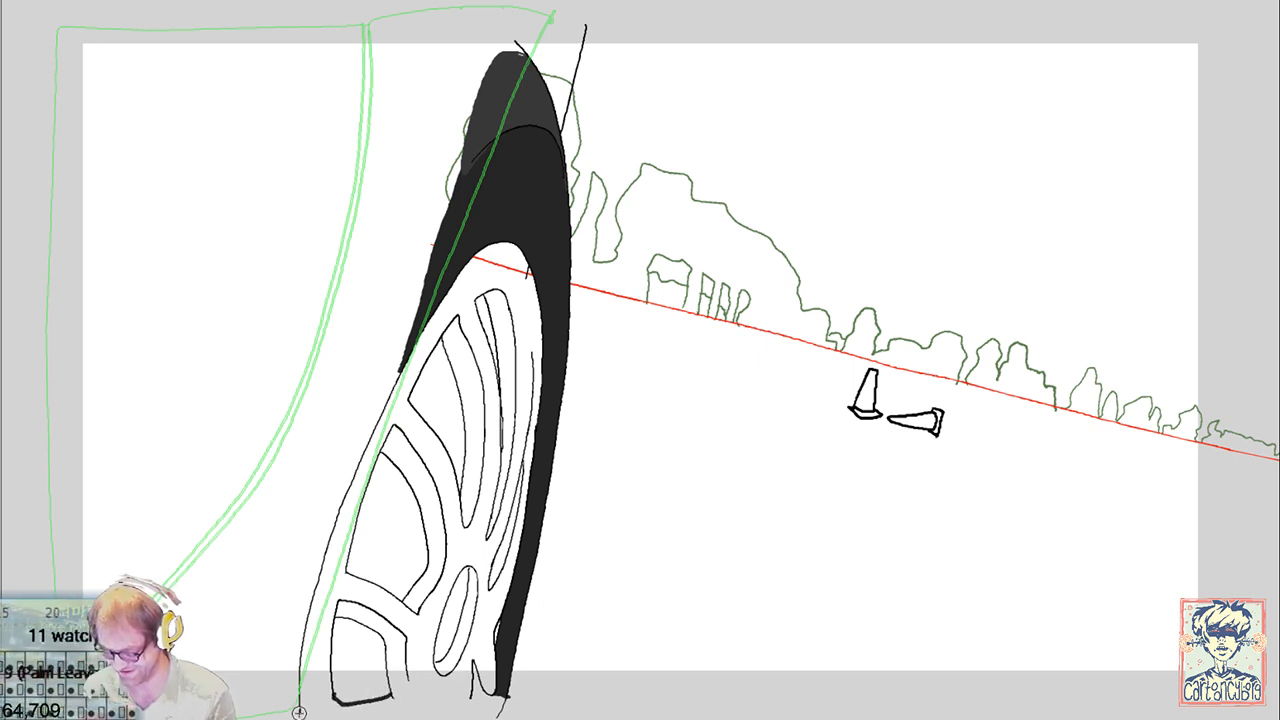
drag(280, 712, 300, 642)
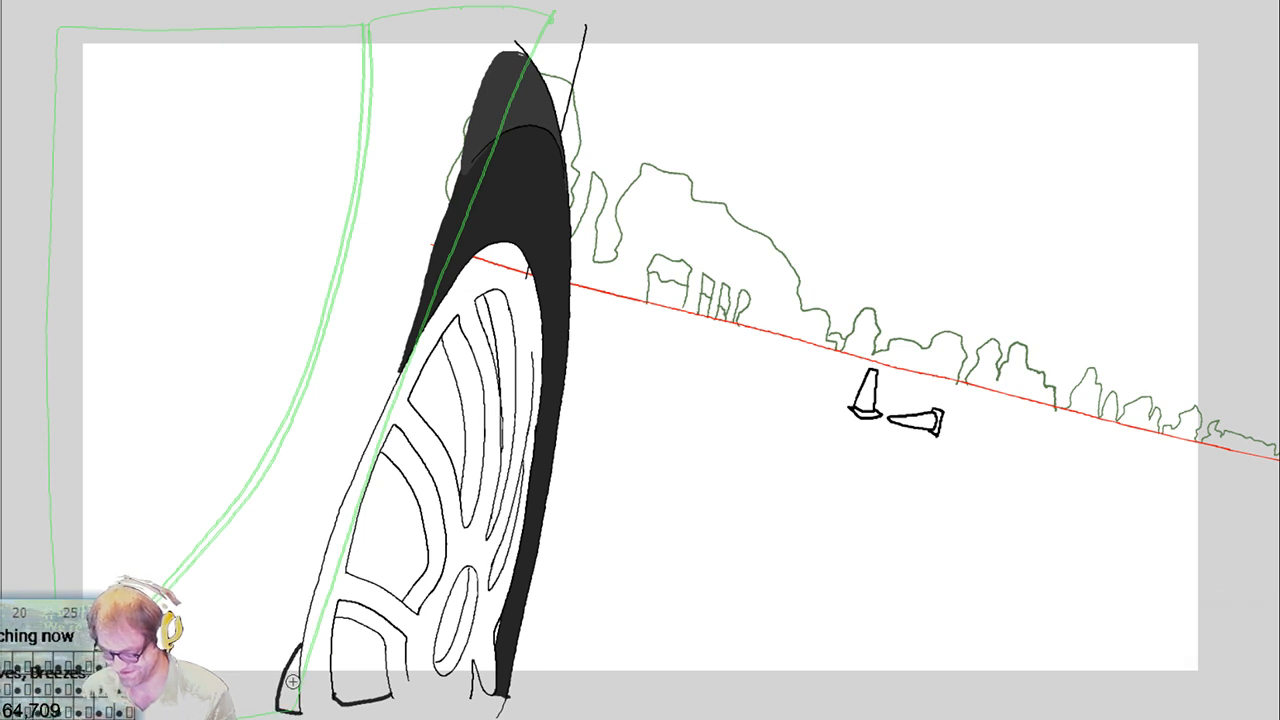
click(290, 680)
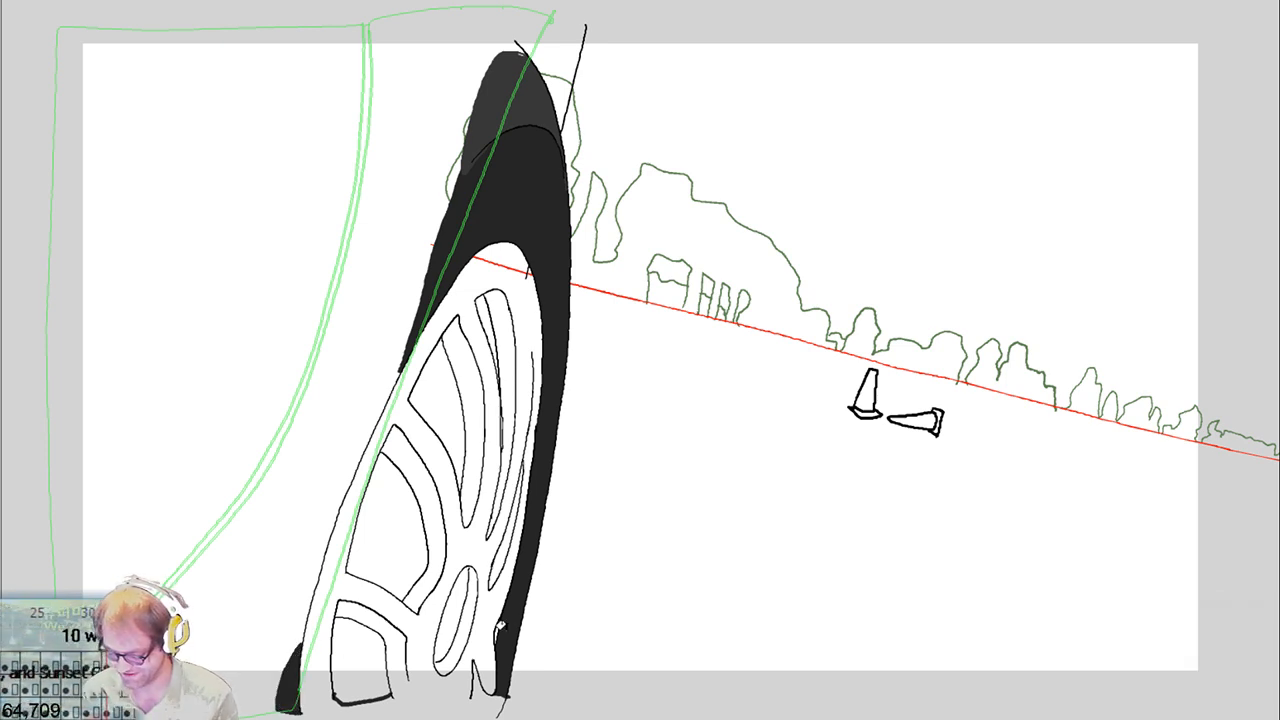
Fill the closed lowest rim opening, the two above it and the narrow top one dark grey
click(344, 667)
click(388, 578)
click(450, 422)
click(480, 310)
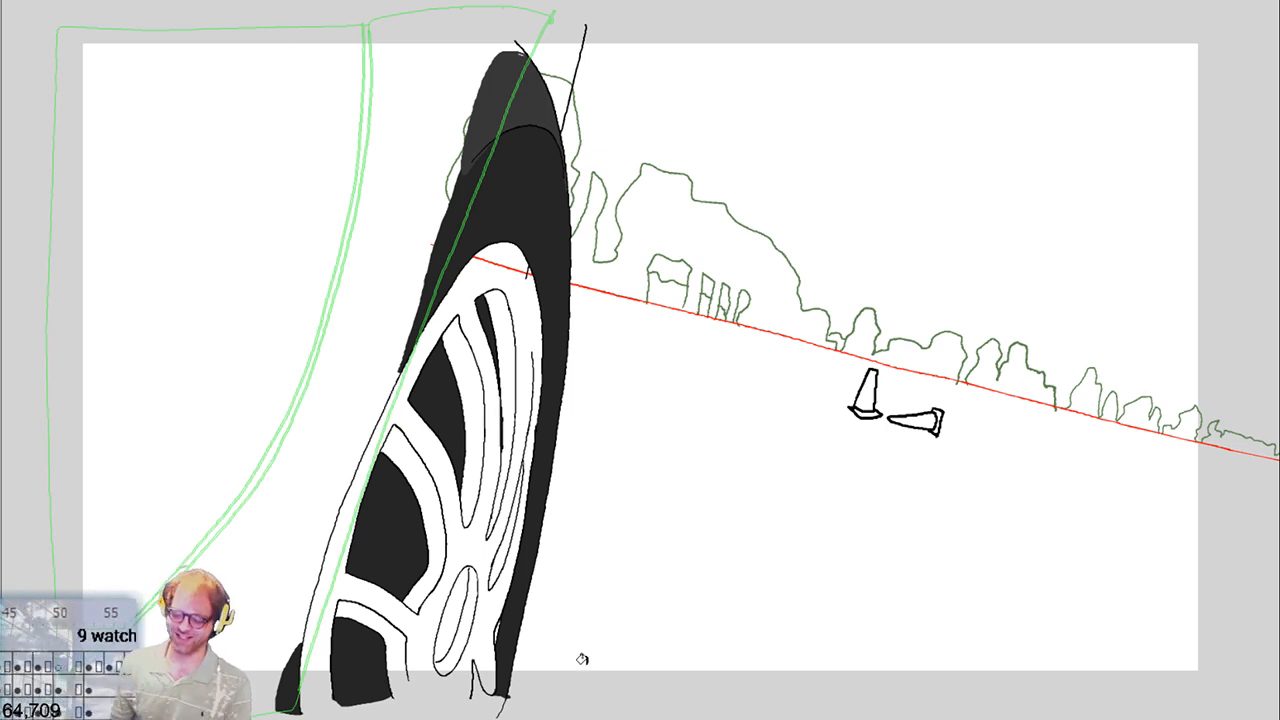
Advance one frame and fill the three large rim openings and the narrow one at the top of the rim dark grey
key(Right)
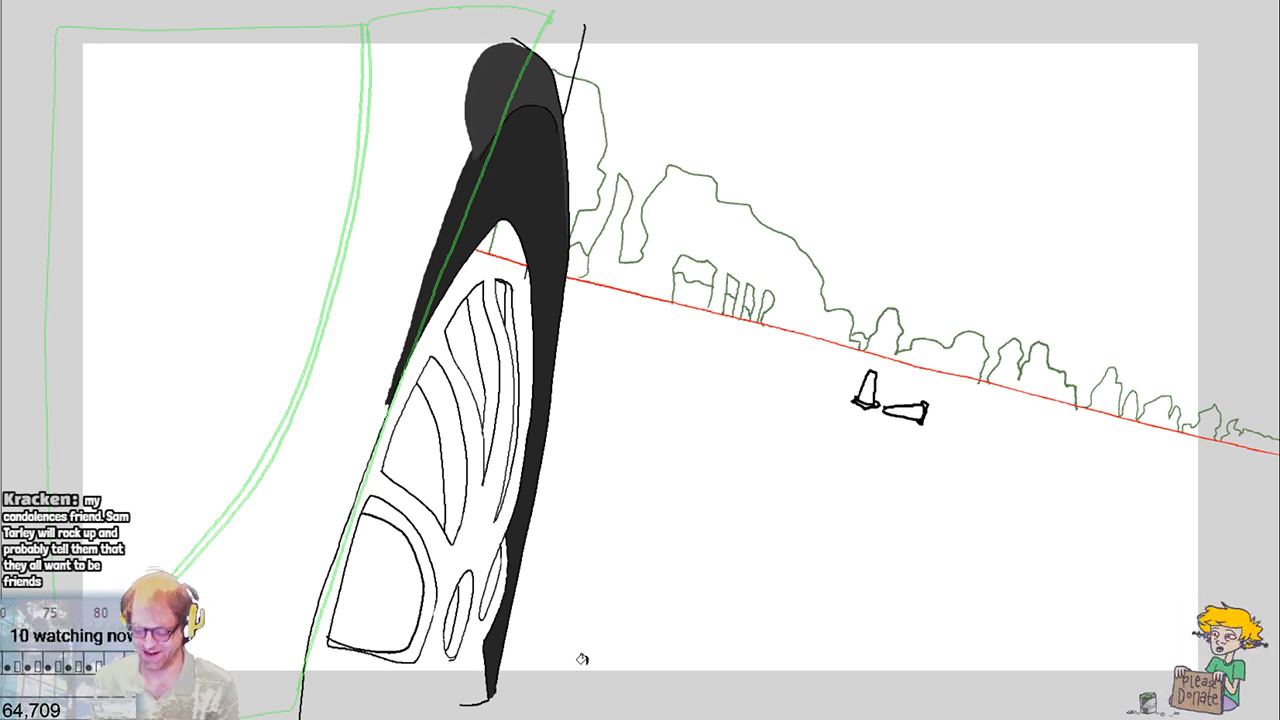
click(381, 621)
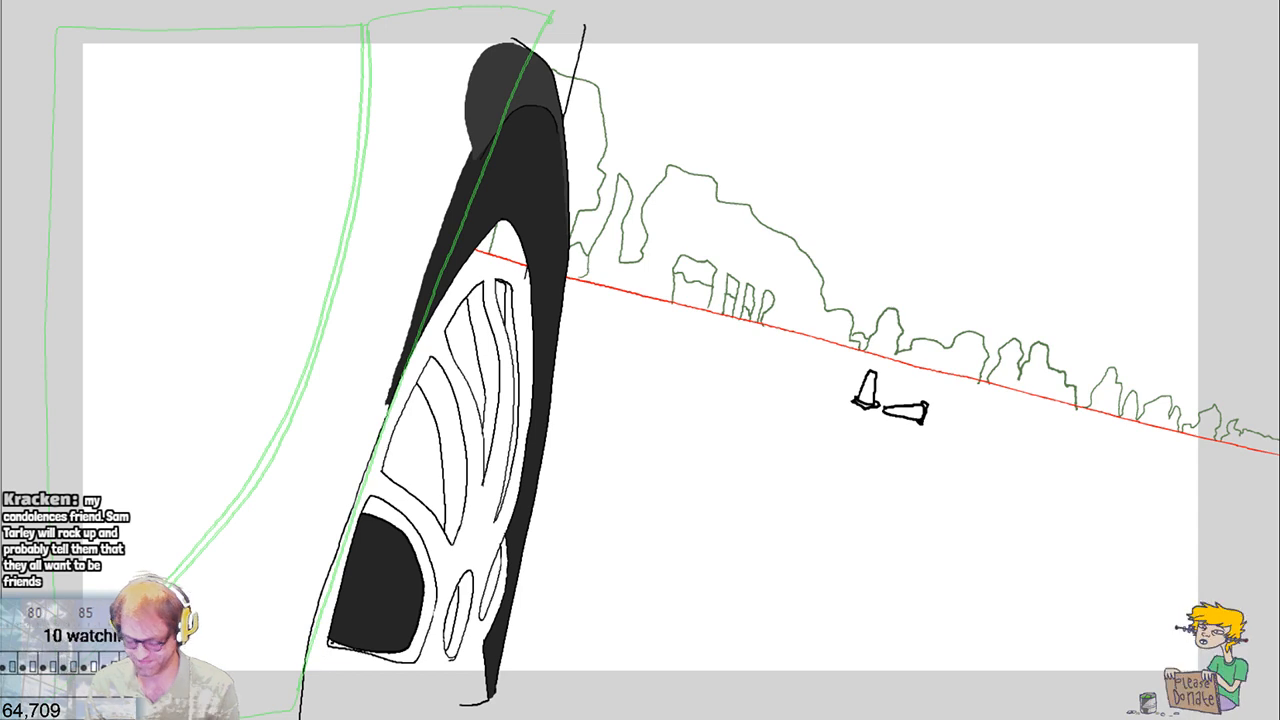
click(390, 479)
click(462, 355)
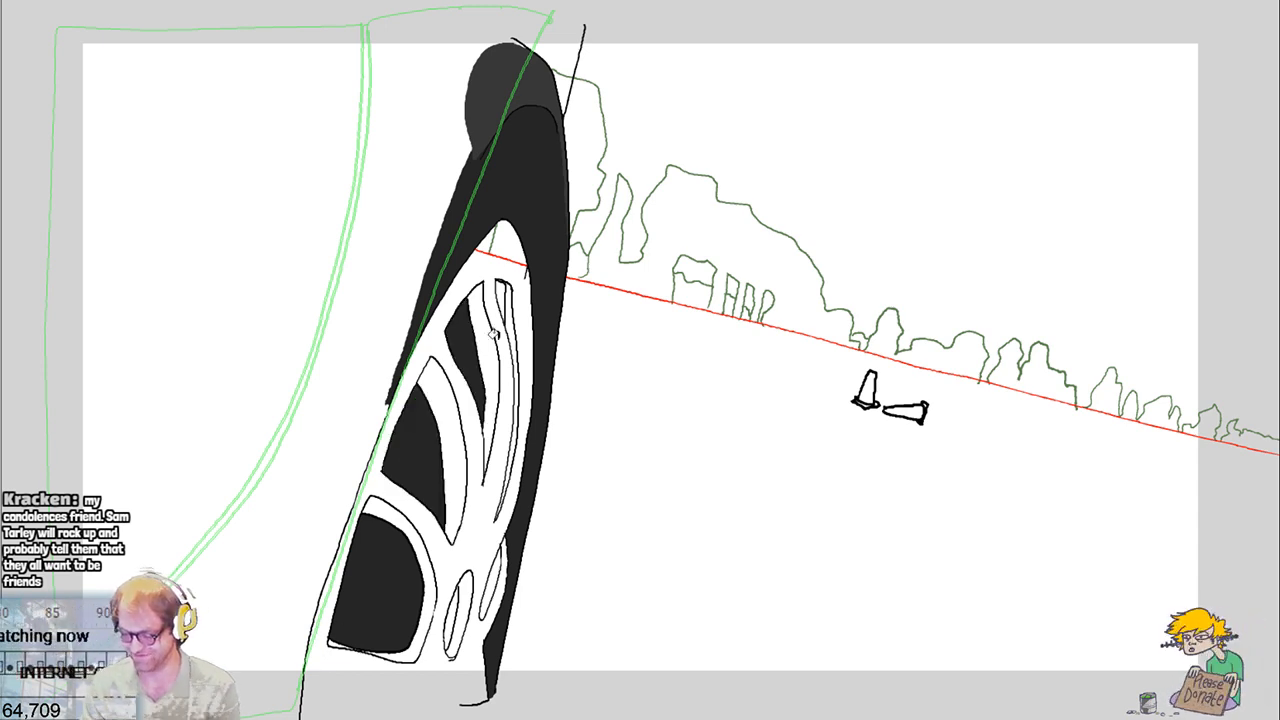
click(497, 302)
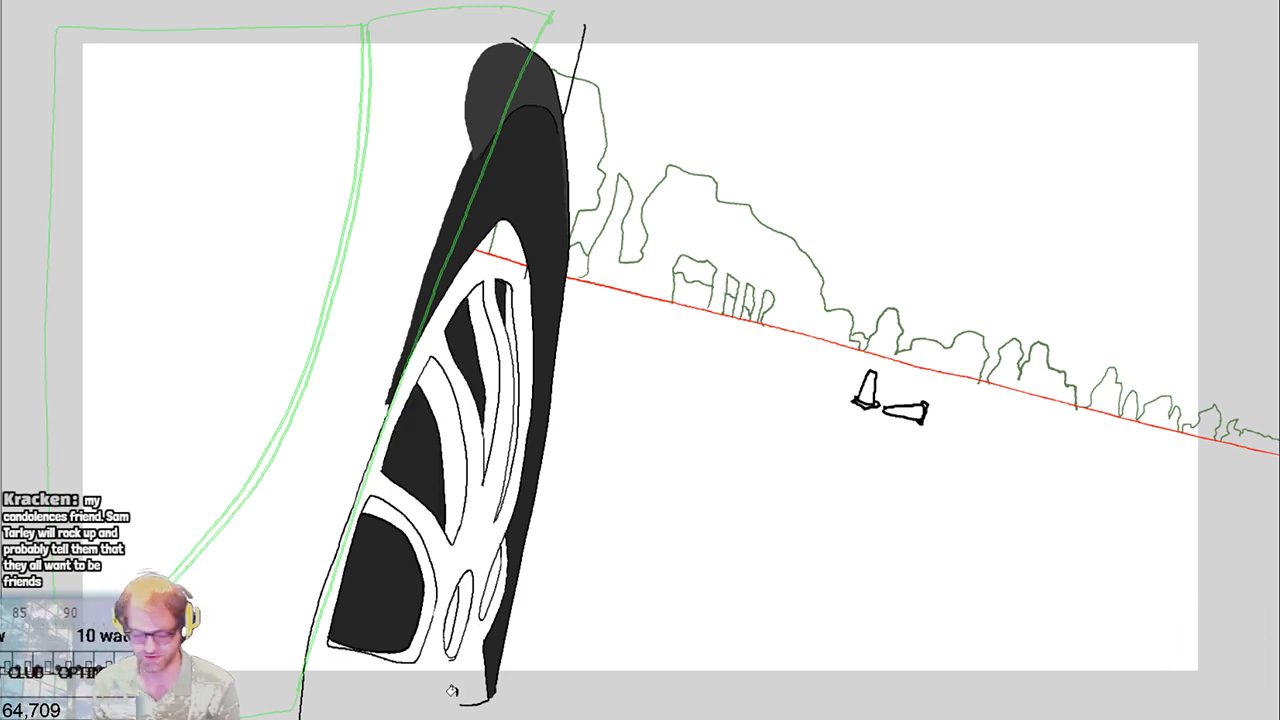
Advance to the frame with the full tyre tread, close the small lowest rim opening and fill all the large openings and the narrow top one dark grey
key(Right)
key(Right)
key(Right)
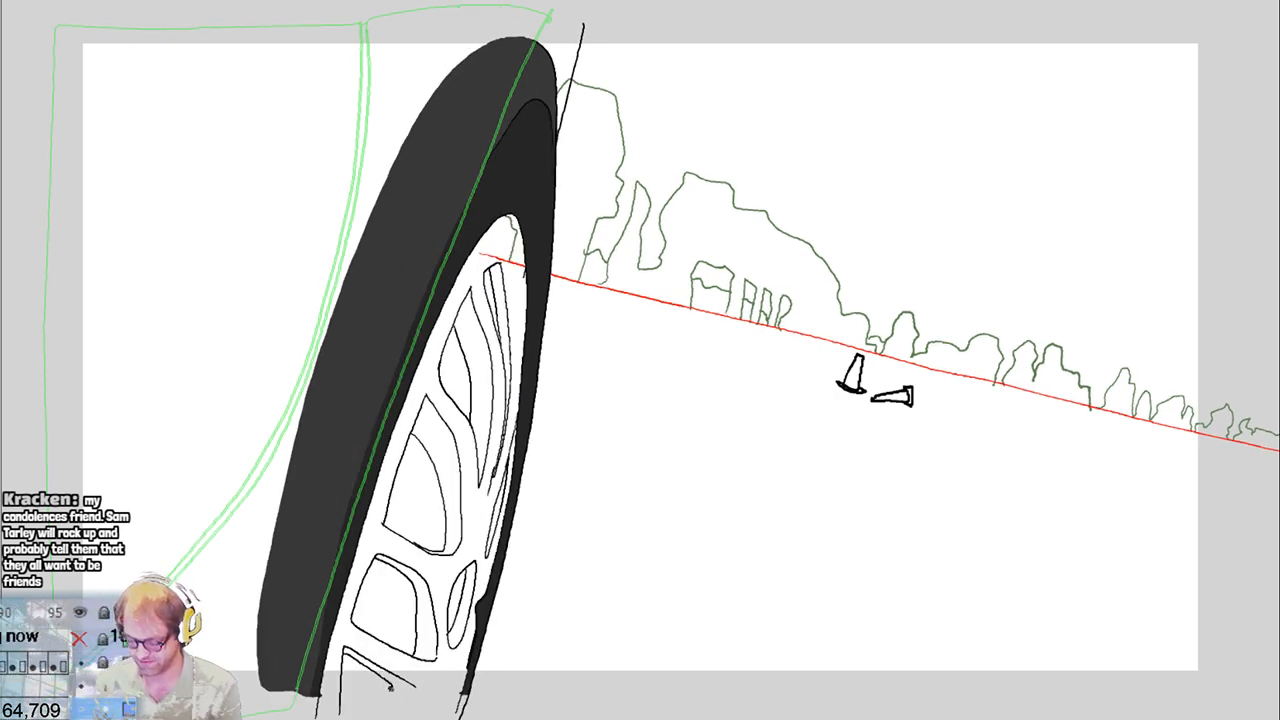
drag(390, 690, 346, 692)
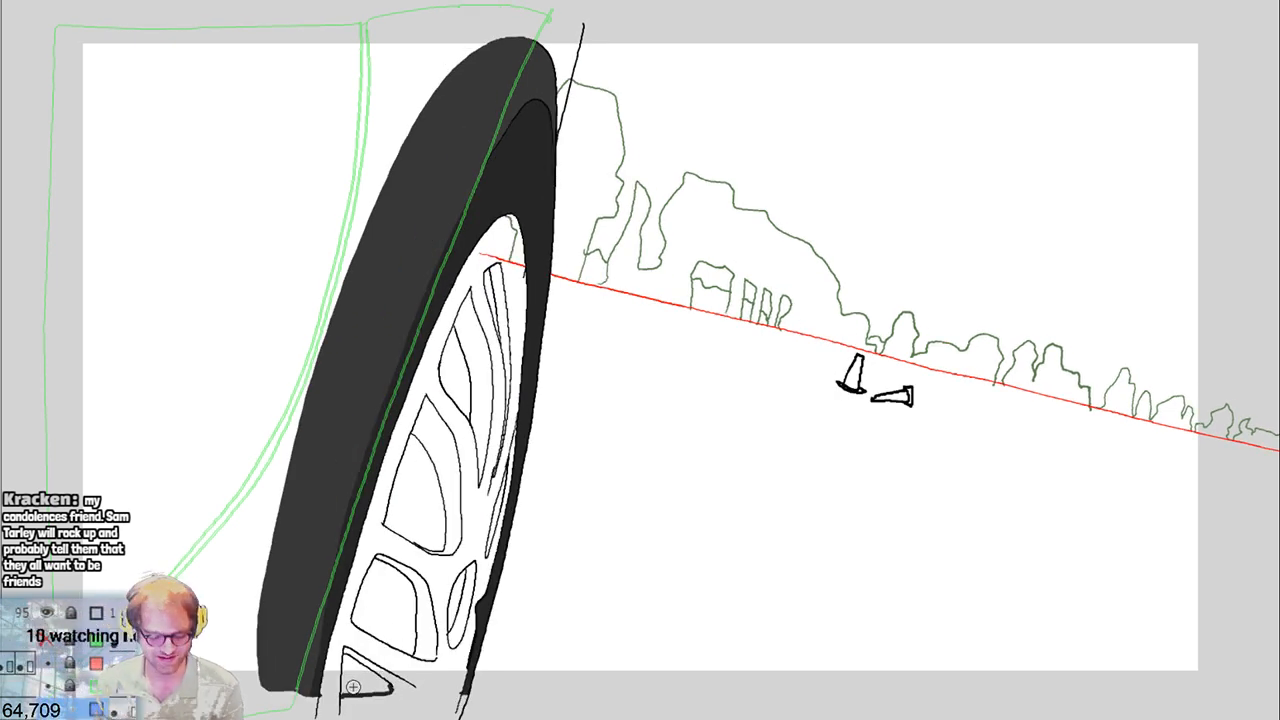
click(352, 670)
click(391, 613)
click(418, 525)
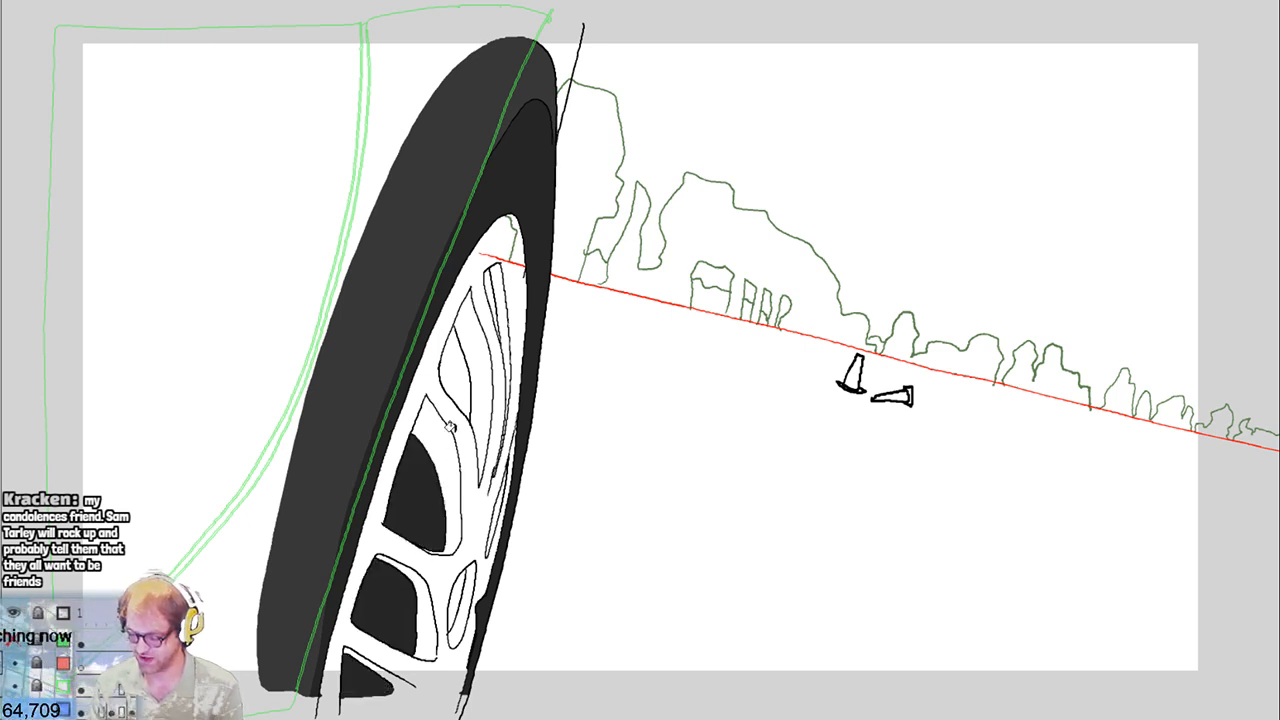
click(472, 350)
click(486, 298)
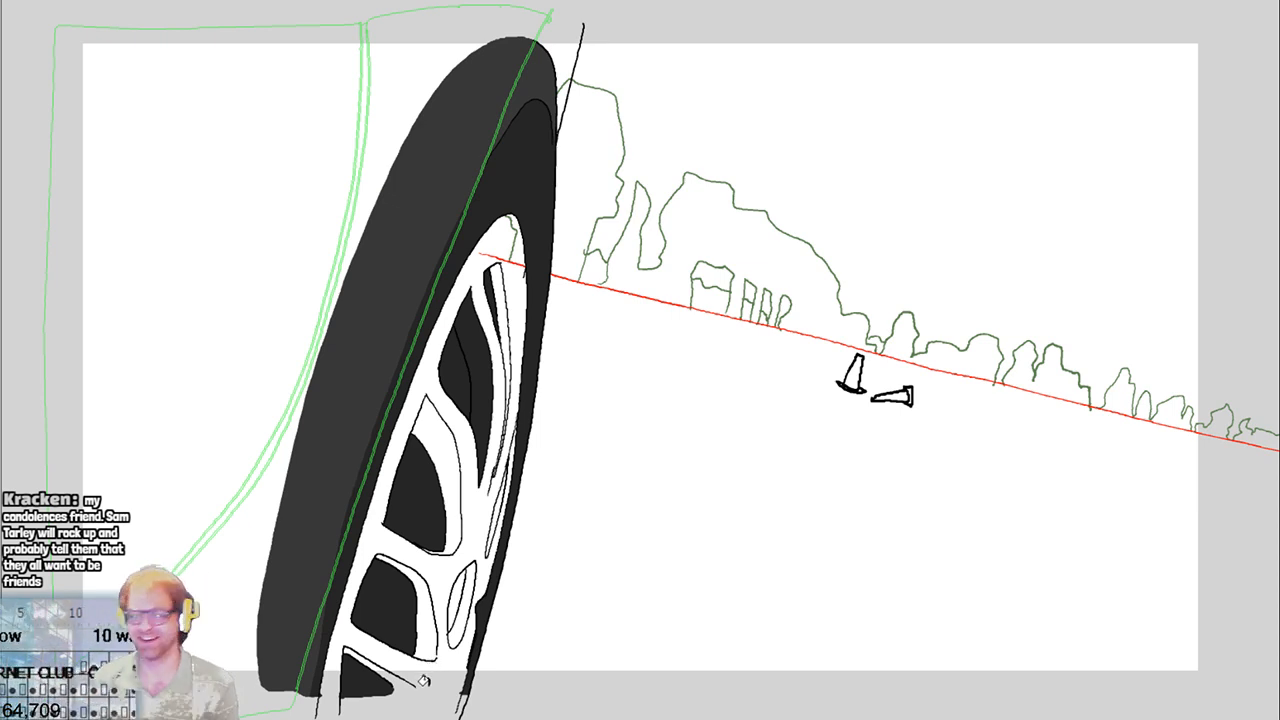
Advance one frame, close the lowest rim opening along its bottom and fill the three larger openings dark grey
key(period)
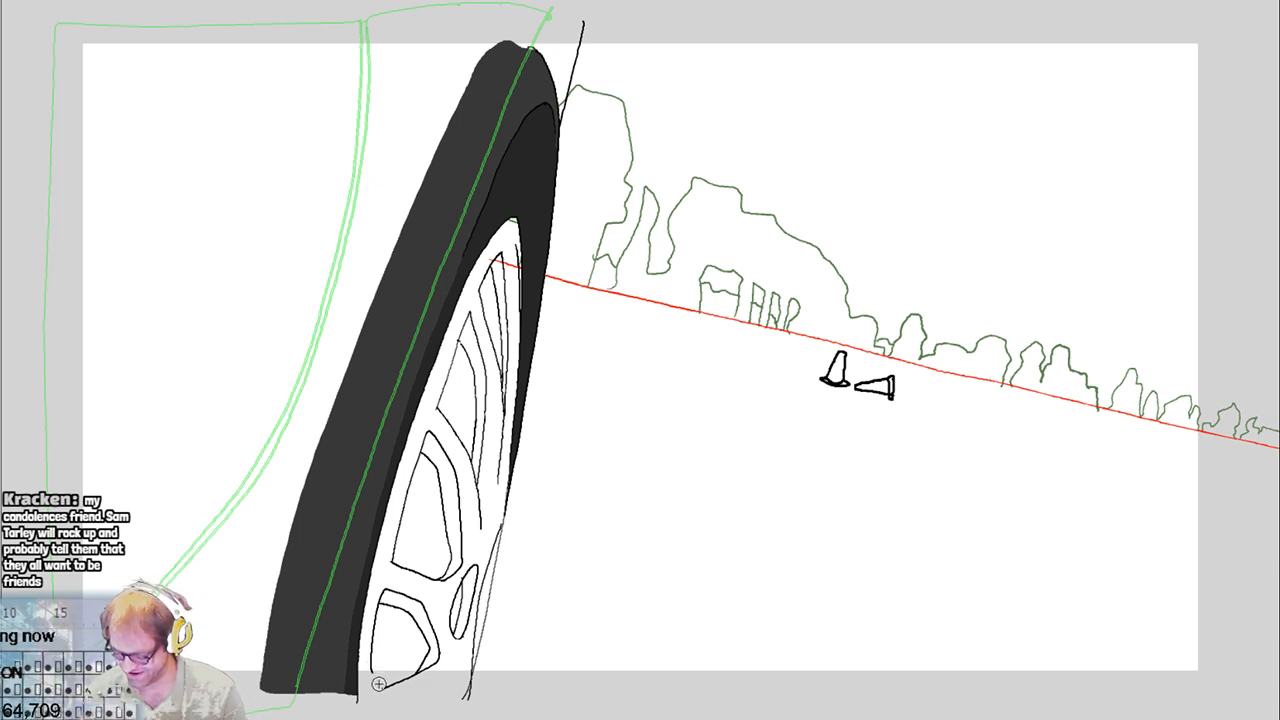
drag(378, 684, 394, 679)
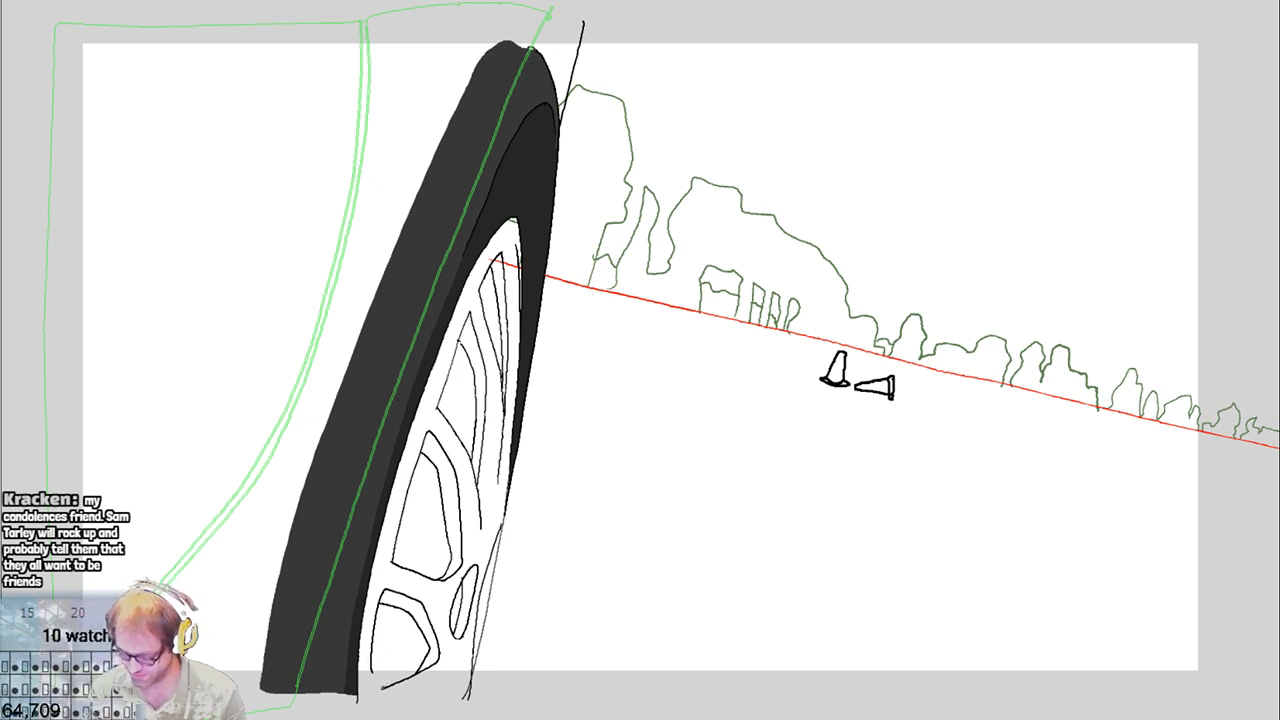
click(385, 636)
click(414, 536)
click(457, 379)
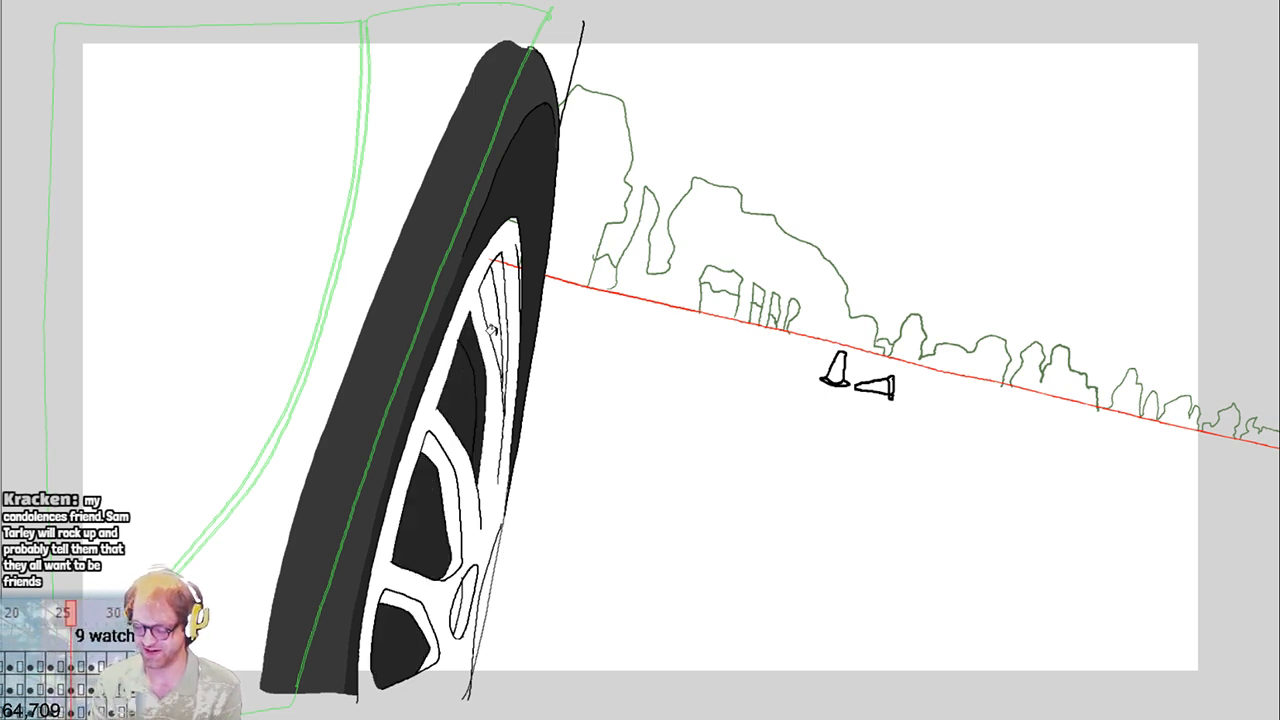
Undo the upper opening's fill, refill only its inner part, and fill the narrow top opening and the tyre sliver below the sidewall dark grey
key(ctrl+z)
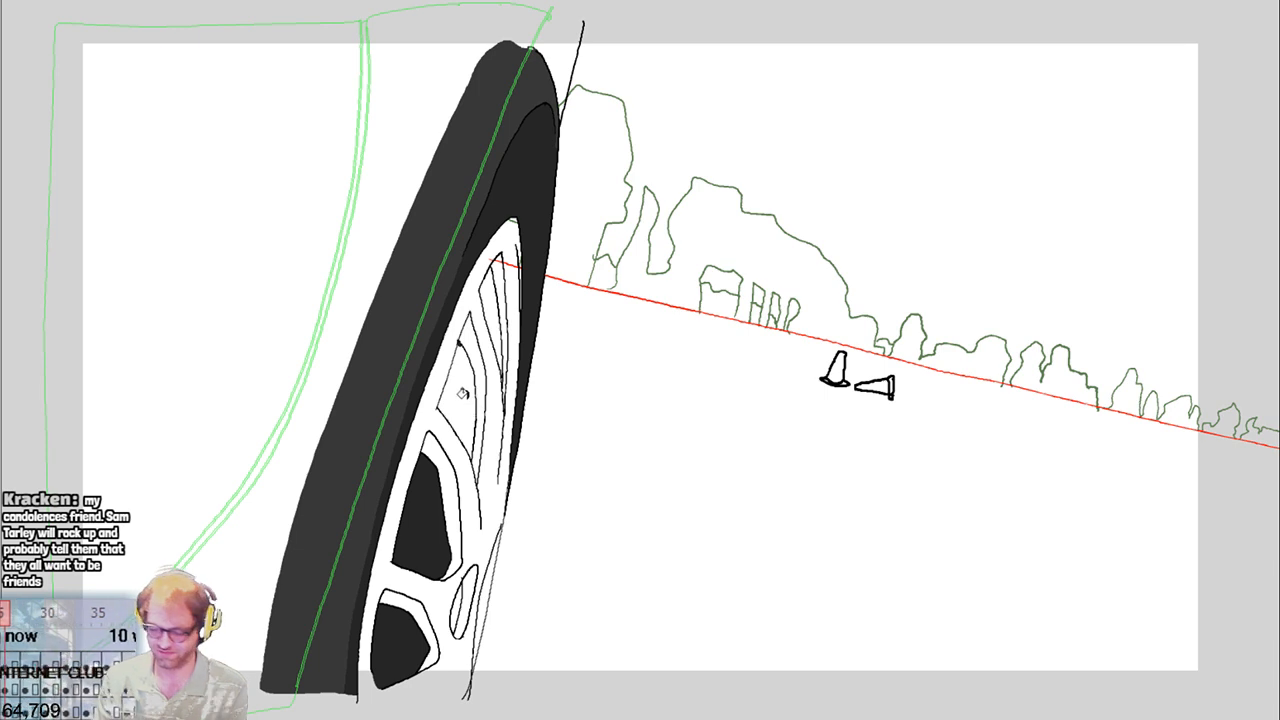
click(467, 403)
click(488, 356)
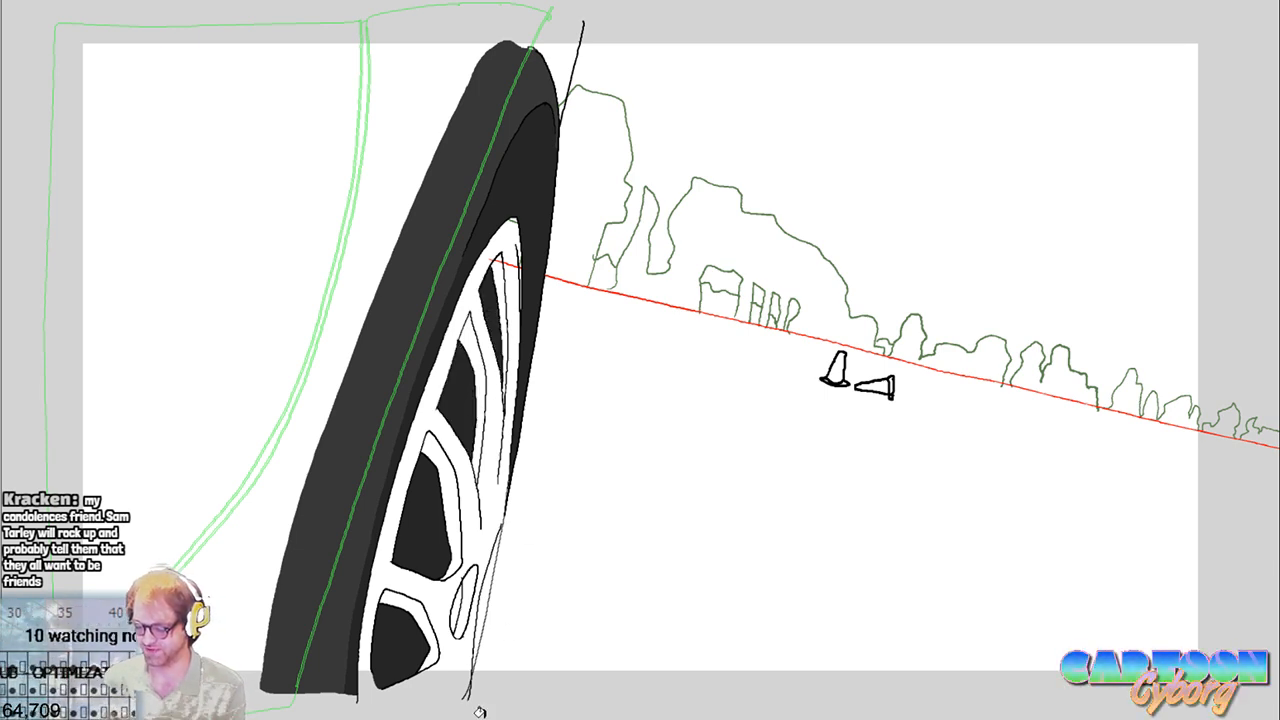
click(502, 530)
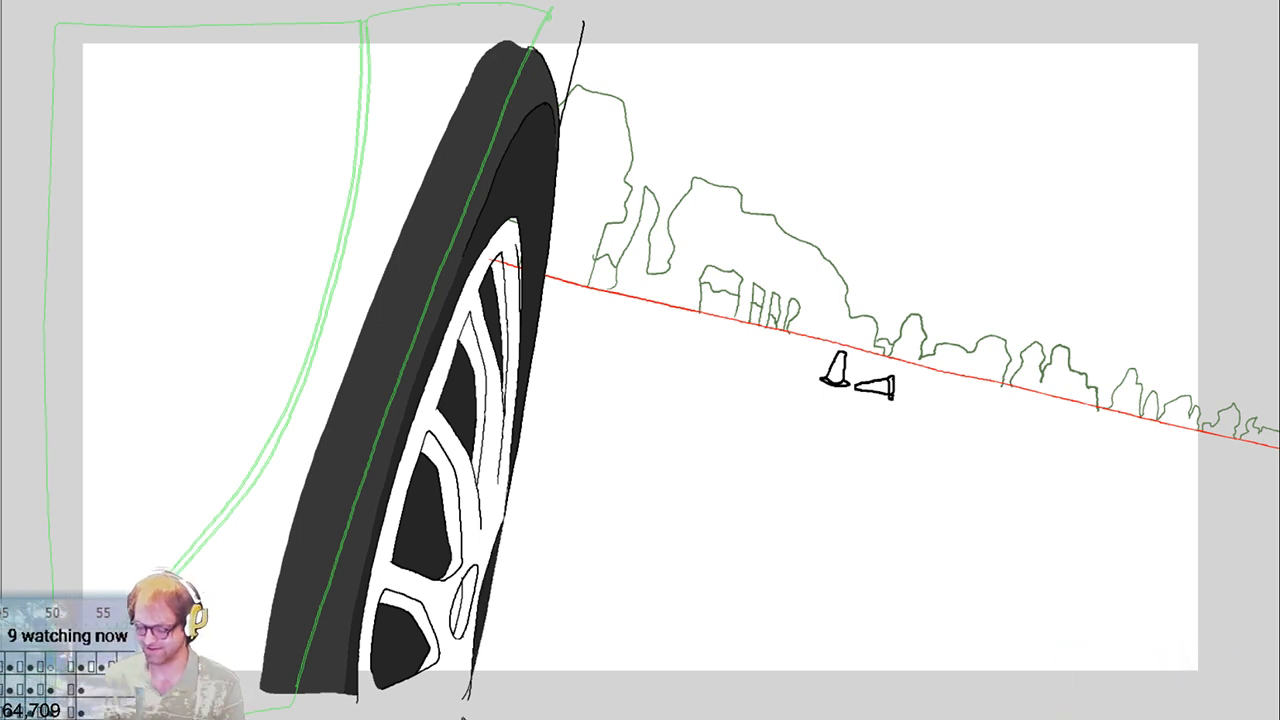
On the following frame, with the lowest rim opening closed, fill it and the two openings above it dark grey
key(period)
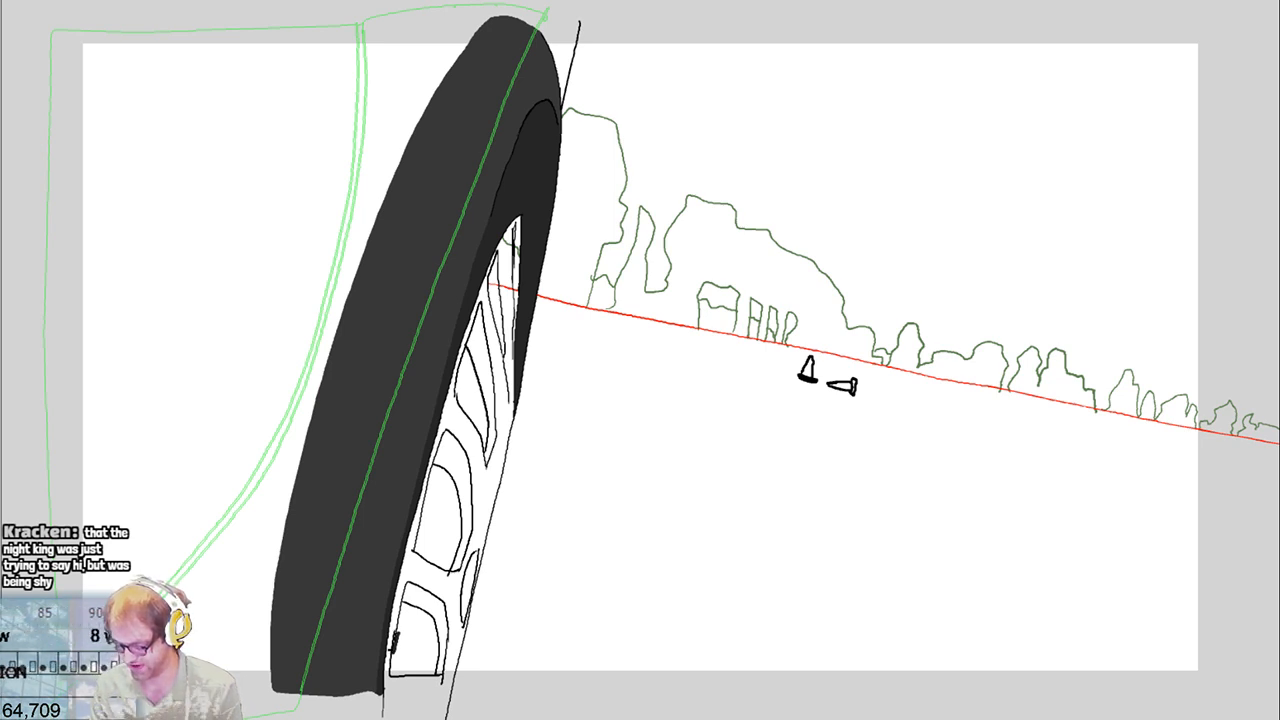
click(413, 632)
click(431, 555)
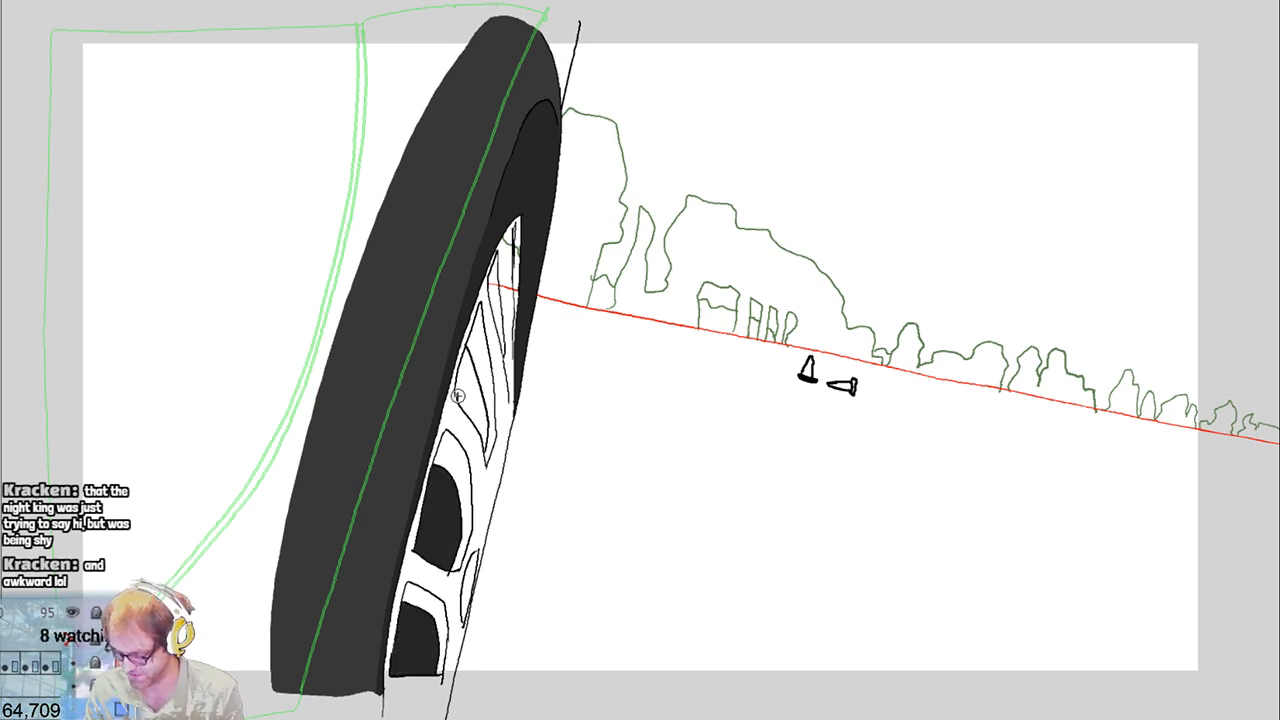
click(458, 381)
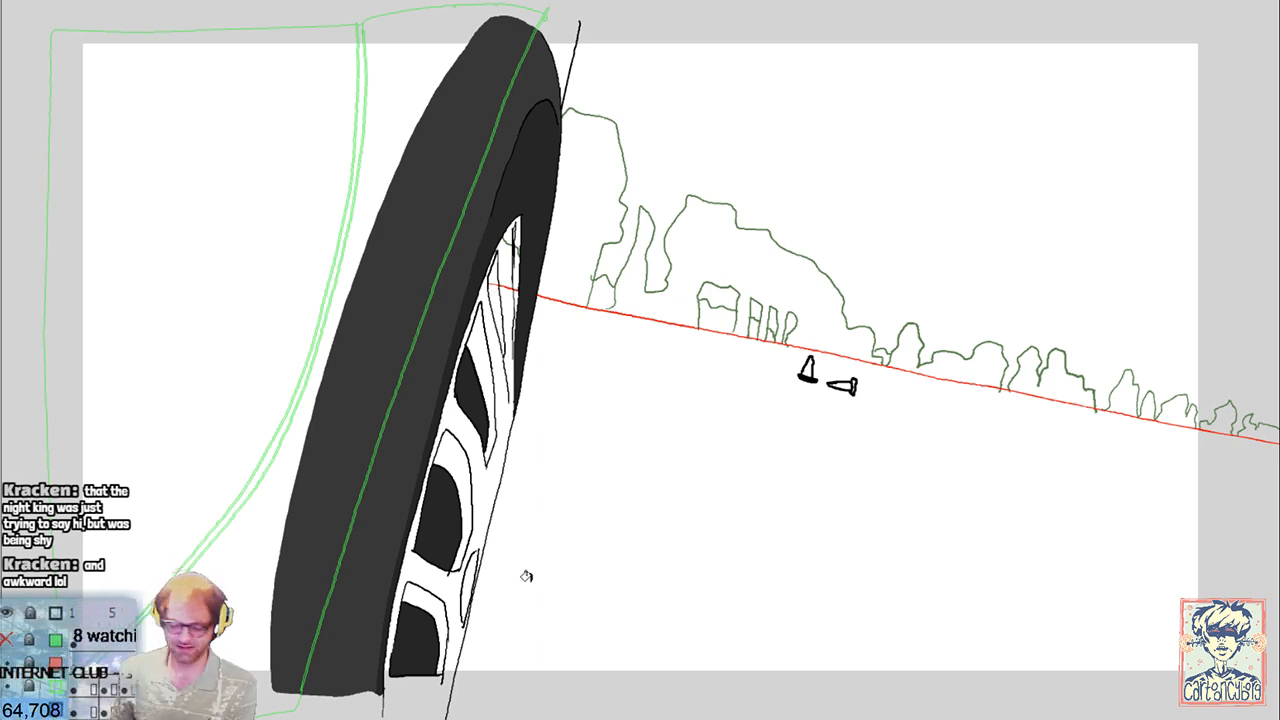
Move to the next uncoloured frame and fill the tall middle rim opening and the openings below and above it dark grey
key(ctrl+z)
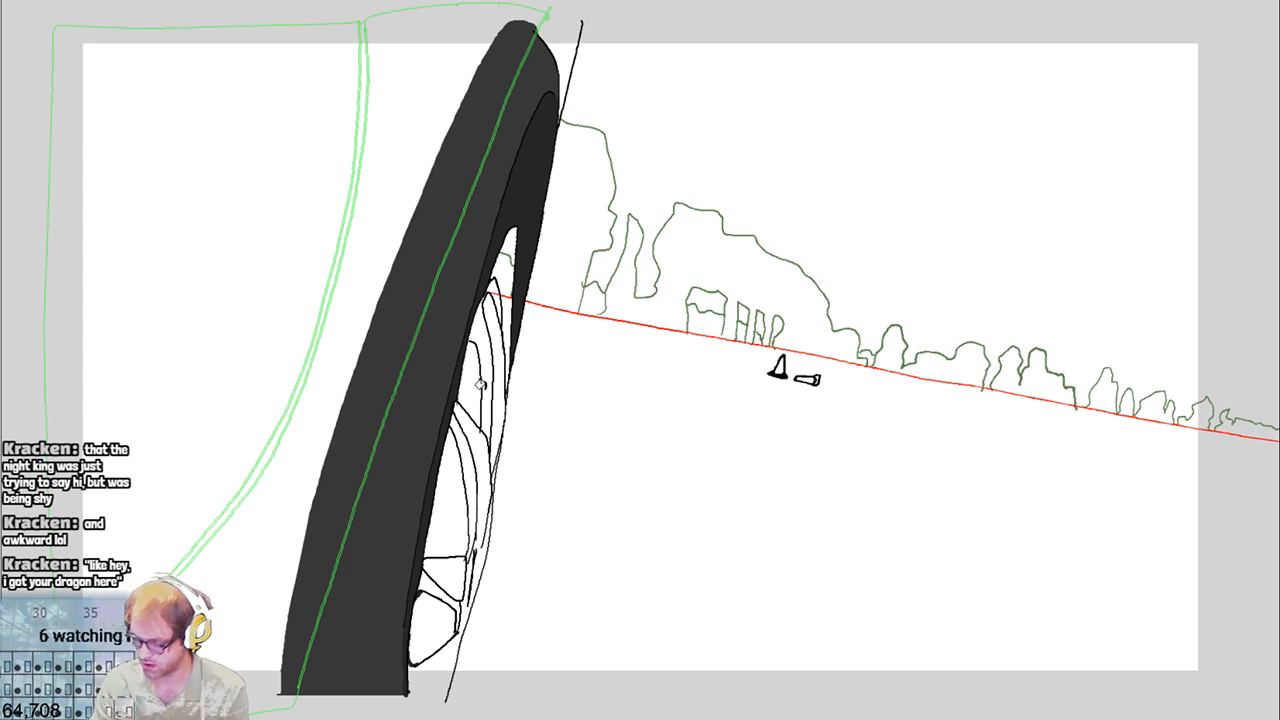
click(443, 525)
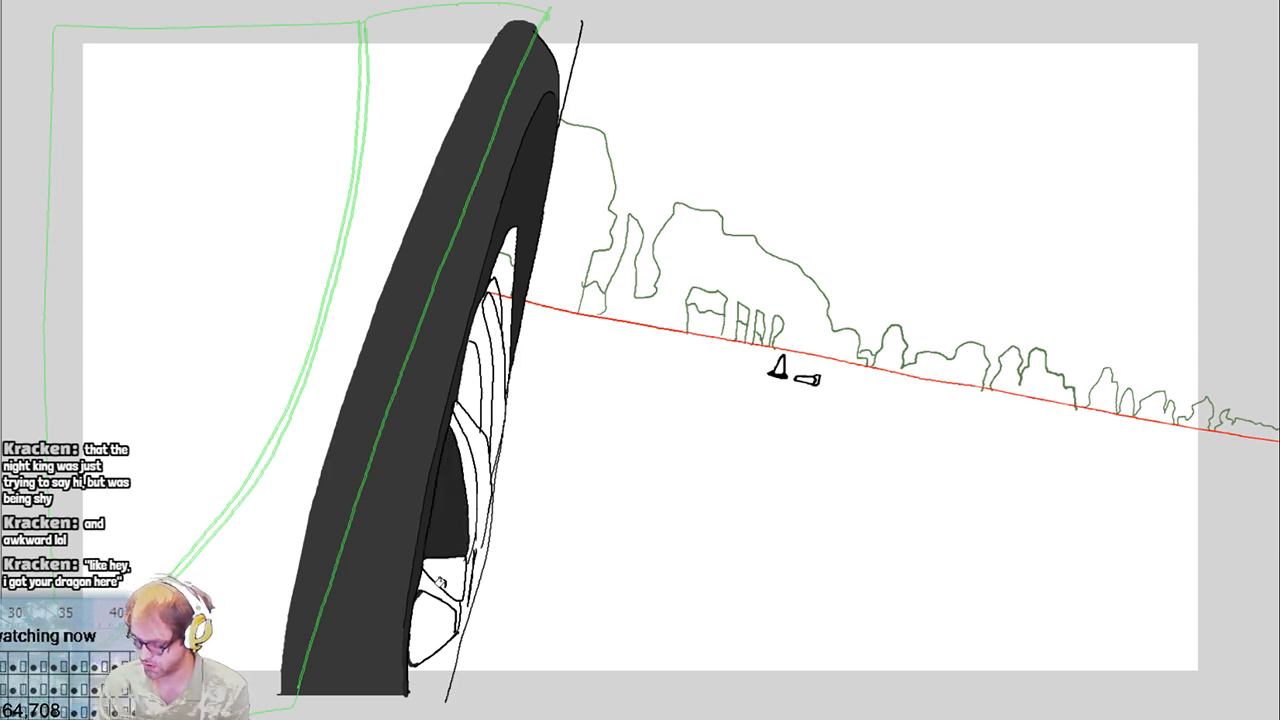
click(430, 630)
click(457, 398)
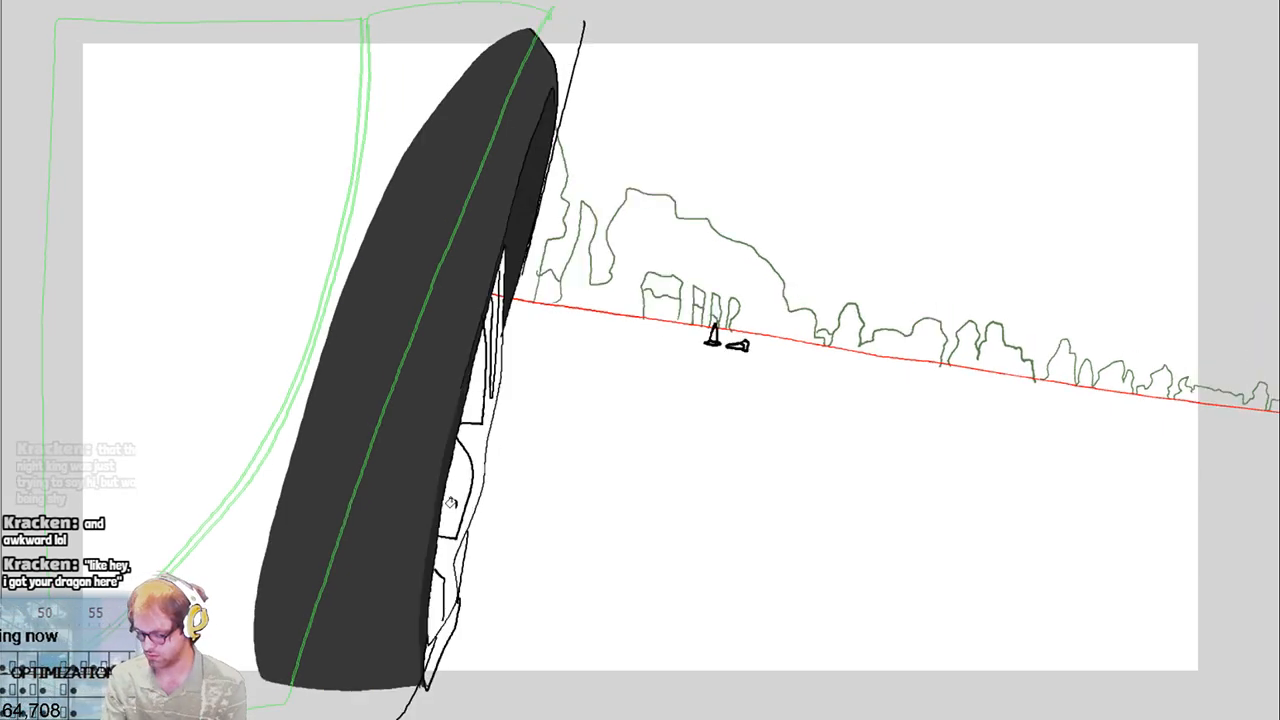
click(444, 503)
click(476, 392)
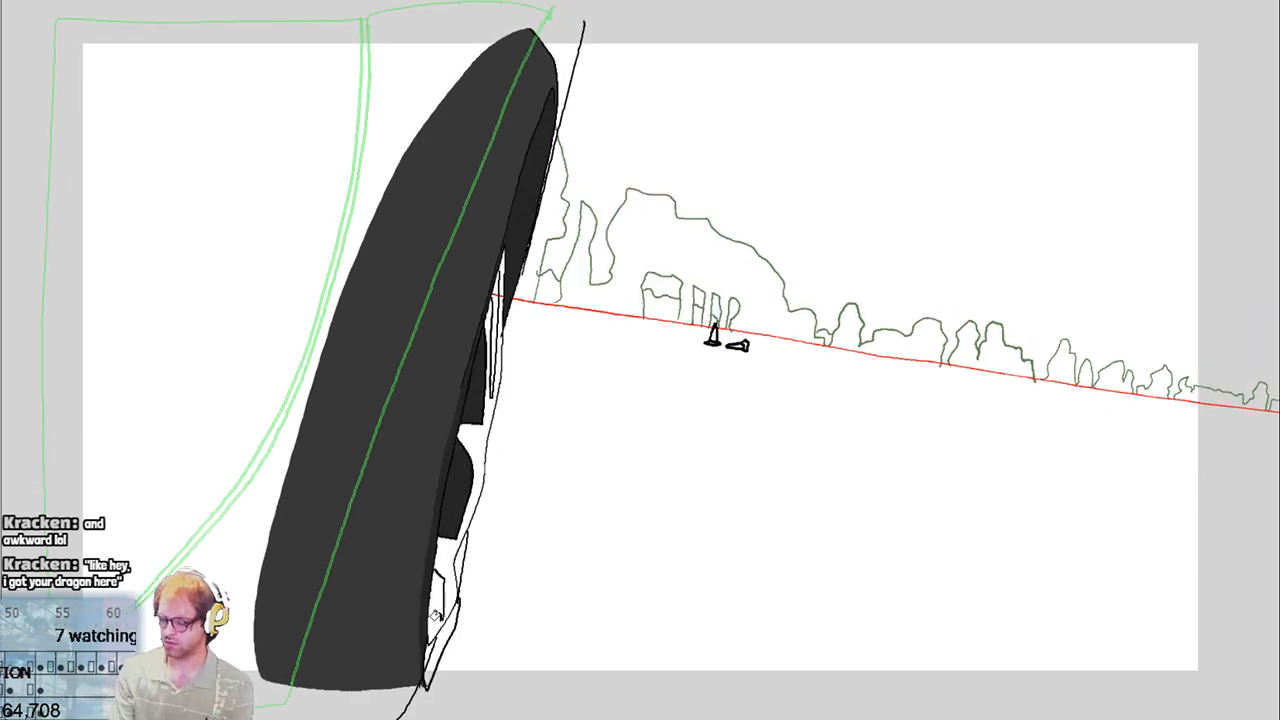
click(435, 616)
key(ctrl+z)
key(ctrl+z)
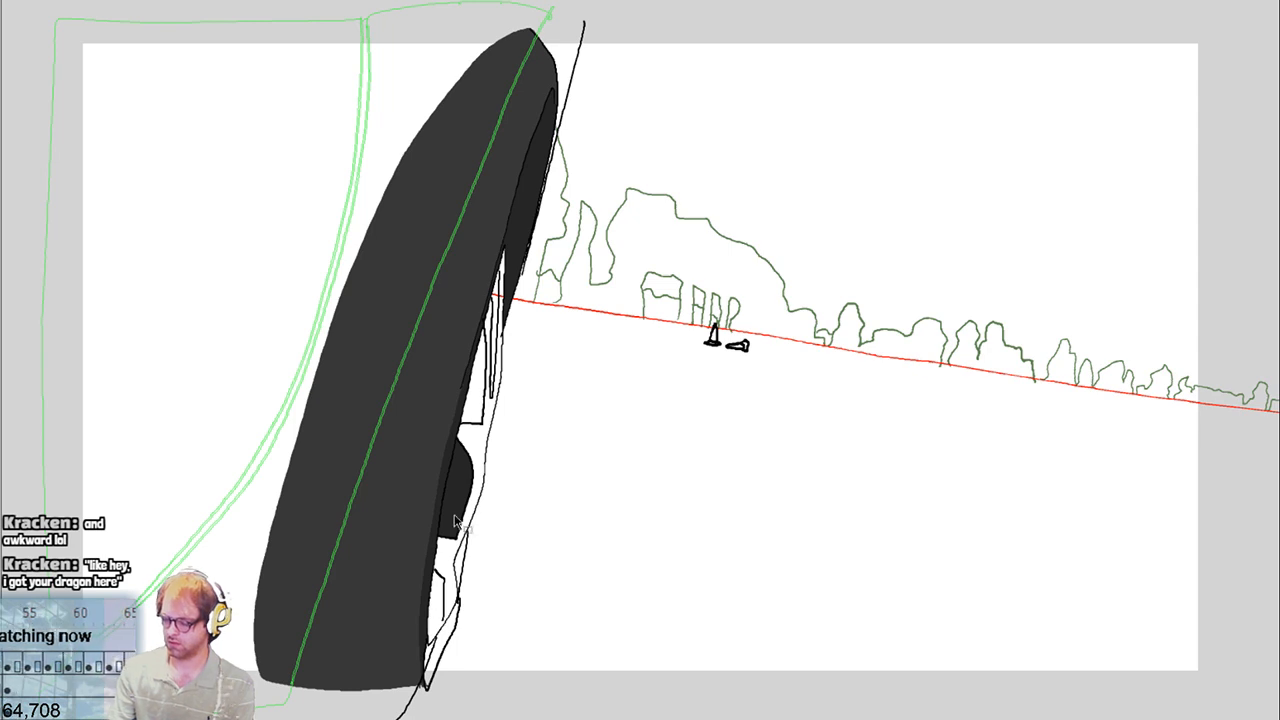
key(ctrl+z)
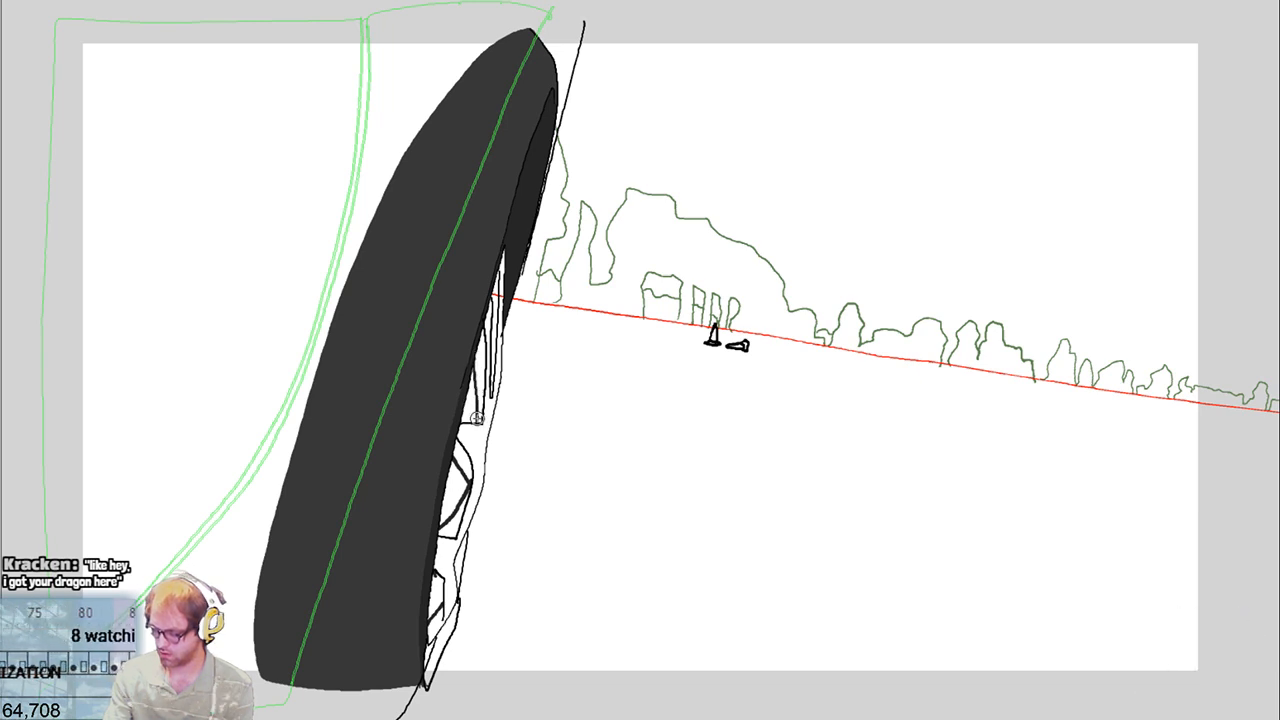
Draw inner edge lines across the three visible rim openings and fill the parts next to the tyre dark grey
mouse_move(465, 408)
mouse_down()
mouse_move(434, 624)
mouse_move(449, 525)
mouse_up()
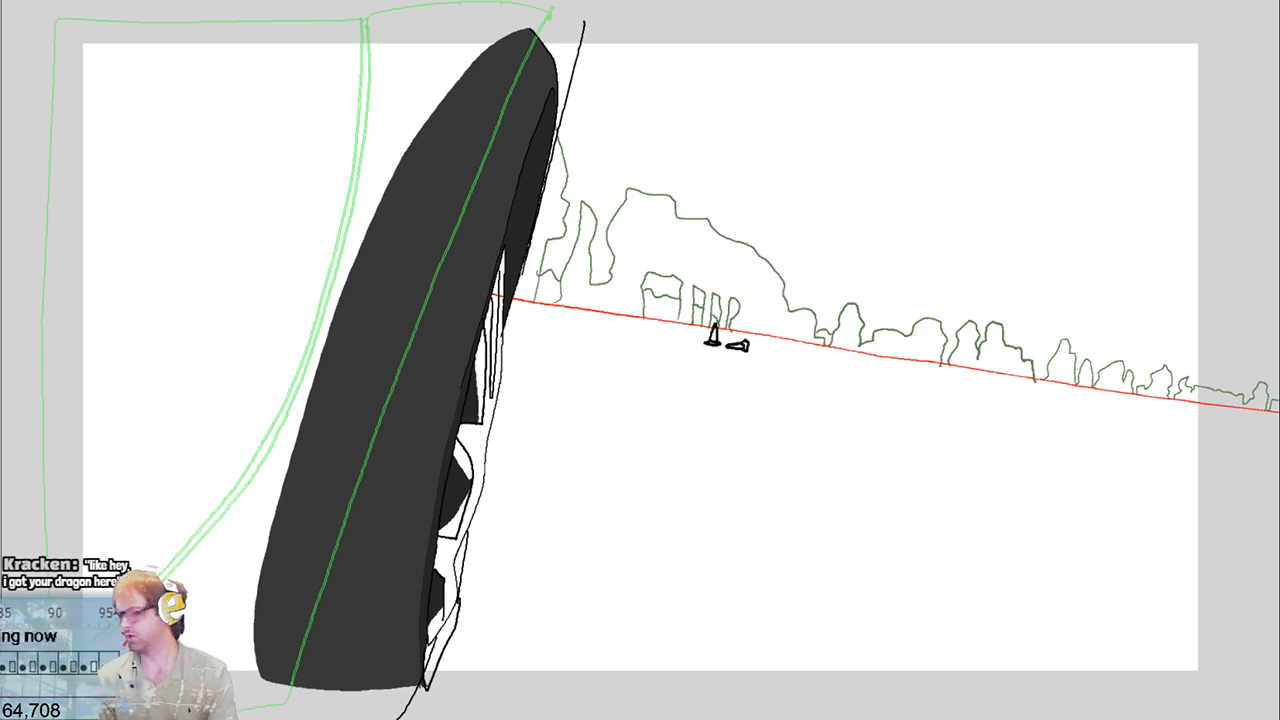
Clear the tyre tread selection on the tread-only frame and return to the narrow-rim frame to fill the spokes' inner sides grey-green
key(space)
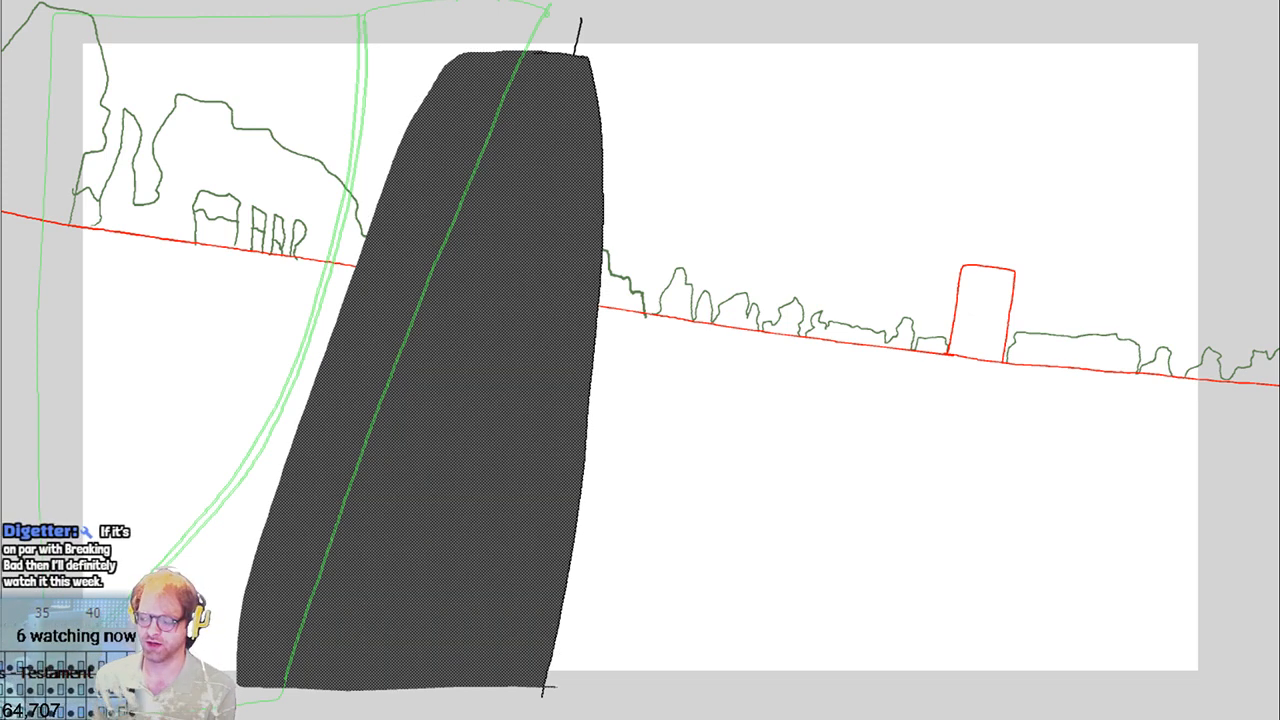
key(ctrl+z)
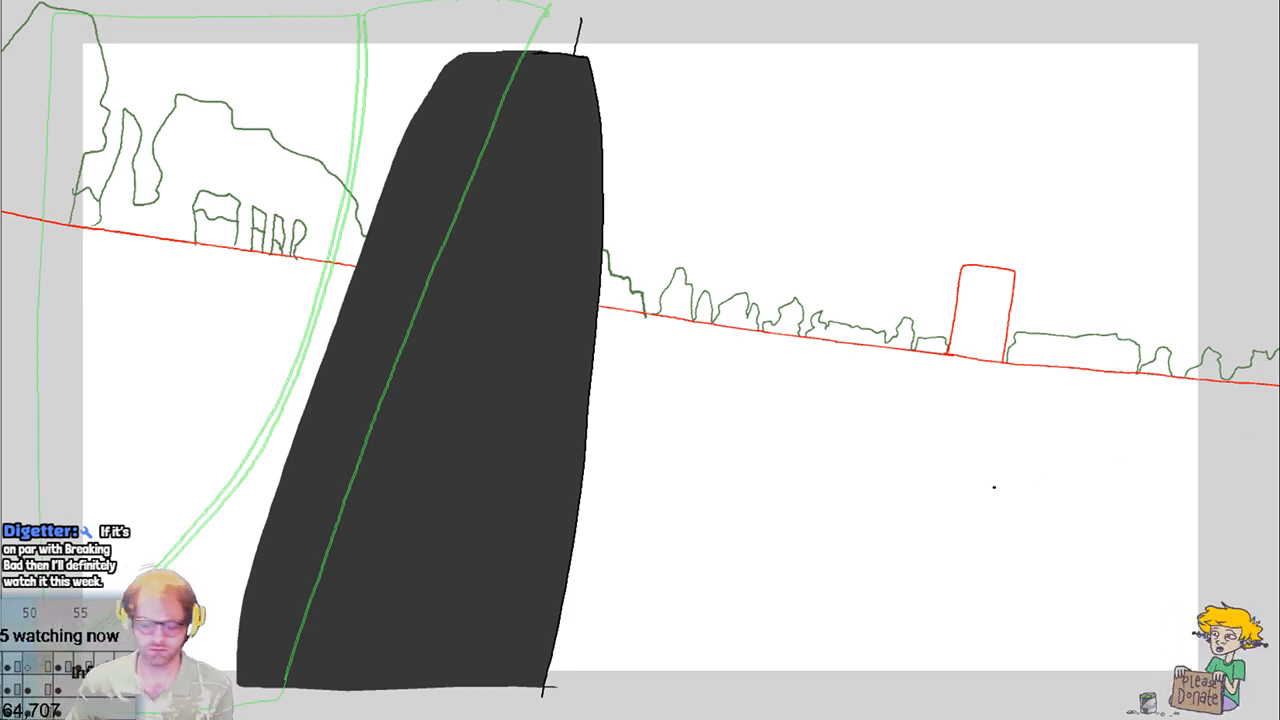
key(Return)
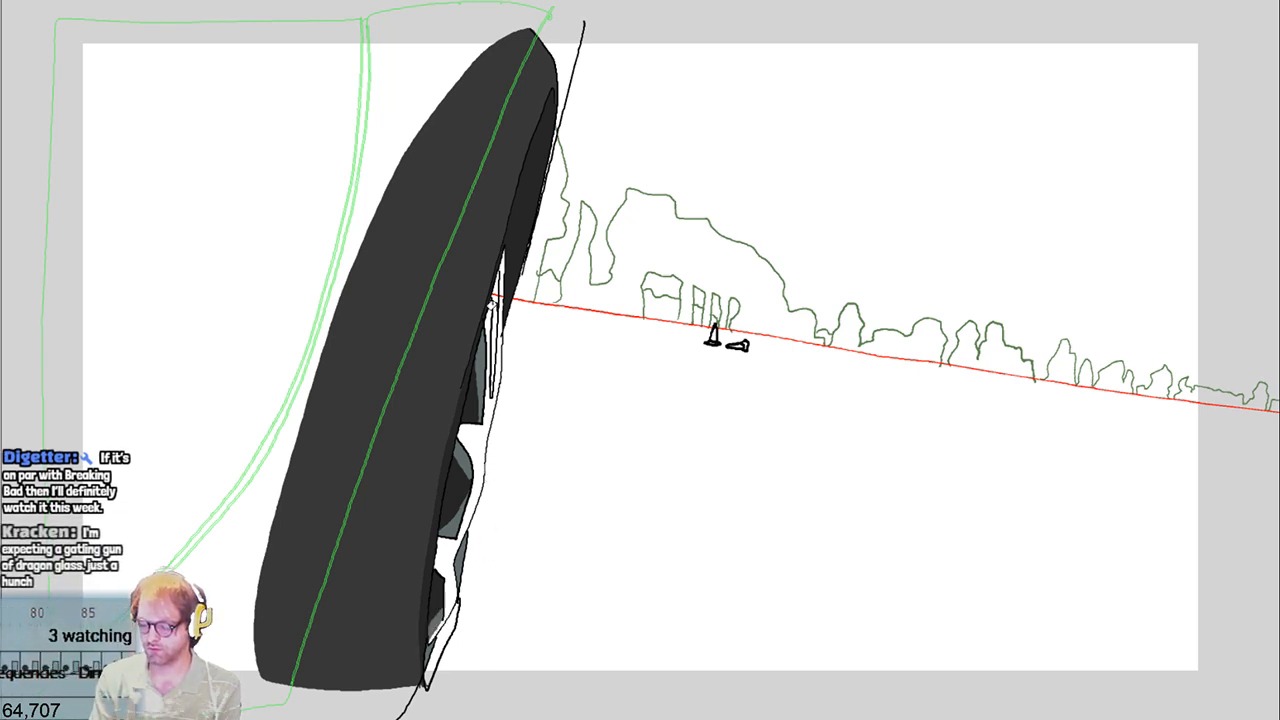
Go to the next frame and fill the spokes' inner sides beside the dark rim openings grey-green
click(501, 275)
key(ctrl+z)
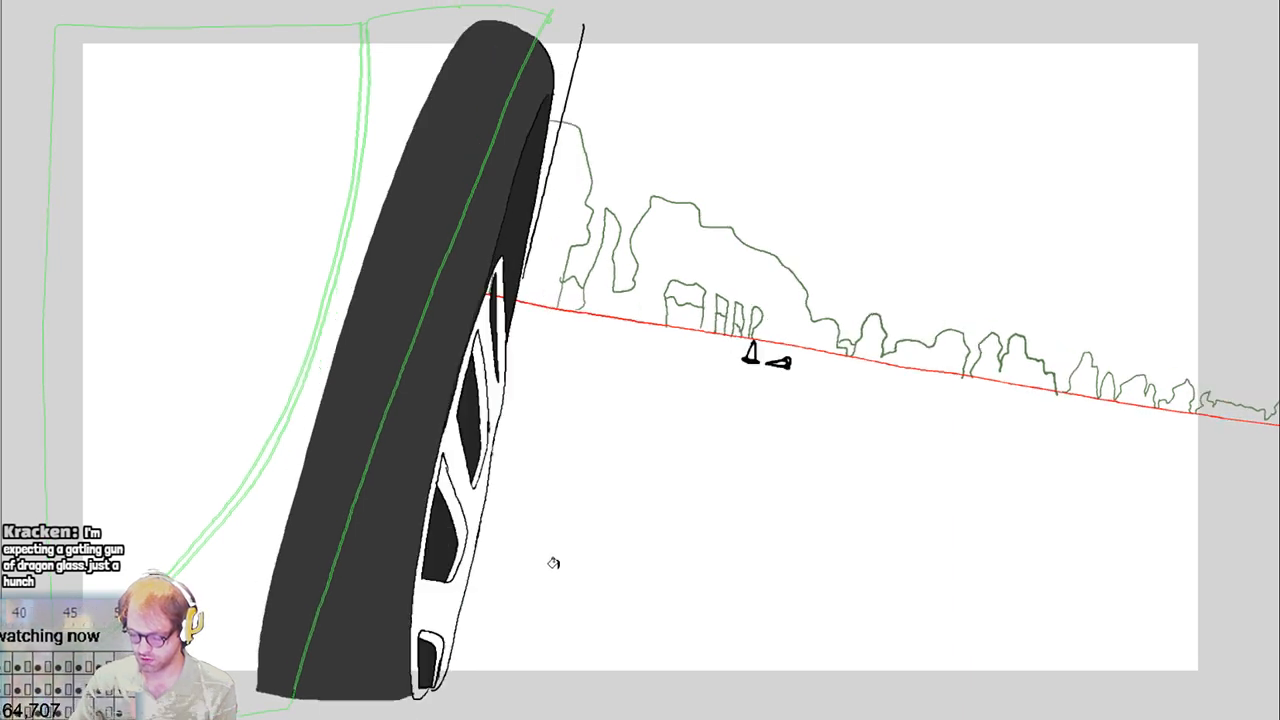
drag(441, 483, 464, 549)
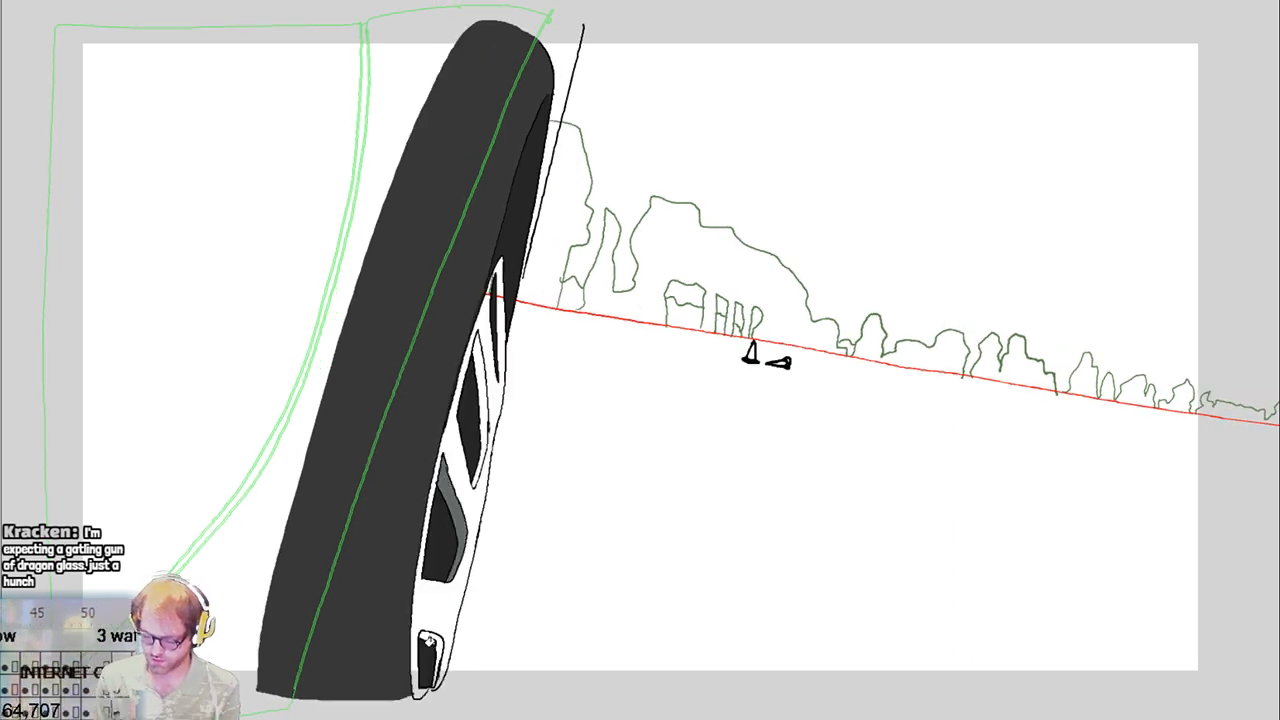
mouse_move(471, 481)
mouse_down()
mouse_move(471, 400)
mouse_move(506, 334)
mouse_up()
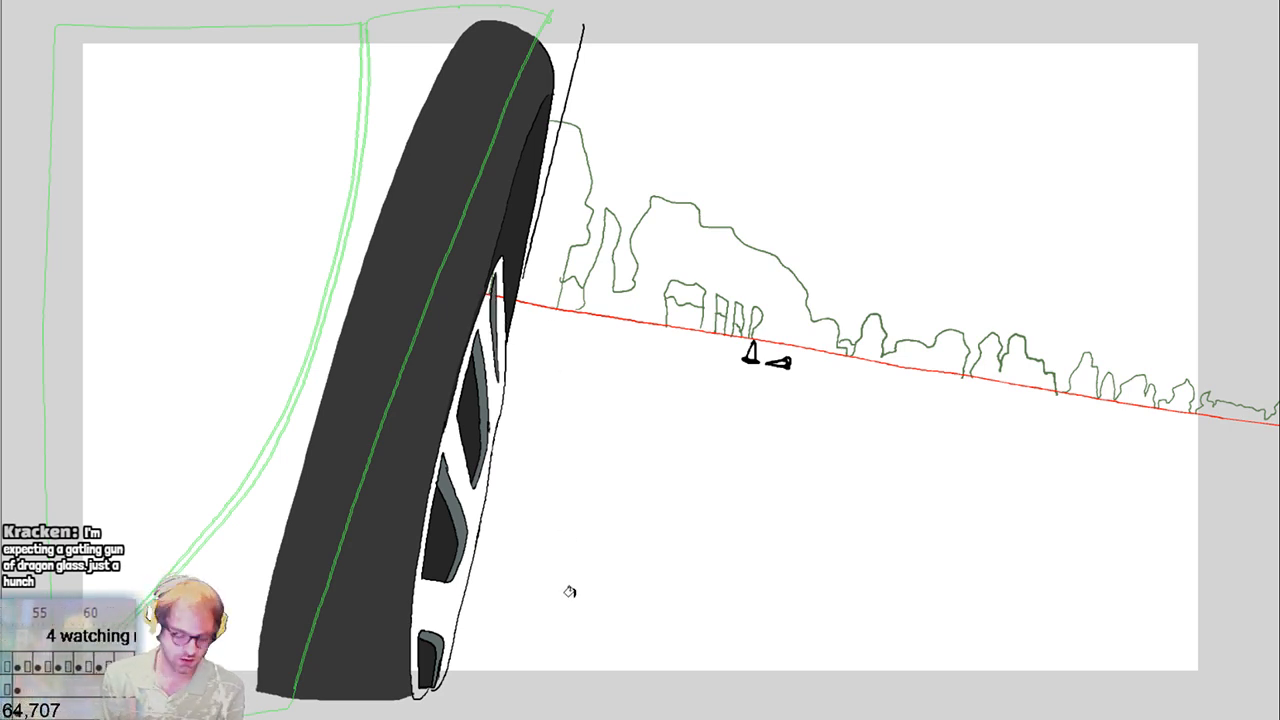
On the frame with the curved spokes, fill the inner sides around the upper, middle and lowest openings grey-green
key(Right)
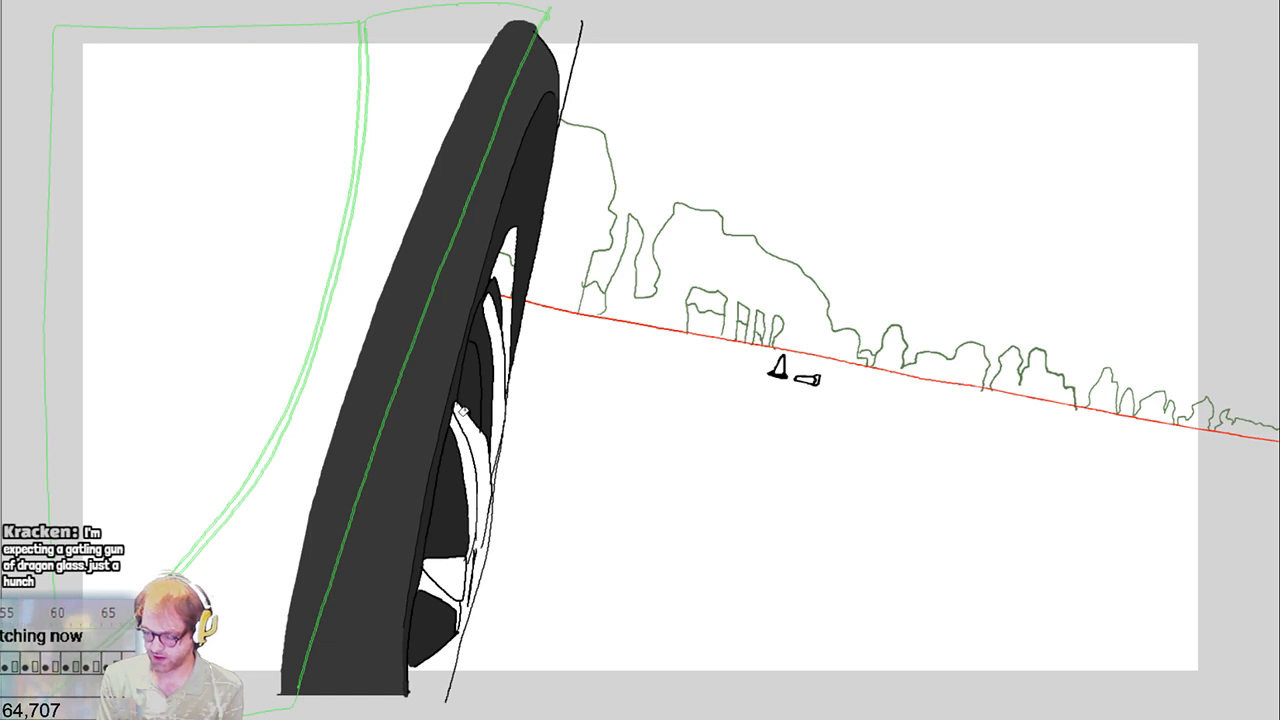
click(481, 340)
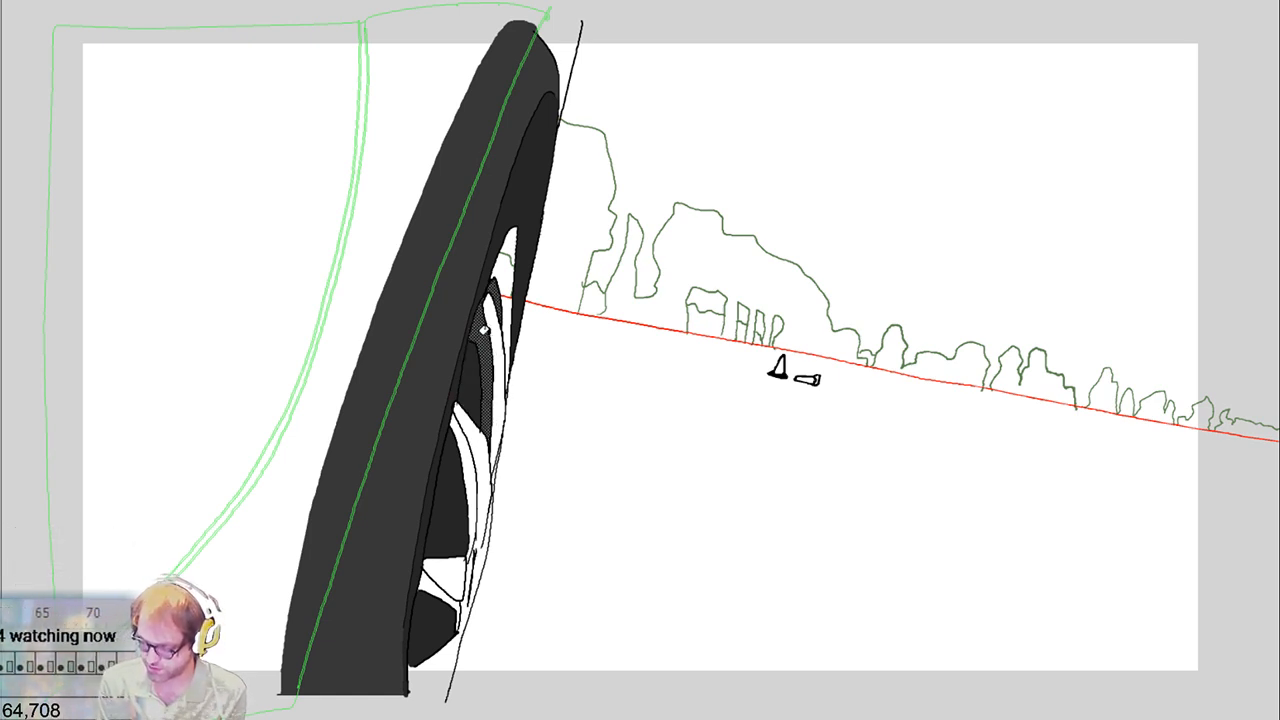
click(481, 340)
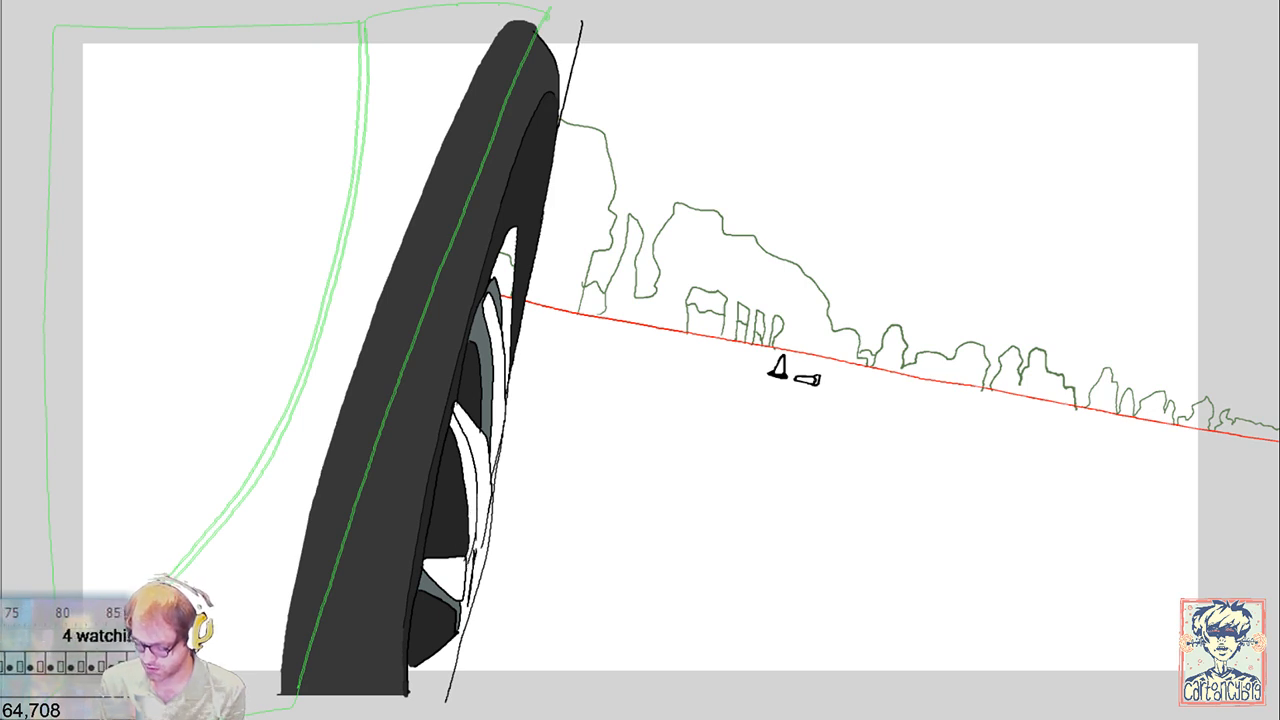
click(468, 530)
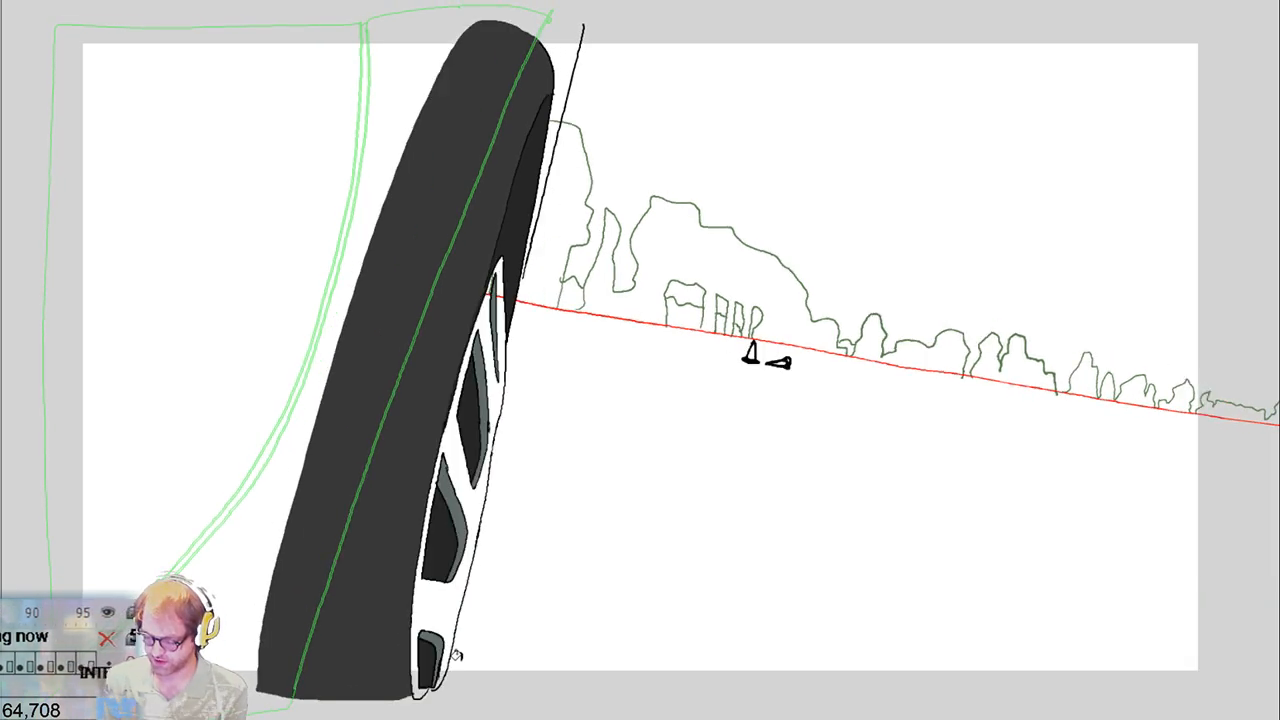
On the next unshaded frame, fill the inner sides of the four lower spoke openings grey-green, working from the lowest upwards
key(Right)
click(425, 603)
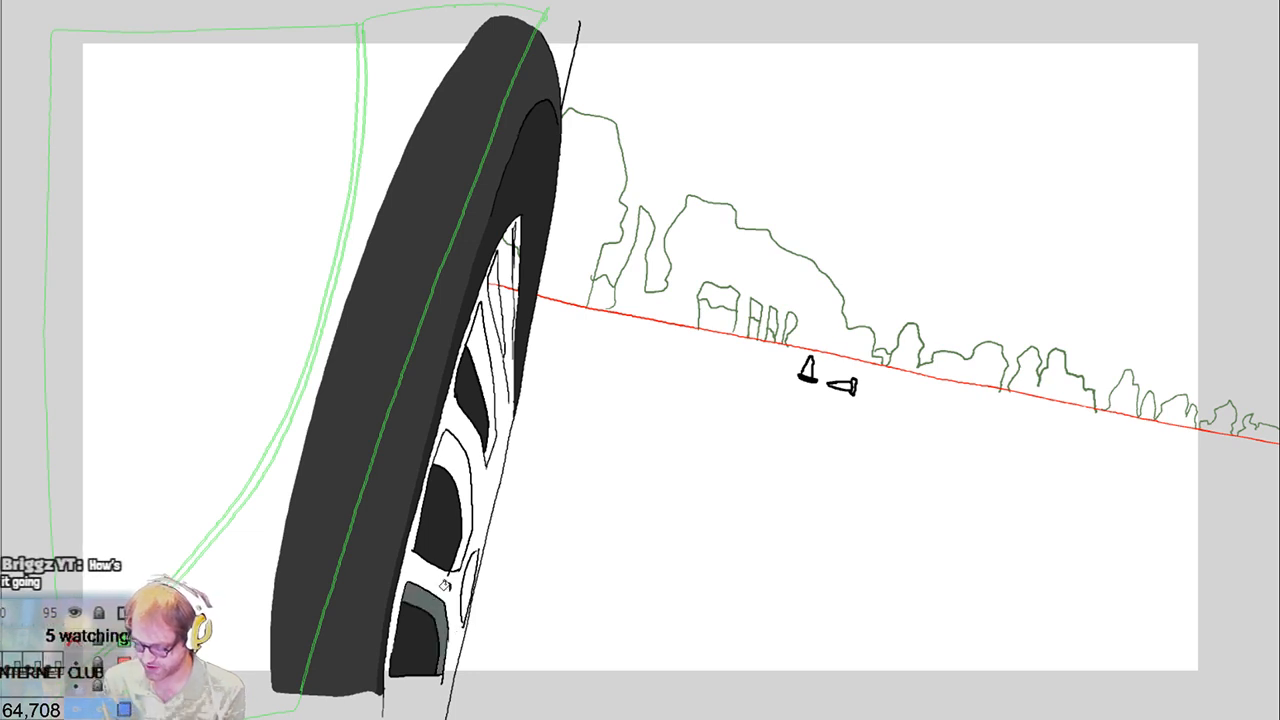
click(453, 459)
click(483, 366)
click(494, 274)
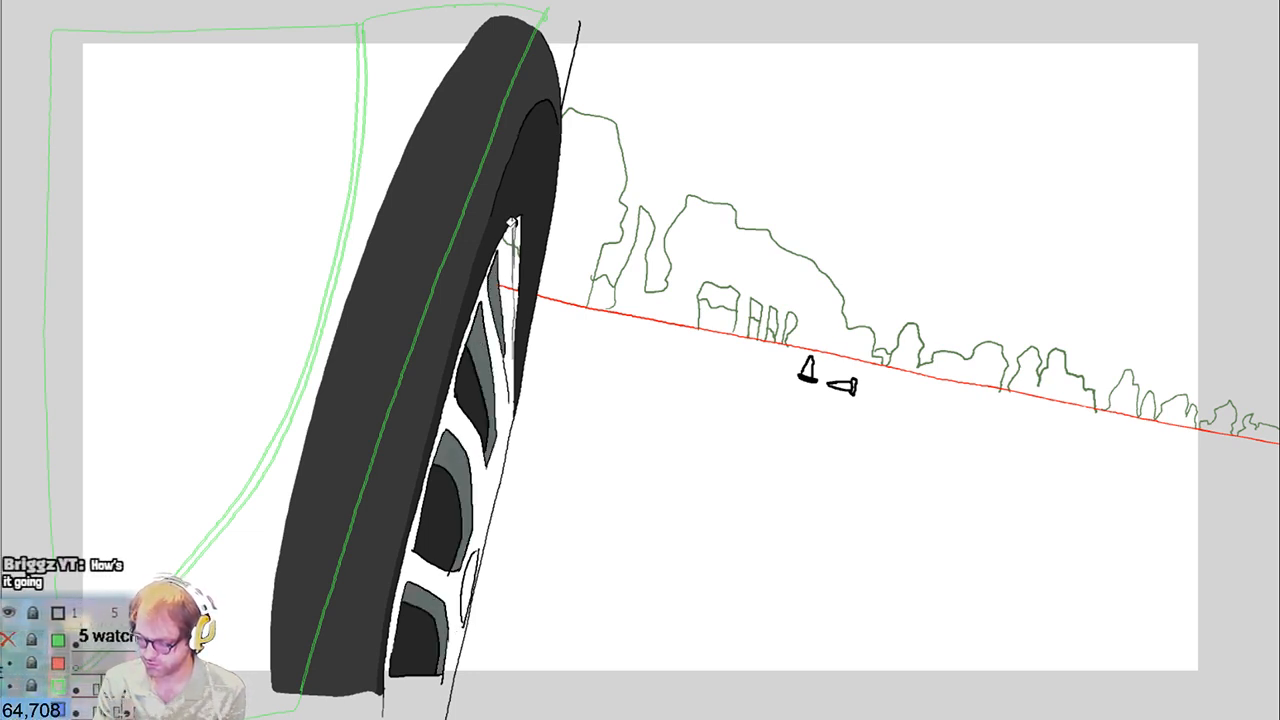
Try to fill the thin sliver at the very top of the rim grey-green
click(509, 226)
key(ctrl+z)
click(510, 226)
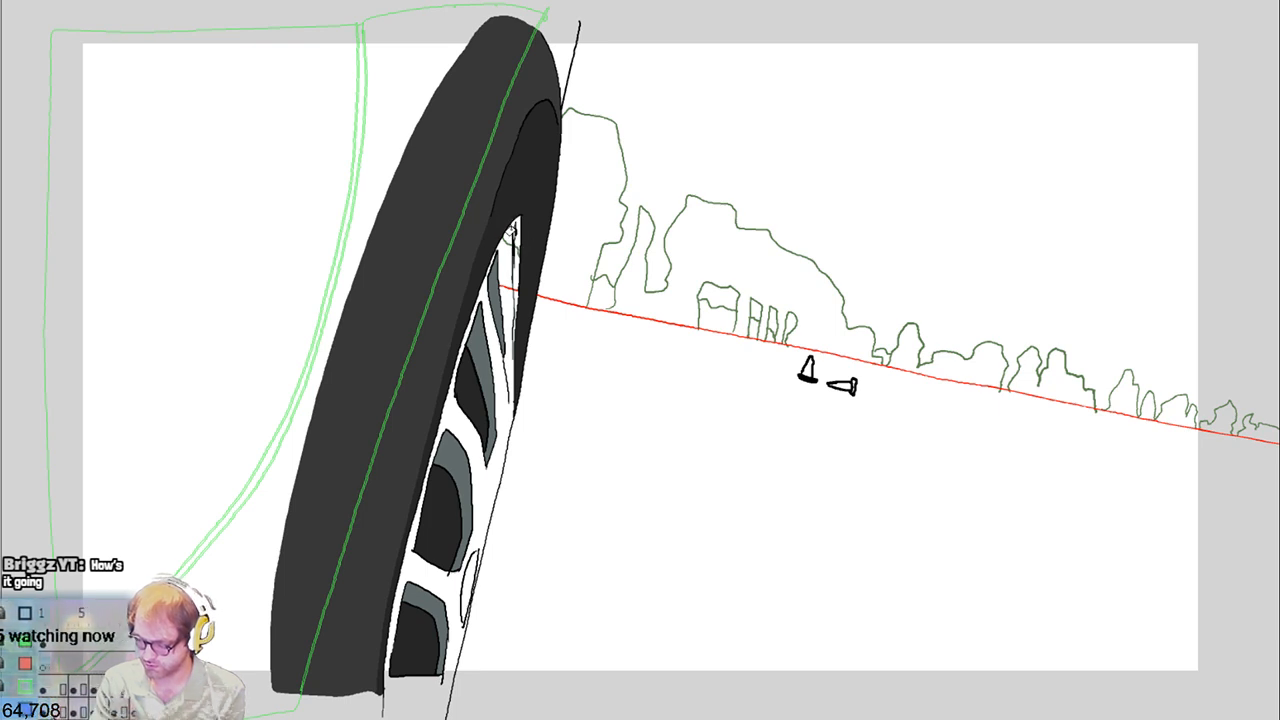
key(ctrl+z)
click(517, 240)
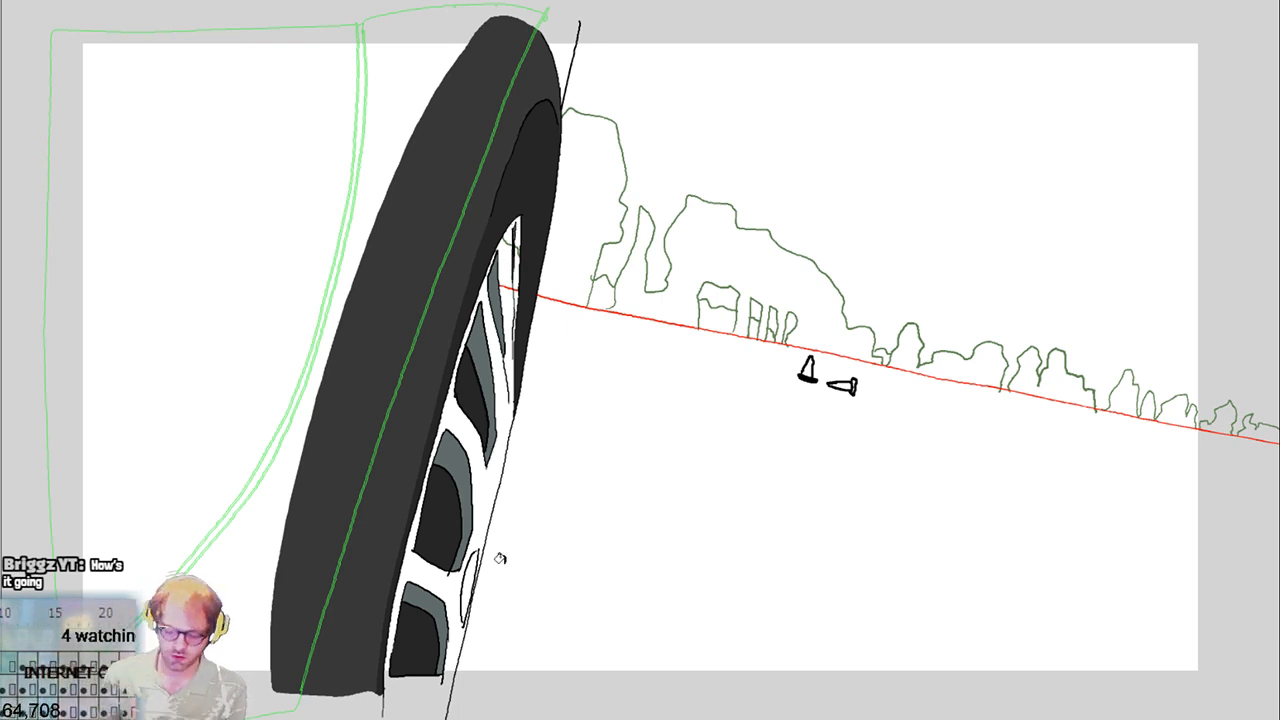
On the following frame, fill the inner sides of the four spoke openings and the side of the hub oval grey-green
key(Right)
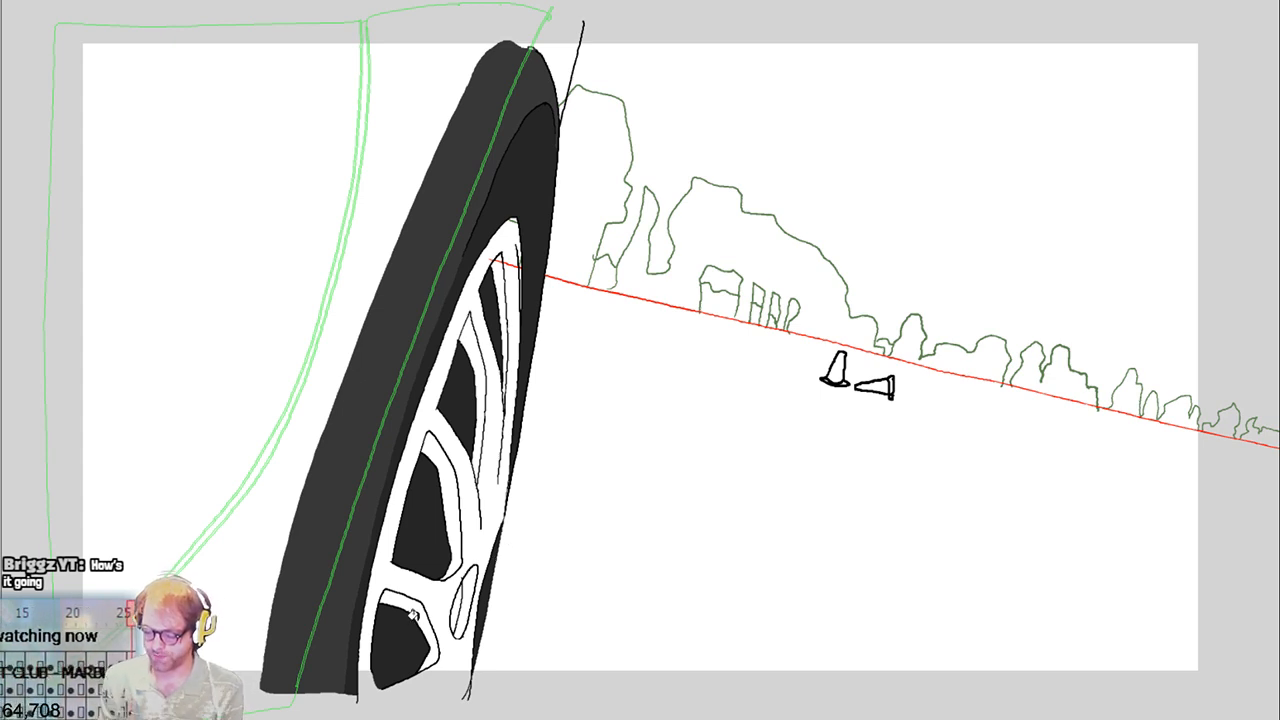
drag(414, 617, 420, 604)
mouse_move(443, 541)
mouse_down()
mouse_move(467, 480)
mouse_move(474, 352)
mouse_up()
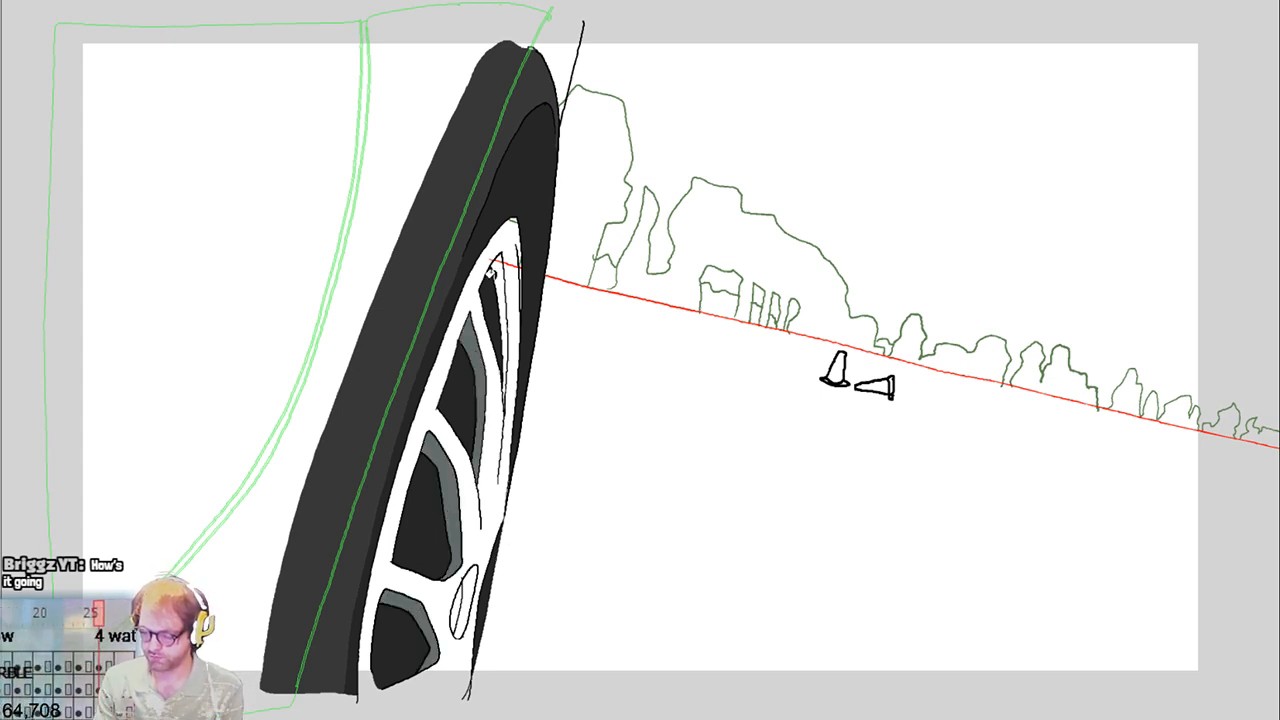
drag(497, 405, 508, 258)
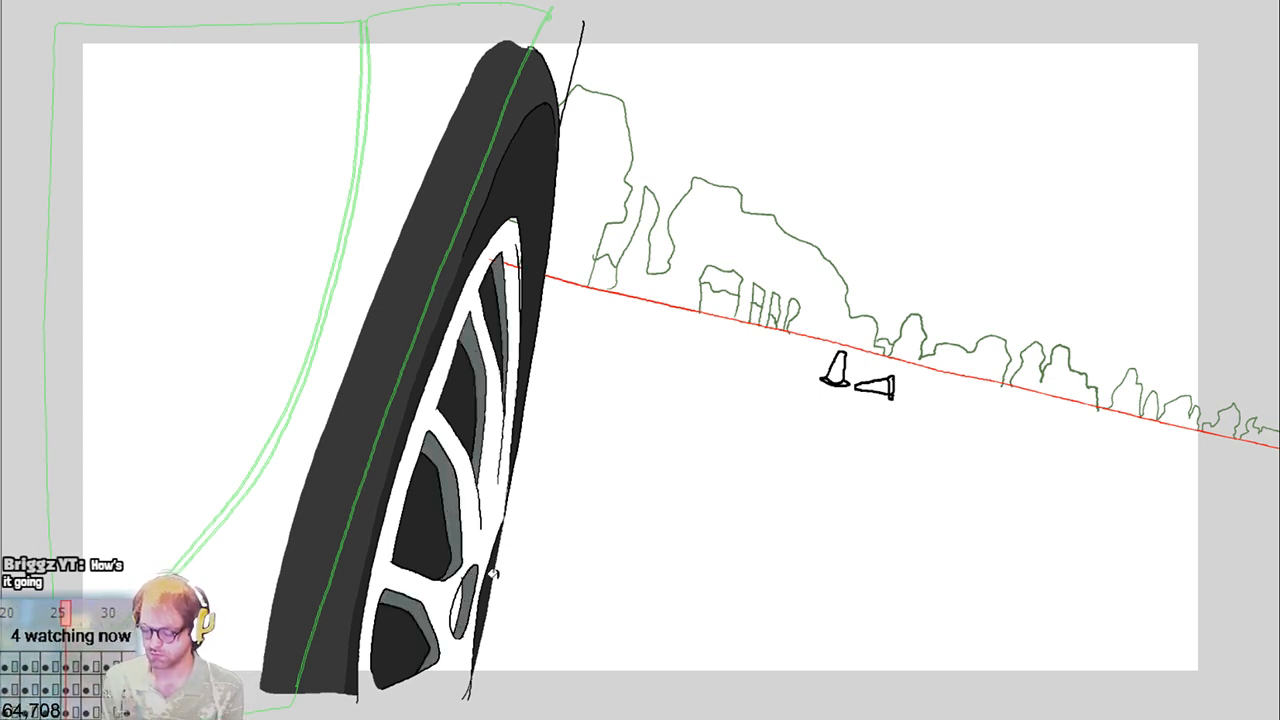
Go back over the earlier wheel frames and fill the hub oval they still have blank grey-green
key(Right)
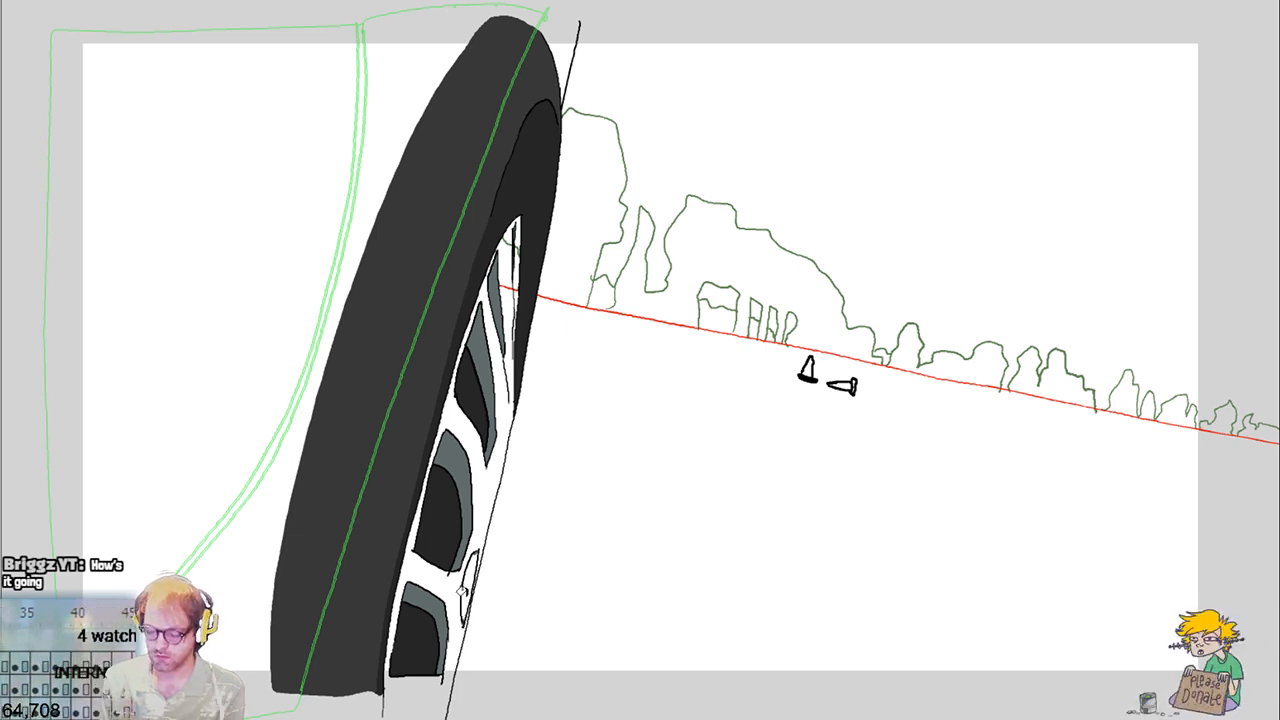
key(Right)
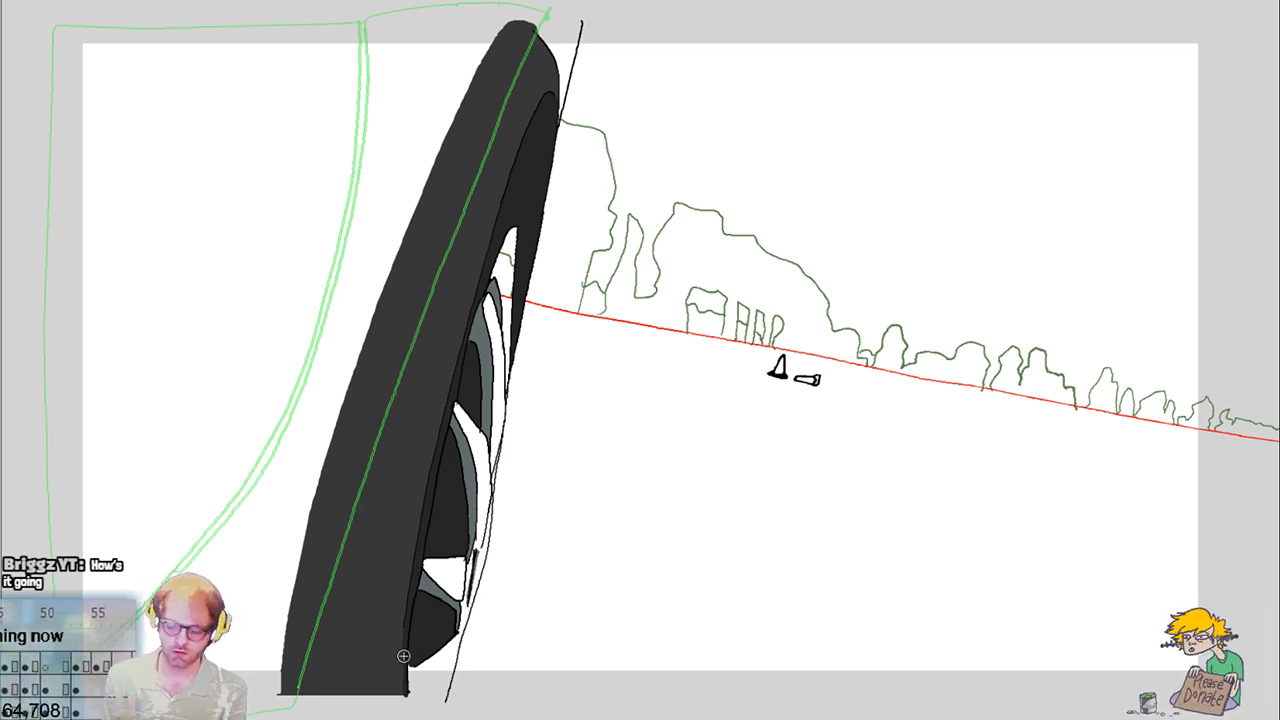
key(Right)
key(Right)
key(Right)
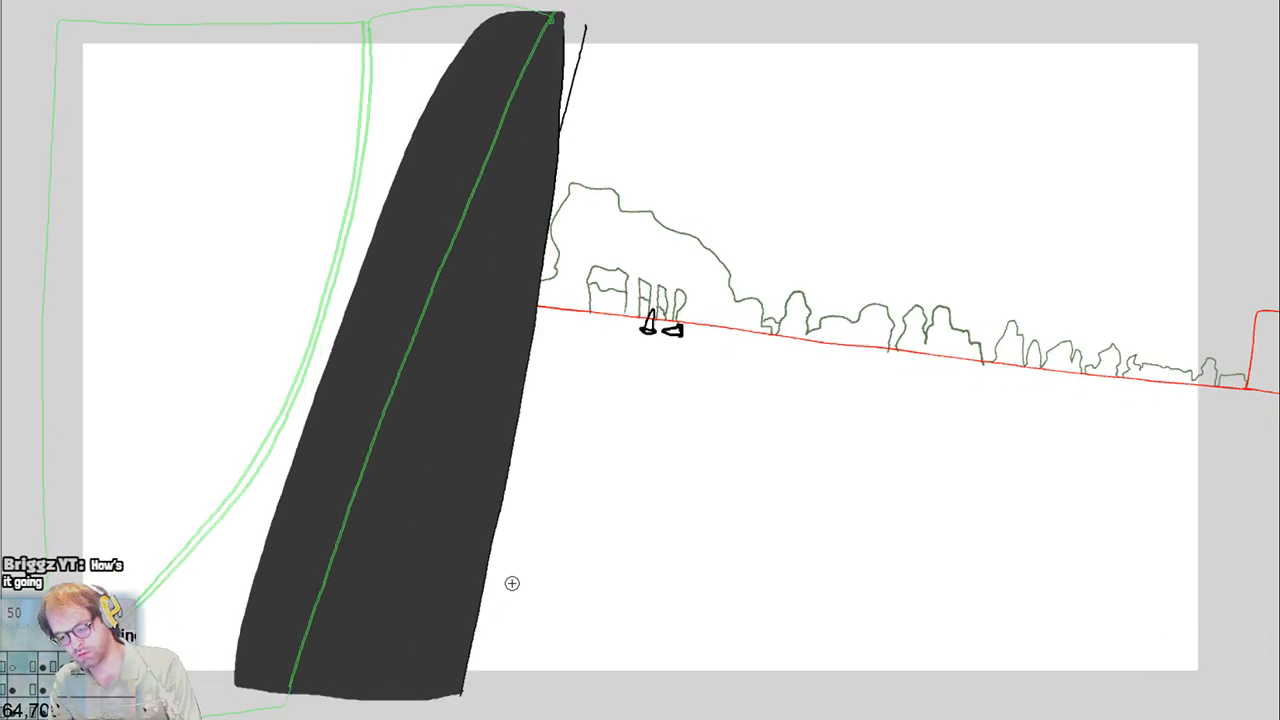
key(Right)
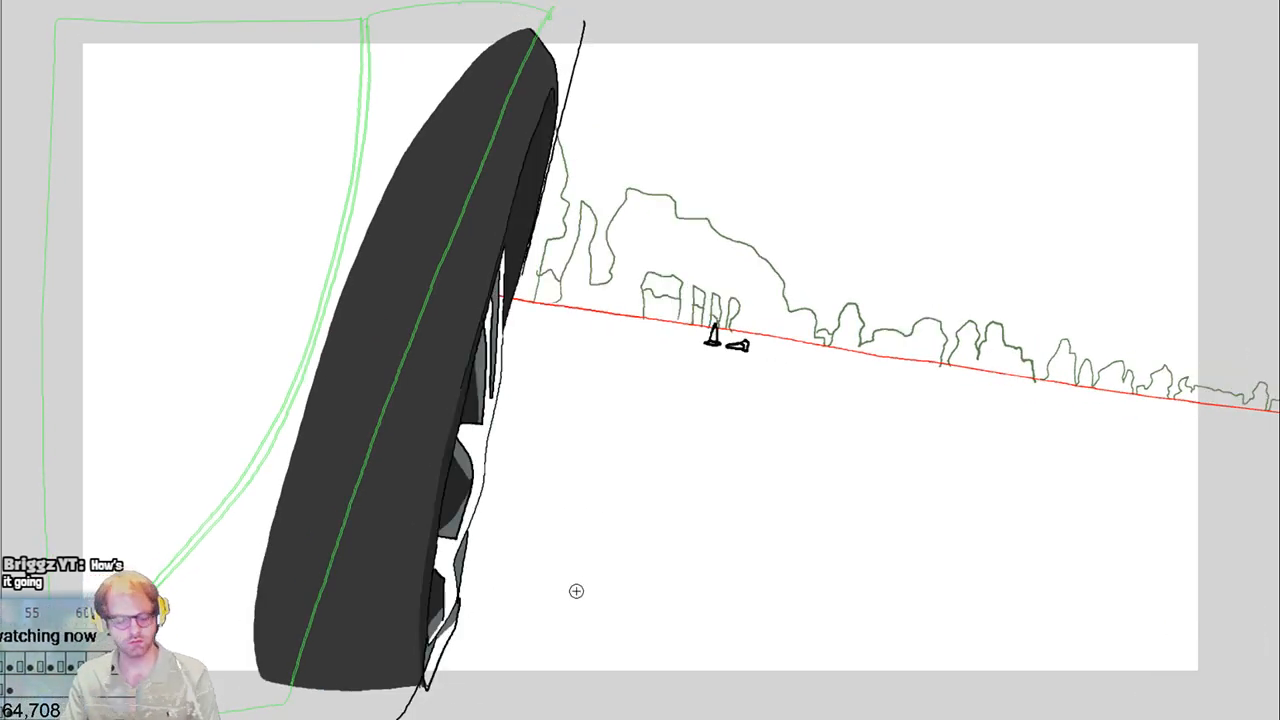
key(Right)
key(Right)
key(Right)
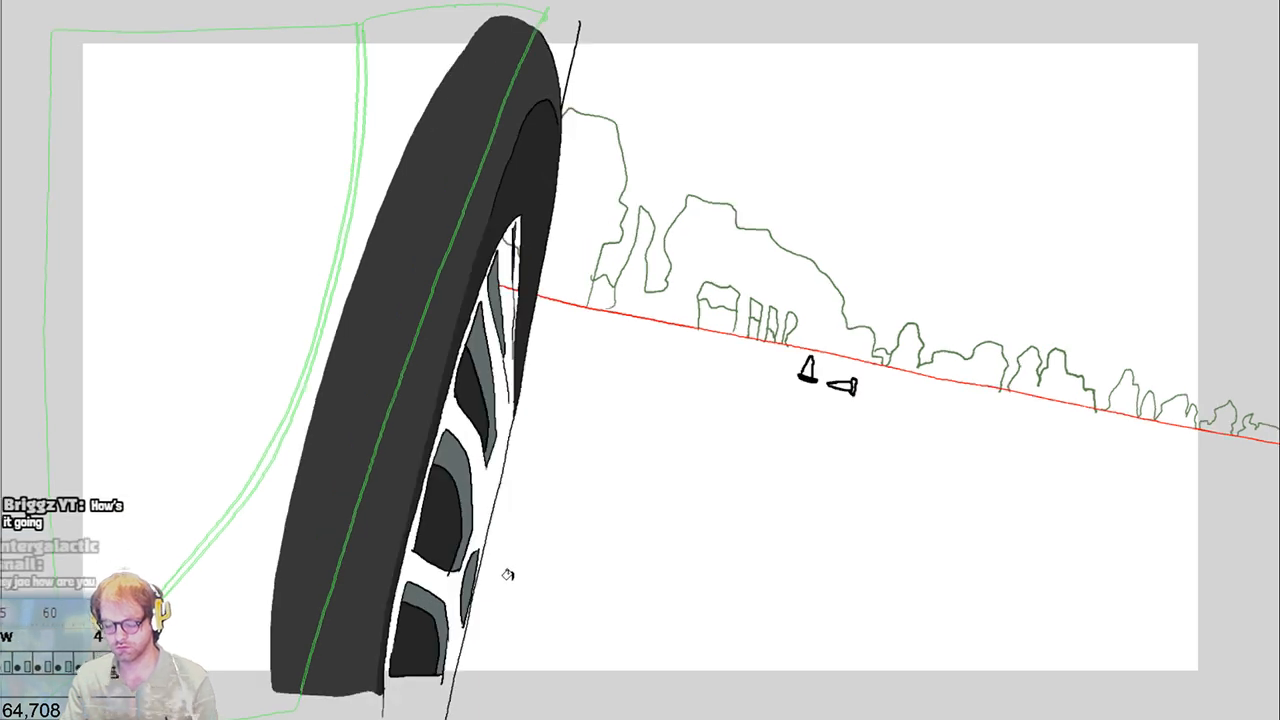
Two frames on, replace the full hub oval fill with grey-green on only the hub's inner side
key(Right)
key(Right)
click(463, 600)
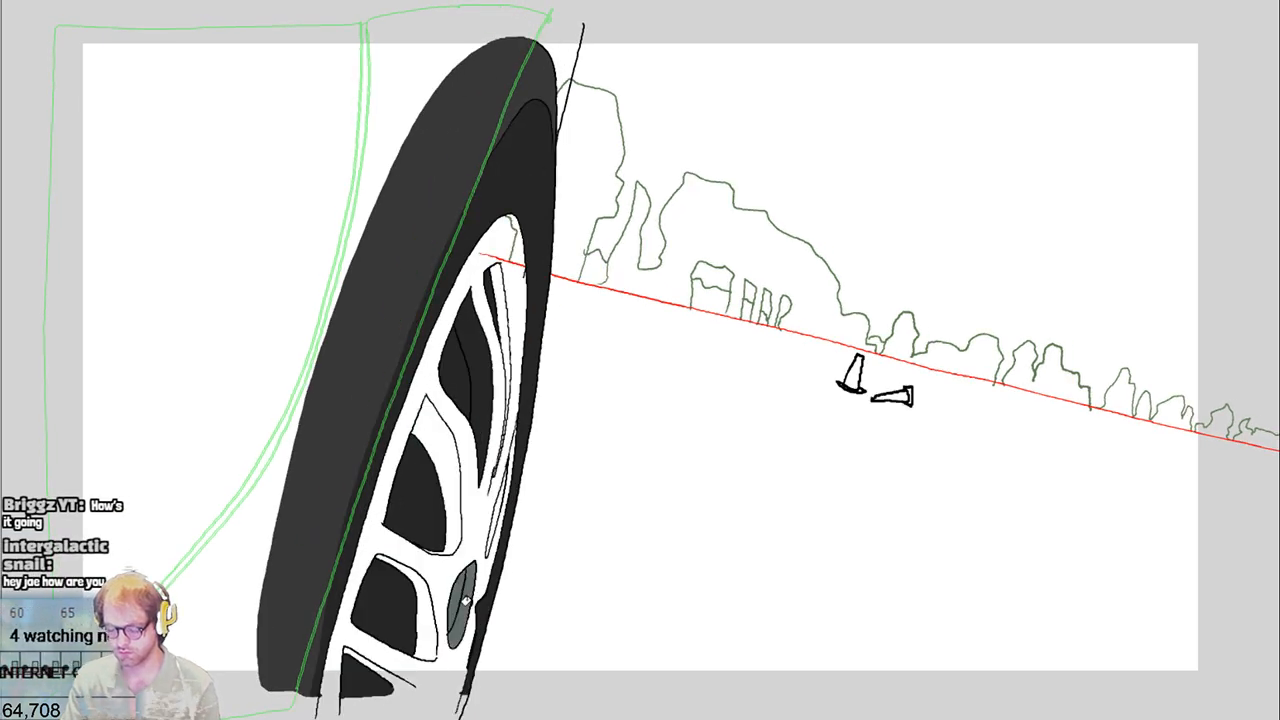
key(ctrl+z)
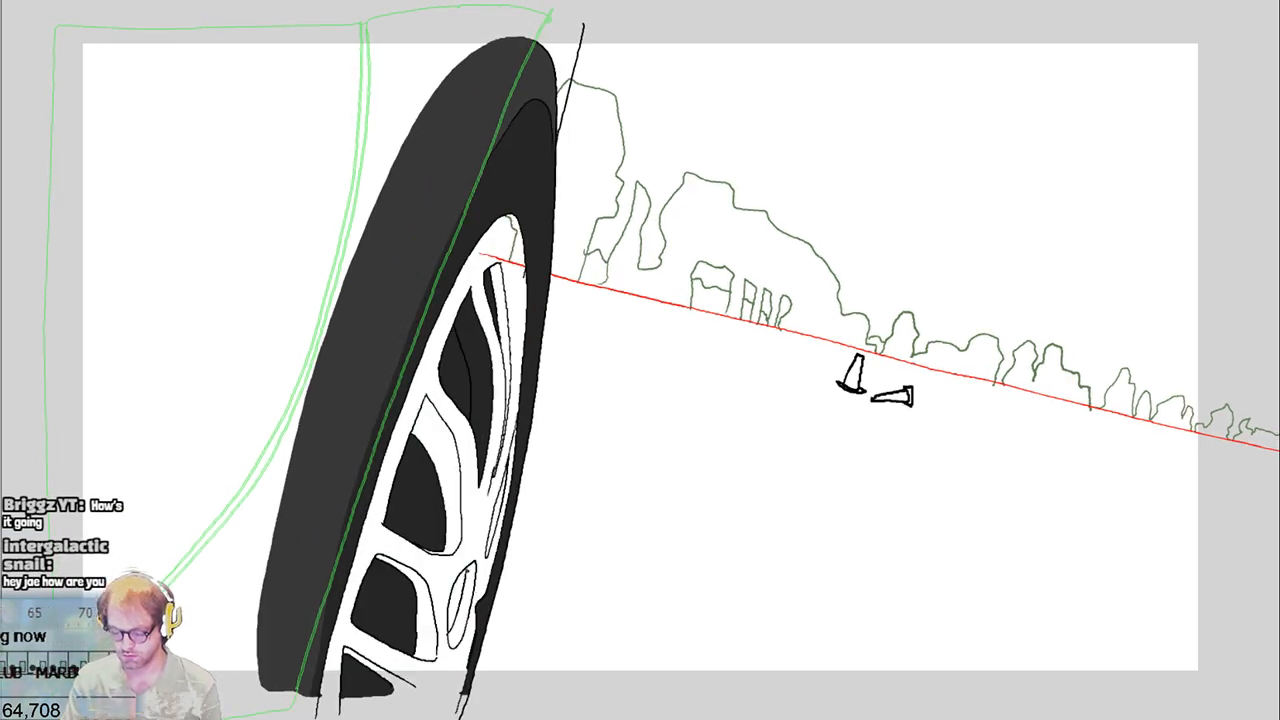
click(462, 605)
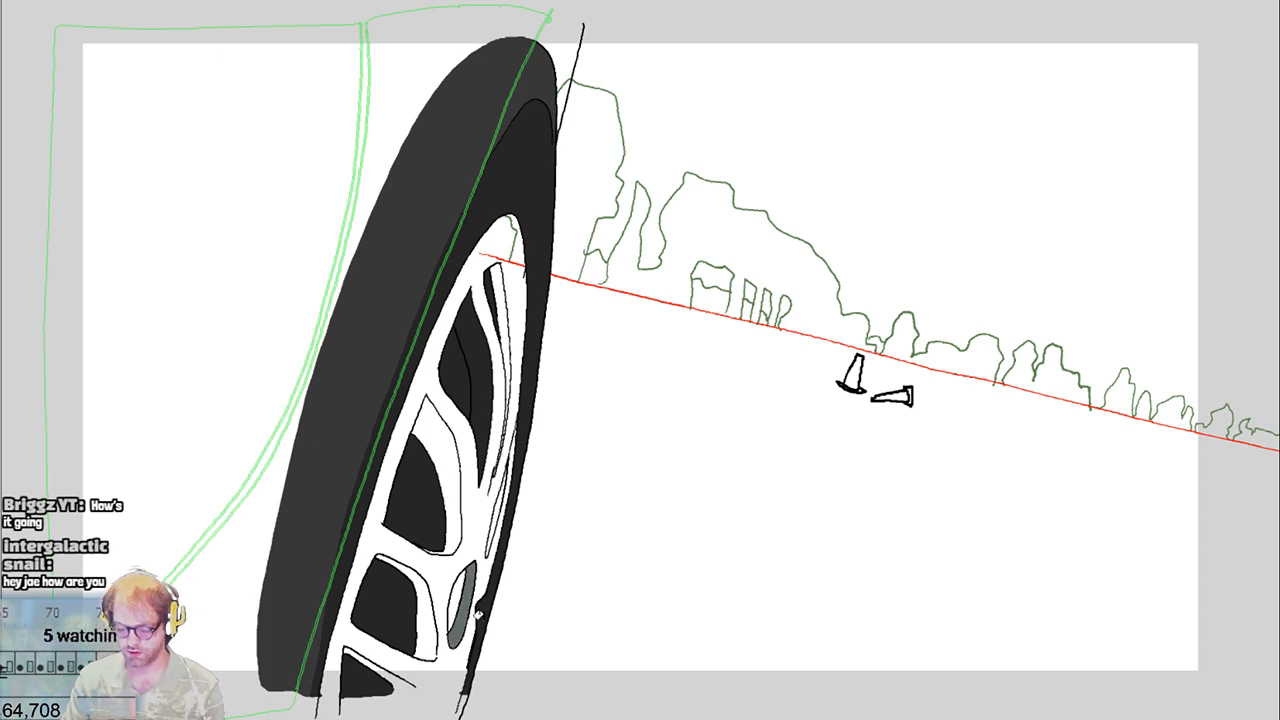
Shade only the inner side of the hub oval grey-green on each of the next two frames
key(ctrl+z)
click(462, 593)
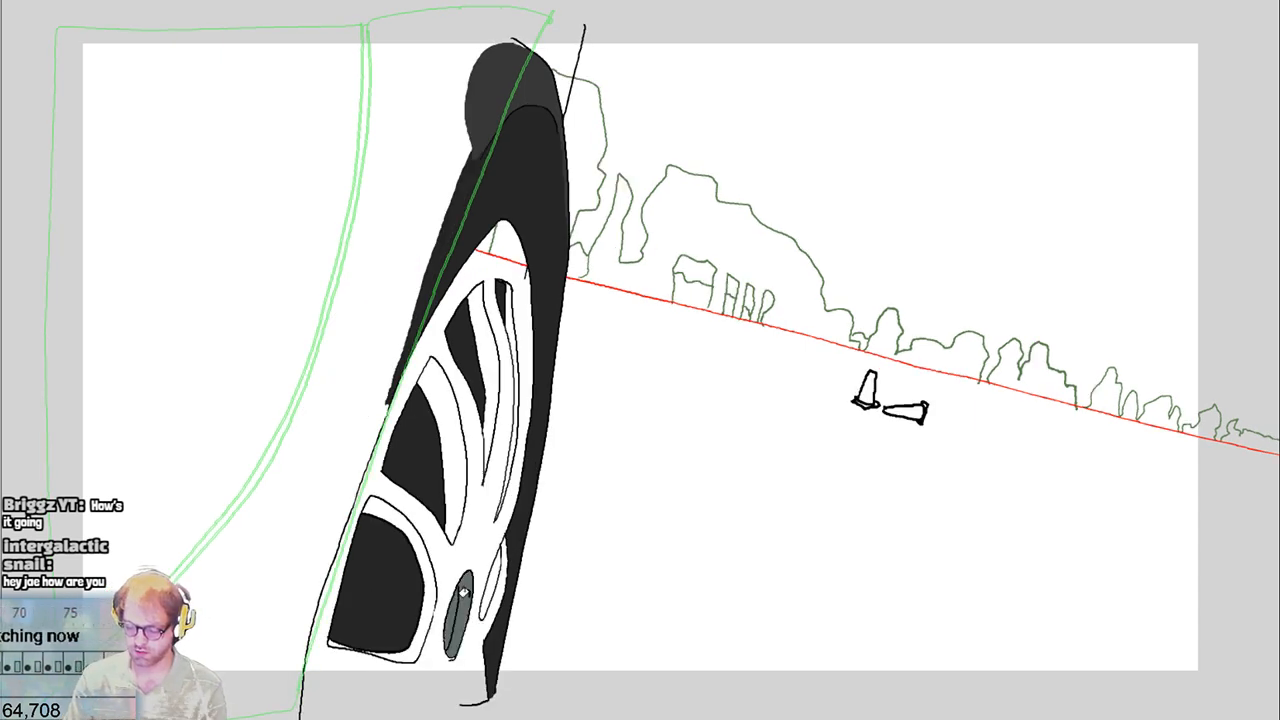
key(ctrl+z)
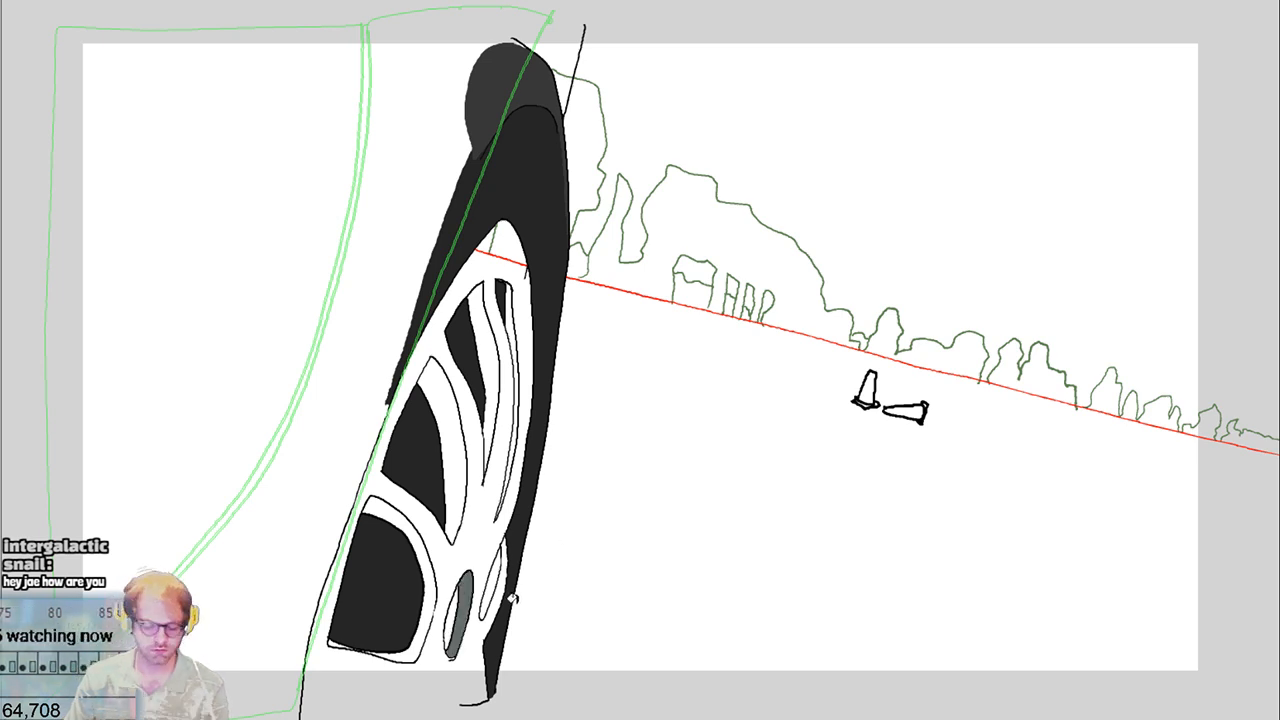
key(ctrl+z)
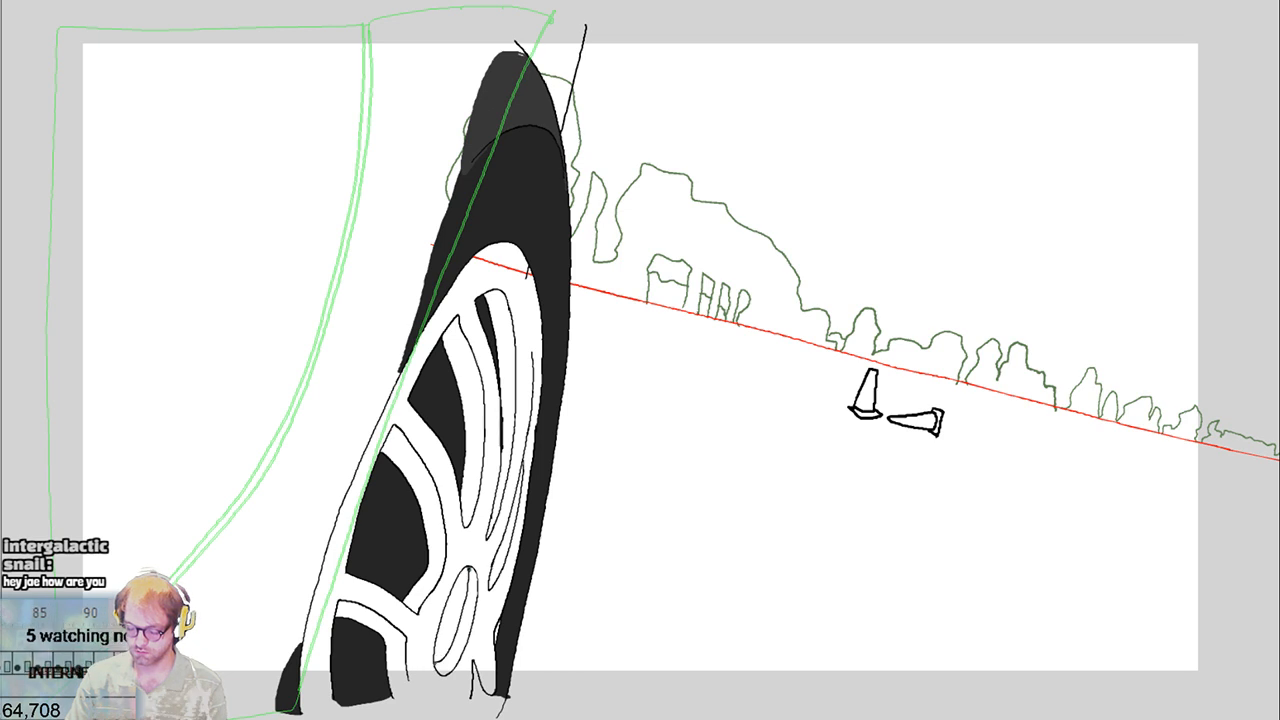
click(443, 652)
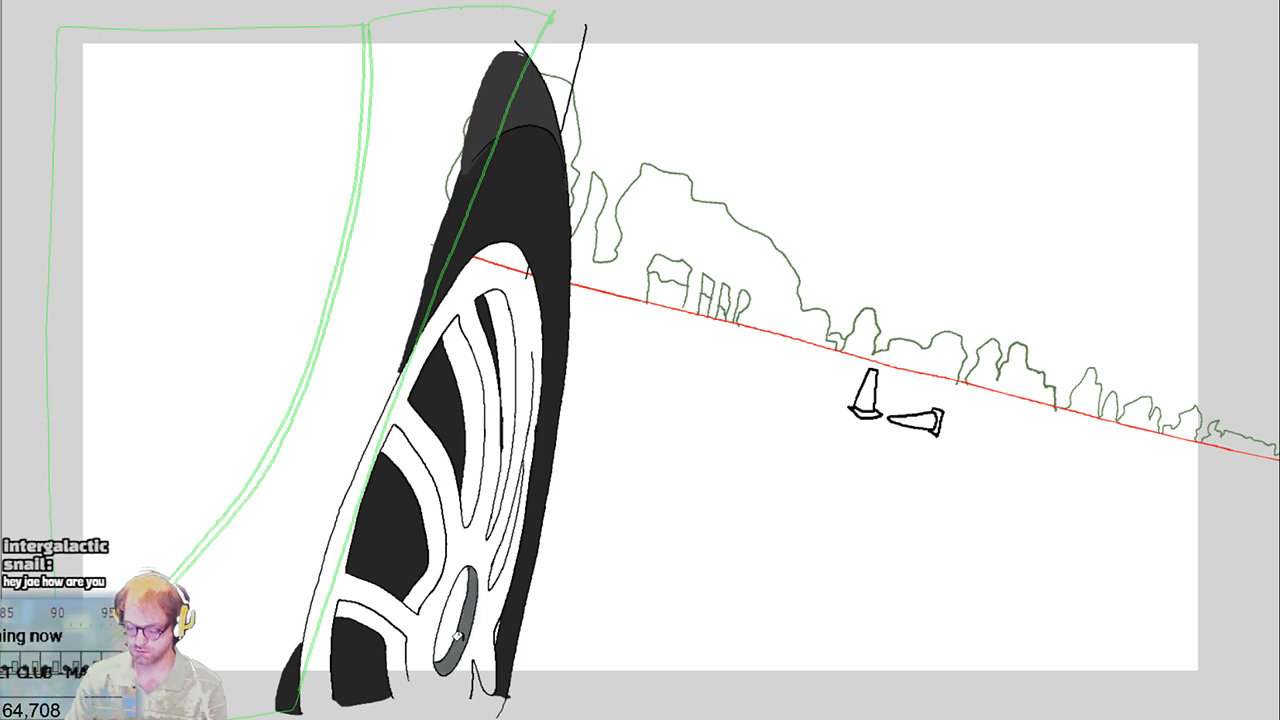
key(Right)
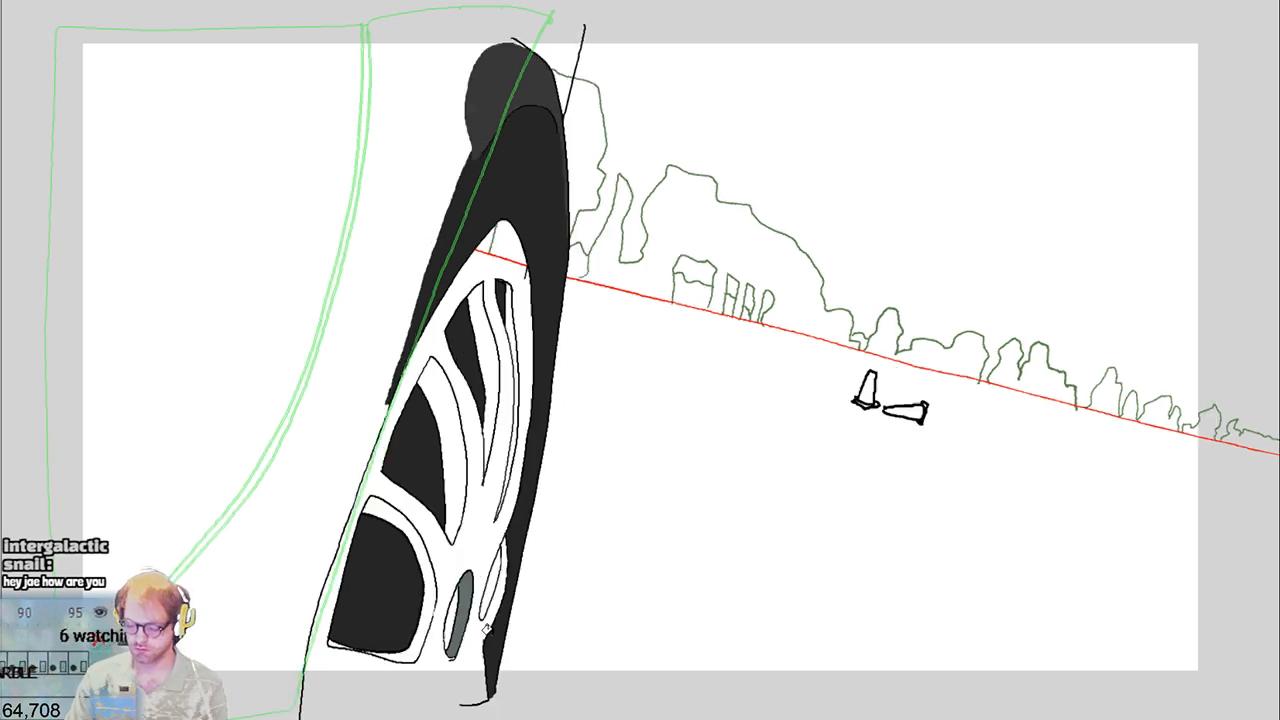
Move to the frame with the open-bottomed hub, fill its inner side grey-green and close the rim's base with a grey line
key(Right)
key(Right)
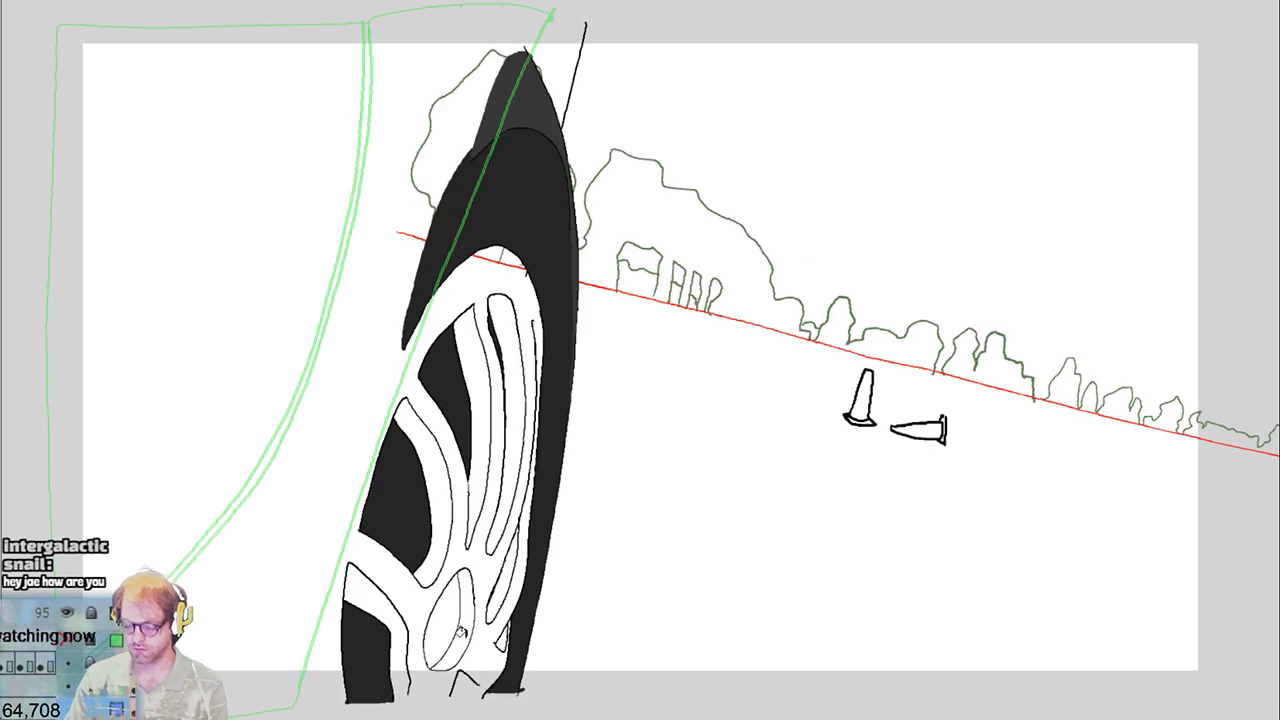
key(Right)
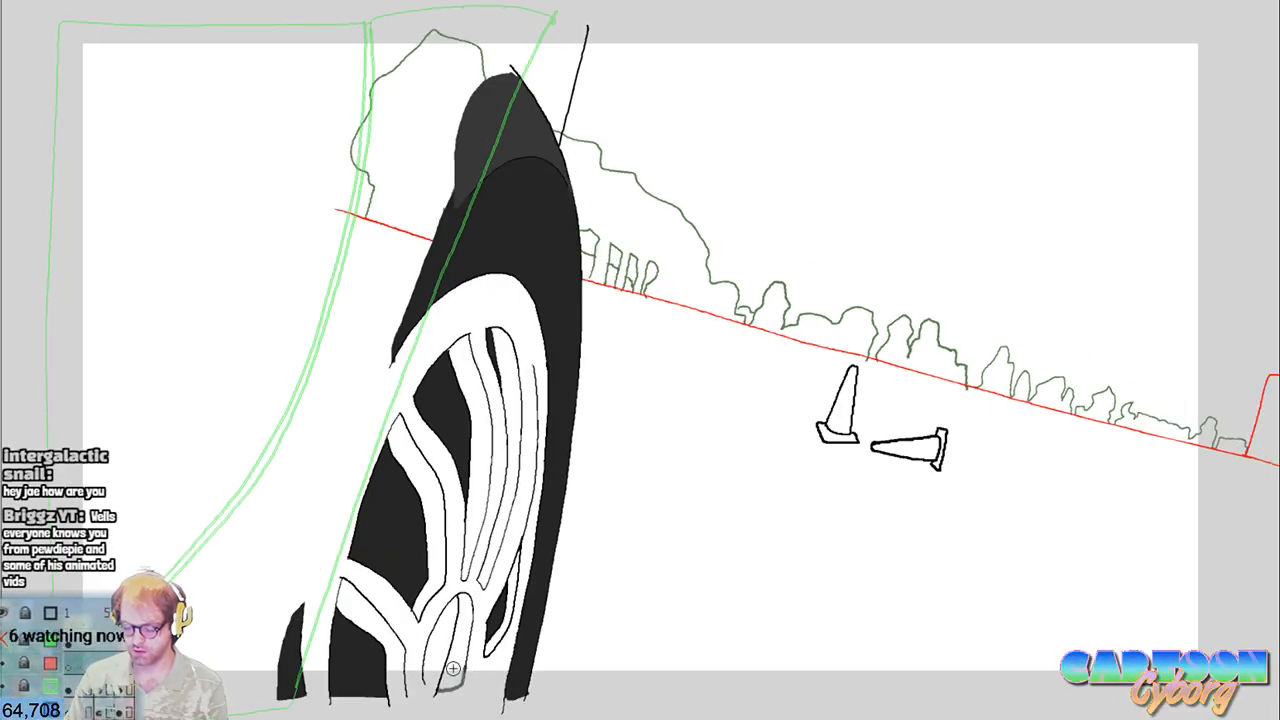
click(453, 668)
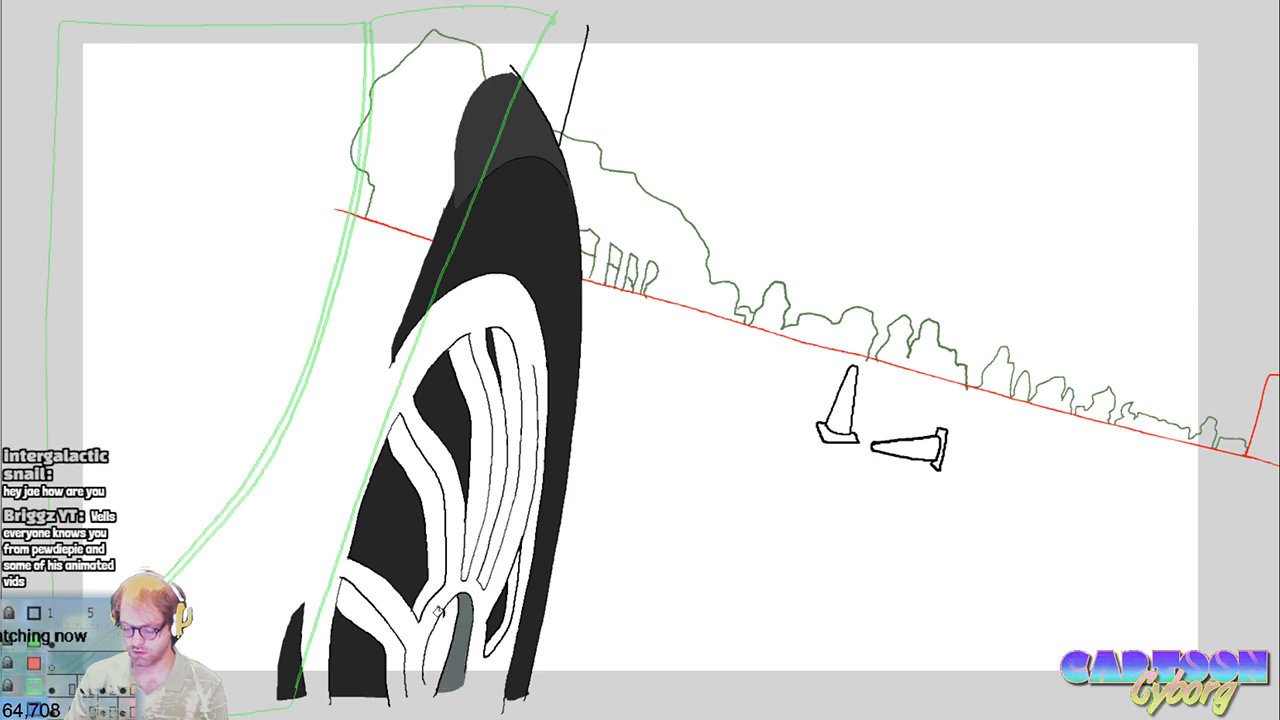
click(395, 694)
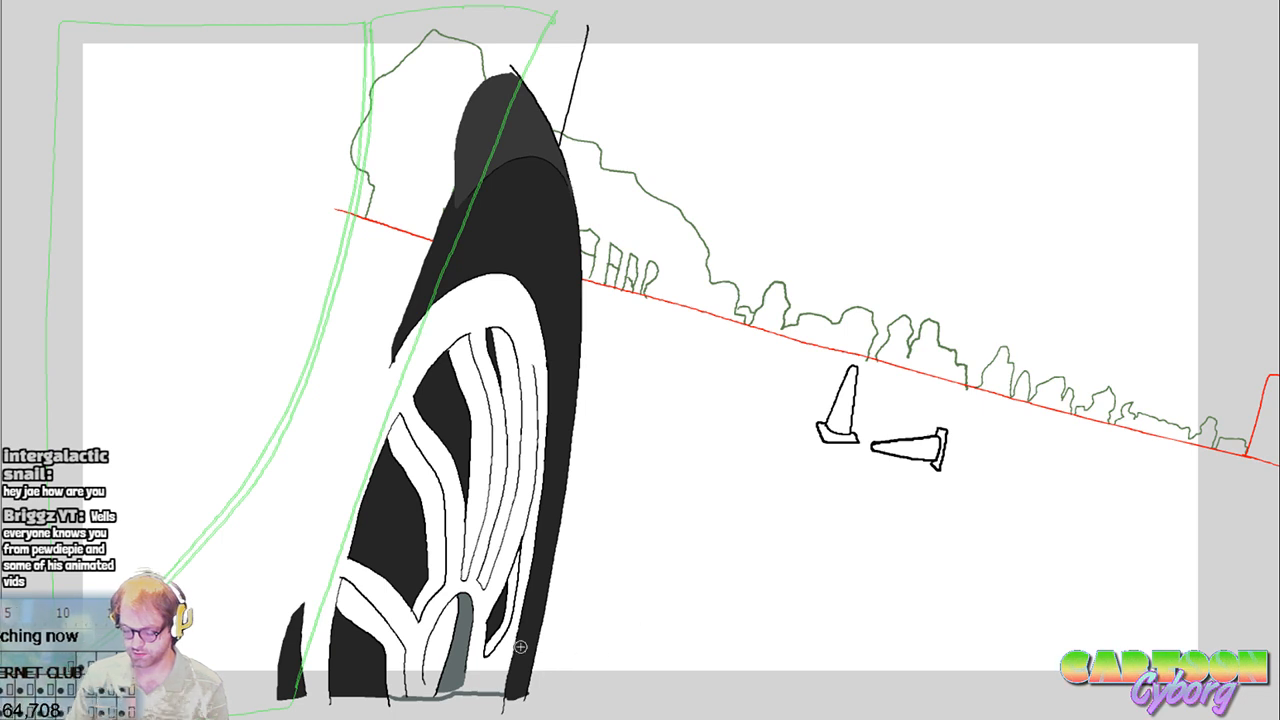
Fill the inner sides of all the spokes on this frame grey-green and compare it with the next frame
drag(496, 632, 498, 556)
drag(500, 332, 512, 586)
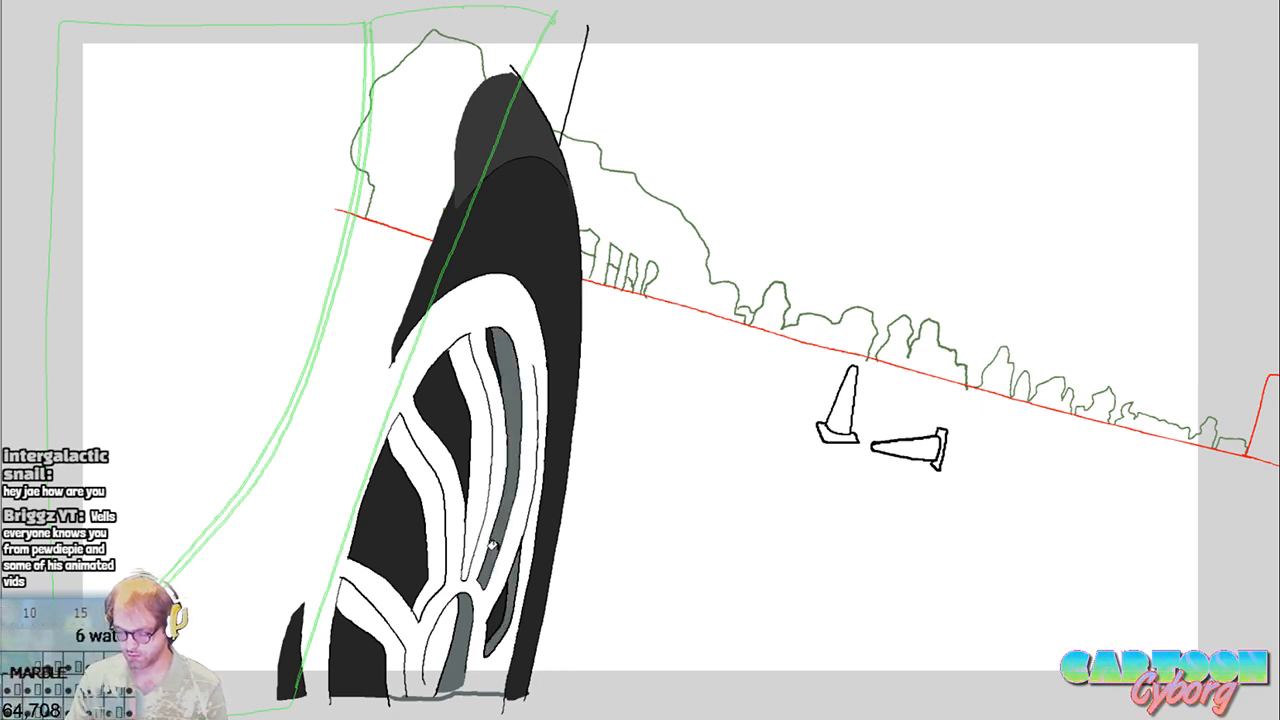
drag(470, 338, 480, 576)
drag(440, 418, 396, 618)
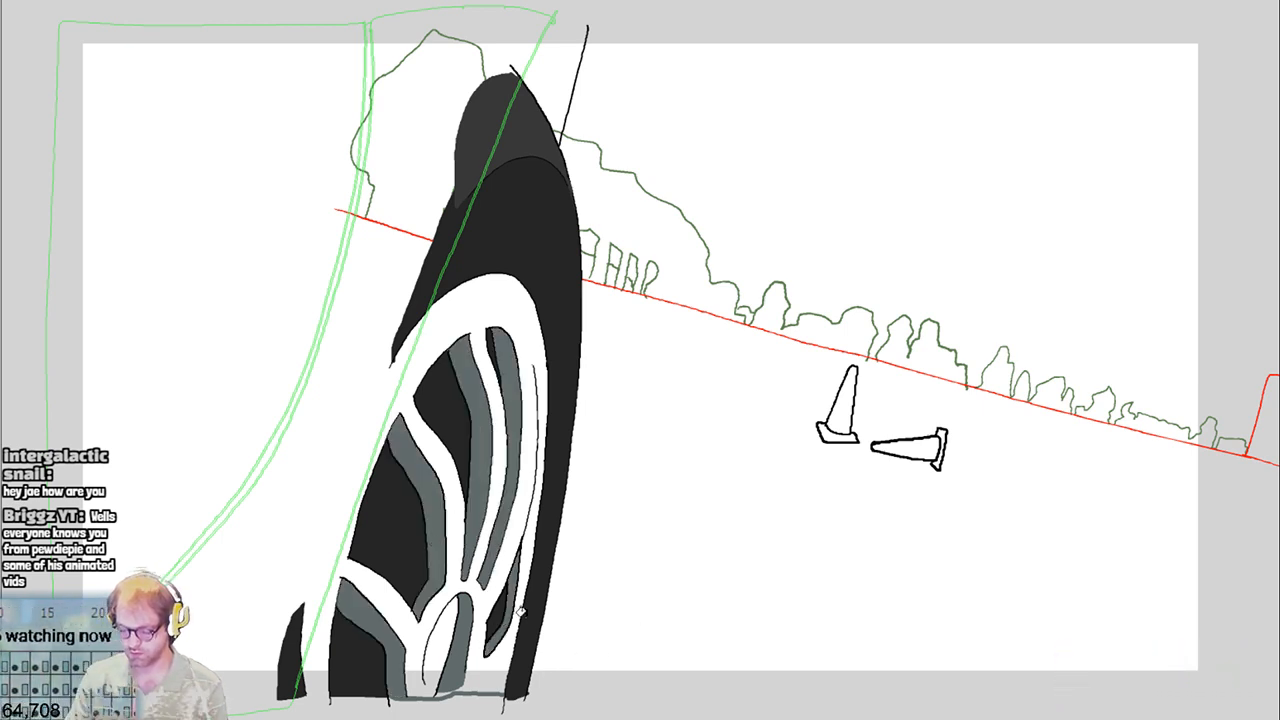
key(Right)
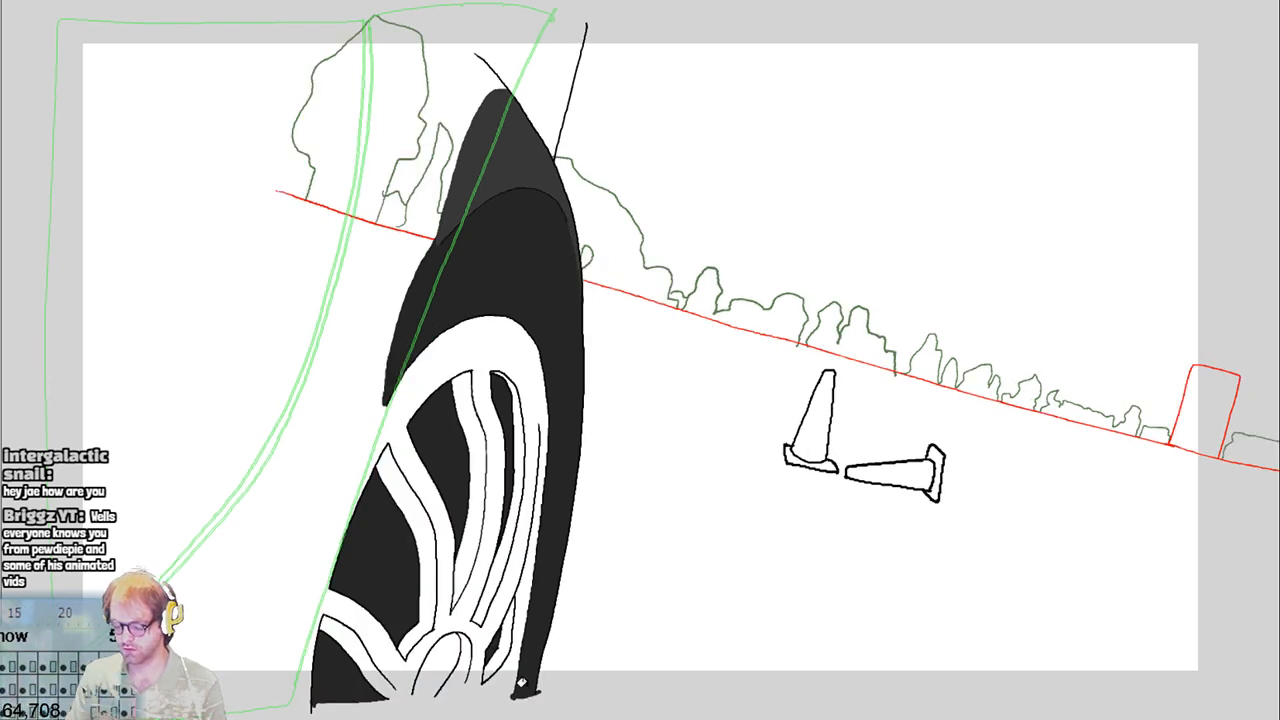
key(Left)
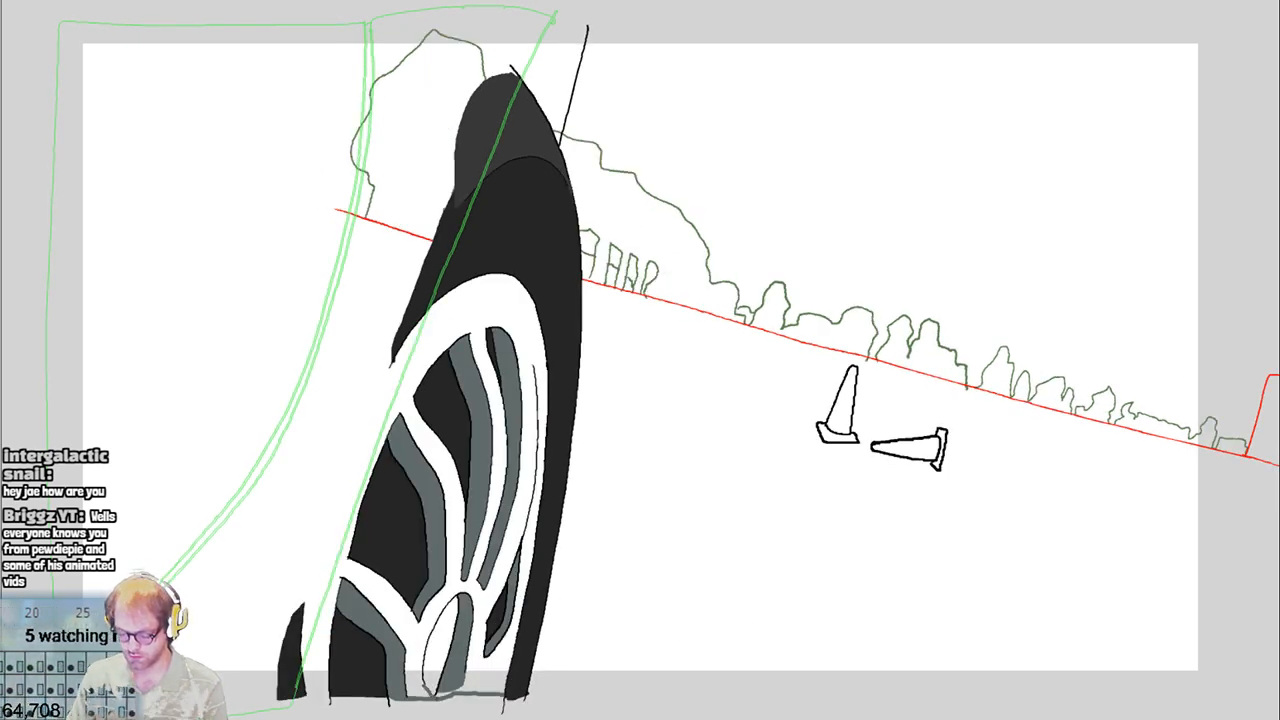
On the adjacent frame with the shaded hub oval, tidy the rim's base line and fill all the spokes' inner sides grey-green
key(Right)
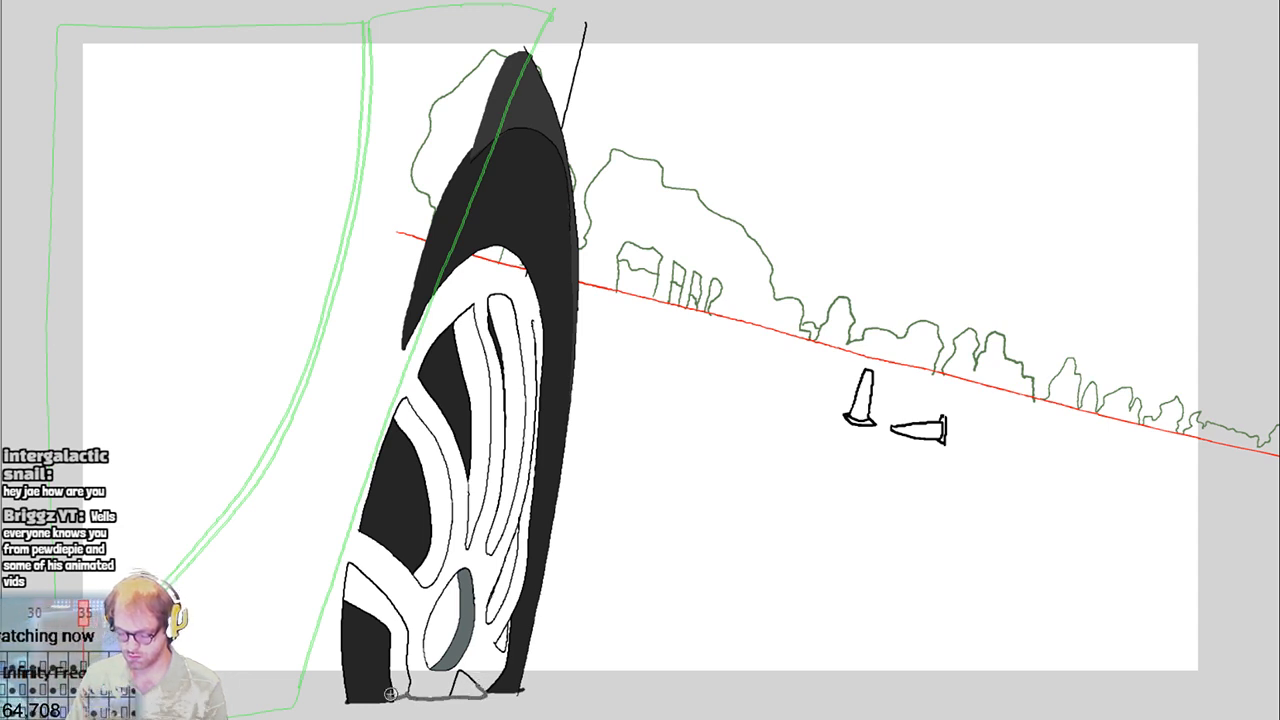
key(ctrl+z)
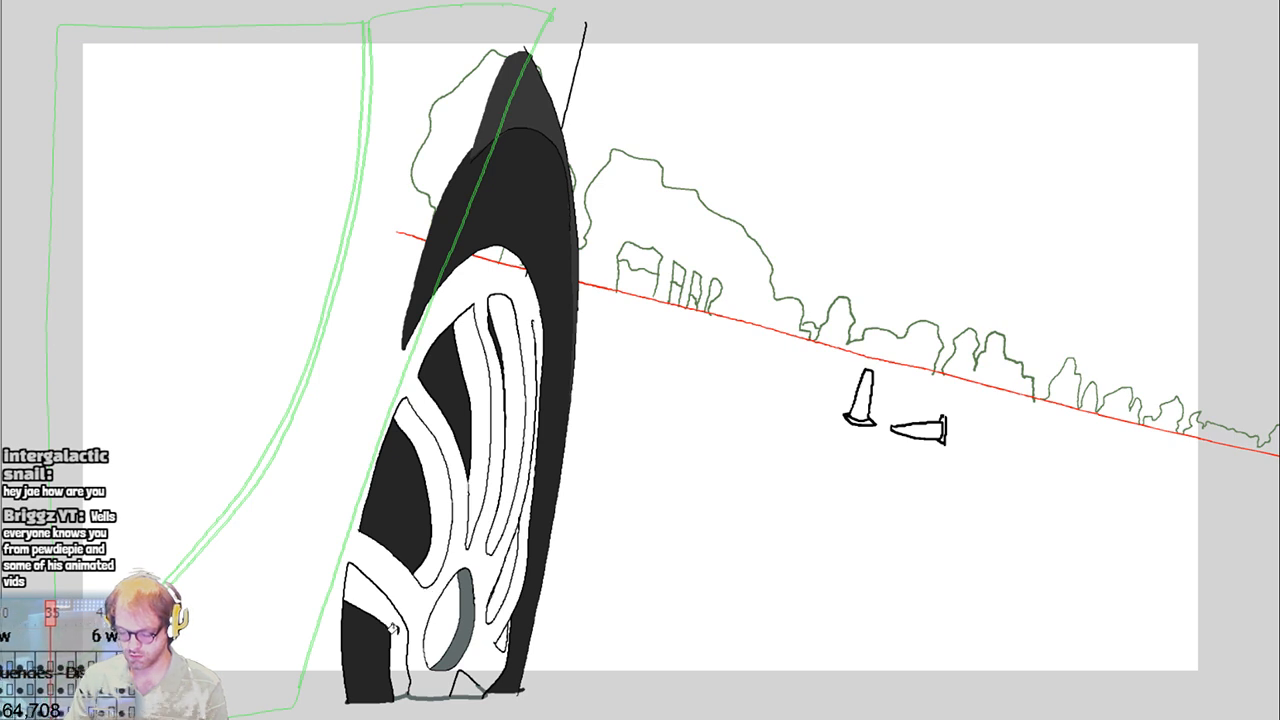
click(438, 512)
click(459, 491)
click(510, 390)
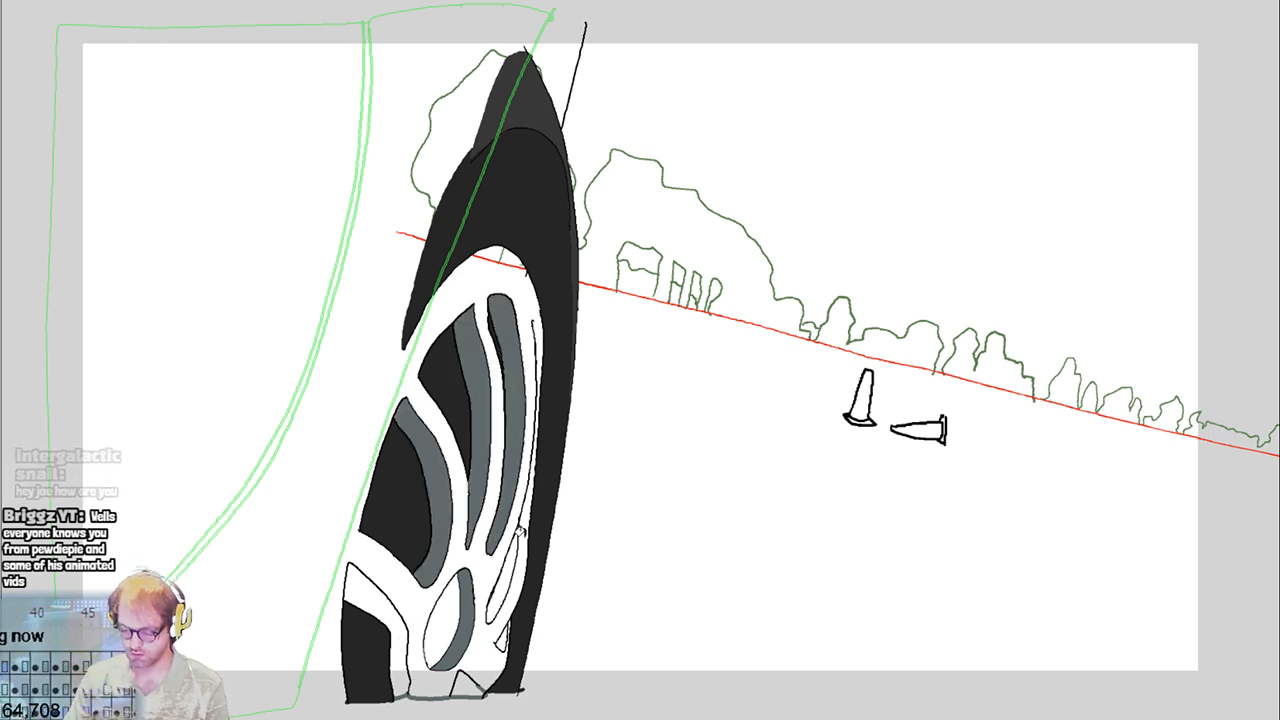
click(496, 594)
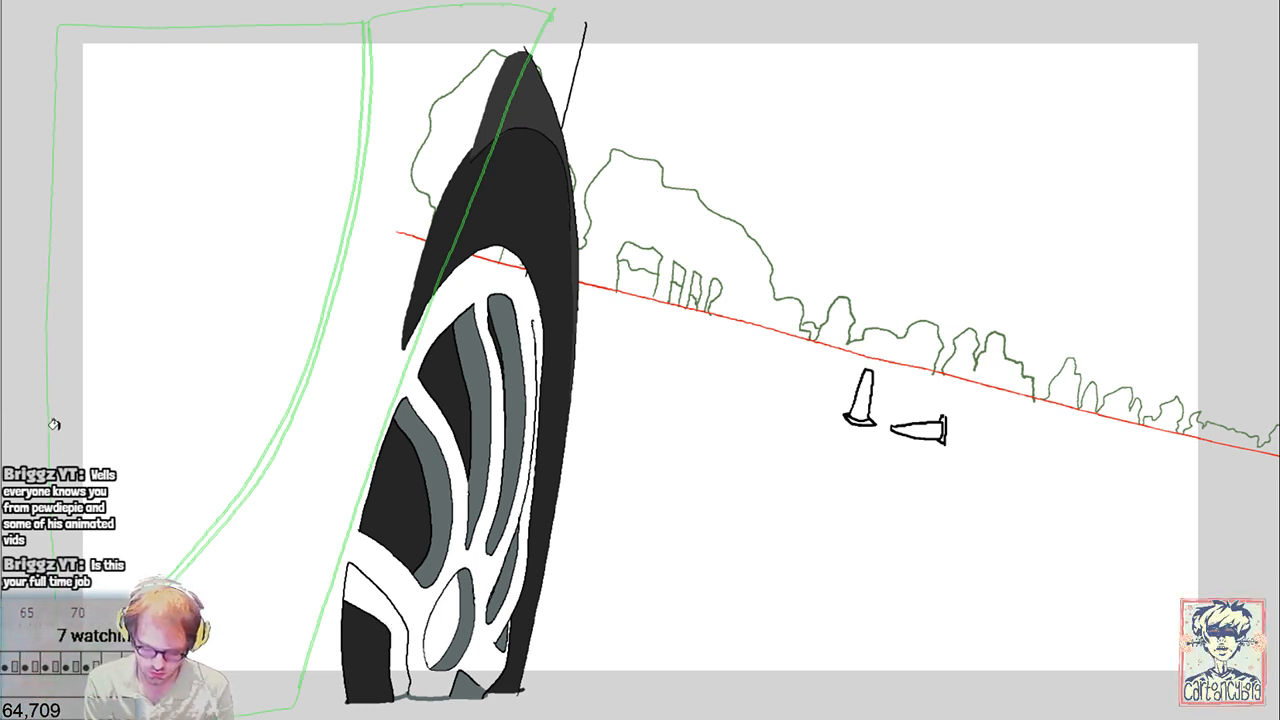
click(382, 595)
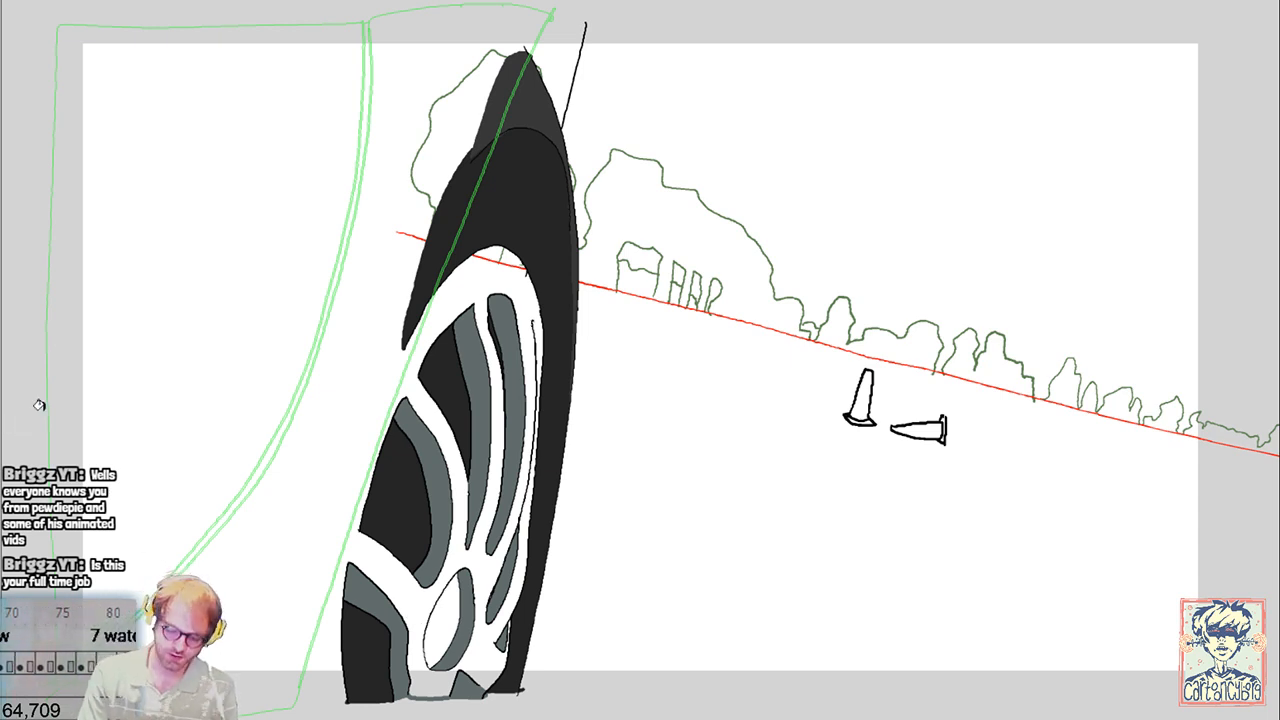
Move to the unshaded frame with the half-cut hub, close the rim's base in grey and fill the spokes' and hub's inner sides grey-green
key(period)
key(period)
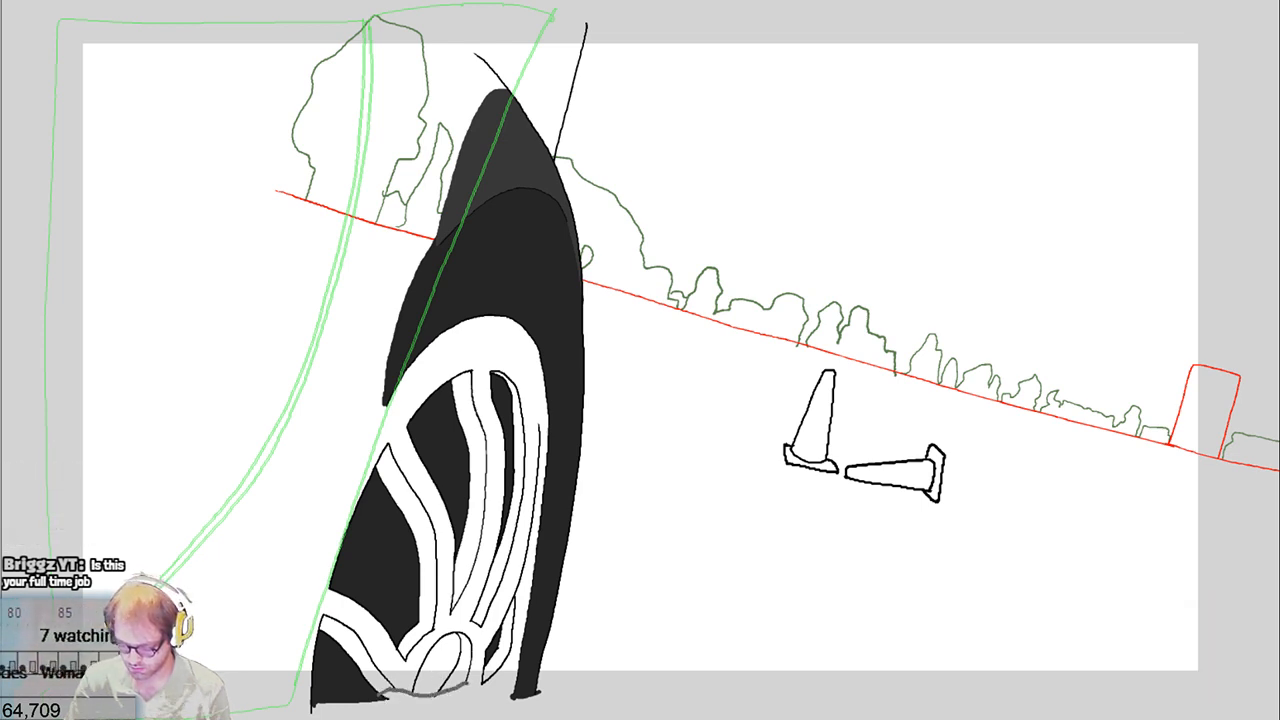
drag(516, 688, 484, 598)
click(473, 579)
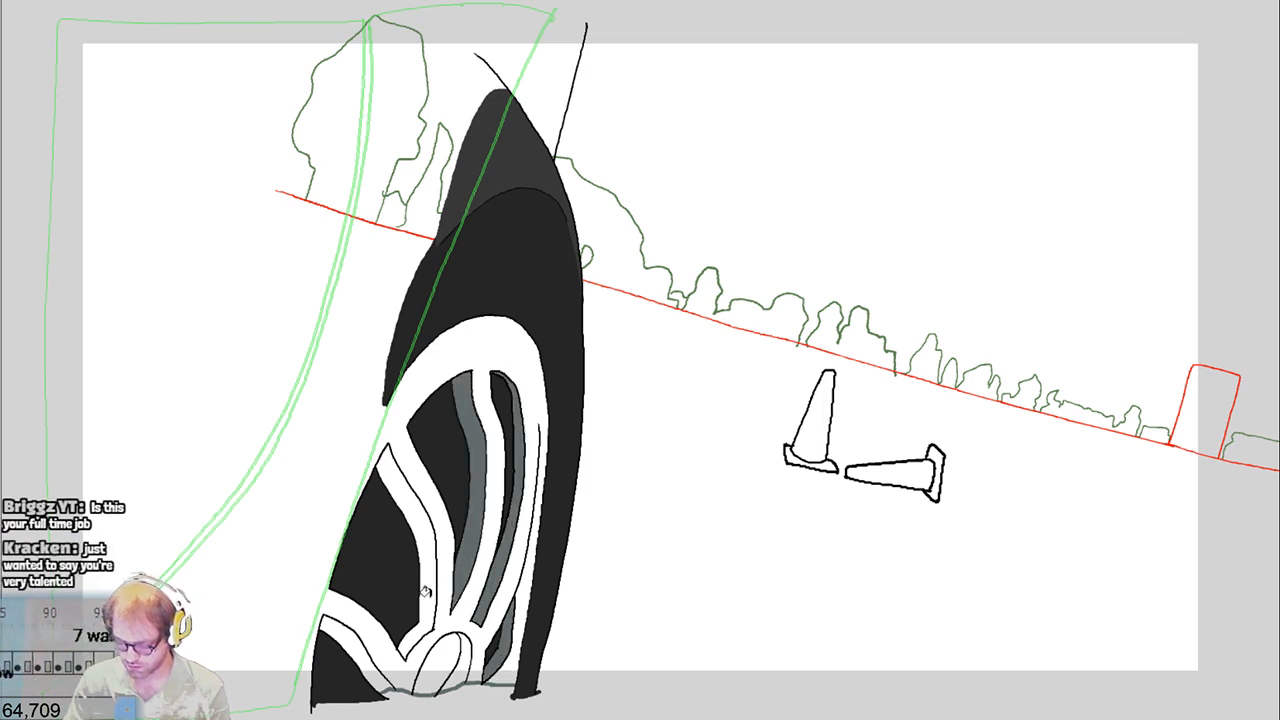
click(426, 591)
click(378, 672)
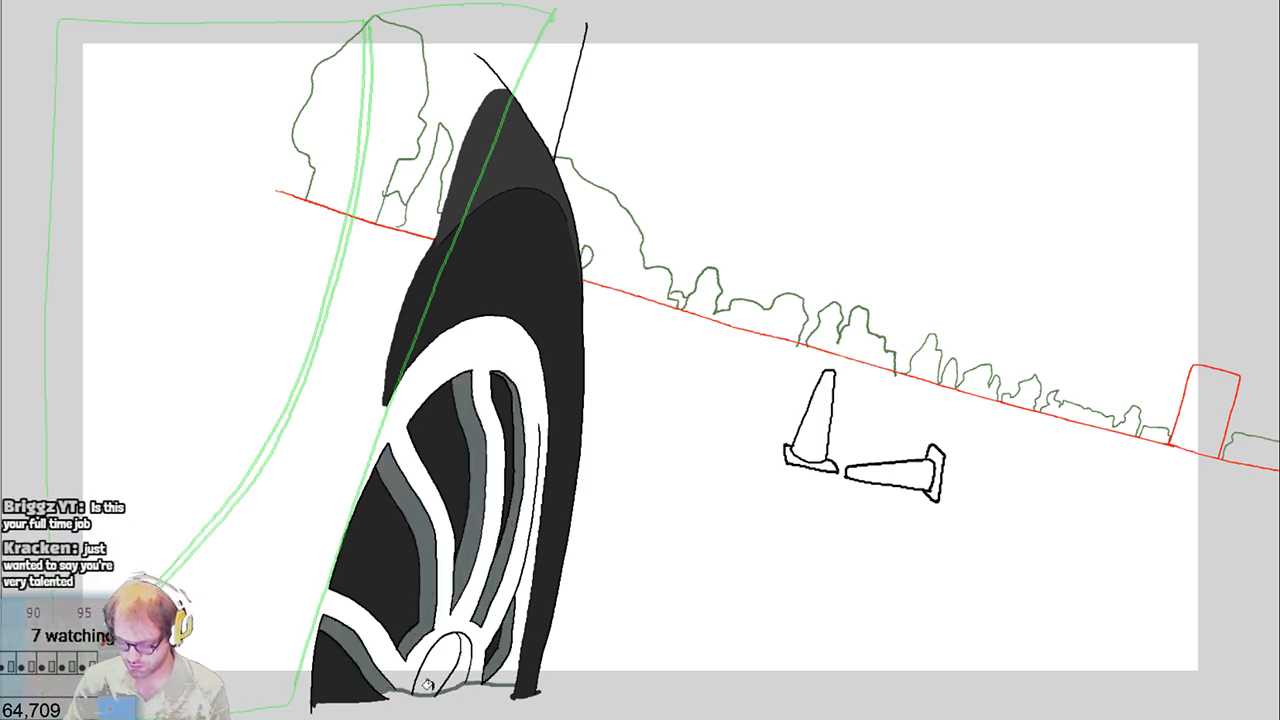
click(465, 648)
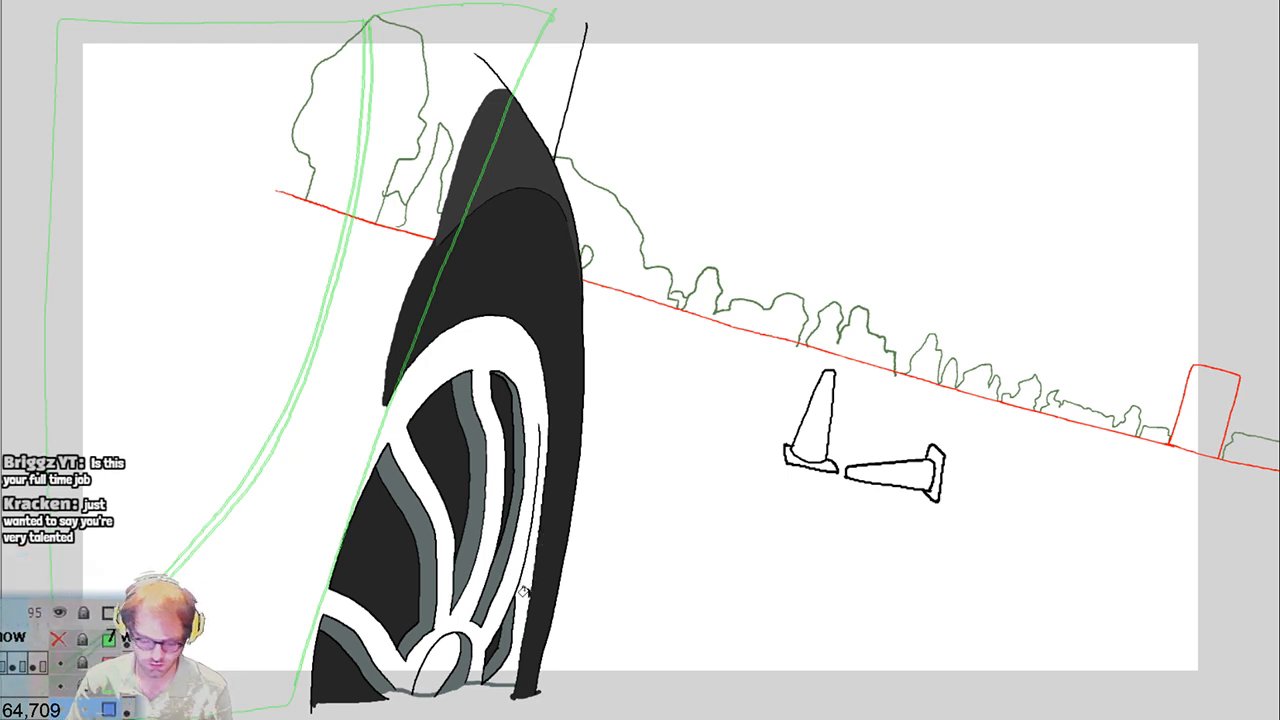
On the next frame, where only the hub's upper part shows, shade the inner sides of the spokes grey-green
key(Right)
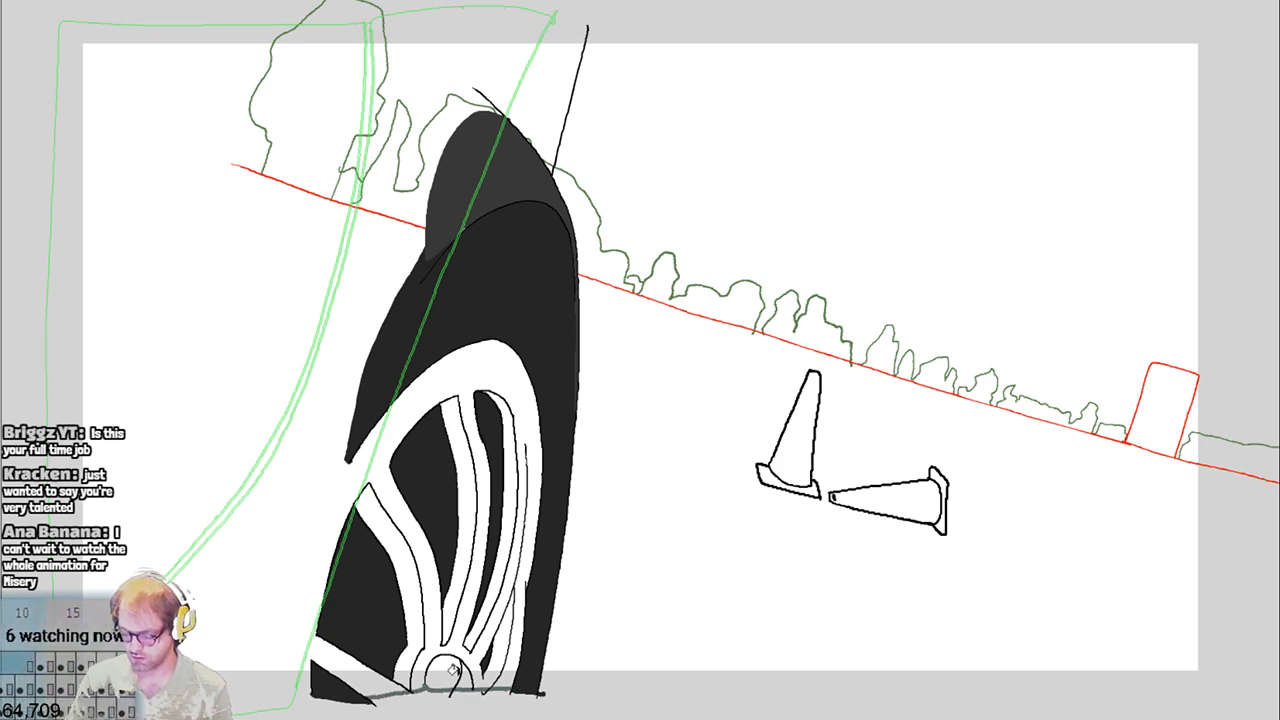
click(408, 683)
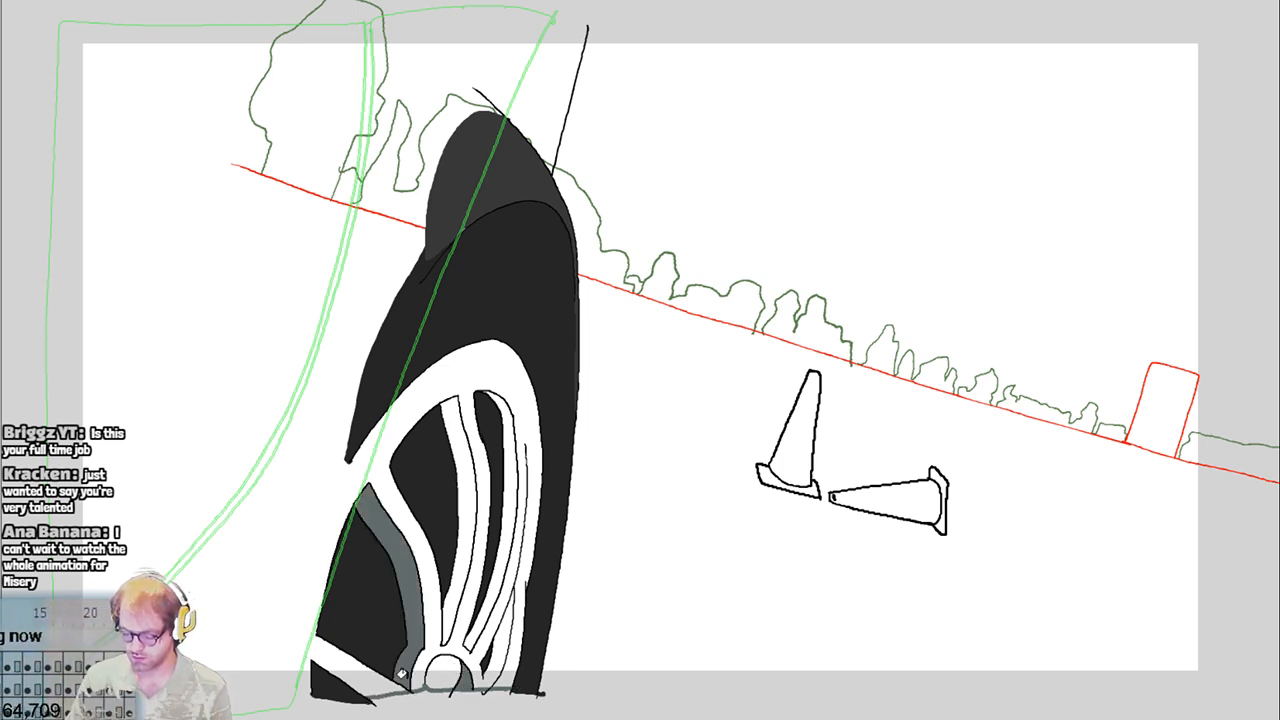
click(452, 602)
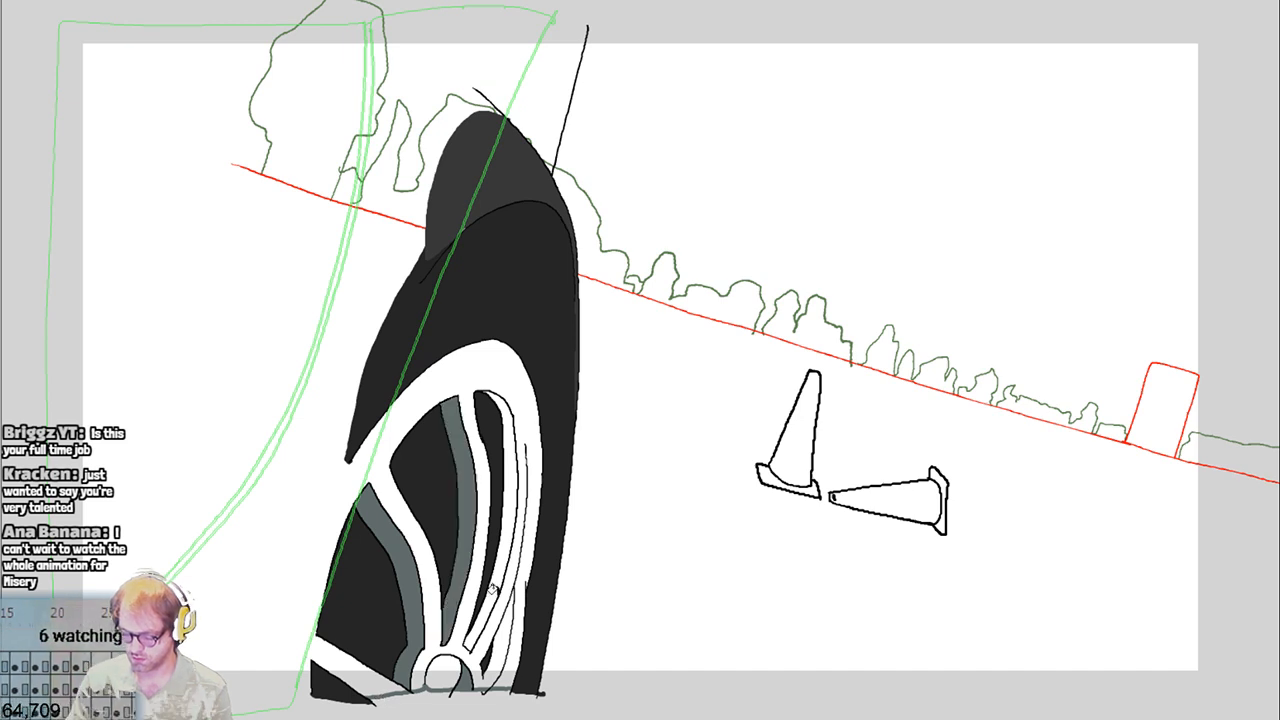
click(498, 586)
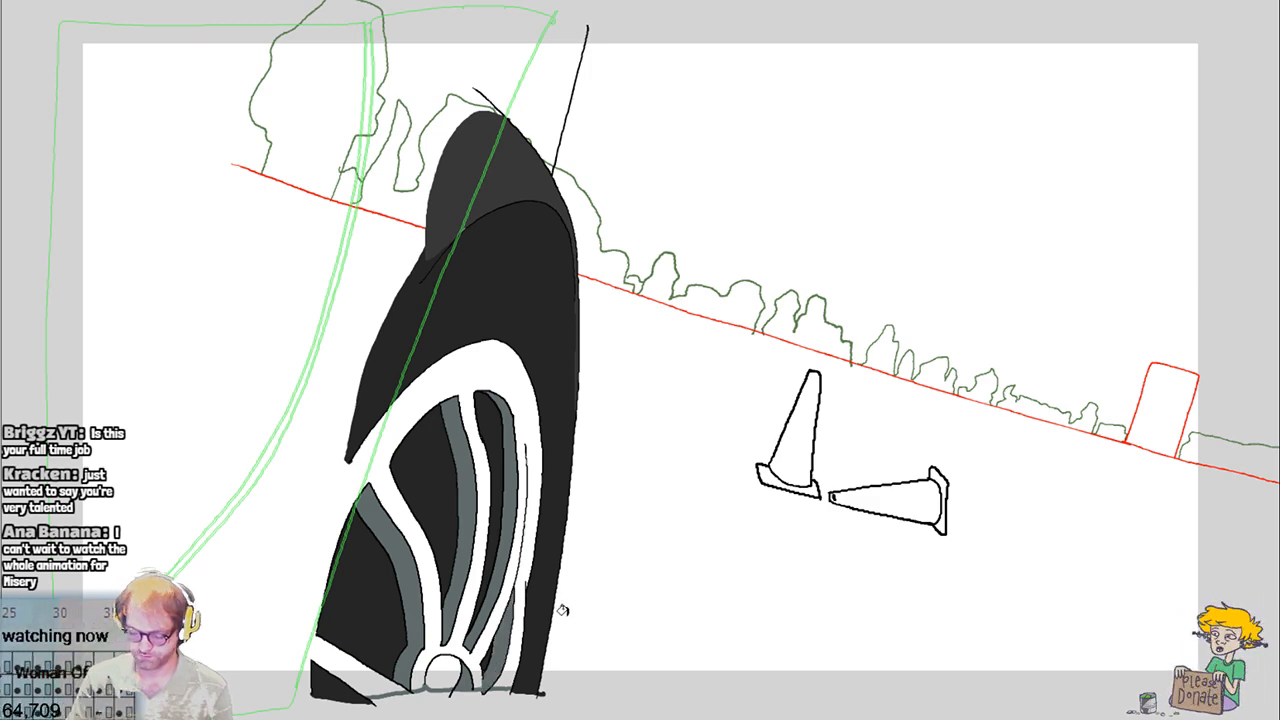
On the following frame without a hub, close the rim's base with a grey line and fill the spokes' inner sides grey-green
key(Right)
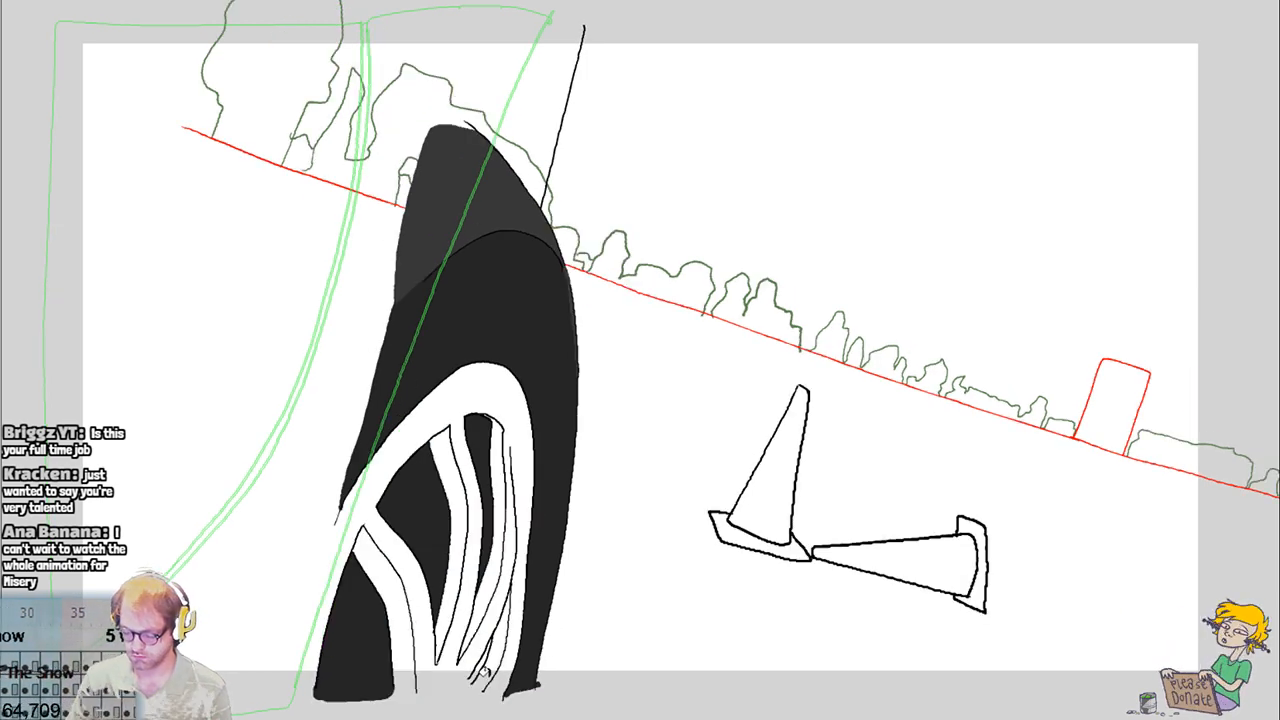
drag(506, 694, 360, 680)
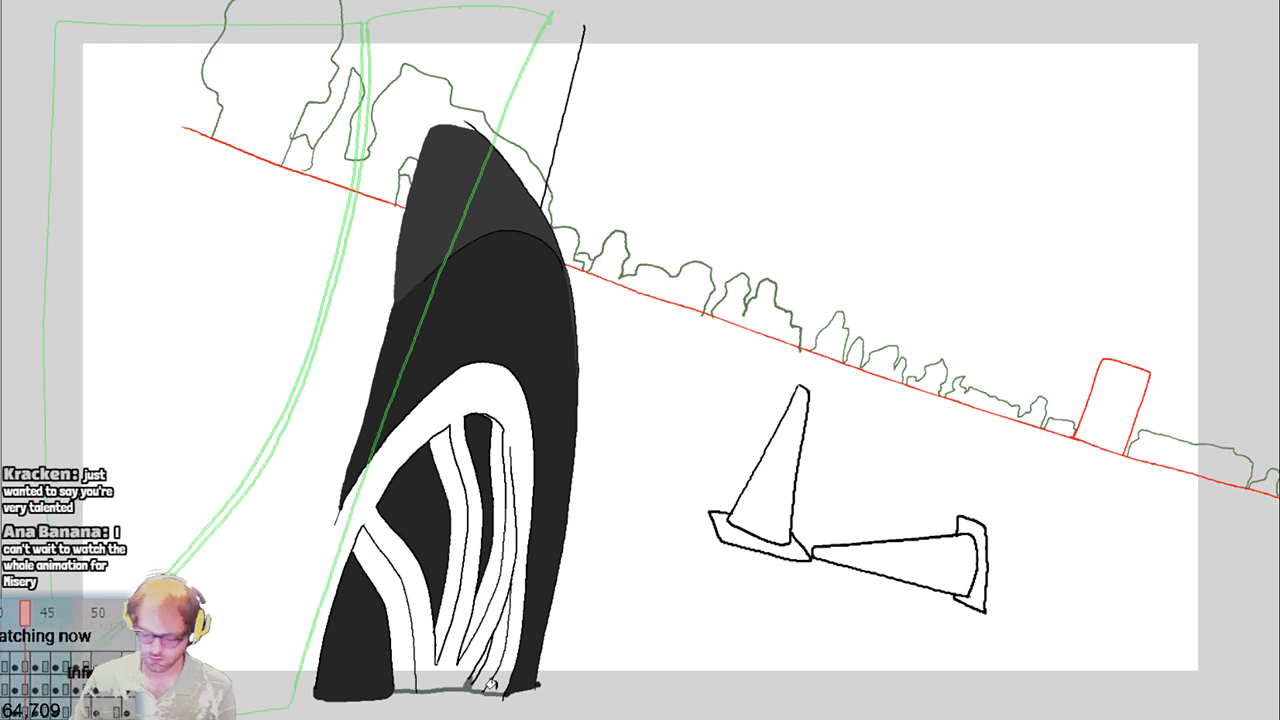
drag(491, 683, 484, 656)
click(481, 606)
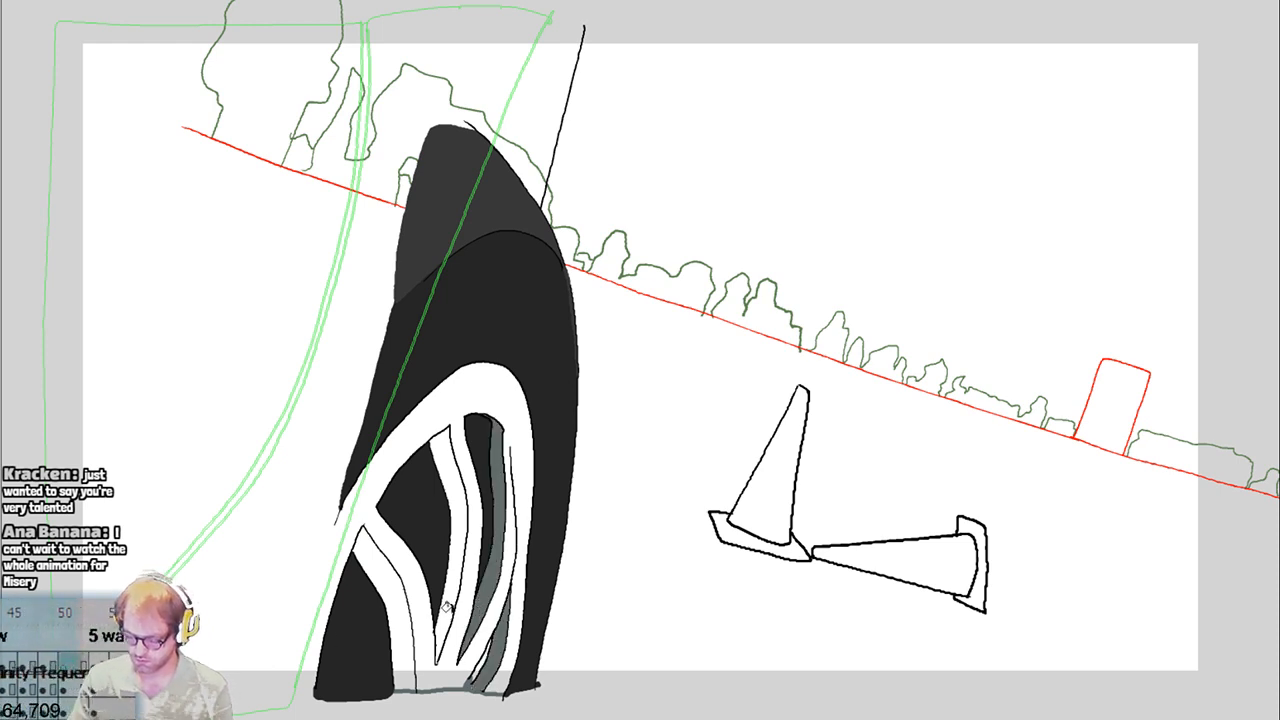
click(445, 606)
click(389, 657)
key(period)
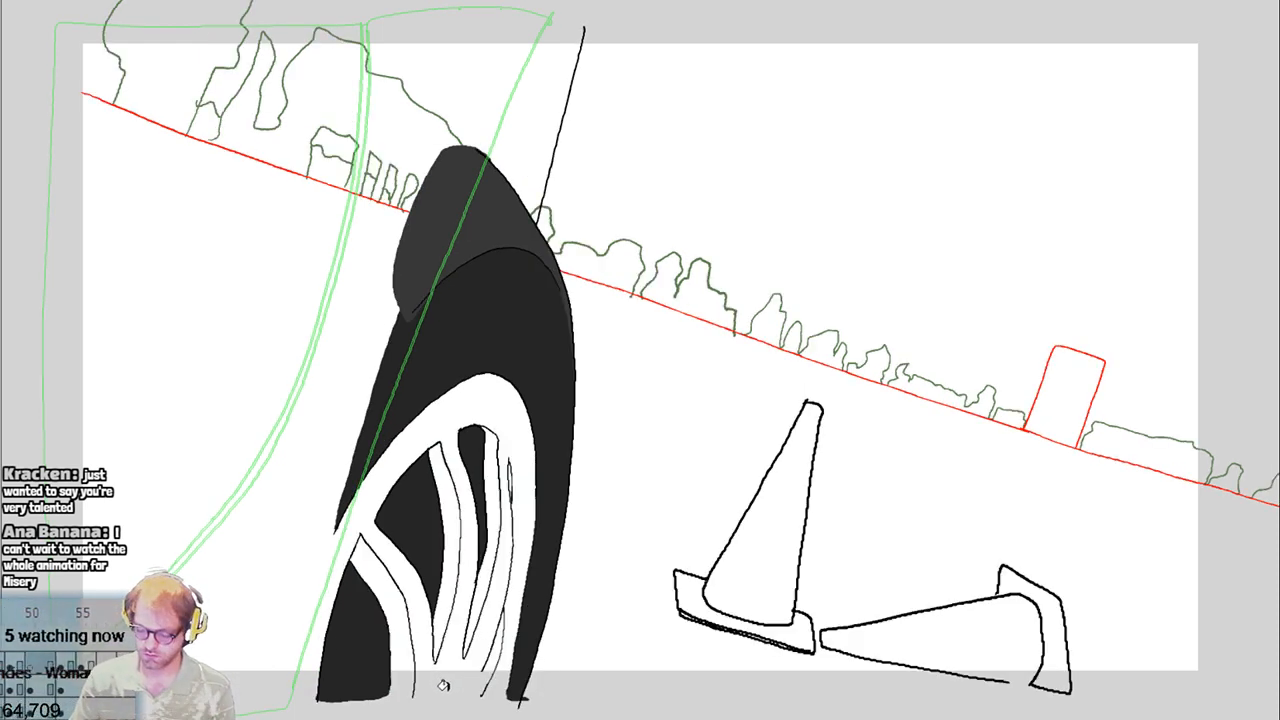
key(comma)
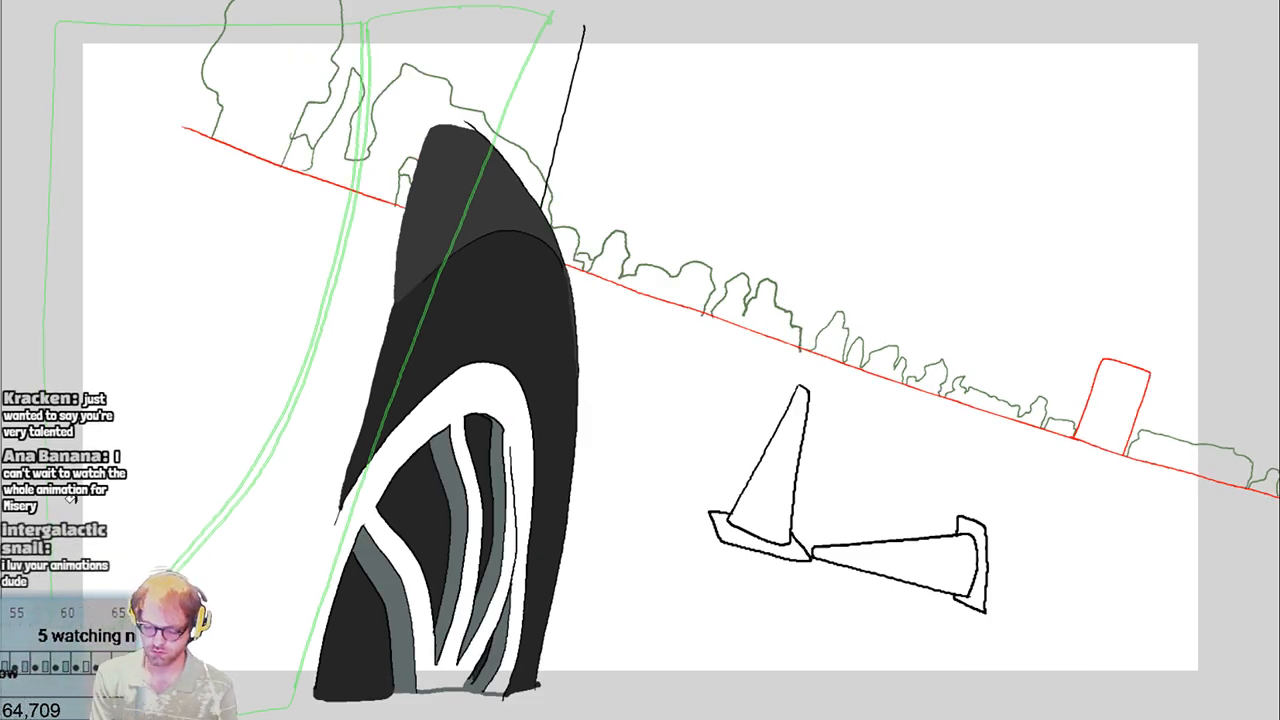
Advance to the frame with the larger cones, close the open spoke ends and fill the spokes' inner sides grey-green
key(period)
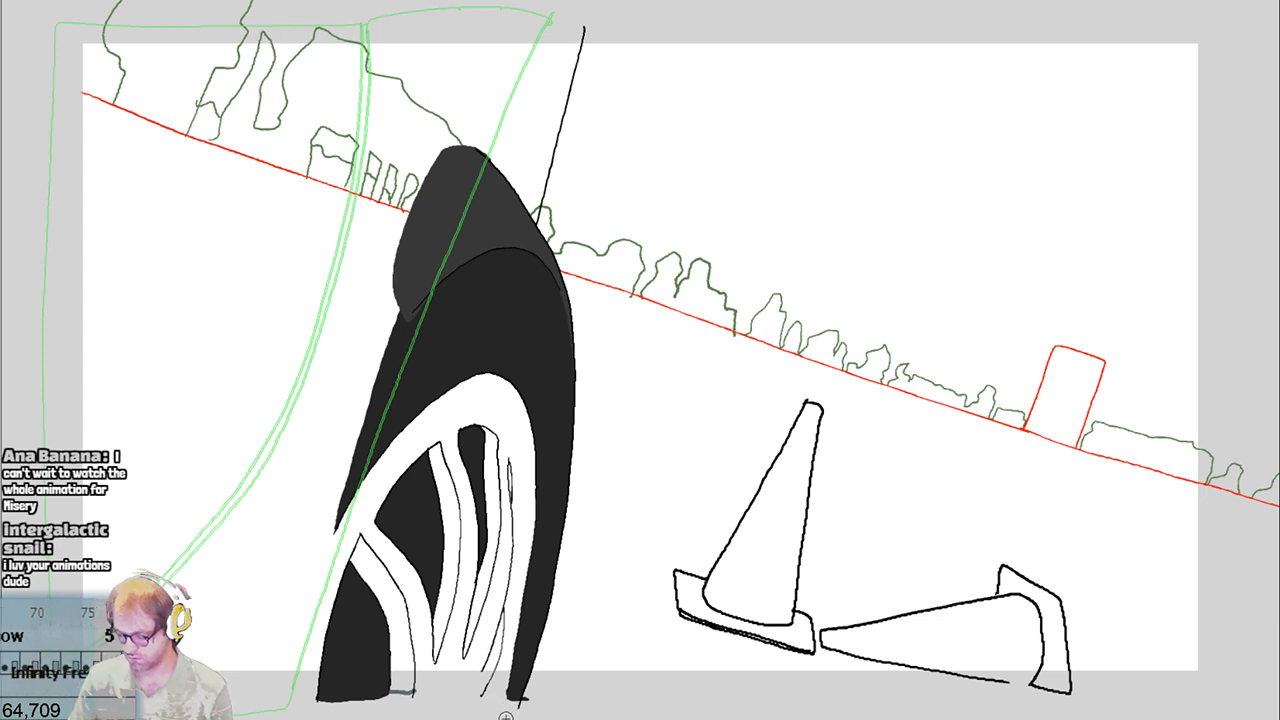
click(491, 483)
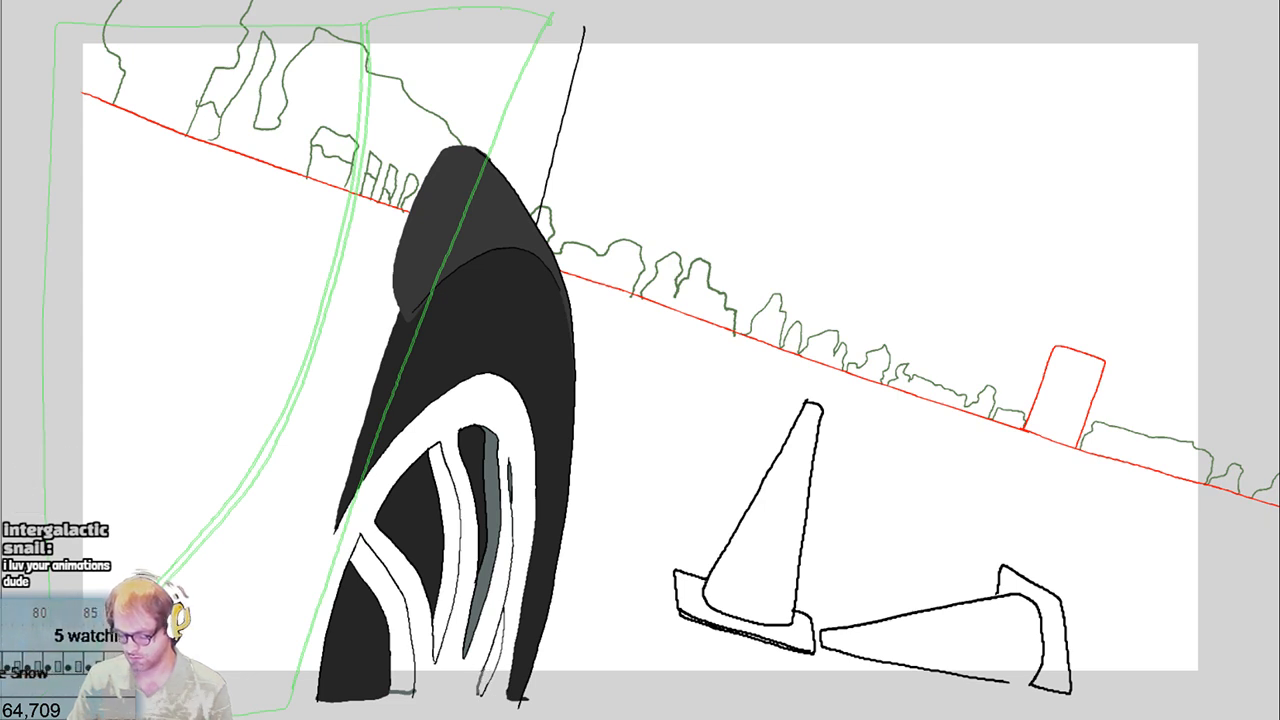
click(488, 653)
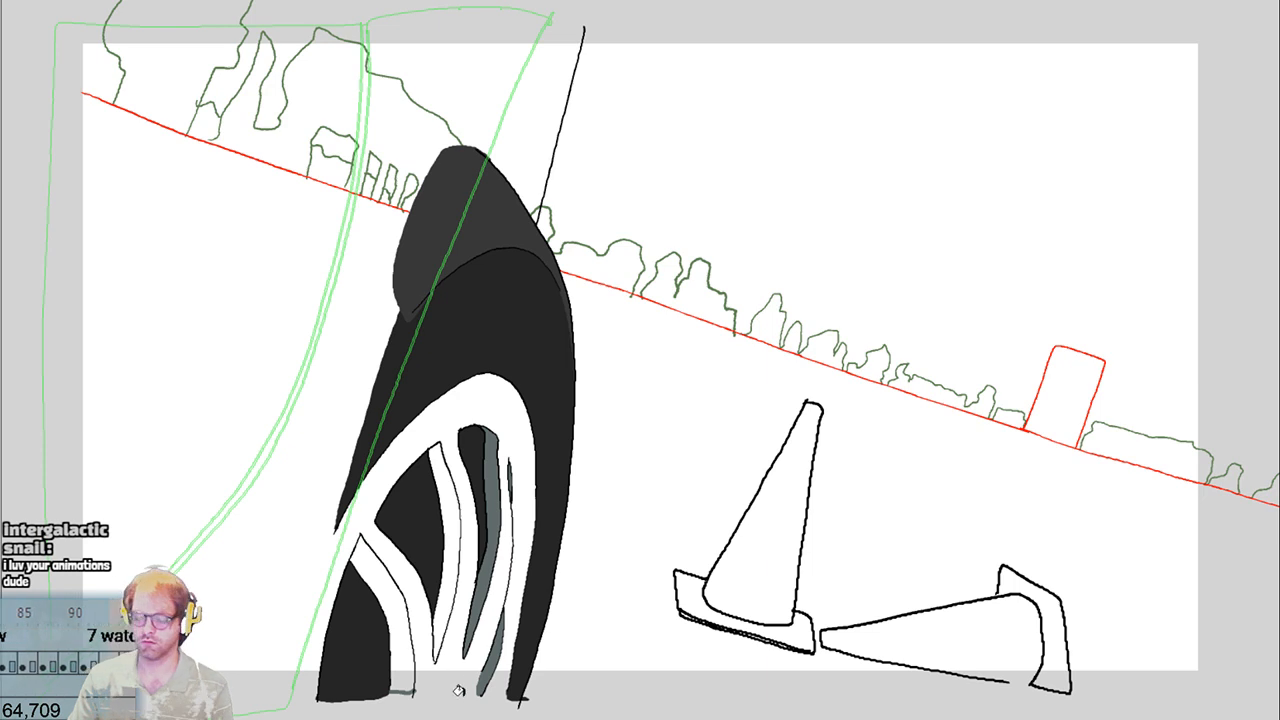
click(445, 590)
click(383, 615)
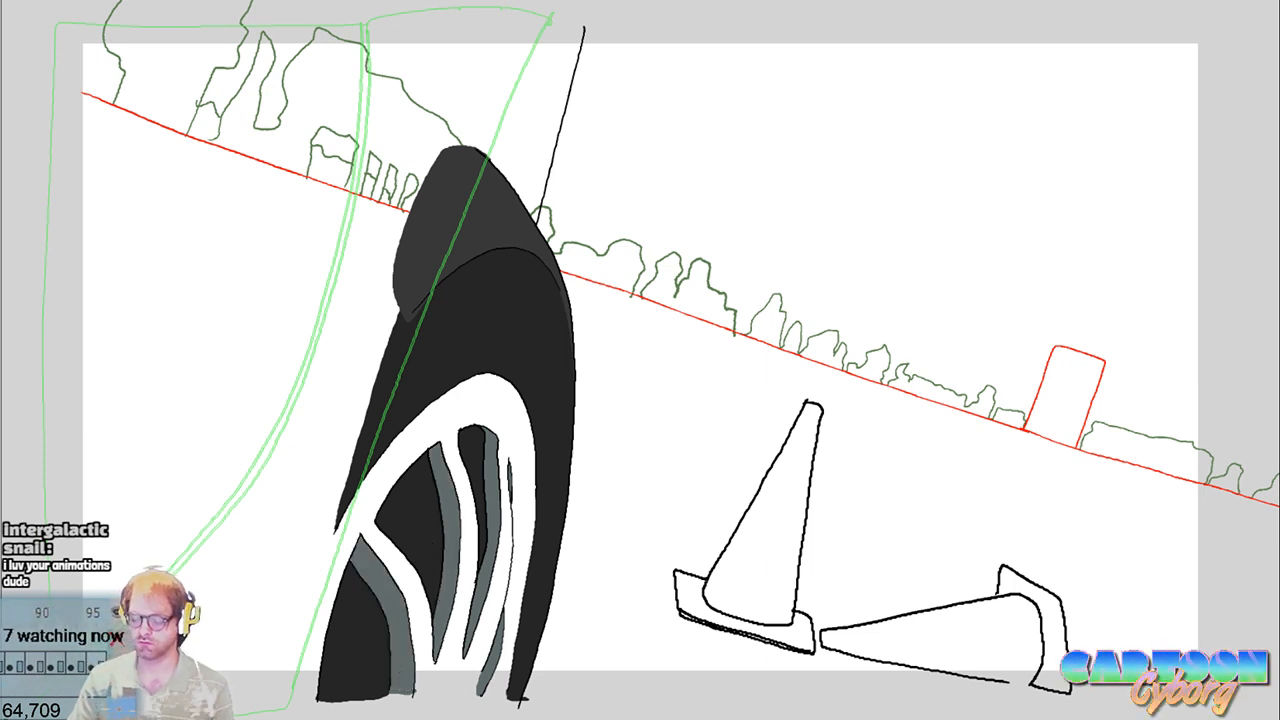
On the frame with two cones cut off at the base, draw a grey line under the rim and fill the spokes' inner sides grey-green
key(period)
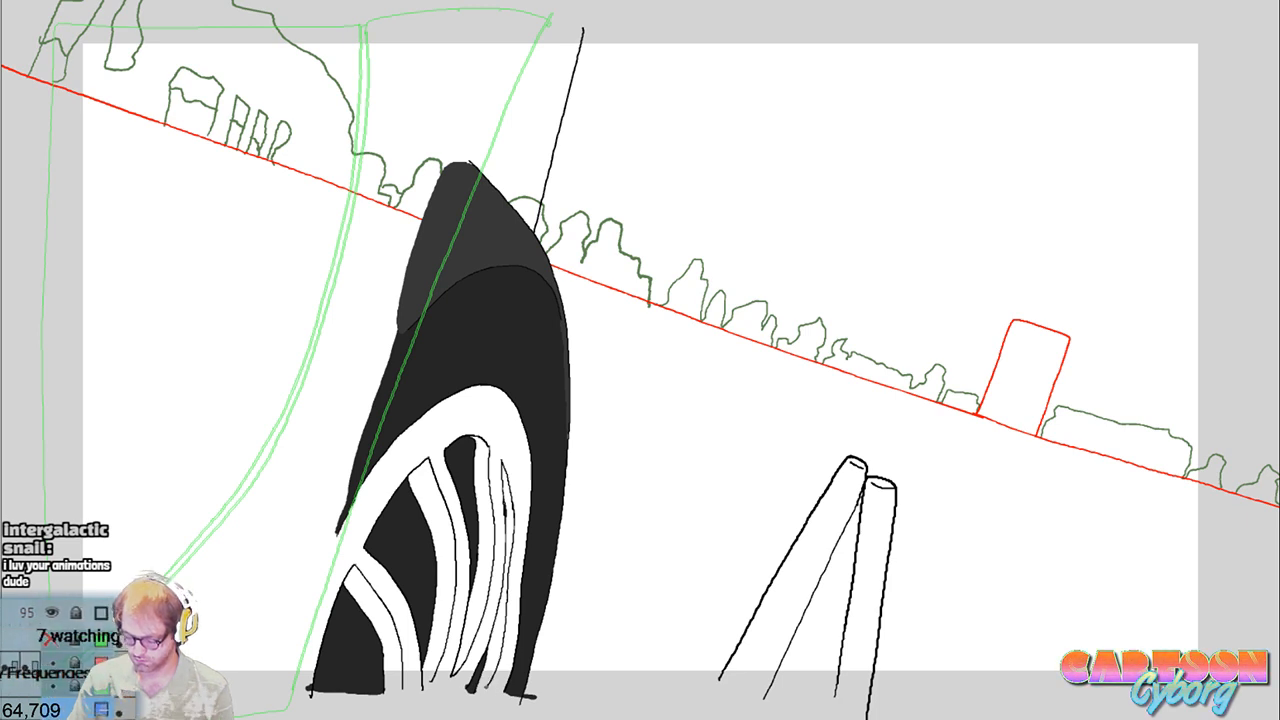
click(484, 690)
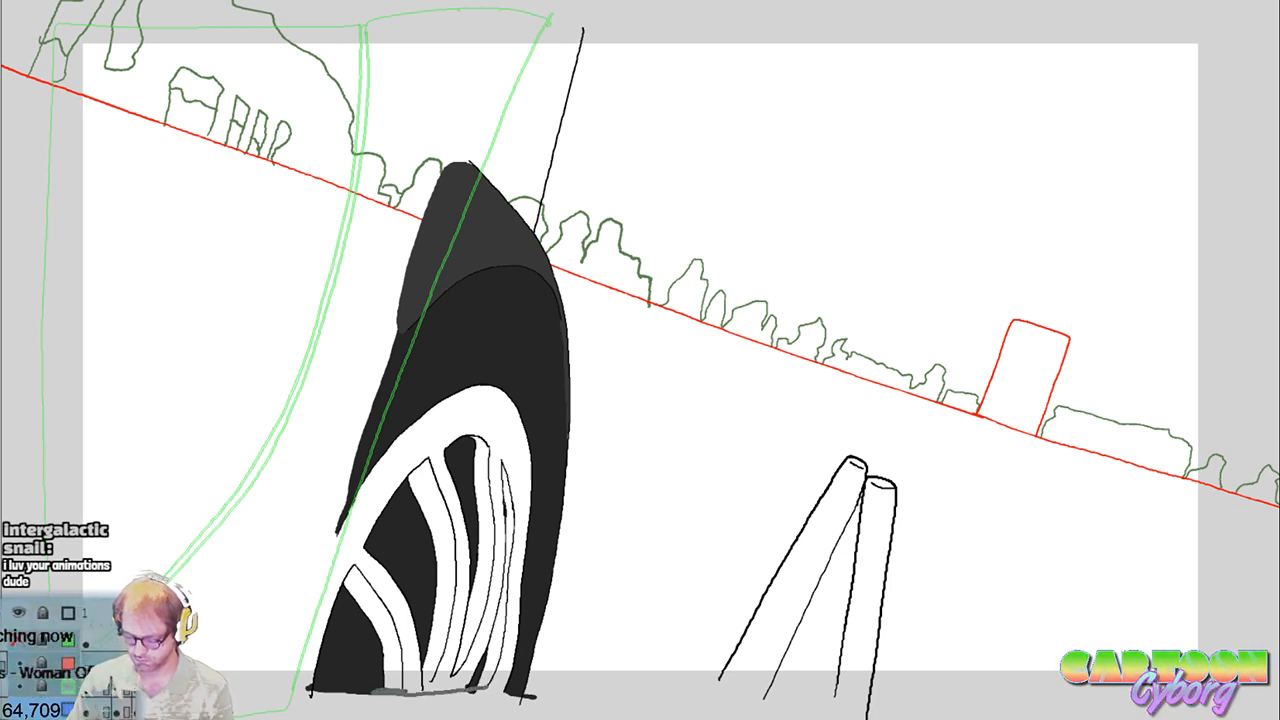
click(470, 693)
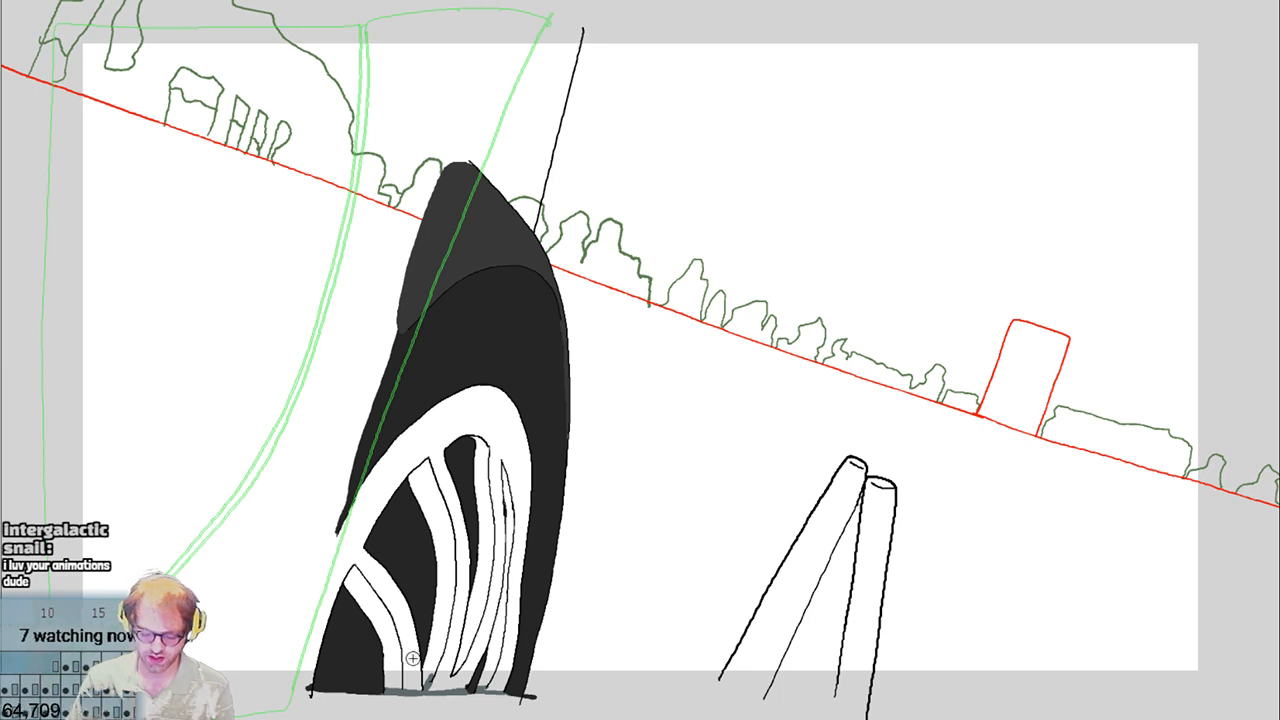
click(384, 638)
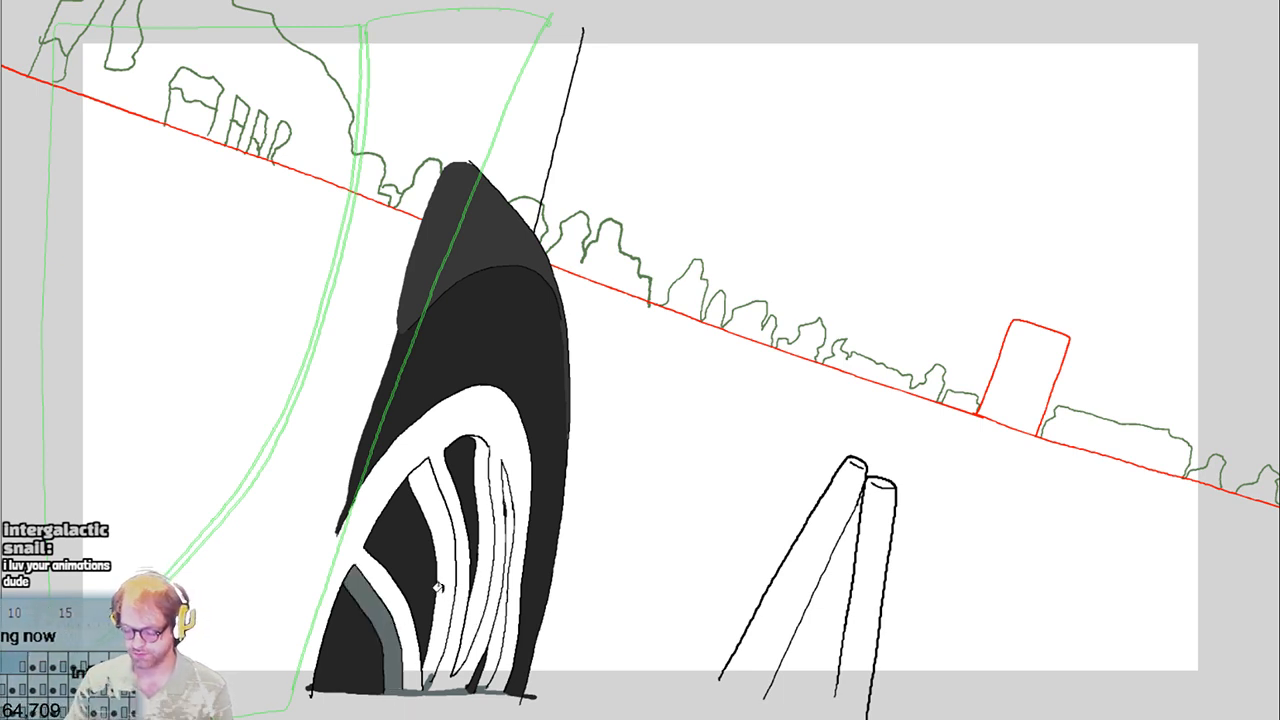
click(482, 515)
click(505, 502)
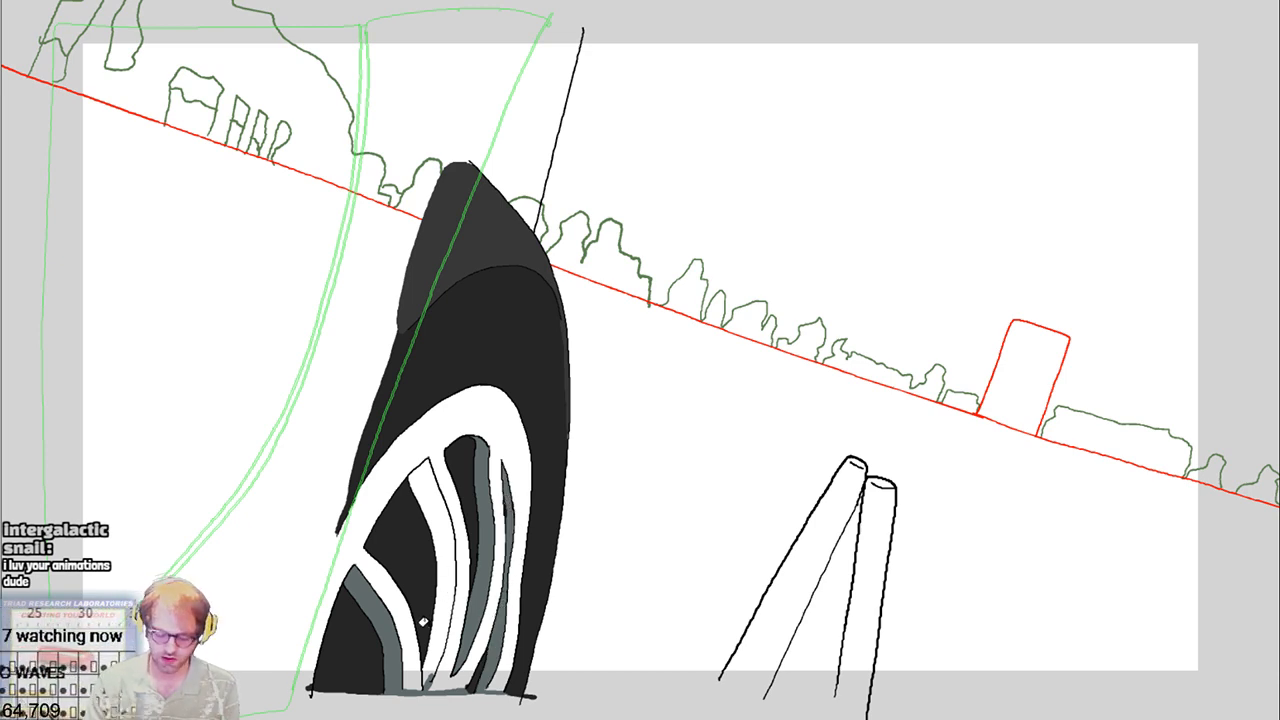
click(446, 523)
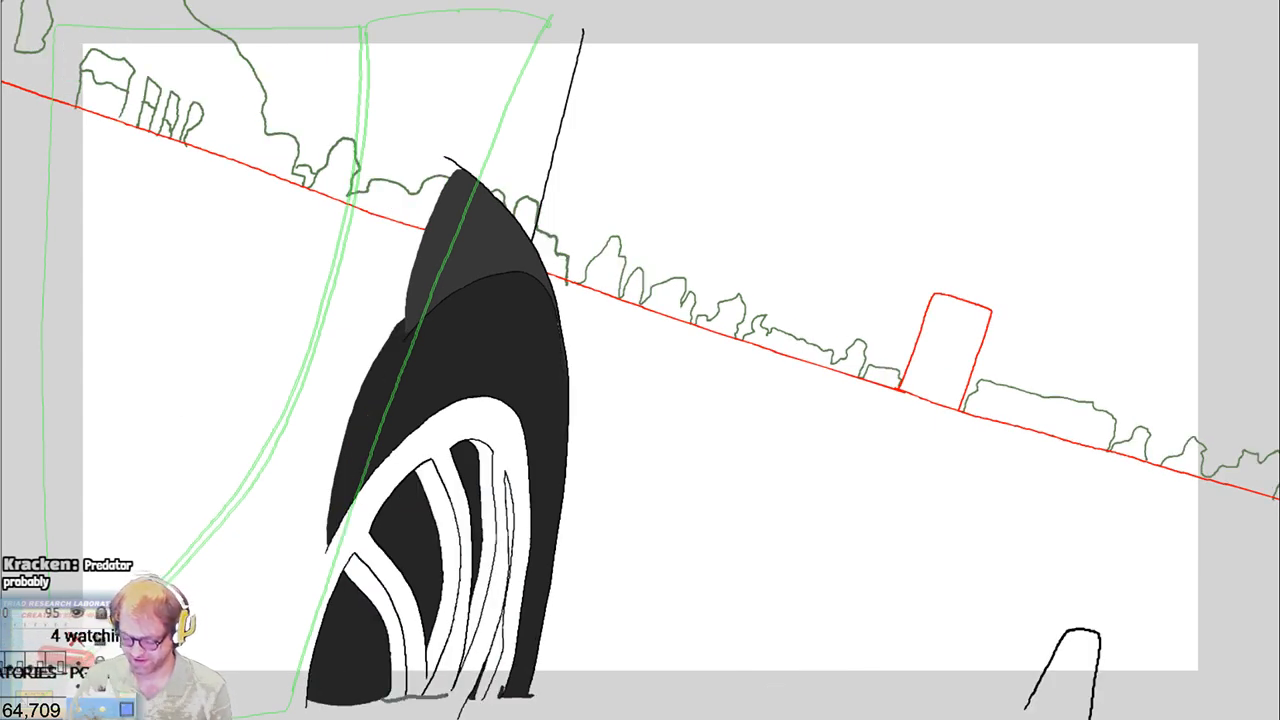
Fill the spokes' inner sides and the narrow slivers beside the rim grey-green on the frame with one cone tip
click(395, 650)
click(453, 611)
click(472, 600)
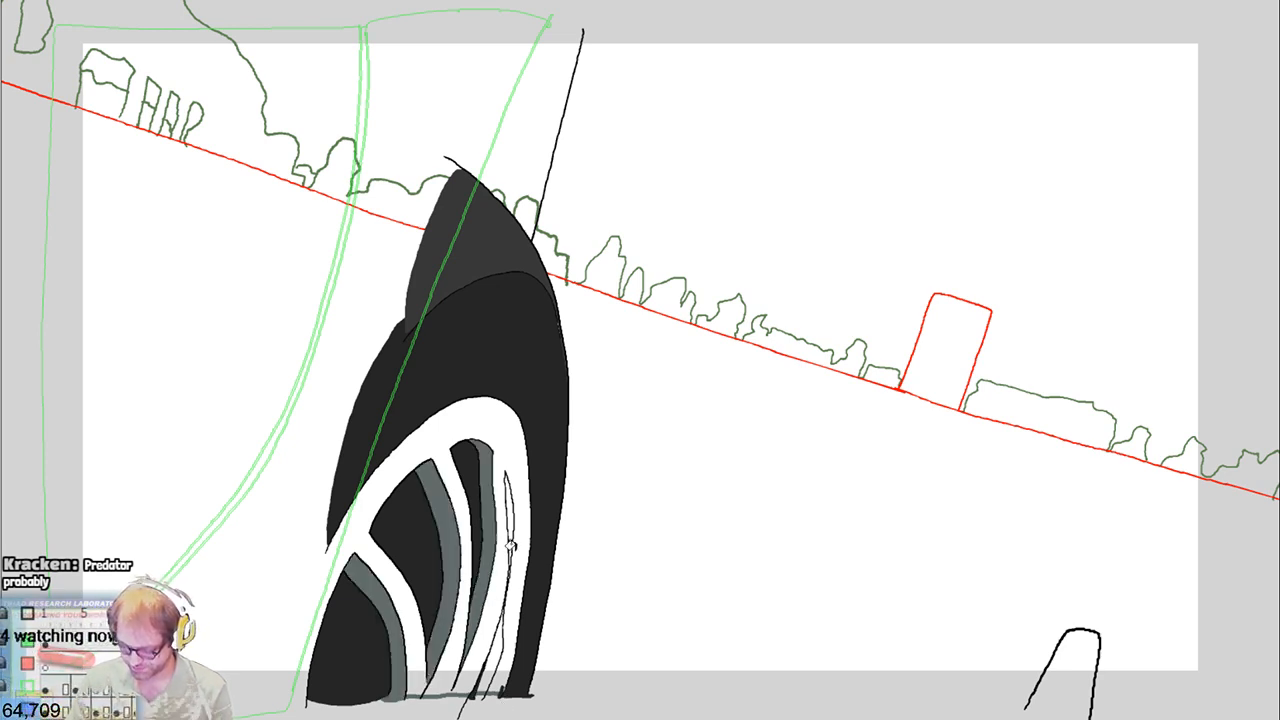
click(510, 532)
click(492, 648)
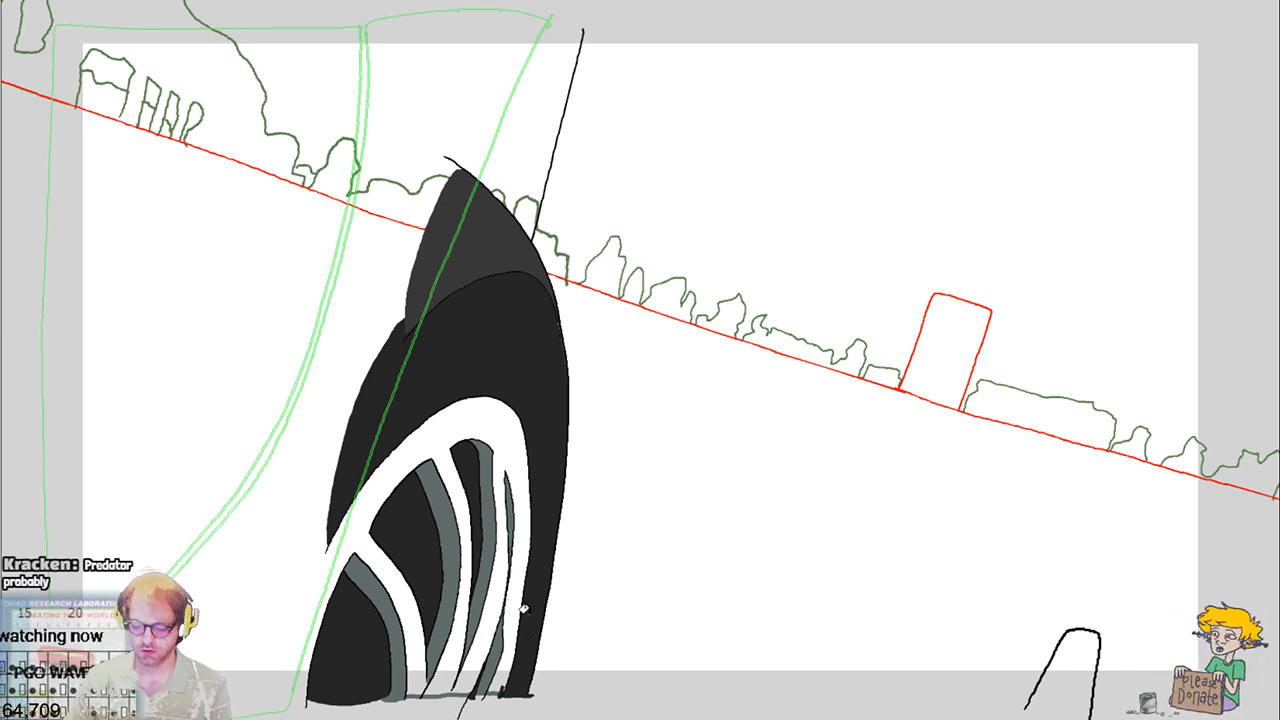
Move on to the frame without cones and fill the inner sides of its spokes grey-green
key(Right)
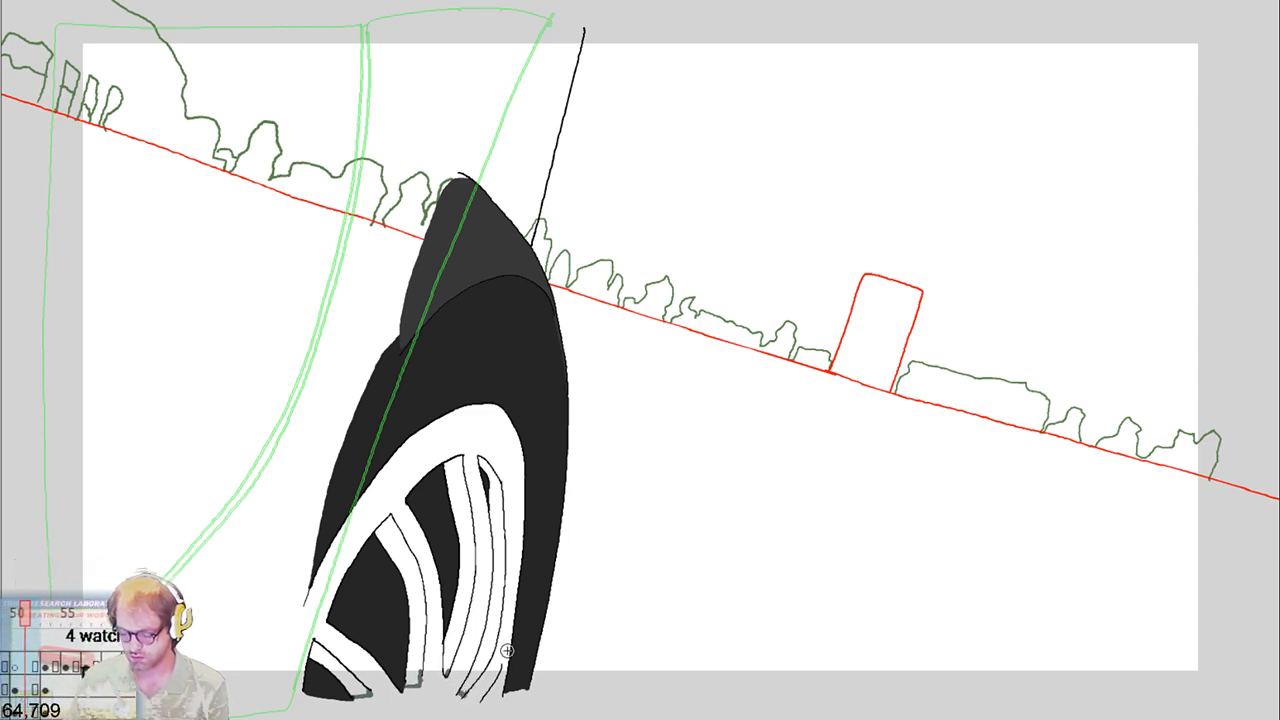
click(474, 660)
click(442, 632)
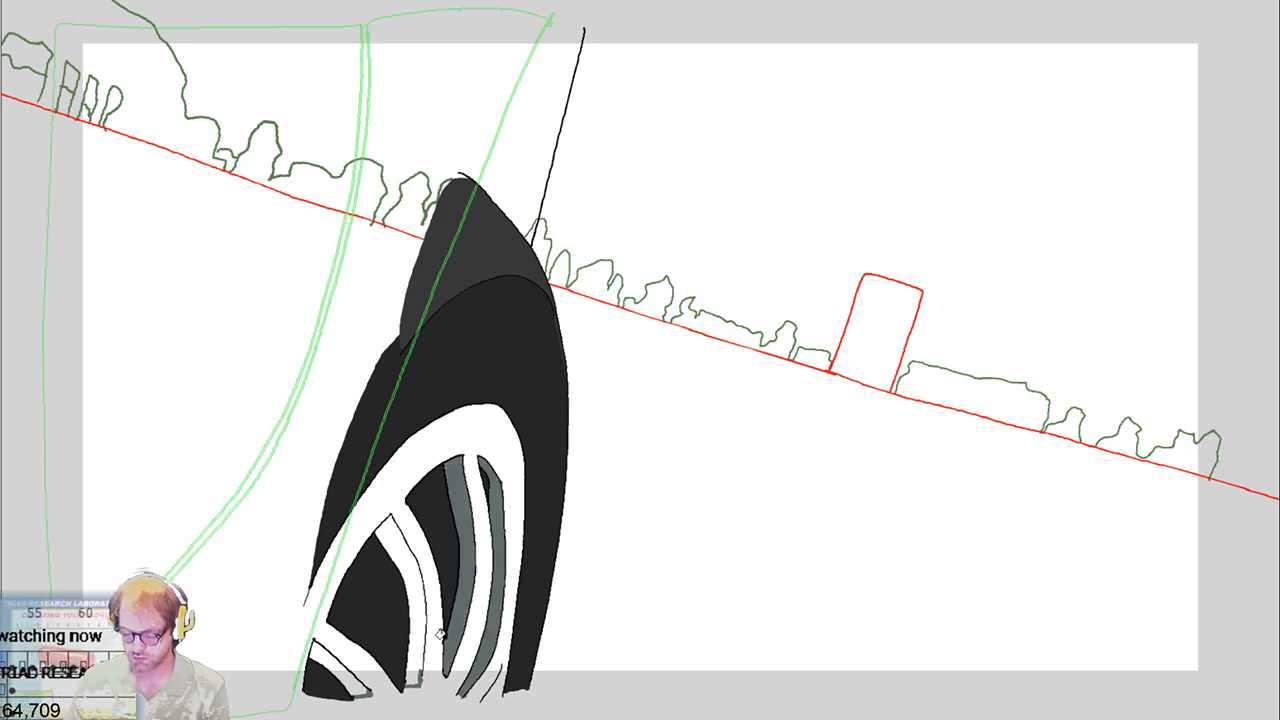
click(420, 642)
click(340, 680)
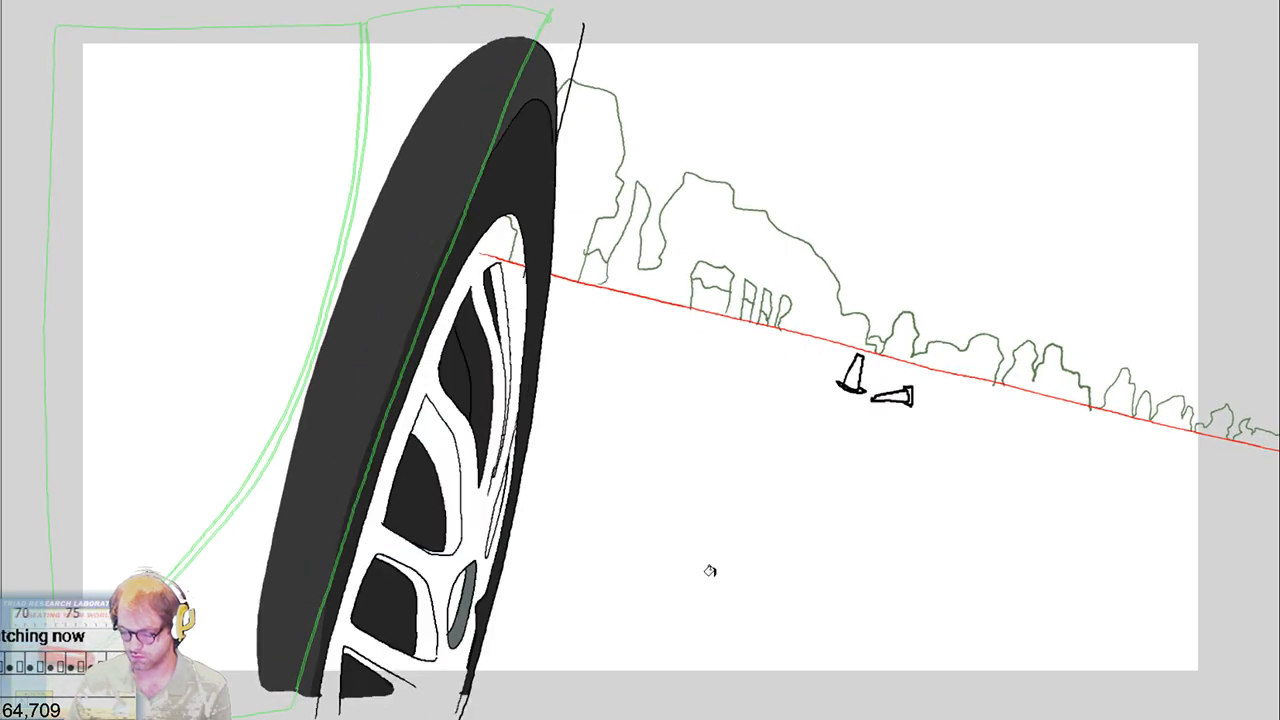
Fill the inner sides of the spokes grey-green on the current frame, including the partial spoke at the wheel's base
click(452, 527)
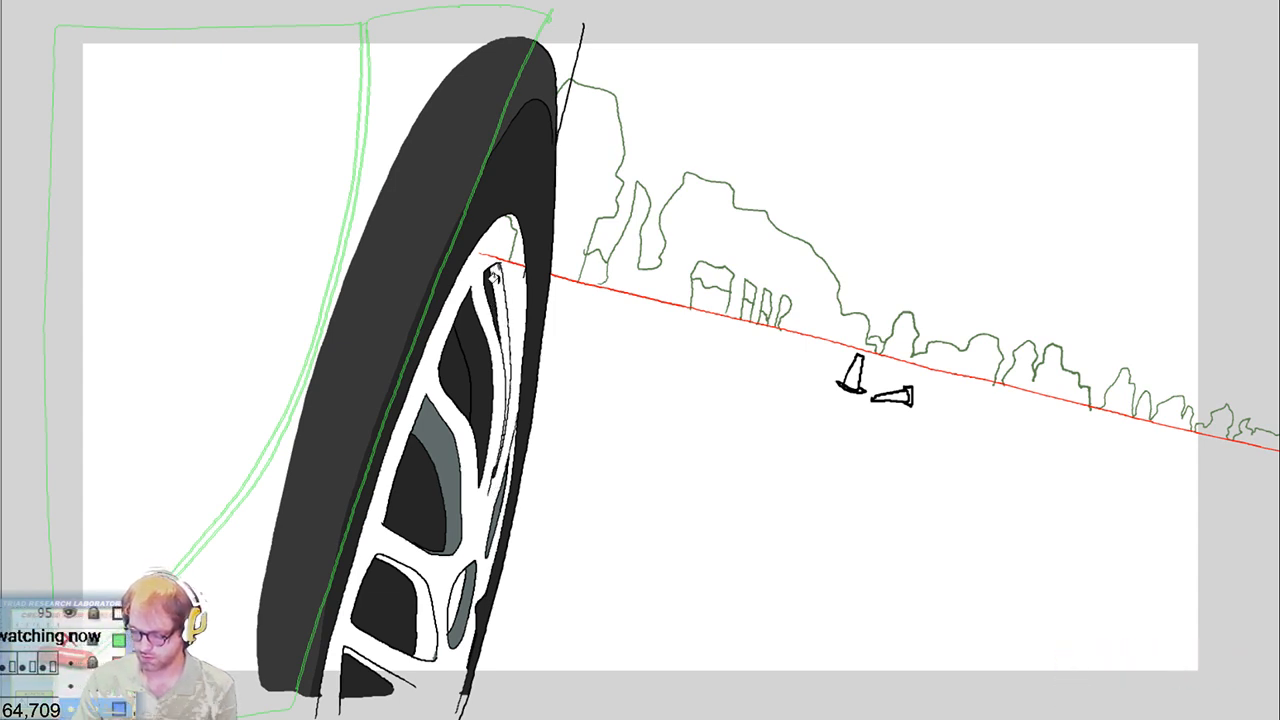
click(493, 275)
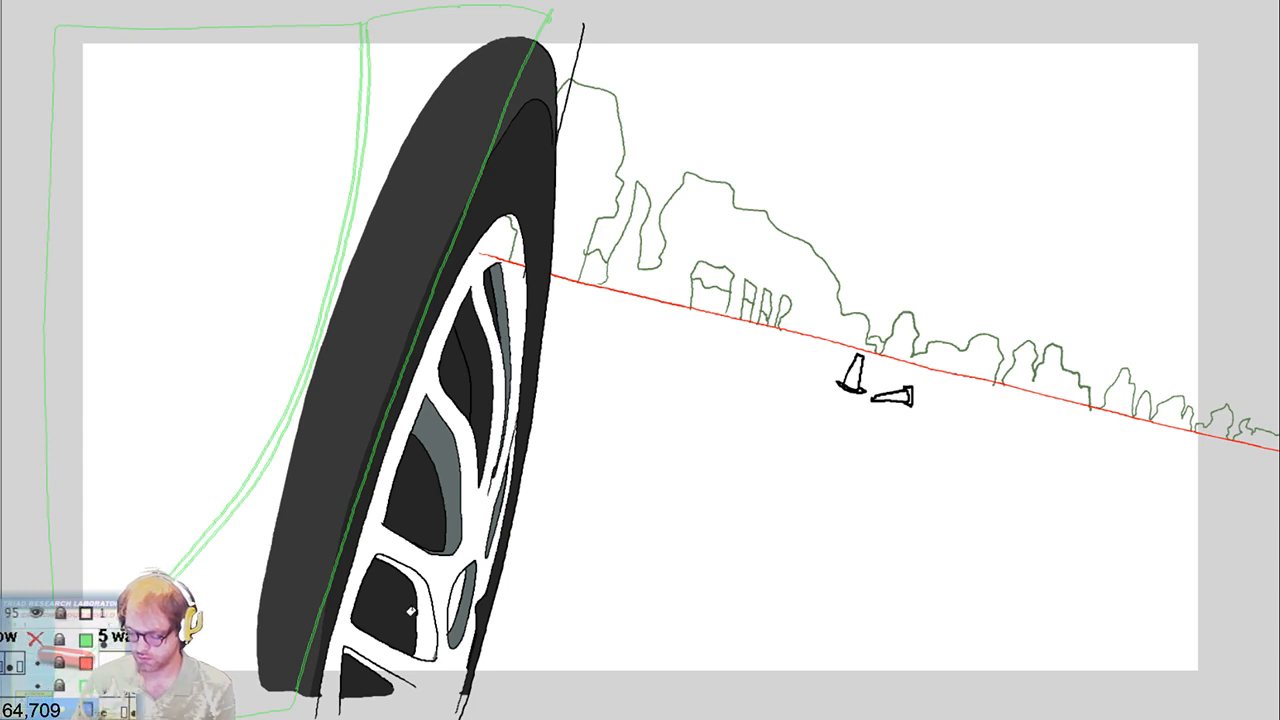
click(422, 615)
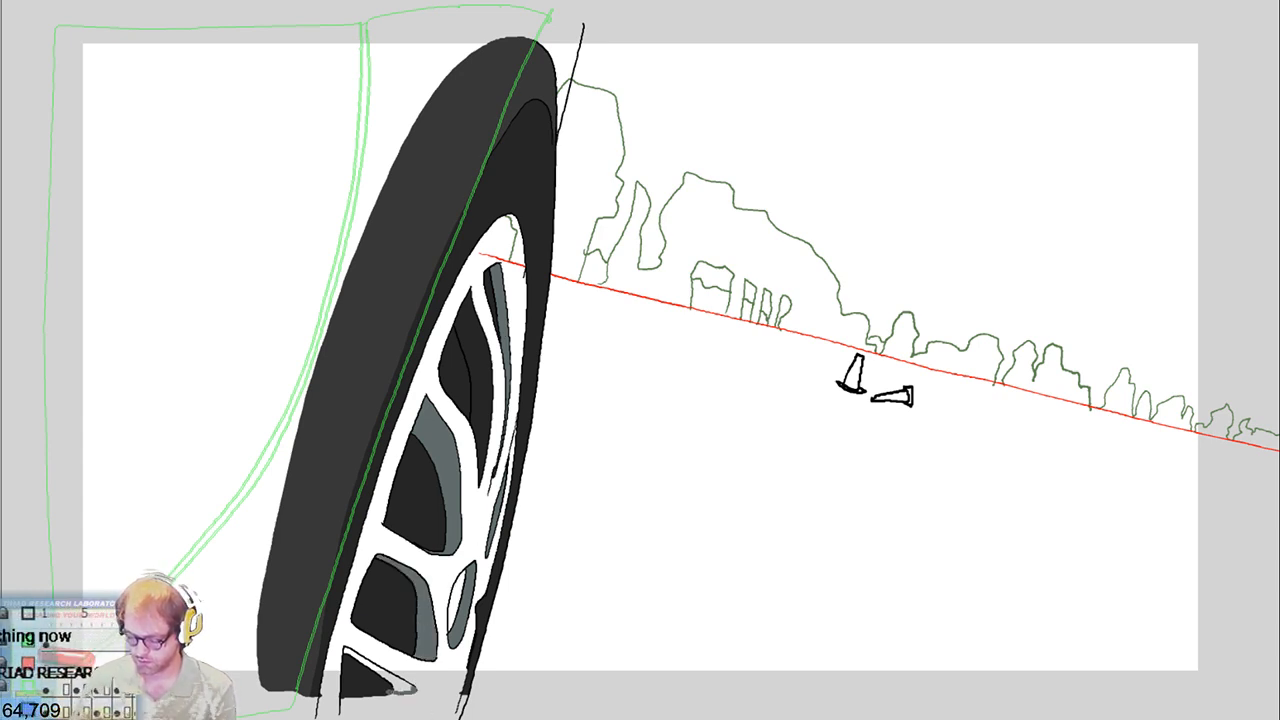
click(400, 680)
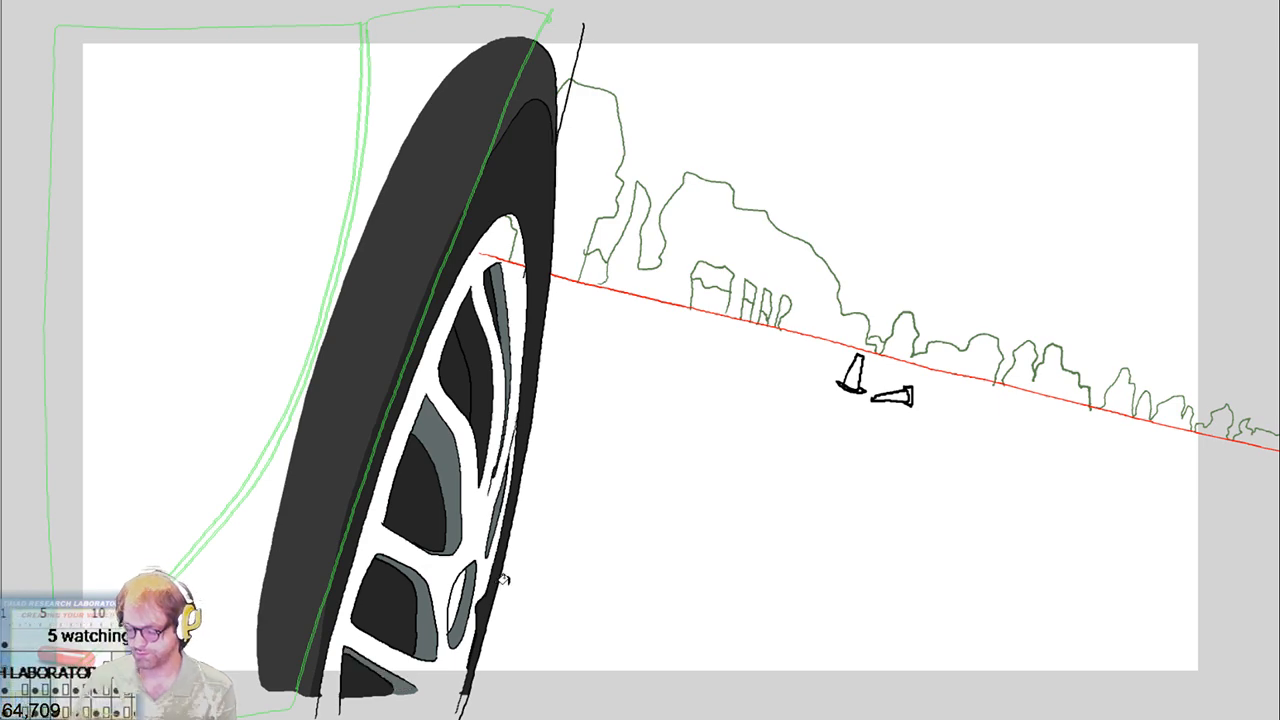
Go to the nearly edge-on wheel frame where the first spokes show and fill its visible rim and spoke faces light grey
key(period)
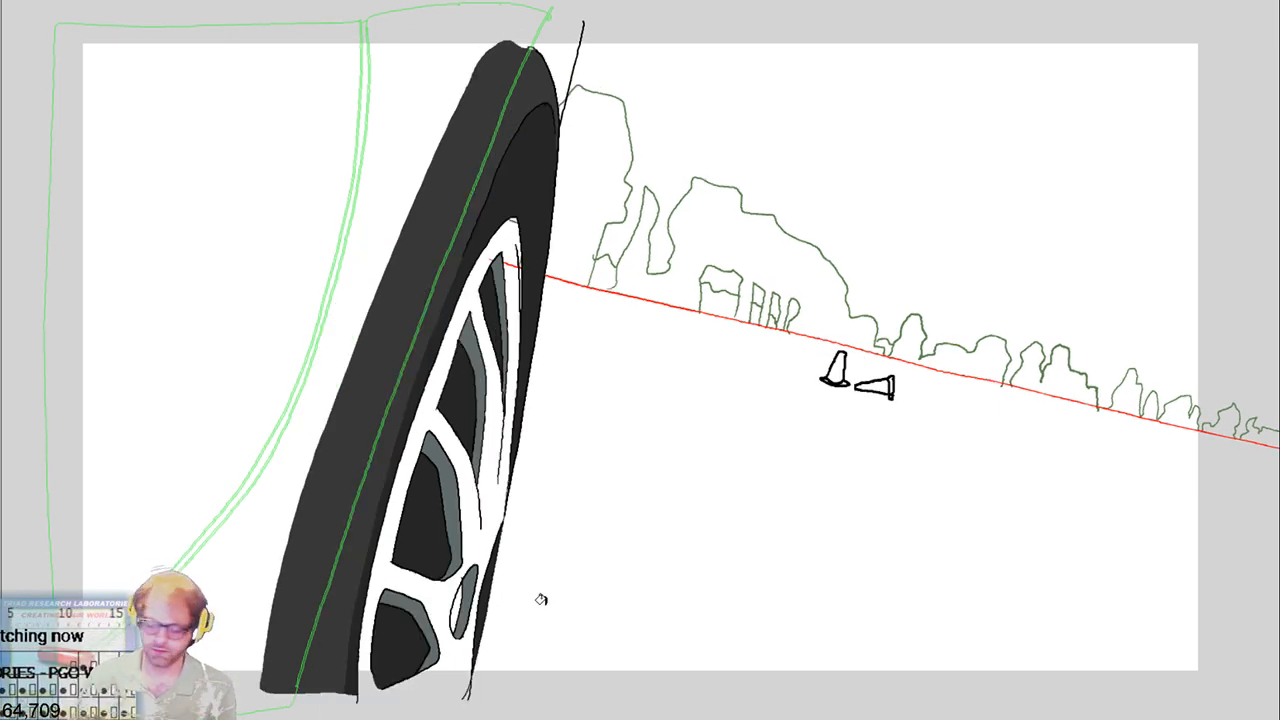
key(period)
key(period)
key(comma)
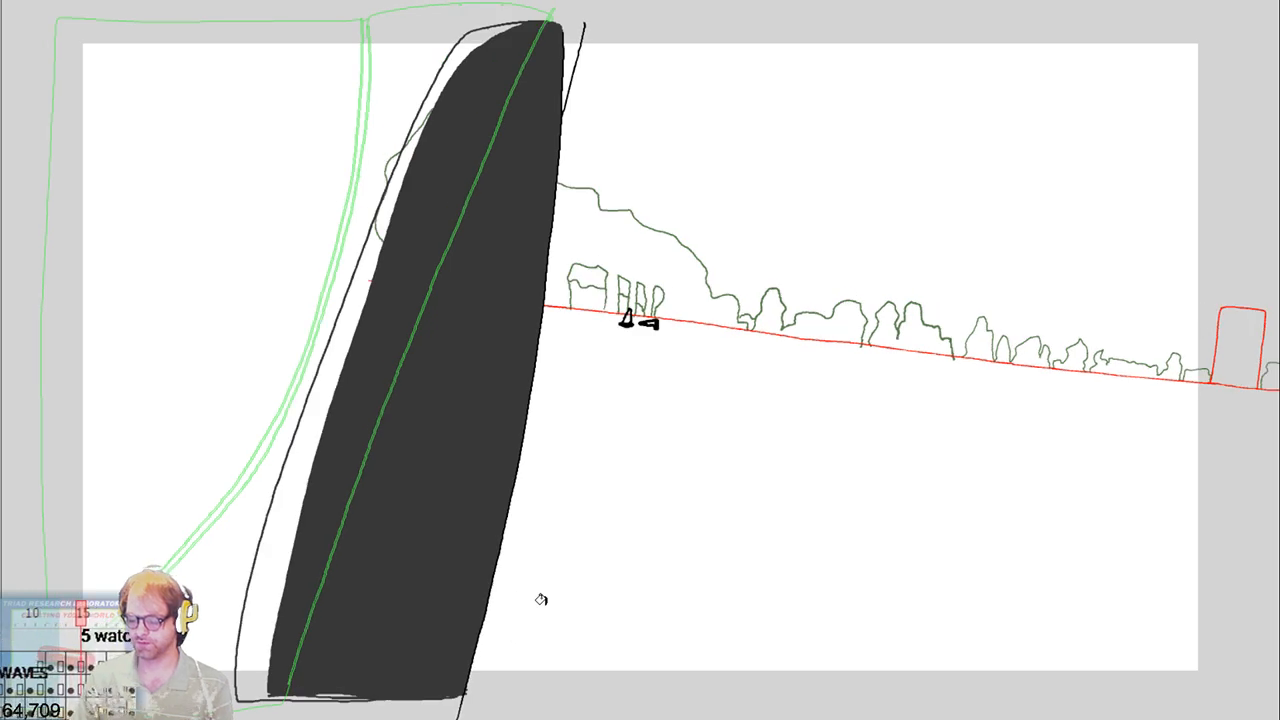
key(period)
key(period)
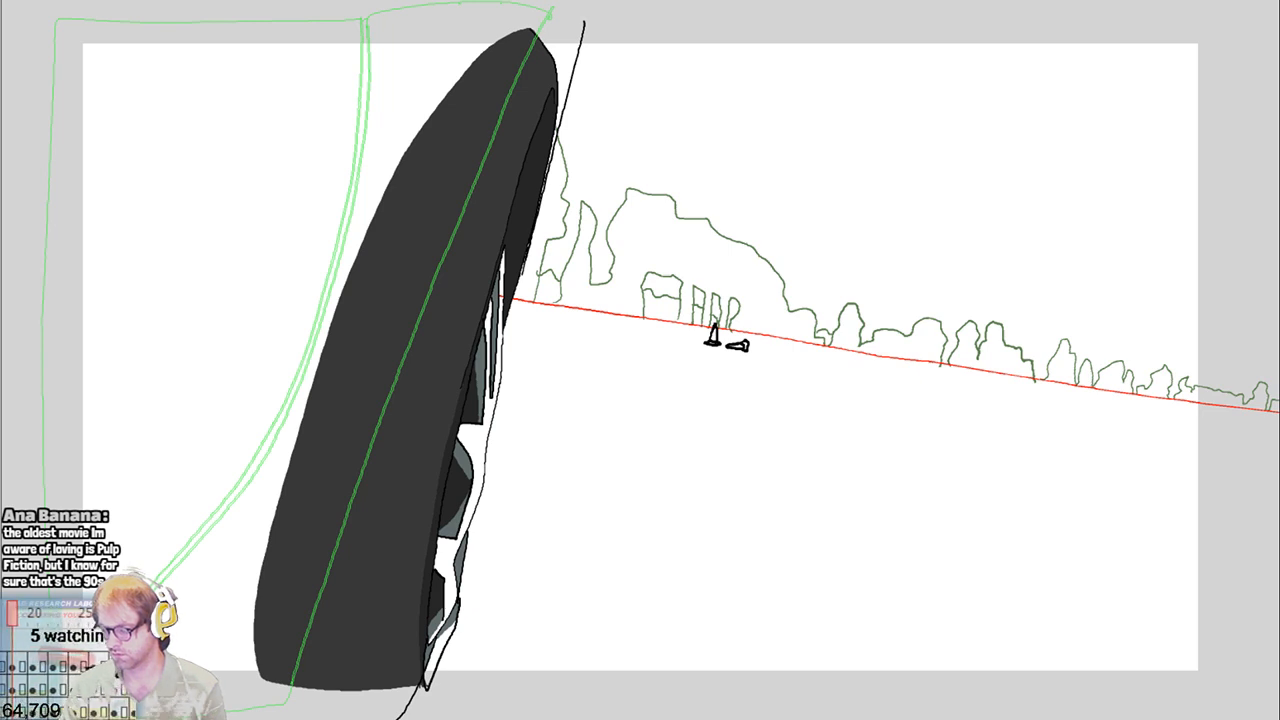
click(450, 541)
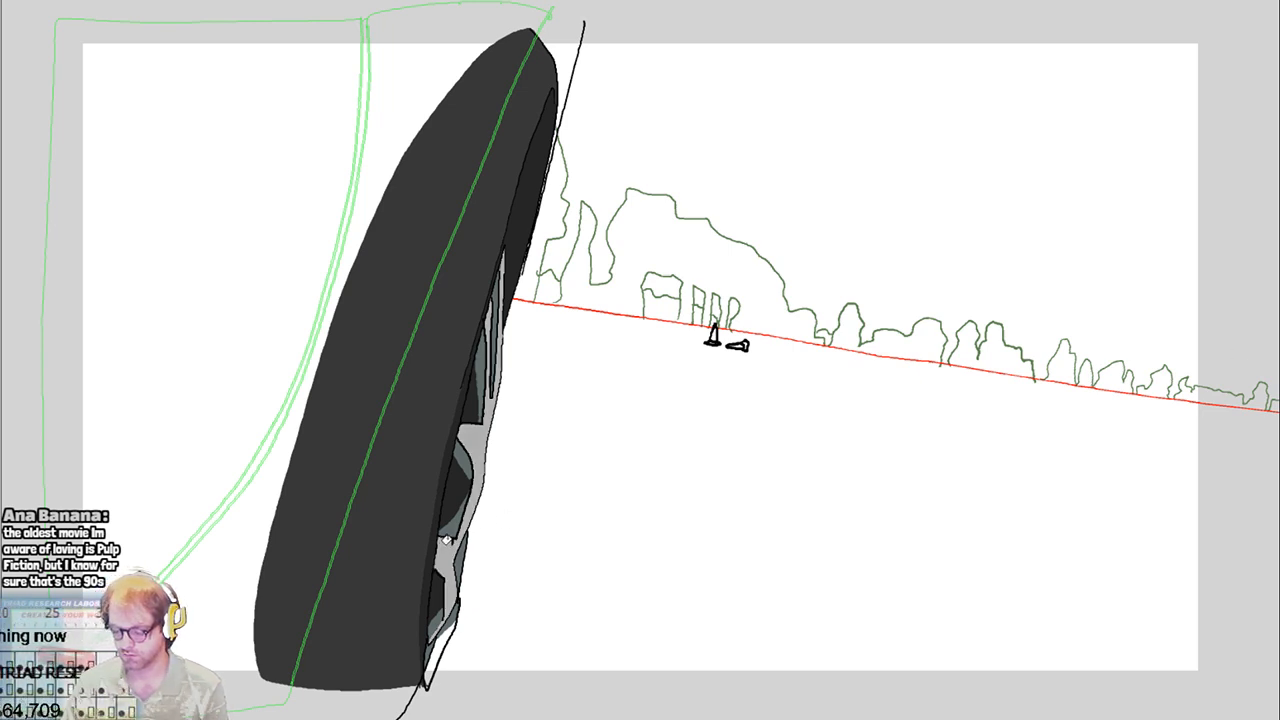
click(436, 637)
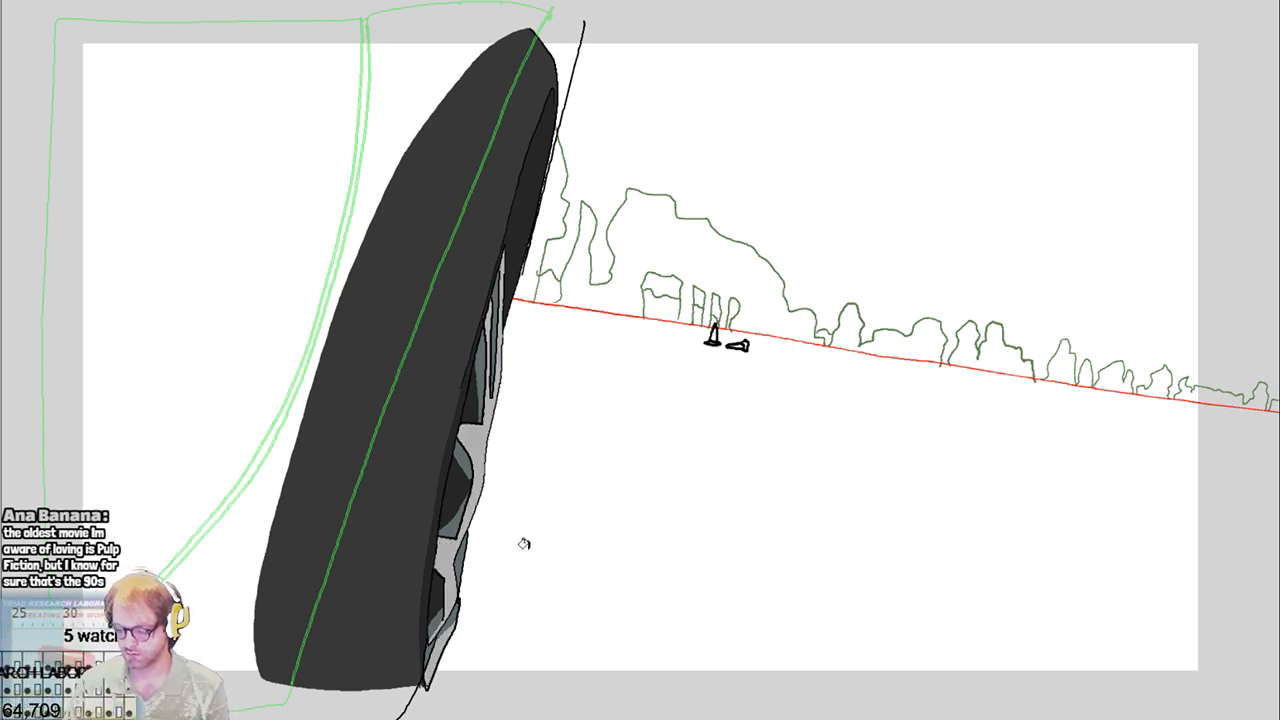
Fill the rim and spoke faces light grey on the next two frames, including the separate pieces between the spokes
key(ctrl+z)
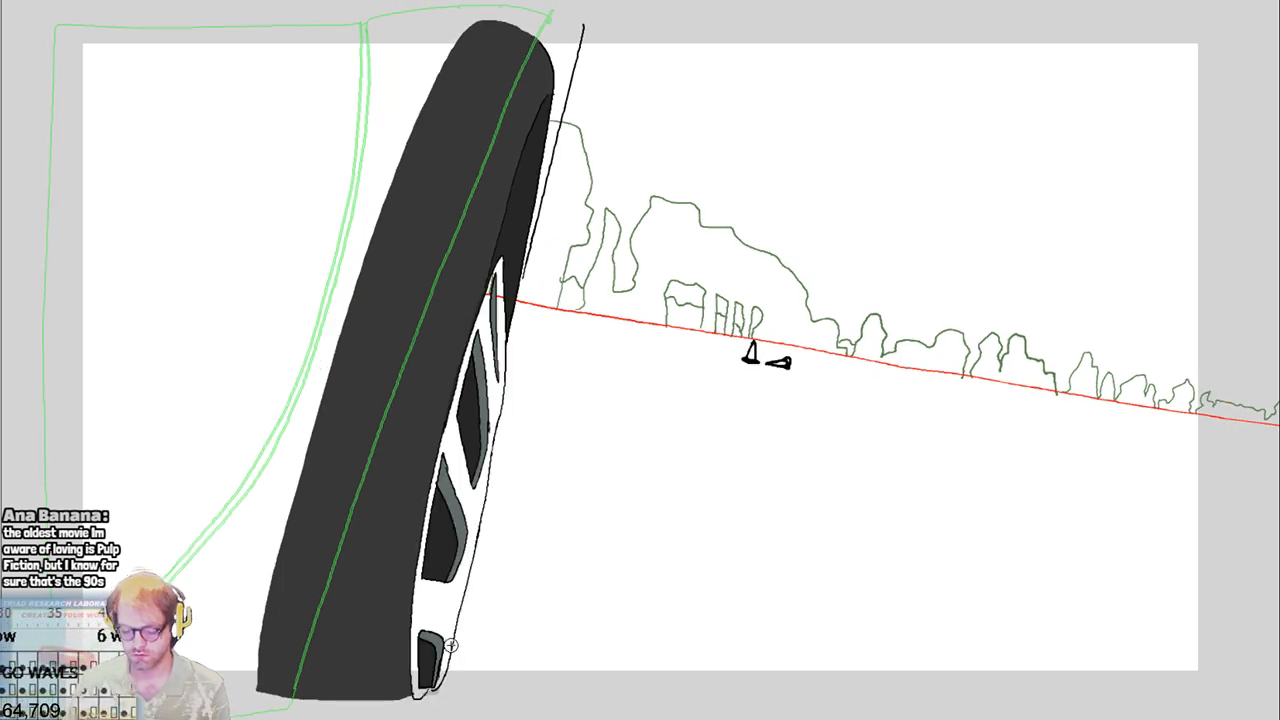
click(455, 588)
key(ctrl+z)
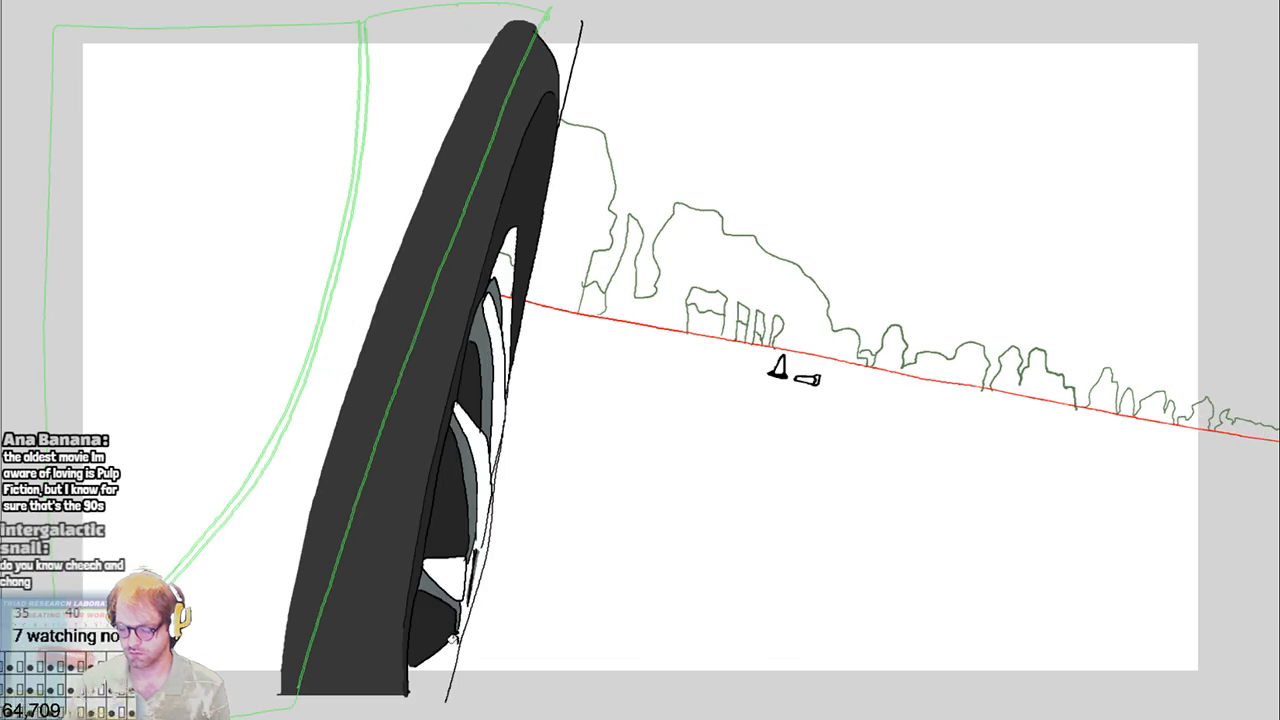
click(431, 675)
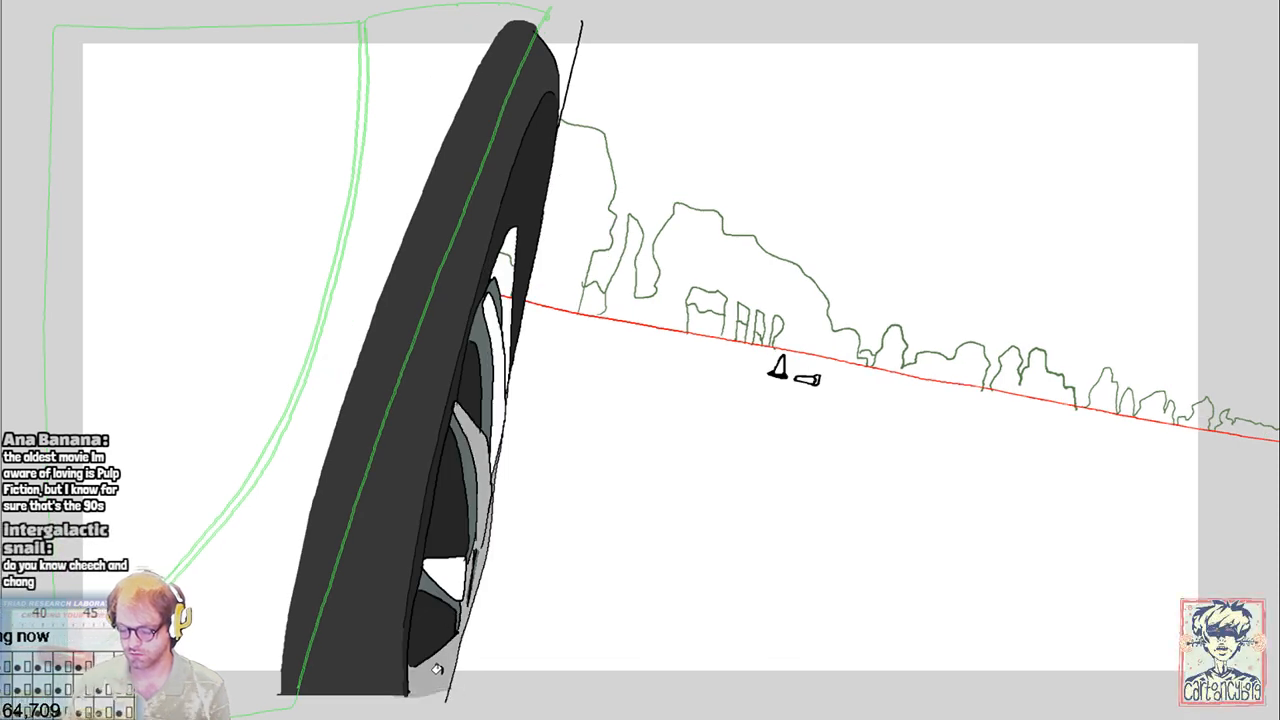
click(446, 576)
click(498, 358)
click(508, 272)
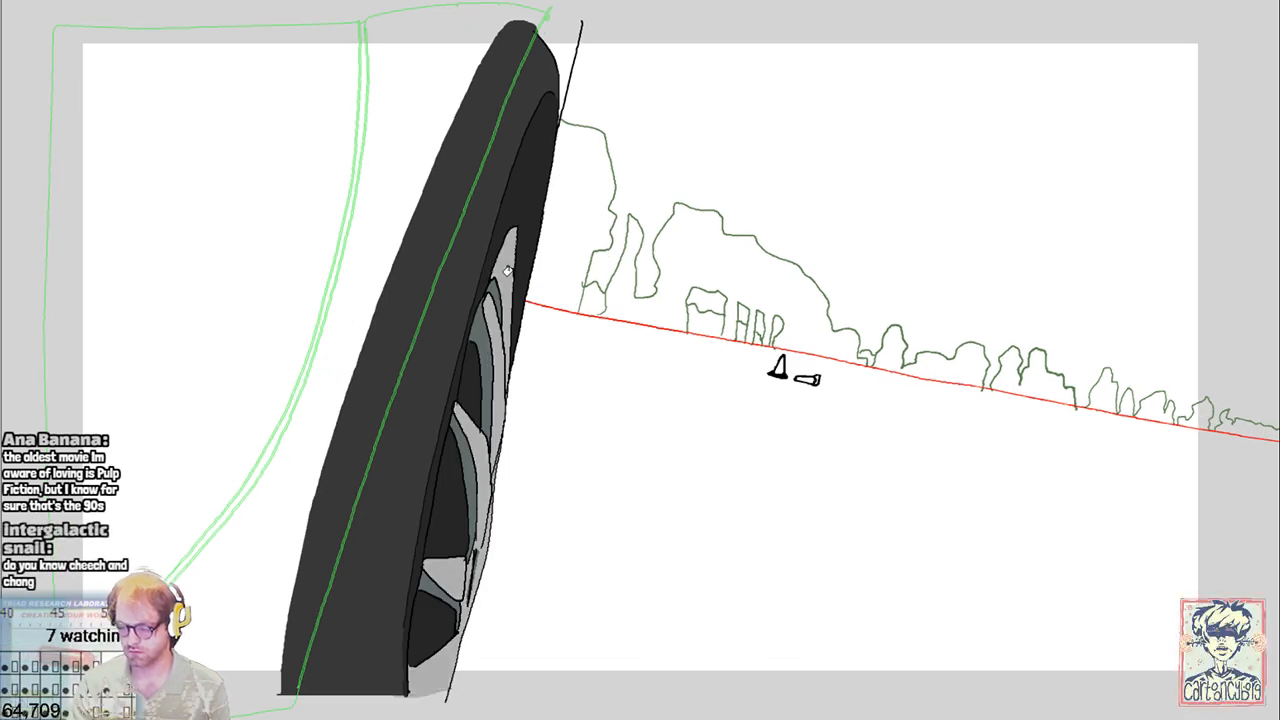
On the next two frames, close the rim's open base with a grey line and fill the rim and spoke faces light grey
key(ctrl+z)
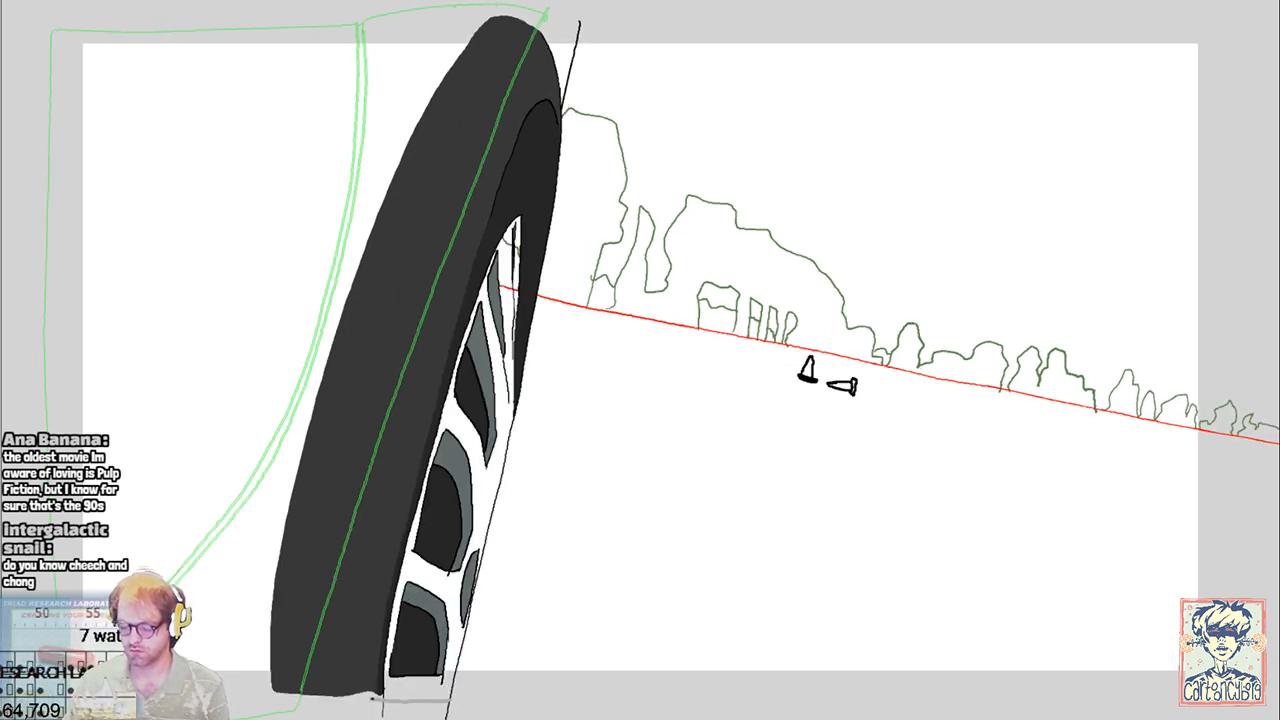
click(442, 692)
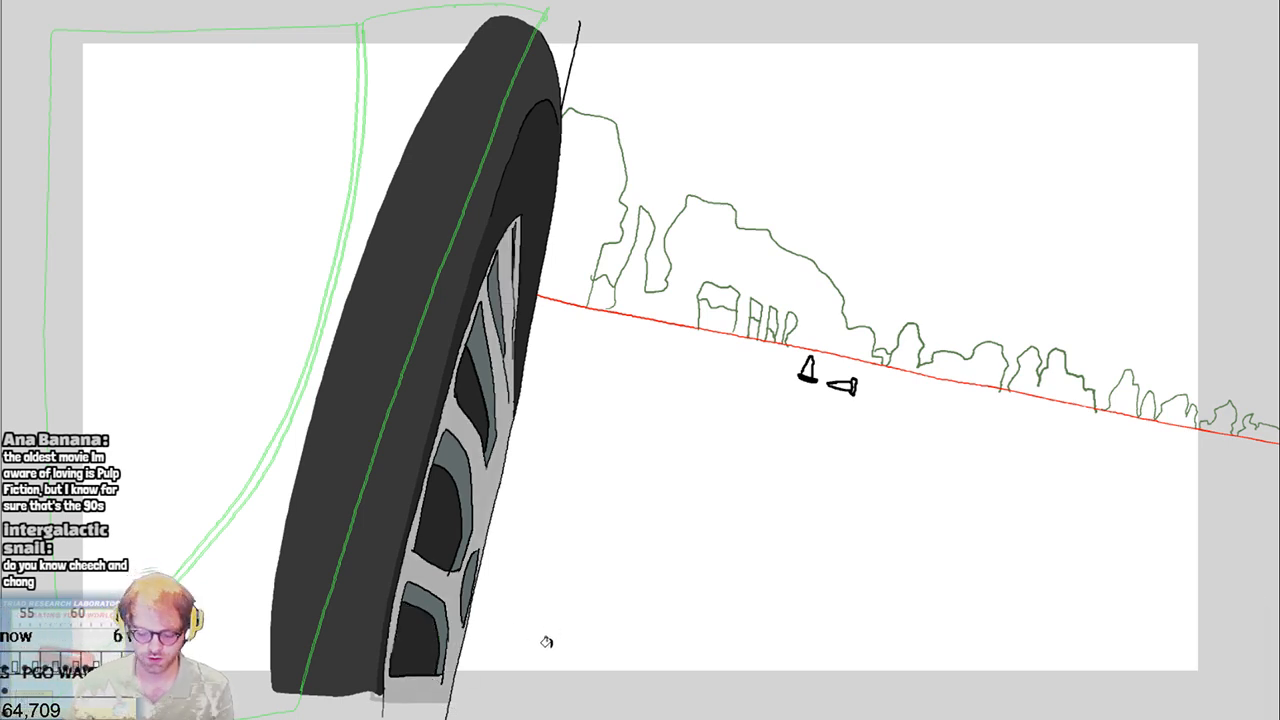
key(ctrl+z)
key(ctrl+z)
key(ctrl+z)
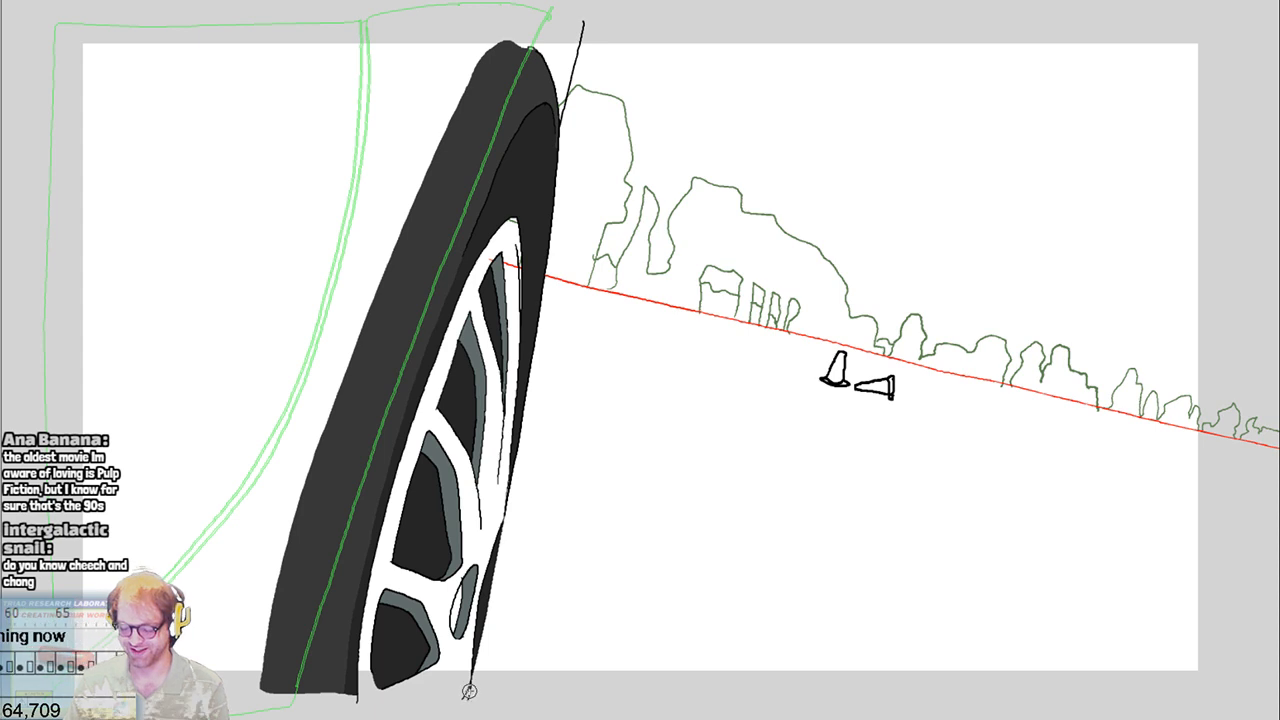
drag(466, 686, 410, 688)
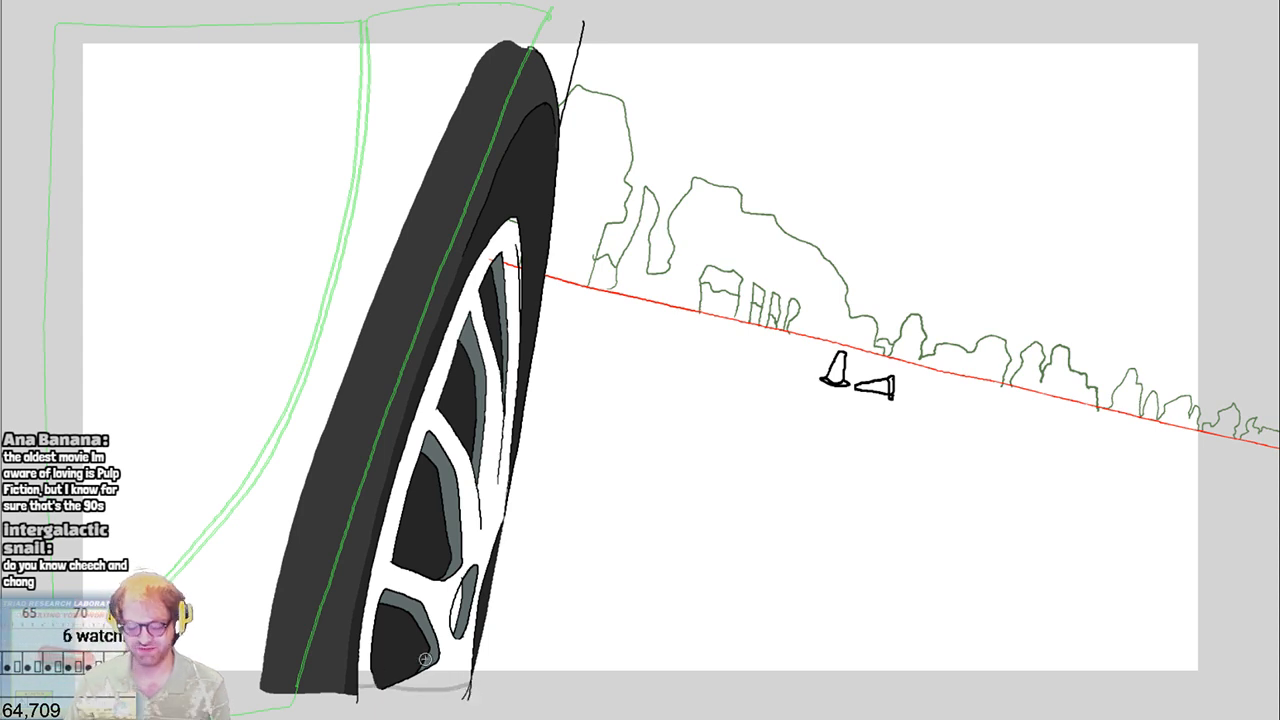
click(458, 658)
Close the wheel's base with a wide grey line and fill the rim light grey on the following two frames, ending on the one with unshaded spokes
key(ctrl+z)
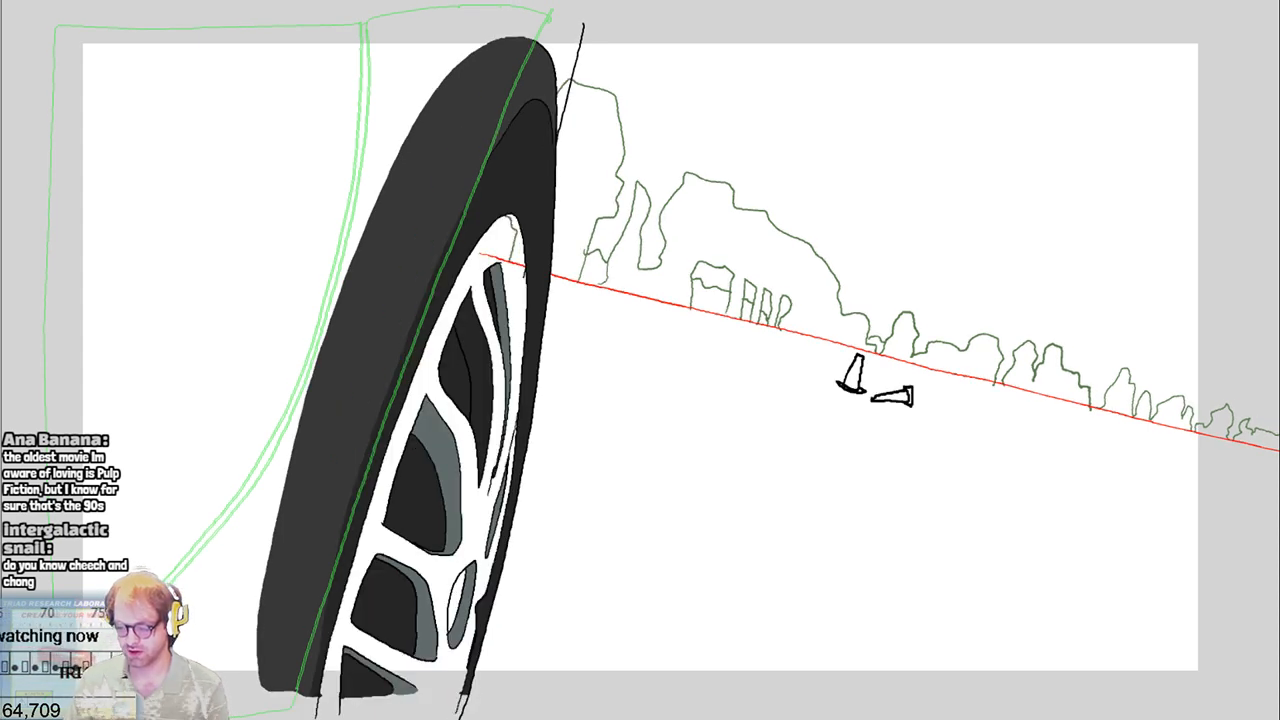
drag(466, 690, 336, 689)
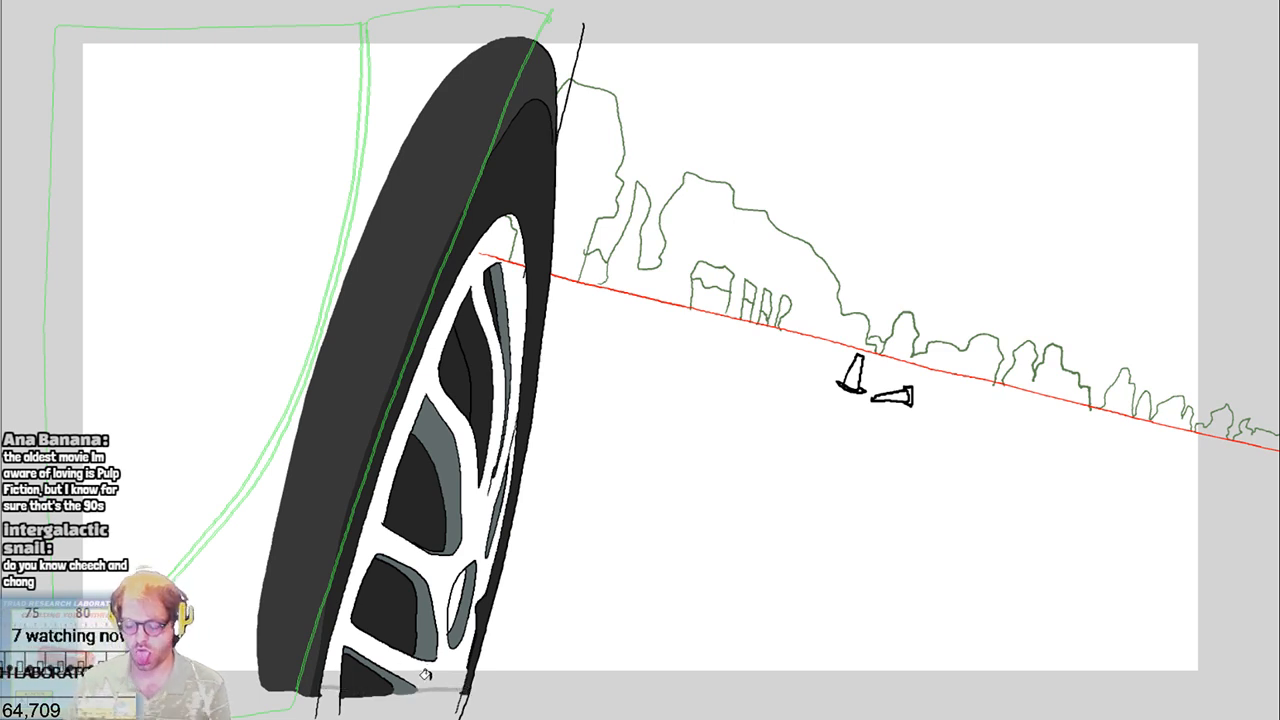
key(ctrl+z)
key(ctrl+z)
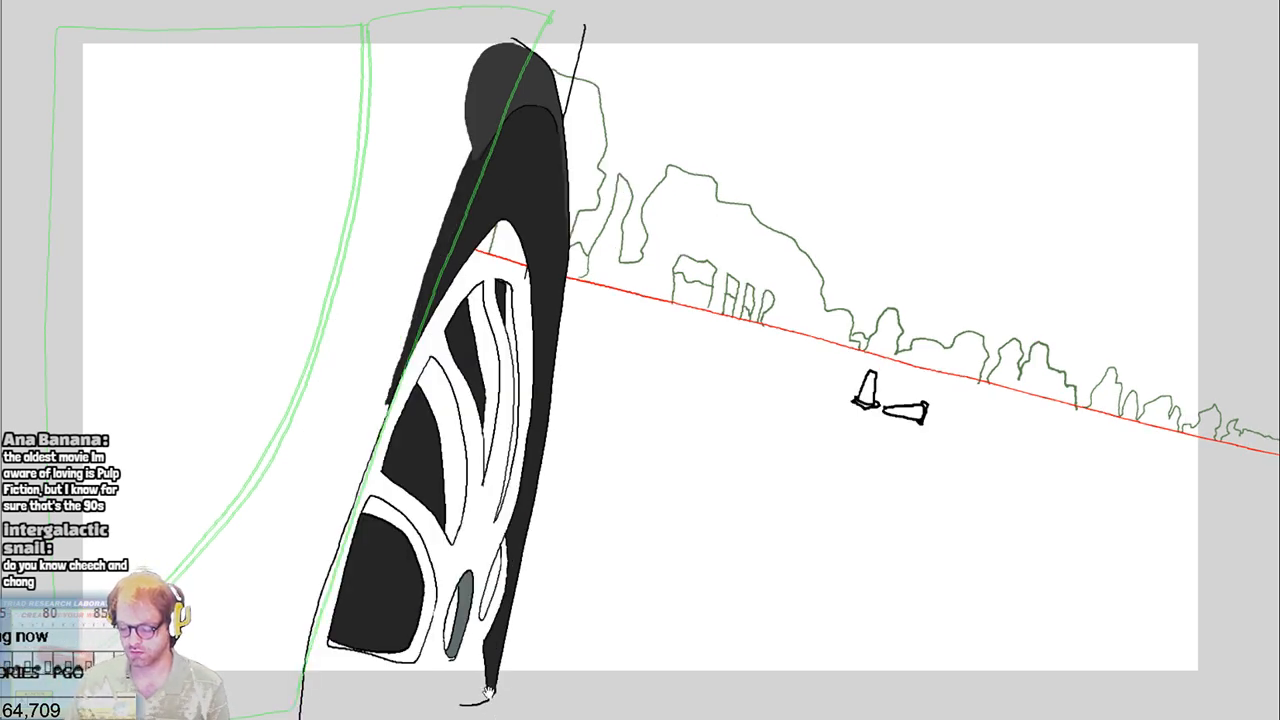
drag(487, 690, 290, 688)
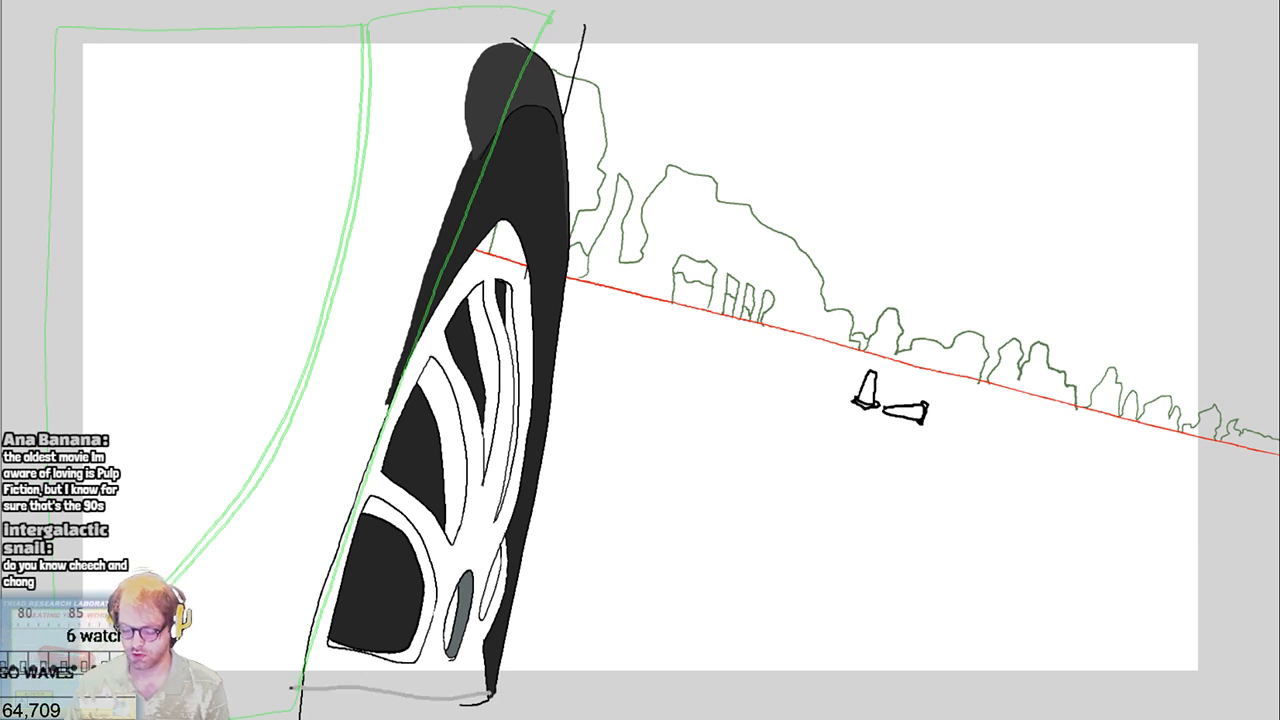
click(449, 682)
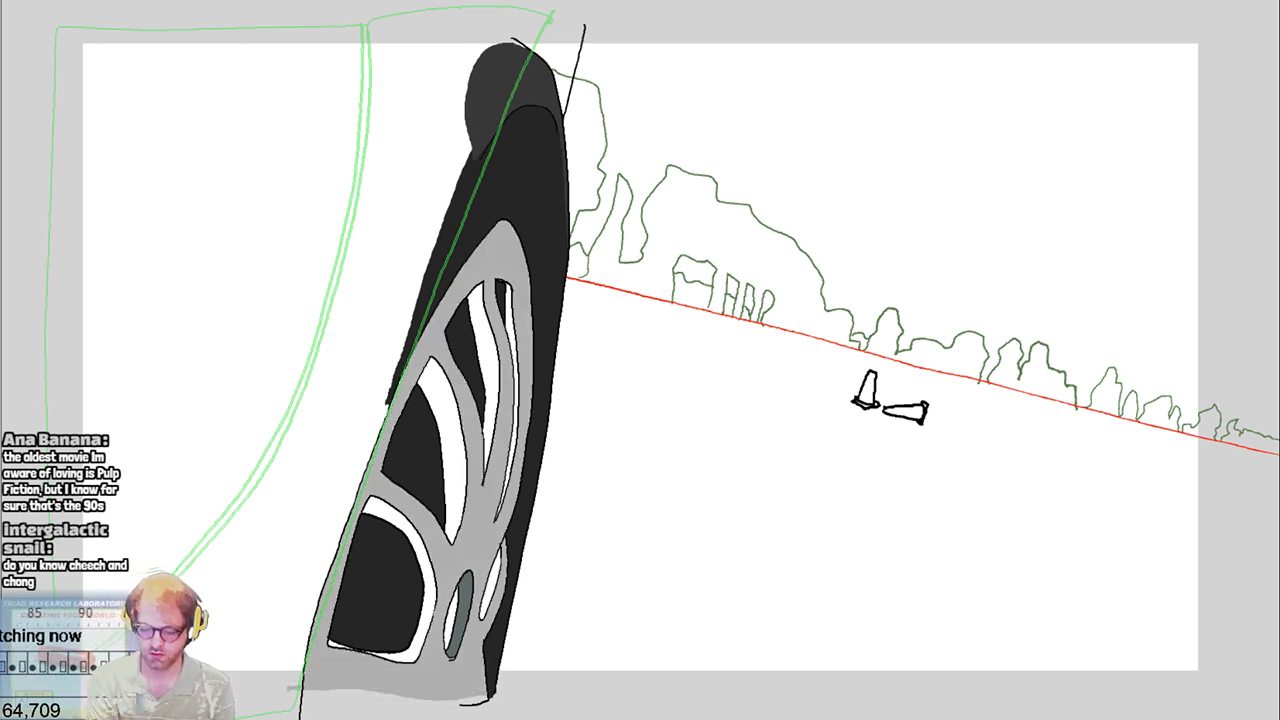
Fill the inner sides of the spokes and the small opening beside the hub grey-green on this frame
click(421, 581)
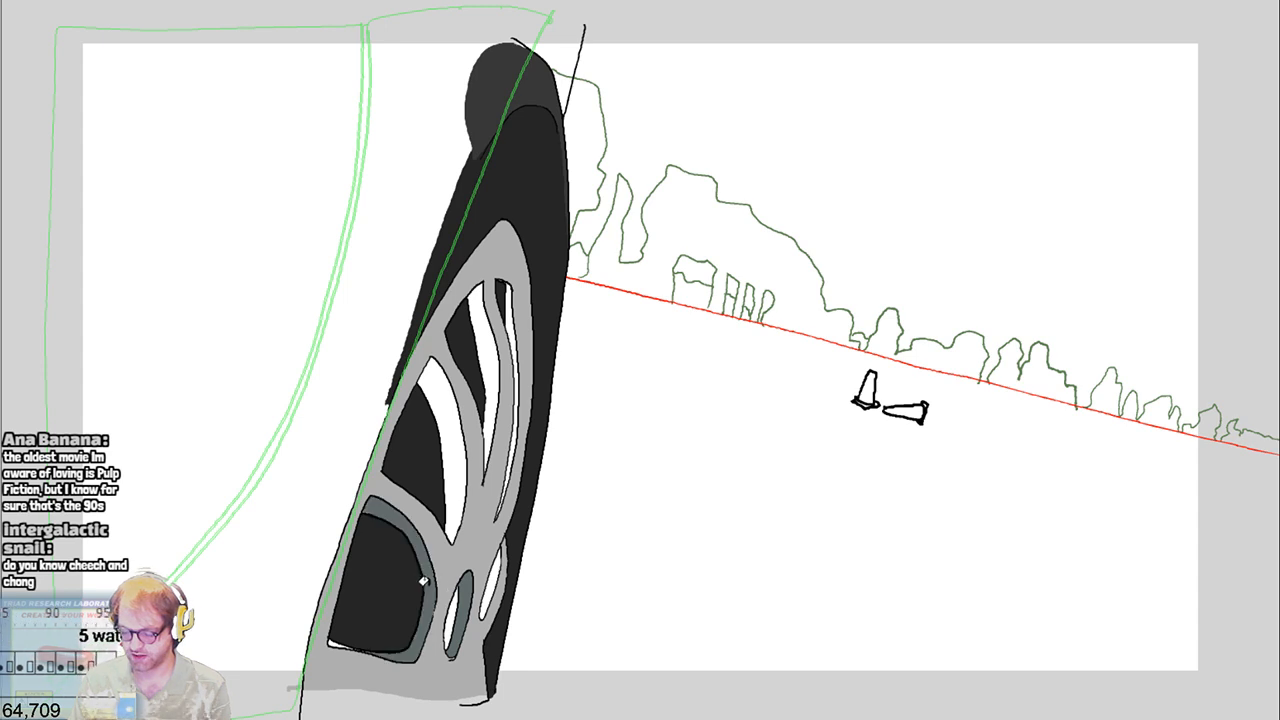
click(330, 638)
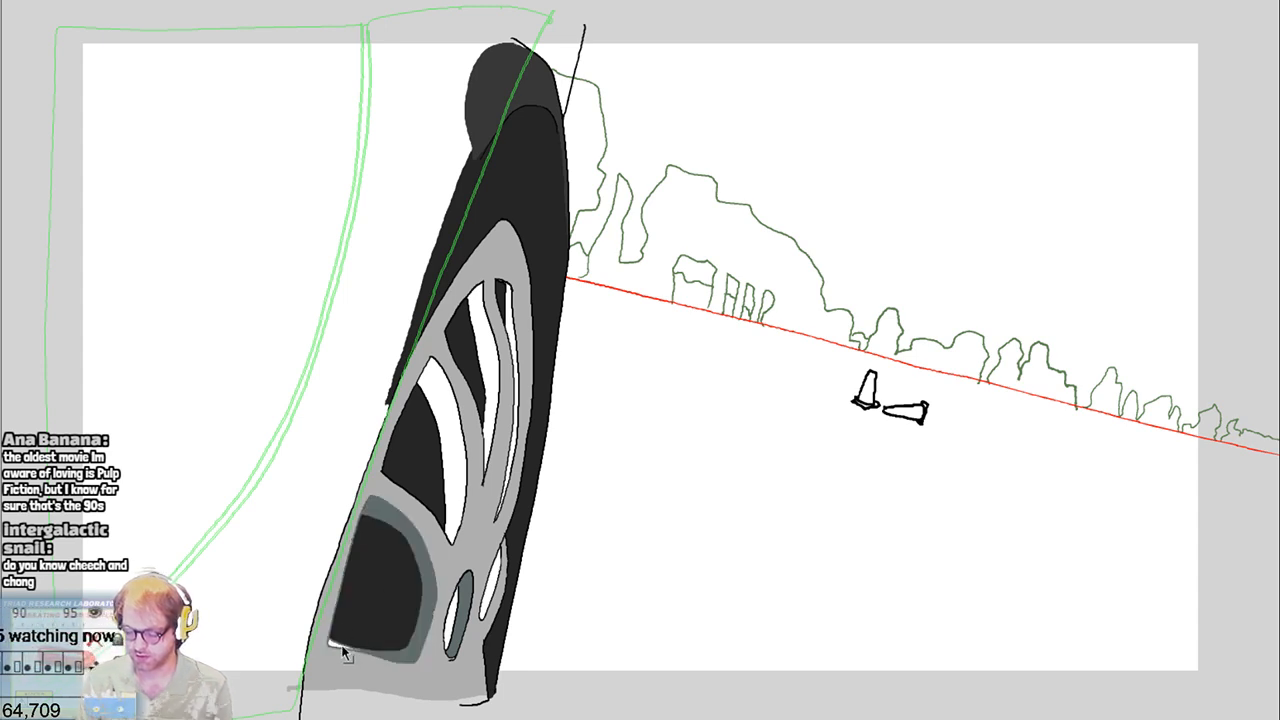
key(ctrl+z)
click(445, 498)
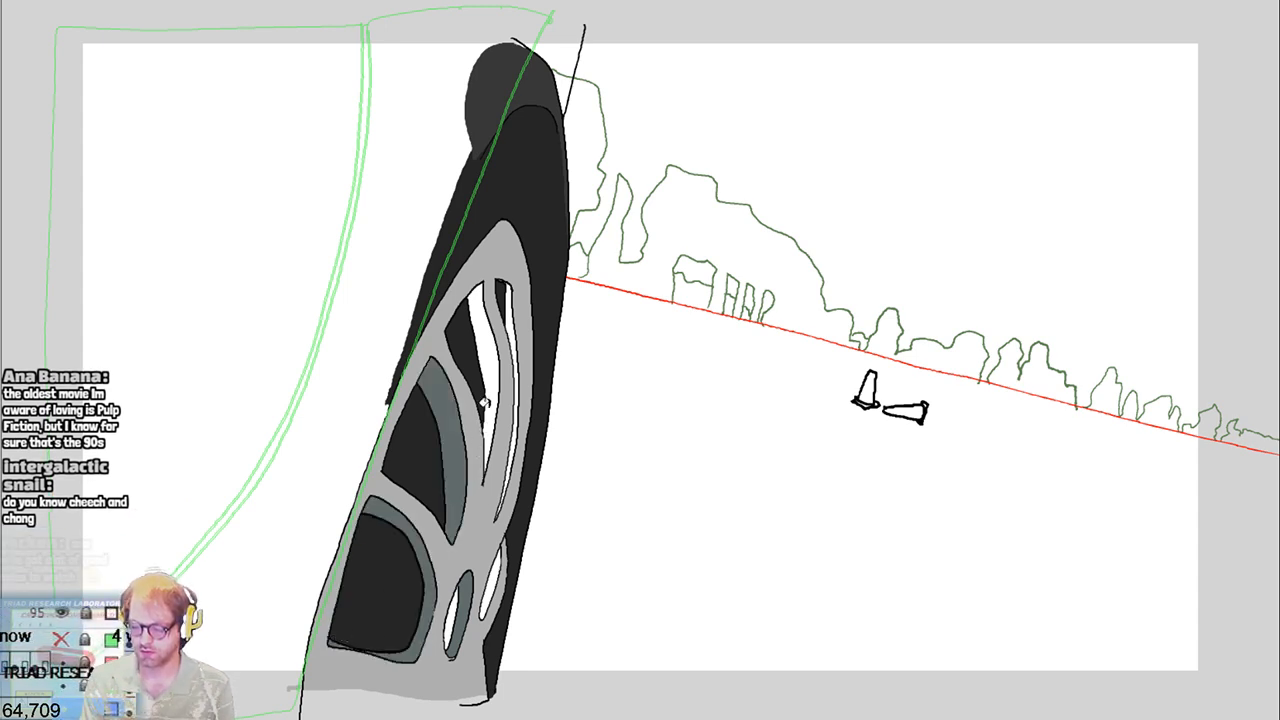
click(495, 368)
click(514, 311)
click(490, 586)
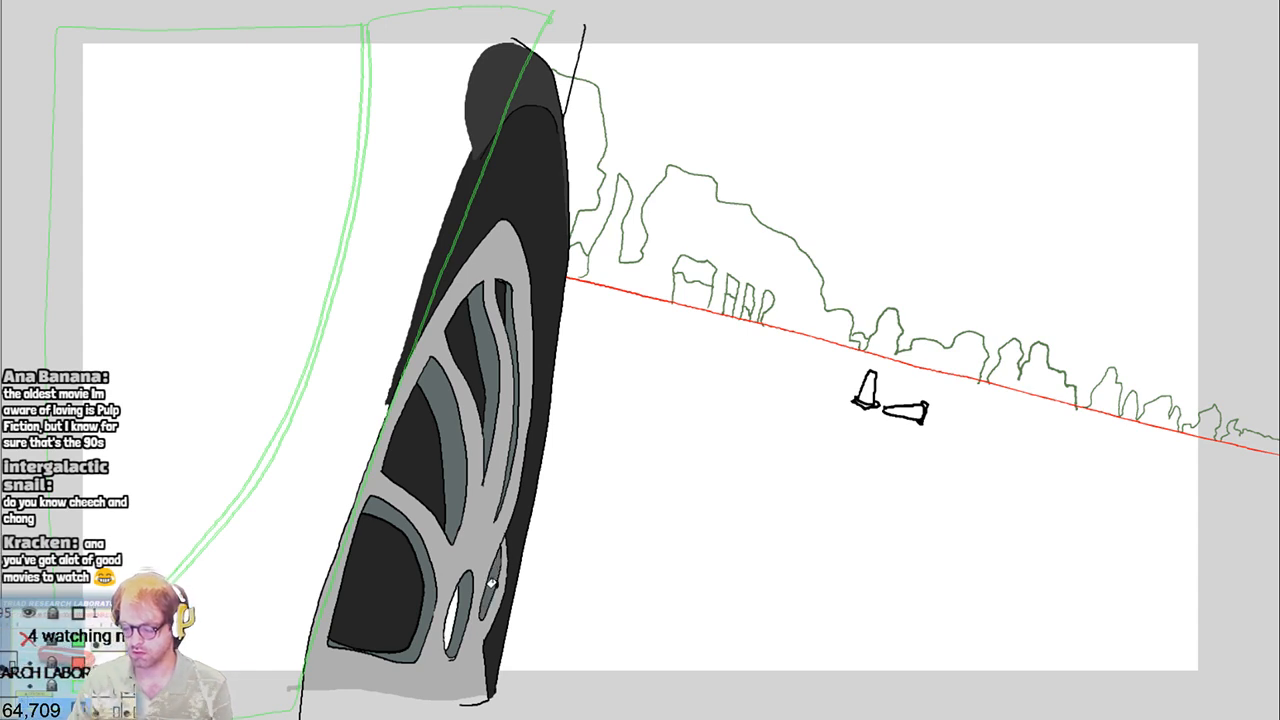
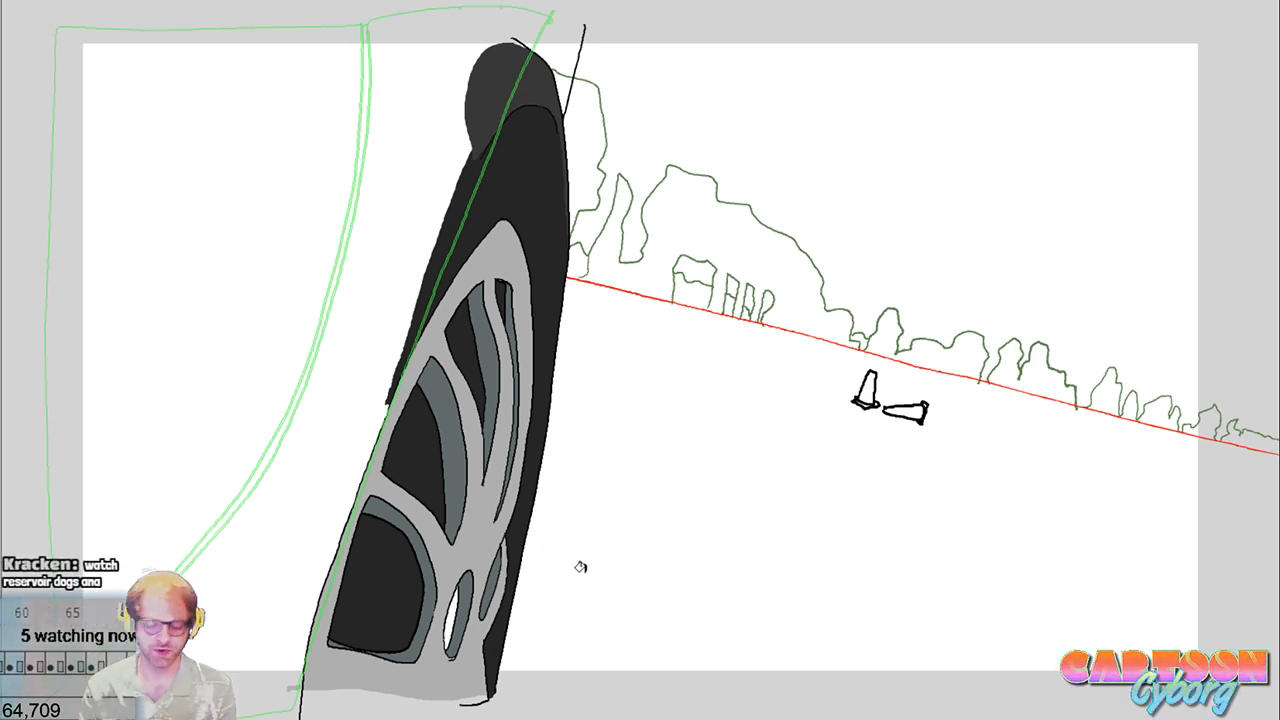
Advance one frame and fill the inner sides of all its spokes grey-green, including the thin slivers near the tyre
key(period)
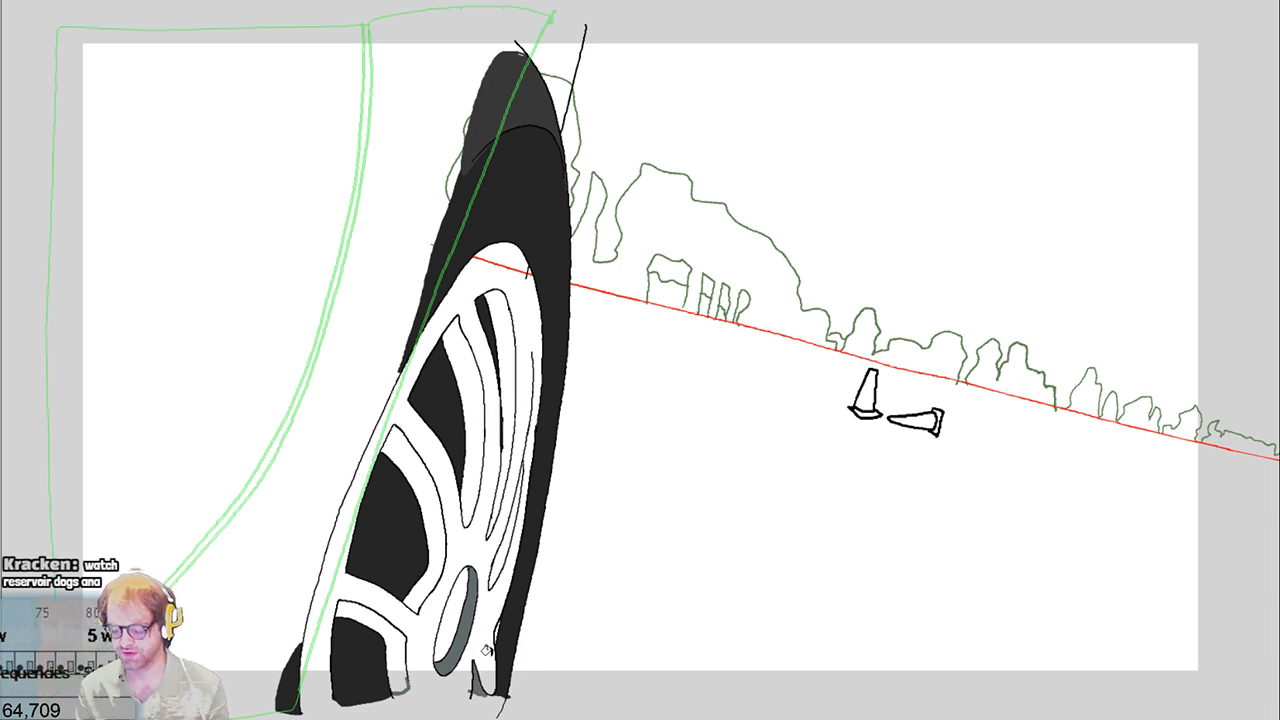
click(392, 648)
click(418, 582)
click(463, 484)
click(497, 366)
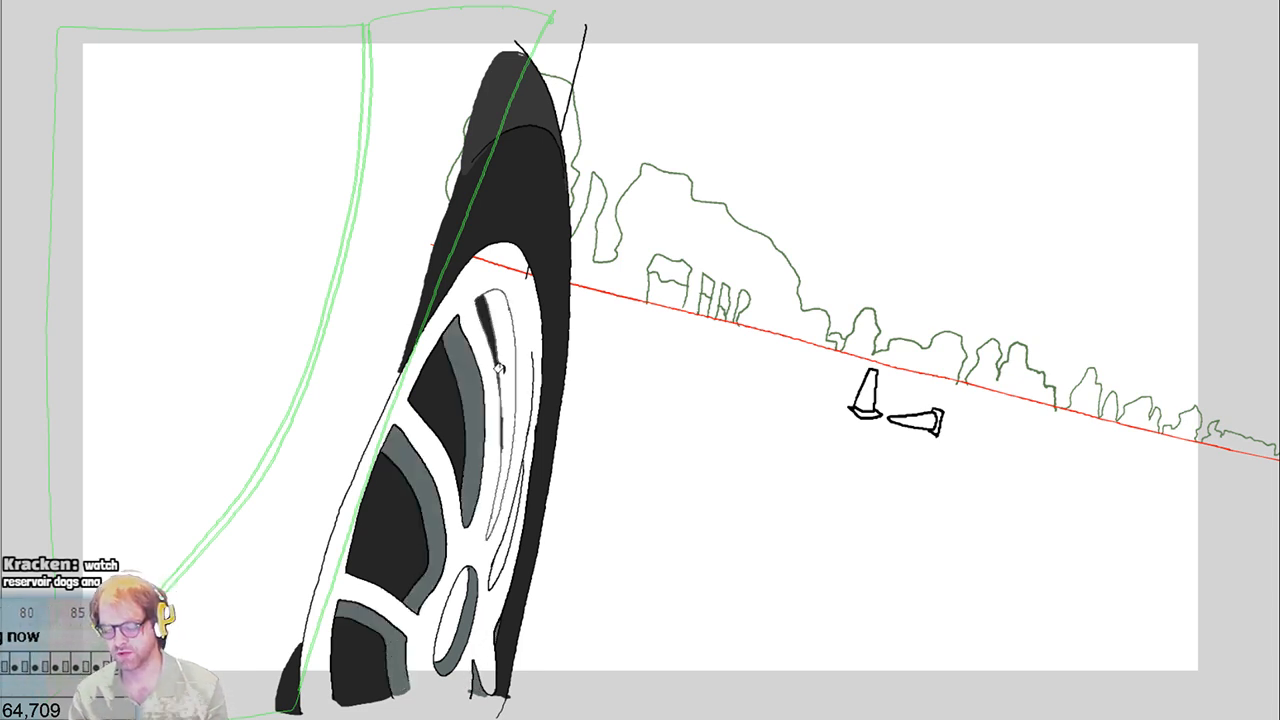
click(497, 366)
click(505, 539)
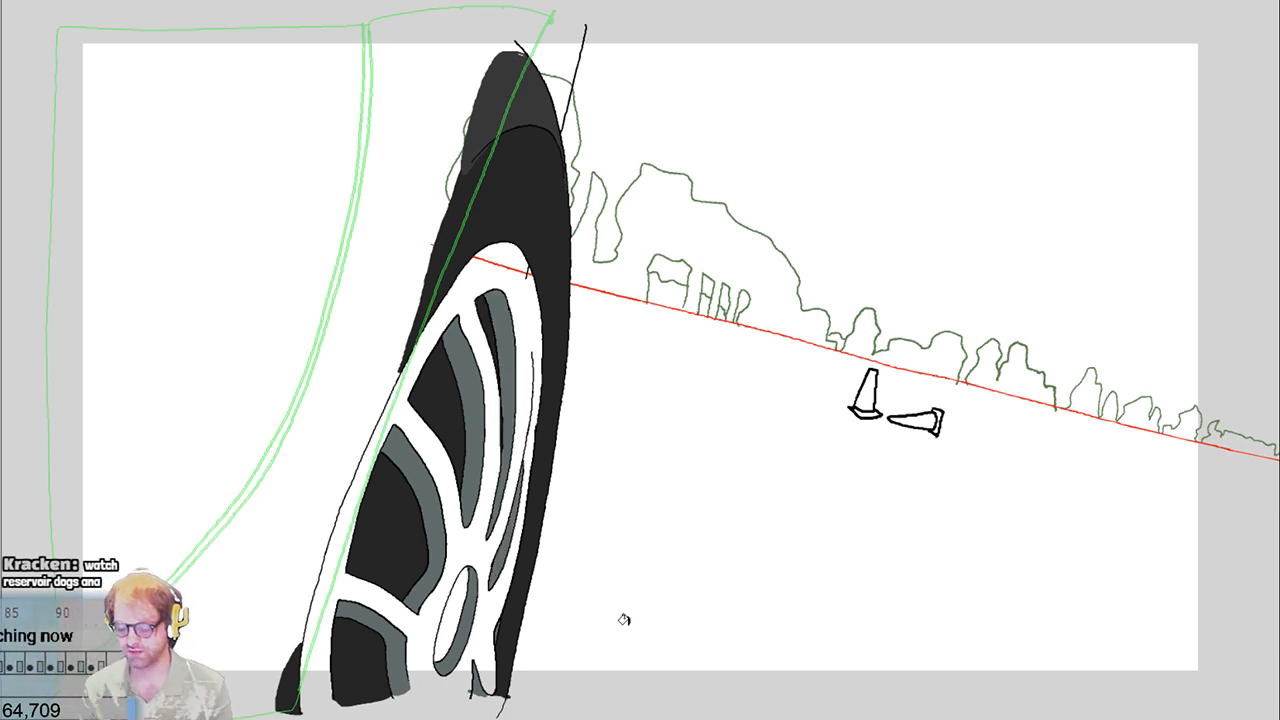
Step through the wheel frames to check the tyre, rim and spoke colouring
key(period)
key(period)
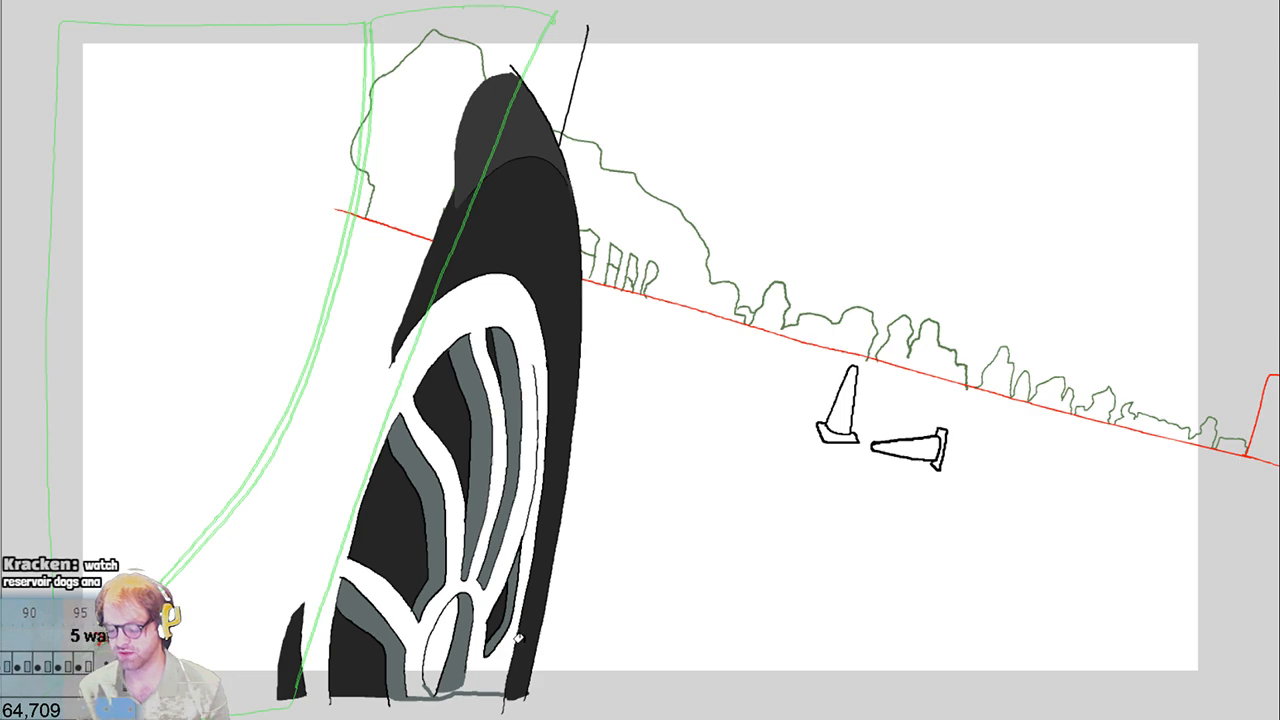
key(period)
key(period)
key(period)
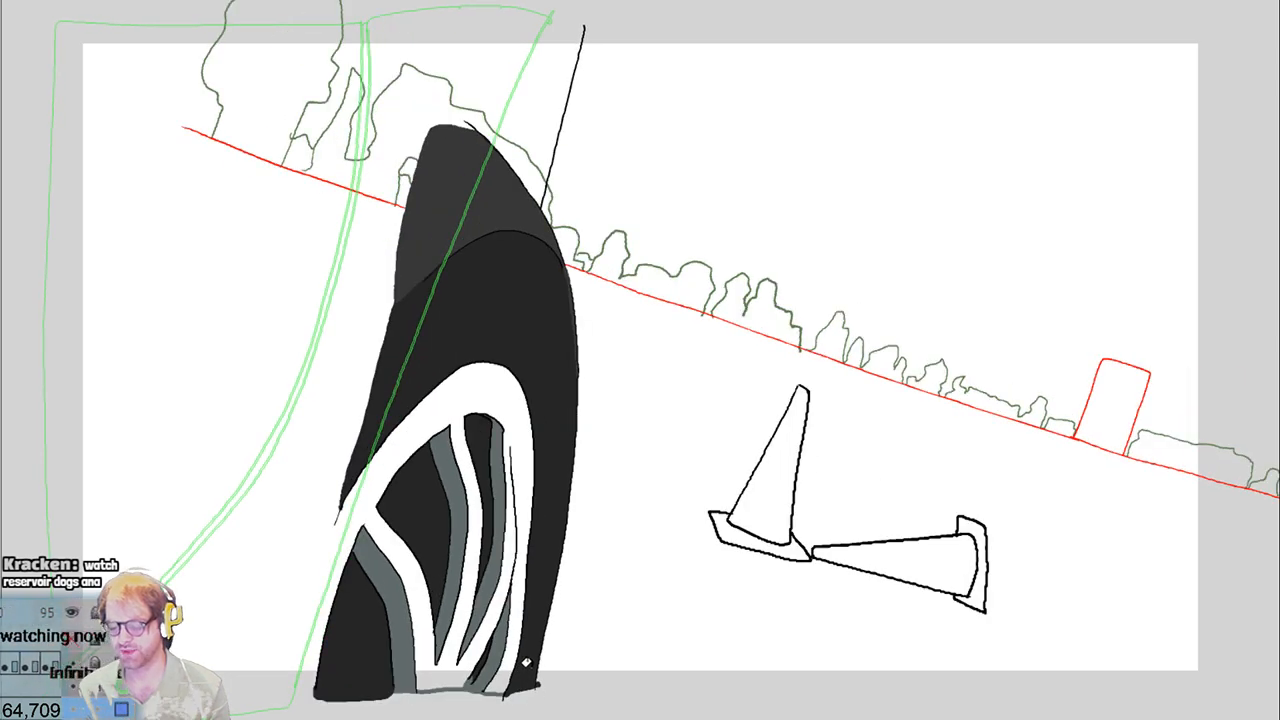
key(period)
key(period)
key(period)
key(period)
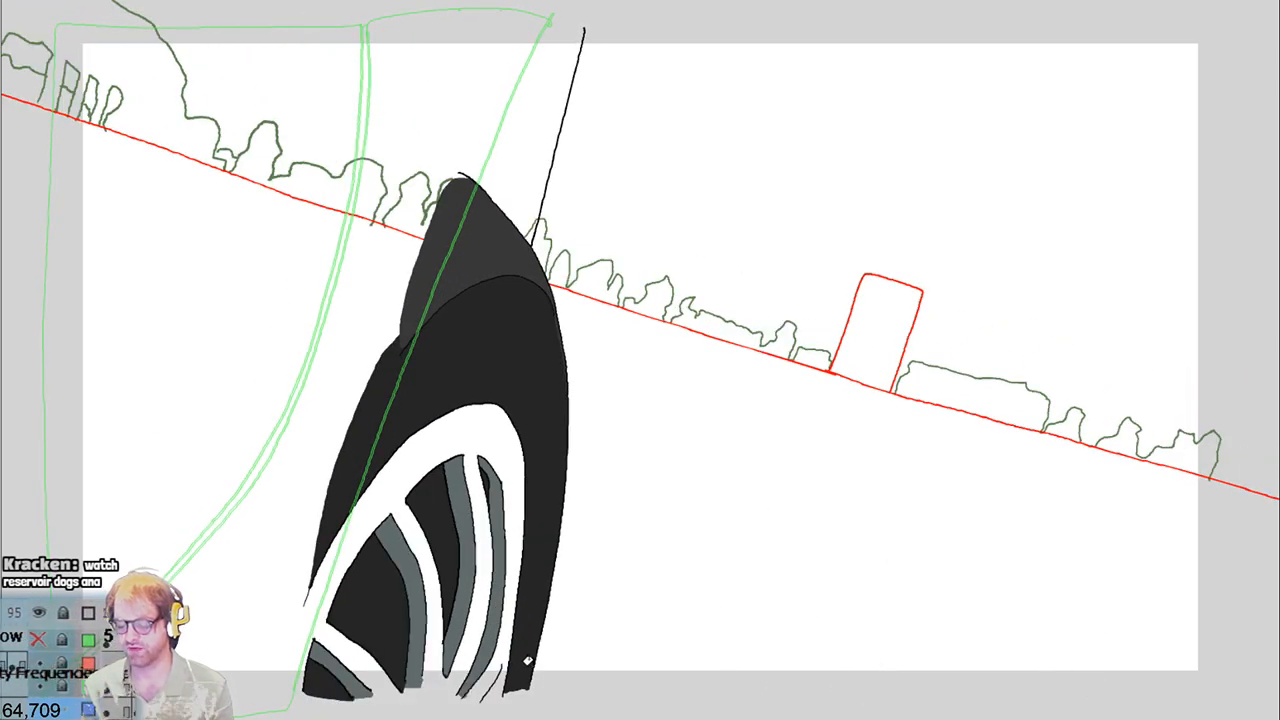
key(period)
key(period)
key(period)
key(period)
key(period)
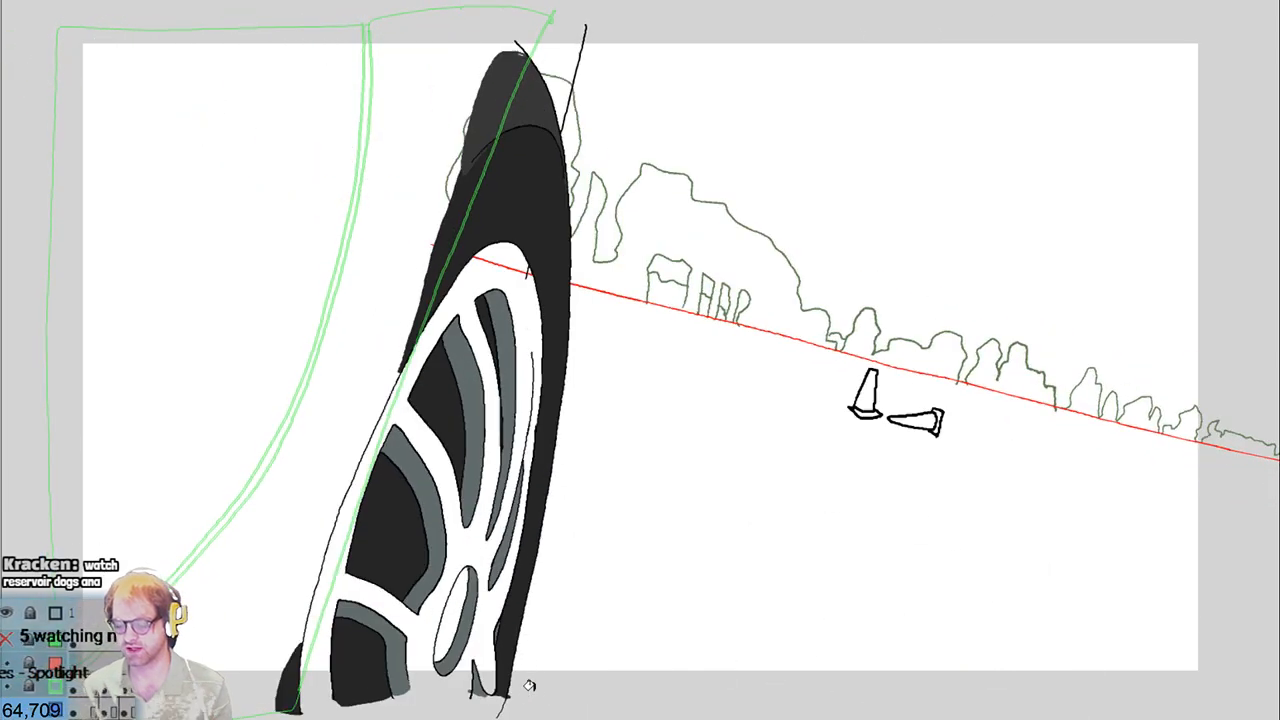
key(period)
key(period)
key(period)
key(period)
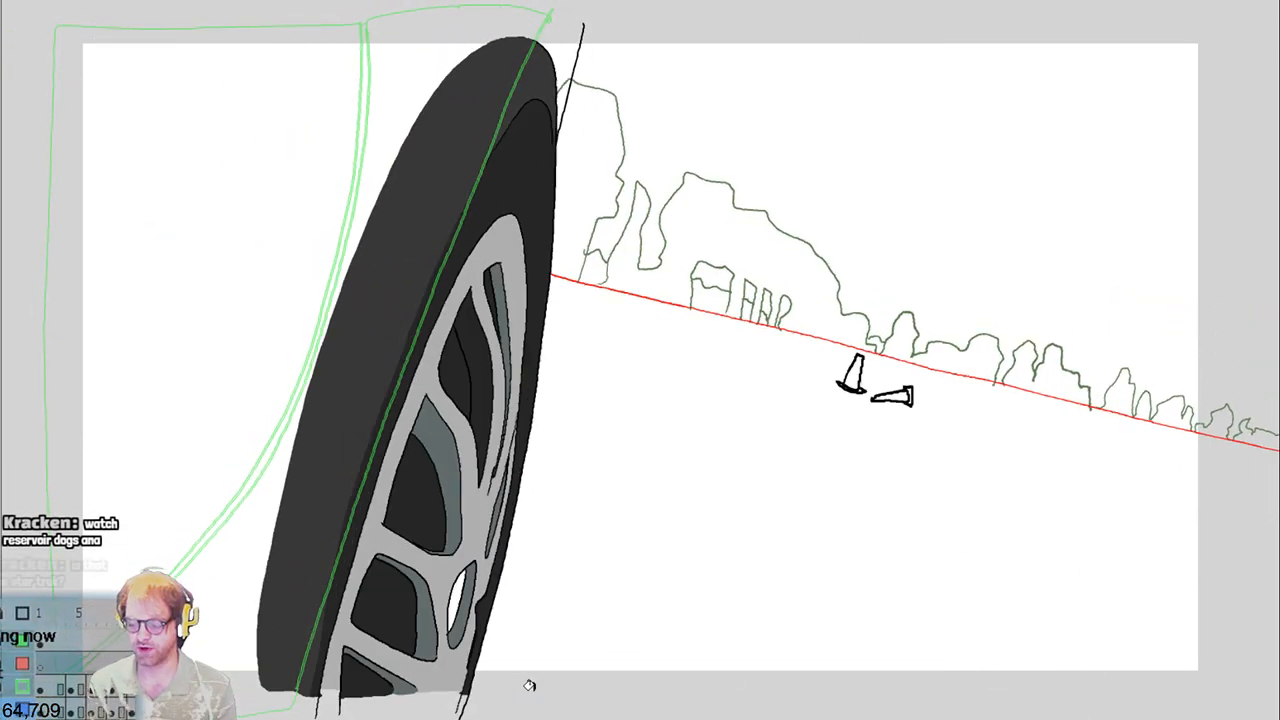
Advance to the first wheel frame with a white rim and fill its rim and spoke faces light grey
key(period)
key(period)
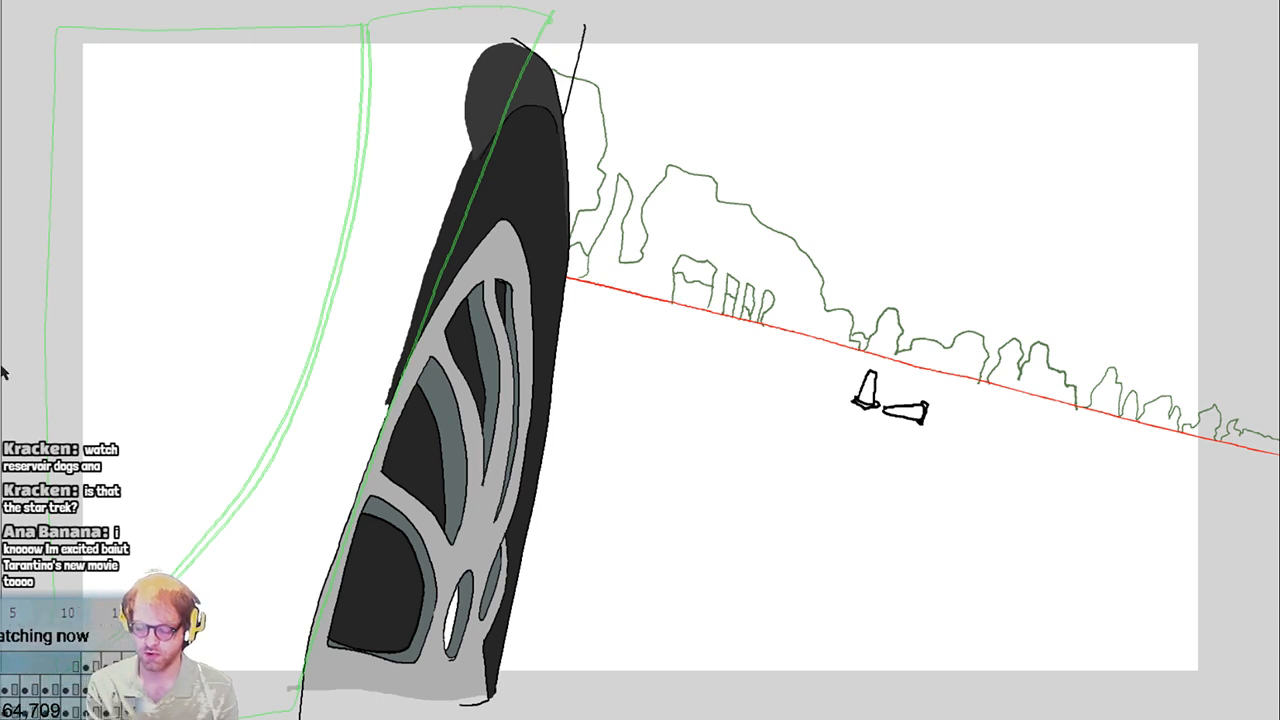
key(period)
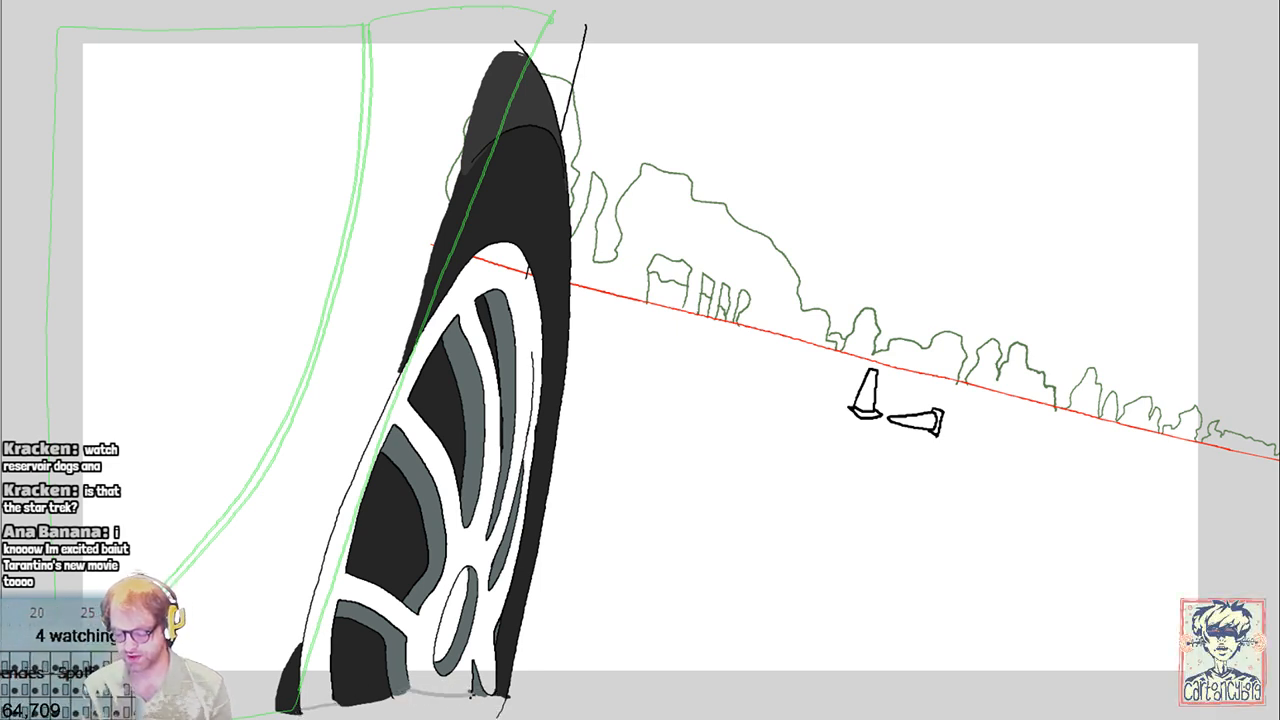
click(468, 678)
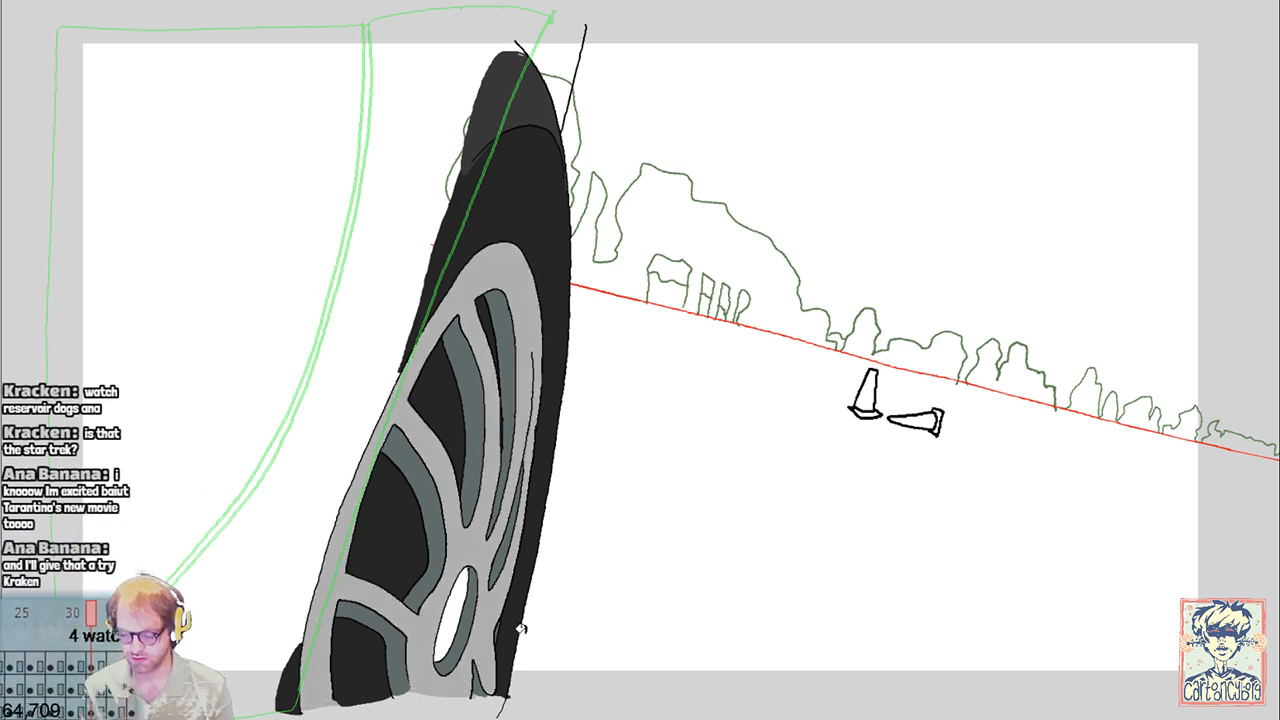
key(ctrl+z)
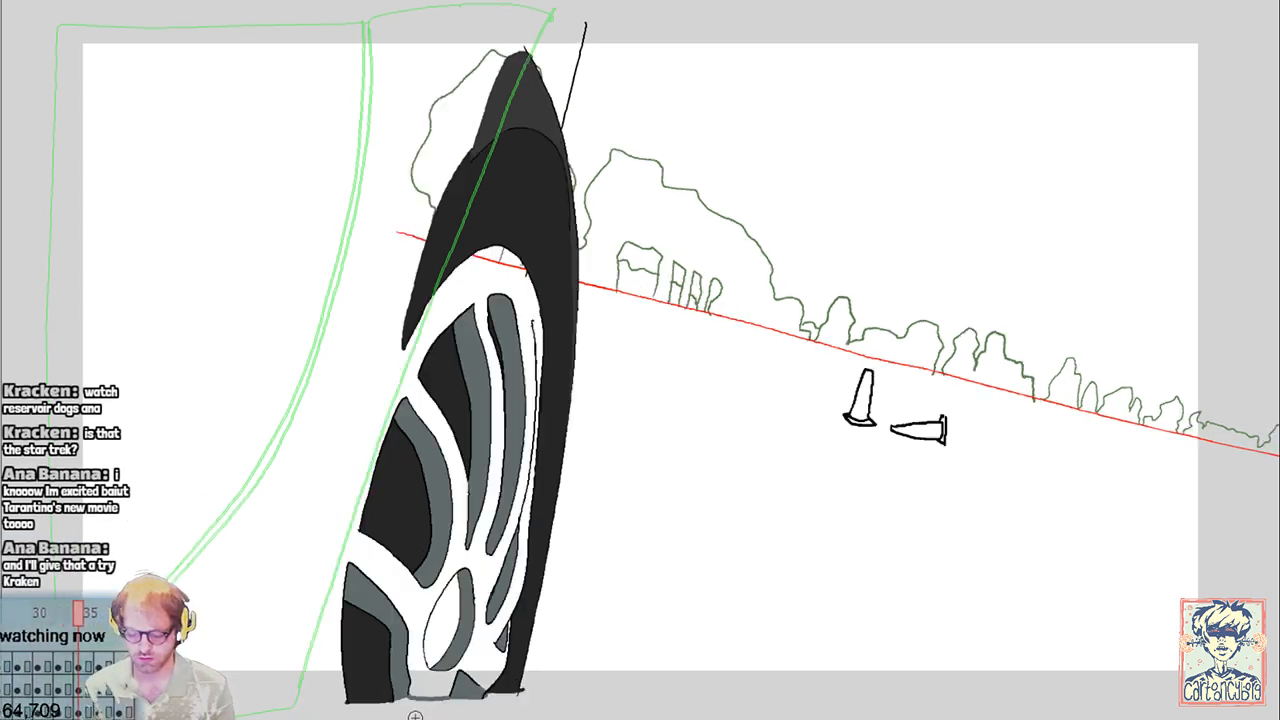
Close the rim's open outer edge with a light grey curve down to the base on this and the following wheel frames
mouse_move(363, 703)
mouse_down()
mouse_move(318, 707)
mouse_move(292, 688)
mouse_move(332, 448)
mouse_move(400, 342)
mouse_up()
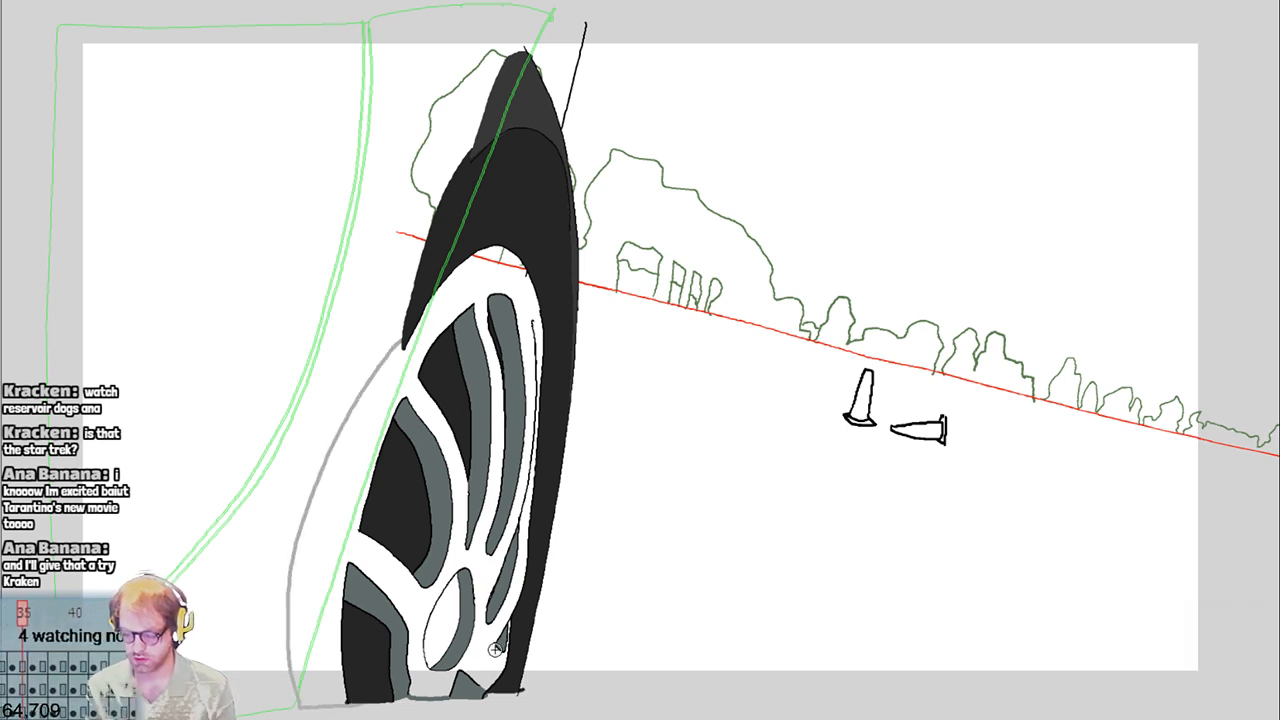
click(430, 679)
key(Right)
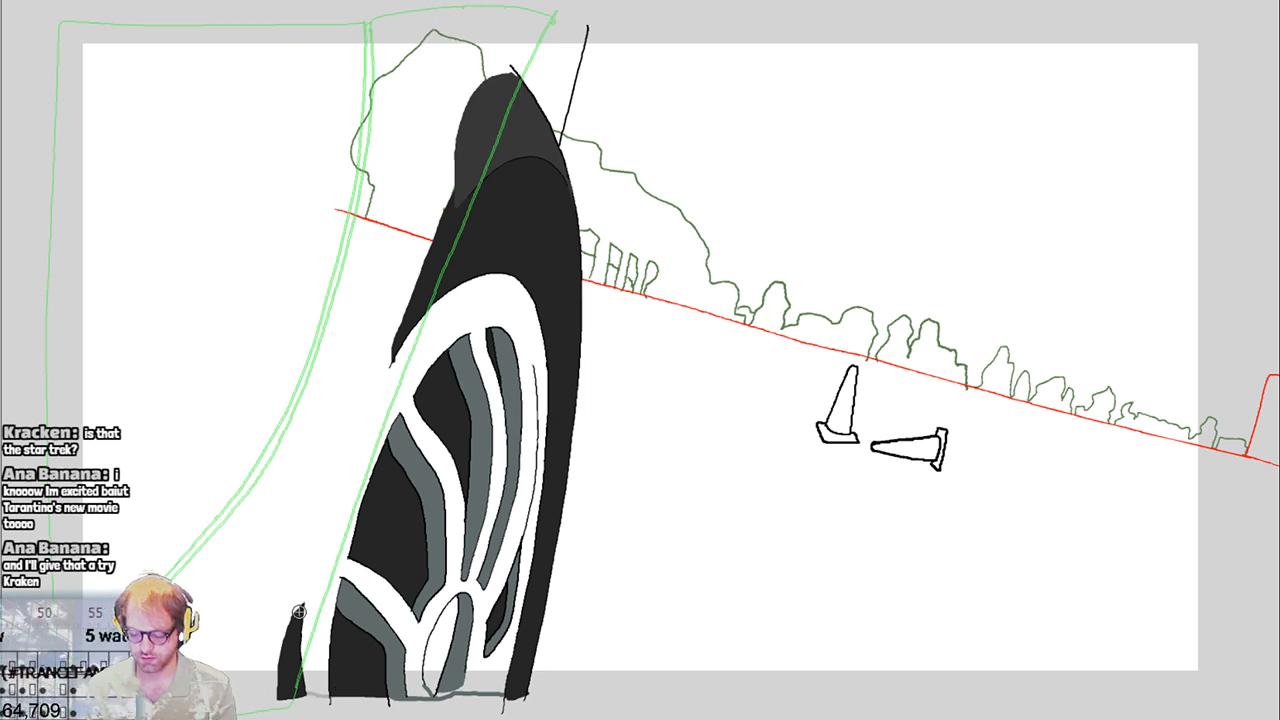
key(Right)
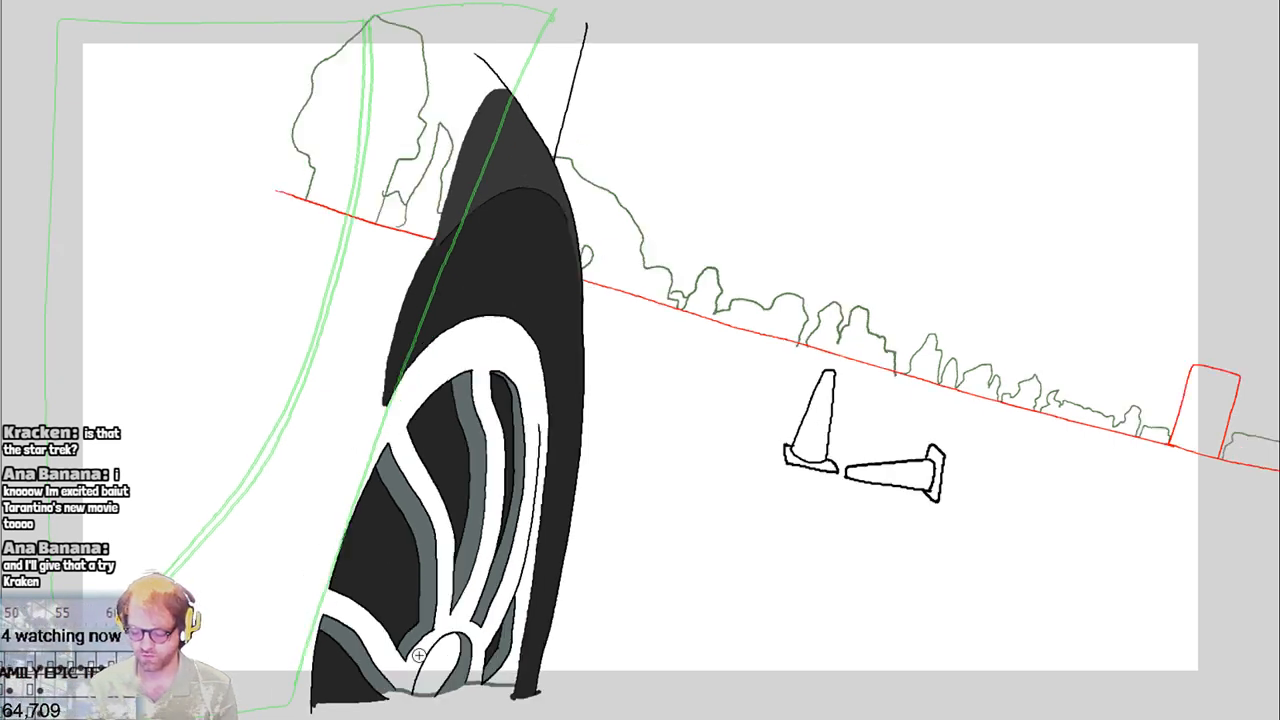
mouse_move(322, 700)
mouse_down()
mouse_move(276, 698)
mouse_move(366, 412)
mouse_up()
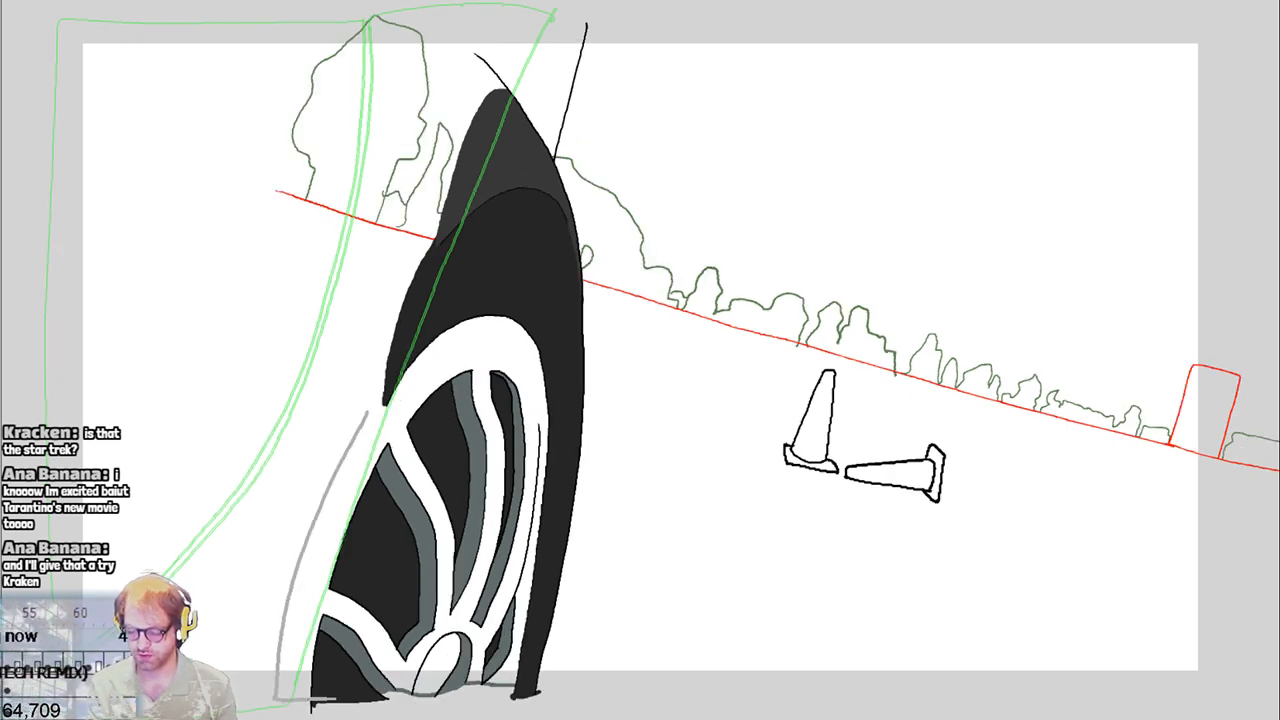
key(Right)
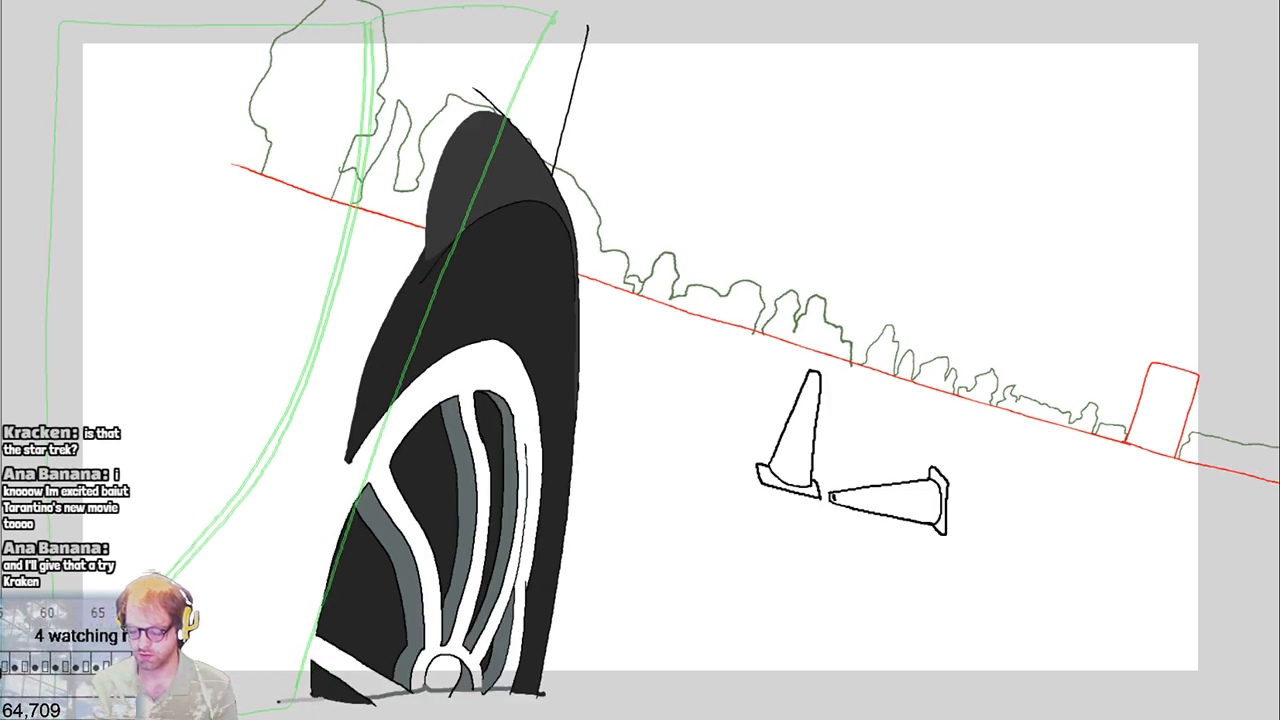
mouse_move(280, 700)
mouse_down()
mouse_move(326, 520)
mouse_move(370, 440)
mouse_up()
key(Right)
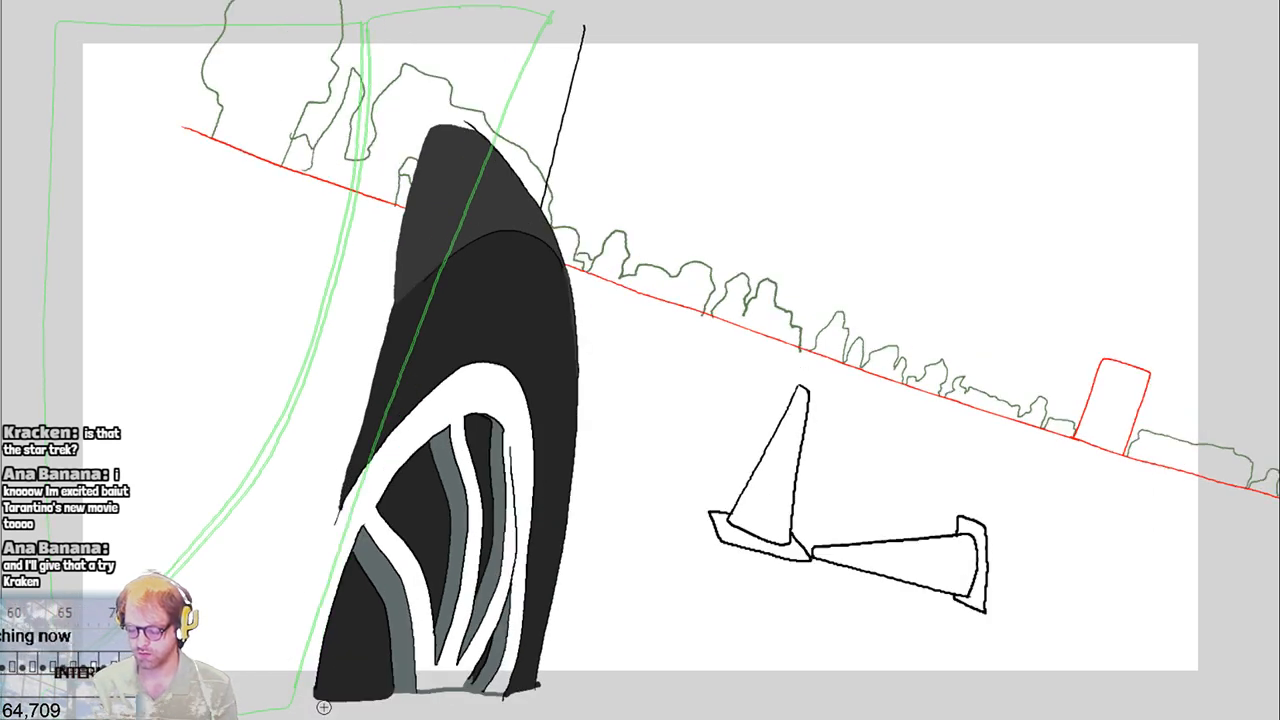
drag(280, 690, 358, 472)
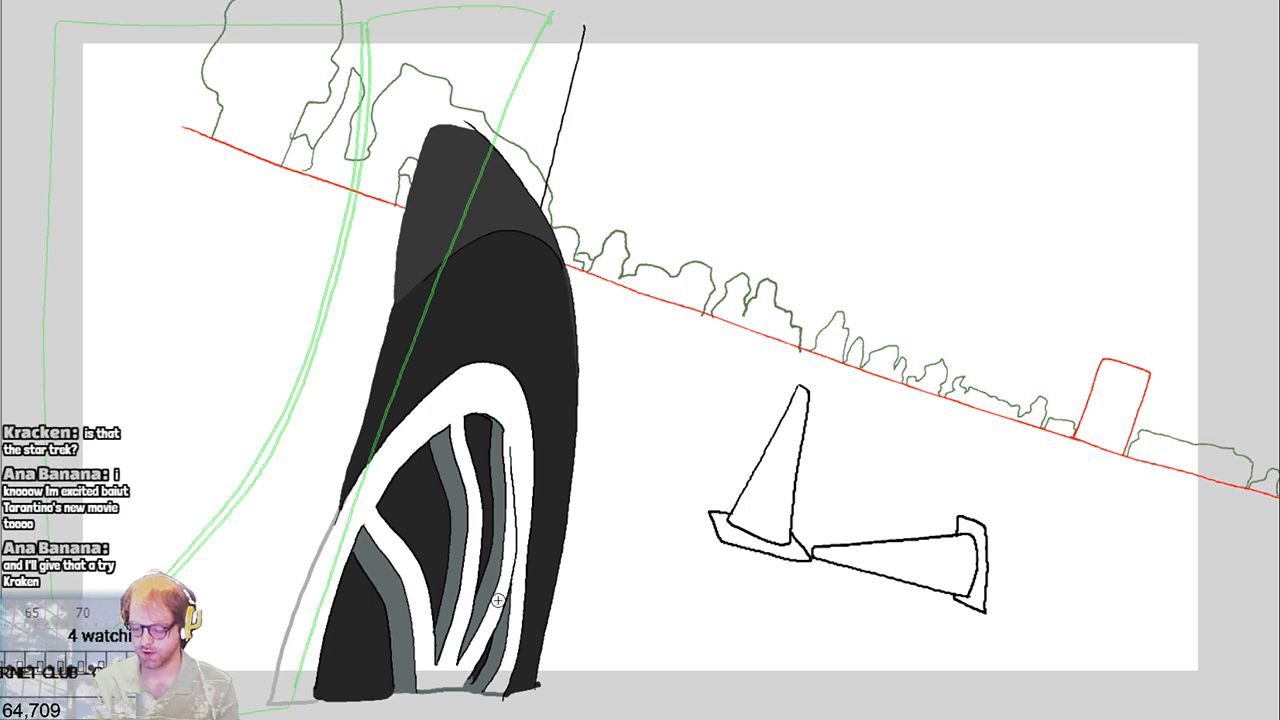
On the next four wheel frames, close the rim's outer edge with a light grey curve and complete any open base line
key(Right)
mouse_move(300, 703)
mouse_down()
mouse_move(288, 600)
mouse_move(345, 490)
mouse_up()
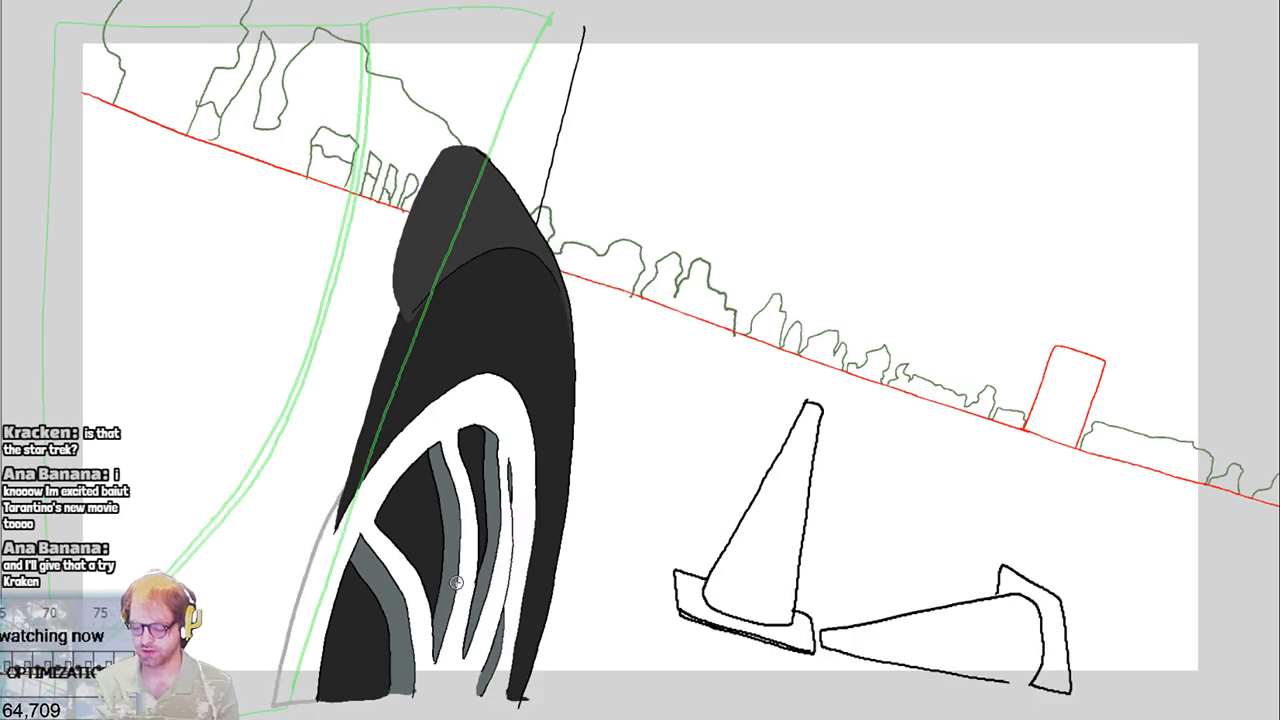
drag(385, 695, 520, 697)
key(Right)
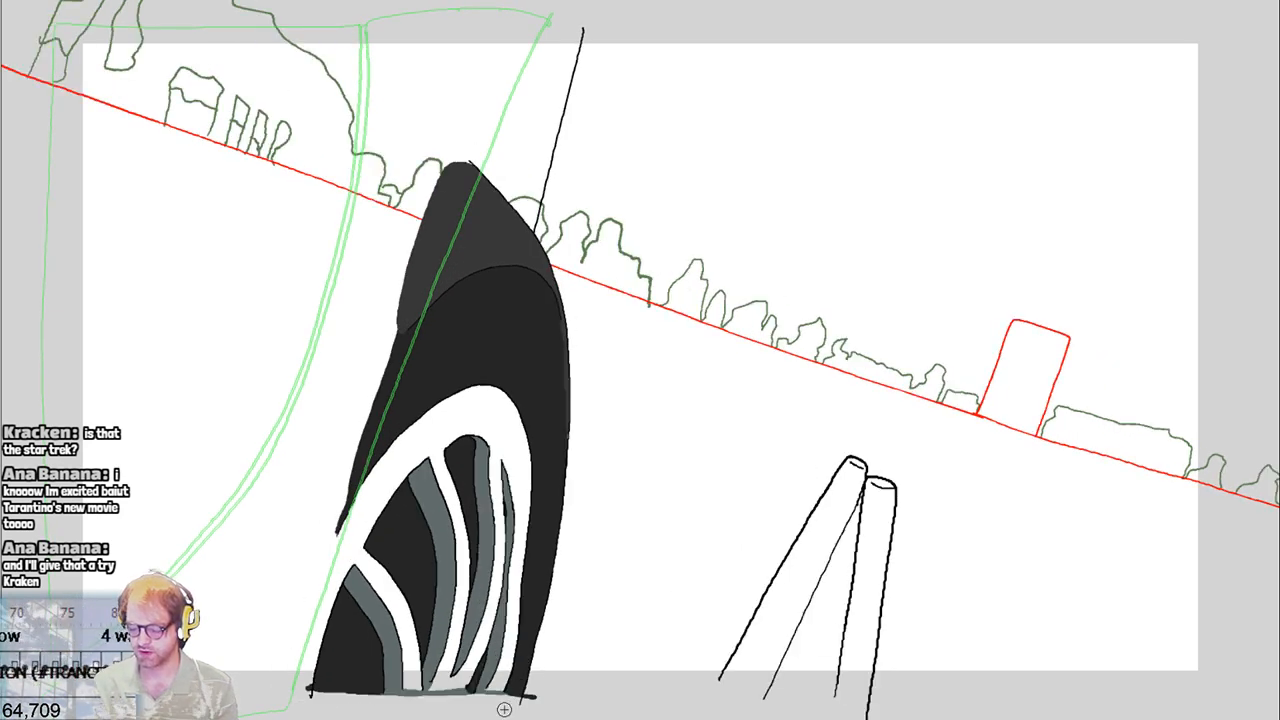
mouse_move(268, 694)
mouse_down()
mouse_move(310, 690)
mouse_move(345, 506)
mouse_up()
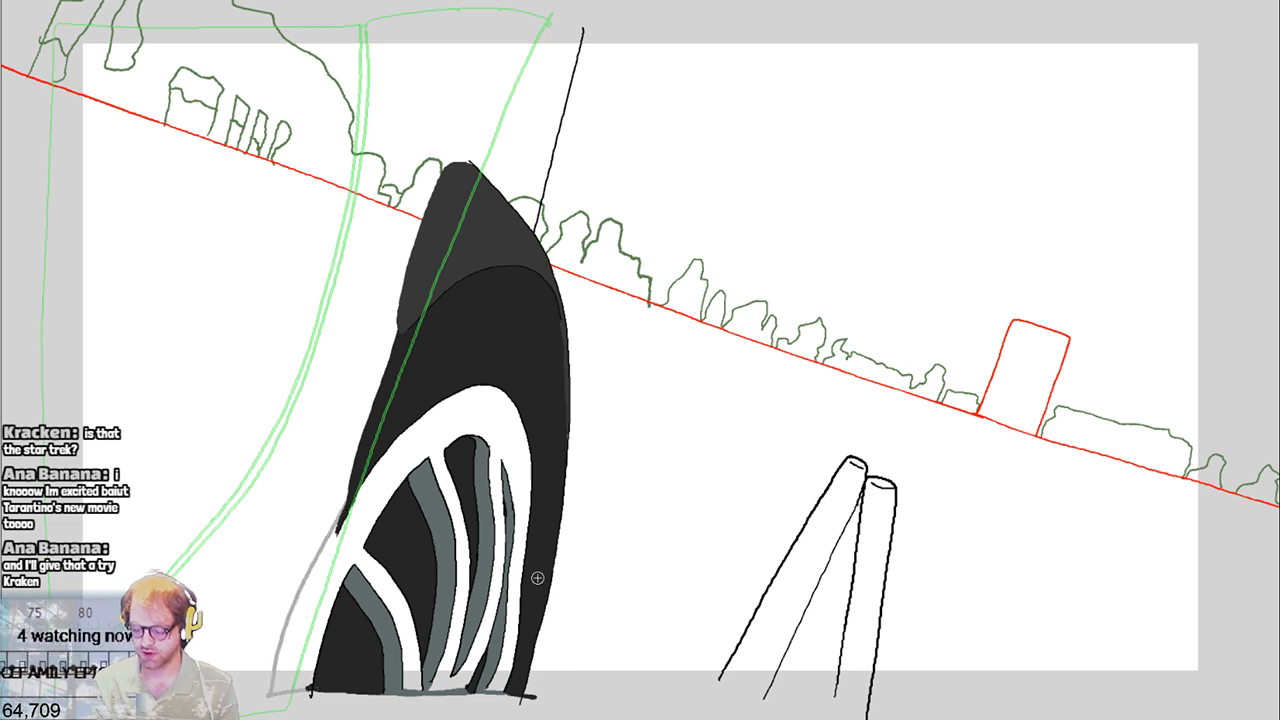
key(Right)
mouse_move(320, 703)
mouse_down()
mouse_move(280, 696)
mouse_move(326, 522)
mouse_up()
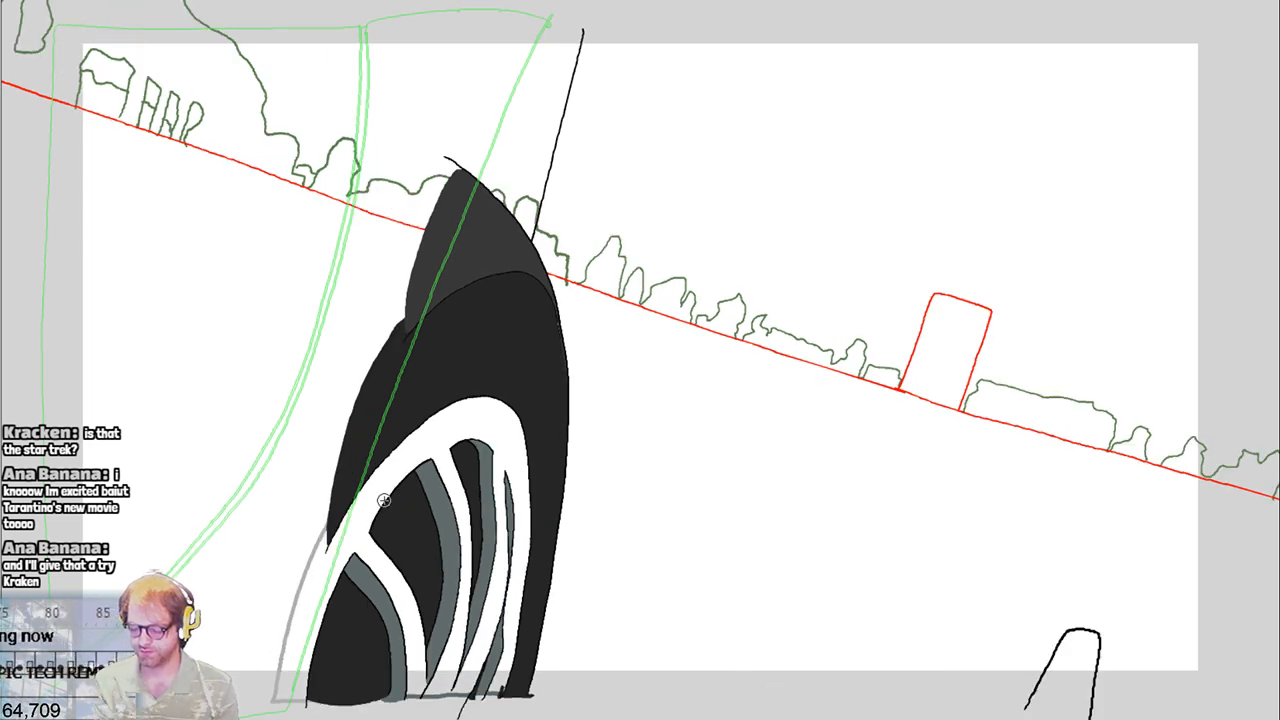
key(Right)
drag(518, 690, 340, 693)
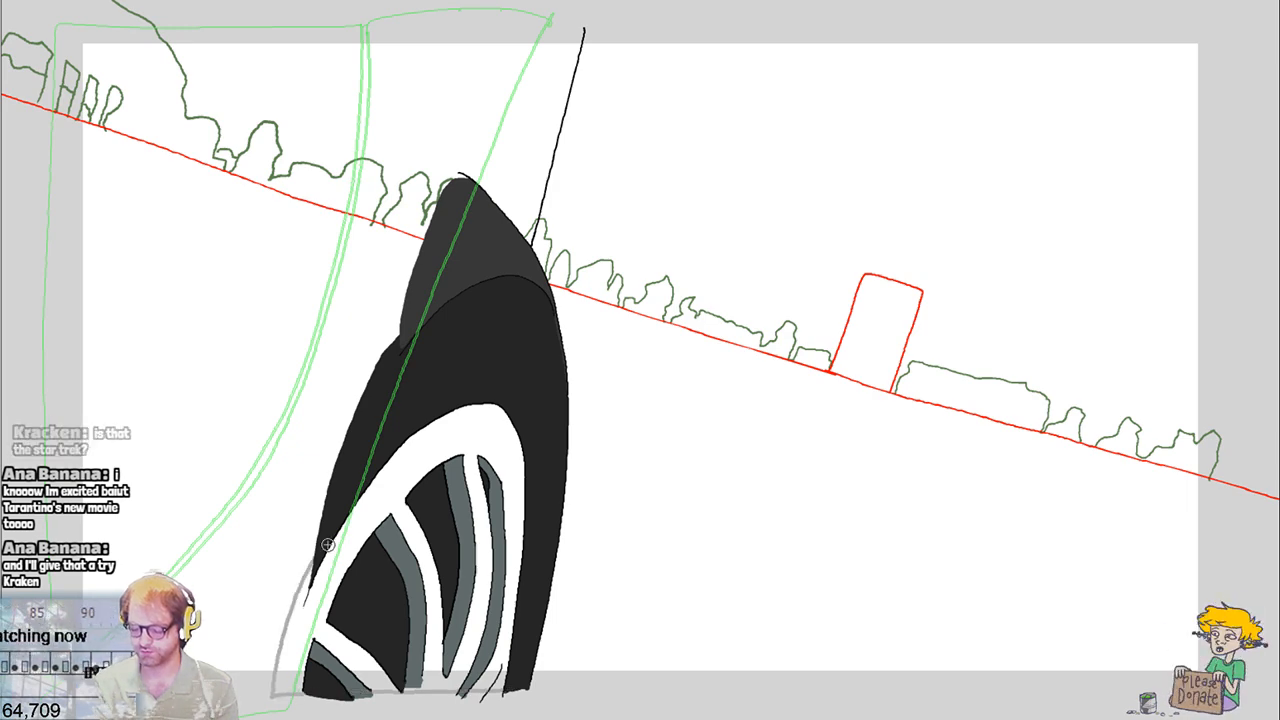
Step back through the wheel frames to check which rims and spokes are still unfilled
key(Right)
key(Left)
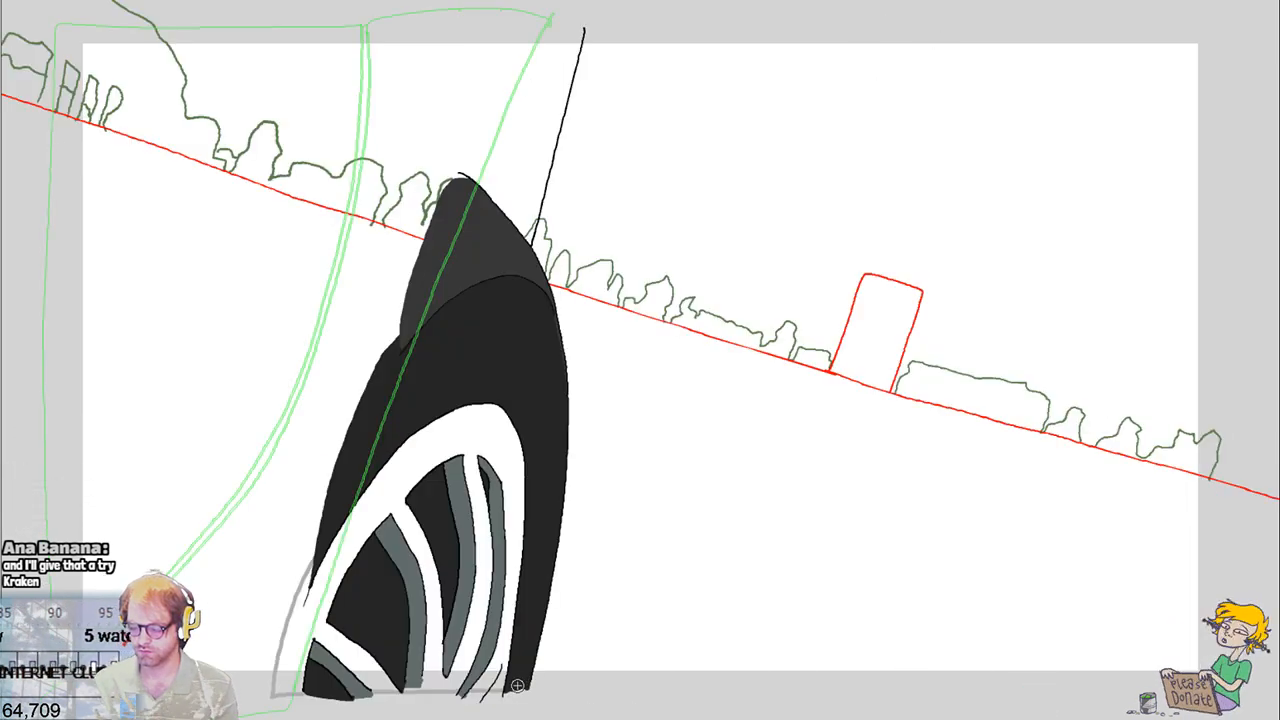
key(Left)
key(Left)
key(Left)
key(Left)
key(Left)
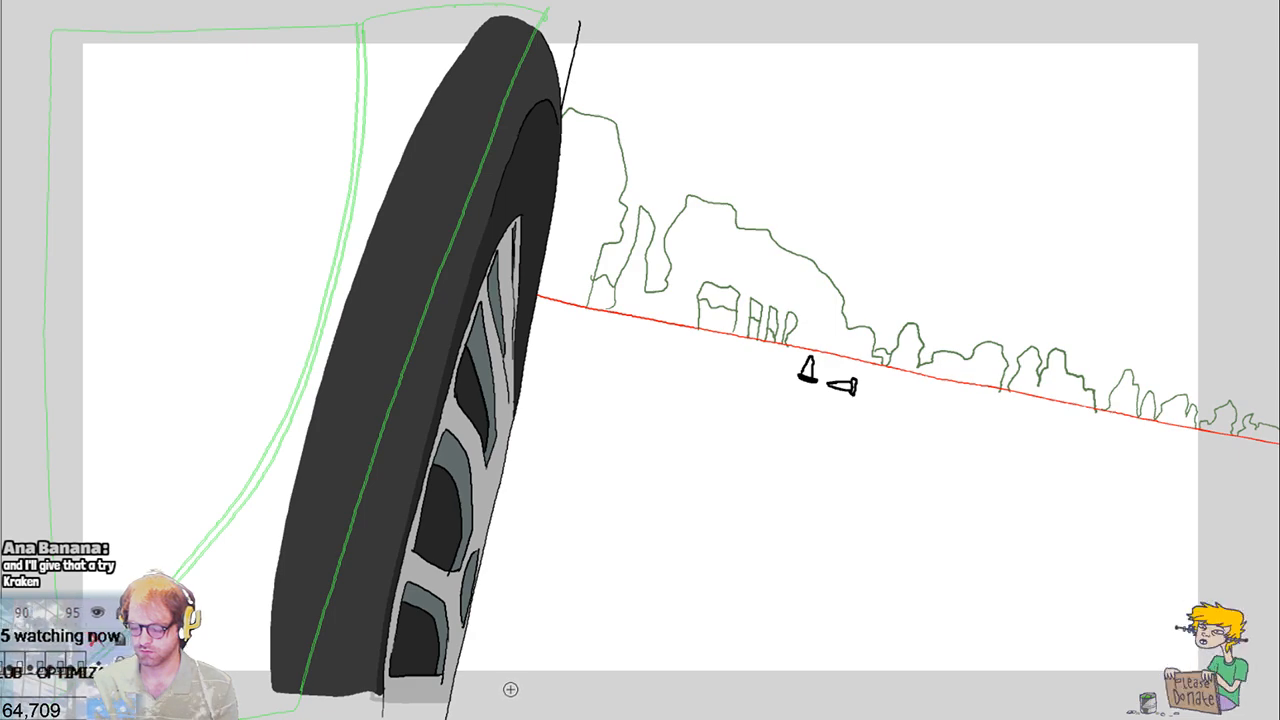
key(Left)
key(Left)
key(Left)
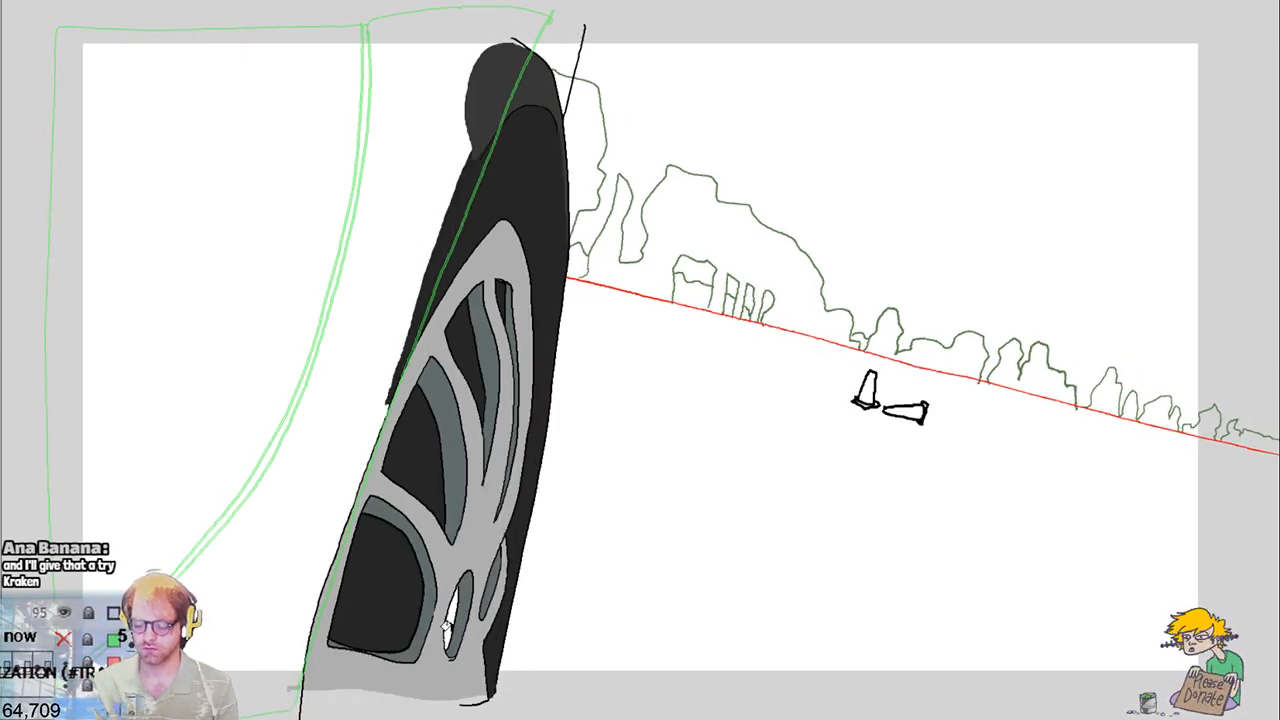
key(Left)
key(Left)
key(Left)
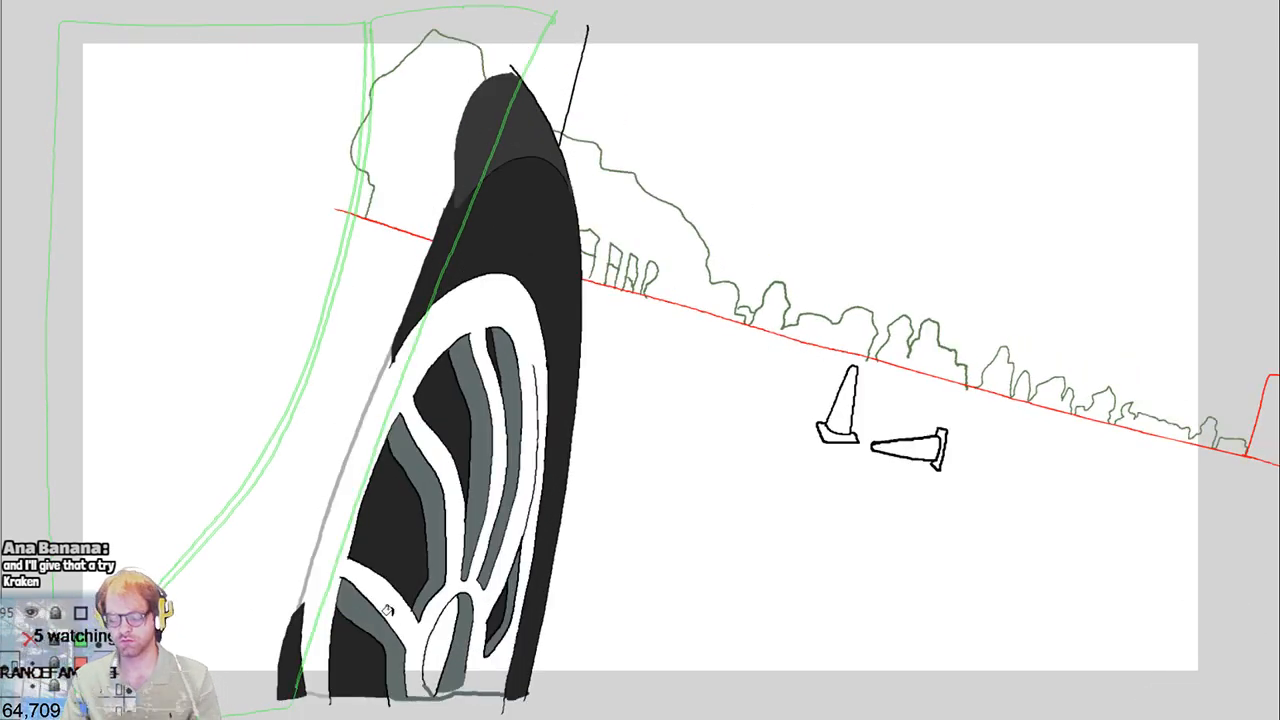
key(Left)
key(Left)
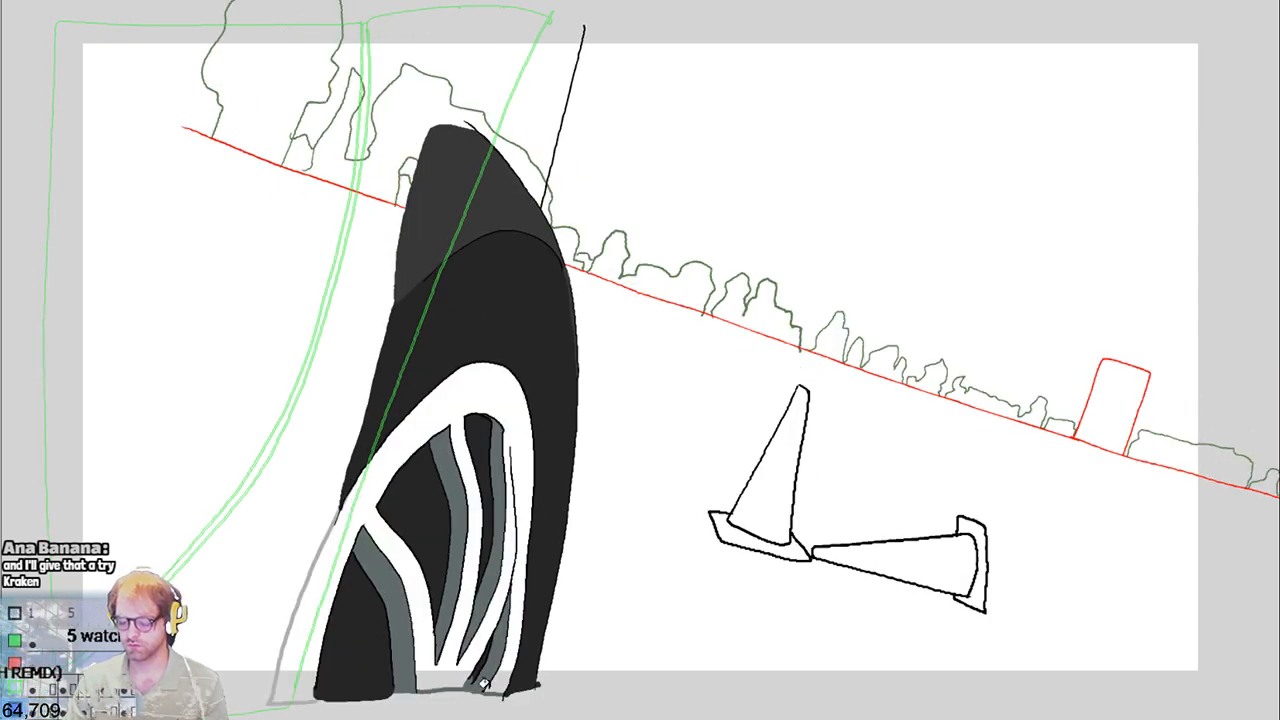
Fill the rim and spoke faces light grey on this frame and the four wheel frames that follow, keeping the openings dark
click(319, 691)
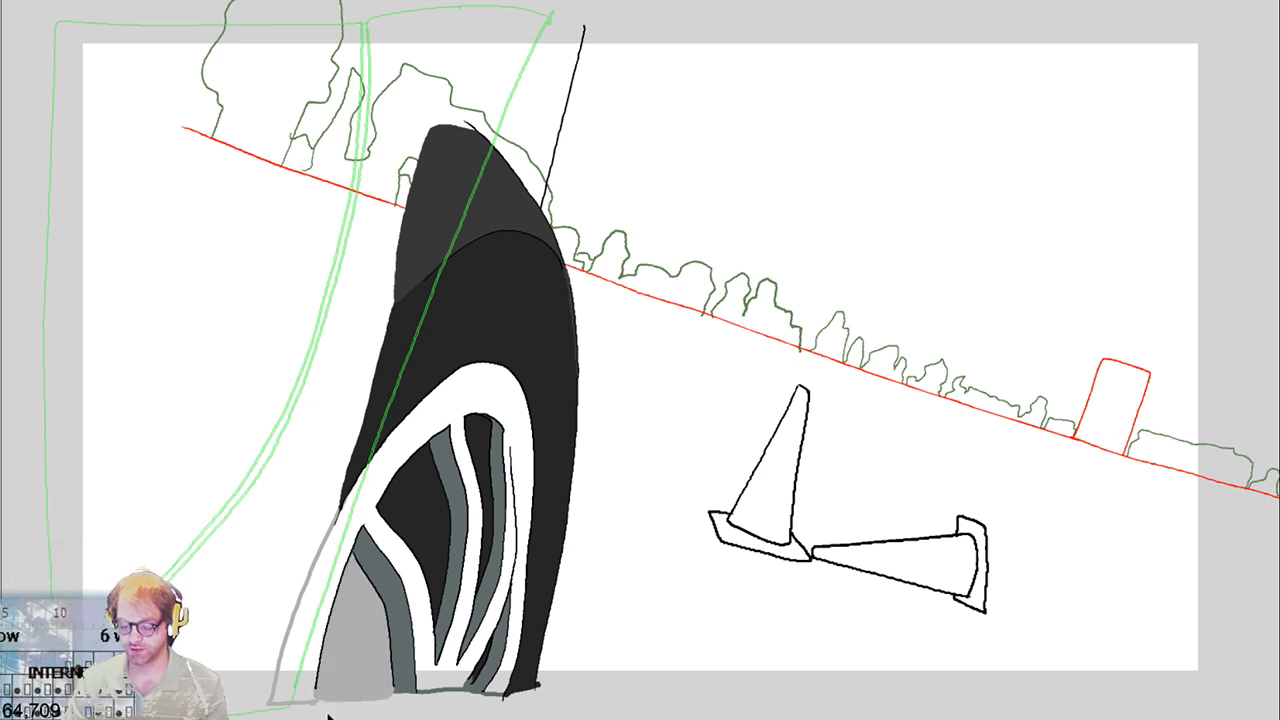
key(ctrl+z)
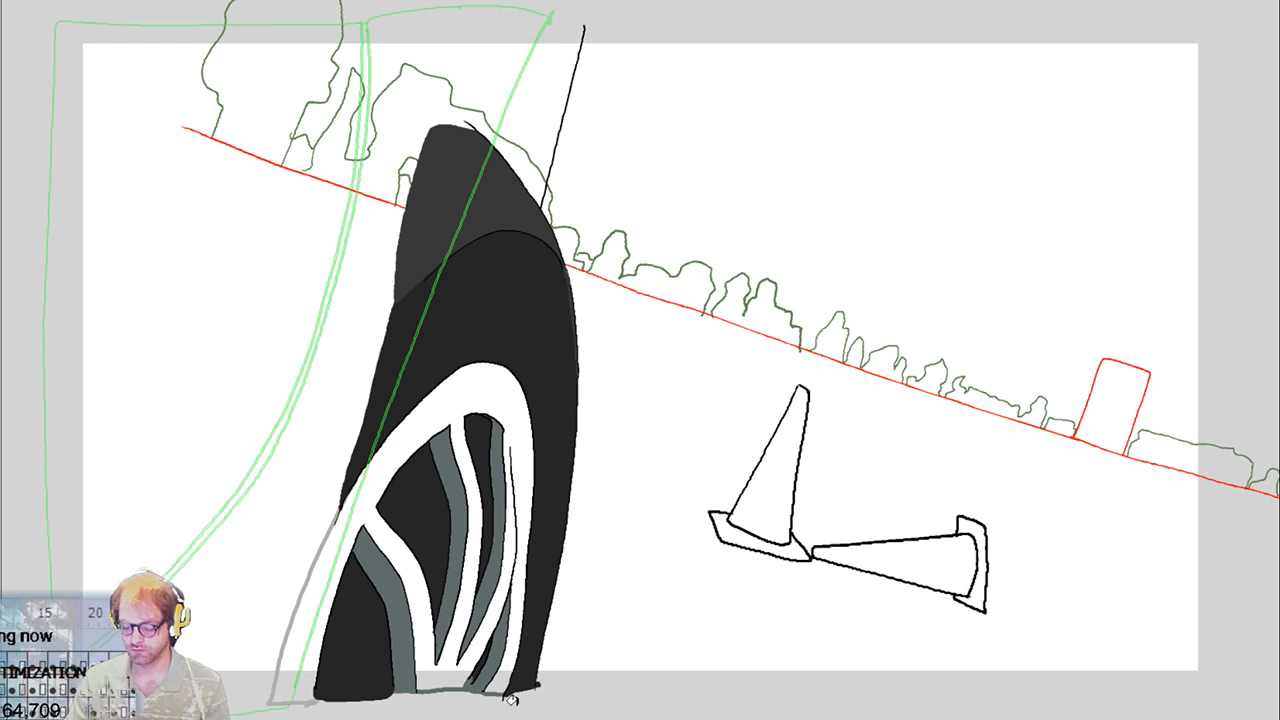
click(420, 652)
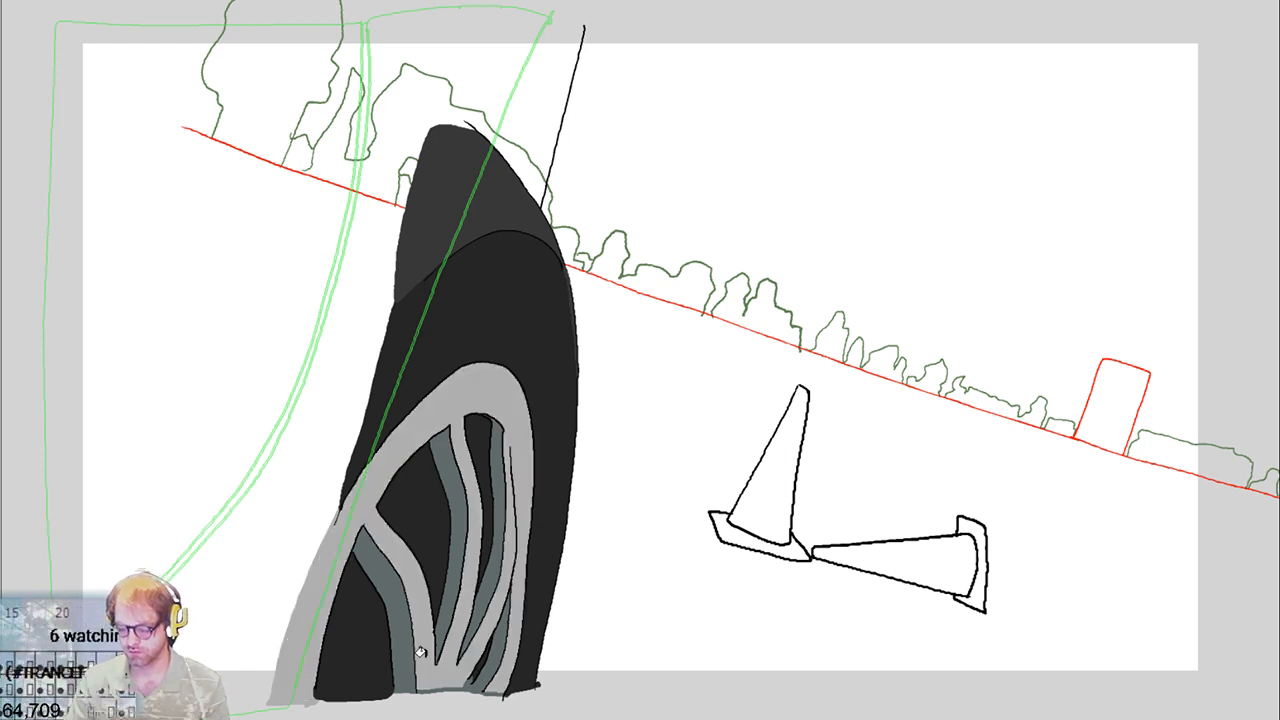
key(ctrl+z)
click(440, 676)
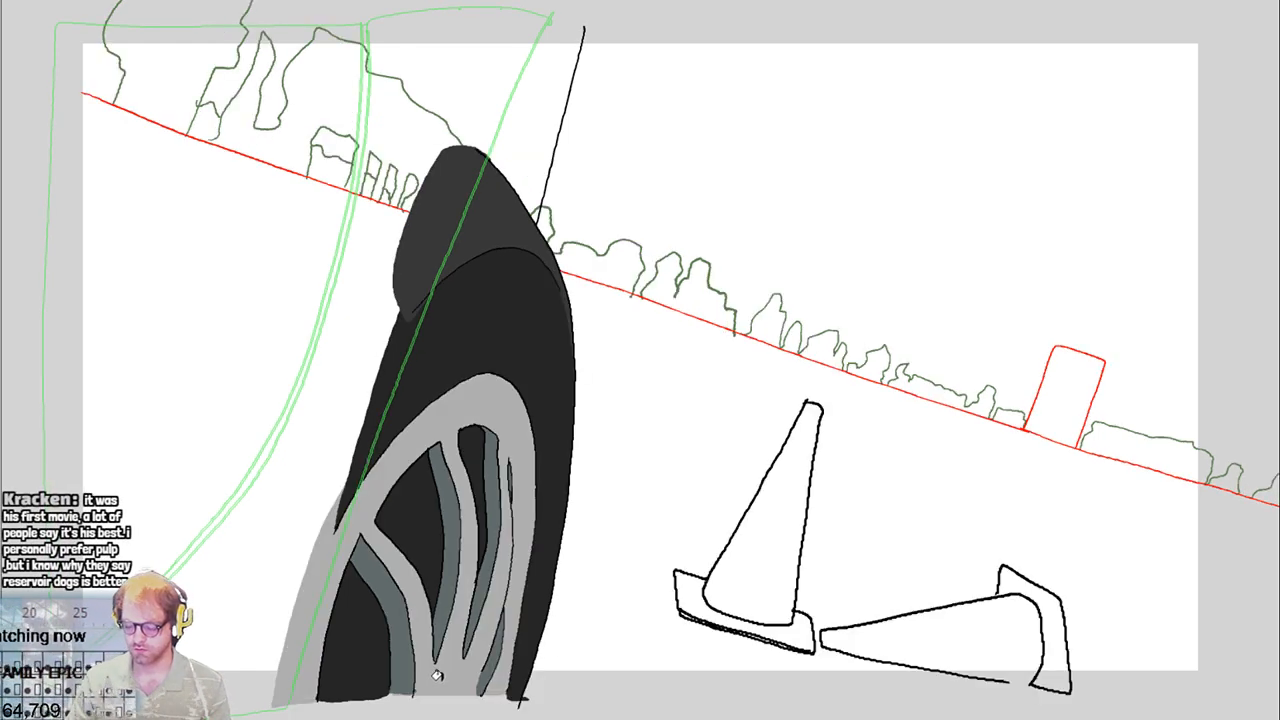
key(ctrl+z)
click(451, 678)
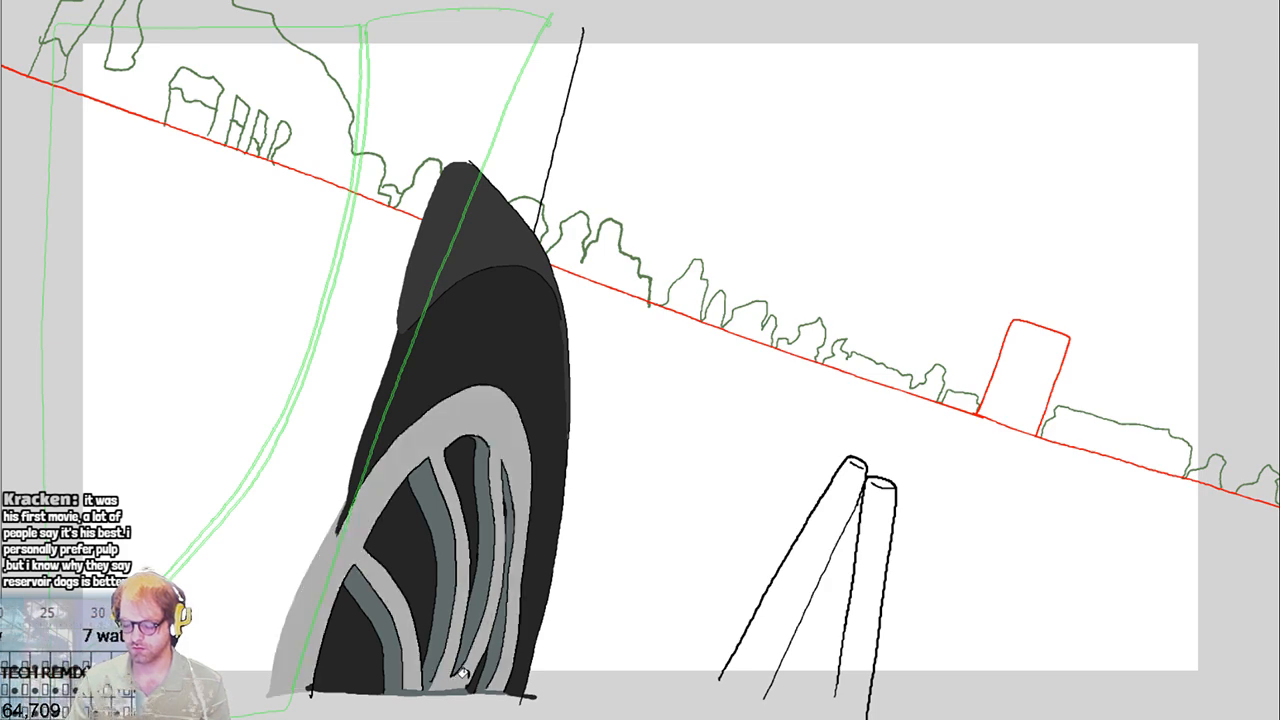
key(ctrl+z)
click(446, 682)
key(ctrl+z)
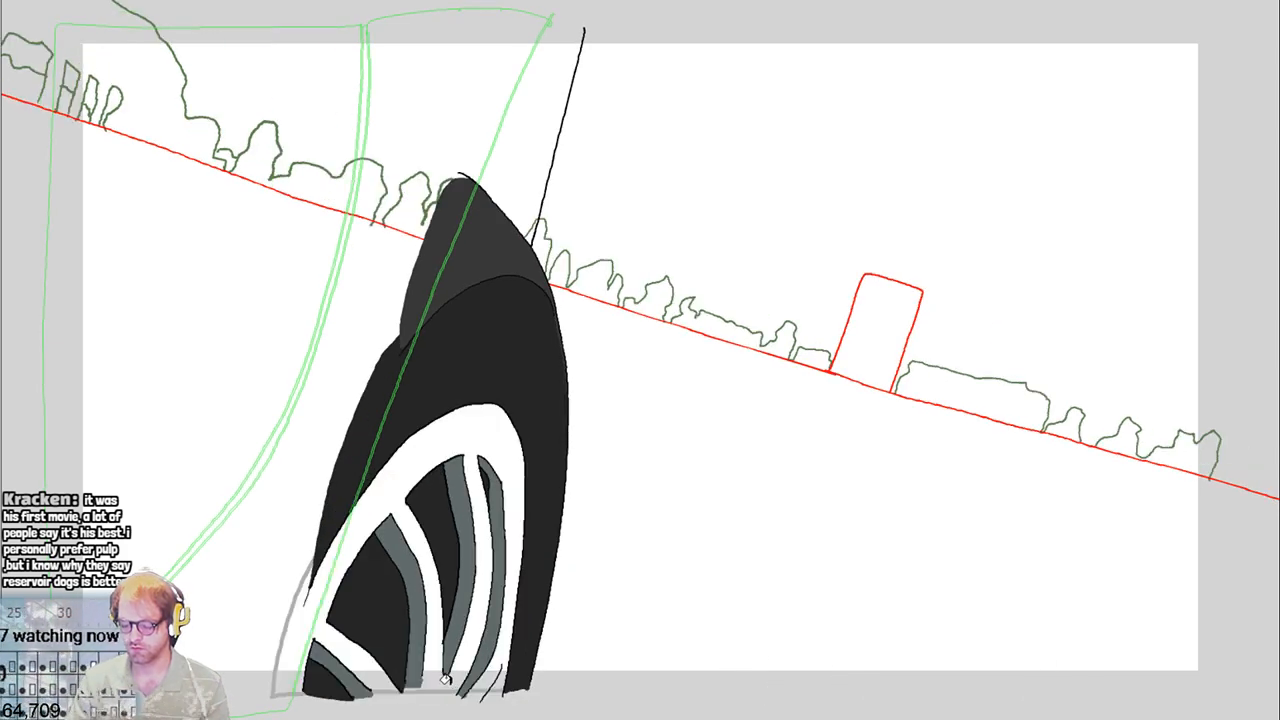
click(450, 682)
Switch to the blue-grey car body drawing, complete a rounded black outline against the slanted line across the body's edge, and fill it
key(ctrl+Tab)
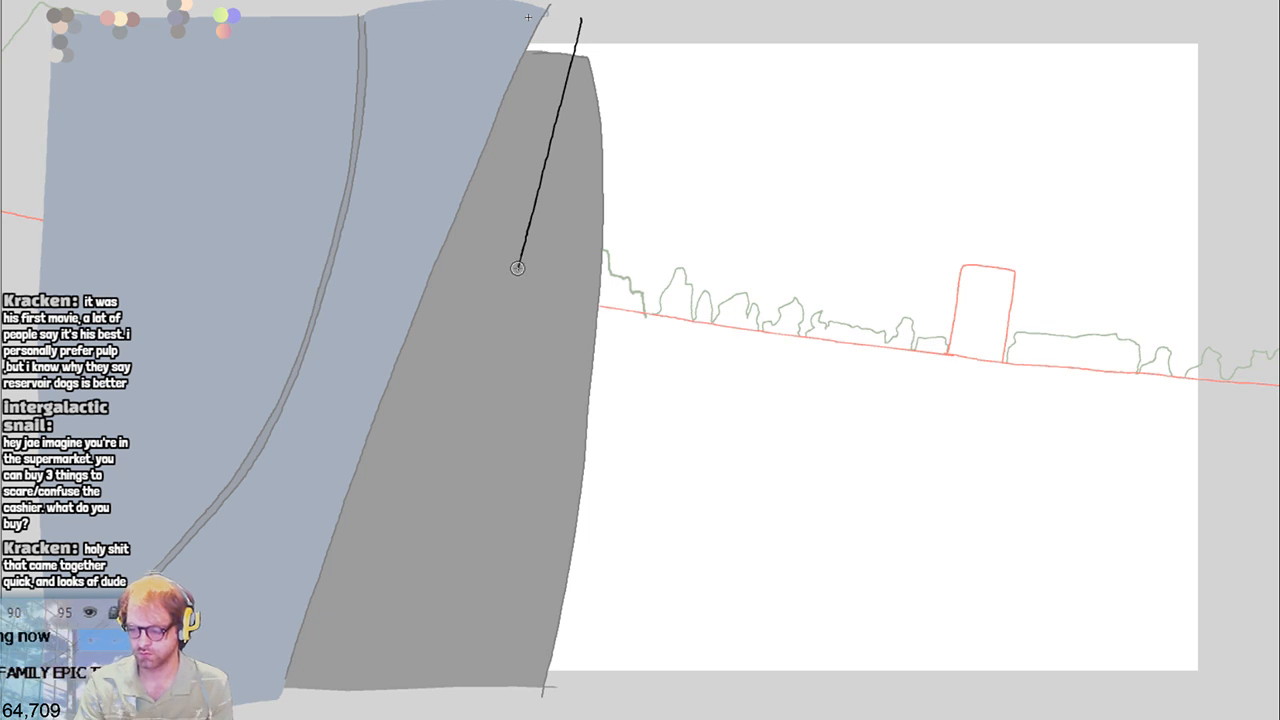
mouse_move(517, 270)
mouse_down()
mouse_move(456, 264)
mouse_move(462, 32)
mouse_move(578, 16)
mouse_up()
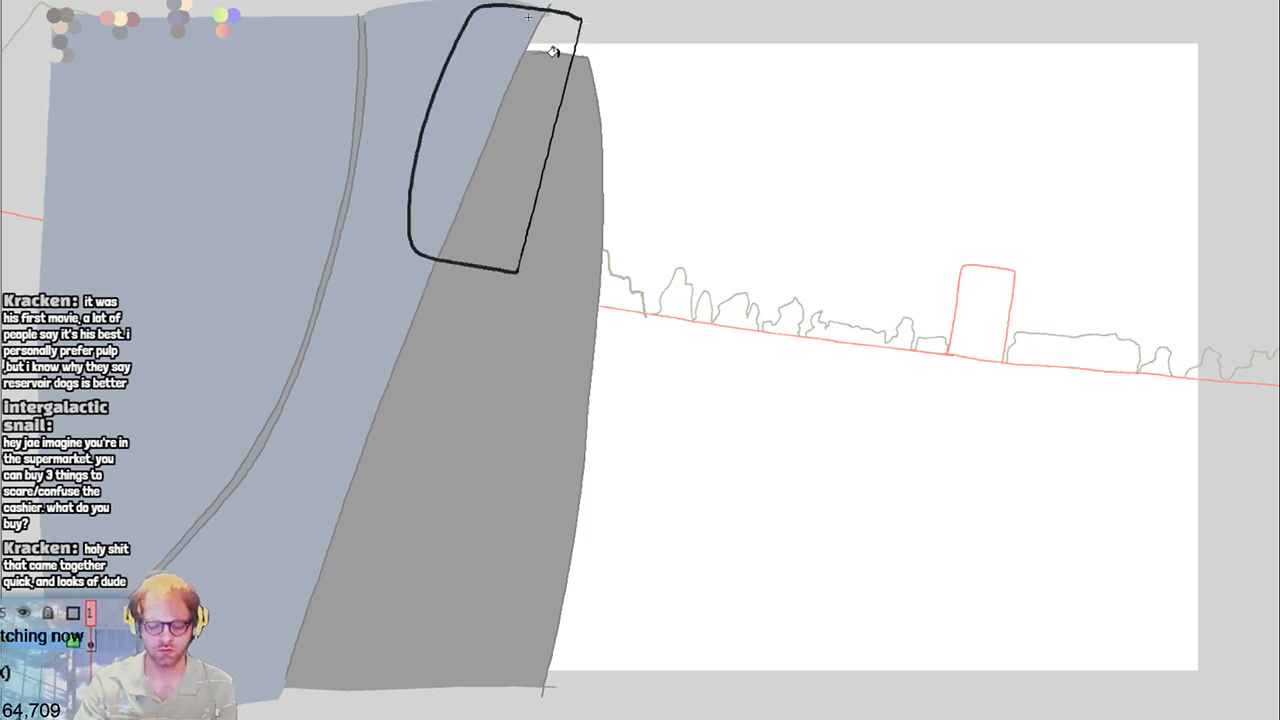
key(f)
click(540, 131)
key(ctrl+t)
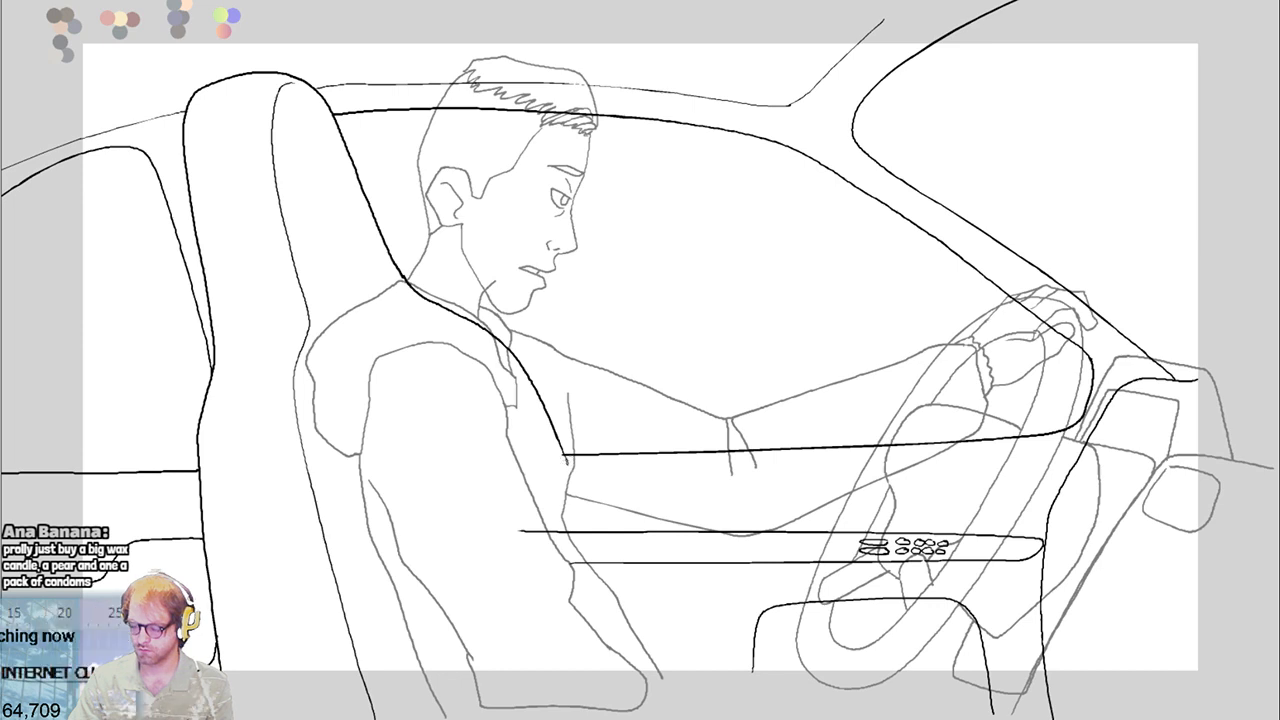
Close the driver's seat outline with a diagonal line down to its base and a short stroke at the headrest, and fill it dark grey
drag(566, 462, 466, 705)
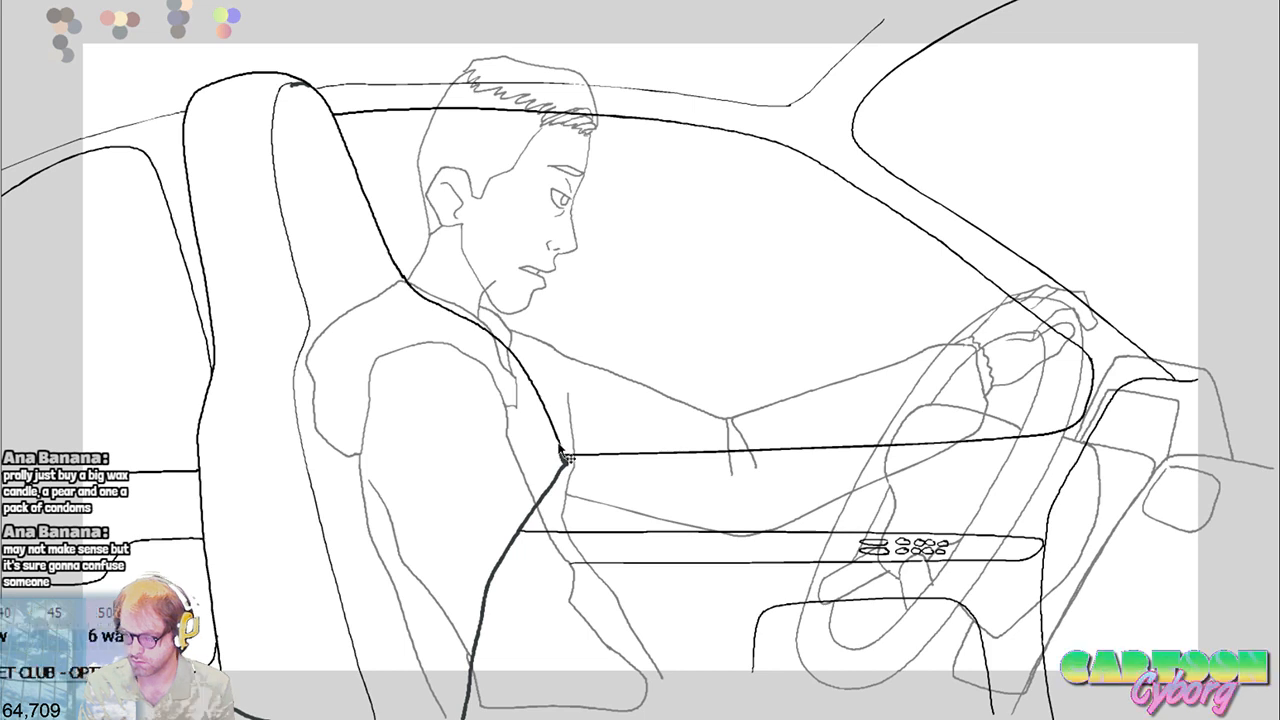
key(ctrl+z)
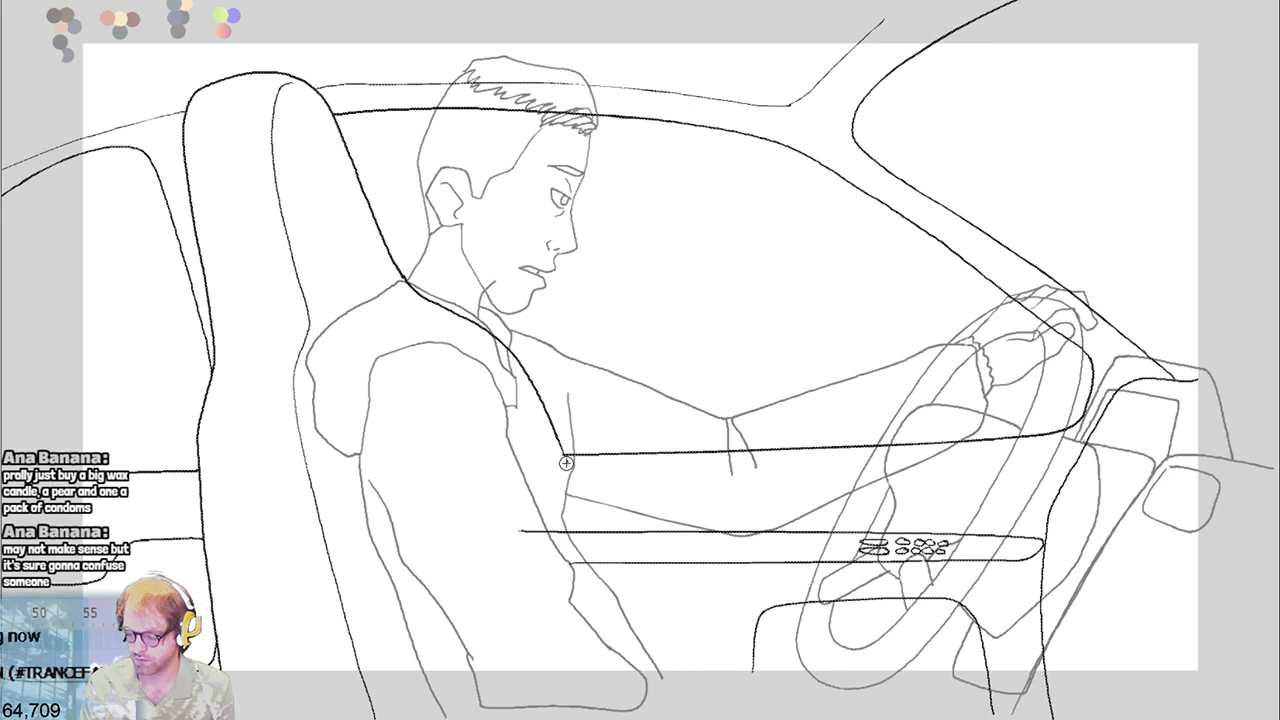
drag(565, 463, 360, 716)
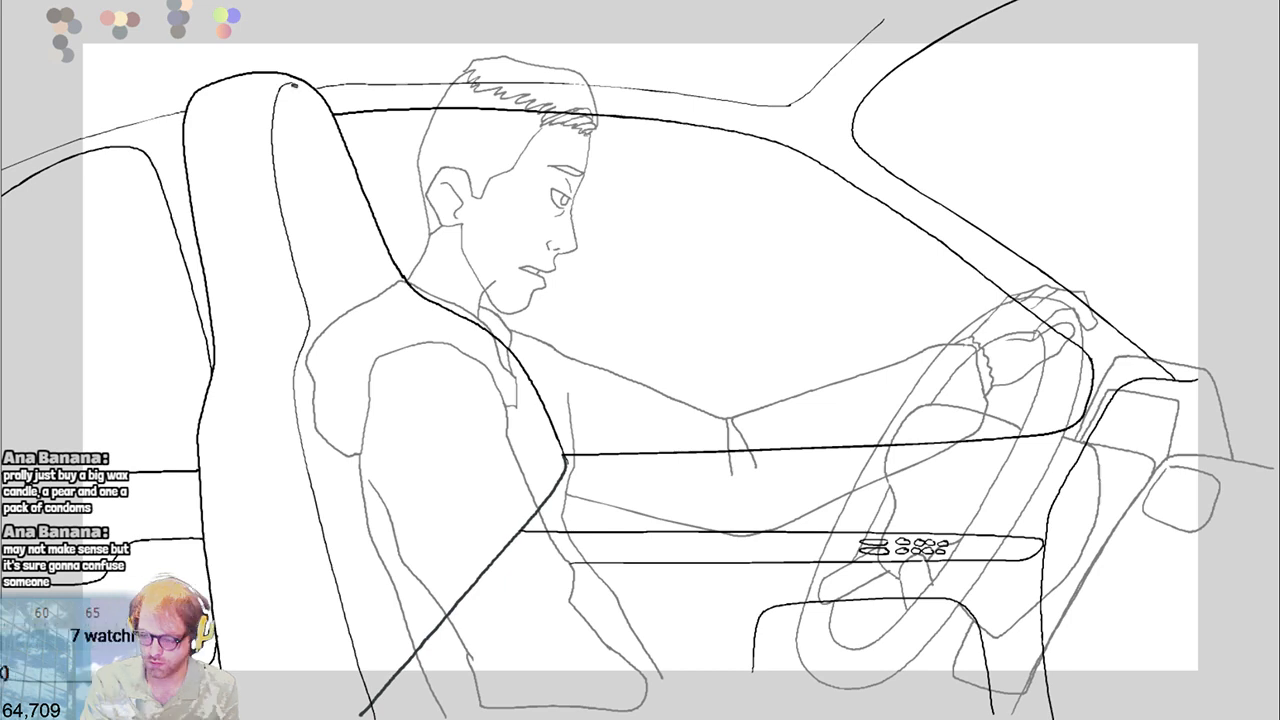
drag(293, 86, 311, 91)
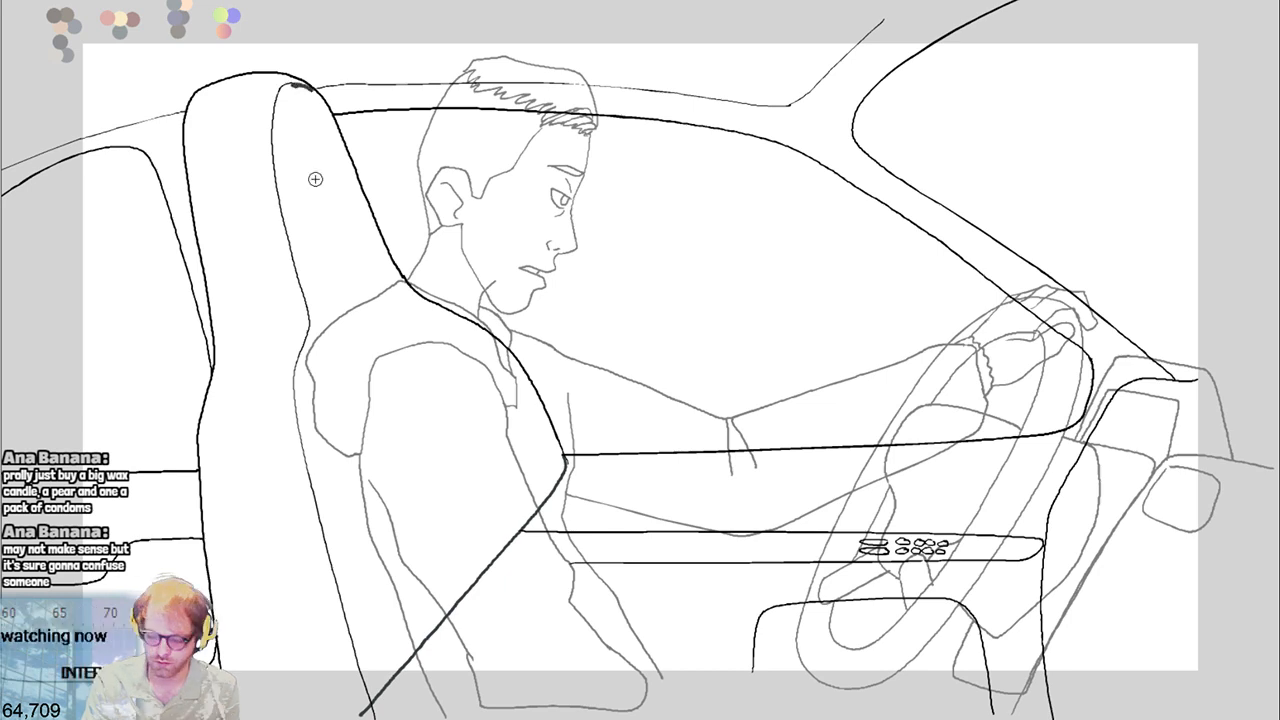
click(315, 179)
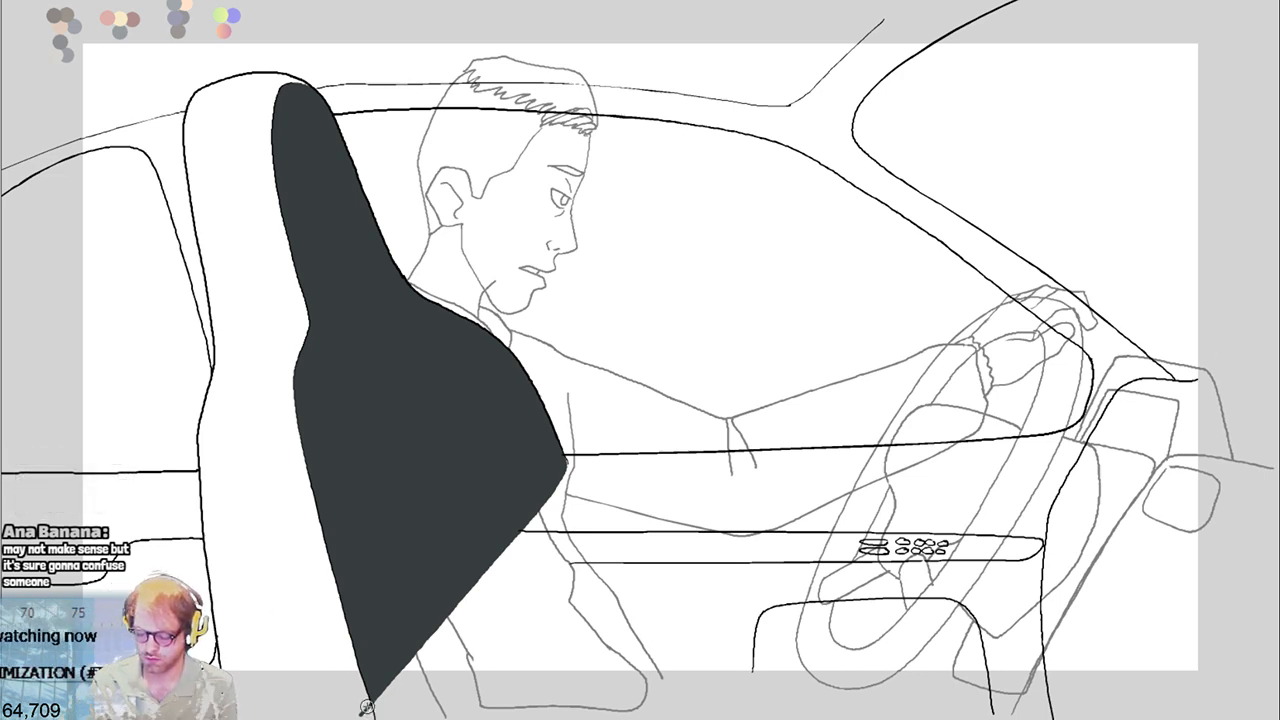
Close the base of the seat's side panel with a curved line and fill the panel slate grey
drag(362, 704, 240, 701)
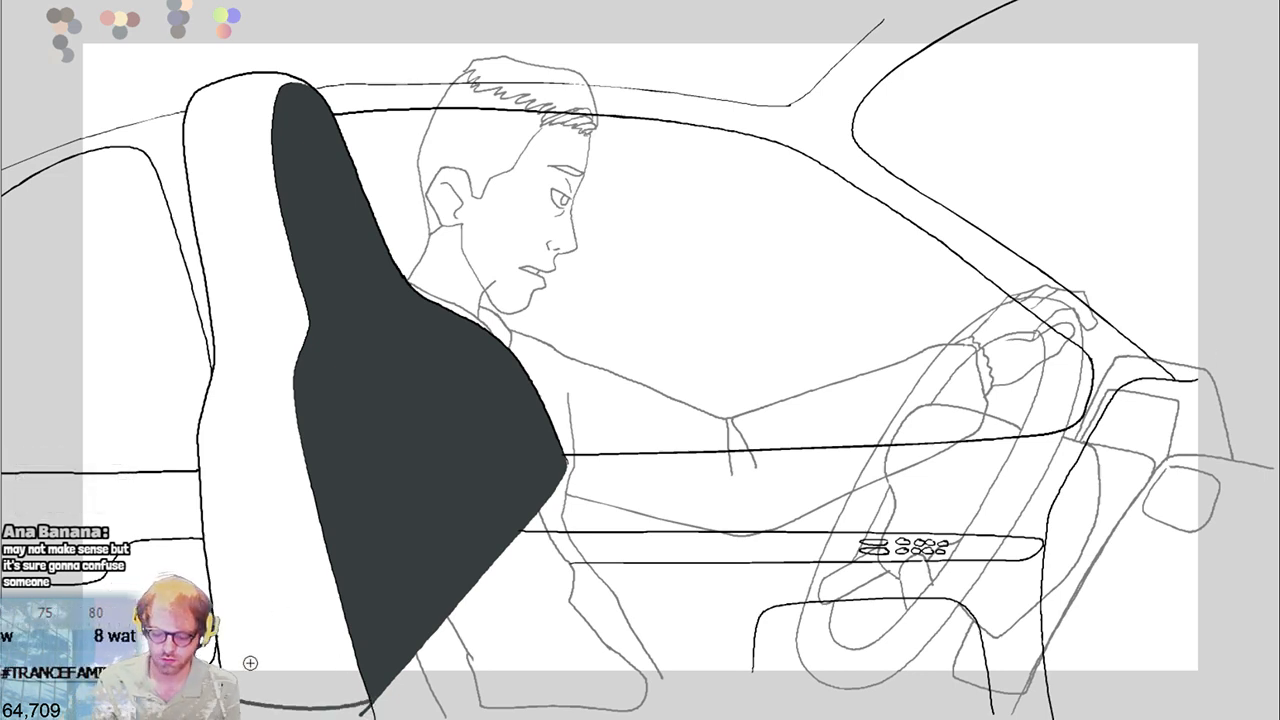
click(248, 648)
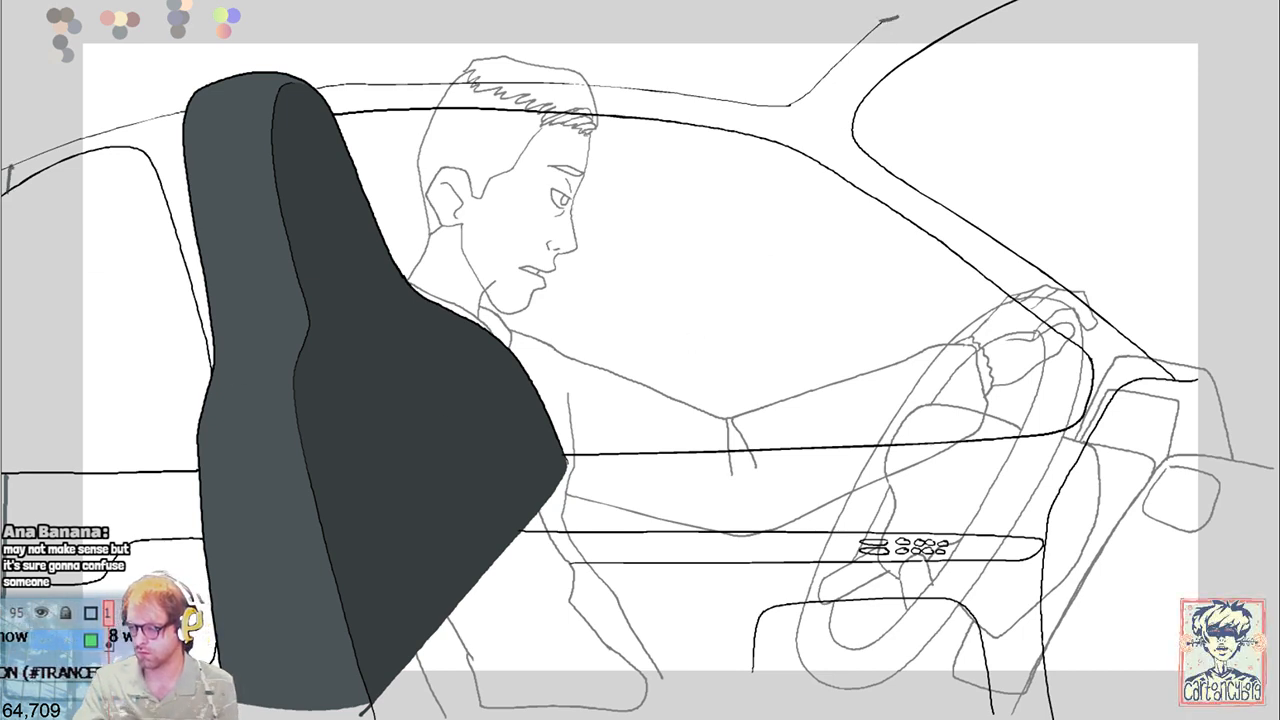
Close the roof pillar's upper end and the door's lower edge, and fill the window frame, pillars and rear side panel grey
drag(898, 16, 988, 12)
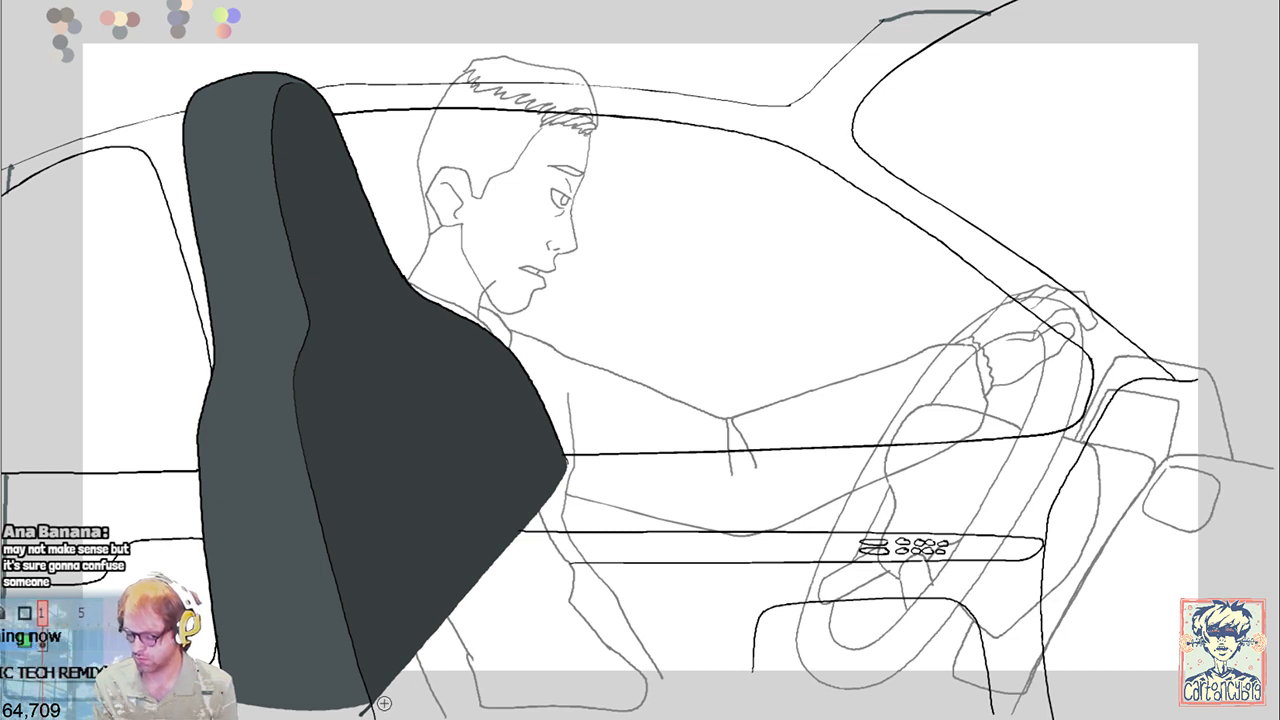
mouse_move(384, 703)
mouse_down()
mouse_move(372, 705)
mouse_move(756, 690)
mouse_move(1054, 700)
mouse_up()
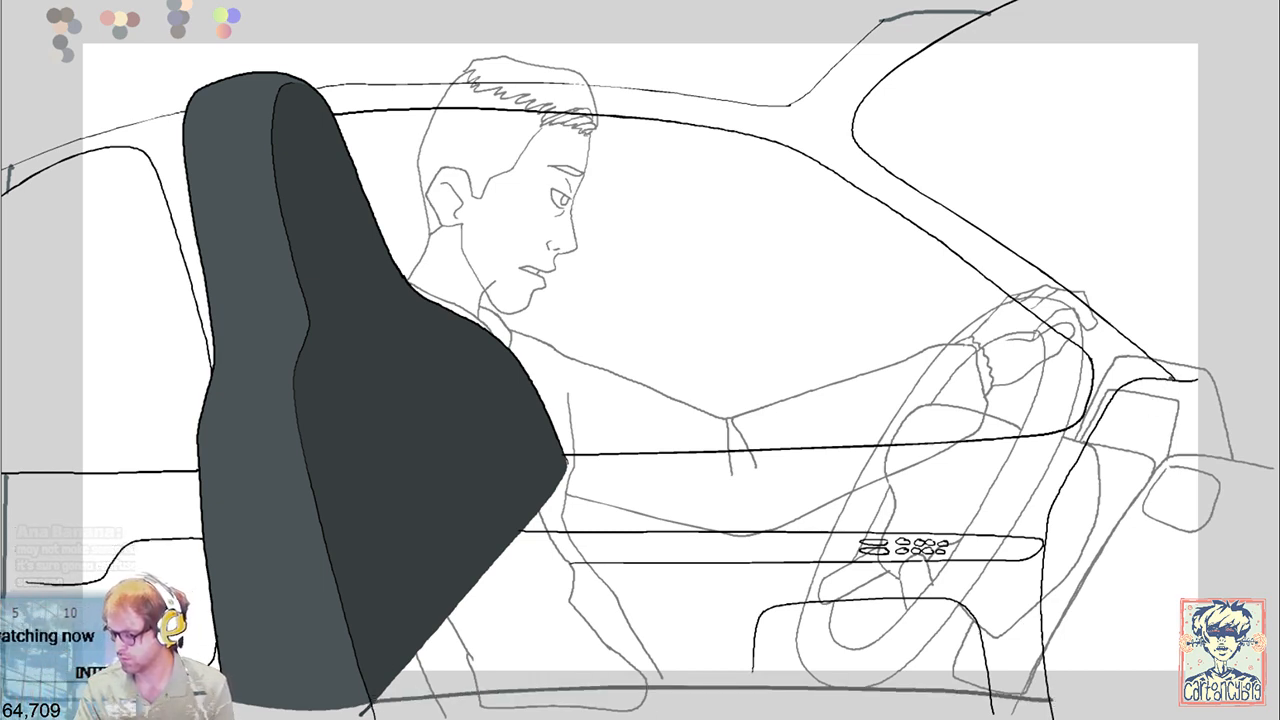
click(863, 190)
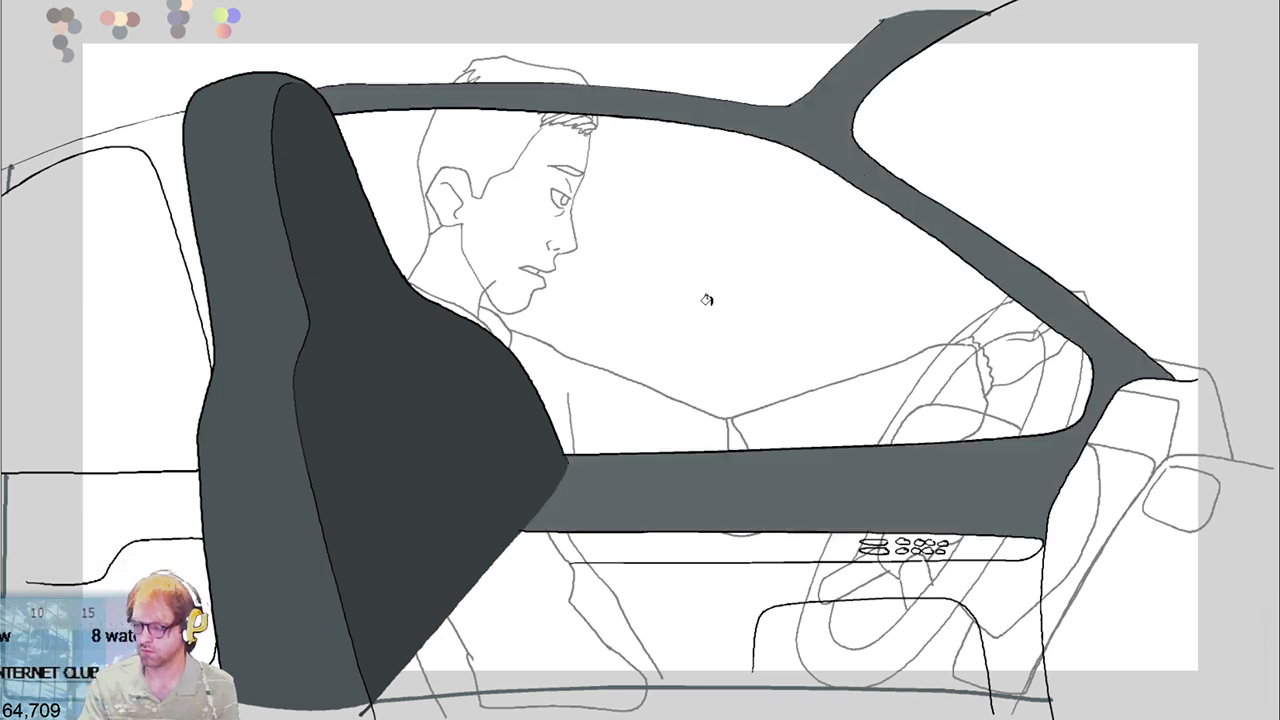
click(169, 189)
click(152, 499)
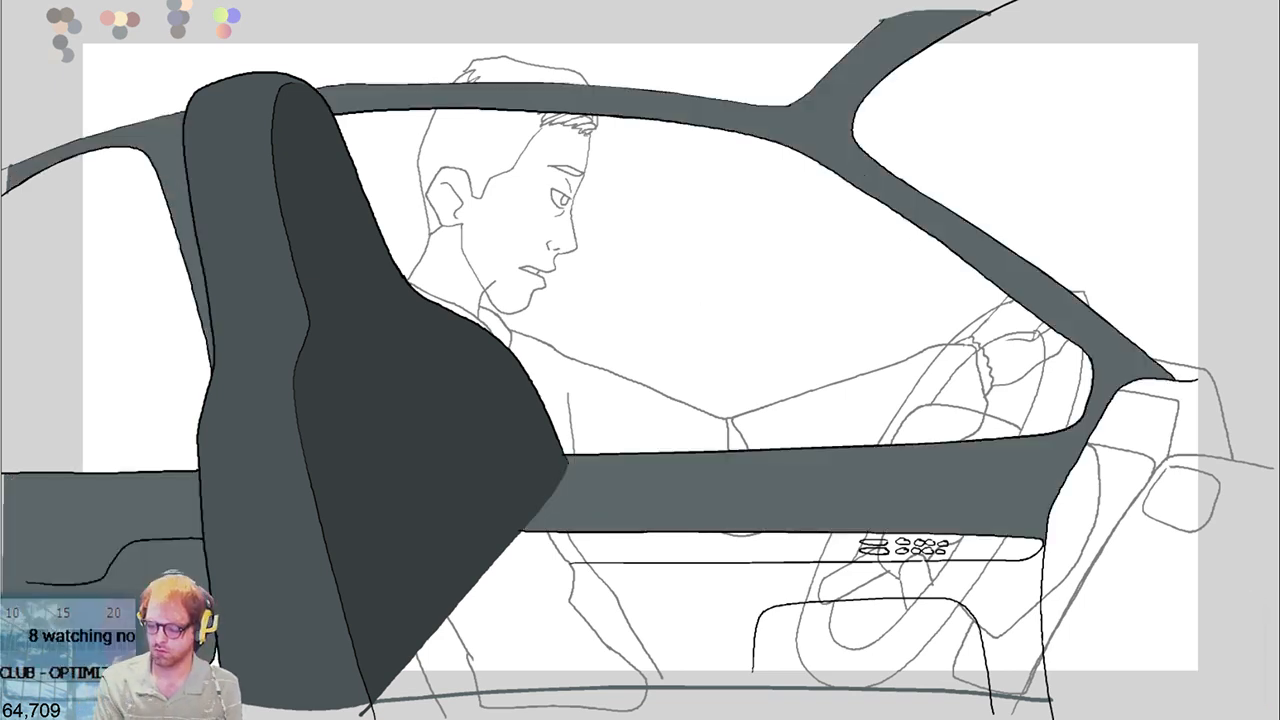
click(673, 577)
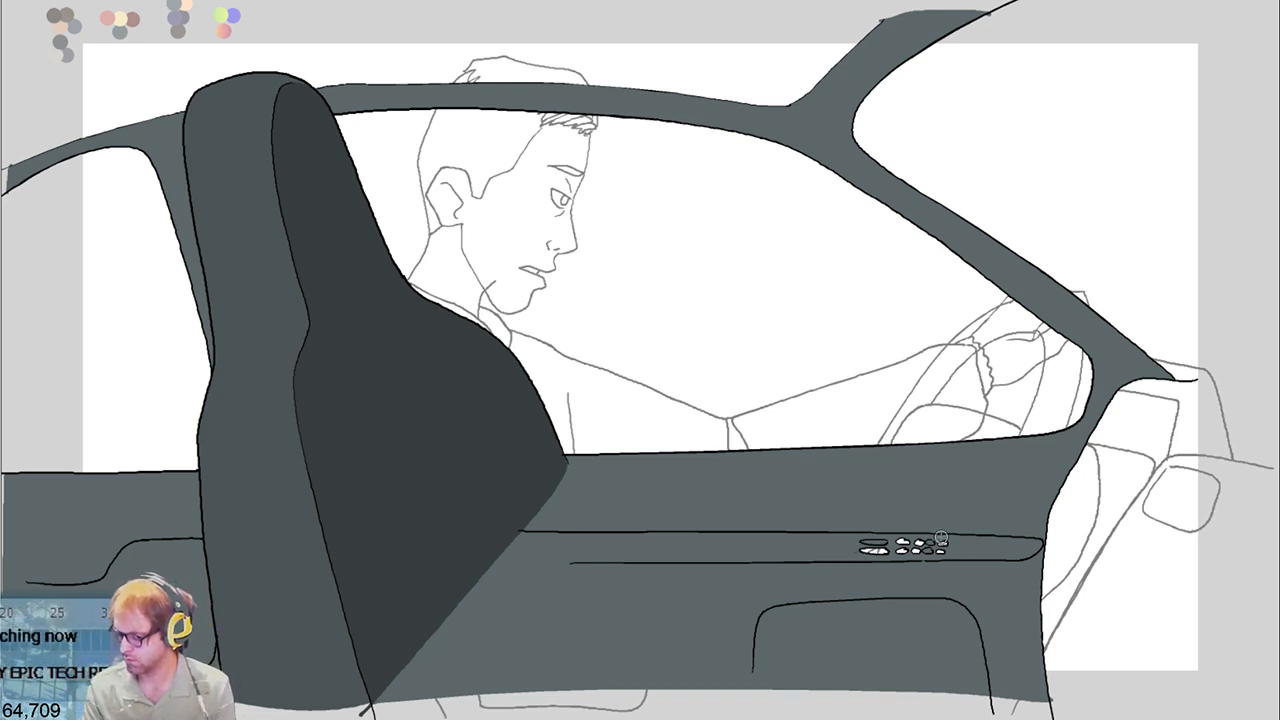
click(868, 537)
key(ctrl+z)
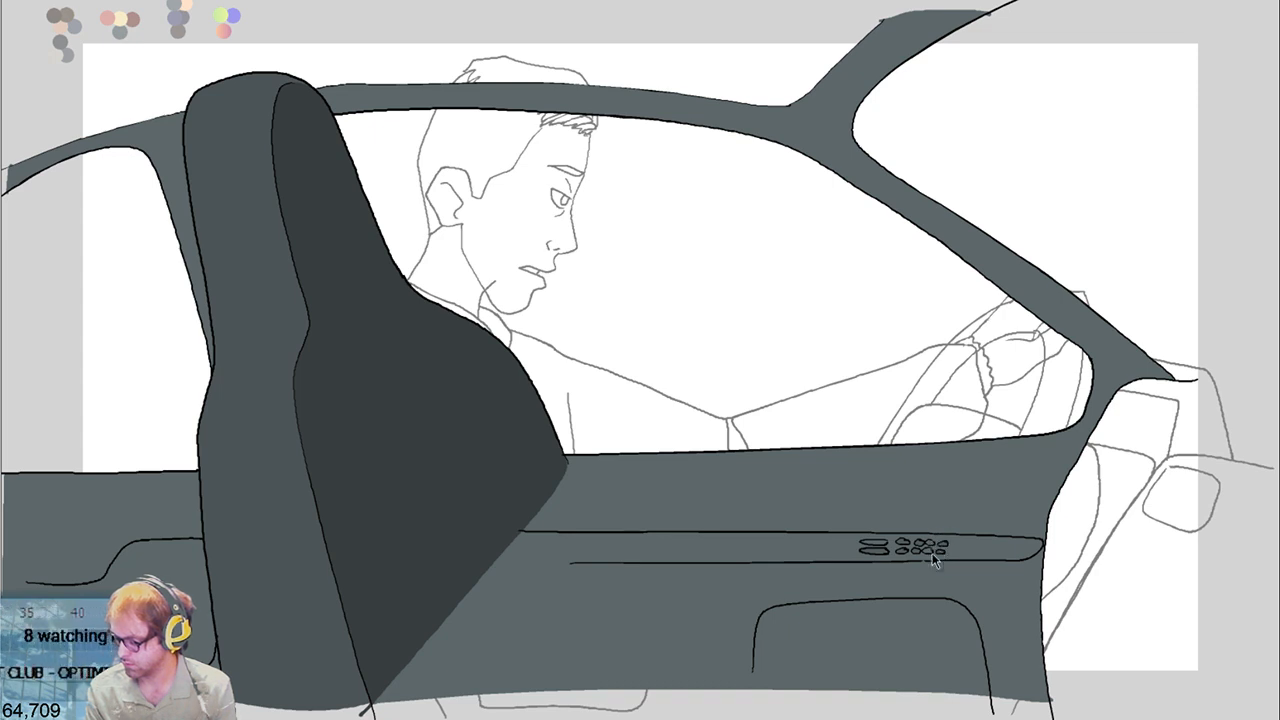
click(940, 565)
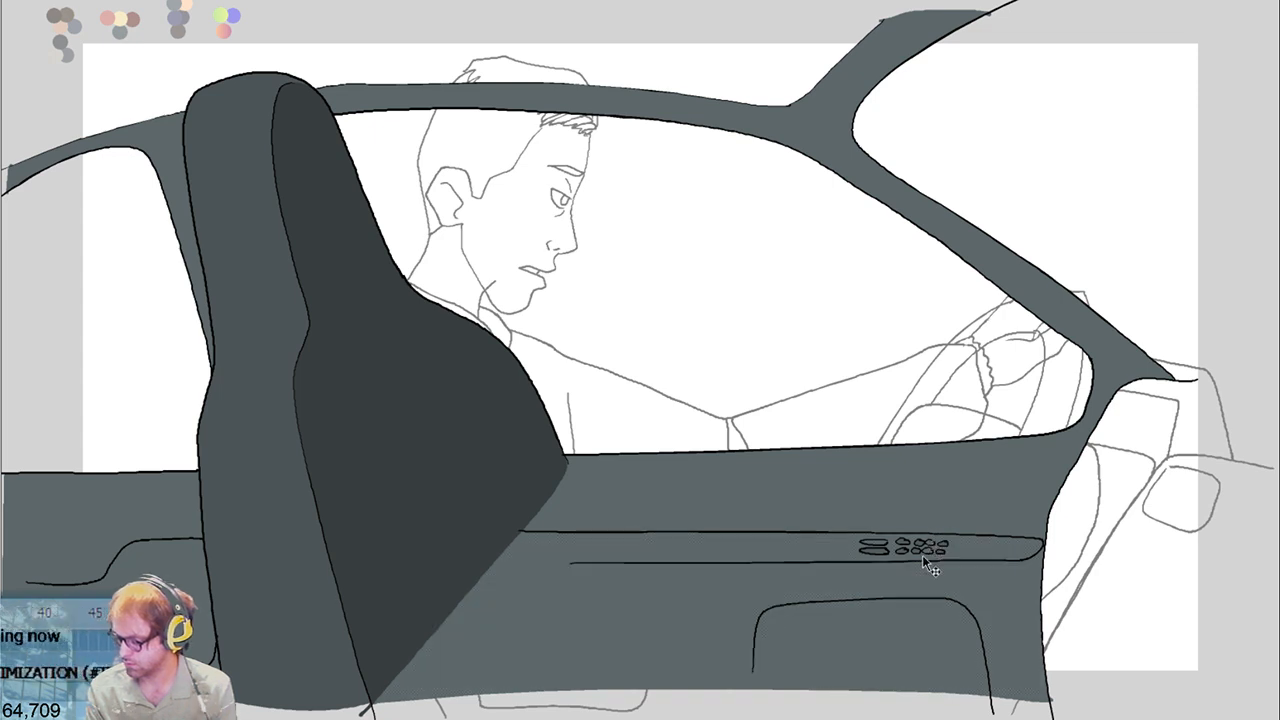
click(866, 548)
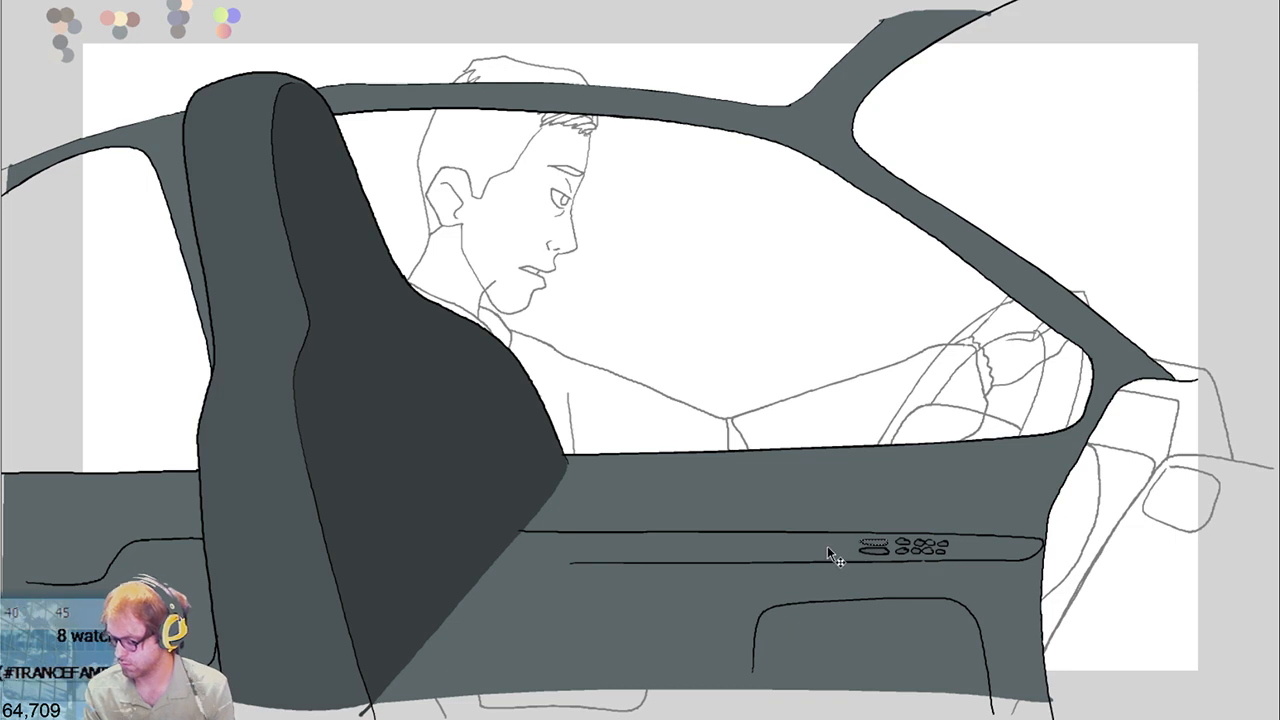
key(ctrl+z)
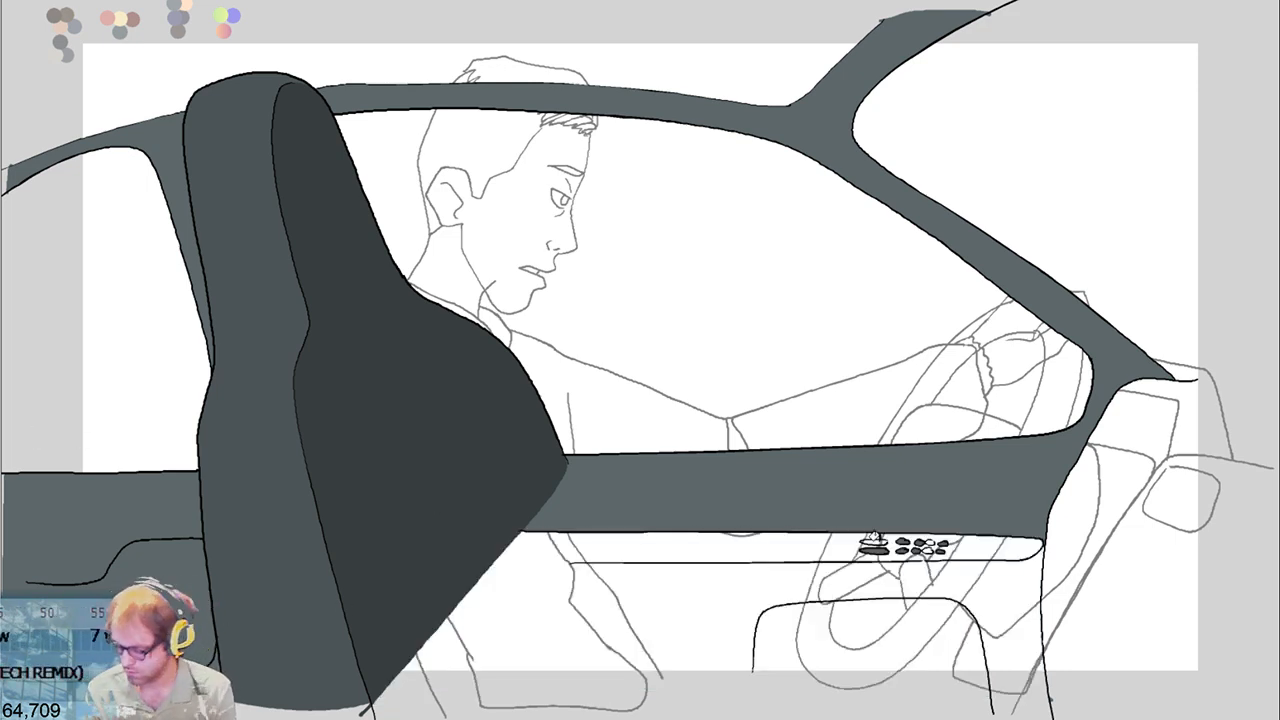
Redraw the line closing the door's lower edge, and fill the lower door panel and its small buttons grey
click(926, 543)
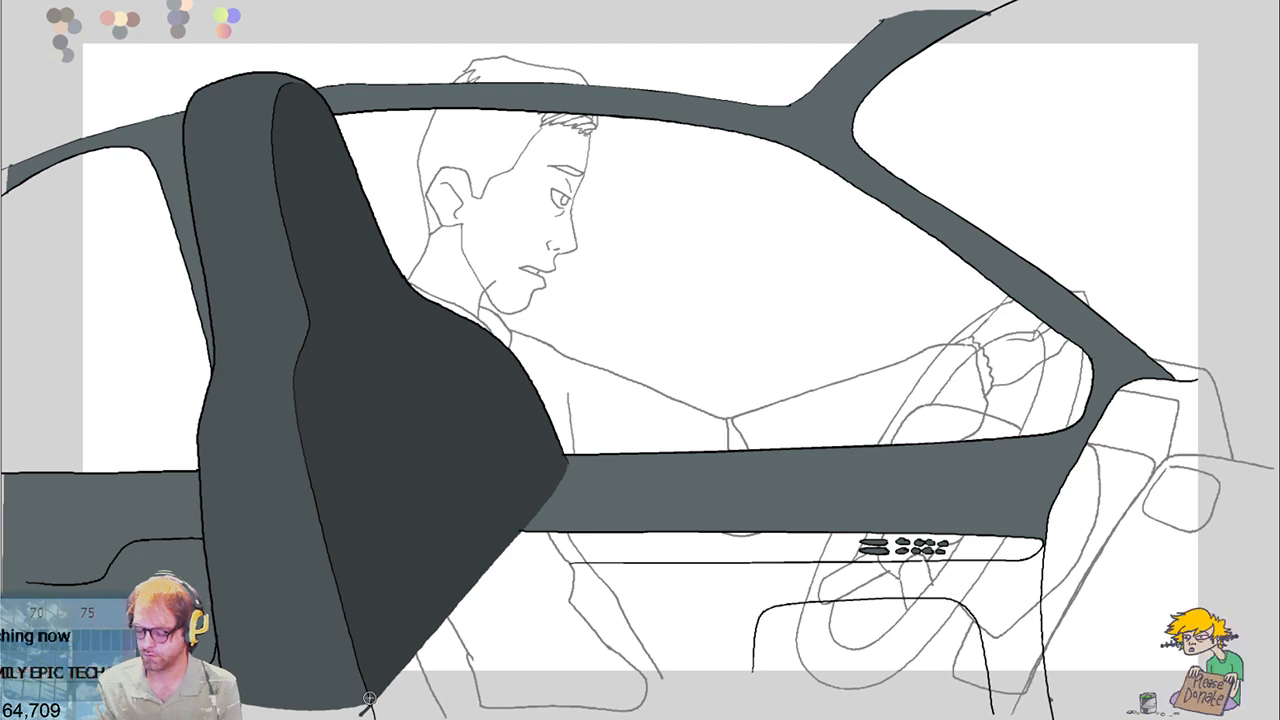
shift+click(1063, 703)
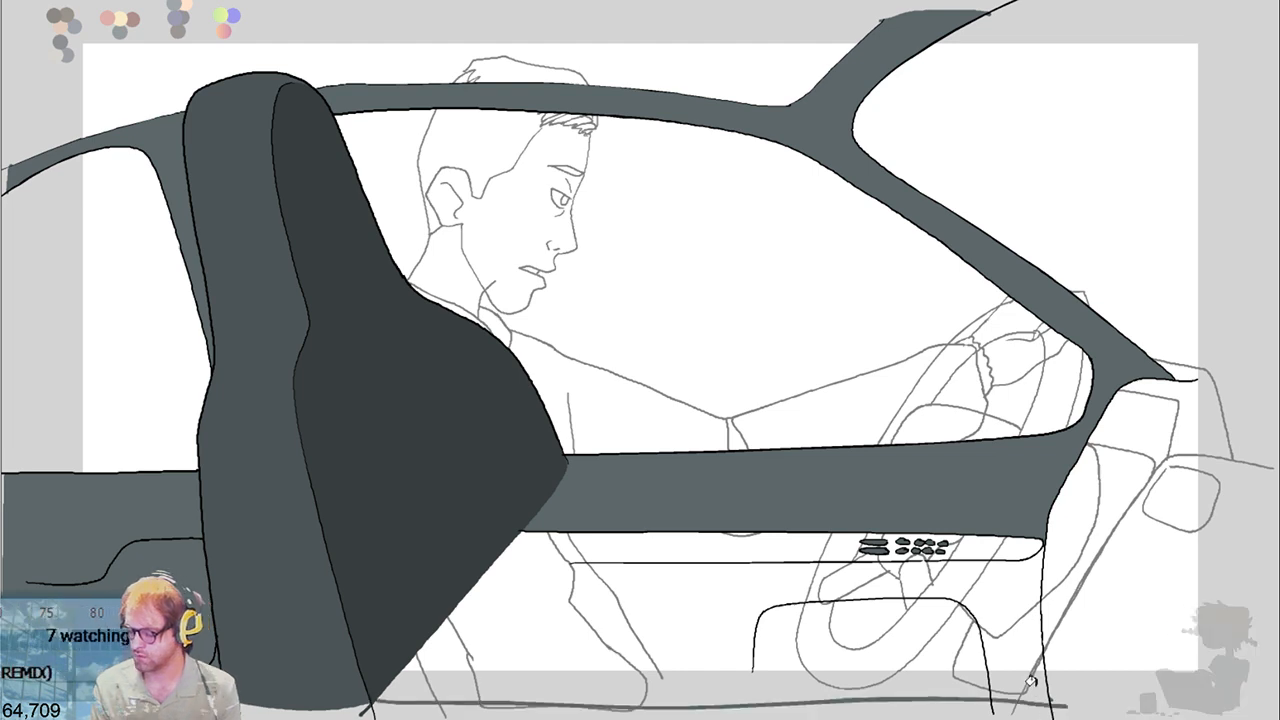
click(1030, 680)
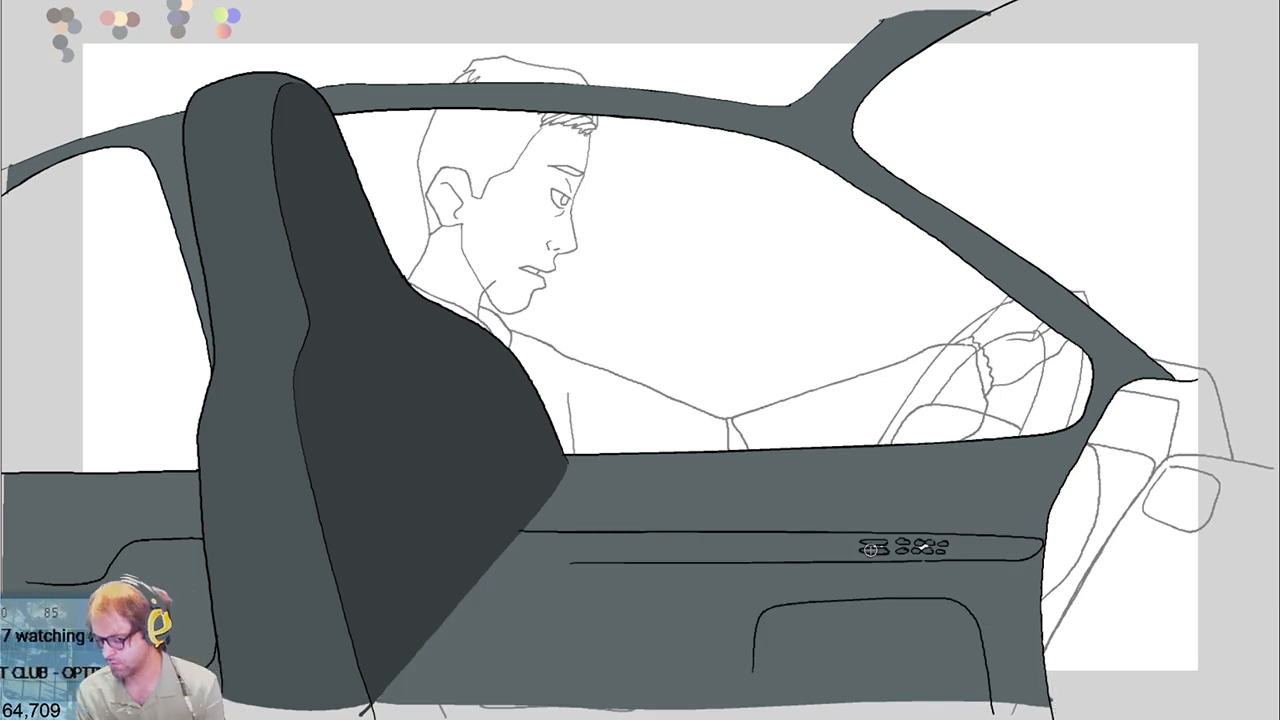
drag(862, 546, 948, 546)
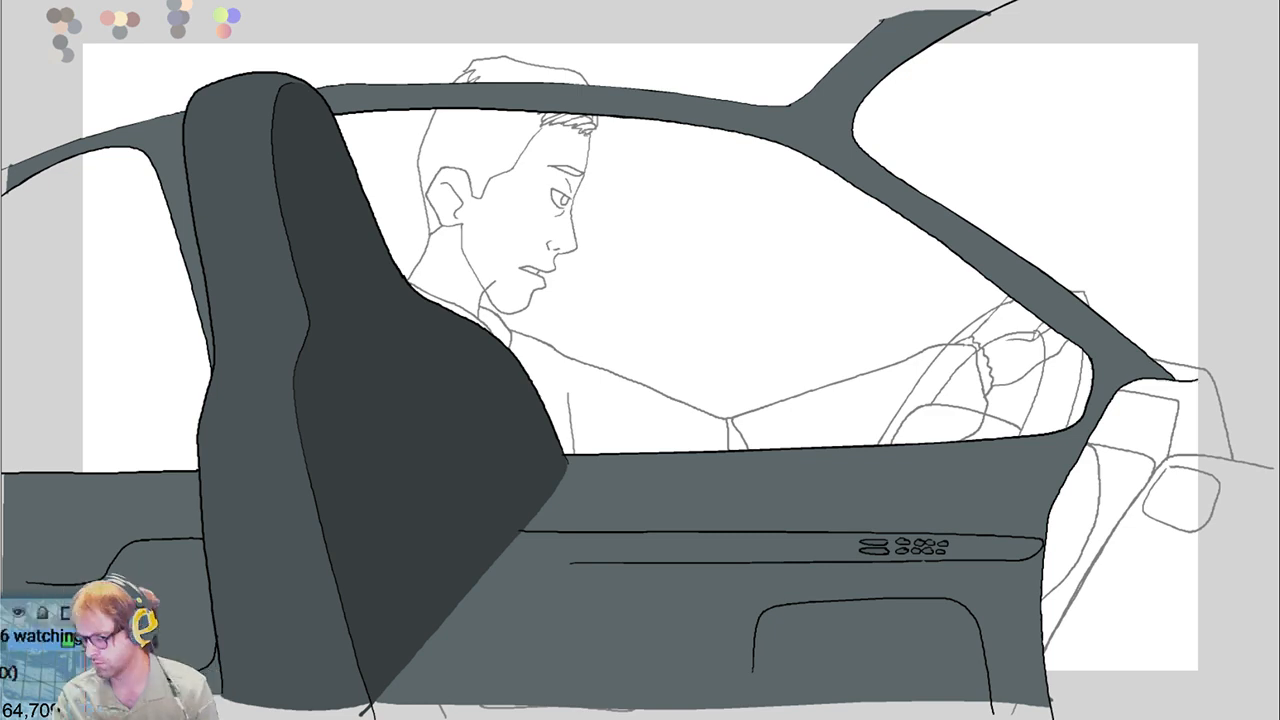
Outline the outer edges of the dashboard and the ceiling, filling the dashboard light grey-green and the ceiling dark slate grey
drag(1195, 379, 1272, 660)
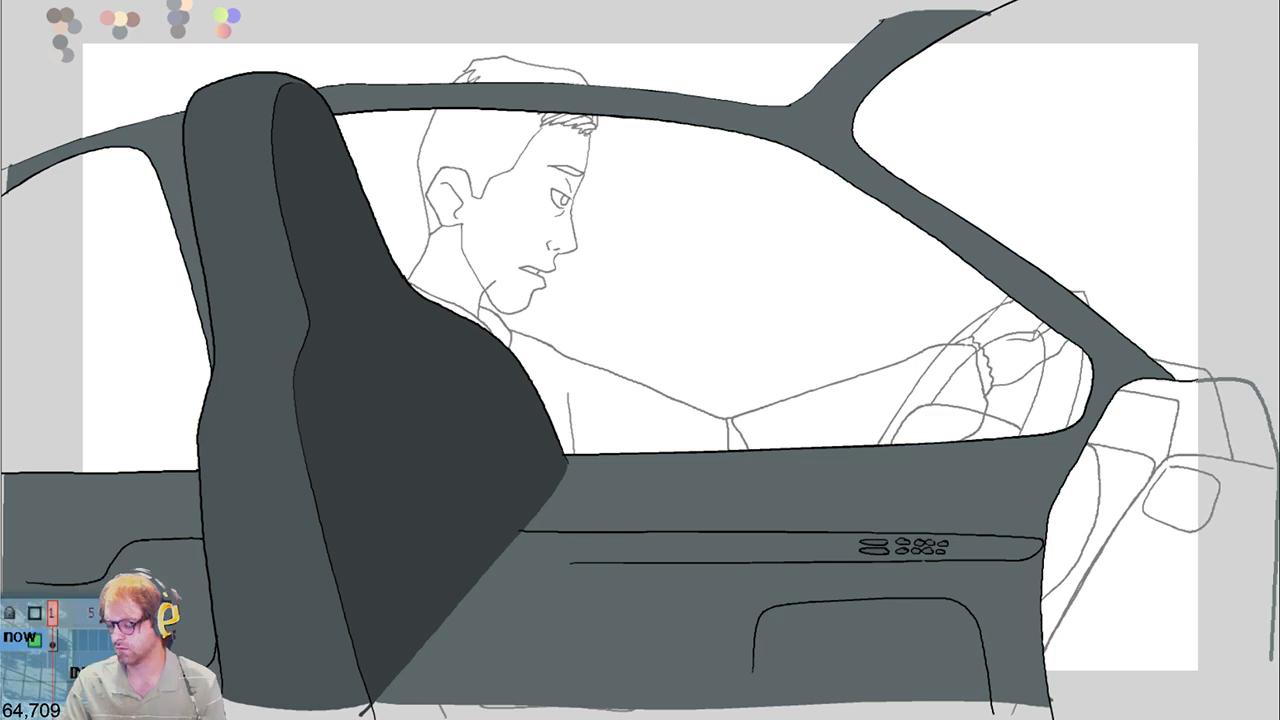
click(1086, 663)
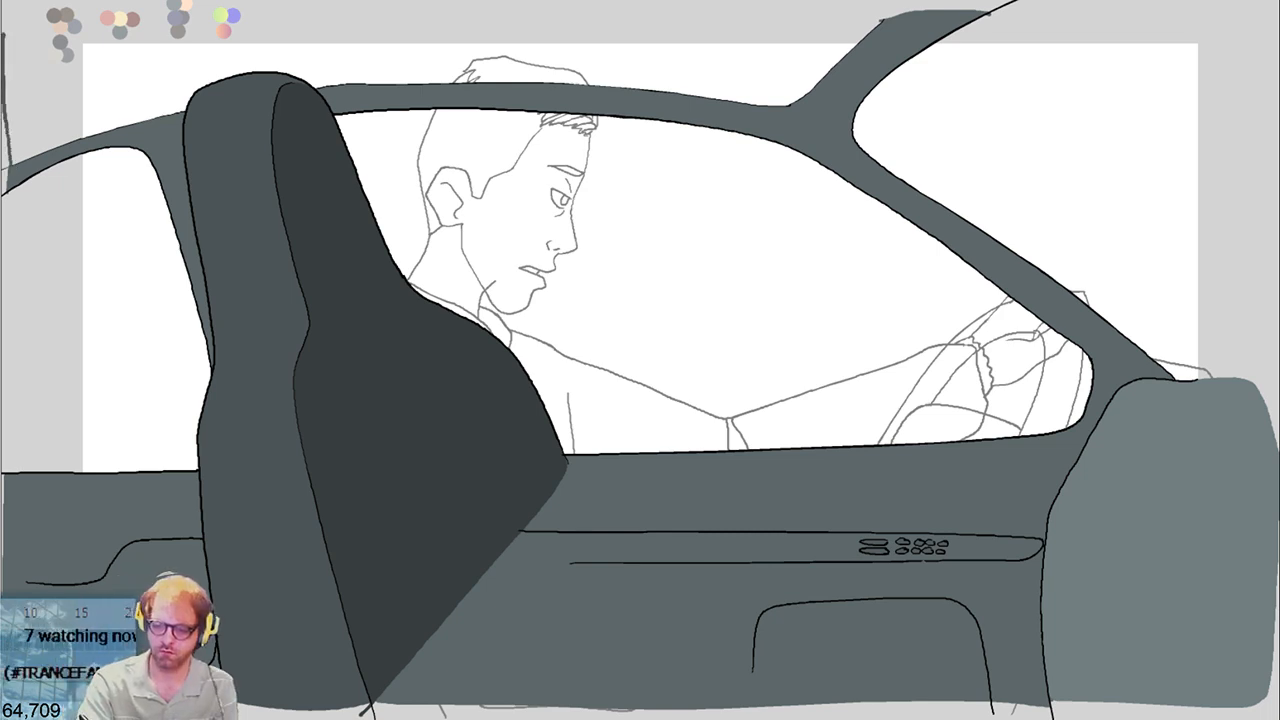
drag(6, 40, 914, 41)
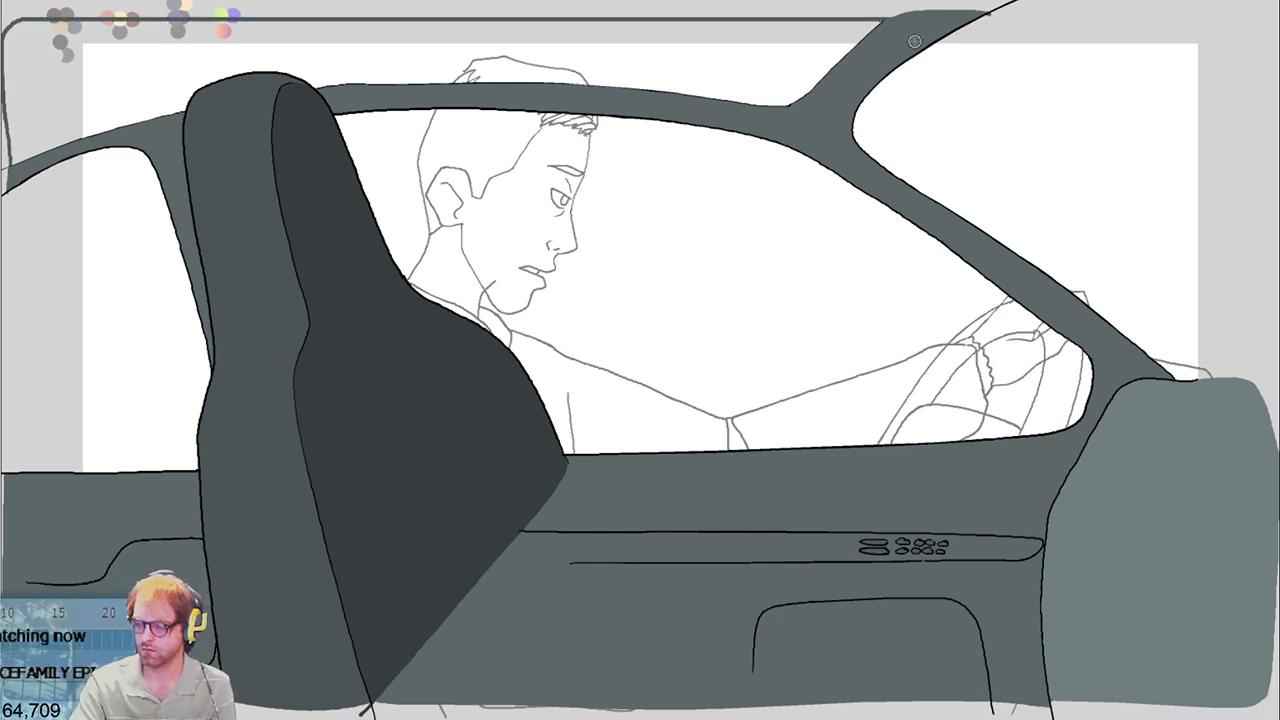
click(700, 50)
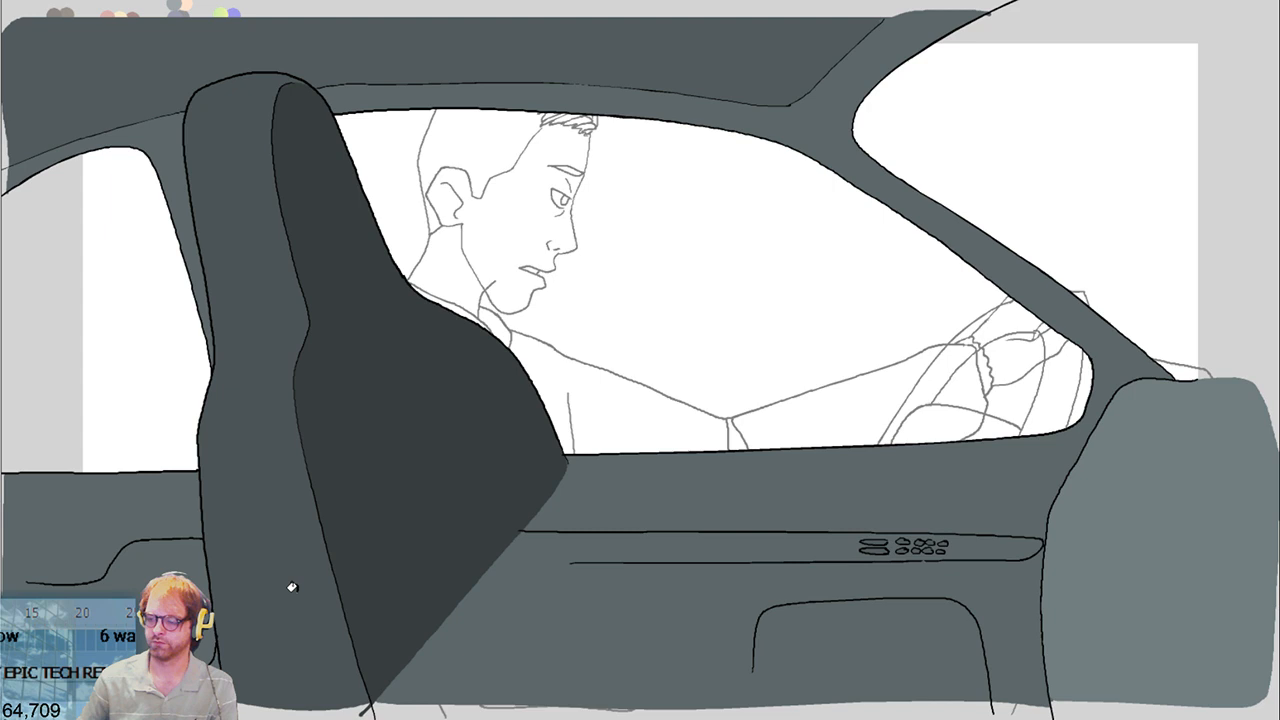
Leave the car interior drawing for the full scene and open the driver's drawing for editing
key(v)
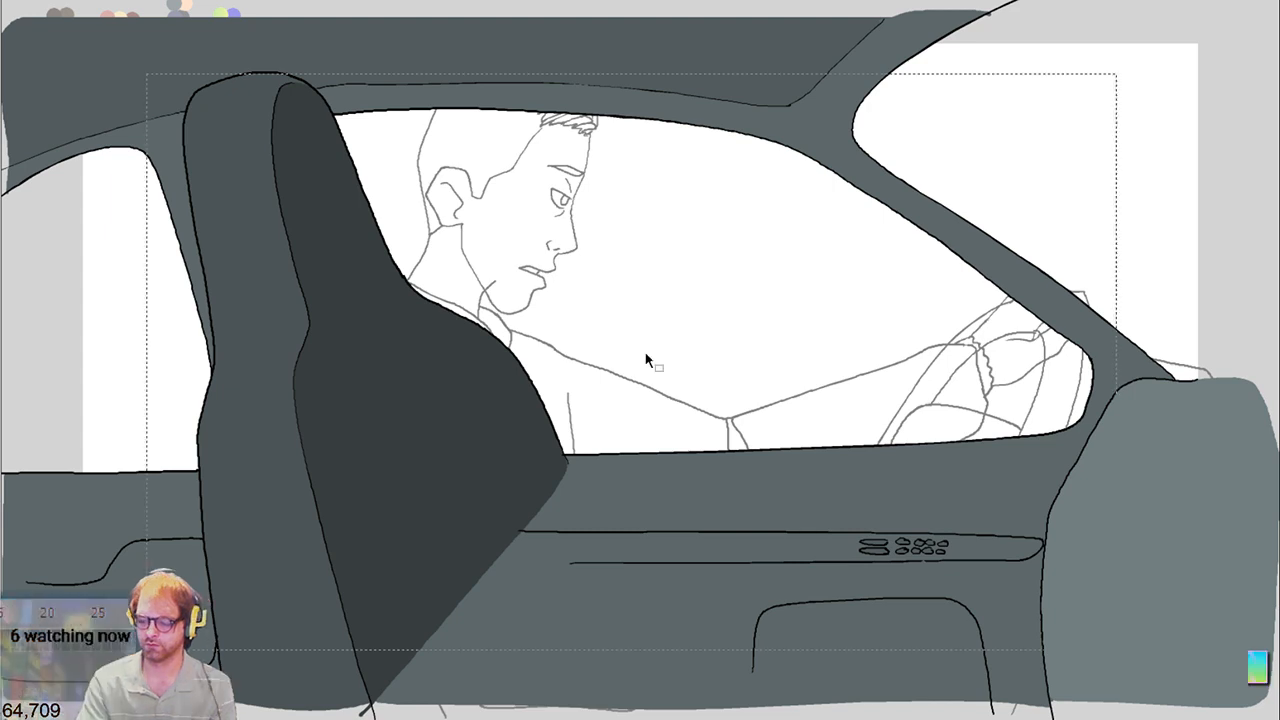
key(Return)
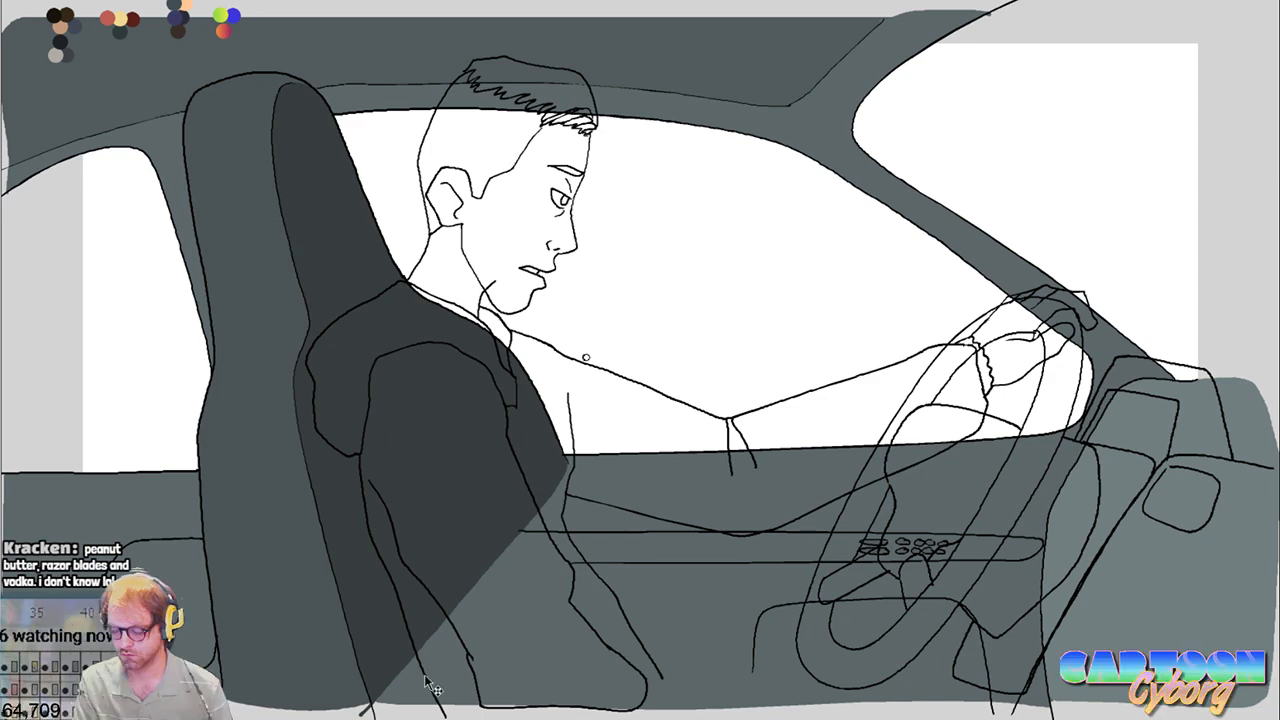
key(ctrl+v)
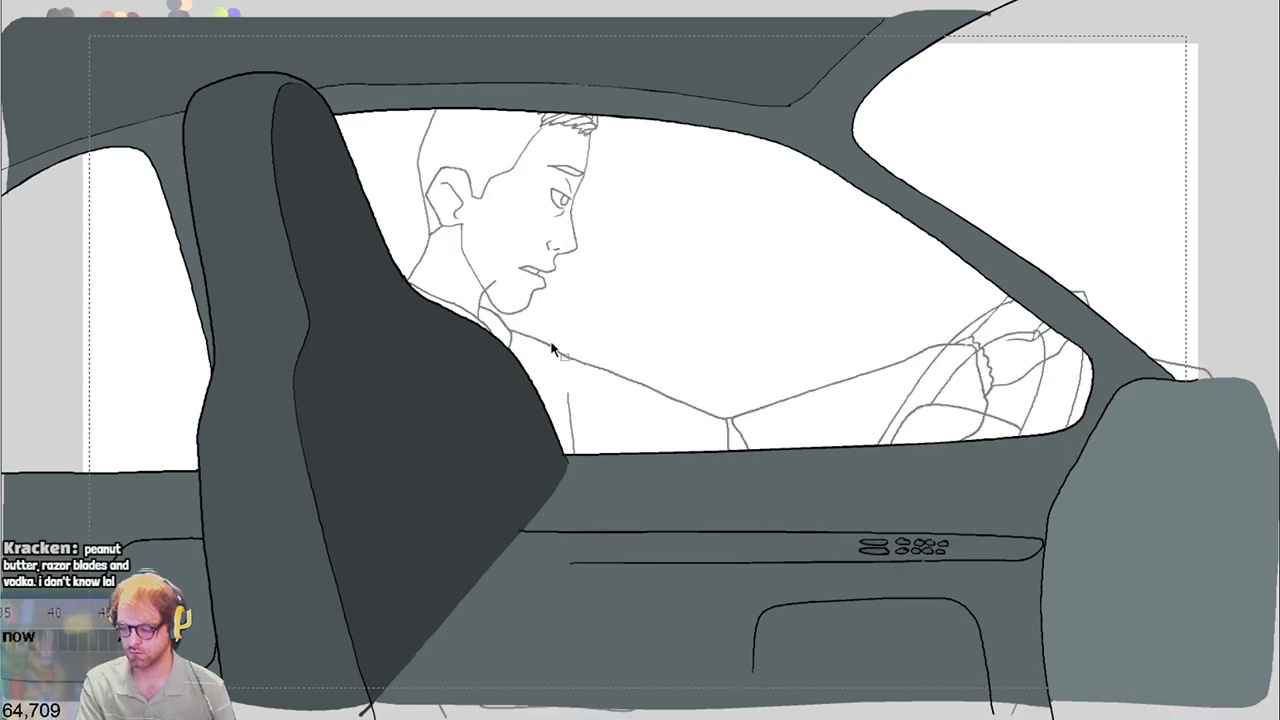
key(Return)
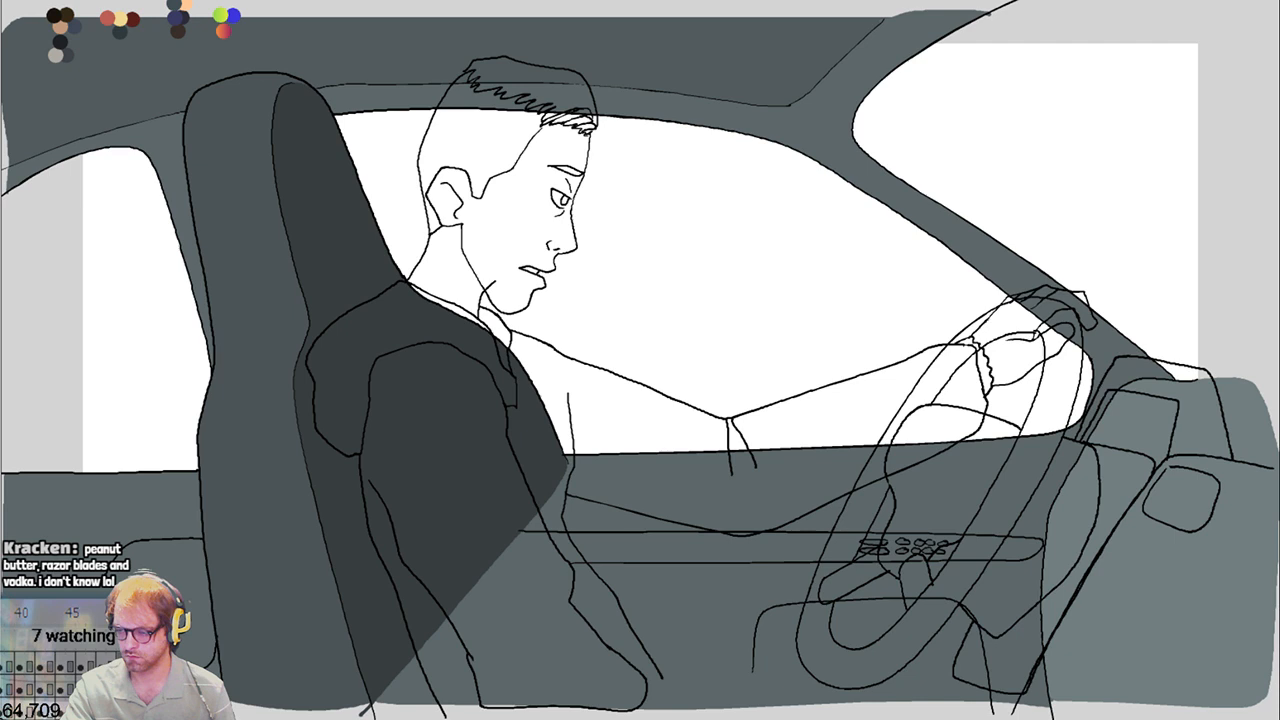
key(ctrl+t)
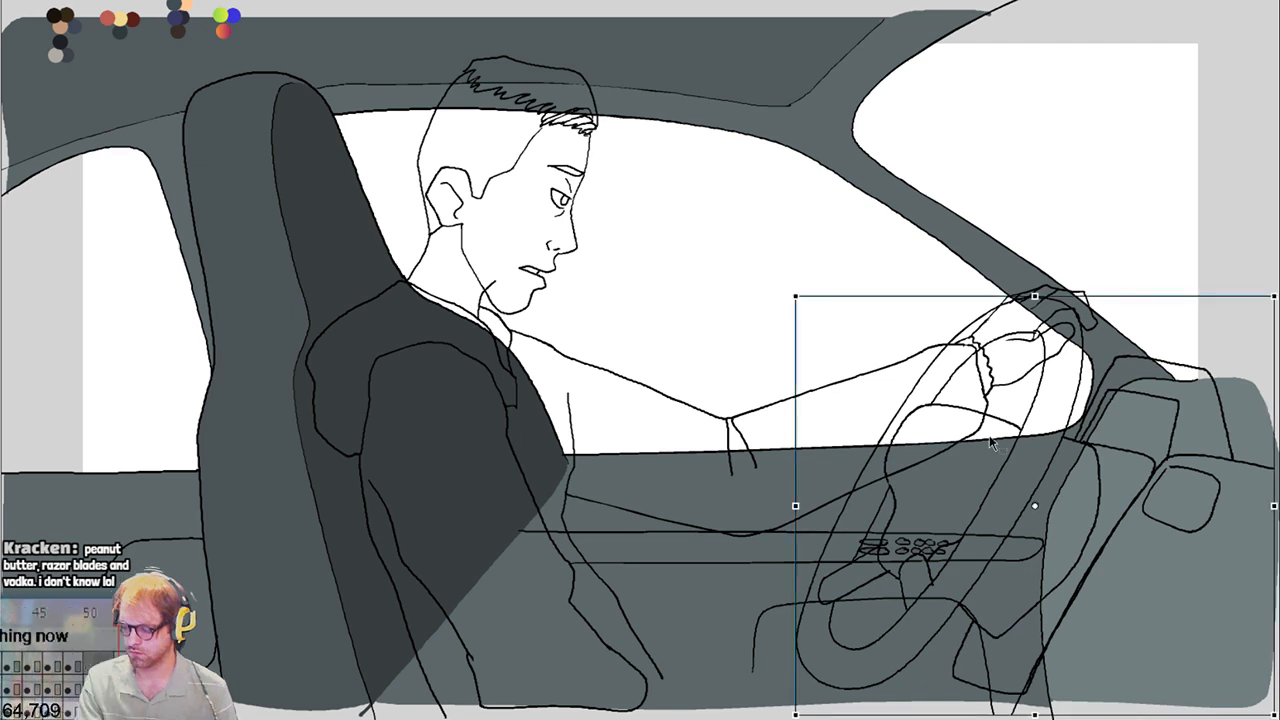
key(Return)
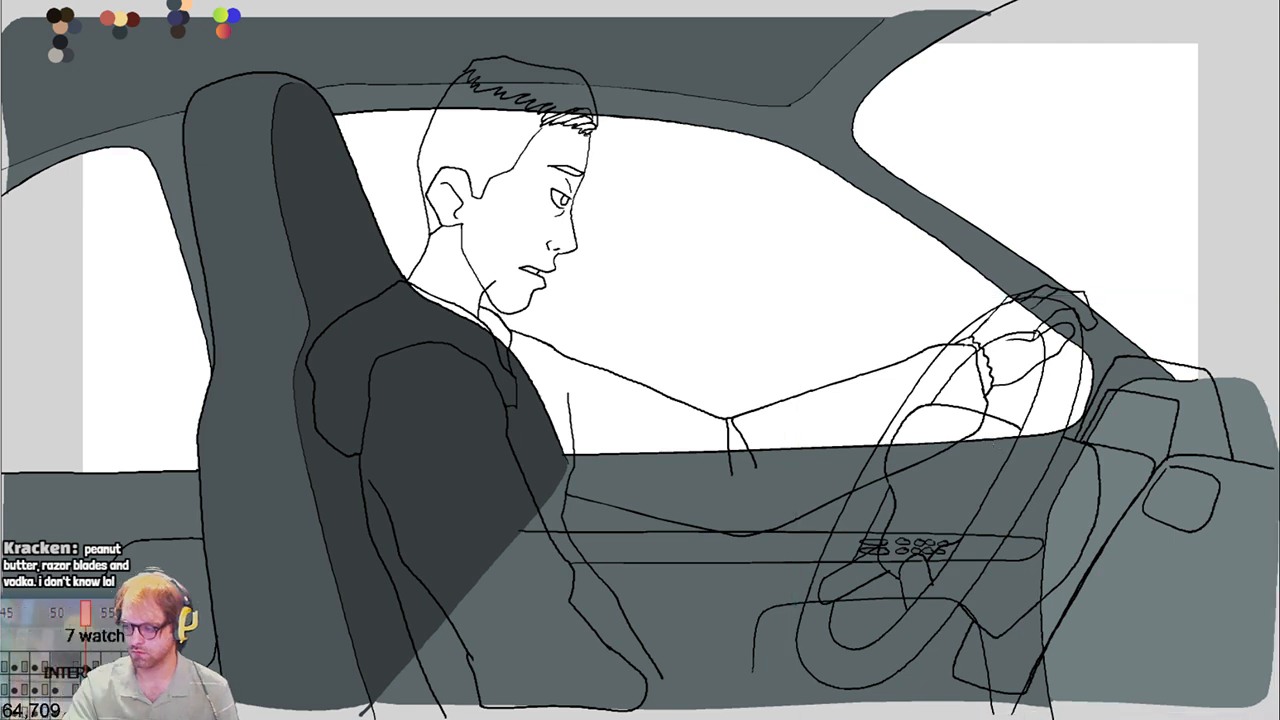
key(ctrl+t)
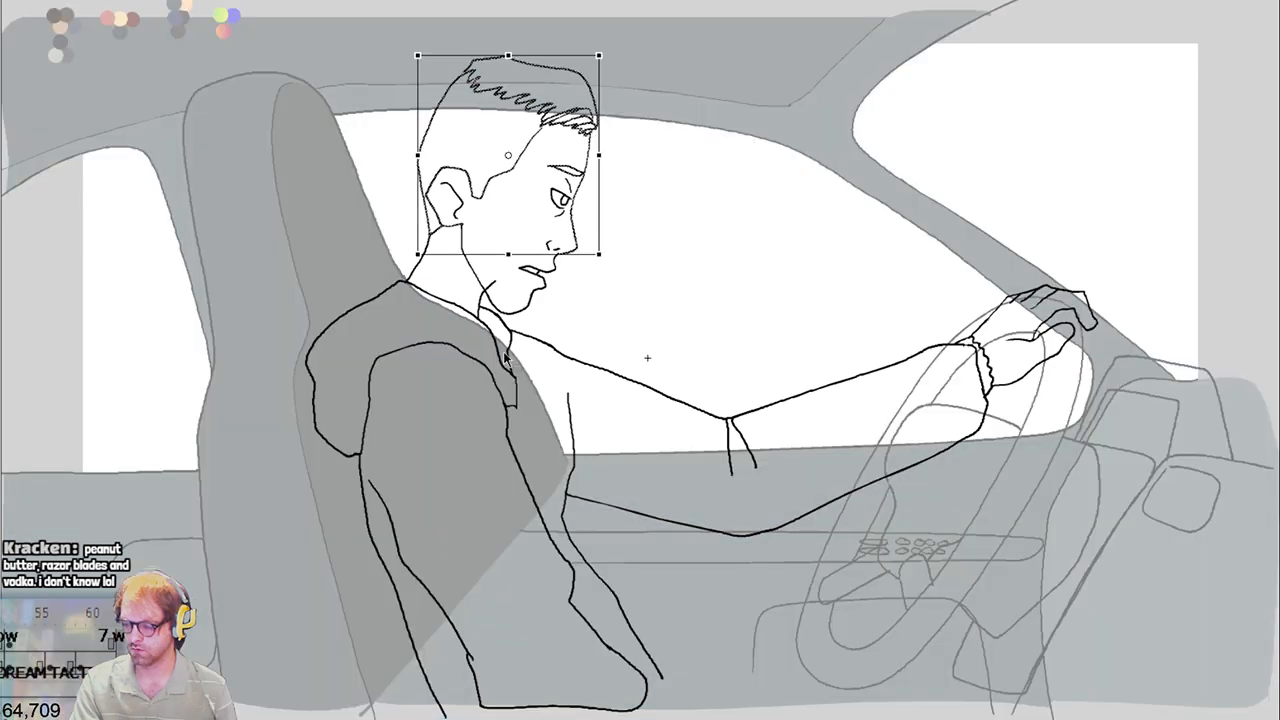
key(Return)
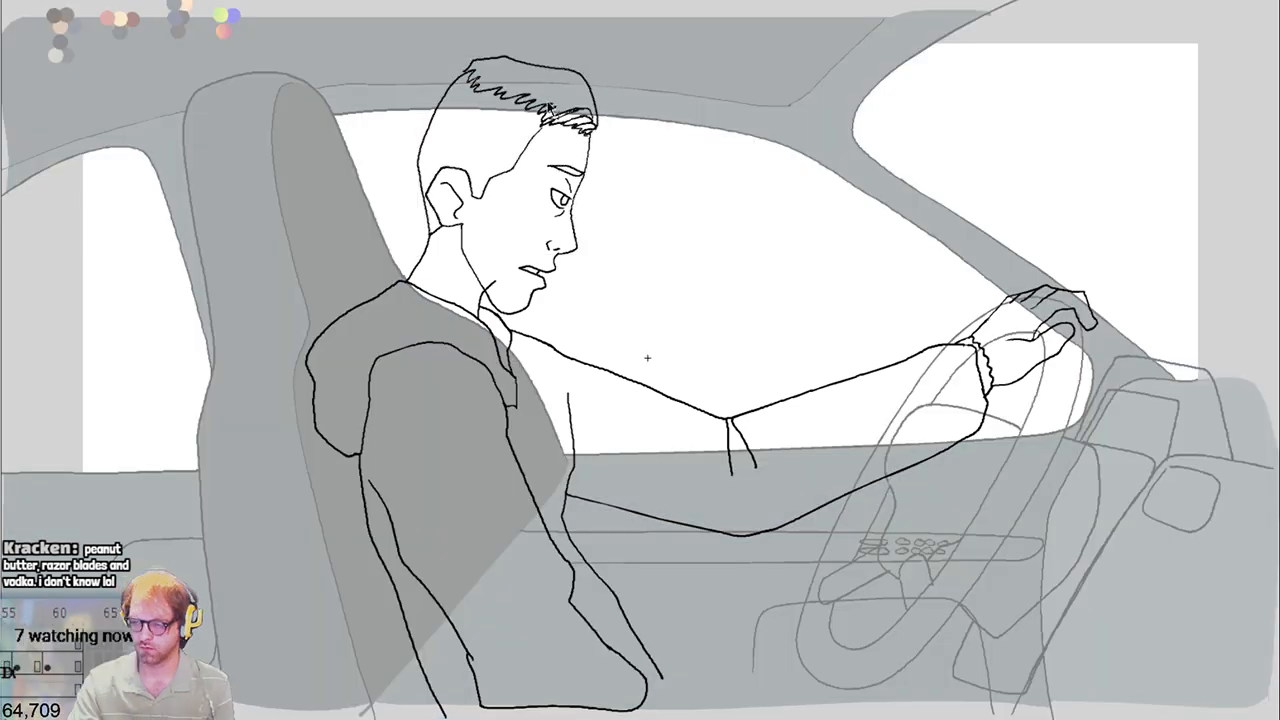
key(Delete)
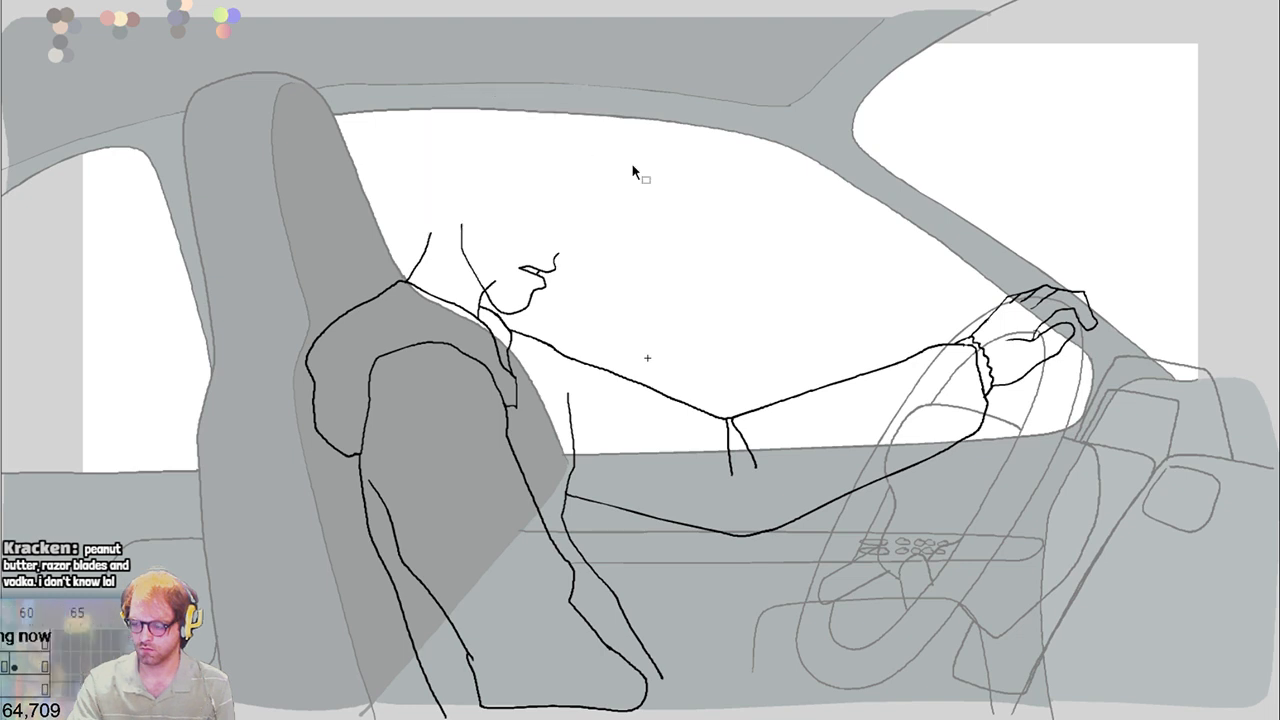
key(Delete)
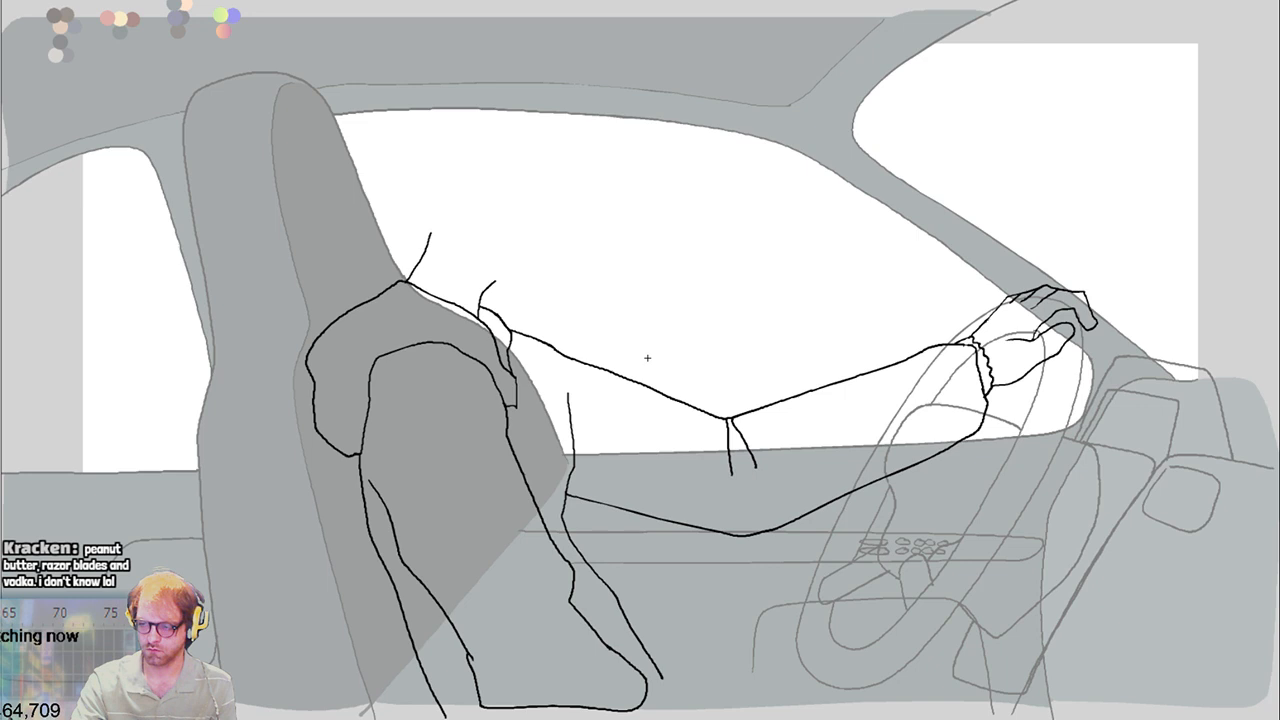
key(ctrl+z)
key(ctrl+z)
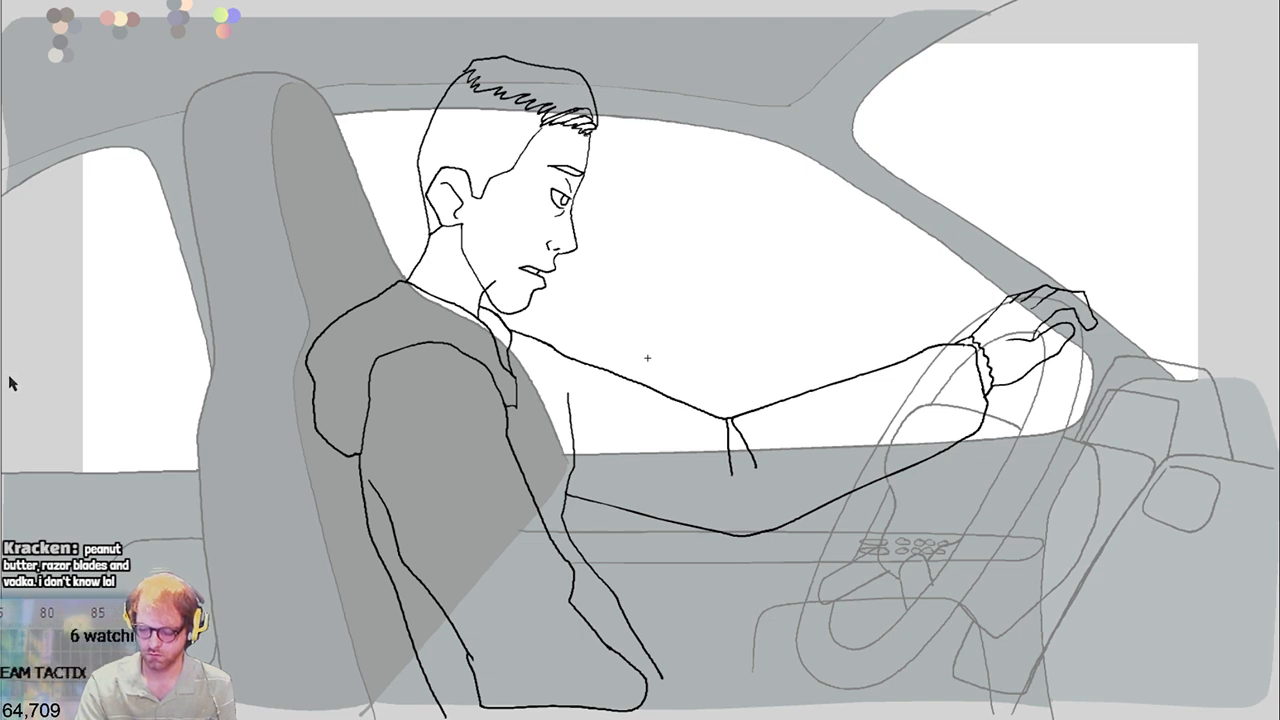
click(250, 312)
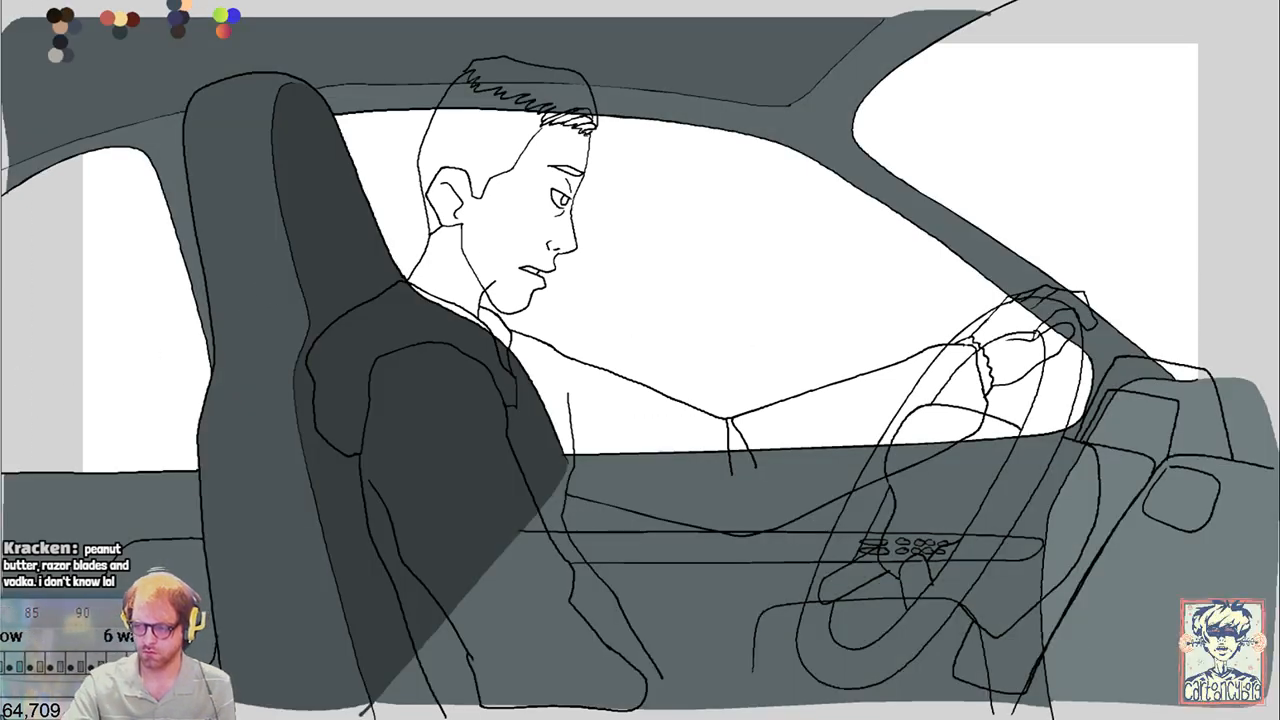
Go to the driver shot with the red roadside lines, open the driver's drawing and step through its mouth frames
key(ctrl+Tab)
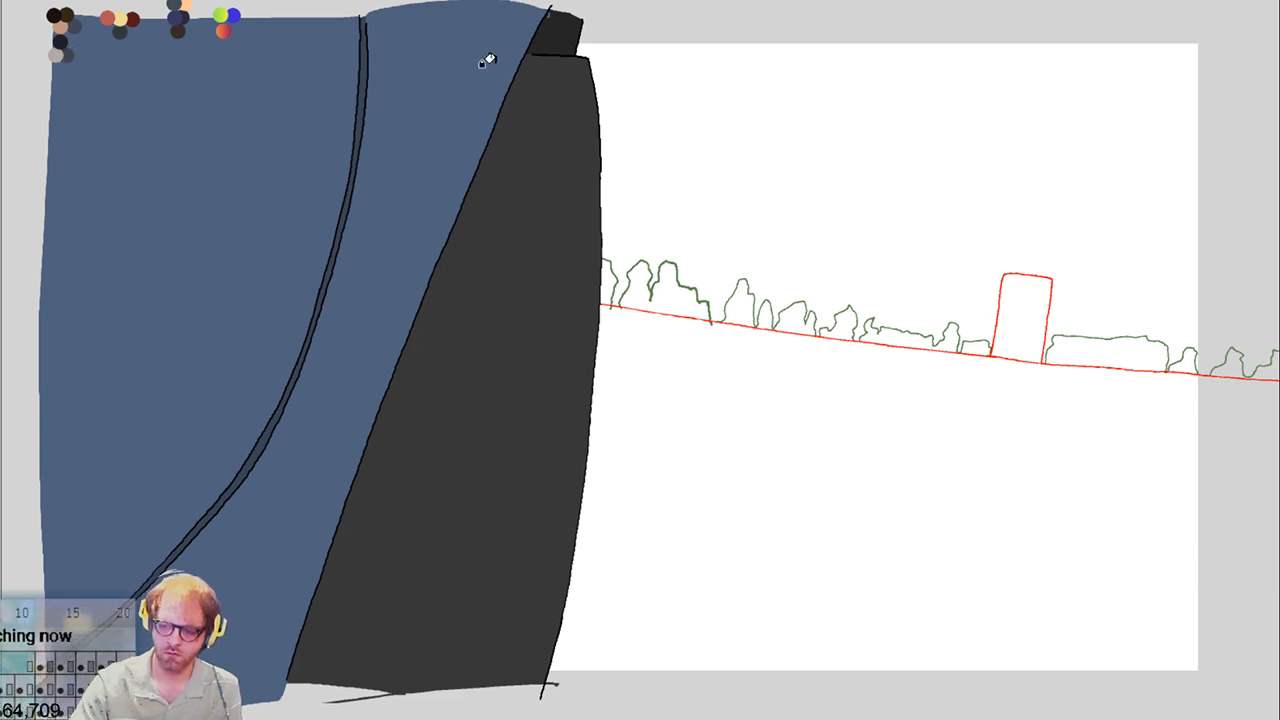
key(Right)
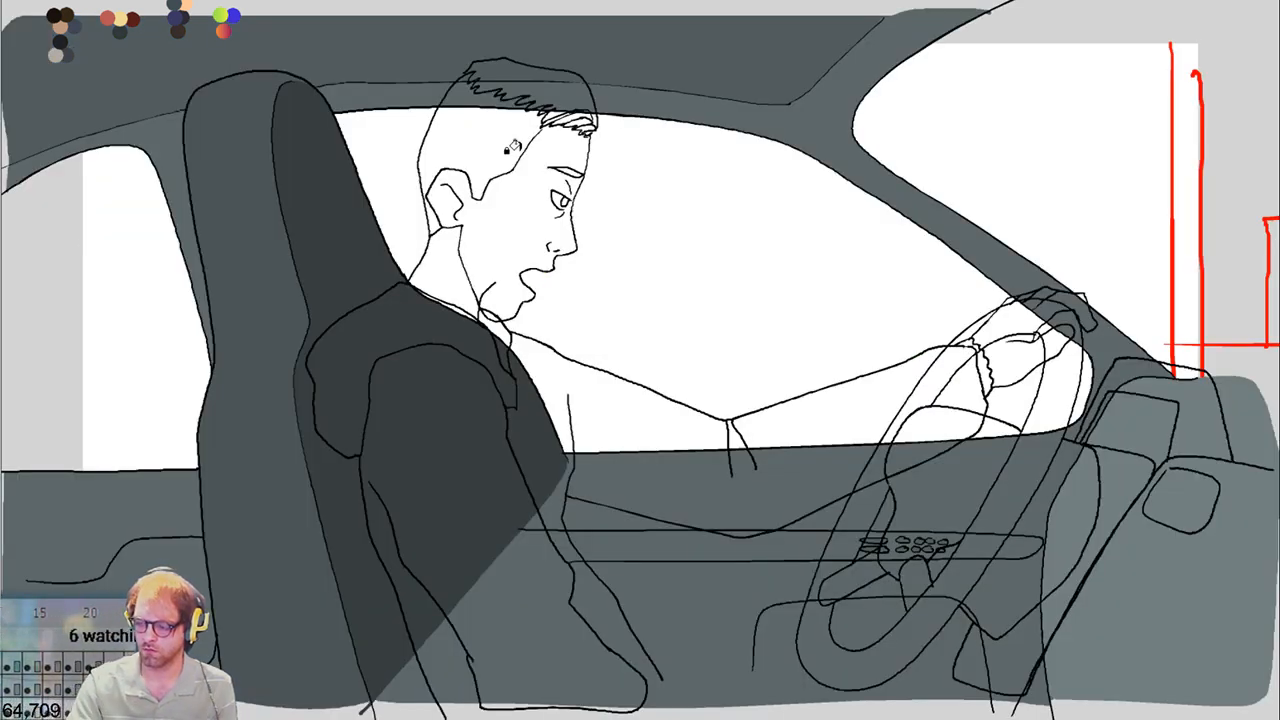
key(Right)
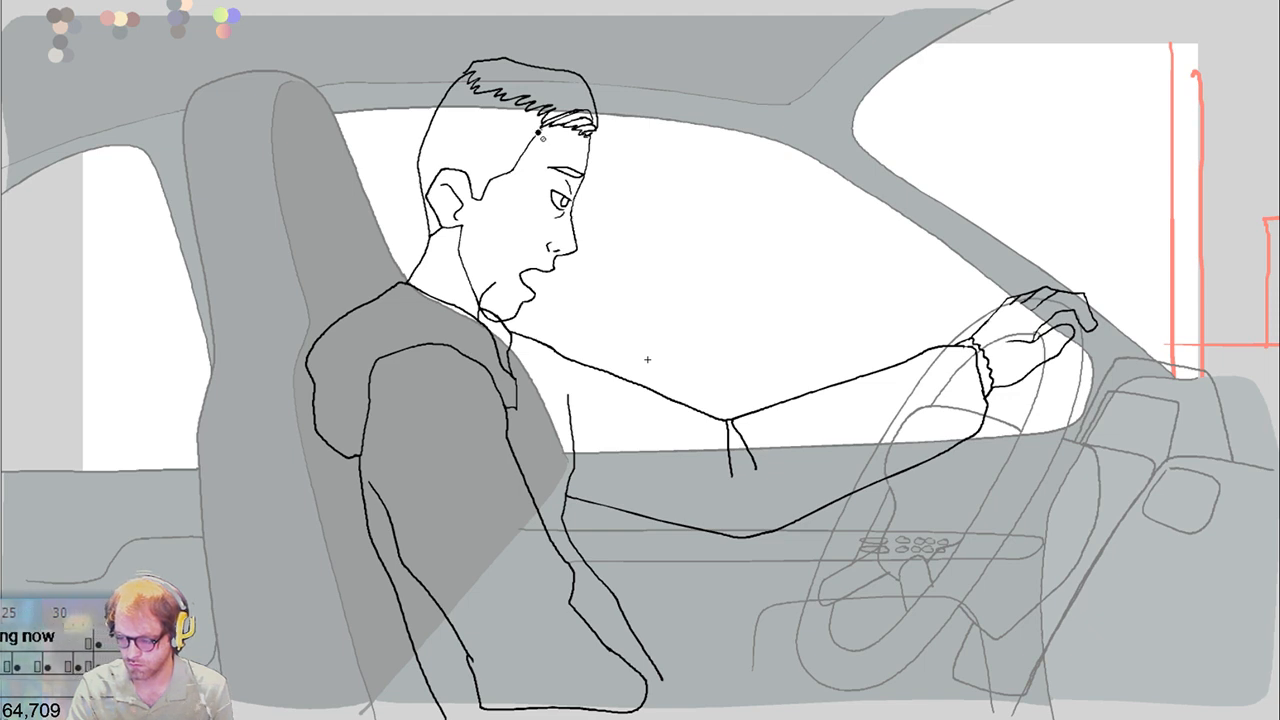
key(Right)
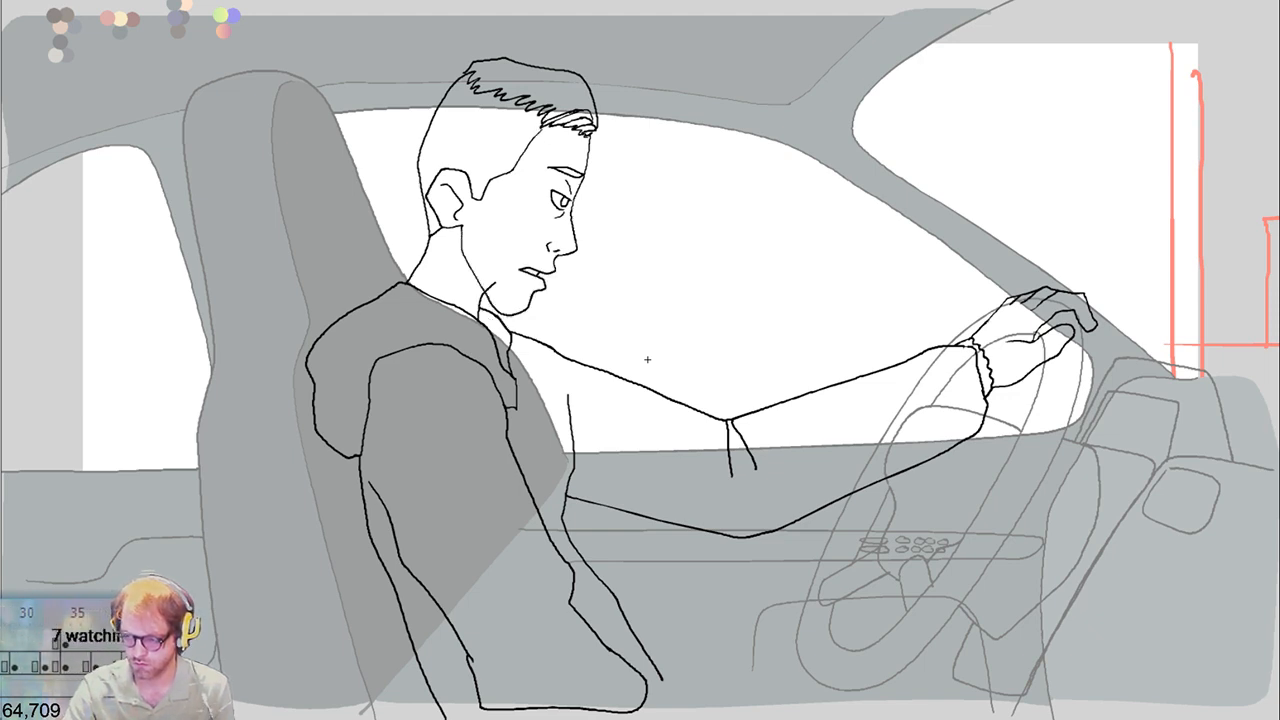
Close the lower edge of the driver's hoodie with a black line, and fill its sleeves, body and hood near-black
key(Right)
key(Left)
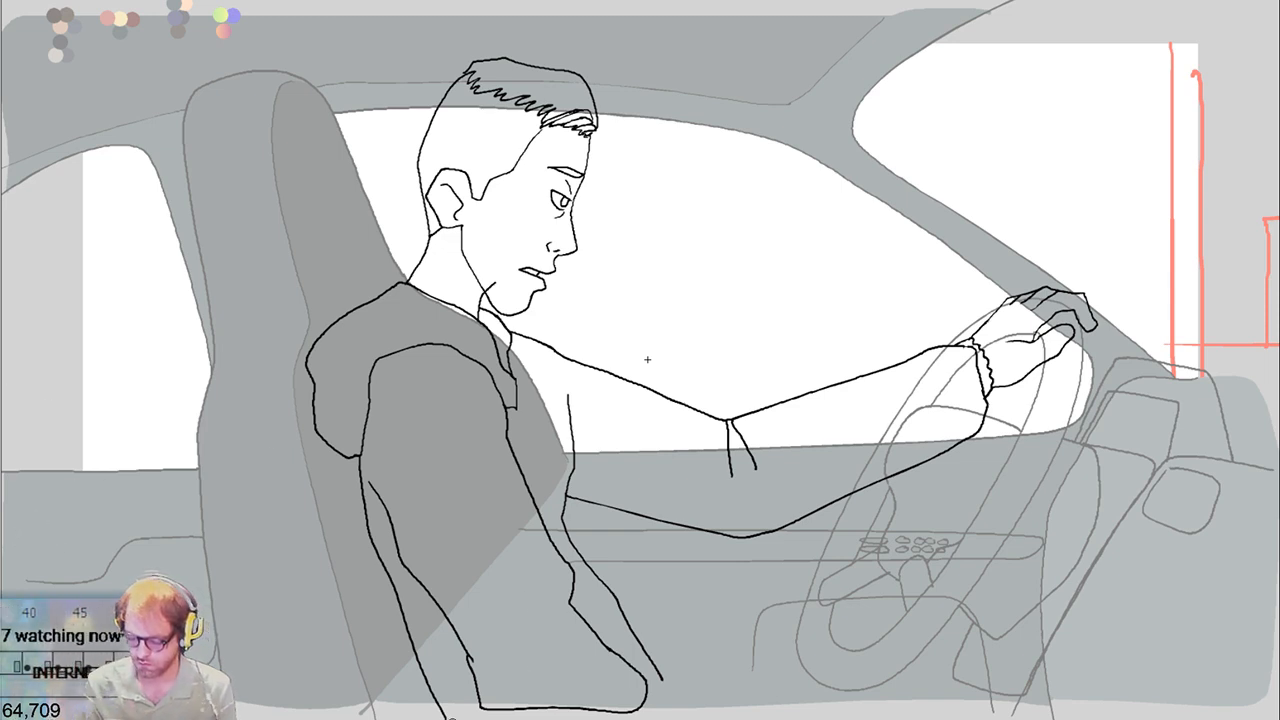
mouse_move(436, 714)
mouse_down()
mouse_move(598, 711)
mouse_move(668, 684)
mouse_move(664, 674)
mouse_move(670, 708)
mouse_up()
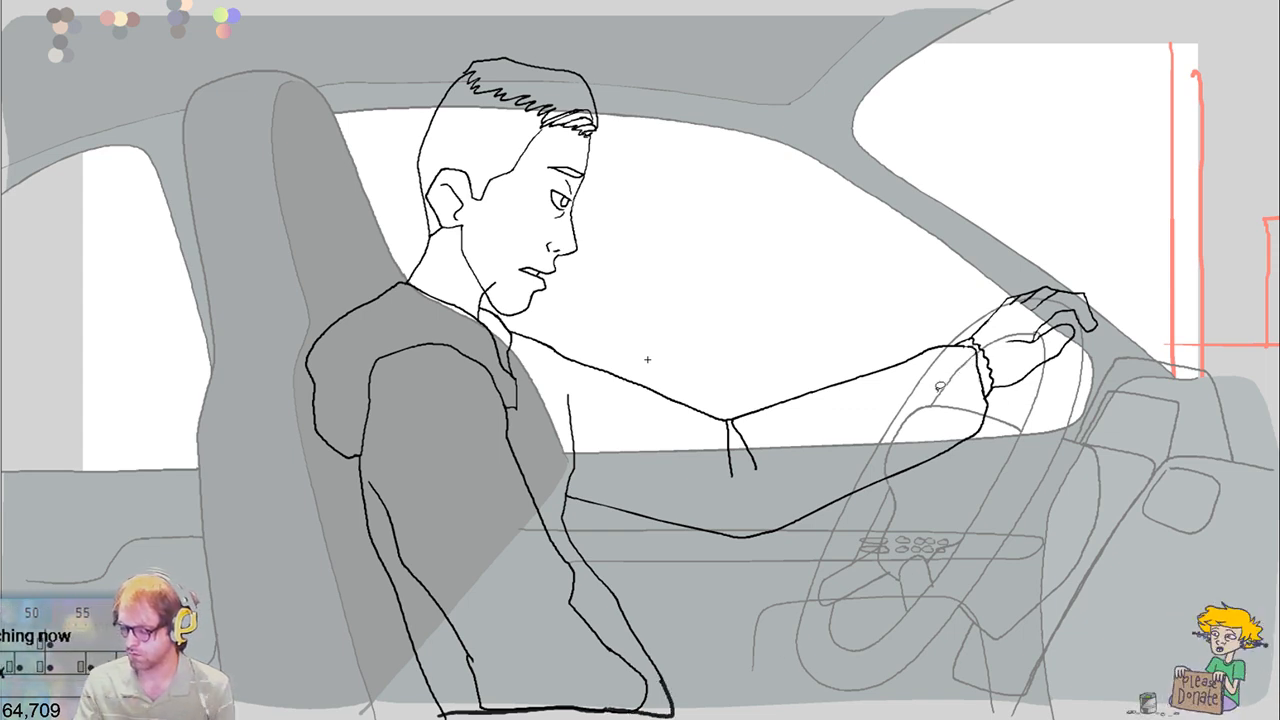
click(928, 392)
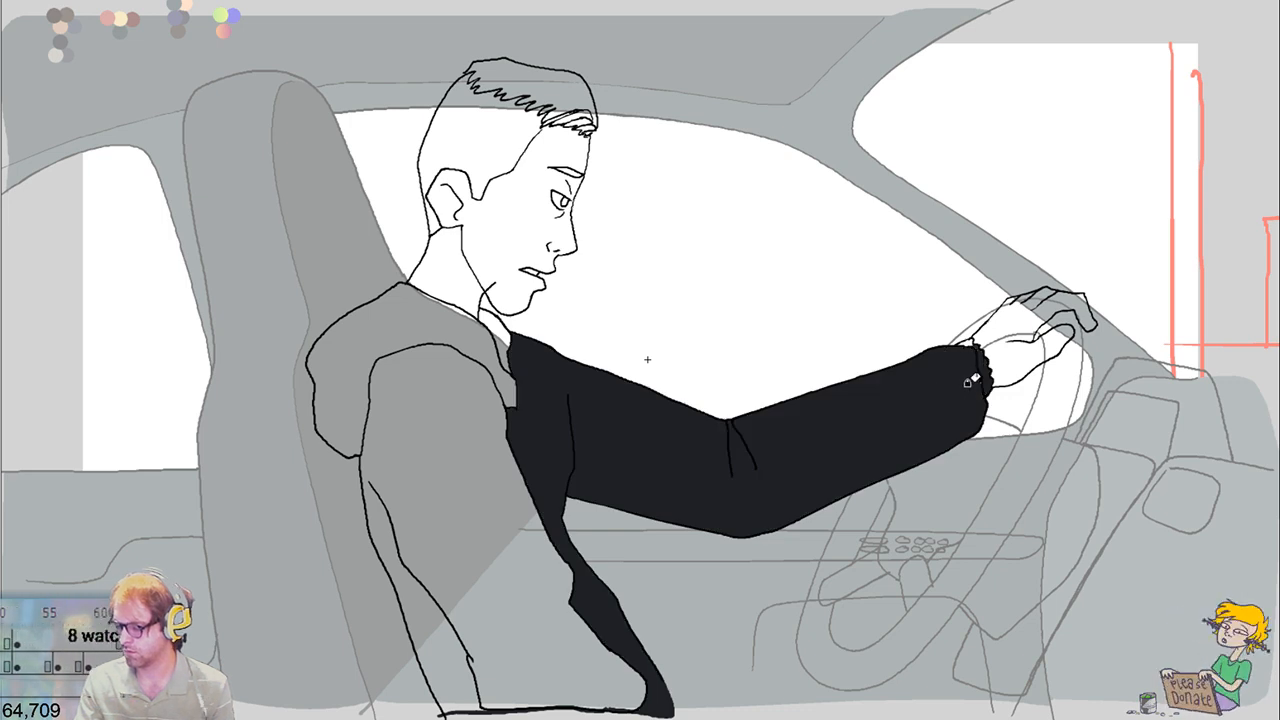
click(506, 521)
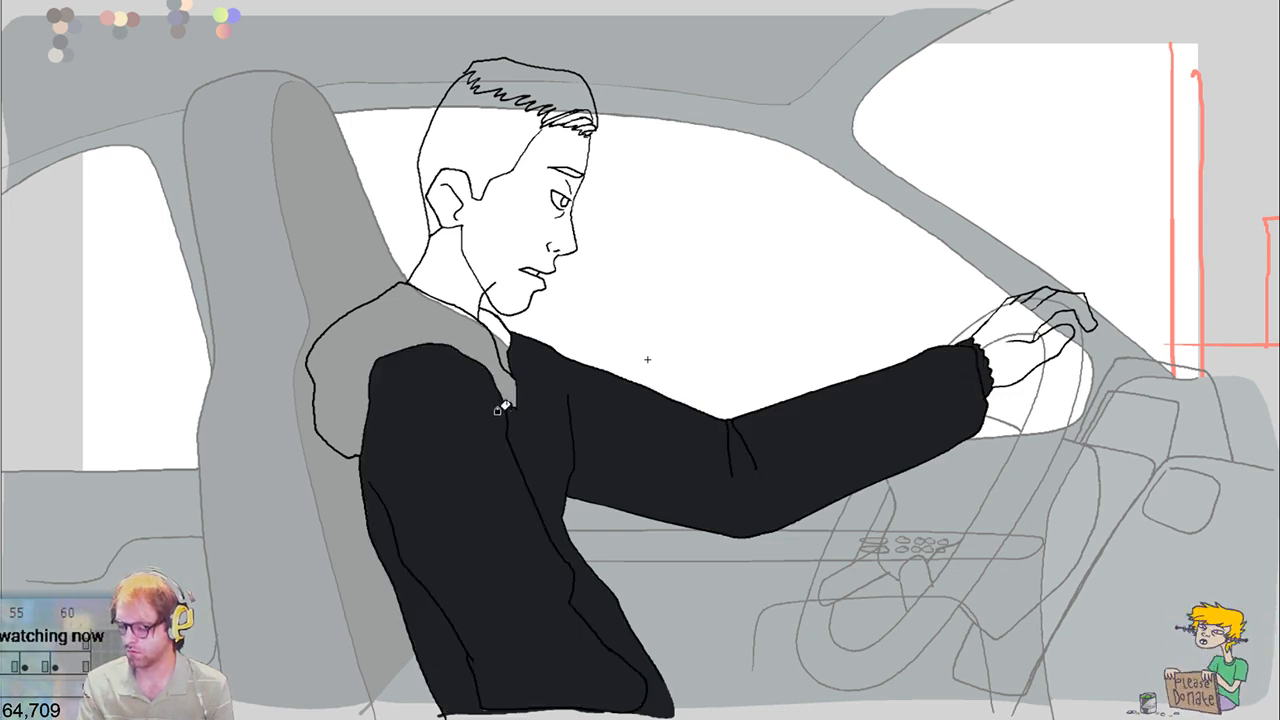
click(505, 360)
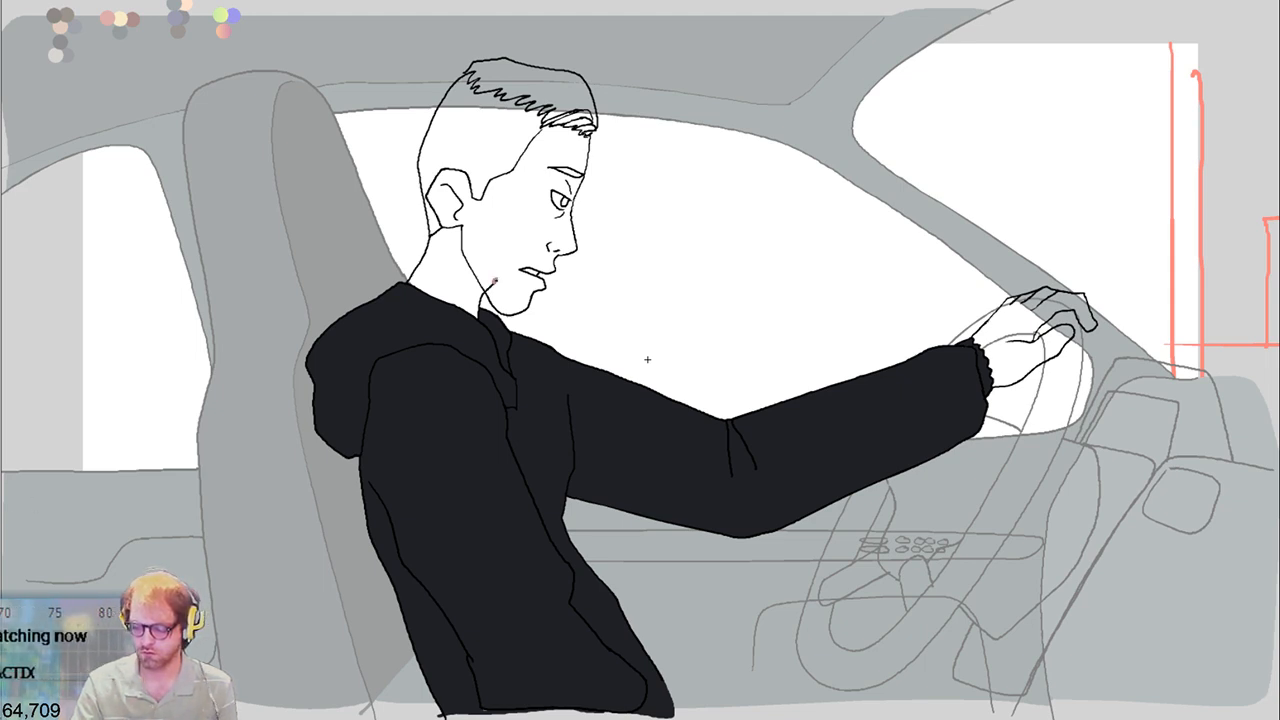
Draw a tan curve across the driver's cheek from behind the ear to the jaw, and fill the neck area it encloses tan
drag(502, 250, 487, 218)
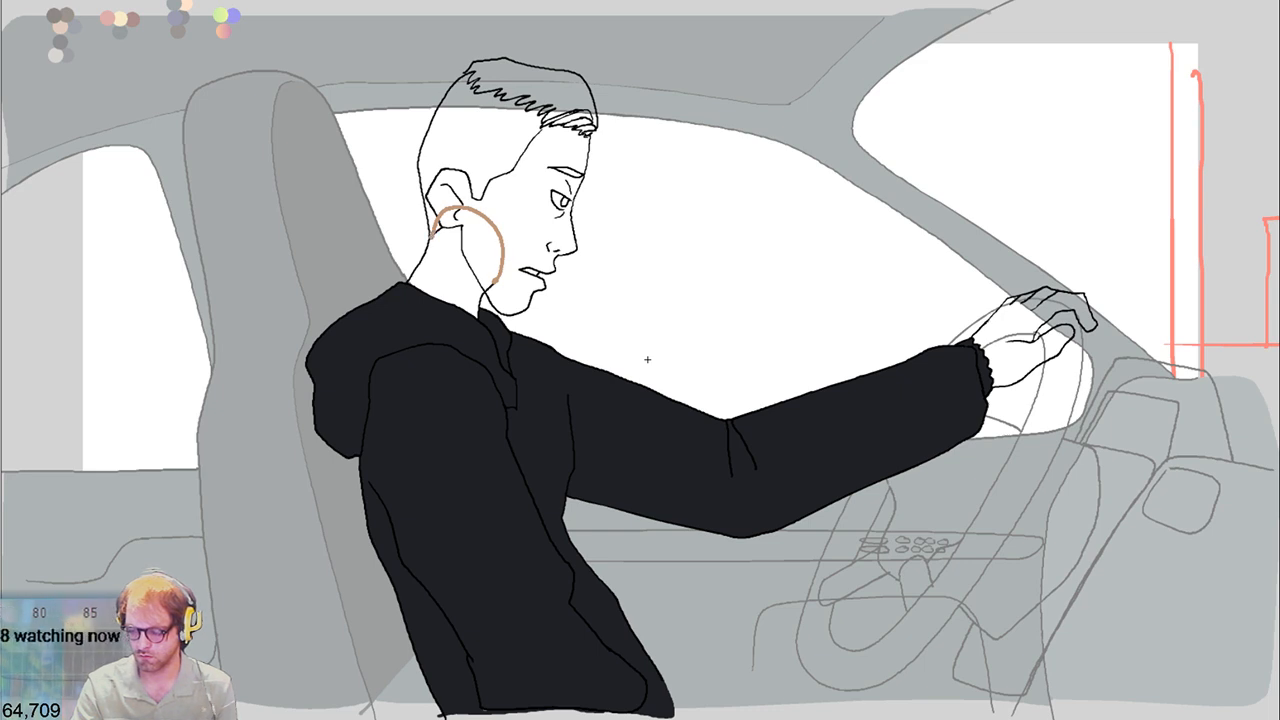
click(446, 238)
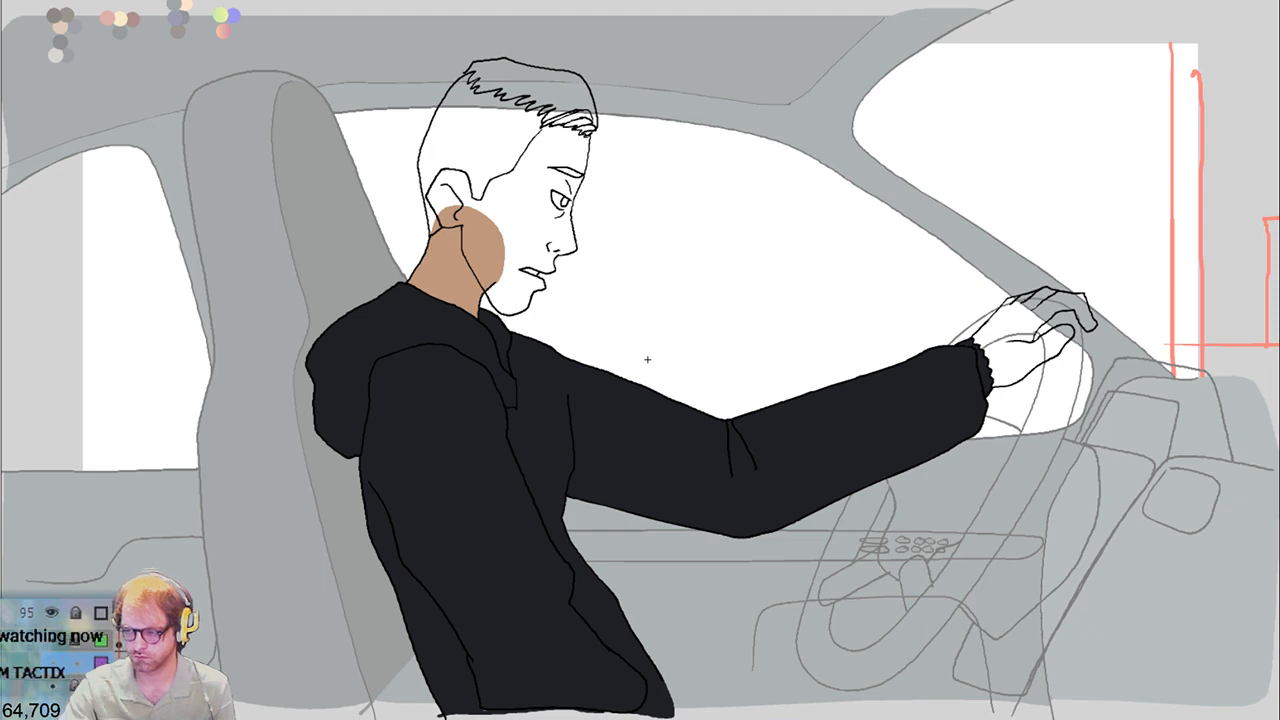
key(Right)
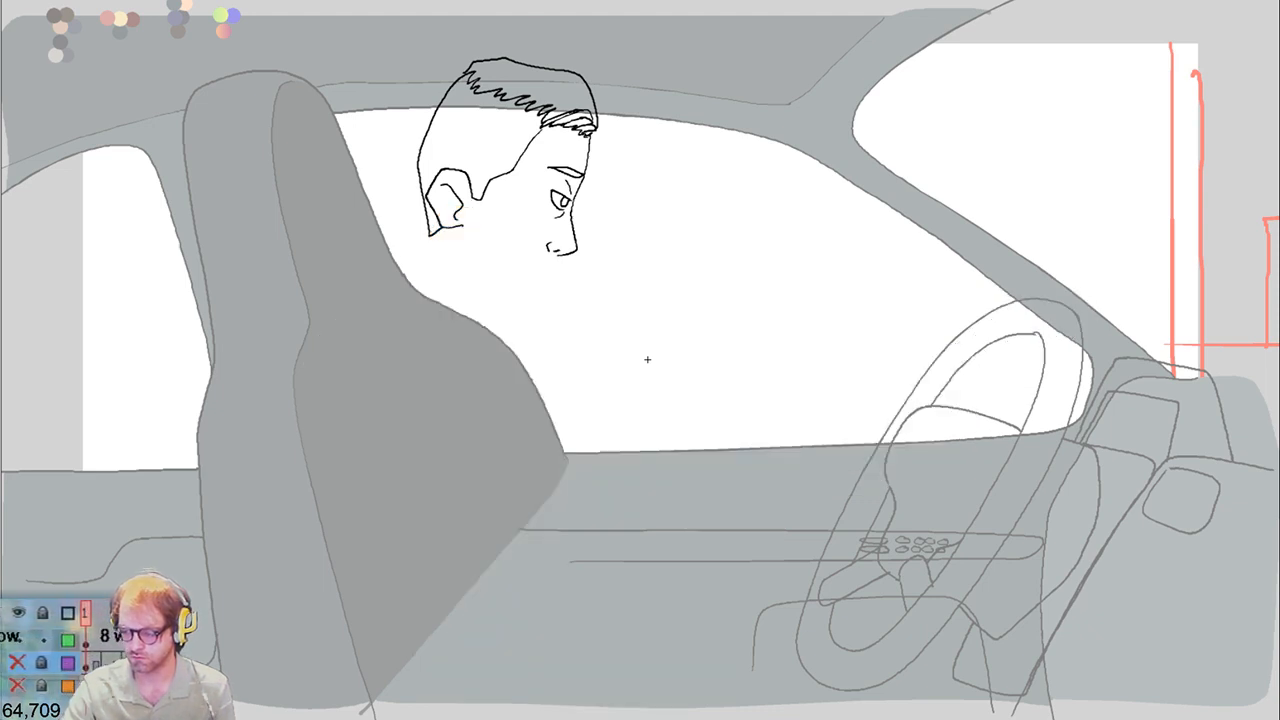
key(Left)
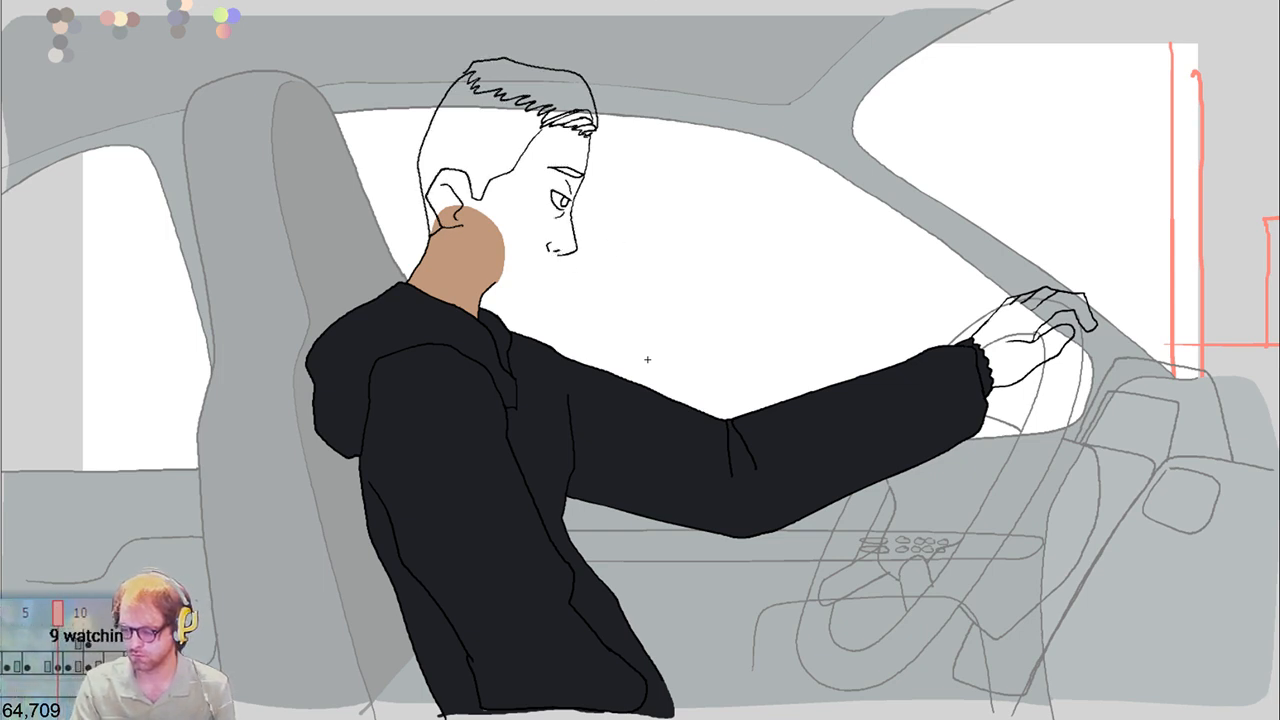
Try closing off the face with a tan line from the nose to the cheek and filling the face and ear tan
drag(557, 255, 500, 237)
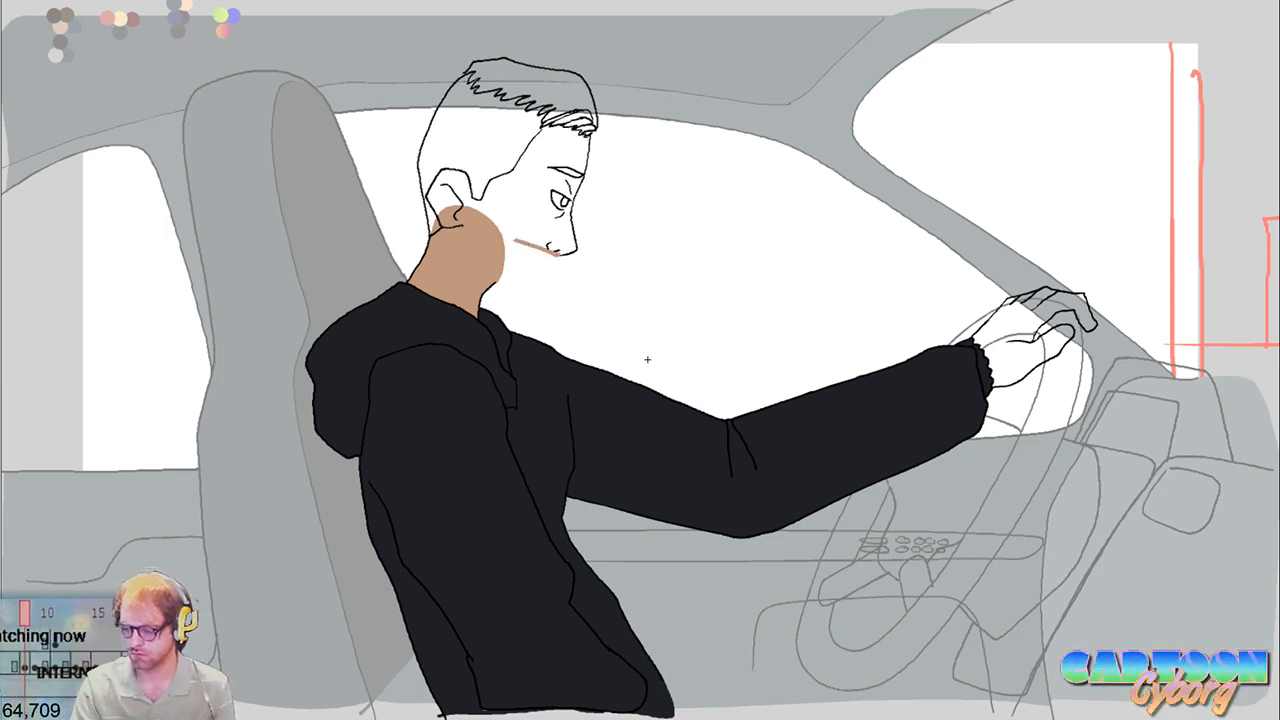
click(470, 222)
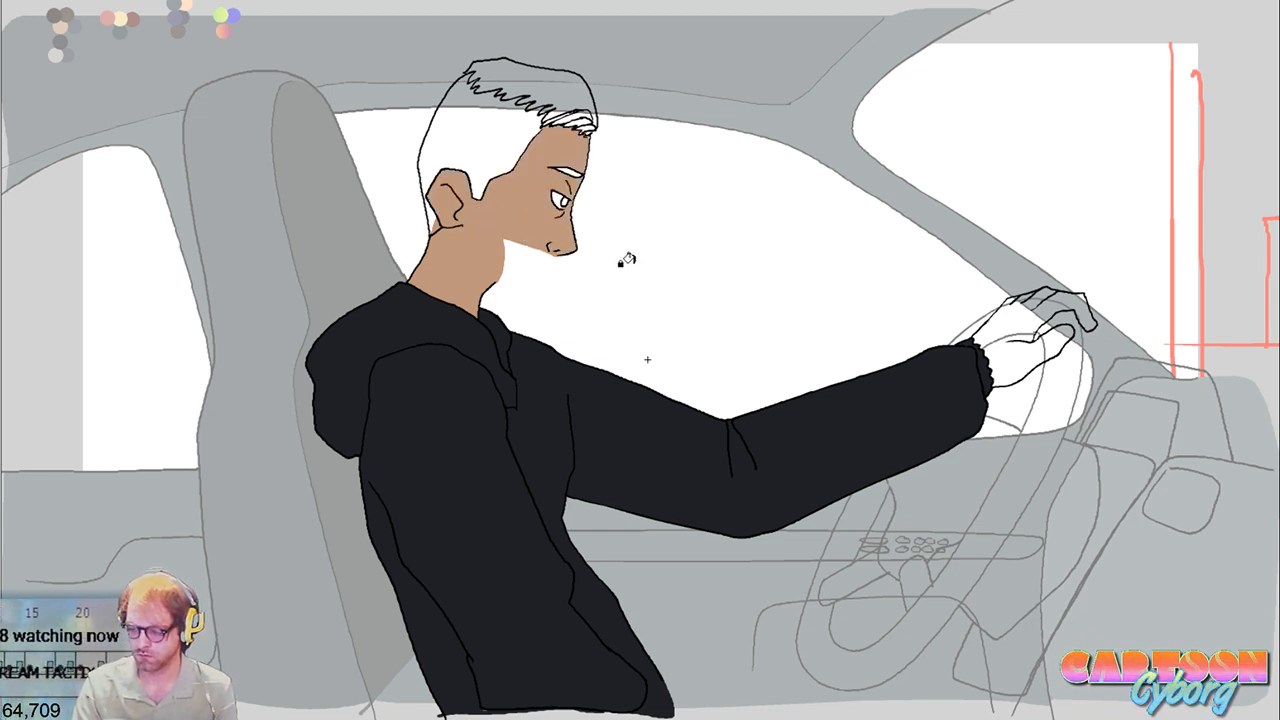
key(ctrl+z)
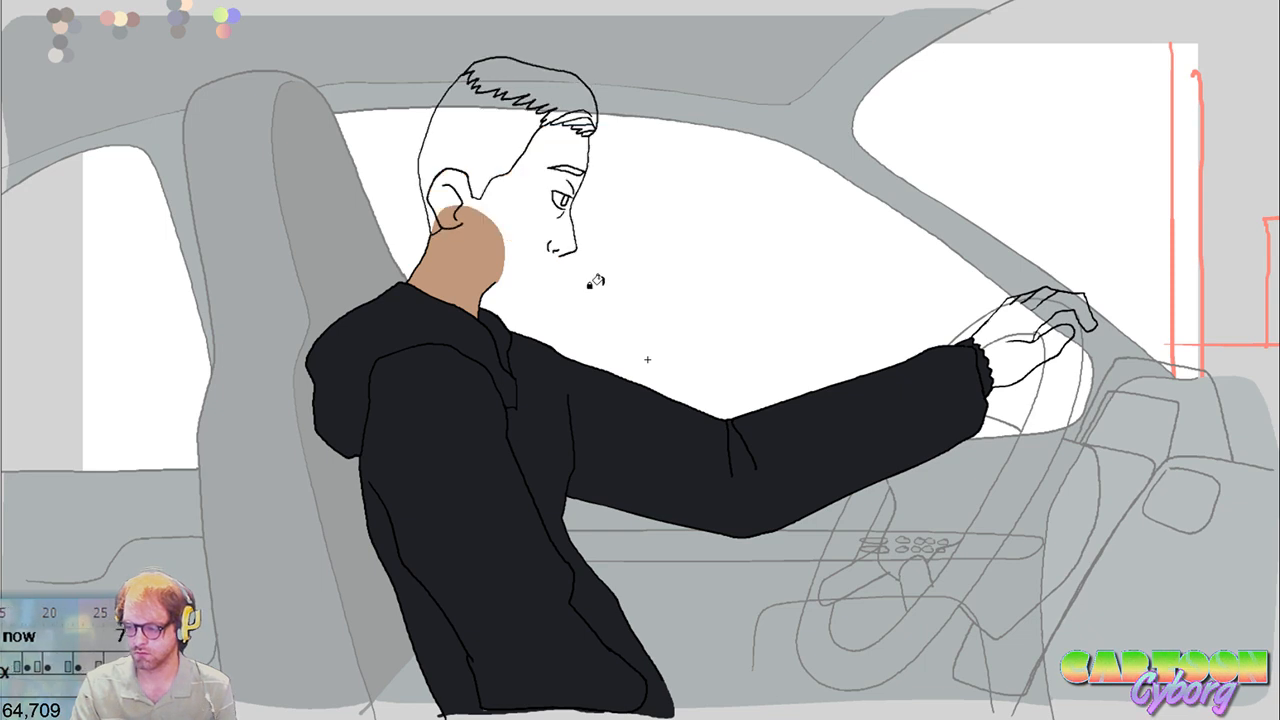
key(ctrl+shift+z)
key(ctrl+z)
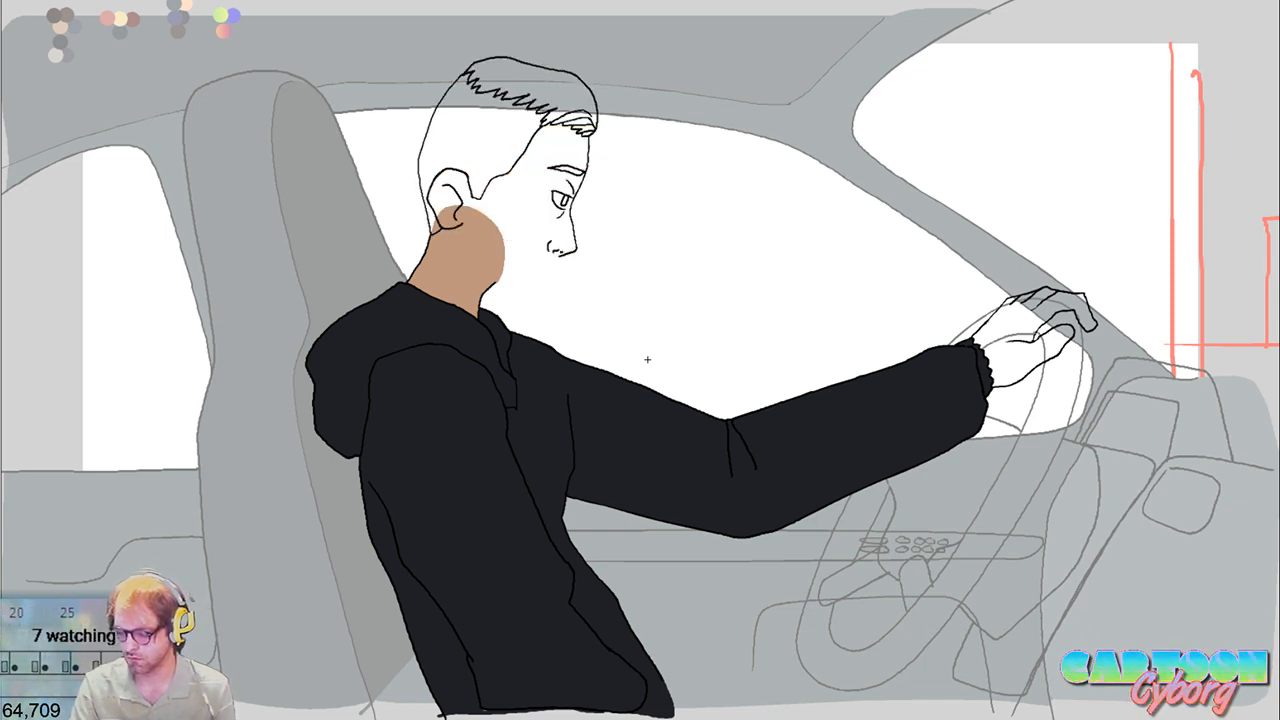
Close the open jaw edge and eye gaps with skin-tone strokes and fill the face and ear with skin tone on two head drawings
drag(562, 255, 528, 248)
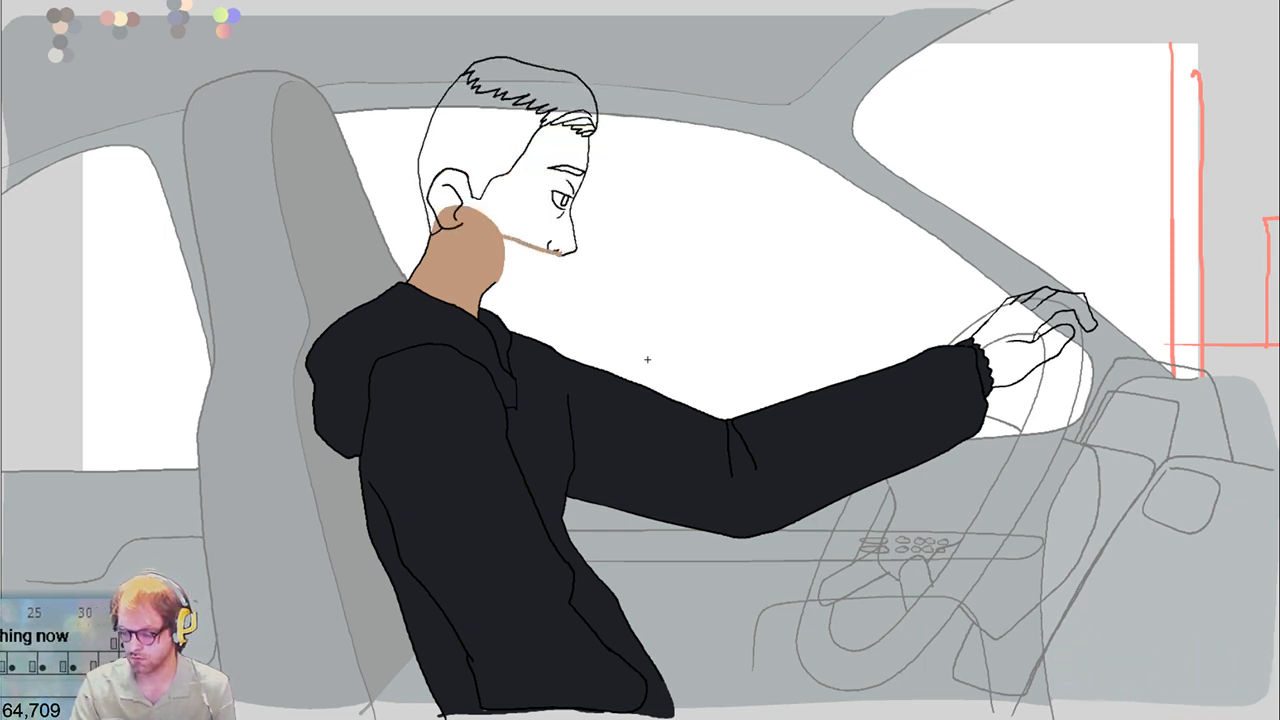
click(490, 224)
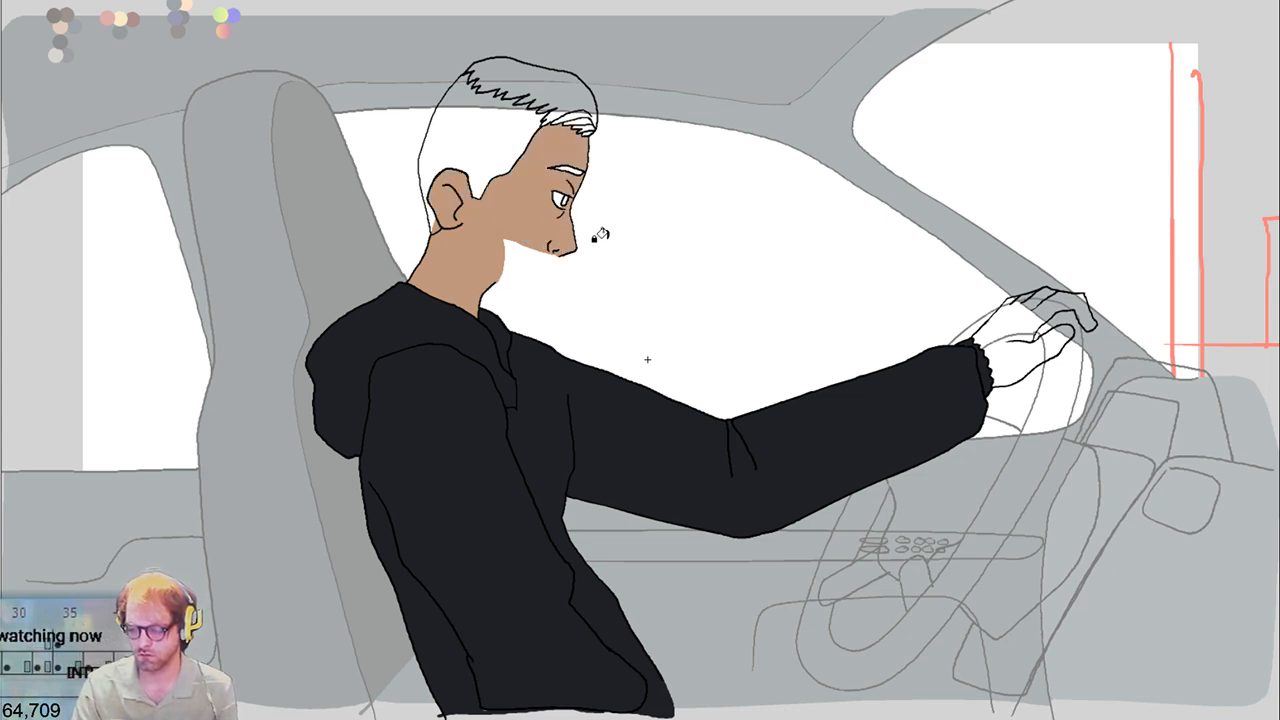
key(ctrl+z)
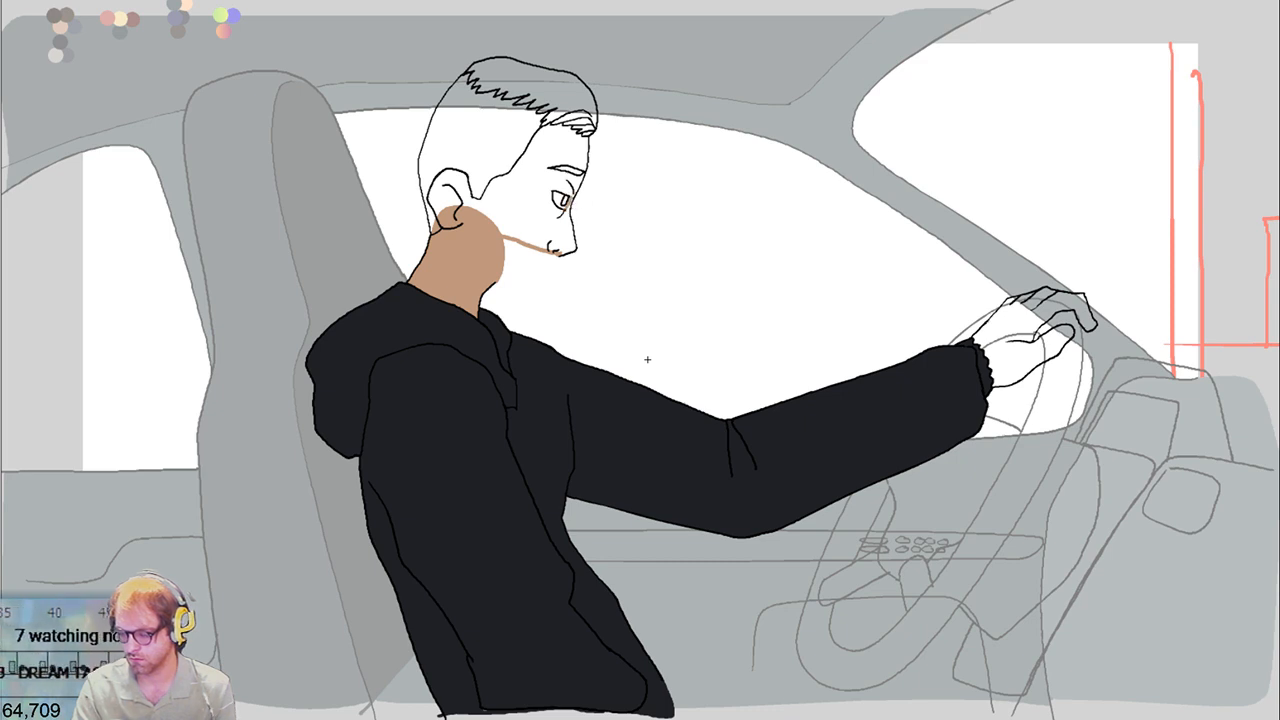
drag(566, 194, 561, 201)
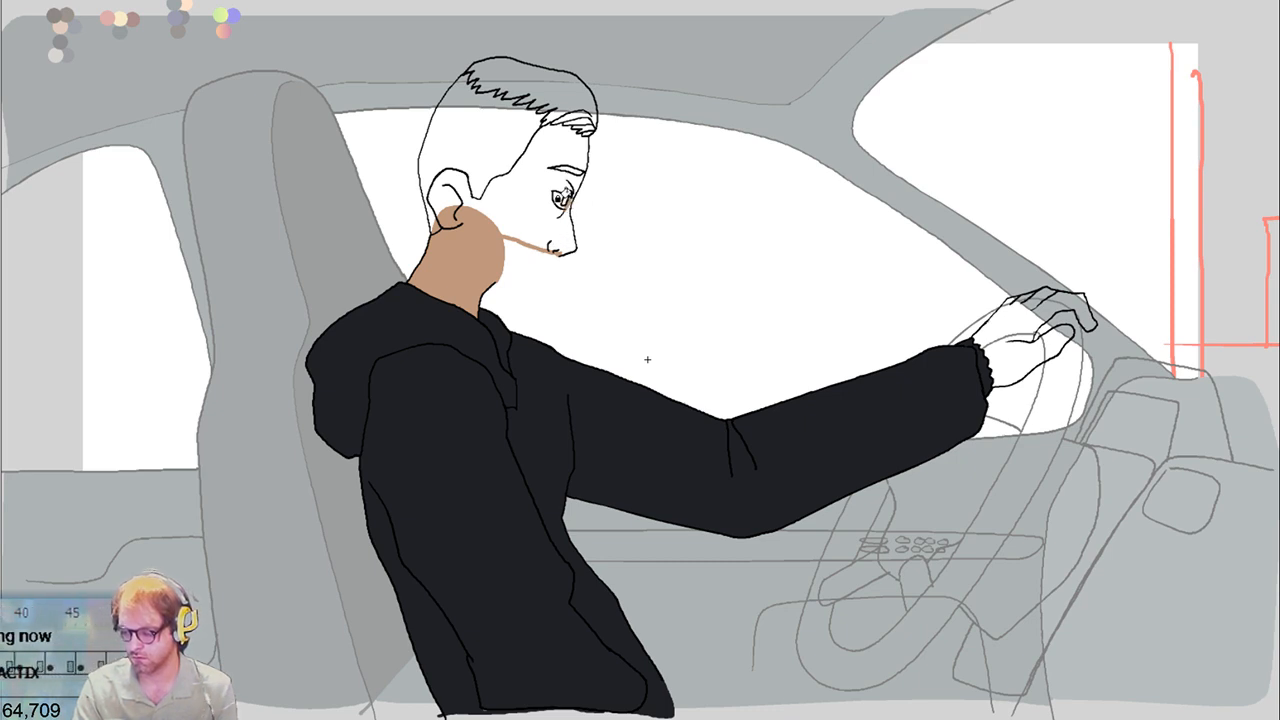
click(566, 196)
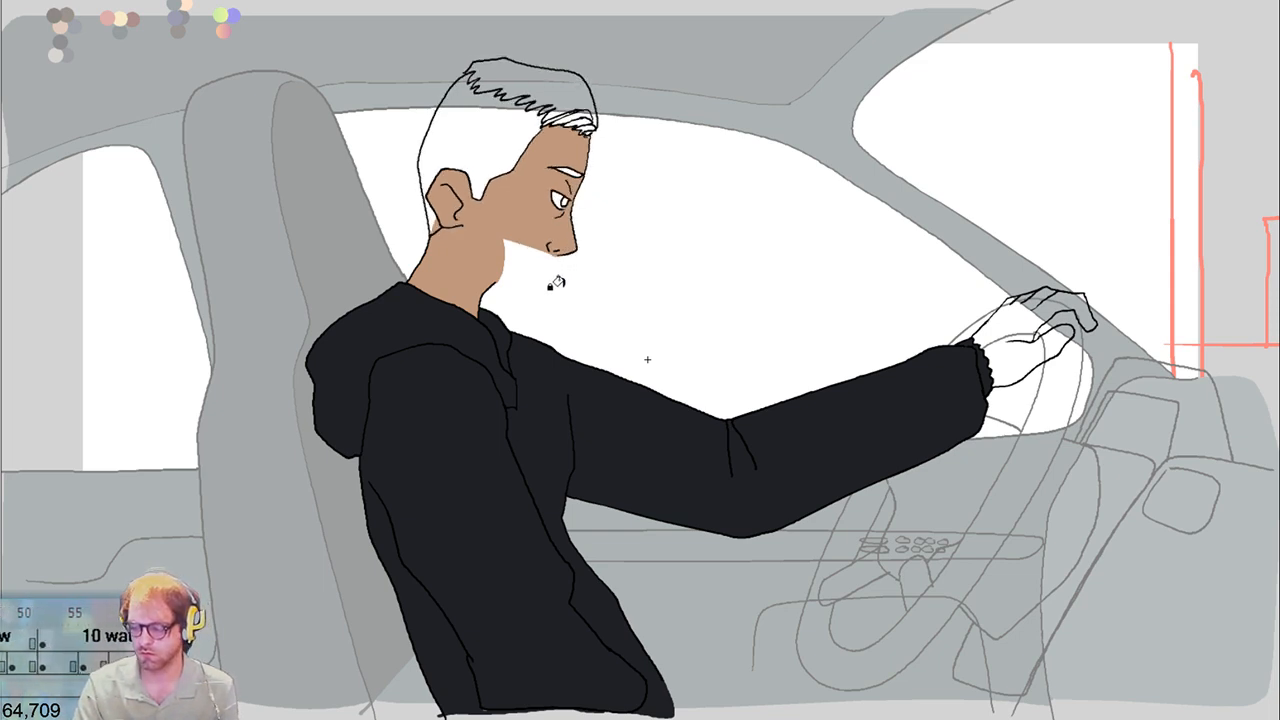
click(566, 218)
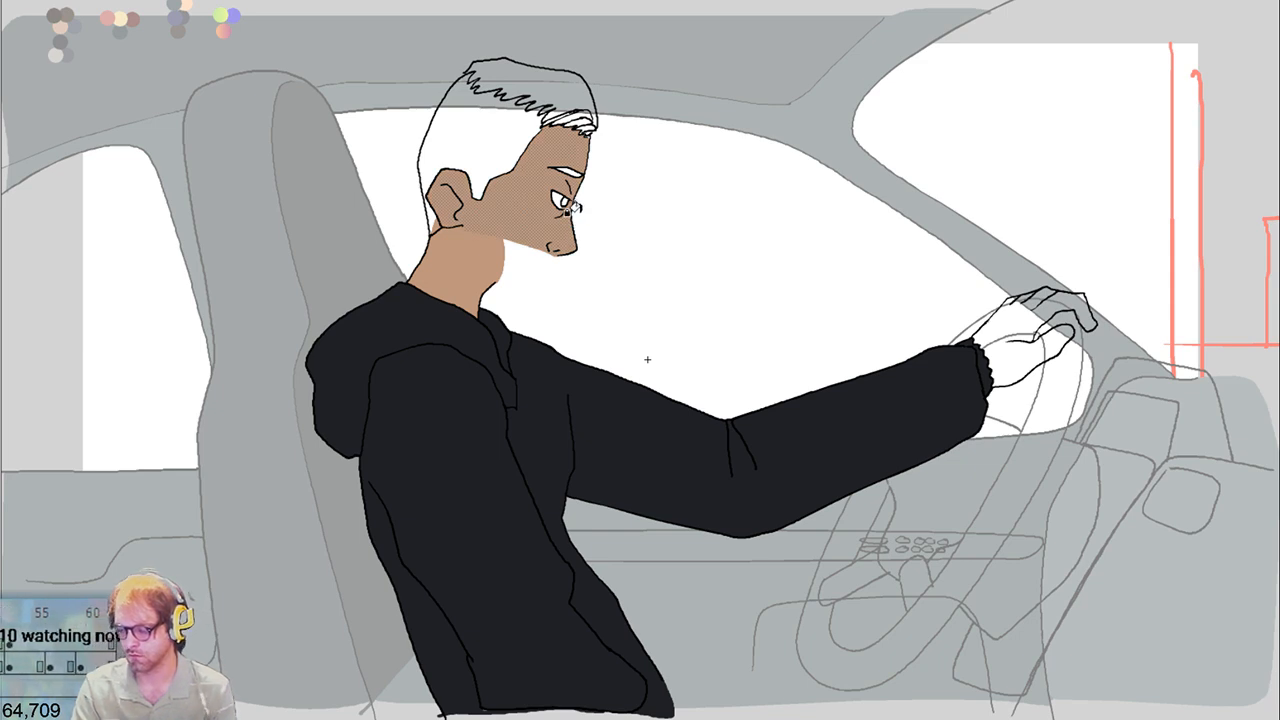
key(ctrl+z)
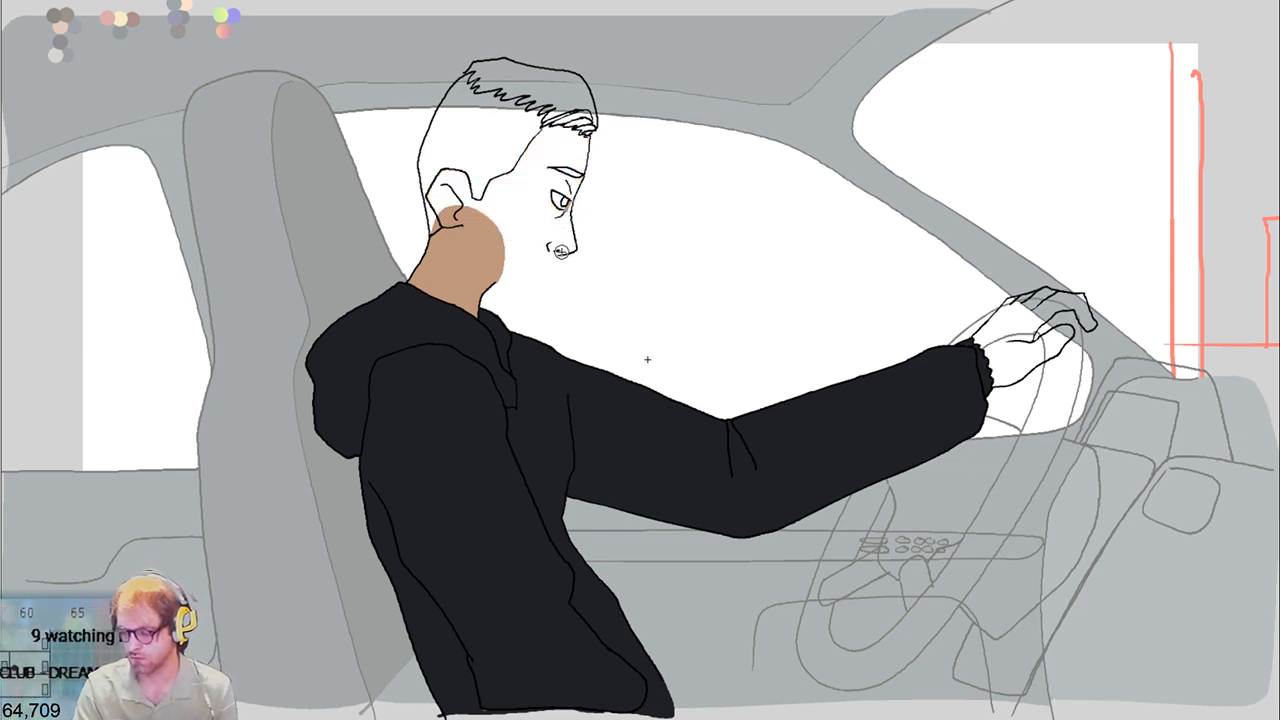
Bridge the jaw from nose to neck with a skin-tone stroke and fill the face and ear on the remaining head drawings
drag(554, 251, 521, 243)
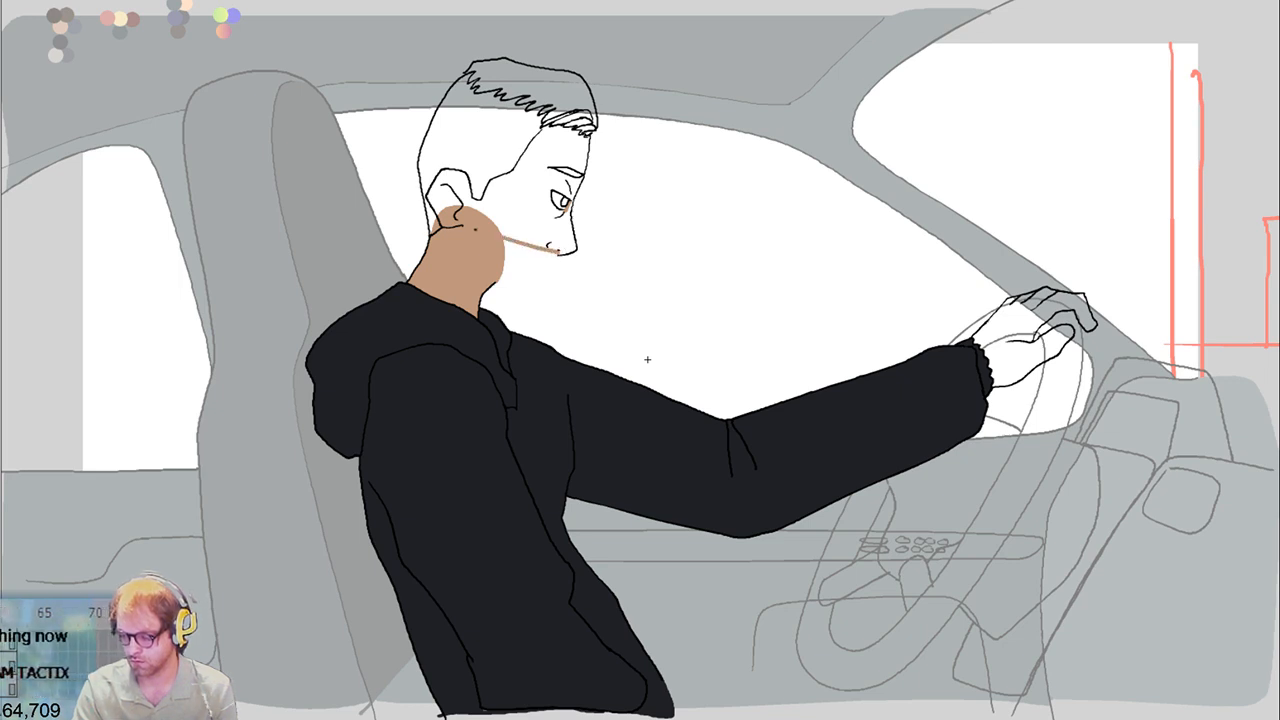
click(486, 212)
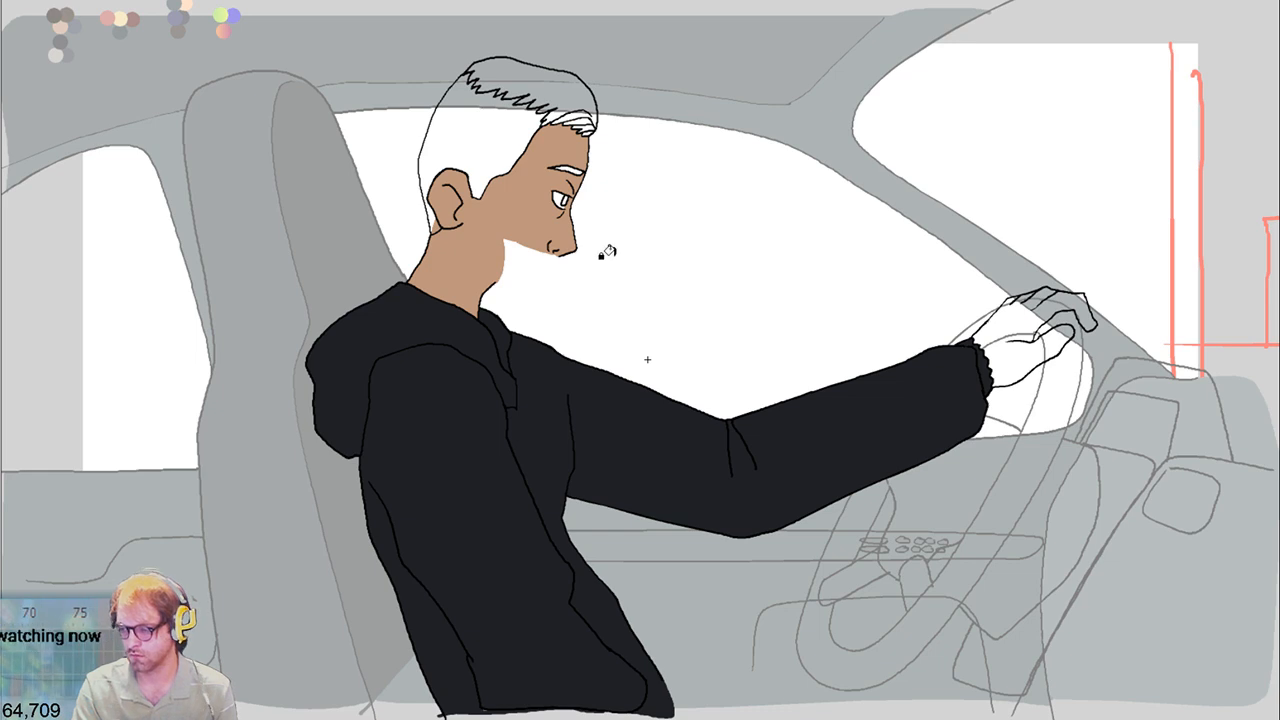
key(ctrl+z)
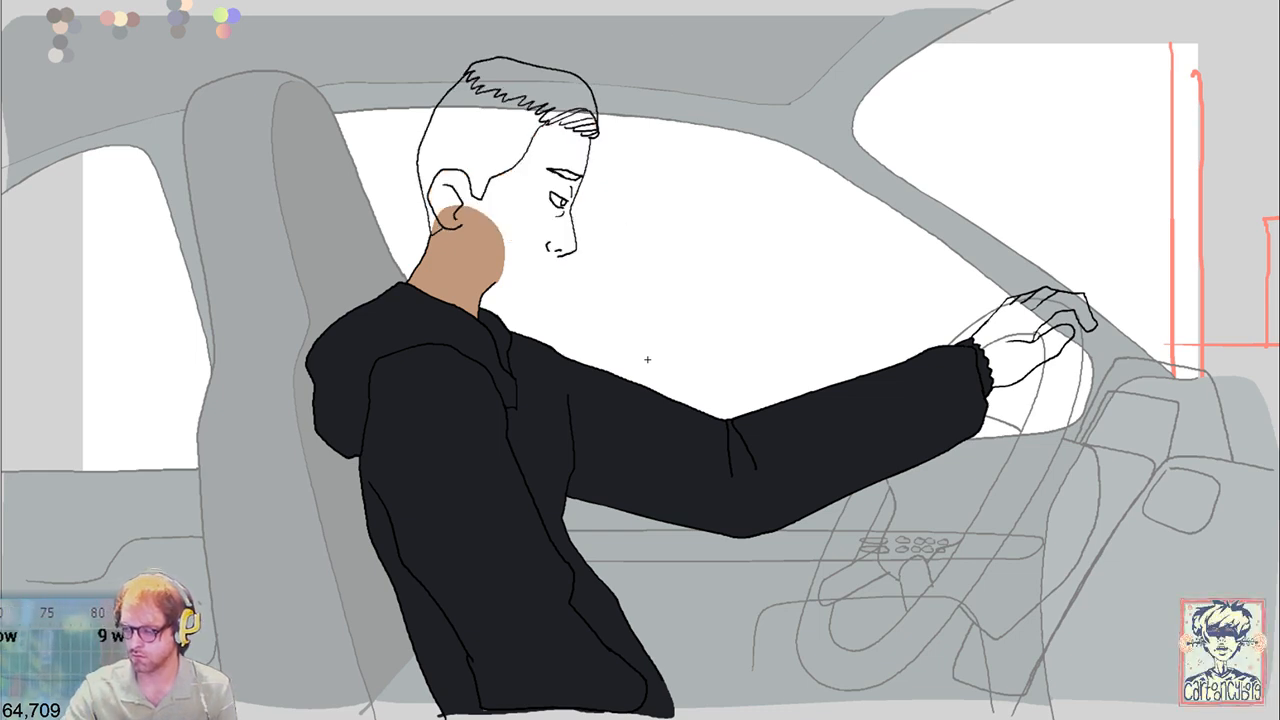
key(ctrl+y)
key(ctrl+z)
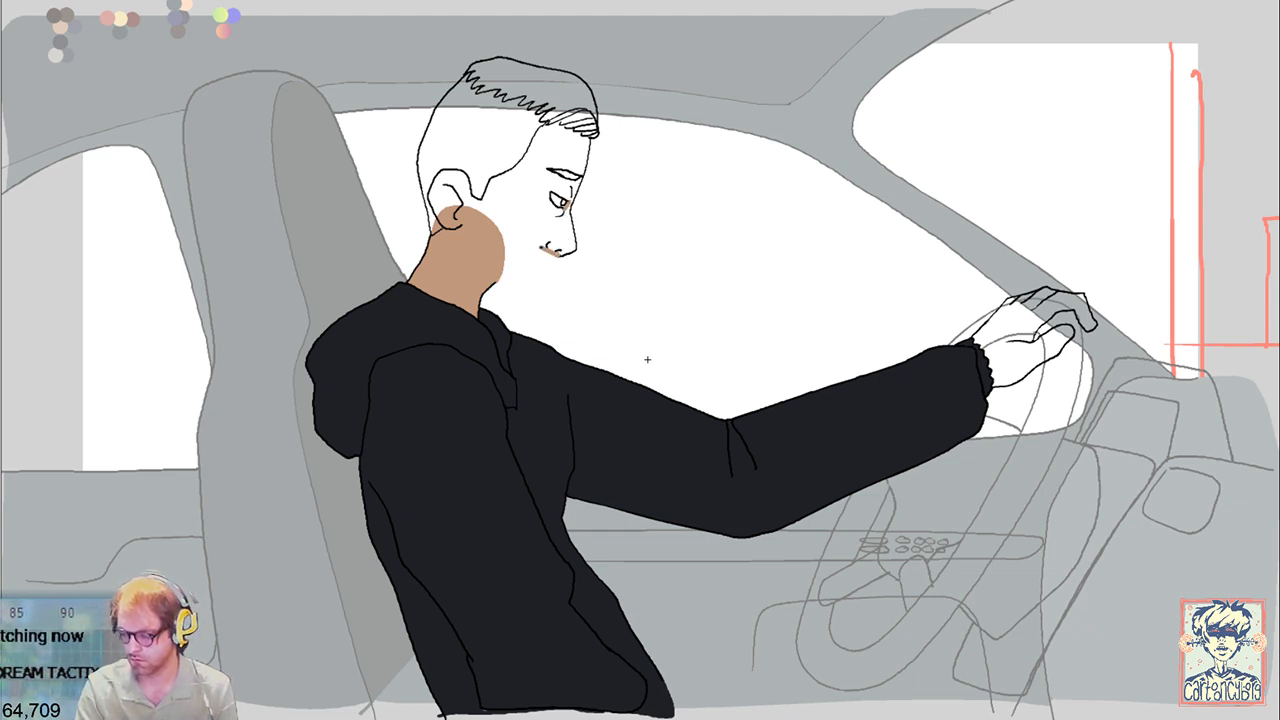
click(468, 214)
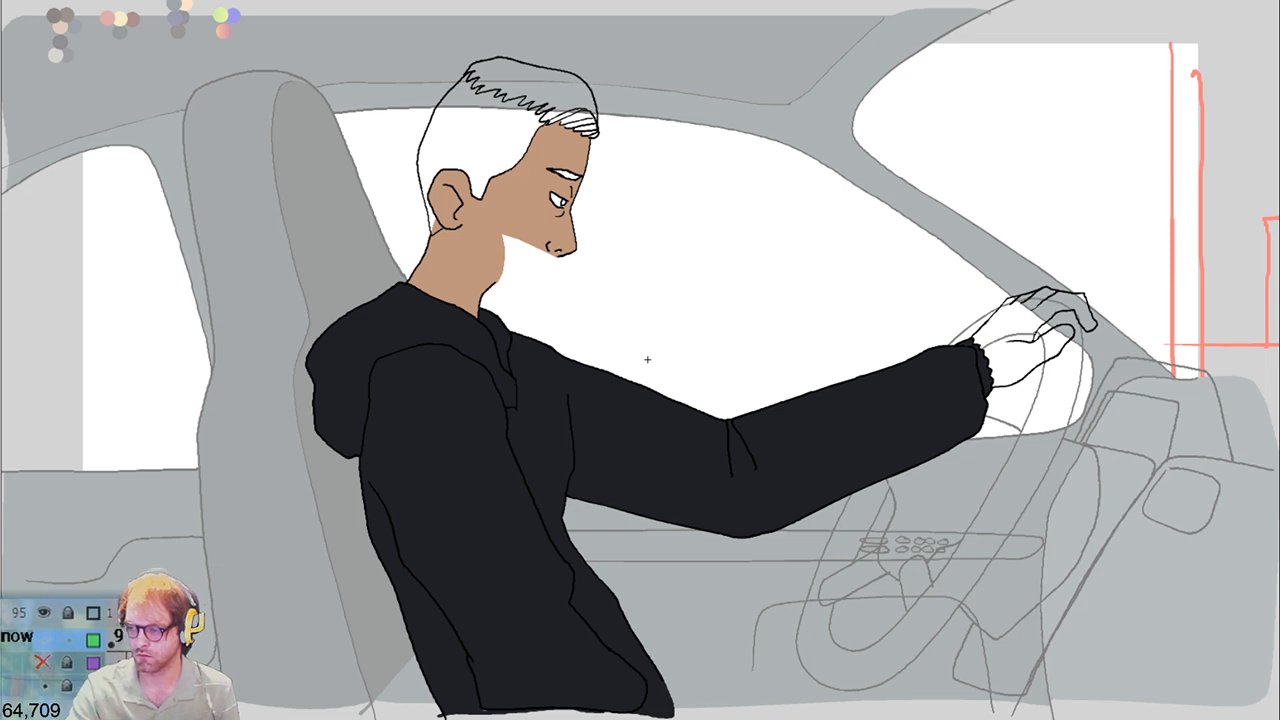
Deselect the face fill and compare the skin colouring of the head drawings across neighbouring frames
key(ctrl+z)
key(ctrl+y)
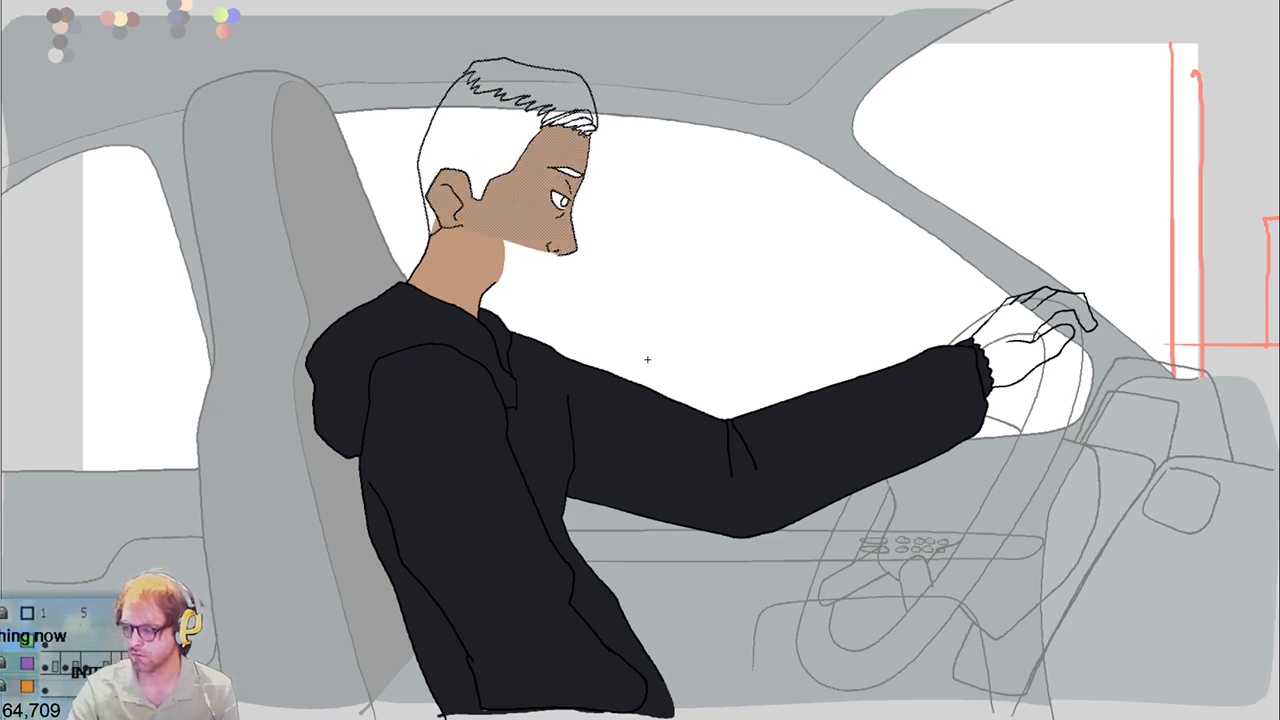
key(ctrl+d)
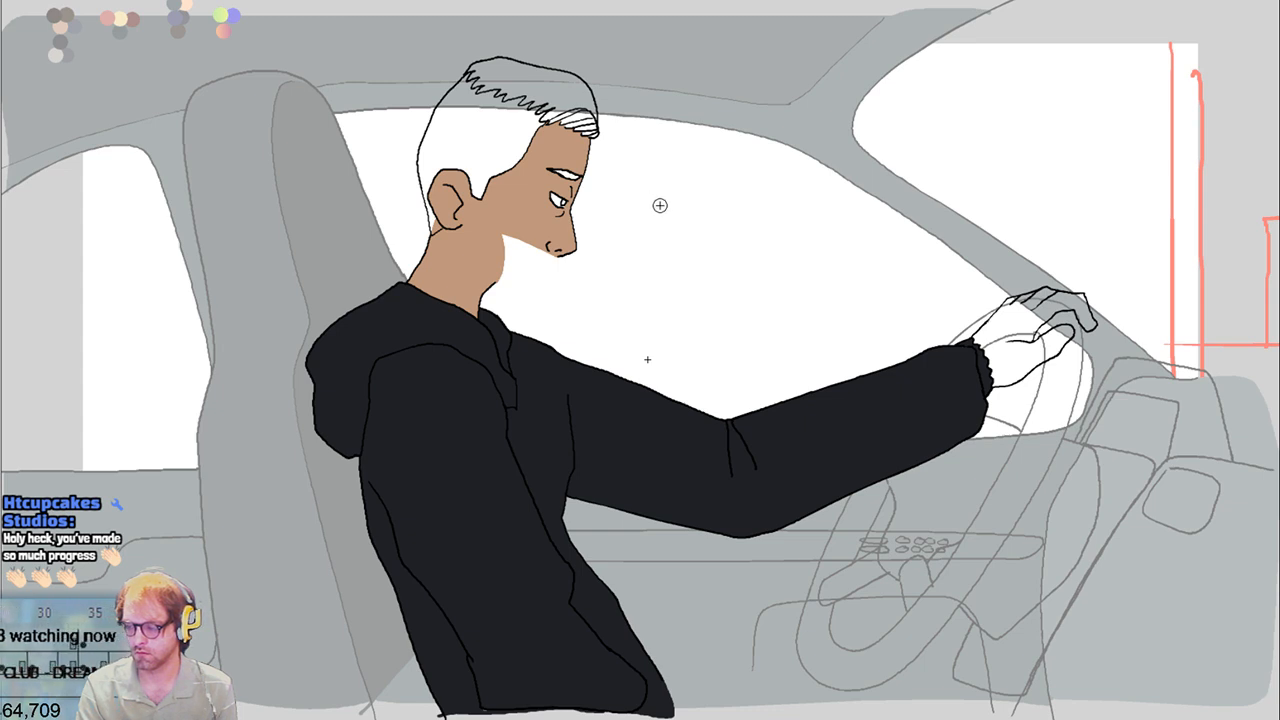
key(Right)
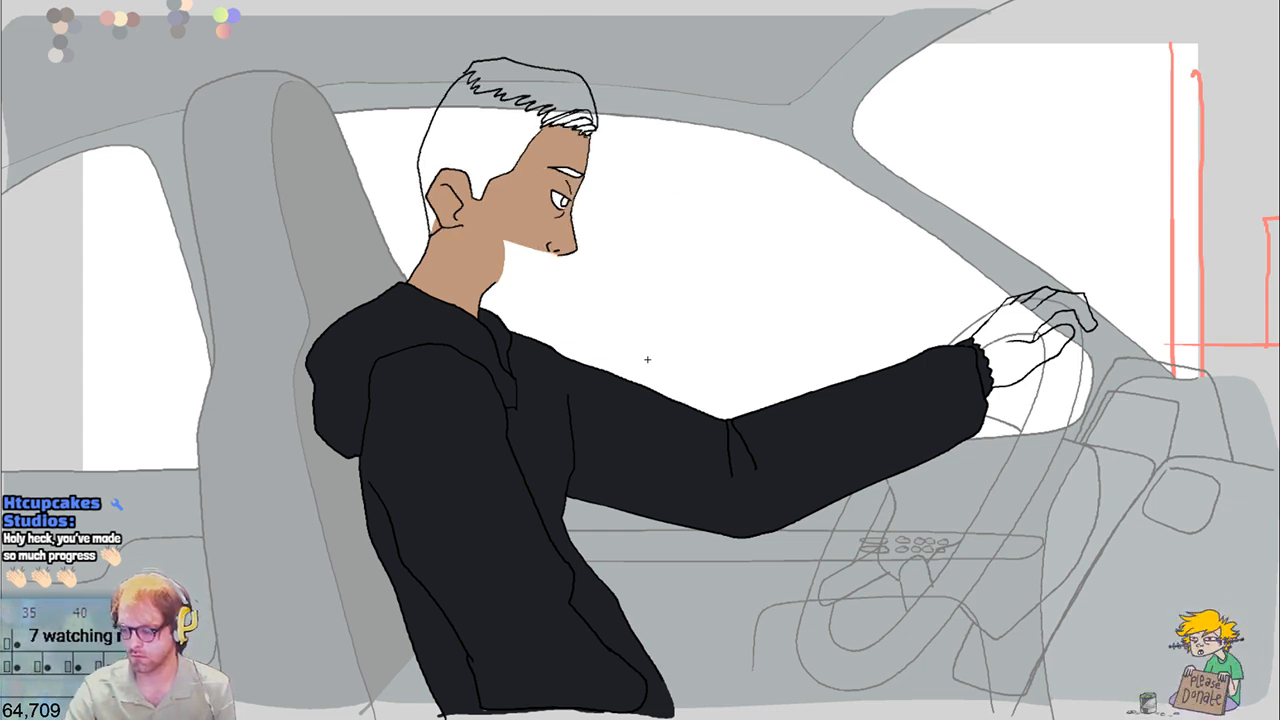
key(Left)
key(Right)
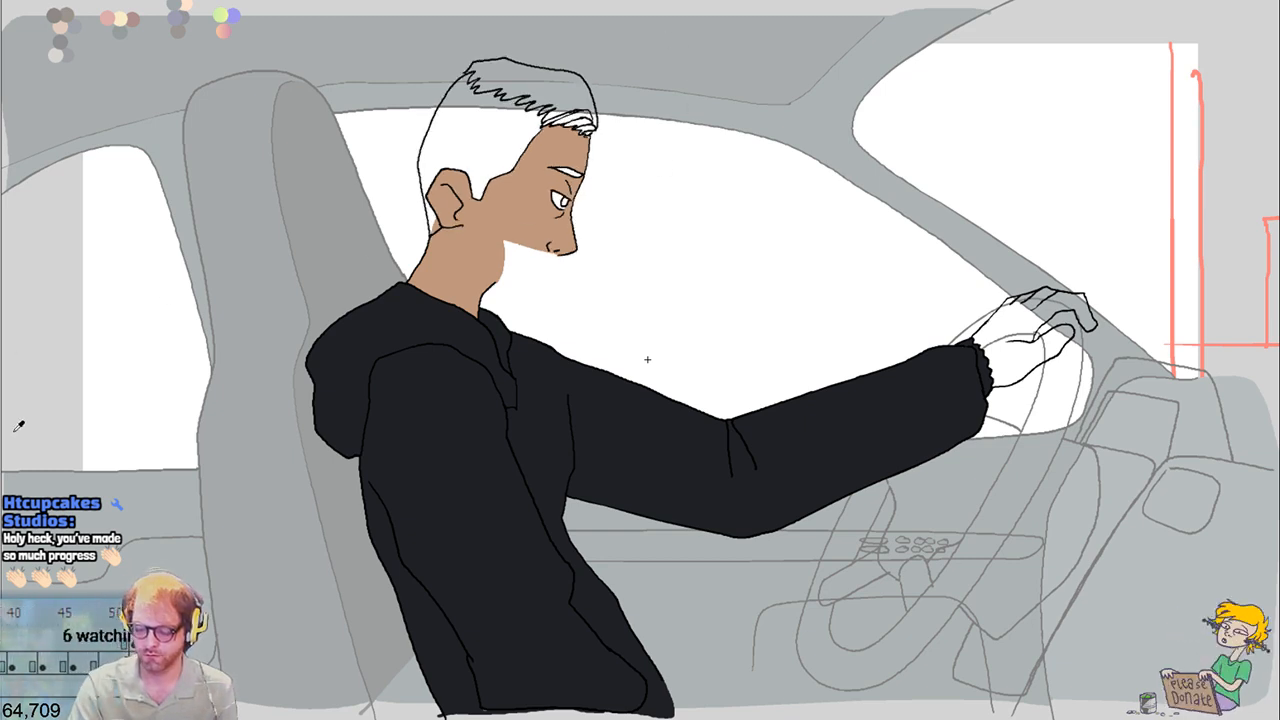
Fill the side hair, including the strip behind the ear, with dark brown on each head drawing
click(482, 160)
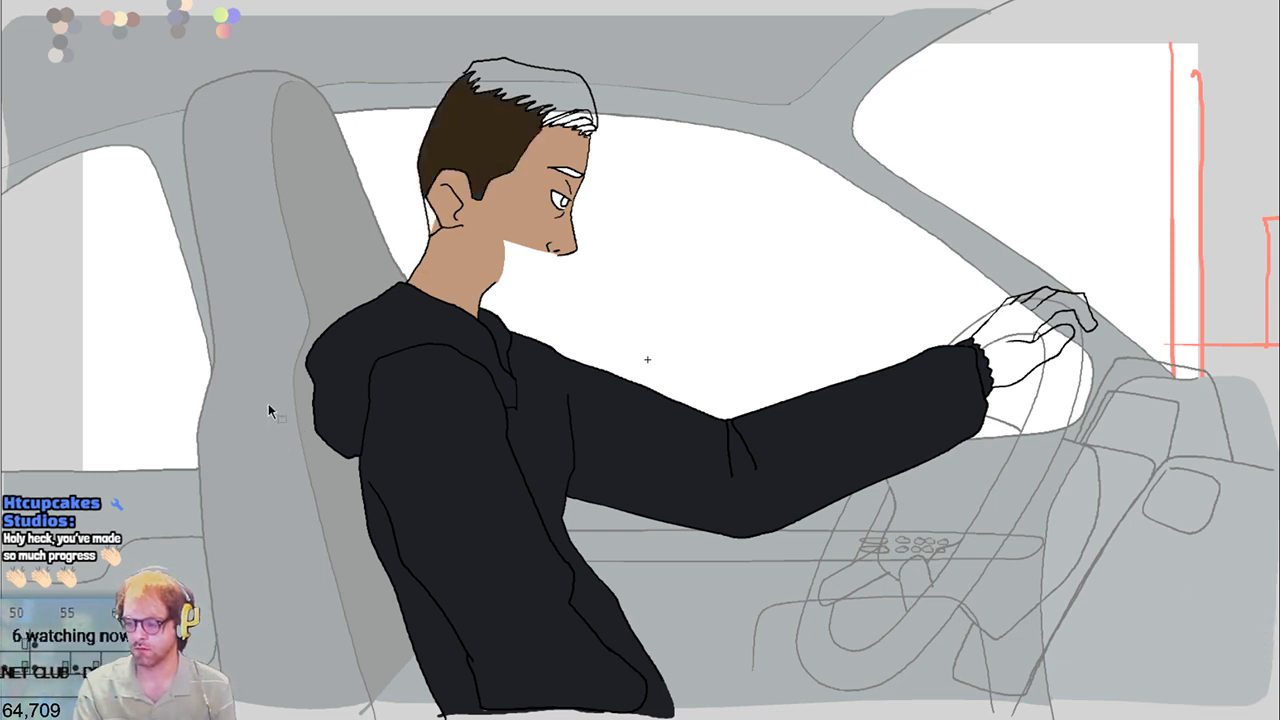
key(ctrl+z)
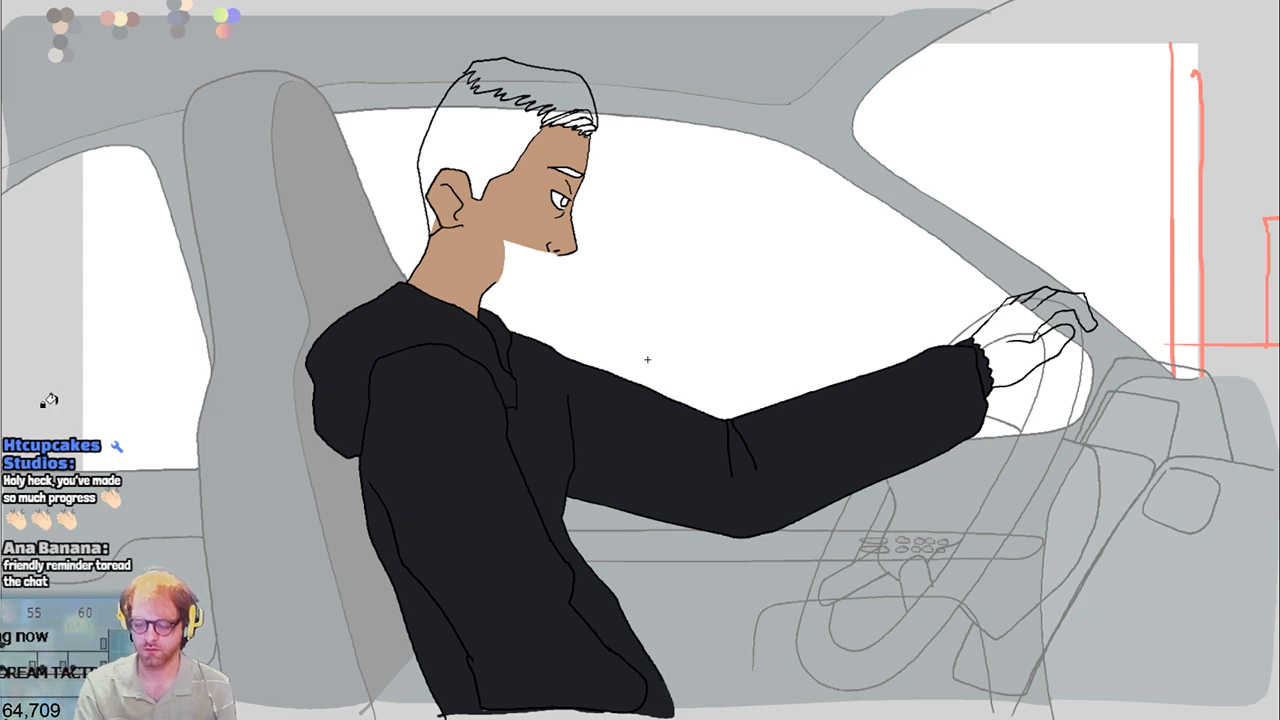
click(440, 192)
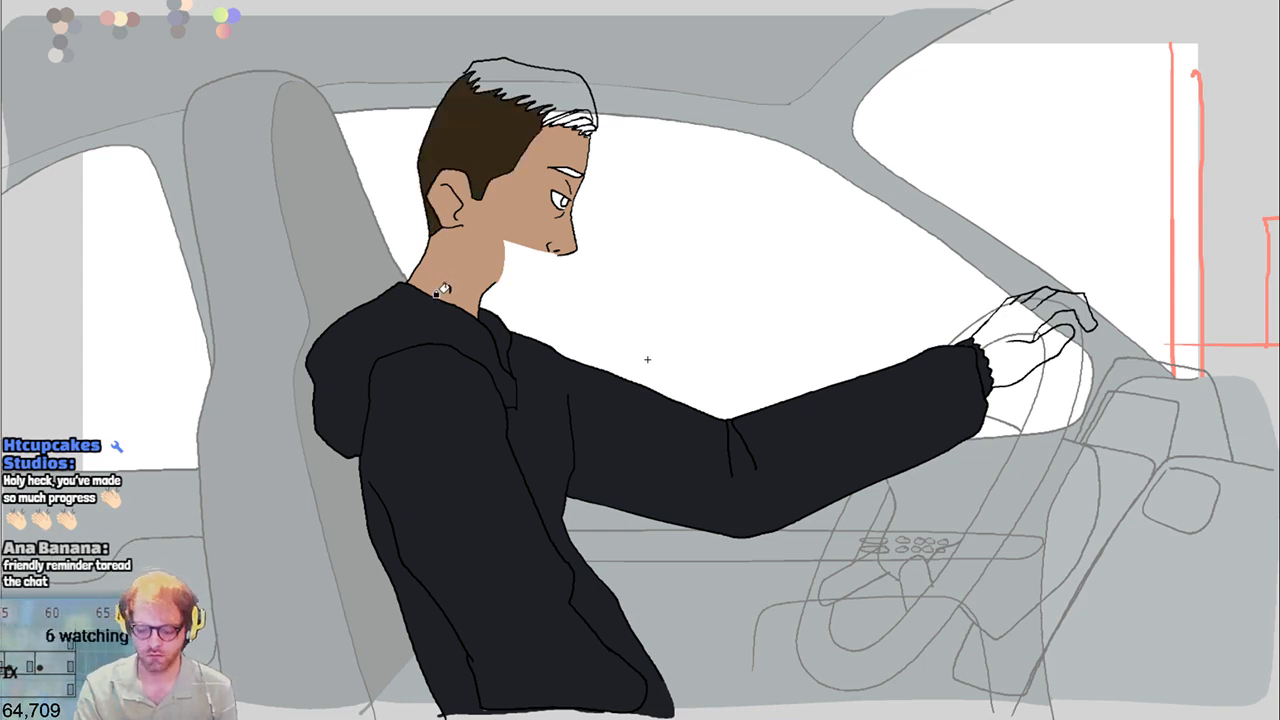
key(ctrl+z)
click(472, 176)
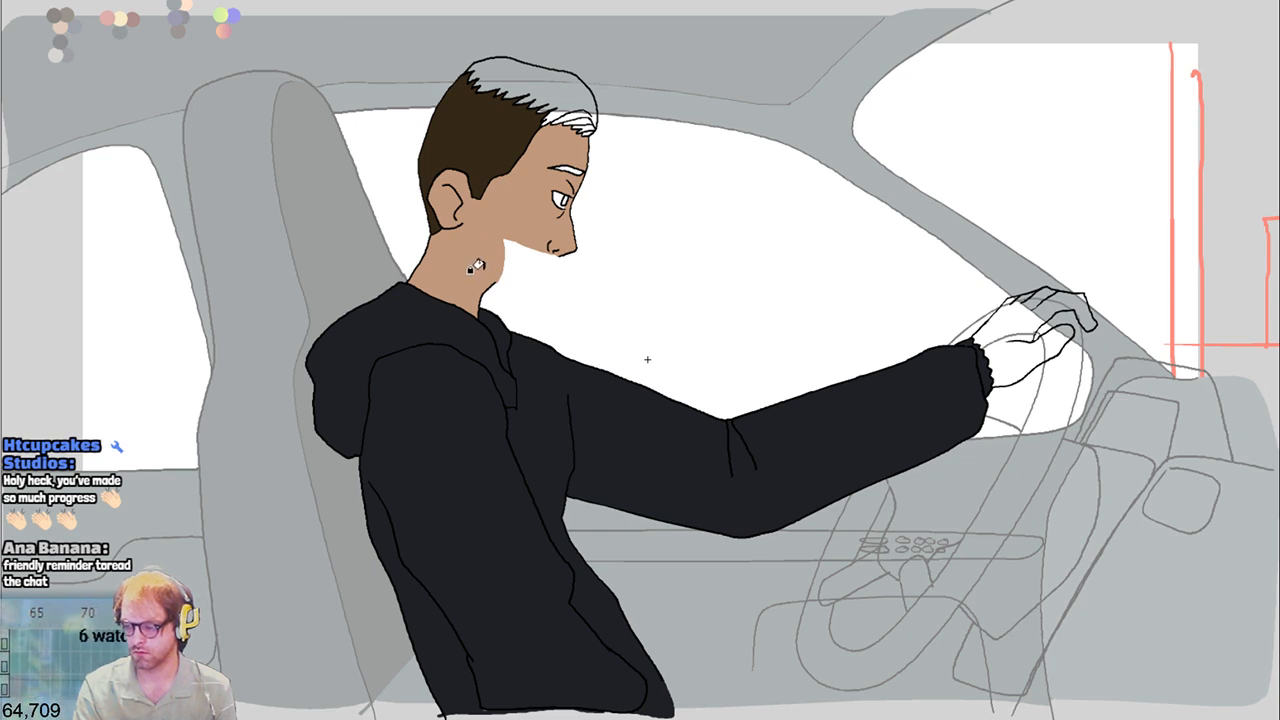
key(ctrl+z)
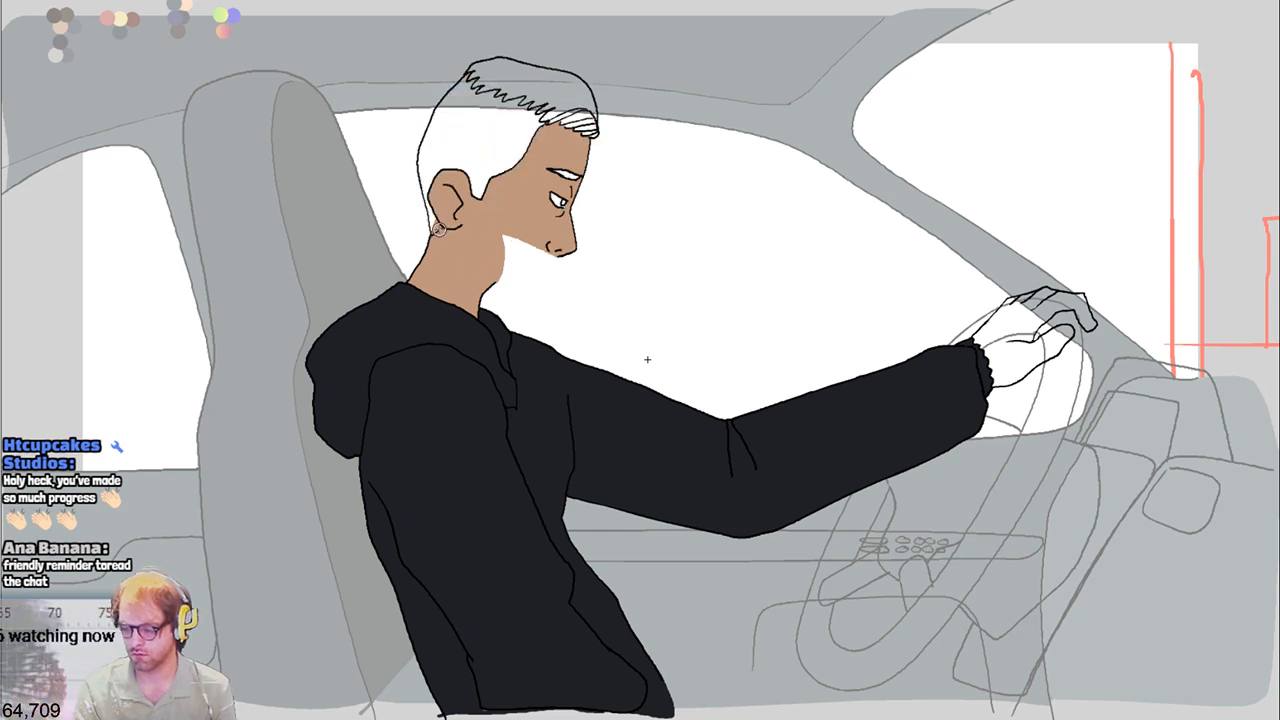
click(468, 174)
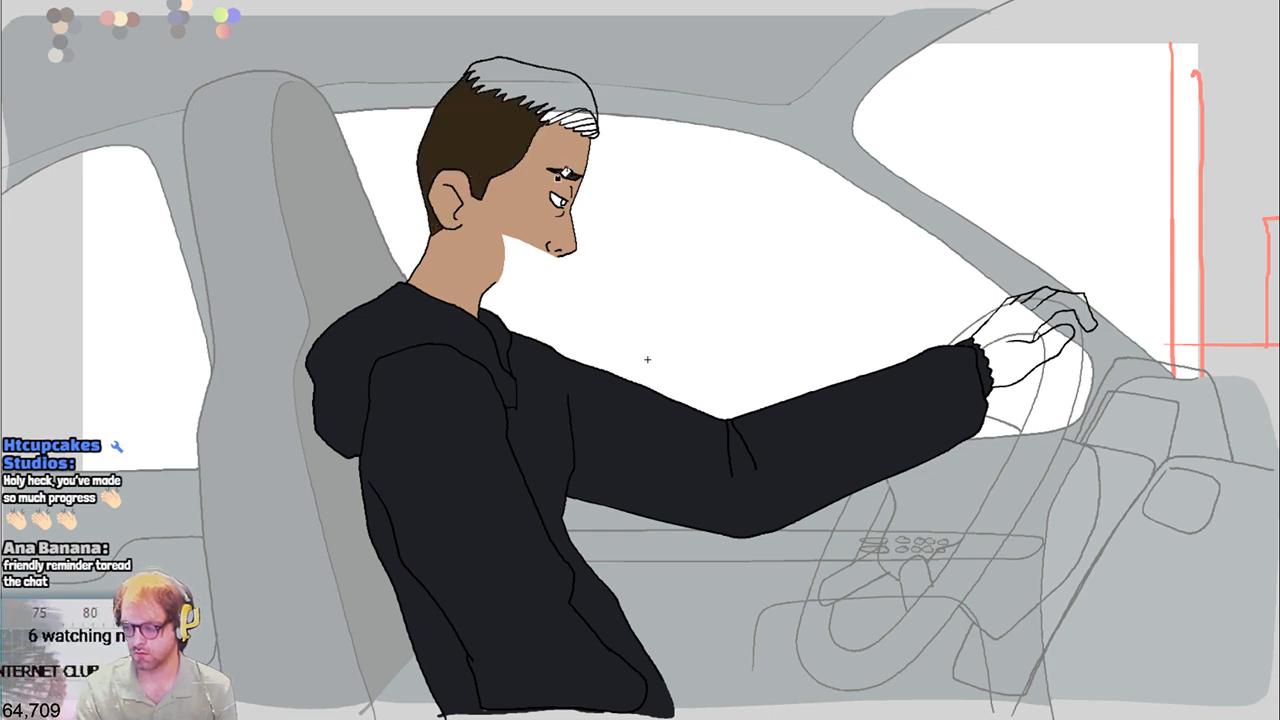
Fill the eyebrow with dark brown and colour the iris on the head drawings
key(ctrl+z)
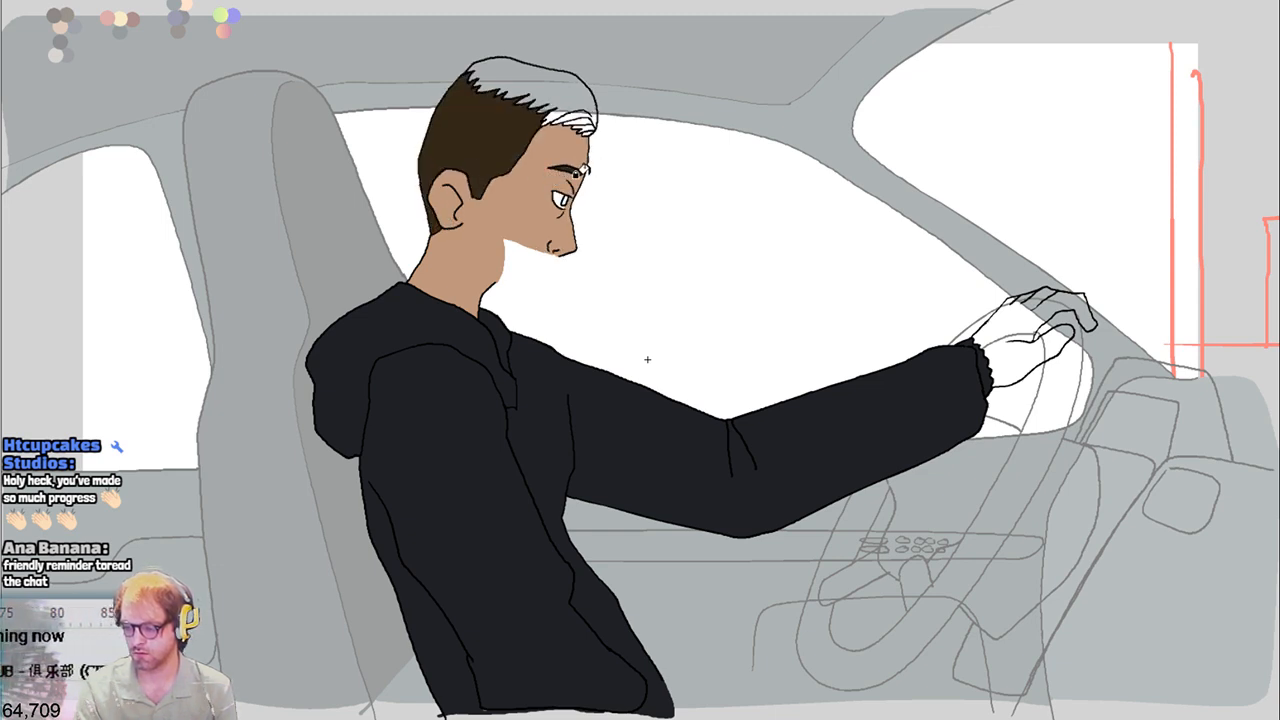
click(571, 176)
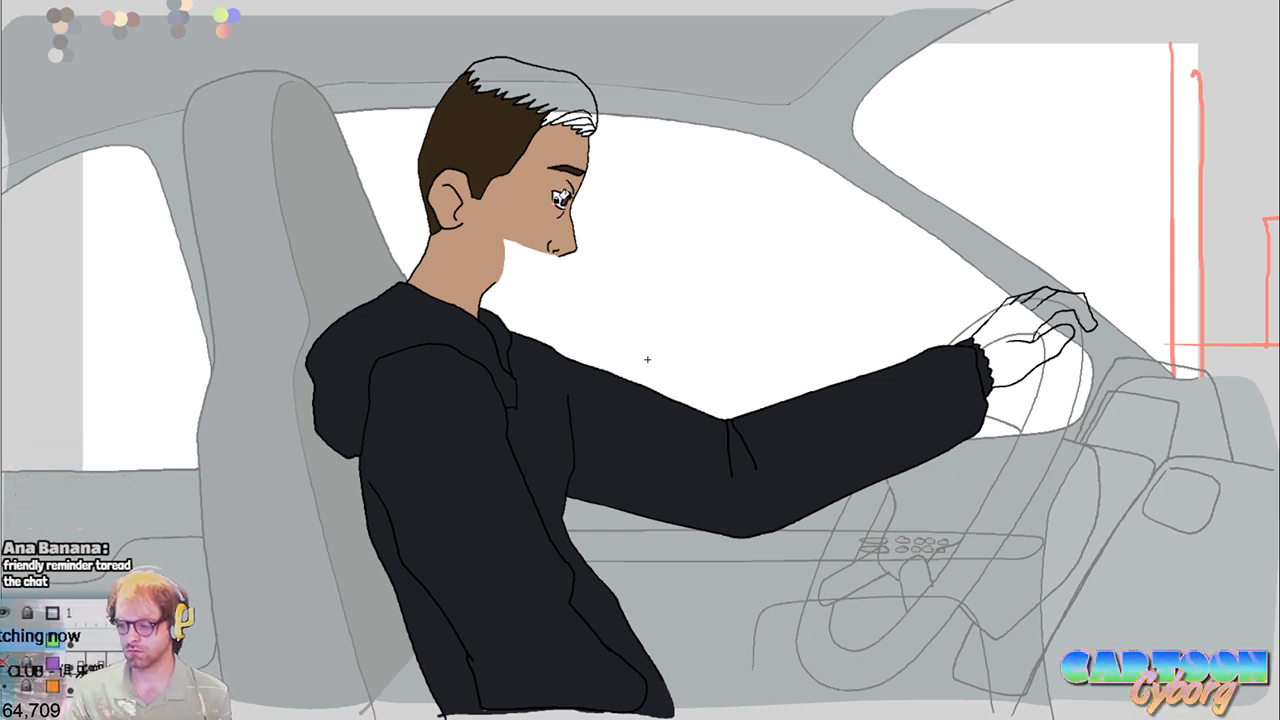
click(562, 198)
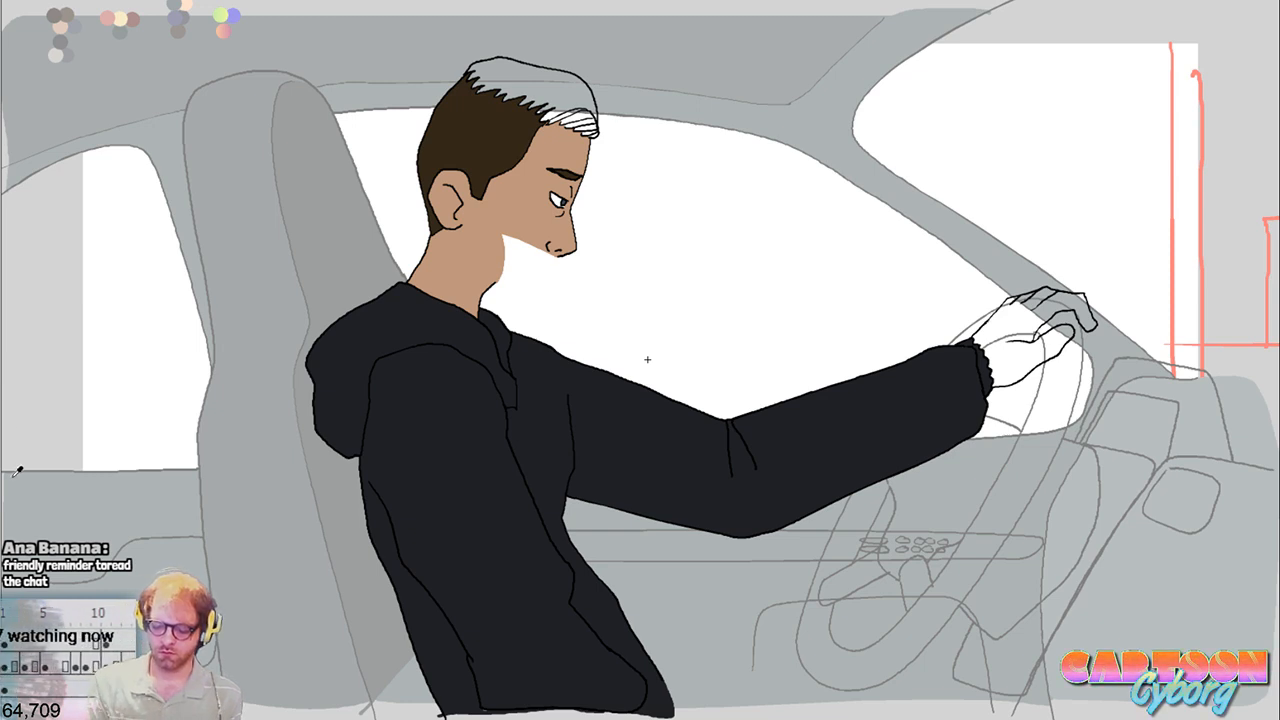
Paint the white of the eye on each head drawing, within the existing eye outline
click(553, 200)
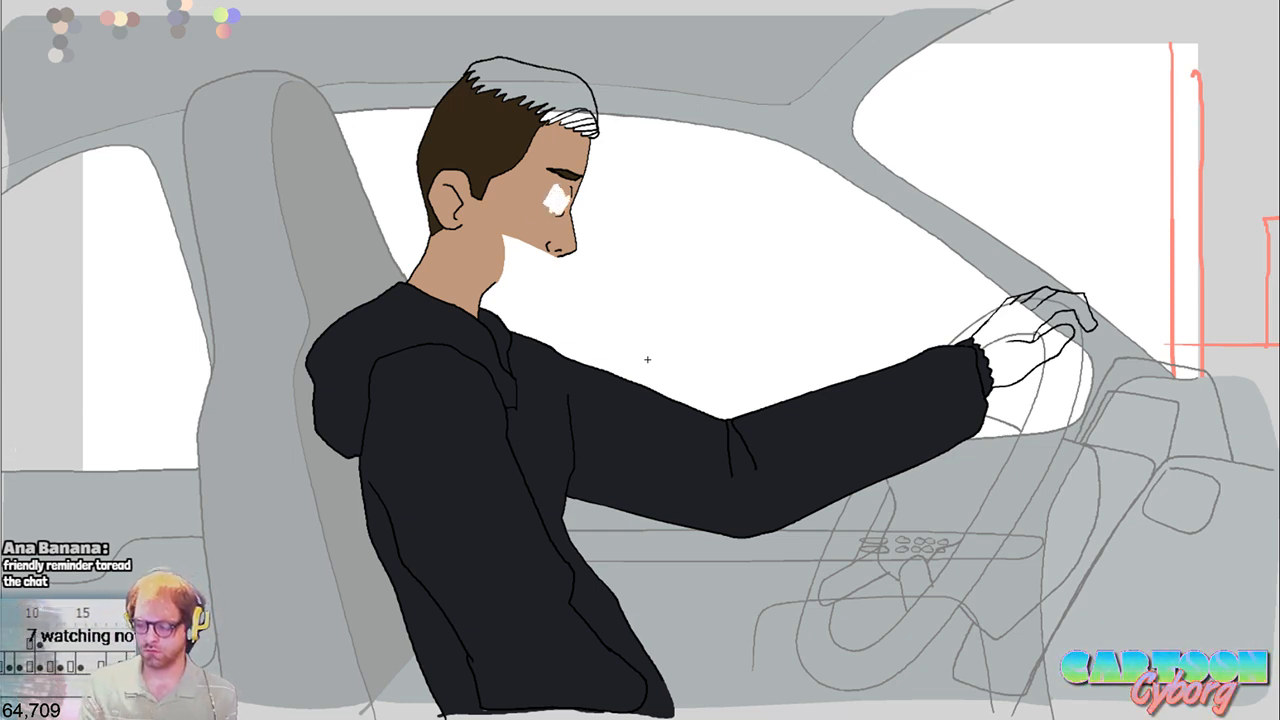
key(ctrl+z)
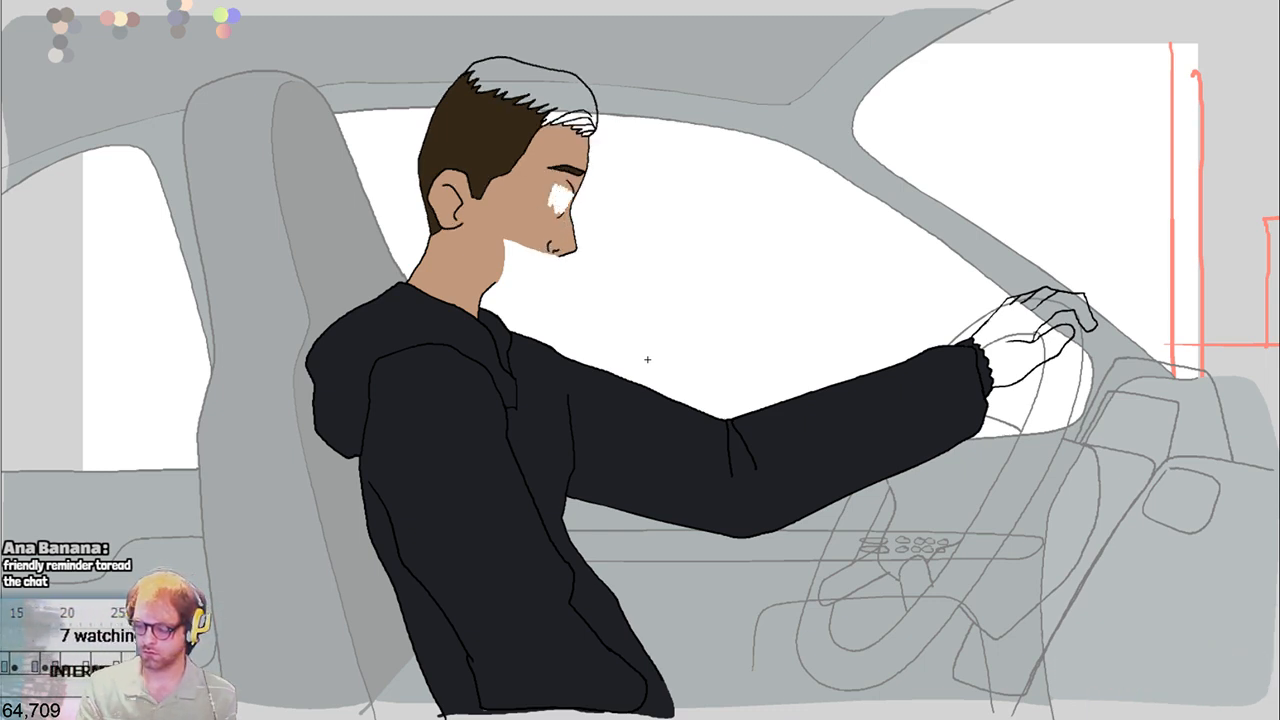
key(ctrl+z)
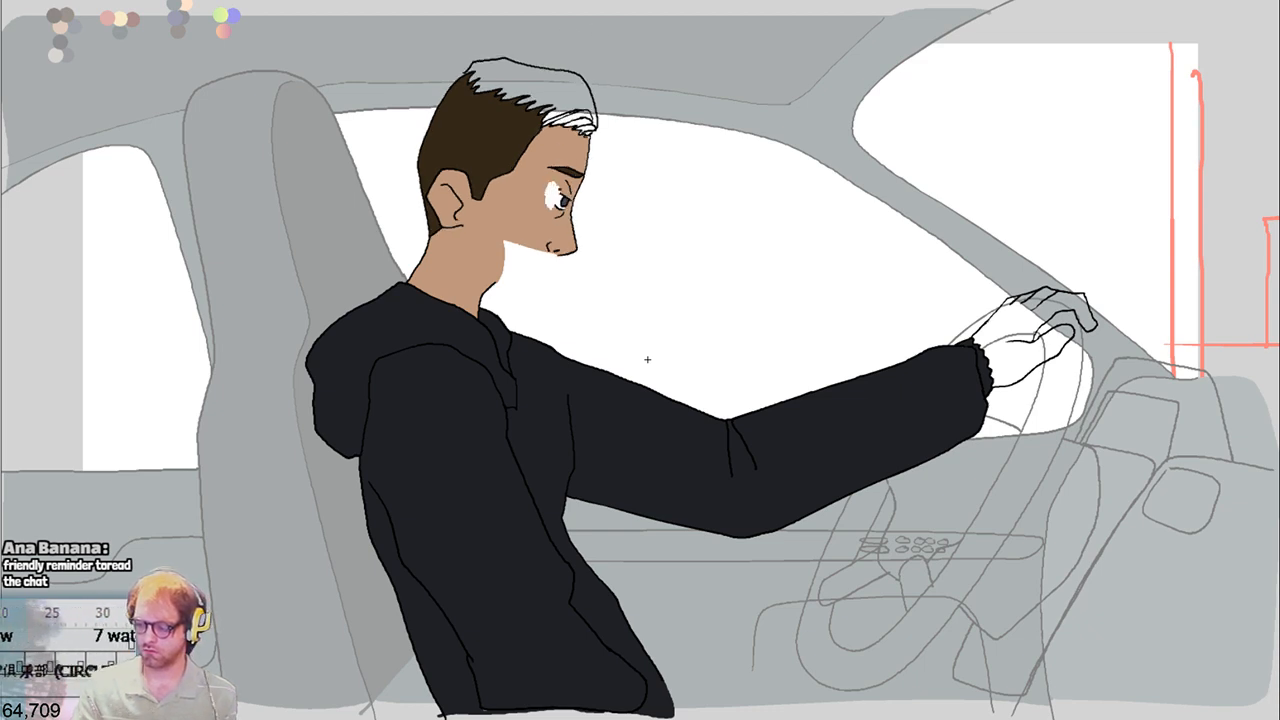
key(ctrl+z)
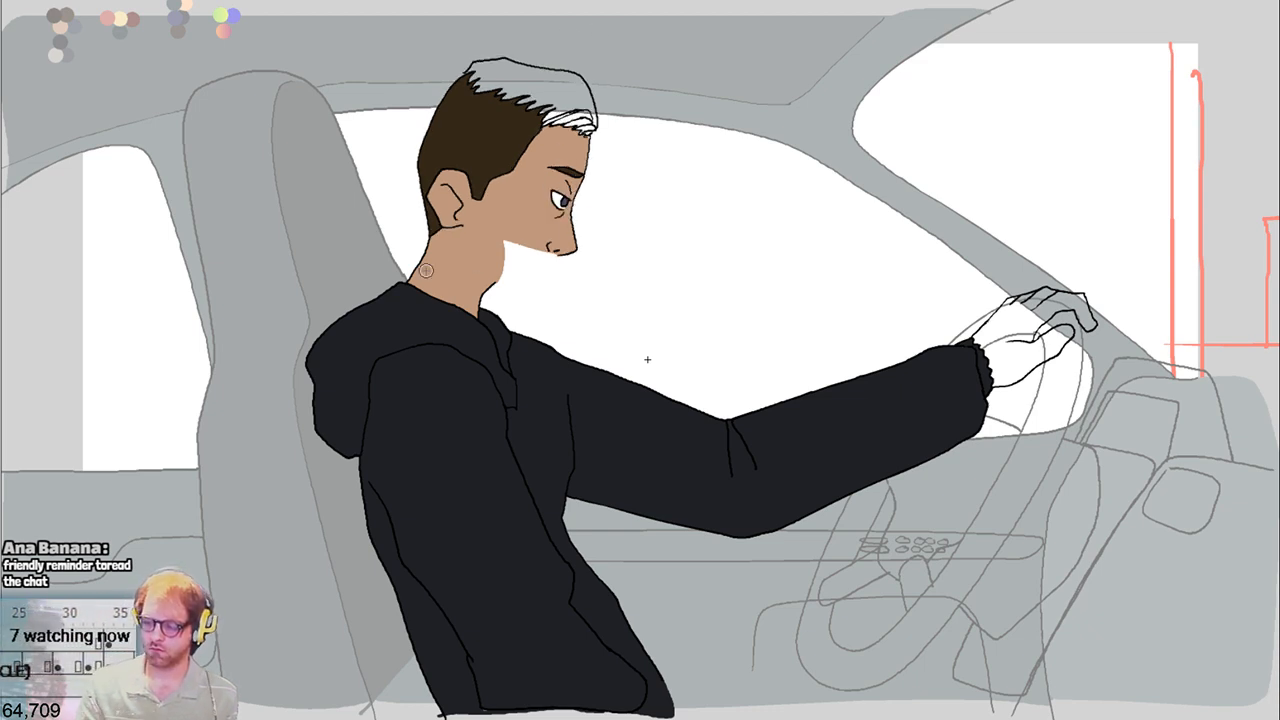
Check the head in the full scene, return to editing it, and fill the top hair and fringe with a darker near-black brown
key(ctrl+z)
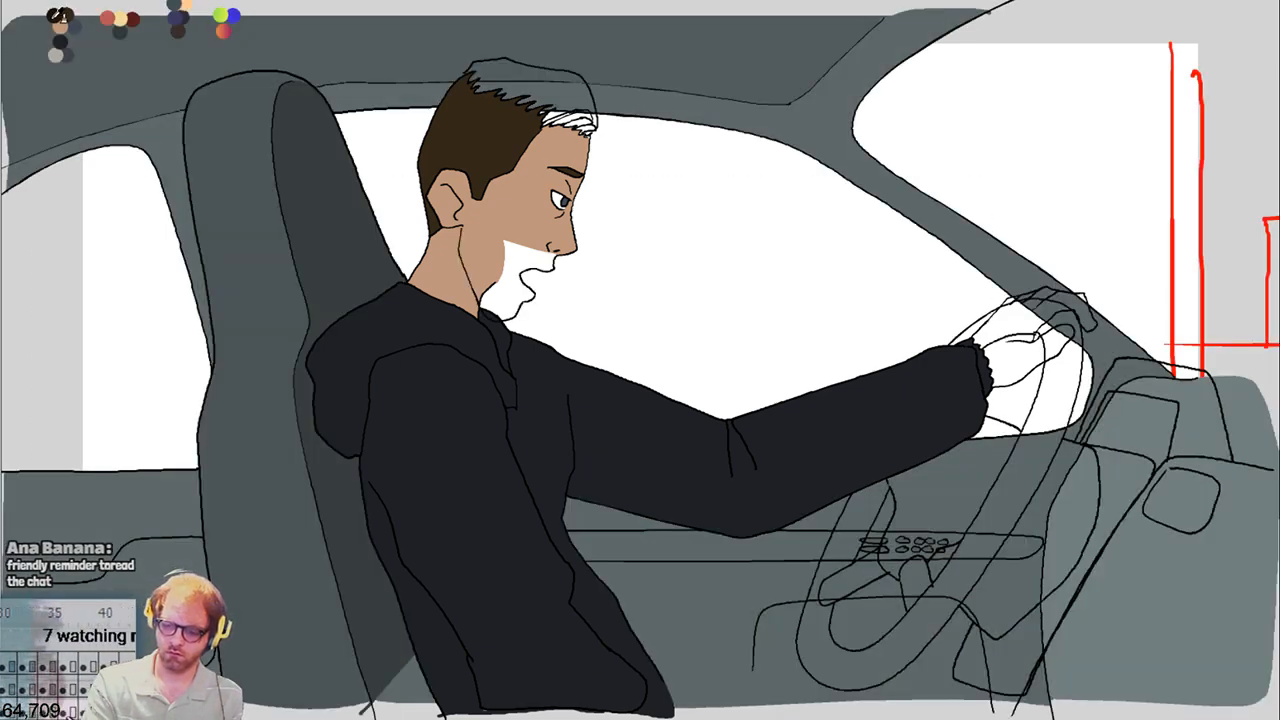
key(ctrl+y)
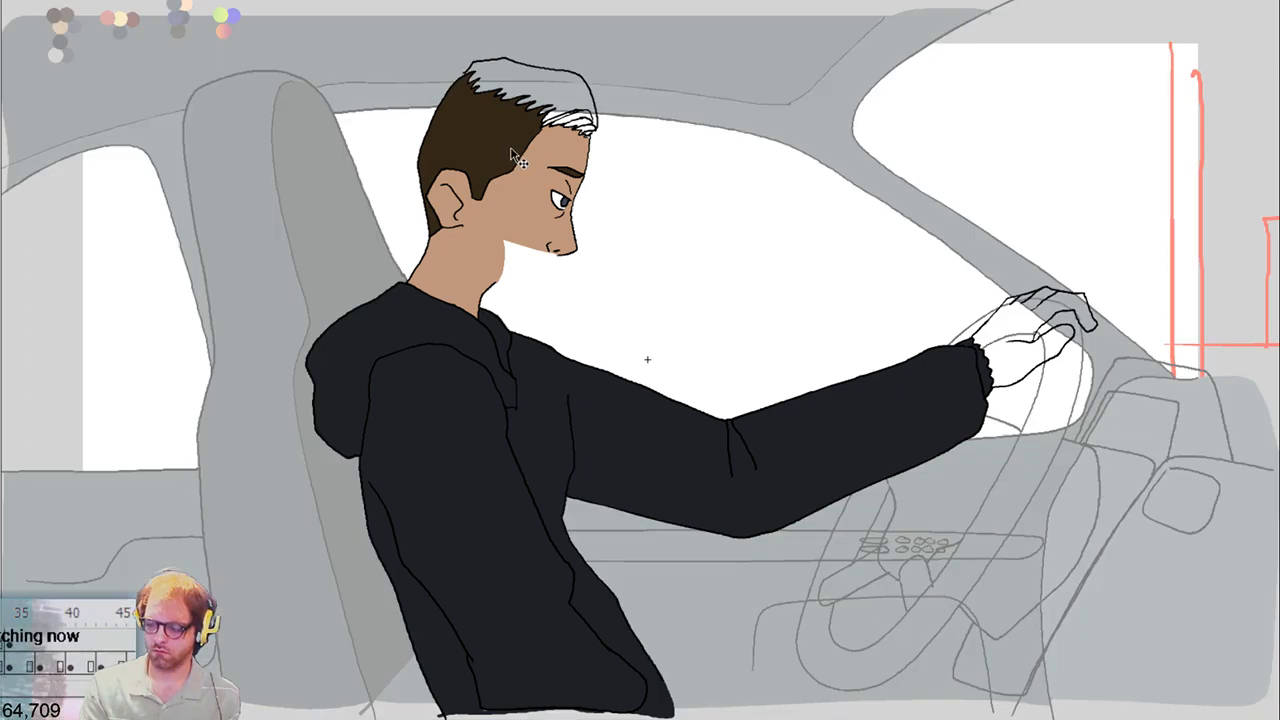
click(512, 152)
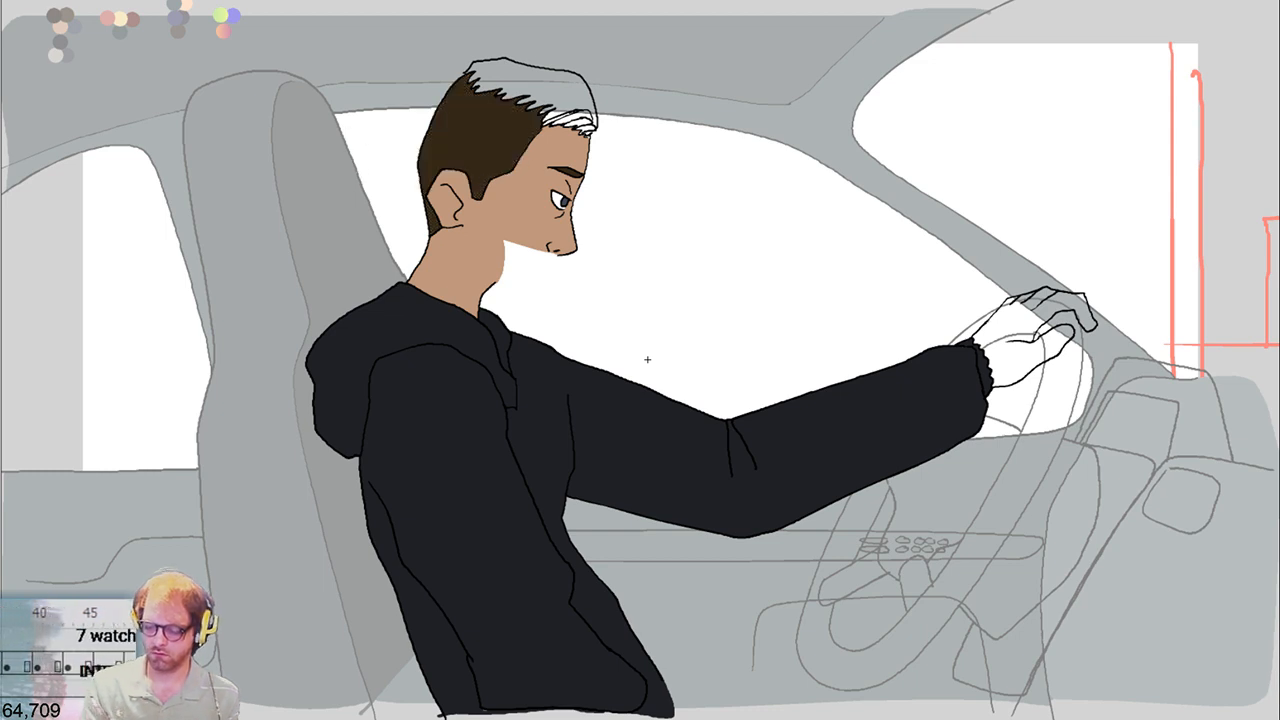
click(492, 70)
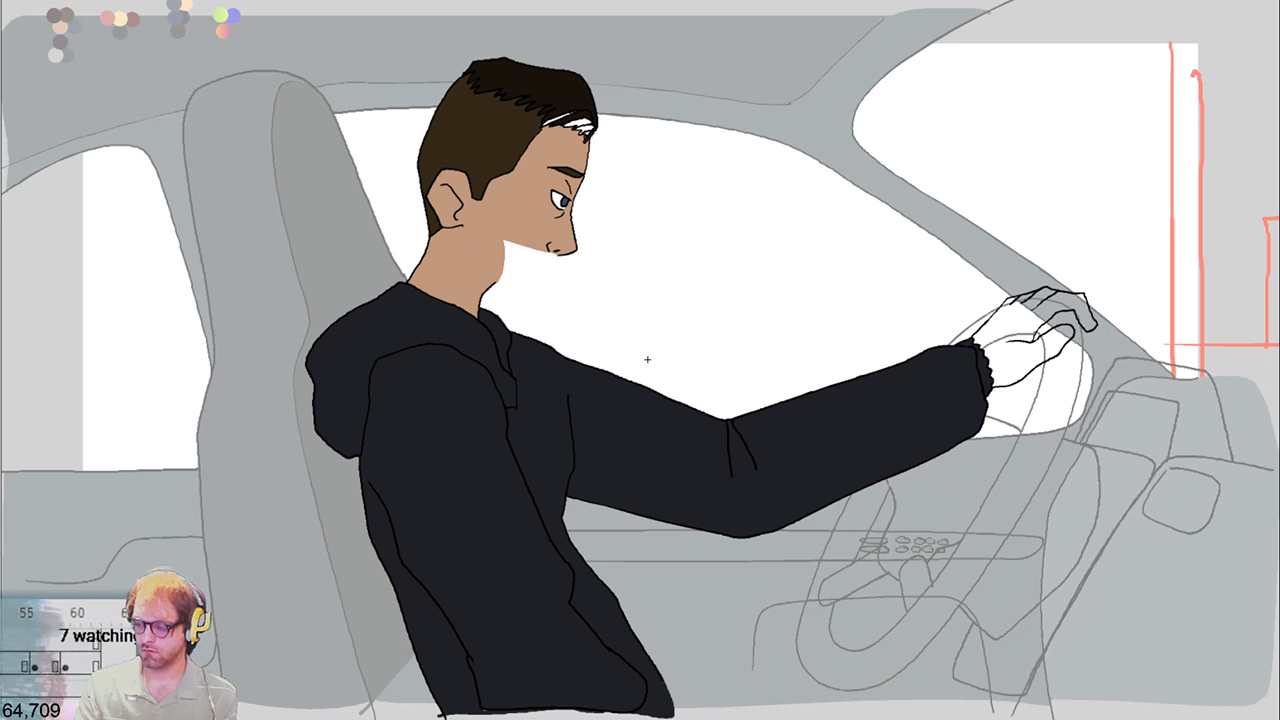
click(578, 128)
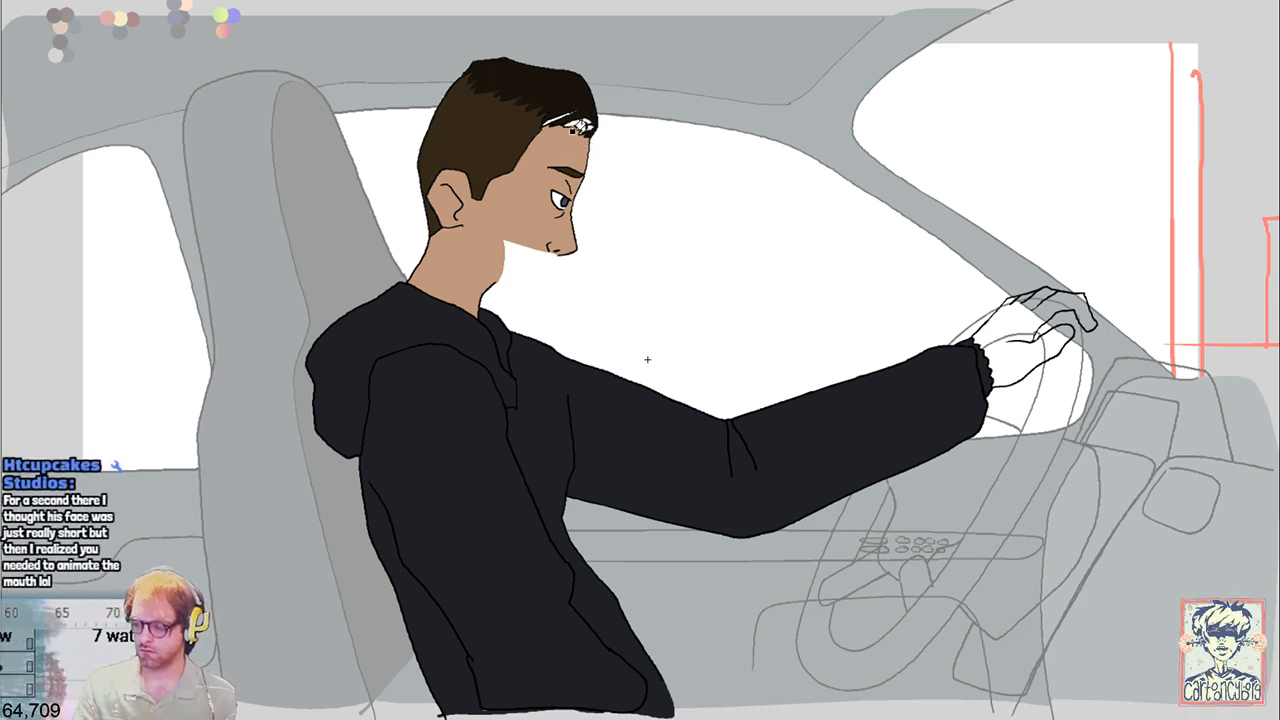
click(547, 113)
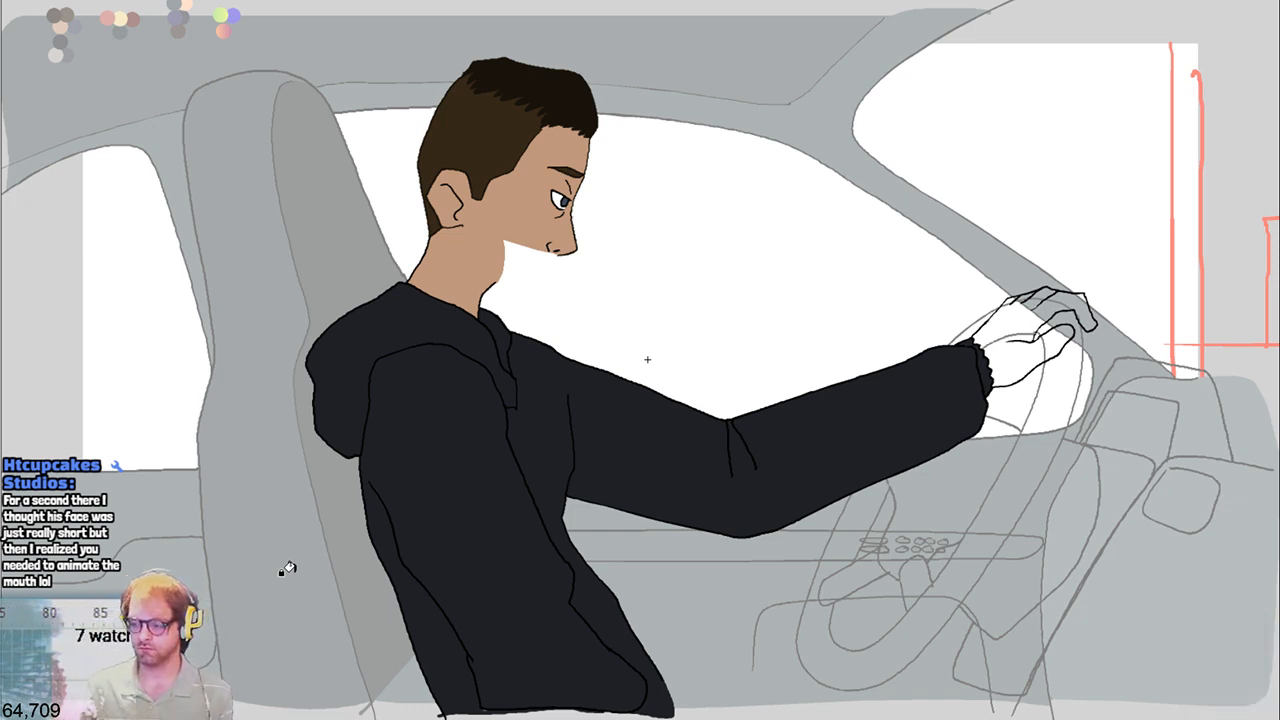
Fill the top hair and fringe with near-black brown on the remaining head drawings, including the small gaps at the fringe
key(ctrl+z)
click(572, 98)
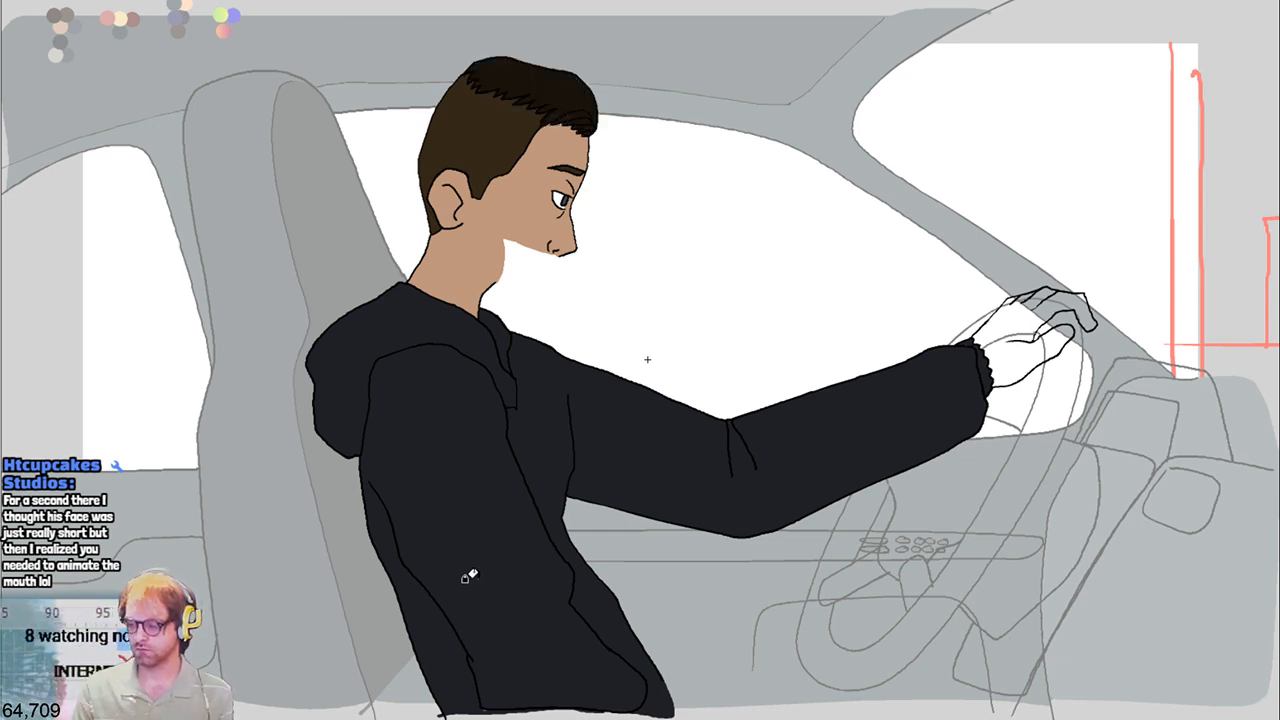
key(ctrl+z)
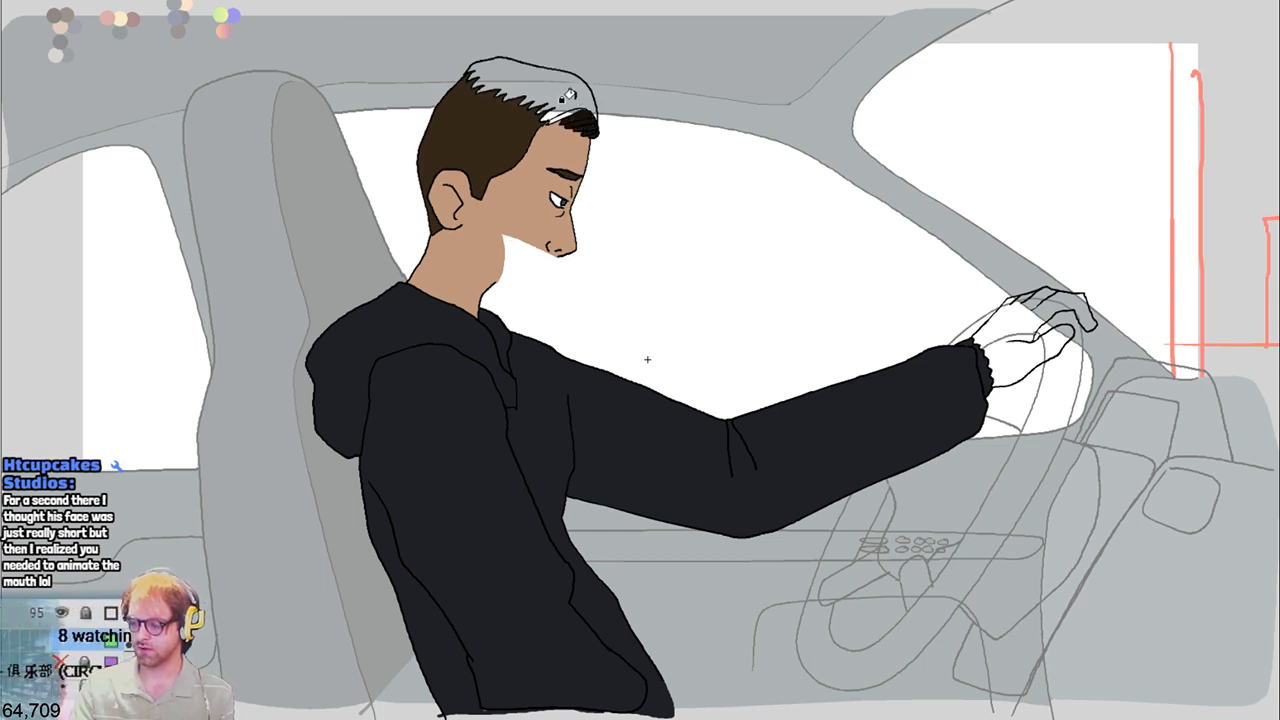
click(564, 98)
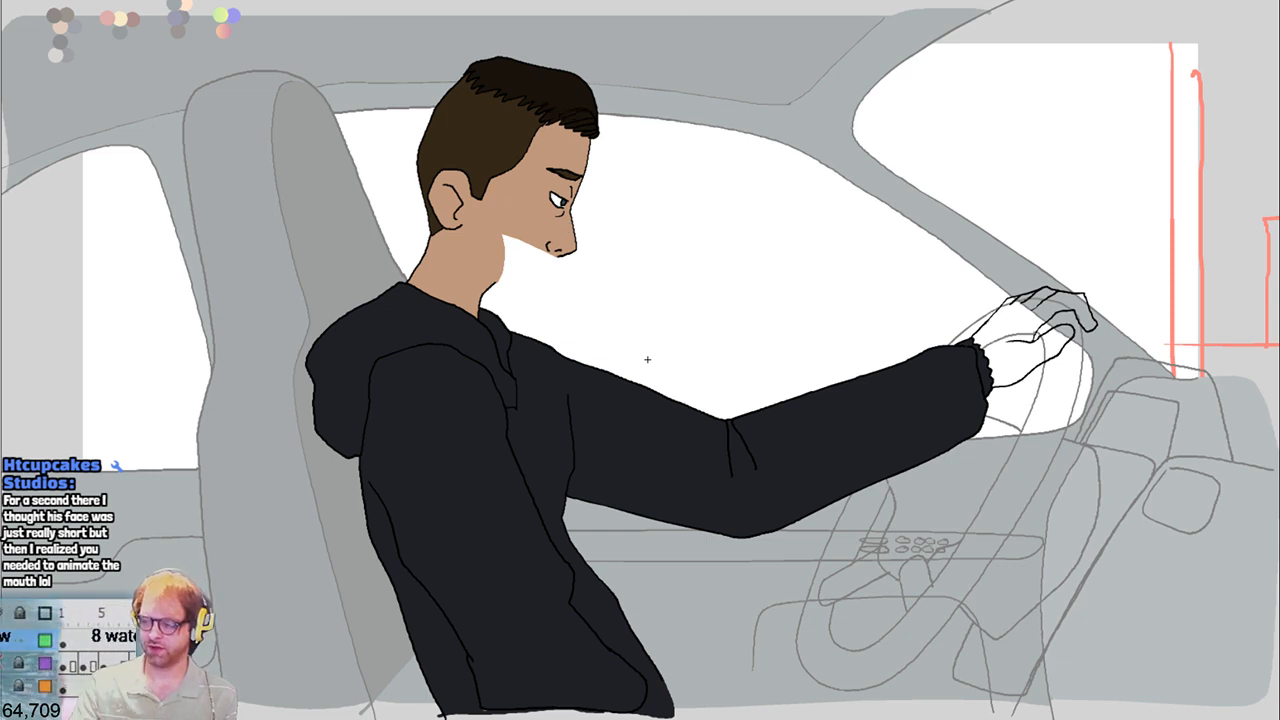
click(574, 114)
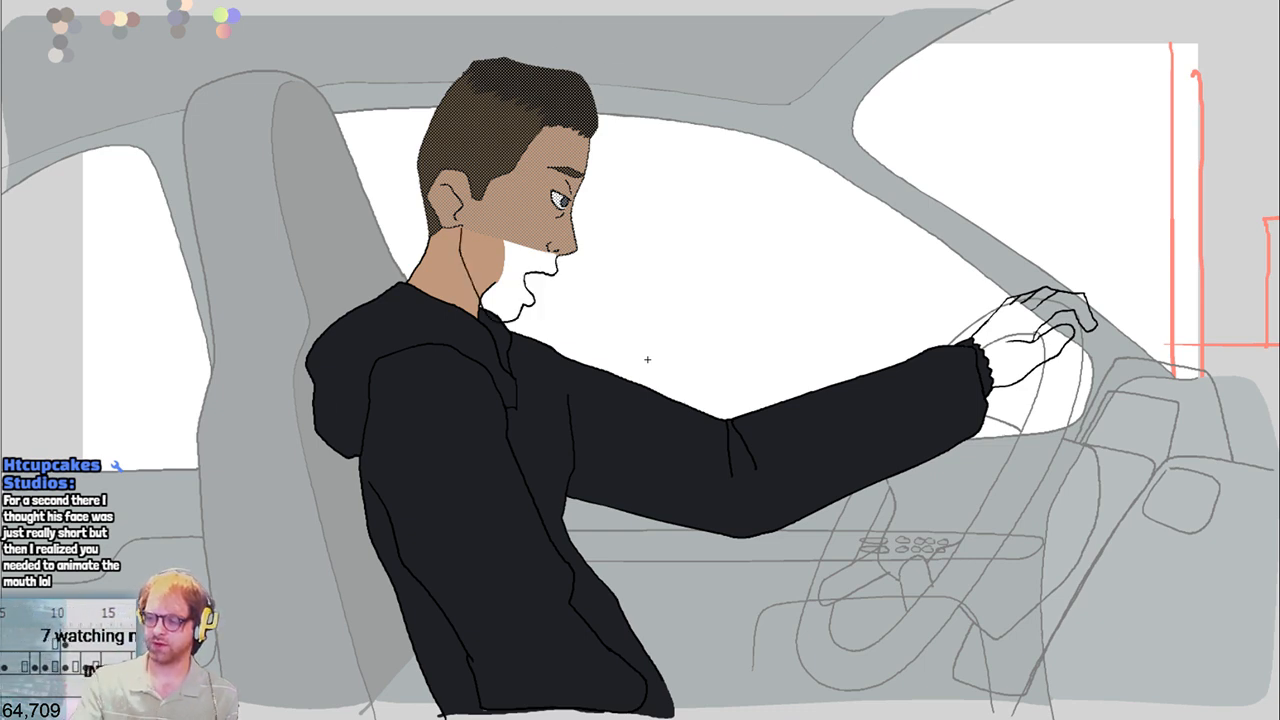
click(583, 120)
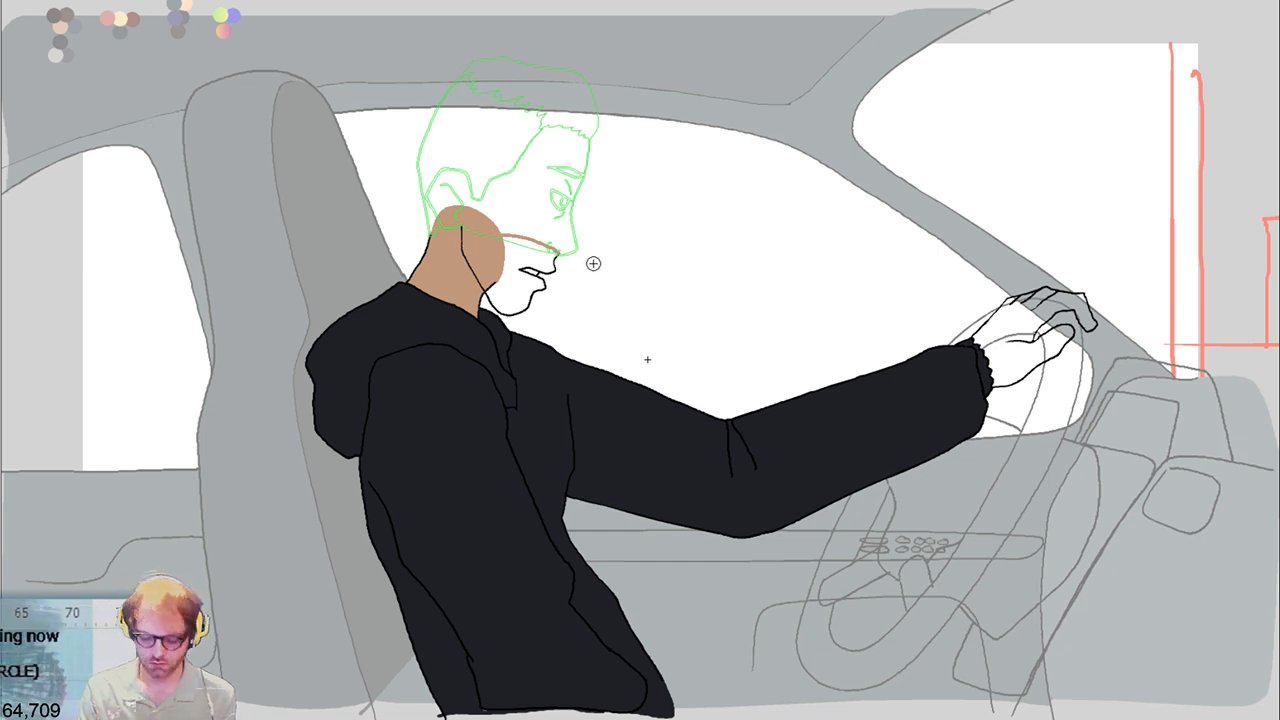
Brush a thin skin-coloured line from the neck fill to the upper lip on successive mouth drawings, closing the open lower-face shape
drag(498, 228, 558, 246)
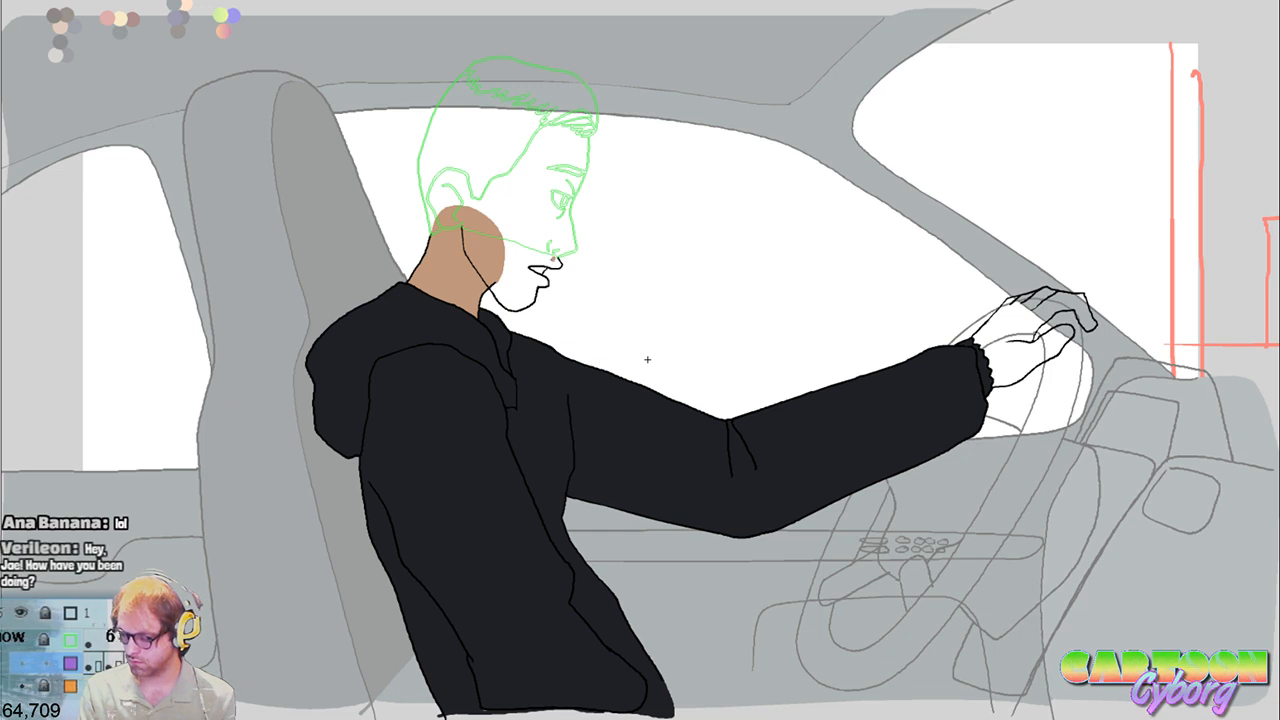
drag(503, 238, 556, 254)
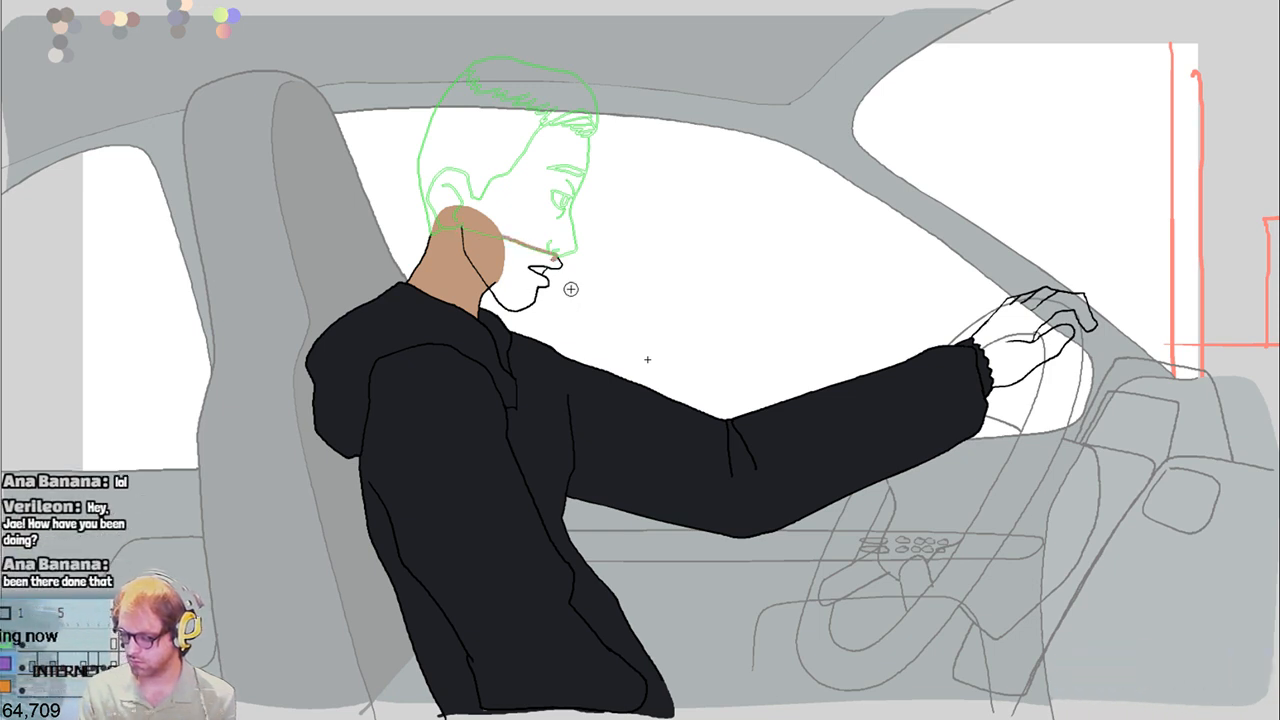
key(ctrl+z)
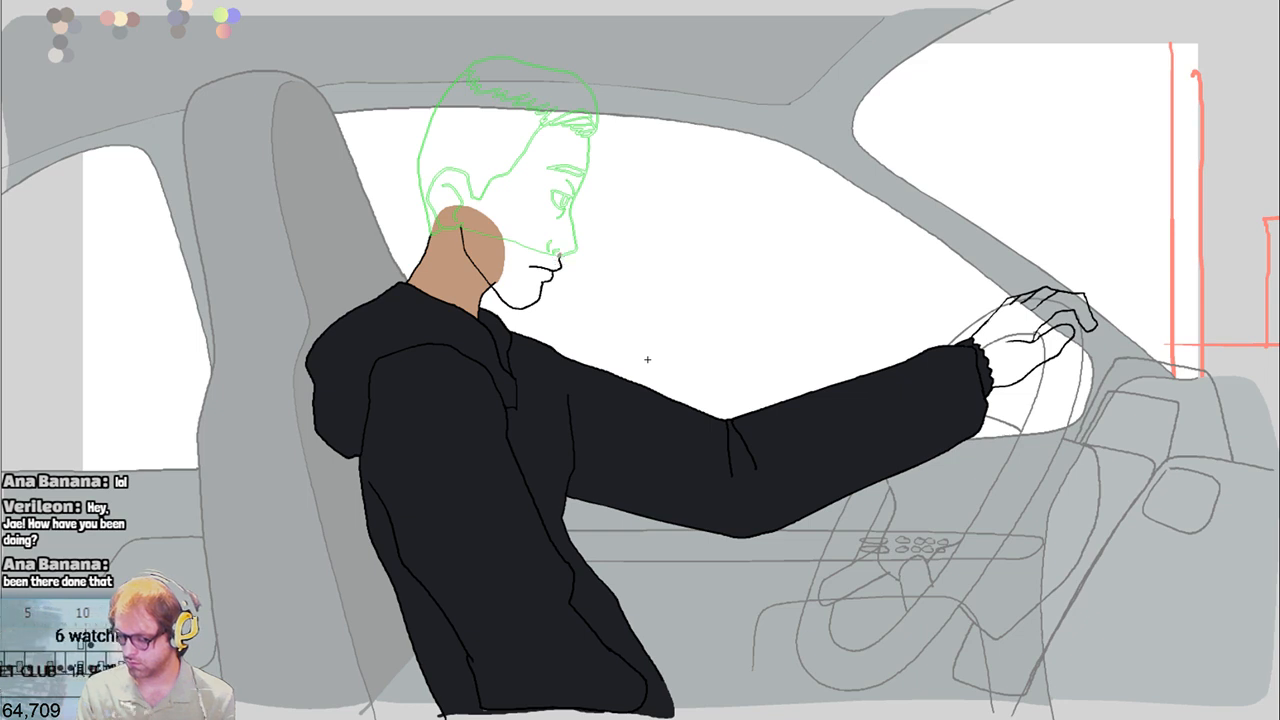
drag(560, 250, 502, 236)
key(ctrl+z)
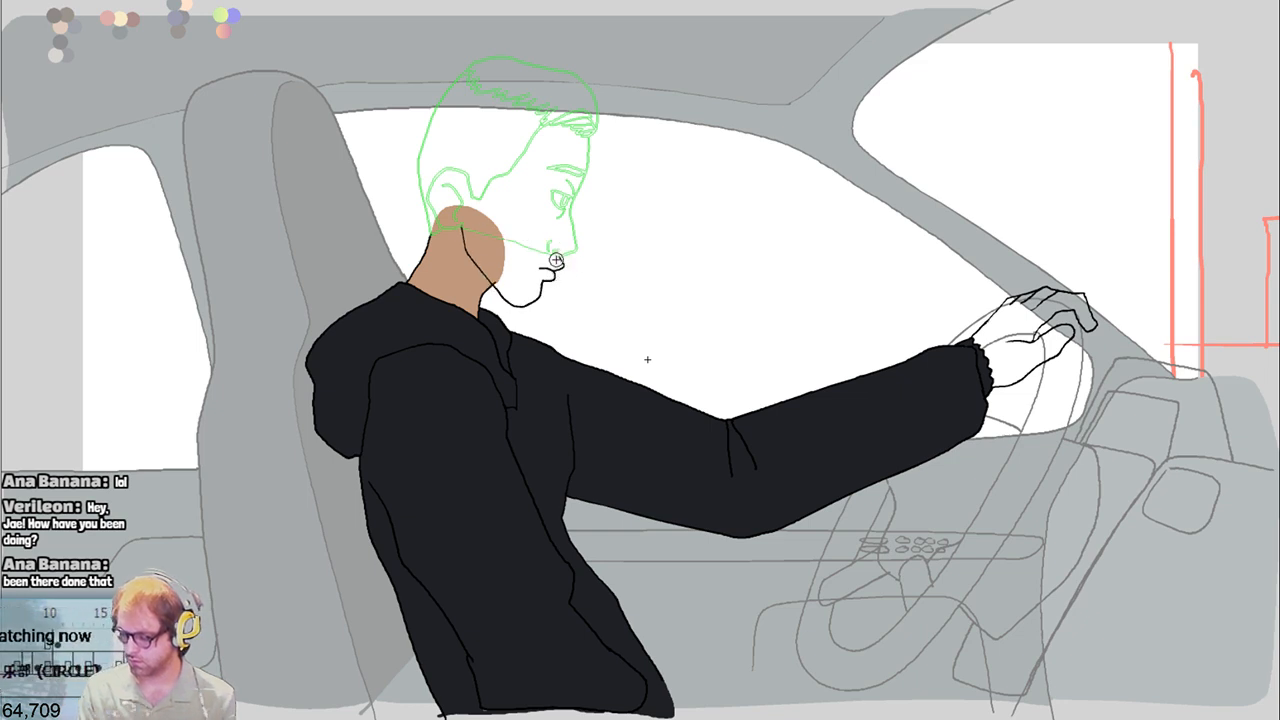
mouse_move(556, 250)
mouse_down()
mouse_move(498, 238)
mouse_move(485, 281)
mouse_move(520, 310)
mouse_move(549, 270)
mouse_move(498, 228)
mouse_up()
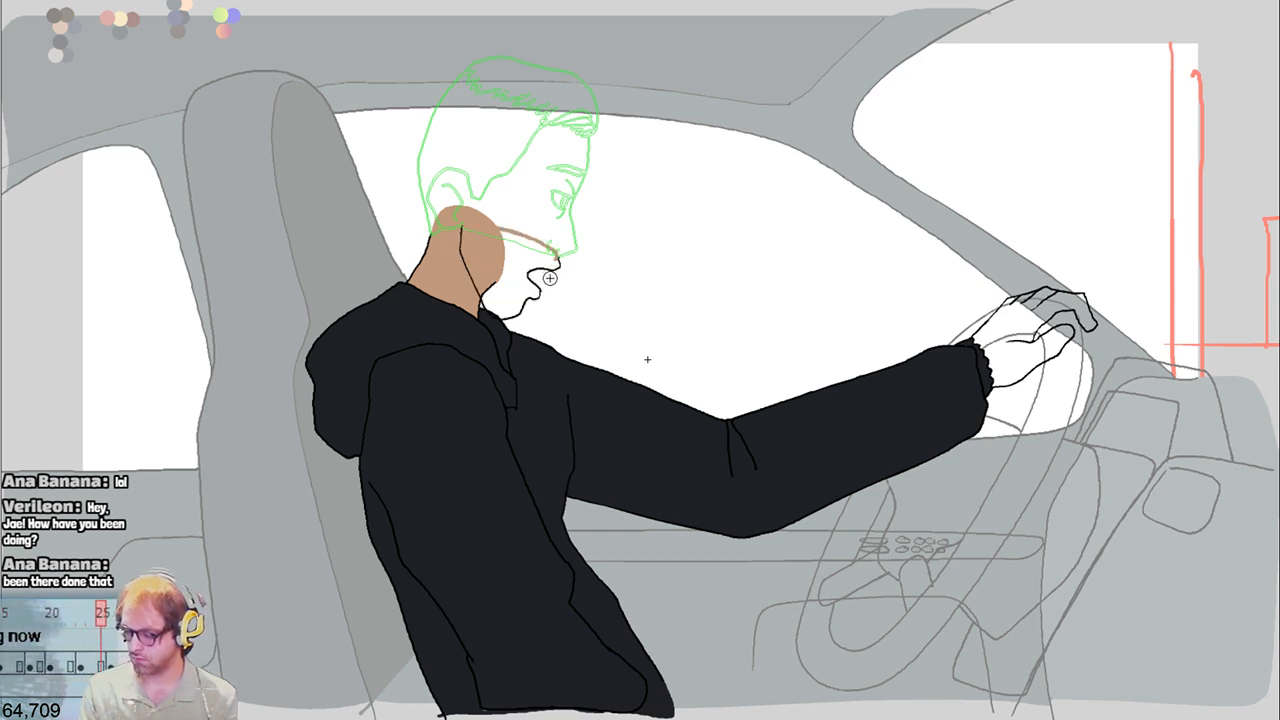
key(ctrl+z)
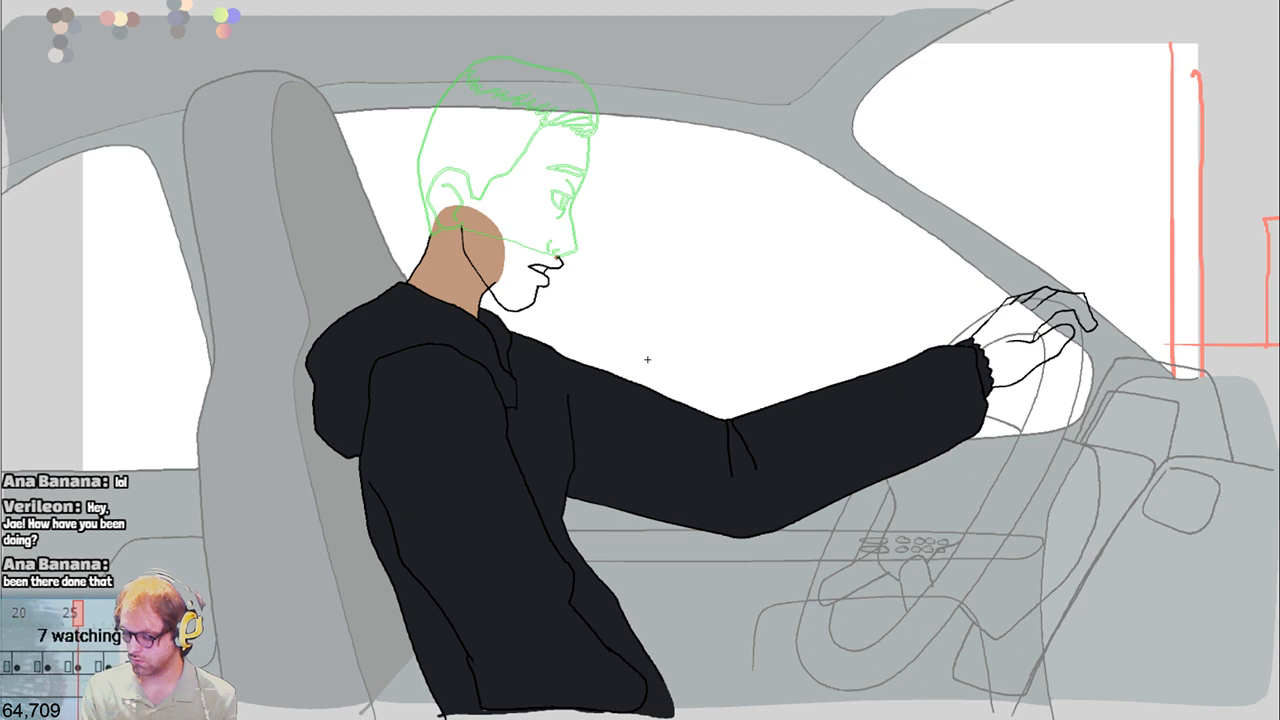
drag(558, 254, 500, 233)
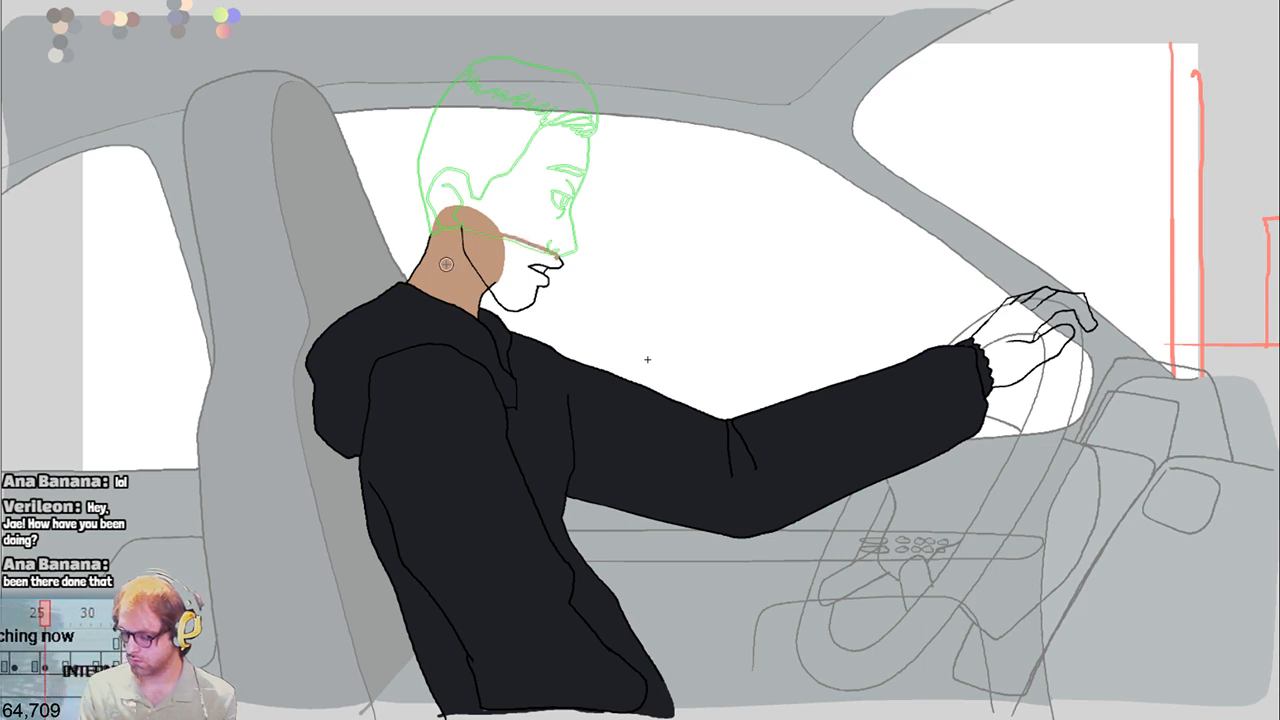
key(ctrl+z)
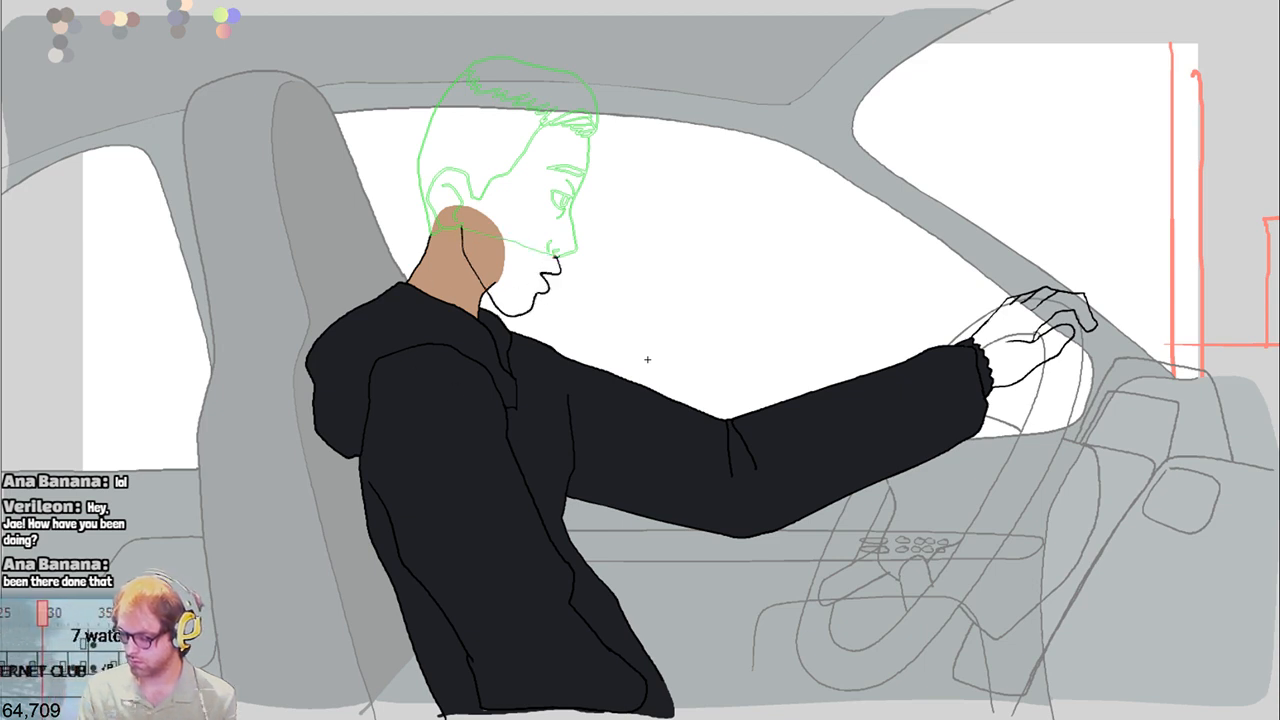
drag(554, 250, 500, 233)
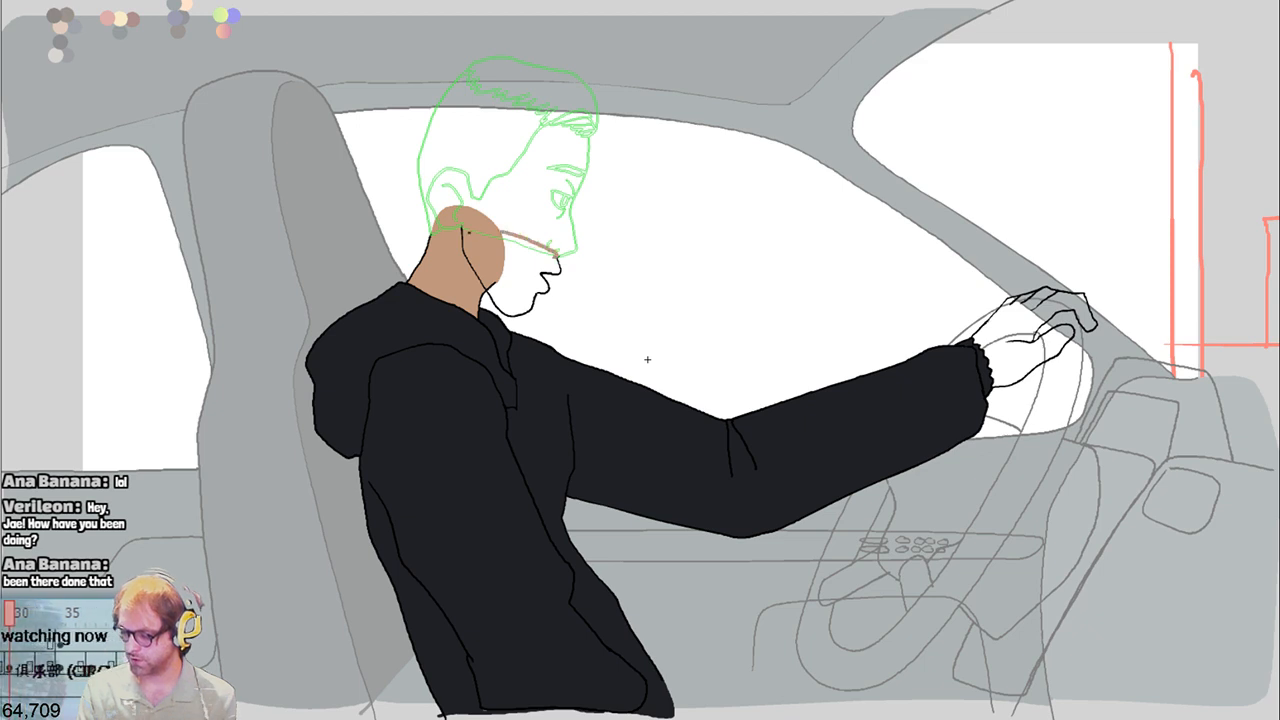
key(ctrl+z)
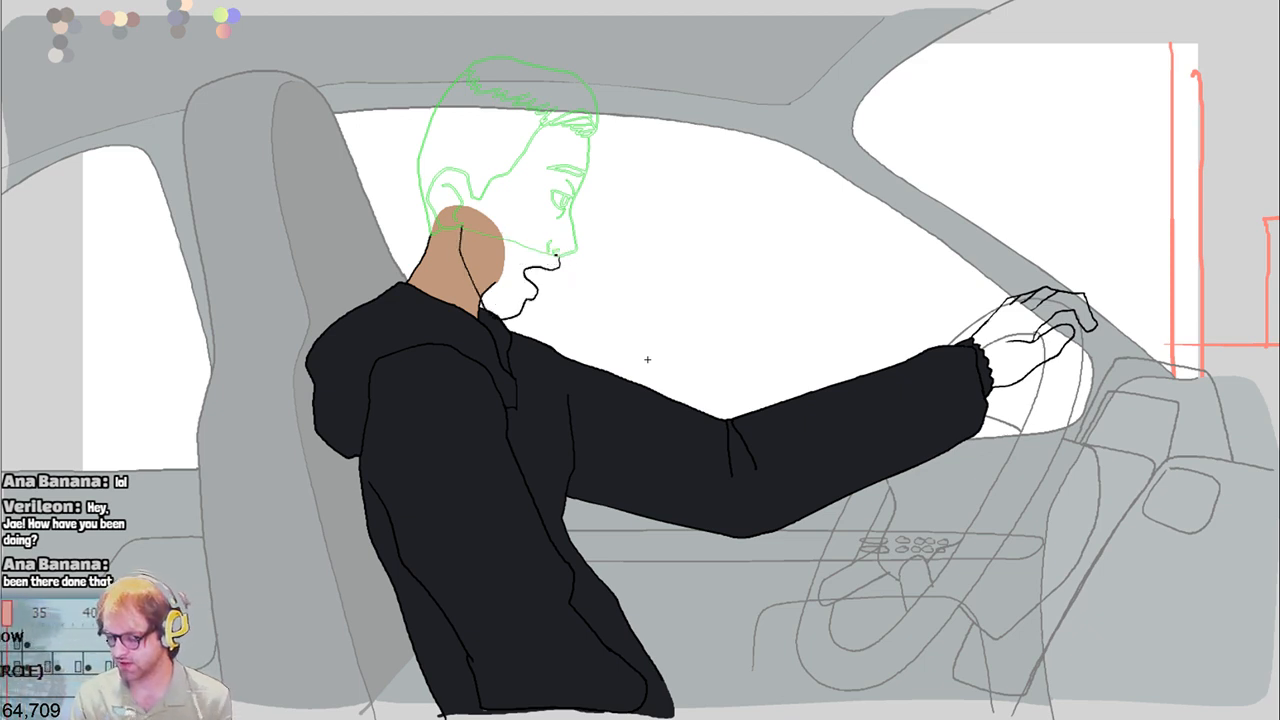
drag(558, 254, 505, 246)
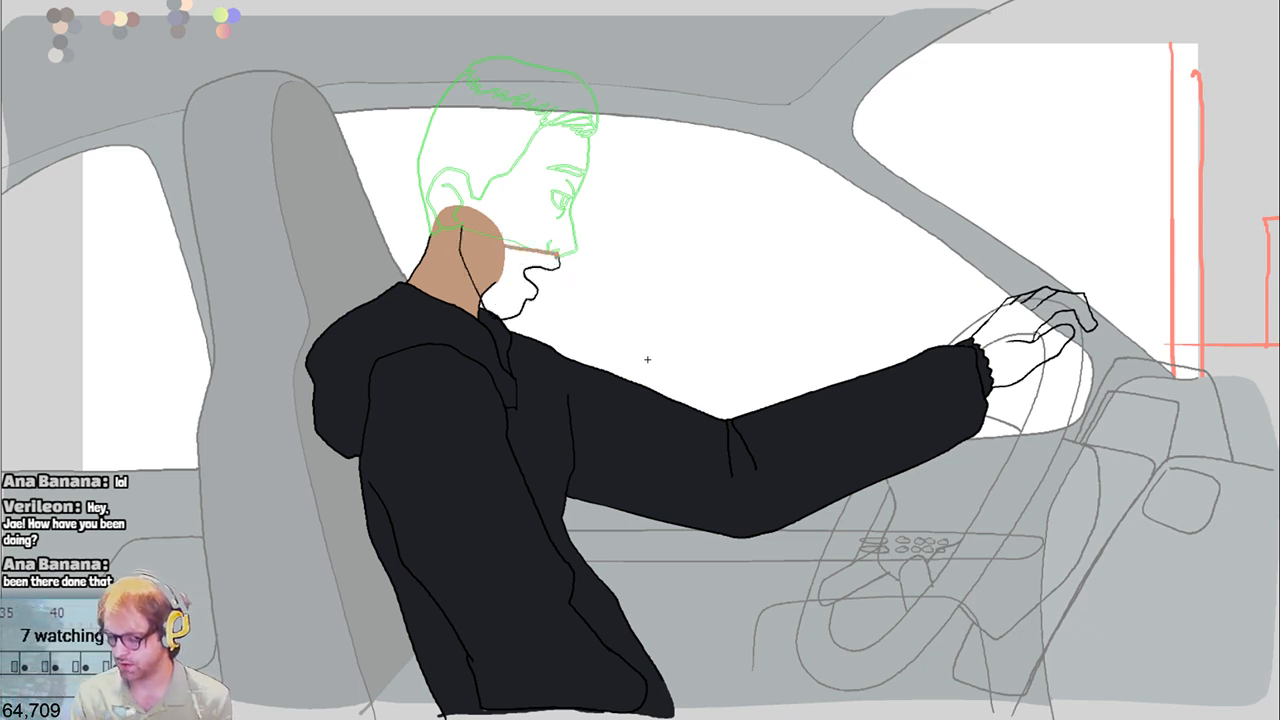
key(ctrl+z)
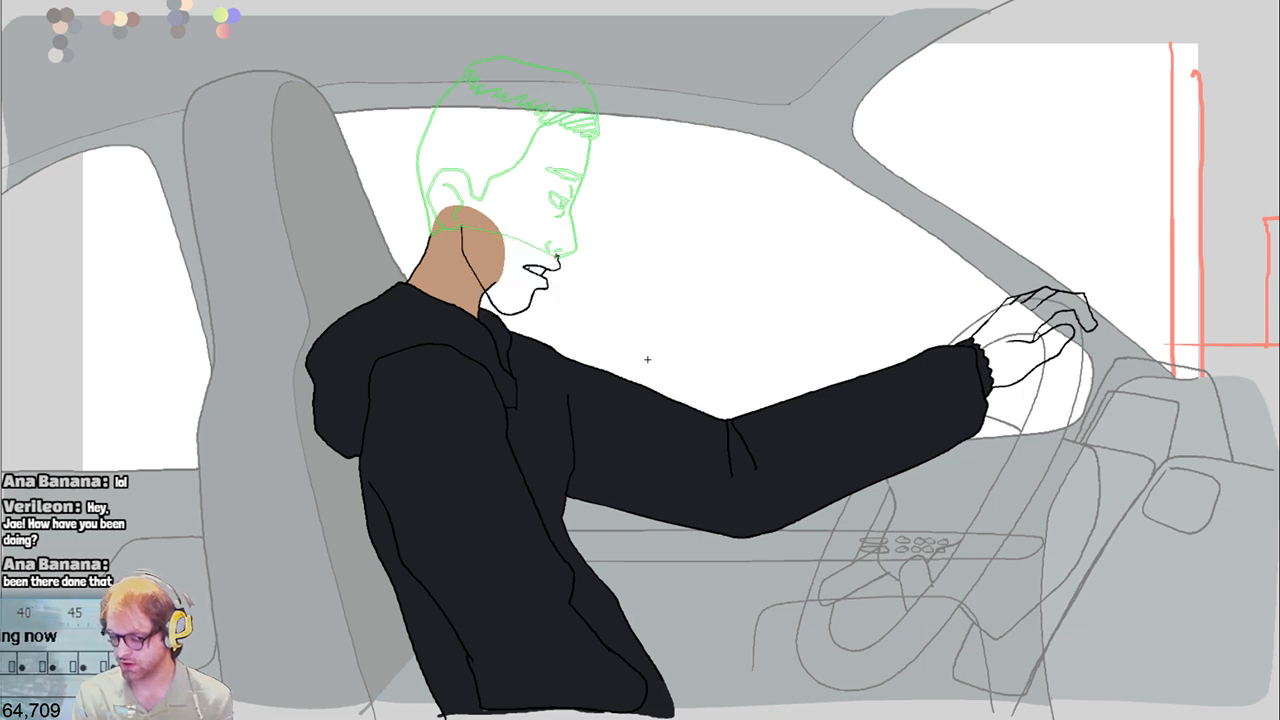
key(ctrl+shift+z)
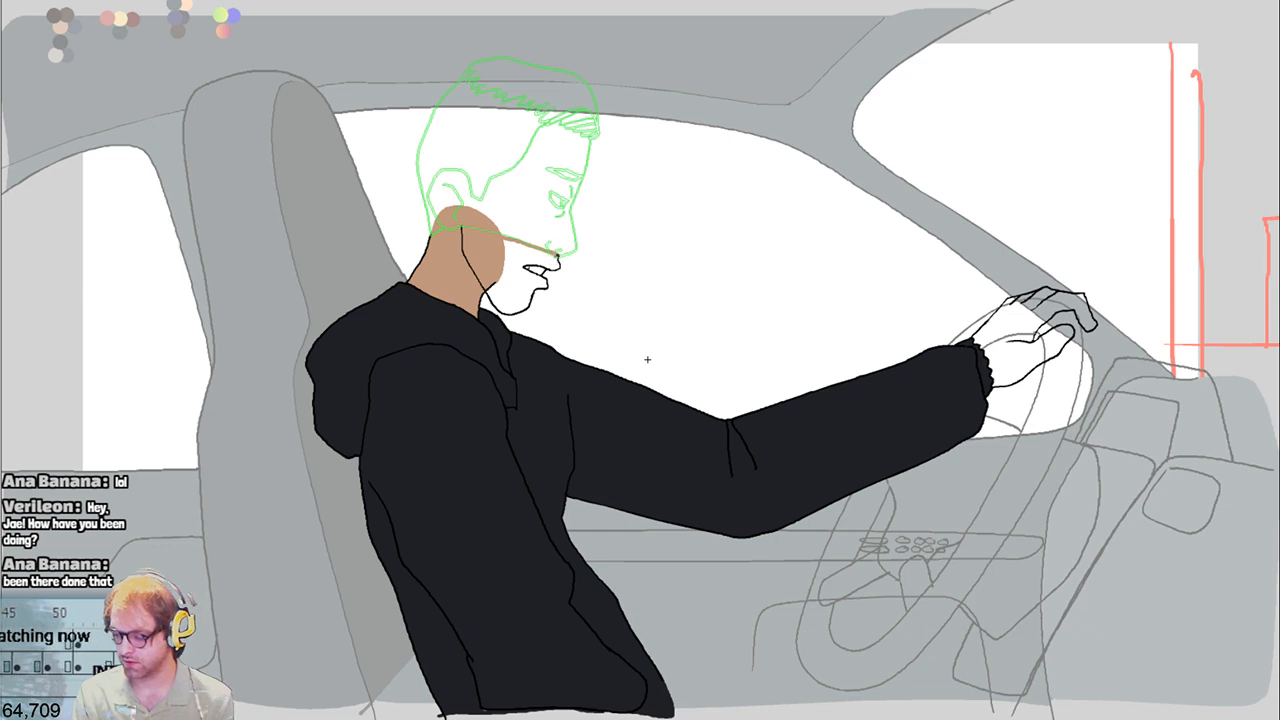
key(ctrl+z)
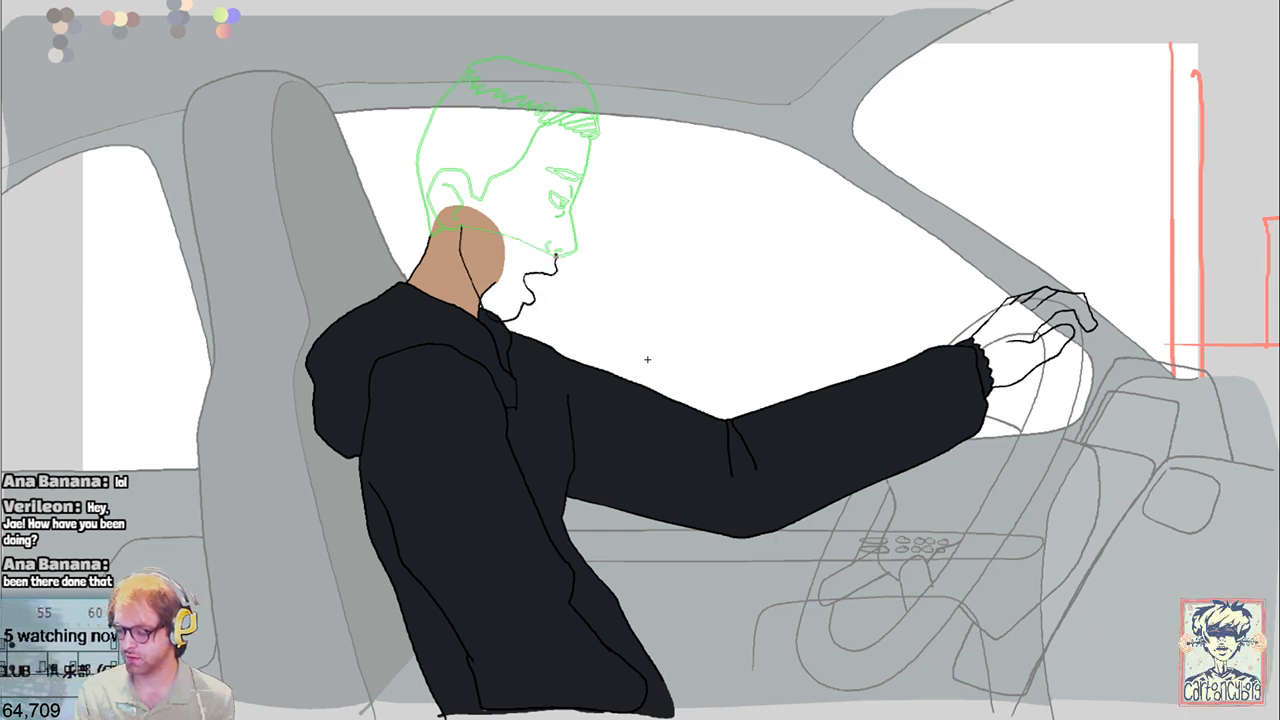
key(ctrl+z)
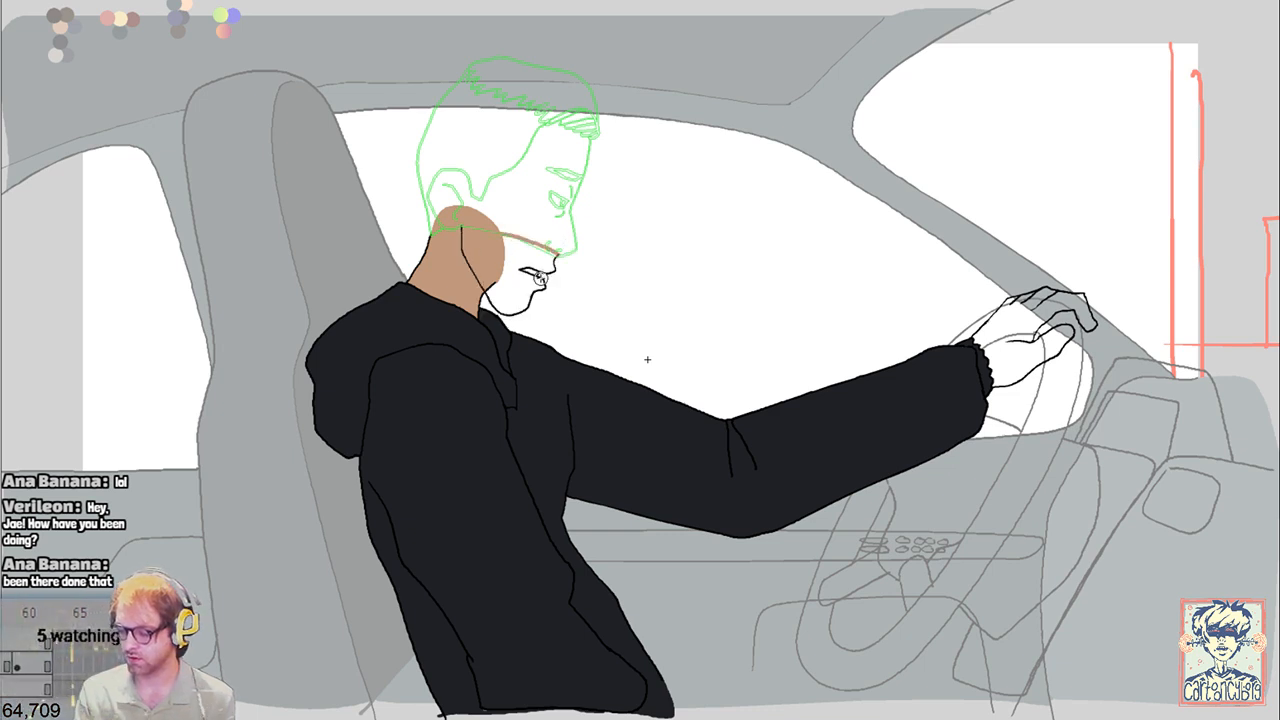
key(ctrl+z)
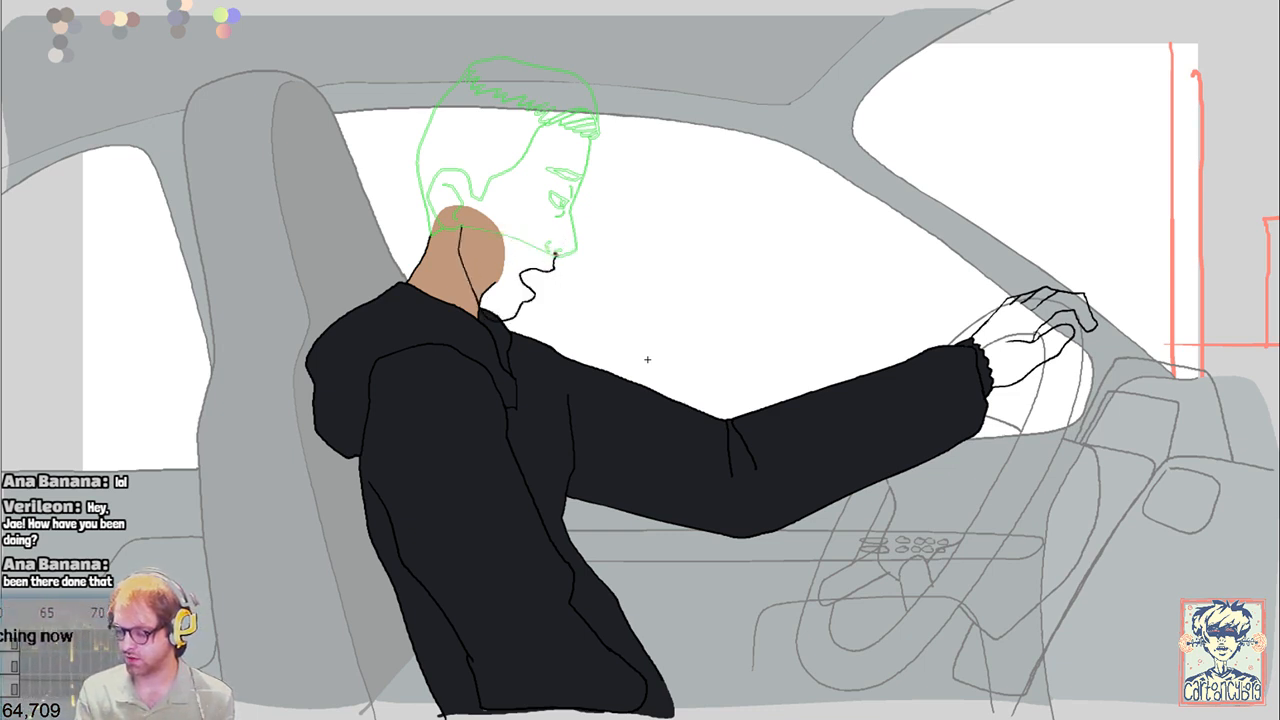
key(ctrl+z)
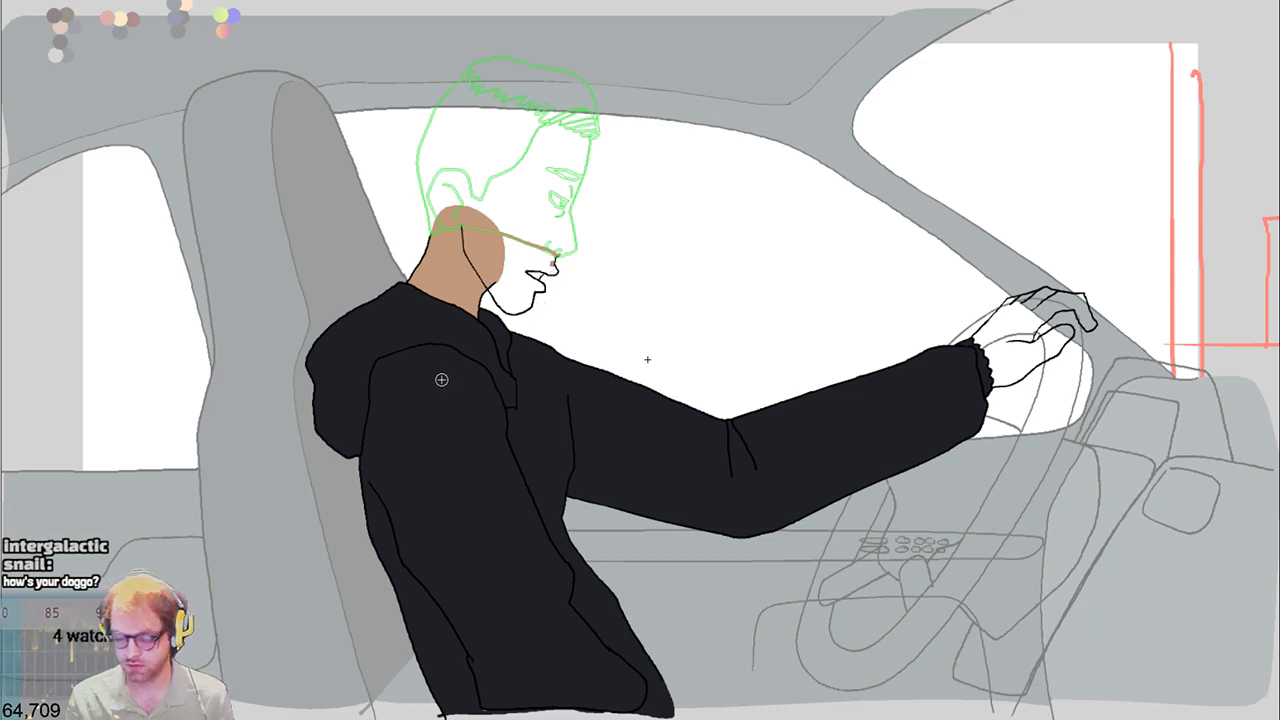
key(ctrl+z)
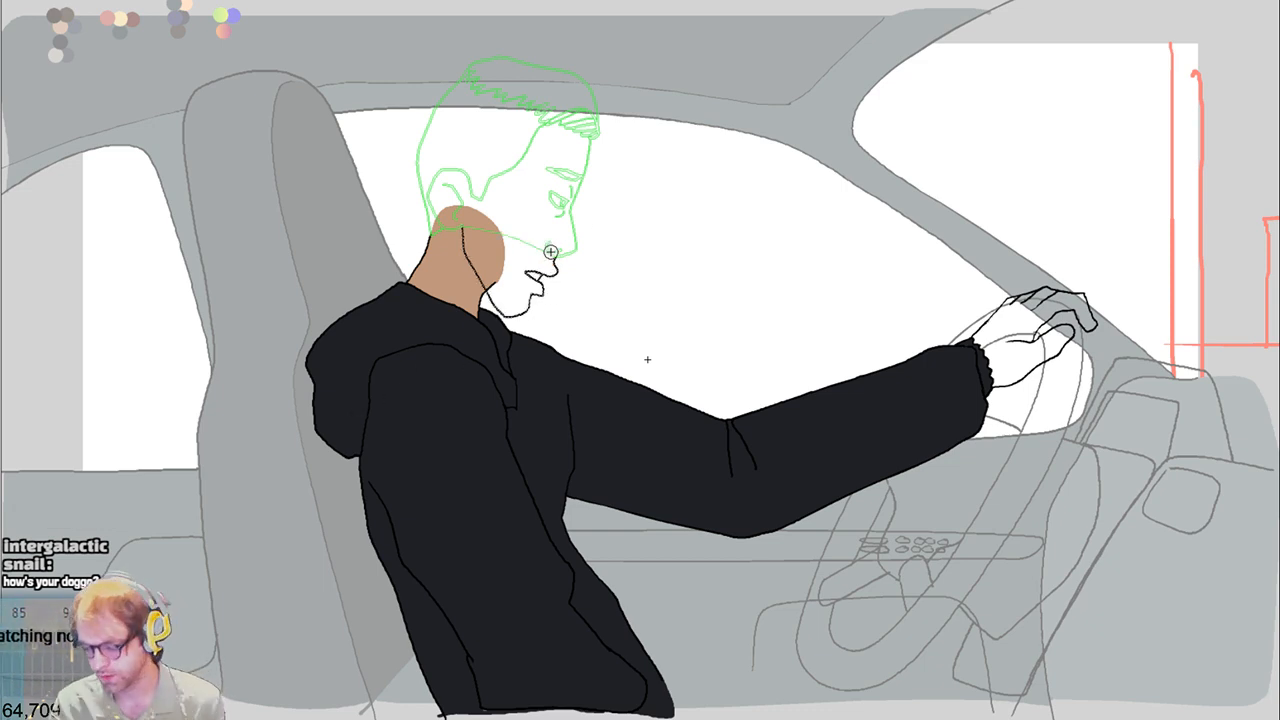
Add the skin-coloured closing line between the cheek and upper lip on the remaining mouth drawings, redoing strokes where needed
drag(550, 243, 467, 234)
key(ctrl+z)
key(ctrl+z)
key(ctrl+z)
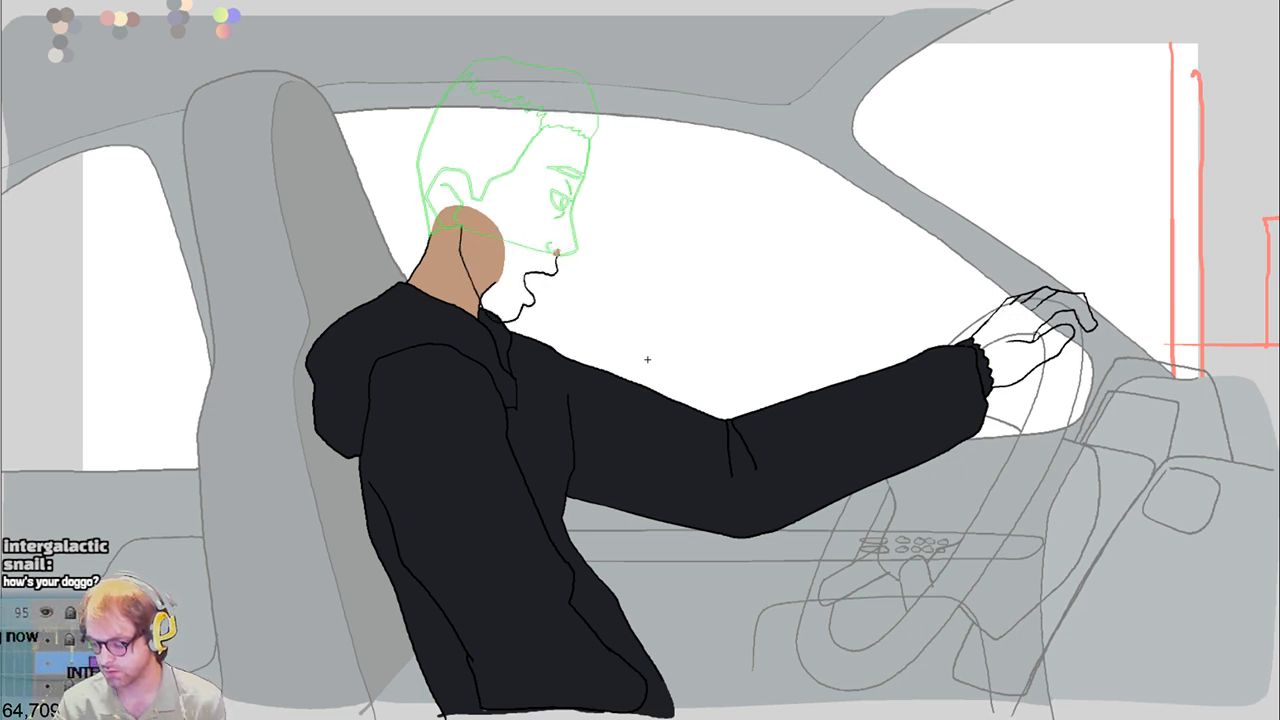
key(ctrl+y)
key(ctrl+z)
key(ctrl+z)
key(ctrl+z)
key(ctrl+z)
key(ctrl+z)
key(ctrl+z)
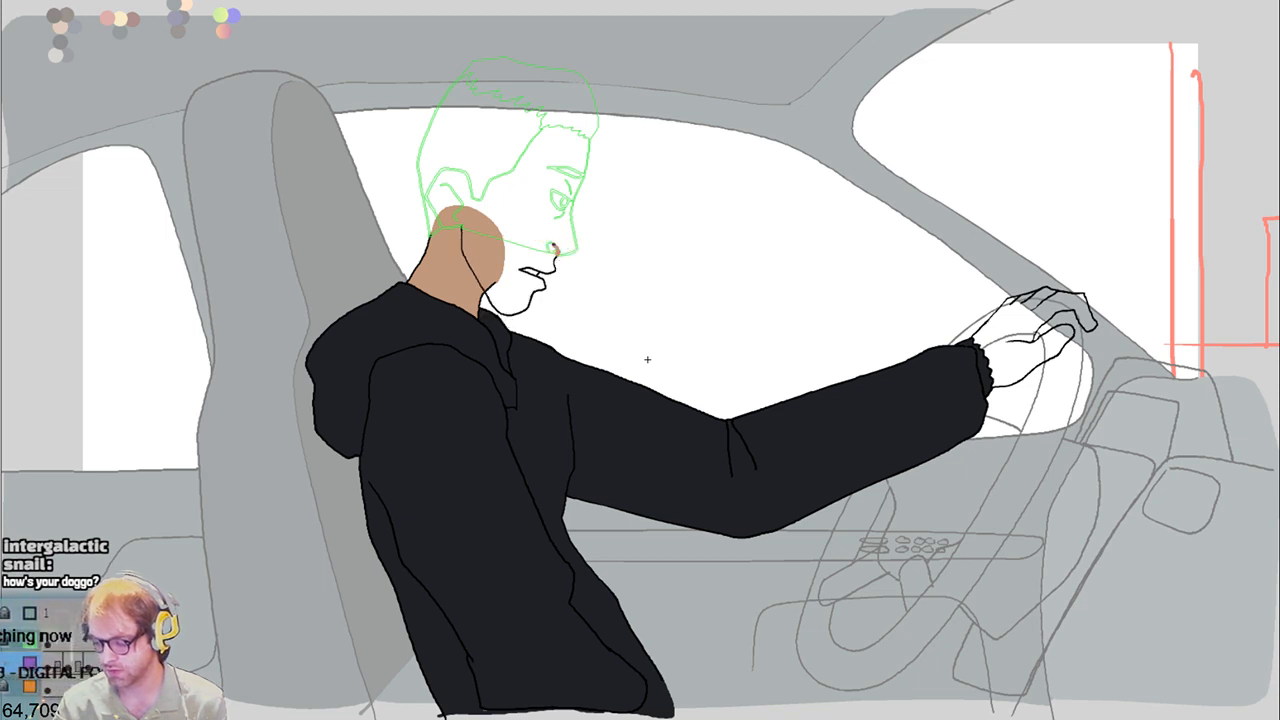
key(ctrl+z)
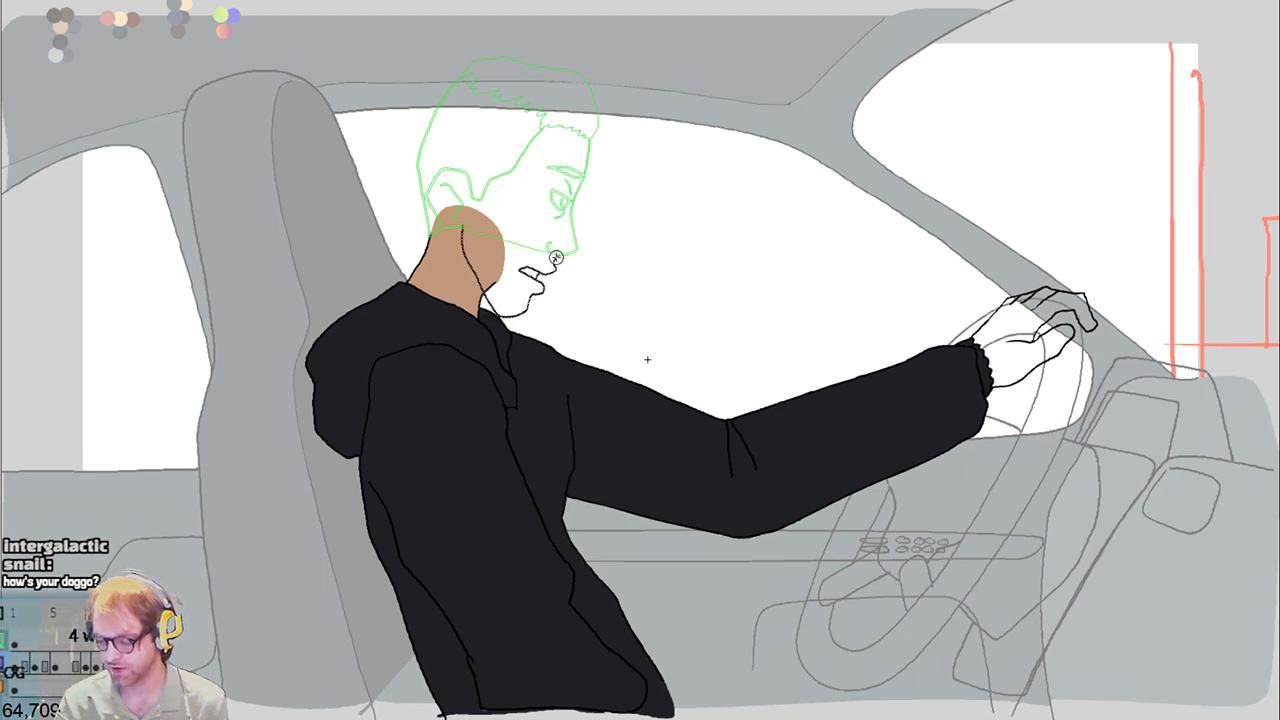
key(ctrl+y)
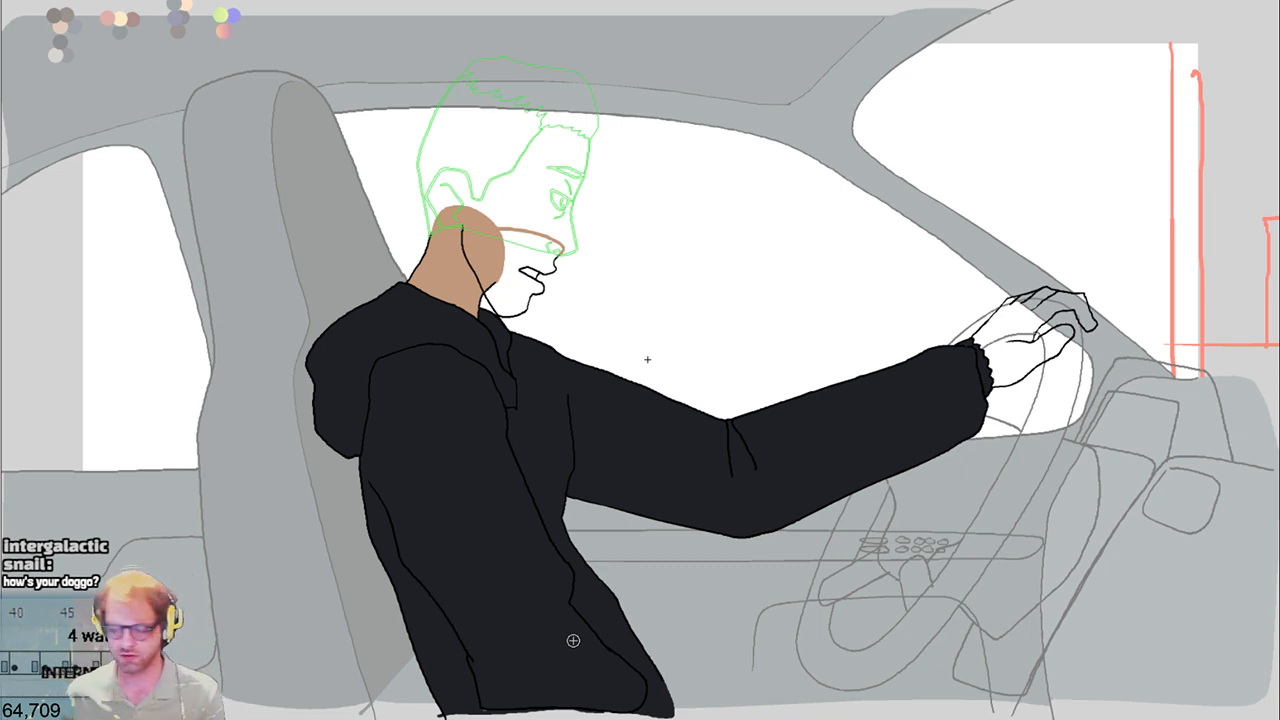
Fill the jaw and mouth area with skin tone on each mouth drawing, patching the closing line near the upper lip
click(497, 271)
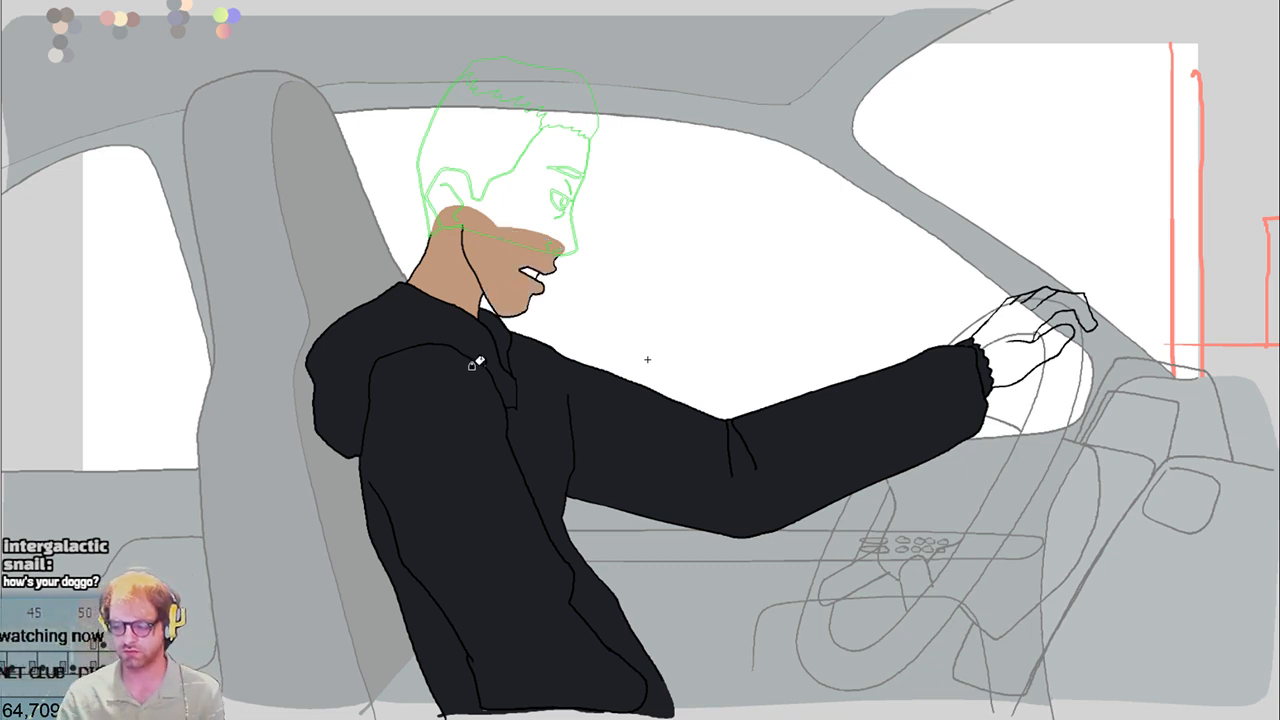
click(512, 286)
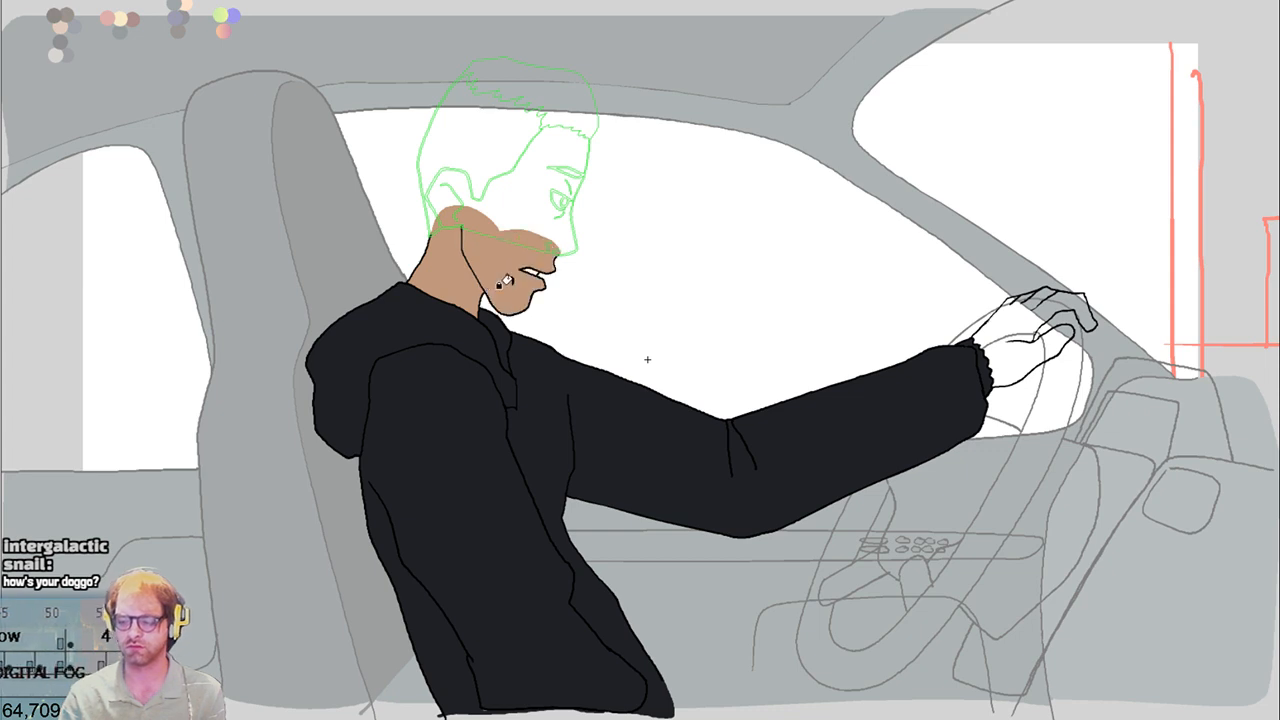
click(510, 287)
click(503, 300)
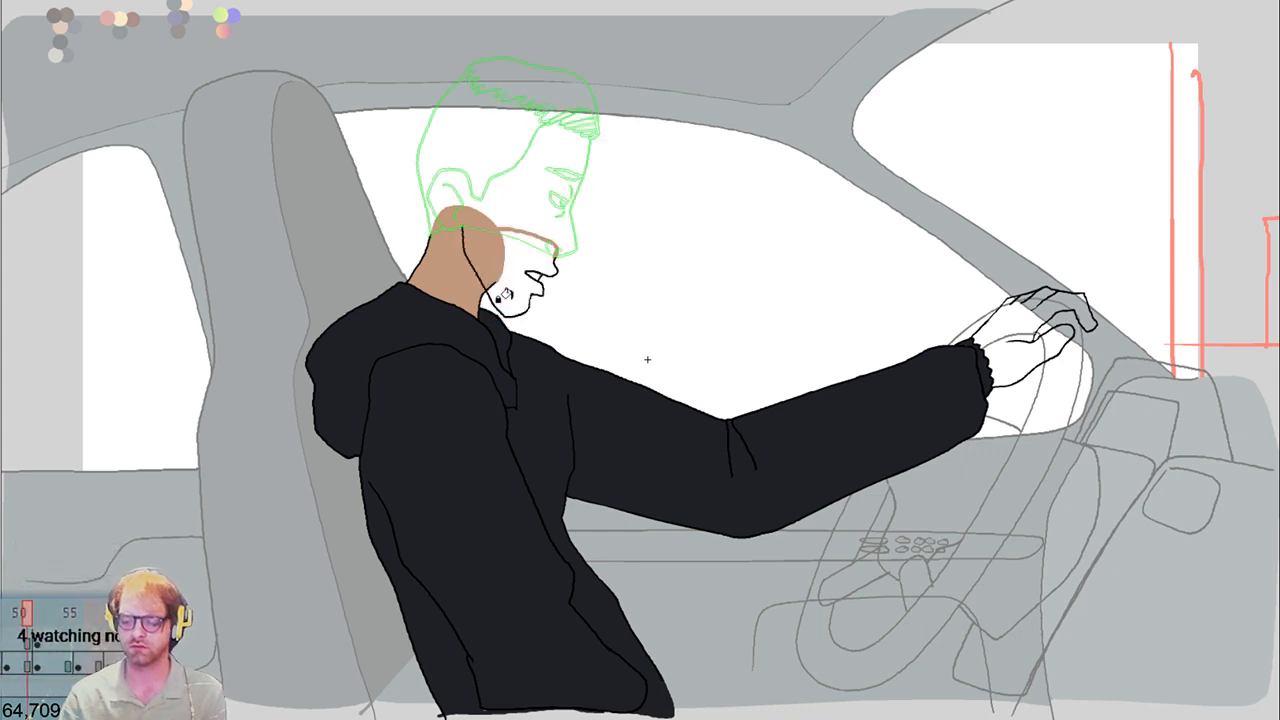
click(493, 321)
click(499, 313)
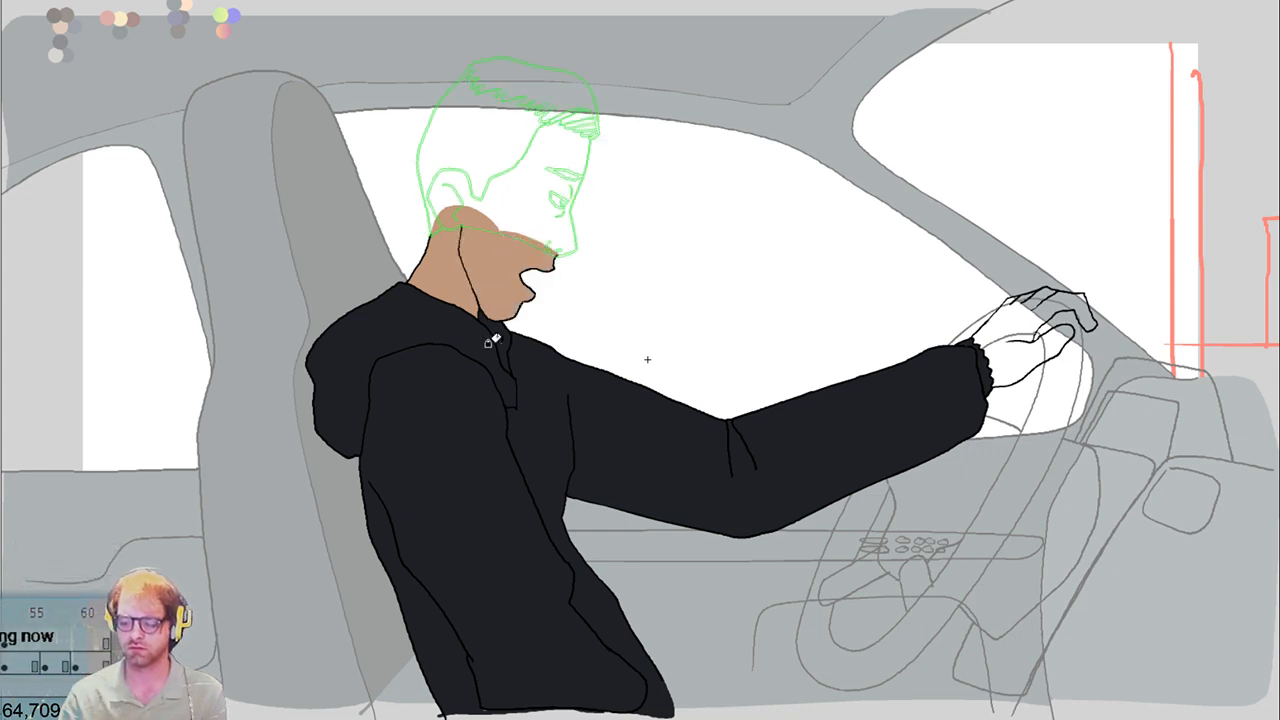
click(501, 296)
click(500, 294)
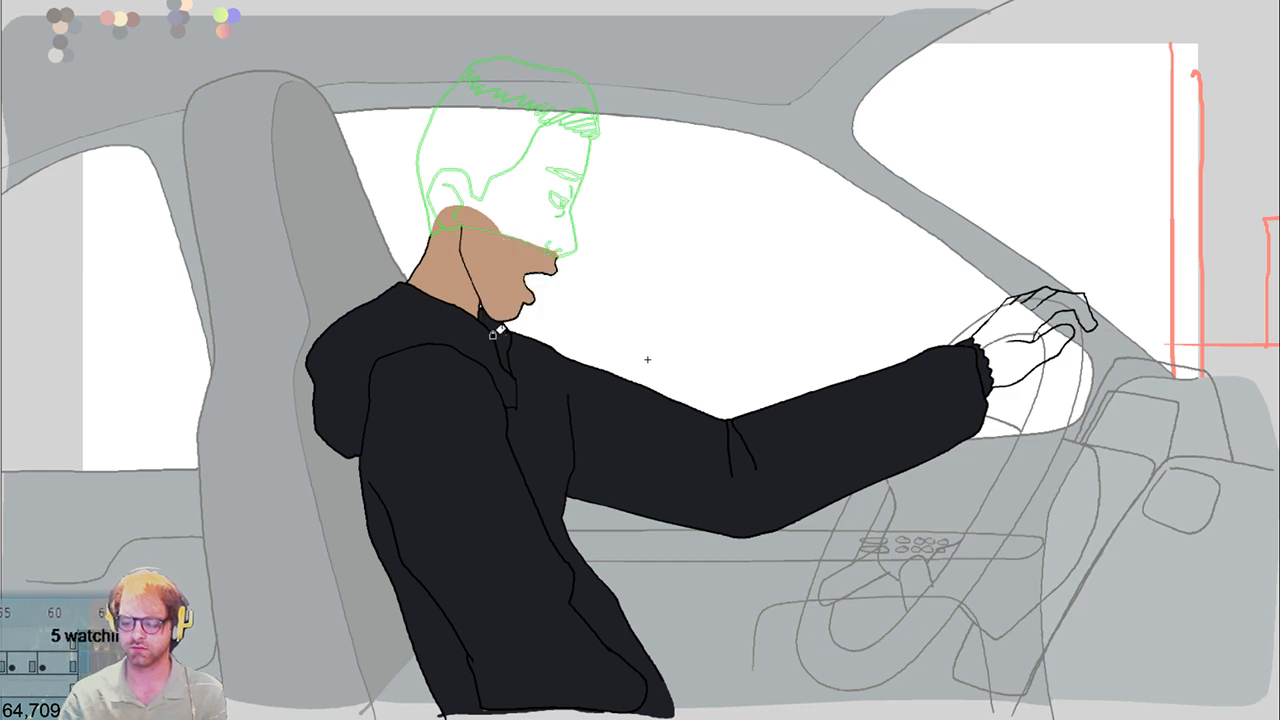
click(499, 291)
click(512, 280)
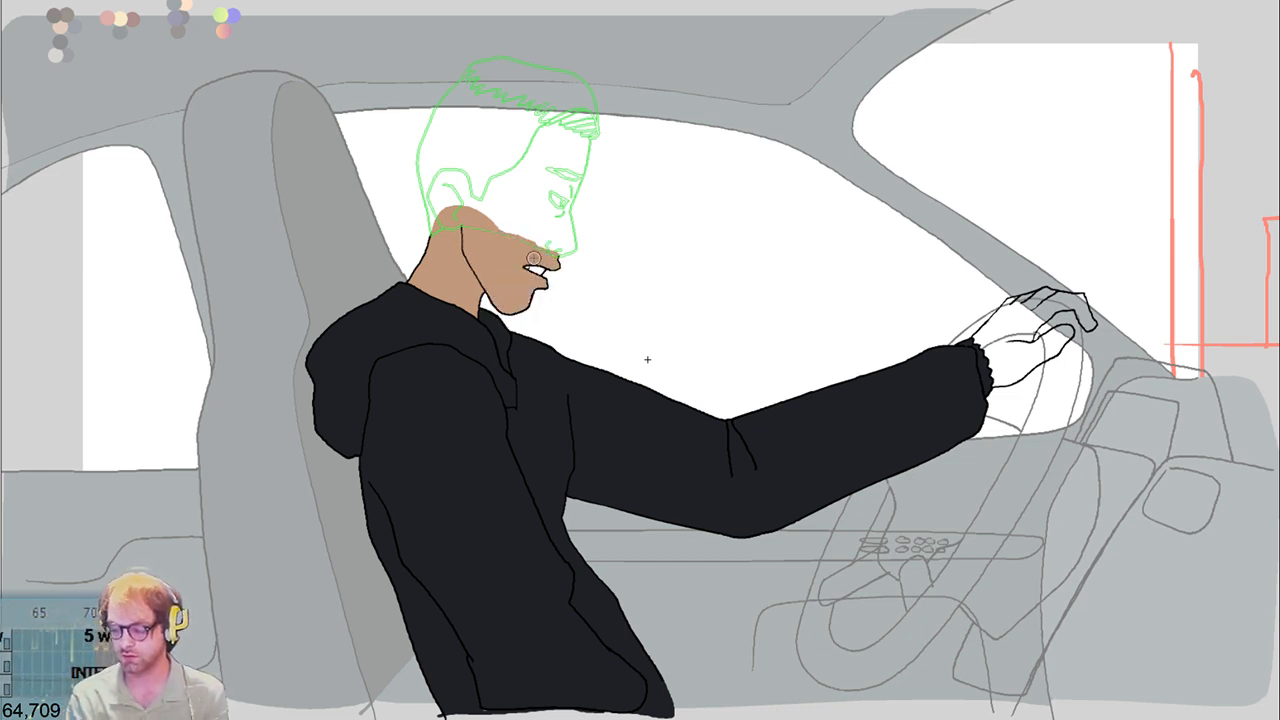
key(ctrl+z)
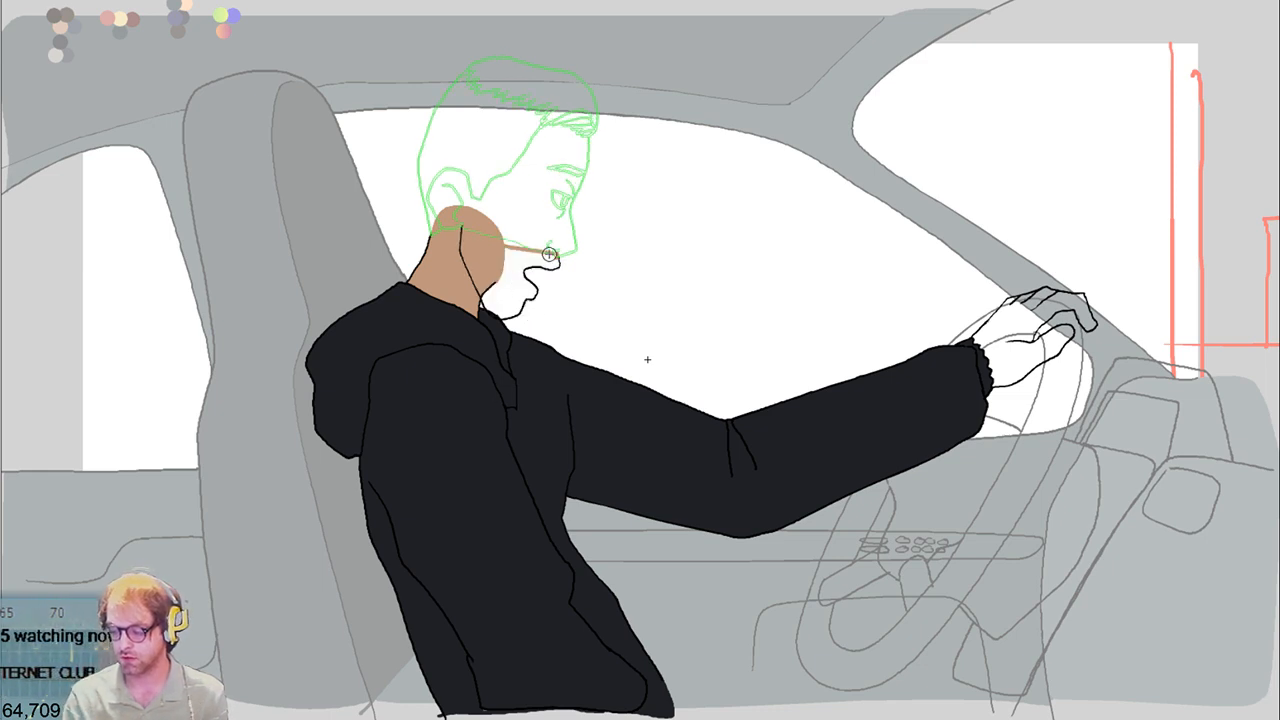
mouse_move(549, 254)
mouse_down()
mouse_move(510, 226)
mouse_move(471, 254)
mouse_up()
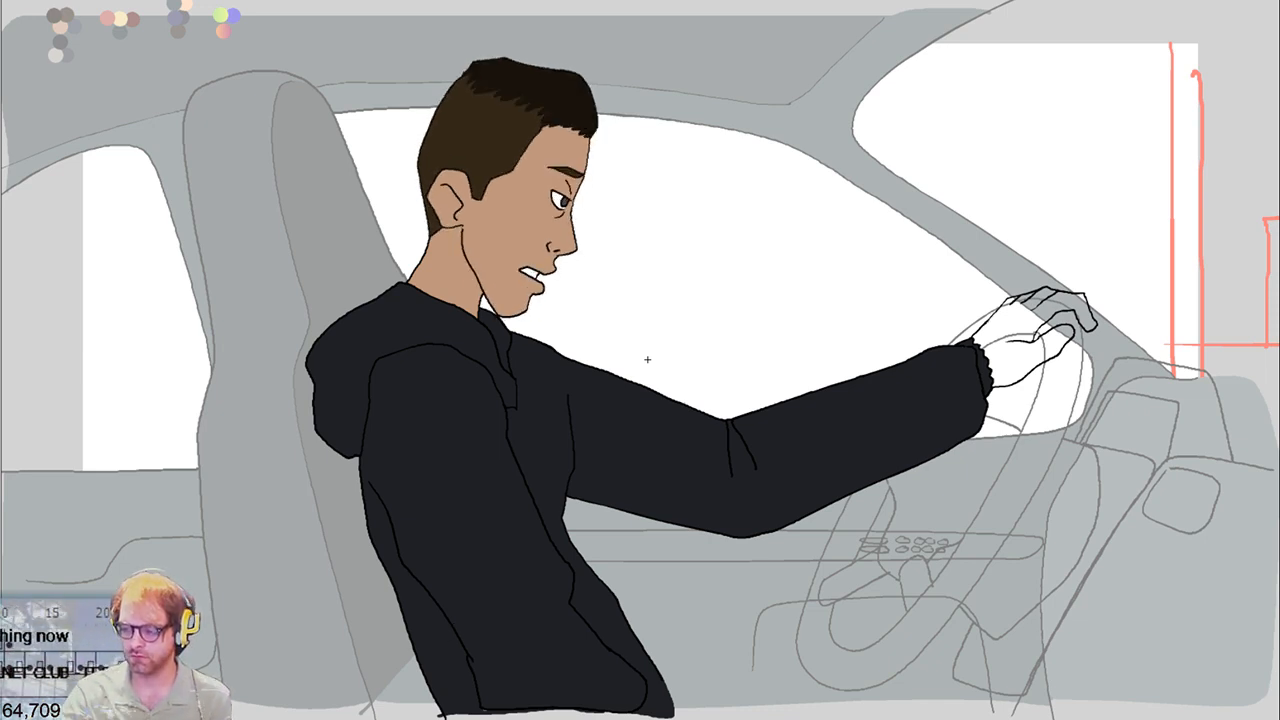
Fill the driver's hand with skin tone and set the stage background to brown so unfilled mouth areas stand out
click(1025, 340)
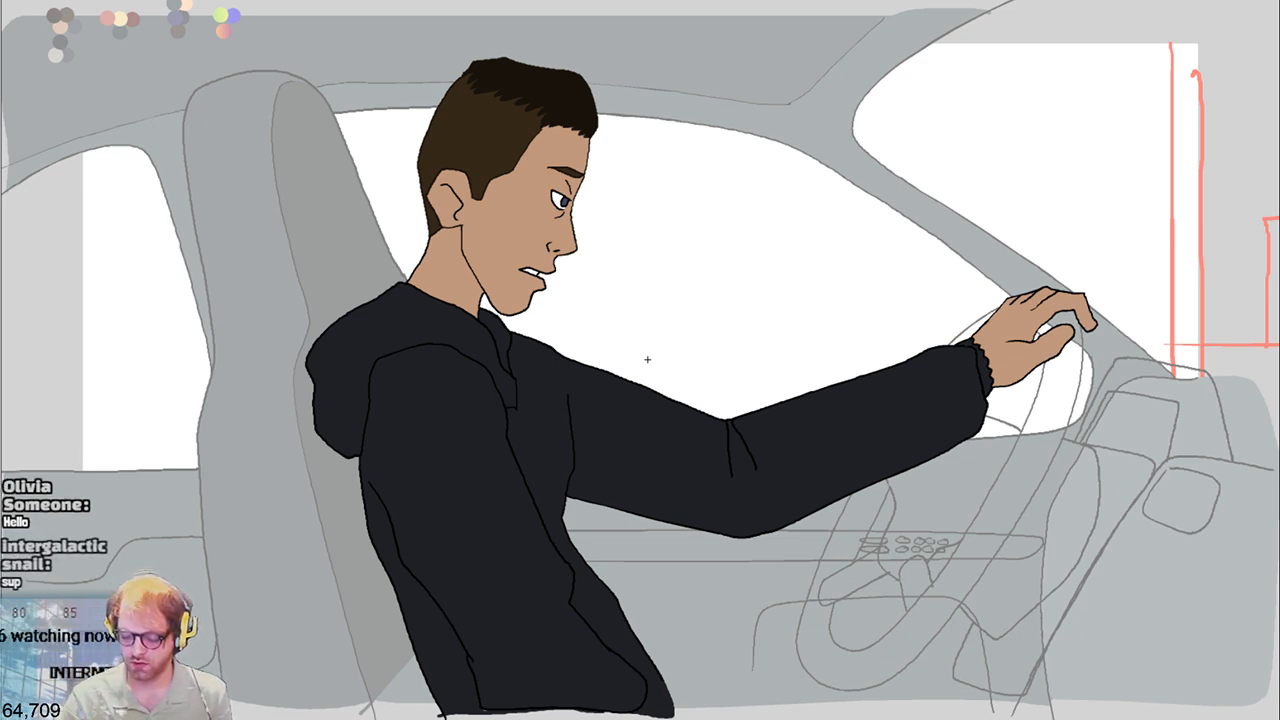
click(647, 359)
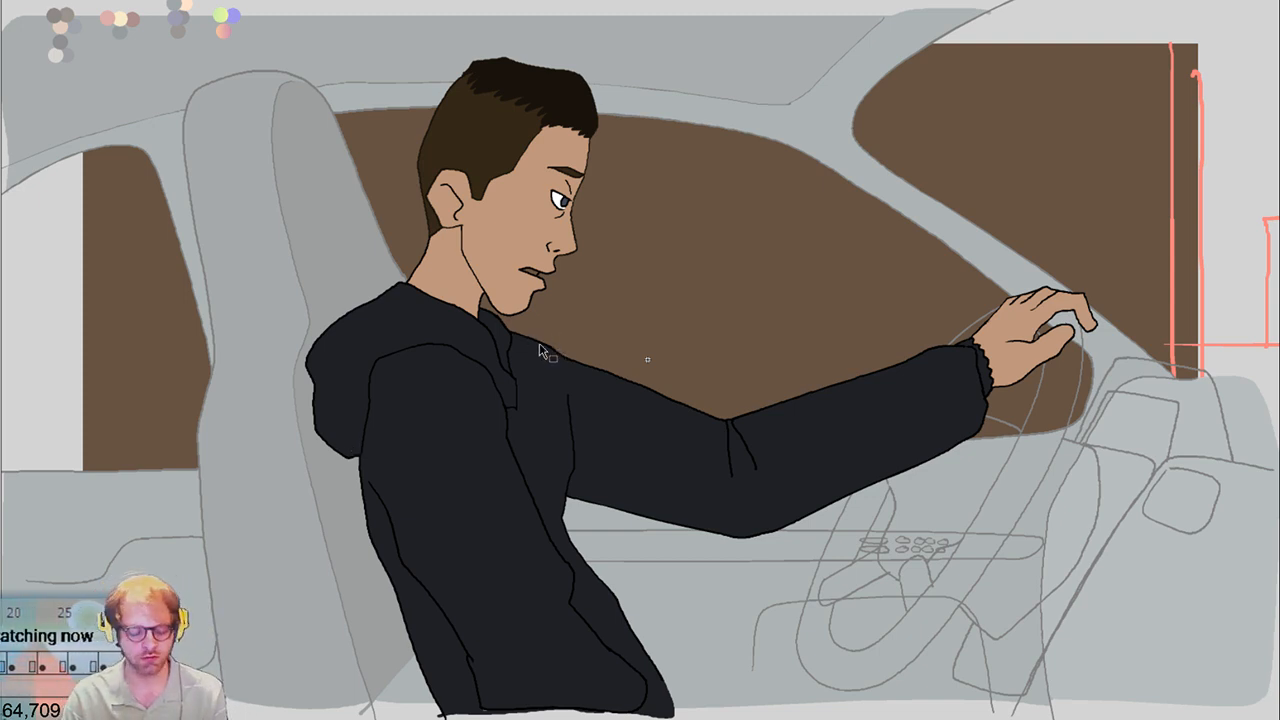
drag(462, 228, 545, 315)
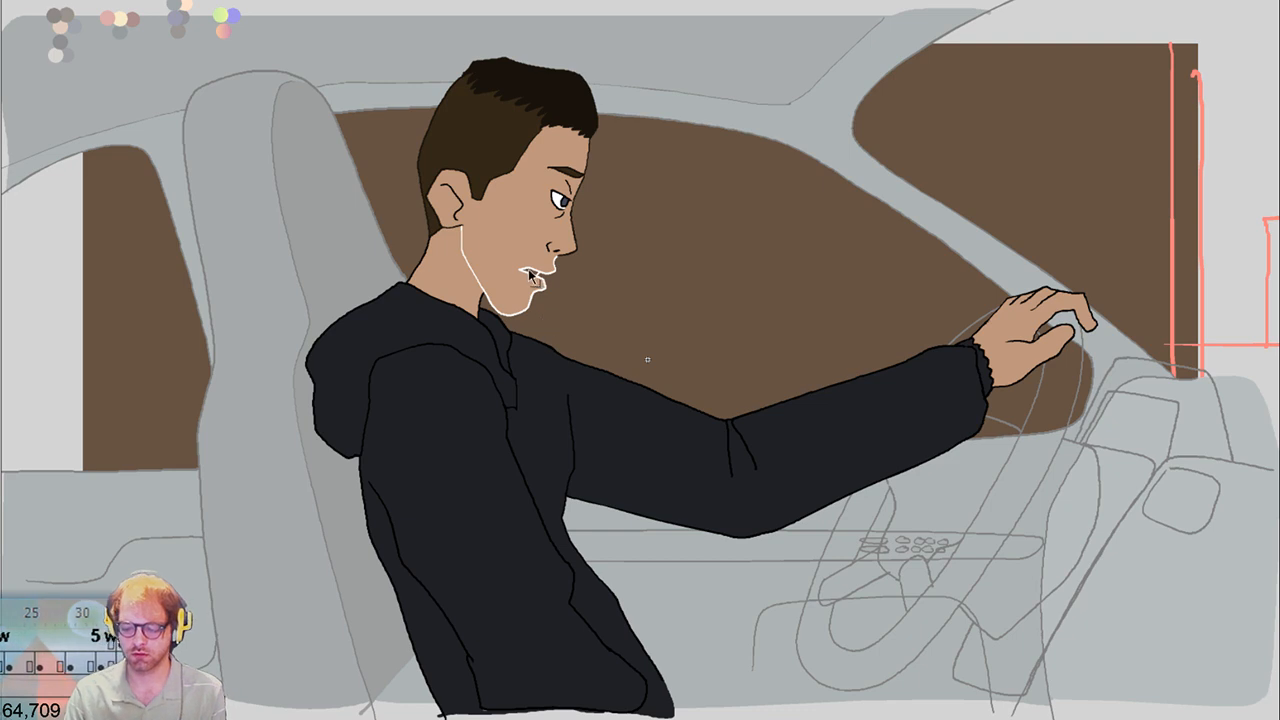
key(ctrl+z)
key(ctrl+shift+z)
key(ctrl+z)
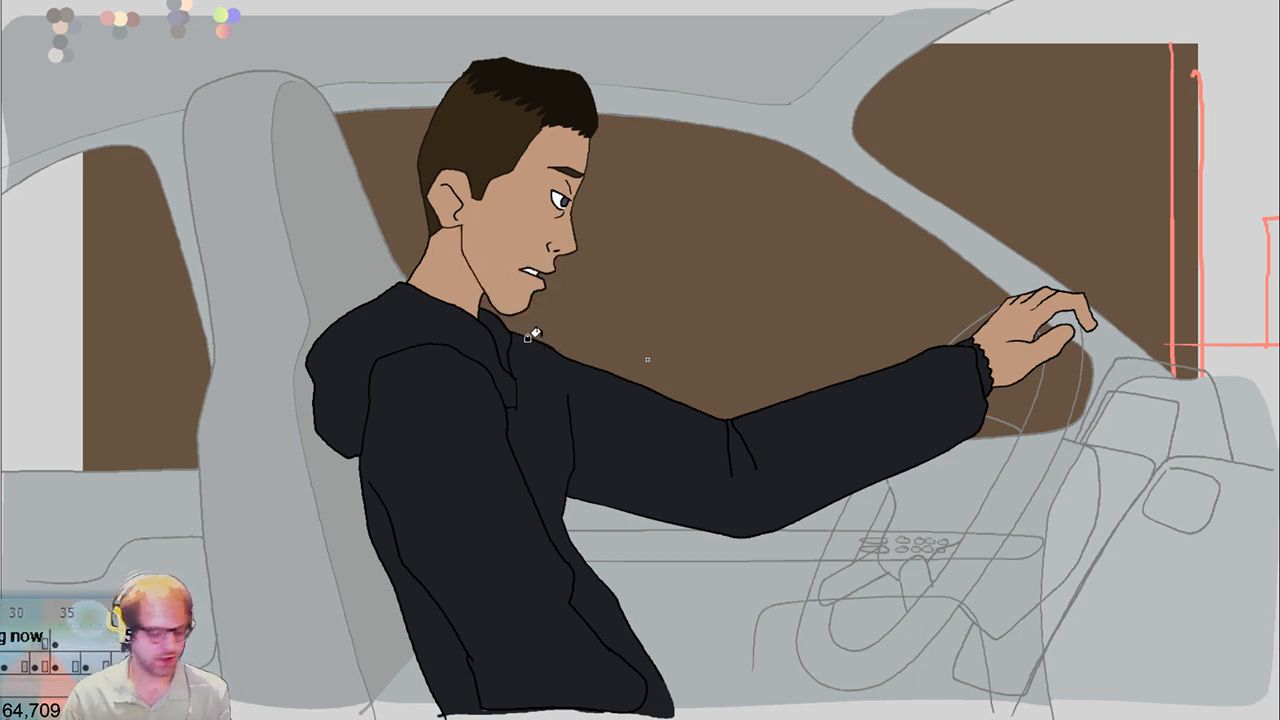
Go through the lip-sync mouth drawings frame by frame and fill the visible teeth with white
key(Right)
key(Right)
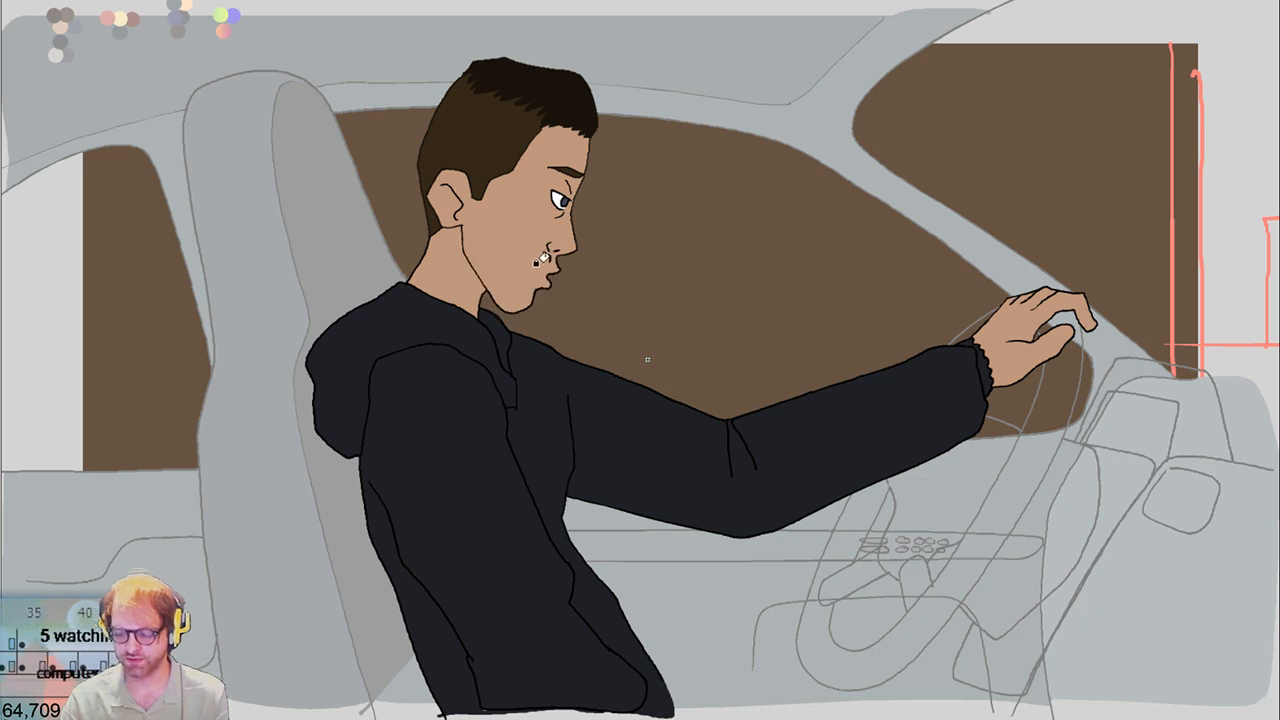
key(Right)
key(Right)
key(Right)
key(Right)
key(Right)
key(Right)
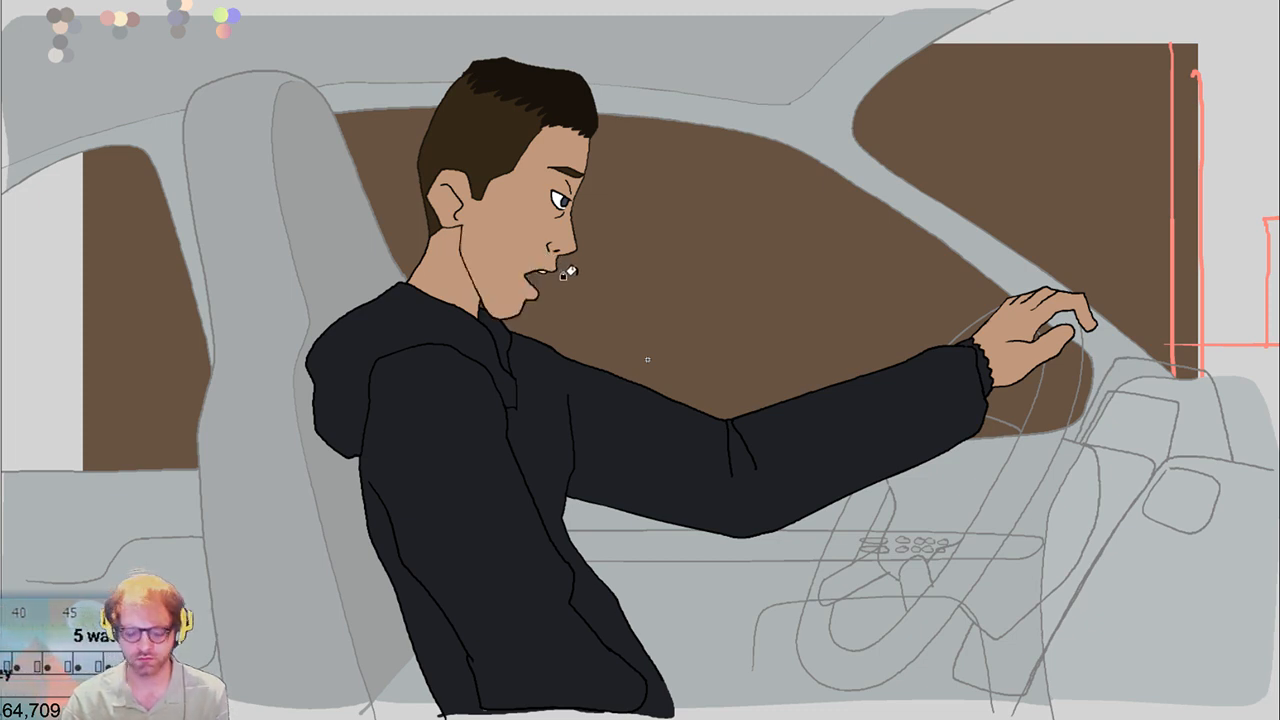
key(Right)
key(Right)
key(Right)
key(Right)
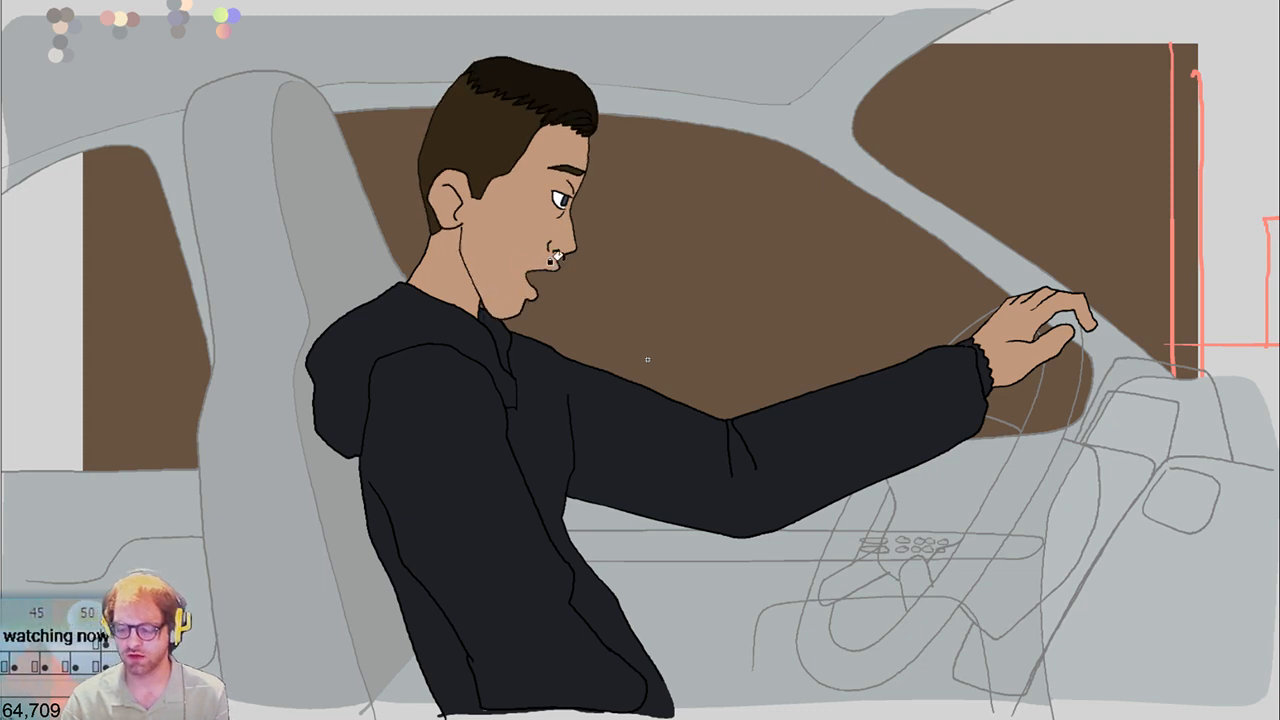
key(Right)
key(Right)
key(Right)
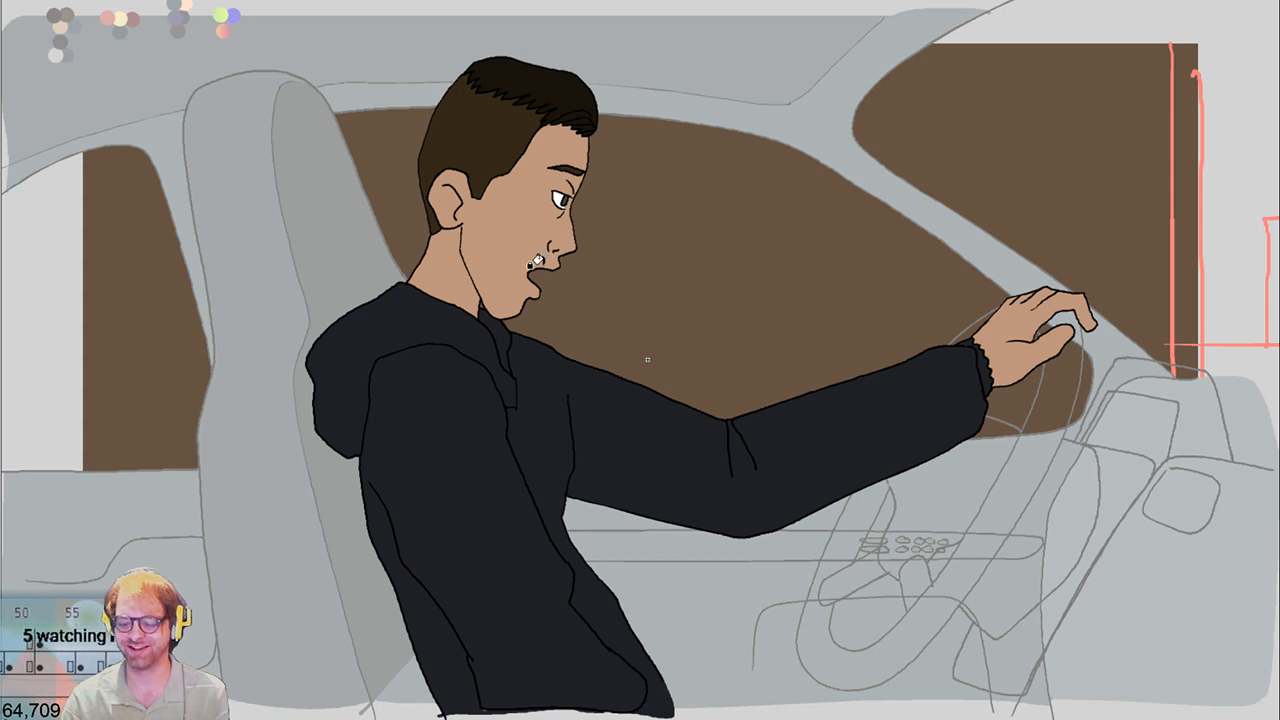
key(Right)
key(Right)
key(Right)
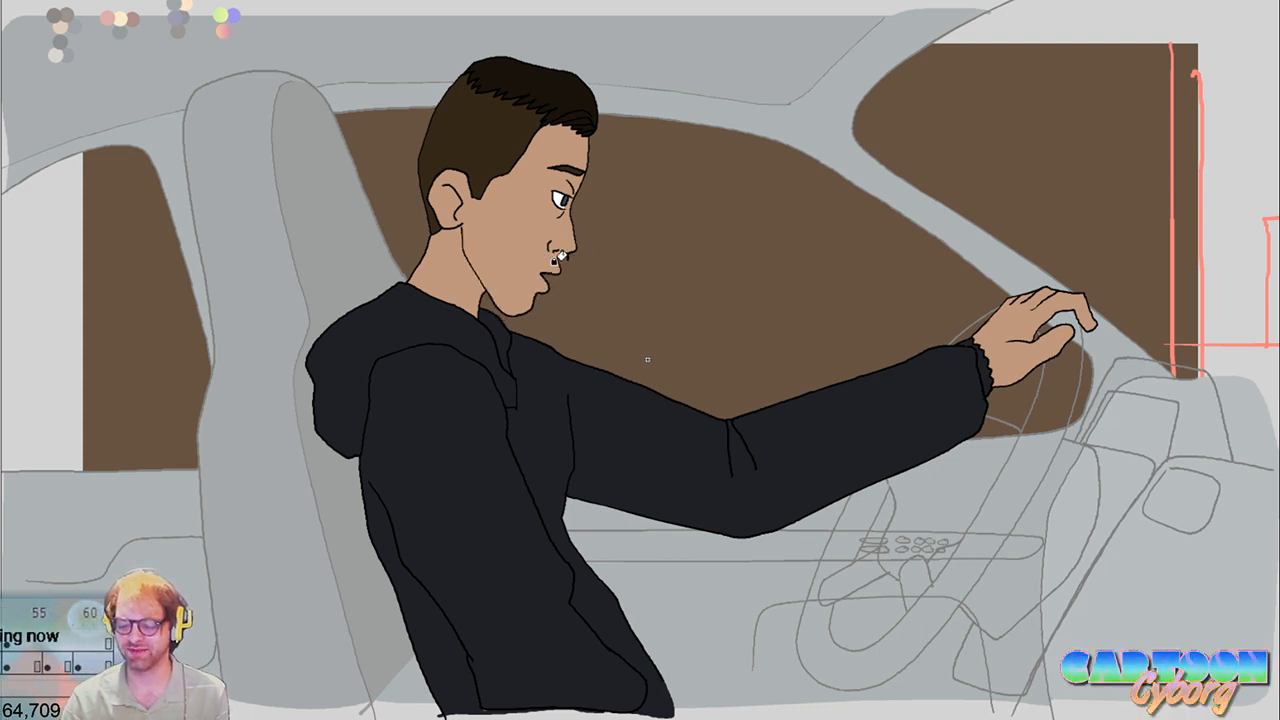
key(Right)
key(Right)
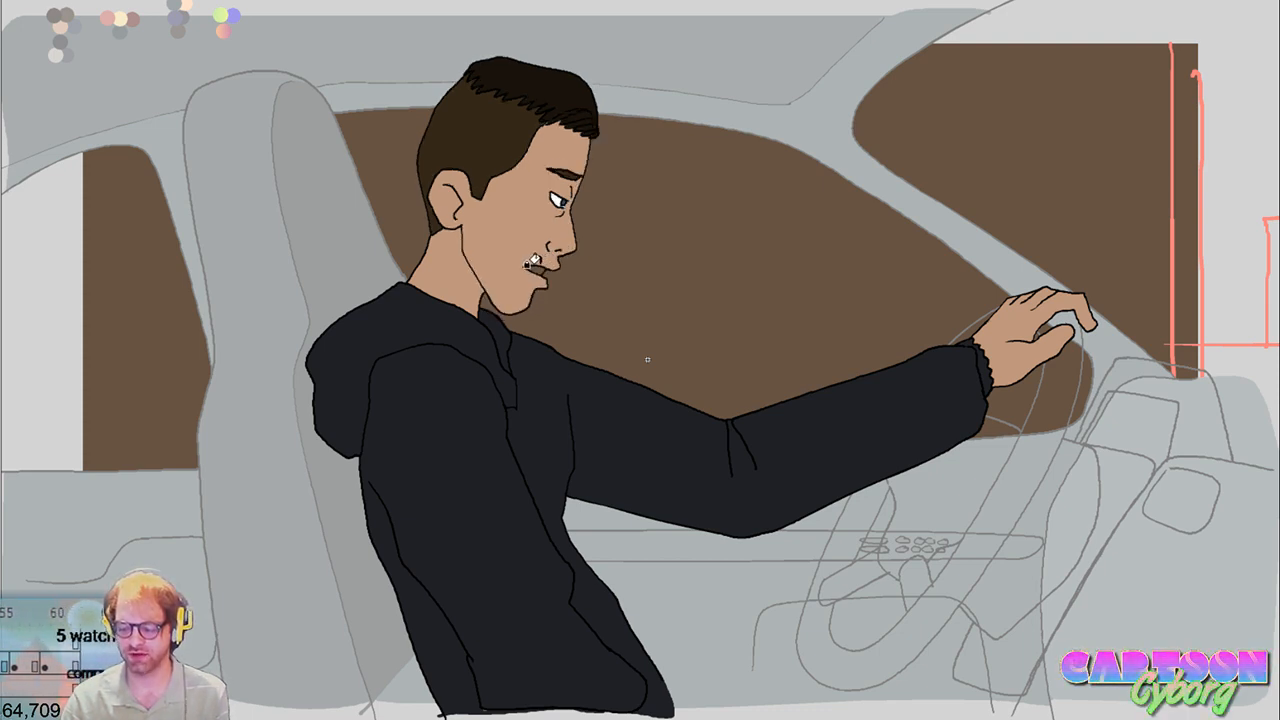
key(Right)
key(Right)
key(Right)
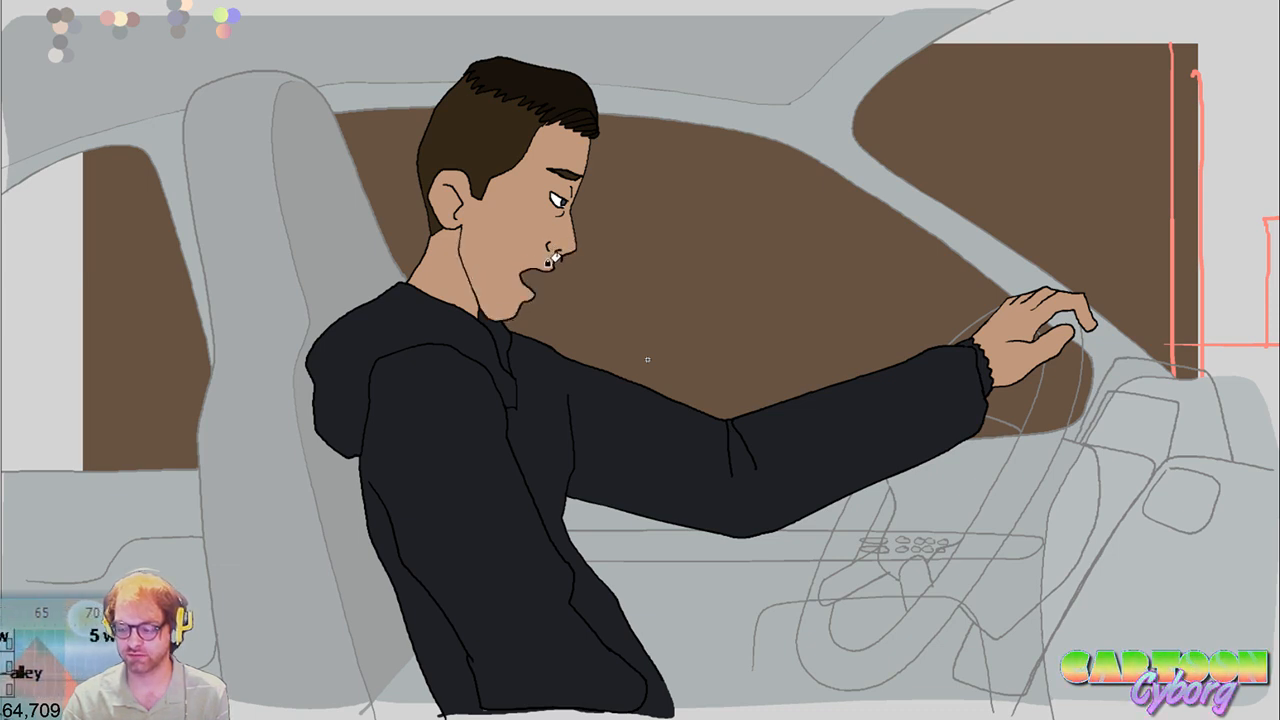
key(Right)
key(Right)
key(Right)
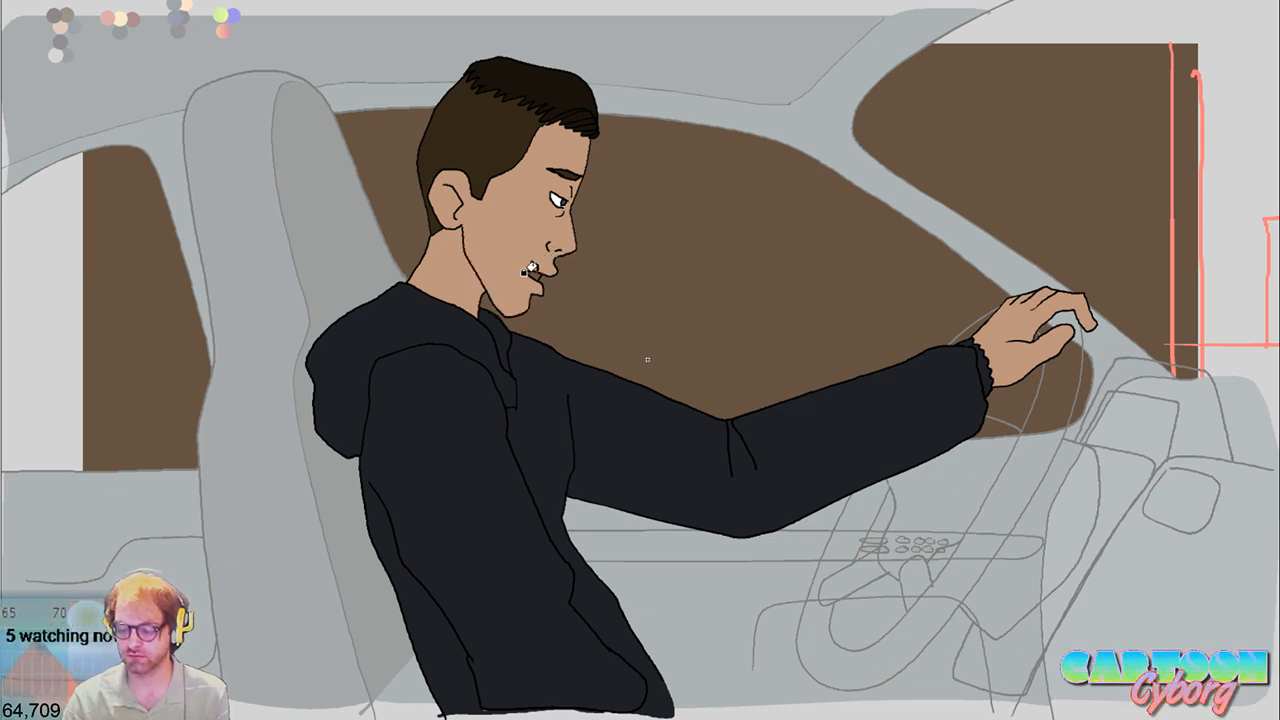
key(Right)
key(Right)
key(Right)
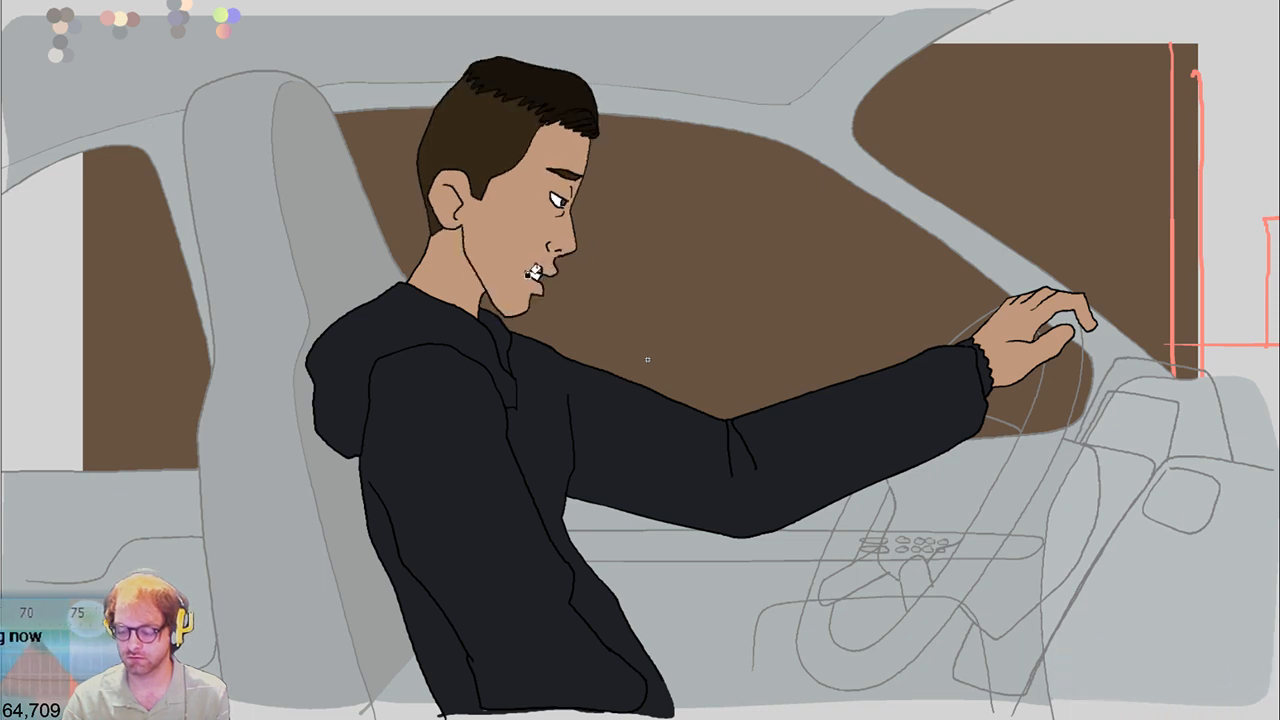
key(Right)
key(Right)
key(Right)
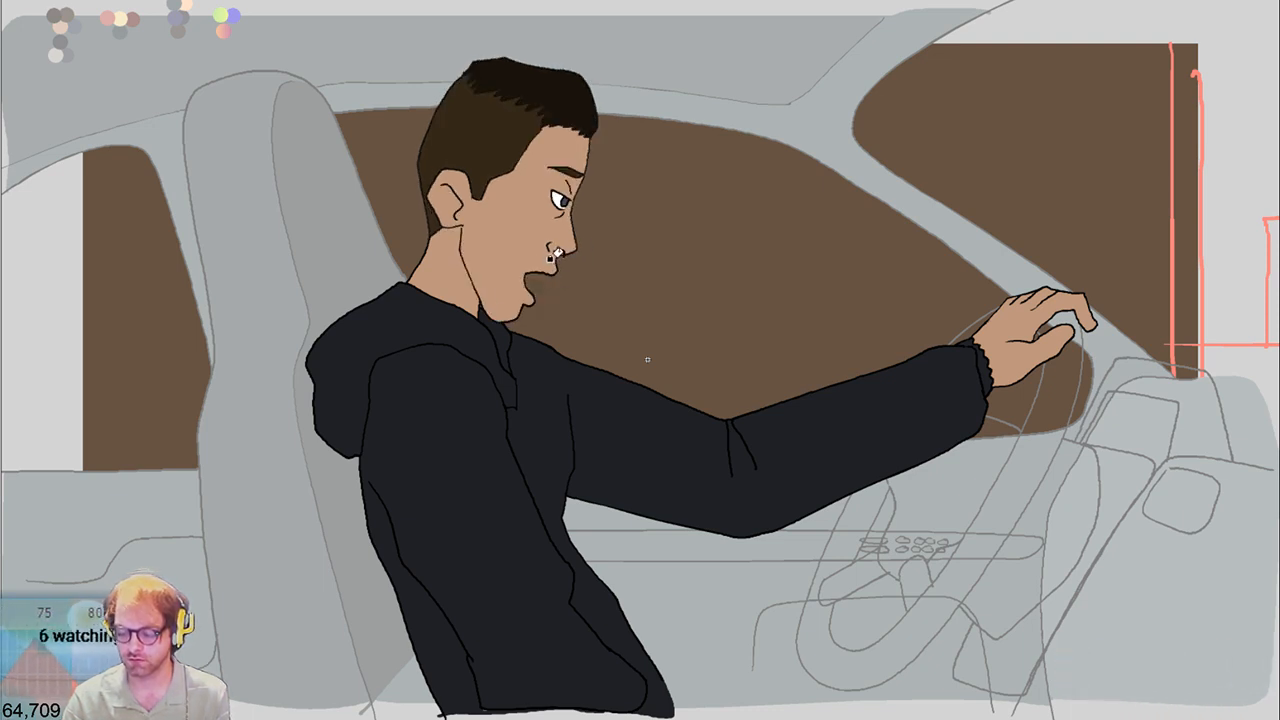
key(Right)
key(Right)
key(Right)
key(Right)
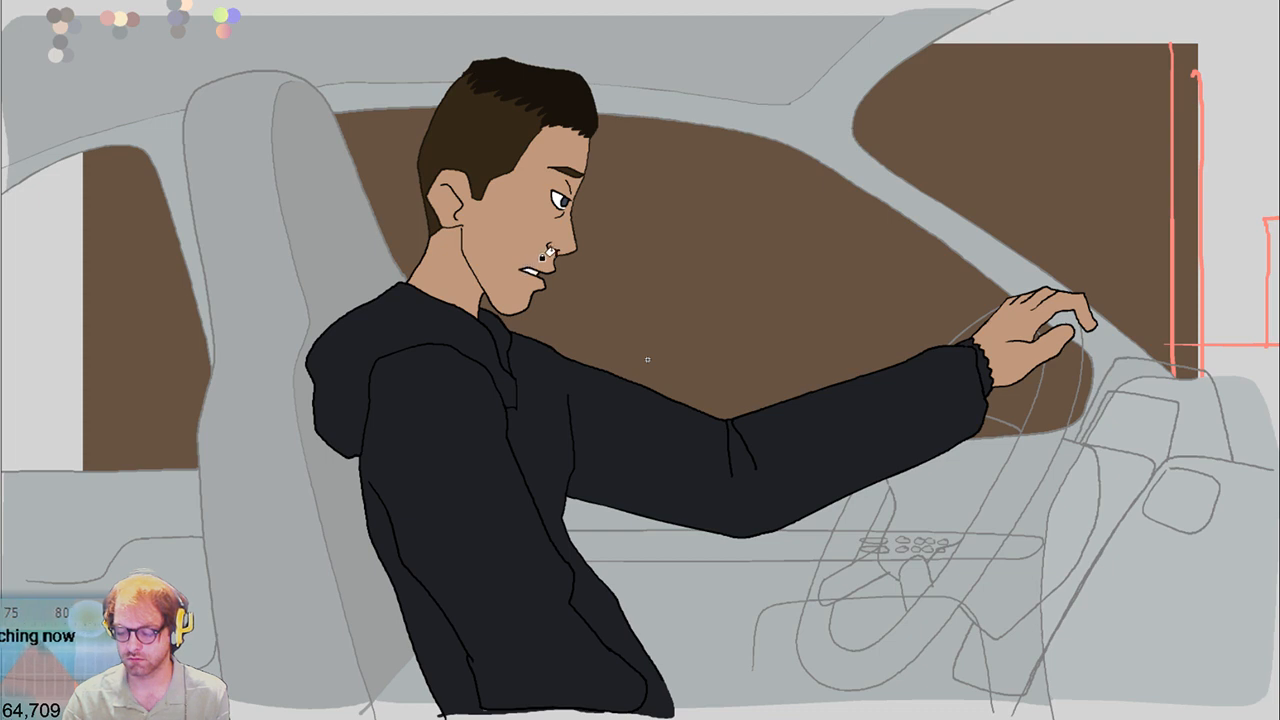
key(Right)
key(Right)
key(Right)
key(Right)
key(Right)
key(Right)
key(Right)
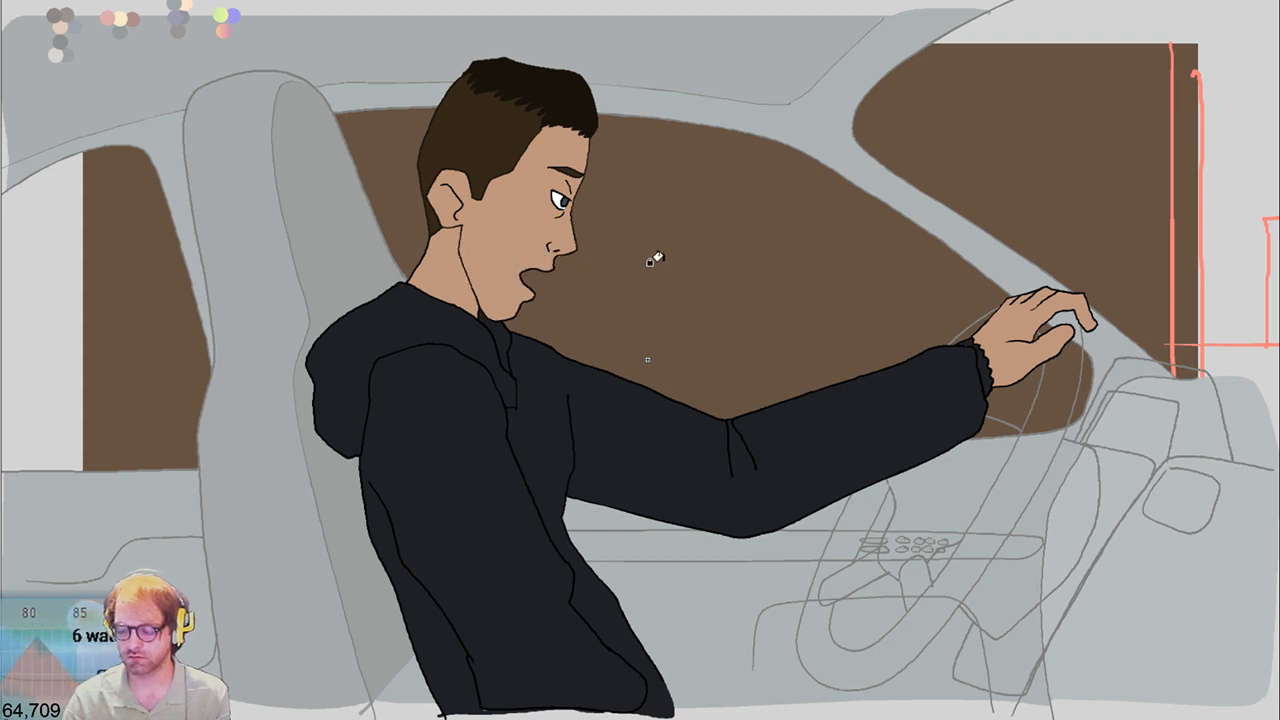
key(Right)
key(Right)
key(Right)
key(Right)
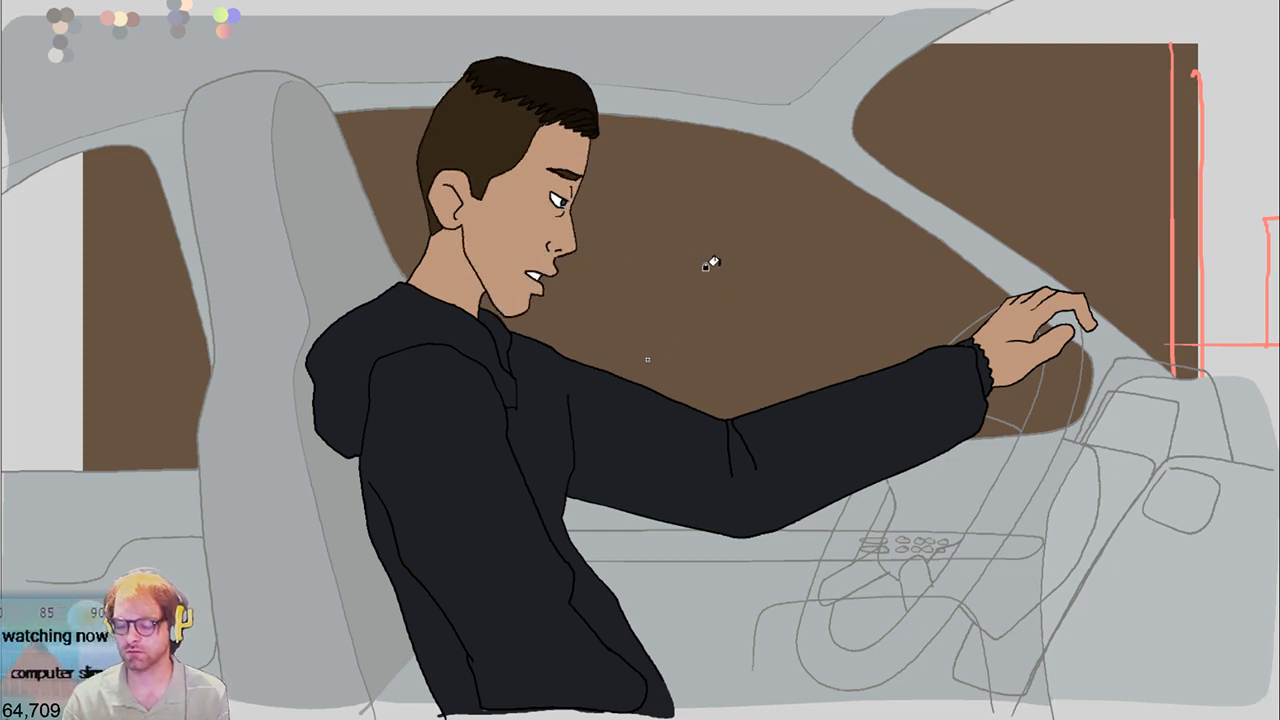
key(Right)
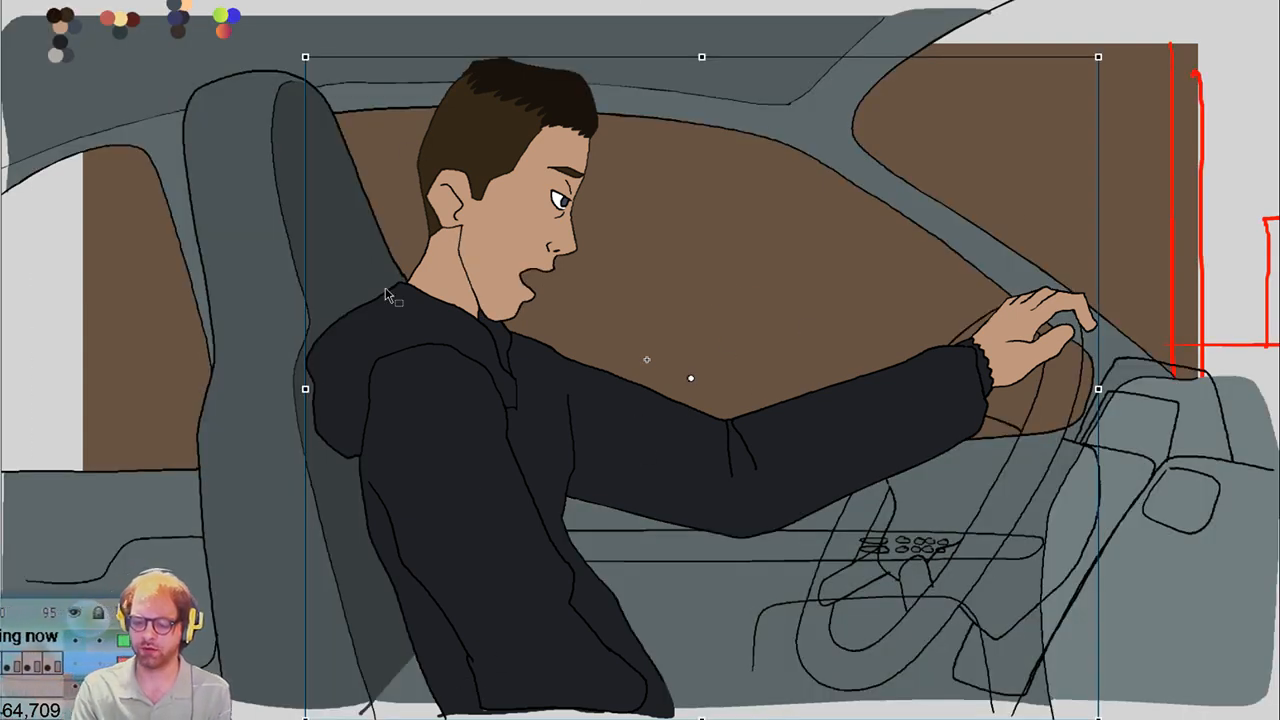
Play back the full car scene and open the steering wheel and dashboard drawing for editing
key(Return)
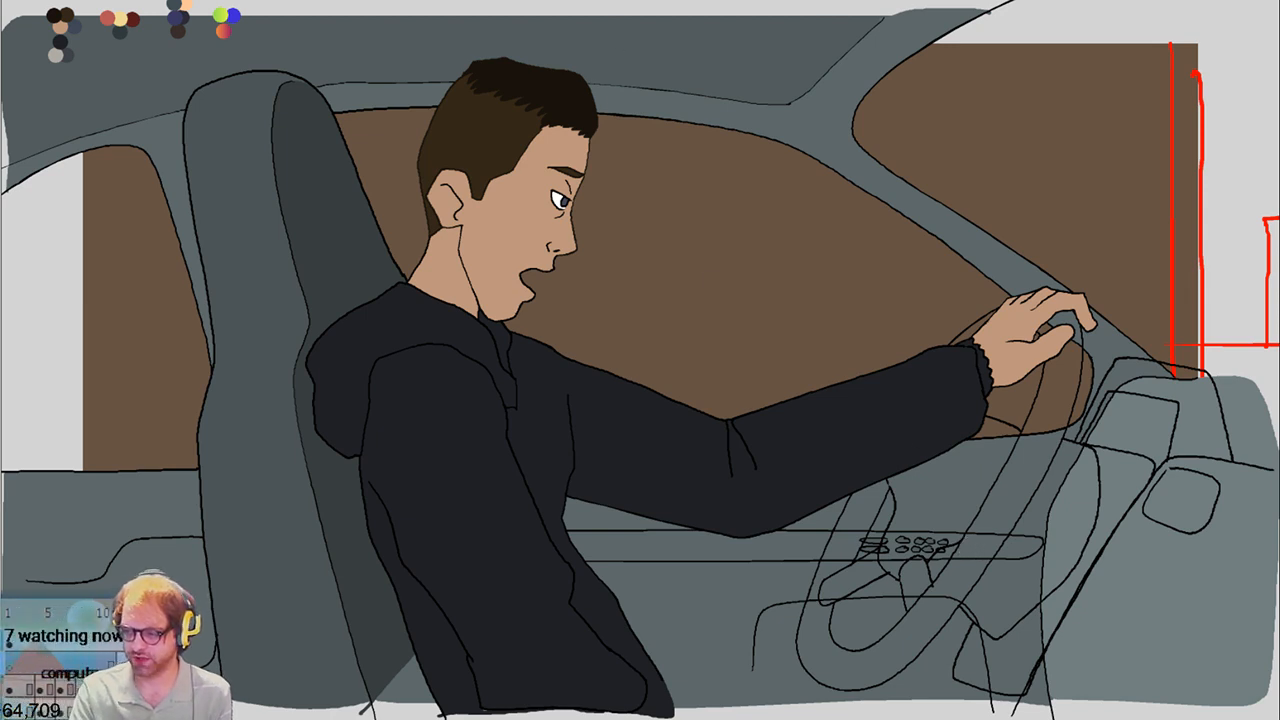
key(ctrl+t)
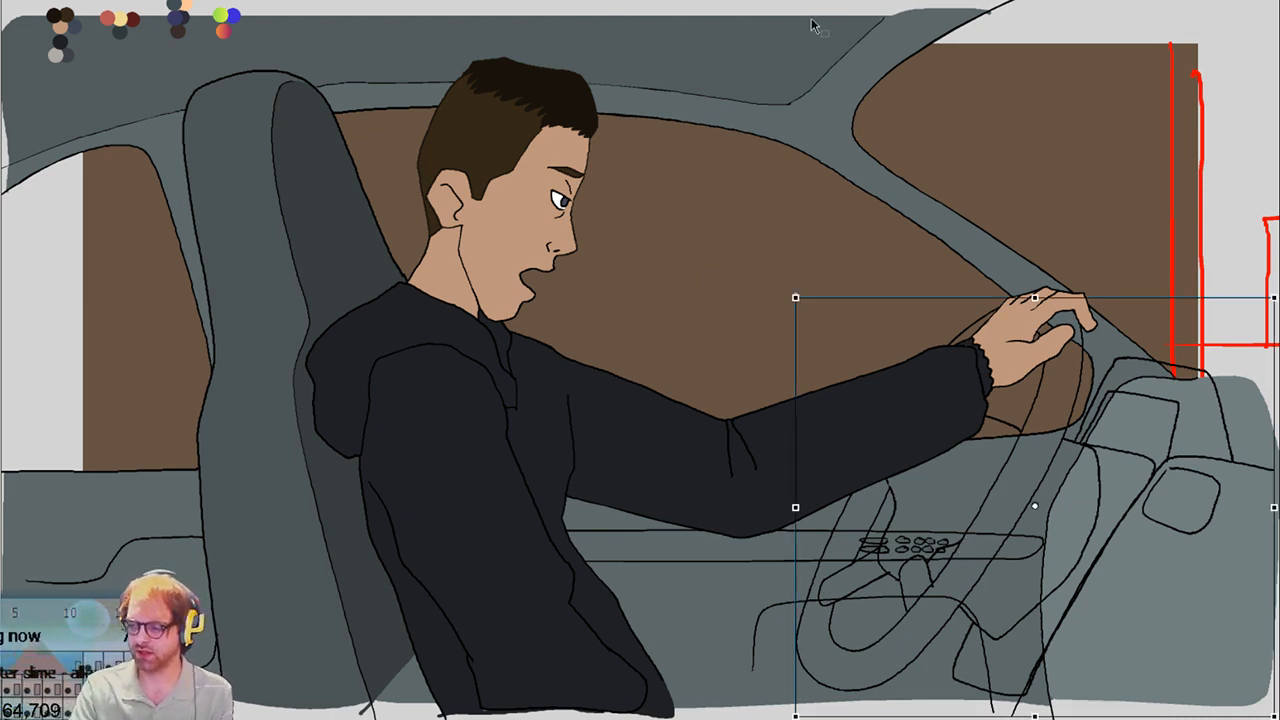
key(period)
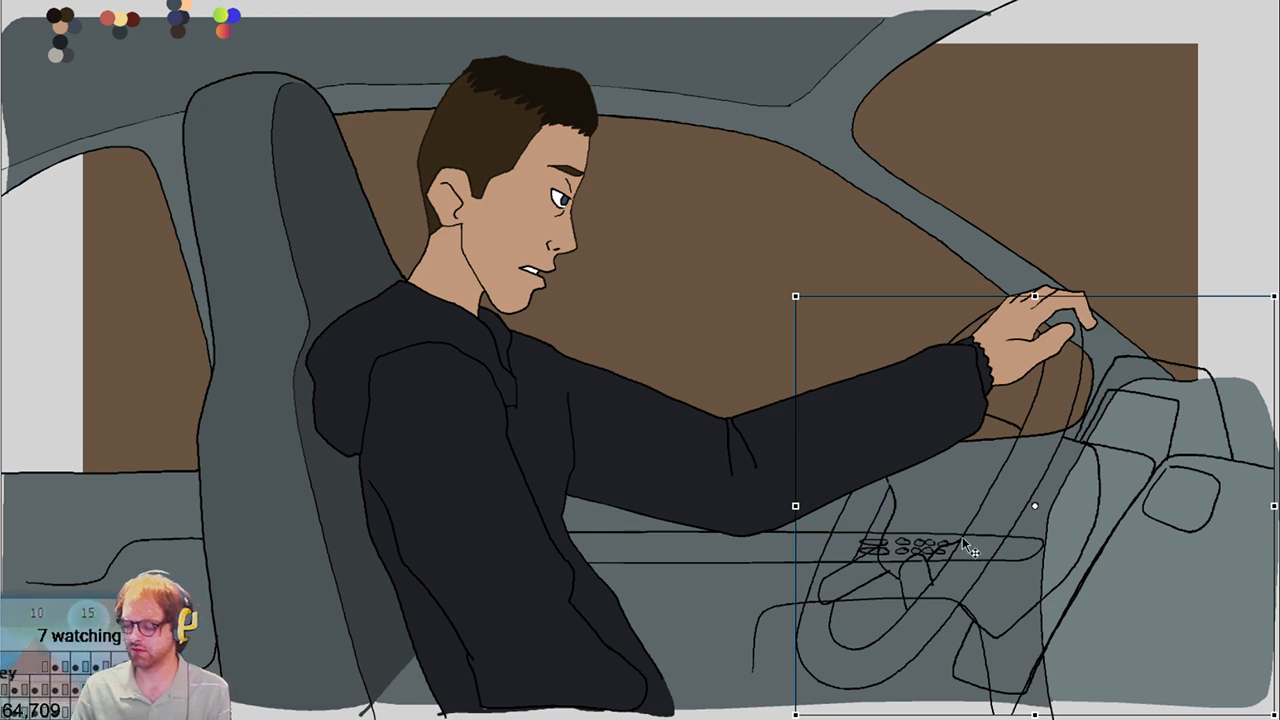
key(Return)
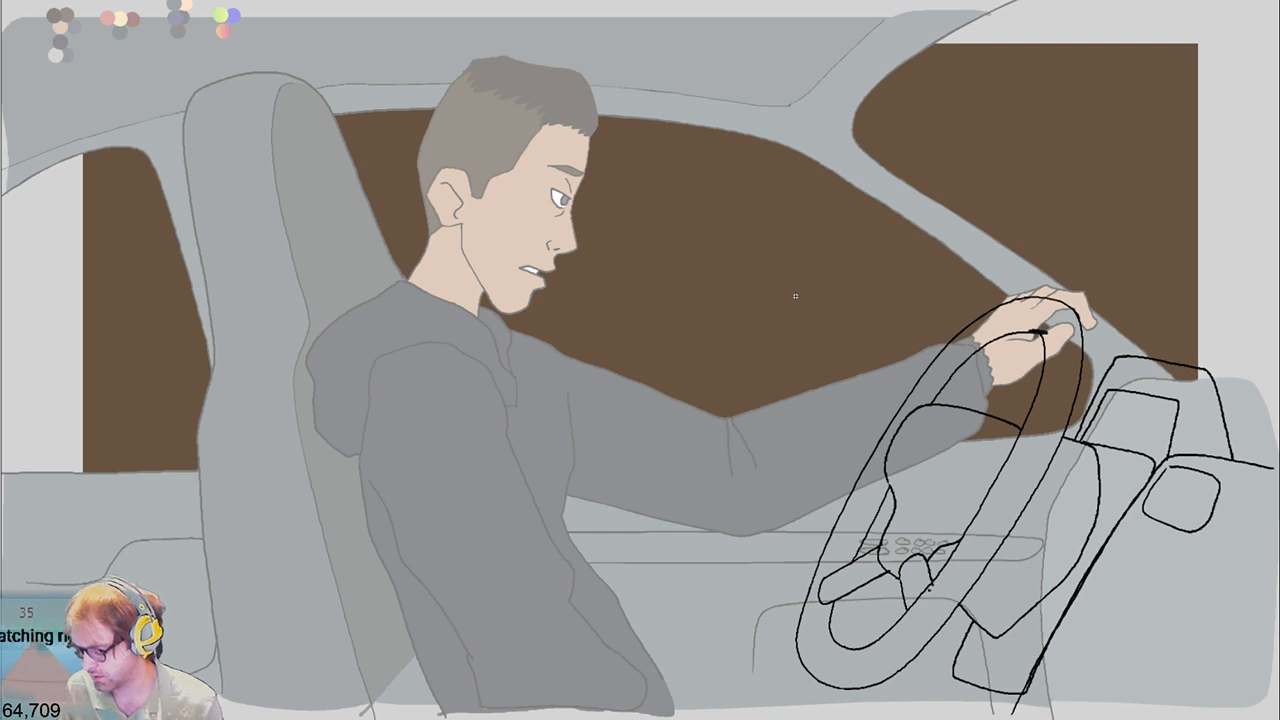
Fill the steering wheel's rim, hub and spokes with near-black
click(957, 572)
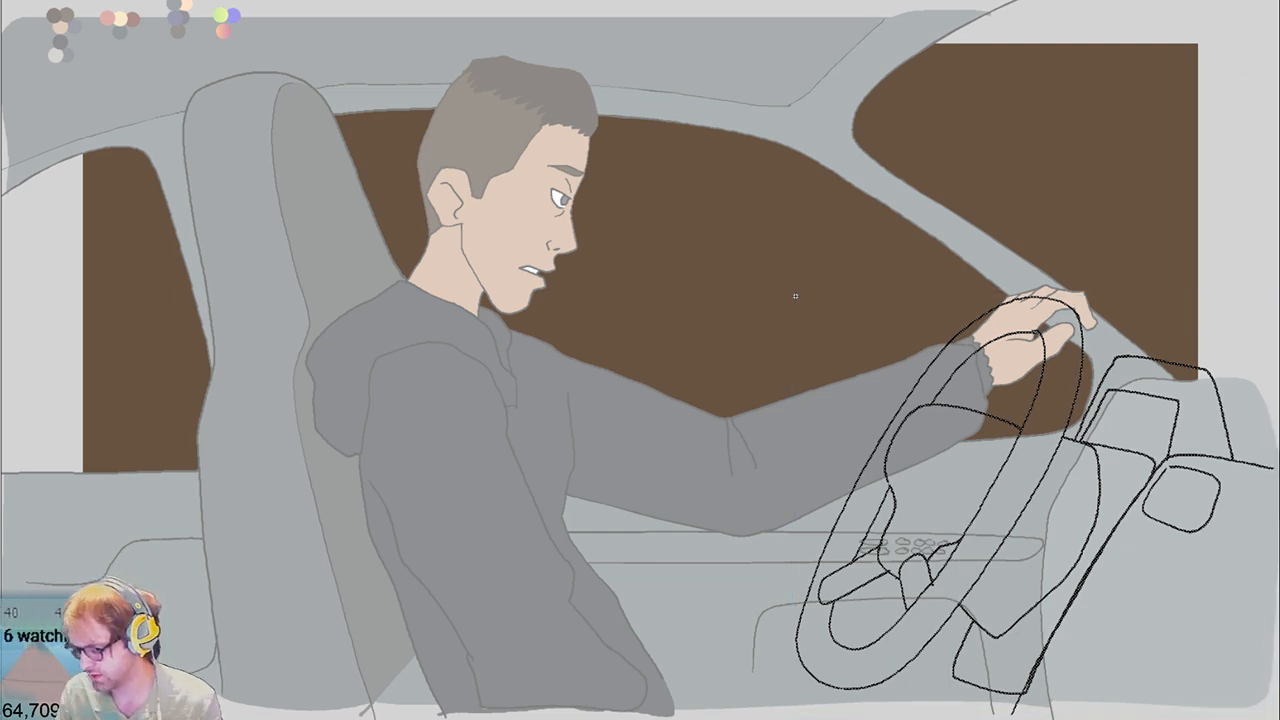
click(1034, 326)
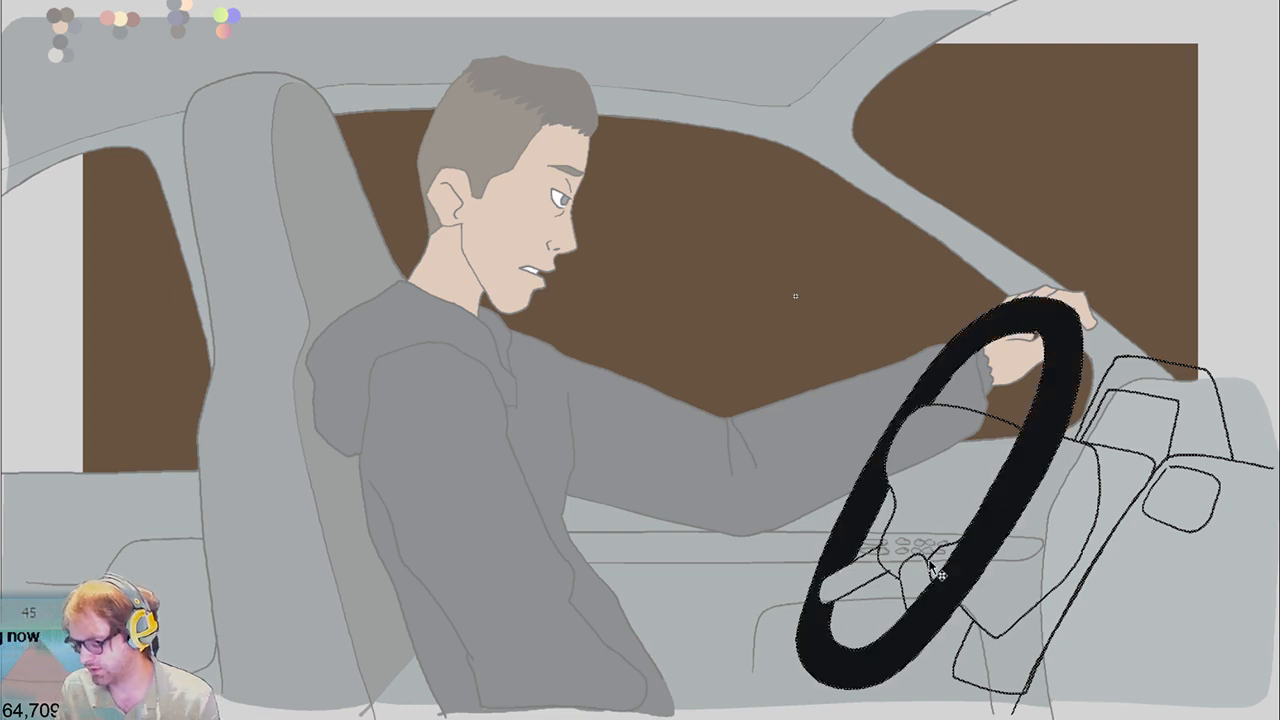
key(ctrl+d)
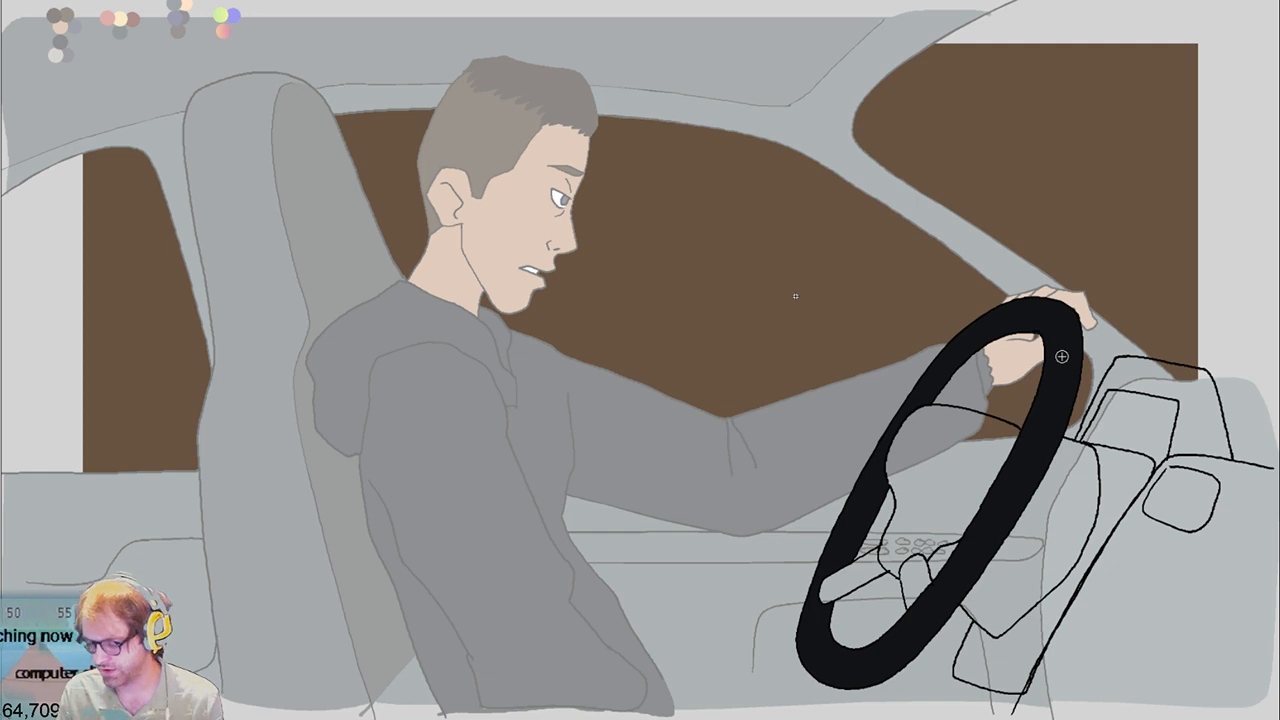
click(908, 578)
click(886, 550)
click(890, 546)
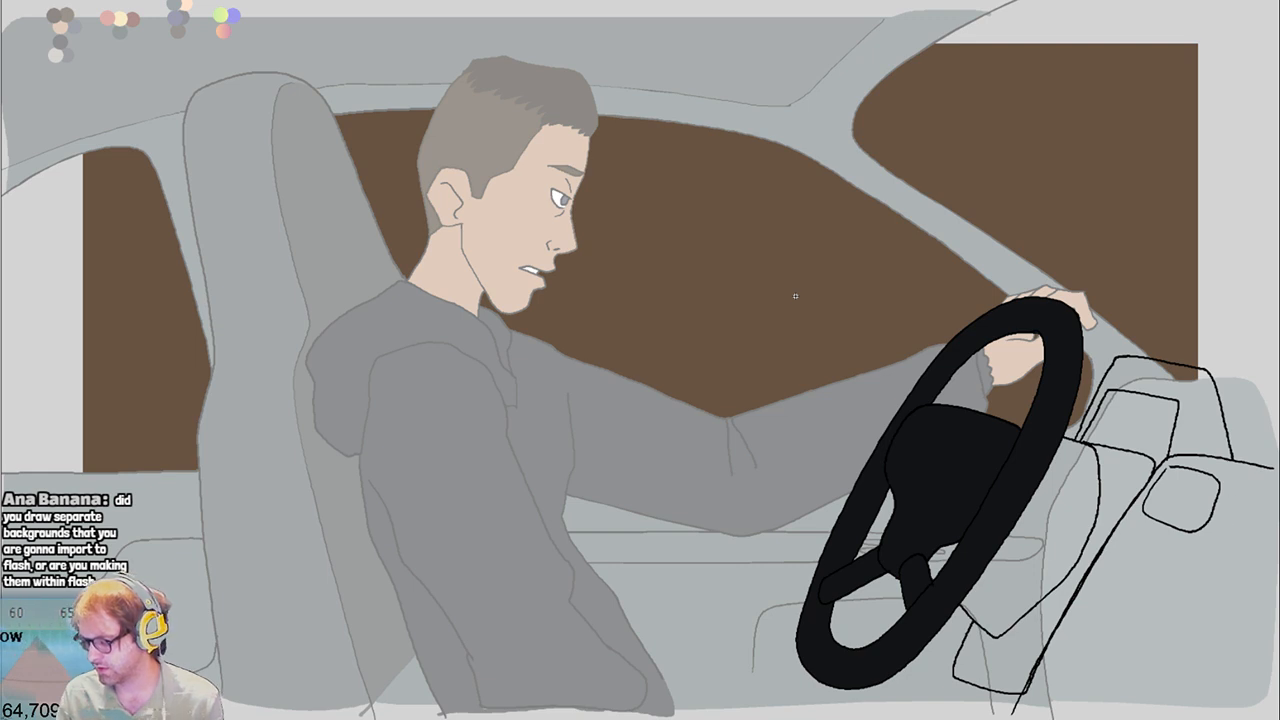
Fill the steering column and the panel behind it dark grey, the instrument display near-black, and its hood slate grey
click(1032, 517)
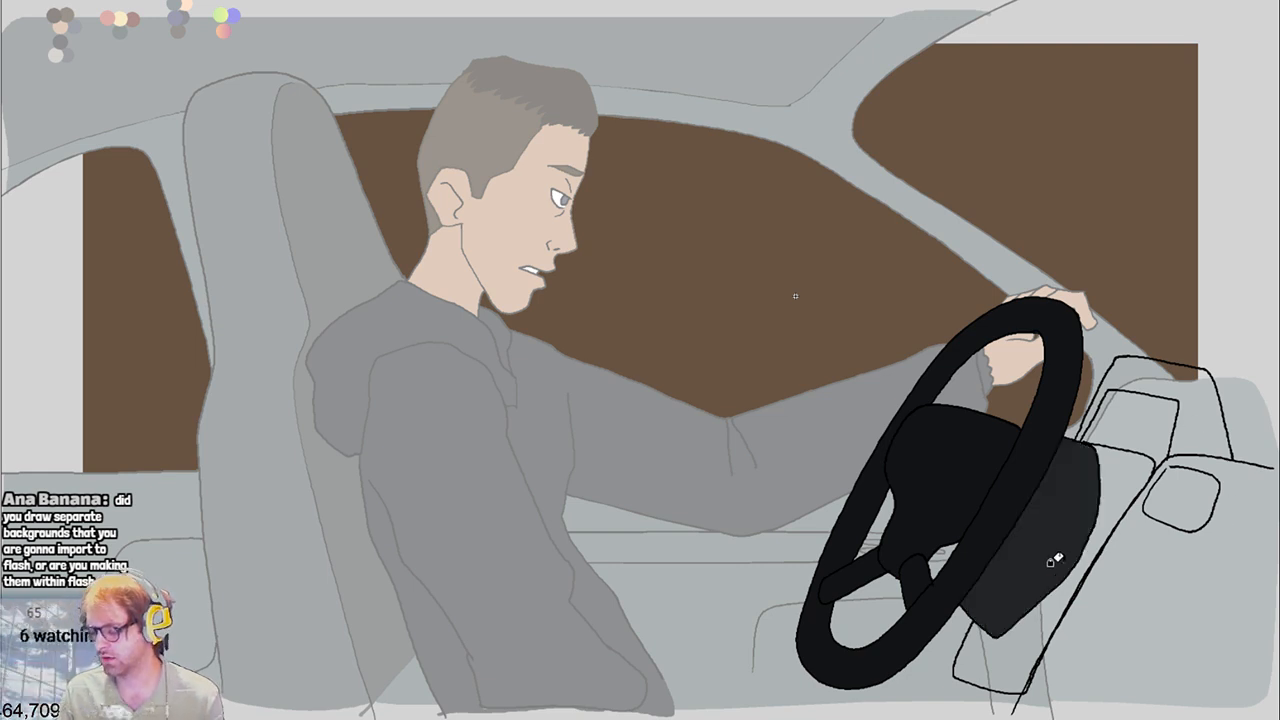
click(1116, 483)
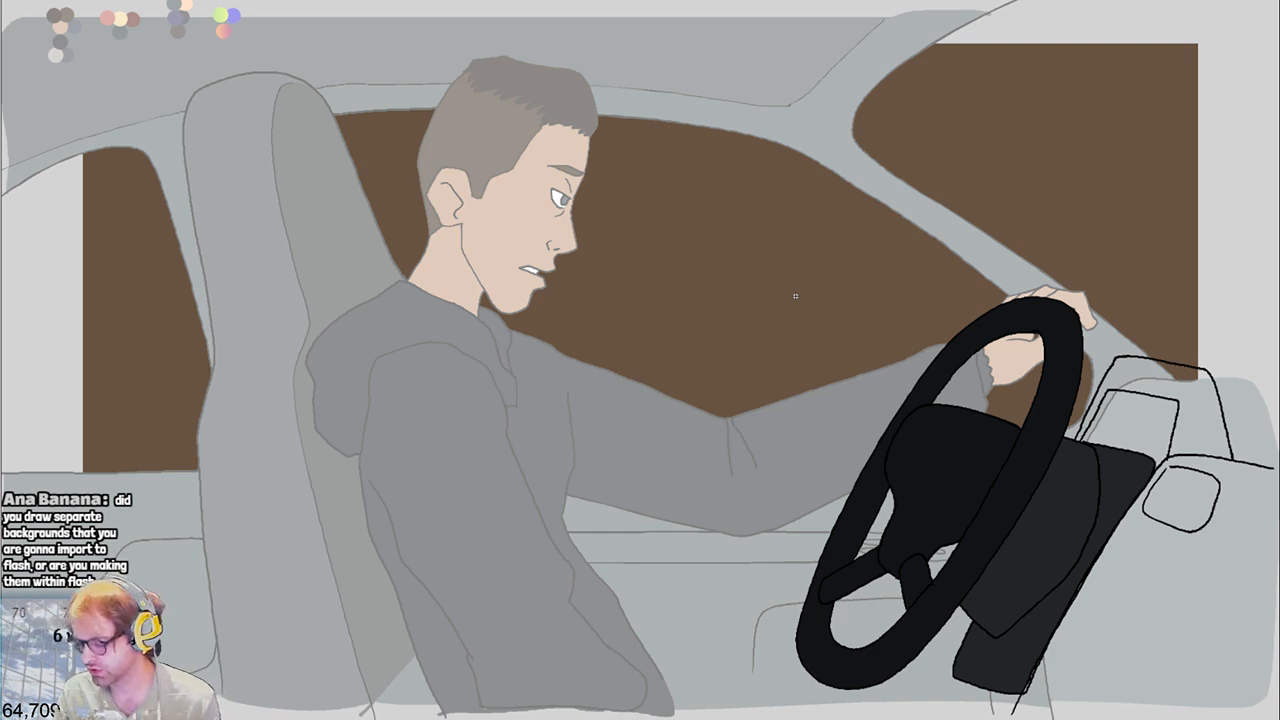
click(1166, 408)
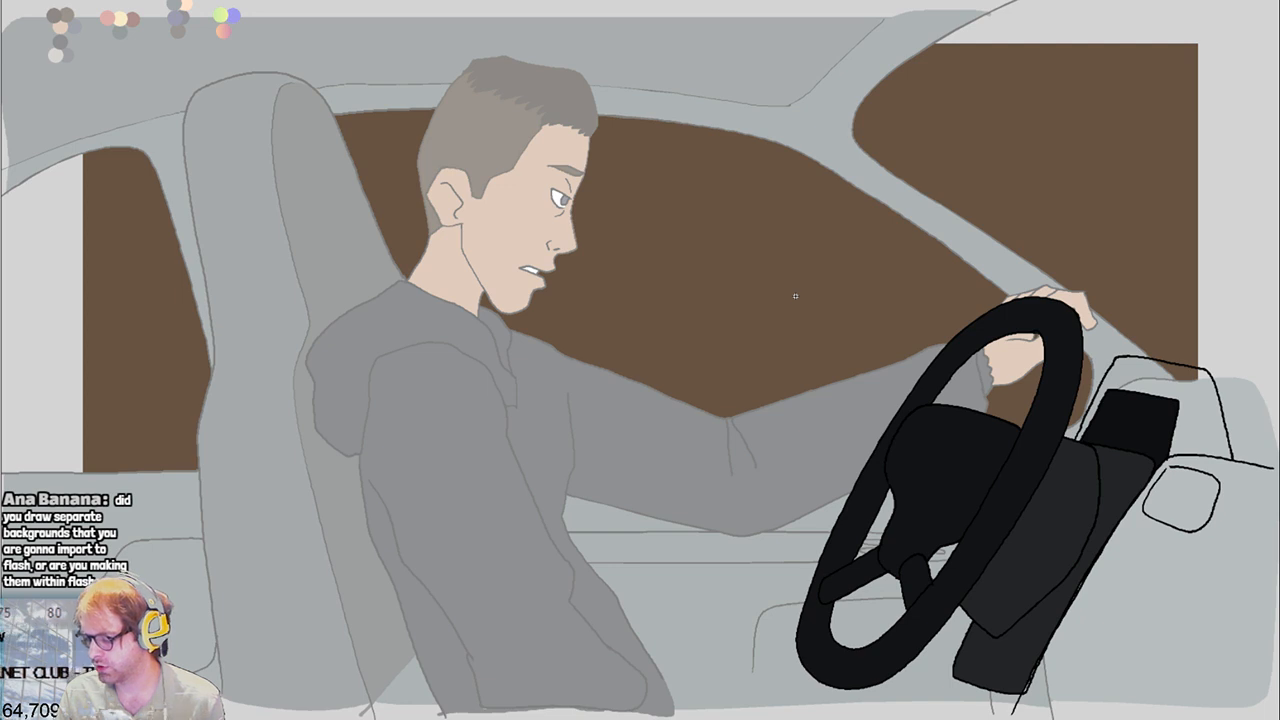
click(1160, 372)
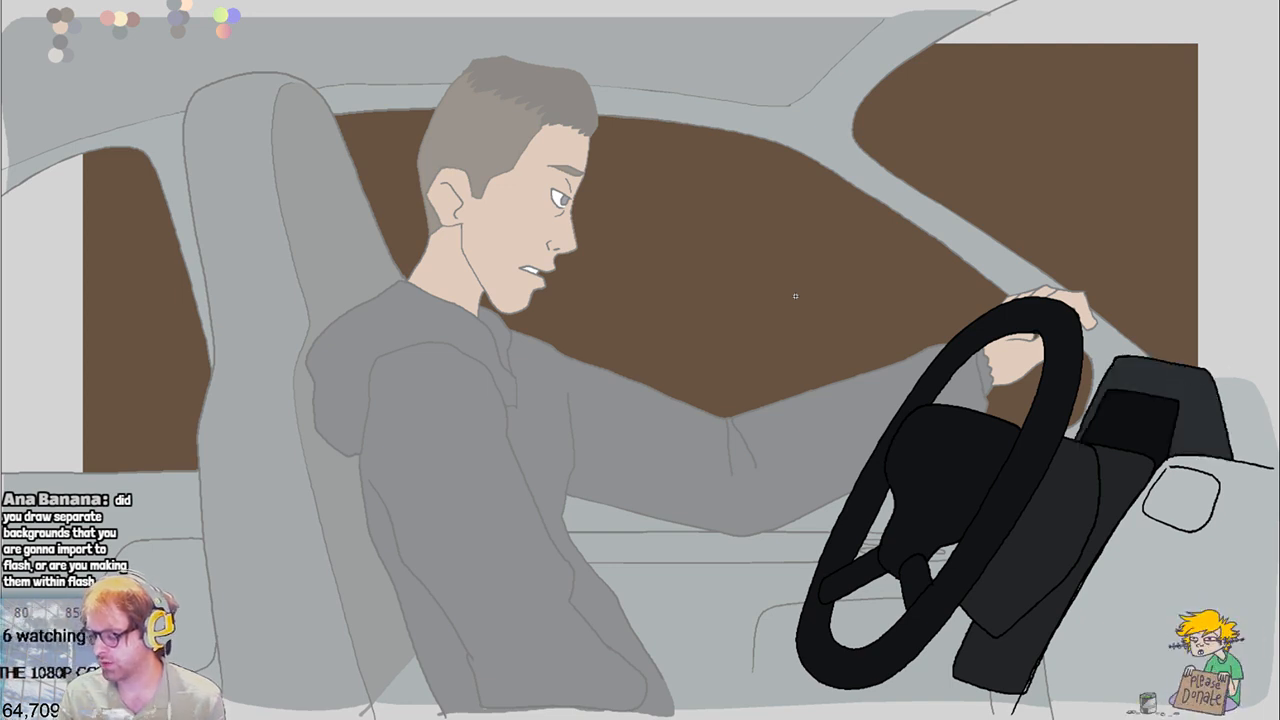
click(1164, 374)
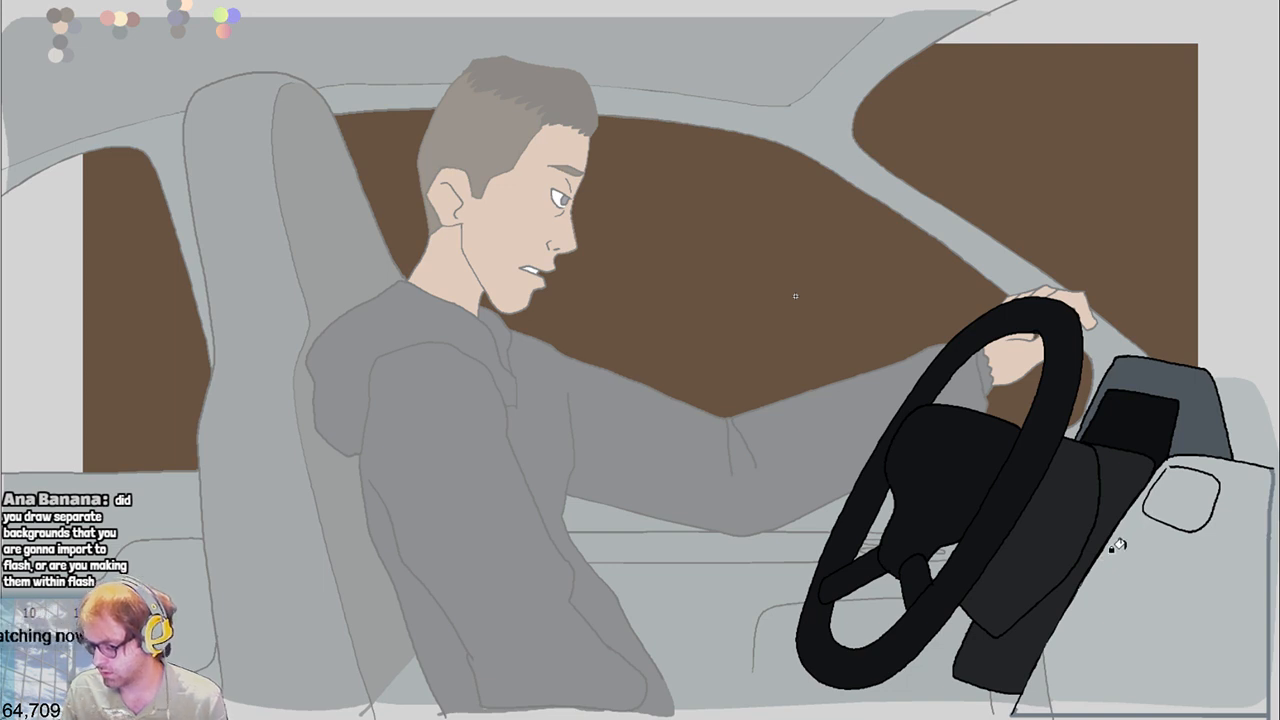
Fill the large dashboard side panel with slate grey and its rounded vent with dark grey
click(1178, 460)
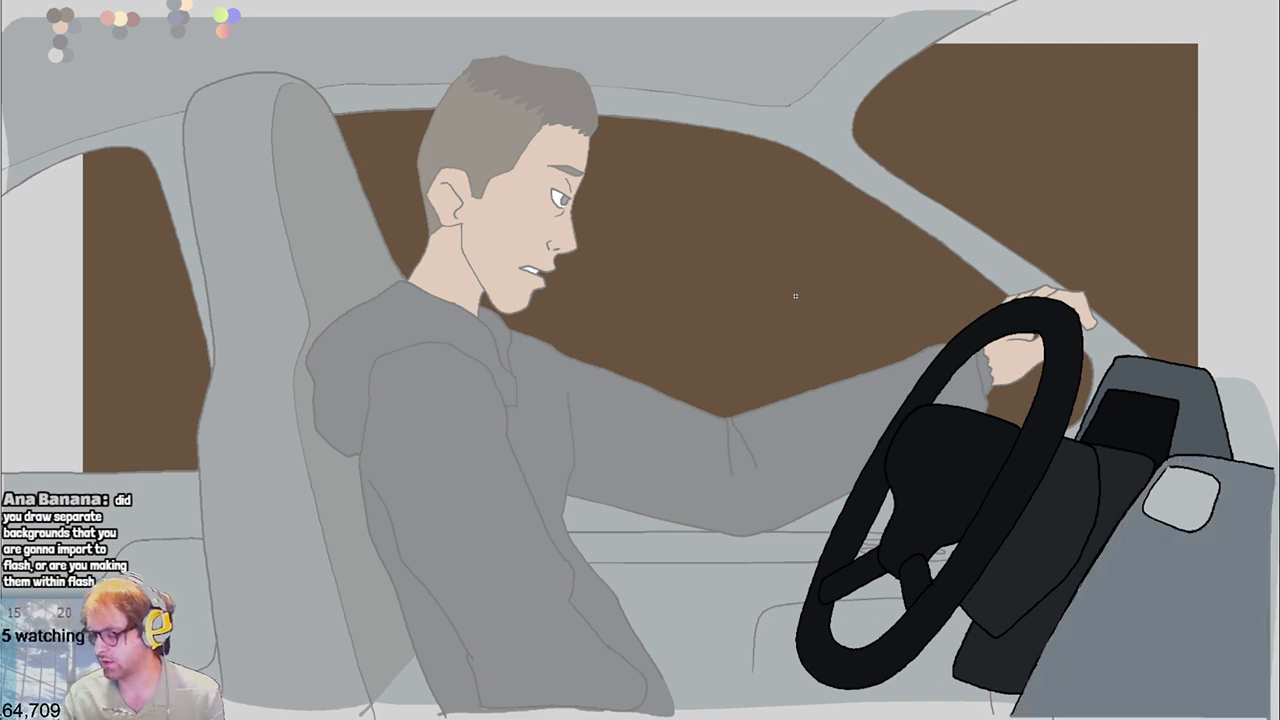
click(1178, 496)
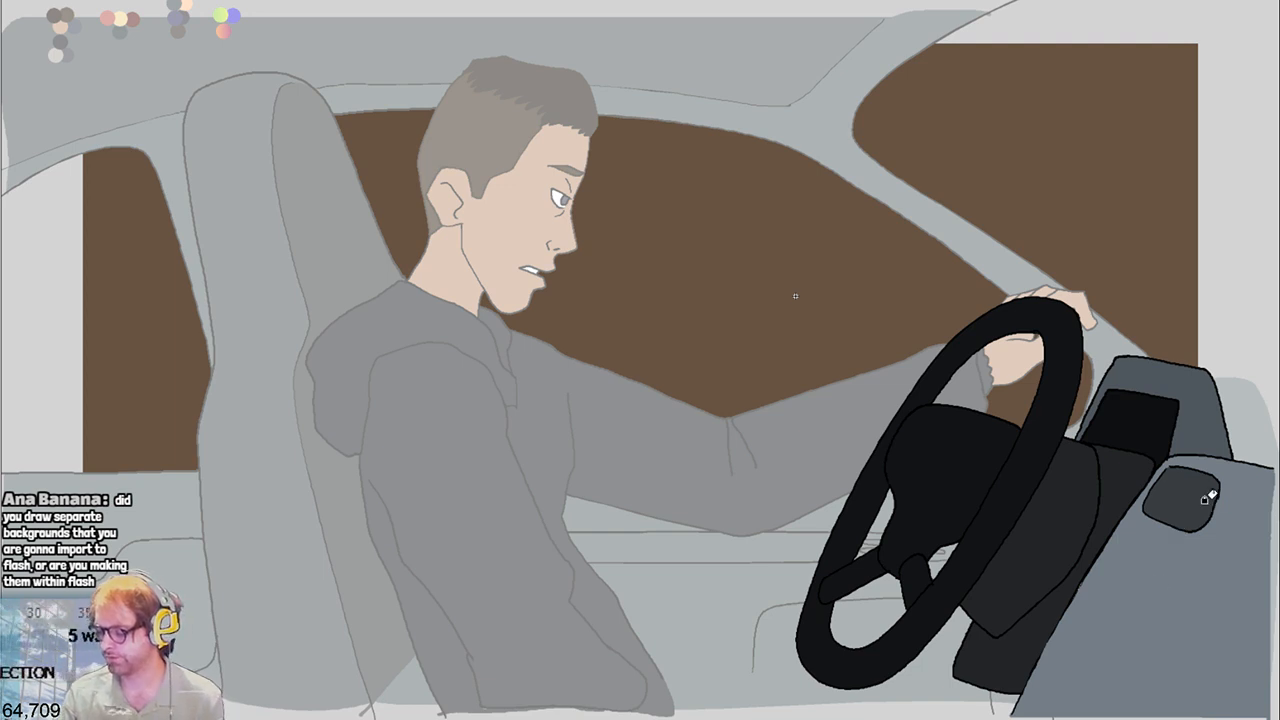
click(1258, 530)
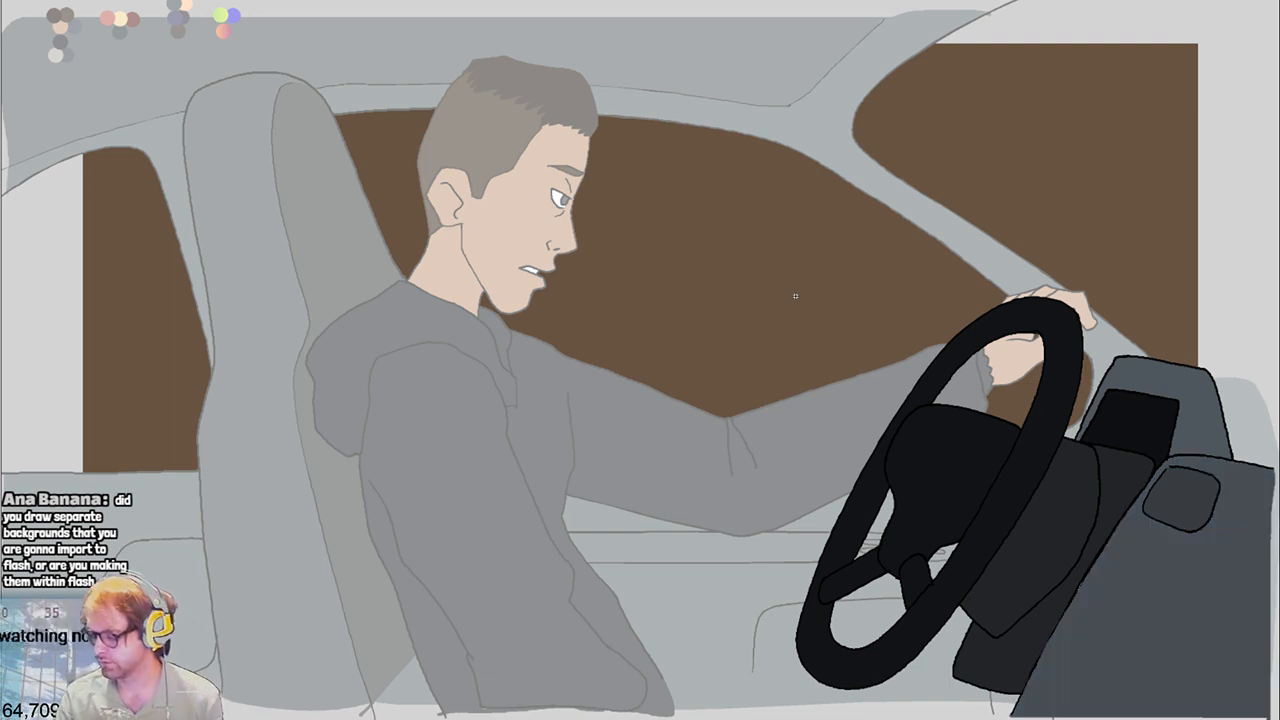
click(1252, 428)
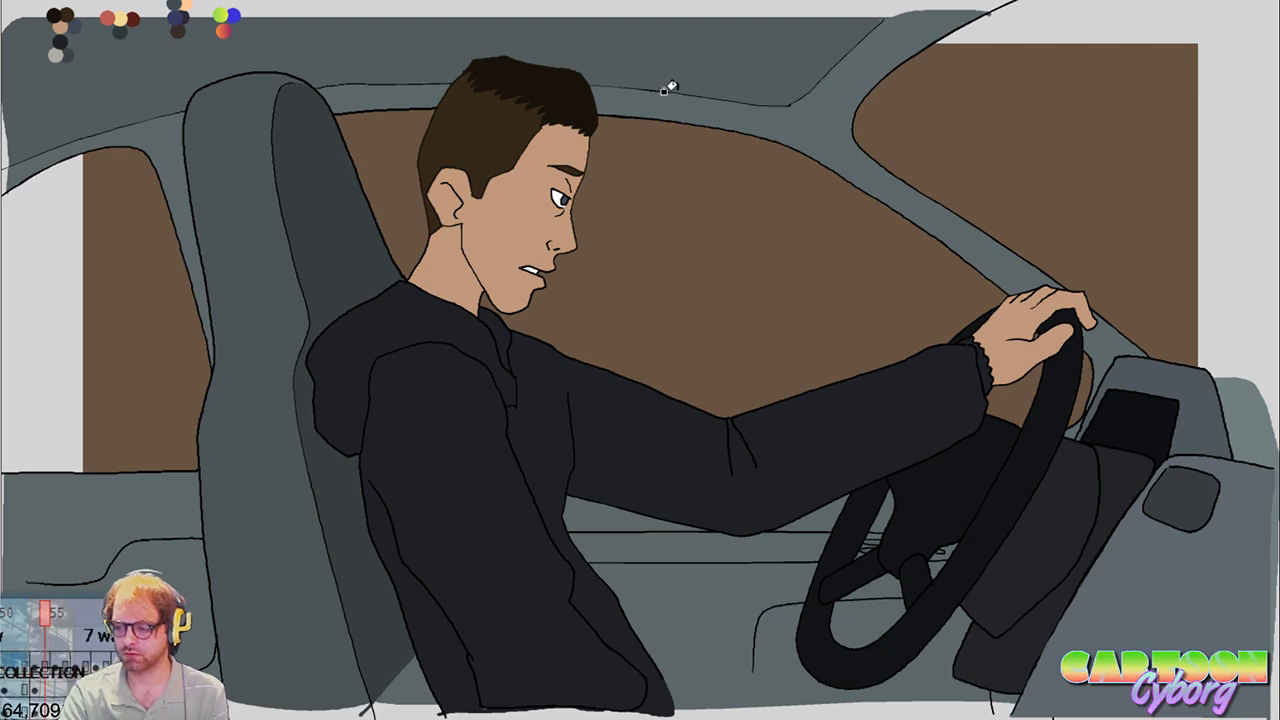
Switch to the car wheel shot and fill the tiny upright and fallen traffic cones beside the tyre with orange
key(space)
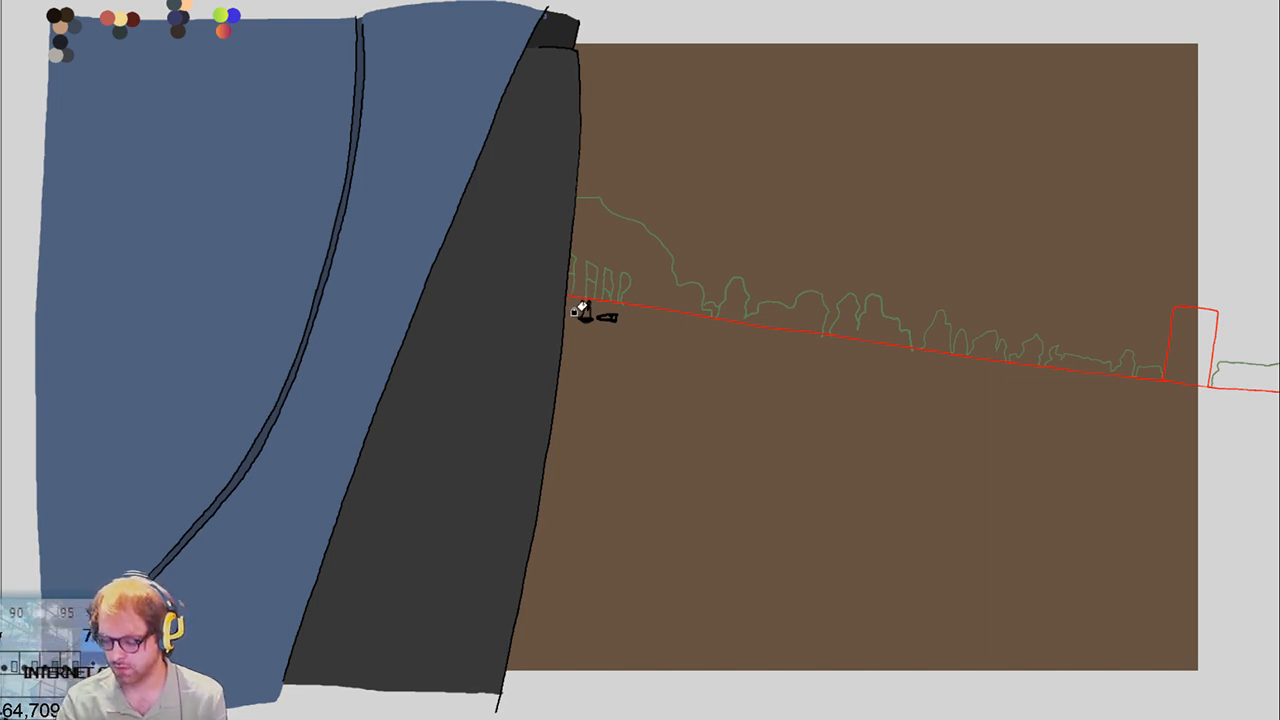
click(586, 308)
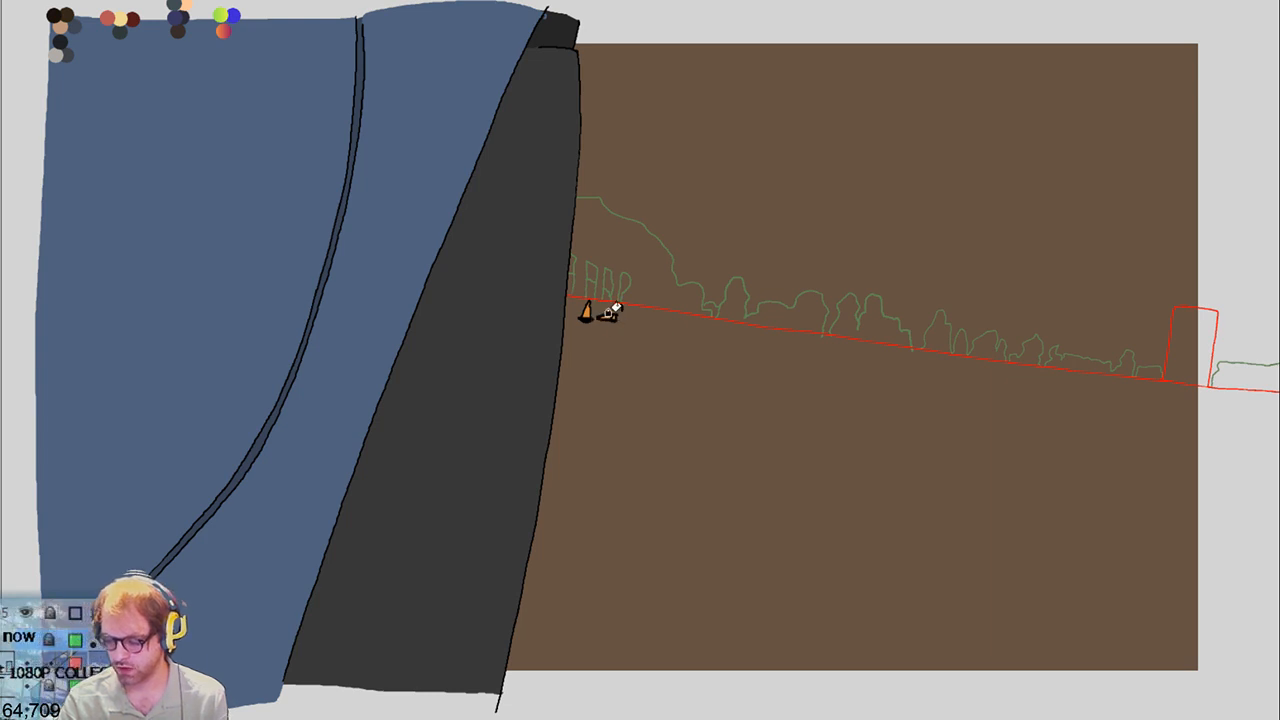
key(space)
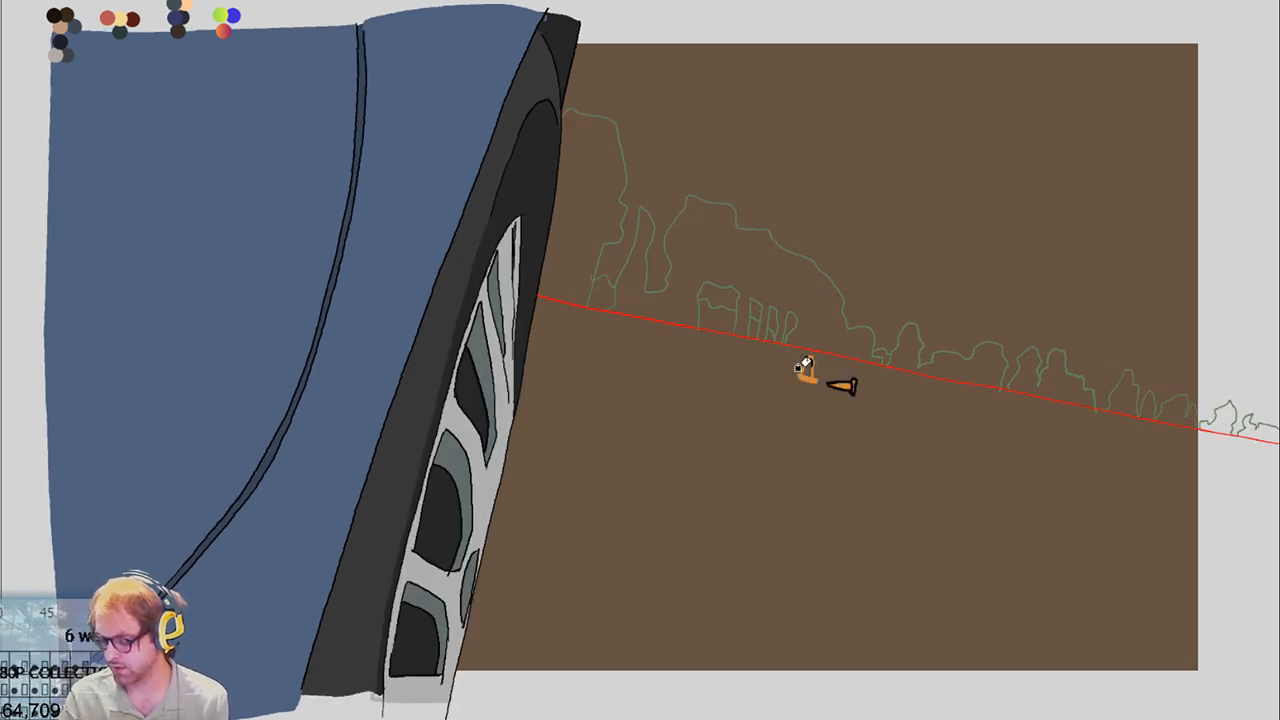
click(803, 368)
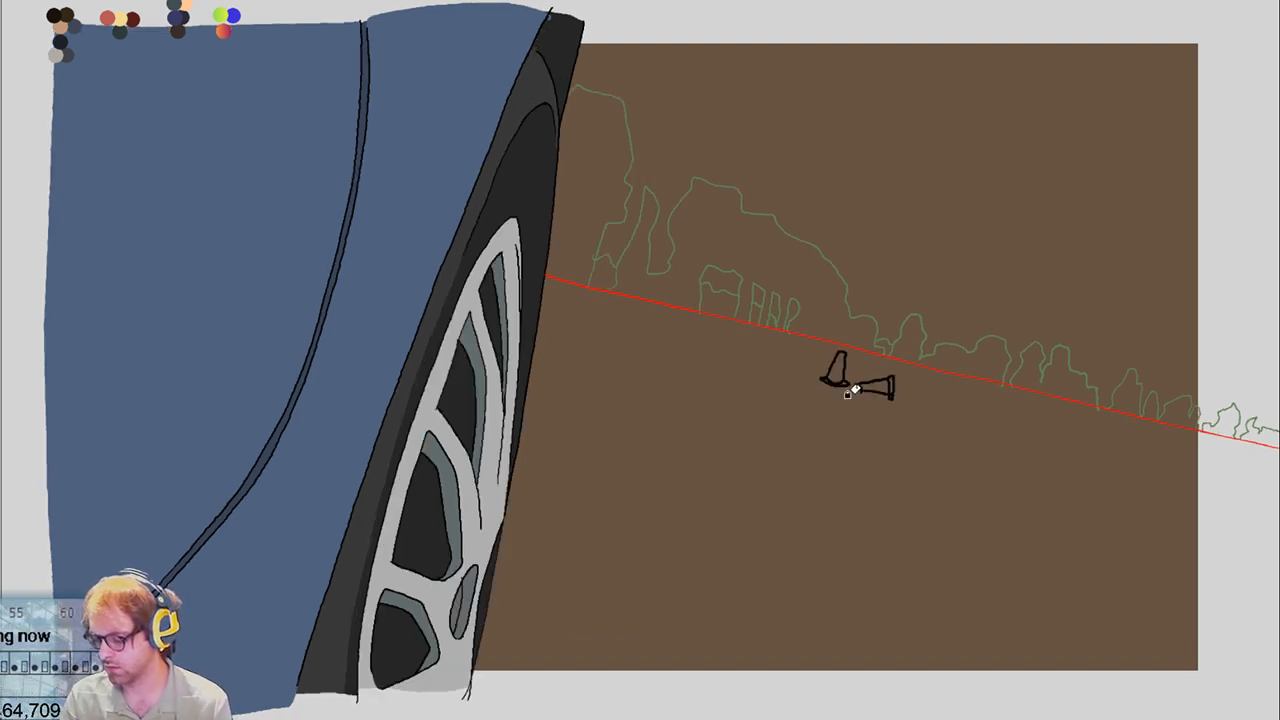
Fill the uncoloured fallen cone and upright cone with orange in the following drawing of the wheel shot
click(866, 384)
click(886, 380)
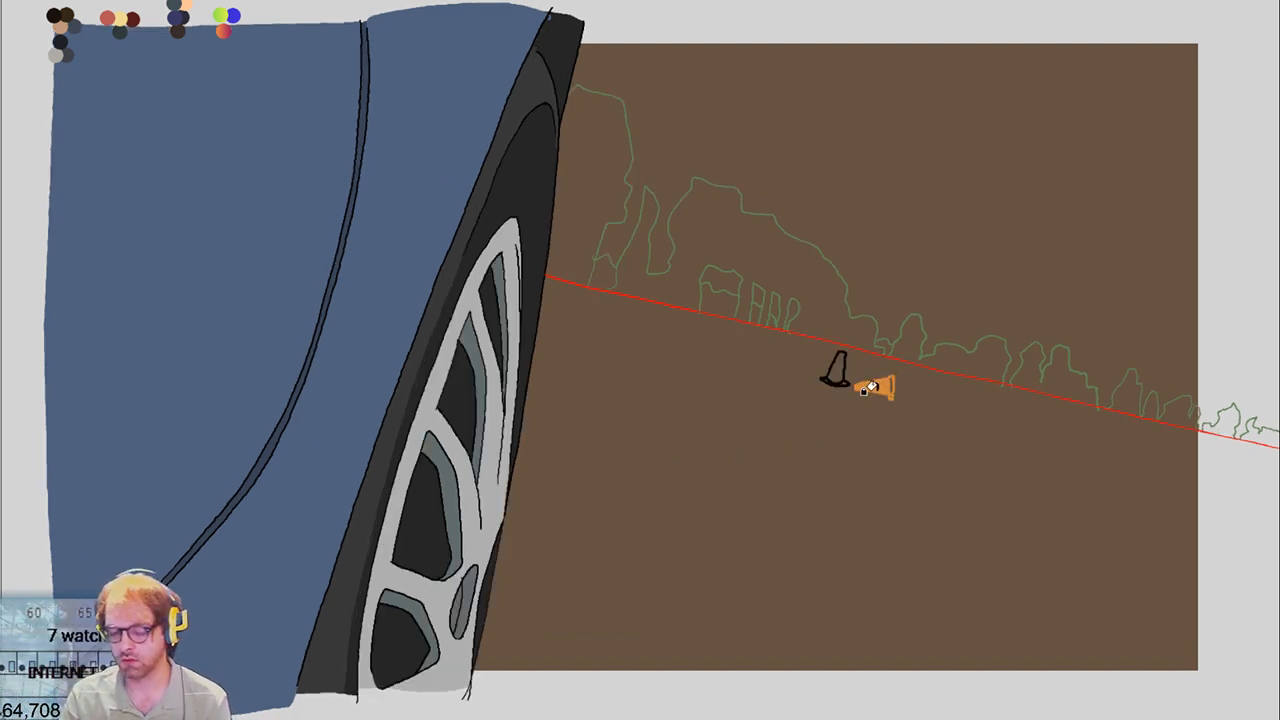
click(882, 378)
mouse_move(885, 374)
mouse_down()
mouse_move(880, 395)
mouse_move(866, 380)
mouse_move(880, 383)
mouse_up()
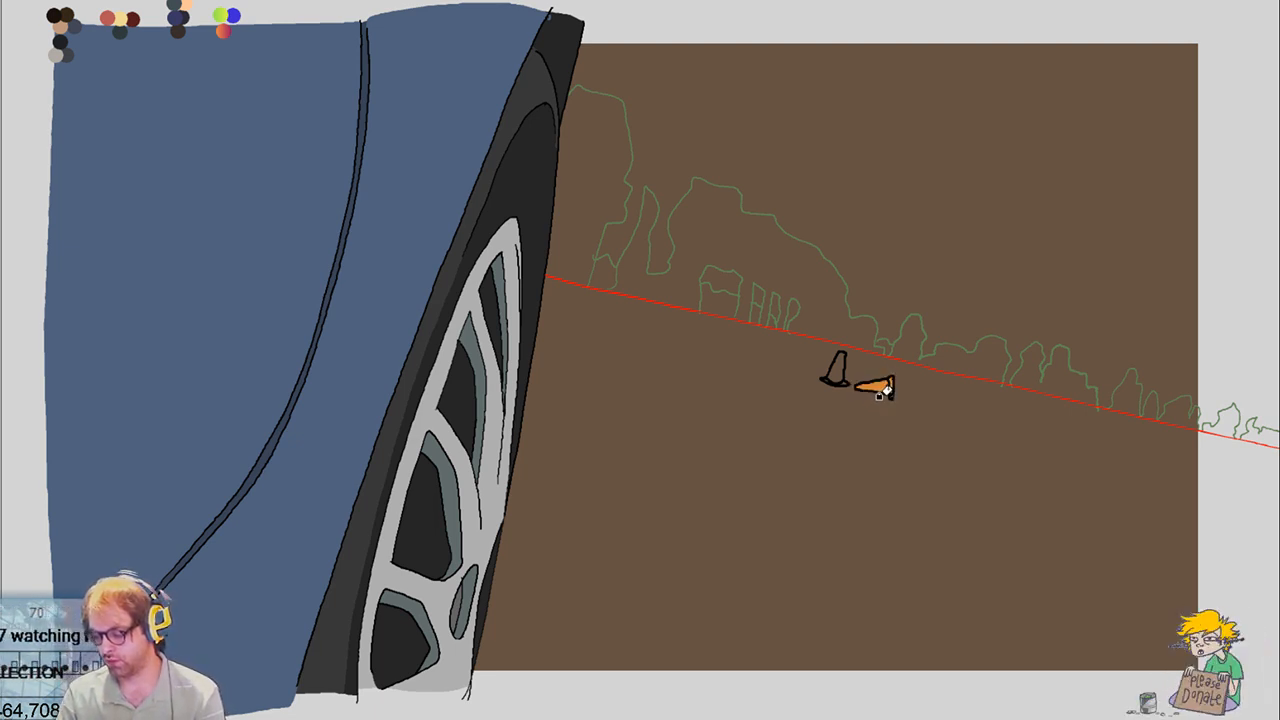
mouse_move(806, 363)
mouse_down()
mouse_move(814, 377)
mouse_move(829, 366)
mouse_move(857, 378)
mouse_up()
Compare the coloured cone frames and fill both cones orange in the next uncoloured drawing
key(period)
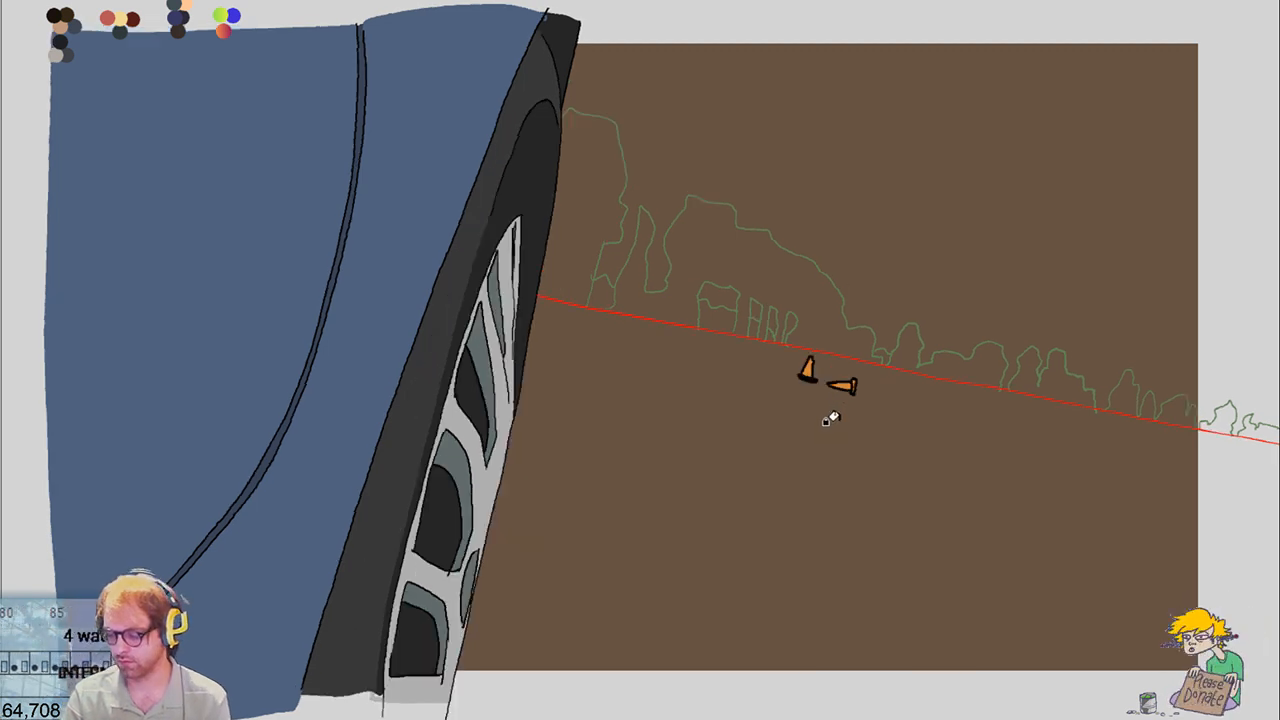
key(period)
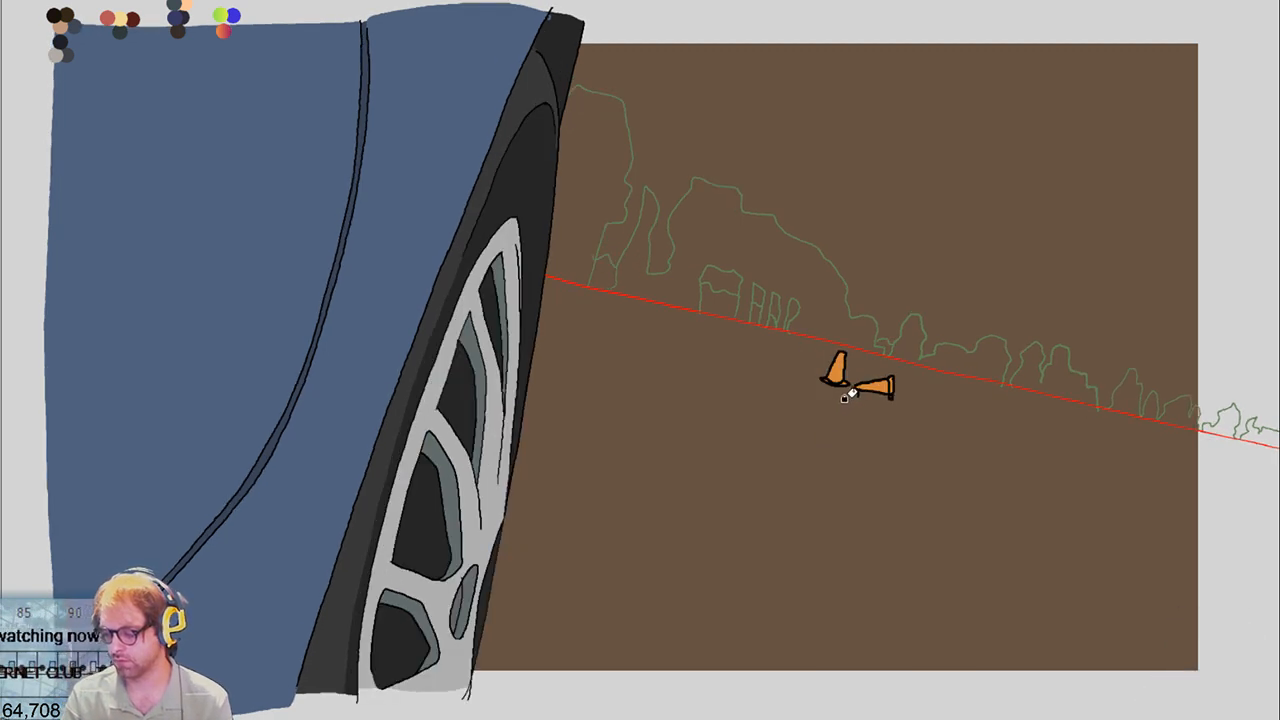
key(period)
mouse_move(837, 389)
mouse_down()
mouse_move(849, 369)
mouse_move(855, 384)
mouse_move(834, 406)
mouse_up()
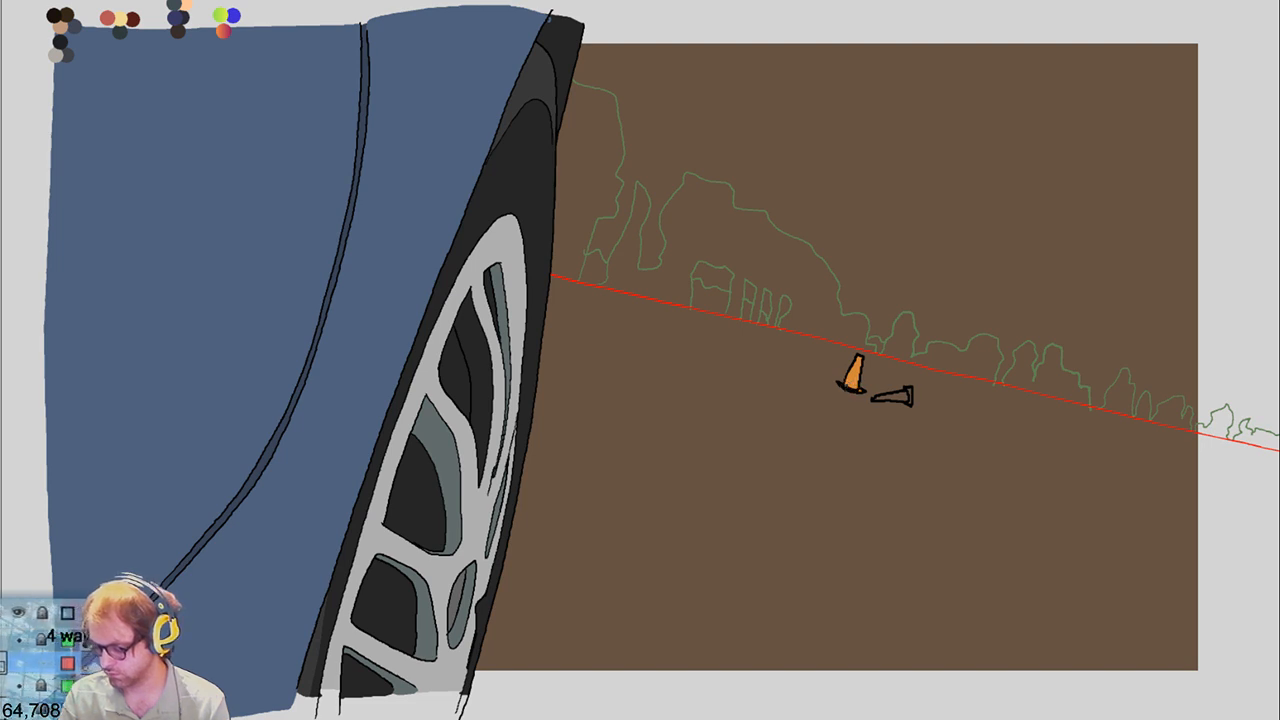
mouse_move(903, 399)
mouse_down()
mouse_move(890, 392)
mouse_move(914, 391)
mouse_move(870, 407)
mouse_up()
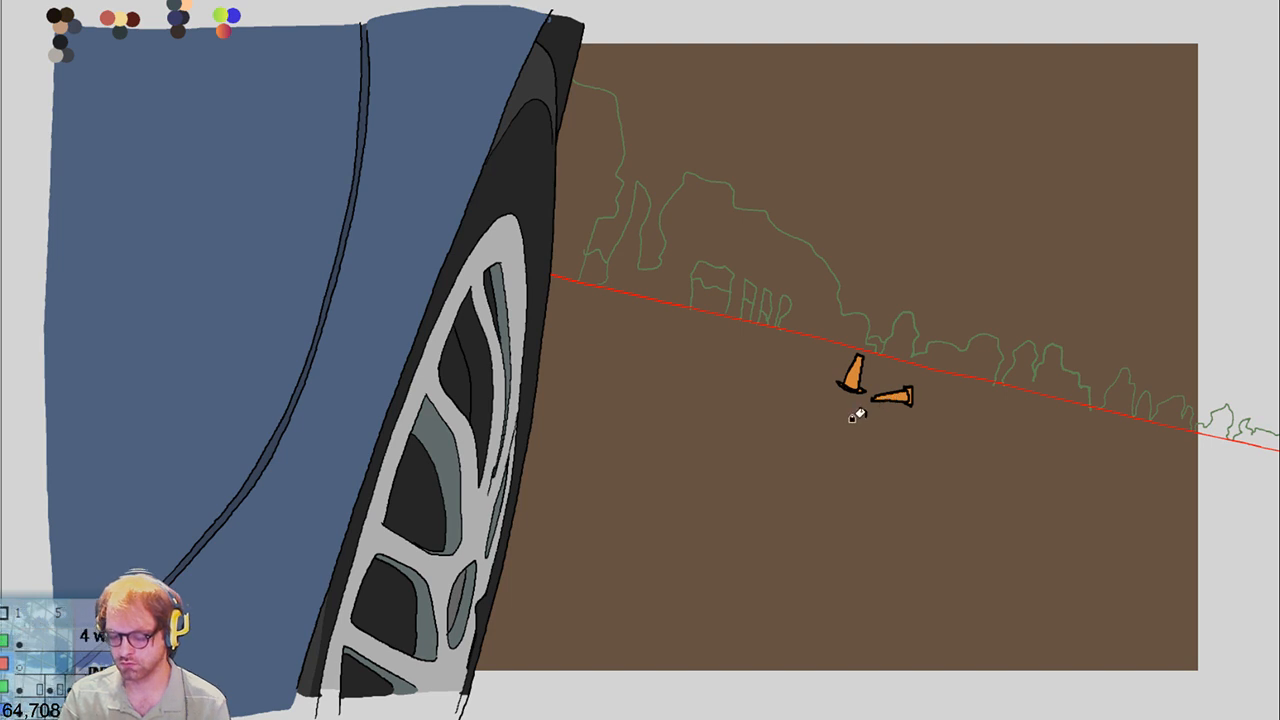
Advance to the next uncoloured cone drawing, fill both cones orange, and undo the fill that recoloured the fallen cone's outline
key(Right)
key(Right)
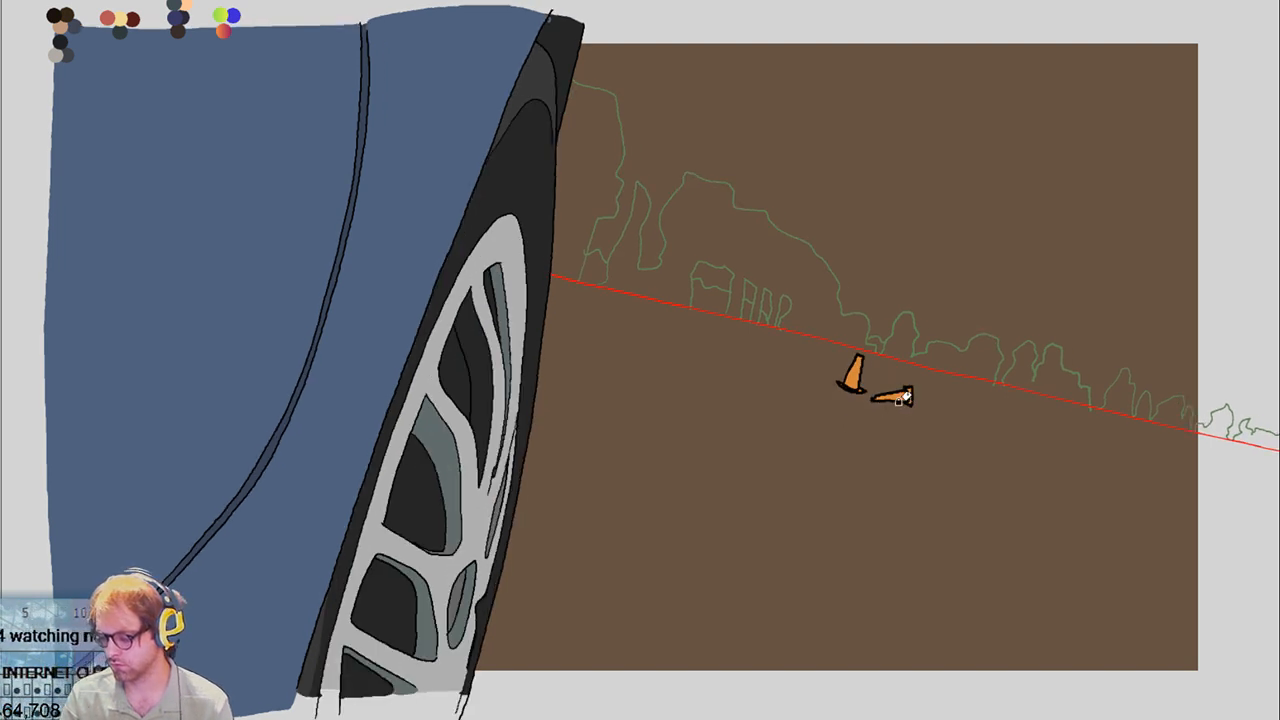
key(Right)
drag(919, 398, 922, 401)
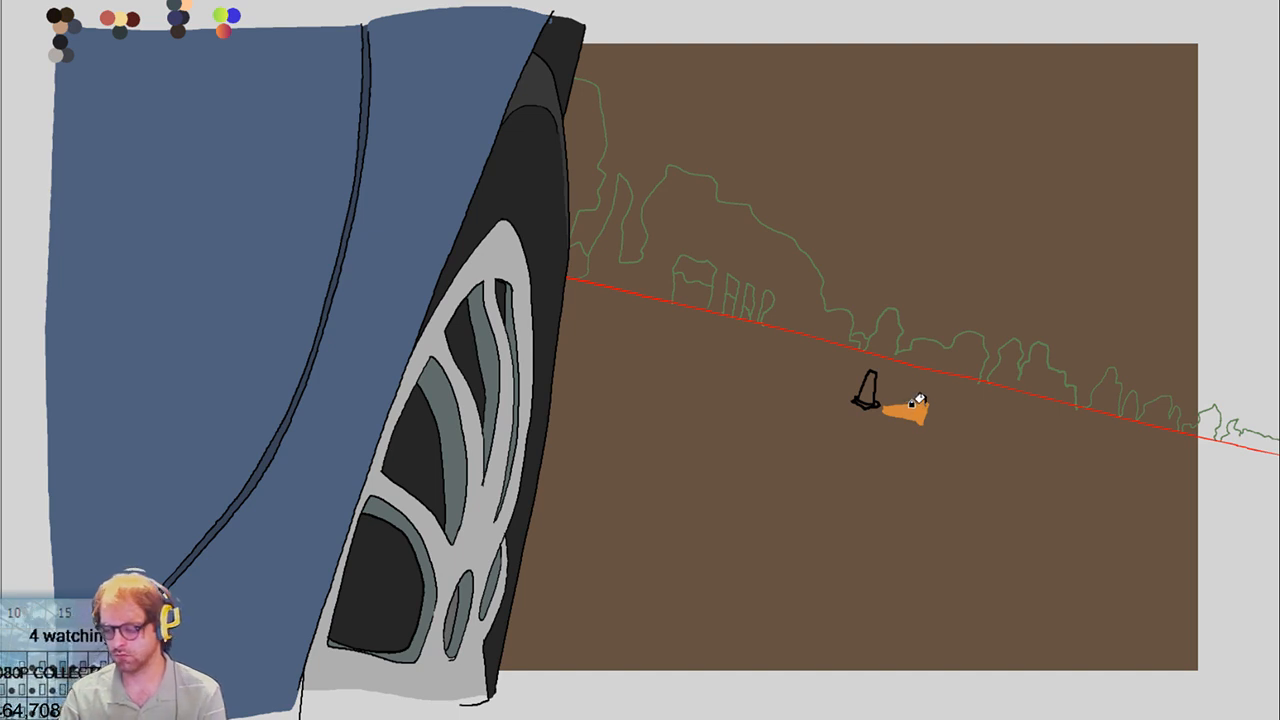
key(ctrl+z)
key(ctrl+shift+z)
key(ctrl+z)
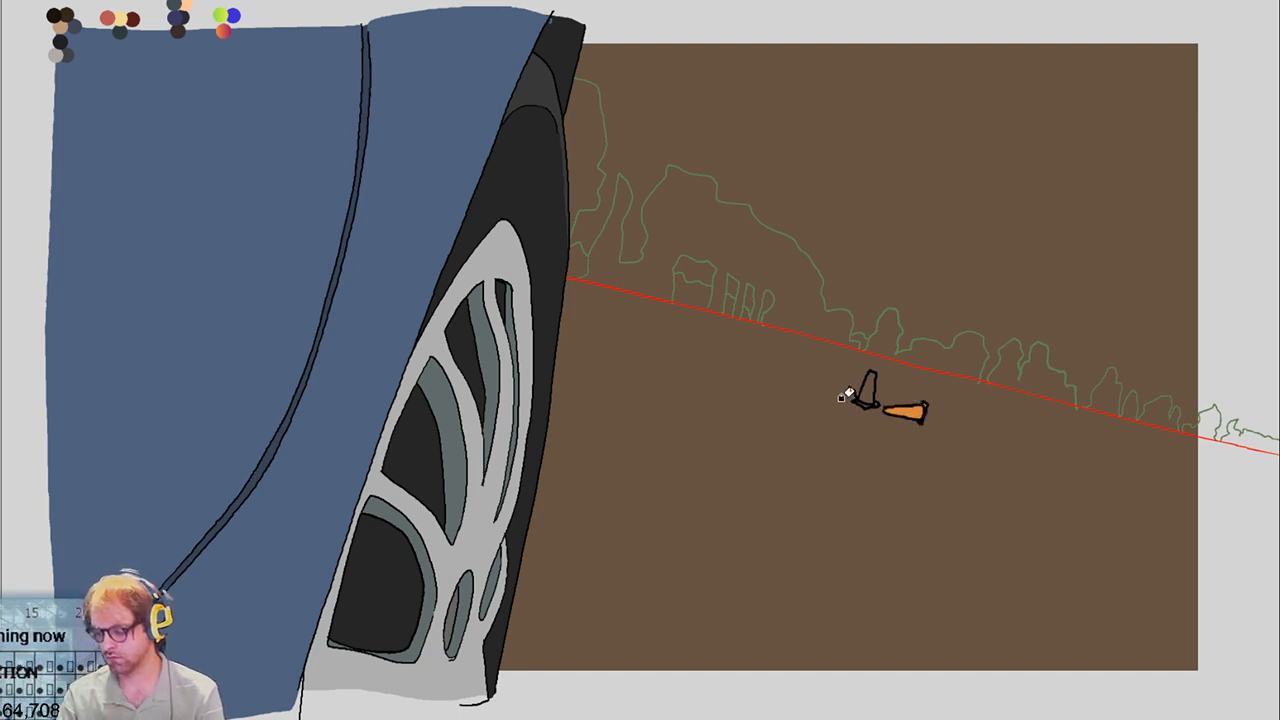
drag(843, 395, 874, 397)
Move one drawing further and fill the upright cone and the fallen cone with orange
key(Right)
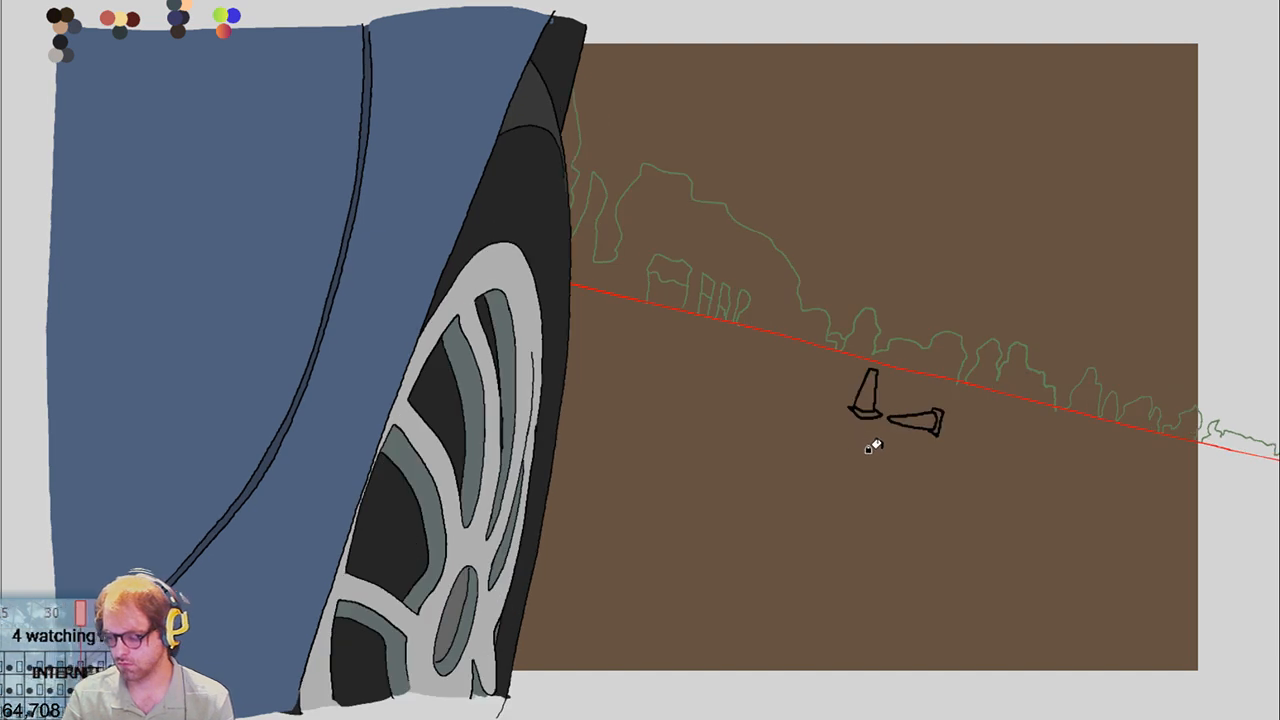
click(862, 395)
click(935, 416)
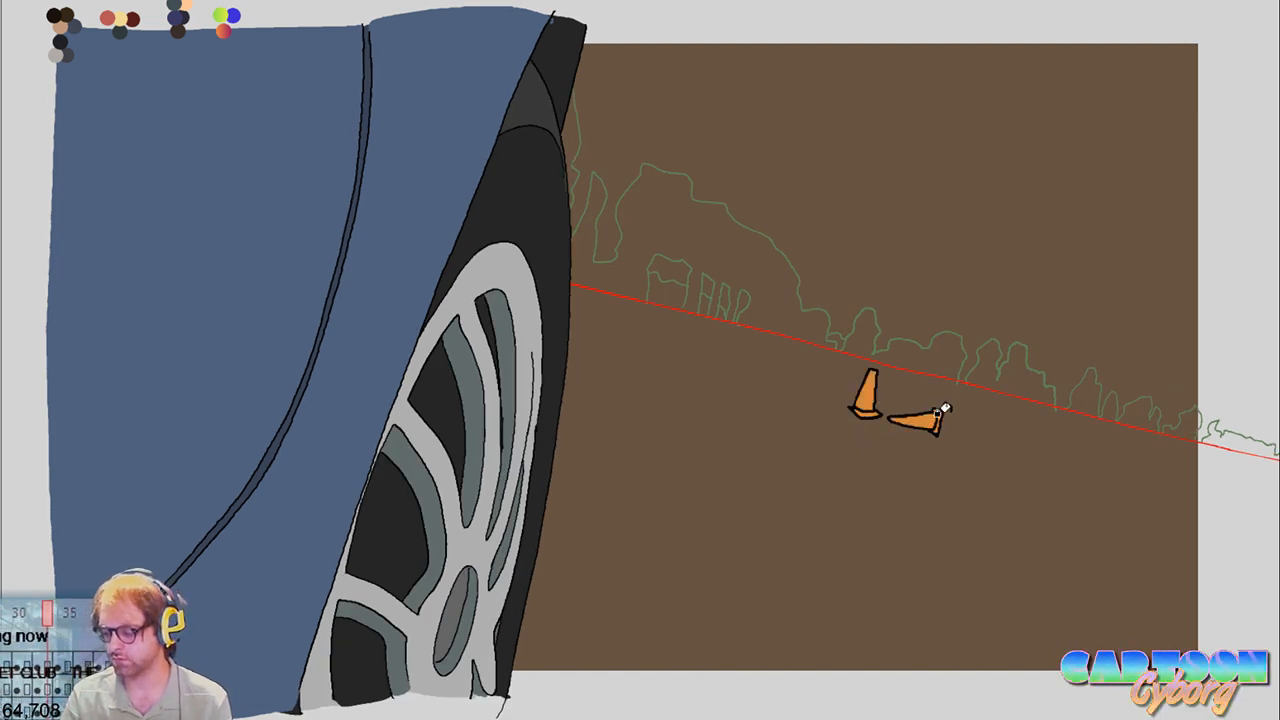
Fill the fallen and upright cones orange in the next drawing, undoing the fill that covered the upright cone's outline
key(Right)
click(938, 418)
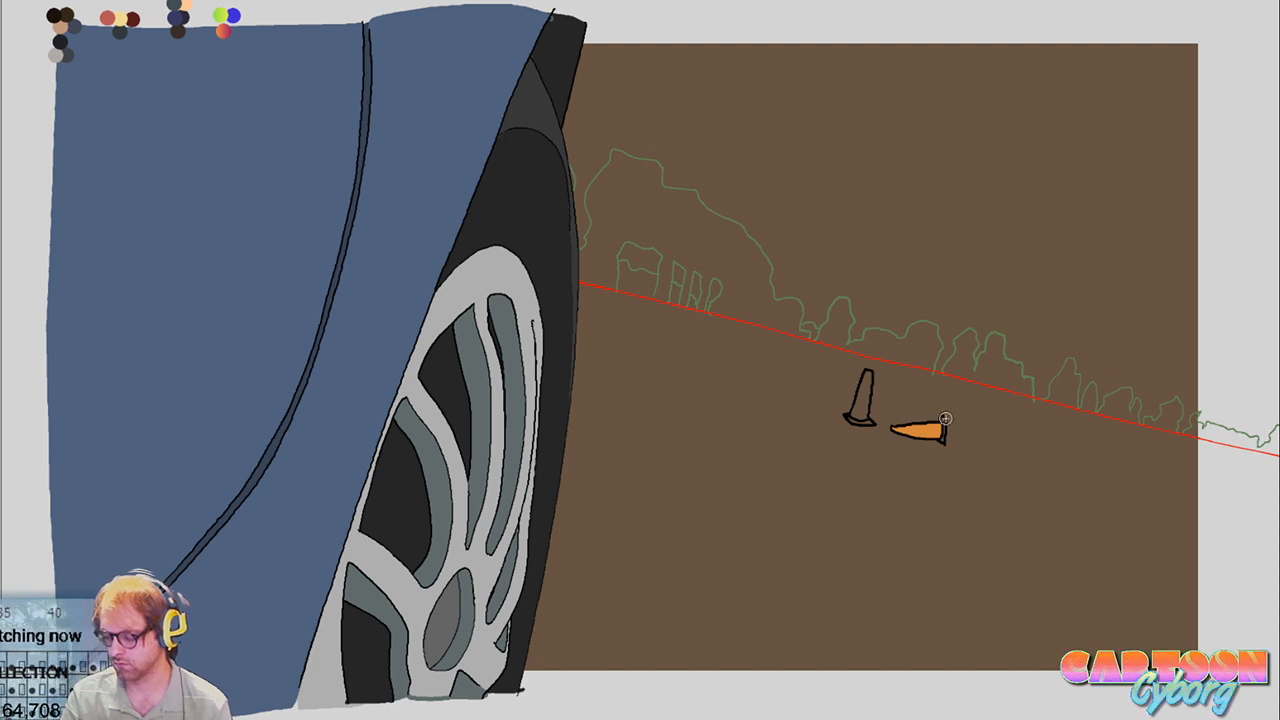
key(period)
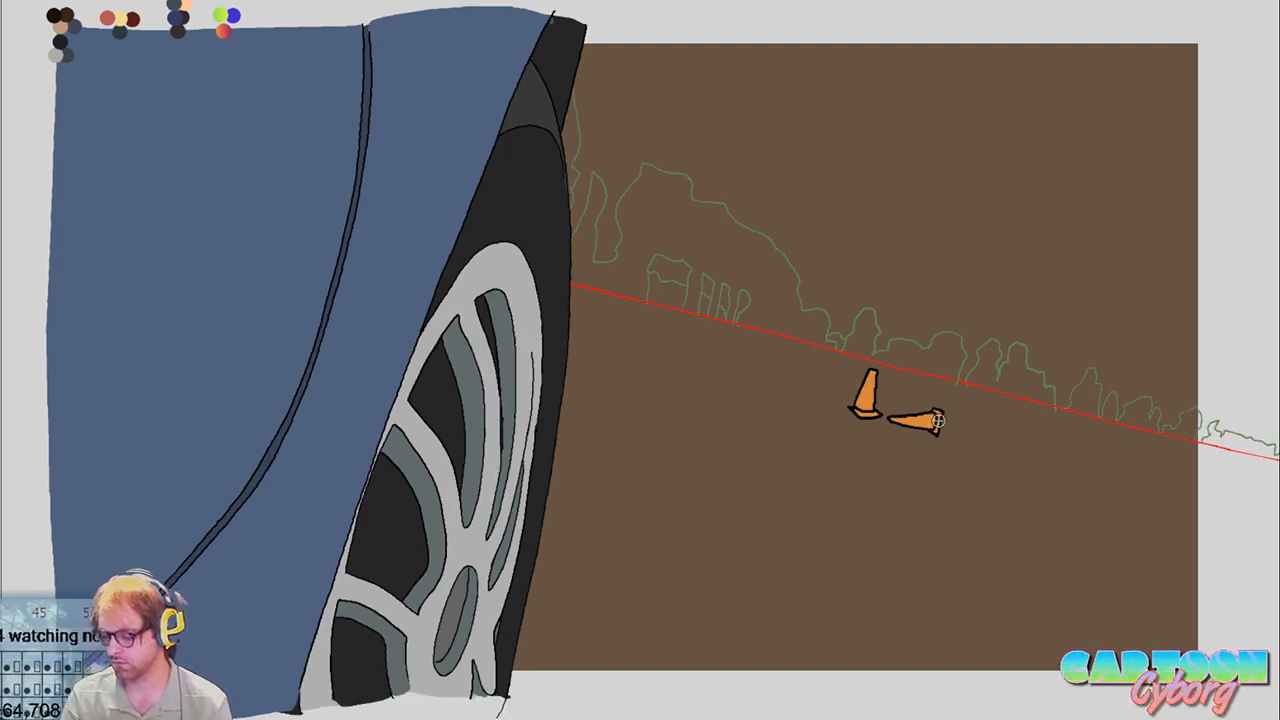
key(period)
click(937, 418)
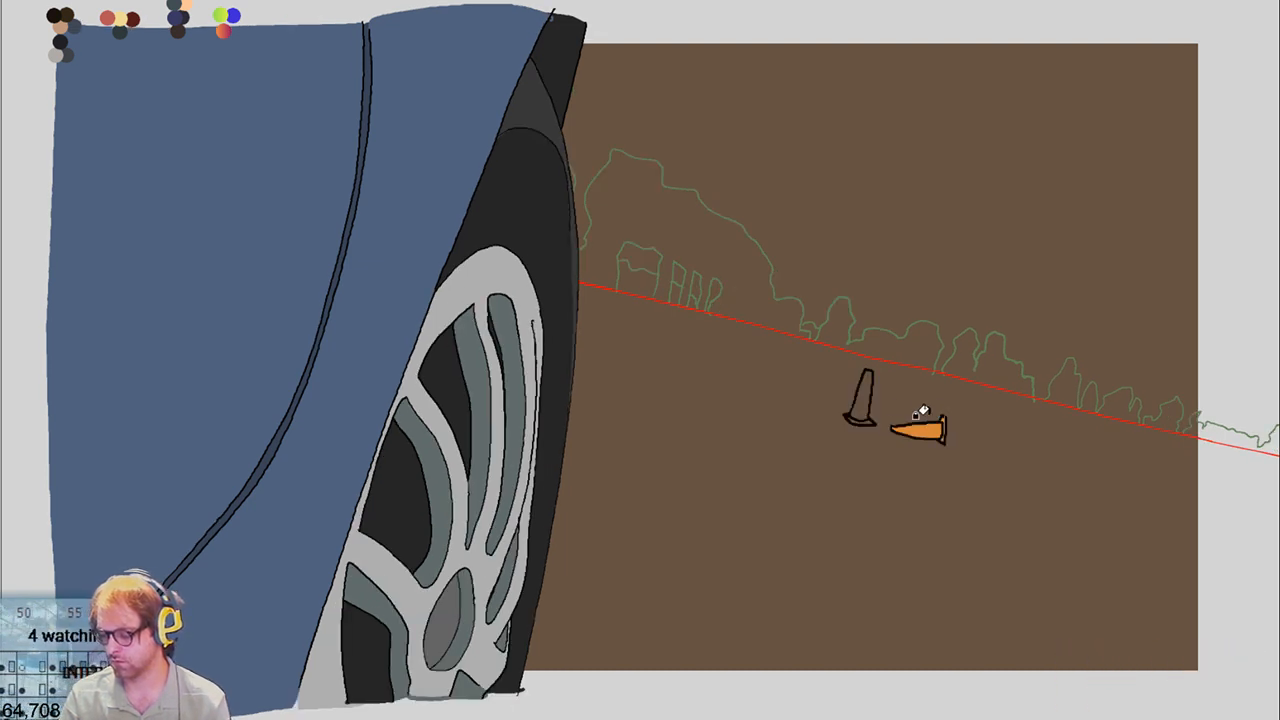
click(855, 415)
click(852, 416)
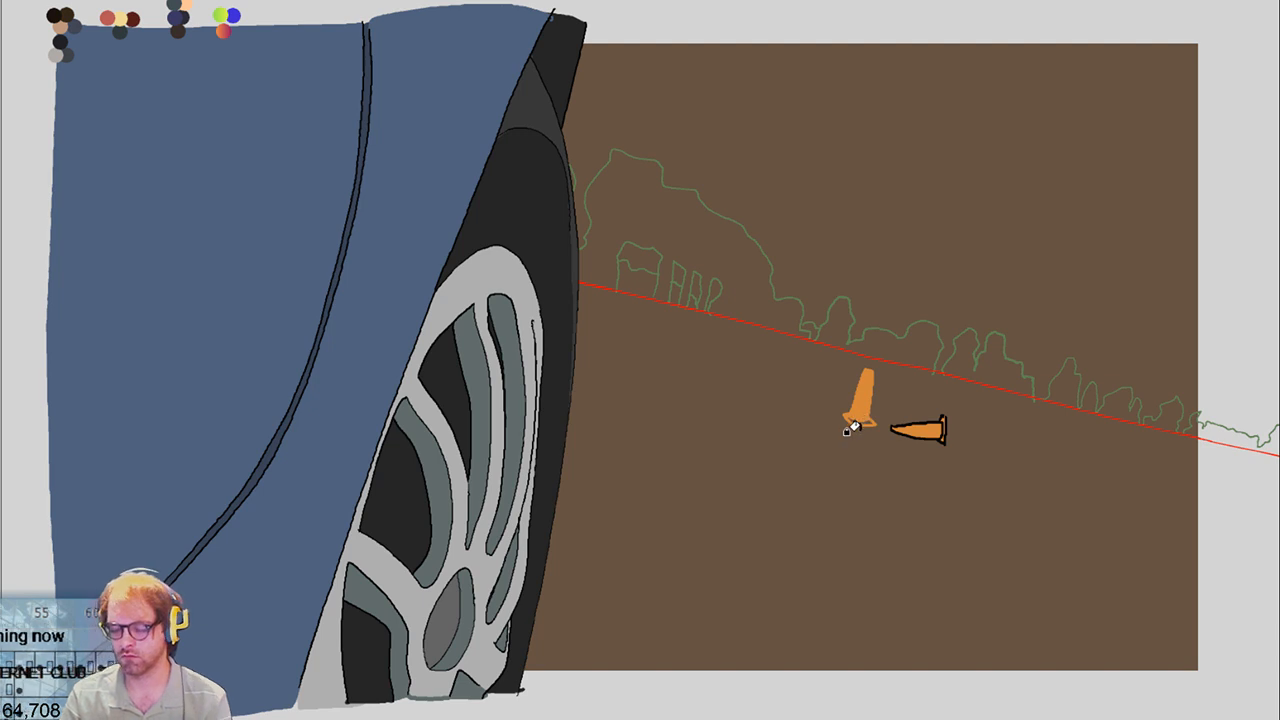
key(ctrl+z)
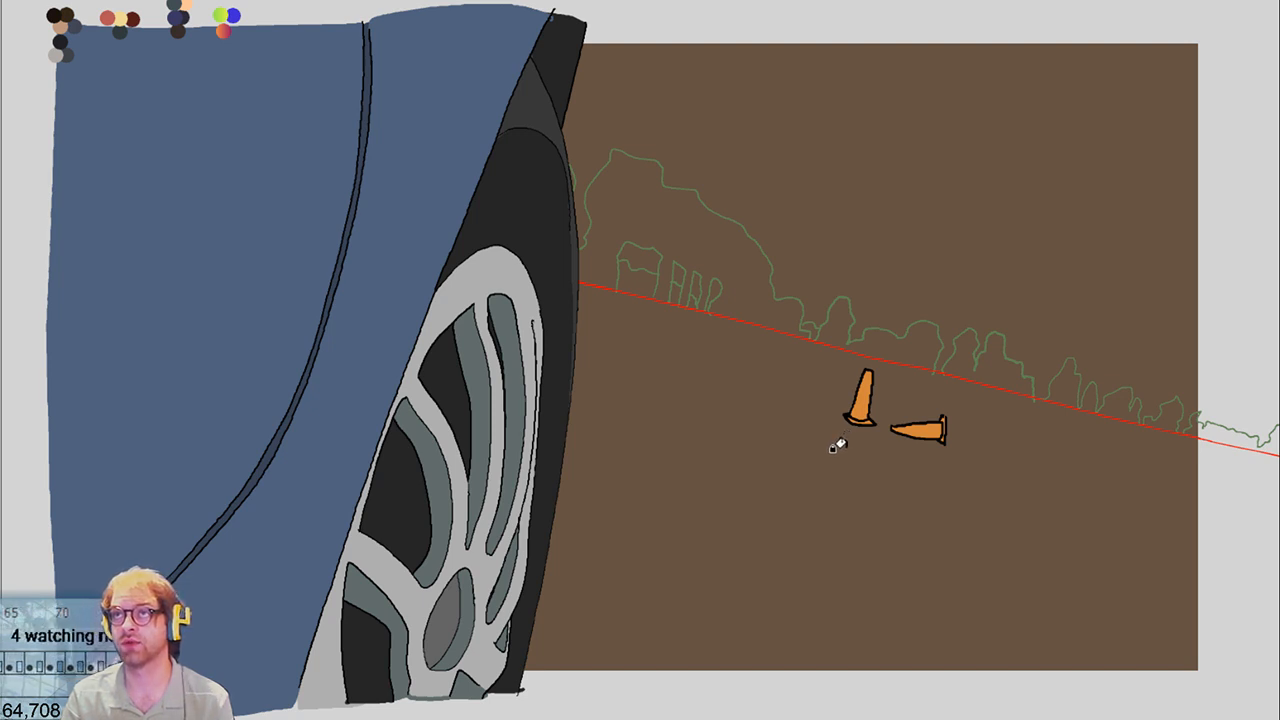
In the next drawing, fill the fallen cone's body and the whole upright cone with orange
key(Right)
click(908, 440)
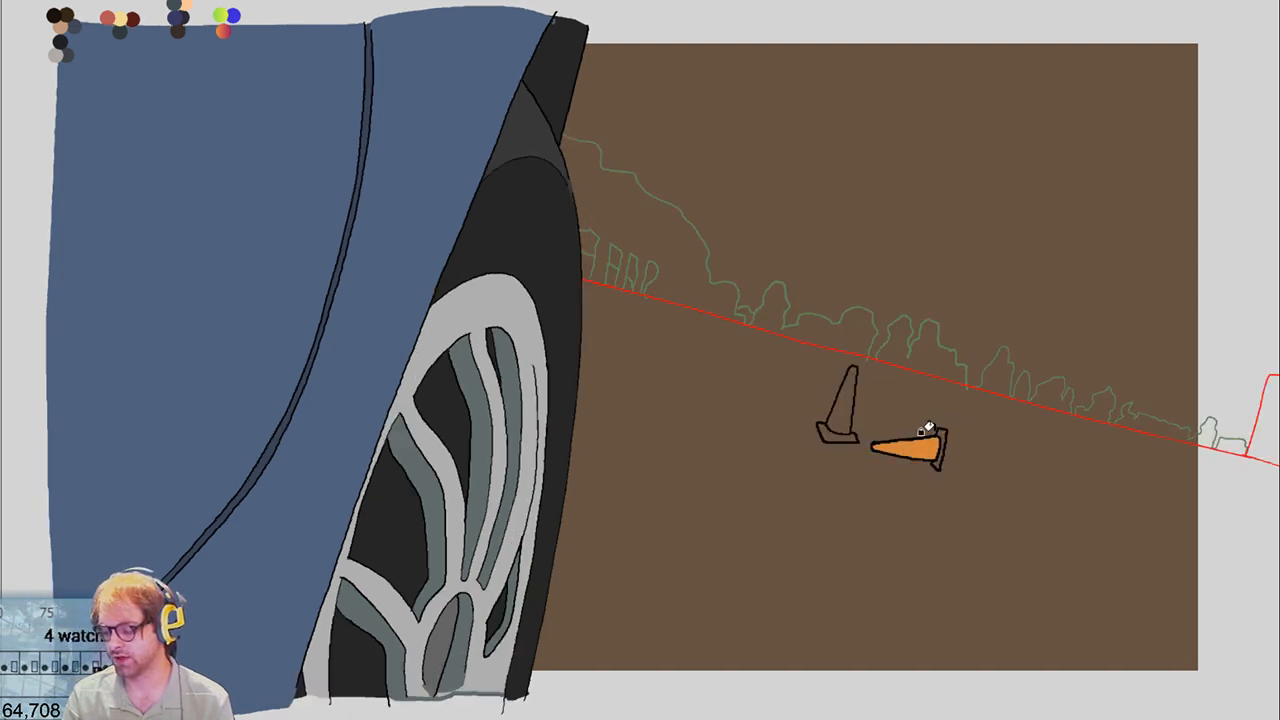
click(838, 418)
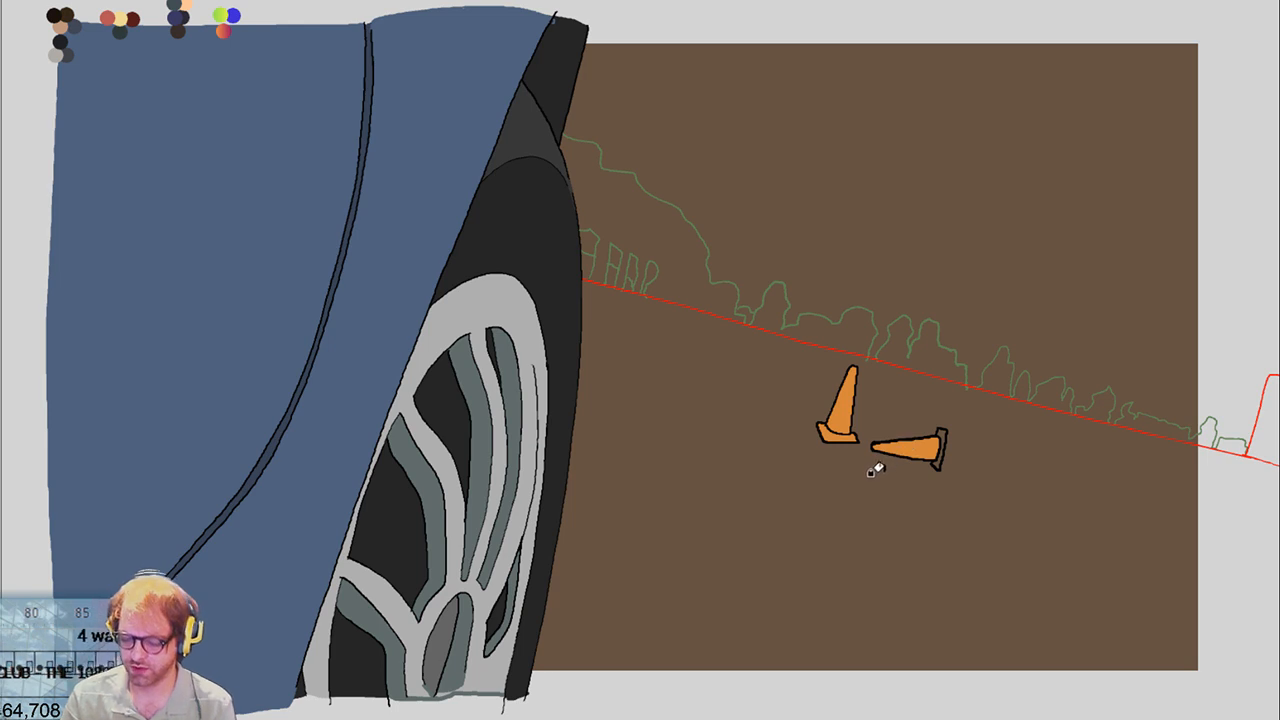
key(ctrl+z)
click(843, 415)
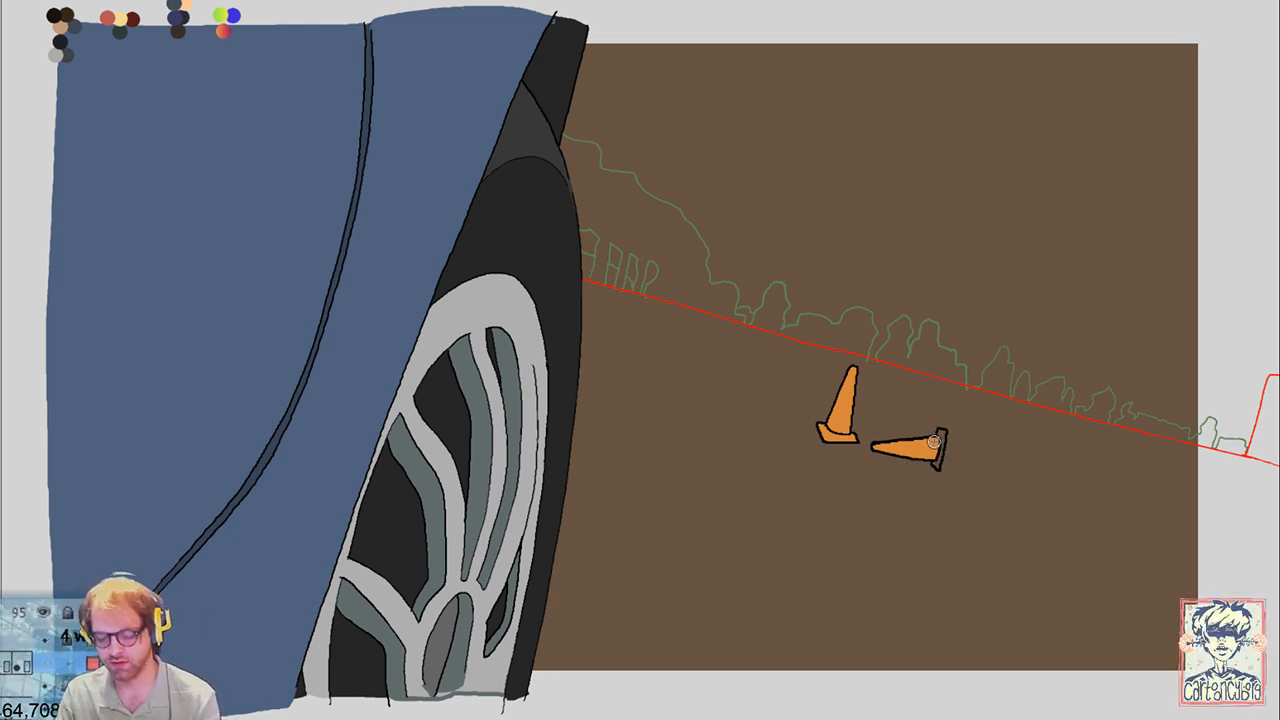
Advance a drawing and fill the fallen cone's body and base, plus the upright cone's base and body, with orange
key(period)
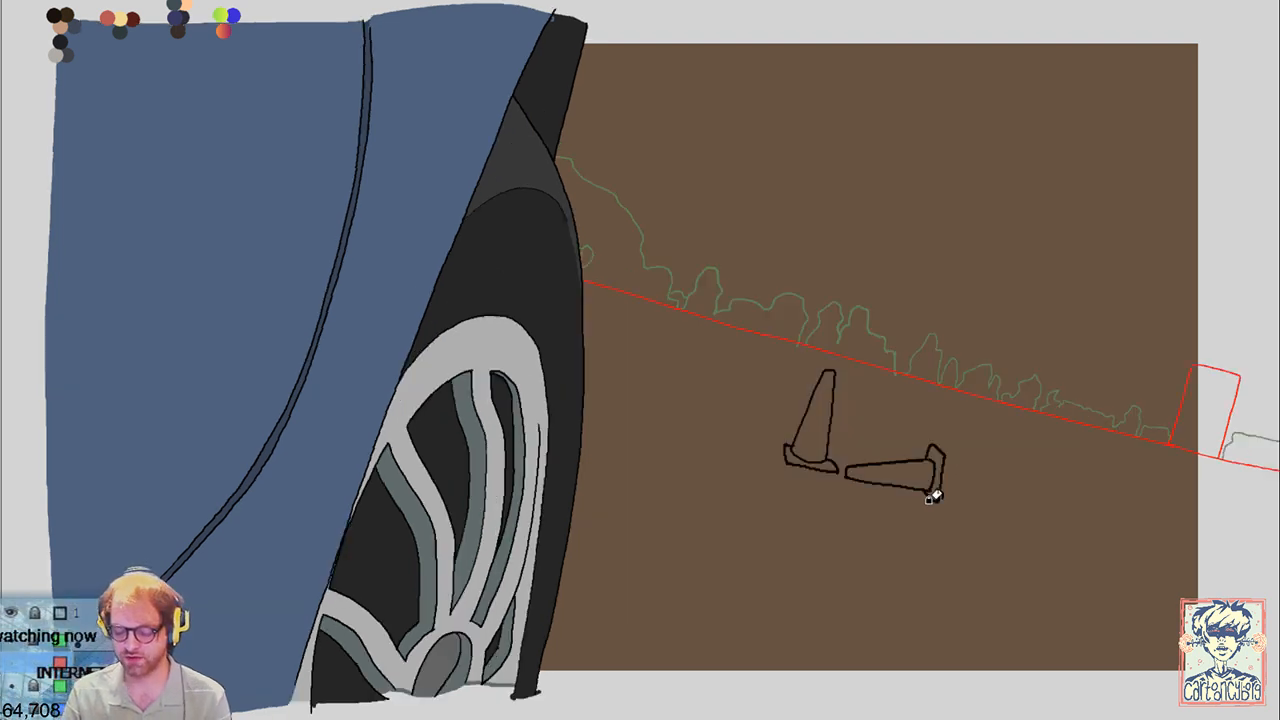
click(882, 483)
click(932, 470)
click(790, 458)
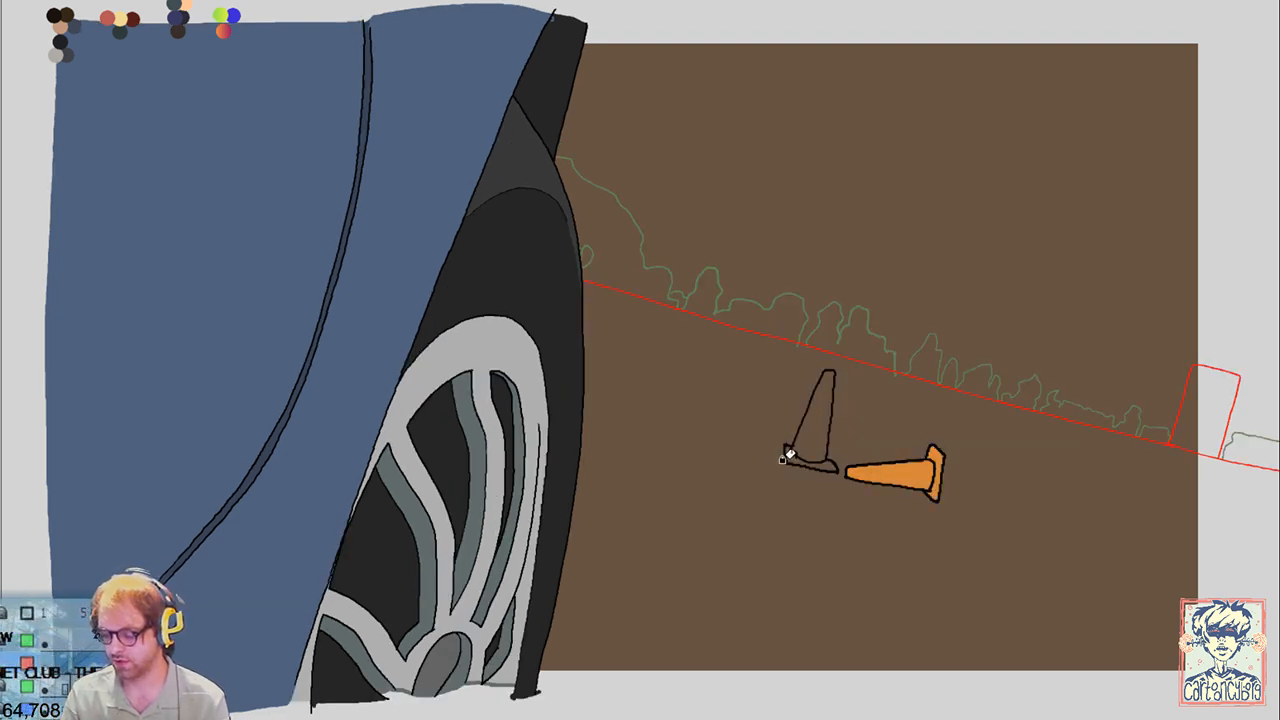
click(815, 420)
Advance again and fill the upright cone's base and body, followed by the fallen cone's body and base, with orange
key(period)
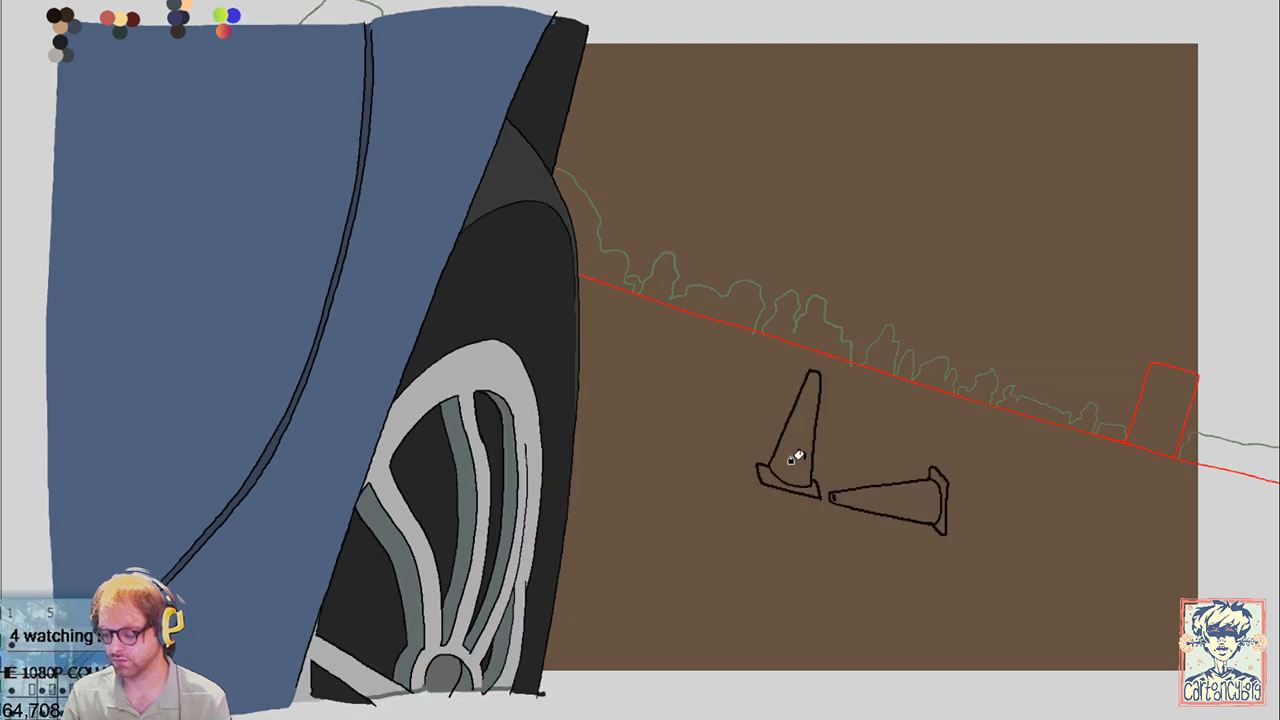
click(764, 479)
click(783, 452)
click(885, 494)
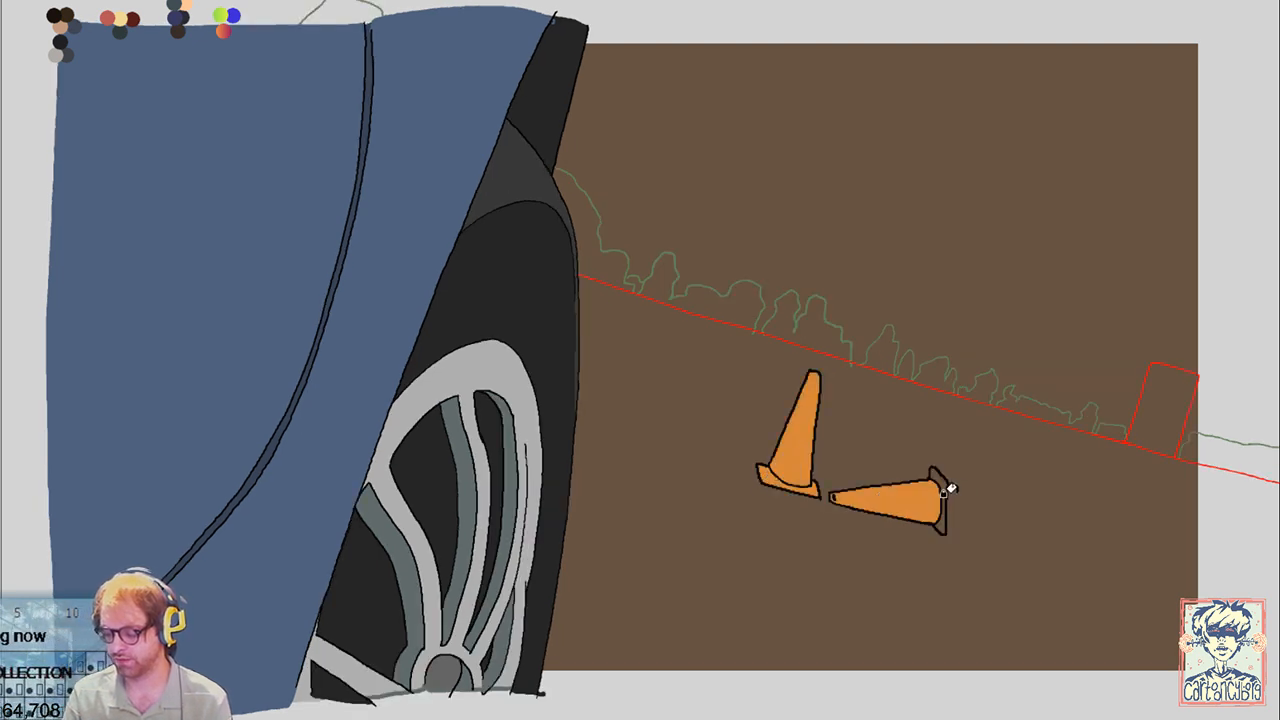
click(935, 474)
In the next, closer drawing, fill the upright cone's base, both parts of the fallen cone, and the upright cone's body orange
key(period)
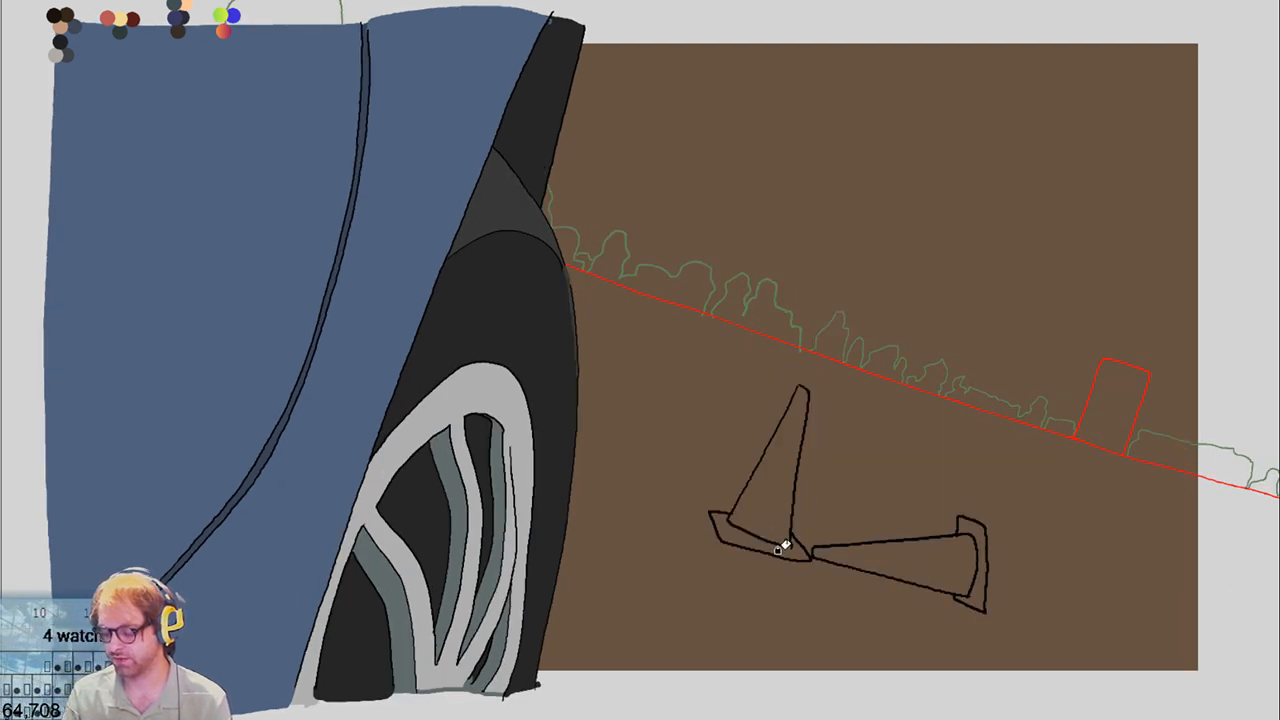
click(781, 538)
click(912, 540)
click(970, 547)
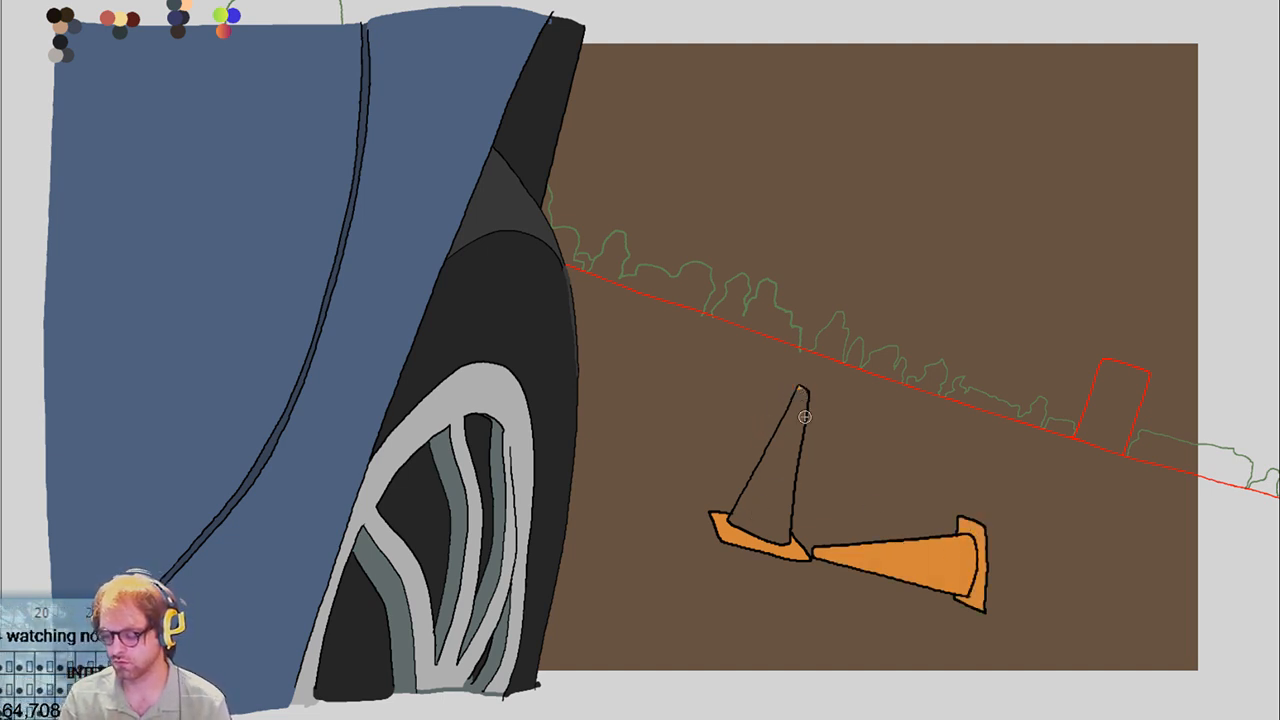
click(765, 466)
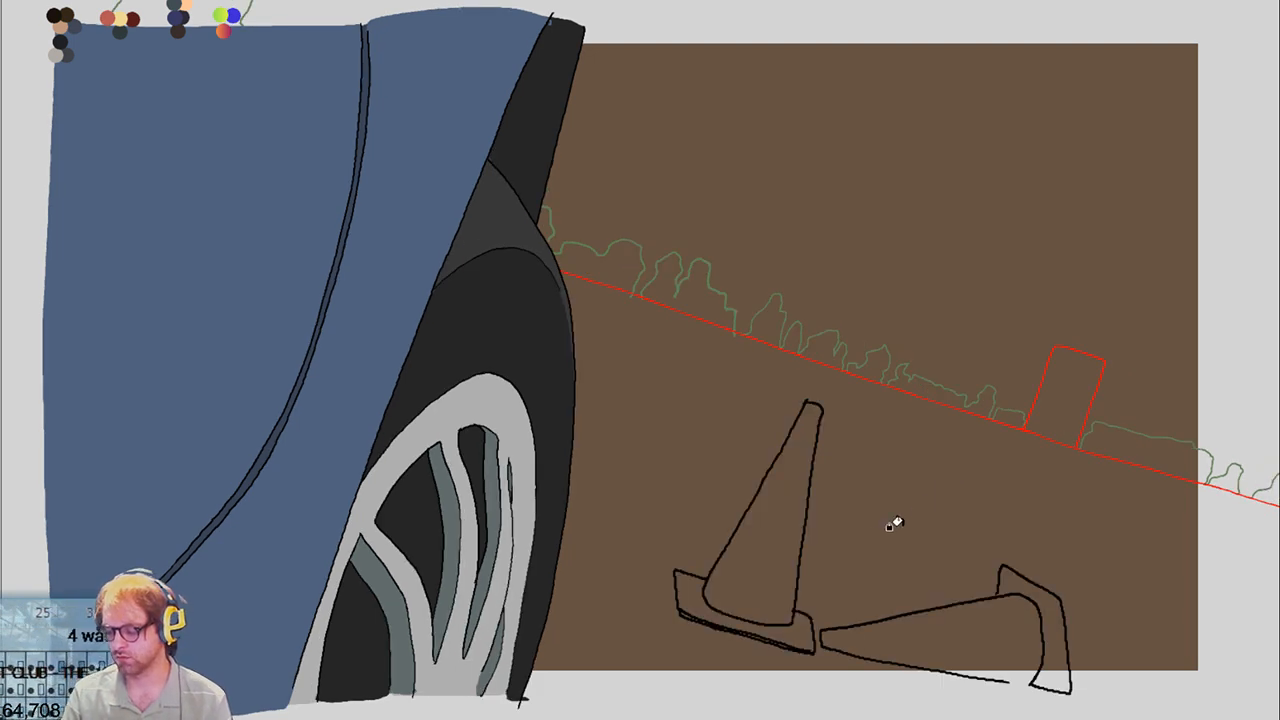
Fill the bodies and bases of the large upright and fallen cones orange in the closest drawing, undoing stray fills along the upright base's edge
click(758, 573)
click(694, 592)
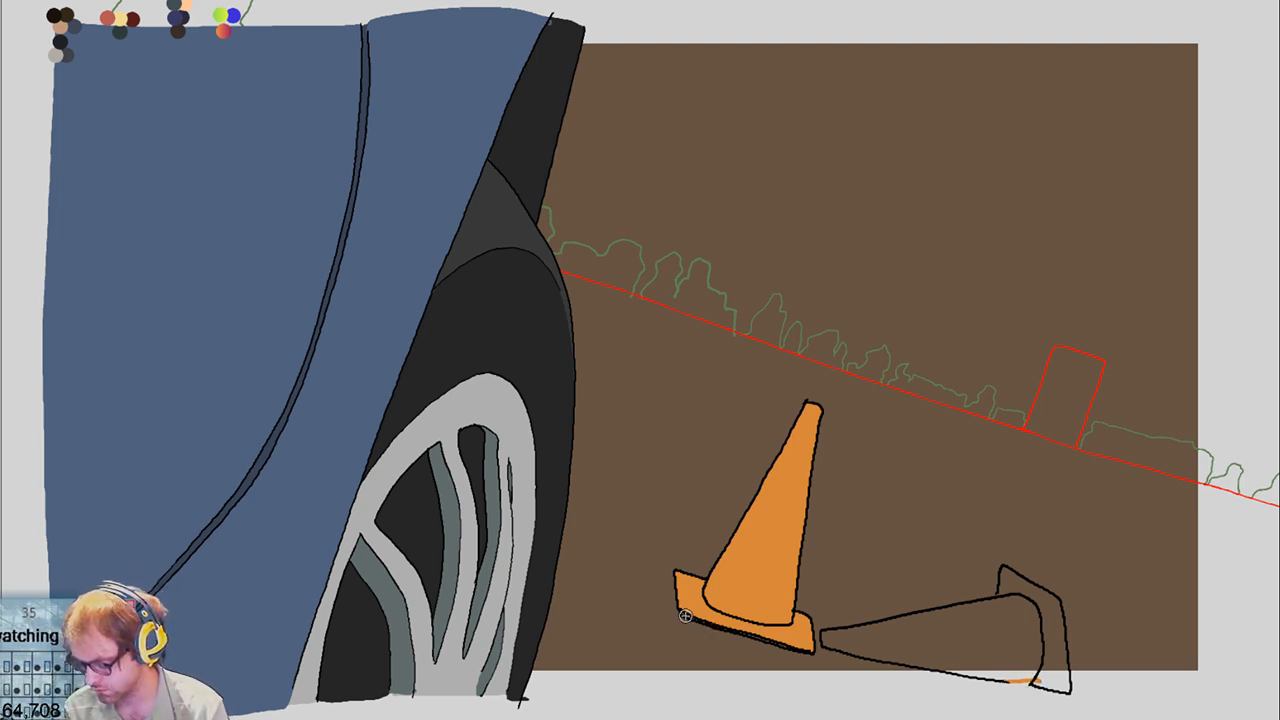
click(756, 634)
key(ctrl+z)
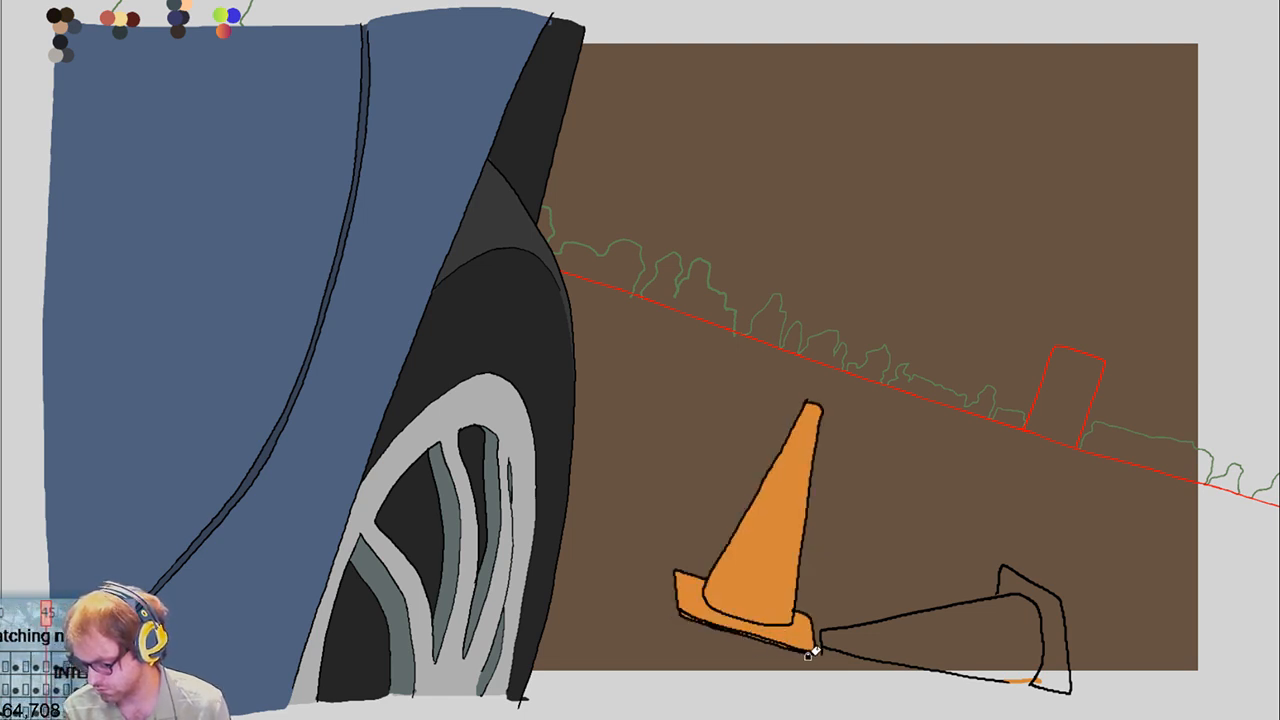
click(714, 624)
key(ctrl+z)
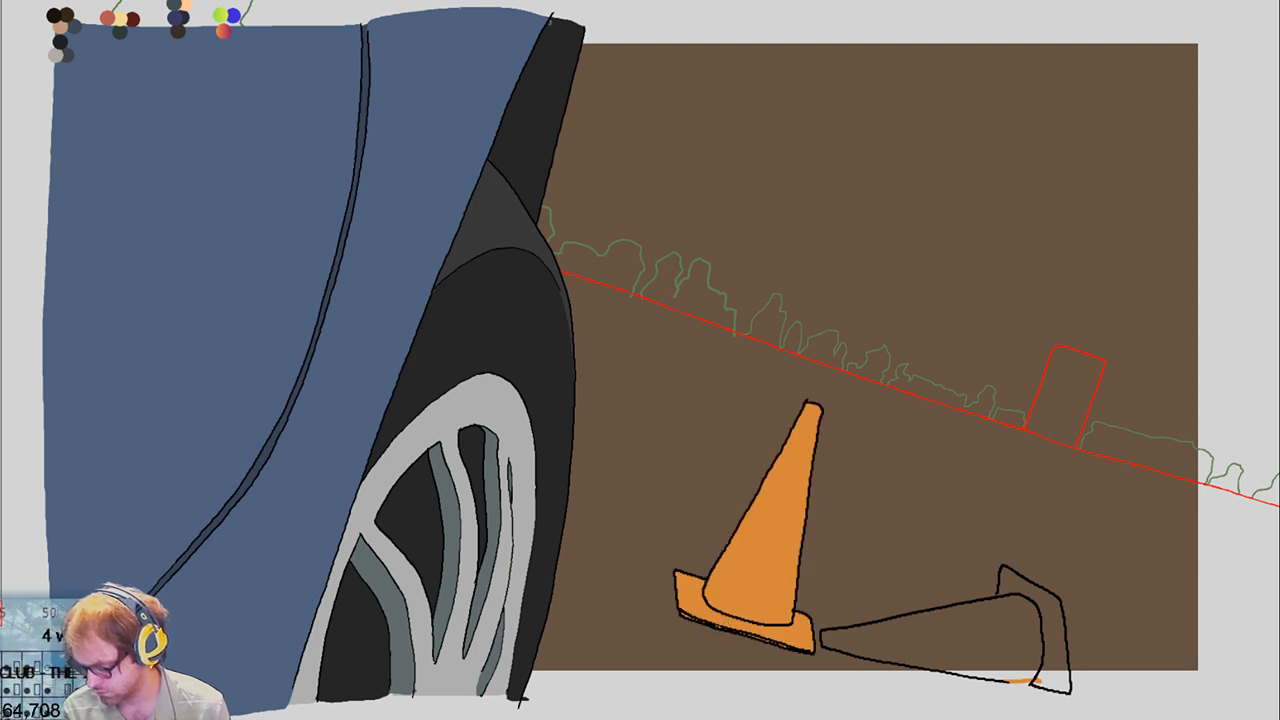
click(892, 653)
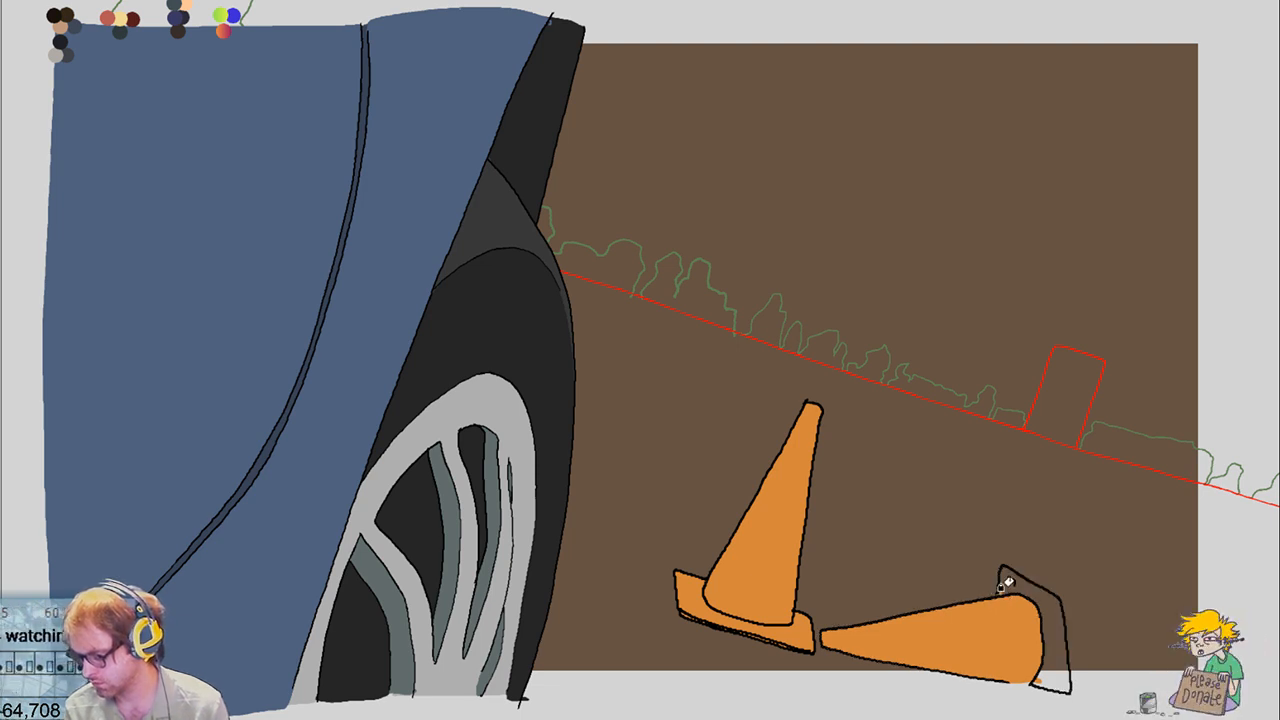
click(1022, 586)
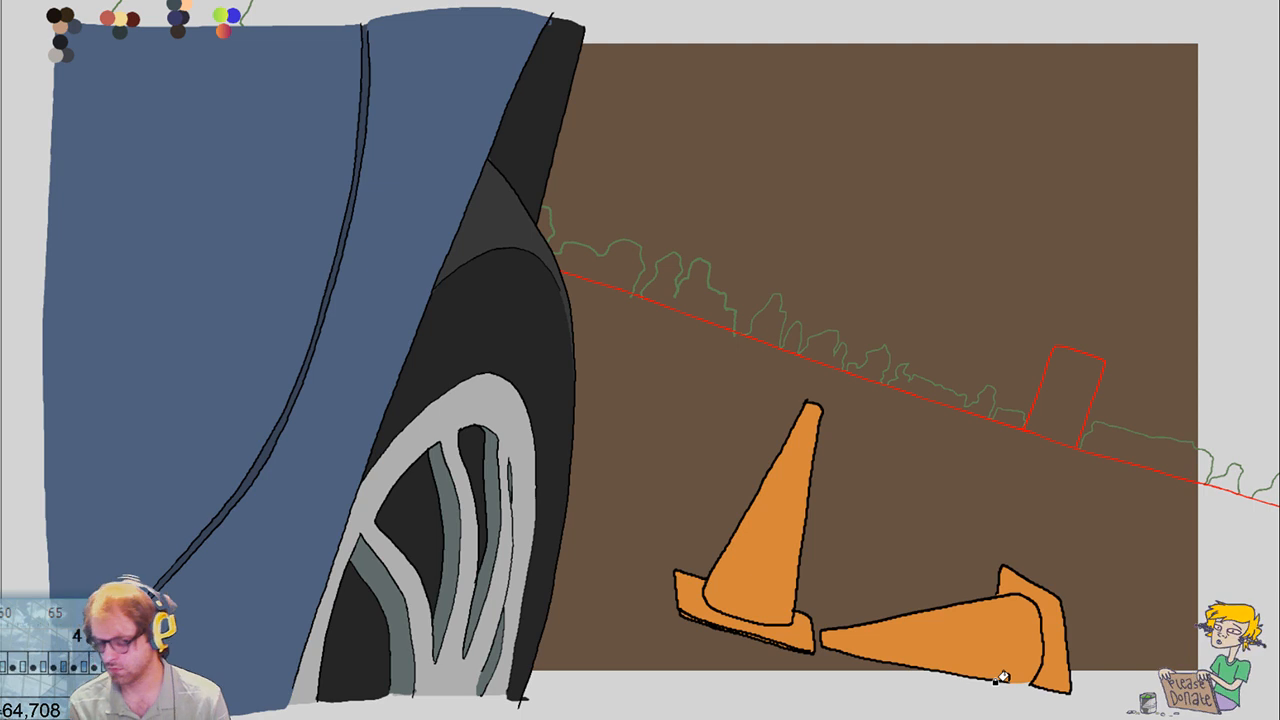
Advance a drawing, enclose the two overlapping open-bottomed cones with an orange outline, and fill the enclosed areas with orange
key(period)
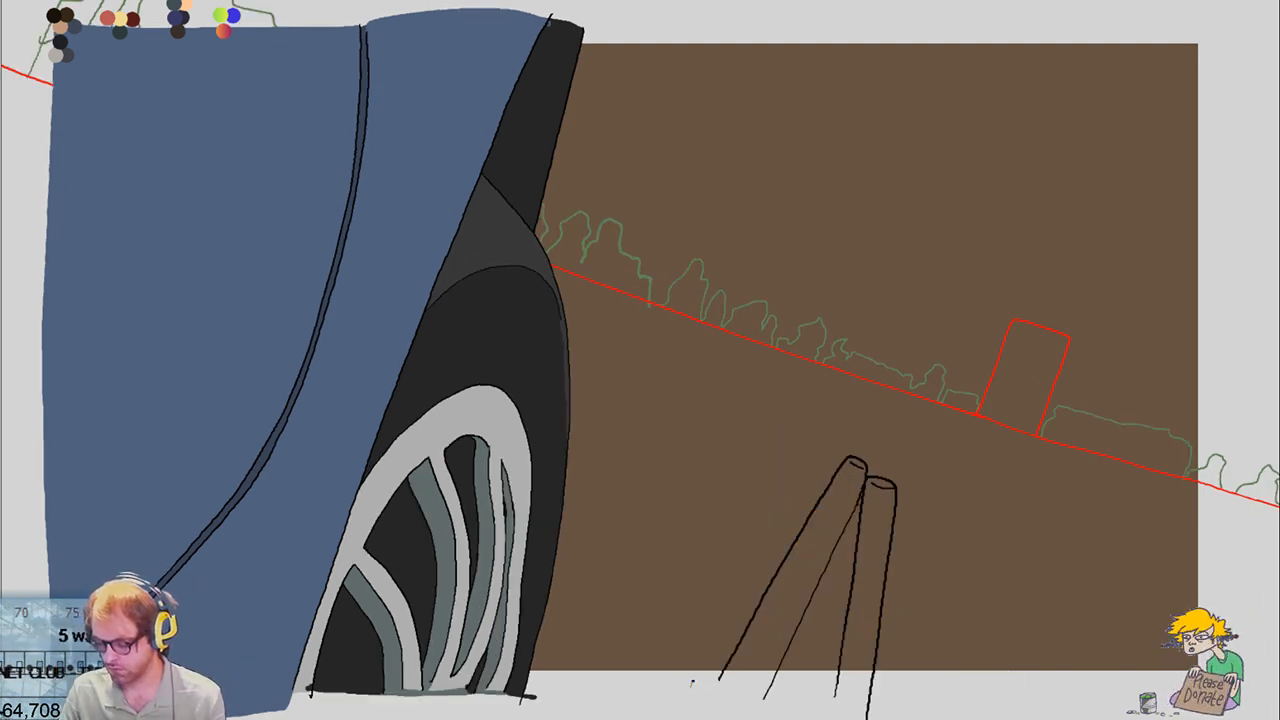
drag(691, 683, 794, 480)
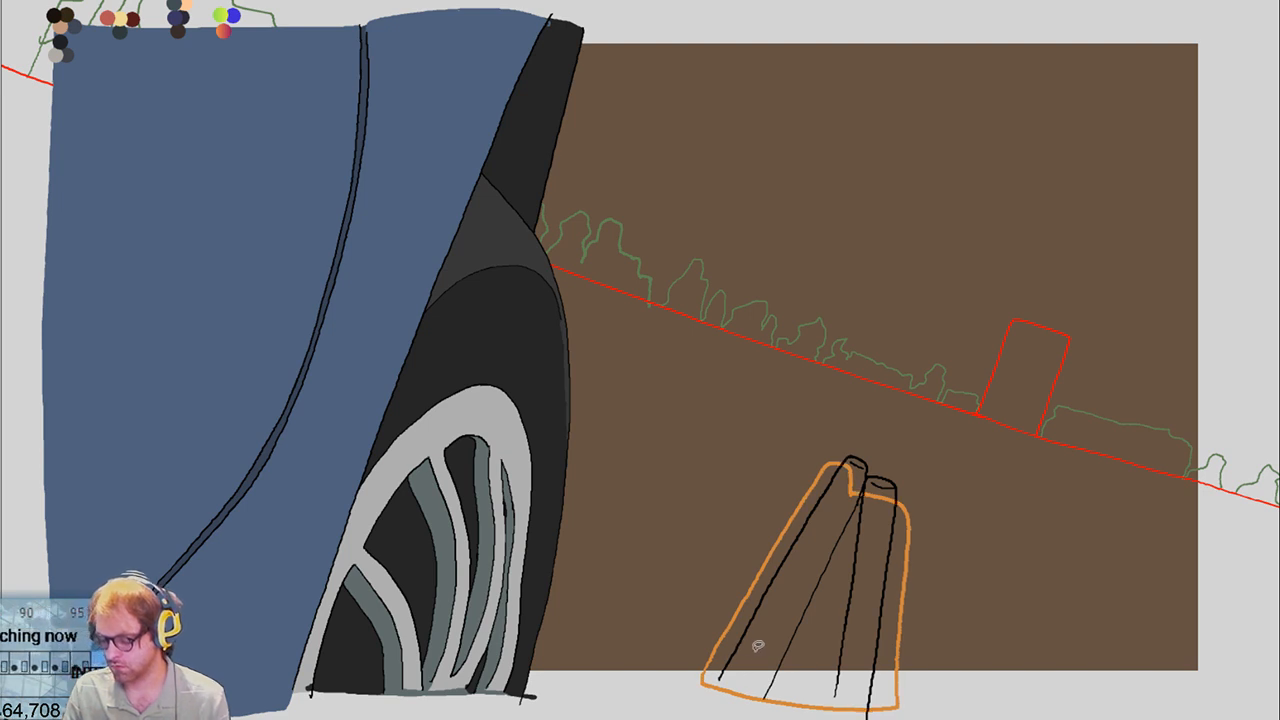
click(780, 660)
click(762, 650)
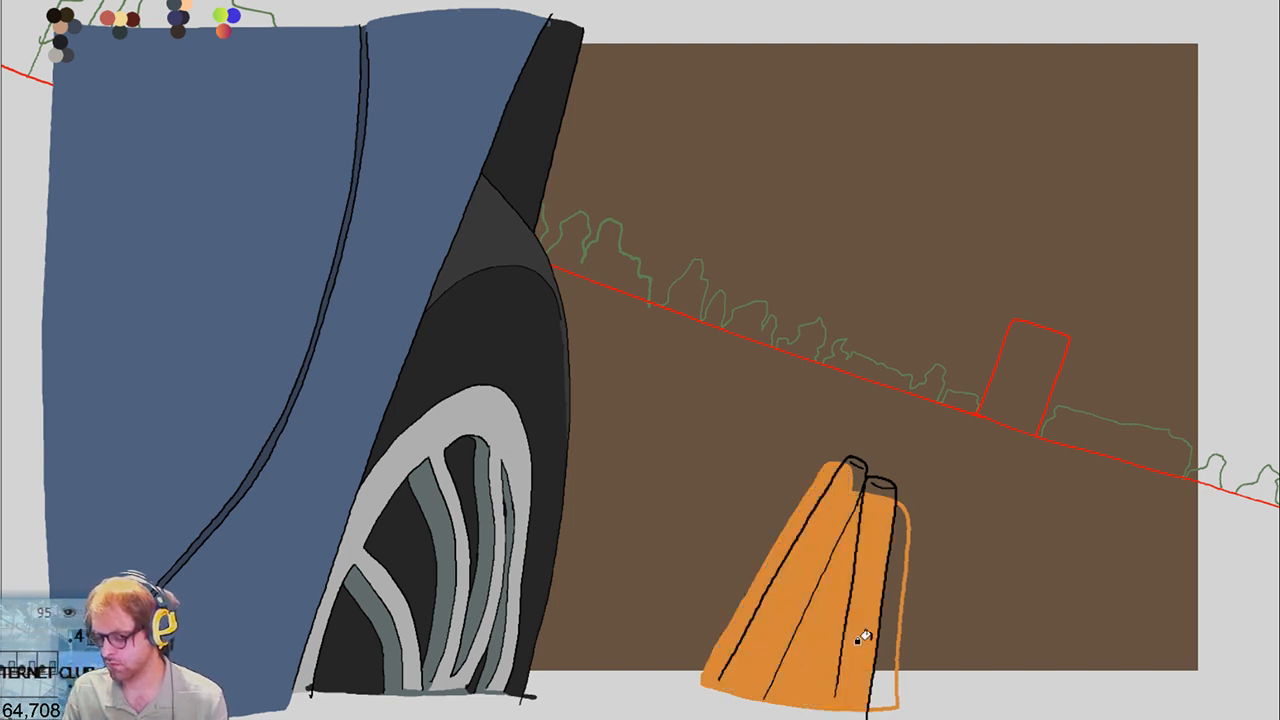
click(862, 638)
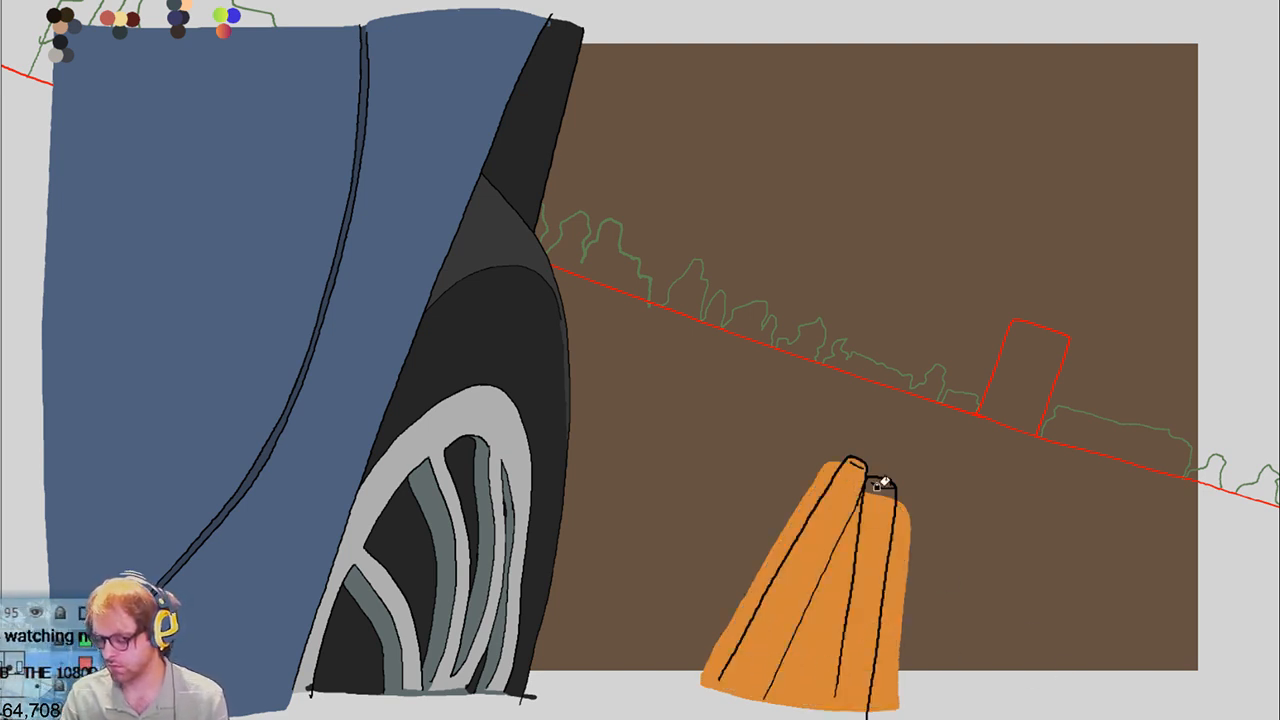
Advance again, close the bottom of the small cone tip with an orange line, fill it orange, and play back the animation
key(Right)
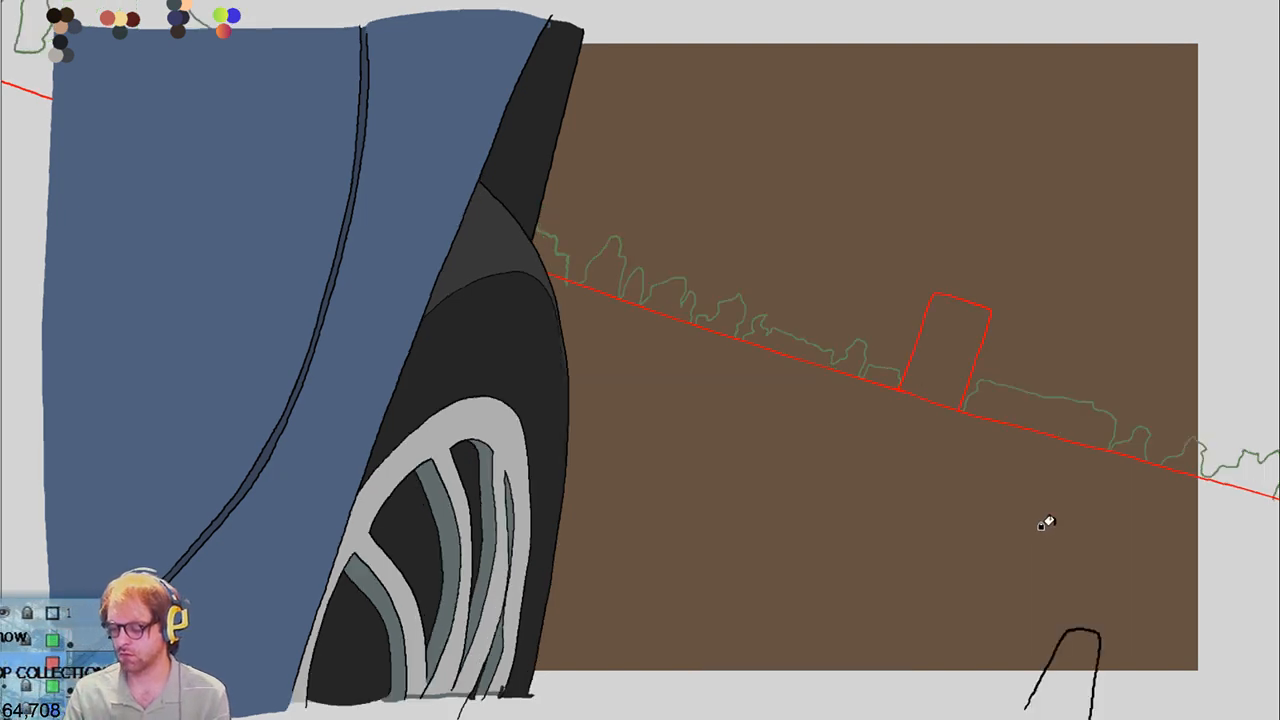
key(space)
key(space)
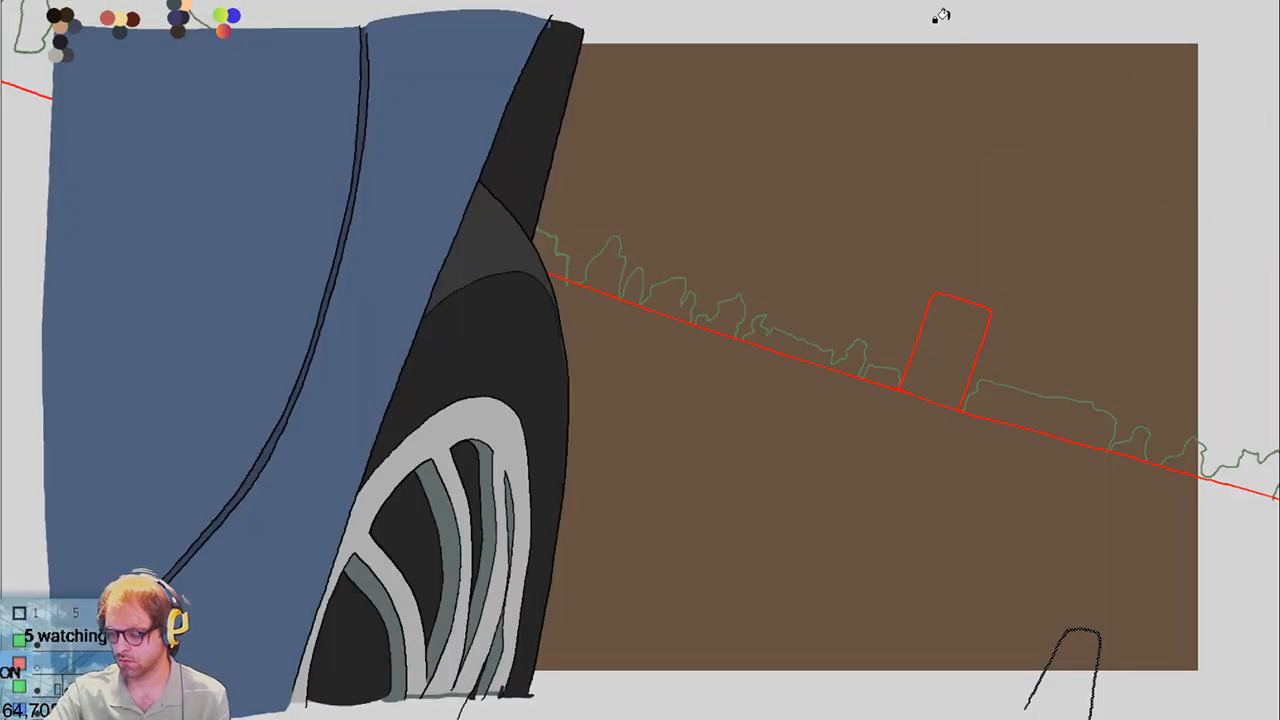
drag(1031, 704, 1052, 715)
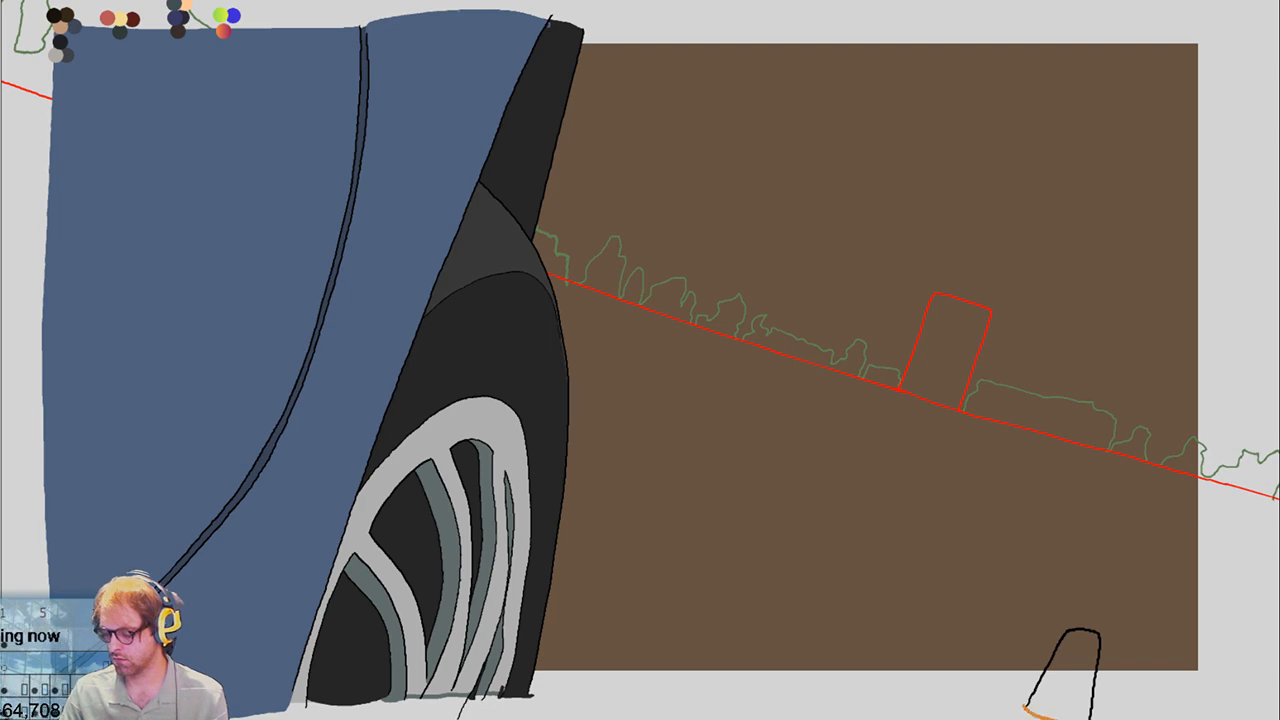
click(1066, 686)
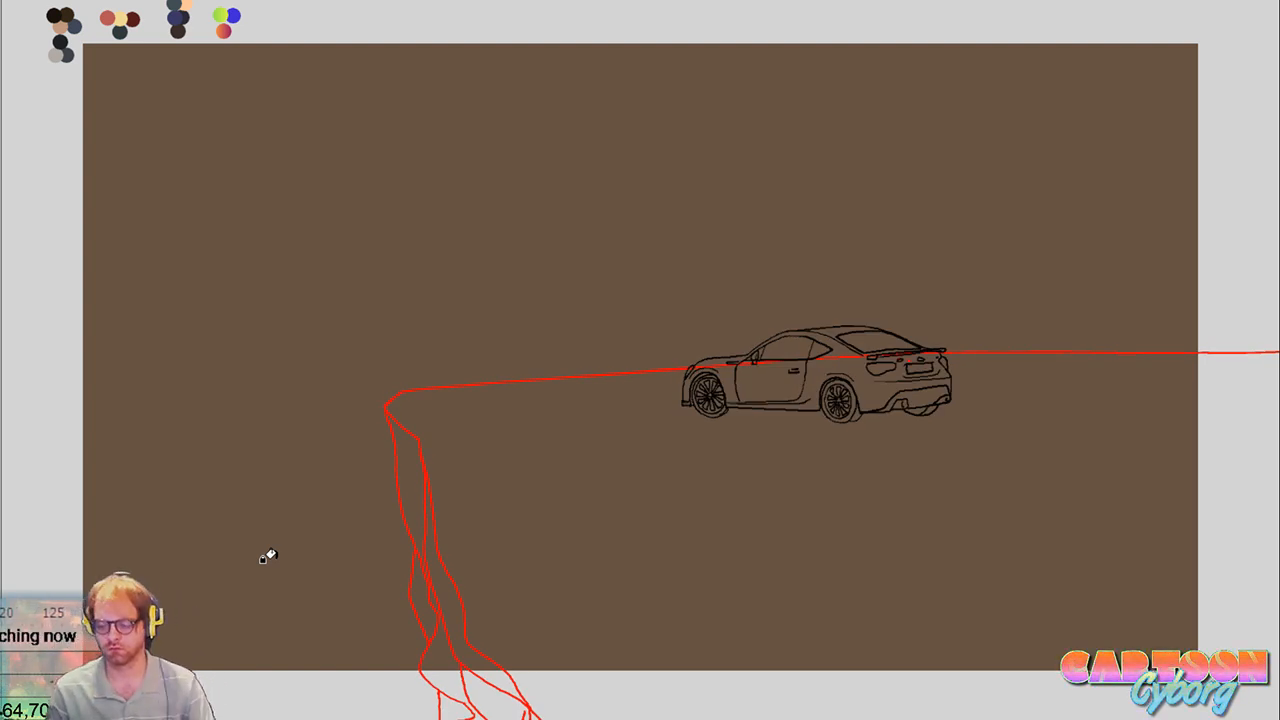
key(space)
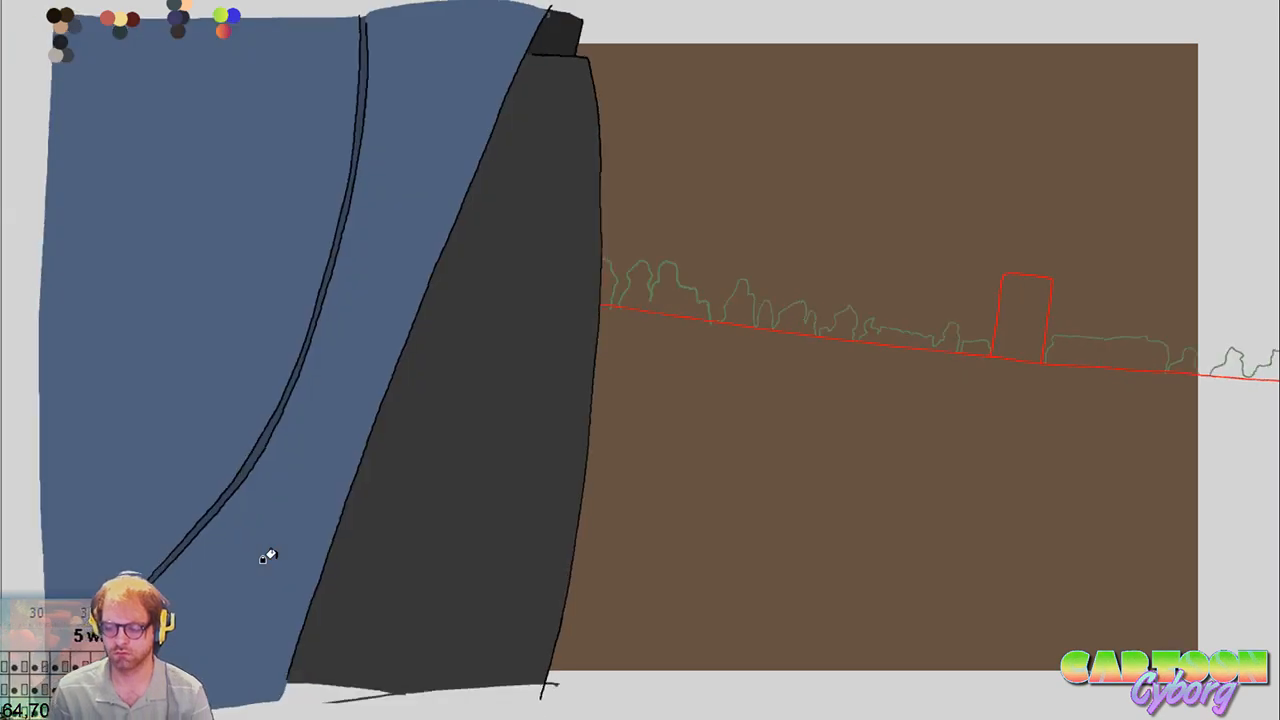
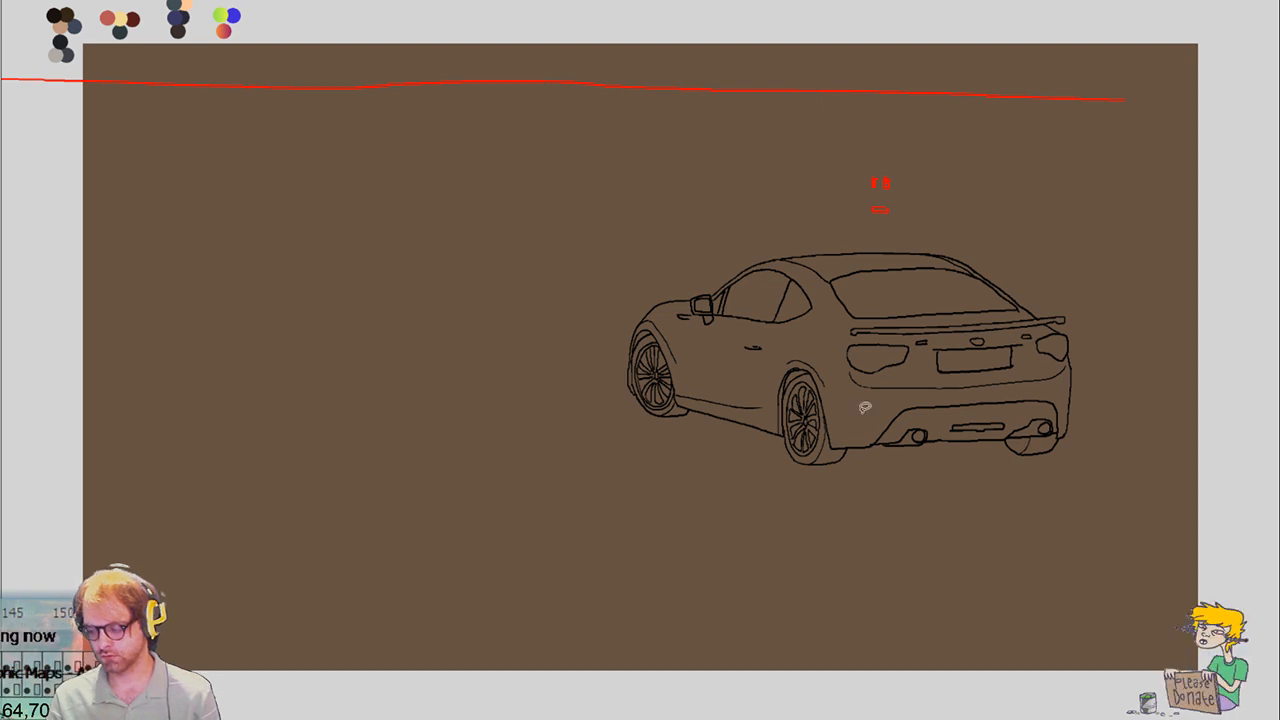
In the outlined rear three-quarter car drawing, fill the body and roof blue and clear the blue spill from the far rear tyre
click(840, 416)
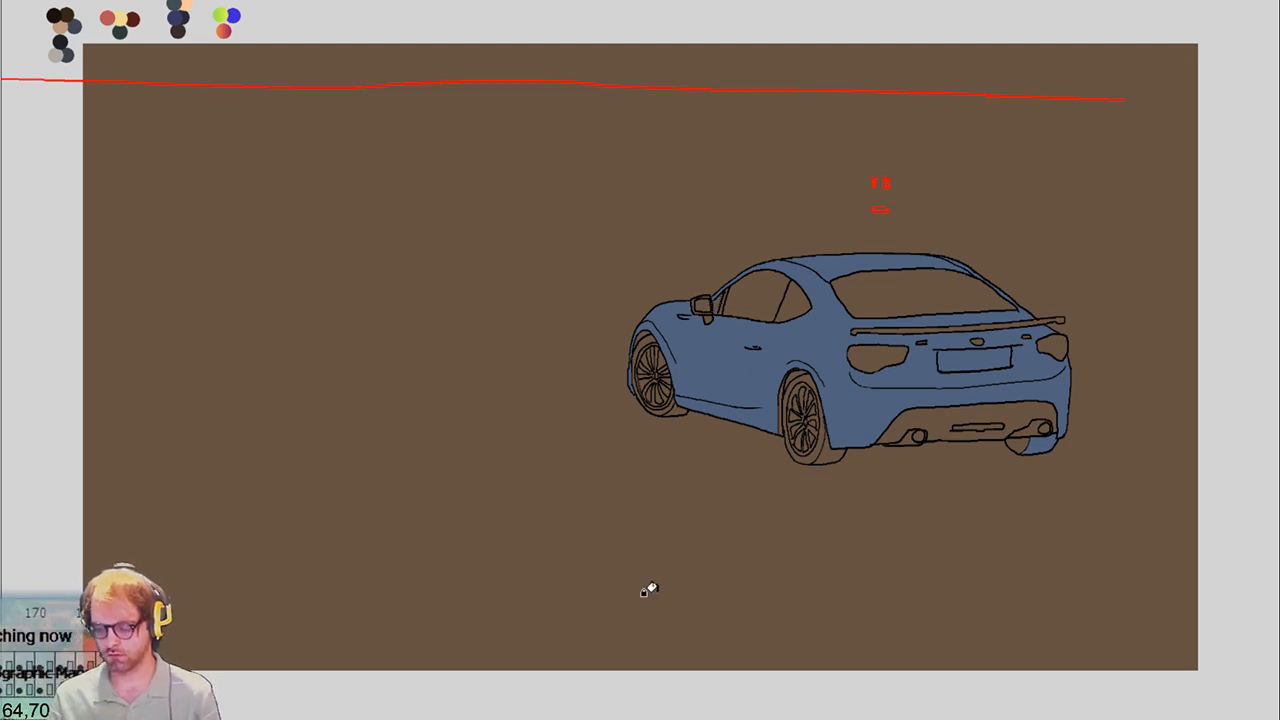
click(1052, 446)
click(1055, 446)
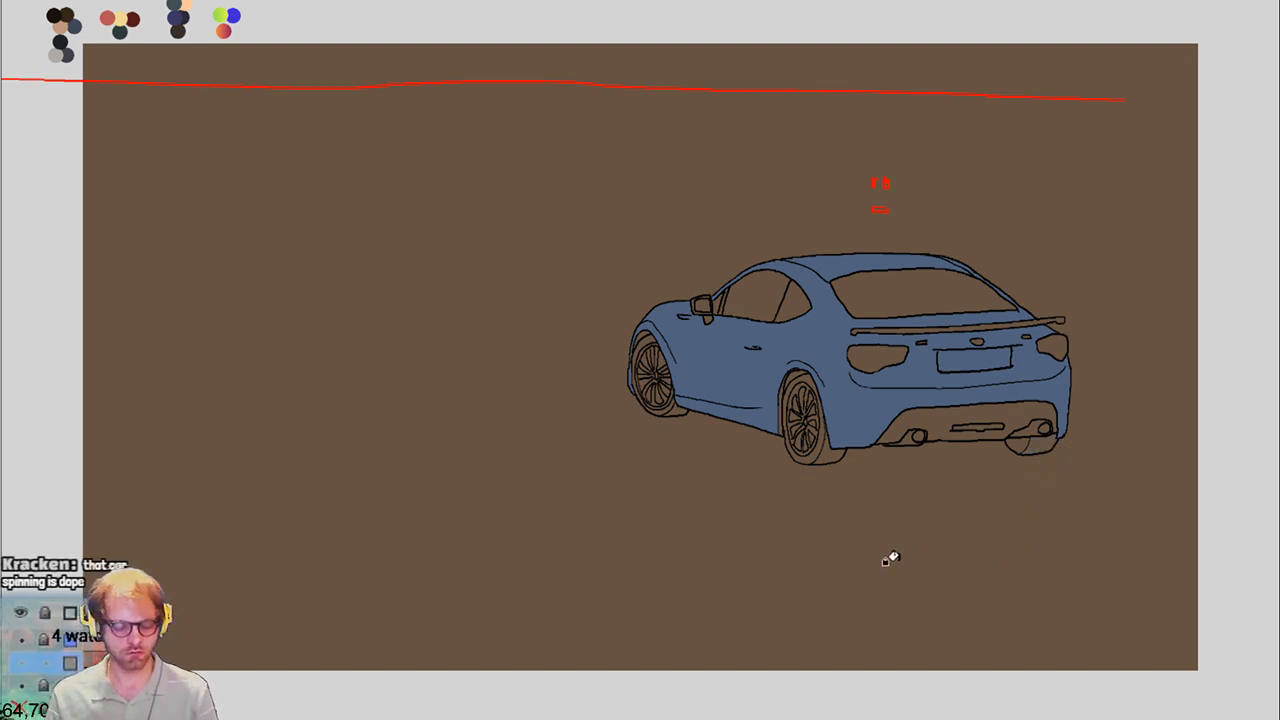
Advance to the following drawing of the turning car and fill its body panels and roof with blue
key(Right)
click(786, 387)
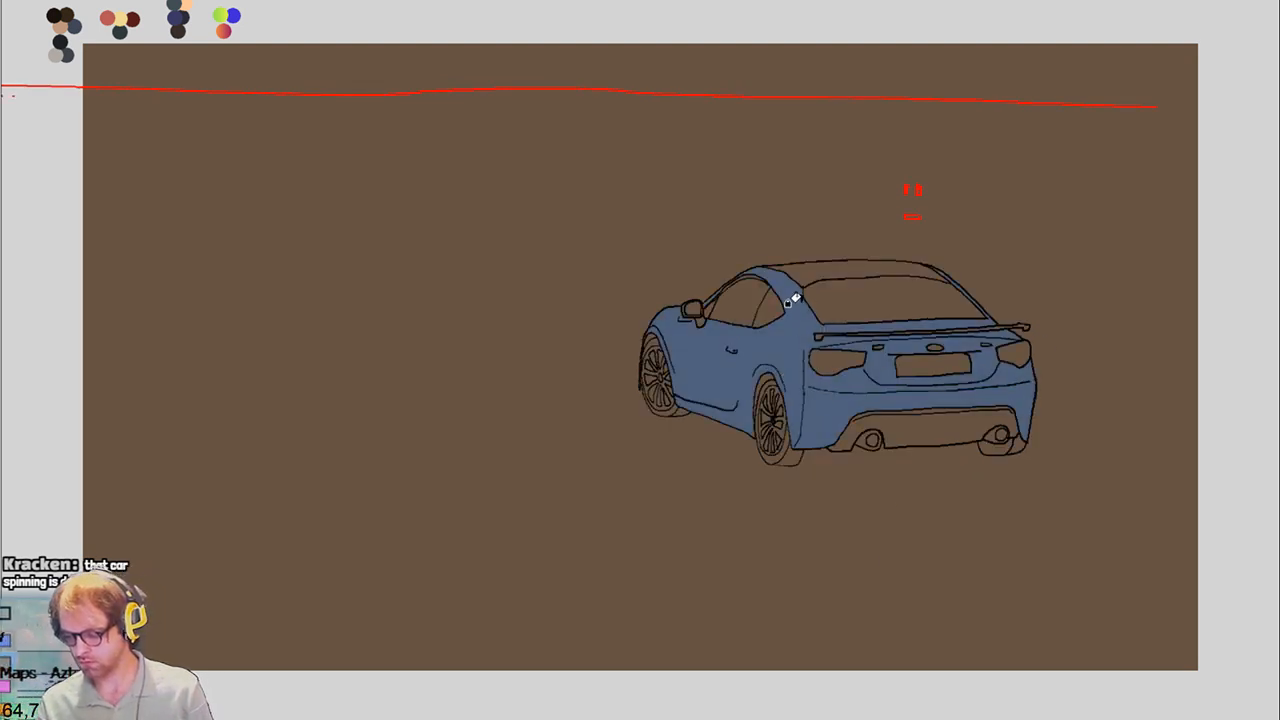
key(Right)
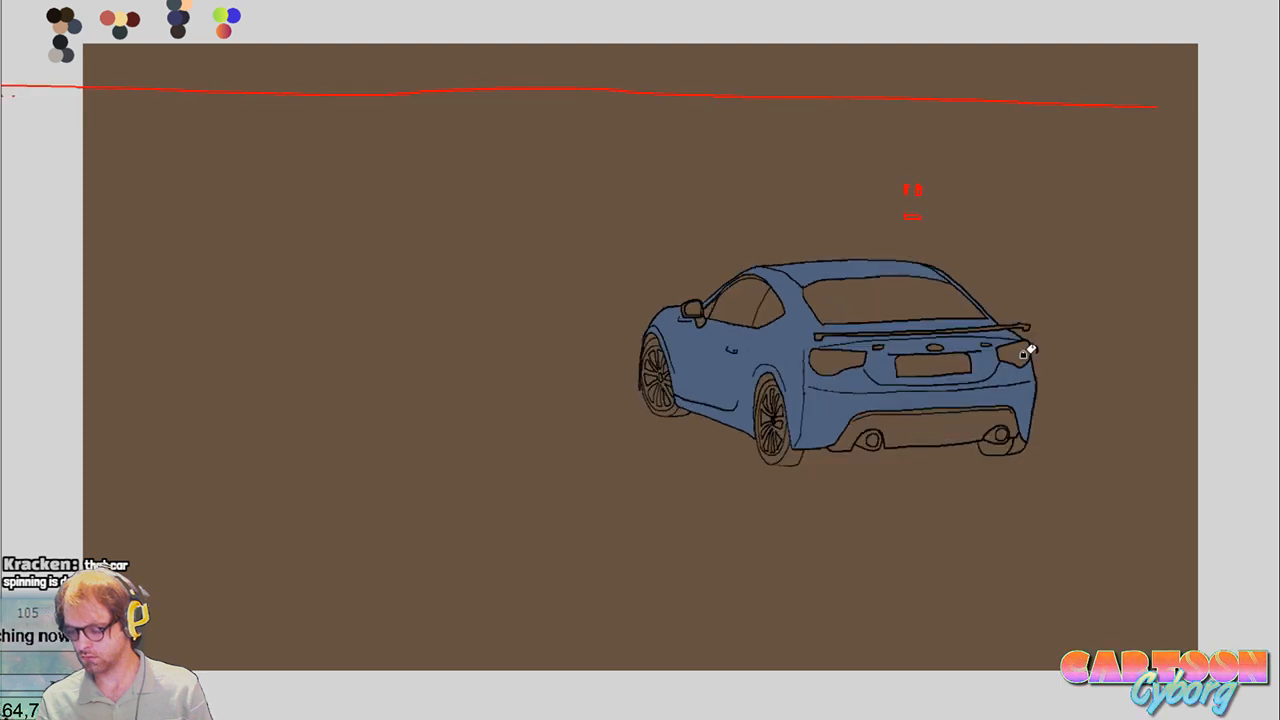
key(space)
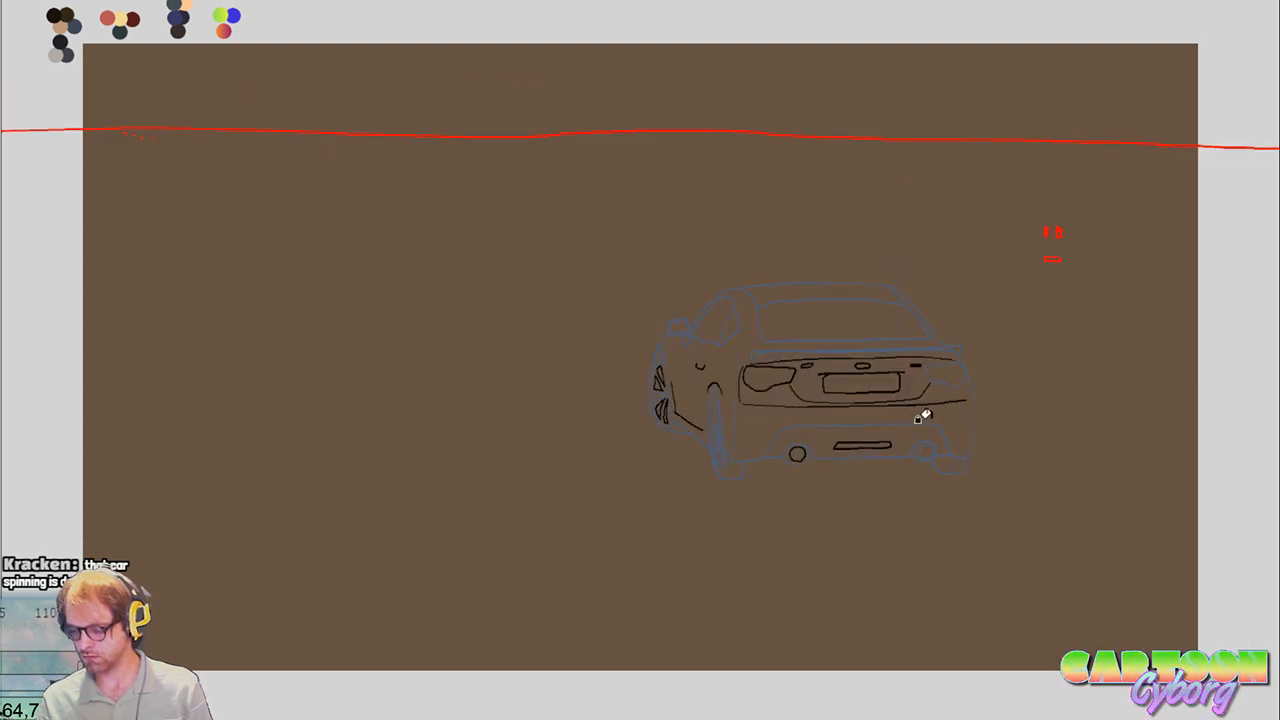
In the next, more rear-facing drawing, fill the car's body and roof blue, flipping between neighbouring drawings to compare the colouring
key(Right)
click(930, 417)
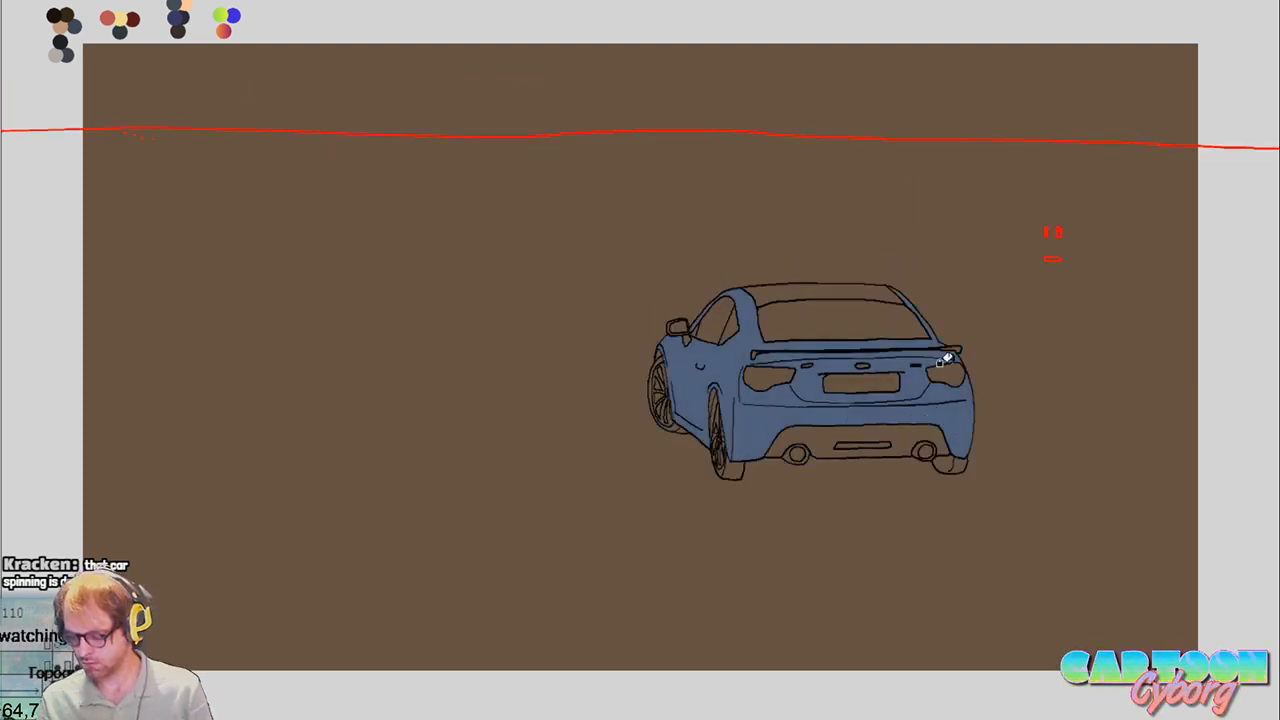
click(786, 289)
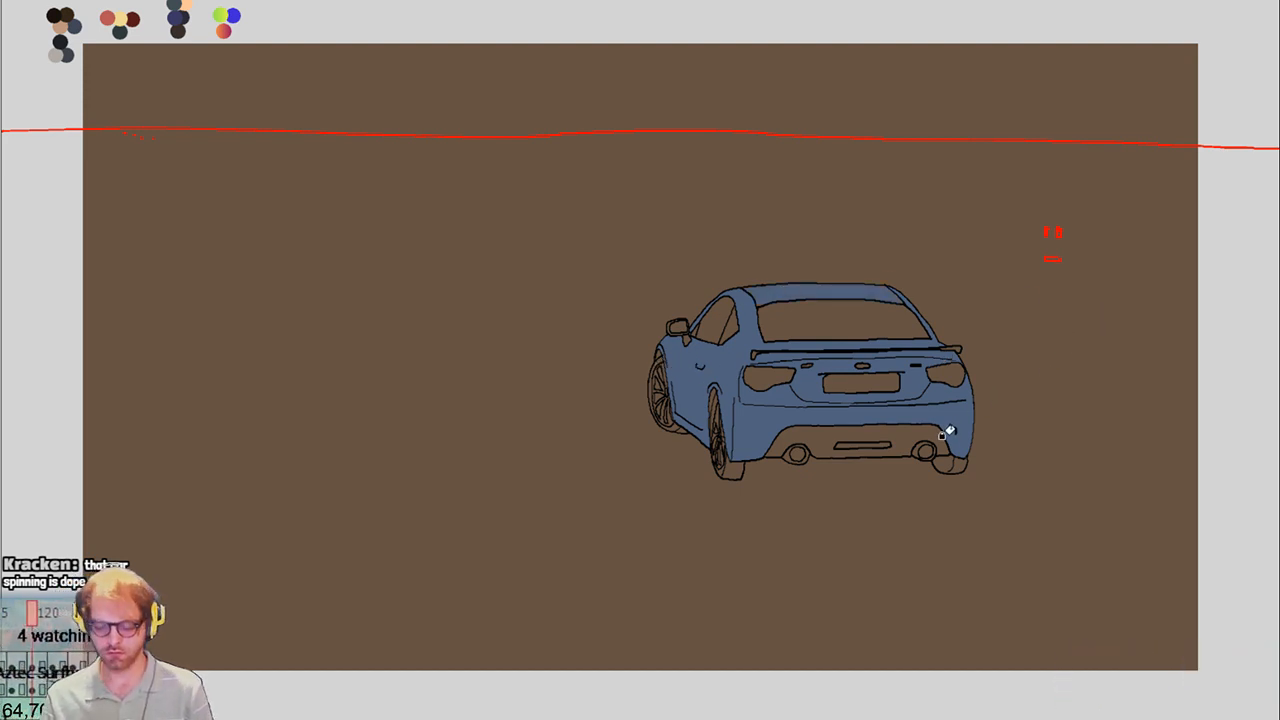
key(Left)
key(Right)
key(Left)
key(Right)
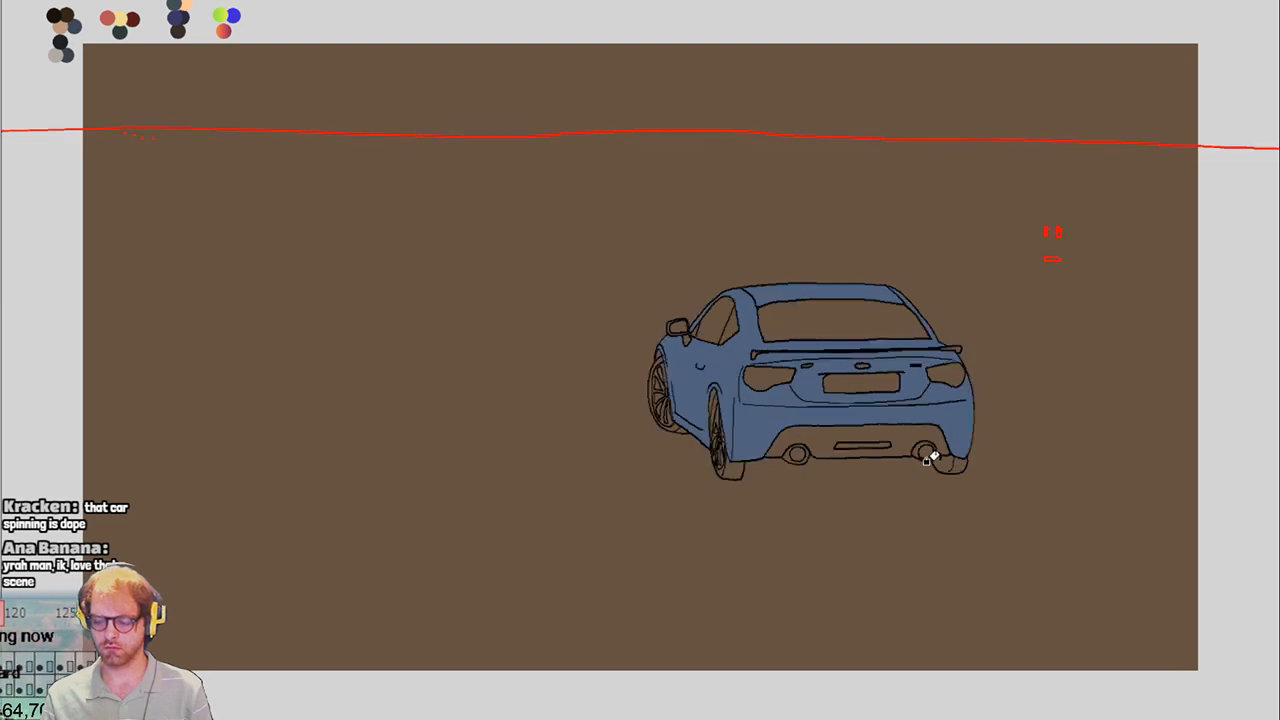
key(Left)
key(Right)
Advance to the straight rear view, fill the car's body and roof blue, and flip against the previous drawing to check it
key(Right)
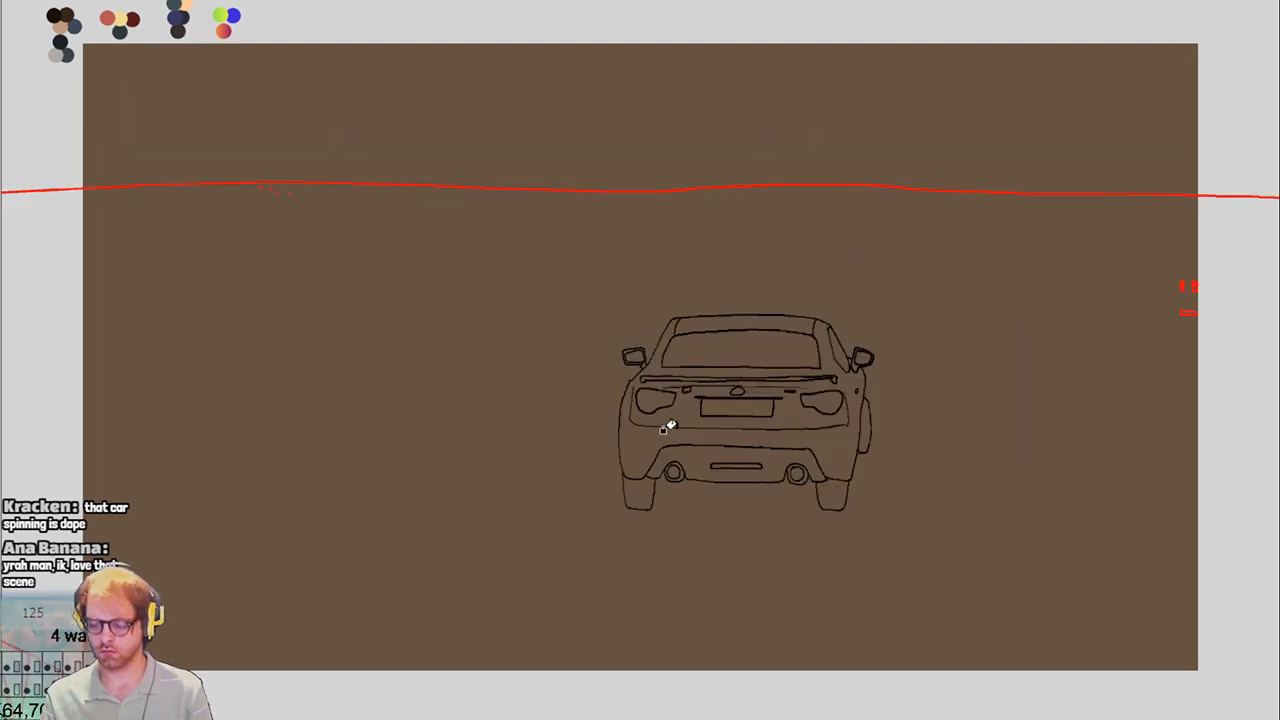
click(662, 430)
click(789, 319)
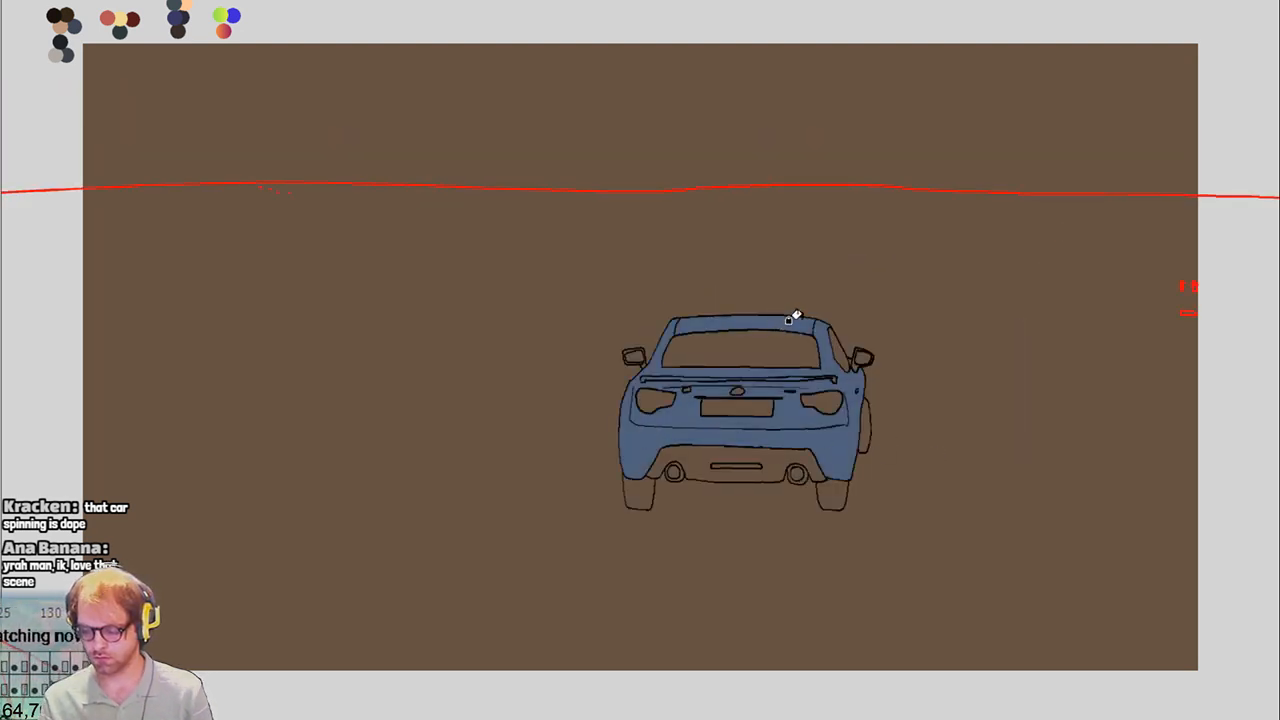
key(Left)
key(Right)
key(Left)
key(Right)
key(Left)
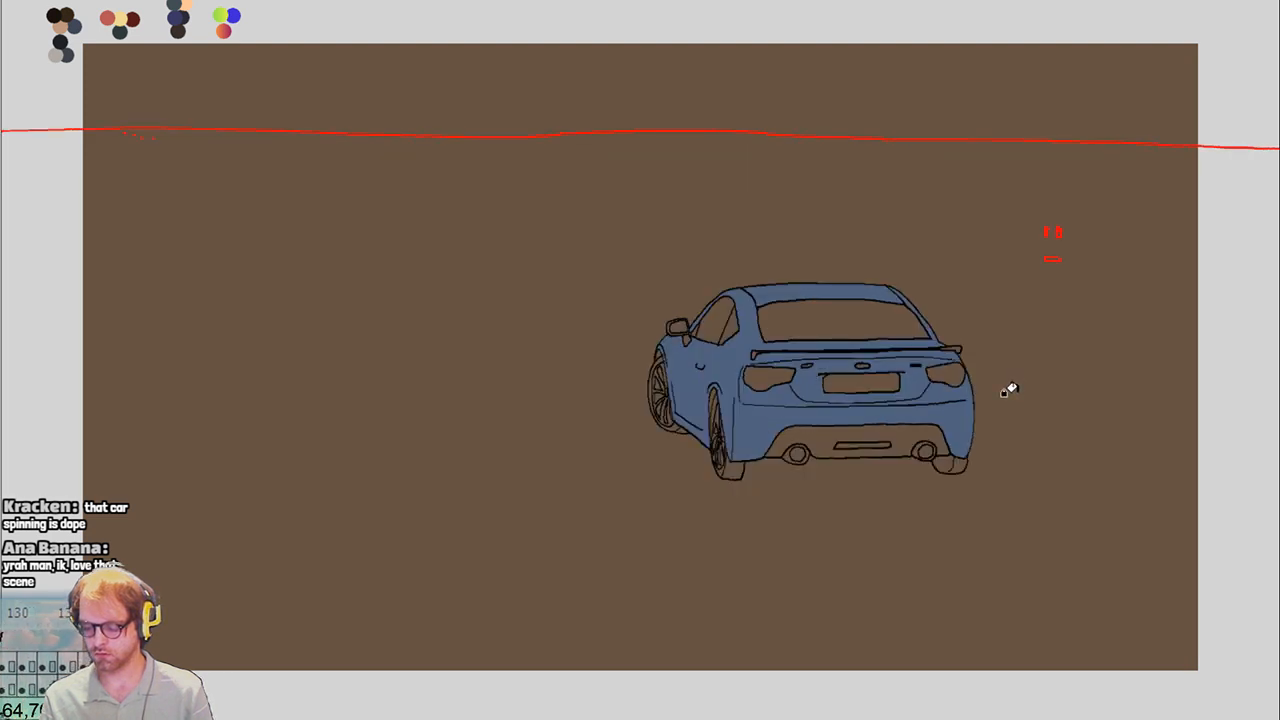
key(Right)
key(Left)
key(Right)
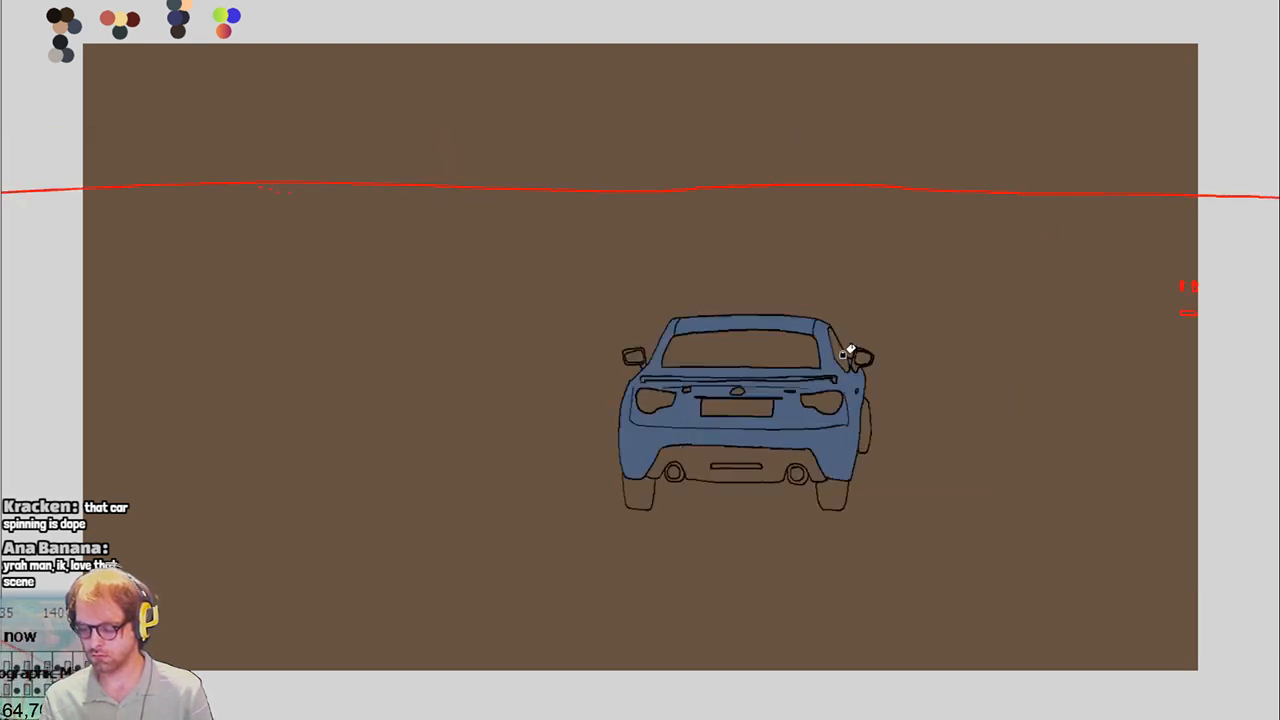
key(Left)
key(Right)
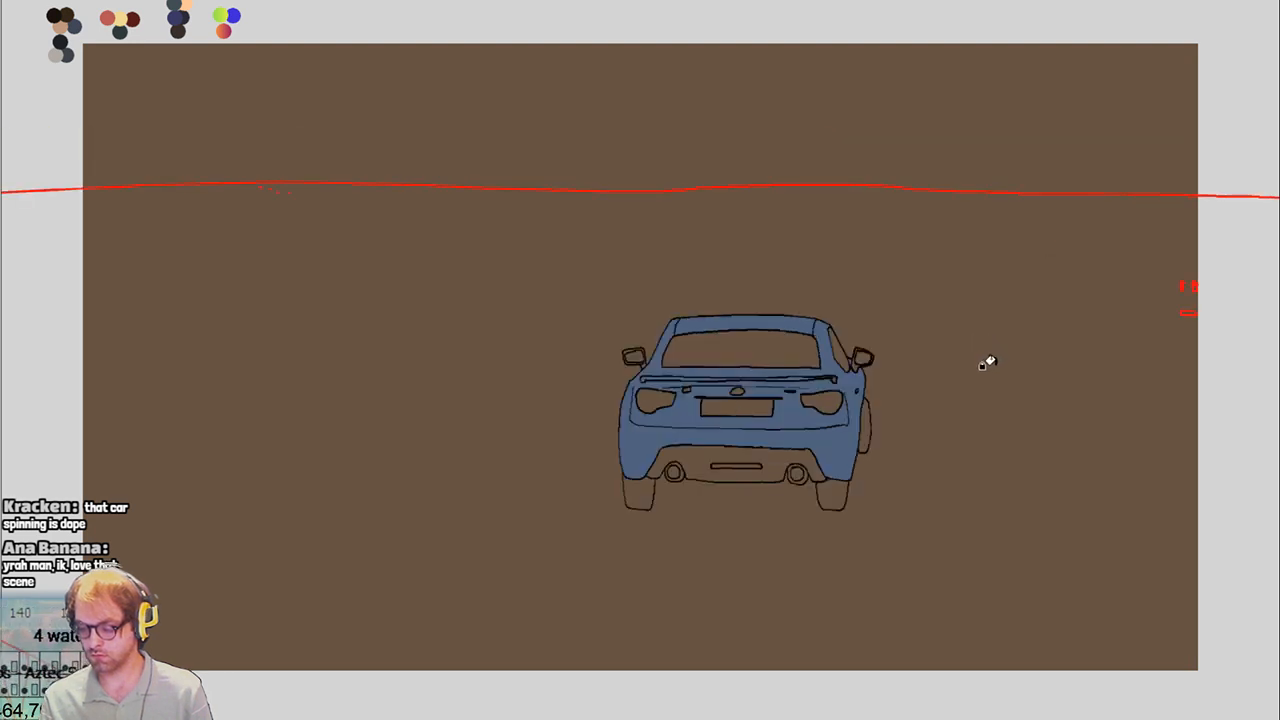
Fill the car blue in the drawing after the straight rear view, where its opposite side appears, and compare it with the previous one
key(Right)
click(797, 418)
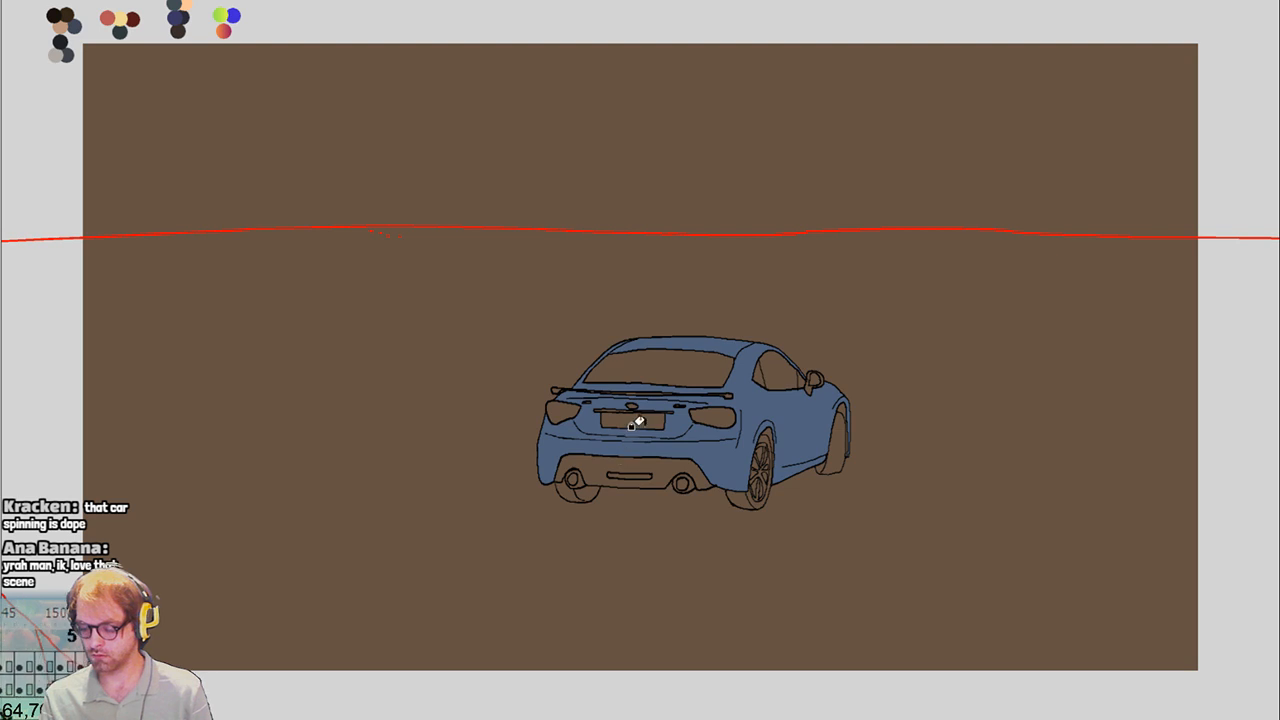
key(Right)
key(Left)
key(Right)
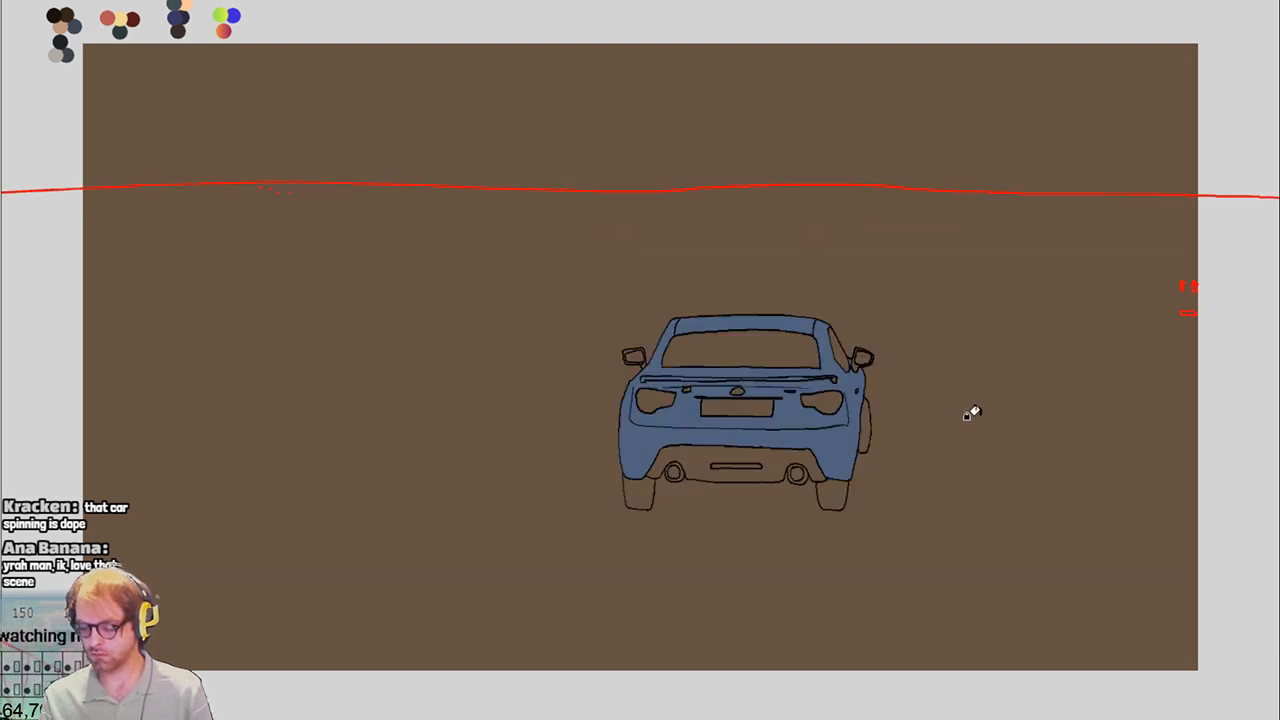
key(Left)
key(Right)
key(Left)
In the following drawing, with the car turned further sideways, fill the body and roof blue and flip between drawings to check
key(Left)
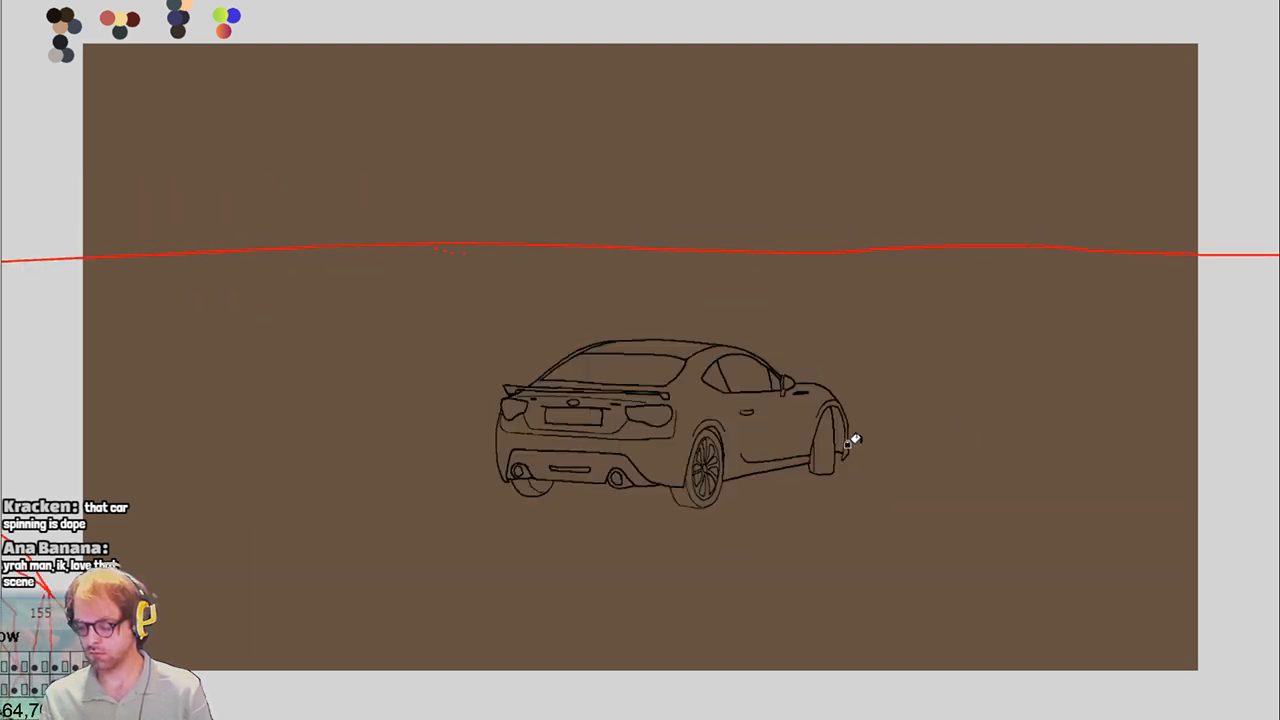
key(Right)
key(Left)
click(768, 440)
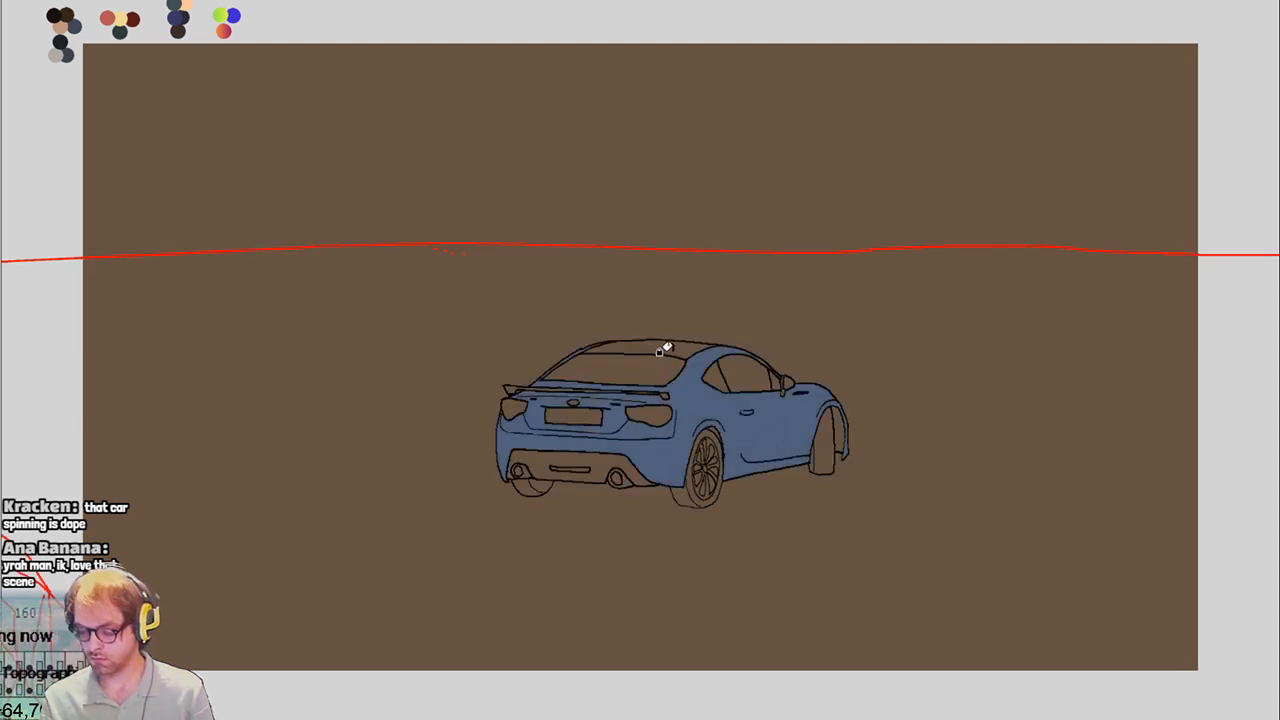
key(Right)
key(Left)
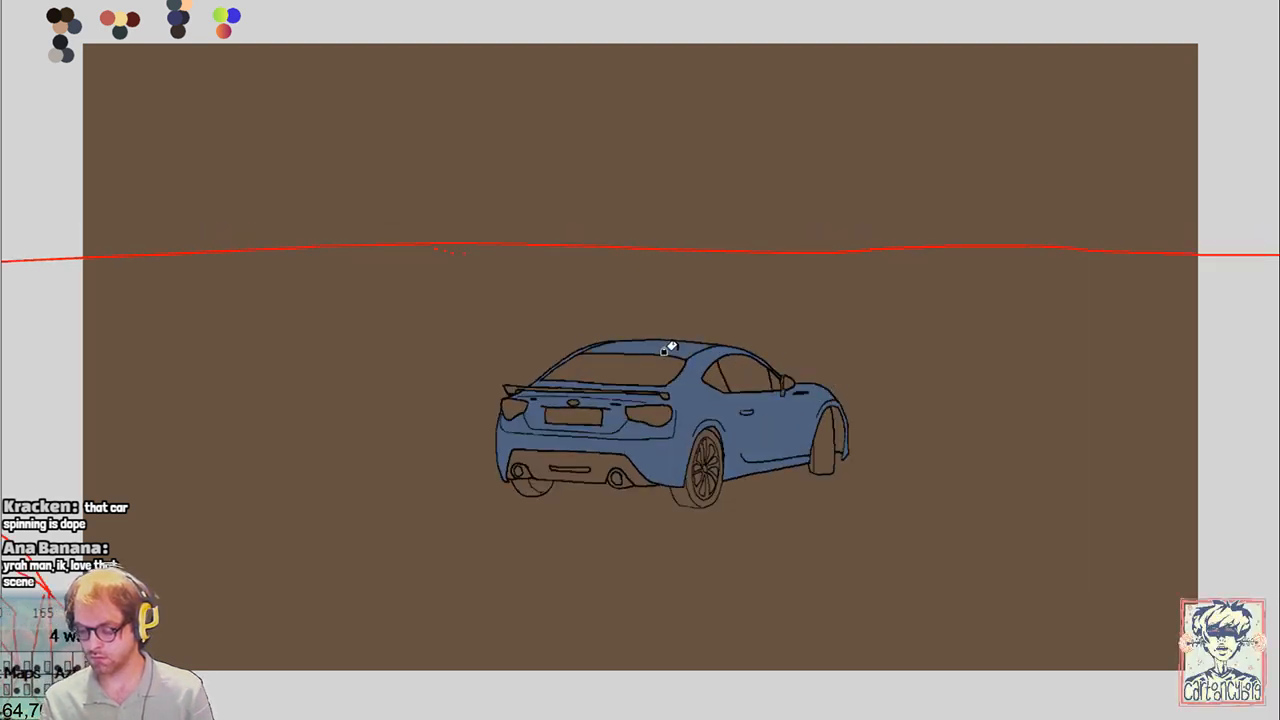
key(Right)
key(Left)
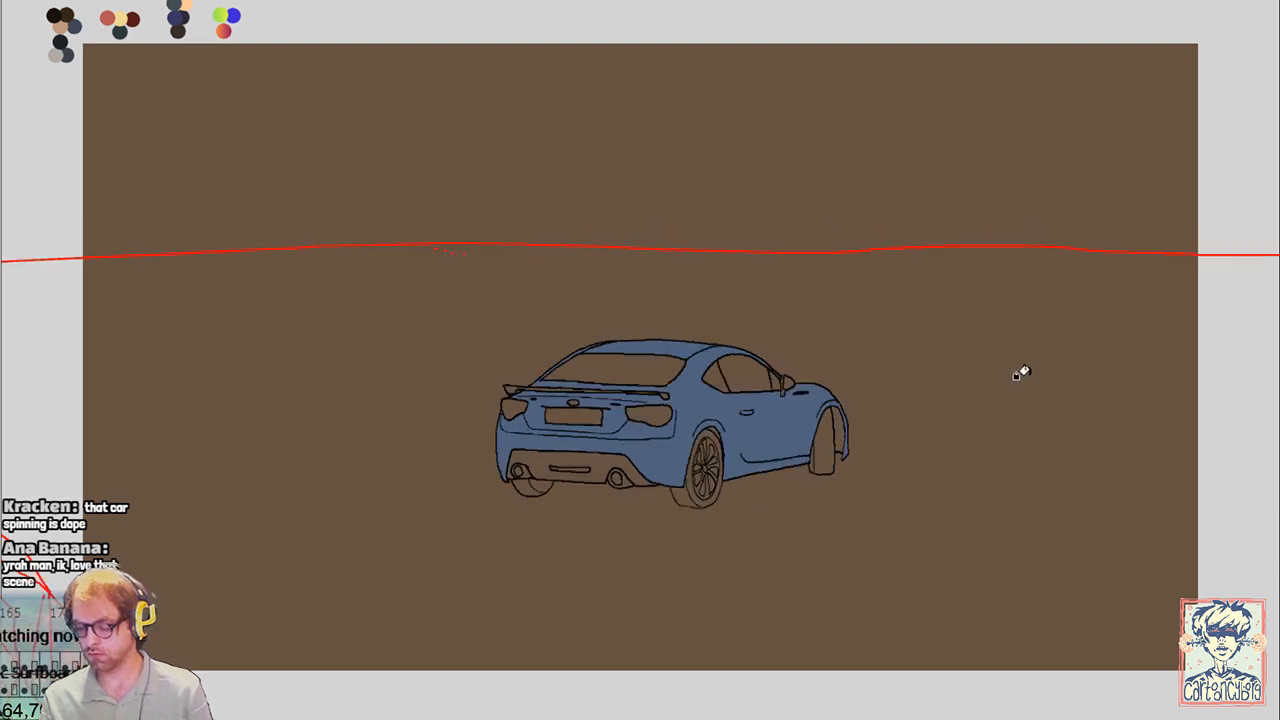
Advance a drawing and fill the car's door, side sill, remaining body and roof with blue
key(Right)
click(777, 429)
click(720, 453)
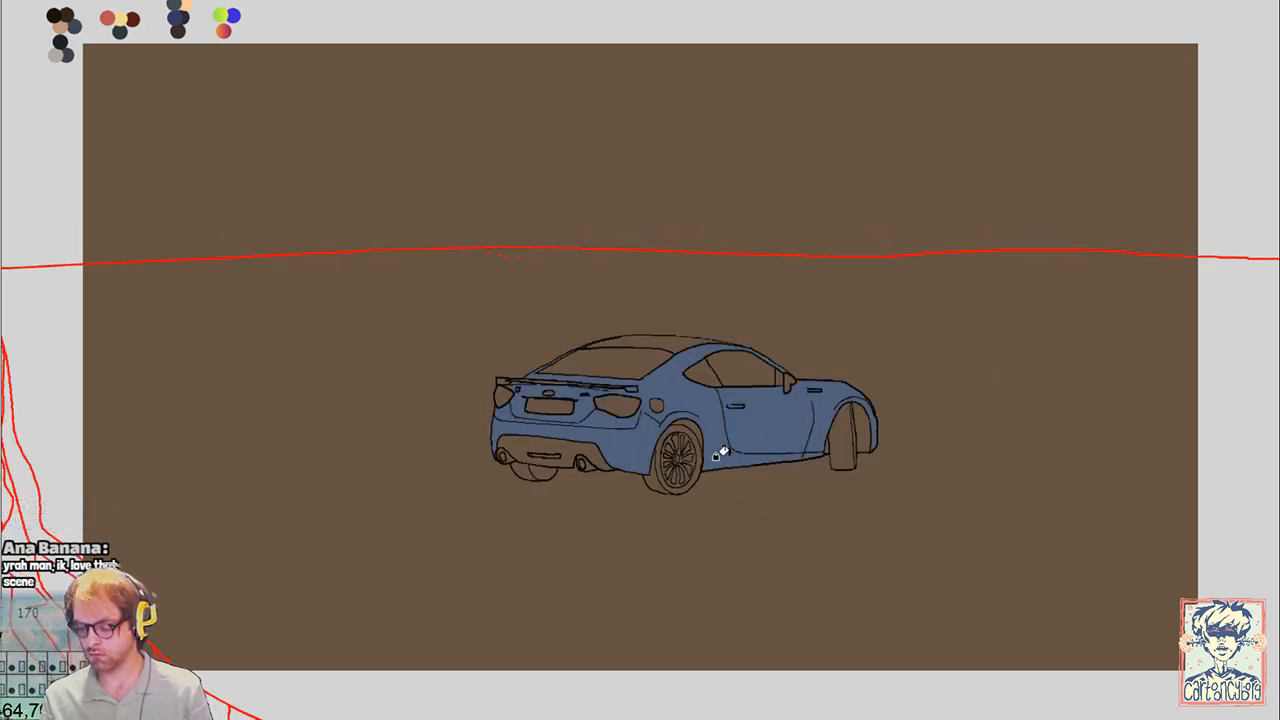
click(648, 364)
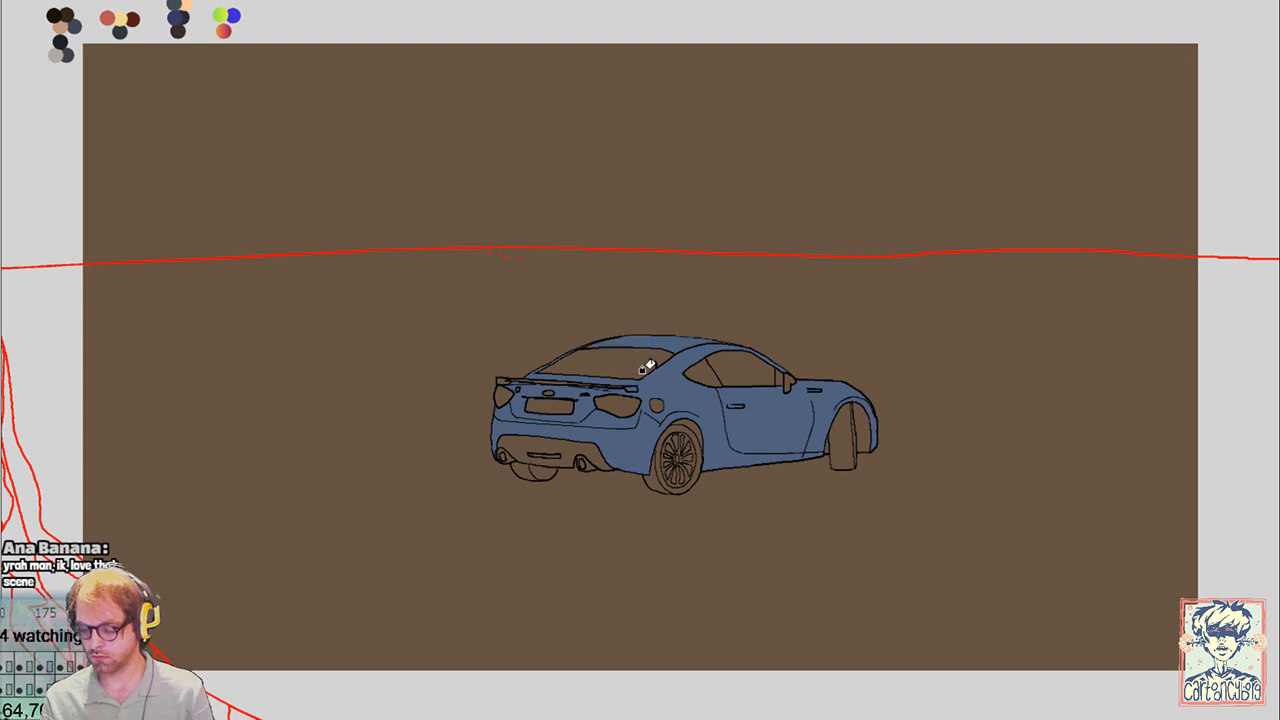
key(Left)
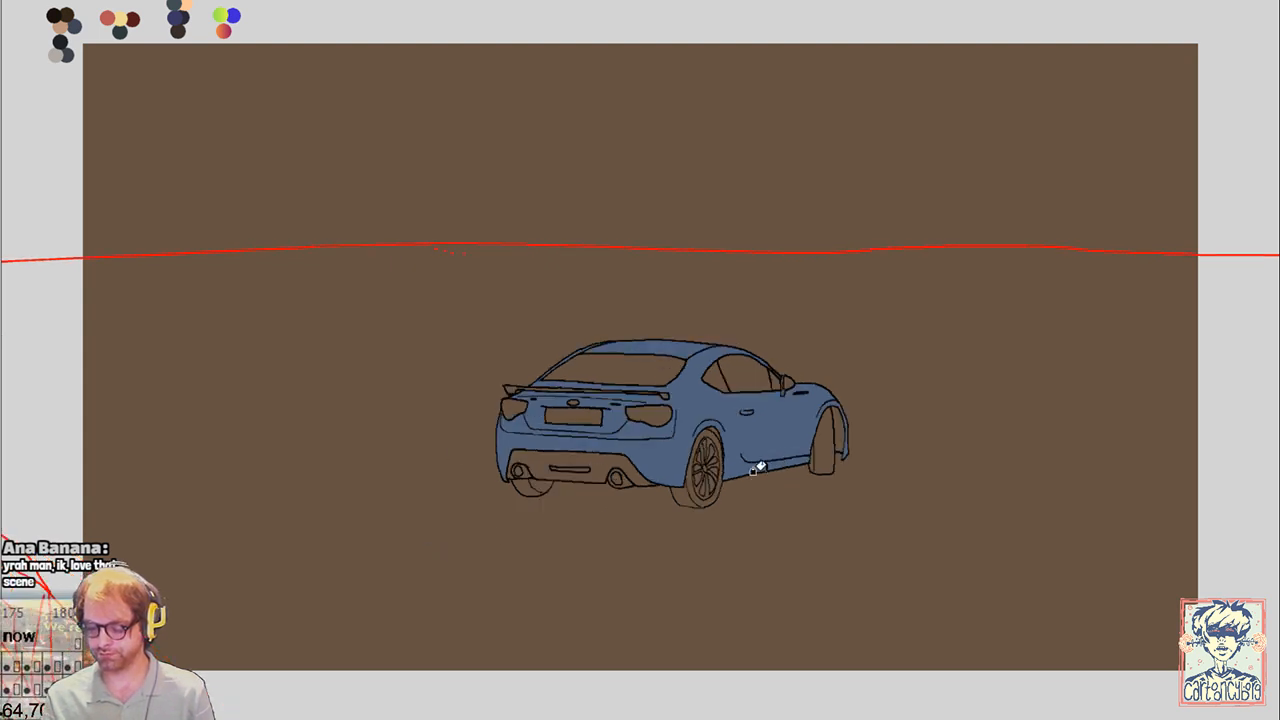
Fill the car's body, sill and roof blue in each of the next two, increasingly side-on drawings
key(Right)
key(Right)
click(726, 452)
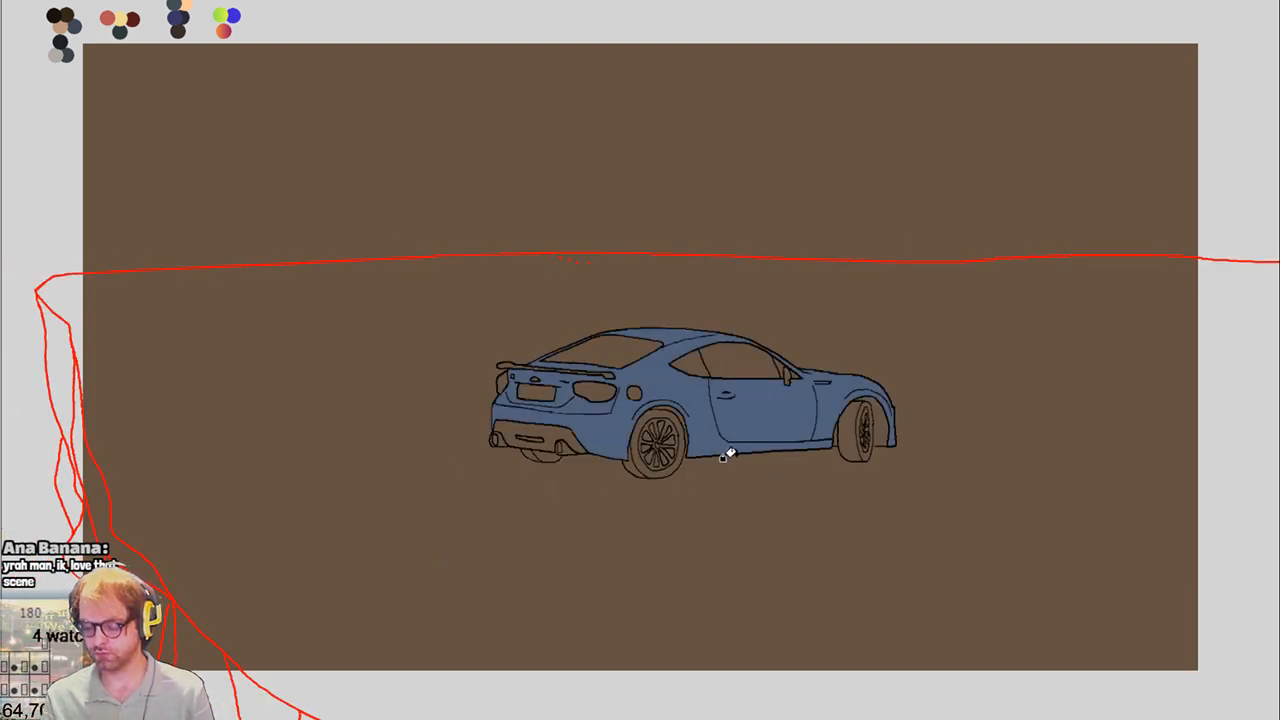
key(Right)
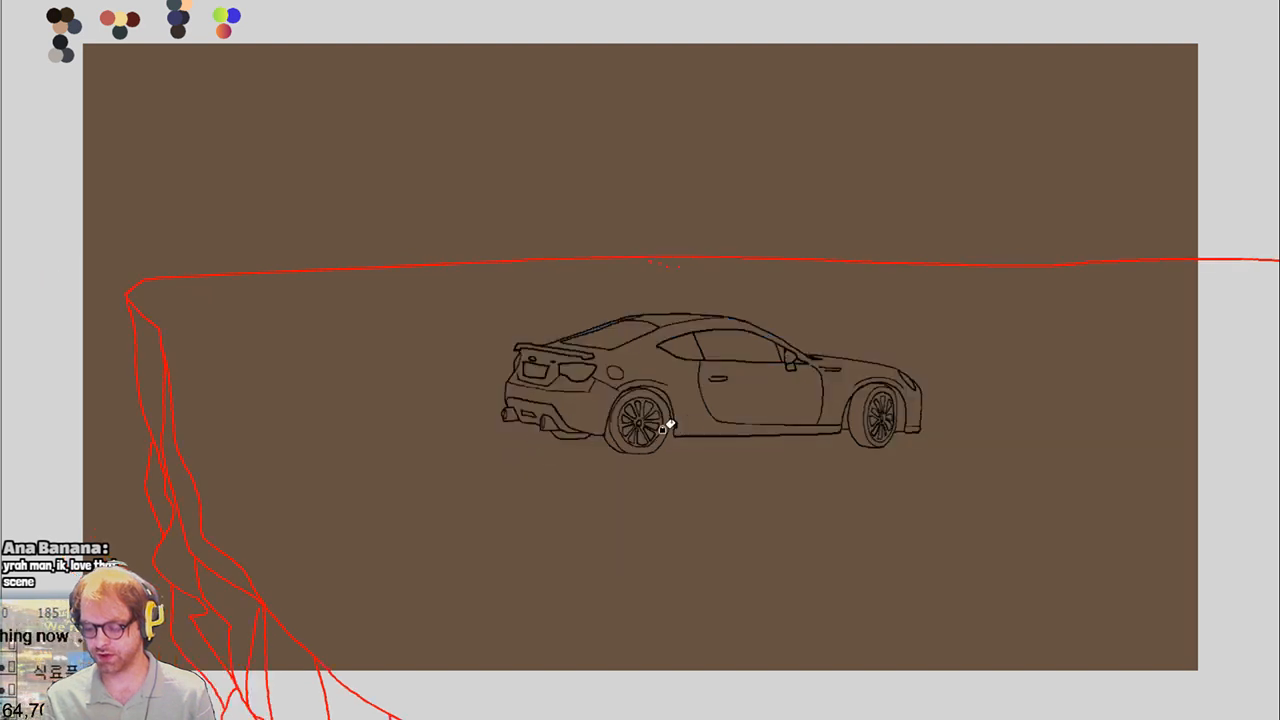
click(712, 430)
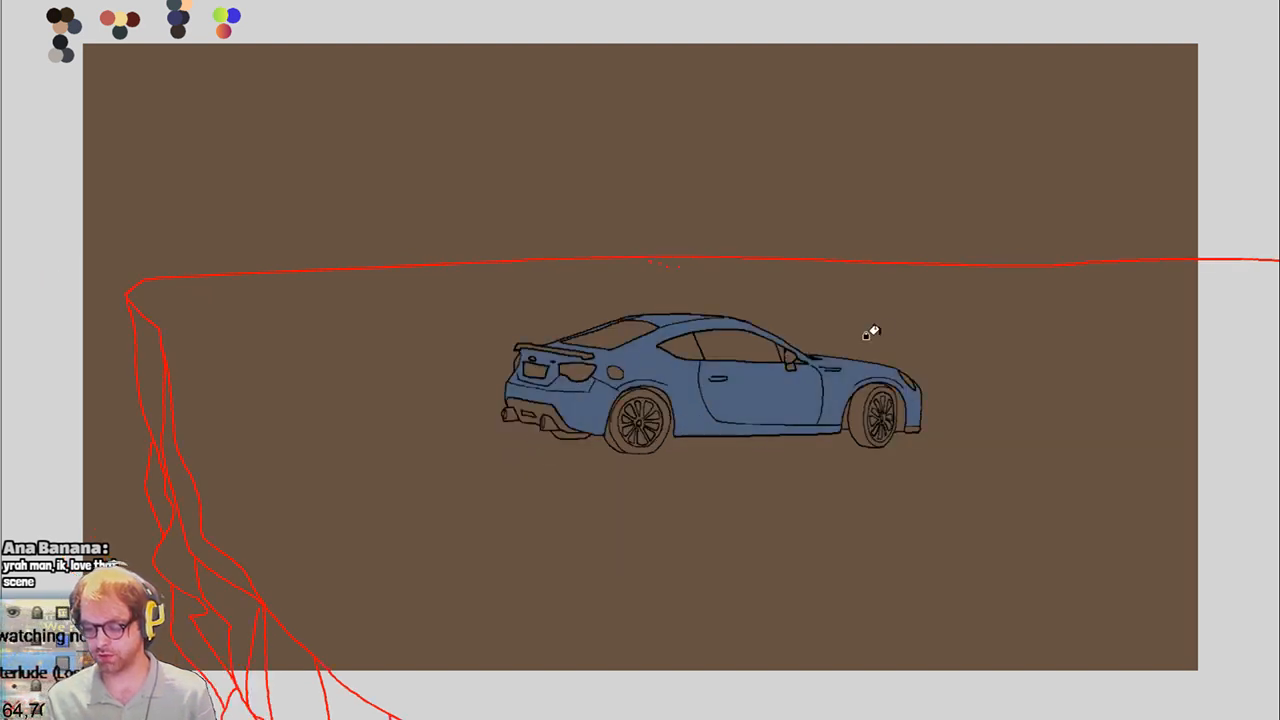
In the next, nearly side-on rear drawing, fill the body, door and sill blue and brush blue along the rear window's upper edge
key(Right)
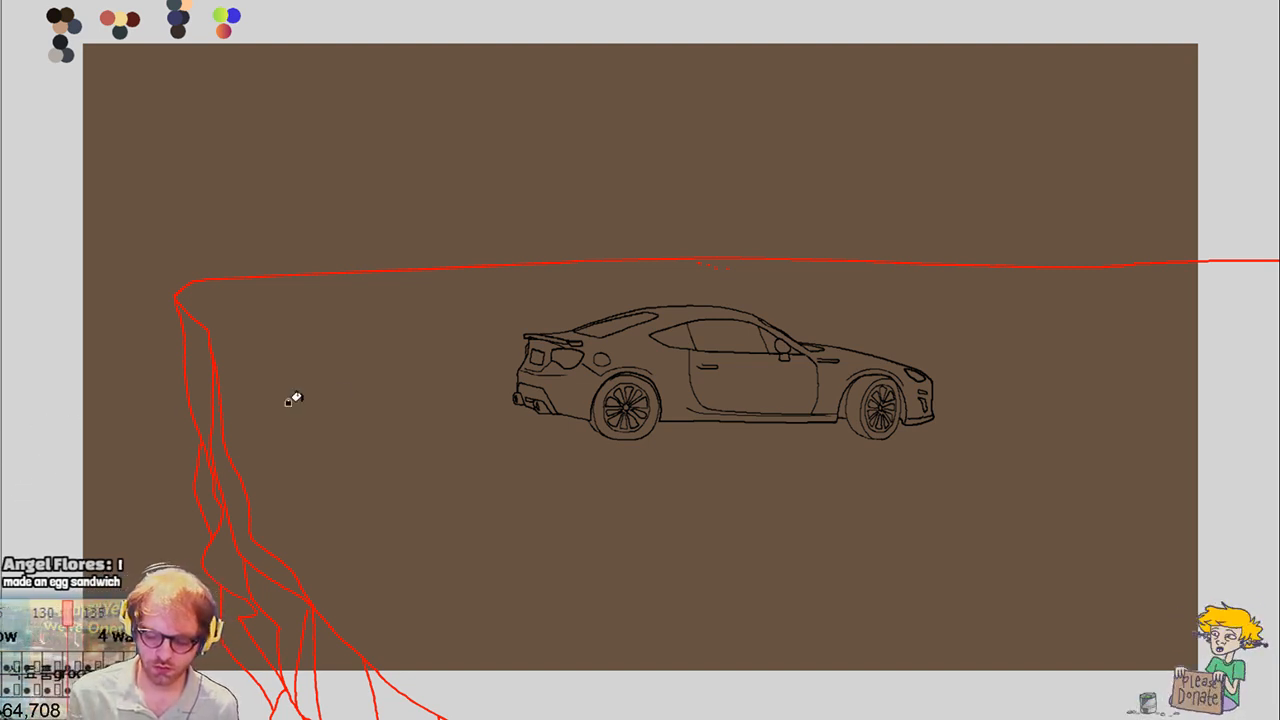
click(575, 412)
click(735, 380)
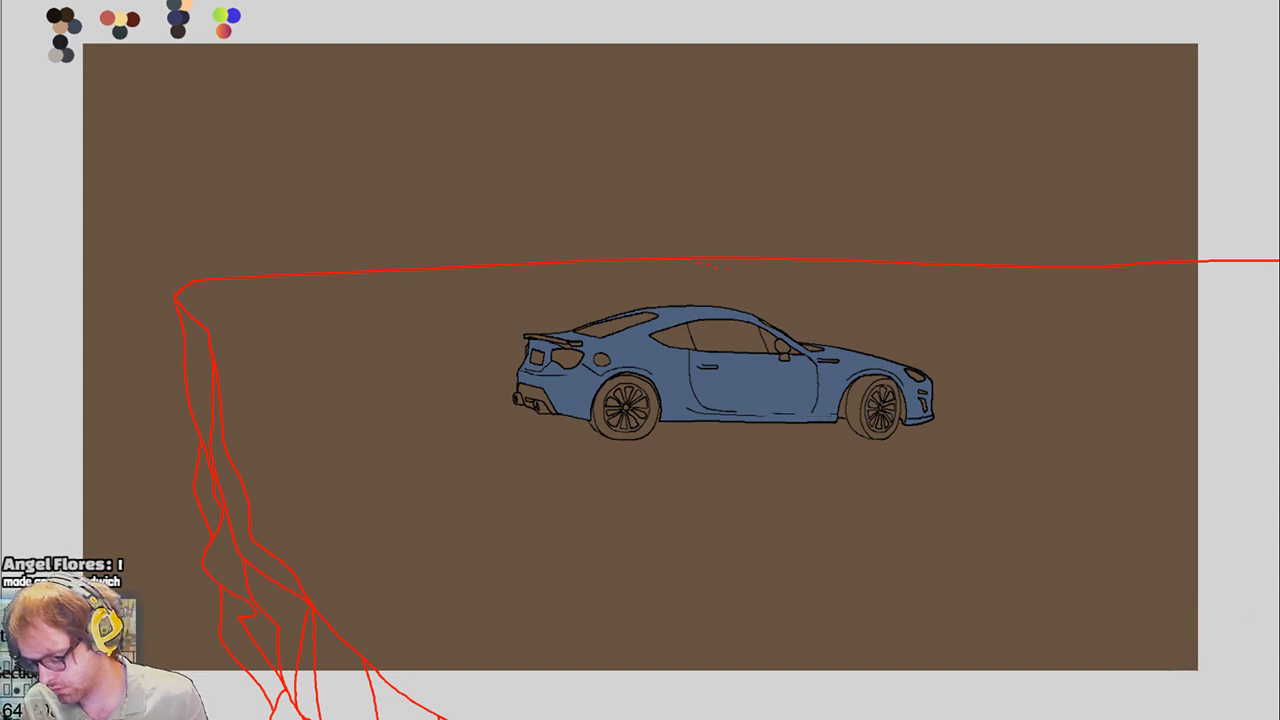
click(697, 423)
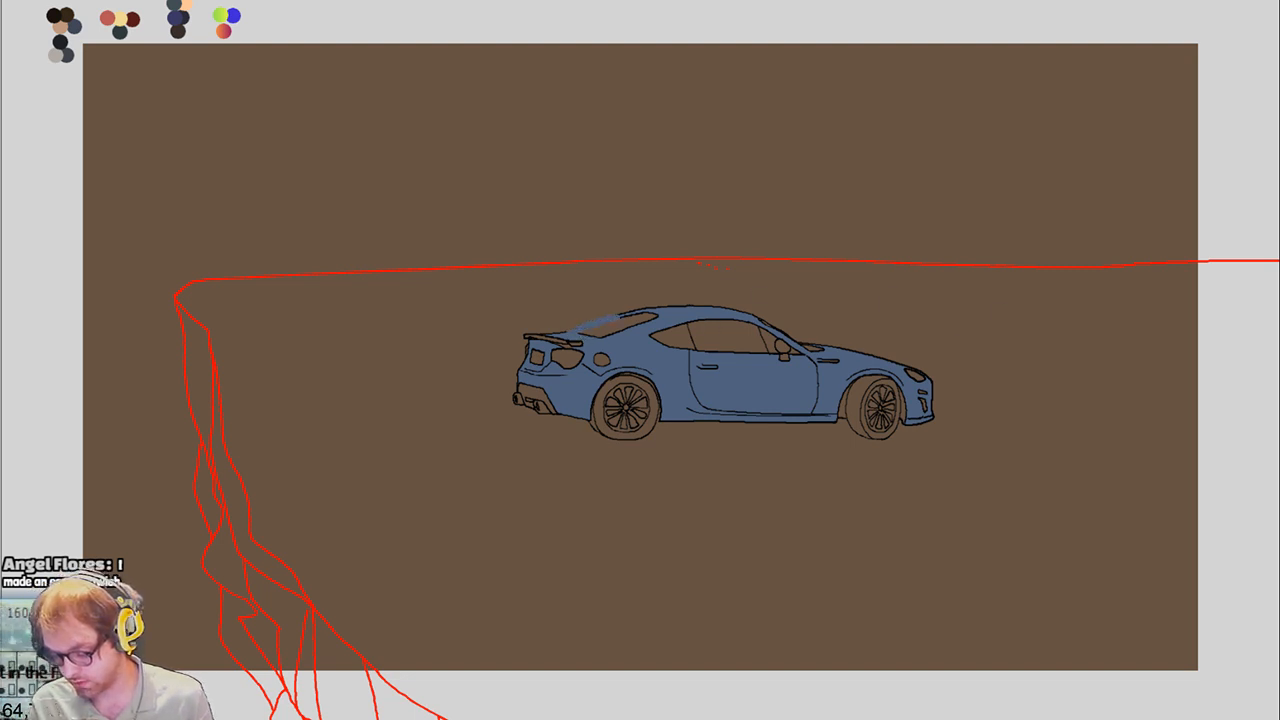
drag(618, 316, 568, 332)
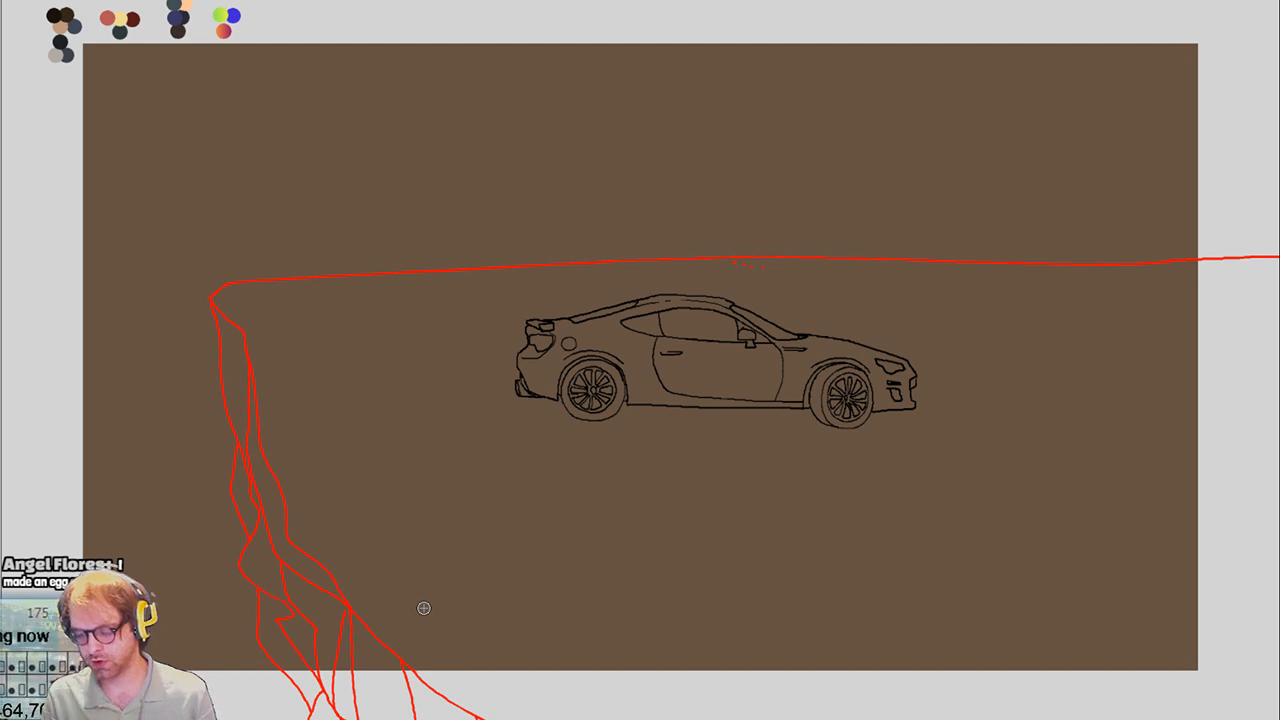
In the side-view drawing where the headlight comes into view, fill the rear body, door and front body blue
click(612, 344)
click(733, 377)
click(828, 364)
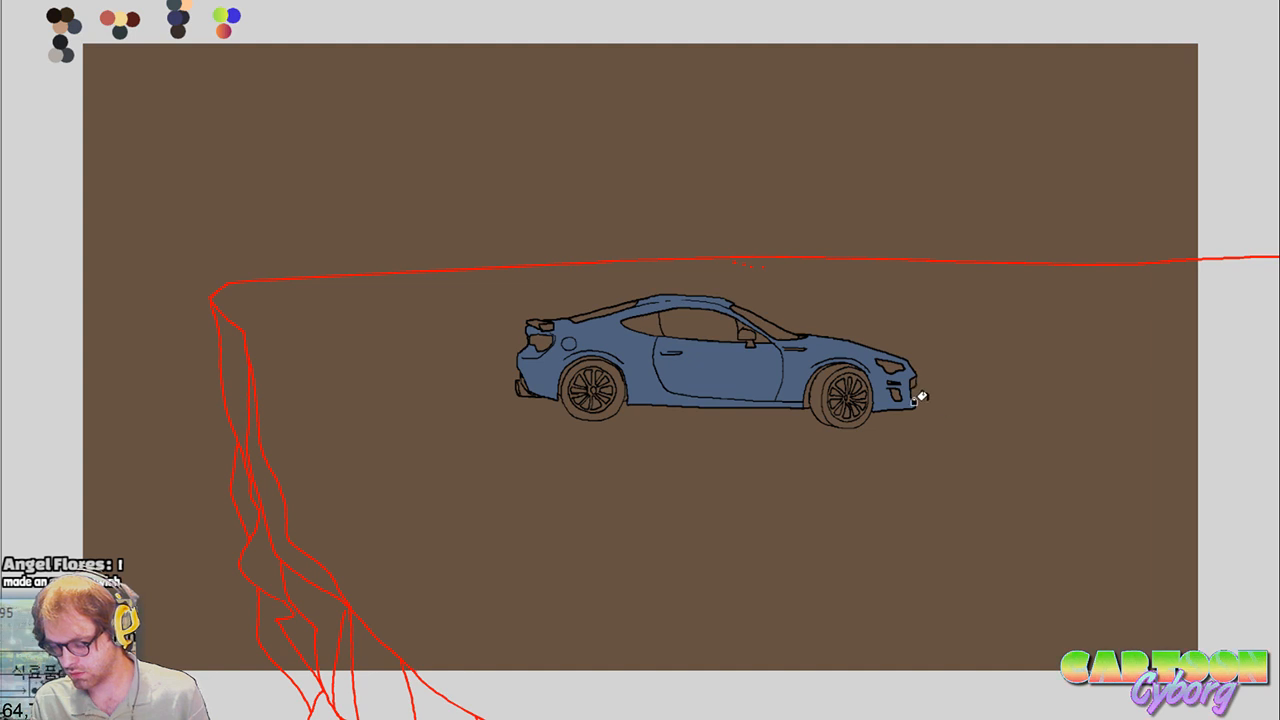
Fill the car's body, door and roof blue in the following side-view drawing, leaving windows, lights and wheels unfilled, and check it
key(period)
click(842, 388)
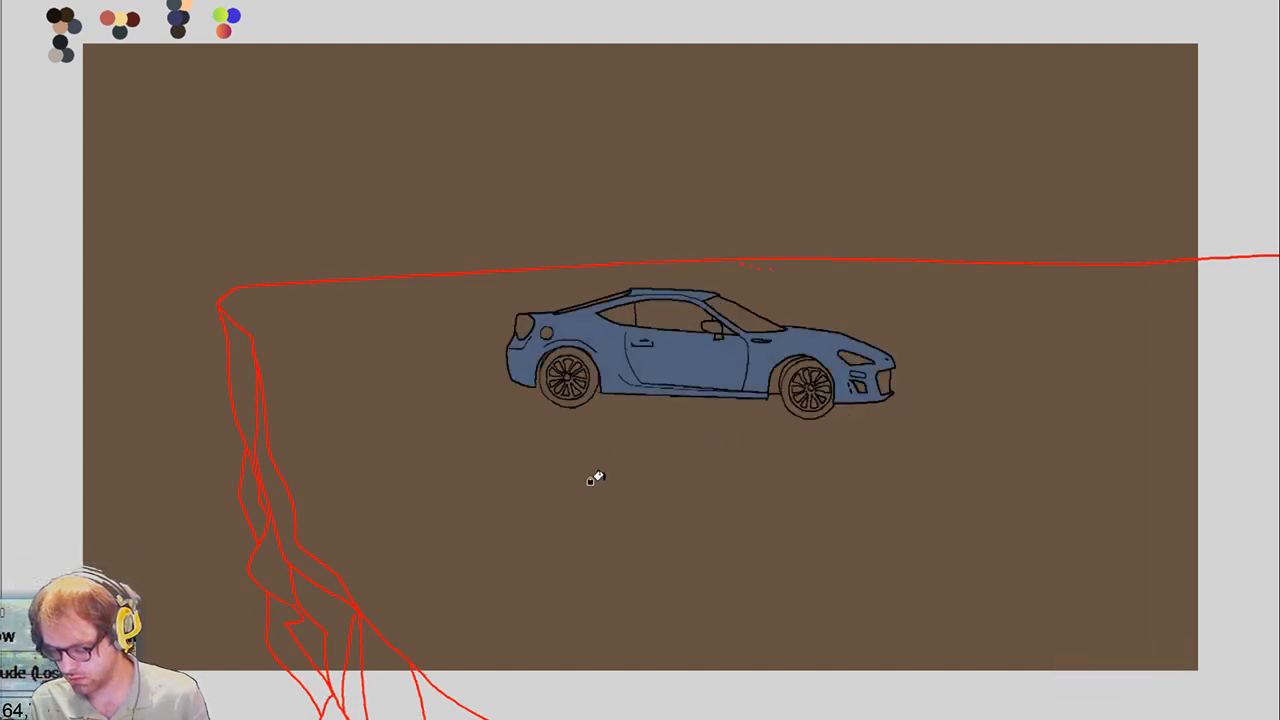
key(period)
key(period)
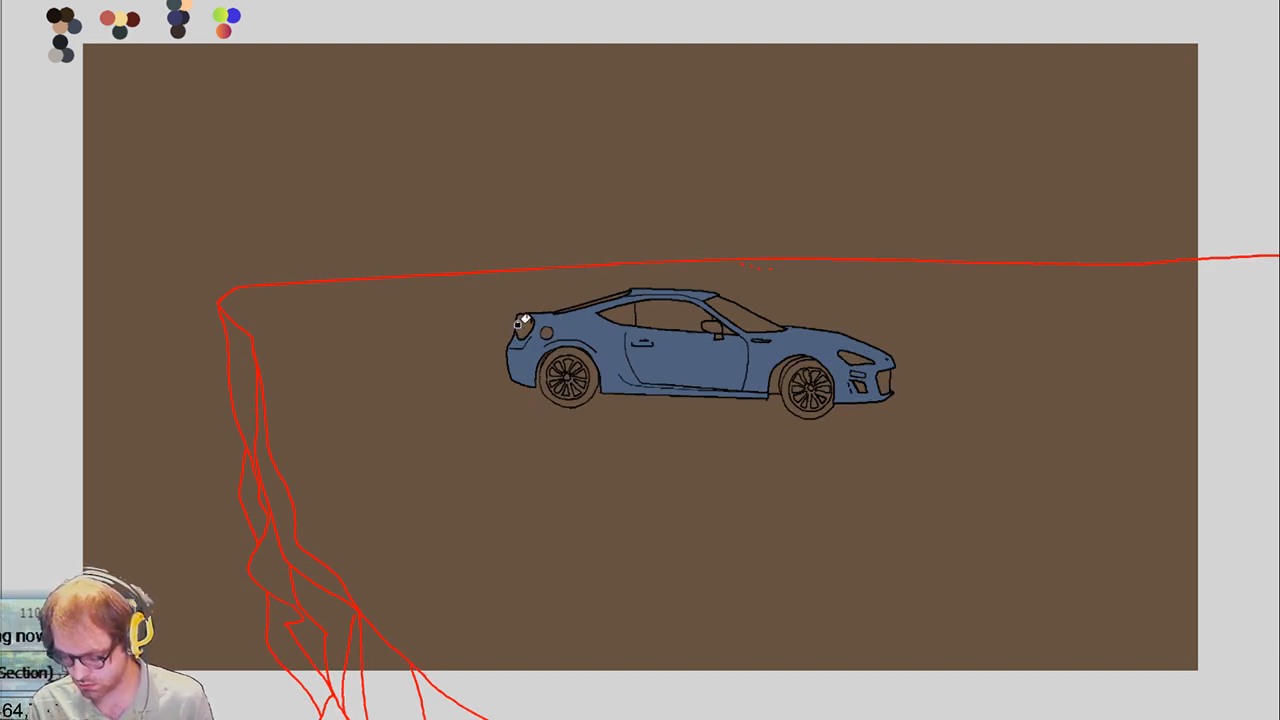
key(period)
key(comma)
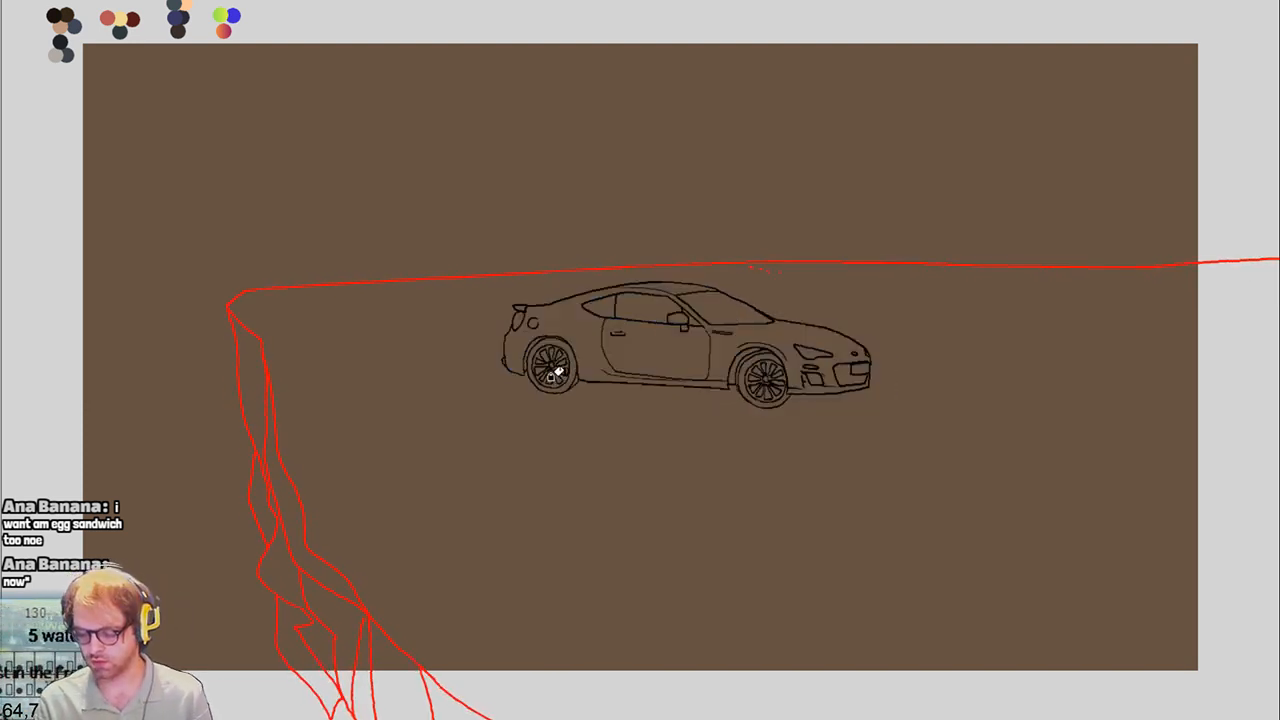
Fill the car's body blue in the next two drawings, where its front grille and windshield turn into view
click(512, 352)
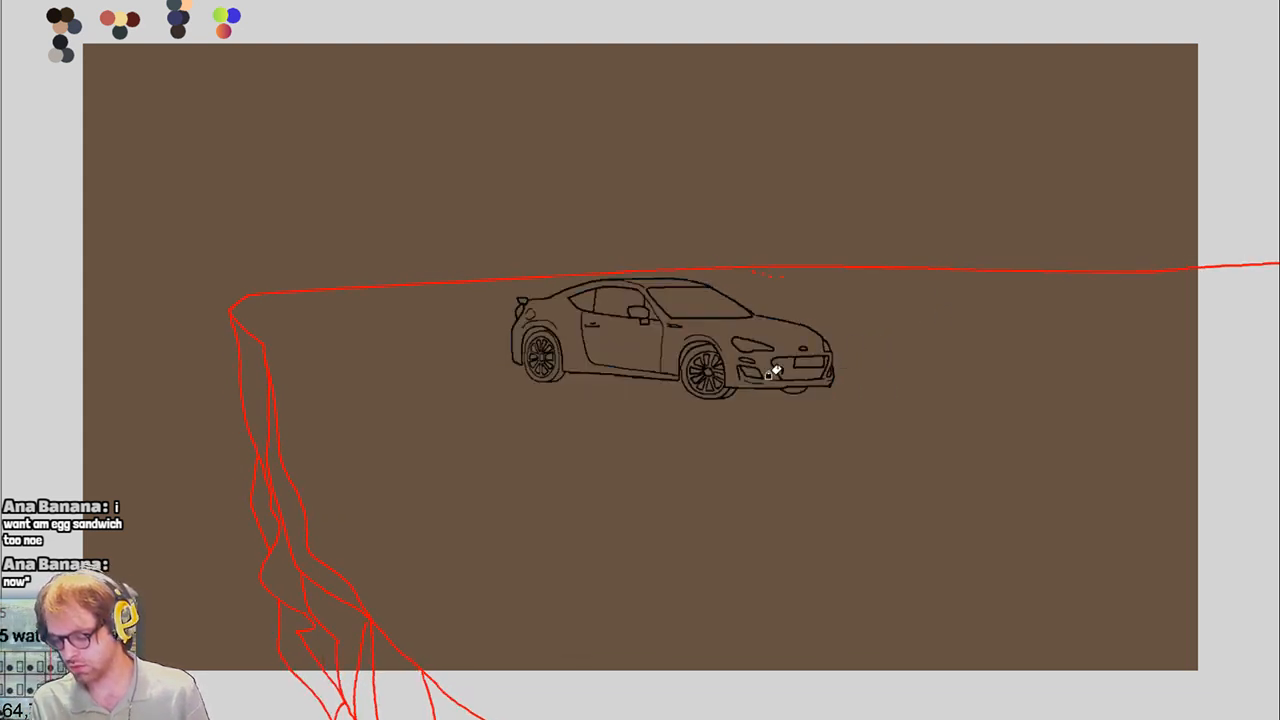
click(550, 315)
key(ctrl+z)
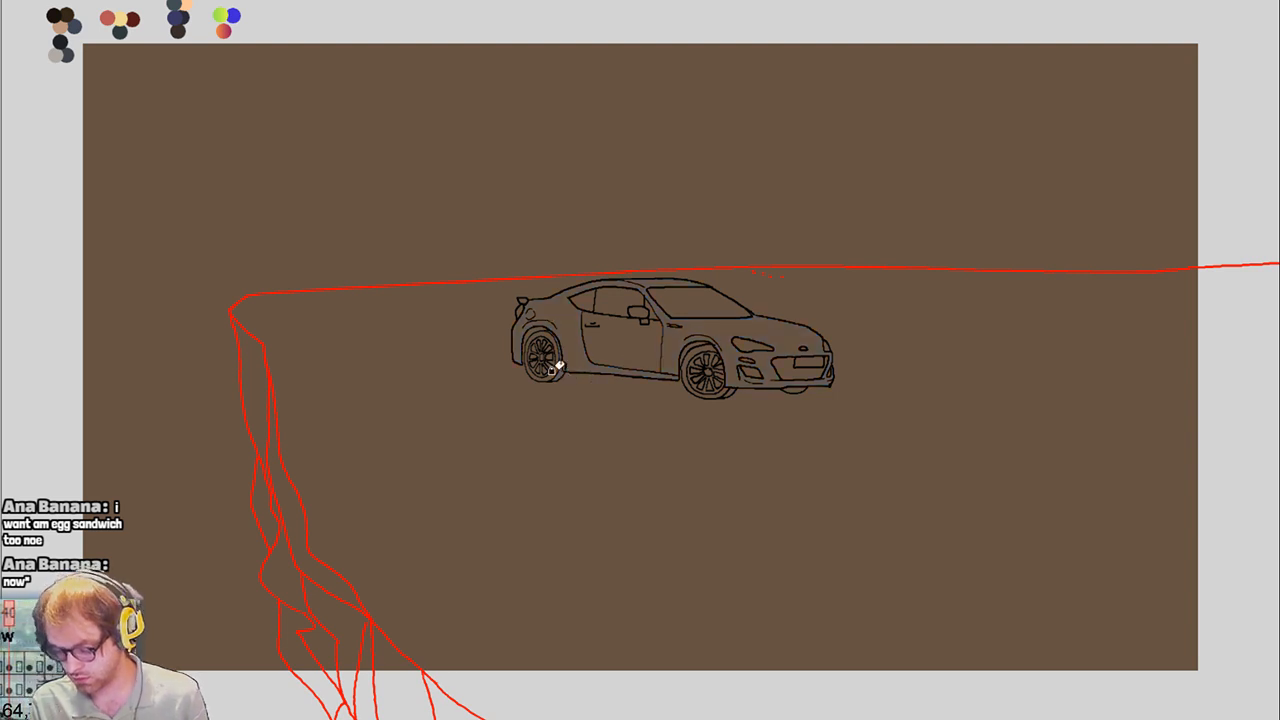
click(578, 356)
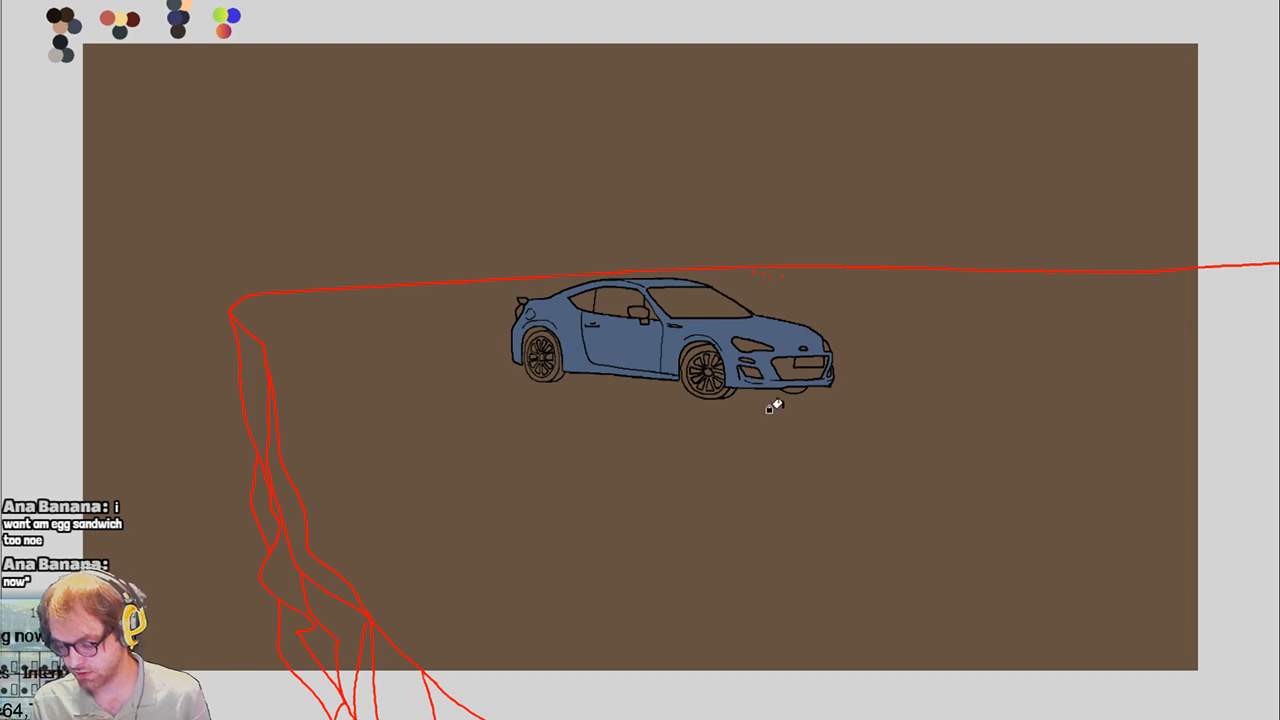
Advance to the next front three-quarter drawing and fill the car's body and door blue
key(ctrl+z)
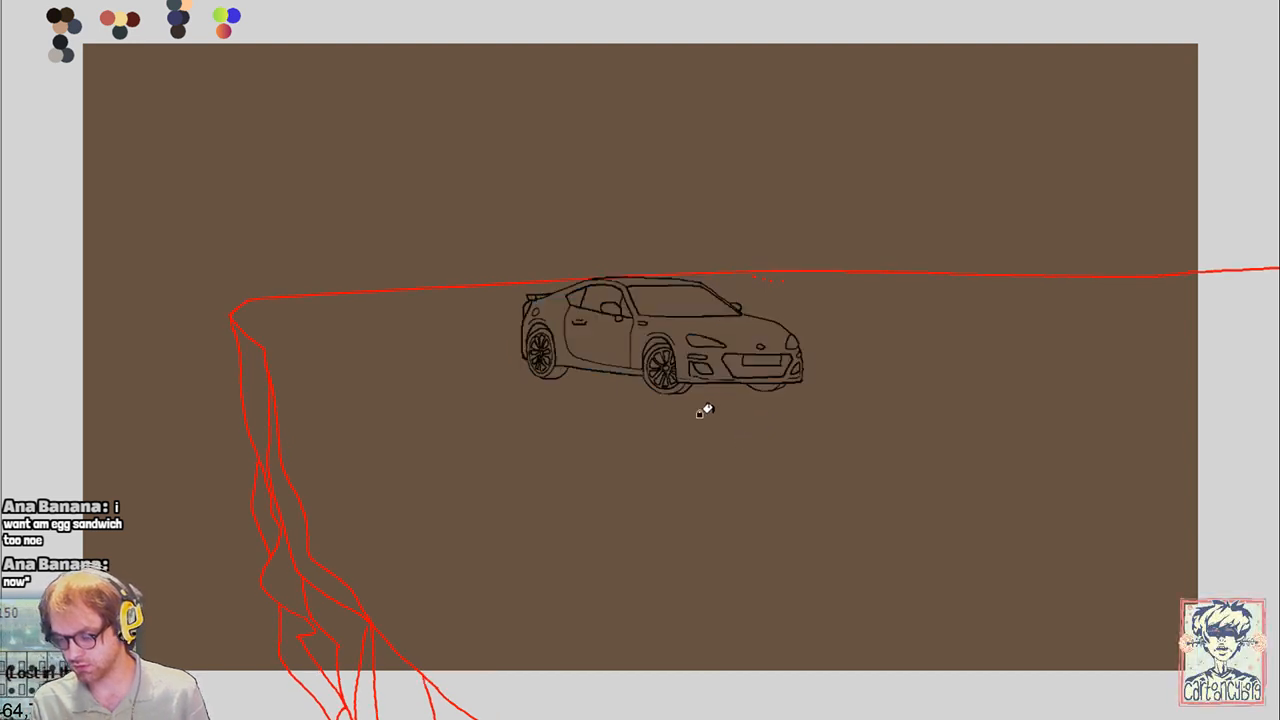
click(553, 348)
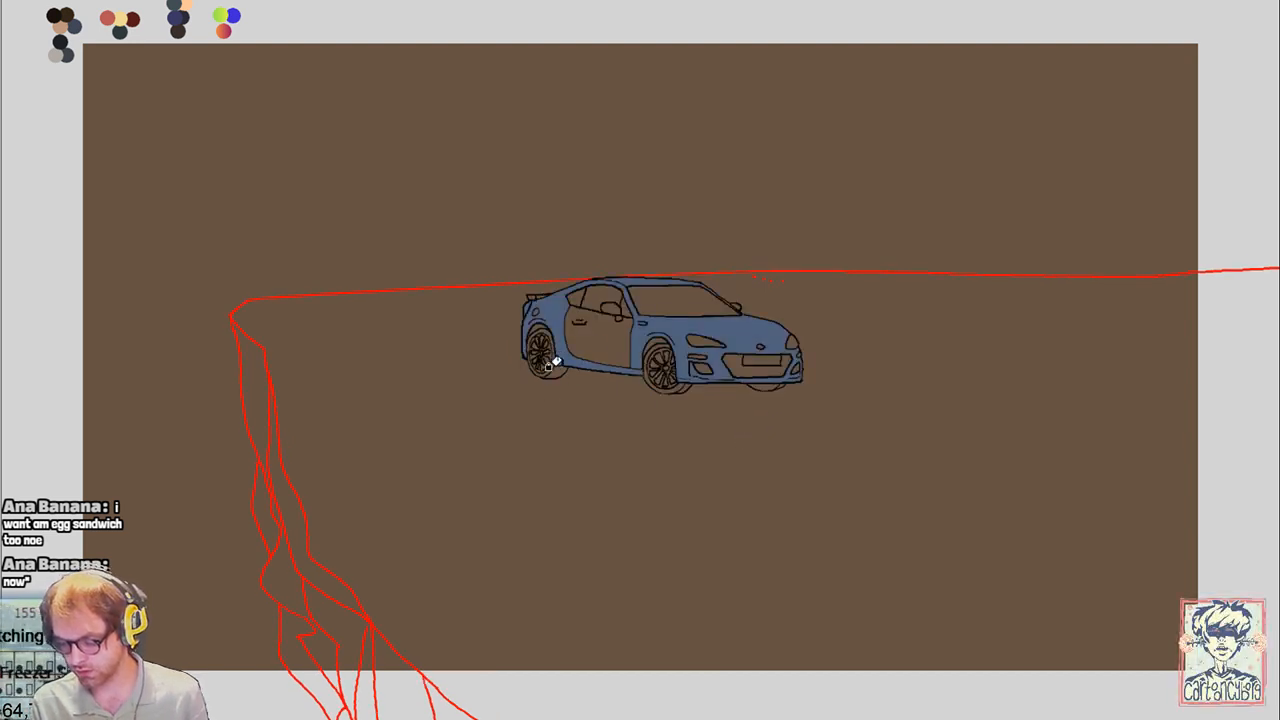
key(ctrl+z)
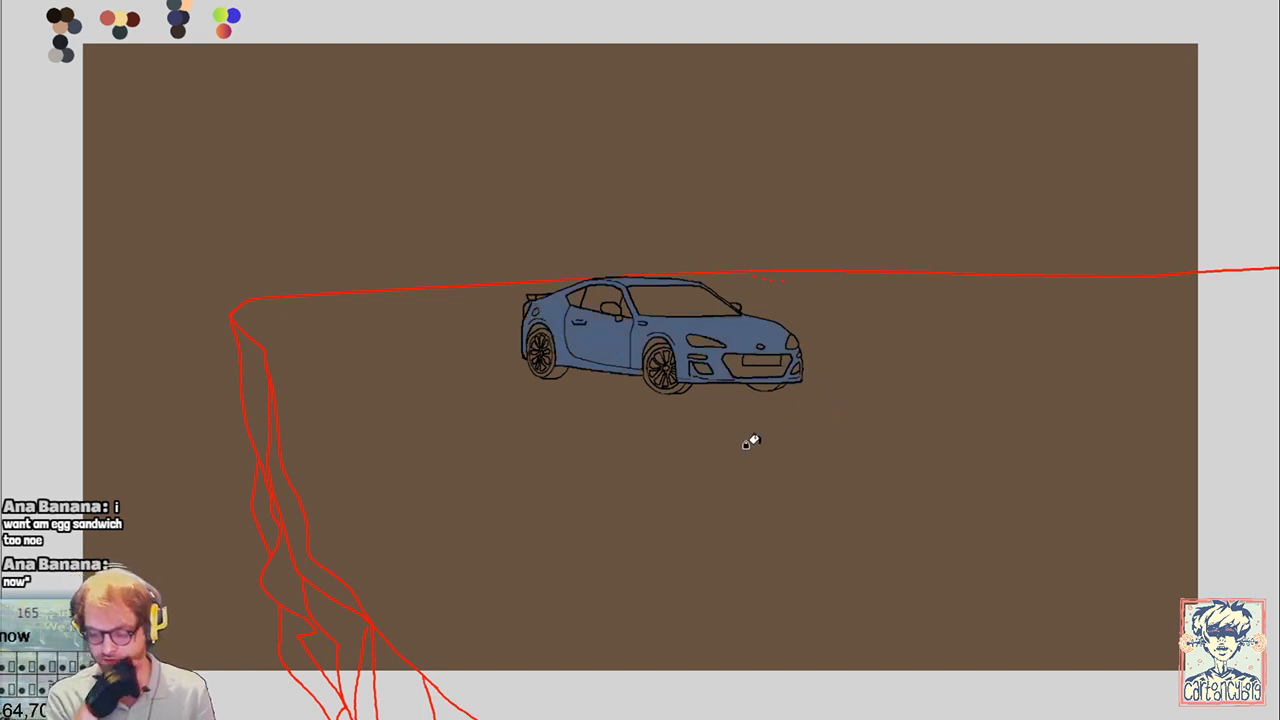
Fill the body and roof blue in the next two drawings, as the car turns to face almost straight forward
key(ctrl+z)
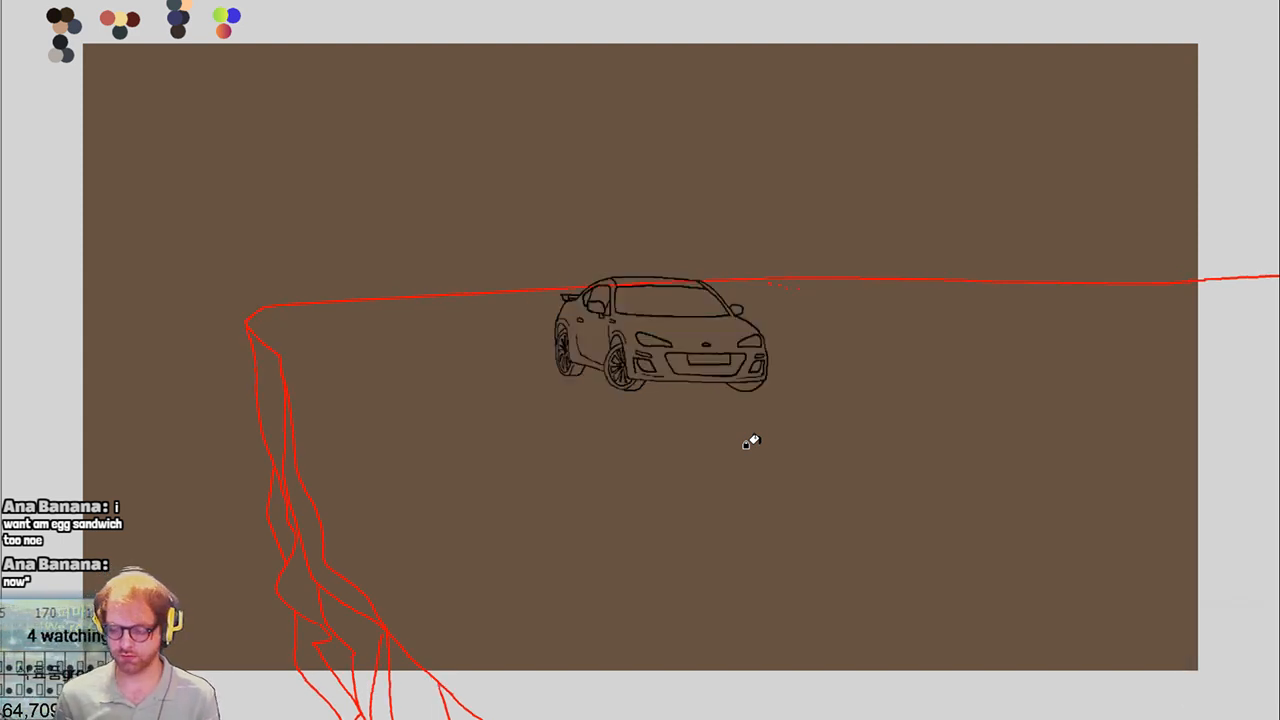
click(582, 336)
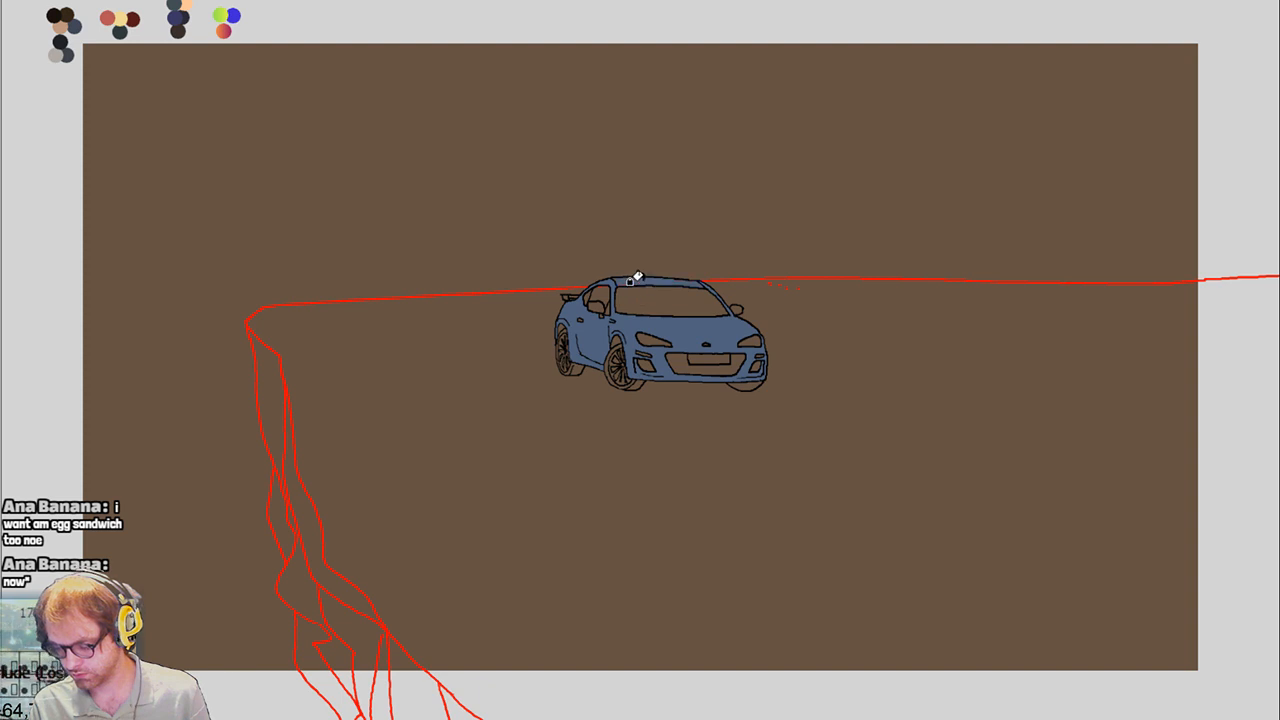
key(ctrl+z)
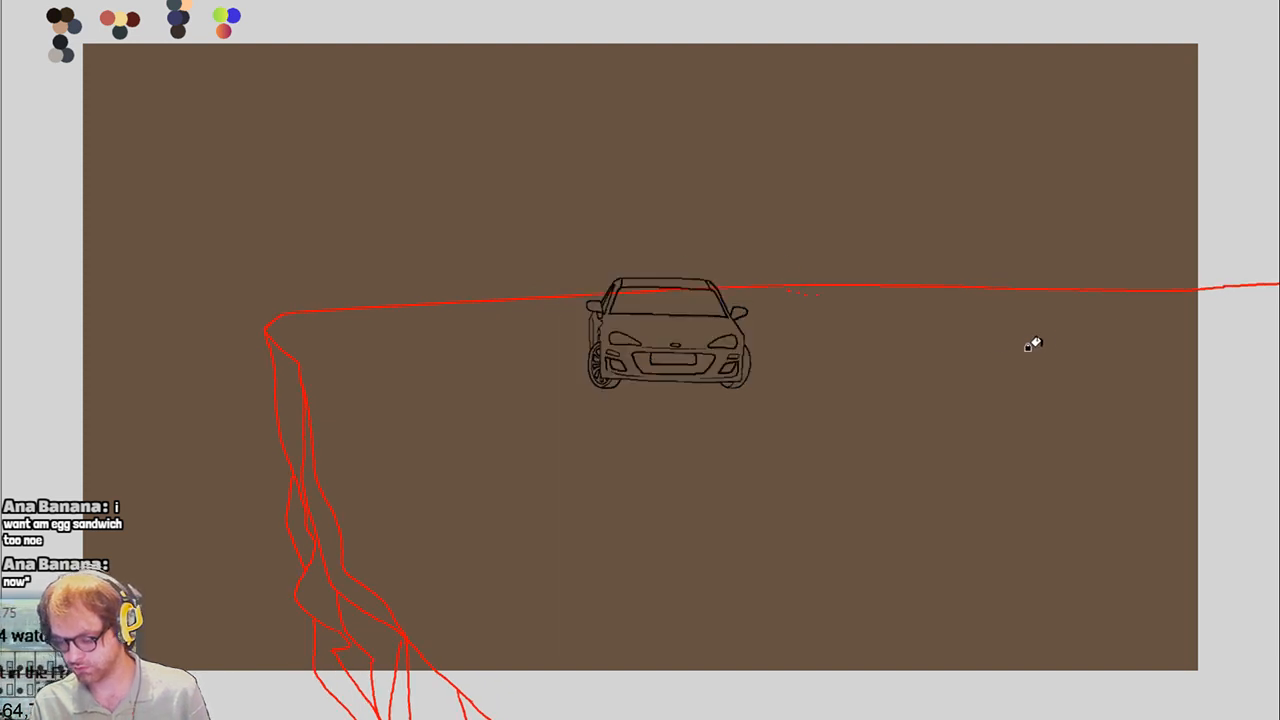
click(626, 331)
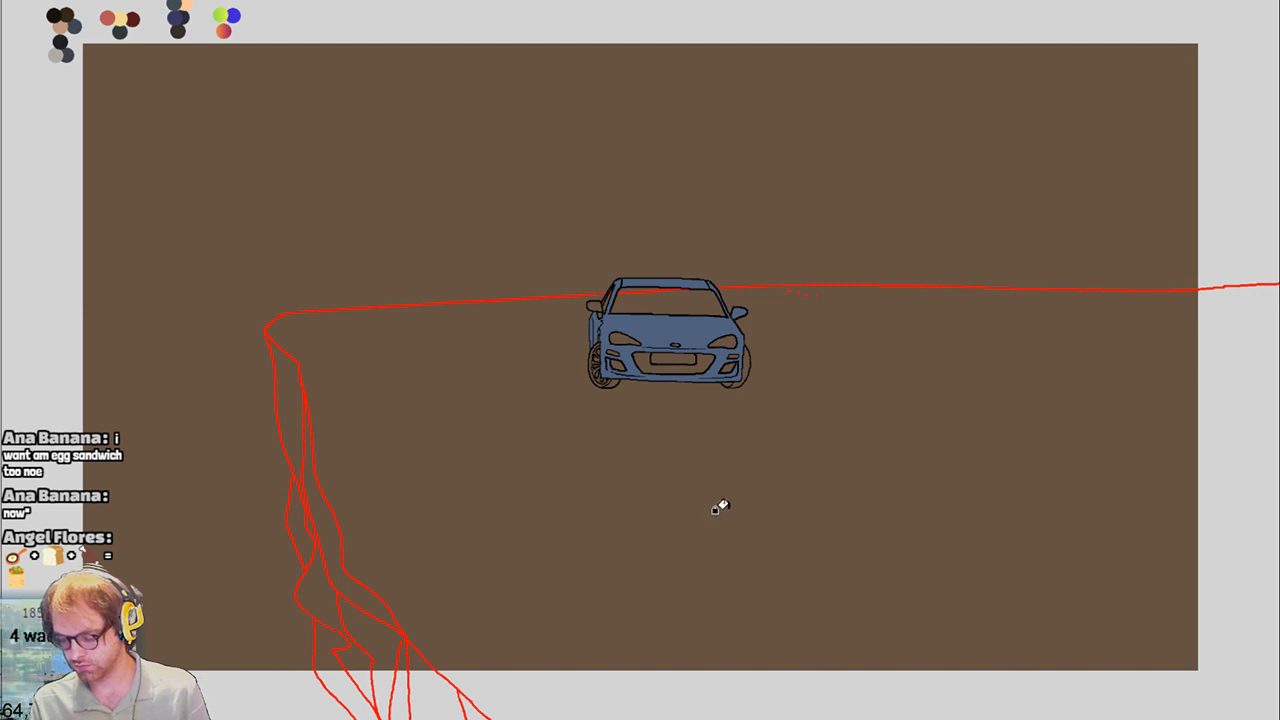
In the drawing just past the frontal view, where the opposite side appears, fill the body and roof blue
key(Left)
click(665, 329)
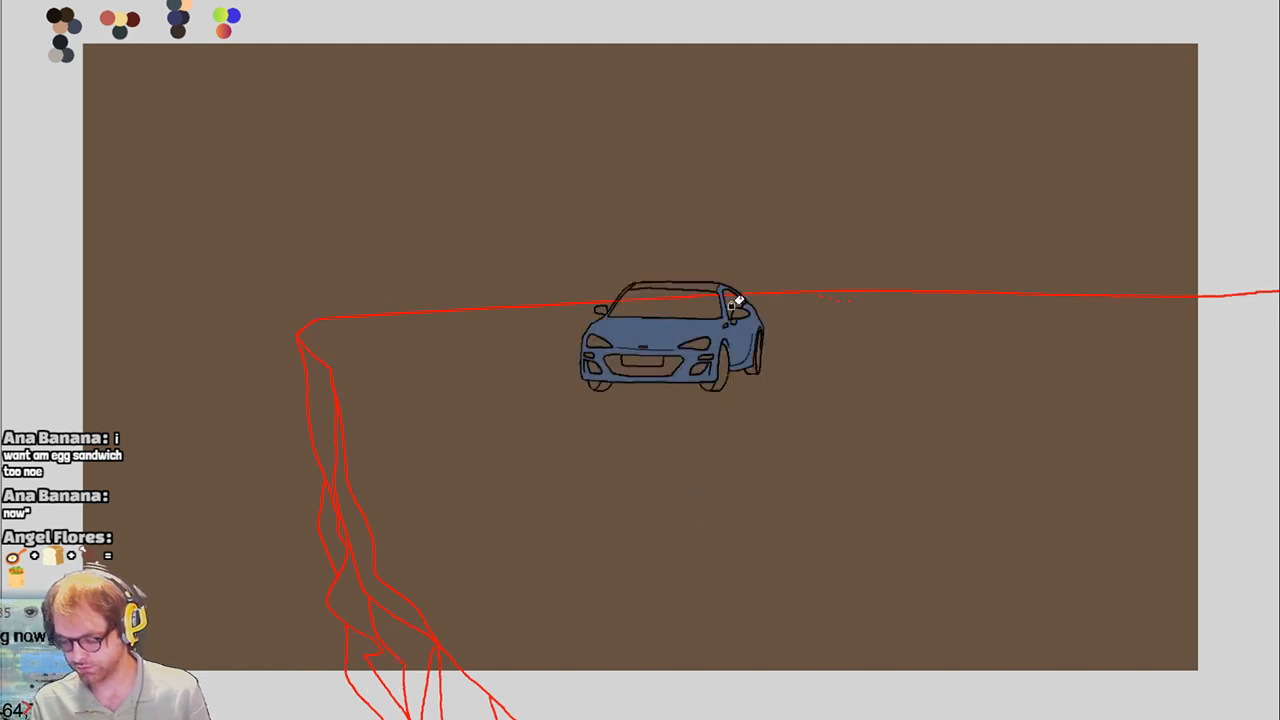
click(666, 282)
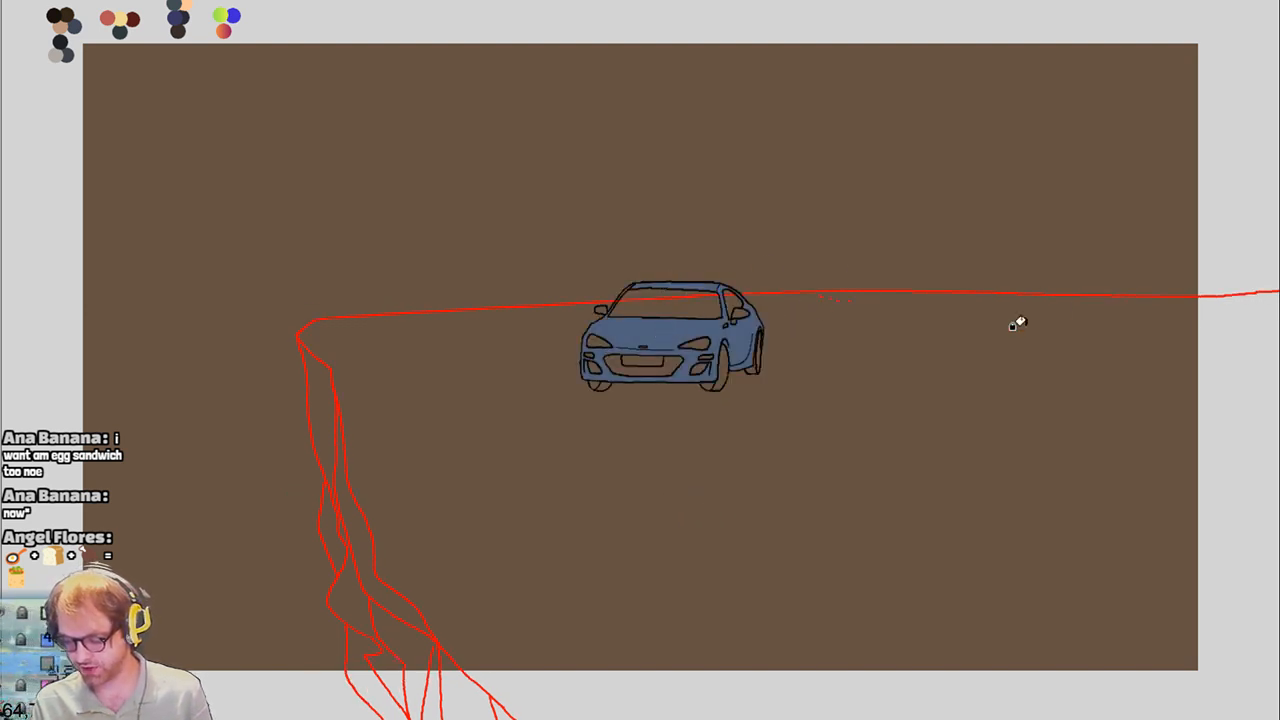
Fill the car blue in each of the next two drawings, as its opposite side turns further into view
key(Right)
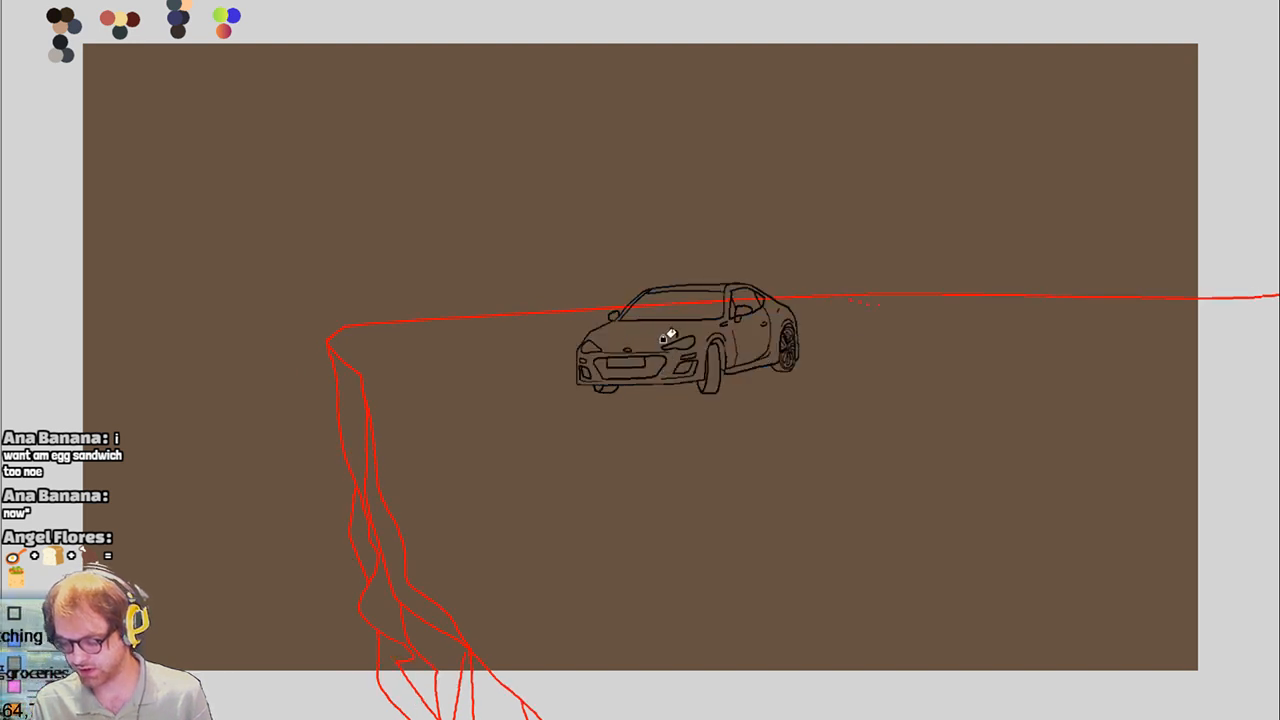
click(656, 357)
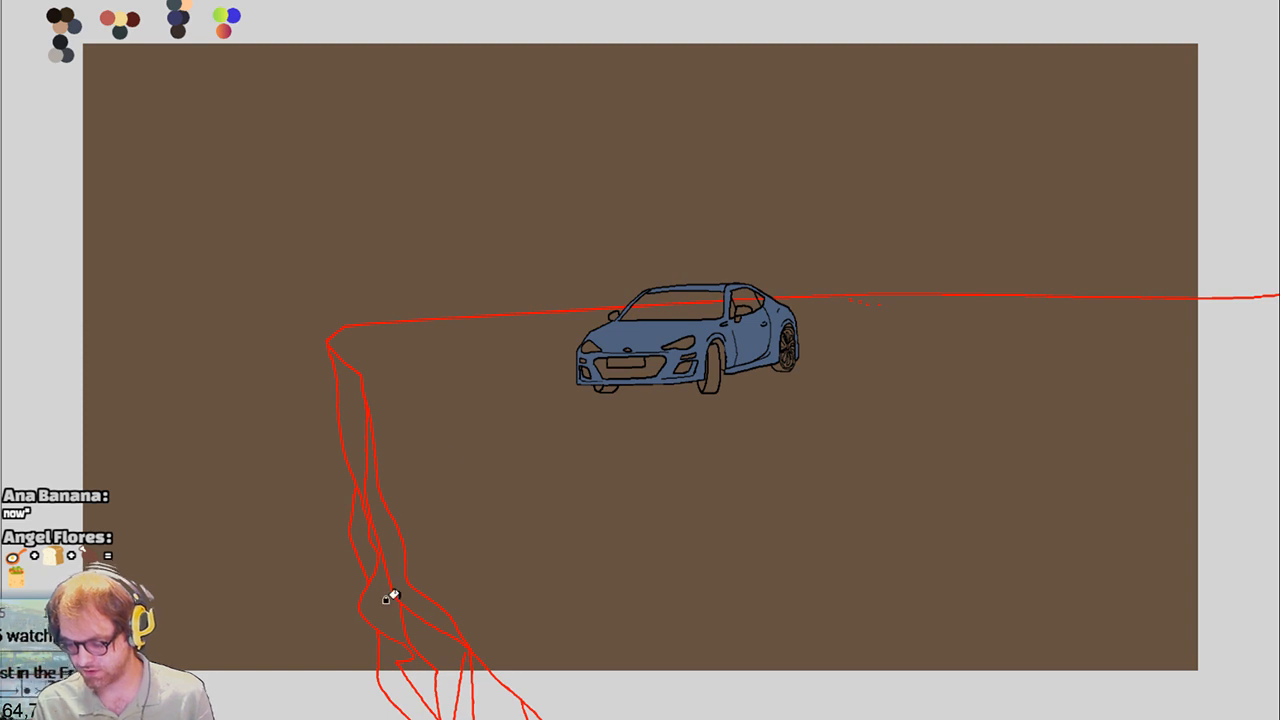
key(Right)
click(636, 359)
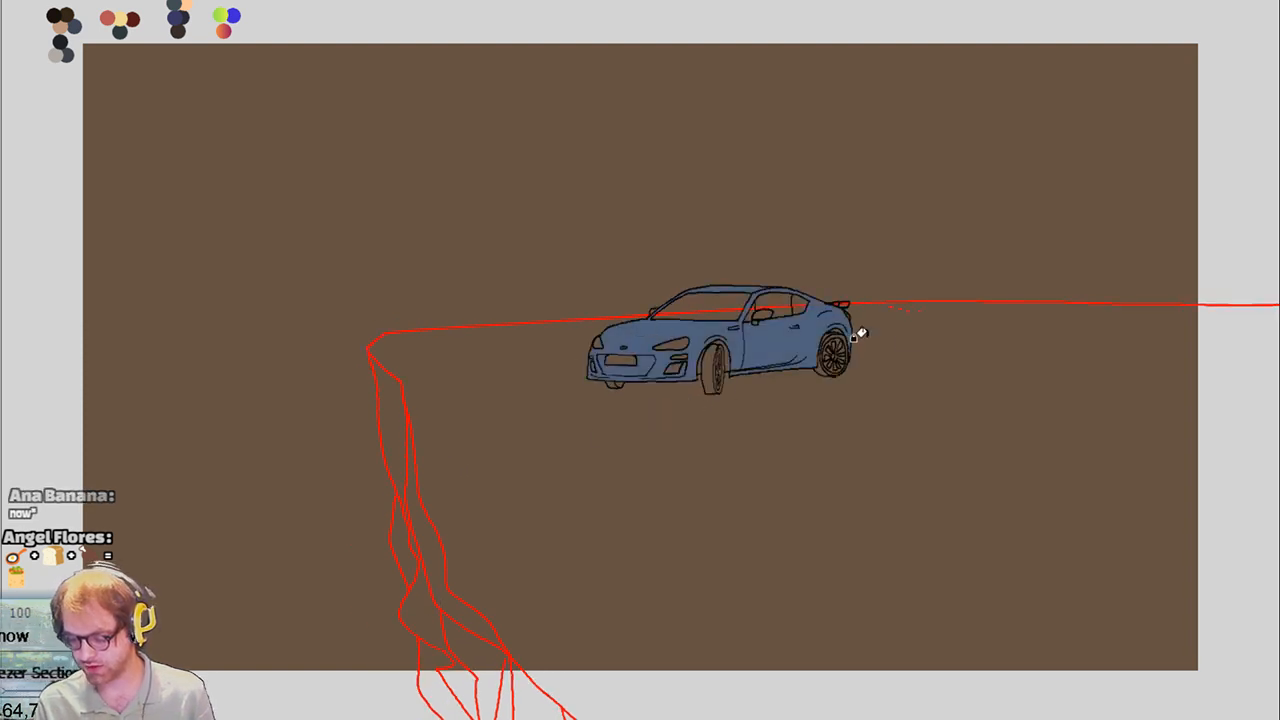
Undo the fill that spilled into the front grille, close the grille's outline, and refill only the bodywork blue
key(Right)
key(Left)
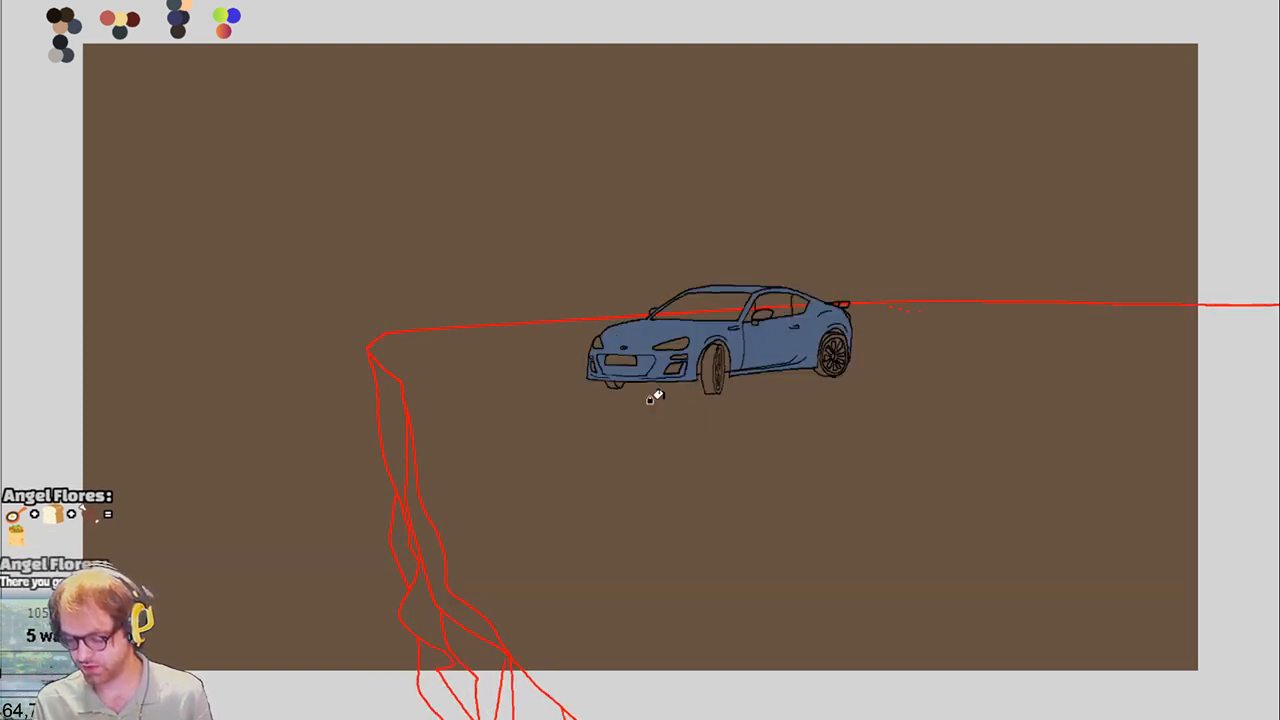
key(Right)
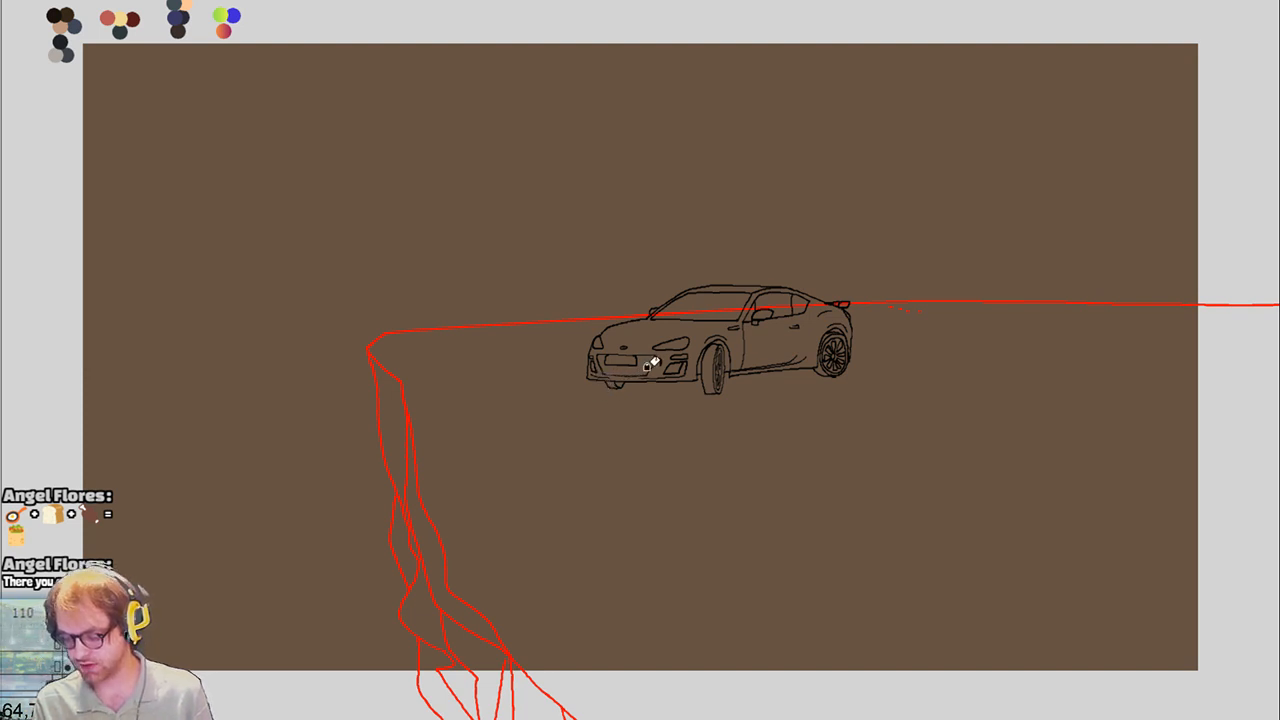
key(Left)
key(Right)
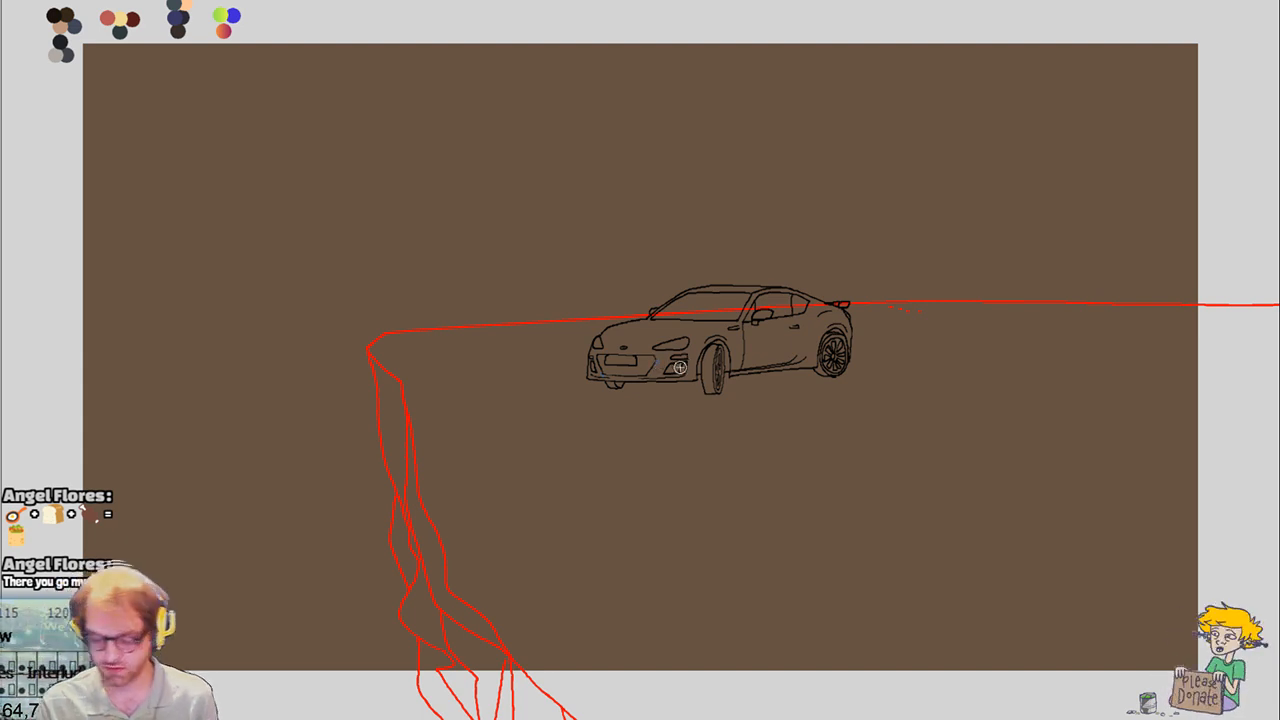
key(Left)
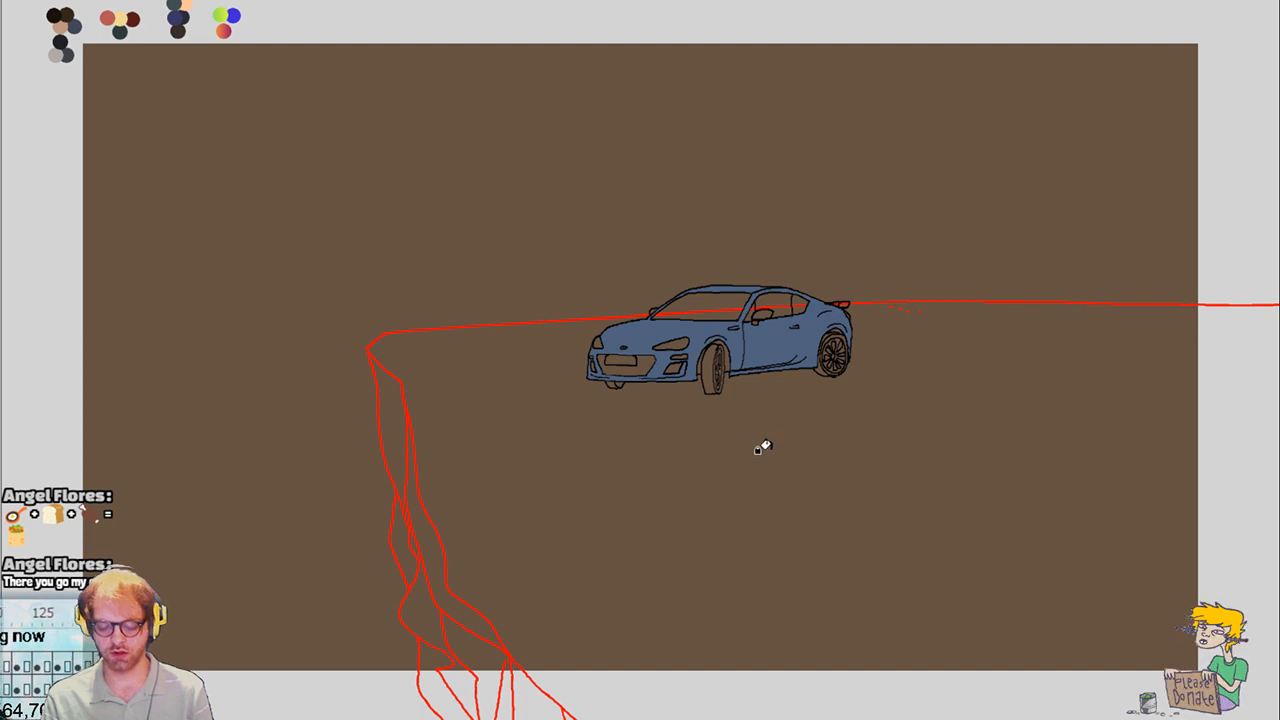
In the following drawing, with the car turned further sideways, fill the body, door and roof blue and leave the grille unfilled
key(Right)
key(Left)
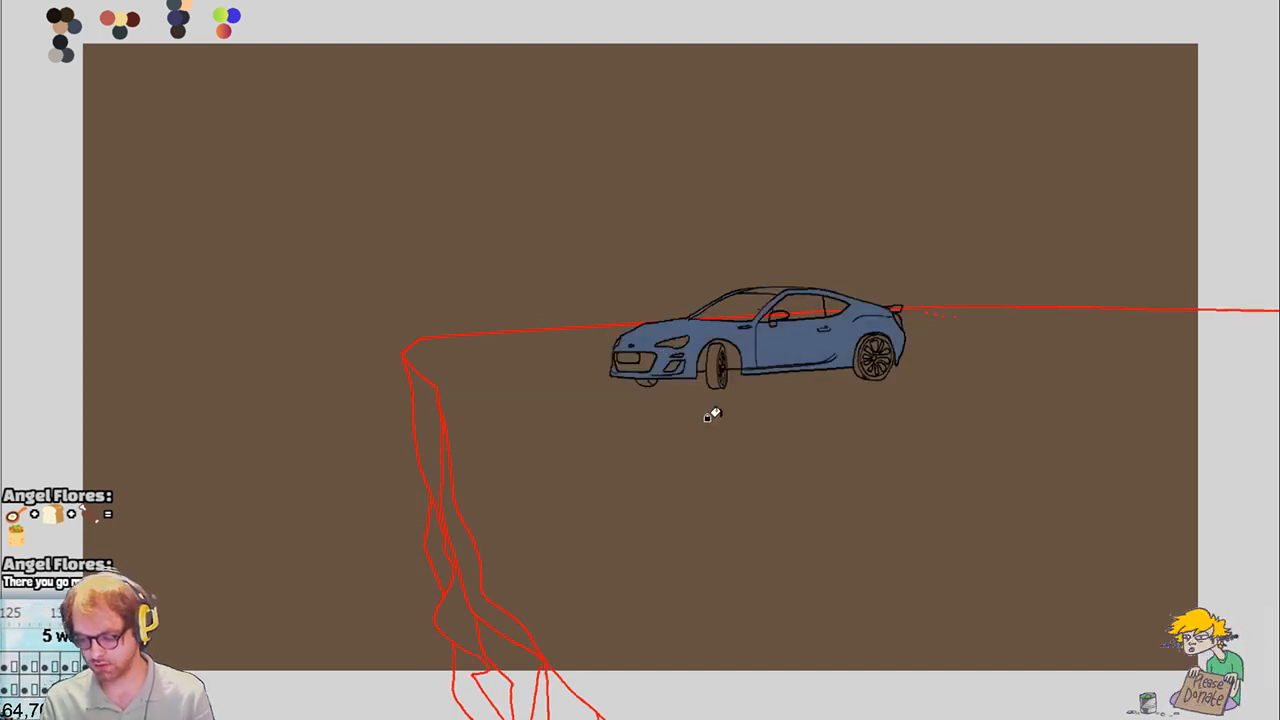
key(Right)
key(Left)
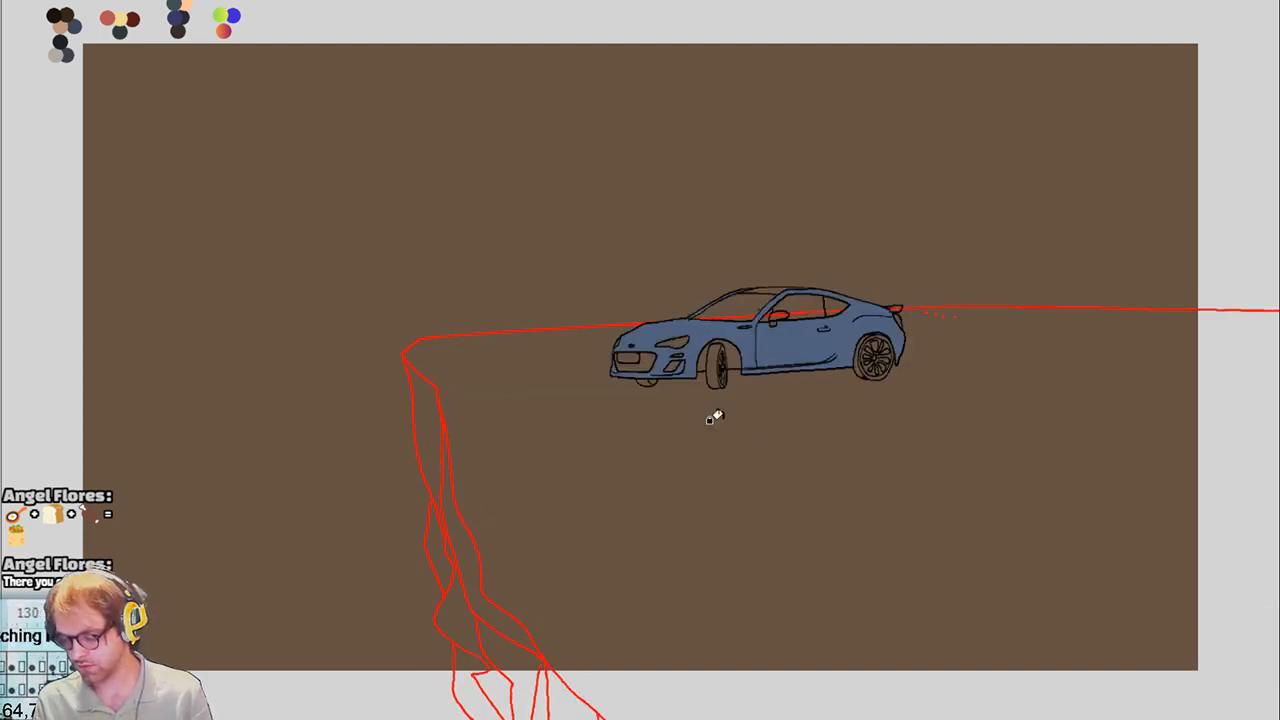
Compare with the previous drawing, and fill the car's body, roof and door blue in the next, more side-on one
key(Left)
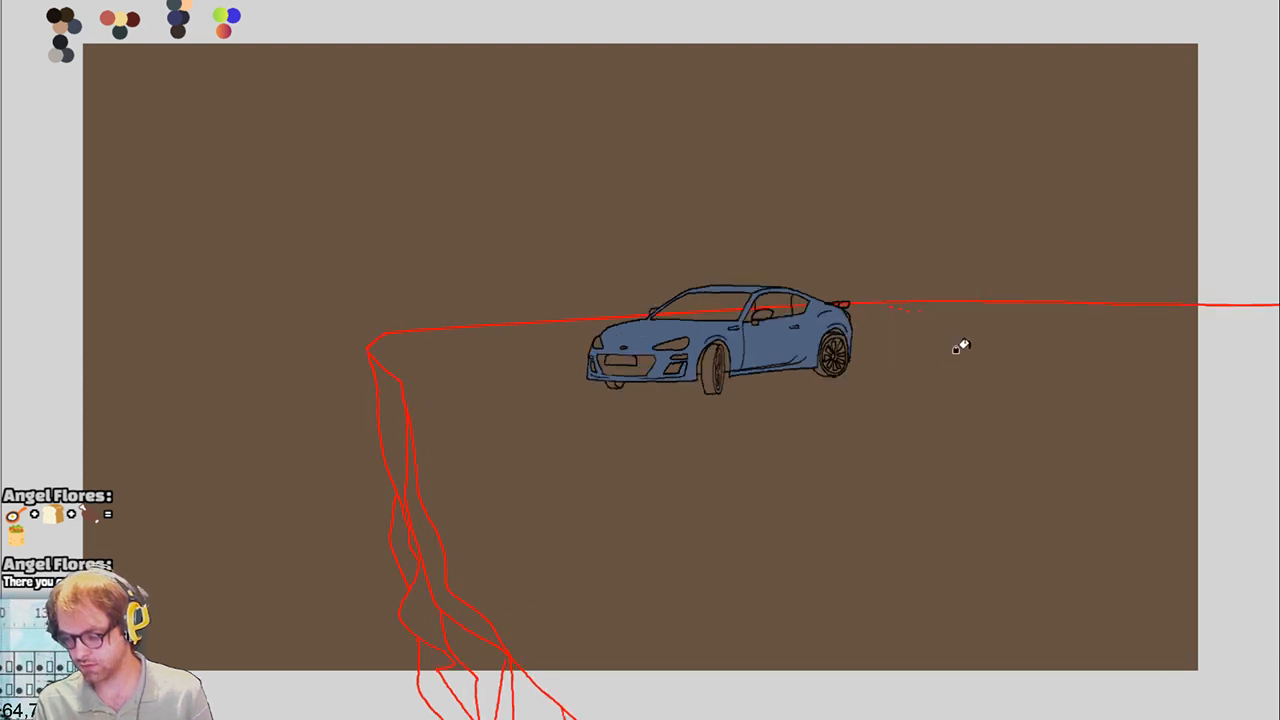
key(Right)
key(Right)
key(Left)
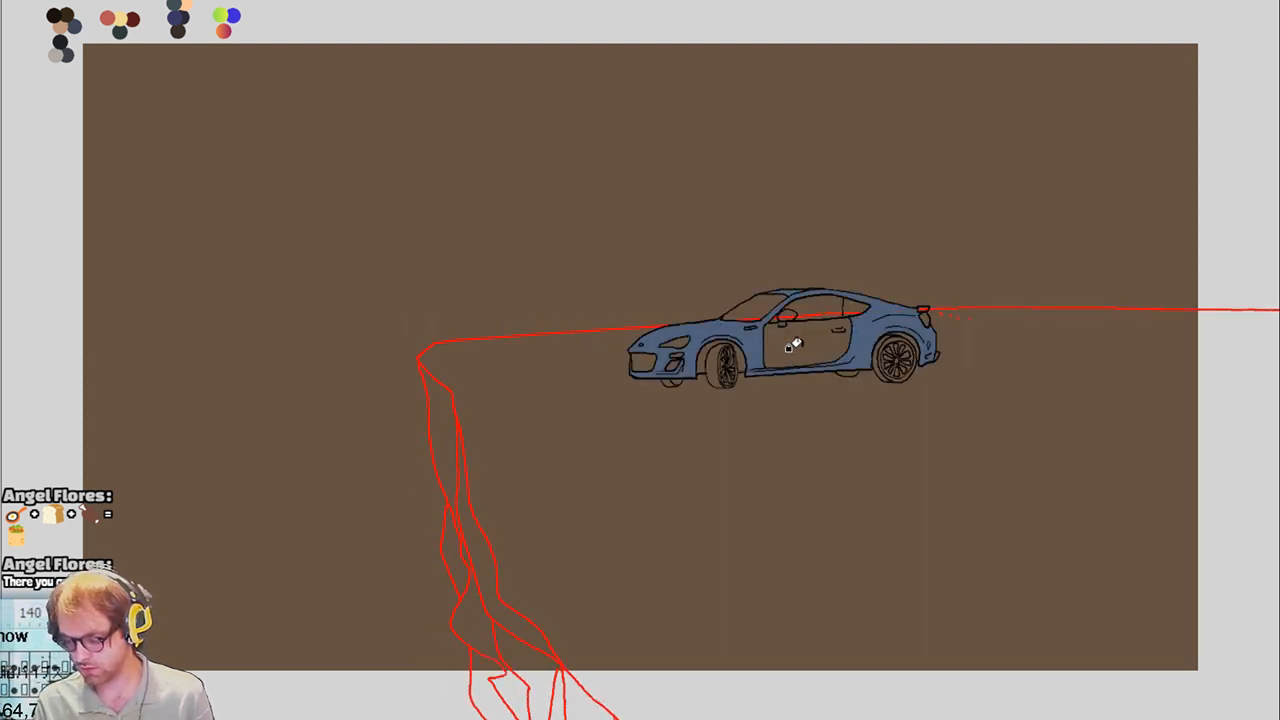
click(805, 346)
Fill the body, roof and door blue in the next nearly side-on drawing and move on to the one after it
key(Right)
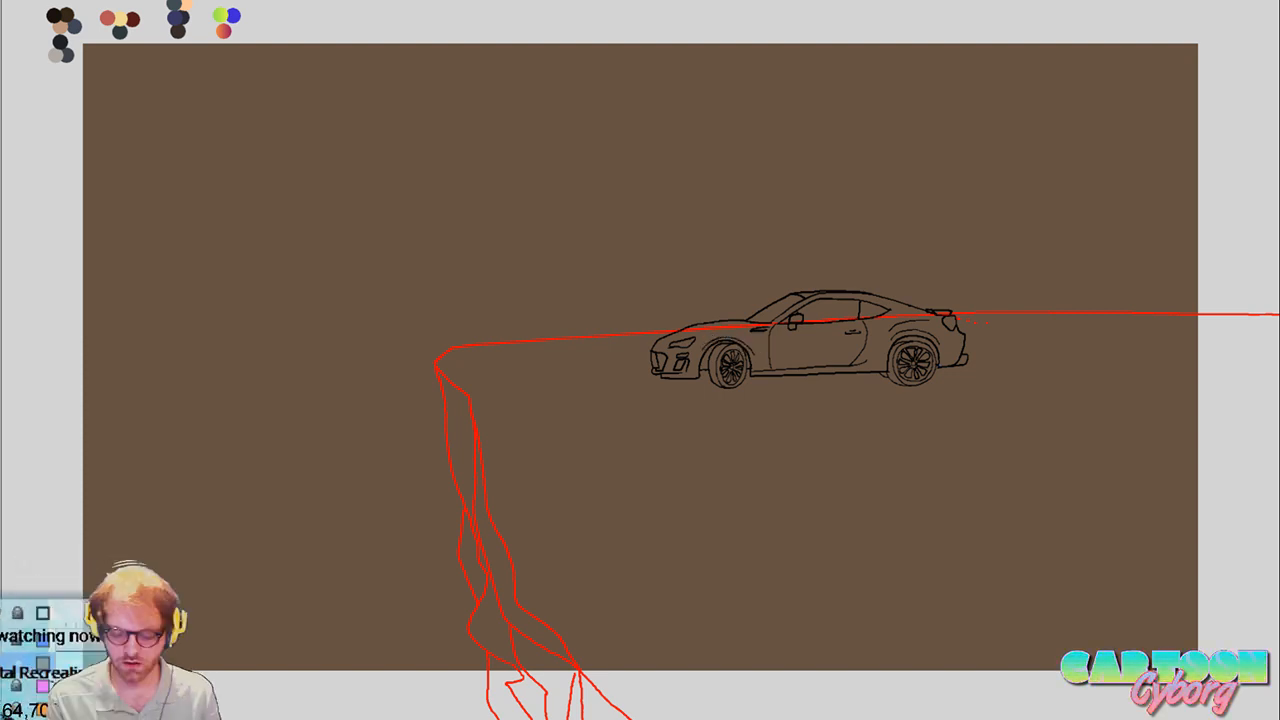
click(799, 357)
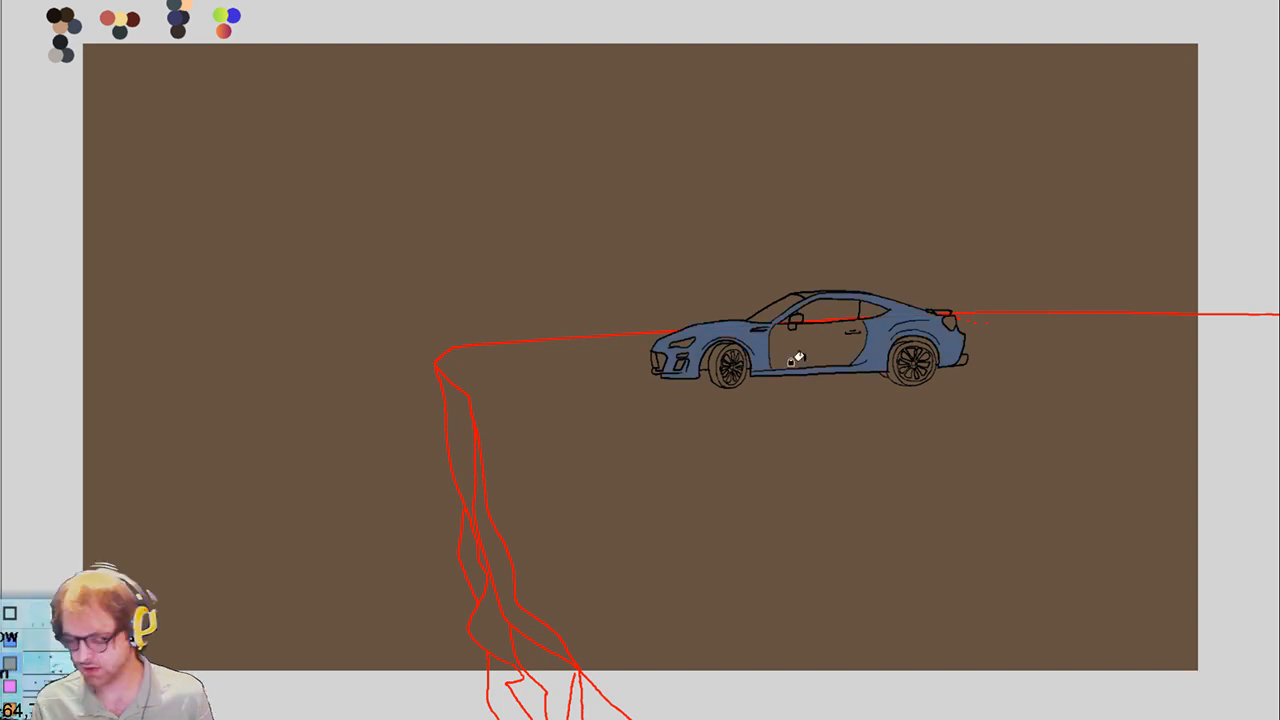
click(777, 321)
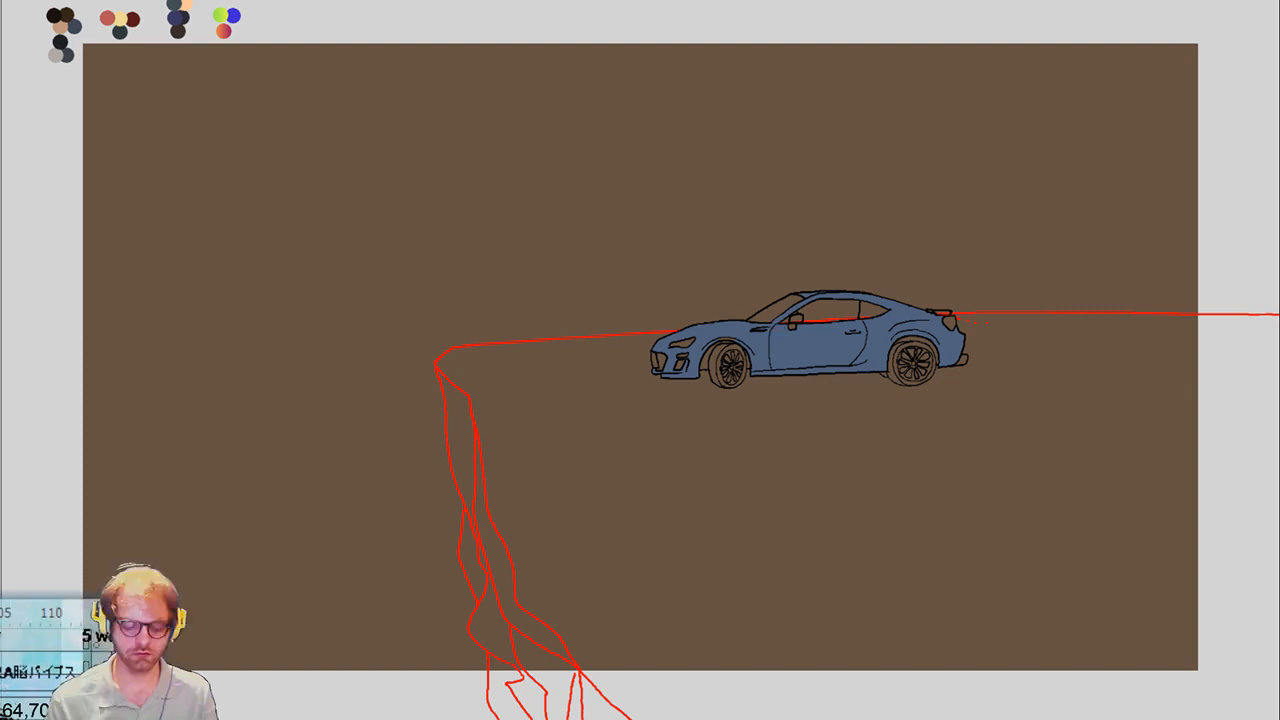
key(Right)
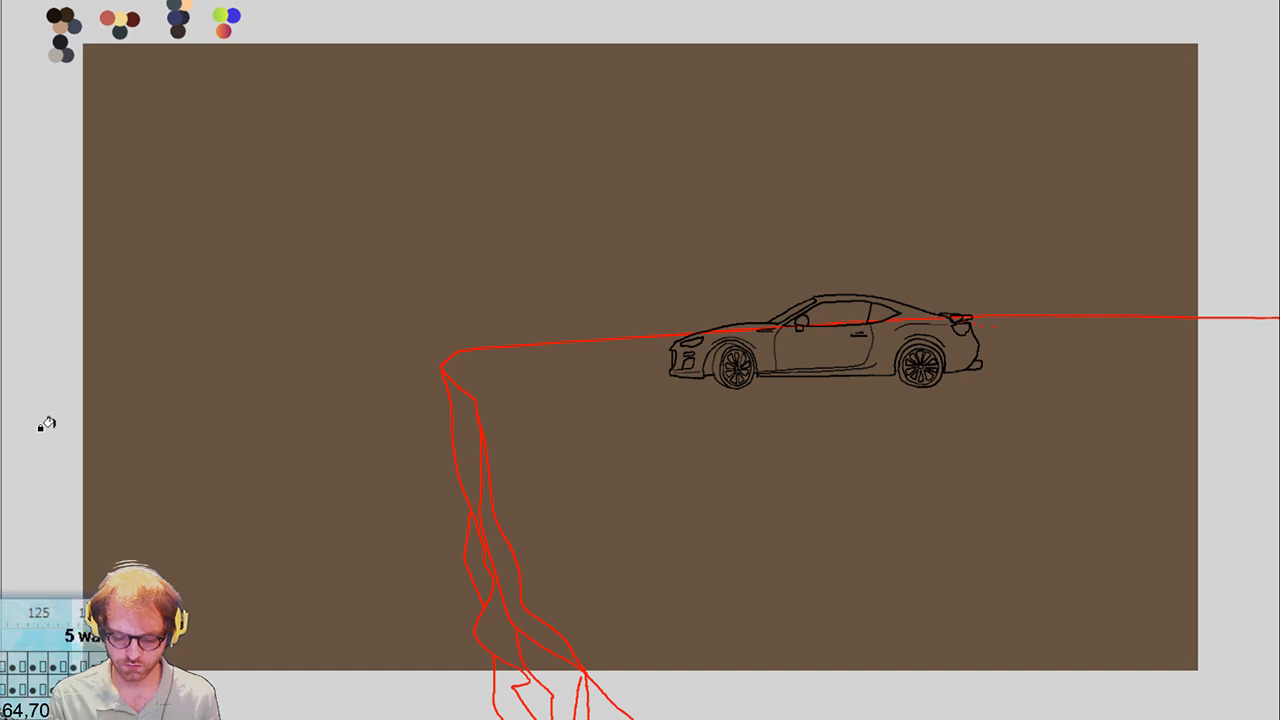
Fill the body, roof and door blue in the side-view drawing and in the following one, where the tail begins to turn into view
click(878, 342)
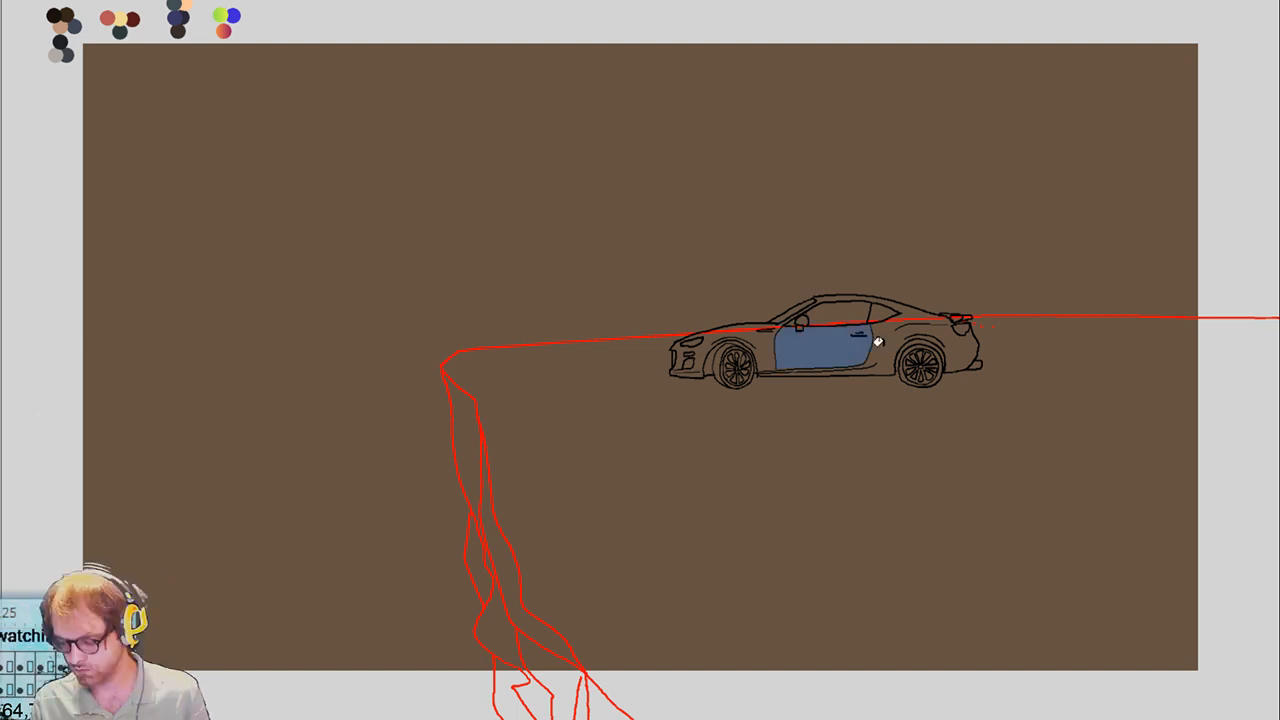
click(710, 358)
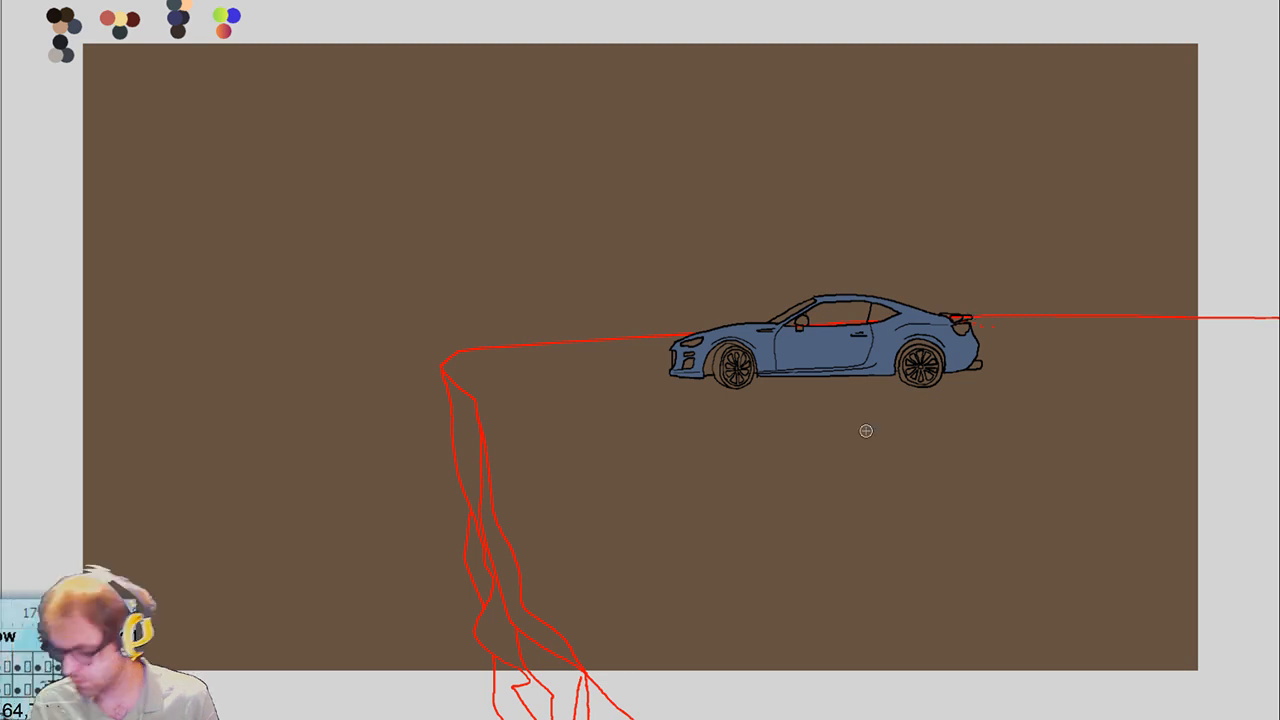
key(Right)
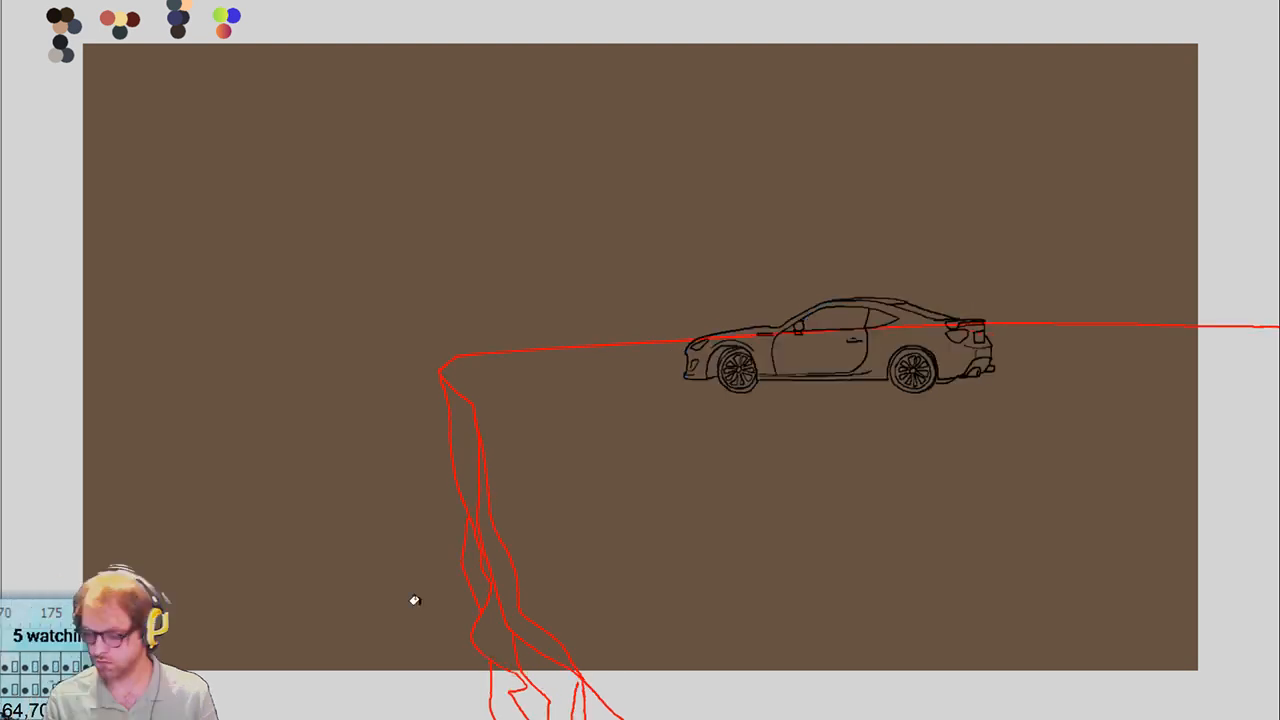
key(ctrl+v)
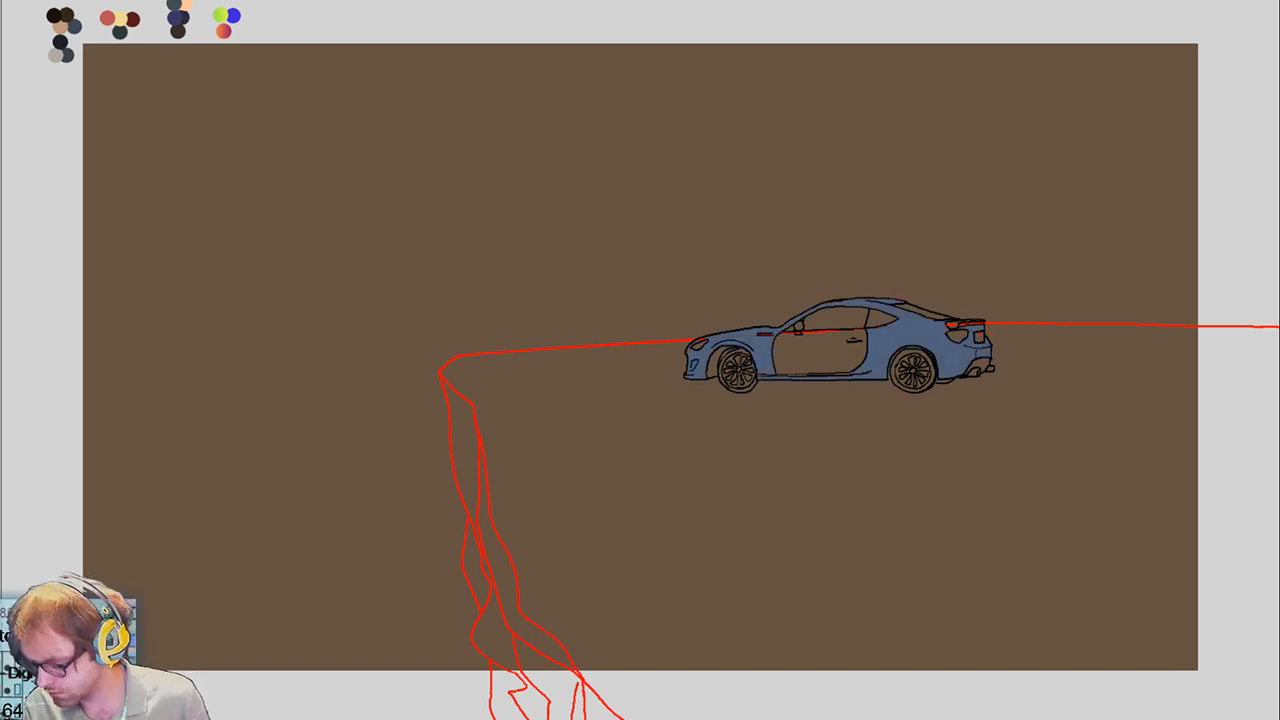
click(815, 355)
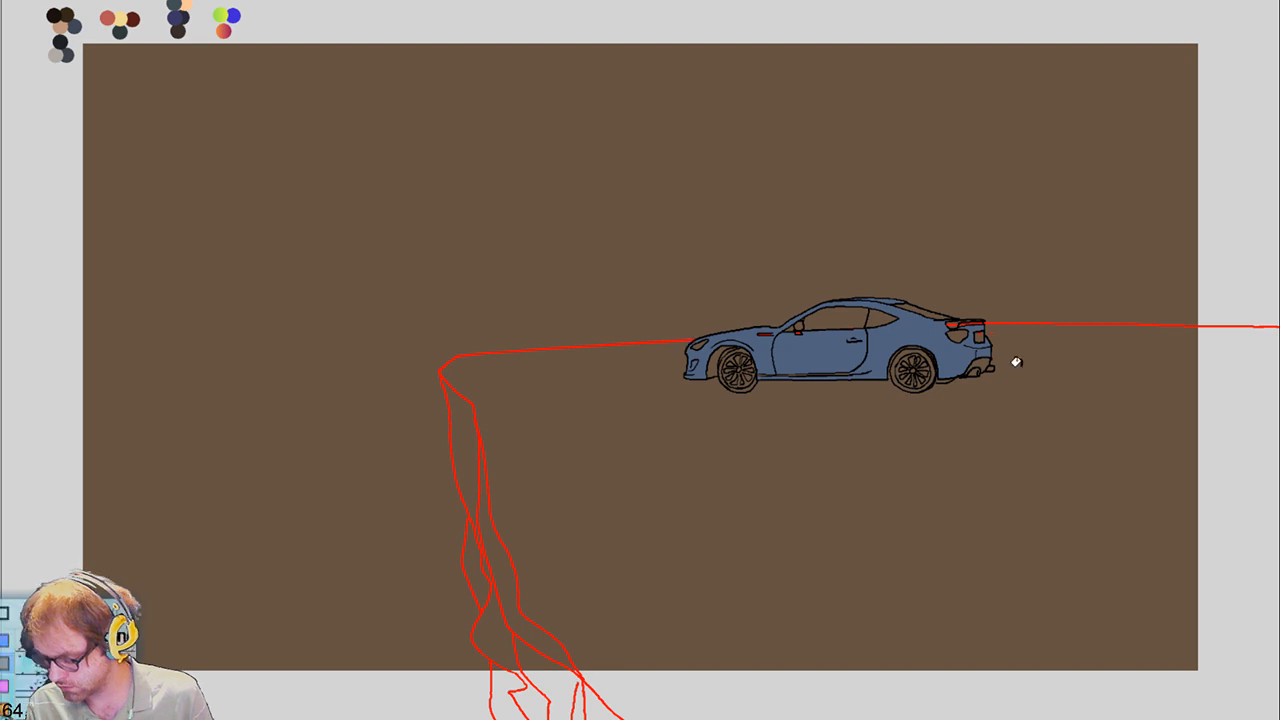
Continue through the next drawings as the car's rear turns into view, filling front fender, door, roof and rear bodywork blue
key(Right)
click(704, 364)
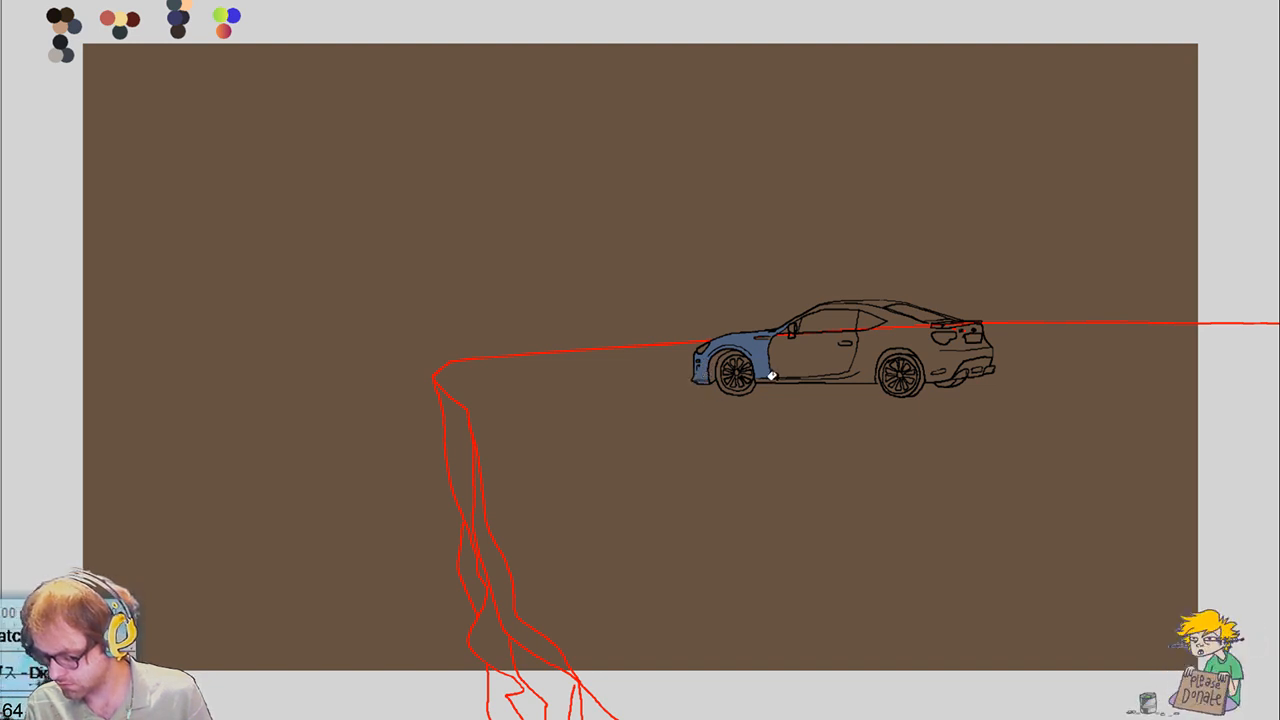
click(769, 368)
click(819, 358)
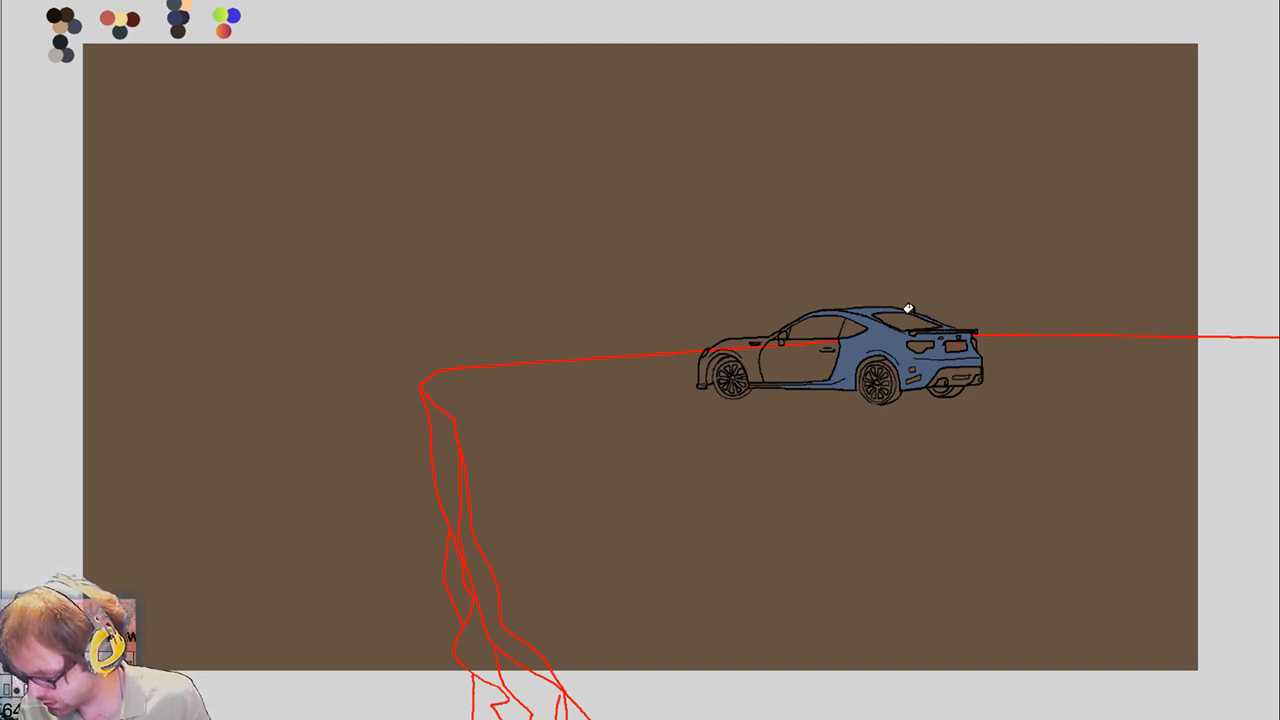
click(822, 355)
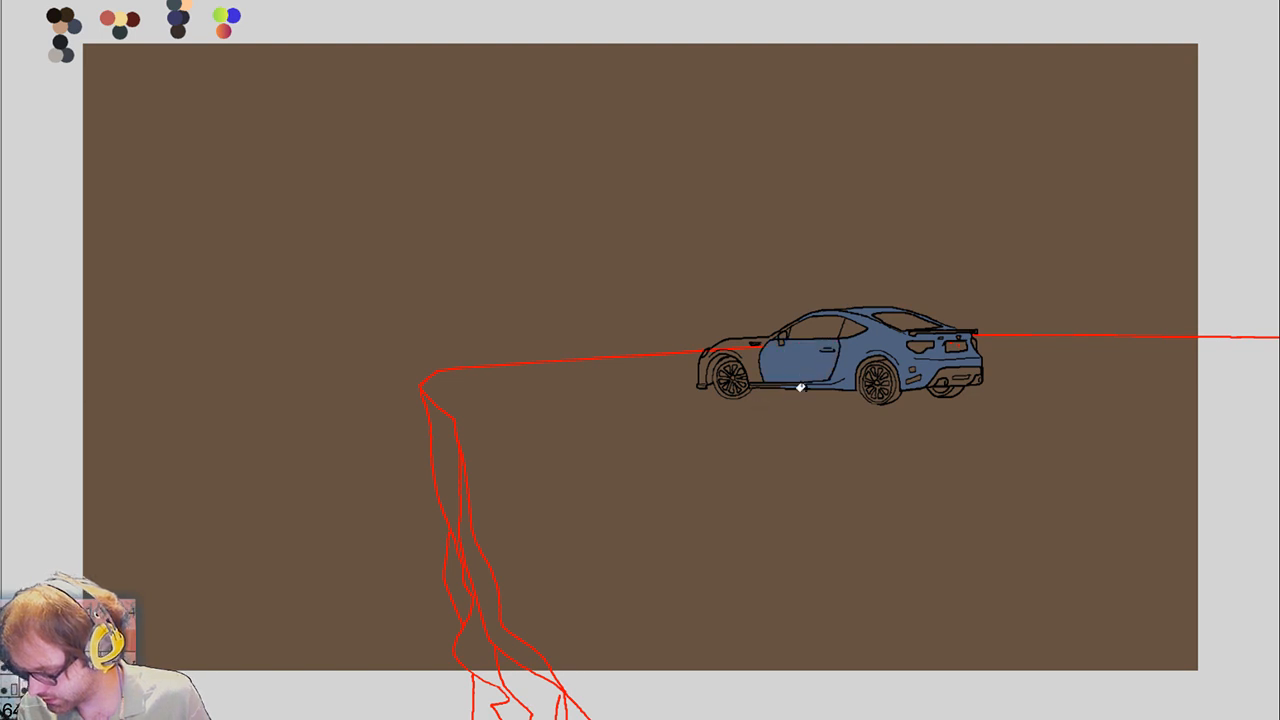
click(745, 370)
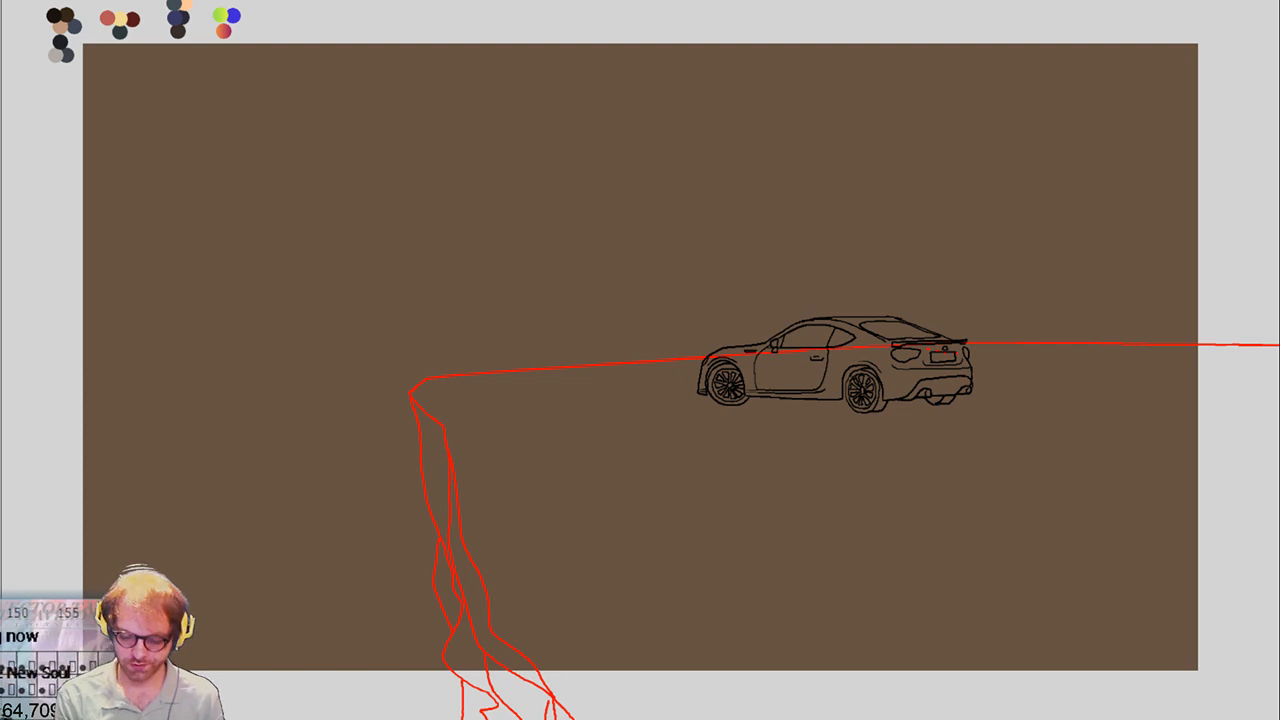
In the next rear three-quarter drawing, fill the door blue, undo the first bodywork fill and refill the body and roof blue
click(766, 363)
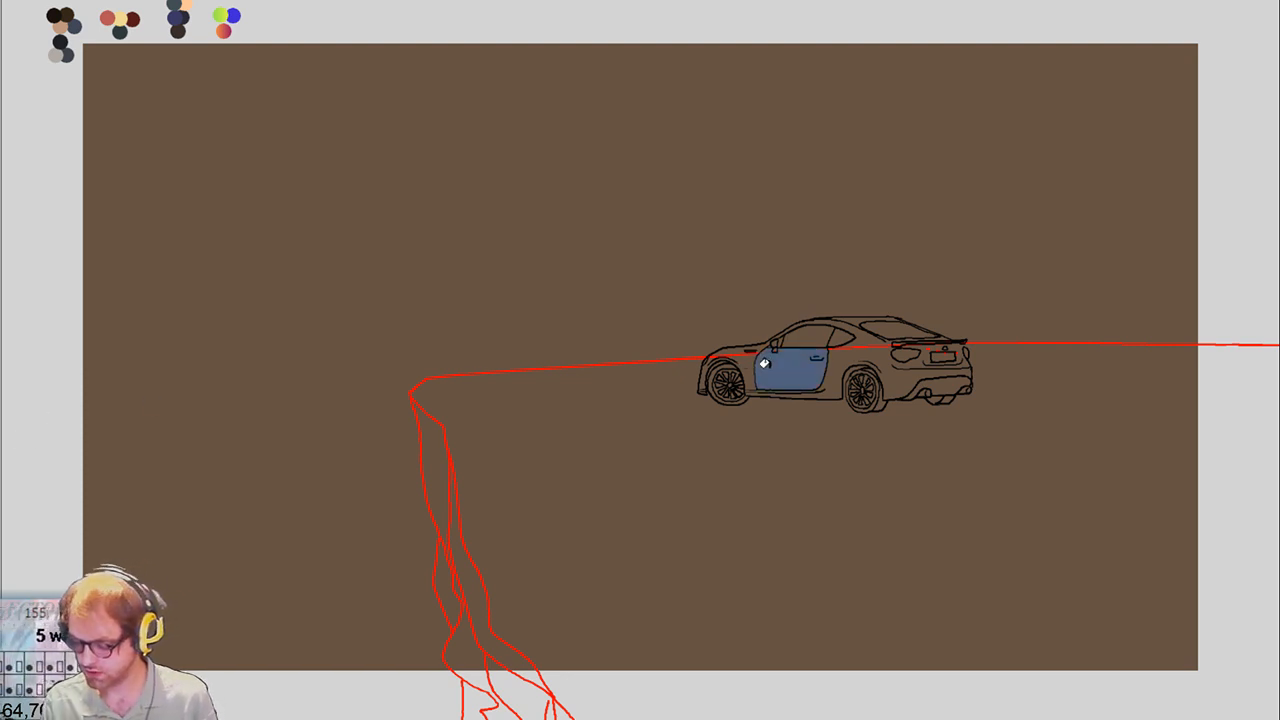
click(952, 348)
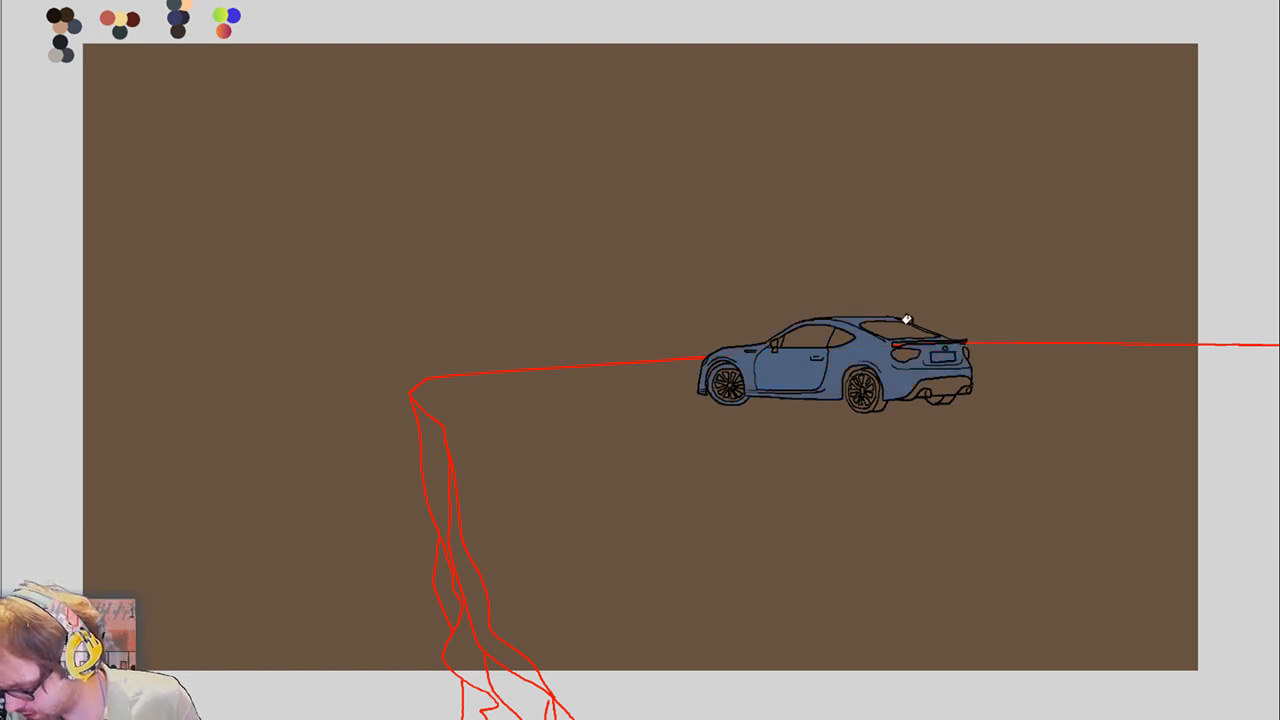
key(ctrl+z)
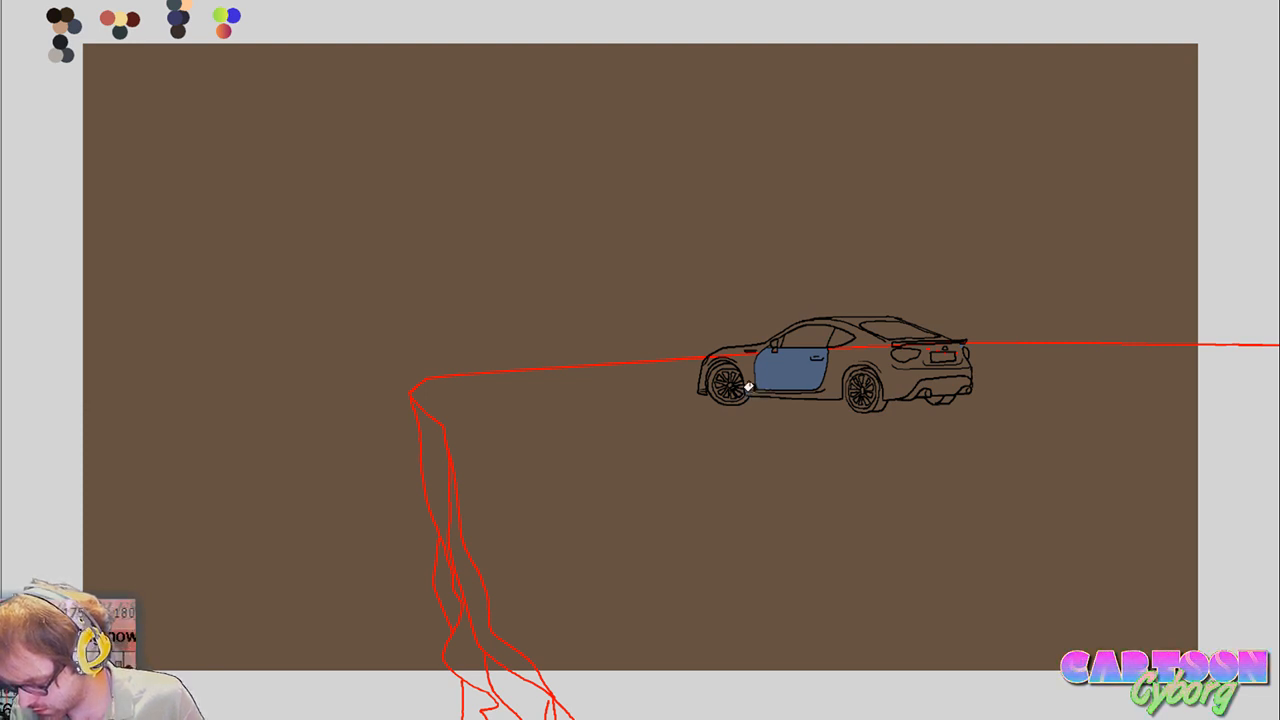
click(760, 382)
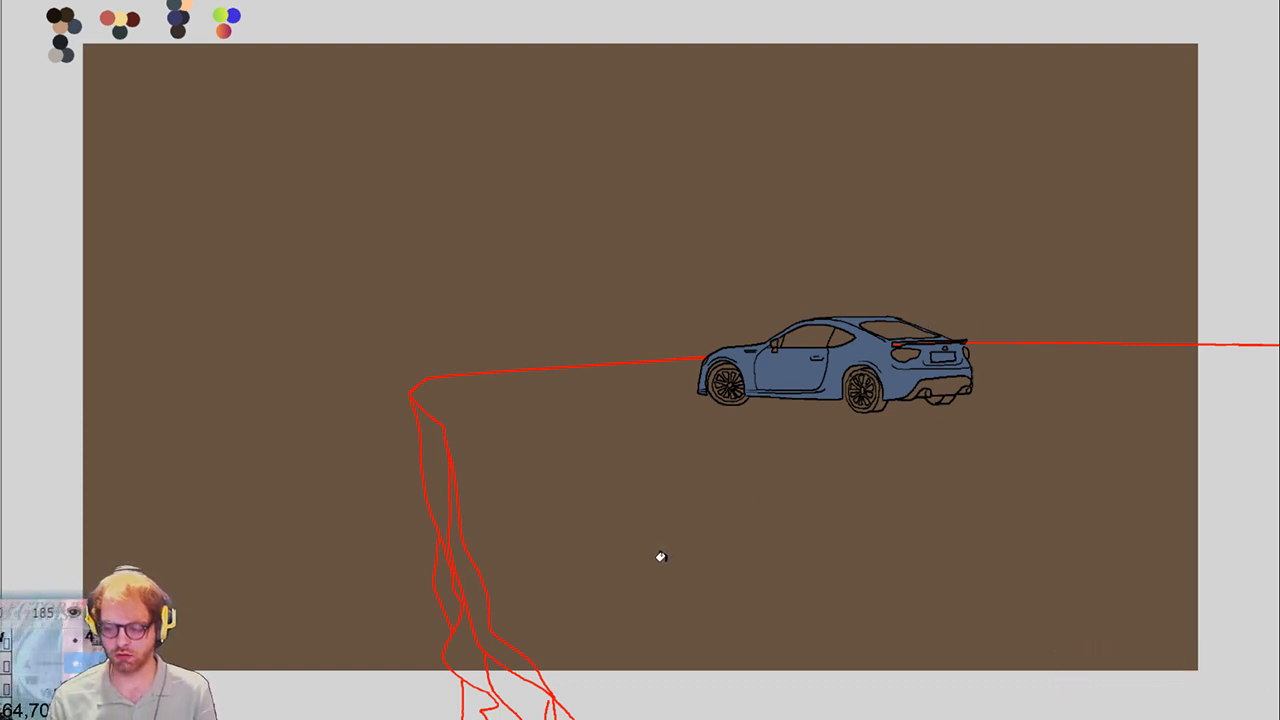
Fill the body, roof and door blue in the following two rear three-quarter drawings, leaving windows, wheels and tail lights unfilled
key(Right)
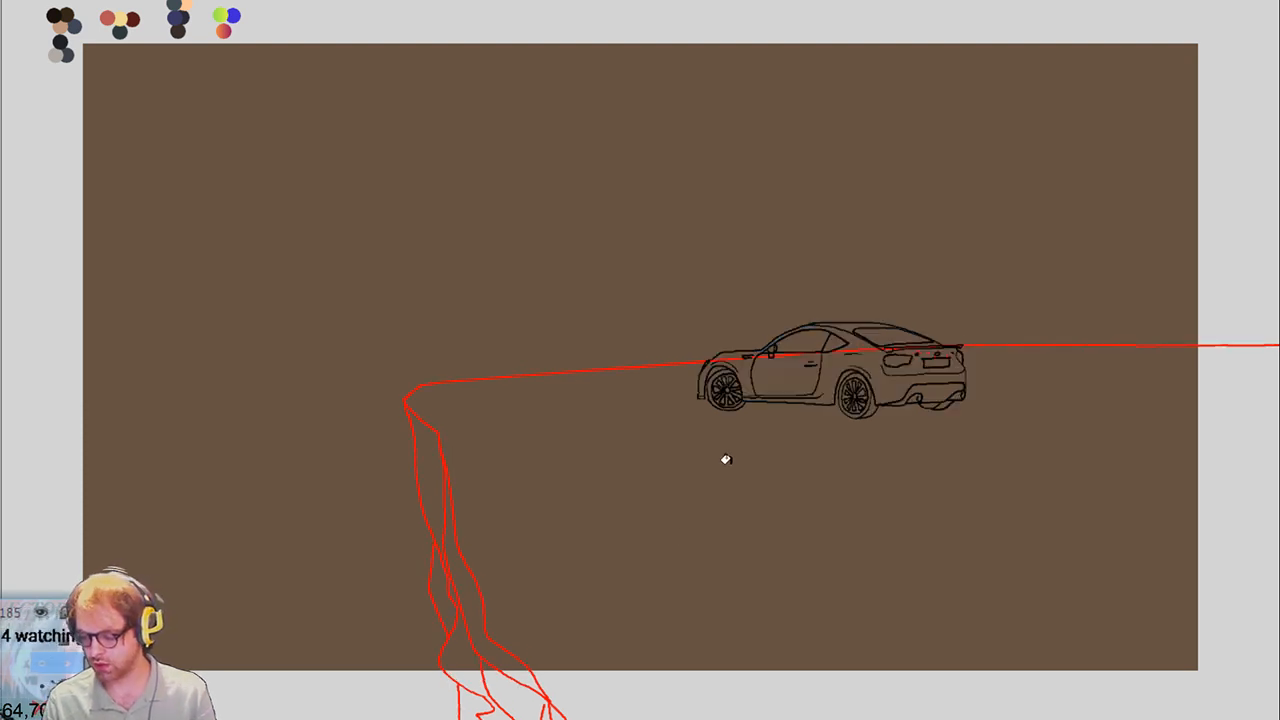
click(868, 380)
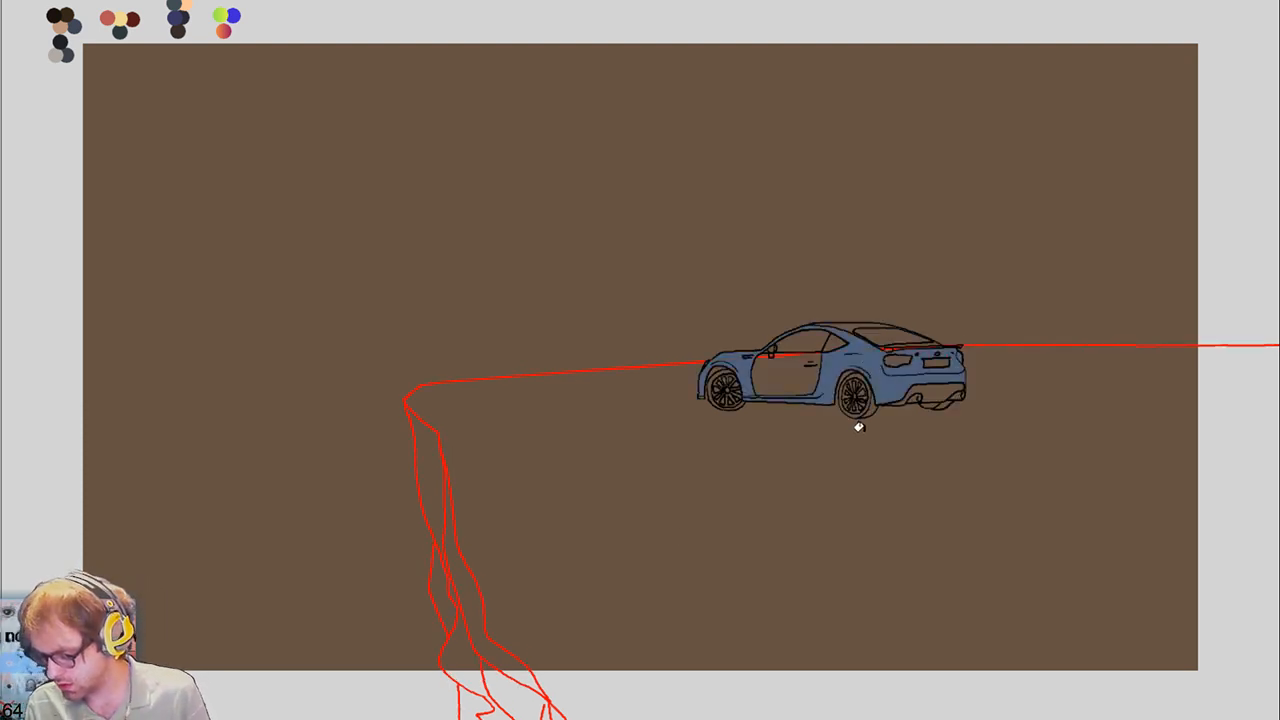
click(764, 355)
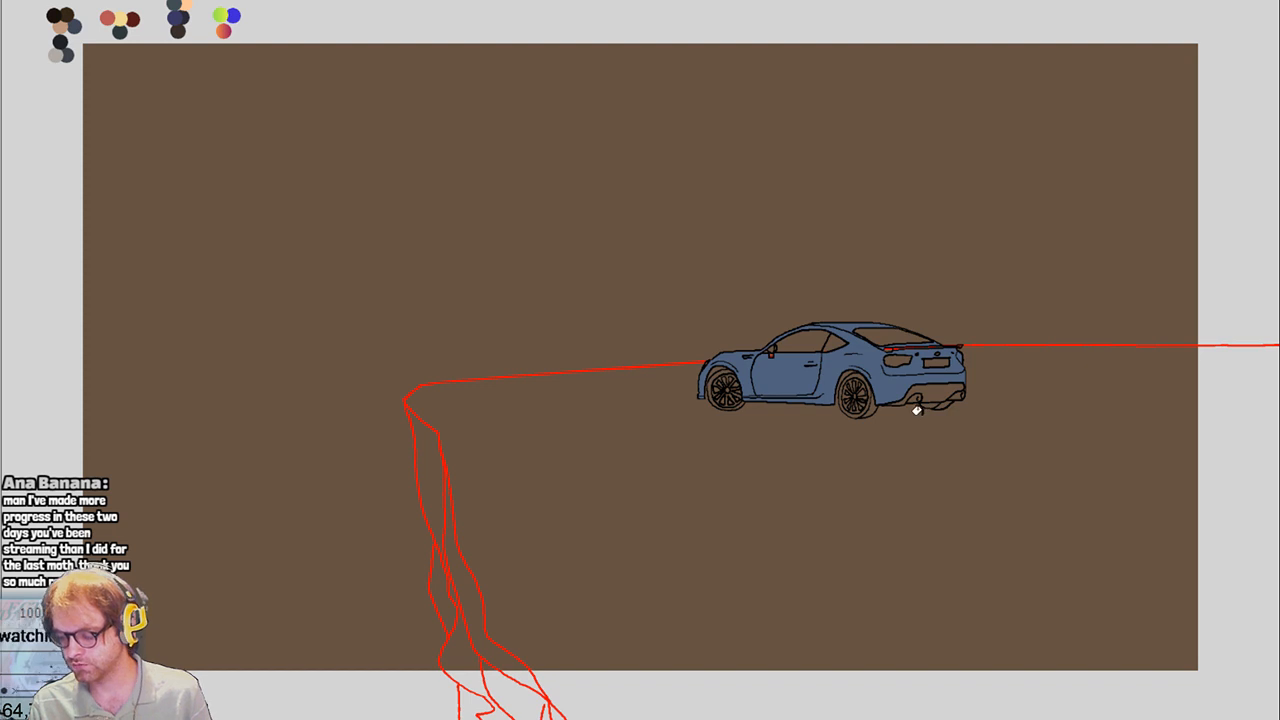
key(period)
click(812, 378)
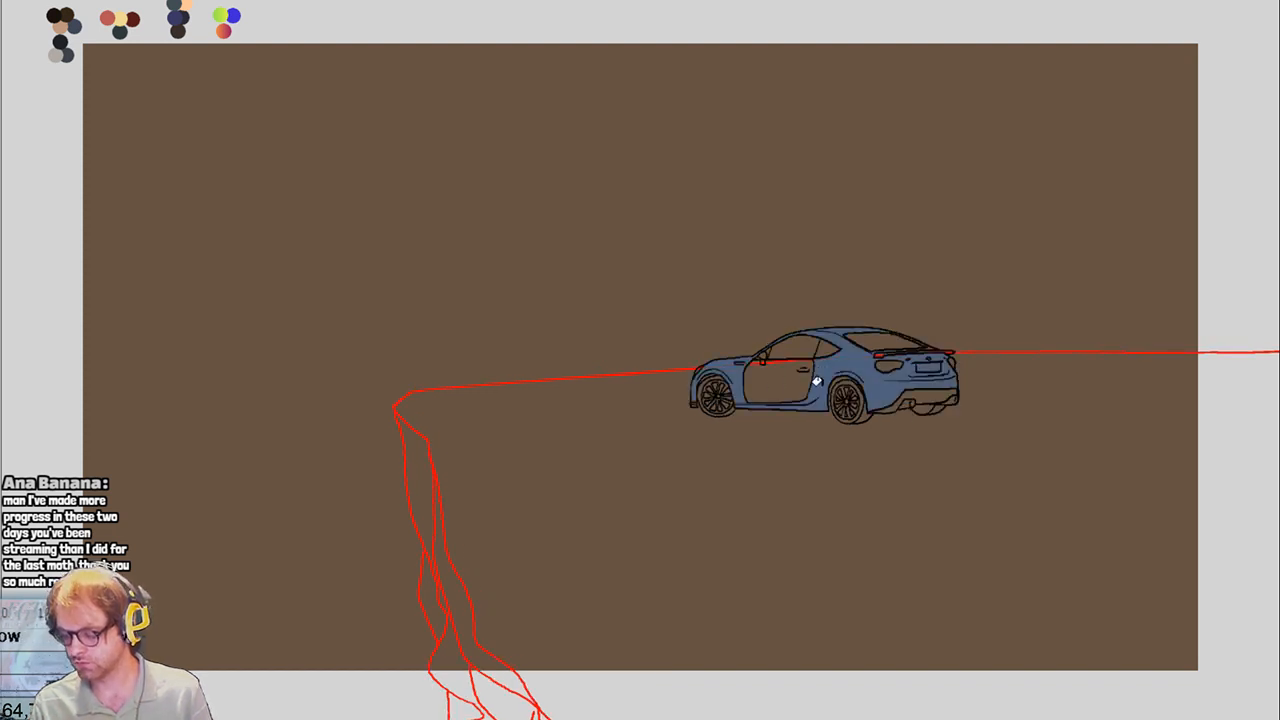
click(811, 392)
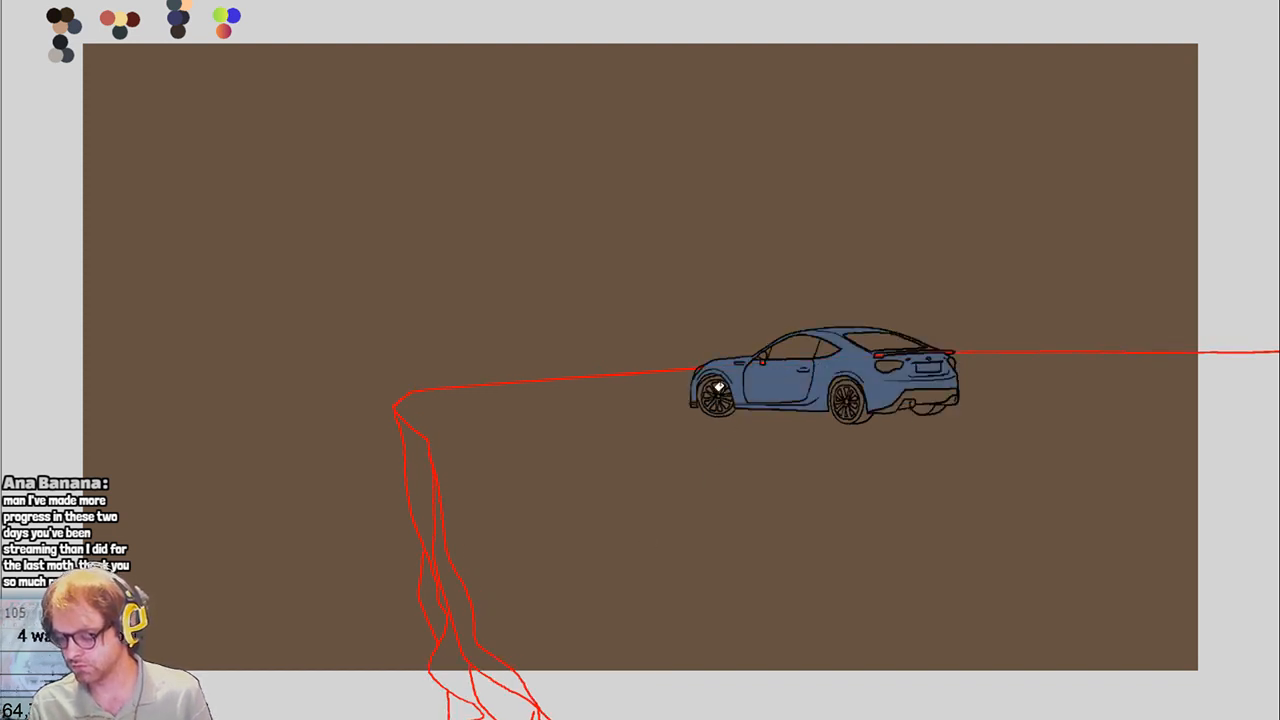
Compare the filled drawing with its neighbour, and fill the car's body, roof and door blue in the next drawing
key(period)
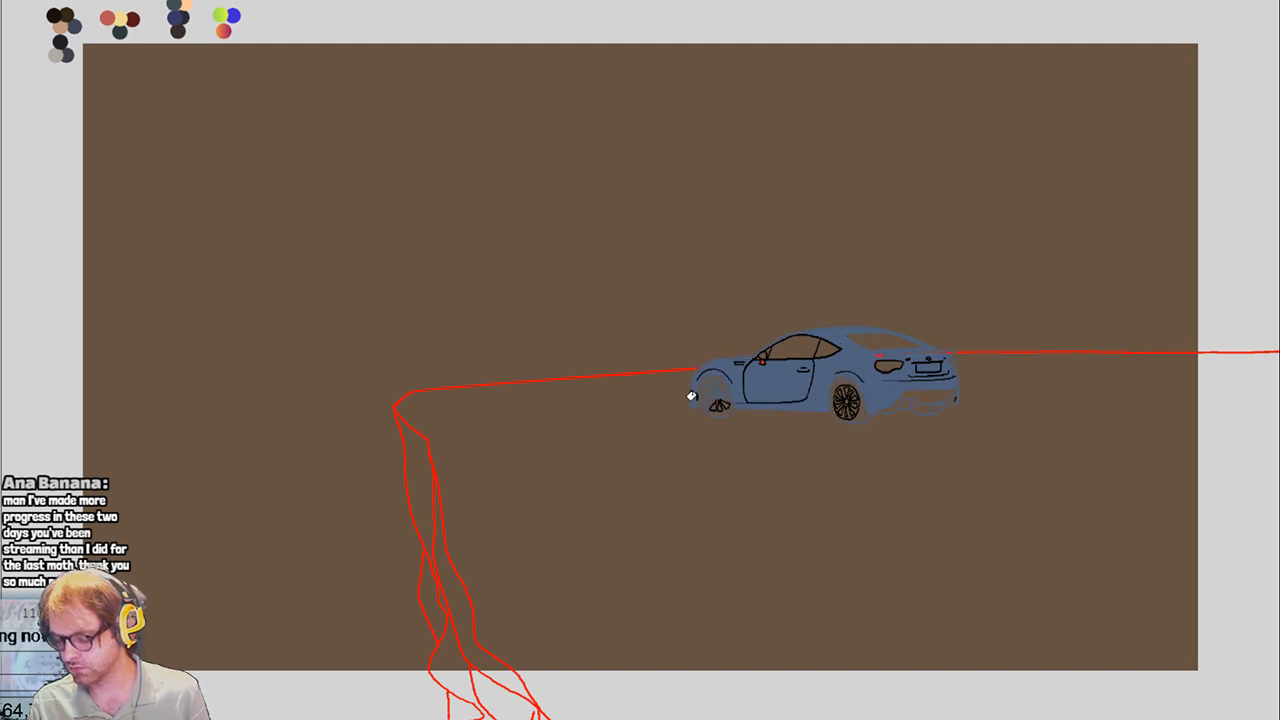
key(comma)
key(period)
key(comma)
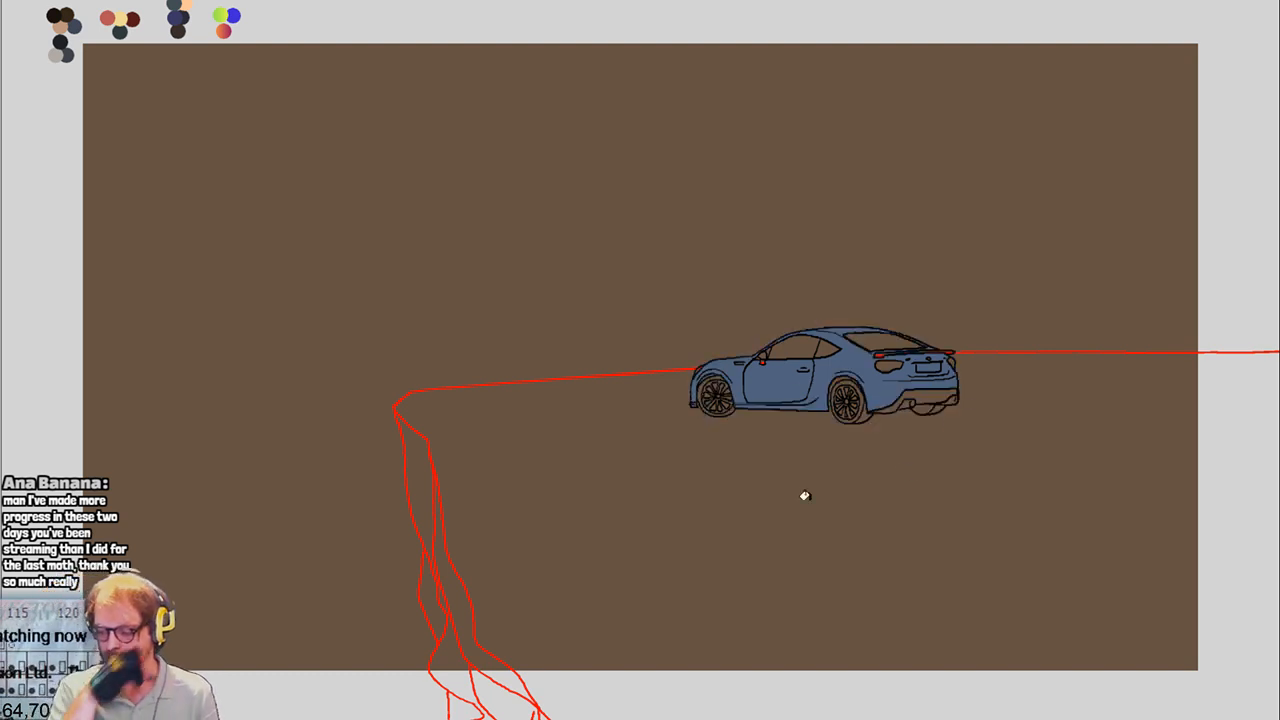
key(period)
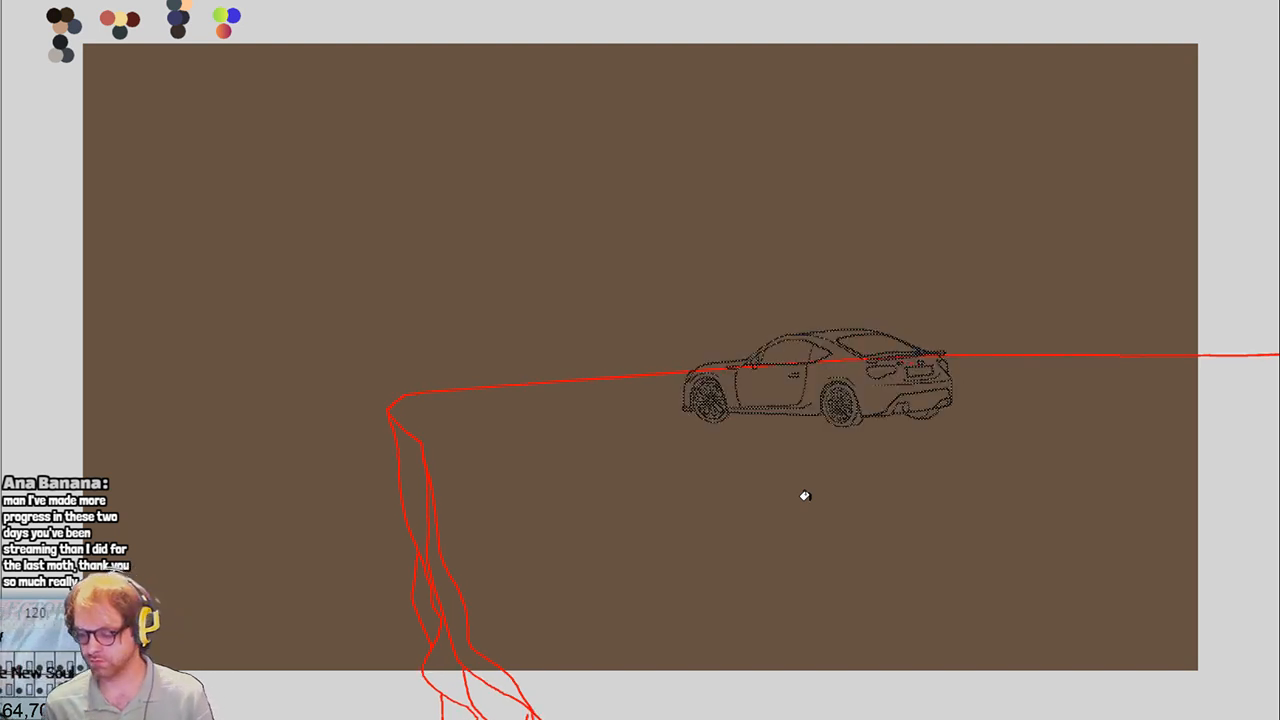
key(comma)
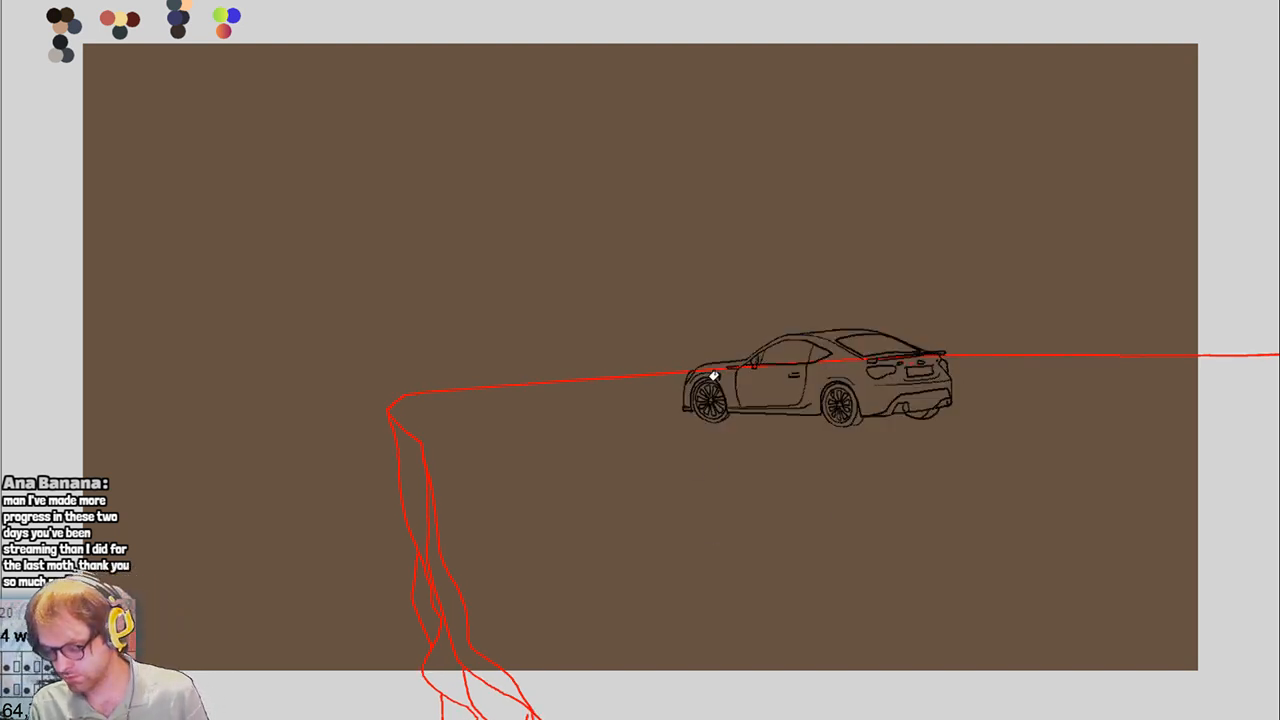
key(comma)
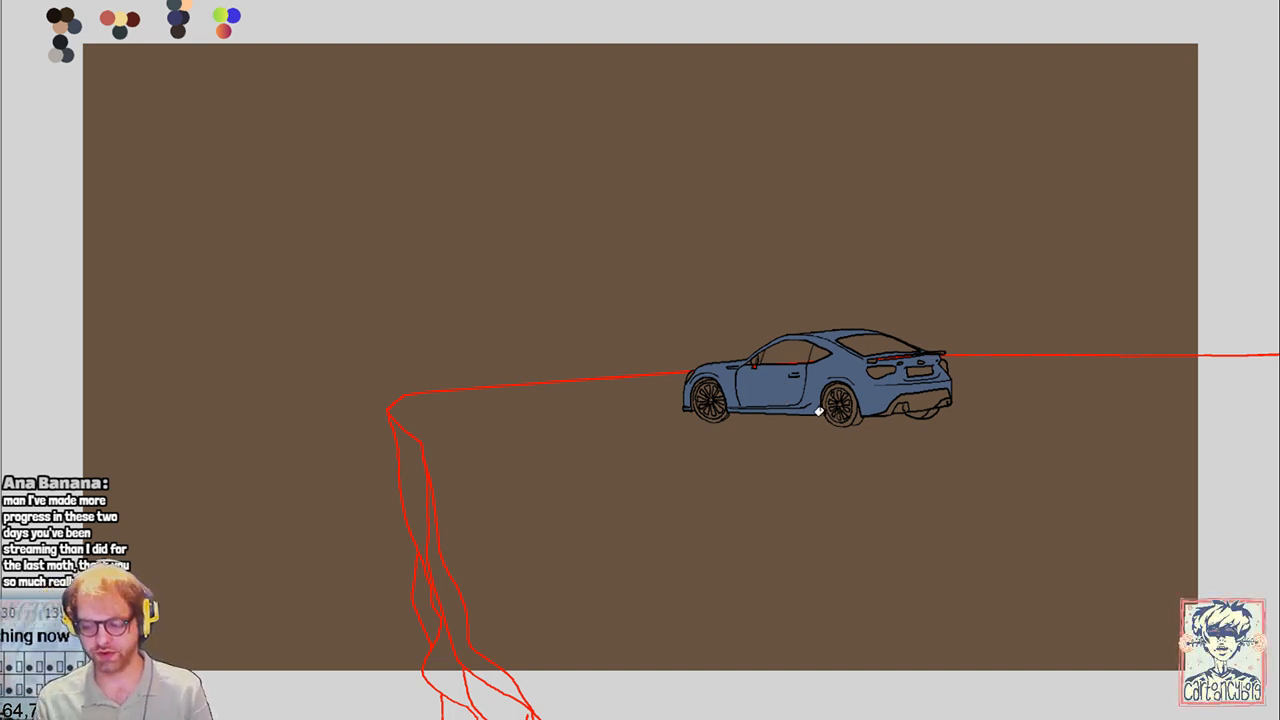
Fill the bodywork, roof and door blue in the two subsequent drawings, leaving the number plate and rear bumper insert unfilled
key(Right)
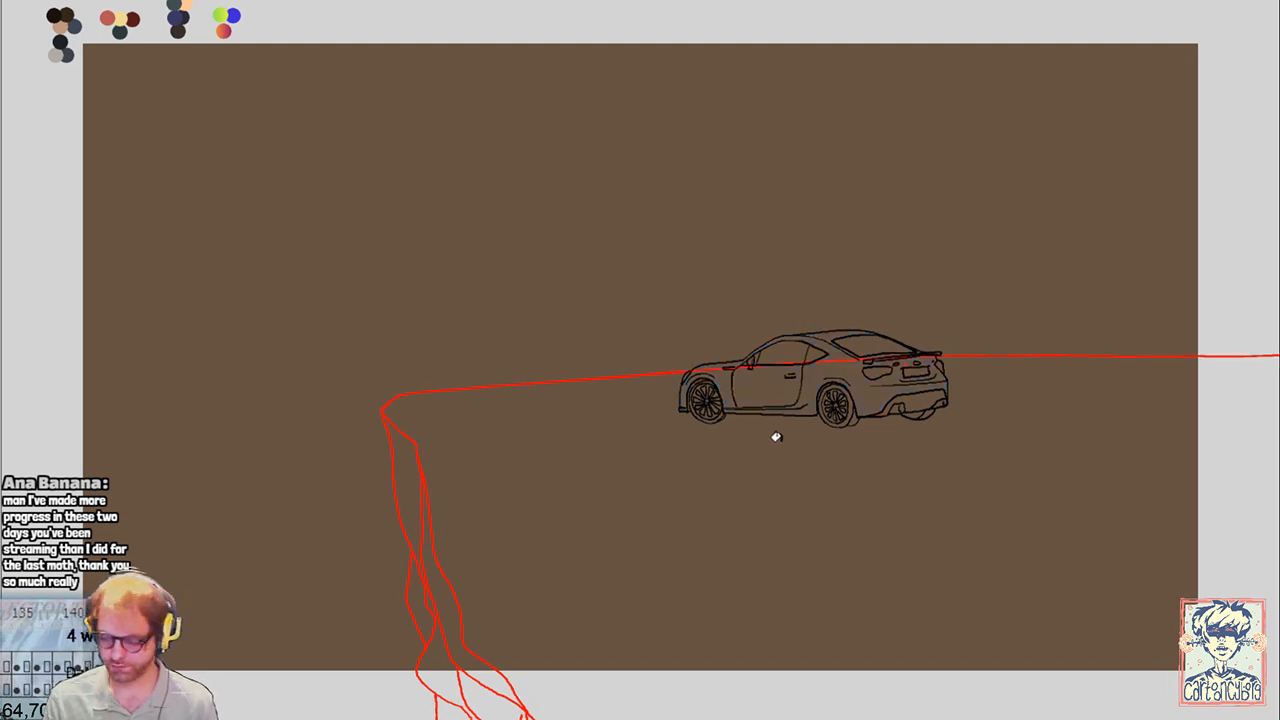
click(778, 388)
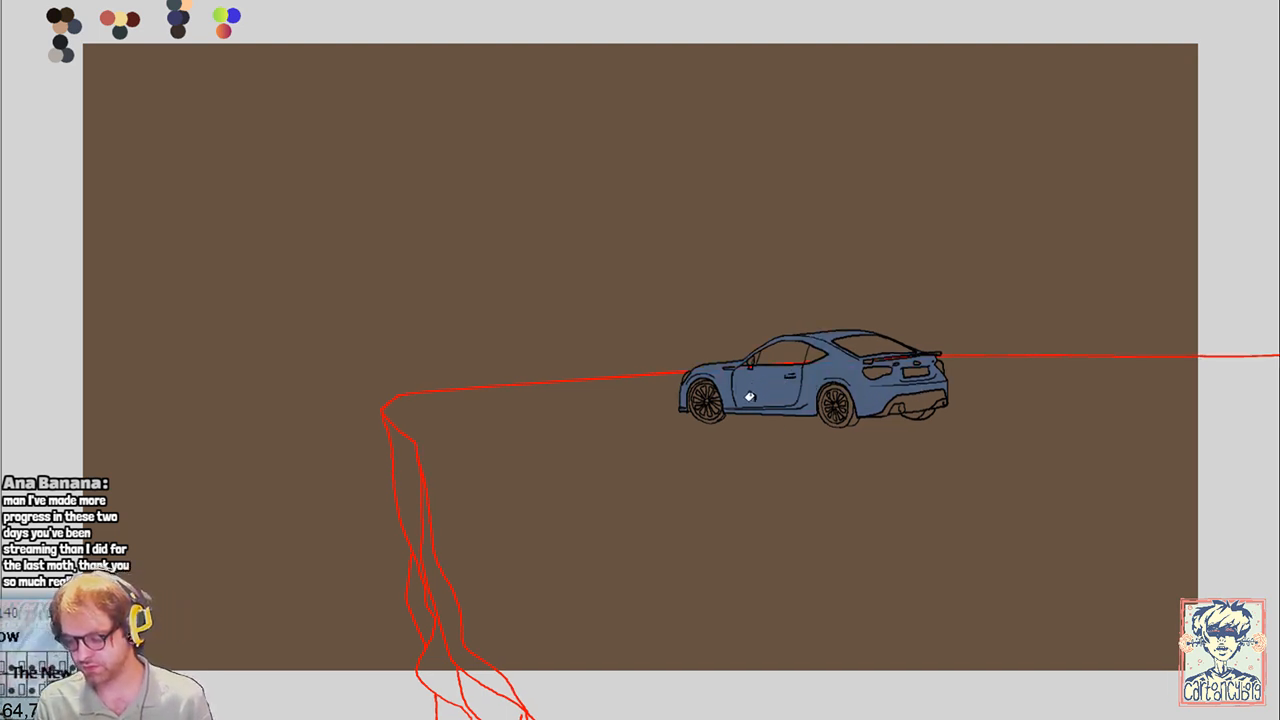
key(Right)
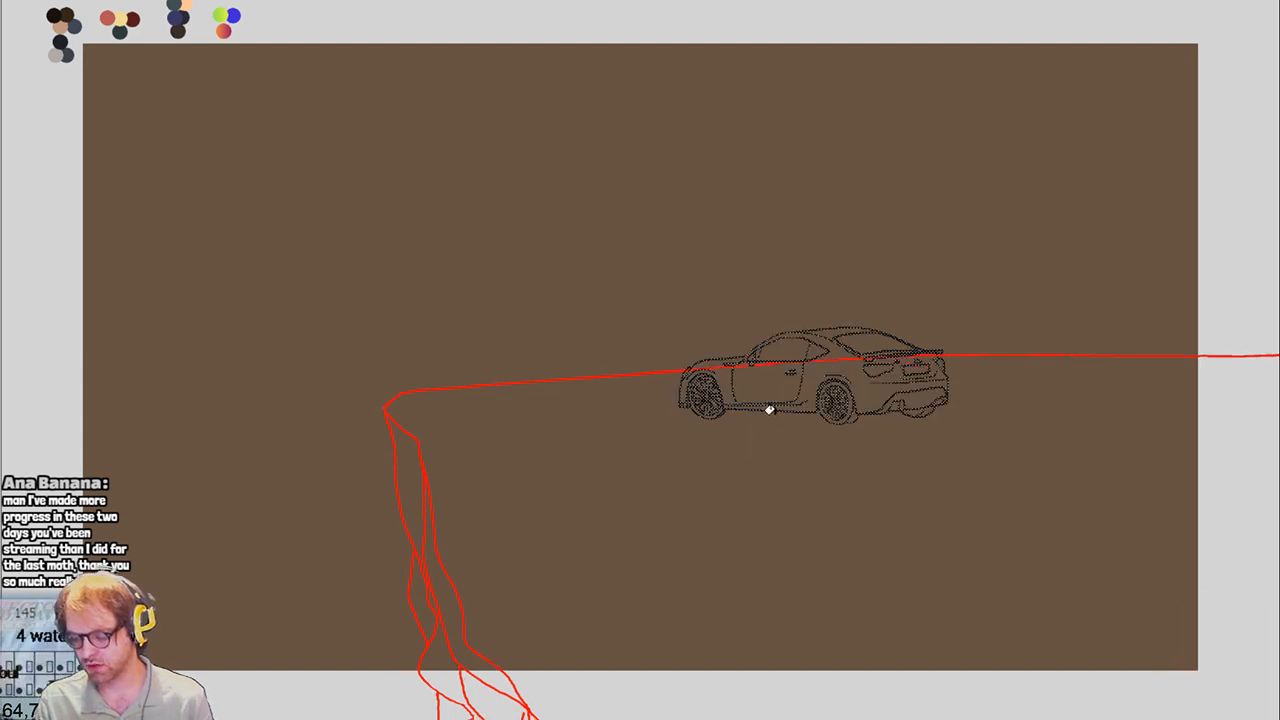
click(766, 406)
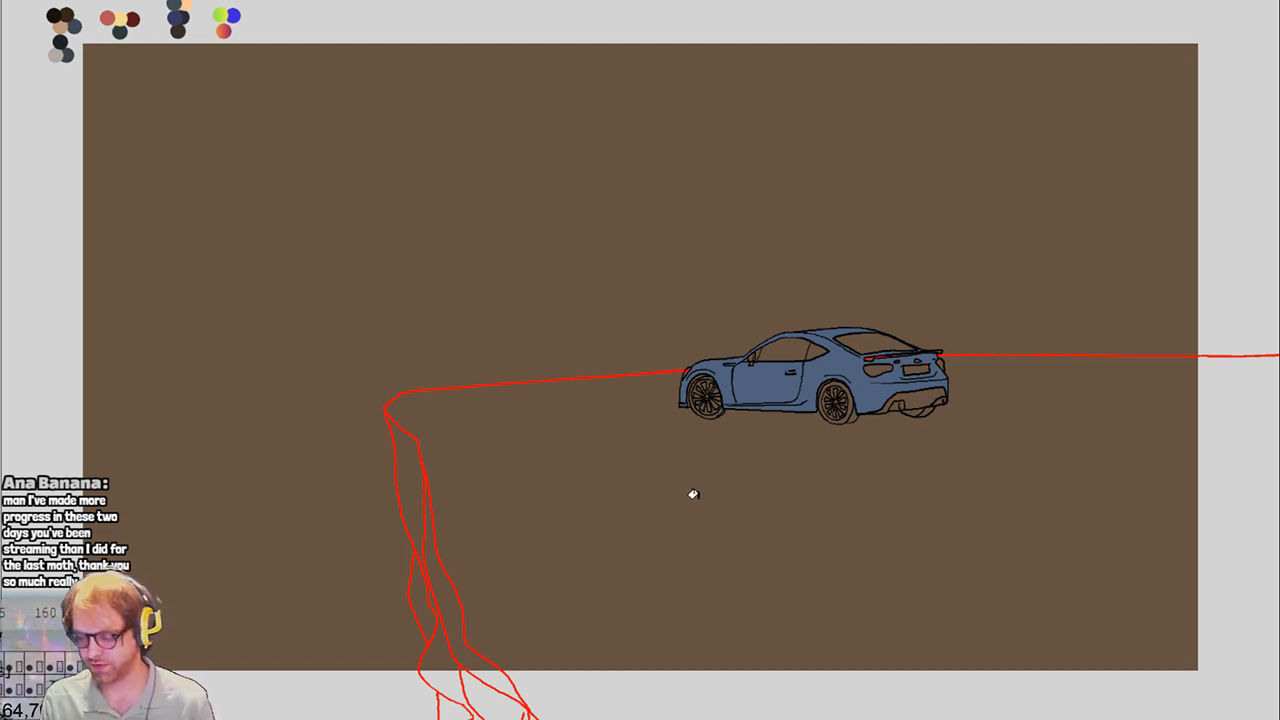
Advance one drawing, fill its body, roof and door blue, and compare it with the previous drawing
key(Right)
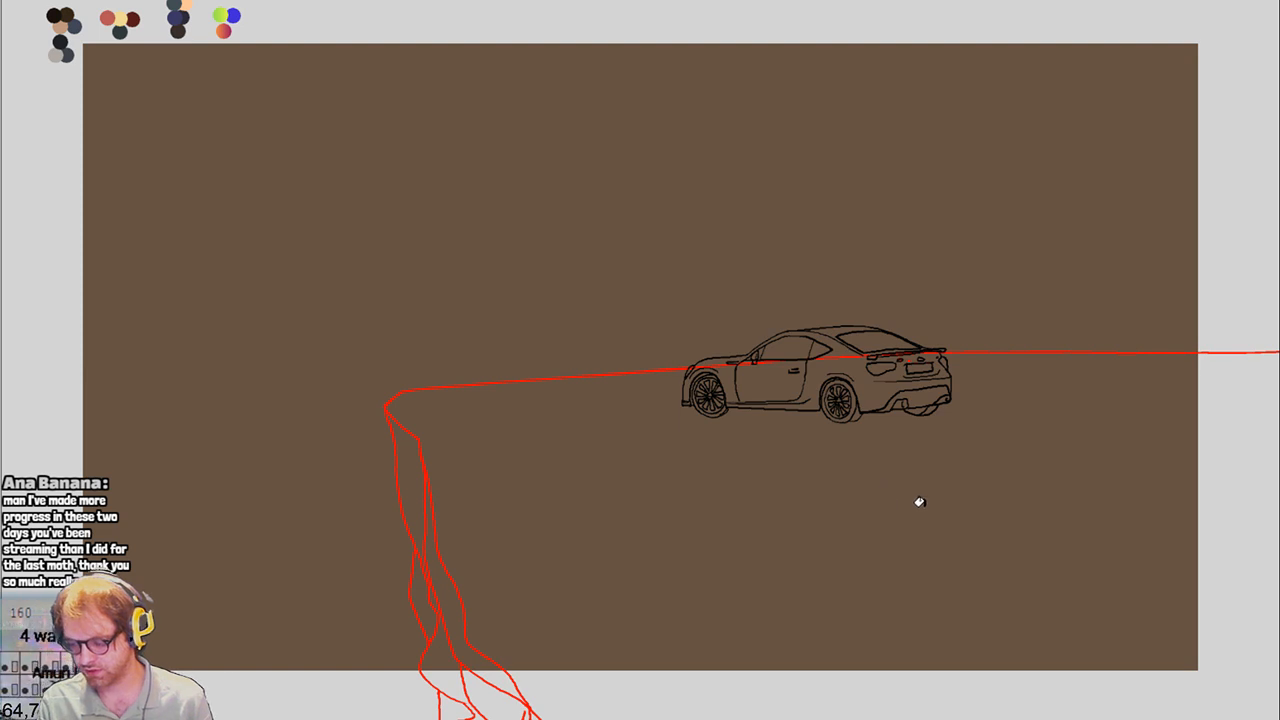
click(778, 380)
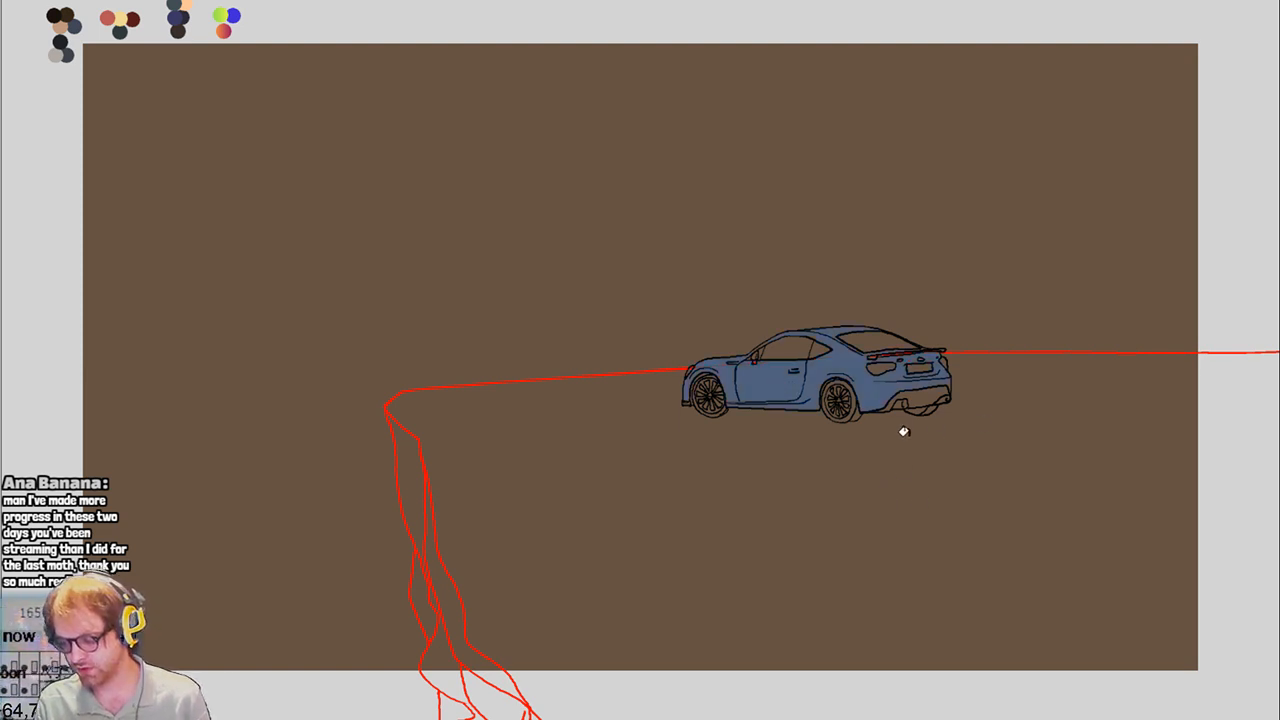
key(Left)
key(Right)
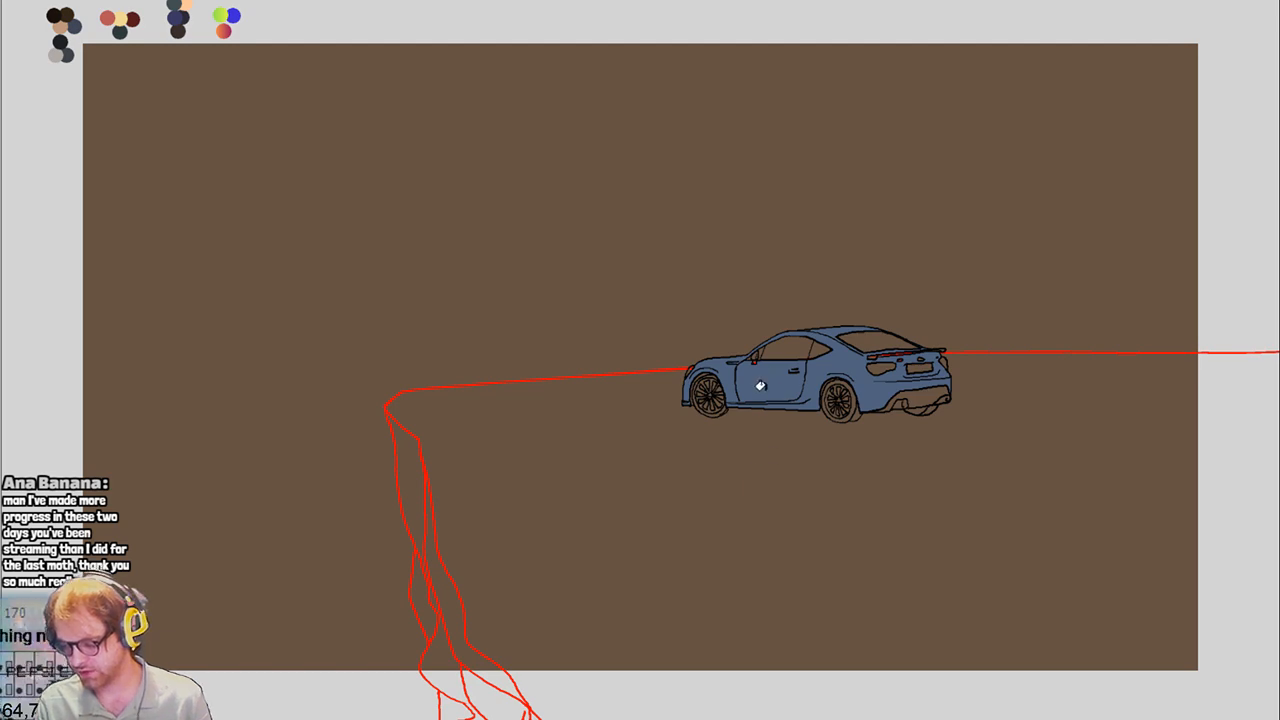
Try filling the tyres and the gaps between the wheel spokes black in the last blue-filled drawing
key(space)
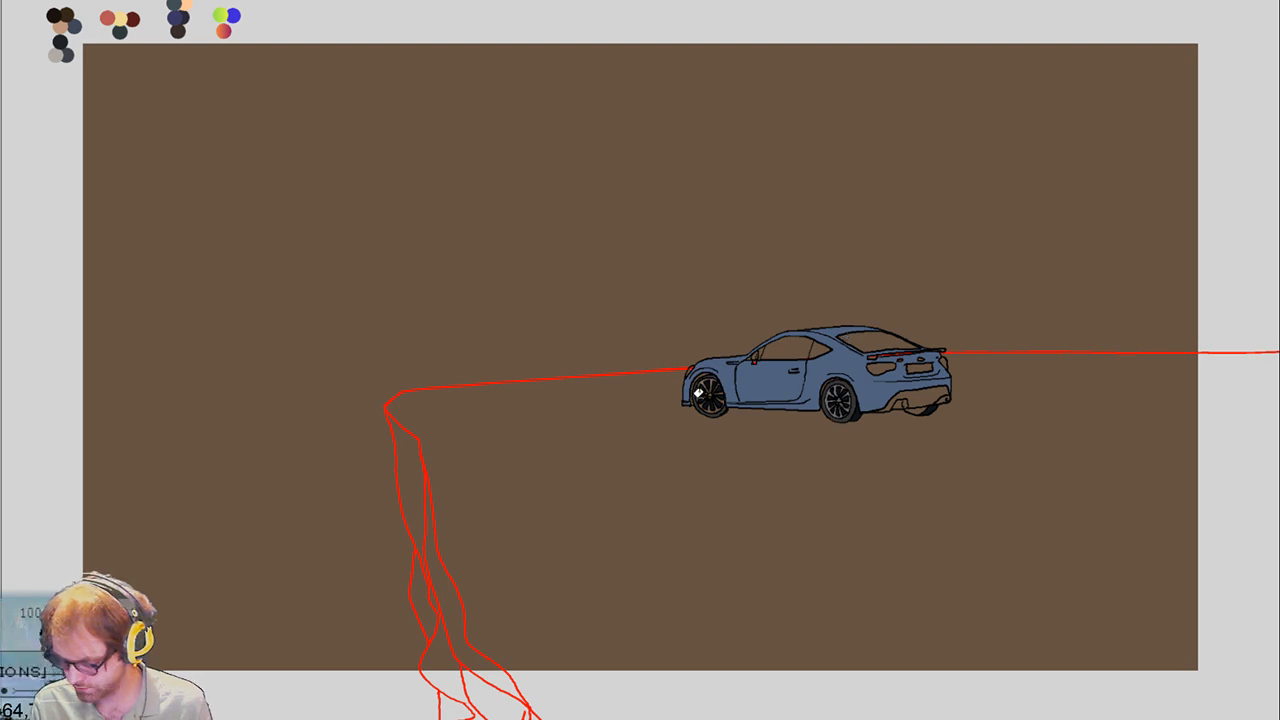
key(ctrl+comma)
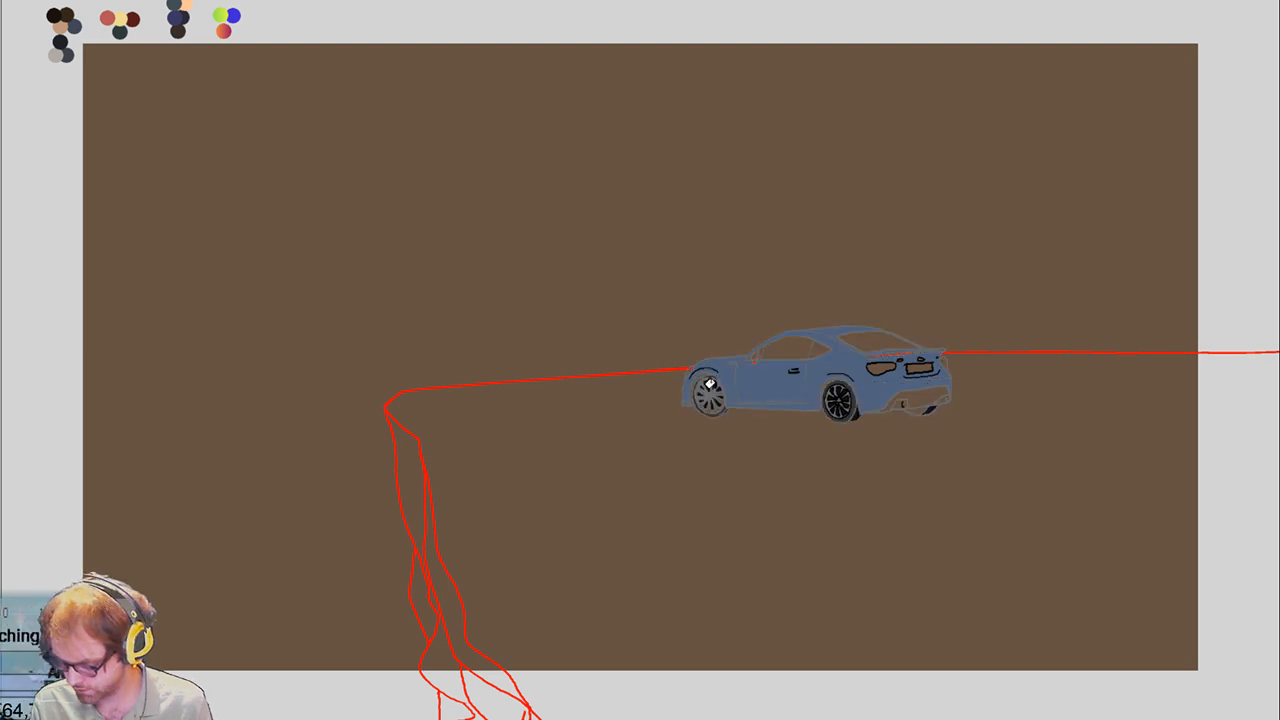
key(ctrl+comma)
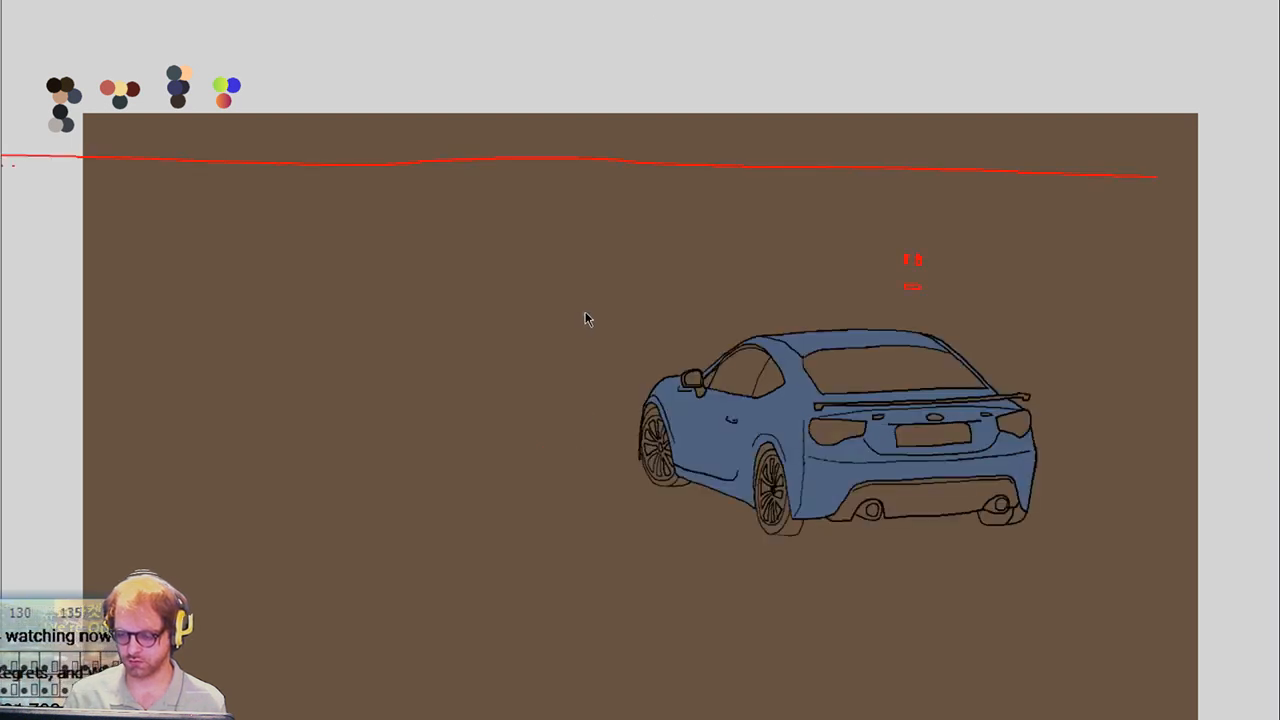
Check the blue fills in the small three-quarter drawing and the larger rear-view drawings of the car
click(585, 316)
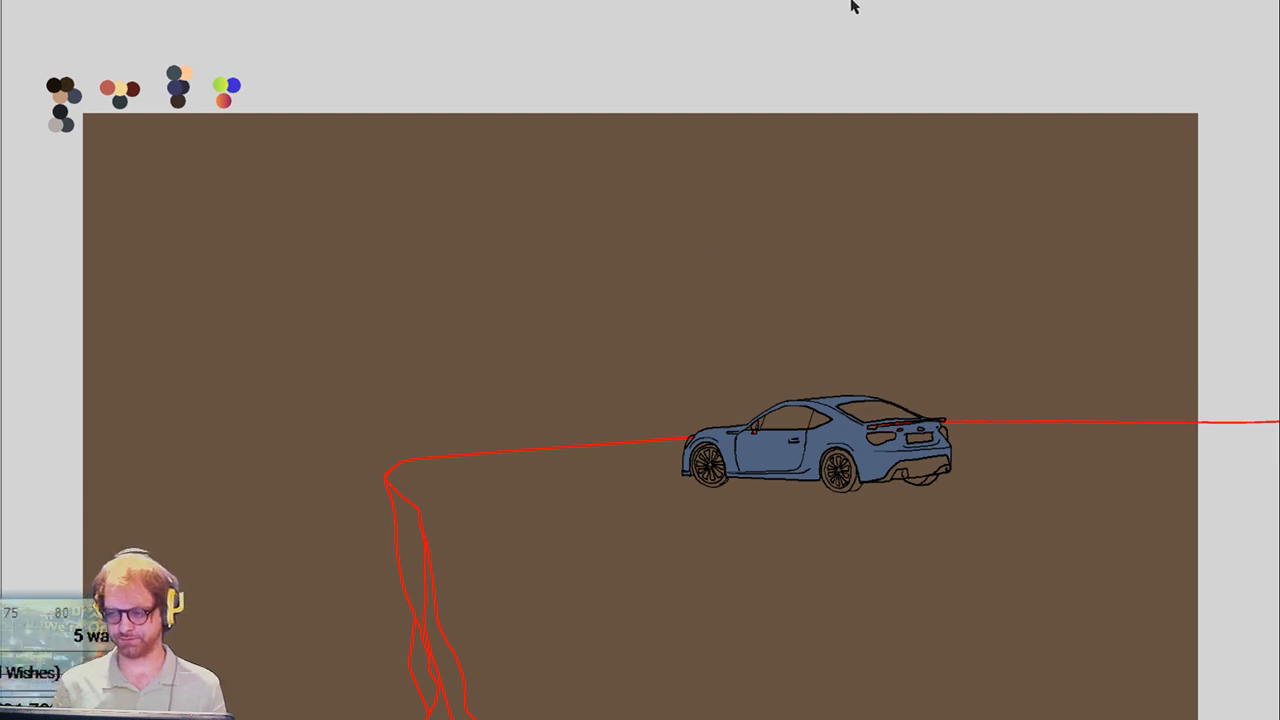
key(ctrl+Tab)
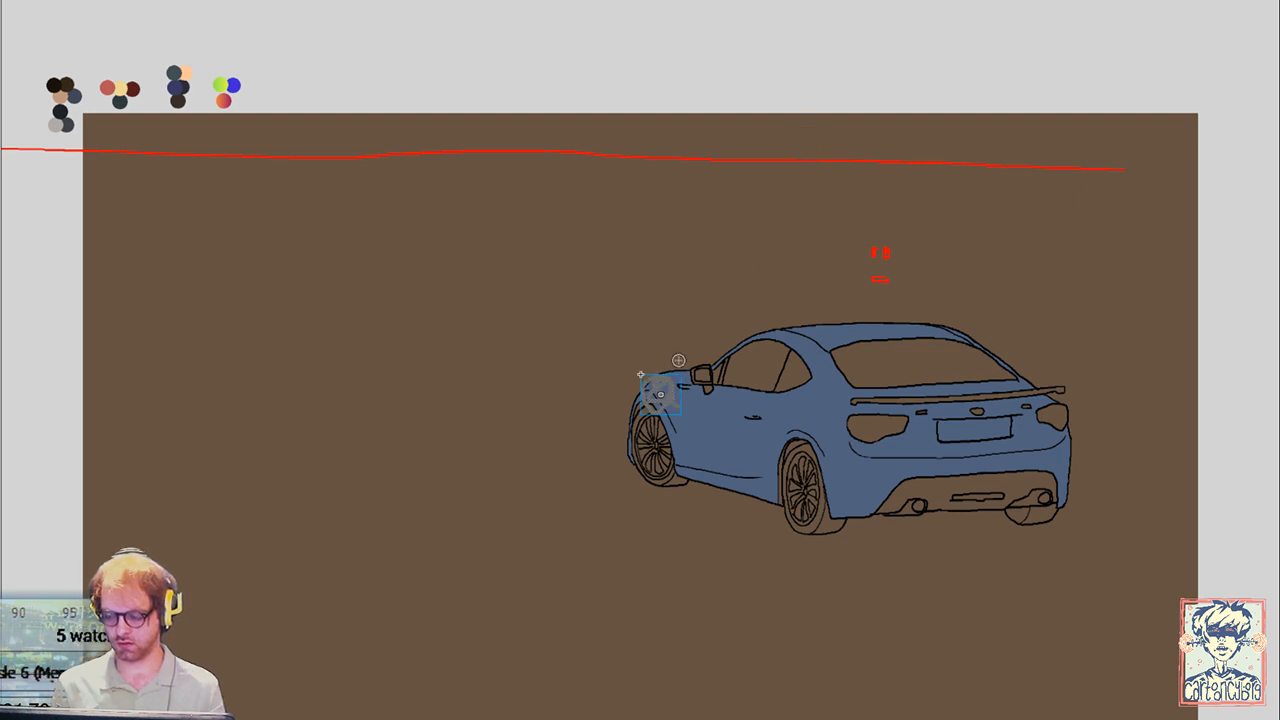
Move the car drawing down over the matching blue-filled car and nudge it up until the two line drawings align
click(668, 396)
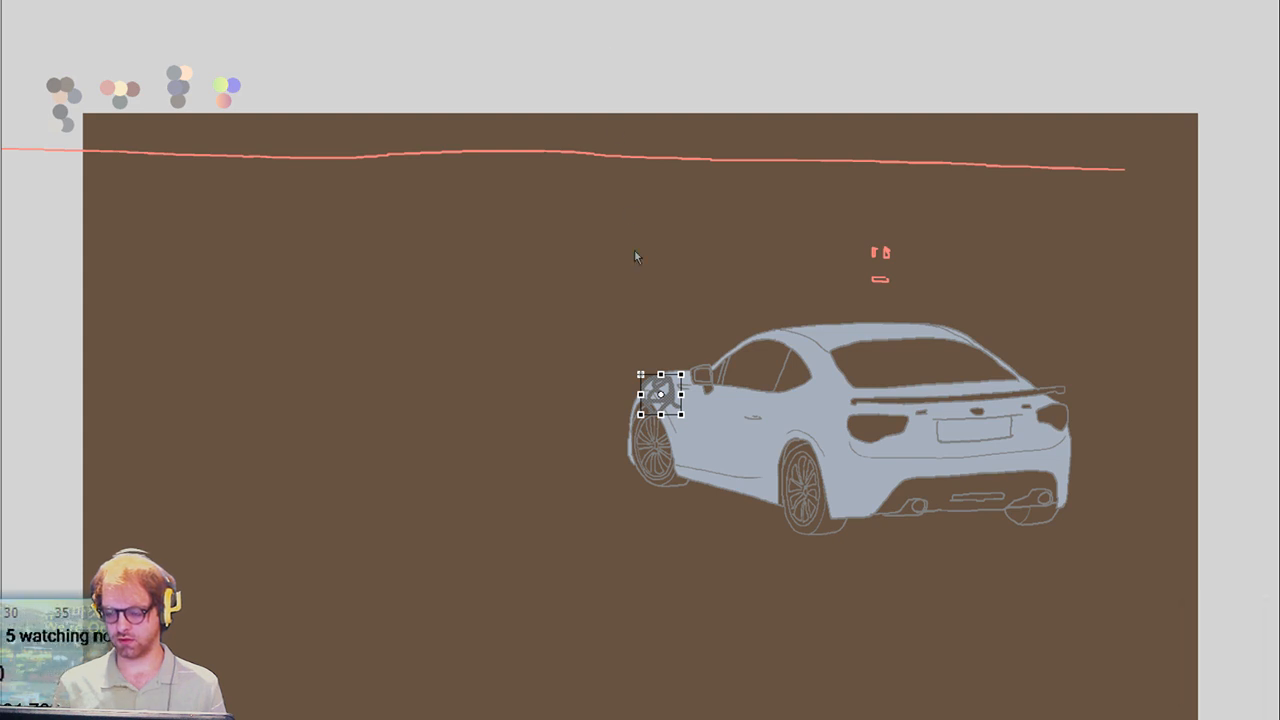
click(615, 295)
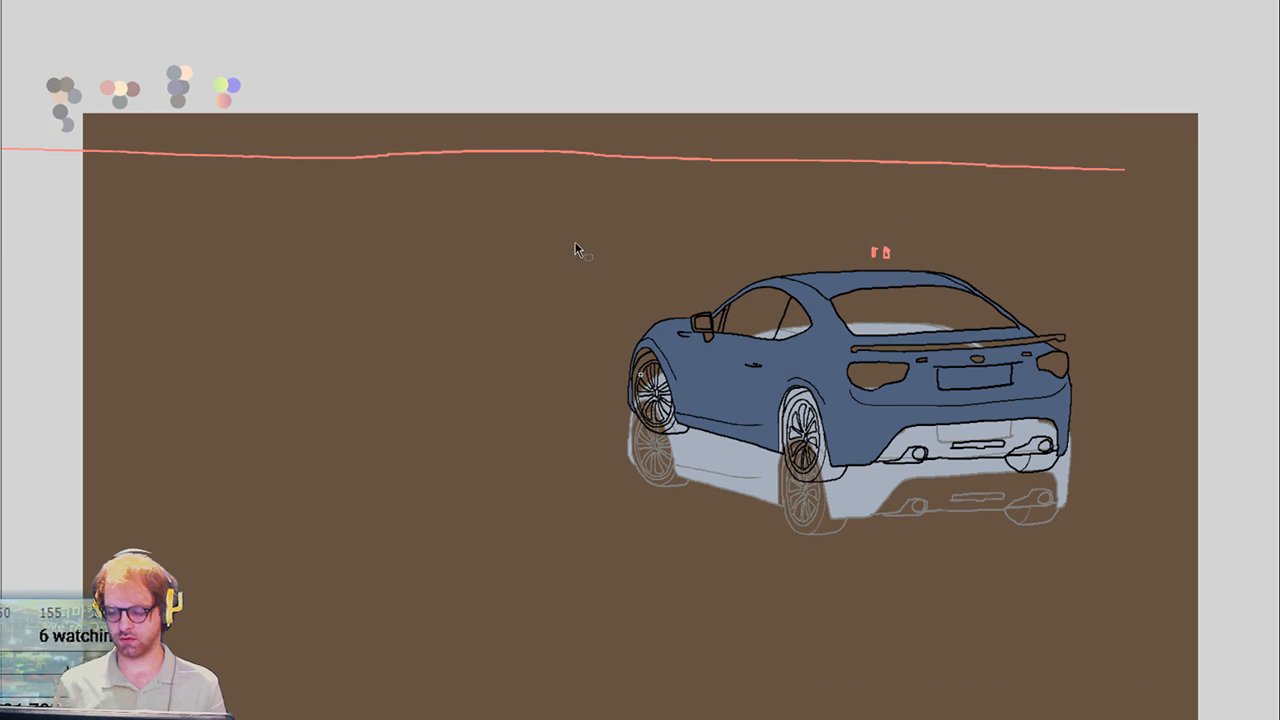
click(697, 372)
drag(712, 403, 723, 427)
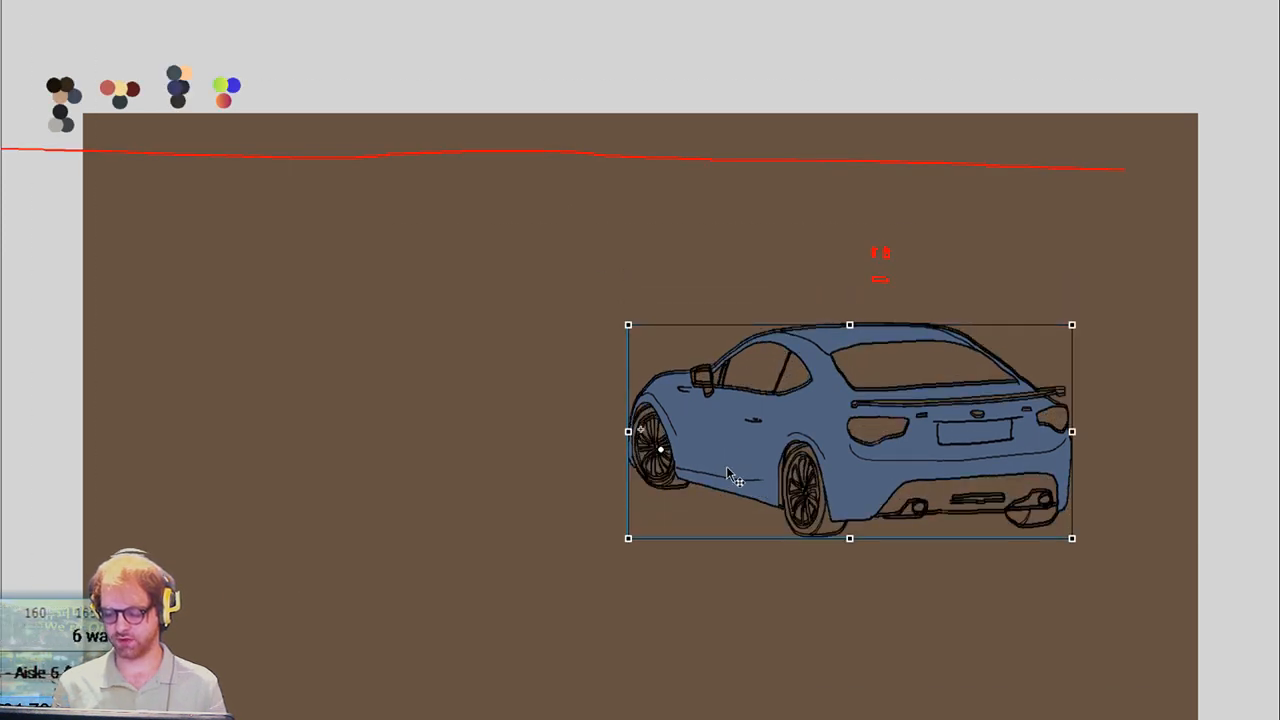
key(Up)
key(Up)
key(Up)
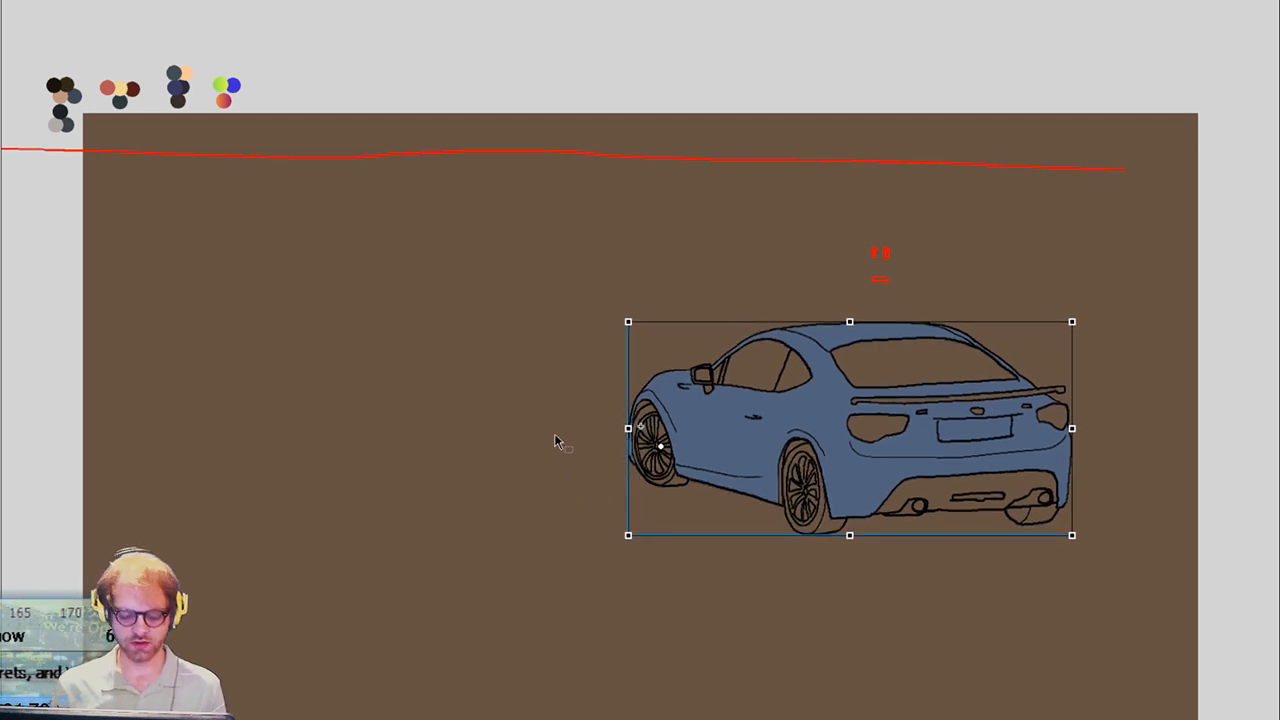
Inspect the blue fill and outlines around the car's front wheel up close, and return to the full scene
key(z)
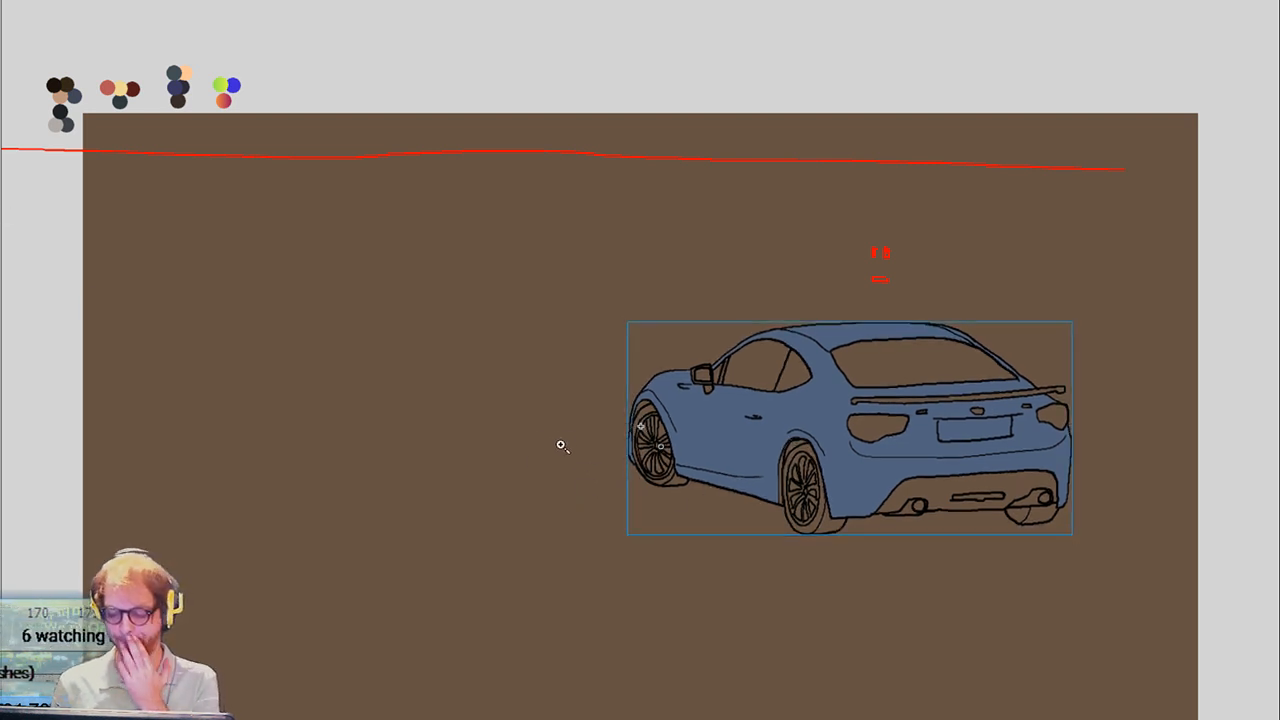
drag(584, 420, 751, 500)
drag(306, 220, 436, 338)
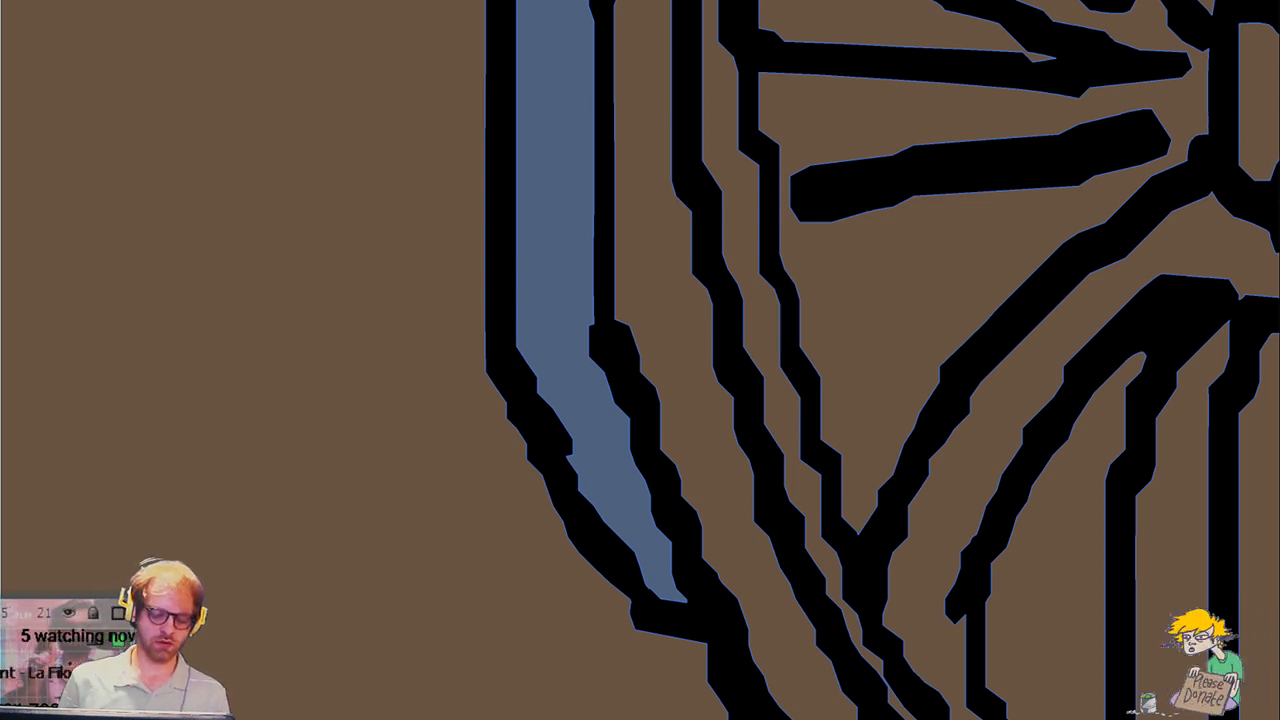
key(ctrl+0)
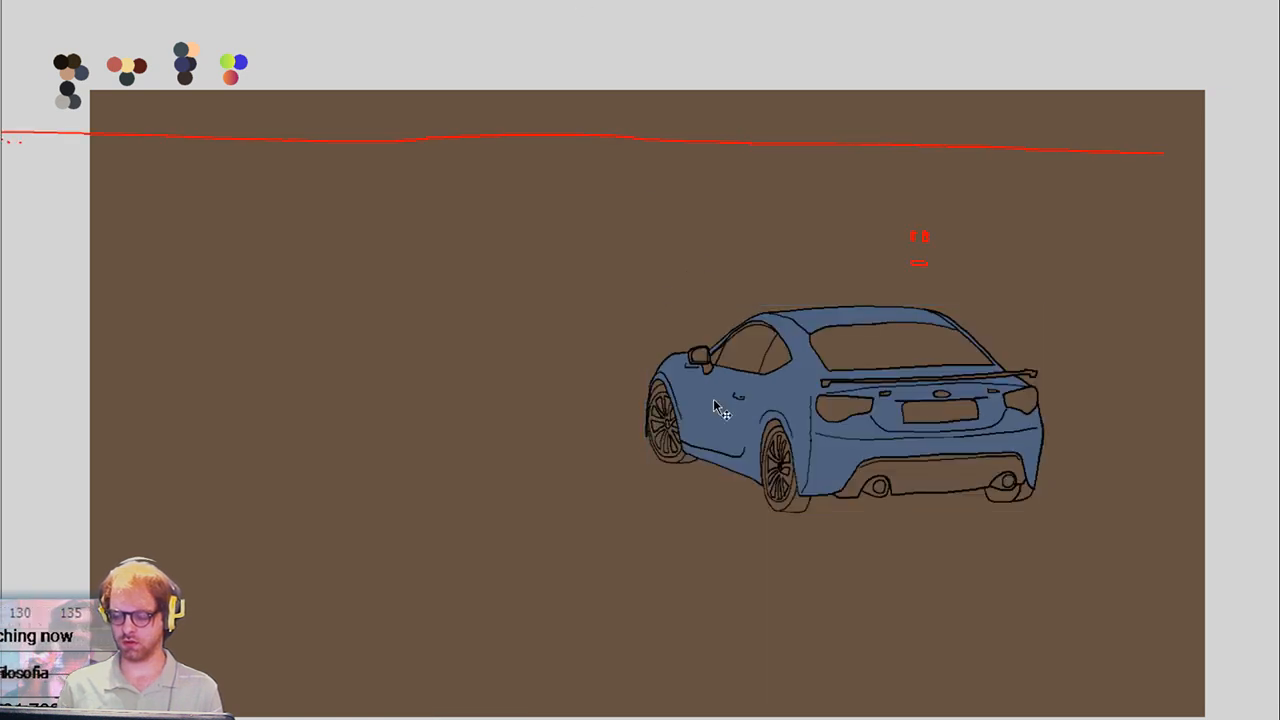
Open the car artwork for editing, draw a blue-green radial gradient rectangle over the car, and scale it down closely around the body
double_click(713, 399)
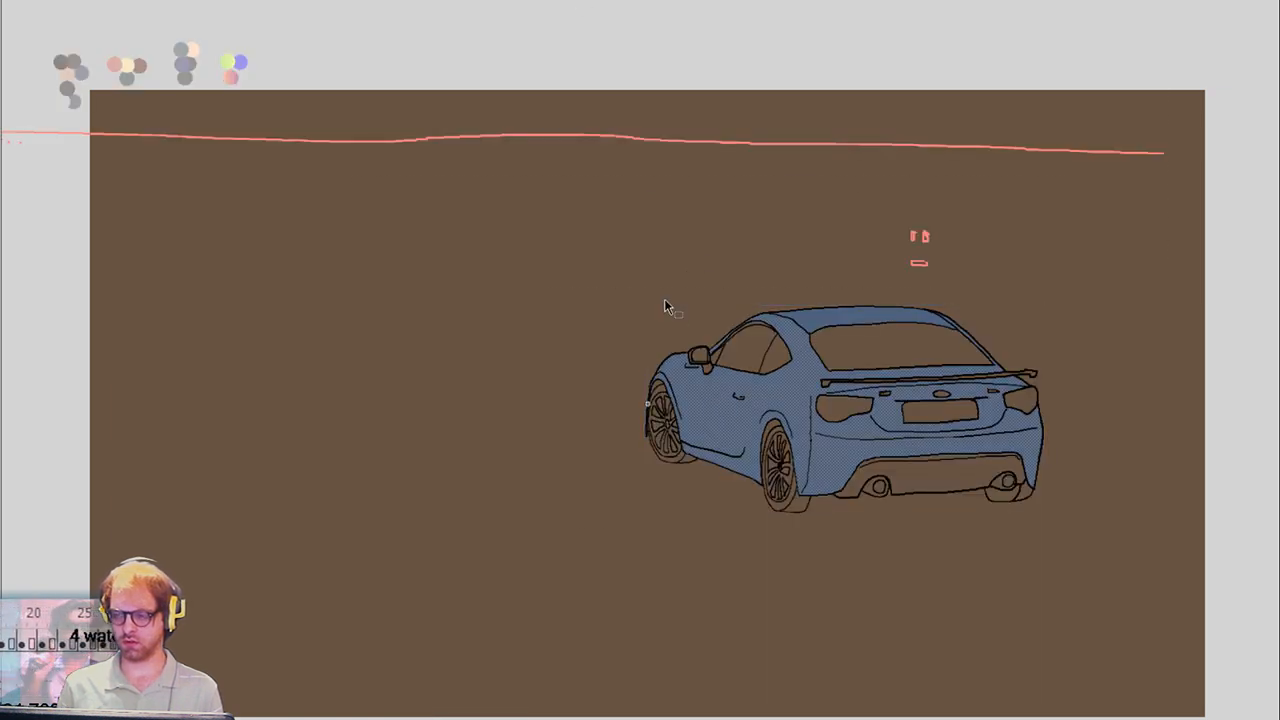
key(Return)
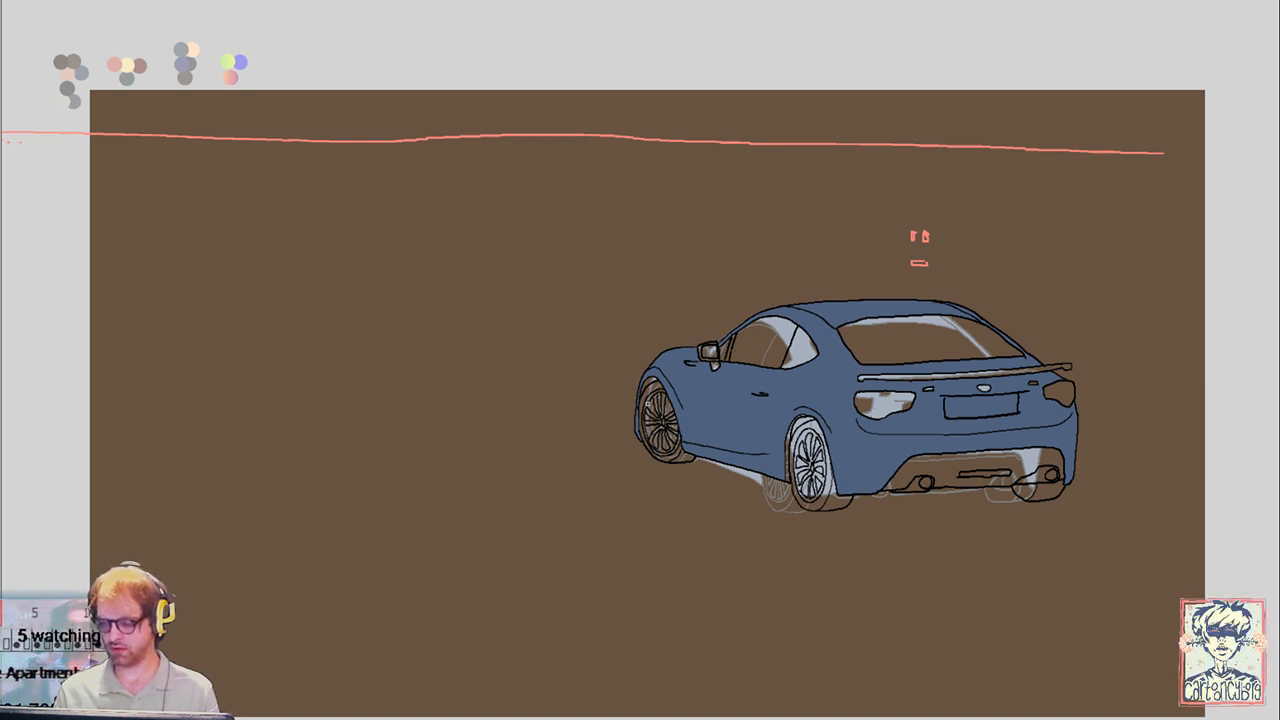
drag(546, 219, 851, 450)
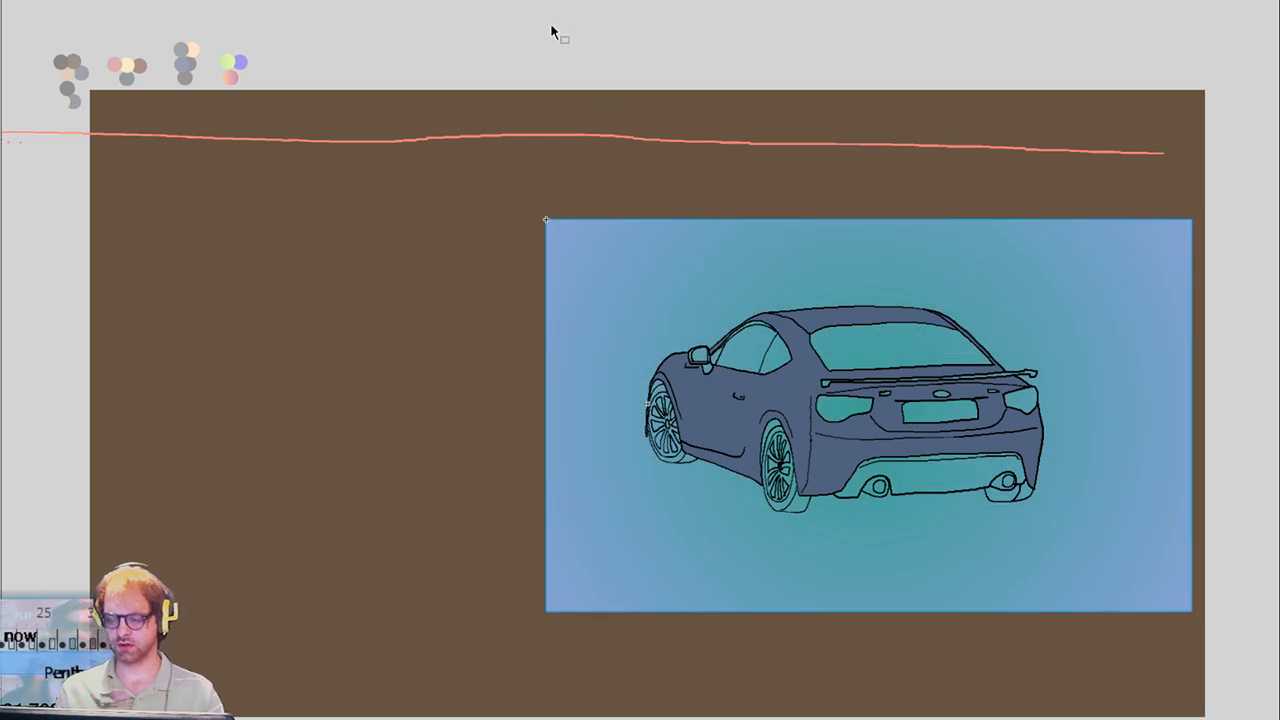
click(617, 309)
drag(546, 219, 631, 284)
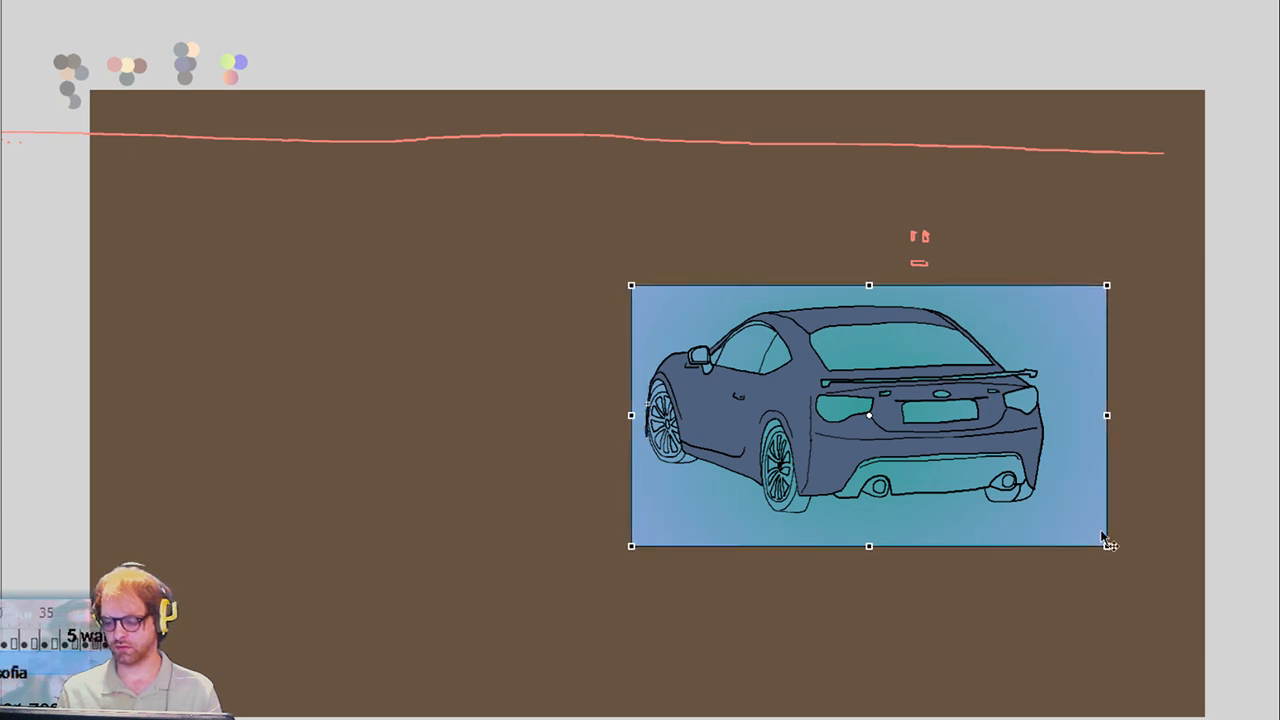
drag(1080, 525, 1045, 516)
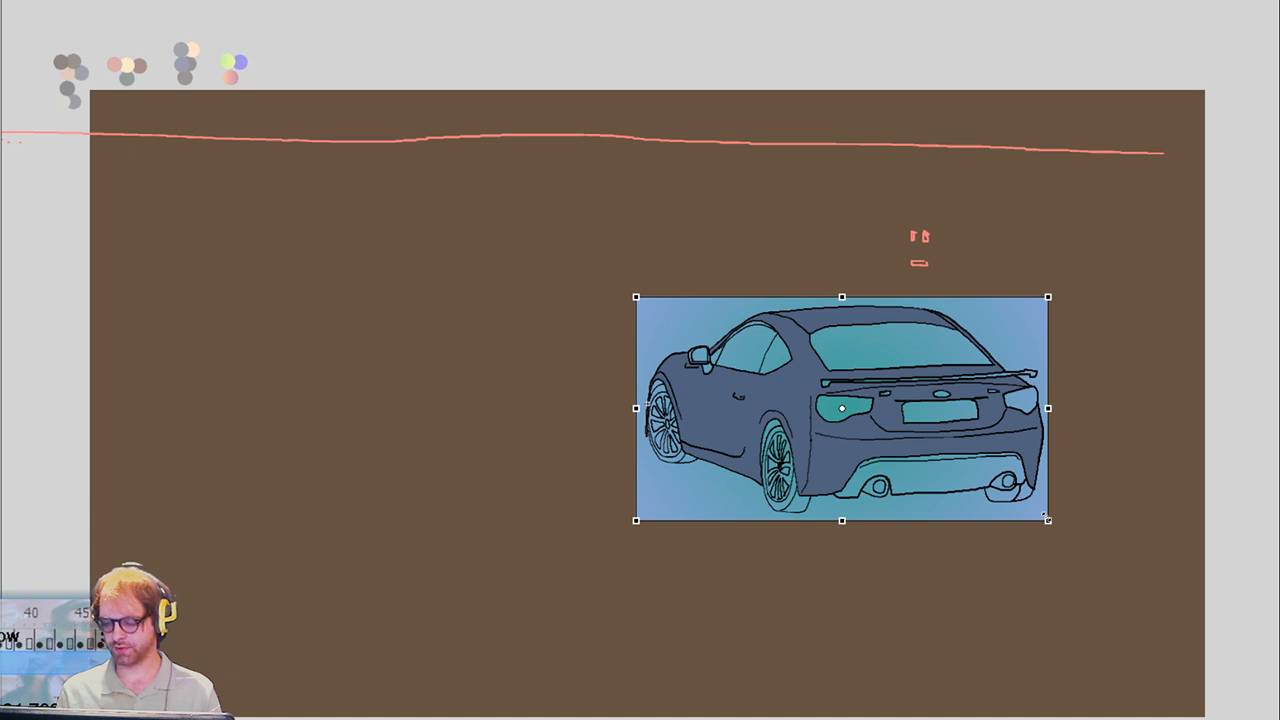
key(Return)
Nudge the gradient rectangle over the car and preview it clipped to the car's shape
click(750, 383)
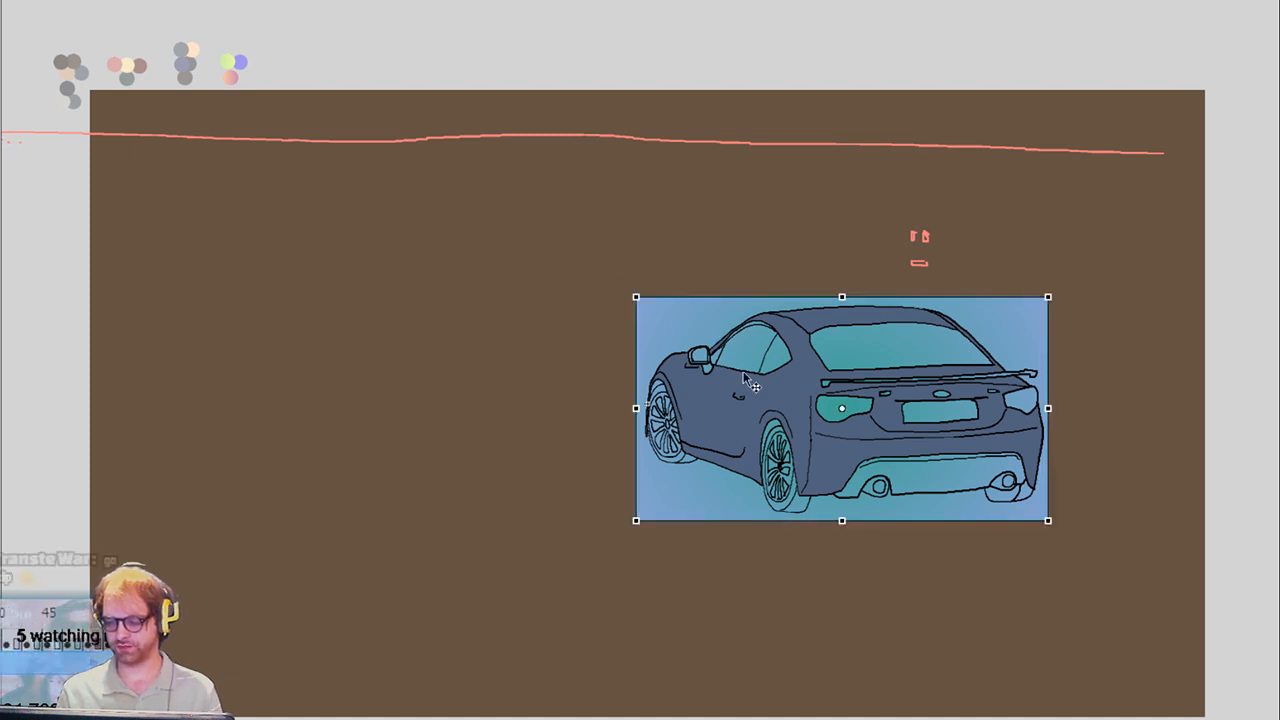
drag(766, 446, 767, 444)
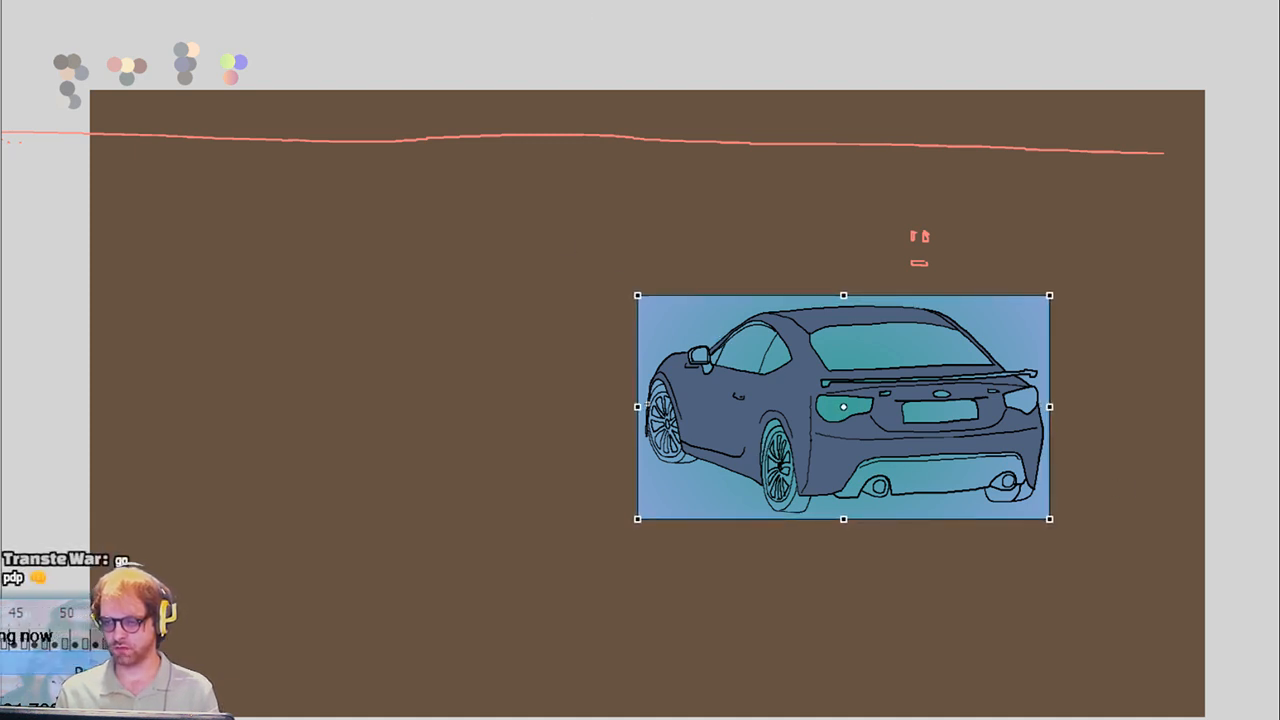
key(Return)
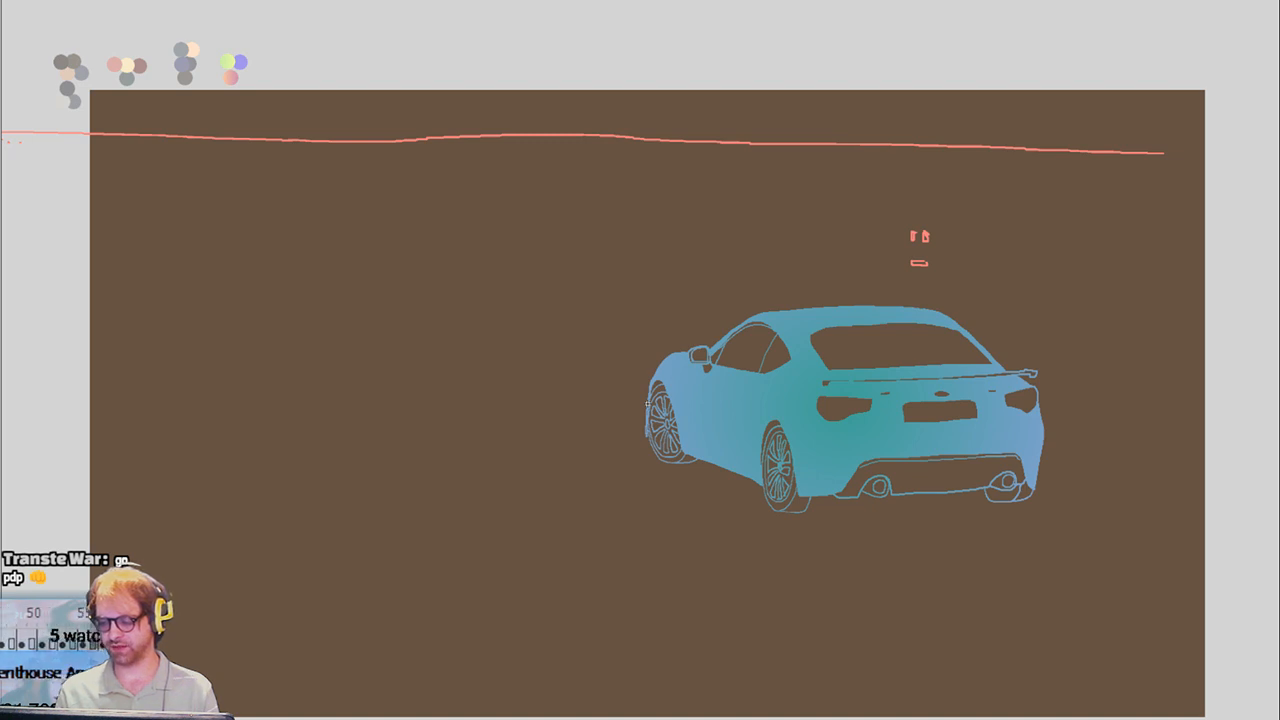
click(647, 403)
key(Return)
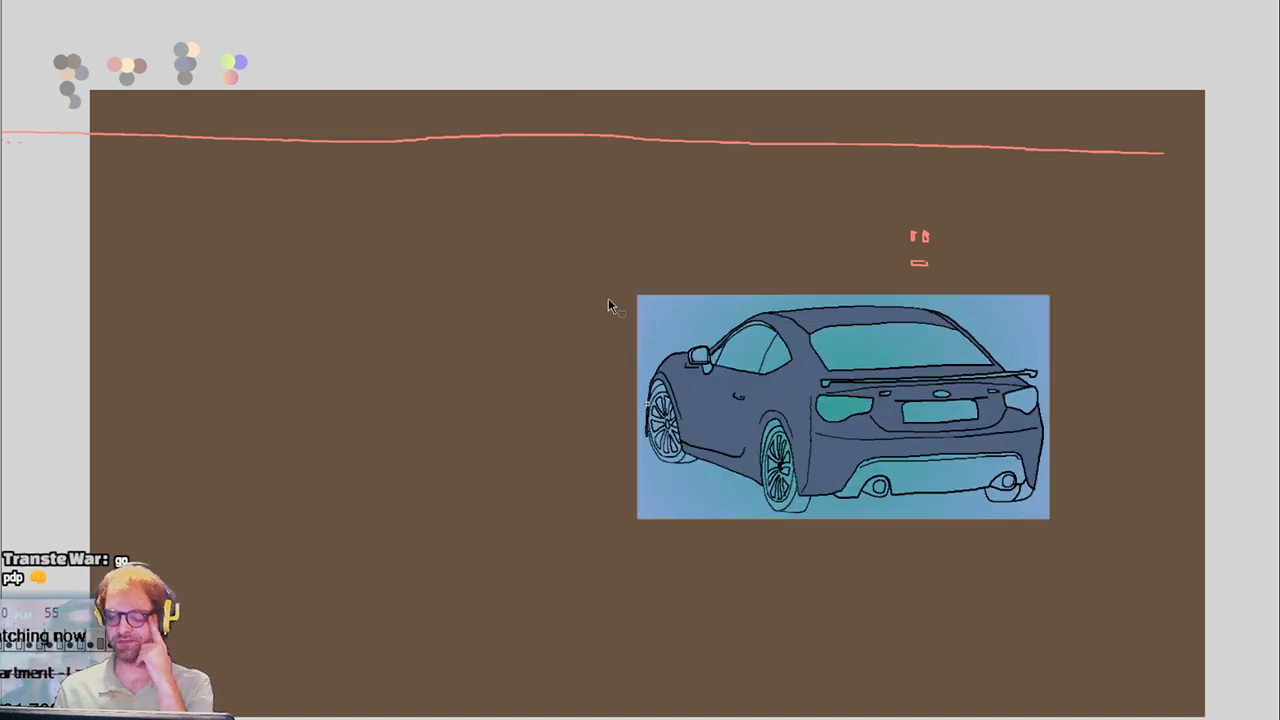
Enlarge the gradient rectangle beyond the car, shift its centre towards the car's rear, and reduce it to reach just past the front wheel
click(929, 351)
drag(1052, 522, 1234, 636)
drag(1082, 562, 1172, 585)
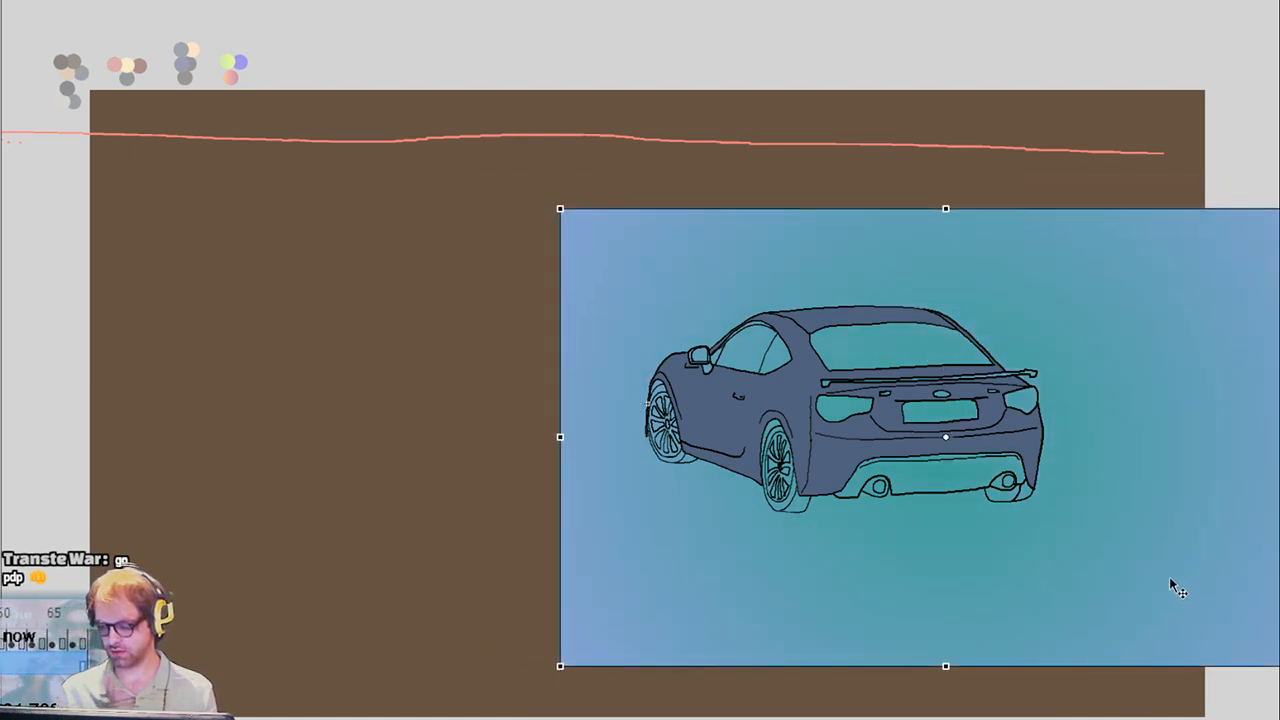
drag(1006, 591, 1005, 553)
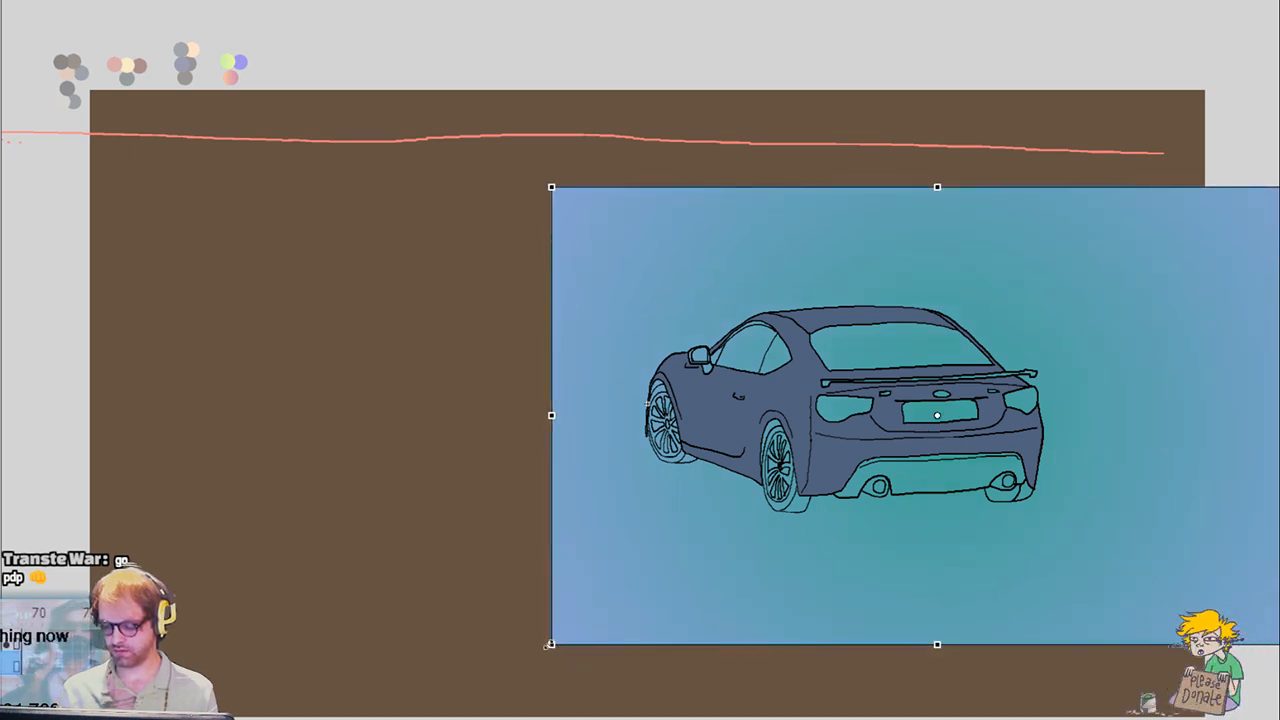
drag(550, 646, 636, 585)
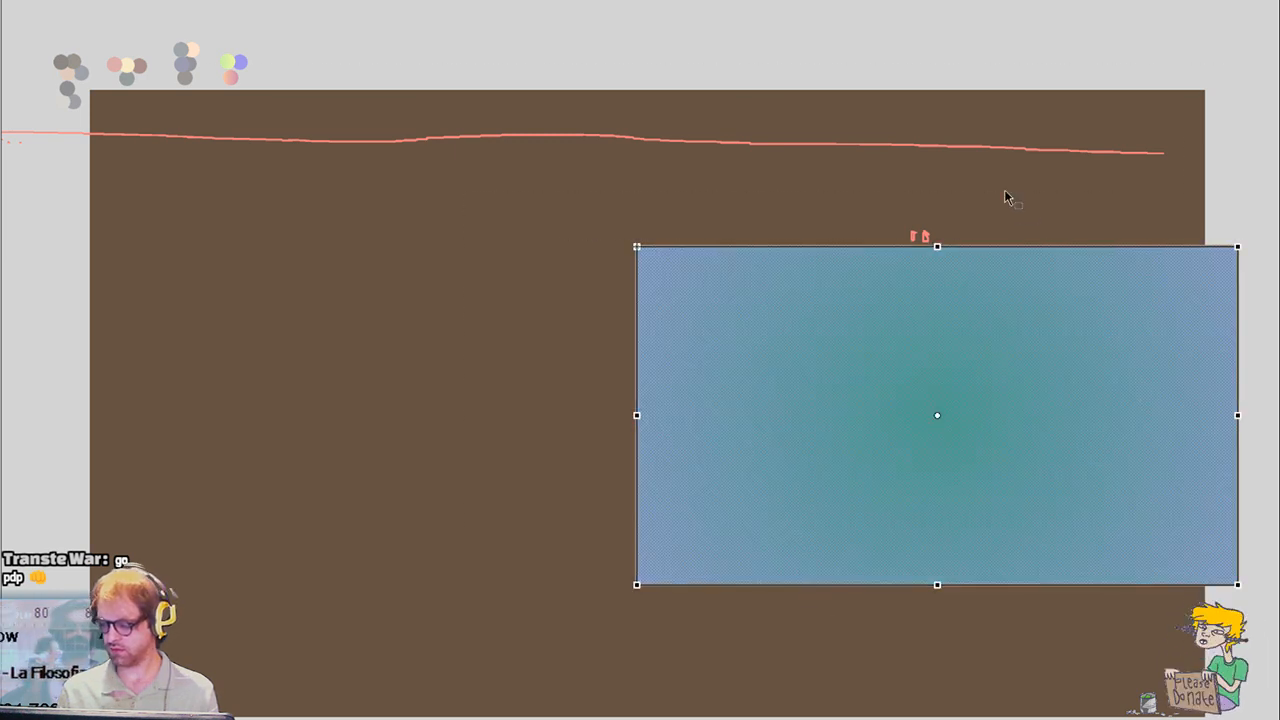
Try trimming the surplus area beyond the car's rear off the gradient rectangle, undoing each cut
drag(1006, 194, 1208, 655)
key(Delete)
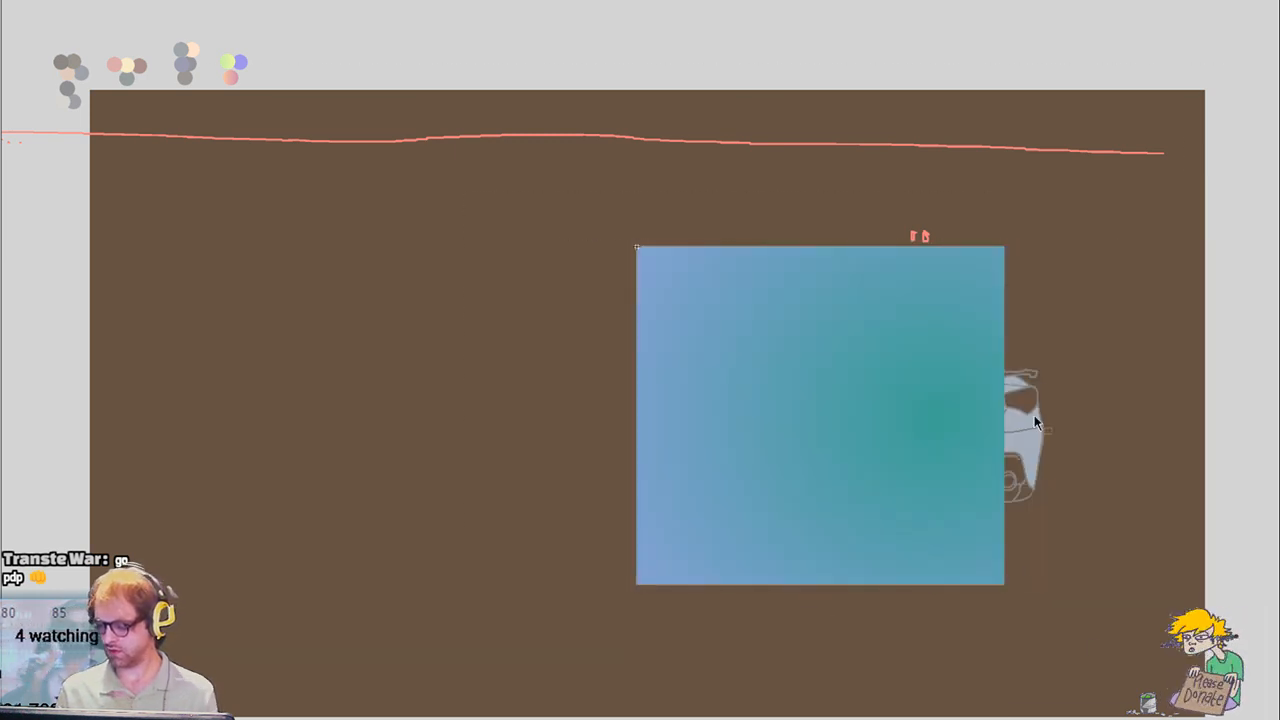
key(ctrl+z)
drag(1275, 213, 1102, 672)
key(Delete)
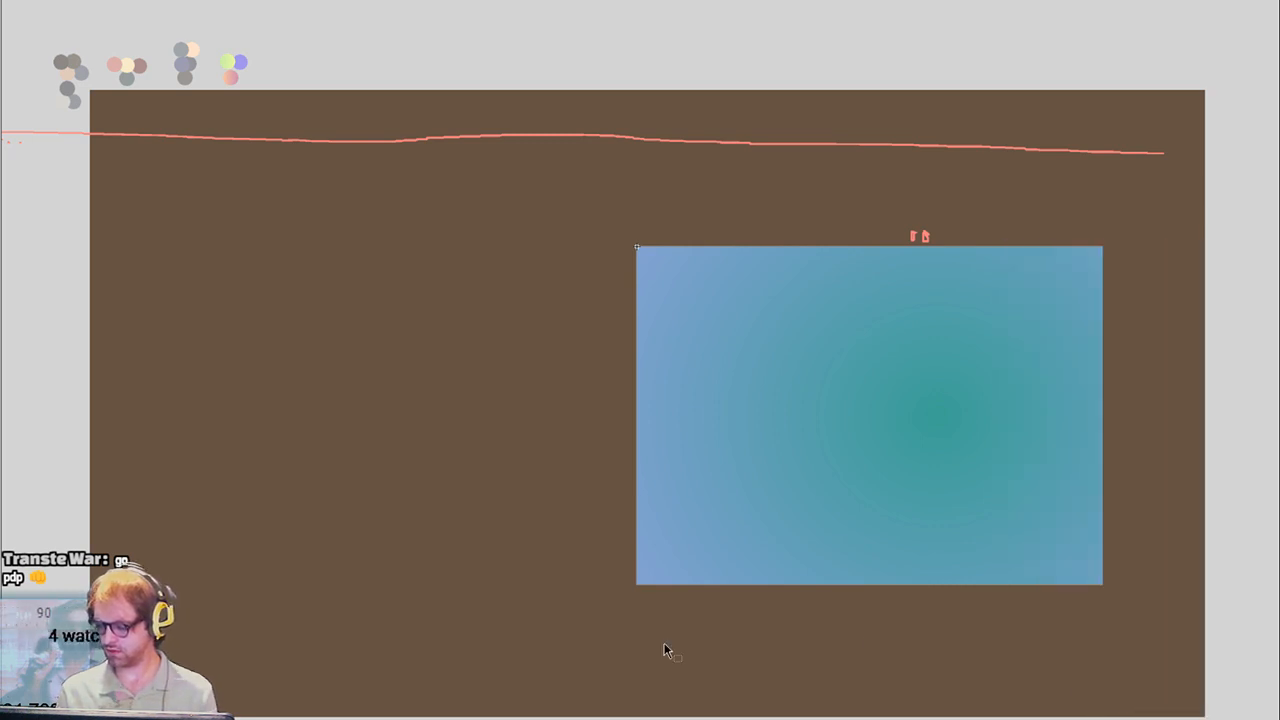
key(ctrl+z)
key(ctrl+z)
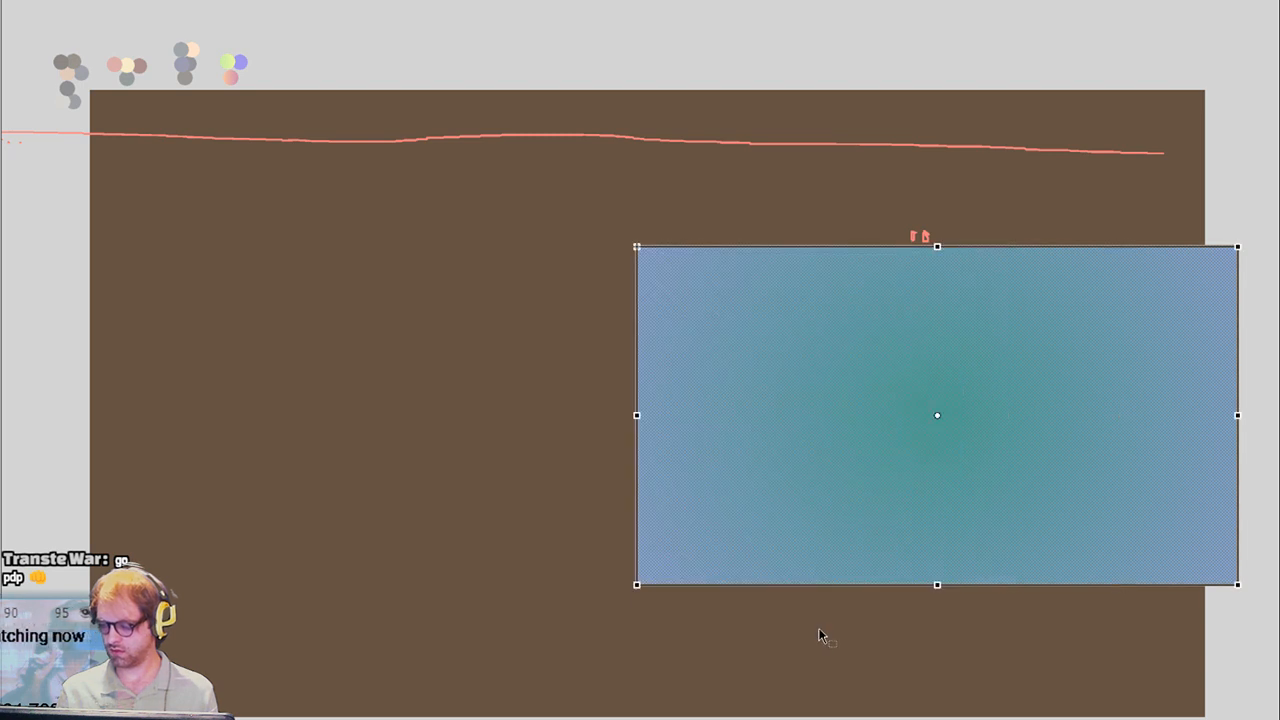
Overlay the gradient rectangle on the car artwork and reposition and resize it around the rear three-quarter drawings
click(820, 636)
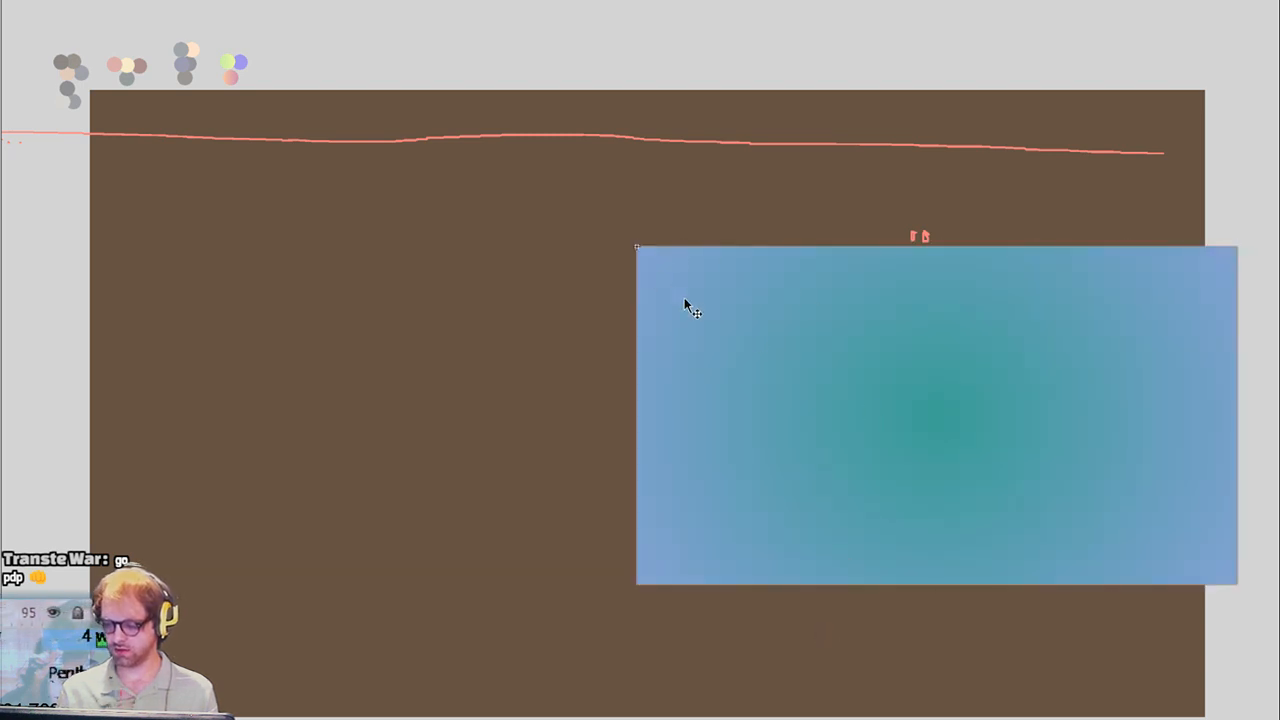
key(ctrl+v)
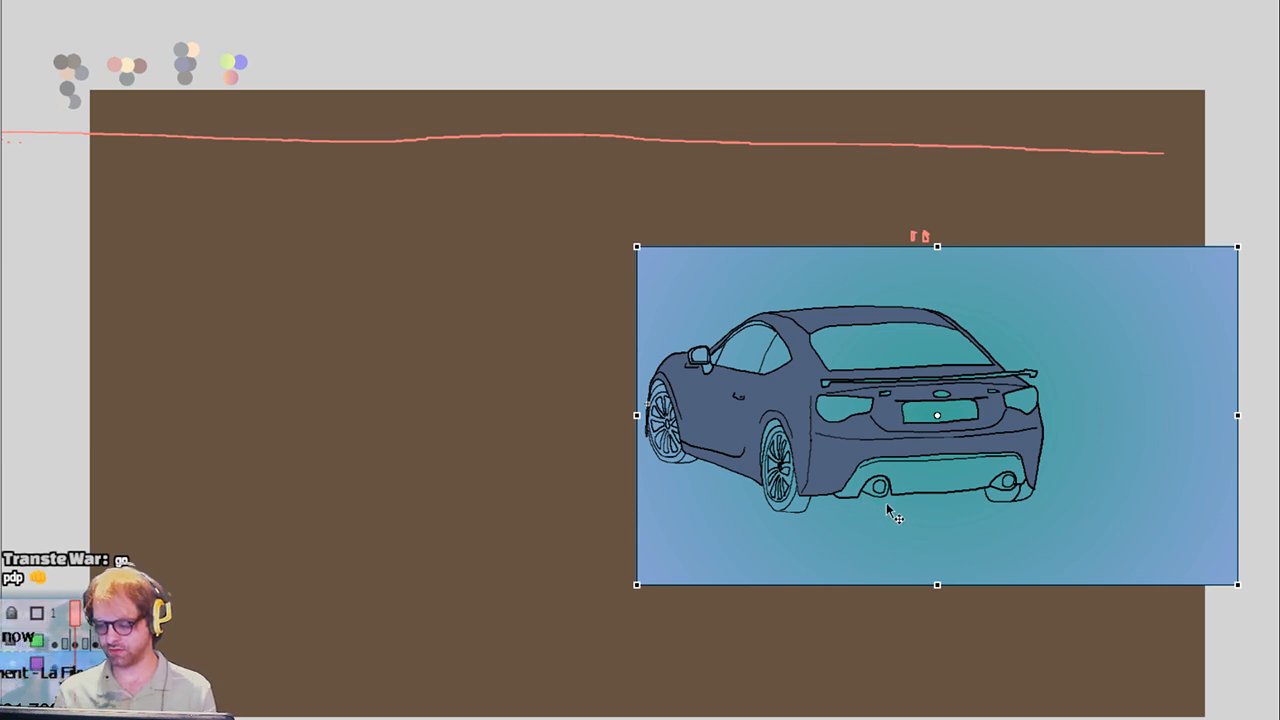
key(Return)
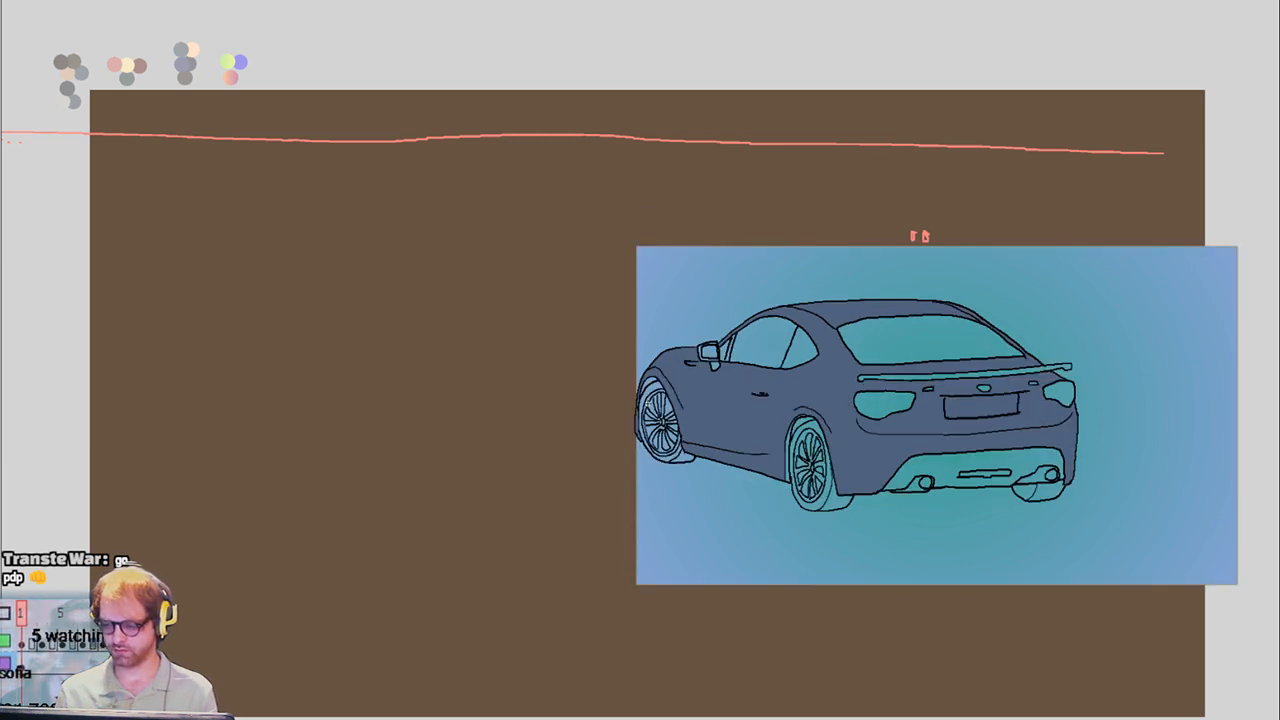
drag(986, 523, 1006, 517)
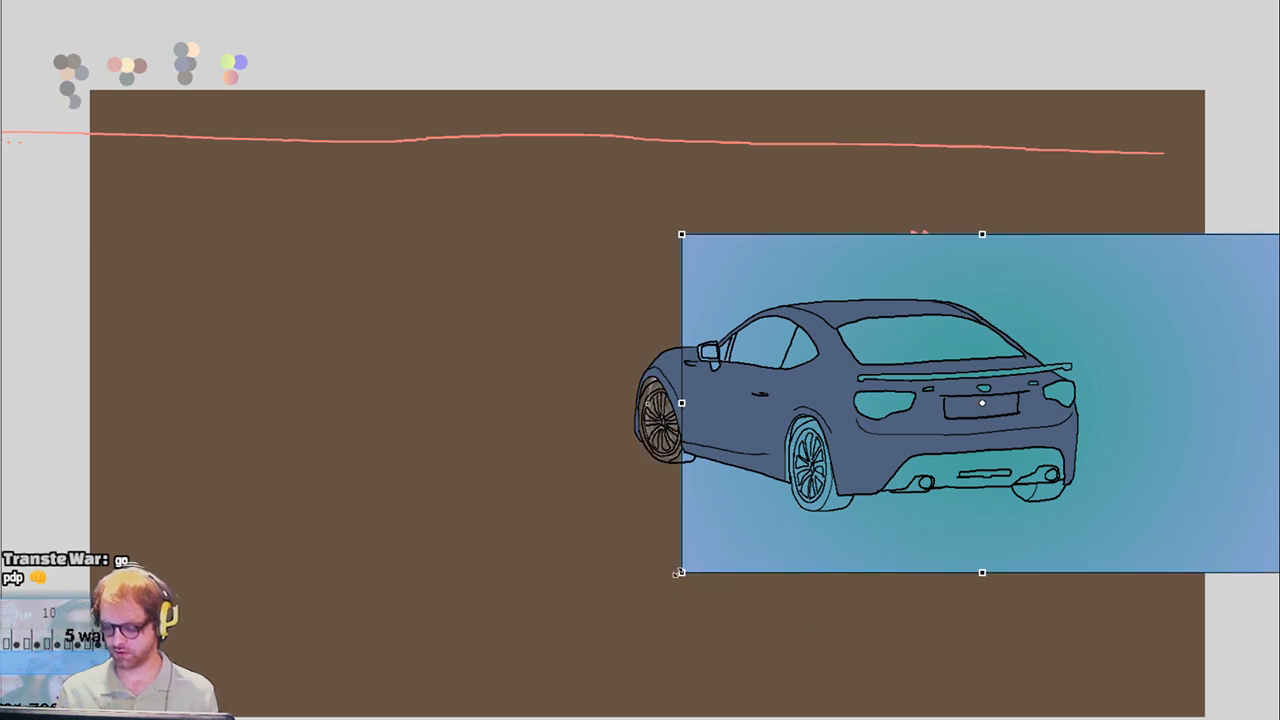
drag(678, 573, 617, 619)
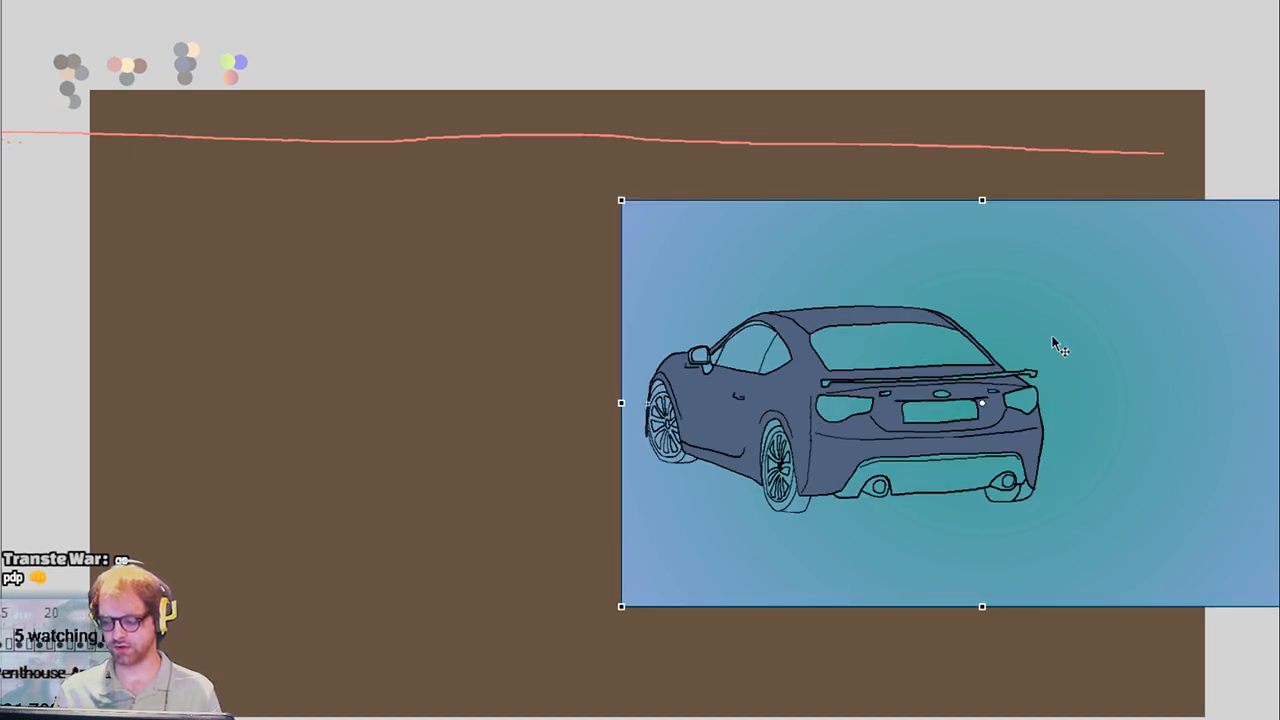
drag(1057, 343, 1014, 354)
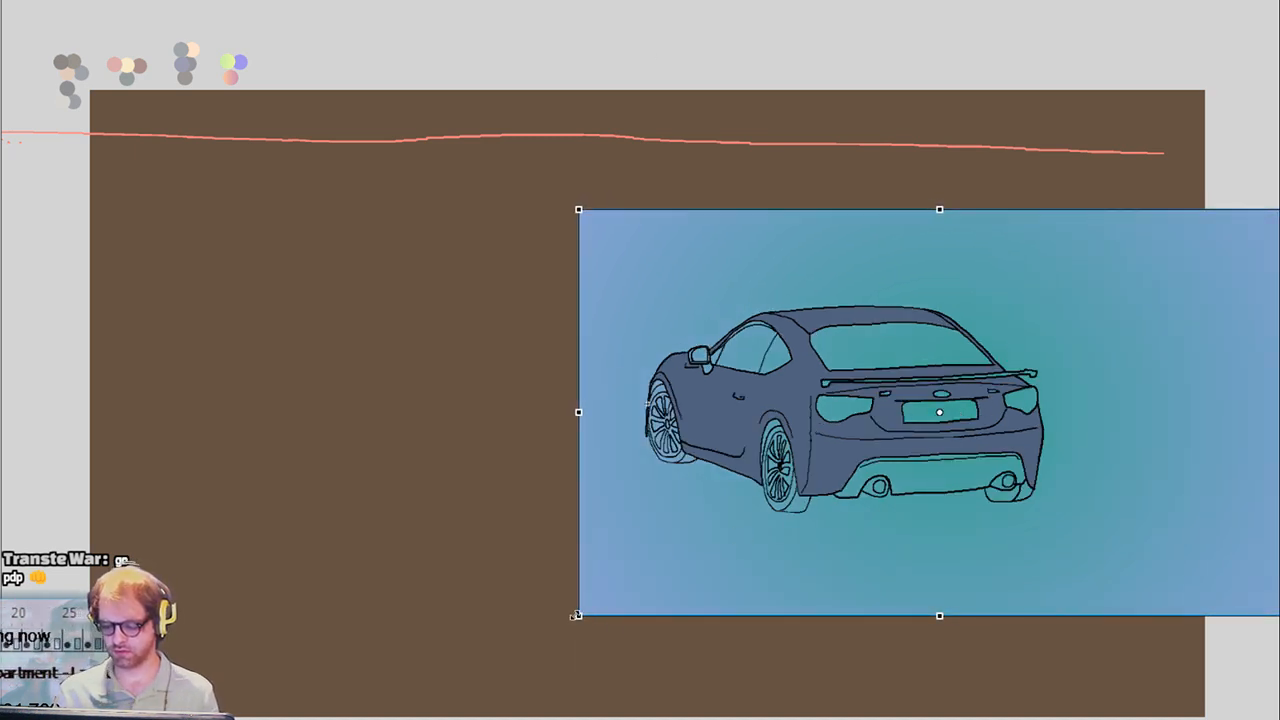
drag(577, 615, 611, 586)
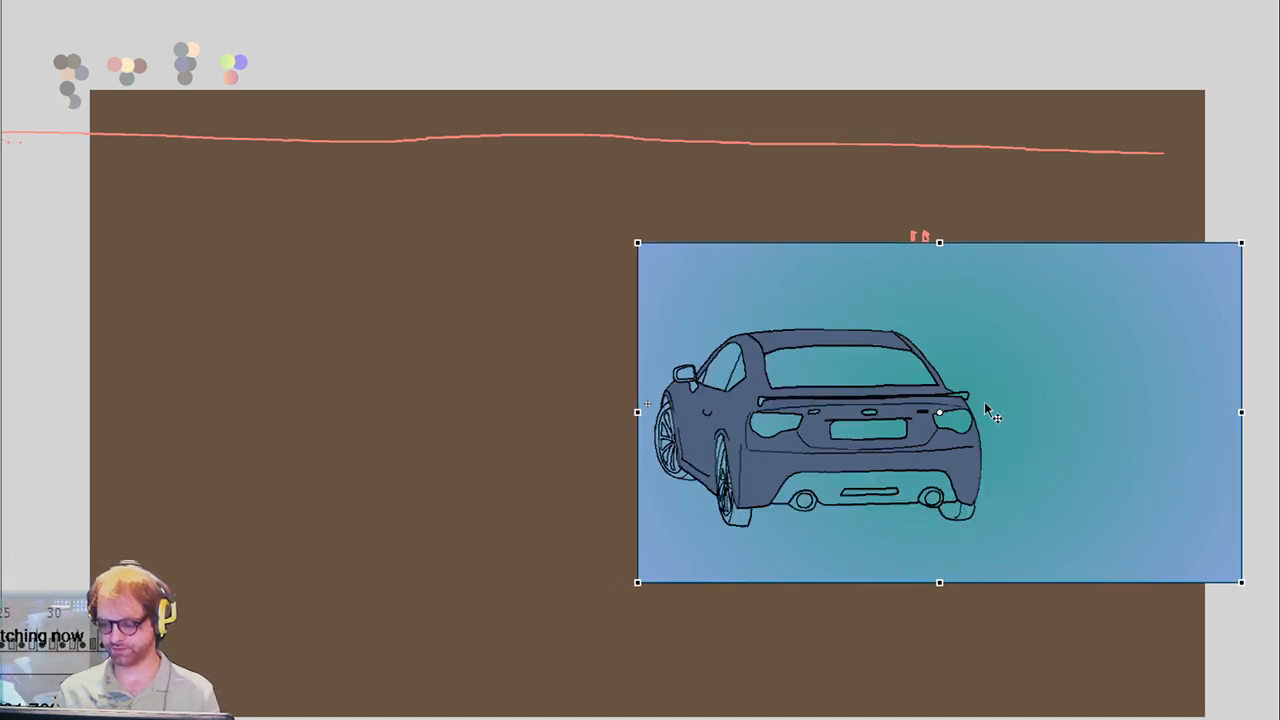
Centre the gradient rectangle on the rear three-quarter and straight rear drawings, shrinking it to sit closely around the car in each
drag(1032, 396, 974, 414)
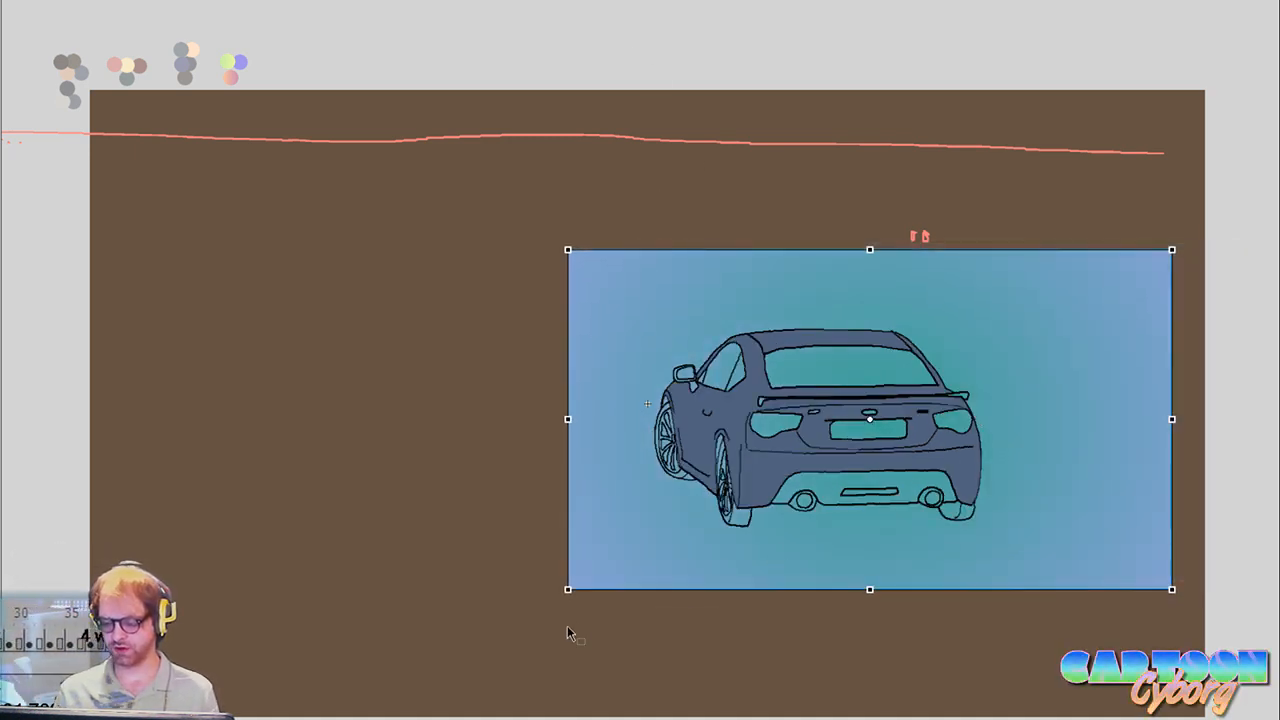
drag(566, 589, 623, 545)
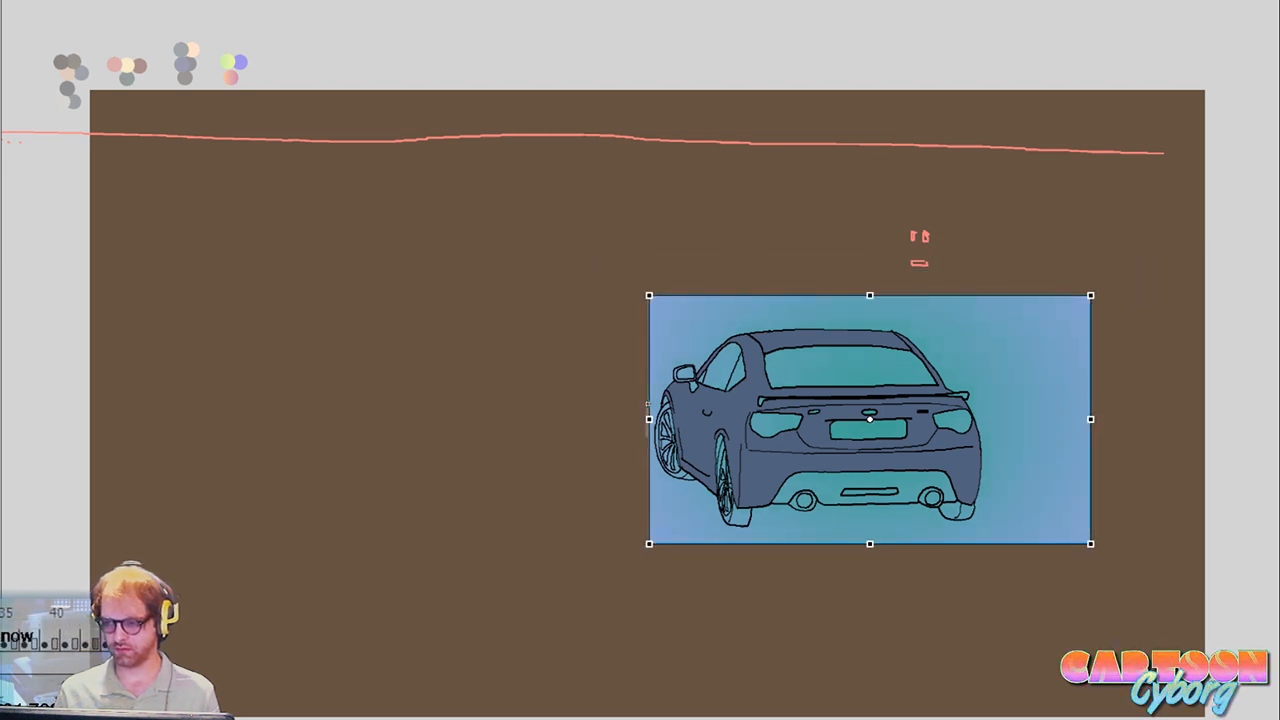
key(Right)
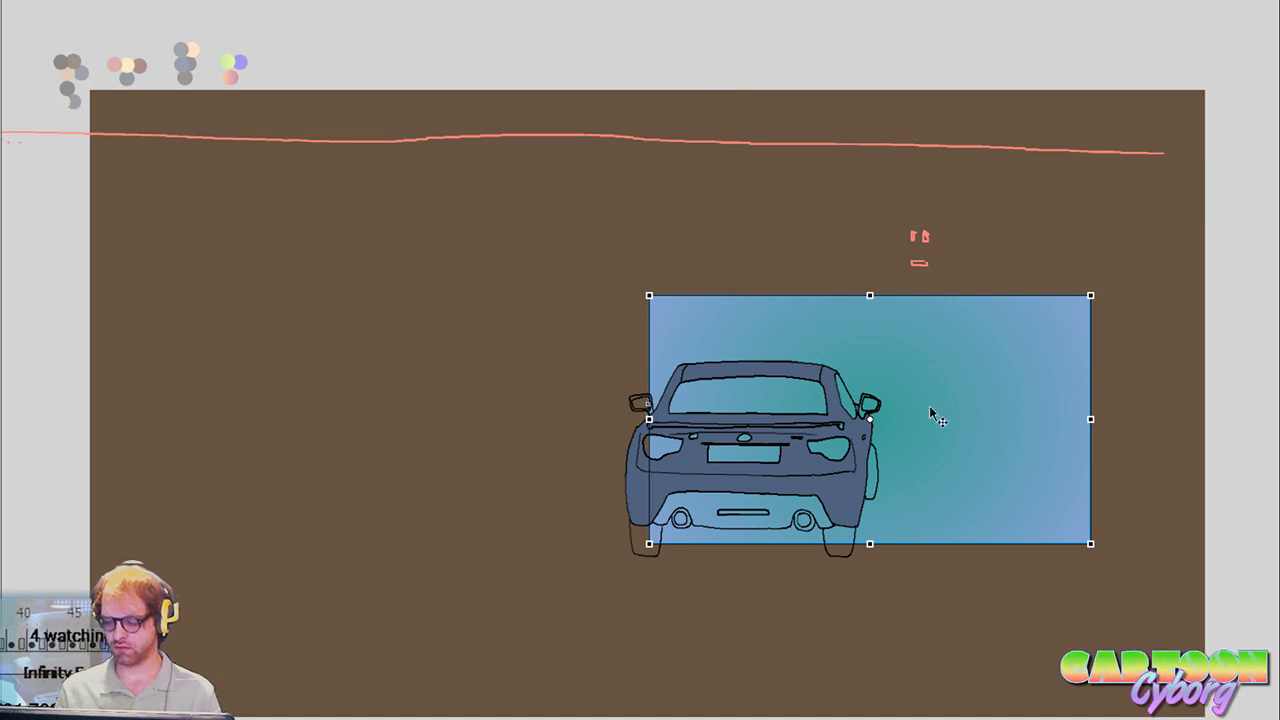
drag(934, 414, 924, 452)
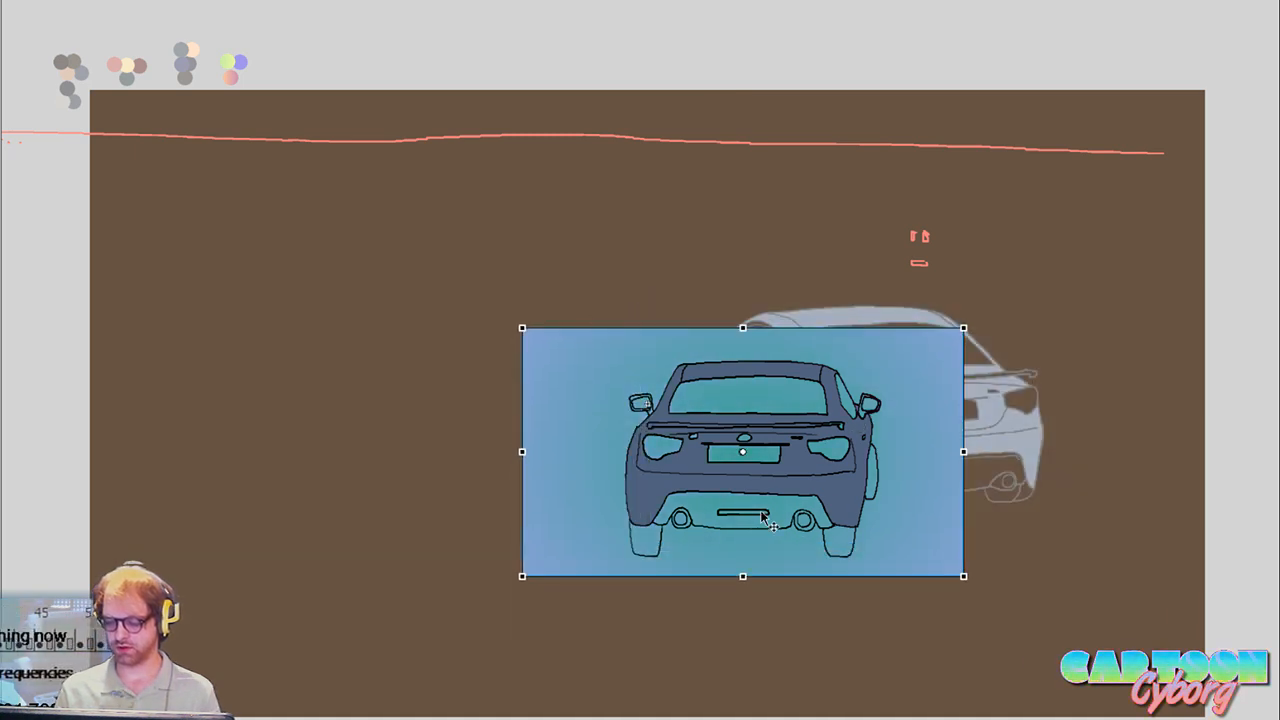
drag(521, 583, 557, 555)
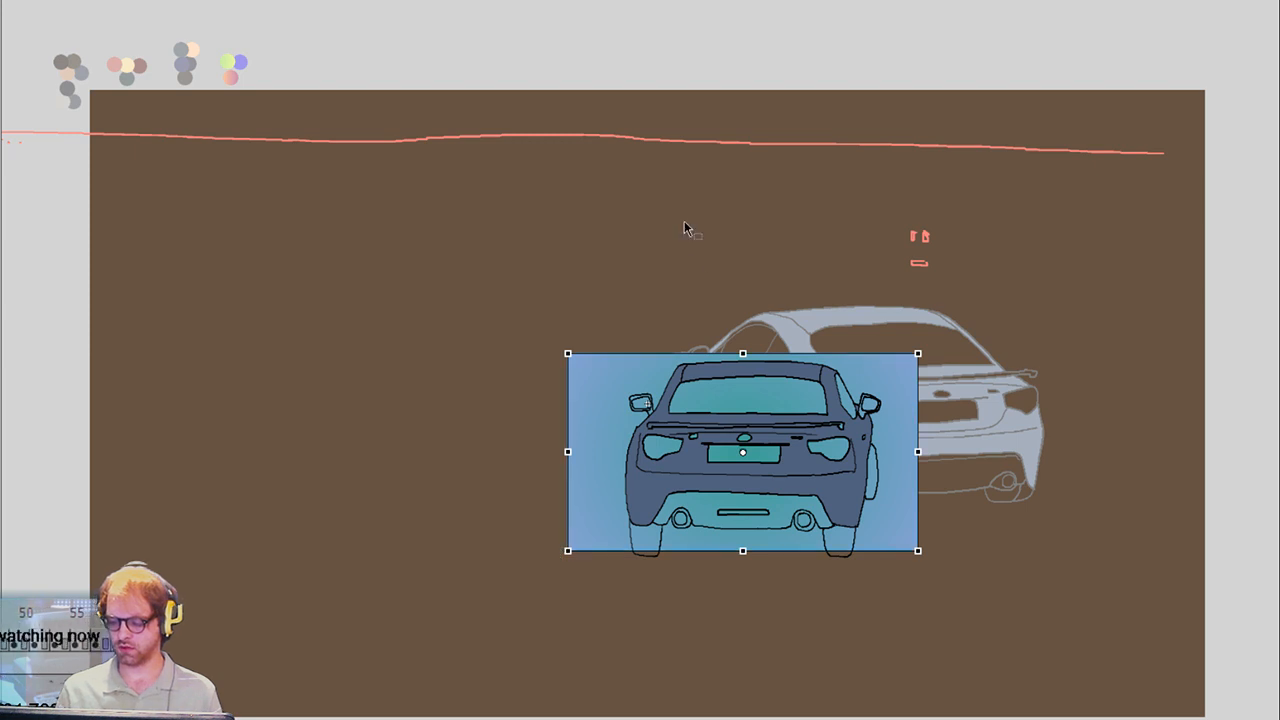
Shift the gradient's centre onto the number plate in the next turning rear three-quarter drawings and enlarge the rectangle to cover the front wheel
key(Right)
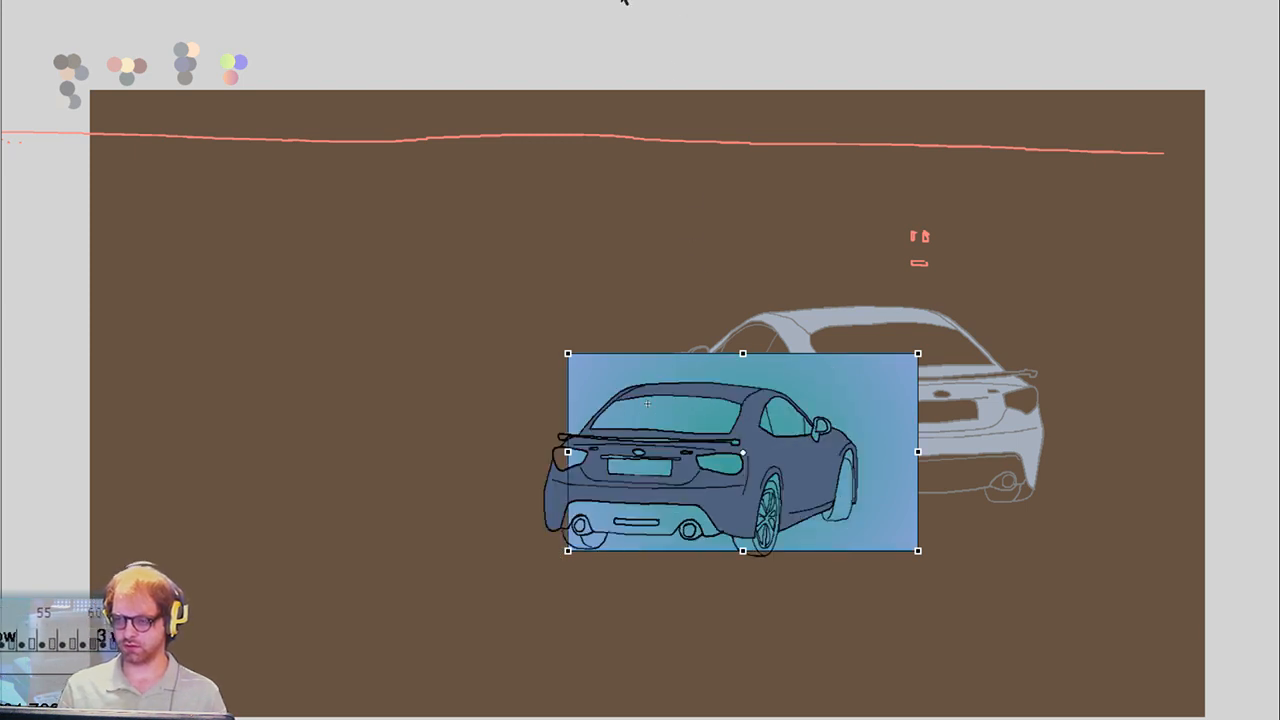
mouse_move(874, 471)
mouse_down()
mouse_move(773, 490)
mouse_move(870, 467)
mouse_up()
key(ctrl+z)
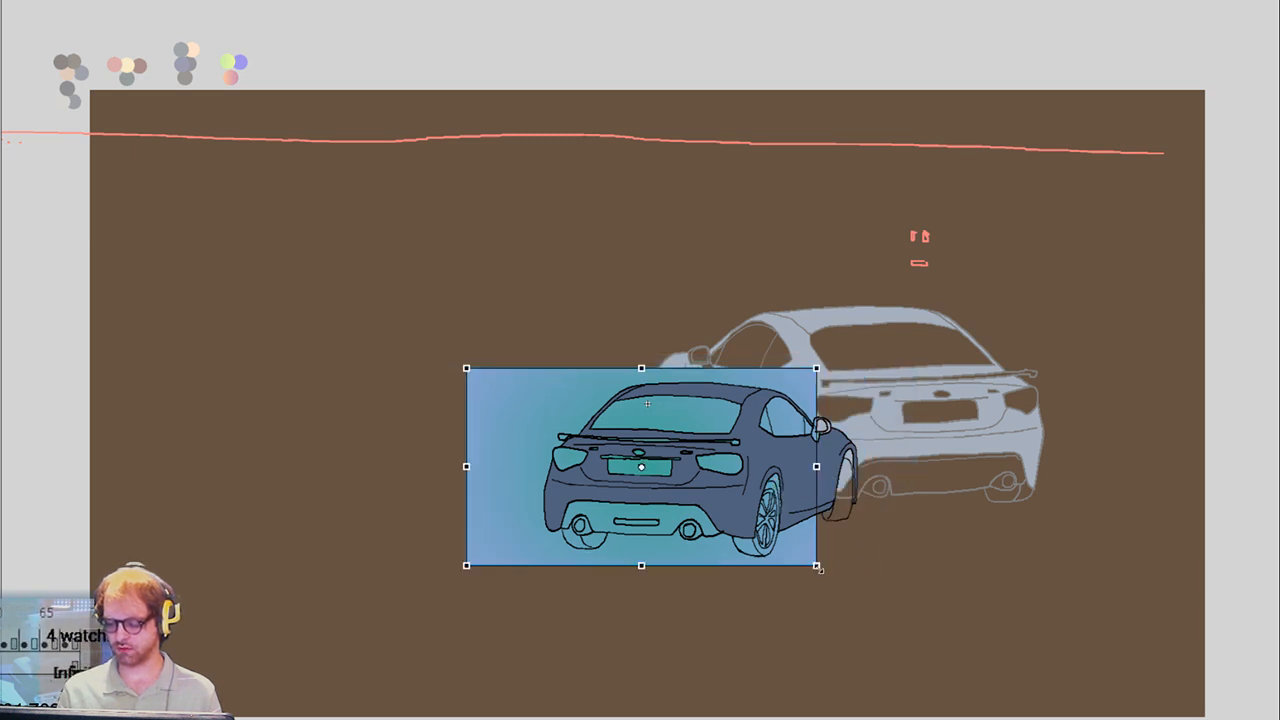
drag(818, 568, 874, 601)
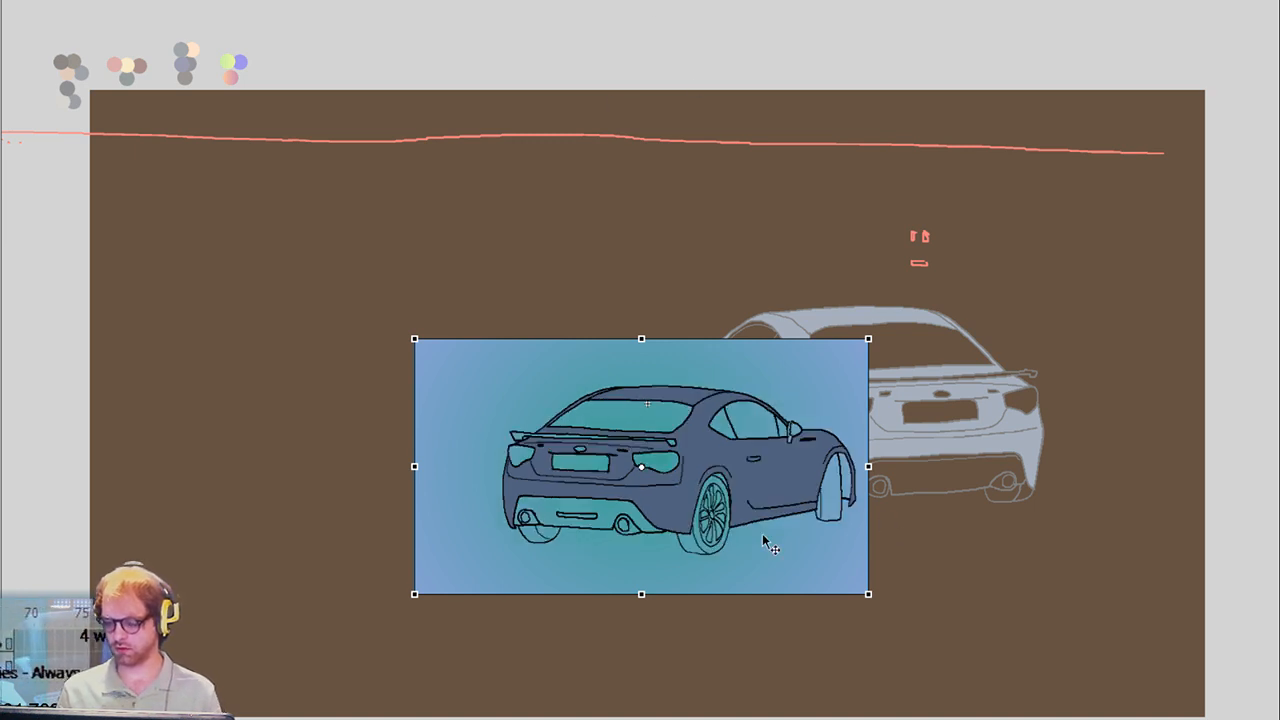
mouse_move(770, 540)
mouse_down()
mouse_move(702, 534)
mouse_move(713, 534)
mouse_up()
drag(813, 591, 884, 627)
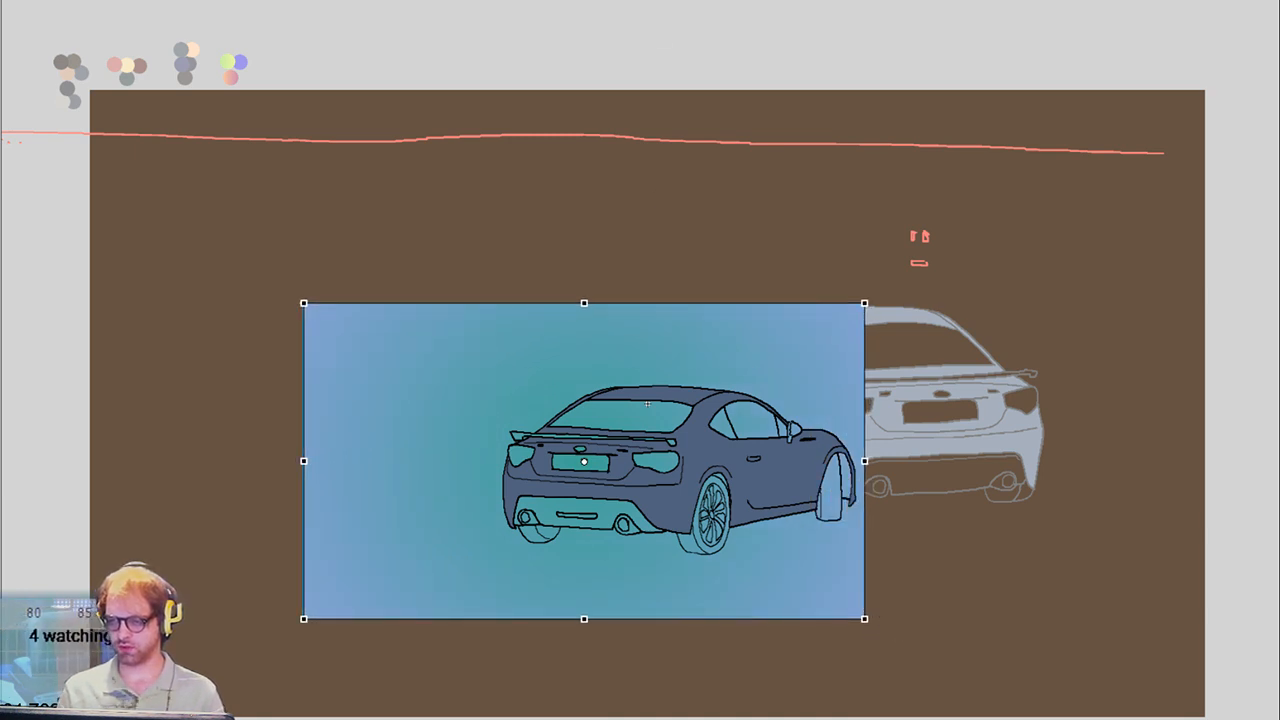
Keep the gradient's centre on the tail as the car turns towards side view, enlarging the rectangle to reach the front bumper
mouse_move(708, 534)
mouse_down()
mouse_move(700, 522)
mouse_move(697, 537)
mouse_up()
drag(838, 608, 911, 638)
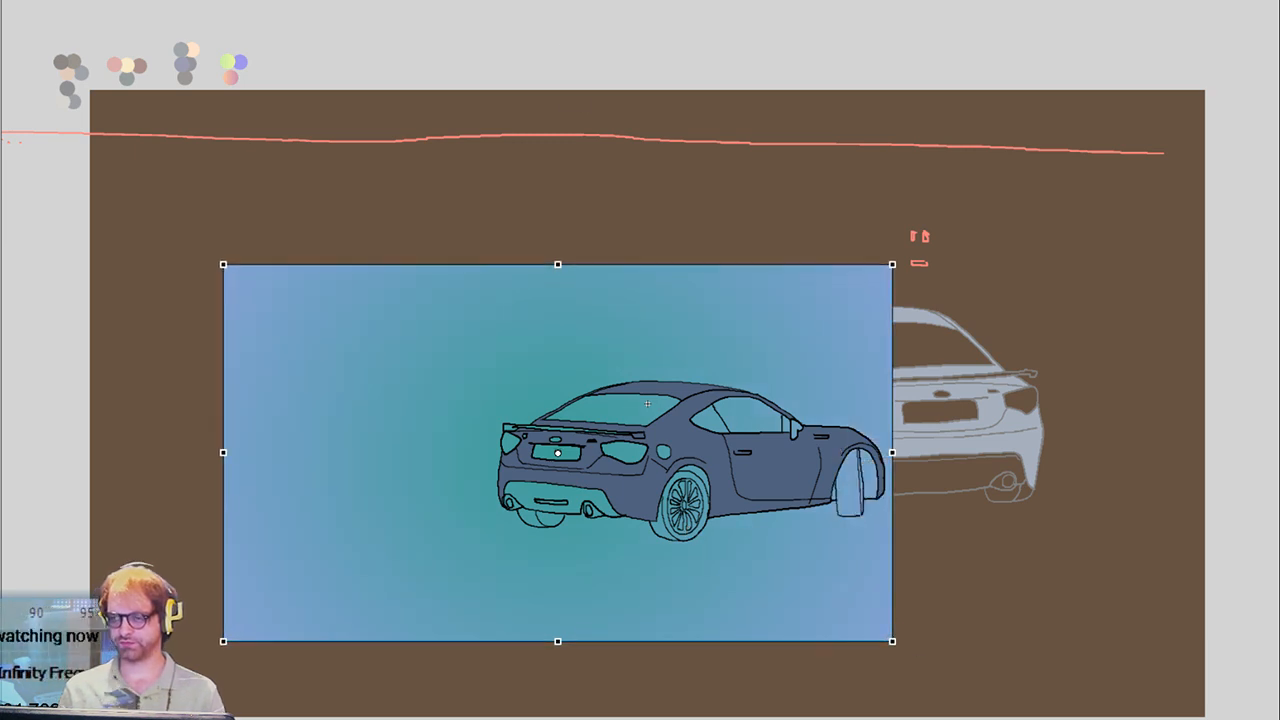
drag(666, 451, 651, 435)
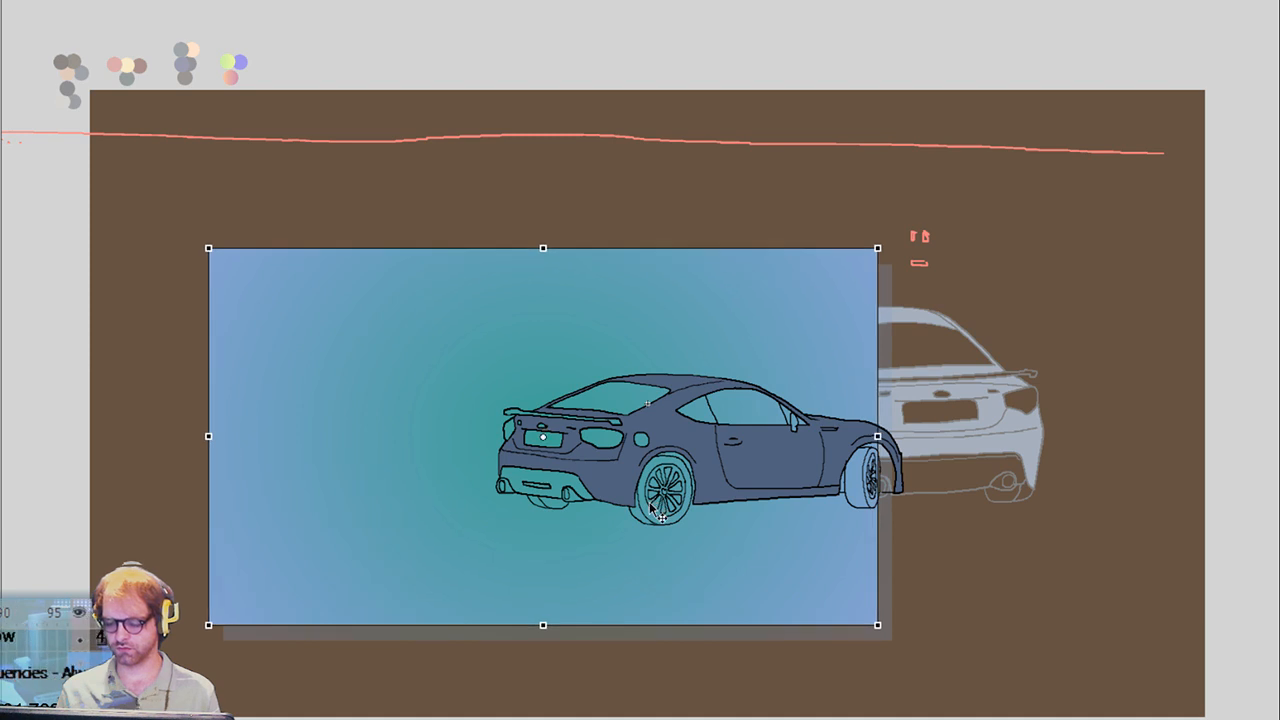
drag(876, 627, 910, 644)
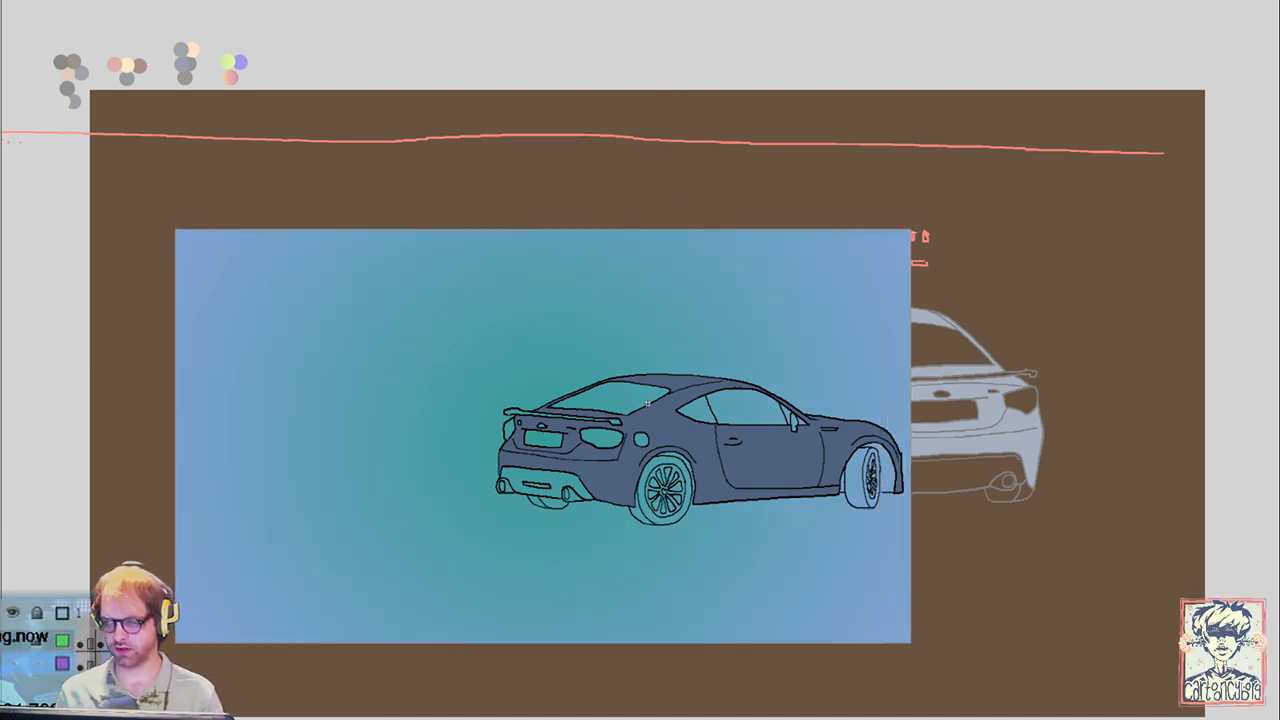
drag(699, 549, 696, 530)
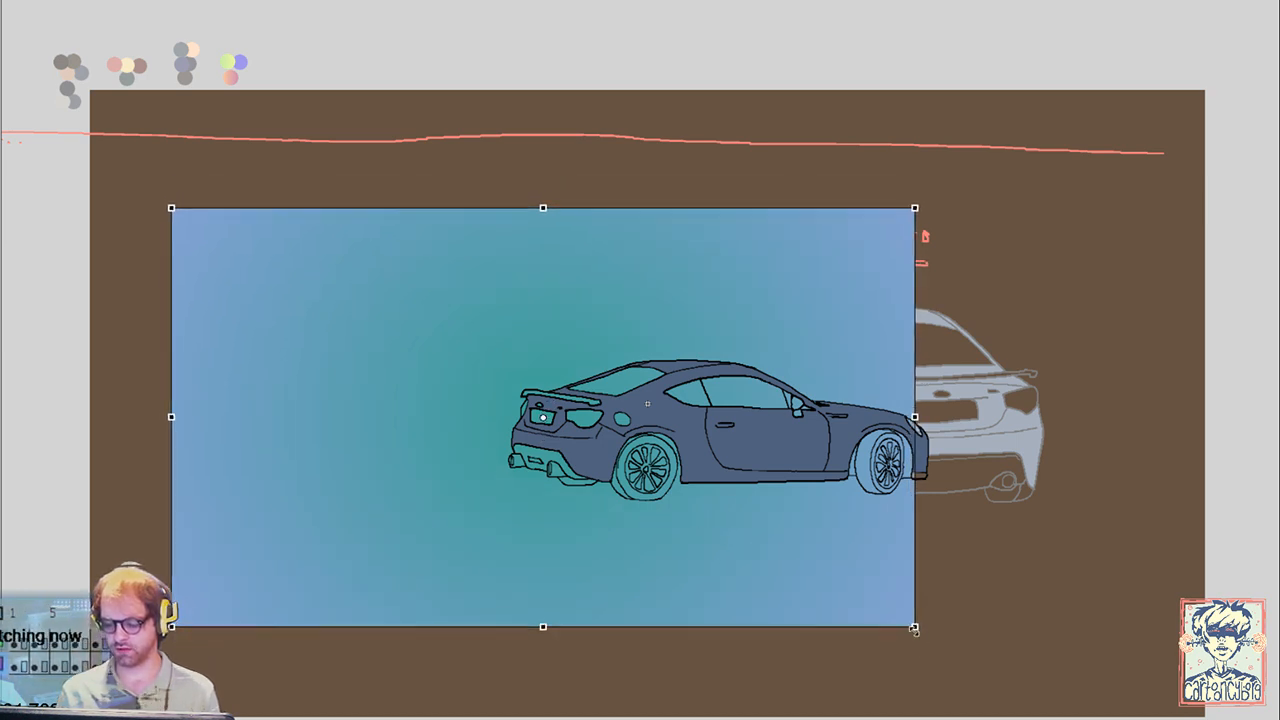
drag(914, 631, 938, 645)
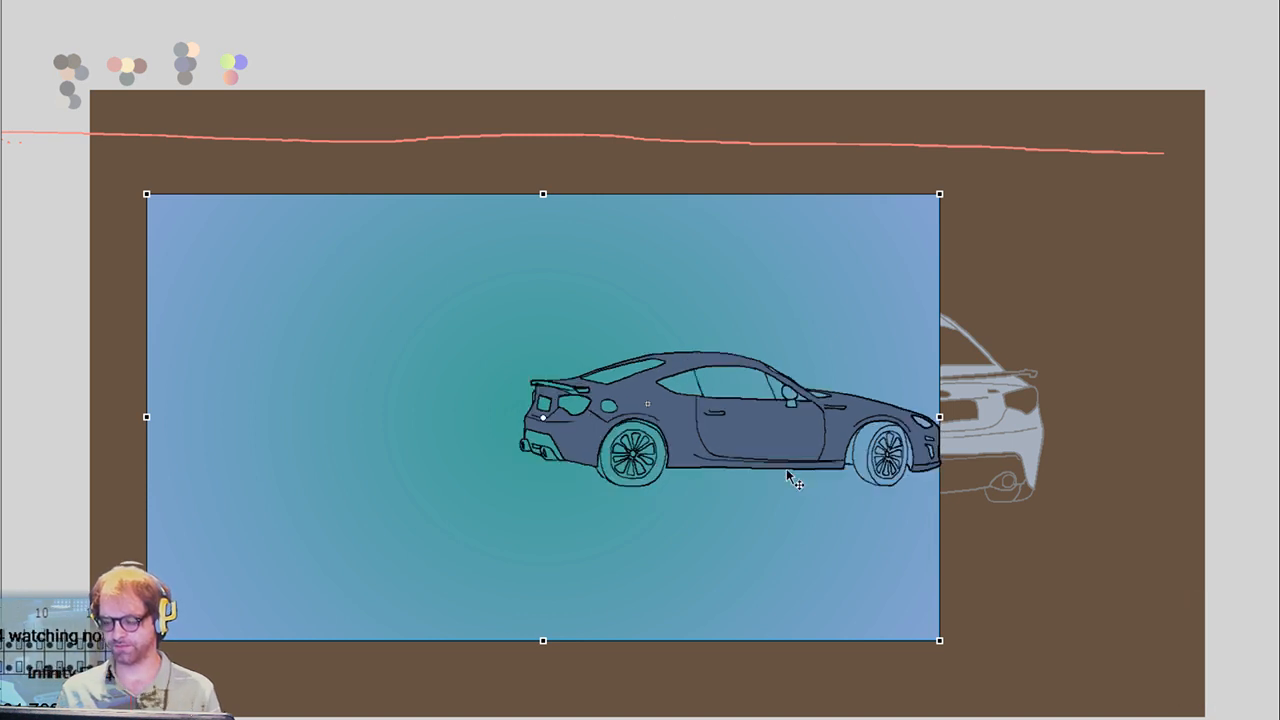
Raise the gradient rectangle to the car's tail in the side-view drawings and reduce it slightly to end at the front bumper
mouse_move(781, 497)
mouse_down()
mouse_move(779, 483)
mouse_move(789, 492)
mouse_up()
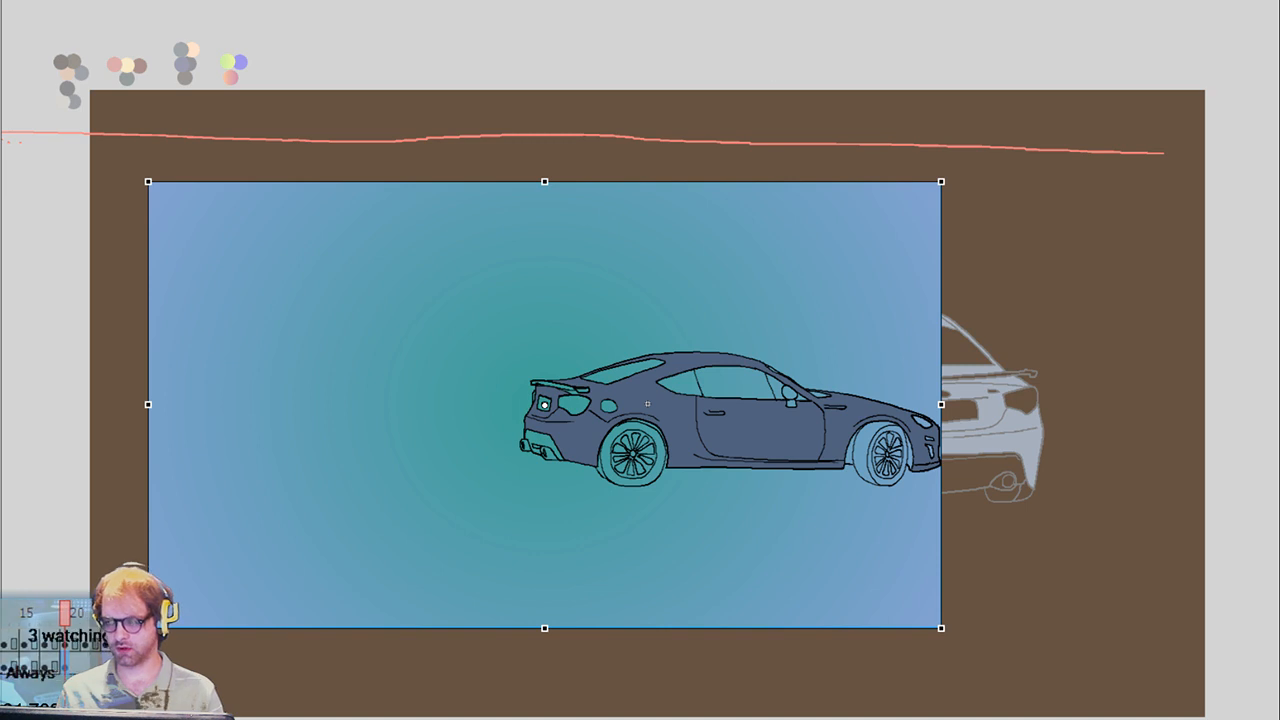
drag(798, 548, 797, 532)
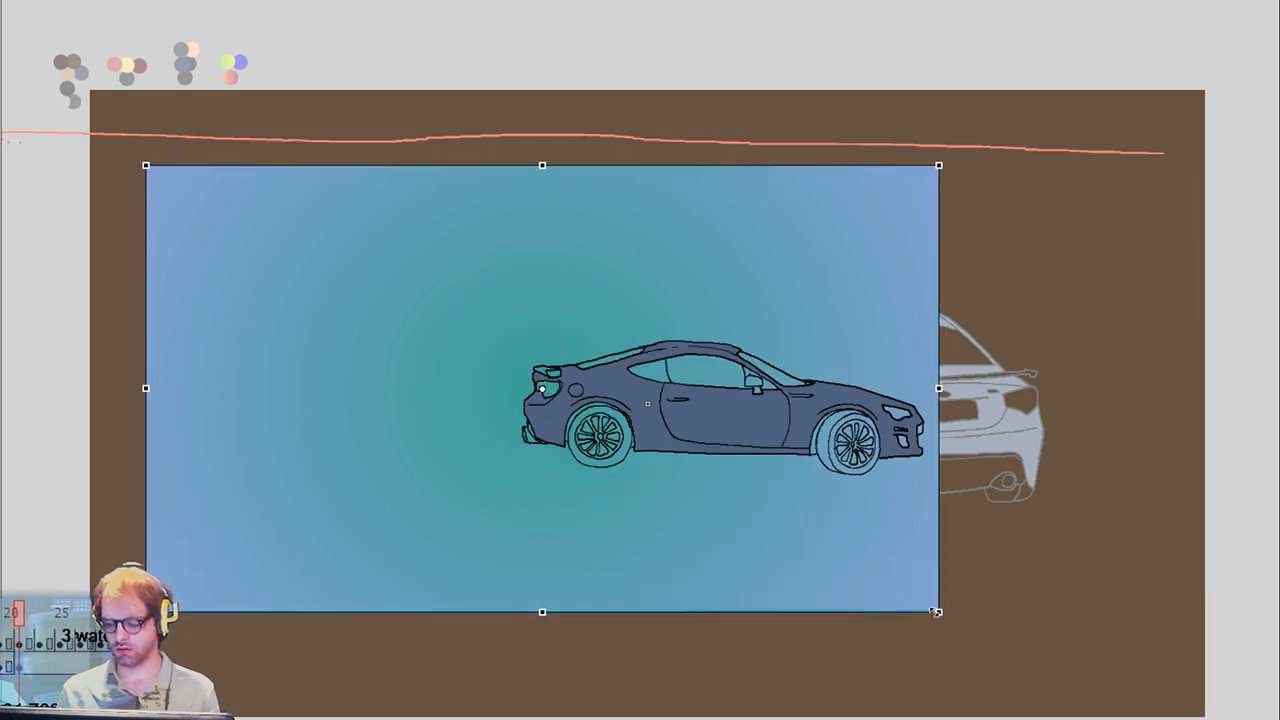
drag(936, 611, 926, 607)
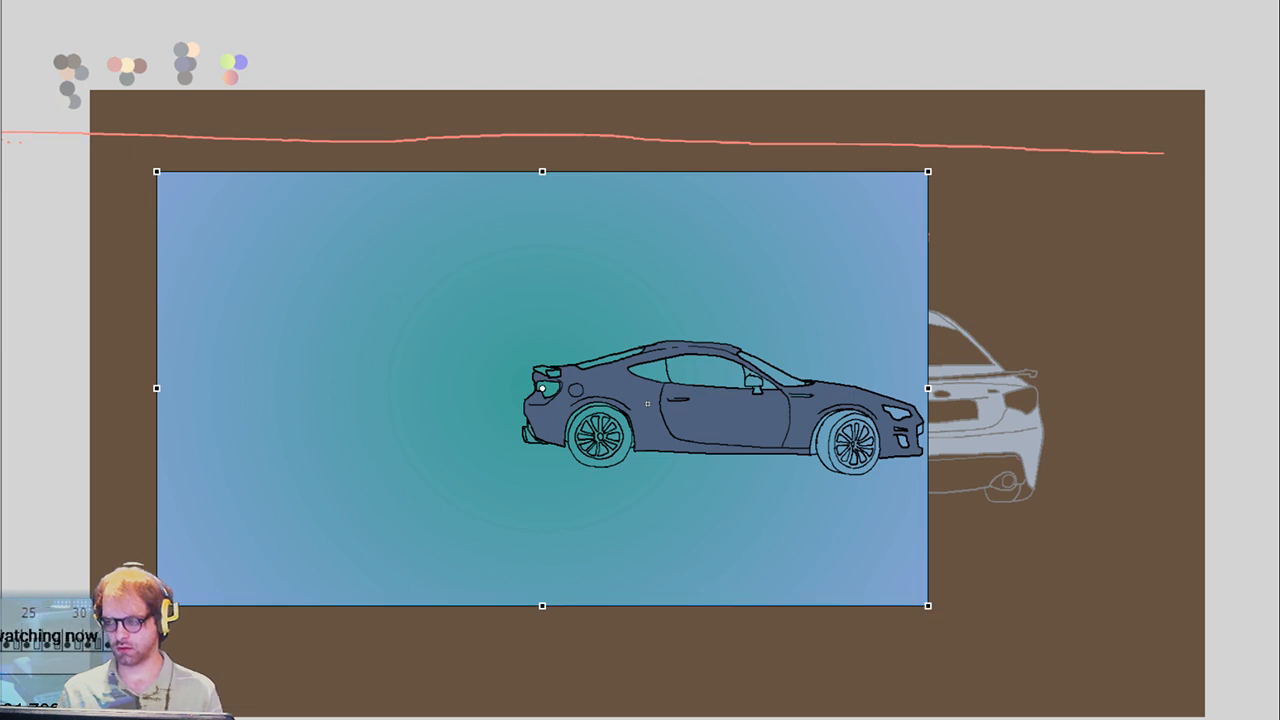
Align the gradient's centre with the rear wheel area in the first front three-quarter drawings and shrink the rectangle towards the front bumper
drag(764, 504, 757, 497)
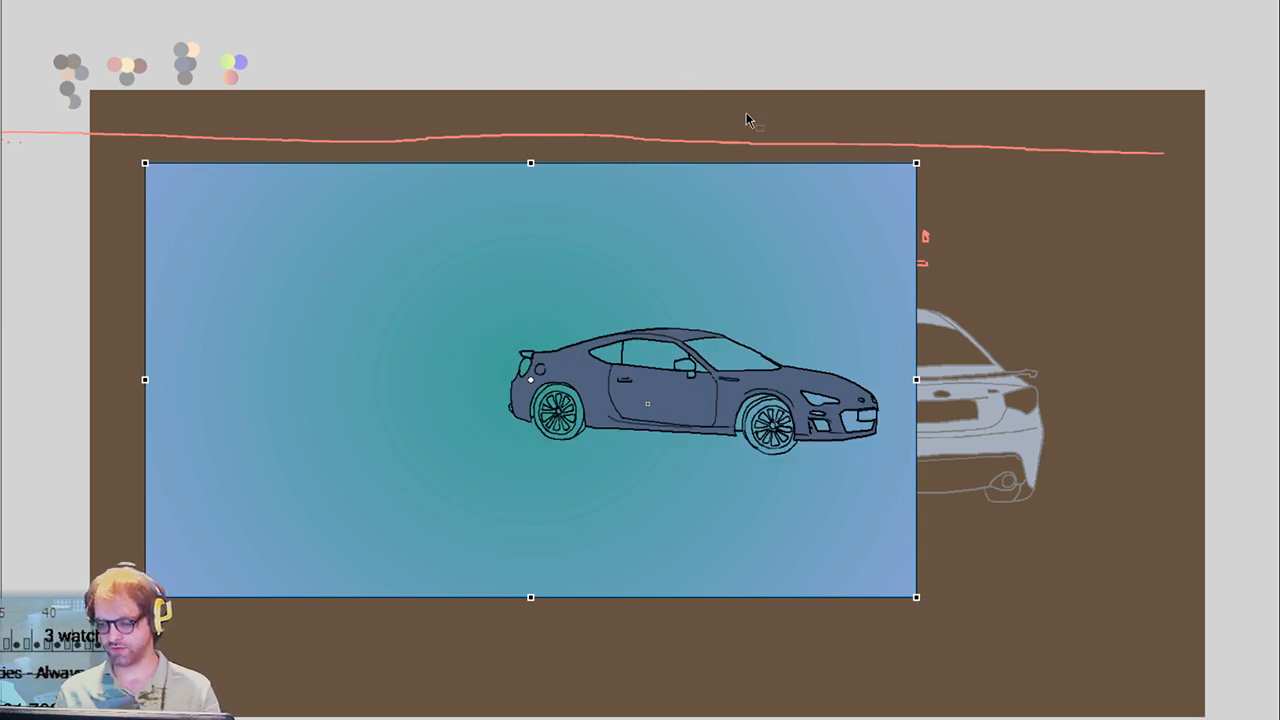
drag(820, 518, 813, 512)
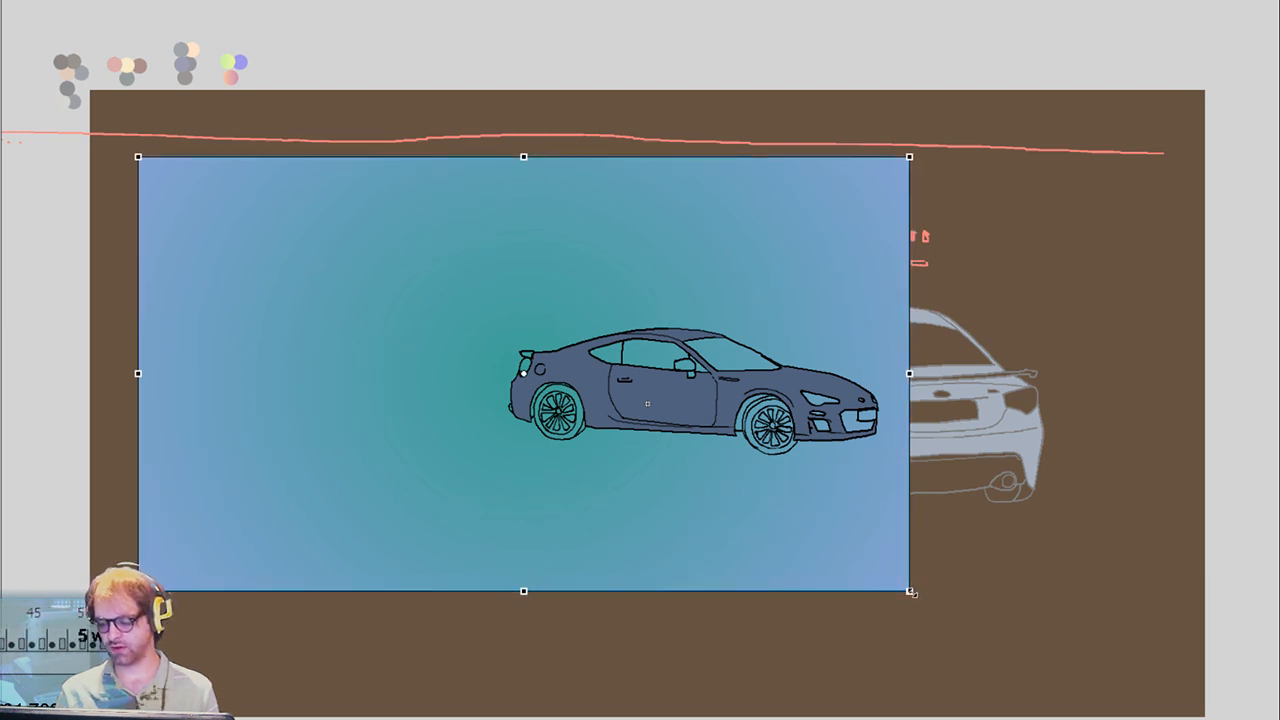
drag(910, 592, 886, 577)
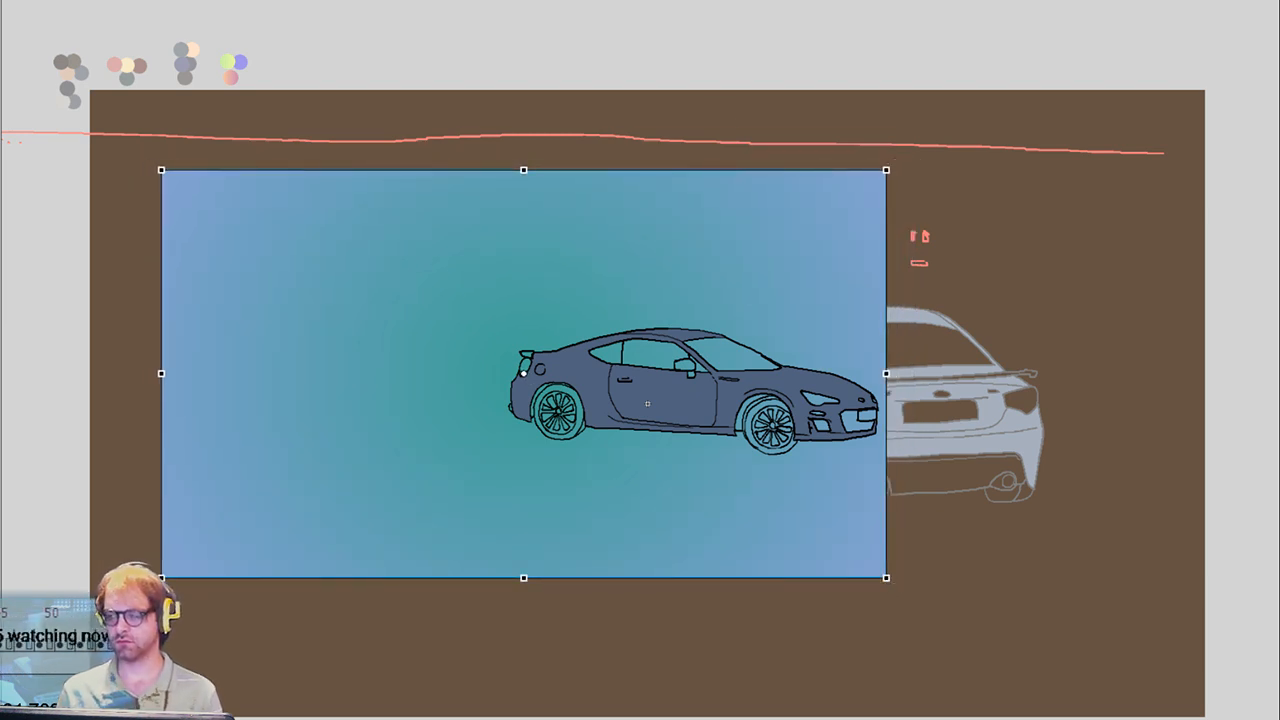
drag(714, 491, 746, 488)
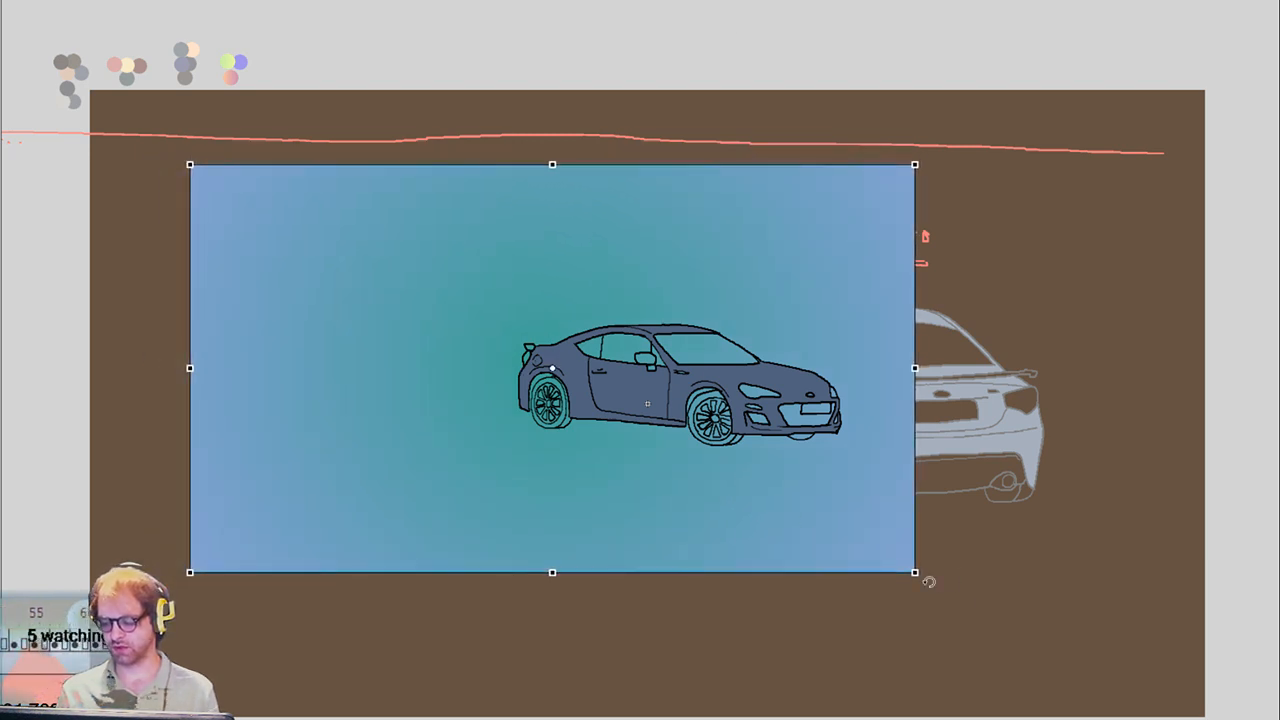
drag(916, 575, 848, 535)
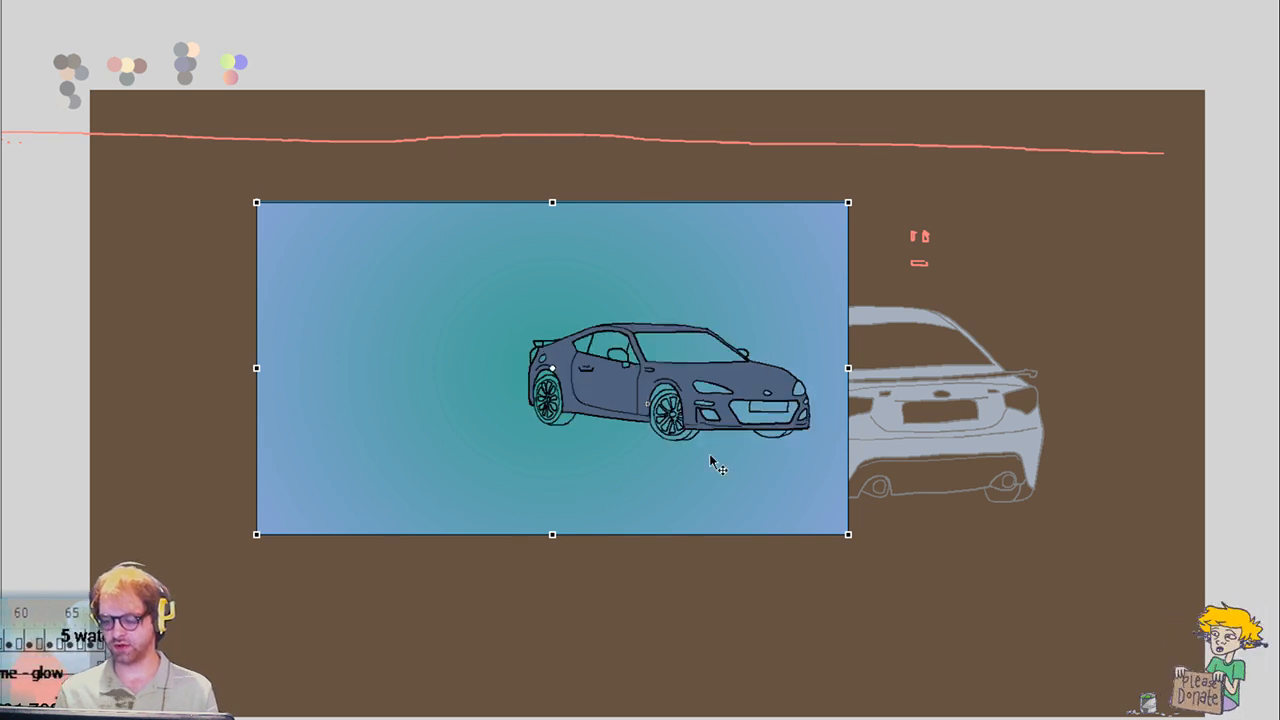
Move the gradient's centre towards the windscreen as the car turns to face forward, shrinking the rectangle closely around each drawing
drag(716, 464, 745, 460)
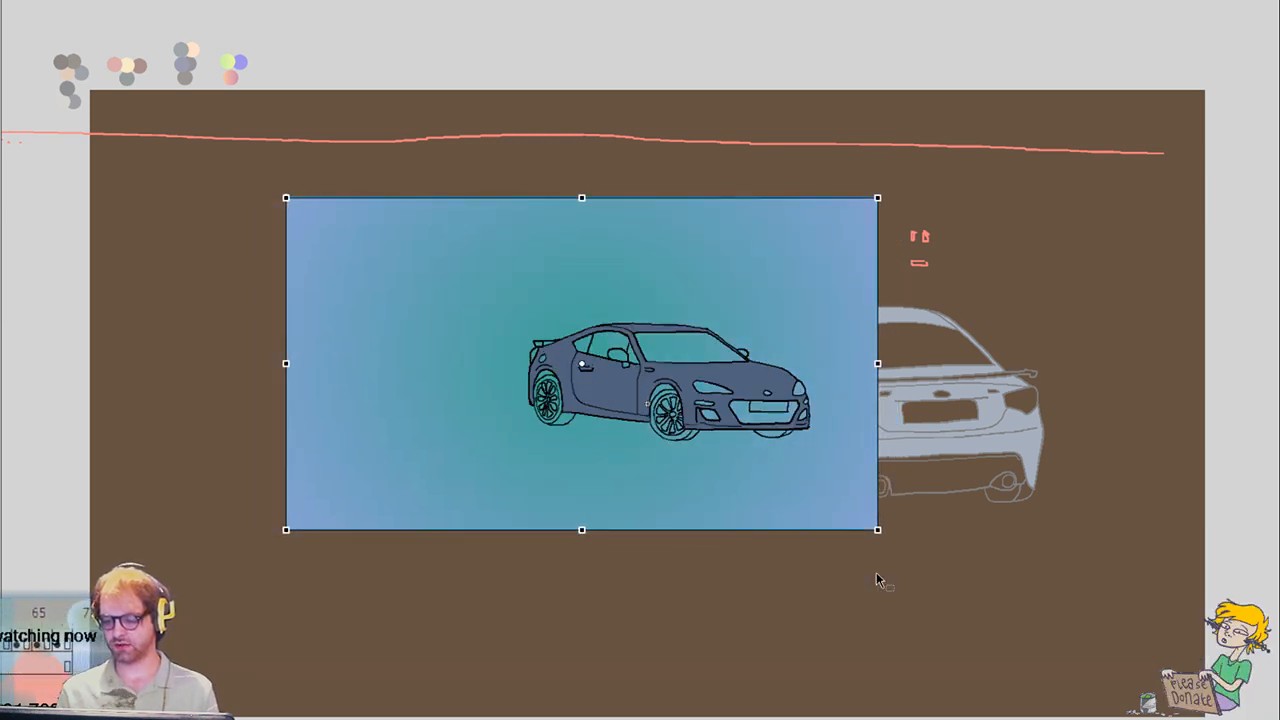
drag(885, 528, 818, 494)
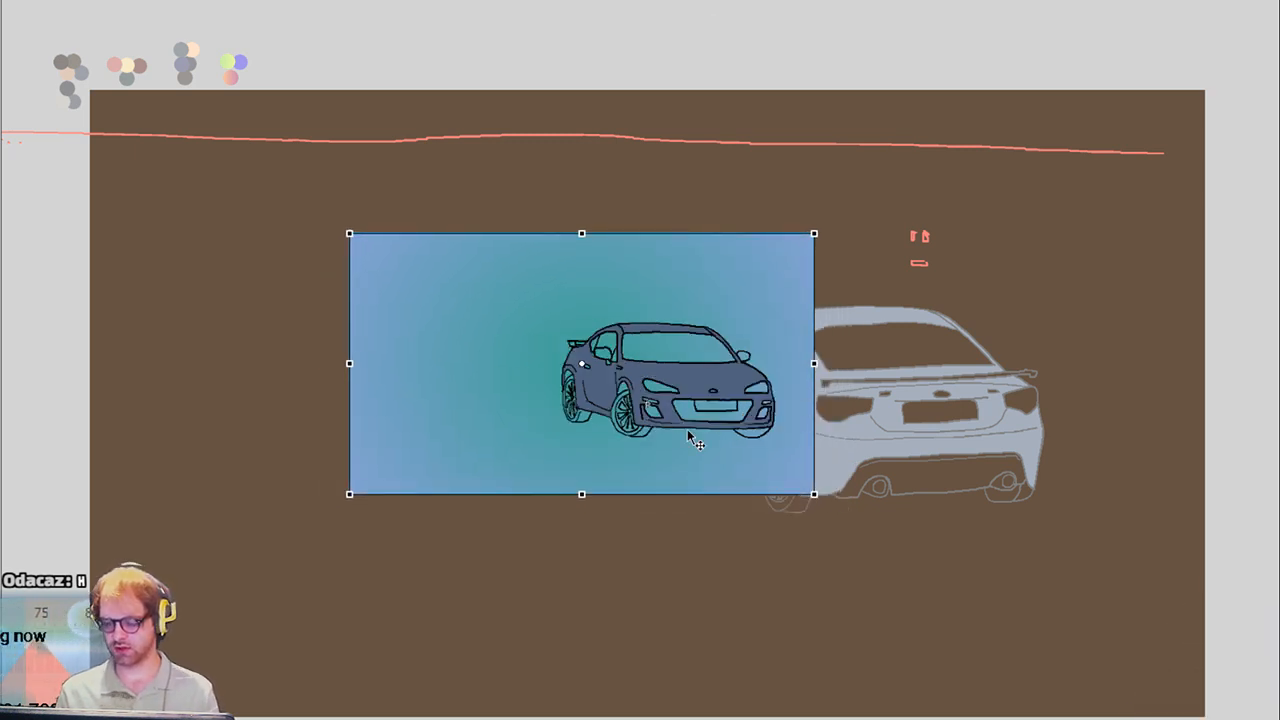
mouse_move(686, 434)
mouse_down()
mouse_move(741, 441)
mouse_move(733, 432)
mouse_up()
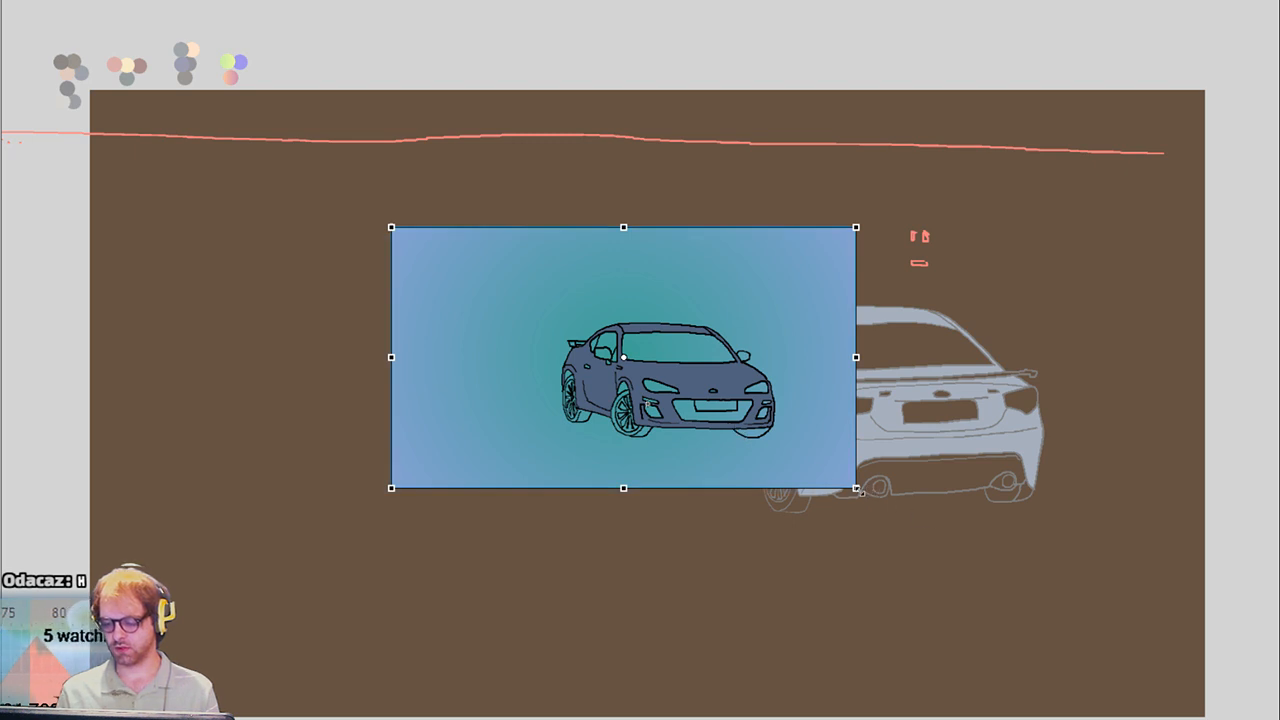
drag(858, 490, 778, 446)
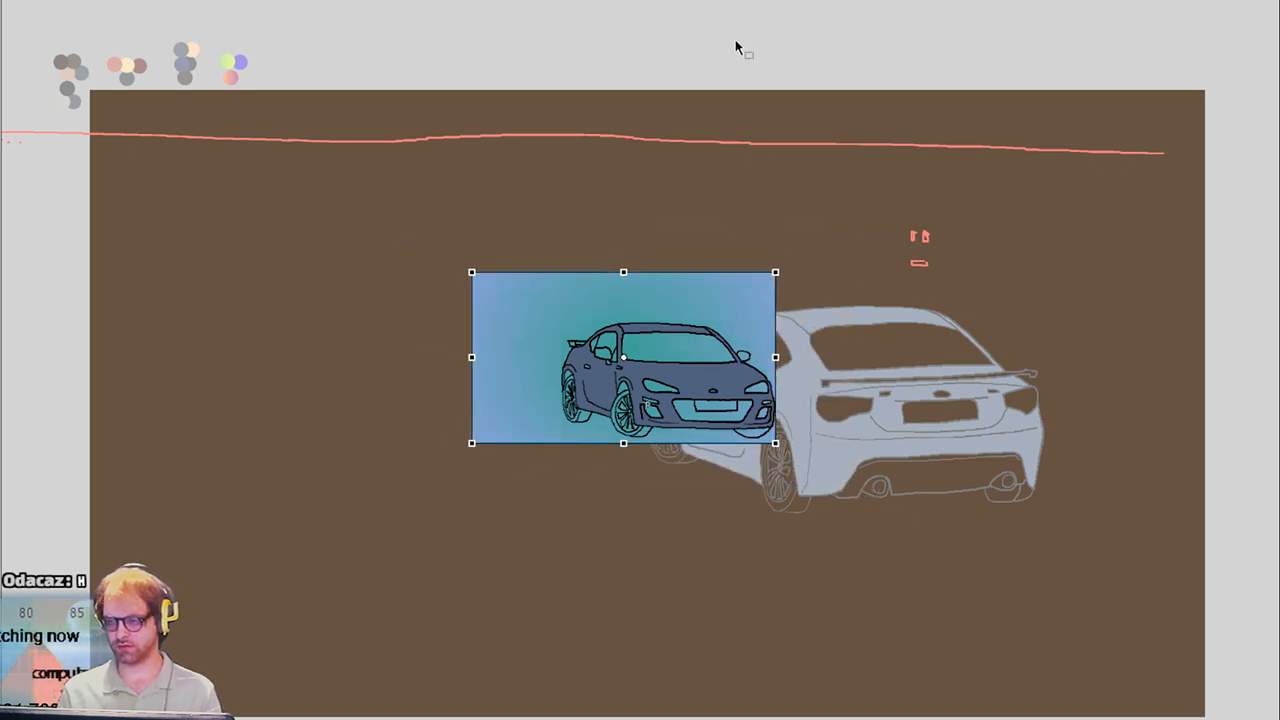
drag(722, 377, 773, 378)
drag(825, 447, 808, 439)
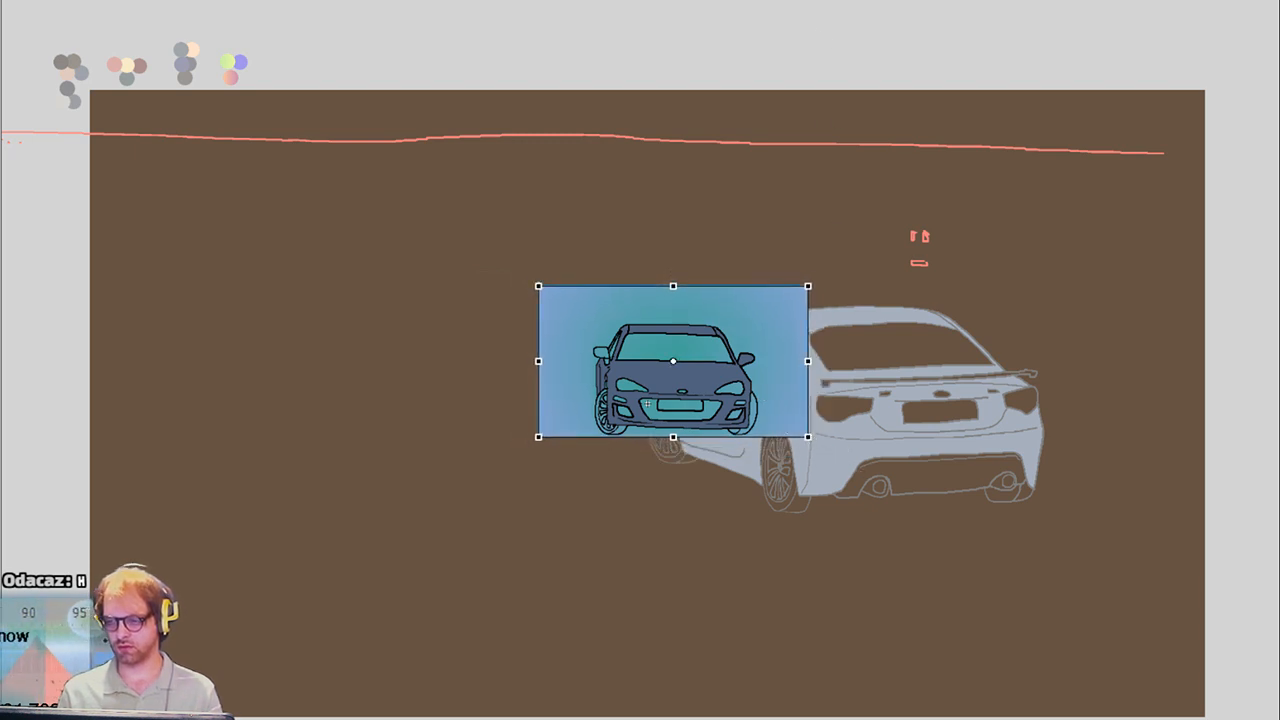
Shift the gradient's centre to the visible door side in the opposite front three-quarter drawings and enlarge the rectangle beyond the front bumper
drag(734, 397, 785, 413)
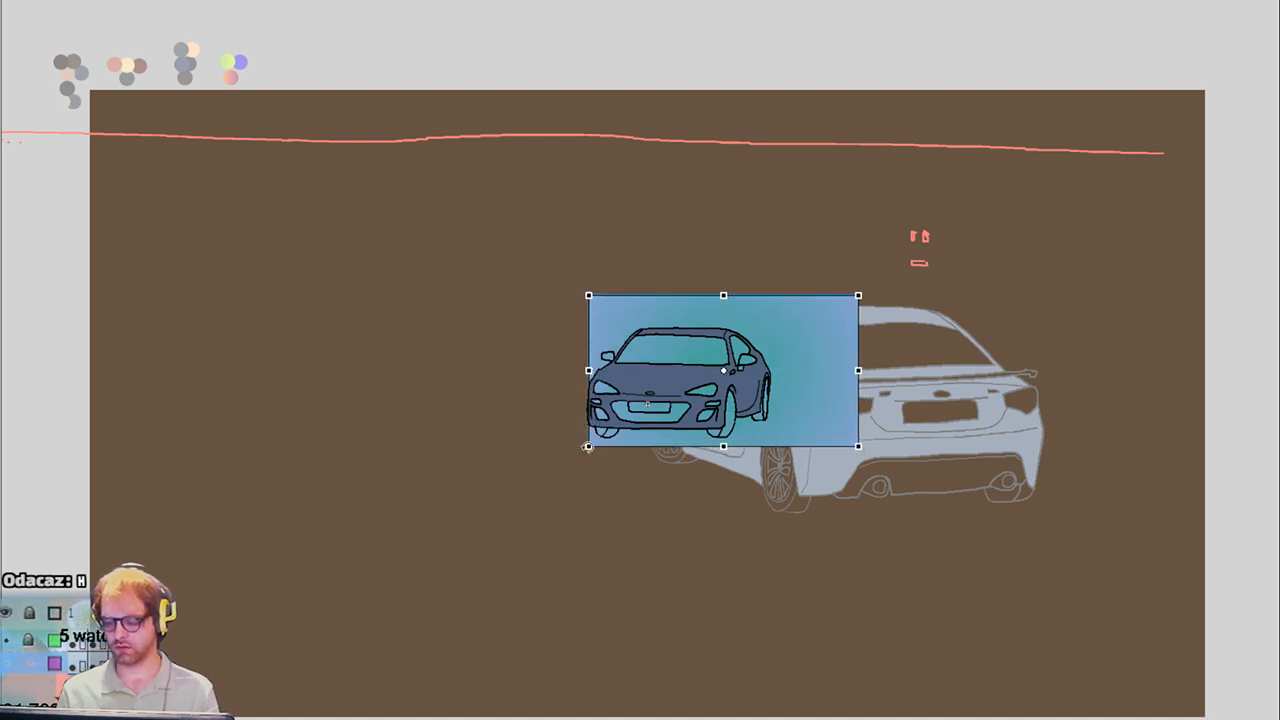
drag(590, 449, 586, 451)
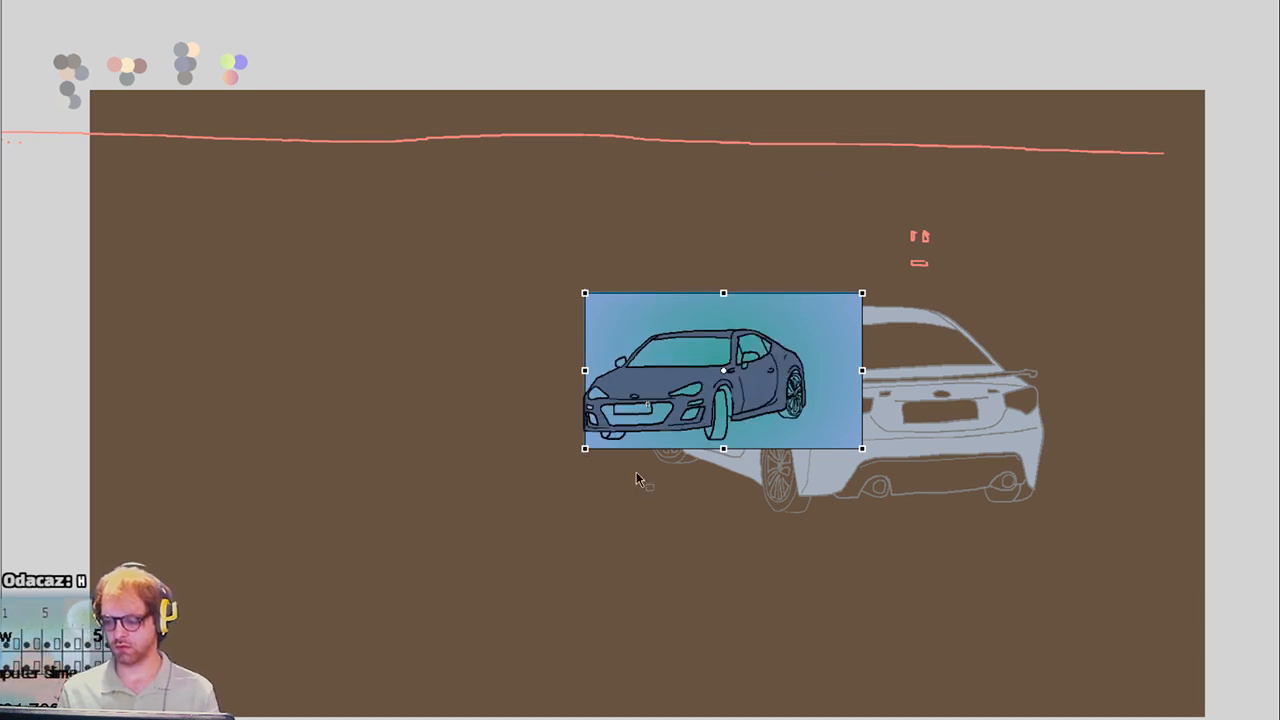
drag(581, 448, 549, 471)
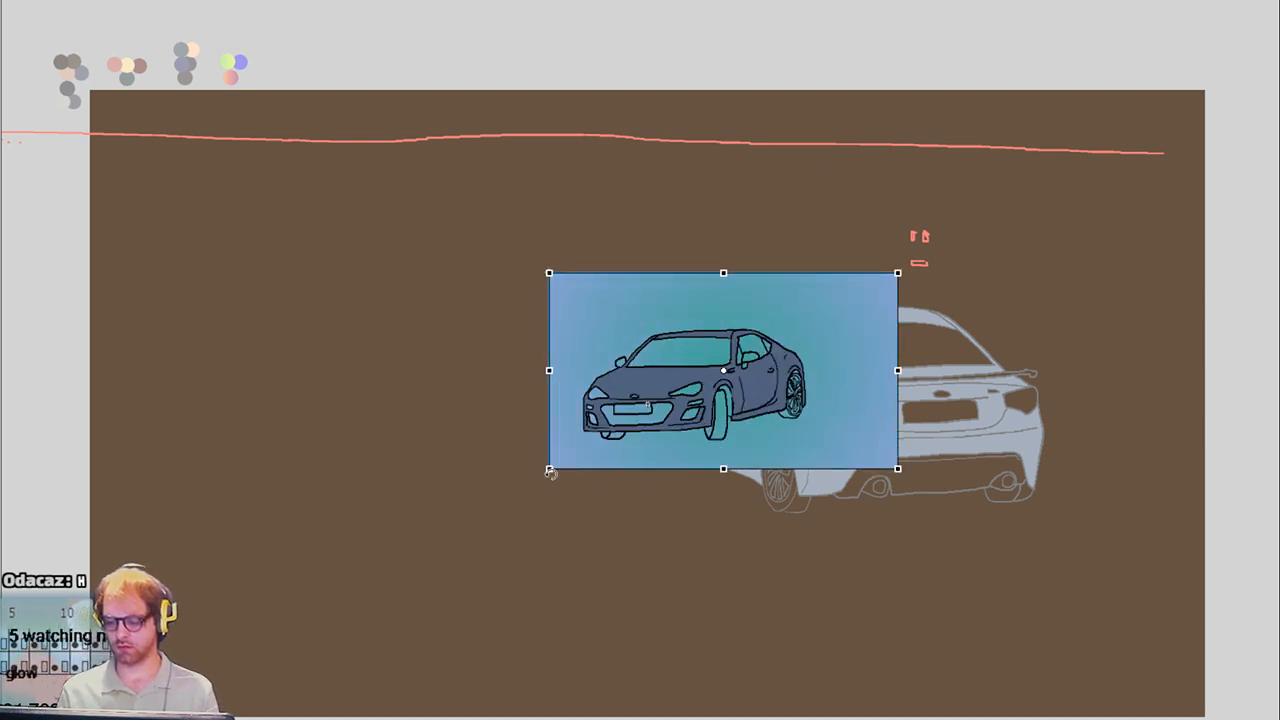
mouse_move(769, 402)
mouse_down()
mouse_move(800, 406)
mouse_move(783, 389)
mouse_up()
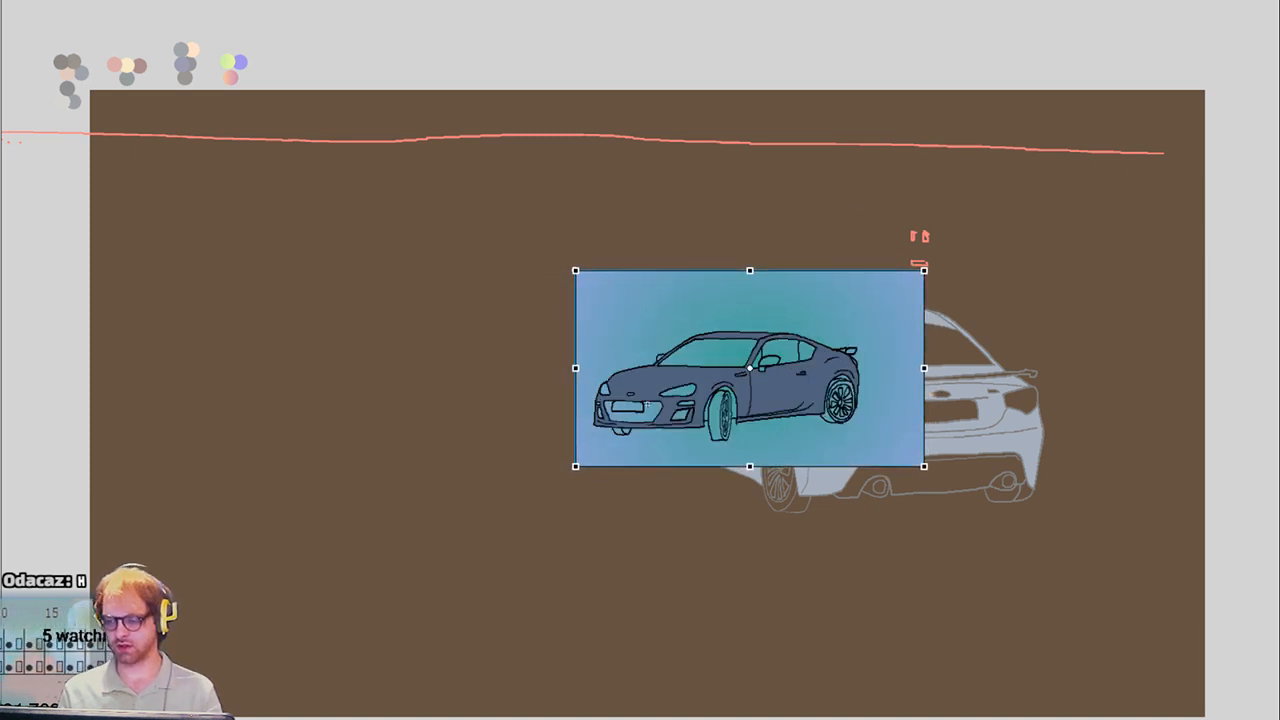
Move the gradient's centre back to the car's tail in the following front three-quarter drawings, enlarging the rectangle to cover the front bumper
drag(652, 426, 727, 426)
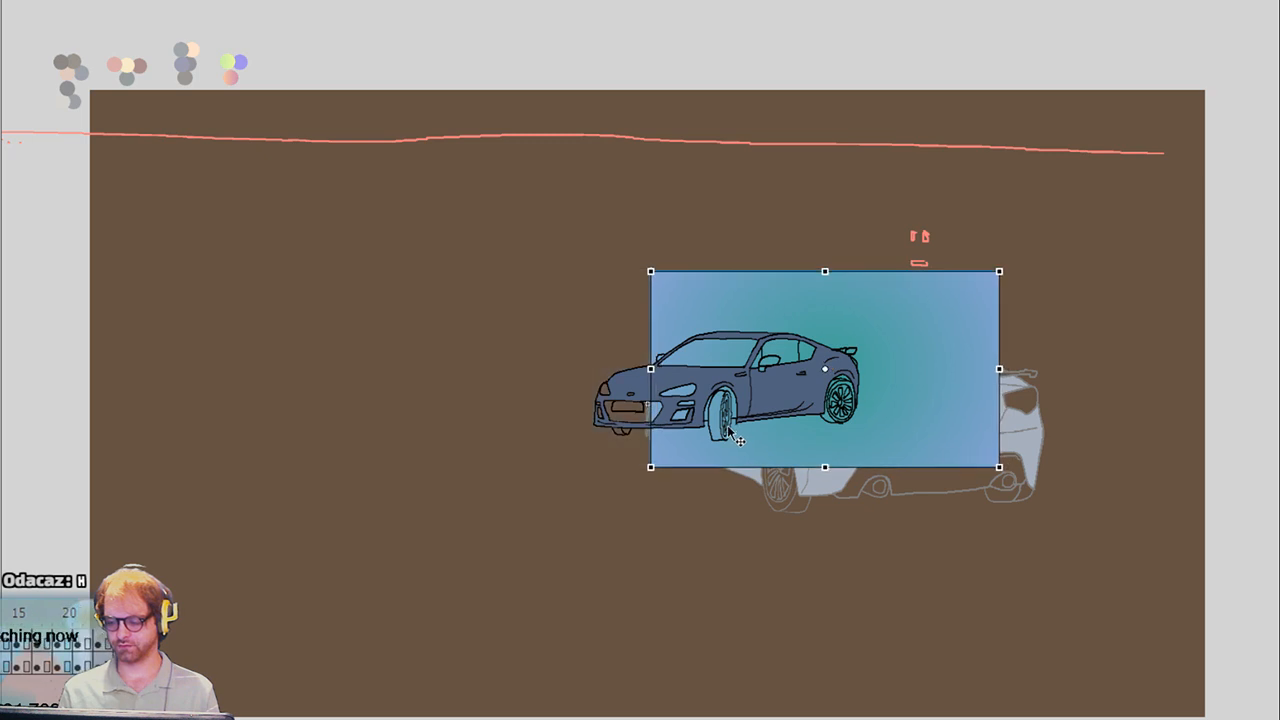
drag(651, 467, 584, 504)
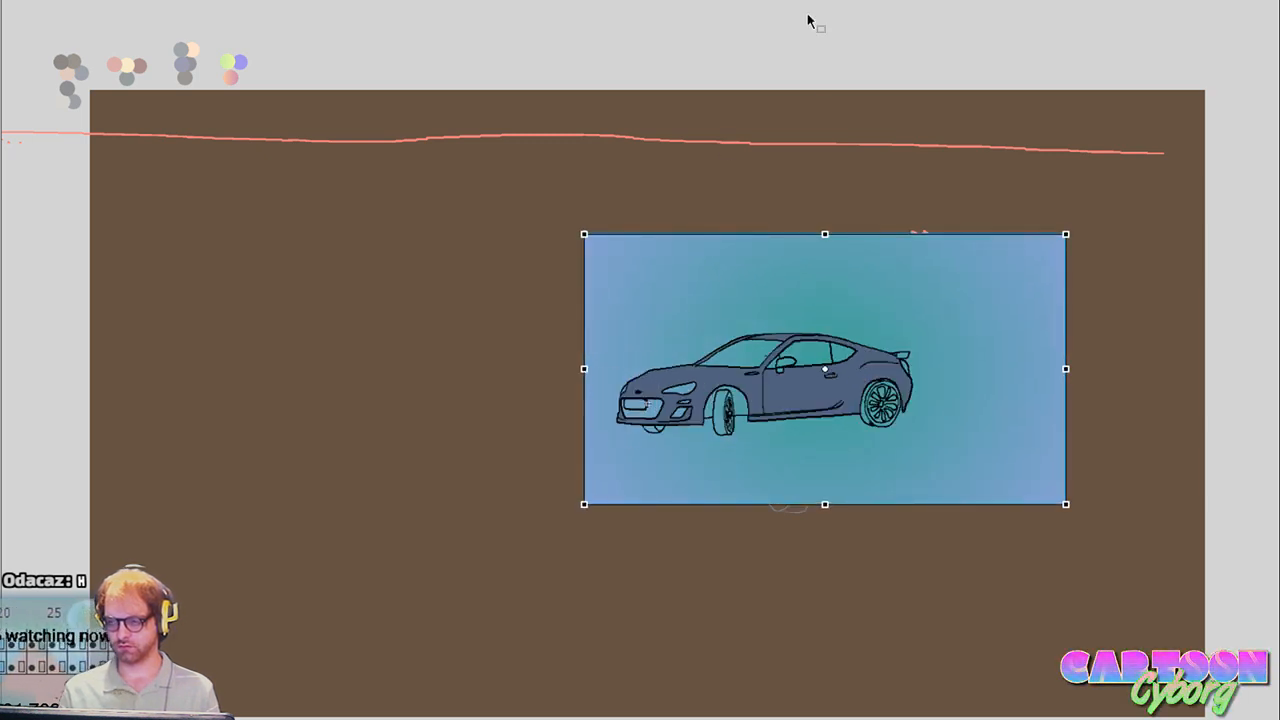
drag(767, 442, 852, 445)
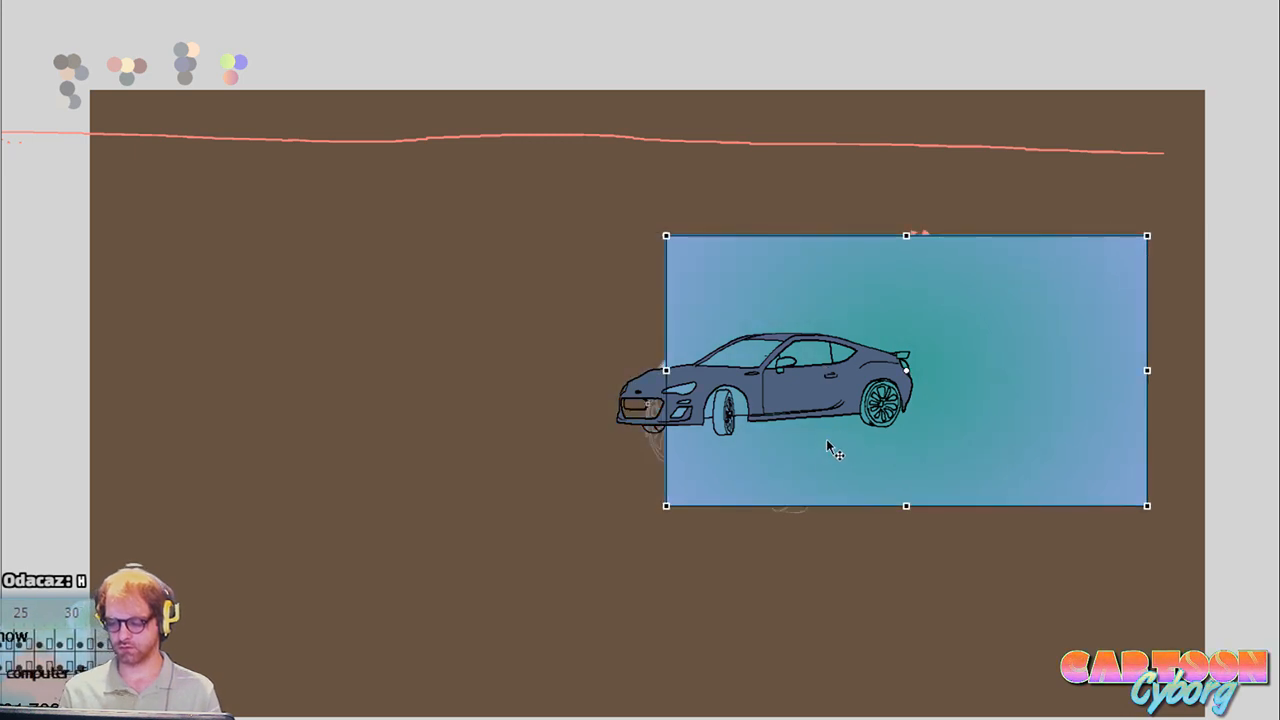
drag(609, 513, 563, 536)
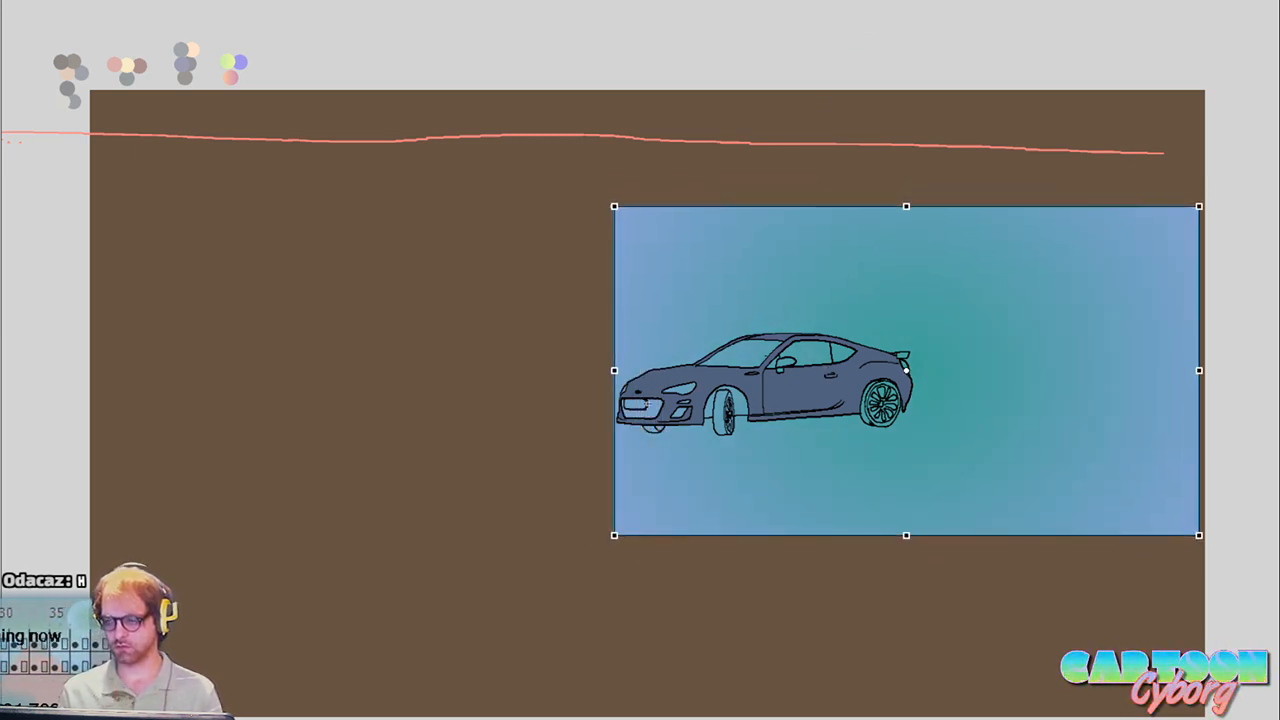
Move the gradient's centre to the tail light in the drawings turning to side view and enlarge the rectangle beyond the front bumper
drag(760, 440, 790, 438)
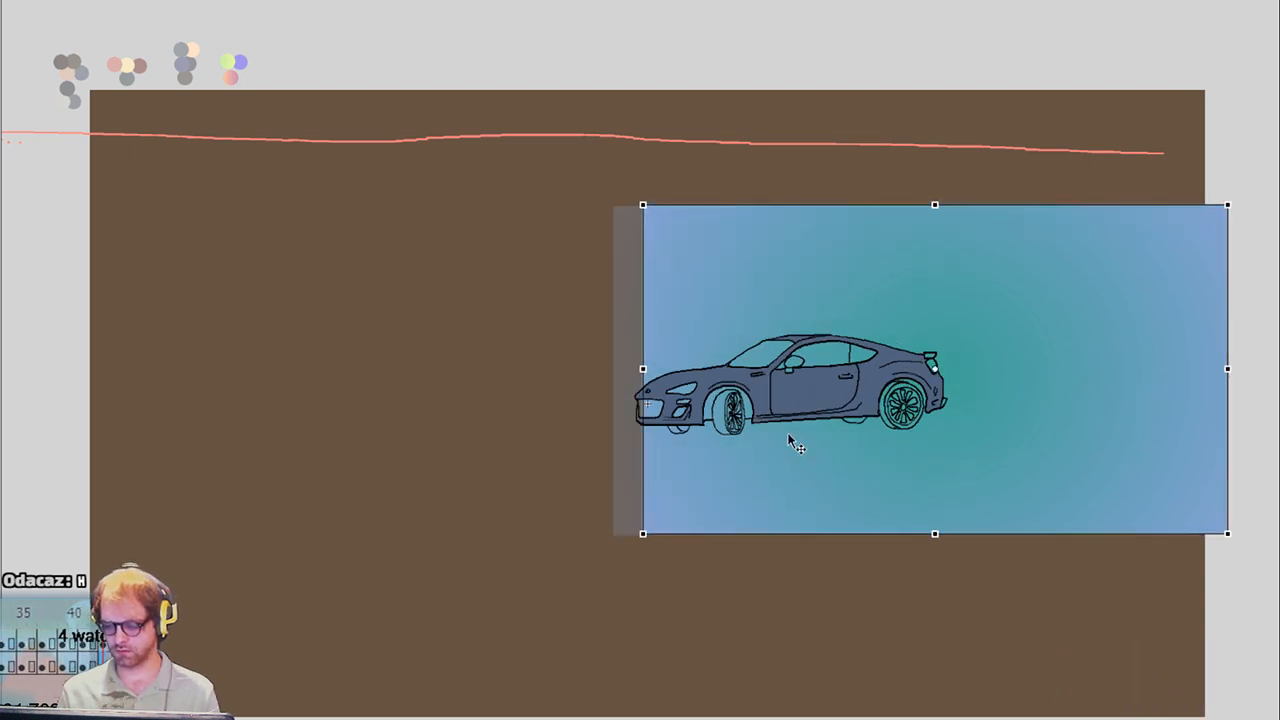
drag(640, 533, 630, 538)
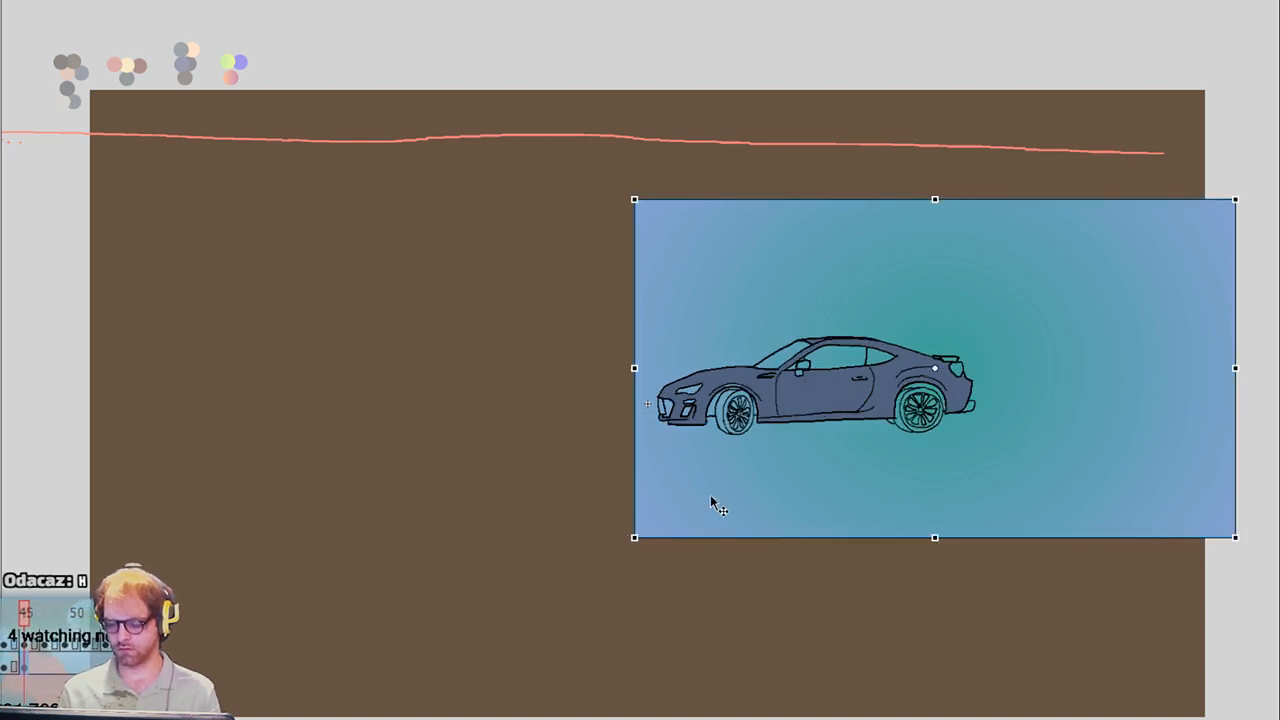
drag(712, 500, 733, 506)
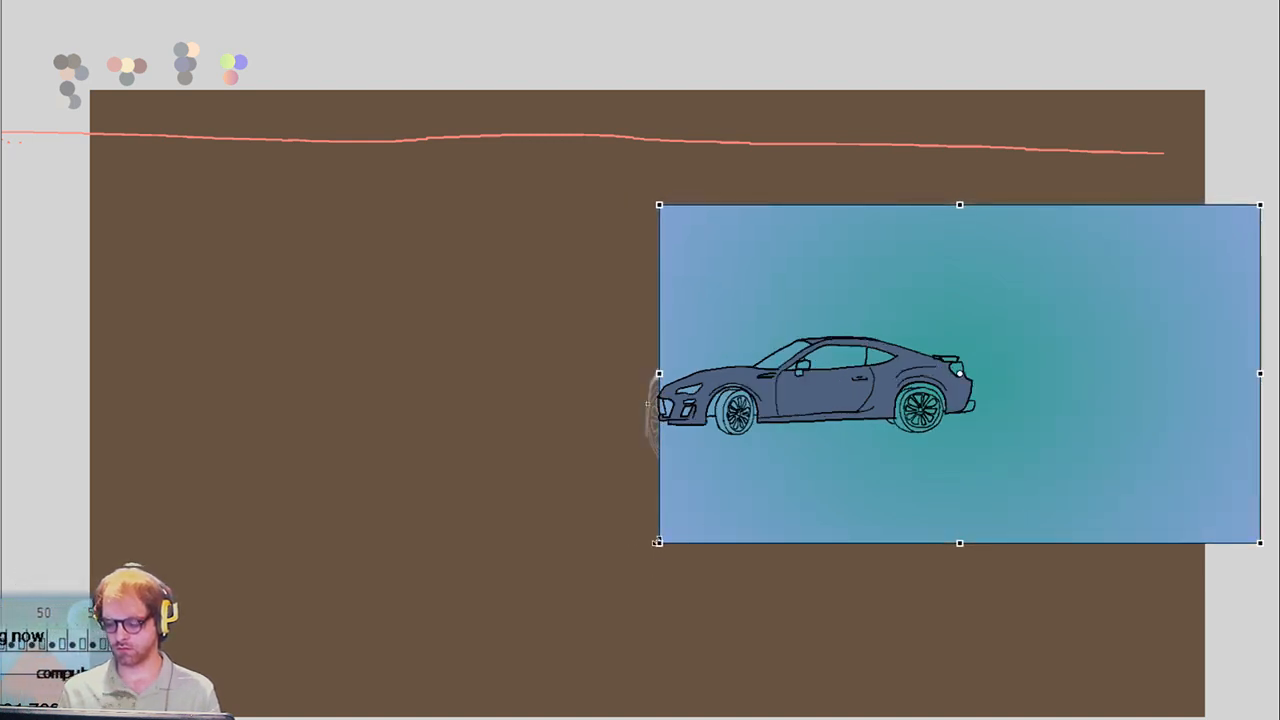
drag(657, 541, 655, 547)
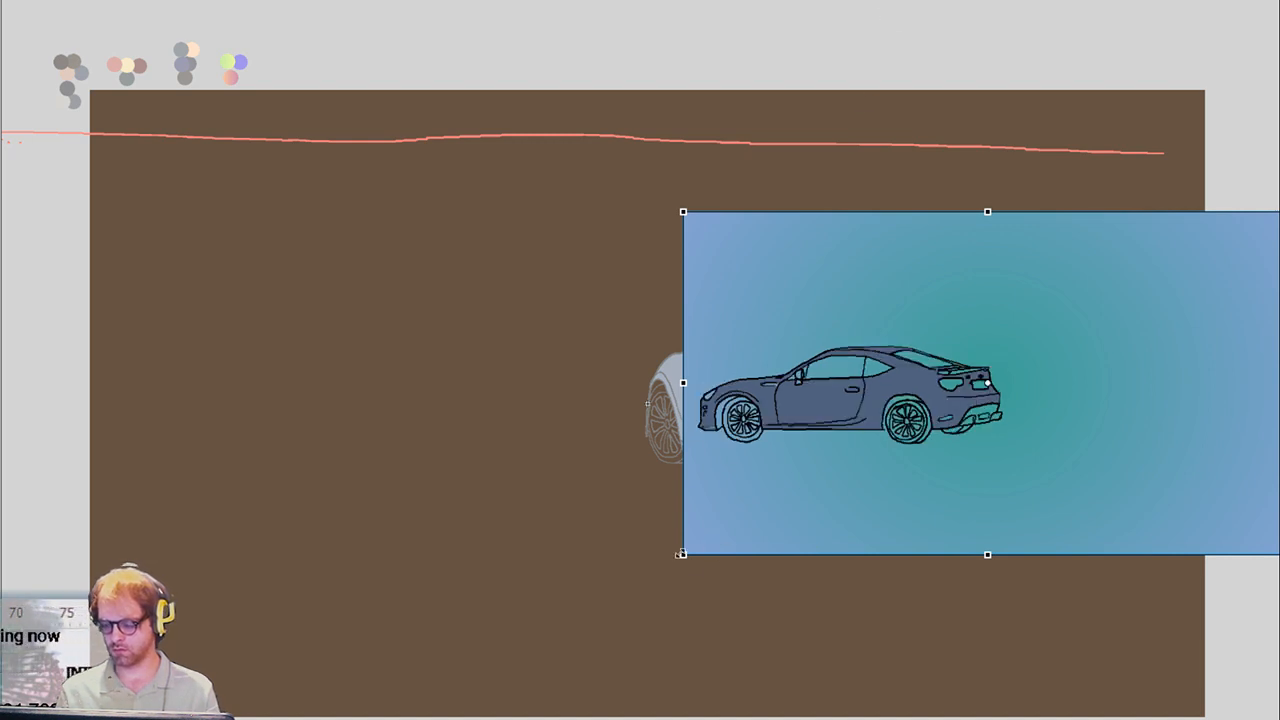
Shift the gradient's centre to the rear number plate in the first rear three-quarter drawings and shrink the rectangle towards the front bumper
drag(680, 553, 692, 550)
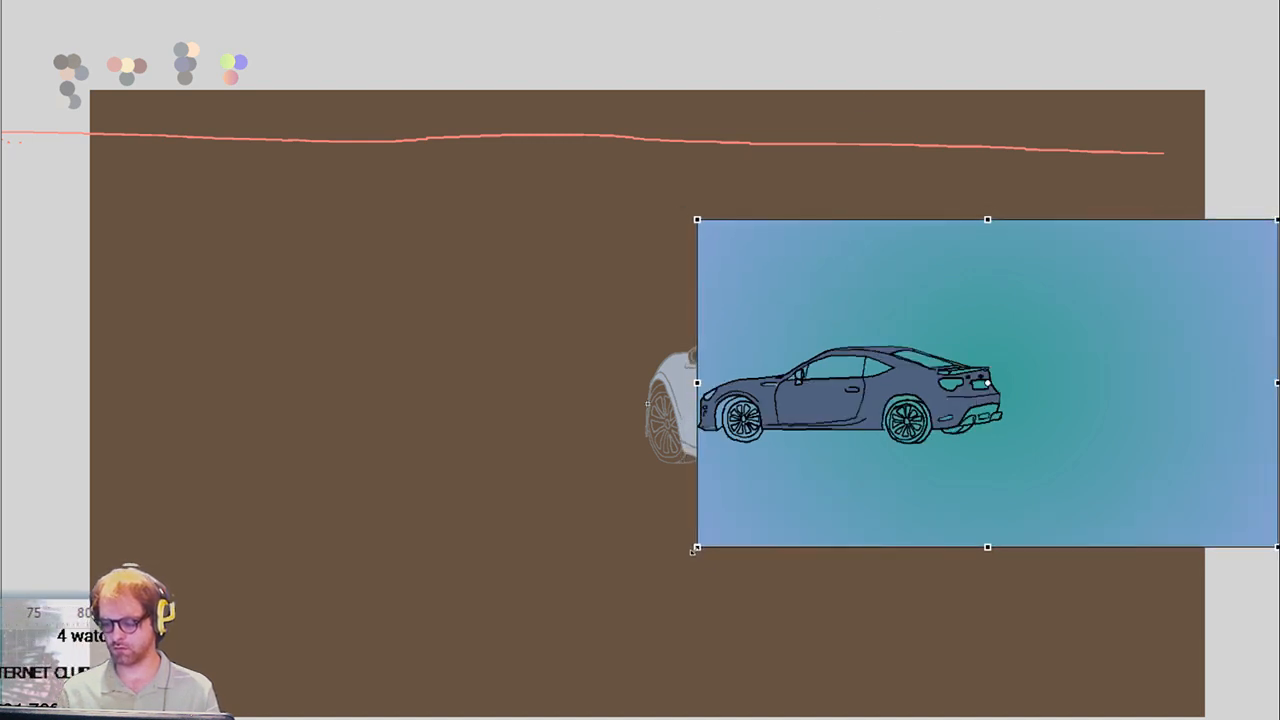
drag(825, 474, 817, 478)
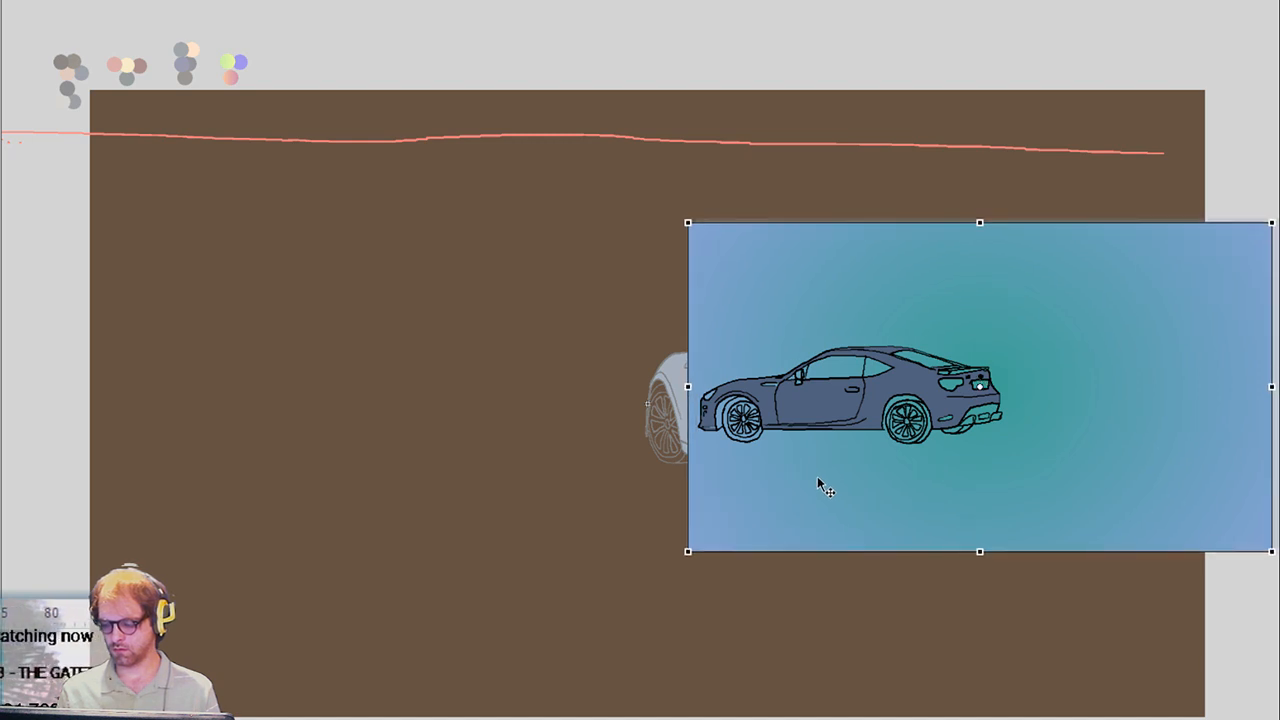
drag(688, 552, 690, 550)
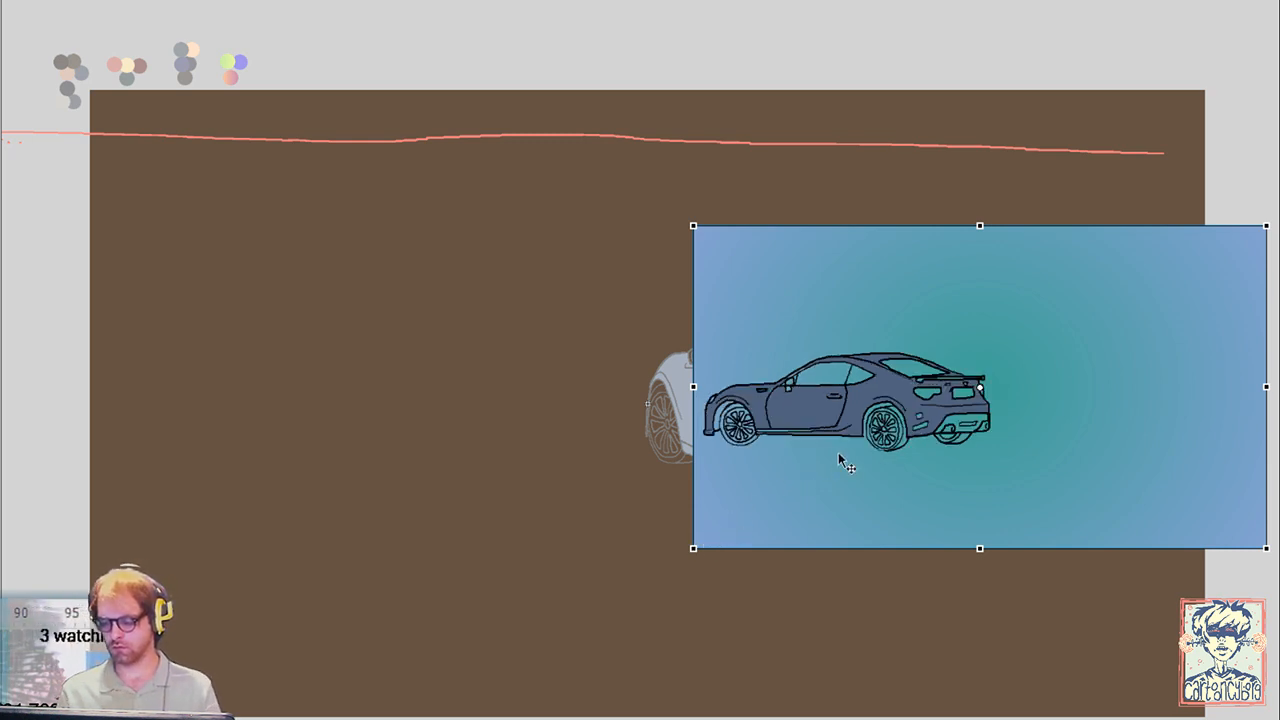
drag(838, 452, 823, 463)
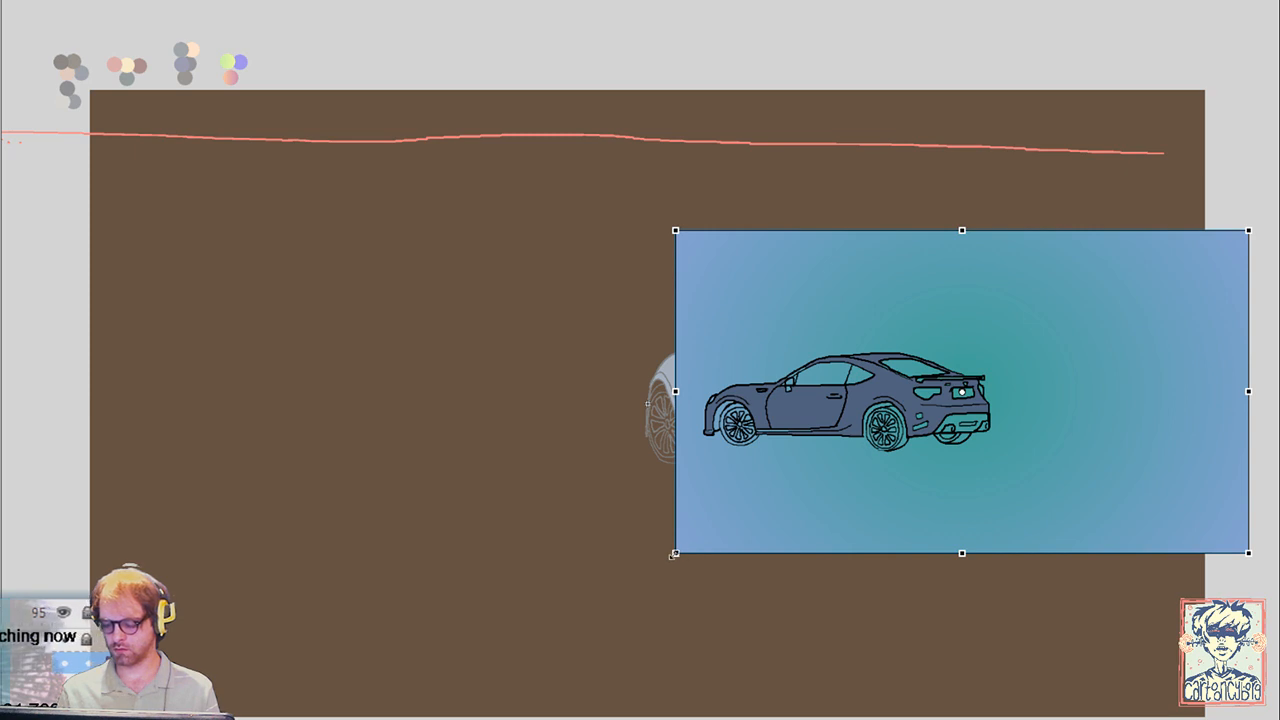
drag(672, 557, 700, 540)
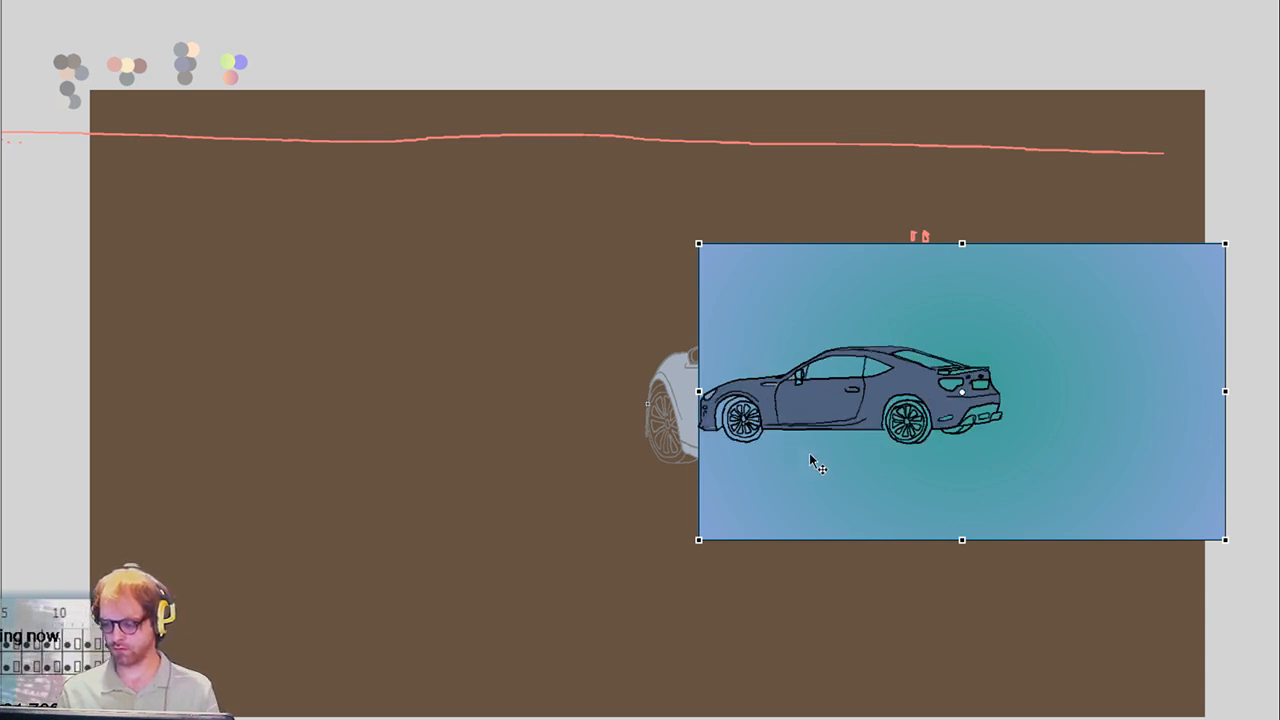
Refit the rectangle over the recurring near-side drawing with the gradient's centre at the number plate, and undo the last adjustment
drag(812, 457, 838, 450)
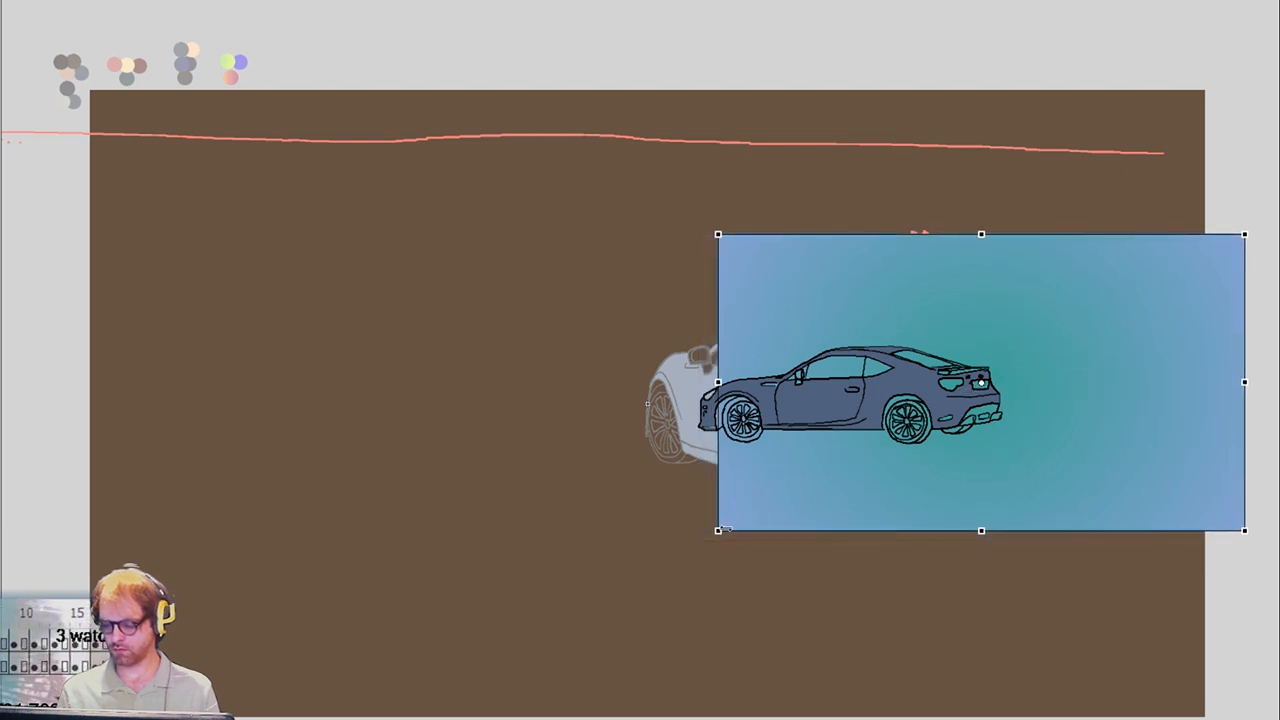
drag(719, 530, 693, 543)
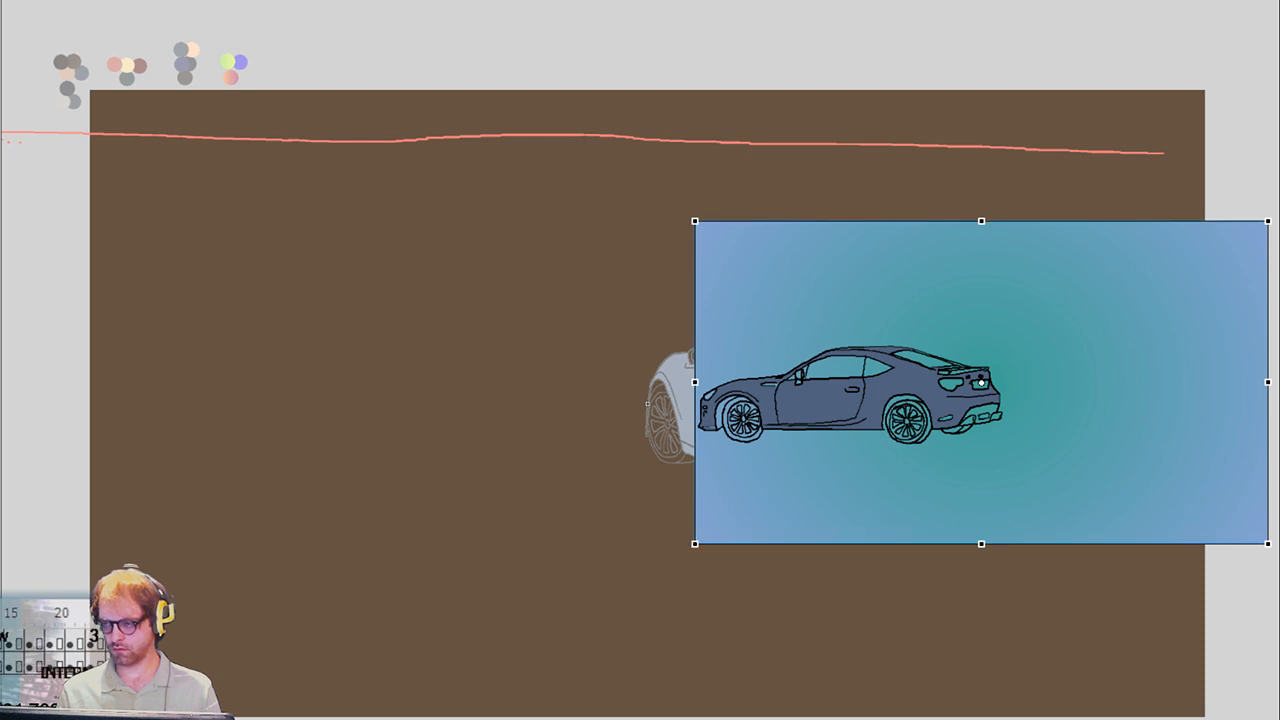
key(ctrl+z)
Lower the gradient's centre onto the number plate in the following rear three-quarter drawings and shrink the rectangle to the front bumper
drag(911, 455, 895, 468)
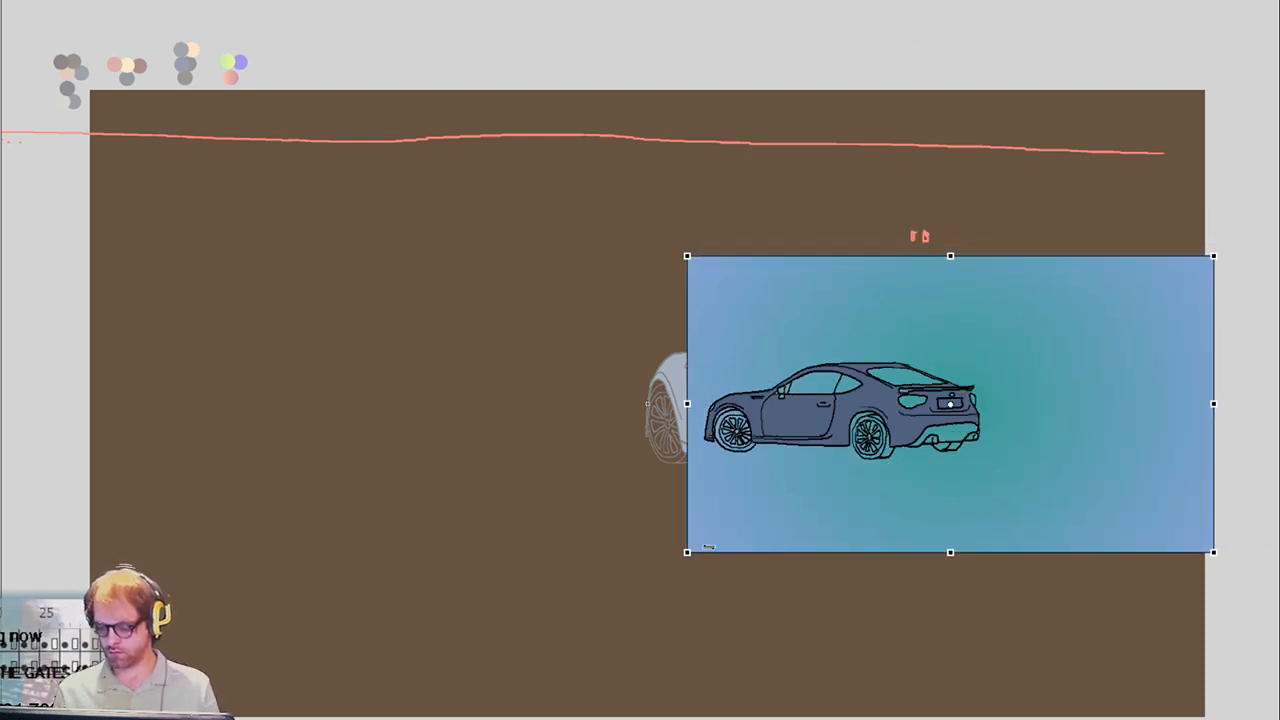
drag(684, 550, 701, 543)
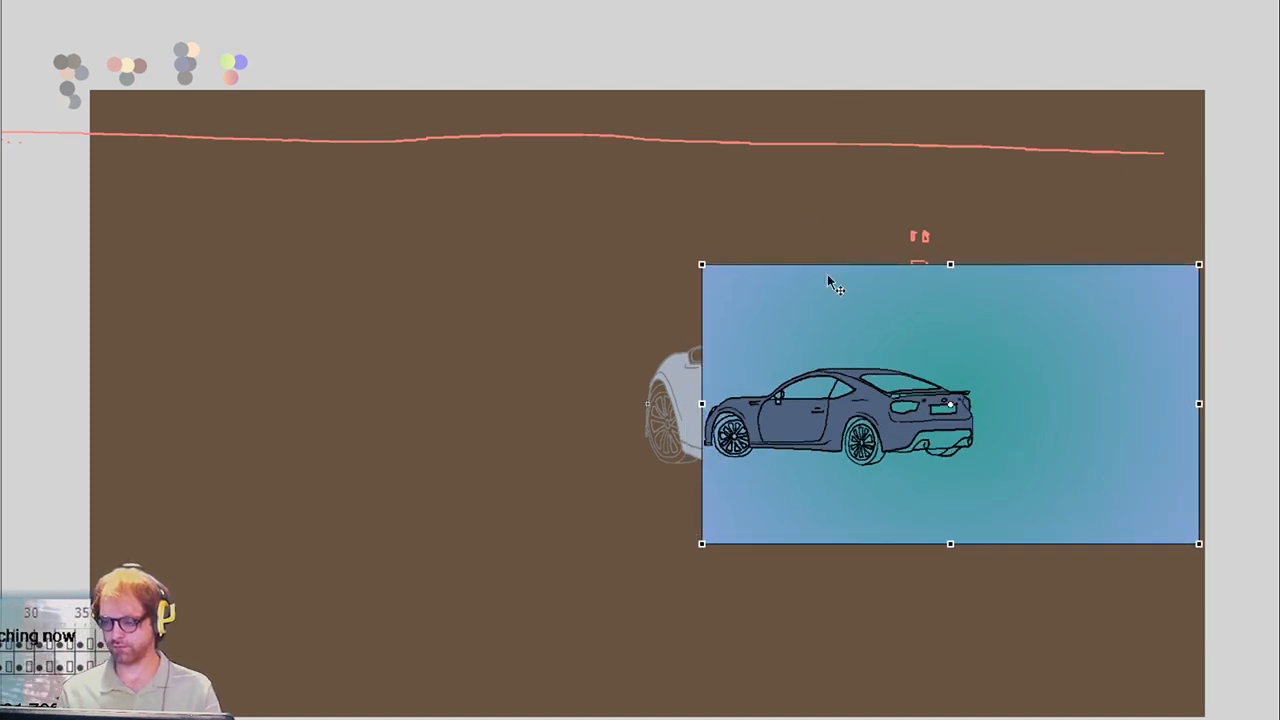
drag(848, 407, 843, 411)
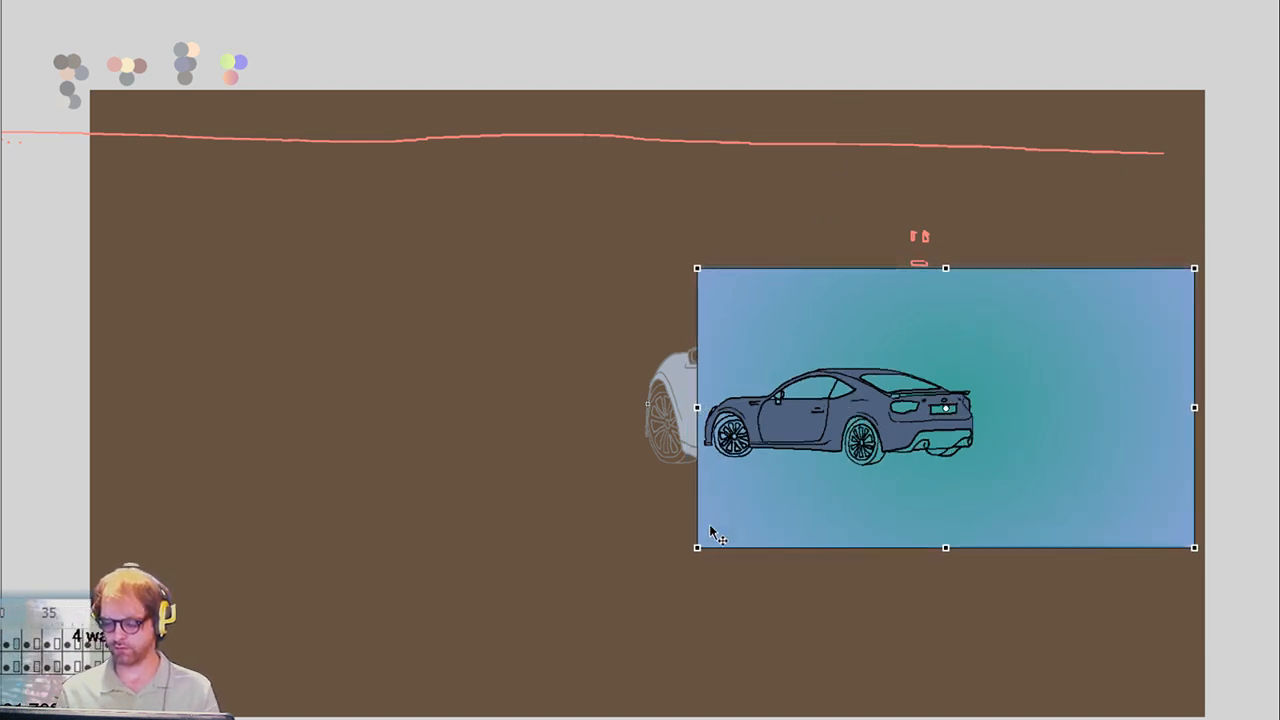
Scale the gradient rectangle down slightly and reposition it down and leftward to follow the car over successive frames
mouse_move(697, 547)
mouse_down()
mouse_move(714, 534)
mouse_move(683, 548)
mouse_move(700, 546)
mouse_up()
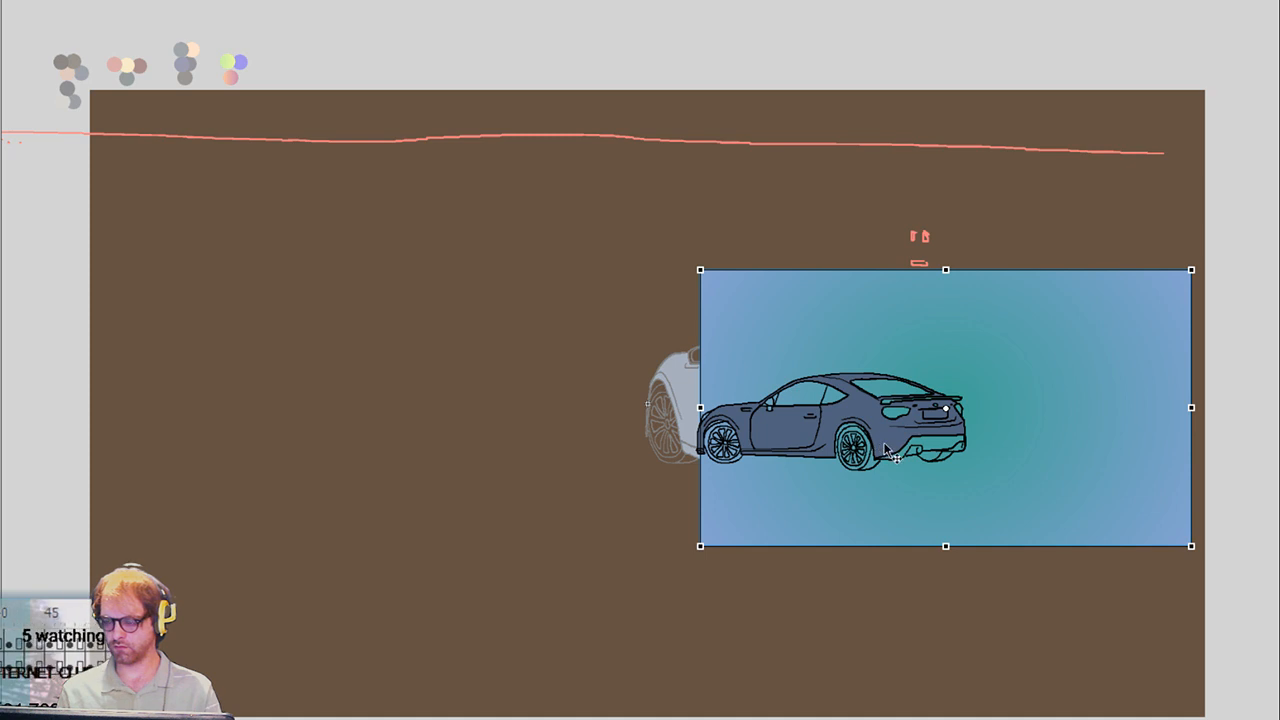
drag(885, 450, 877, 455)
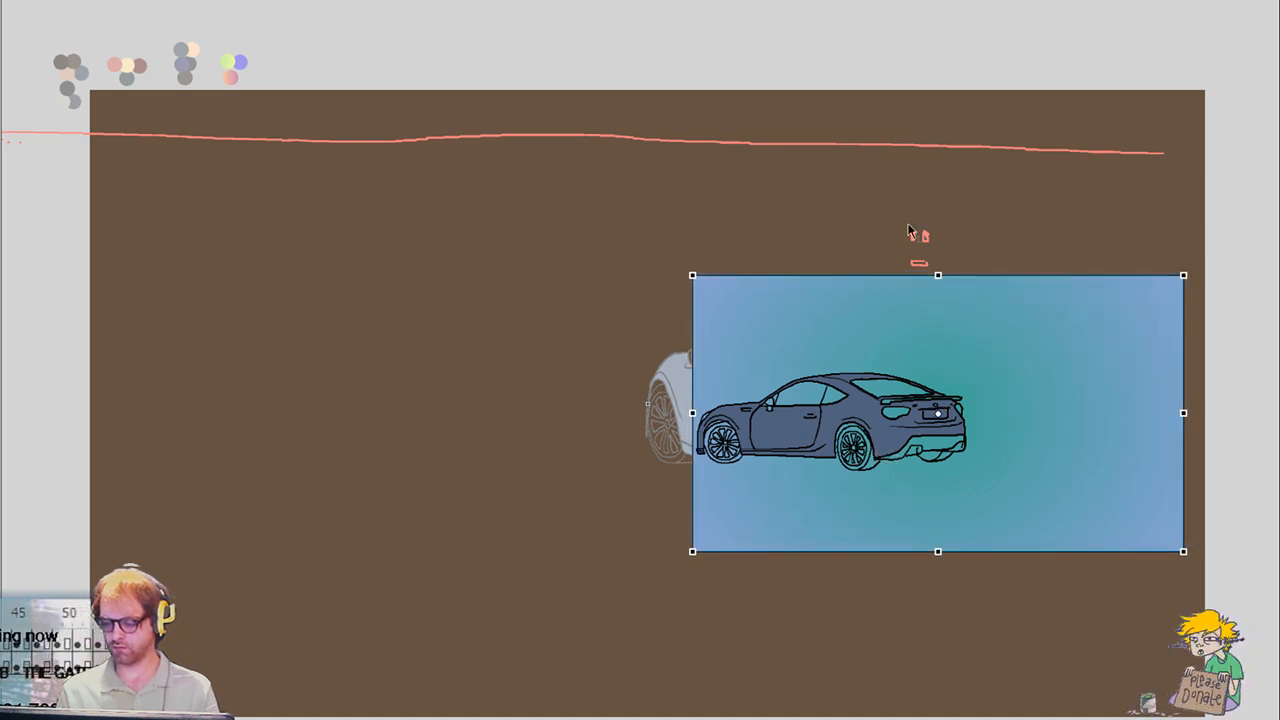
drag(866, 392, 854, 395)
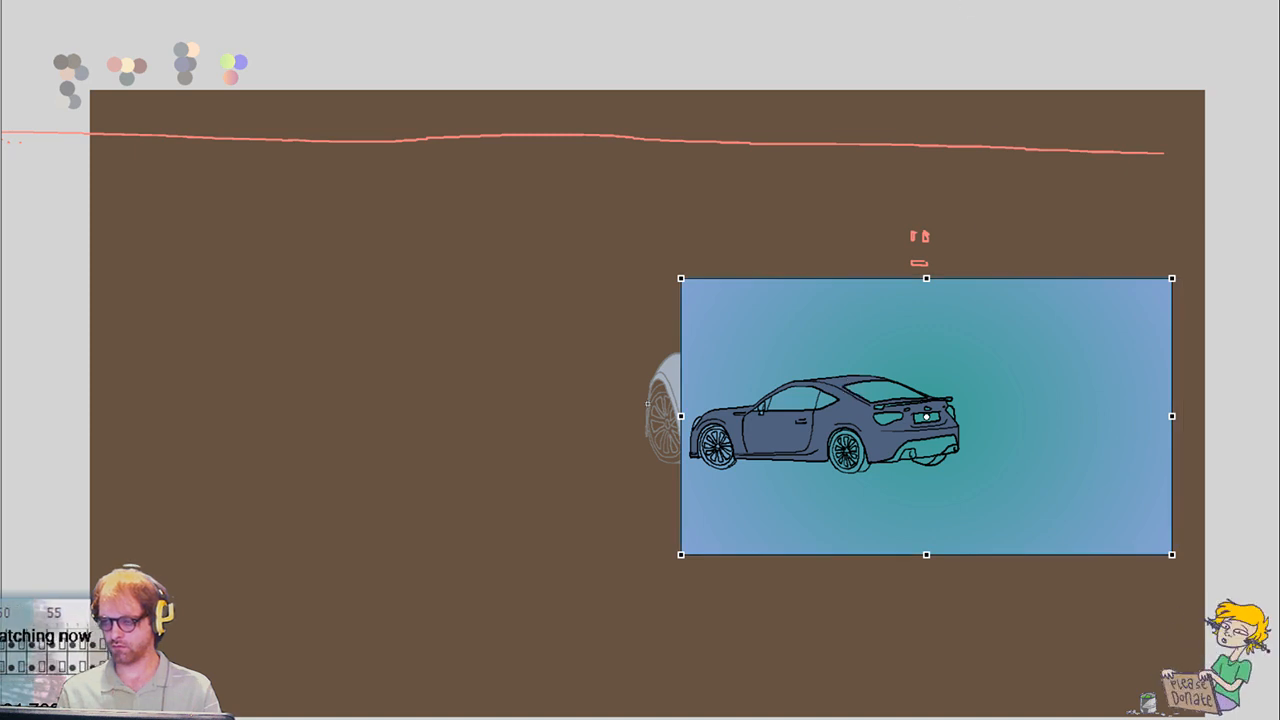
key(Left)
key(Left)
key(Left)
key(Left)
key(Left)
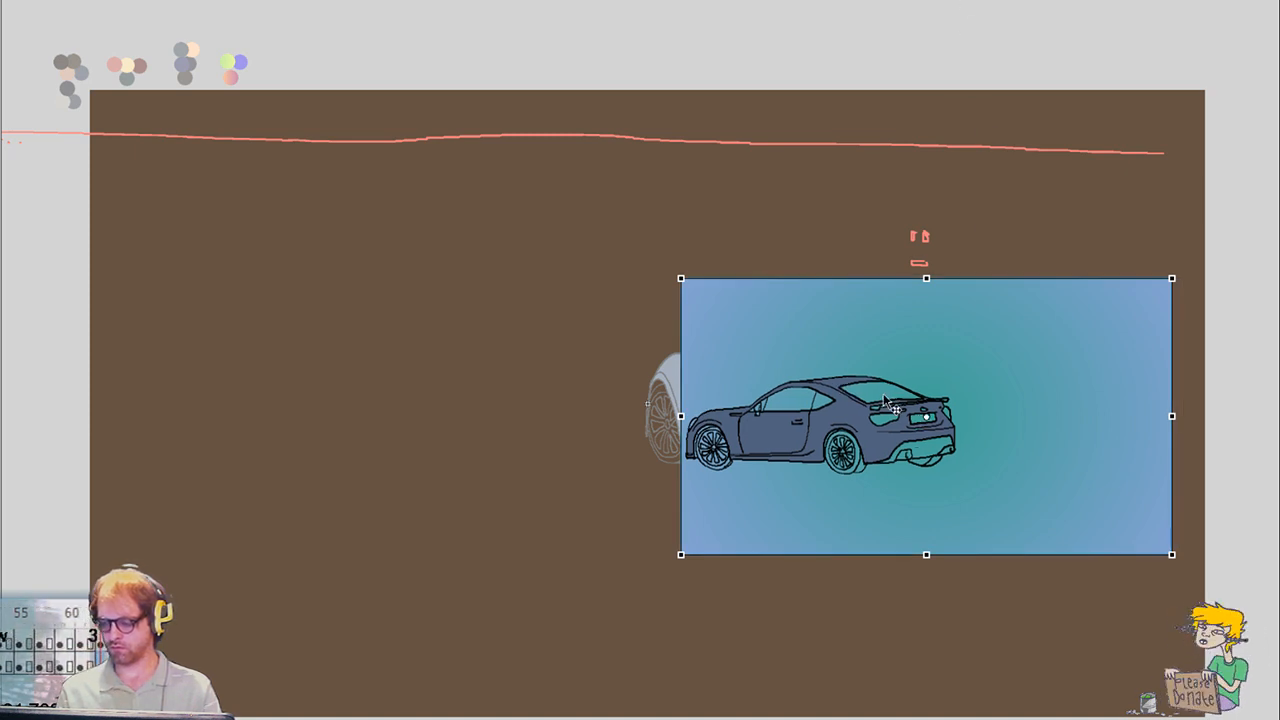
drag(885, 402, 882, 403)
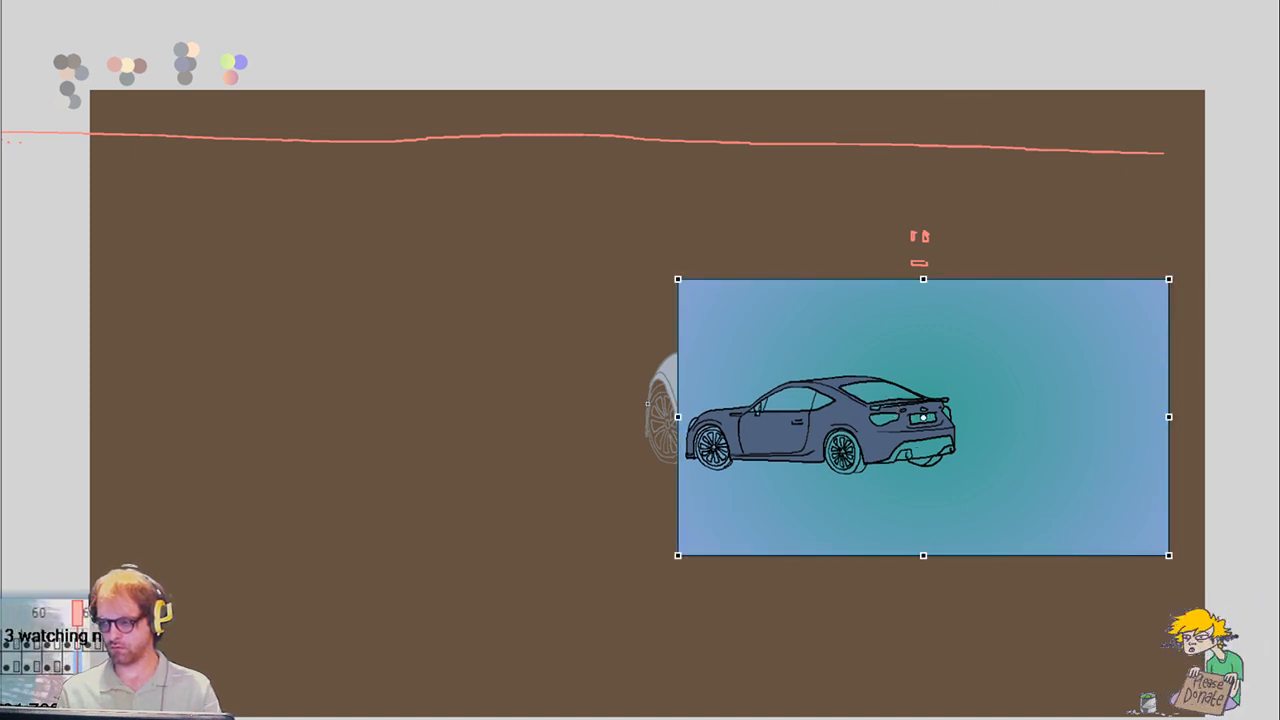
Shift the gradient rectangle slightly up and rightward to keep it aligned with the car on the next frames
key(Up)
key(Up)
key(Up)
drag(894, 314, 895, 311)
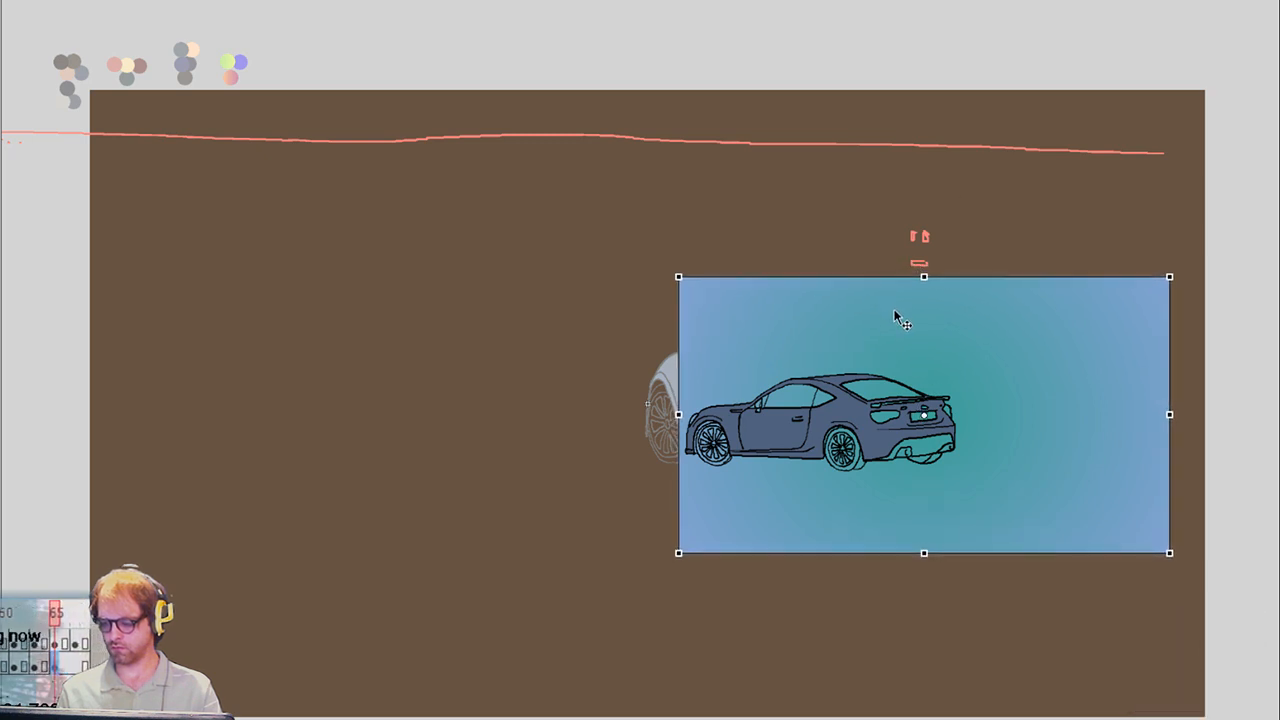
key(Right)
key(Right)
key(Right)
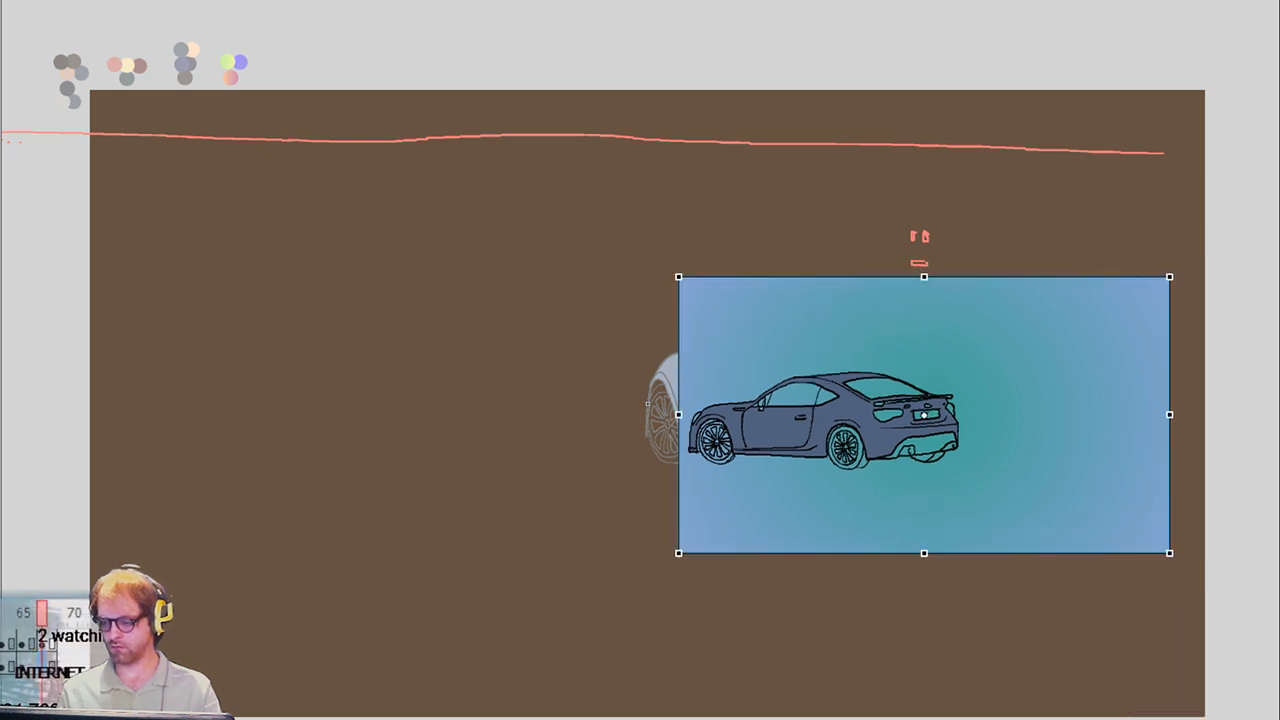
drag(951, 320, 952, 313)
key(Right)
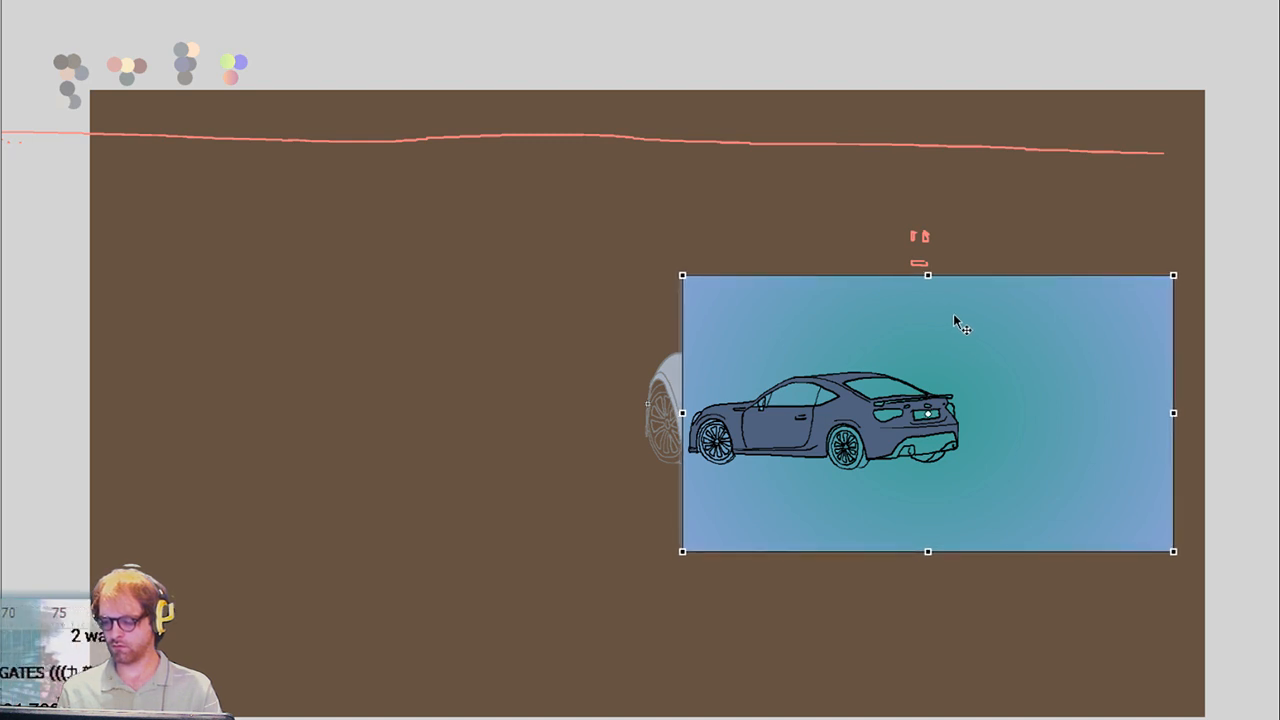
Make the gradient over the rear-view car translucent so that the dark outlines show through
key(space)
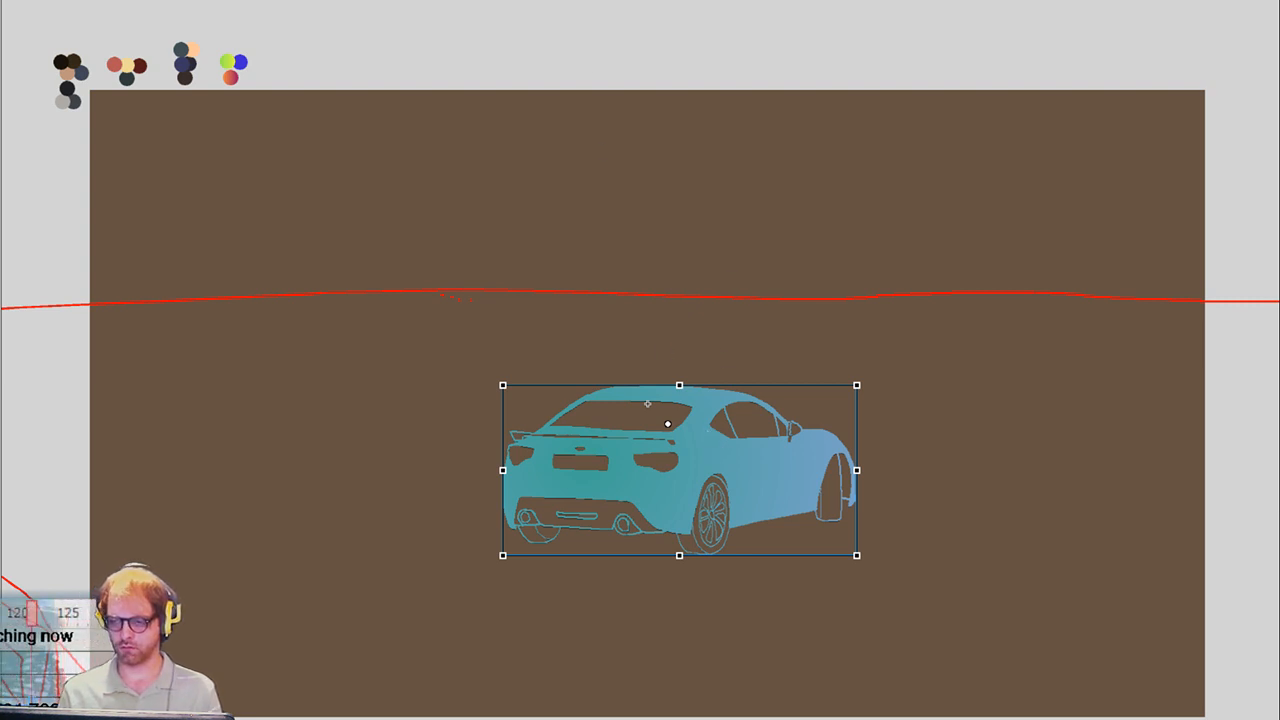
key(period)
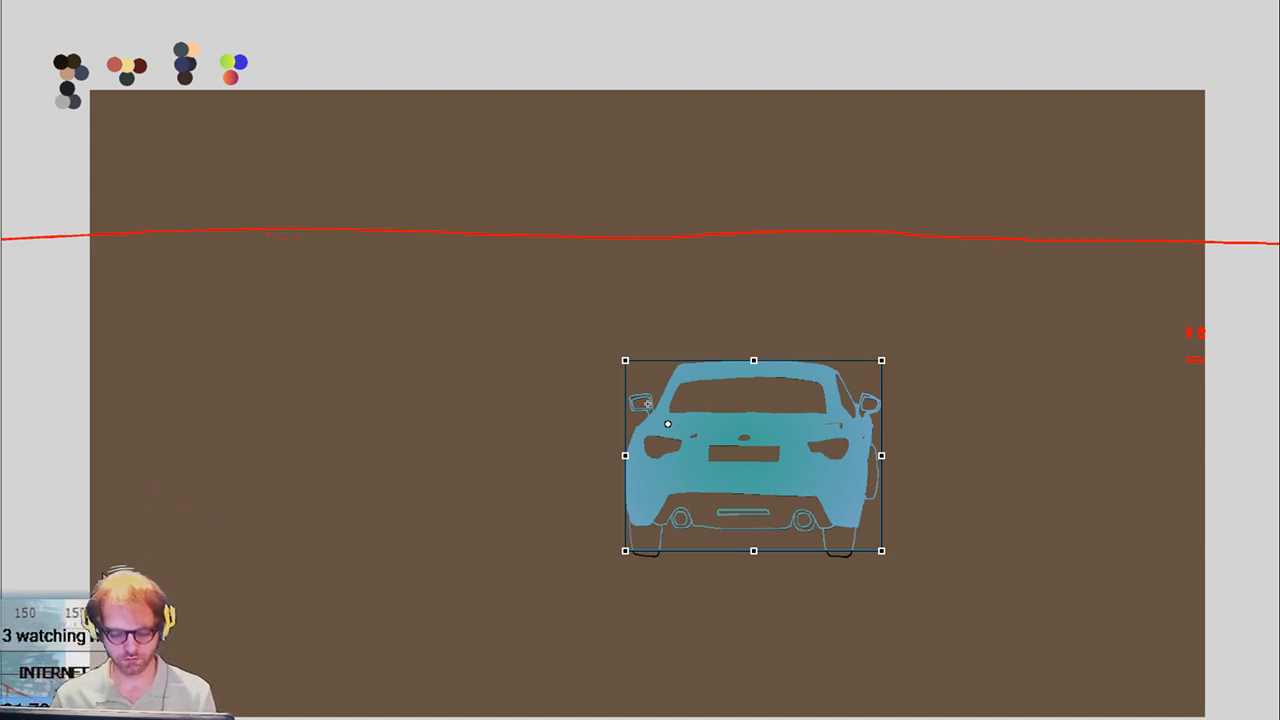
key(8)
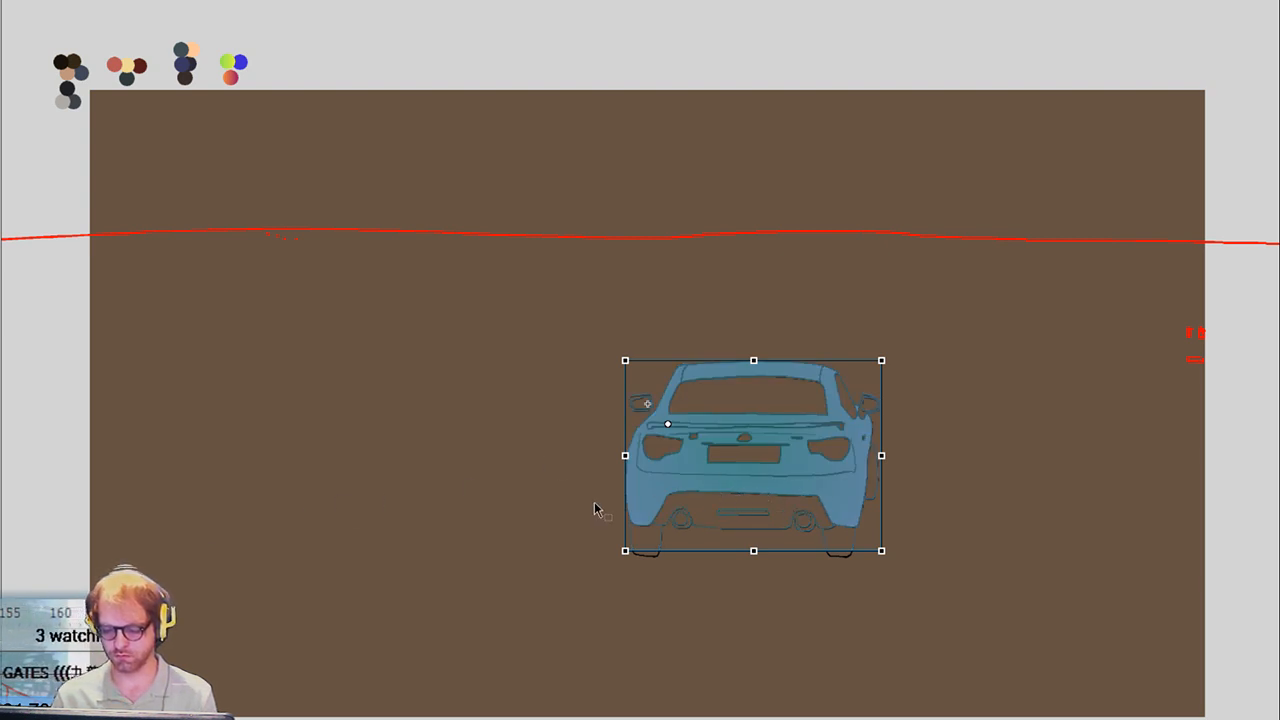
key(Return)
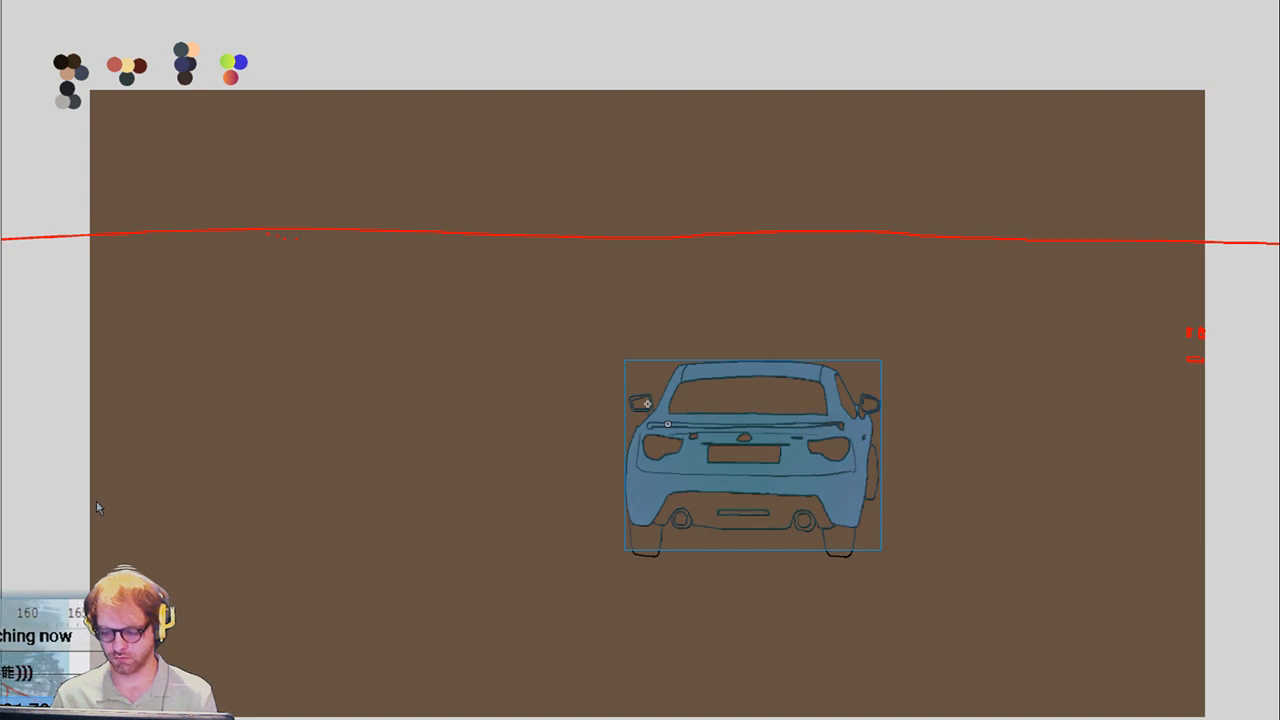
key(ctrl+t)
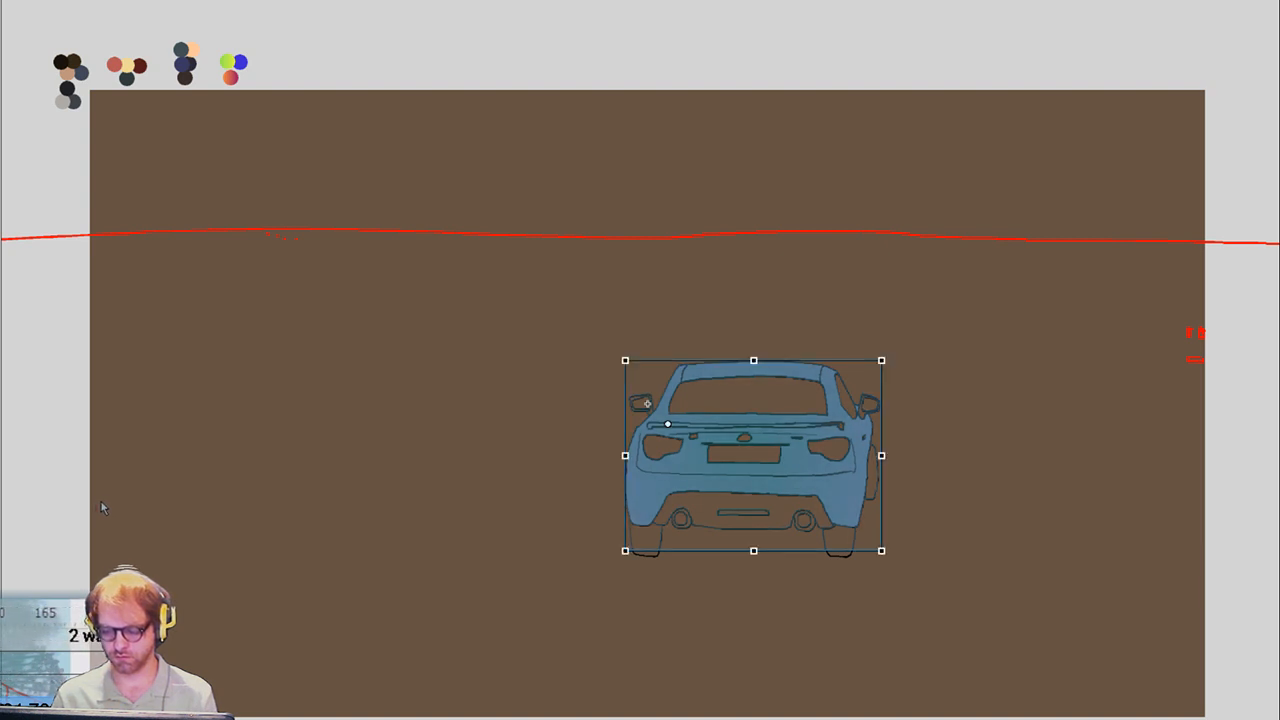
key(Return)
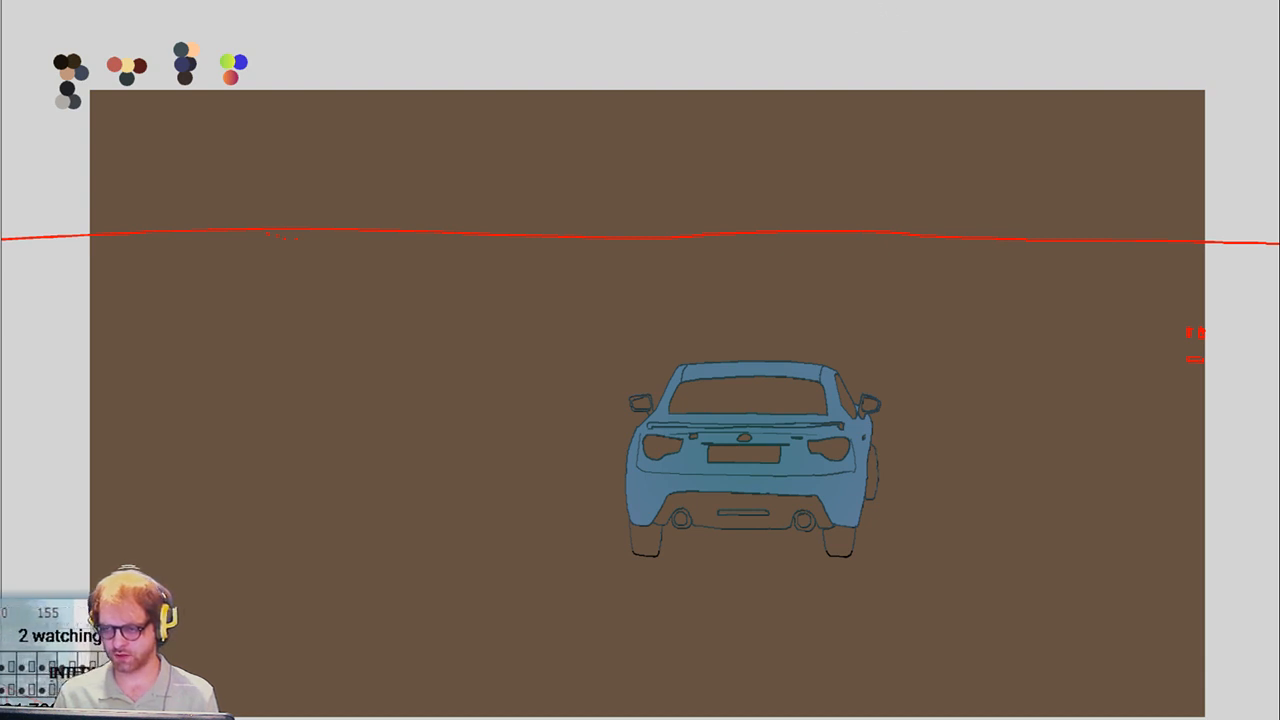
Place the teal-to-blue gradient of the rear three-quarter car beneath its black outlines
key(ctrl+t)
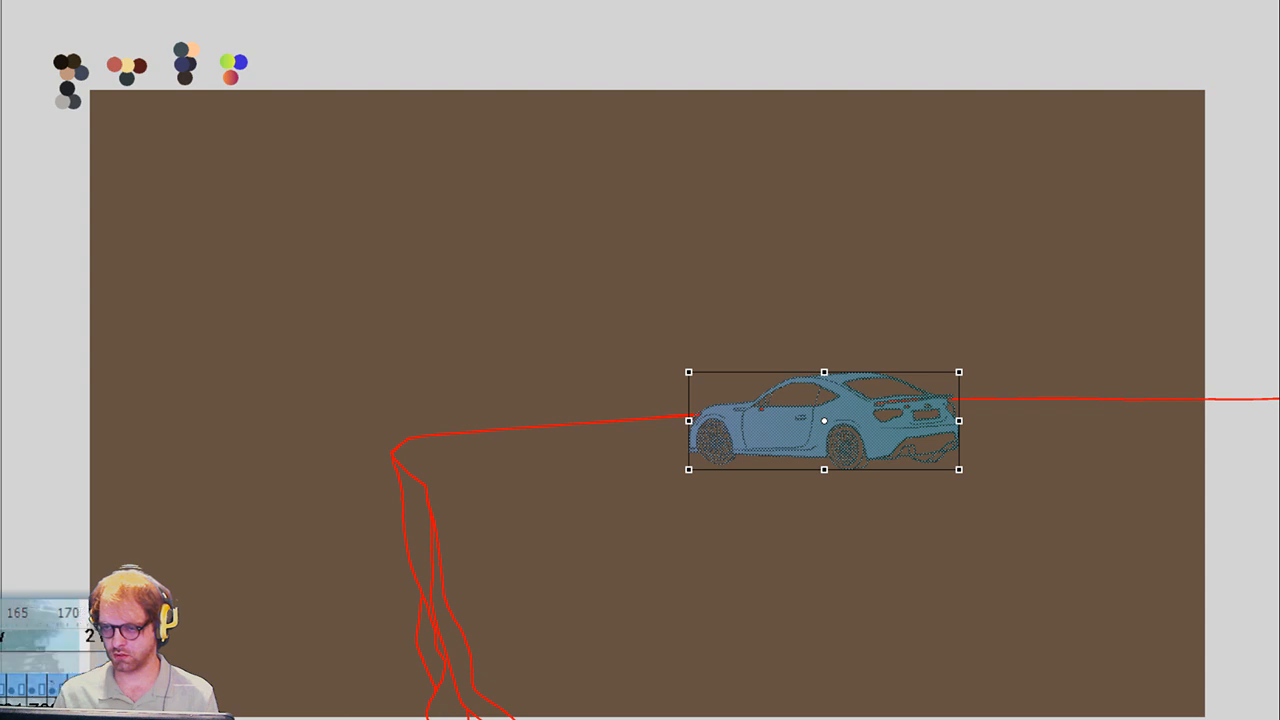
key(Return)
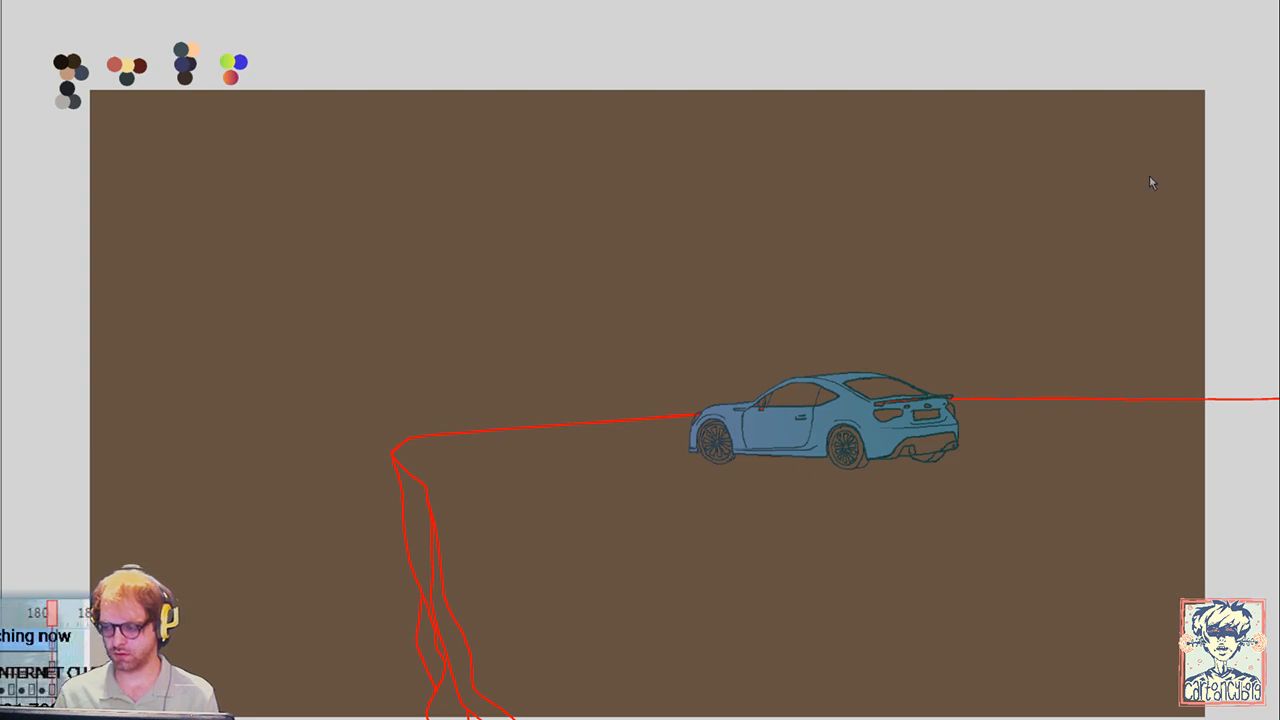
key(ctrl+t)
key(Return)
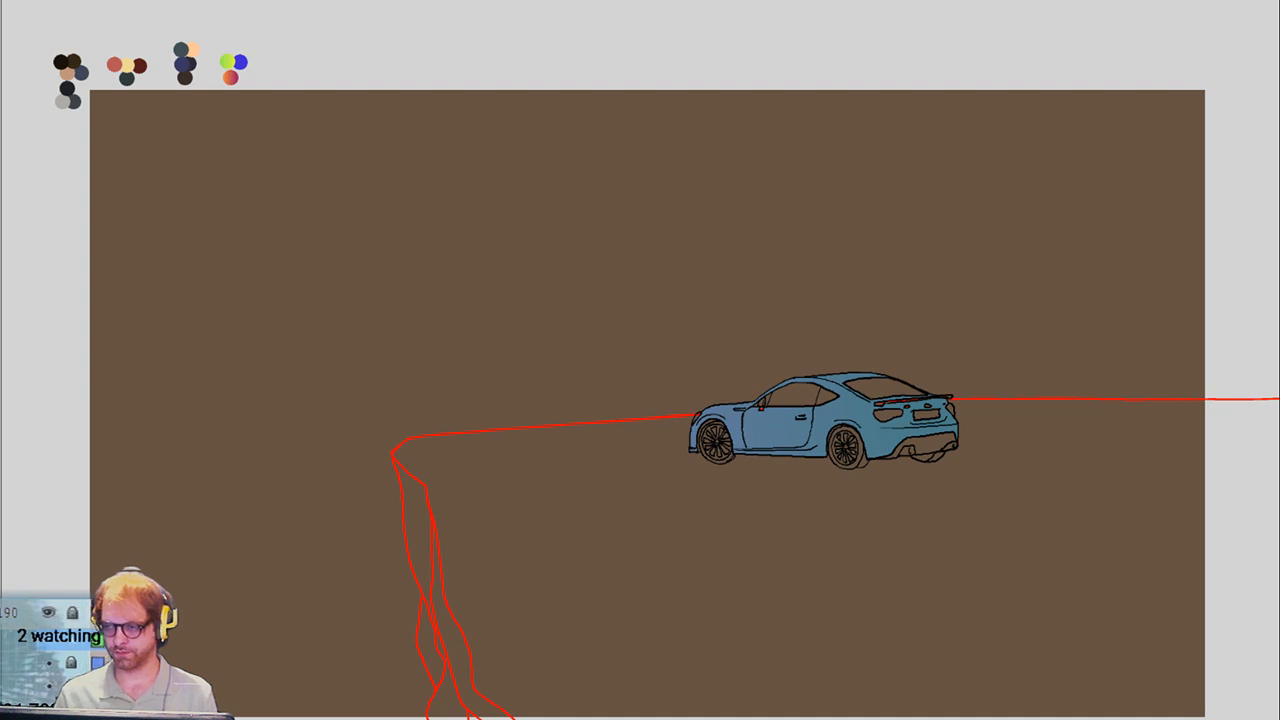
Replace the flat blue body fill with the teal-to-blue gradient on the rear three-quarter car frames
key(ctrl+z)
key(ctrl+shift+z)
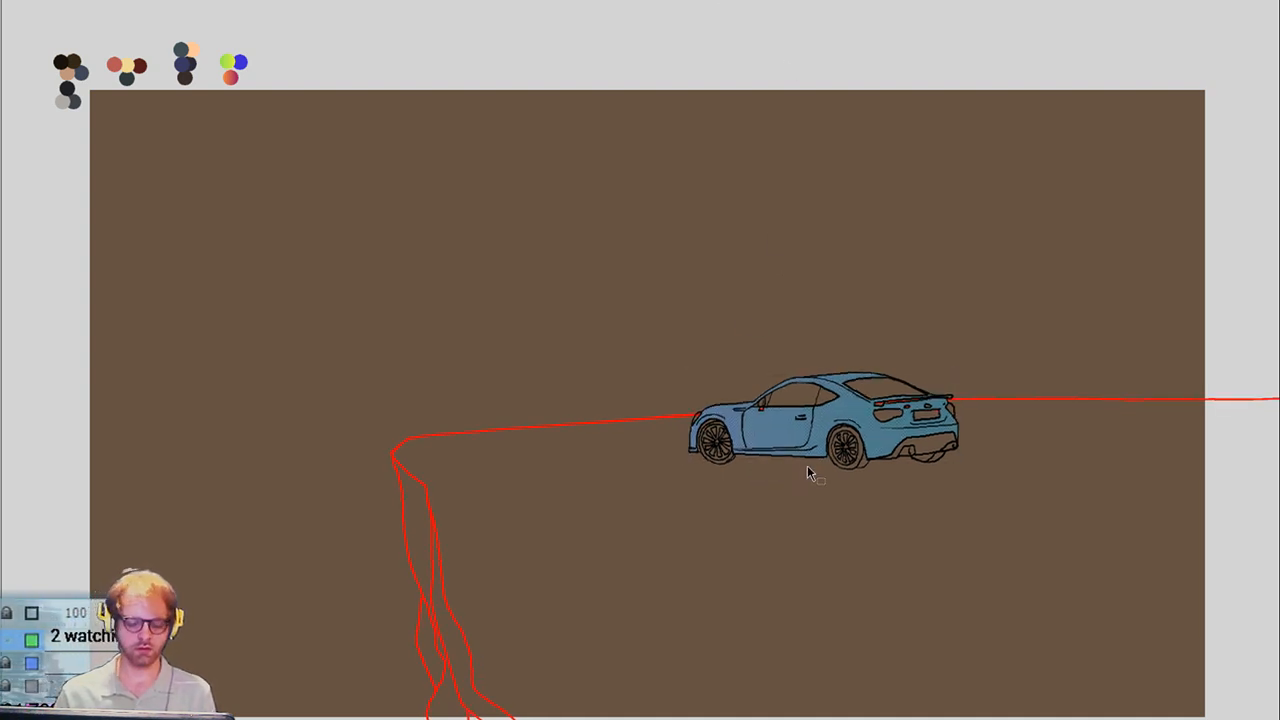
key(ctrl+z)
key(ctrl+shift+z)
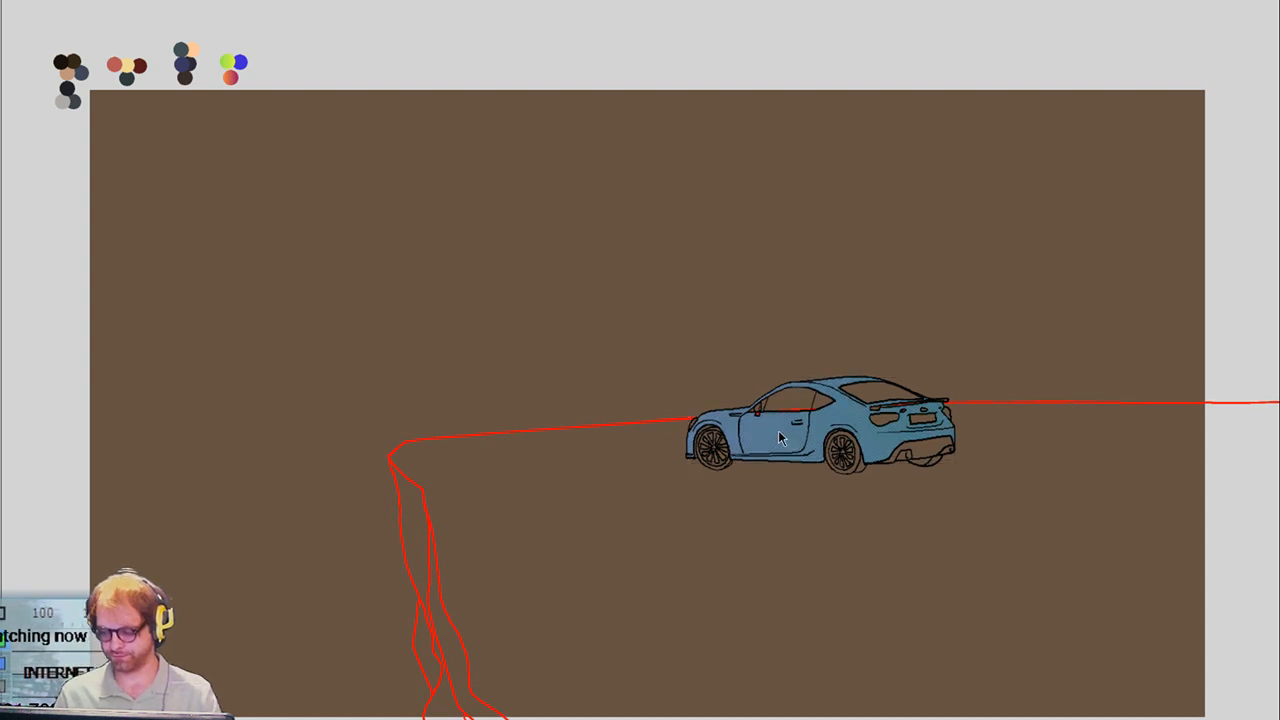
key(ctrl+z)
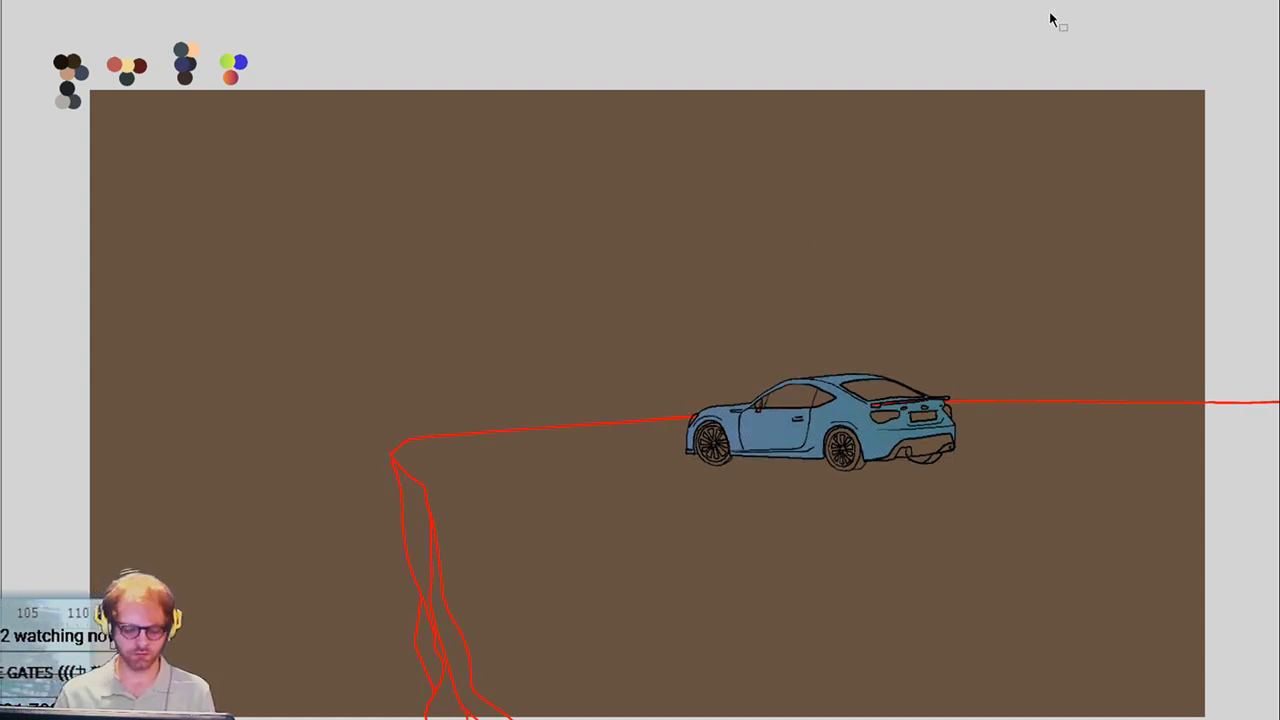
key(ctrl+shift+z)
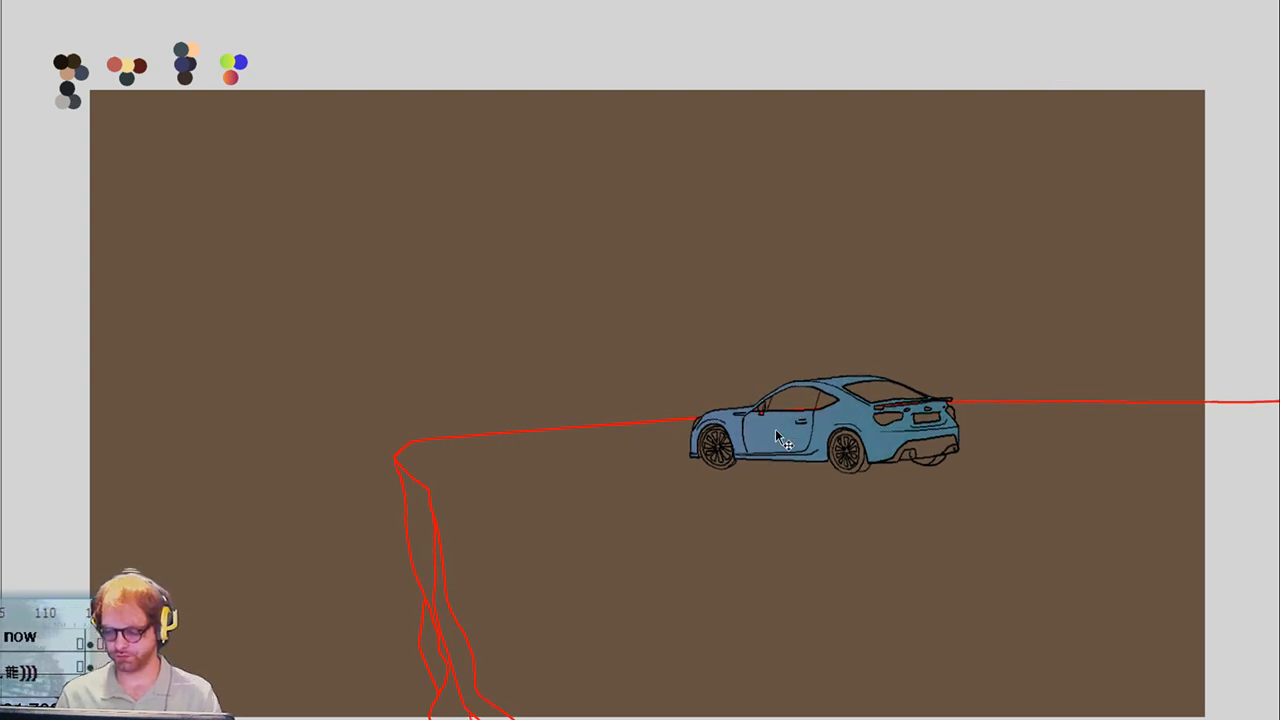
drag(777, 436, 848, 455)
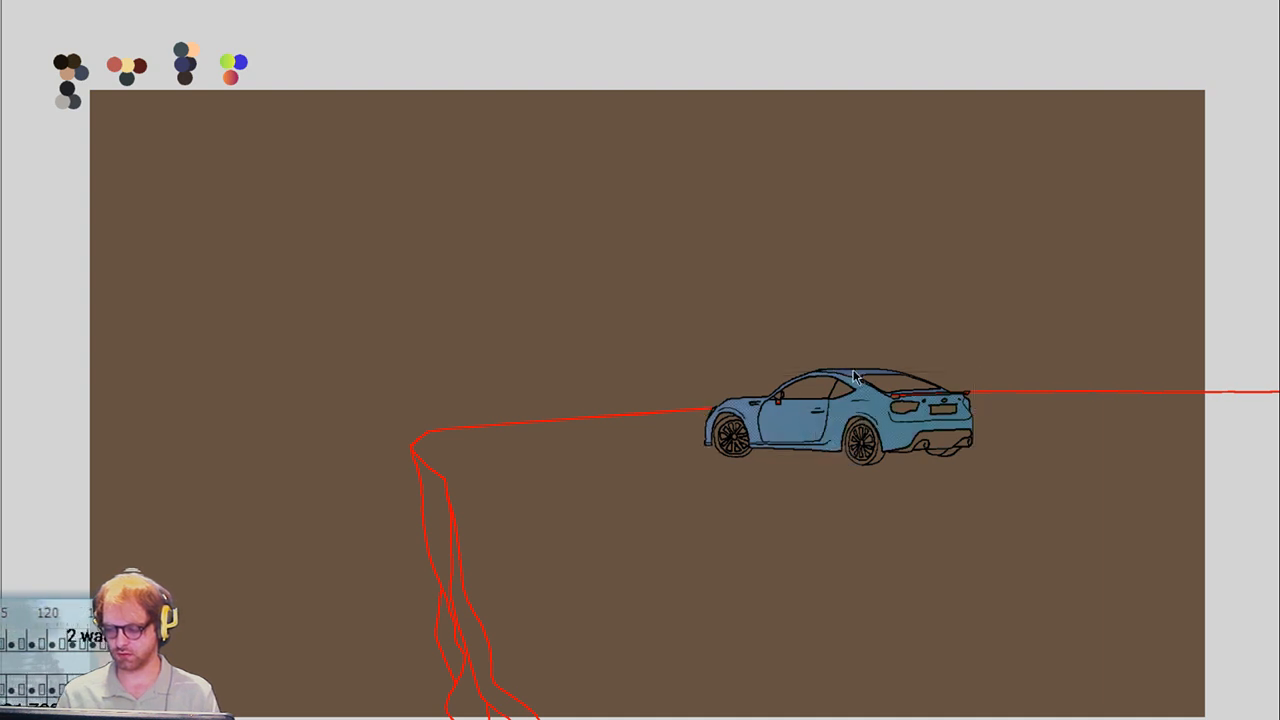
drag(855, 440, 858, 439)
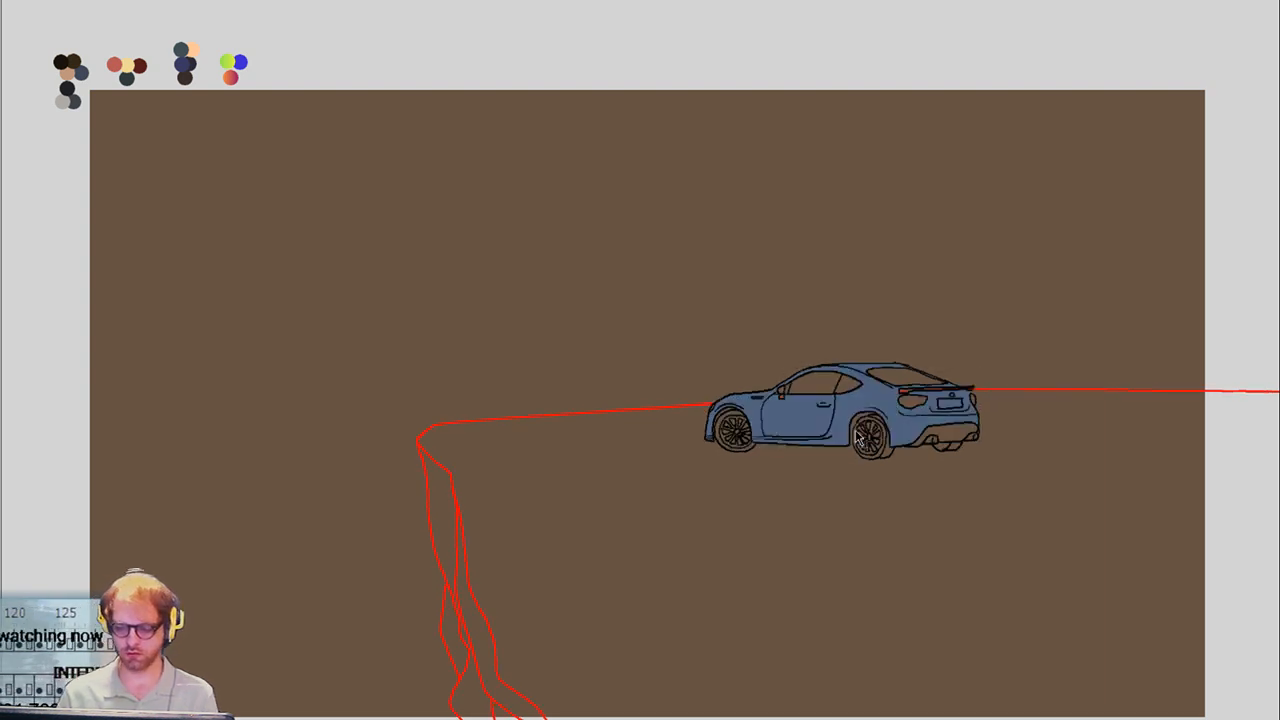
click(952, 392)
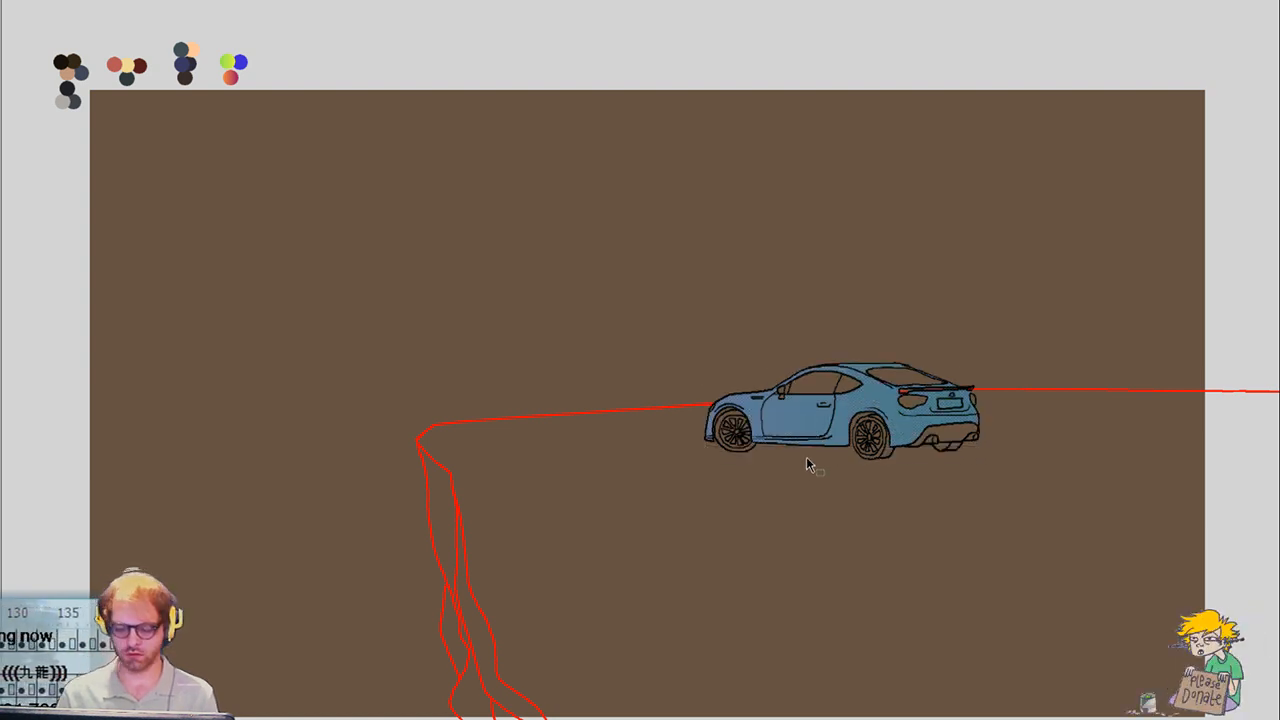
click(835, 428)
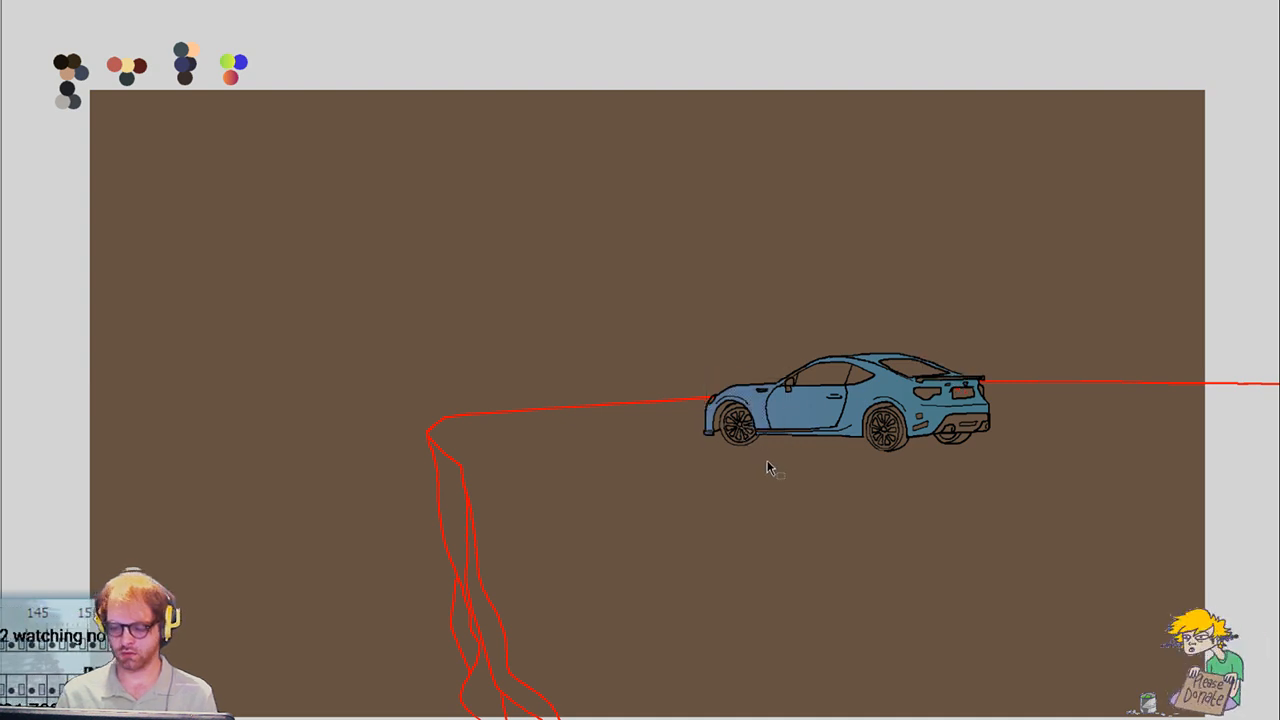
Clear the flat blue fill from the body and door on the side-view car frames, leaving the gradient
key(Right)
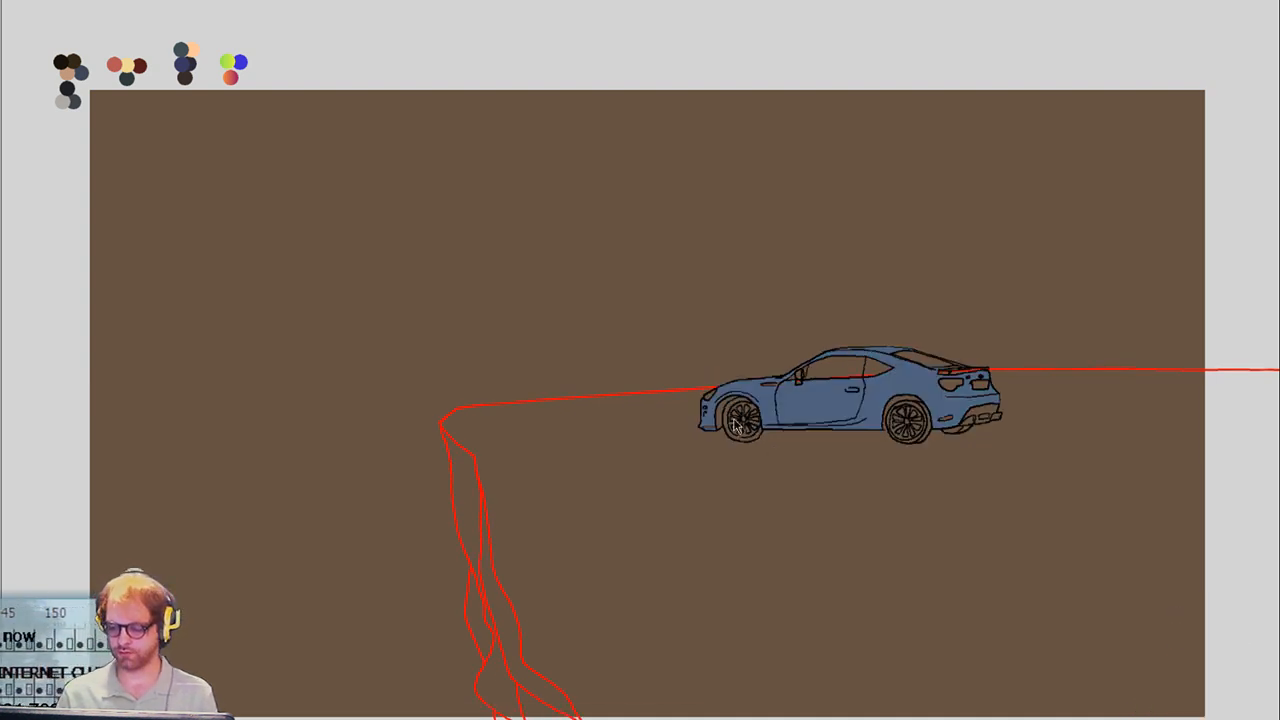
key(Right)
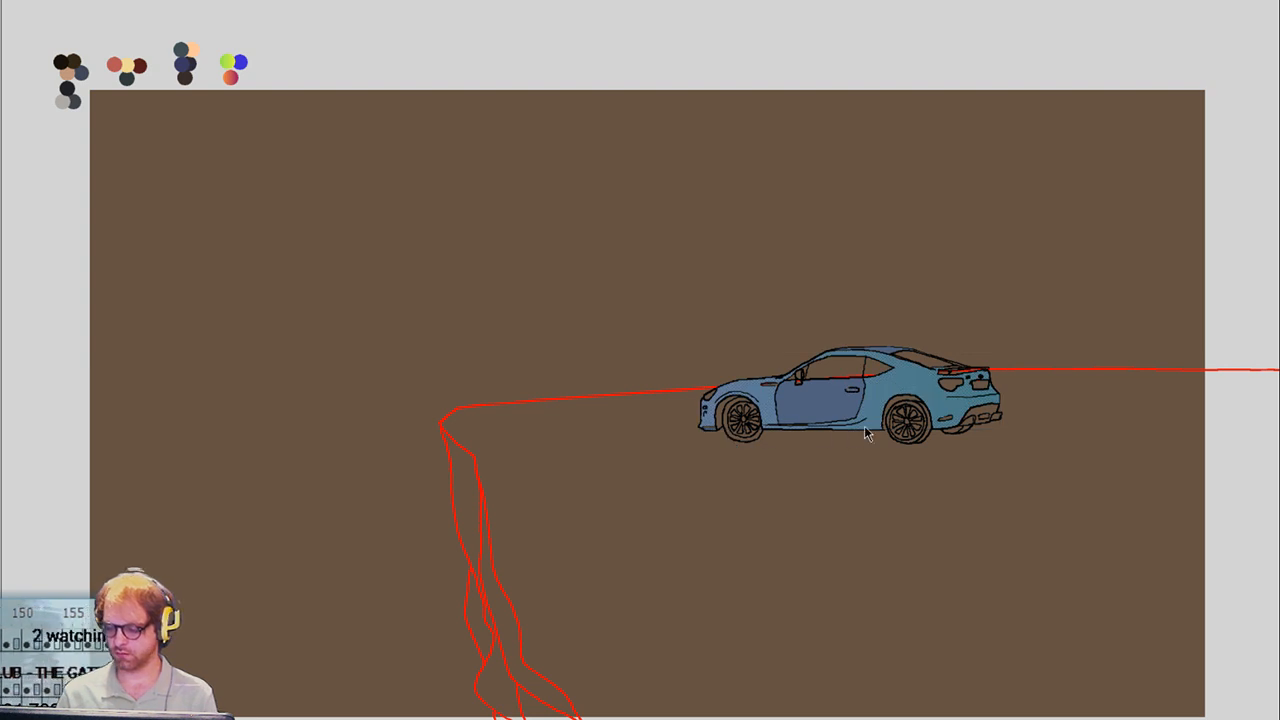
key(Right)
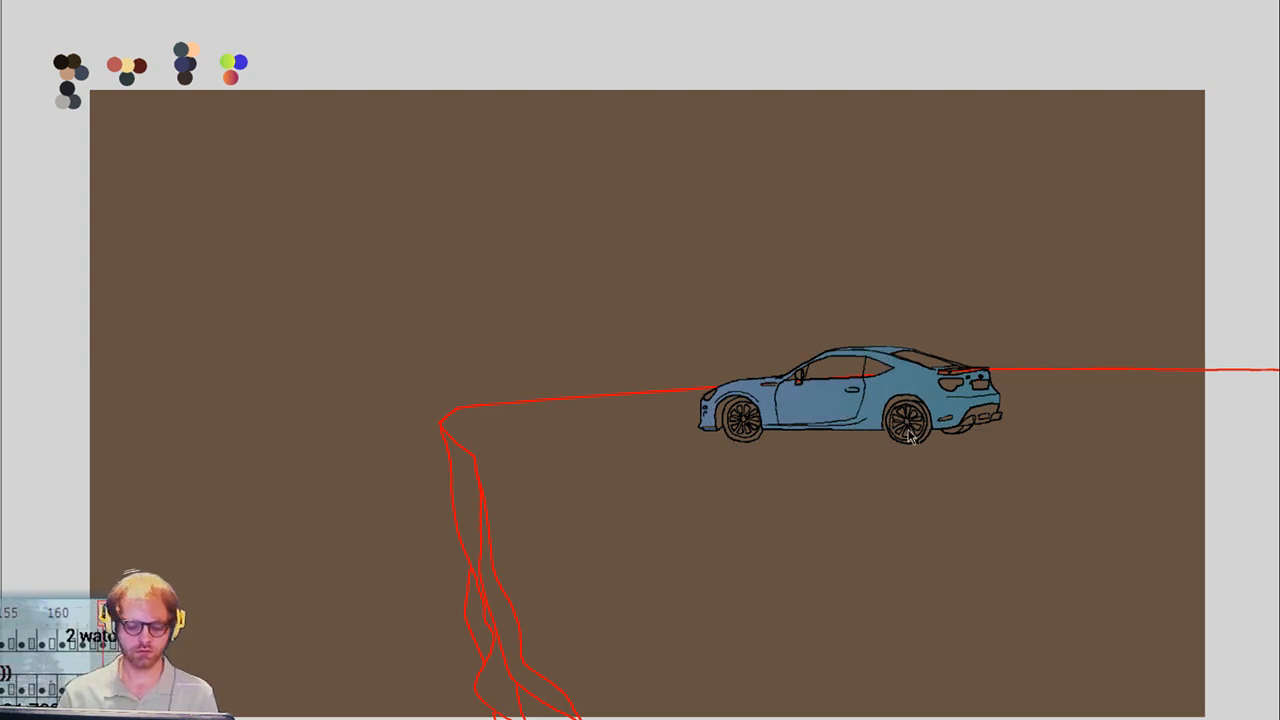
key(Right)
key(Right)
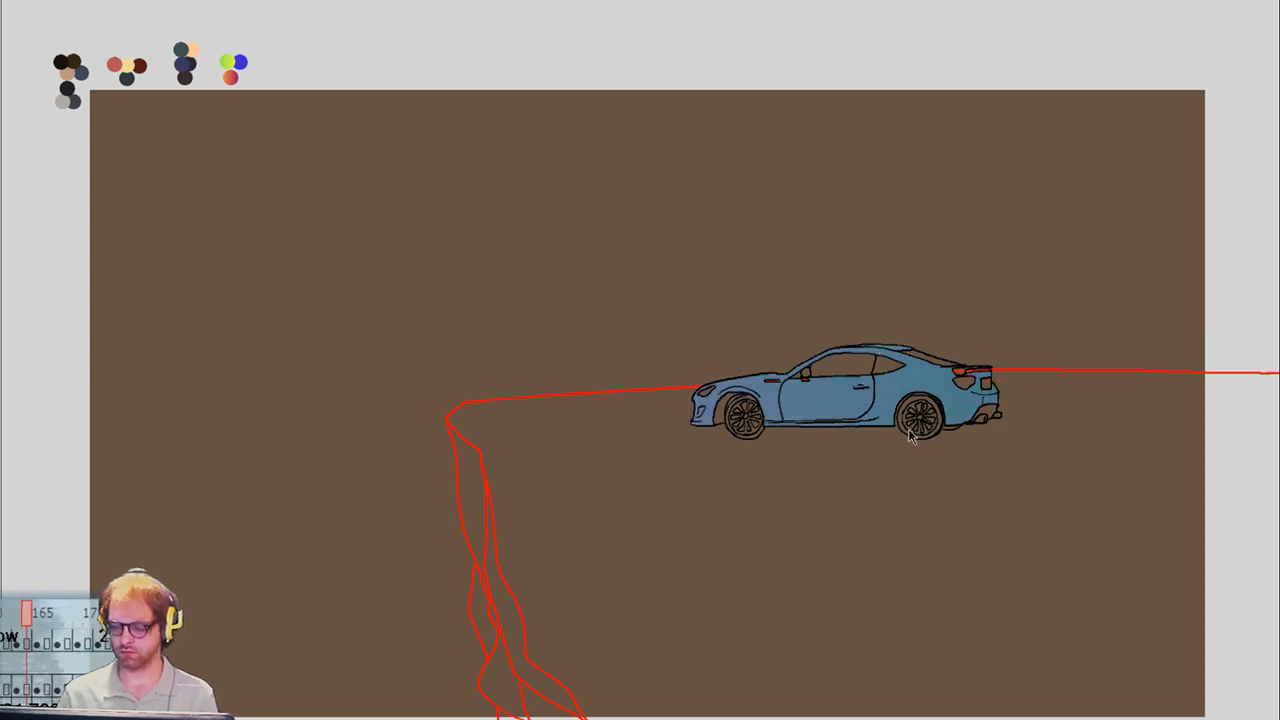
key(Right)
key(Right)
key(Right)
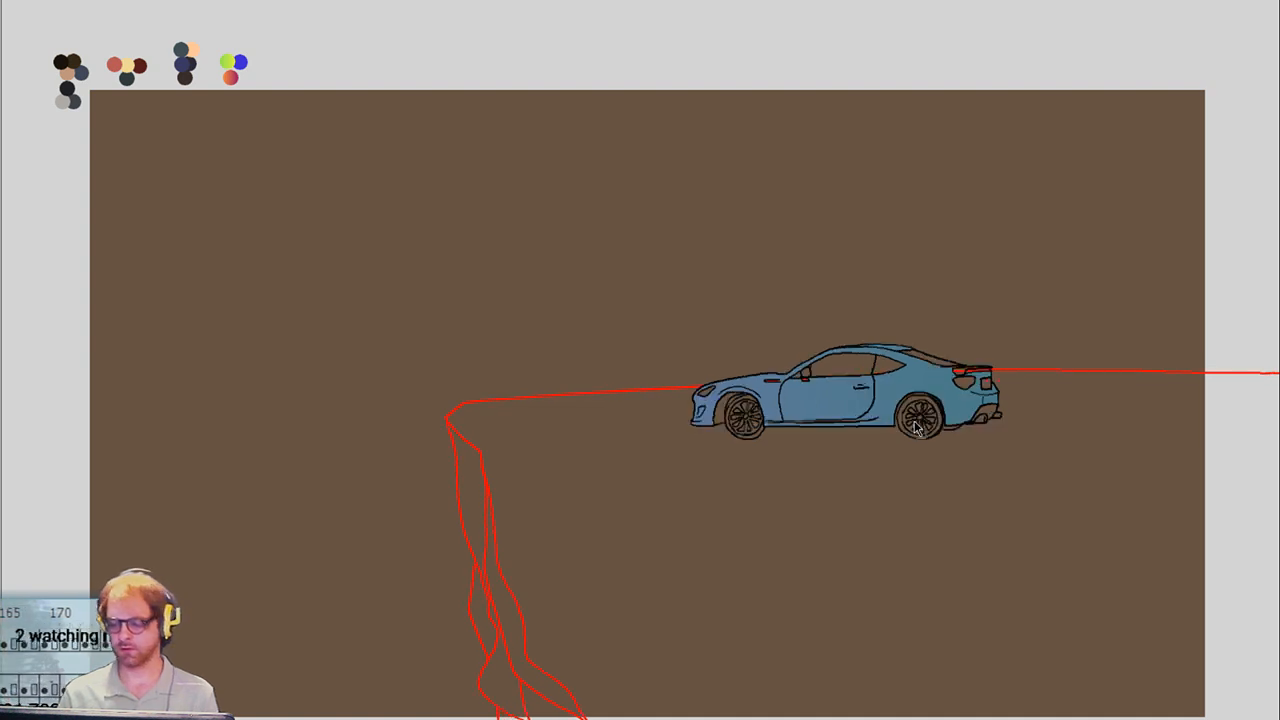
Clear the flat blue fill from the door and body panels as the car turns to its front three-quarter view
click(818, 400)
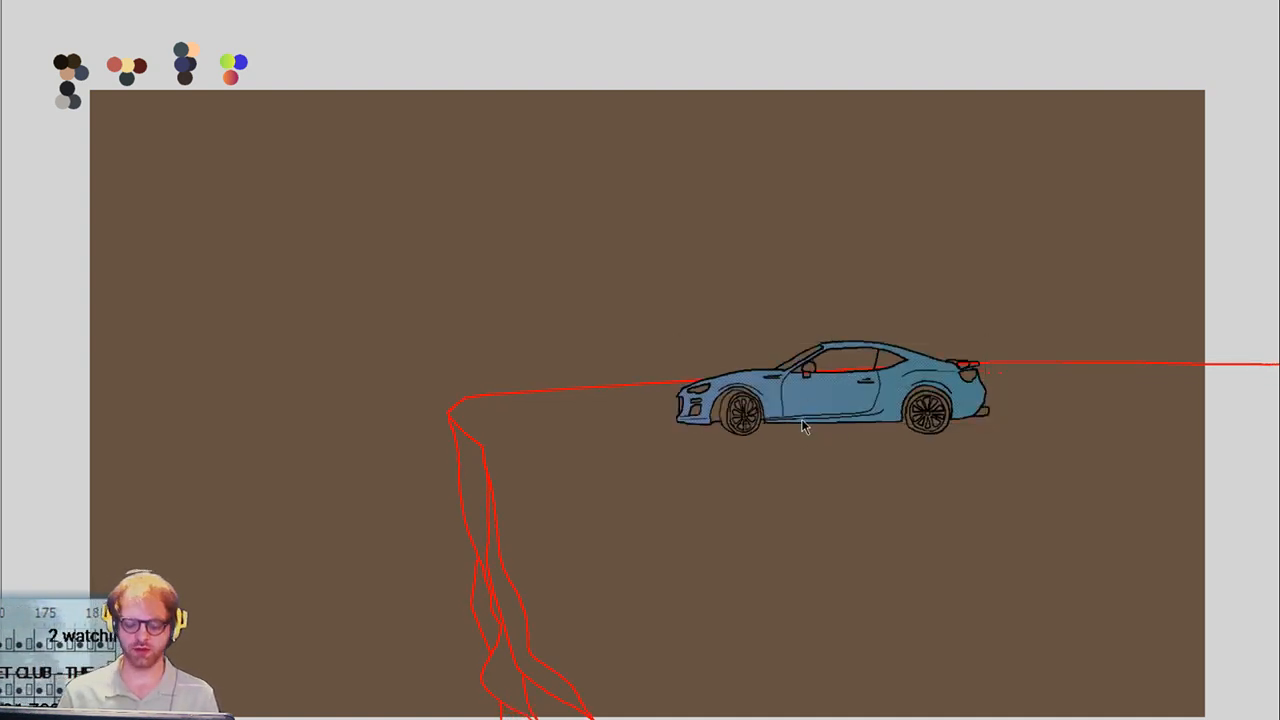
key(Right)
key(ctrl+a)
click(807, 402)
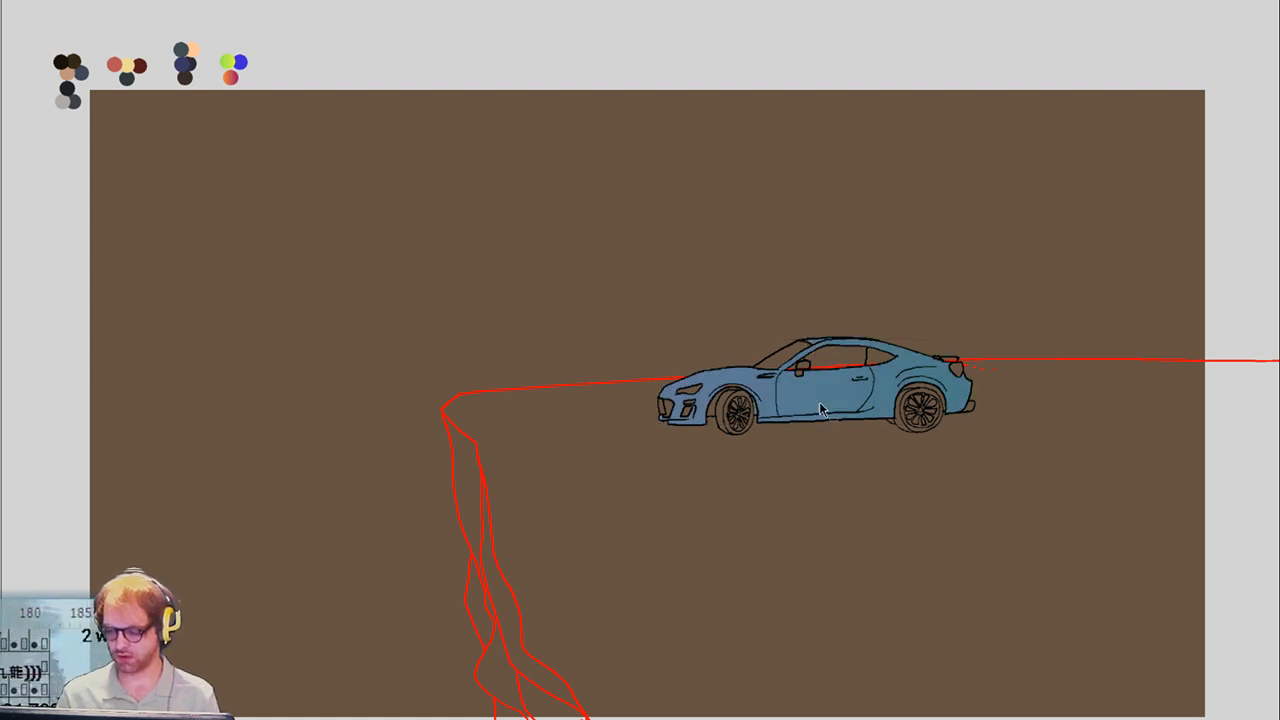
key(Right)
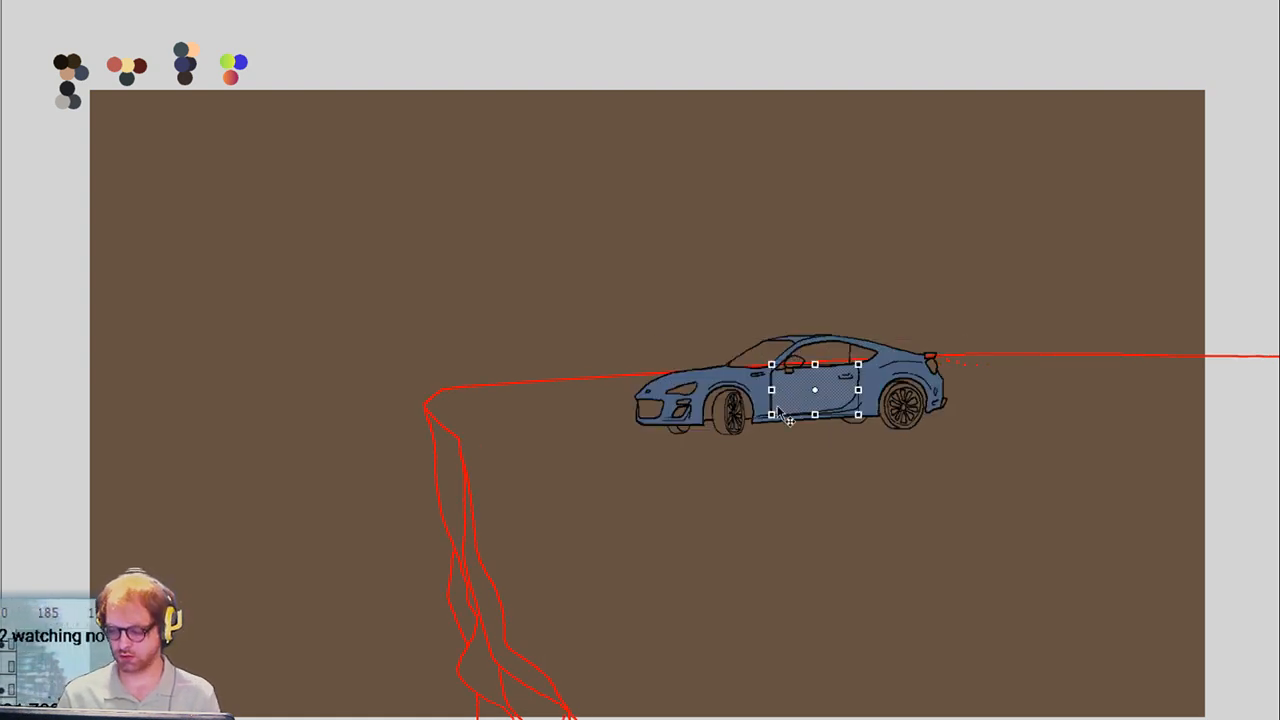
click(771, 425)
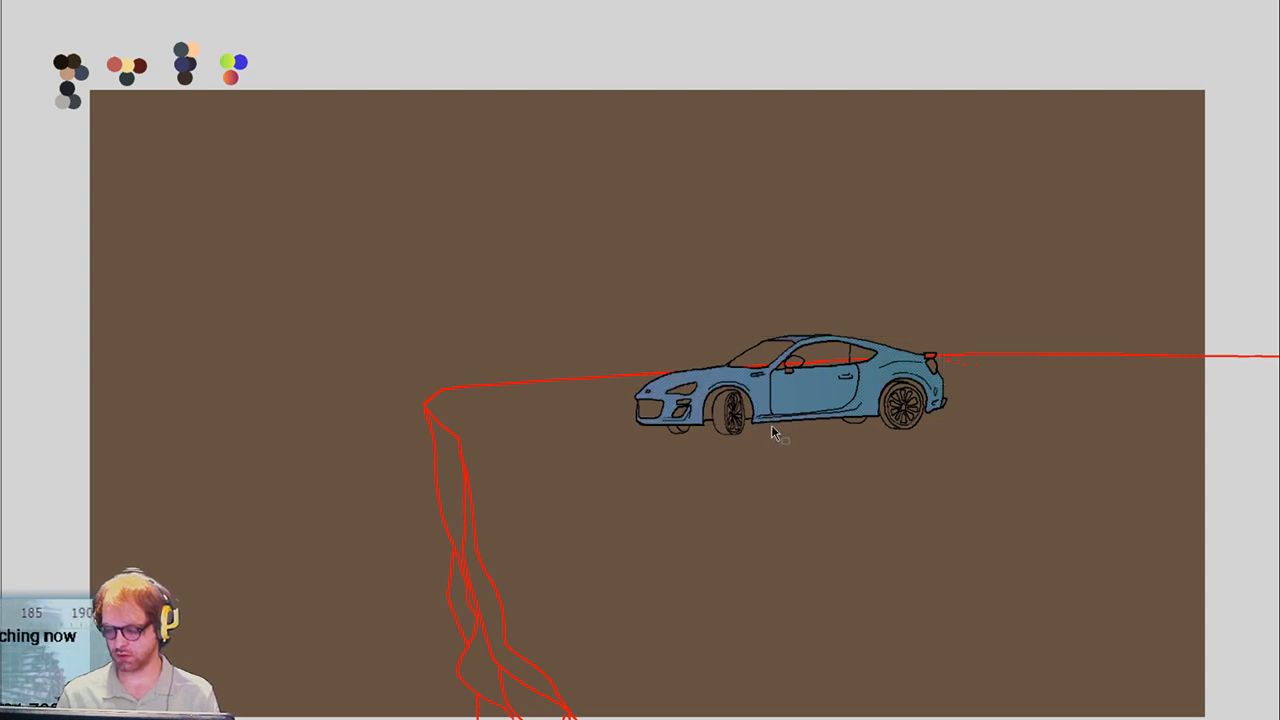
click(799, 344)
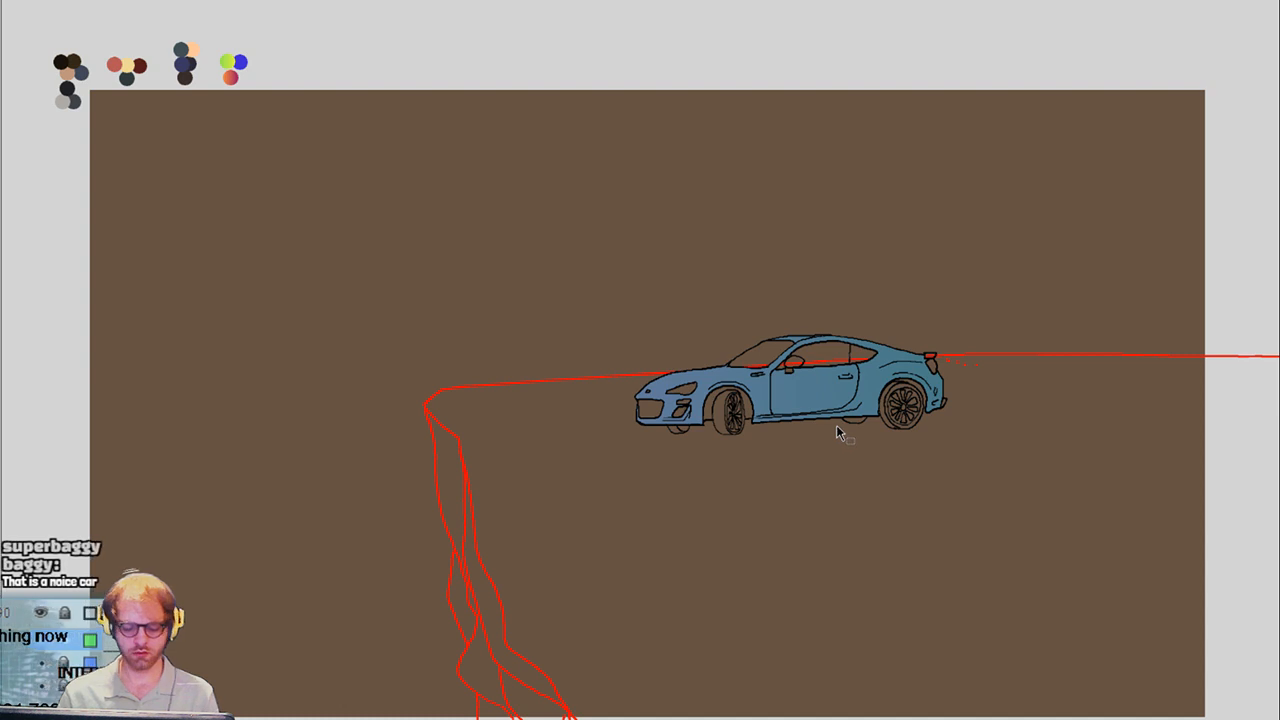
Clear the flat blue fill from the body and door on the next left-facing front three-quarter car frames, leaving the gradient
key(Right)
click(785, 417)
key(Return)
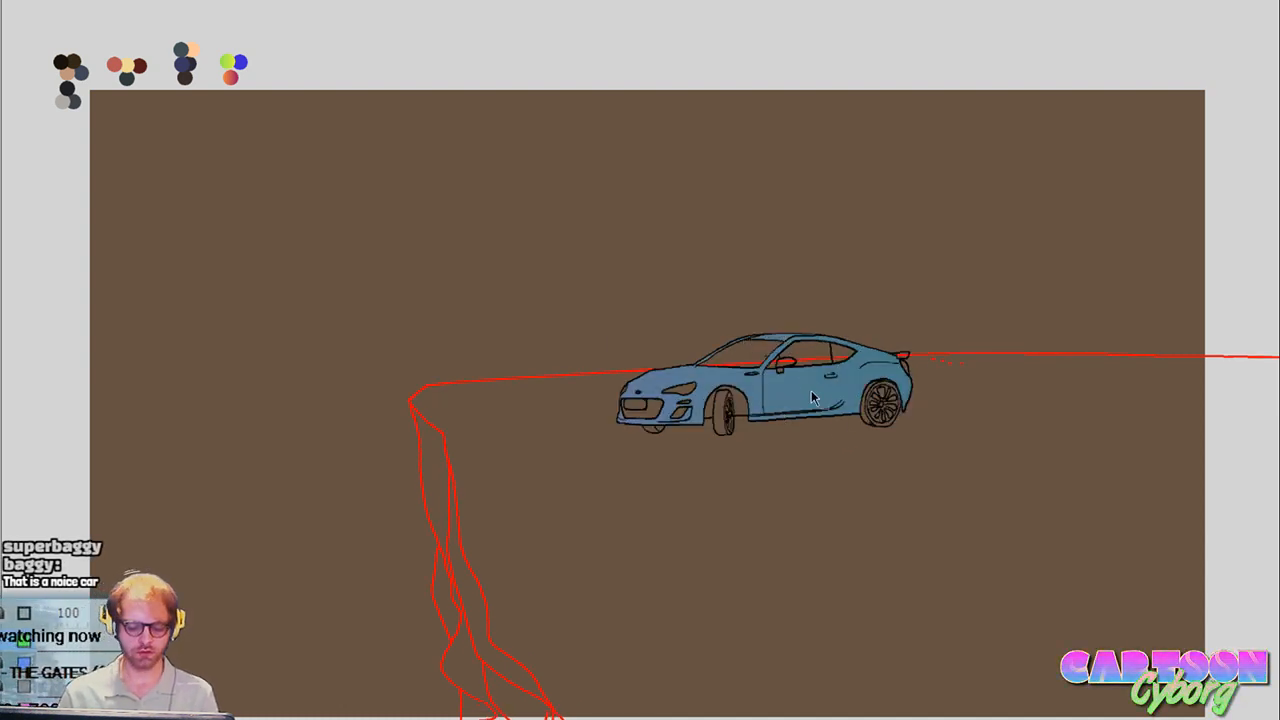
key(Right)
key(Right)
key(Left)
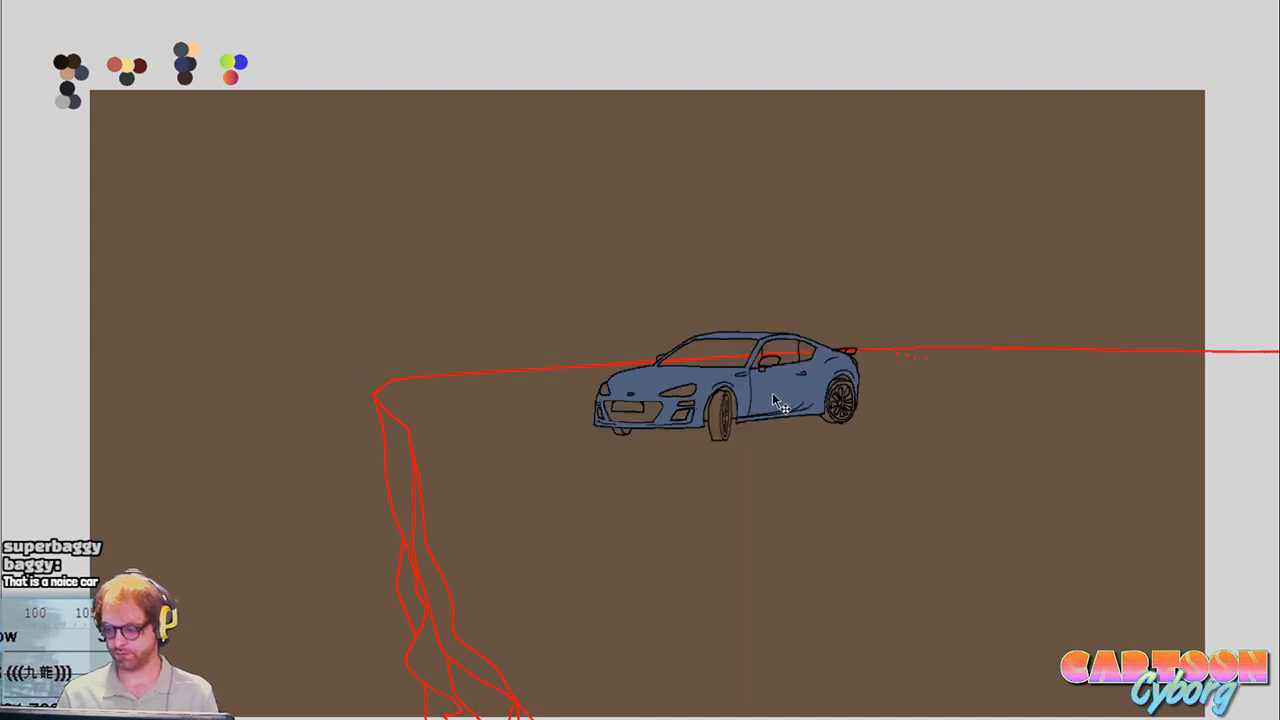
click(772, 392)
key(Return)
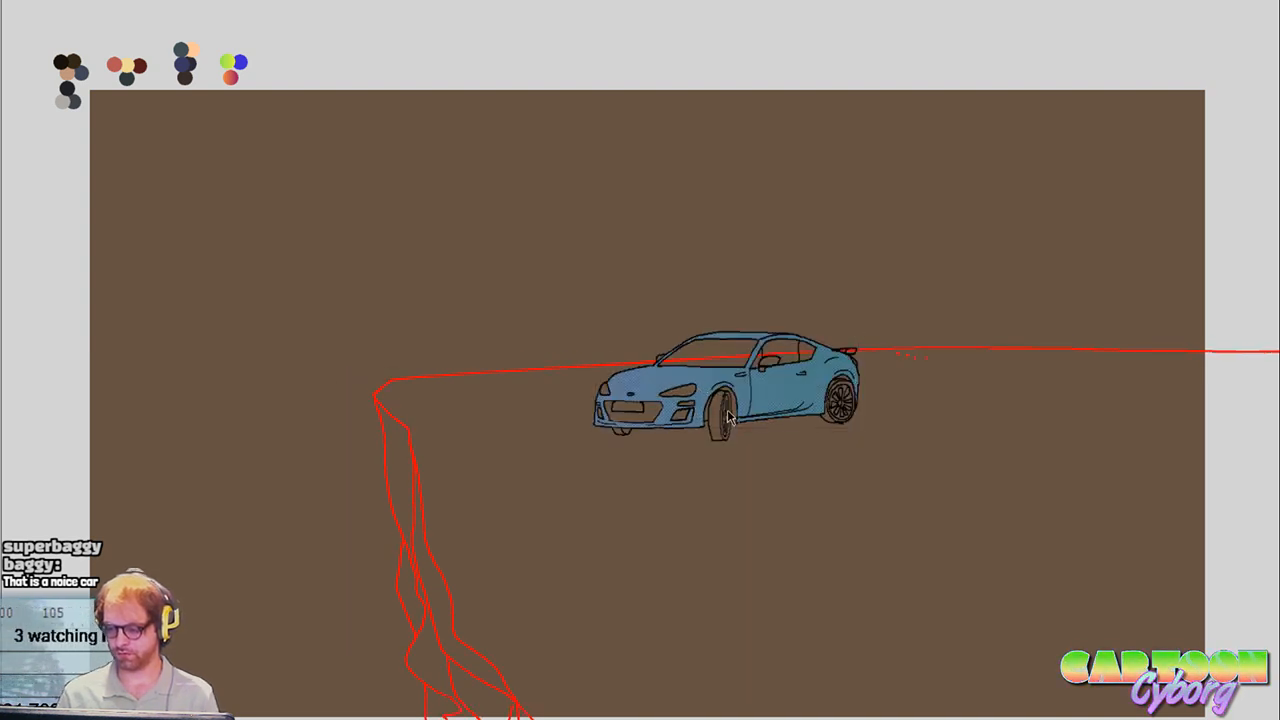
Remove the flat blue fill from the body panels and hood as the left-facing car turns almost head-on
key(Left)
key(Right)
key(Right)
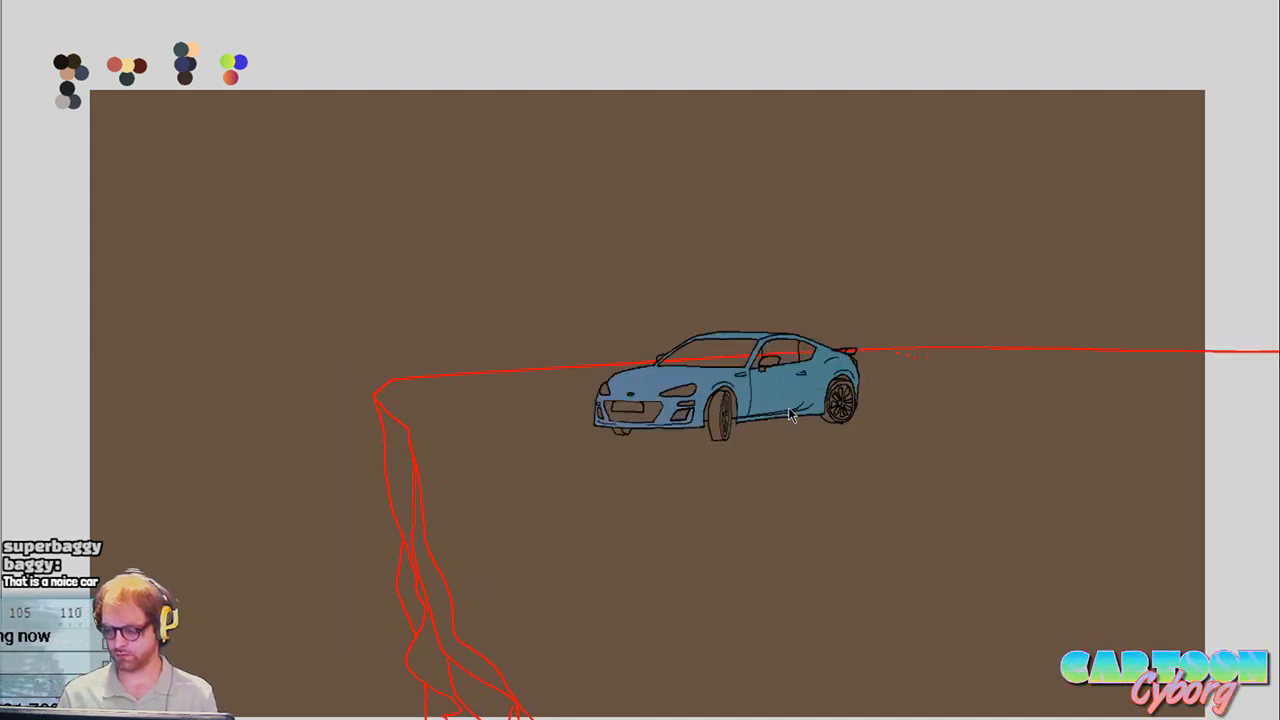
click(755, 404)
key(Return)
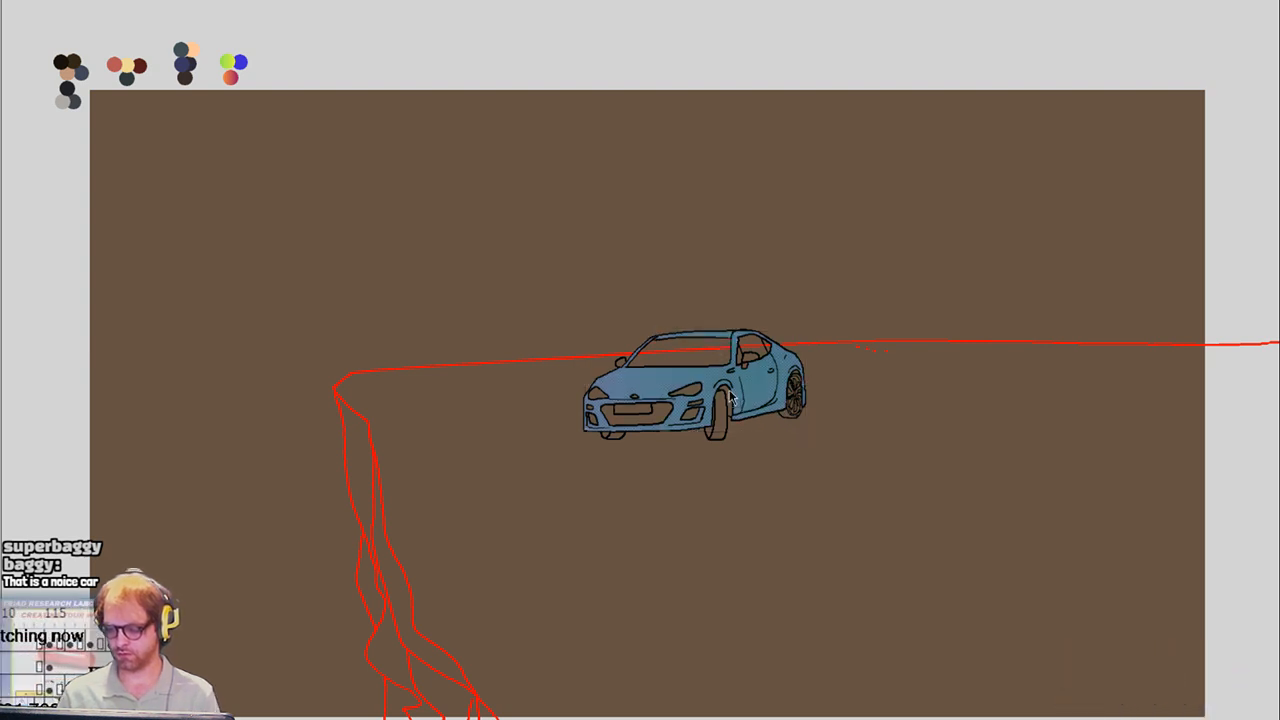
key(Right)
click(705, 385)
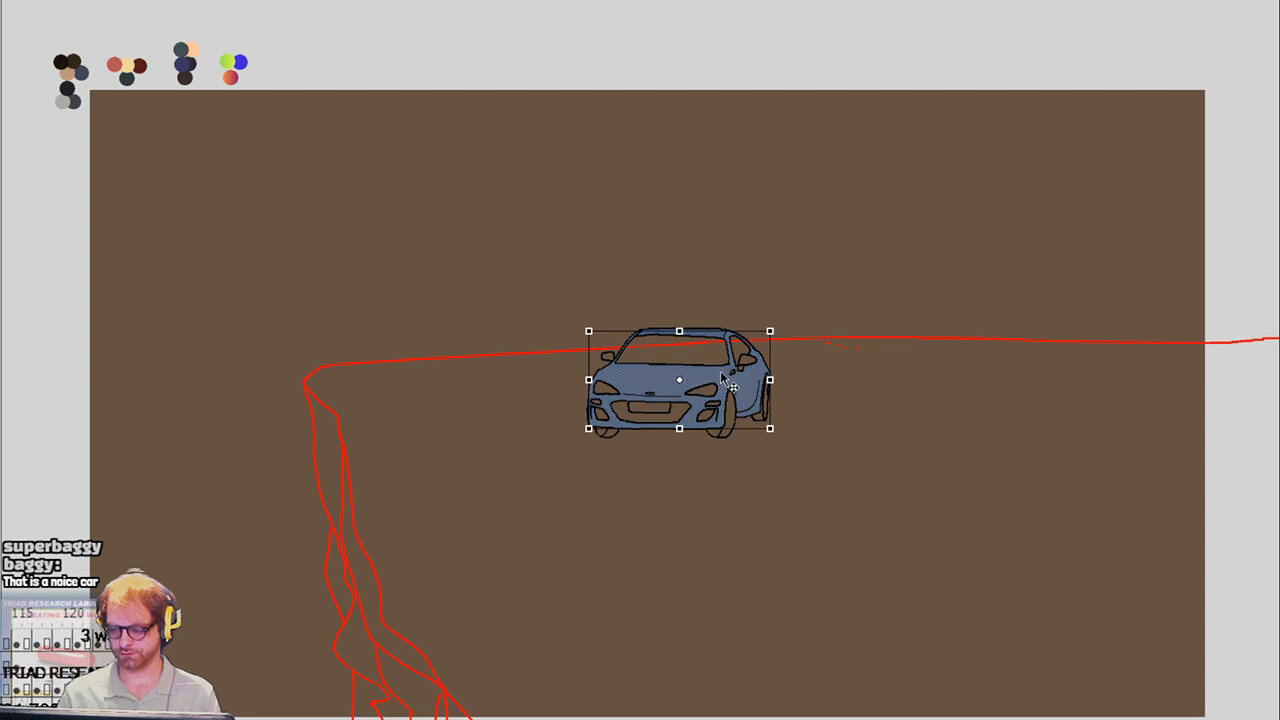
key(Return)
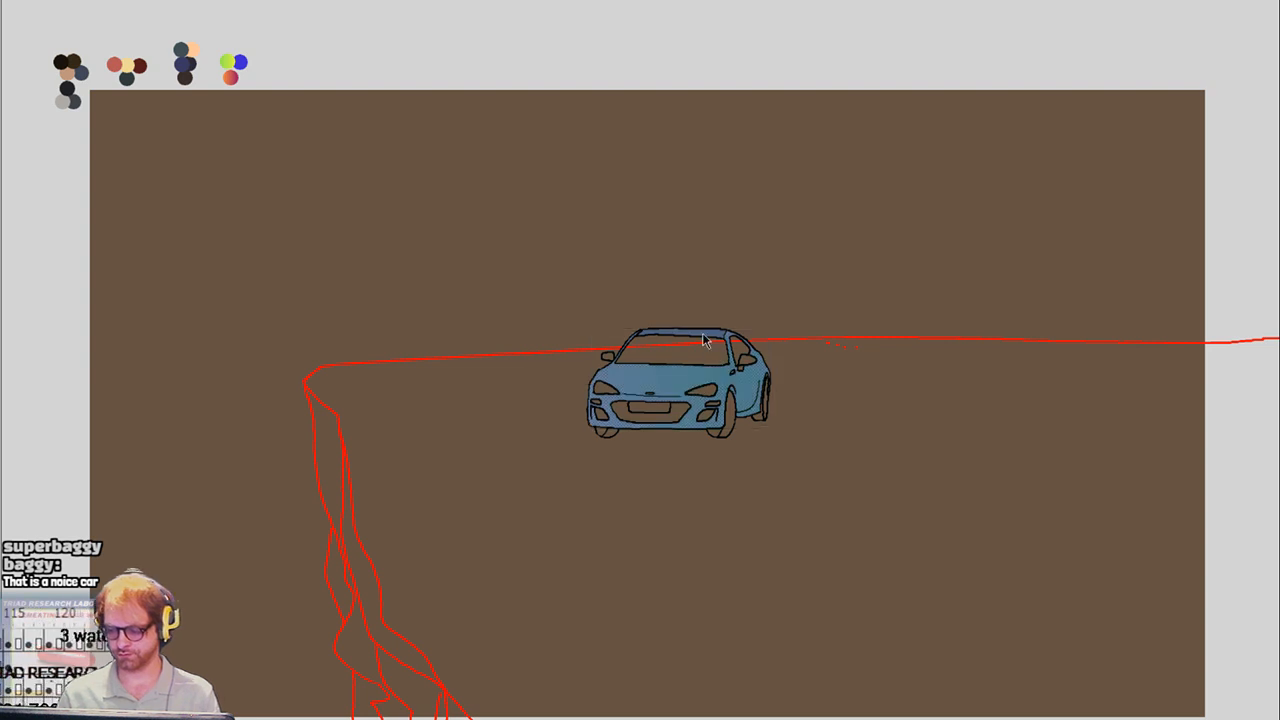
Clear the flat blue body fill on the head-on front-view car frame, leaving the gradient beneath the outlines
key(Left)
key(Right)
click(684, 386)
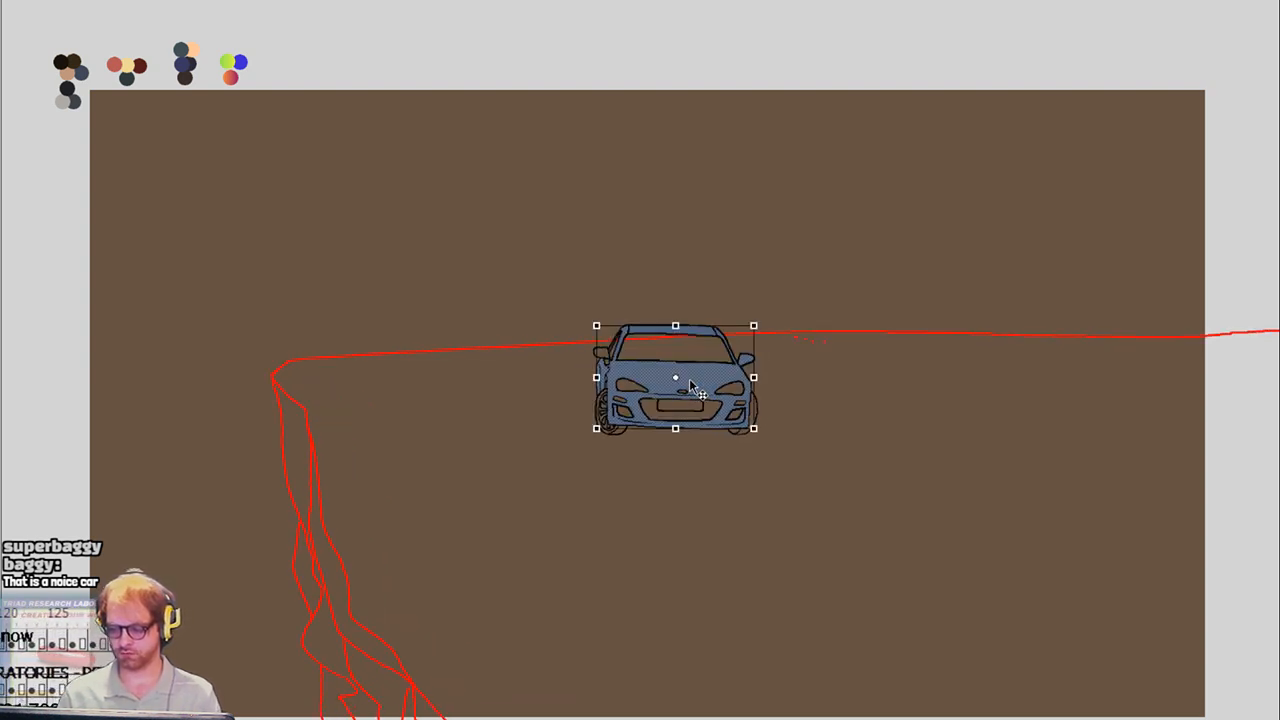
key(Return)
key(Left)
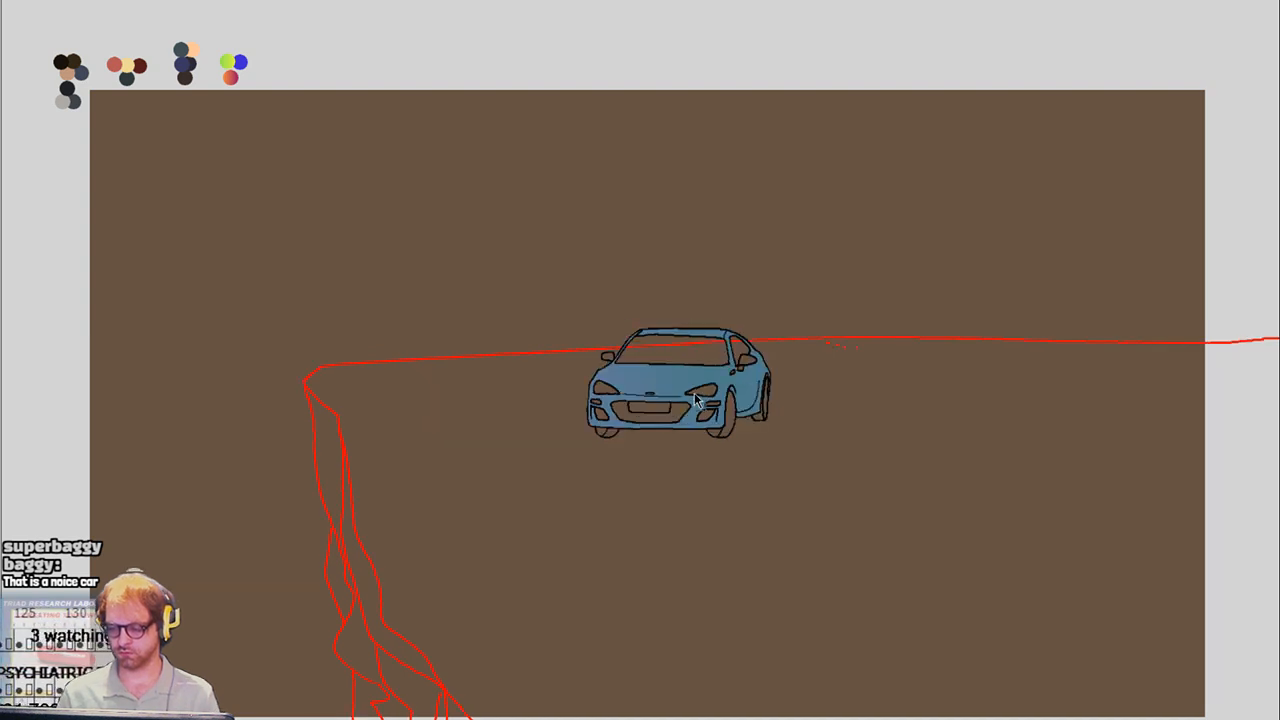
Clear the flat blue fill from the body and roof on the first right-facing front three-quarter frame
key(Left)
key(Left)
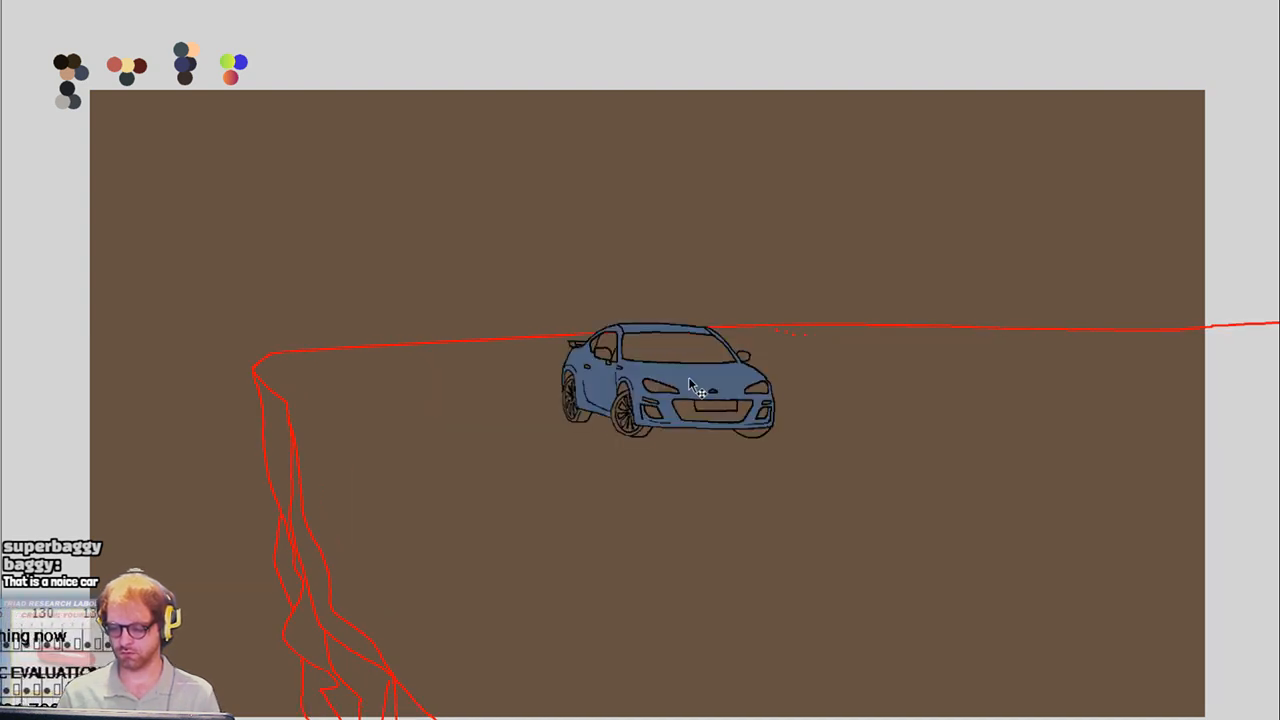
click(688, 370)
key(Return)
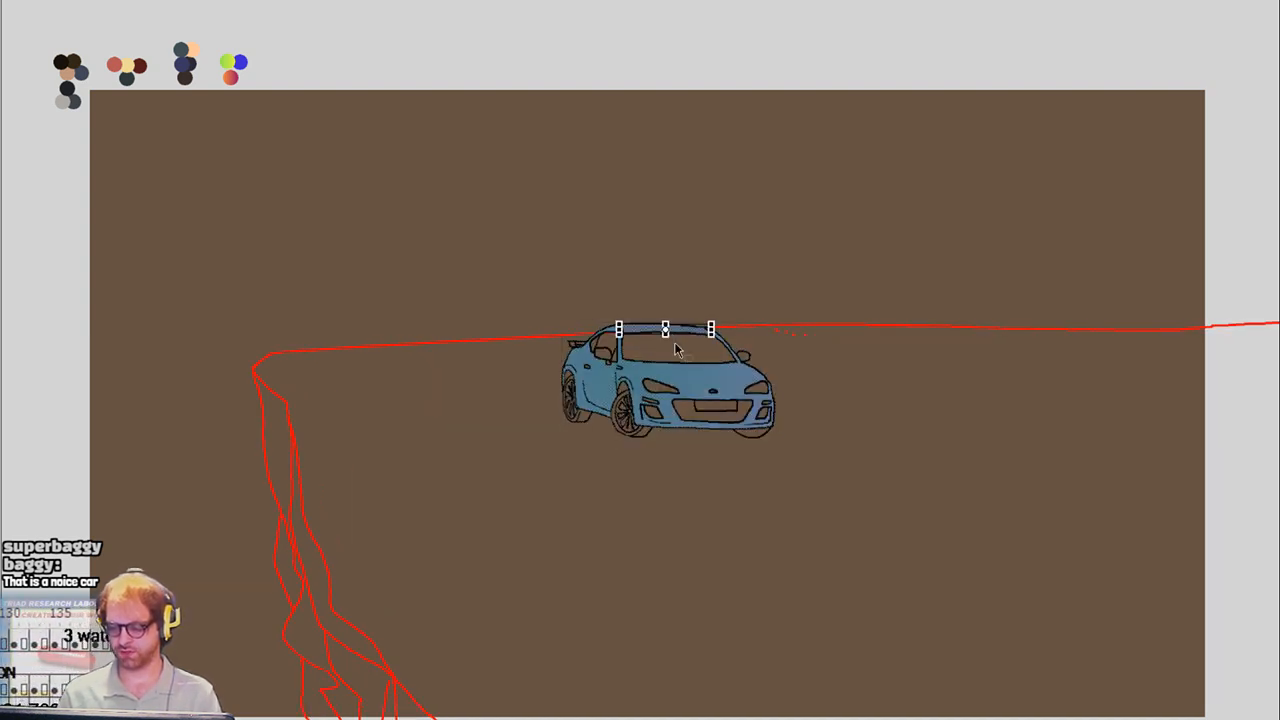
key(Right)
key(Left)
key(Left)
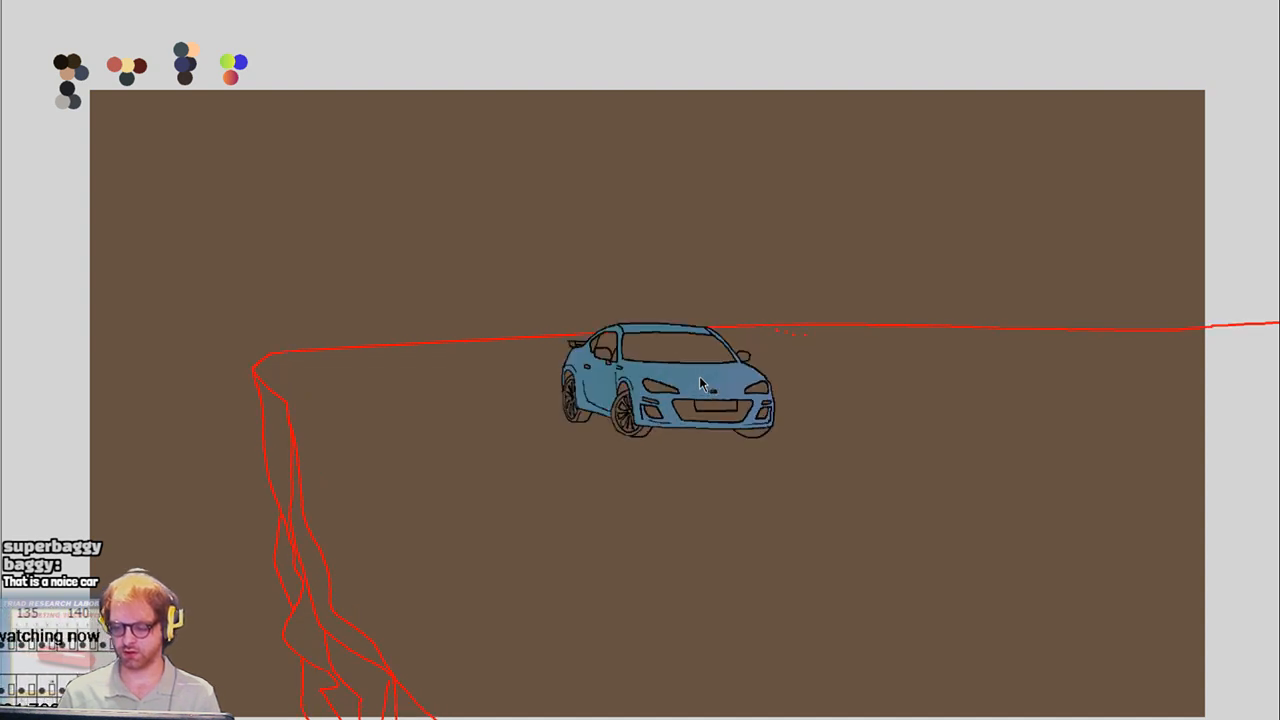
Delete the flat blue body and roof fills on the following frames as the right-facing car turns toward its side view
click(699, 371)
mouse_move(699, 371)
mouse_down()
mouse_move(604, 383)
mouse_move(716, 427)
mouse_up()
key(Right)
key(Left)
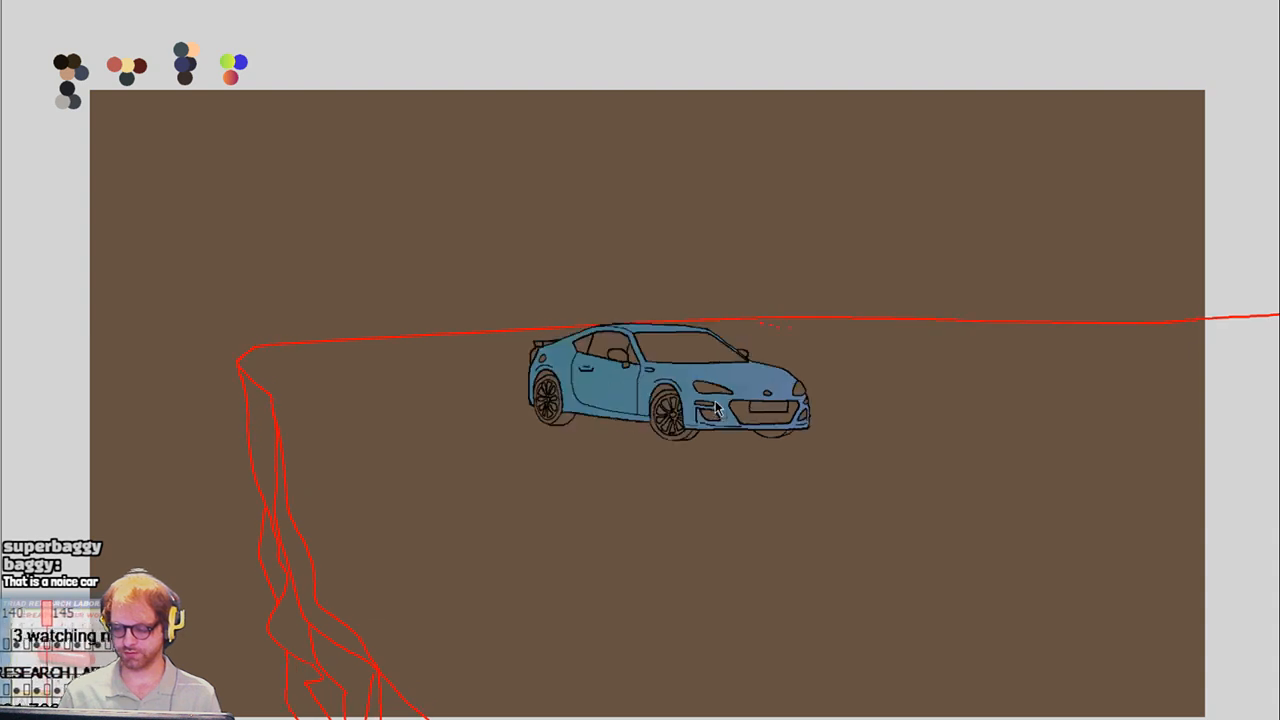
key(Left)
mouse_move(743, 374)
mouse_down()
mouse_move(700, 390)
mouse_move(620, 390)
mouse_move(745, 402)
mouse_up()
key(Left)
click(691, 400)
click(683, 346)
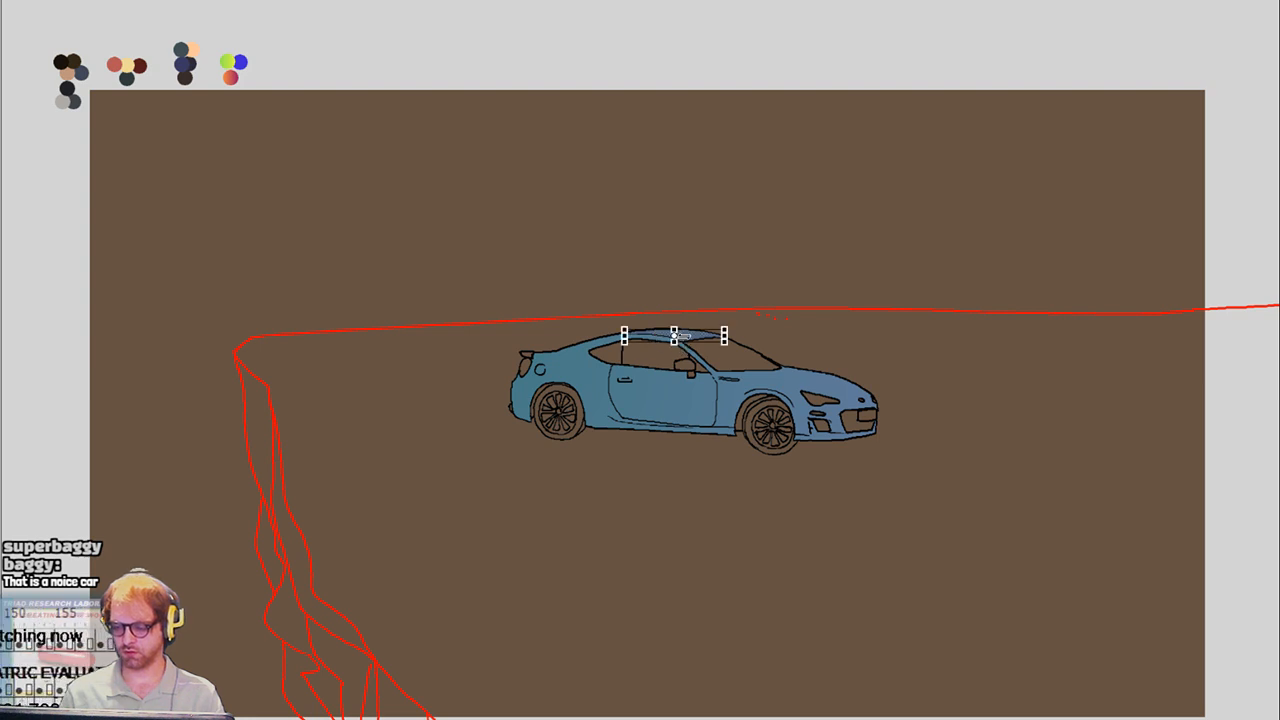
key(Right)
key(Left)
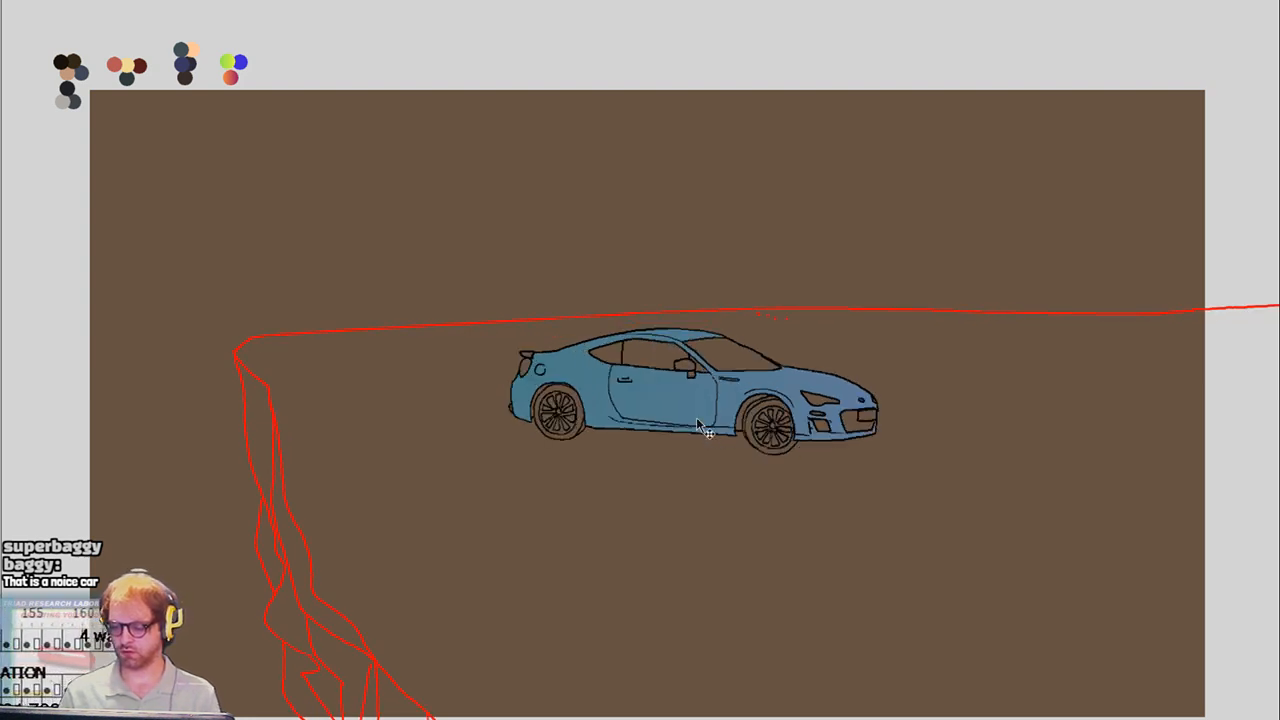
Clear the flat blue body fill on the two right-facing side-view car frames, leaving the gradient
key(Left)
click(696, 417)
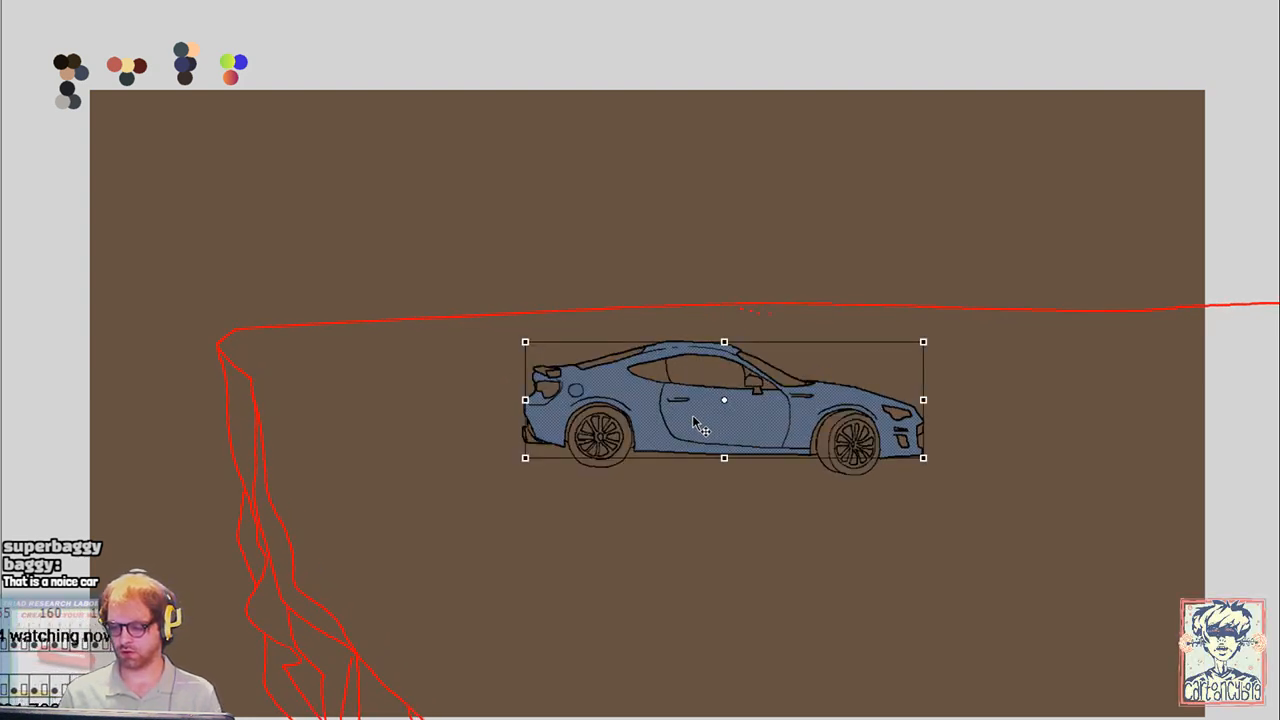
key(Right)
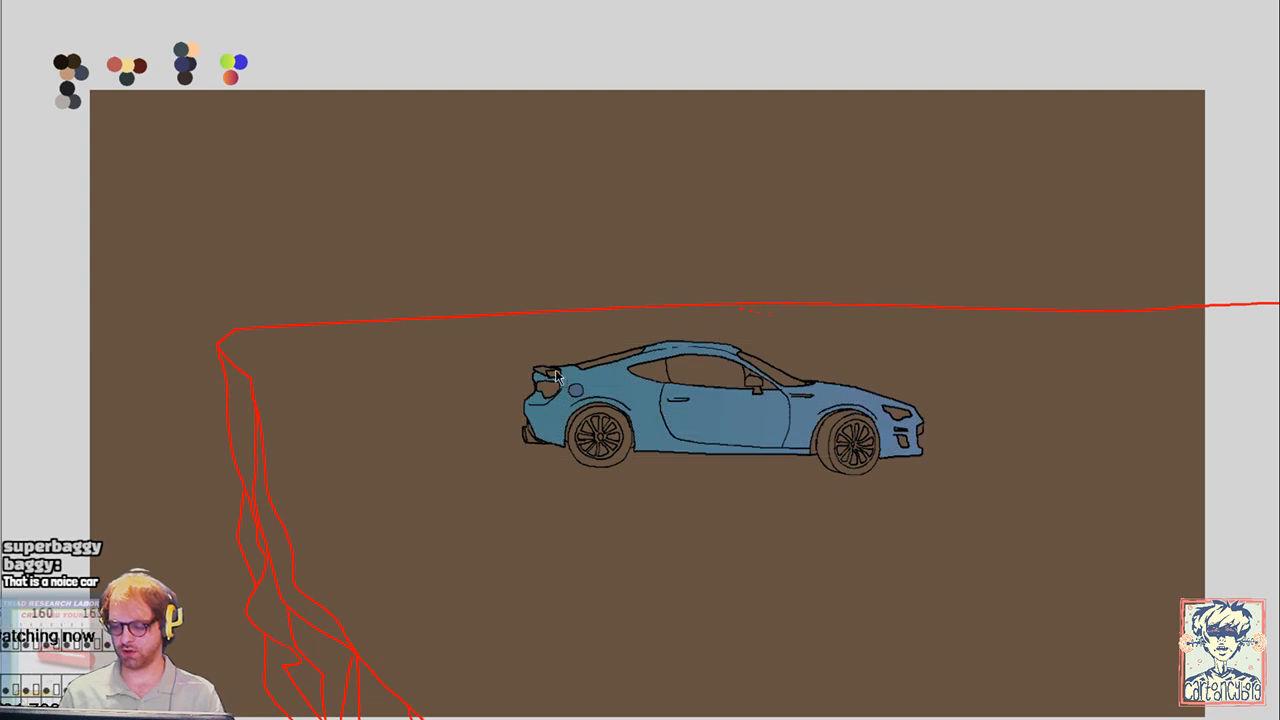
key(Left)
click(606, 404)
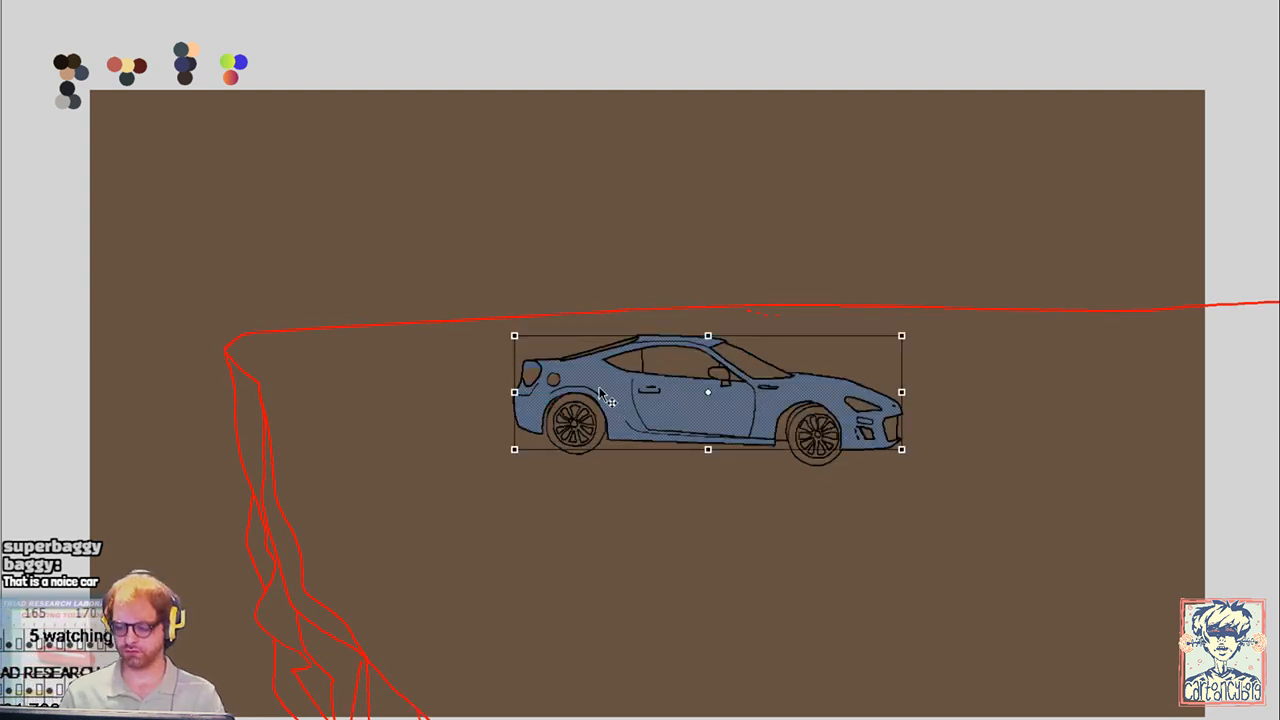
key(Right)
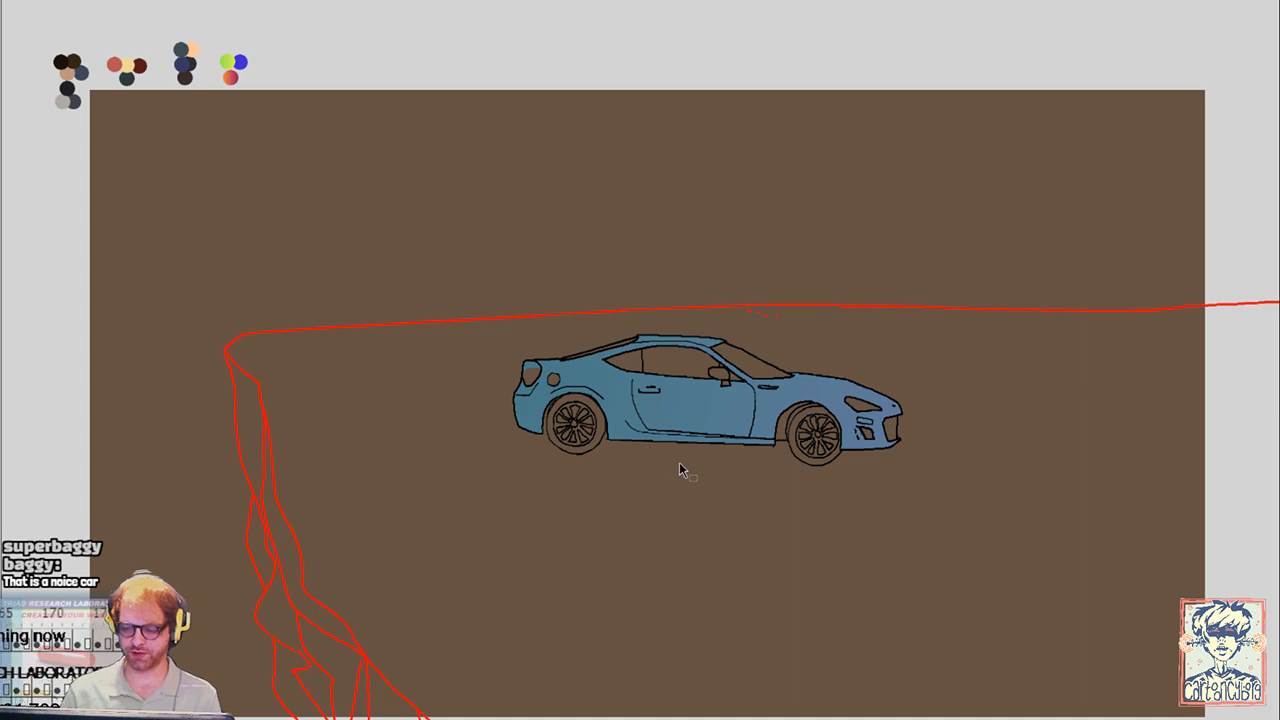
Check the right-facing side-view frames and clear the leftover flat blue roof fill where the car begins to show its rear
key(Right)
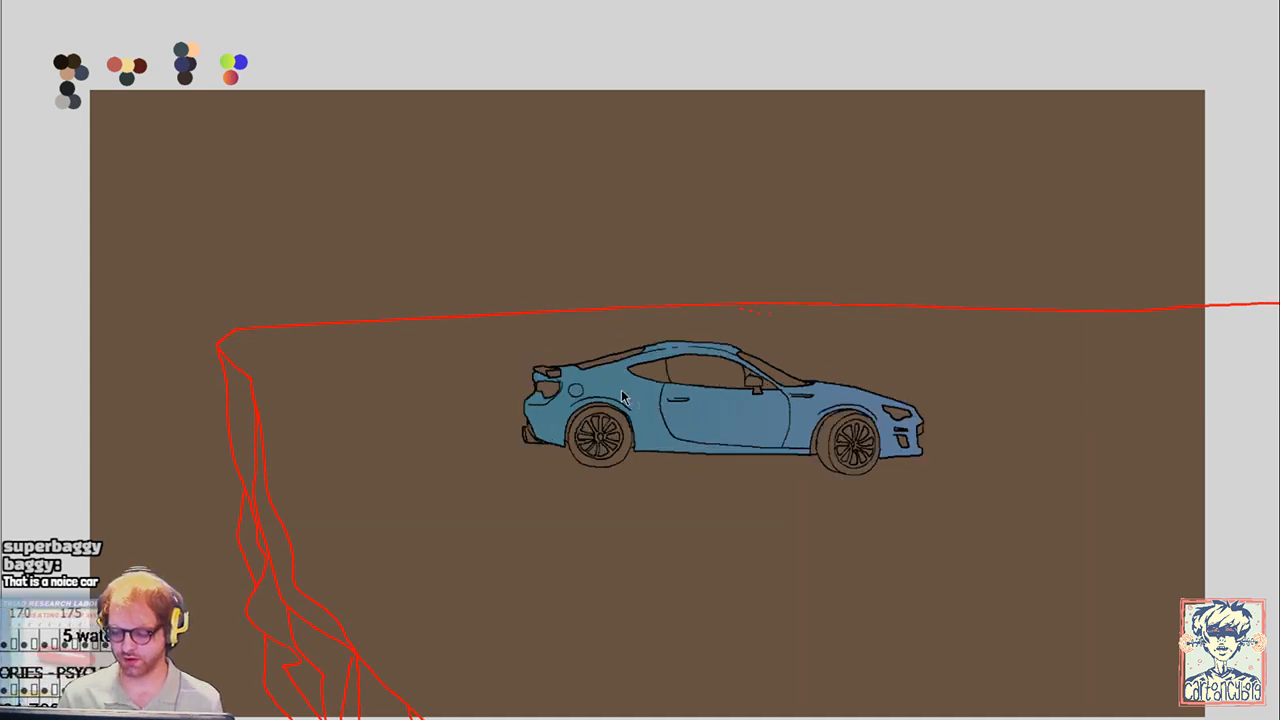
key(Right)
key(Right)
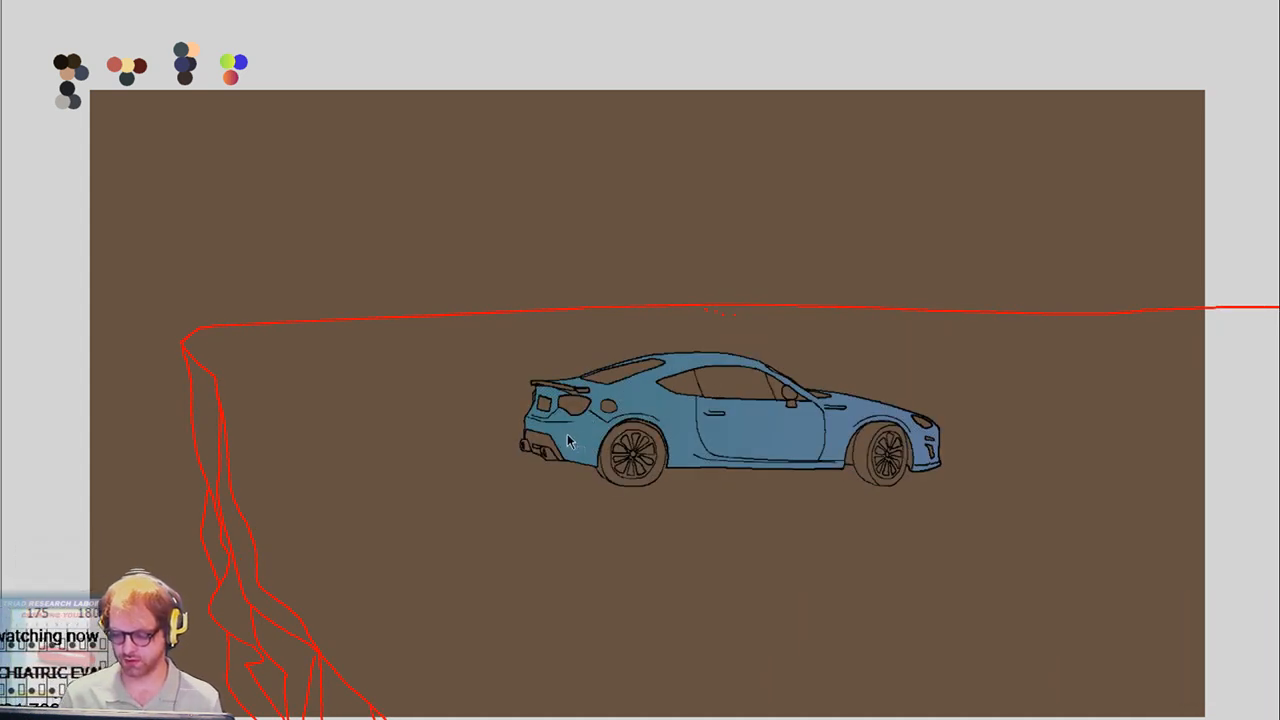
key(Right)
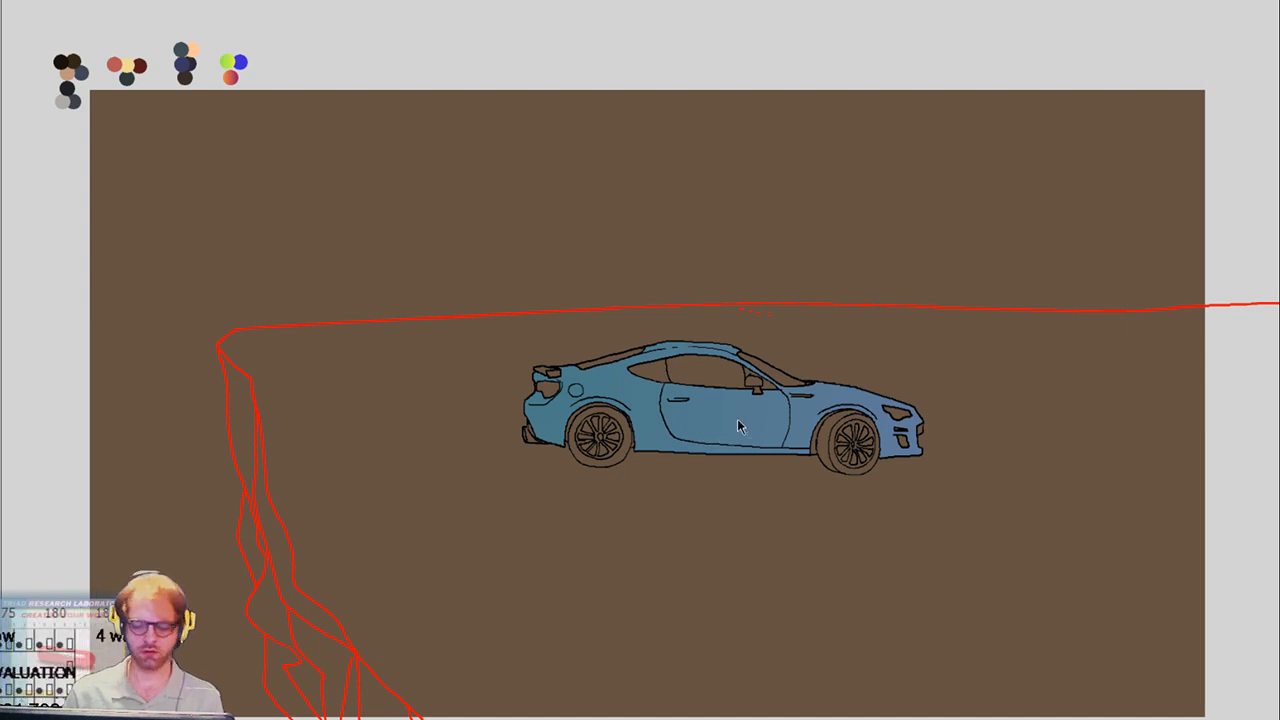
key(Right)
key(Right)
key(Right)
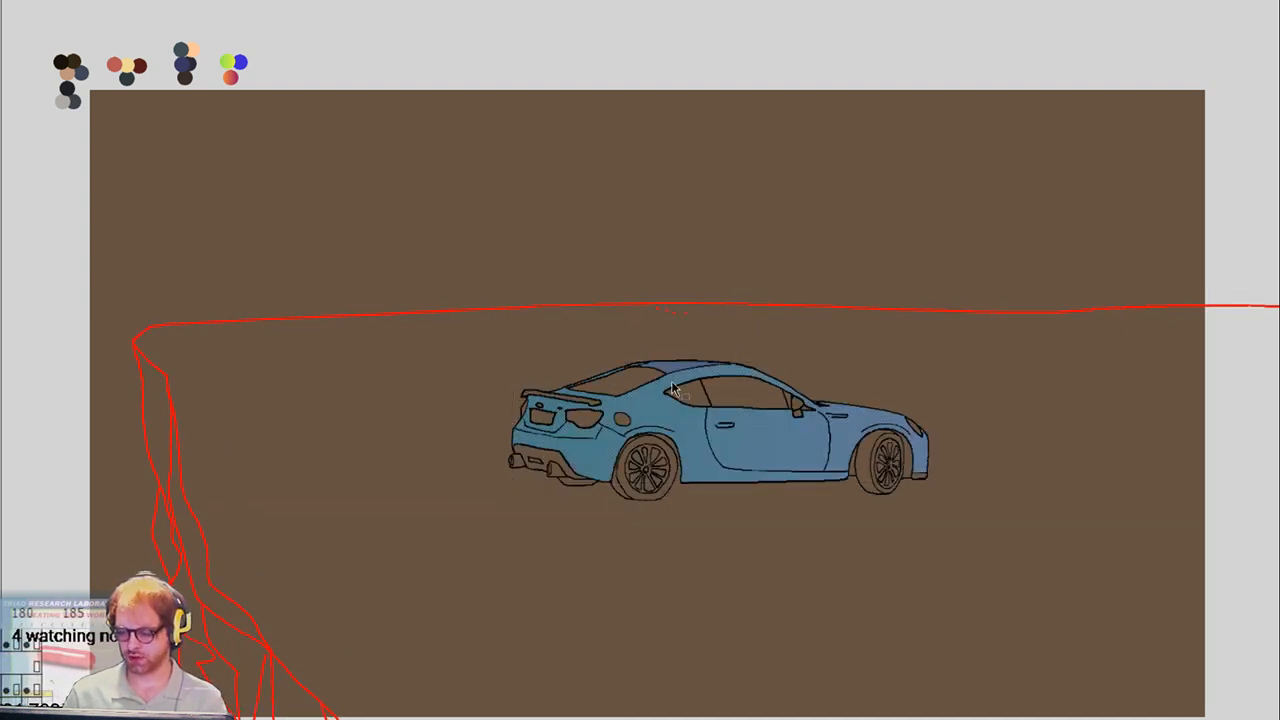
click(676, 384)
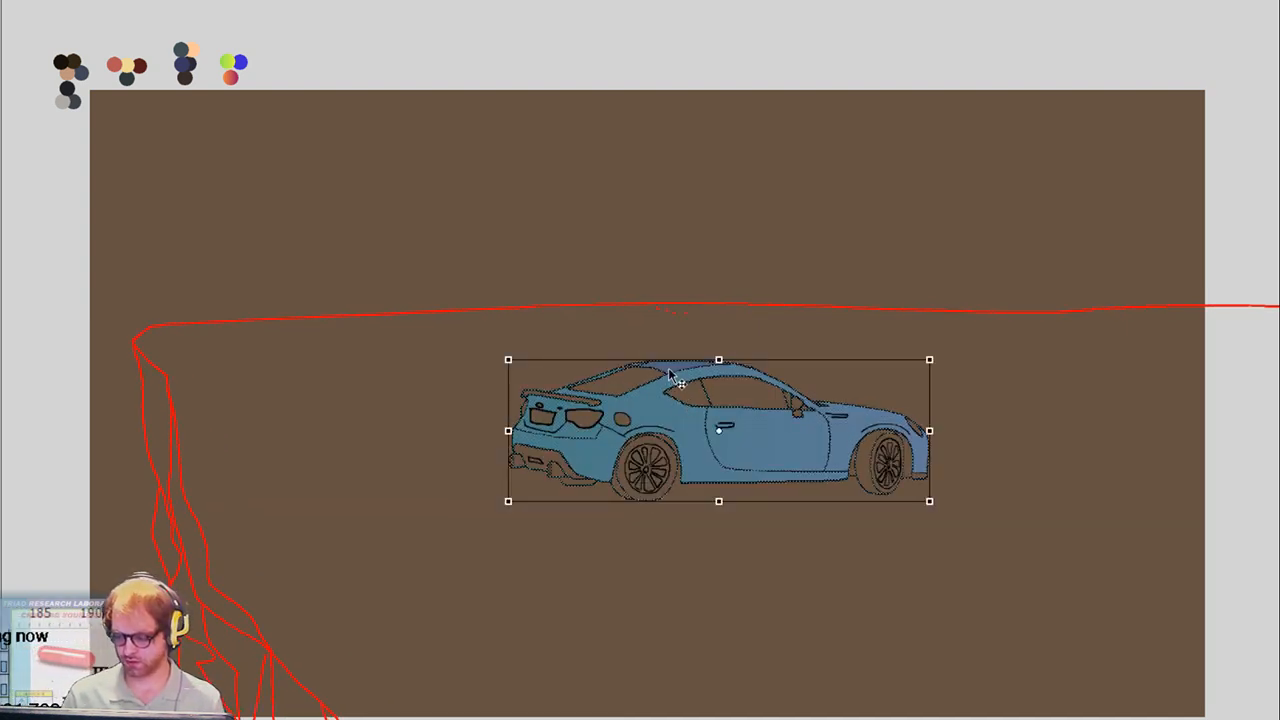
click(668, 368)
key(Escape)
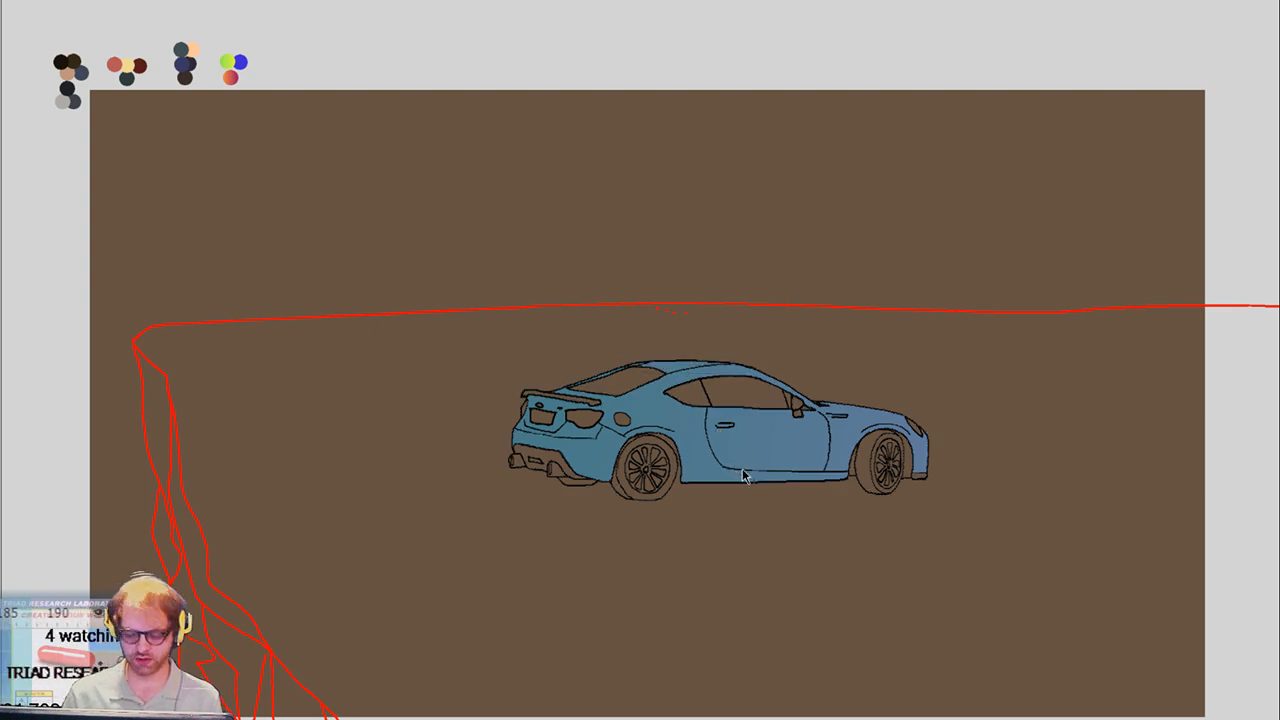
Clear the flat blue fill from the body, roof and door on the next two rear three-quarter frames
key(Right)
click(700, 445)
key(Escape)
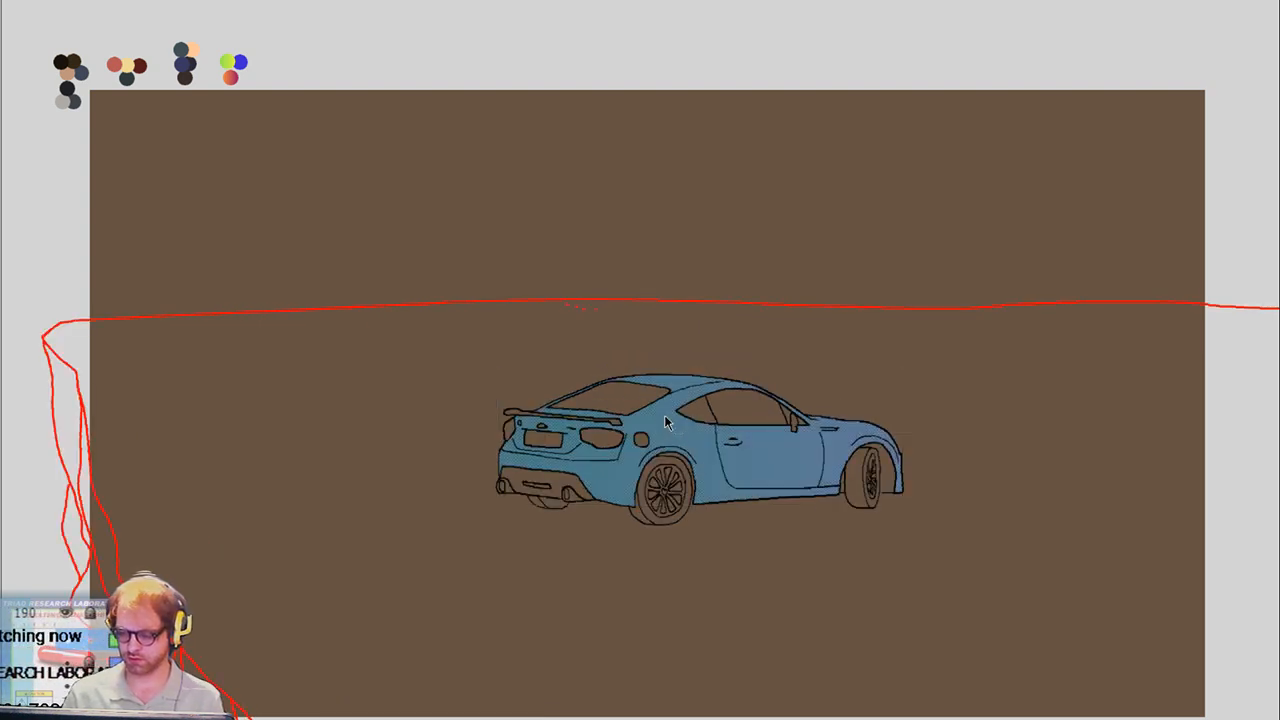
key(Right)
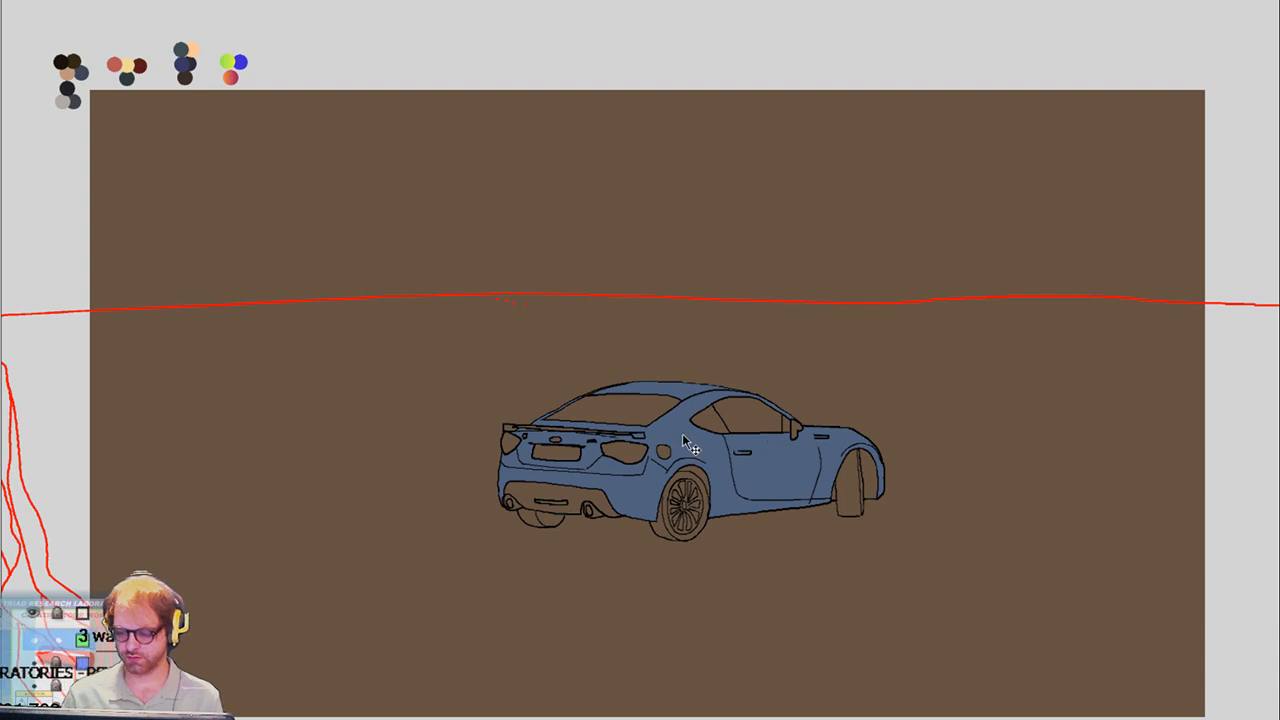
click(690, 462)
key(Escape)
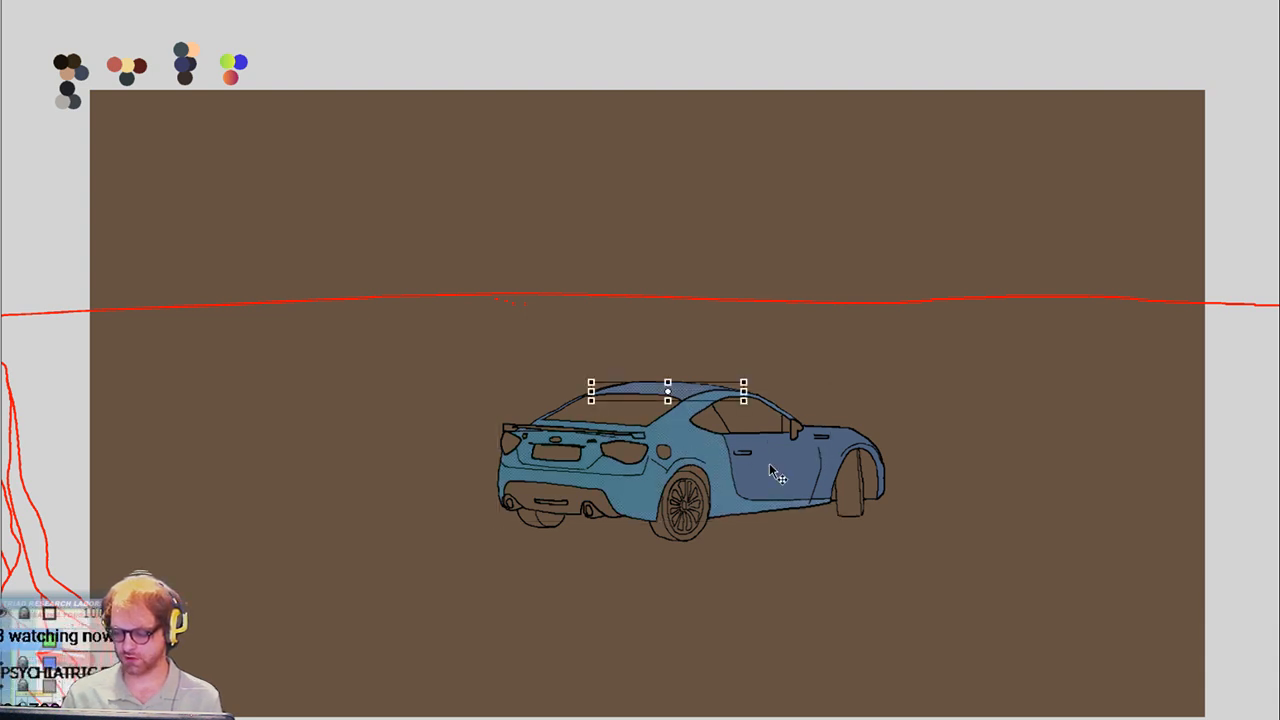
key(Escape)
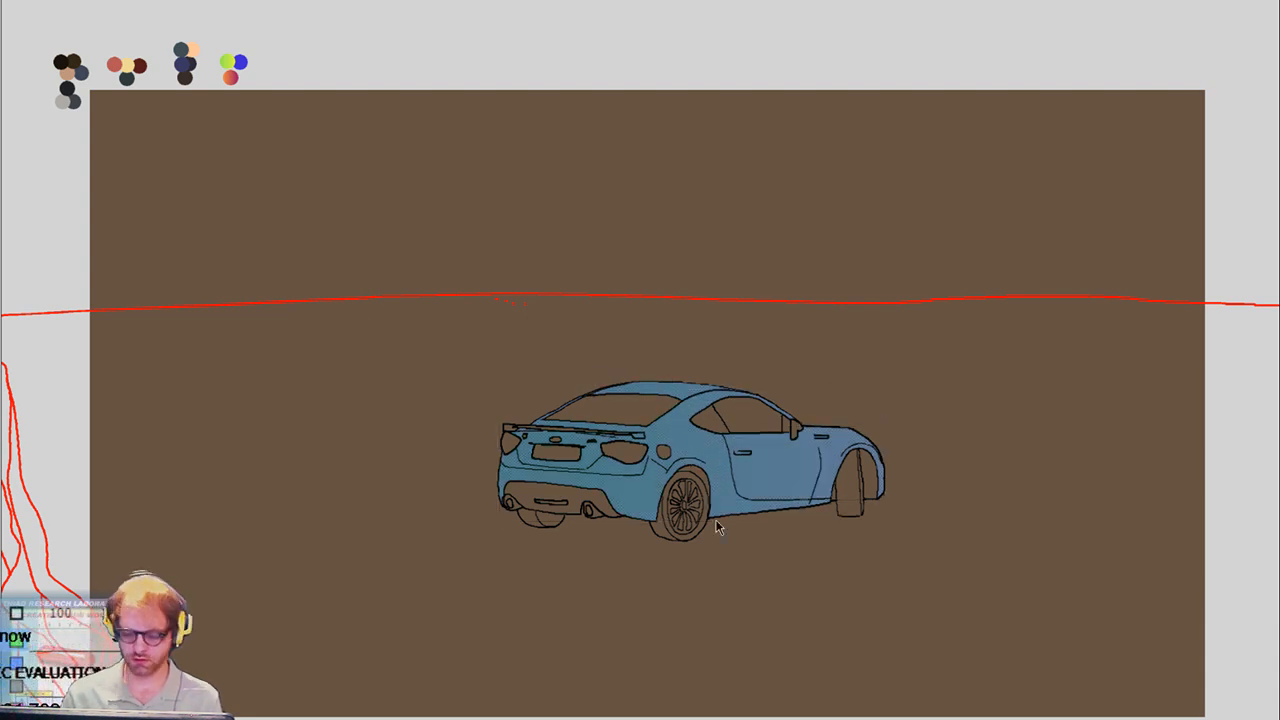
Remove the flat blue body fill on the next two frames as the car turns its rear toward the viewer
key(Right)
click(688, 401)
key(Escape)
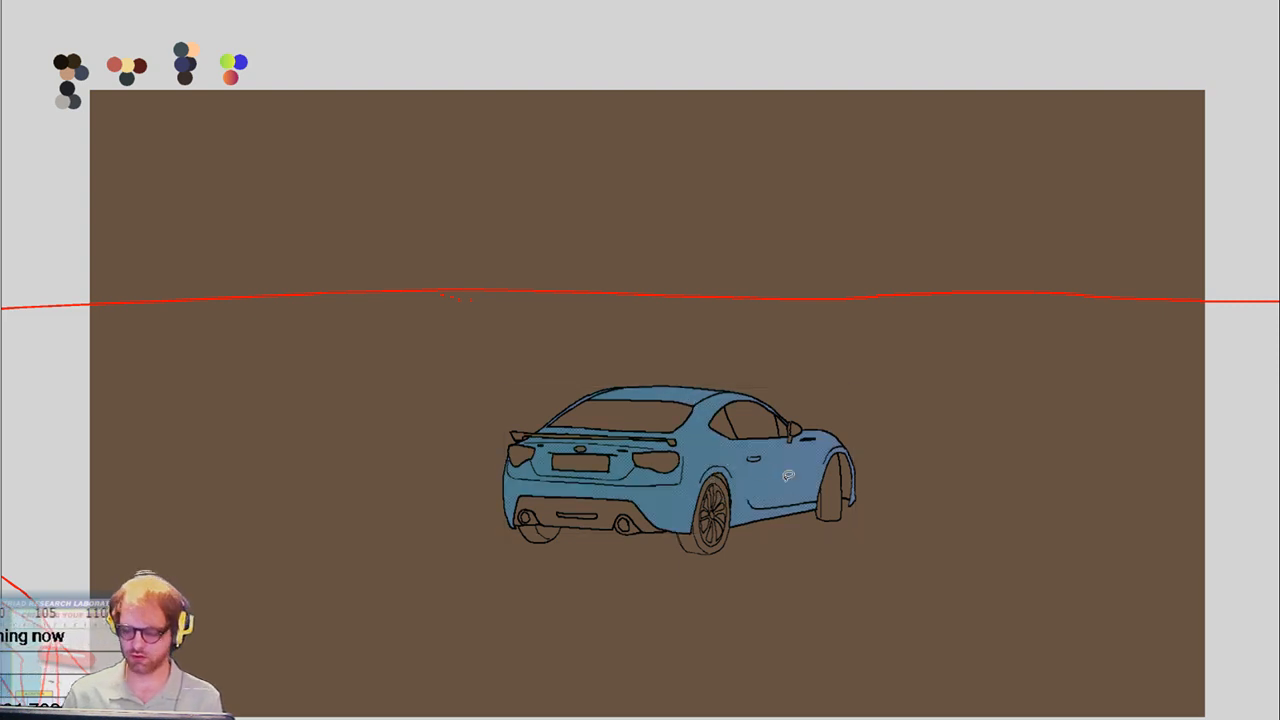
key(Right)
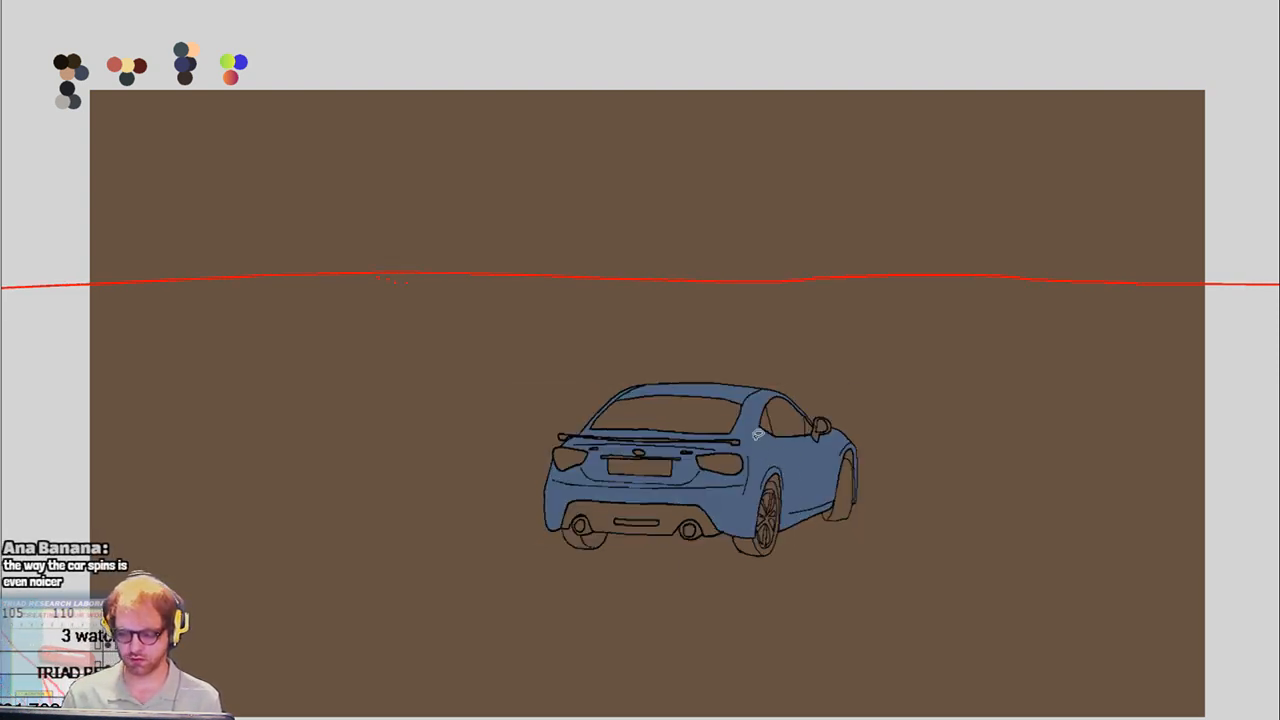
click(754, 438)
key(Escape)
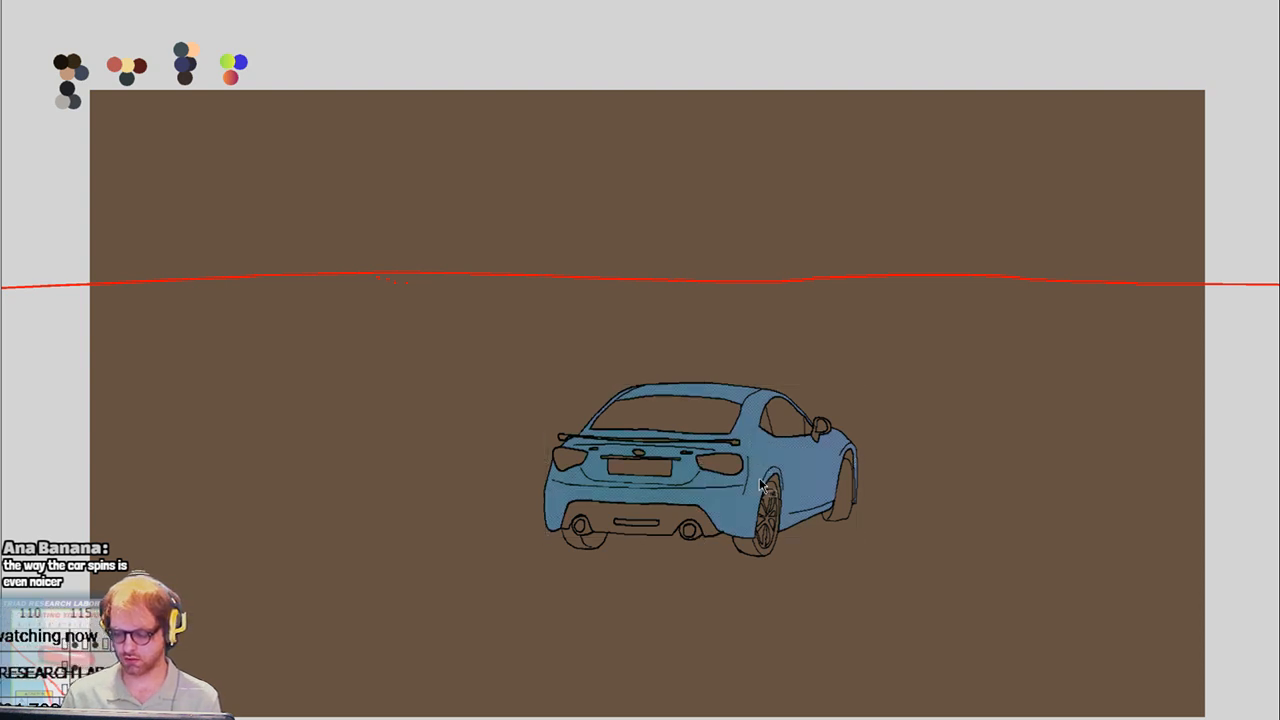
Clear the flat blue body fill on the straight rear-view frame, comparing it with the preceding frame
key(Right)
key(Right)
key(Right)
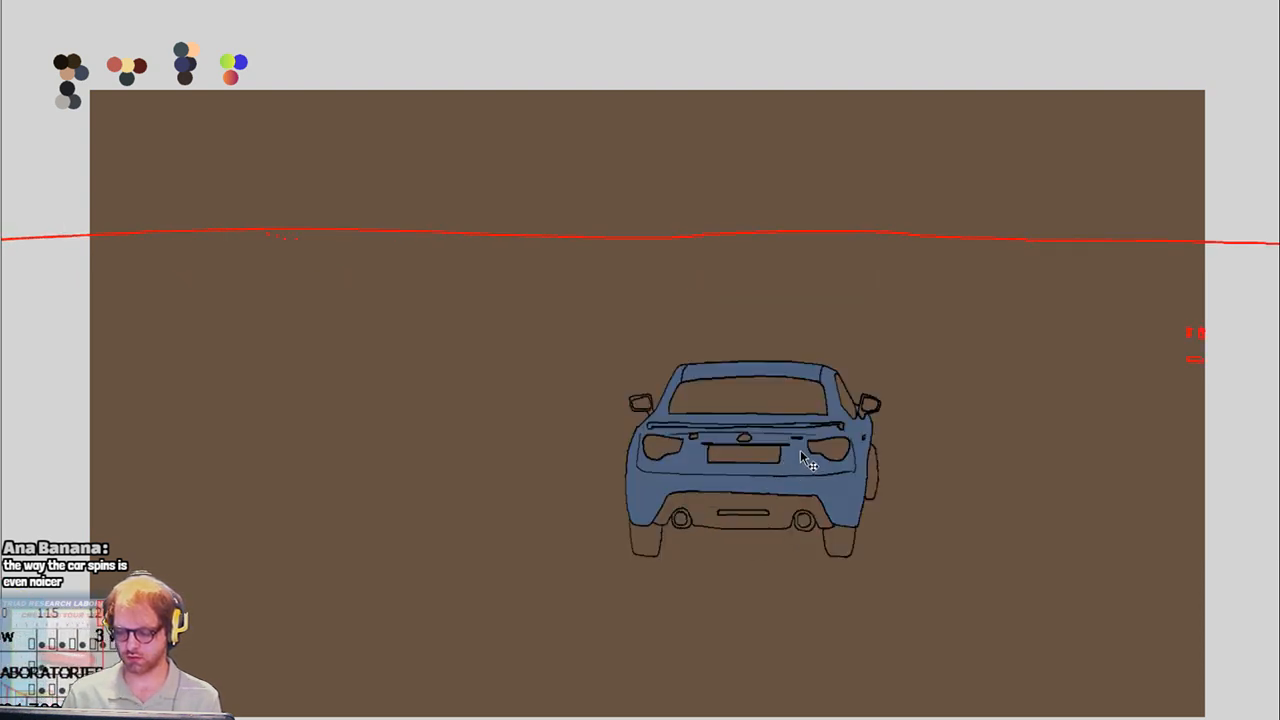
key(Right)
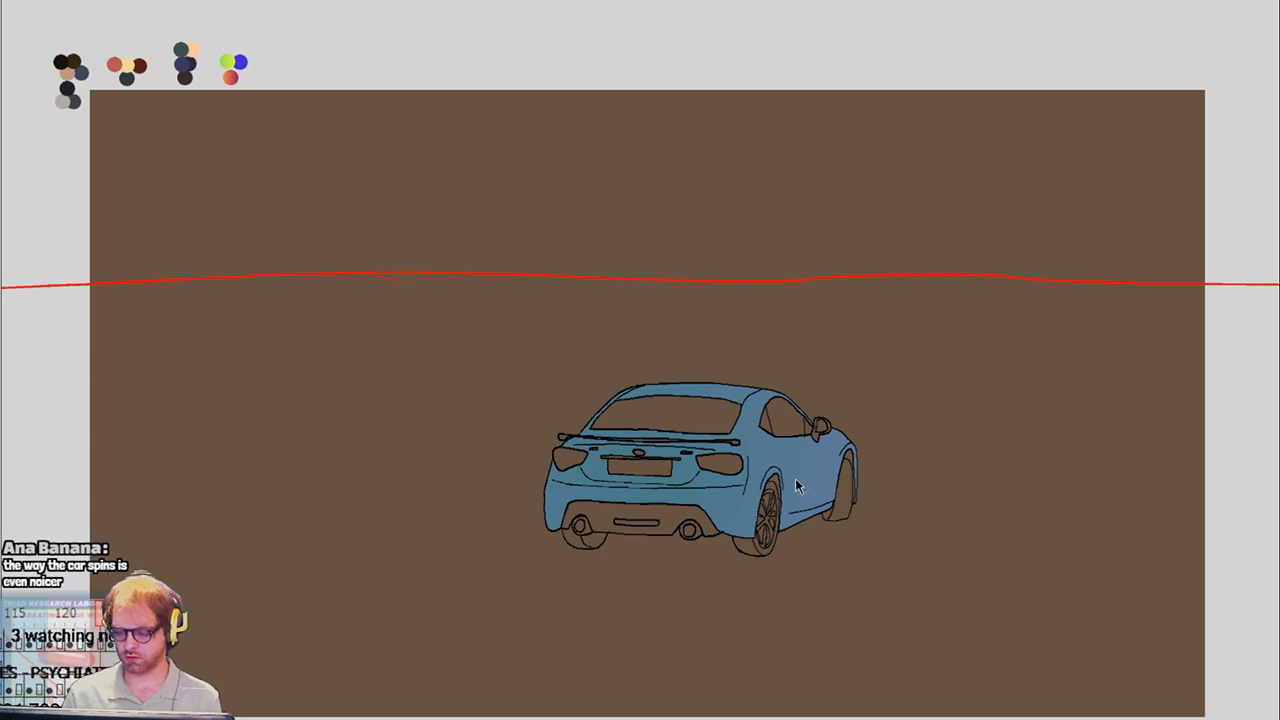
key(Right)
key(Right)
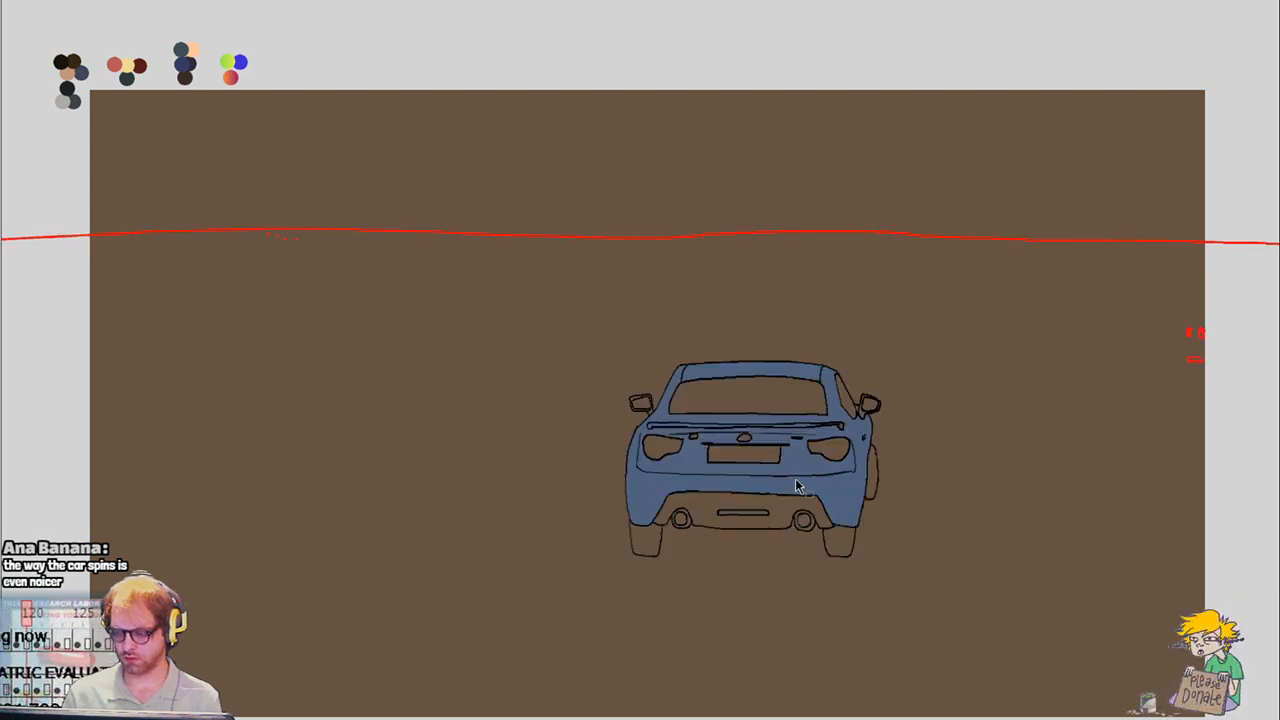
key(Right)
key(Right)
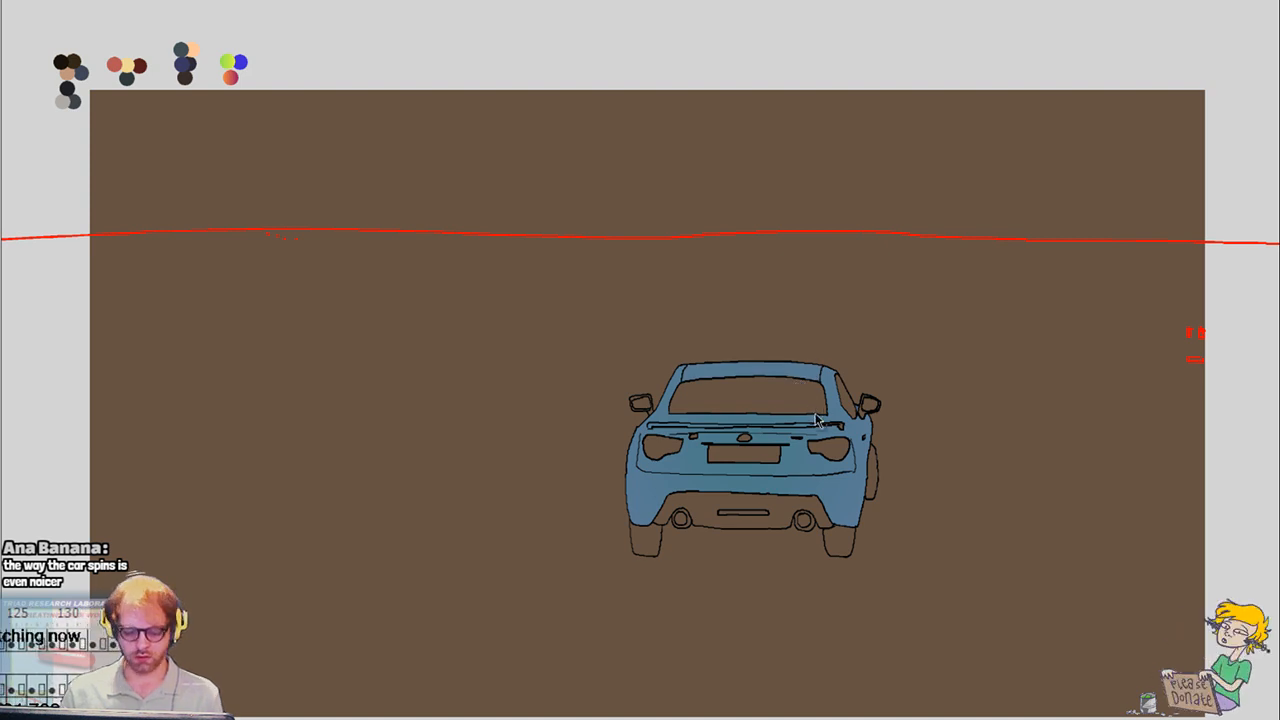
Remove the flat blue fill from the body and roof on the first left-turned rear three-quarter frame
key(Right)
click(808, 420)
double_click(796, 340)
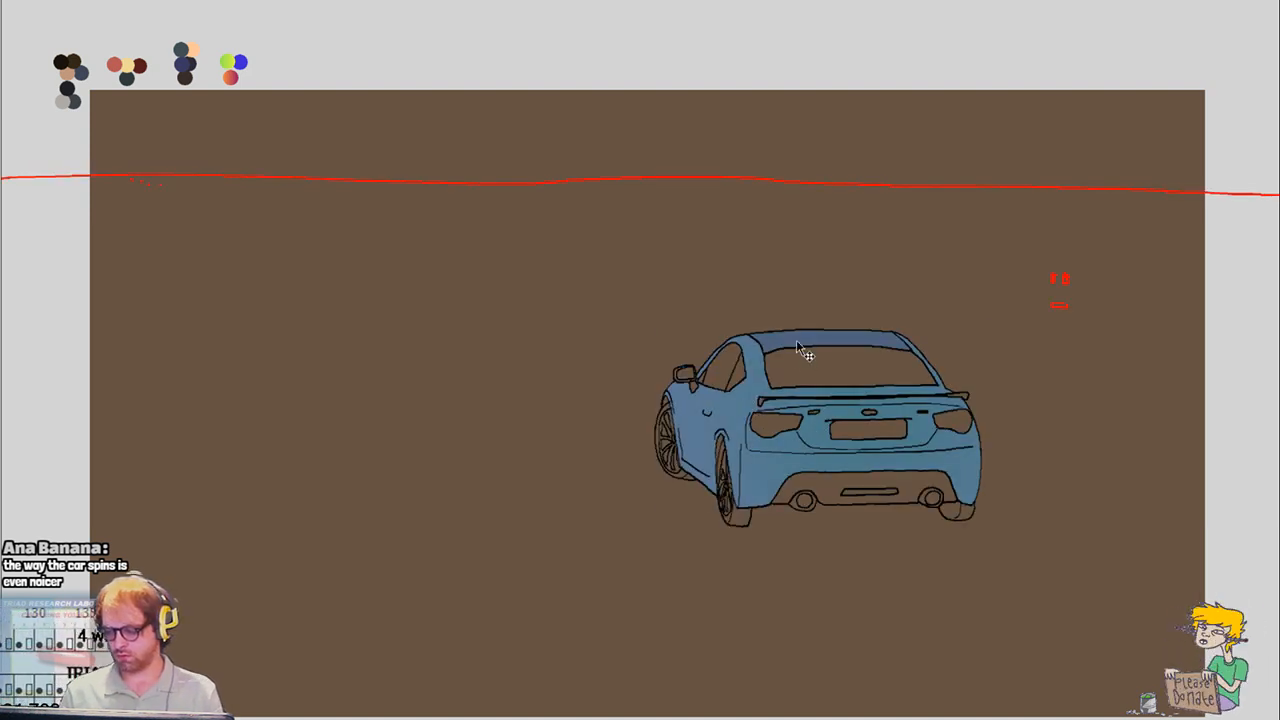
click(794, 336)
key(Escape)
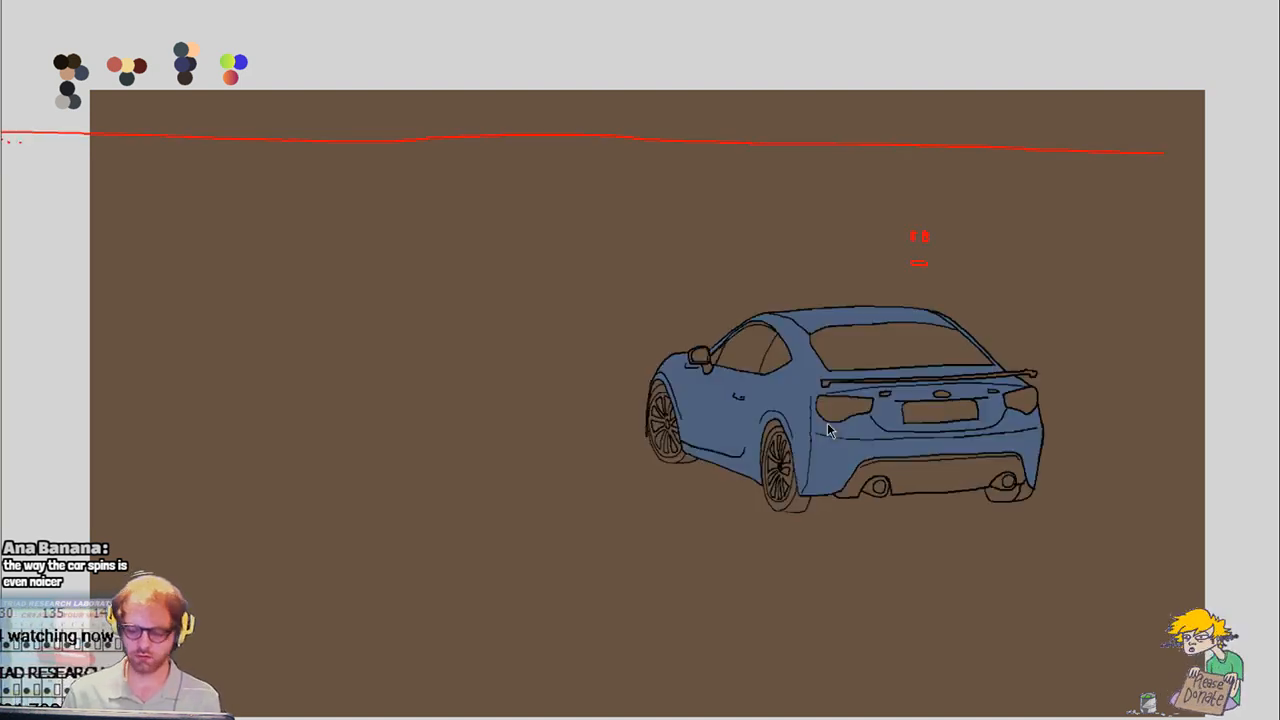
Clear the flat blue body and roof fill on the next two left-turned rear three-quarter frames
key(Right)
click(784, 398)
double_click(790, 380)
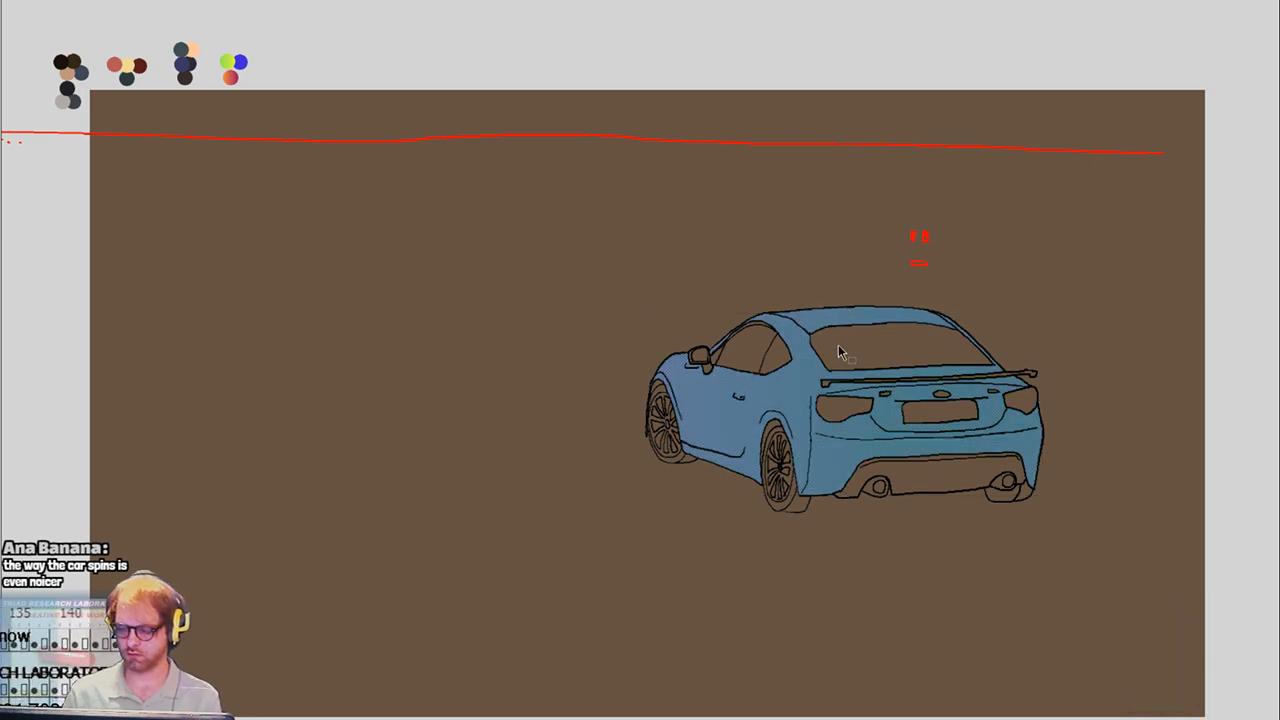
key(Escape)
key(Right)
click(832, 311)
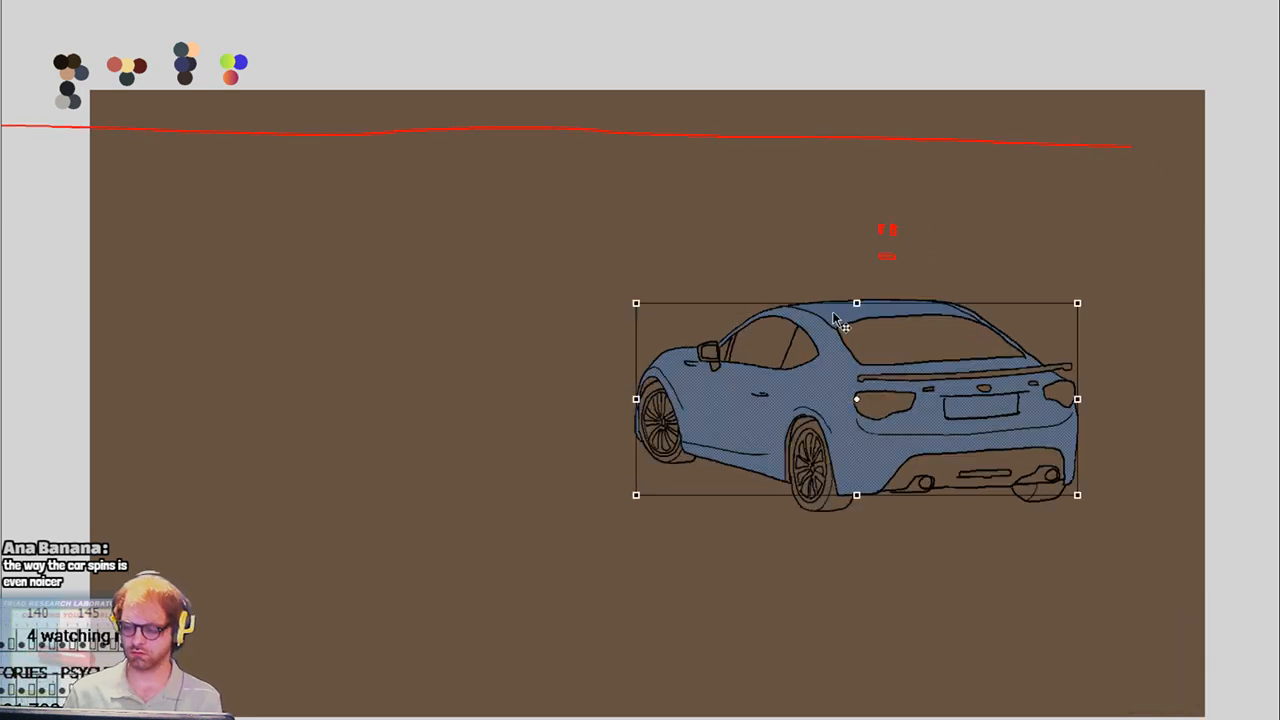
double_click(852, 317)
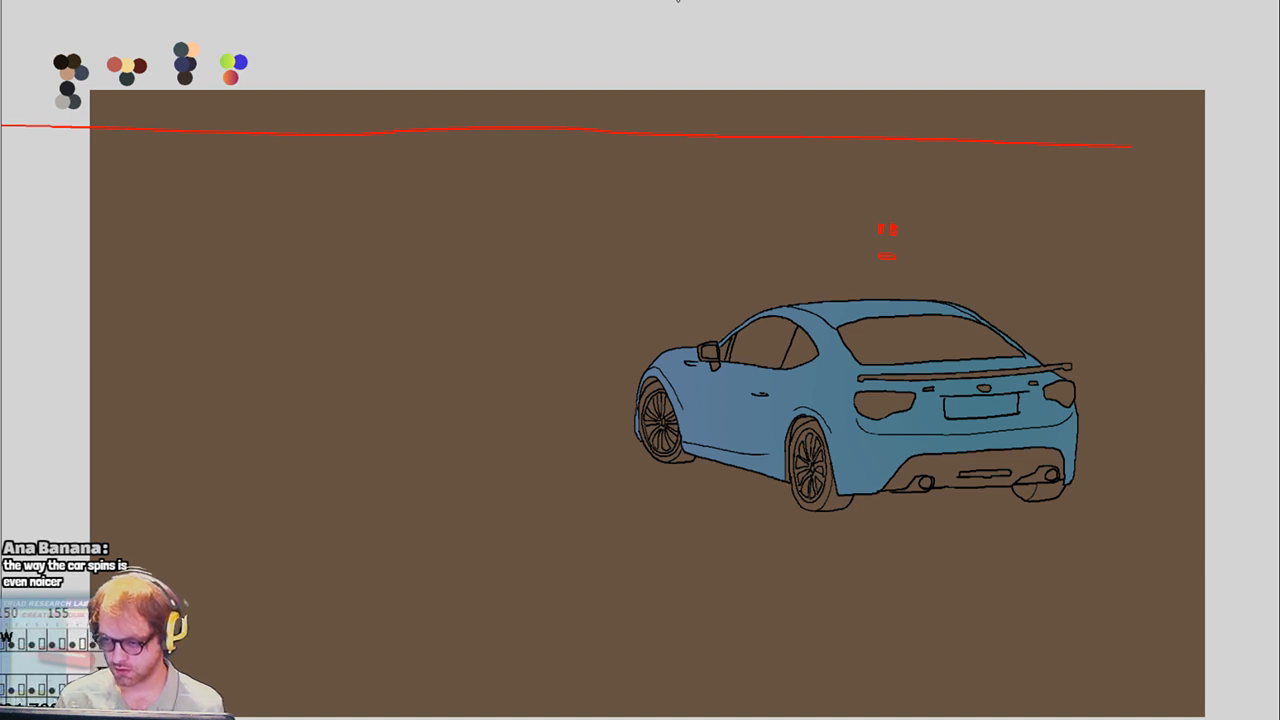
Fill the rear licence plate with muted green on the last left-turned rear three-quarter frame
key(ctrl+a)
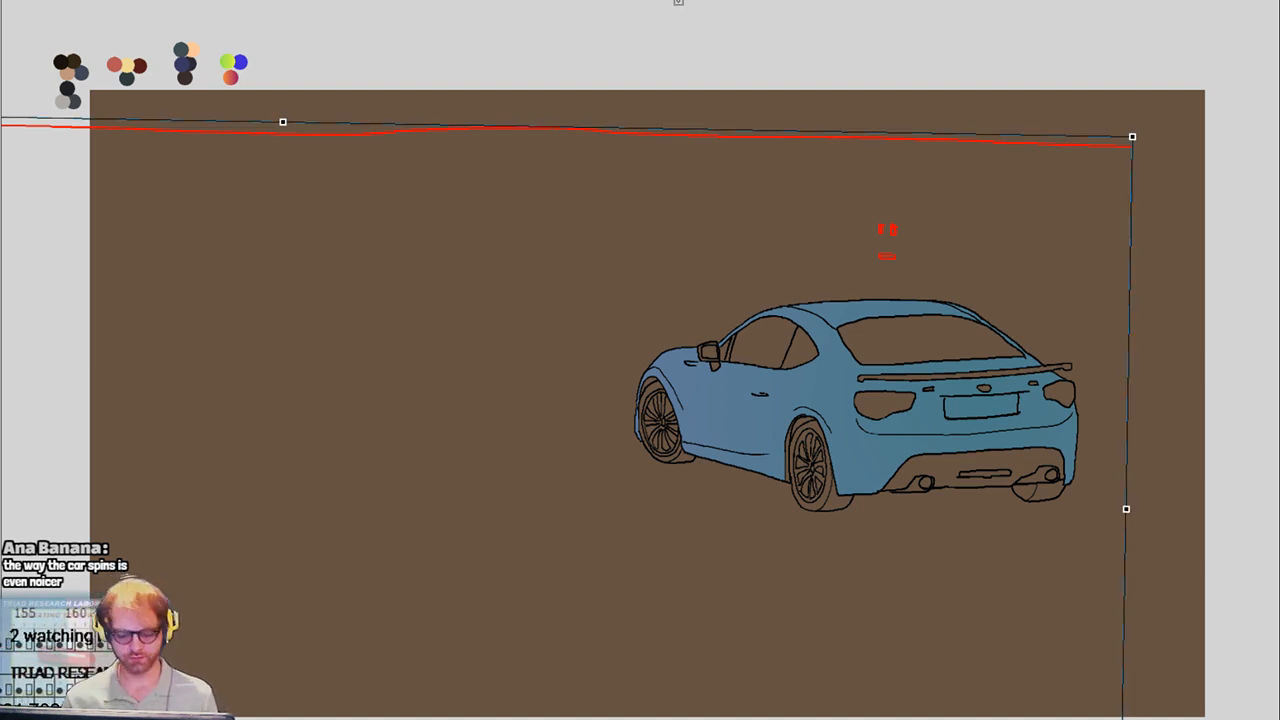
click(1171, 394)
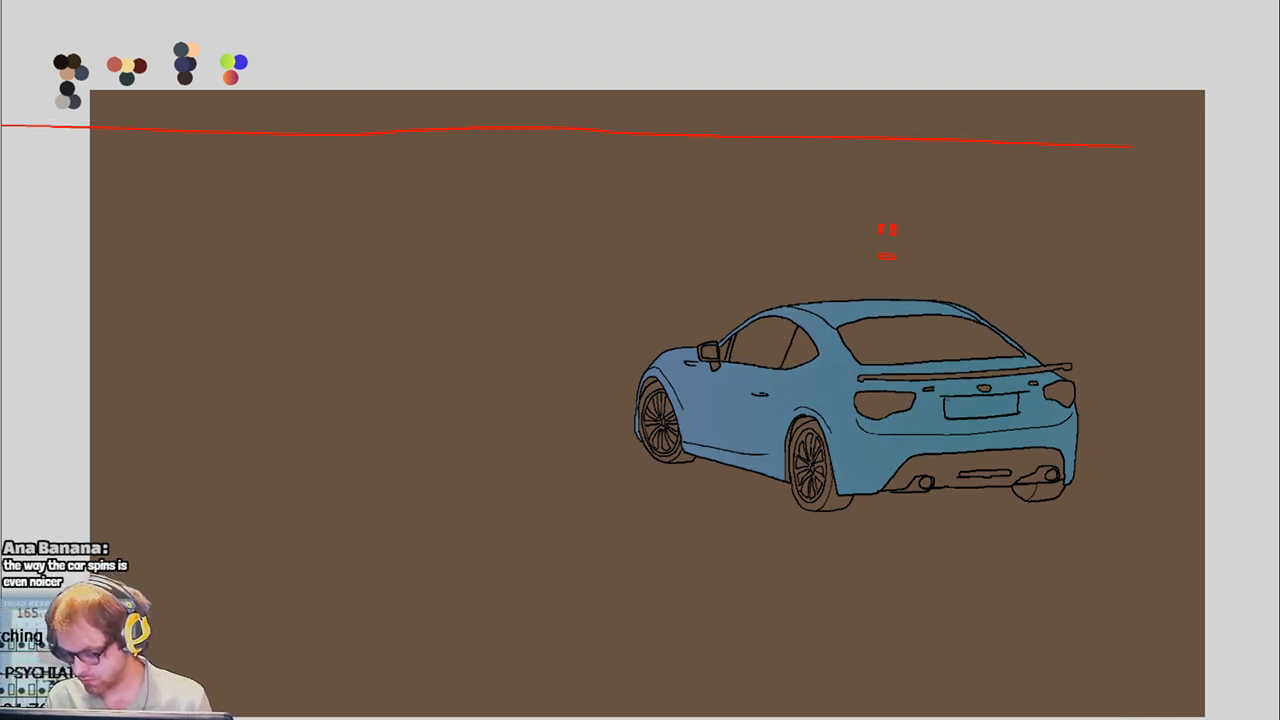
click(980, 406)
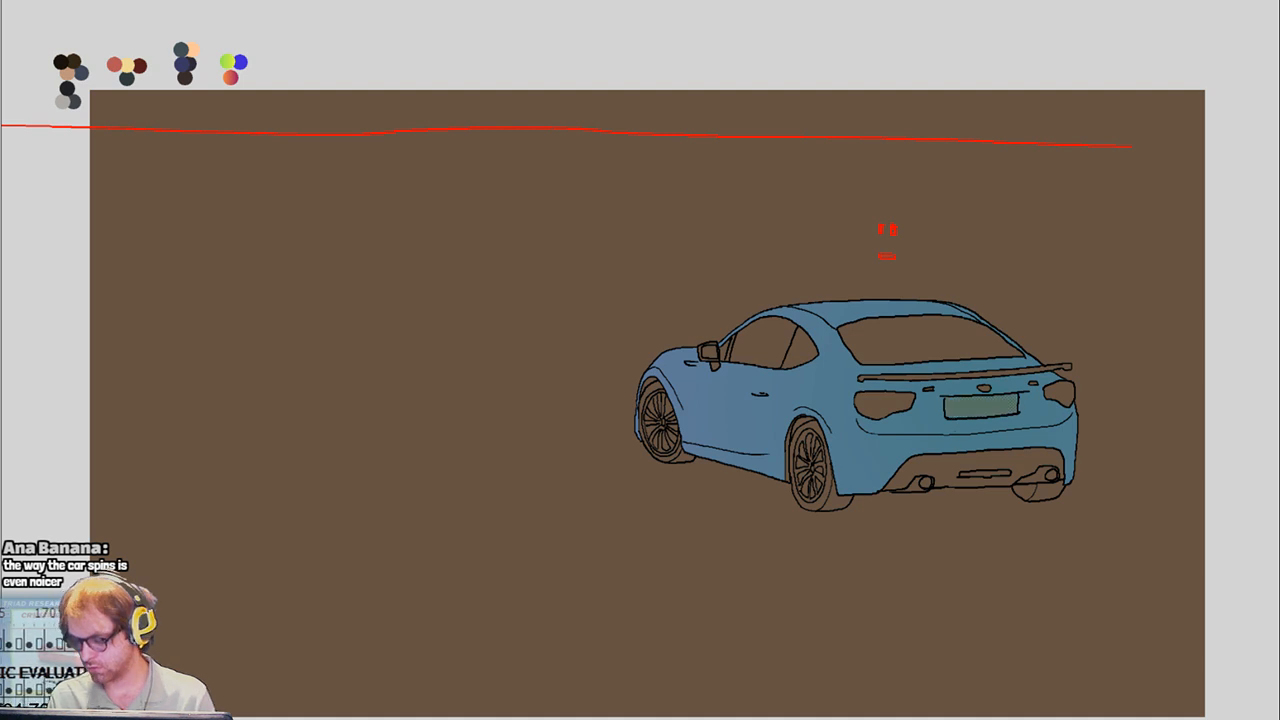
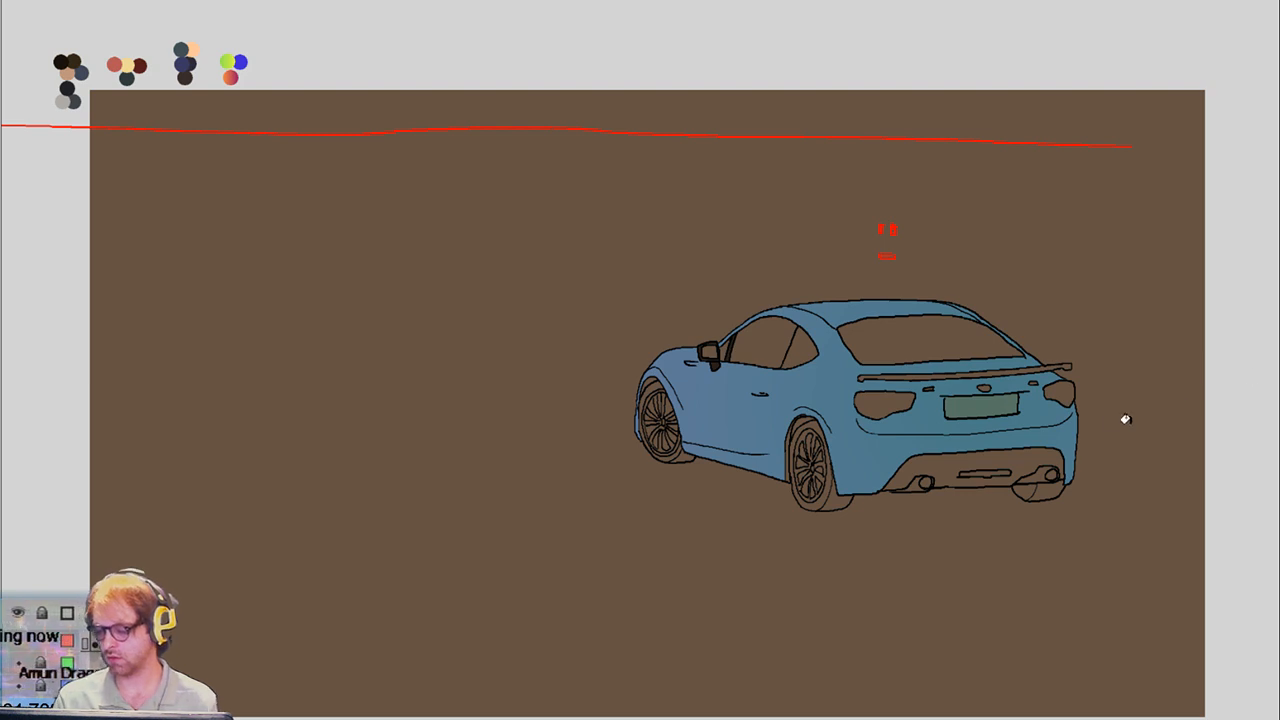
click(914, 369)
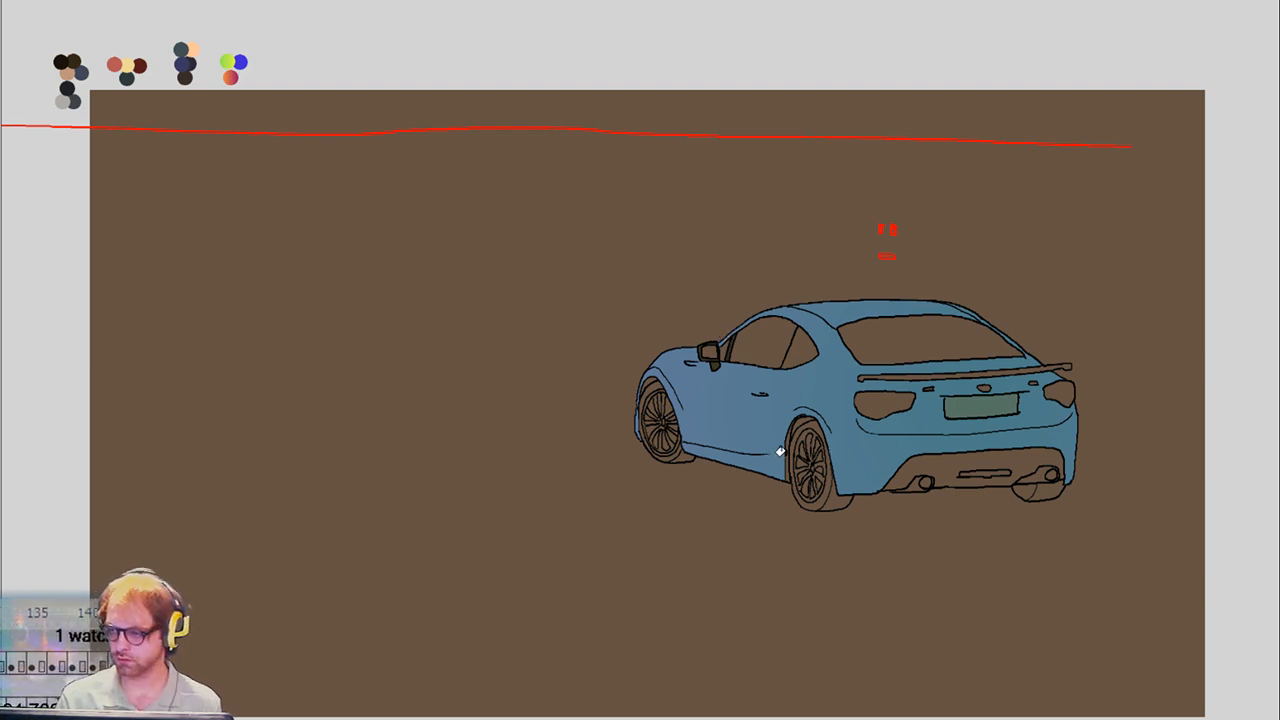
key(ctrl+z)
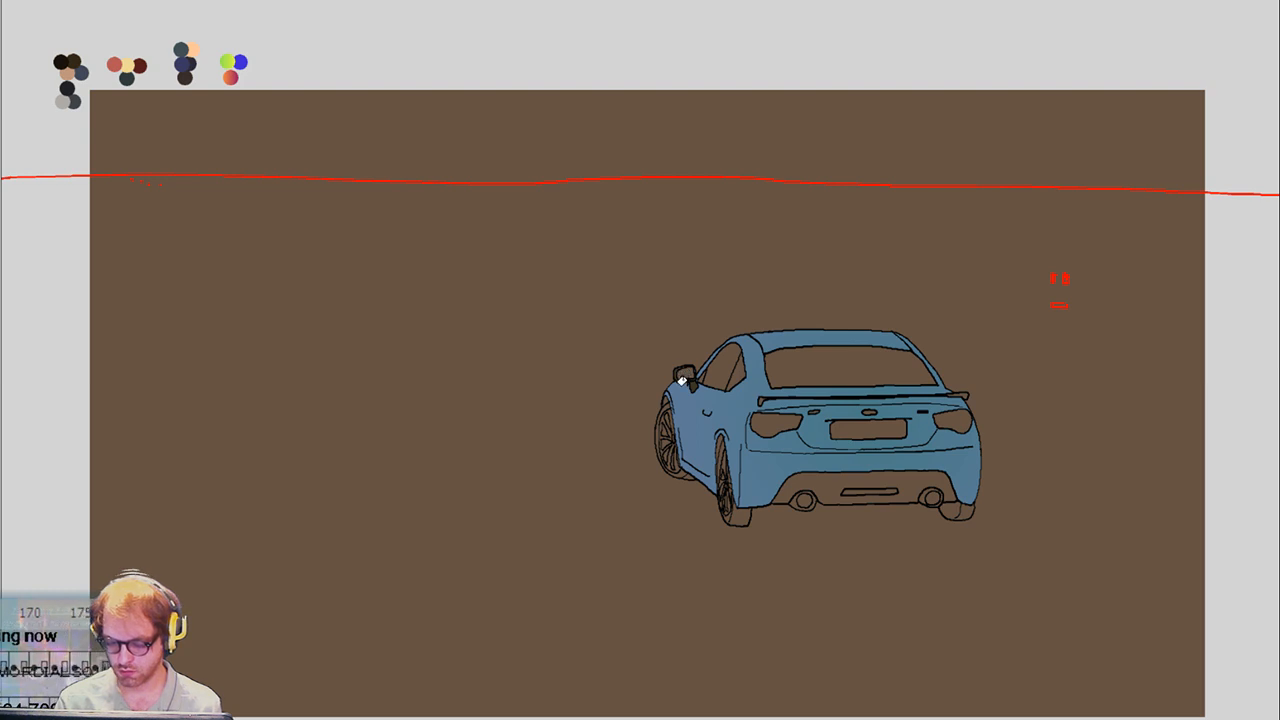
Fill the side mirrors with a dark tone on the frames showing the car from behind
key(Right)
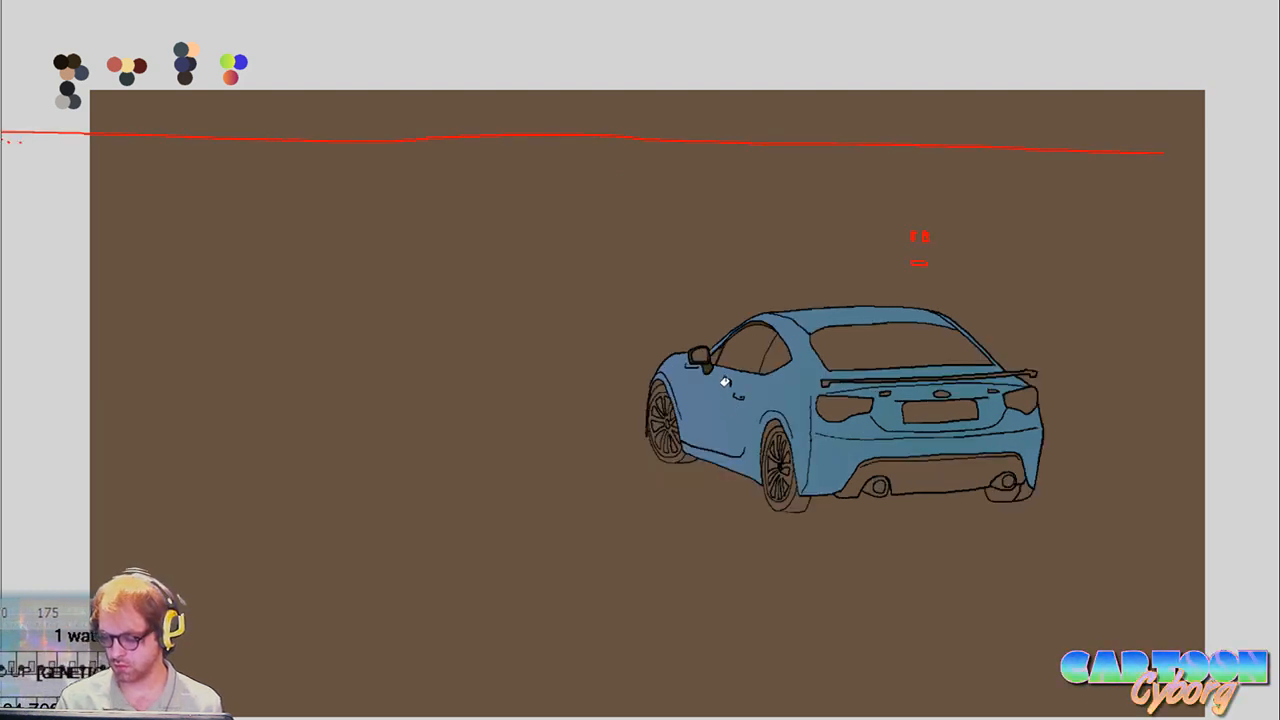
key(Right)
key(Right)
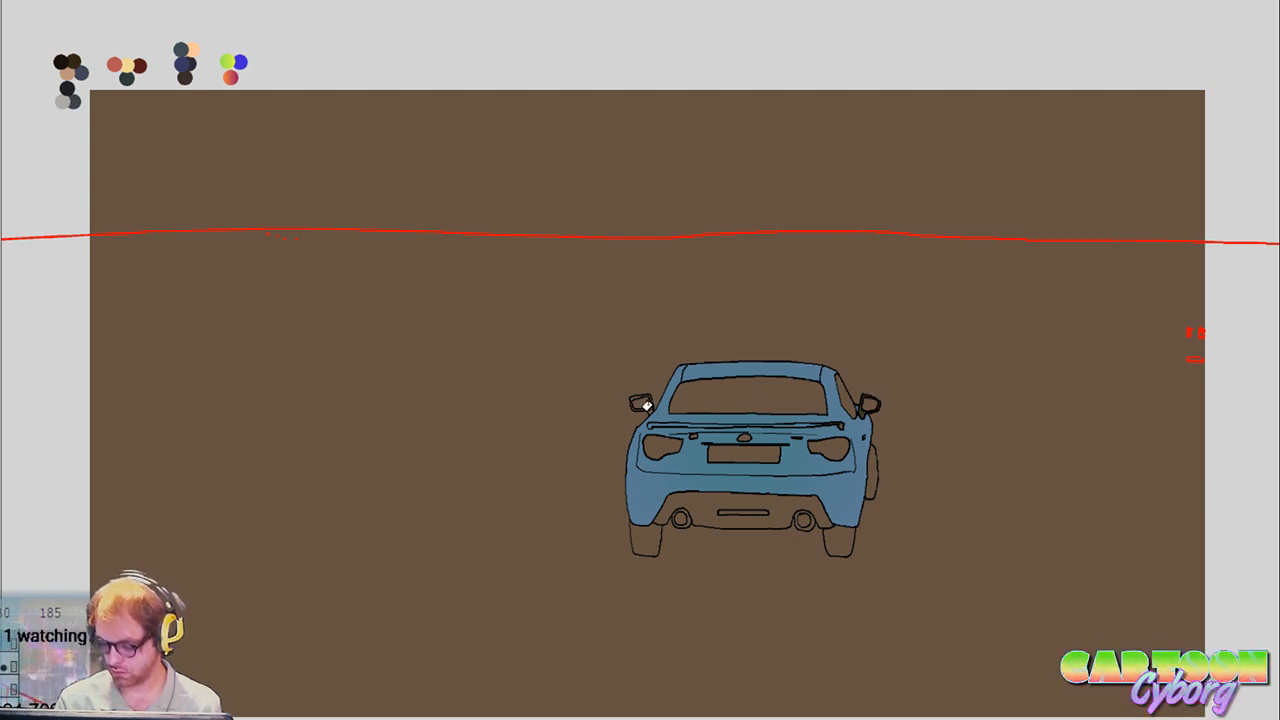
key(Right)
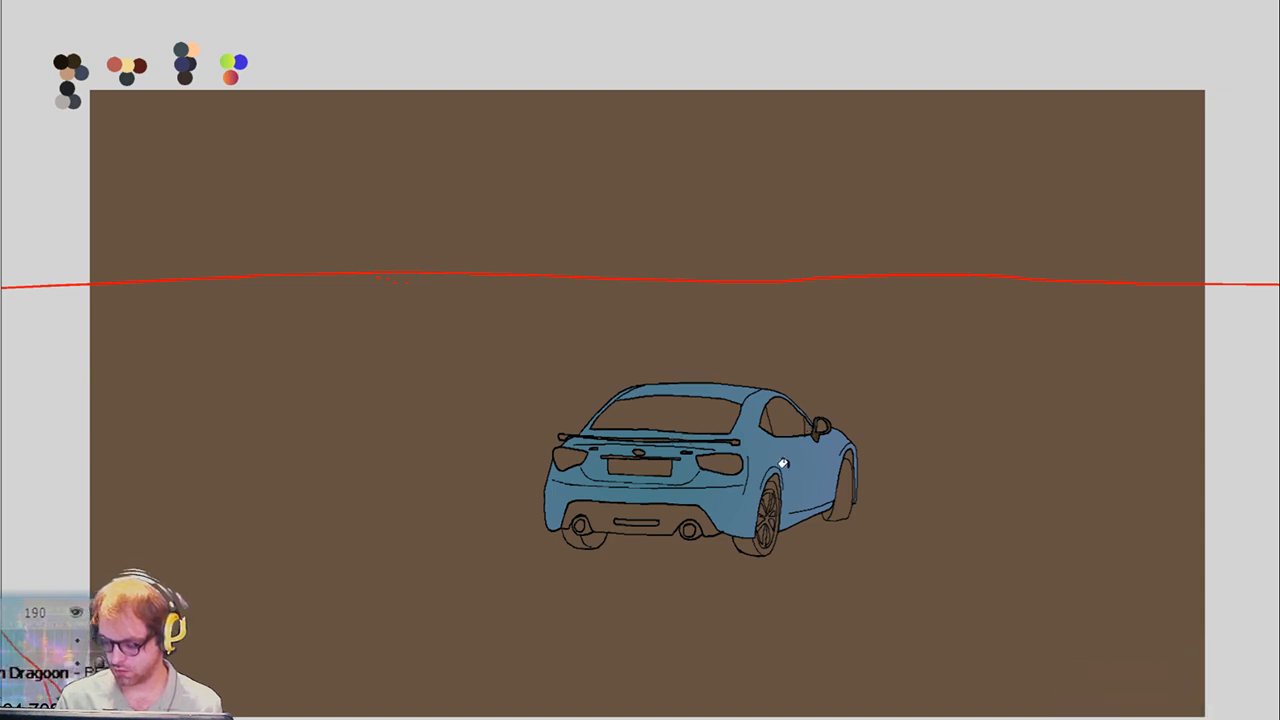
key(Right)
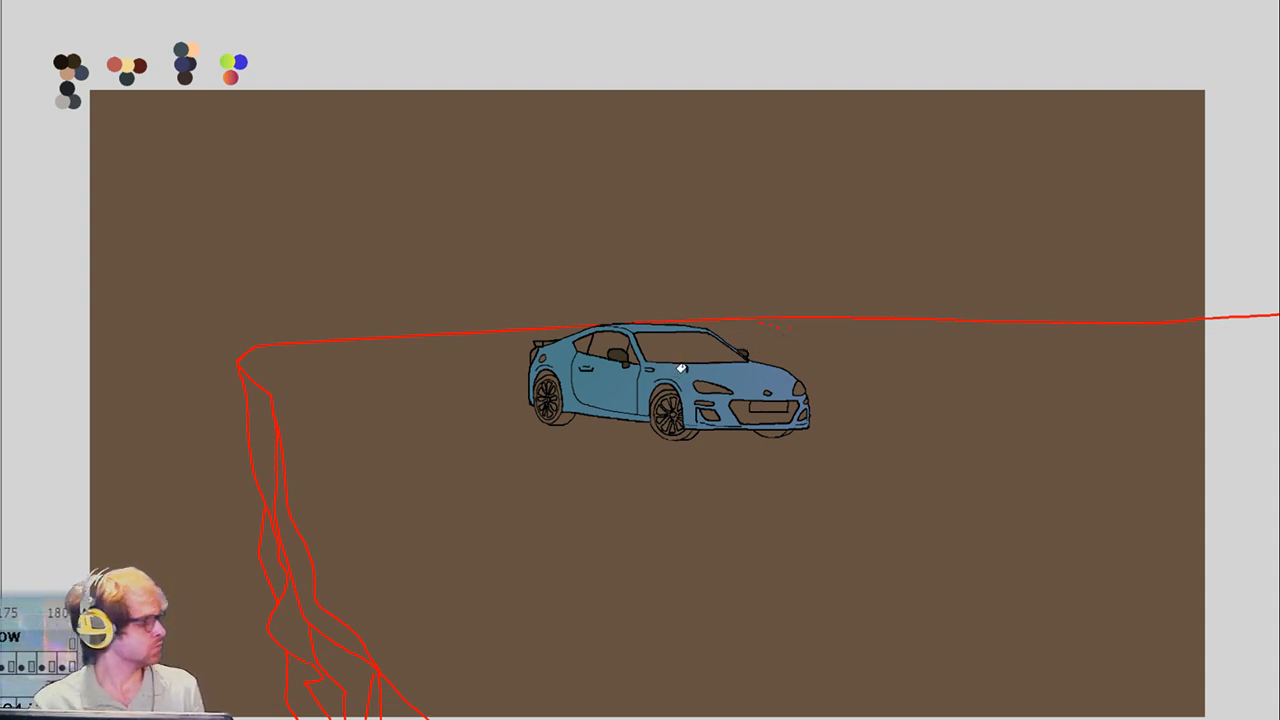
Fill the side mirrors with the dark tone on the front-view frames as the car turns left
key(Right)
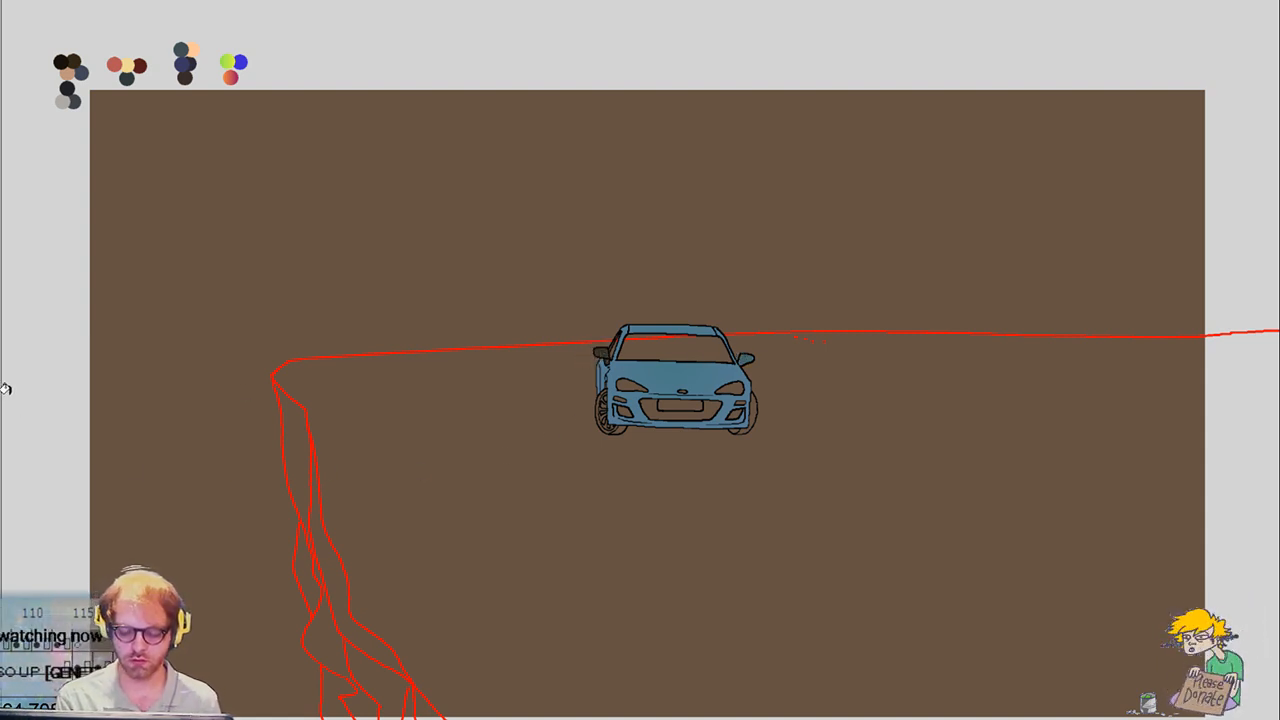
key(Right)
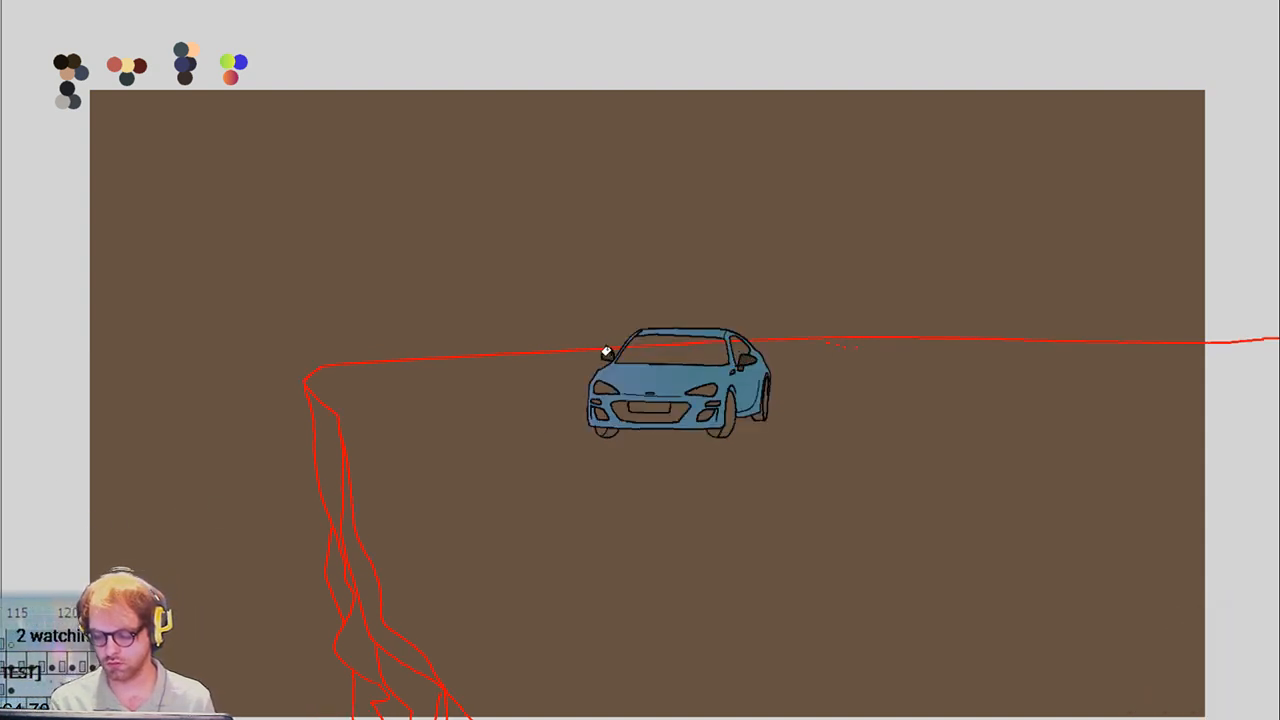
key(Right)
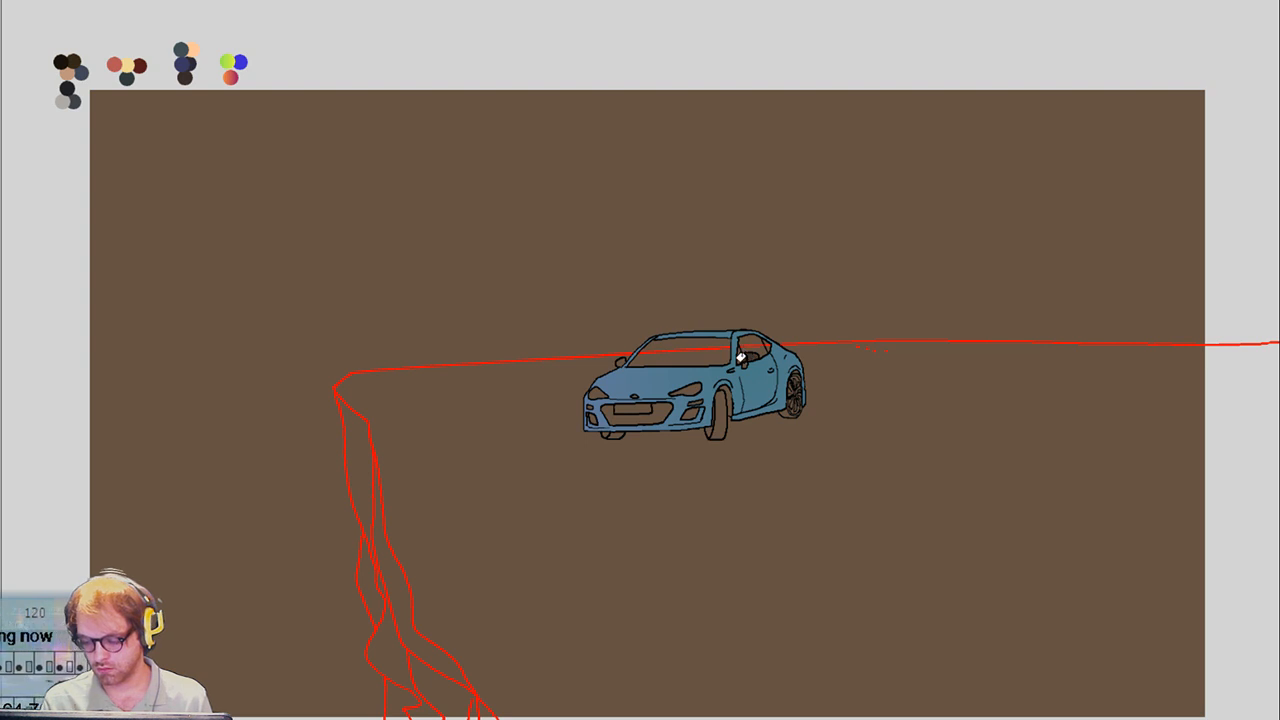
key(Right)
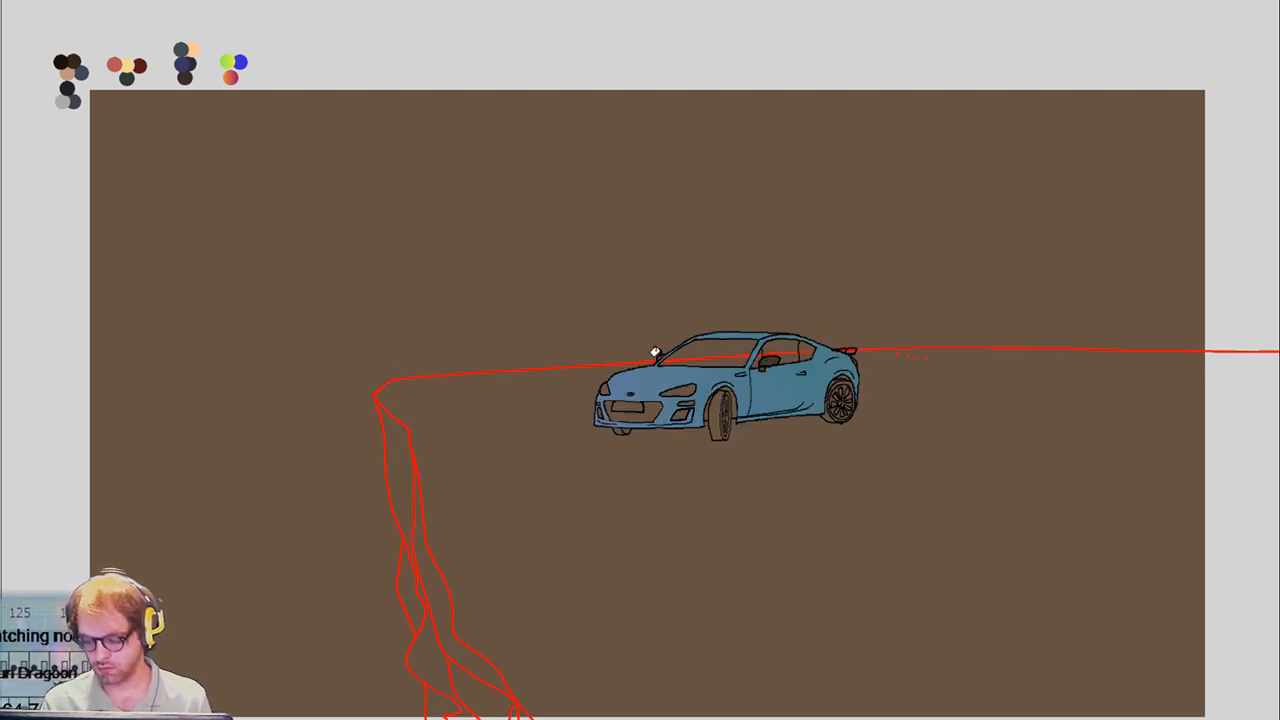
key(Right)
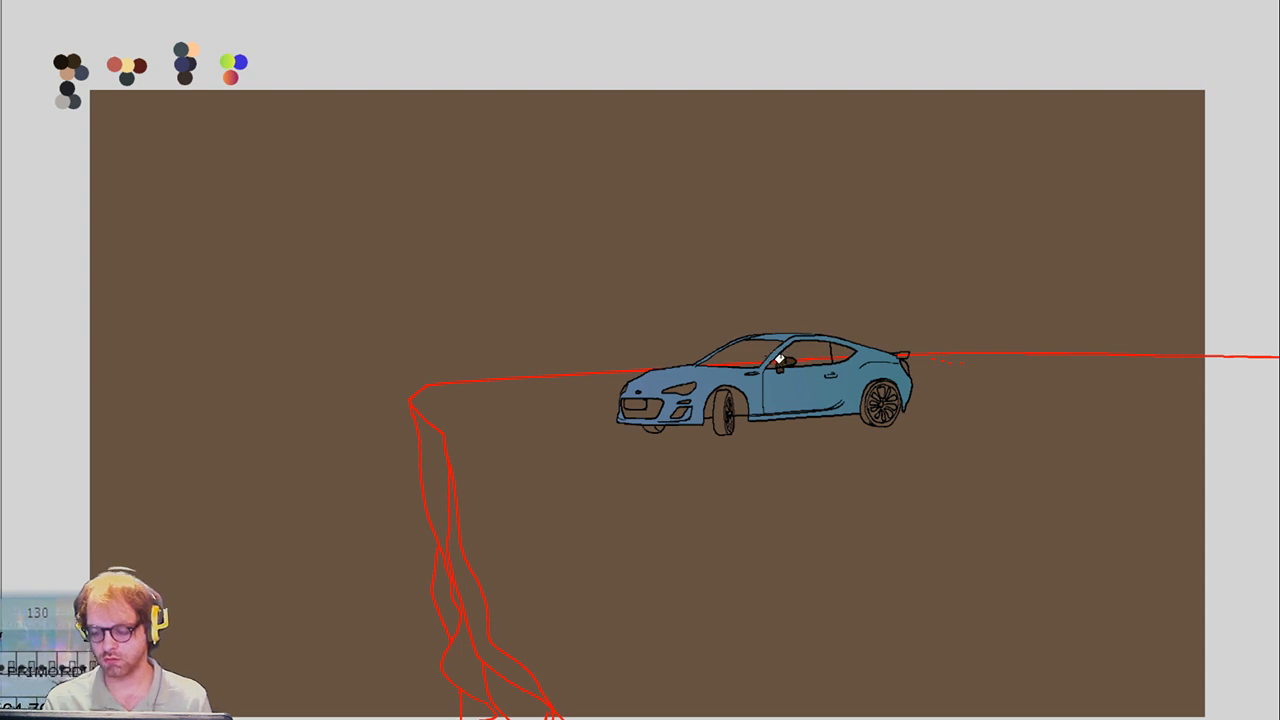
Apply the dark mirror fill on the left-facing side-view frames of the car
key(Right)
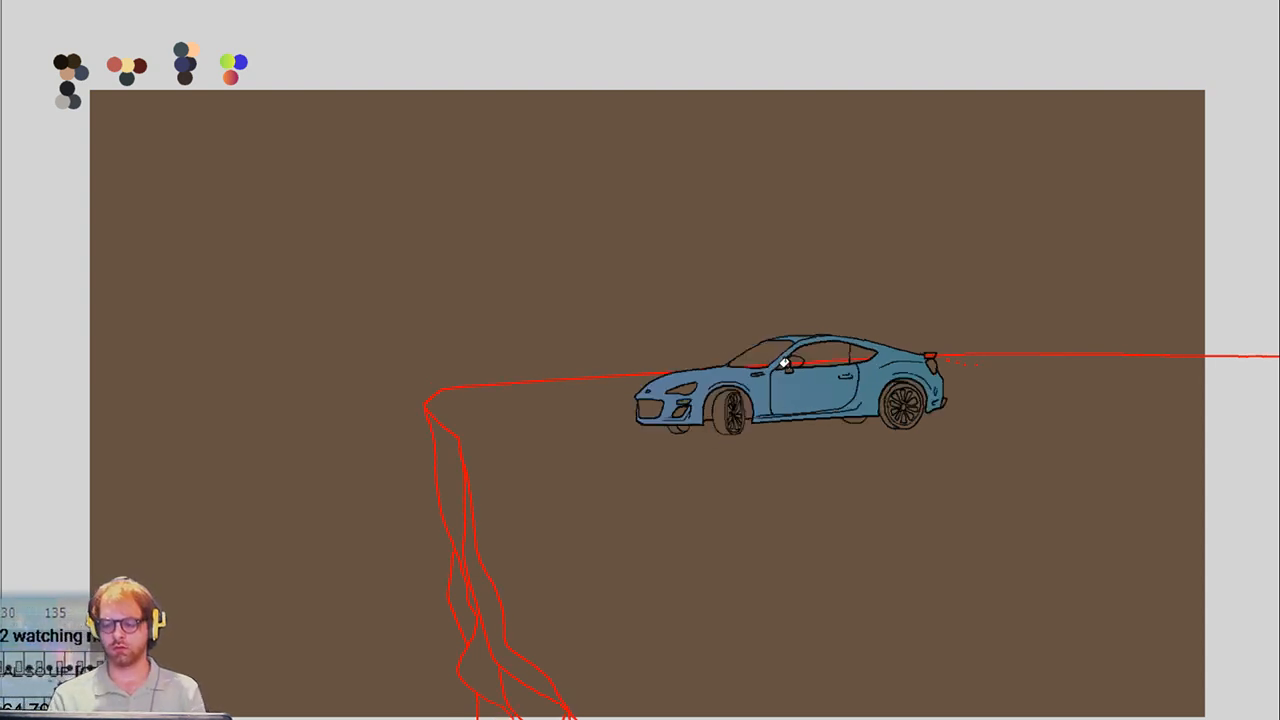
key(Right)
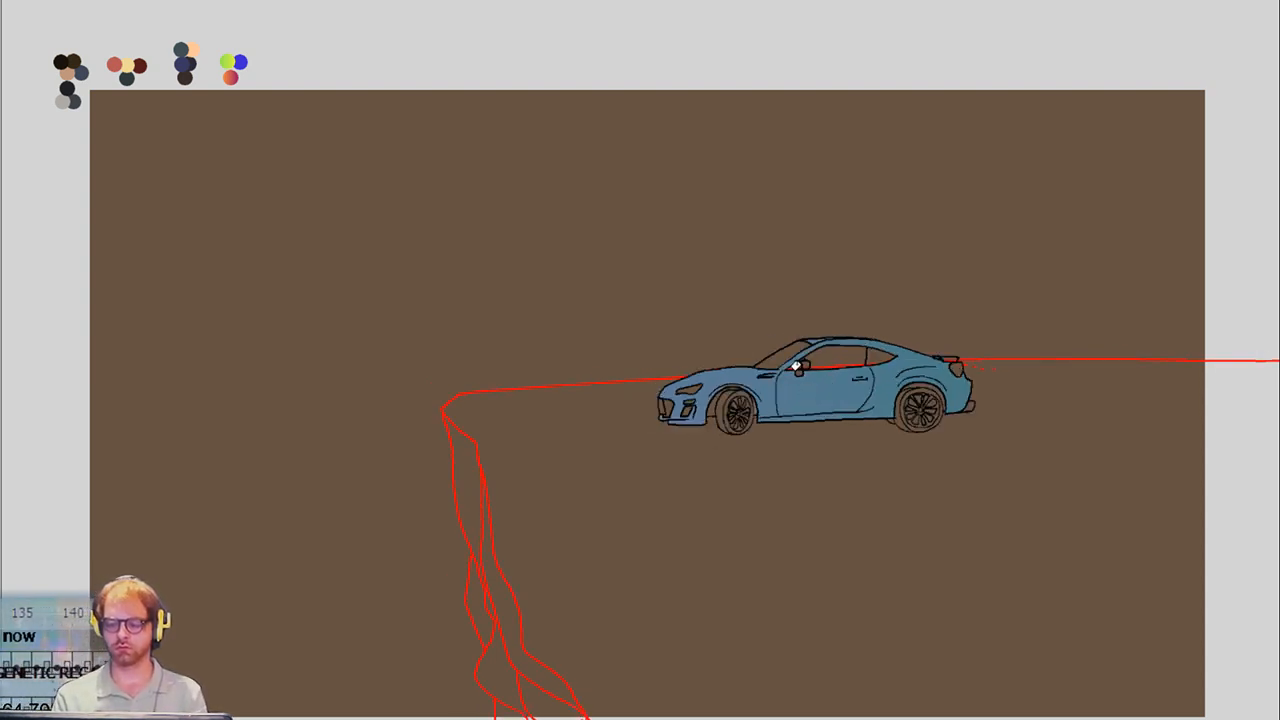
key(Right)
key(Right)
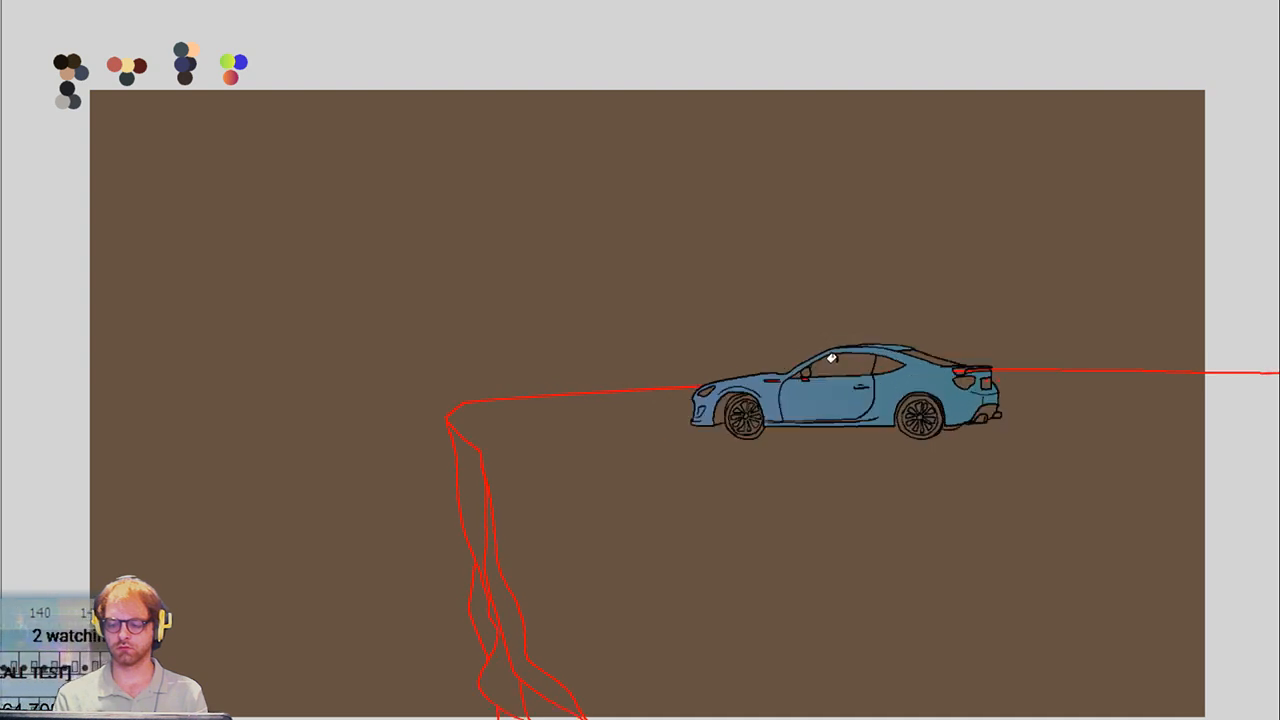
key(Right)
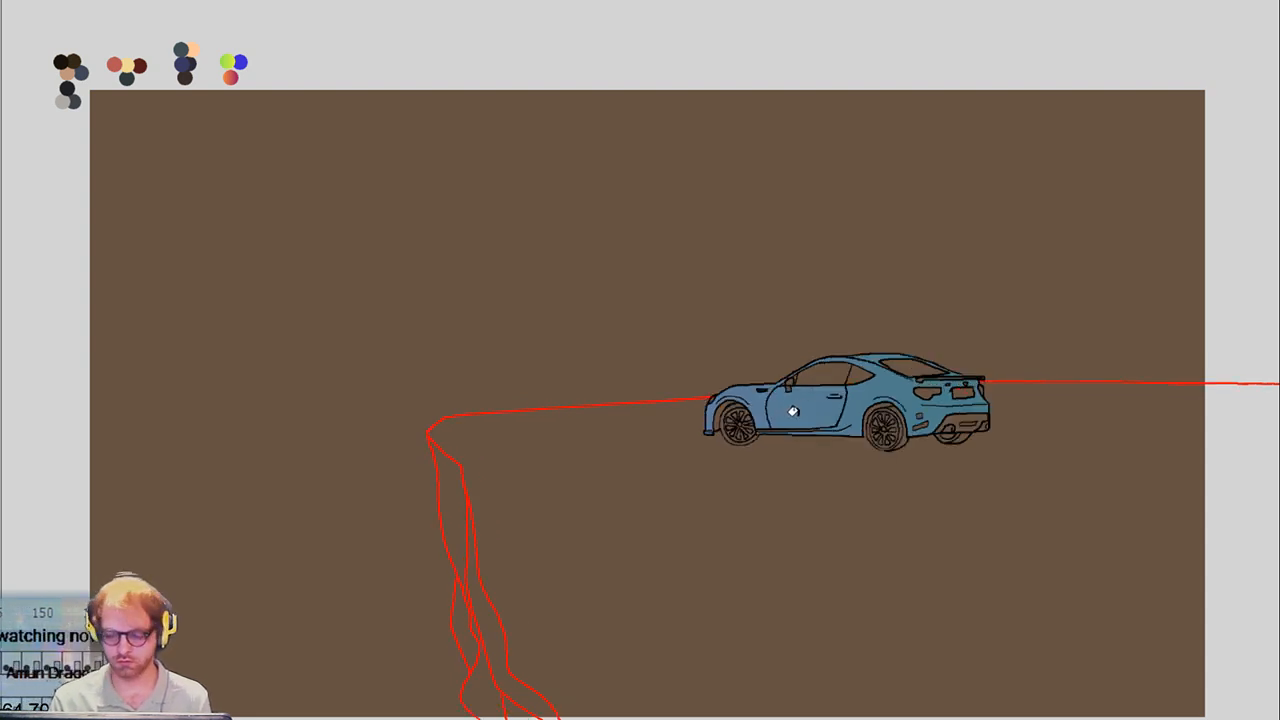
Continue the dark mirror fill through the small left-facing frames where the car's rear comes into view
key(Right)
key(Right)
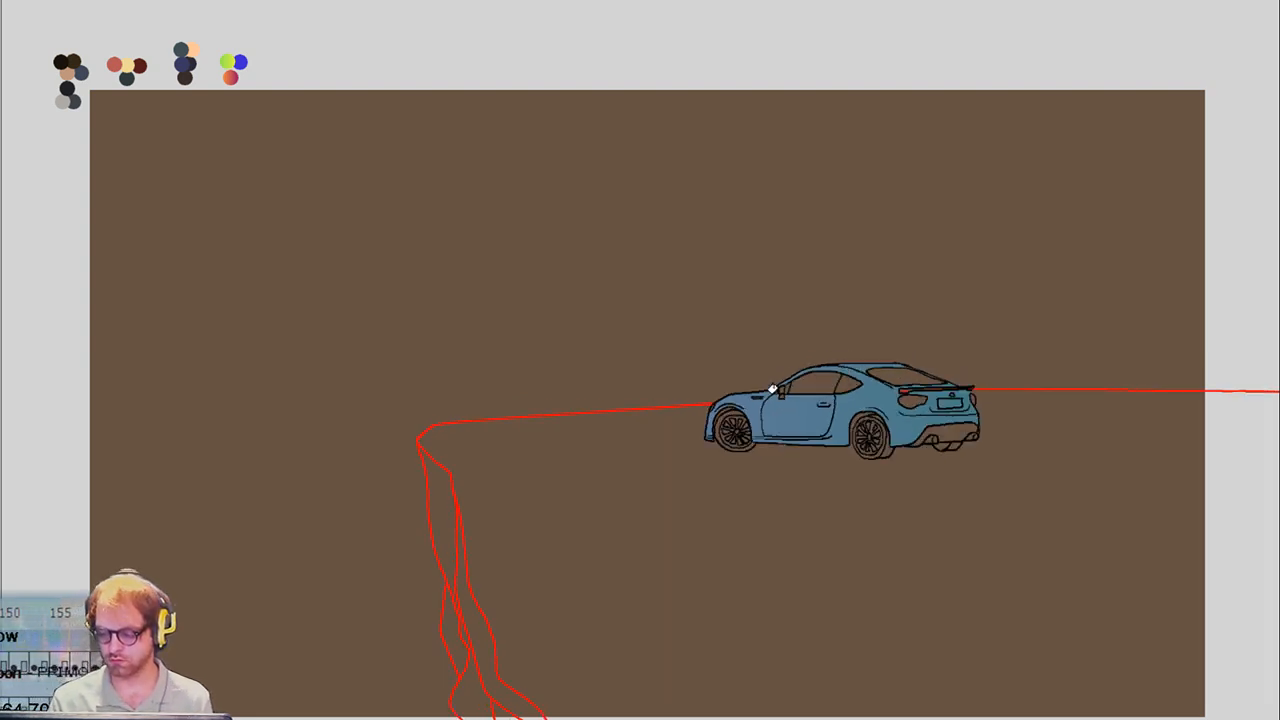
key(Right)
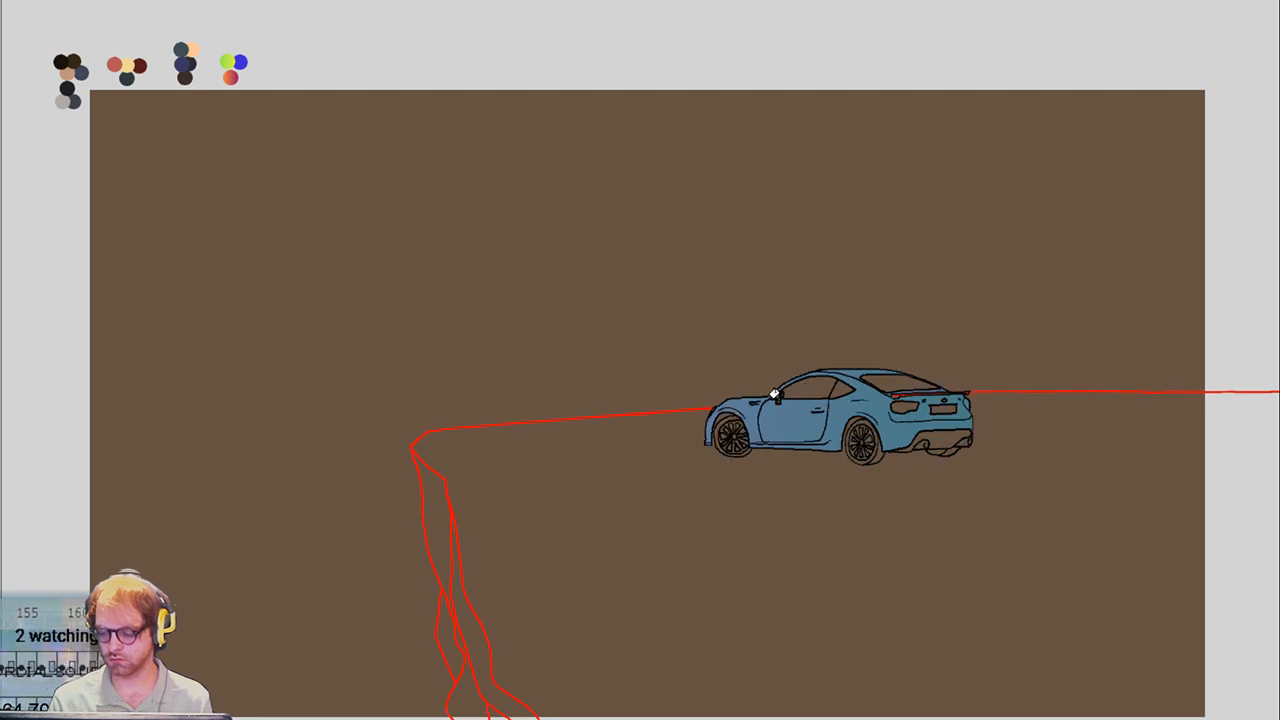
key(Right)
key(Right)
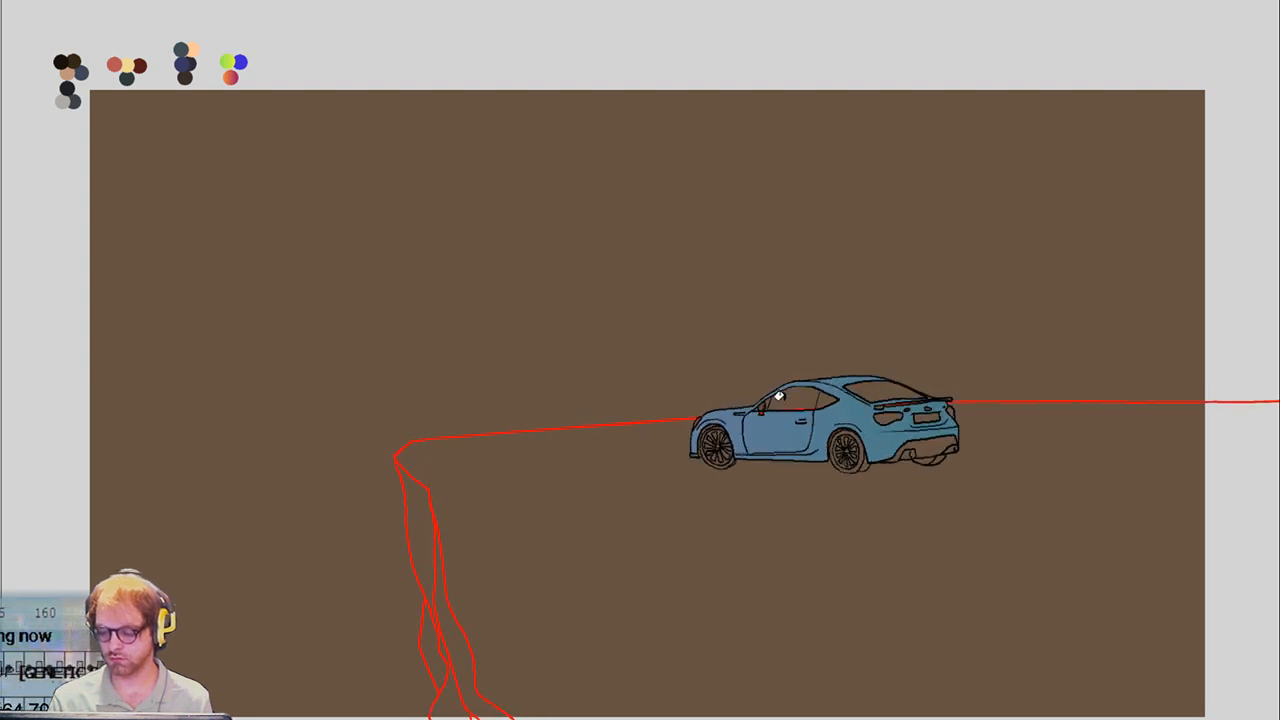
key(Right)
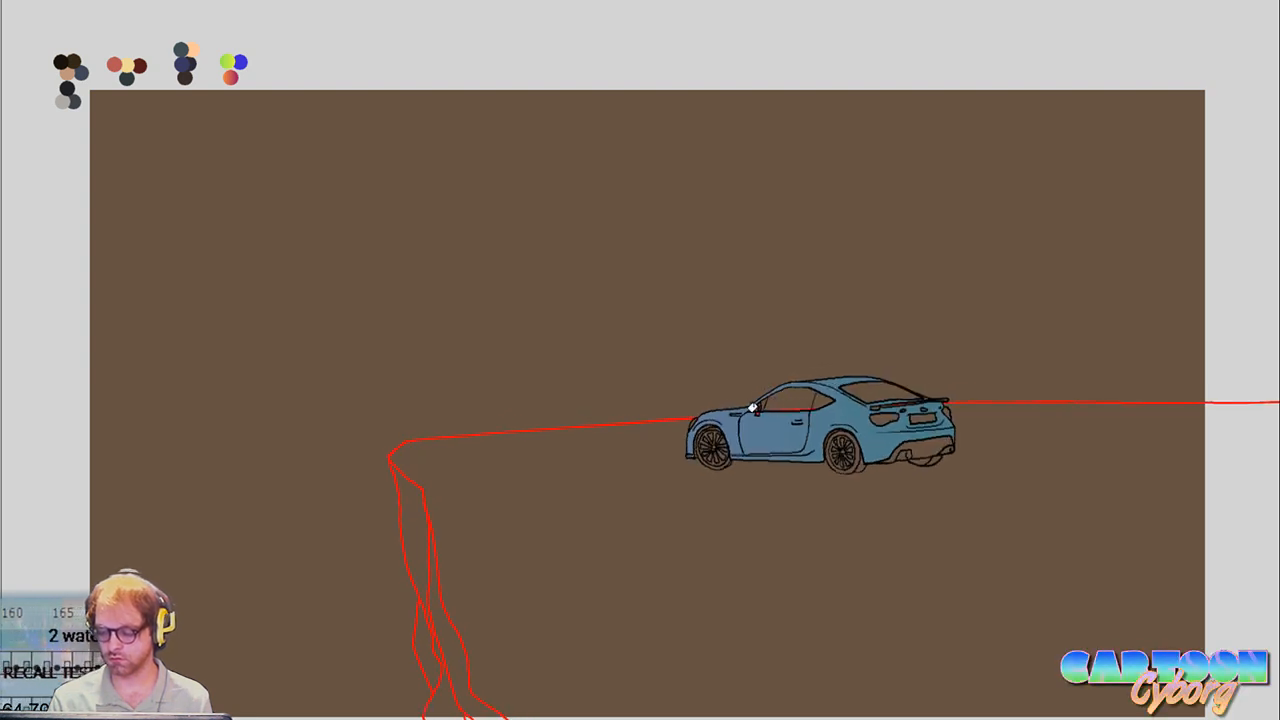
key(Right)
key(Right)
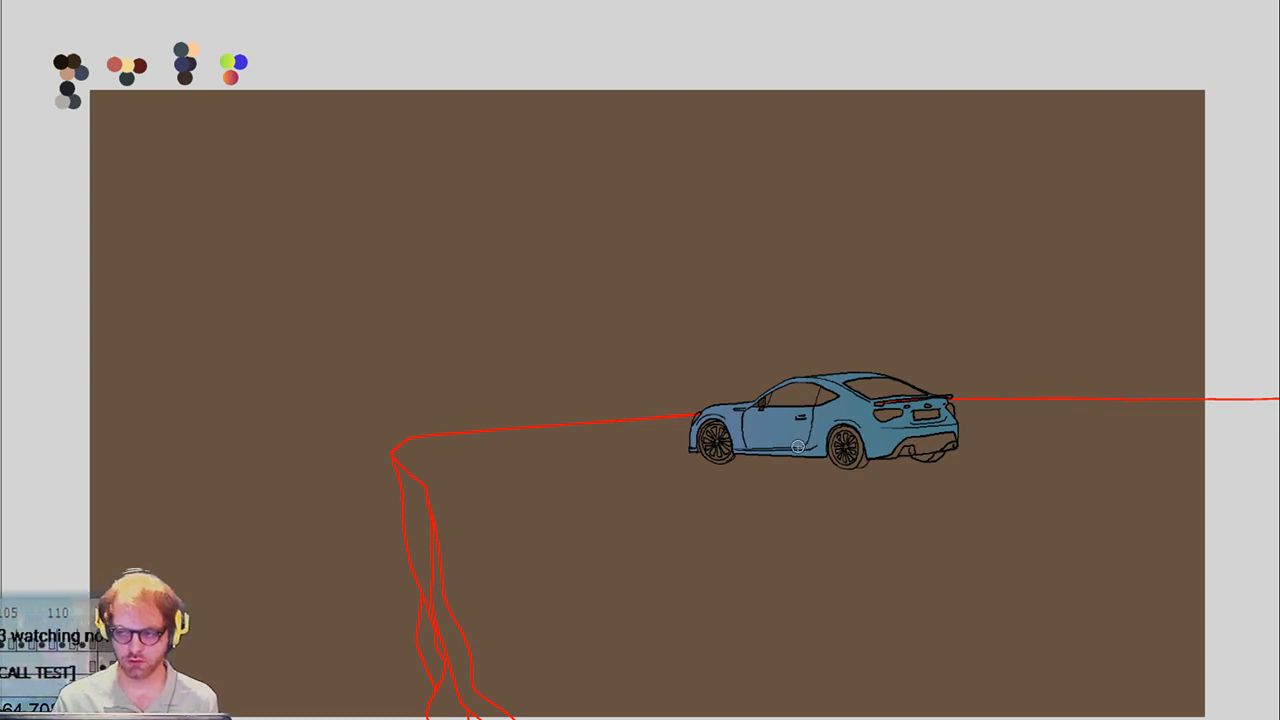
key(Right)
key(Right)
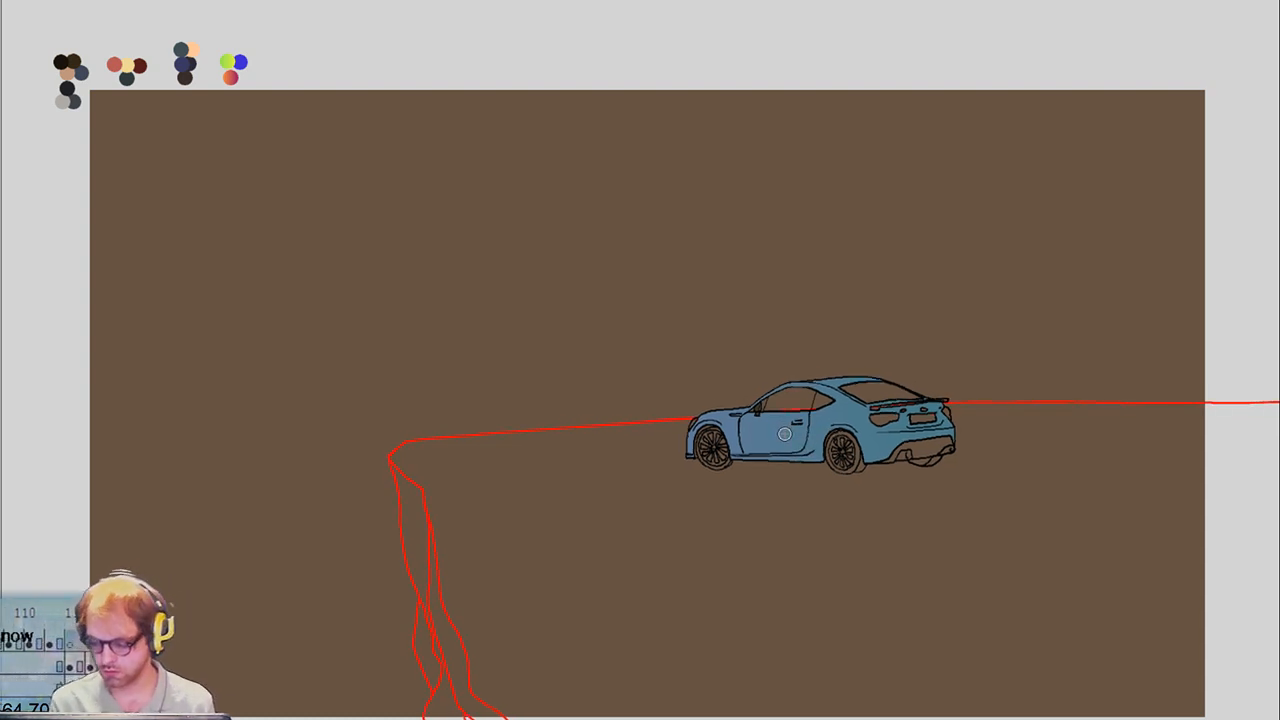
key(Right)
key(Right)
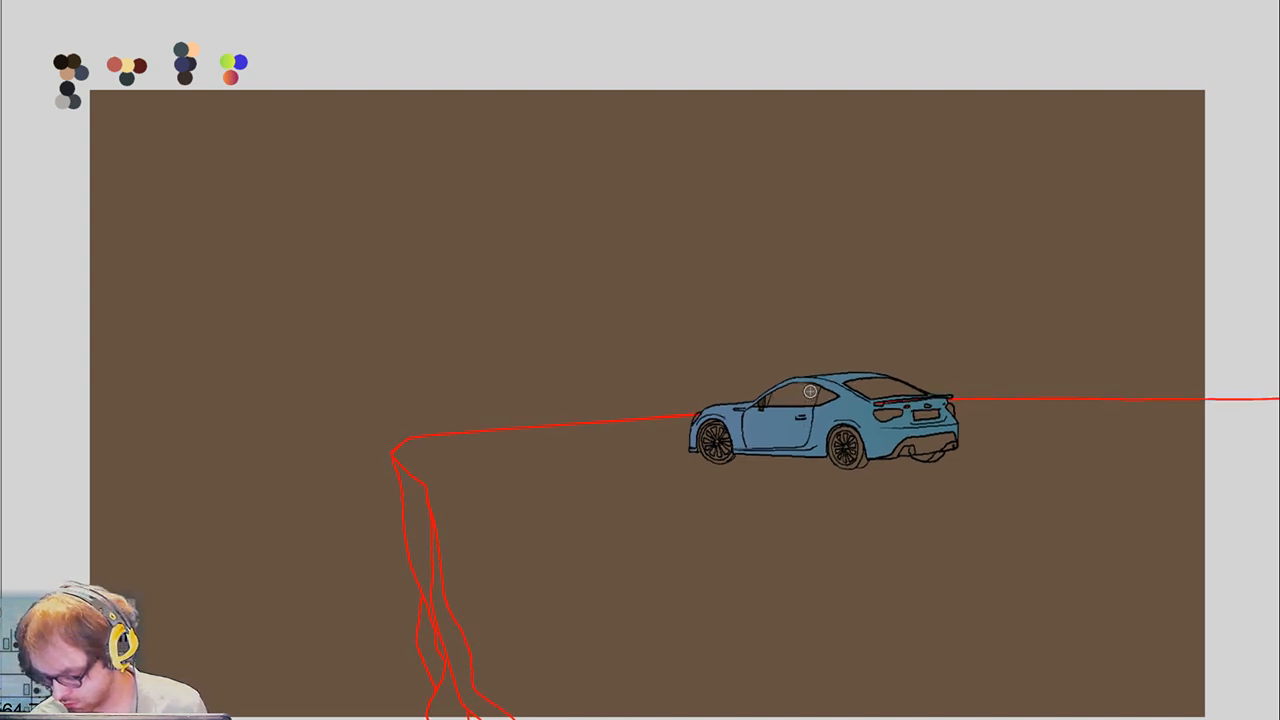
Step through the small left-facing rear-quarter frames to check the mirror and body colouring
key(Right)
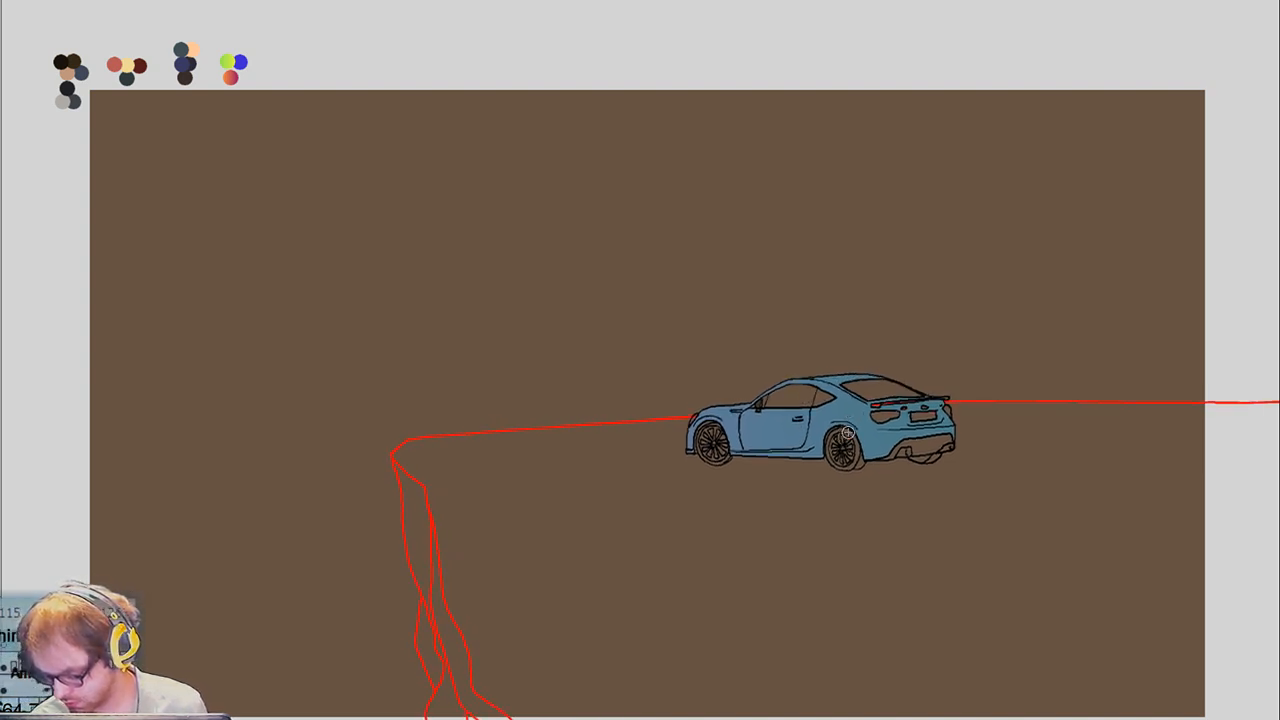
key(Right)
key(Right)
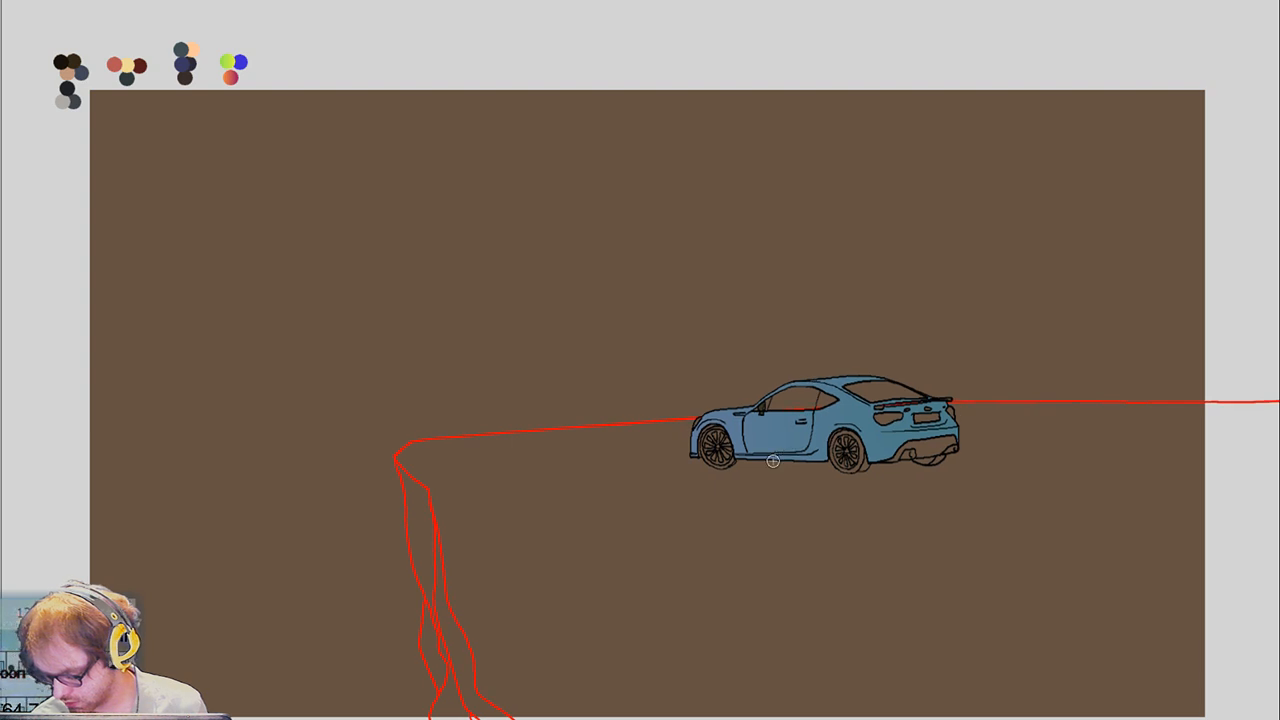
key(Right)
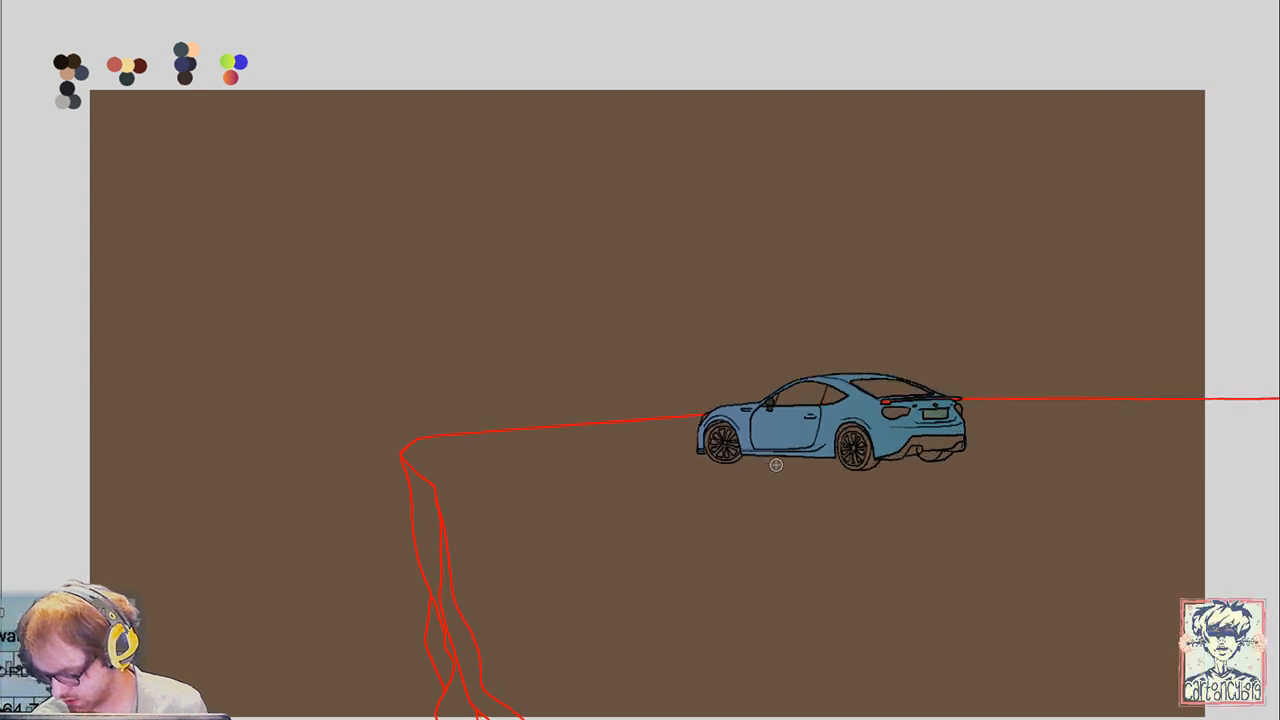
key(Right)
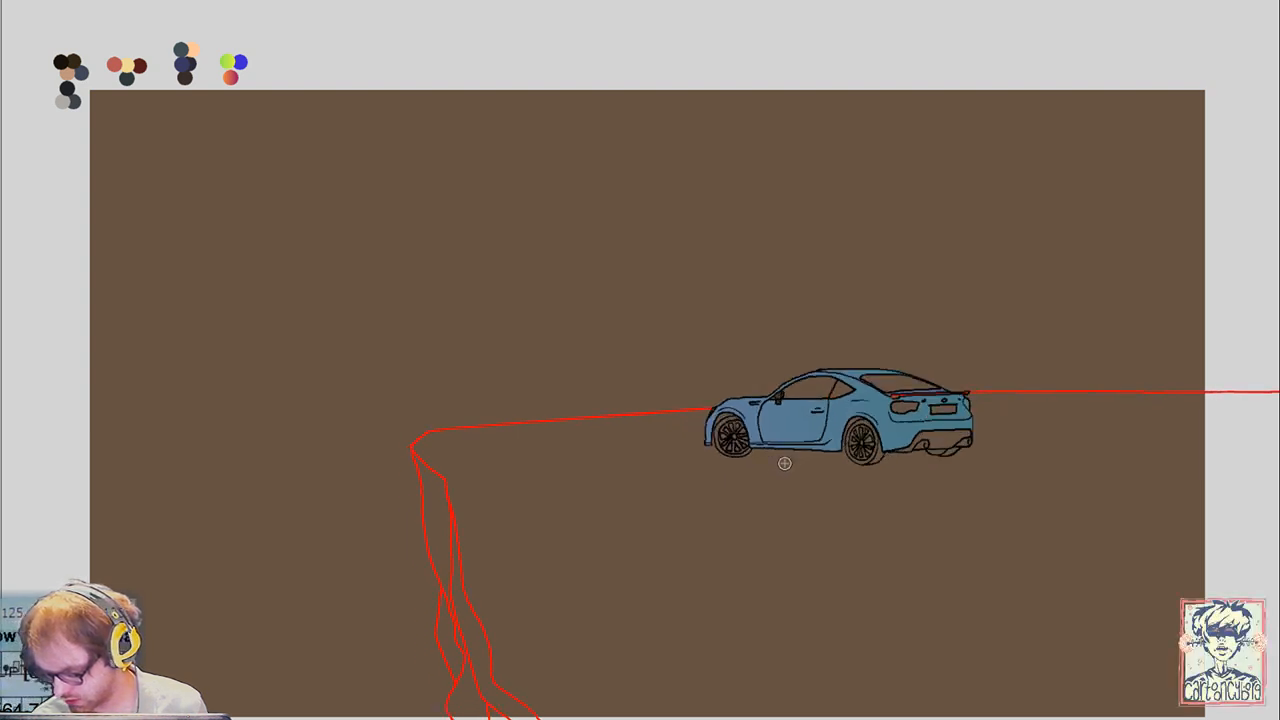
key(Right)
key(Right)
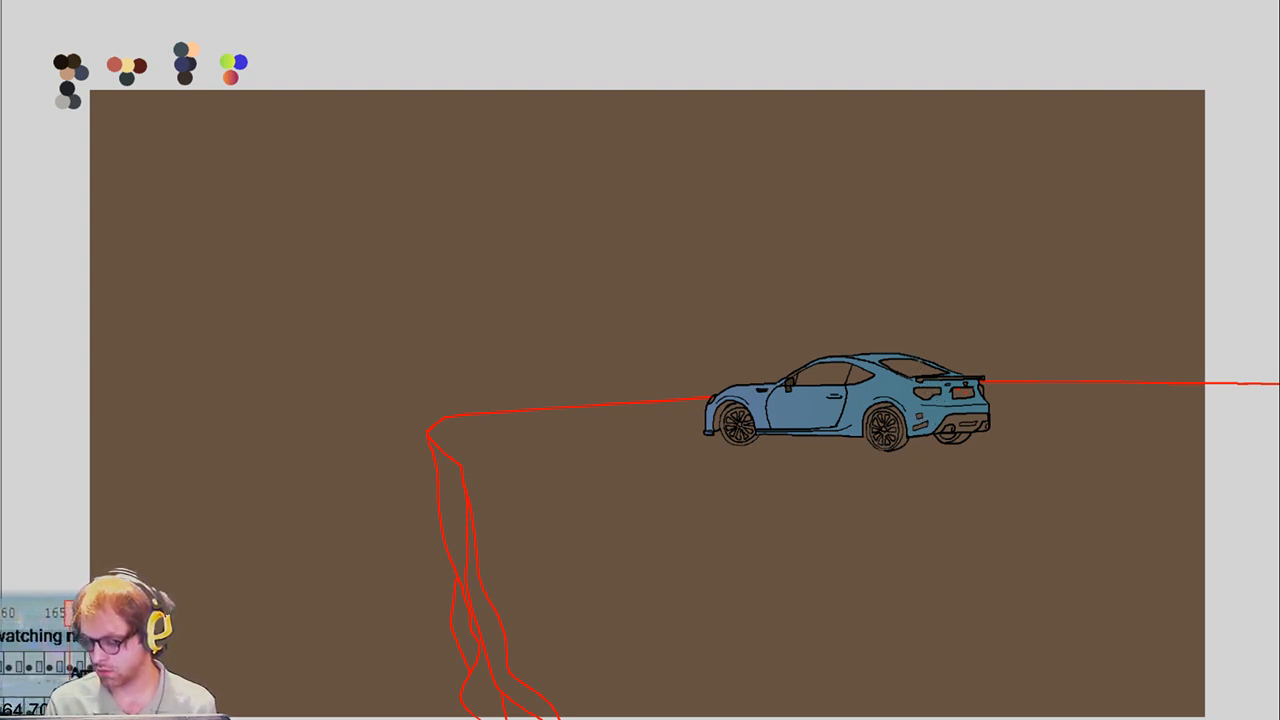
Flip back and forth between the small left-facing frames to compare the unfilled rear and front bumper details
key(ctrl+z)
key(ctrl+shift+z)
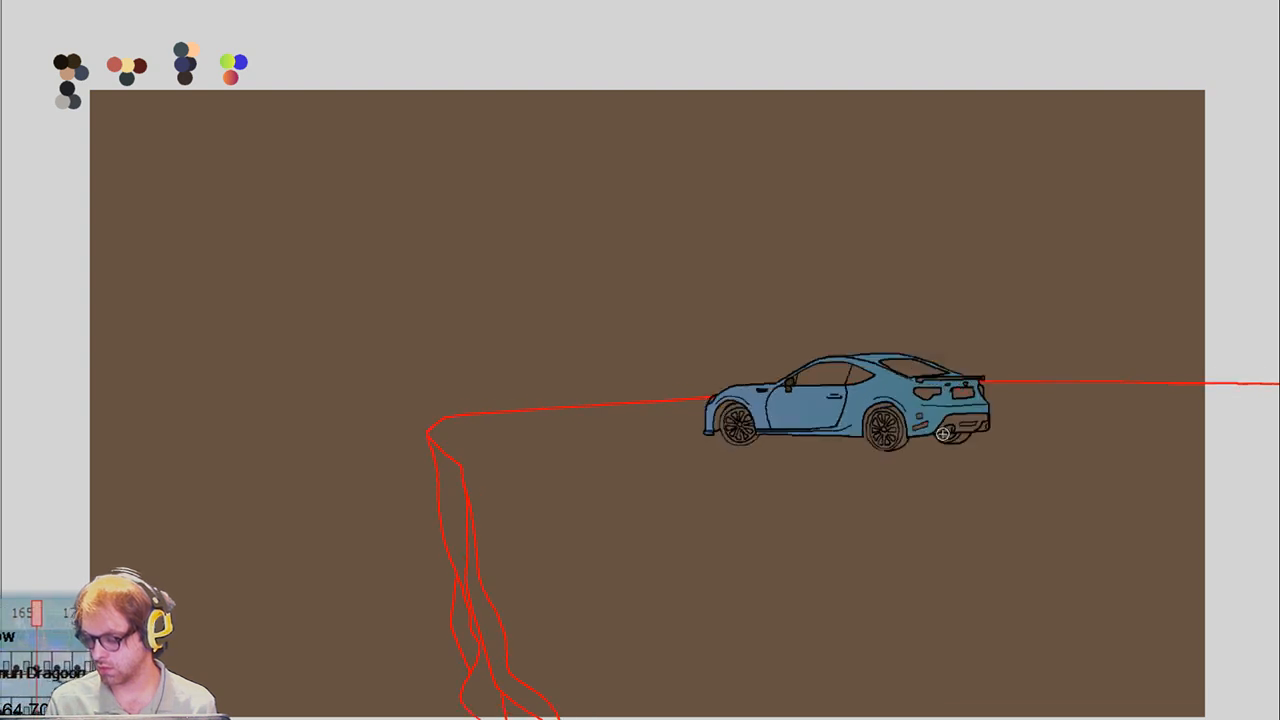
key(ctrl+z)
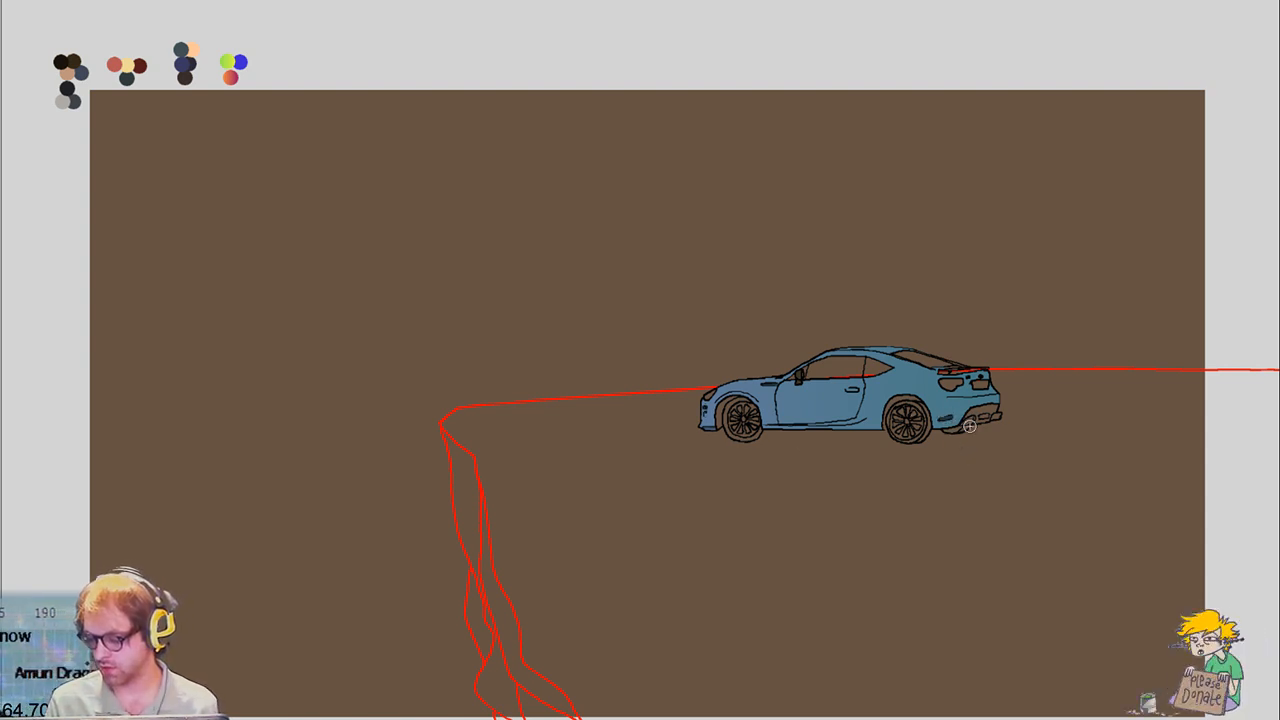
key(ctrl+z)
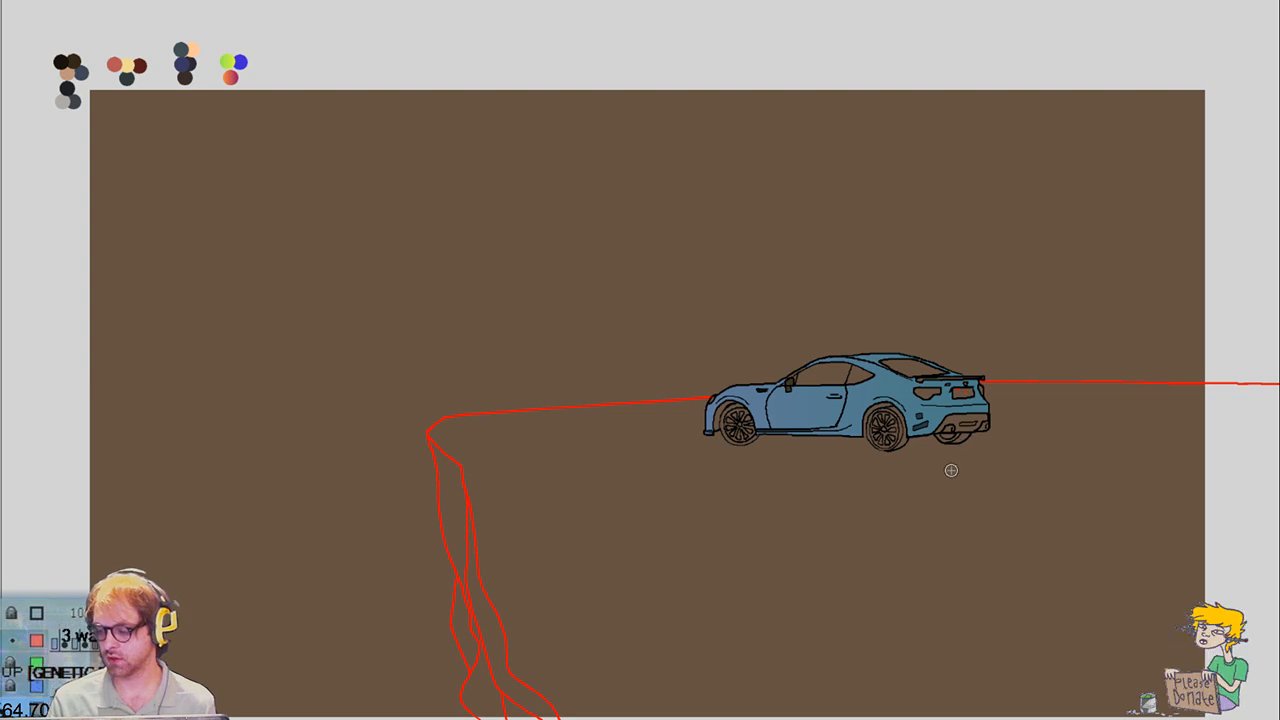
key(ctrl+y)
key(ctrl+z)
key(ctrl+y)
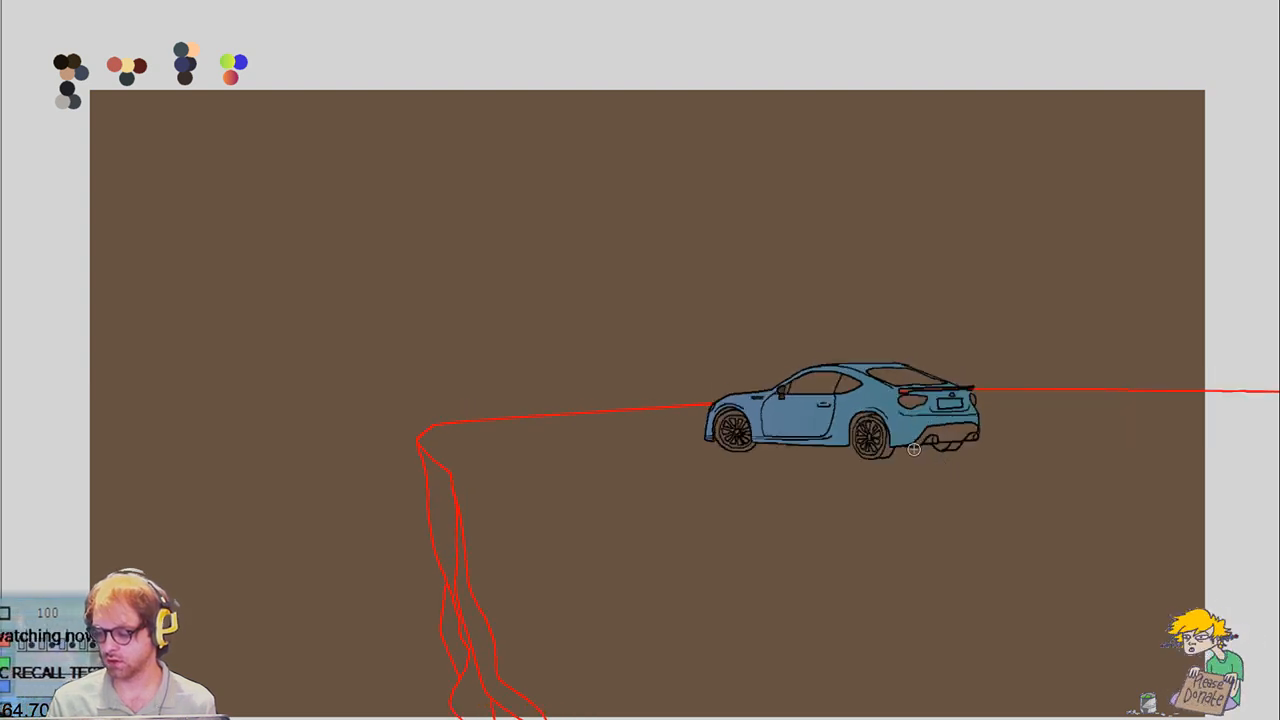
key(ctrl+z)
key(ctrl+z)
key(ctrl+z)
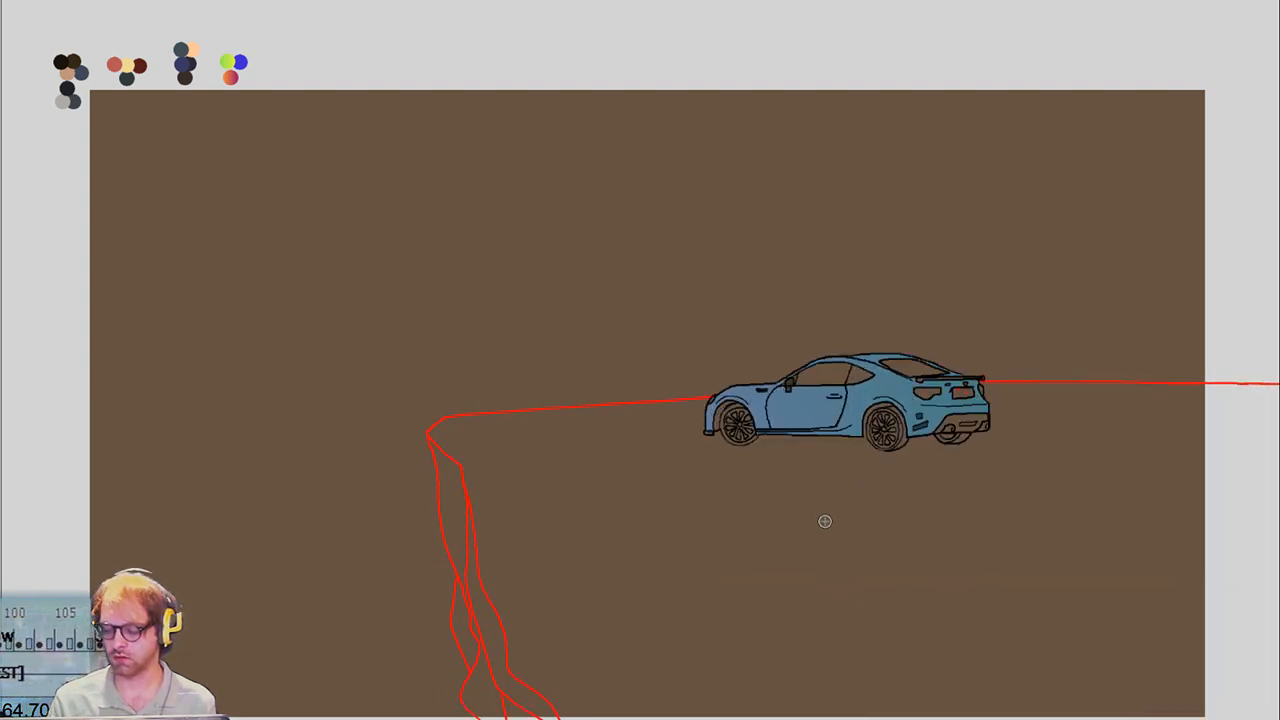
key(ctrl+z)
key(ctrl+z)
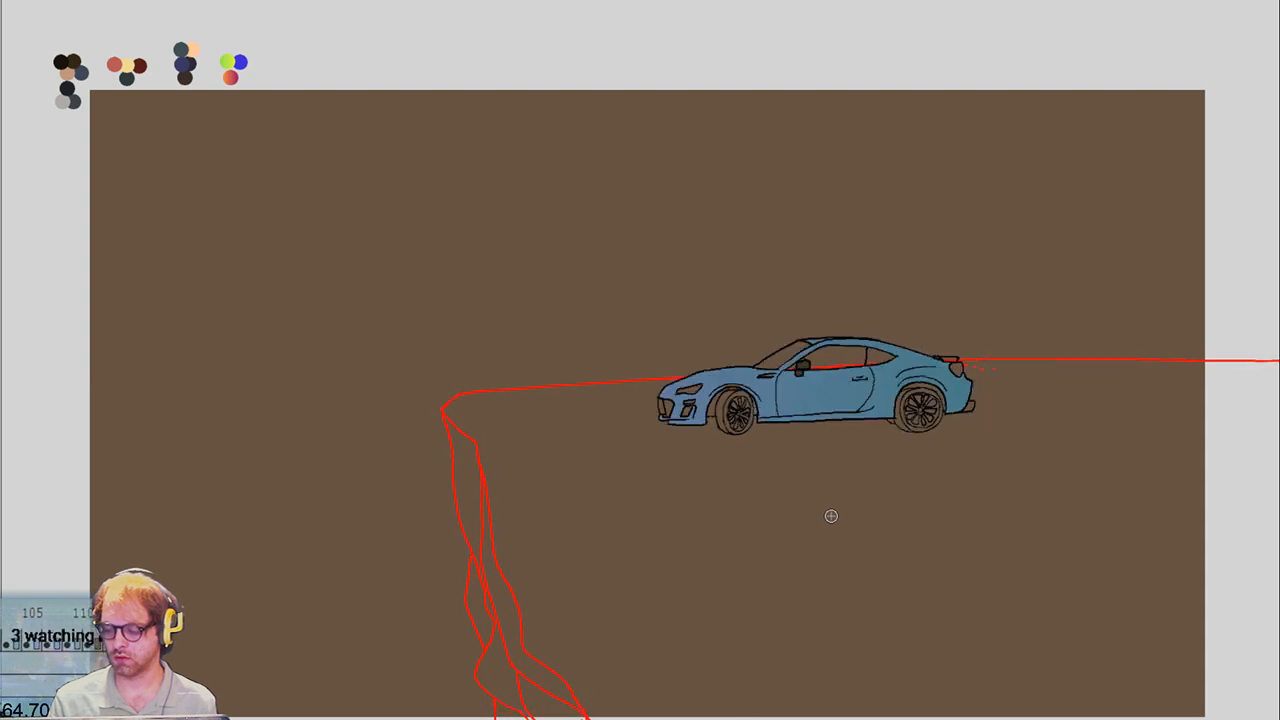
key(ctrl+z)
key(ctrl+z)
key(ctrl+z)
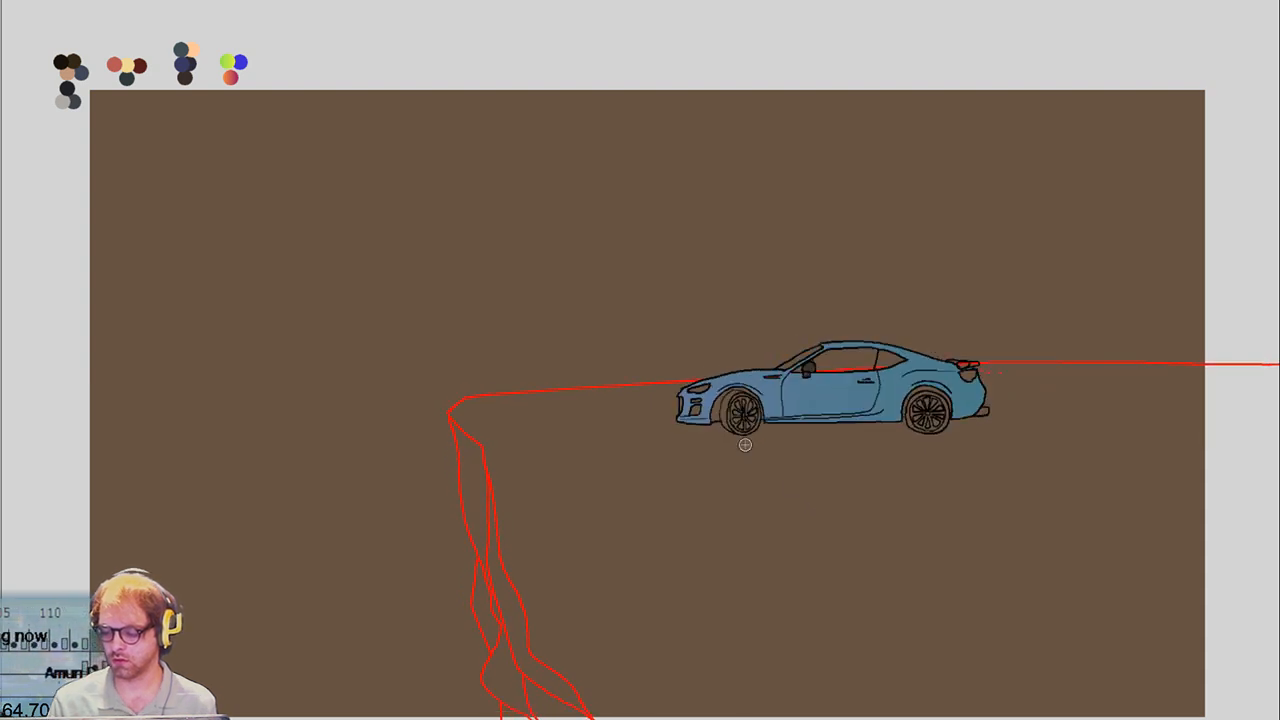
Fill the front grille and bumper vents with a dark blue-grey tone on the left-facing side-view frames
key(ctrl+y)
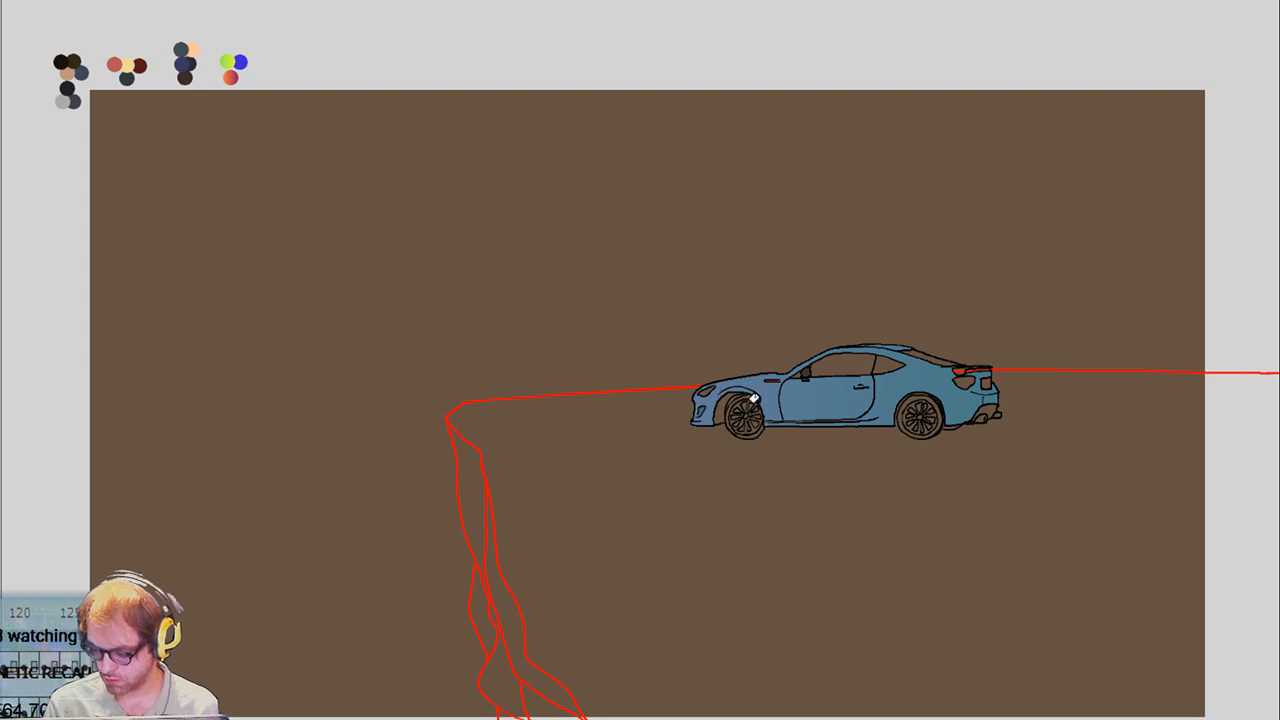
key(ctrl+z)
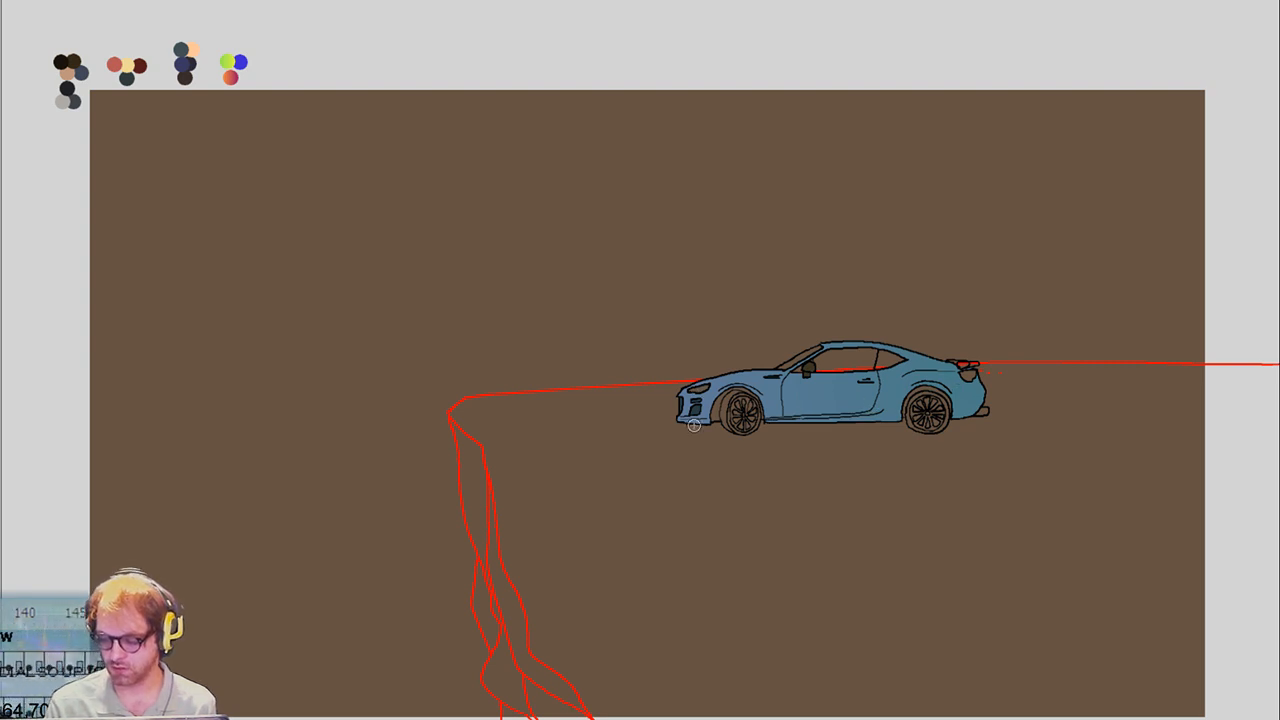
key(Right)
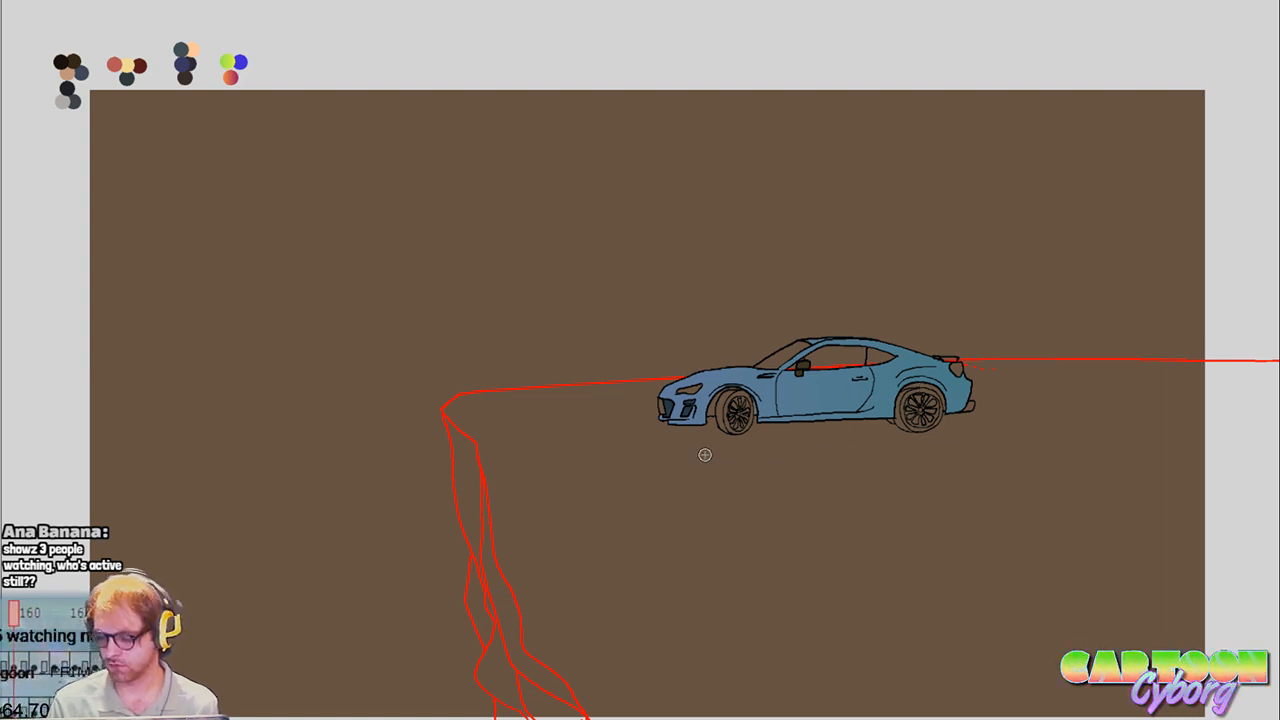
key(Right)
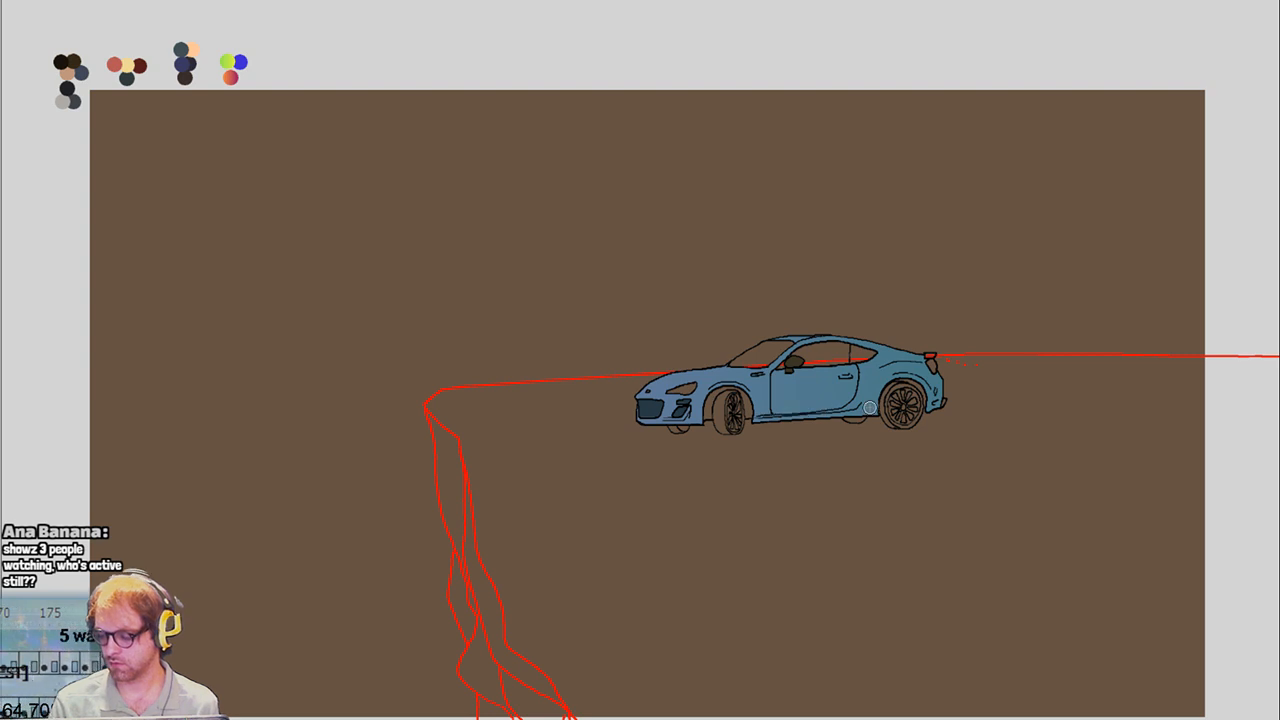
key(ctrl+z)
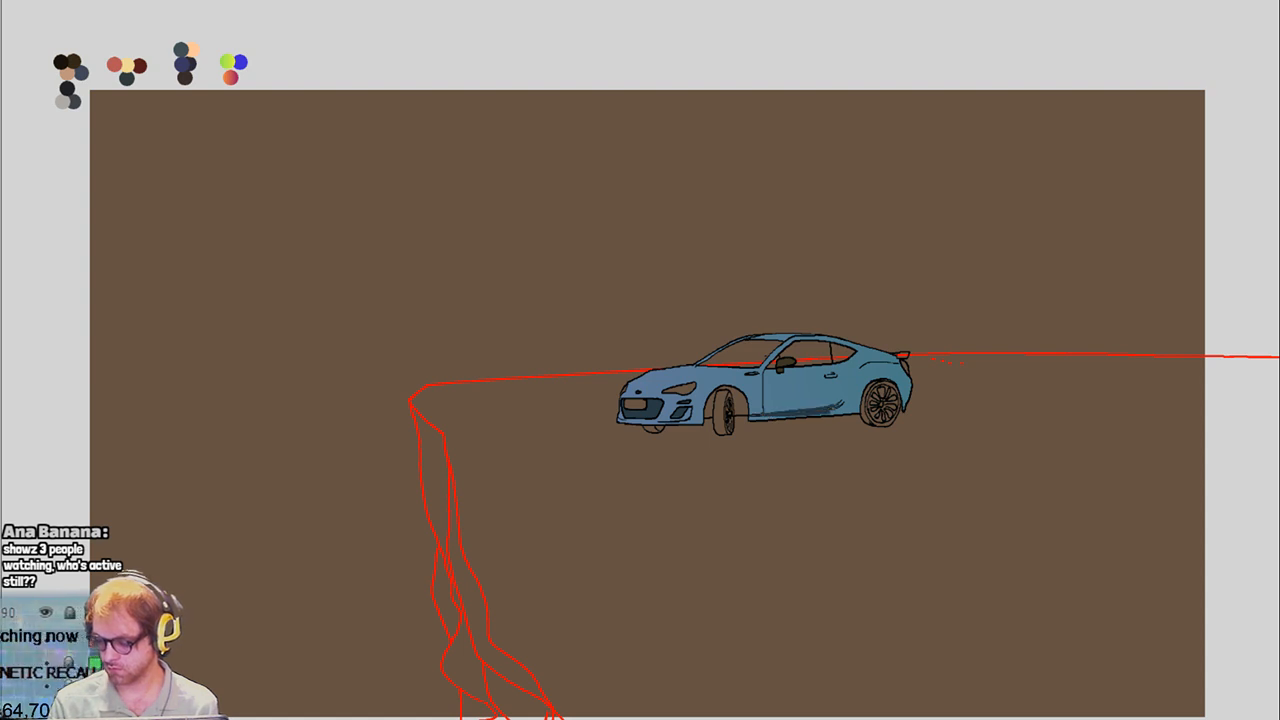
Fill the grille around the licence plate and the bumper vents dark blue-grey on the left-turned front-quarter frames
key(ctrl+z)
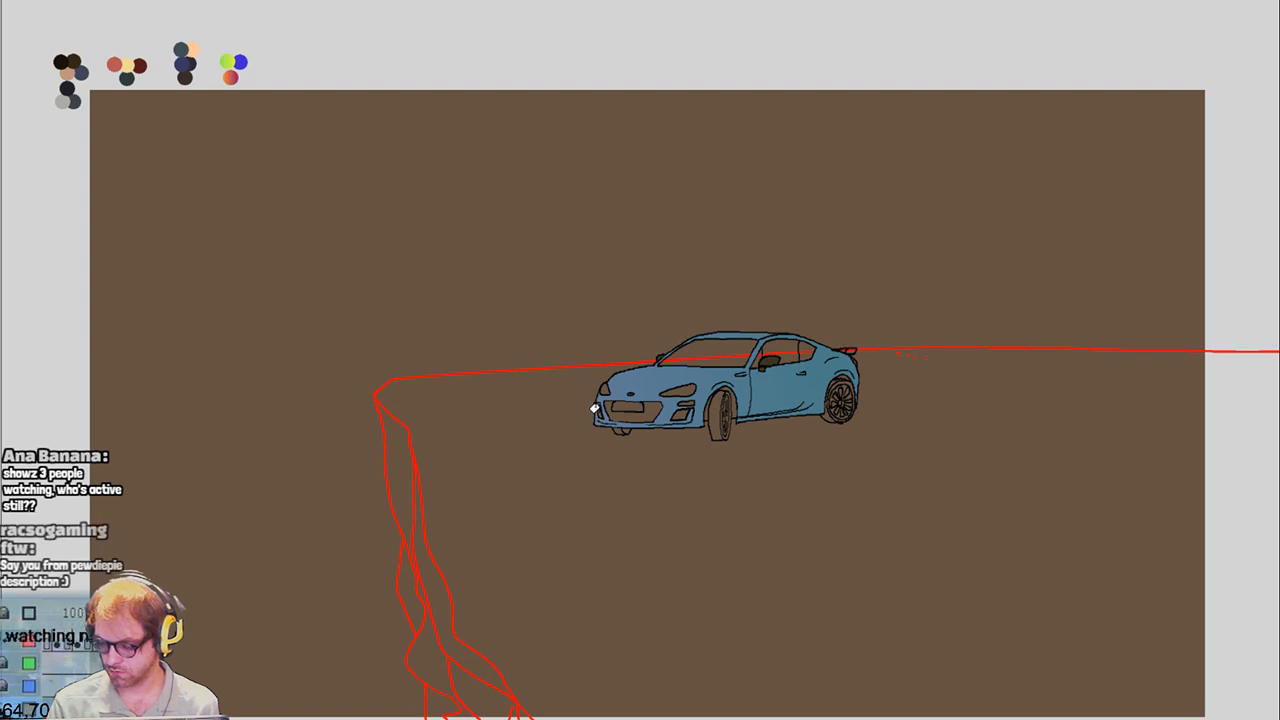
mouse_move(607, 410)
mouse_down()
mouse_move(662, 416)
mouse_move(679, 399)
mouse_up()
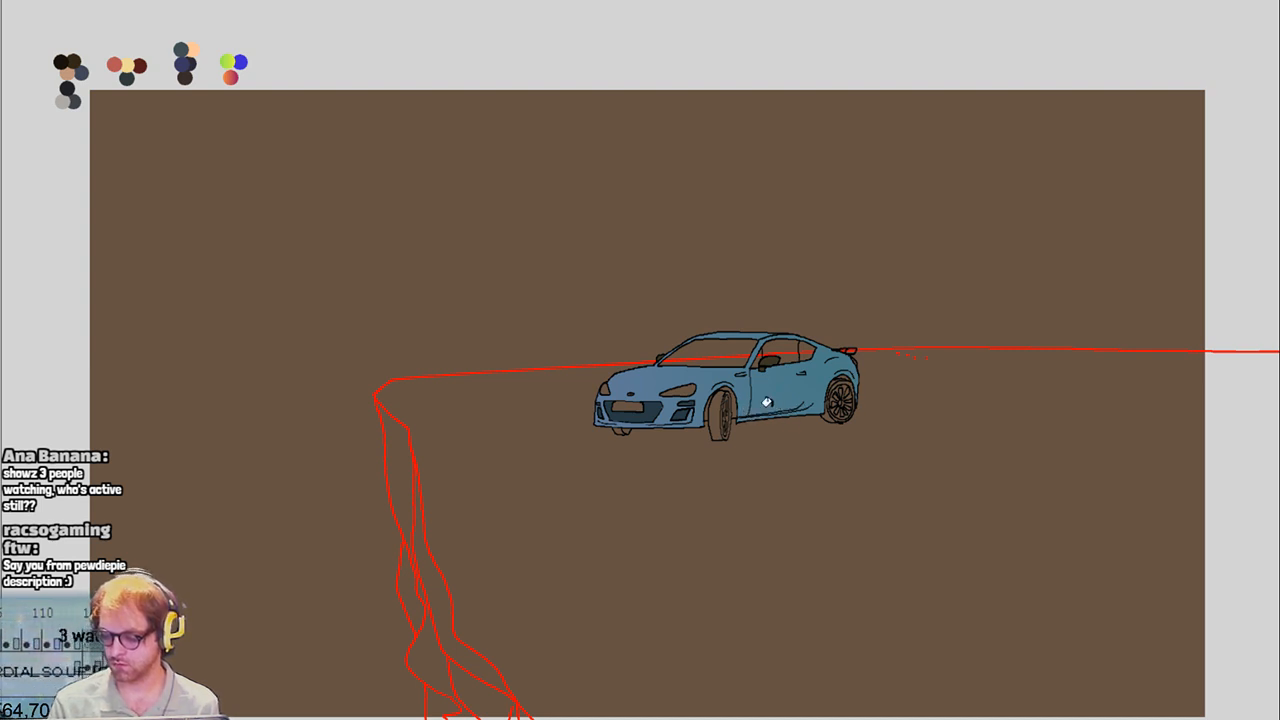
scroll(713, 414, down, 1)
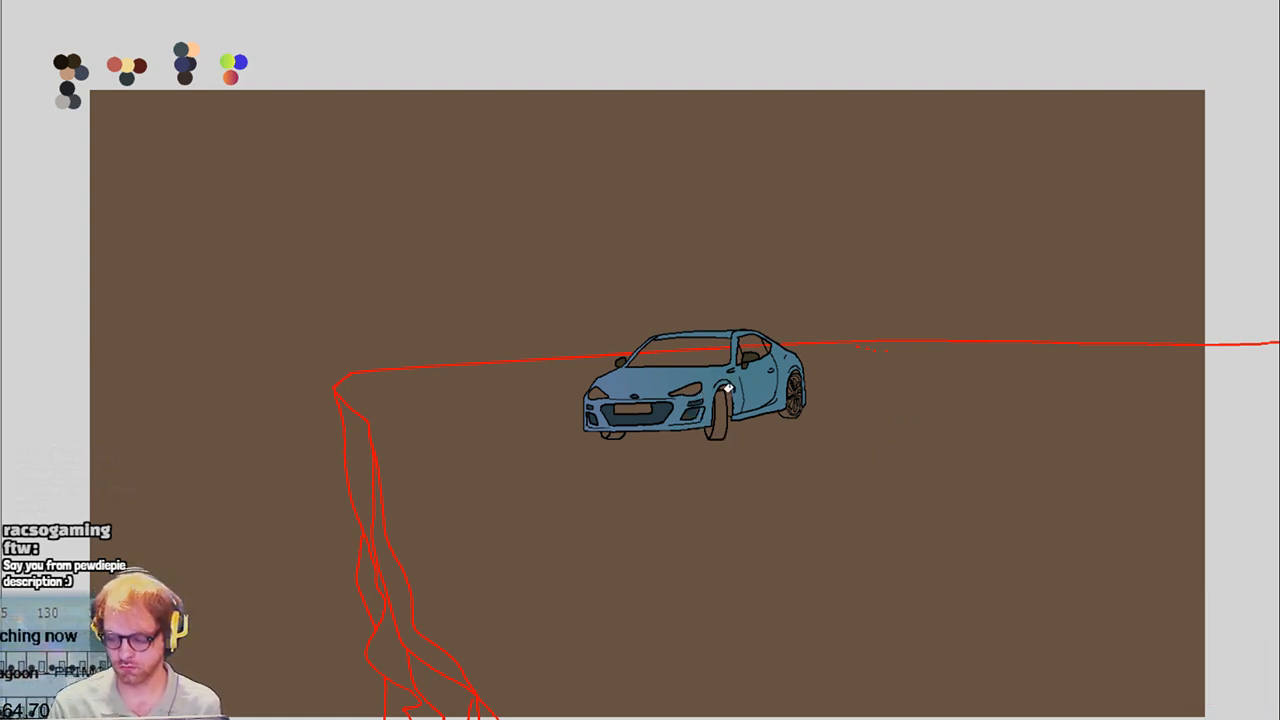
key(Right)
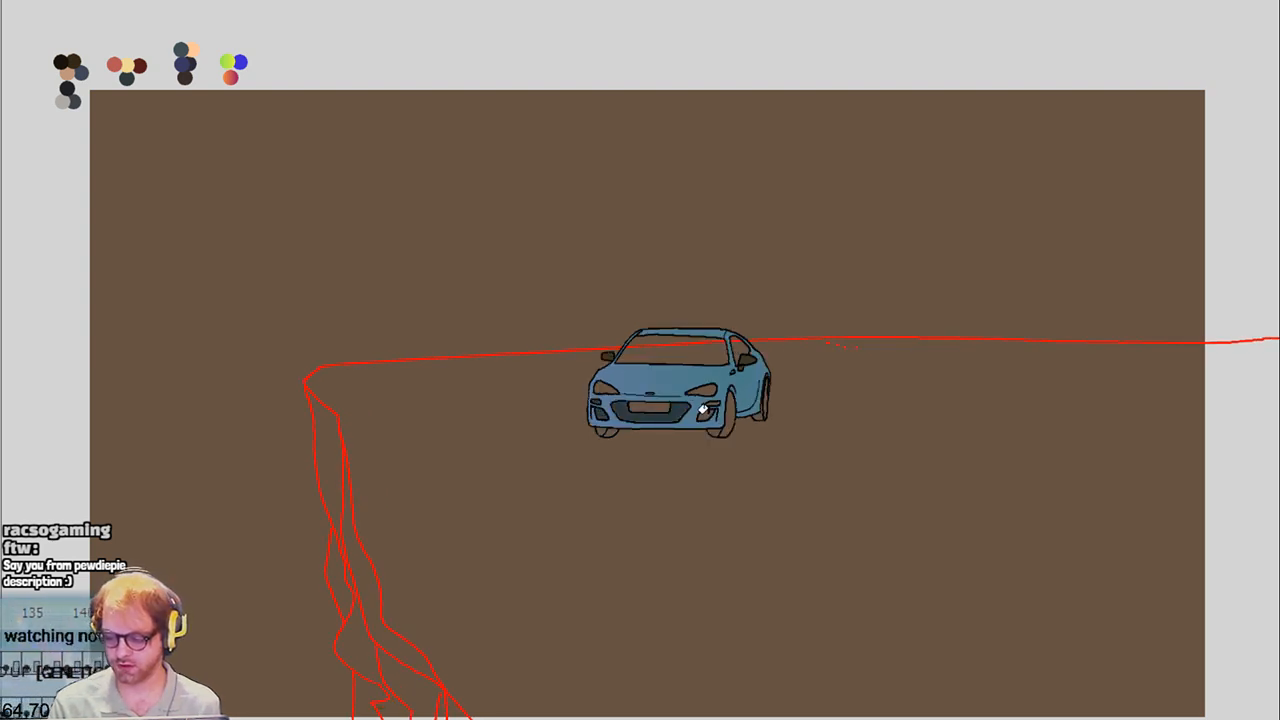
Apply the dark grille fill on the head-on frame and the first frame turned to the right
key(Right)
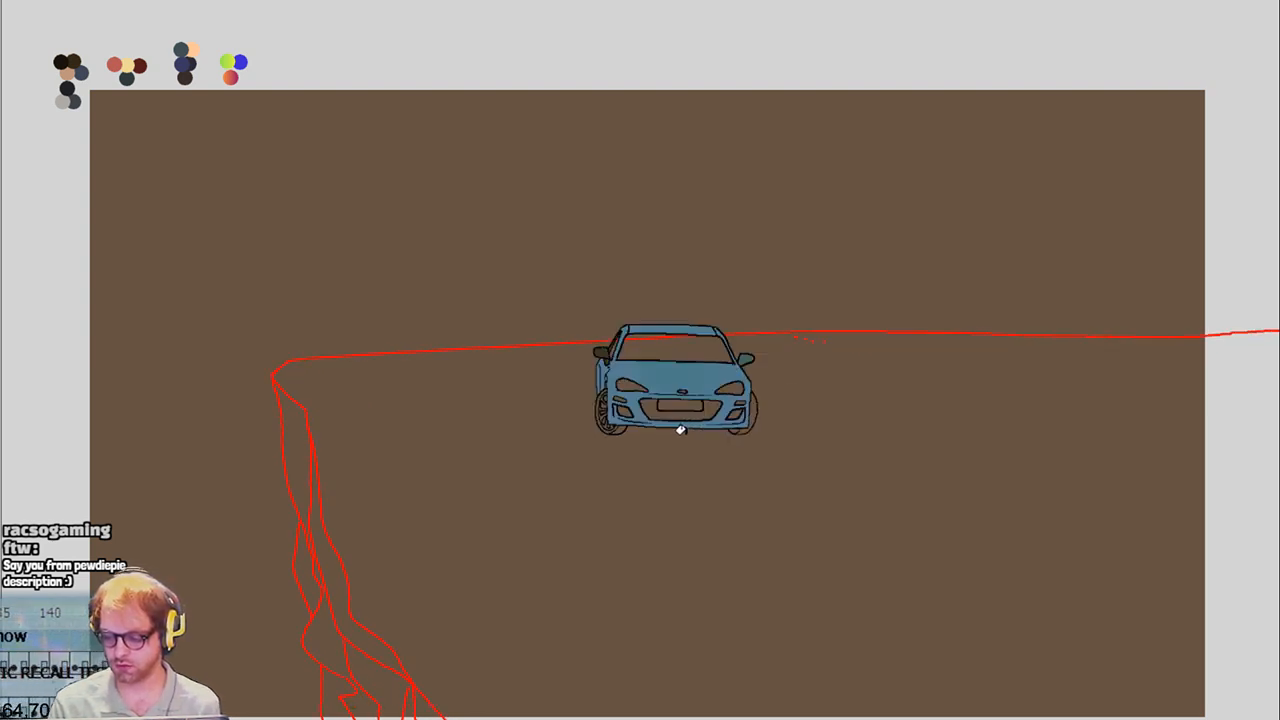
click(646, 406)
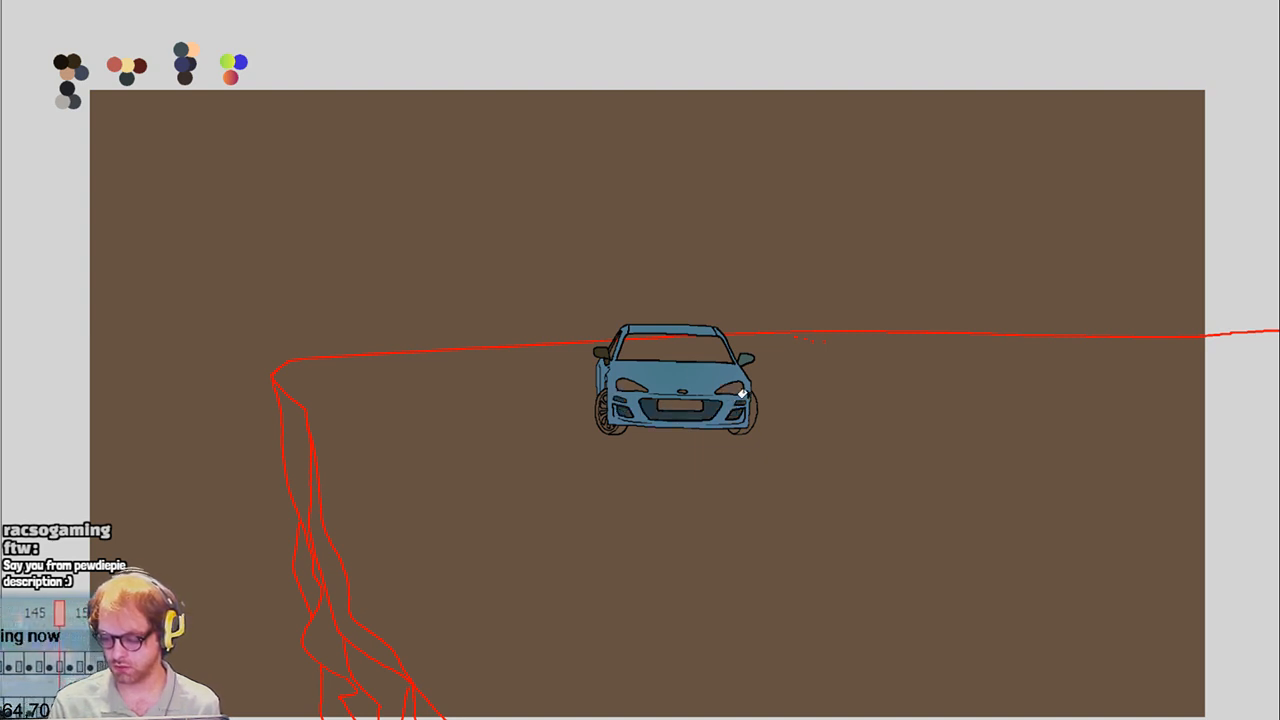
key(Right)
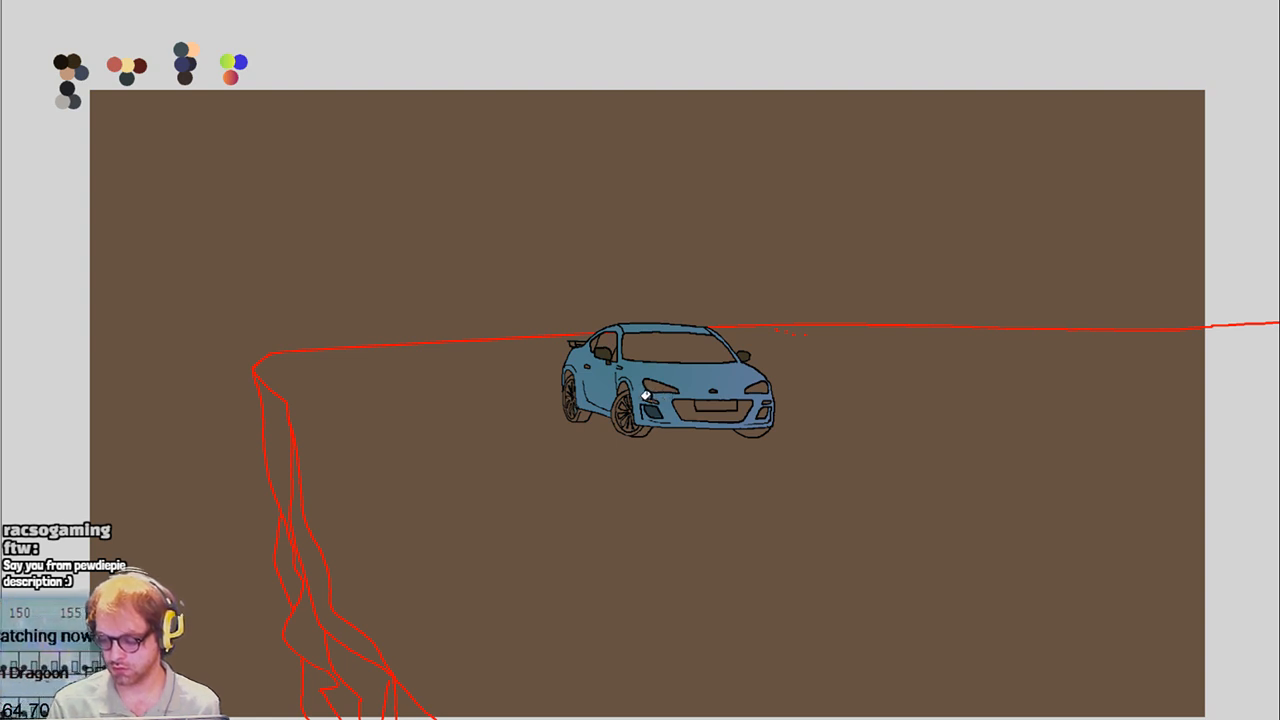
click(698, 401)
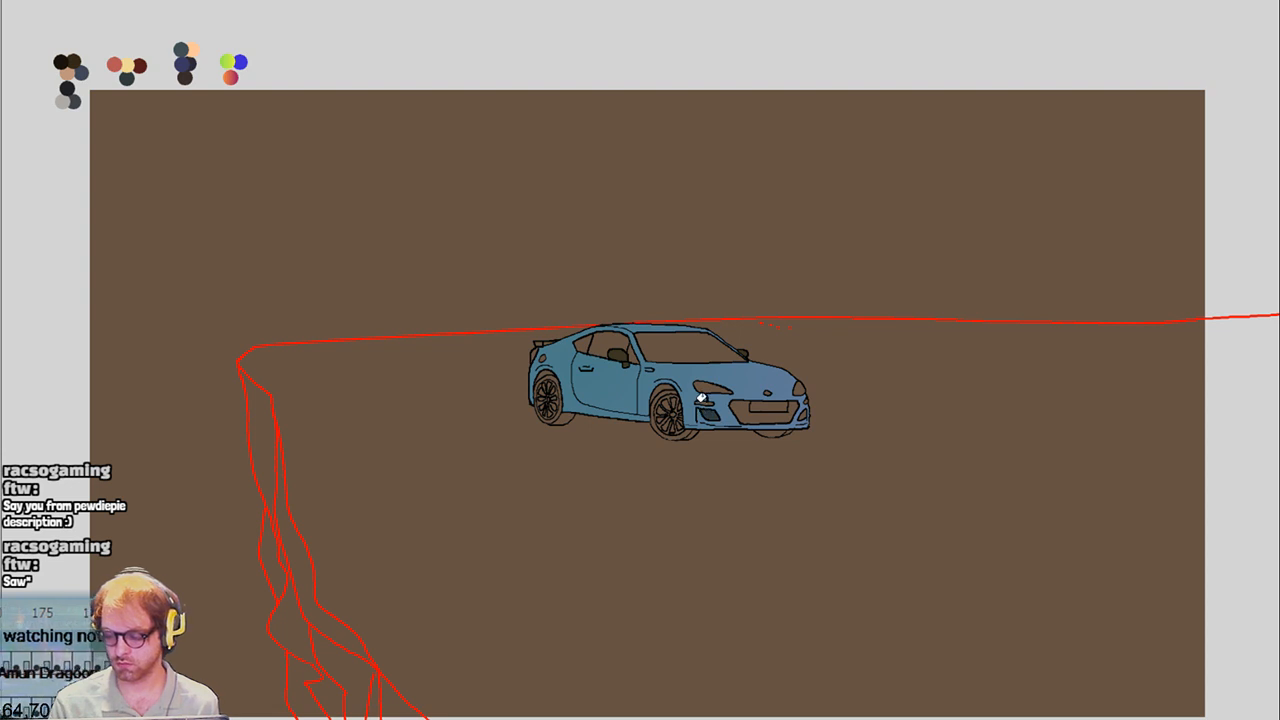
Continue the dark grille and bumper vent fill on the right-facing three-quarter frames up to the side view
click(748, 410)
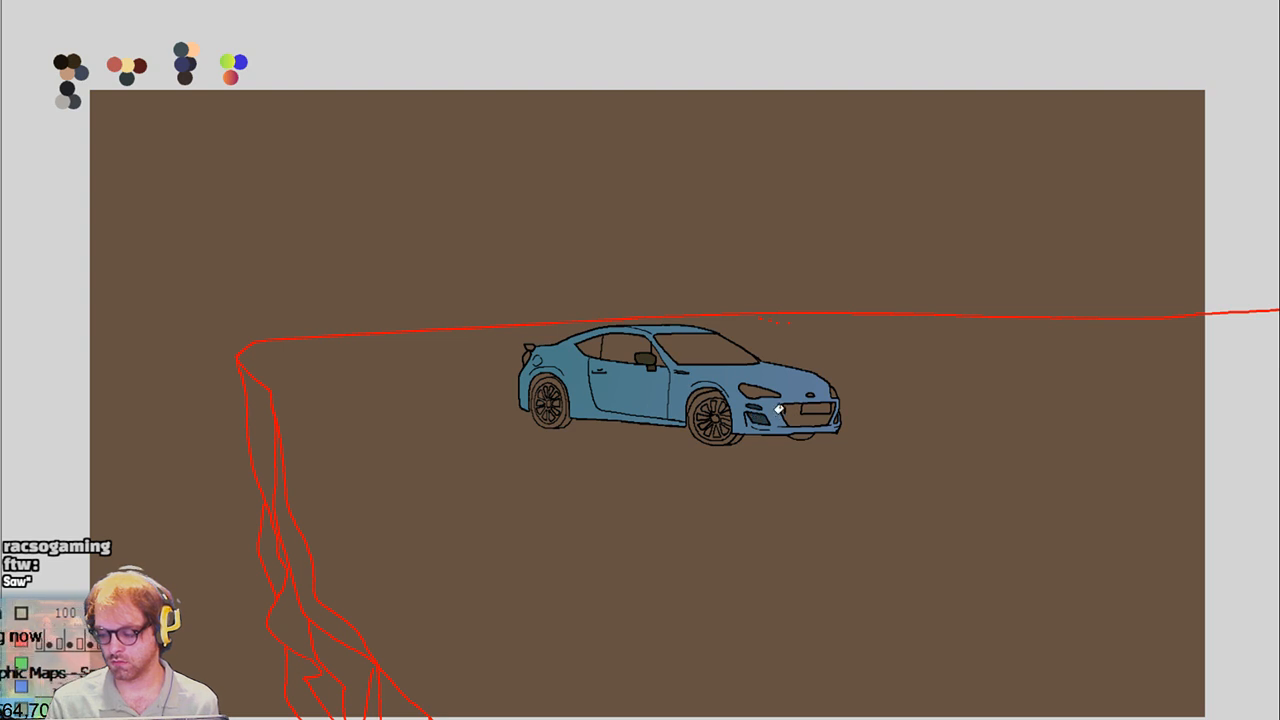
drag(776, 413, 829, 412)
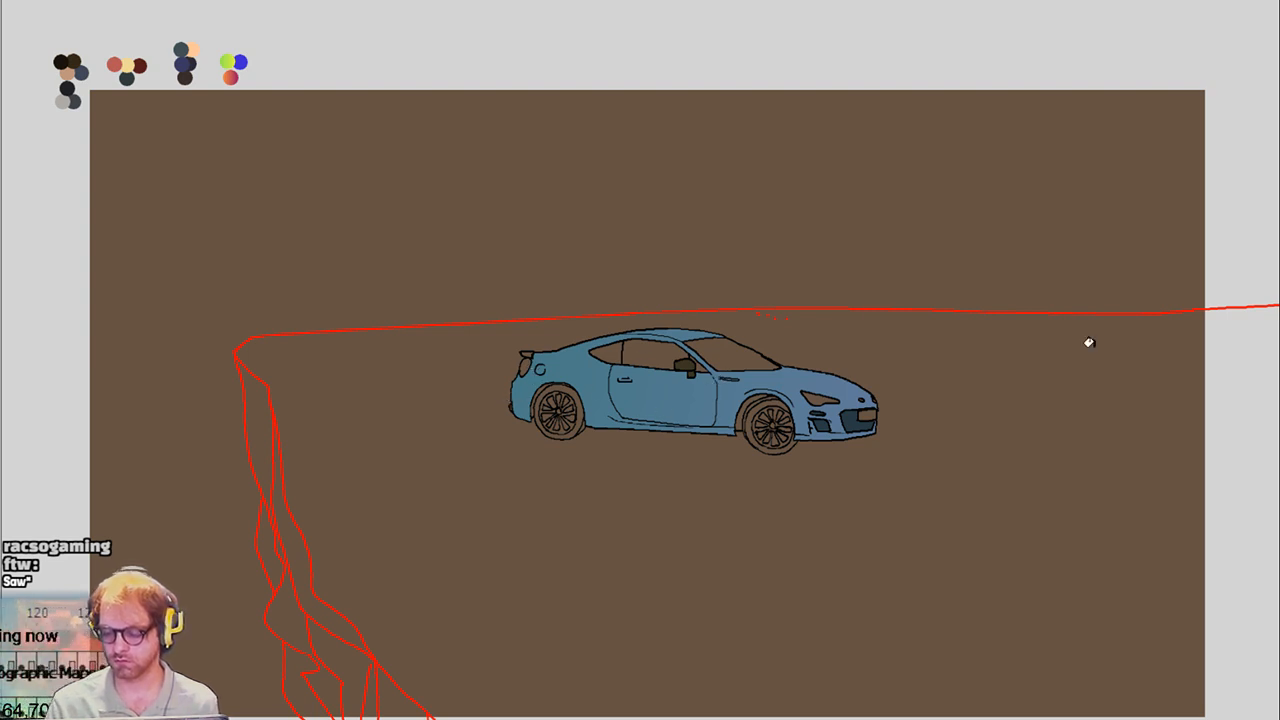
key(Right)
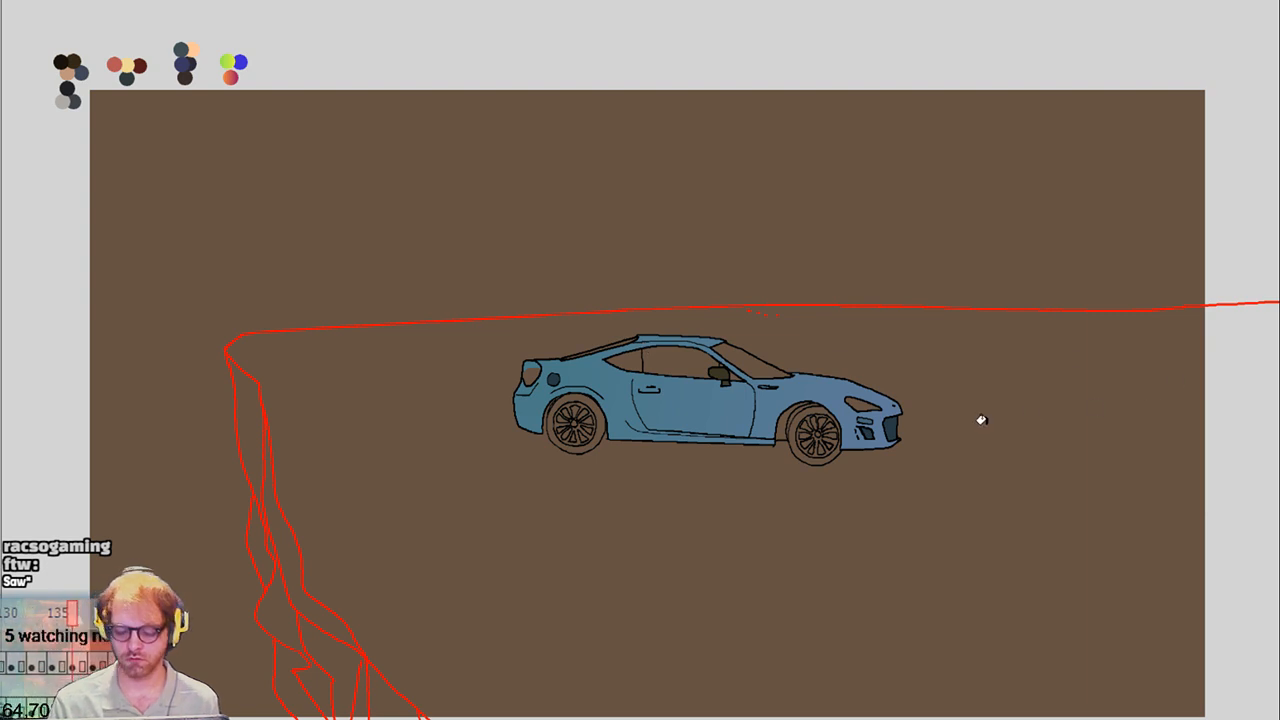
Fill the rear diffuser around the exhaust pipes with a dark grey tone on the large left-facing rear-quarter frames
key(Right)
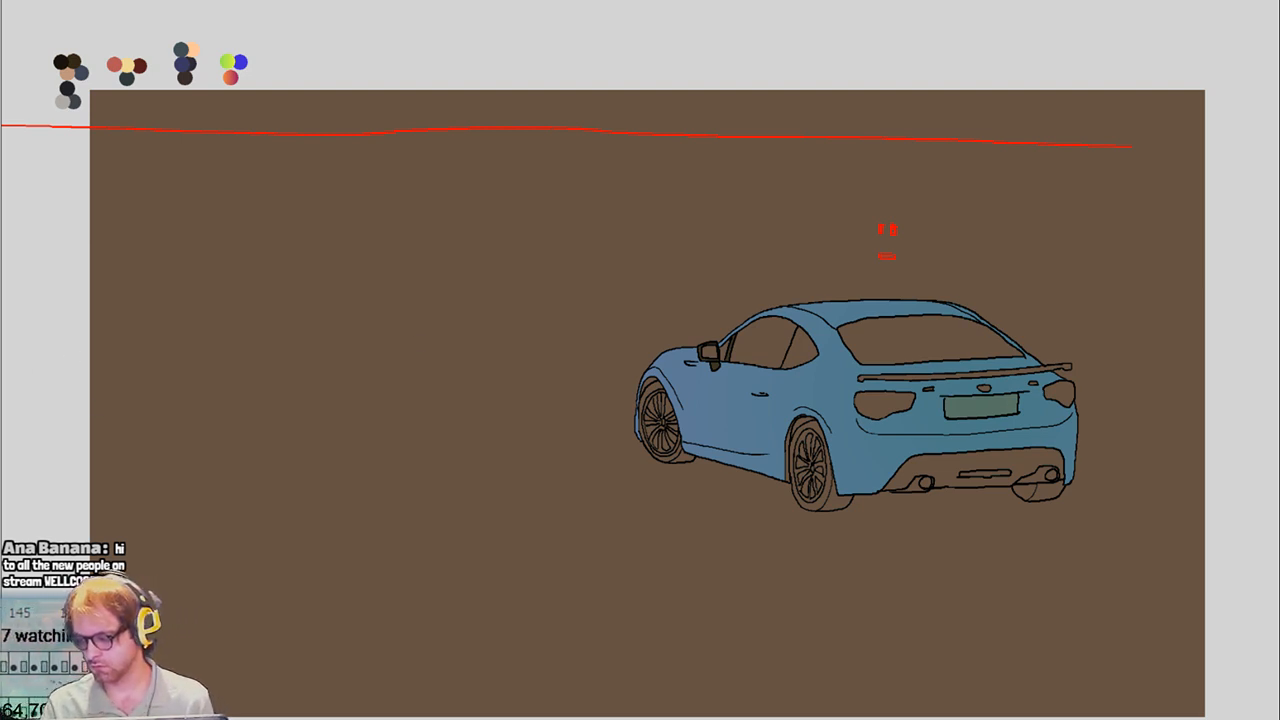
click(955, 451)
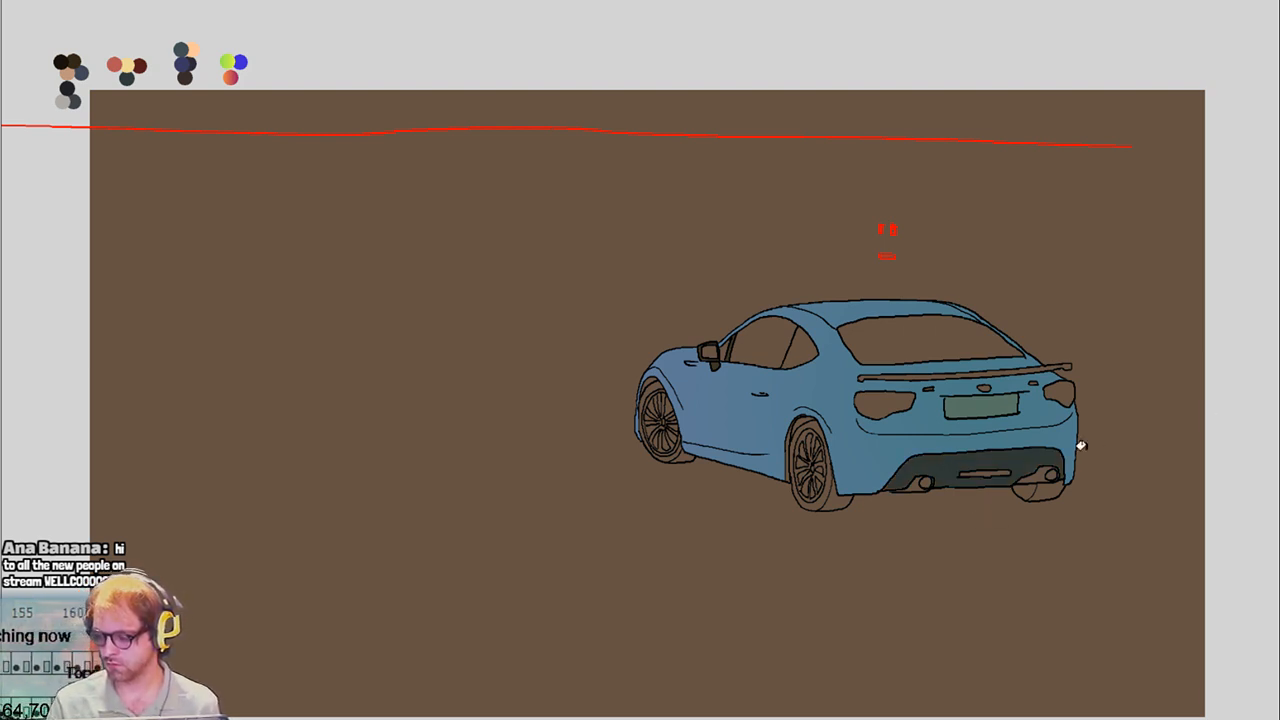
key(ctrl+z)
key(ctrl+z)
click(934, 470)
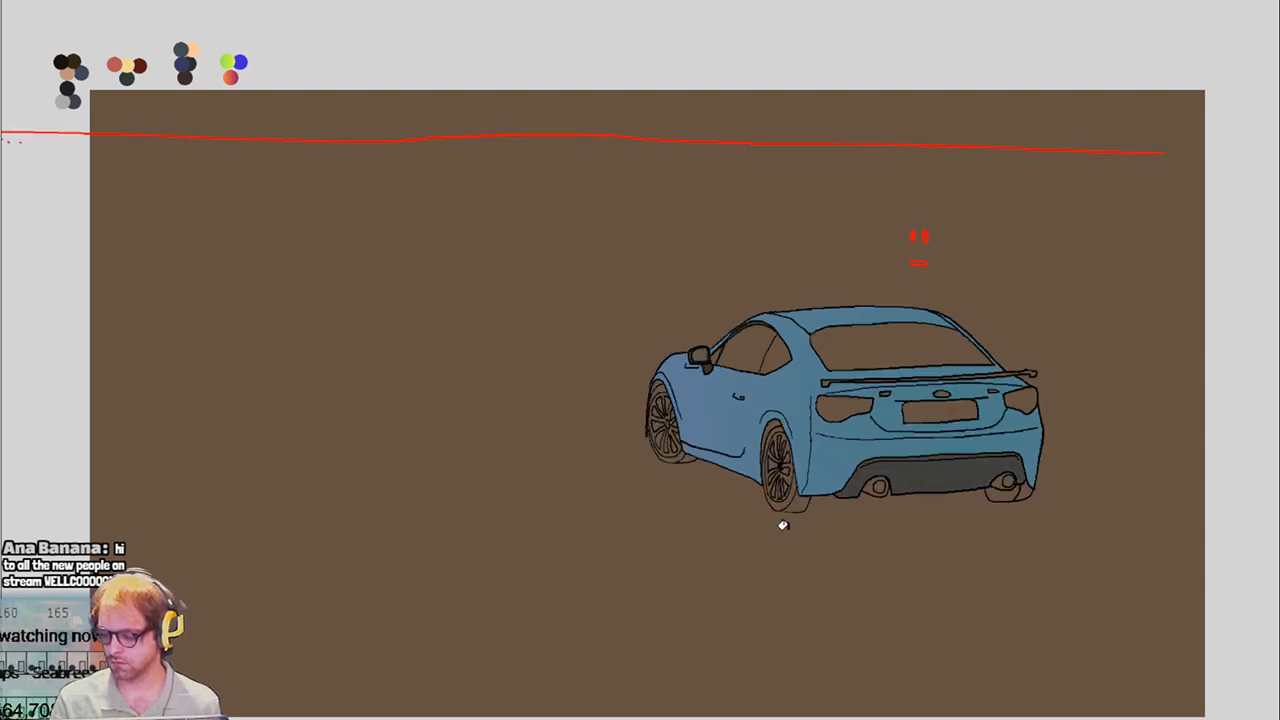
Continue the dark rear diffuser fill through the straight-from-behind frames to the right-facing rear-quarter frames
key(ctrl+z)
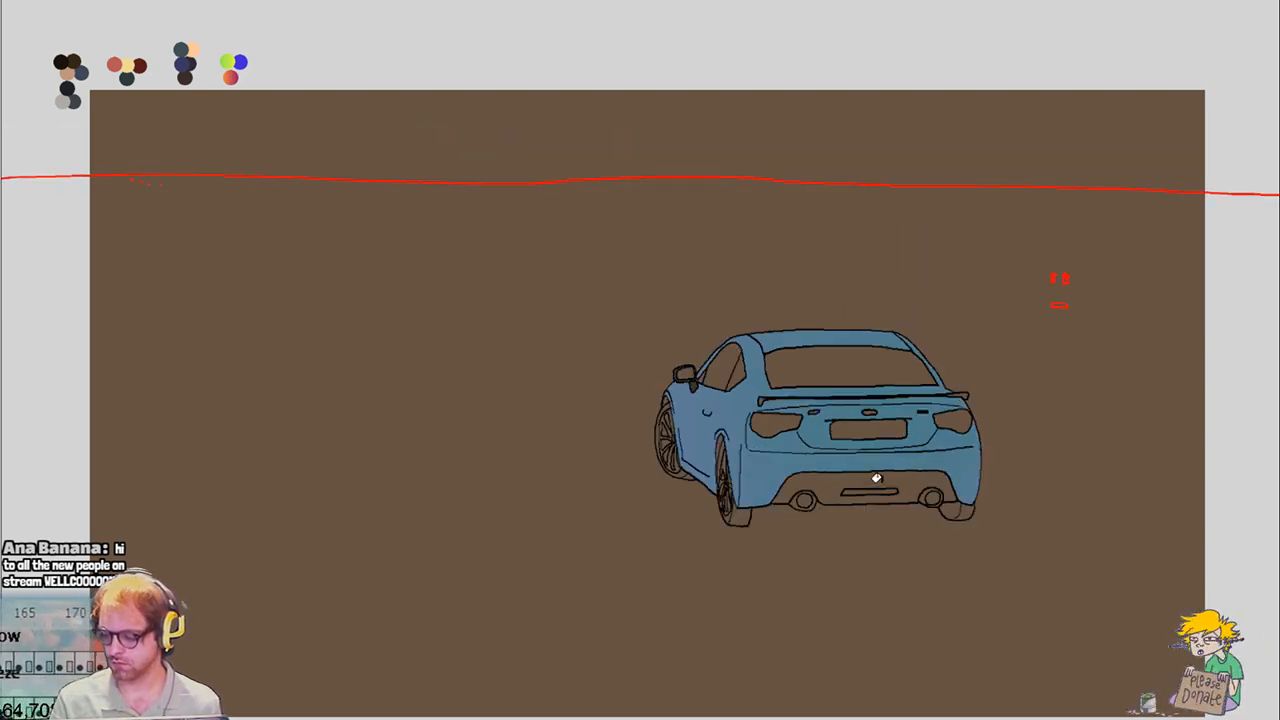
key(ctrl+z)
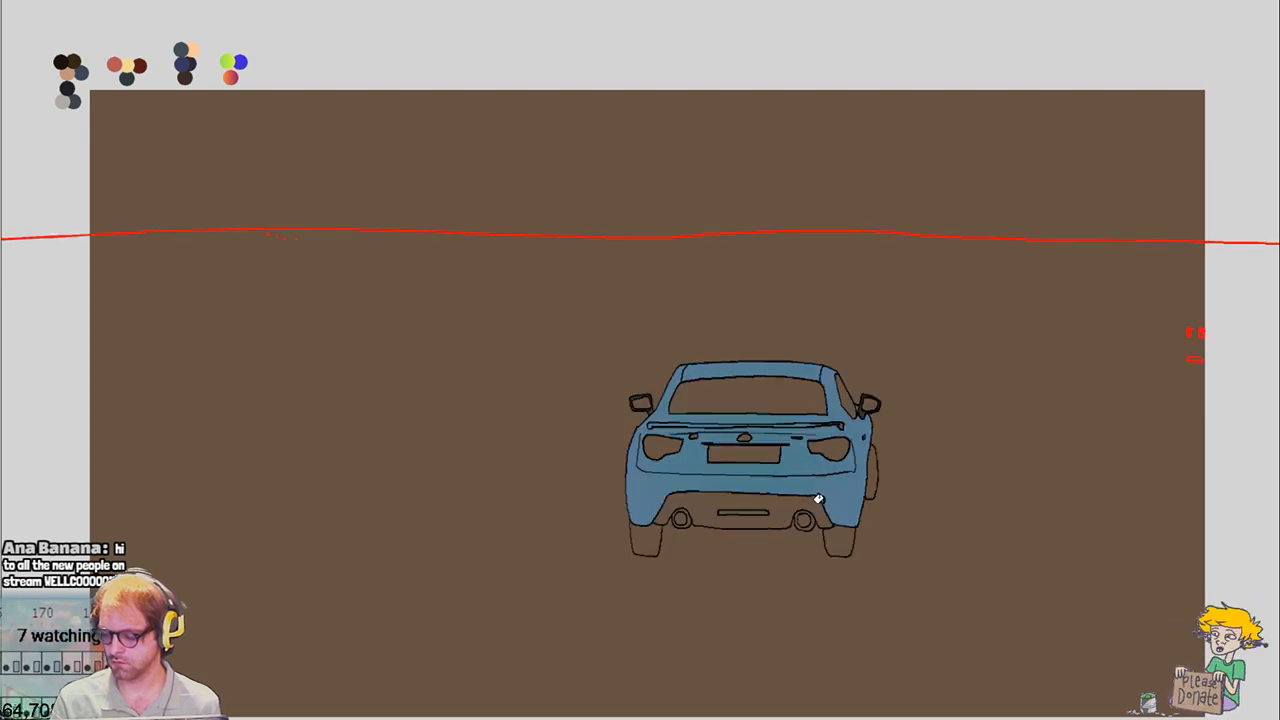
key(ctrl+z)
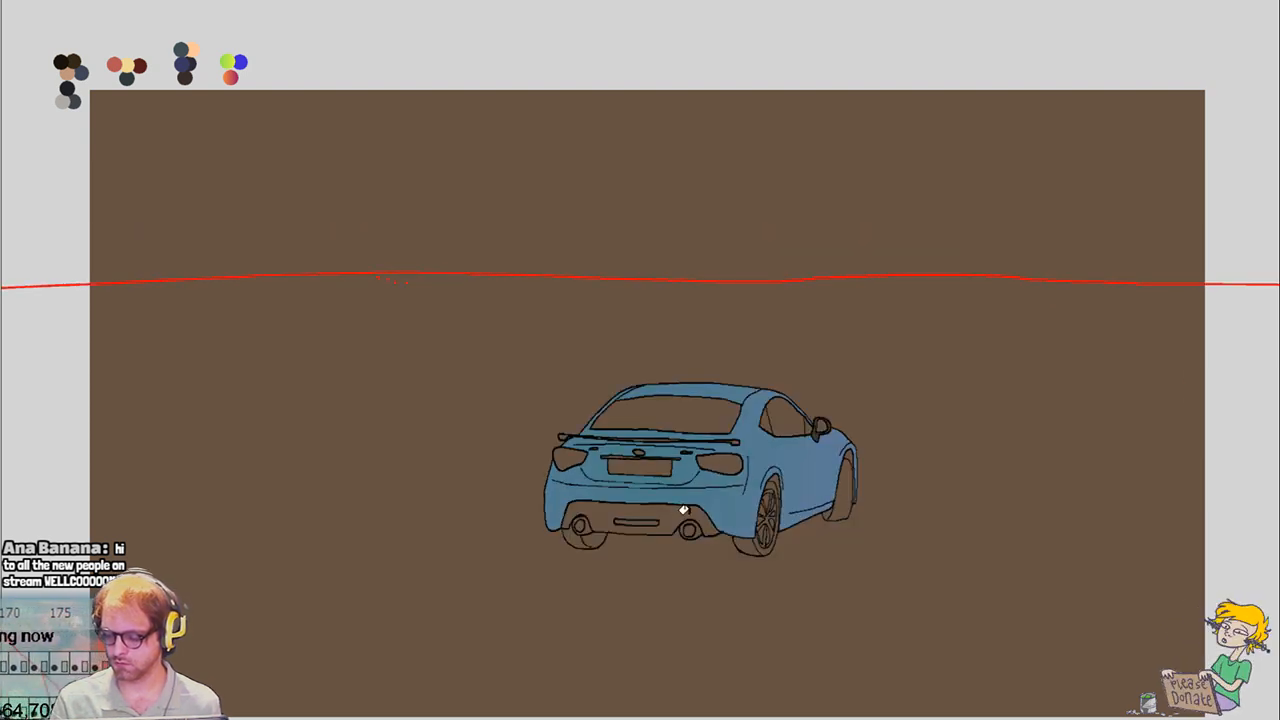
key(ctrl+z)
click(603, 513)
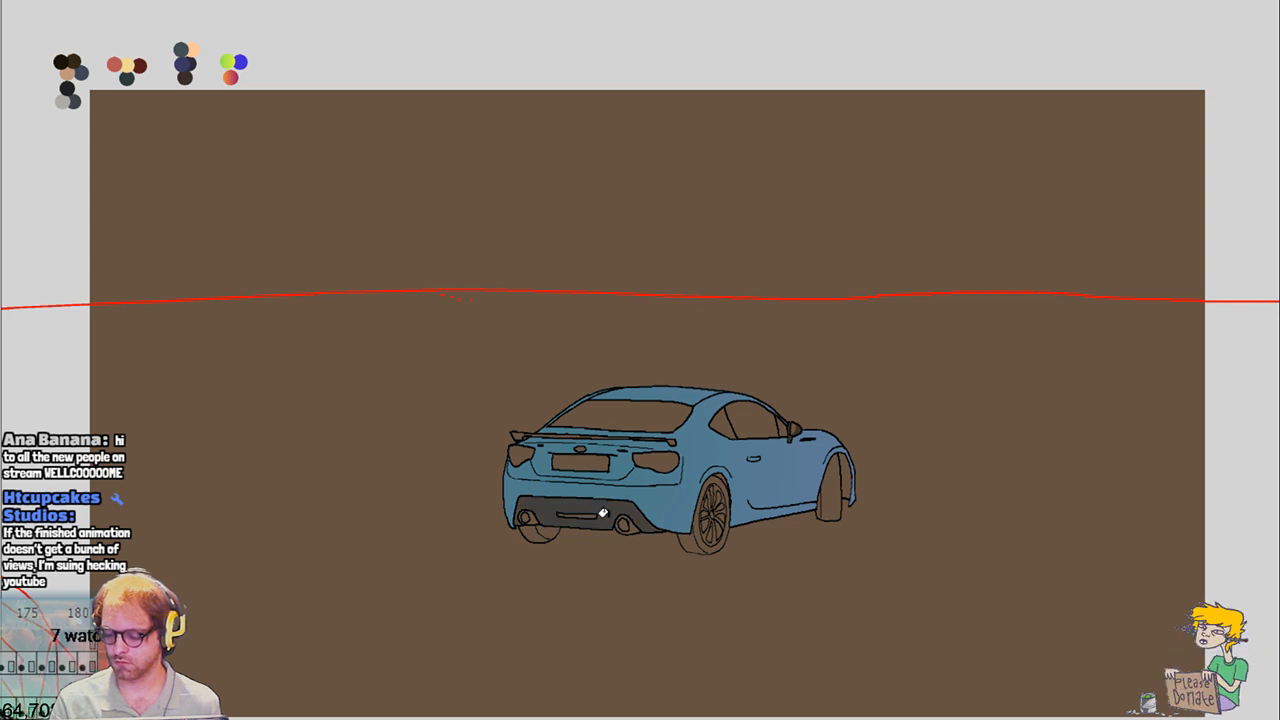
Continue the dark grey rear diffuser fill on the remaining right-facing rear-quarter frames up to the side view
key(Right)
click(577, 489)
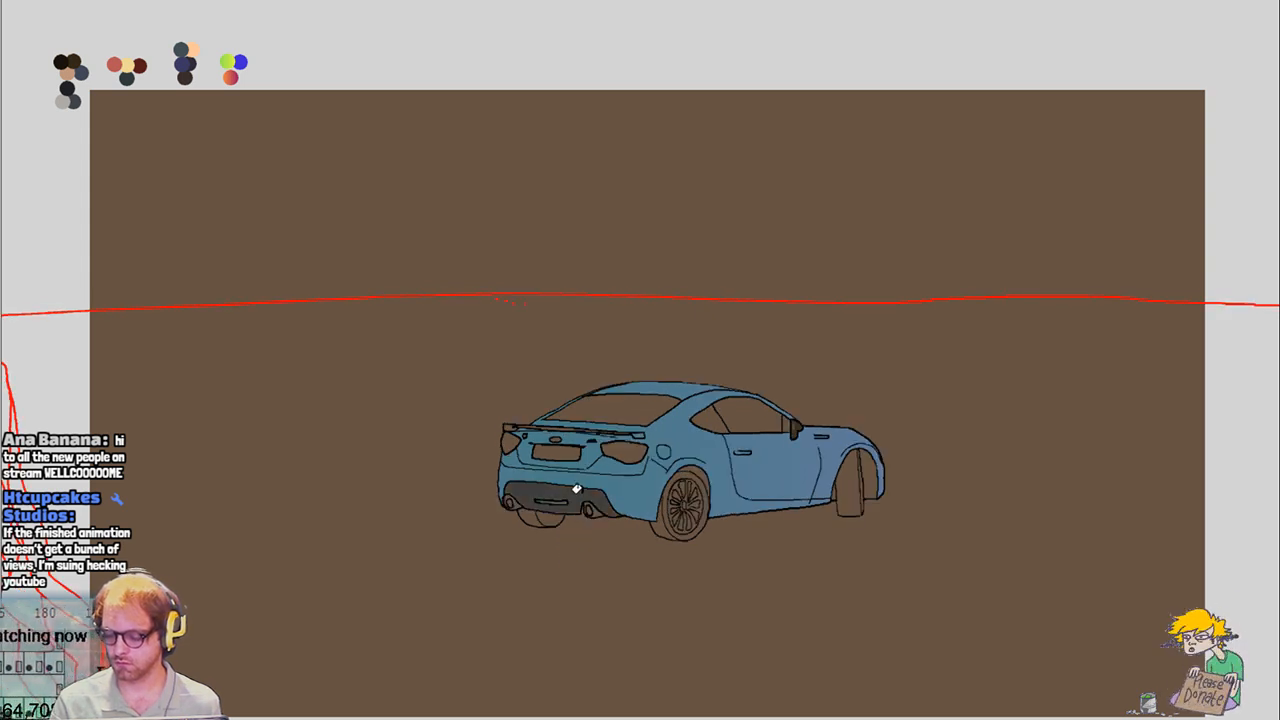
key(Right)
click(560, 495)
key(Right)
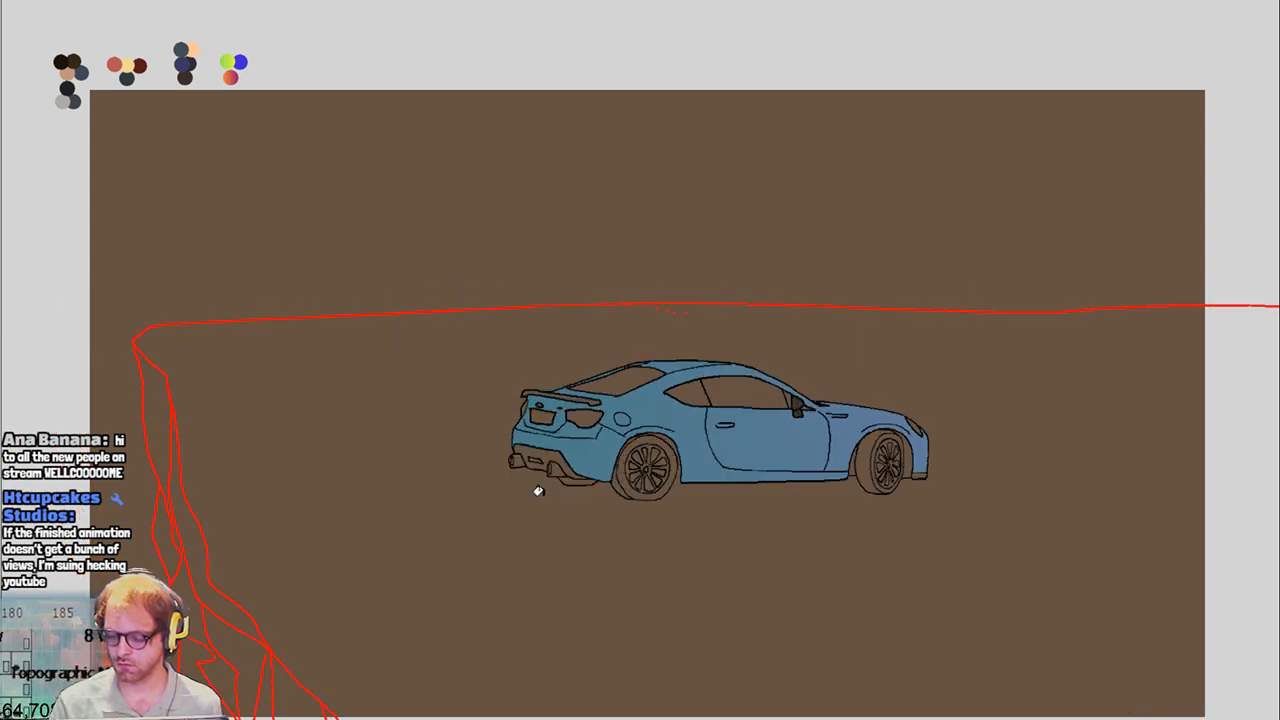
click(540, 450)
key(Right)
click(540, 445)
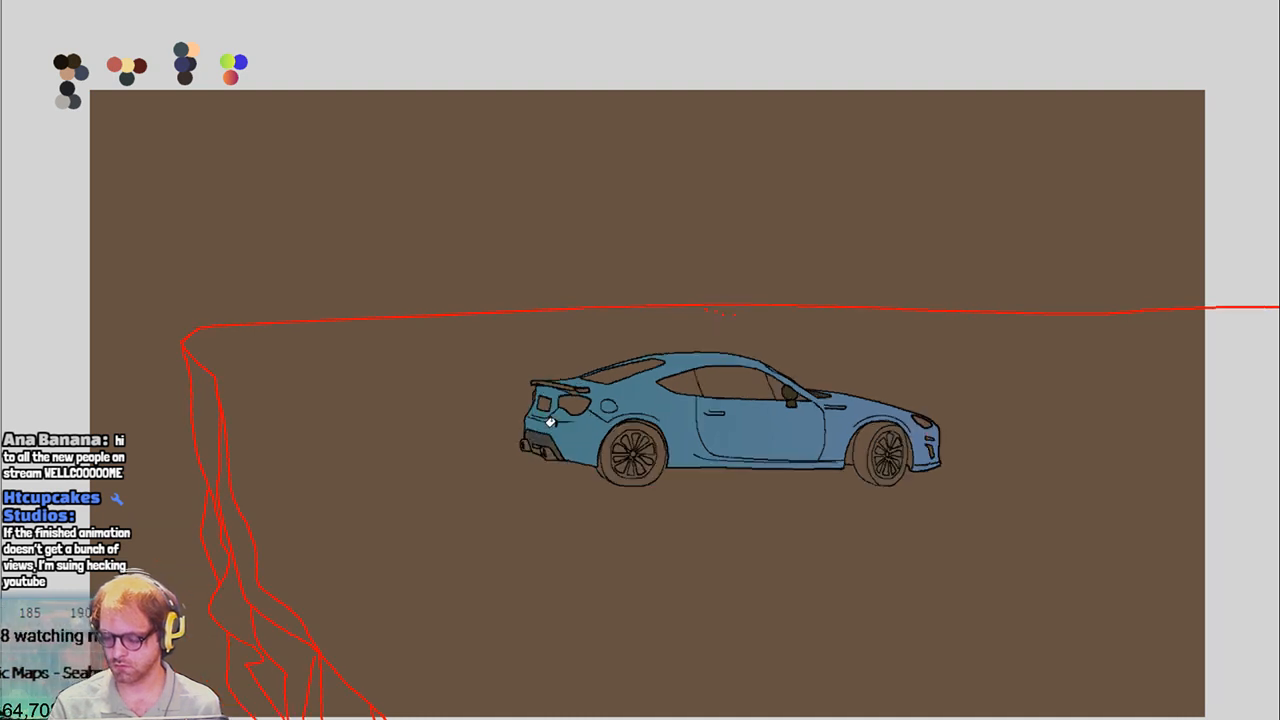
key(Right)
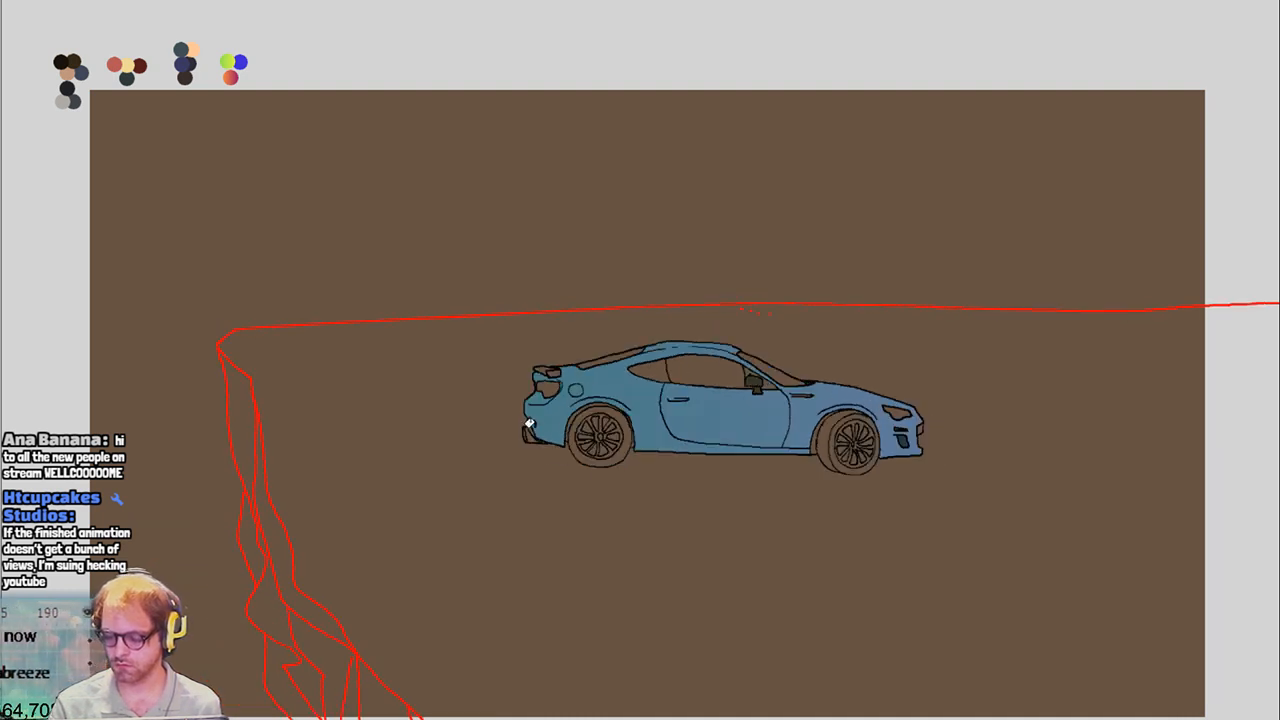
Fill the rear diffuser dark grey on the small left-facing frames where the car's rear starts to show
key(Right)
key(Right)
key(Right)
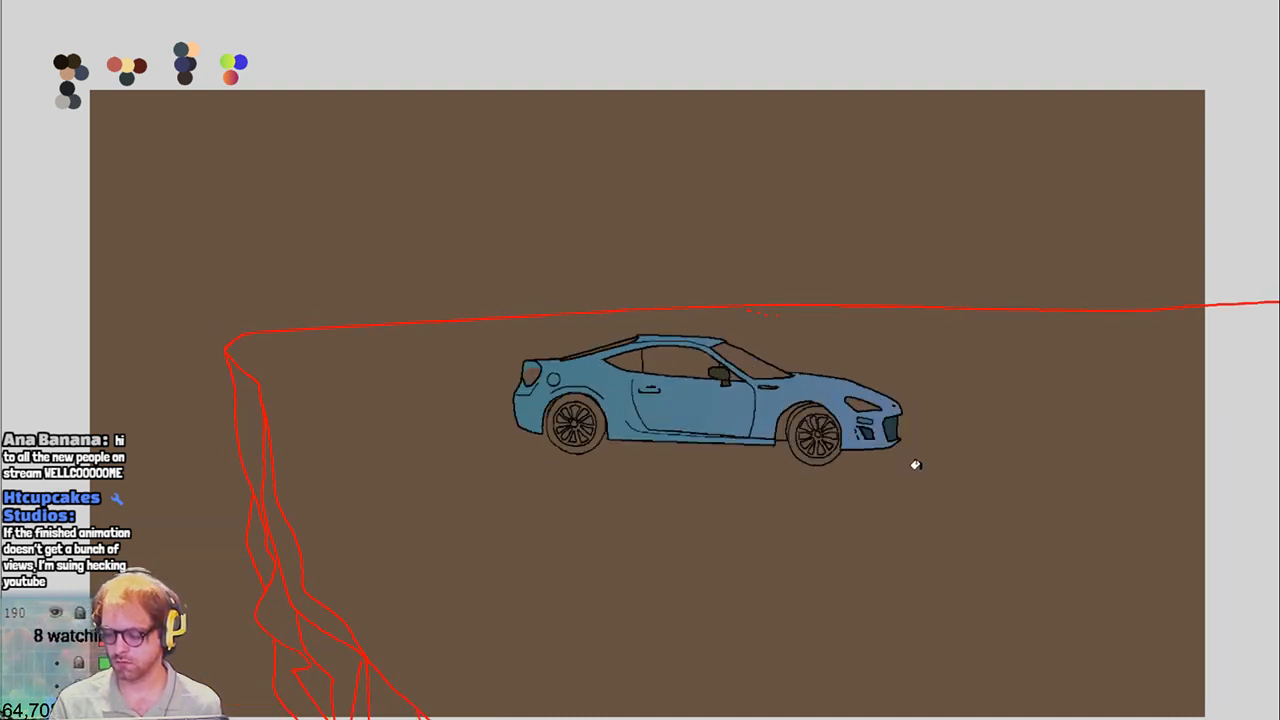
key(Right)
key(Right)
key(Right)
key(Right)
key(Right)
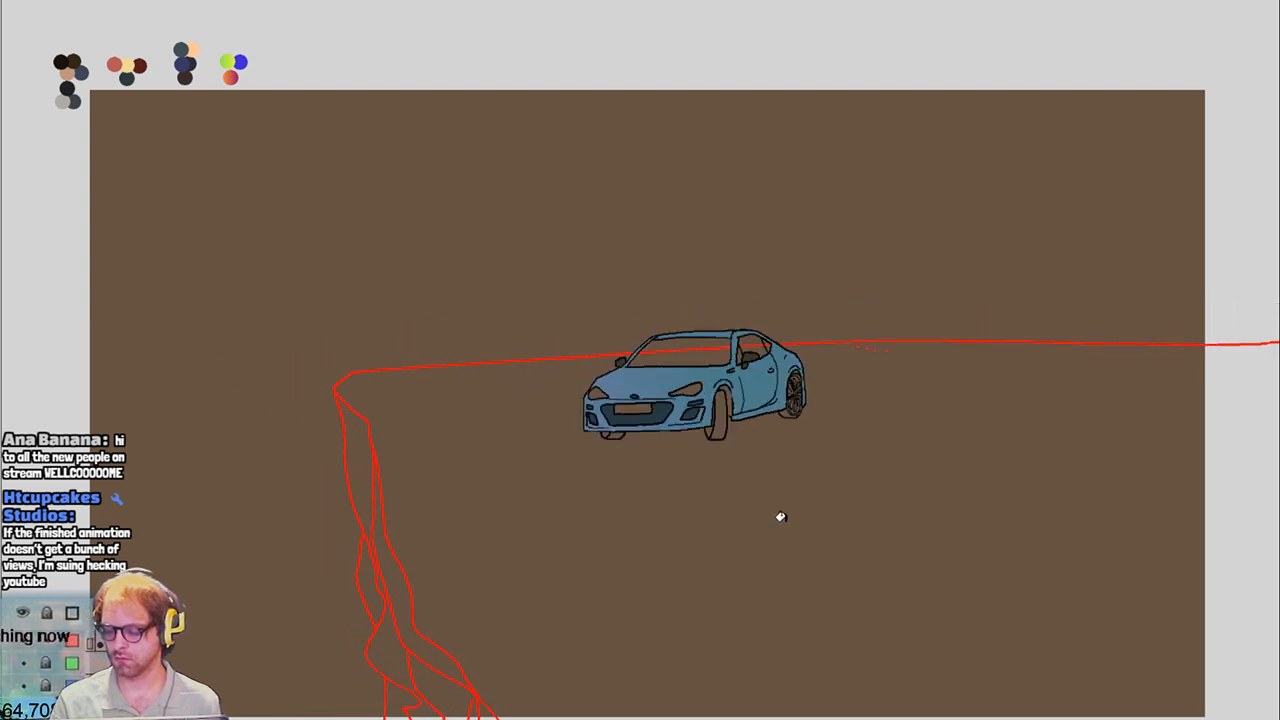
key(Right)
key(Right)
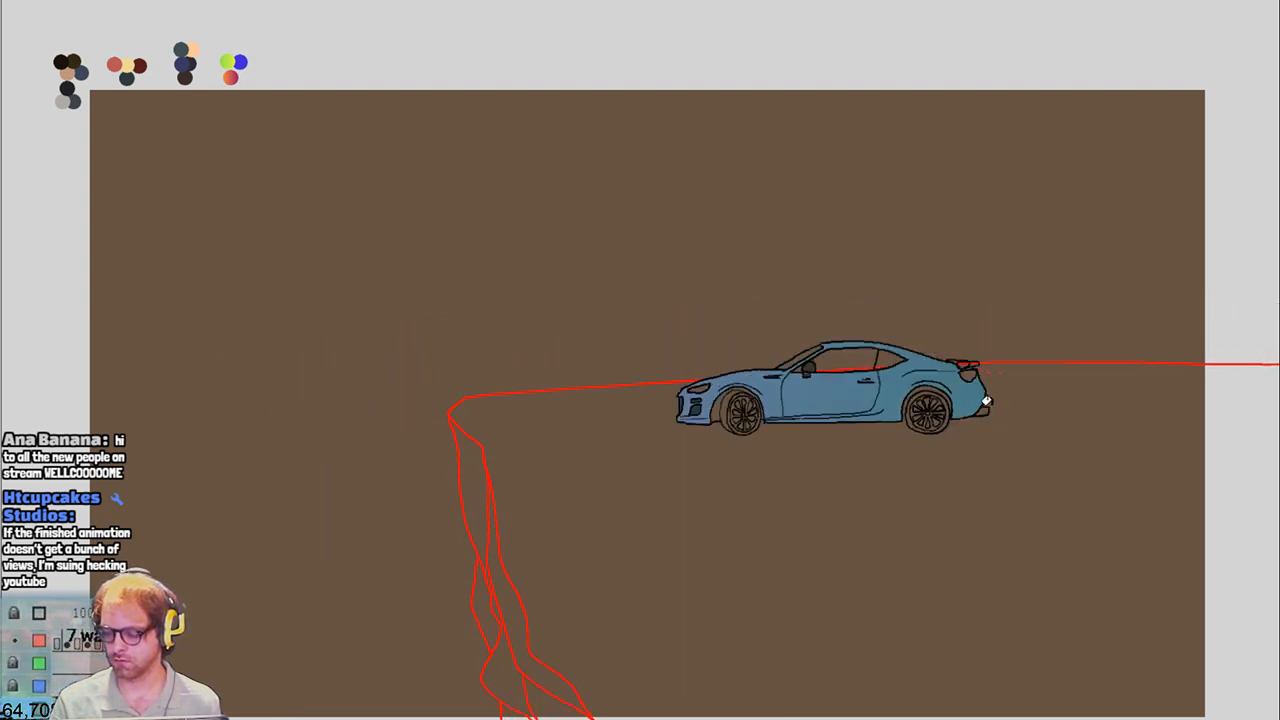
key(Right)
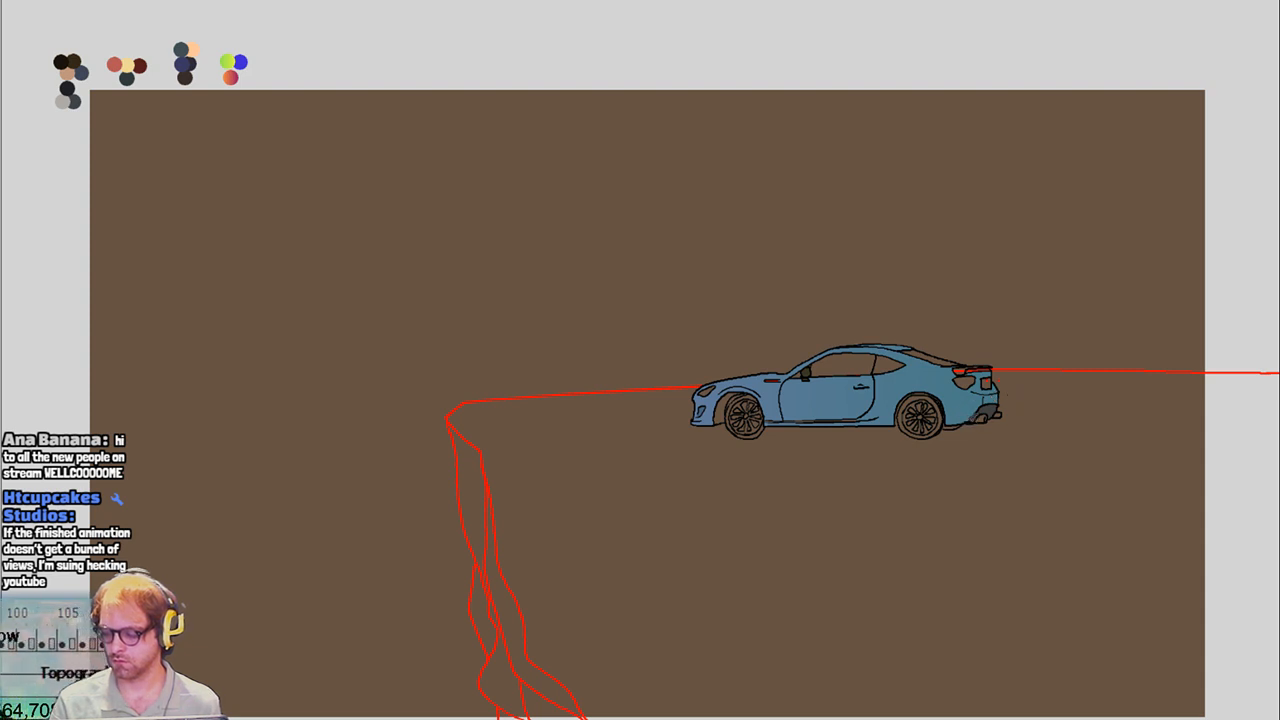
key(Right)
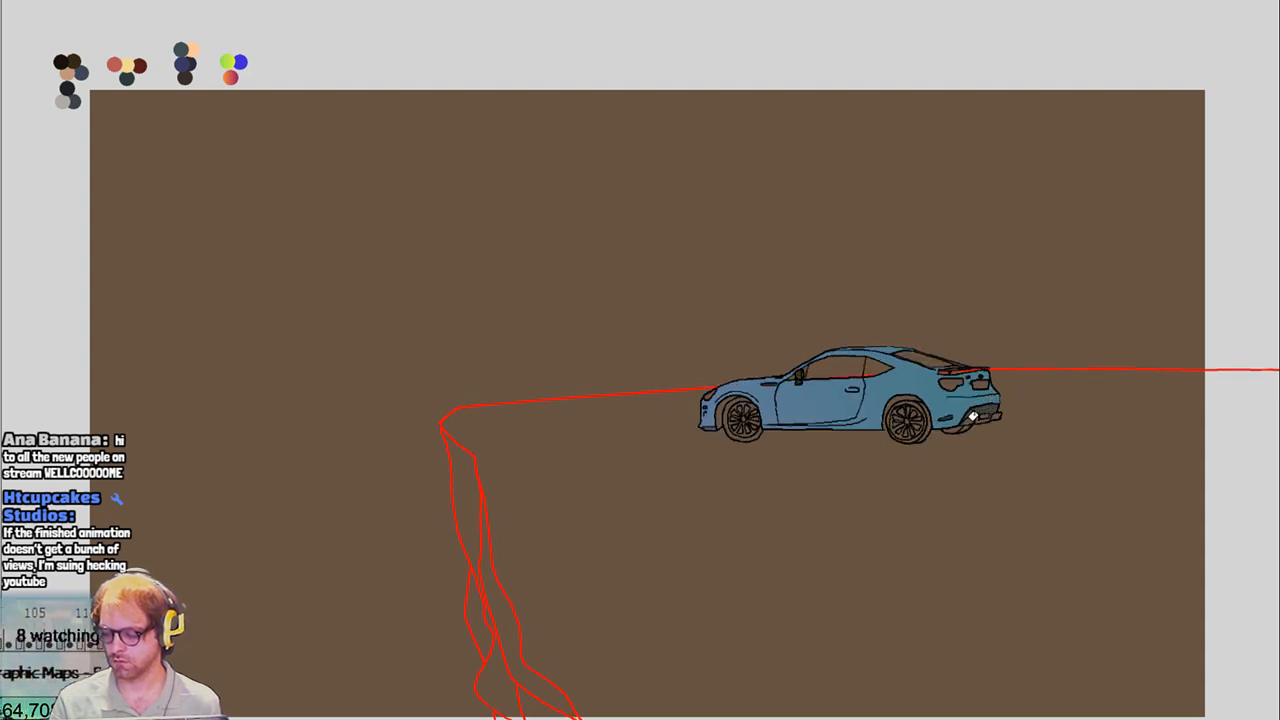
key(Right)
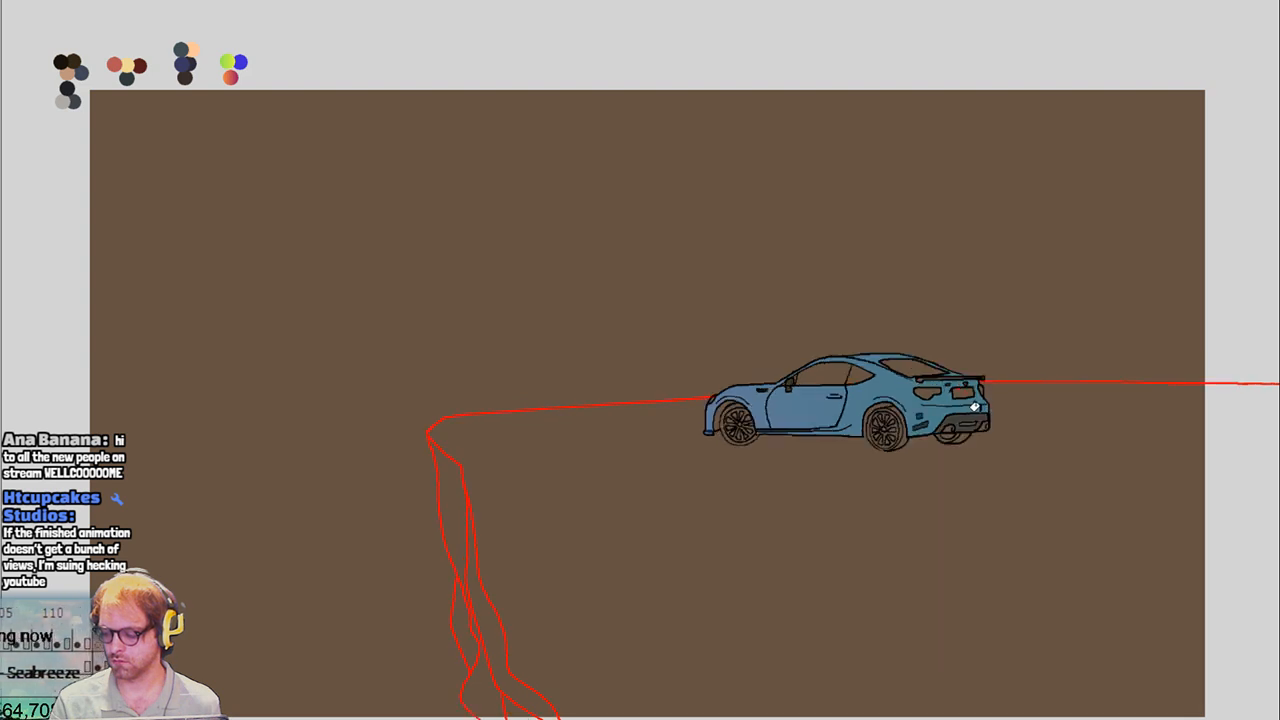
Continue the dark diffuser fill on the small left-facing rear-quarter frames as the car turns further away
key(Right)
key(Right)
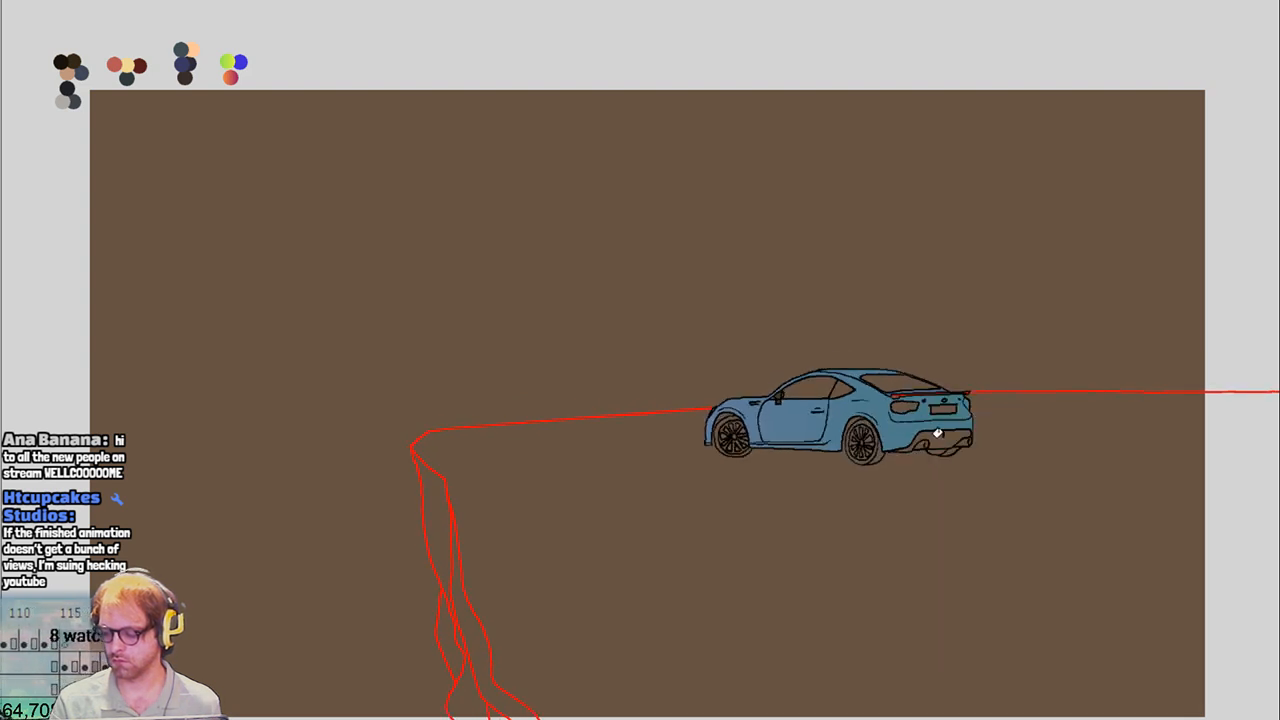
key(Right)
key(Right)
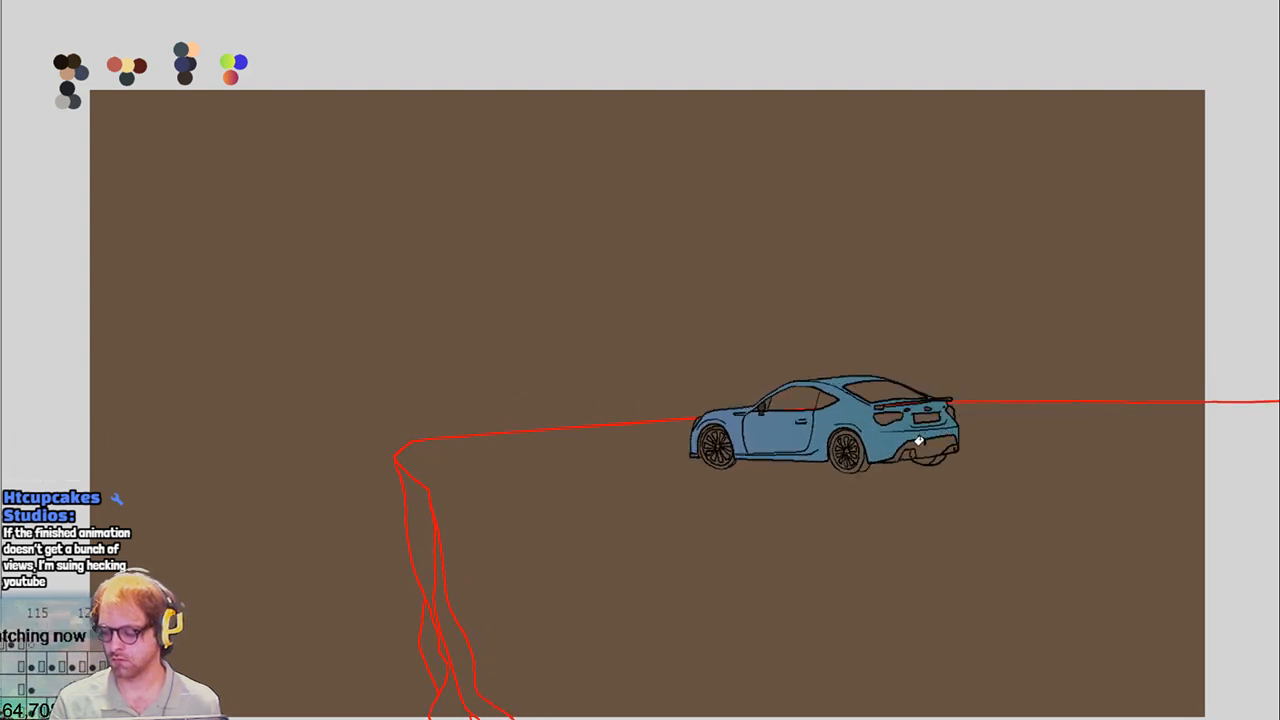
key(Right)
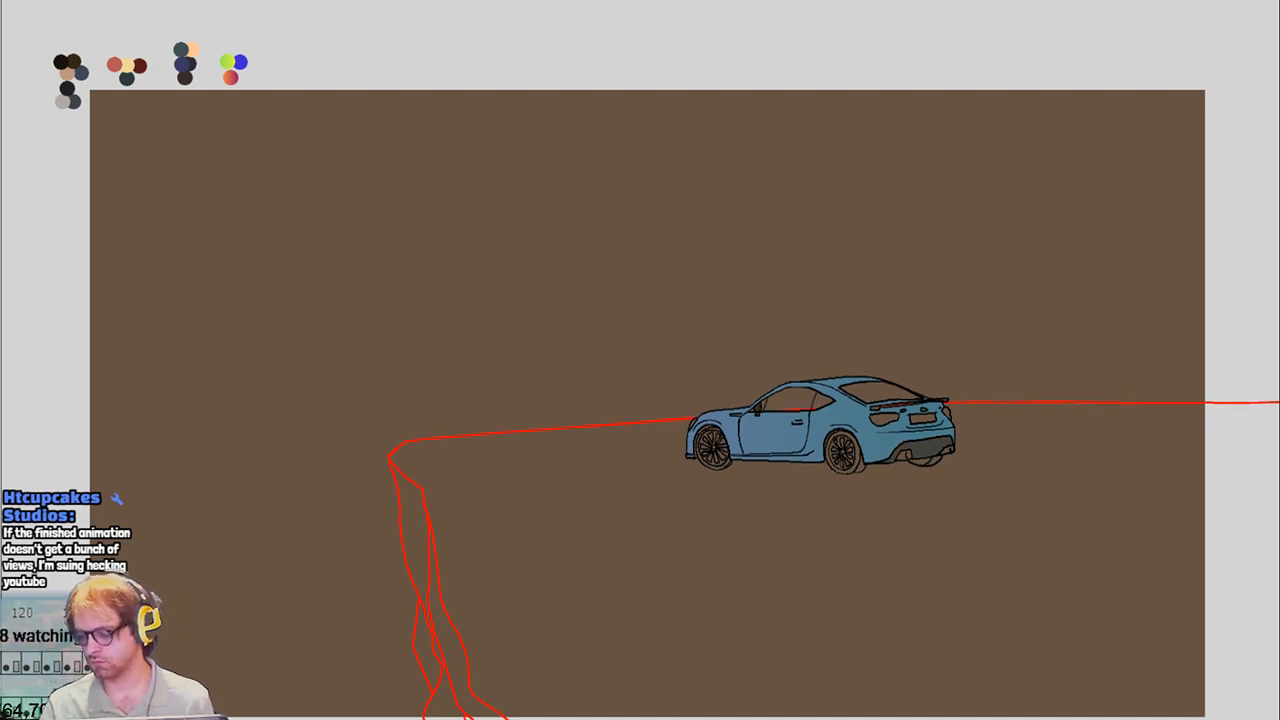
Go back over the small left-facing frames toward the side view and darken the unfilled parts of the rear diffuser
key(Right)
key(Right)
key(Right)
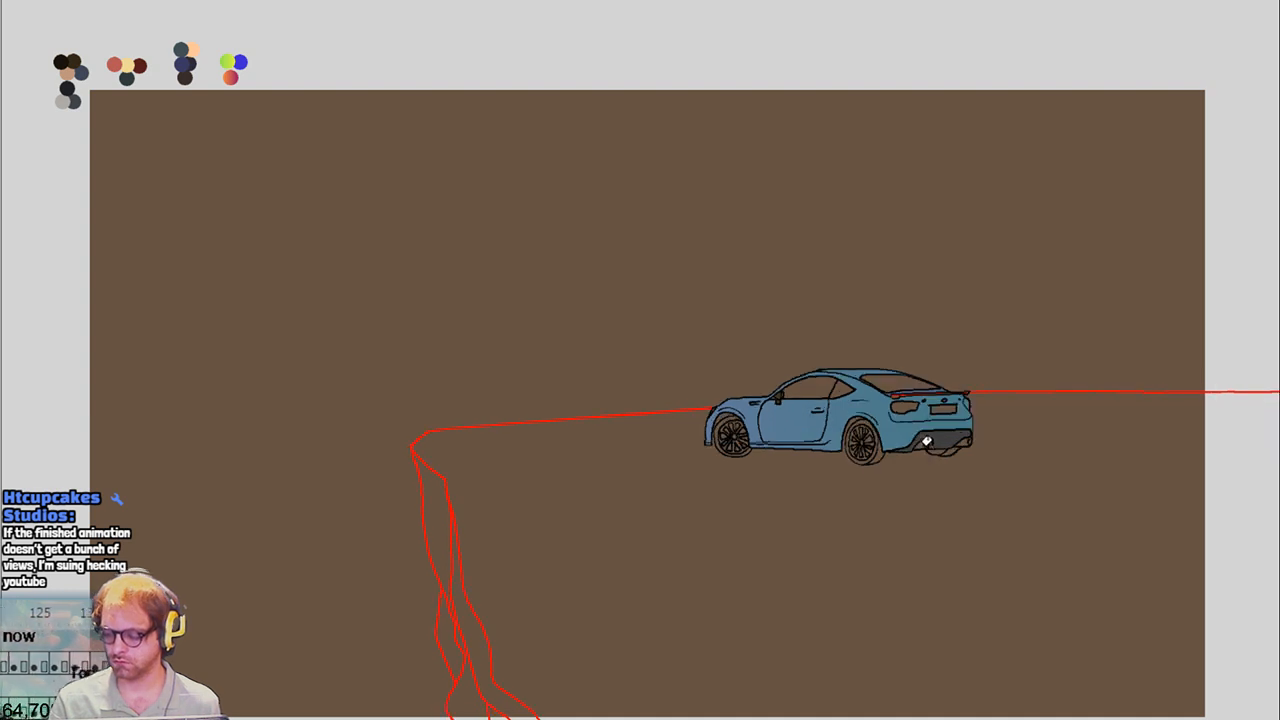
key(Right)
key(Right)
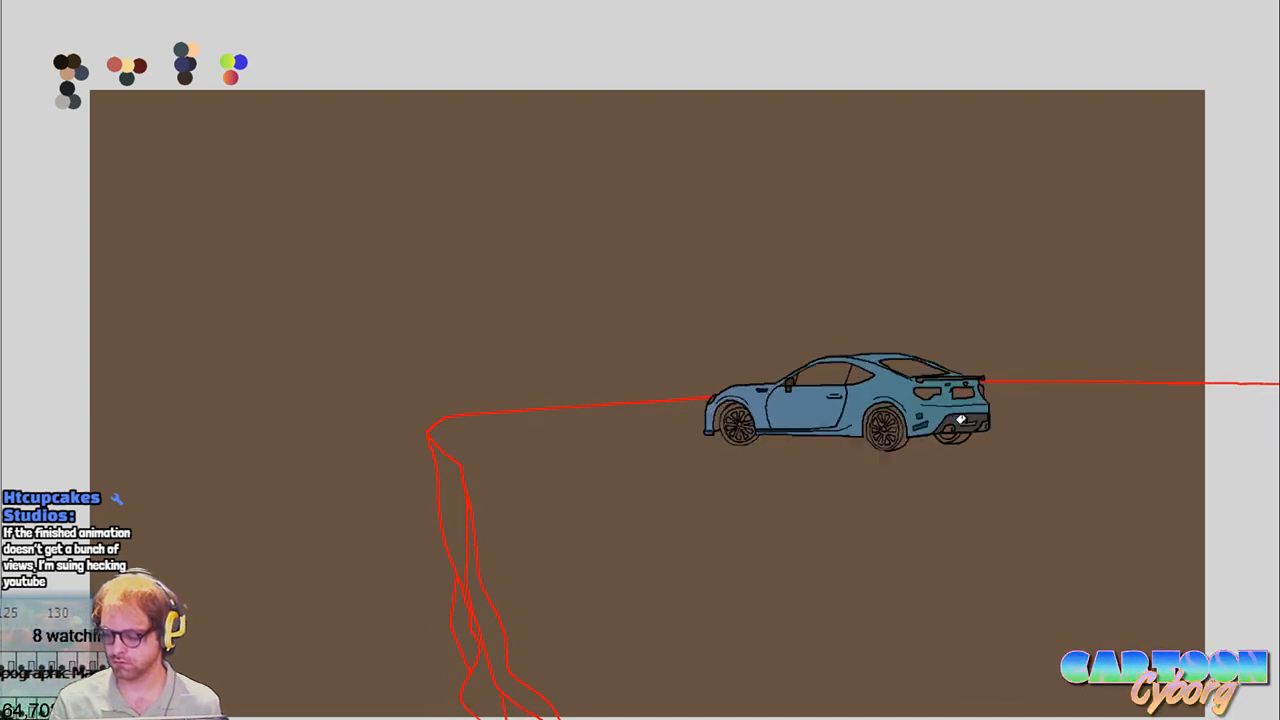
key(Right)
key(Right)
key(Right)
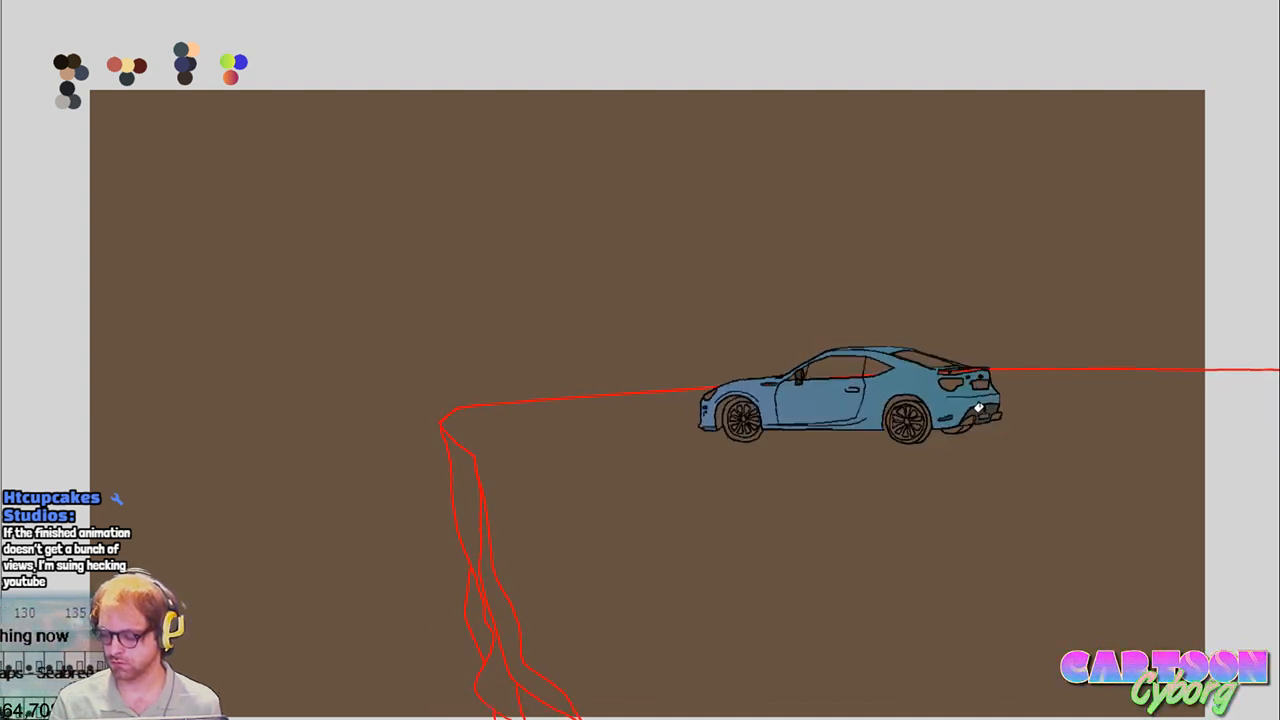
key(Right)
key(Right)
key(Right)
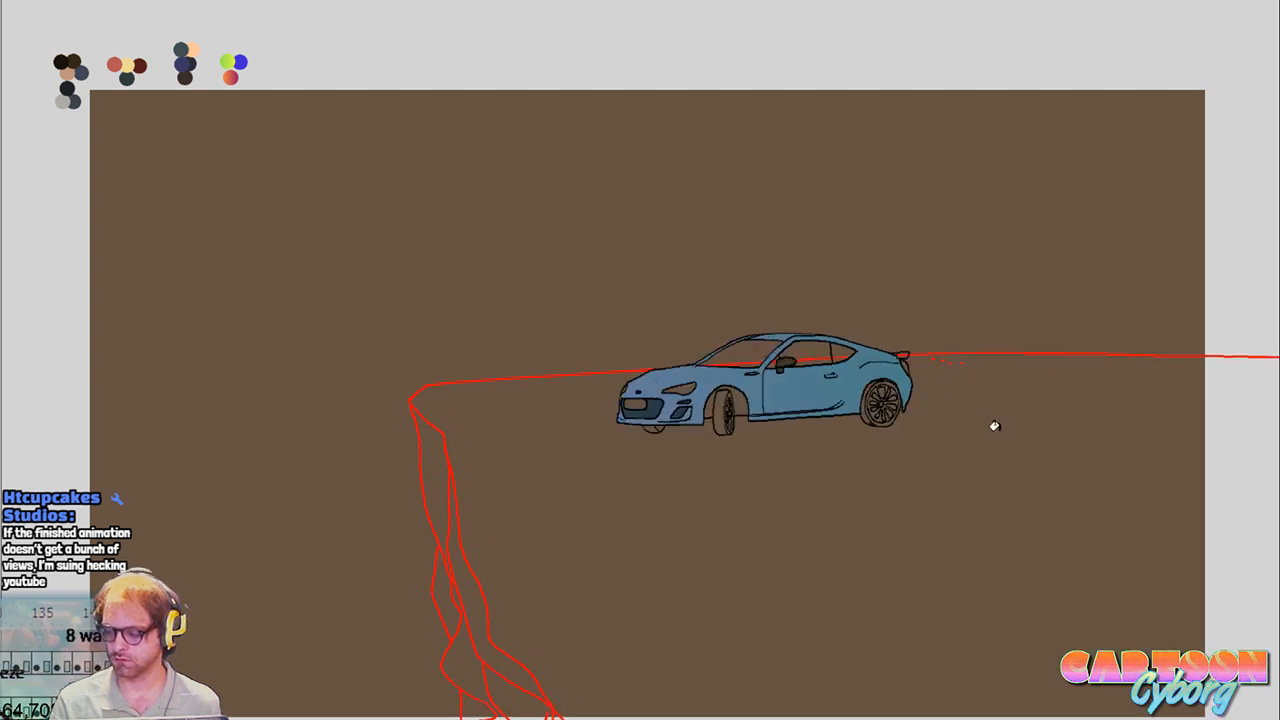
Return to the right-facing rear-quarter frames and fill the narrow slot in the rear diffuser with the dark tone
key(Right)
key(Right)
key(Right)
key(Right)
key(Right)
key(Right)
key(Right)
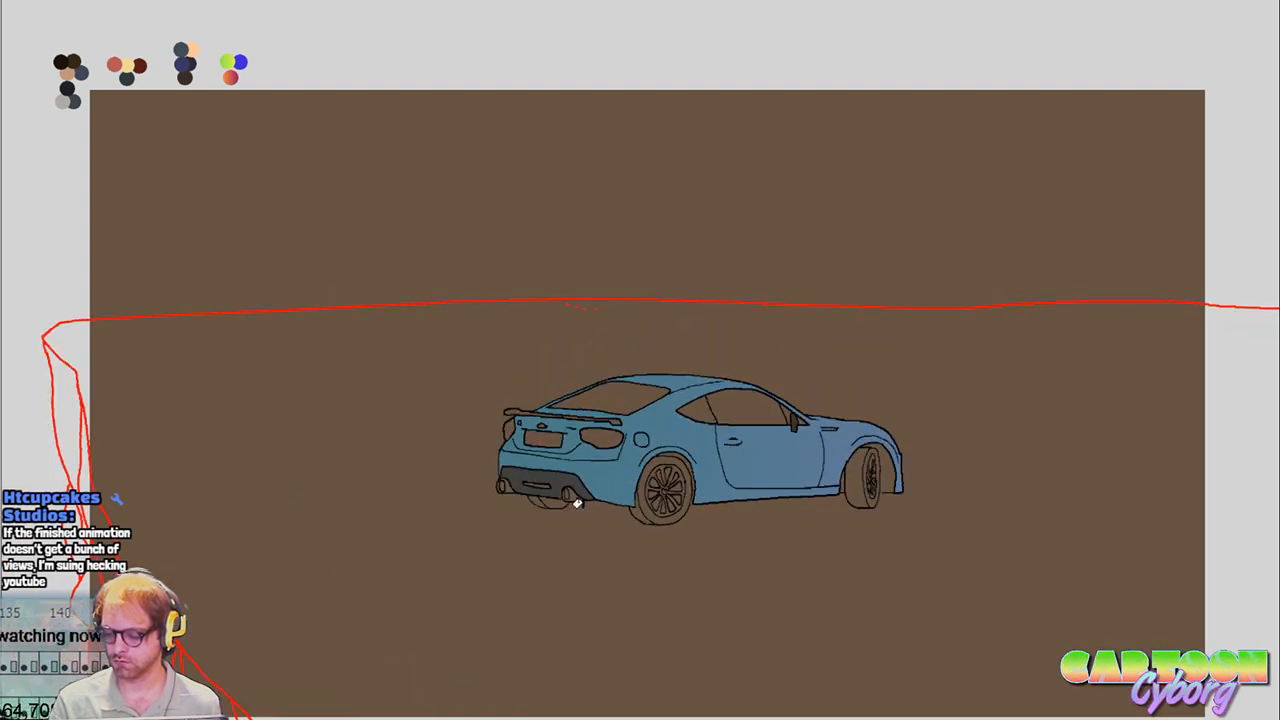
key(Right)
key(Right)
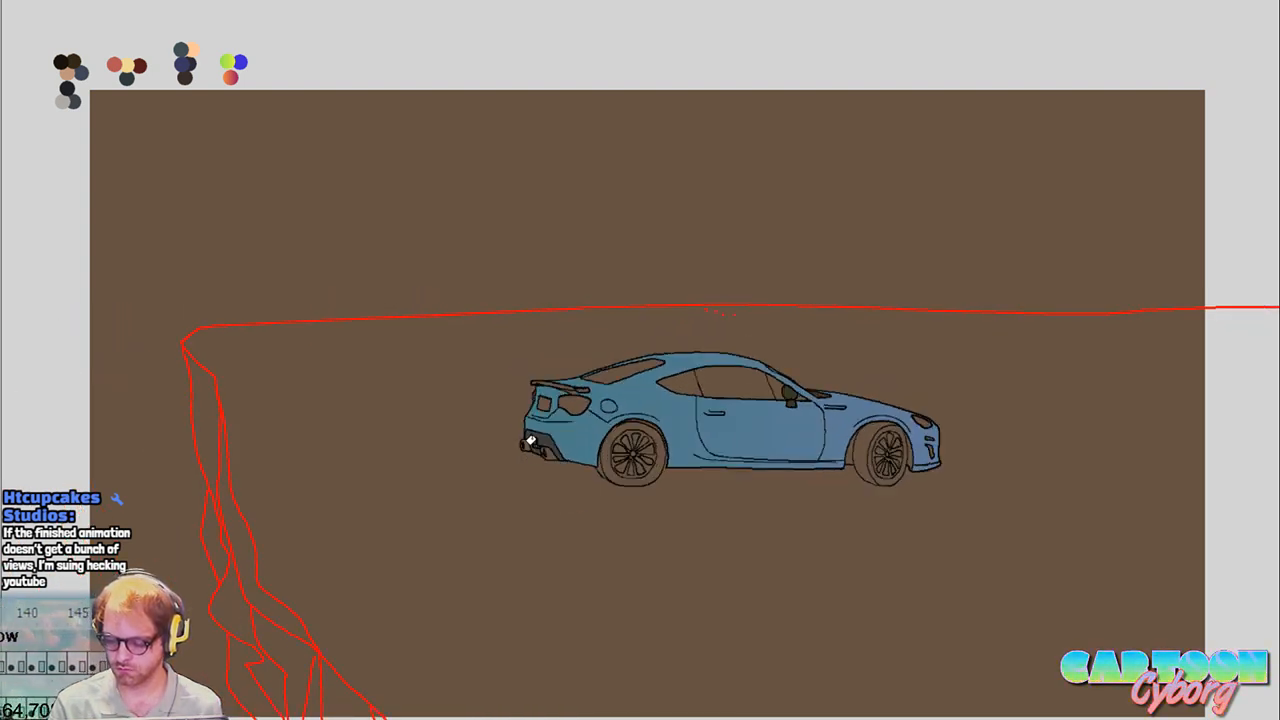
key(Right)
key(Right)
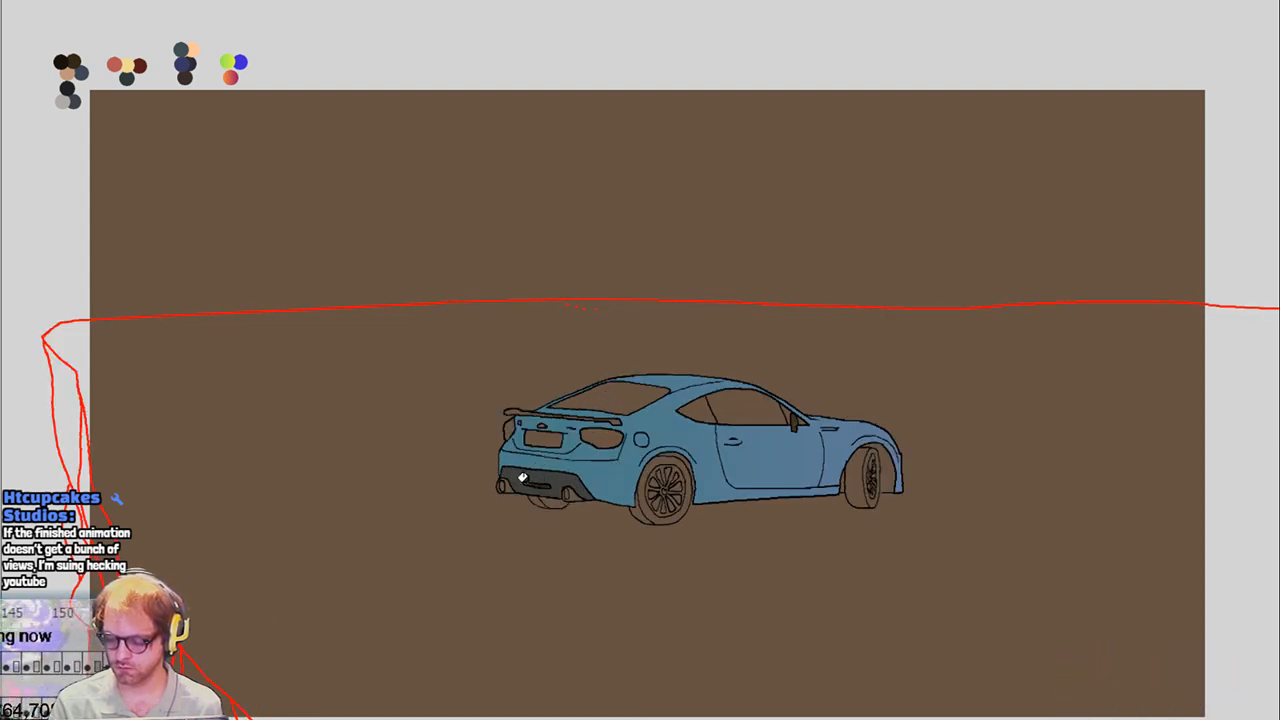
key(Right)
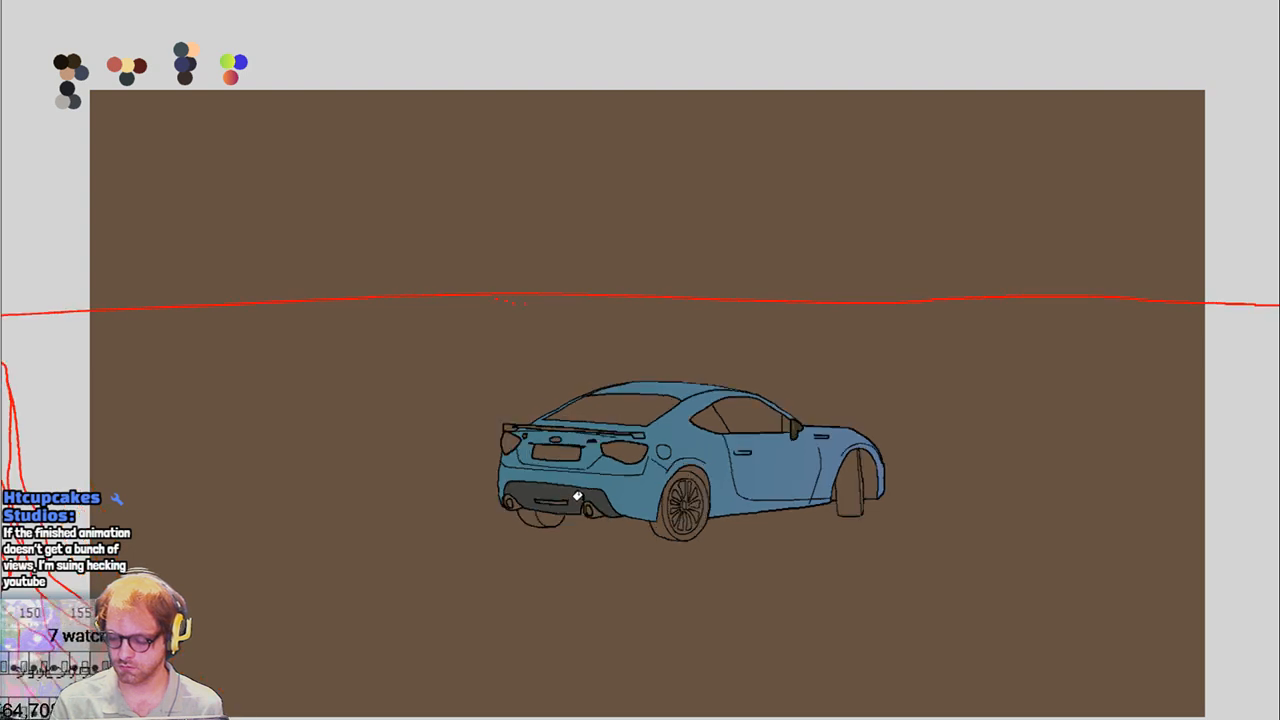
key(Right)
key(Right)
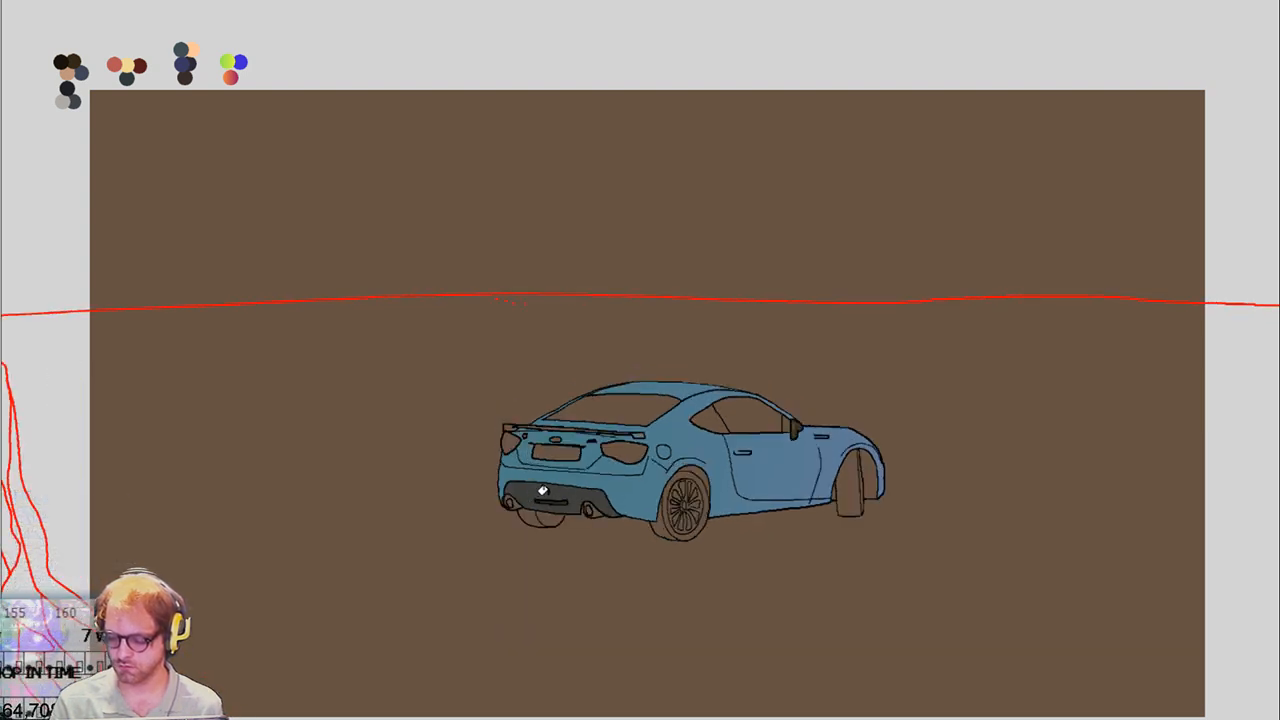
key(Right)
Check the diffuser on the frames seen from behind and finish its dark details on the frames near the right-facing side view
key(Left)
key(Left)
key(Left)
key(Left)
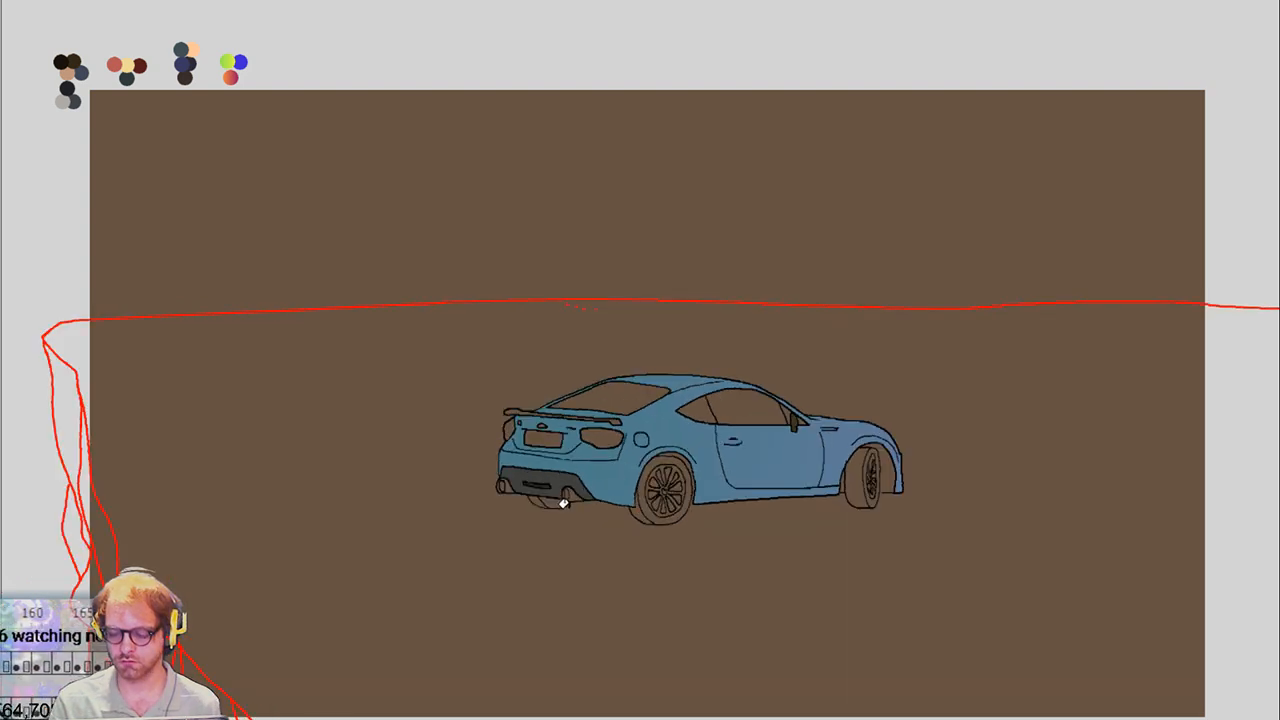
key(Left)
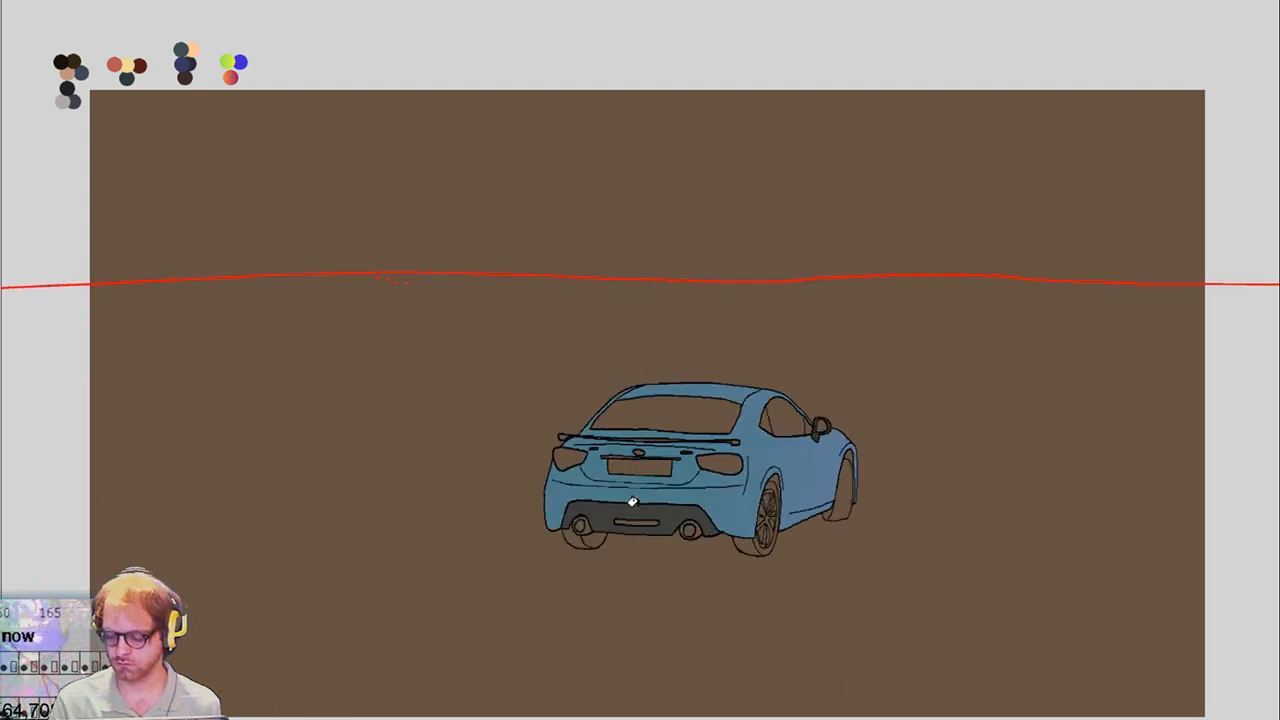
key(Left)
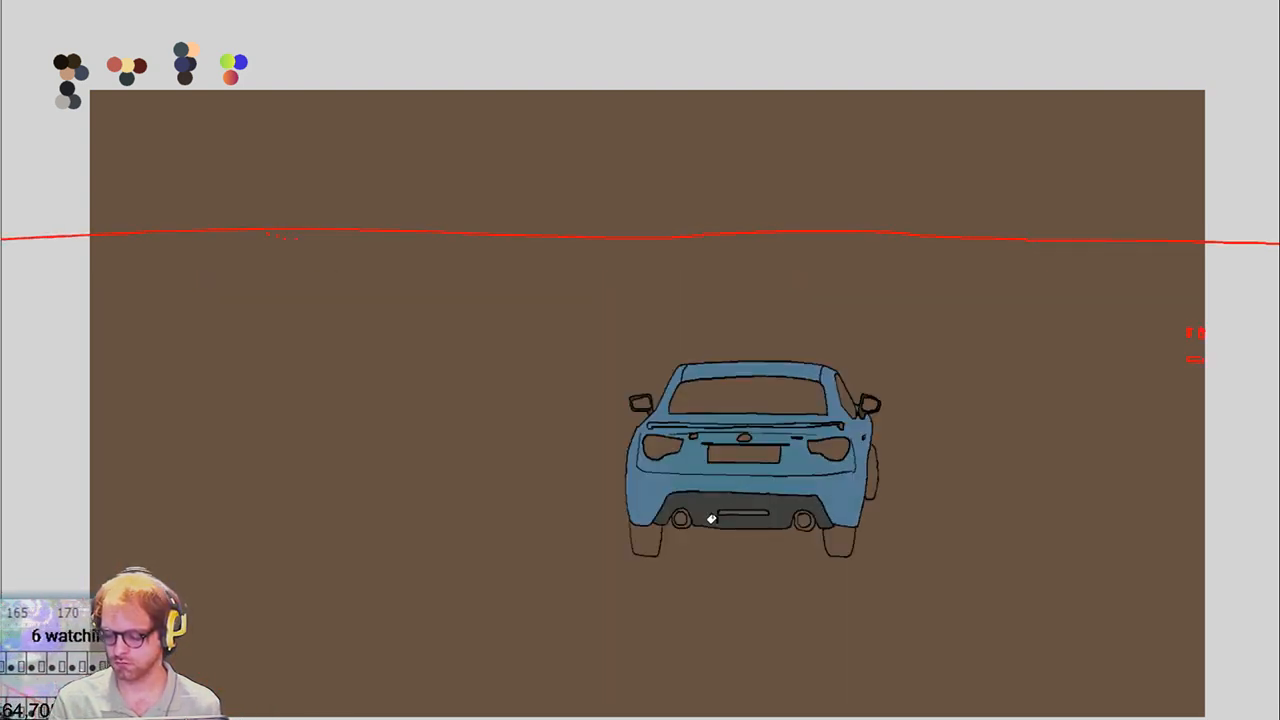
key(Right)
key(Right)
key(Right)
key(Right)
key(Right)
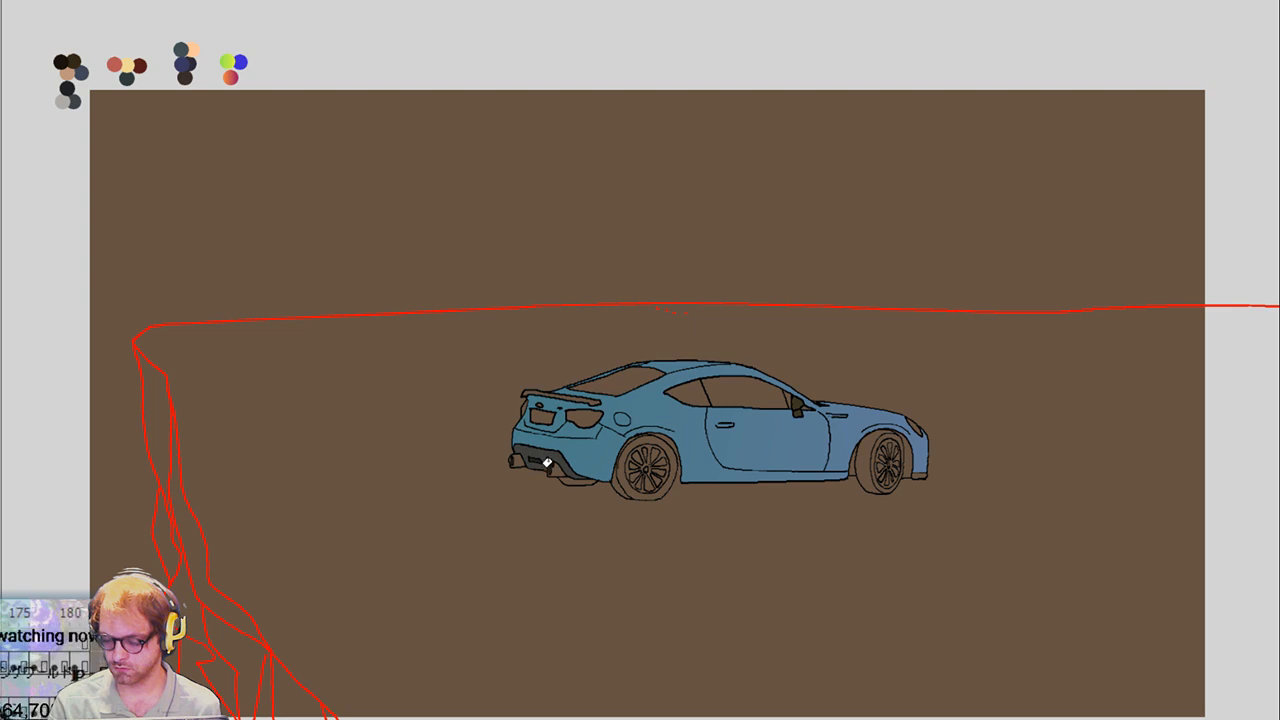
key(Right)
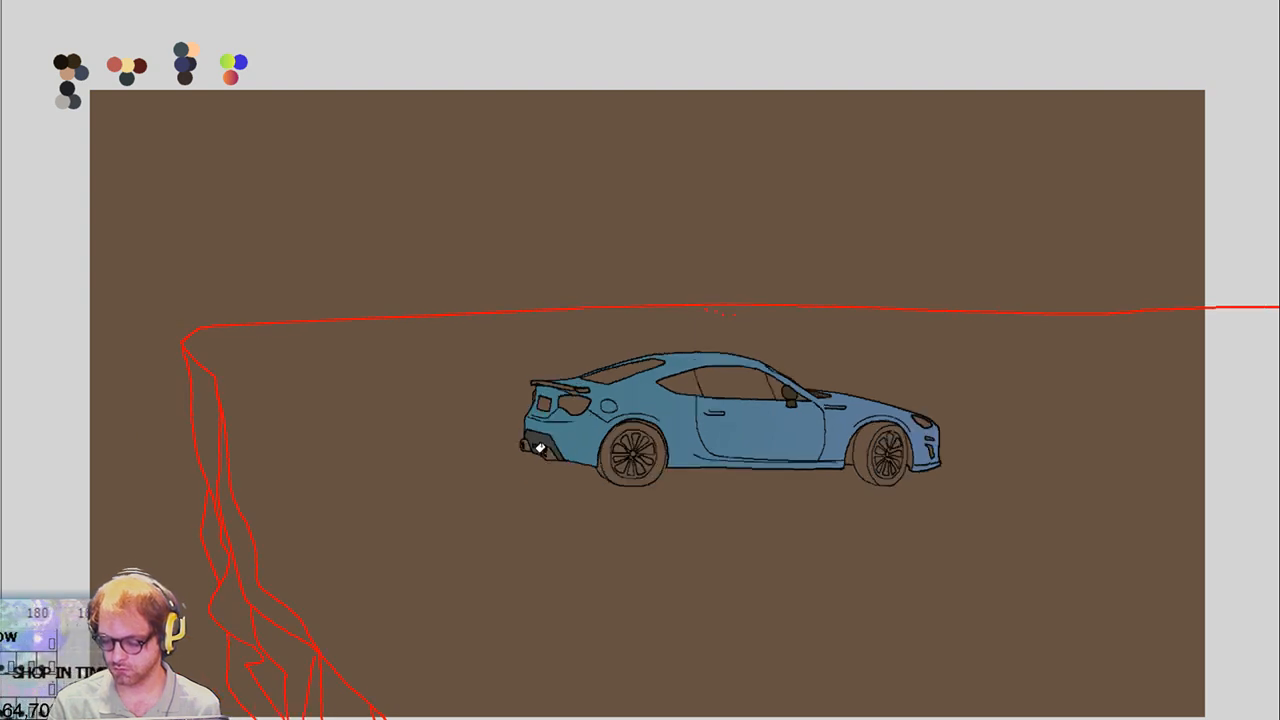
key(Right)
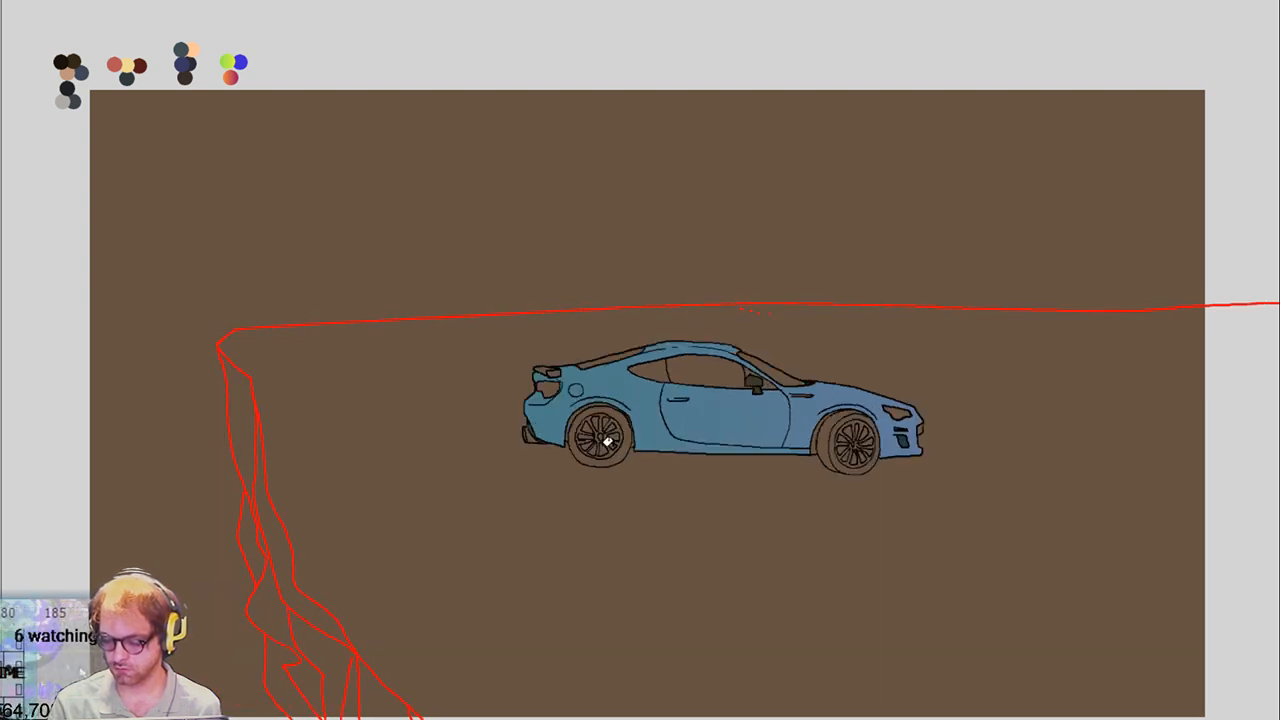
Fill the exhaust pipe openings with the dark tone on the right-facing rear-quarter frames
key(Right)
key(Right)
key(Right)
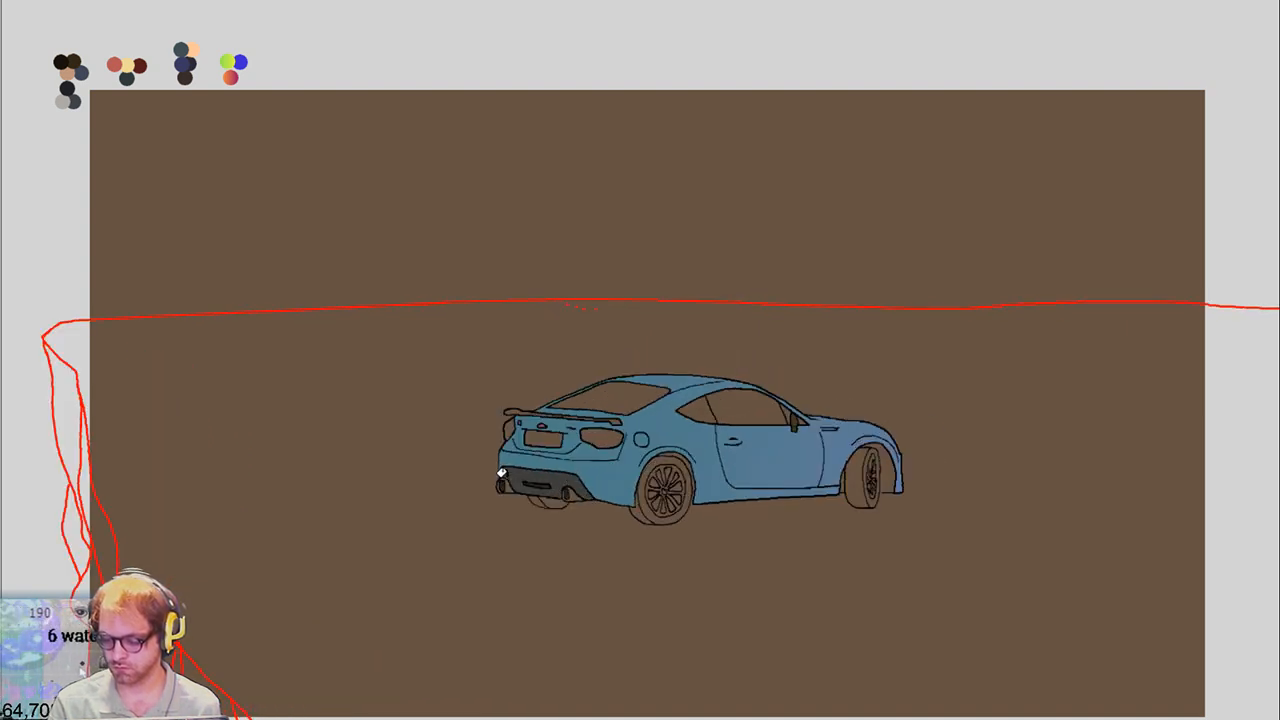
key(Right)
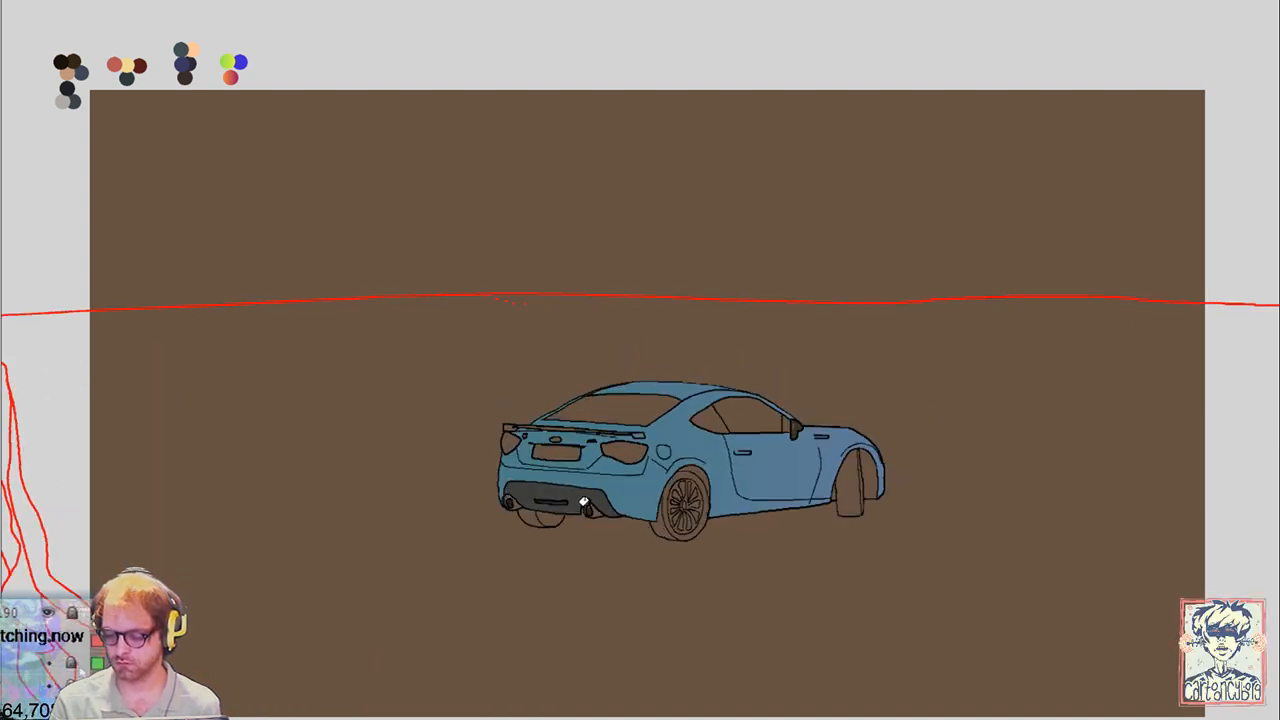
key(Right)
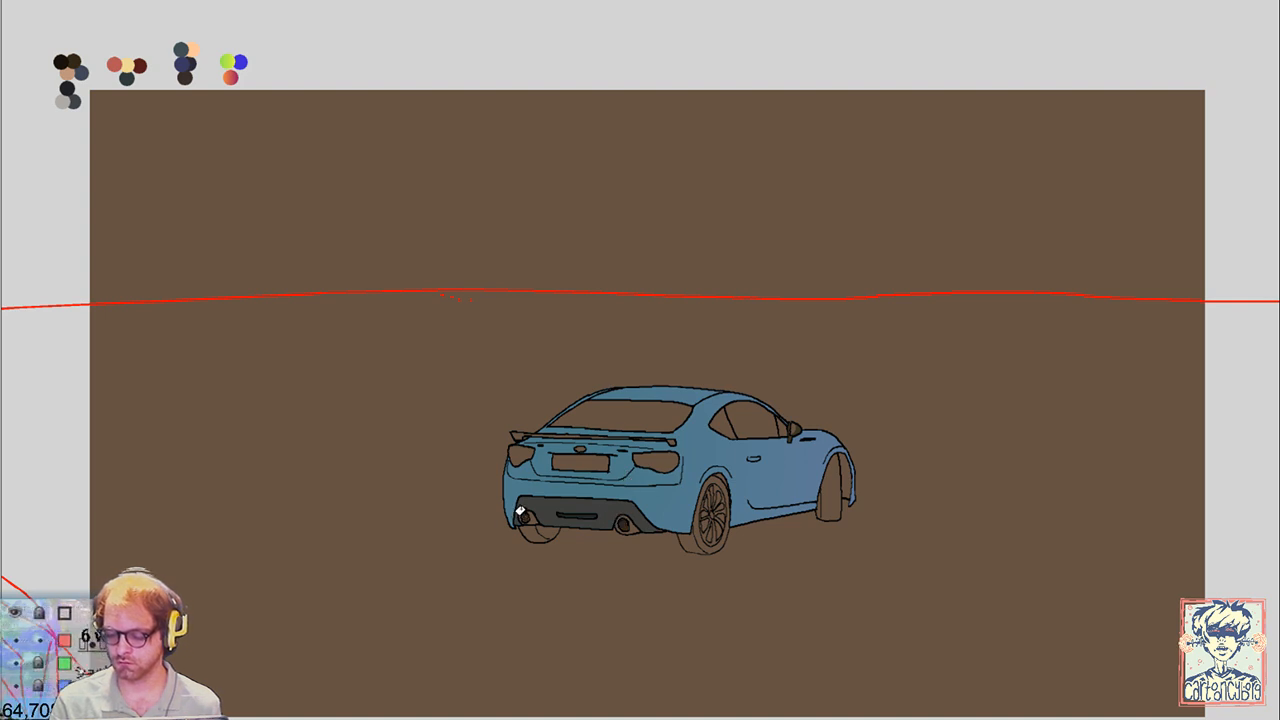
Fill the exhaust openings and the diffuser slot with the dark tone on the rear frames turning toward the left-facing rear-quarter view
key(Right)
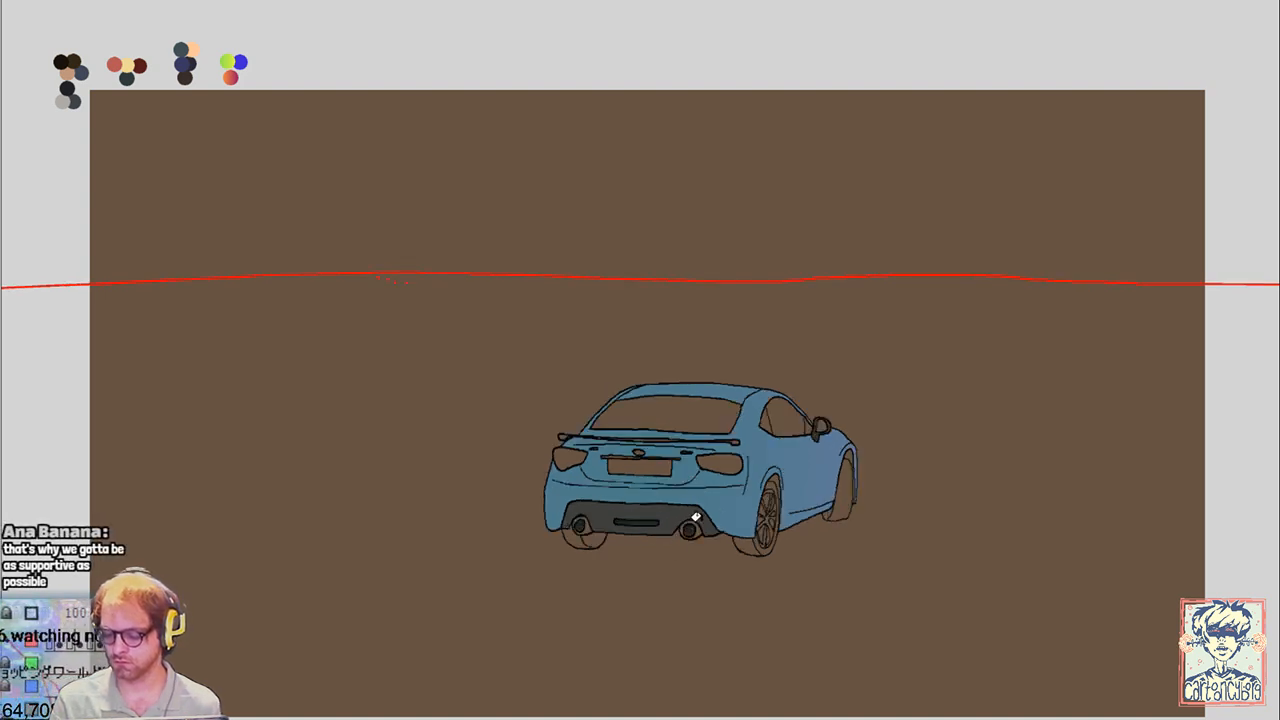
key(Right)
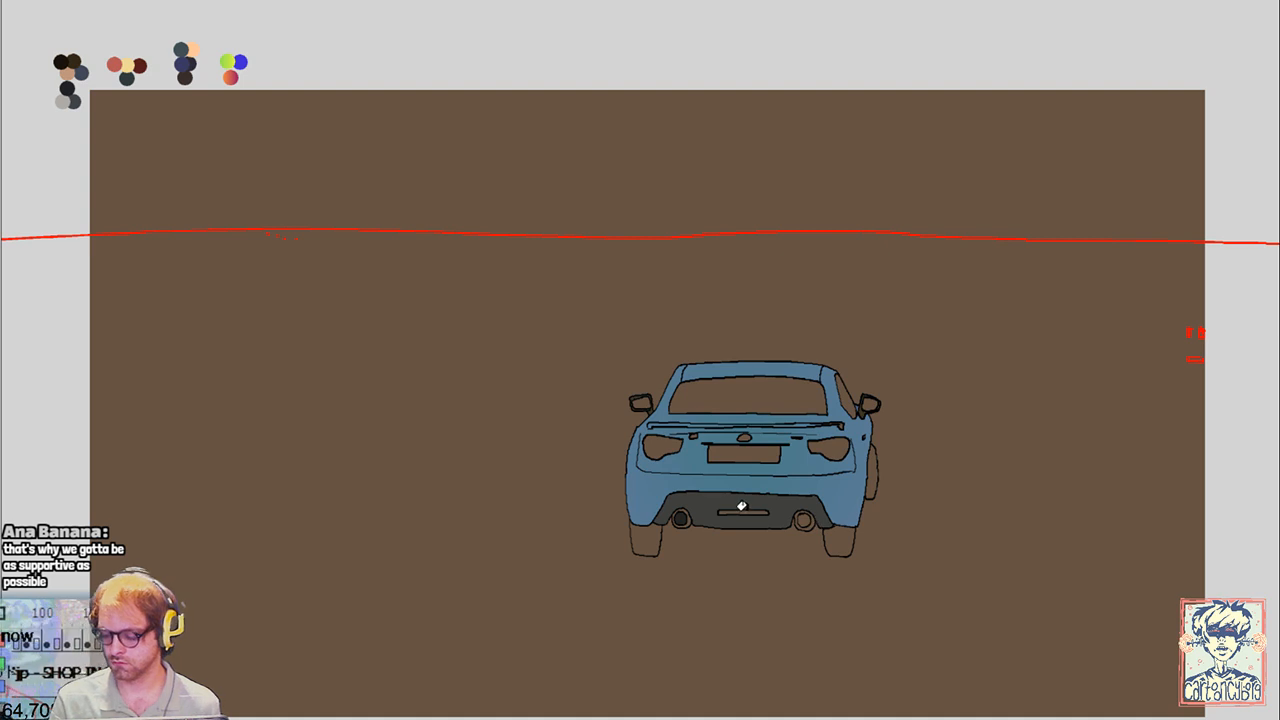
key(Right)
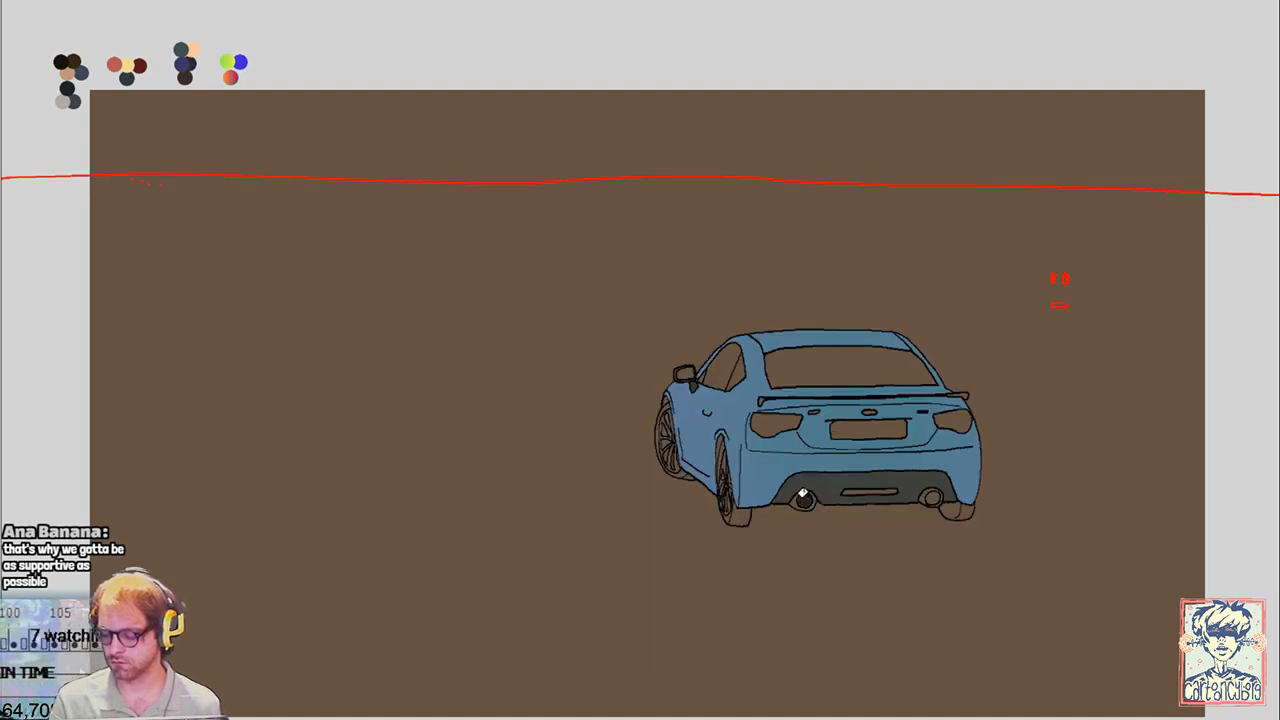
key(Right)
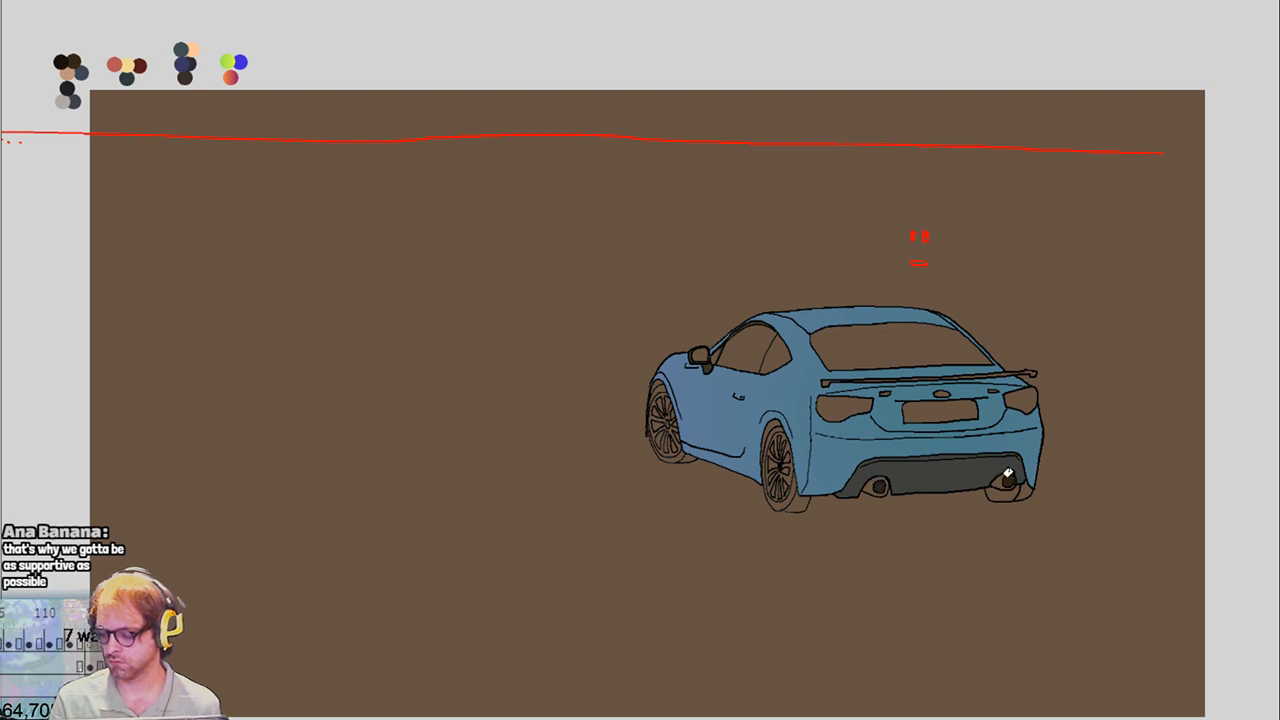
key(Right)
drag(996, 470, 963, 472)
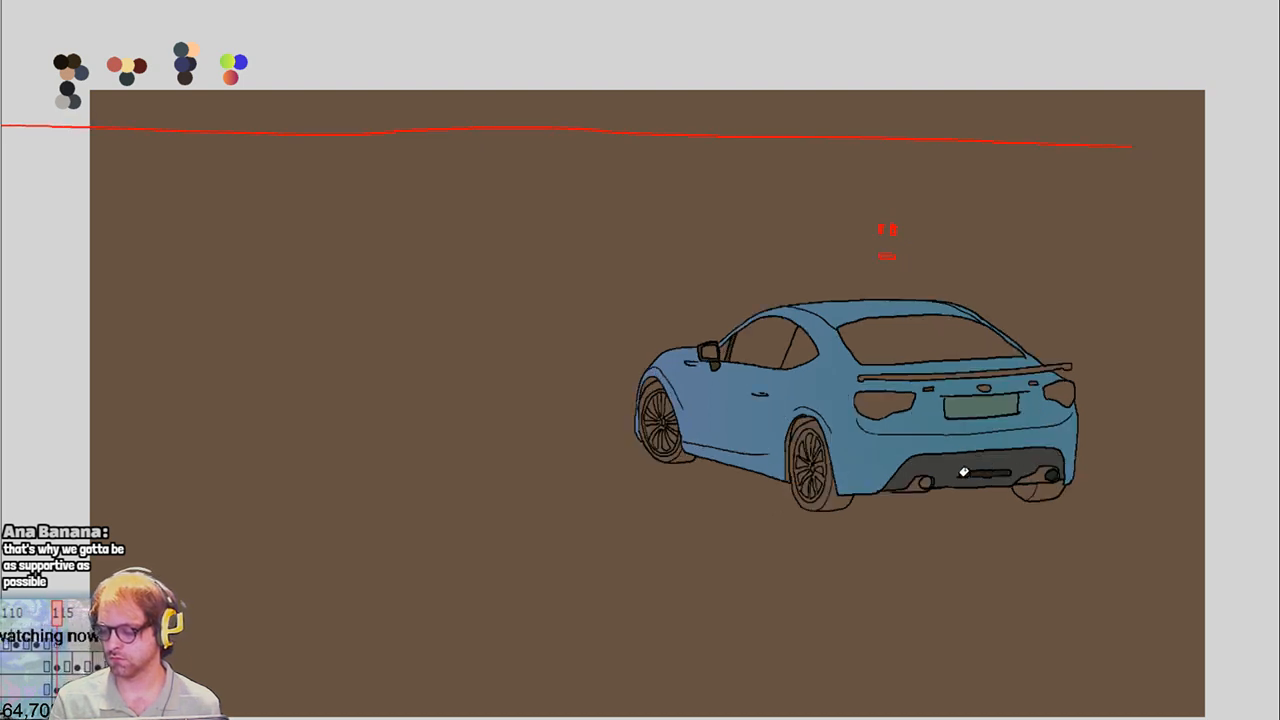
Try a red stroke over the tail light and a white fill in the licence plate on the small left-facing frame
key(space)
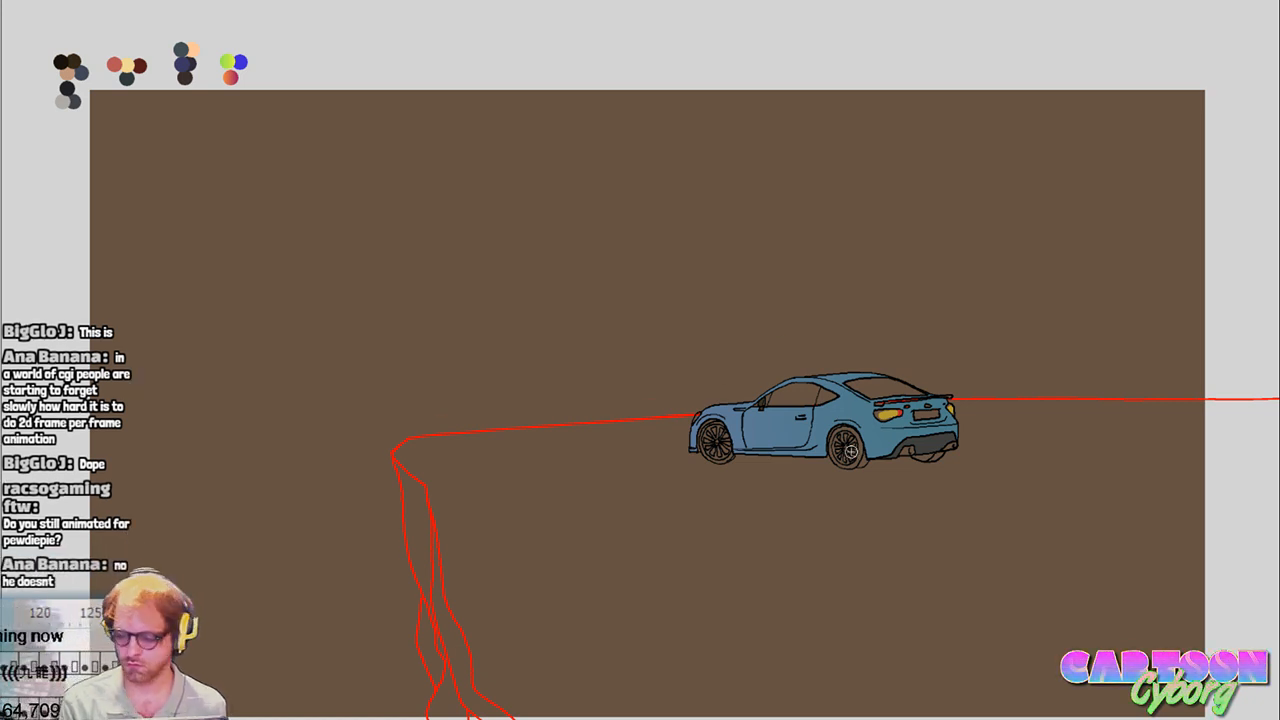
drag(884, 424, 882, 416)
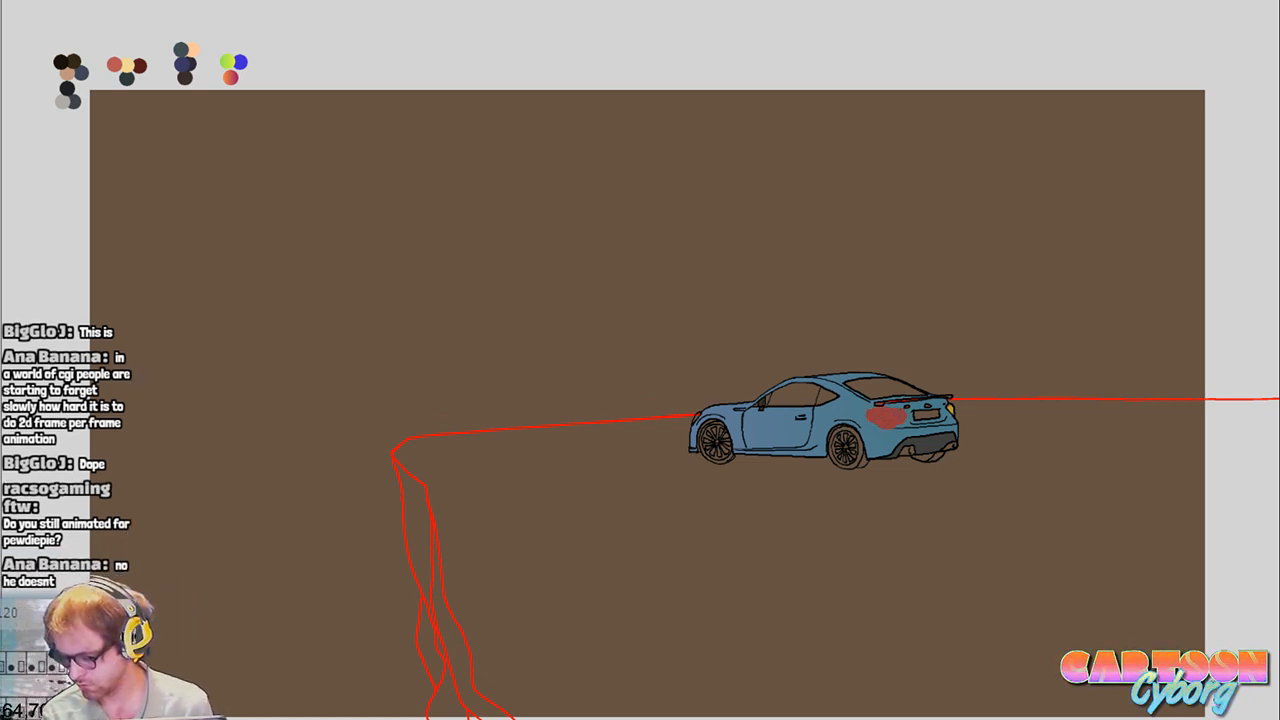
key(ctrl+z)
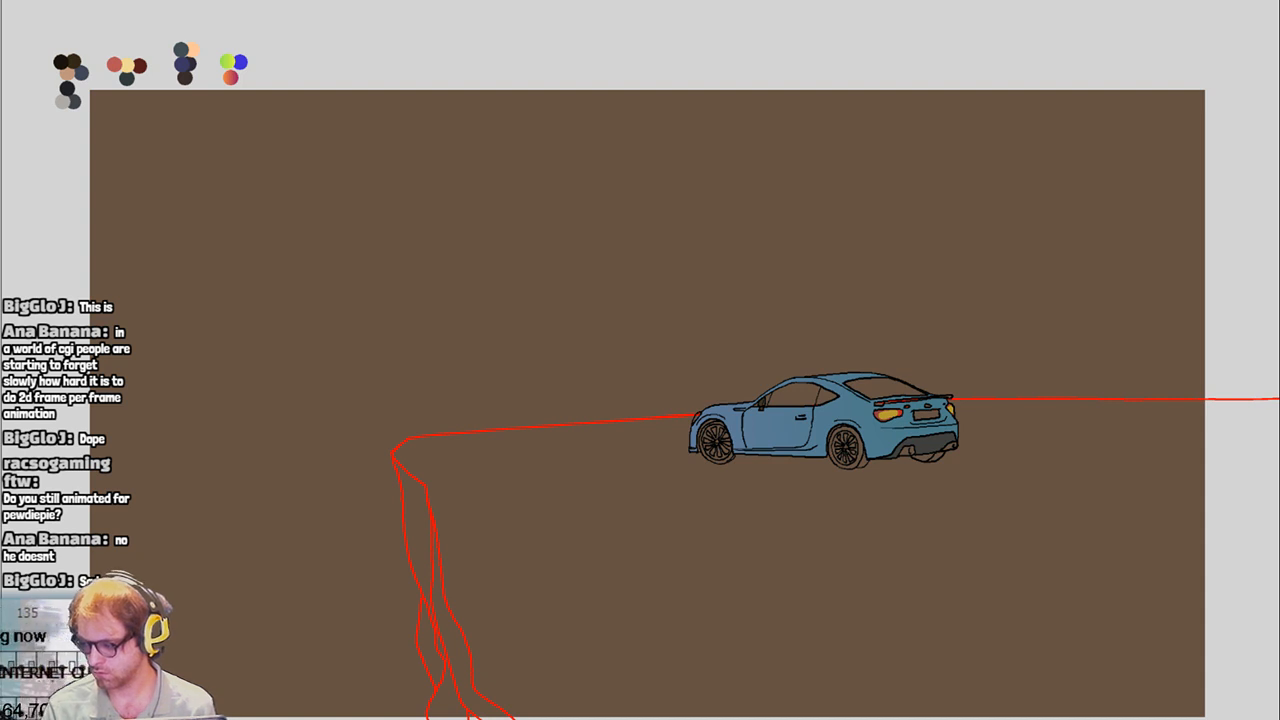
click(926, 412)
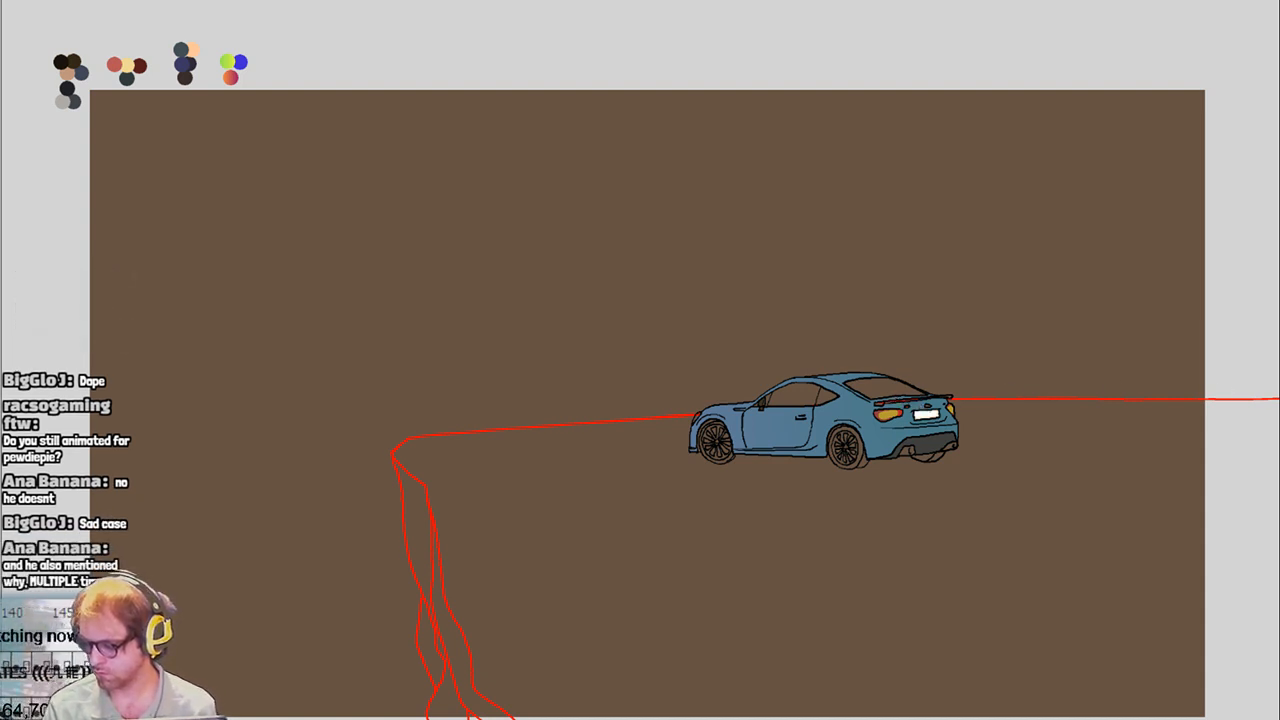
key(ctrl+z)
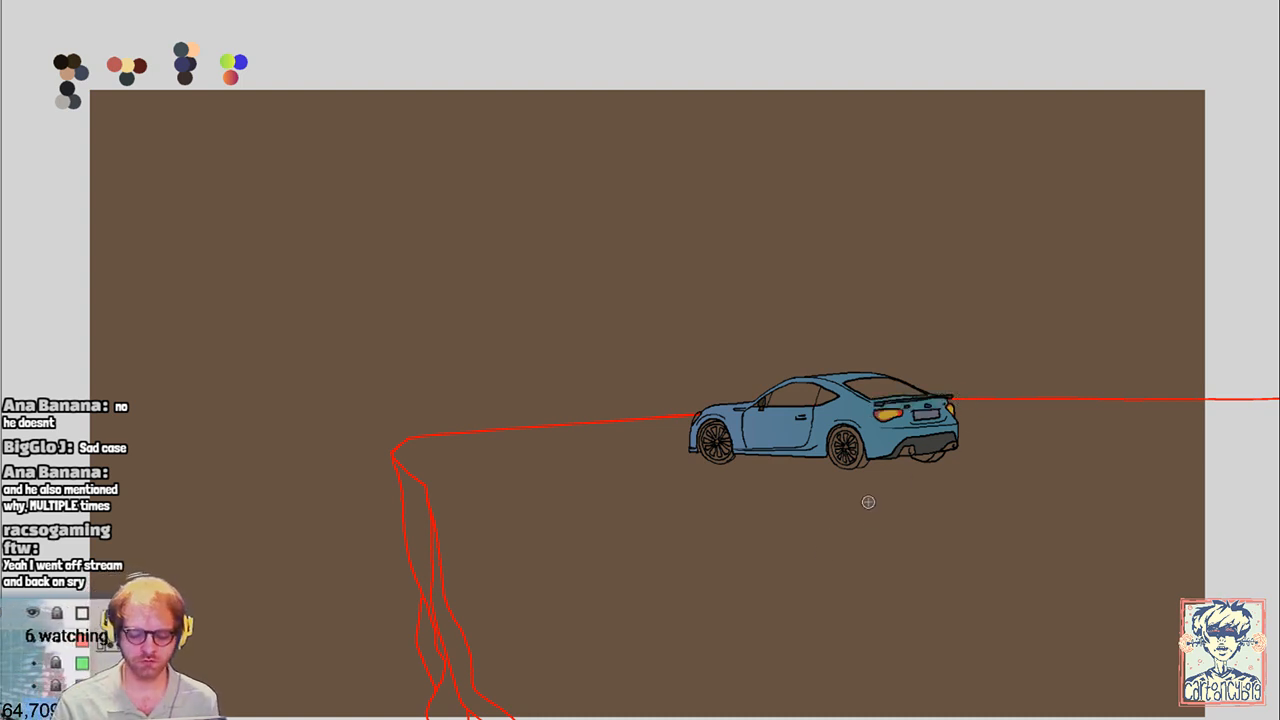
Fill the rear spoiler with dark grey on the first small left-facing rear-quarter frames, clearing the paint outside its outline
key(Right)
key(Right)
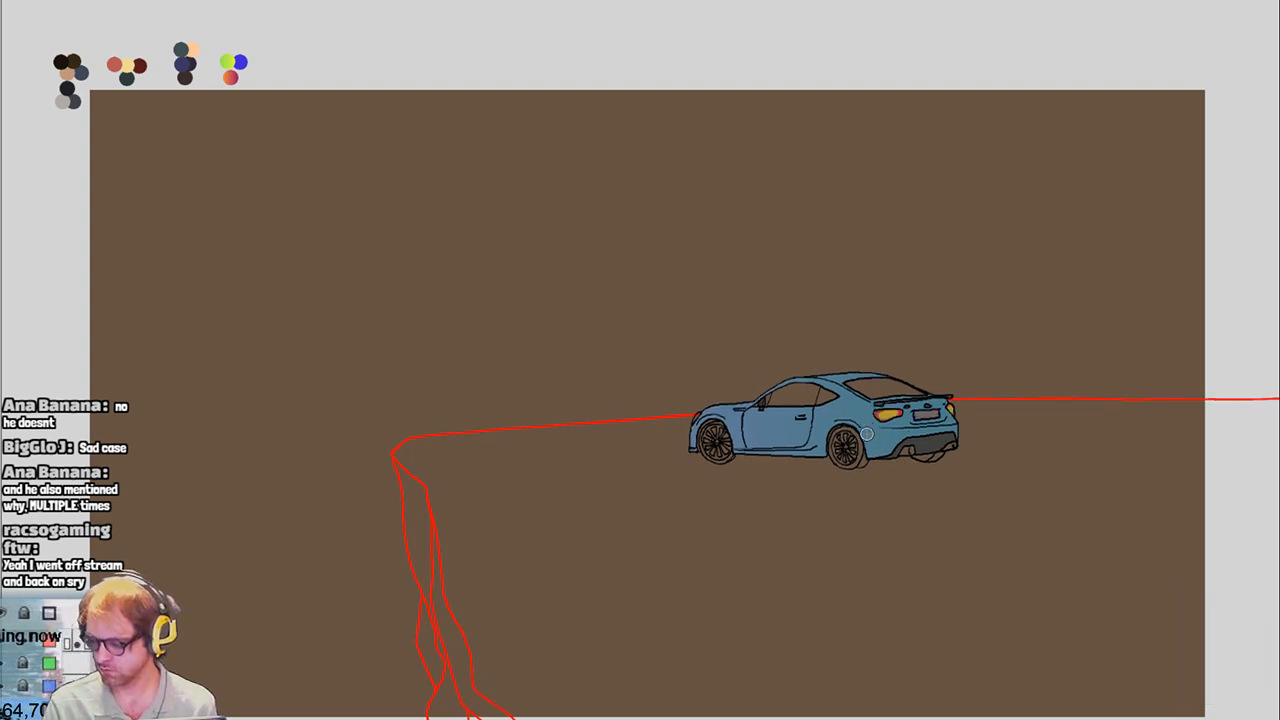
key(Left)
key(Up)
key(Right)
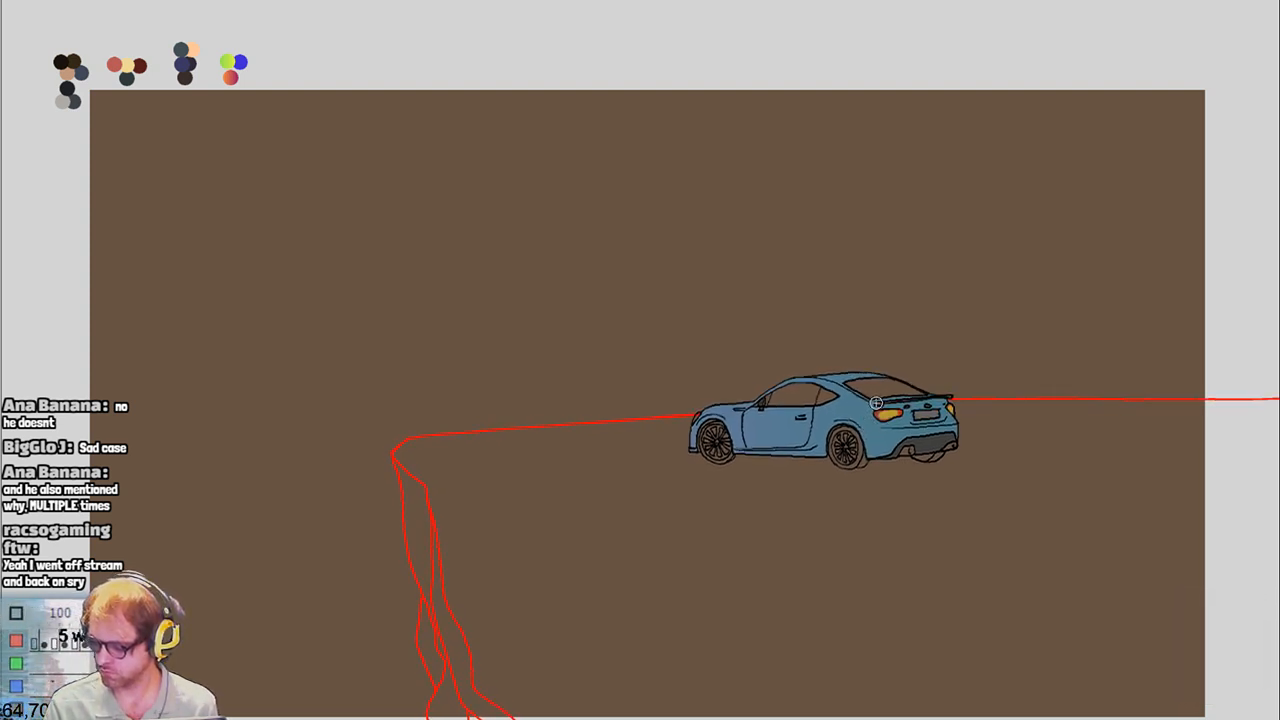
key(Left)
key(Down)
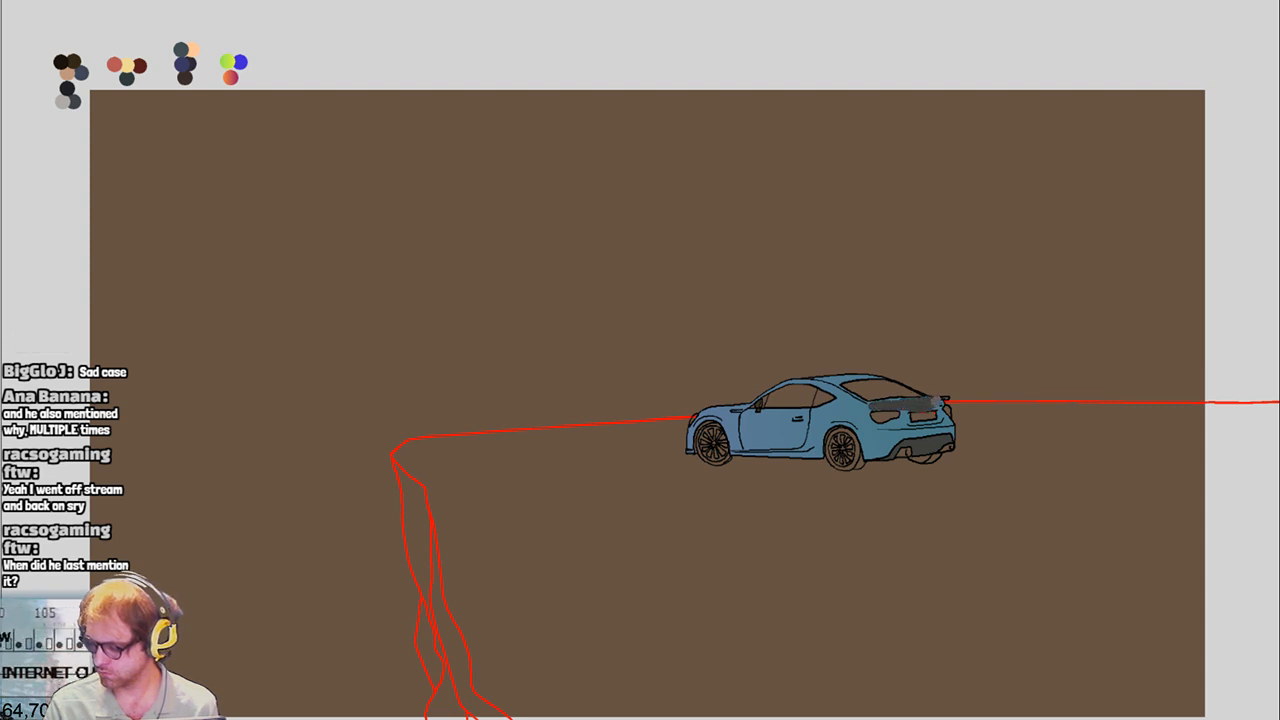
key(ctrl+z)
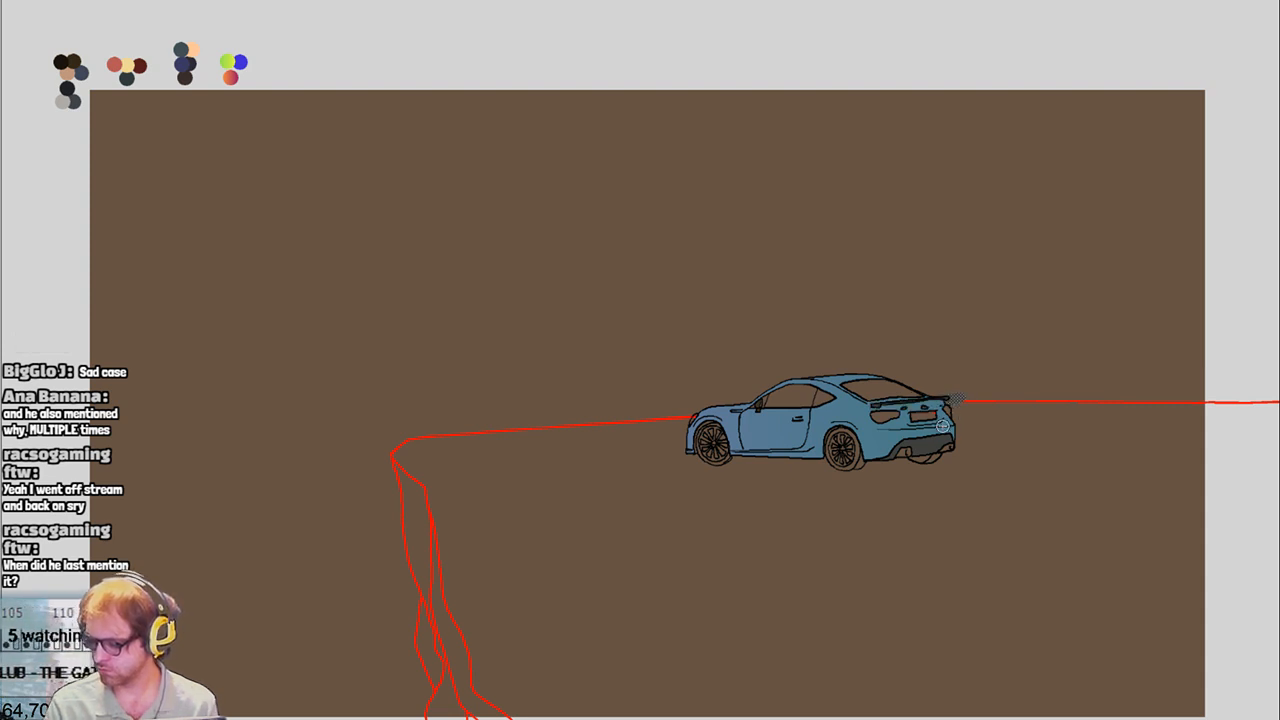
key(ctrl+z)
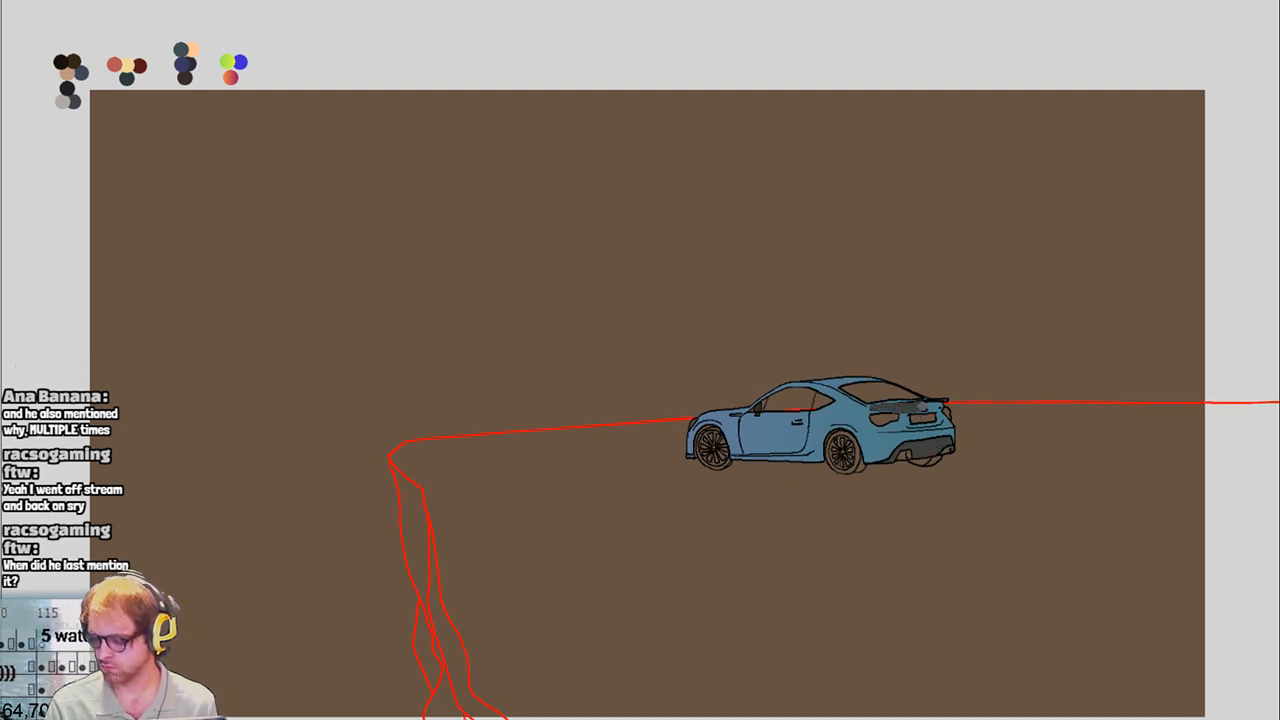
key(ctrl+z)
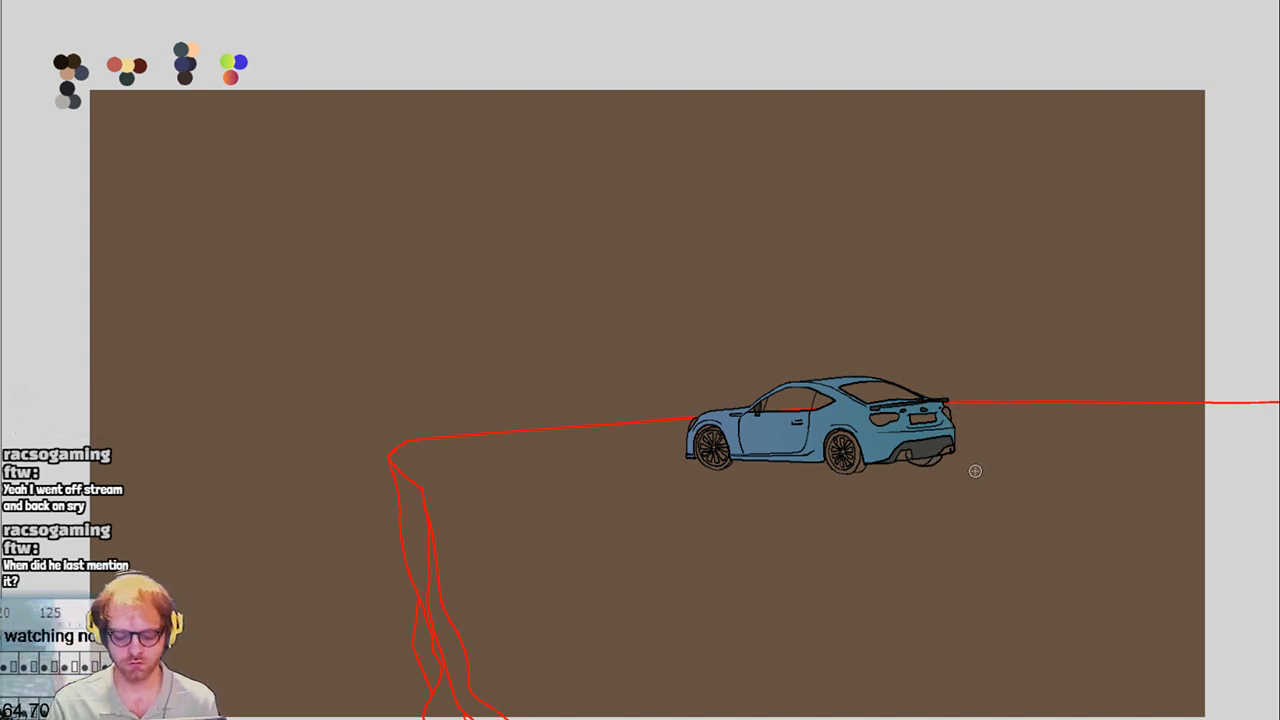
Continue the dark grey spoiler fill on the following left-facing rear-quarter frames and clean up the overshoot behind the car
key(ctrl+z)
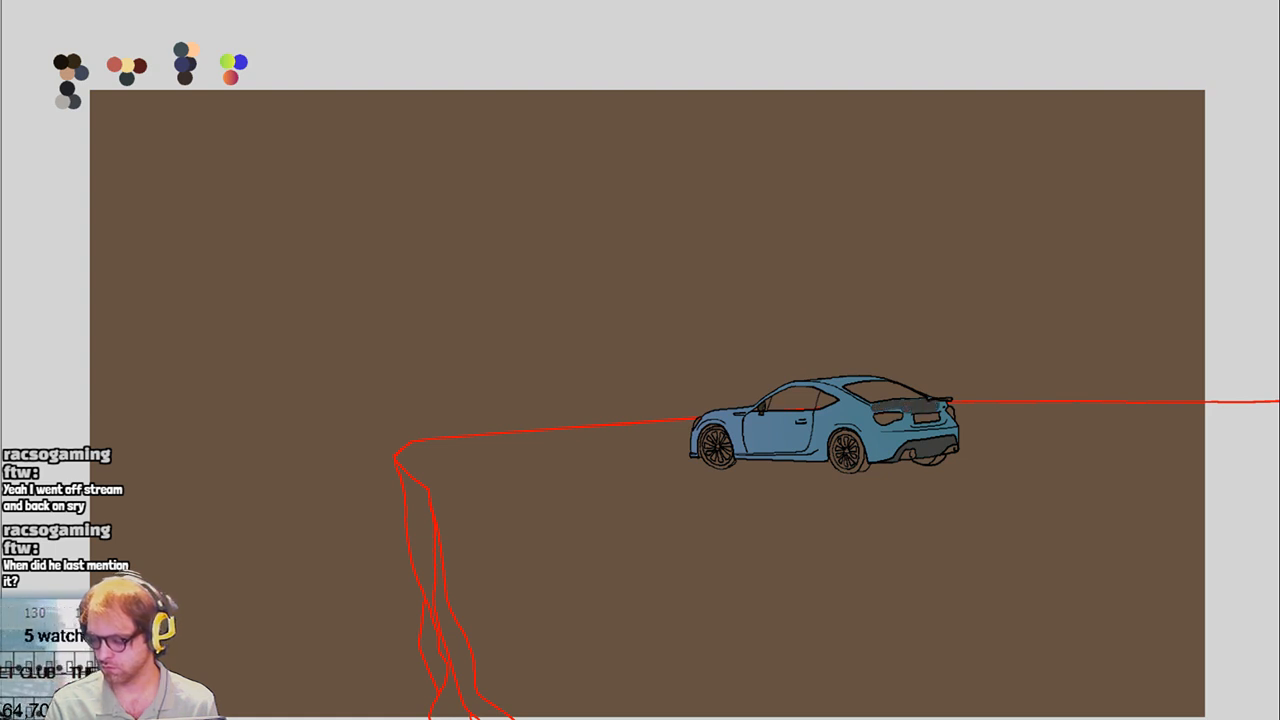
key(ctrl+z)
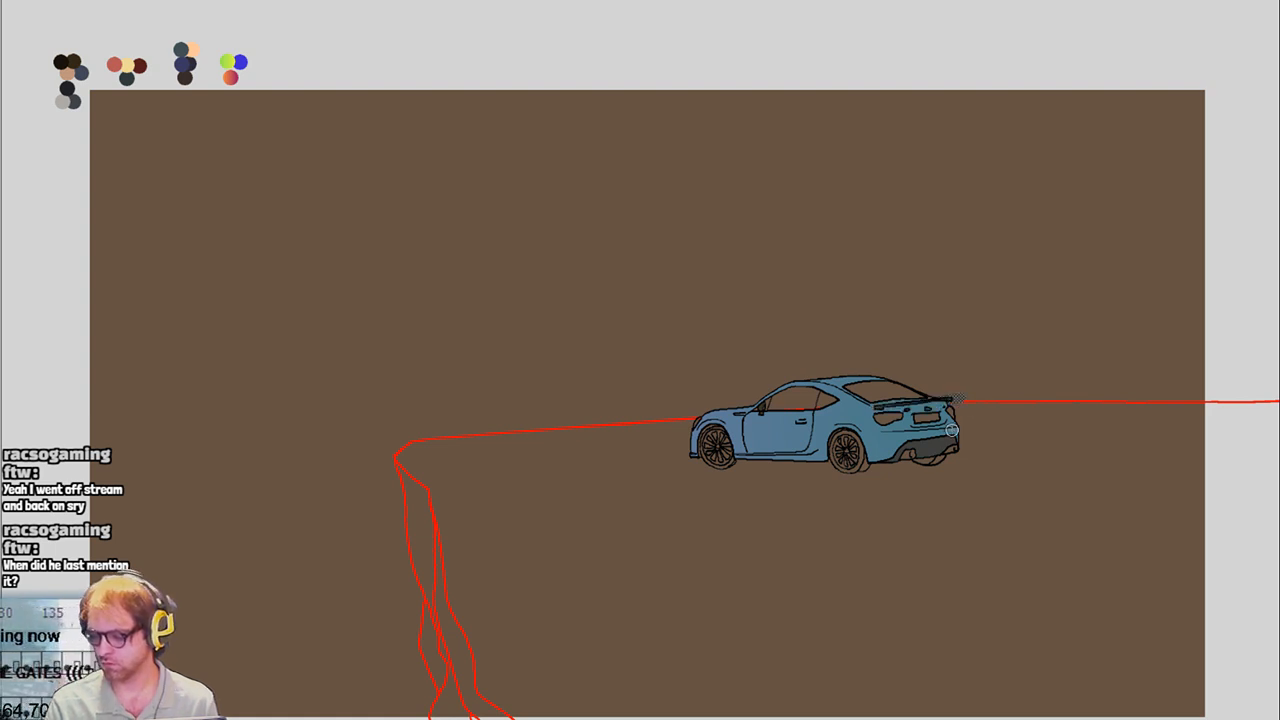
key(ctrl+z)
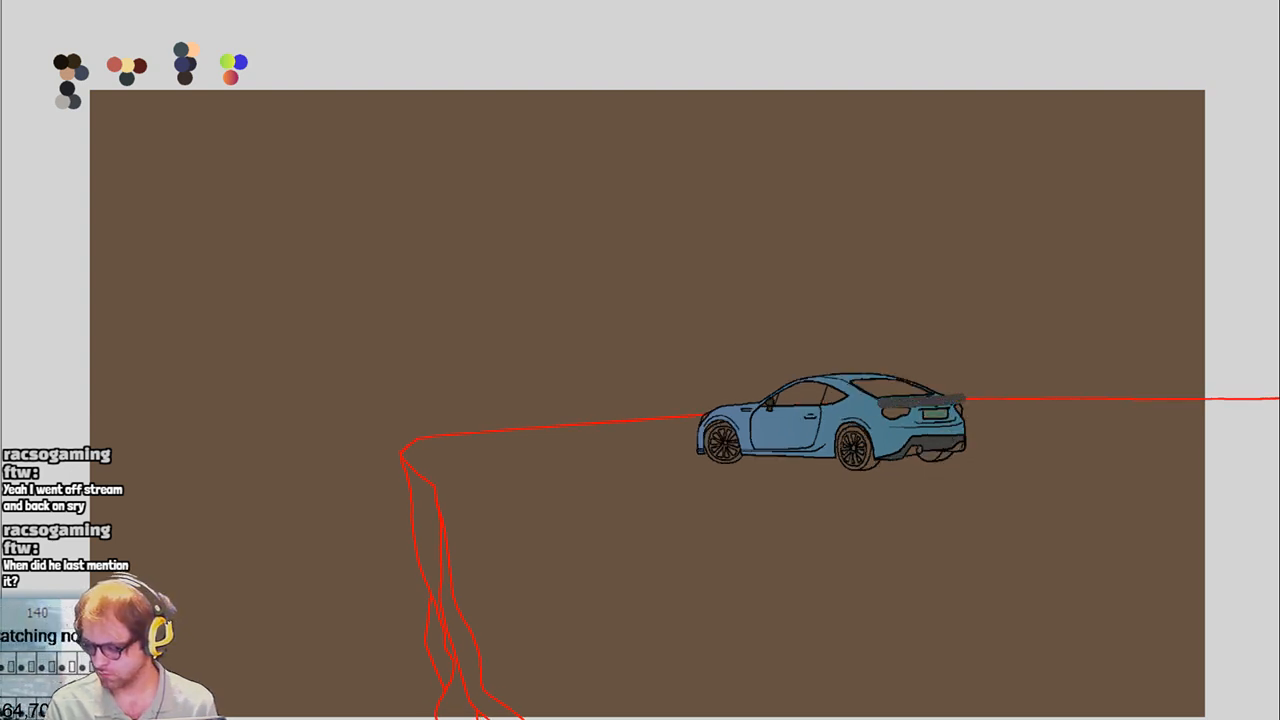
key(ctrl+z)
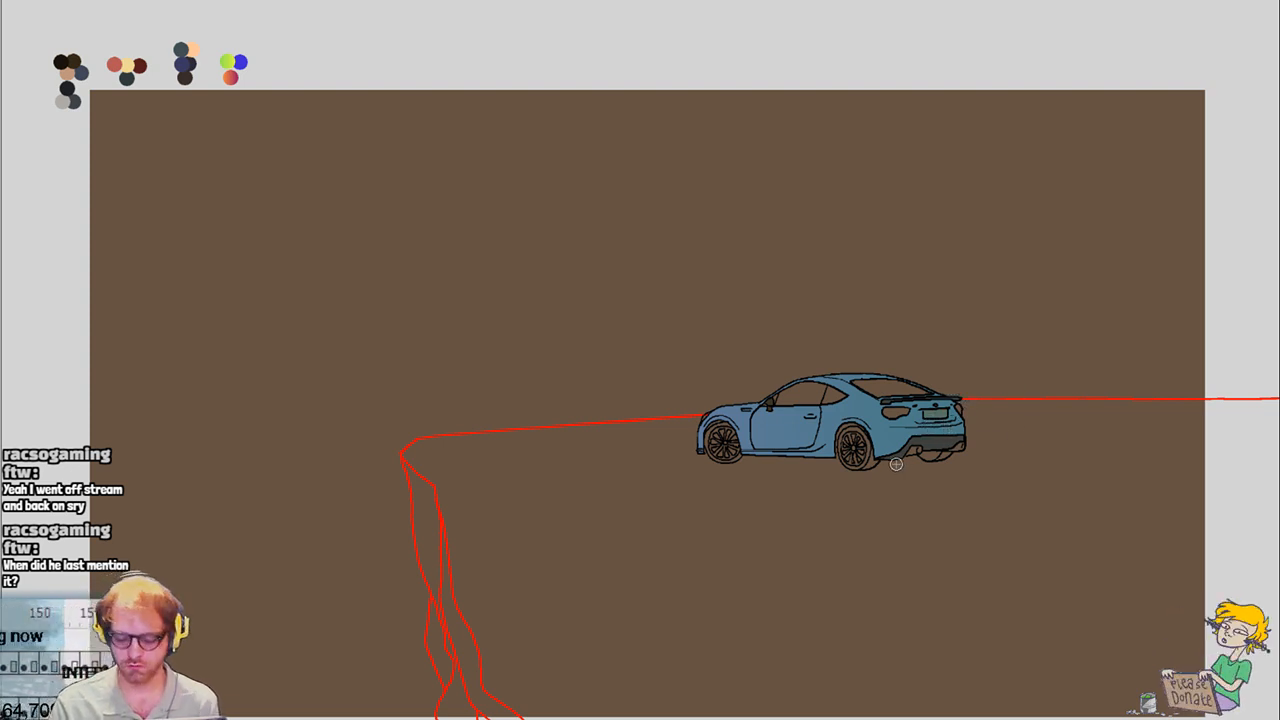
key(ctrl+z)
mouse_move(918, 400)
mouse_down()
mouse_move(895, 397)
mouse_move(972, 391)
mouse_up()
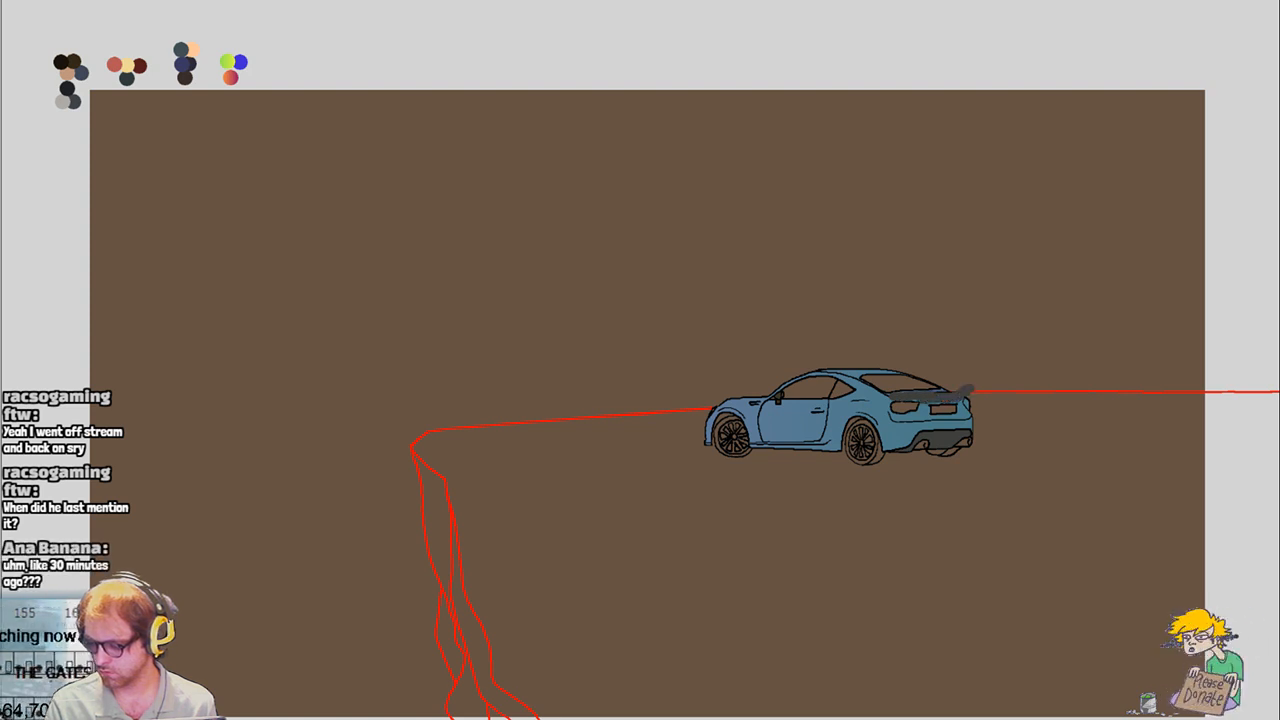
key(ctrl+z)
key(ctrl+z)
key(ctrl+z)
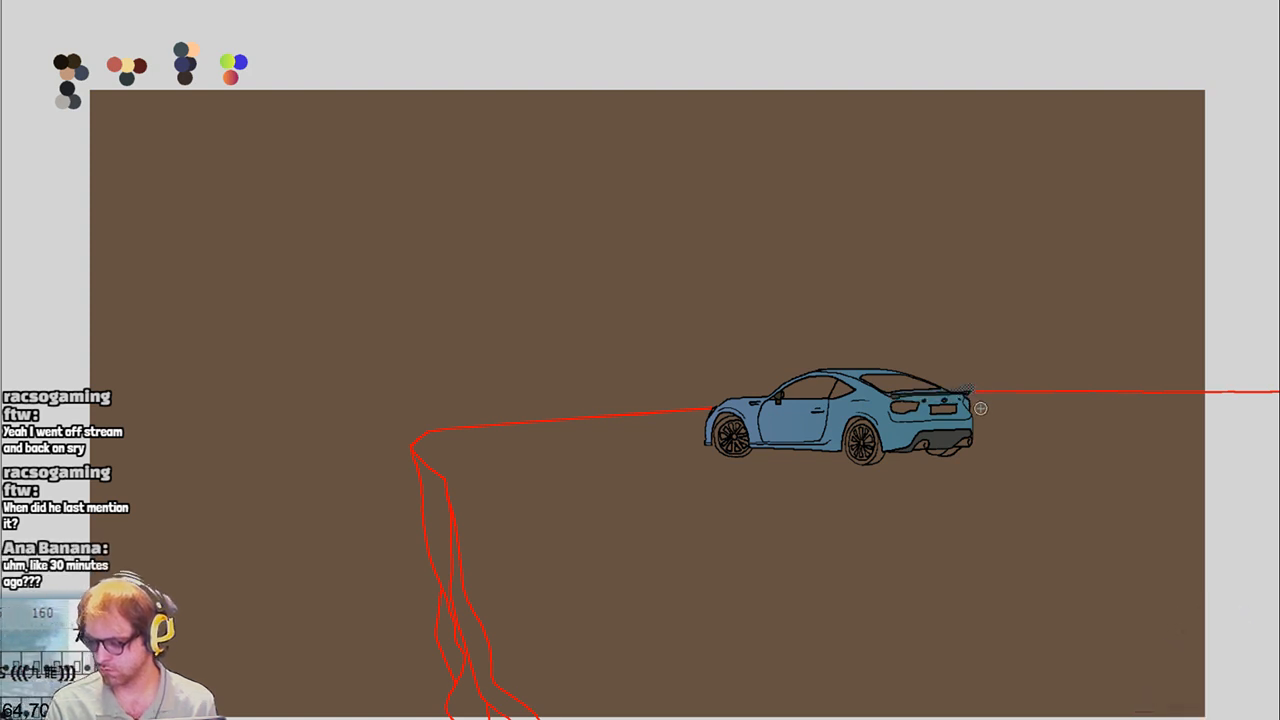
Fill the spoiler with dark grey on the frames approaching the left-facing side view, keeping the colour within its outline
key(ctrl+shift+z)
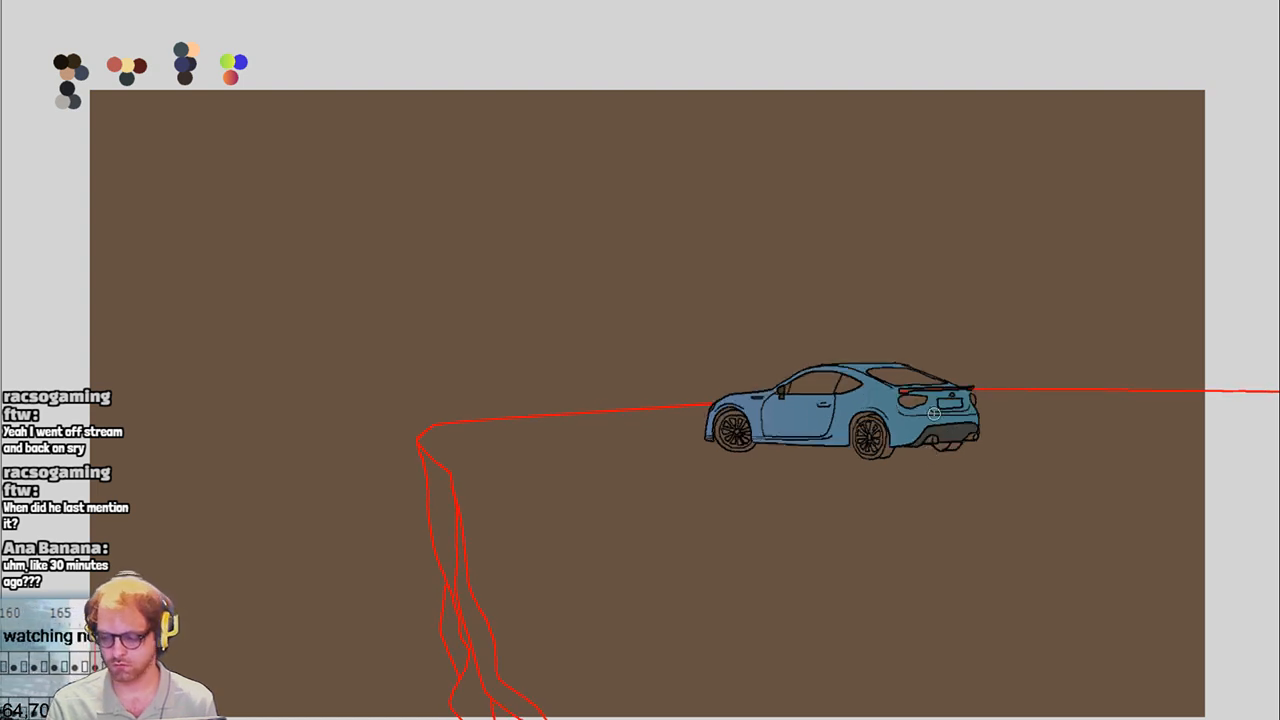
key(ctrl+shift+z)
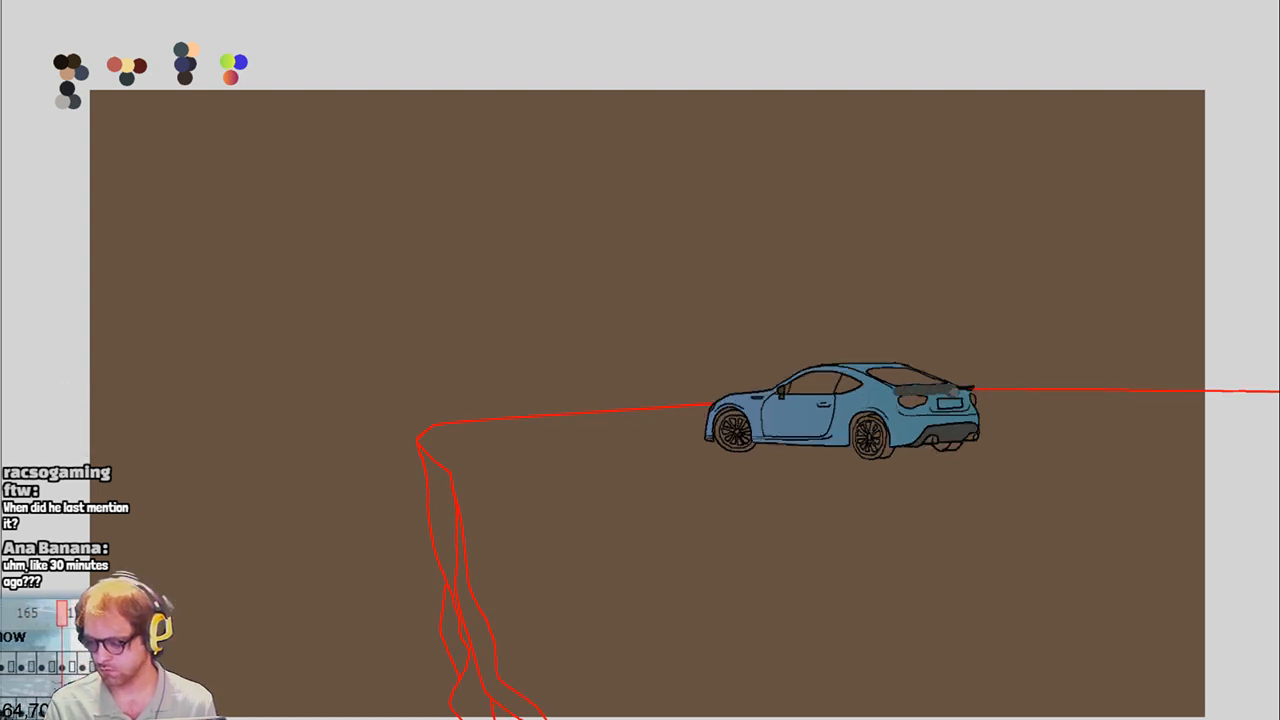
key(ctrl+z)
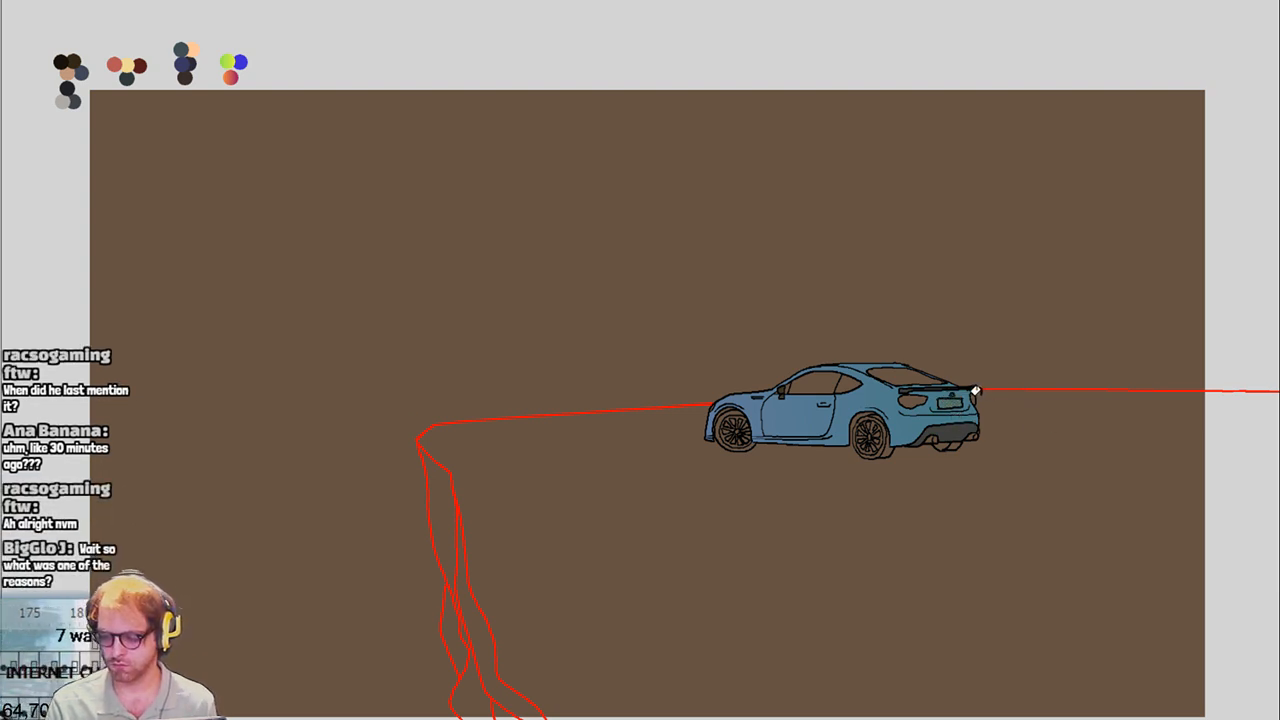
key(Right)
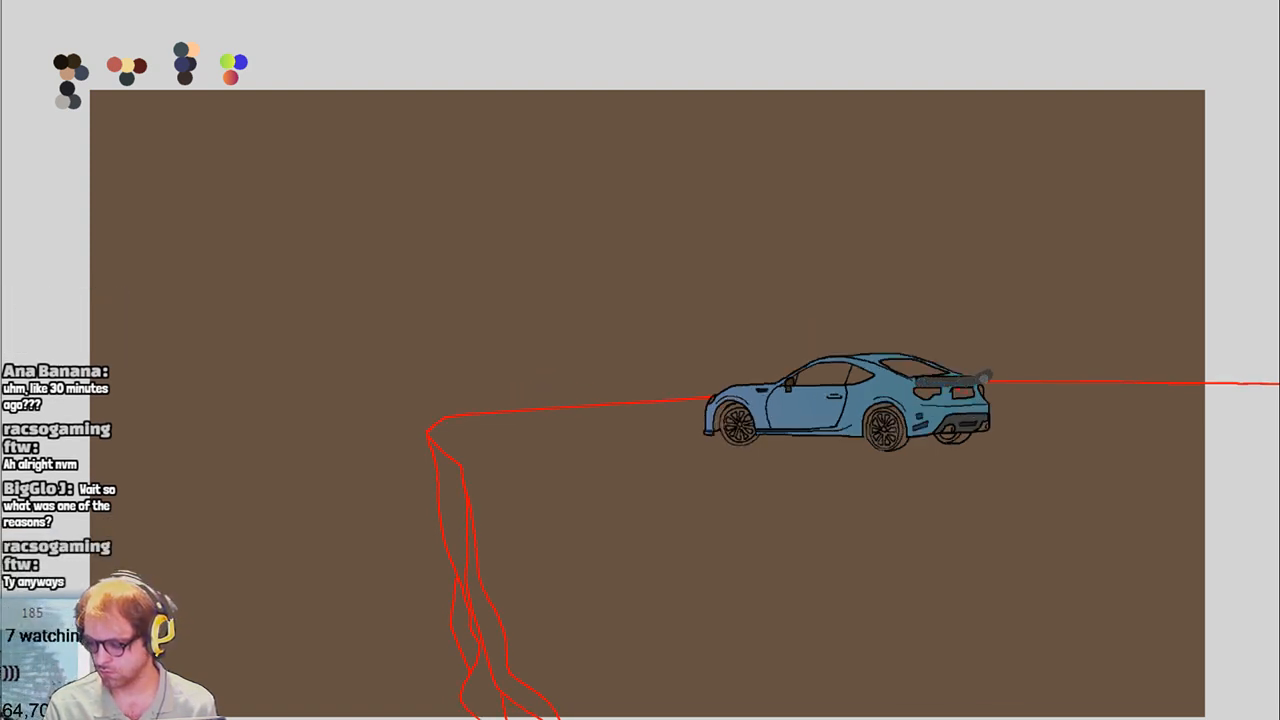
drag(987, 377, 990, 378)
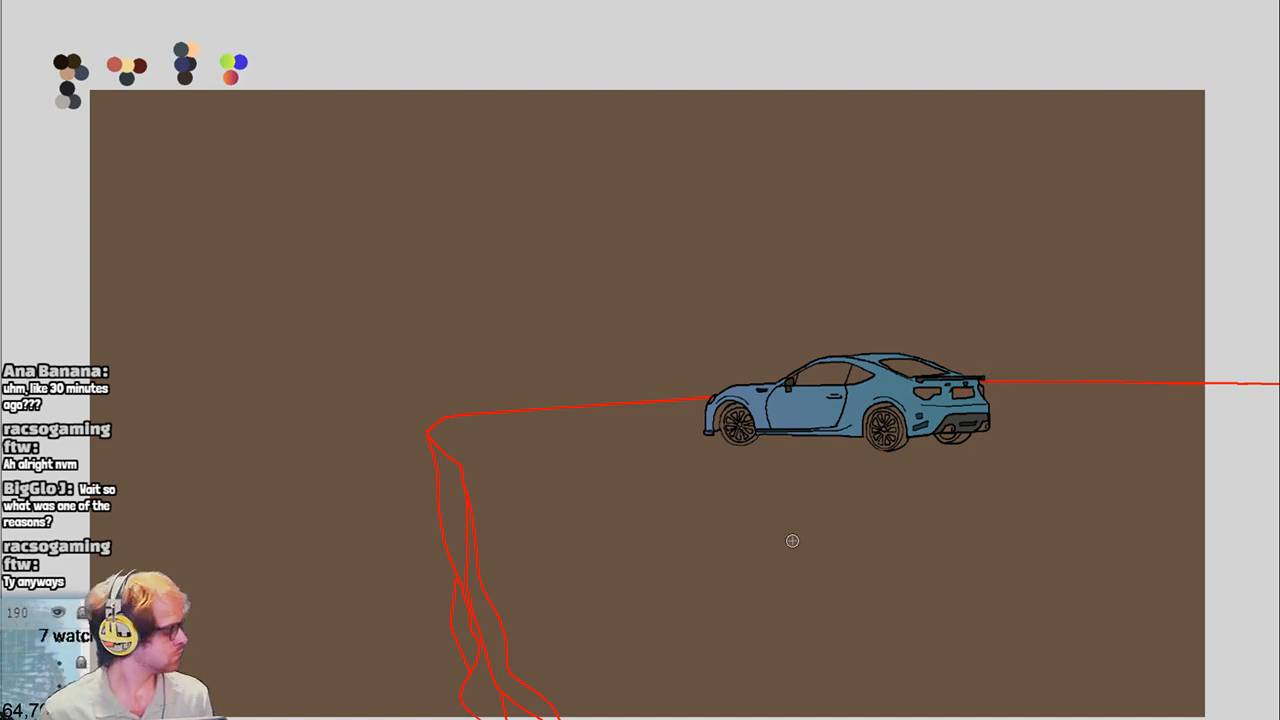
key(Right)
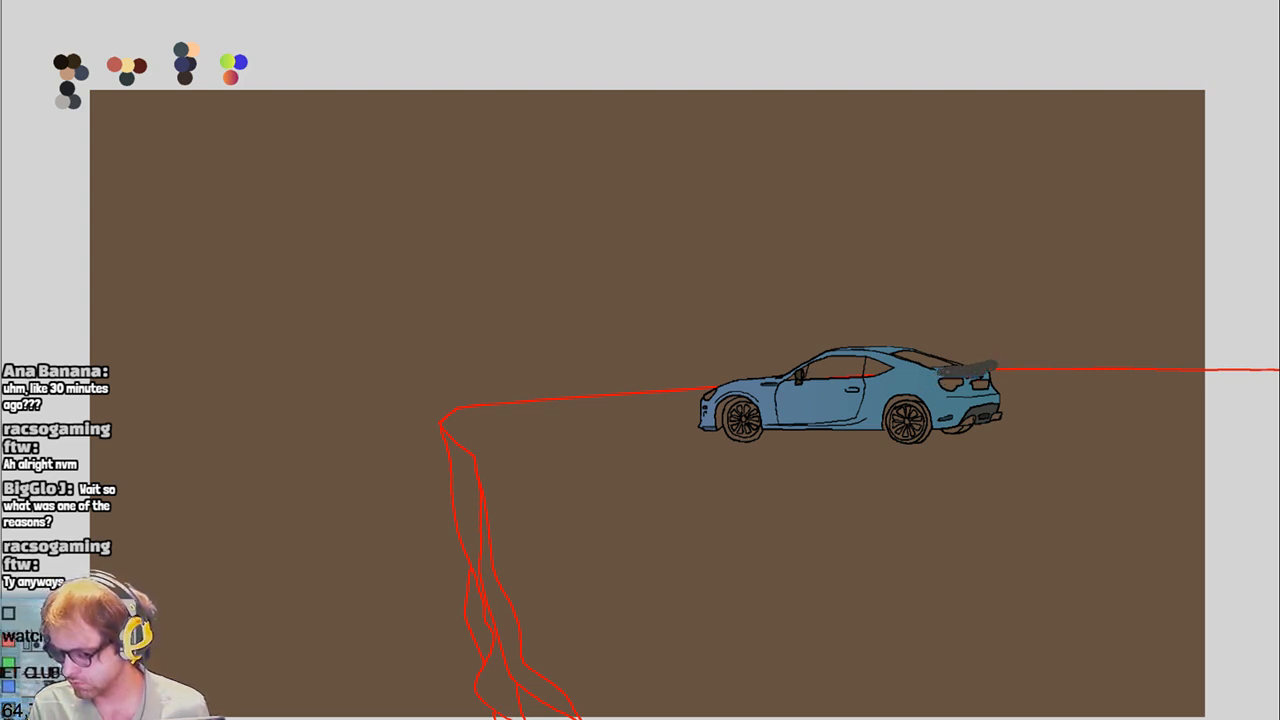
drag(990, 368, 992, 370)
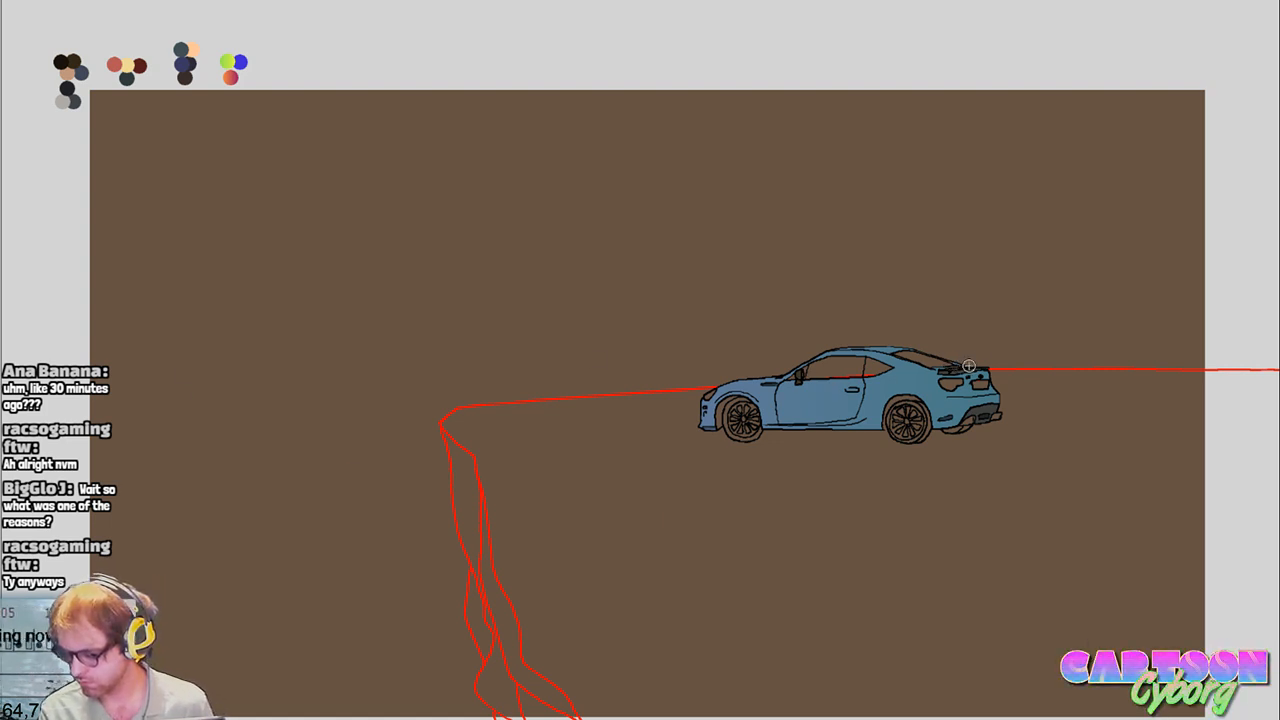
Paint the missing body blue along the rear window edge and the side skirt on the near-side-view frames
mouse_move(955, 360)
mouse_down()
mouse_move(938, 351)
mouse_move(976, 360)
mouse_up()
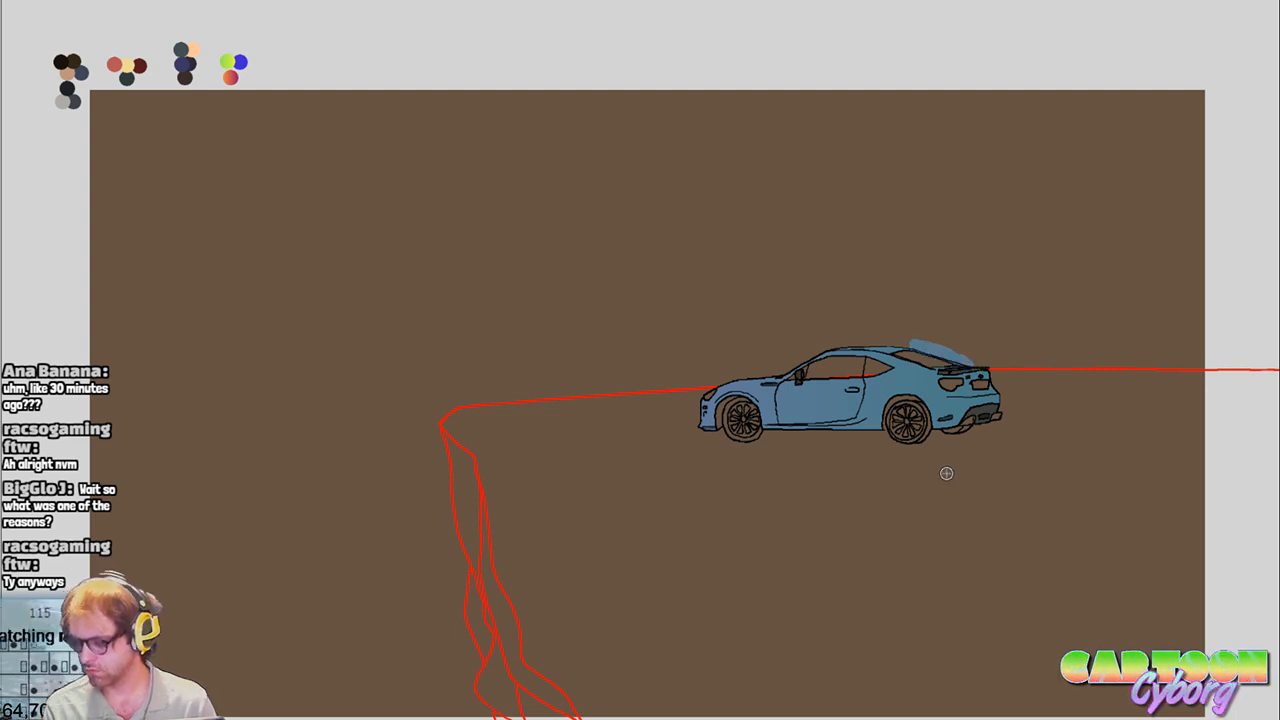
key(ctrl+z)
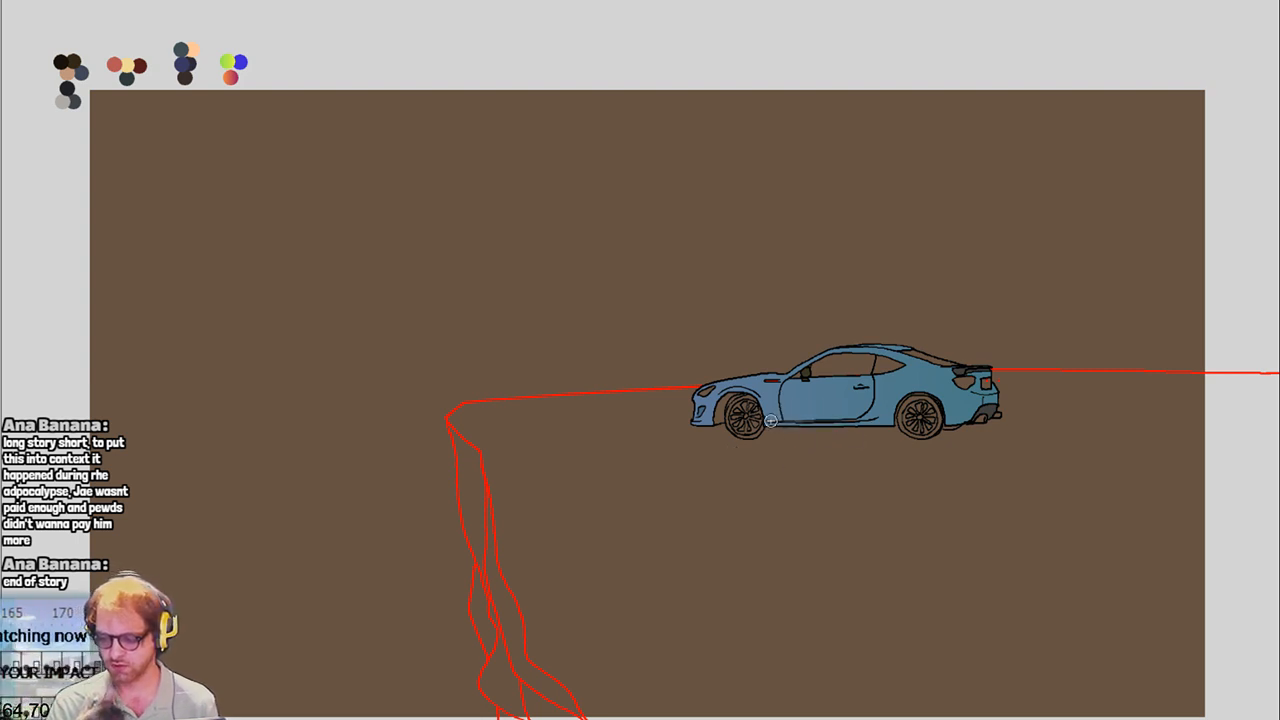
drag(768, 420, 843, 420)
key(ctrl+z)
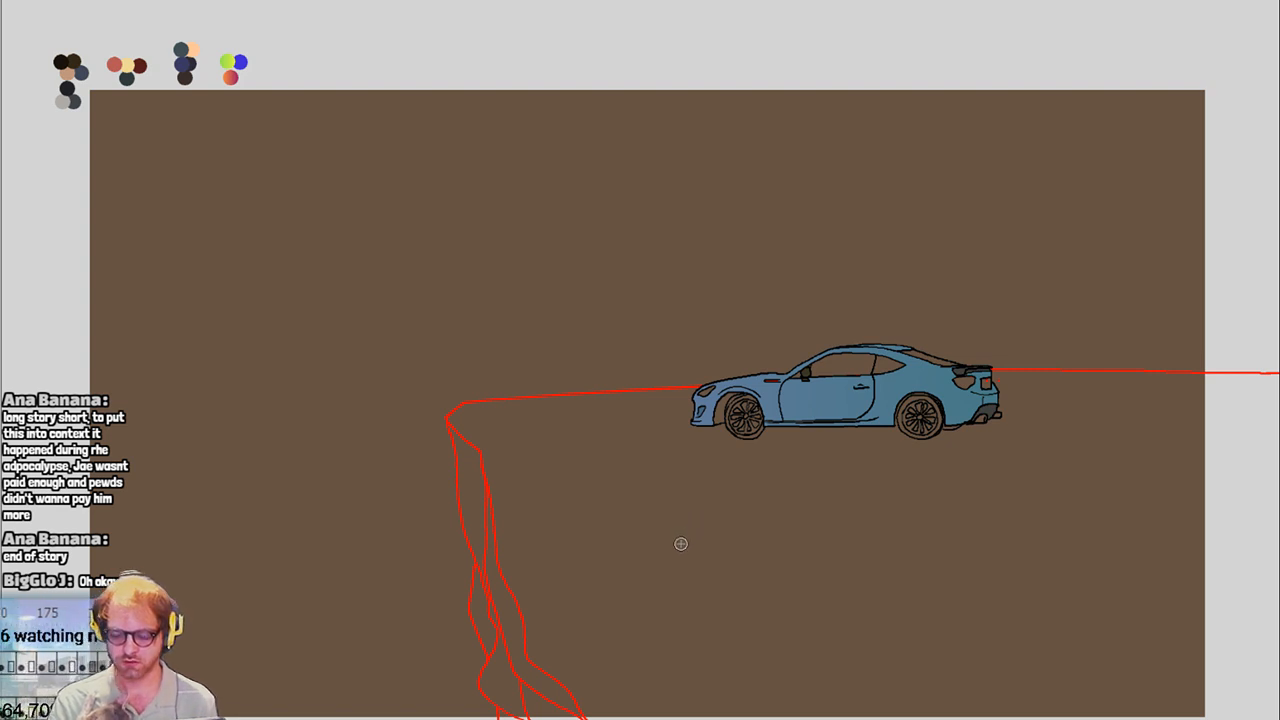
Fill the spoiler with dark grey on the left-facing side-view frame and clear the paint outside its outline
key(ctrl+z)
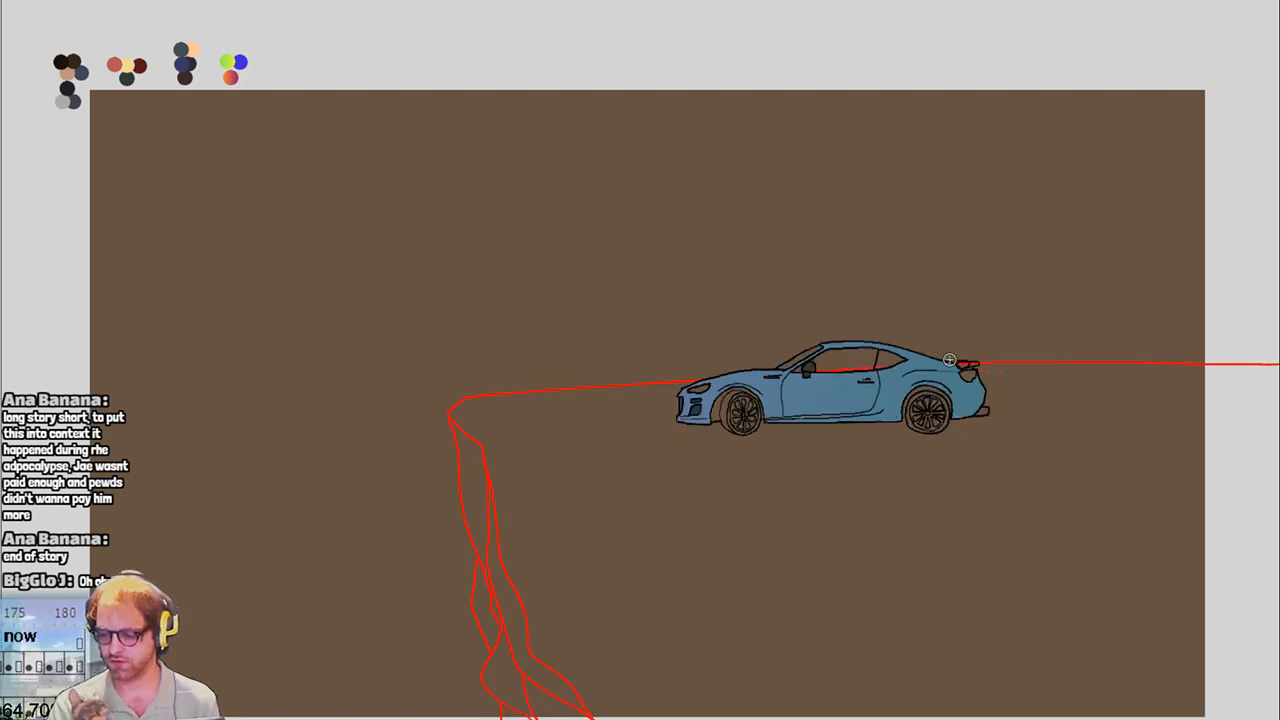
drag(975, 357, 983, 360)
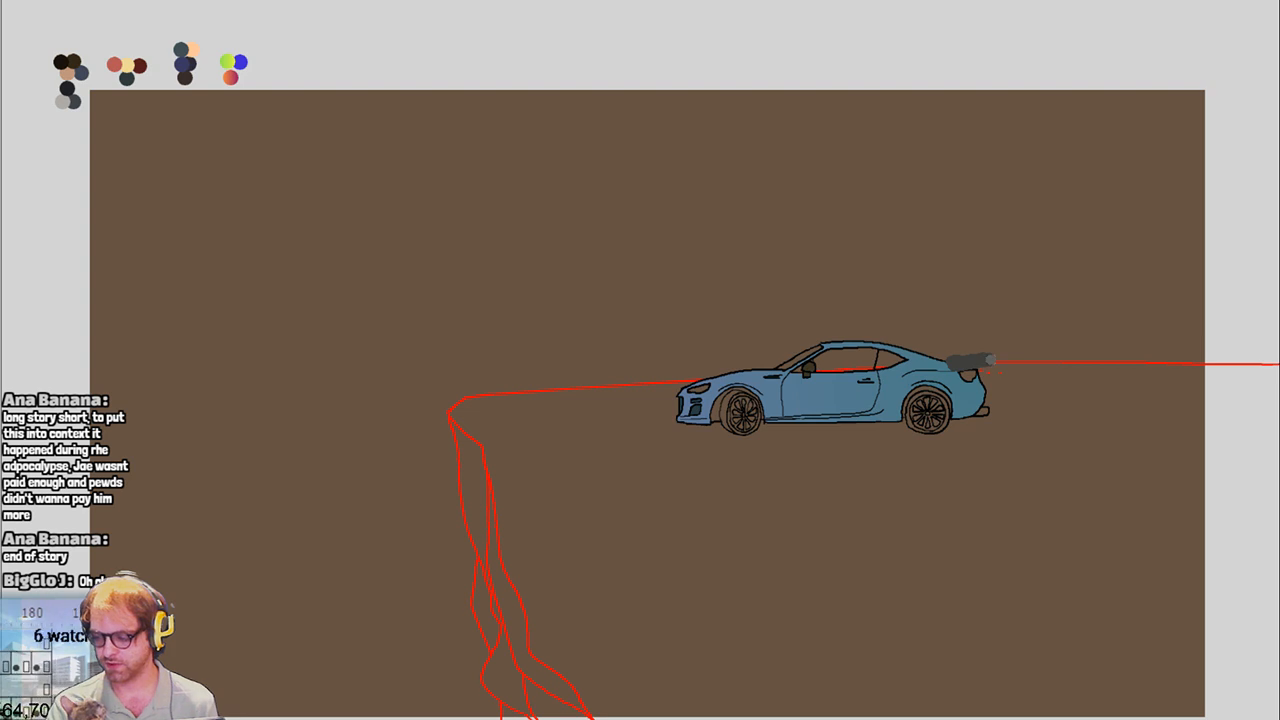
key(ctrl+z)
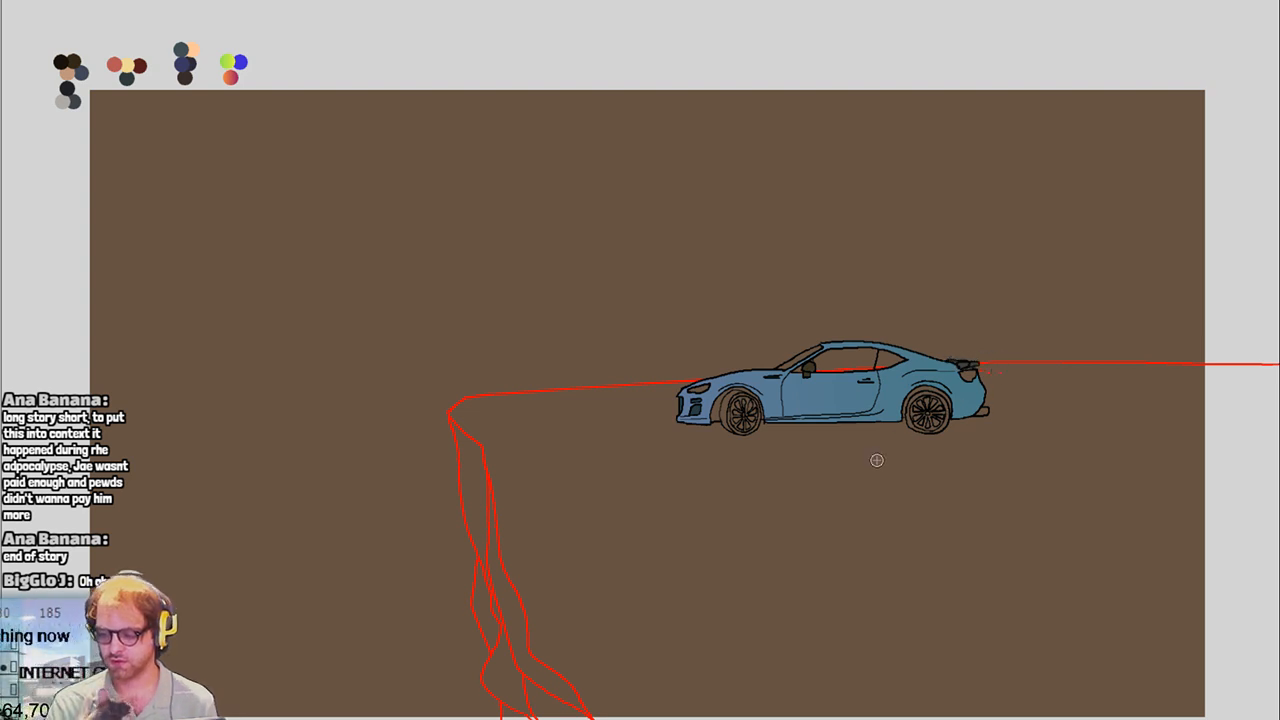
Fill the spoiler with dark grey on the left-facing frames where the car turns from side view toward the front, keeping within its outline
key(ctrl+z)
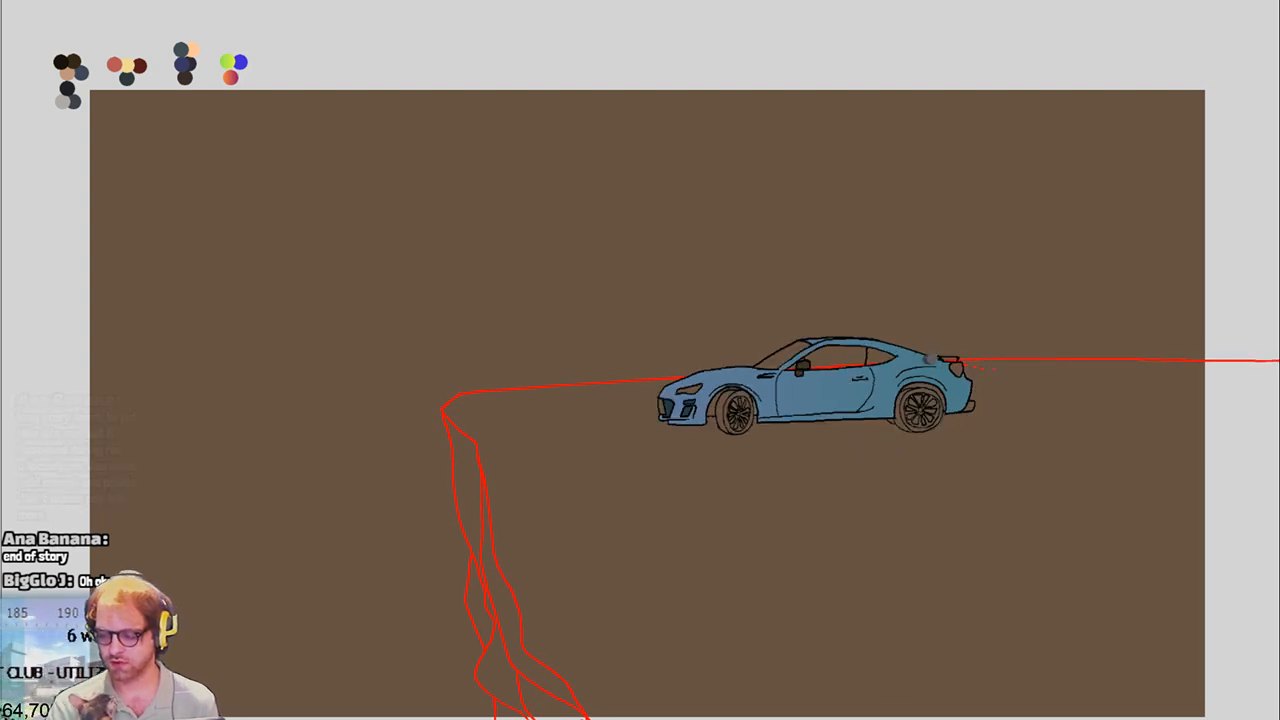
drag(928, 358, 966, 354)
key(ctrl+z)
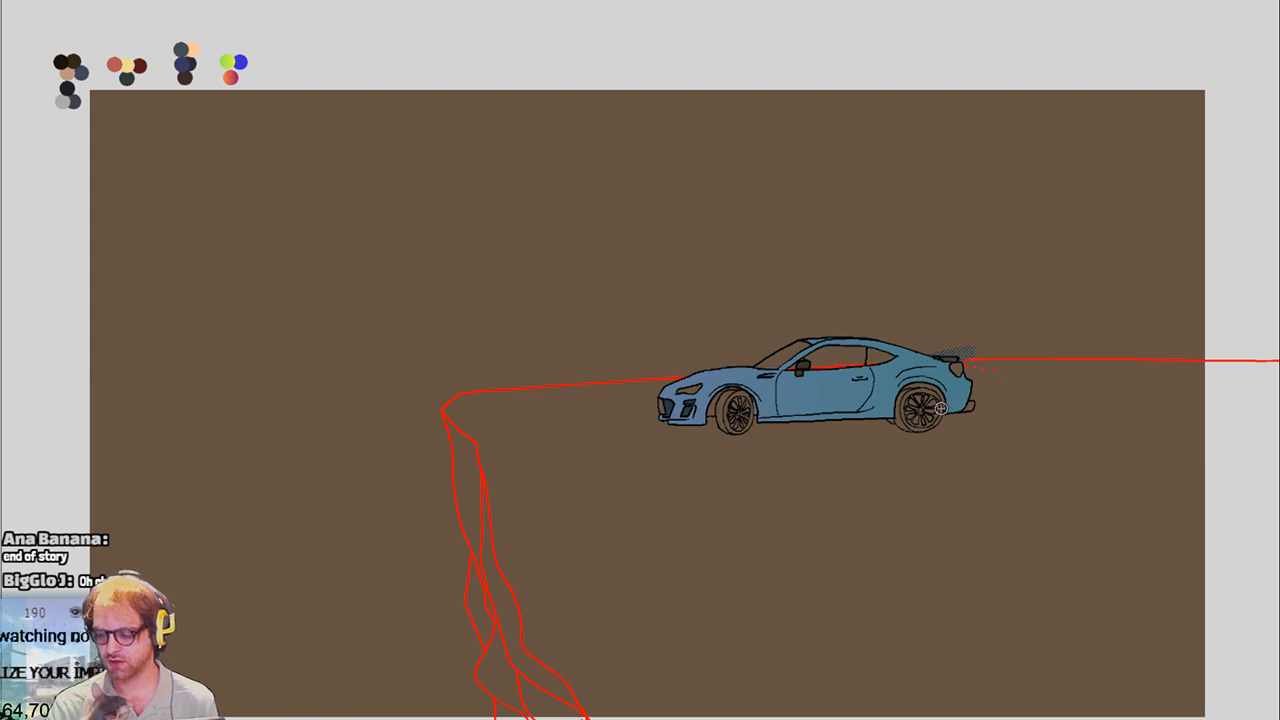
key(ctrl+z)
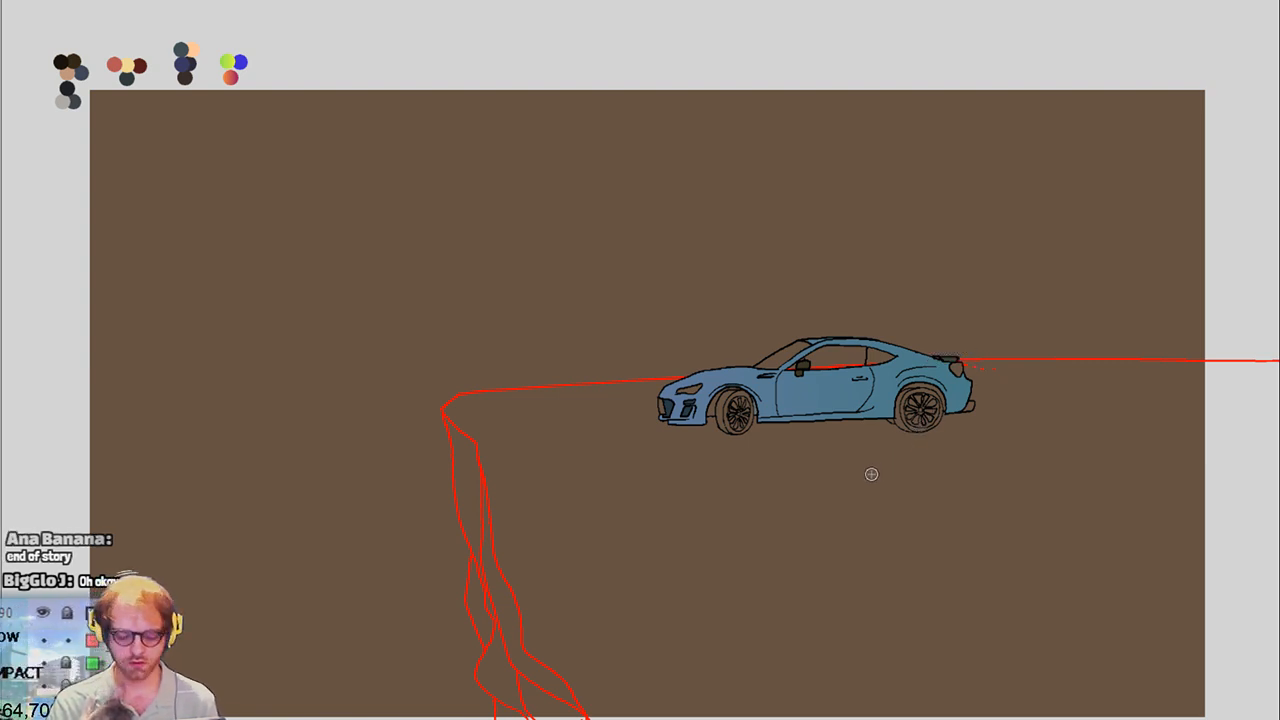
key(ctrl+z)
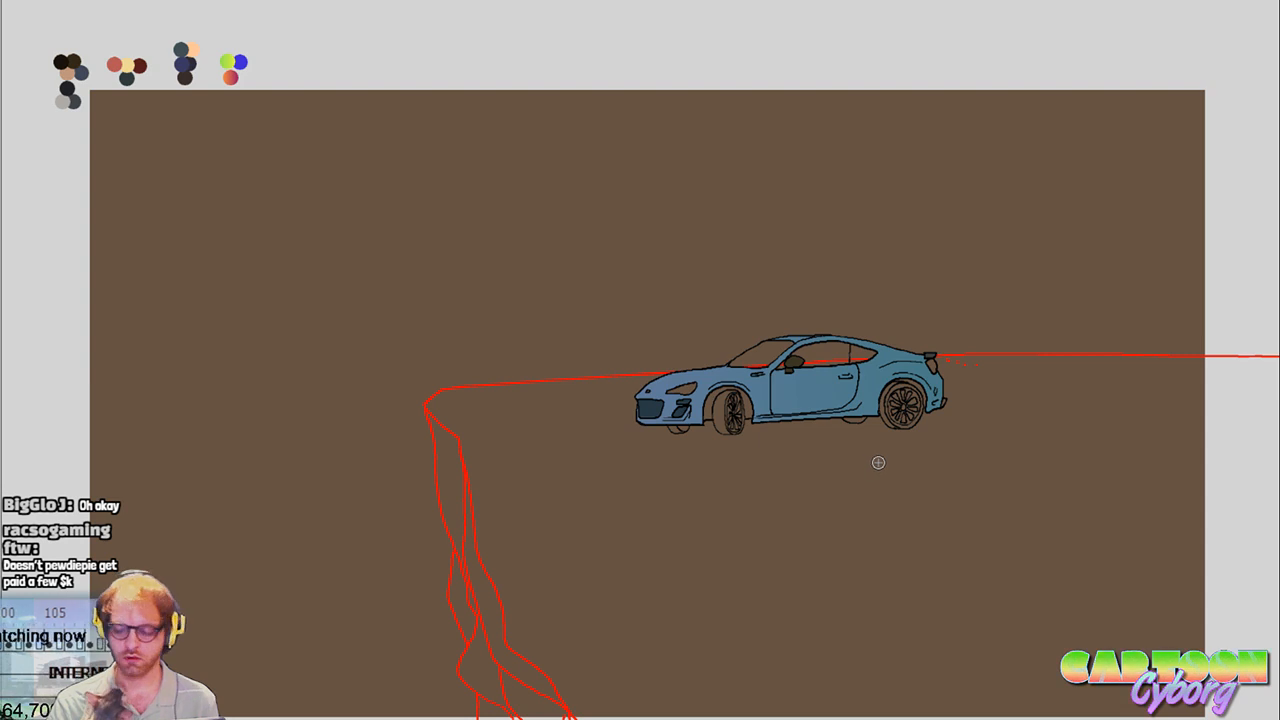
key(ctrl+z)
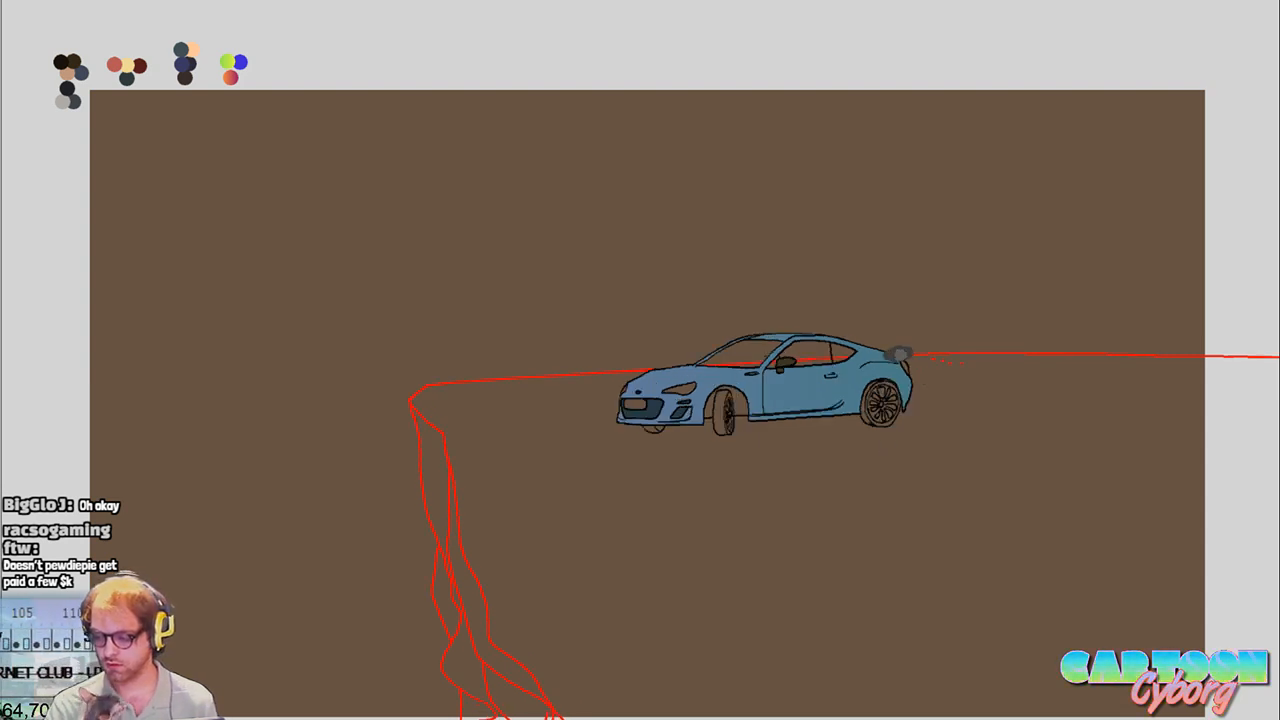
Fill the spoiler with dark grey on the left-facing front-quarter frames and clear the paint outside its outline
drag(900, 354, 918, 356)
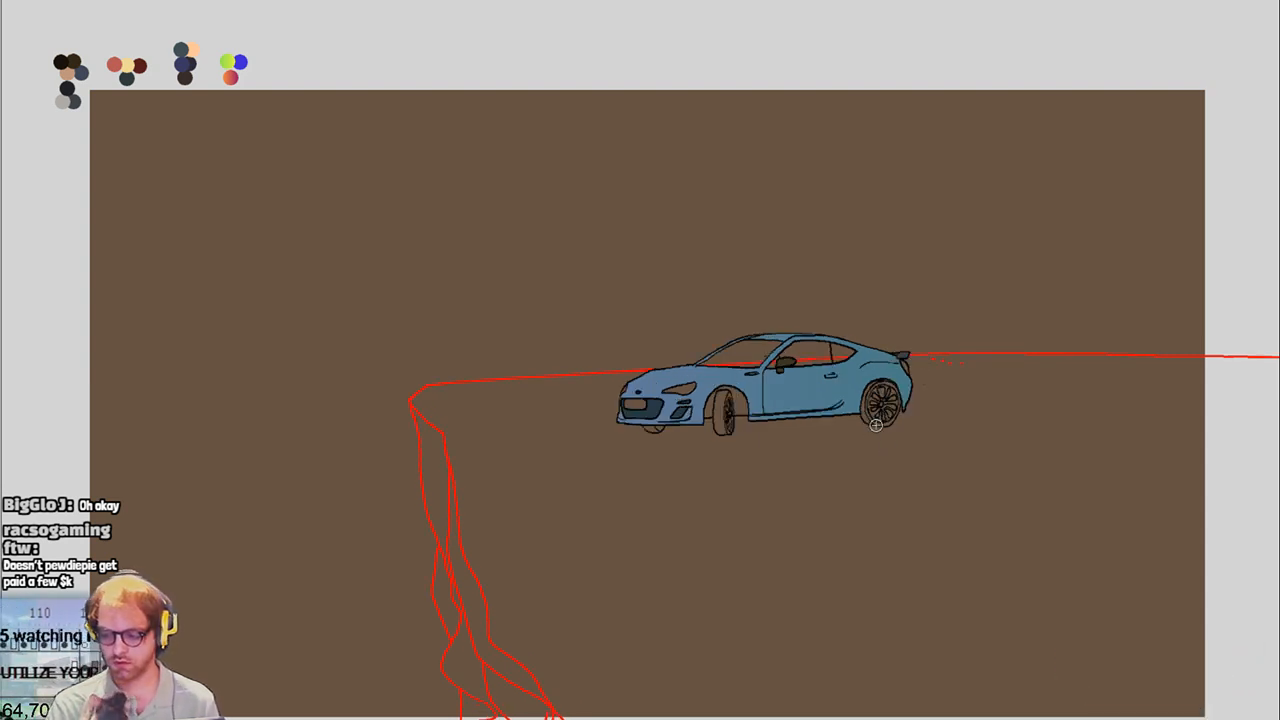
key(ctrl+z)
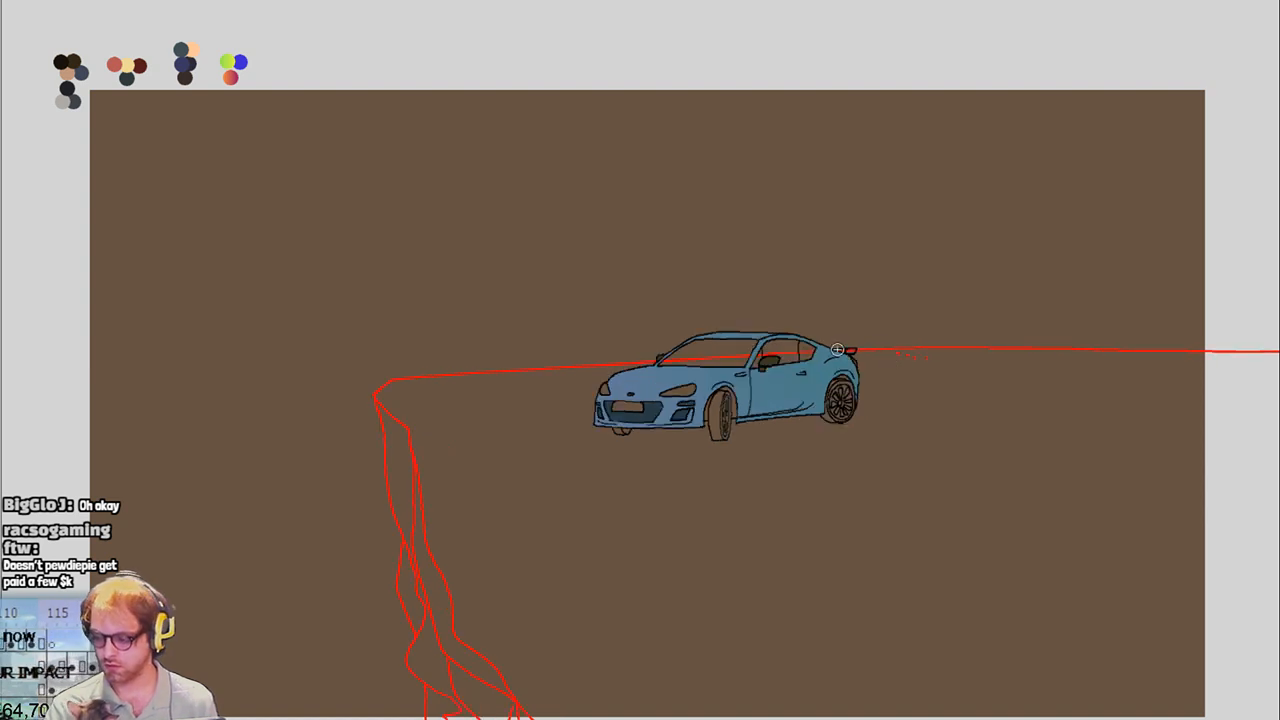
drag(836, 350, 846, 348)
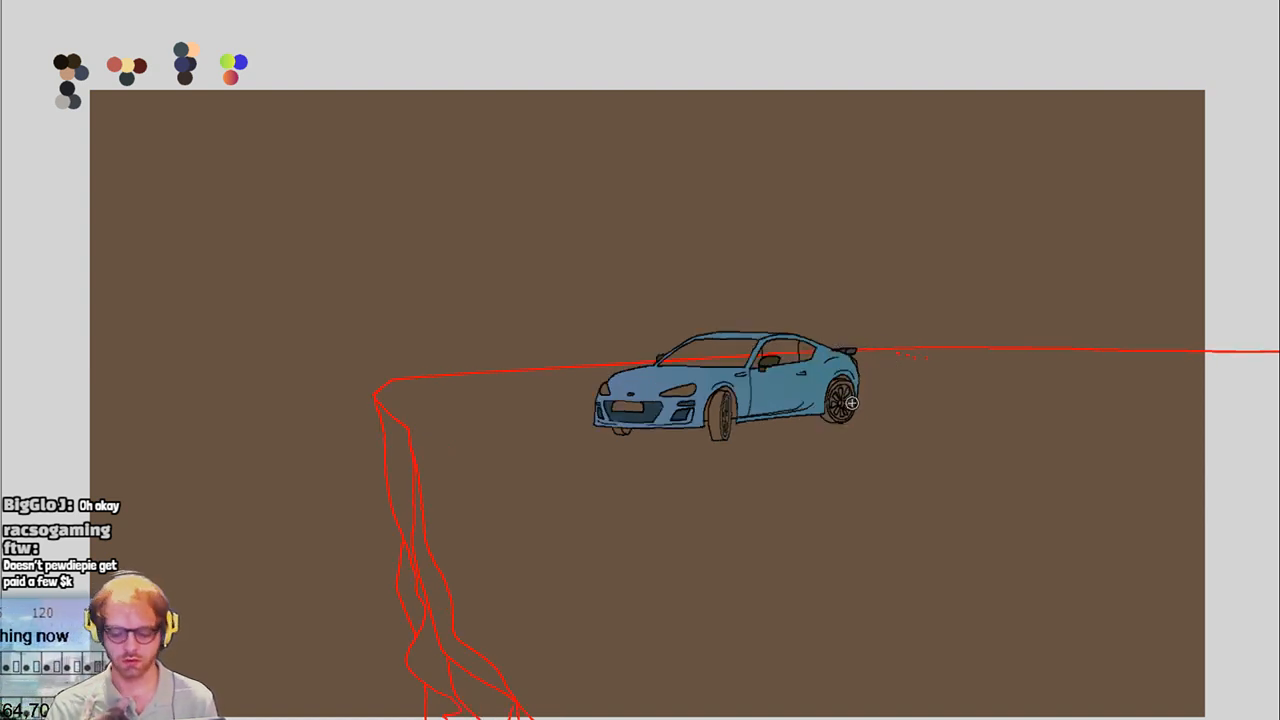
key(ctrl+z)
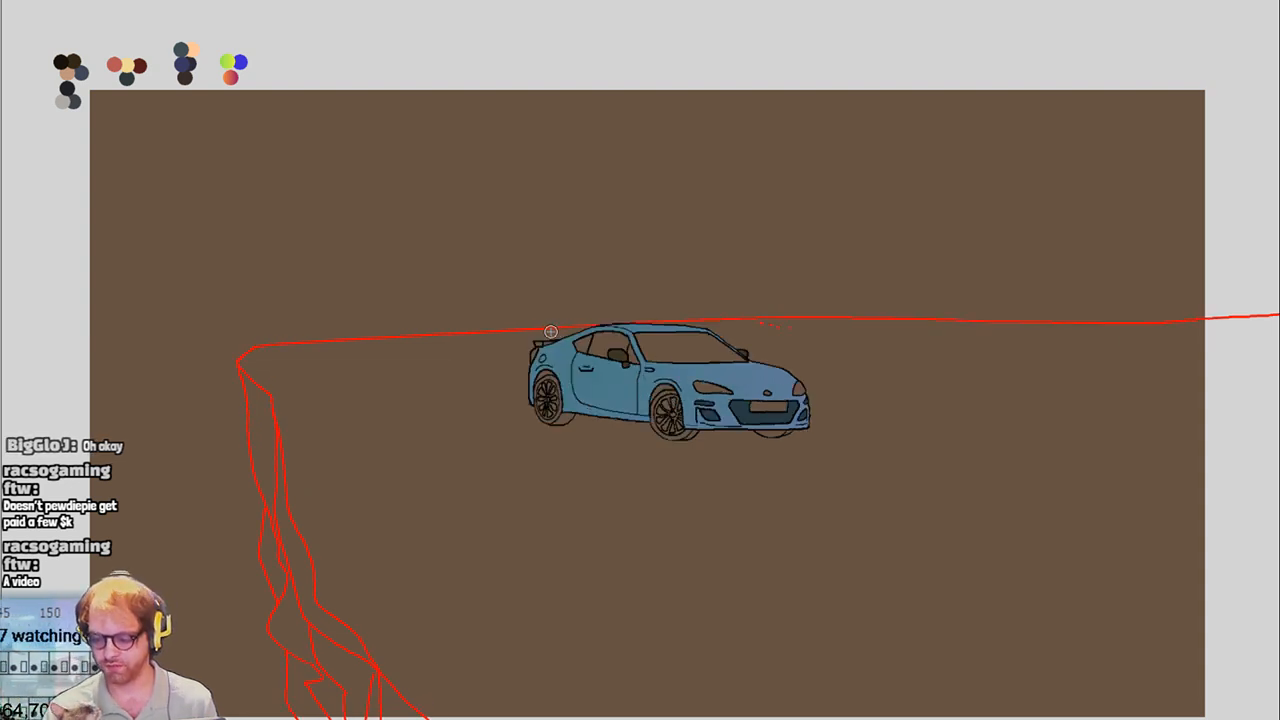
Fill the spoiler with dark grey on the right-facing front-quarter frames and remove the overshoot around it
mouse_move(550, 331)
mouse_down()
mouse_move(542, 342)
mouse_move(558, 346)
mouse_up()
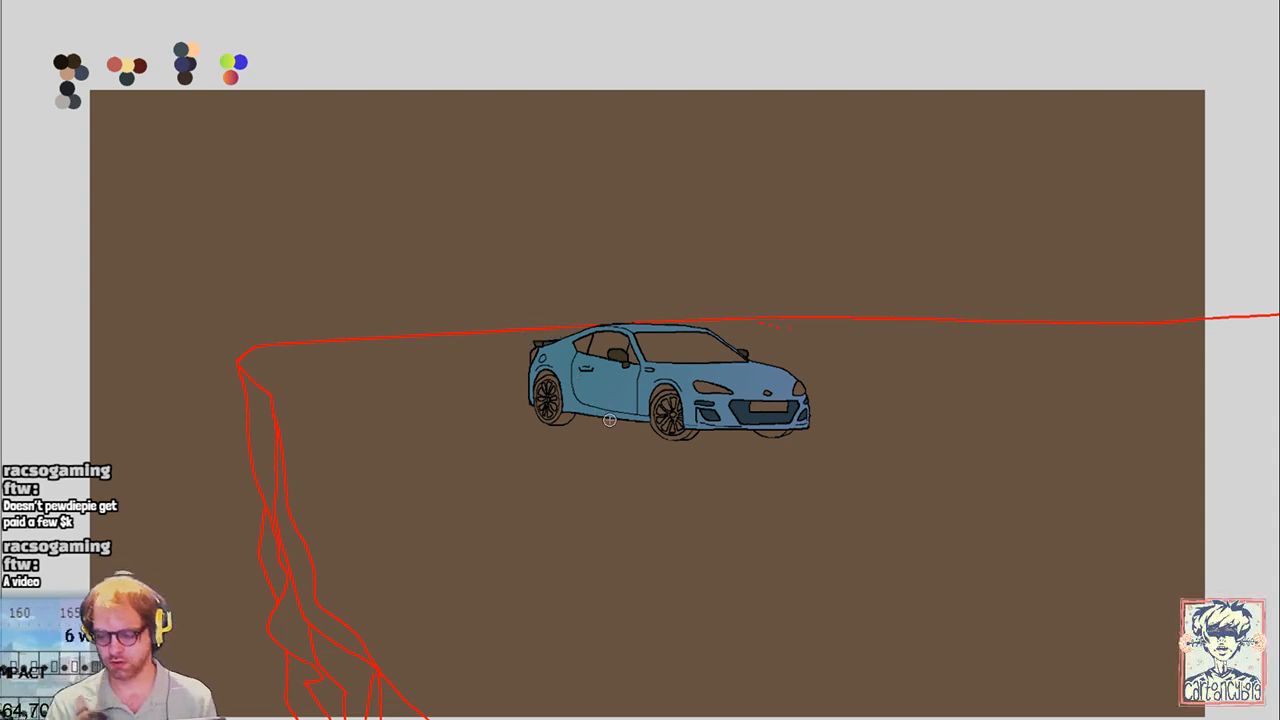
key(ctrl+z)
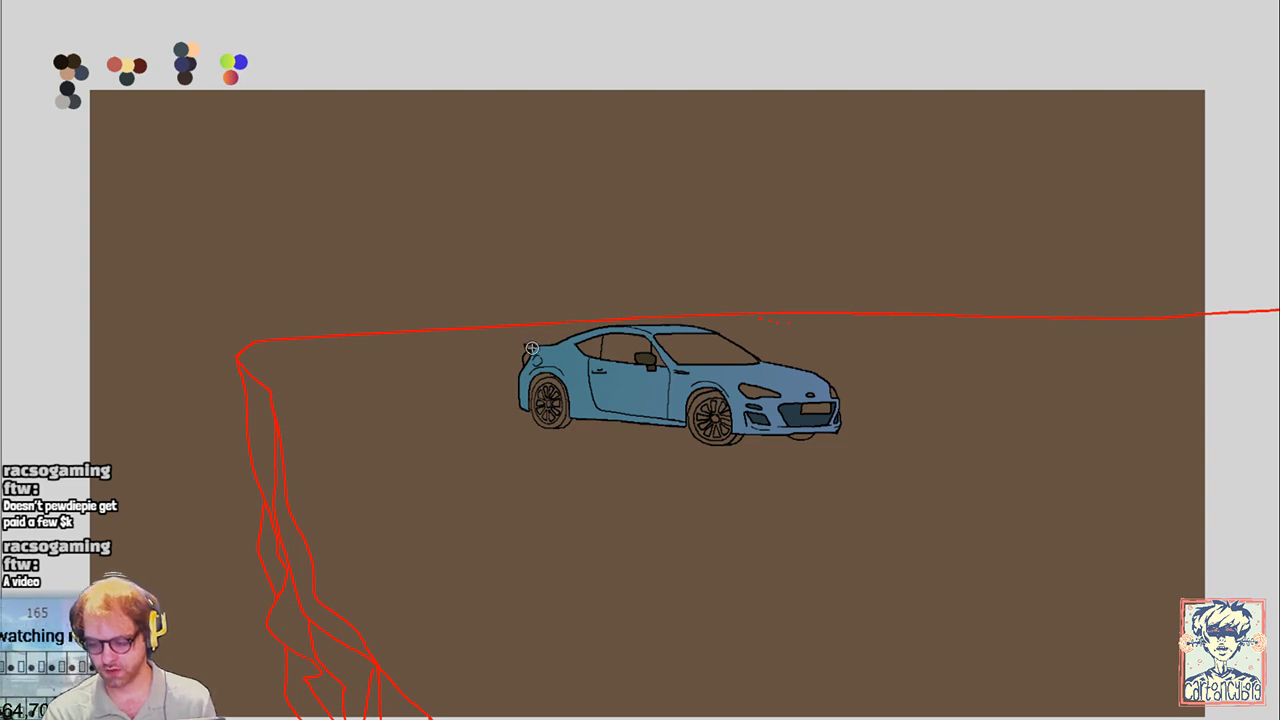
drag(532, 348, 530, 344)
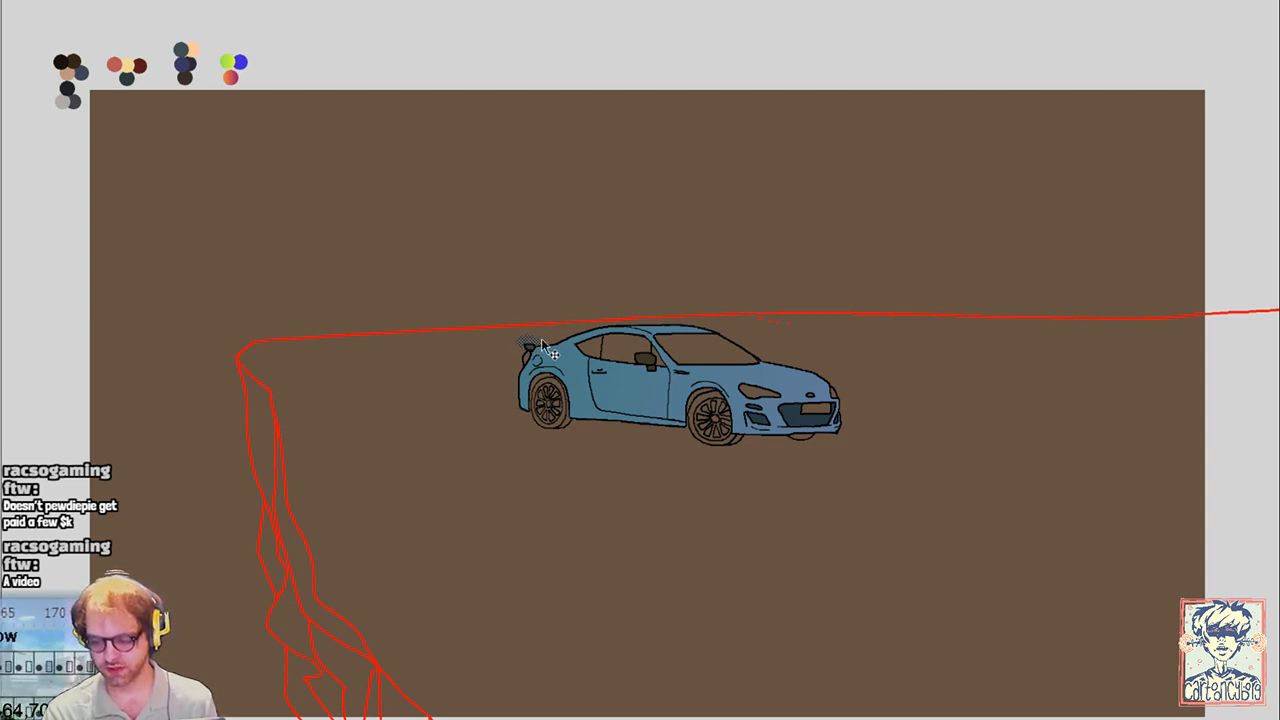
key(ctrl+z)
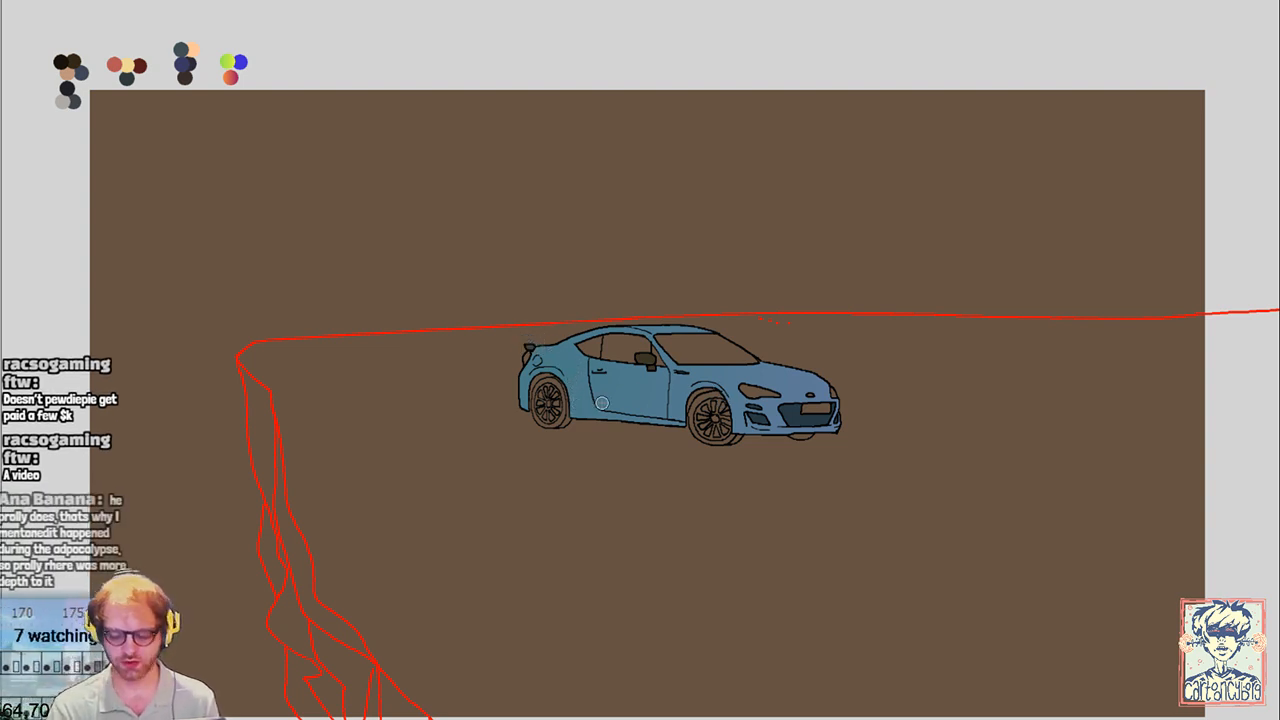
key(ctrl+z)
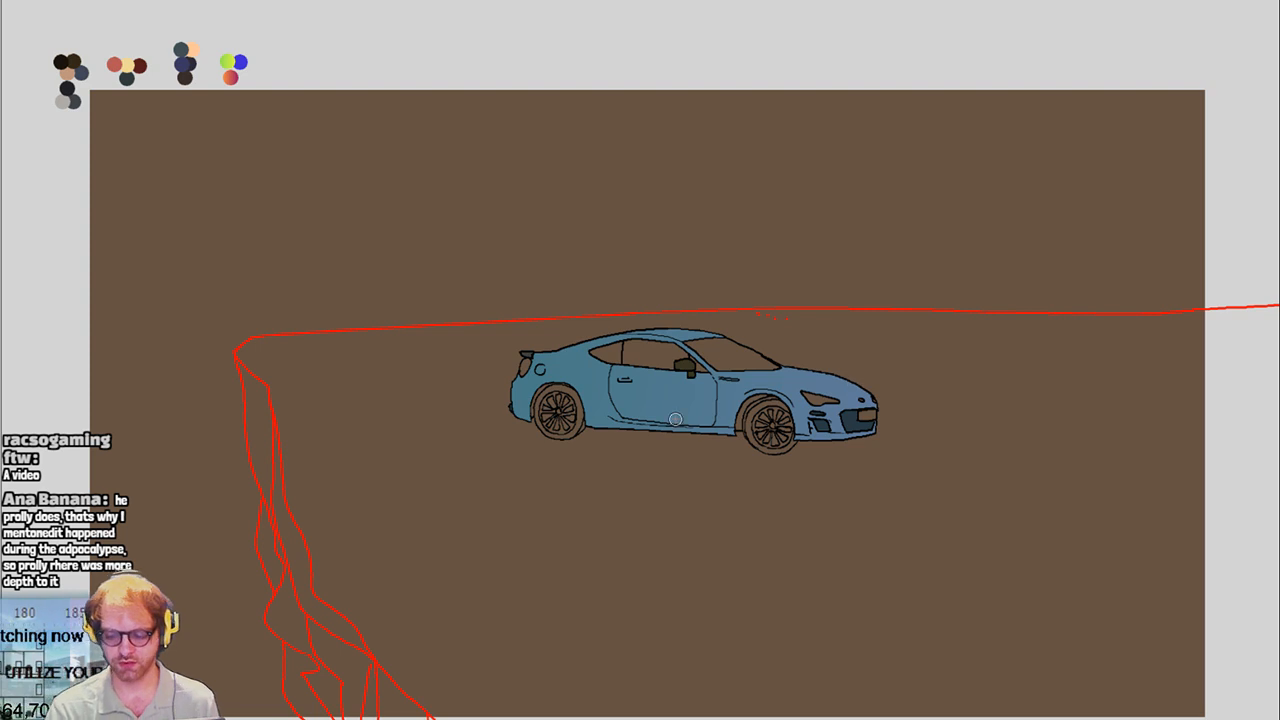
key(ctrl+z)
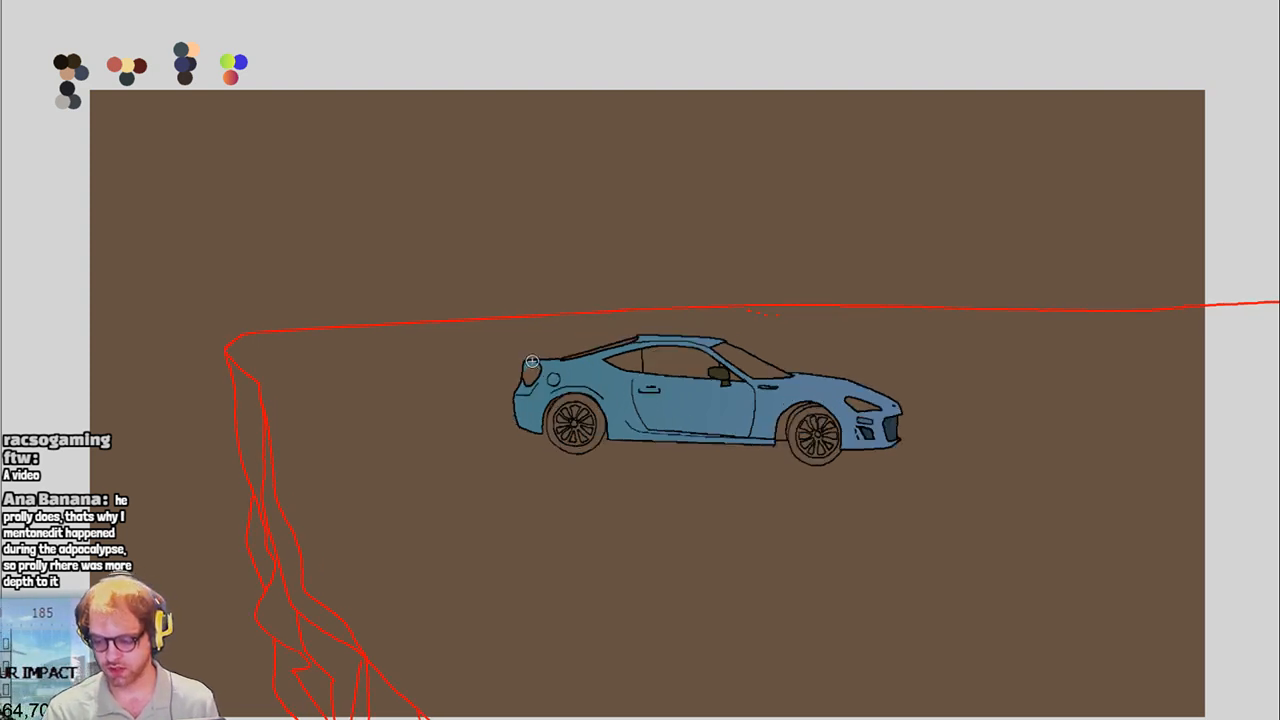
Paint the small spoiler above the tail light dark grey on the right-facing side-view frame and clean up its edges
drag(531, 372, 540, 366)
key(ctrl+z)
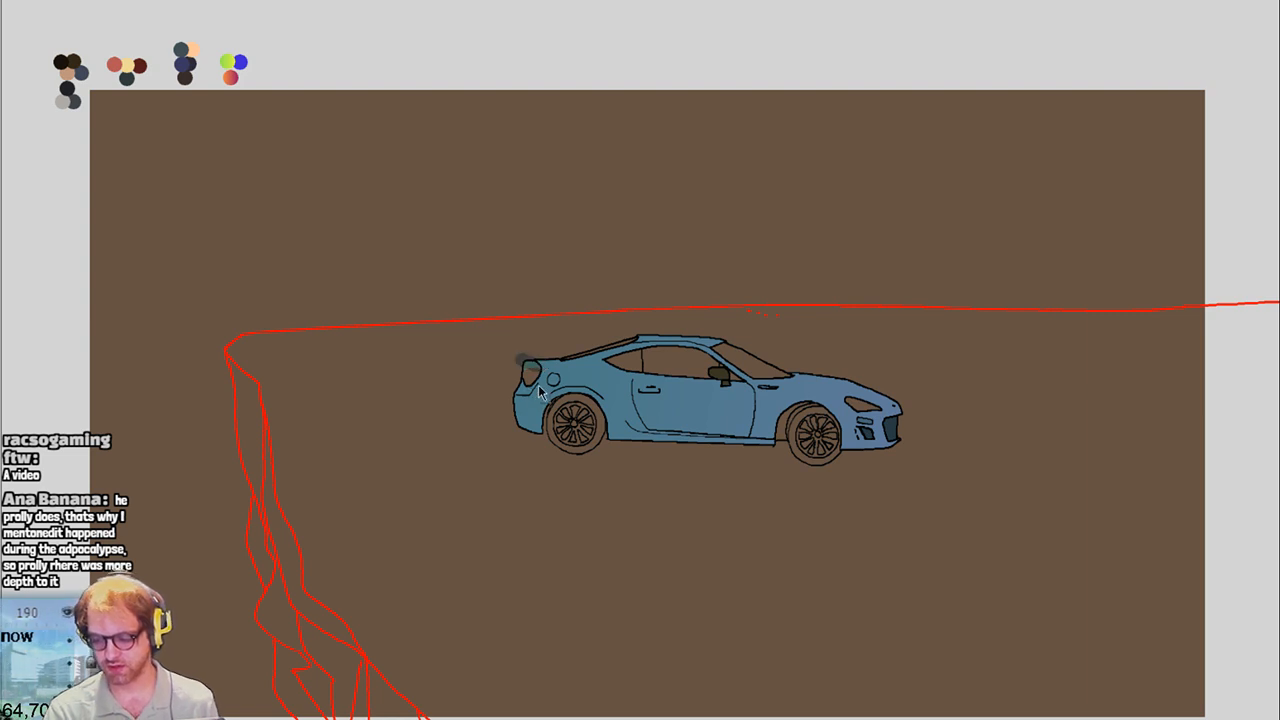
drag(538, 358, 530, 362)
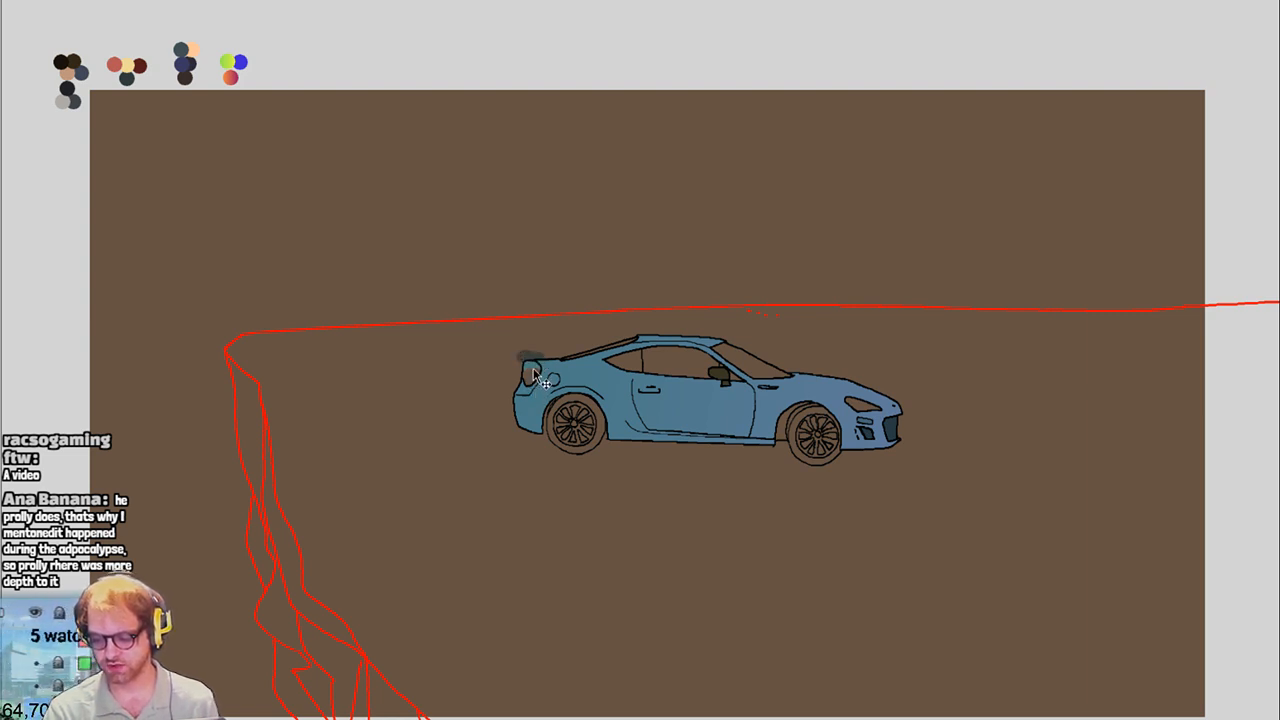
key(ctrl+z)
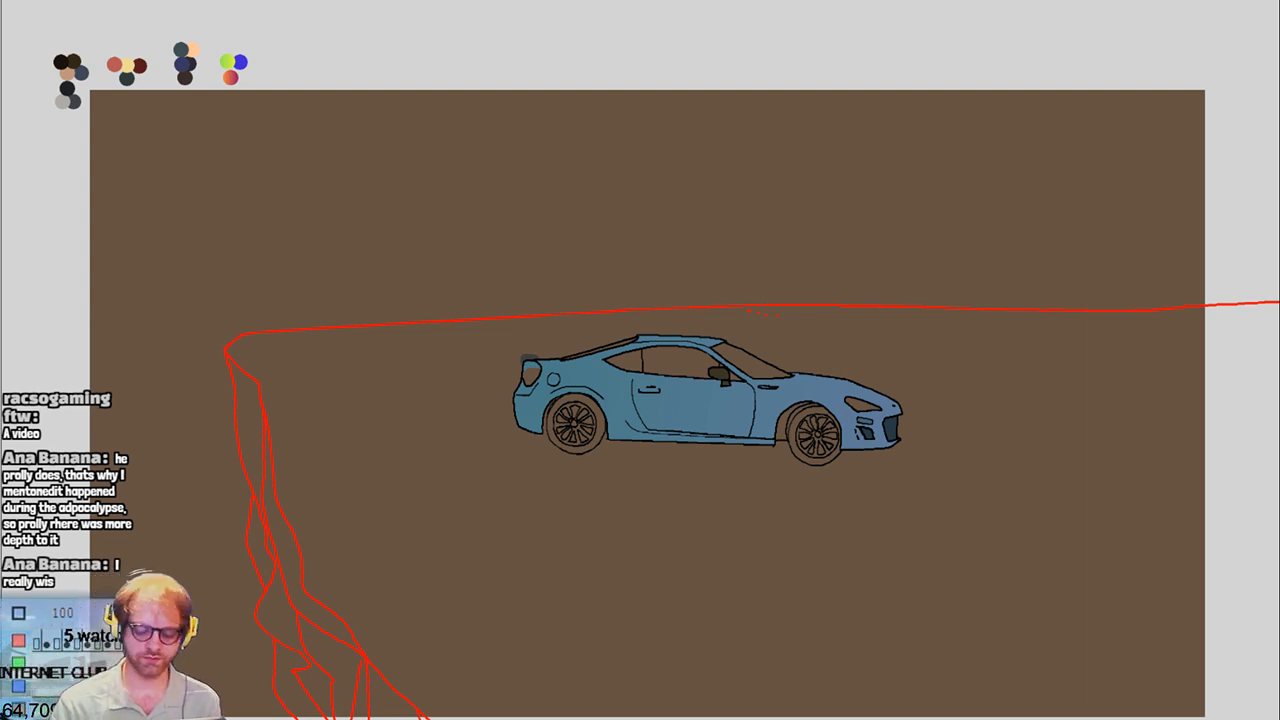
key(ctrl+z)
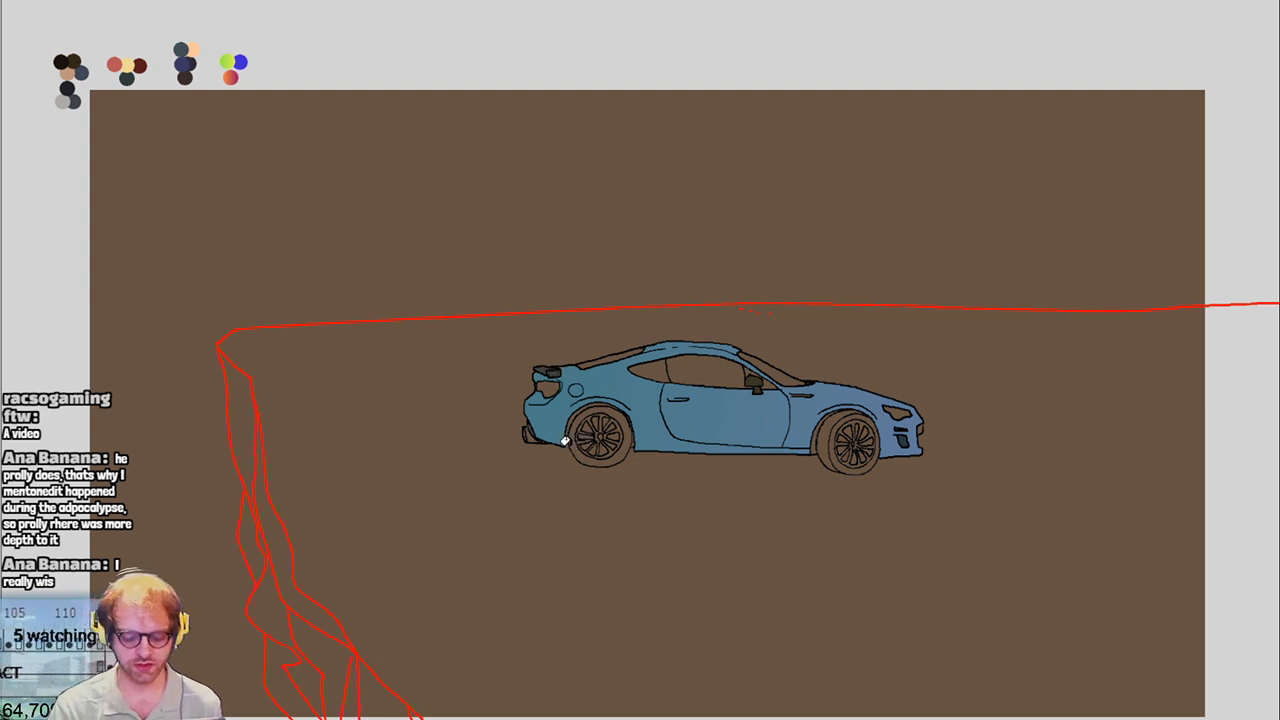
Continue the dark grey spoiler fill on the frames where the right-facing car begins to show its rear
key(ctrl+z)
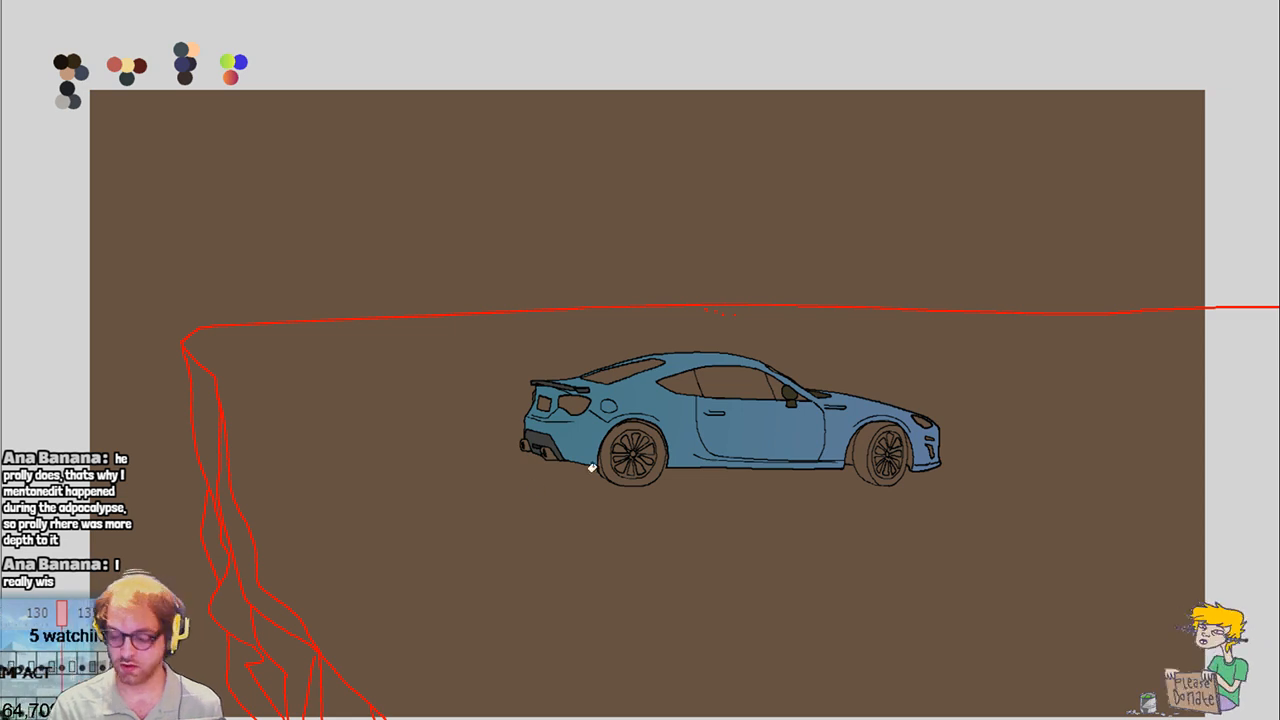
key(period)
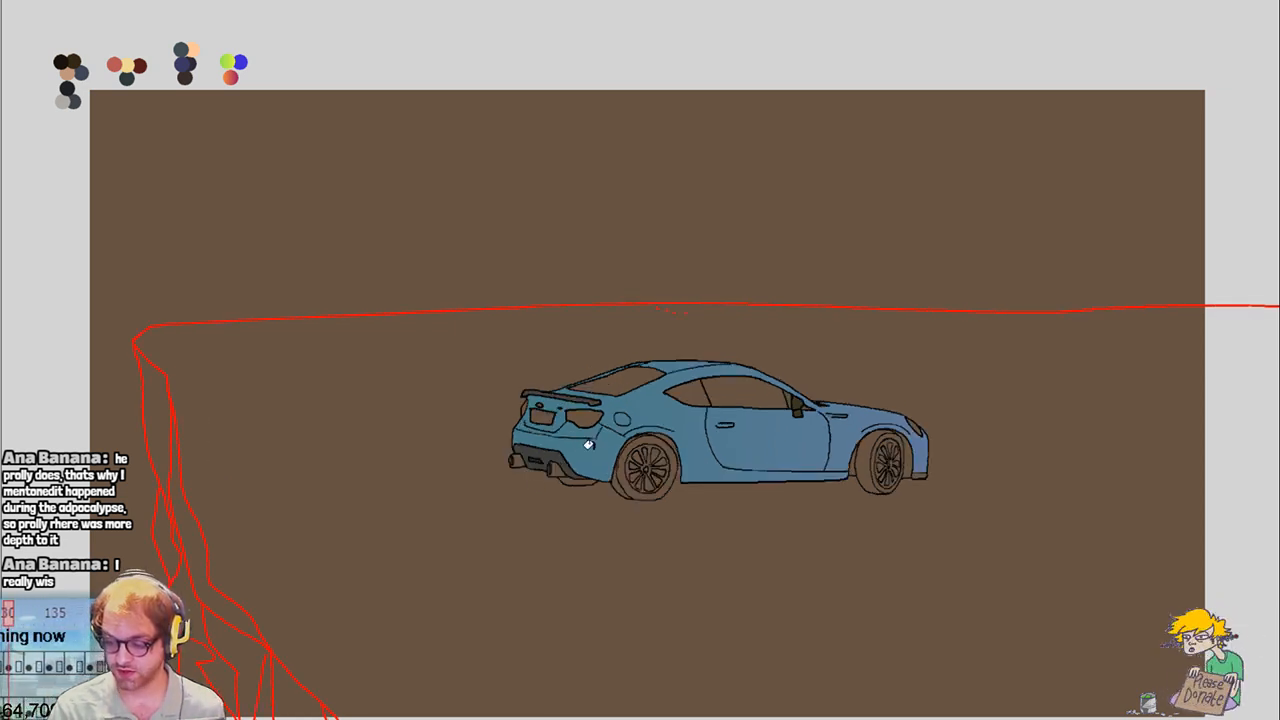
key(period)
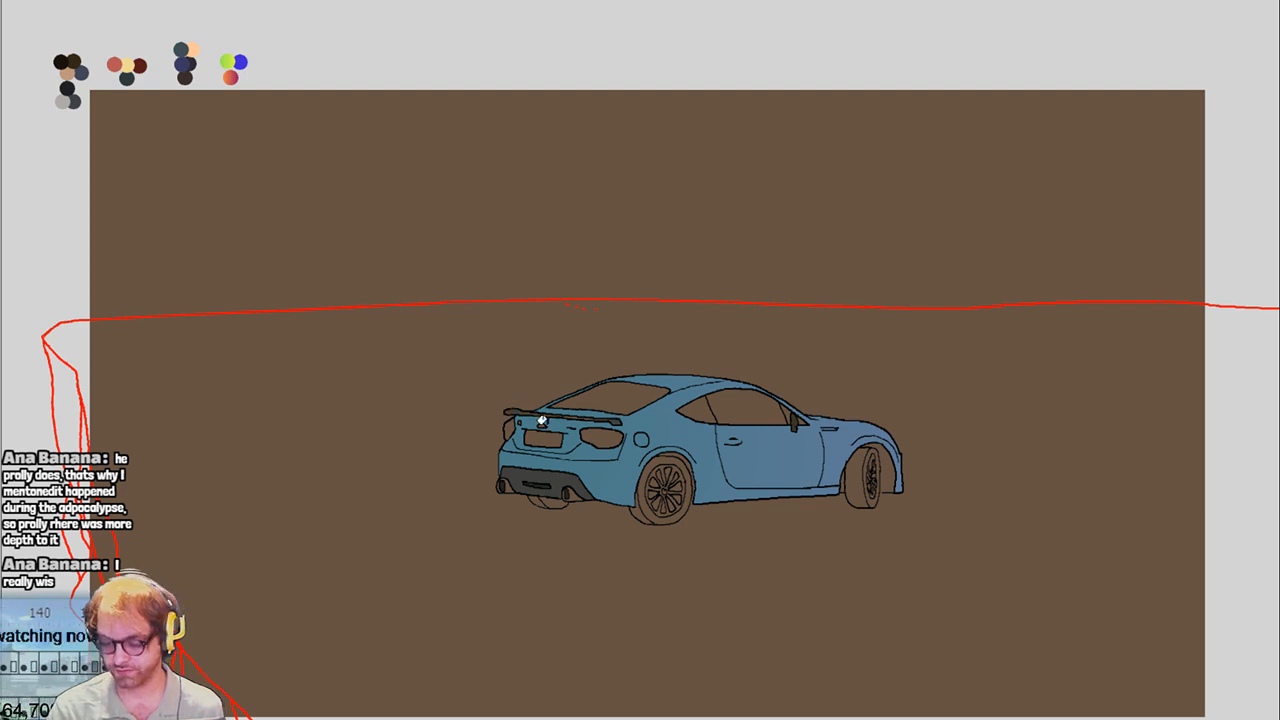
drag(556, 414, 610, 416)
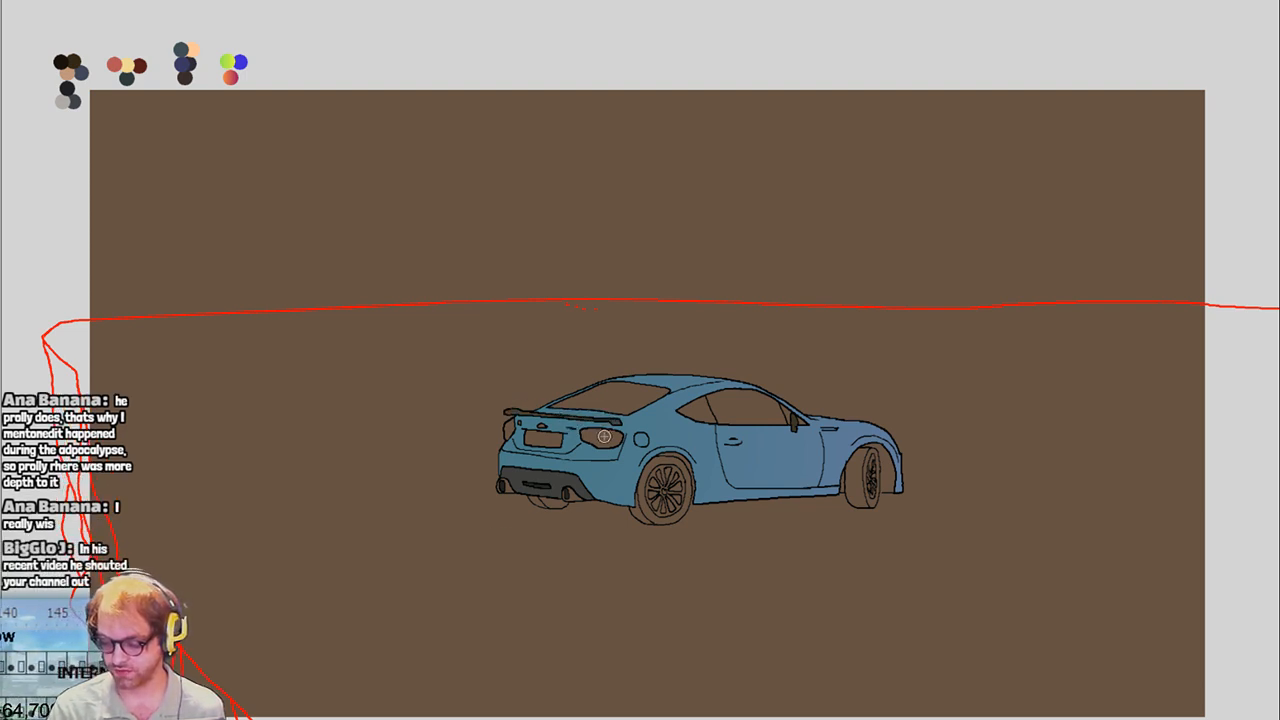
key(period)
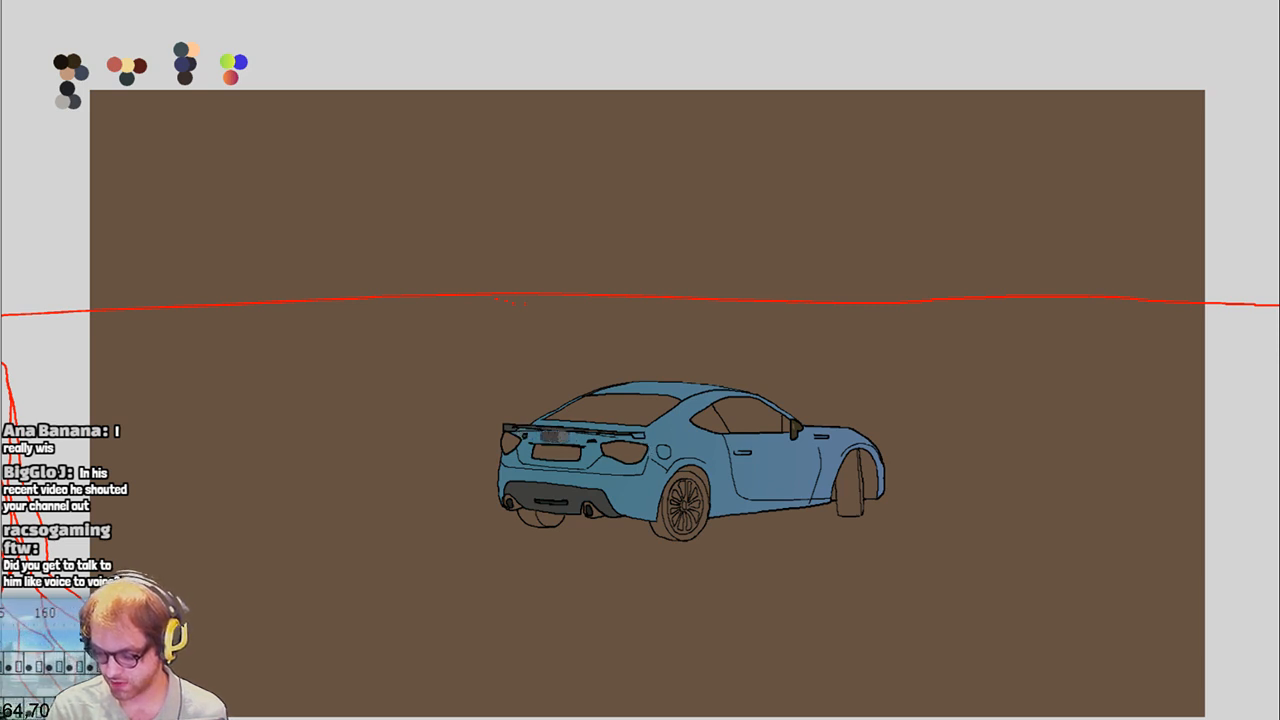
Fill the full-width spoiler with dark grey on the right-facing rear-quarter frames leading to the straight rear view
drag(585, 432, 645, 445)
key(ctrl+z)
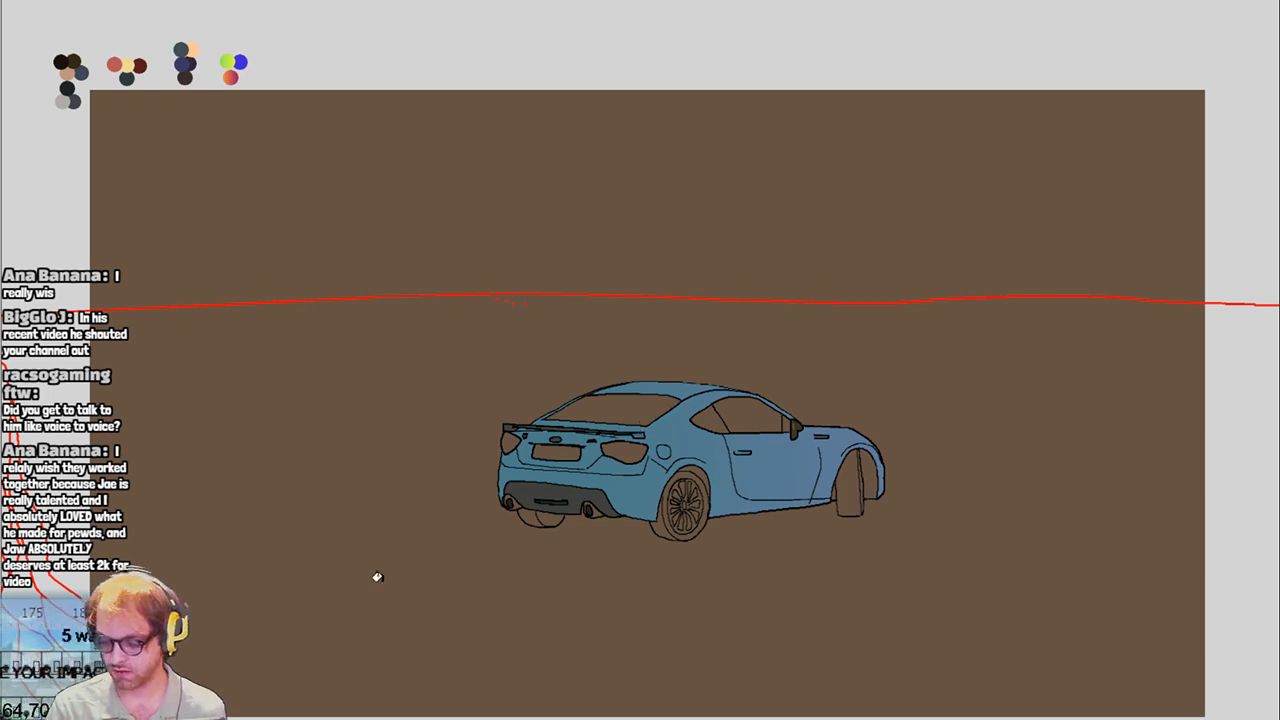
key(ctrl+Tab)
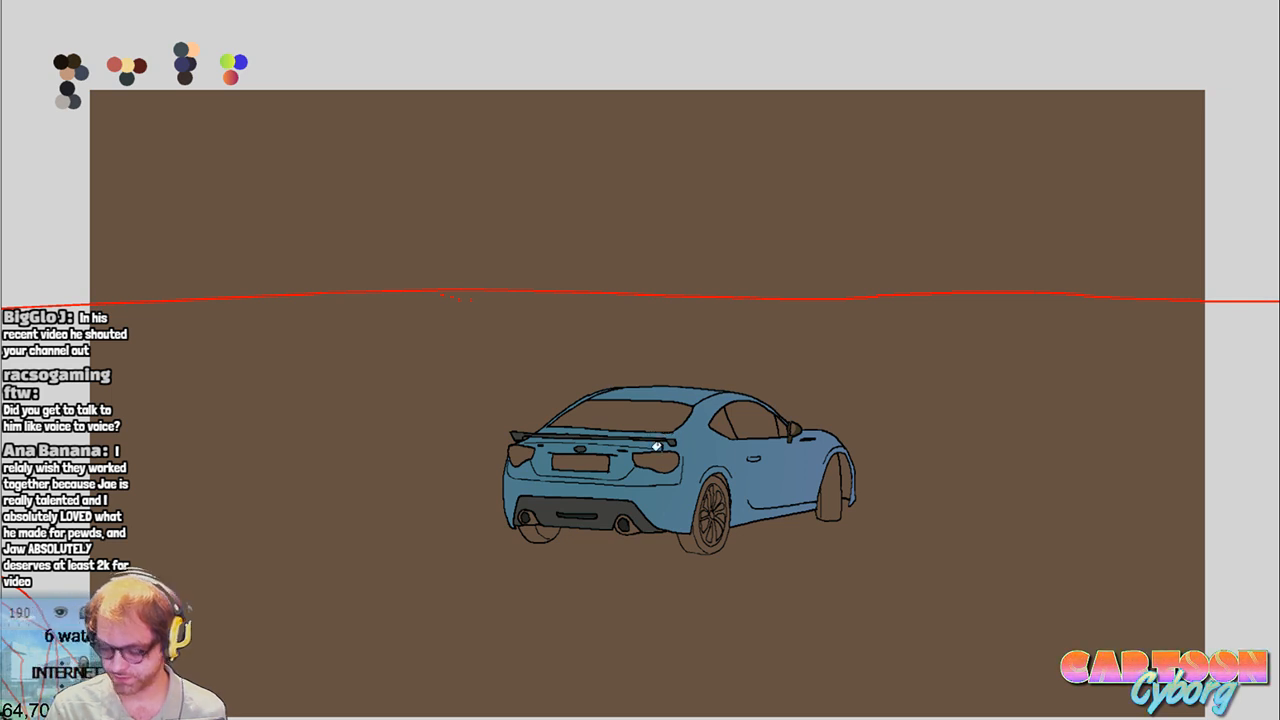
key(Right)
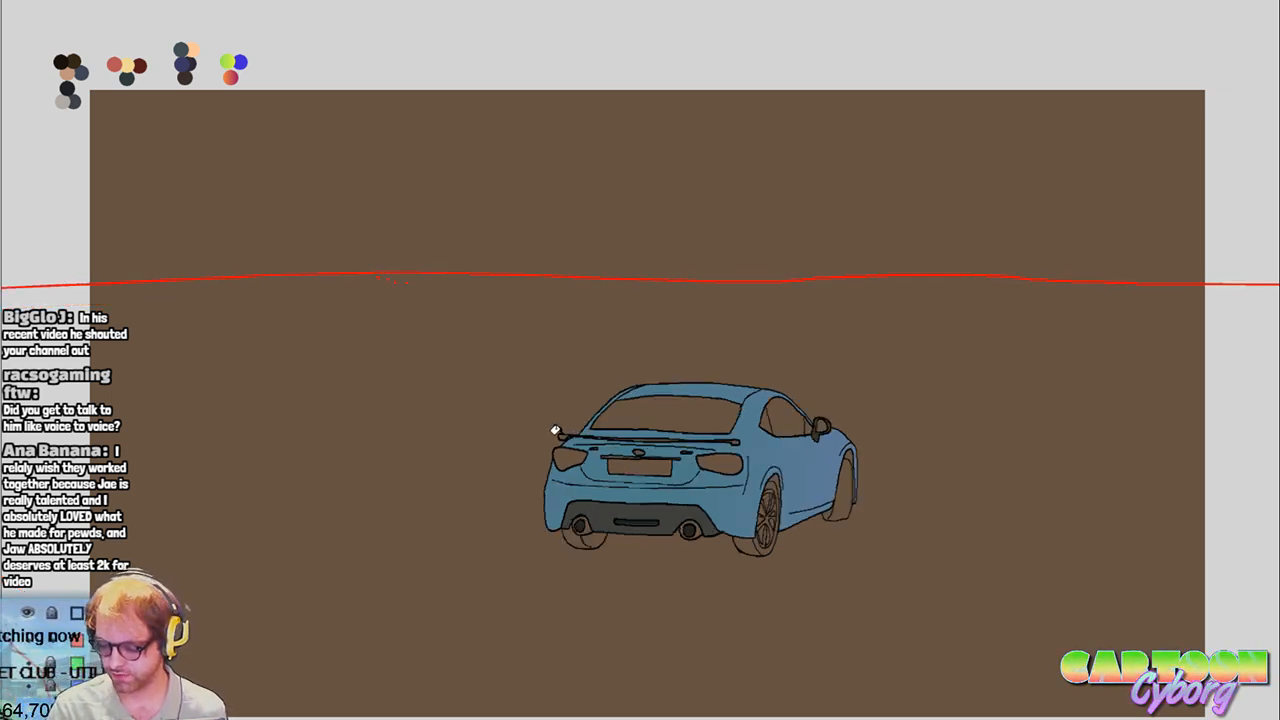
drag(593, 449, 748, 450)
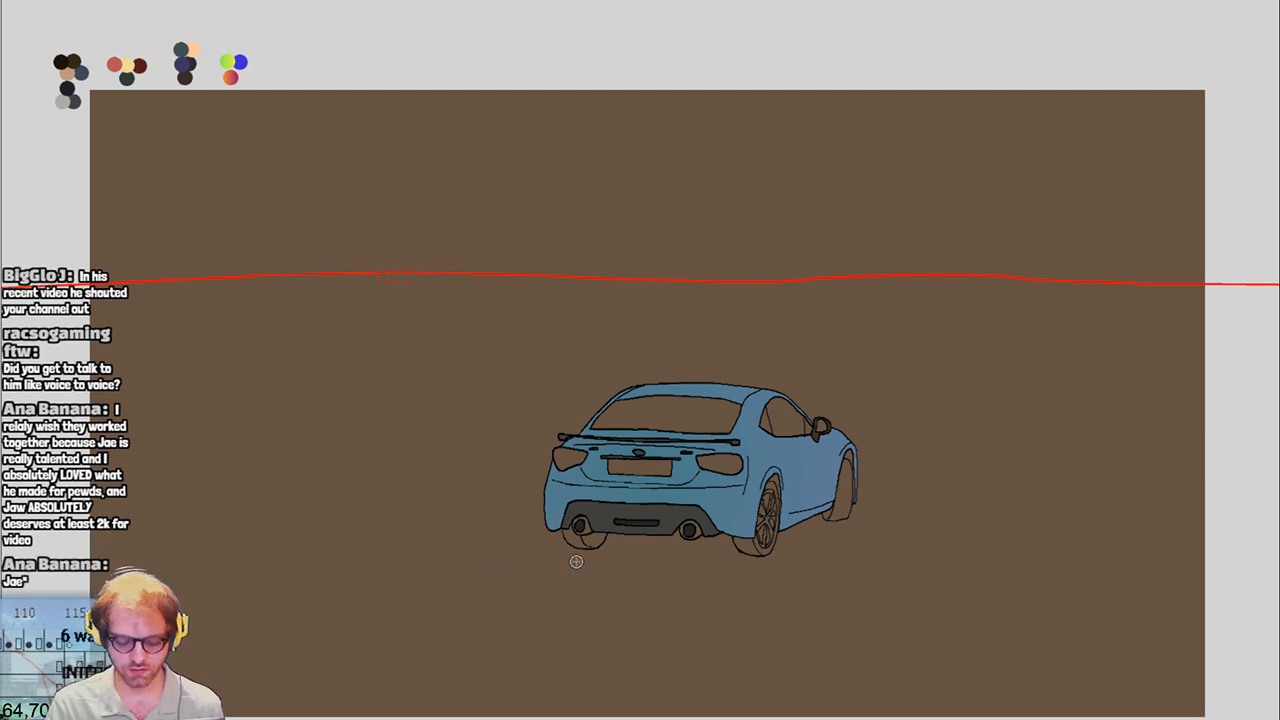
key(ctrl+Tab)
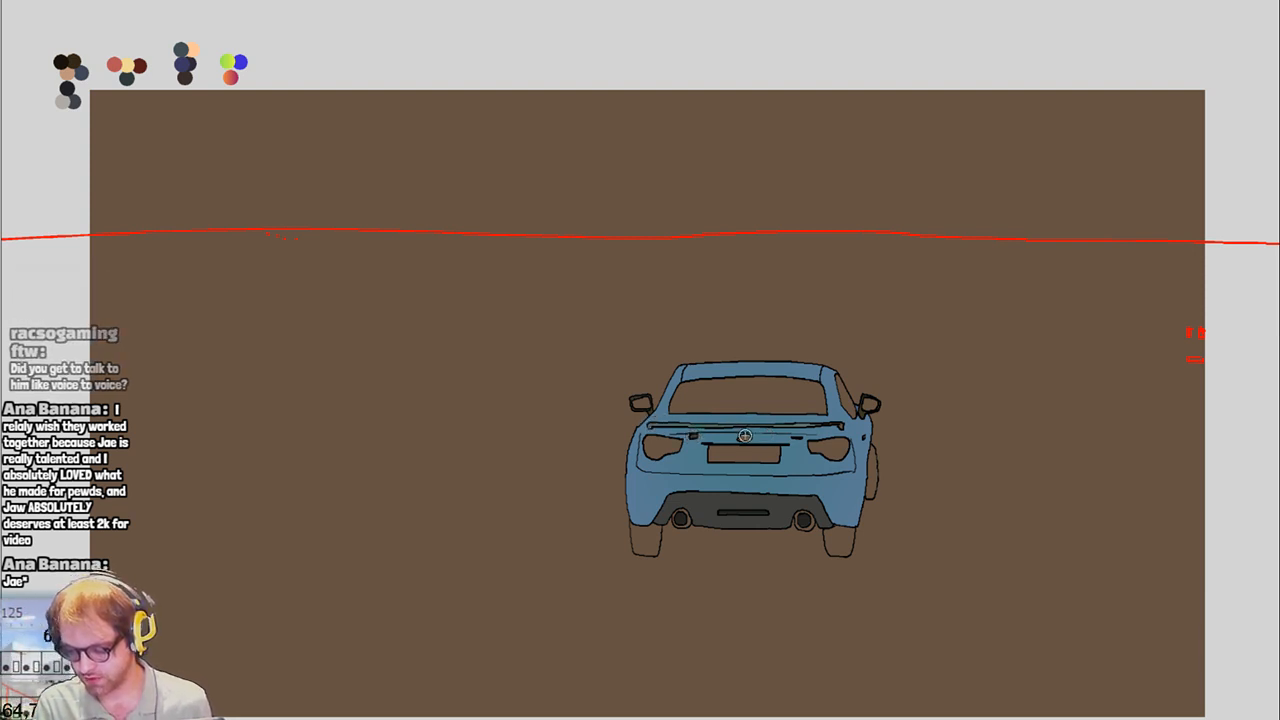
Fill the spoiler with dark grey on the straight rear-view frame and the first left-turned rear frame, clearing paint outside the outline
drag(689, 424, 850, 426)
key(ctrl+z)
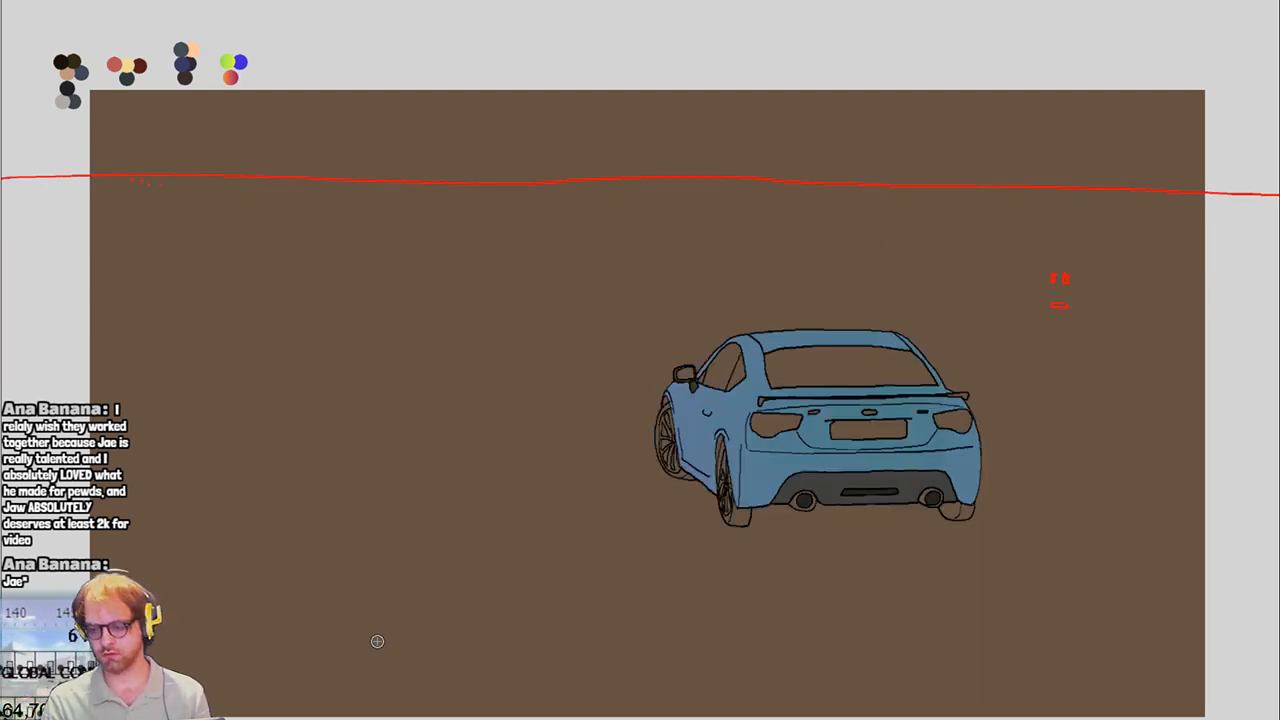
mouse_move(770, 408)
mouse_down()
mouse_move(762, 400)
mouse_move(898, 412)
mouse_move(965, 398)
mouse_up()
key(ctrl+z)
key(ctrl+z)
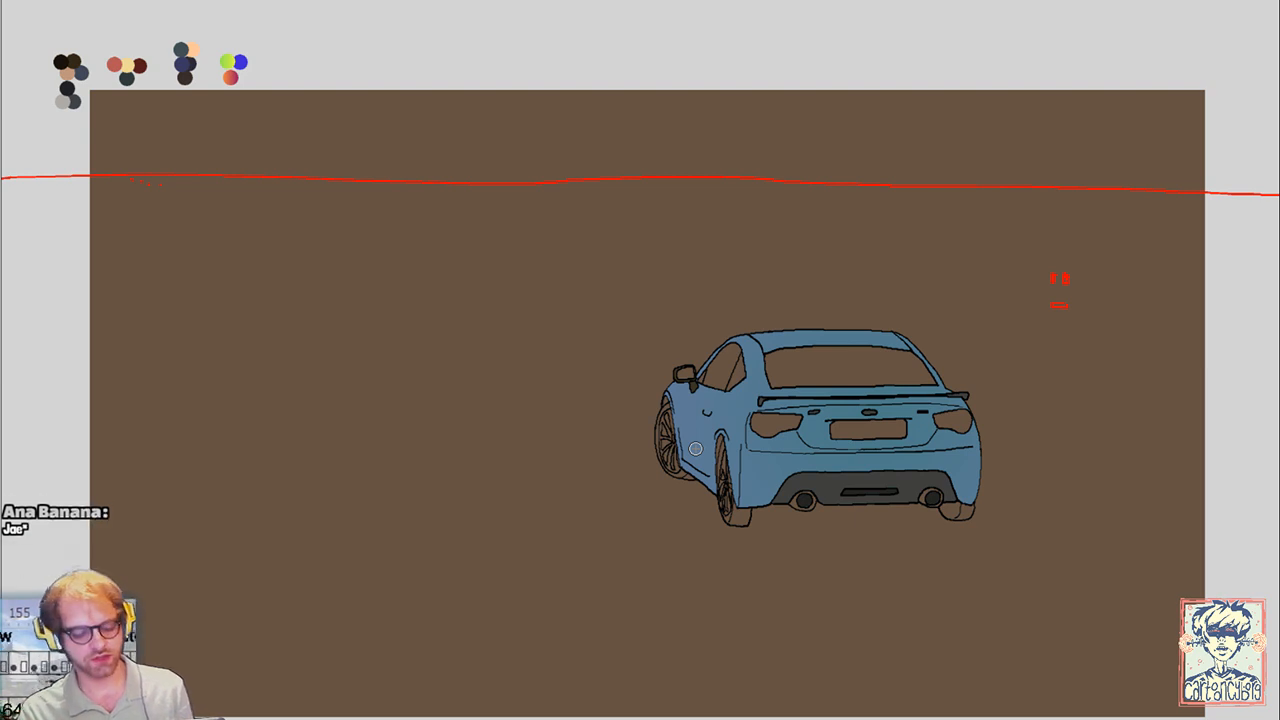
key(ctrl+z)
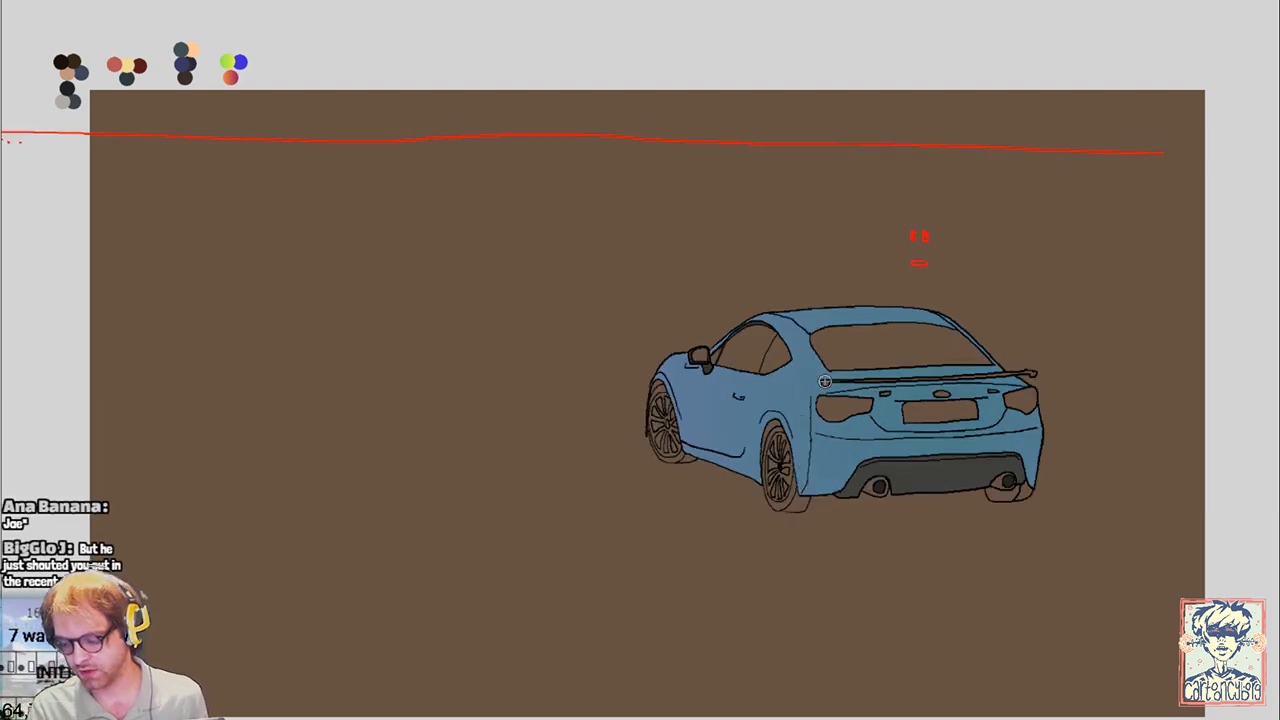
Fill the spoiler with dark grey on the next two left-facing rear-quarter frames and remove the paint spilling onto the boot lid
mouse_move(818, 383)
mouse_down()
mouse_move(994, 390)
mouse_move(975, 391)
mouse_up()
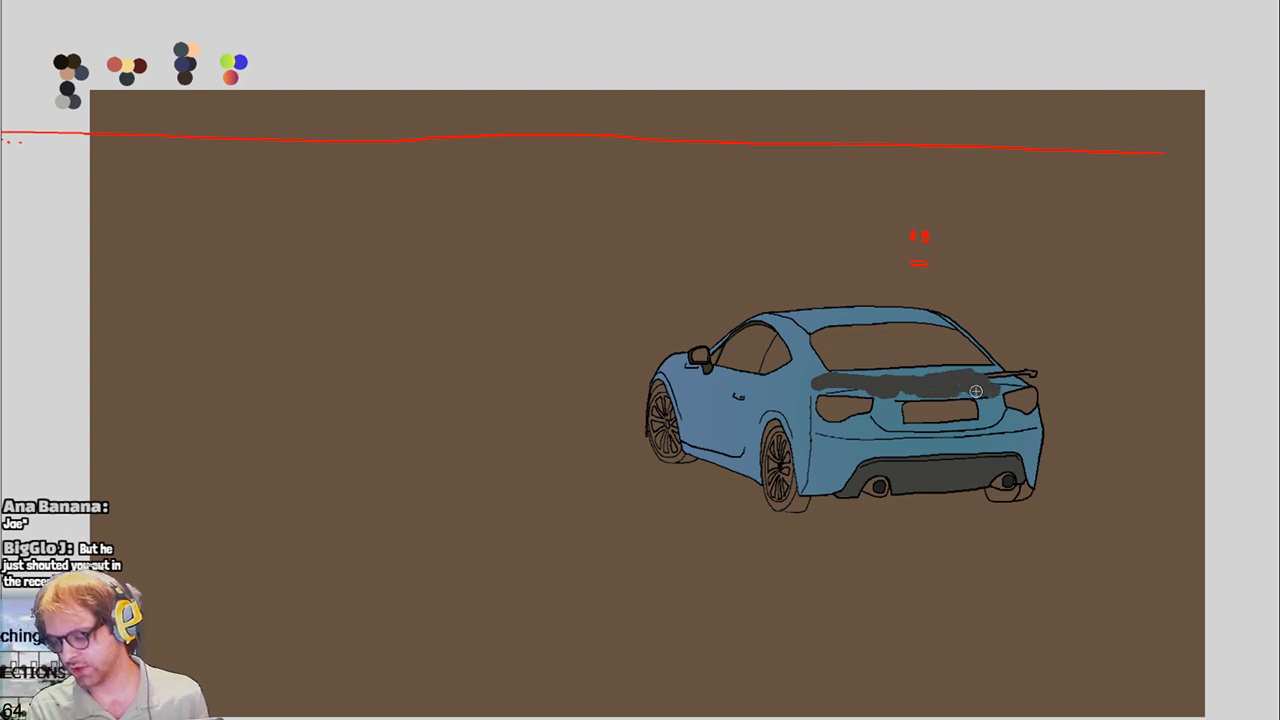
key(ctrl+z)
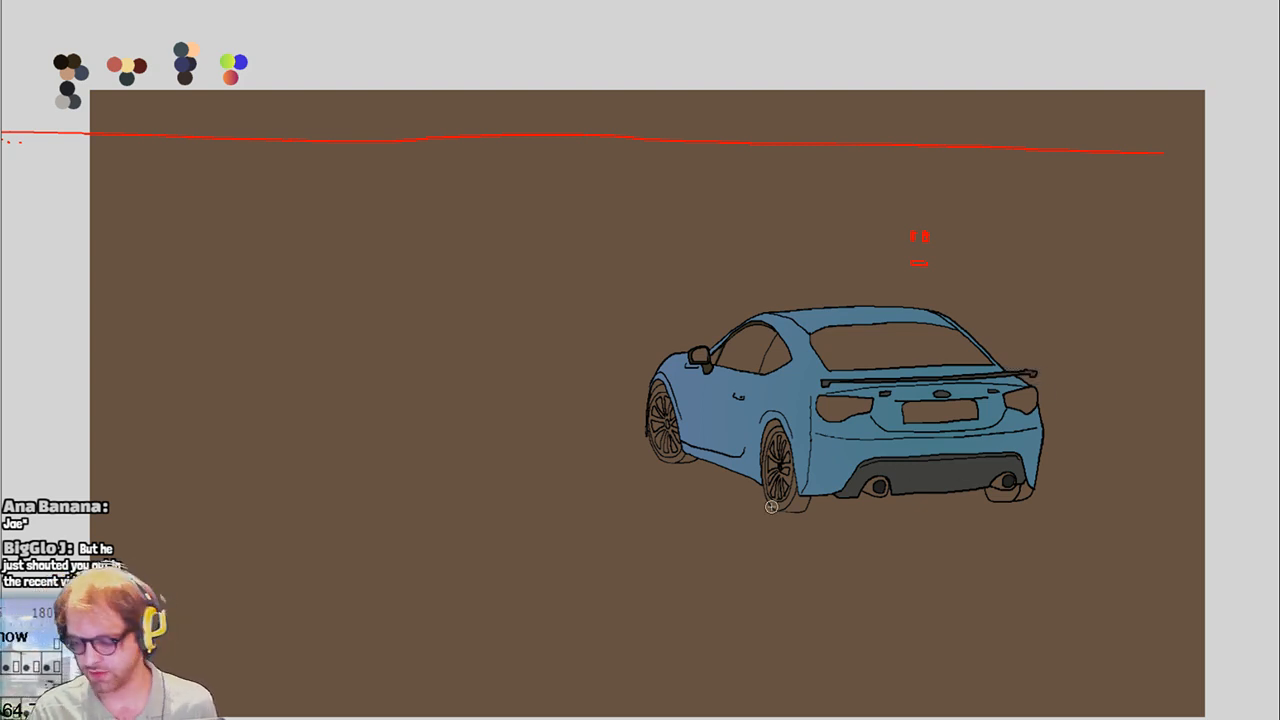
key(Right)
mouse_move(852, 378)
mouse_down()
mouse_move(998, 385)
mouse_move(969, 378)
mouse_move(1030, 382)
mouse_move(1022, 374)
mouse_move(1083, 366)
mouse_up()
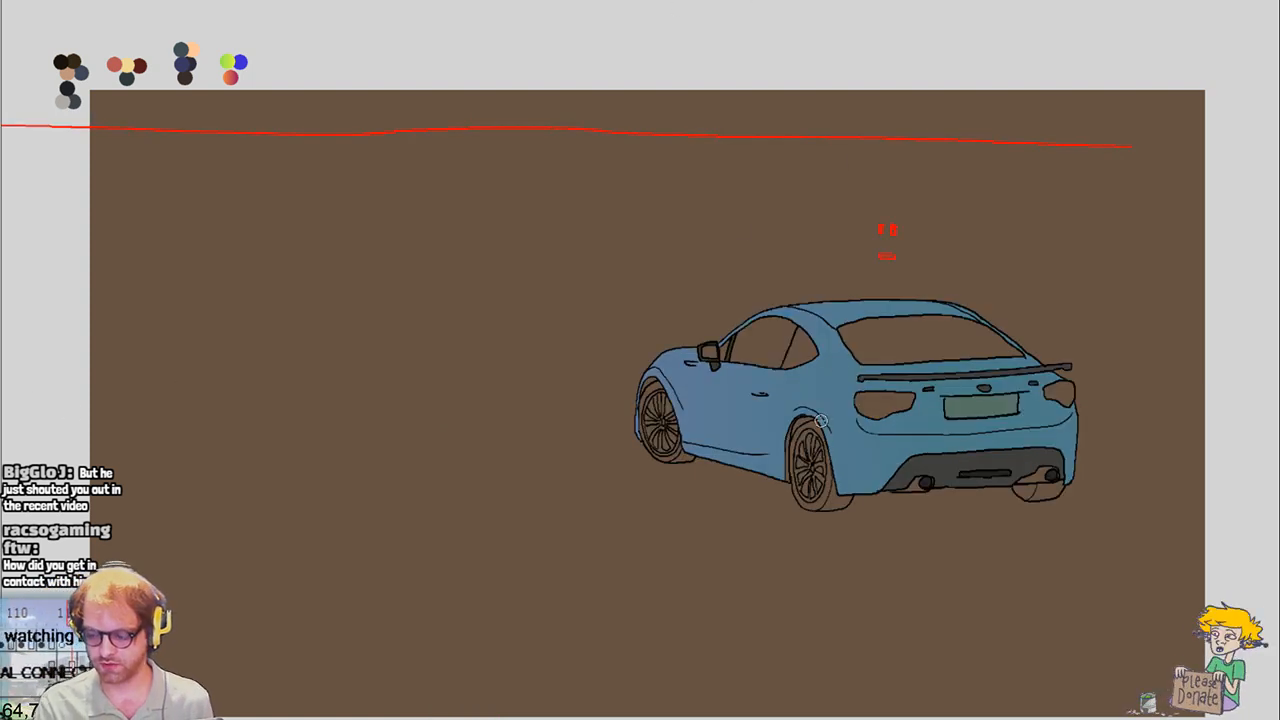
Fill the rear licence plate with pale grey-lilac on the left-facing rear-quarter frames, from the large car through the smaller ones
click(965, 405)
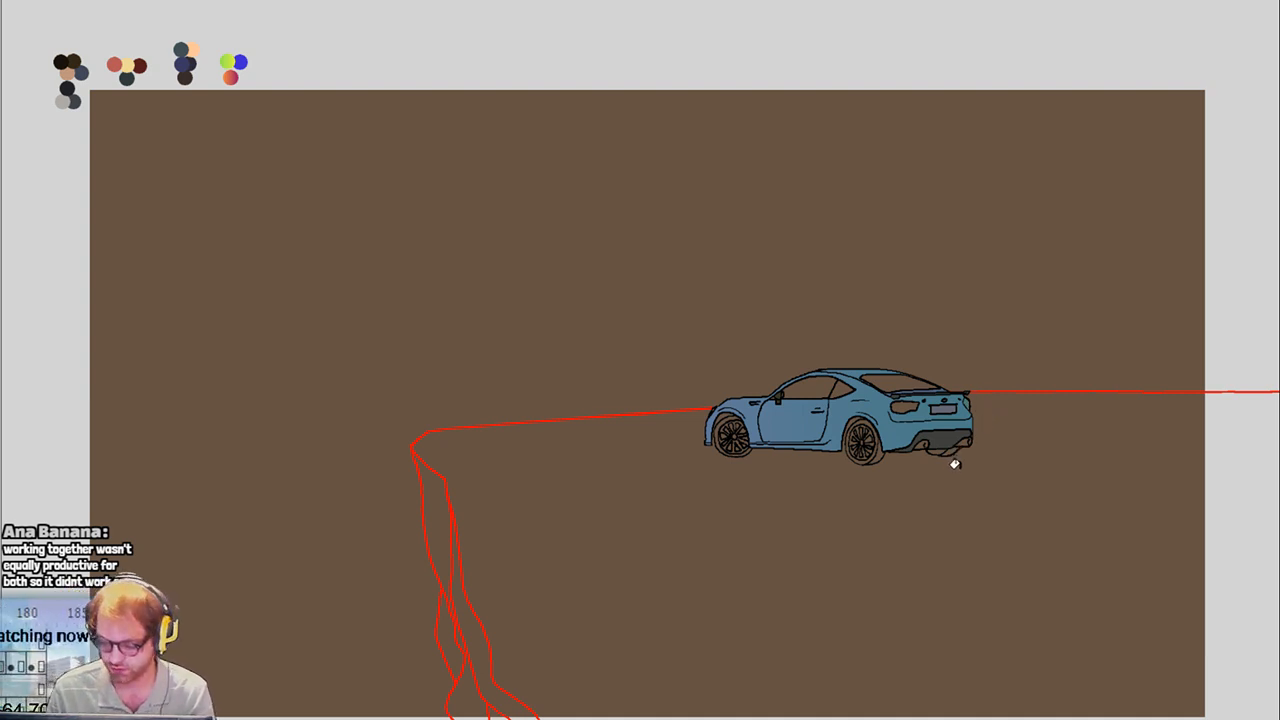
key(Right)
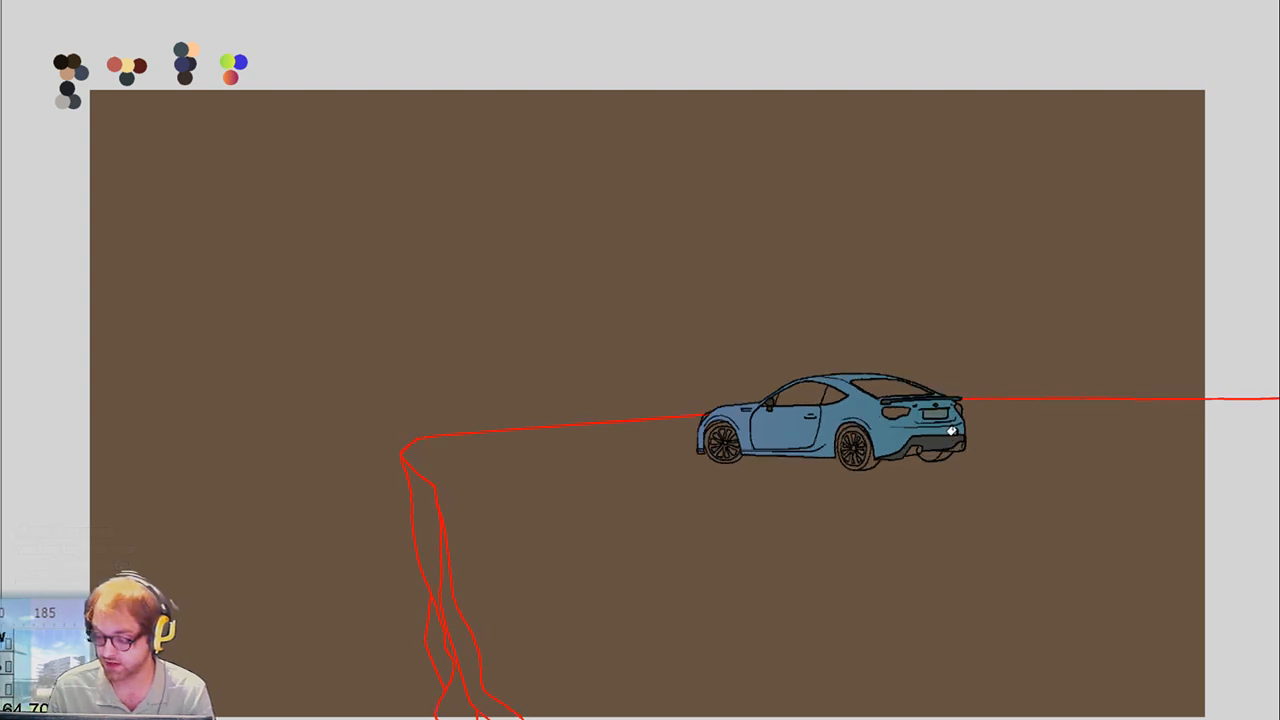
key(Right)
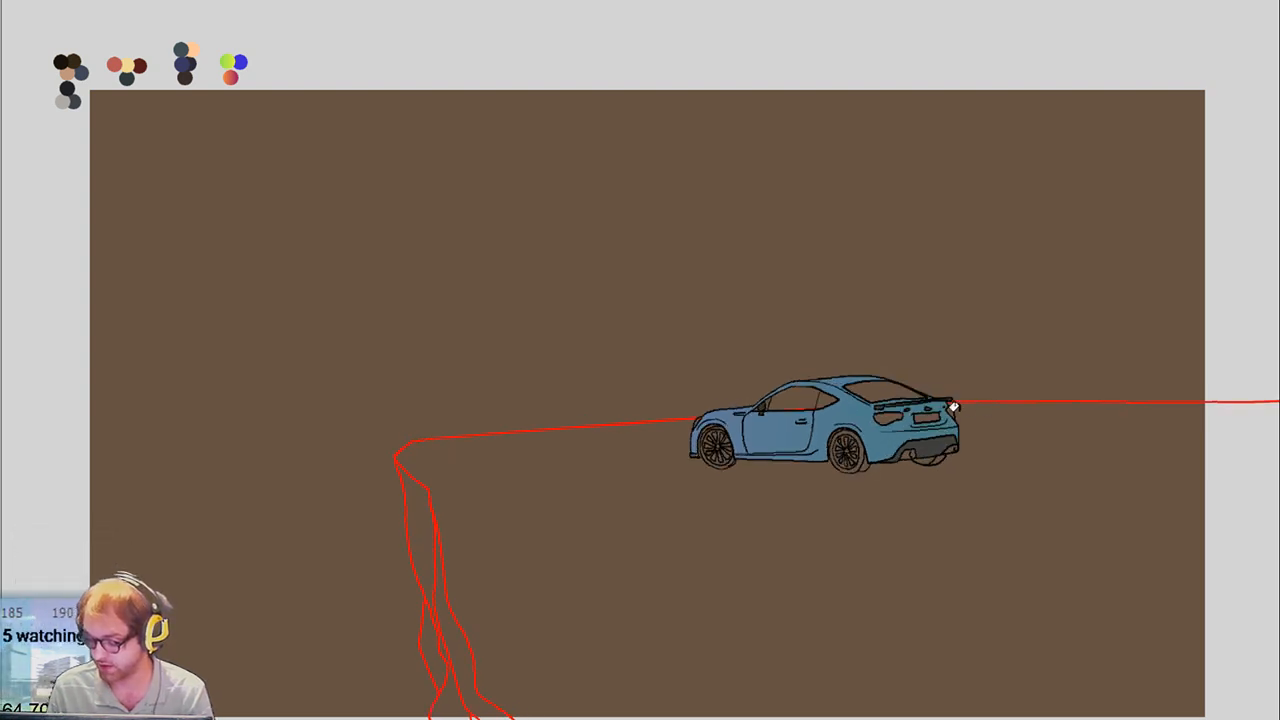
key(Right)
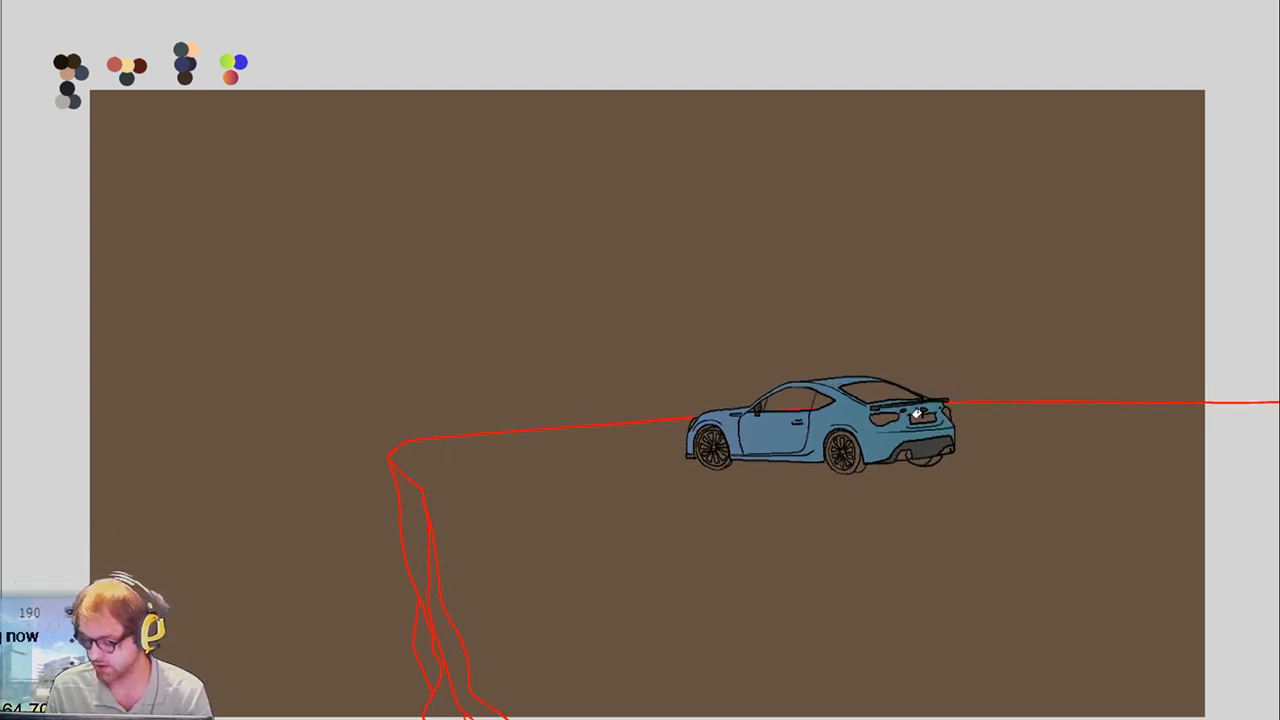
key(Right)
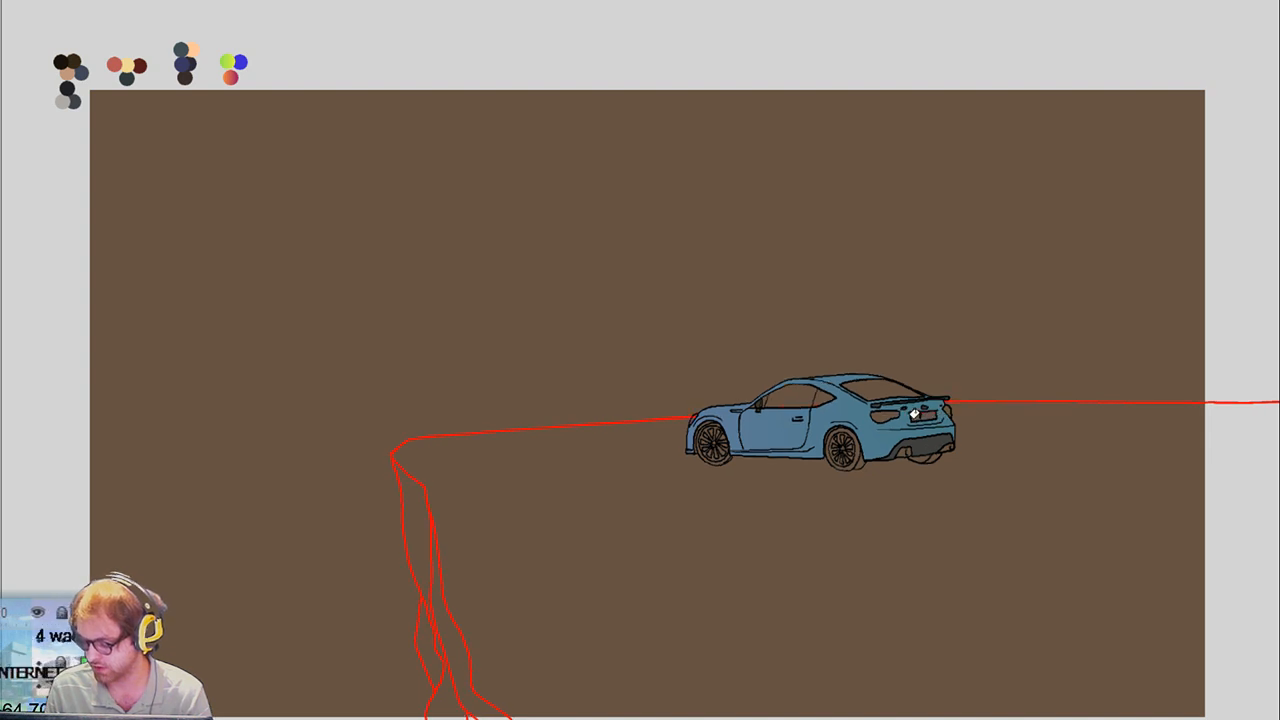
key(Right)
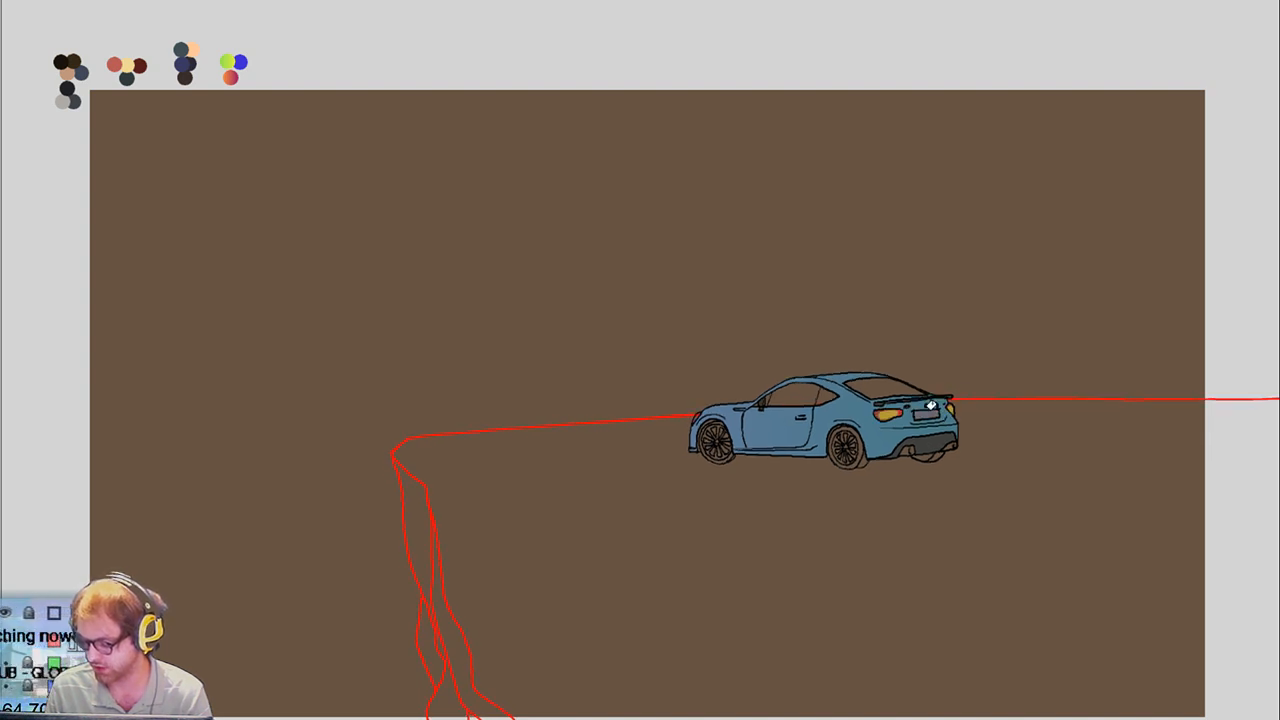
Colour the tail lights salmon red on the small left-facing rear-quarter frame
key(Left)
key(Right)
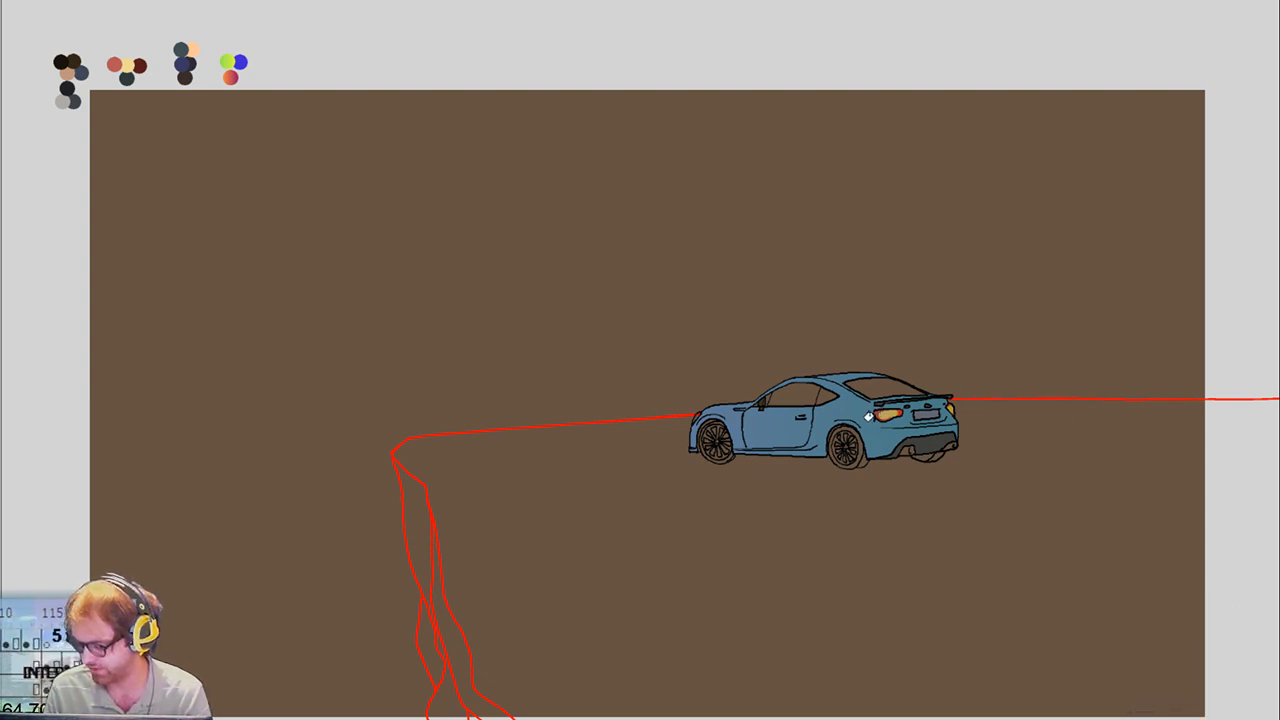
click(880, 413)
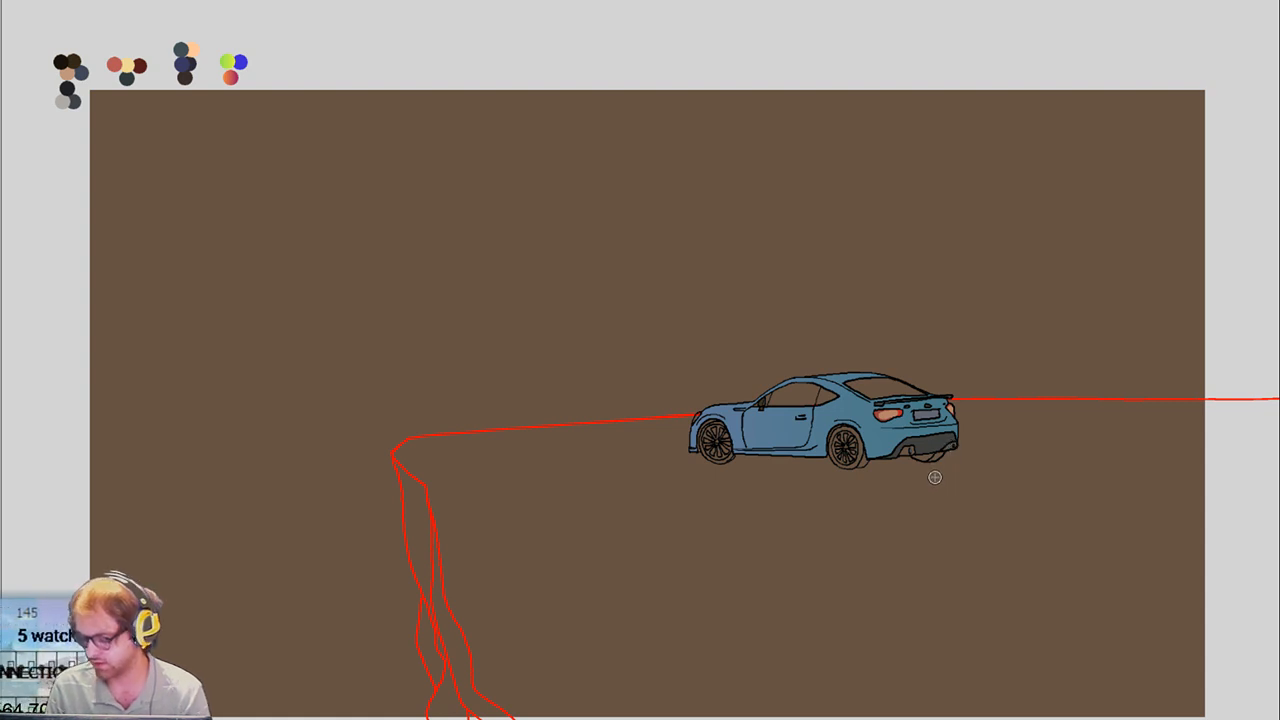
Fill the exhaust tips with grey on the small left-facing rear-quarter frames
key(Right)
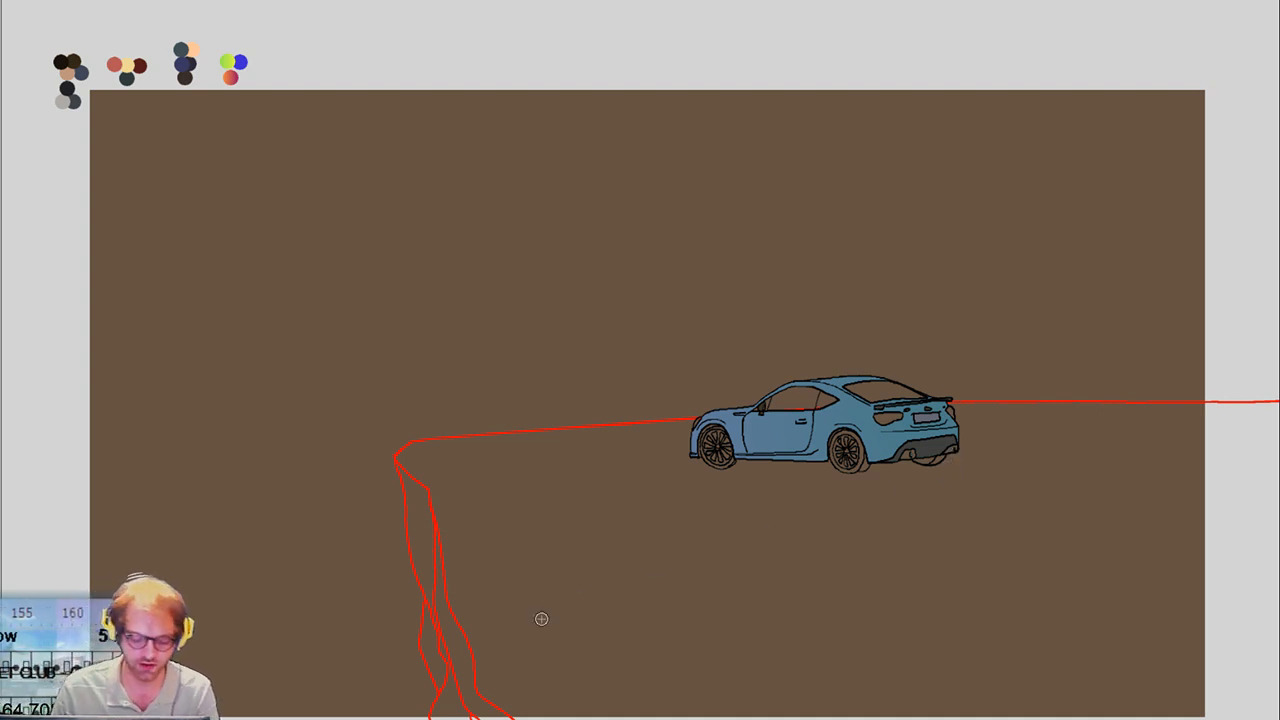
key(ctrl+z)
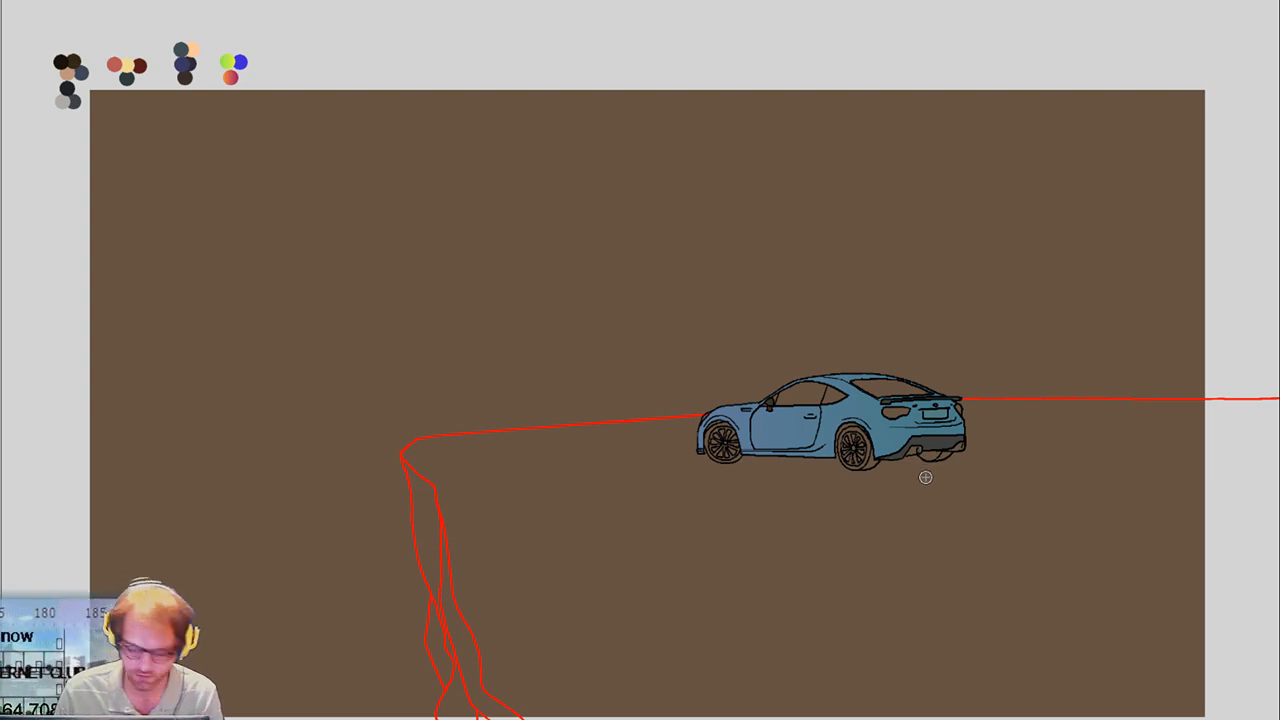
key(Right)
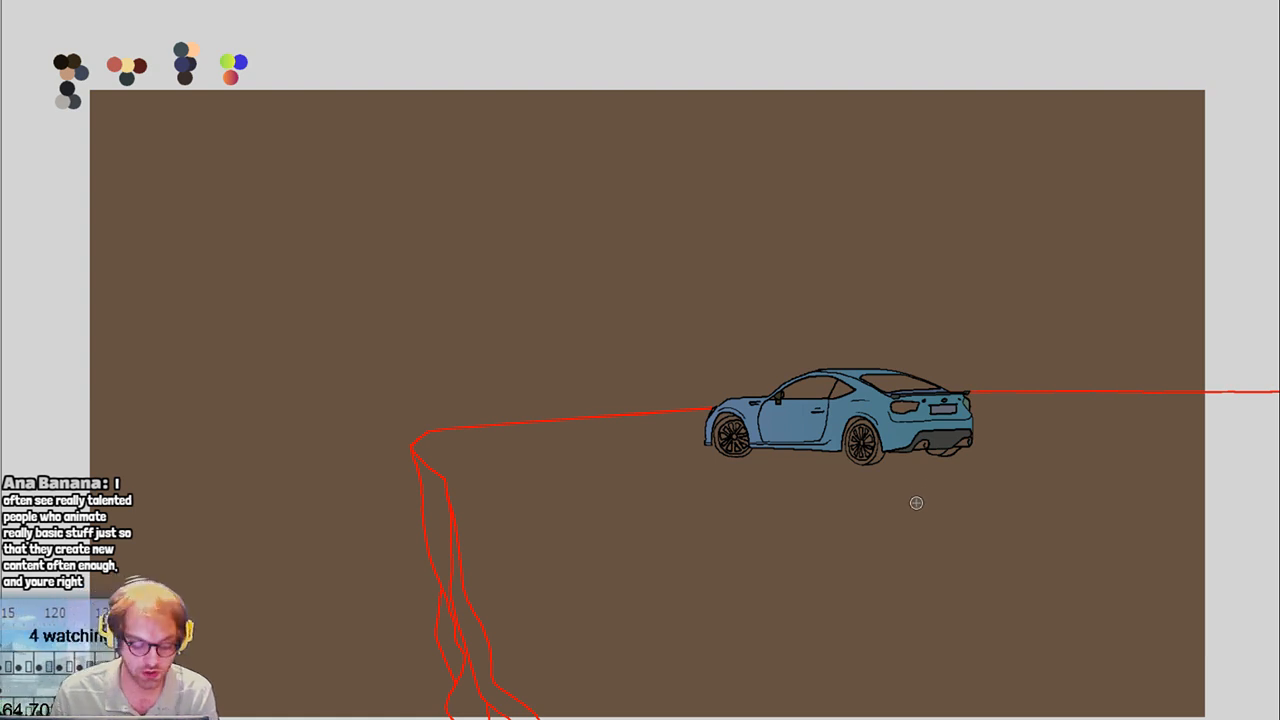
key(Right)
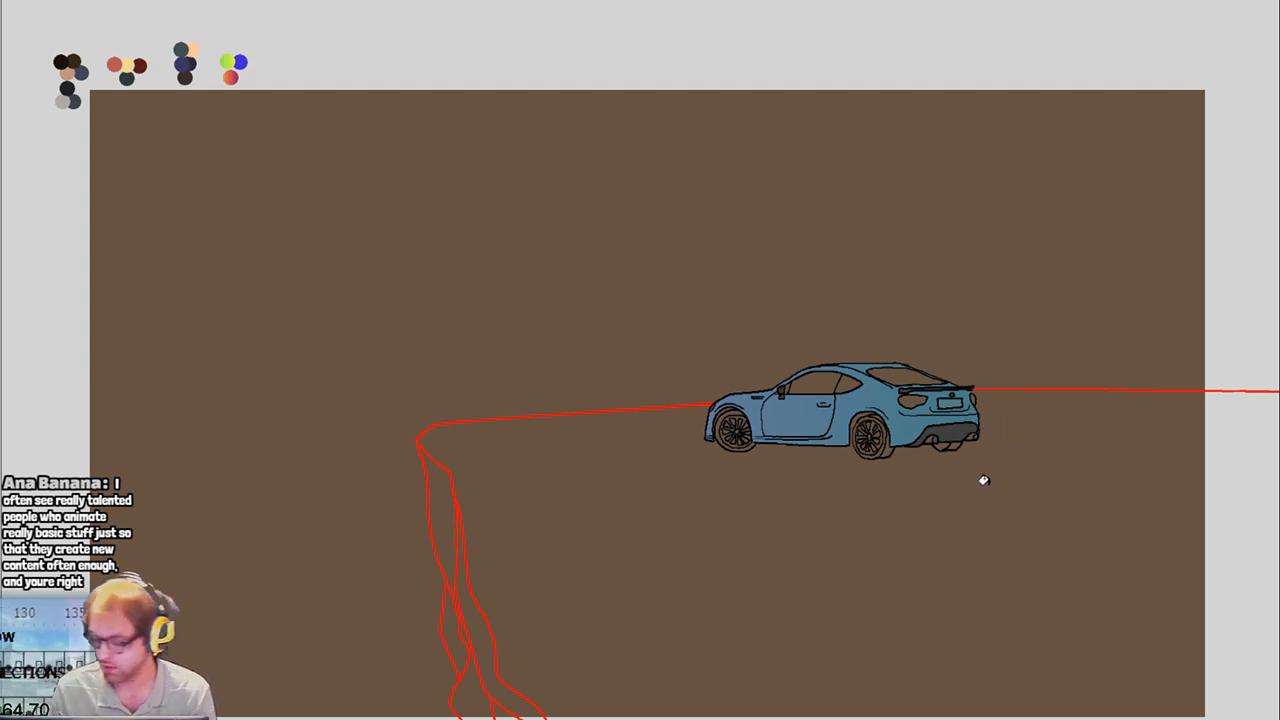
key(Right)
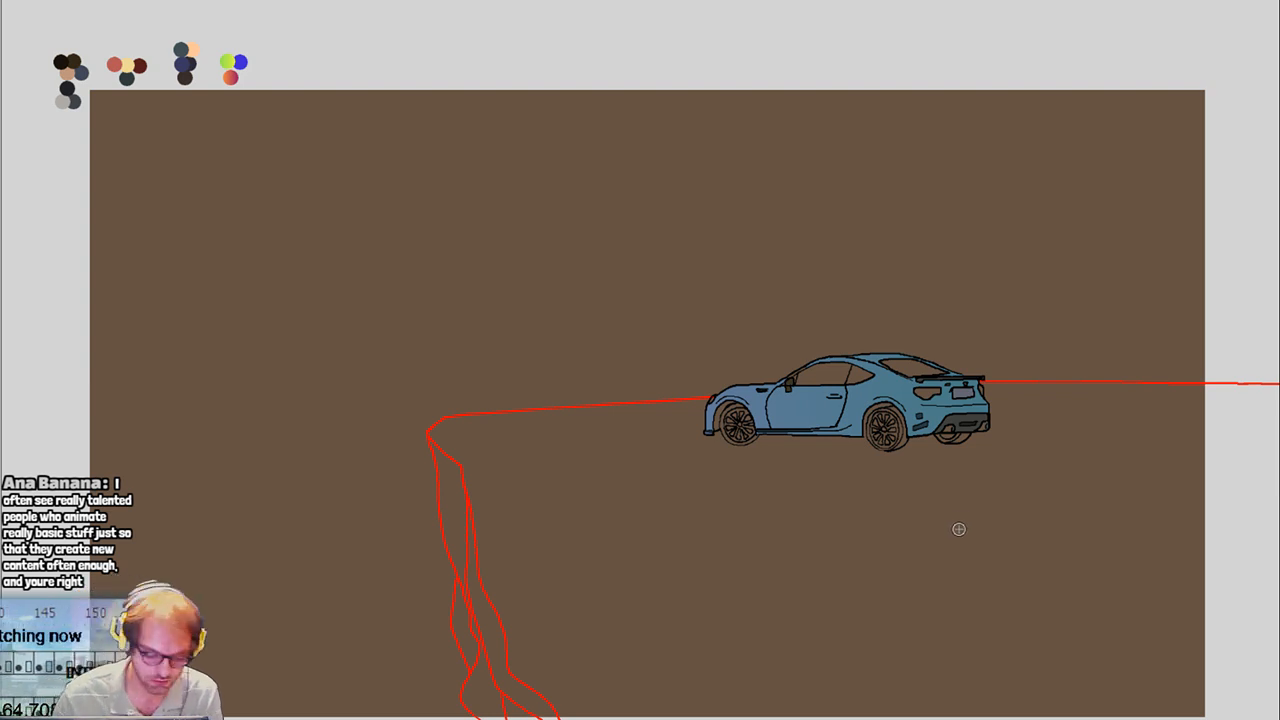
Continue the grey exhaust fill on the left-facing frames where the car turns to a side view
key(period)
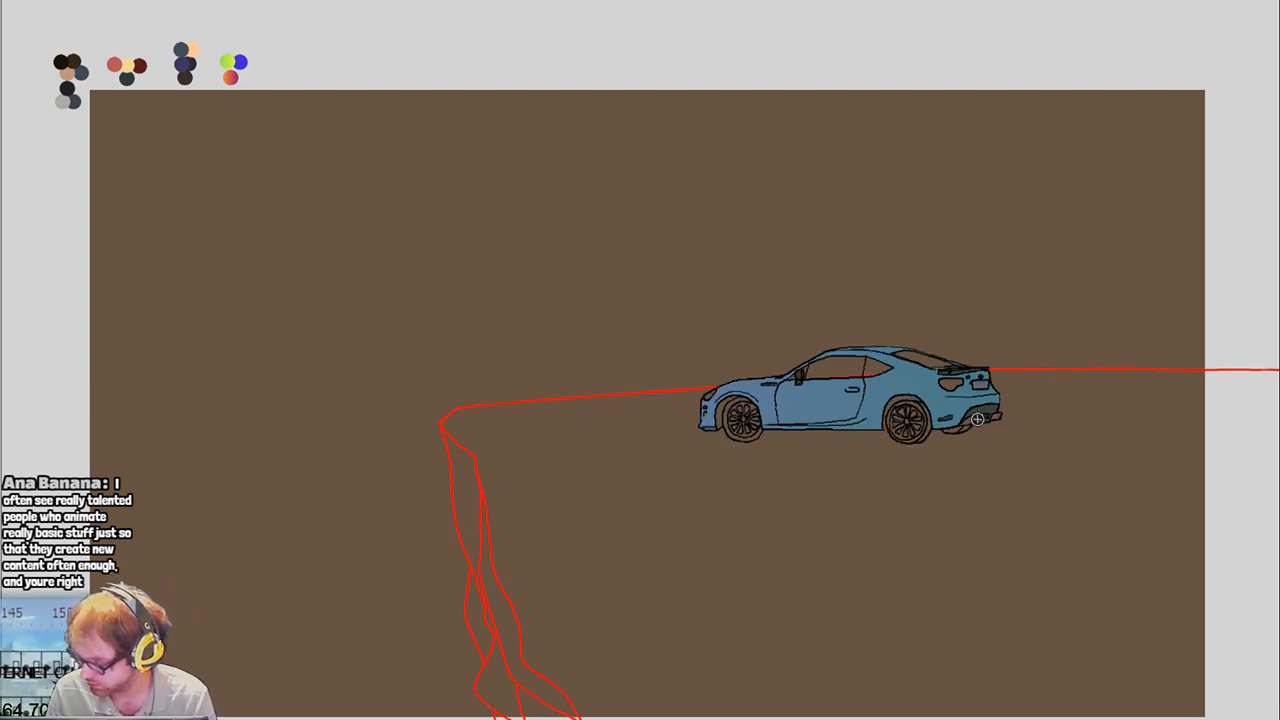
key(period)
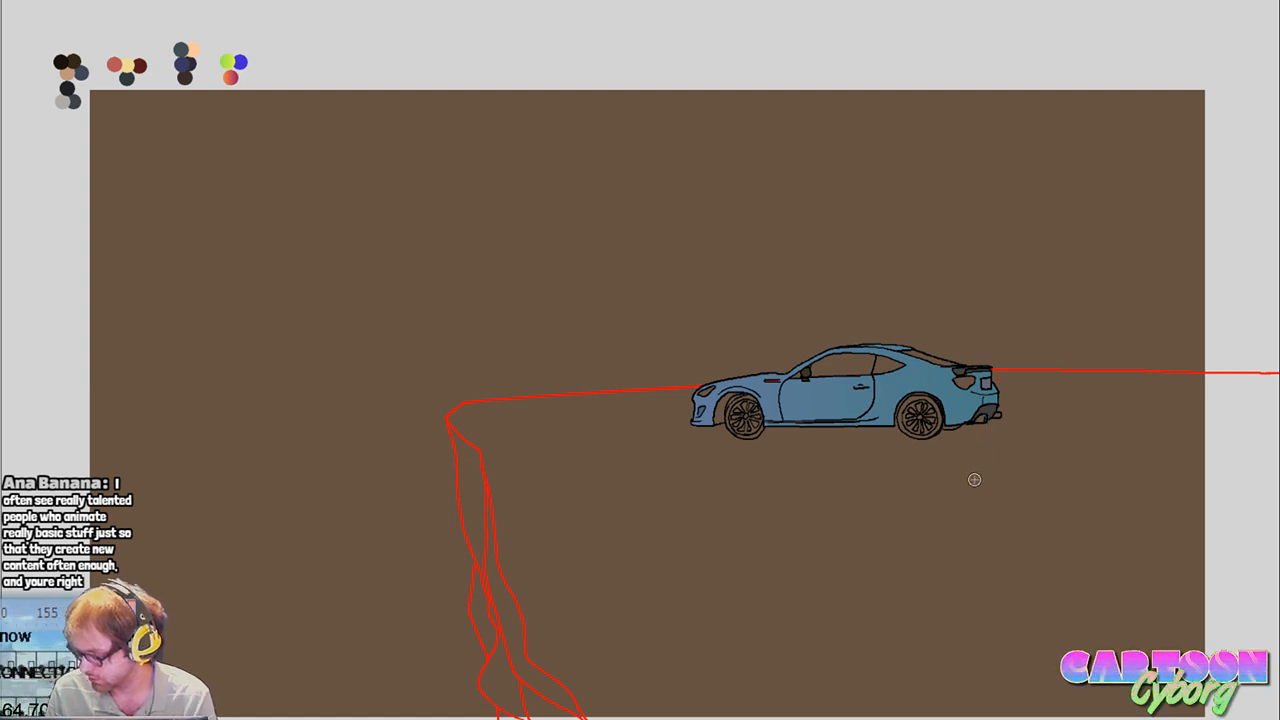
key(period)
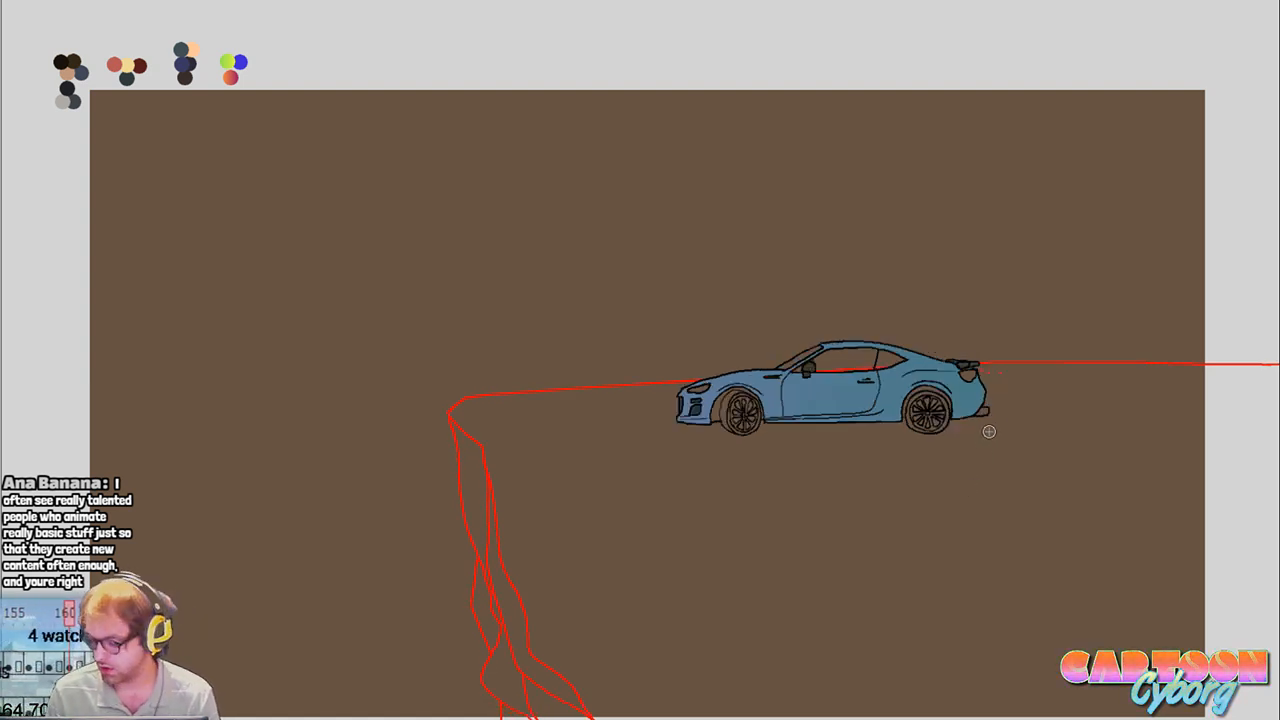
key(period)
key(period)
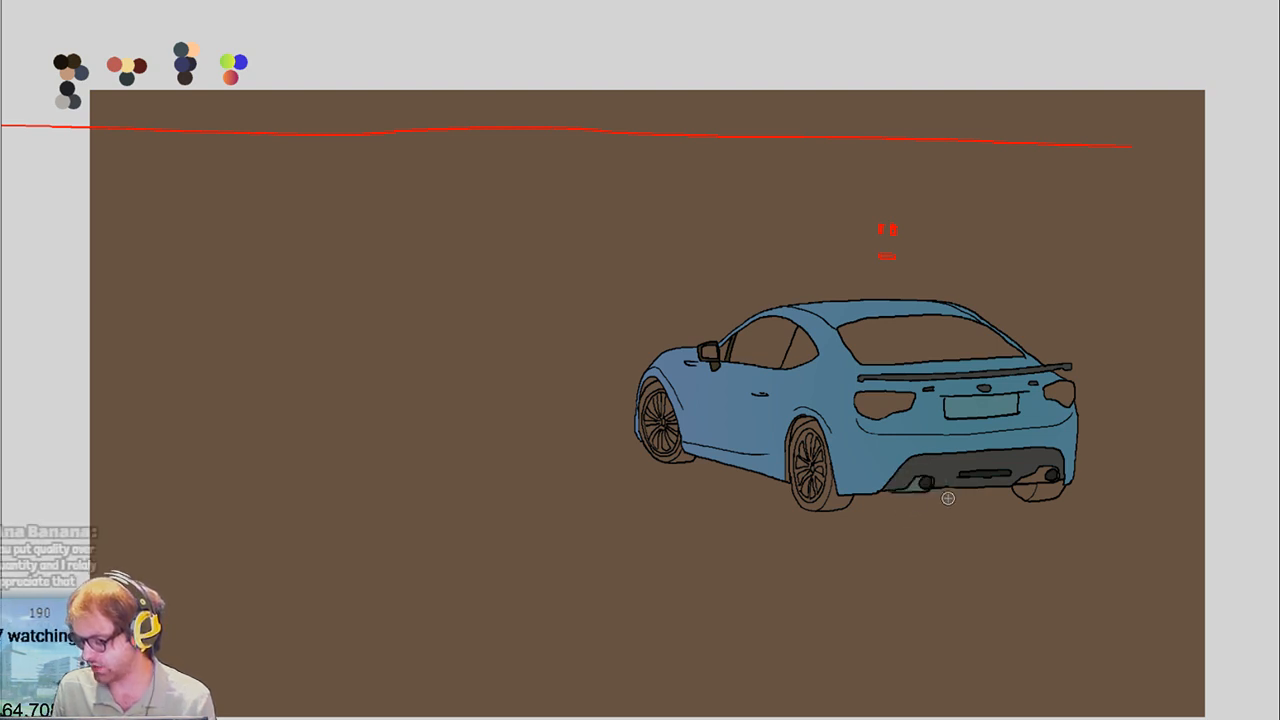
Fill the exhaust surrounds with light grey on the large left-facing rear-quarter frames, undoing the teal fill that covers the exhaust
mouse_move(1056, 466)
mouse_down()
mouse_move(1022, 468)
mouse_move(1036, 478)
mouse_up()
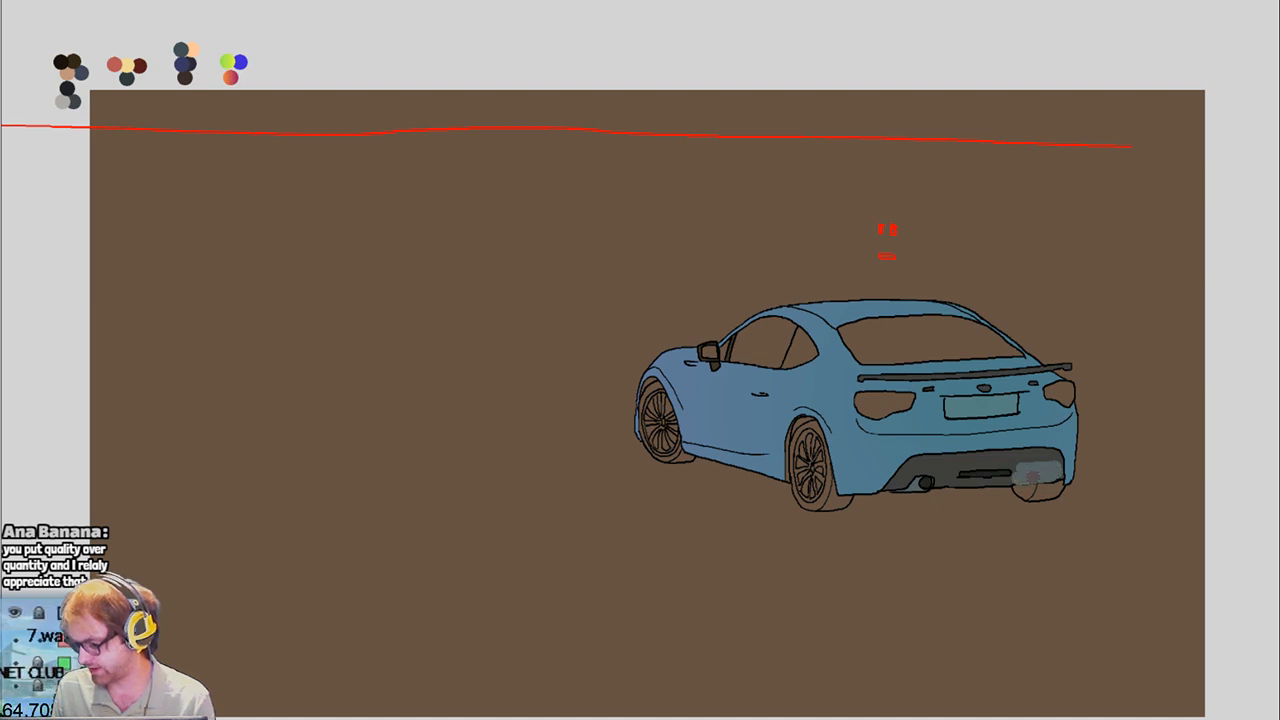
key(ctrl+z)
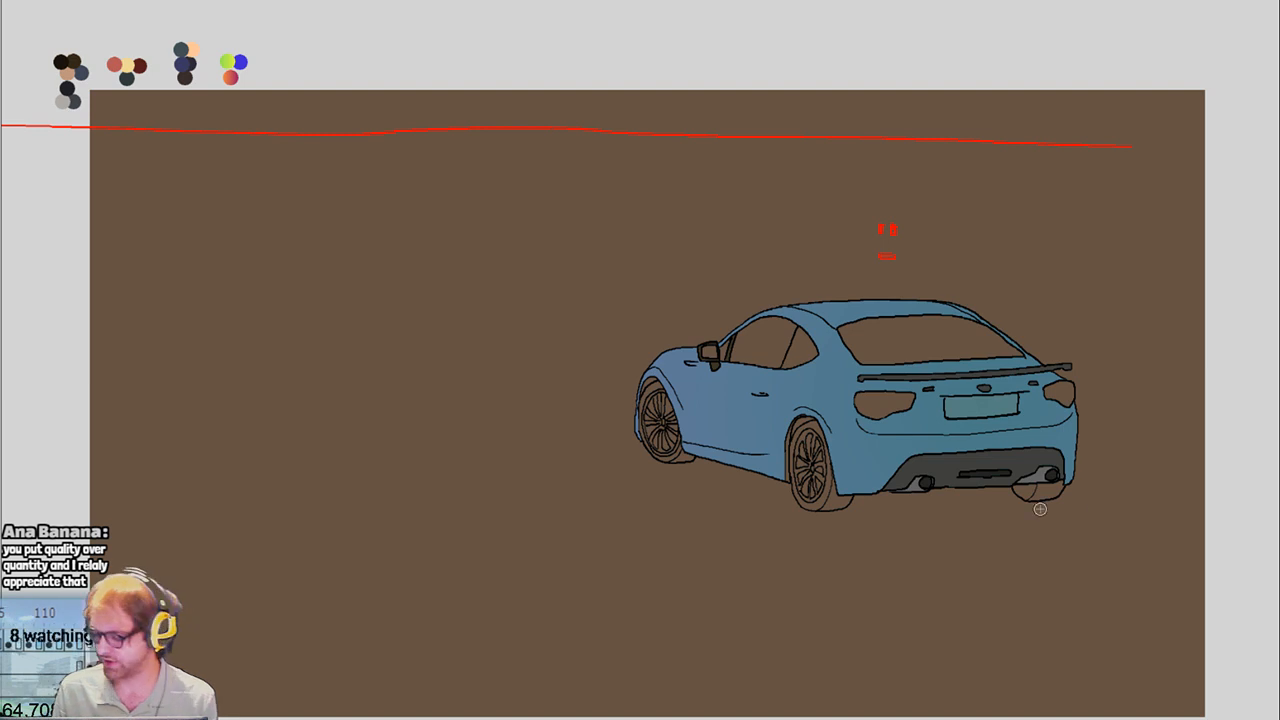
key(ctrl+z)
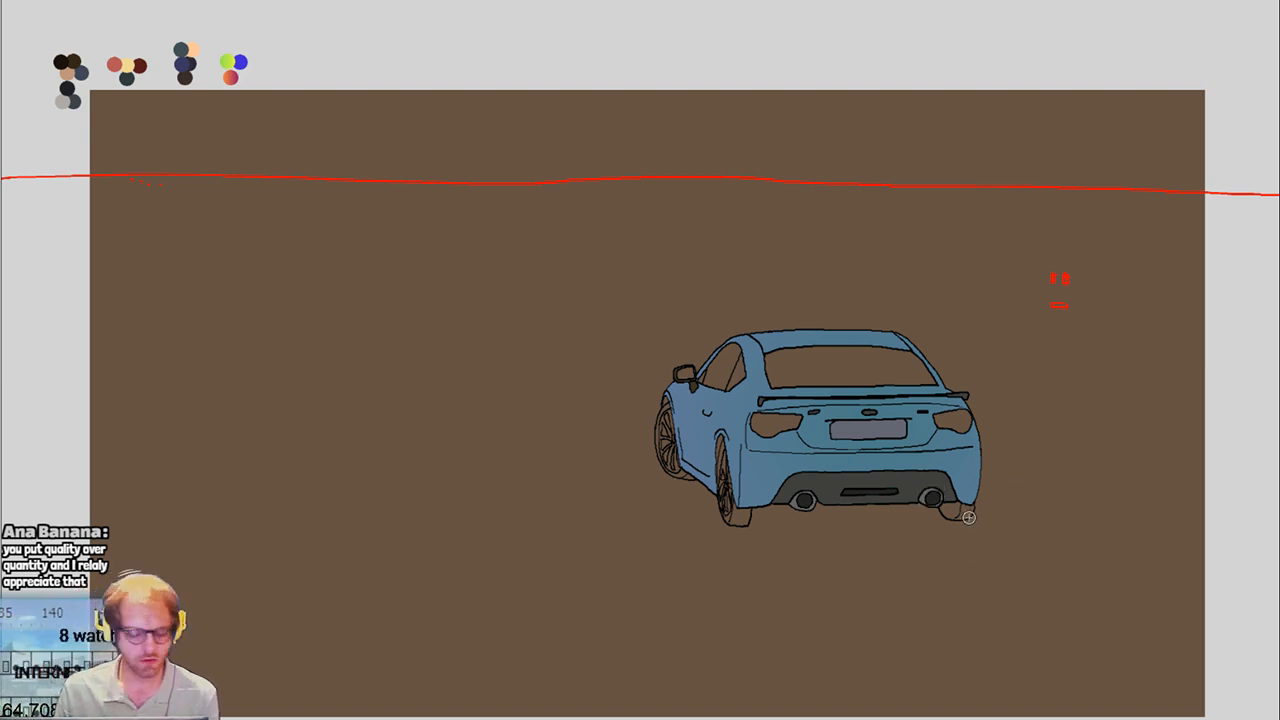
Fill both exhaust rings with grey on the straight rear-view frame and the first right-facing rear-quarter frames
key(Right)
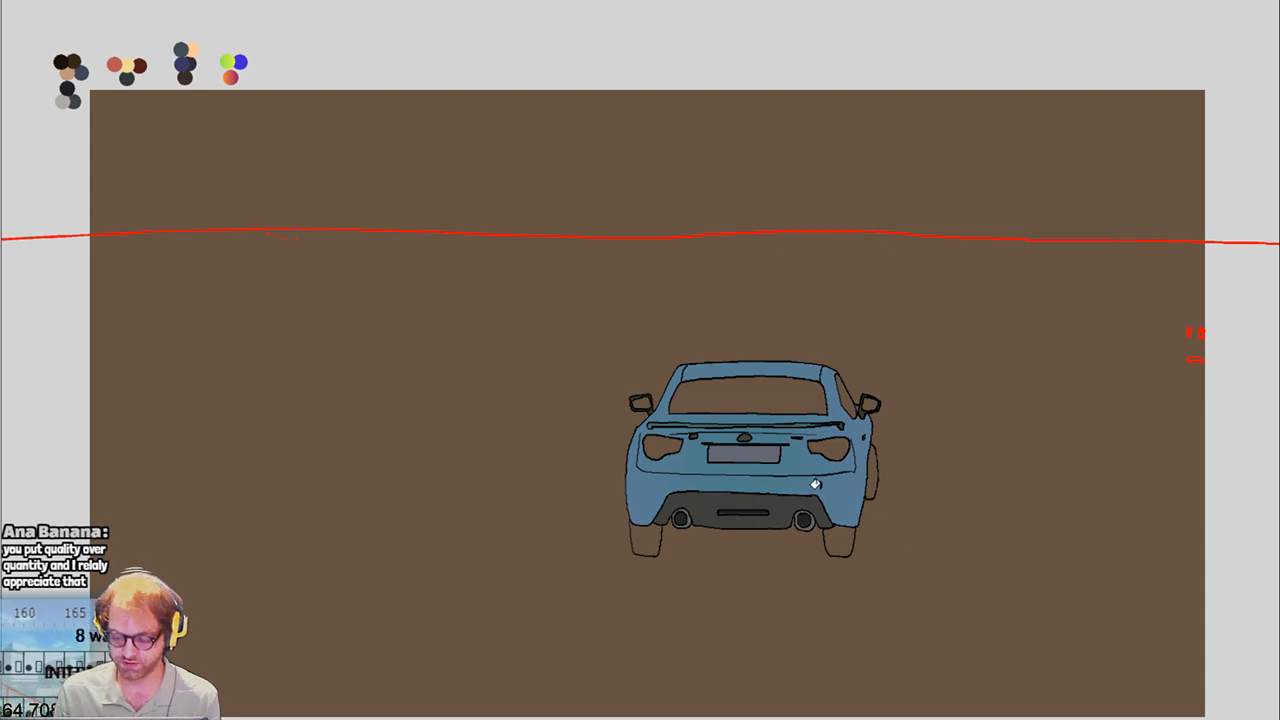
key(Right)
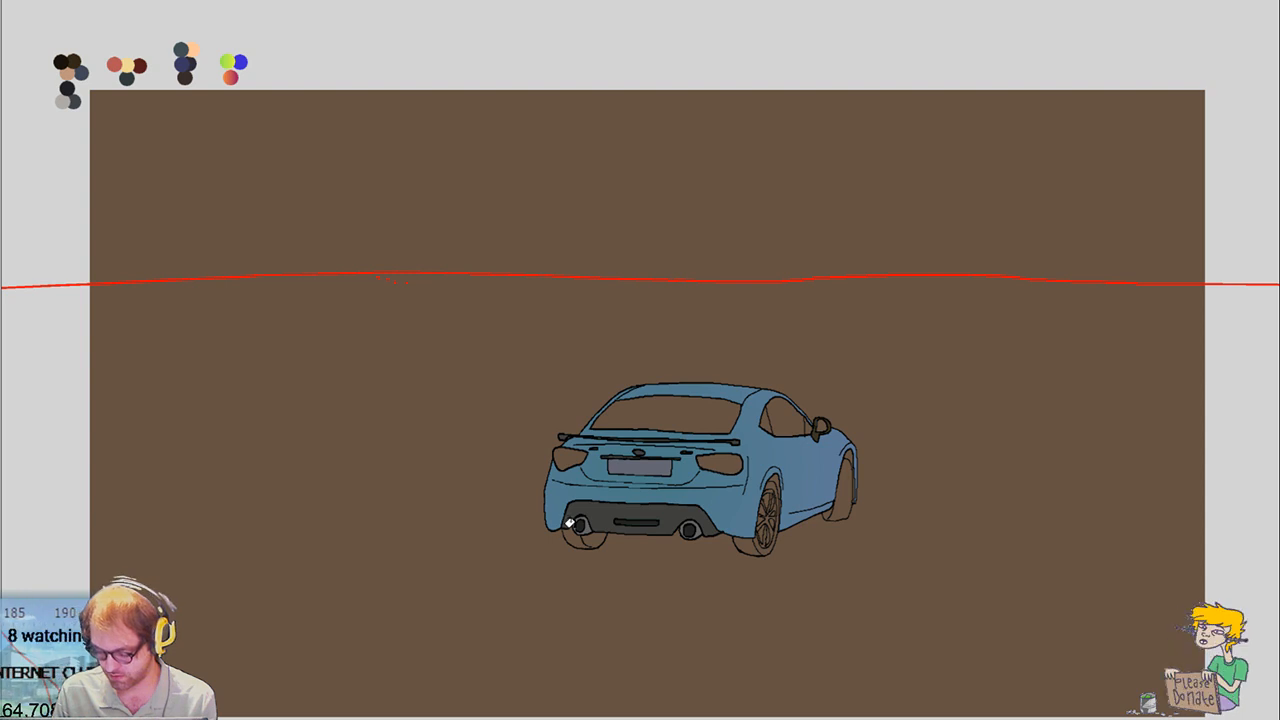
key(Right)
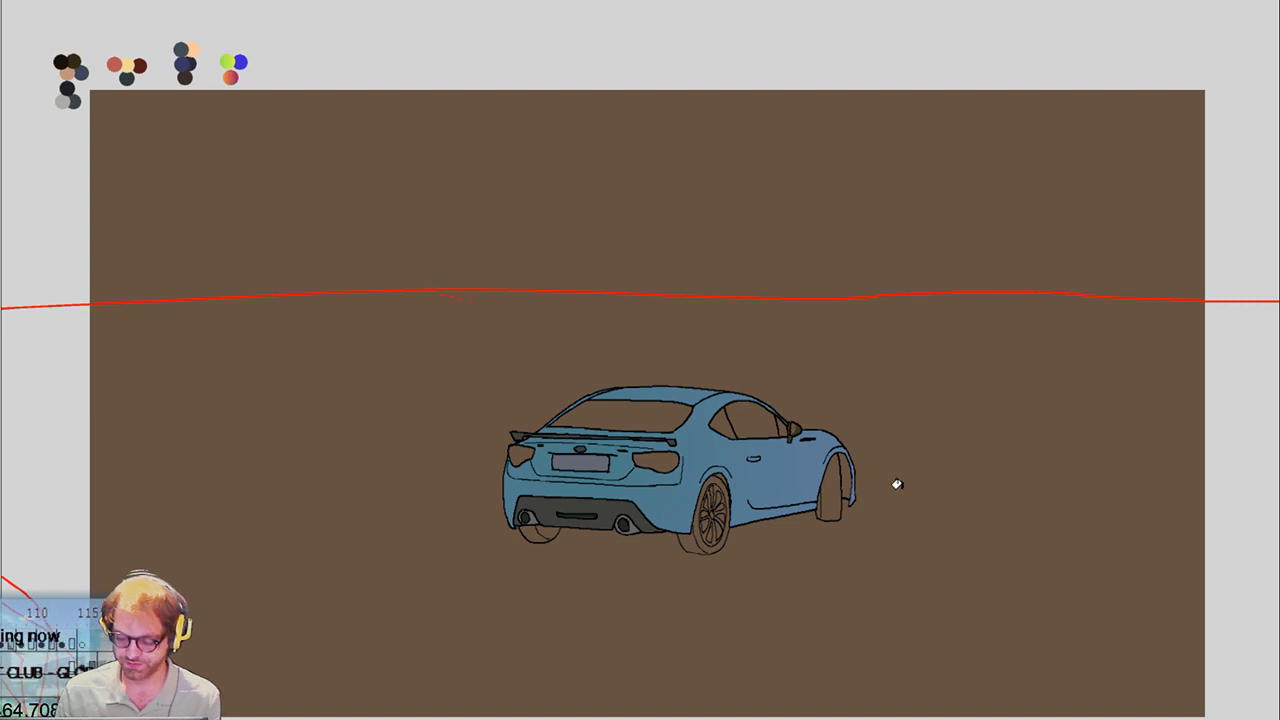
Fill the remaining exhaust tips with grey on the right-facing frames as the car turns to its side view
key(ctrl+z)
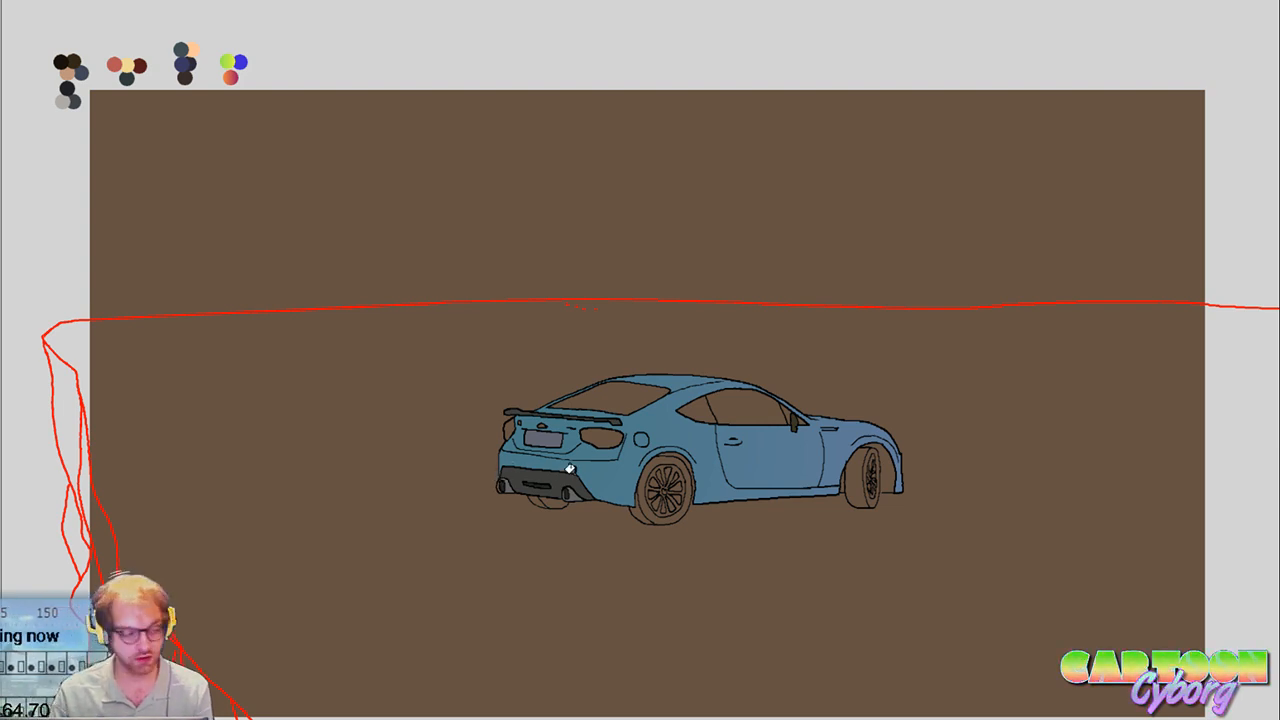
key(ctrl+z)
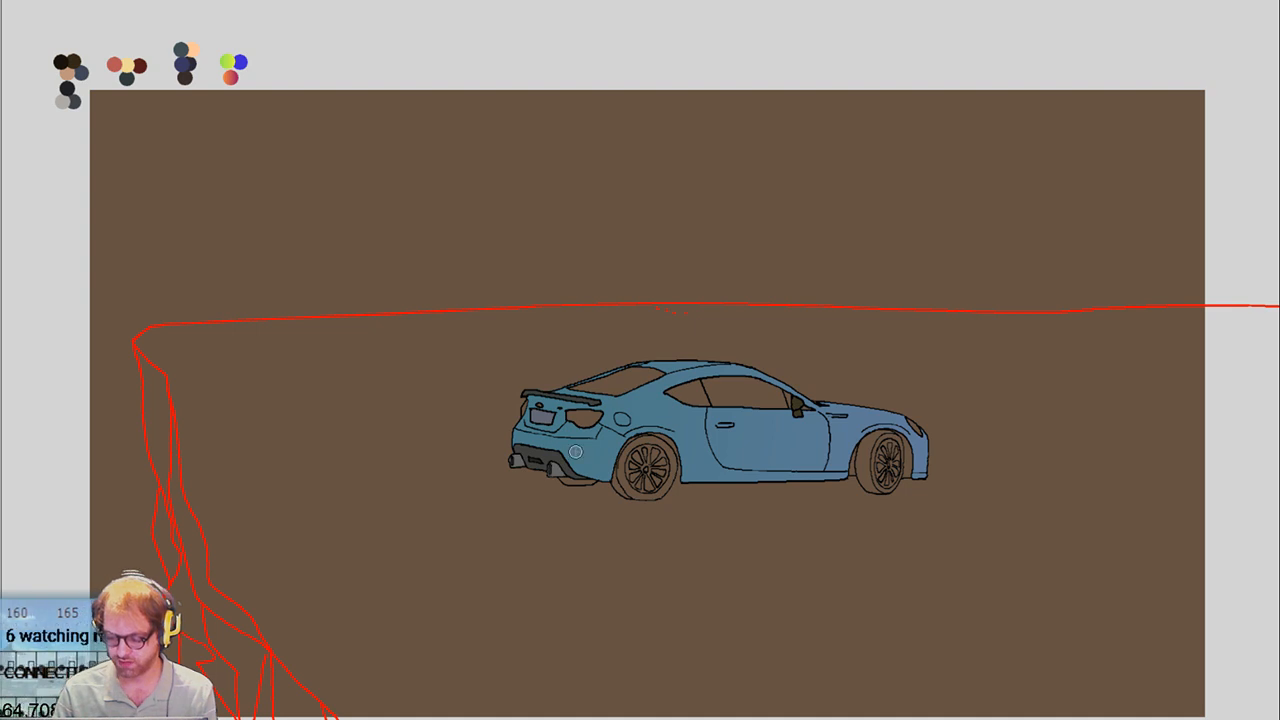
key(ctrl+z)
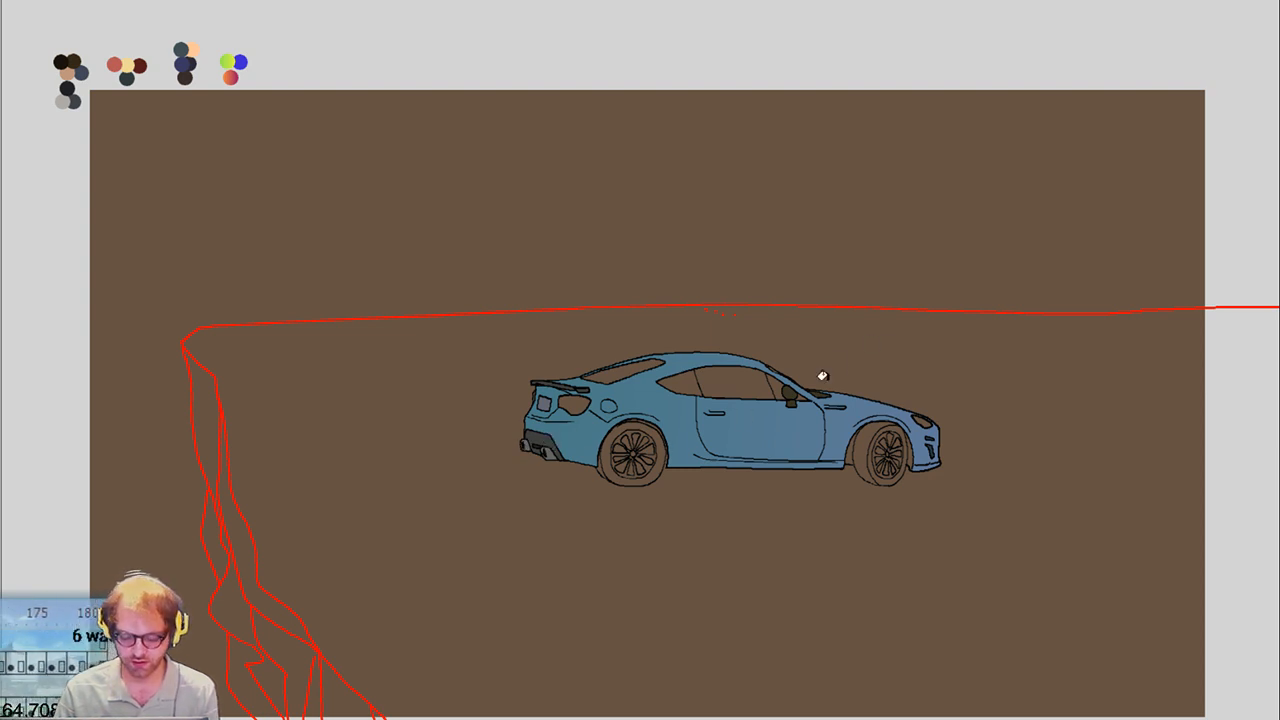
key(Right)
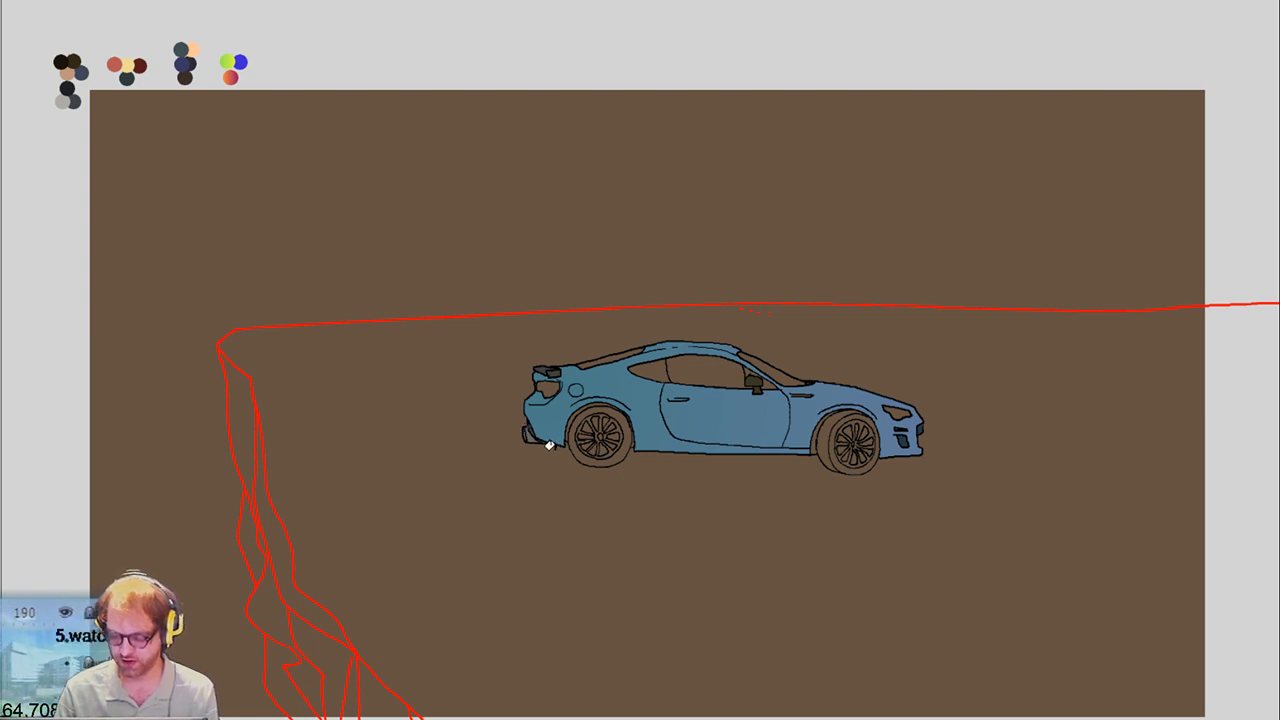
key(Right)
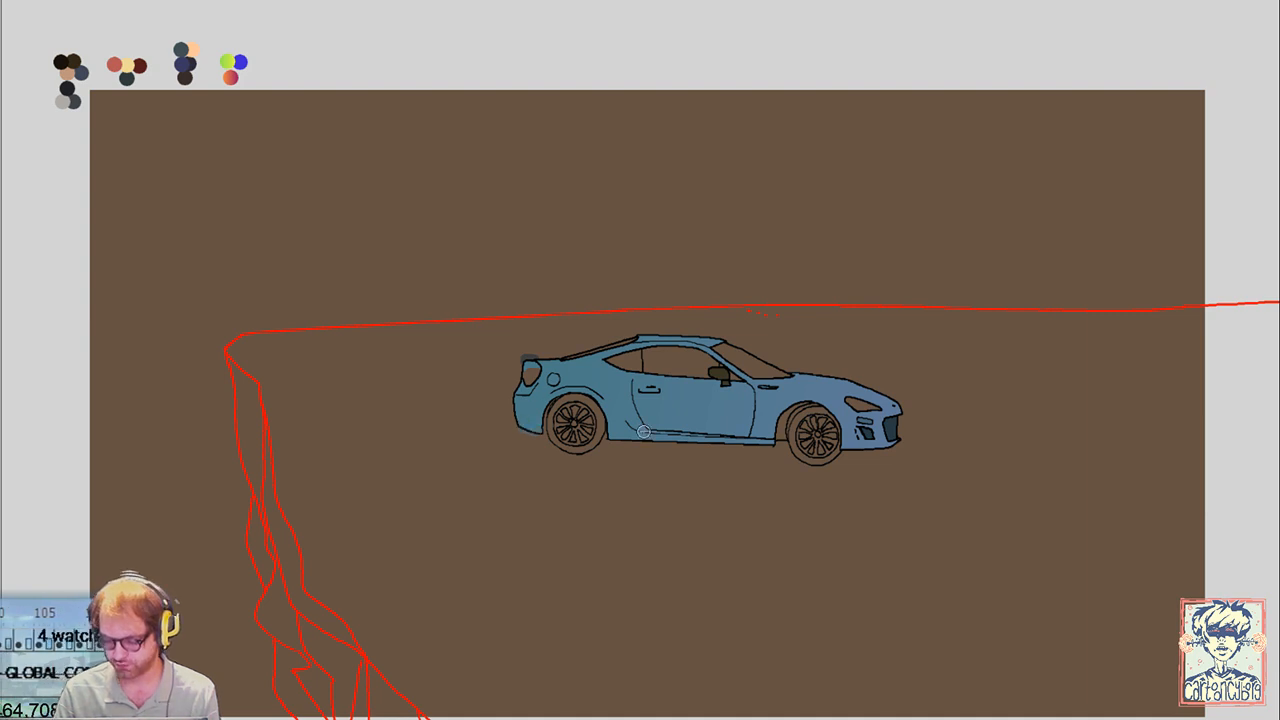
Step through the frames from the right-facing side view past the front view to the left-facing views, checking the coloured details
key(Right)
key(Right)
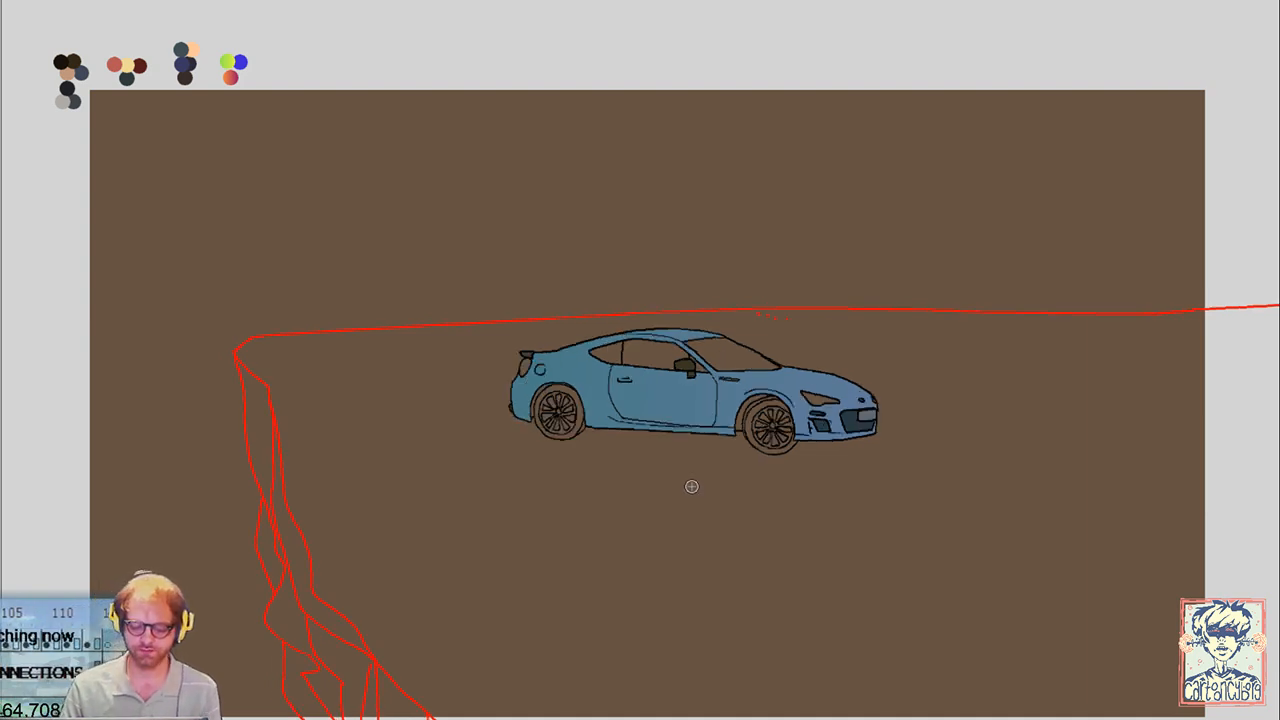
key(Left)
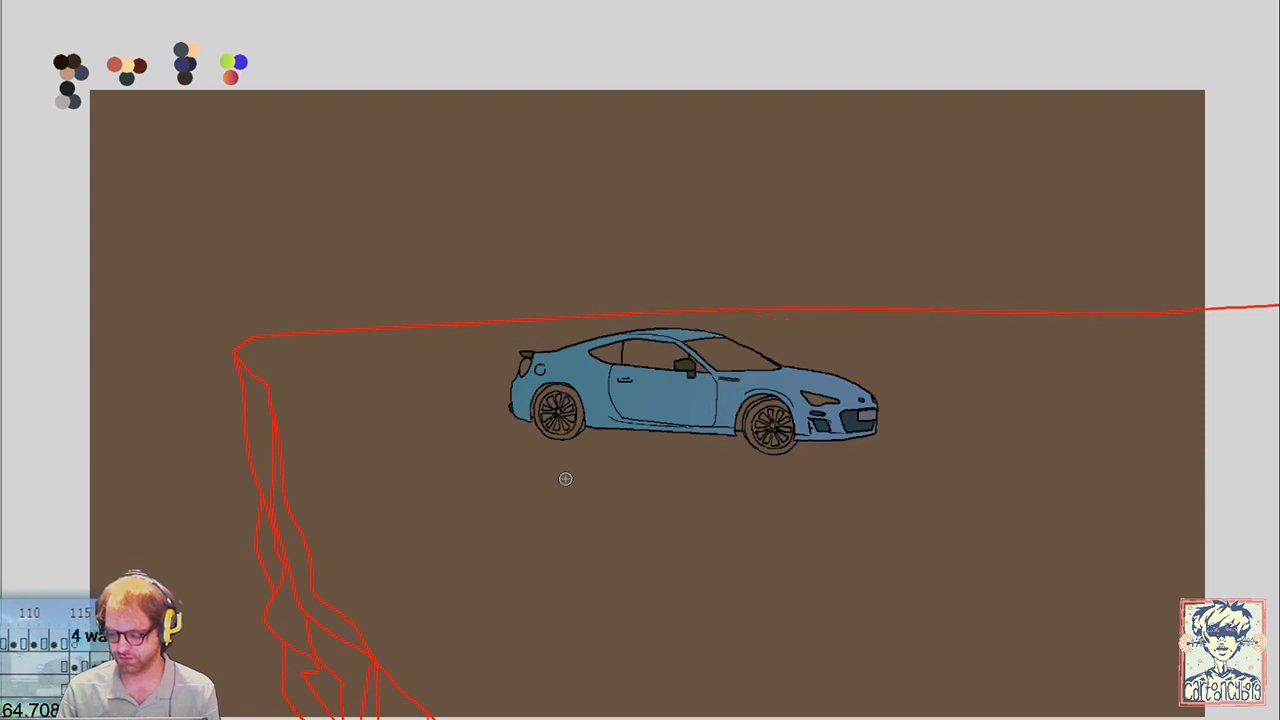
key(Right)
key(Left)
key(Right)
key(Right)
key(Right)
key(Right)
key(Right)
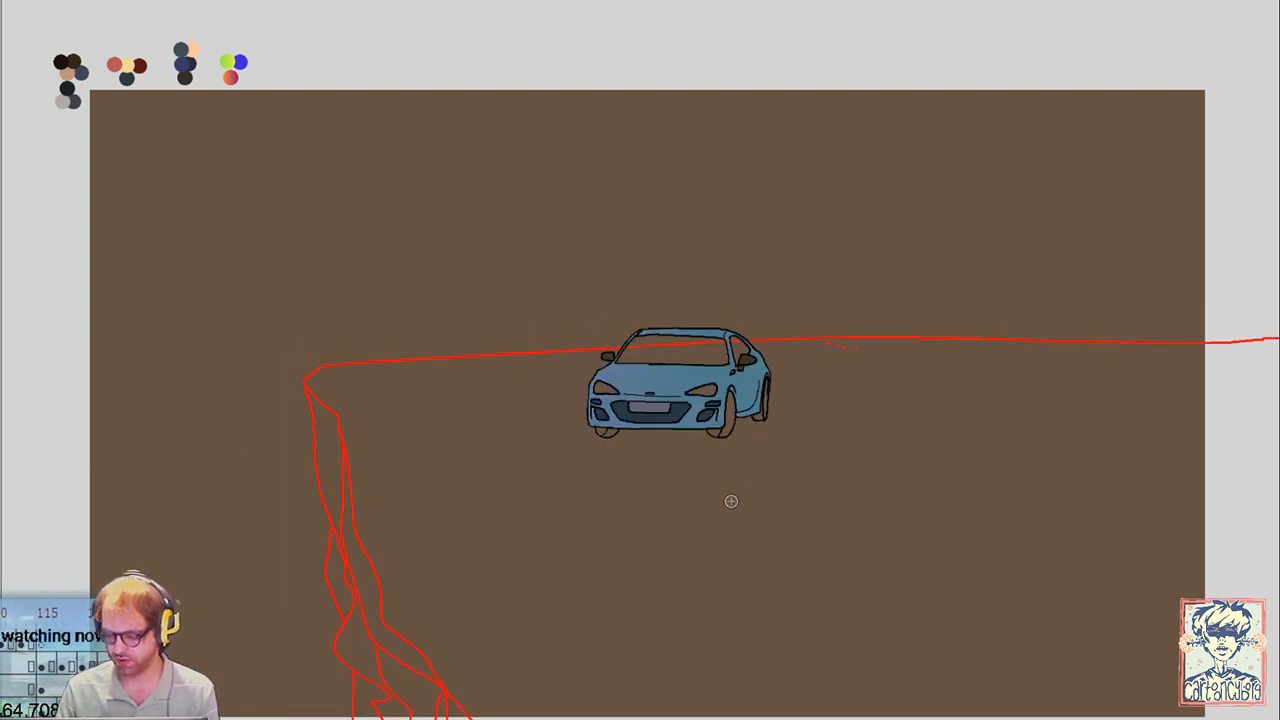
key(Right)
key(Right)
key(Right)
key(Right)
key(Right)
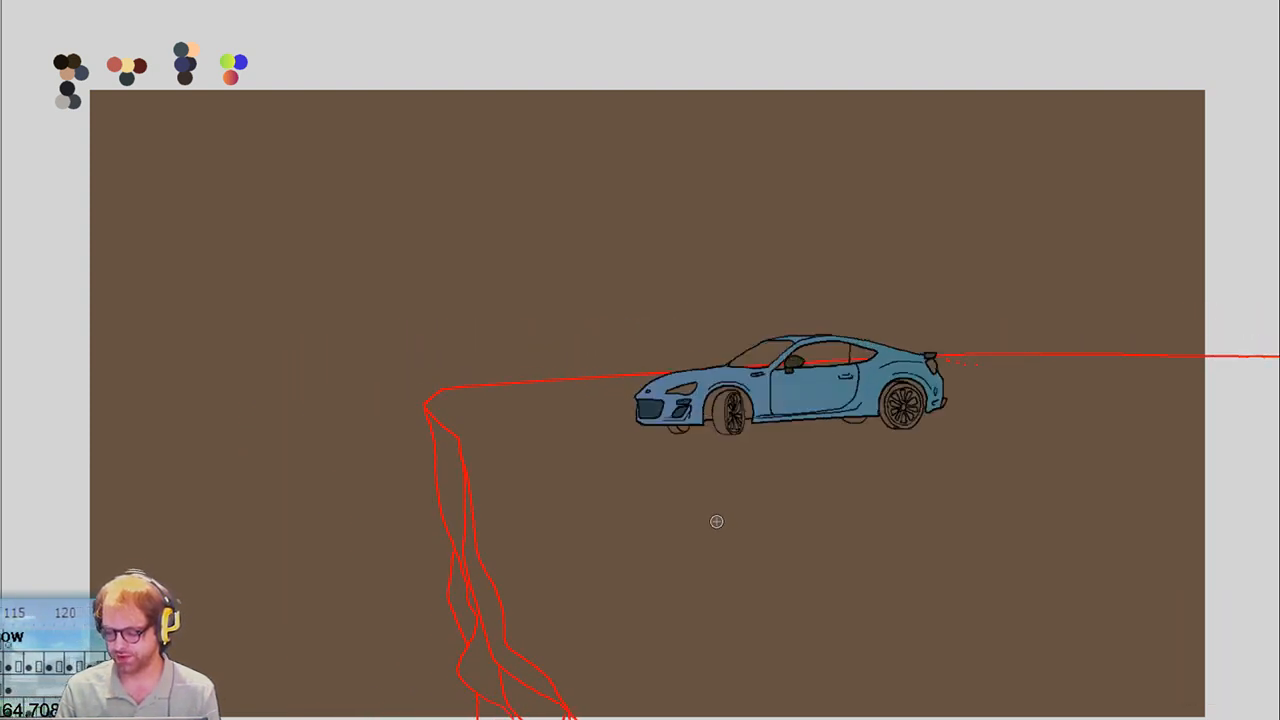
key(Right)
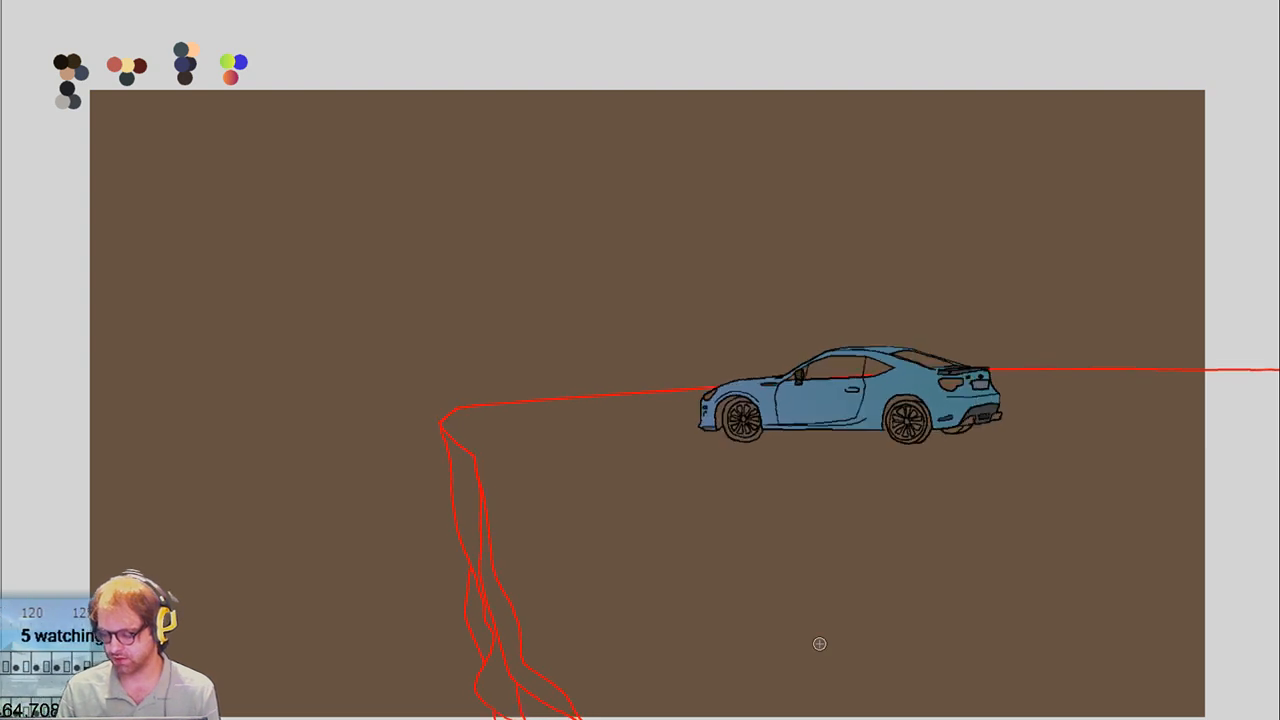
key(Right)
key(Right)
key(Right)
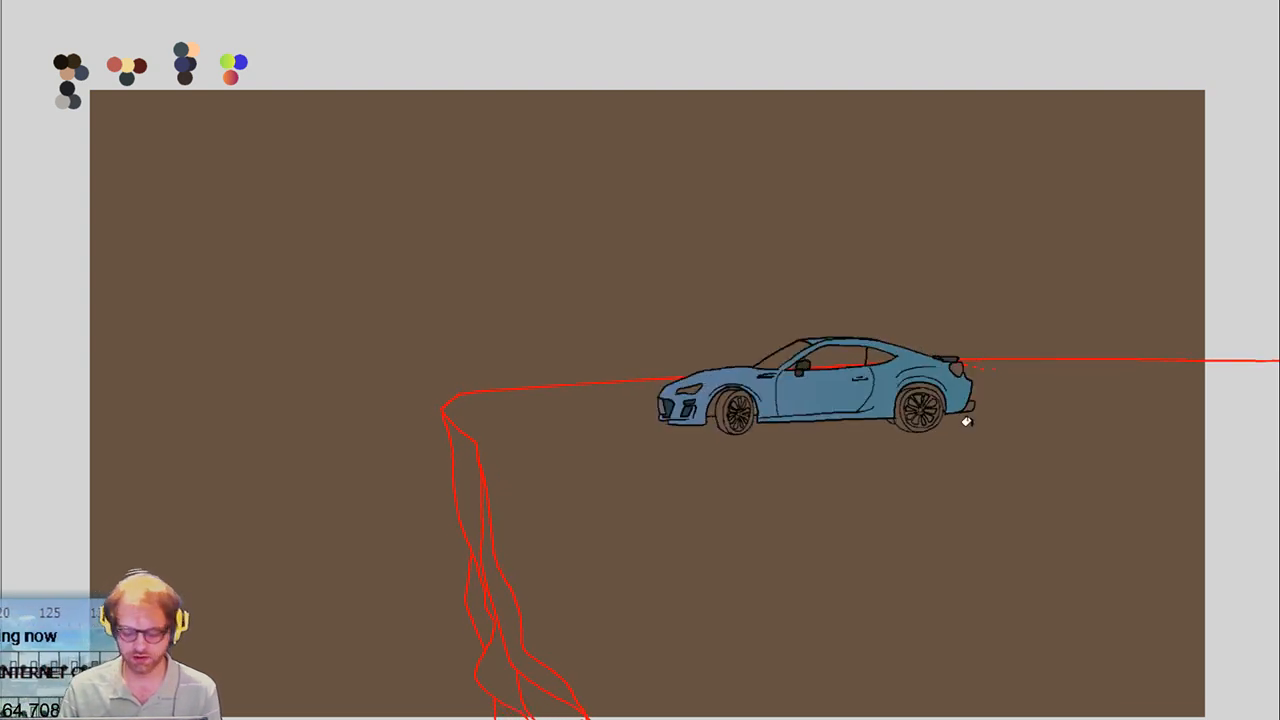
key(Right)
key(Right)
key(Right)
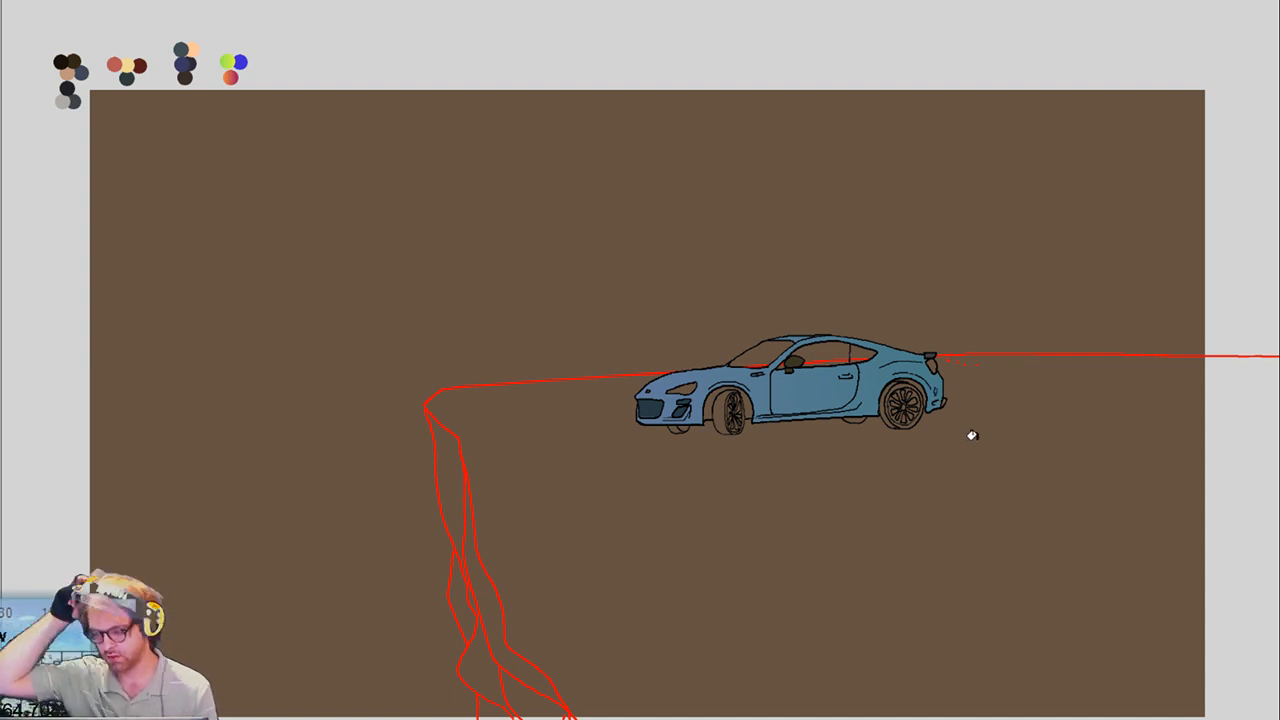
Step through the left-facing frames as the car turns from its front-quarter to rear-quarter view, checking the exhaust and rear details
key(Right)
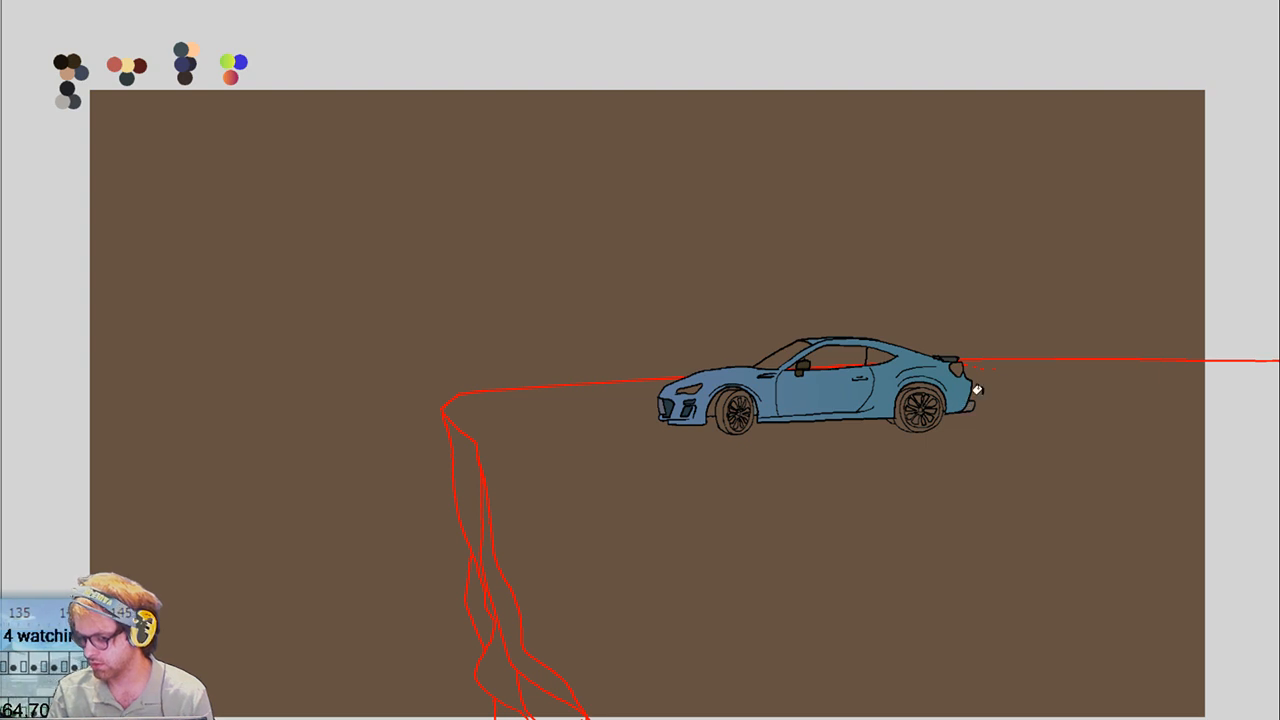
key(Right)
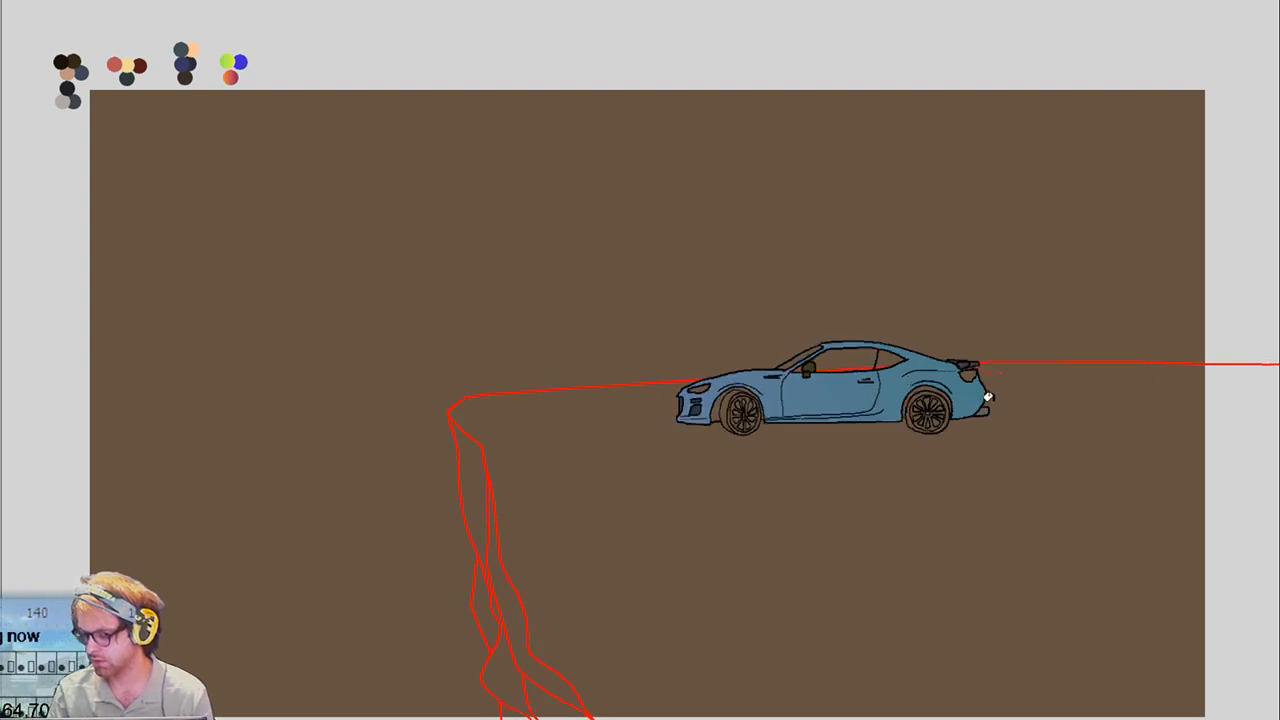
key(Right)
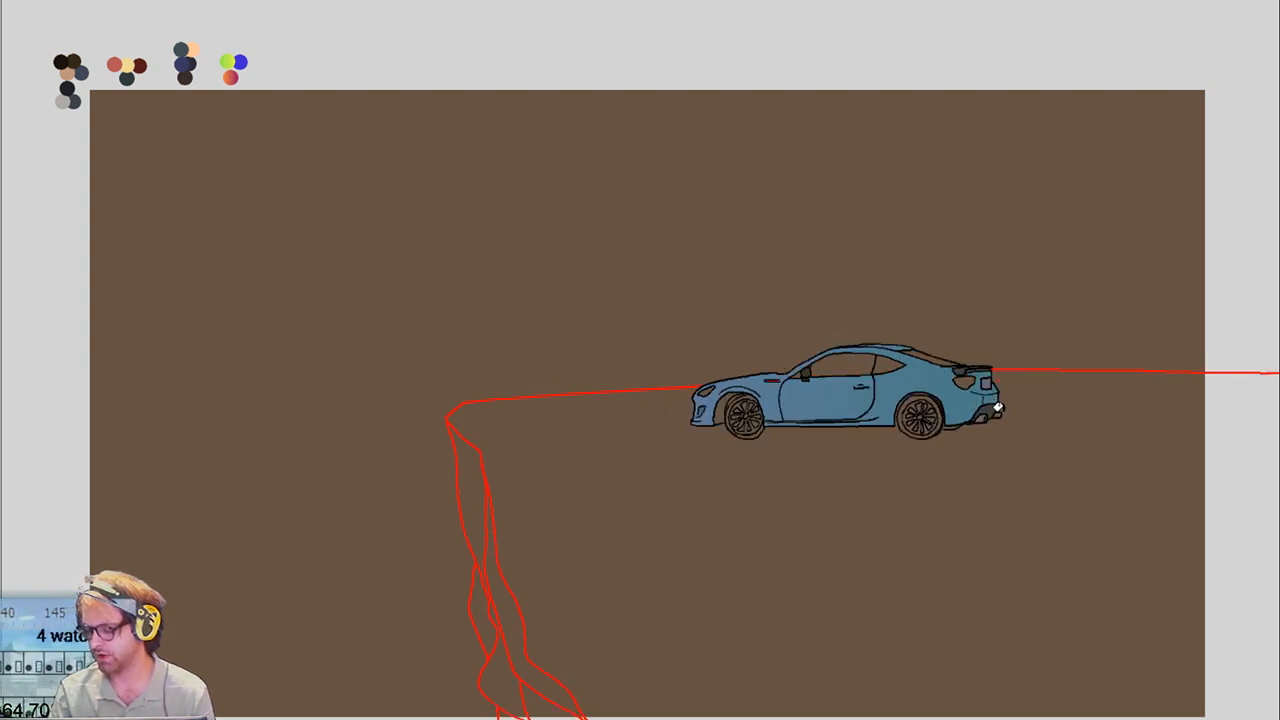
key(Right)
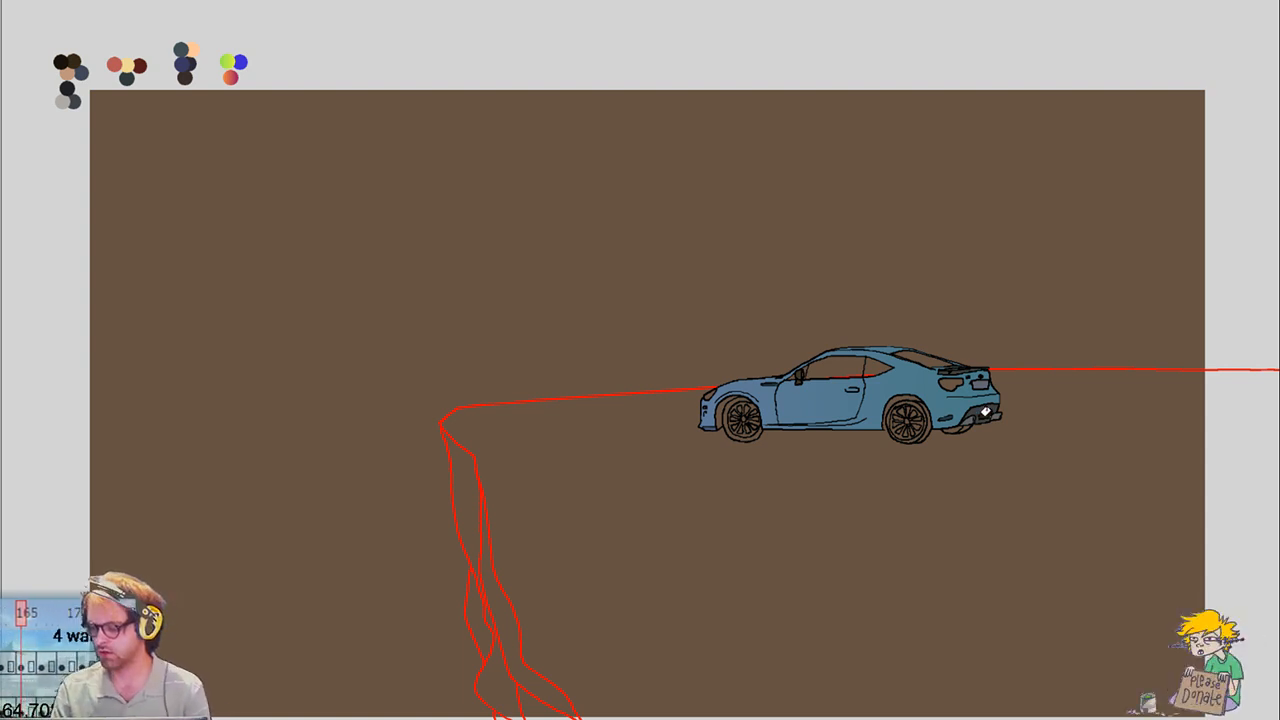
key(Right)
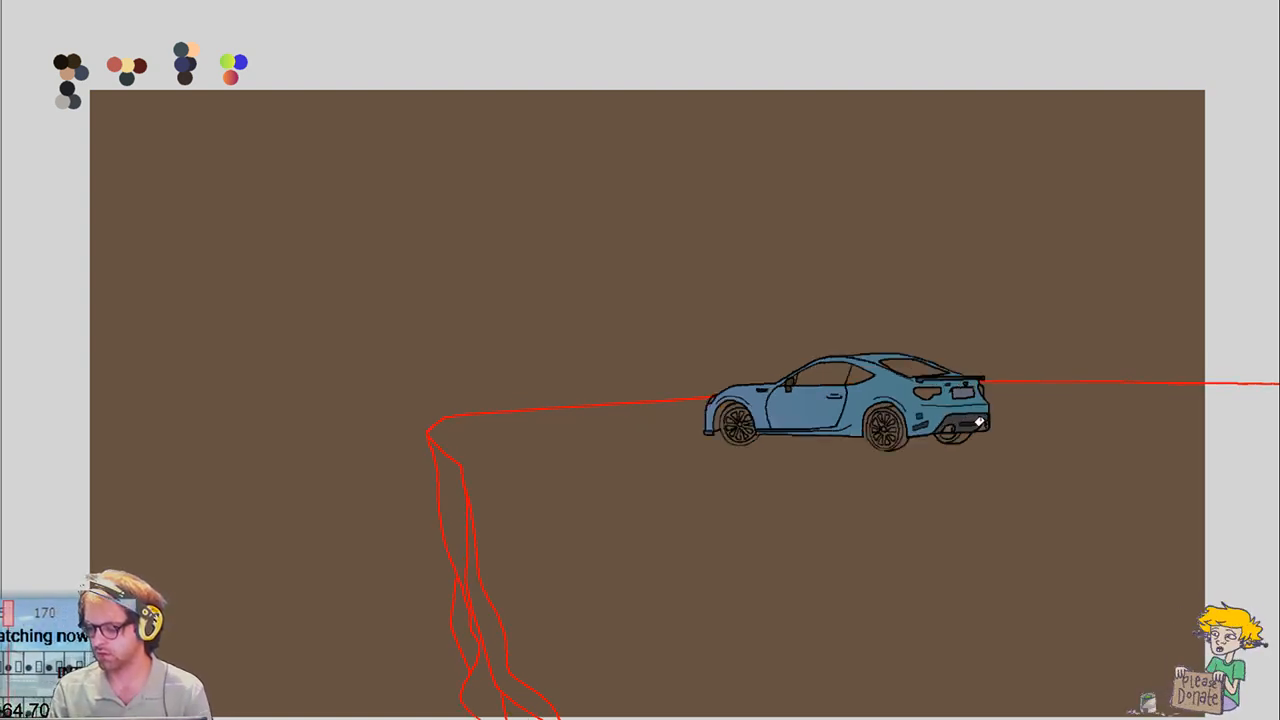
key(Right)
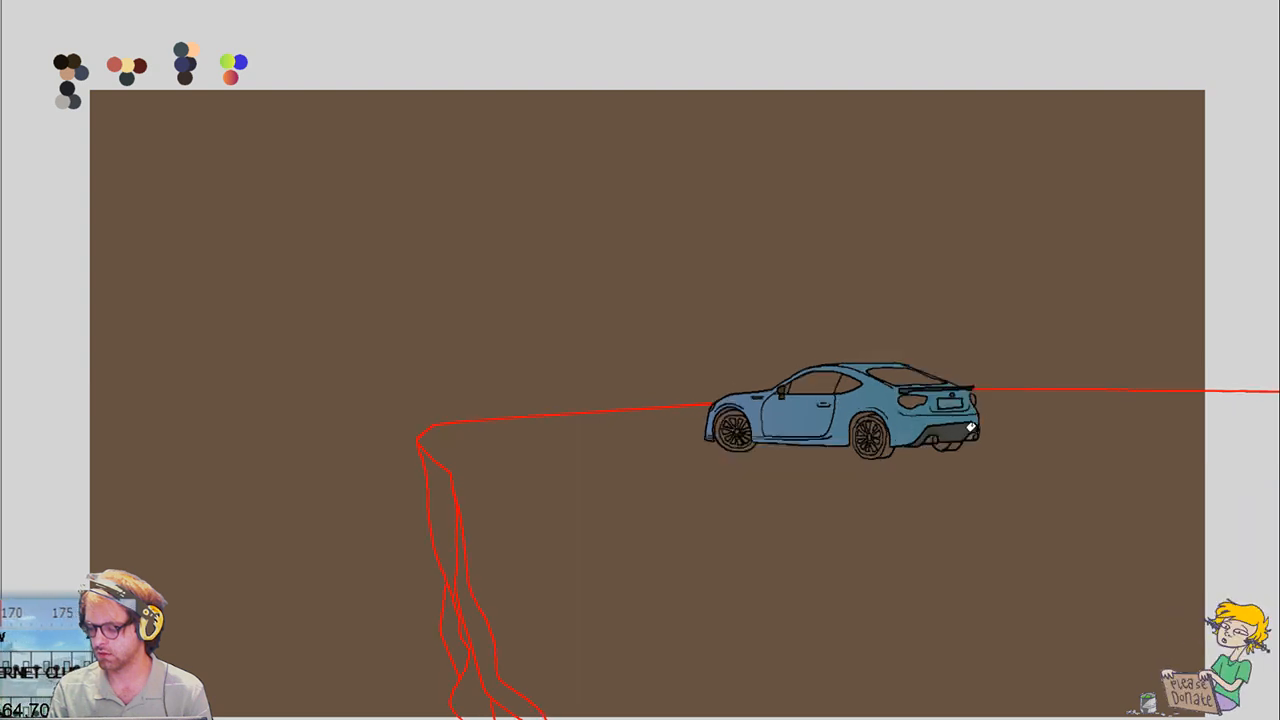
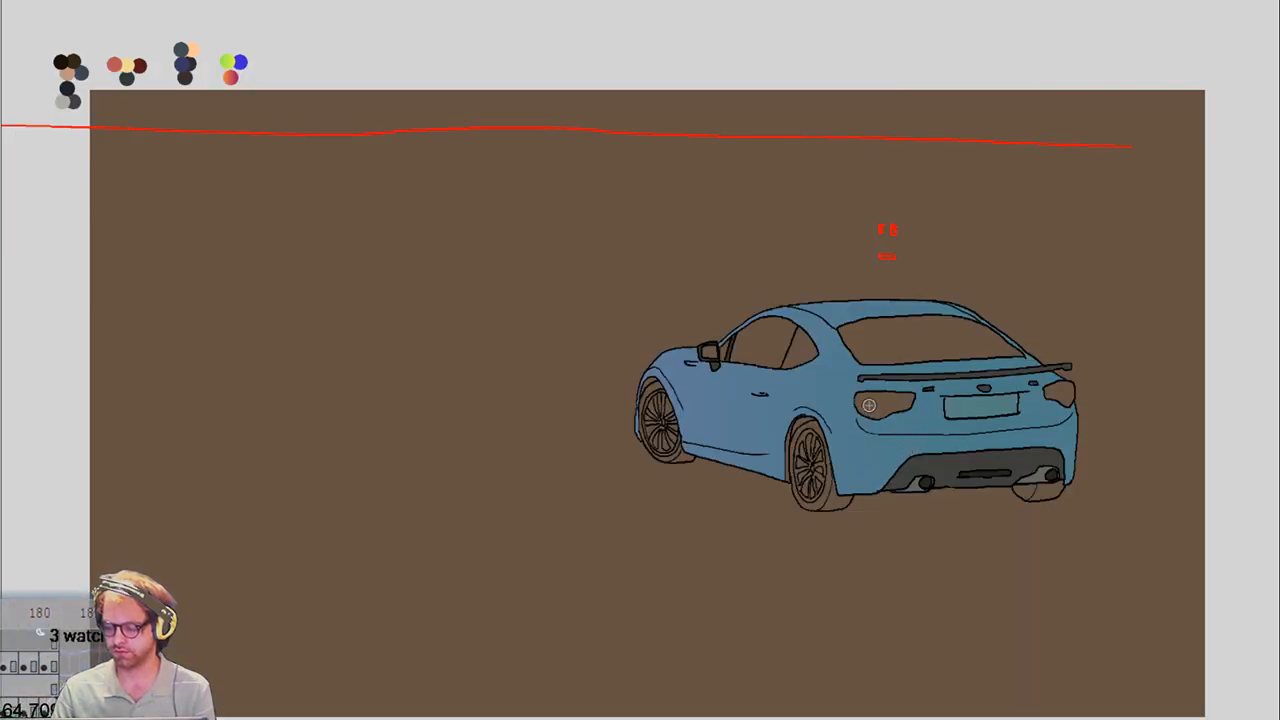
Paint round peach lamps inside both tail lights on the two large left-facing rear-quarter frames
click(869, 405)
click(898, 403)
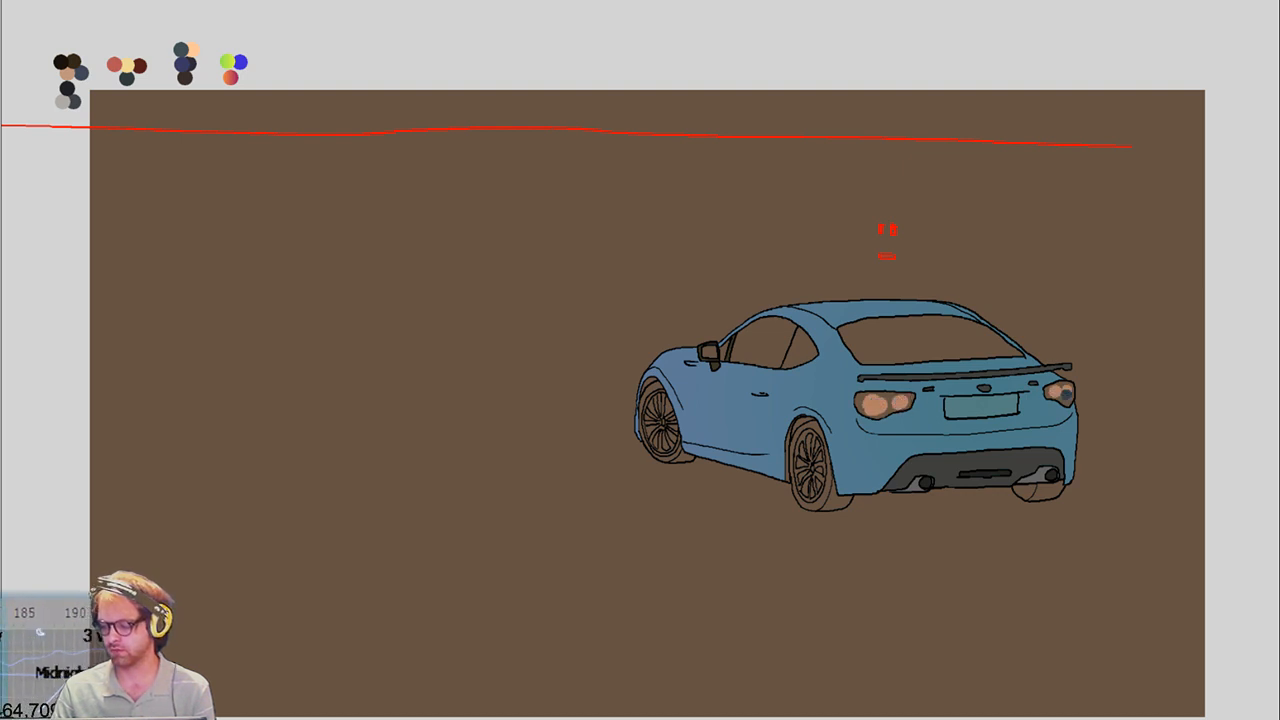
key(Right)
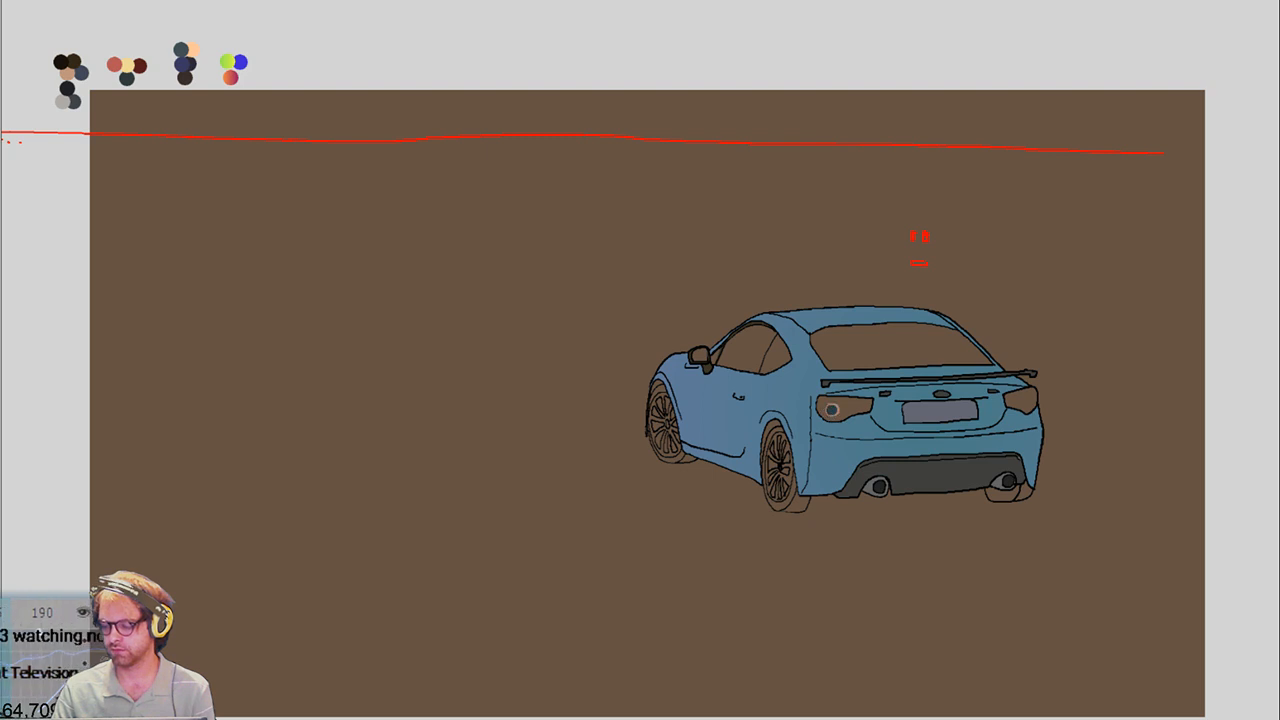
click(834, 408)
click(855, 406)
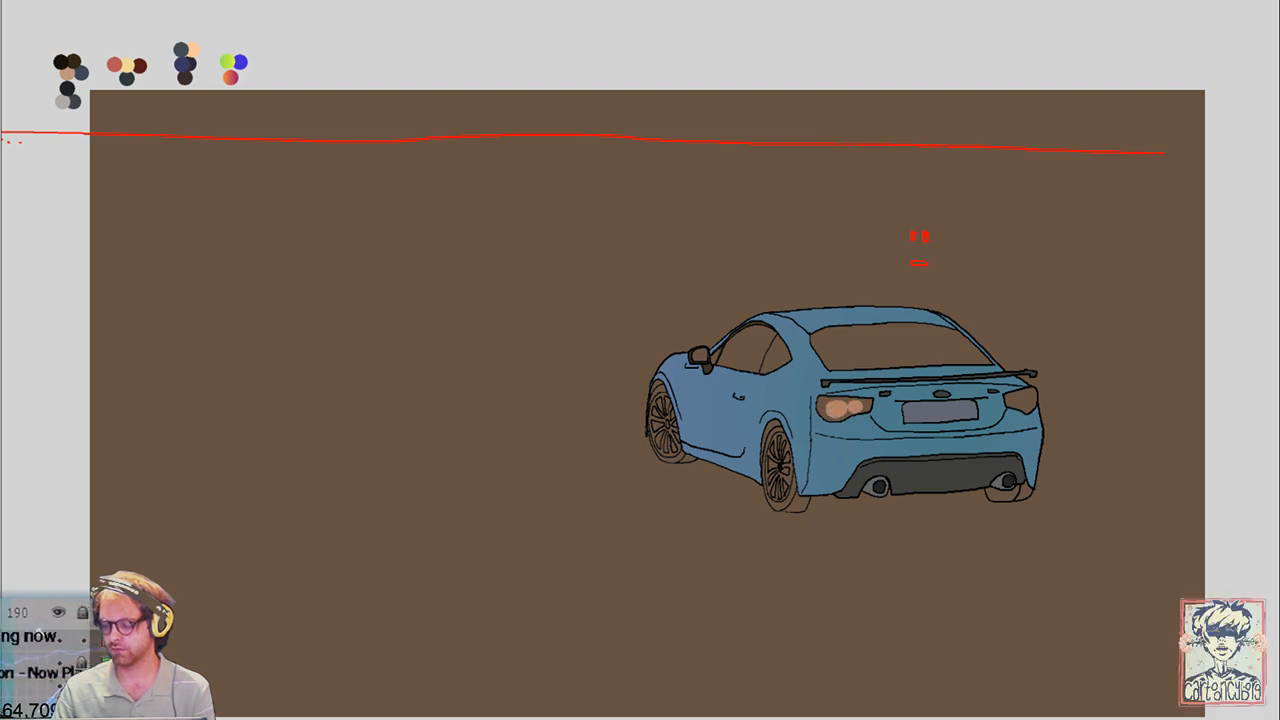
click(1017, 400)
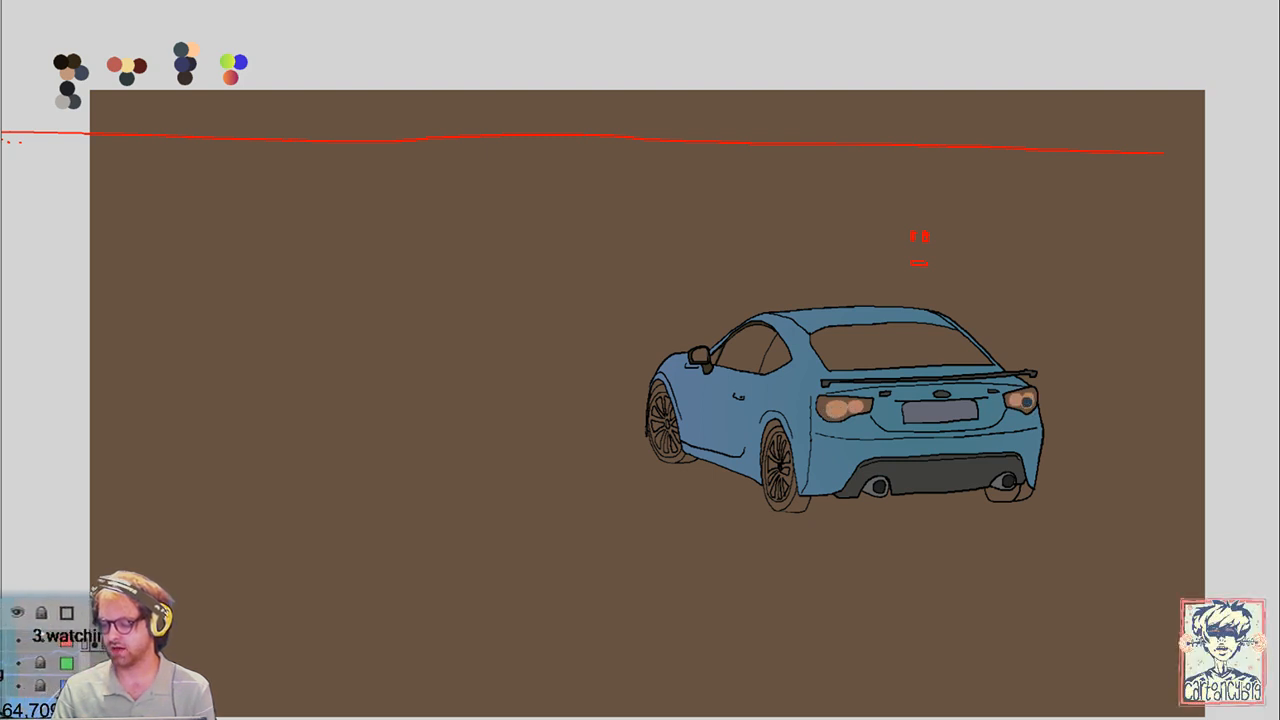
Paint round peach lamps in both tail lights on the nearly straight and the straight rear-view frames
key(Right)
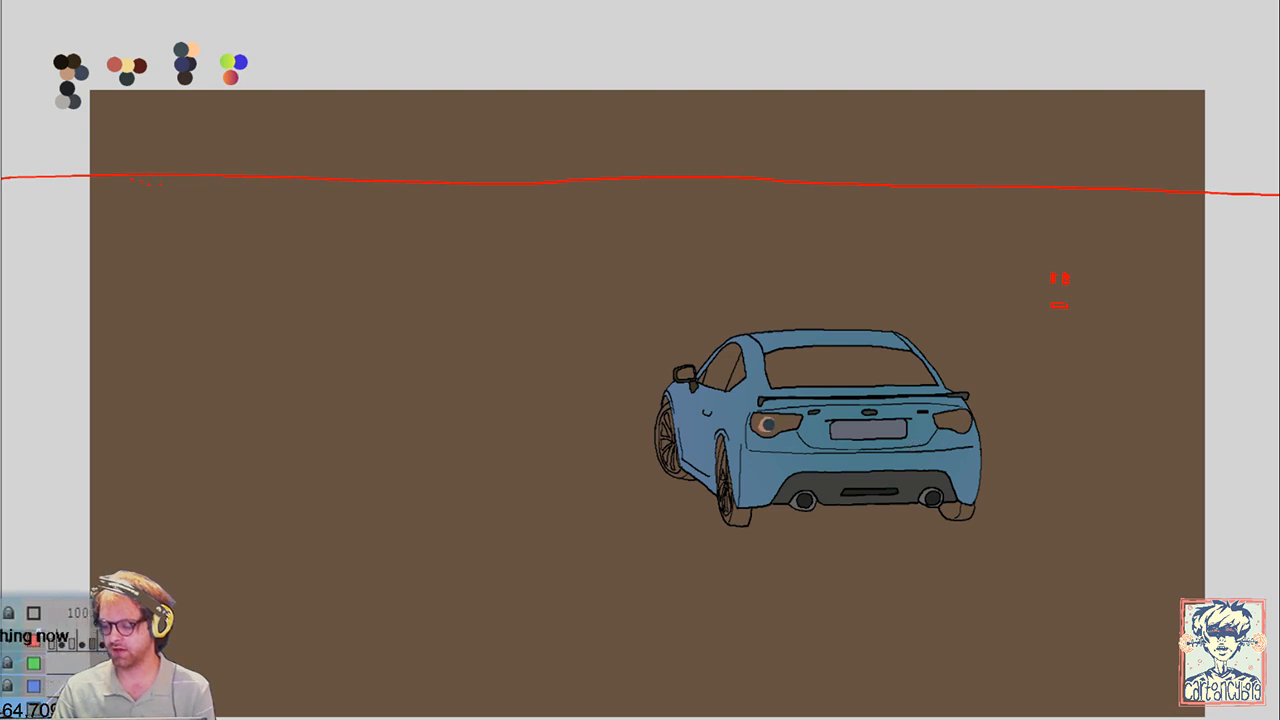
drag(767, 424, 787, 423)
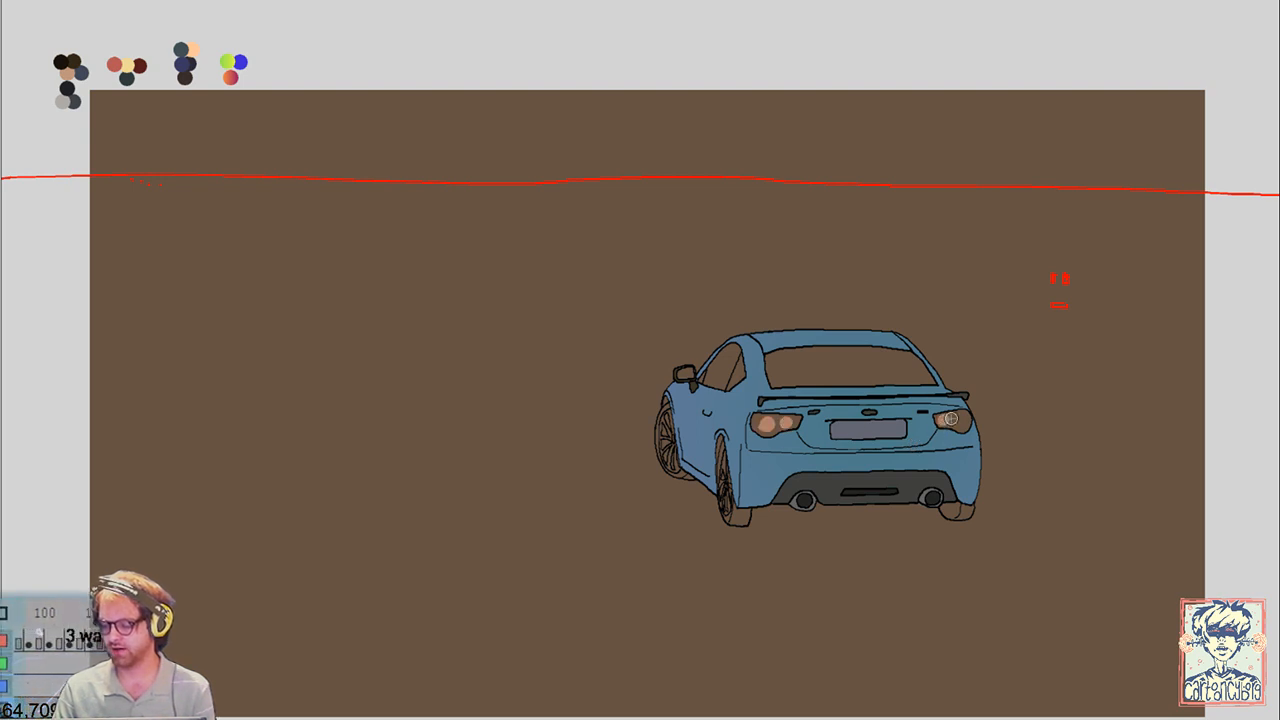
key(Right)
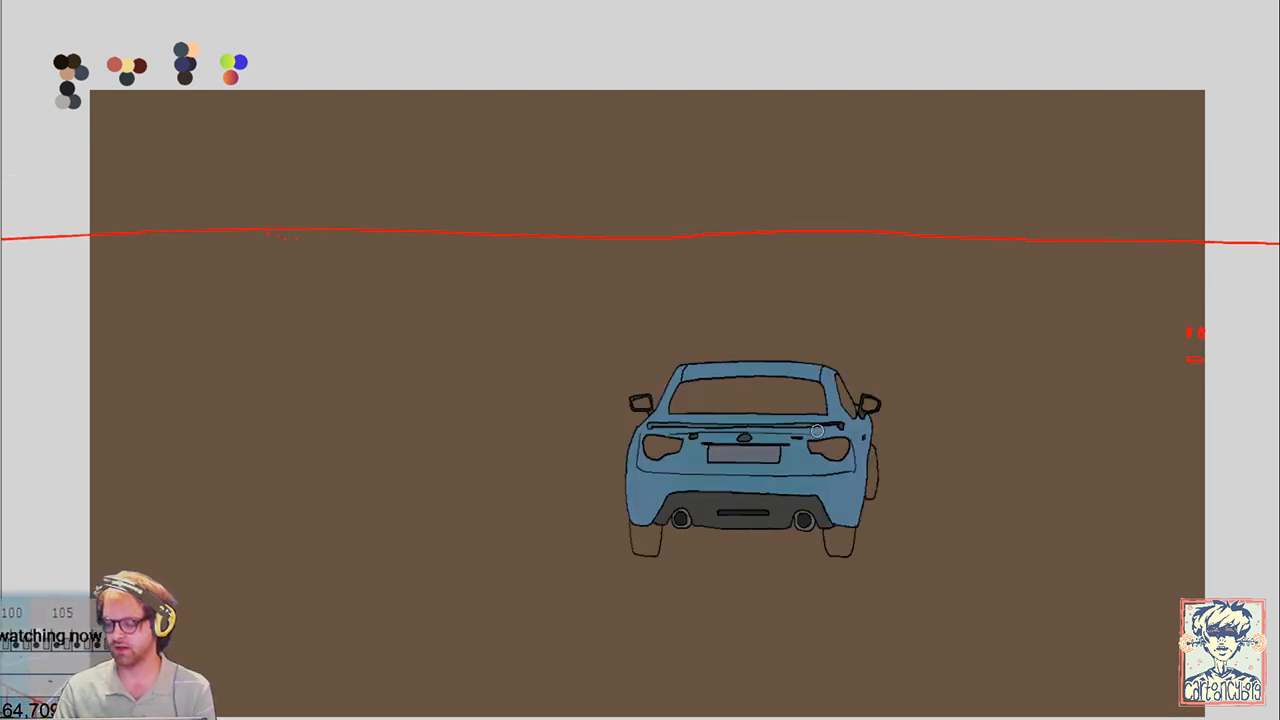
drag(653, 444, 690, 444)
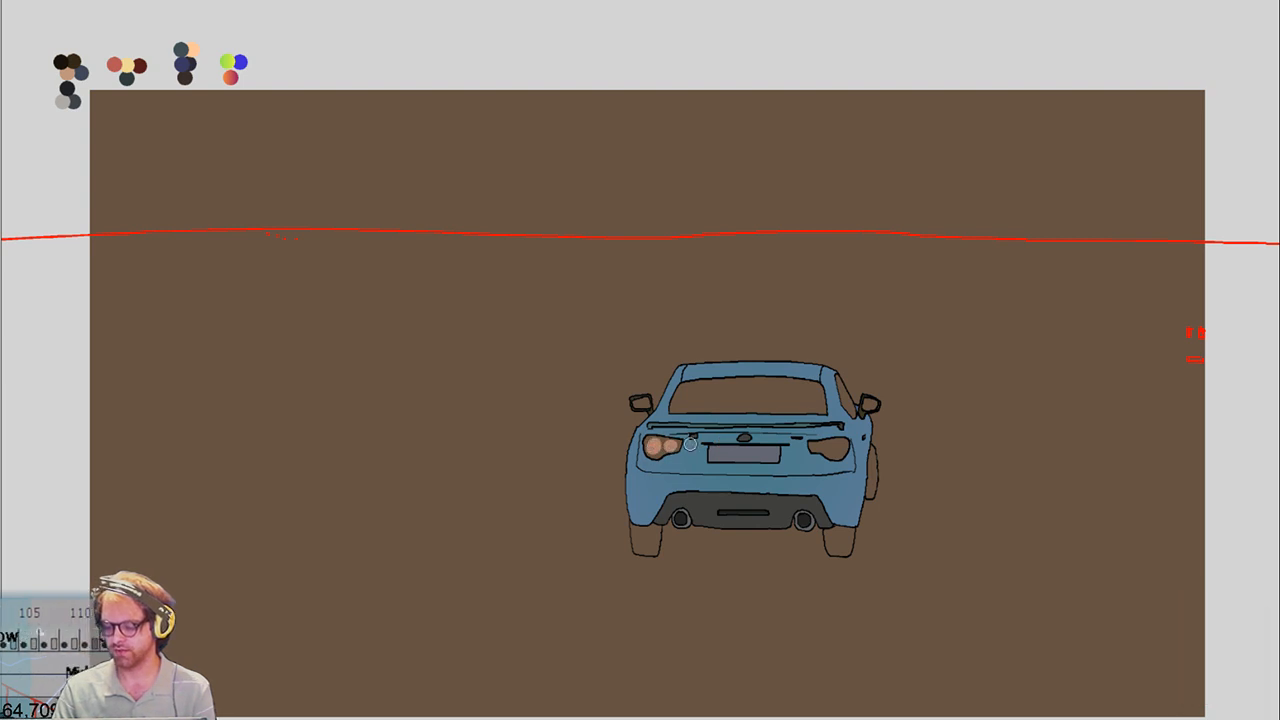
drag(817, 458, 838, 450)
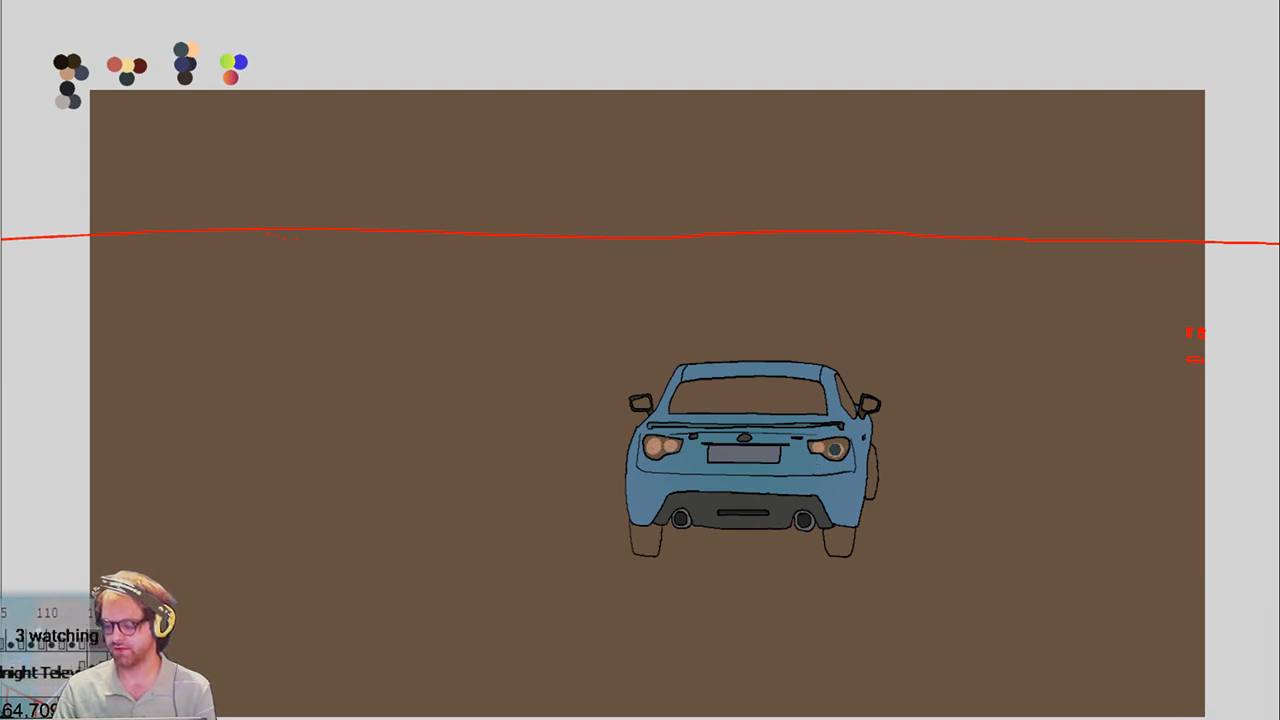
Paint peach lamps in both tail lights on the first two right-facing rear-quarter frames
key(Right)
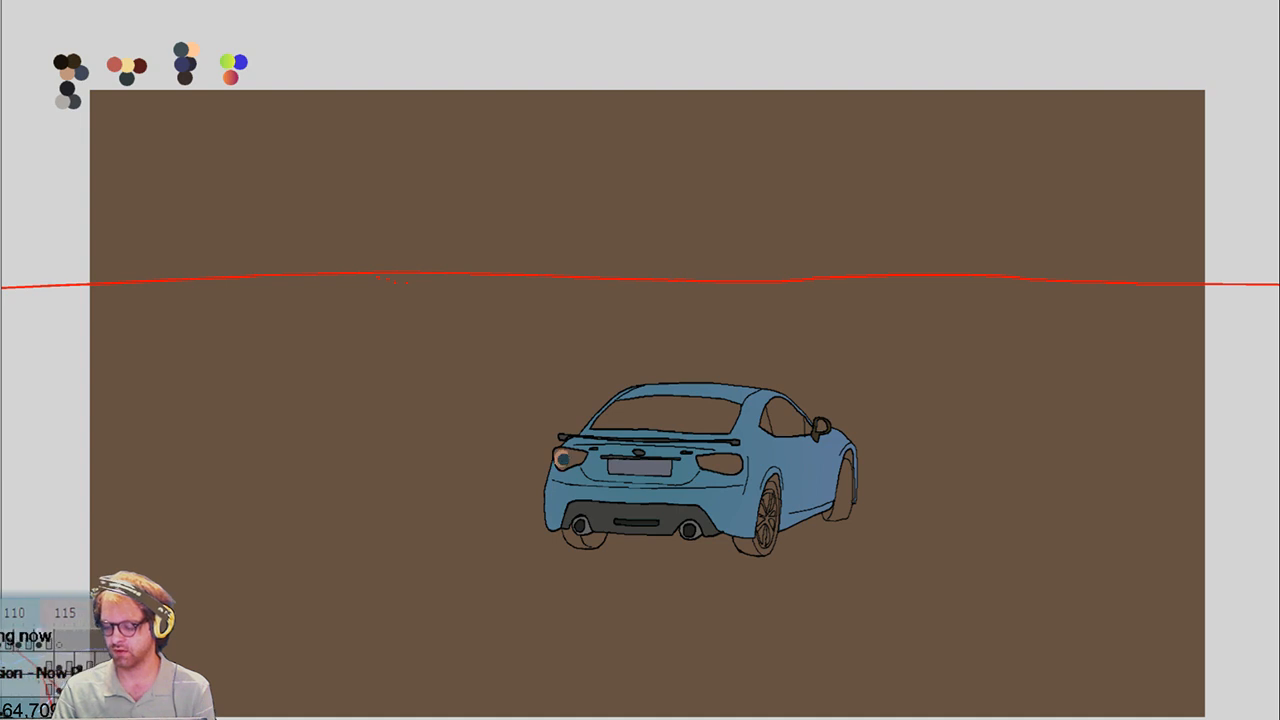
drag(563, 458, 578, 460)
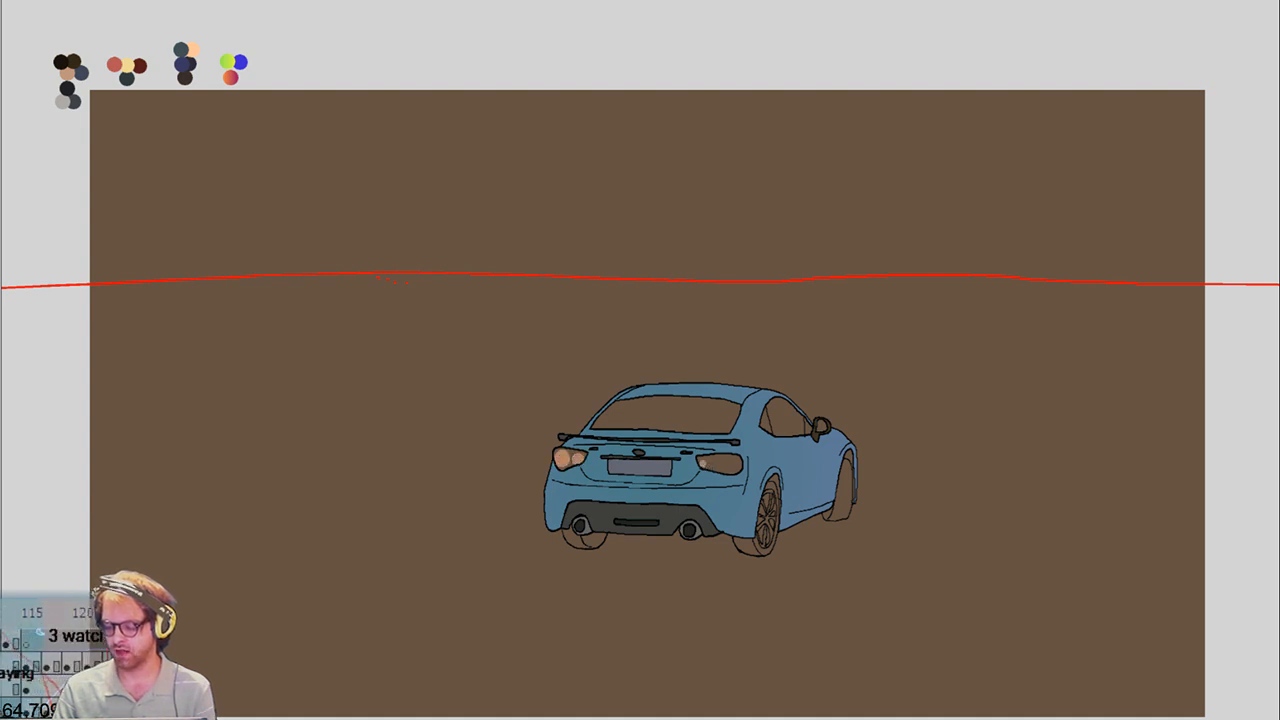
mouse_move(704, 464)
mouse_down()
mouse_move(747, 459)
mouse_move(724, 467)
mouse_up()
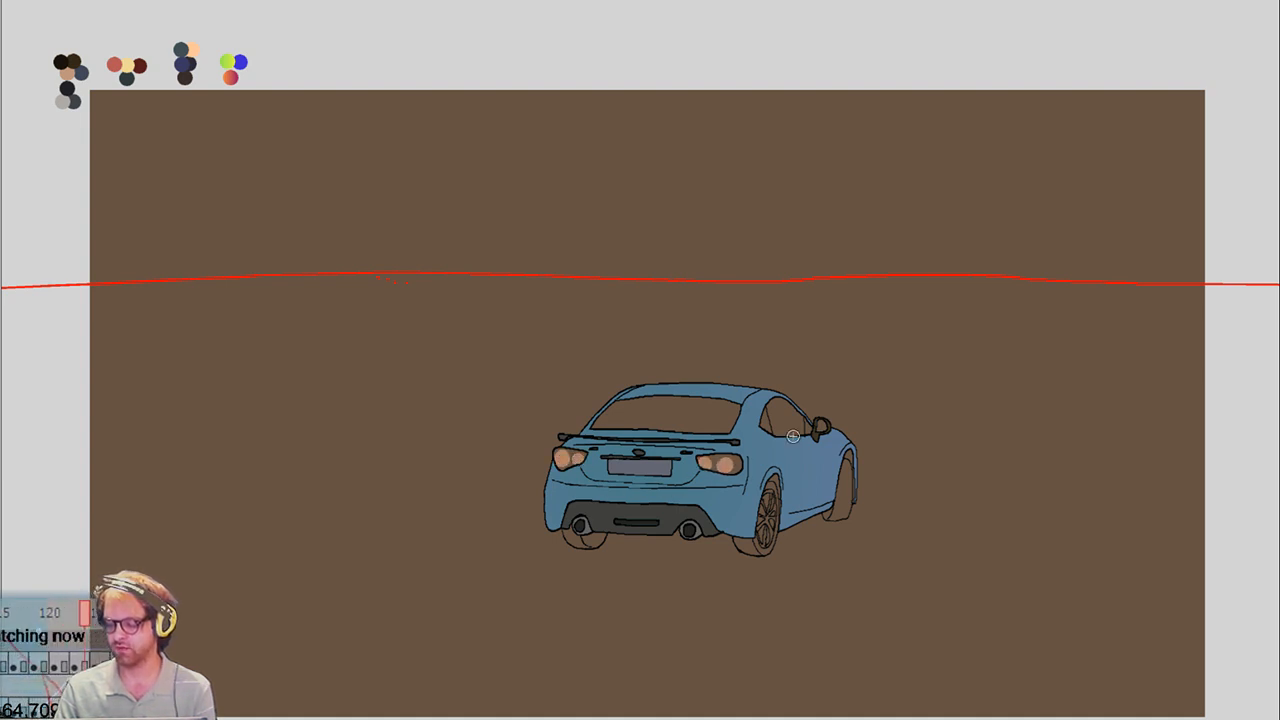
key(Right)
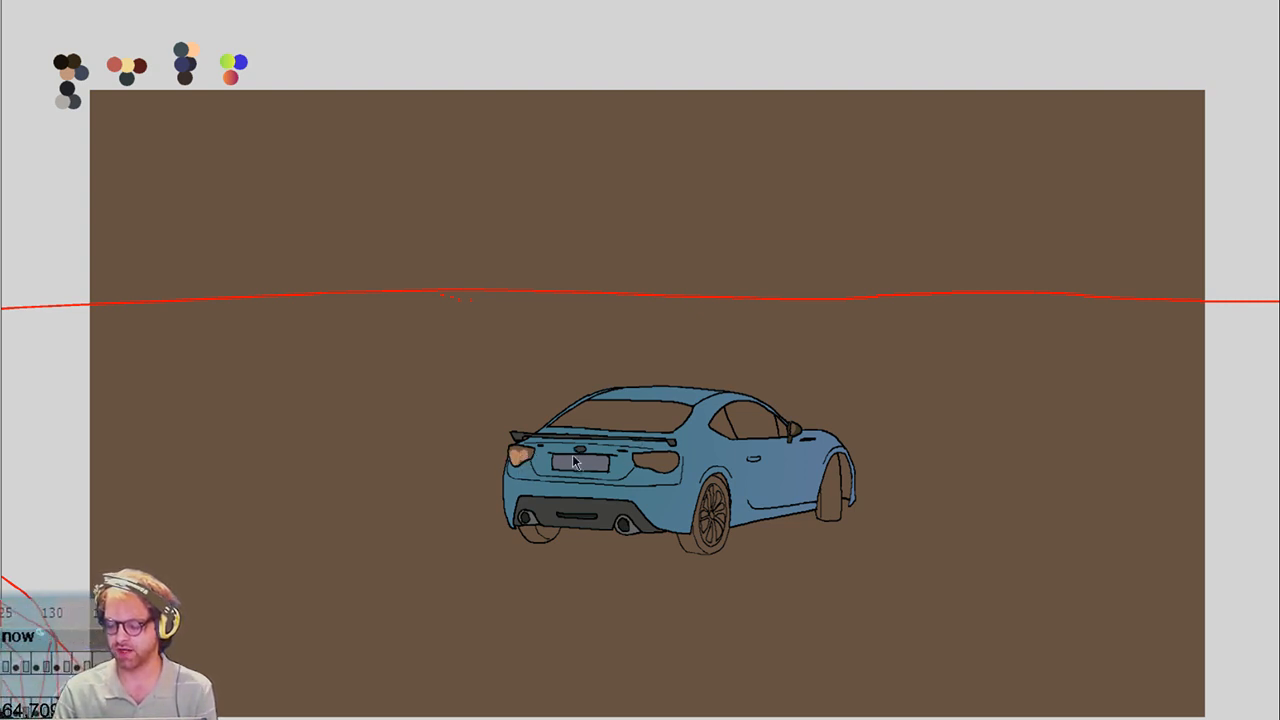
mouse_move(607, 467)
mouse_down()
mouse_move(680, 468)
mouse_move(664, 464)
mouse_up()
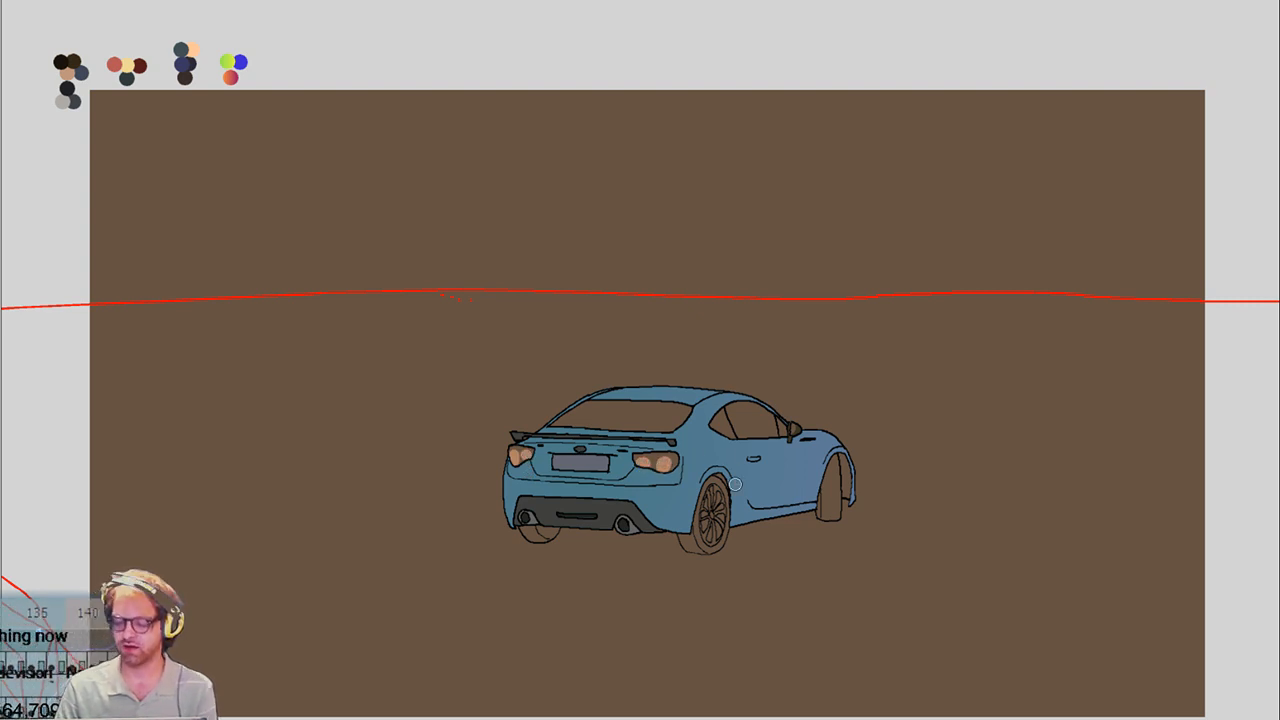
Add peach lamps to both tail lights on the next two right-facing frames, where the far light is narrow
key(Right)
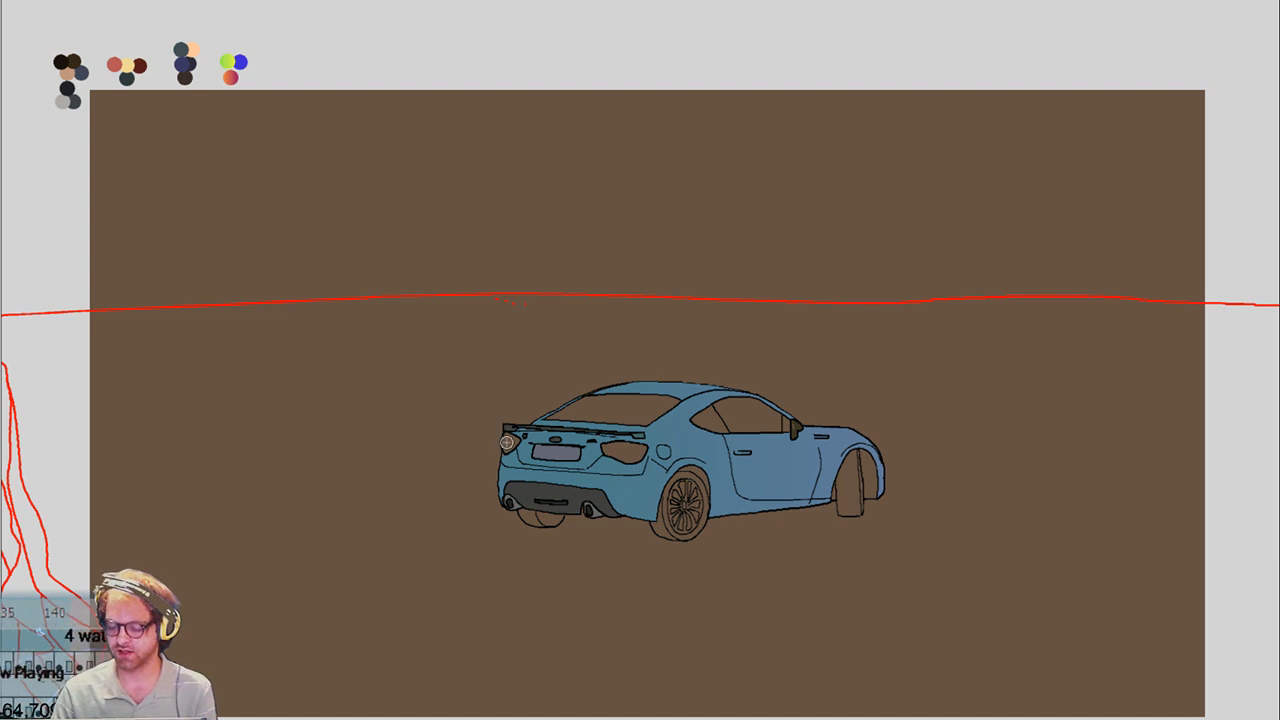
mouse_move(507, 444)
mouse_down()
mouse_move(515, 462)
mouse_move(504, 440)
mouse_move(500, 452)
mouse_move(510, 444)
mouse_up()
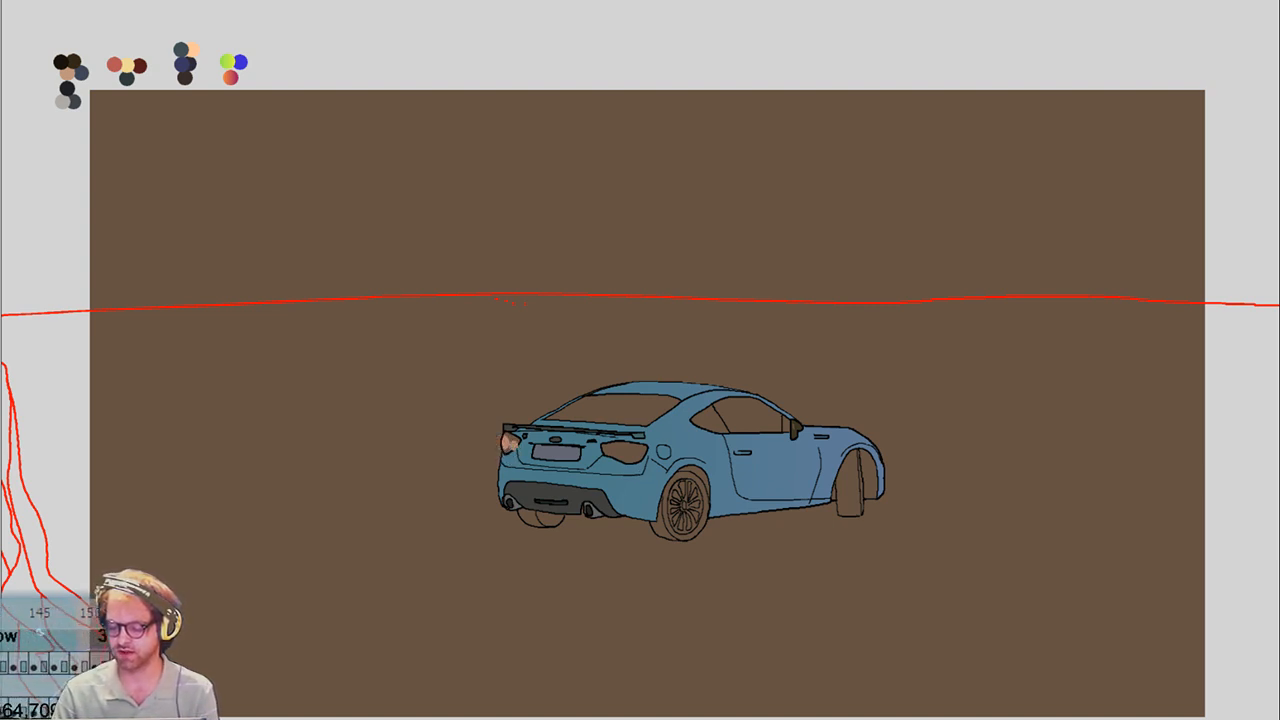
drag(612, 452, 634, 458)
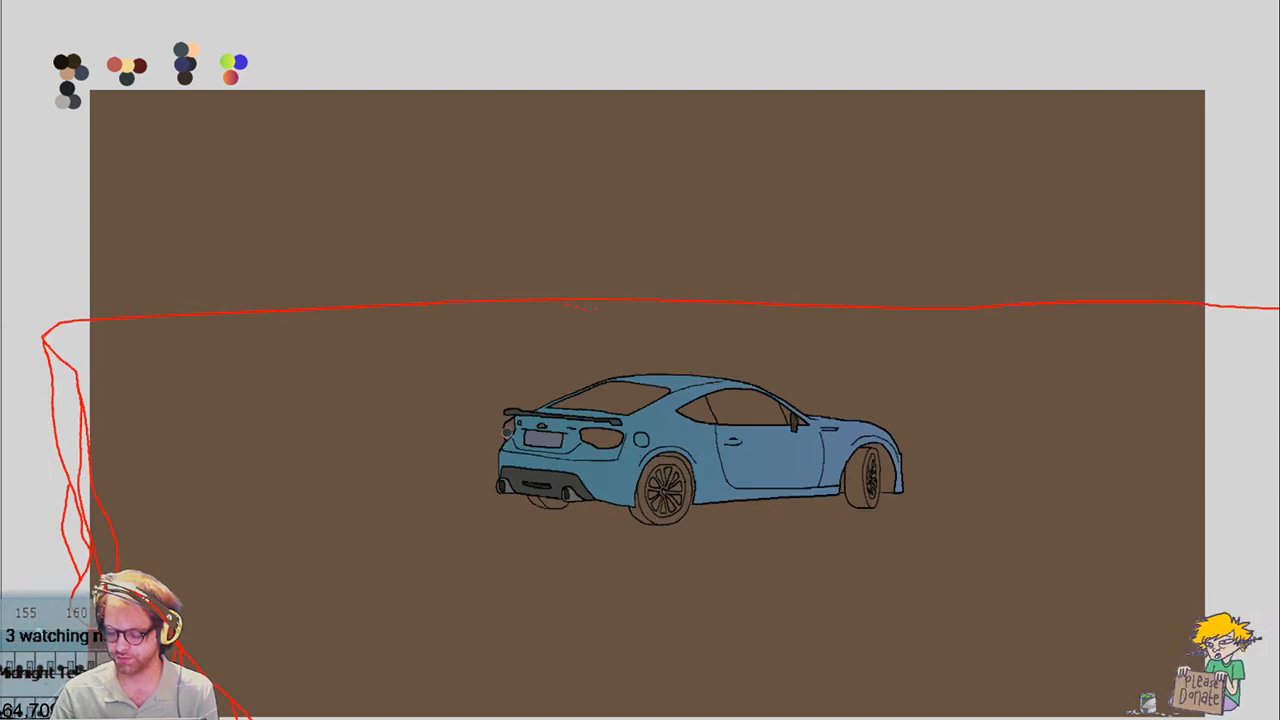
mouse_move(508, 430)
mouse_down()
mouse_move(518, 436)
mouse_move(504, 428)
mouse_move(491, 446)
mouse_up()
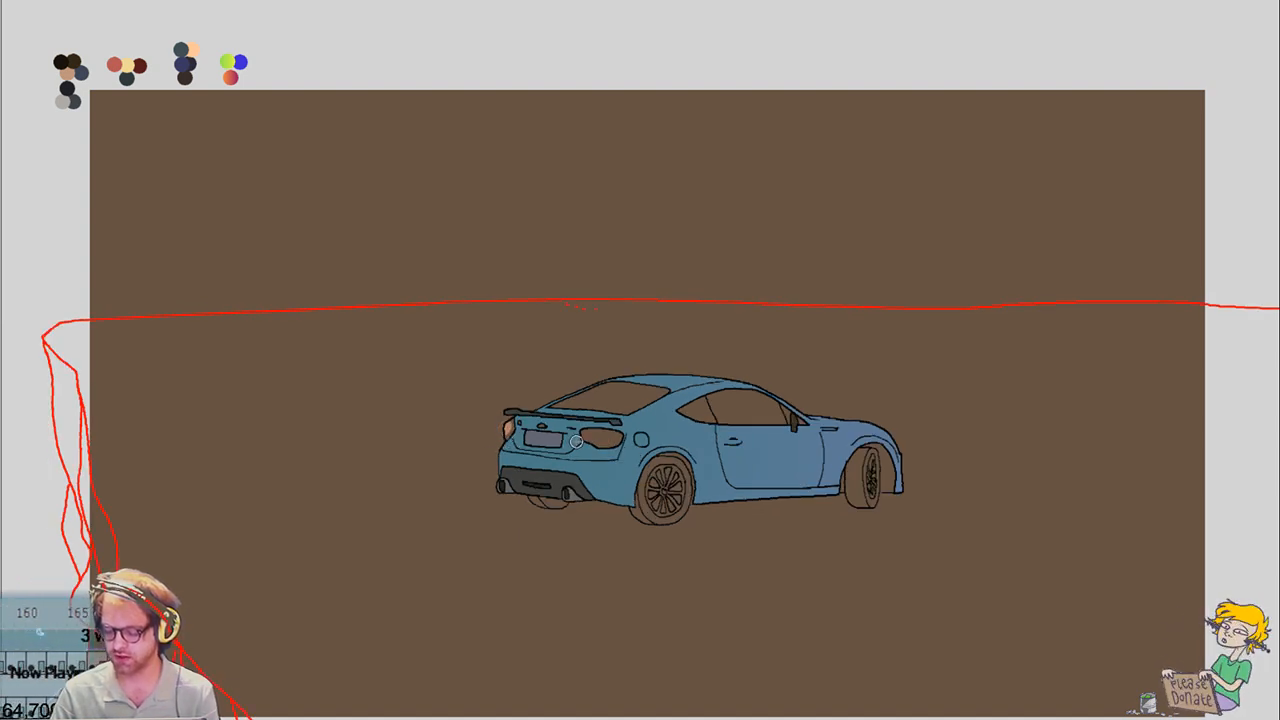
mouse_move(578, 441)
mouse_down()
mouse_move(614, 440)
mouse_move(603, 440)
mouse_up()
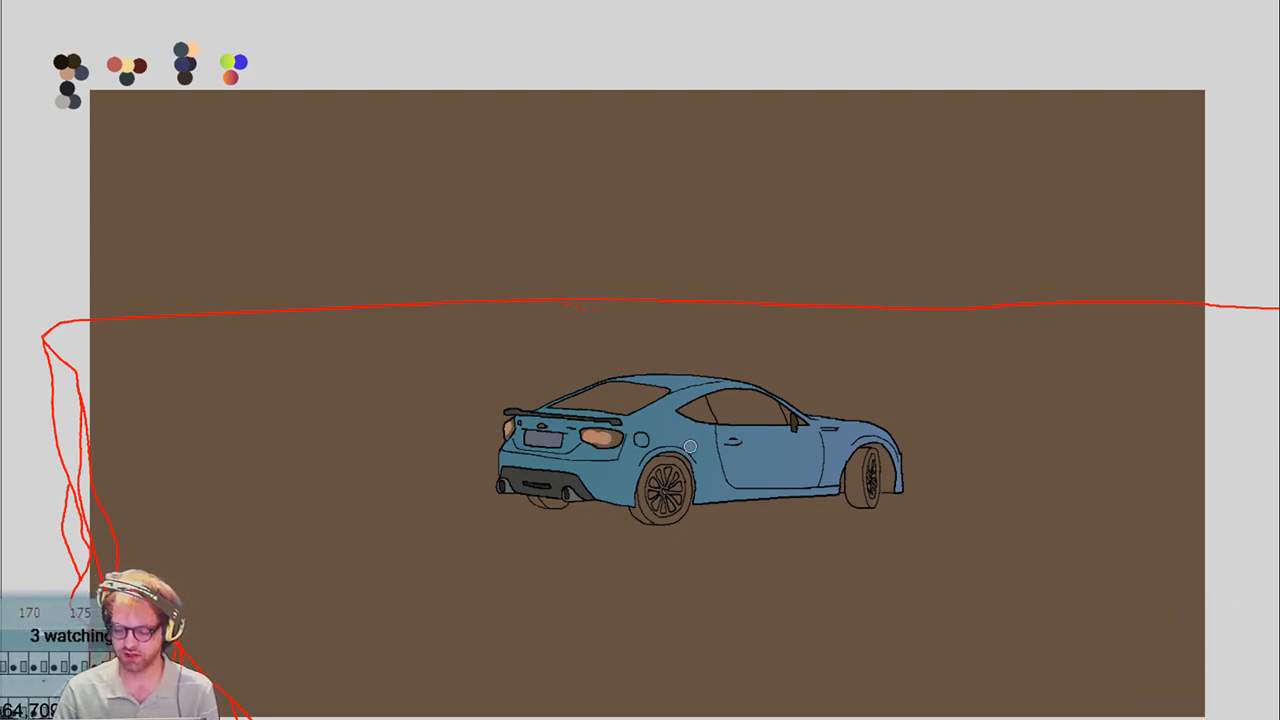
Paint the peach tail light lamps on the following right-facing frames as the car turns through its side view
key(period)
key(period)
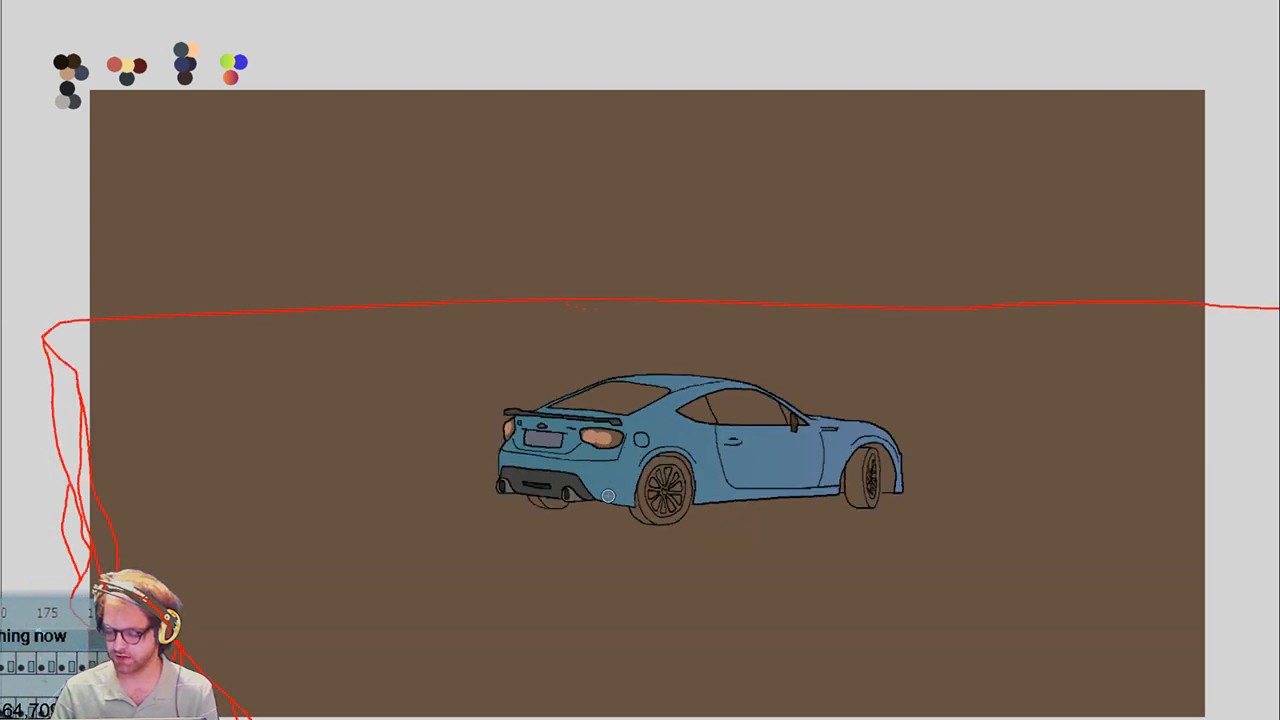
key(period)
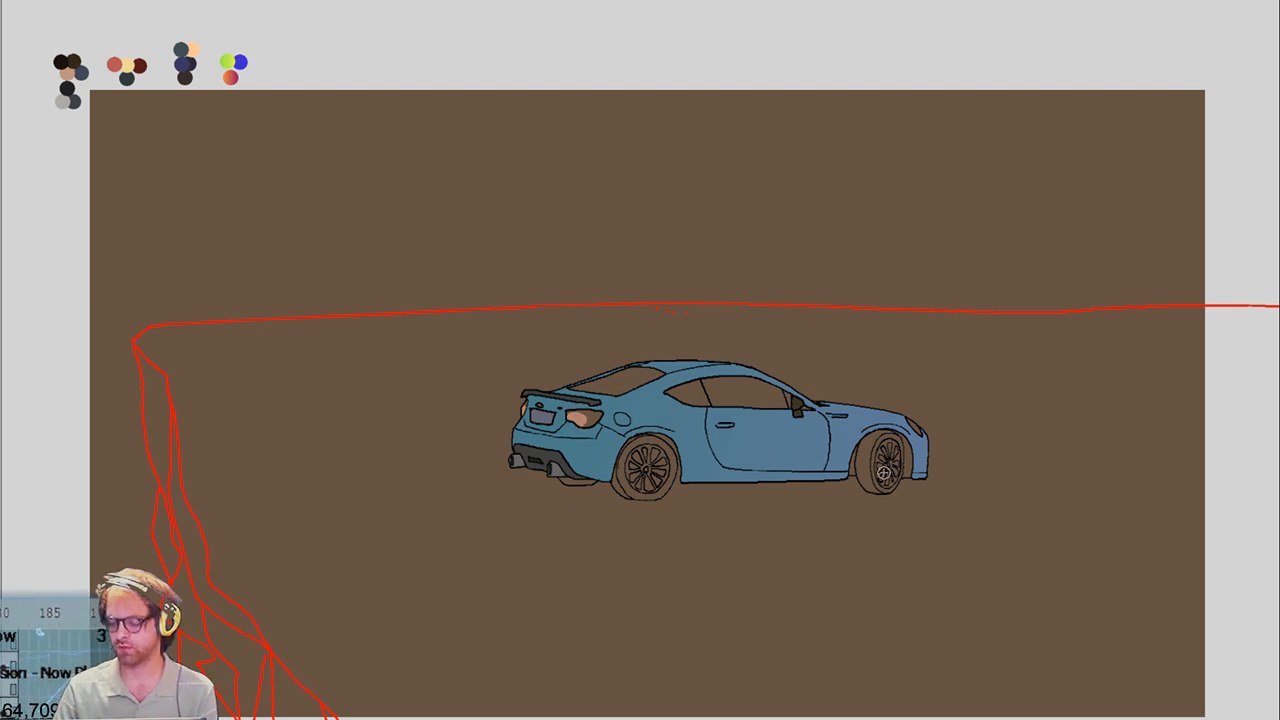
key(Right)
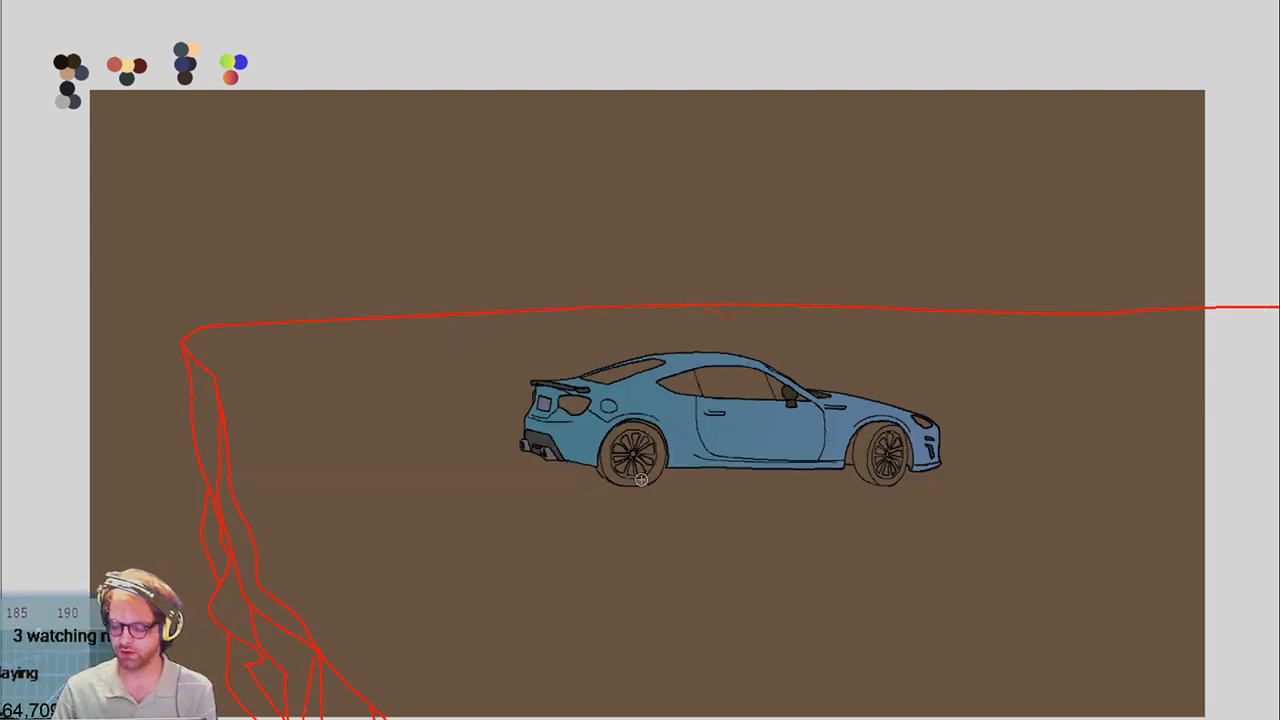
drag(566, 405, 562, 390)
key(Right)
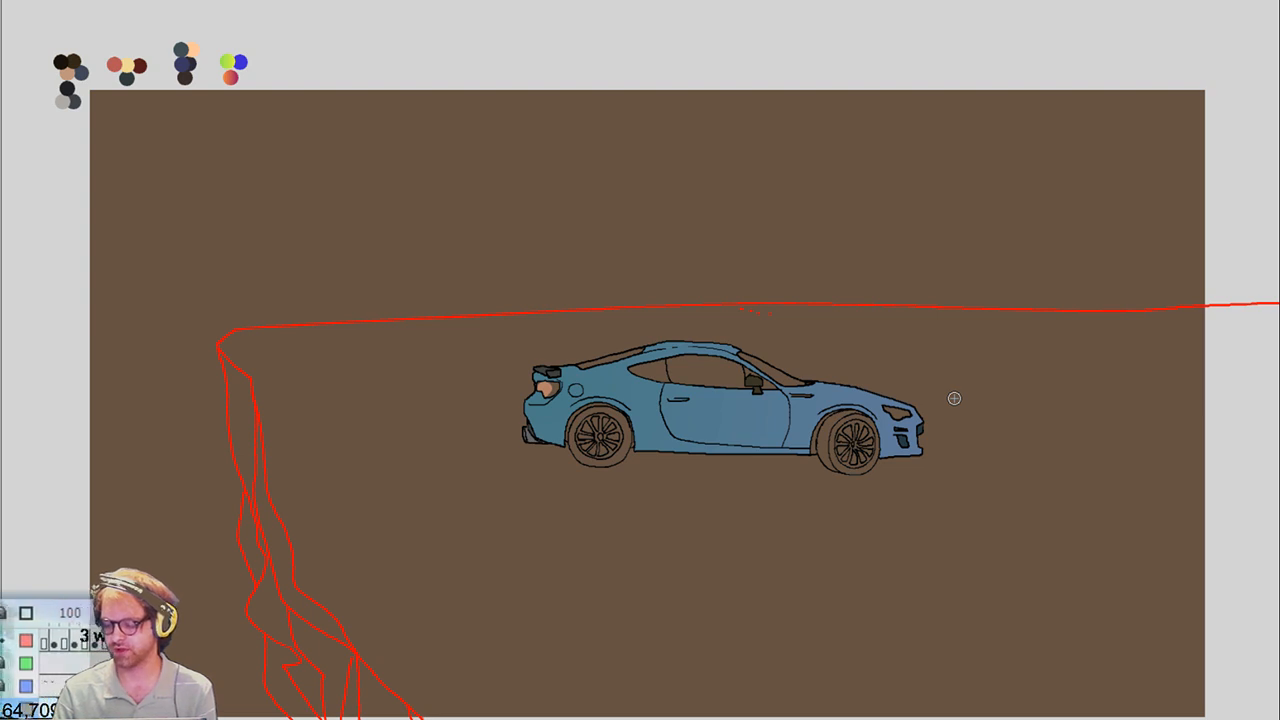
key(Right)
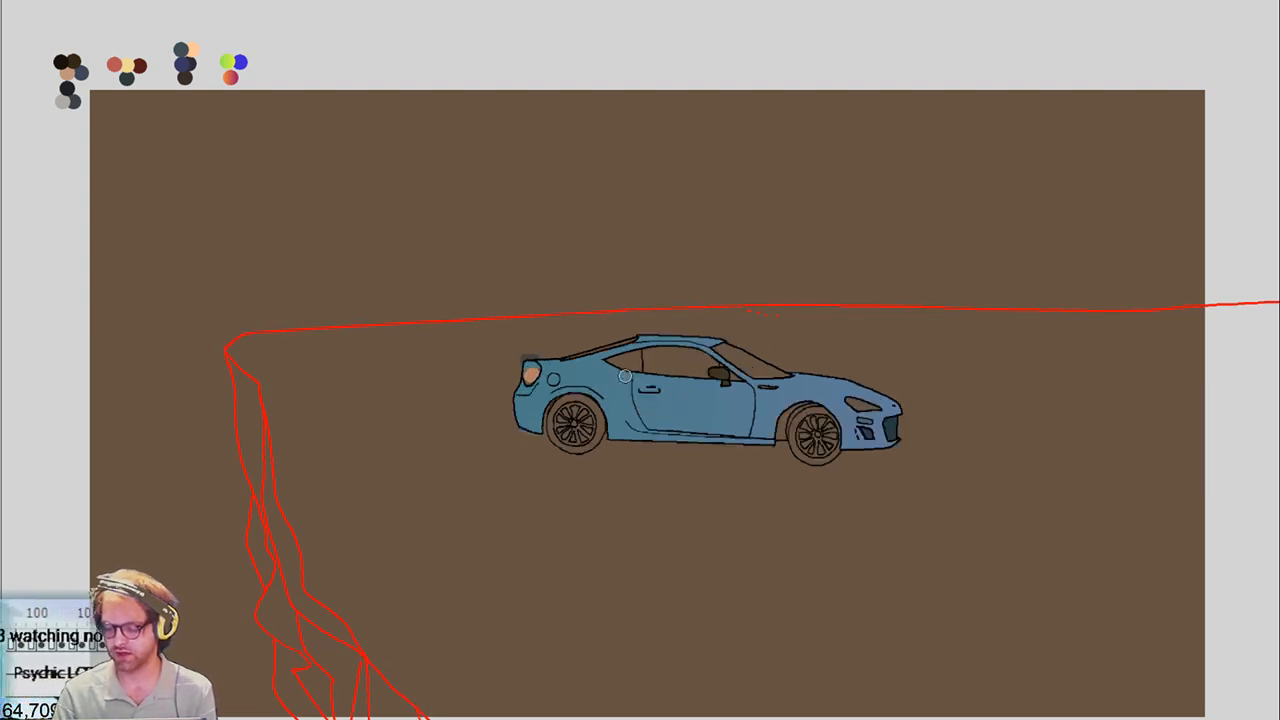
key(Right)
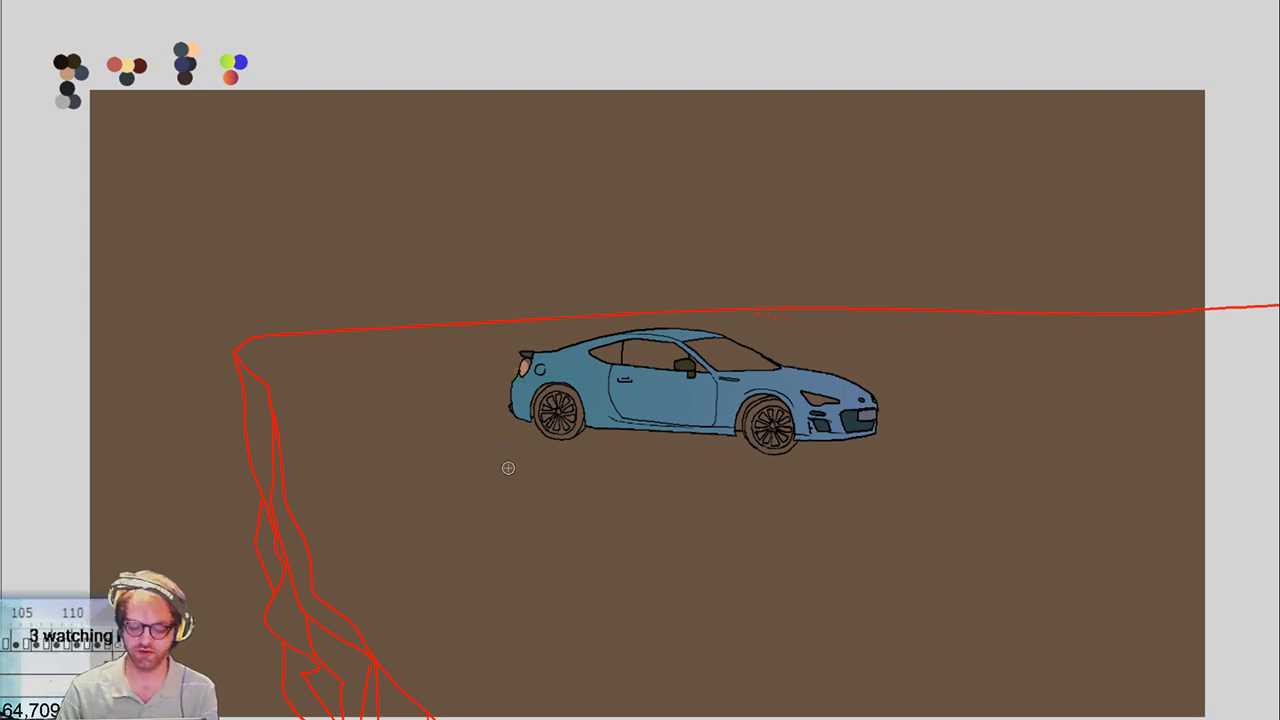
Step through the right-facing front-quarter frames to the front view, checking for remaining tail lights
key(Right)
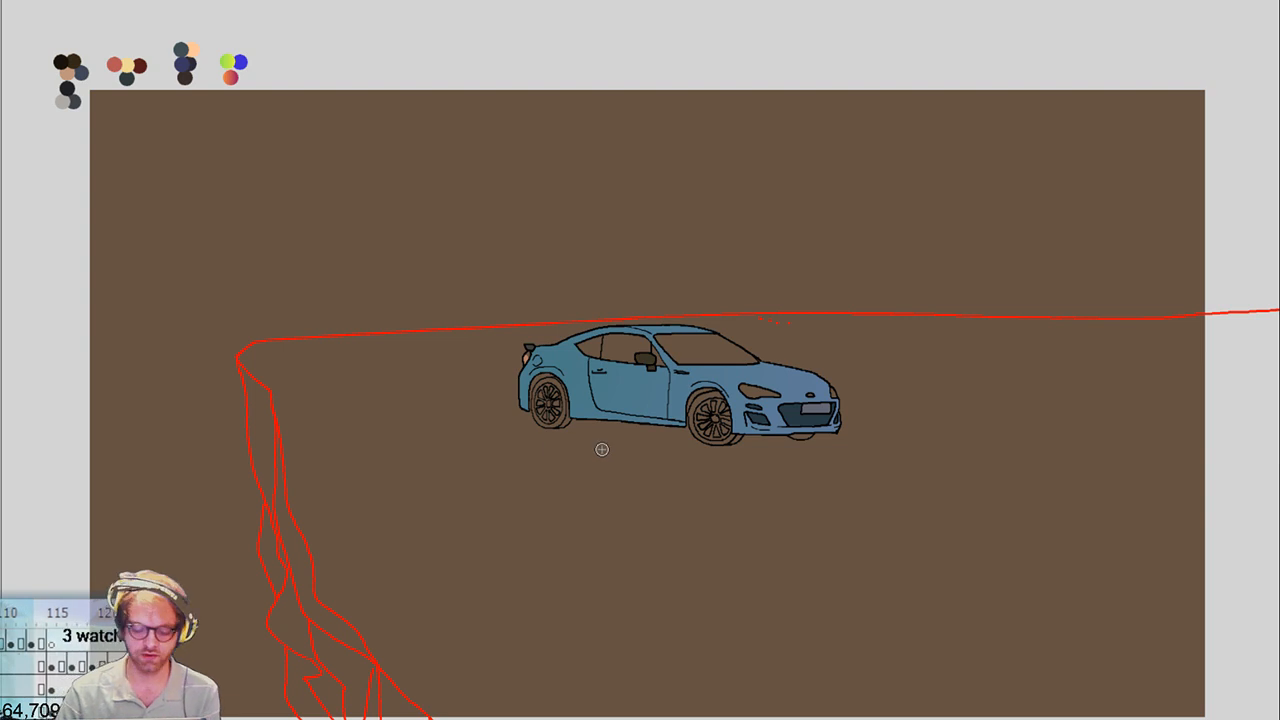
key(Right)
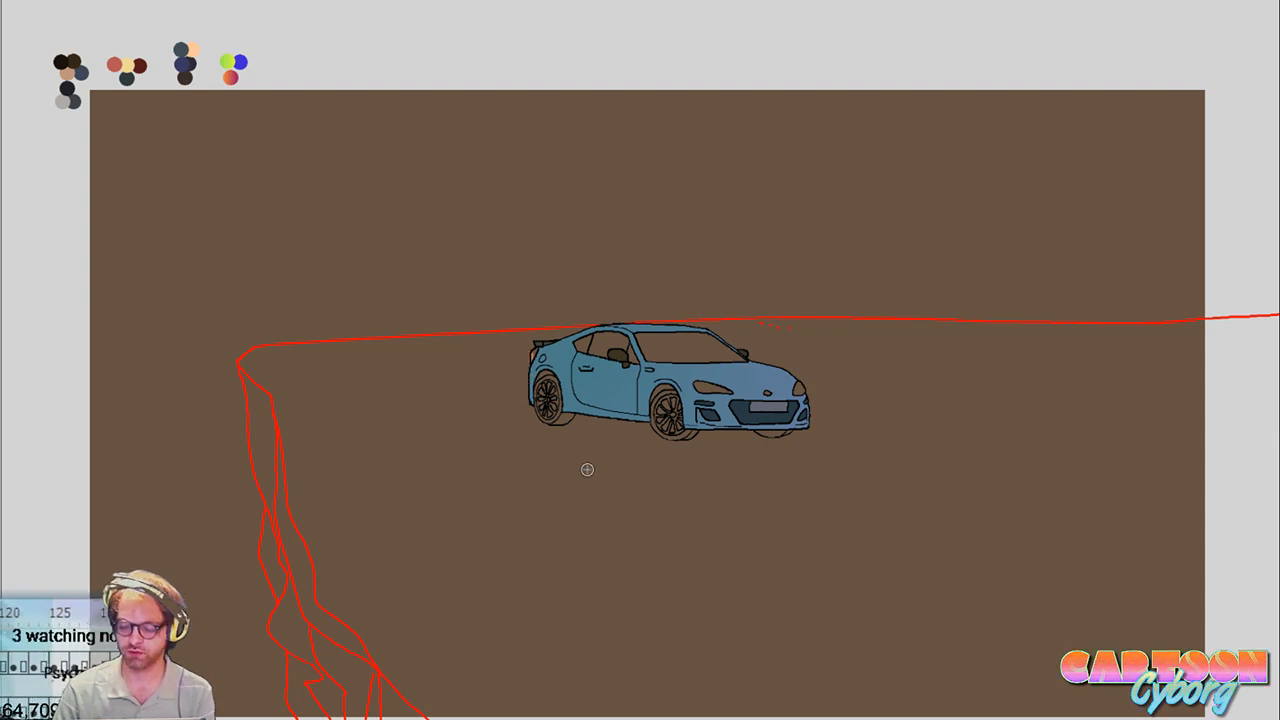
key(Right)
key(Right)
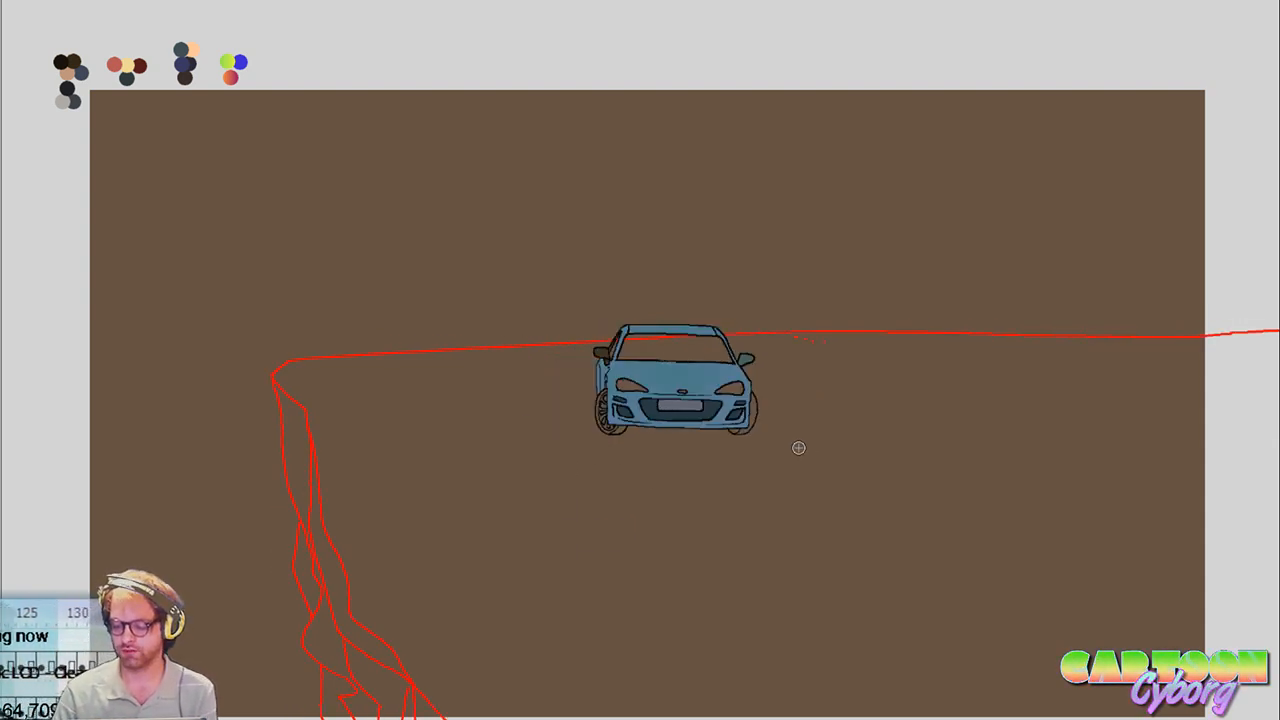
Paint the narrow peach tail light lamp at the car's rear edge on the first left-facing front-quarter frame showing it
key(Left)
key(Left)
key(Left)
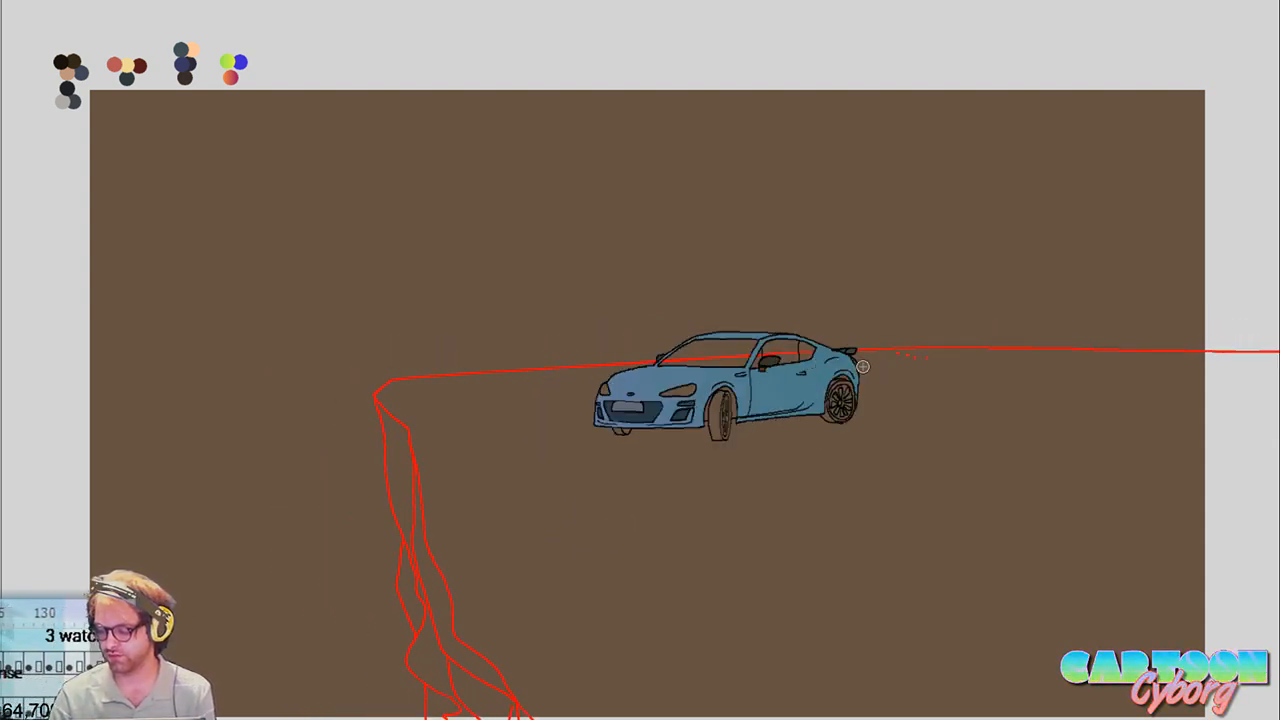
click(858, 362)
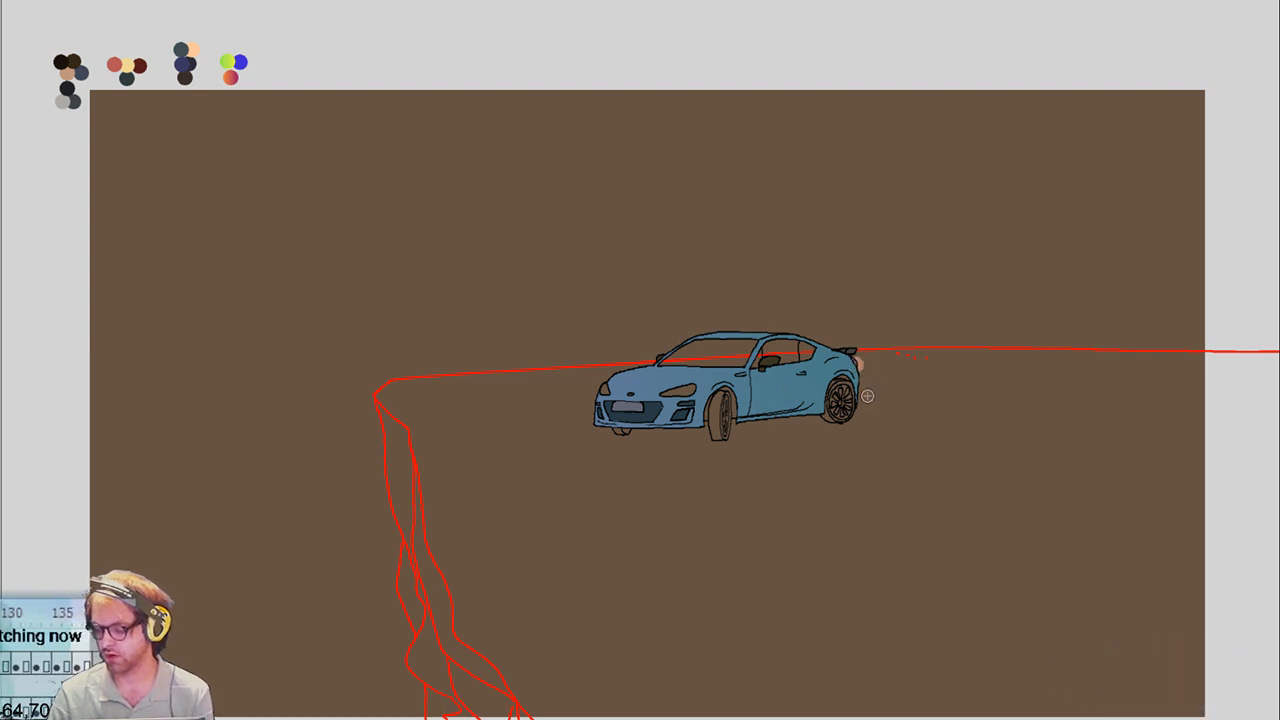
key(Left)
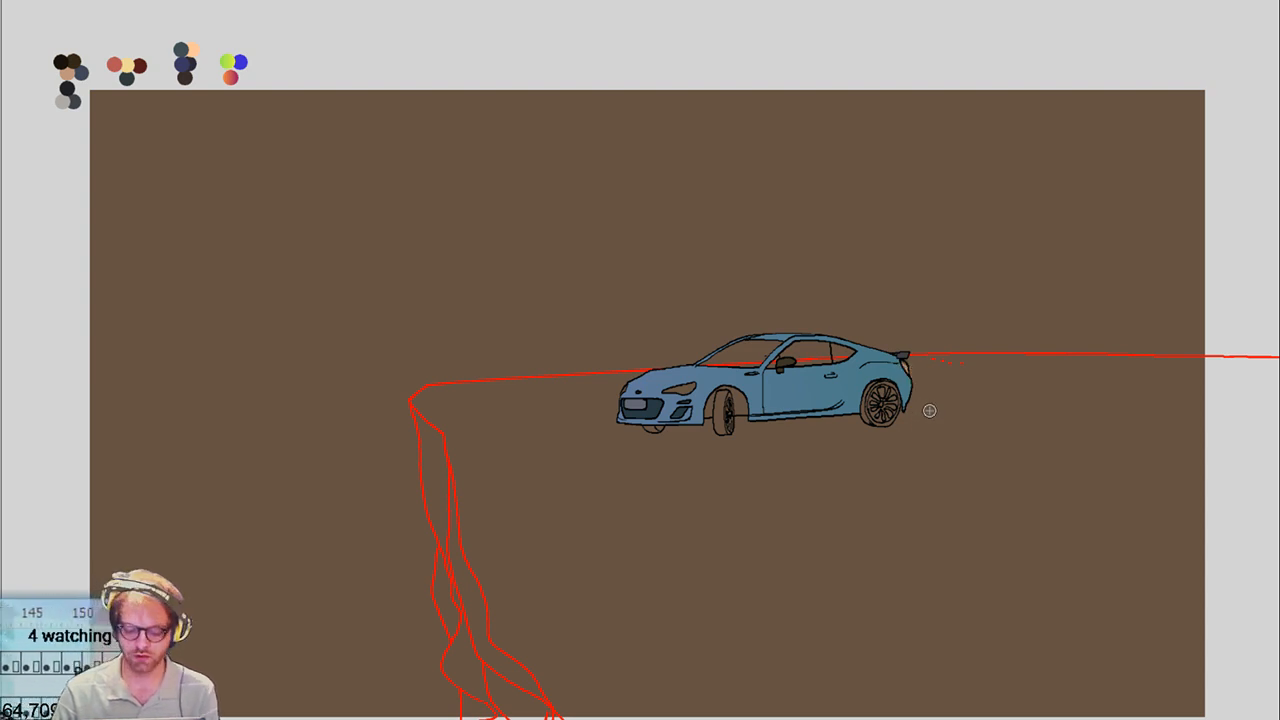
Paint the peach tail light lamp on the following left-facing frames as the car turns through its side view
key(Right)
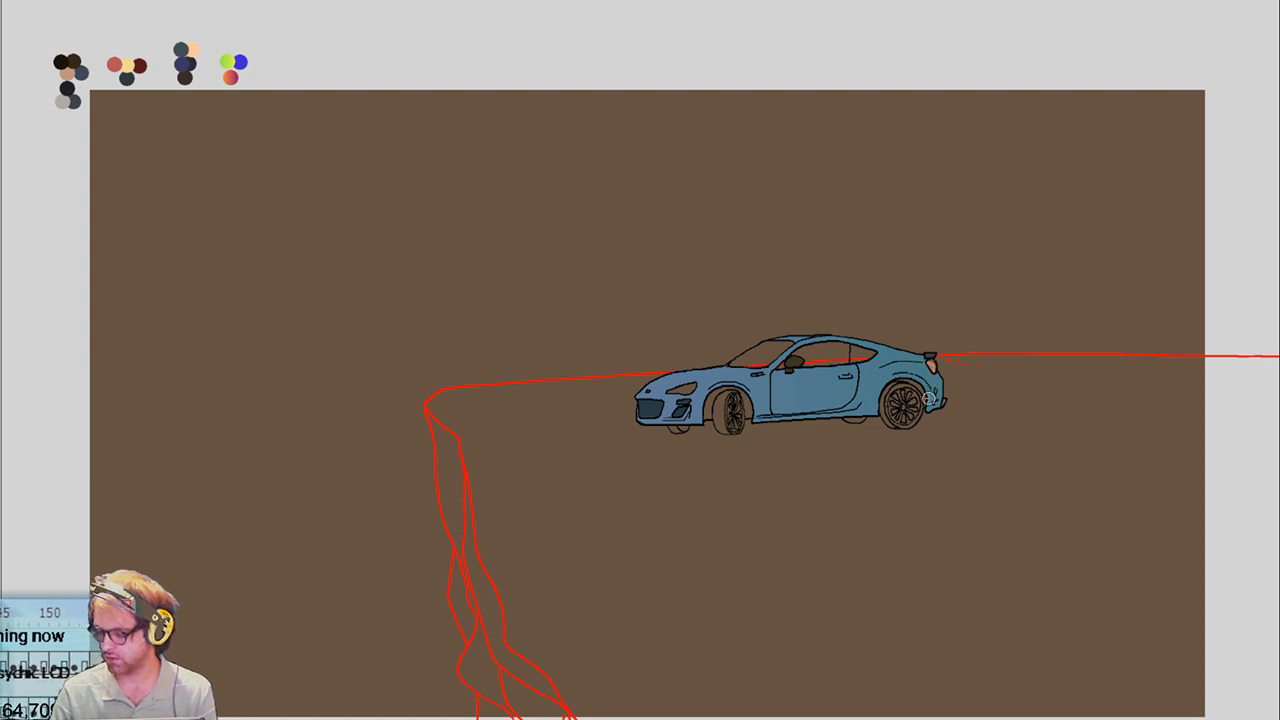
key(Right)
key(Right)
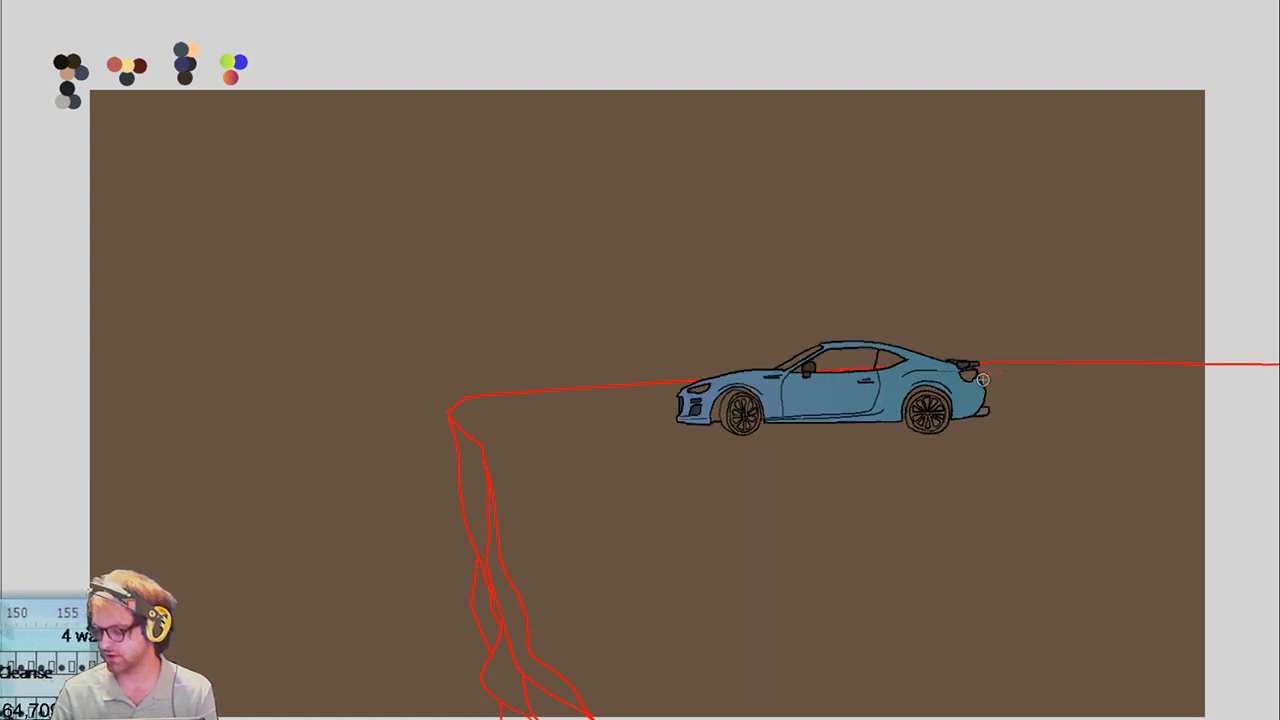
key(Right)
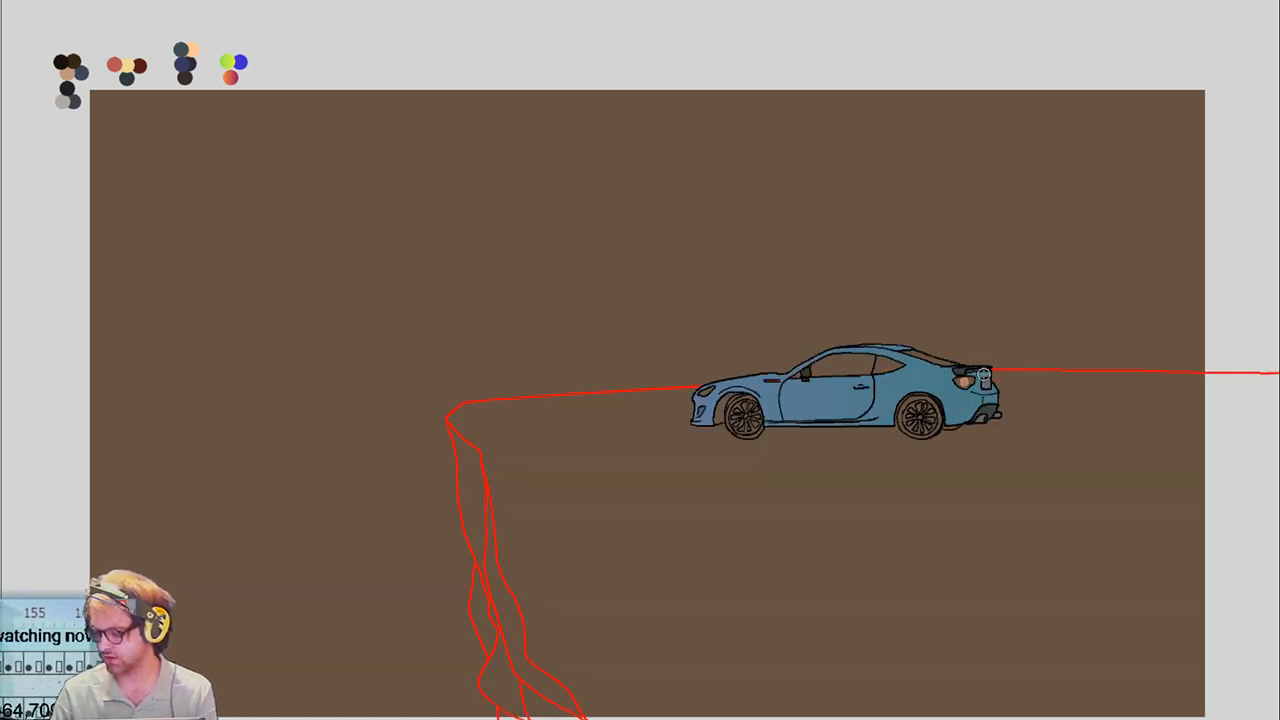
key(Right)
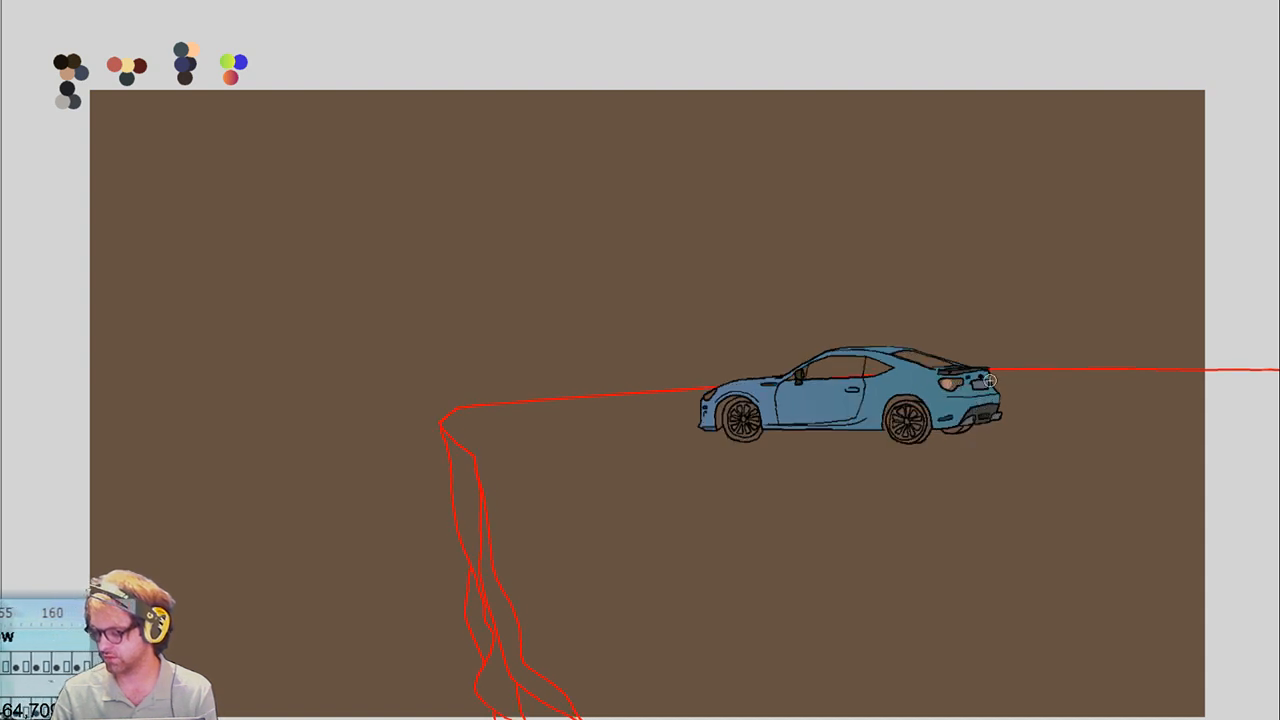
Add peach tail light lamps on the left-facing rear-quarter frames, including the far light where it shows
key(Right)
key(Right)
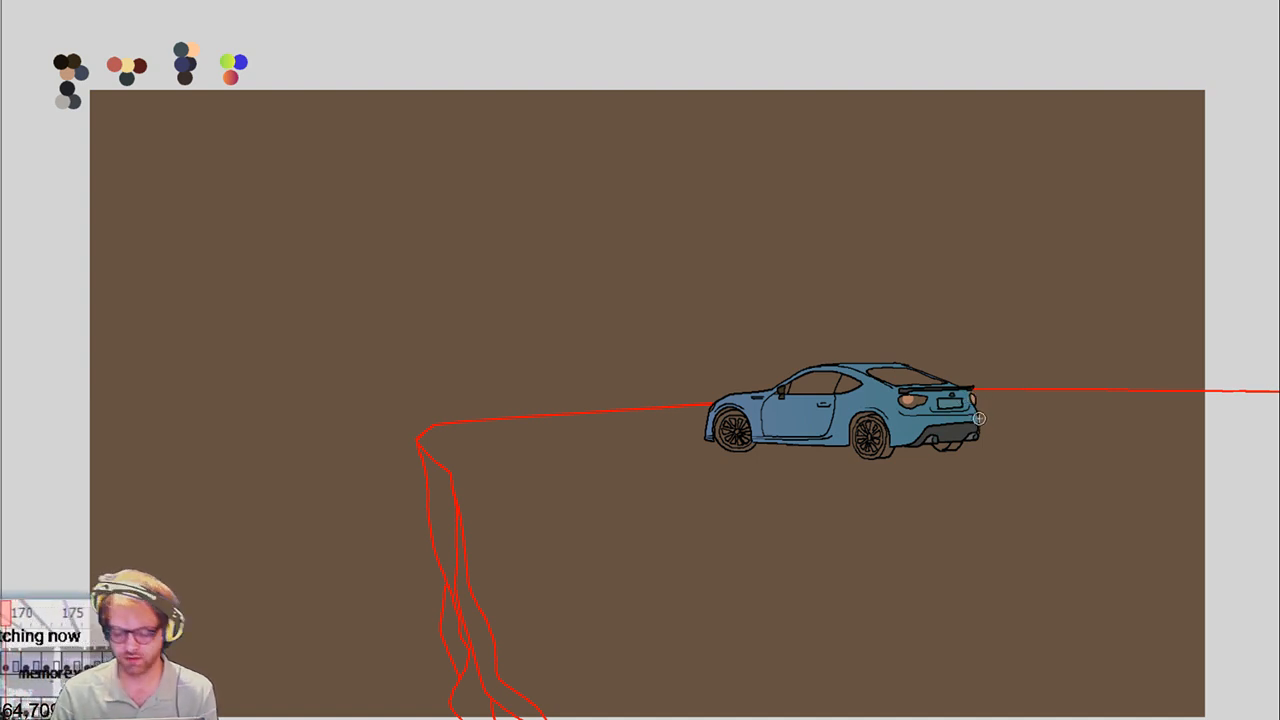
key(Right)
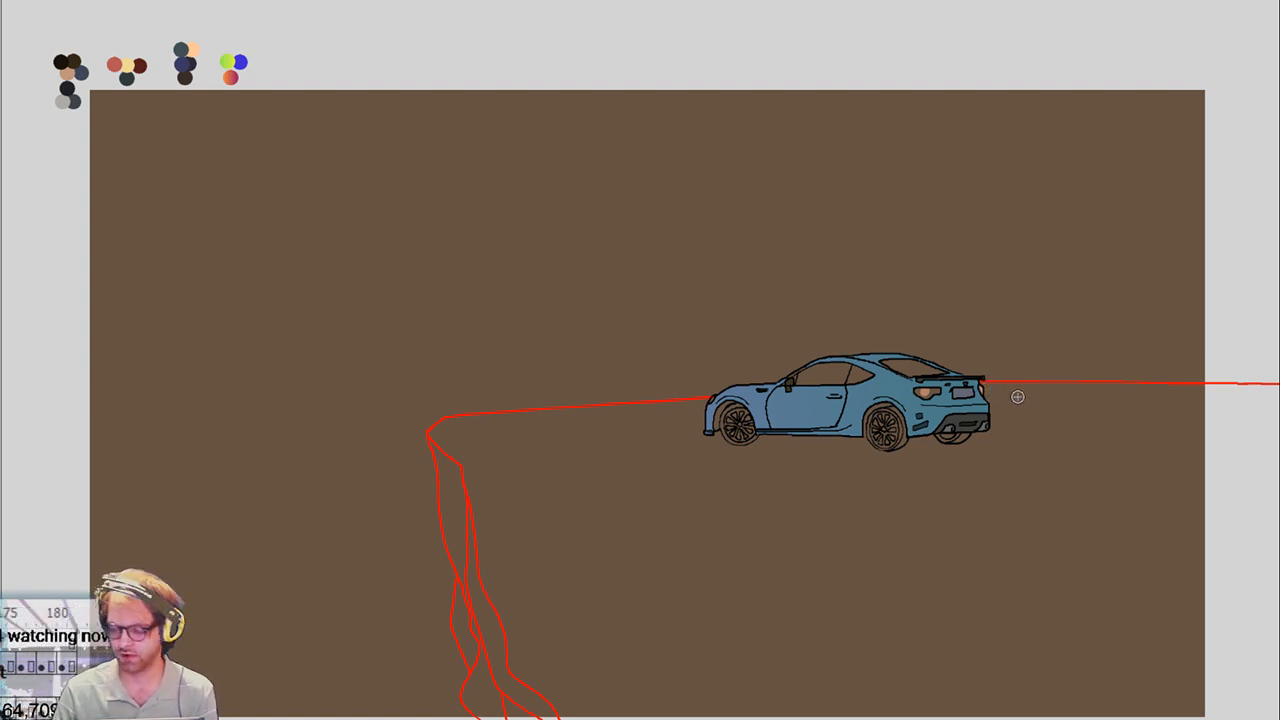
key(Right)
key(Right)
key(Right)
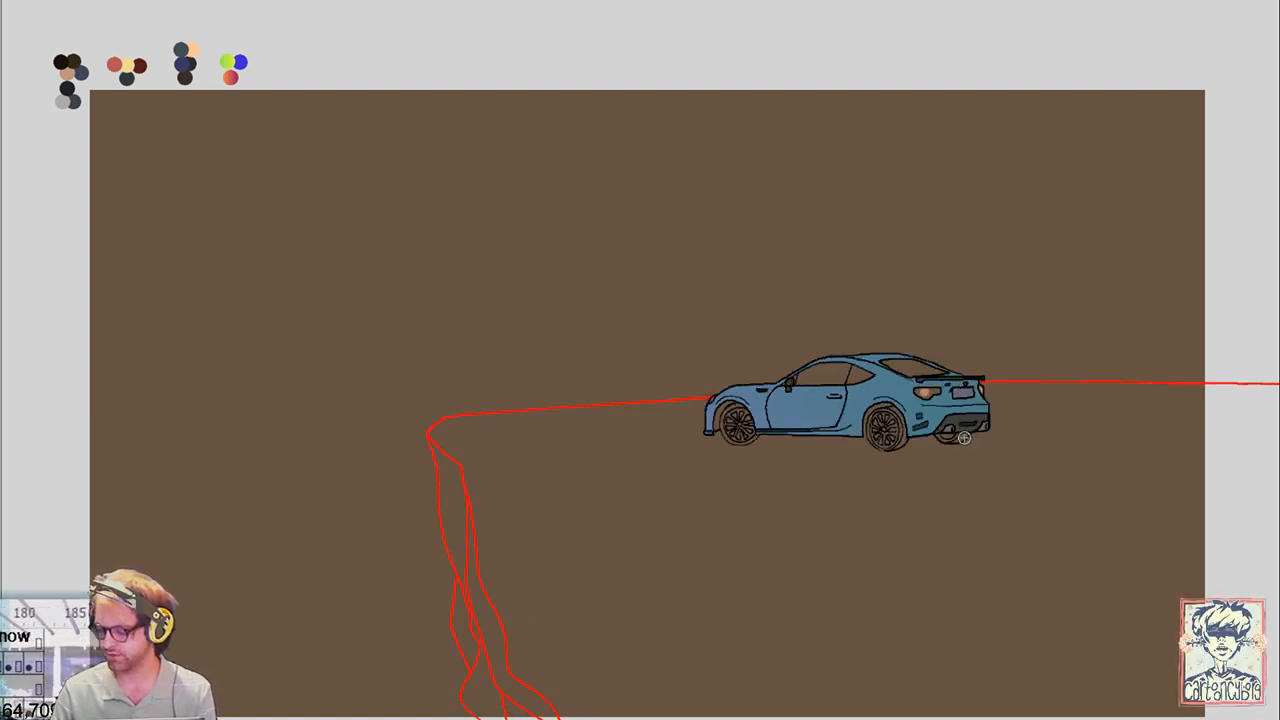
Fill the tail light lamps with peach on the next left-facing rear-quarter frames, where the dark diffuser is wider
key(Right)
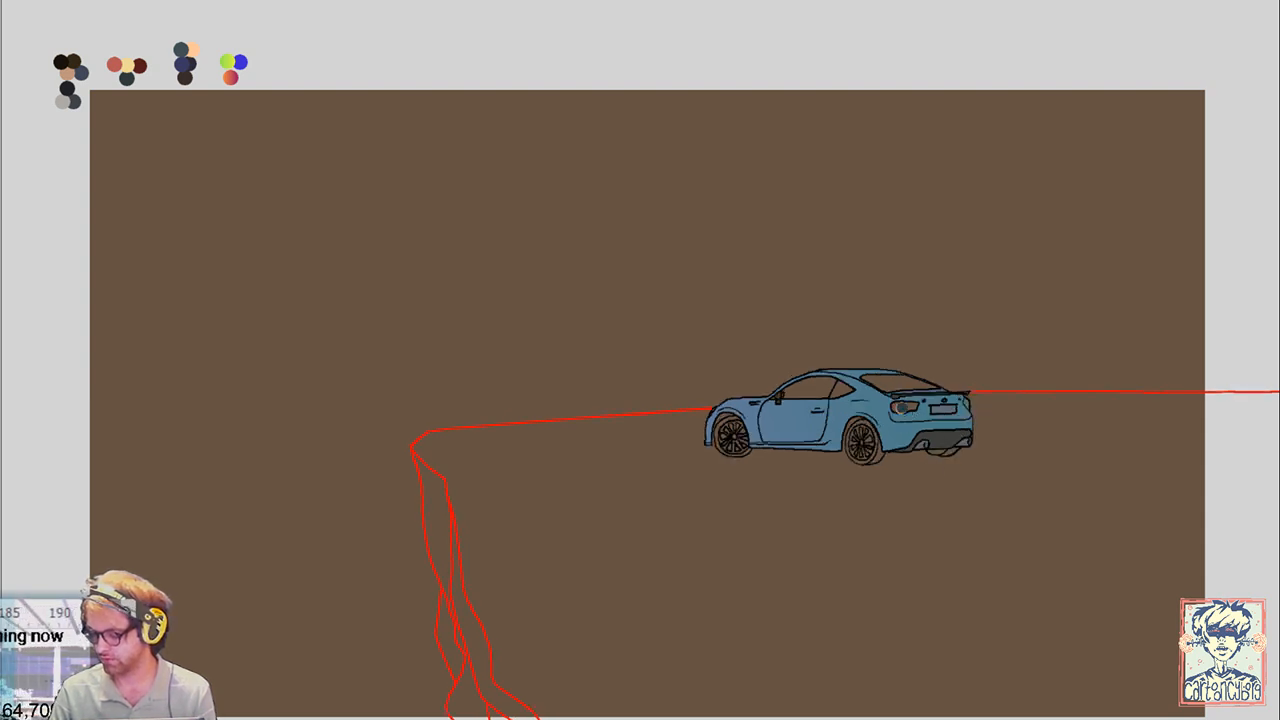
click(905, 407)
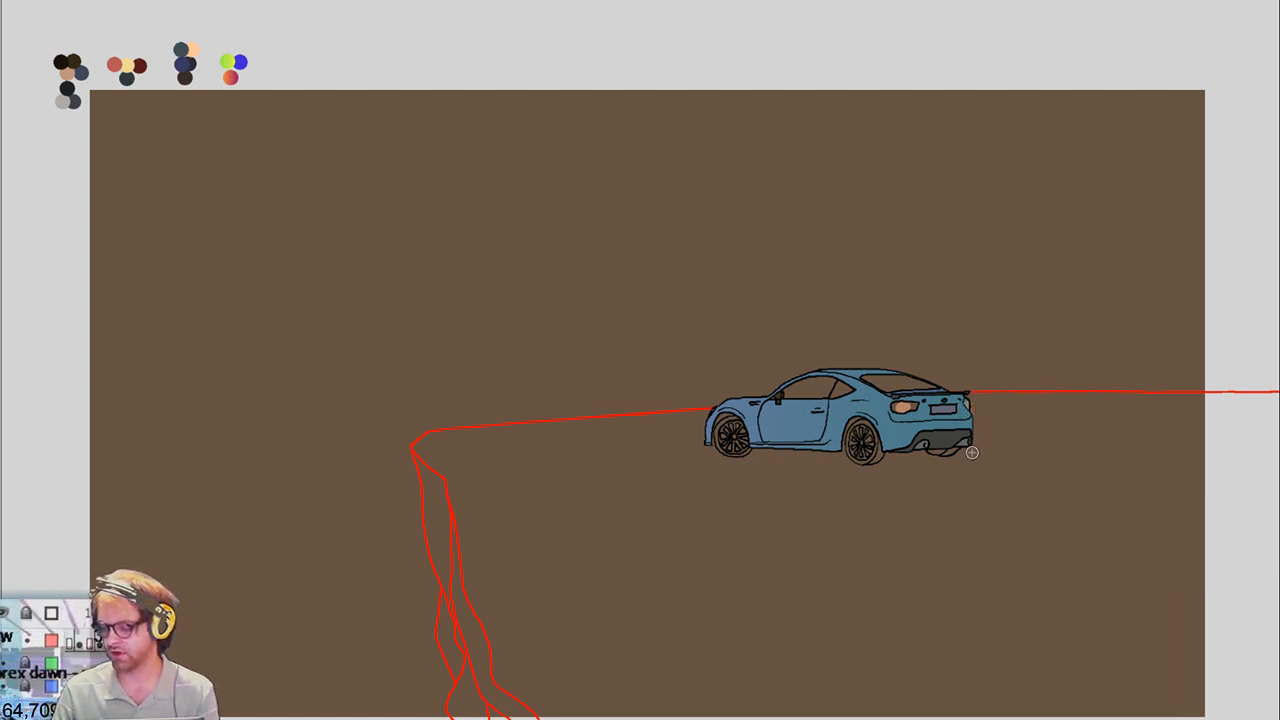
key(Right)
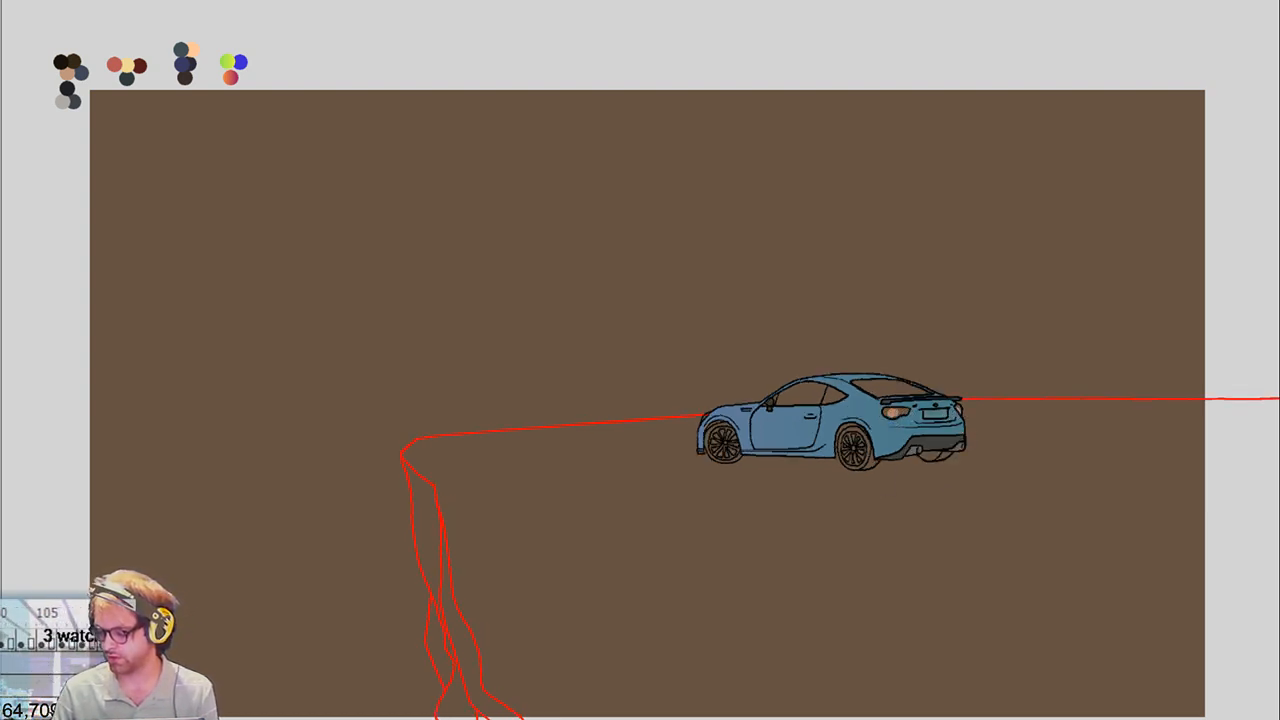
key(Right)
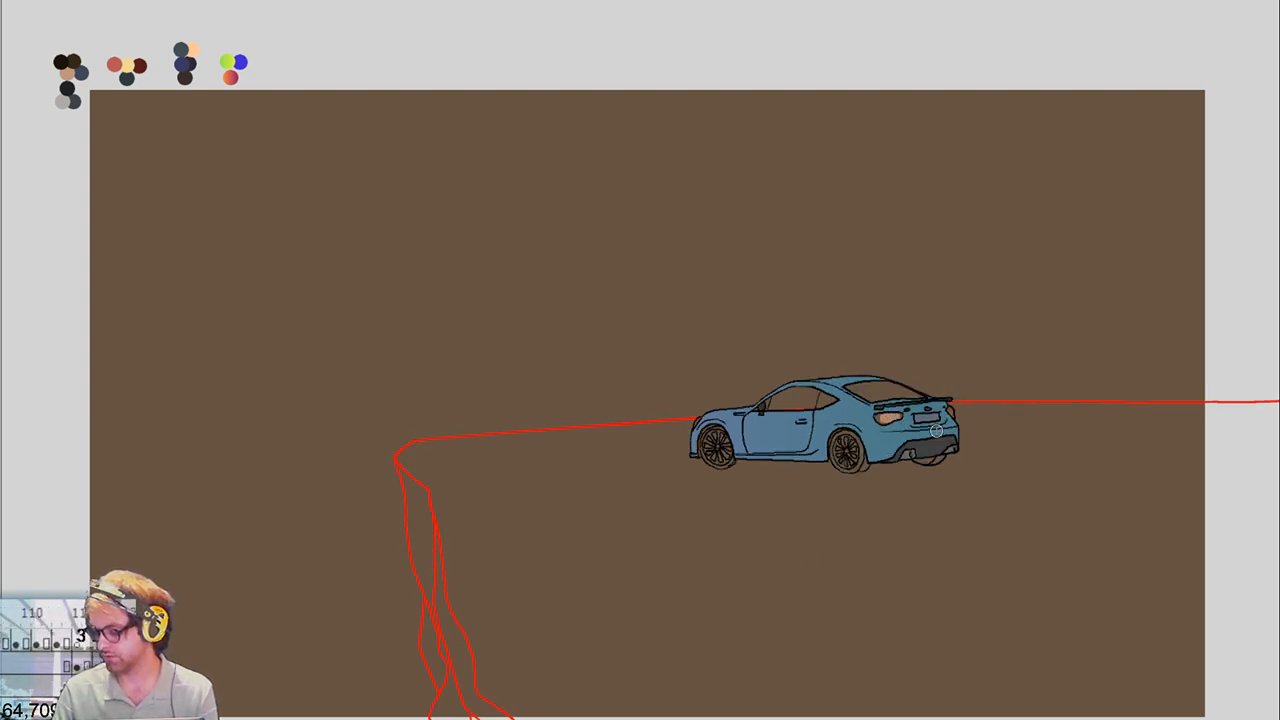
Step through the frames of the rear three-quarter car view to examine the tail lights
key(Right)
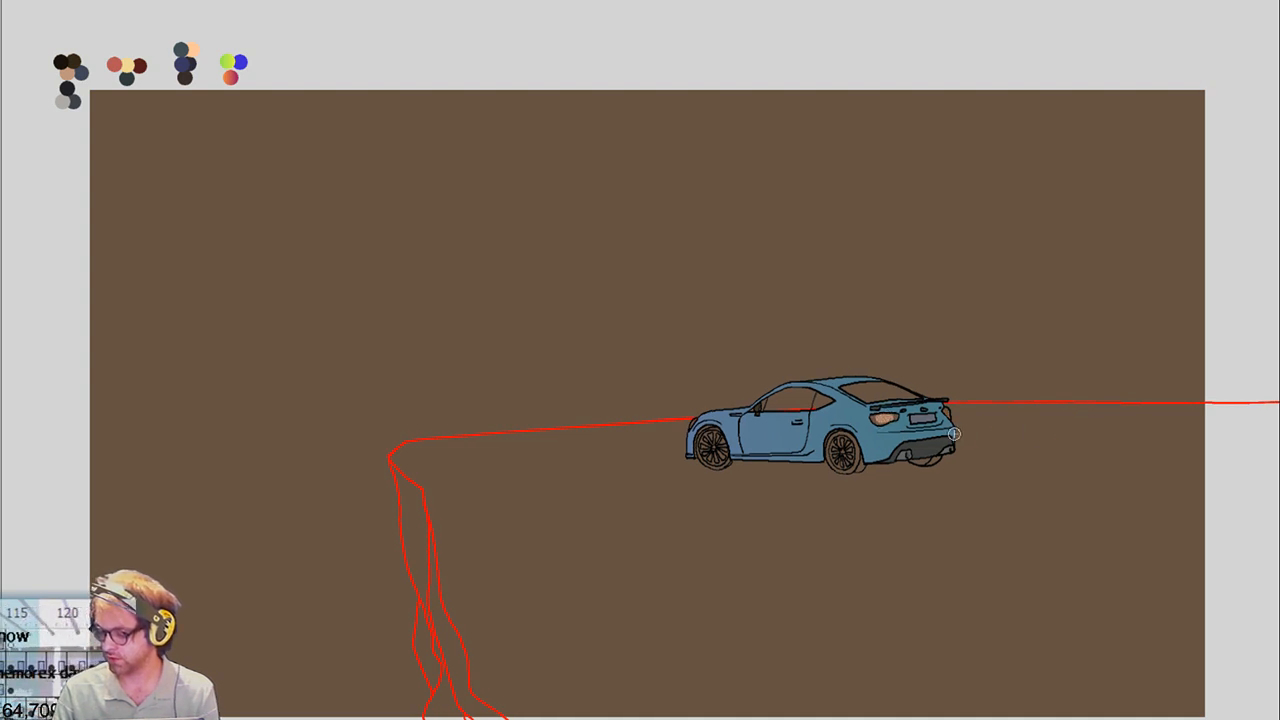
key(Right)
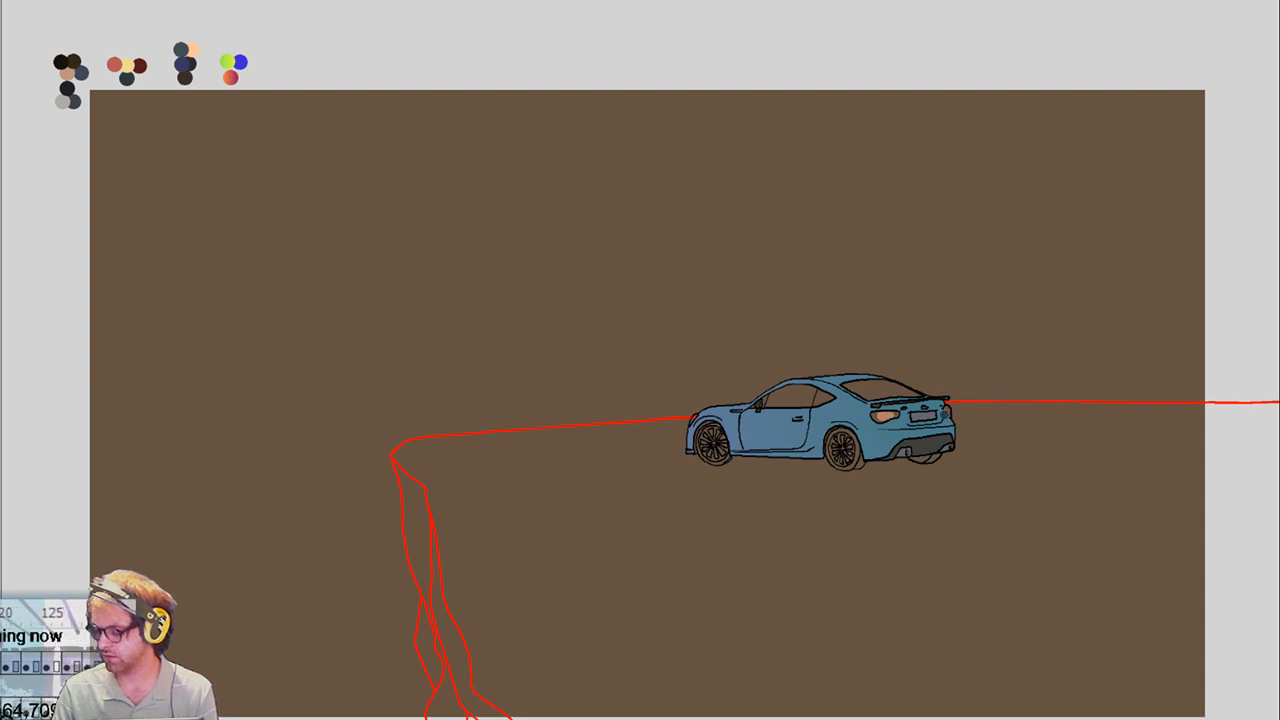
key(Right)
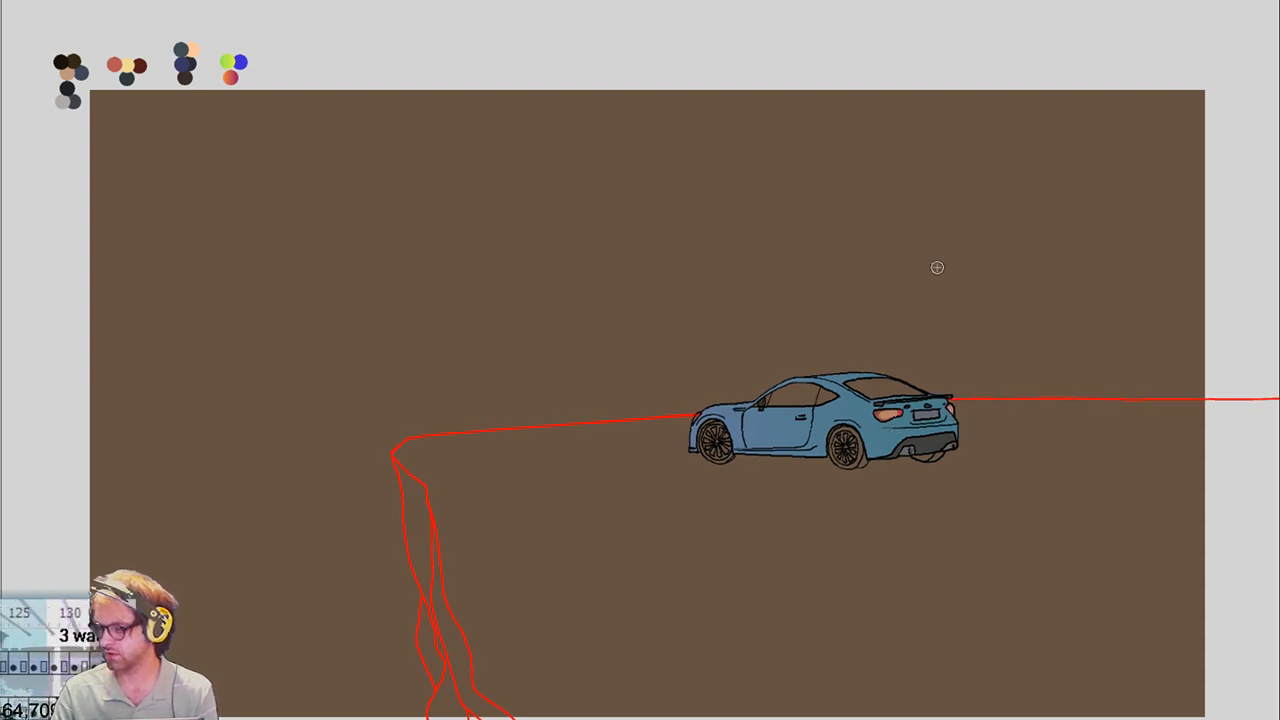
key(Right)
key(Right)
key(Right)
key(Right)
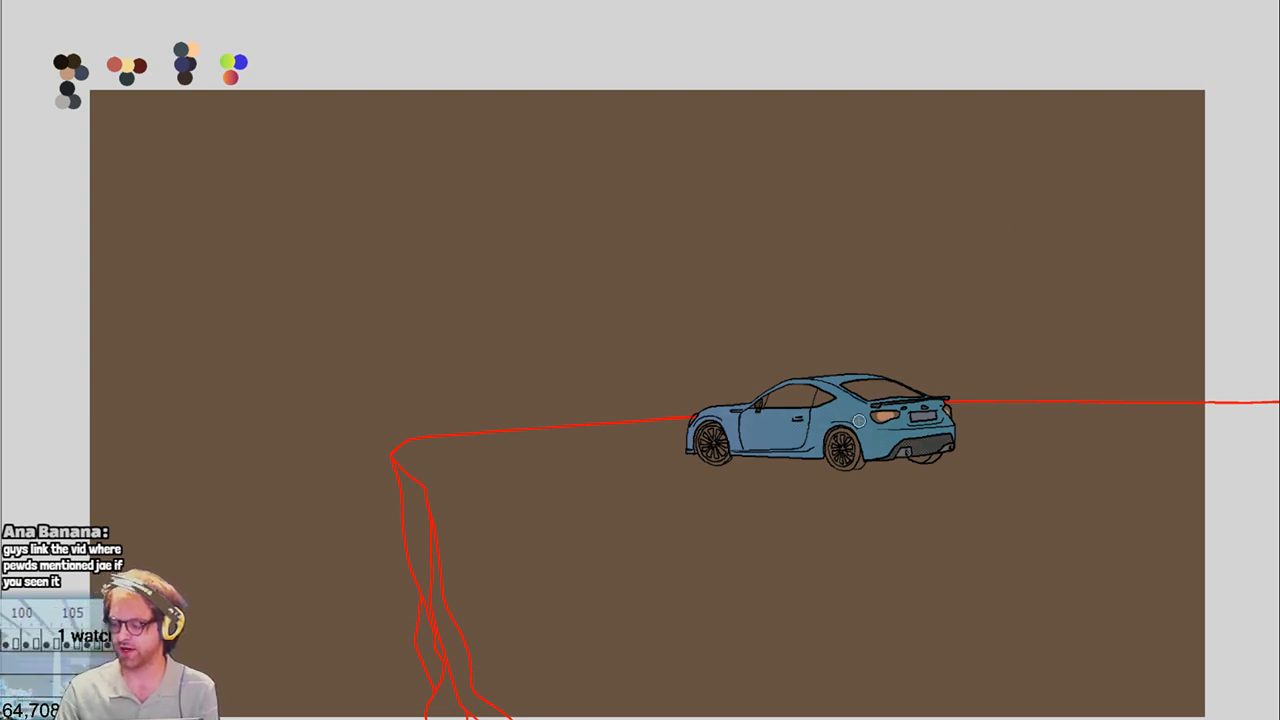
Paint red around the peach tail light centres on two consecutive frames of the car seen from its rear three-quarter angle
drag(866, 422, 886, 418)
key(ctrl+z)
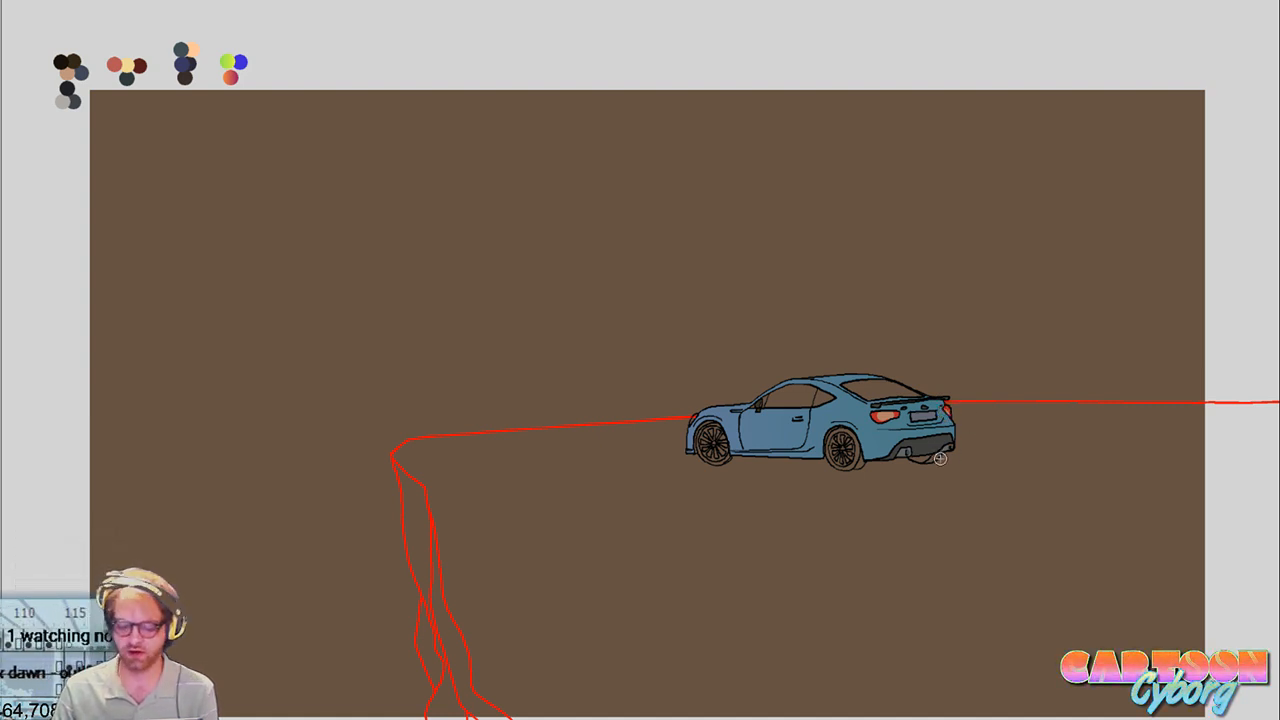
key(Down)
key(Down)
key(Down)
click(894, 423)
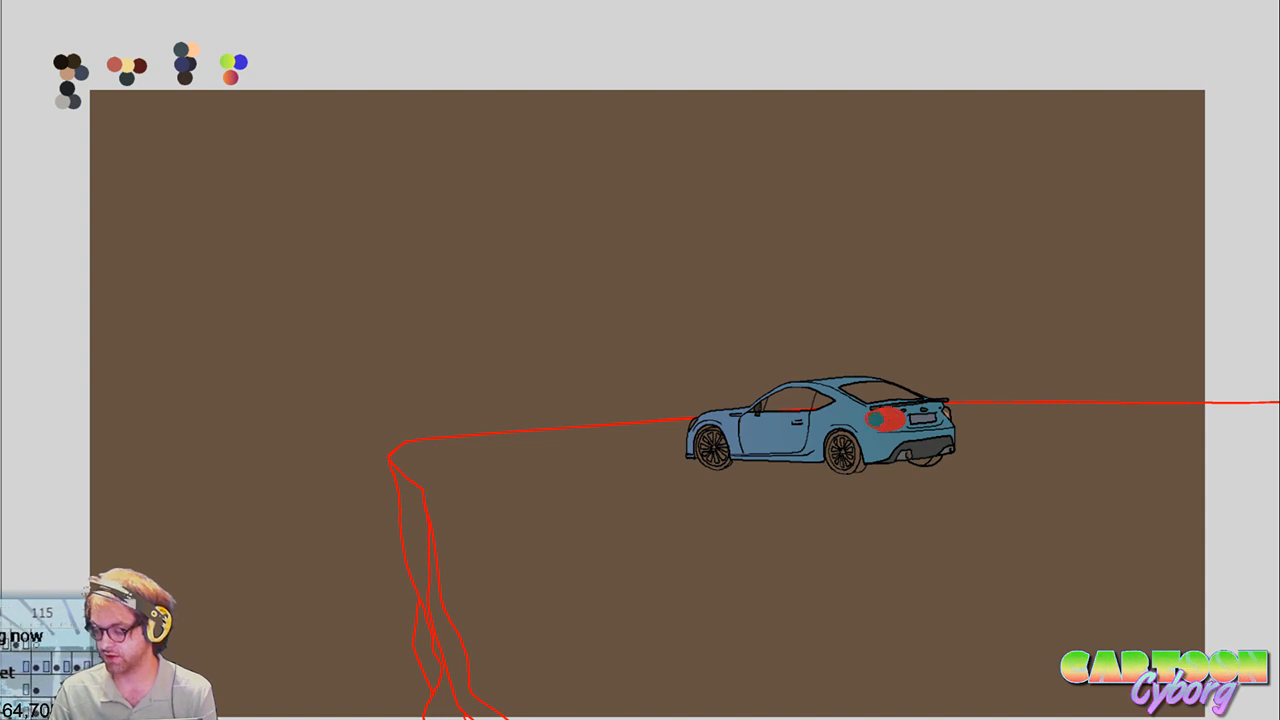
key(ctrl+z)
click(942, 417)
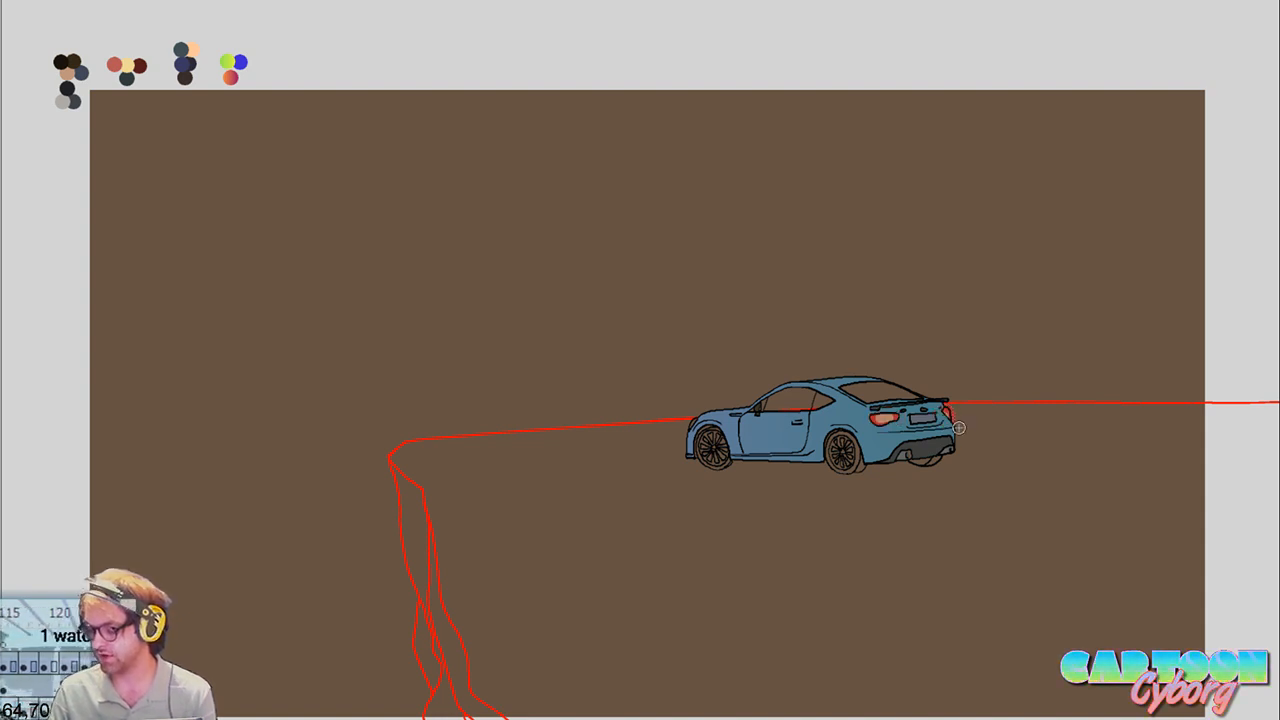
Advance to the following rear three-quarter frame and paint its tail lights red around the peach centres
key(Right)
key(Right)
key(Right)
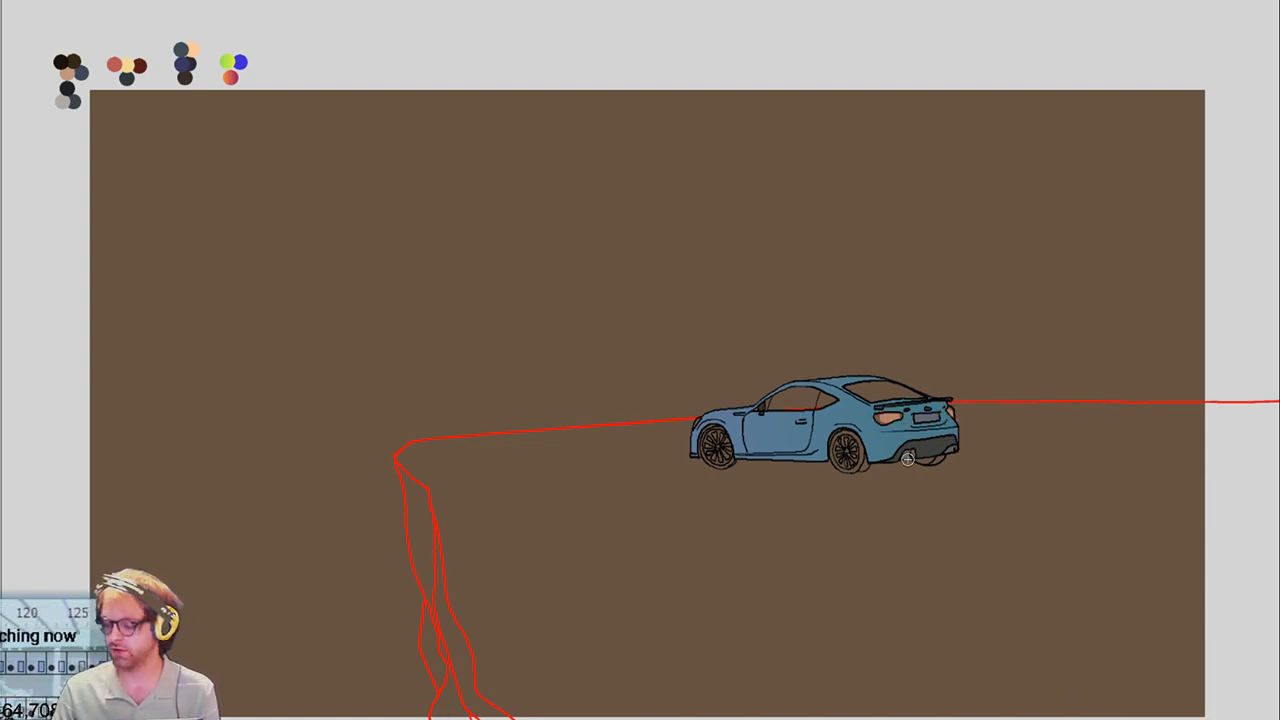
drag(868, 420, 882, 424)
key(ctrl+z)
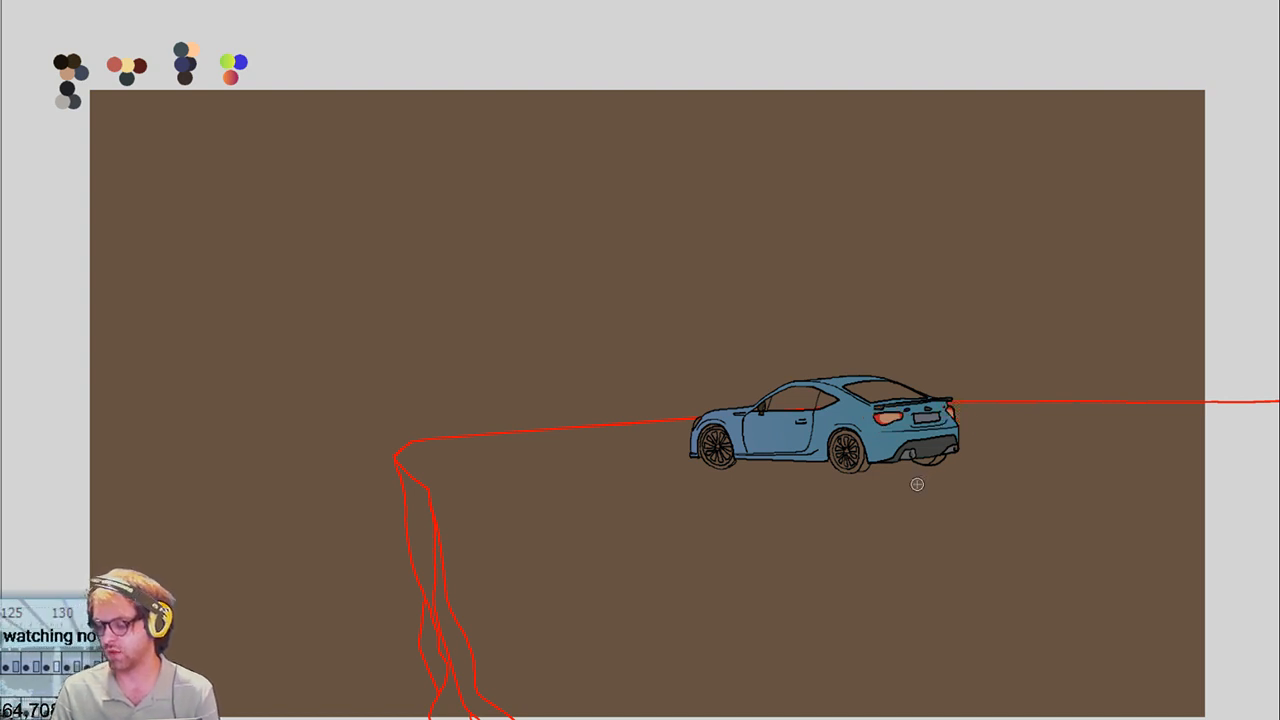
drag(878, 416, 903, 416)
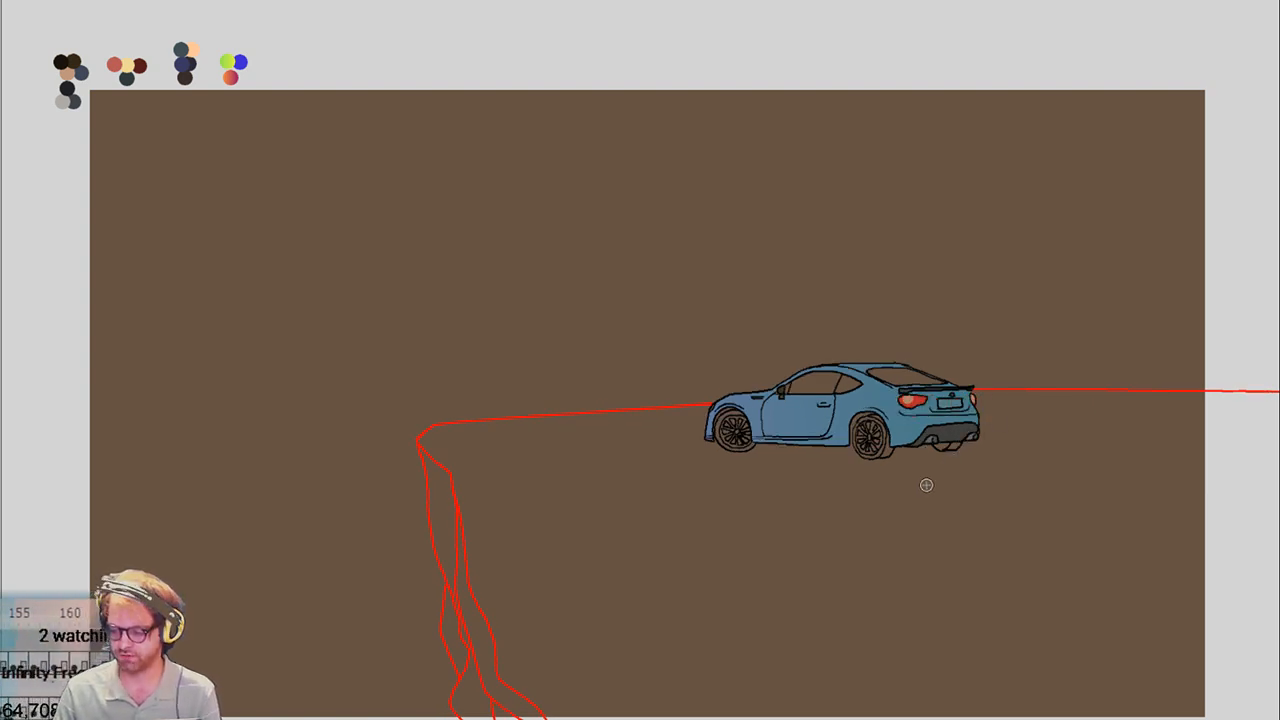
Paint the visible tail light red frame by frame while the car turns from rear three-quarter through side profile to a front view
key(period)
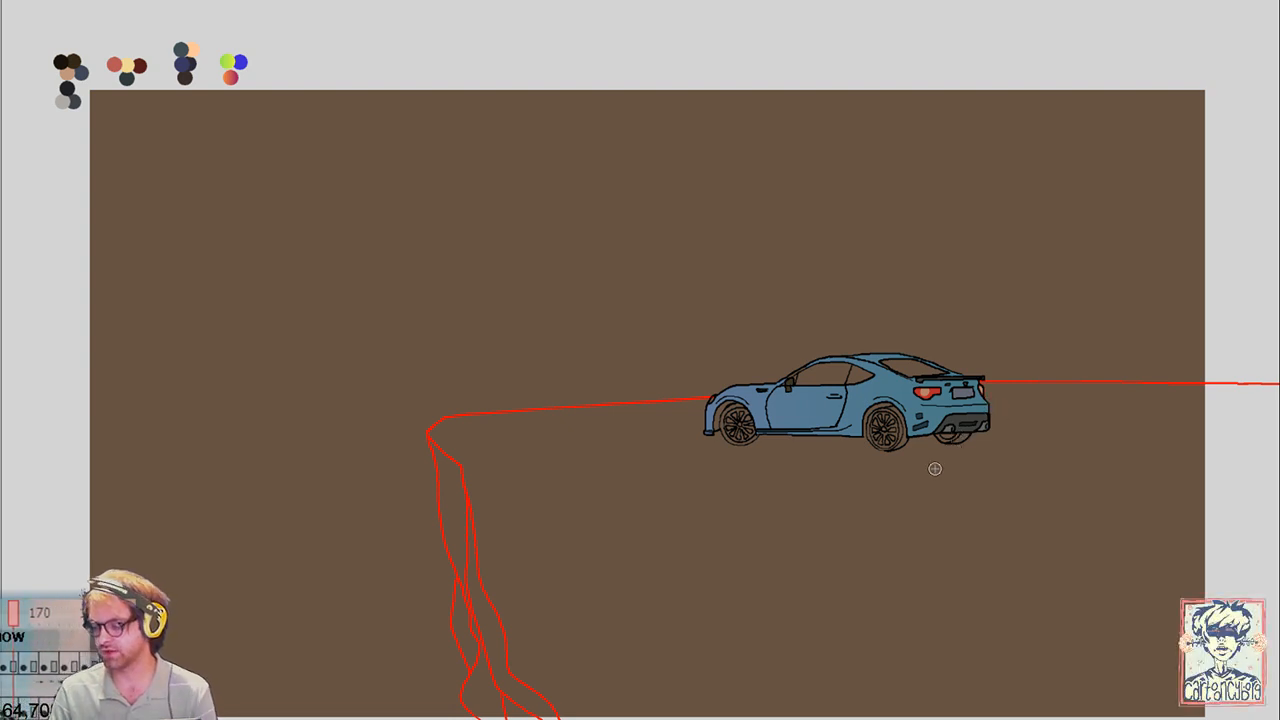
key(Right)
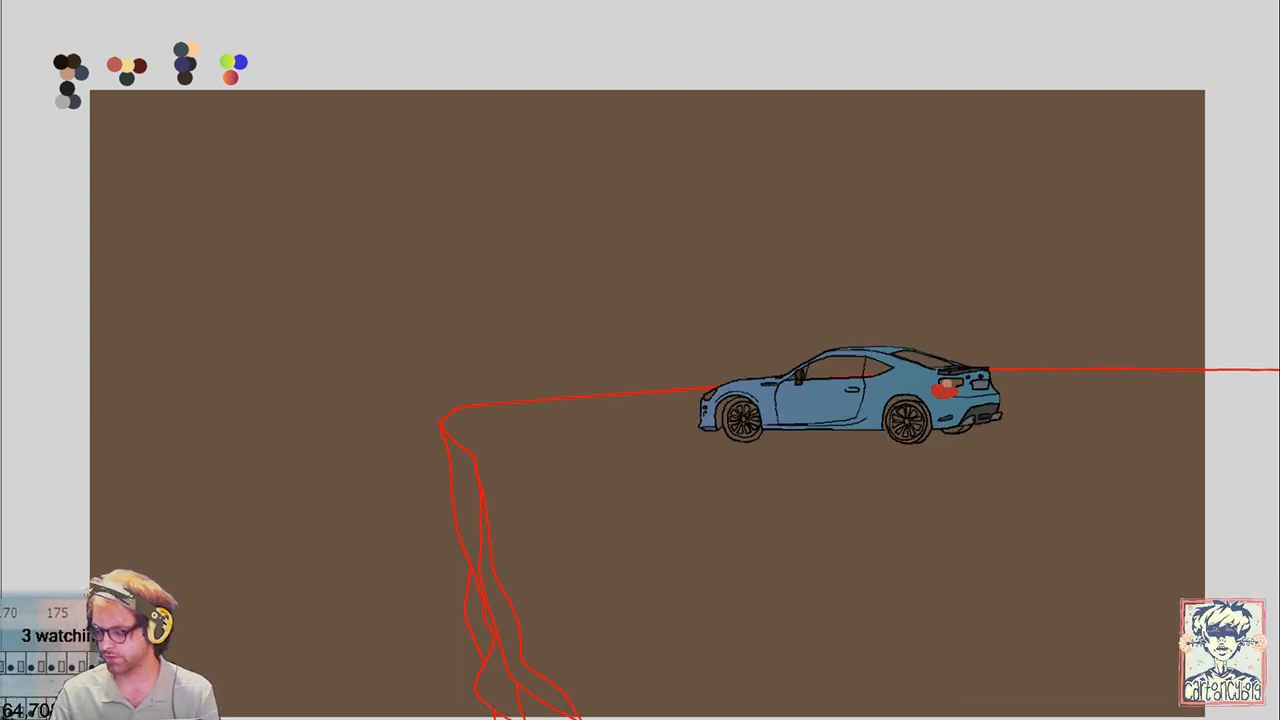
key(Right)
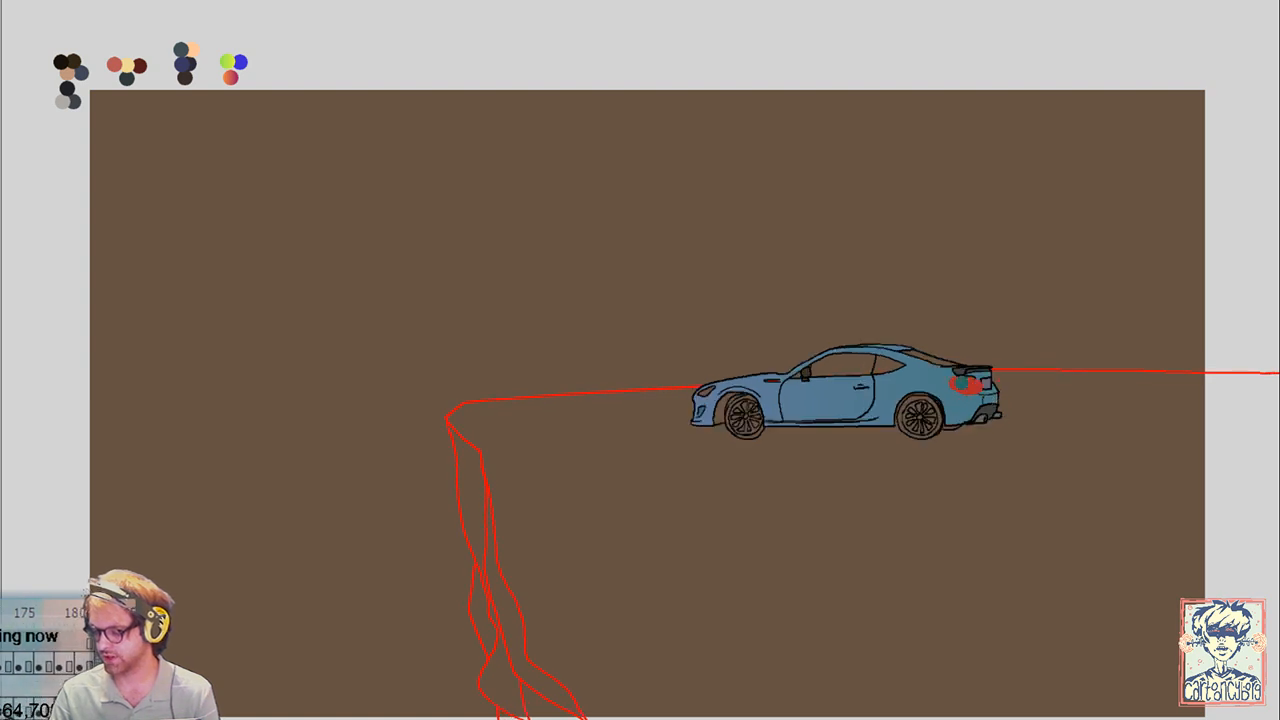
key(Right)
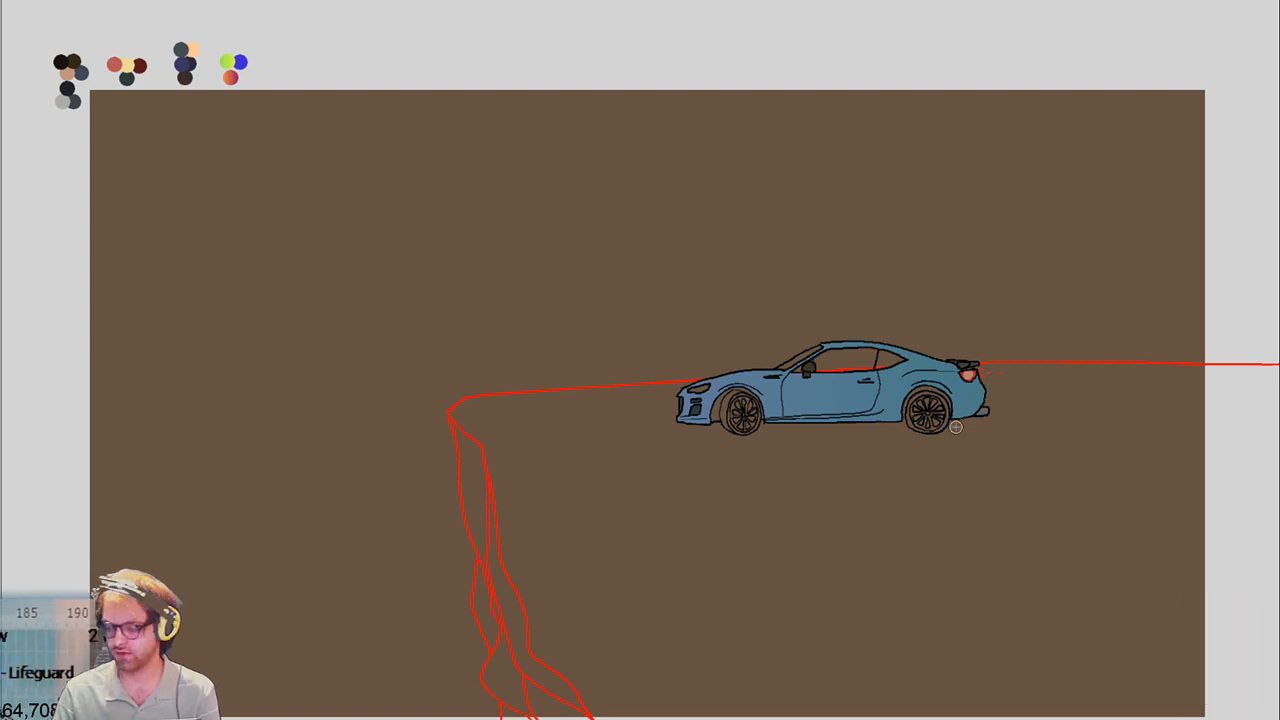
key(Right)
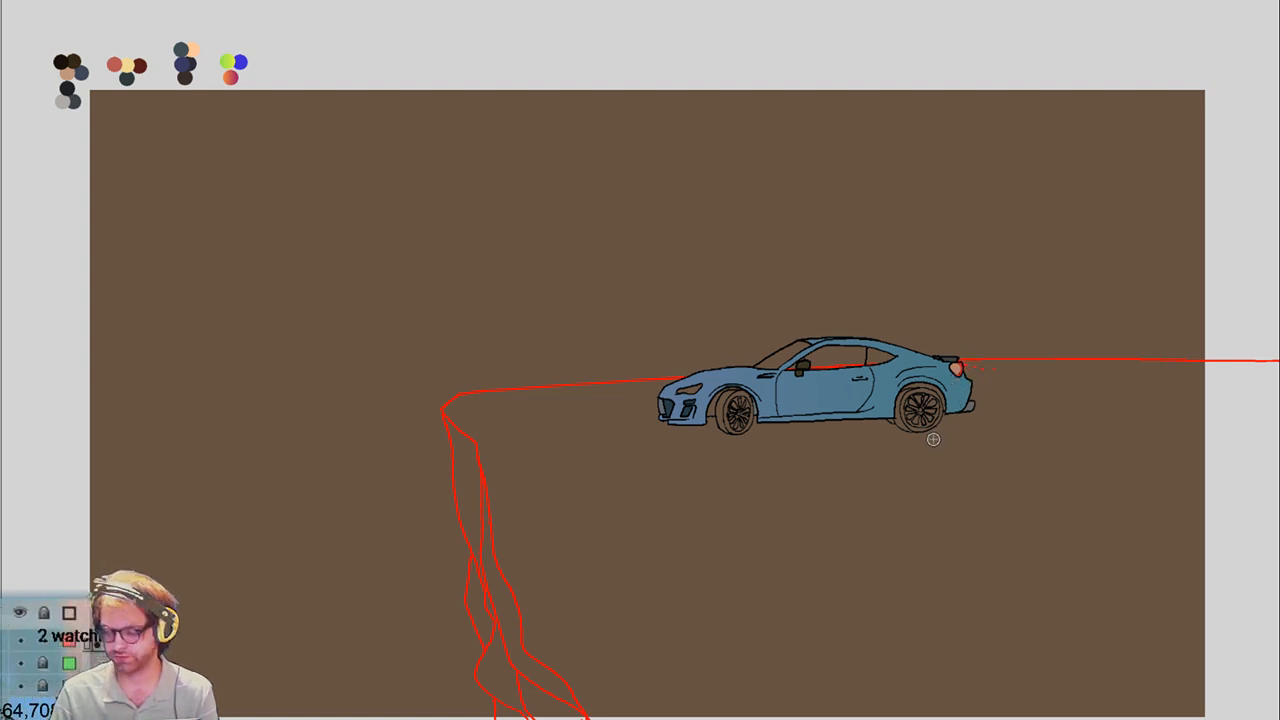
key(Right)
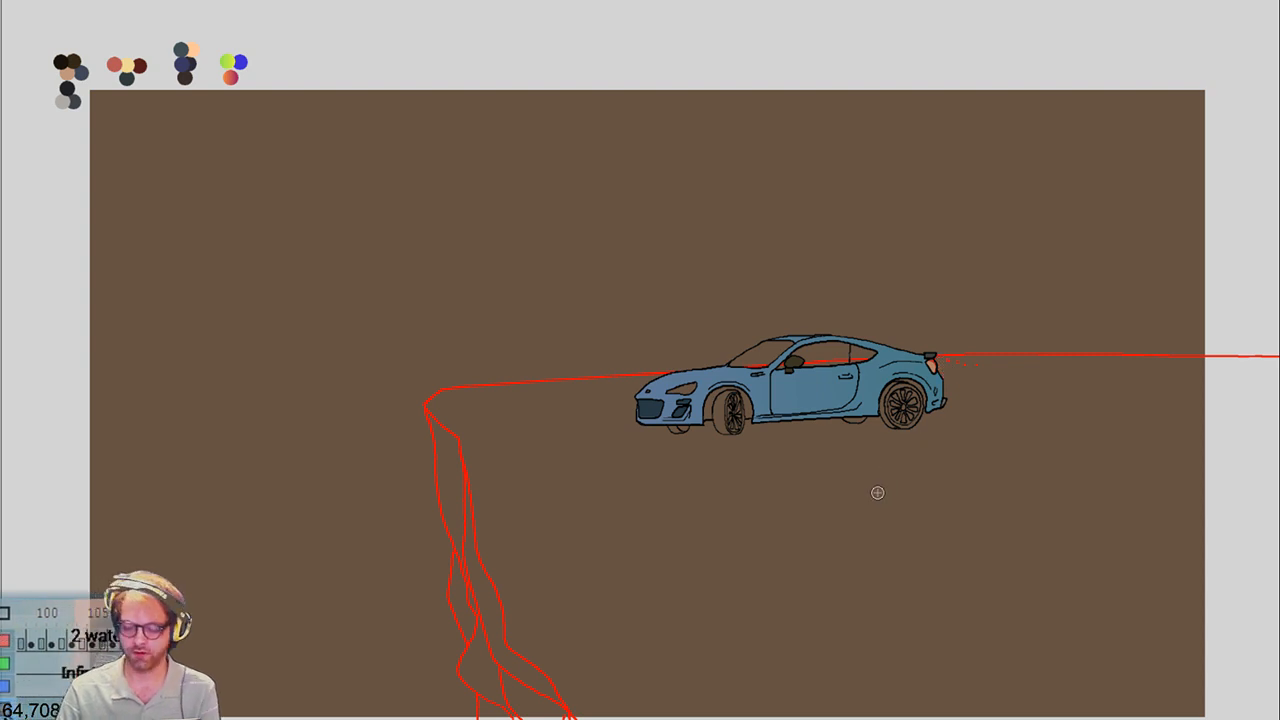
key(Right)
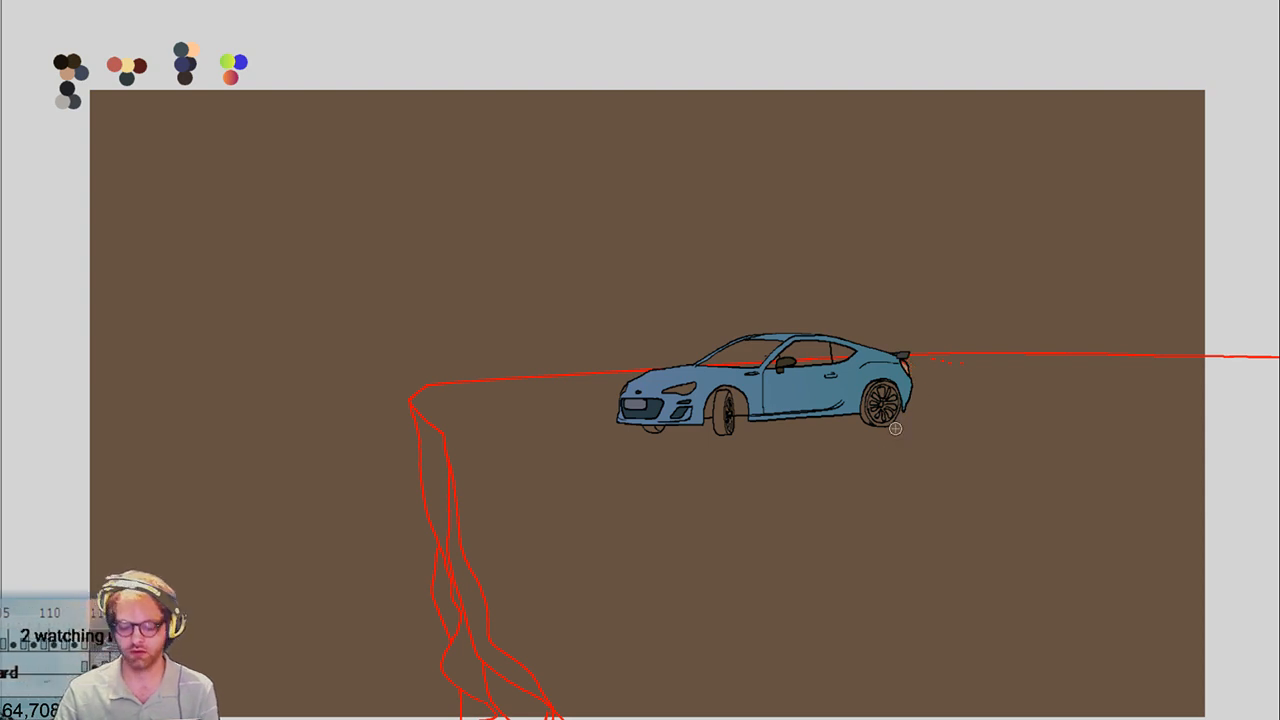
key(Right)
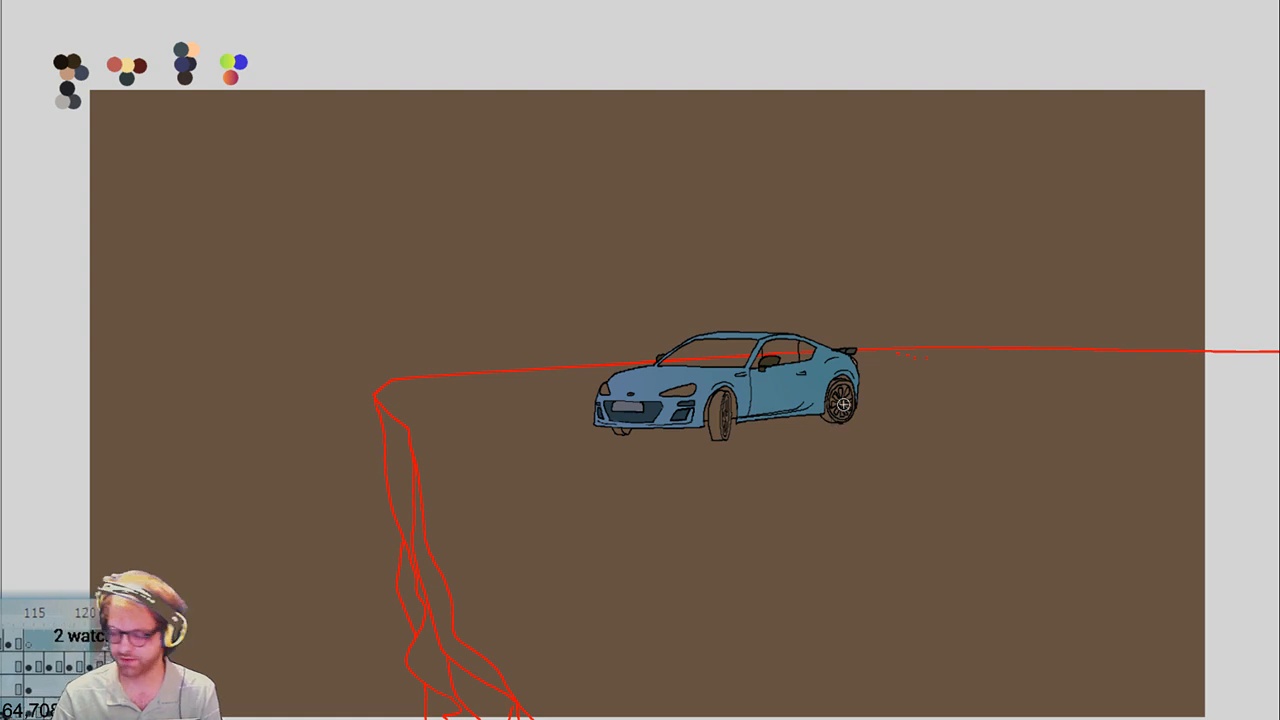
Continue to the frames with the car's front pointing right and paint the reappearing tail light red up to the side profile
key(Right)
key(Right)
key(Right)
key(Left)
key(Left)
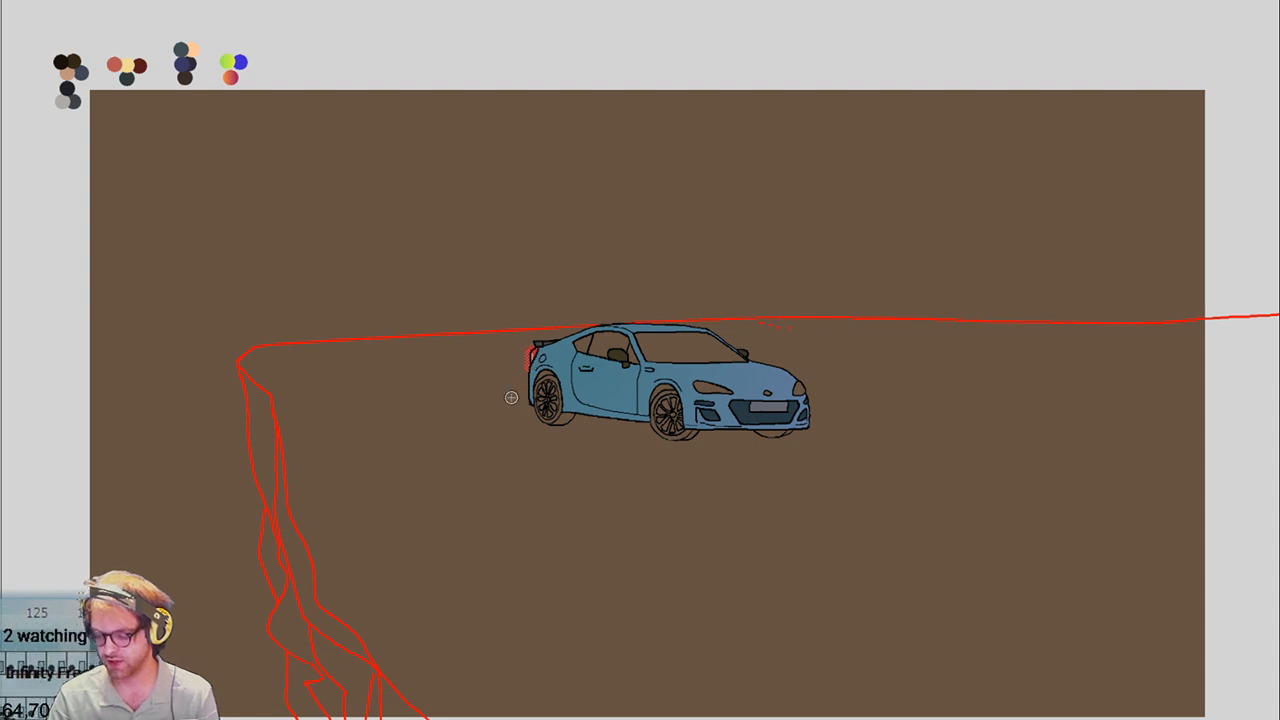
key(Left)
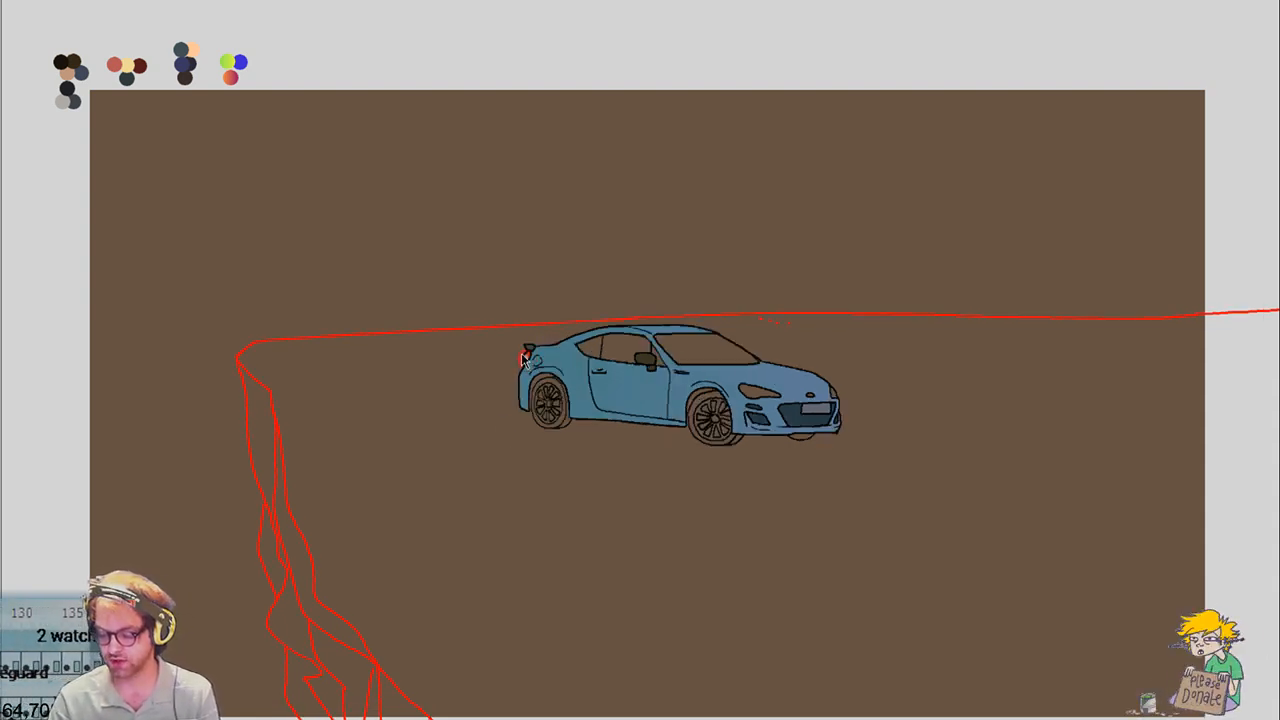
key(Left)
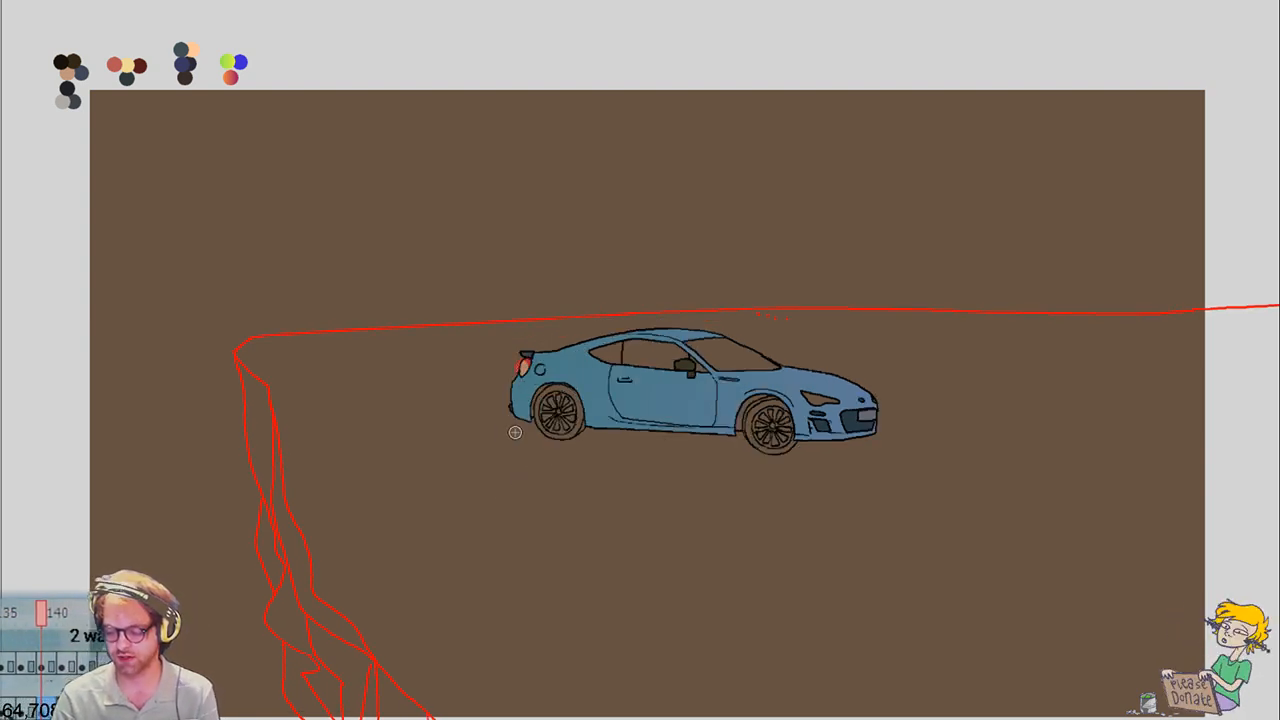
key(Left)
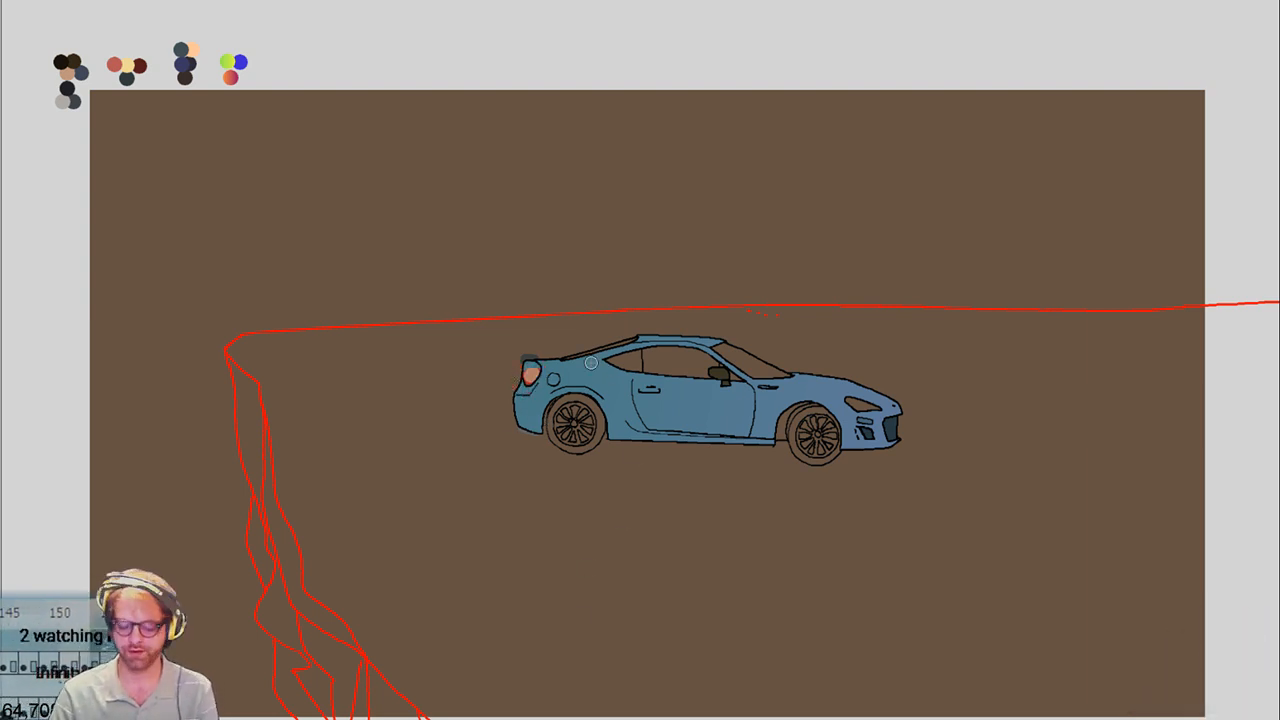
Paint the tail lights red on the frames where the right-facing car turns from side profile and its rear starts to show
key(Left)
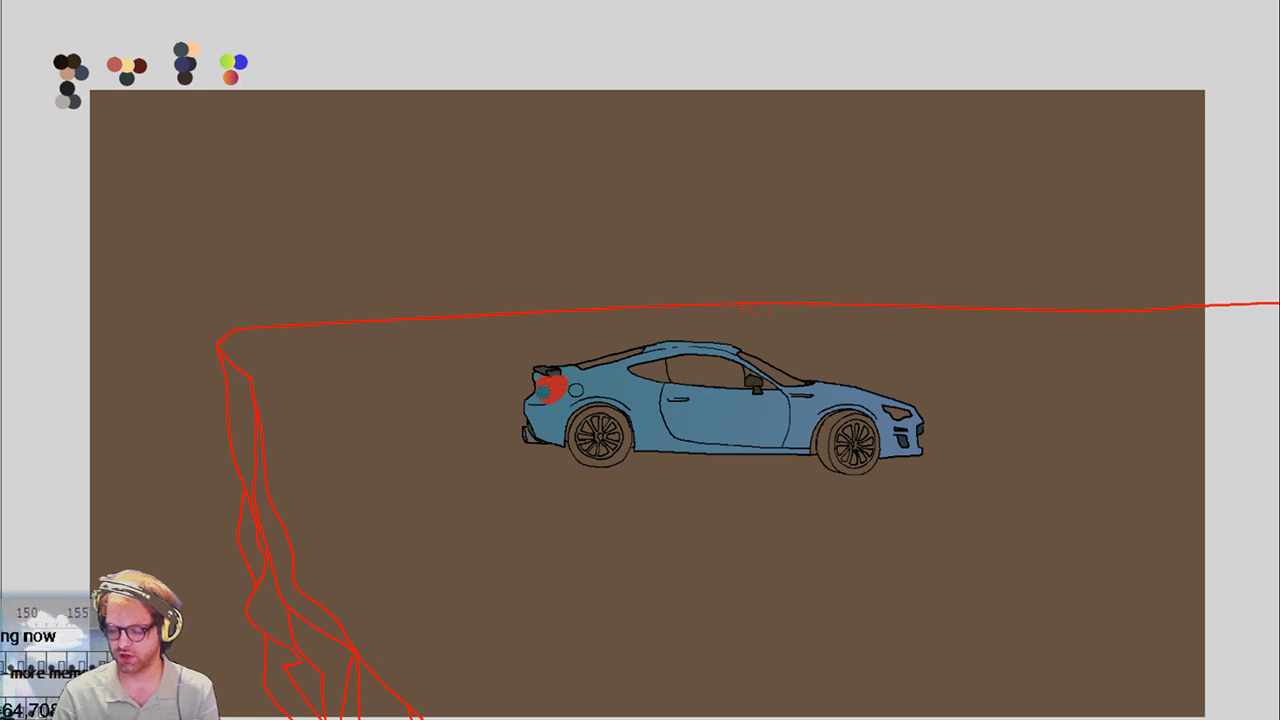
key(Left)
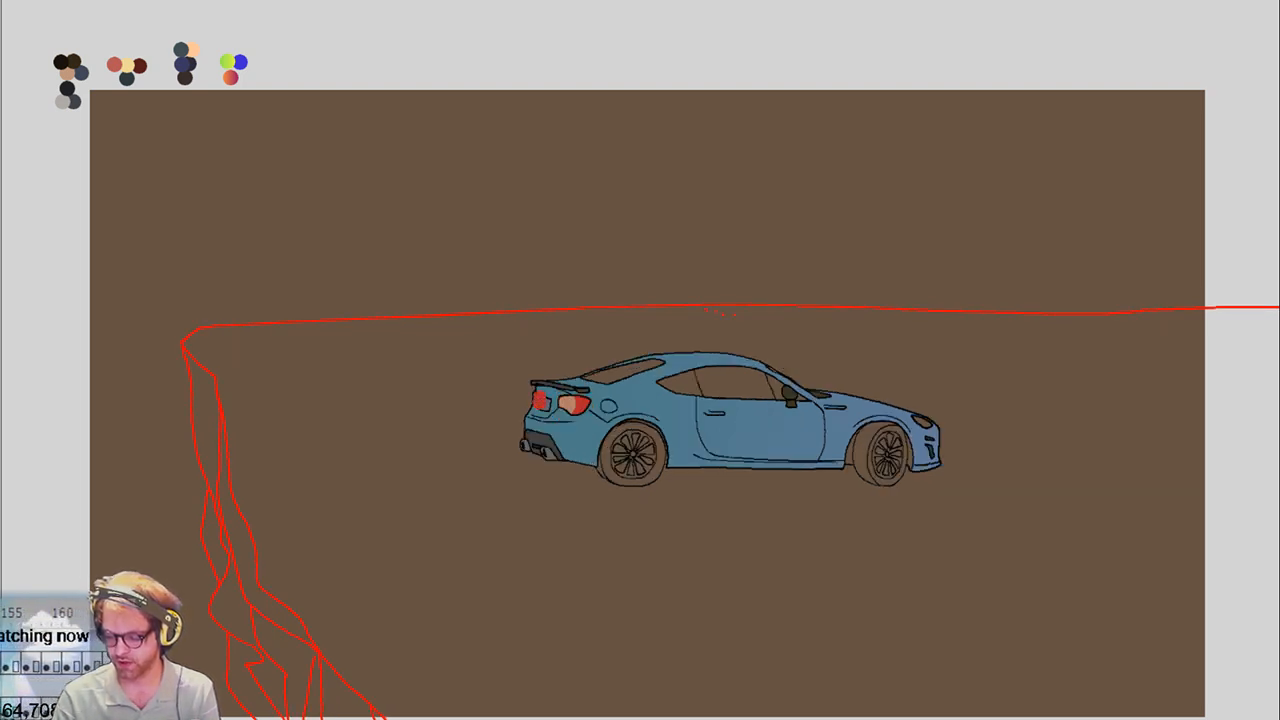
key(Left)
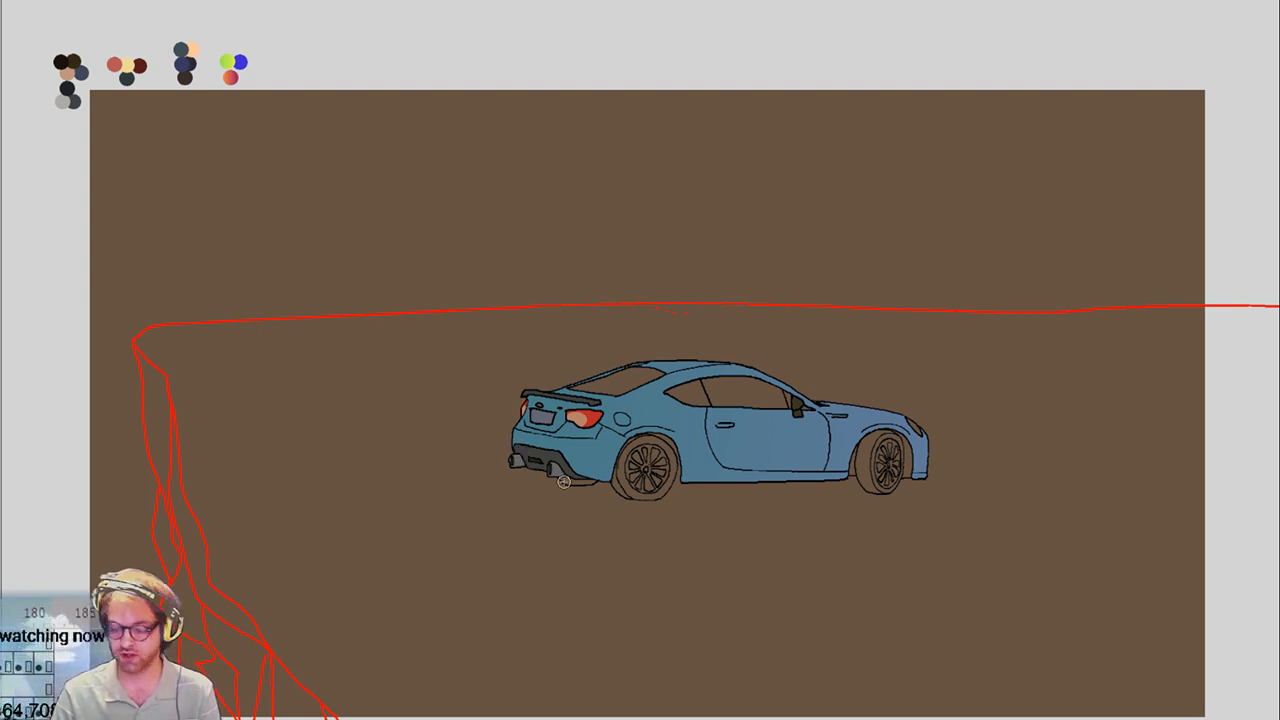
Paint both tail lights red on the next frame, with the license plate and both exhausts showing, keeping the peach centres
key(Right)
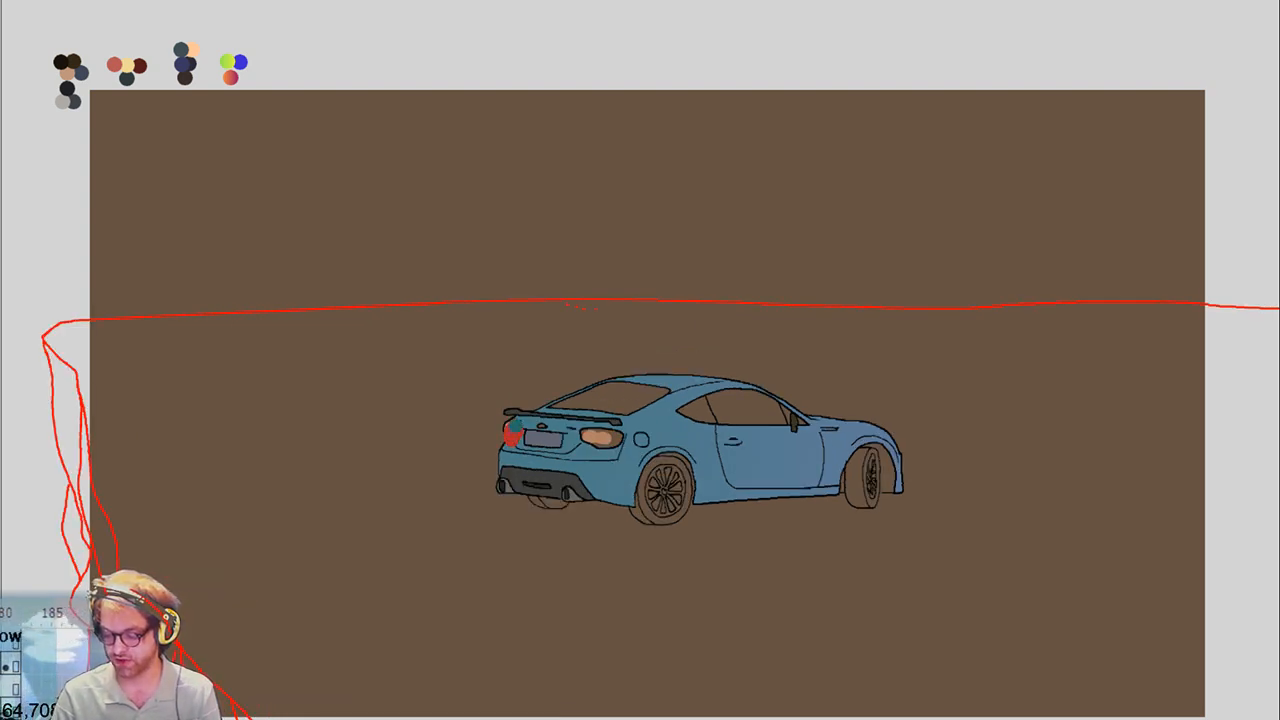
key(Right)
key(Right)
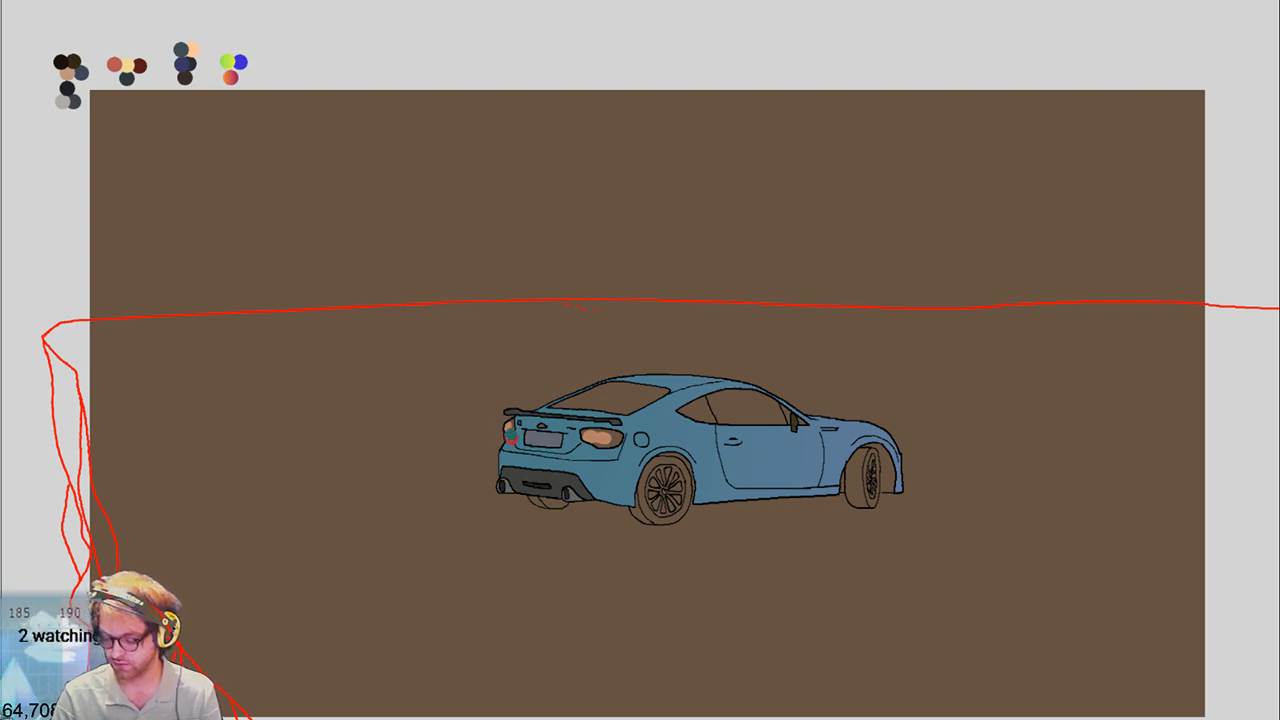
key(Right)
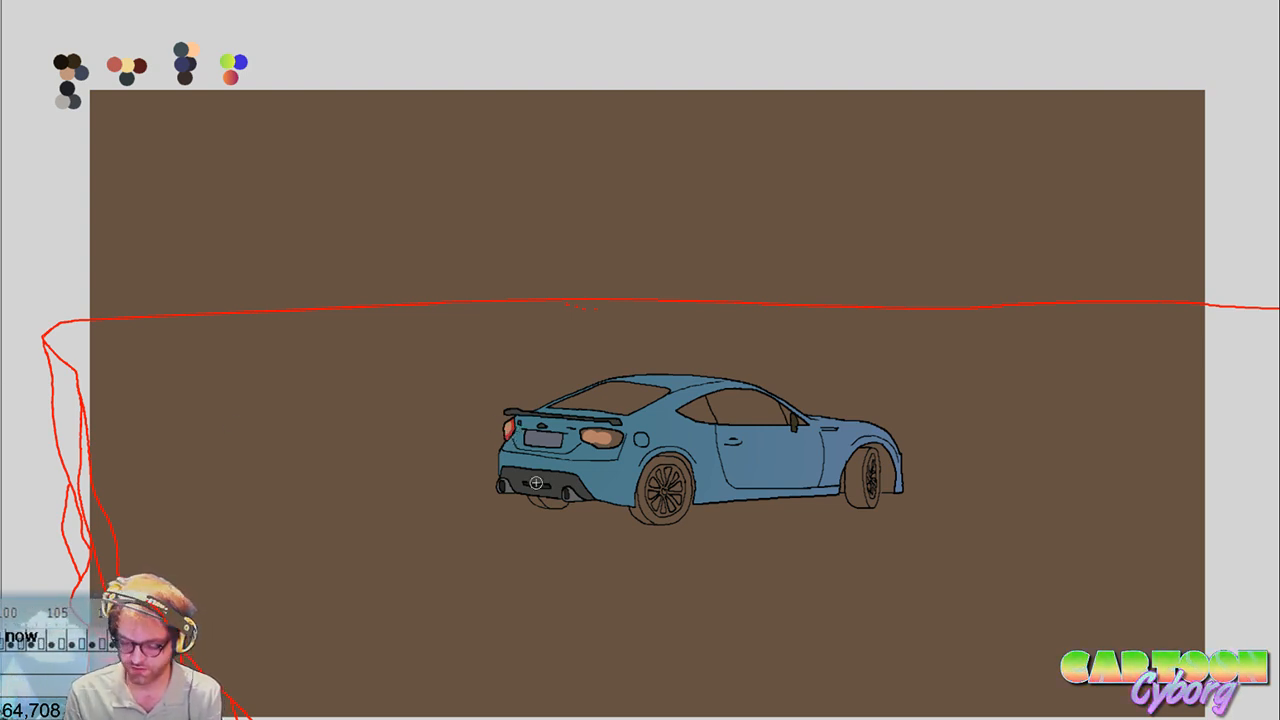
ctrl+click(586, 437)
drag(590, 437, 600, 440)
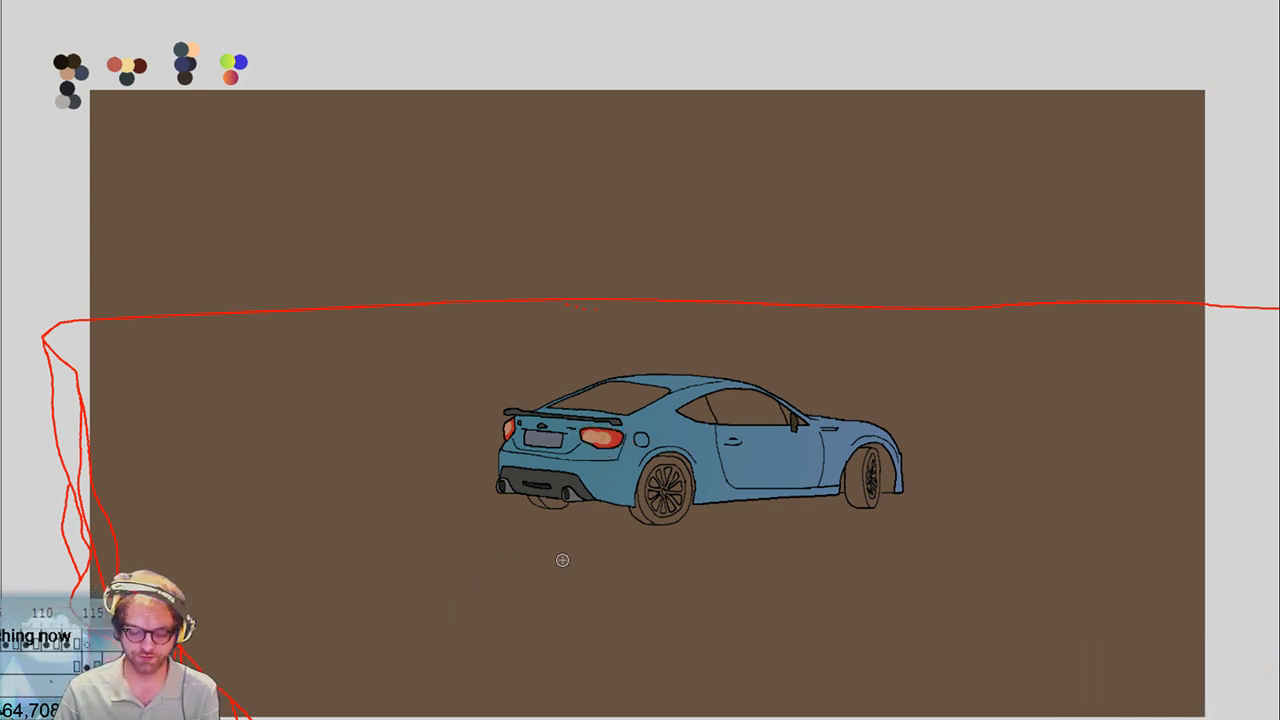
Paint both tail lights red around their peach centres on the next two frames as the car turns further to its rear
key(Right)
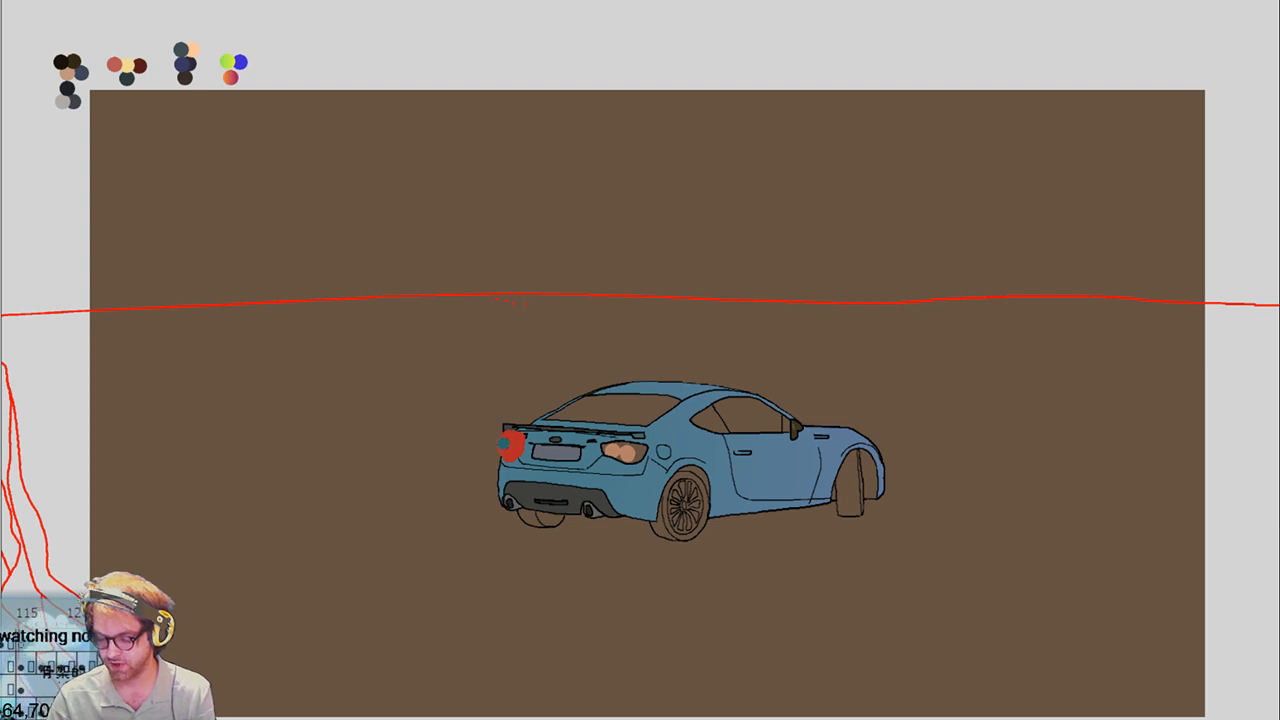
drag(510, 444, 503, 467)
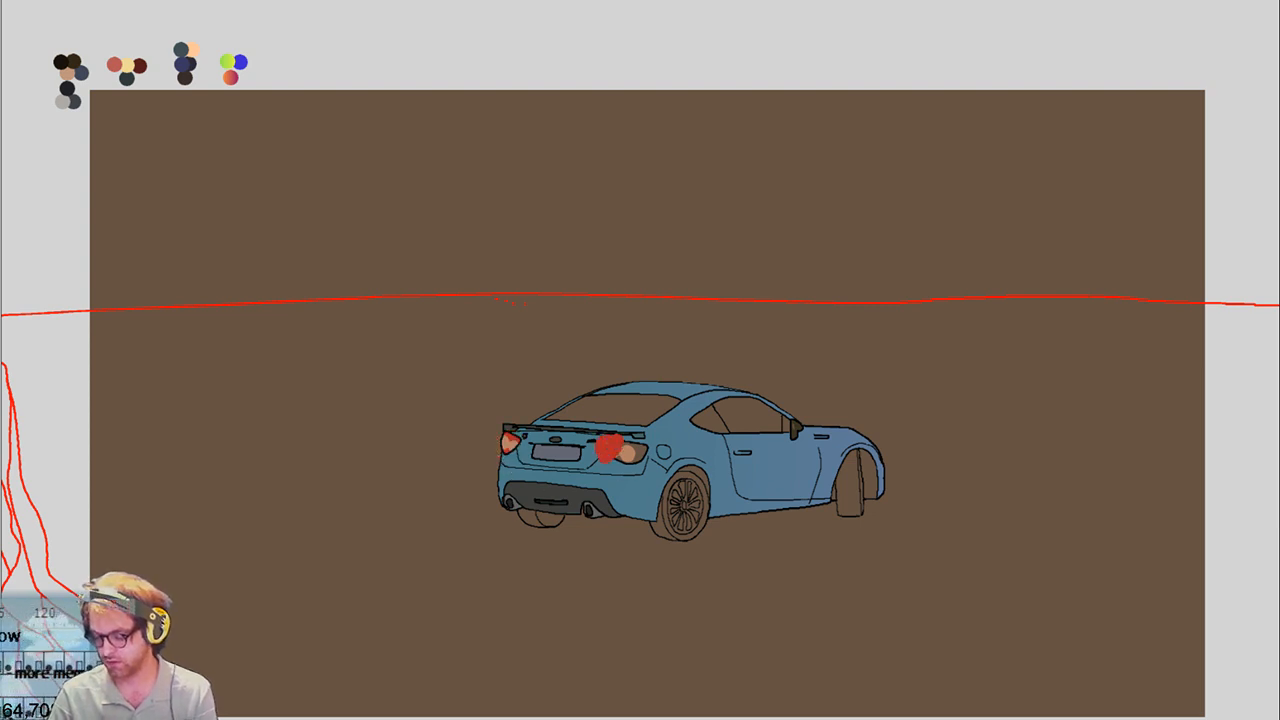
drag(608, 448, 645, 453)
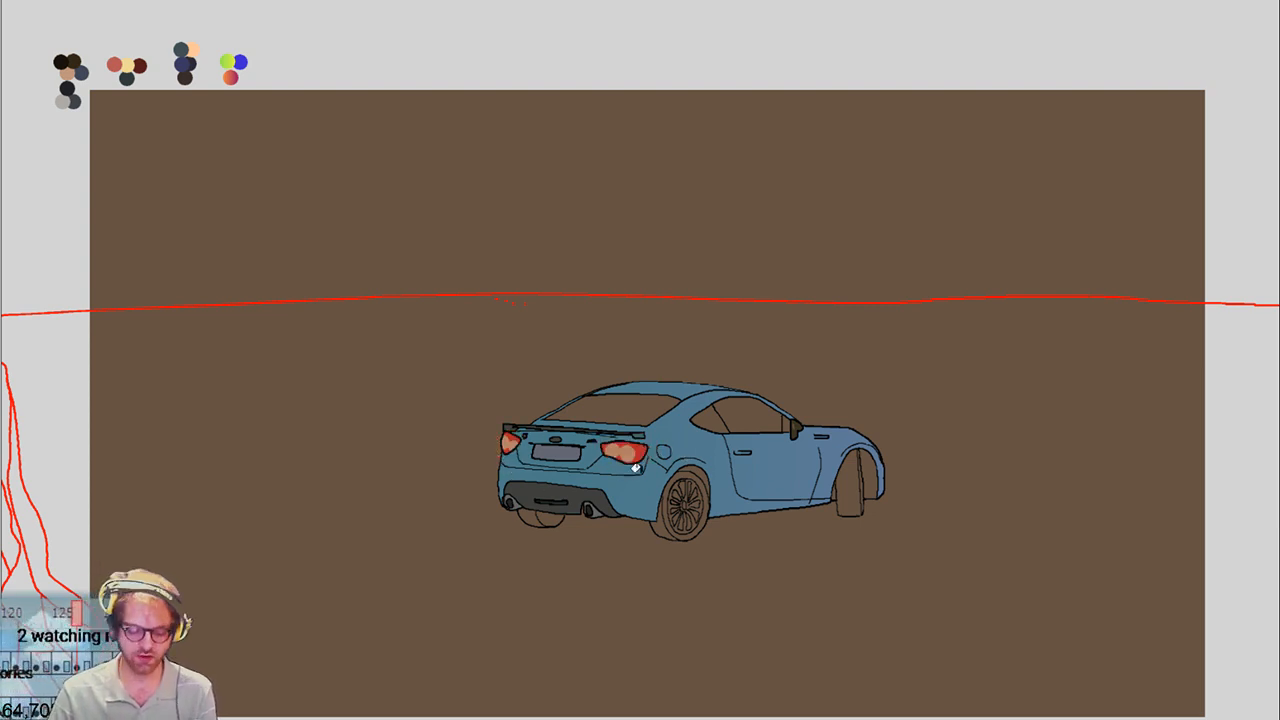
key(Right)
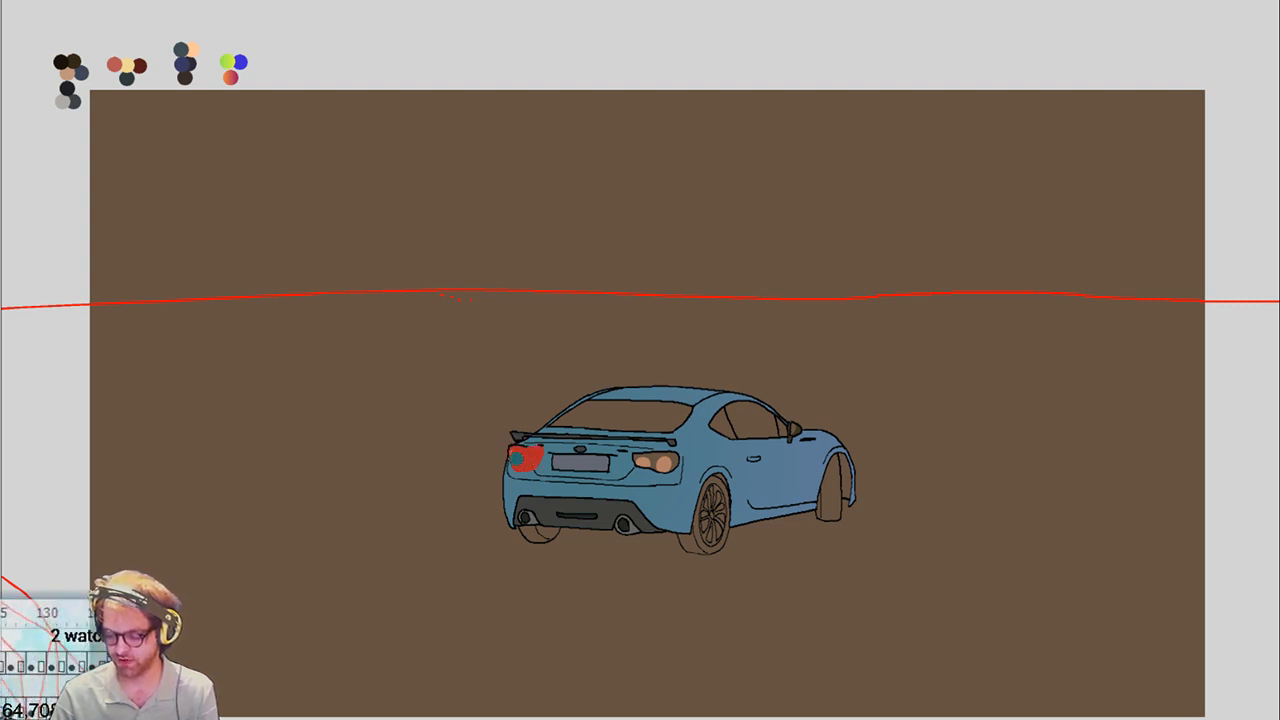
drag(516, 457, 528, 458)
mouse_move(657, 477)
mouse_down()
mouse_move(627, 467)
mouse_move(680, 466)
mouse_up()
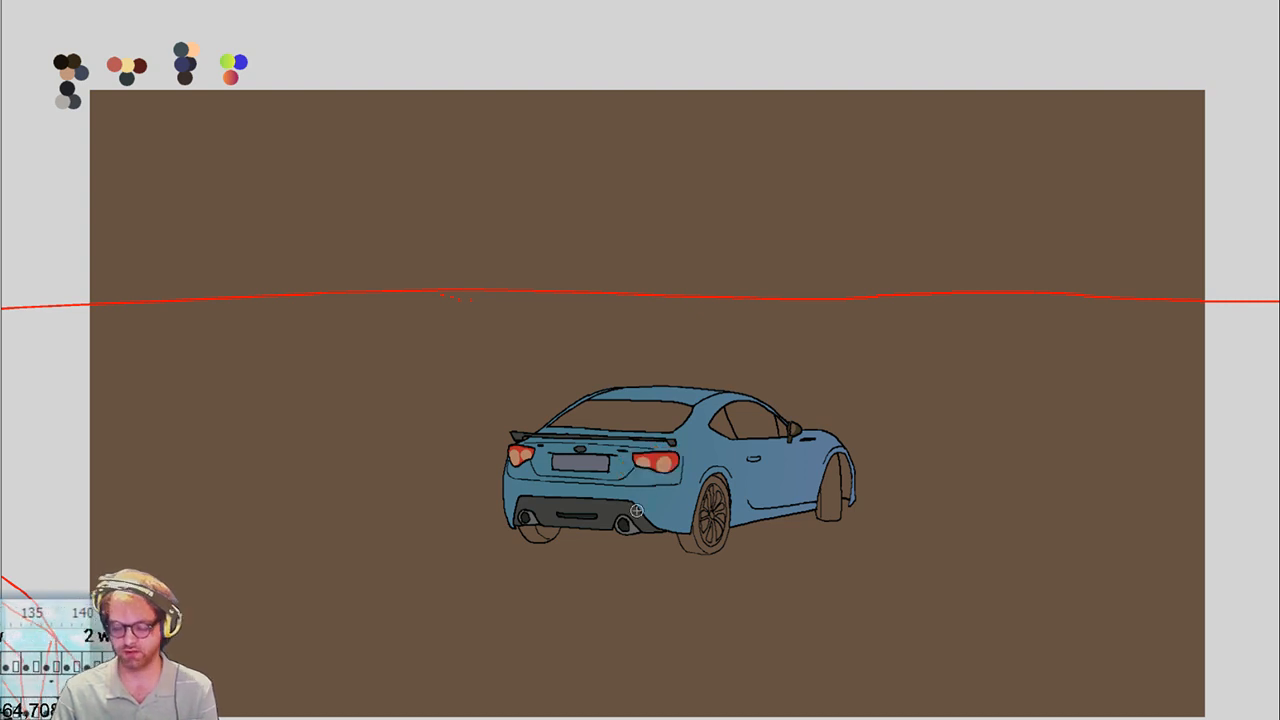
Paint both tail lights red around their peach centres on the next frame, with the car's rear turned further towards the viewer
key(period)
drag(570, 456, 583, 450)
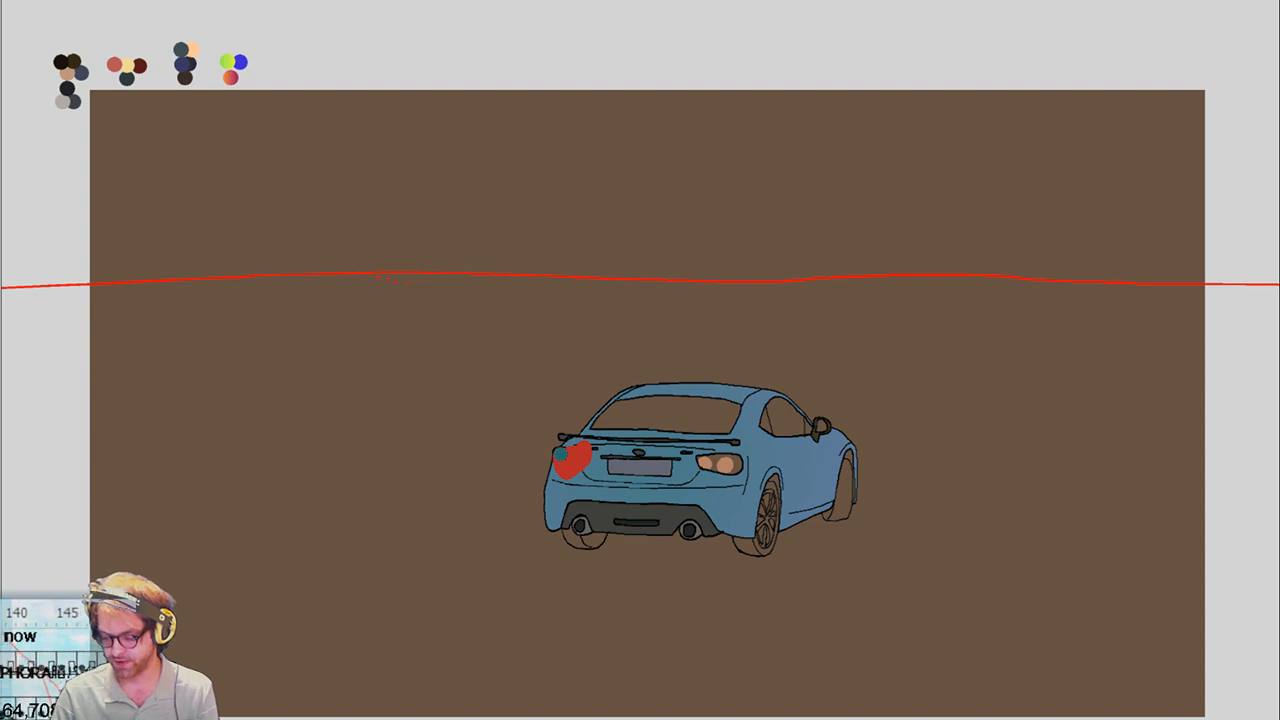
key(ctrl+z)
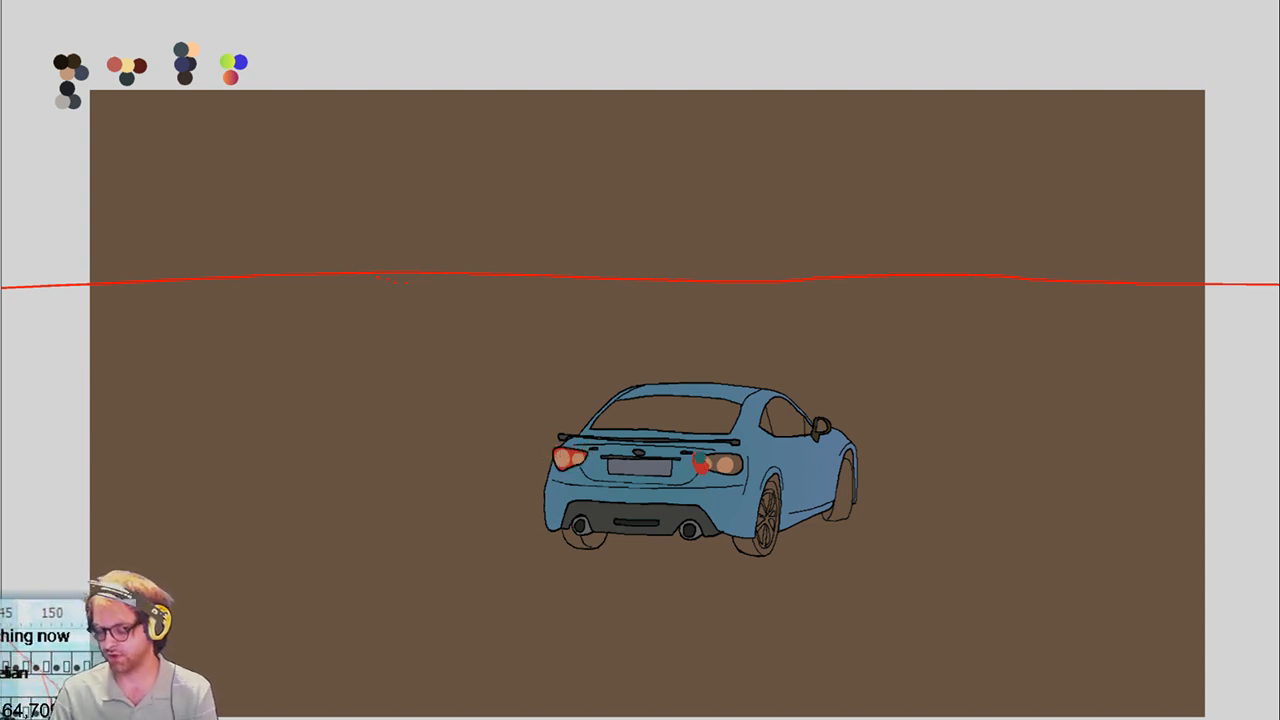
mouse_move(707, 462)
mouse_down()
mouse_move(730, 472)
mouse_move(748, 460)
mouse_move(648, 446)
mouse_up()
key(ctrl+z)
Paint both tail lights red on the next two frames as the car swings past its rear view and its front points left
key(period)
drag(804, 440, 850, 455)
key(period)
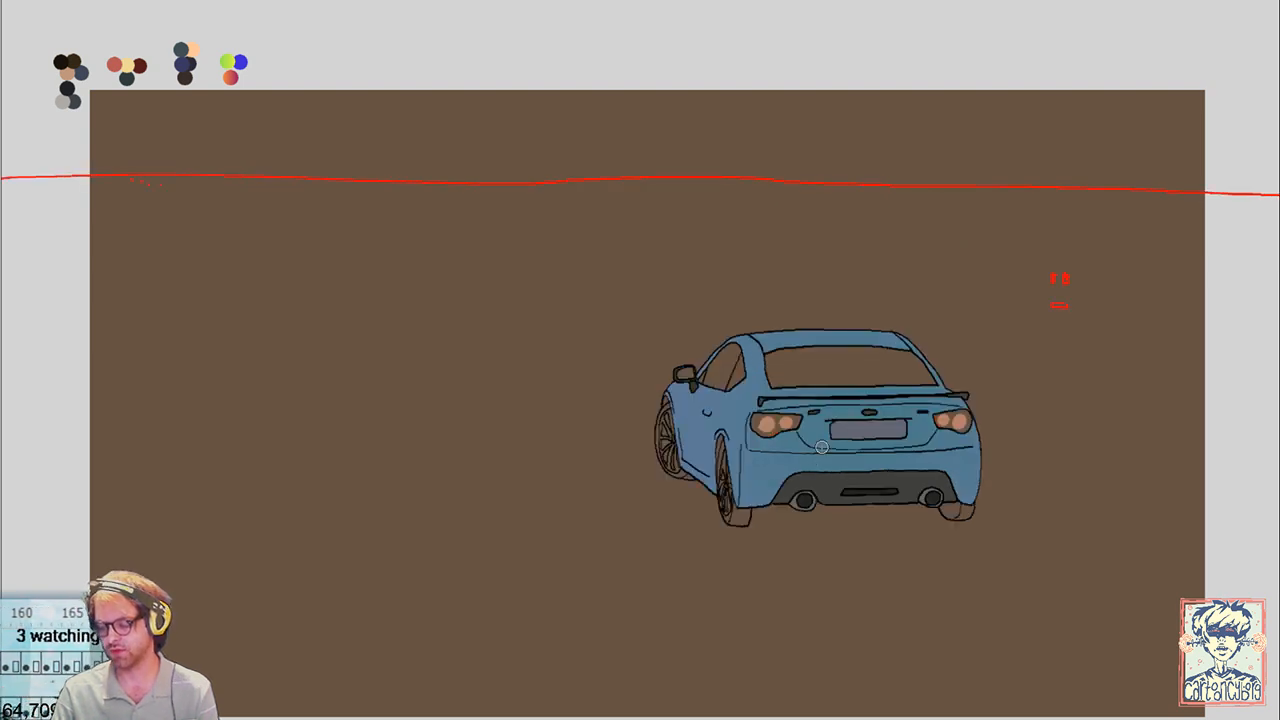
mouse_move(757, 428)
mouse_down()
mouse_move(776, 447)
mouse_move(800, 420)
mouse_move(790, 430)
mouse_up()
drag(934, 410, 960, 436)
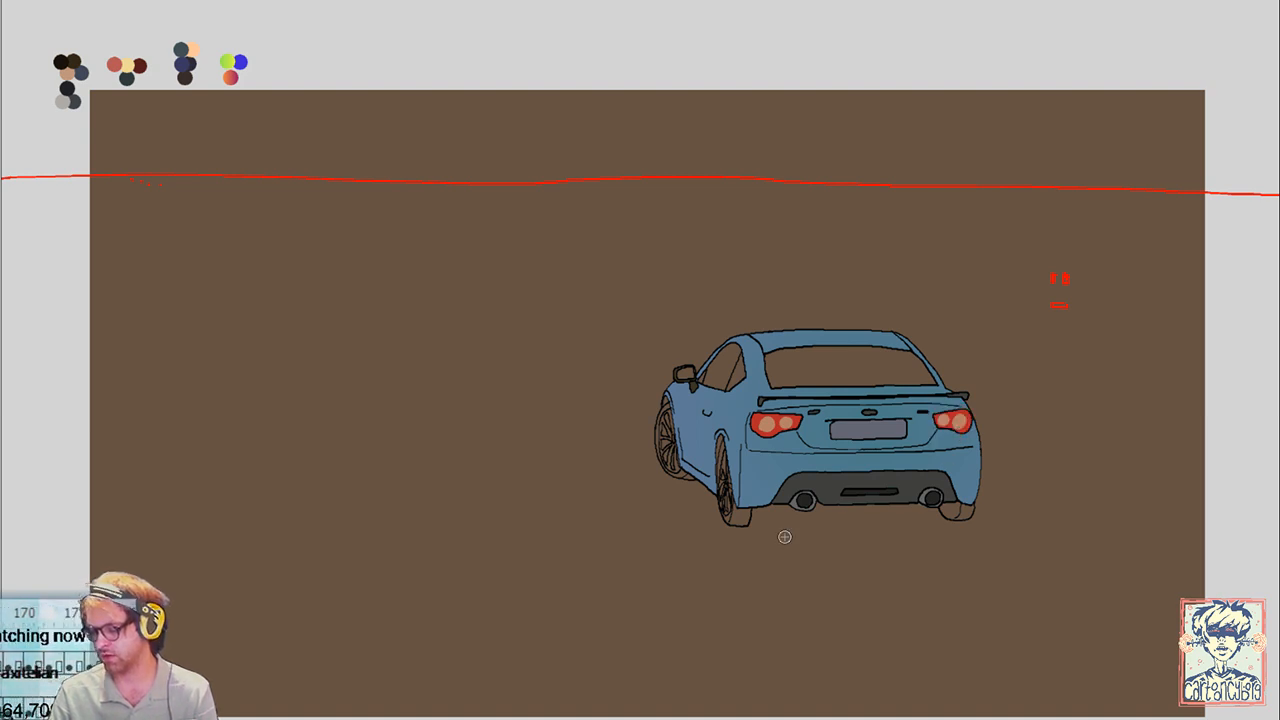
Paint both tail lights red on the last two frames of the turn, keeping the peach centres on the left-facing car
key(period)
mouse_move(826, 402)
mouse_down()
mouse_move(850, 405)
mouse_move(840, 420)
mouse_up()
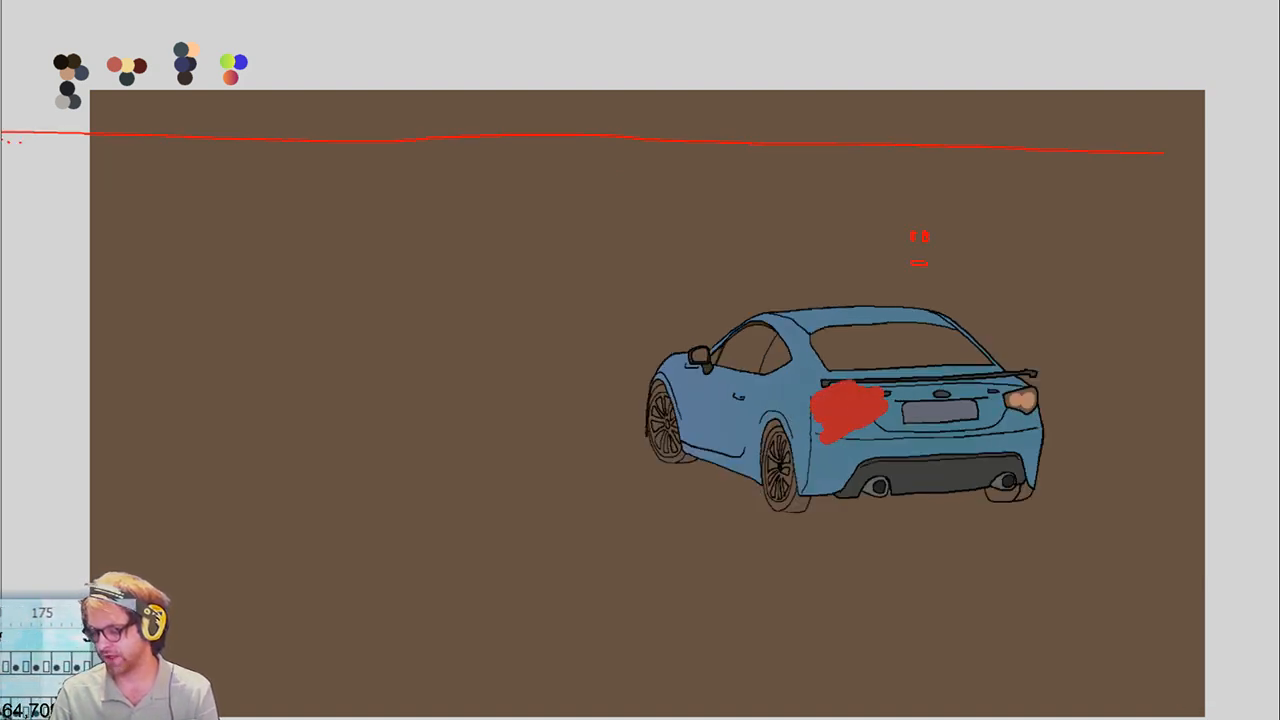
drag(1005, 392, 1052, 422)
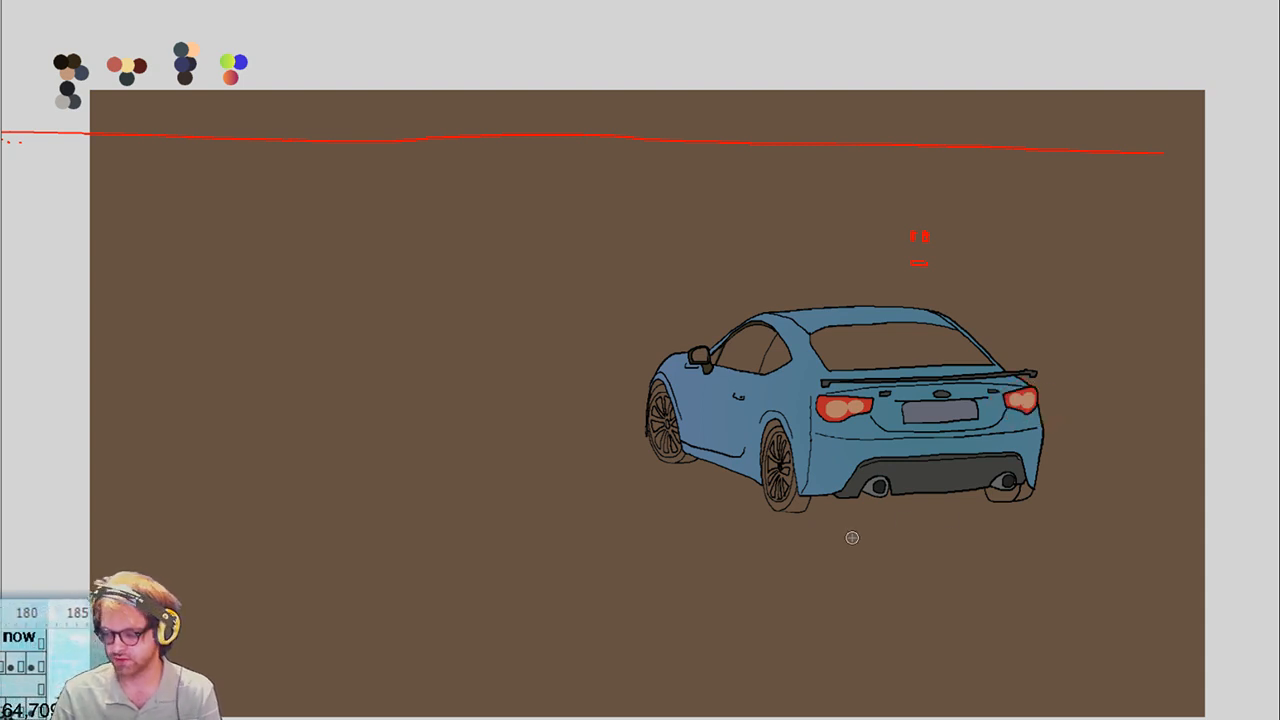
key(Right)
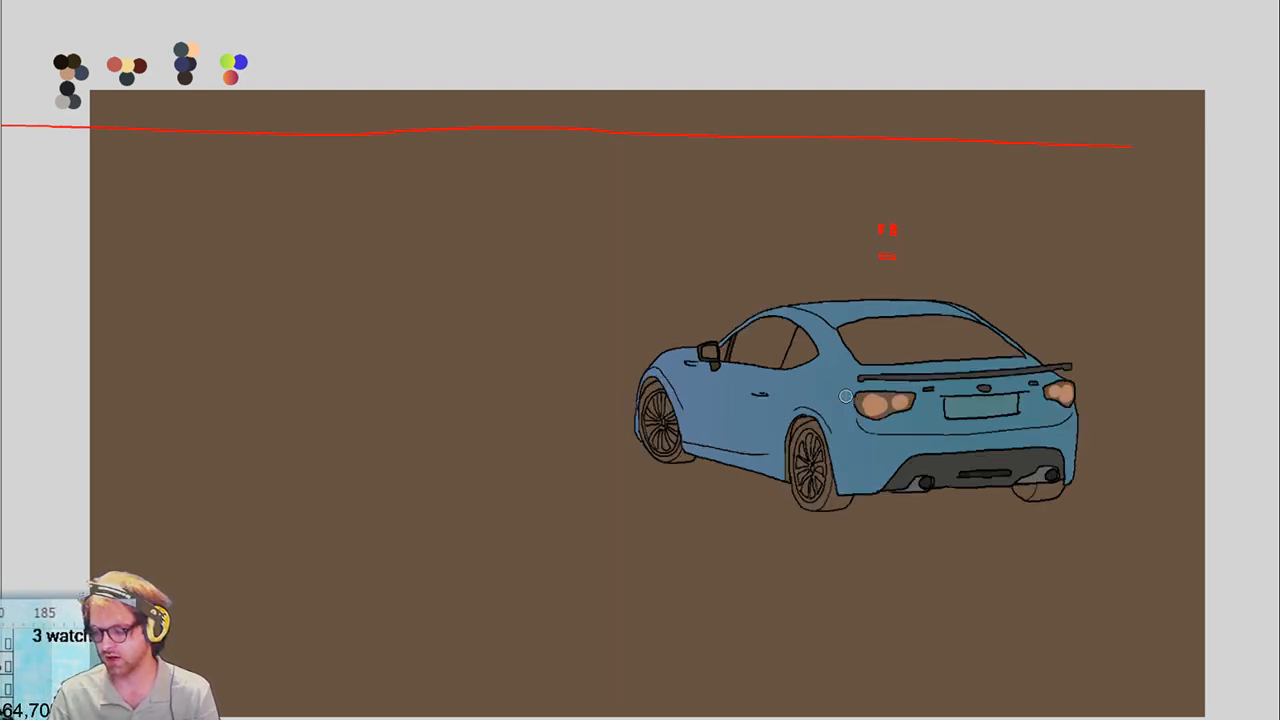
drag(845, 396, 915, 410)
mouse_move(1045, 385)
mouse_down()
mouse_move(1078, 388)
mouse_move(1083, 402)
mouse_up()
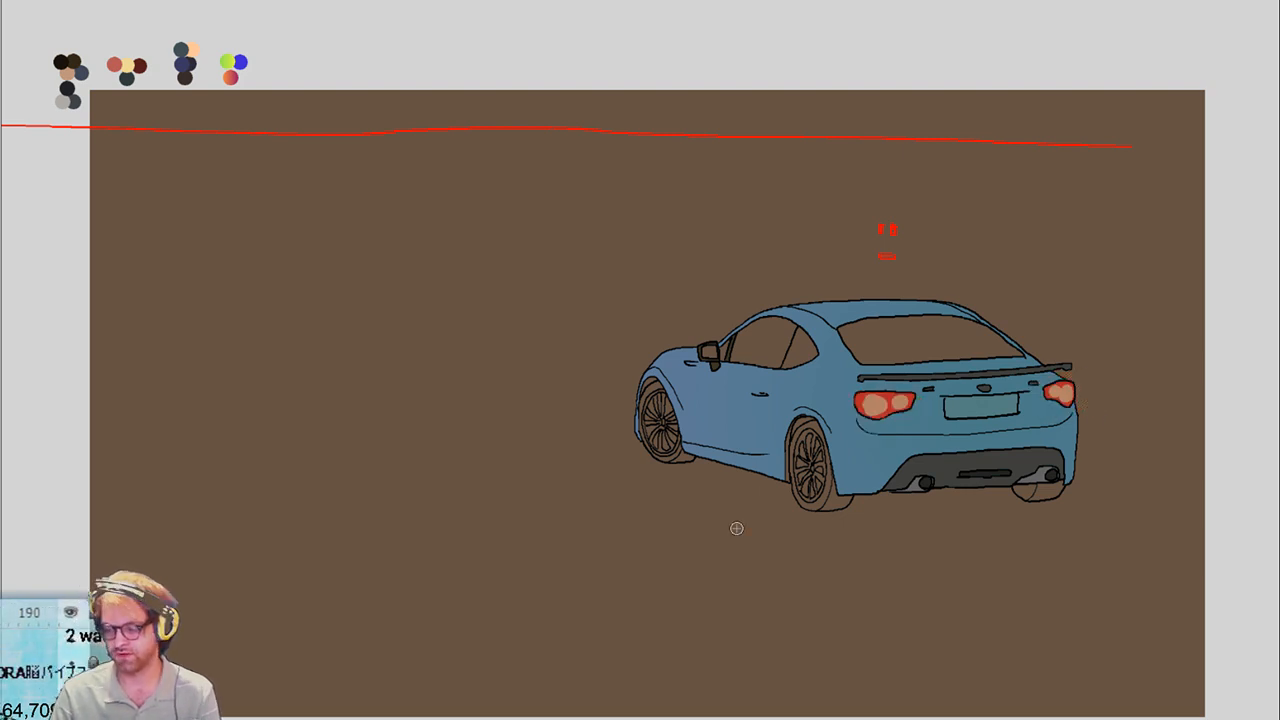
Go back to the frames with the car's front turning towards the viewer from the left and fill its headlights yellow
key(space)
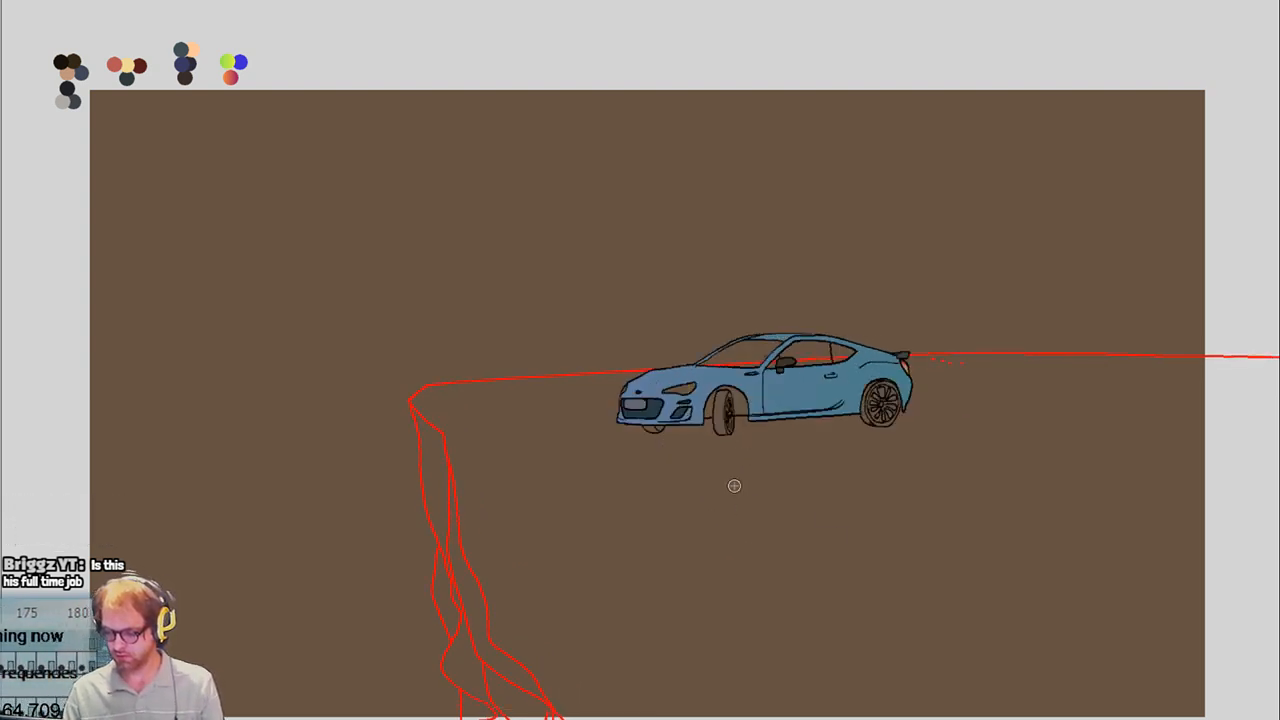
click(678, 389)
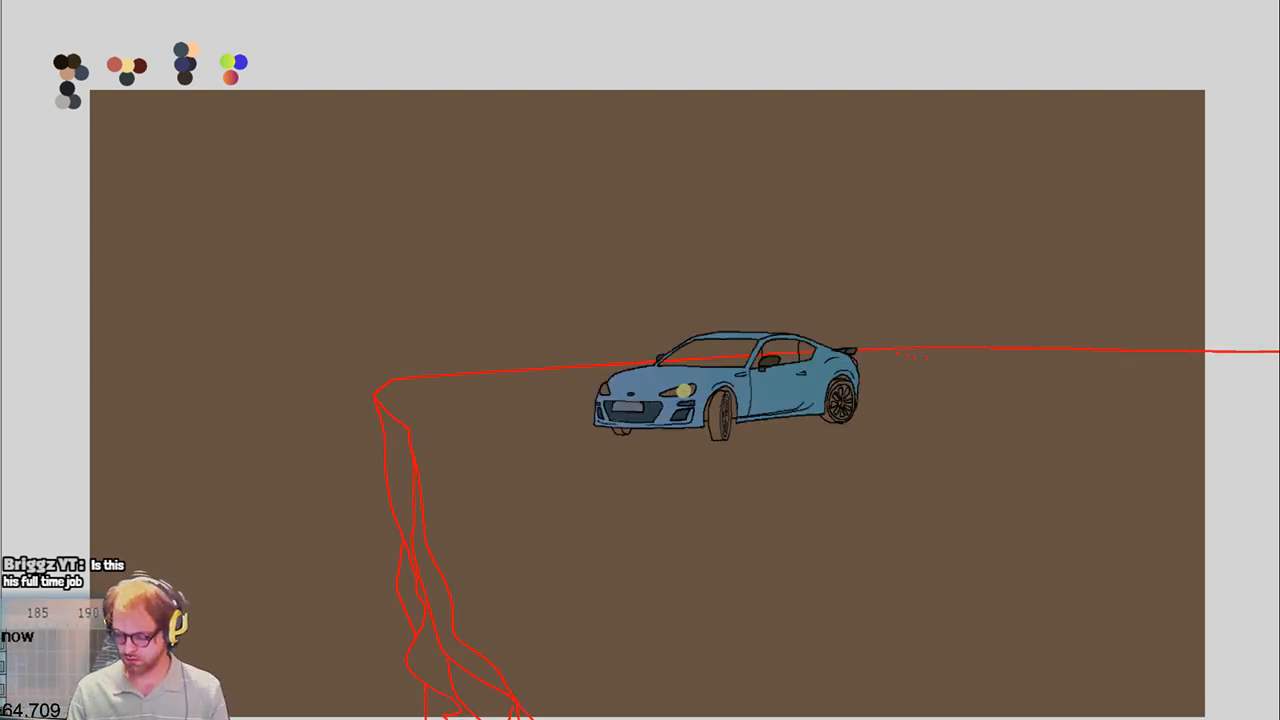
click(604, 390)
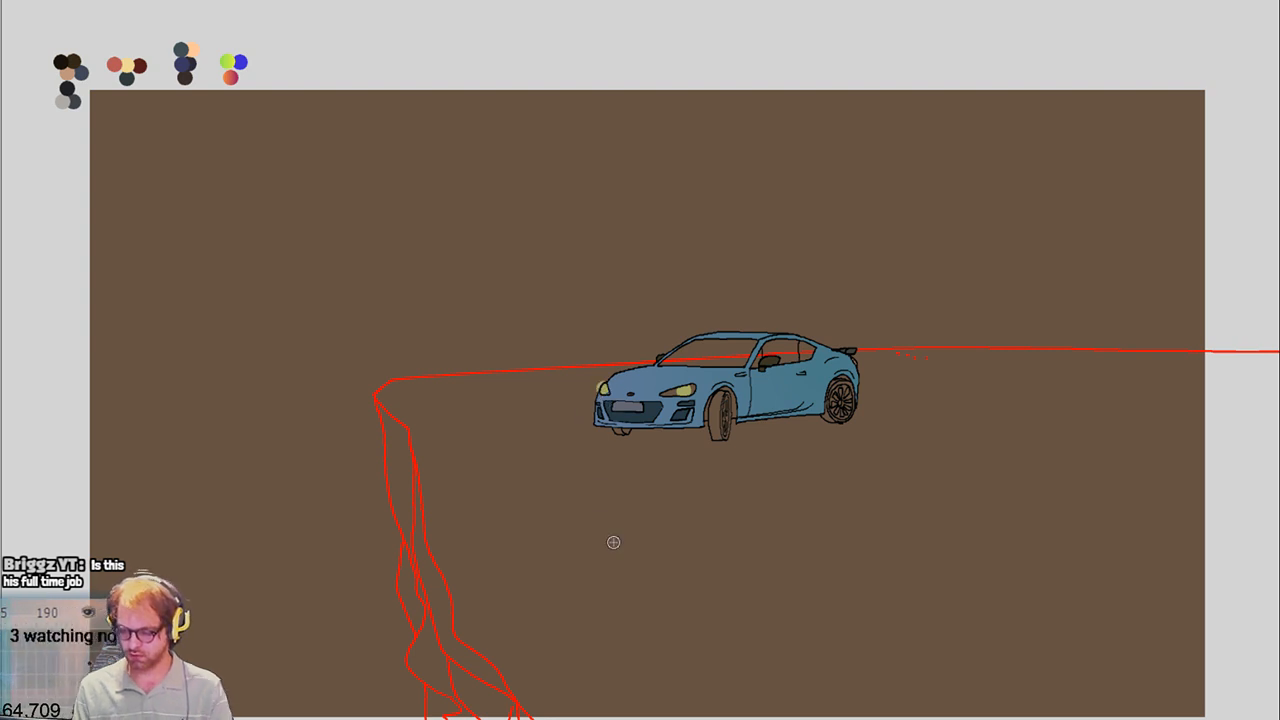
key(Right)
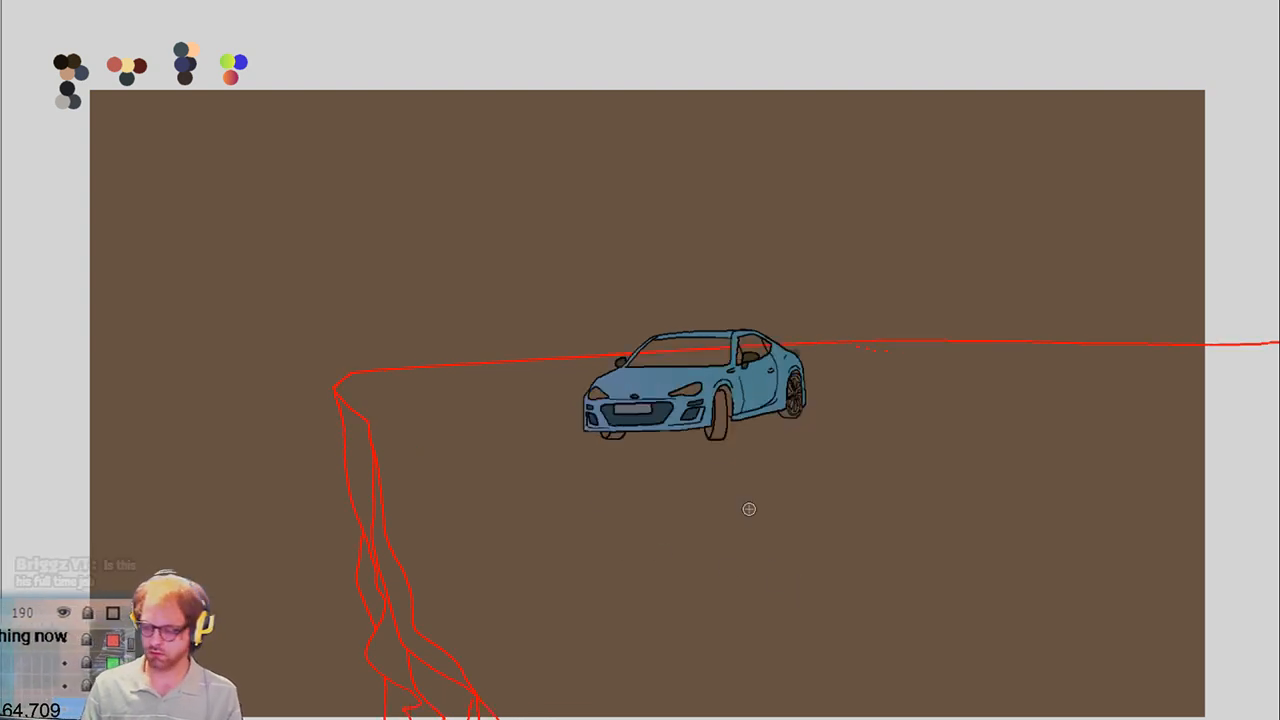
click(690, 390)
click(602, 396)
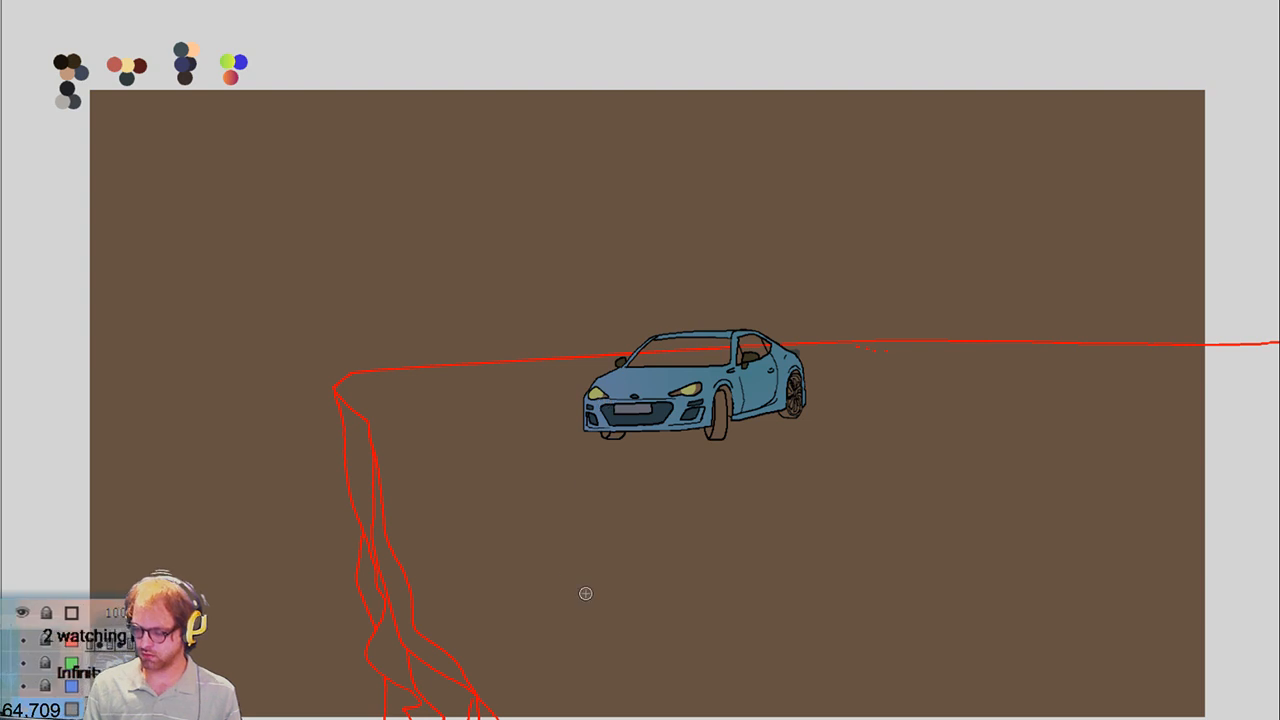
Fill the headlights yellow on the following frames as the car turns through its front view to point right
key(Right)
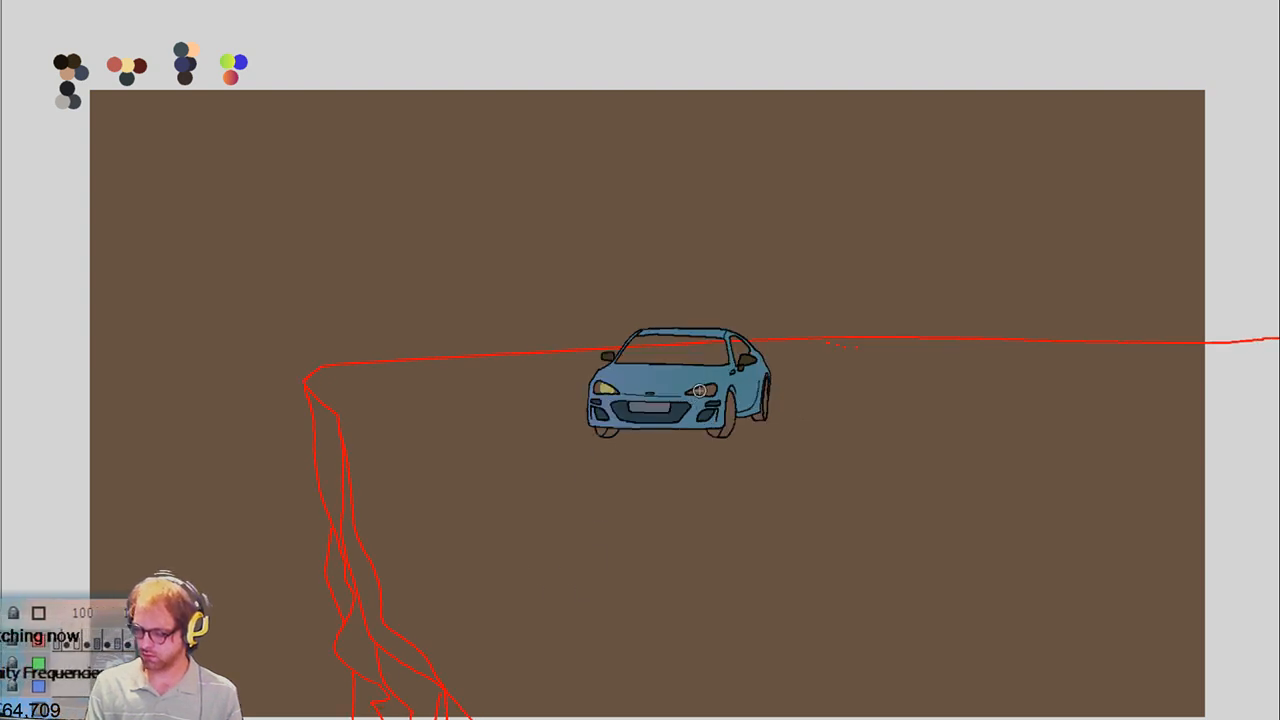
key(Right)
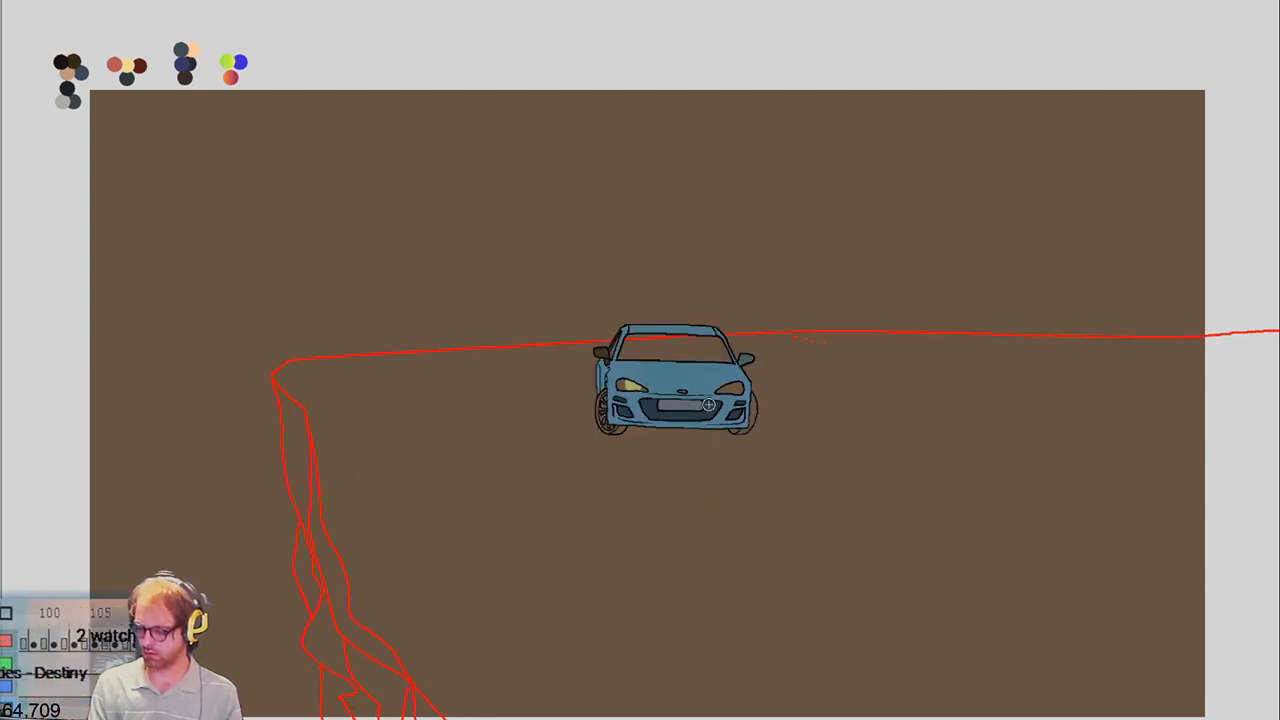
key(Right)
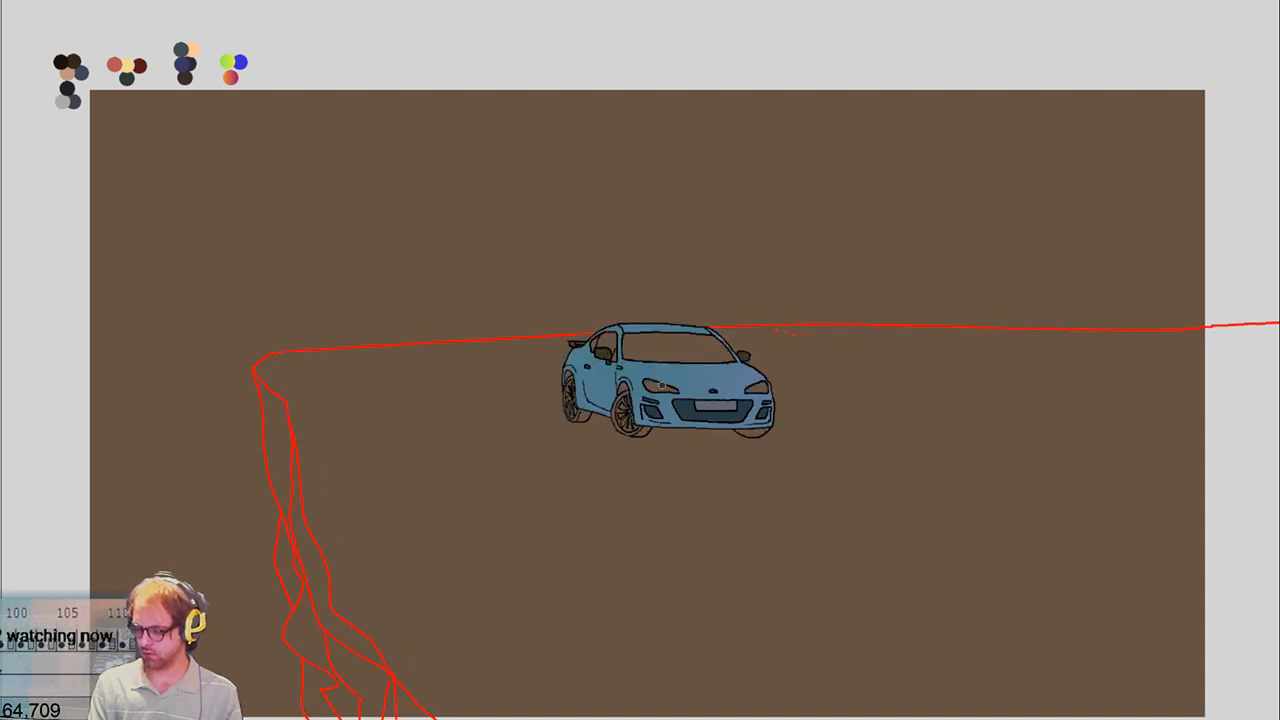
click(664, 386)
key(Right)
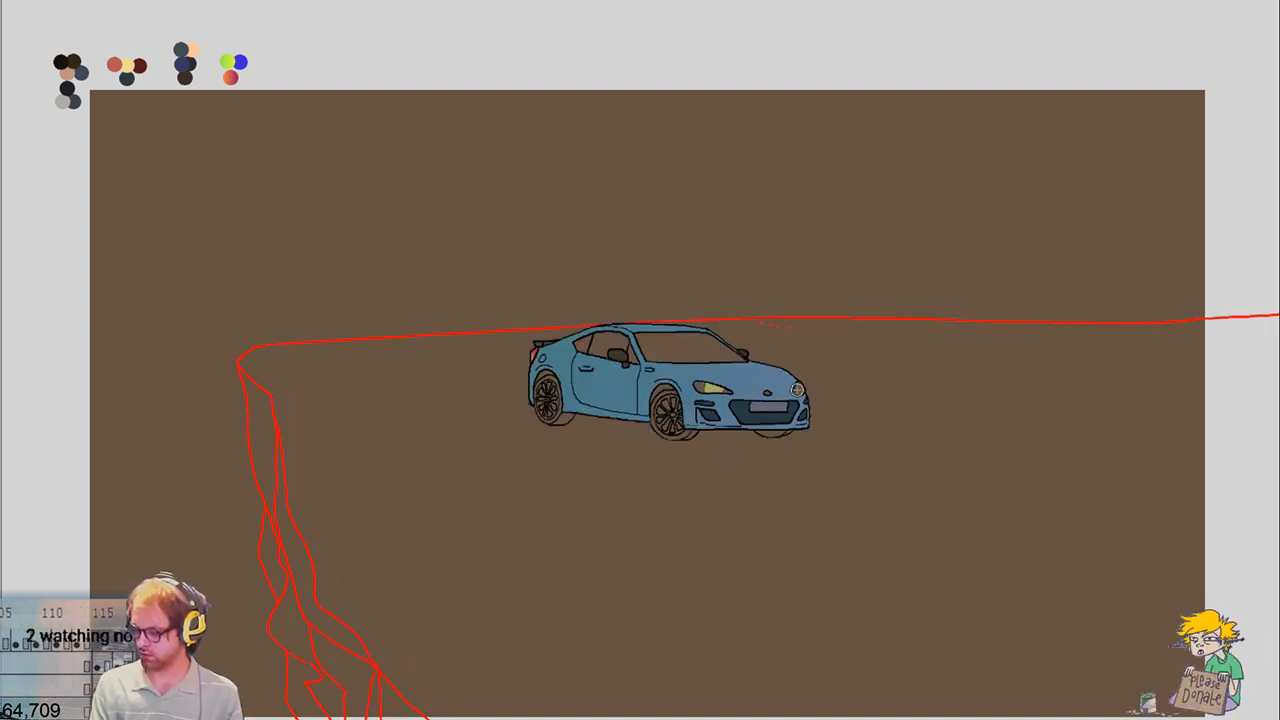
key(Right)
click(838, 387)
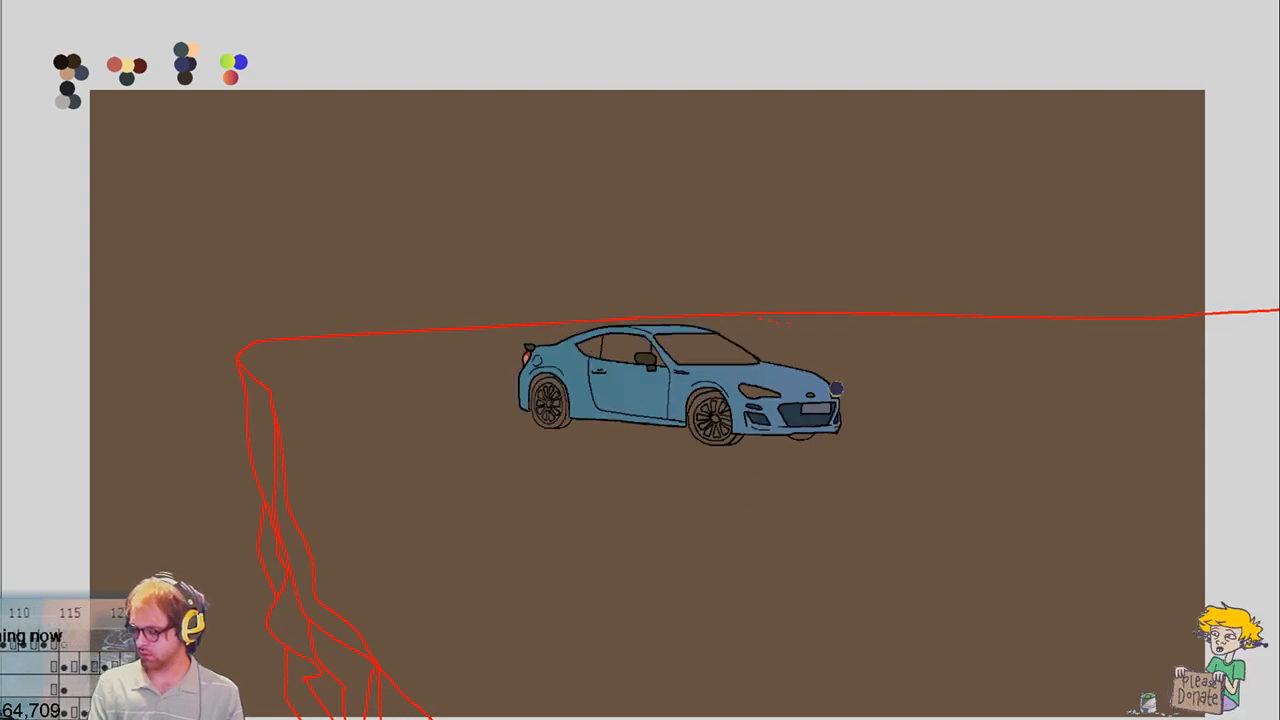
click(765, 392)
key(ctrl+z)
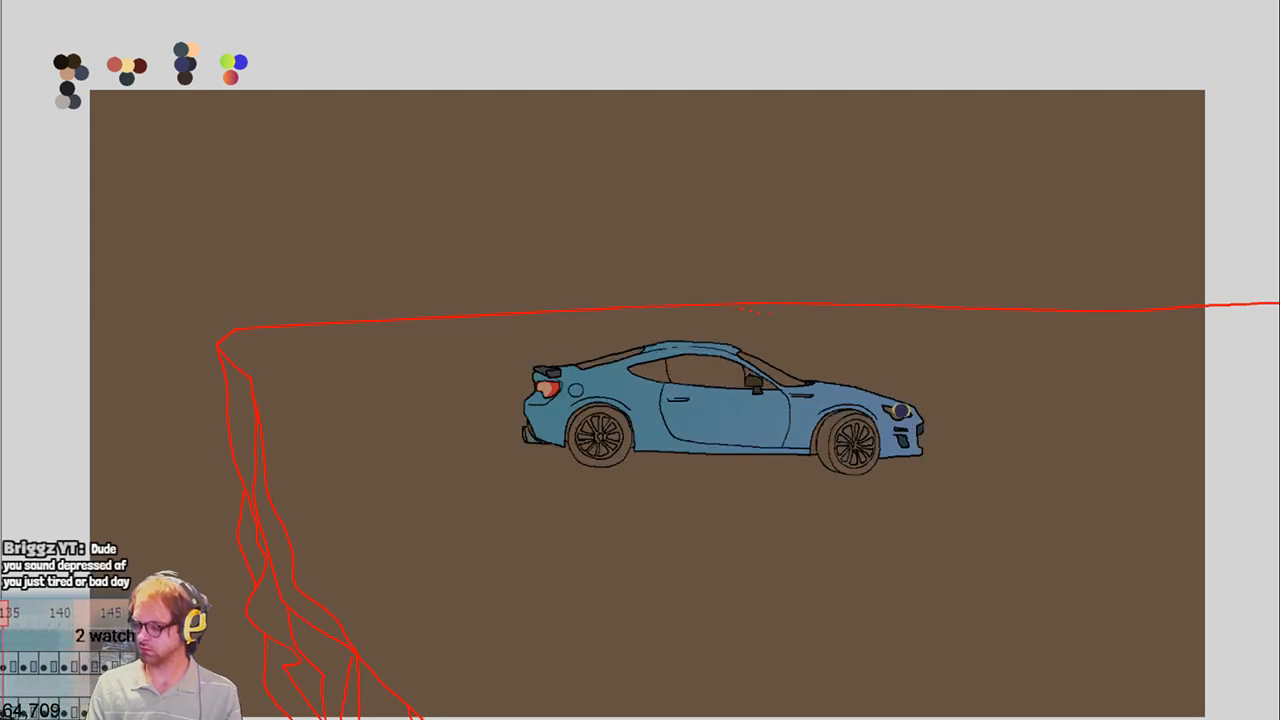
Fill the remaining visible headlight yellow on the right-facing frames from side profile until it turns out of sight
drag(916, 415, 942, 424)
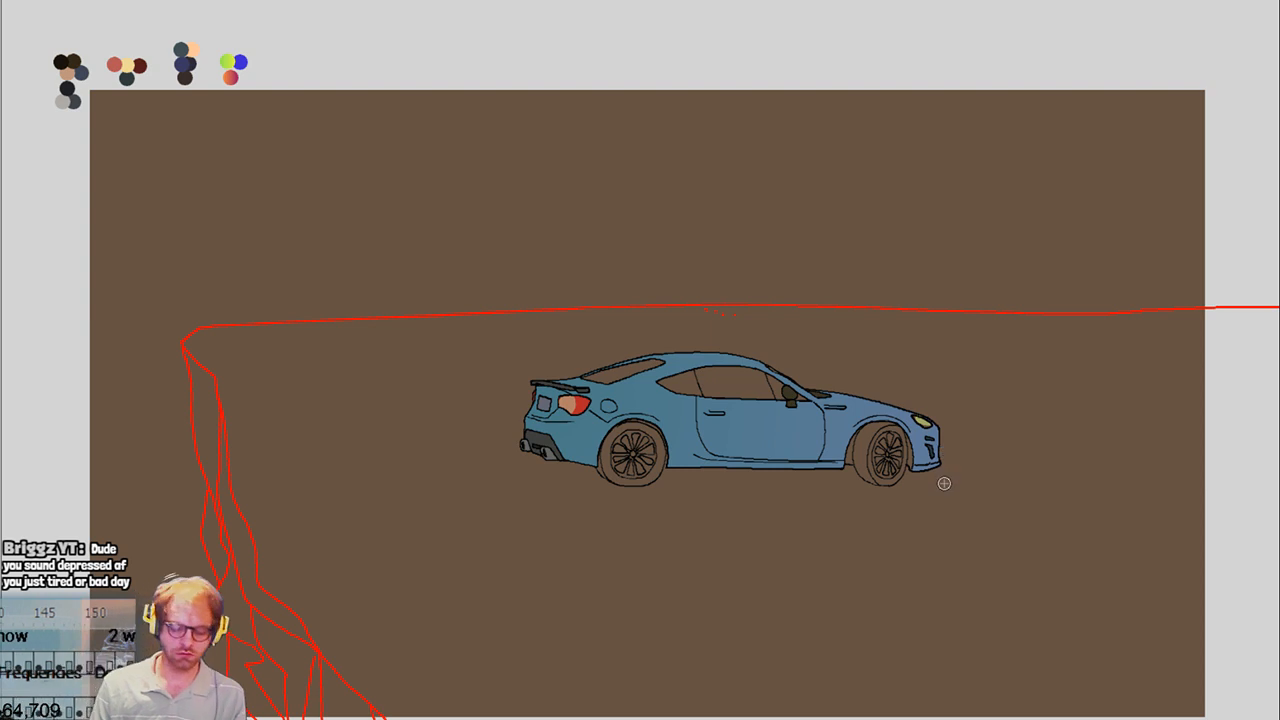
key(Right)
drag(916, 422, 922, 428)
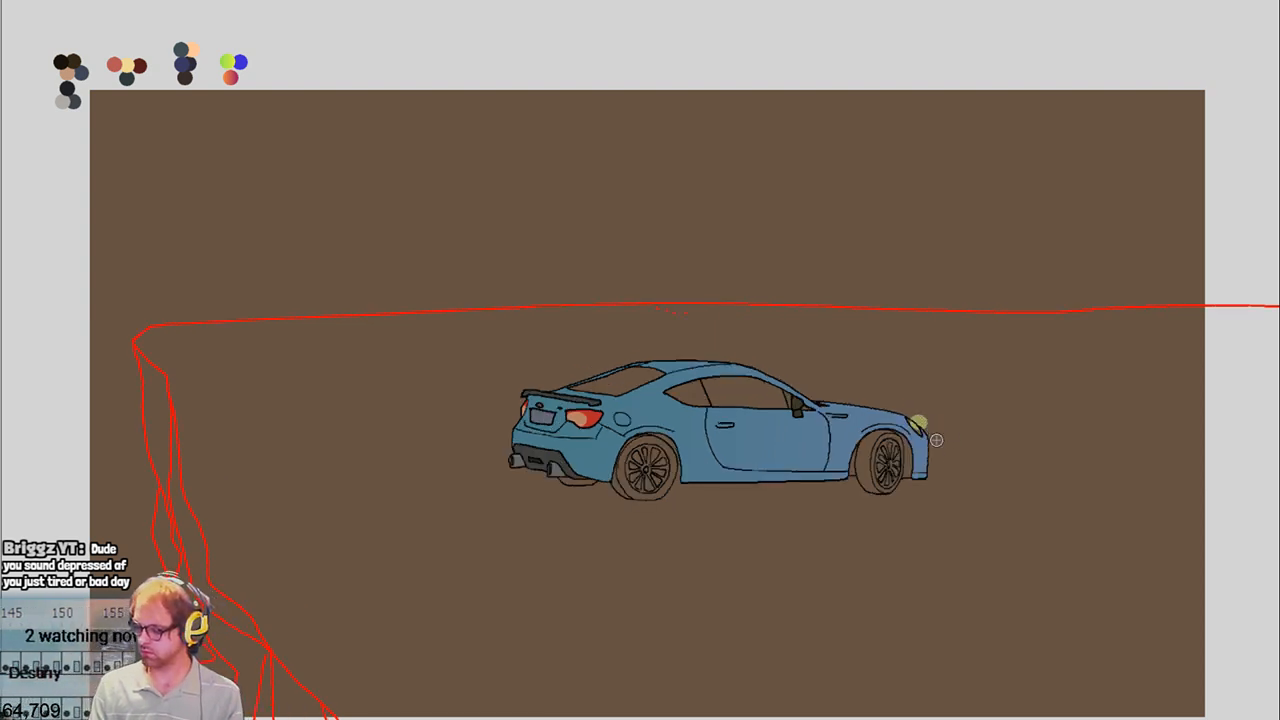
key(Right)
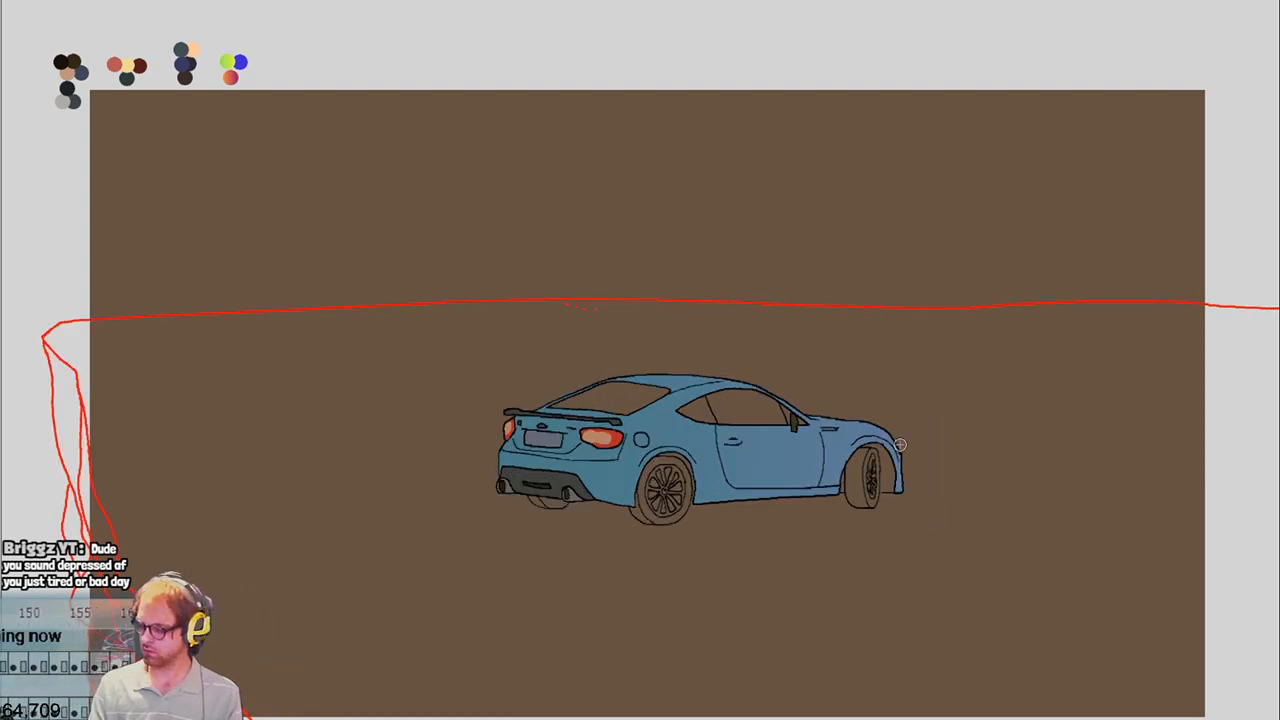
Step back and forth through the car's rear-view frames and the left-facing frames, checking the lights for missing colour
key(Right)
key(Right)
key(Right)
key(Right)
key(Right)
key(Right)
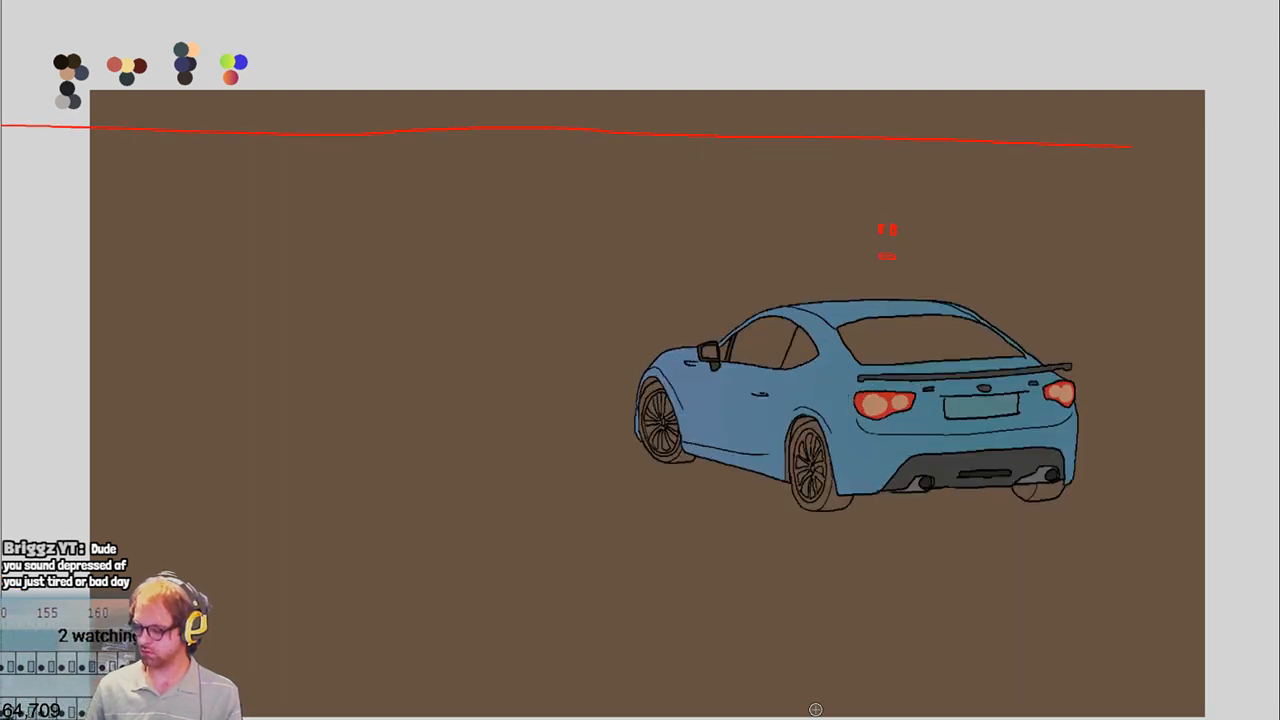
key(Left)
key(Left)
key(Left)
key(Left)
key(Left)
key(Left)
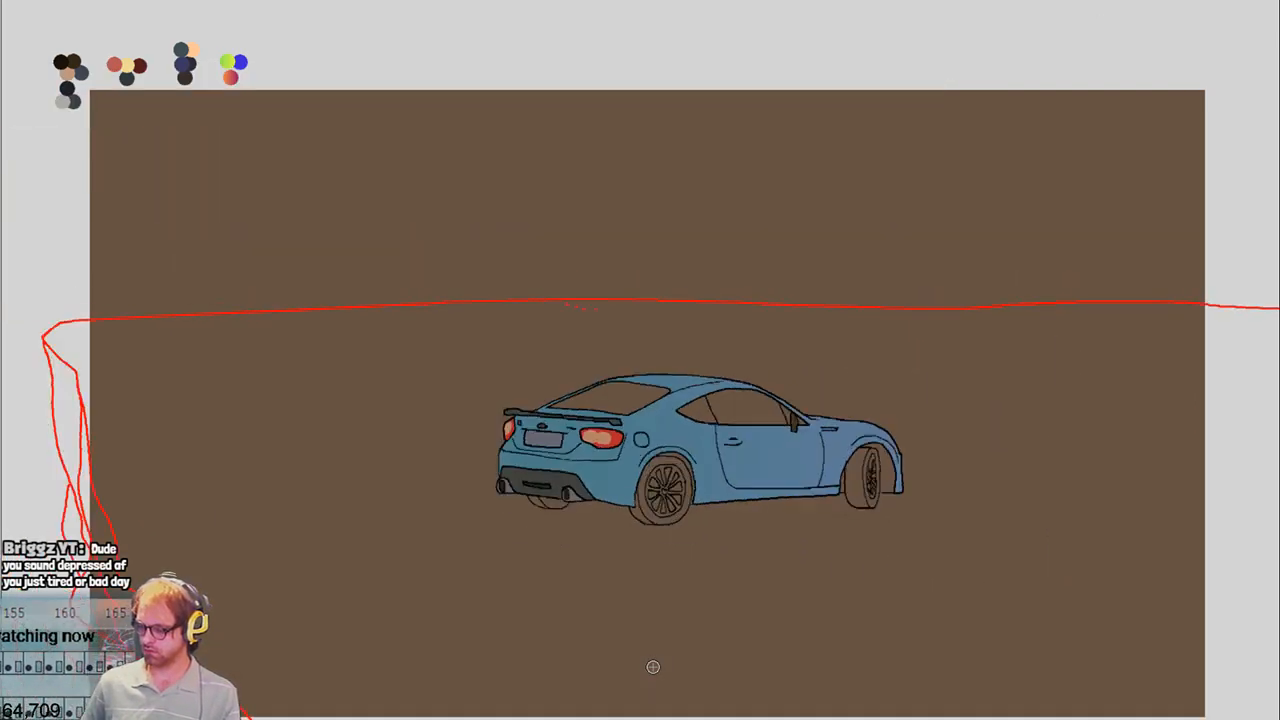
key(Right)
key(Right)
key(Right)
key(Right)
key(Right)
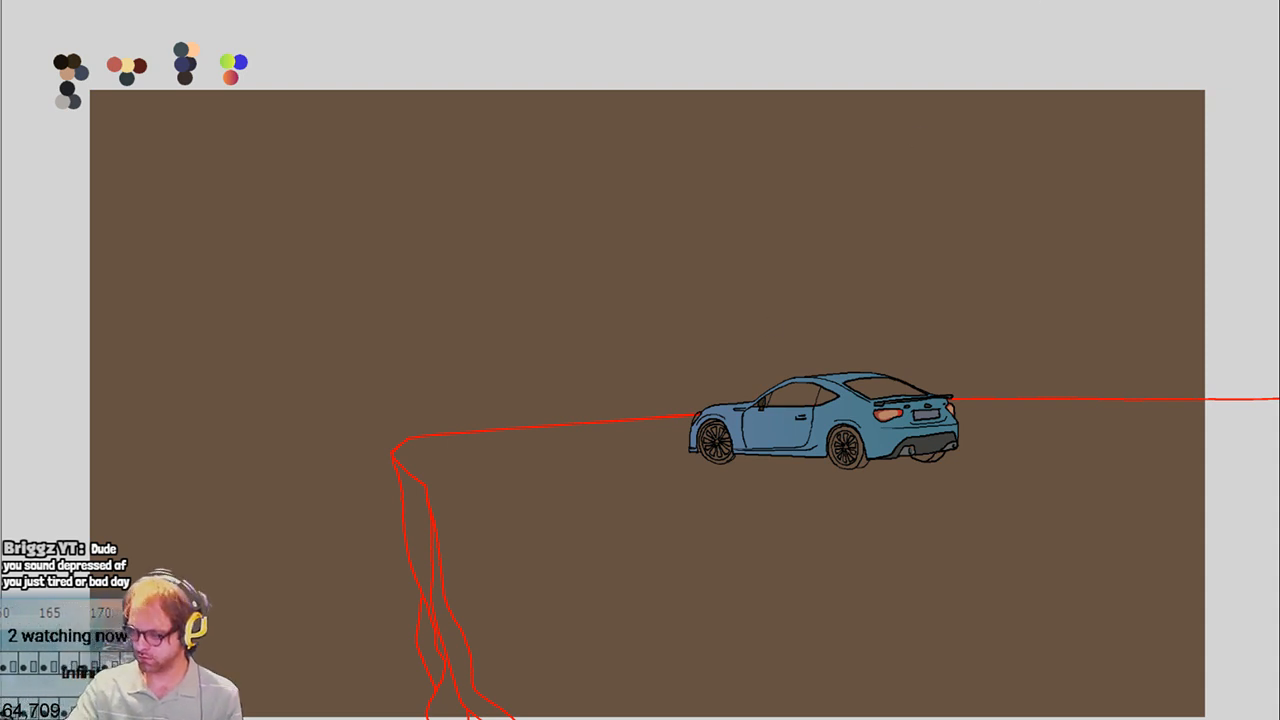
key(Right)
key(Right)
key(Right)
key(Right)
key(Right)
key(Right)
key(Right)
key(Right)
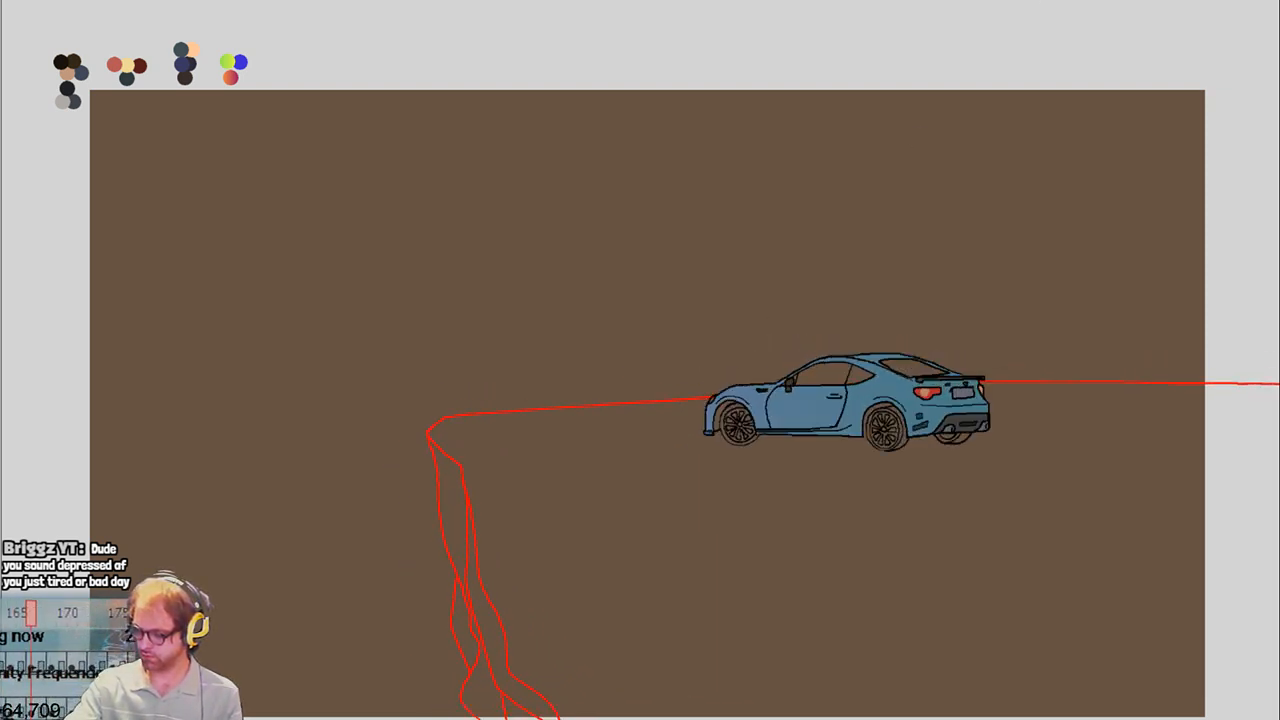
Fill the small visible headlight yellow, frame by frame, where the left-facing car shows its side and rear
key(Right)
key(Right)
key(Right)
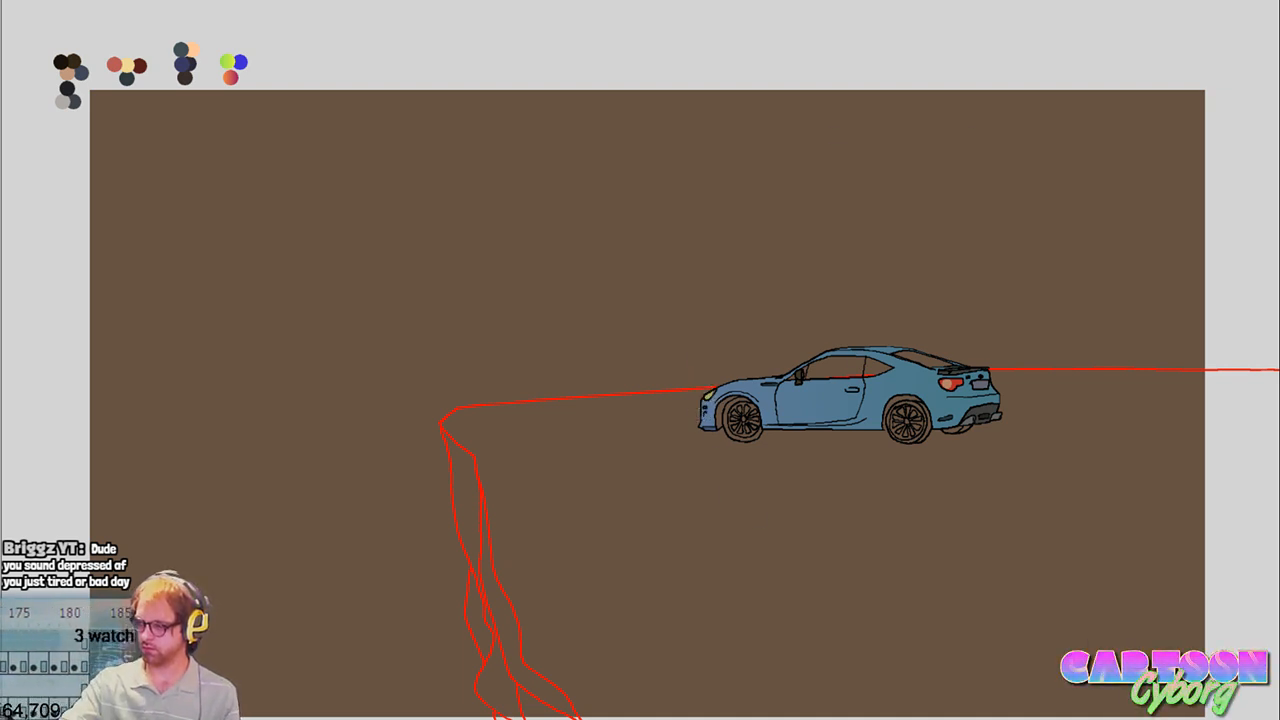
key(Right)
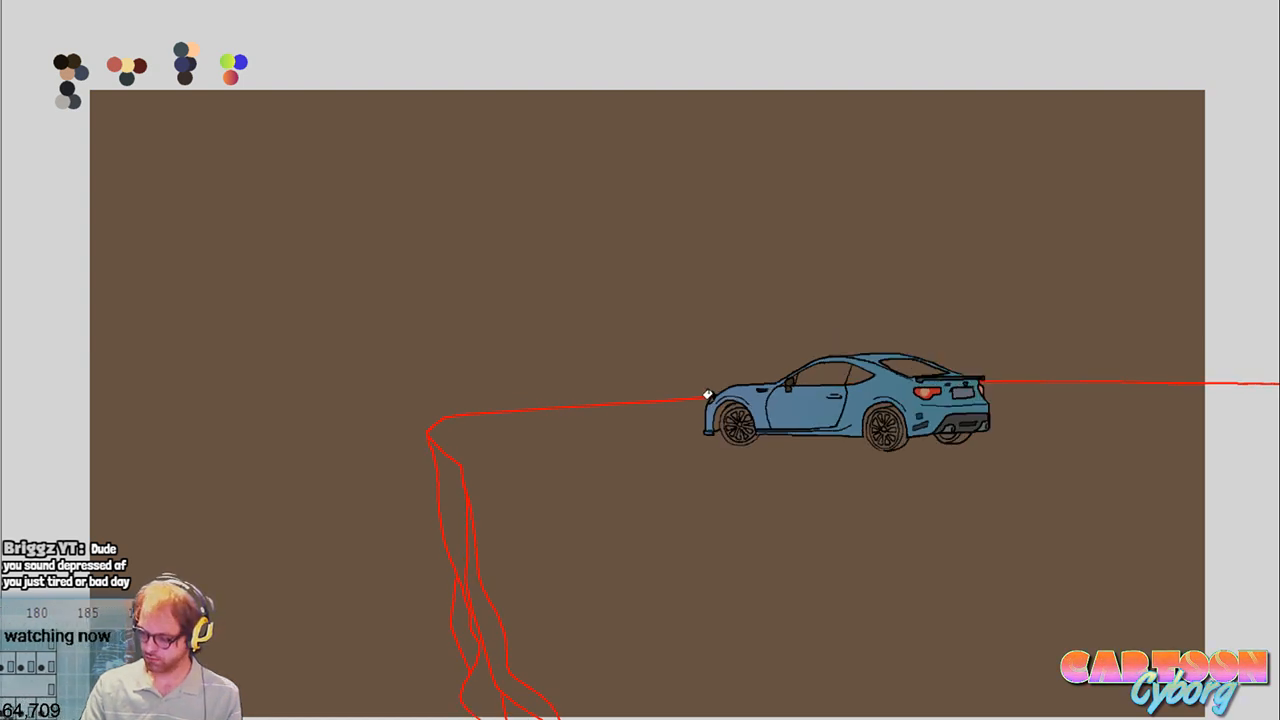
key(Right)
key(Right)
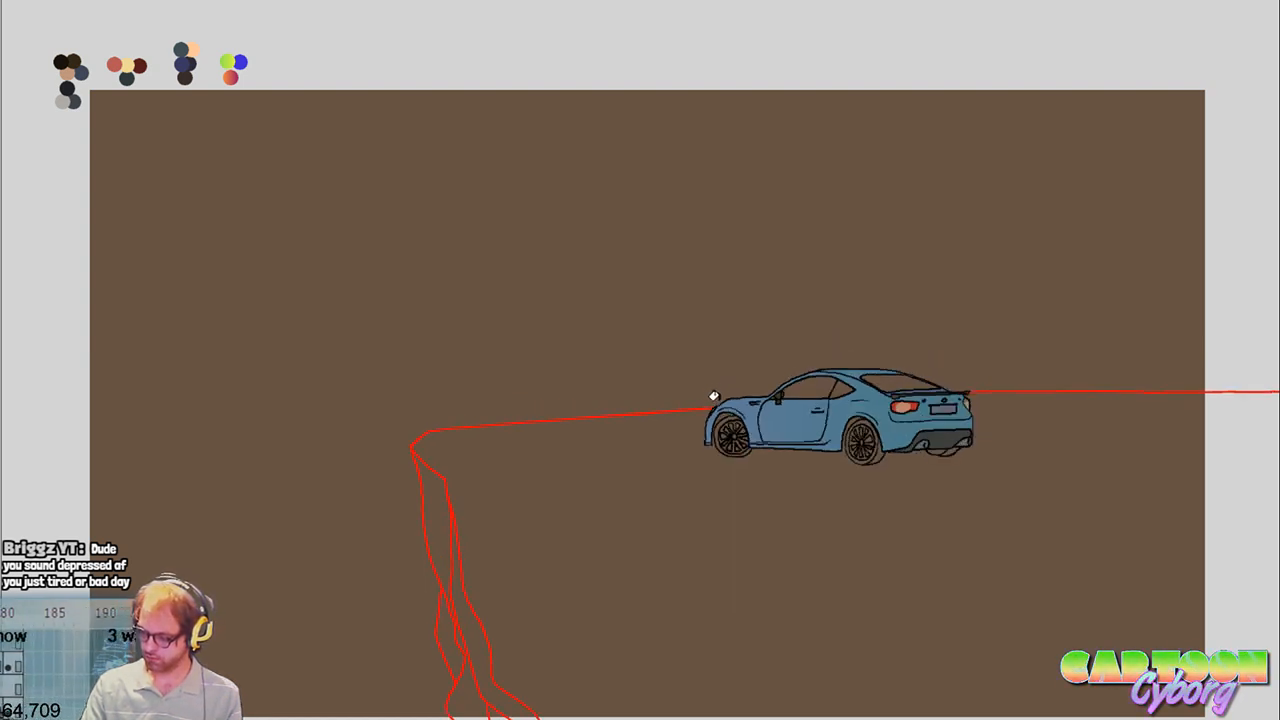
key(Right)
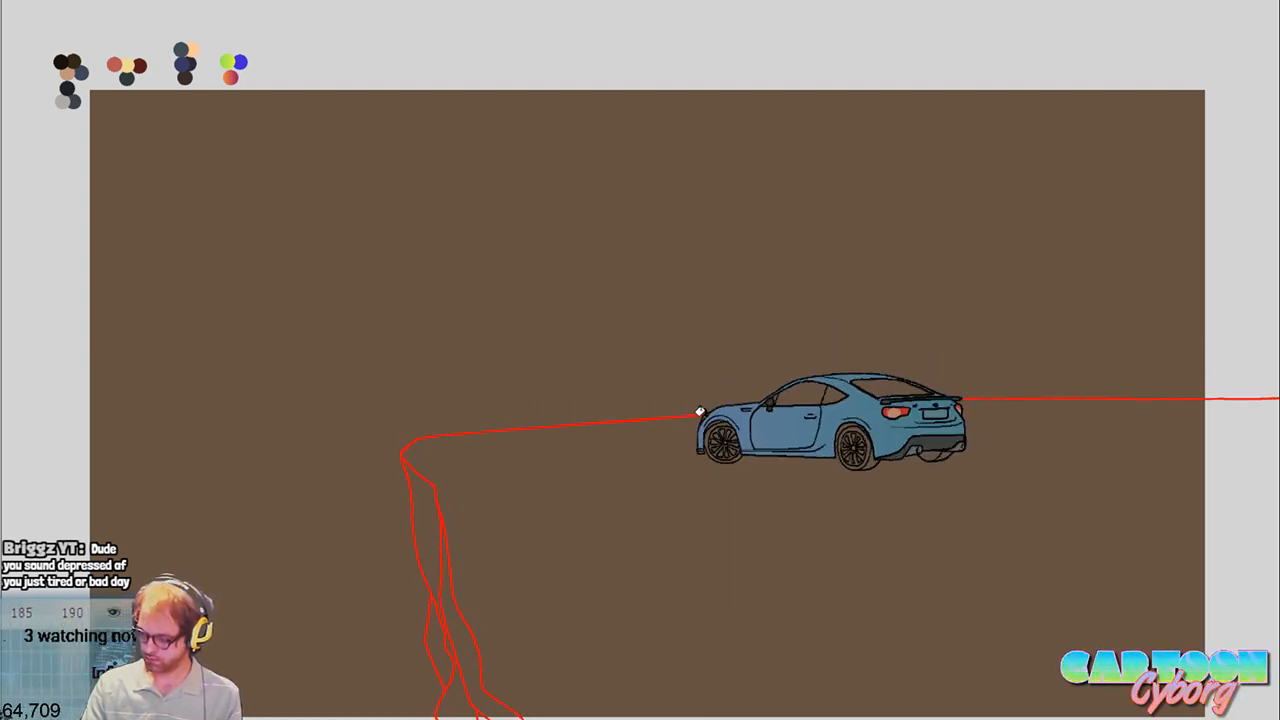
key(Right)
key(Right)
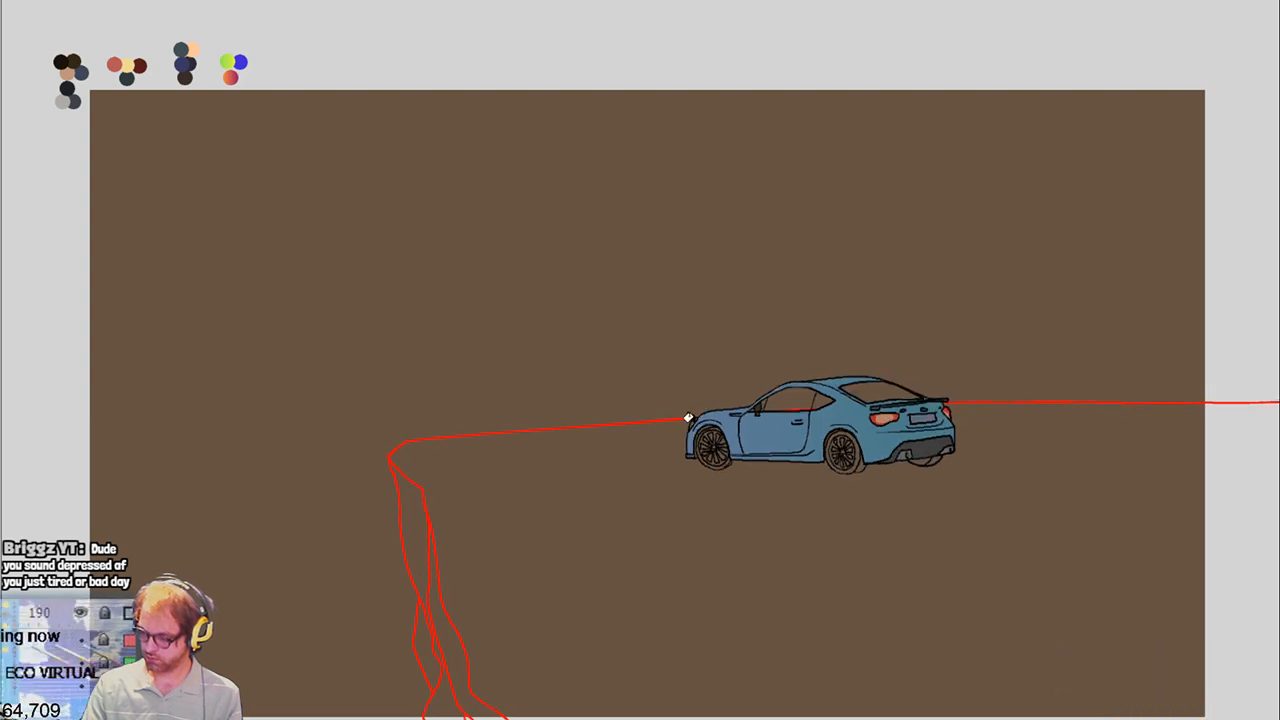
key(Right)
key(Right)
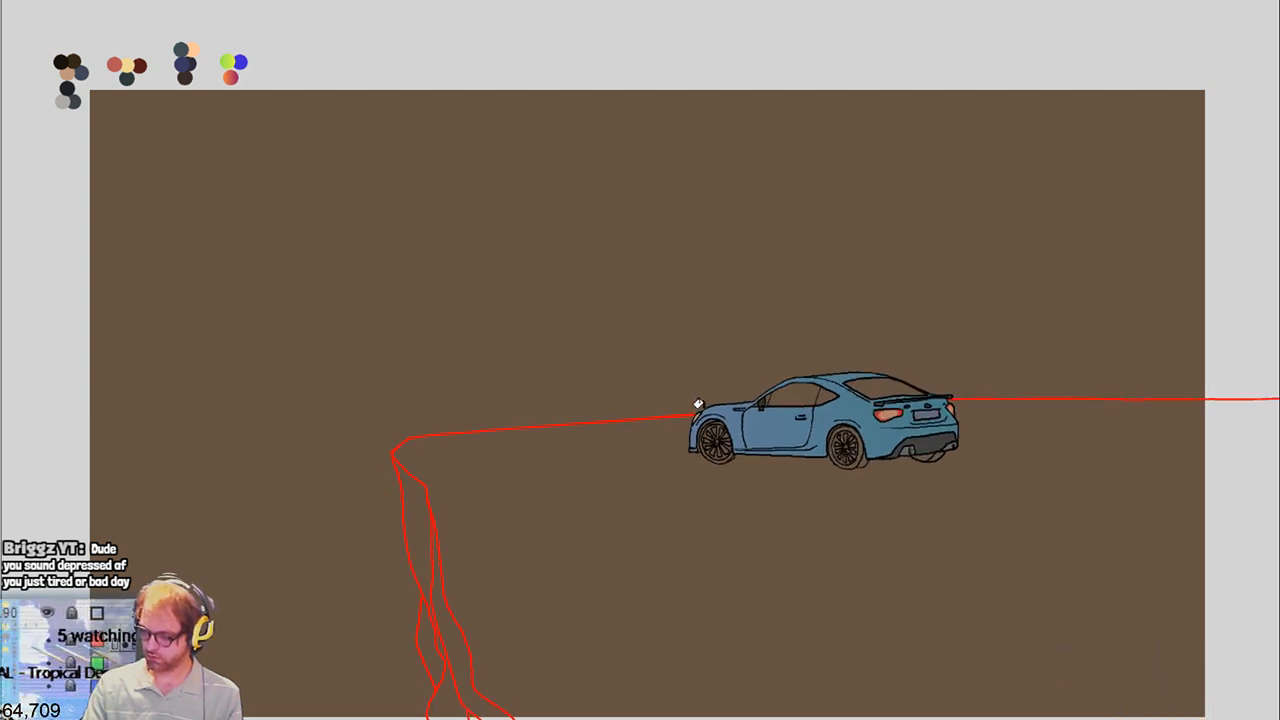
Step through the frames of the close-up of the blue car body and the driver at the steering wheel, examining their colouring
key(Right)
key(Right)
key(Right)
key(Right)
key(Right)
key(Right)
key(Right)
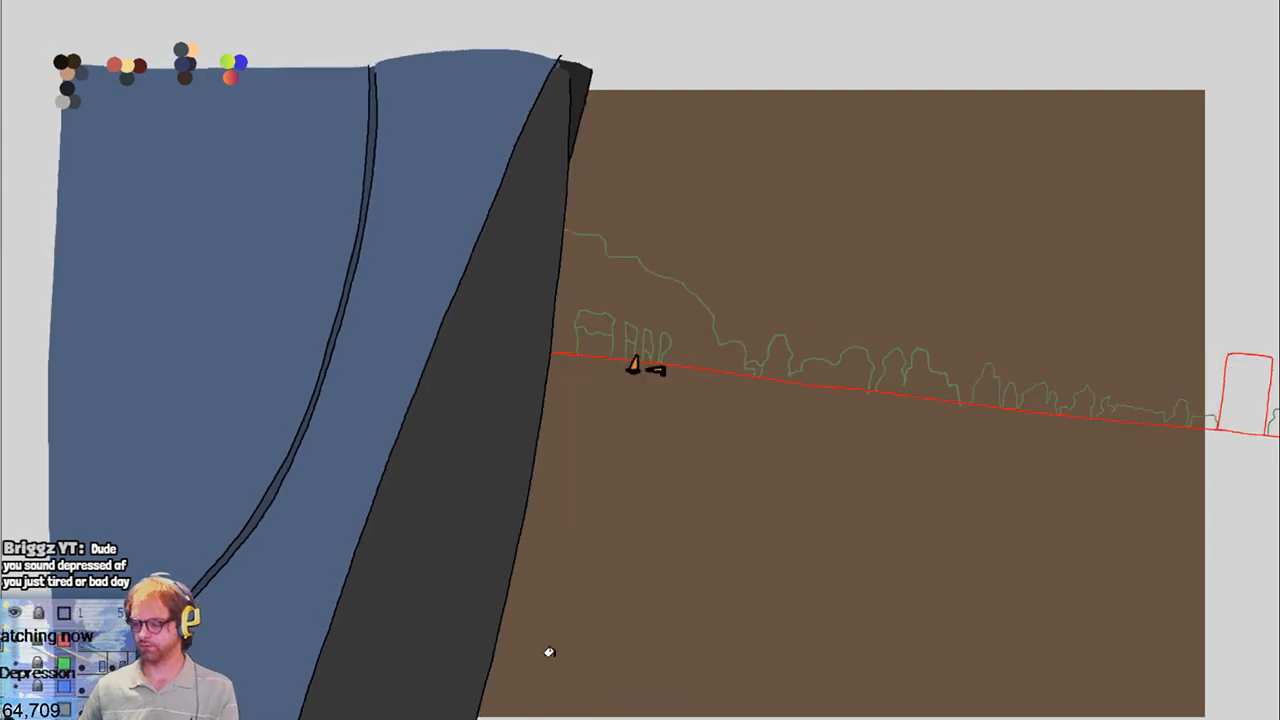
key(Right)
key(Right)
key(Right)
key(Right)
key(Right)
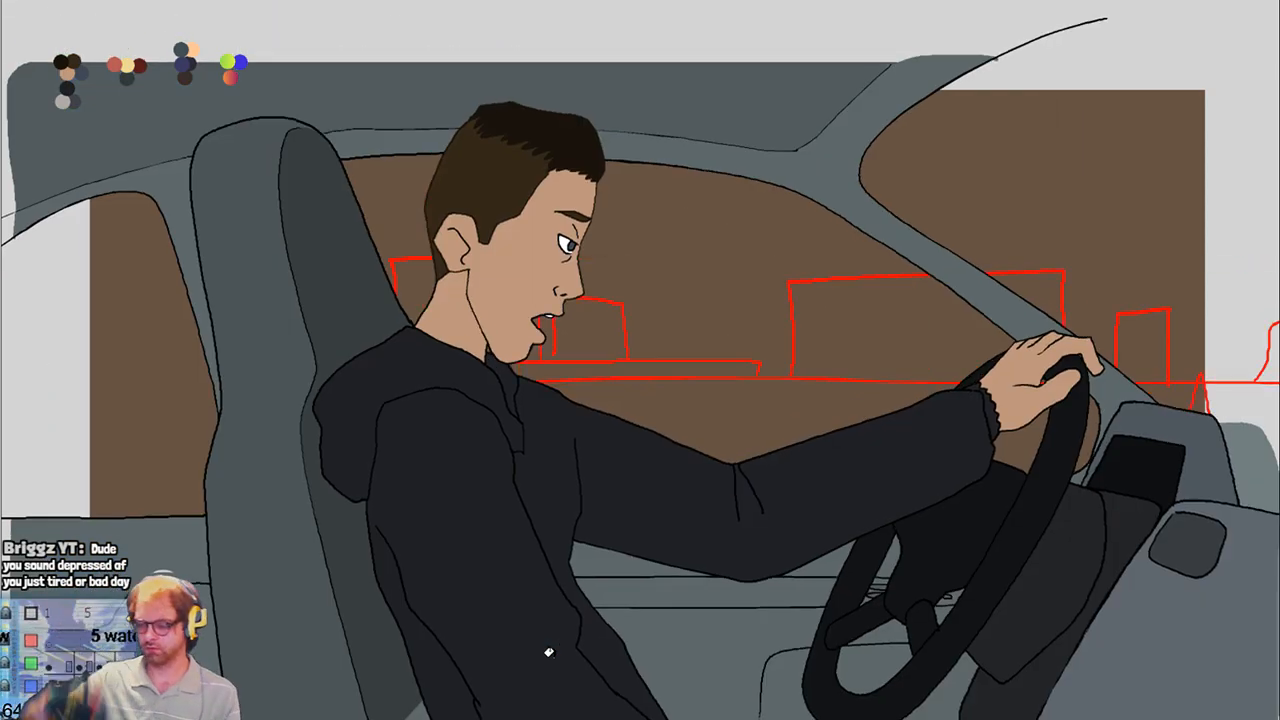
key(Right)
key(Right)
key(Right)
key(Right)
key(Right)
key(Right)
key(Right)
key(Right)
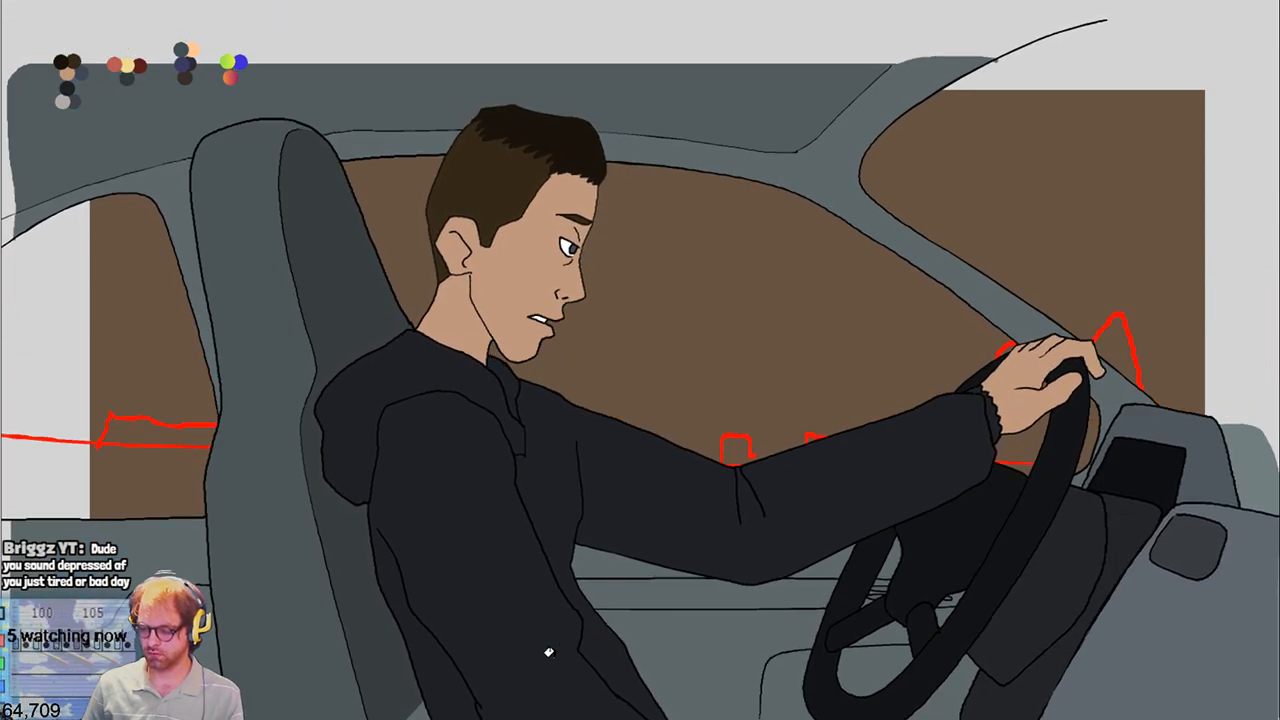
Step through the driver close-up and the car's rear-view frames up to the right-facing side view, examining the light colouring
key(Right)
key(Right)
key(Right)
key(Right)
key(Right)
key(Right)
key(Right)
key(Right)
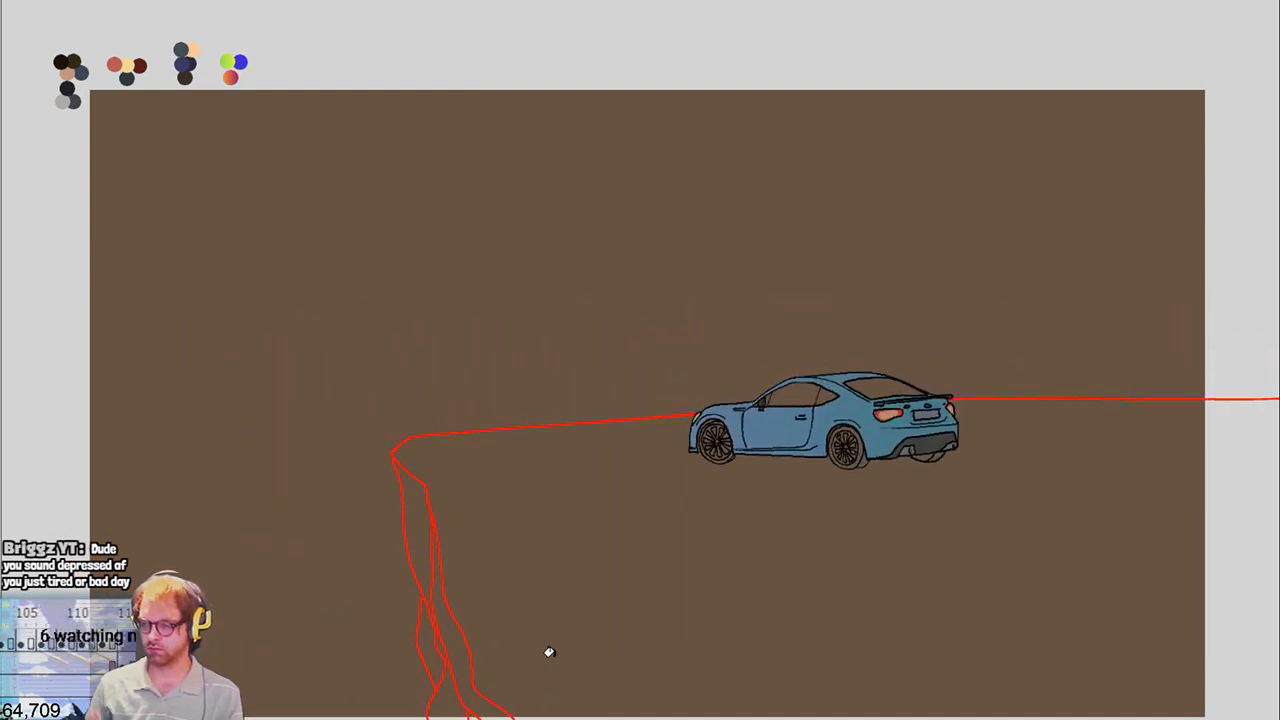
key(Right)
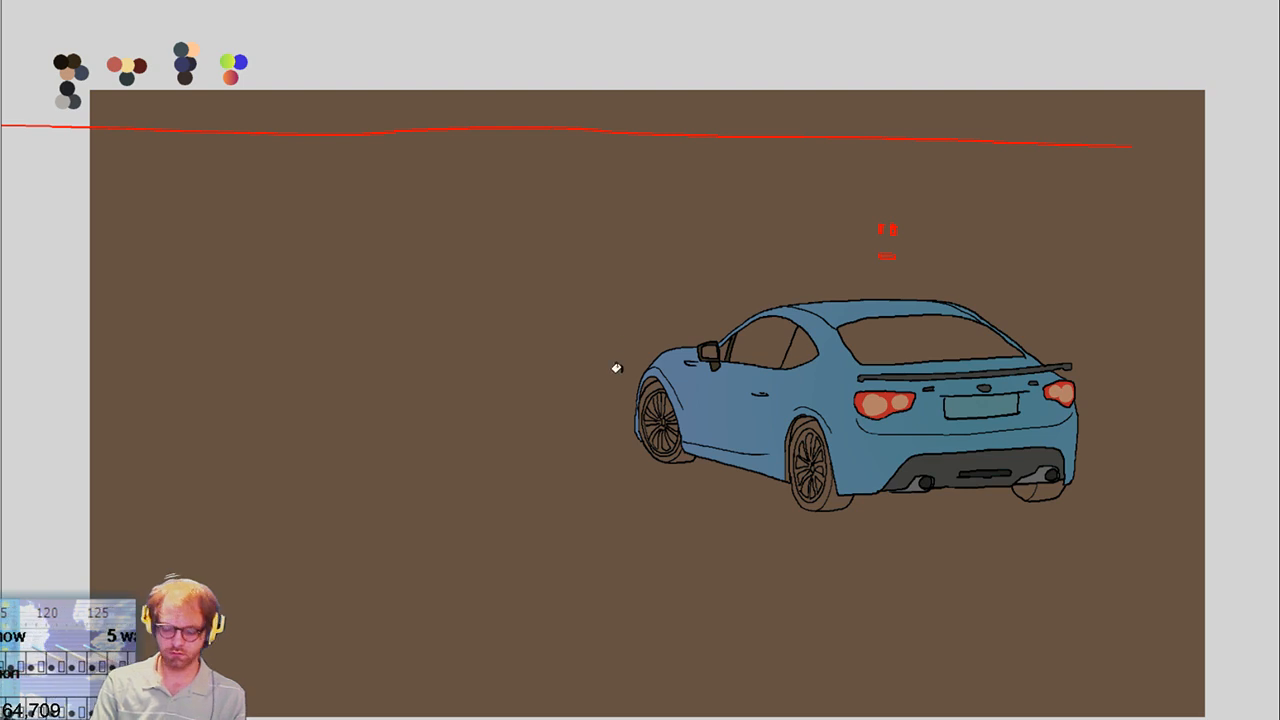
key(Right)
key(Right)
key(Right)
key(Right)
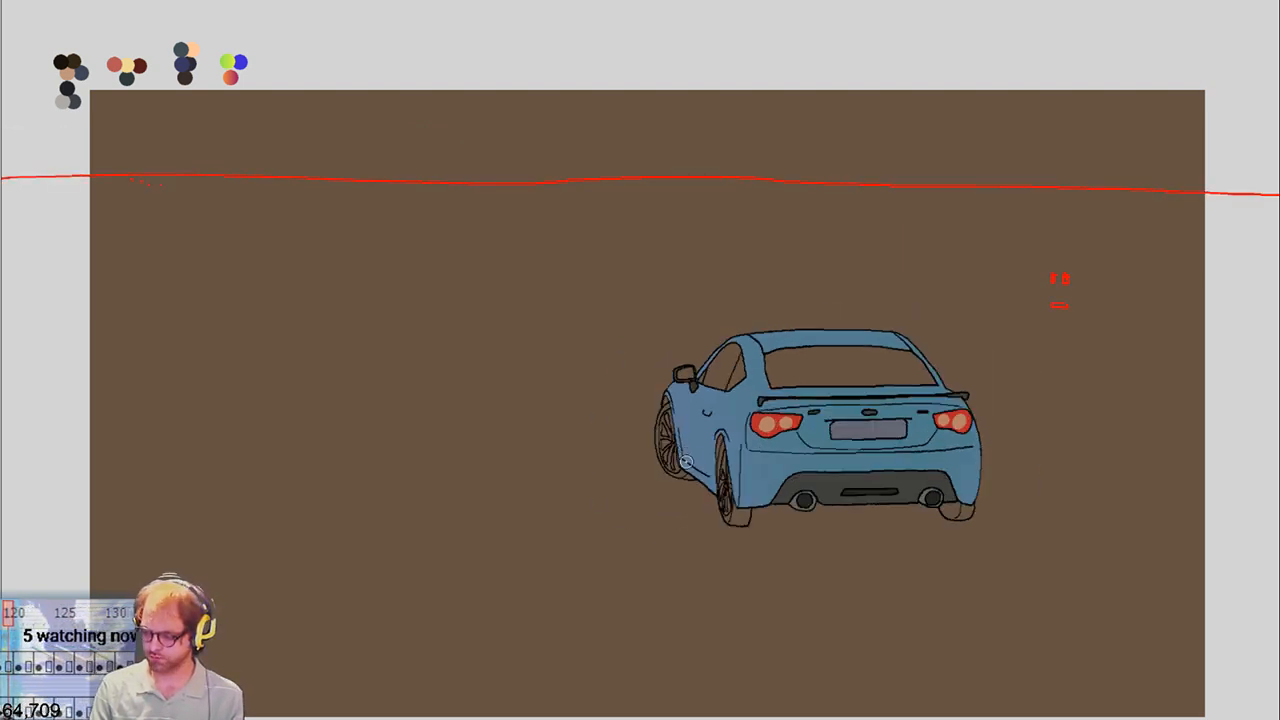
key(Right)
key(Right)
key(Right)
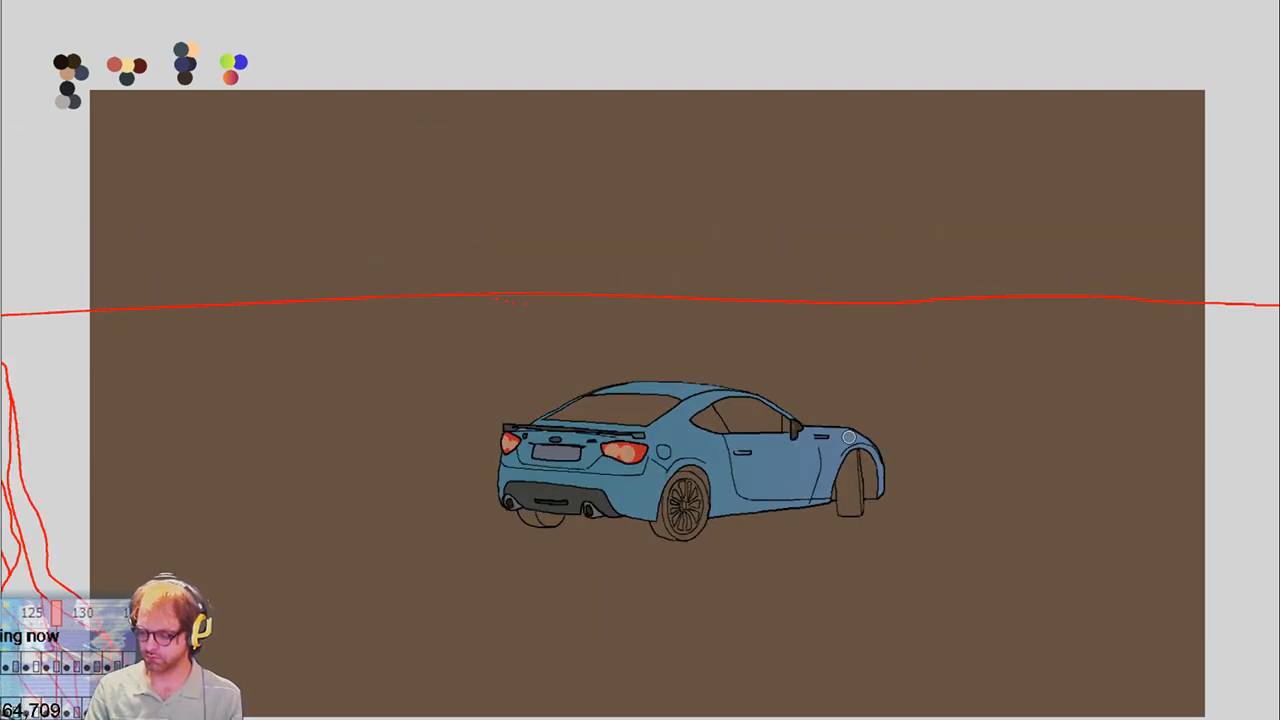
key(Right)
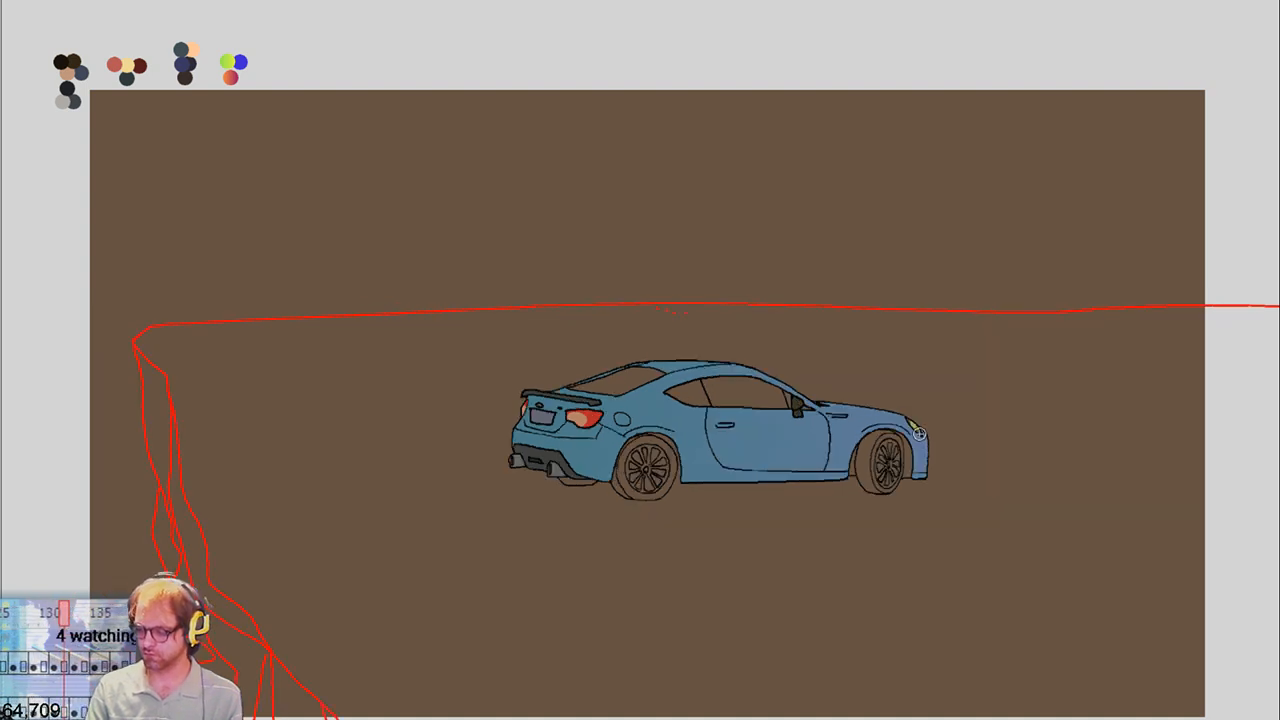
Brush a pale yellow highlight onto the visible headlight of the right-facing car where its rear corner still shows
drag(918, 433, 915, 420)
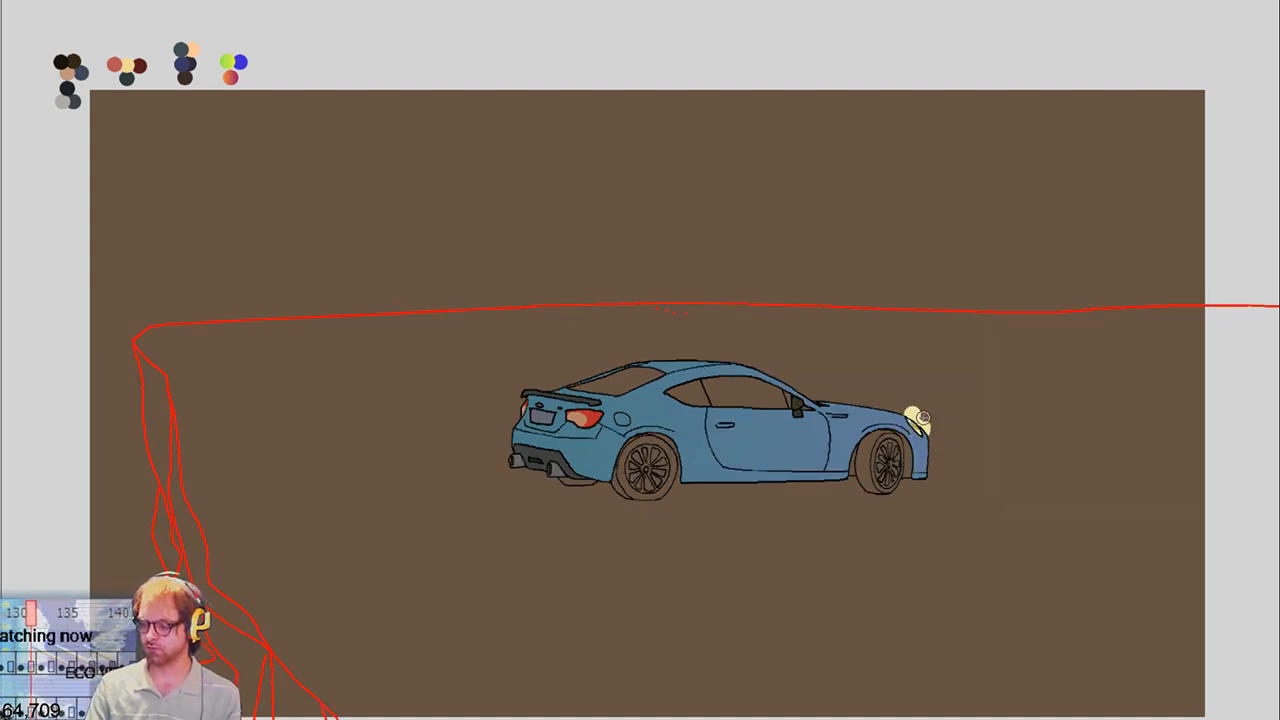
key(ctrl+z)
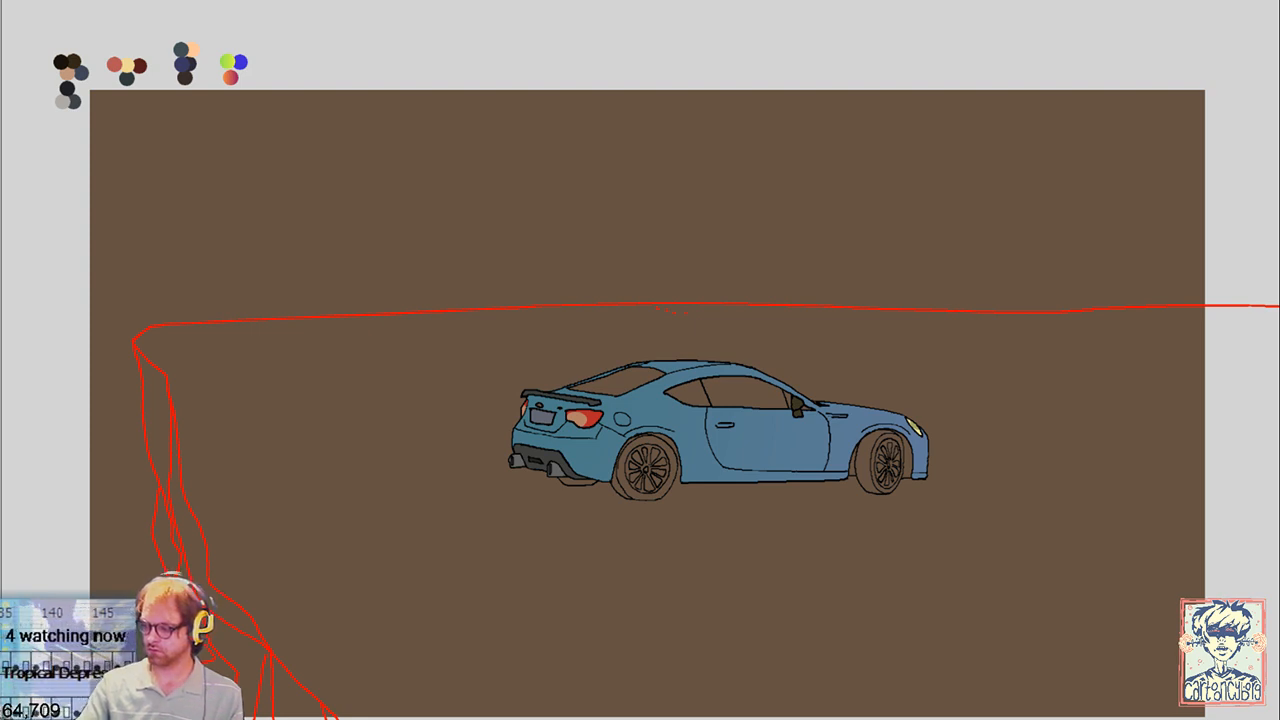
key(ctrl+shift+z)
key(ctrl+z)
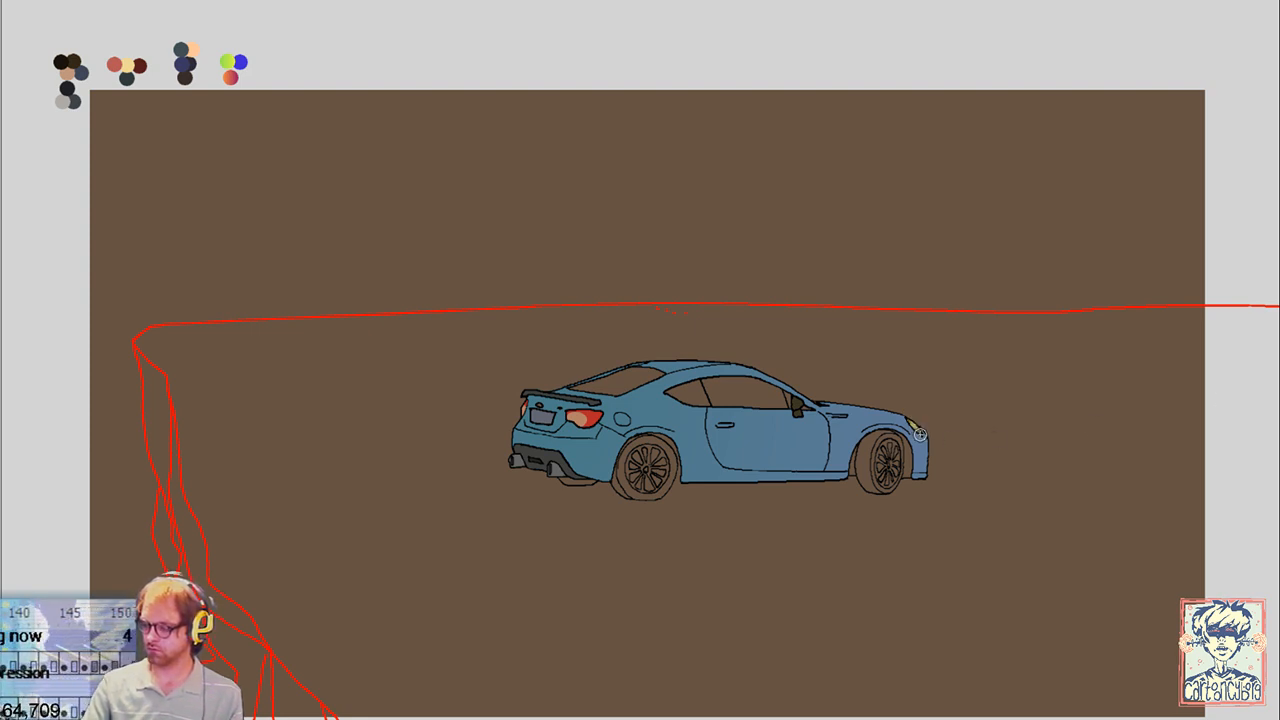
drag(906, 414, 932, 437)
key(ctrl+z)
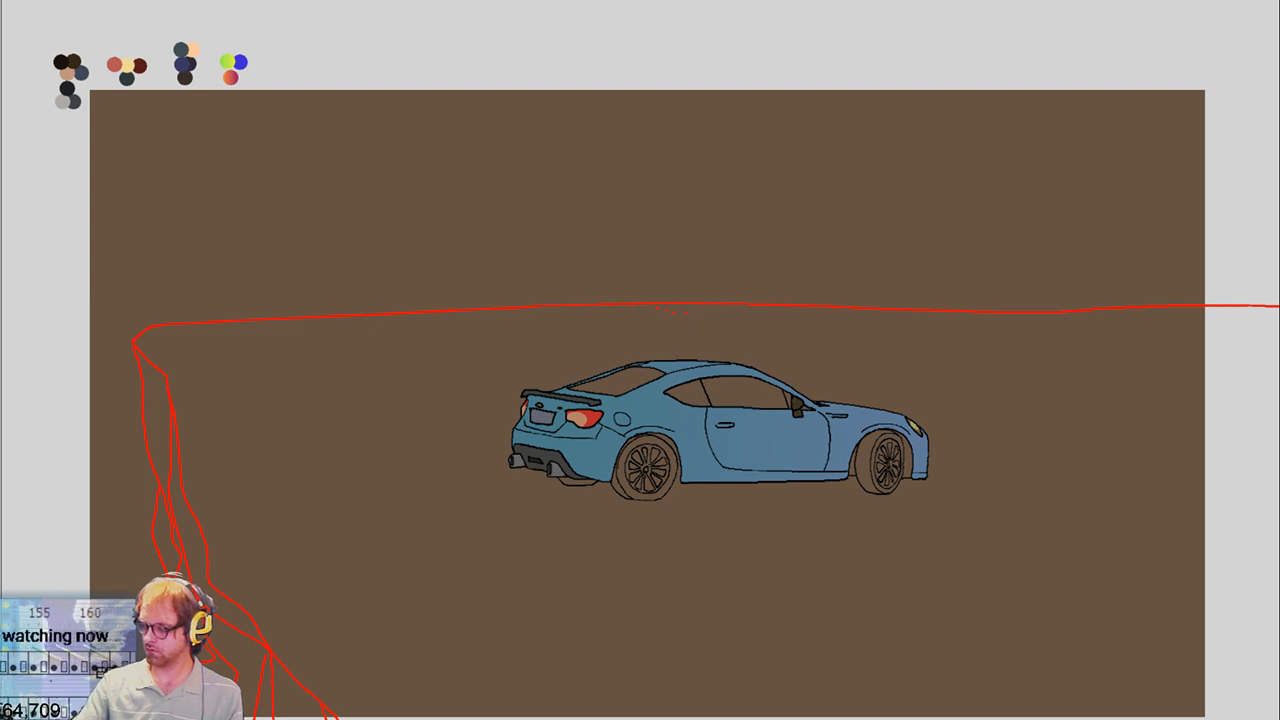
drag(912, 414, 922, 428)
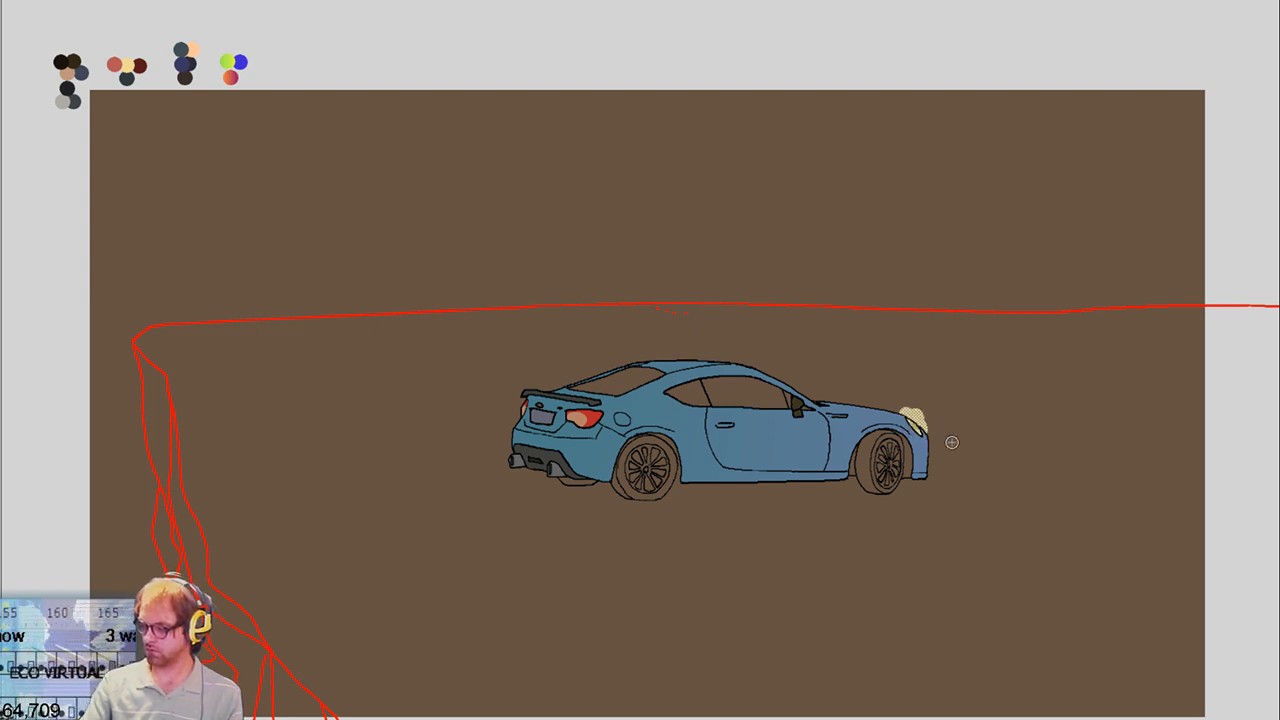
key(ctrl+z)
key(ctrl+z)
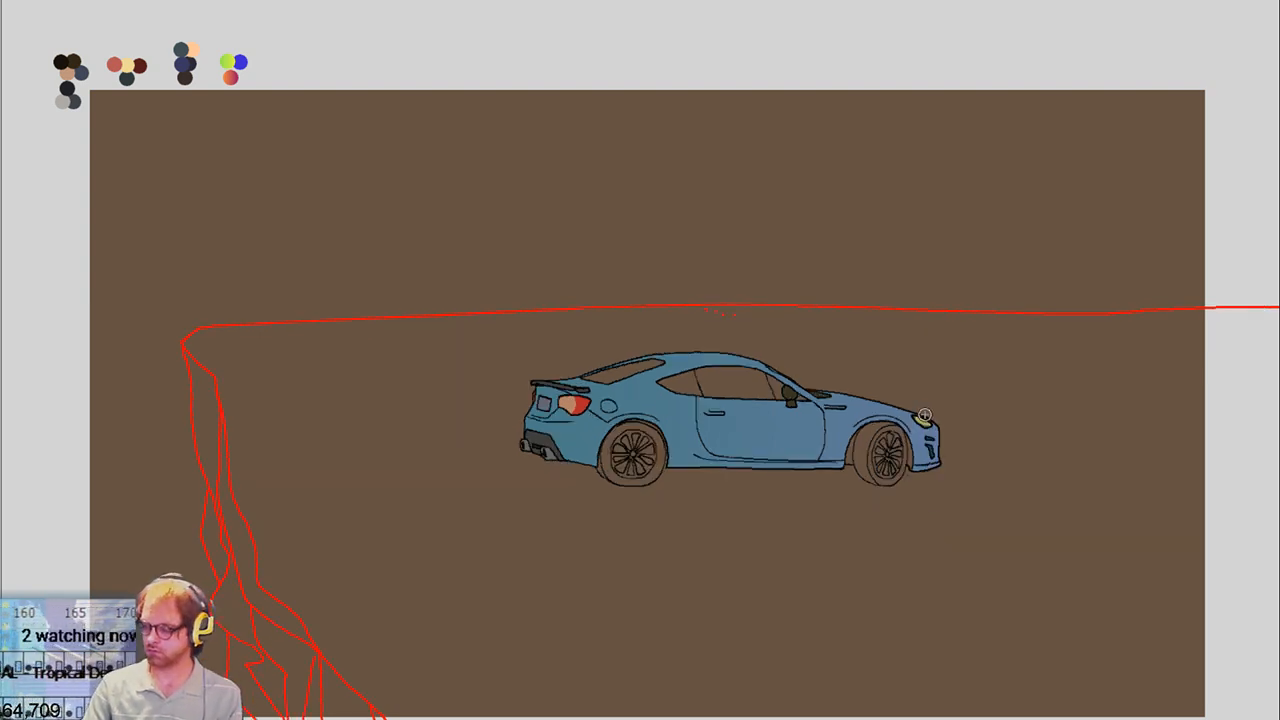
Brush pale yellow highlights onto the headlight, frame by frame, as the right-facing car turns from side profile towards the front
mouse_move(925, 414)
mouse_down()
mouse_move(922, 430)
mouse_move(940, 428)
mouse_up()
key(ctrl+z)
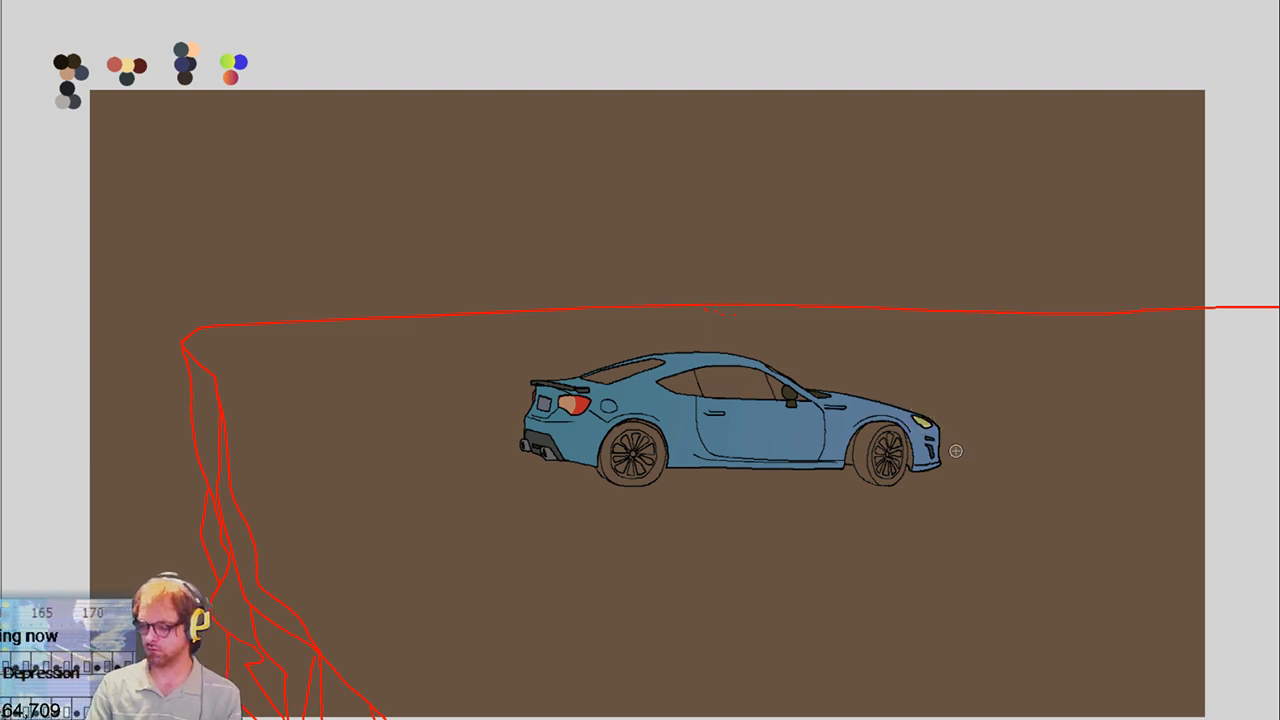
key(ctrl+z)
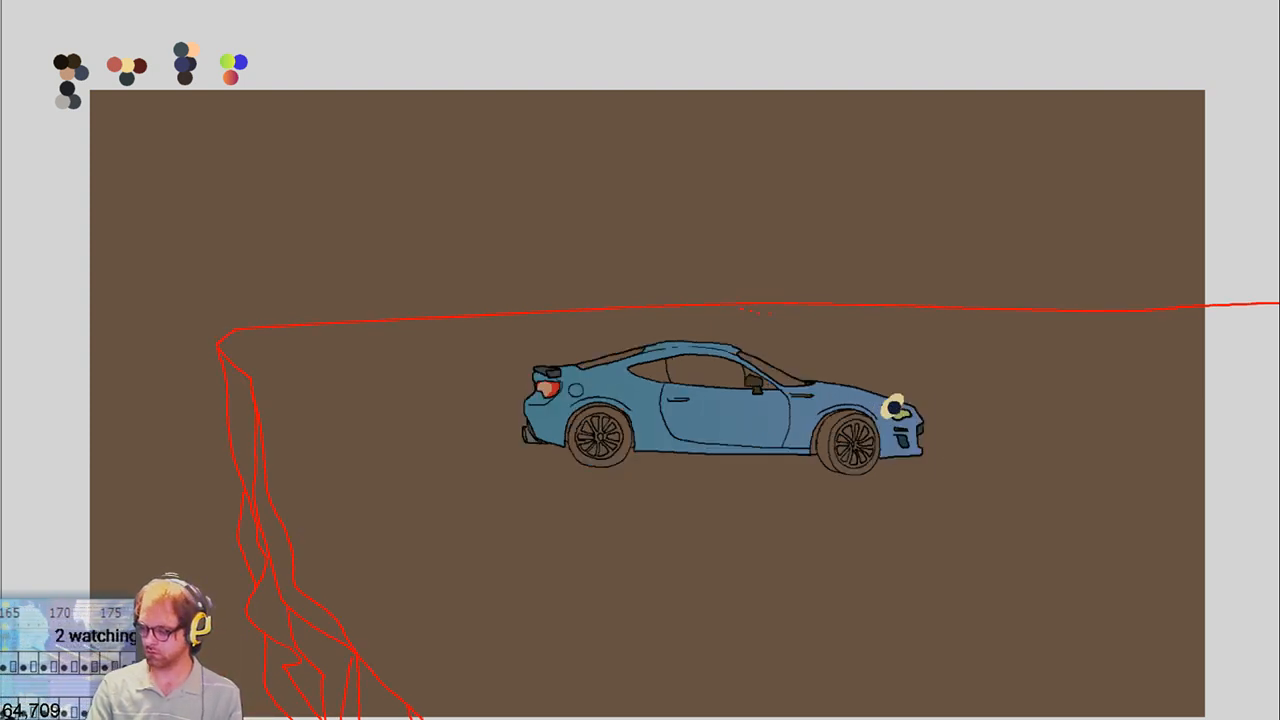
drag(890, 405, 915, 412)
key(ctrl+z)
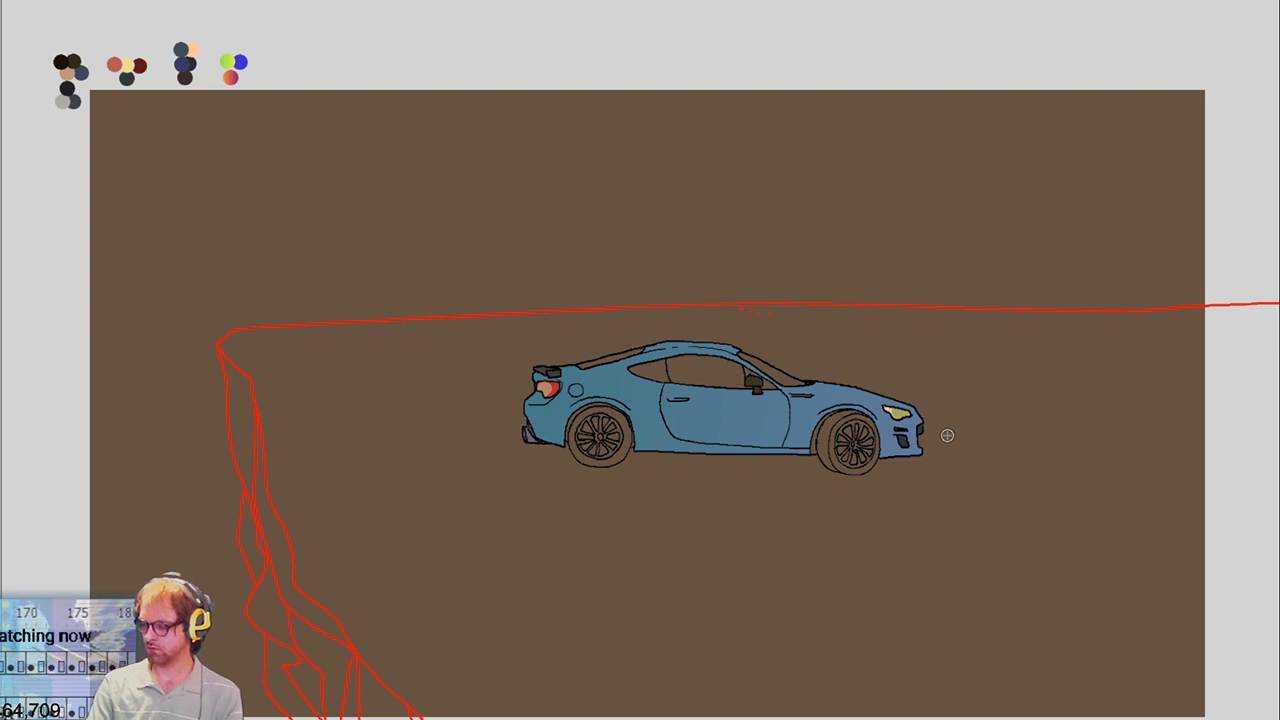
key(ctrl+z)
drag(846, 398, 882, 414)
key(ctrl+z)
key(ctrl+z)
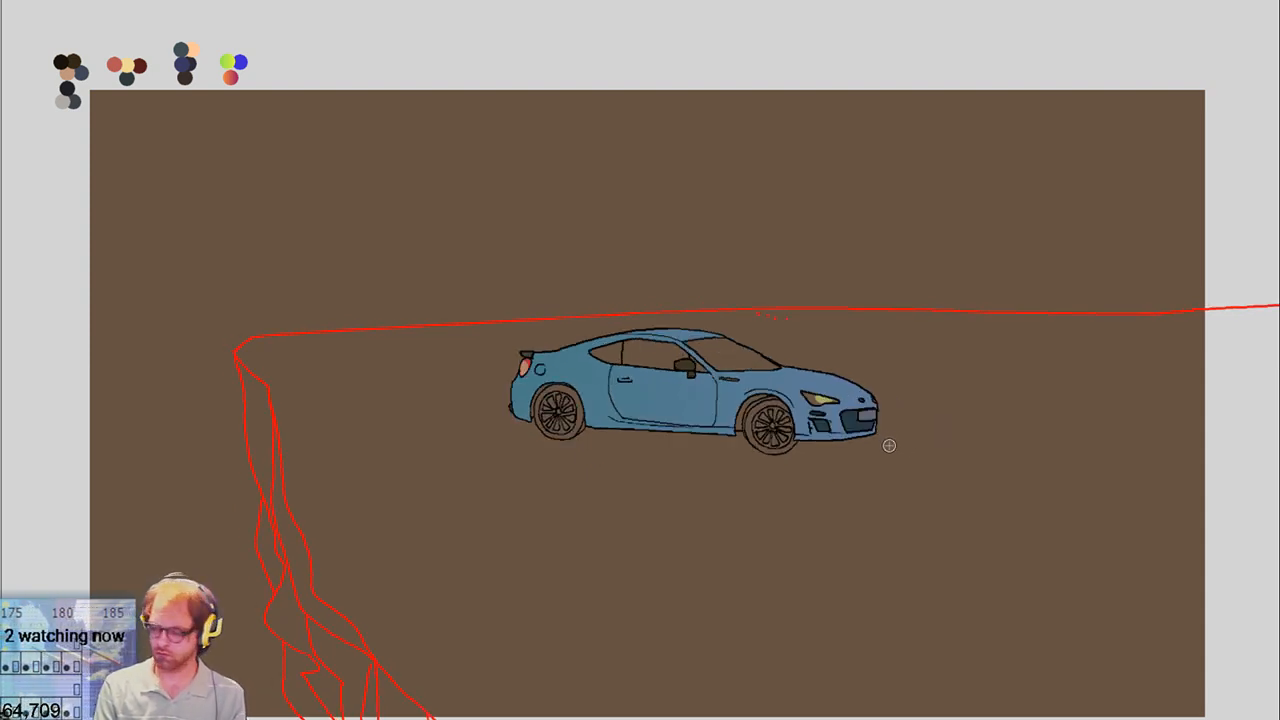
Highlight the near headlight in pale yellow on the right-facing frames where the car's front grille comes into view
drag(810, 392, 833, 403)
key(ctrl+z)
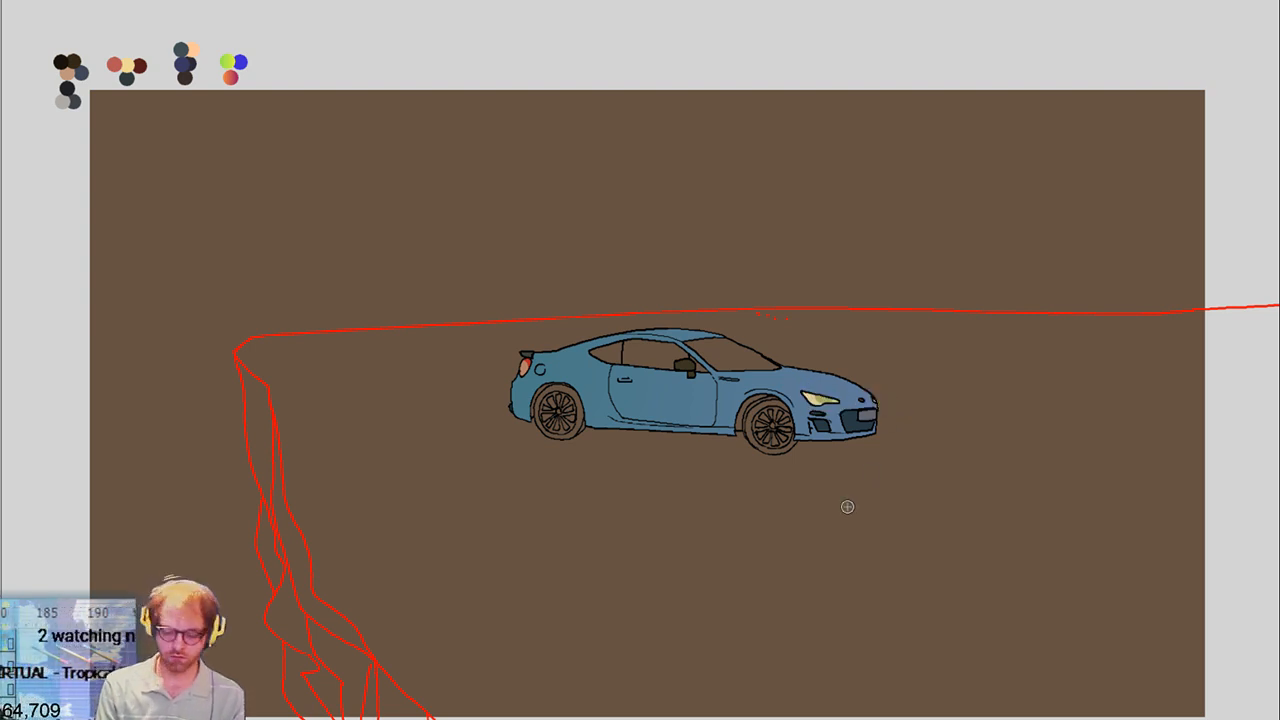
key(ctrl+z)
drag(752, 386, 786, 404)
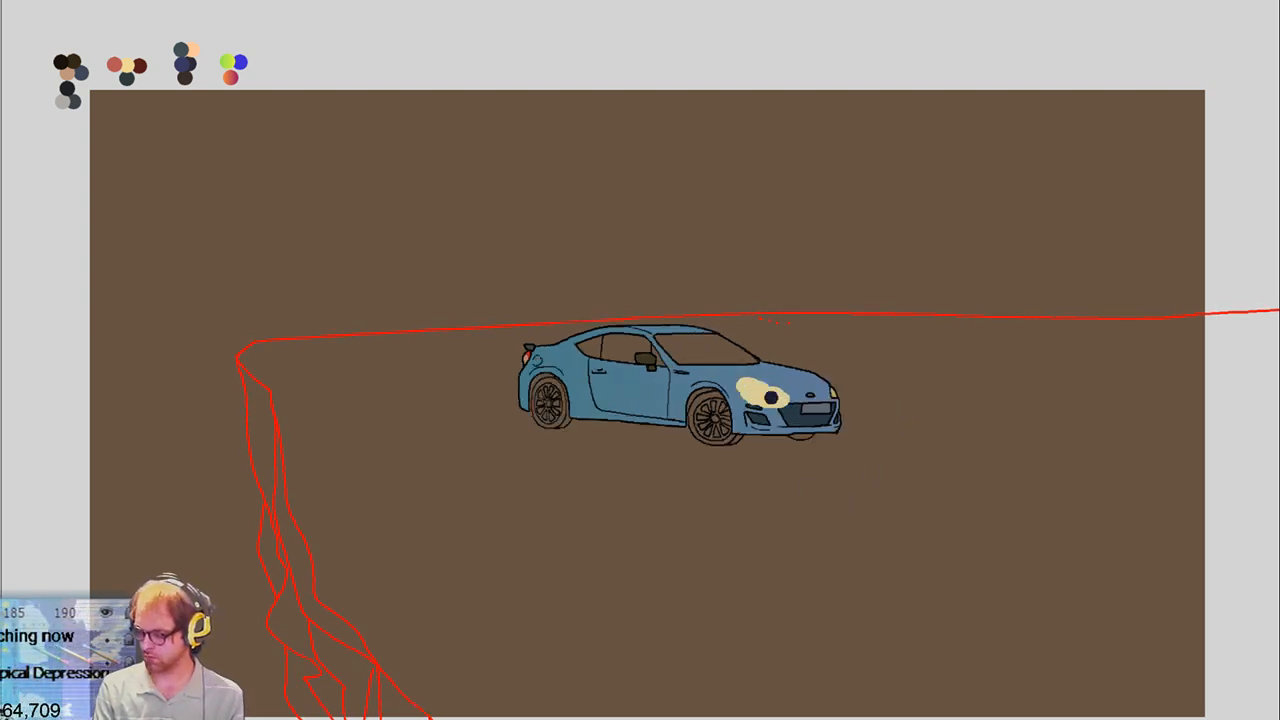
key(ctrl+z)
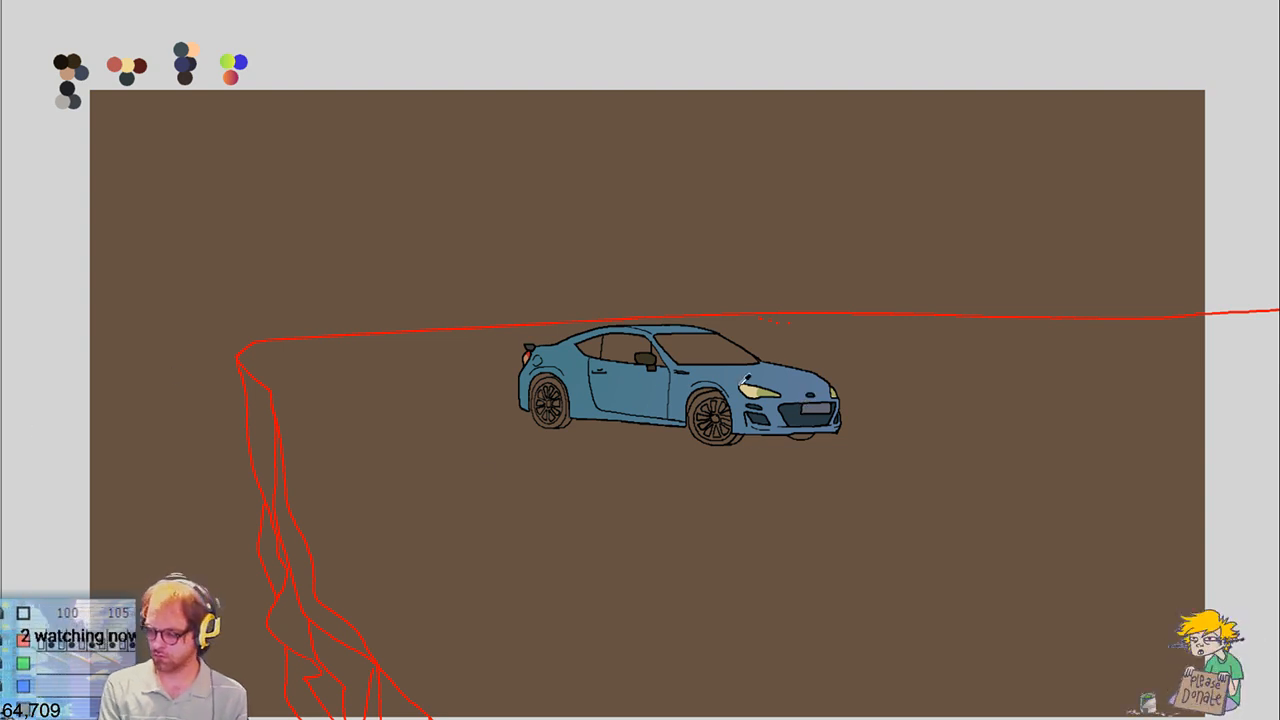
key(ctrl+z)
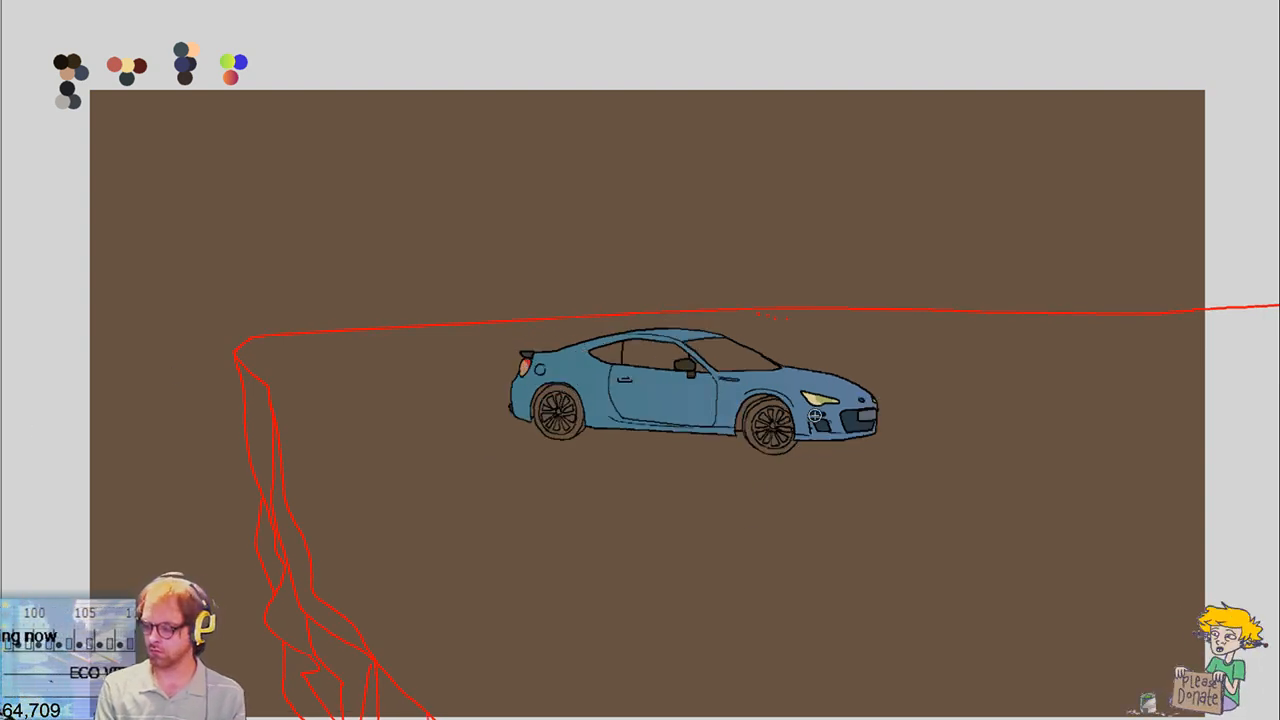
Brush pale yellow highlights onto both headlights on the frames where the car's front faces the viewer
key(ctrl+z)
key(ctrl+z)
drag(696, 385, 805, 386)
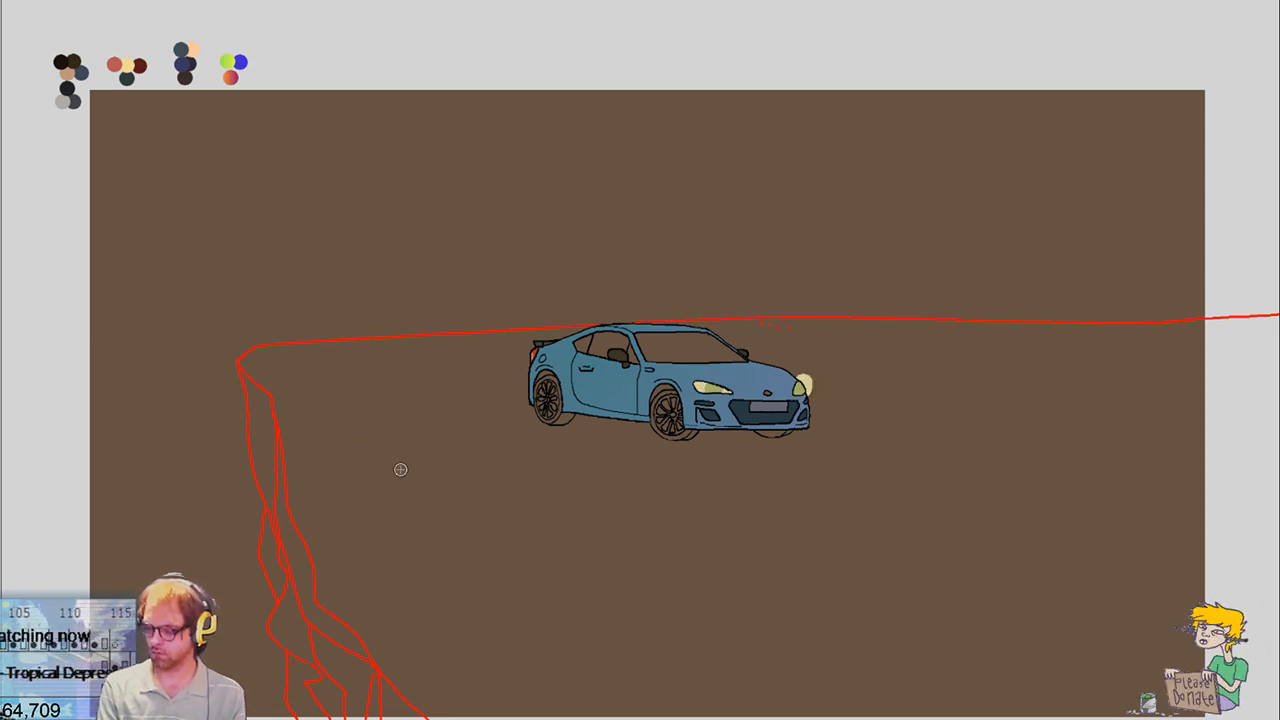
key(ctrl+z)
key(ctrl+z)
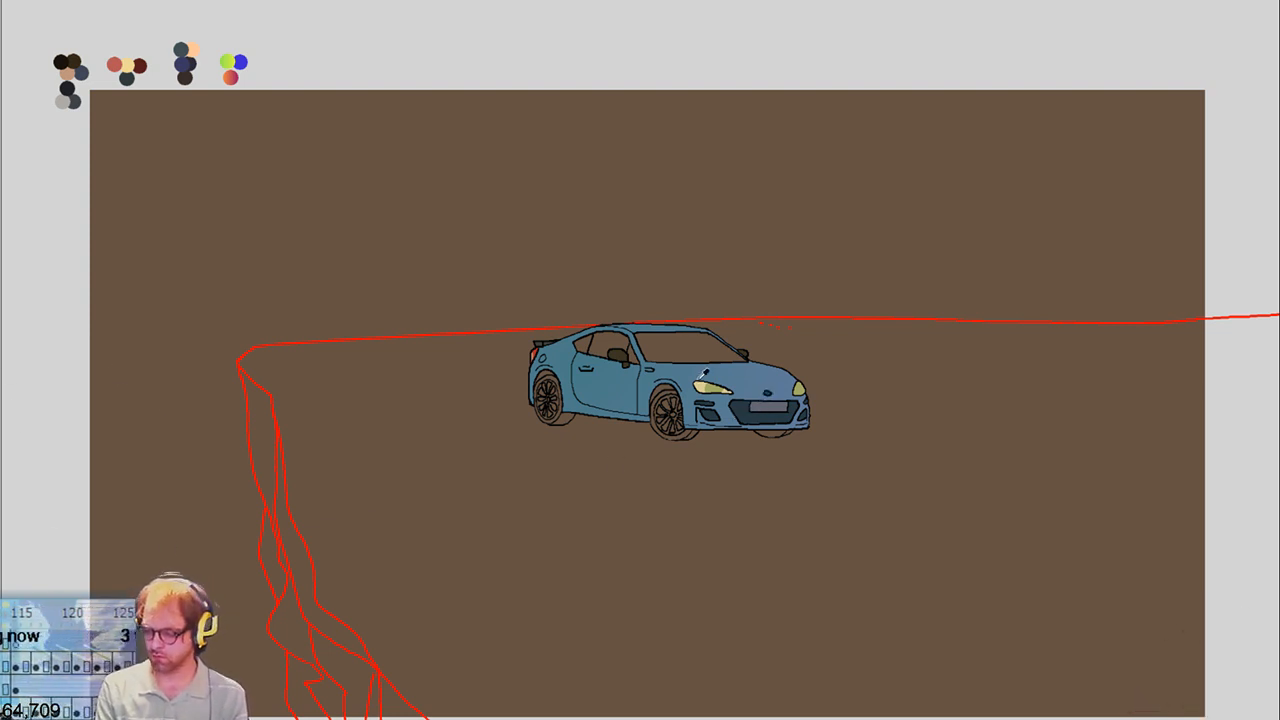
key(Right)
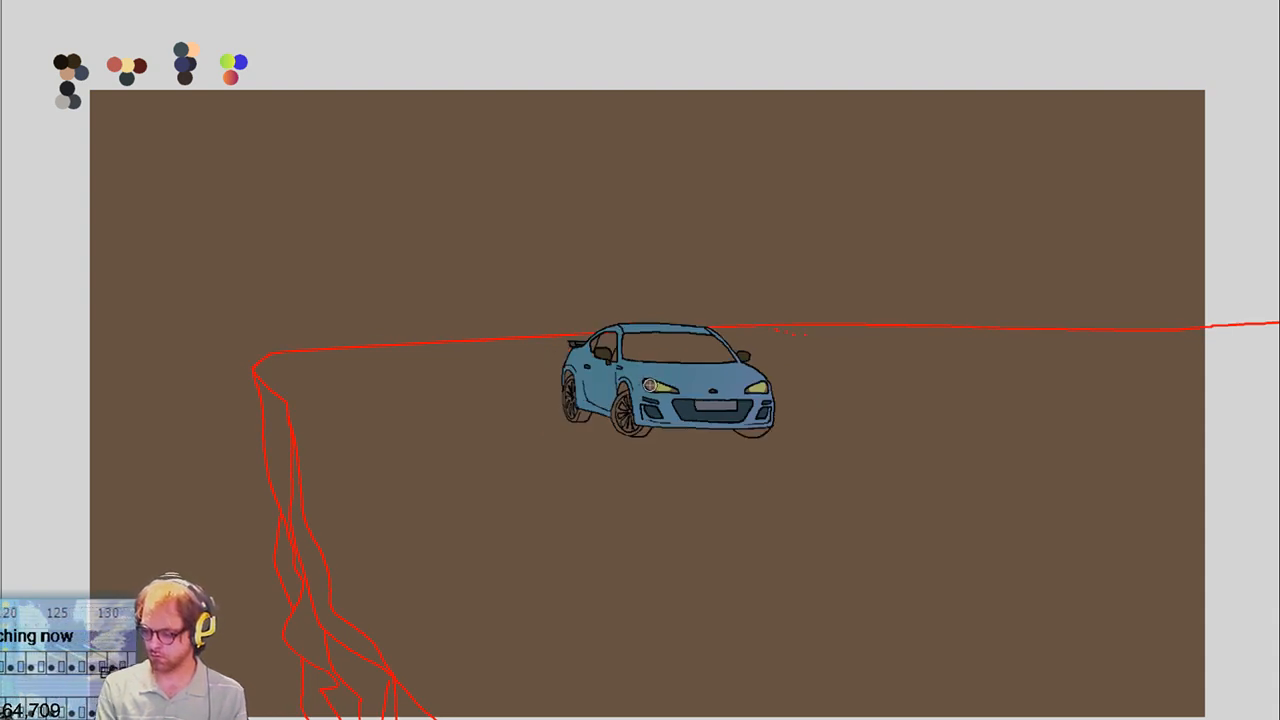
drag(649, 384, 779, 389)
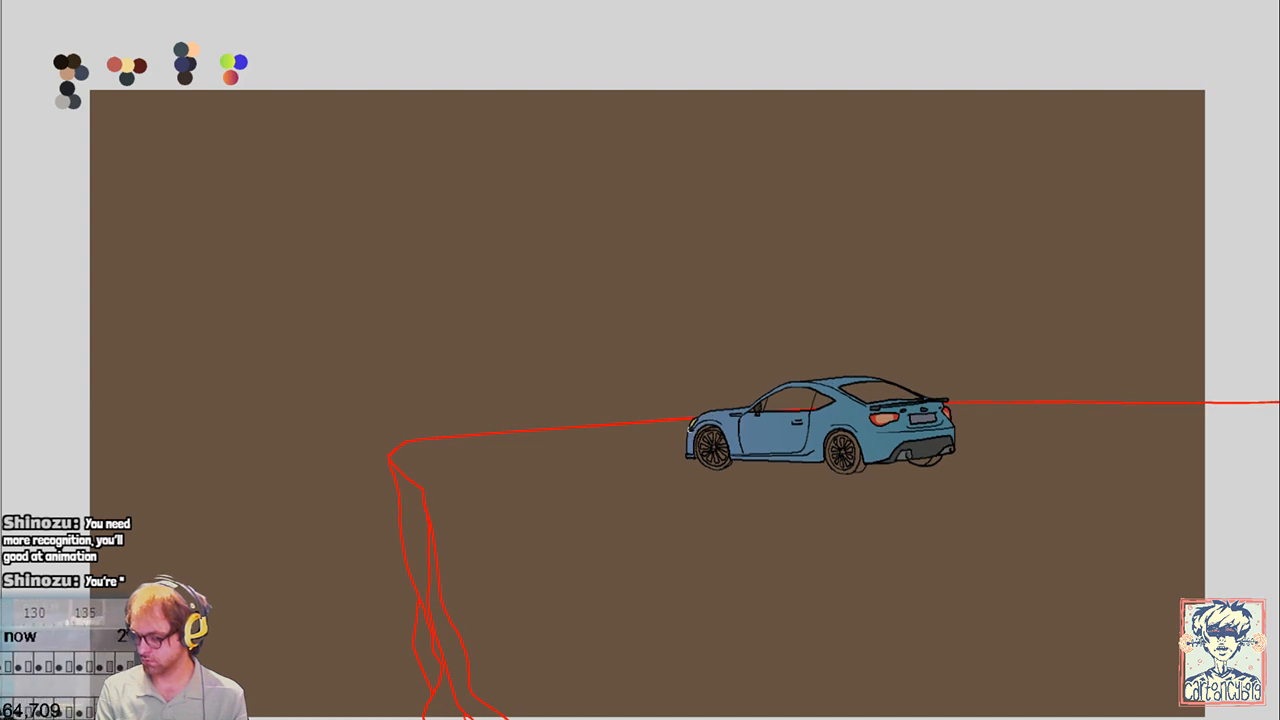
Step repeatedly through the left-facing, rear-view and right-facing car frames, checking the light highlights and unpainted windows
key(period)
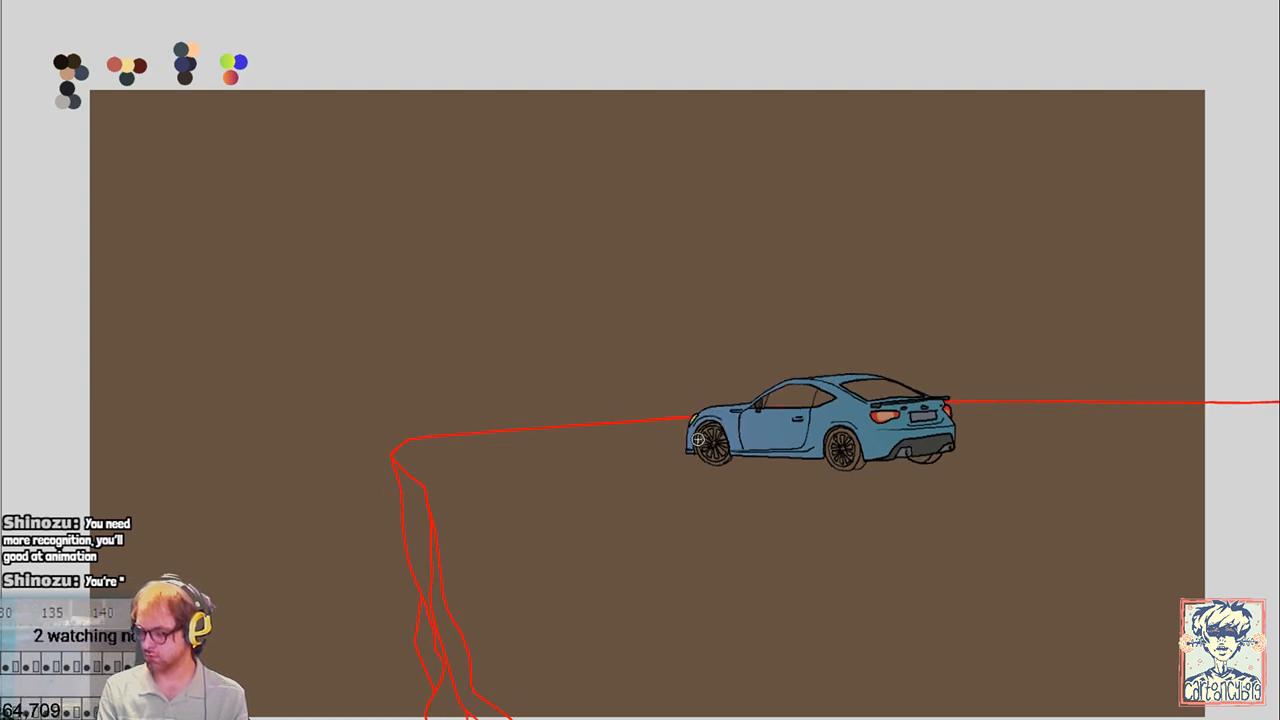
key(period)
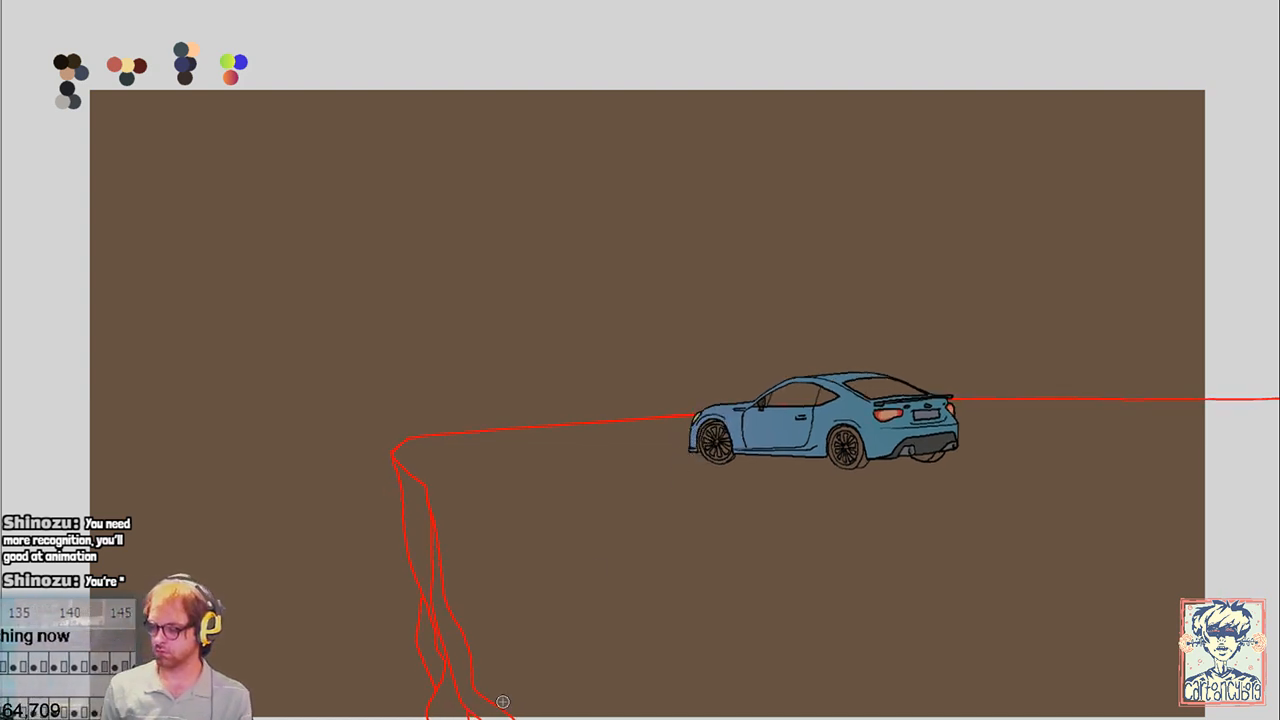
key(period)
key(period)
key(period)
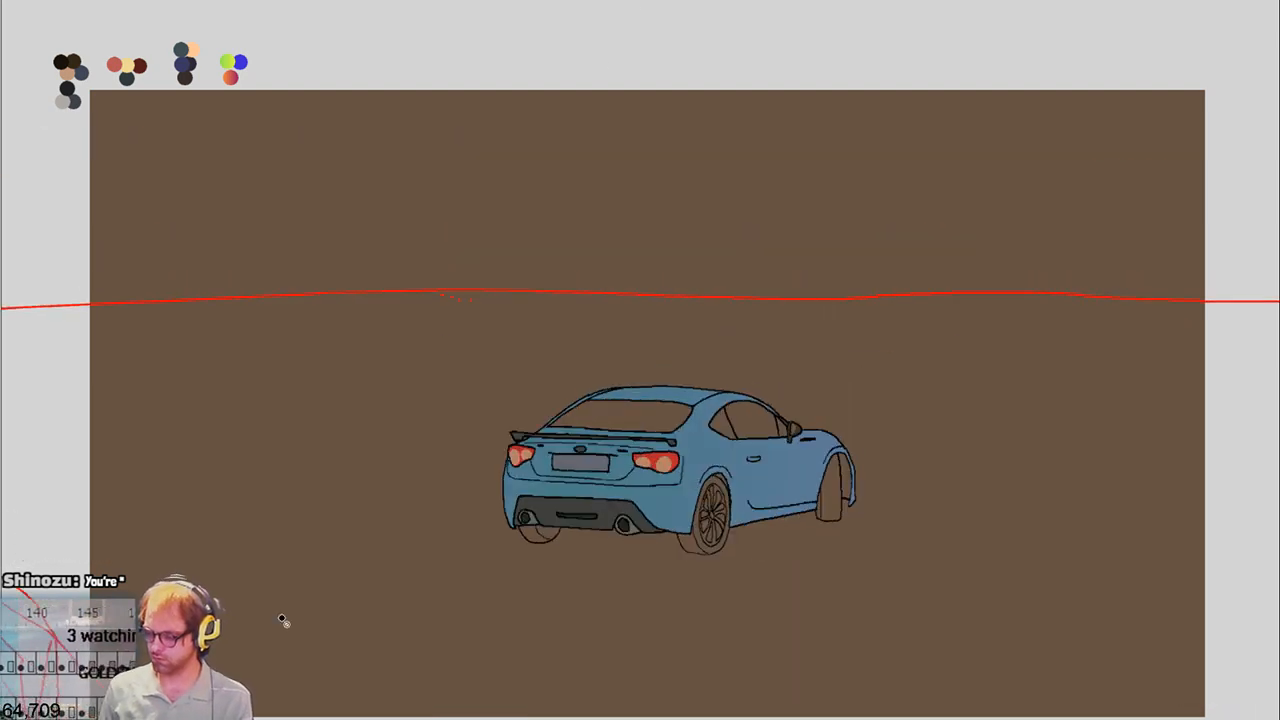
key(period)
key(period)
key(period)
key(period)
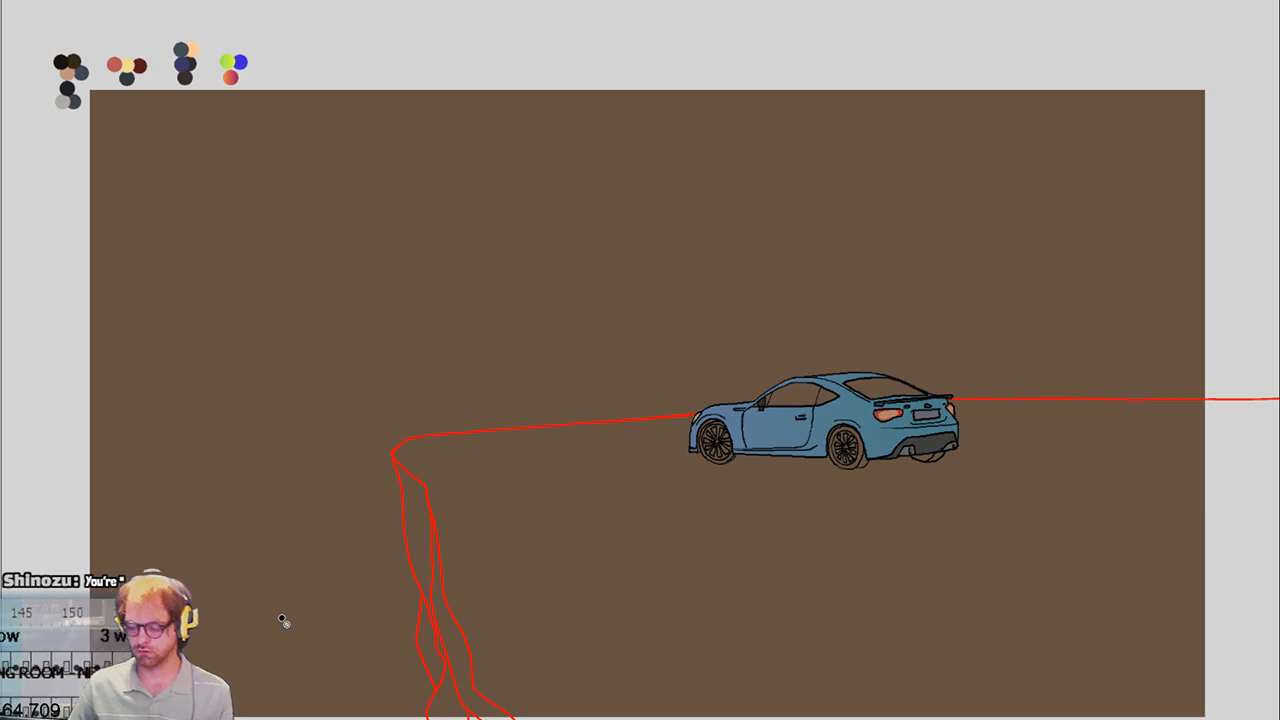
key(period)
key(period)
key(period)
key(period)
key(period)
key(period)
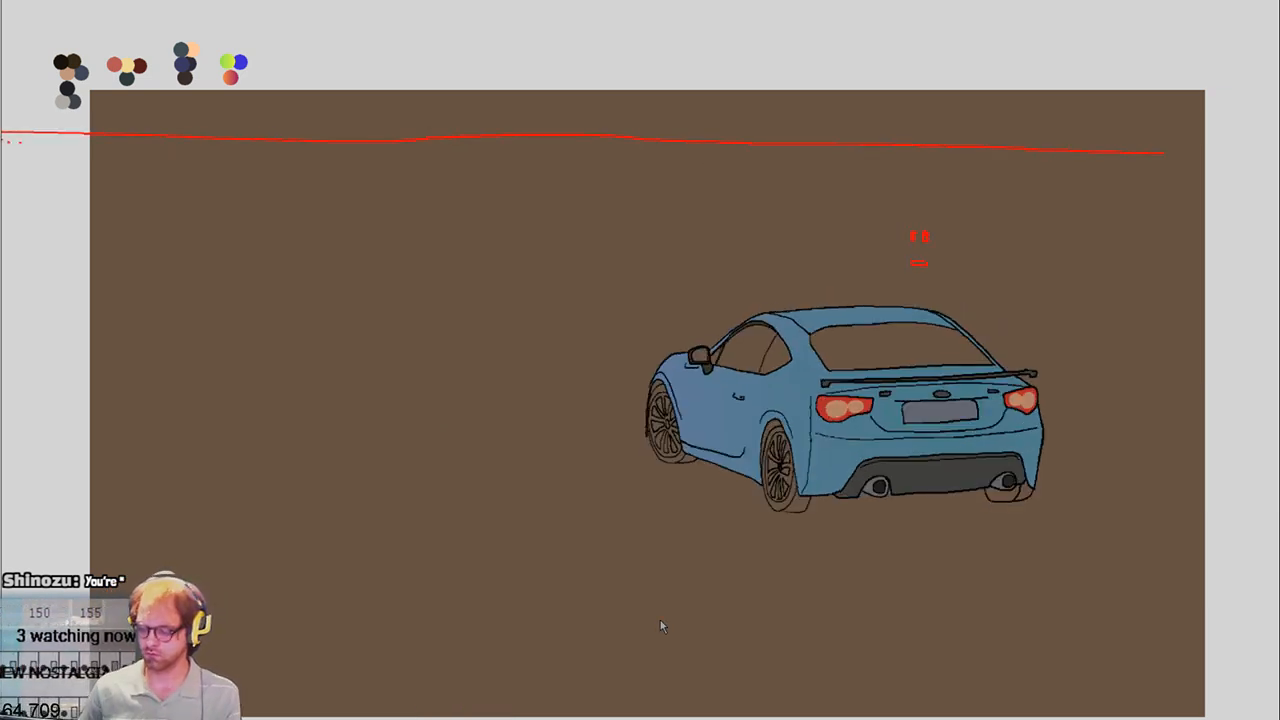
key(period)
key(period)
key(period)
key(period)
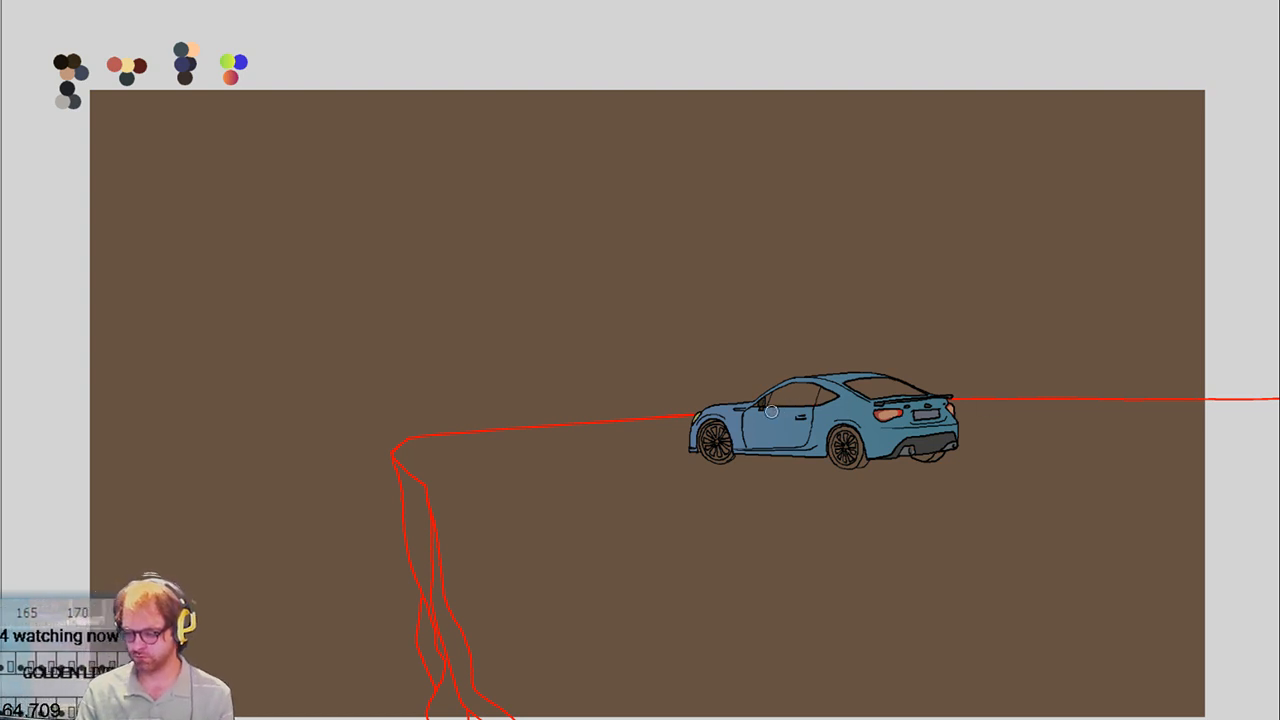
Paint orange reflections across the side windows and rear window of the large left-facing rear view, and inside its mirror
mouse_move(771, 411)
mouse_down()
mouse_move(798, 390)
mouse_move(785, 414)
mouse_move(848, 403)
mouse_up()
key(ctrl+z)
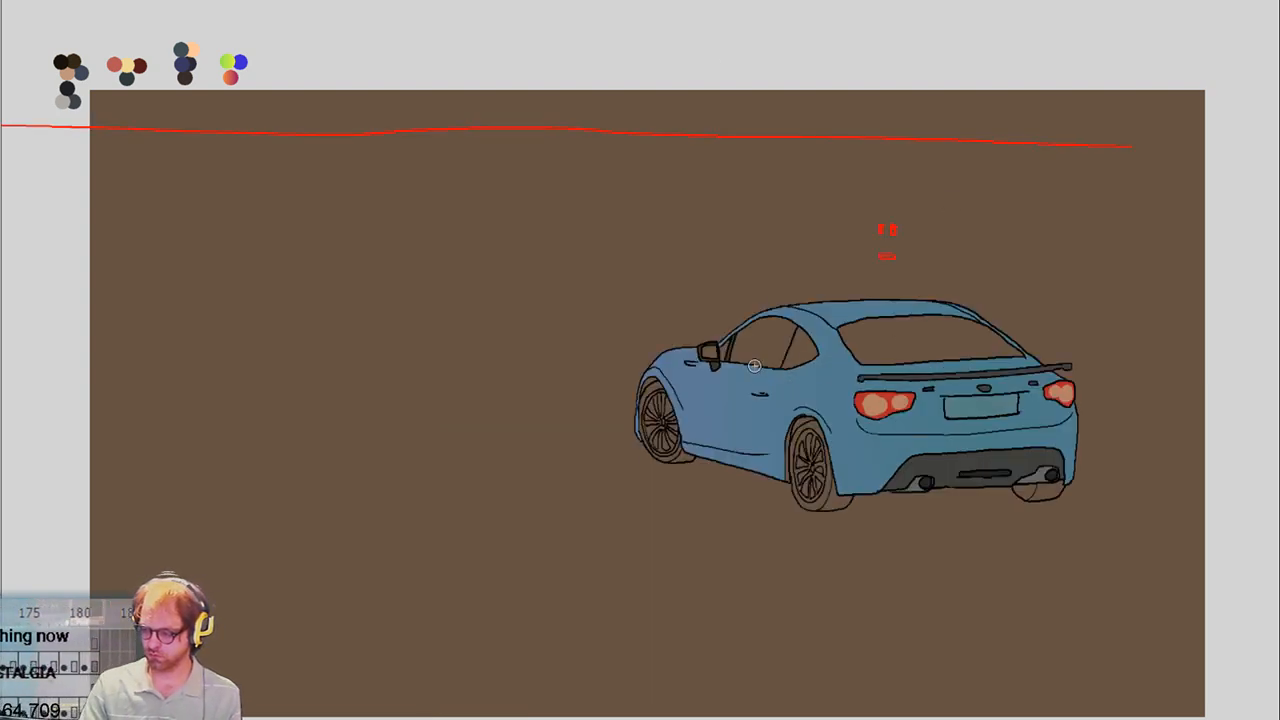
drag(758, 366, 800, 325)
mouse_move(765, 368)
mouse_down()
mouse_move(821, 329)
mouse_move(975, 338)
mouse_move(856, 352)
mouse_up()
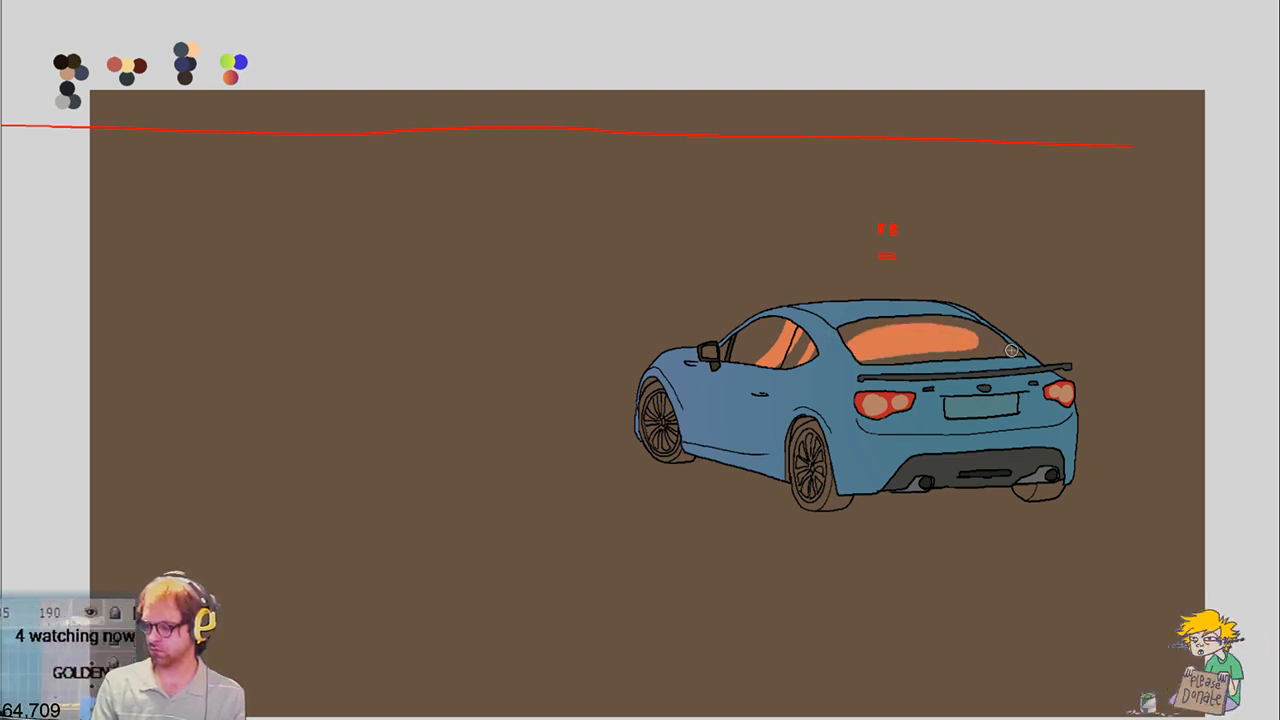
drag(1020, 354, 1005, 360)
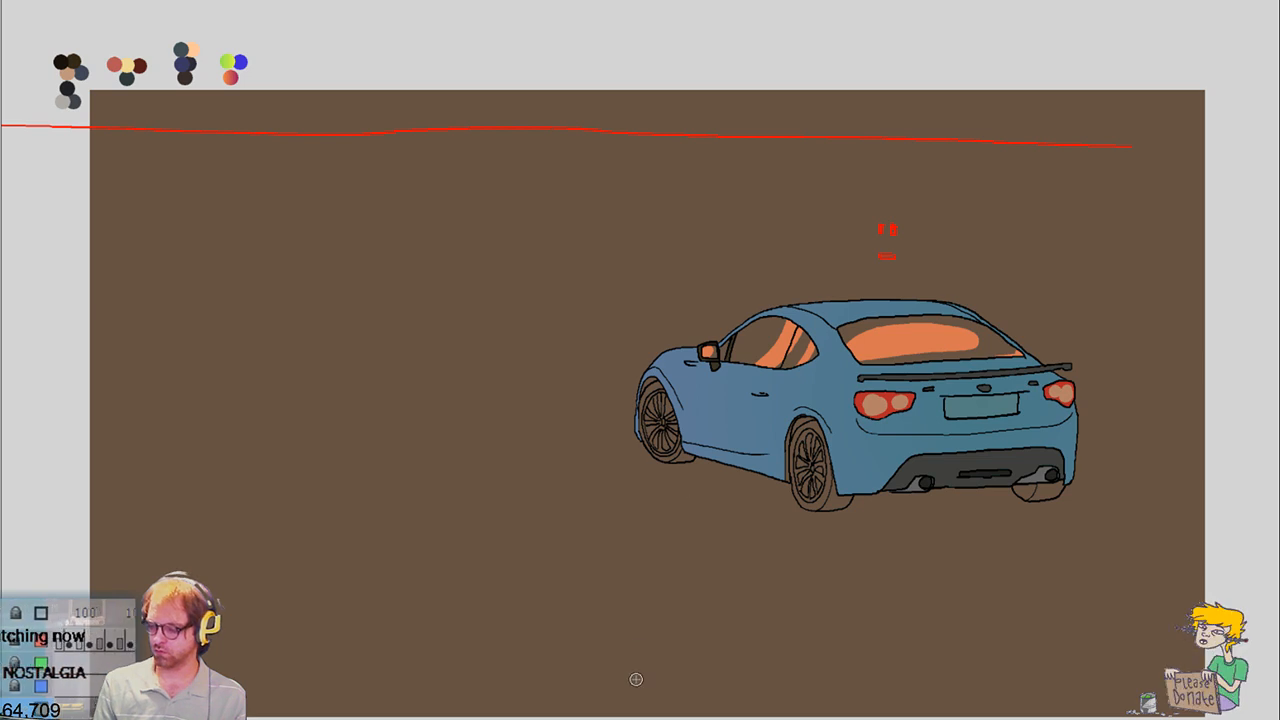
Paint the orange reflections across the side and rear windows on the following rear-view frame
key(period)
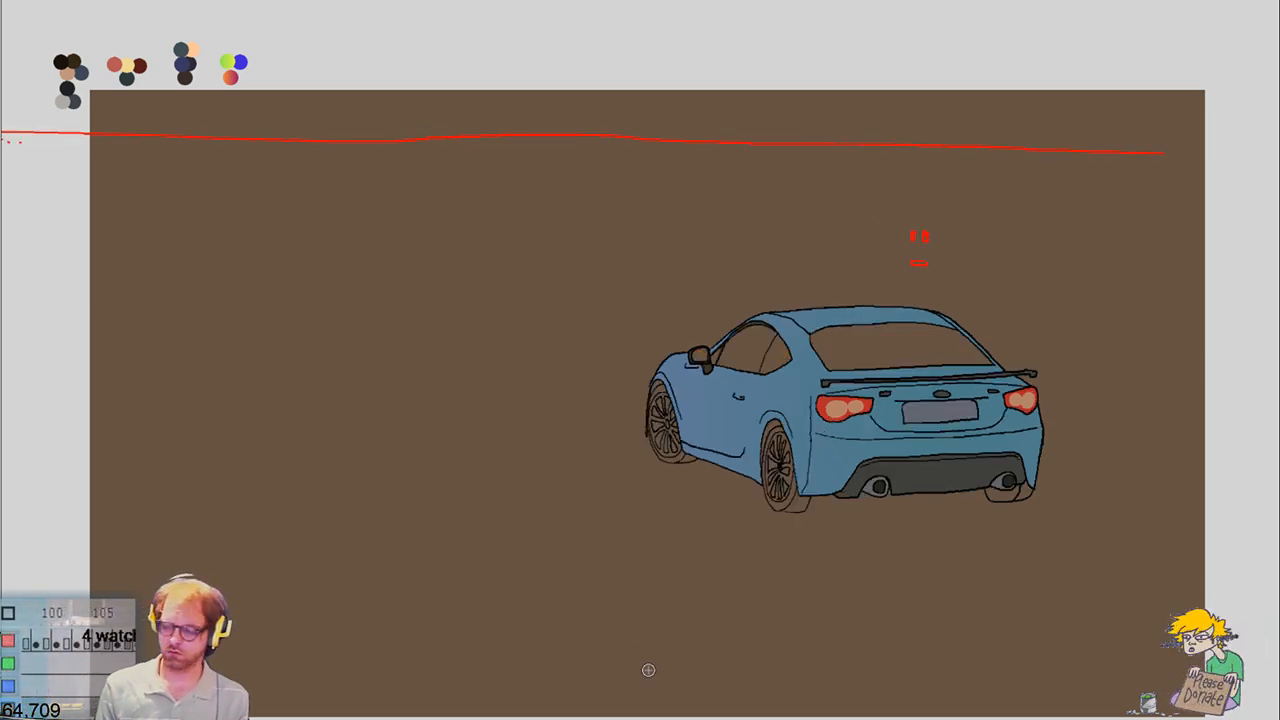
mouse_move(766, 366)
mouse_down()
mouse_move(778, 352)
mouse_move(752, 326)
mouse_move(980, 356)
mouse_move(830, 360)
mouse_move(936, 334)
mouse_up()
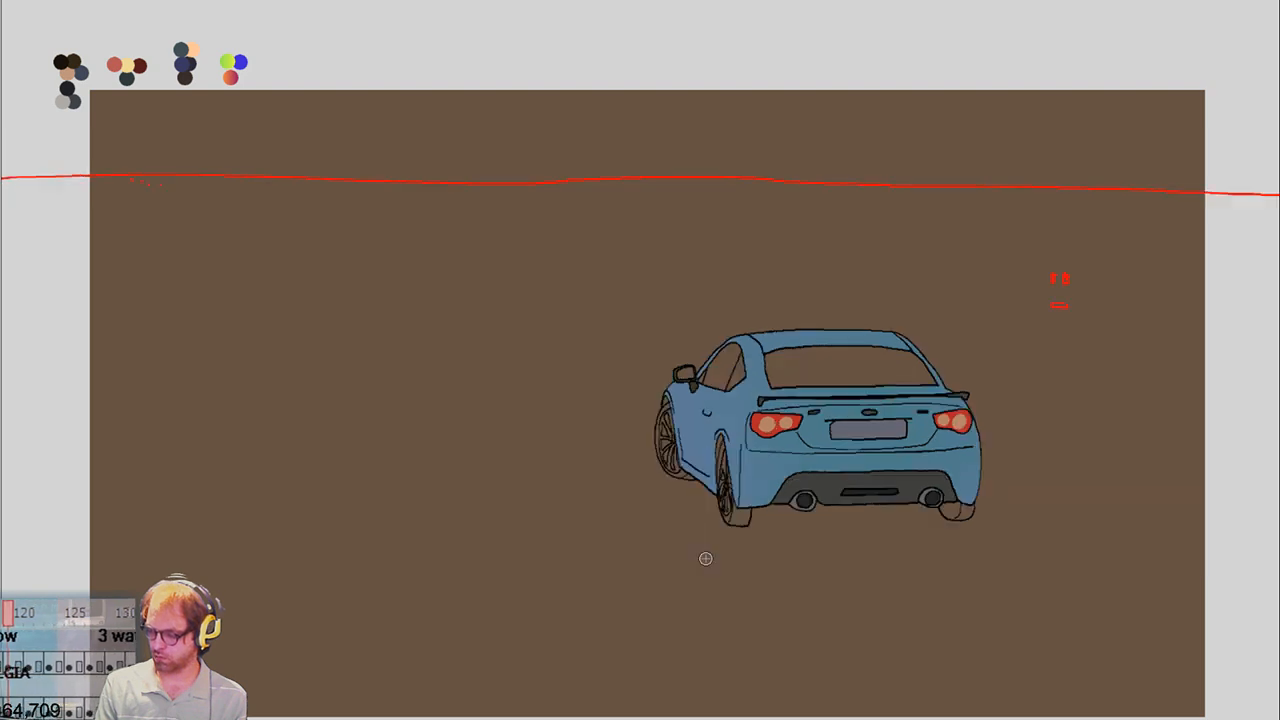
key(Left)
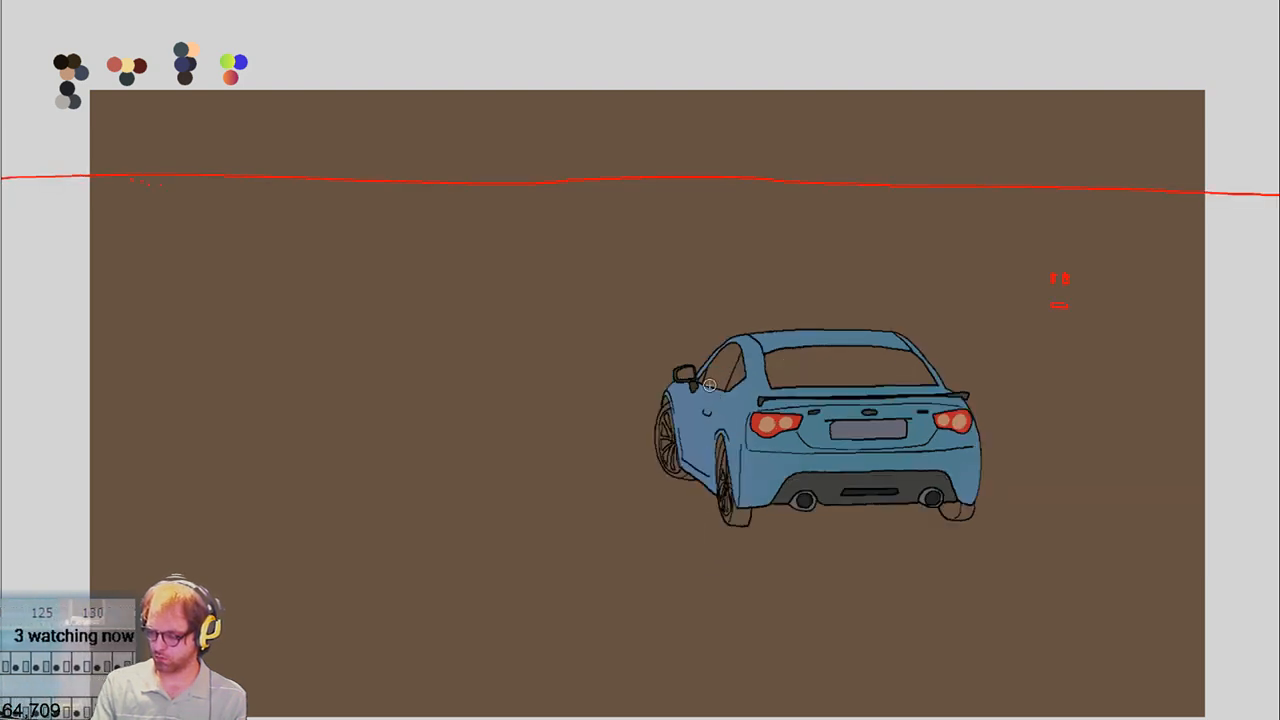
Paint orange reflections in the side windows, mirror and rear window of the left-turned rear view, matching the neighbouring painted frame
mouse_move(706, 385)
mouse_down()
mouse_move(750, 369)
mouse_move(705, 385)
mouse_move(732, 352)
mouse_move(687, 388)
mouse_up()
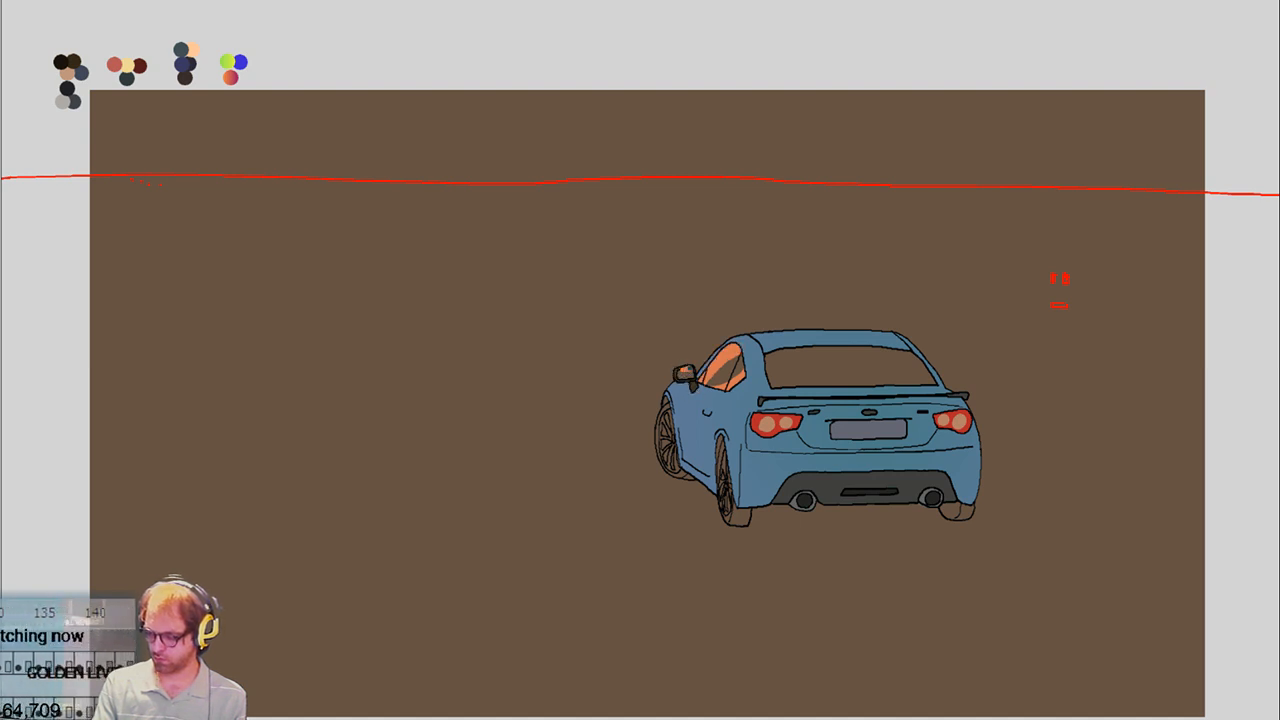
key(Right)
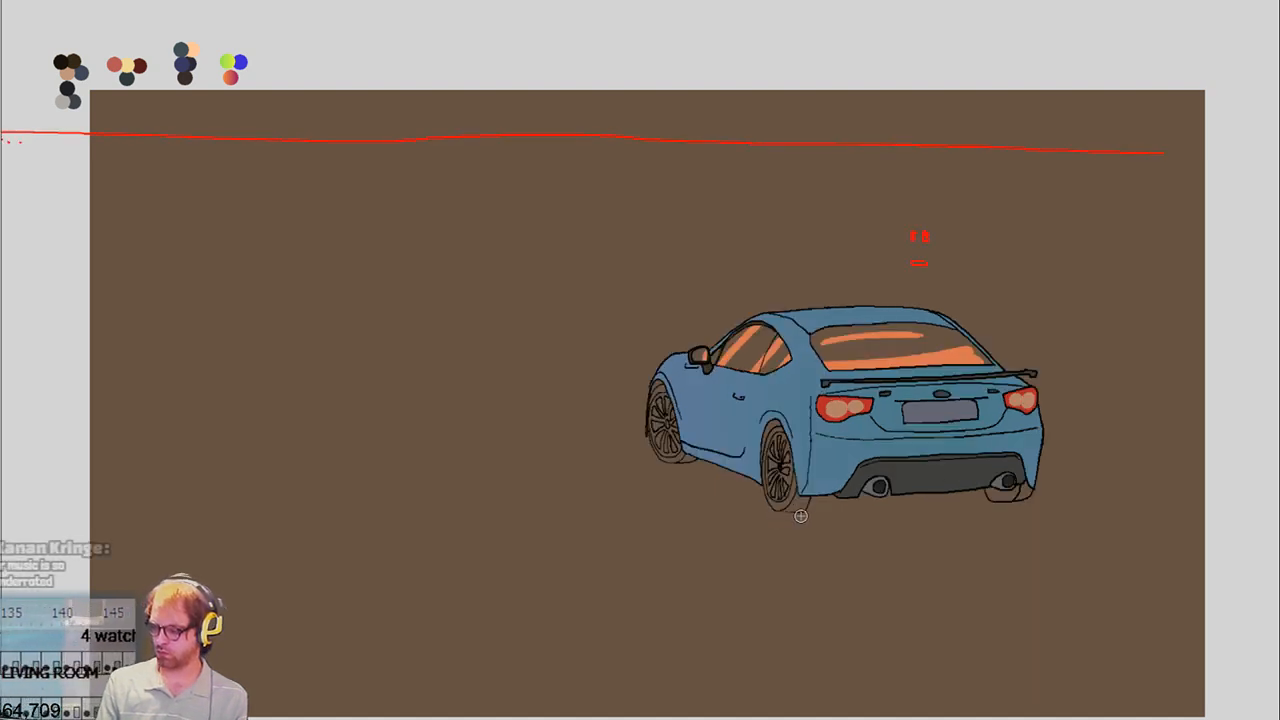
key(Left)
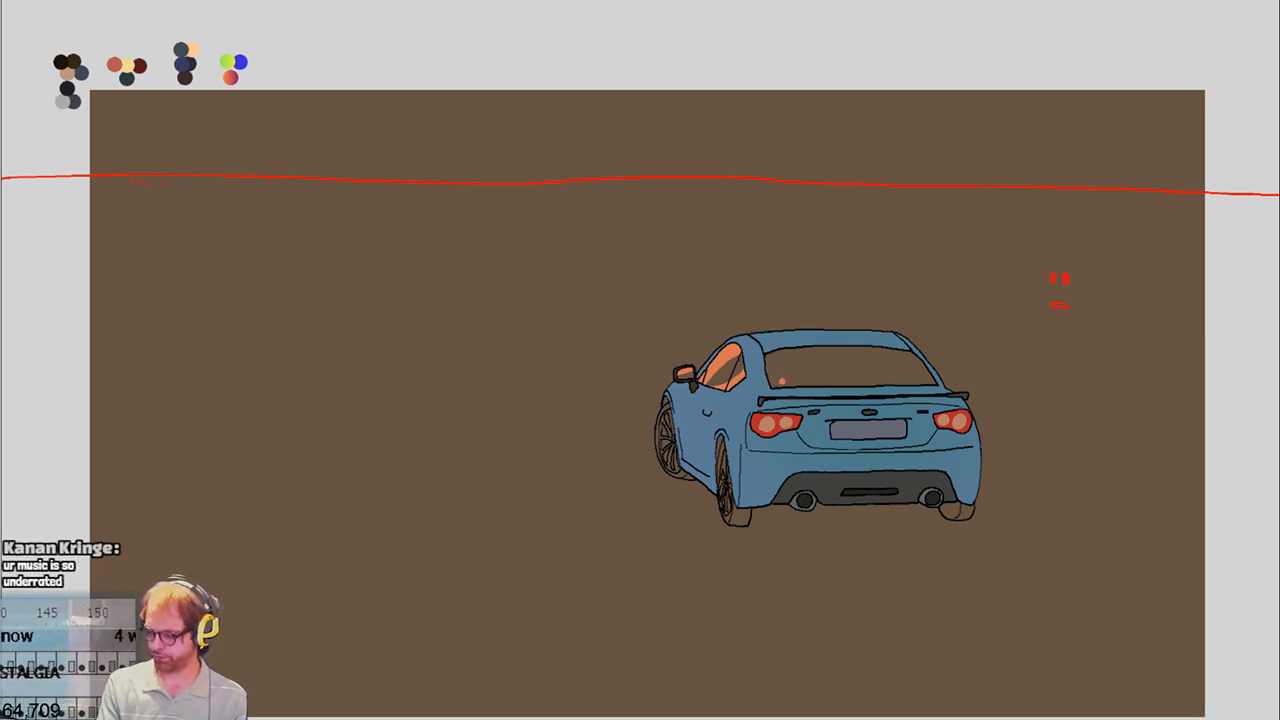
drag(782, 381, 912, 376)
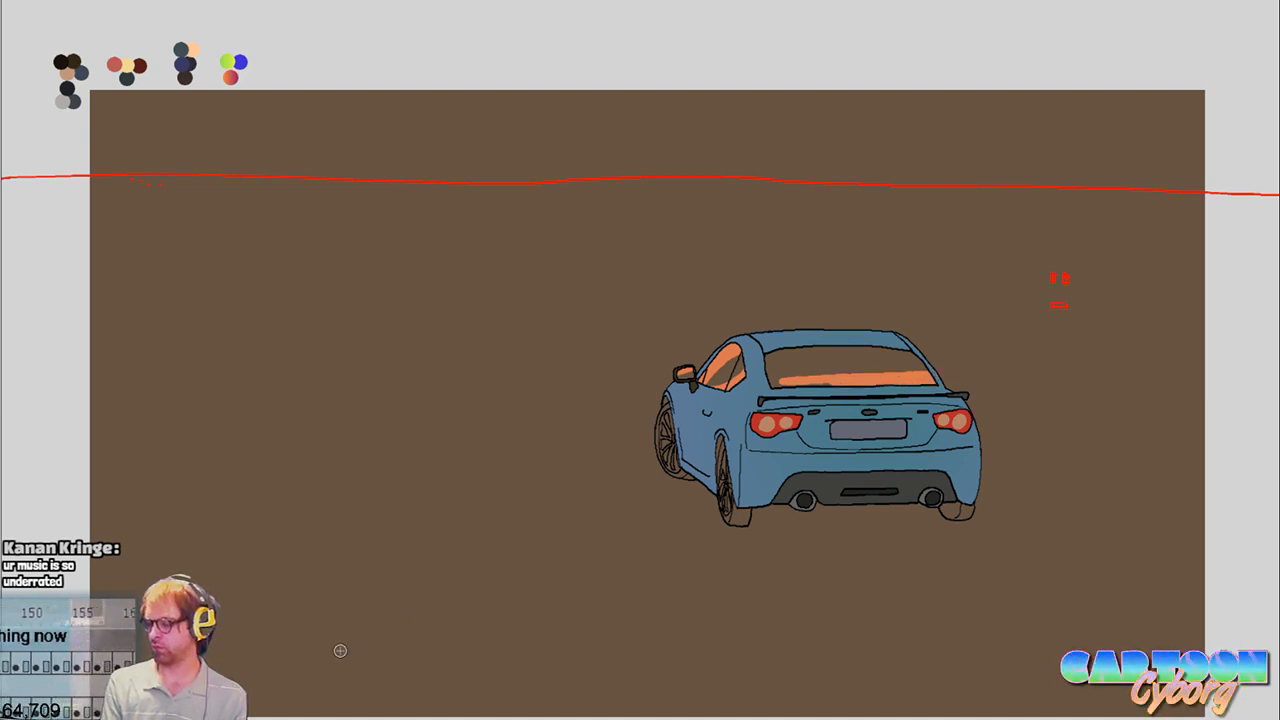
key(Right)
key(Left)
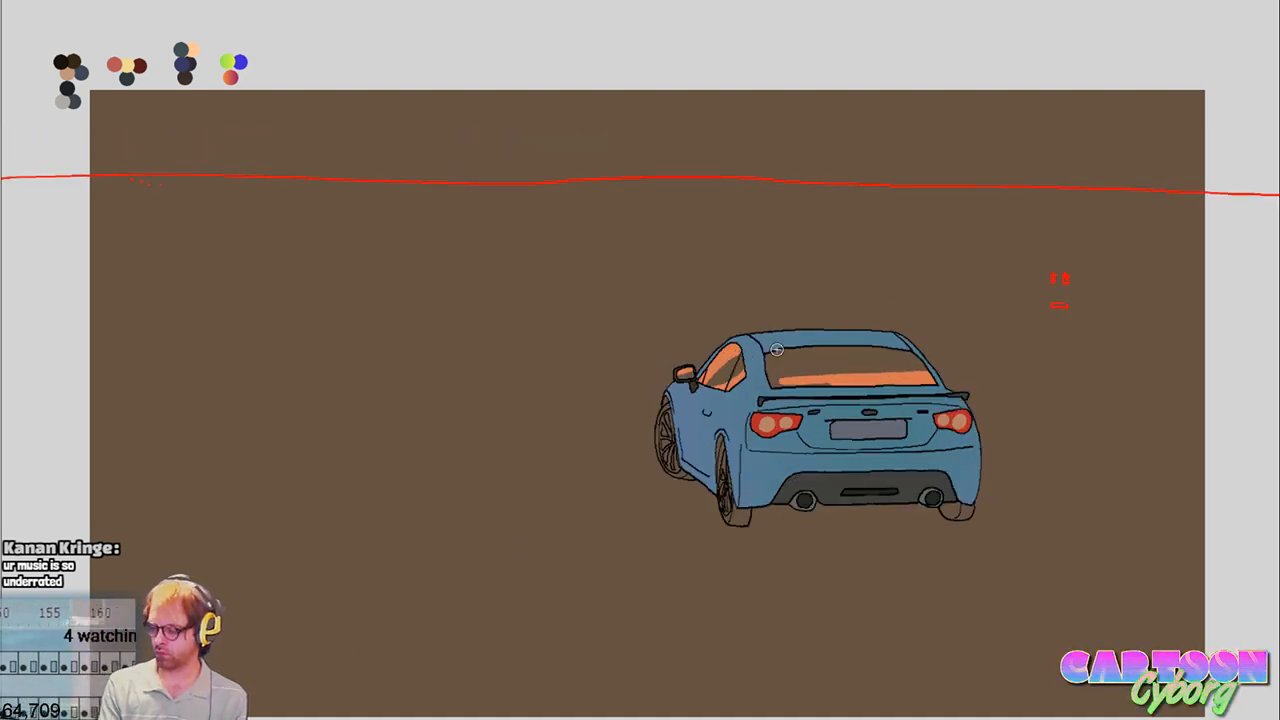
Paint orange reflections in the rear window, the narrow side window and both mirrors of the straight rear view
key(Left)
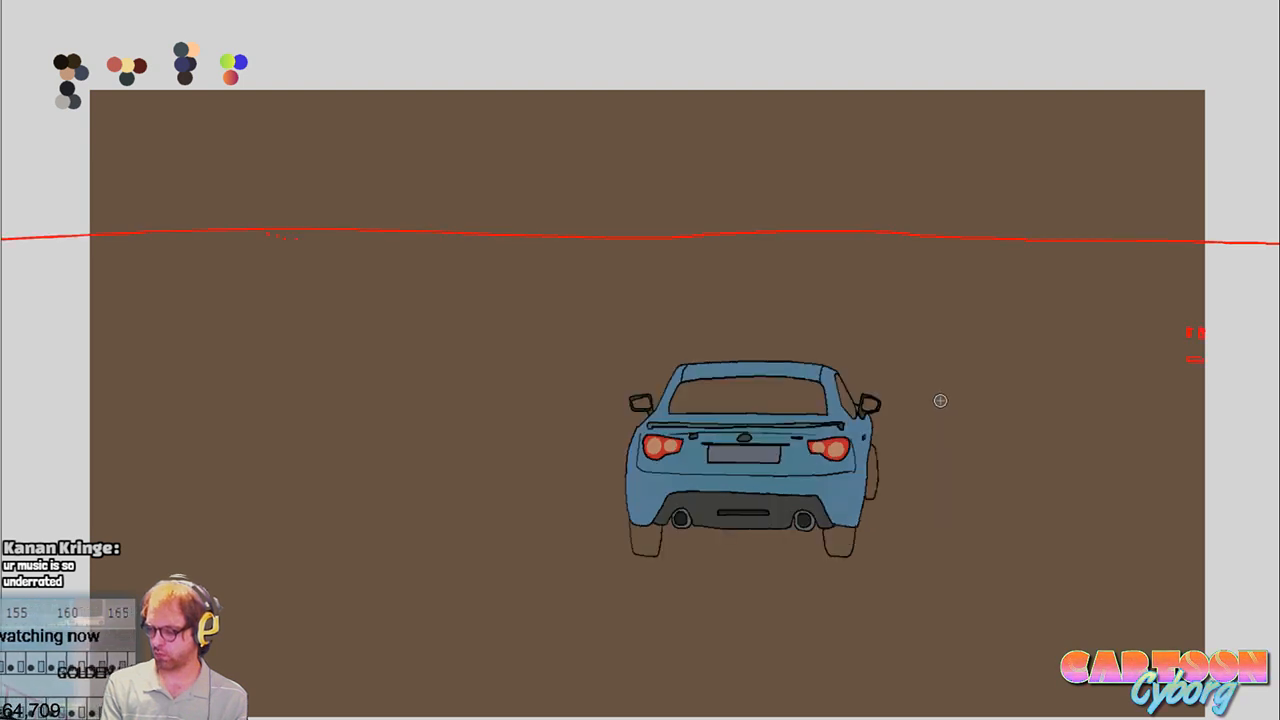
mouse_move(690, 400)
mouse_down()
mouse_move(788, 400)
mouse_move(710, 394)
mouse_up()
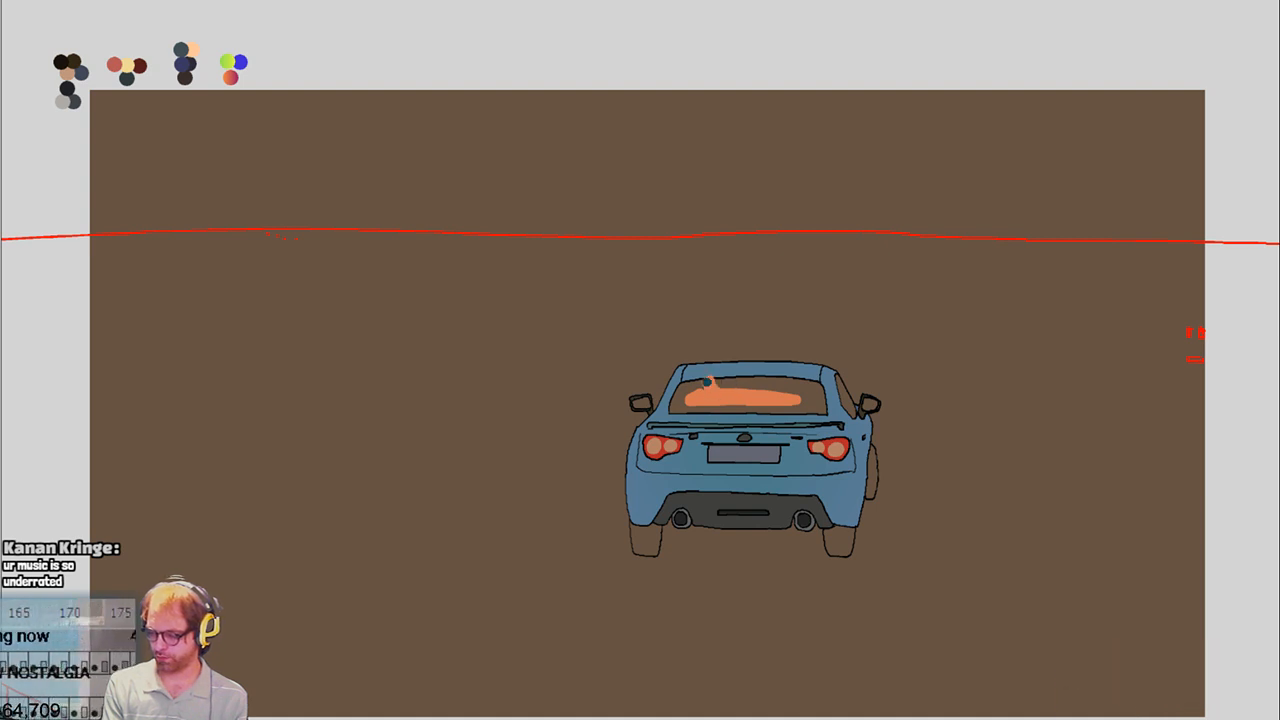
mouse_move(707, 382)
mouse_down()
mouse_move(687, 399)
mouse_move(770, 405)
mouse_up()
key(h)
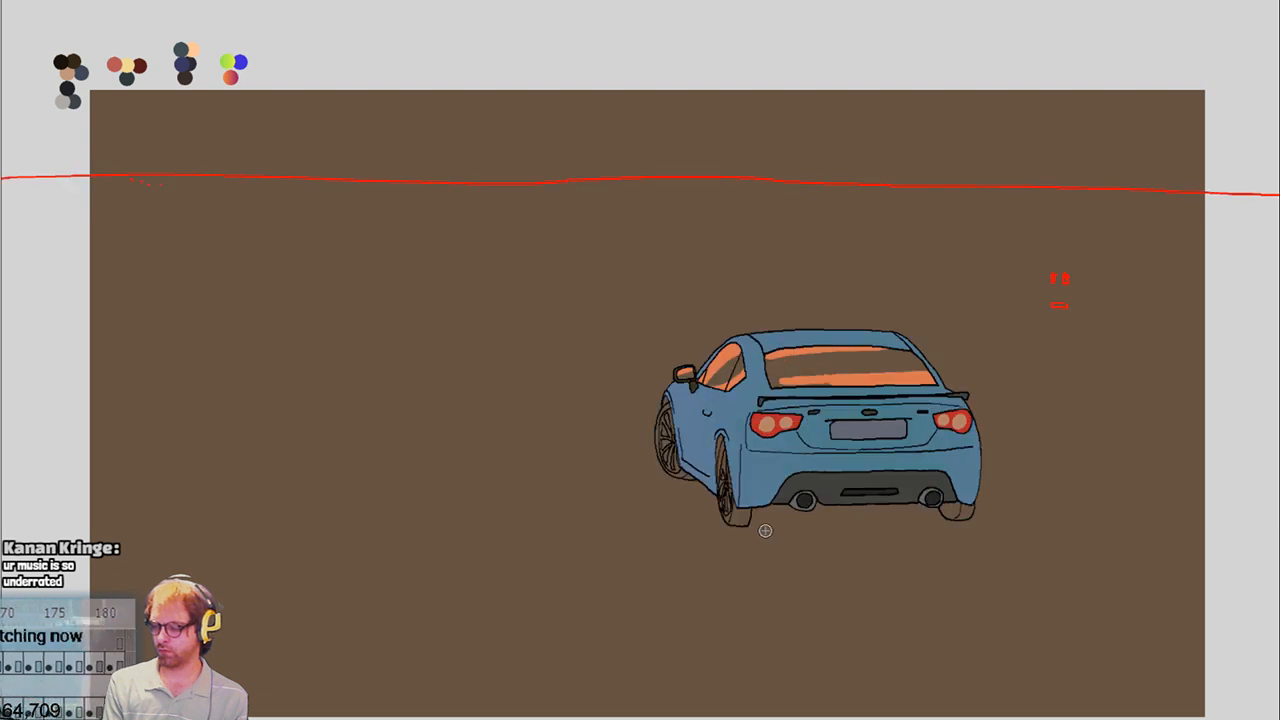
key(h)
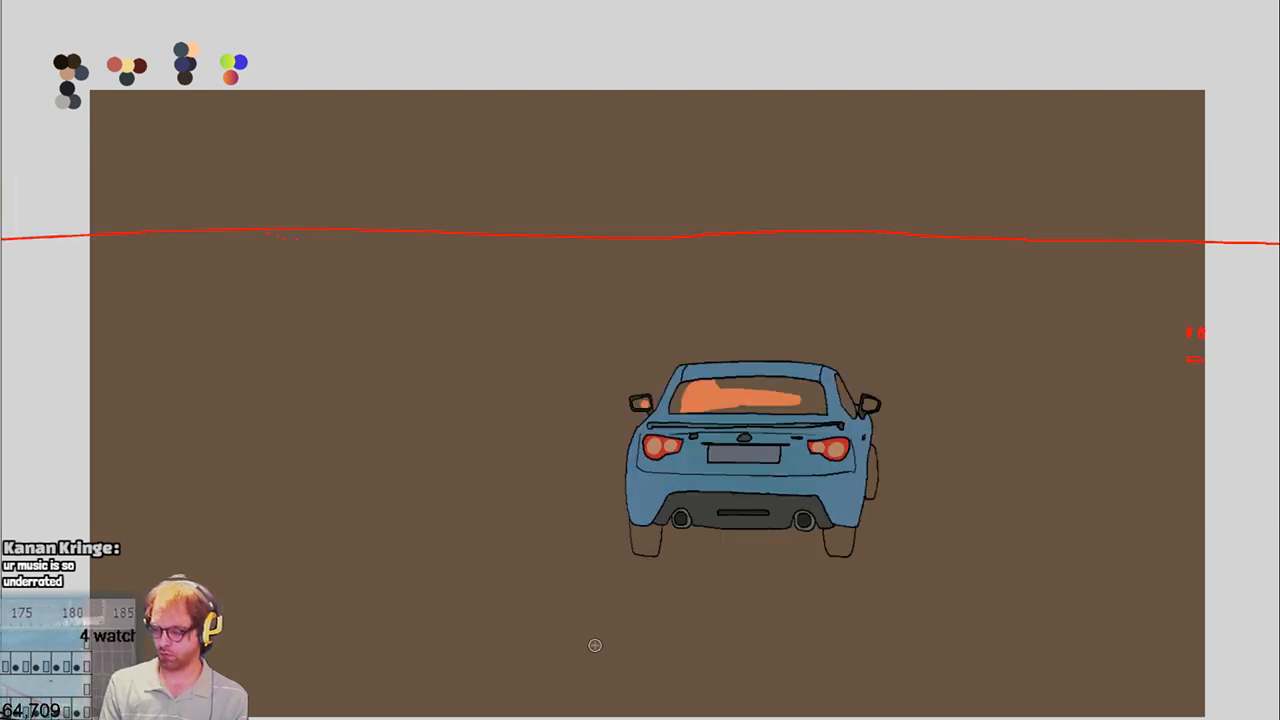
key(h)
key(h)
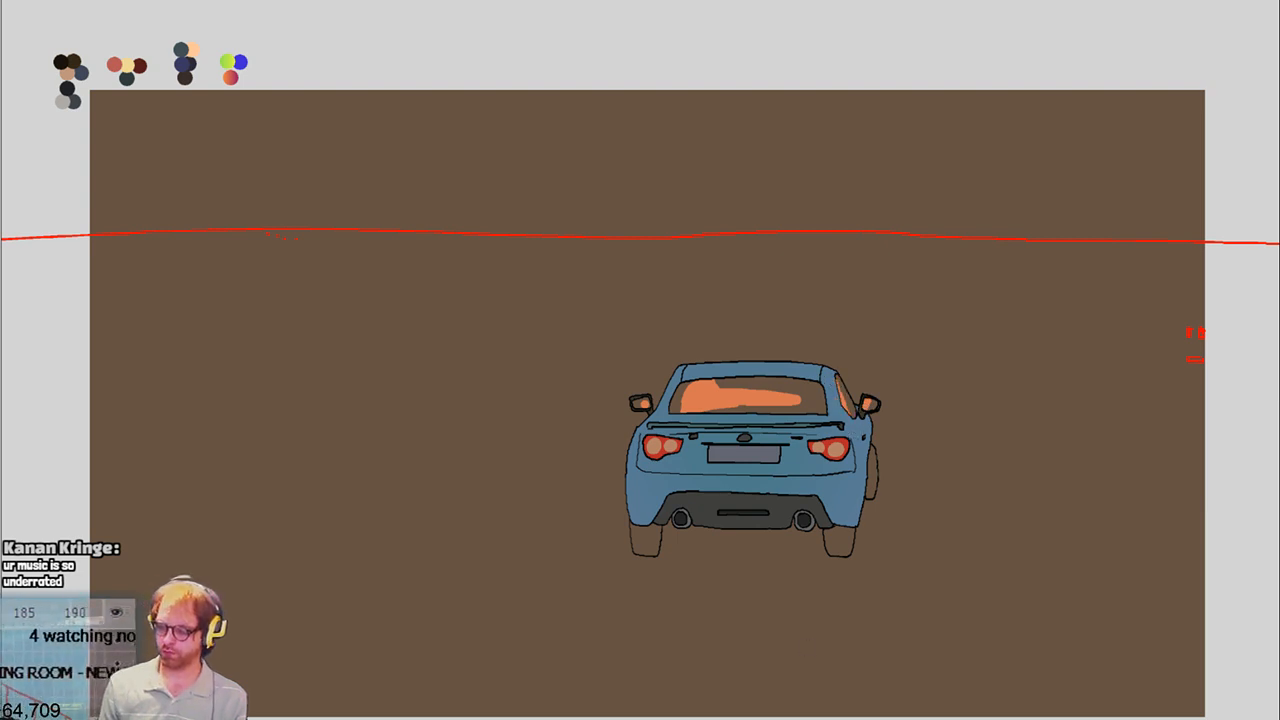
Paint orange reflections in the rear window, side windows and mirror of the first right-turned rear view
key(Right)
mouse_move(660, 435)
mouse_down()
mouse_move(730, 401)
mouse_move(740, 438)
mouse_move(772, 400)
mouse_move(790, 407)
mouse_move(786, 436)
mouse_up()
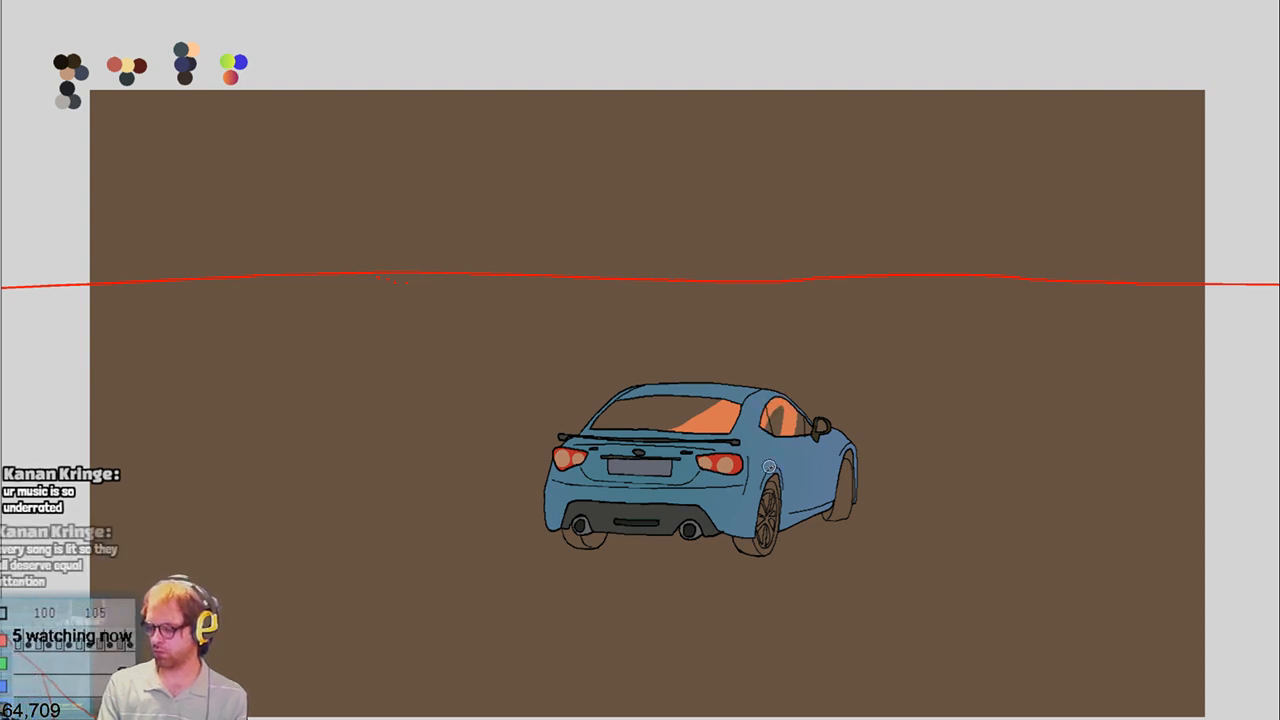
key(Right)
key(Left)
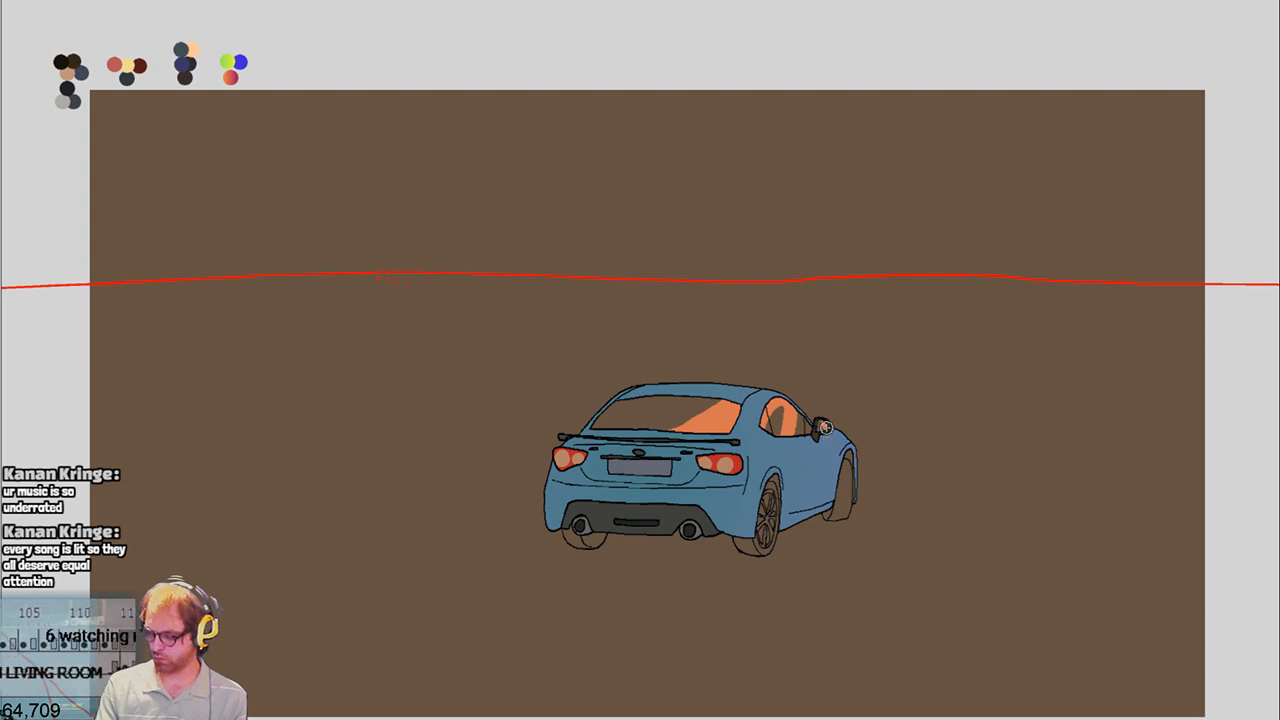
key(Right)
key(Left)
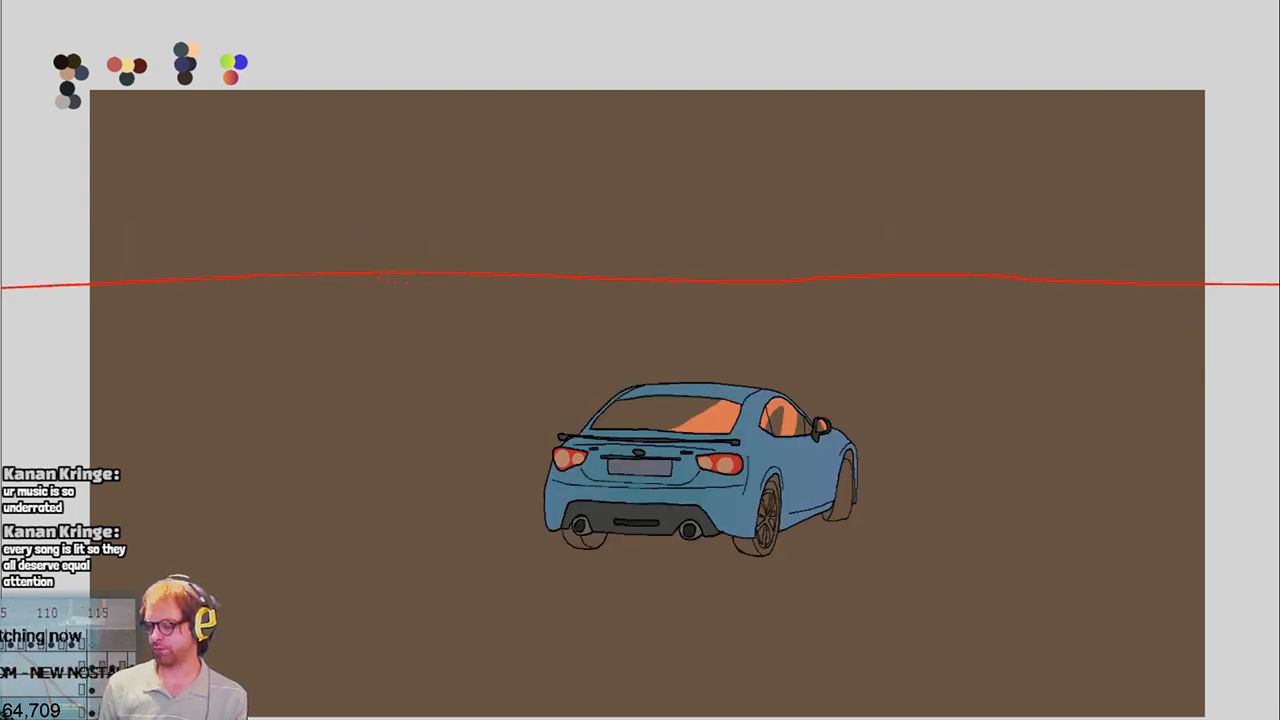
Paint thin orange stripes in the side windows and a rounded orange reflection in the rear window of the adjacent right-turned frame
key(Left)
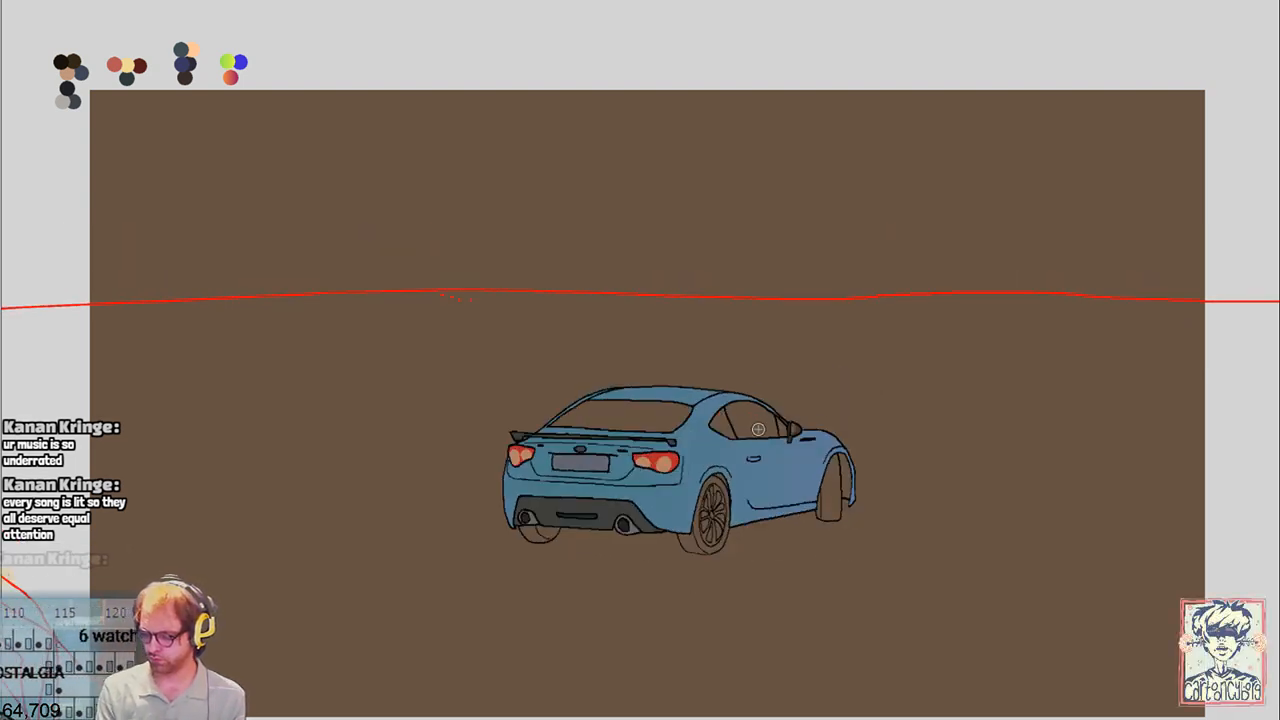
mouse_move(712, 424)
mouse_down()
mouse_move(716, 436)
mouse_move(708, 412)
mouse_move(741, 446)
mouse_up()
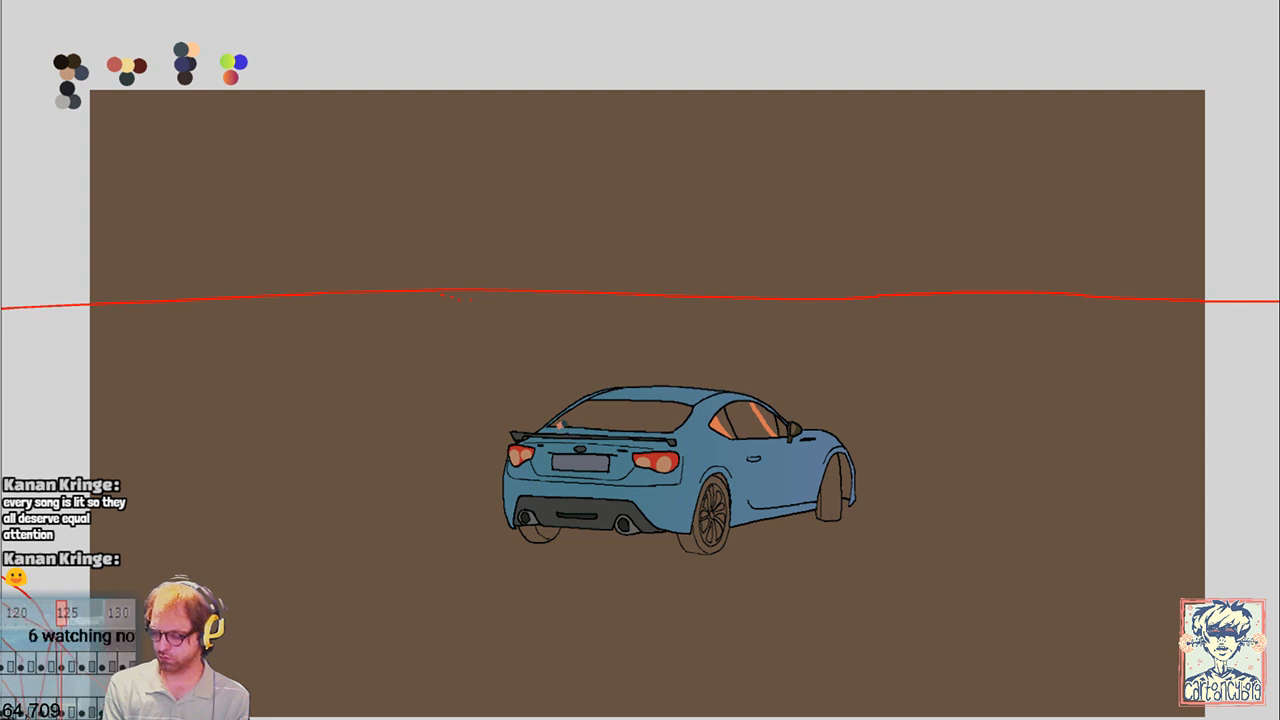
mouse_move(560, 425)
mouse_down()
mouse_move(652, 416)
mouse_move(569, 429)
mouse_up()
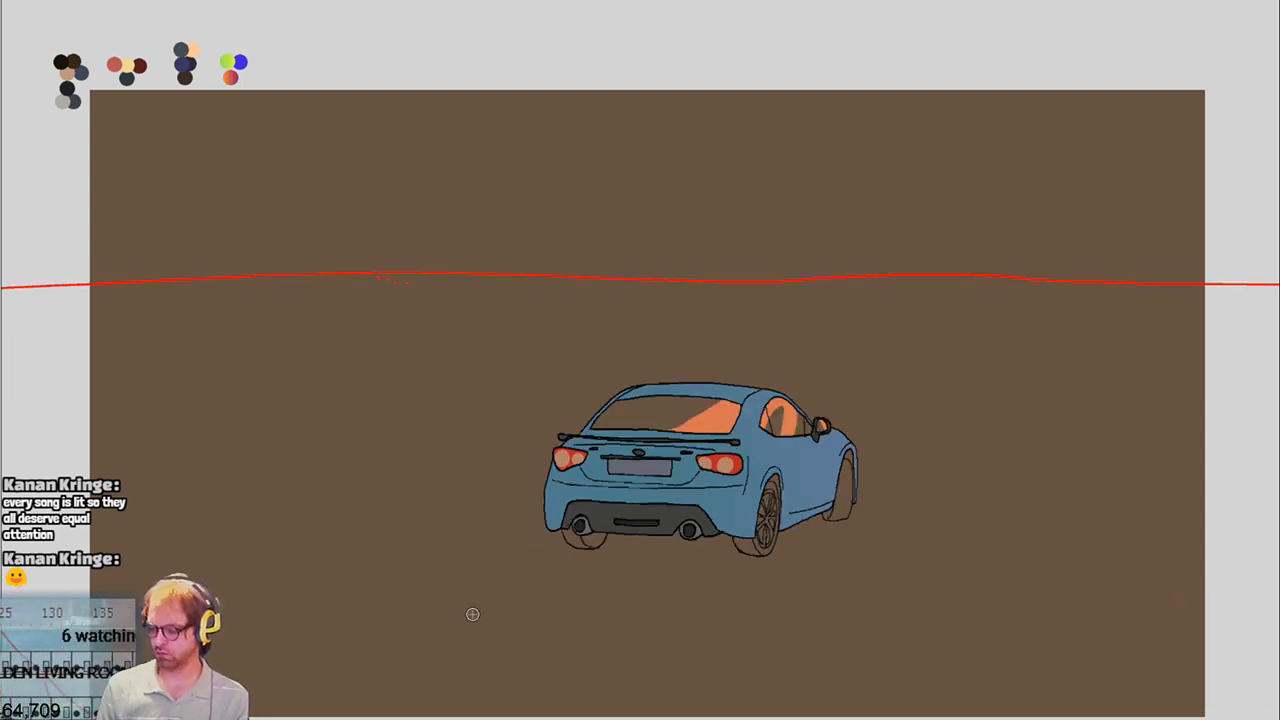
Paint orange reflections over half the rear window and as stripes in the side windows of the next right-turned frame
key(Right)
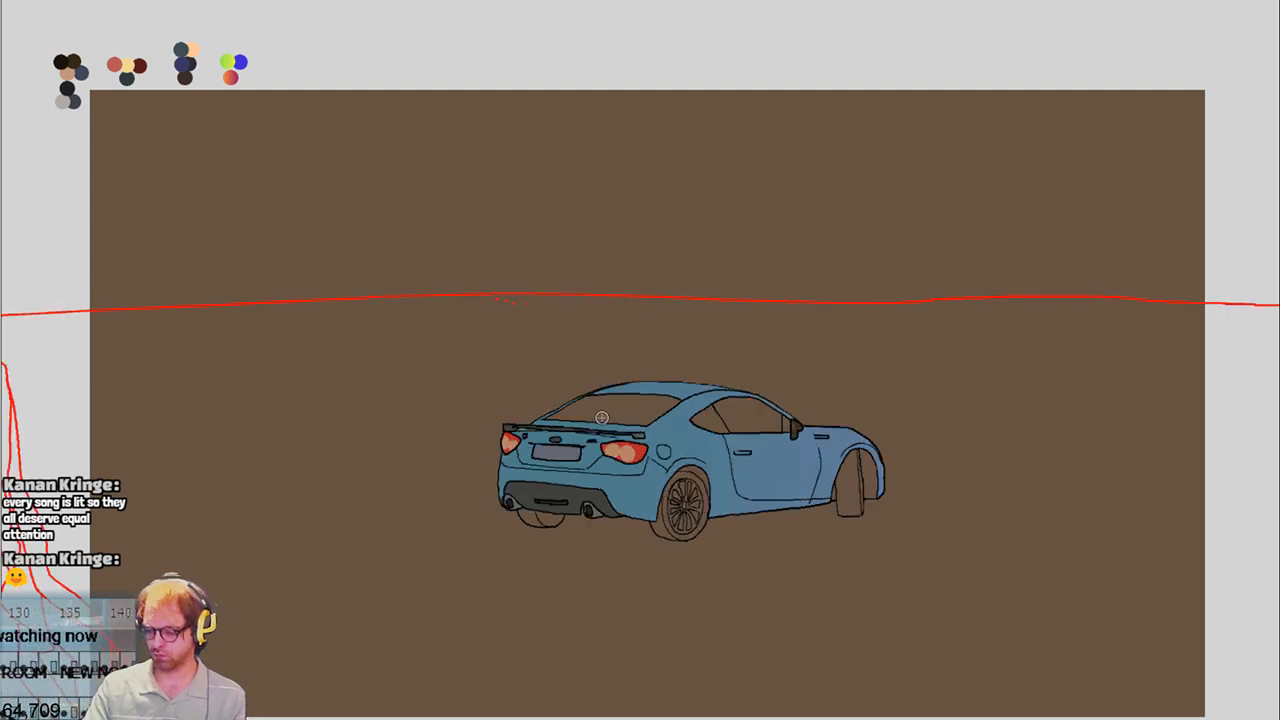
mouse_move(602, 420)
mouse_down()
mouse_move(600, 398)
mouse_move(588, 428)
mouse_move(605, 412)
mouse_move(552, 414)
mouse_up()
key(ctrl+z)
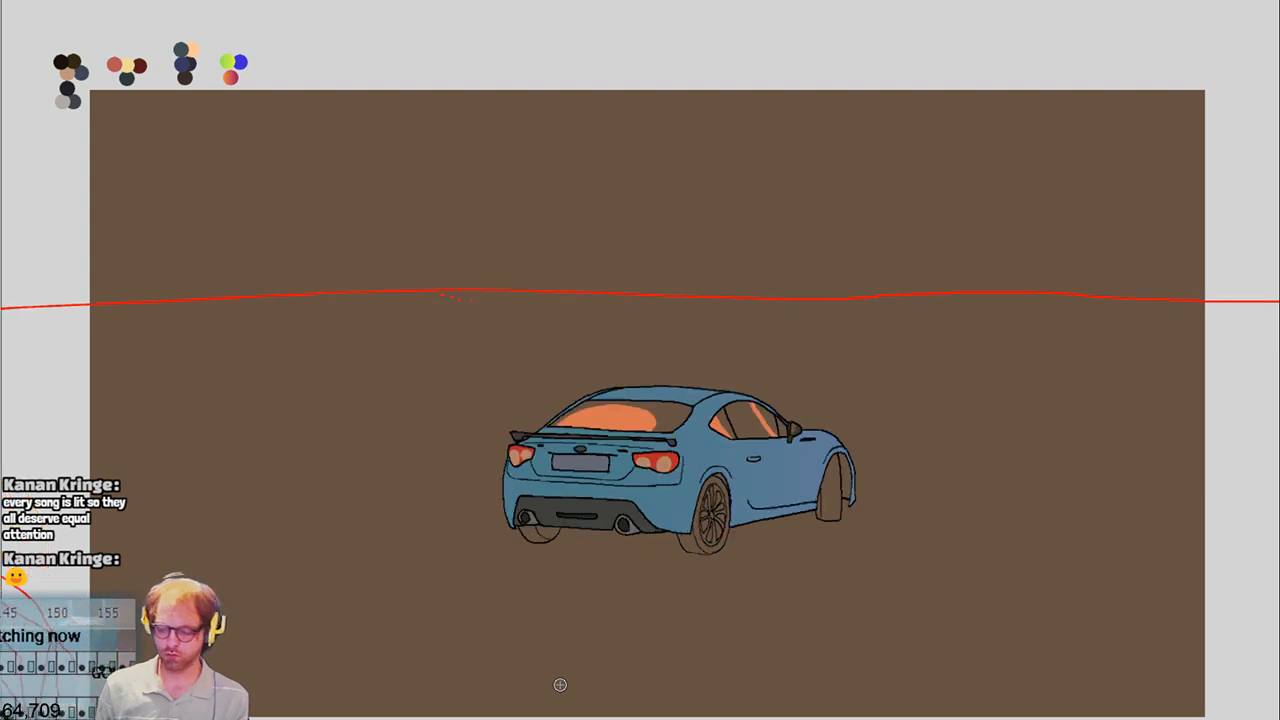
key(m)
key(m)
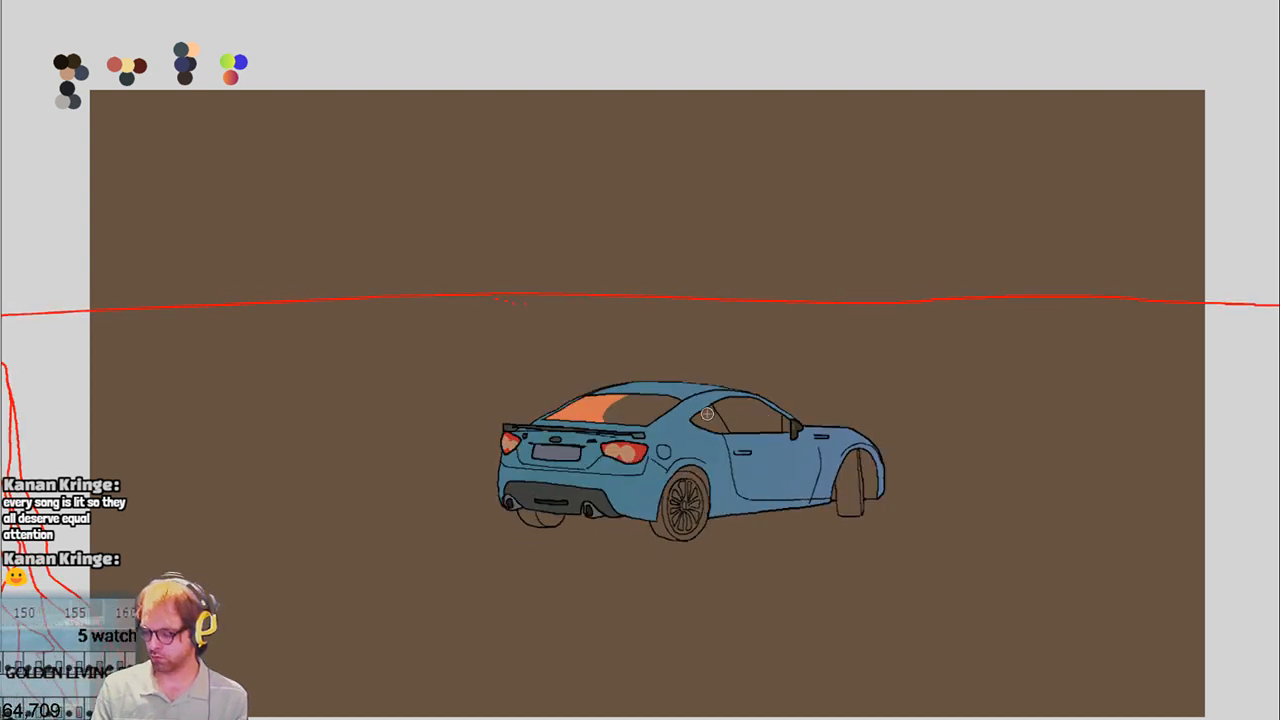
click(700, 410)
mouse_move(735, 441)
mouse_down()
mouse_move(732, 405)
mouse_move(774, 429)
mouse_move(769, 406)
mouse_move(795, 455)
mouse_up()
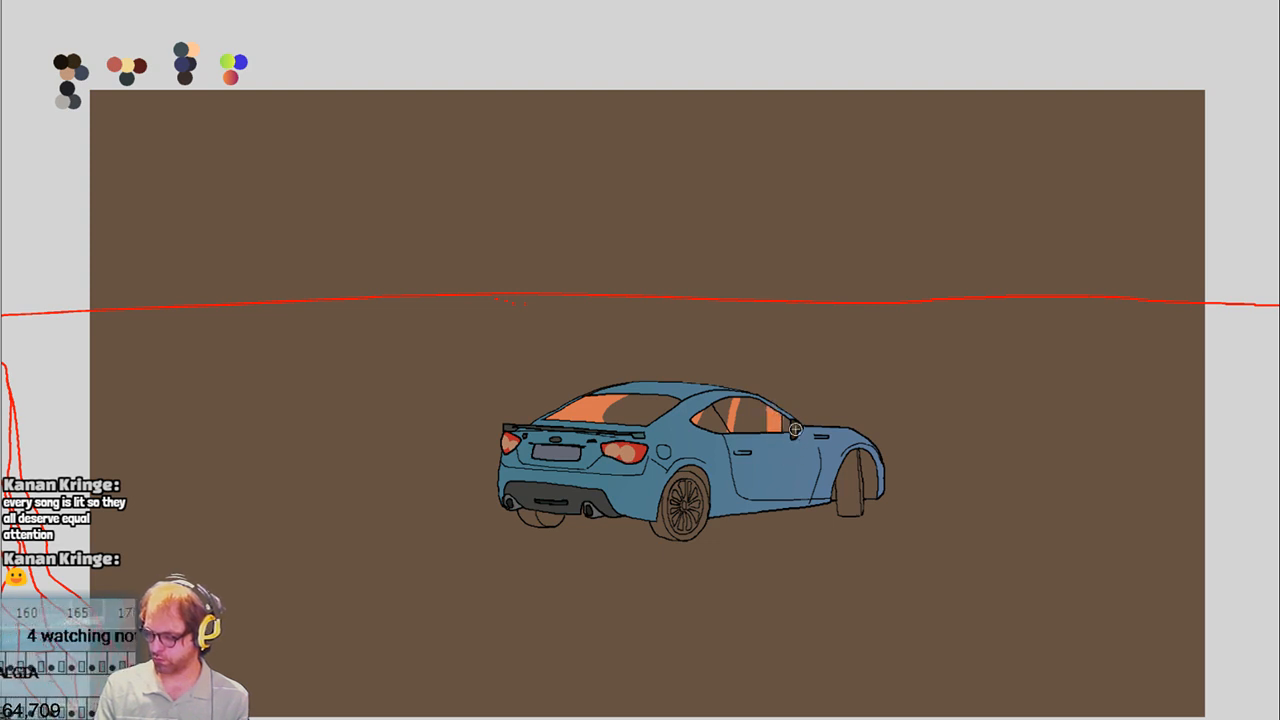
key(m)
key(m)
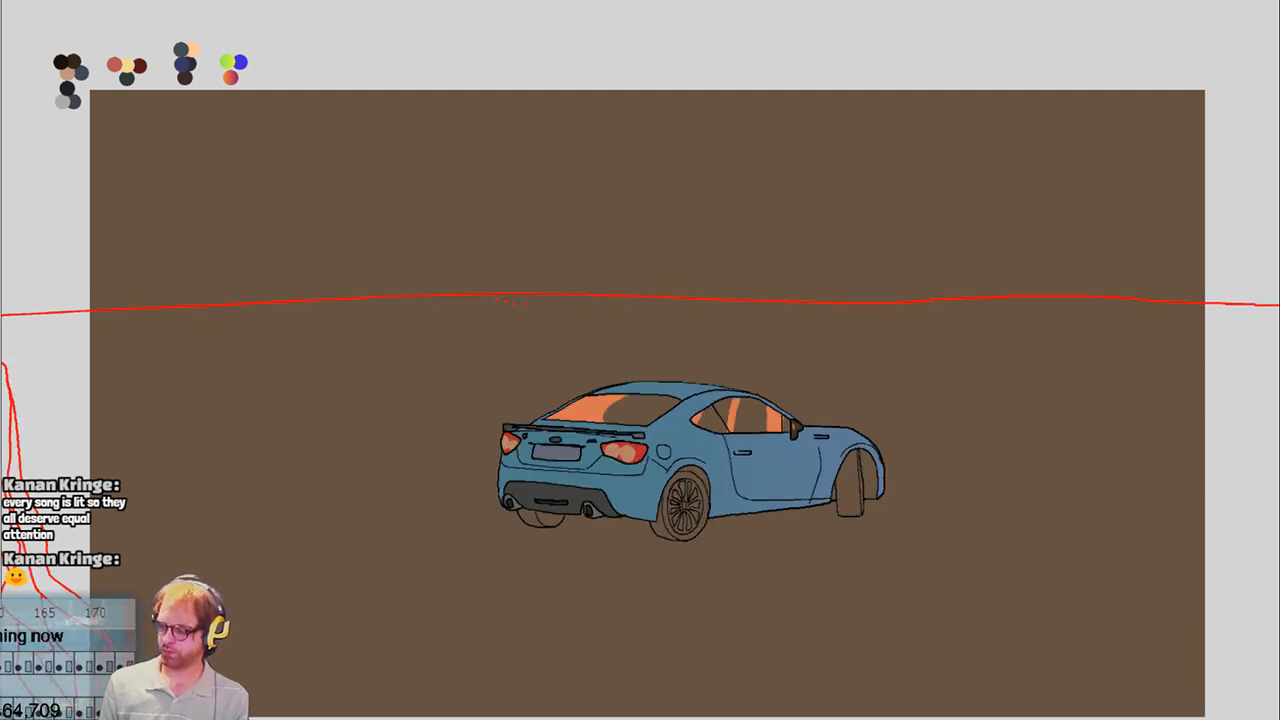
Compare the neighbouring frames and widen the orange stripe in the door window of the previous right-turned frame
key(Right)
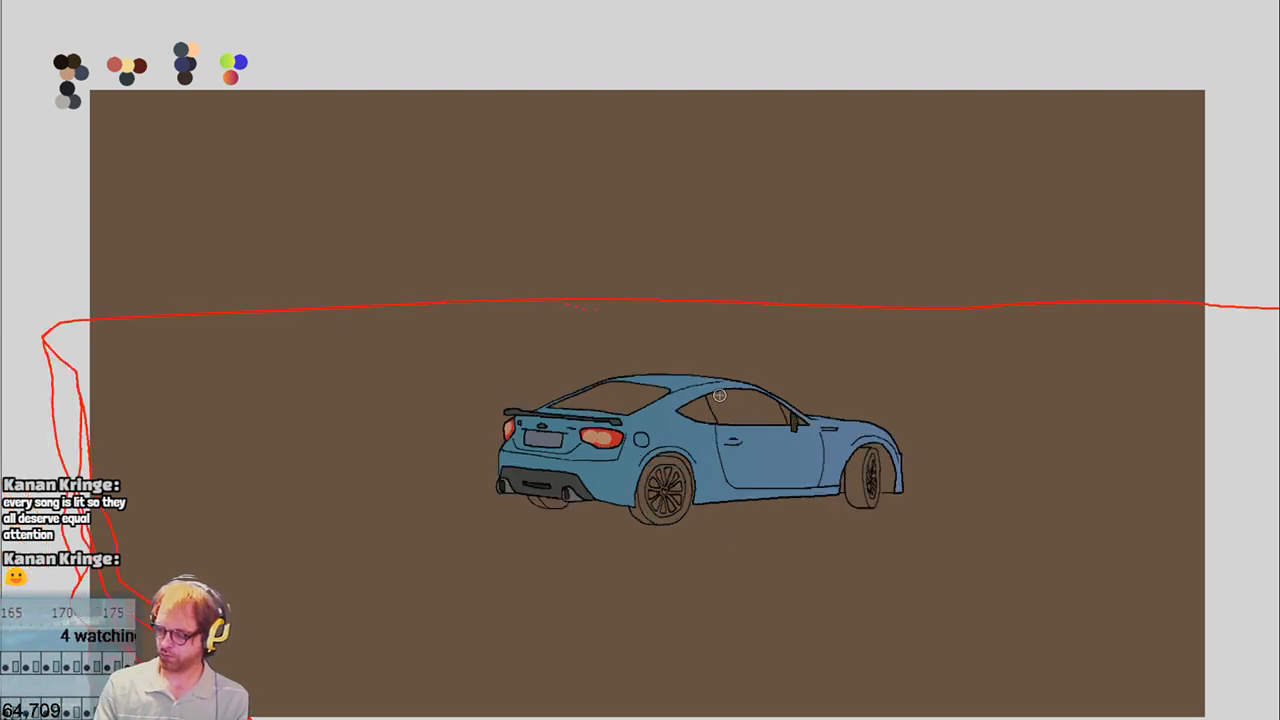
key(Left)
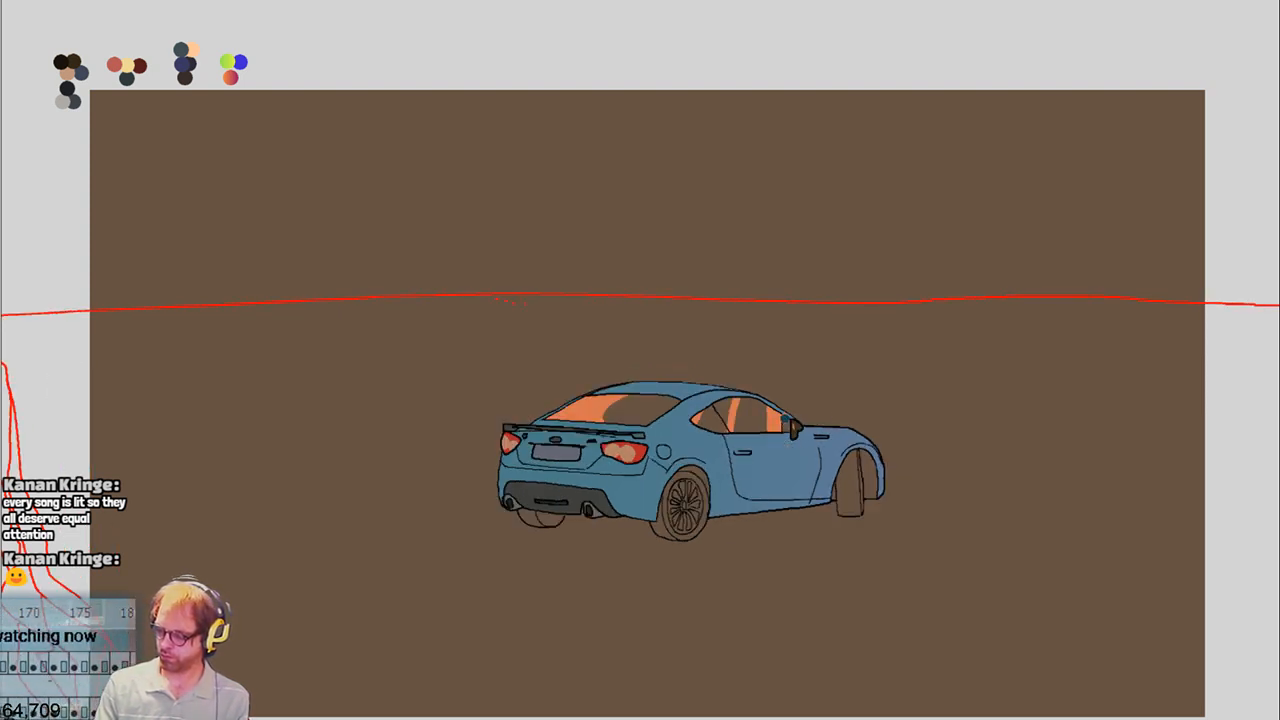
key(Right)
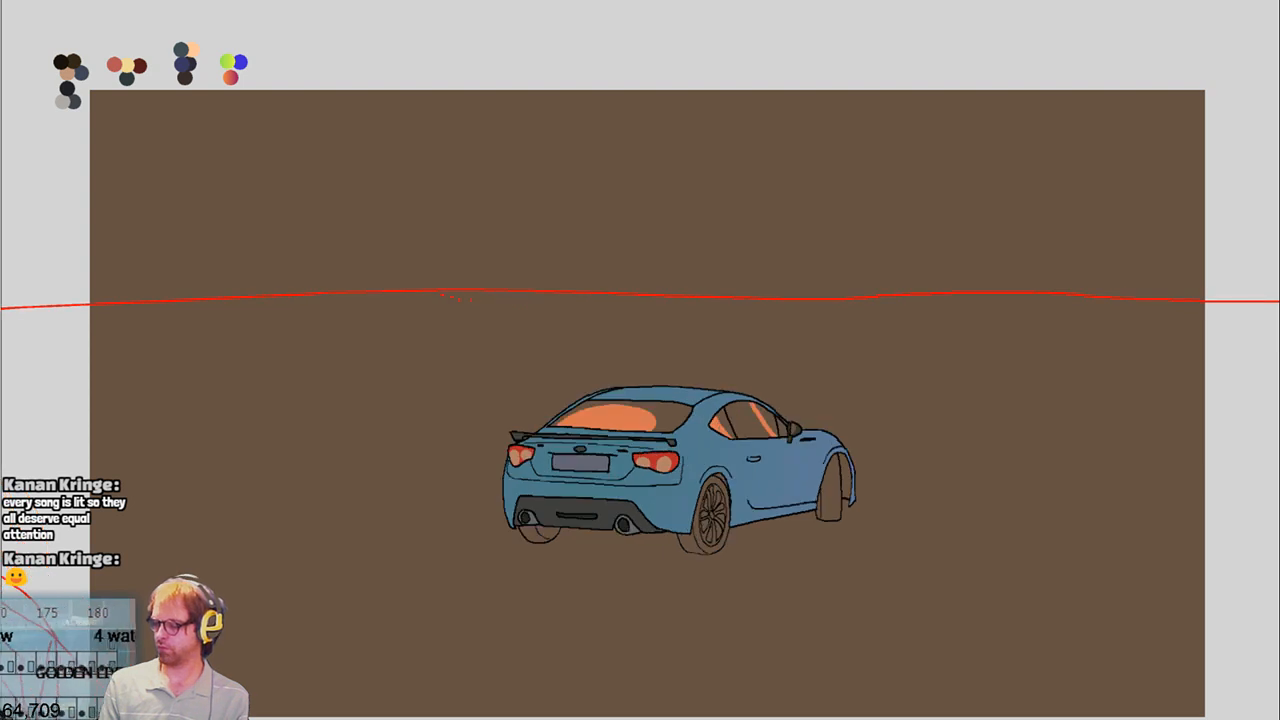
key(Left)
key(Right)
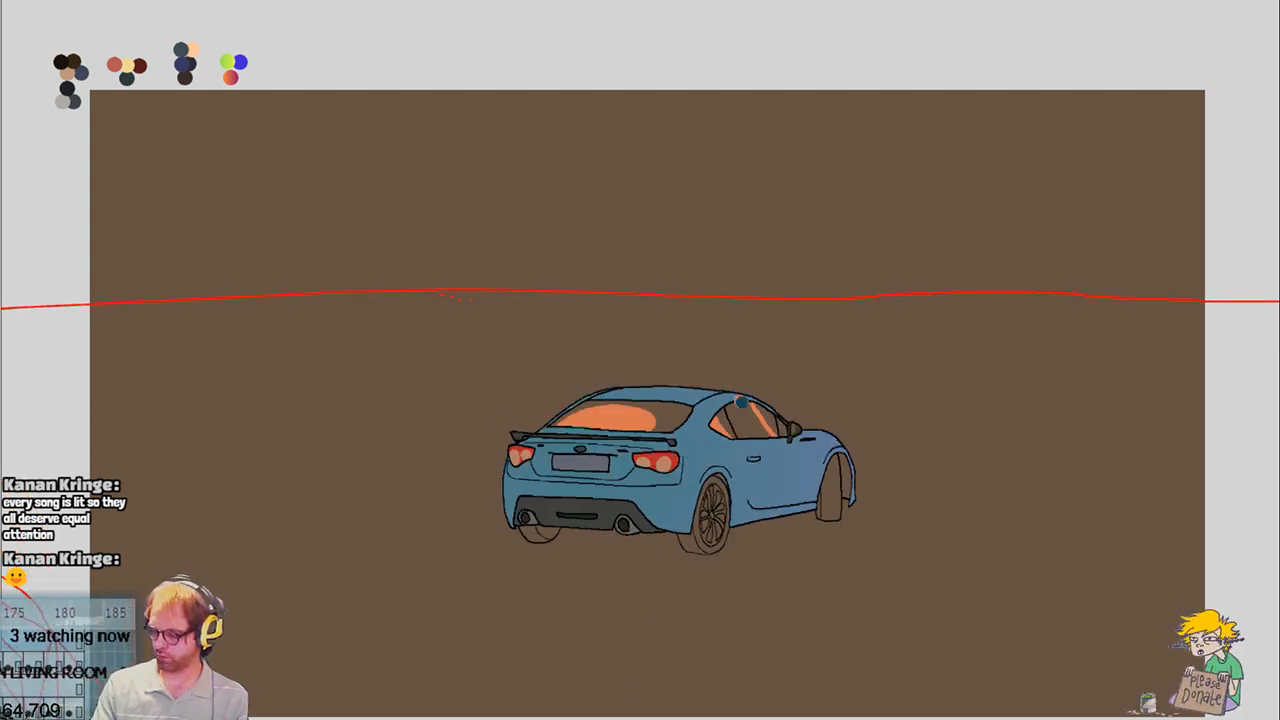
key(Right)
key(Right)
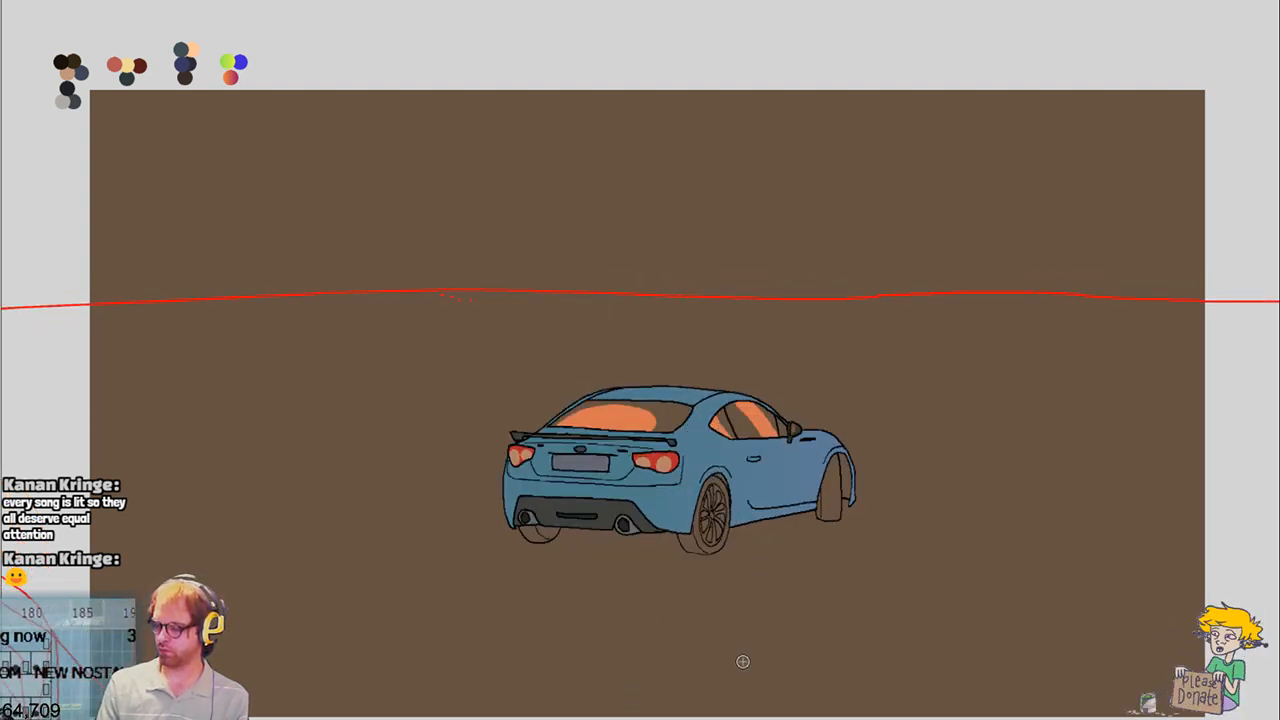
Paint diagonal orange stripes in the side windows and a reflection in the rear window of the unpainted three-quarter rear view
key(Right)
key(Right)
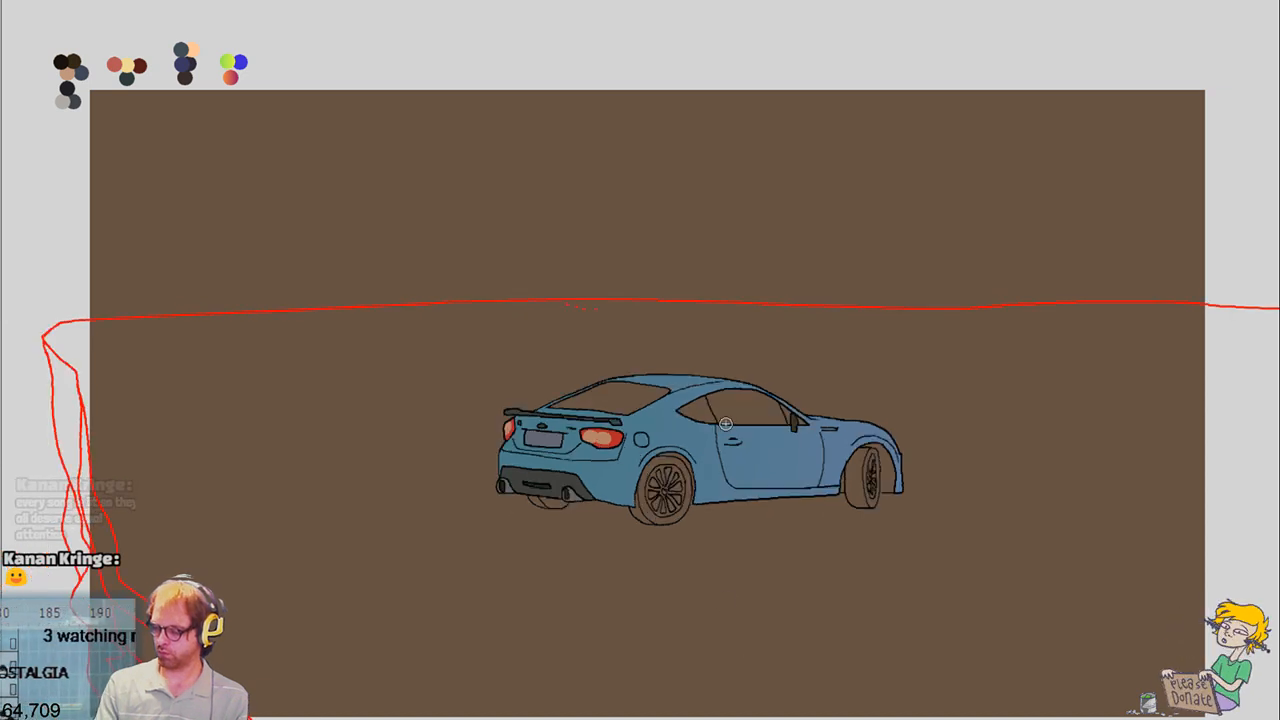
mouse_move(728, 424)
mouse_down()
mouse_move(755, 392)
mouse_move(752, 434)
mouse_move(712, 392)
mouse_move(690, 420)
mouse_up()
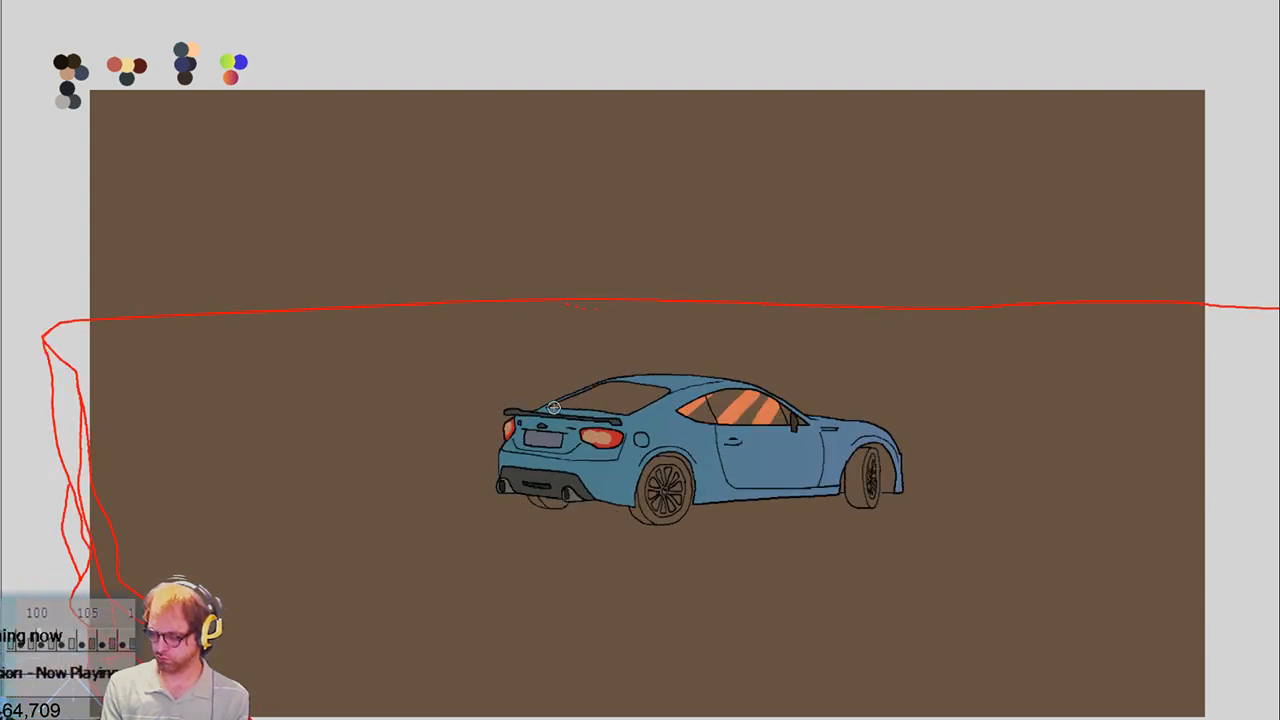
drag(556, 407, 660, 390)
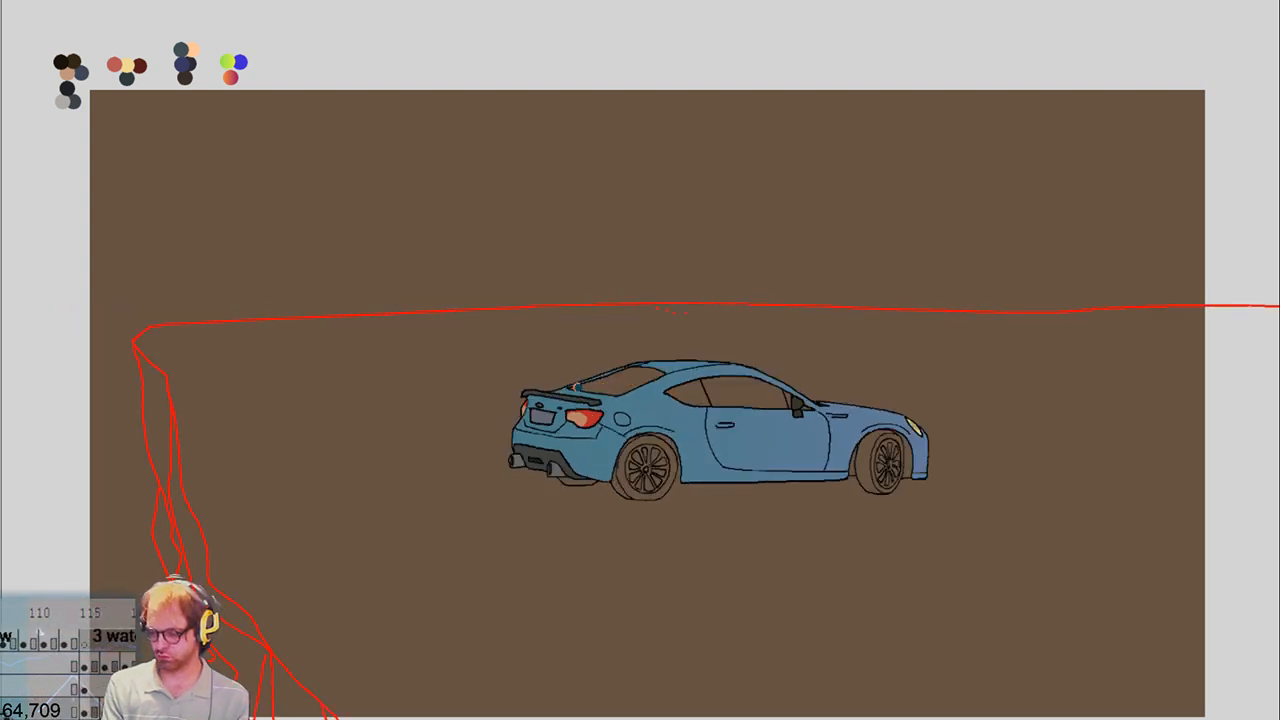
Paint thin orange reflections in the slanted rear window on the following right-facing side-view frames
drag(575, 388, 652, 377)
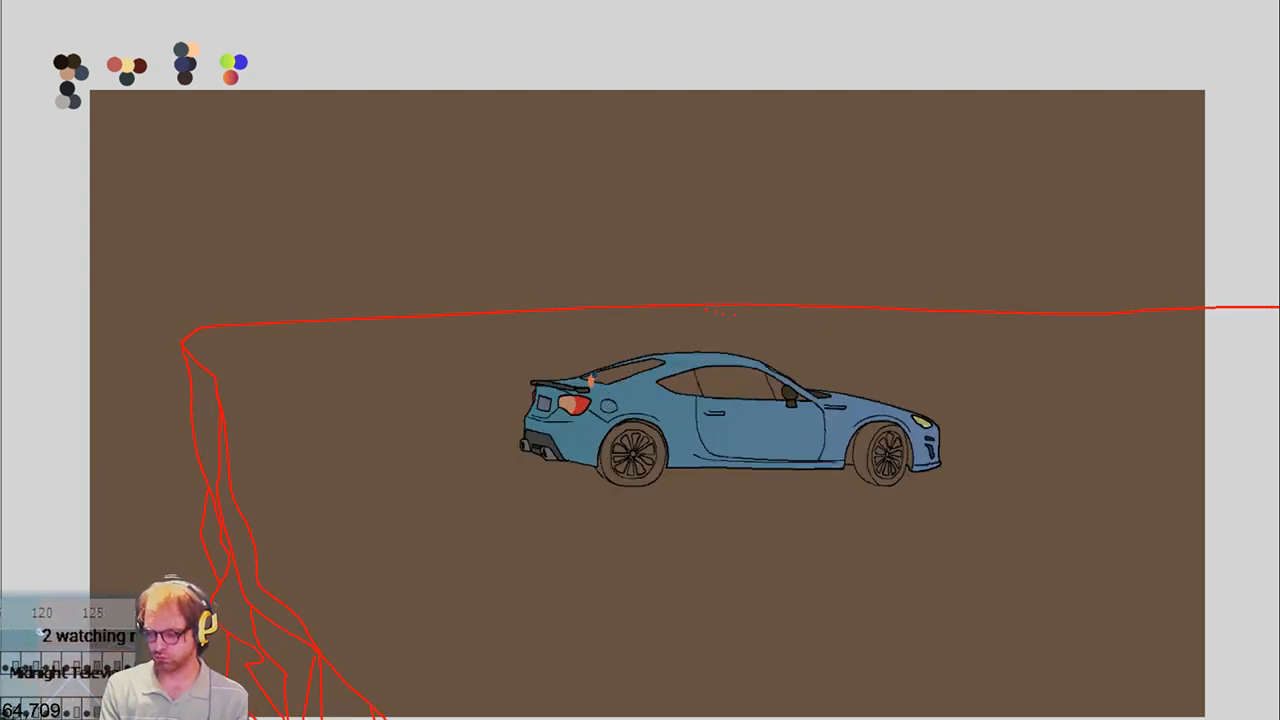
drag(590, 378, 656, 365)
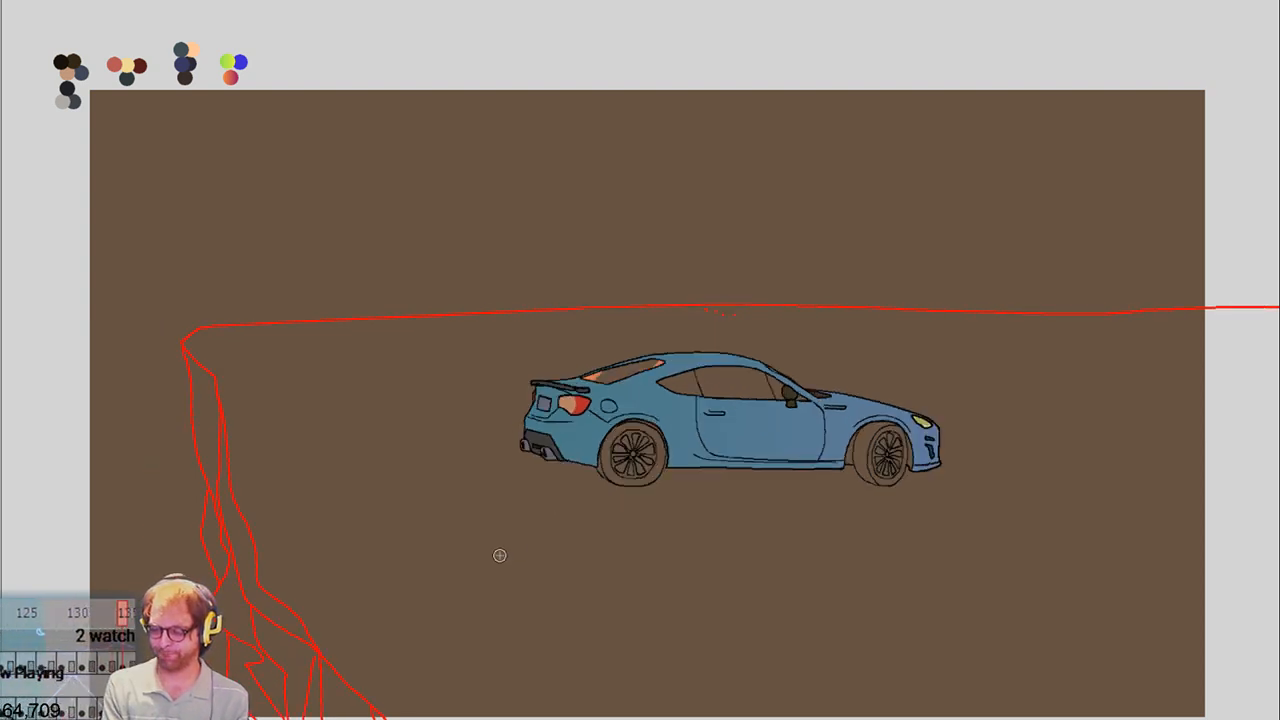
drag(570, 366, 645, 349)
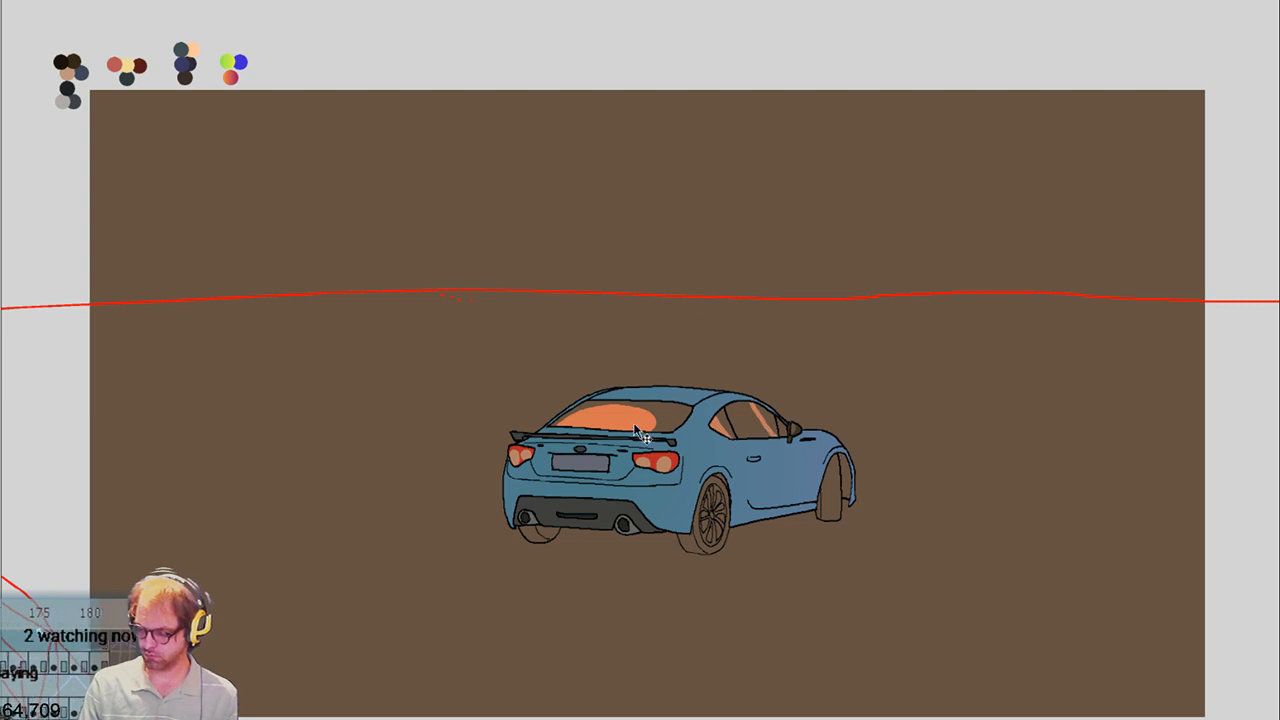
Repaint the reflections on the earlier right-turned rear view as a straight orange band through its rear and side windows, without overspill
mouse_move(652, 428)
mouse_down()
mouse_move(871, 412)
mouse_move(843, 420)
mouse_up()
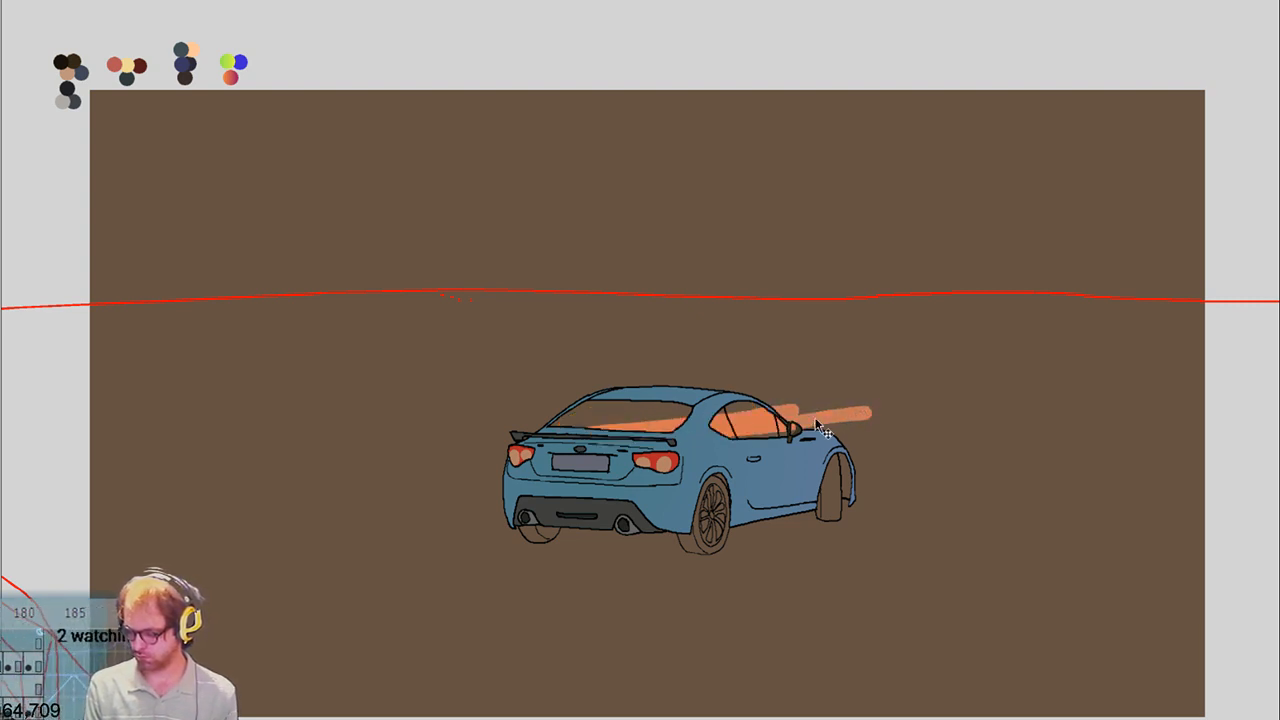
key(ctrl+z)
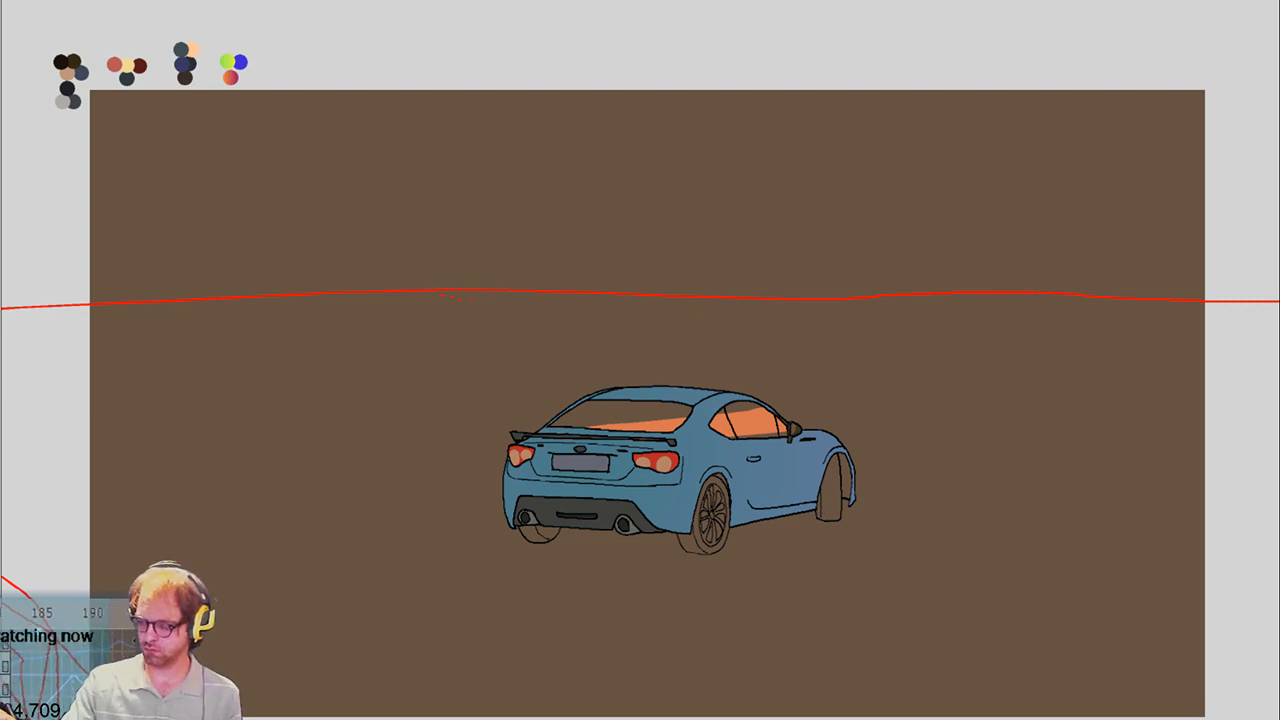
key(space)
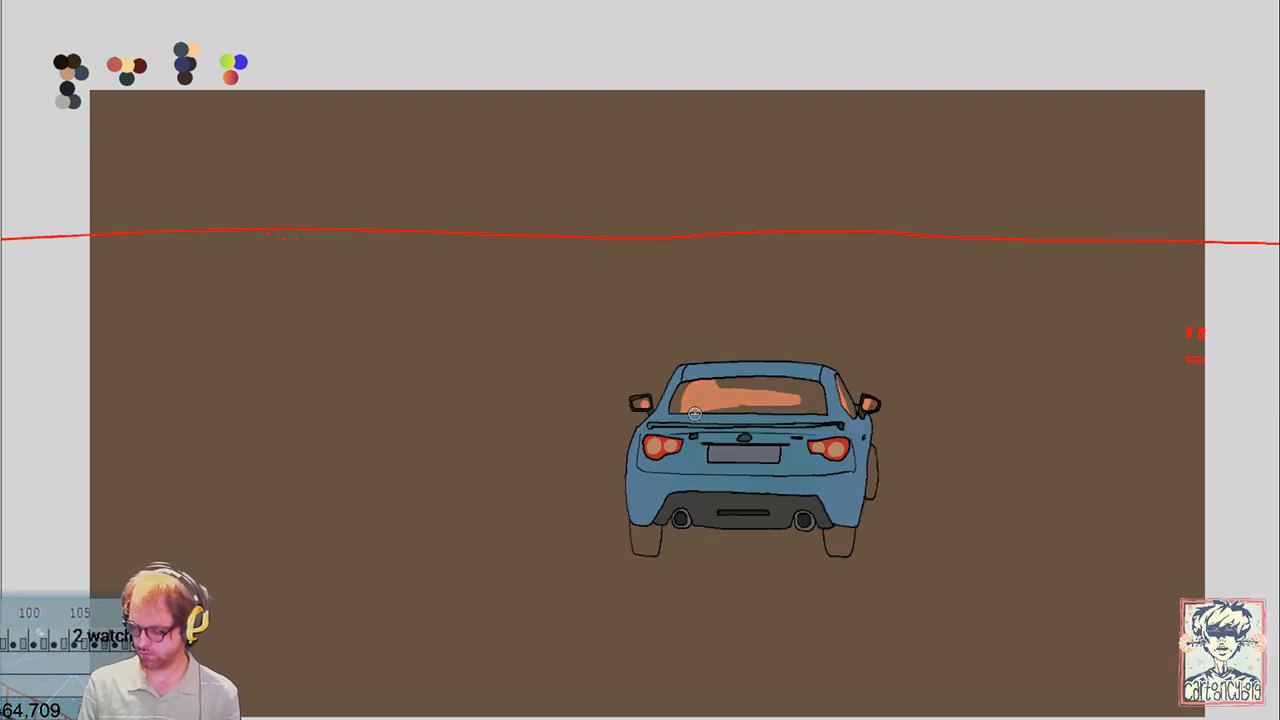
Try an orange band along the top edge of the rear window in the straight rear view
drag(676, 388, 806, 382)
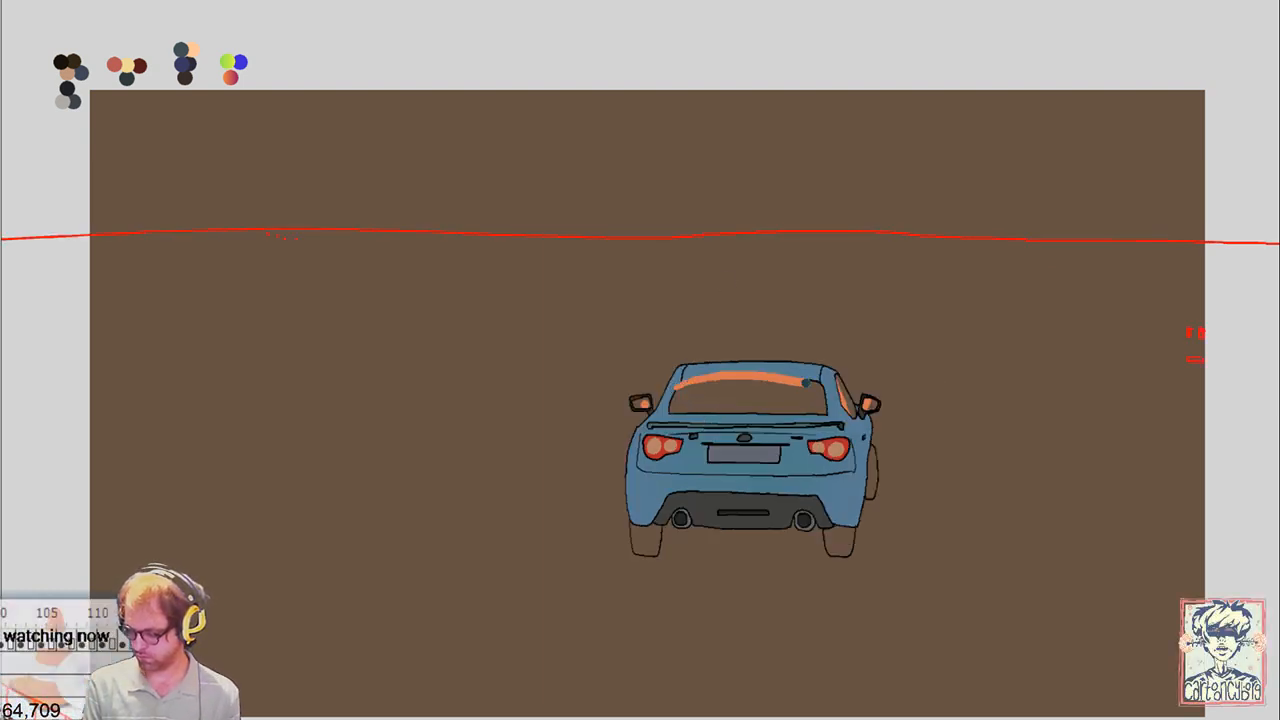
key(ctrl+z)
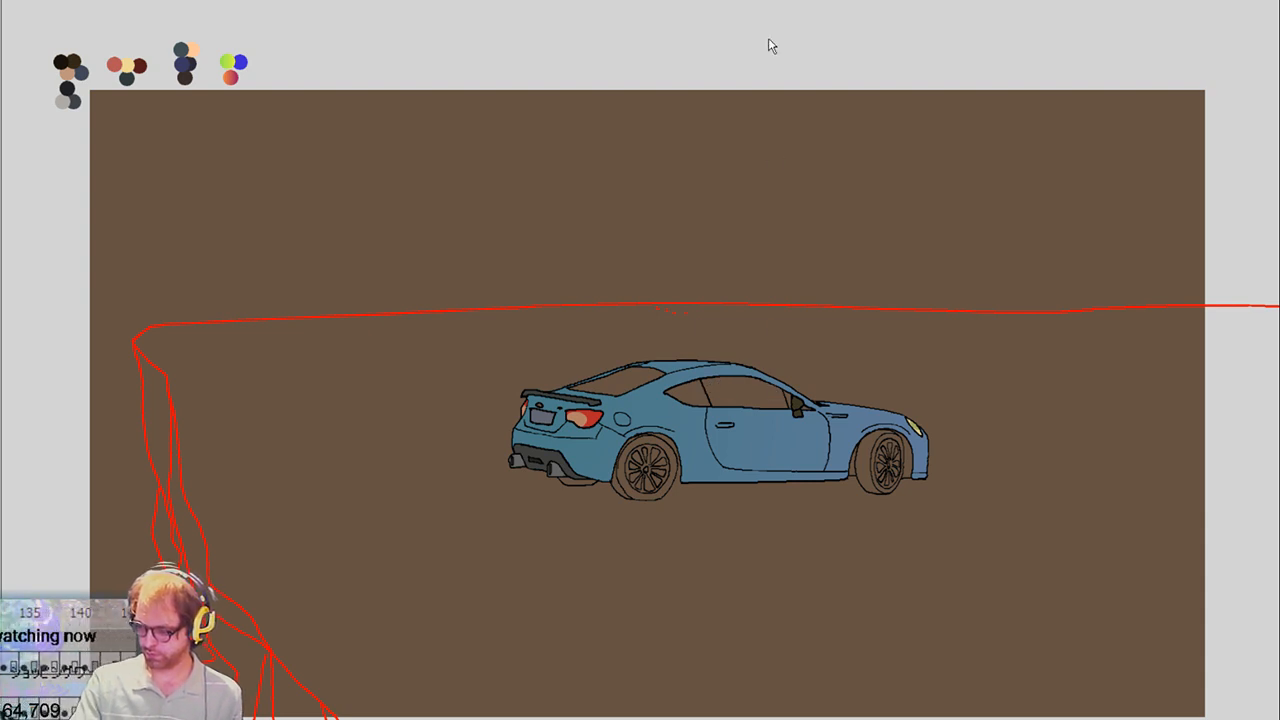
Fill both side windows orange and paint a slanted orange stripe in the rear window of the unpainted right-facing view
click(740, 388)
click(683, 394)
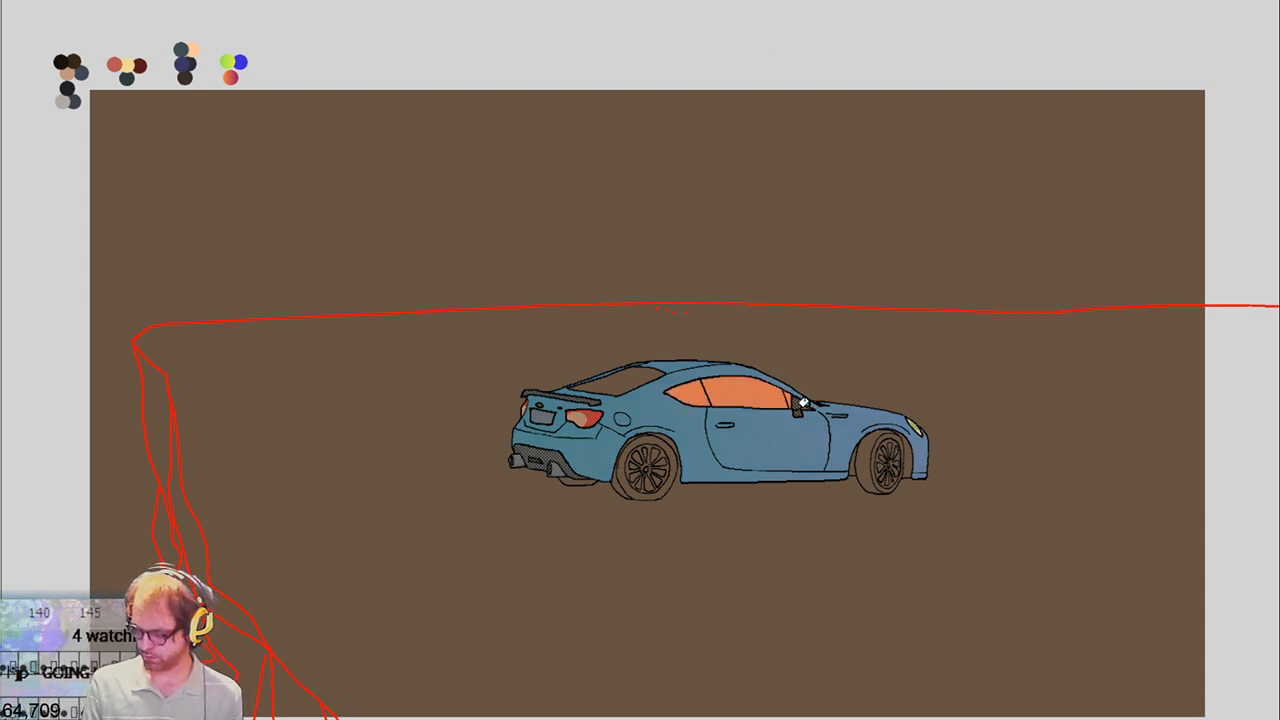
key(ctrl+z)
key(ctrl+y)
key(ctrl+z)
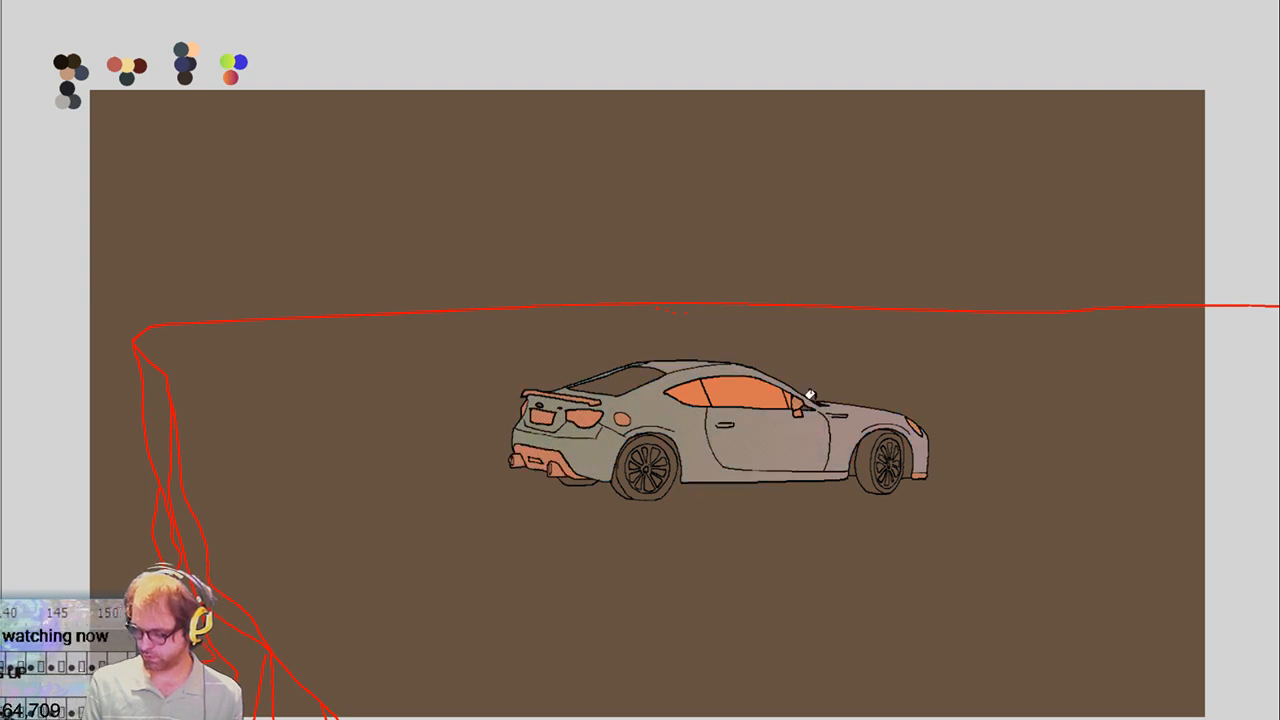
key(ctrl+y)
key(ctrl+z)
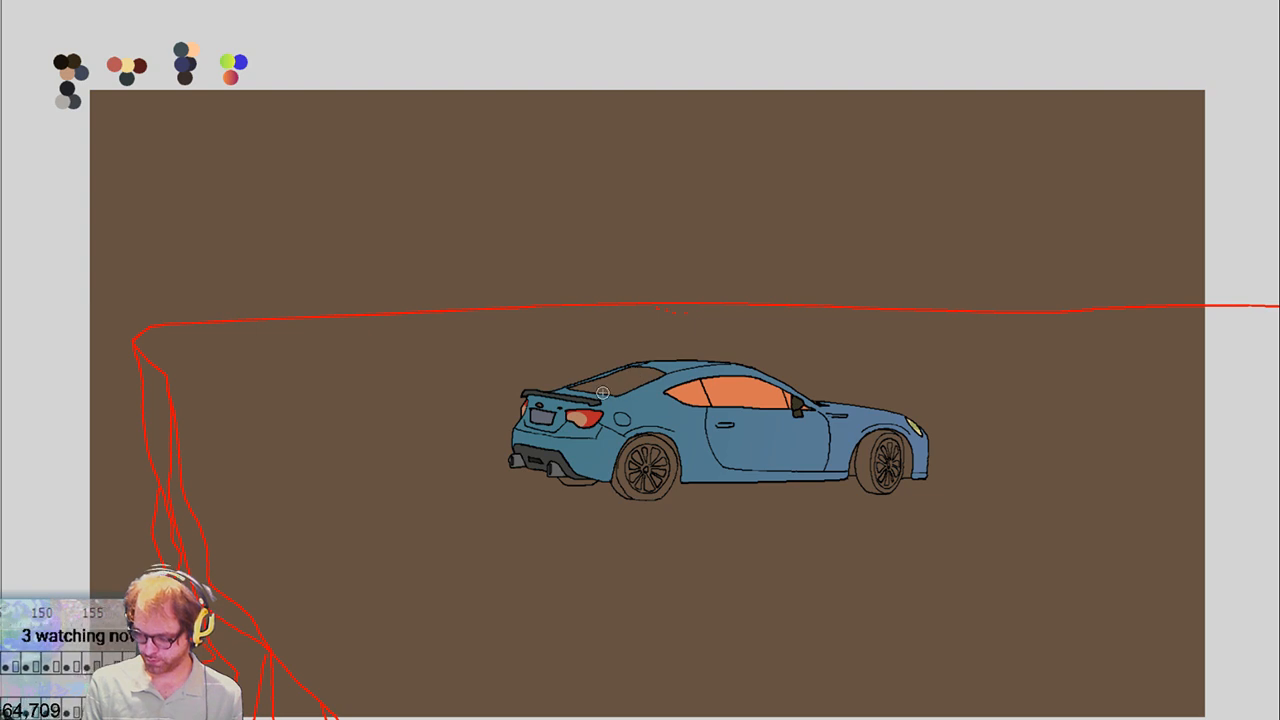
mouse_move(640, 373)
mouse_down()
mouse_move(615, 396)
mouse_move(657, 368)
mouse_up()
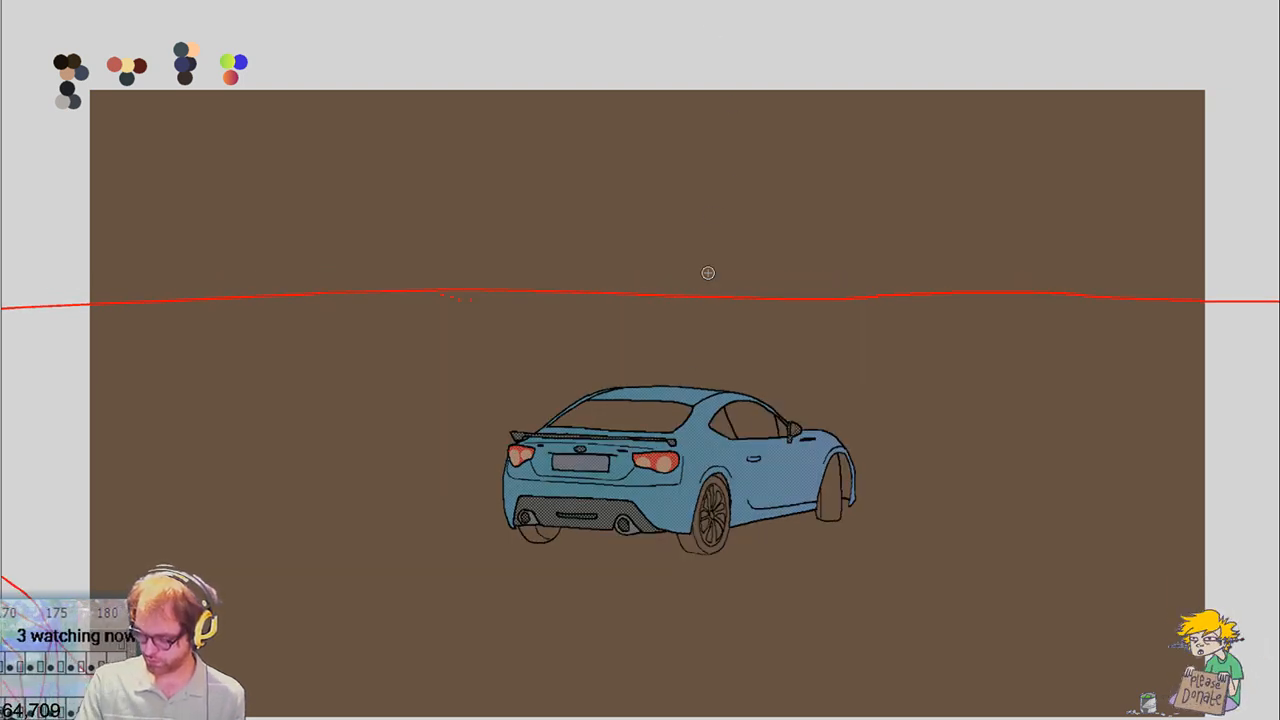
Paint orange side-window stripes and a rear-window corner reflection in the three-quarter rear view, plus the door window's front corner in a more side-on frame
drag(658, 450, 692, 428)
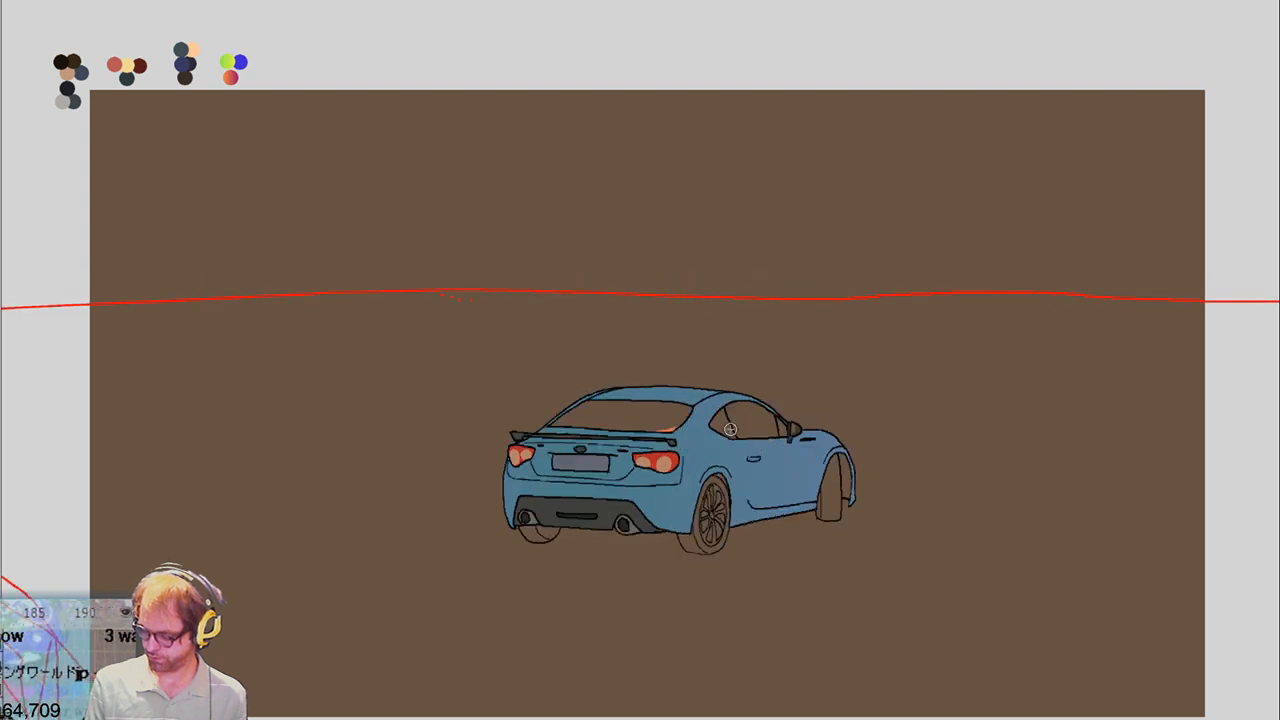
drag(736, 399, 718, 426)
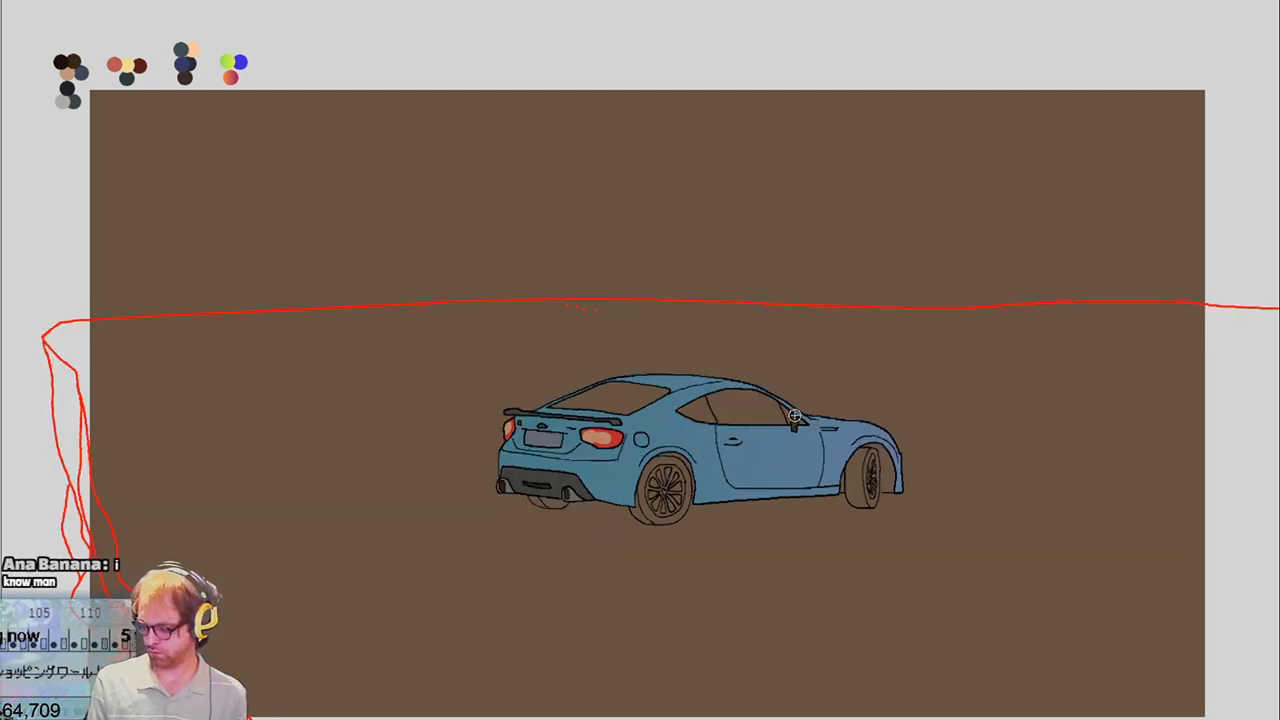
mouse_move(779, 403)
mouse_down()
mouse_move(768, 430)
mouse_move(797, 415)
mouse_up()
key(ctrl+alt+g)
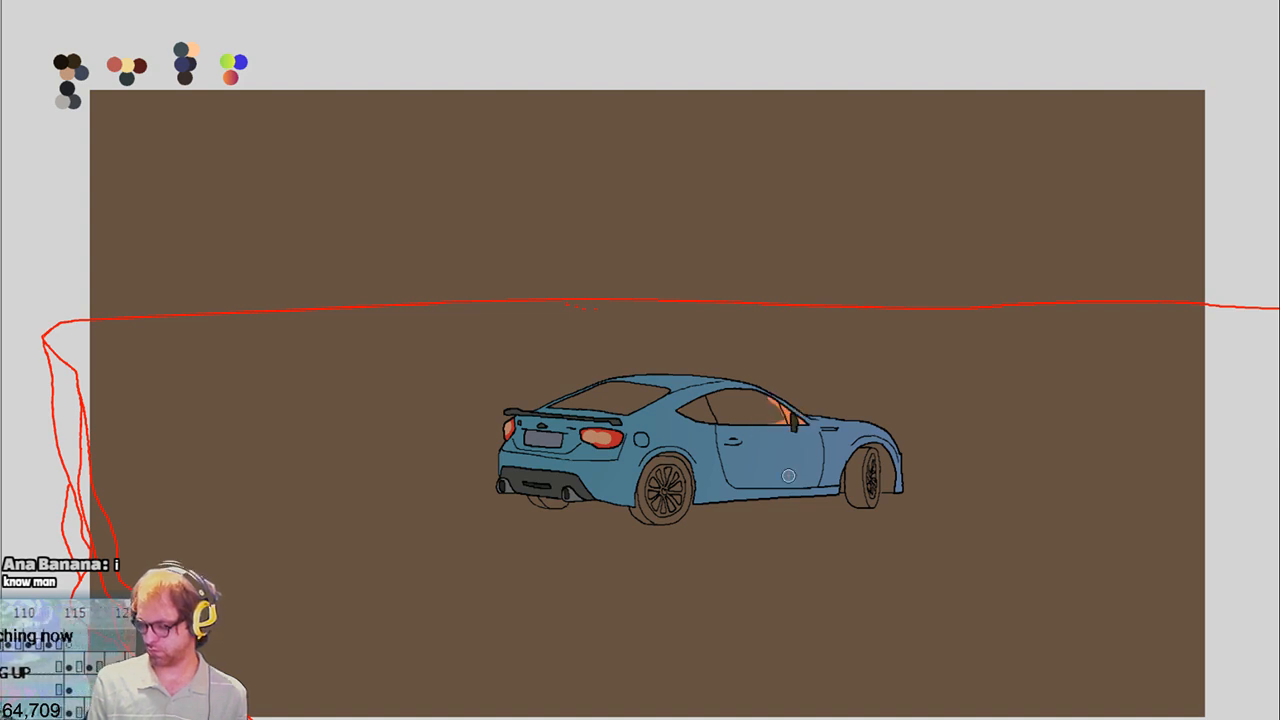
Fill the slanted rear window orange and paint a reflection along the quarter window's upper edge in the next unpainted side view
key(period)
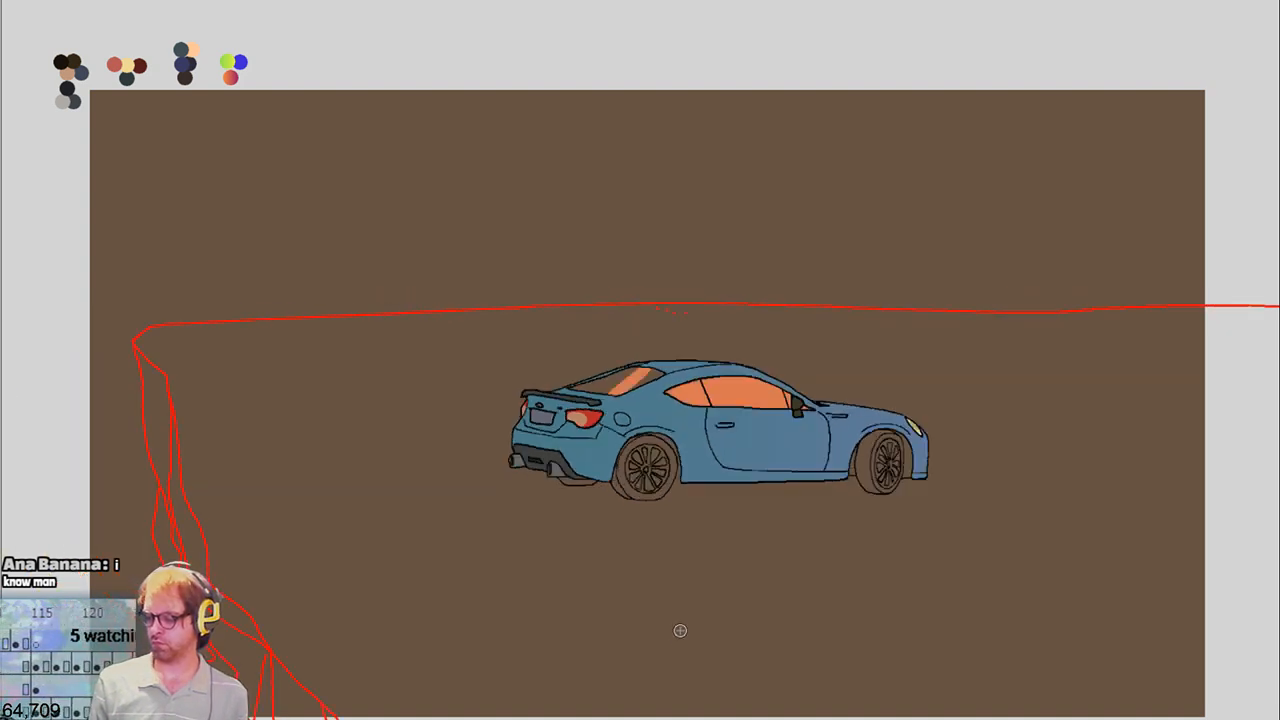
key(period)
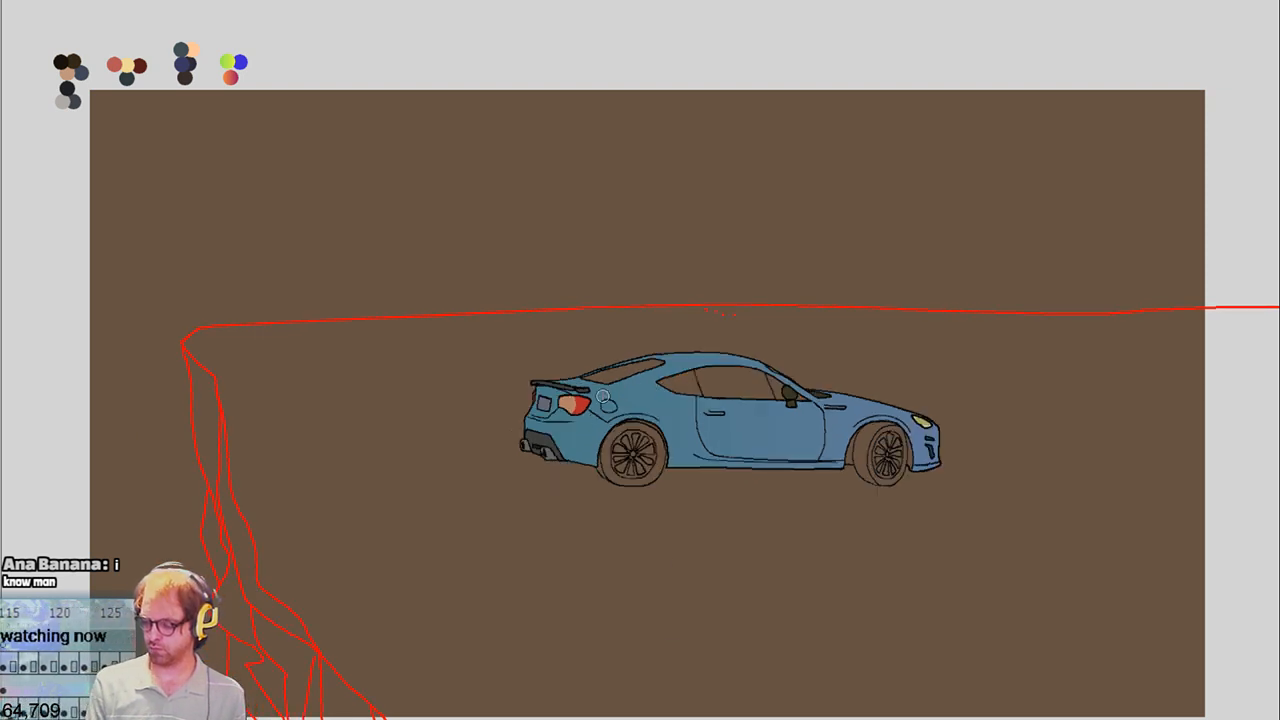
click(605, 369)
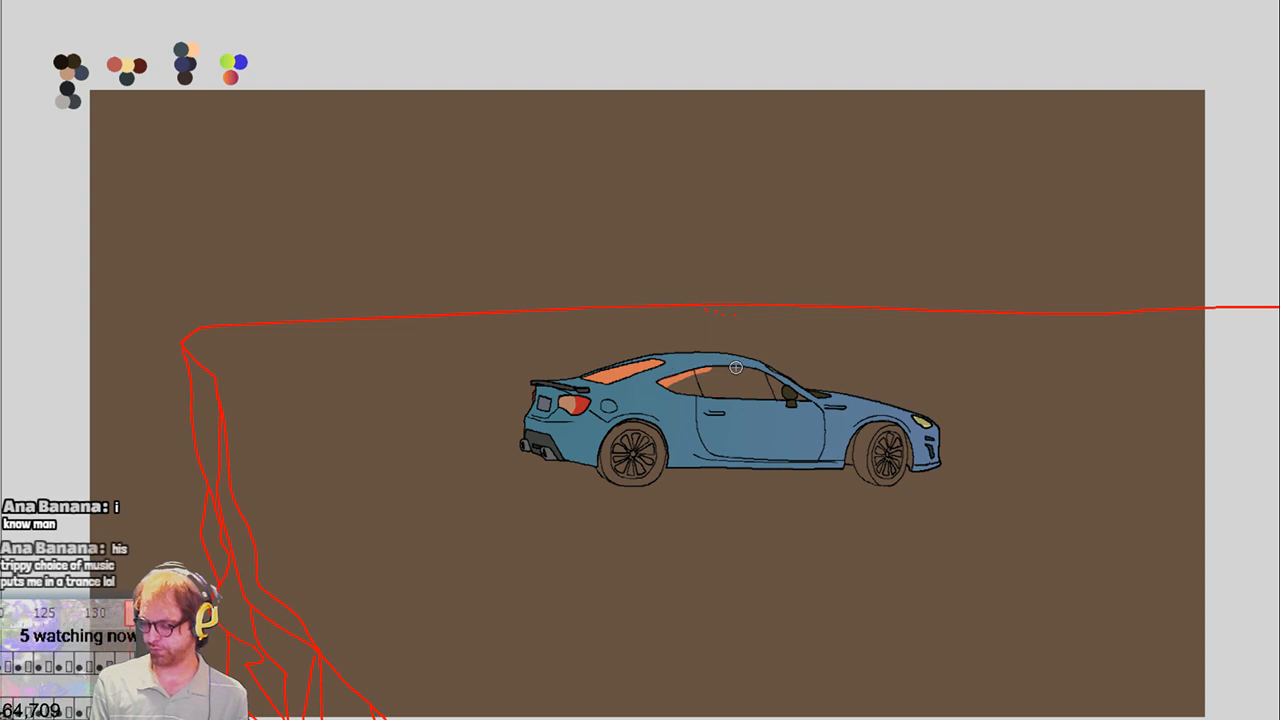
drag(650, 396, 706, 366)
key(ctrl+z)
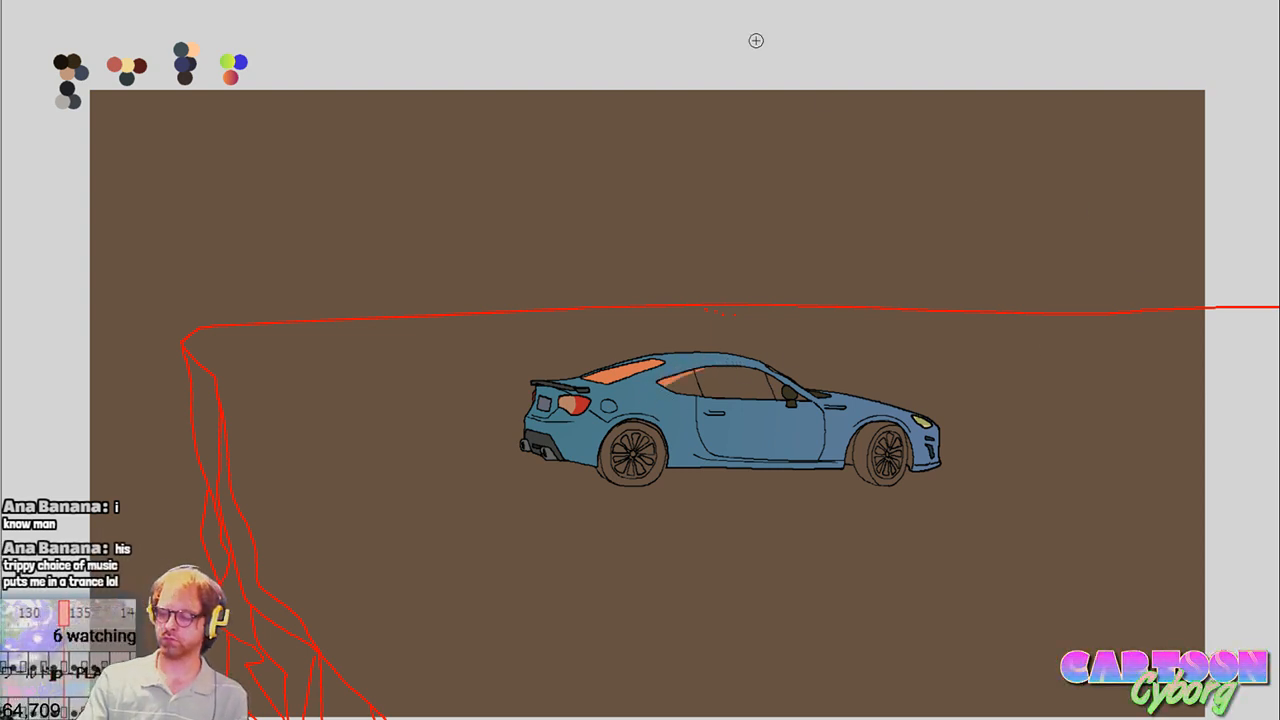
Paint upright orange reflections in the door window of the side view whose front end is turning into sight
key(space)
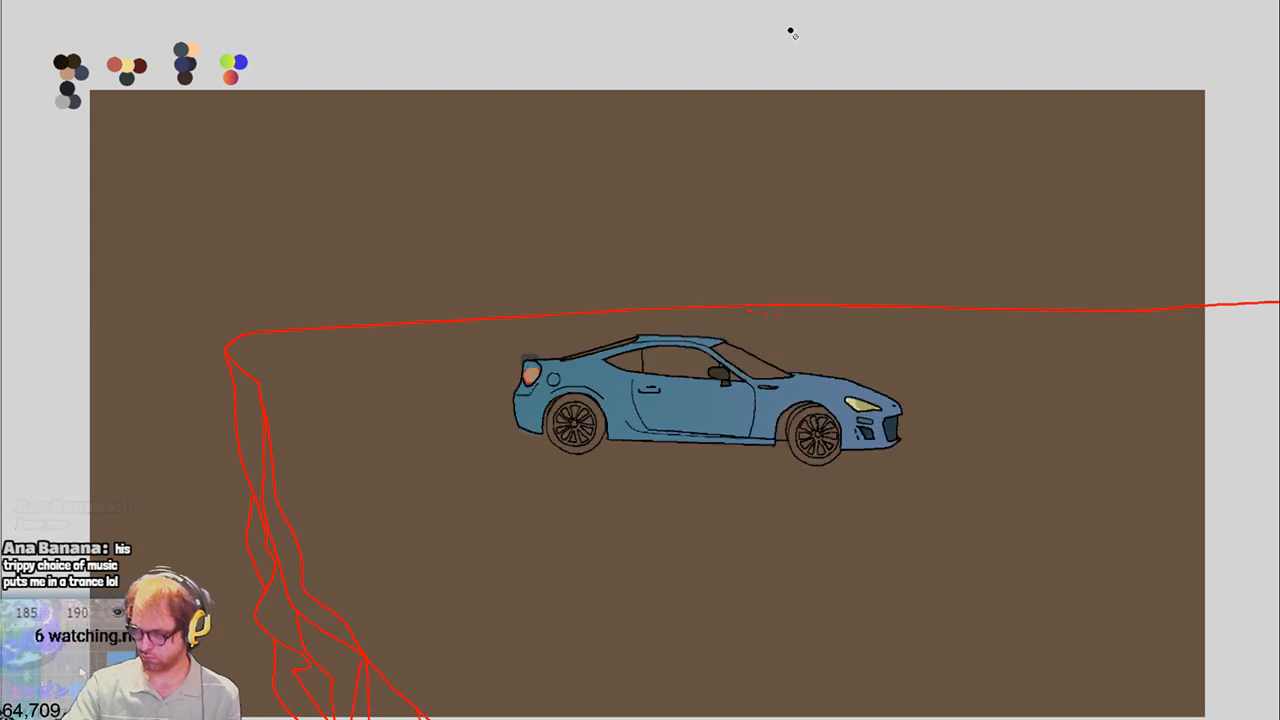
mouse_move(688, 348)
mouse_down()
mouse_move(684, 375)
mouse_move(642, 383)
mouse_move(657, 416)
mouse_up()
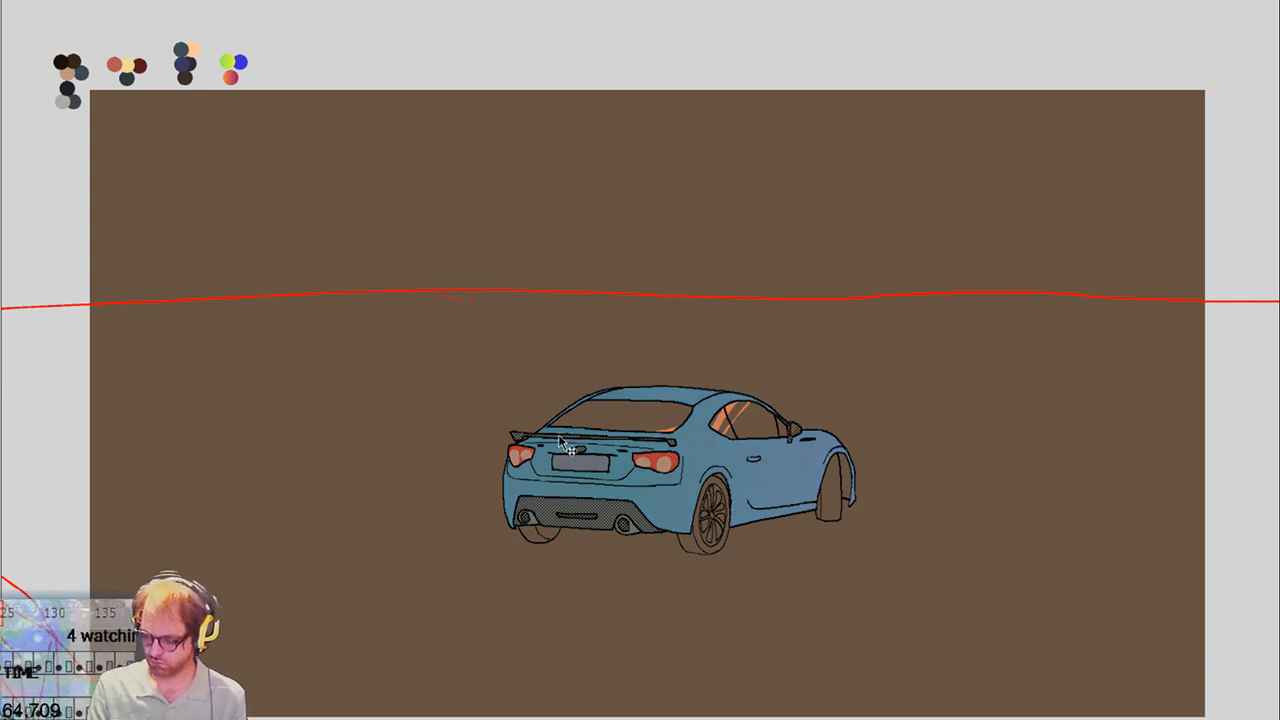
Paint orange bands along the upper edge of the rear window in two neighbouring three-quarter rear views
drag(567, 408, 680, 399)
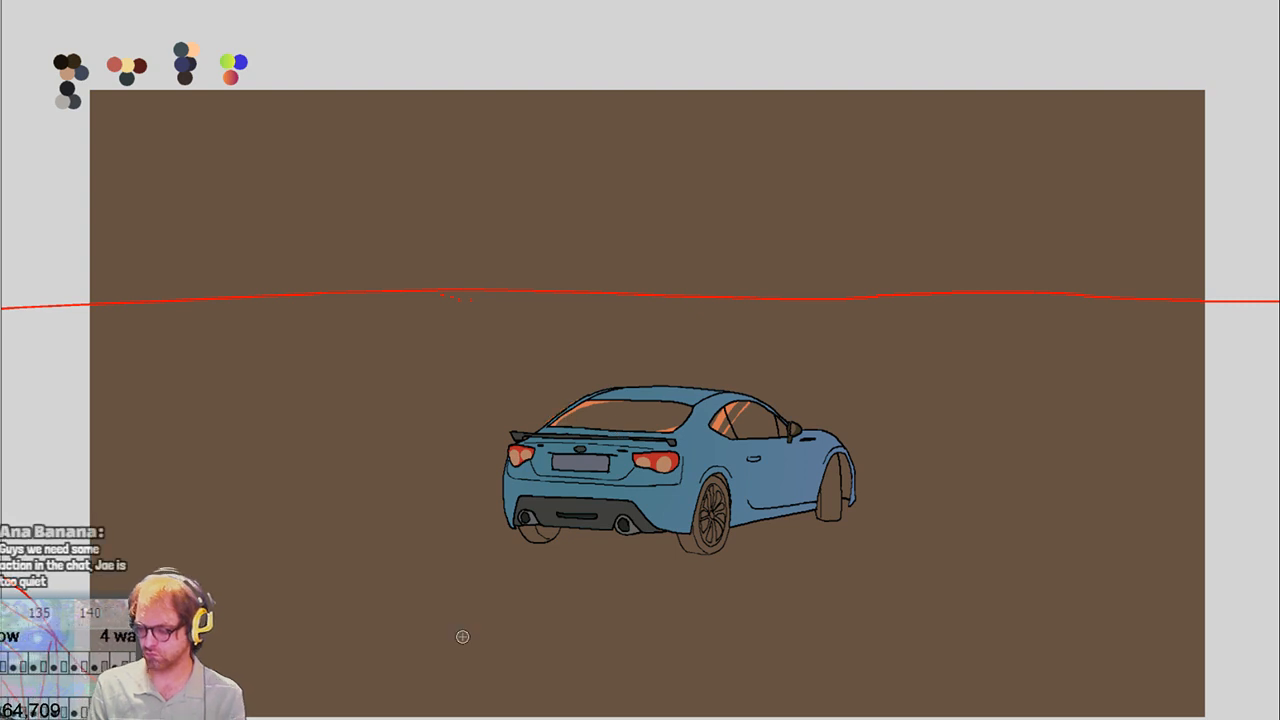
key(Right)
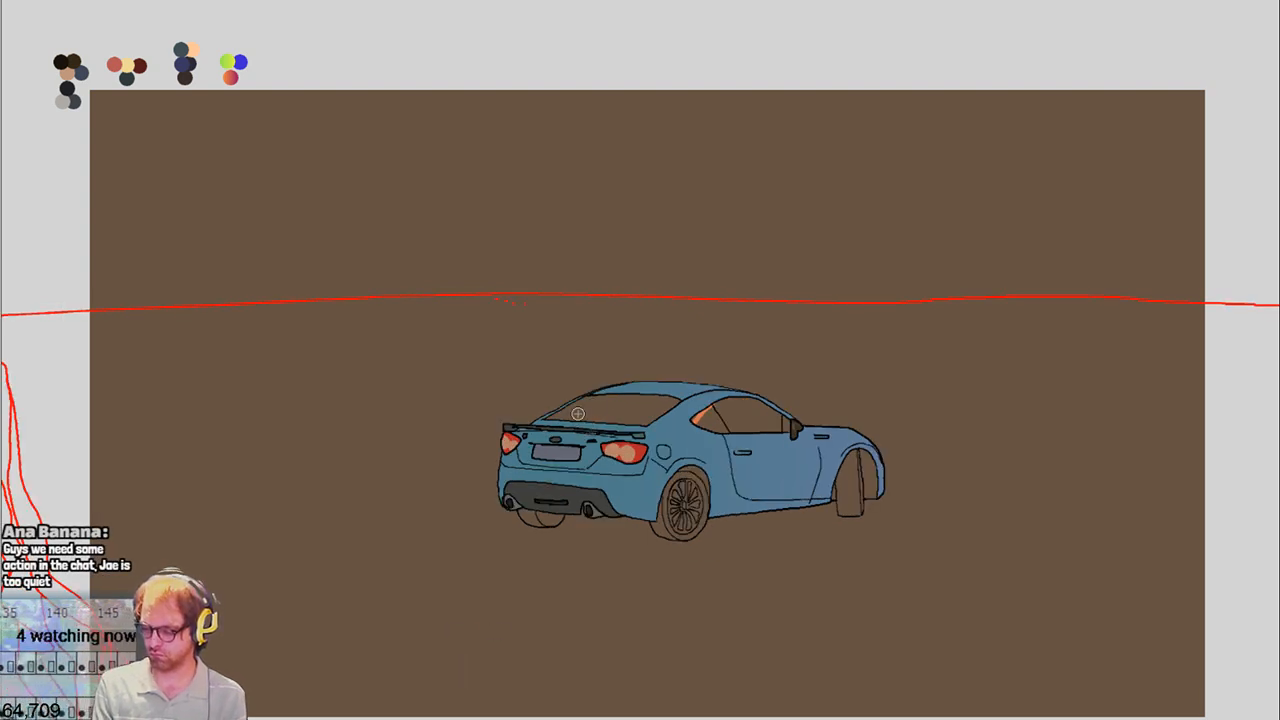
drag(585, 396, 680, 398)
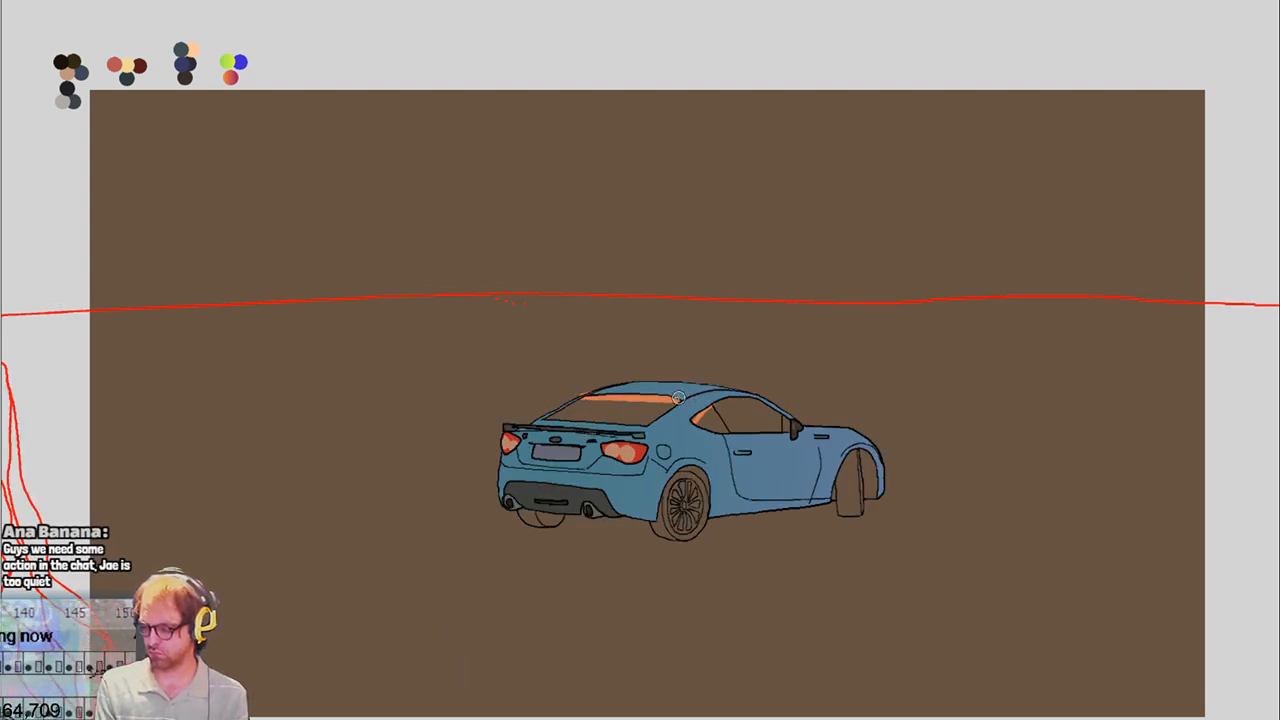
Step through the turning animation to compare the window reflections between neighbouring frames
key(Right)
key(Right)
key(Right)
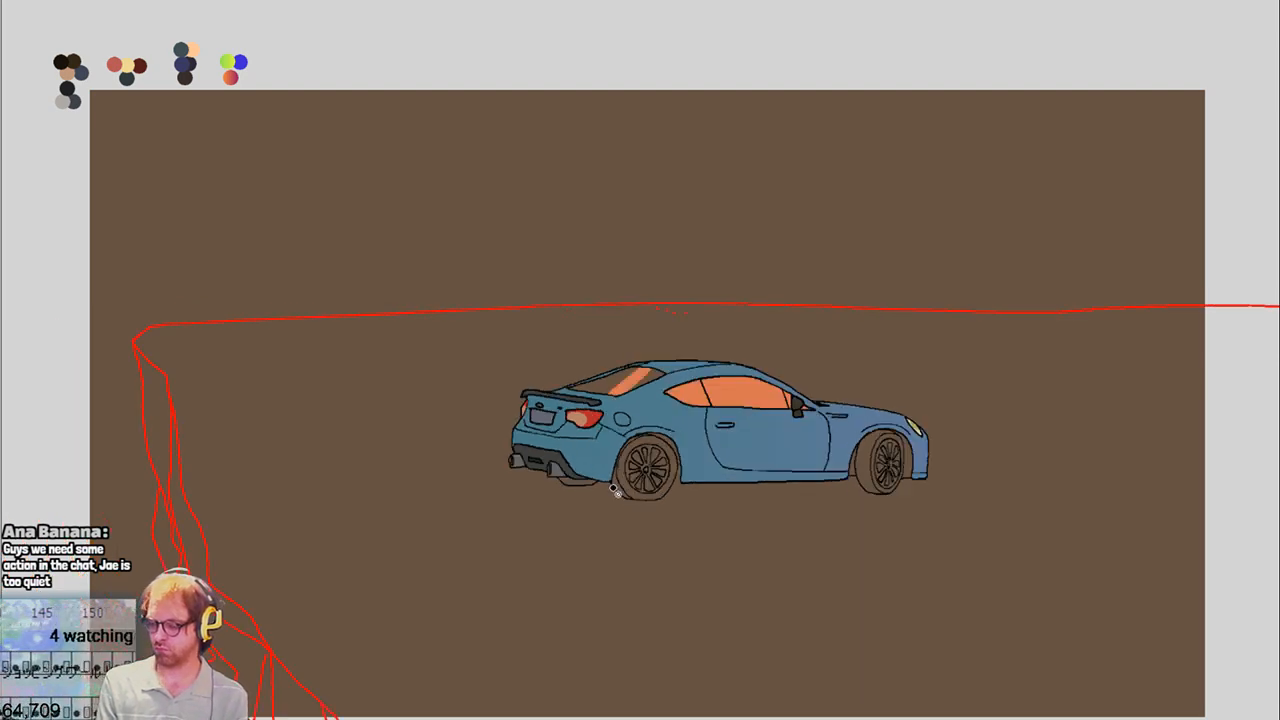
key(Right)
key(Right)
key(Right)
key(Right)
key(Right)
key(Right)
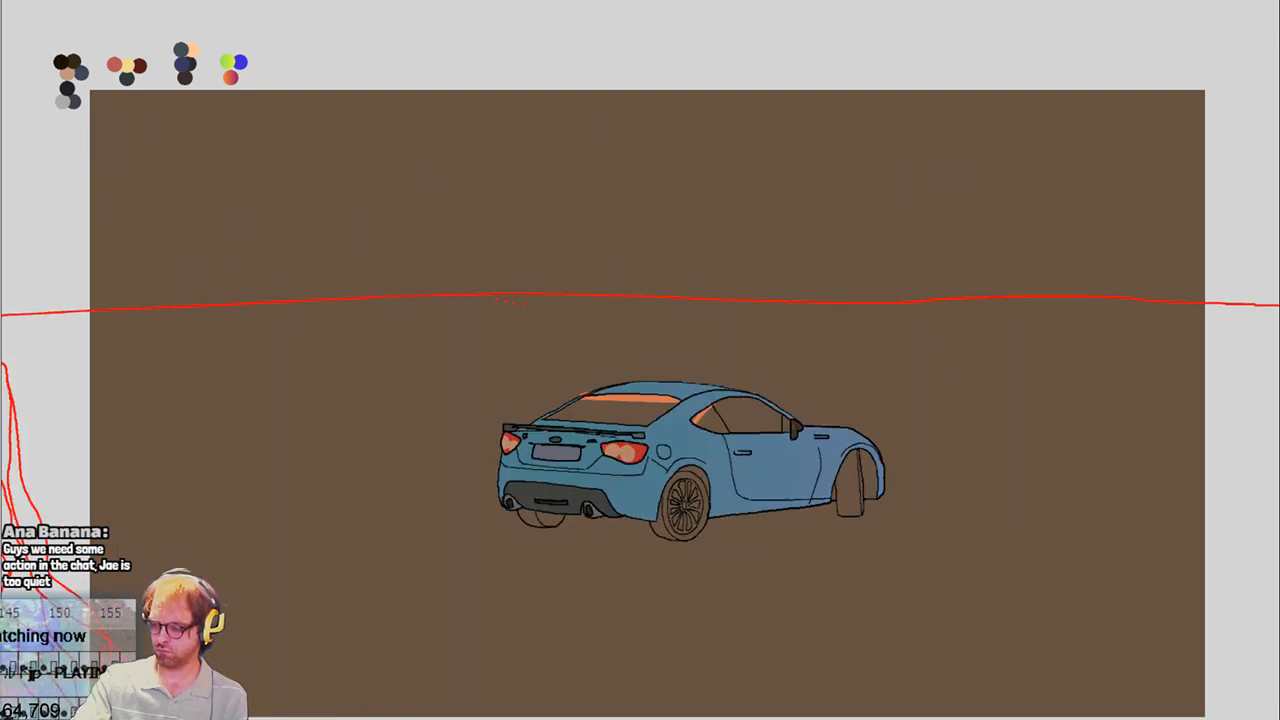
key(Right)
key(Right)
key(Right)
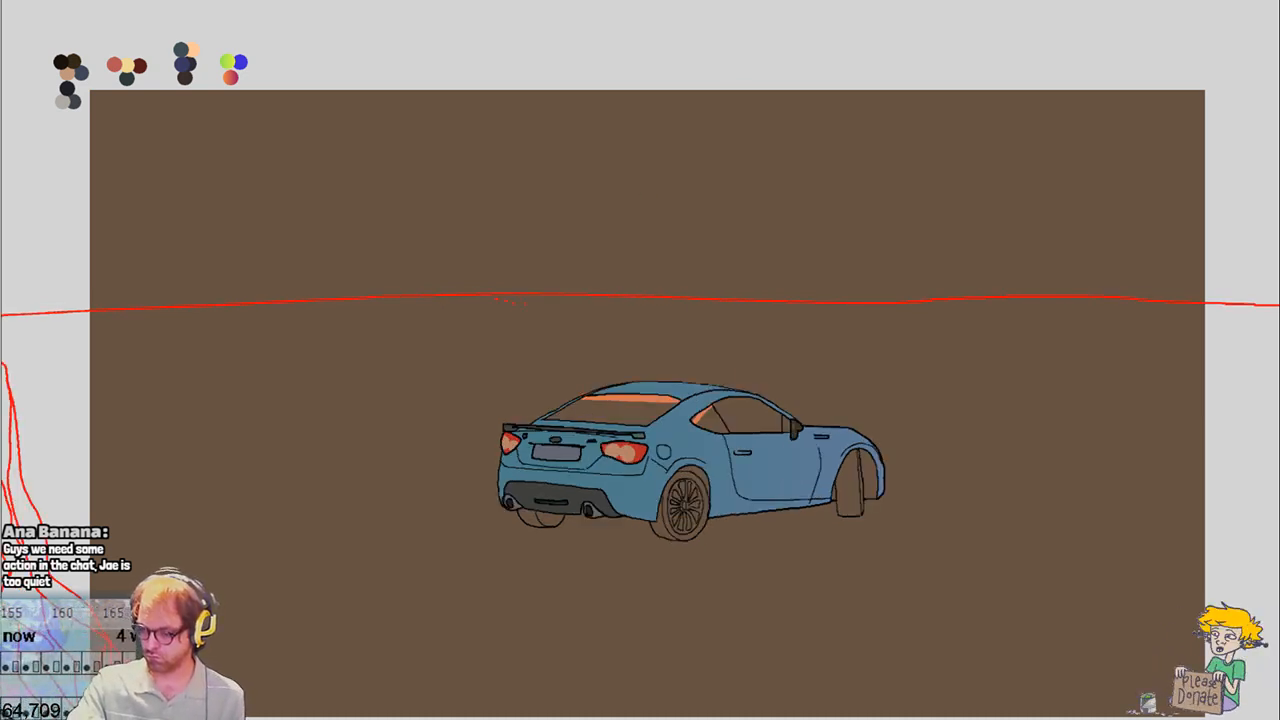
Paint a curved orange stripe across the roof end of the rear window in the following right-turned frame
key(Right)
mouse_move(622, 378)
mouse_down()
mouse_move(642, 414)
mouse_move(651, 383)
mouse_up()
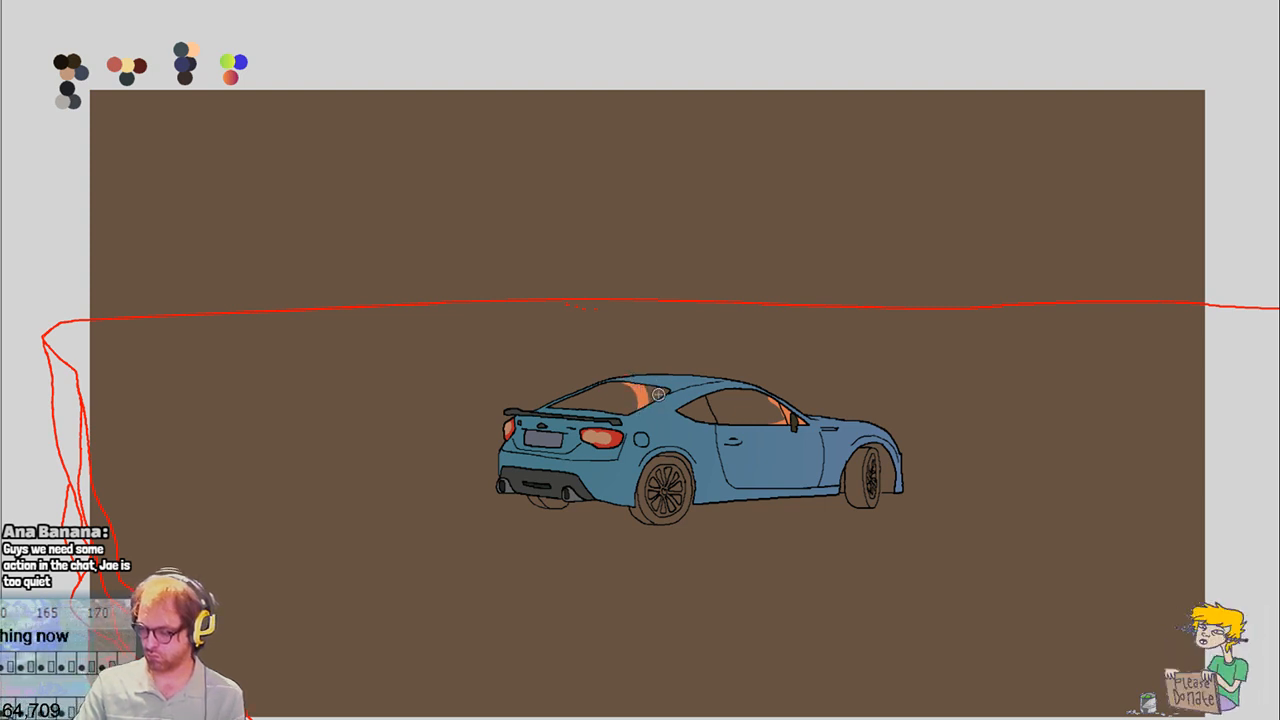
key(Right)
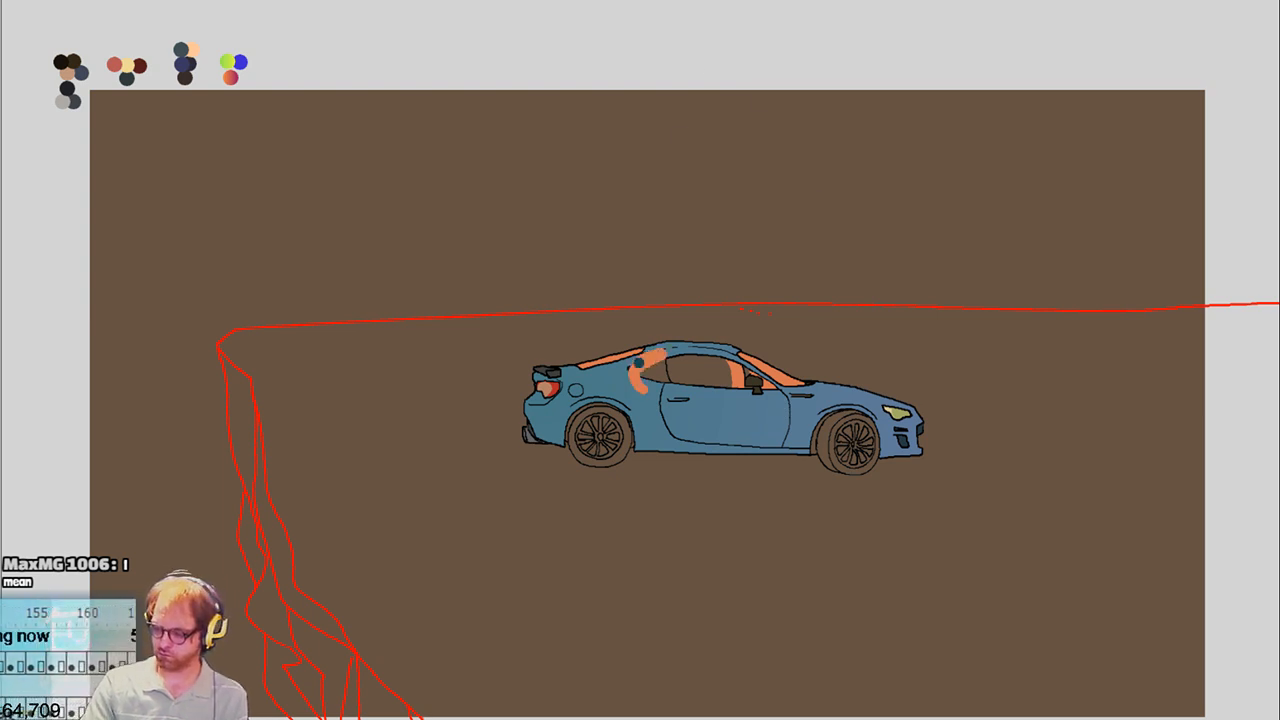
Undo the stray orange stroke over the quarter window and fill windshield areas orange in the following front-turning side views
key(ctrl+z)
key(space)
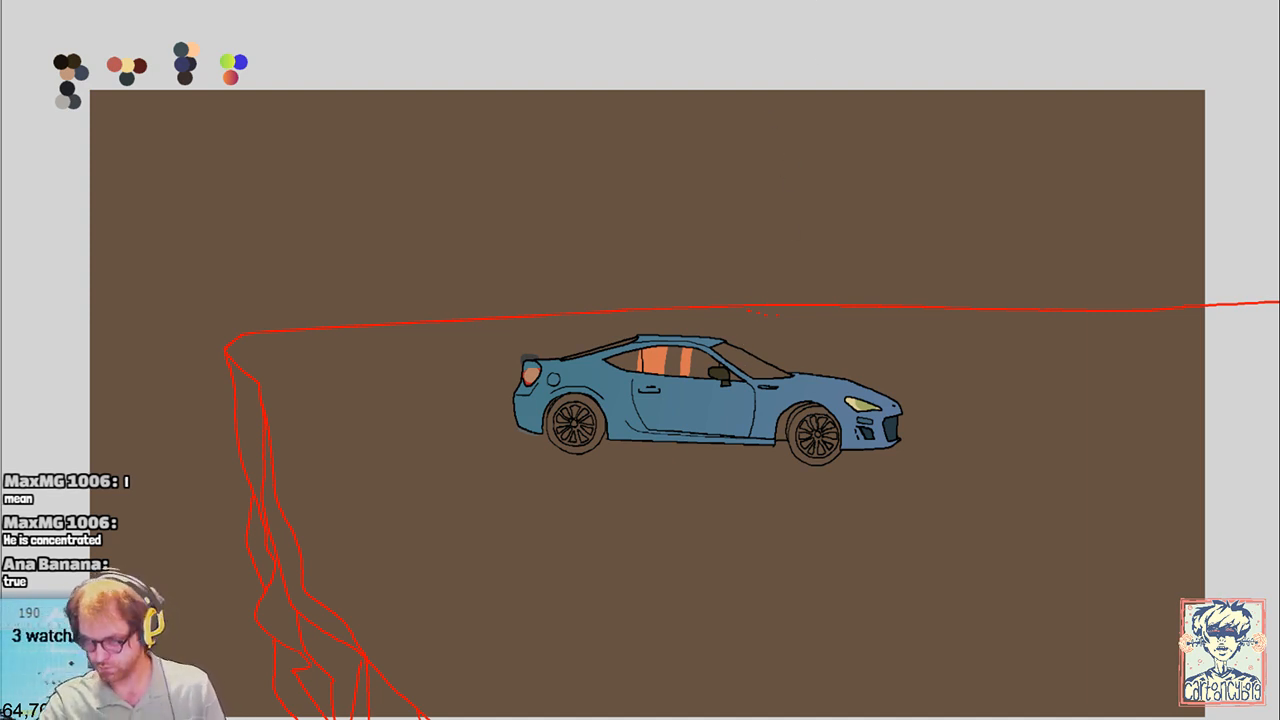
click(758, 352)
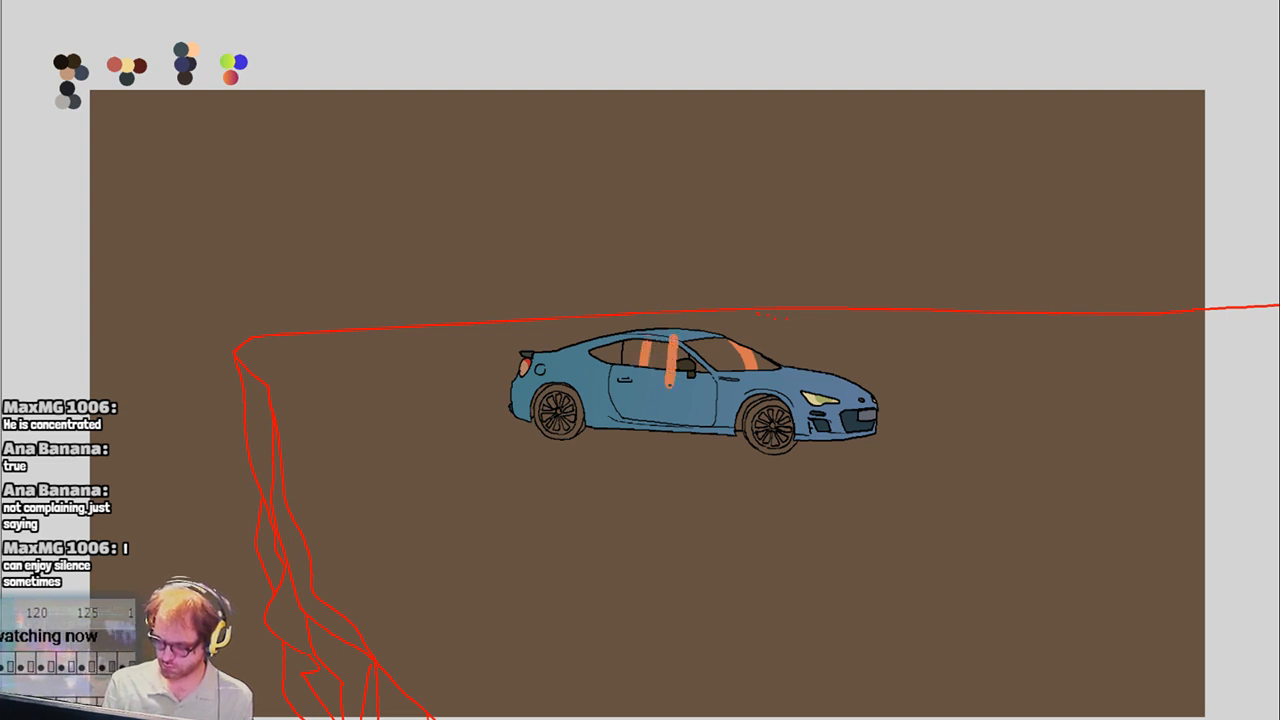
click(719, 349)
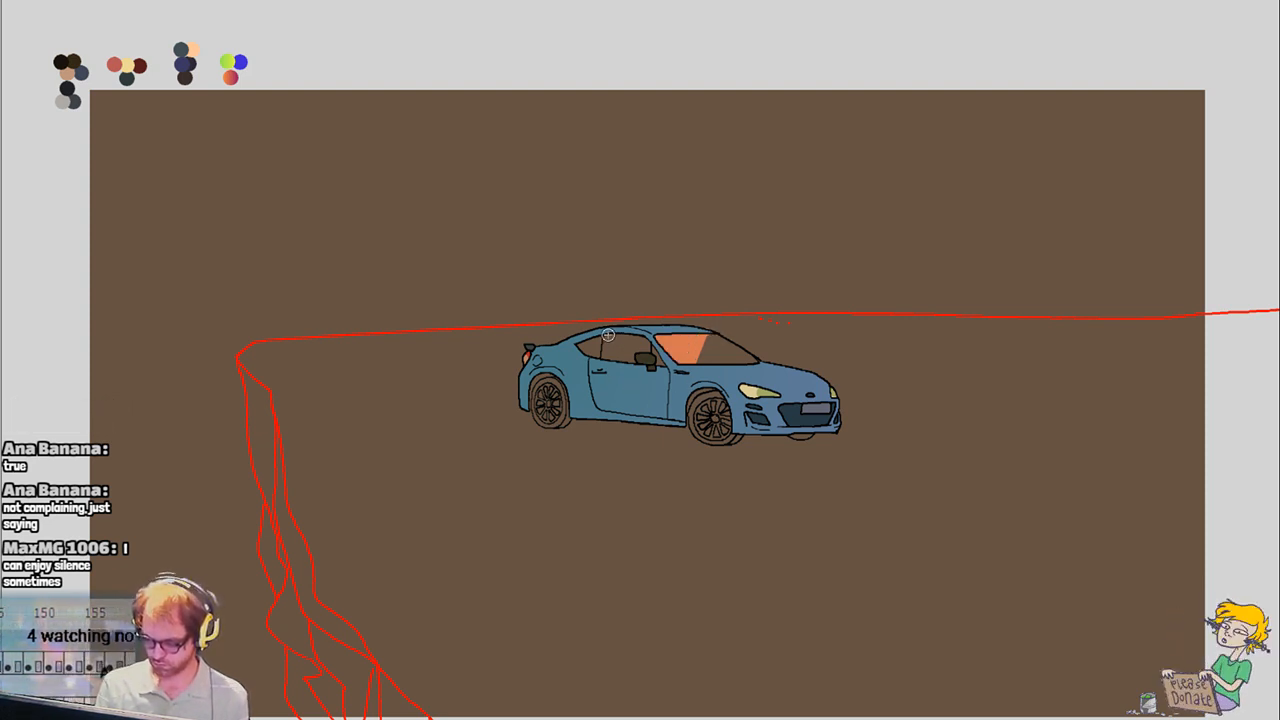
Paint slanted orange stripes in the door windows of the two neighbouring front three-quarter views
mouse_move(606, 334)
mouse_down()
mouse_move(584, 364)
mouse_move(588, 342)
mouse_up()
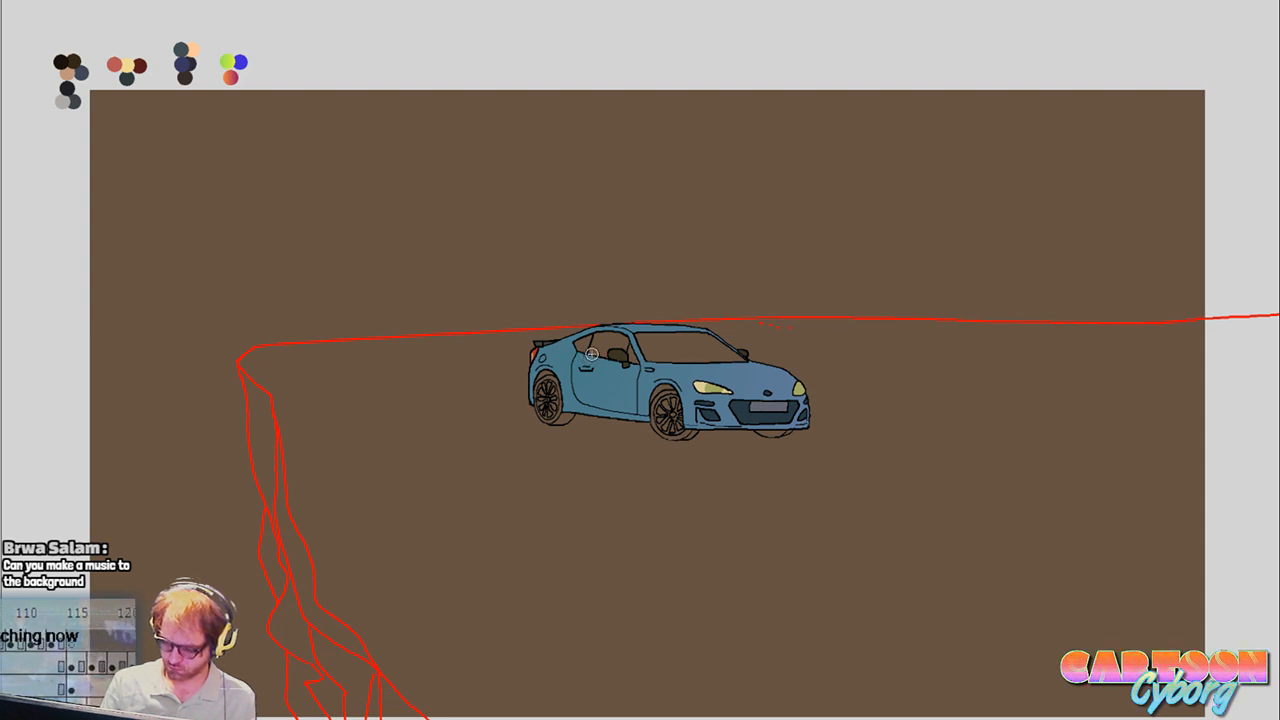
mouse_move(603, 355)
mouse_down()
mouse_move(595, 338)
mouse_move(627, 335)
mouse_move(631, 357)
mouse_up()
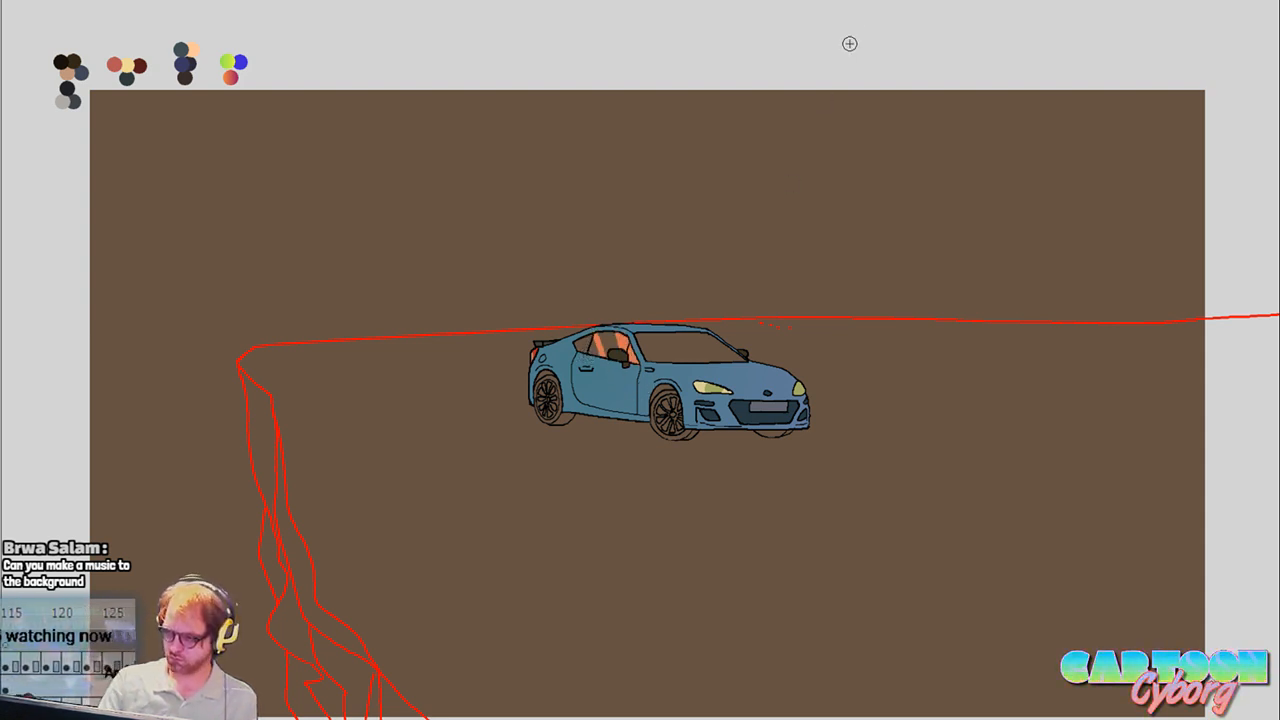
key(space)
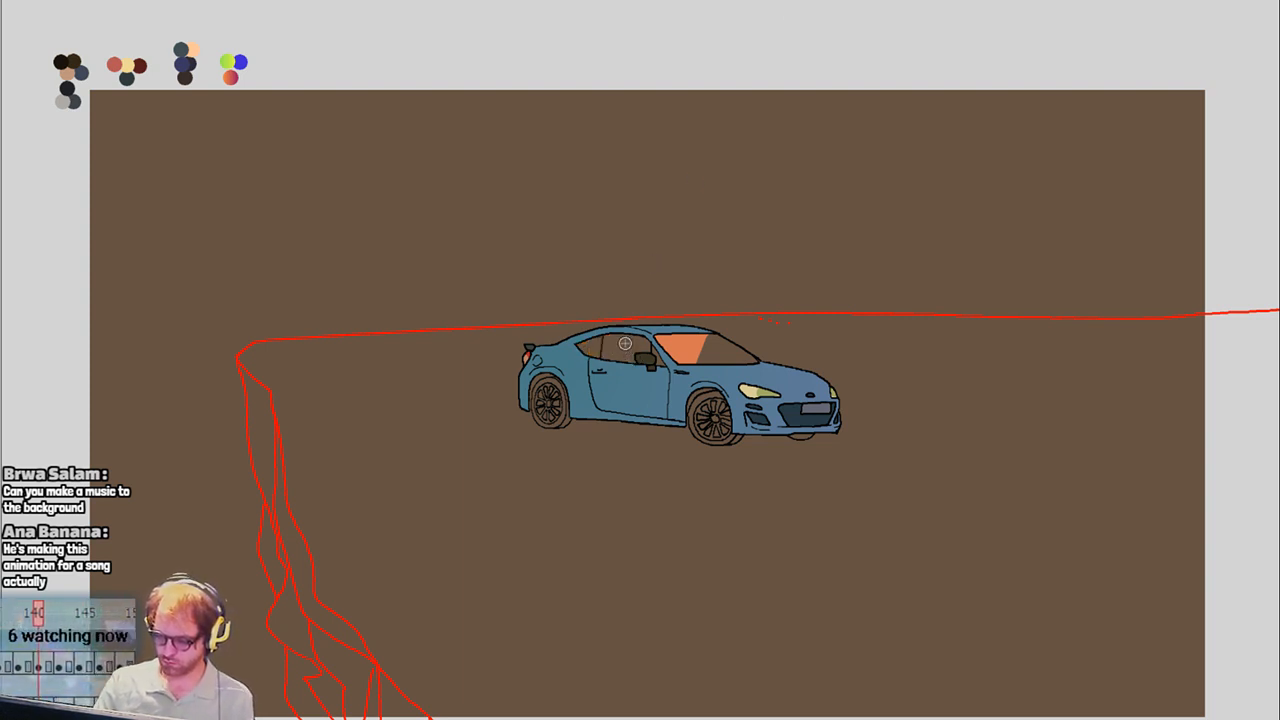
drag(625, 343, 638, 375)
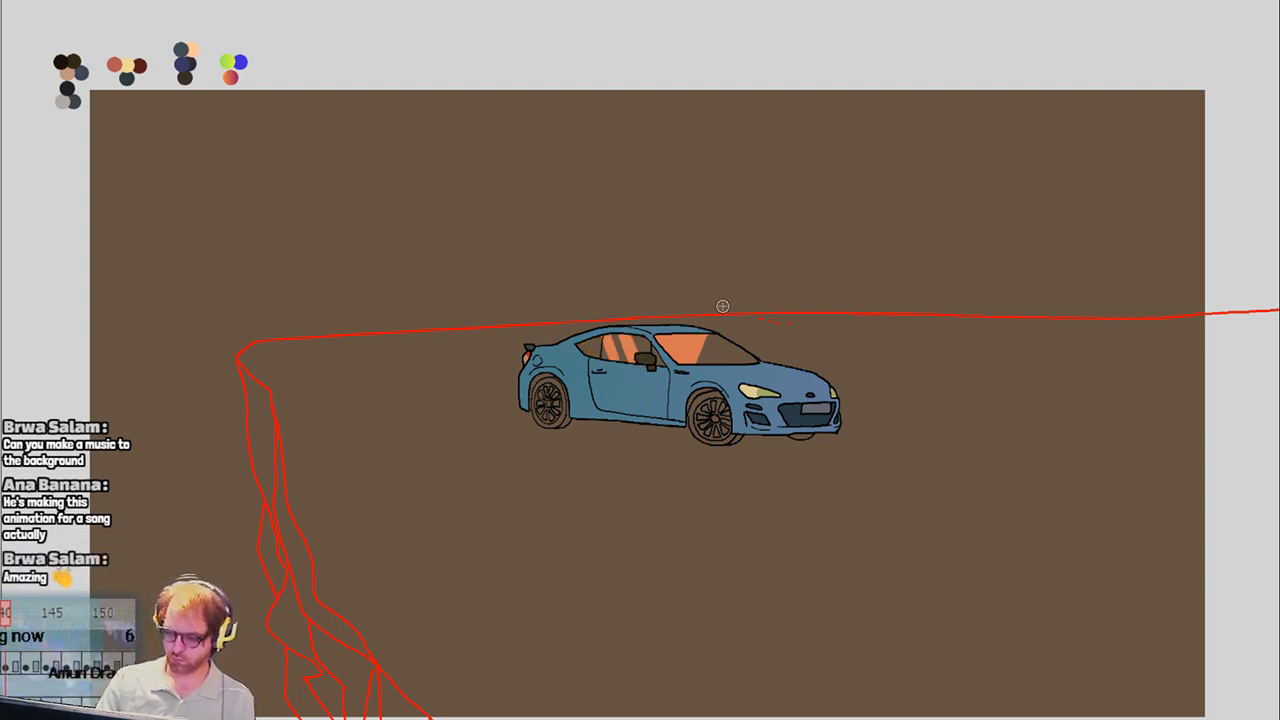
key(Right)
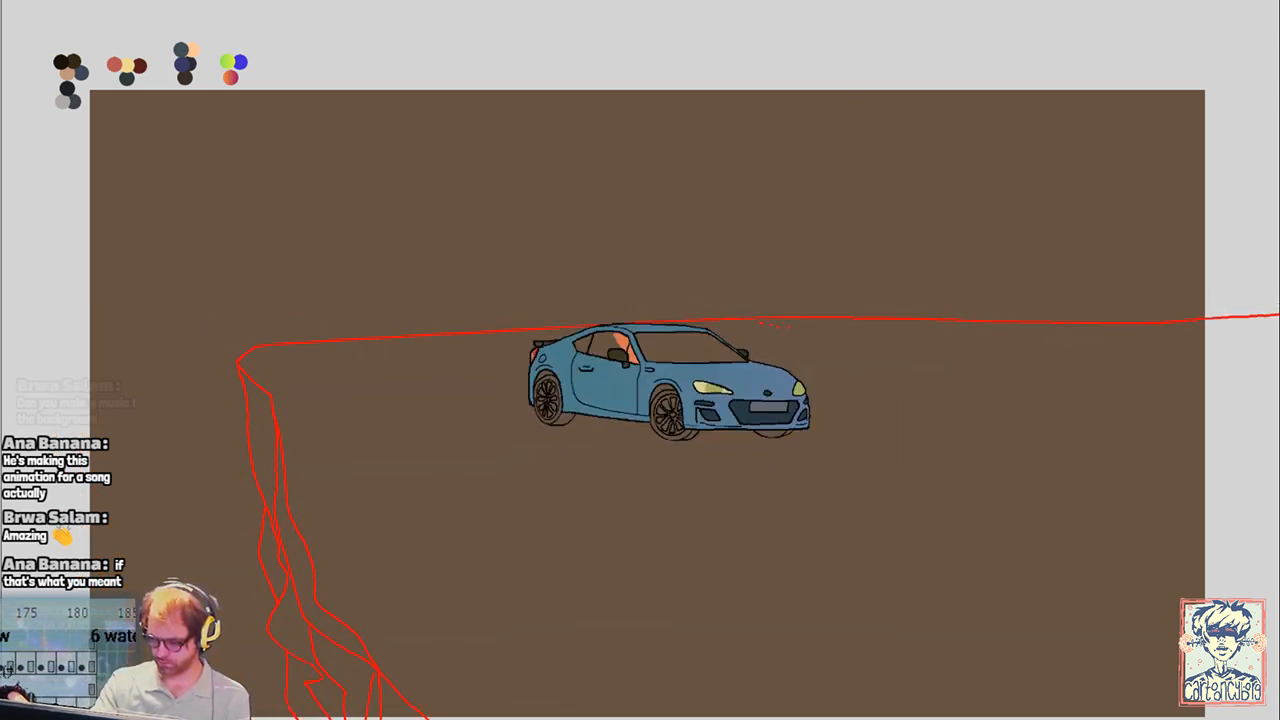
Replace the windshield's orange fill in the earlier front three-quarter view with a reflection in its lower front corner
key(ctrl+z)
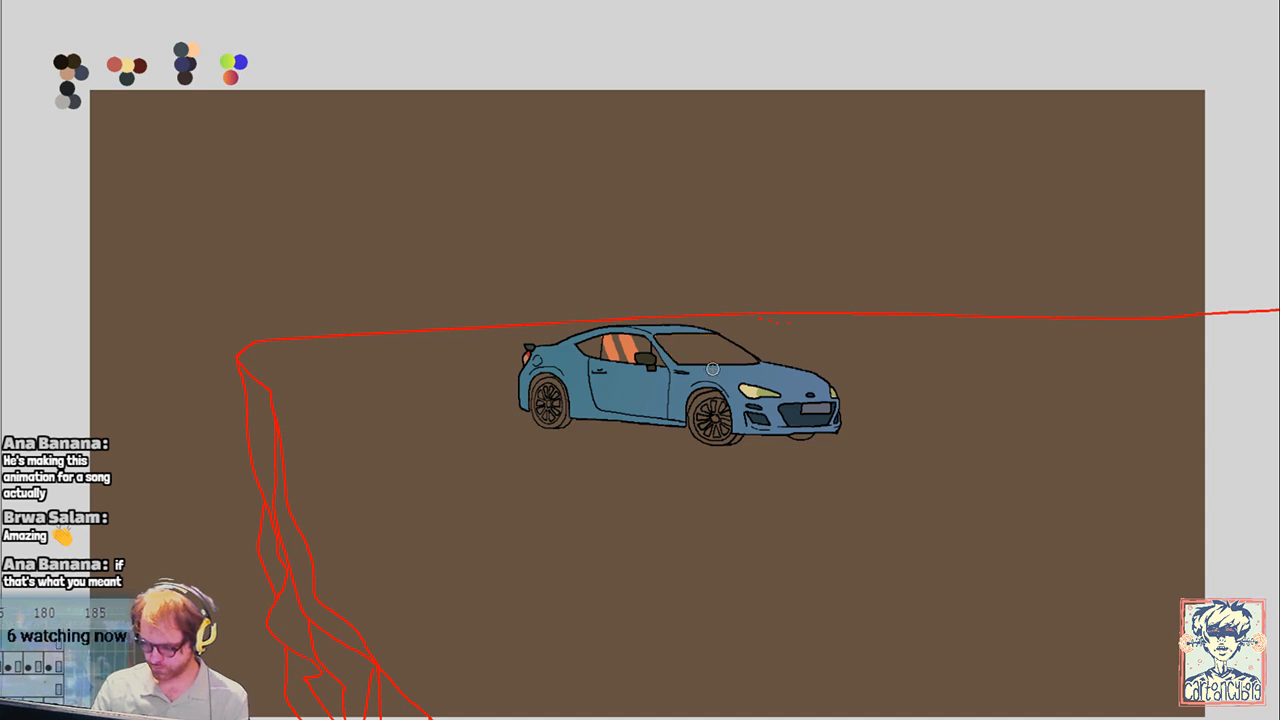
mouse_move(716, 368)
mouse_down()
mouse_move(755, 345)
mouse_move(760, 365)
mouse_move(764, 345)
mouse_up()
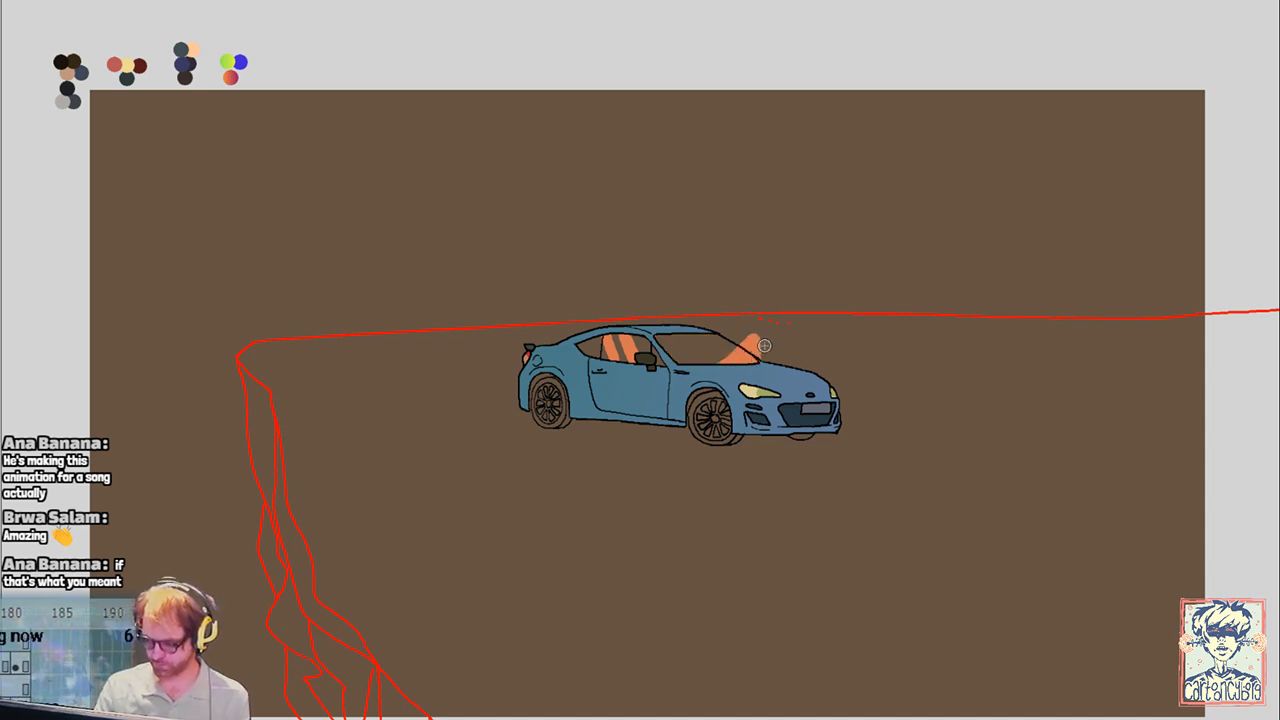
key(ctrl+z)
key(ctrl+z)
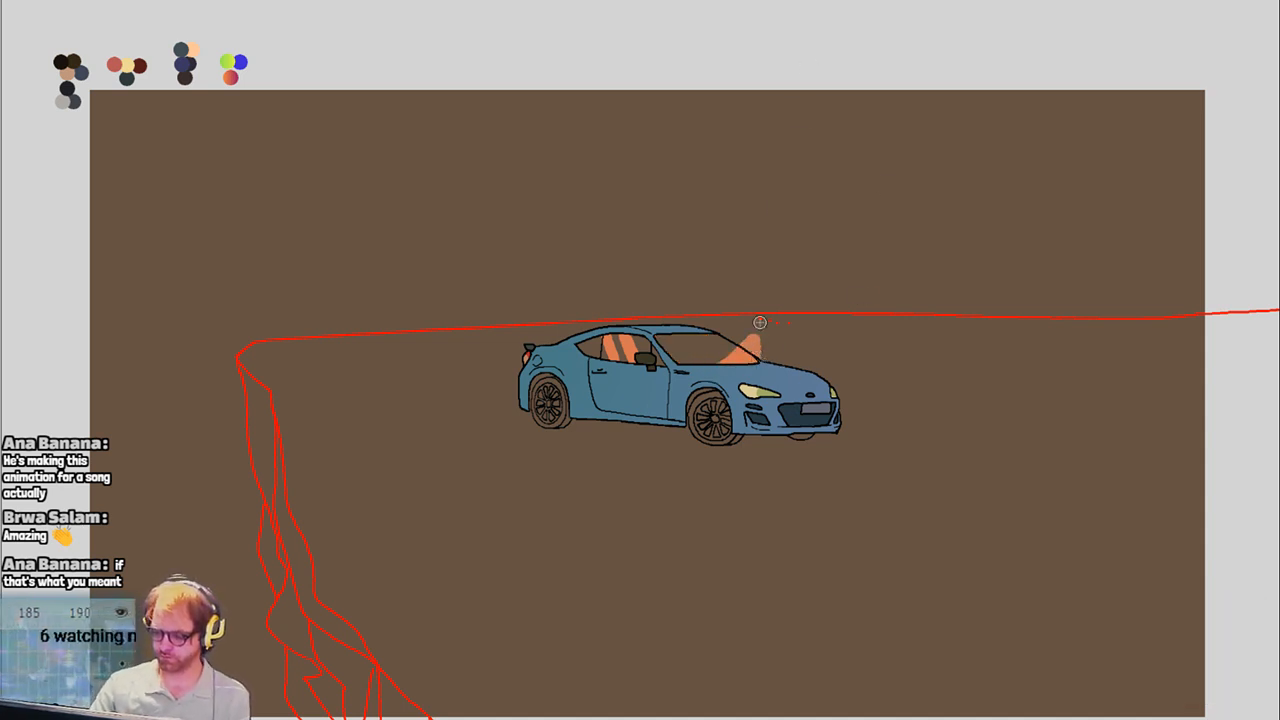
key(Right)
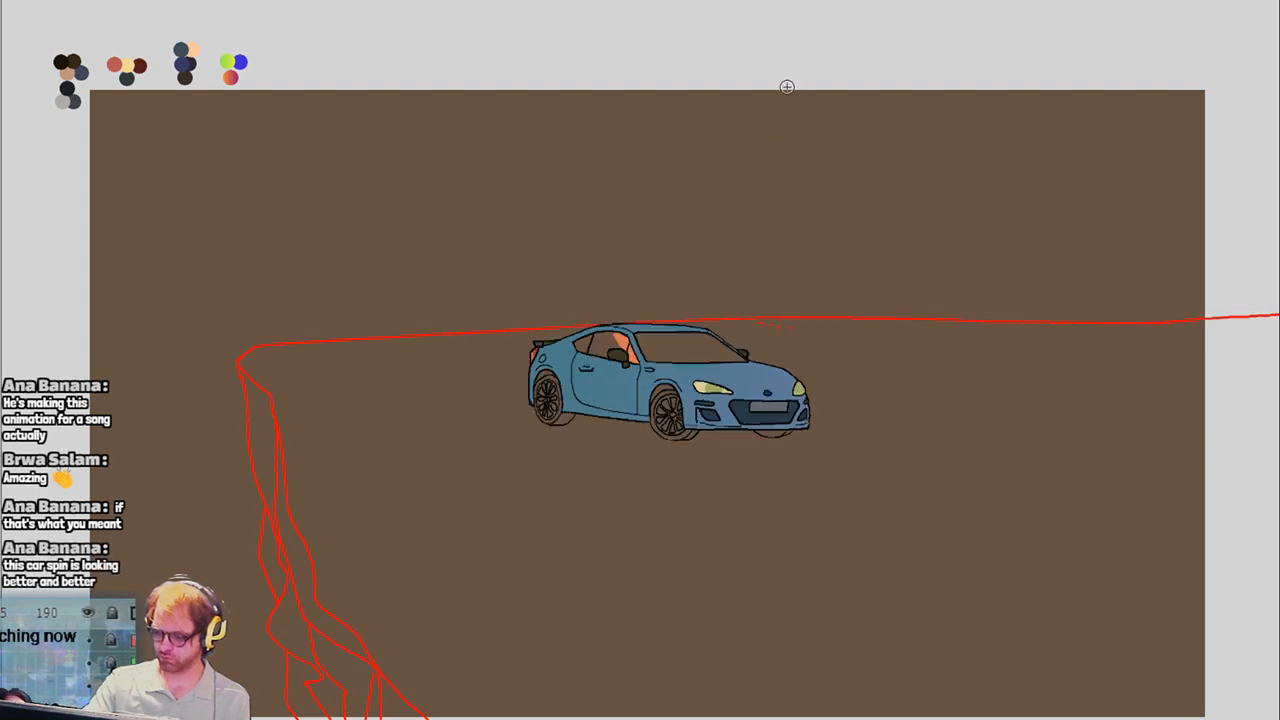
Paint an orange reflection along the windshield's roof edge in this front three-quarter view and a rounded one at its base in the following view
mouse_move(655, 352)
mouse_down()
mouse_move(710, 342)
mouse_move(665, 352)
mouse_move(706, 344)
mouse_move(664, 334)
mouse_up()
key(ctrl+z)
key(ctrl+z)
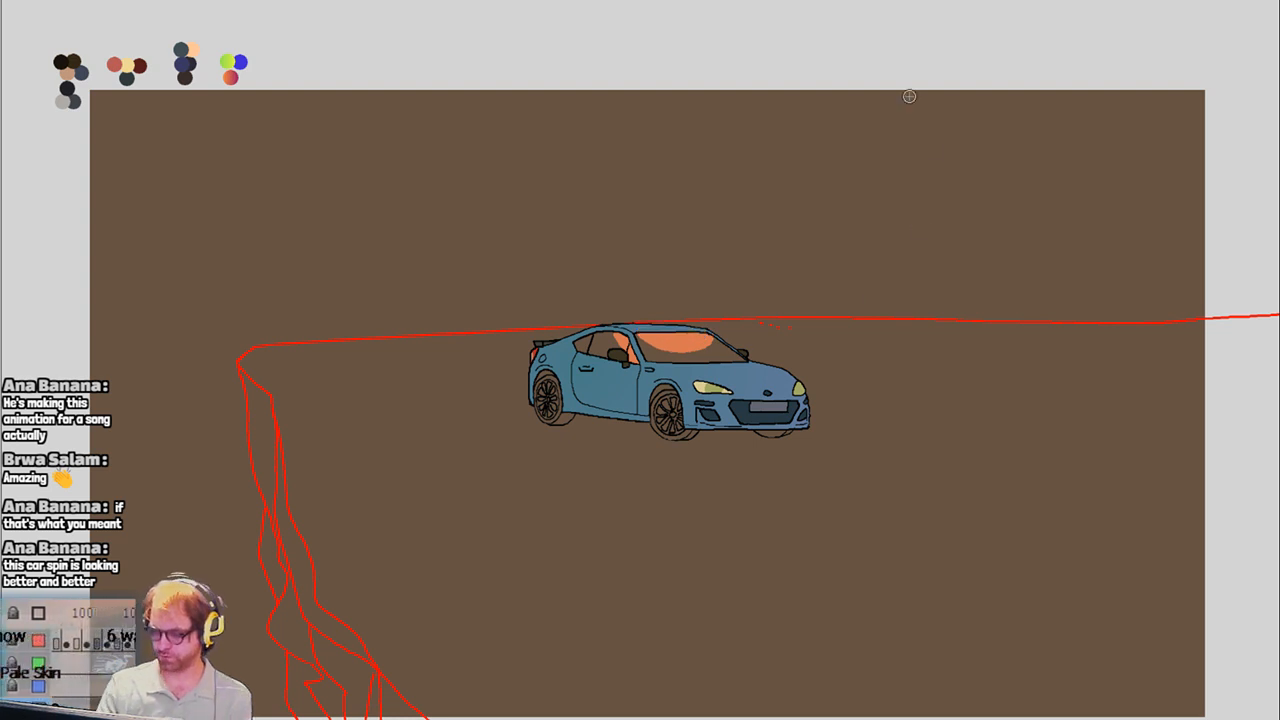
key(Right)
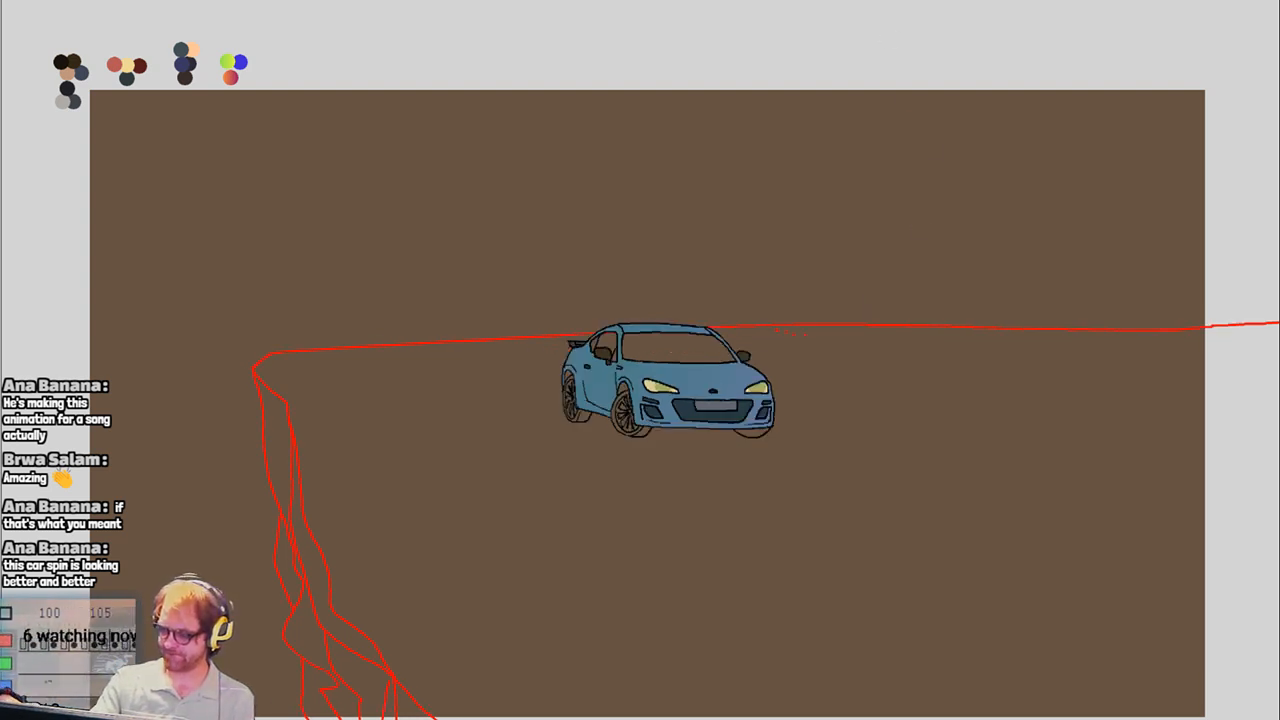
mouse_move(657, 356)
mouse_down()
mouse_move(640, 356)
mouse_move(710, 345)
mouse_move(668, 358)
mouse_up()
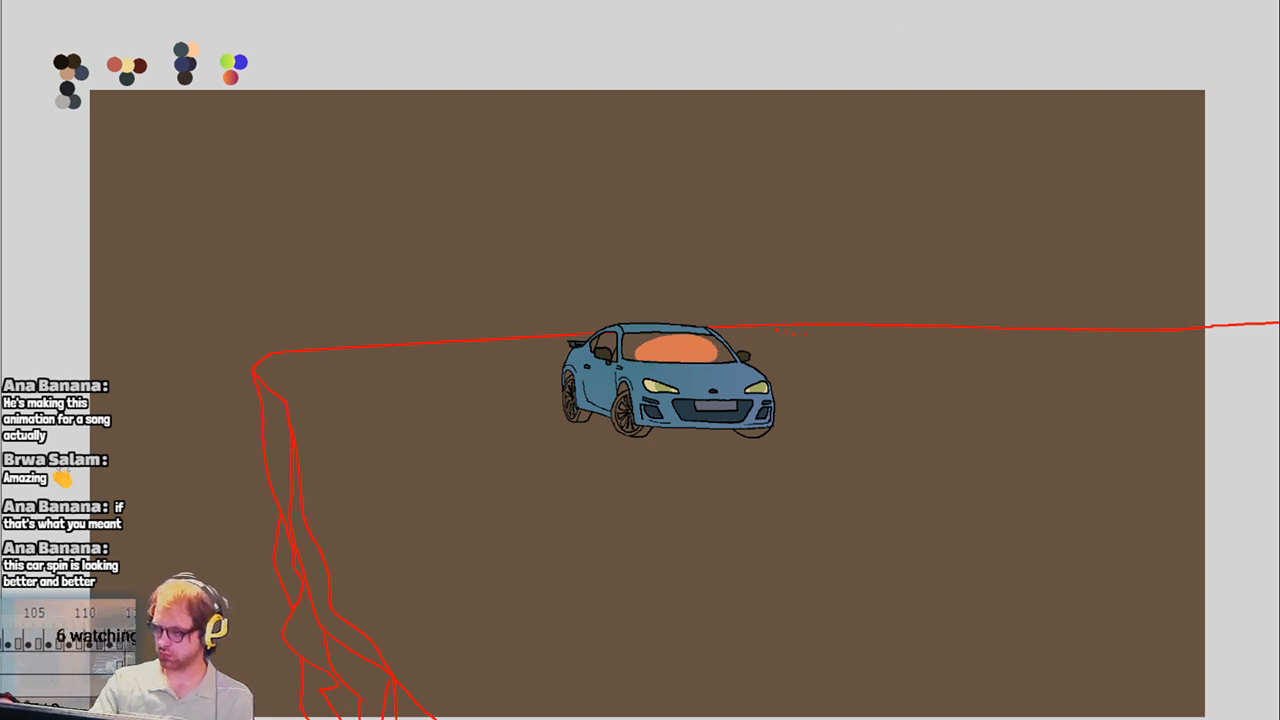
Paint a tapered orange reflection in the lower corner of the windshield in the nearly head-on front view
key(Right)
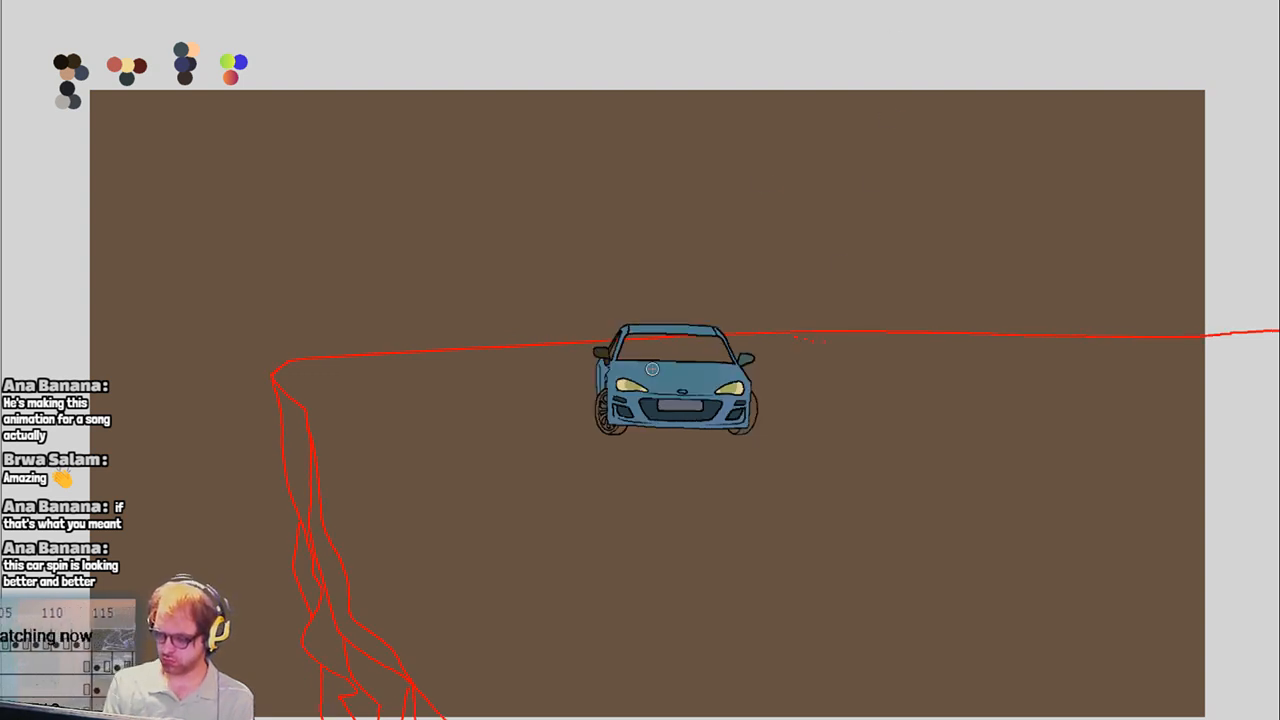
mouse_move(644, 366)
mouse_down()
mouse_move(730, 360)
mouse_move(684, 363)
mouse_up()
key(ctrl+z)
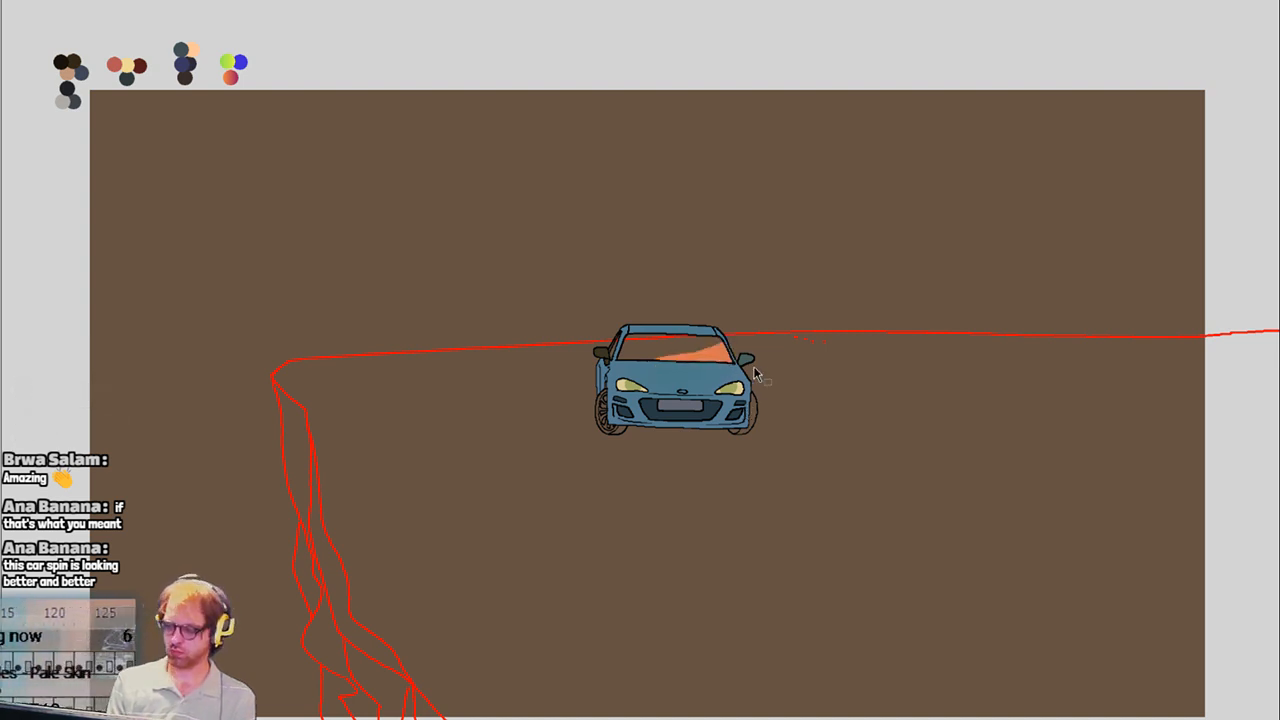
key(ctrl+z)
mouse_move(740, 347)
mouse_down()
mouse_move(630, 365)
mouse_move(750, 355)
mouse_up()
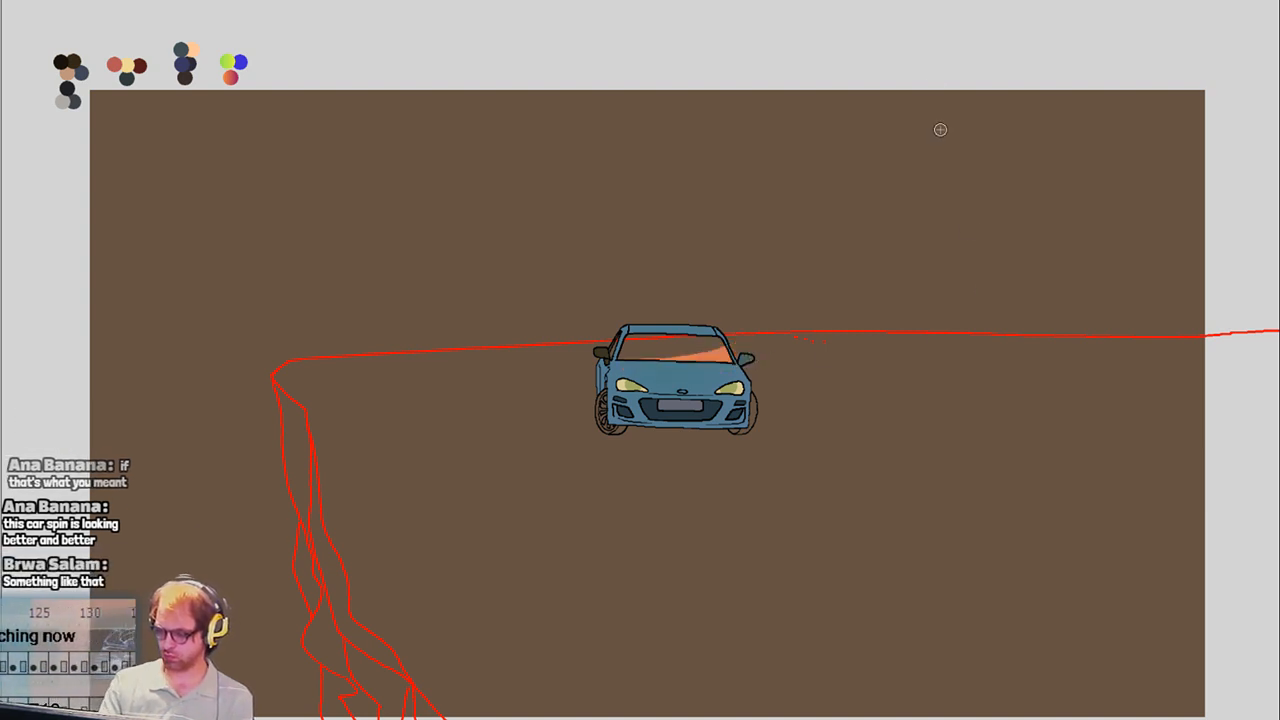
key(space)
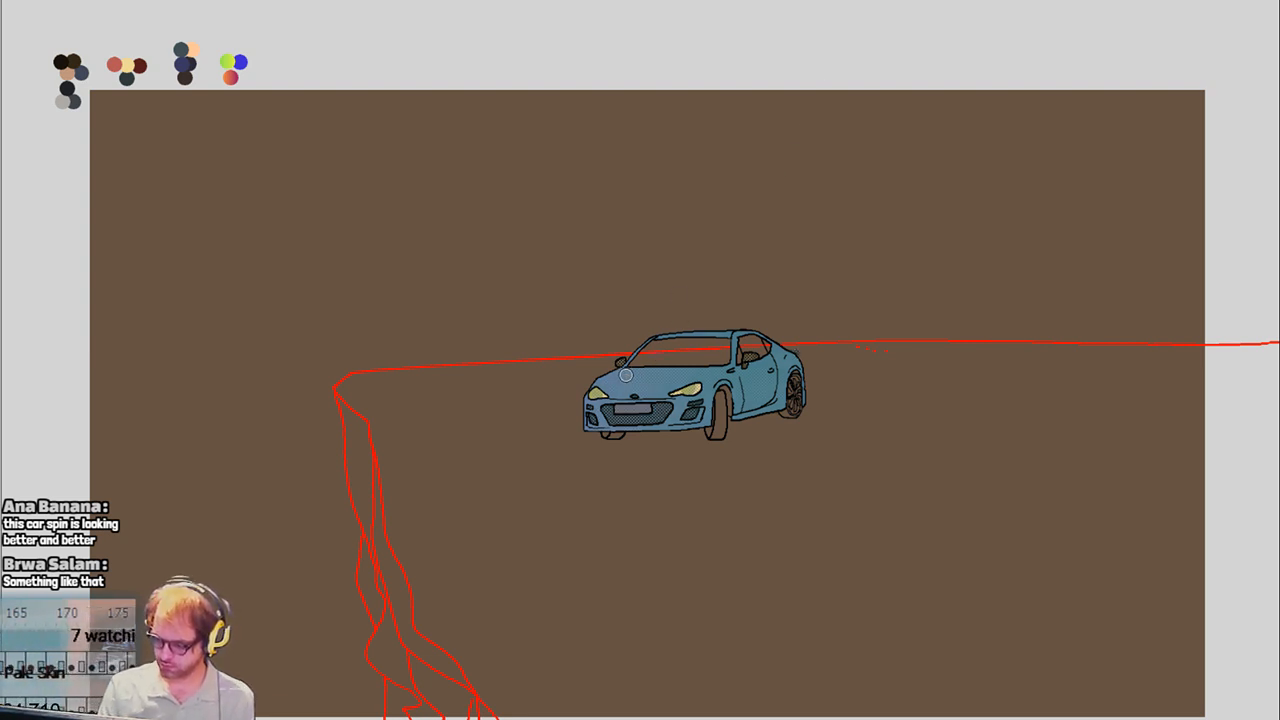
Paint curved orange reflections across the windshield in two left-facing front three-quarter views, clearing the overspill above the roof
mouse_move(625, 375)
mouse_down()
mouse_move(650, 342)
mouse_move(755, 320)
mouse_up()
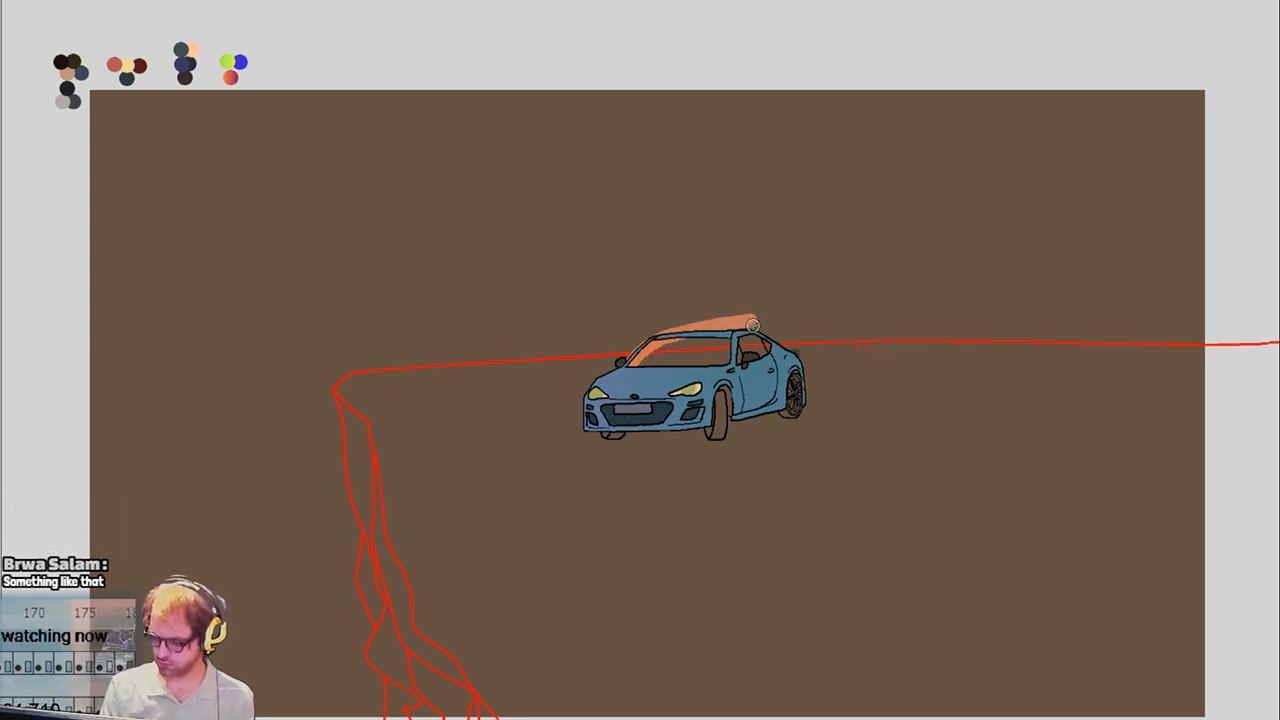
key(ctrl+z)
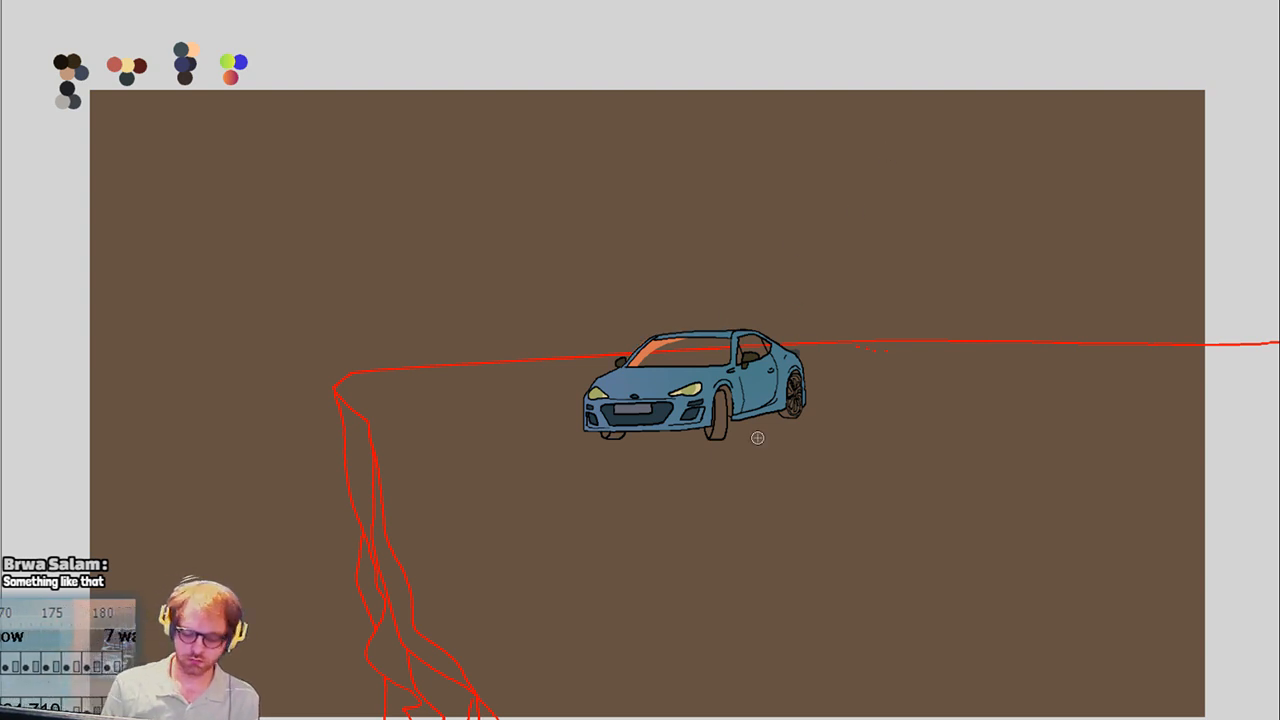
drag(658, 369, 759, 321)
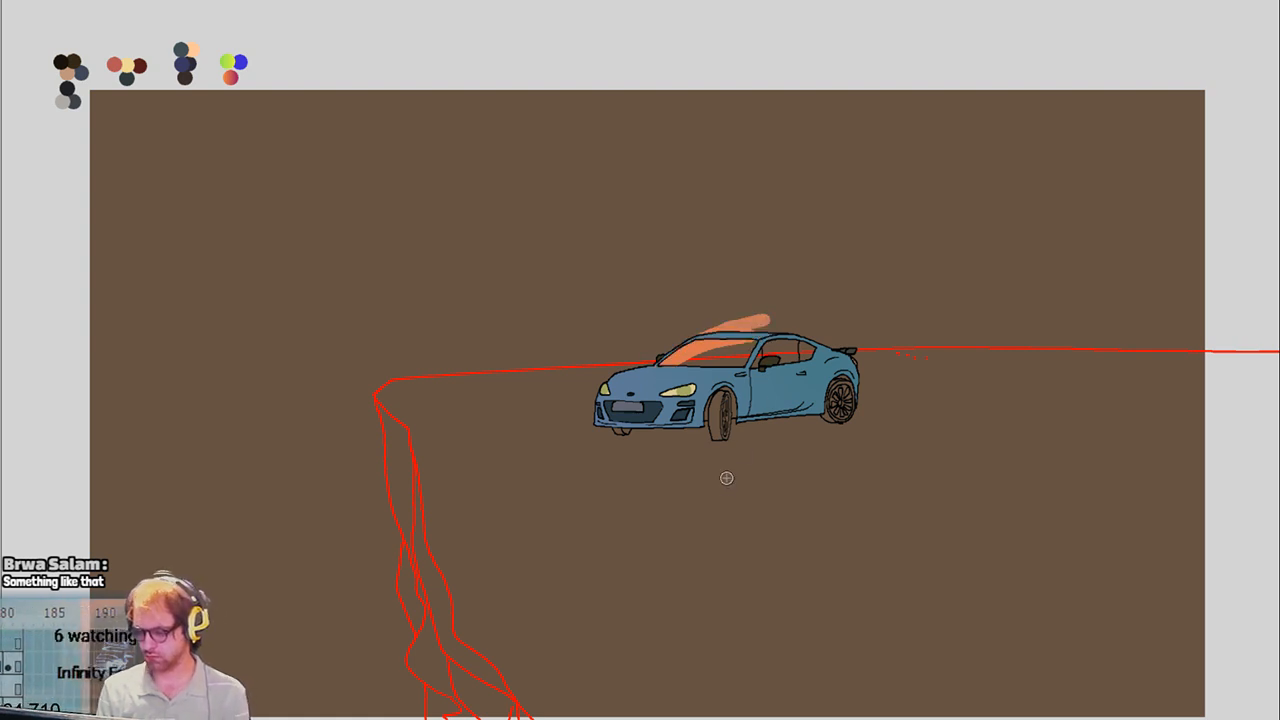
key(ctrl+z)
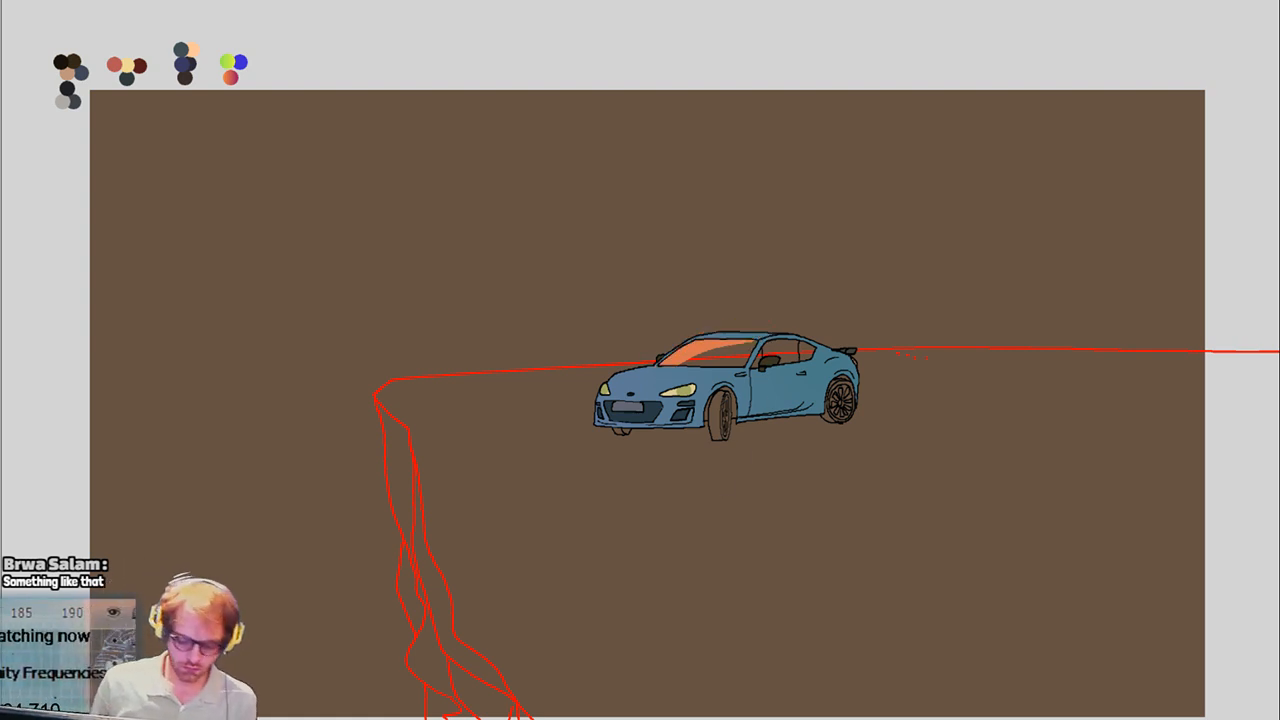
Paint orange reflections across the lower windshield in the following left-facing views as the car turns towards its side
key(Right)
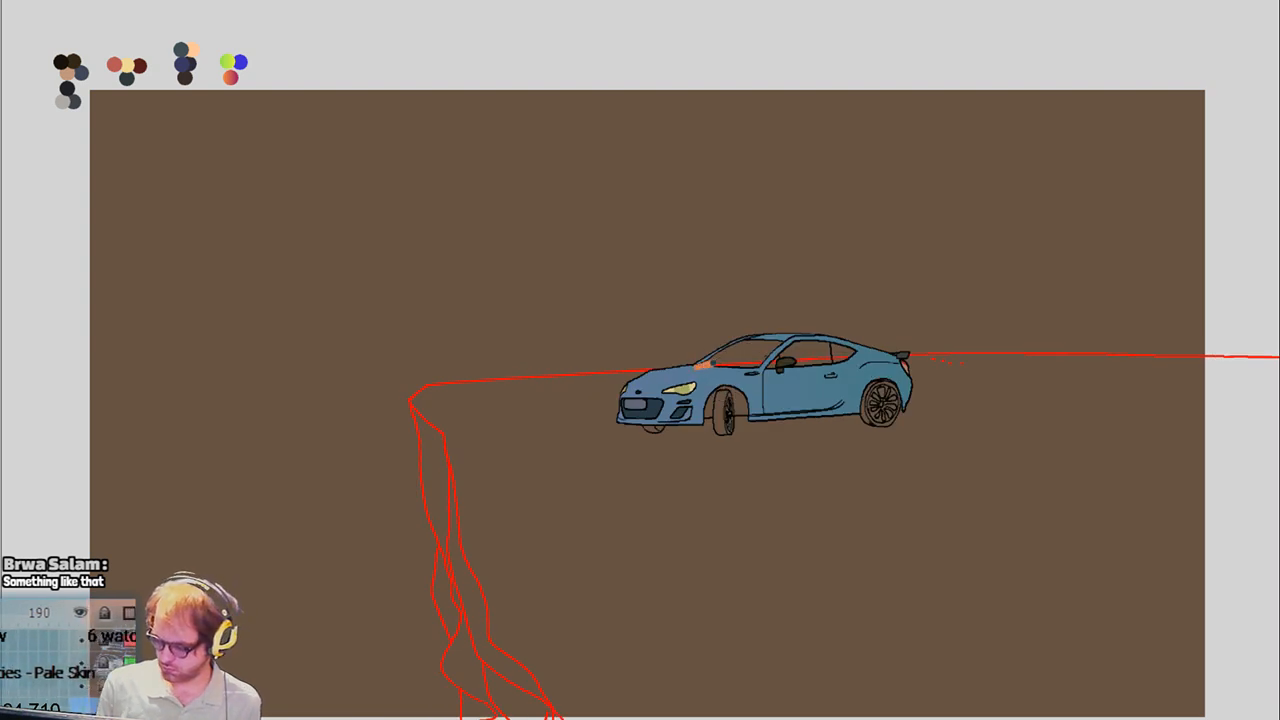
mouse_move(712, 364)
mouse_down()
mouse_move(780, 340)
mouse_move(690, 376)
mouse_up()
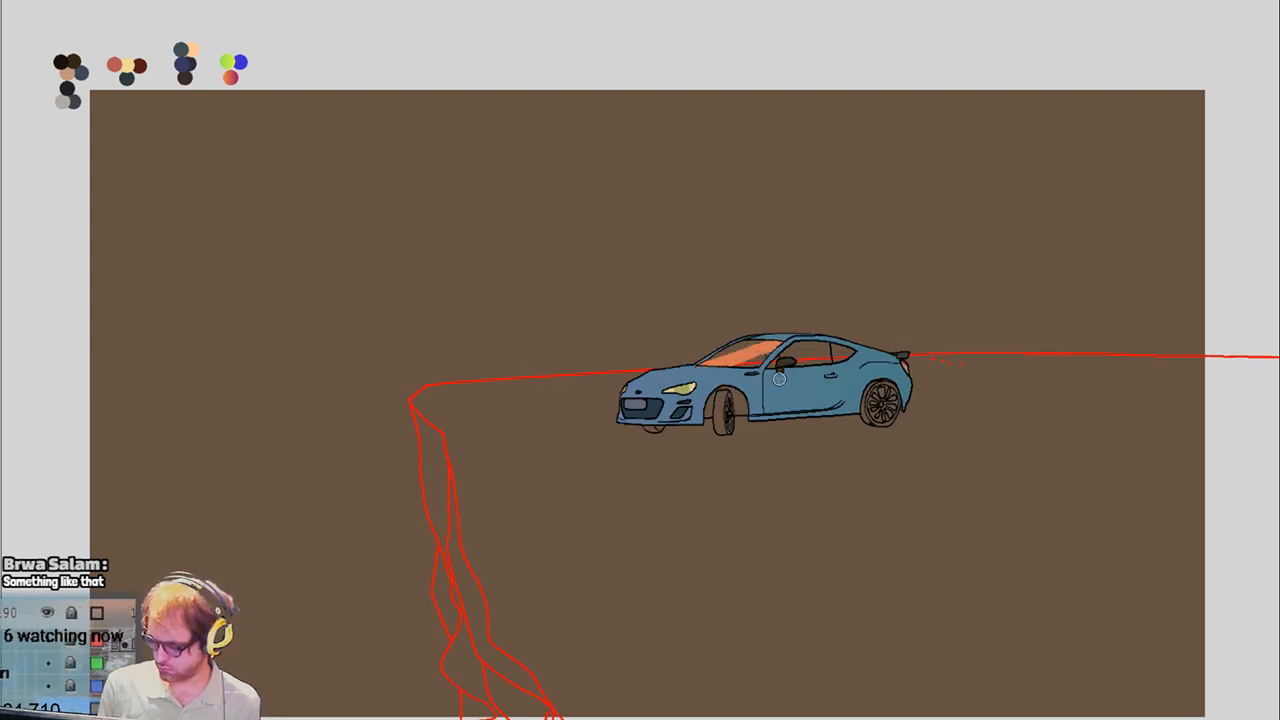
key(Right)
mouse_move(742, 366)
mouse_down()
mouse_move(790, 342)
mouse_move(745, 364)
mouse_move(756, 382)
mouse_move(828, 345)
mouse_up()
key(Right)
key(ctrl+z)
Clear the orange overspill outside the narrow windshield in the left-facing side view, keeping the orange inside the glass
key(Right)
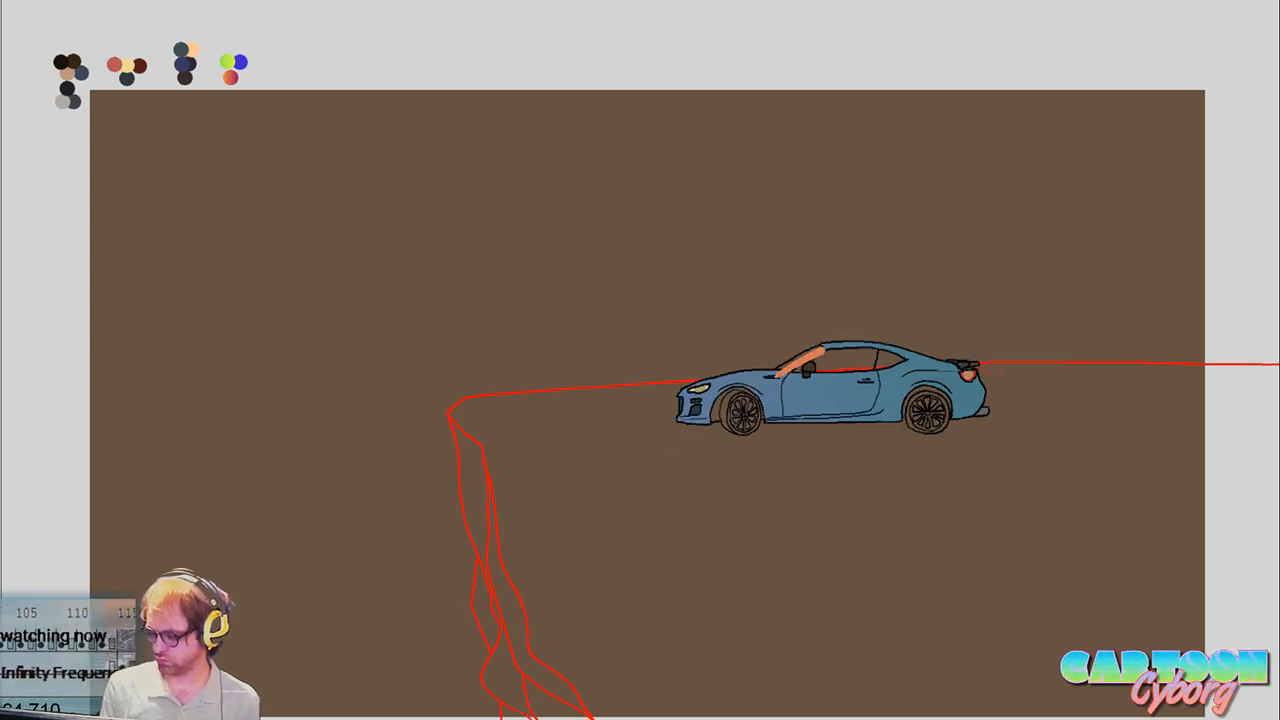
key(ctrl+z)
key(Right)
key(Right)
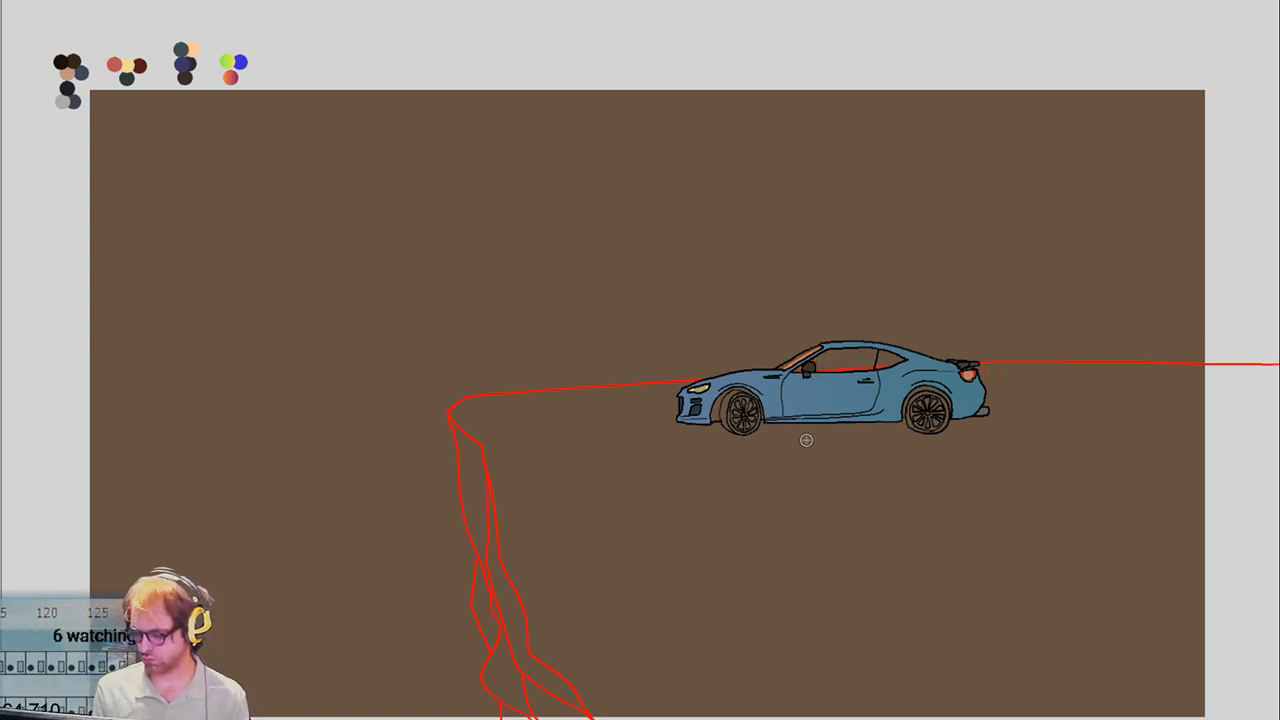
Paint slanted orange stripes in the side windows of the left-facing side views
key(Right)
key(Right)
key(Right)
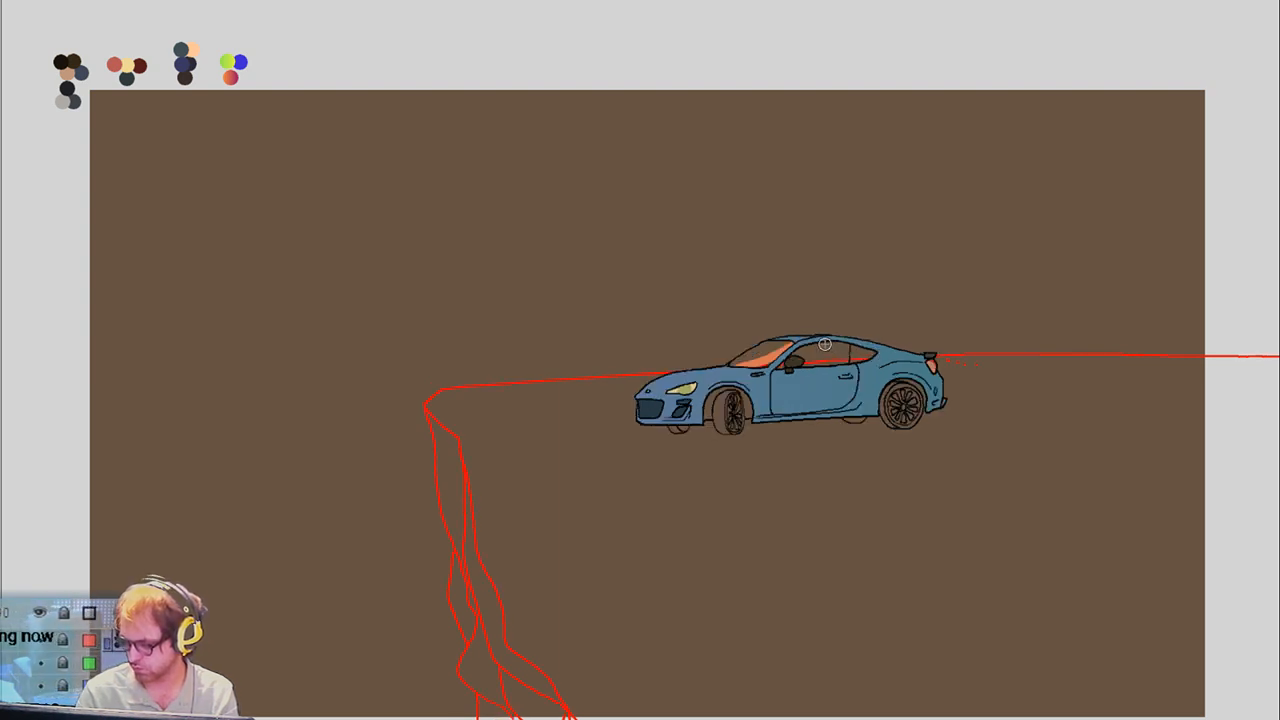
drag(838, 342, 848, 366)
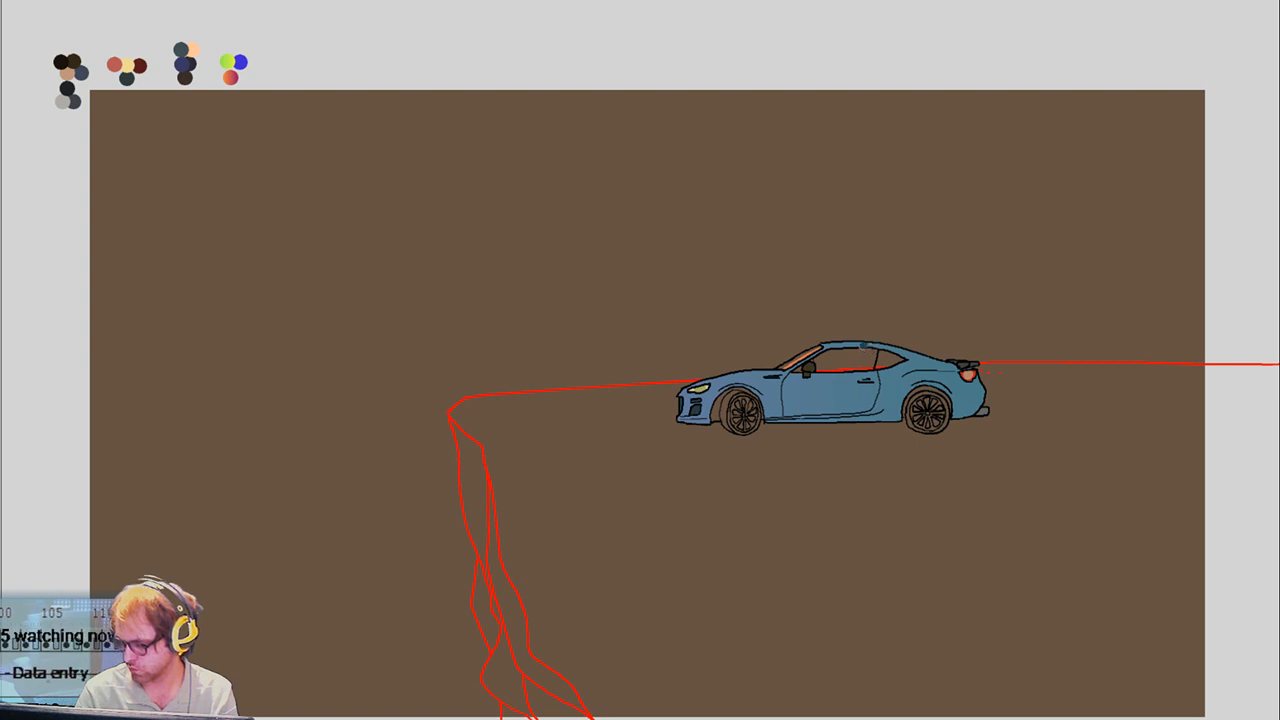
drag(866, 378, 871, 364)
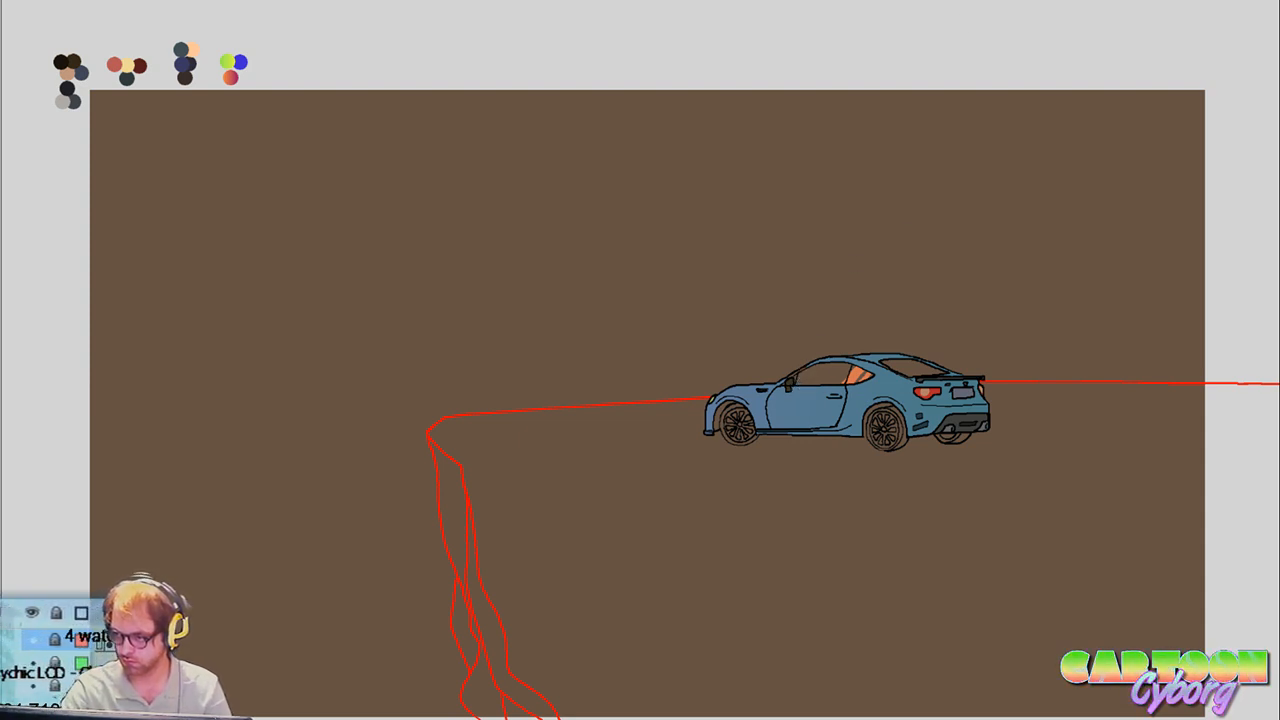
Paint an orange reflection in the front corner of the door window in the rear three-quarter view and clear its overspill above the roof
drag(778, 390, 801, 368)
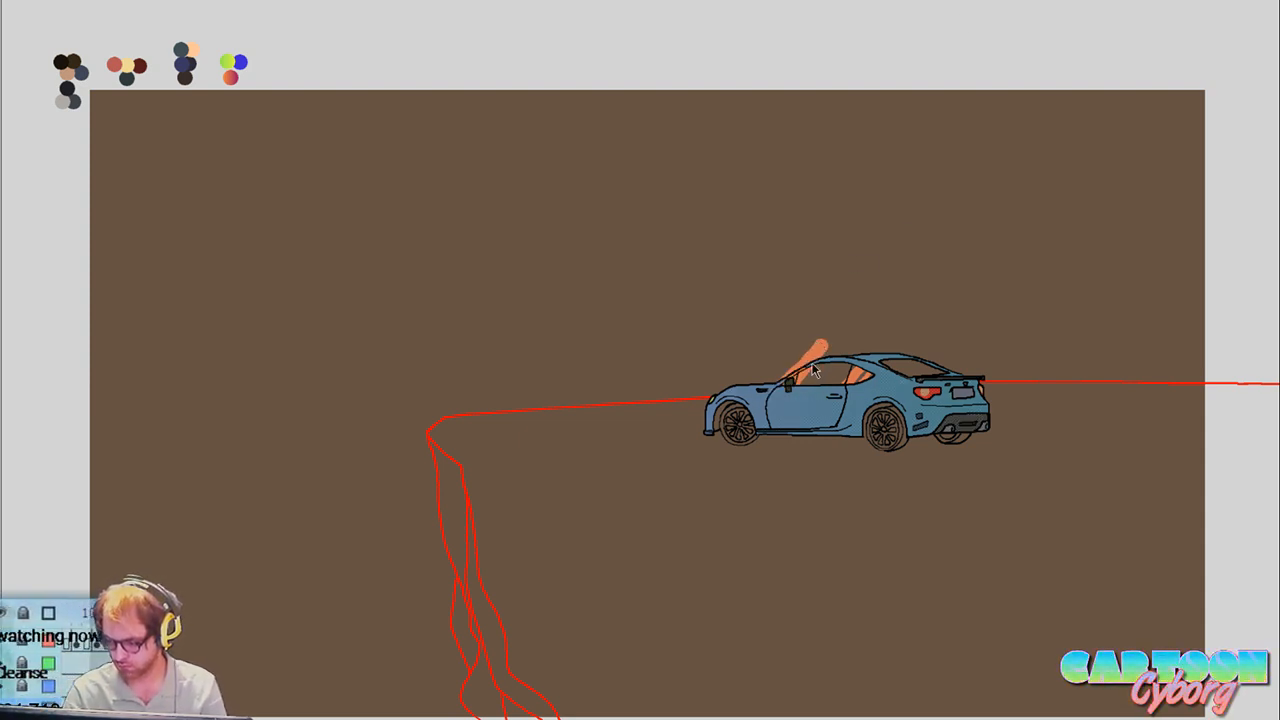
key(ctrl+z)
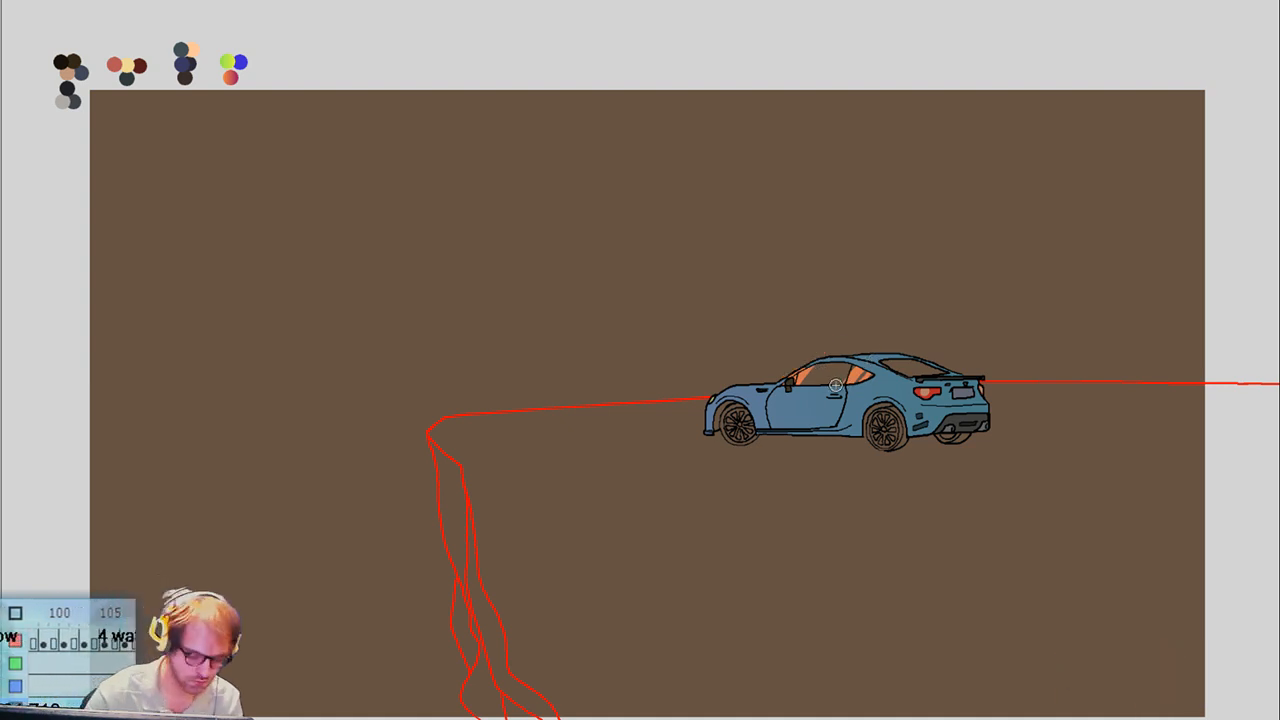
key(Right)
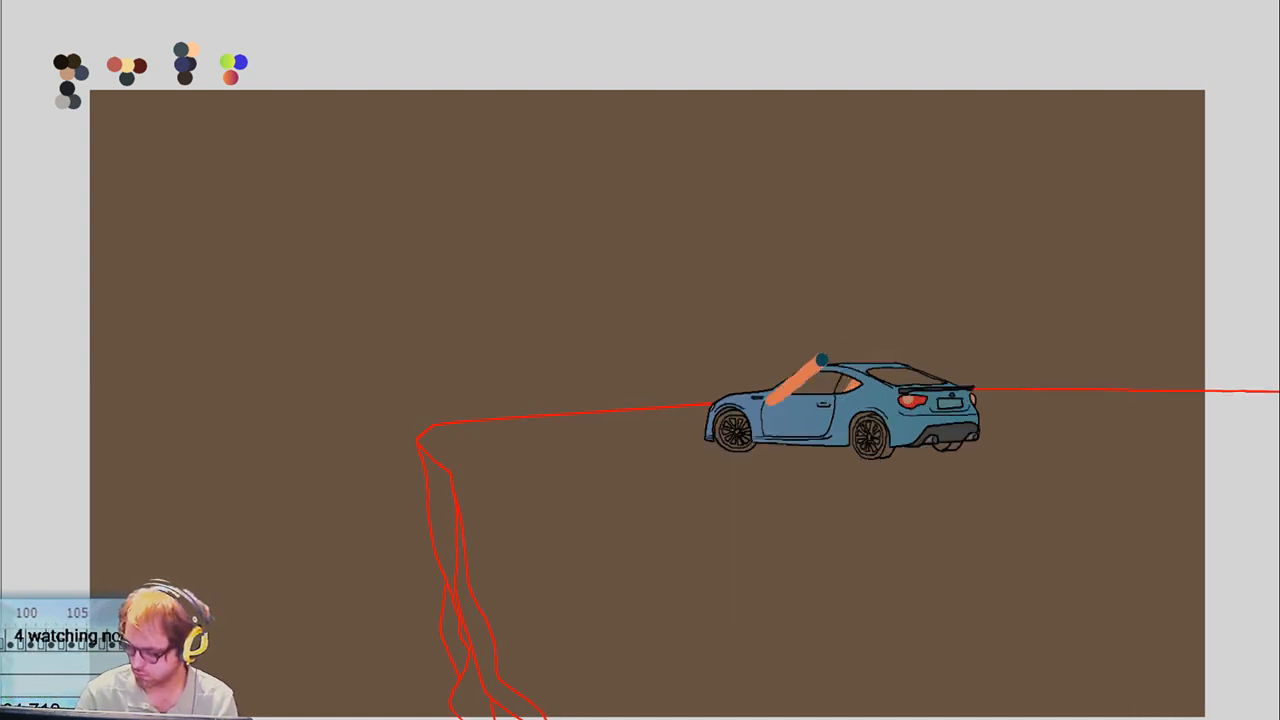
Paint slanted orange stripes across the door window in the following rear three-quarter frames
key(Right)
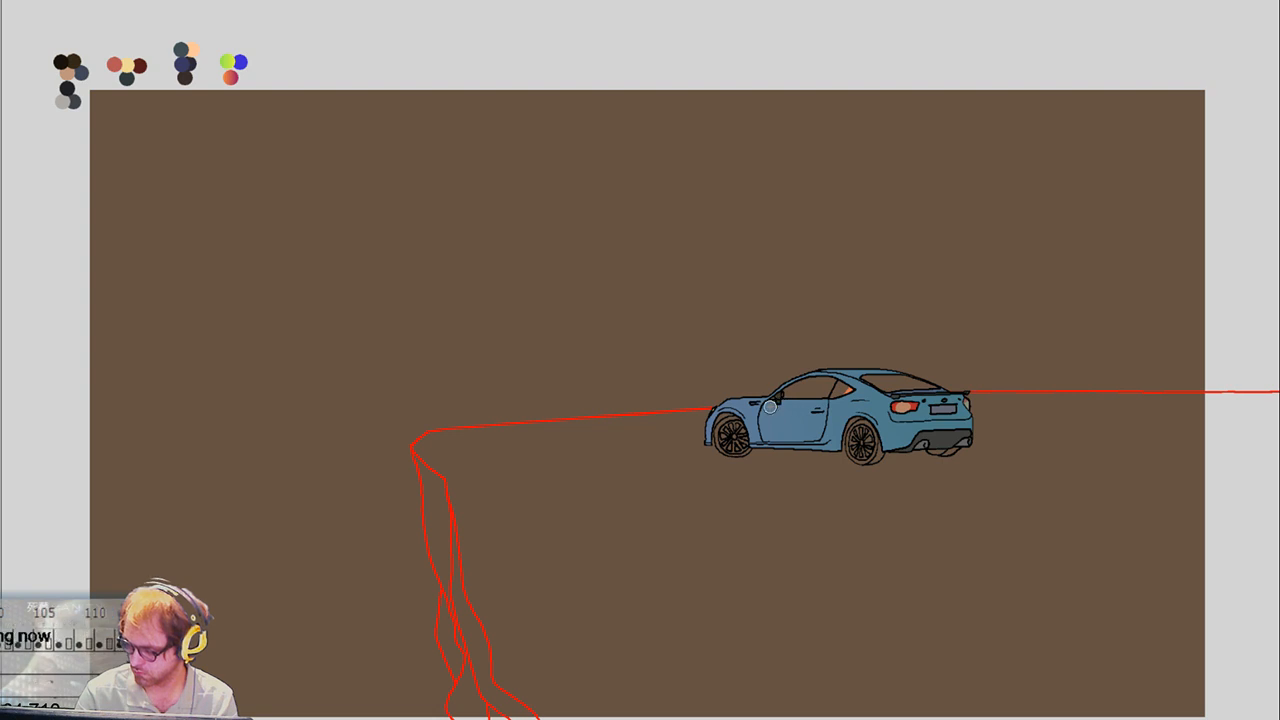
drag(820, 388, 843, 354)
key(ctrl+z)
key(Right)
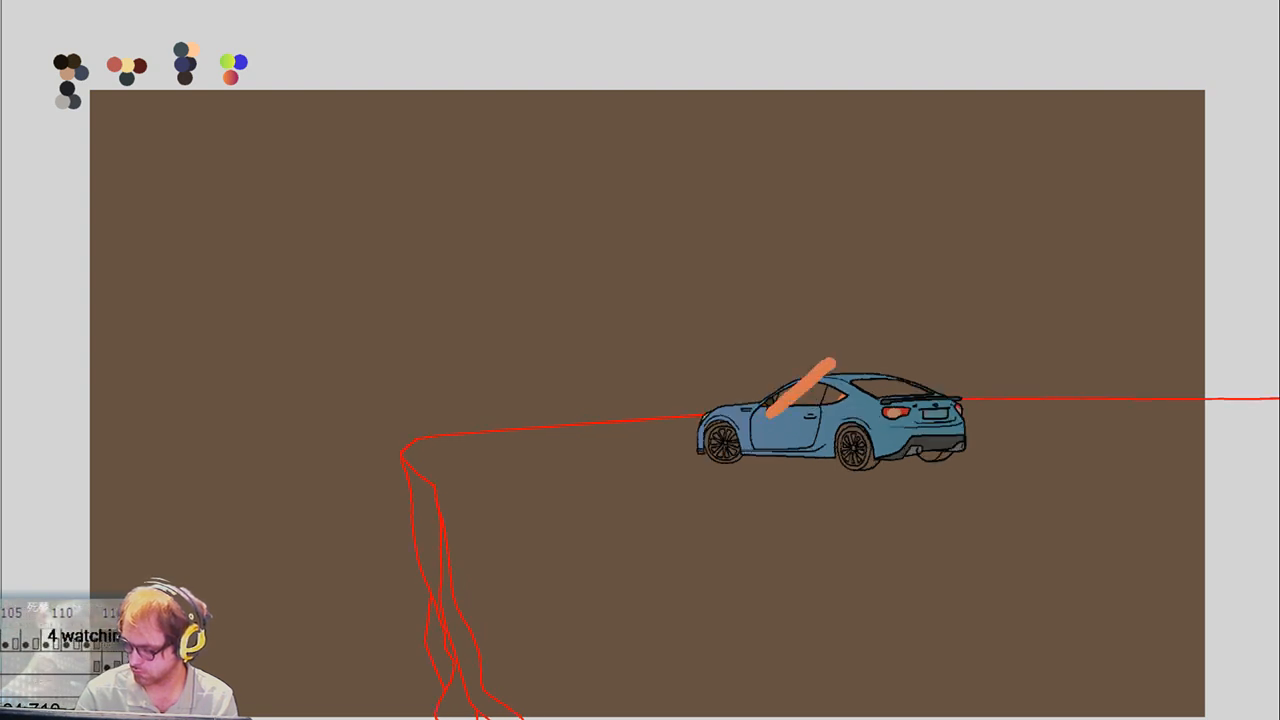
key(Right)
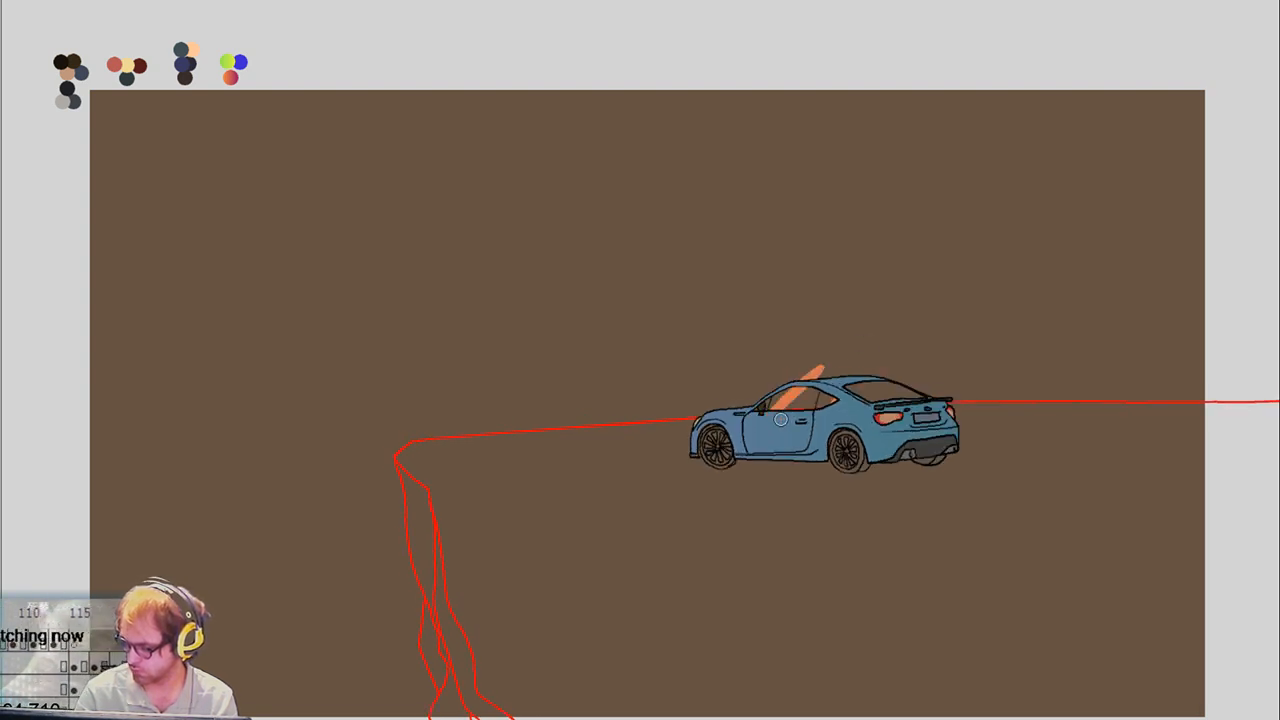
key(Right)
key(Right)
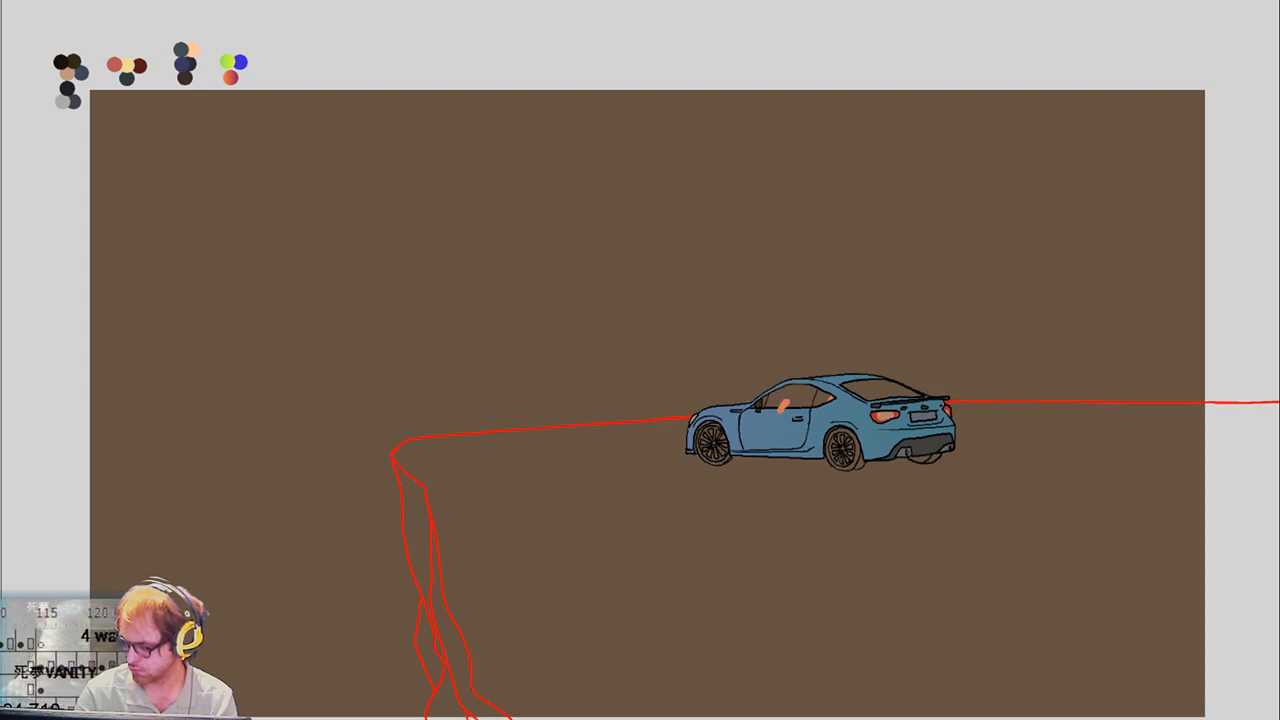
key(Right)
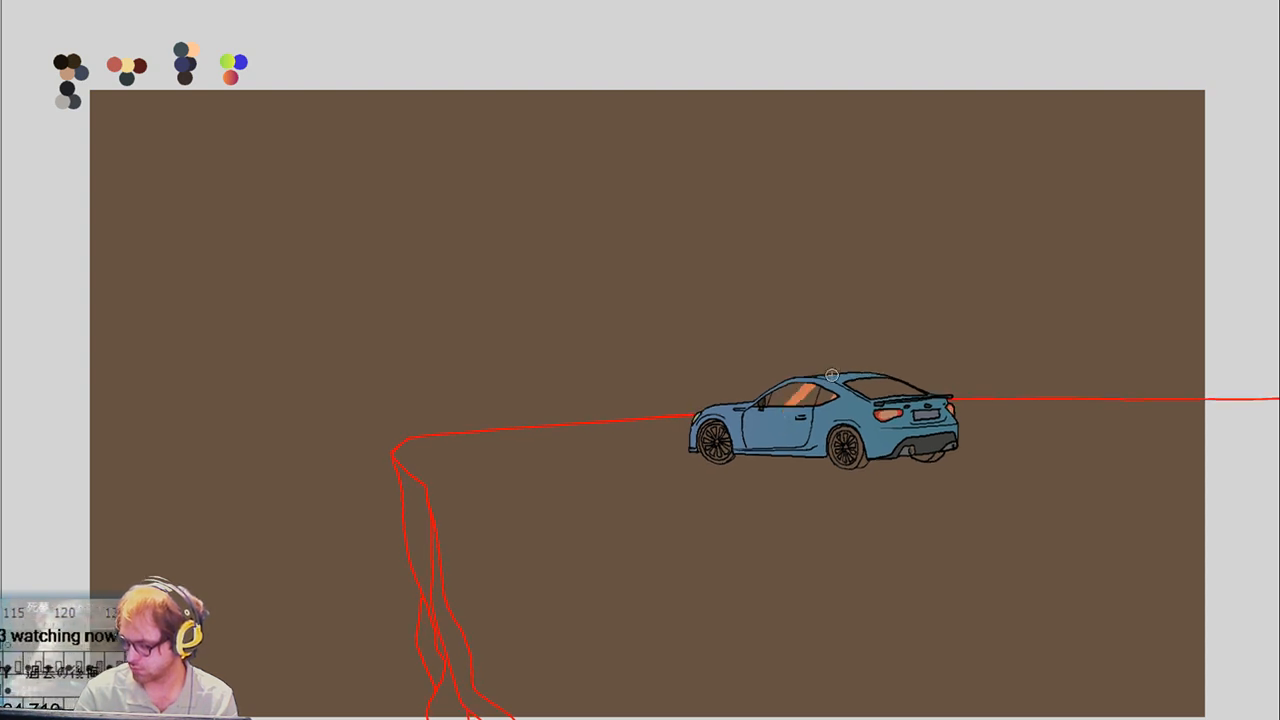
key(Right)
drag(808, 376, 805, 397)
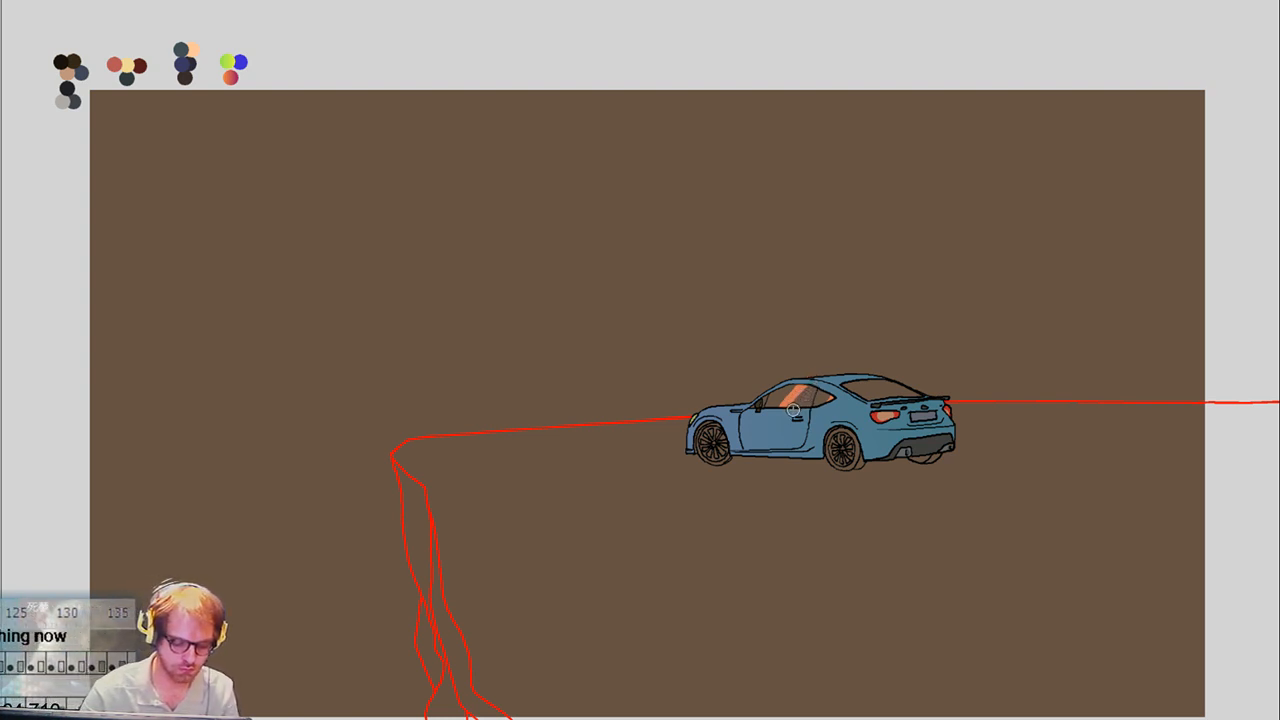
Remove the orange overspill above the roof in the rear three-quarter frames, leaving only the stripes inside the door window
key(Right)
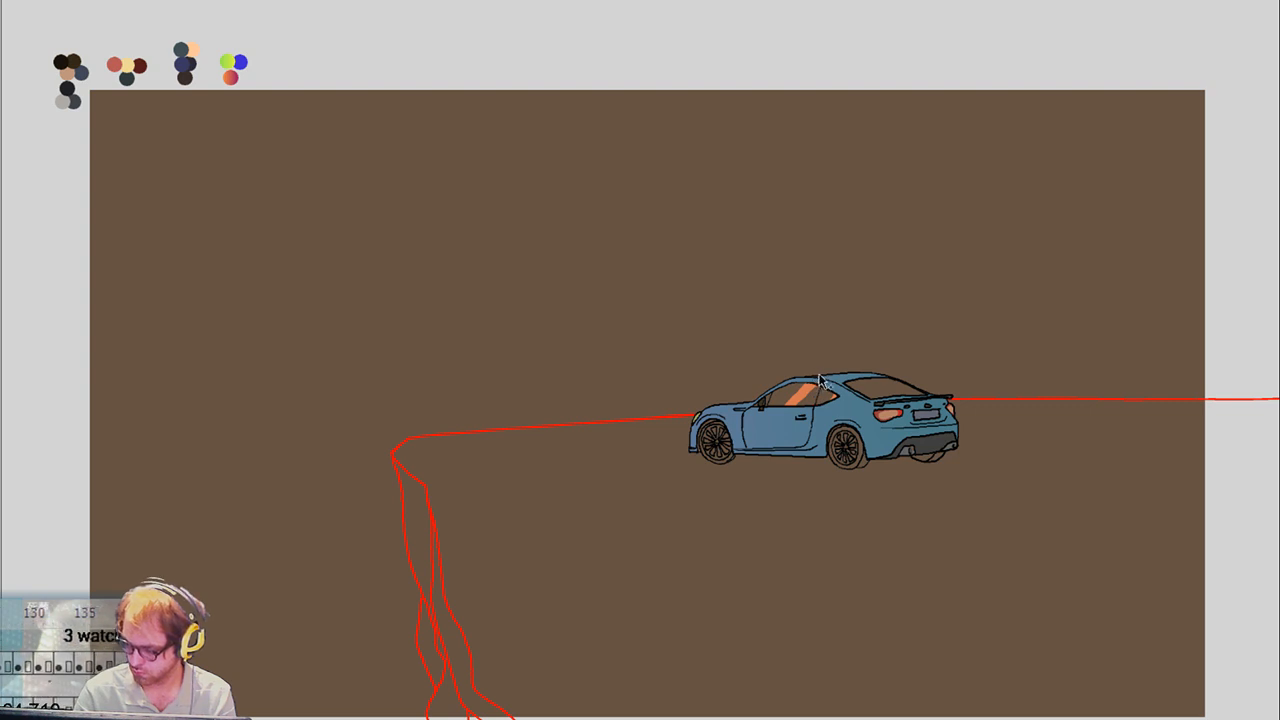
key(Right)
mouse_move(817, 371)
mouse_down()
mouse_move(797, 404)
mouse_move(811, 373)
mouse_up()
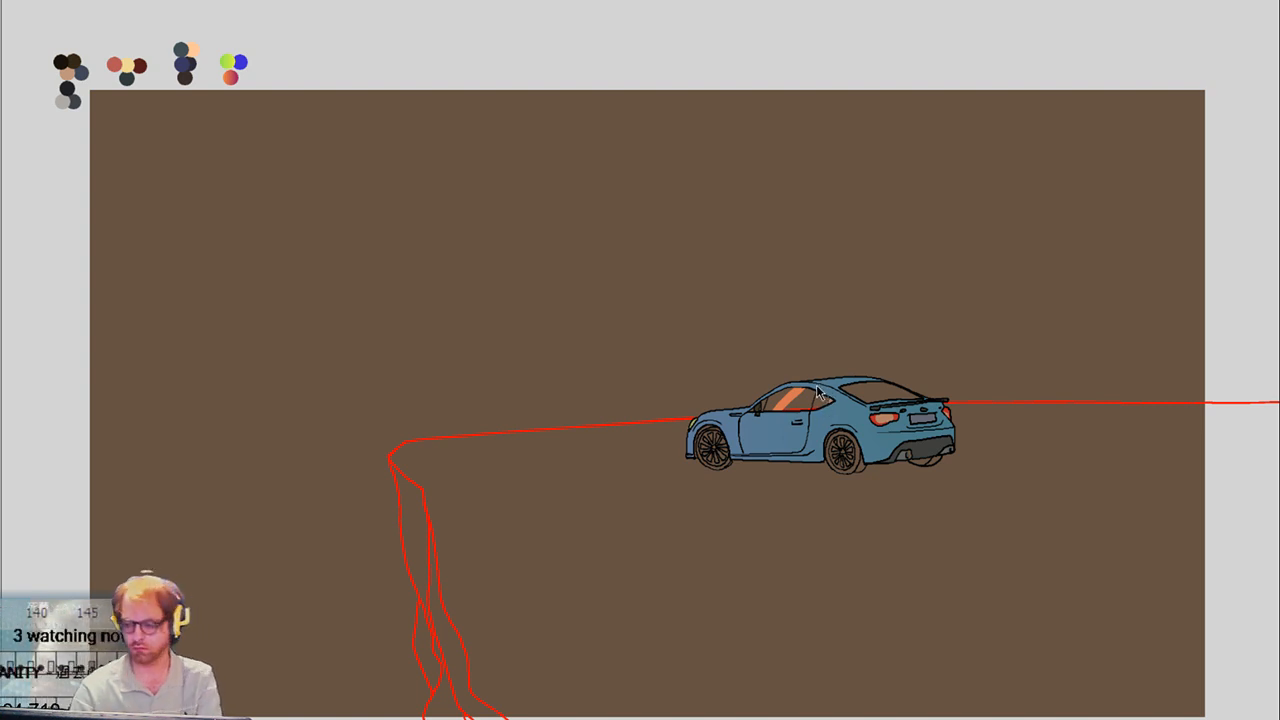
key(Right)
drag(817, 370, 797, 404)
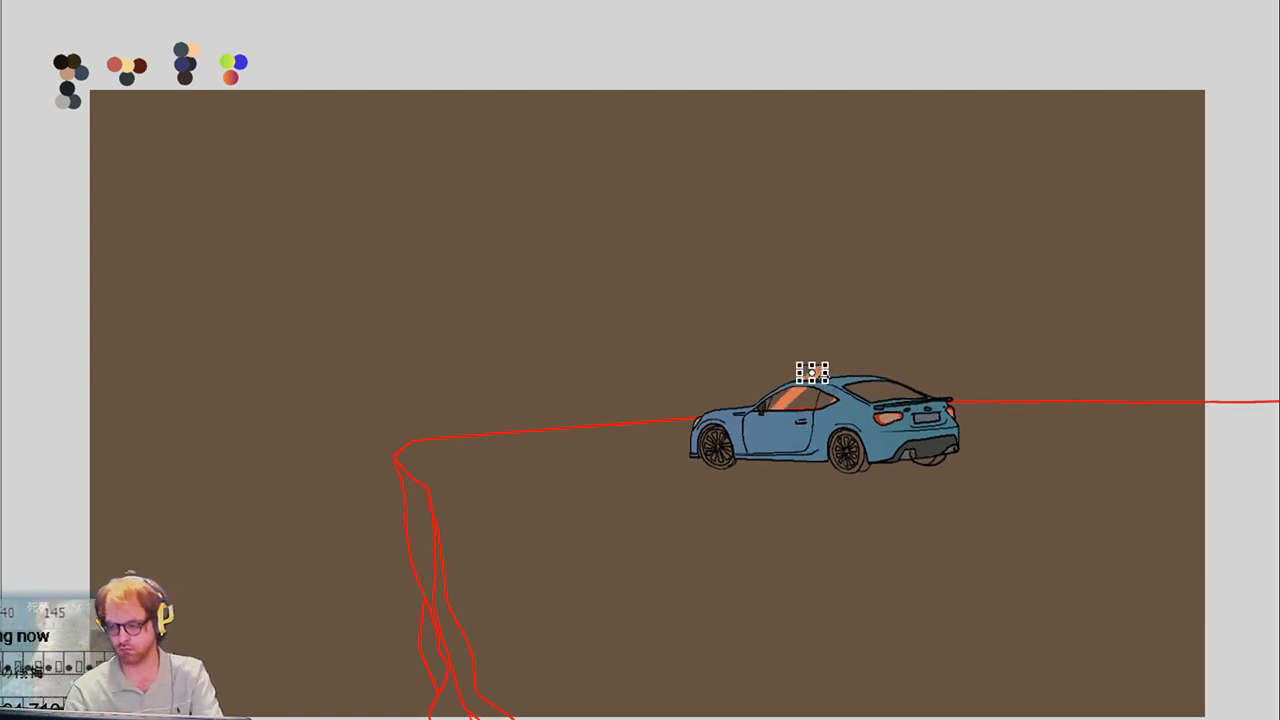
key(ctrl+z)
drag(836, 362, 792, 396)
key(Right)
key(Right)
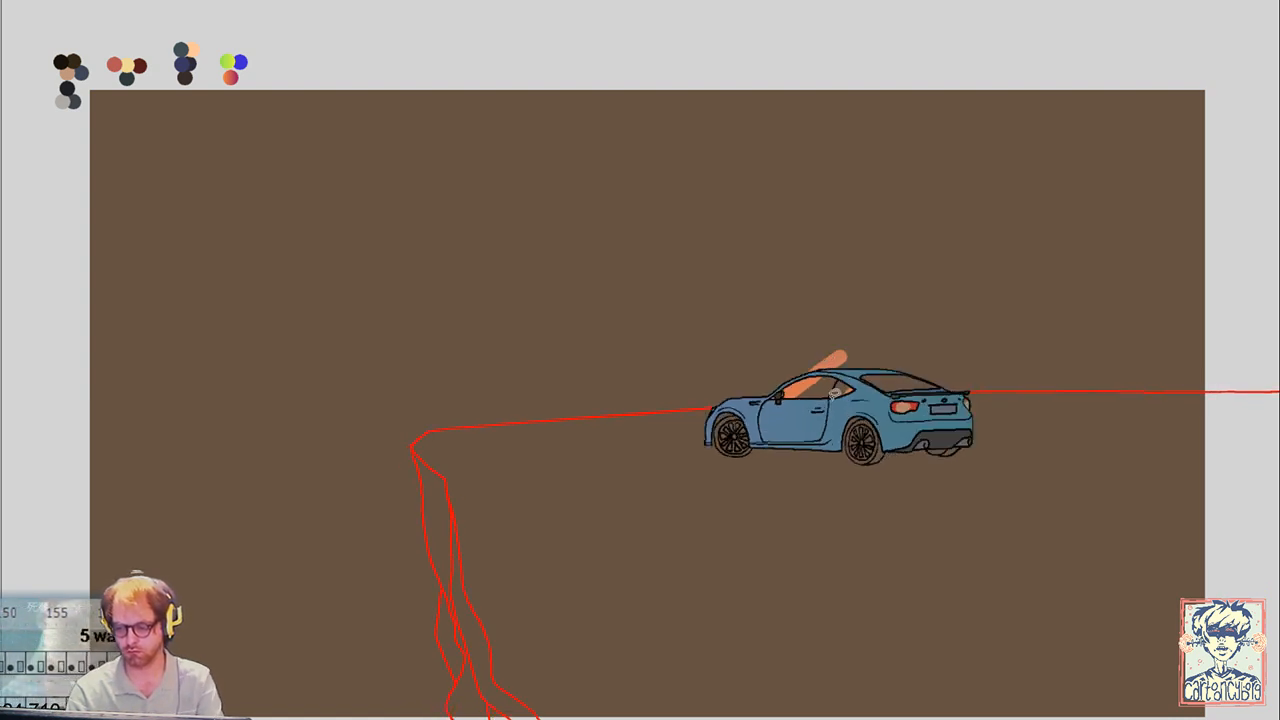
mouse_move(836, 360)
mouse_down()
mouse_move(831, 393)
mouse_move(792, 392)
mouse_up()
key(Right)
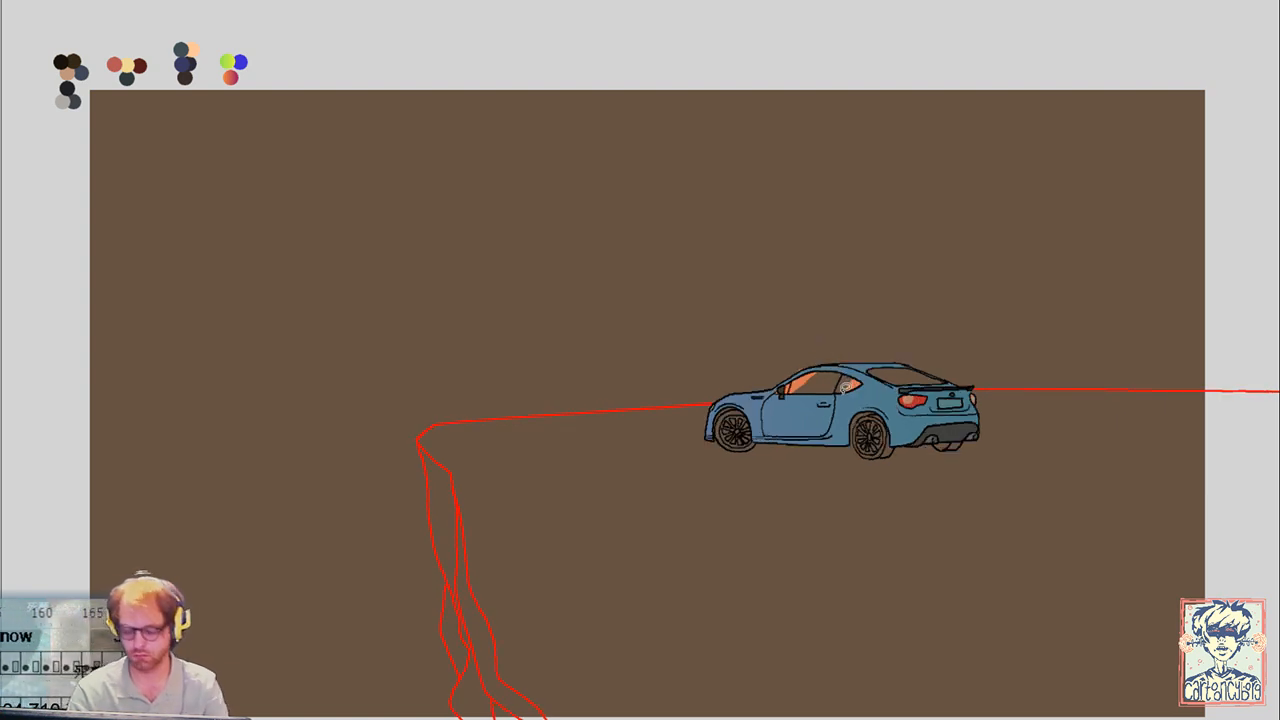
Step through the turning frames from the rear three-quarter view to the front view to examine the orange window and windshield reflections
key(Right)
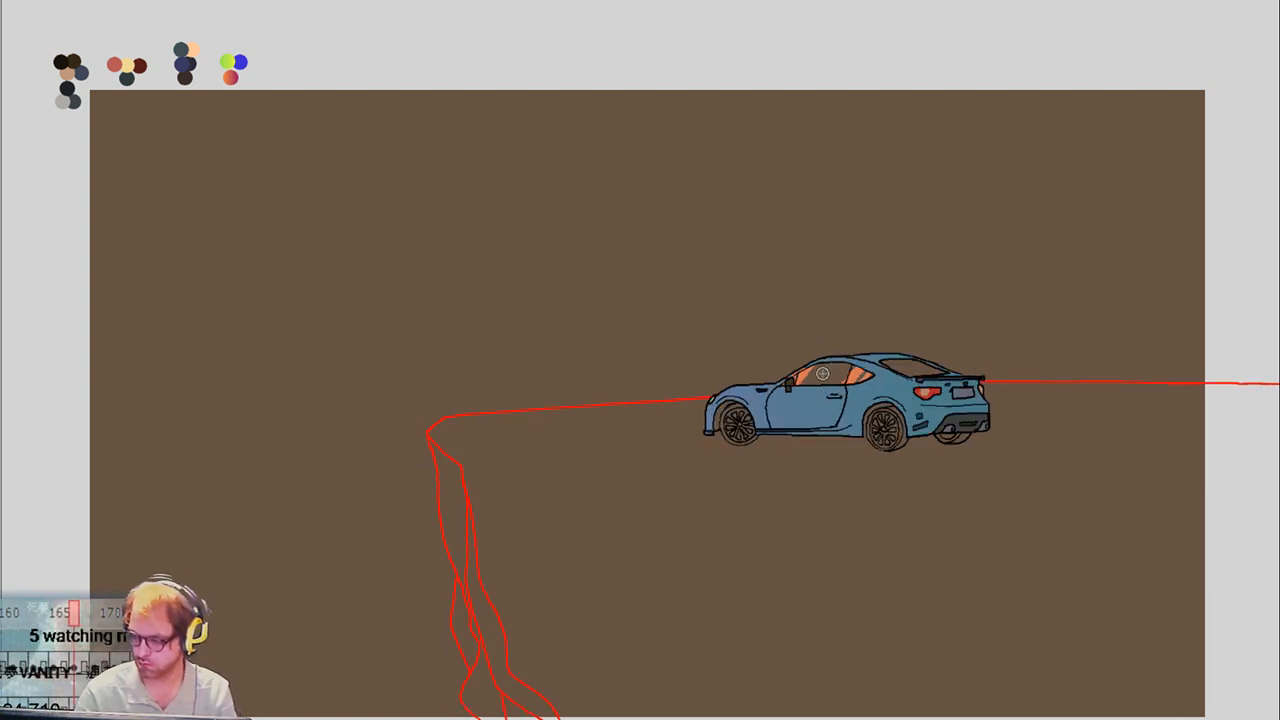
key(Right)
key(Right)
key(Right)
key(Right)
key(Right)
key(Right)
key(Right)
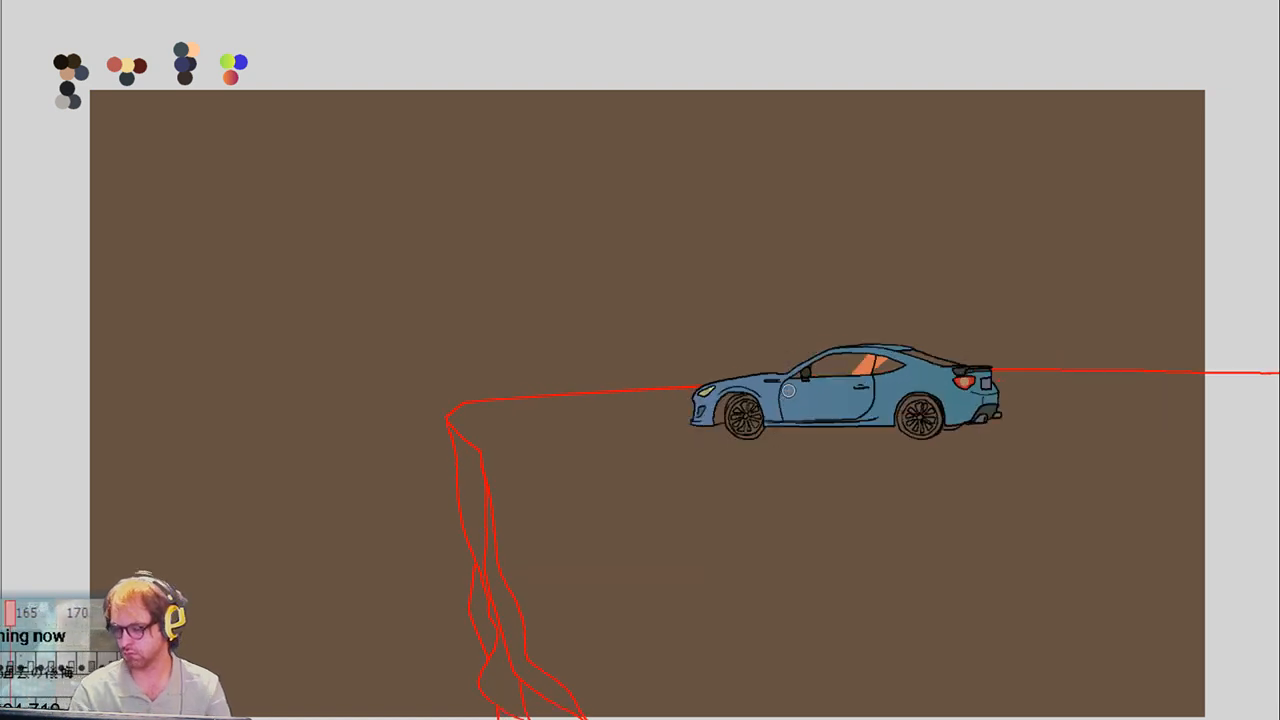
click(786, 385)
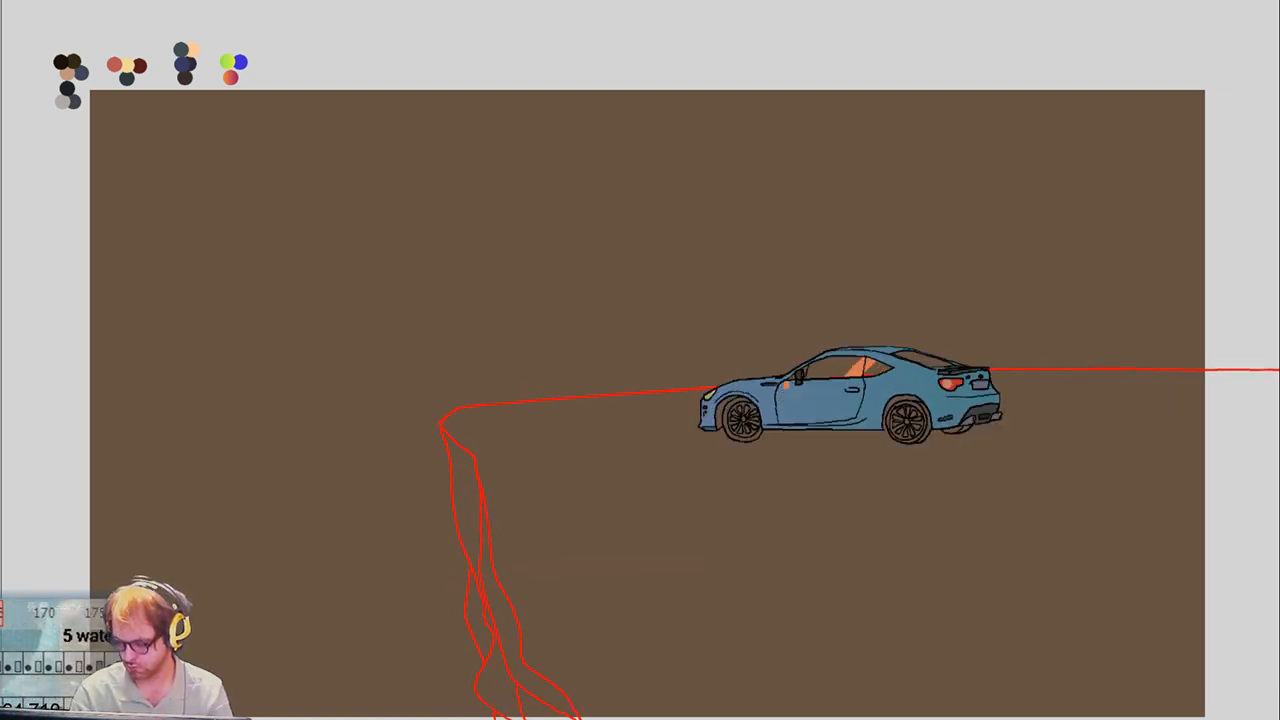
key(Right)
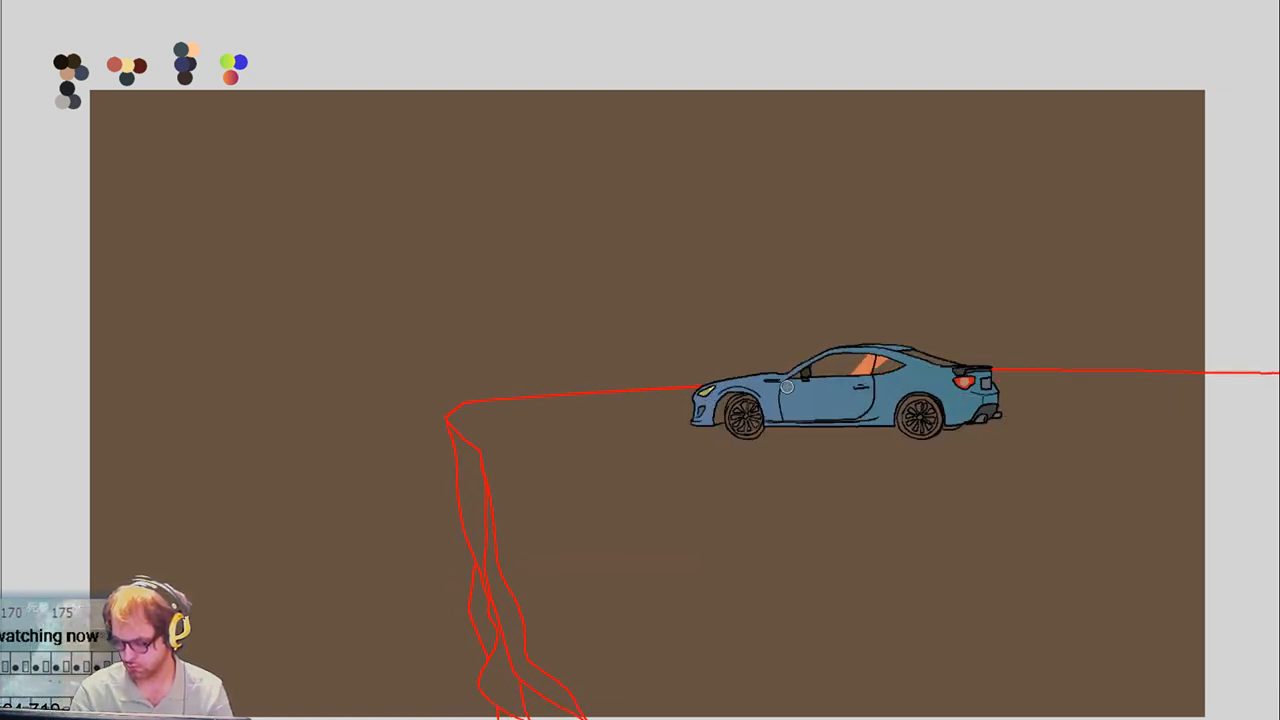
key(Right)
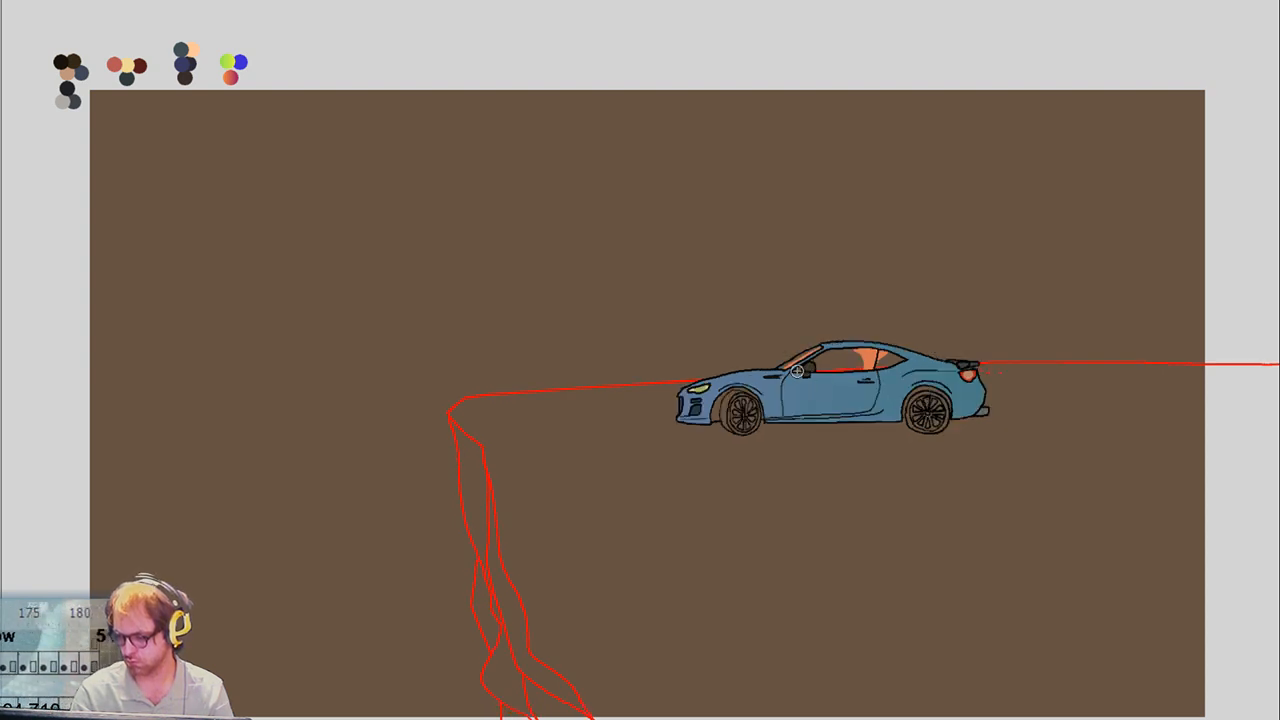
key(Right)
key(Right)
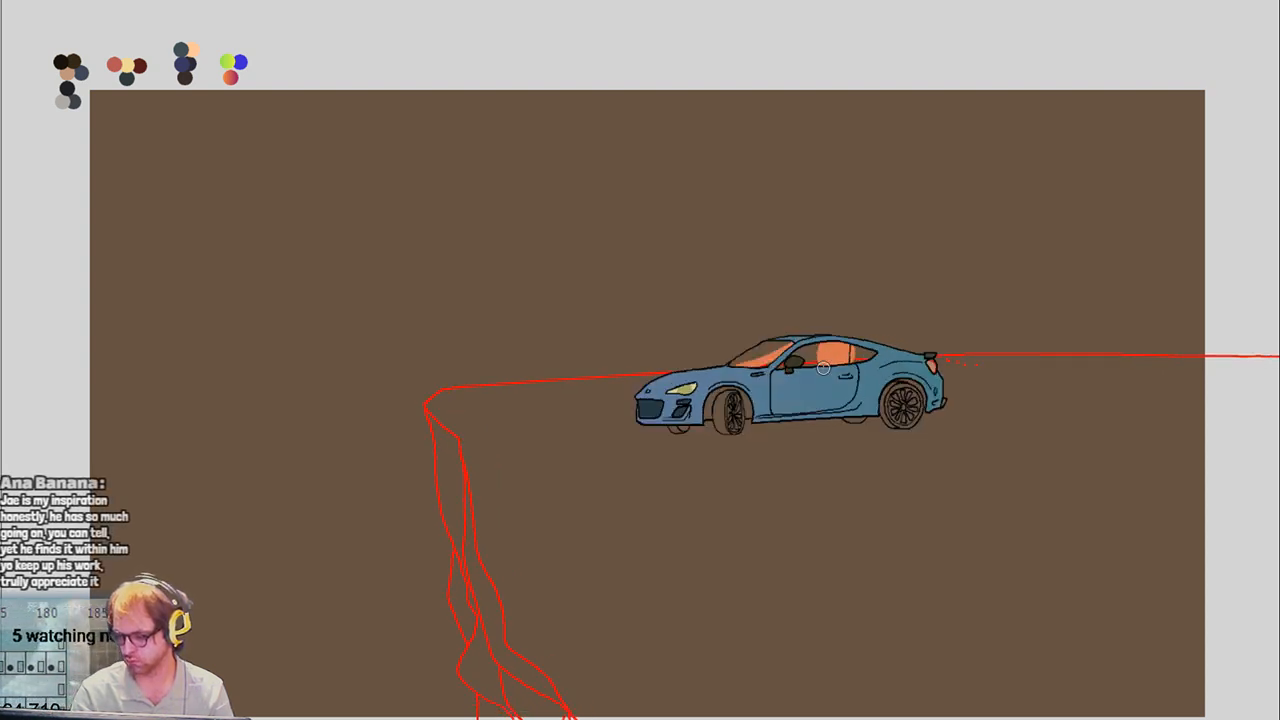
key(Right)
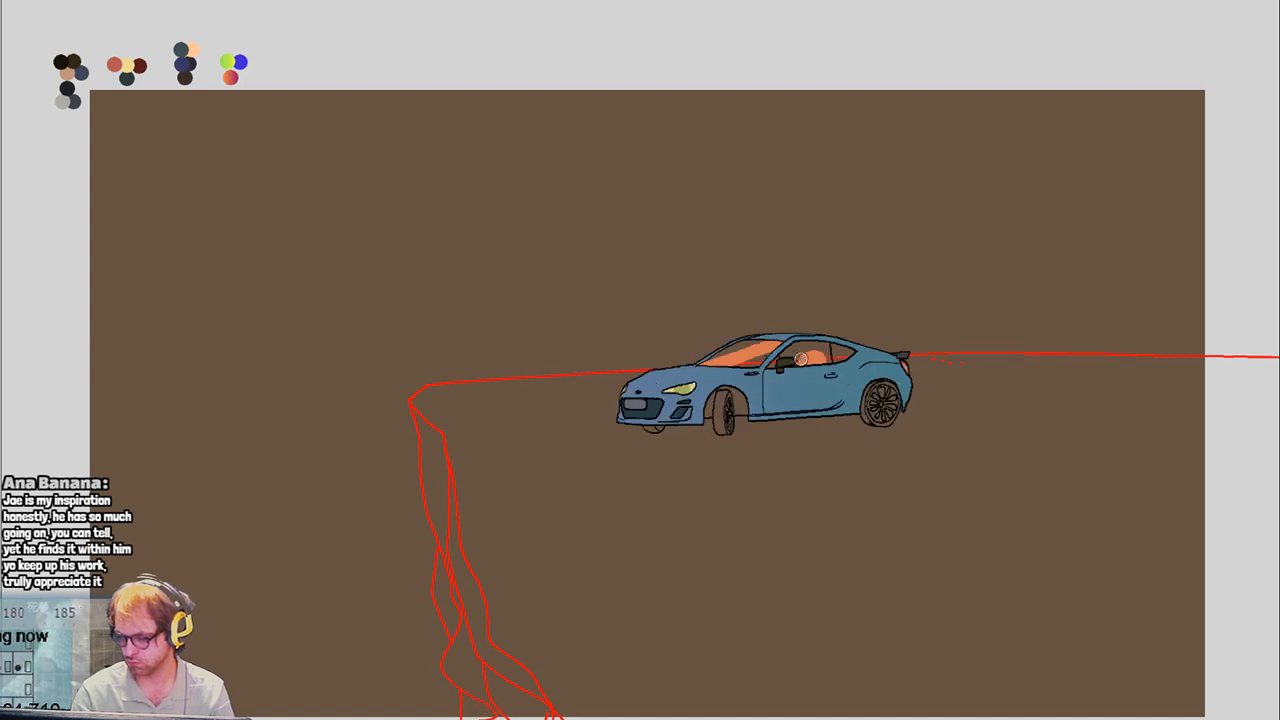
key(Right)
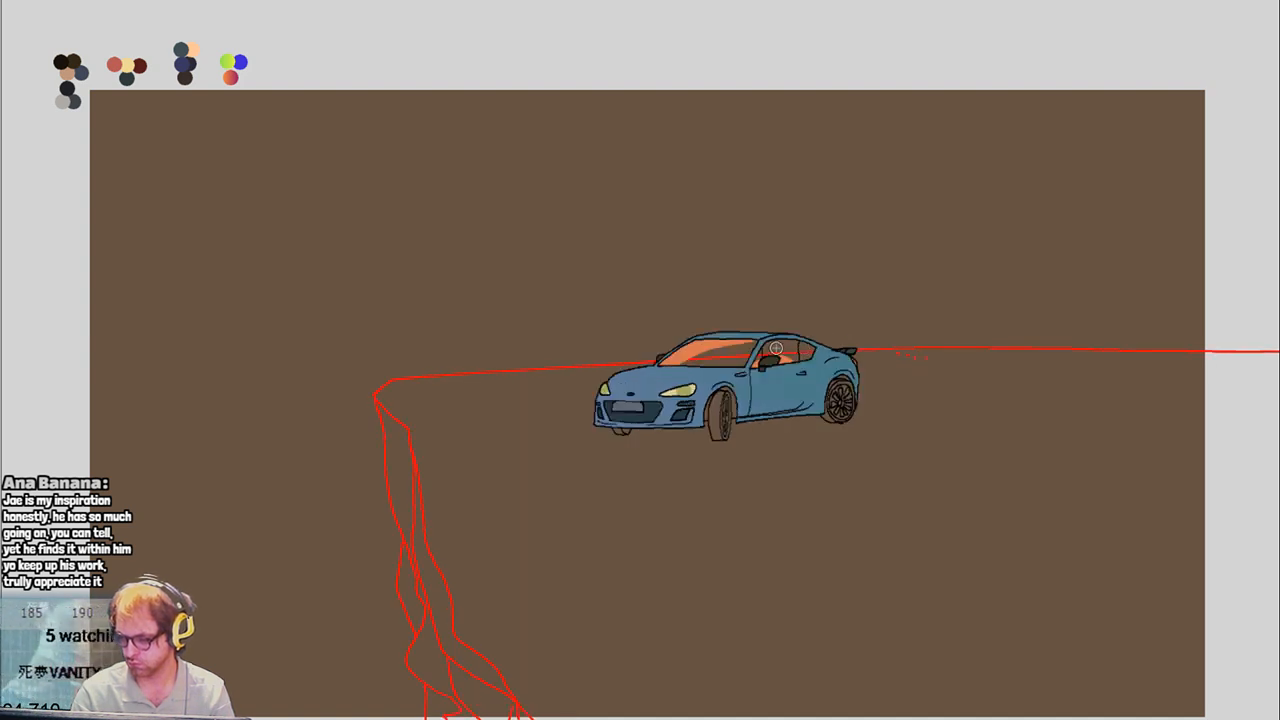
key(Right)
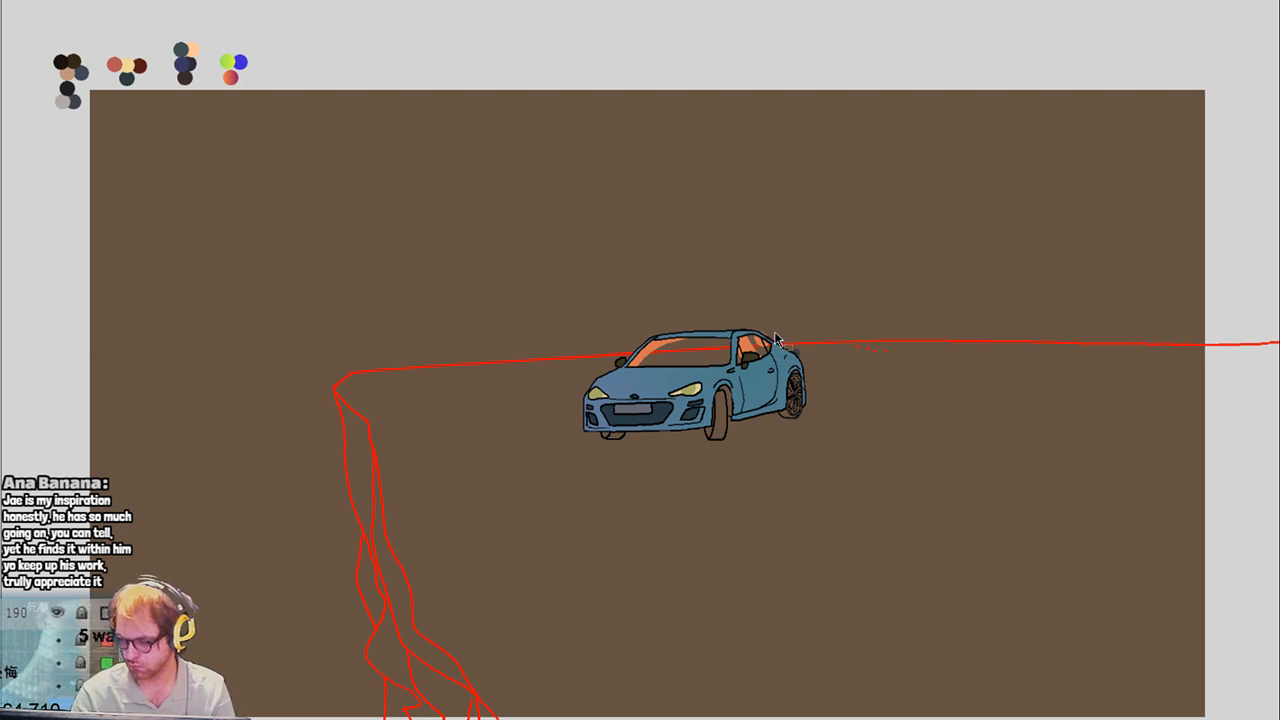
Return to the rear three-quarter frames and remove the orange stripes painted across the middle of the door window
key(Left)
key(Left)
key(Left)
key(Left)
key(Left)
key(Left)
key(Left)
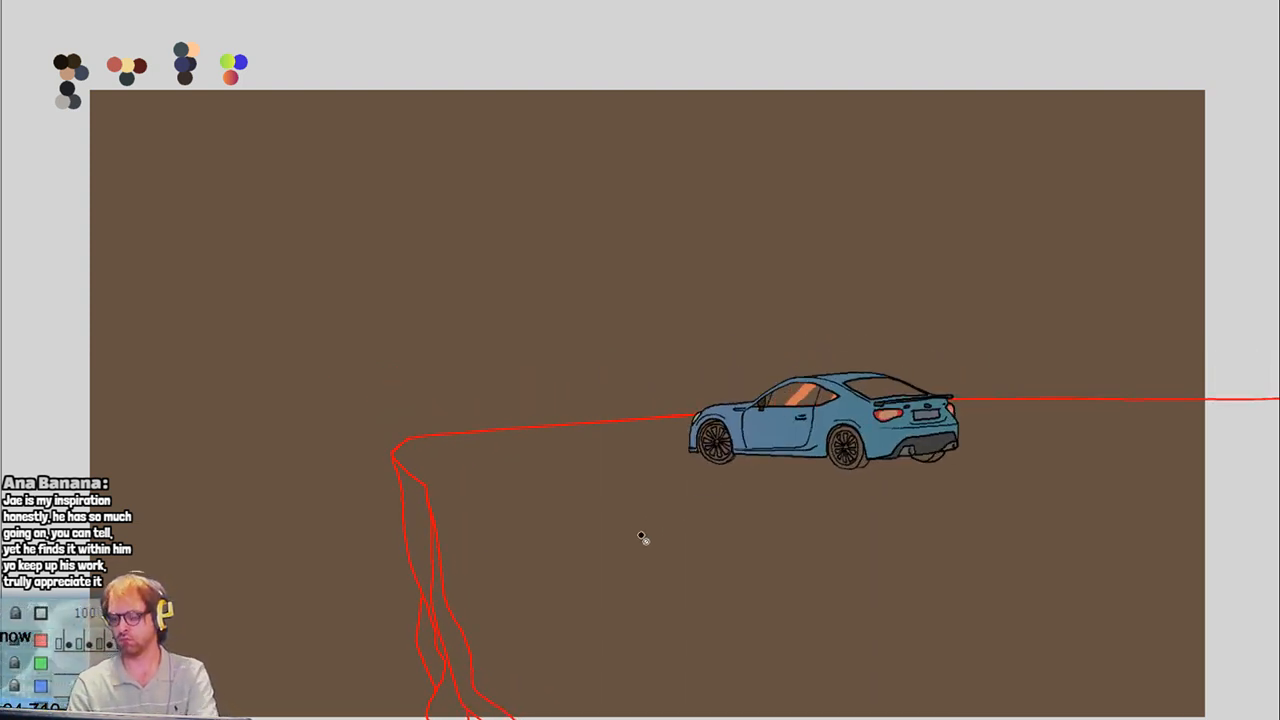
key(ctrl+z)
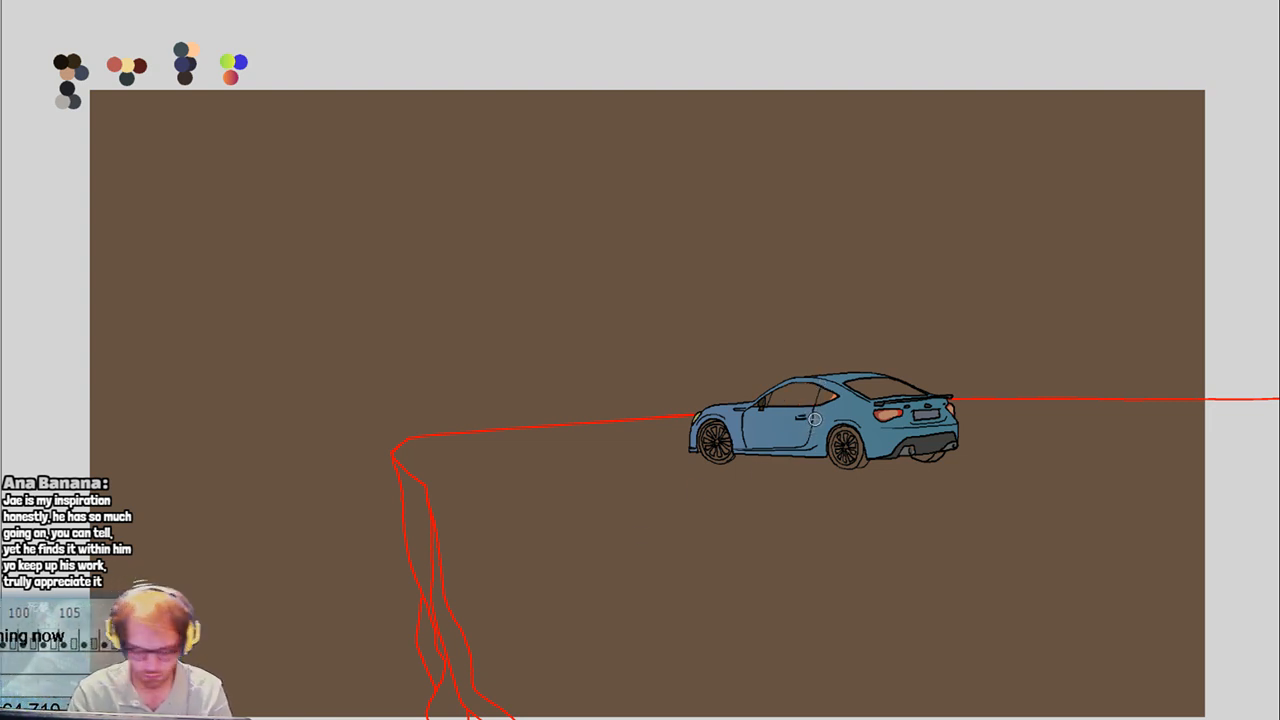
key(Right)
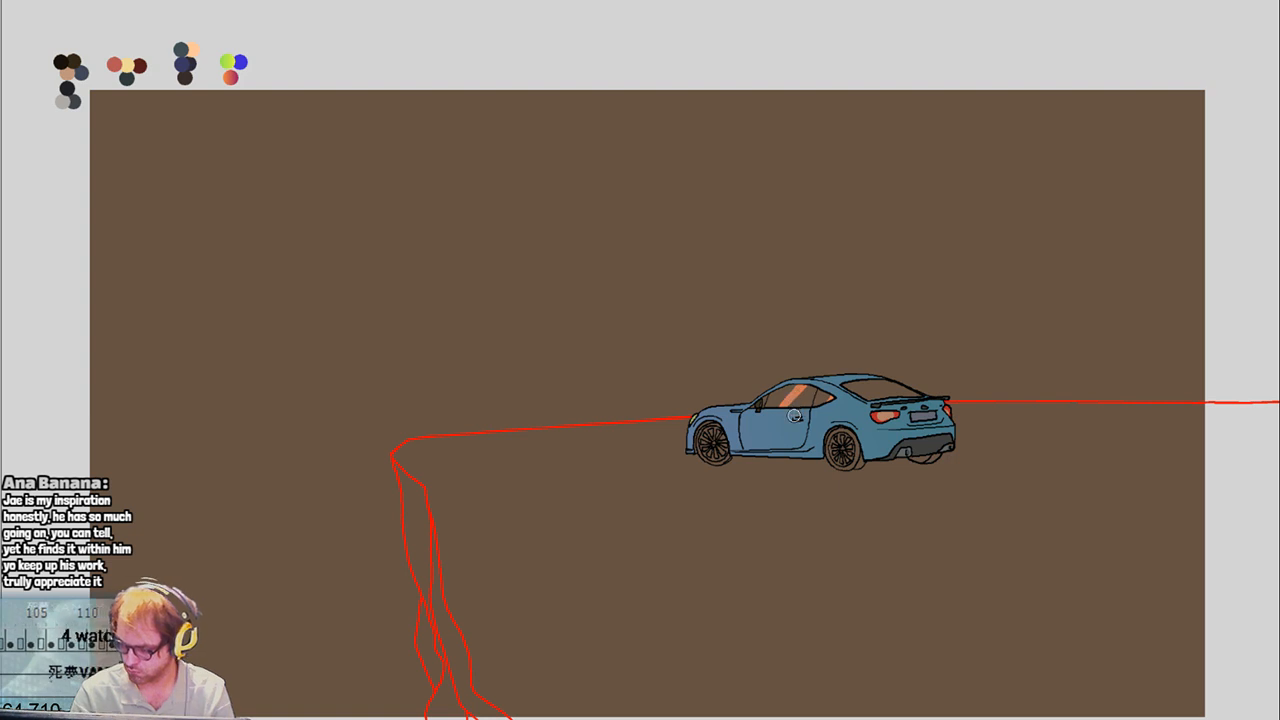
key(Right)
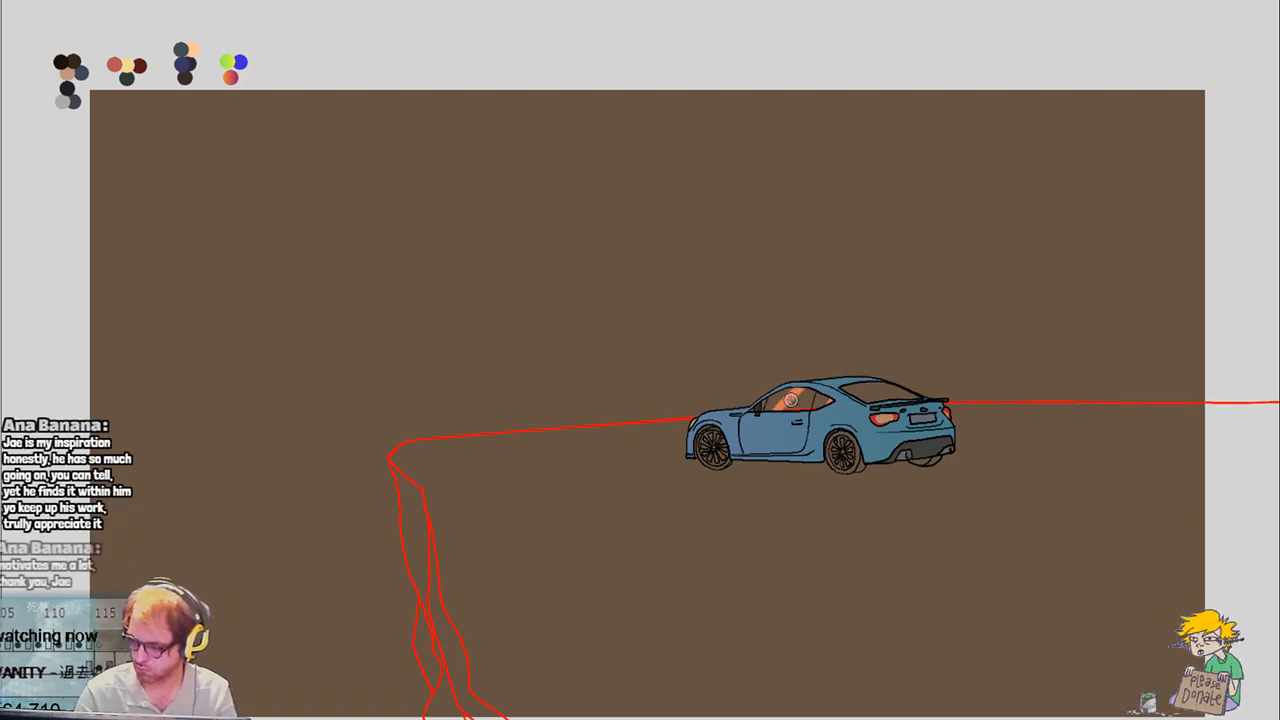
key(ctrl+z)
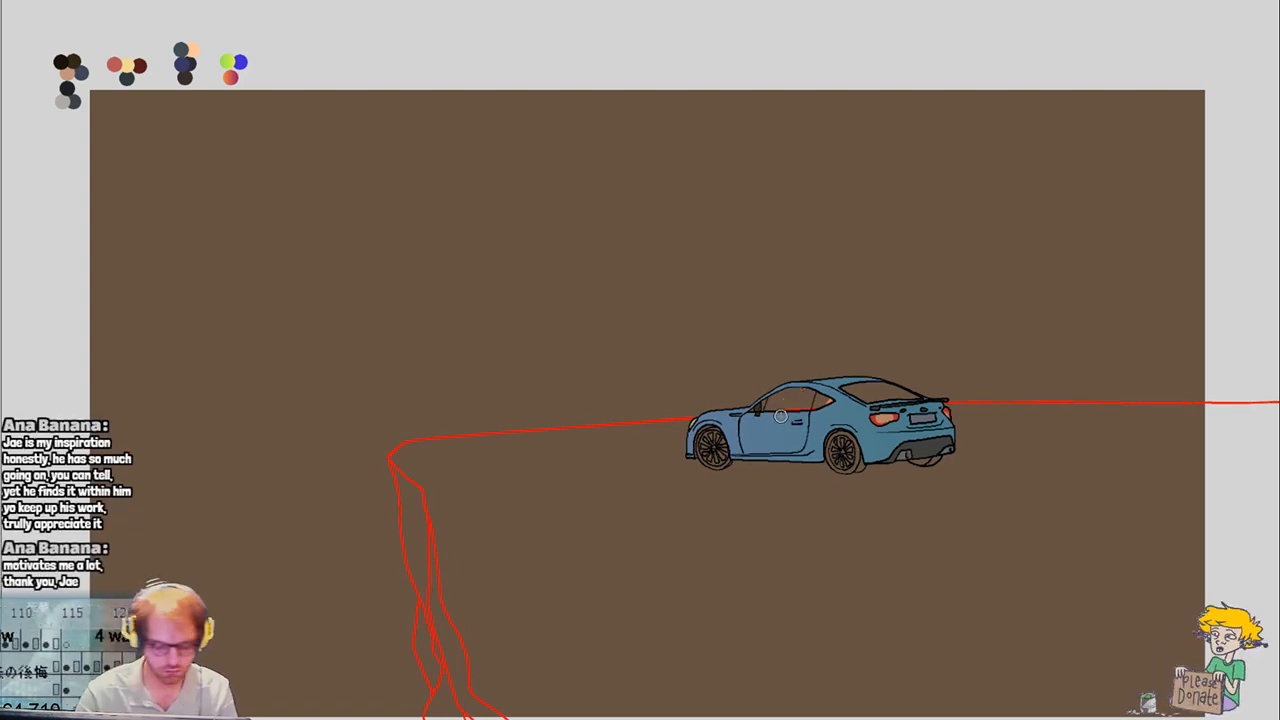
Paint short slanted orange stripes in the front corner of the door window across the rear three-quarter frames and play the animation back
key(Right)
key(Right)
key(Right)
key(Left)
key(Left)
key(Left)
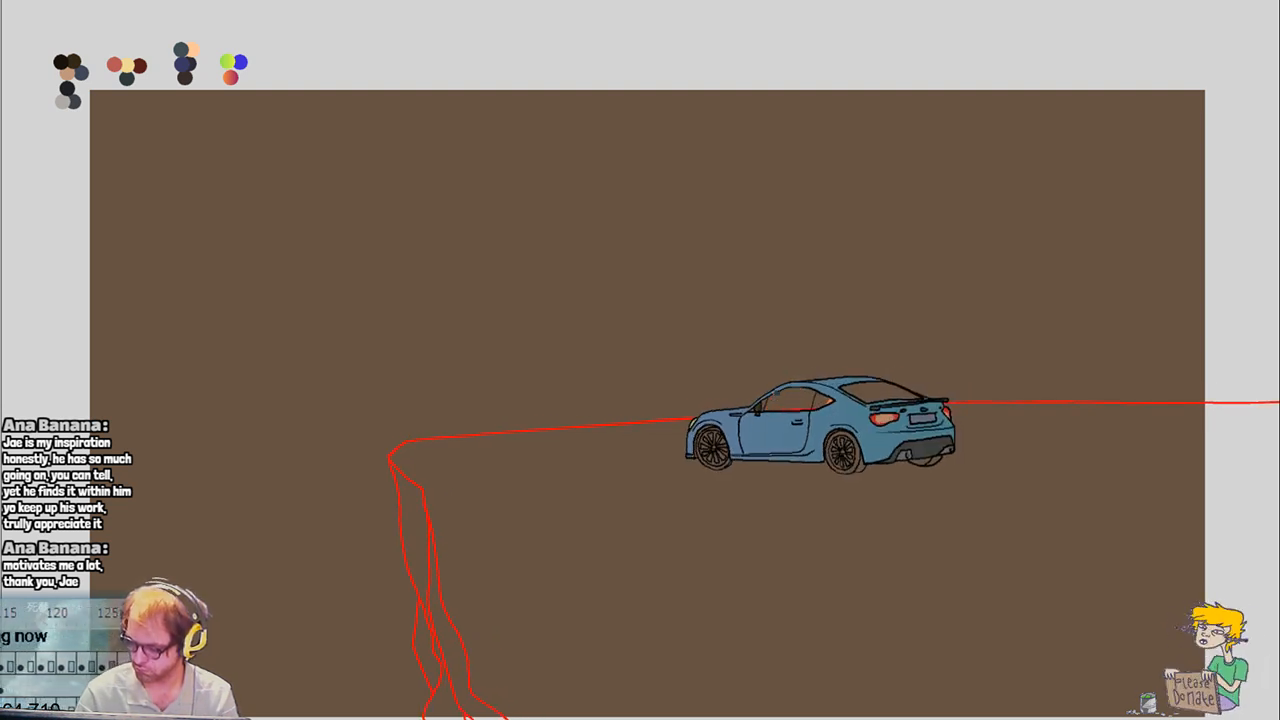
drag(770, 396, 756, 420)
key(ctrl+z)
key(Right)
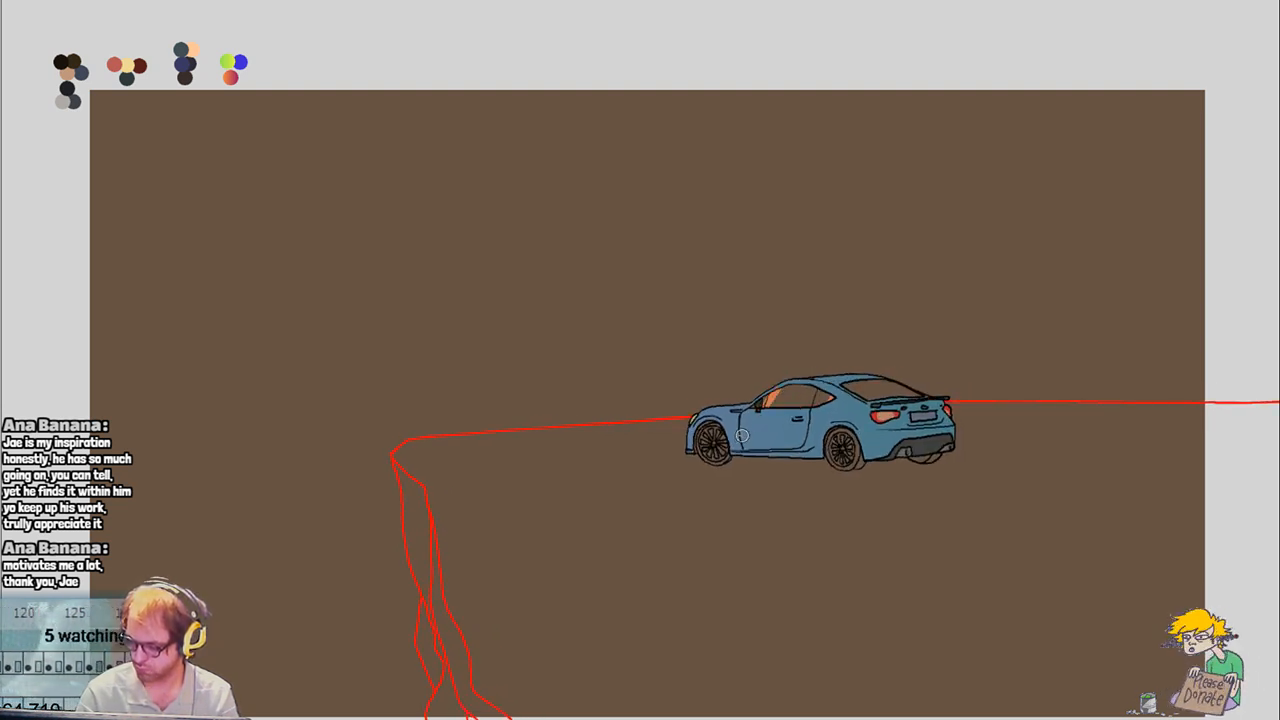
key(Right)
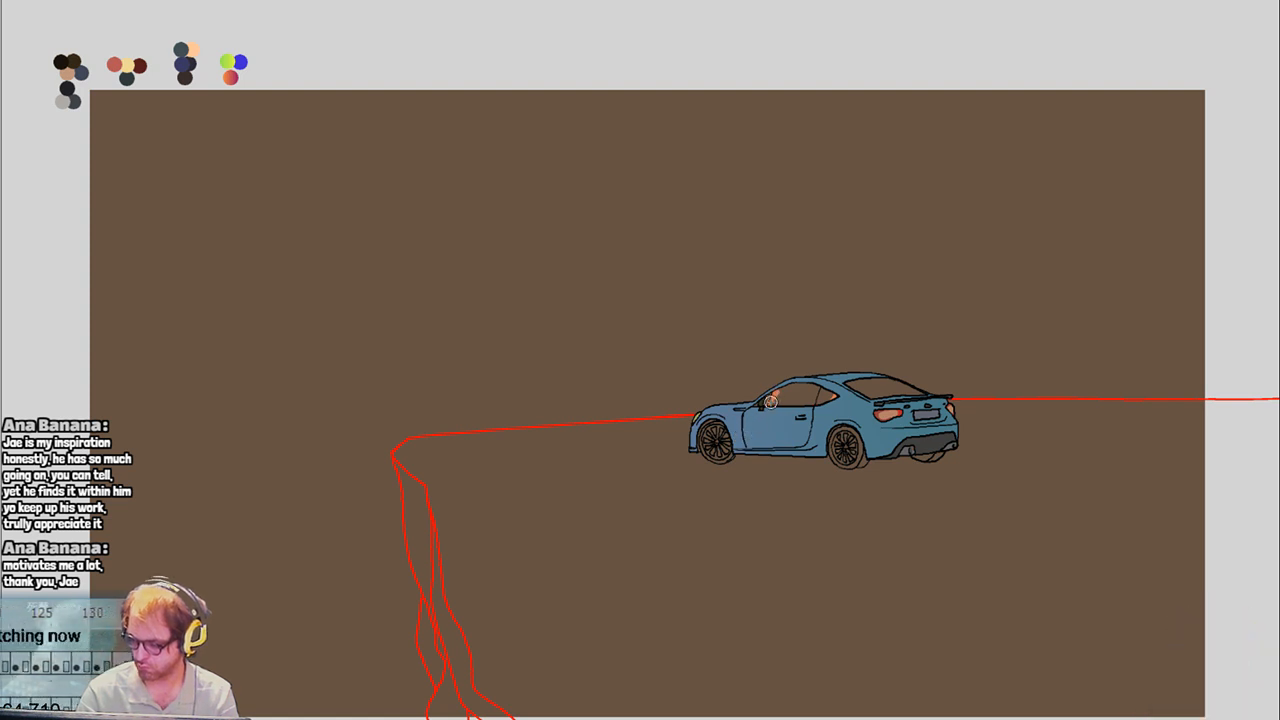
key(space)
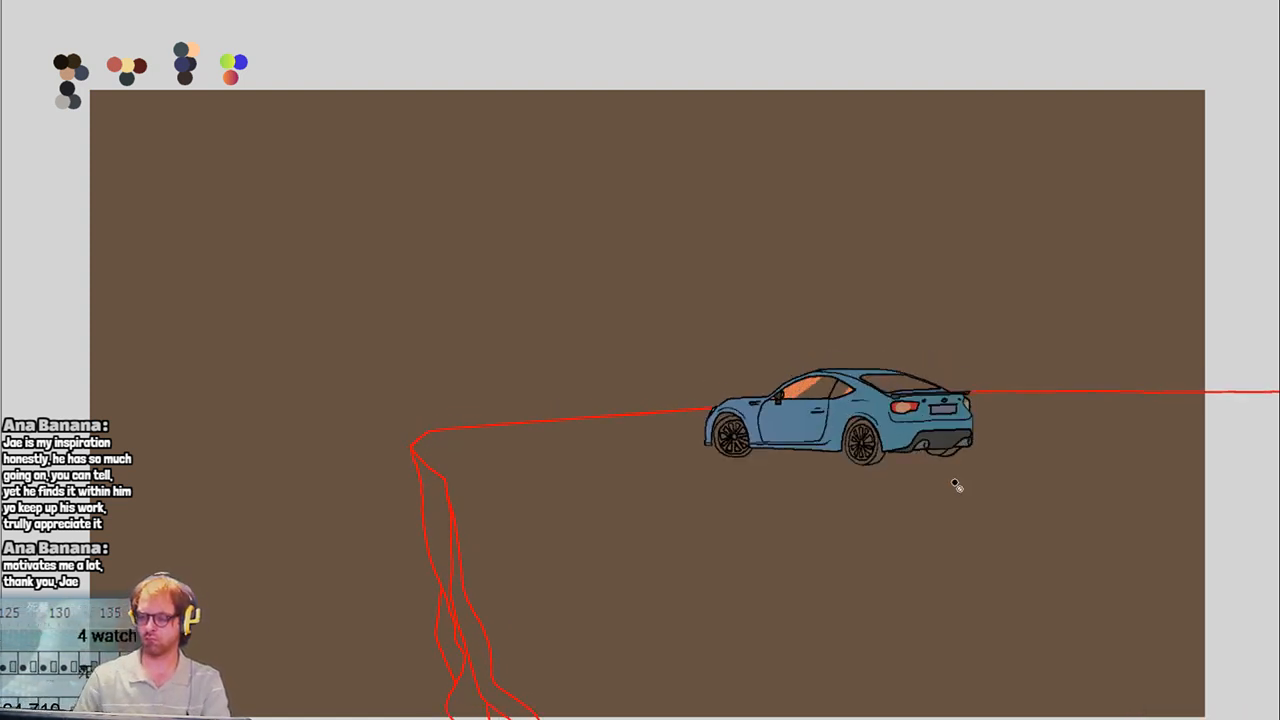
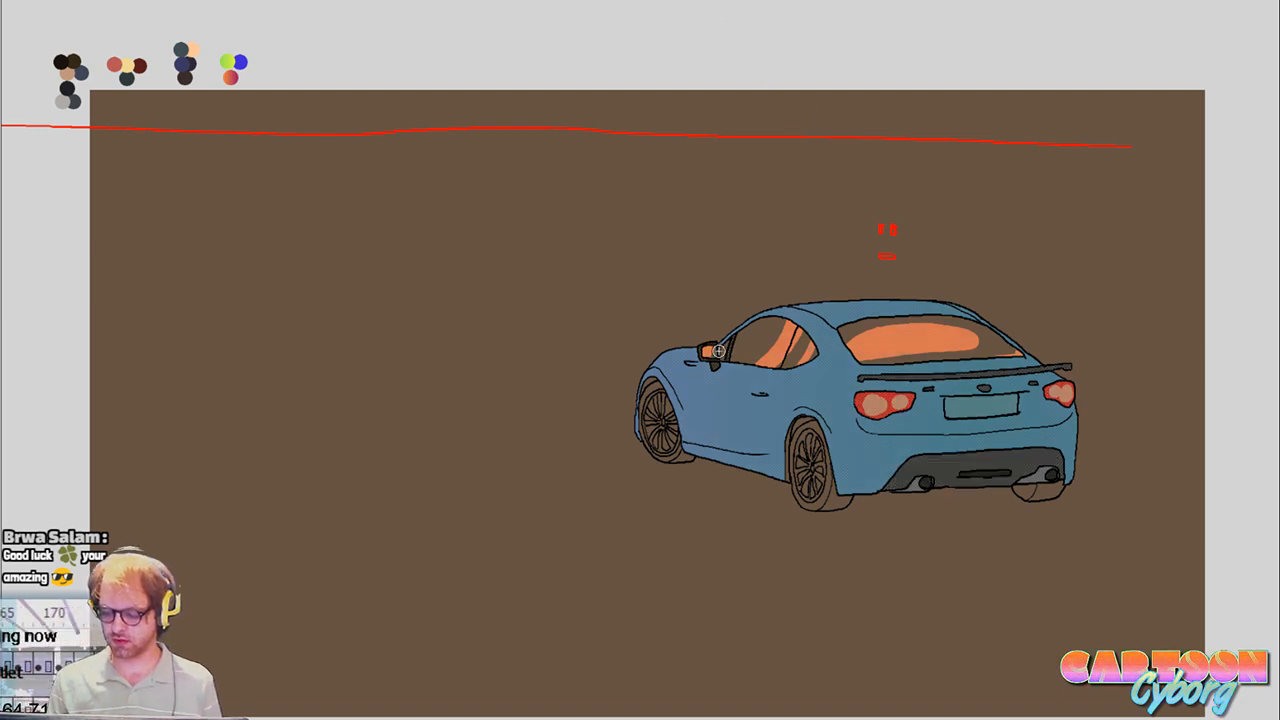
Paint light blue glass behind the orange reflections in the close rear three-quarter view's side and rear windows and clear the overspill above the roof
mouse_move(712, 360)
mouse_down()
mouse_move(770, 300)
mouse_move(793, 324)
mouse_move(860, 315)
mouse_move(955, 335)
mouse_move(940, 372)
mouse_move(1030, 335)
mouse_move(1055, 340)
mouse_up()
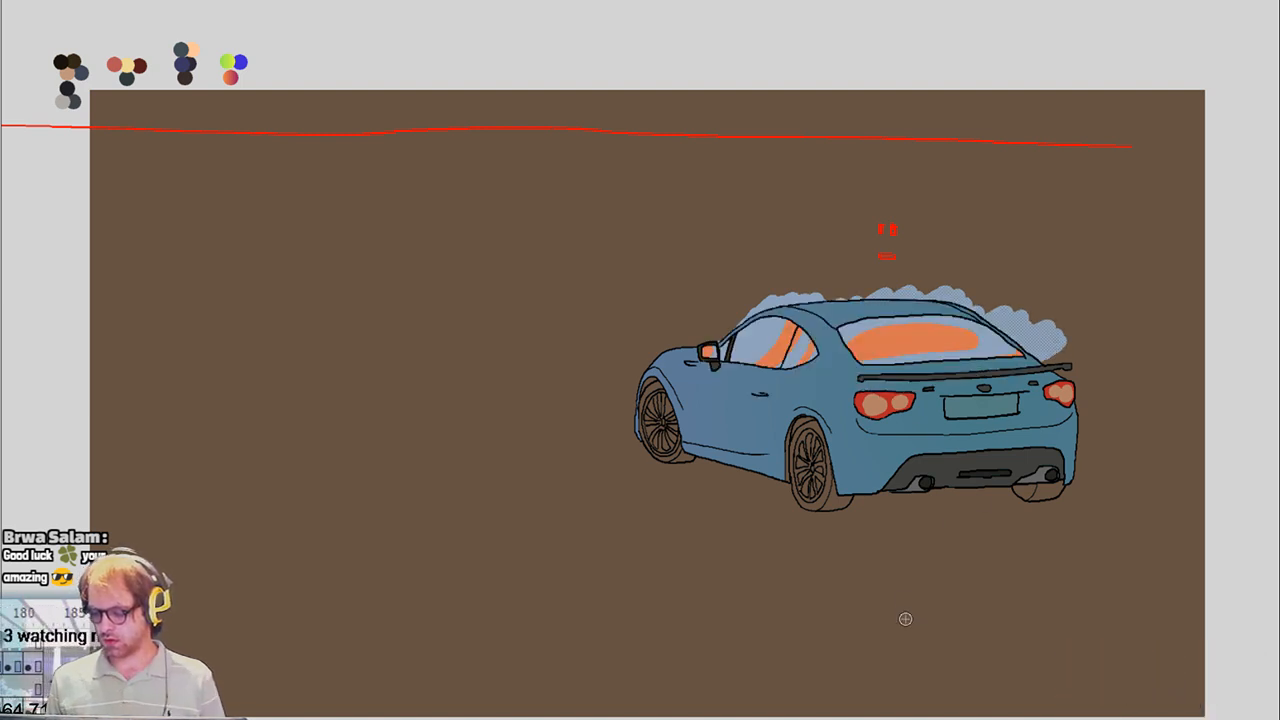
key(ctrl+z)
drag(807, 306, 851, 319)
key(ctrl+z)
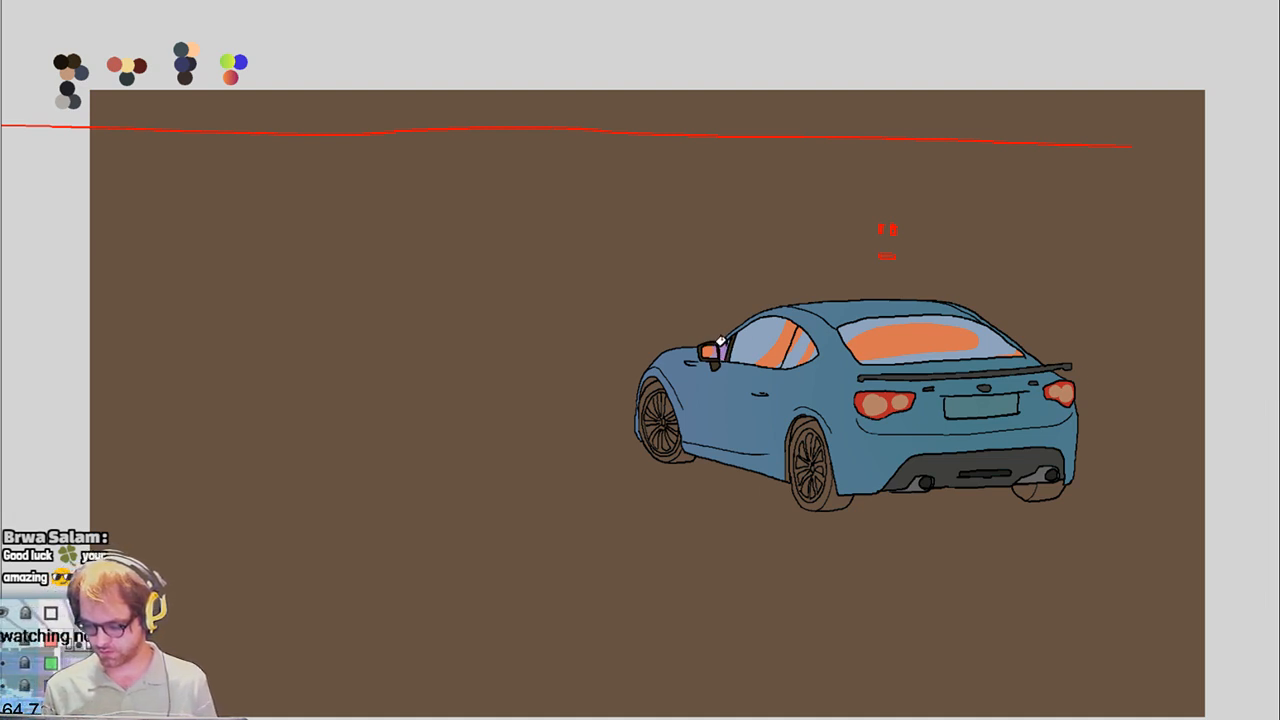
Try purple and pink fills for the side window glass and a salmon fill for the rear window glass
click(740, 335)
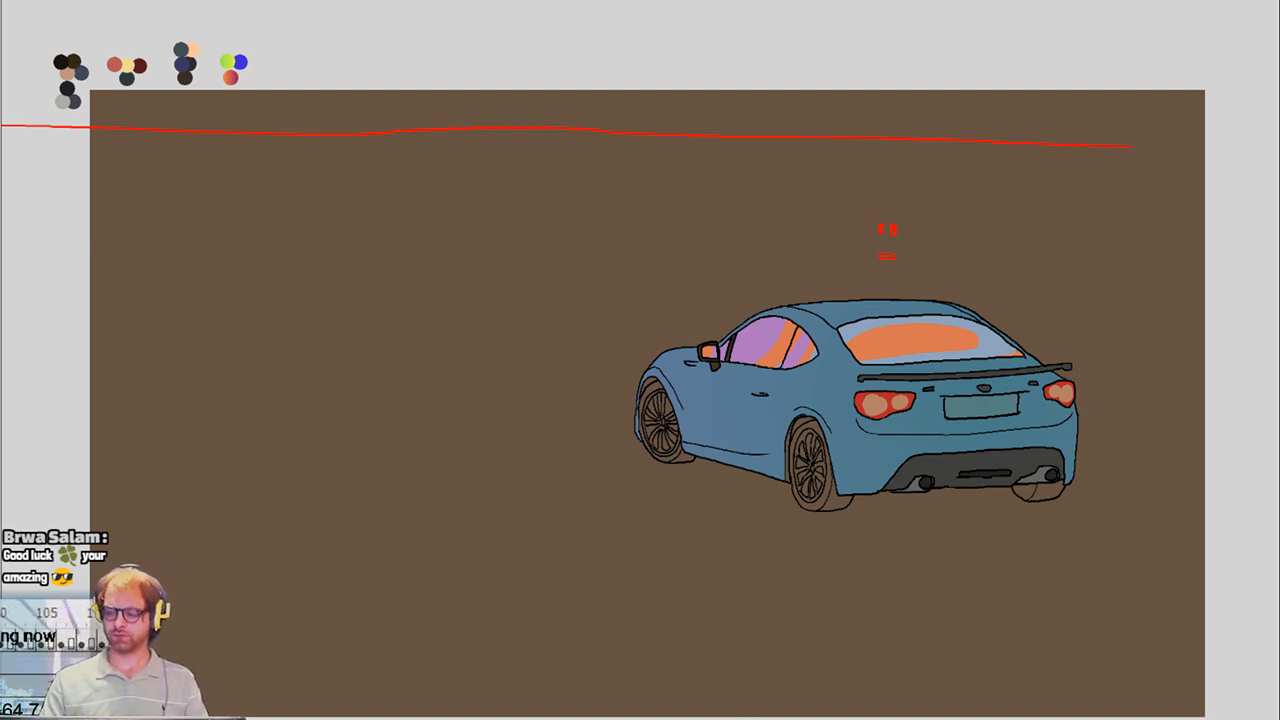
click(753, 334)
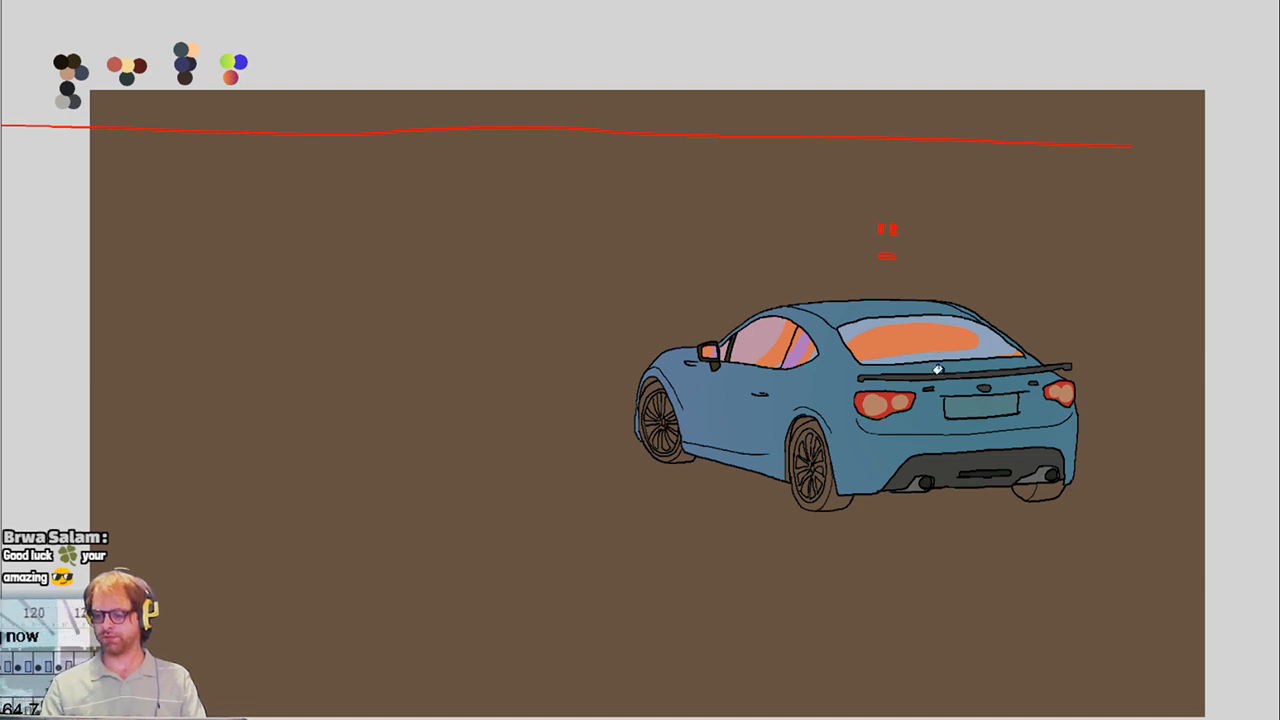
click(985, 340)
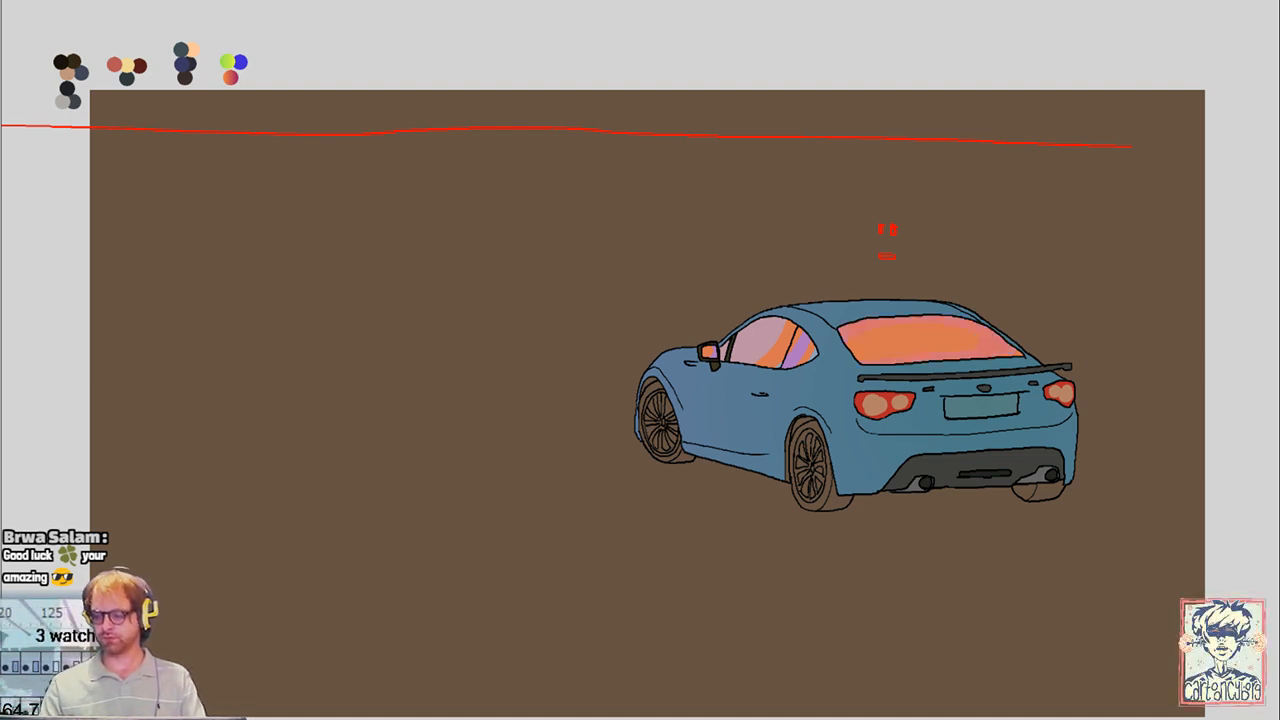
Fill the rear, quarter and door window glass with pale yellow in the close rear three-quarter view, keeping the reflections orange
click(986, 335)
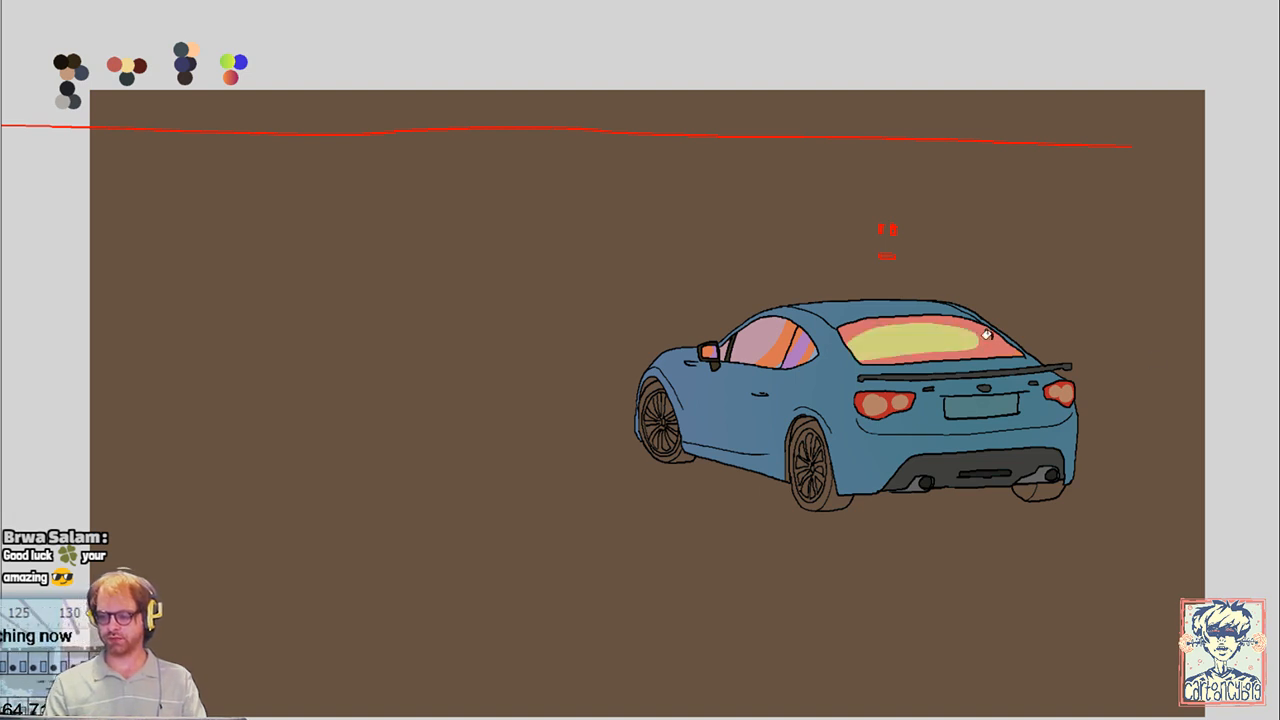
click(990, 352)
click(992, 340)
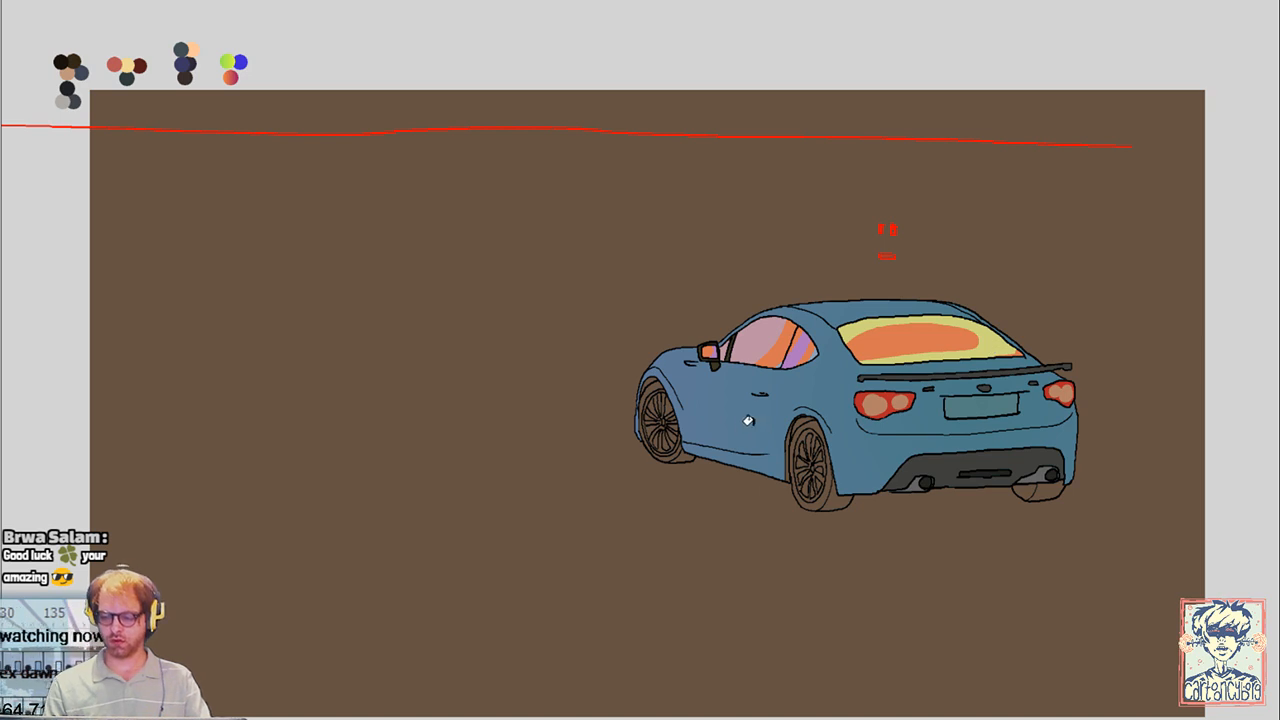
click(801, 345)
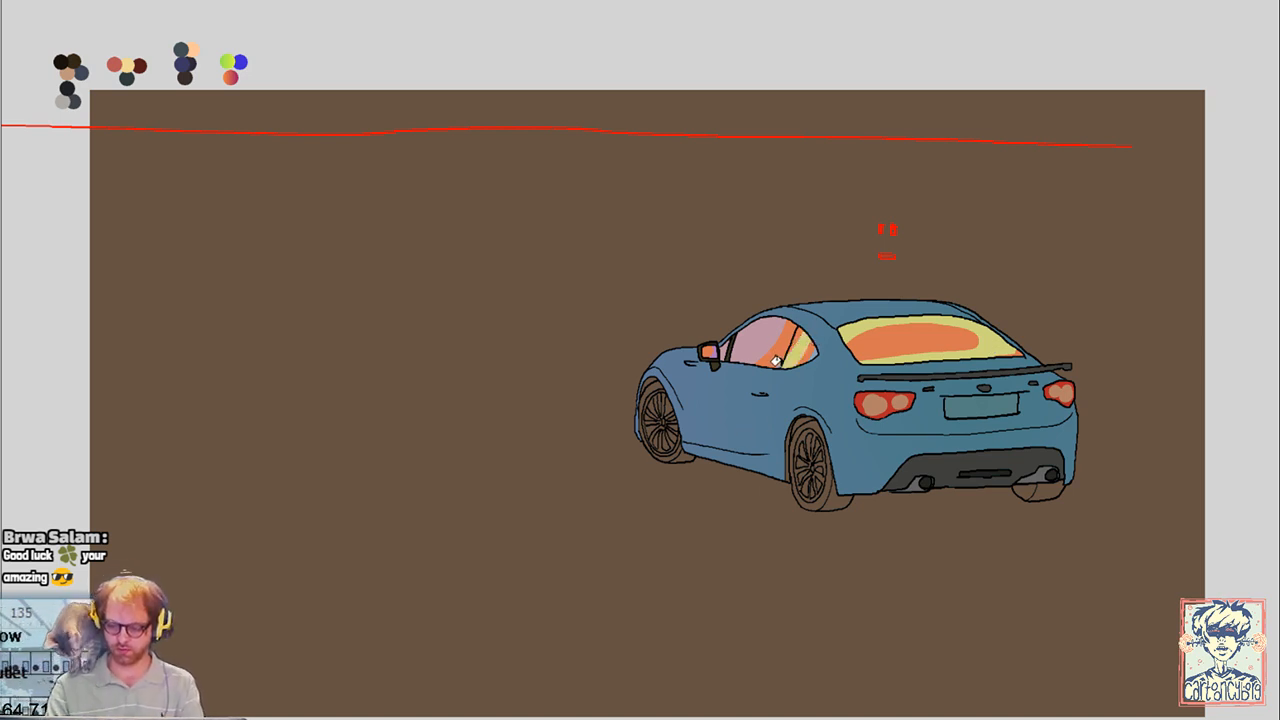
click(762, 340)
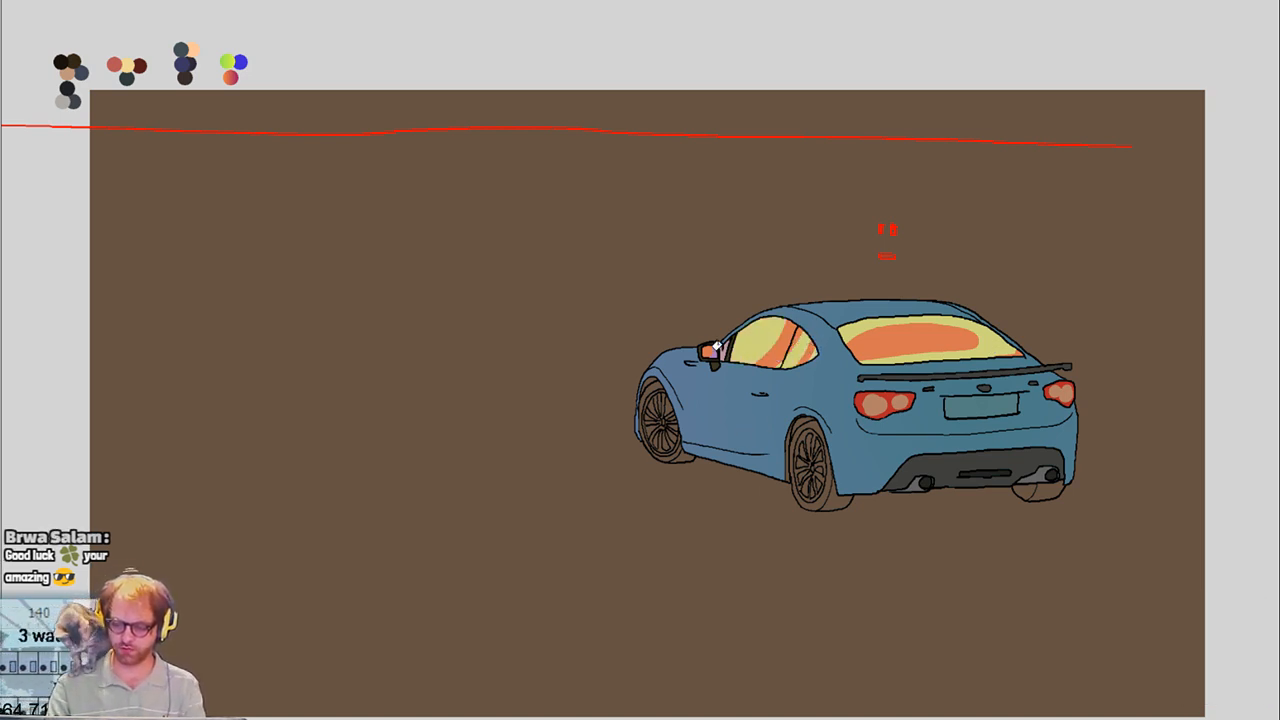
click(716, 346)
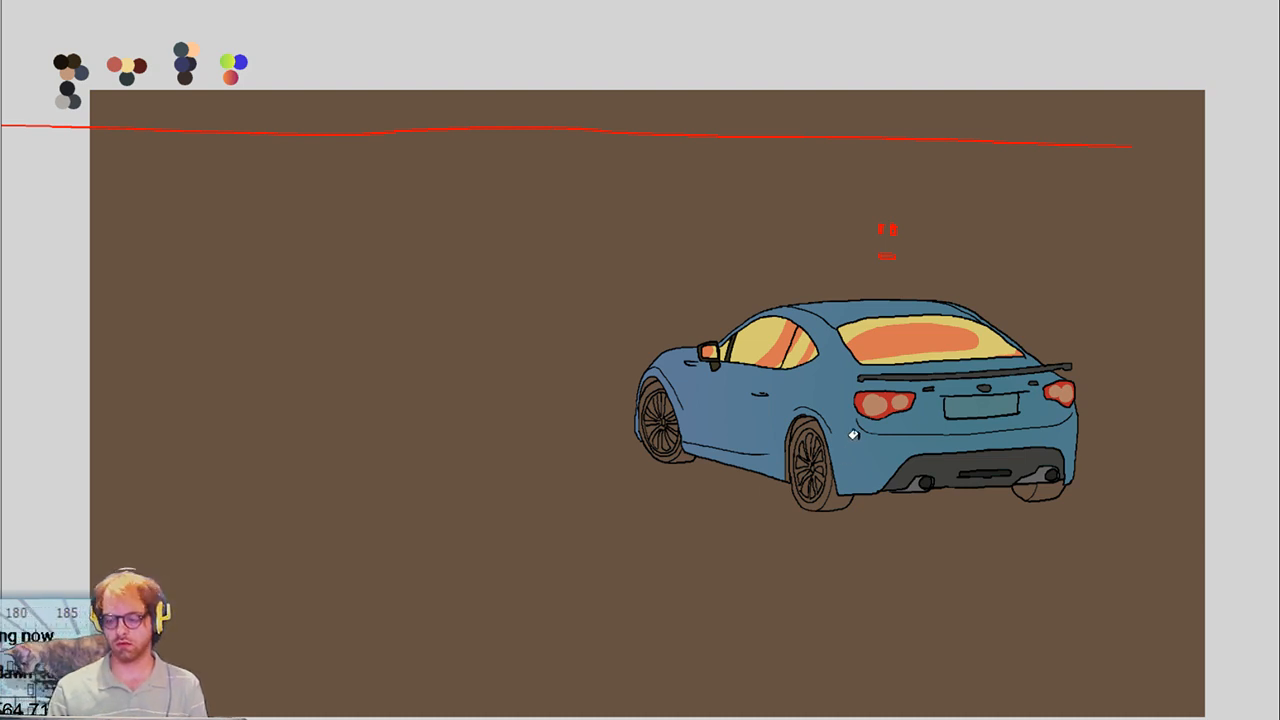
Fill the side mirror and the side and rear window glass with pale yellow in the following rear three-quarter frame
mouse_move(716, 340)
mouse_down()
mouse_move(722, 350)
mouse_move(745, 330)
mouse_move(770, 345)
mouse_move(705, 392)
mouse_move(775, 365)
mouse_up()
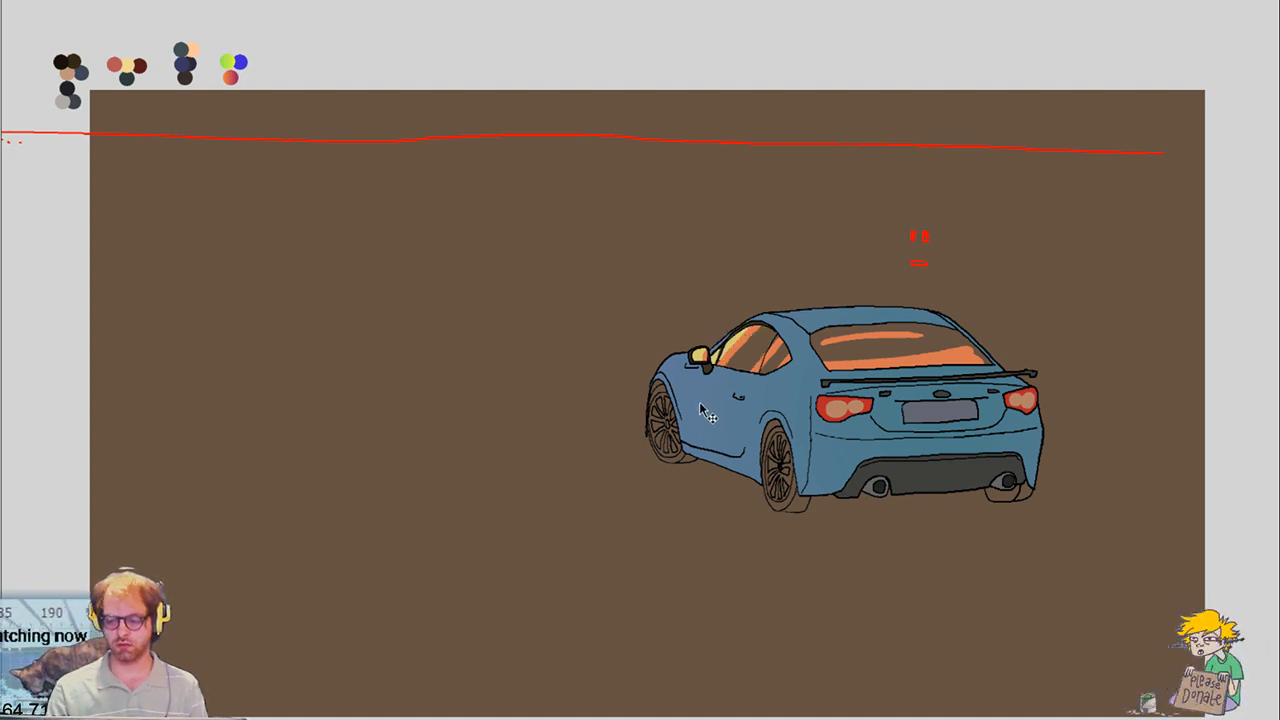
drag(720, 330, 750, 358)
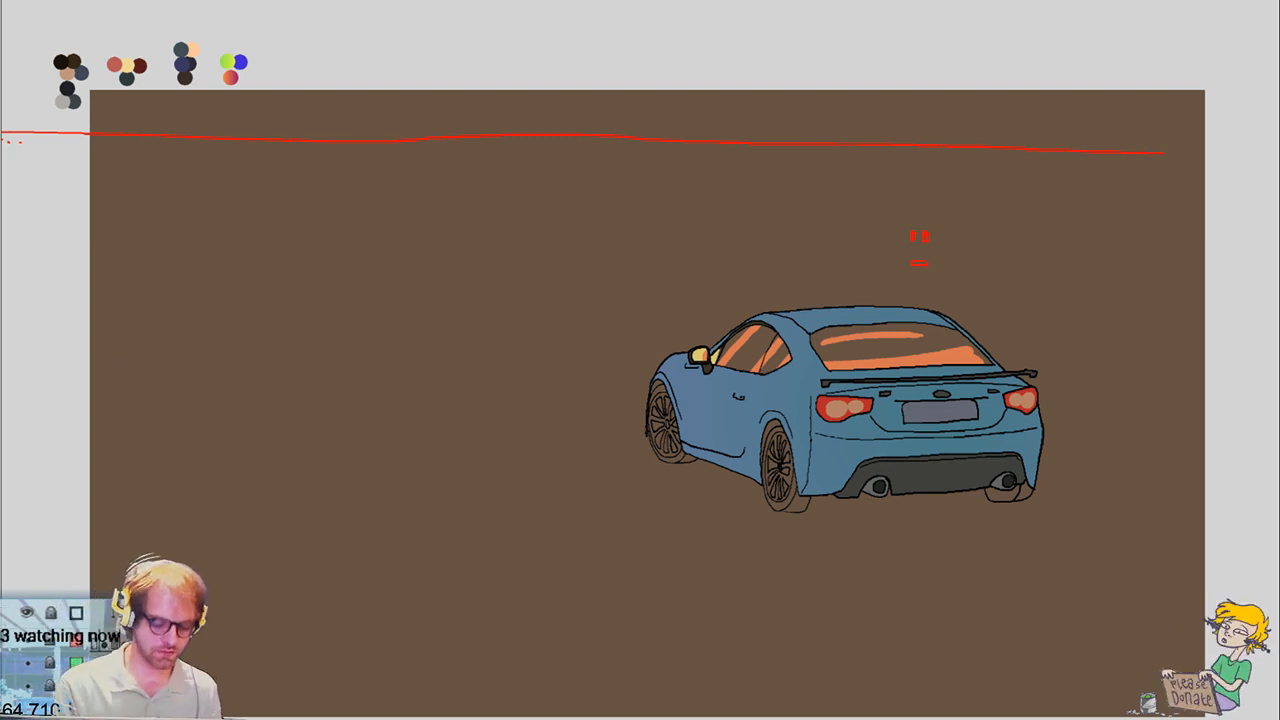
mouse_move(728, 342)
mouse_down()
mouse_move(774, 348)
mouse_move(786, 330)
mouse_up()
click(900, 352)
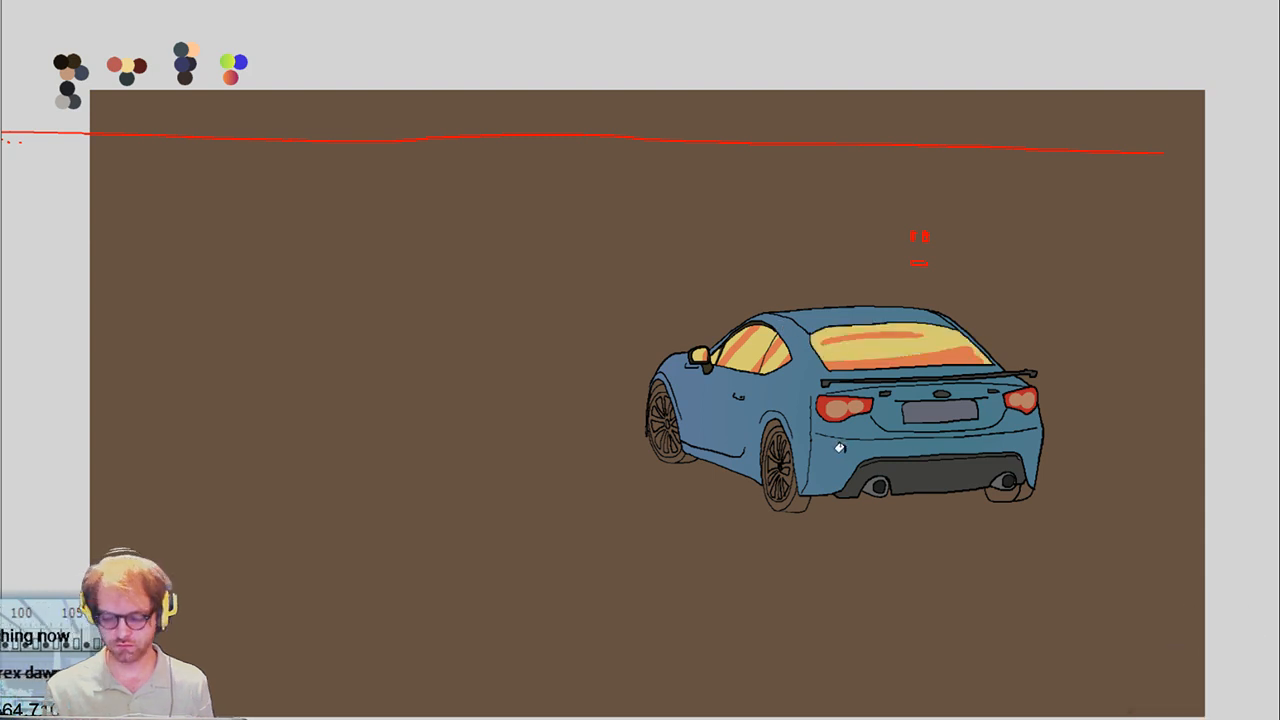
Fill the side mirror, side window and rear window glass with pale yellow in the next, more rear-facing frame
key(Right)
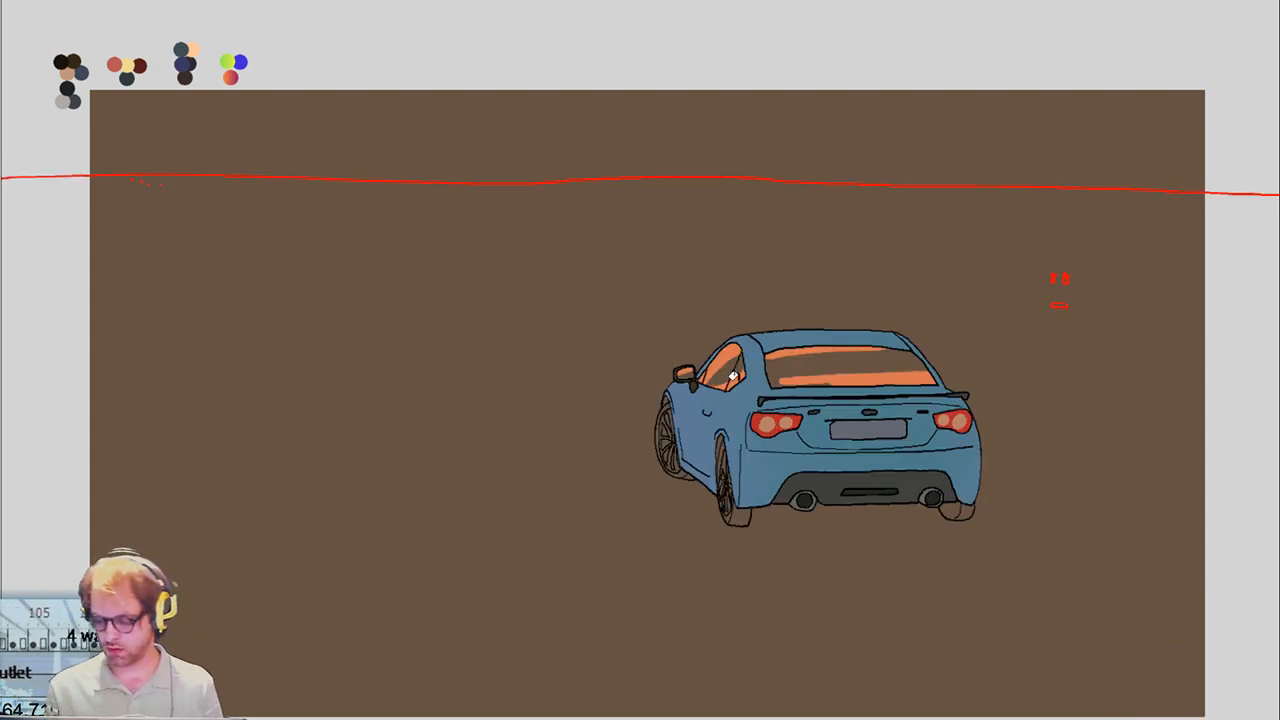
drag(730, 362, 740, 376)
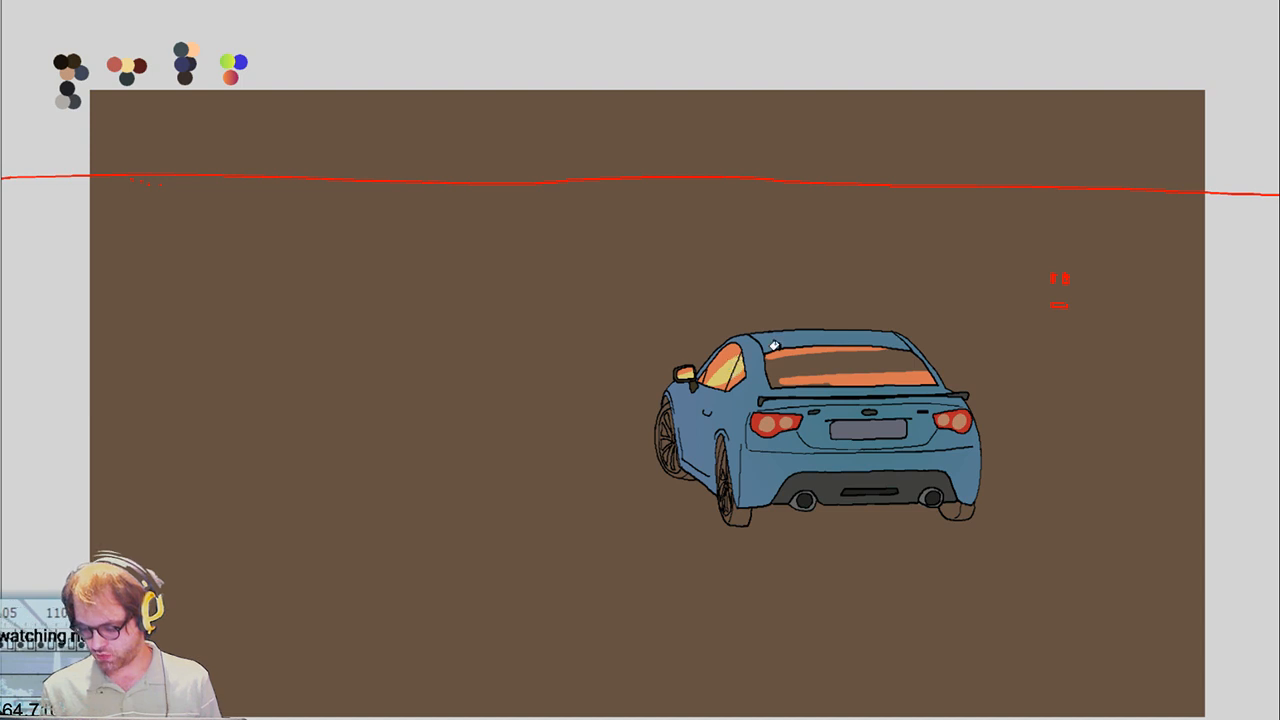
click(806, 352)
Fill the rear window, both side mirrors and the narrow side window with pale yellow in the nearly straight rear view
key(Right)
click(677, 393)
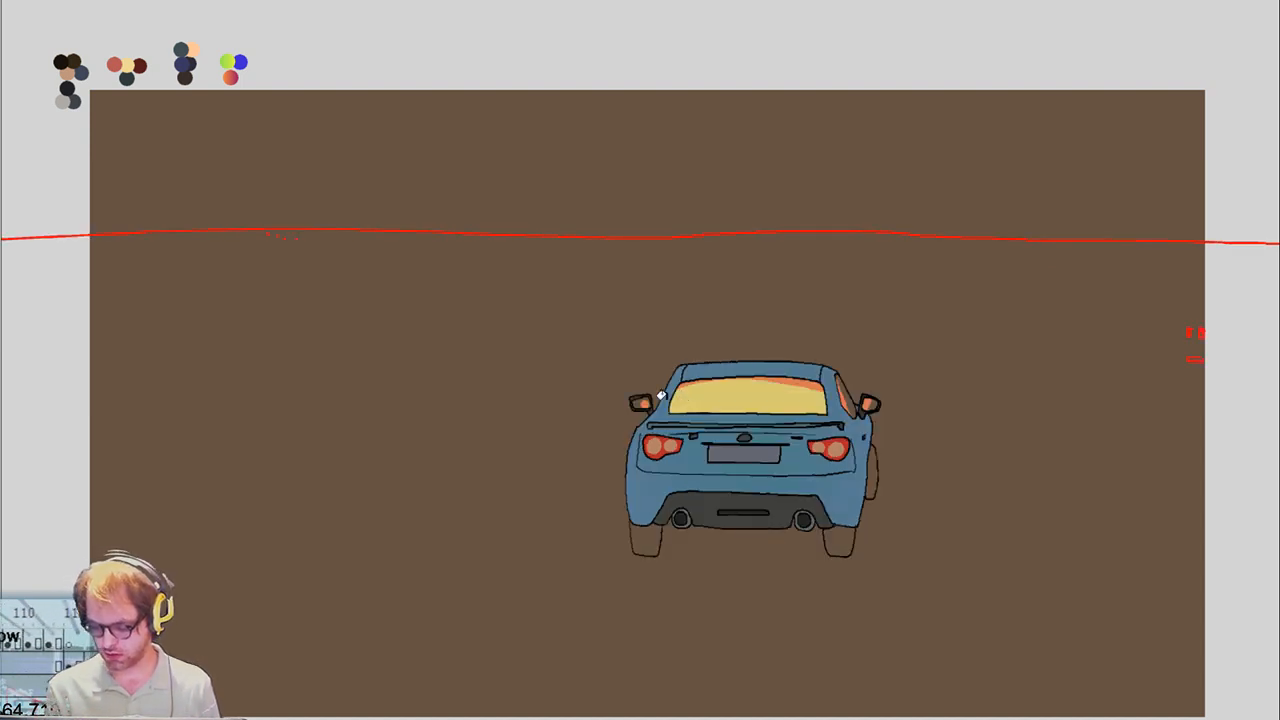
click(632, 400)
click(865, 397)
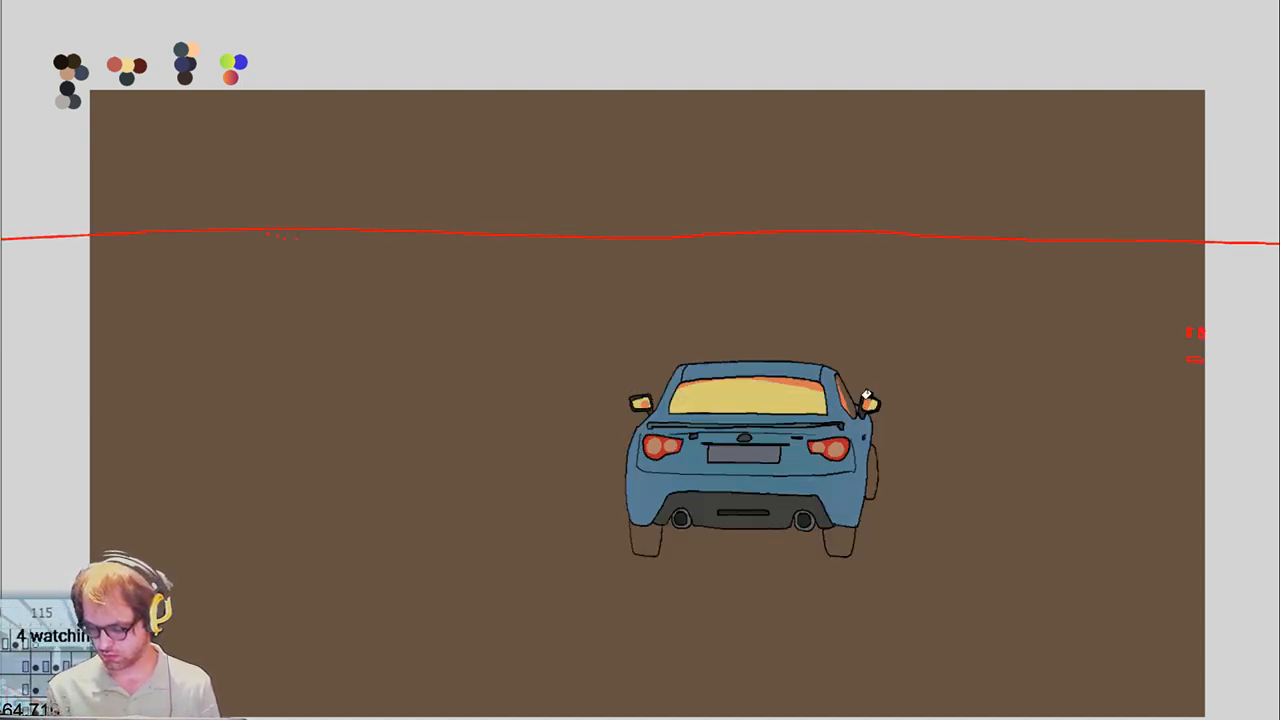
click(845, 393)
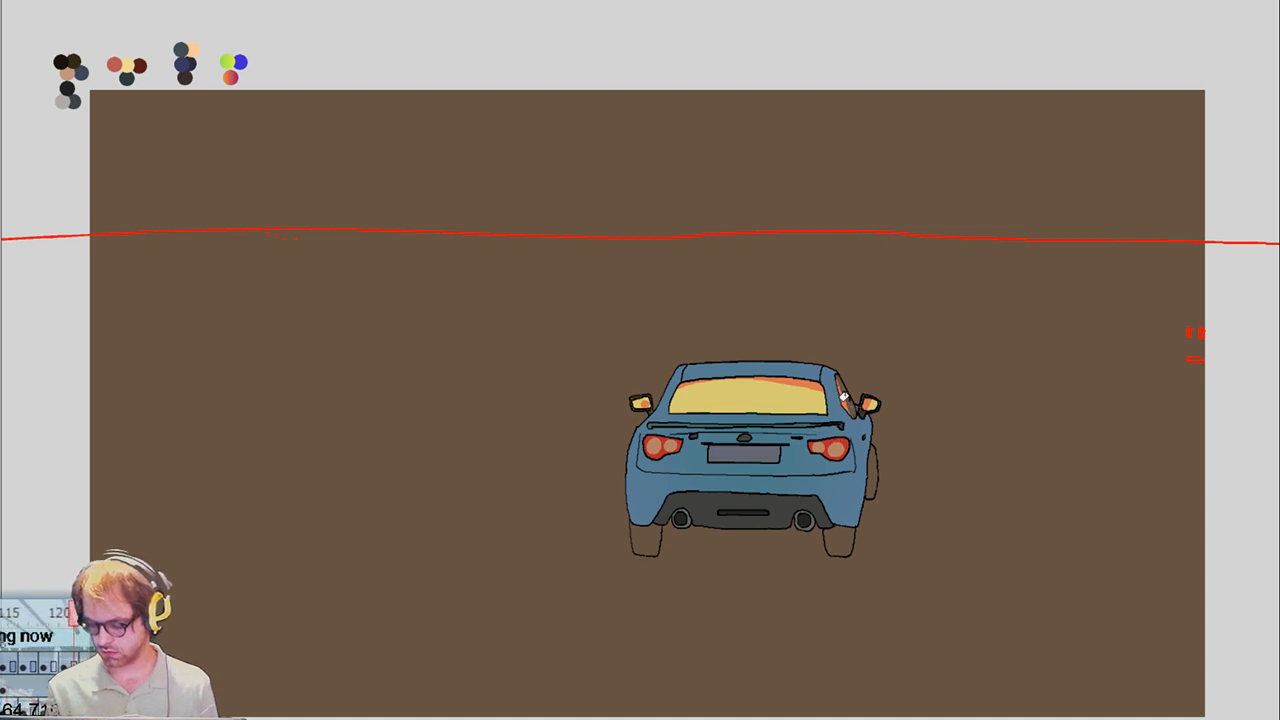
click(843, 402)
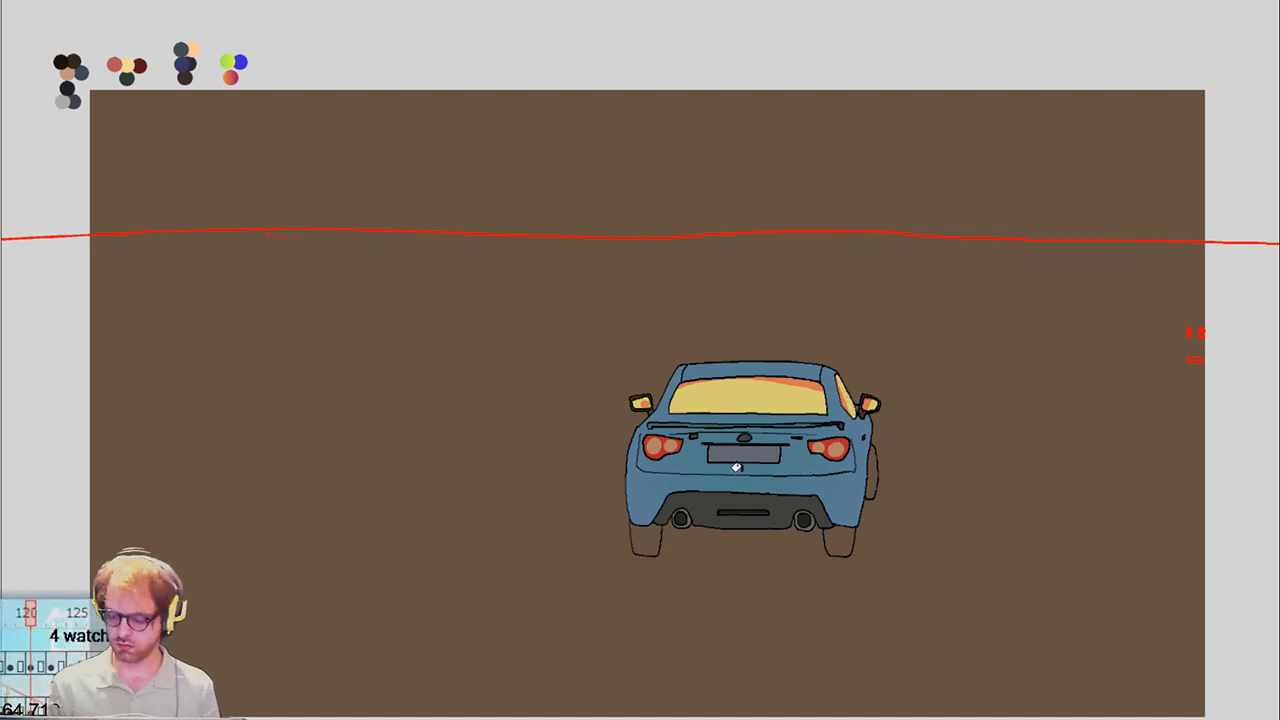
Fill the rear window, side windows and mirror glass with pale yellow in the frame where the car's opposite side appears
key(Right)
key(Left)
key(Left)
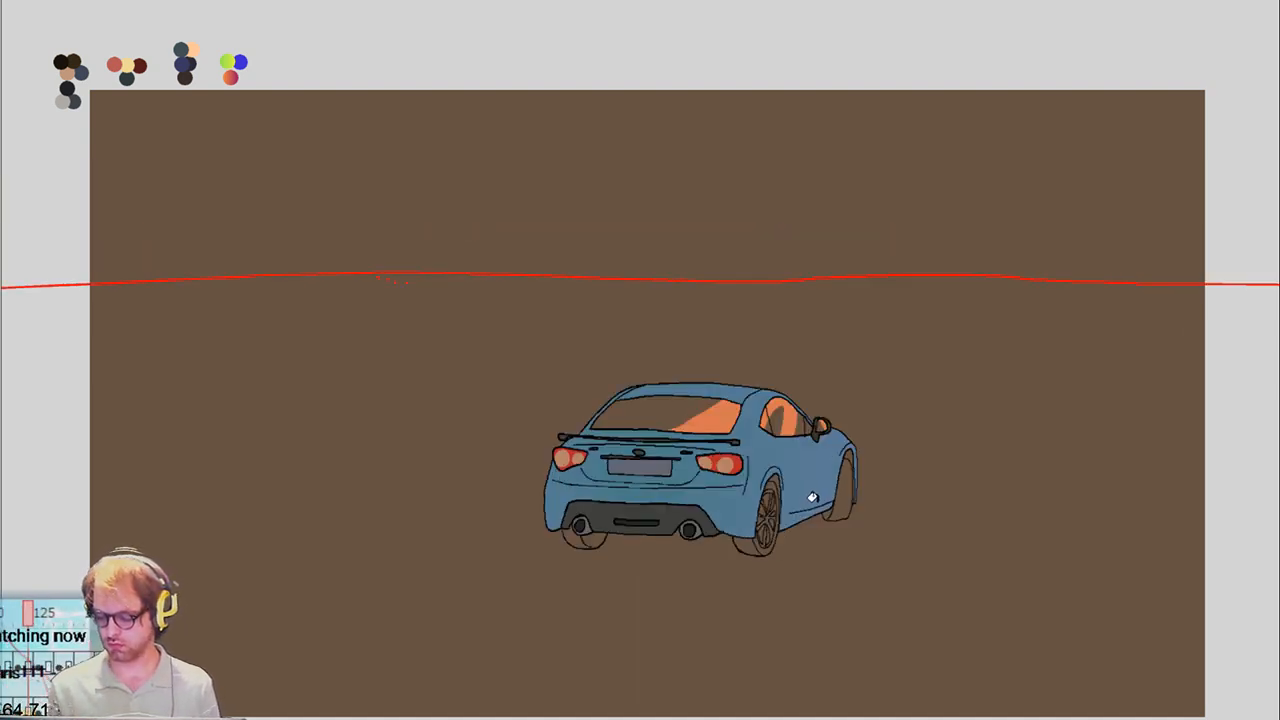
click(659, 414)
click(767, 421)
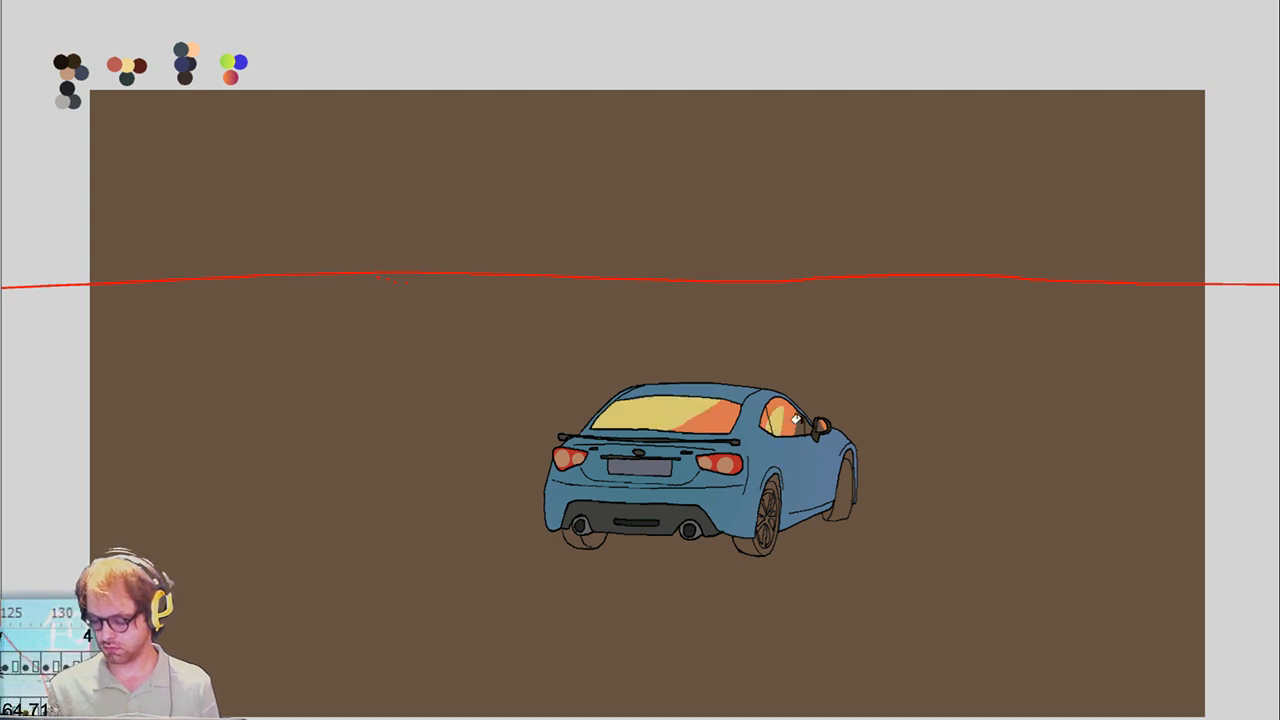
key(Right)
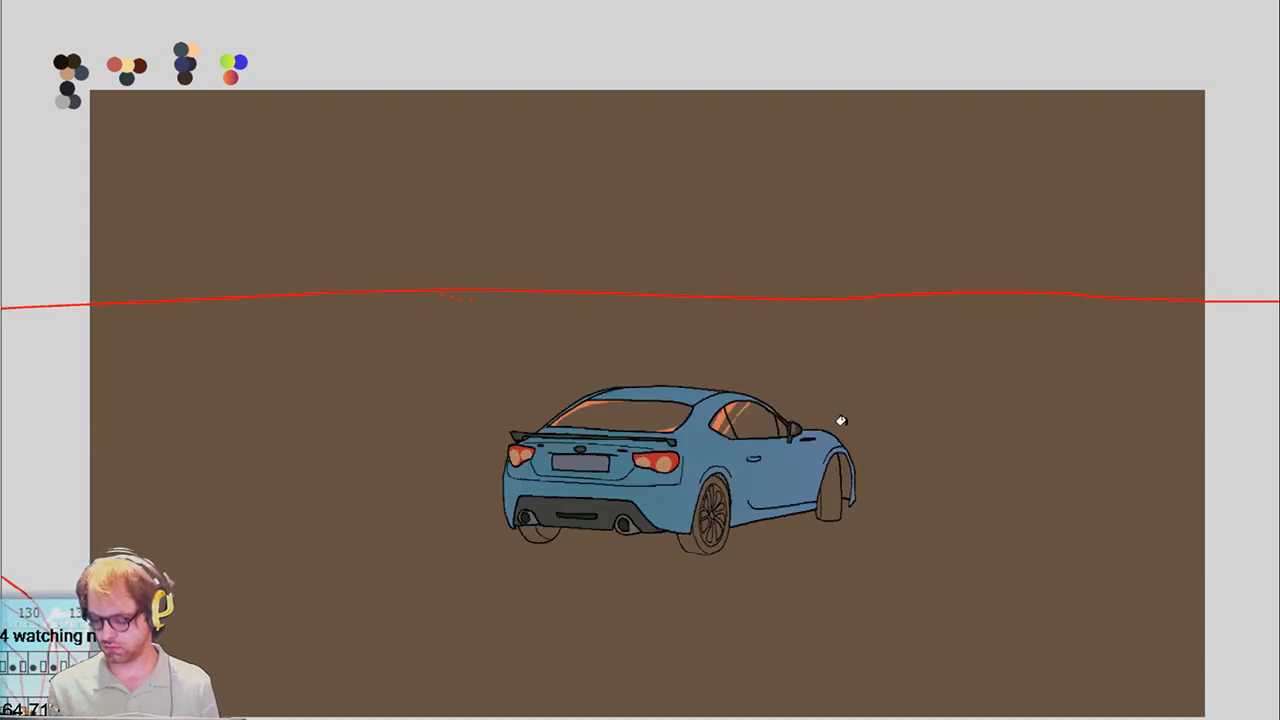
key(Left)
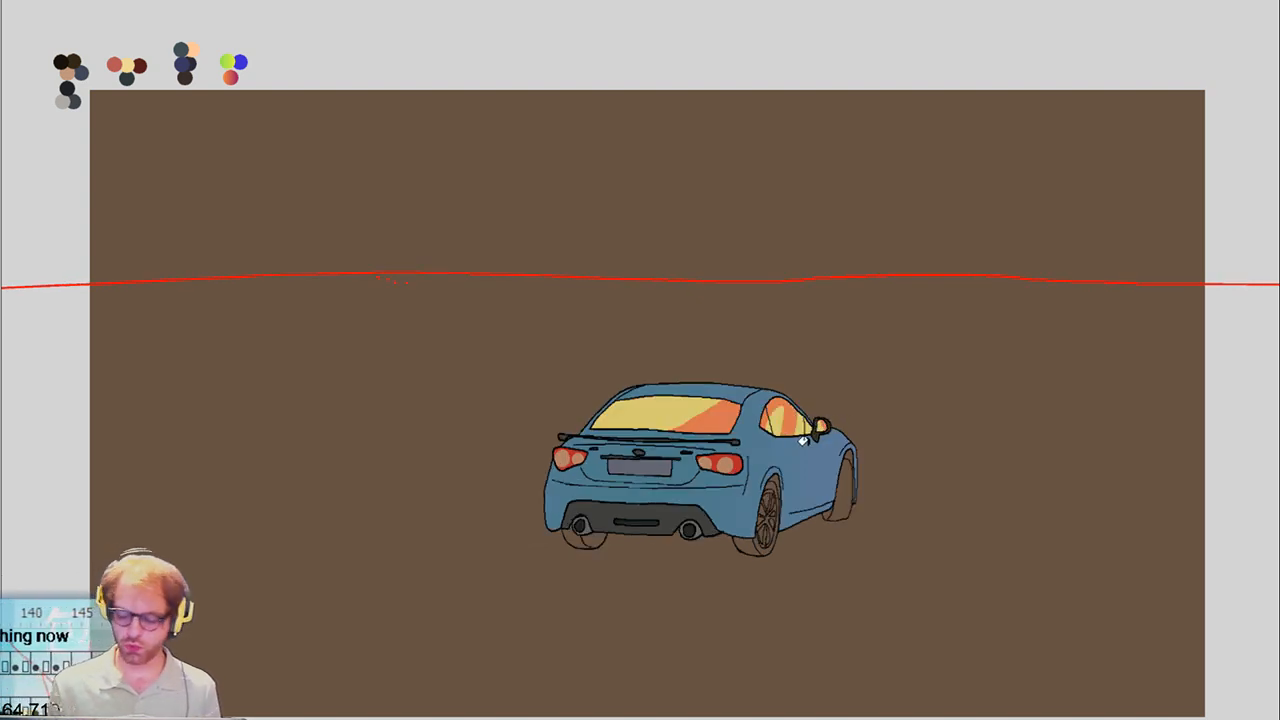
Fill the mirror, door, quarter and rear window glass with pale yellow in the following rear three-quarter frame, keeping the orange reflections
key(Right)
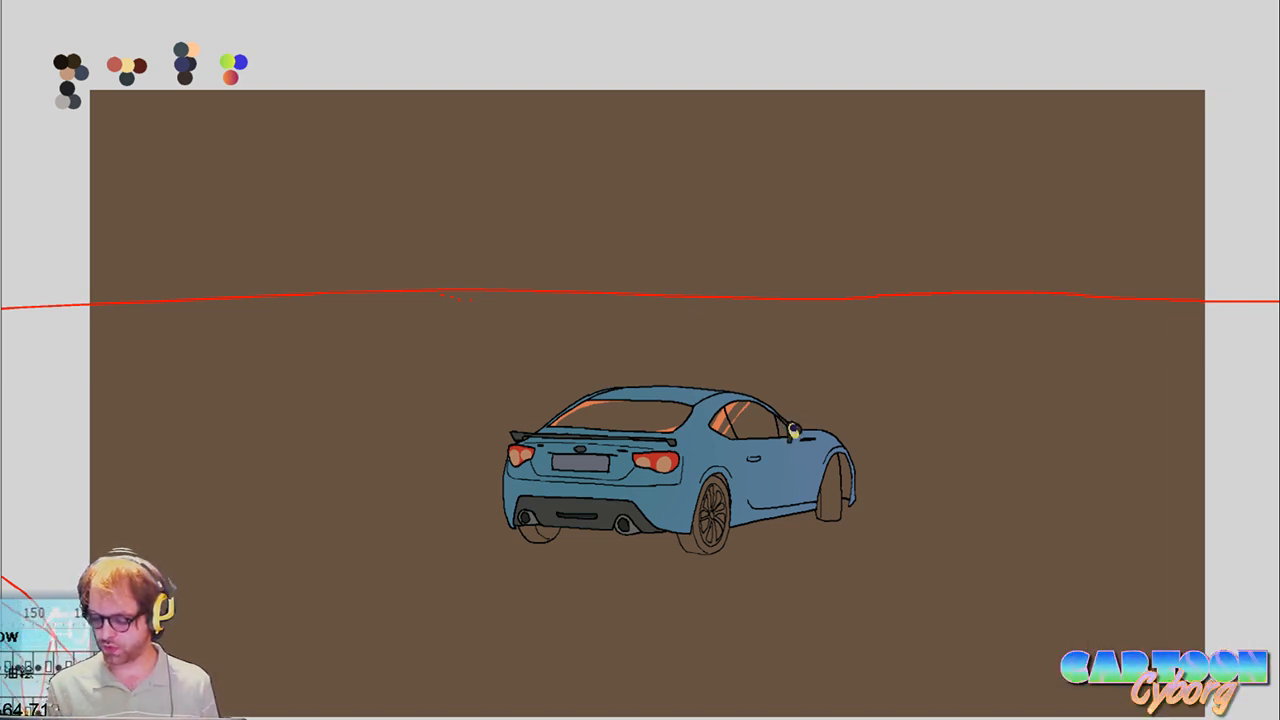
click(764, 425)
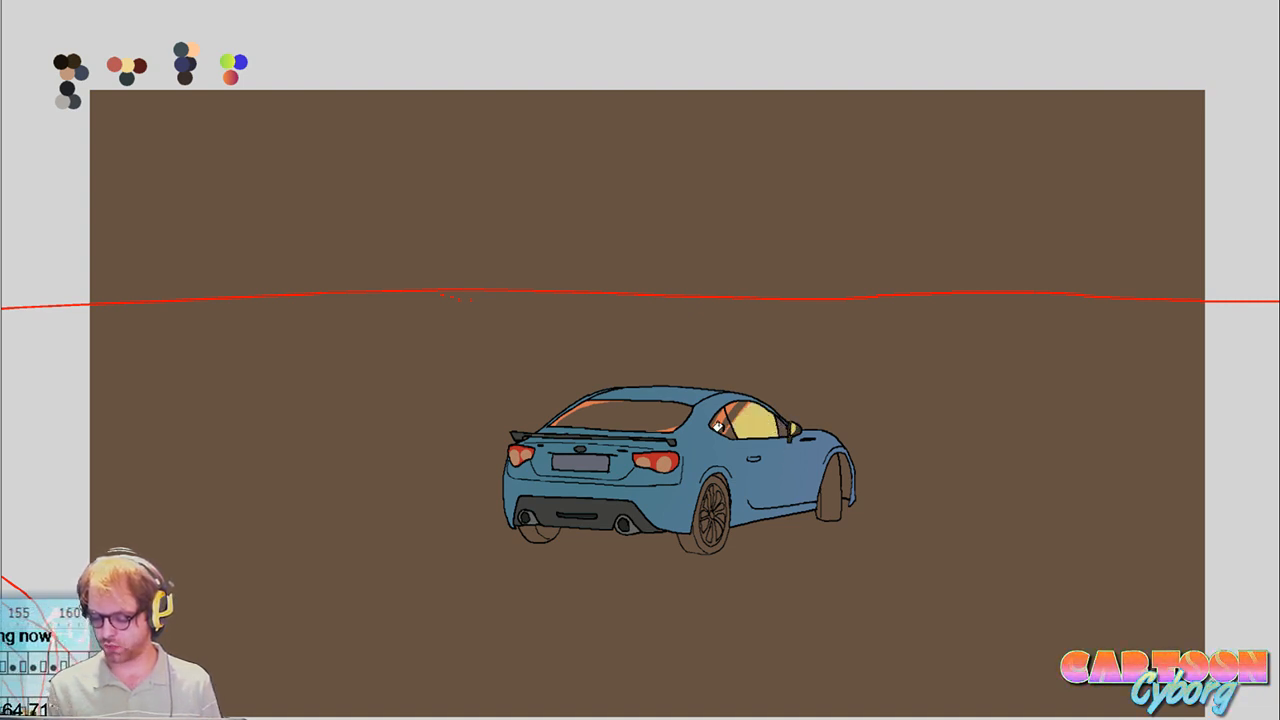
click(748, 428)
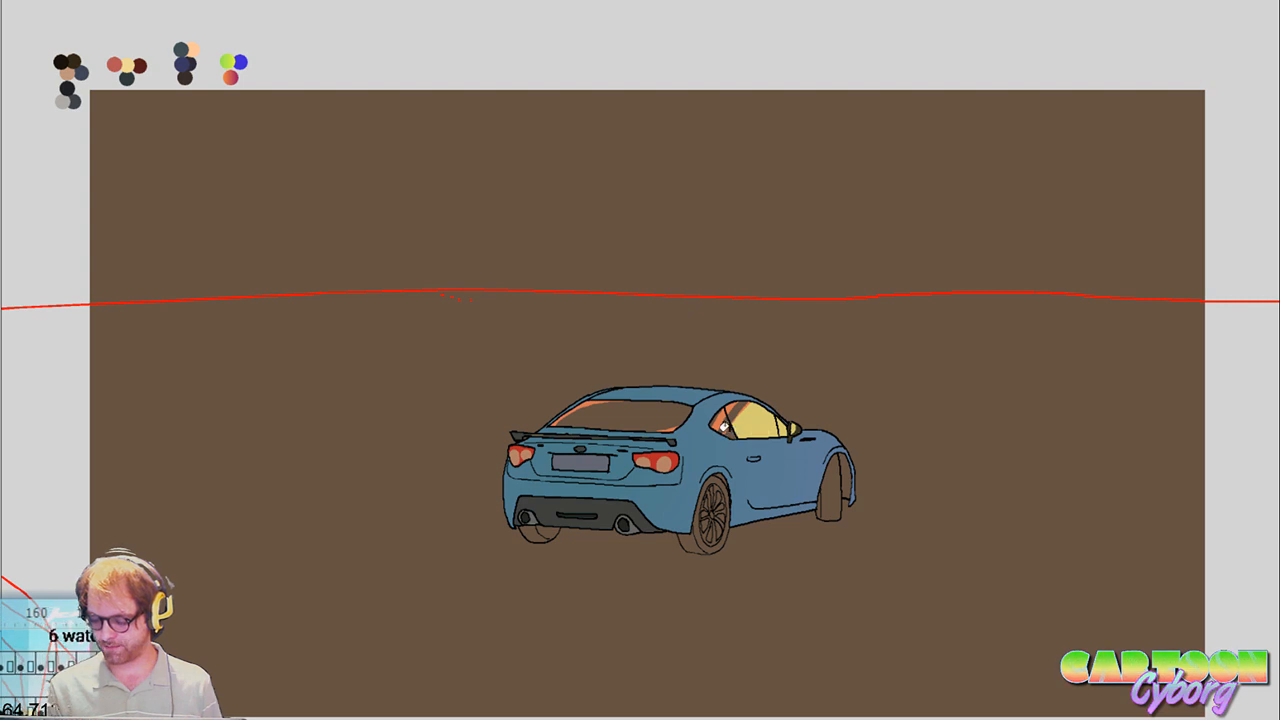
click(728, 425)
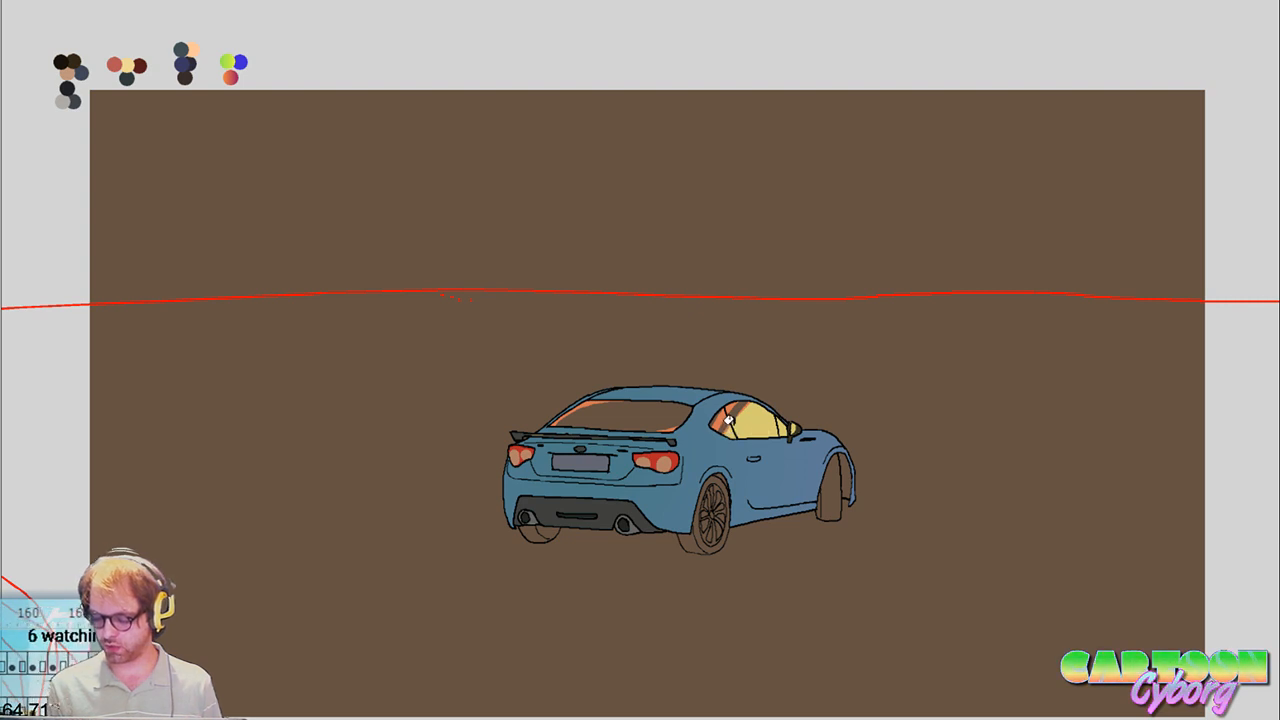
click(616, 417)
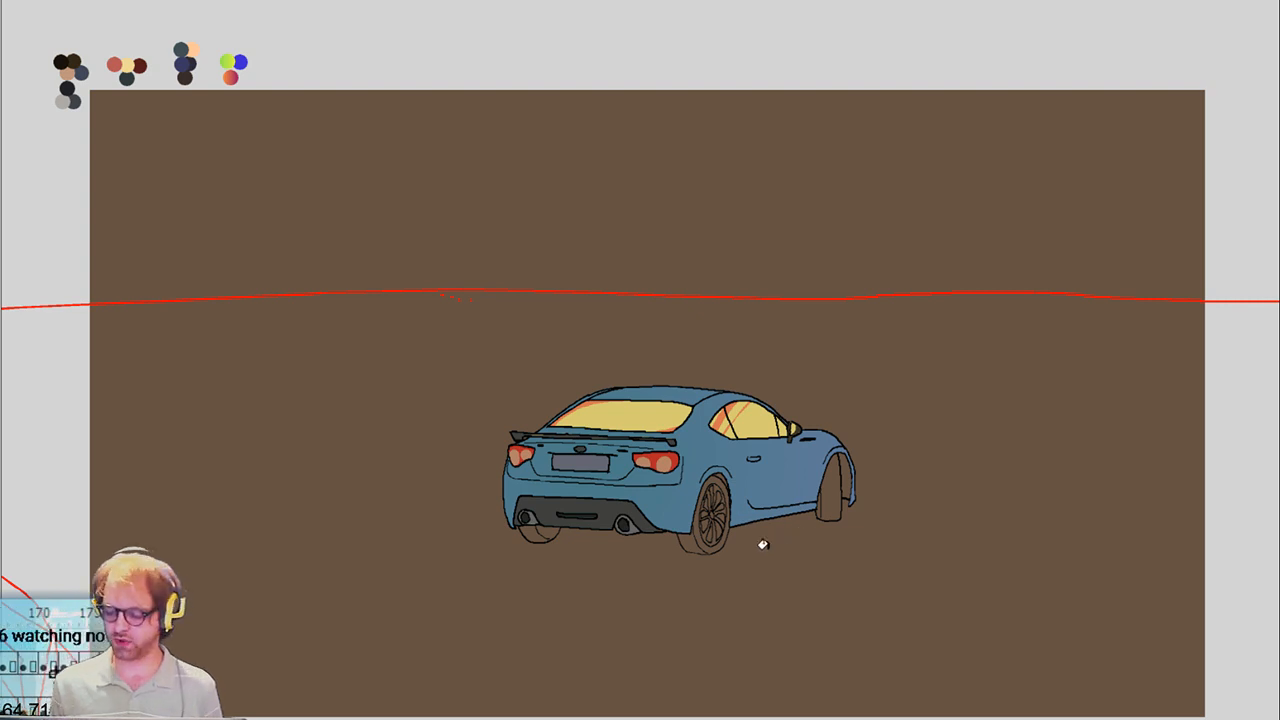
Fill the remaining rear and side window glass with pale yellow in the next three frames turning towards the side view
key(Right)
click(626, 404)
click(728, 412)
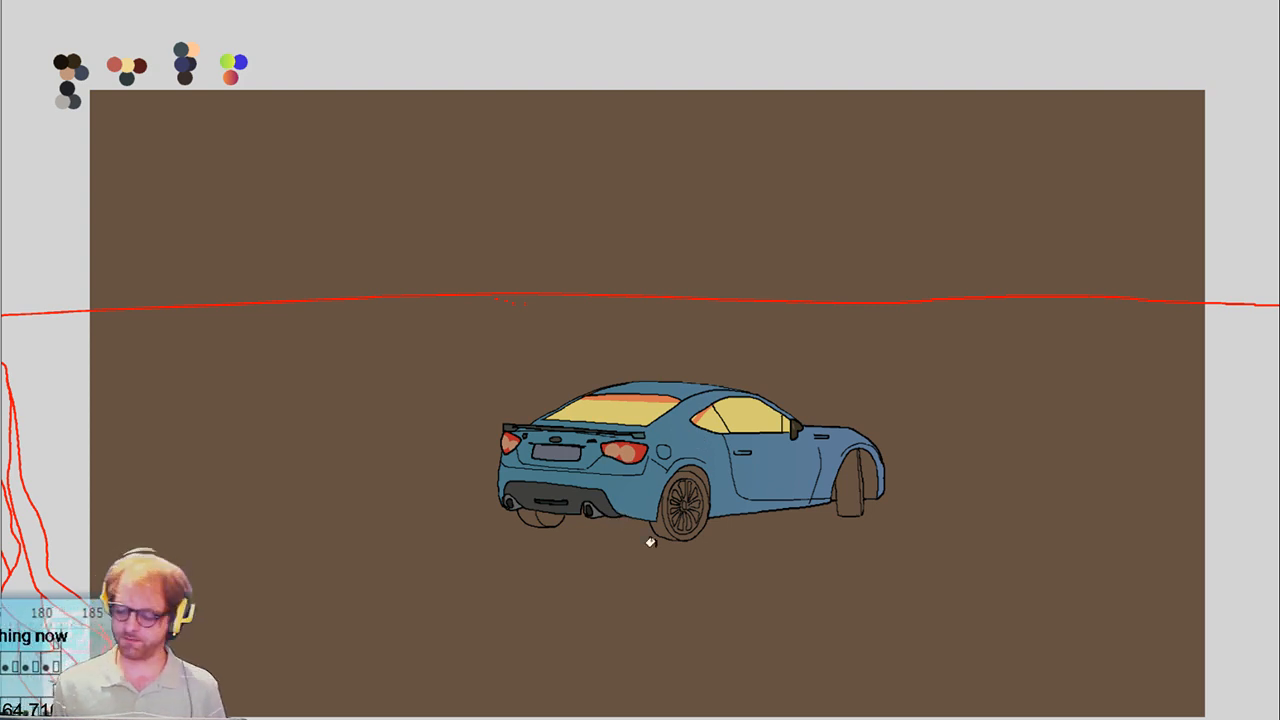
key(Right)
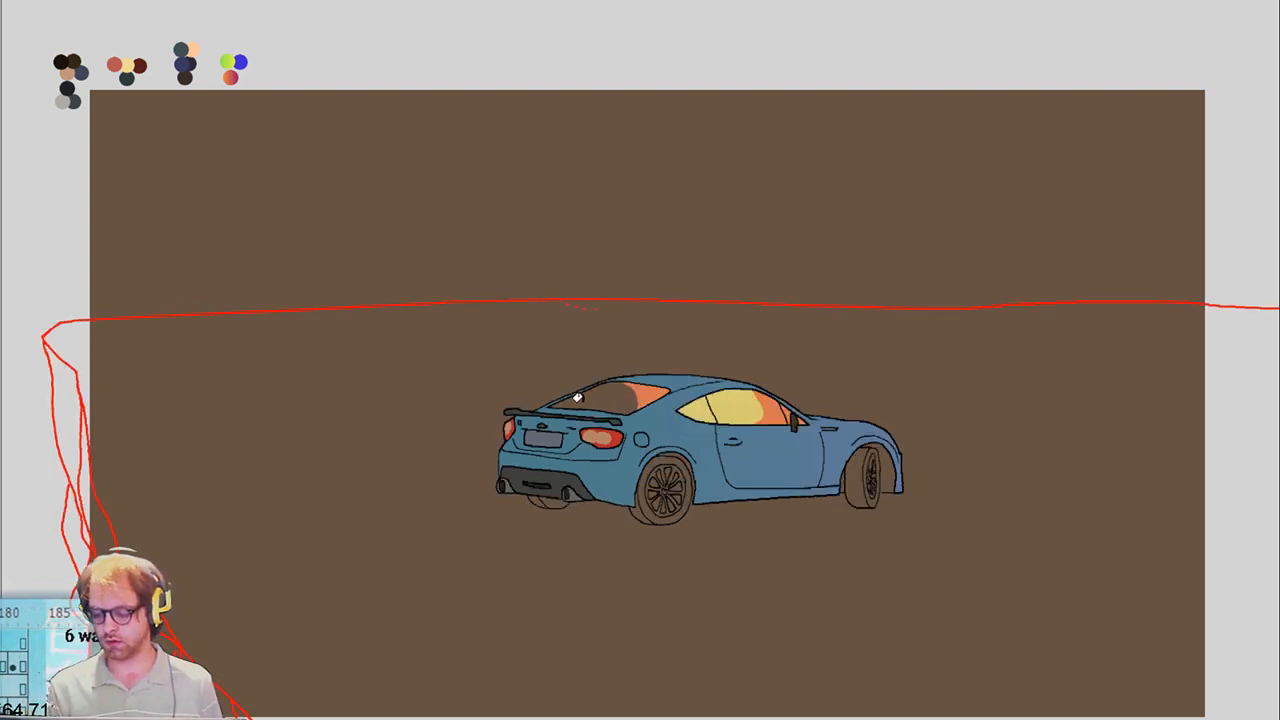
key(Right)
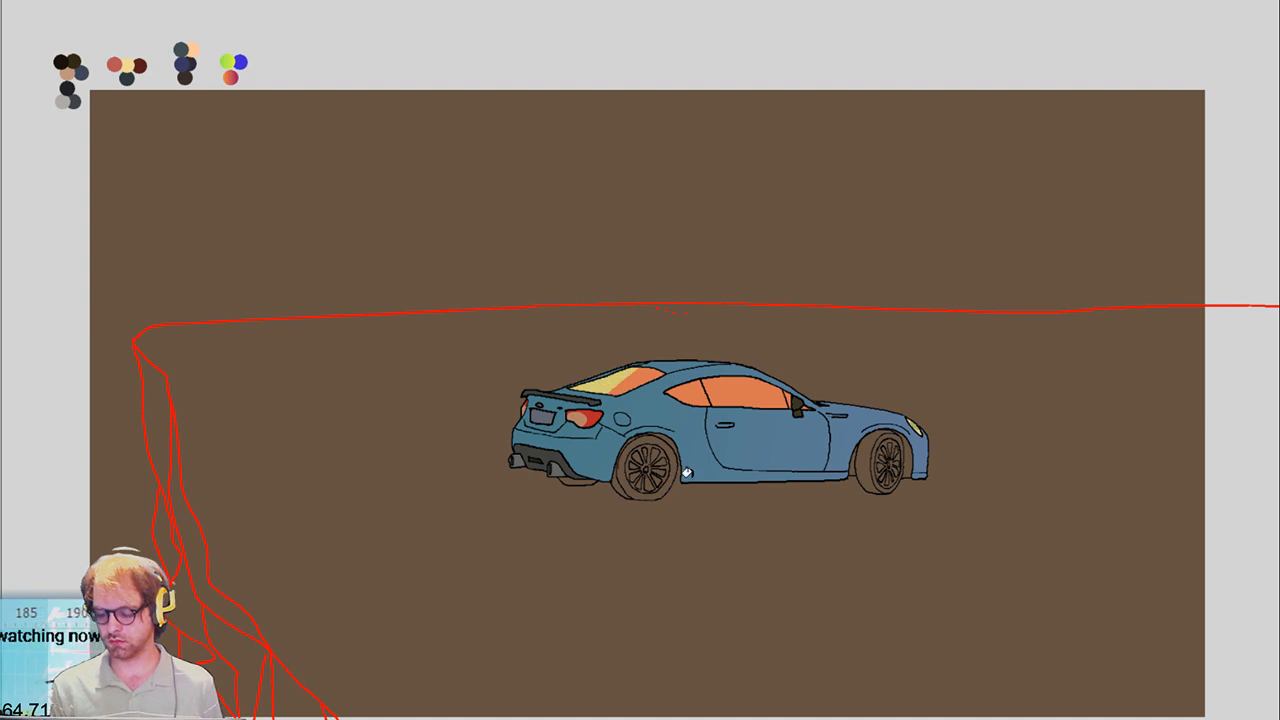
Fill the door and quarter window glass with pale yellow beside the orange reflections in the next two side-view frames
key(Right)
click(748, 384)
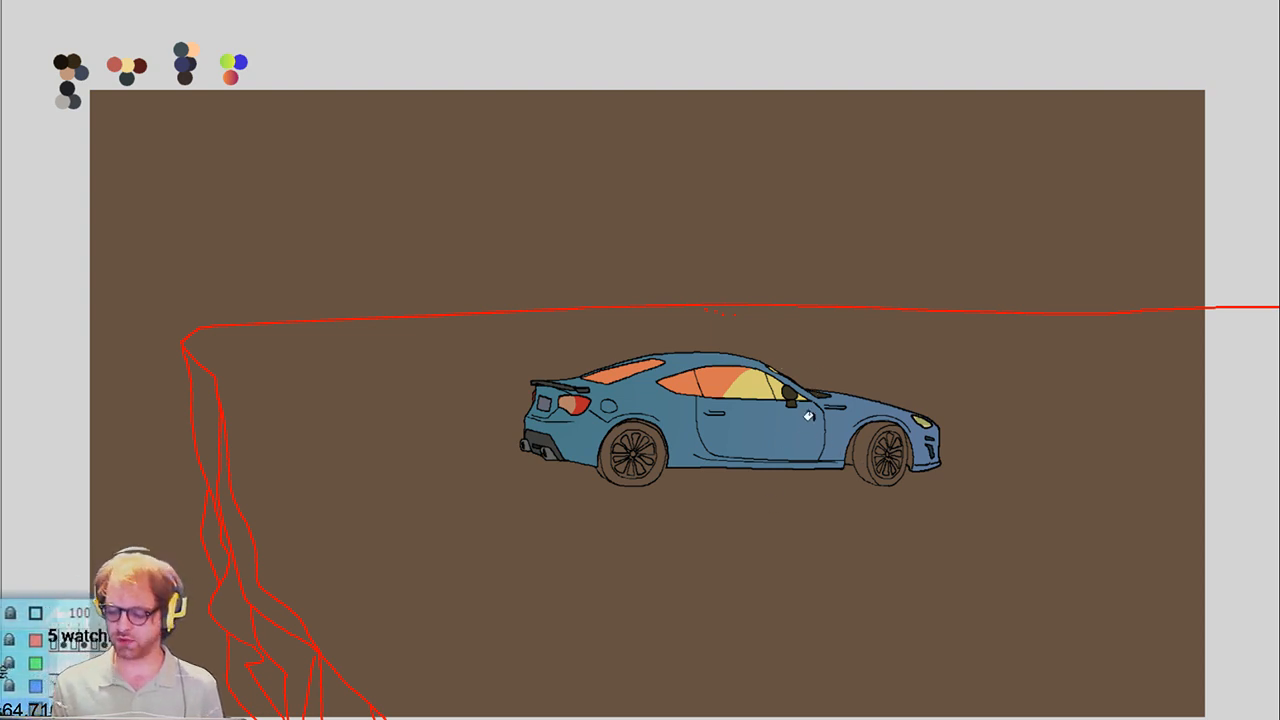
key(Right)
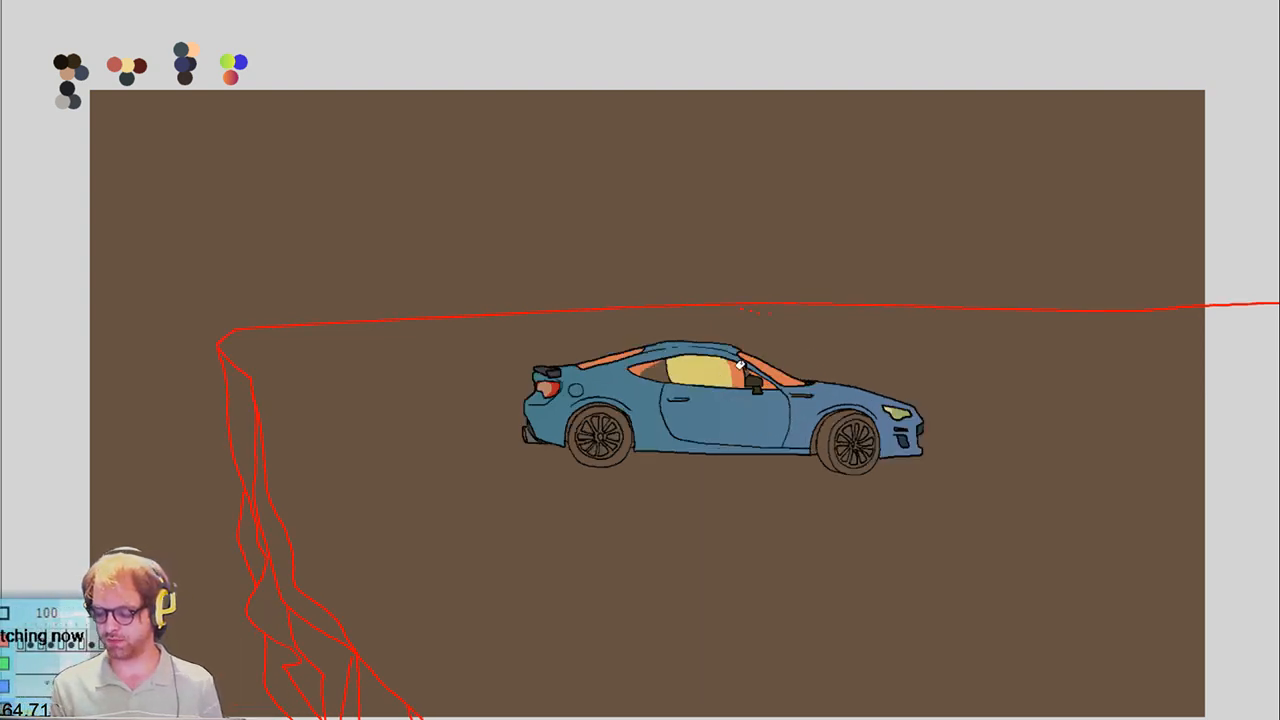
click(653, 369)
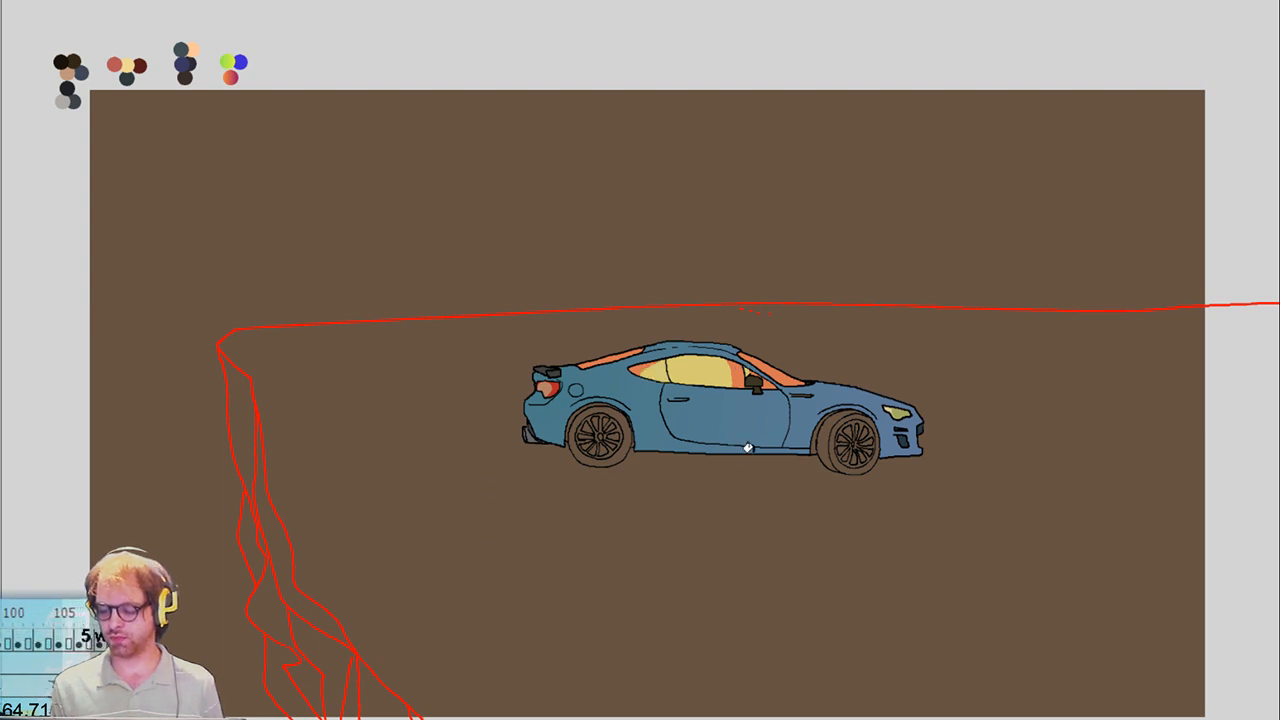
Fill the quarter window and the door window's gaps between orange reflections with pale yellow in the side profile frame
key(Right)
click(620, 358)
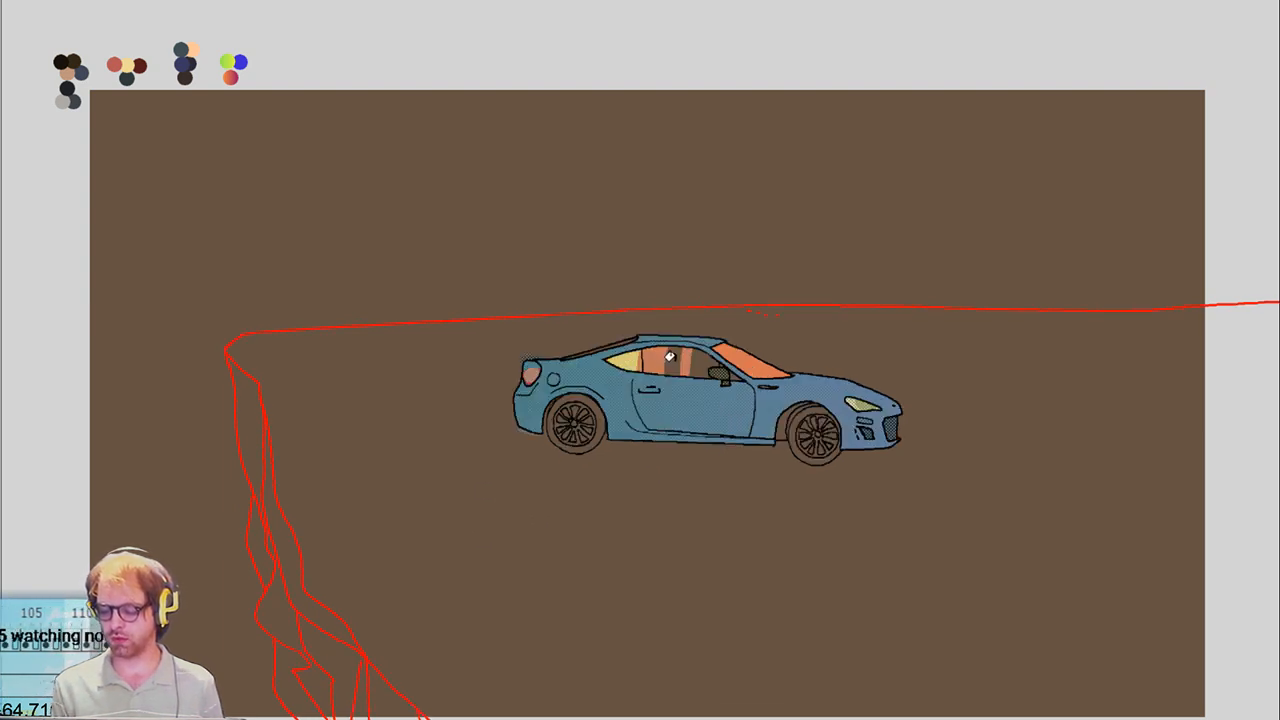
click(670, 360)
click(697, 358)
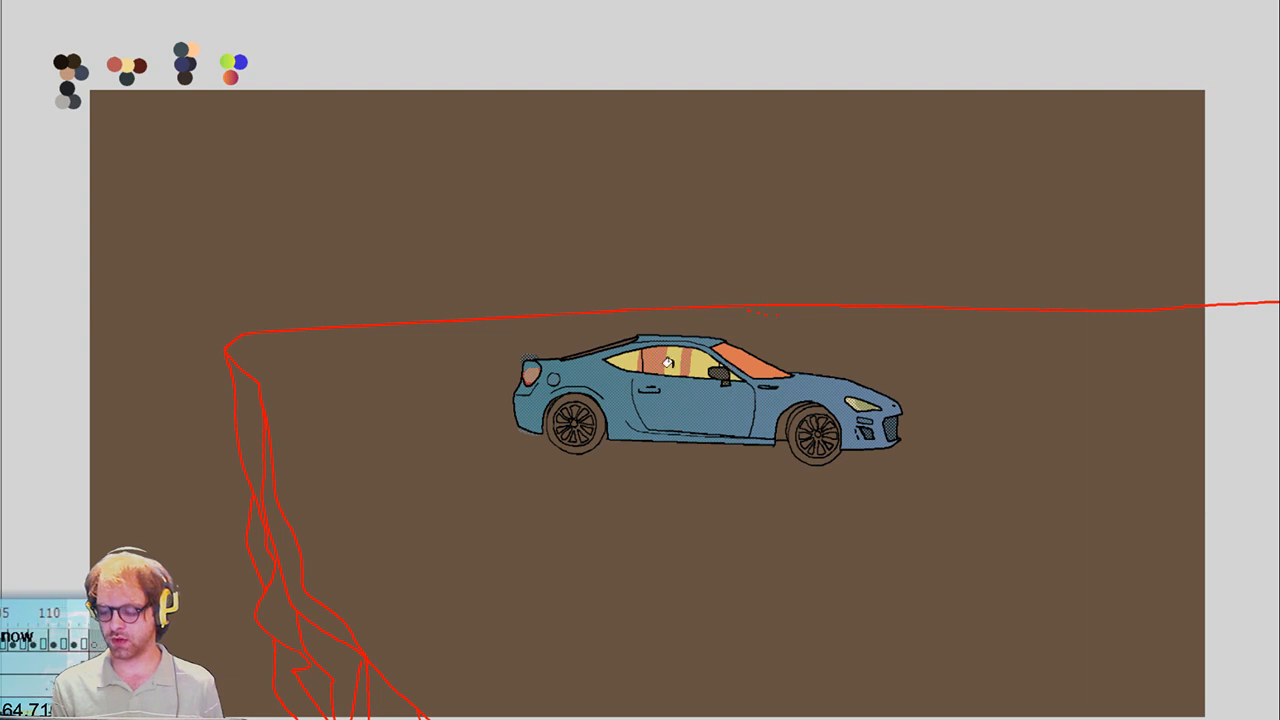
click(612, 339)
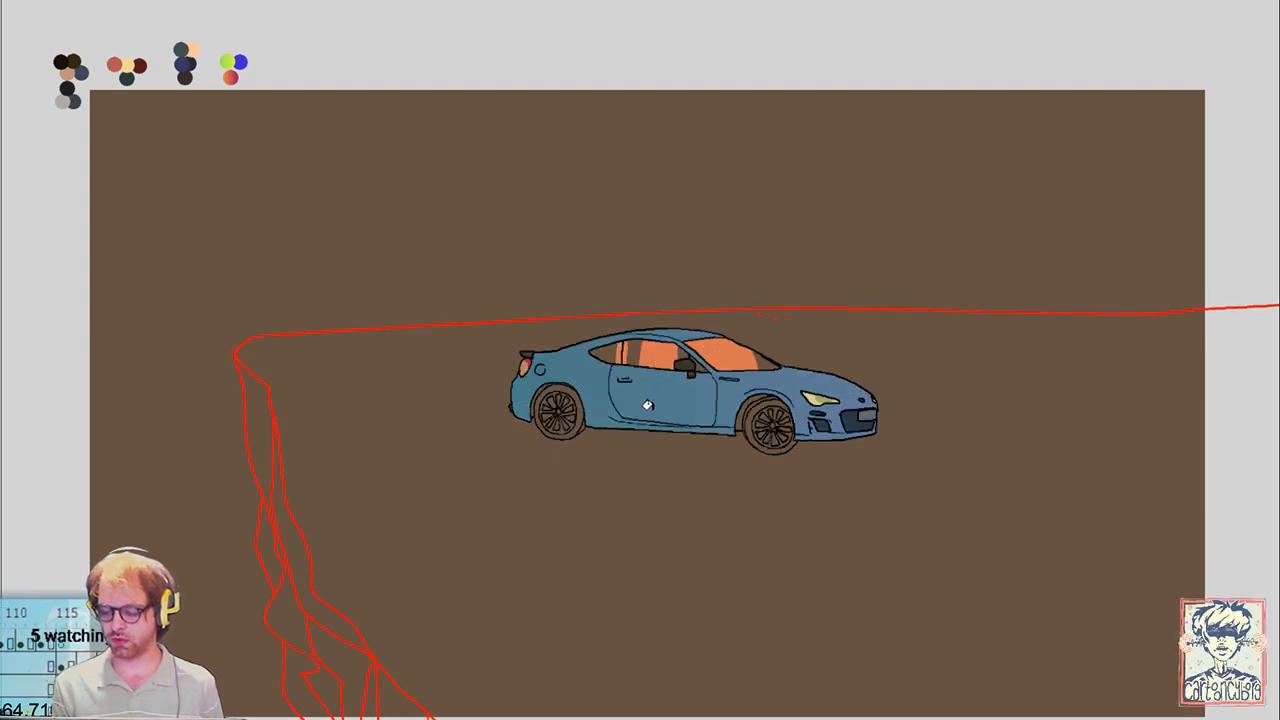
Fill the quarter window, door window and windshield glass with pale yellow in the frame where the car's front starts to show
key(Right)
click(604, 352)
click(632, 350)
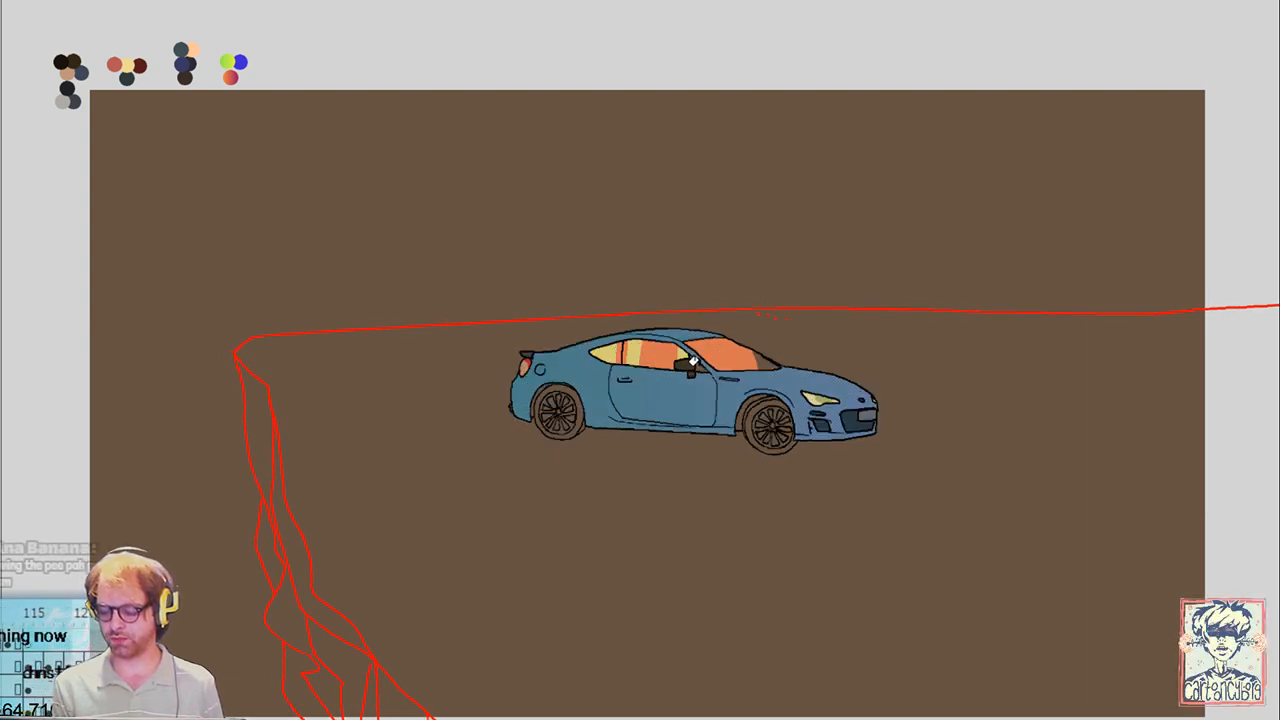
click(760, 360)
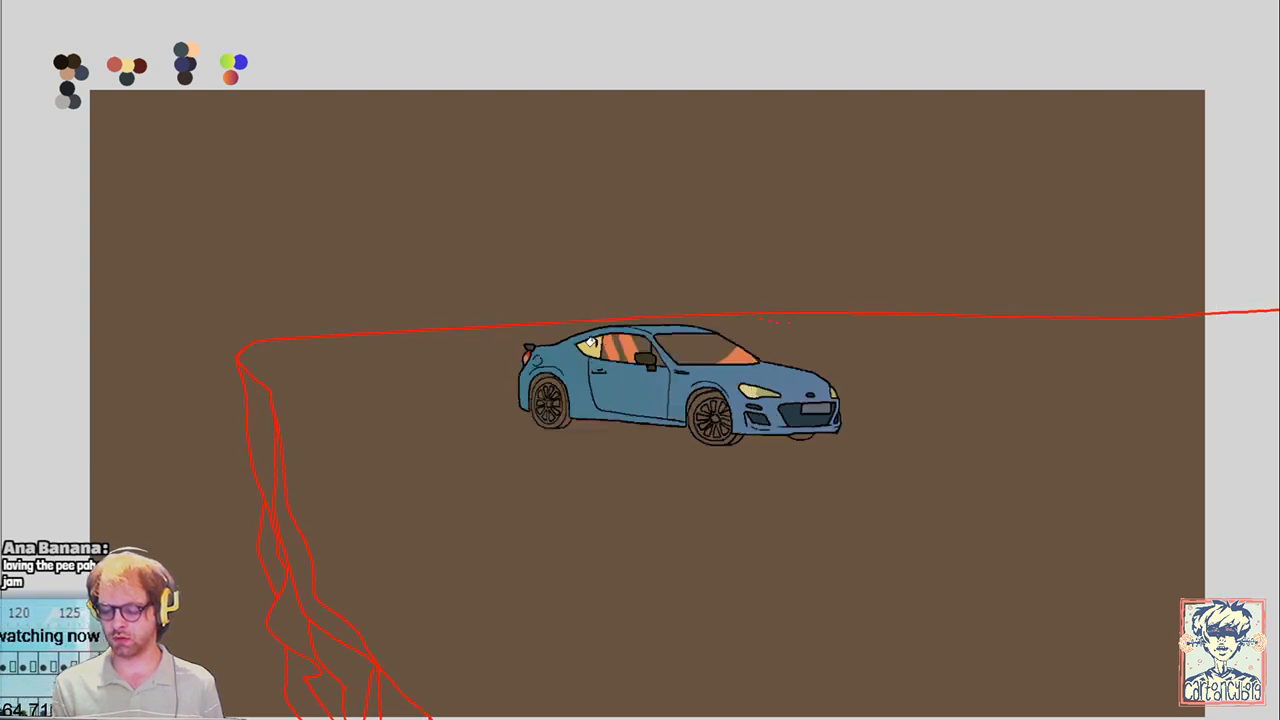
Fill the side window and windshield glass with pale yellow in the successive front three-quarter frames approaching the head-on view
drag(600, 347, 688, 332)
key(period)
mouse_move(582, 345)
mouse_down()
mouse_move(644, 343)
mouse_move(600, 341)
mouse_move(620, 336)
mouse_up()
click(643, 342)
key(period)
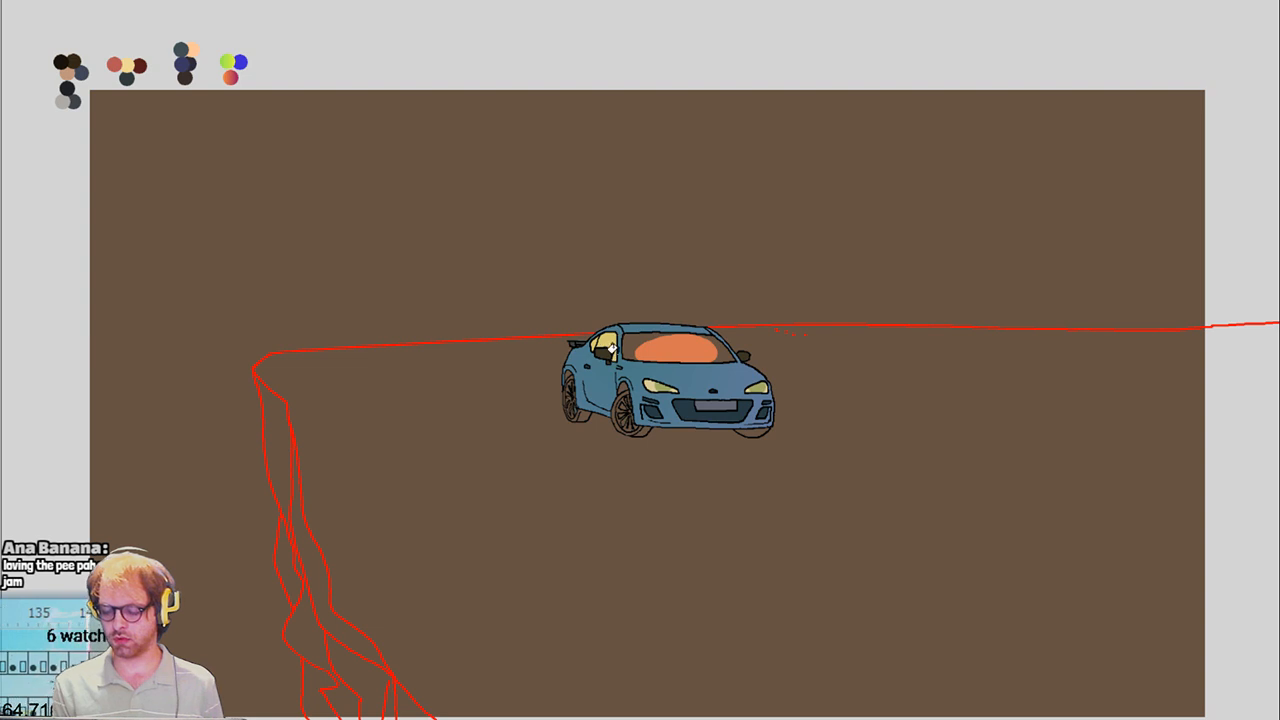
click(625, 340)
Fill the windshield and visible side window glass with pale yellow in the head-on frame and the two frames following it
key(period)
click(643, 341)
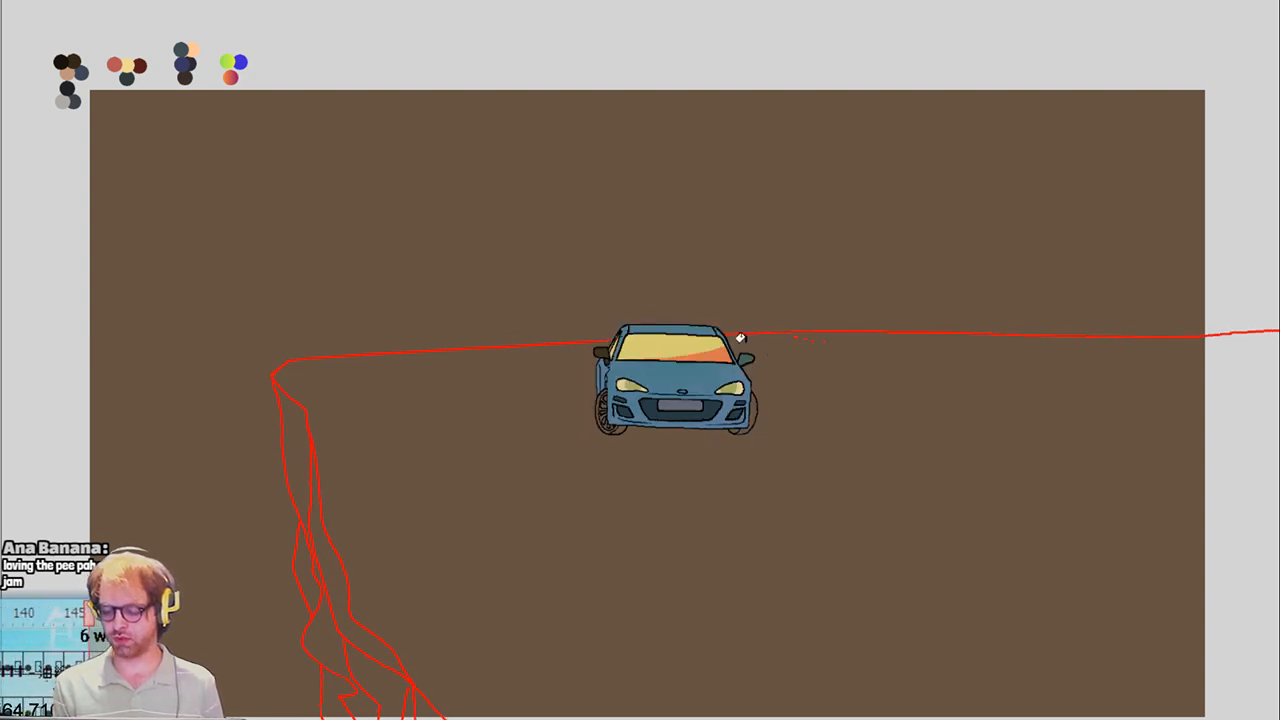
key(period)
click(640, 345)
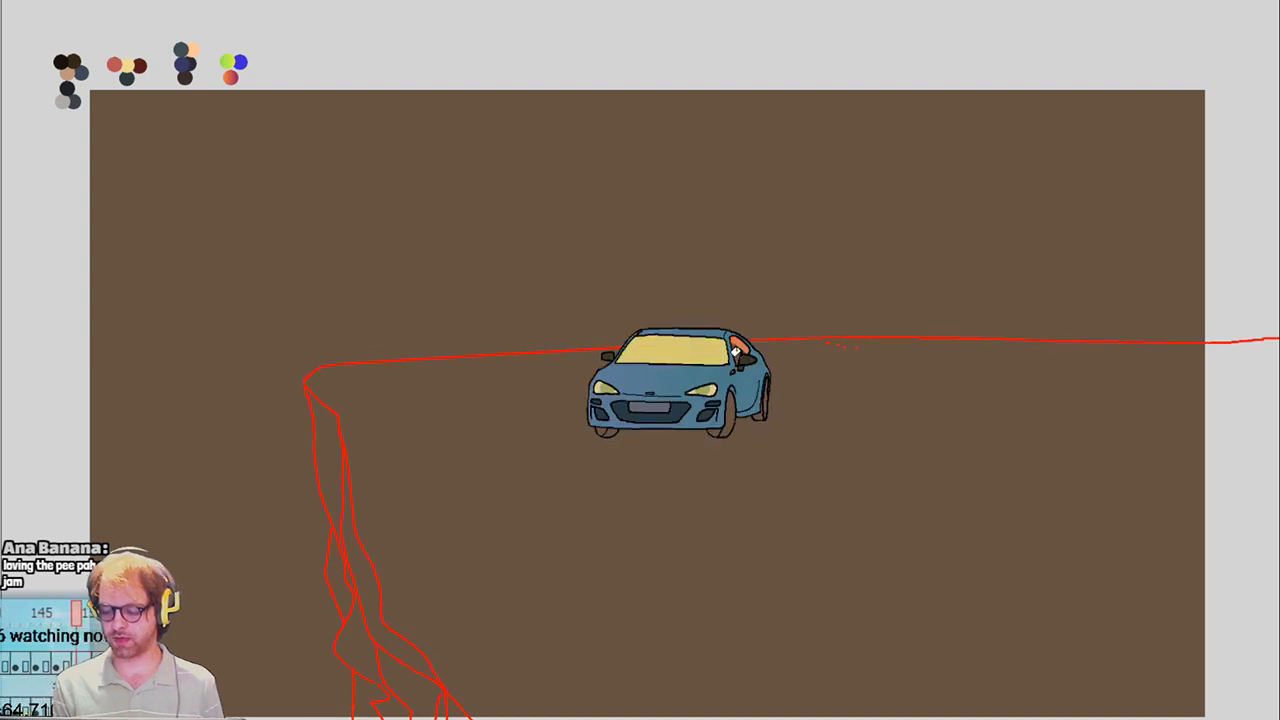
key(period)
click(686, 352)
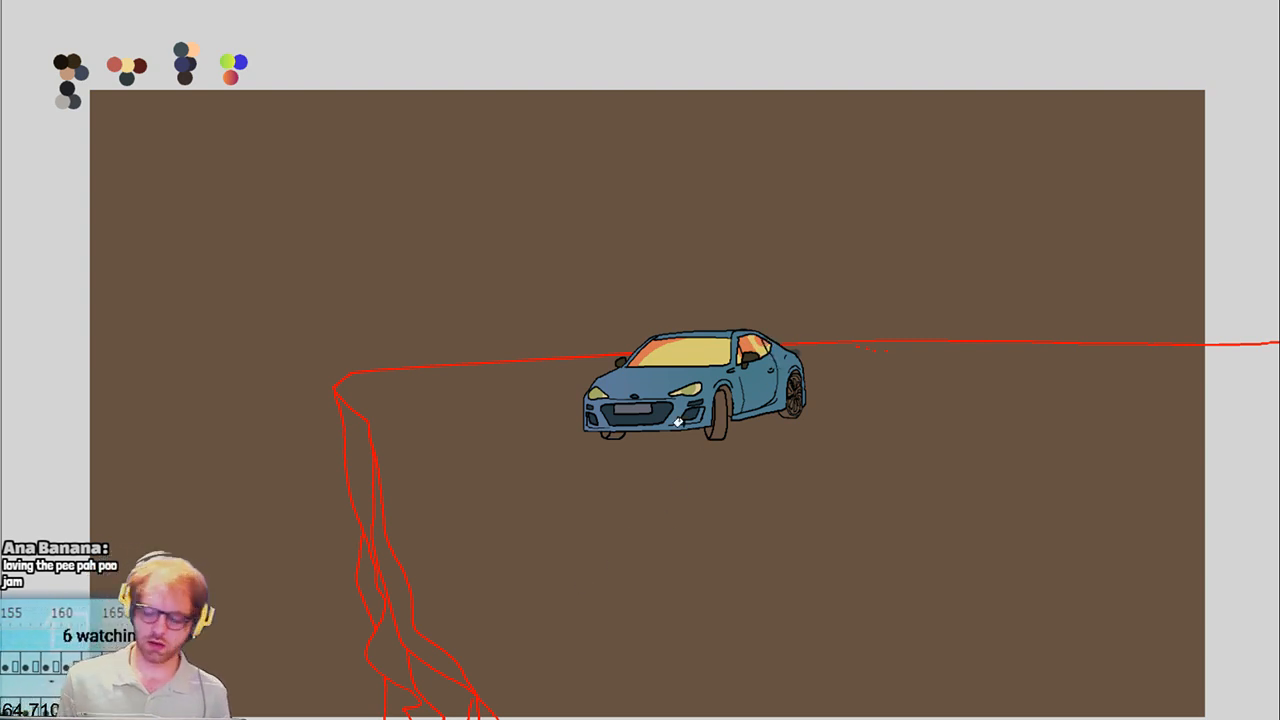
Fill the windshield and door window glass with pale yellow in the front three-quarter frames turning toward the side view
key(Right)
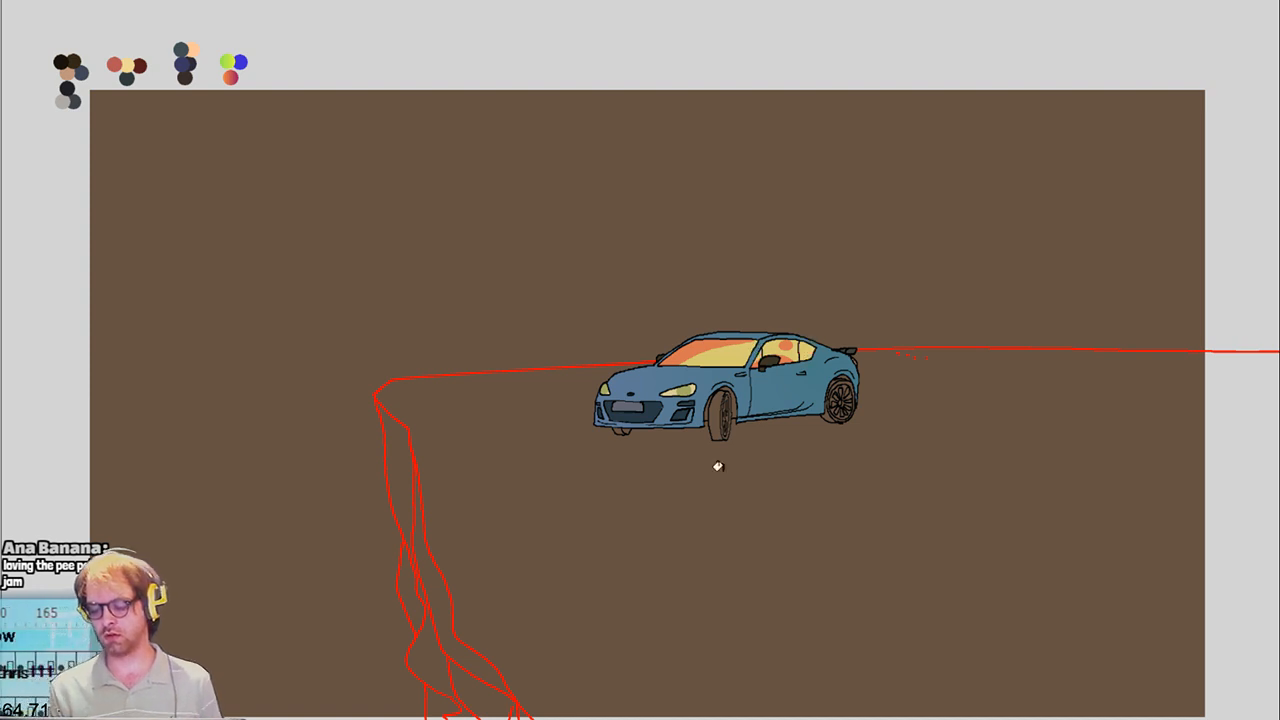
key(Right)
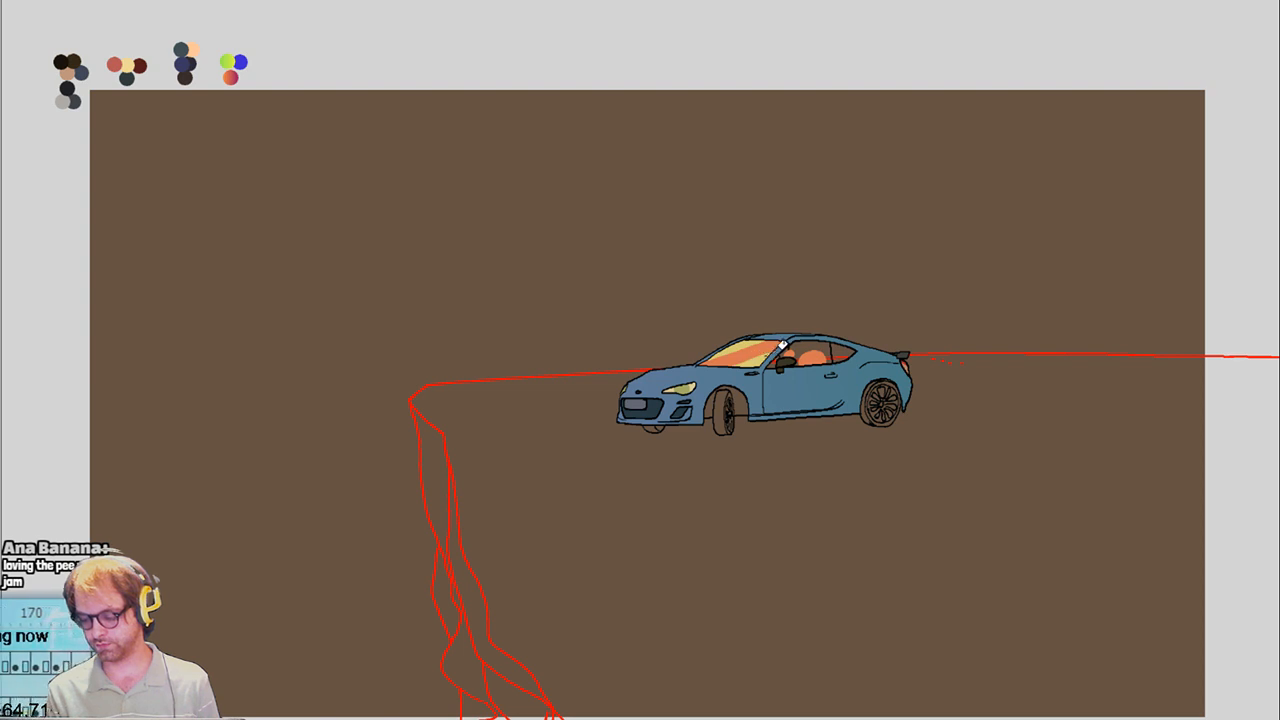
click(786, 342)
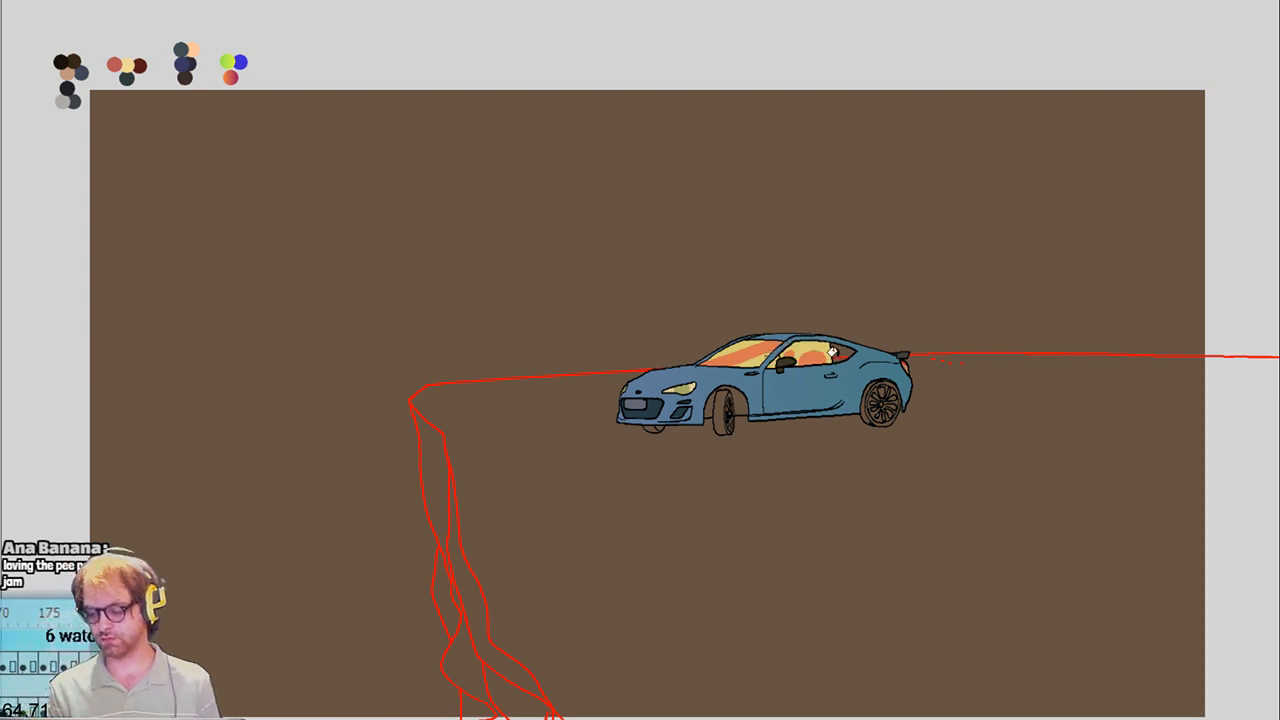
key(Right)
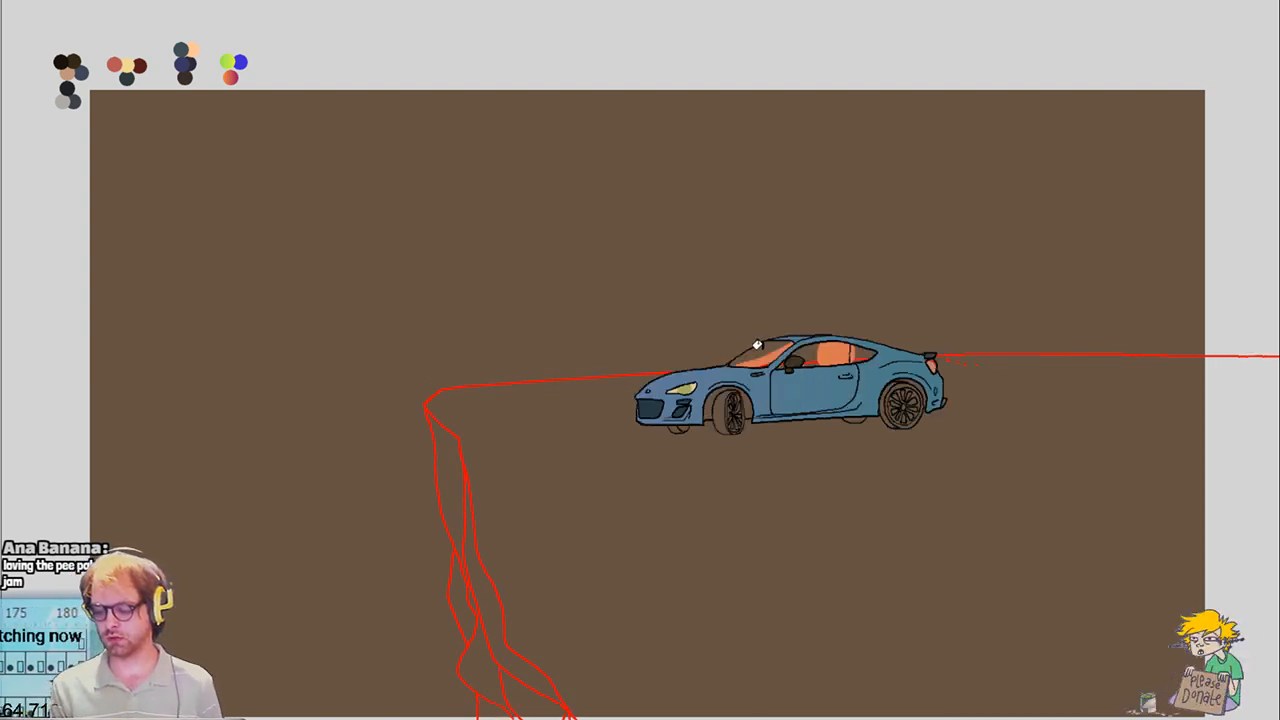
click(760, 356)
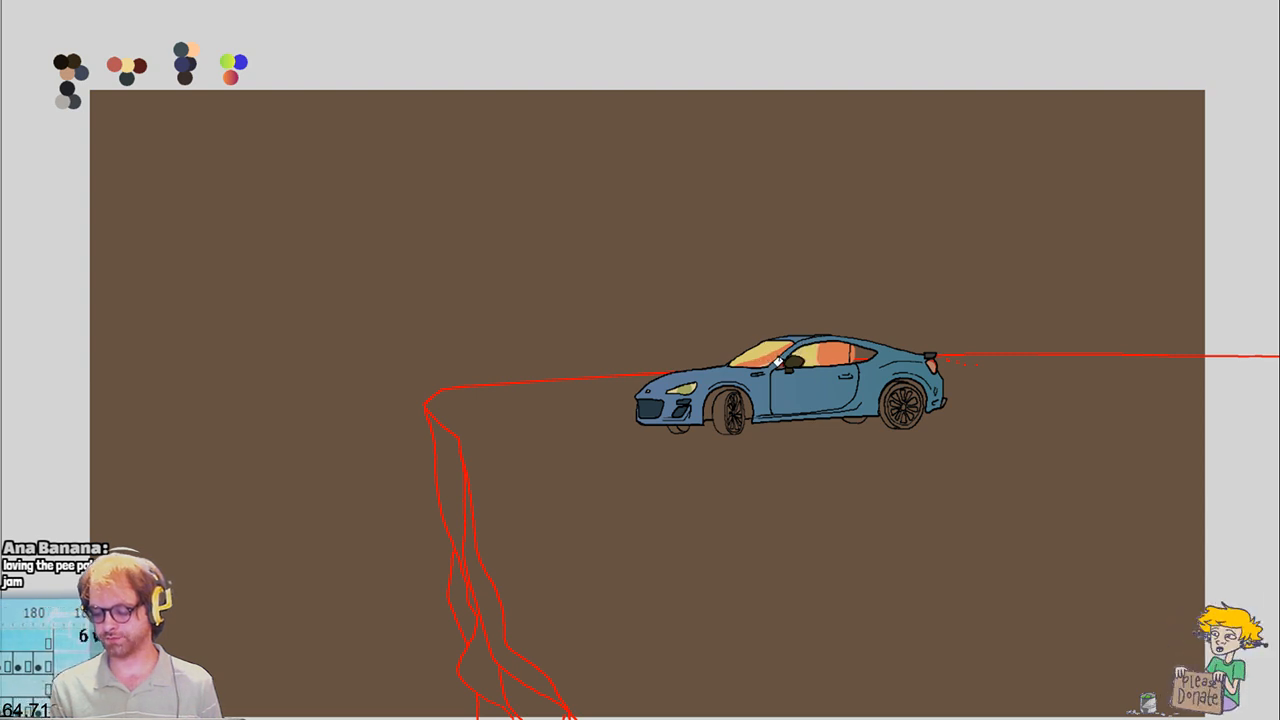
Fill the windshield, door window and quarter window glass with pale yellow around the orange reflections in the near-profile frames
key(Right)
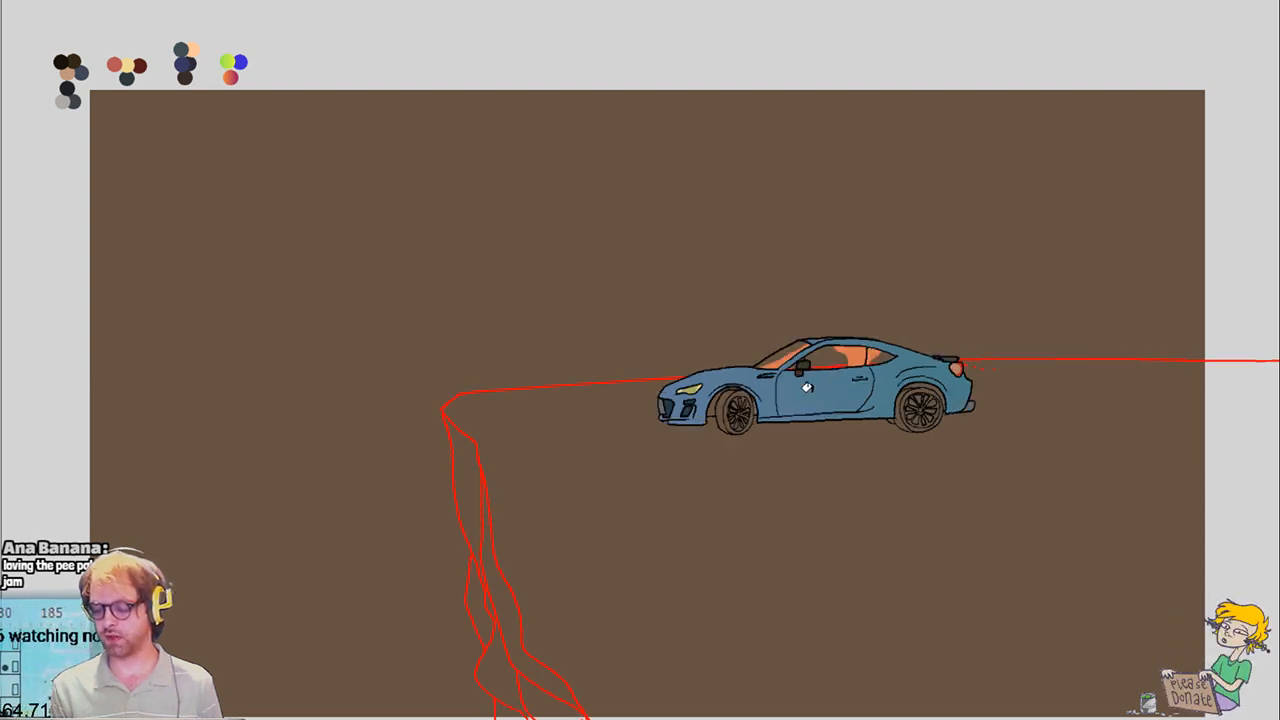
click(802, 360)
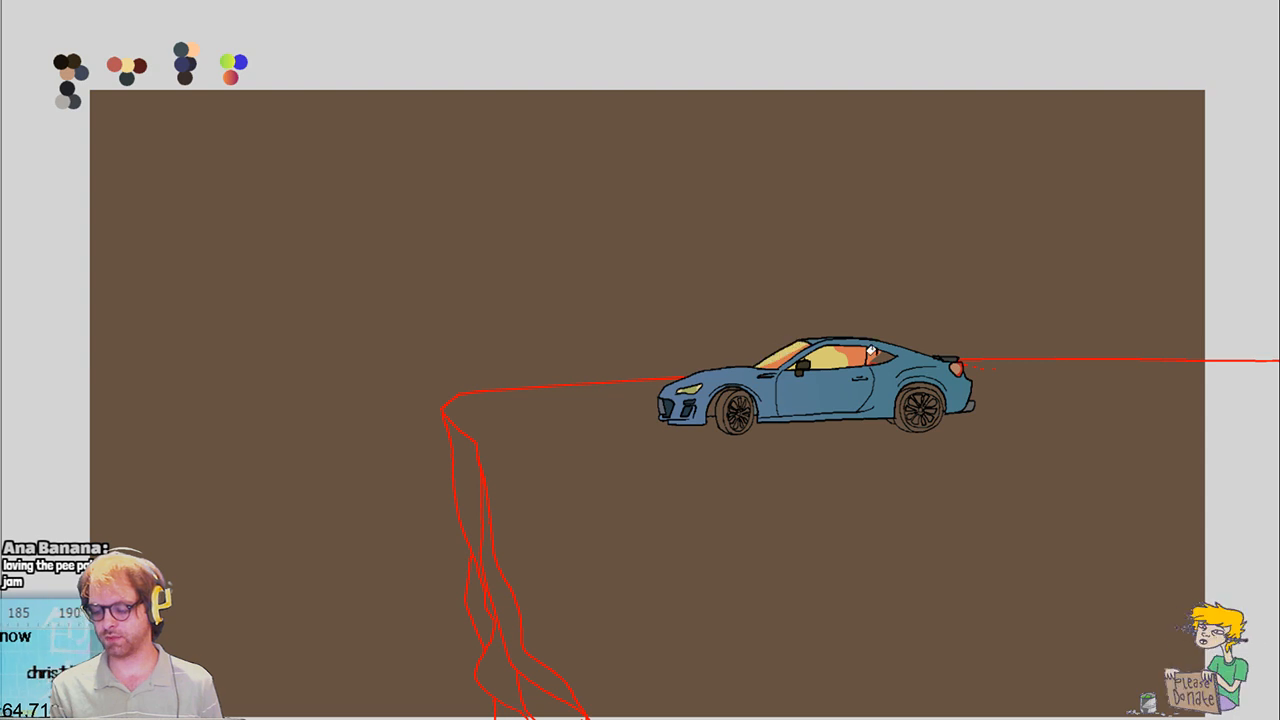
key(Right)
click(880, 357)
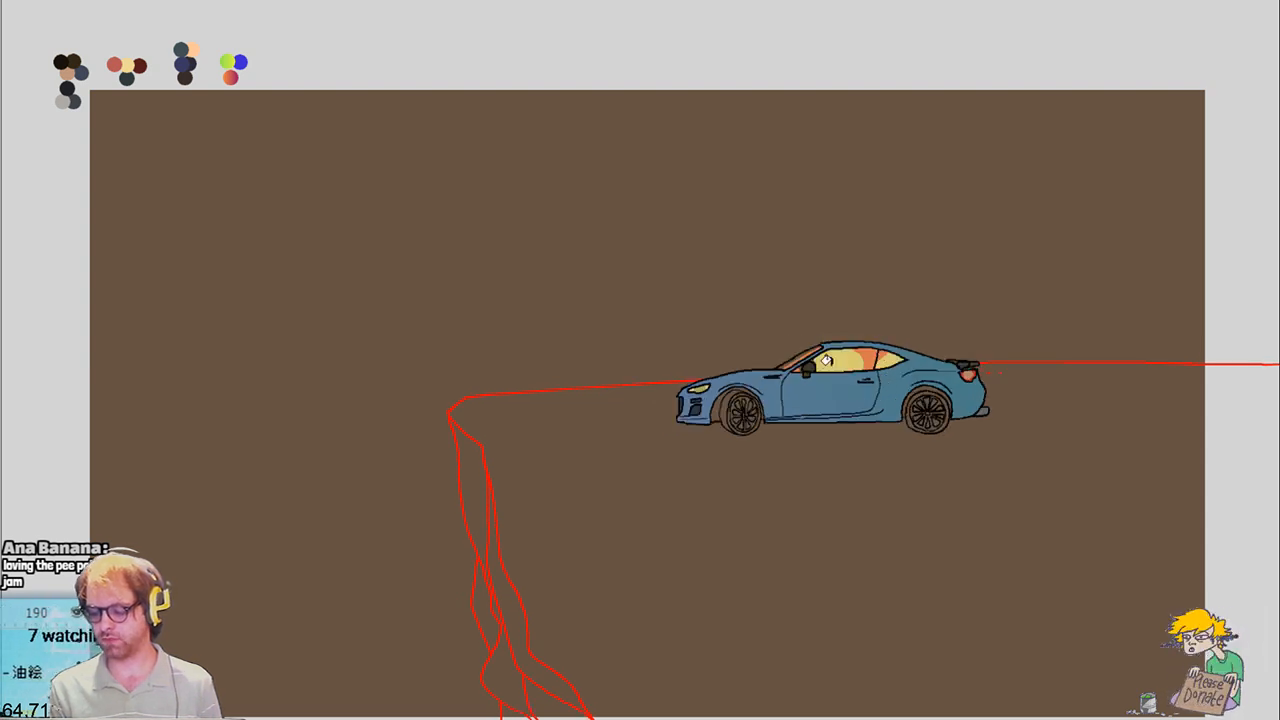
click(835, 360)
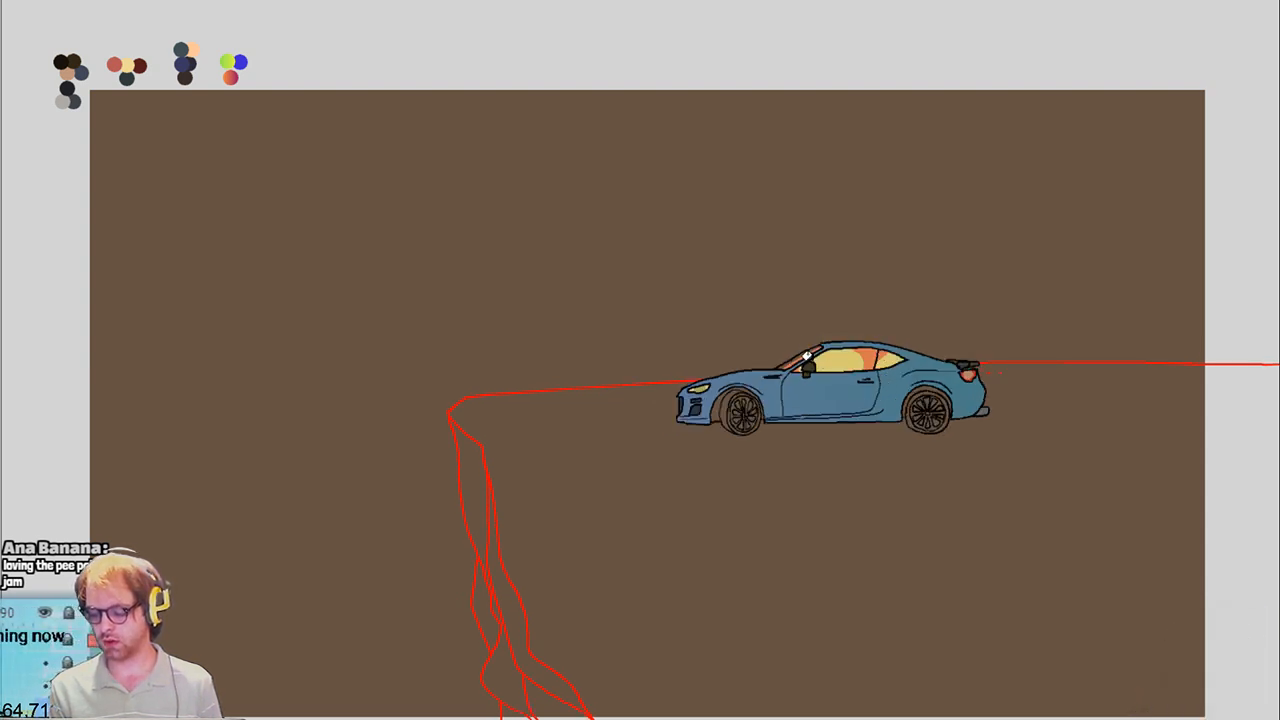
Fill the side windows and rear window with pale yellow in the frames where the car's rear starts to show
key(Right)
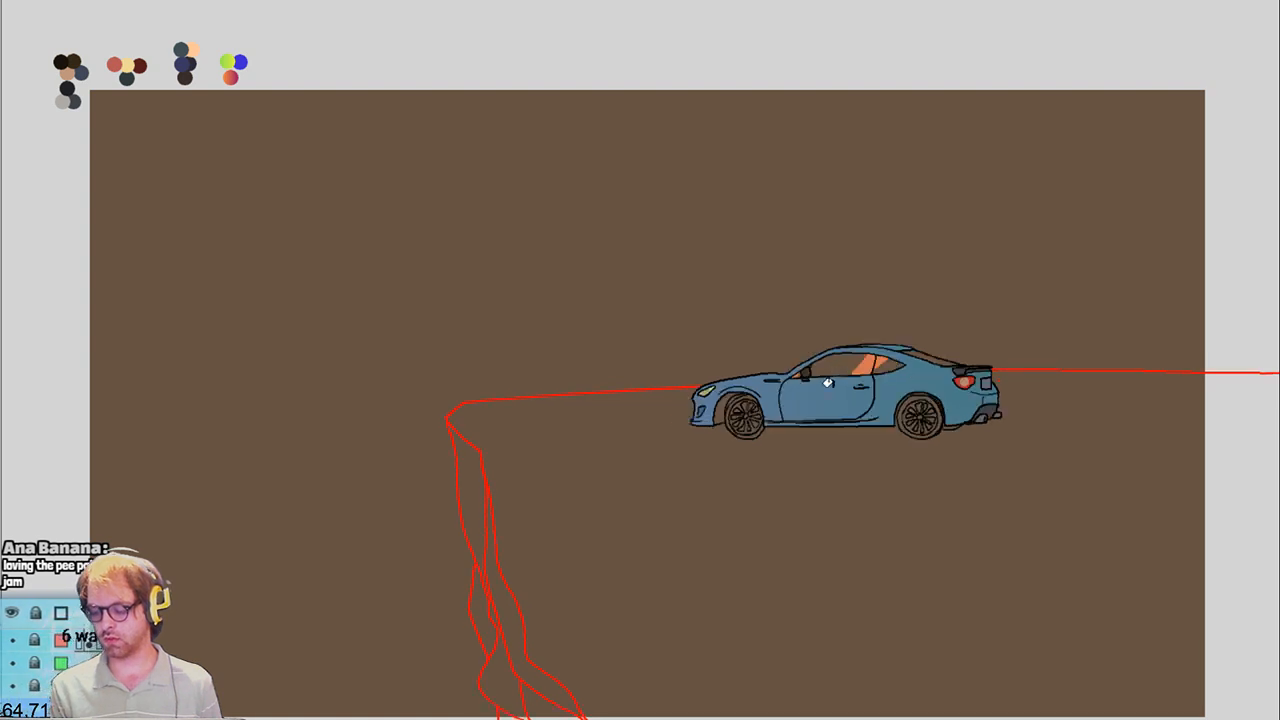
click(809, 369)
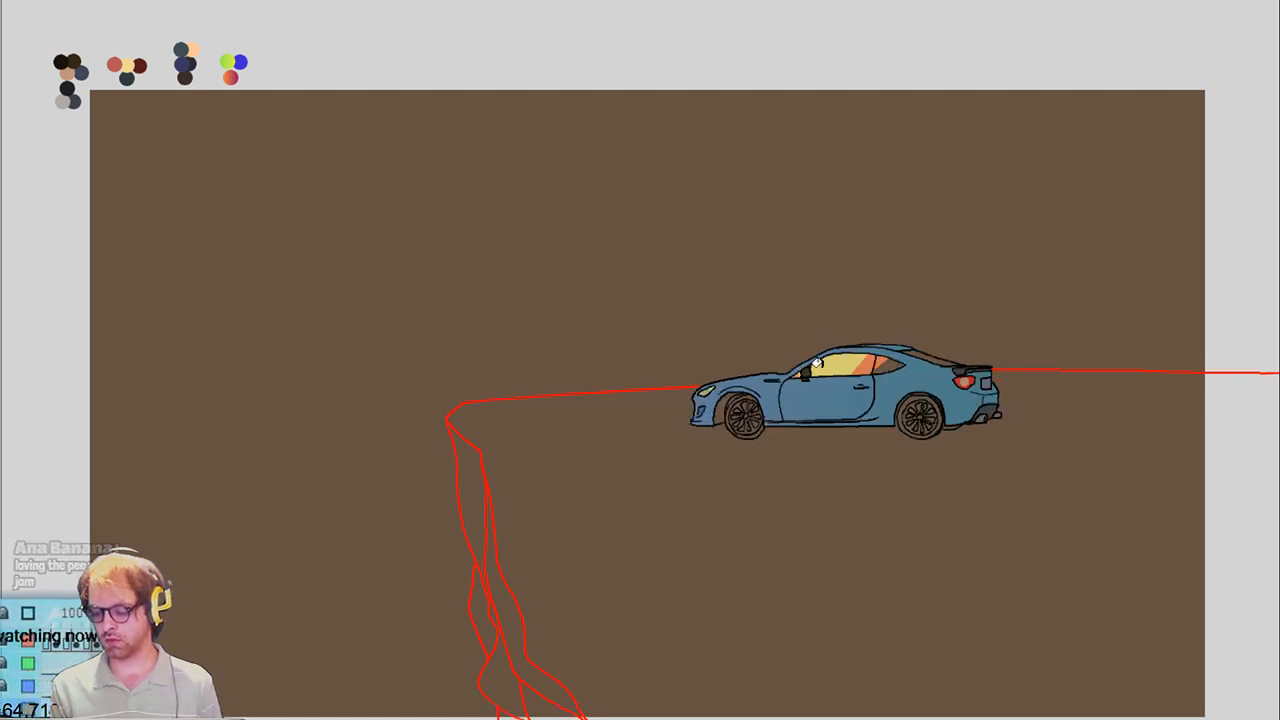
key(Right)
click(821, 366)
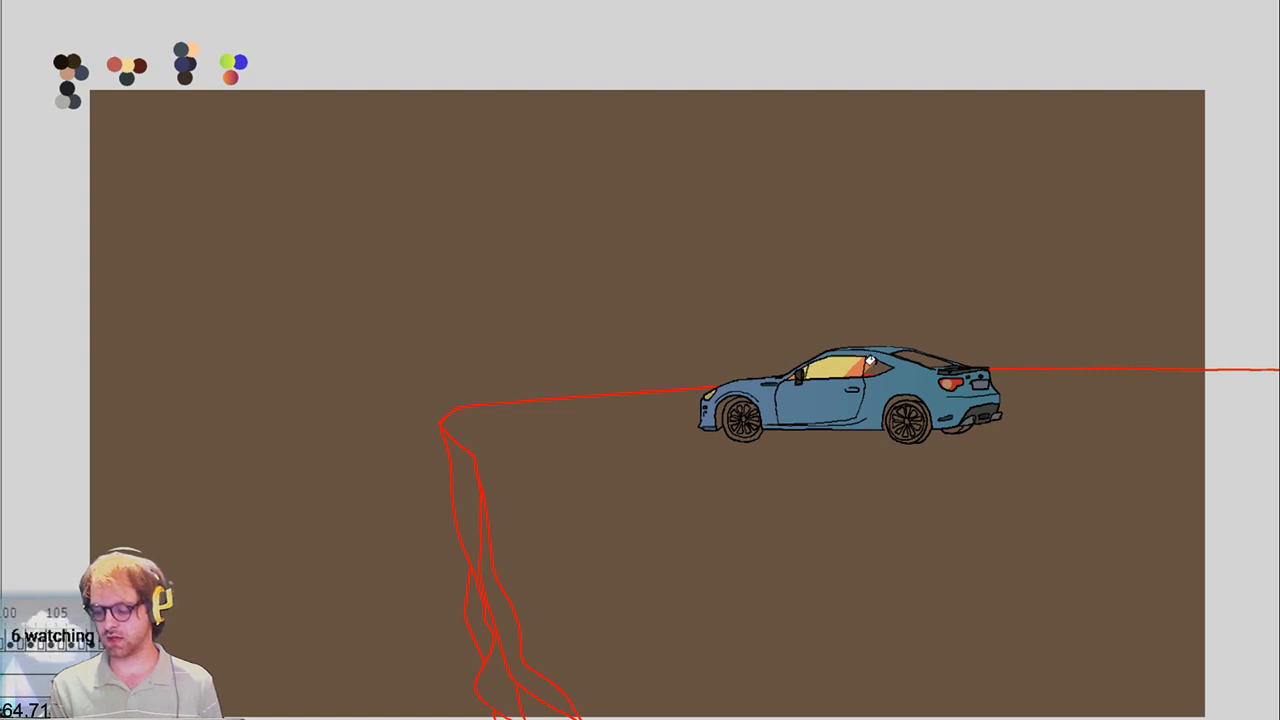
click(872, 362)
click(912, 352)
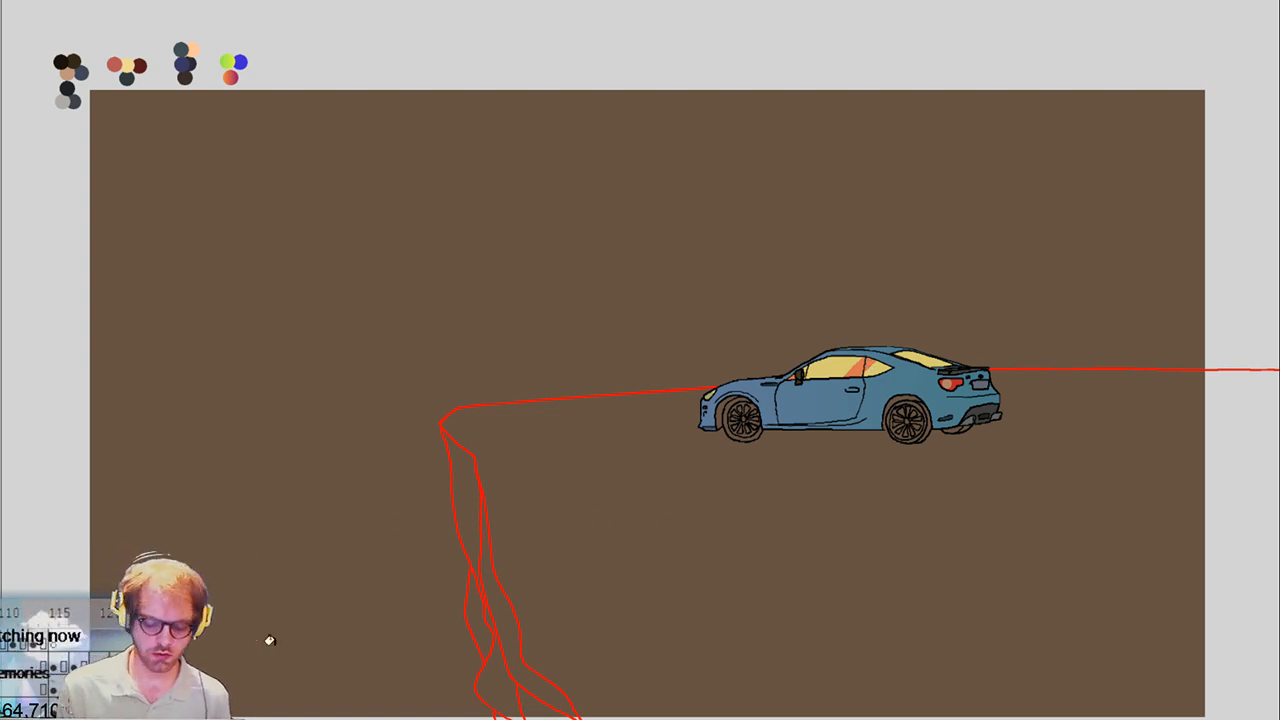
Fill the door window and quarter window gaps between orange reflections with pale yellow in the frame where the rear plate shows
key(Right)
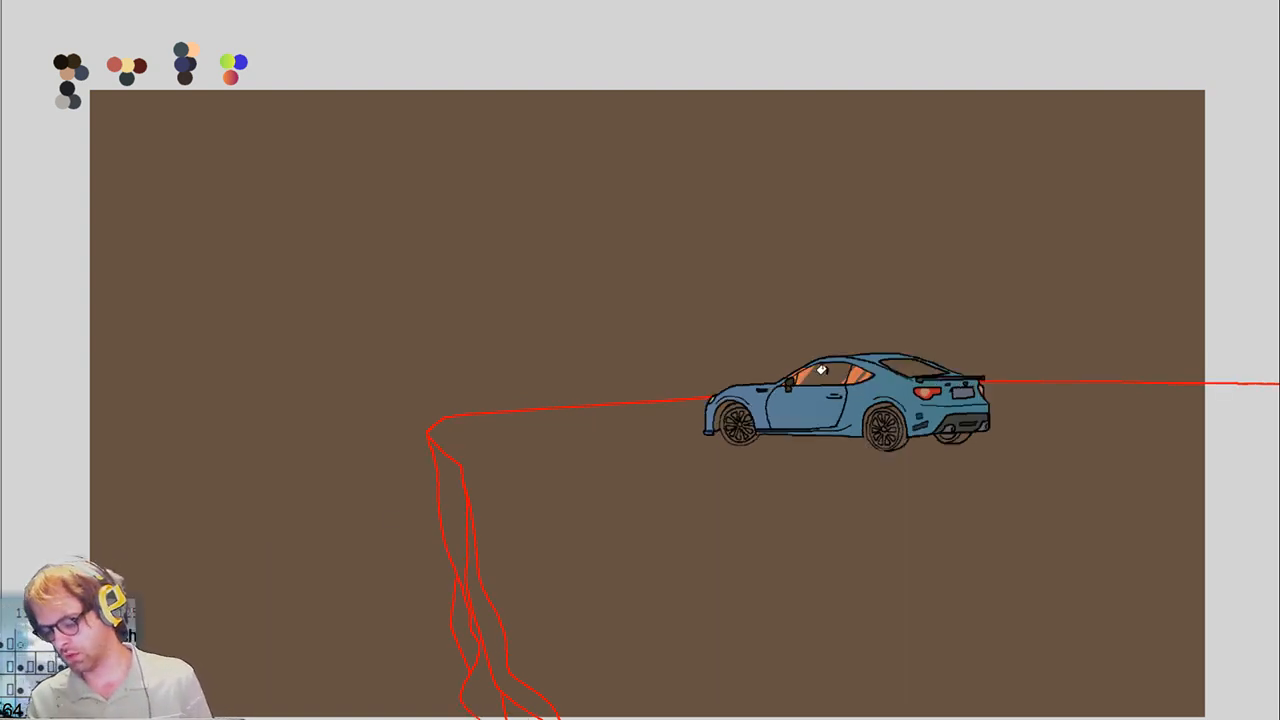
click(821, 370)
click(791, 382)
click(849, 366)
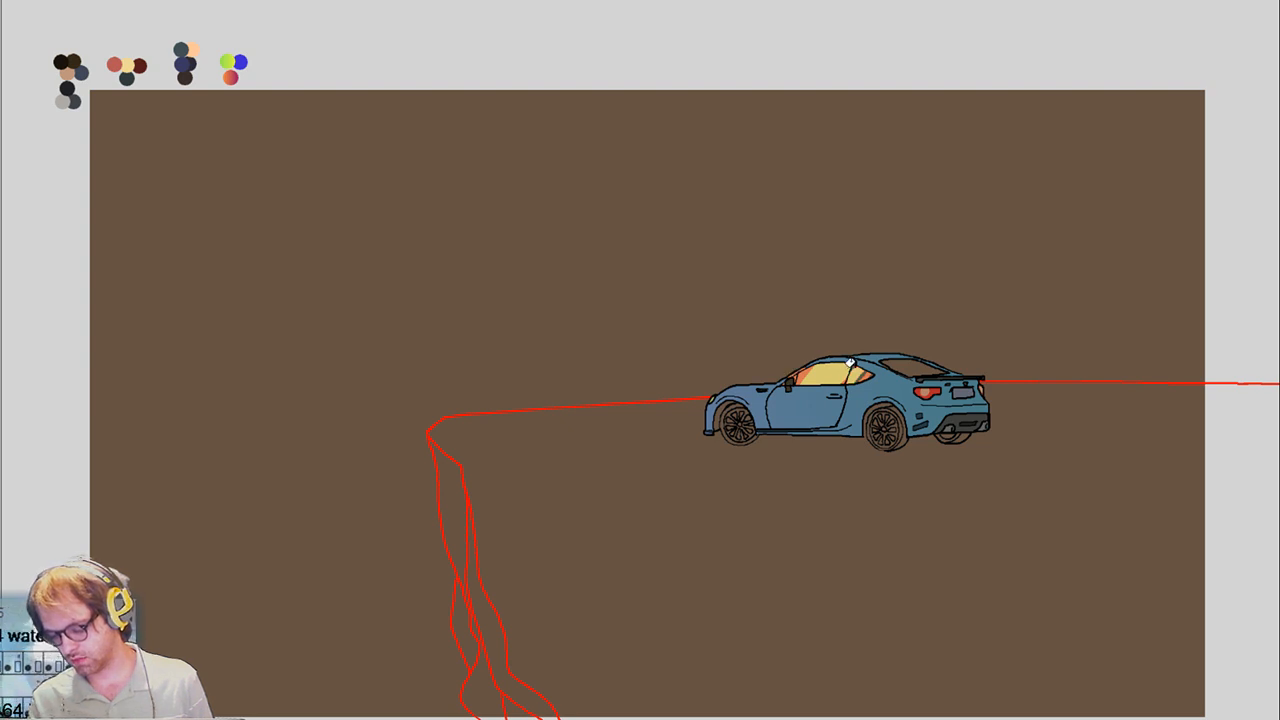
click(846, 364)
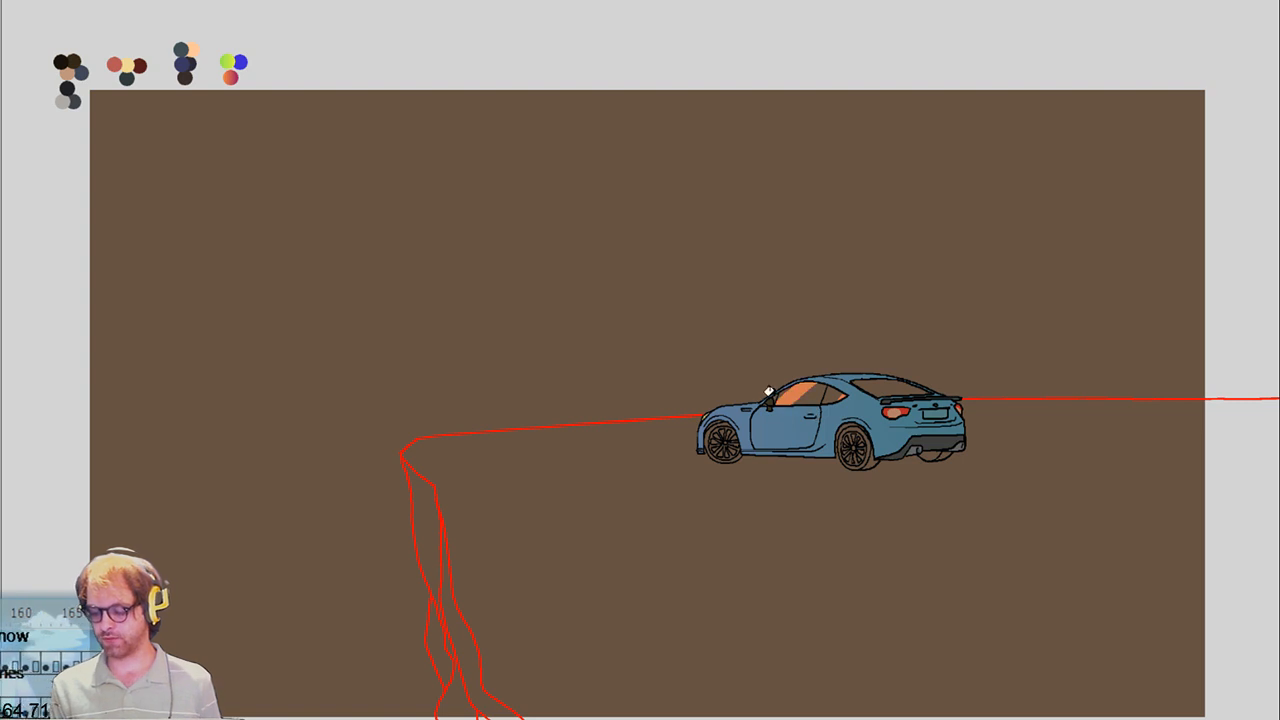
Fill the side windows and rear window with pale yellow in three successive rear three-quarter frames
mouse_move(779, 388)
mouse_down()
mouse_move(838, 388)
mouse_move(833, 413)
mouse_up()
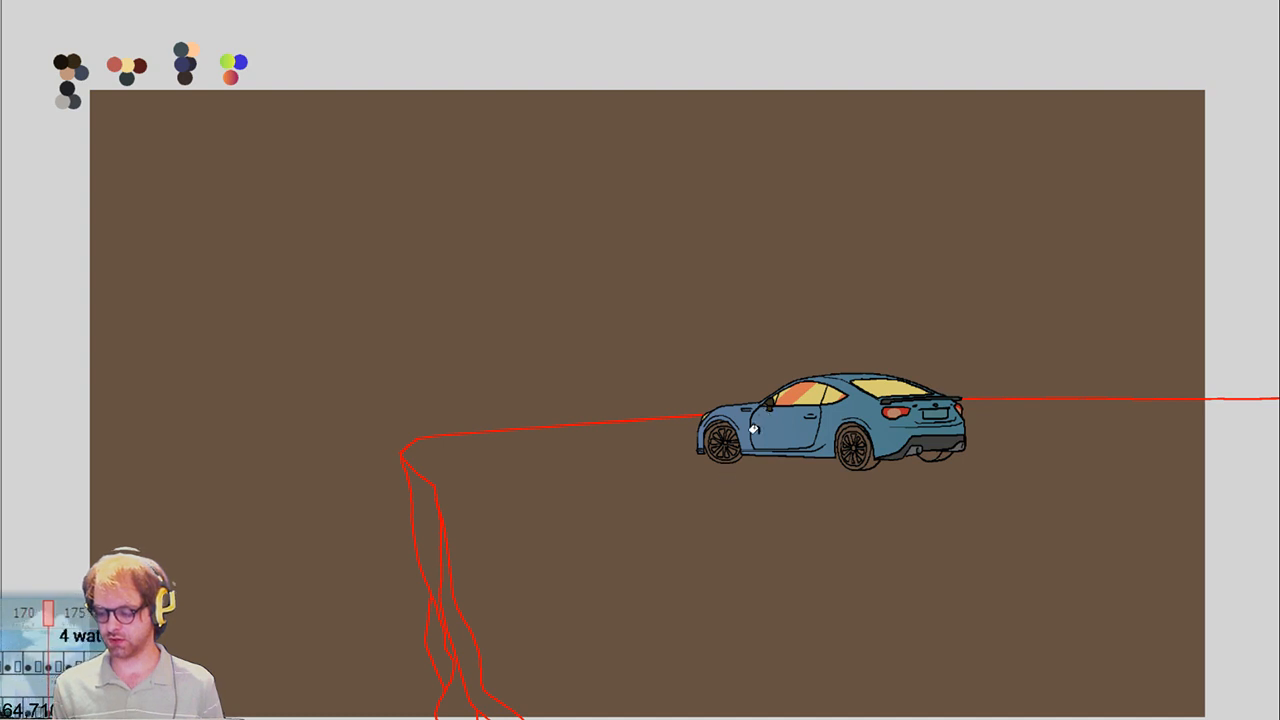
key(period)
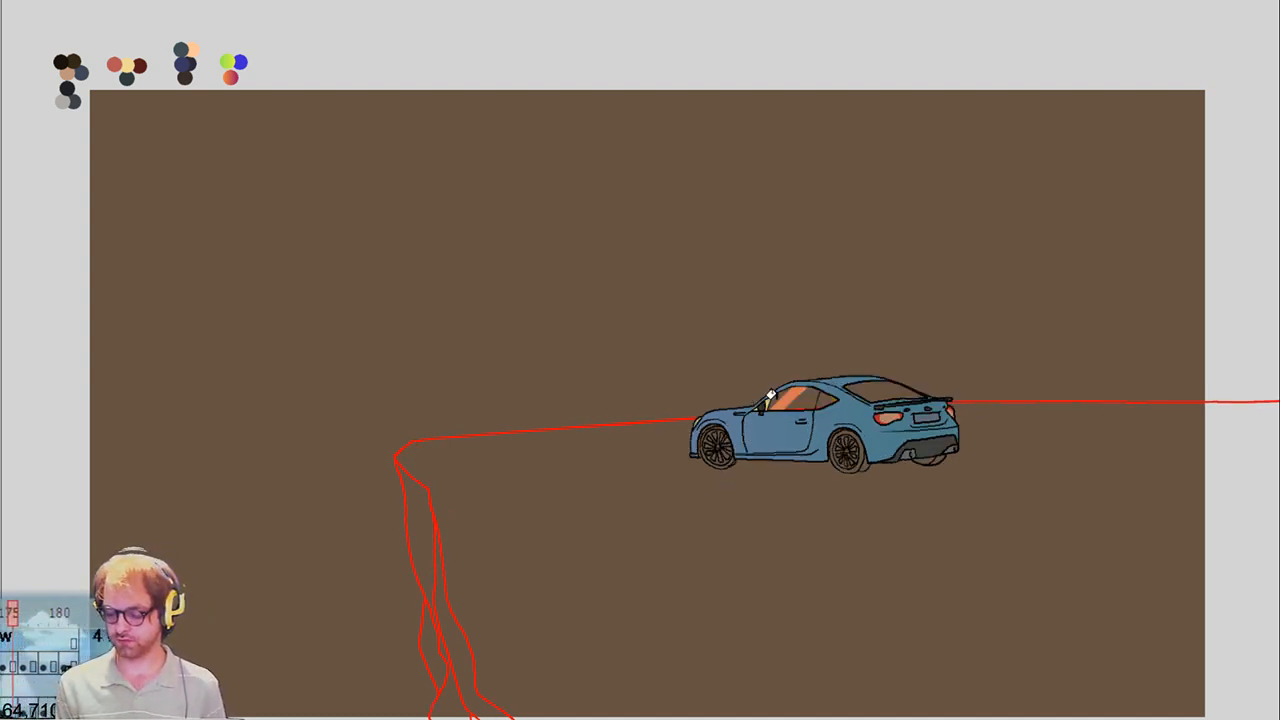
drag(770, 395, 826, 398)
key(period)
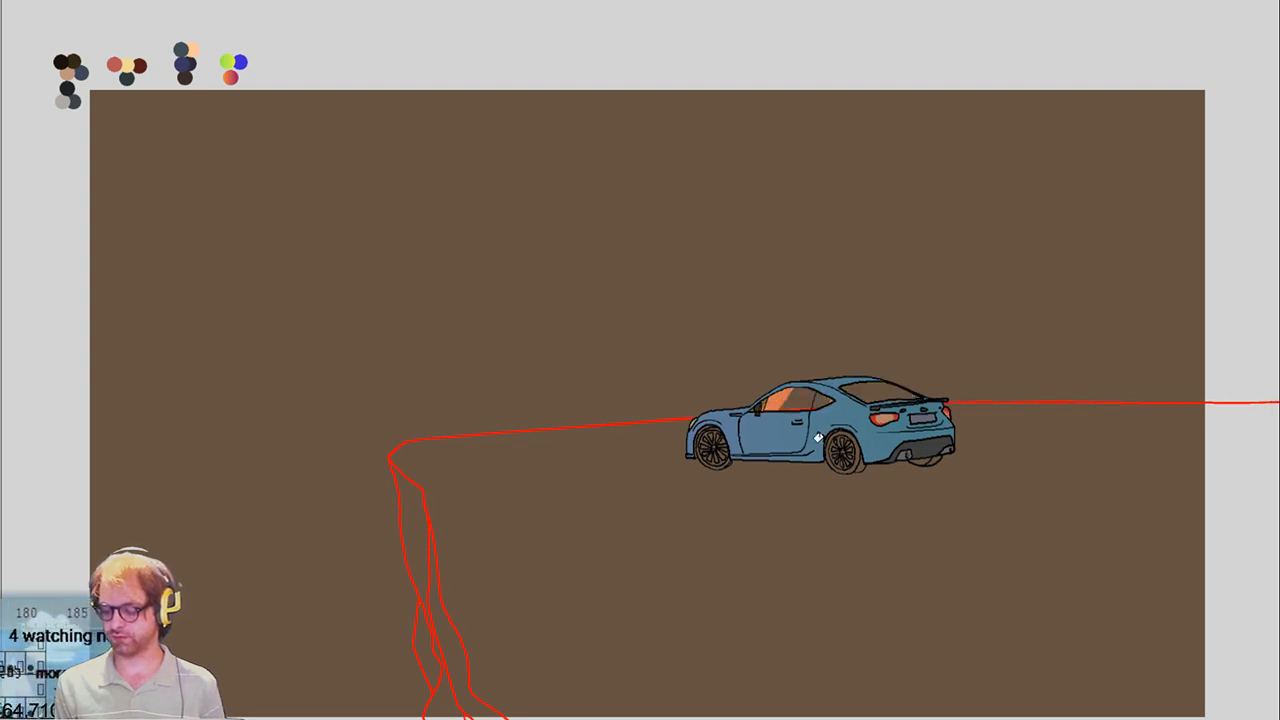
mouse_move(758, 396)
mouse_down()
mouse_move(858, 390)
mouse_move(872, 414)
mouse_up()
Fill the side windows and rear window with pale yellow in the remaining rear three-quarter frames before the close-up car drawing
key(period)
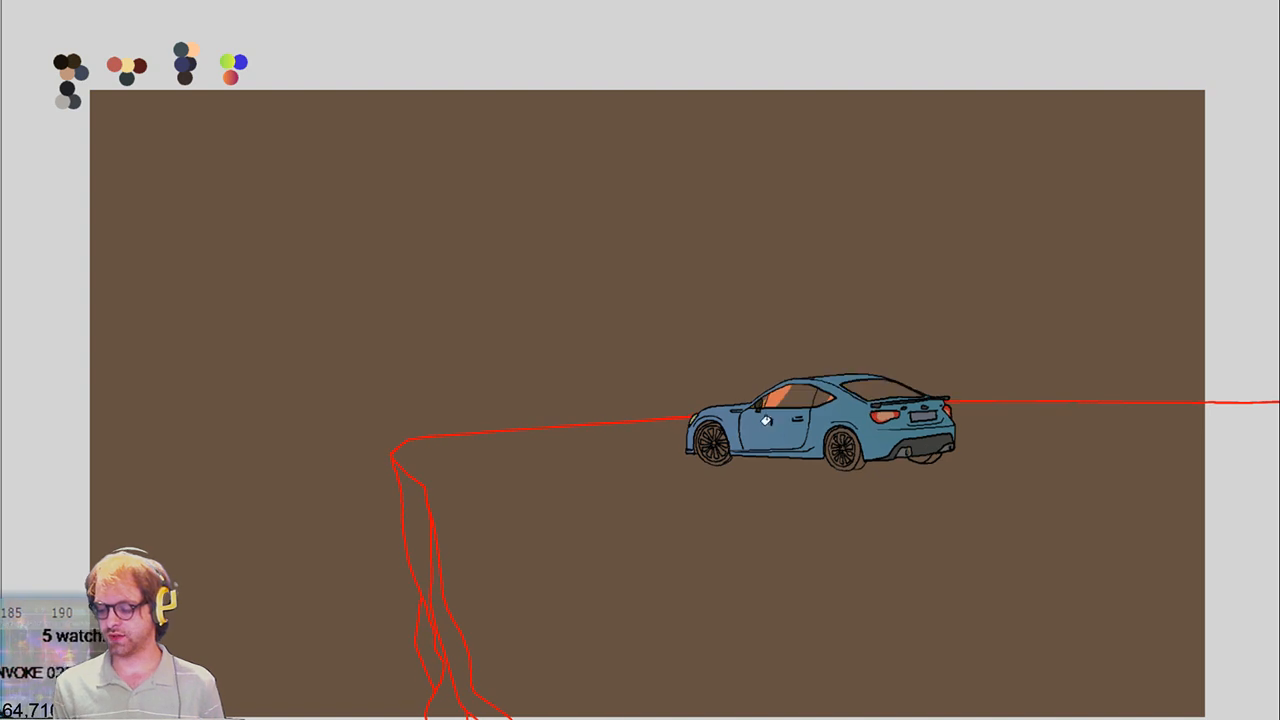
mouse_move(749, 400)
mouse_down()
mouse_move(873, 383)
mouse_move(852, 403)
mouse_up()
key(period)
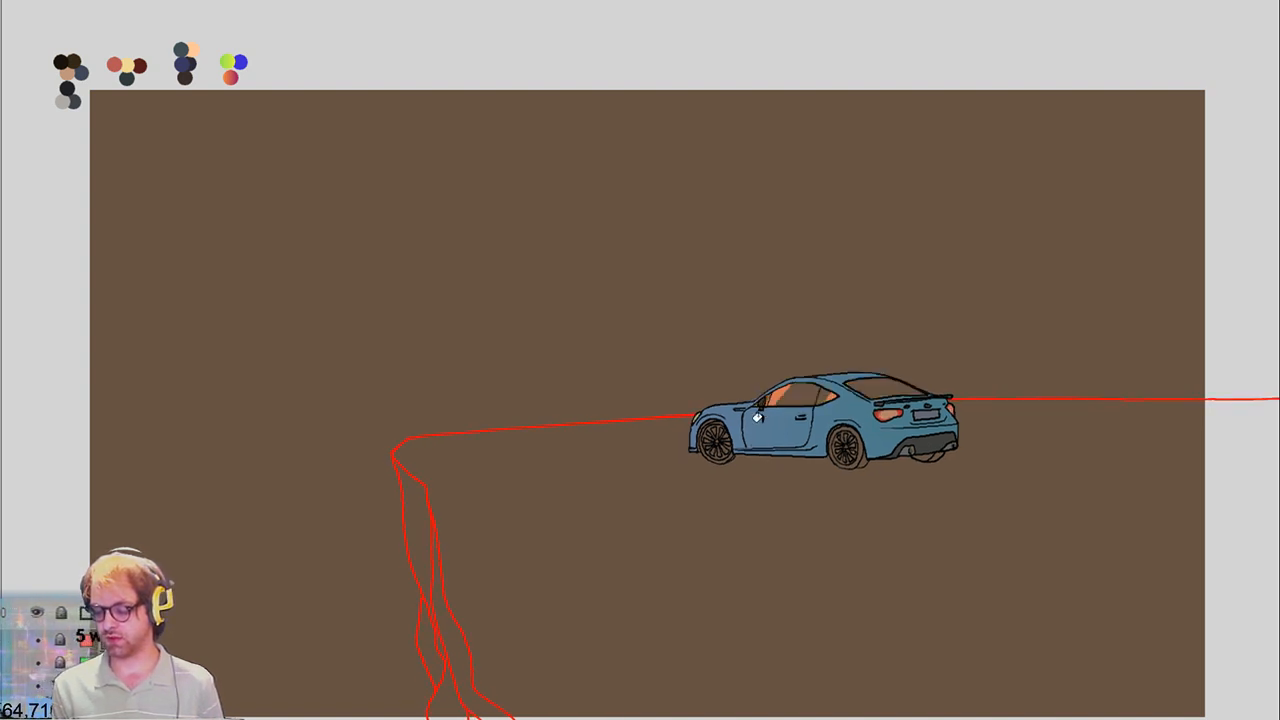
mouse_move(757, 397)
mouse_down()
mouse_move(852, 381)
mouse_move(920, 388)
mouse_up()
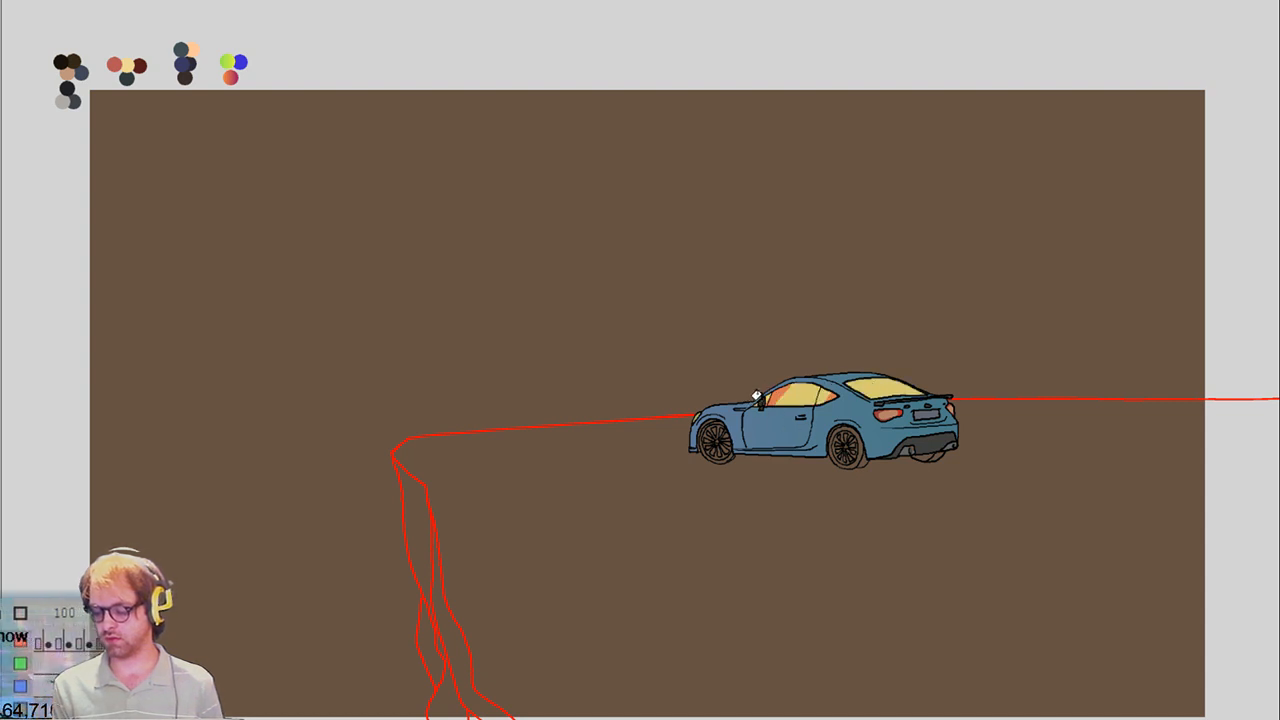
key(period)
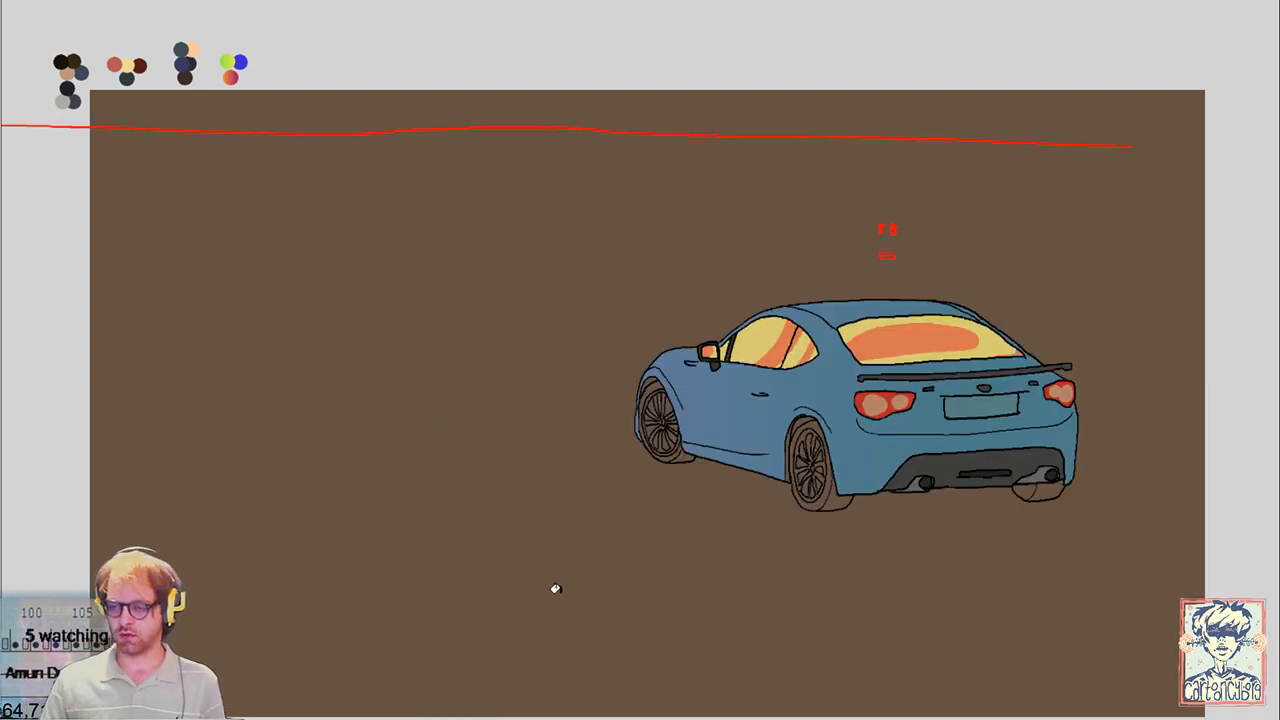
Fill the far rear tyre under the bumper with dark grey across the rear three-quarter frames
key(space)
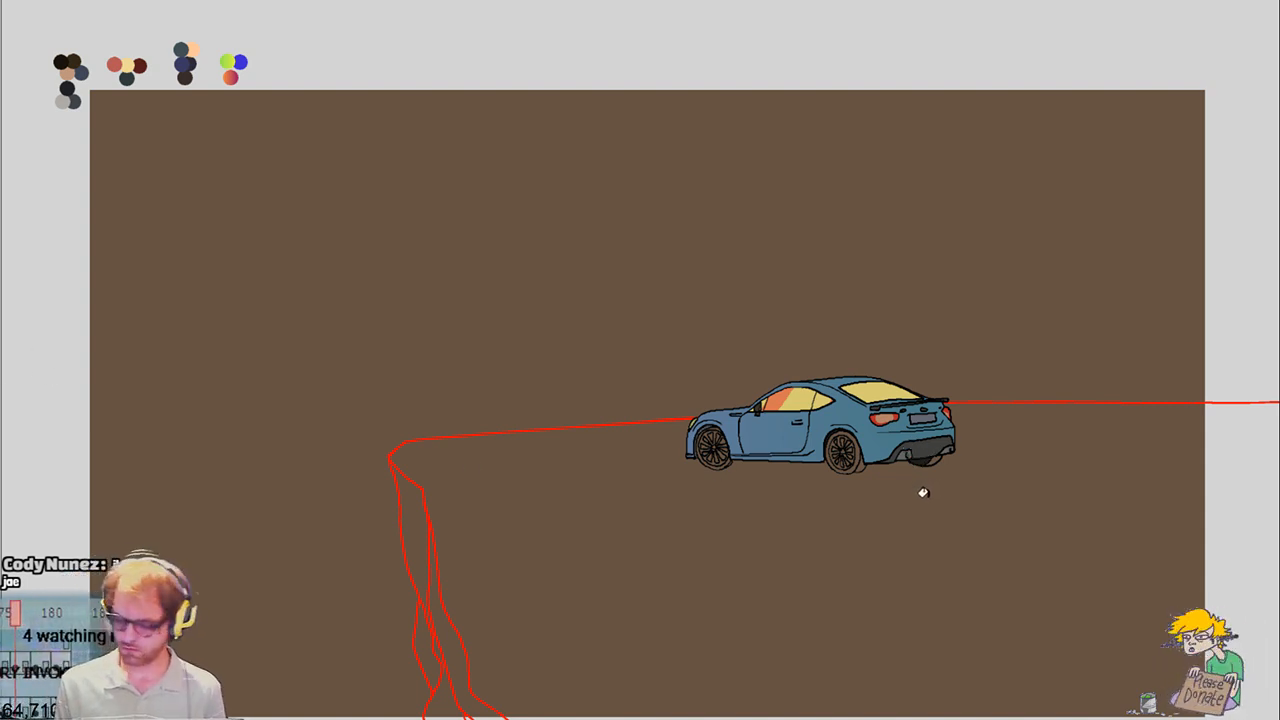
key(ctrl+z)
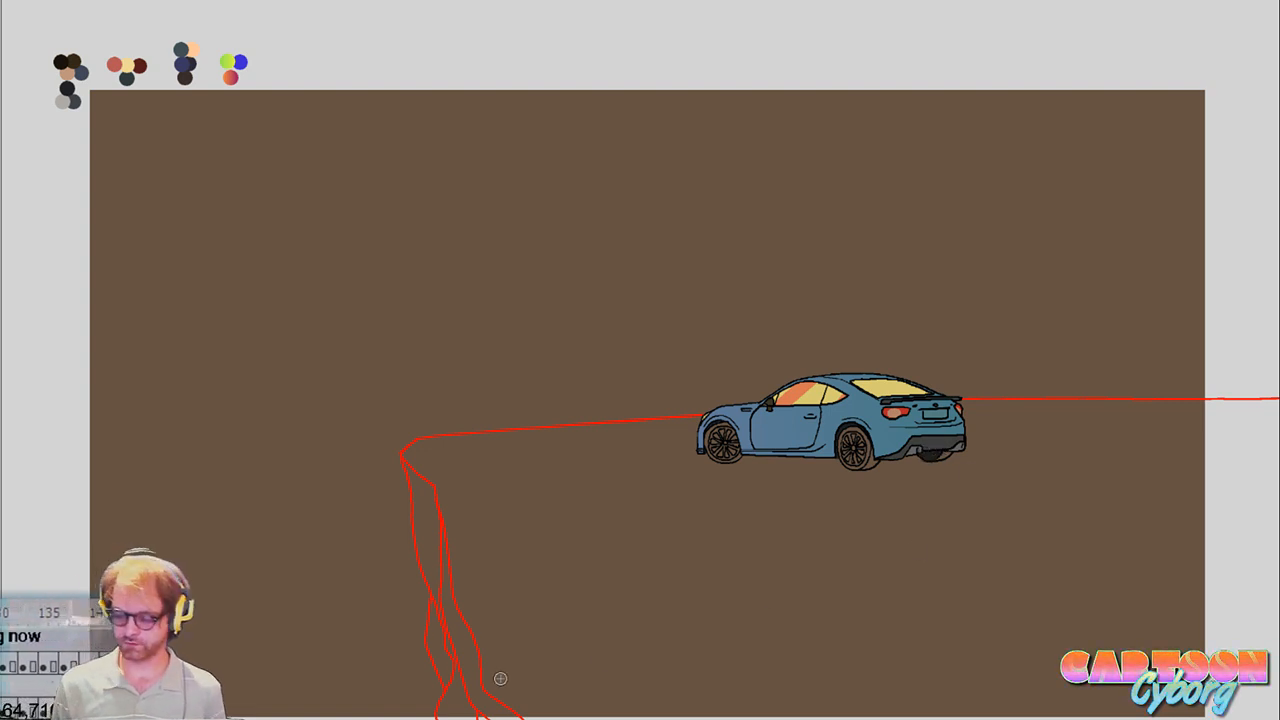
key(Right)
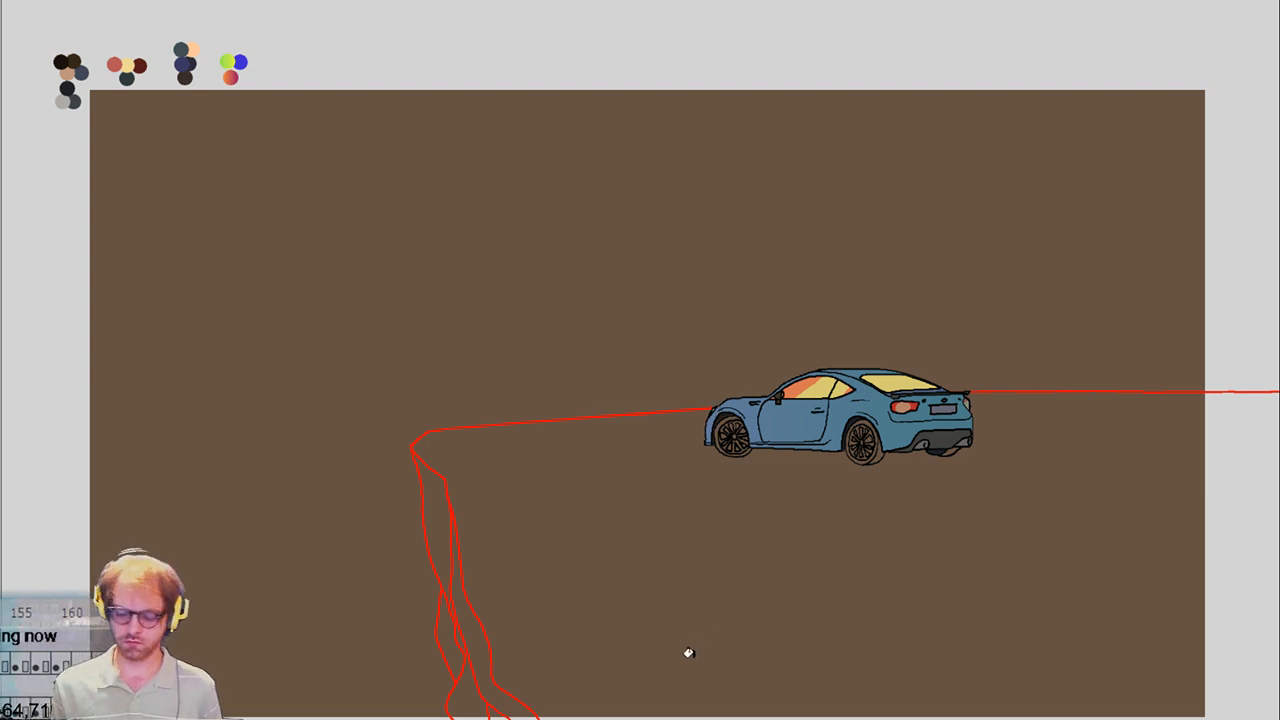
key(Right)
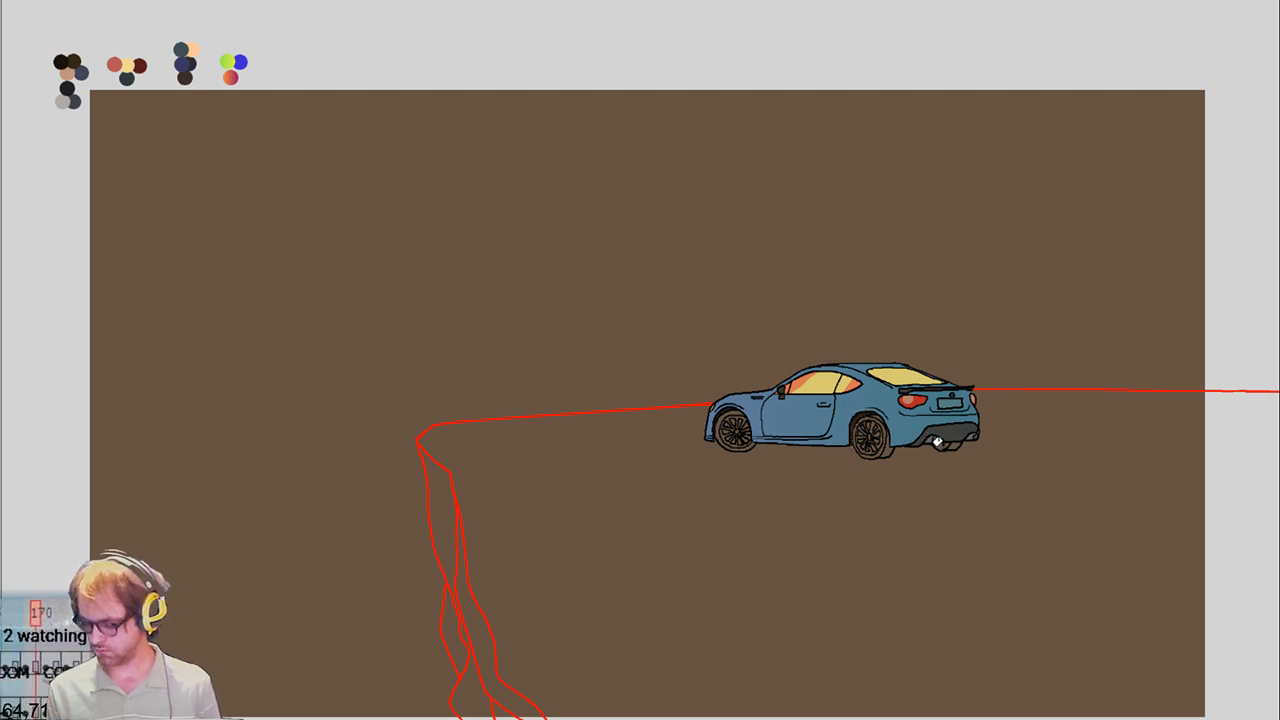
key(Right)
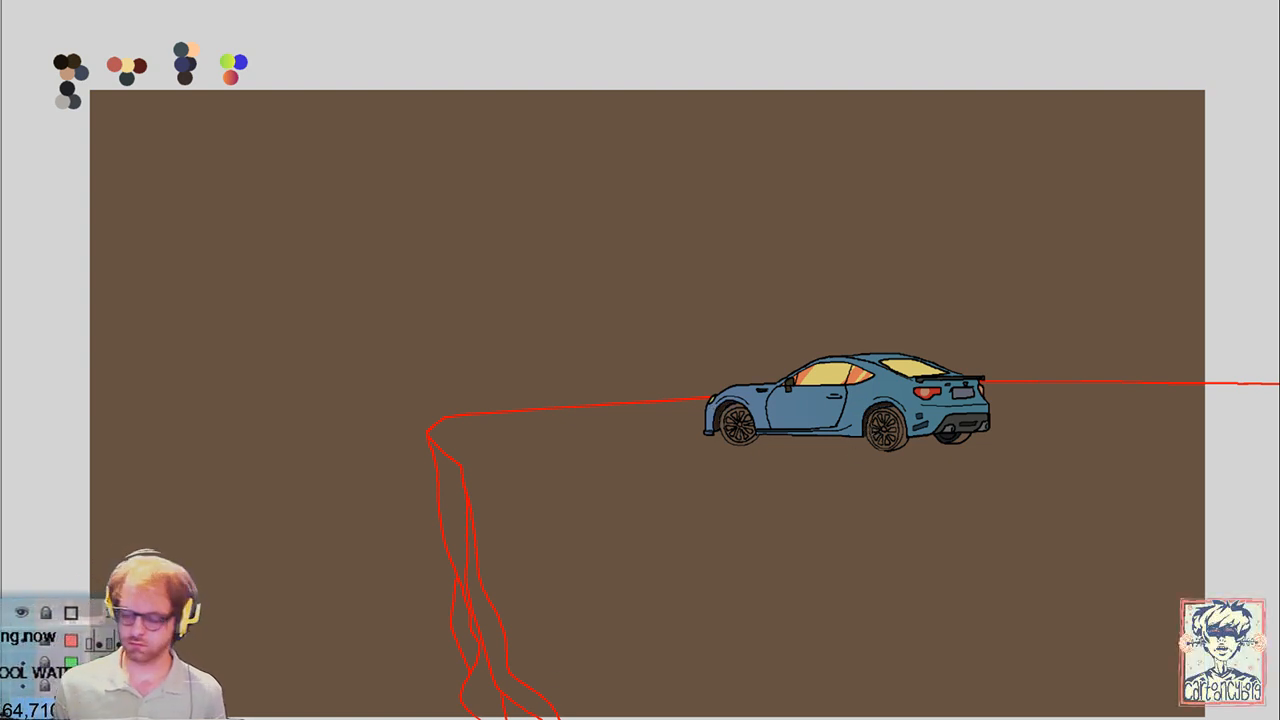
key(Right)
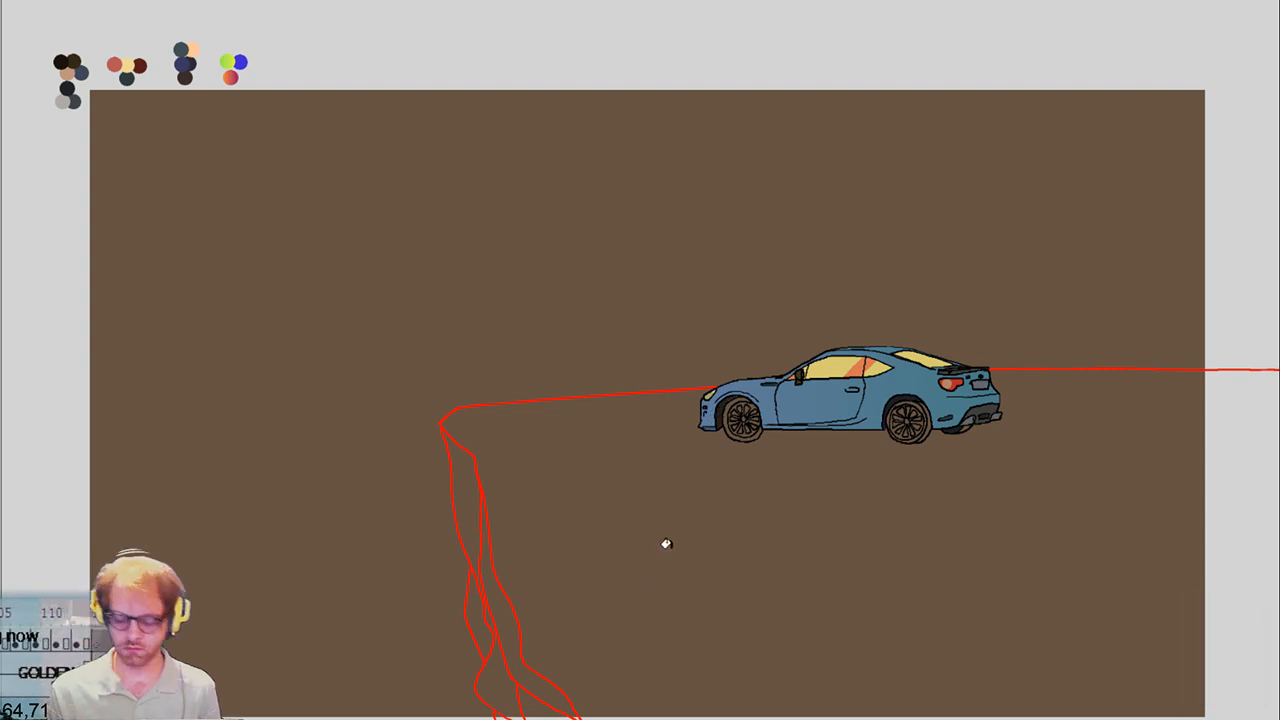
Fill the gaps between the wheel spokes with black in the successive rear three-quarter frames
key(Right)
key(Right)
key(Right)
key(Right)
key(Right)
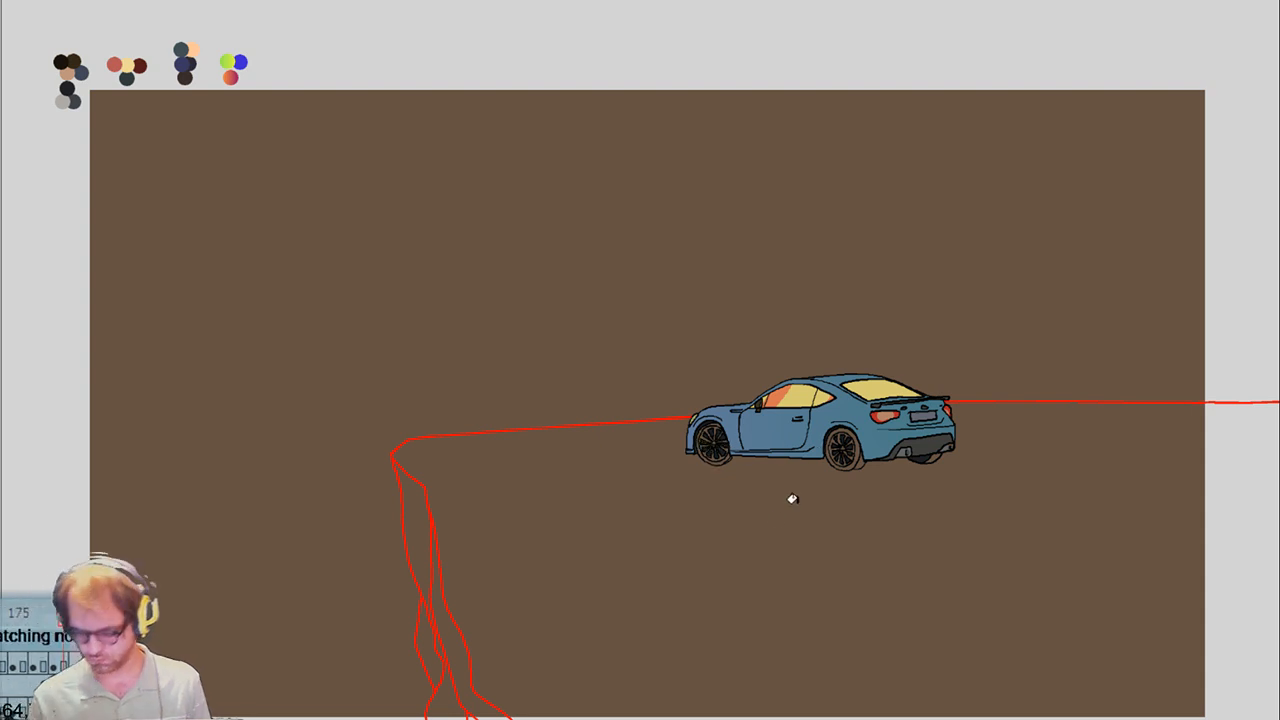
Restore the car's outlines in the rear three-quarter drawing and fill both wheels' spoke gaps with black there and in the neighbouring frame
key(period)
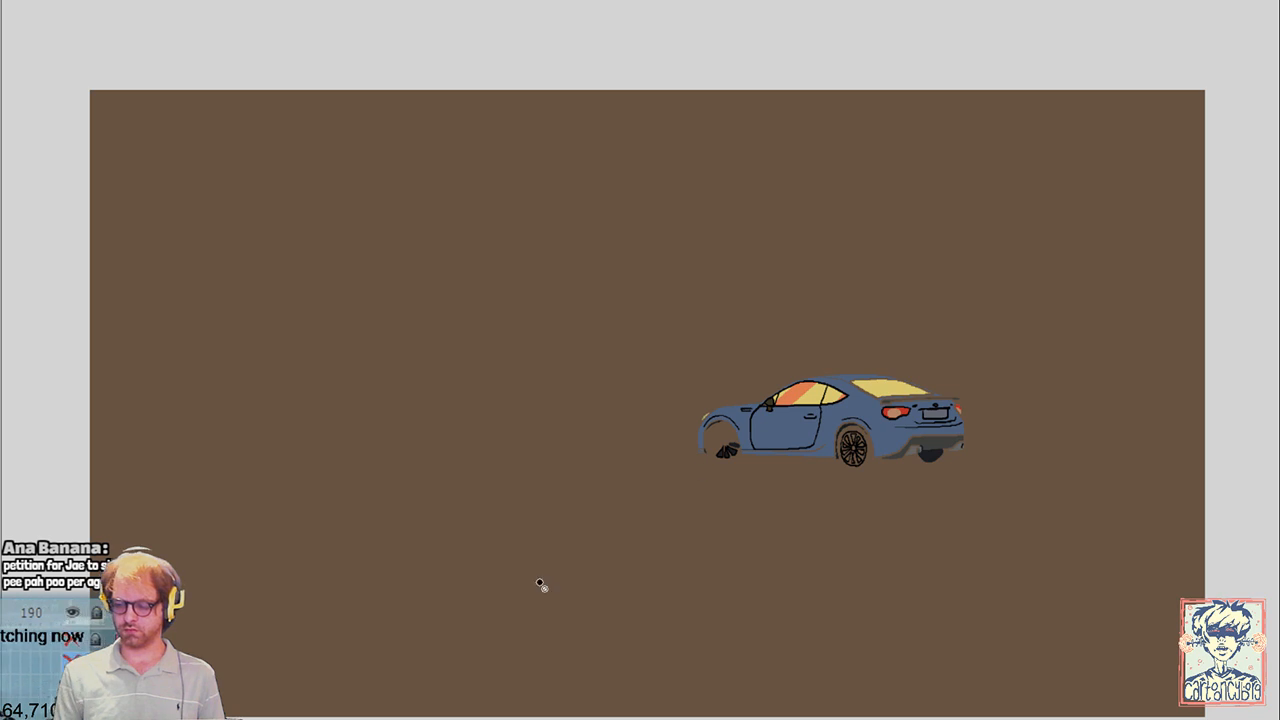
key(ctrl+z)
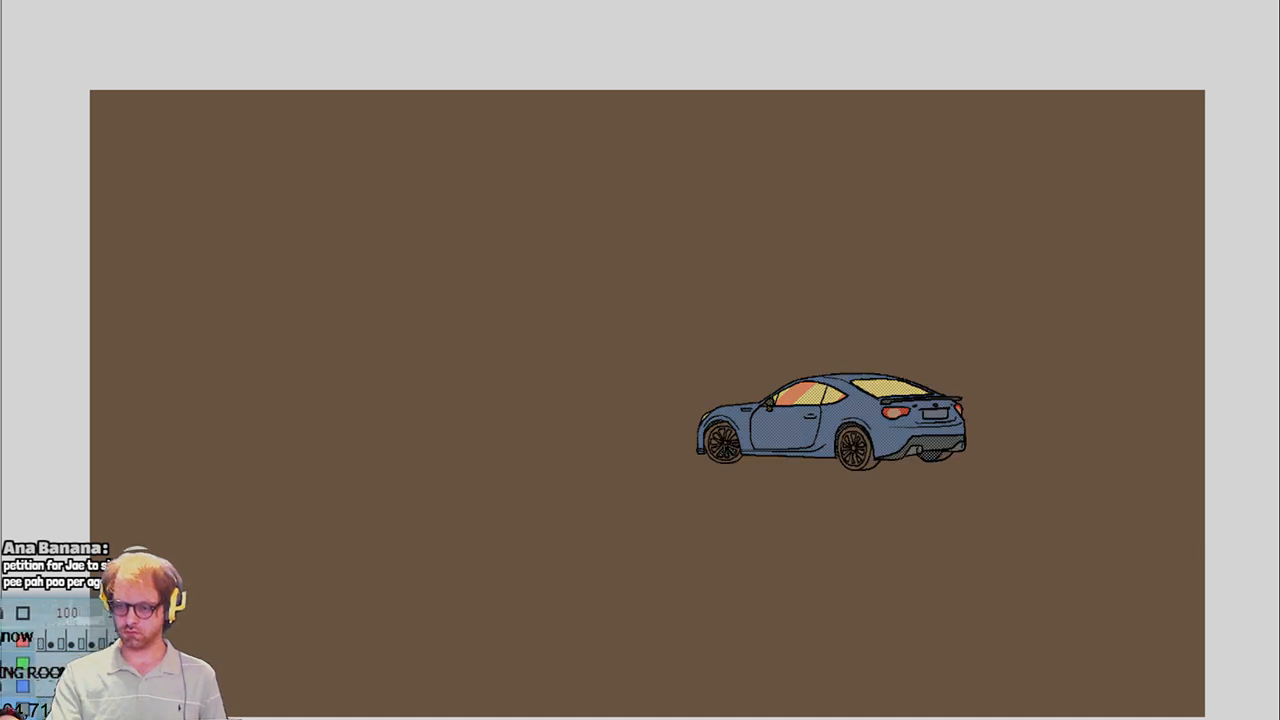
key(ctrl+z)
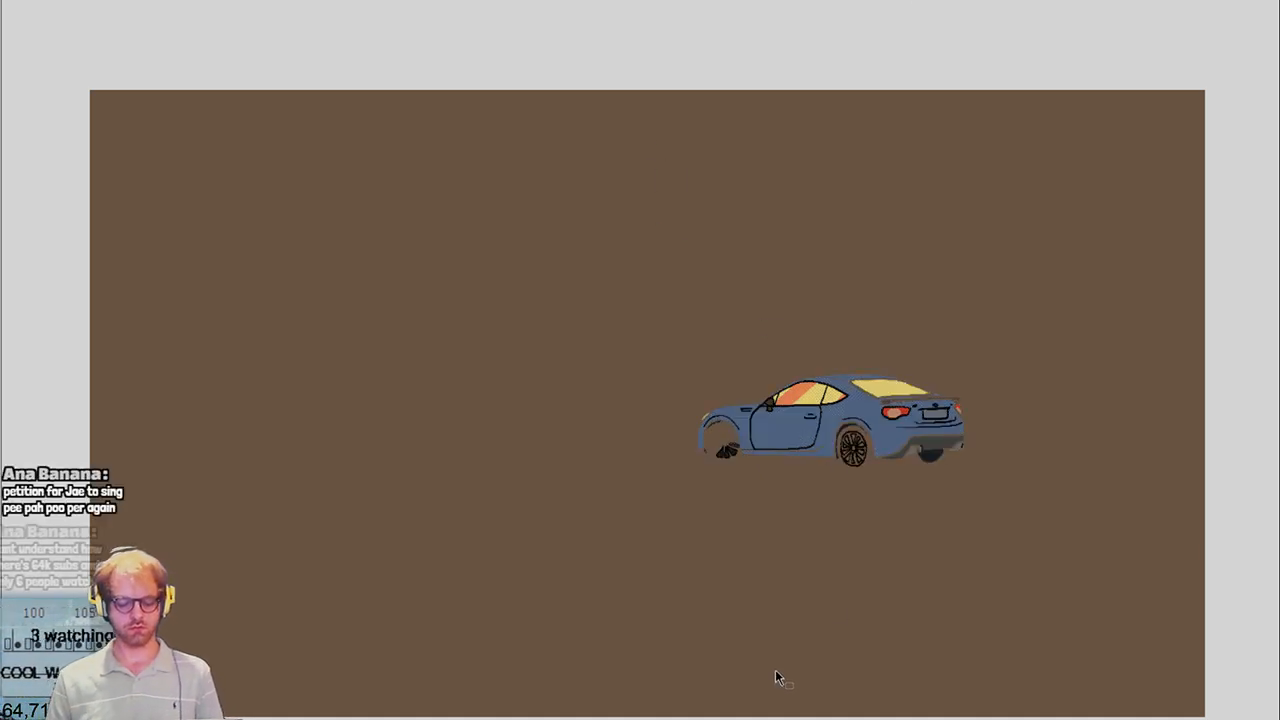
key(ctrl+shift+z)
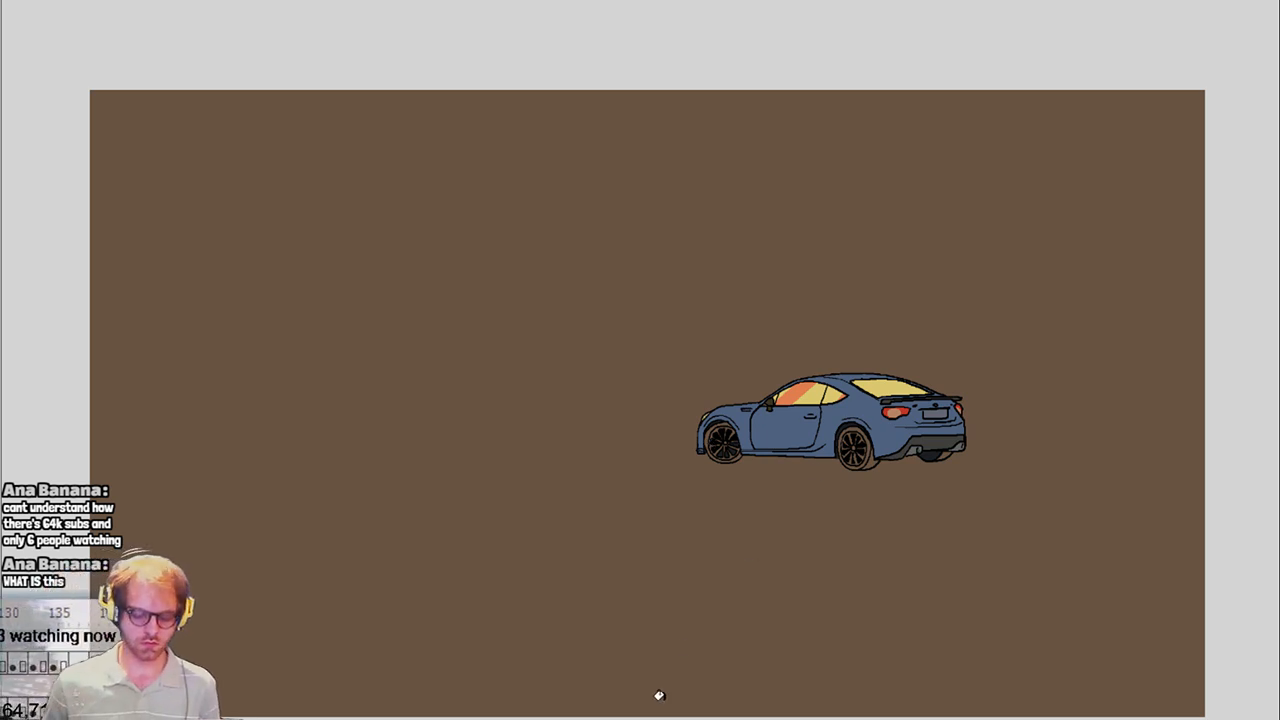
key(Right)
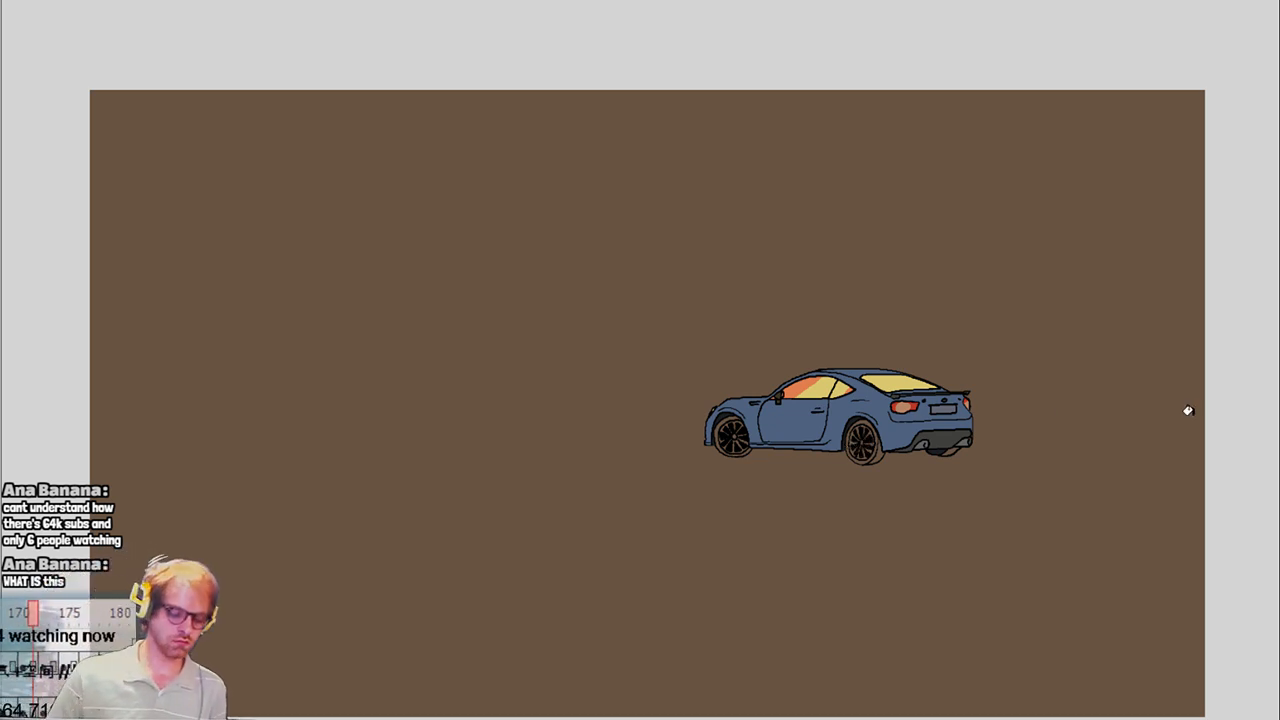
Fill the gaps between the wheel spokes with black in the next rear three-quarter frames as the car turns toward its side
key(Right)
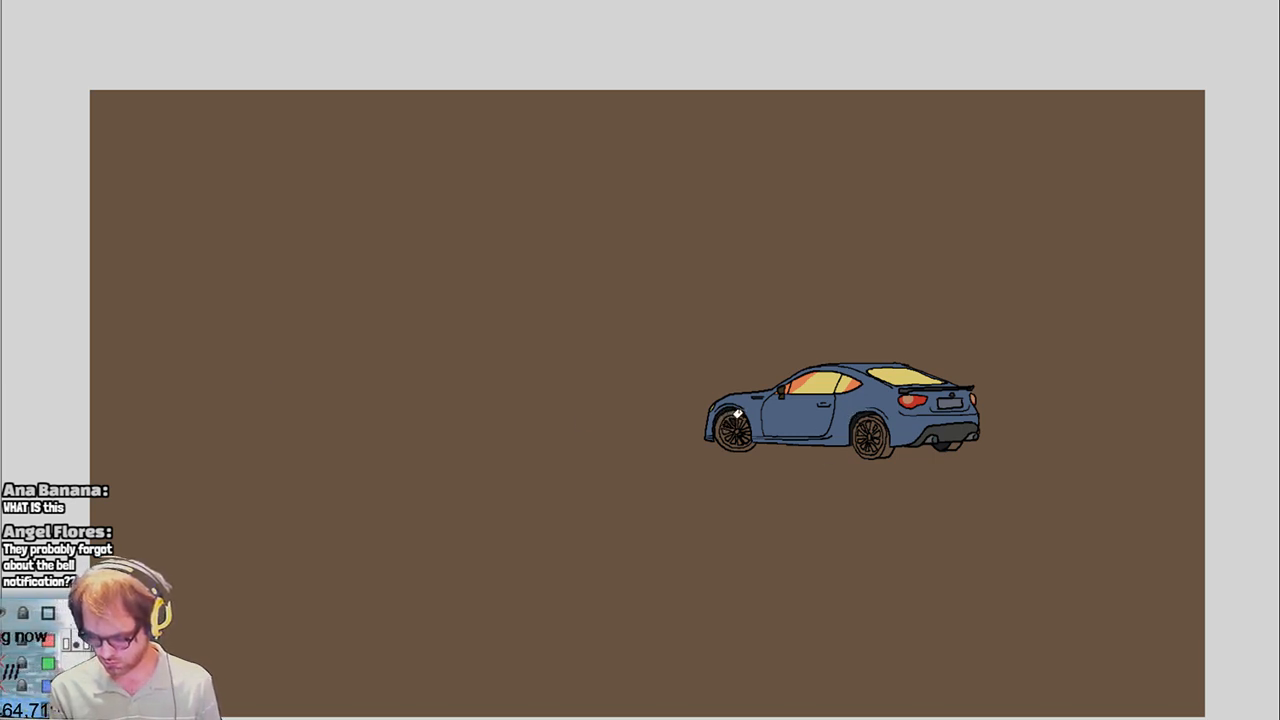
click(738, 414)
key(ctrl+z)
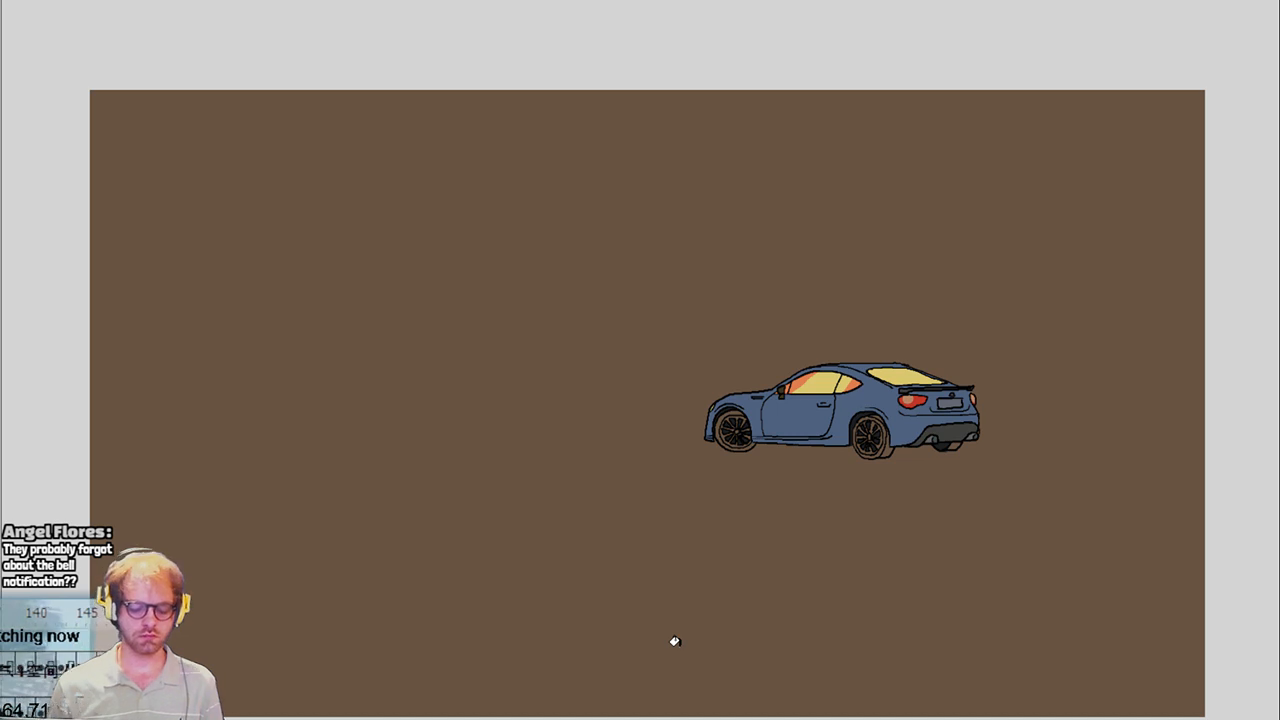
key(Right)
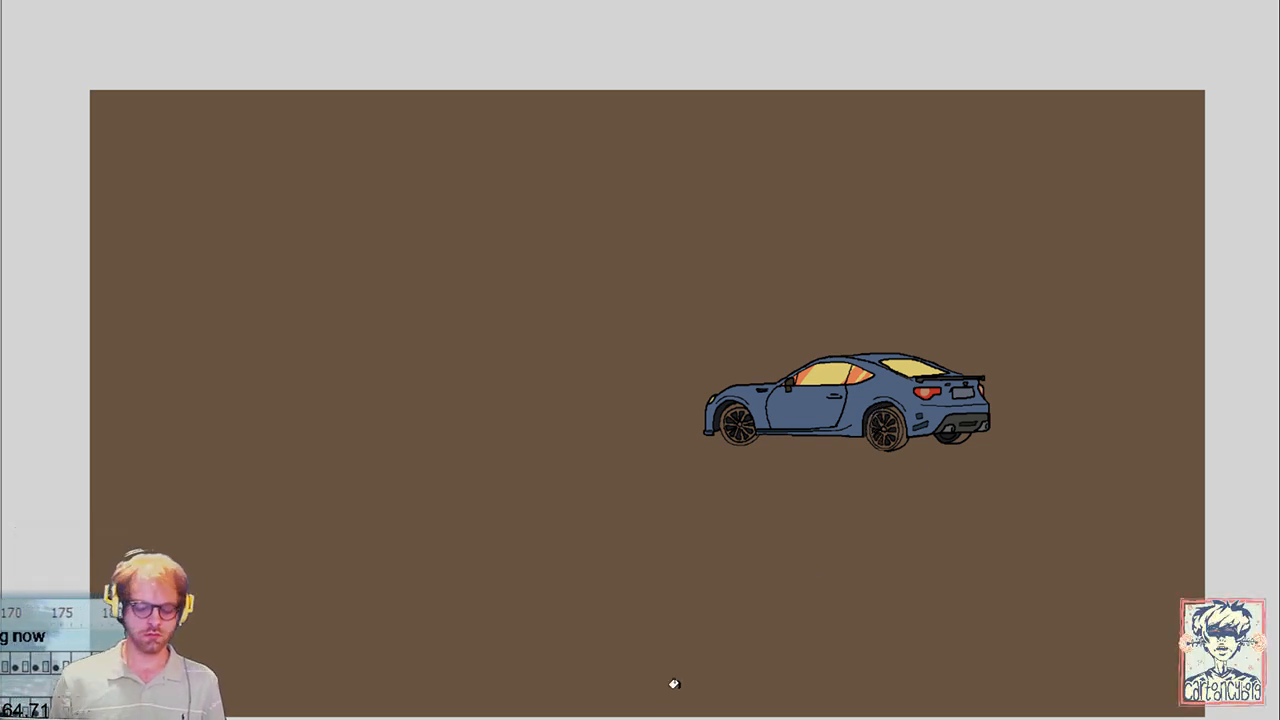
key(period)
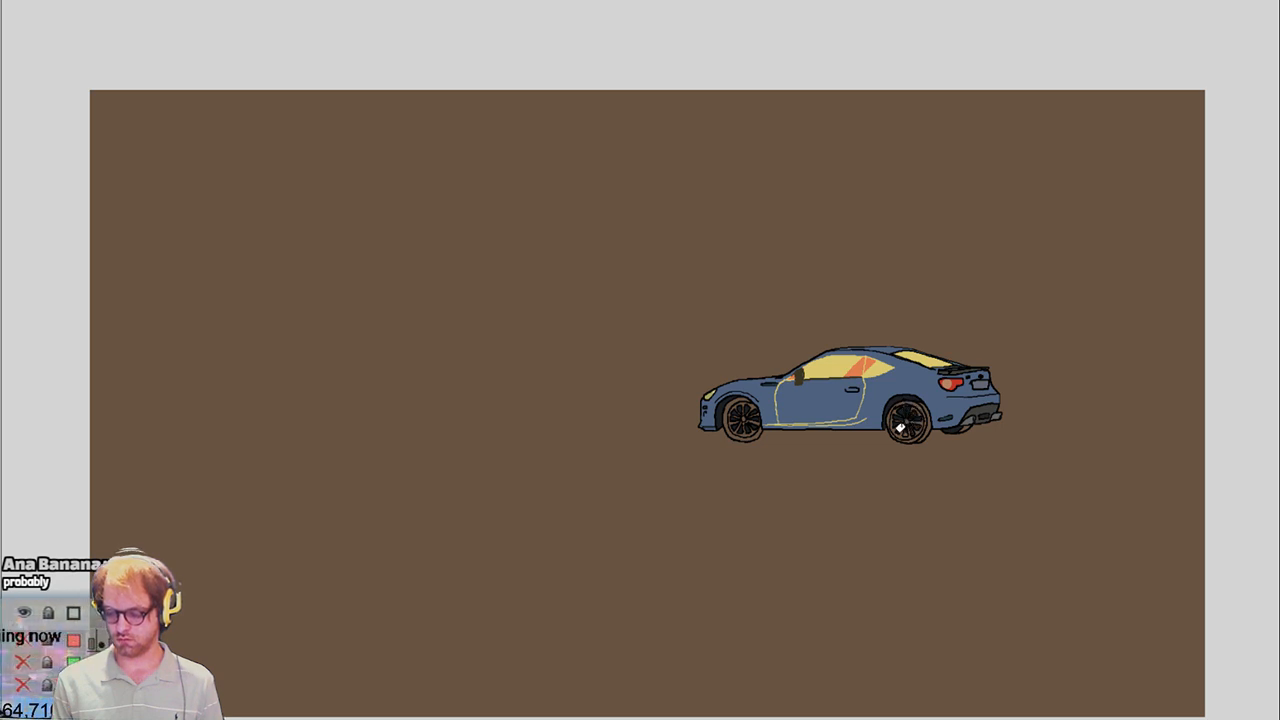
Fill both wheels' spoke gaps with black and the unfilled rear window with pale yellow in the near side-view frame
key(Right)
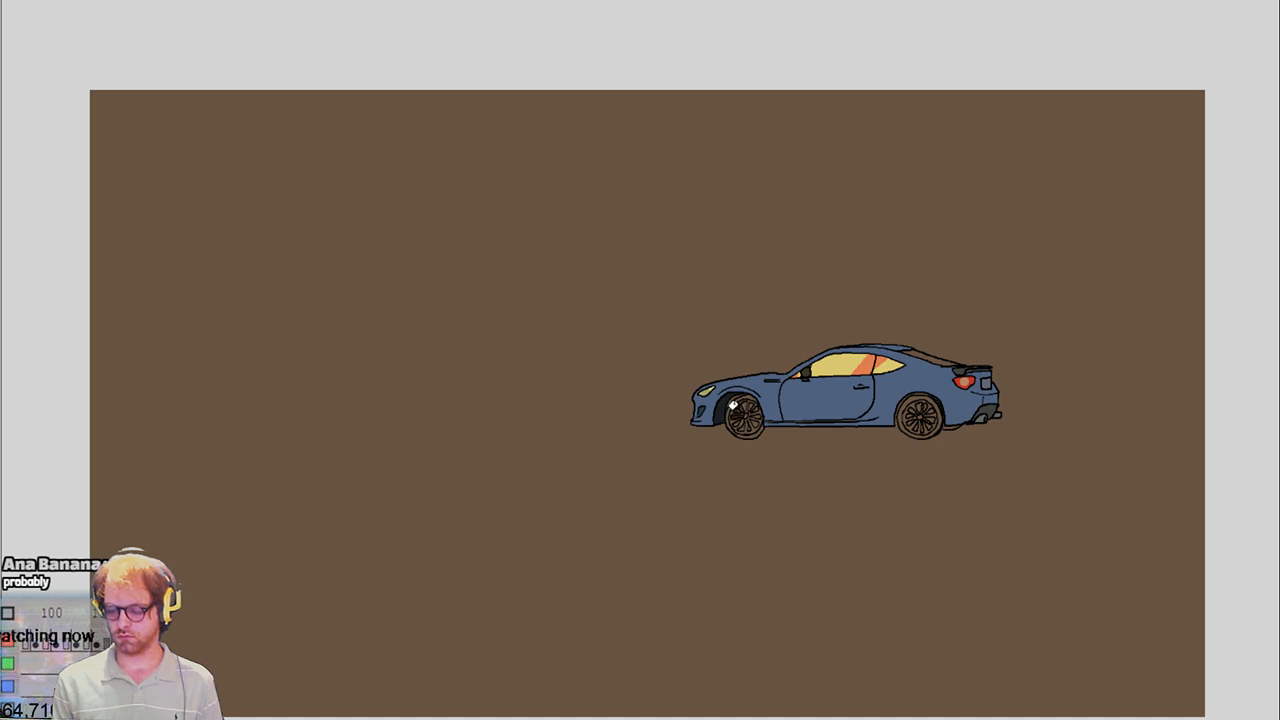
click(740, 399)
click(742, 418)
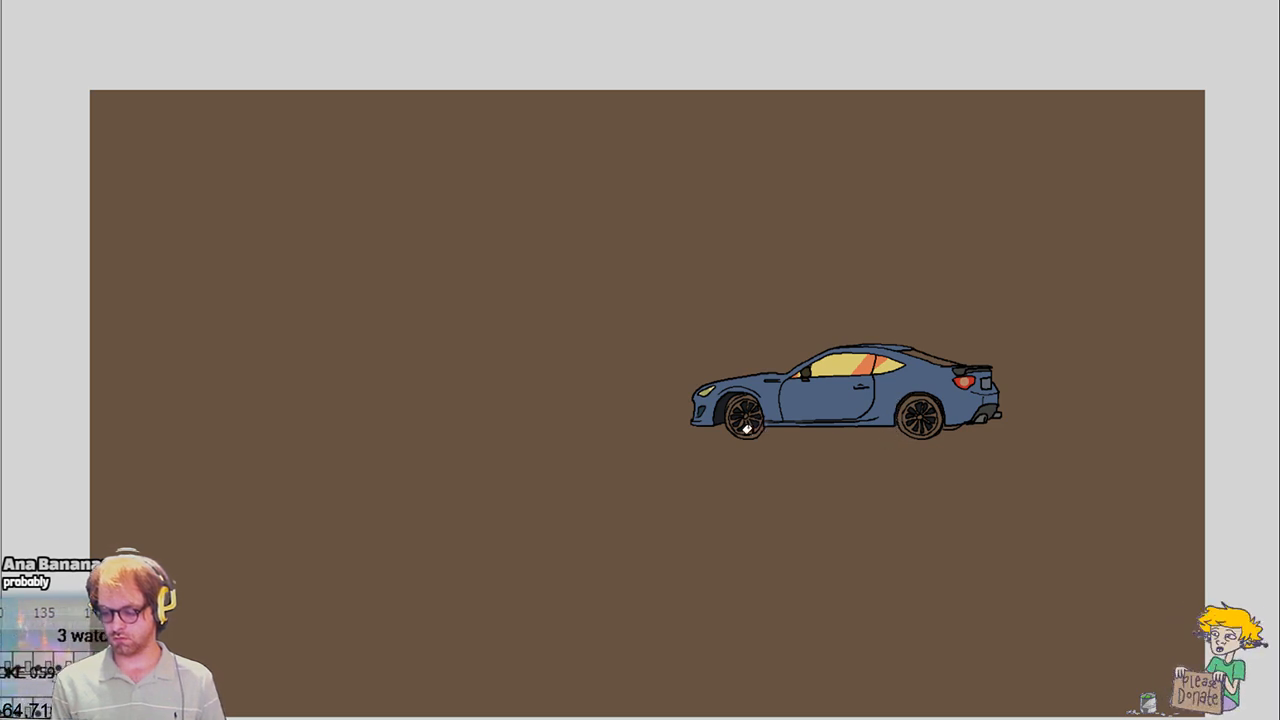
key(Right)
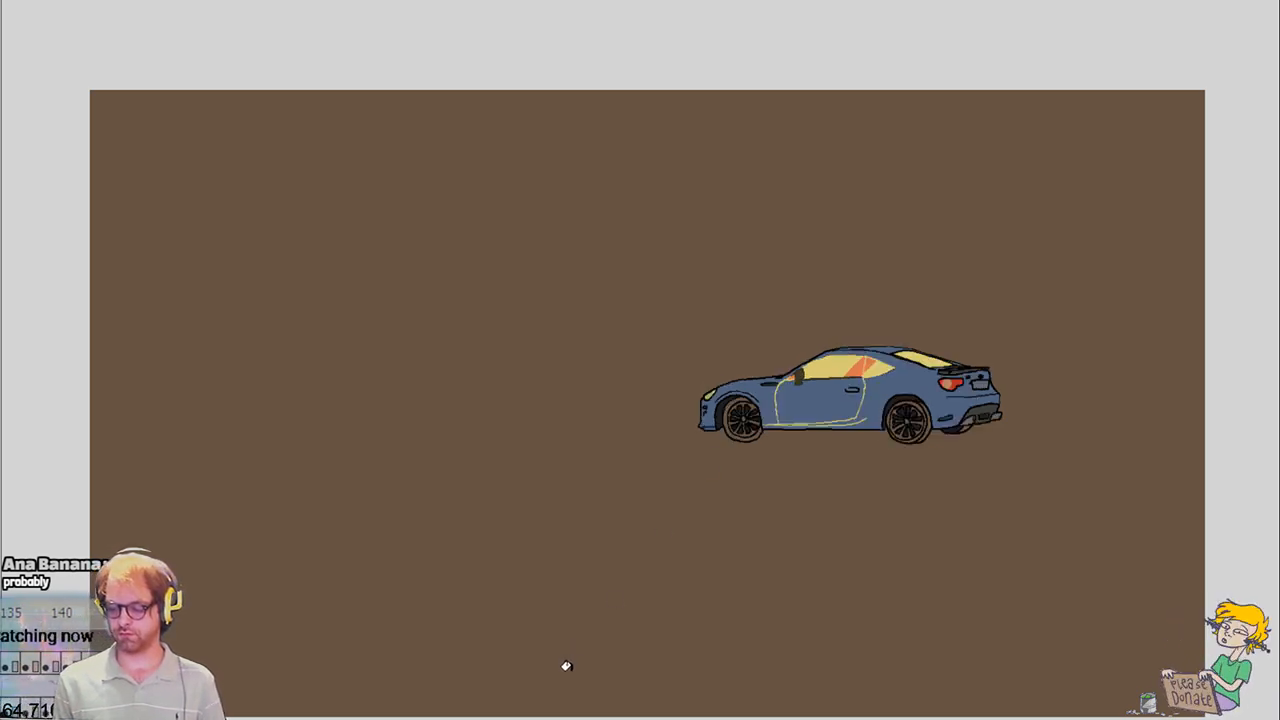
key(Right)
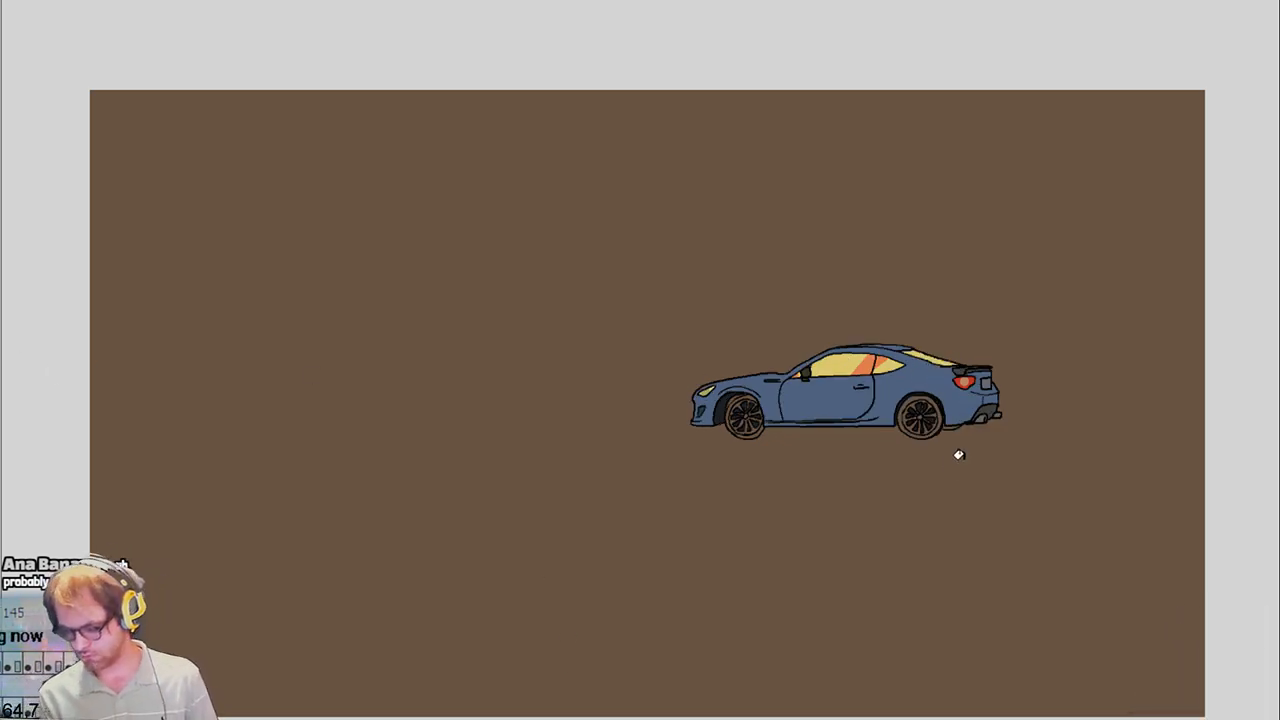
key(Right)
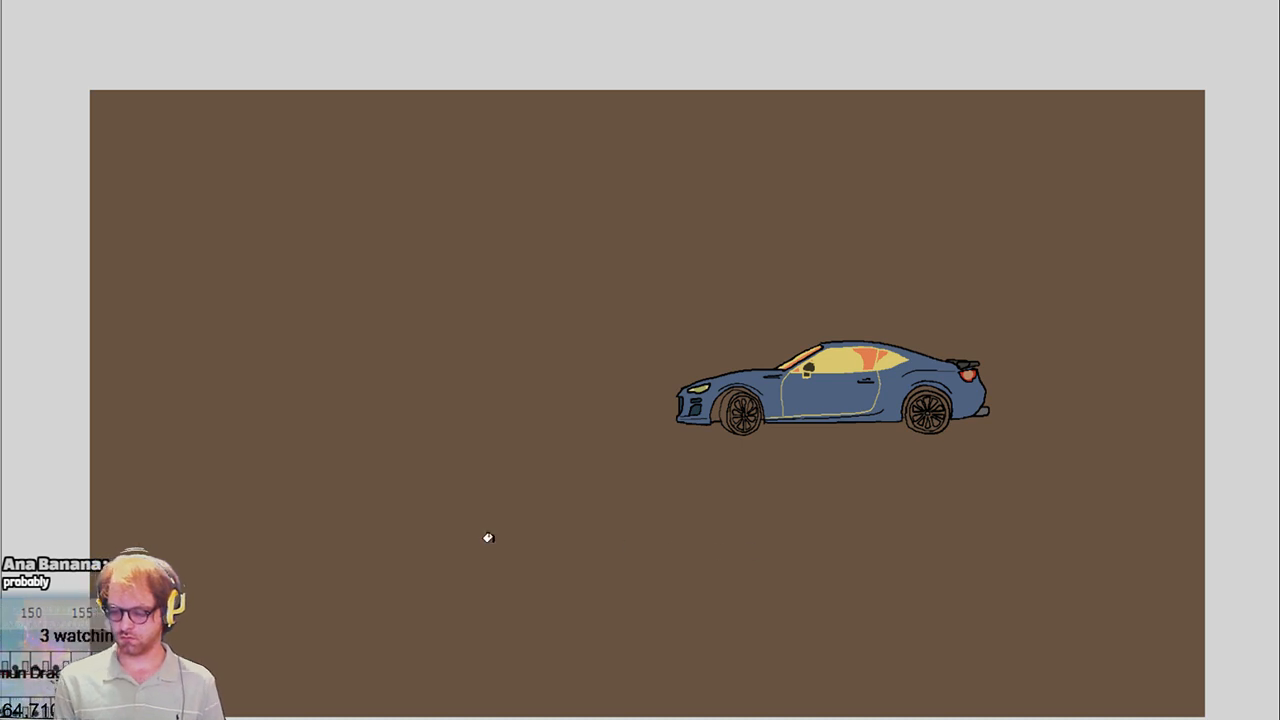
key(Right)
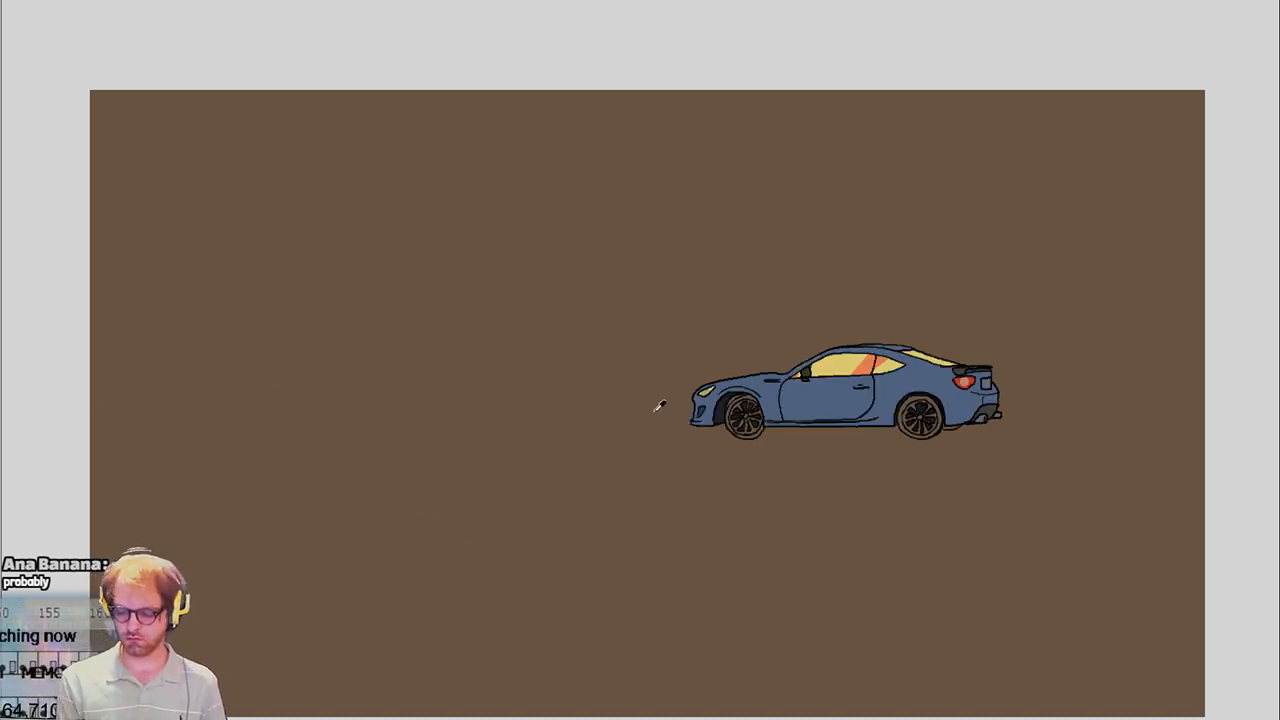
Fill the spoke gaps with black and the visible far tyres with dark grey in the following side and front three-quarter frames
key(Right)
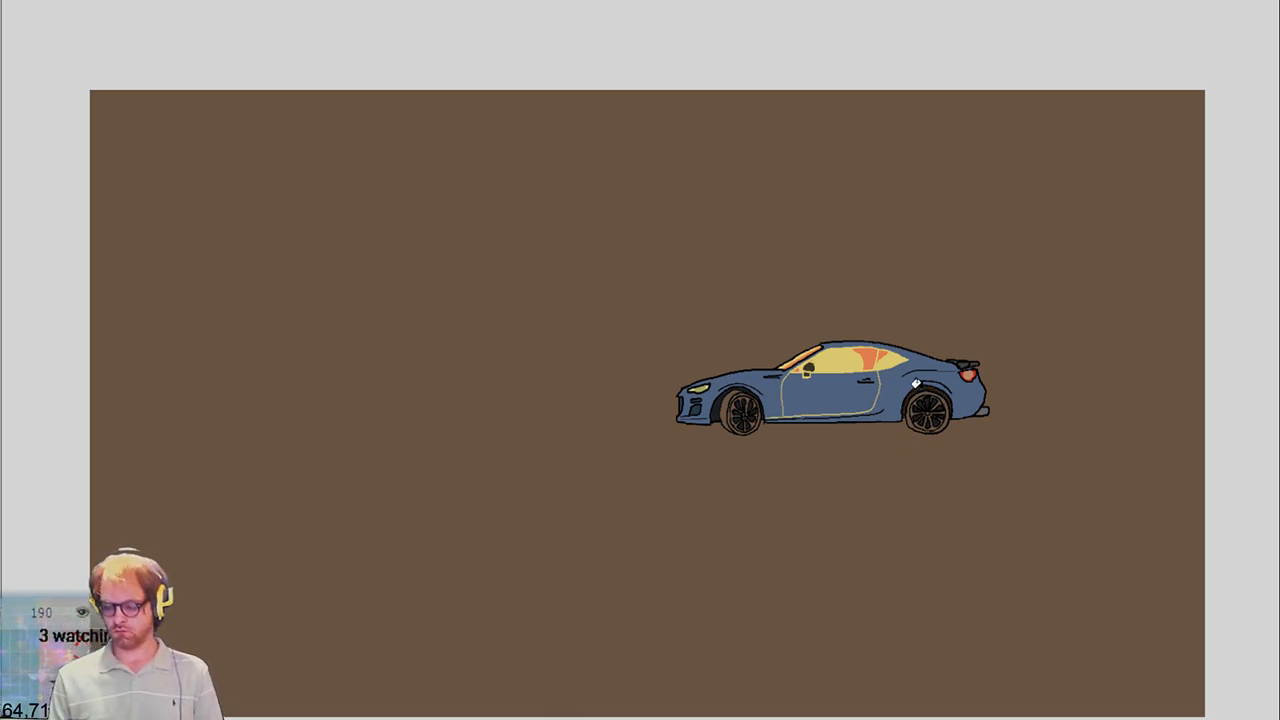
key(period)
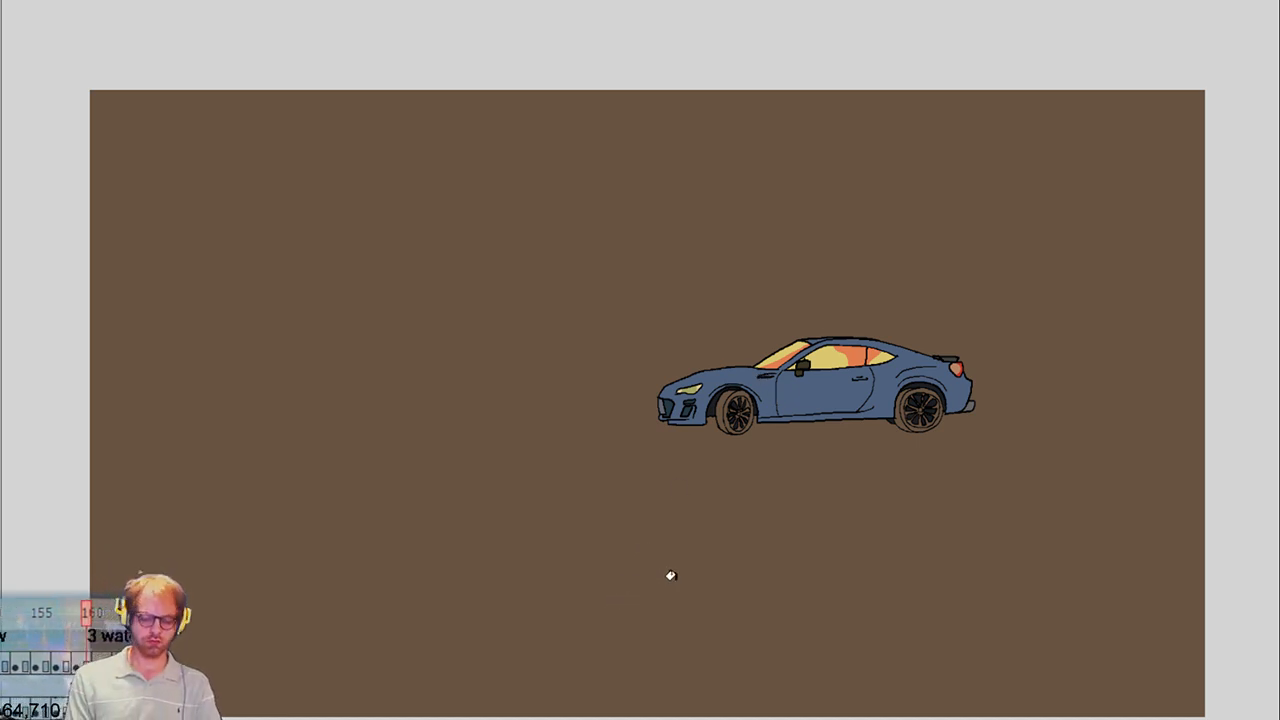
key(Left)
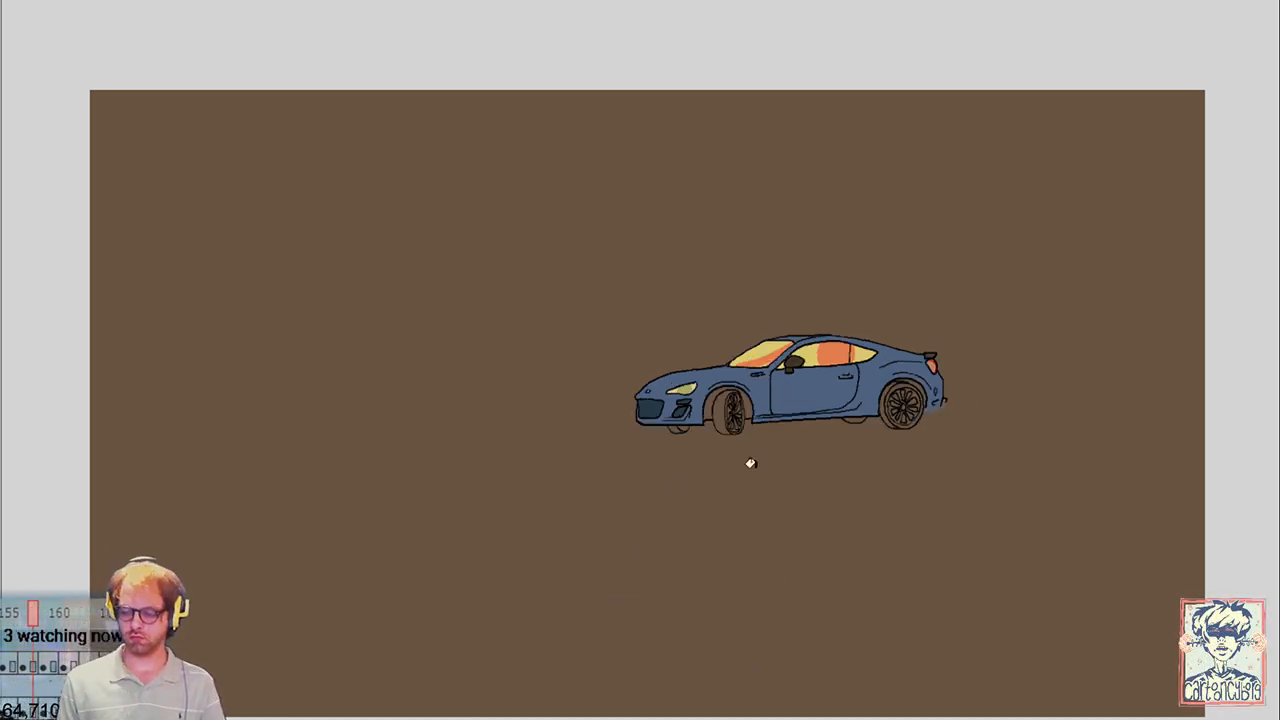
key(Right)
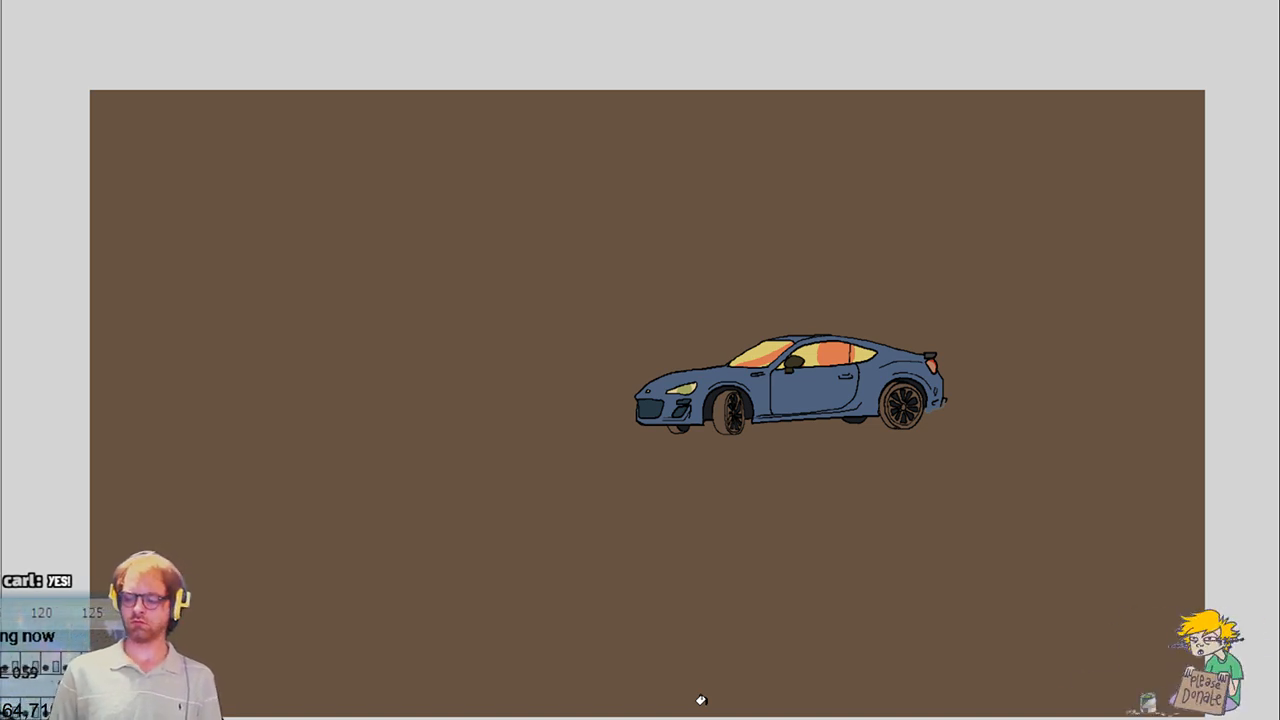
Fill the far rear tyre below the sill dark and the near rear wheel's spoke gaps black in the yellow-outlined front three-quarter frame
key(Right)
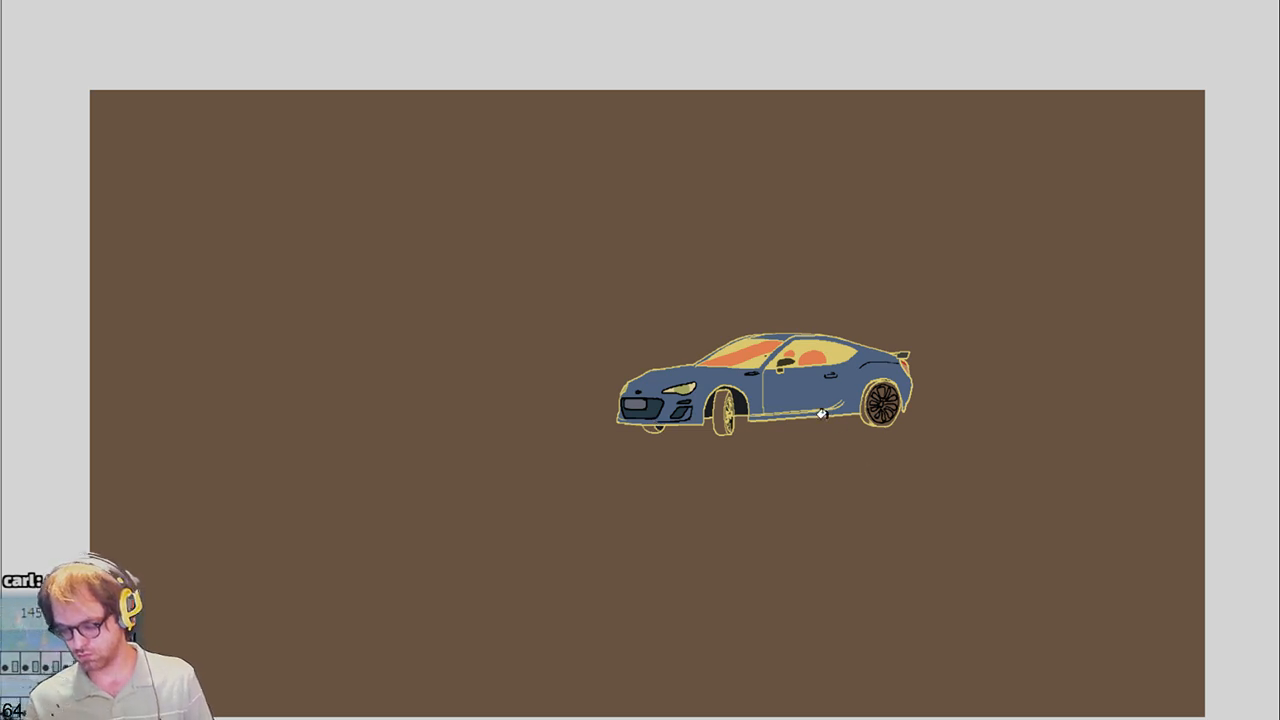
key(space)
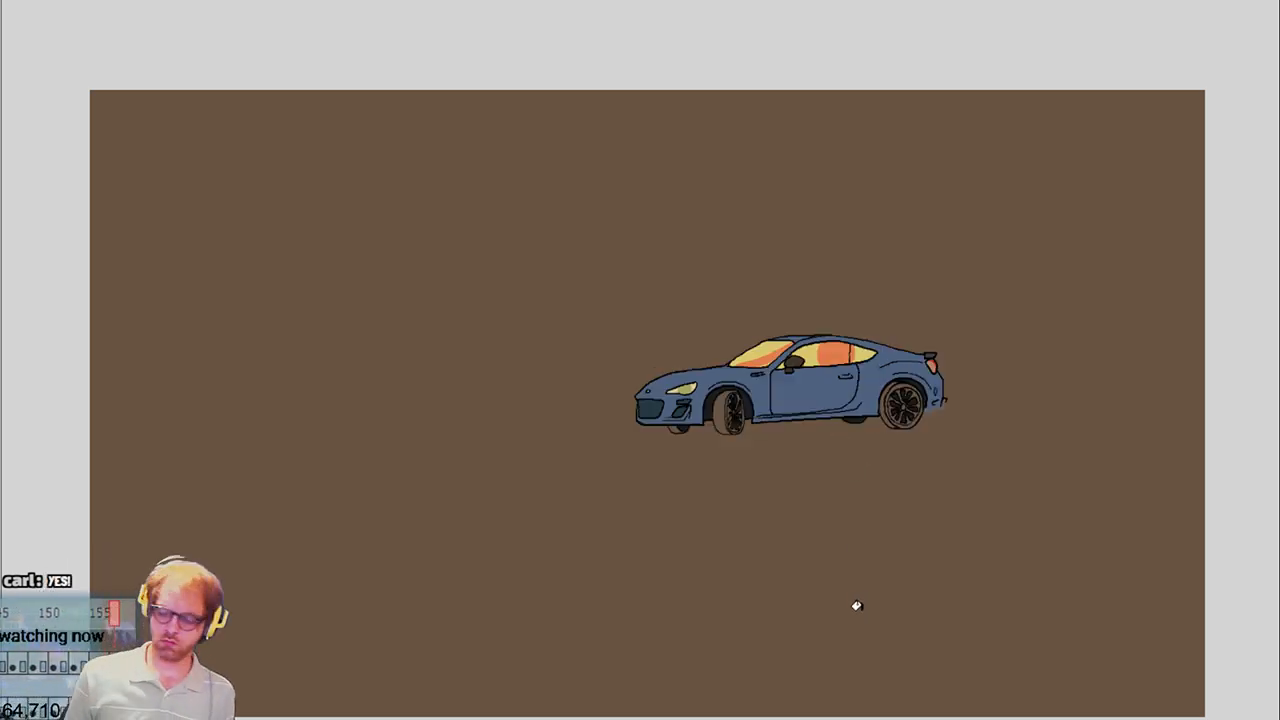
key(space)
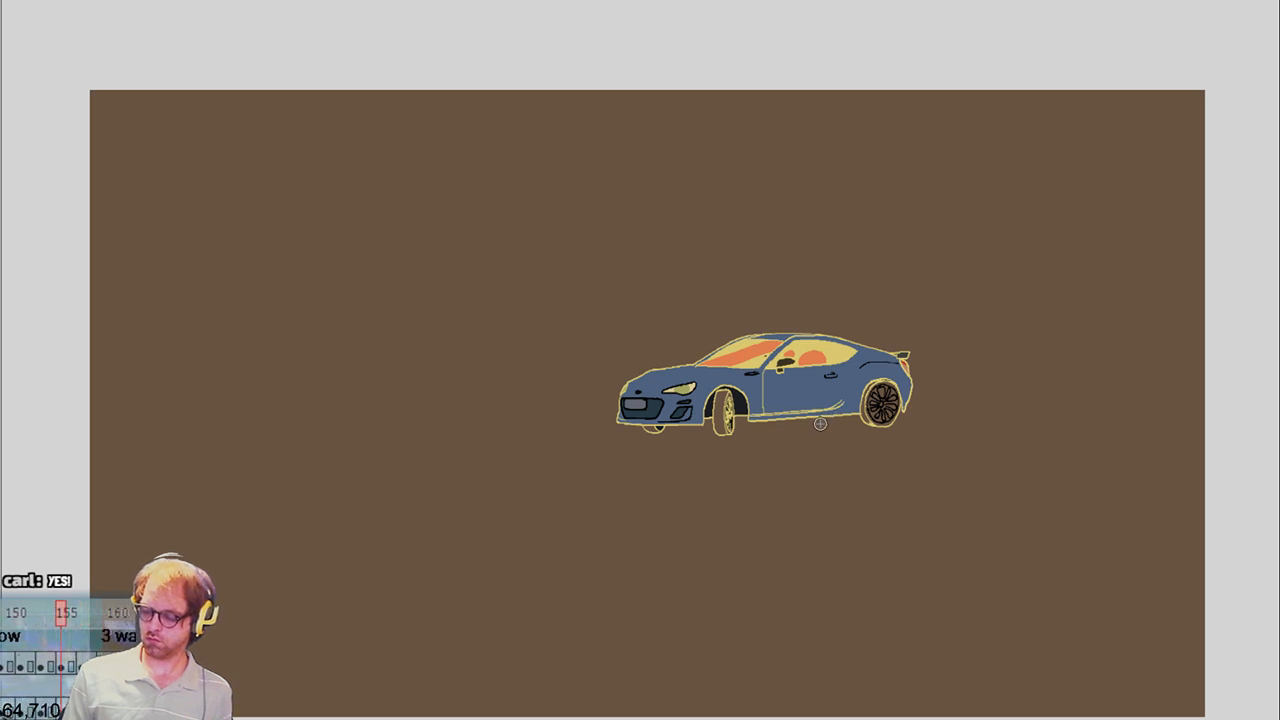
key(space)
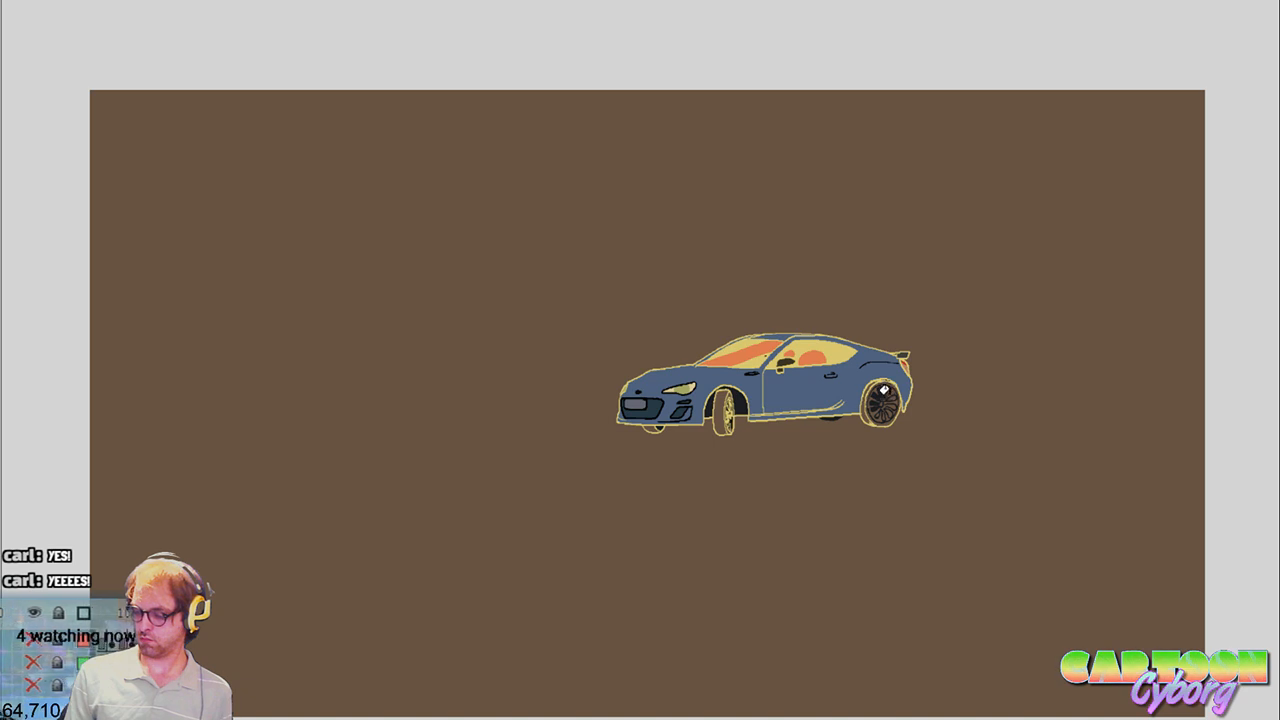
click(890, 399)
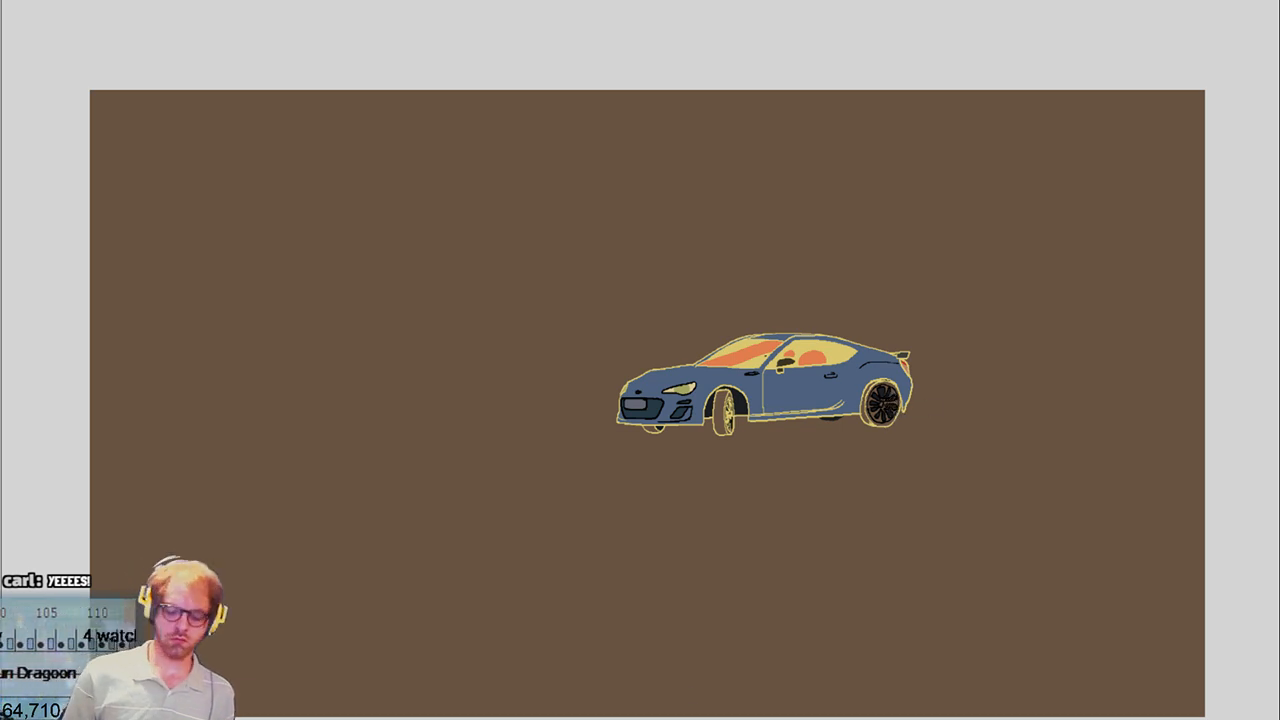
key(ctrl+Tab)
key(ctrl+Tab)
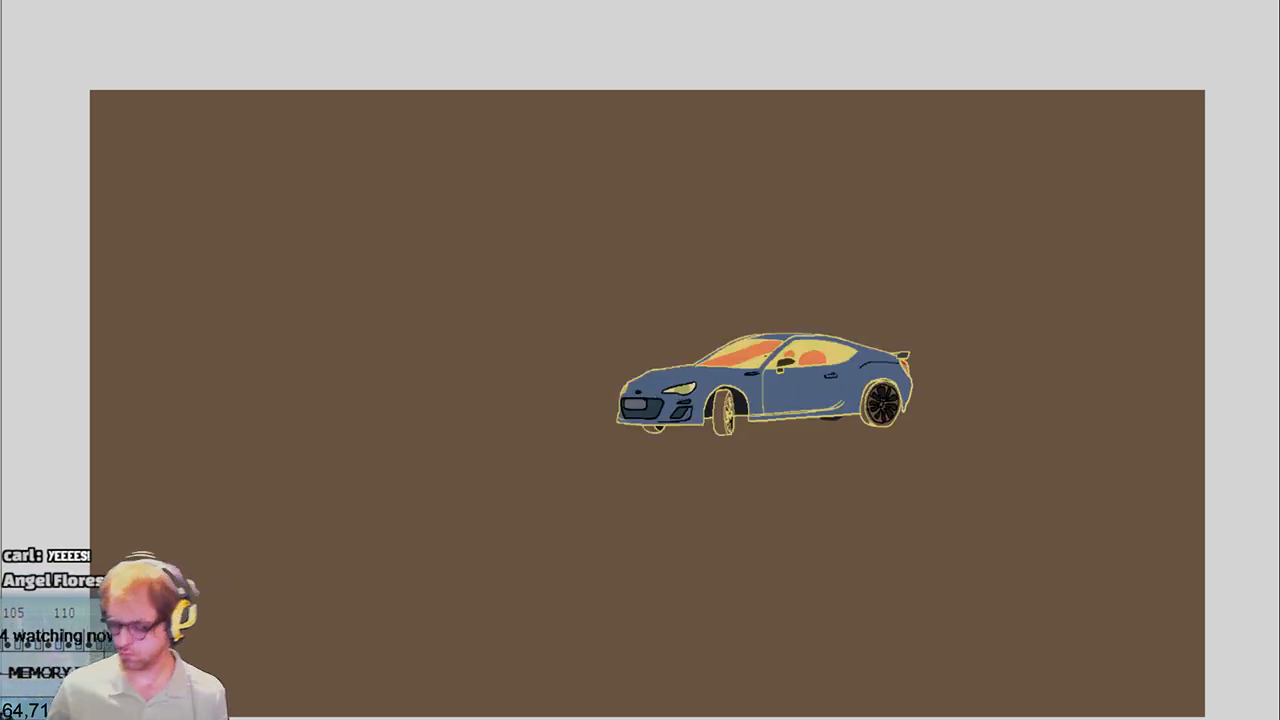
Fill the rear wheel's gaps and the far front tyre black in the consecutive front-view frames of the car
key(ctrl+Tab)
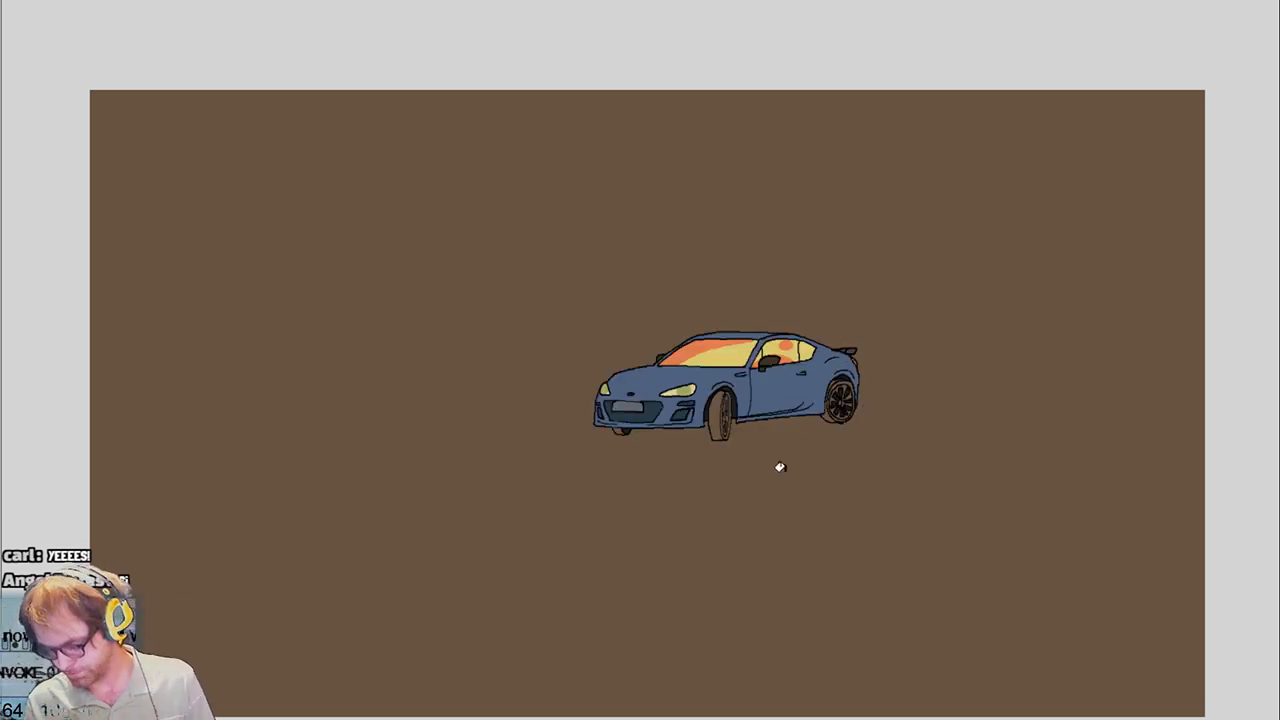
key(ctrl+Tab)
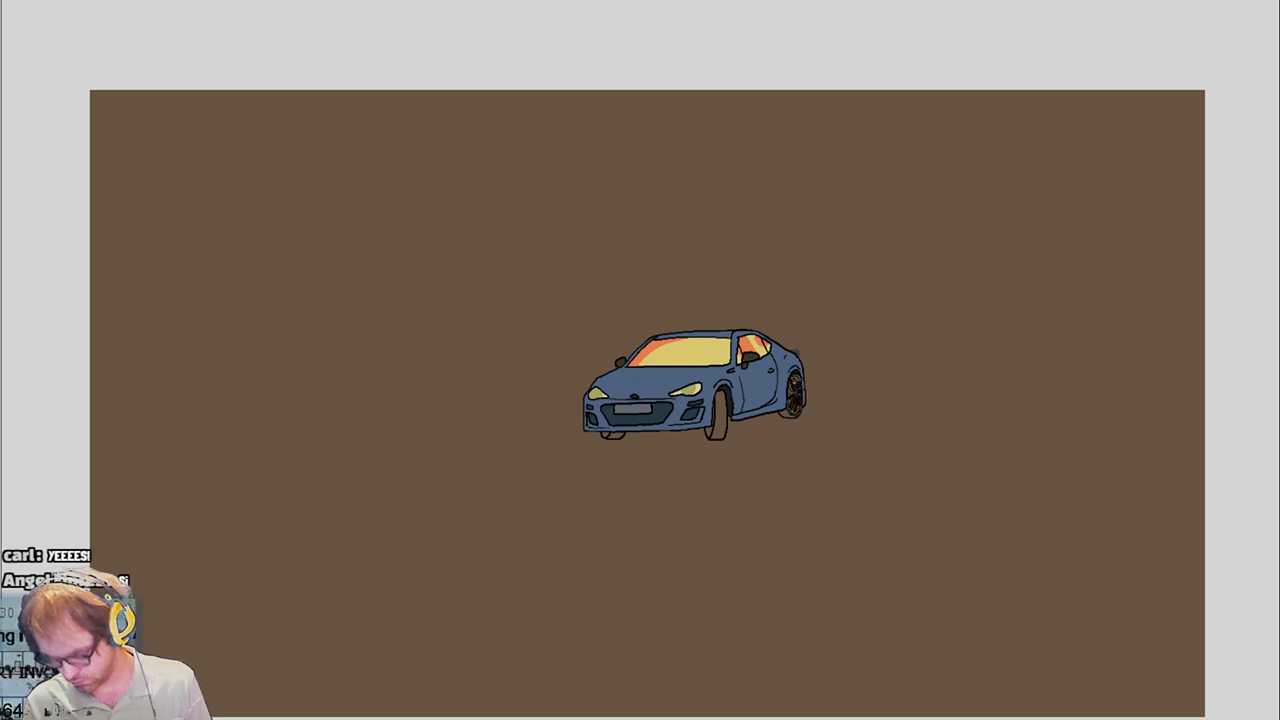
click(789, 389)
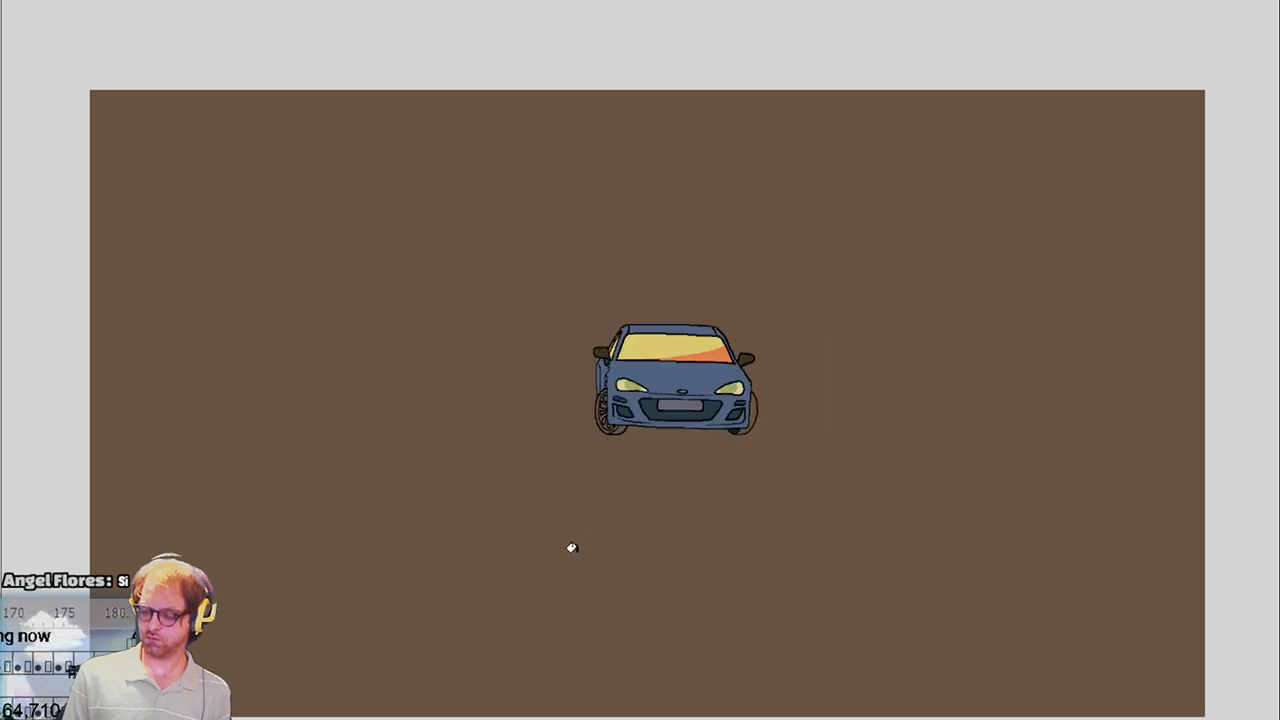
click(604, 438)
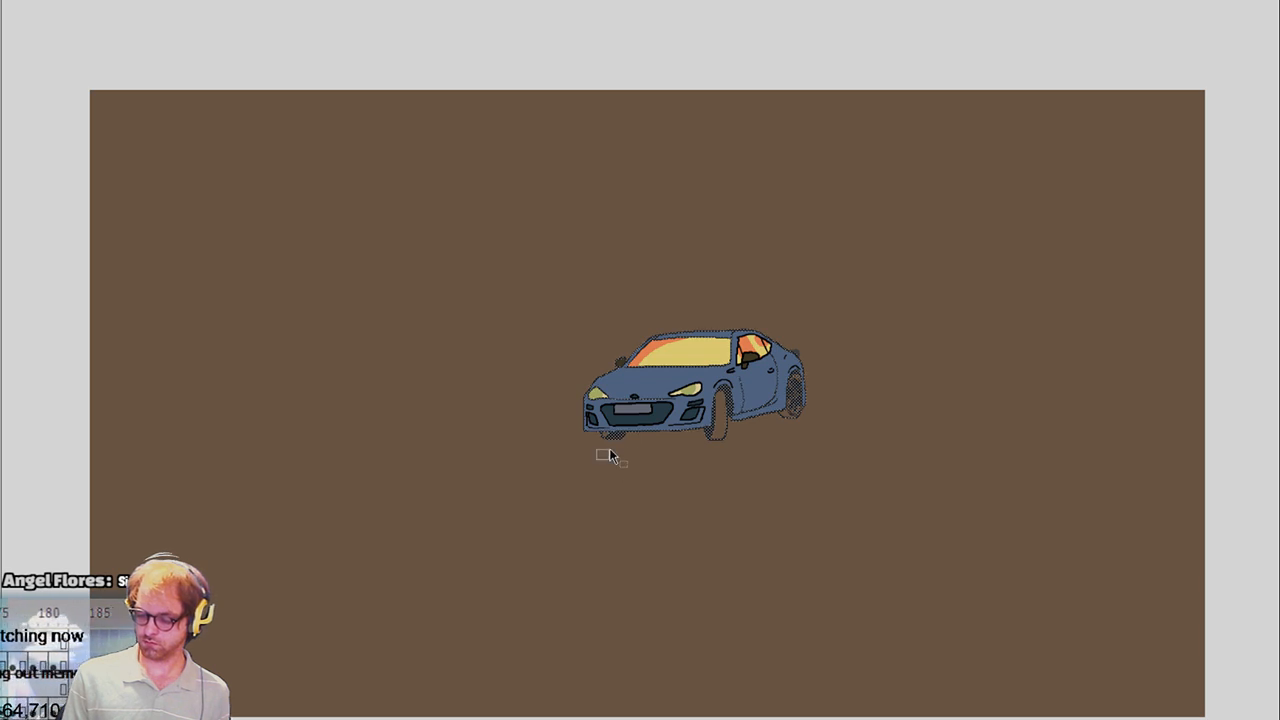
key(ctrl+d)
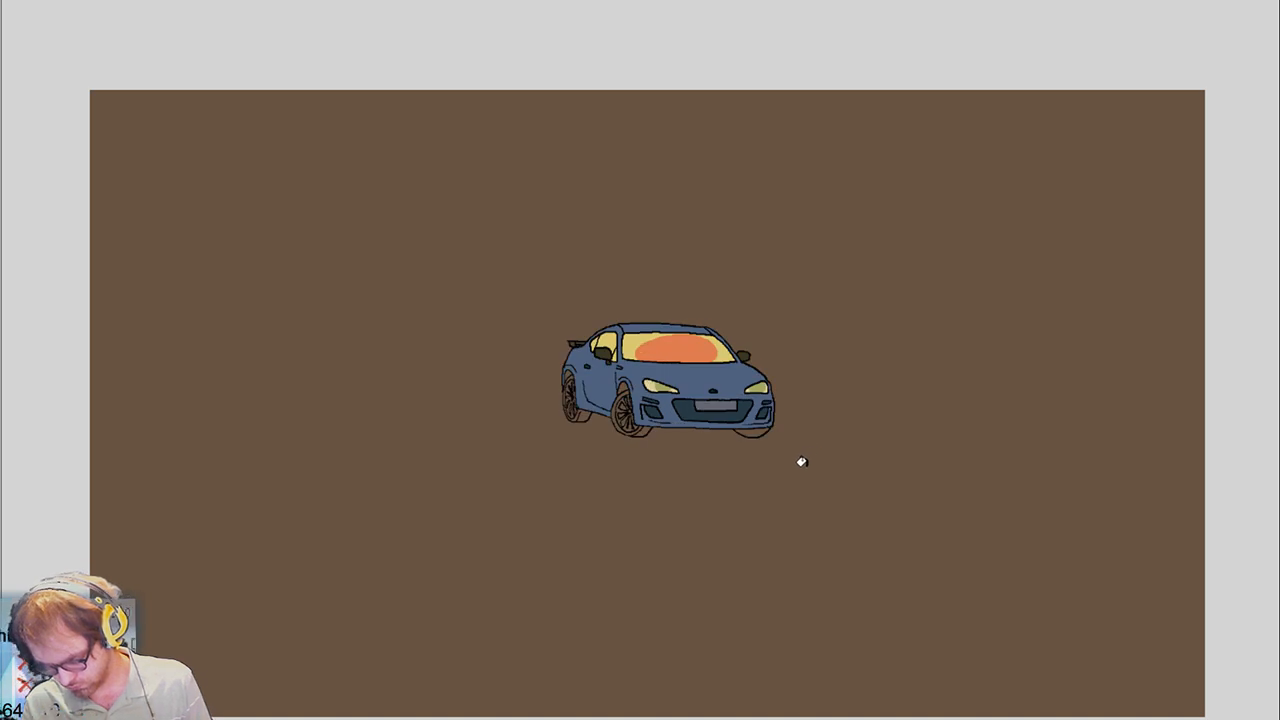
click(750, 430)
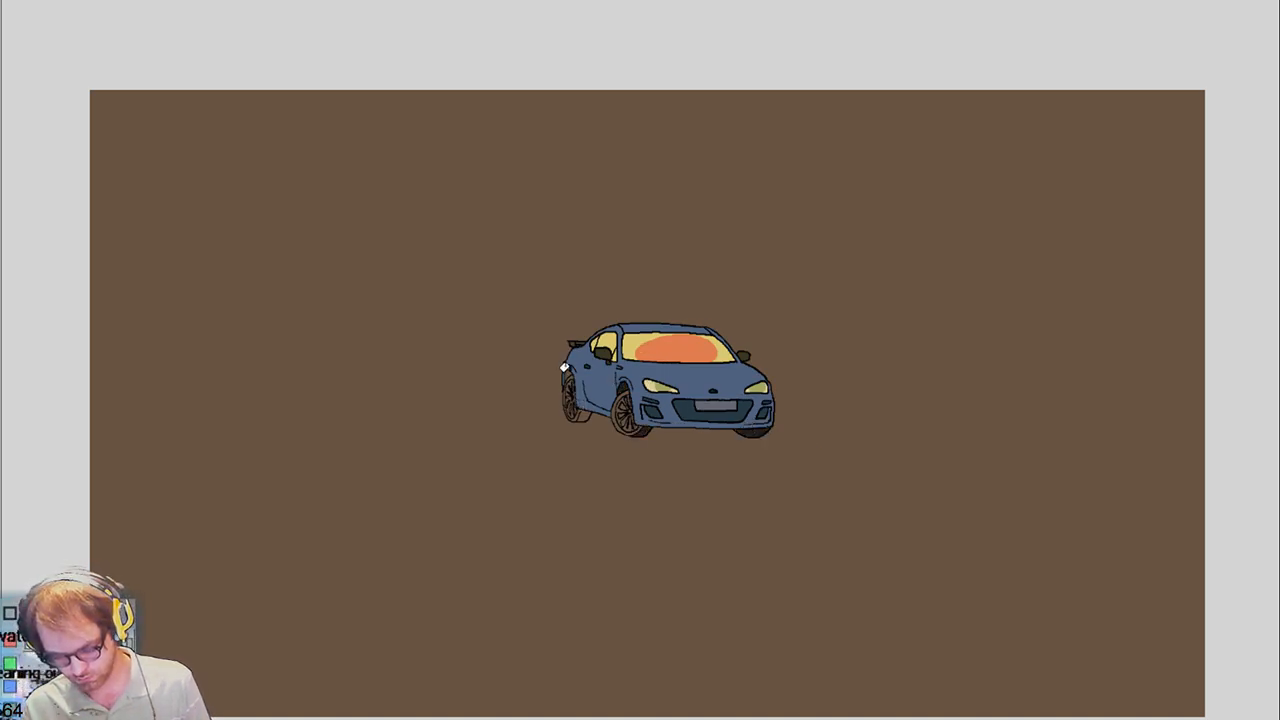
Fill the wheels' spoke gaps and the far front tyre's inner side black in the next two right-facing frames
key(period)
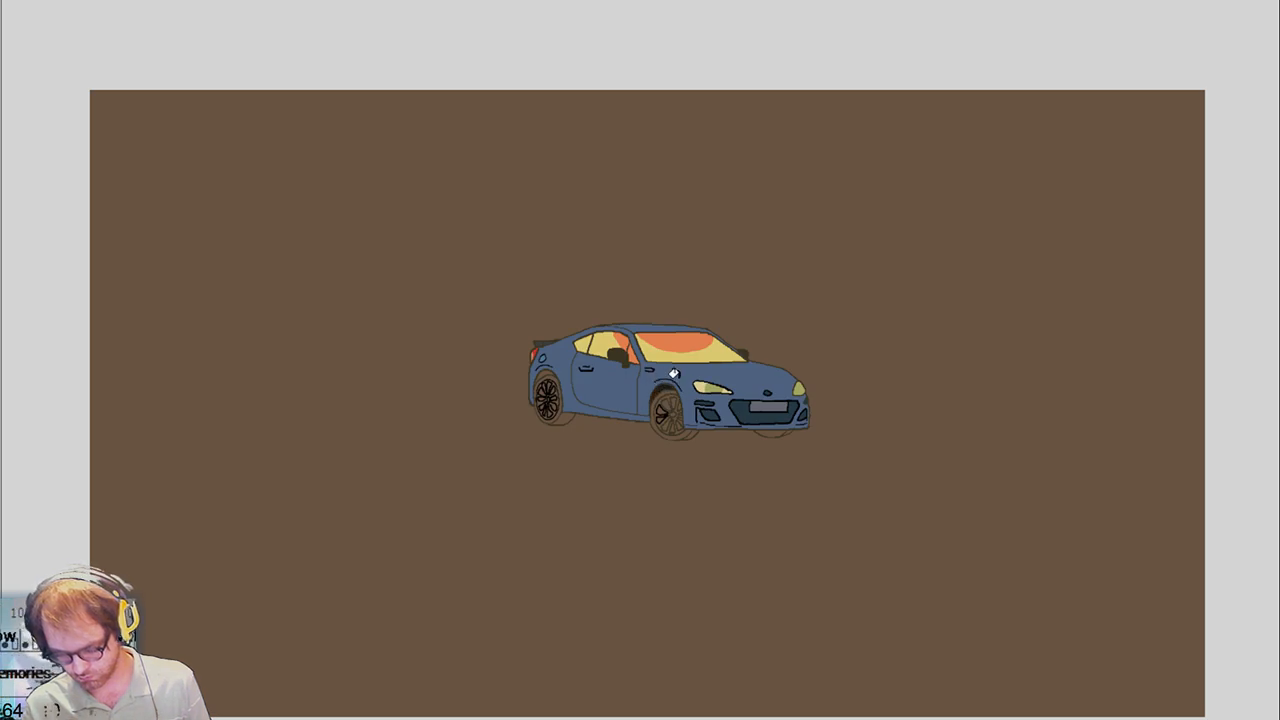
drag(657, 410, 668, 398)
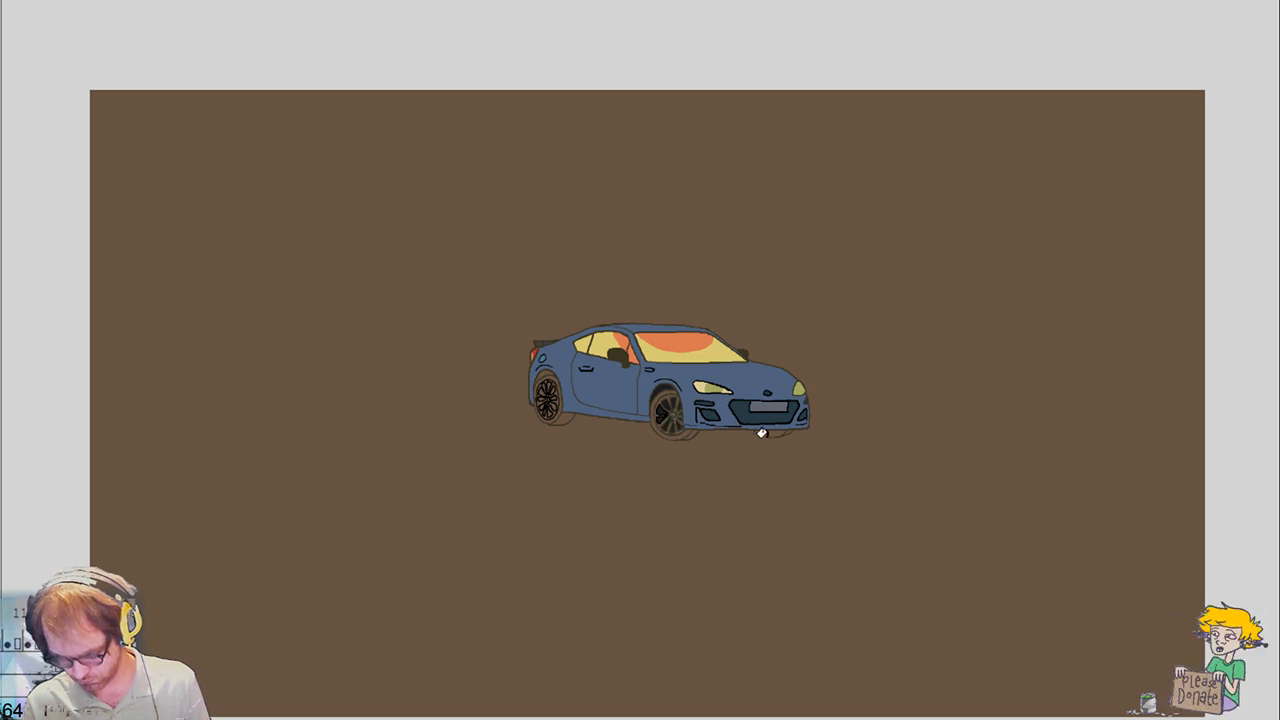
drag(760, 426, 785, 433)
mouse_move(547, 414)
mouse_down()
mouse_move(547, 390)
mouse_move(553, 424)
mouse_move(548, 381)
mouse_up()
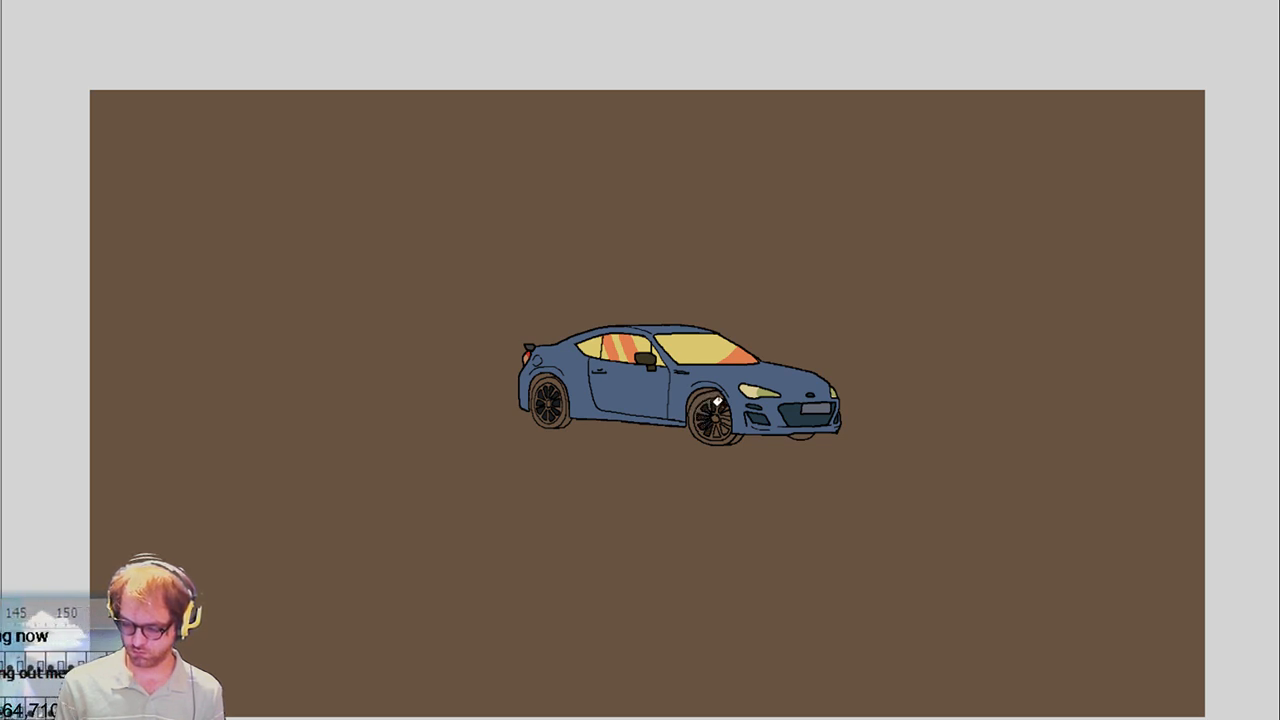
click(722, 408)
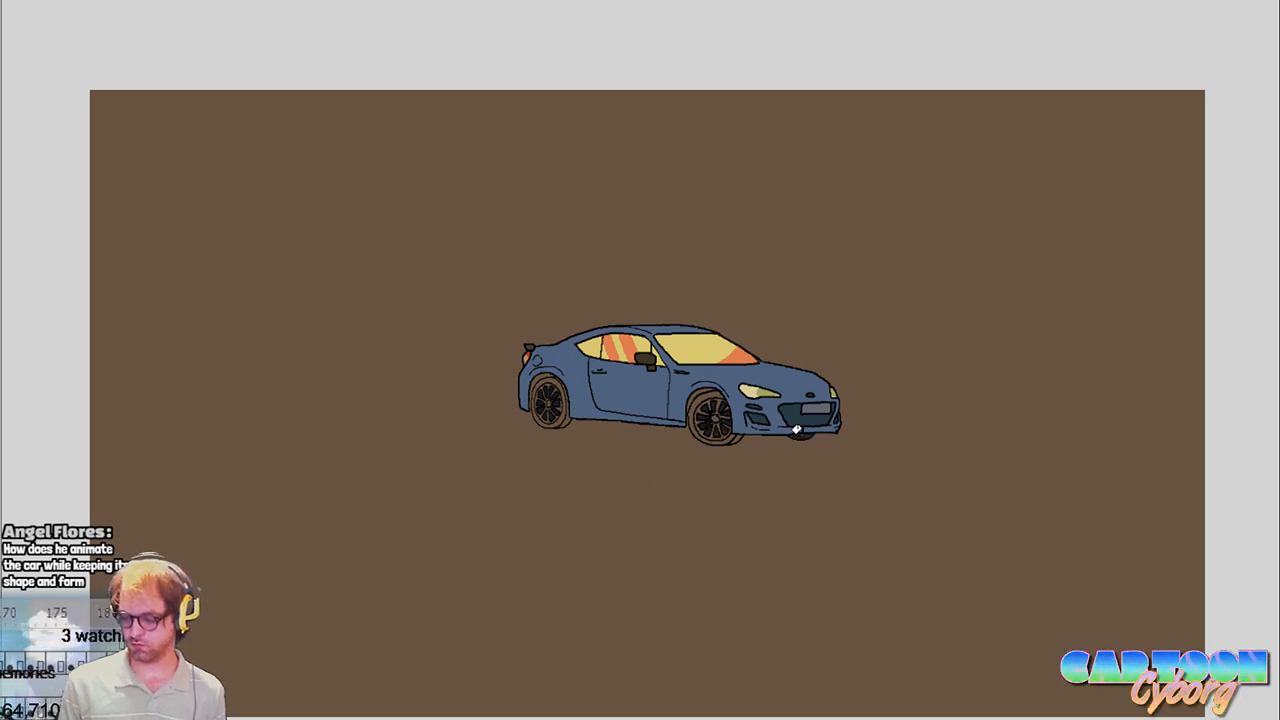
Flip back and forth between the neighbouring right-facing frames to compare the wheel fills
key(Right)
key(Left)
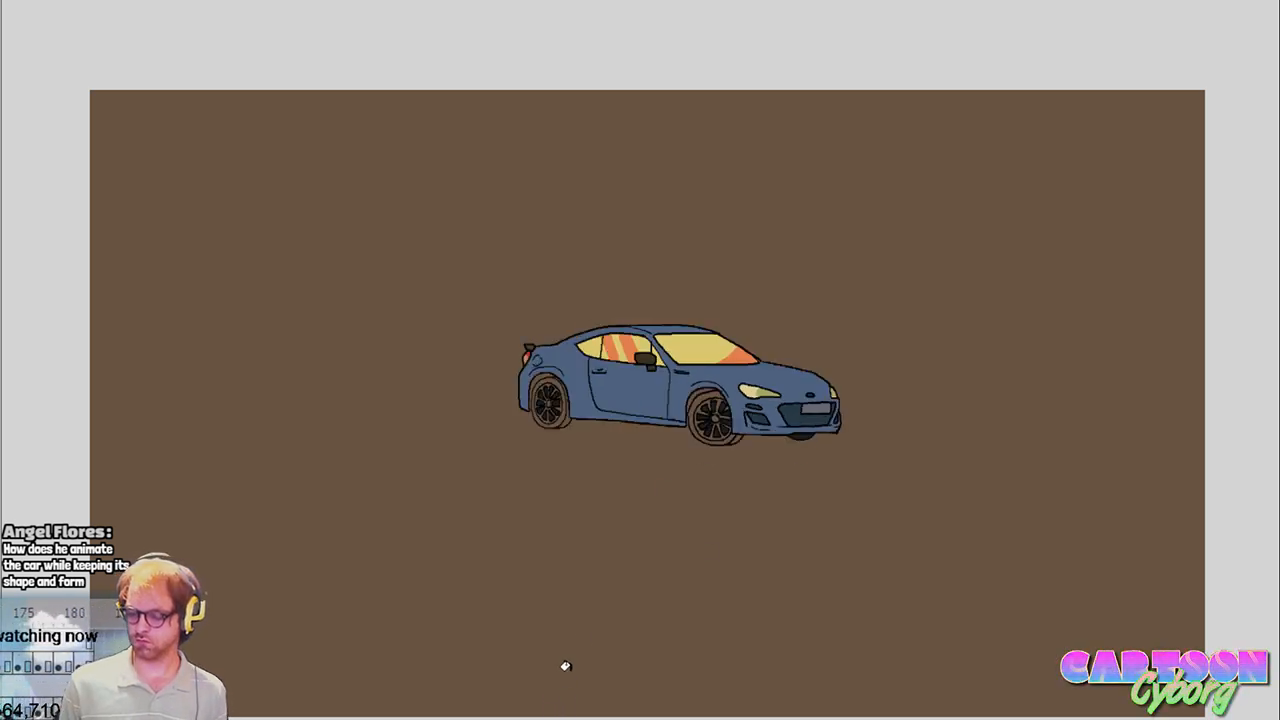
key(Right)
key(Right)
key(Right)
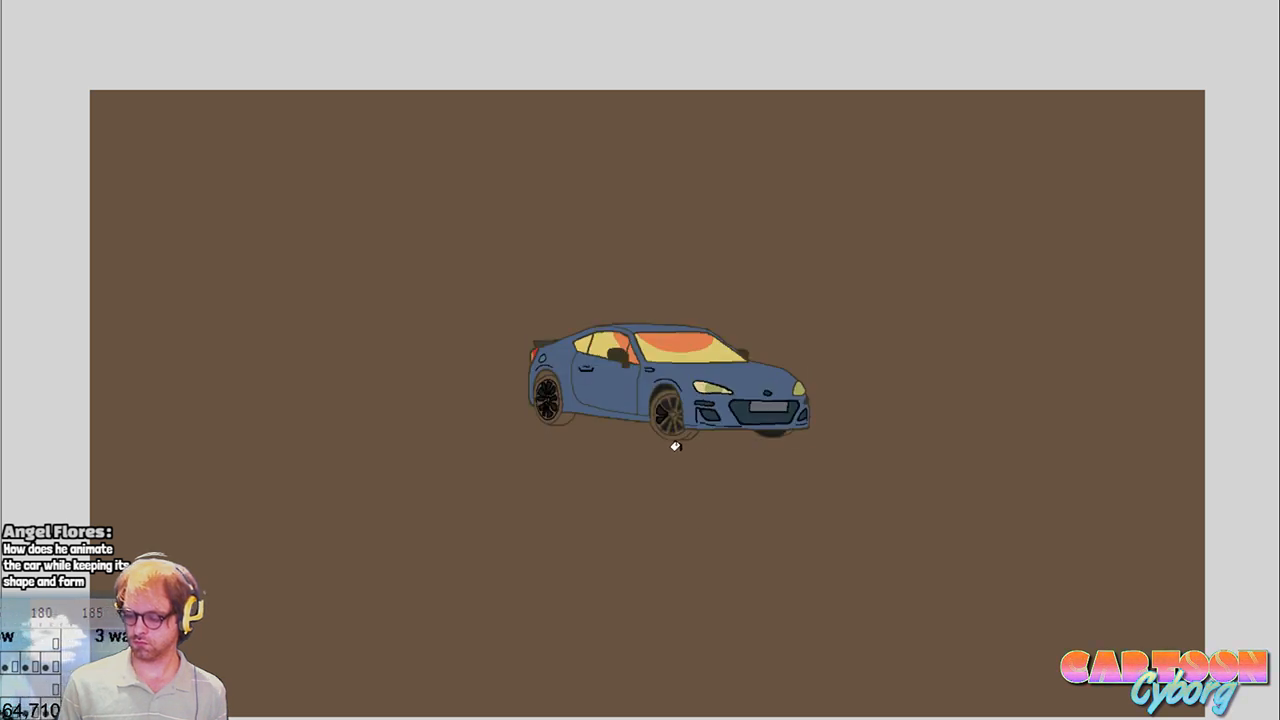
key(Left)
key(Left)
key(Left)
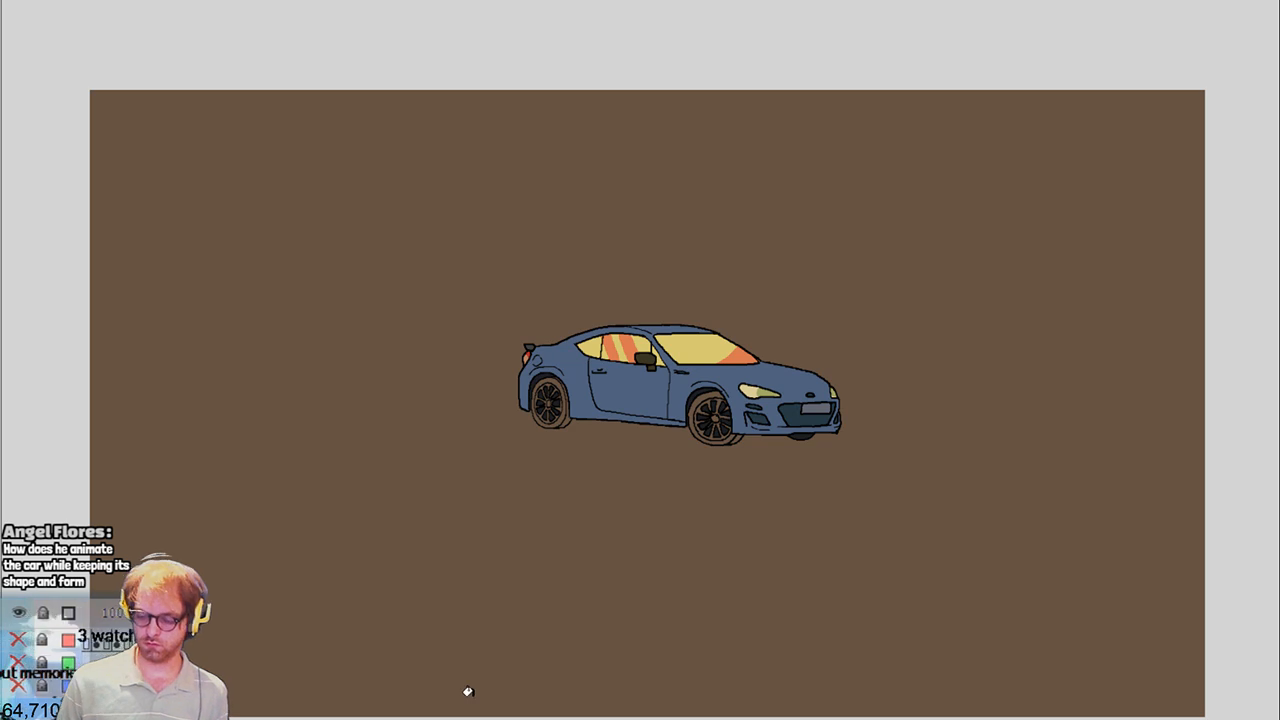
Fill the front wheel's spoke gaps black in the following, more side-on frame of the car
key(period)
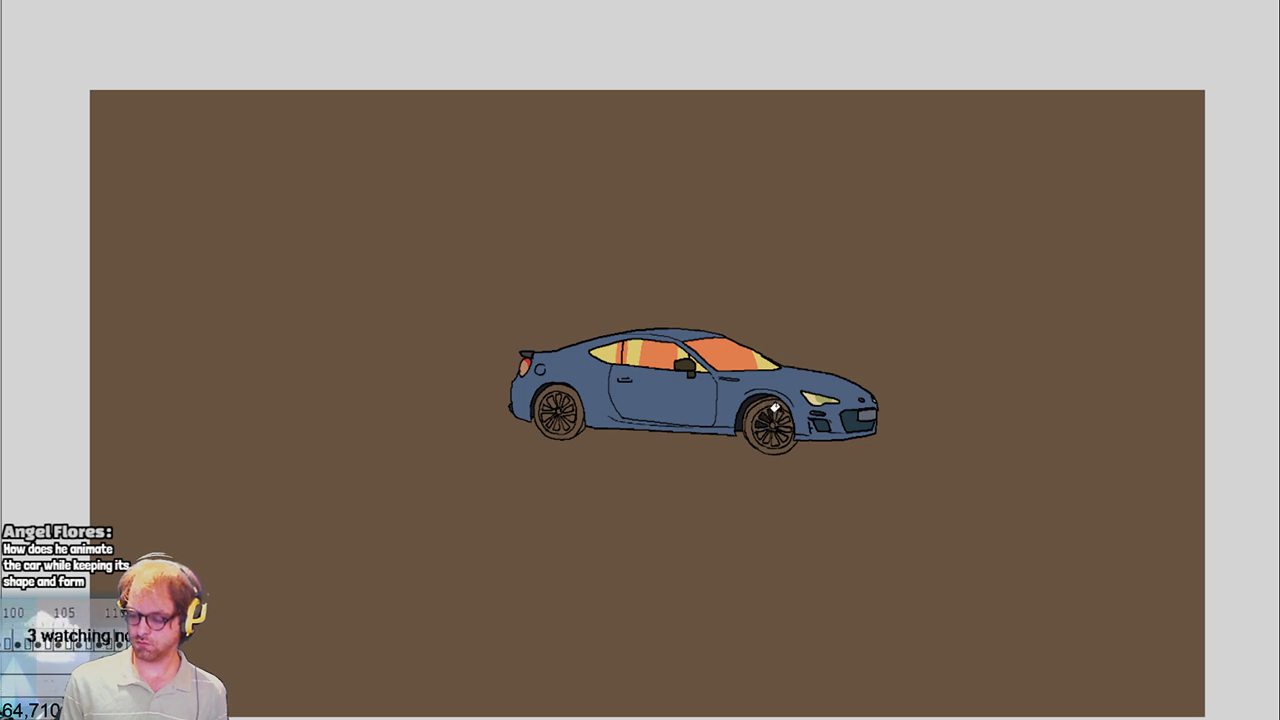
click(782, 423)
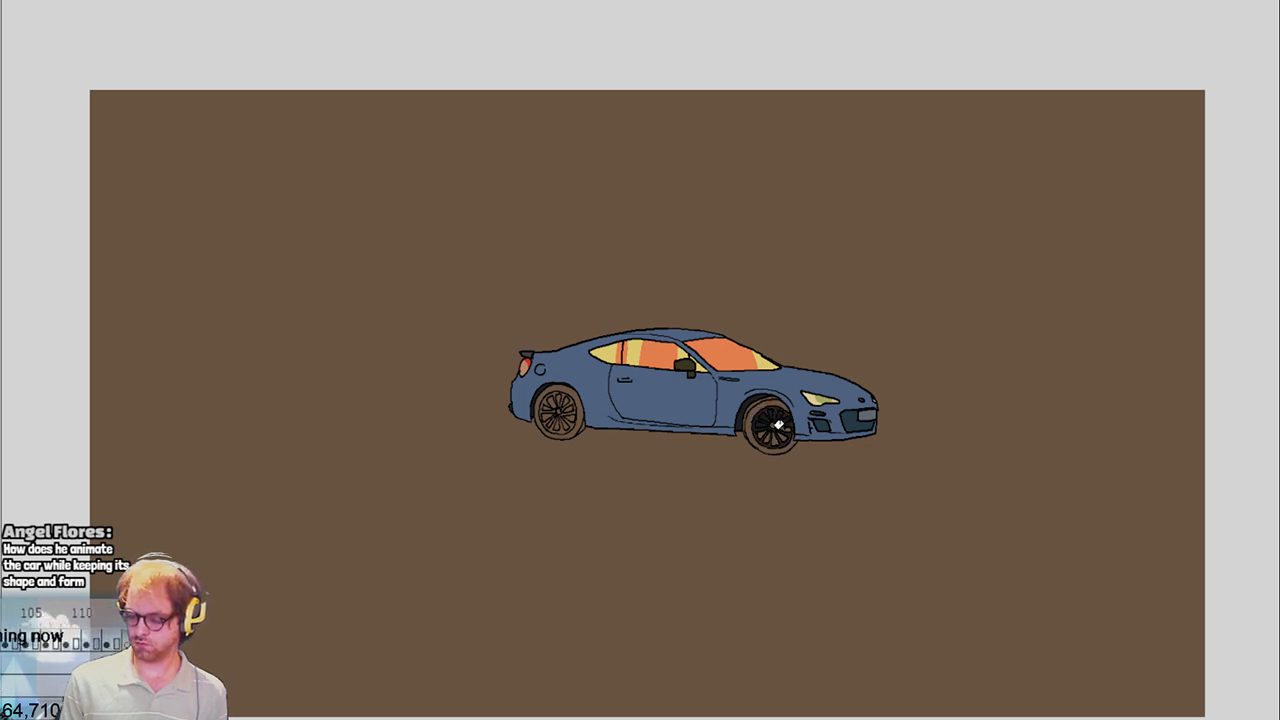
click(762, 435)
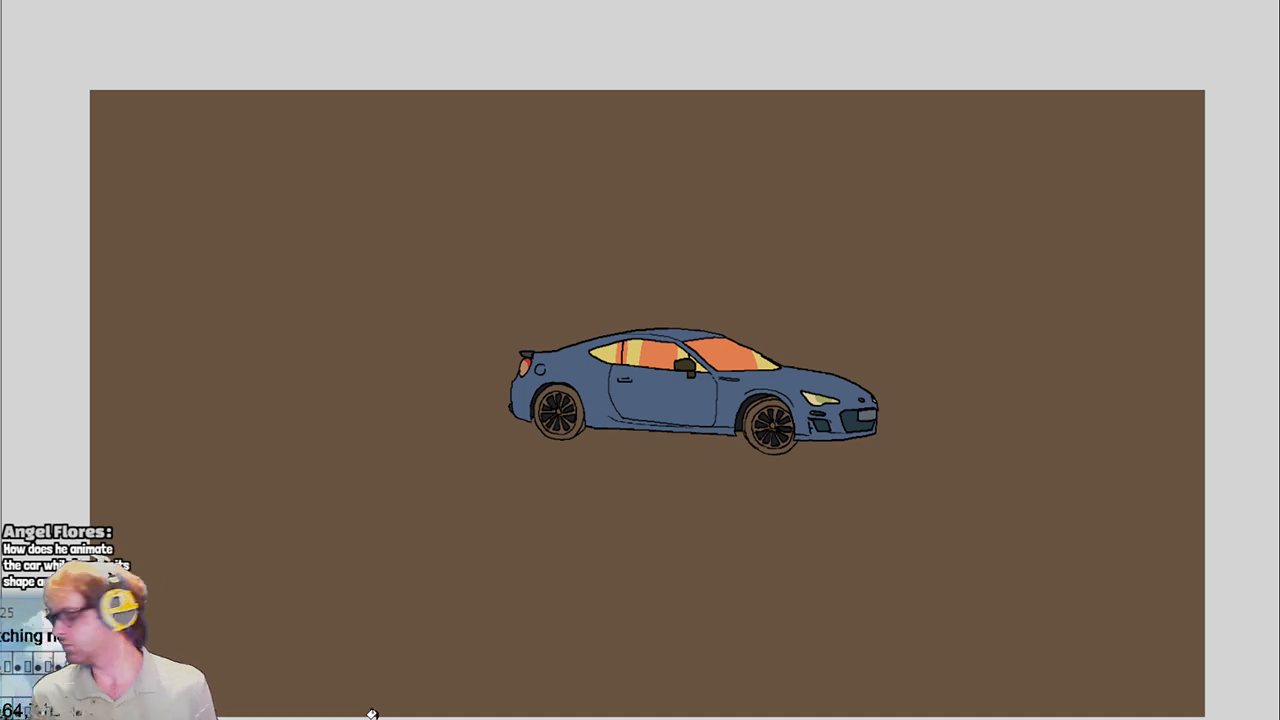
Advance through the side-view frames and fill the rear wheel's spoke gaps black where the tail lights come into view
key(Right)
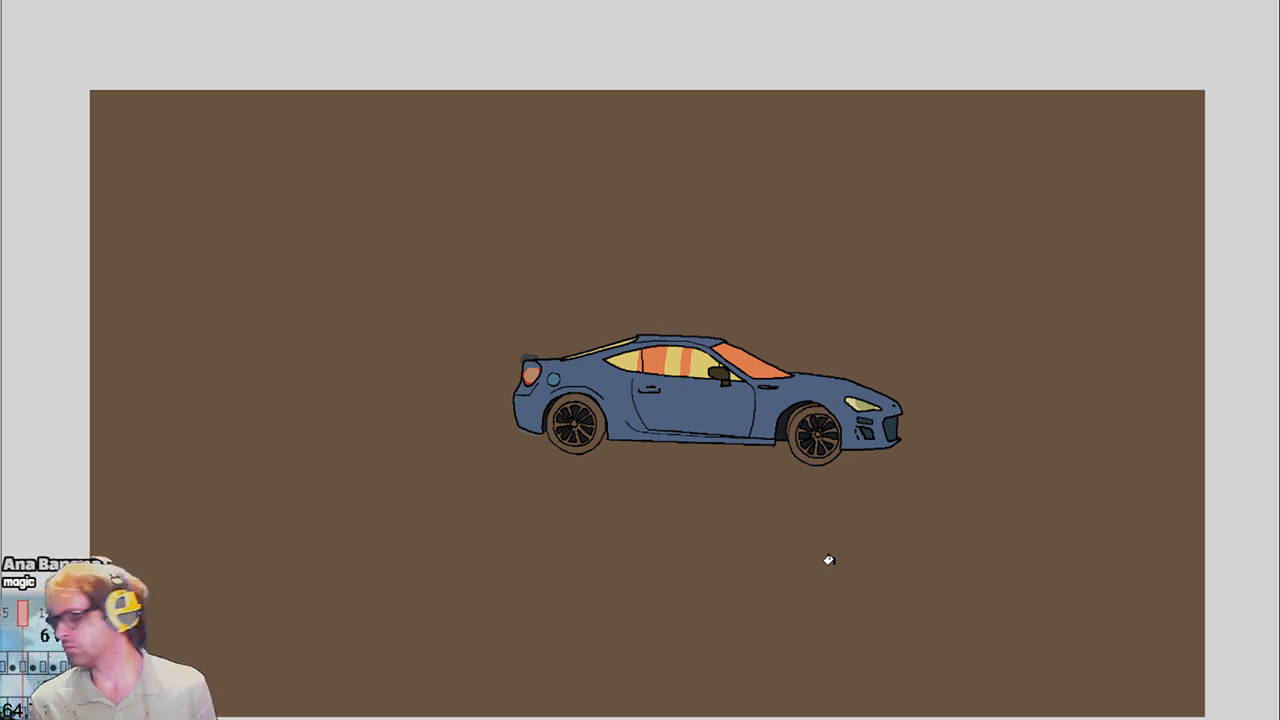
key(period)
key(period)
key(period)
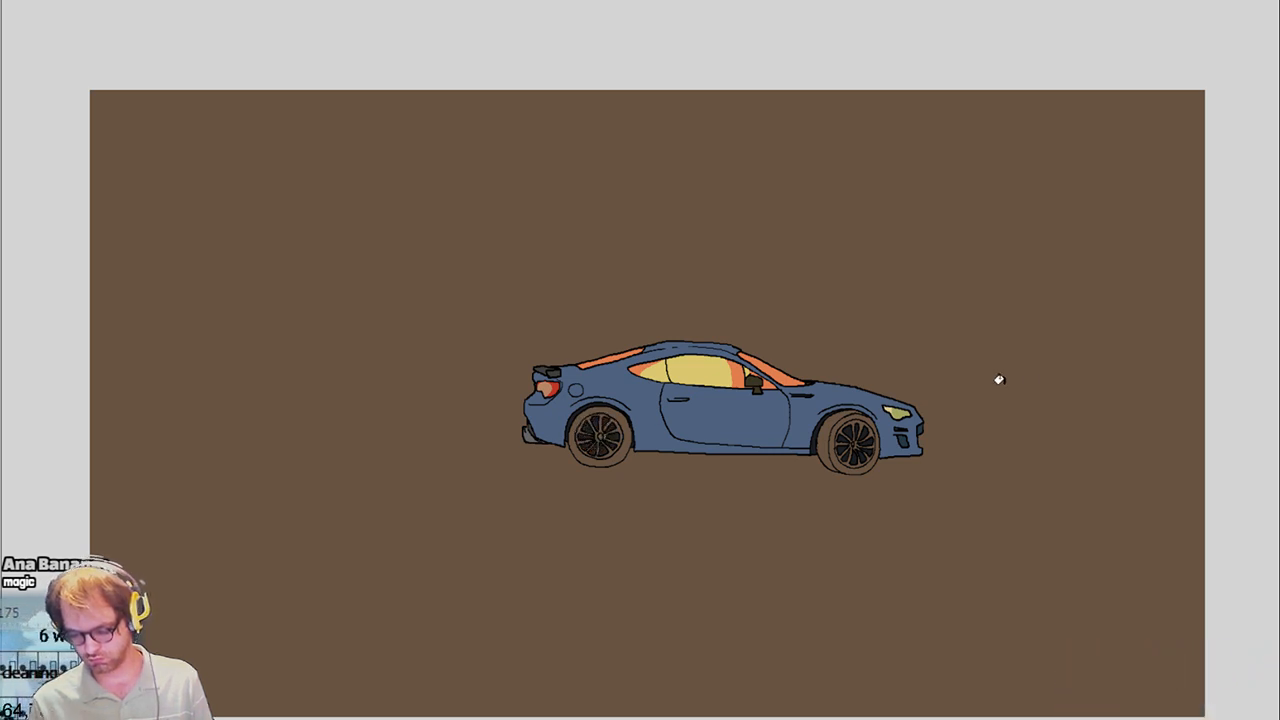
key(Right)
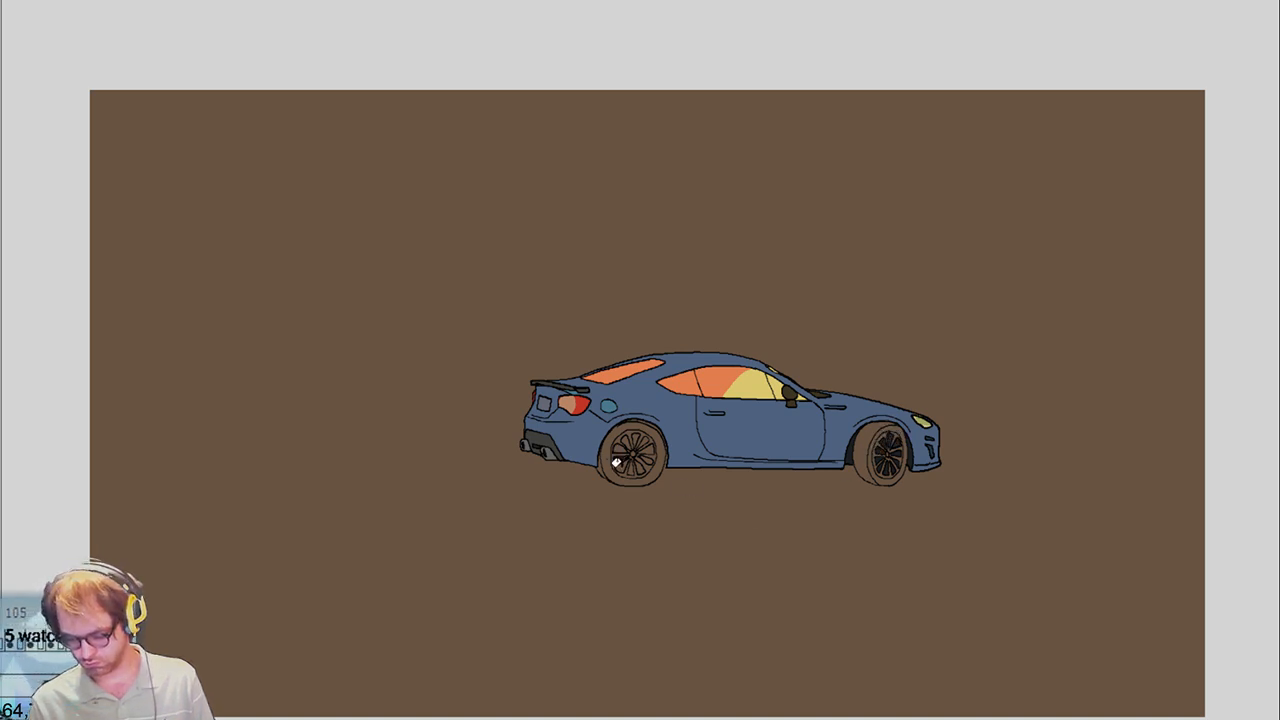
mouse_move(616, 462)
mouse_down()
mouse_move(644, 462)
mouse_move(648, 442)
mouse_move(617, 439)
mouse_up()
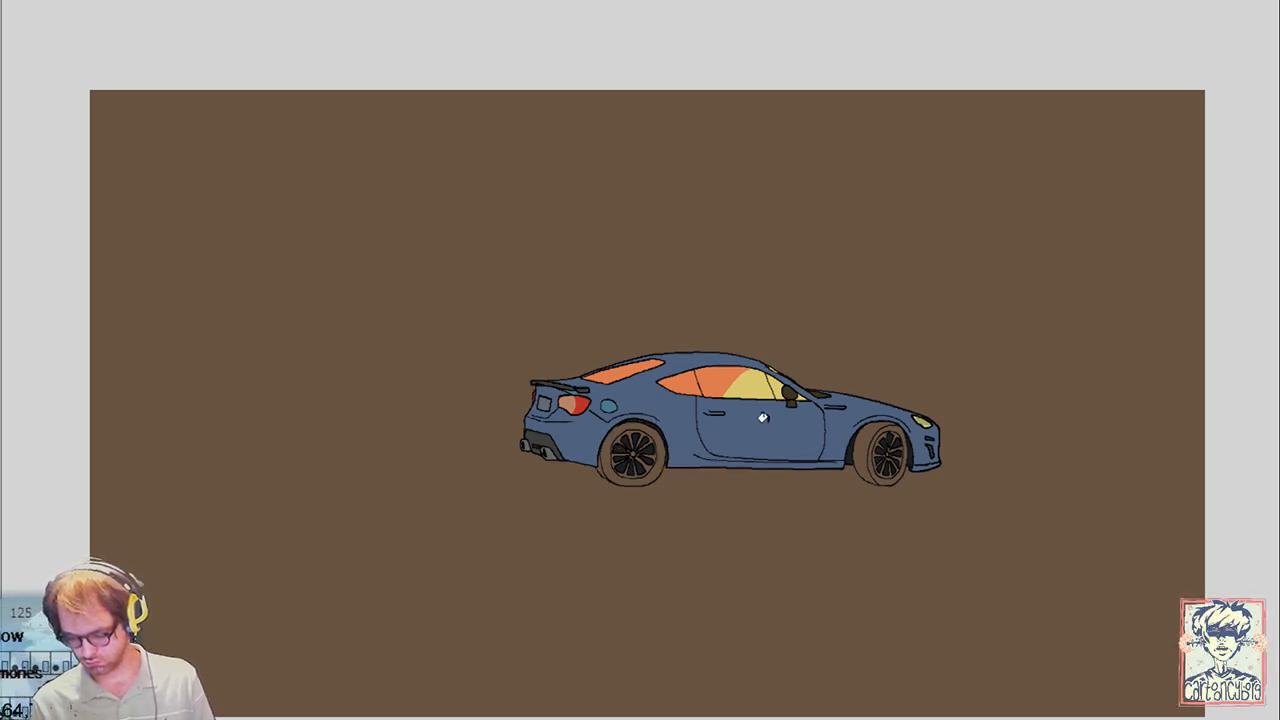
Fill the rear wheel's spoke gaps black in the next rear three-quarter frame, undoing the misplaced fills
key(Right)
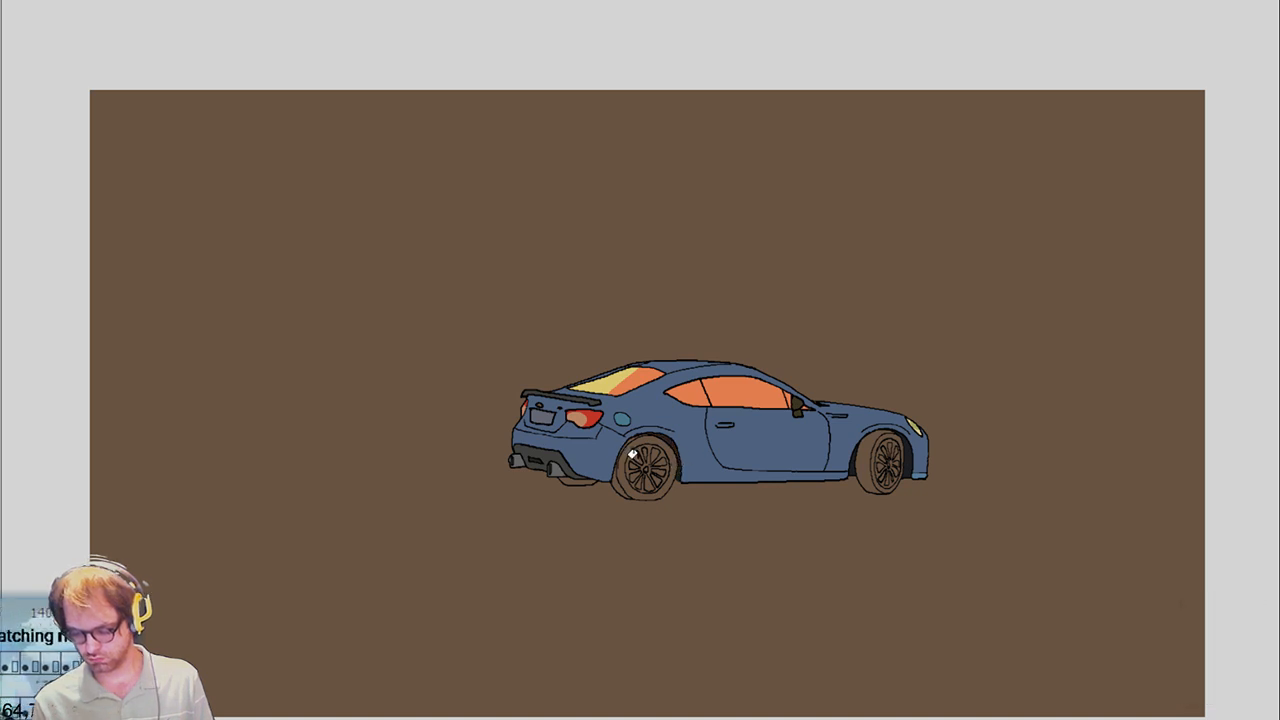
click(636, 454)
click(641, 450)
click(646, 447)
click(640, 470)
click(653, 452)
click(661, 455)
key(ctrl+z)
key(ctrl+z)
key(ctrl+z)
key(ctrl+z)
key(ctrl+z)
key(ctrl+z)
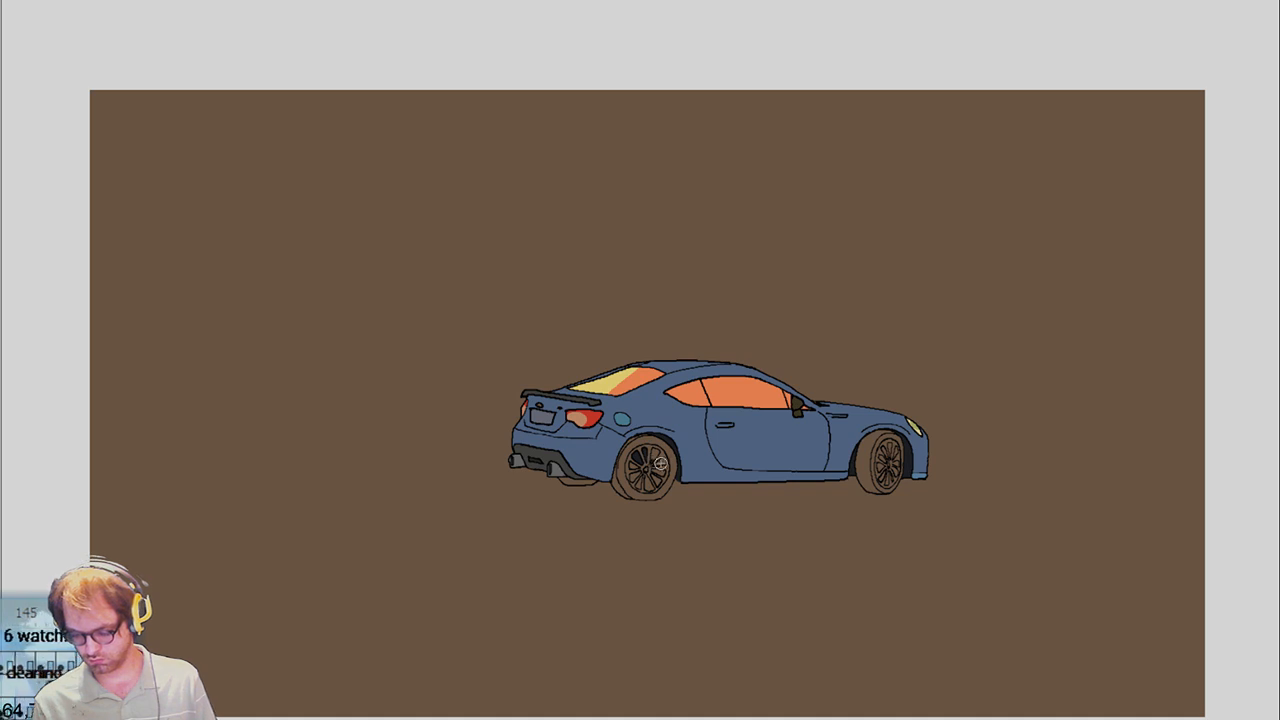
Fill the remaining gaps of the same rear wheel black, undoing the fills that spill over the spokes
click(657, 458)
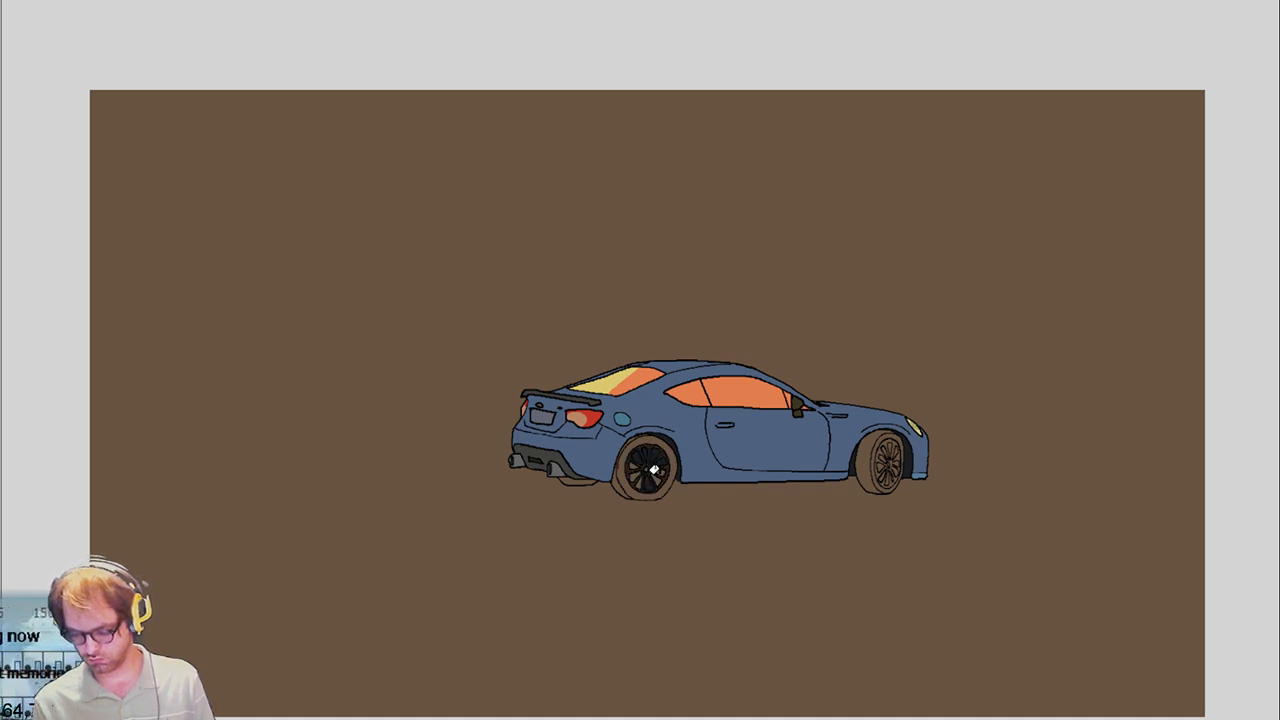
click(655, 470)
key(ctrl+z)
key(ctrl+z)
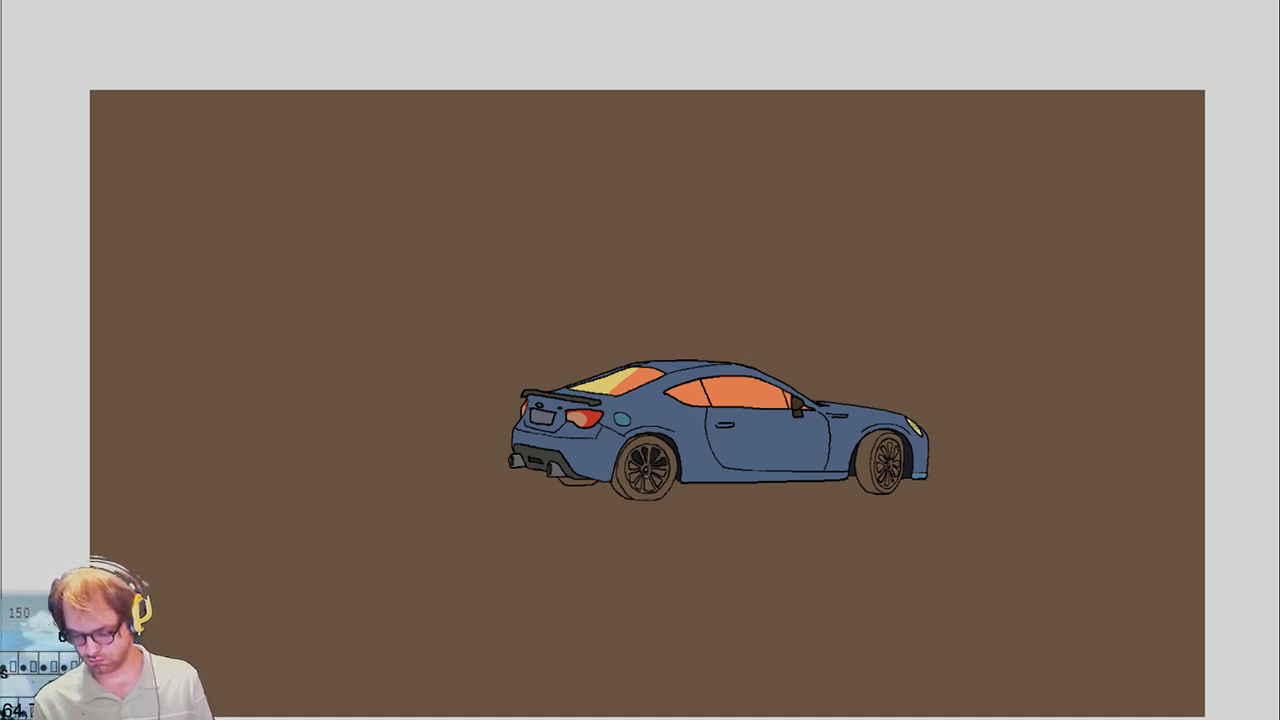
click(650, 475)
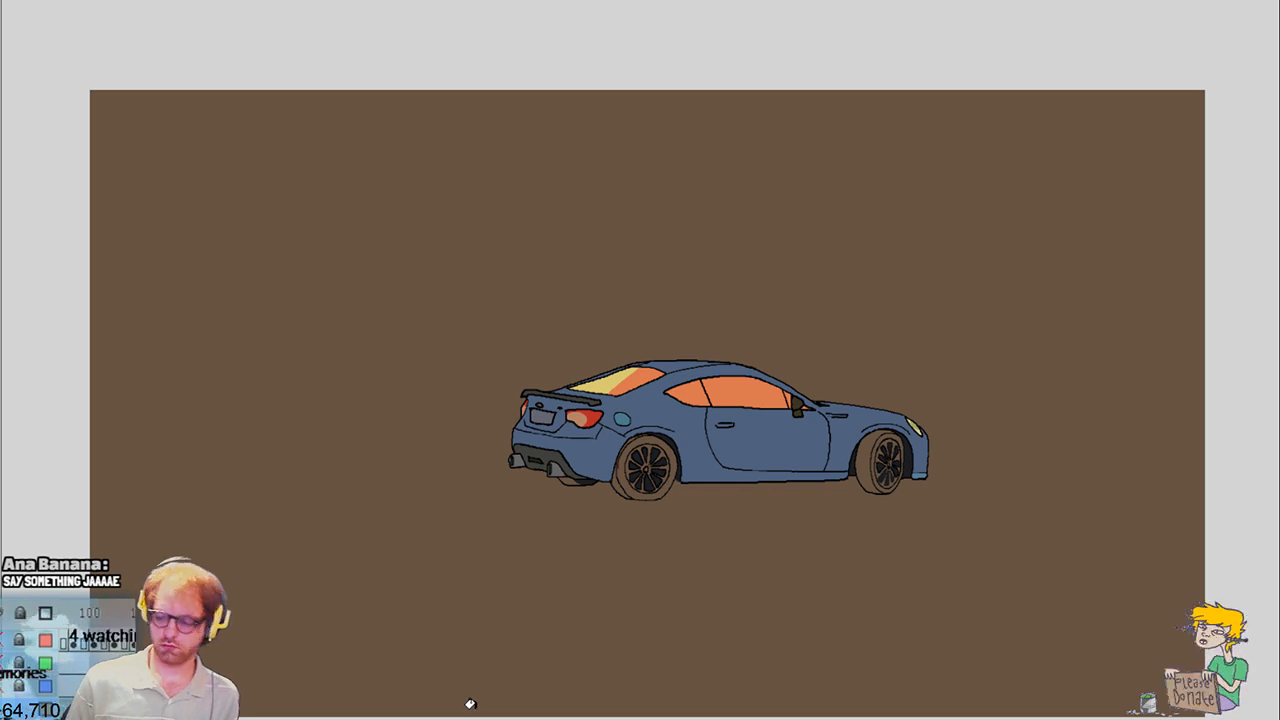
Fill the gaps around the front wheel black in the next two rear three-quarter frames, plus the far rear tyre's inner side
key(Right)
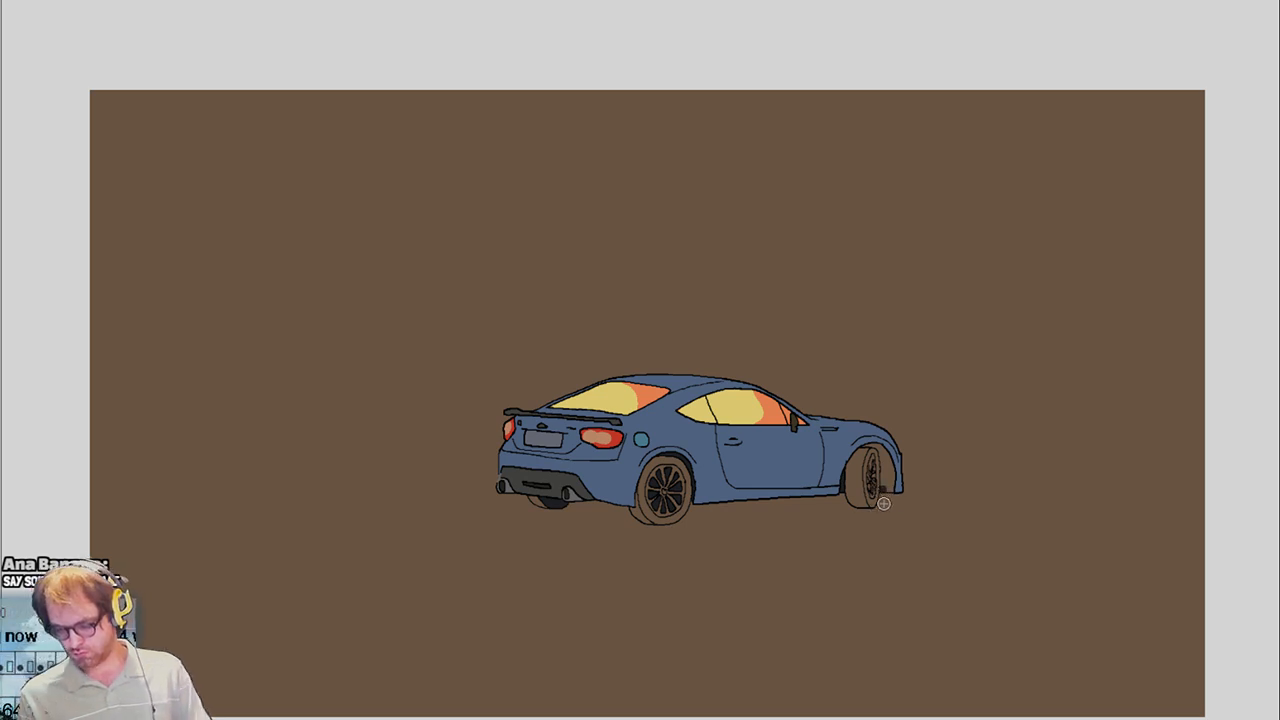
mouse_move(881, 471)
mouse_down()
mouse_move(860, 497)
mouse_move(870, 466)
mouse_move(870, 502)
mouse_up()
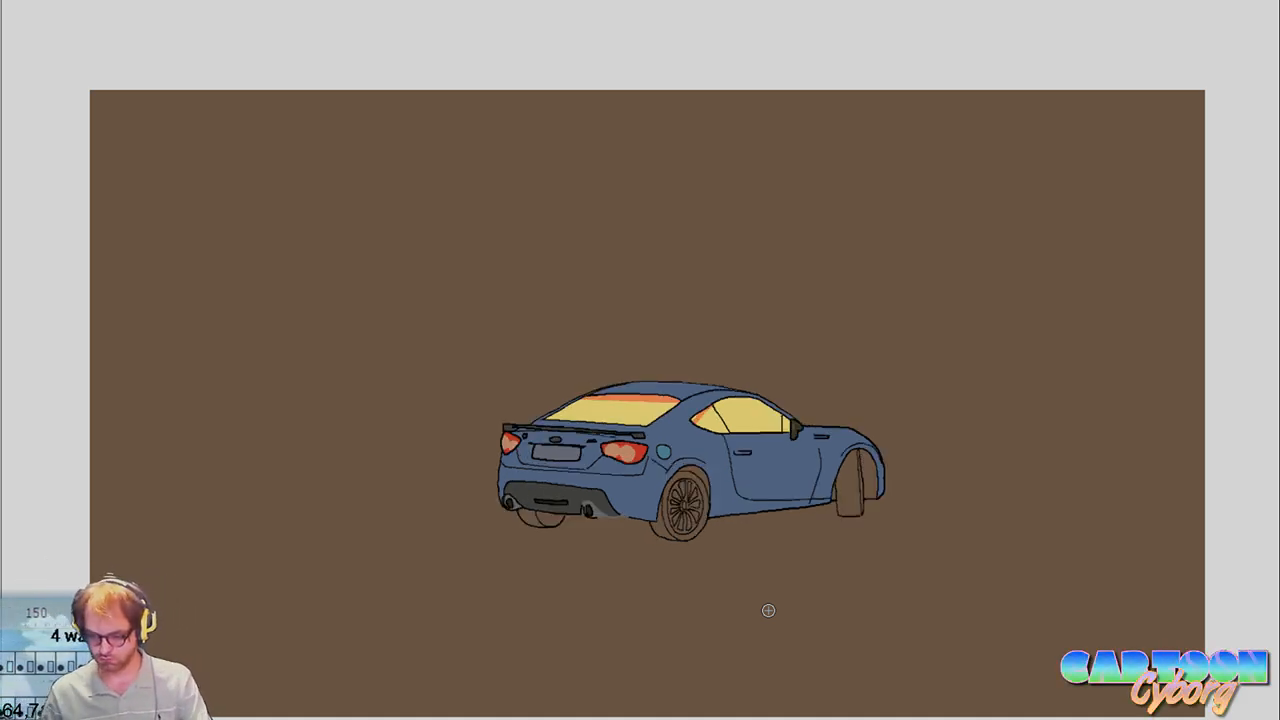
key(Right)
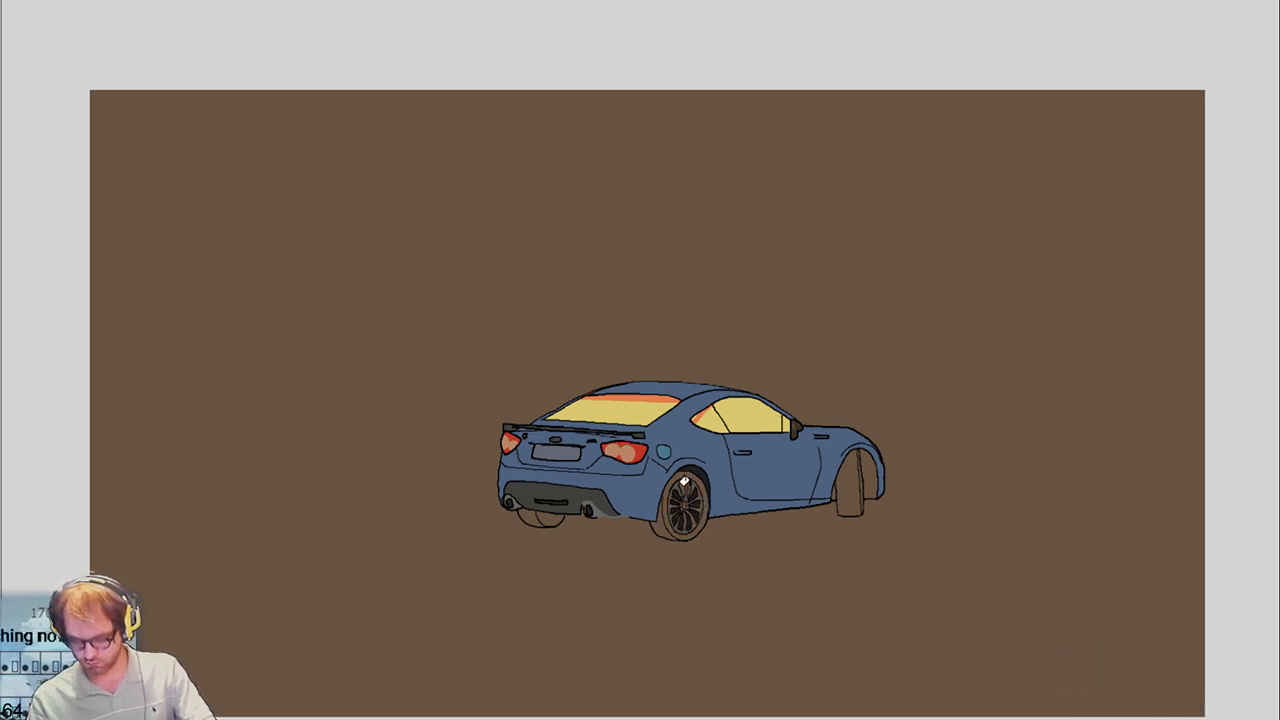
click(858, 474)
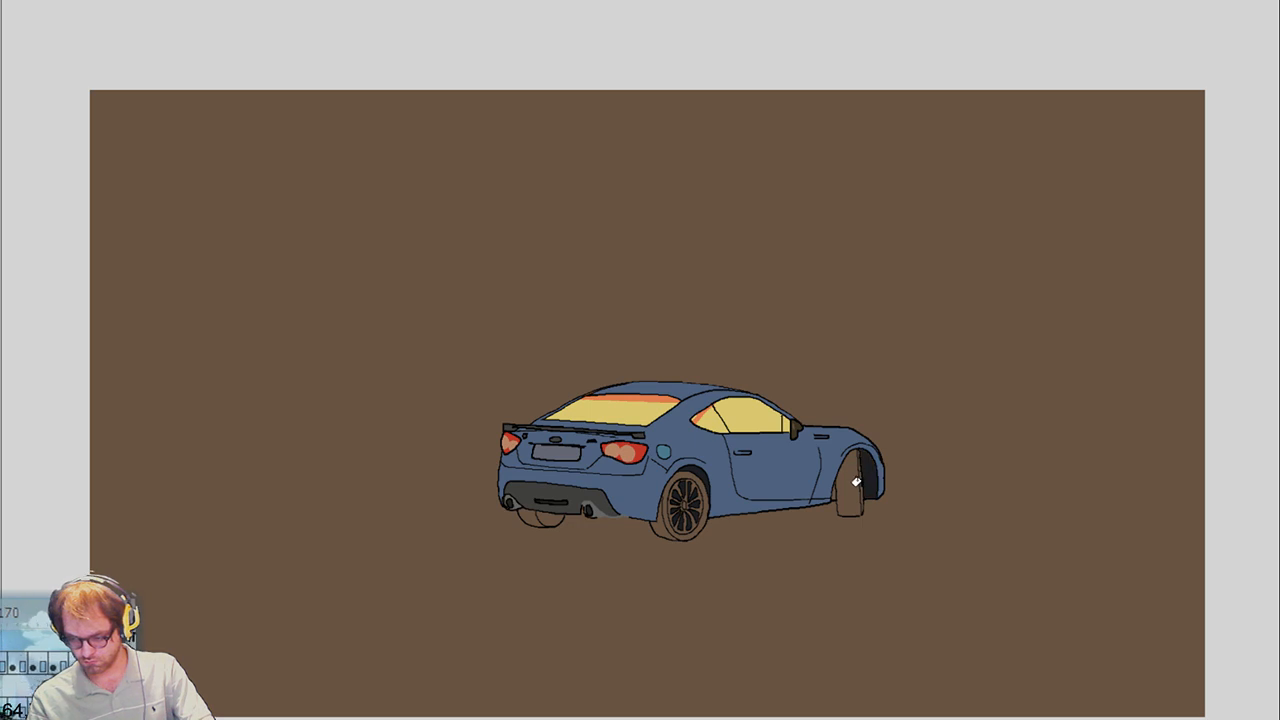
click(551, 510)
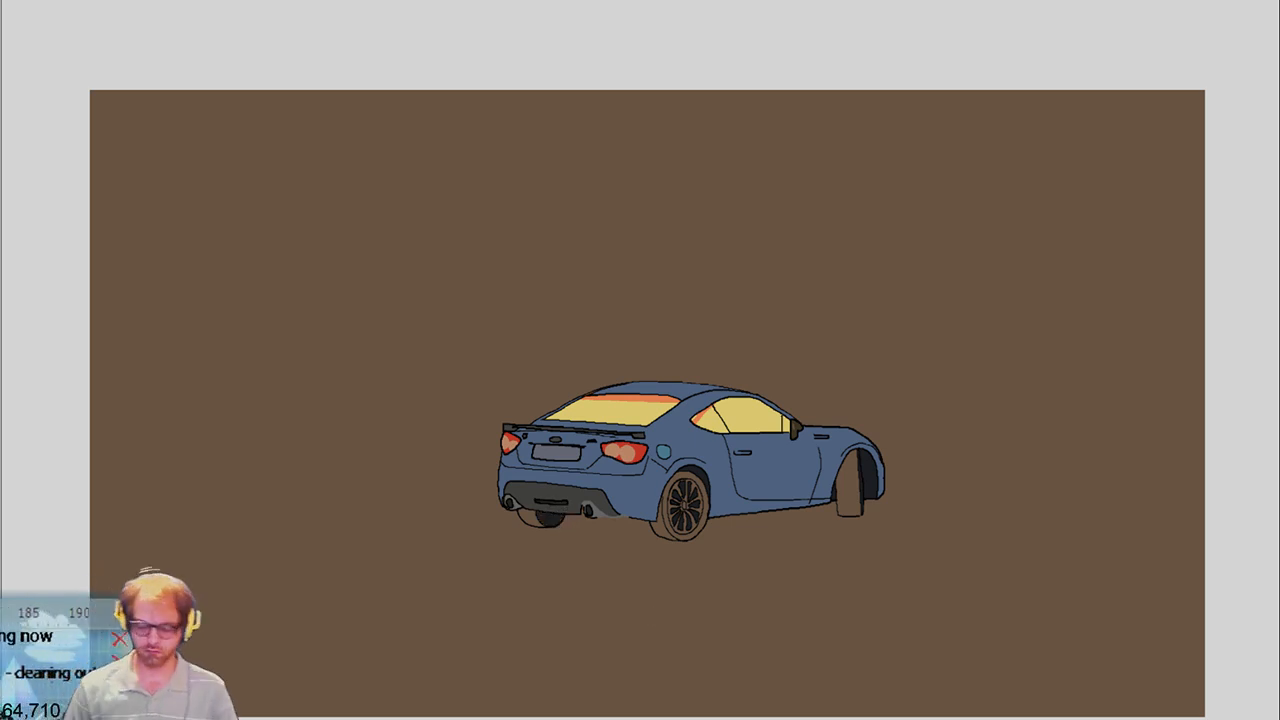
Fill the rear wheel's spoke gaps and the front wheel well black in the following rear-view frame
key(Right)
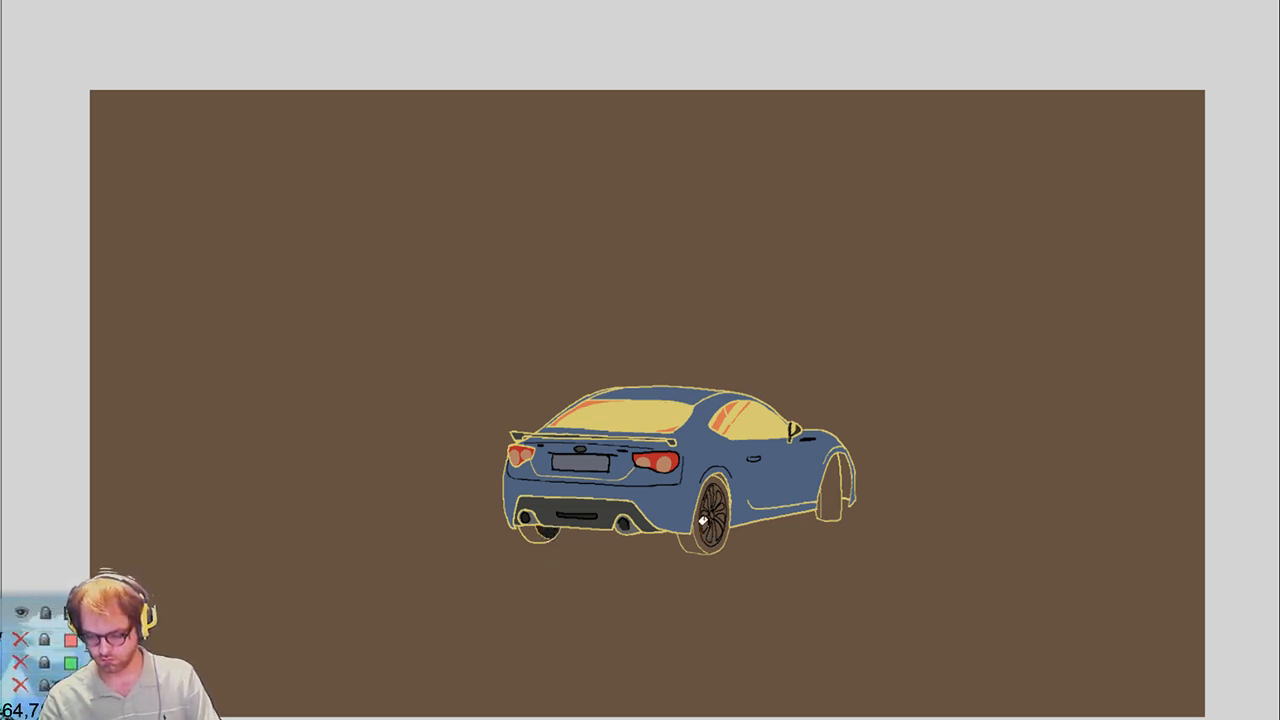
mouse_move(705, 526)
mouse_down()
mouse_move(718, 495)
mouse_move(724, 518)
mouse_move(717, 509)
mouse_up()
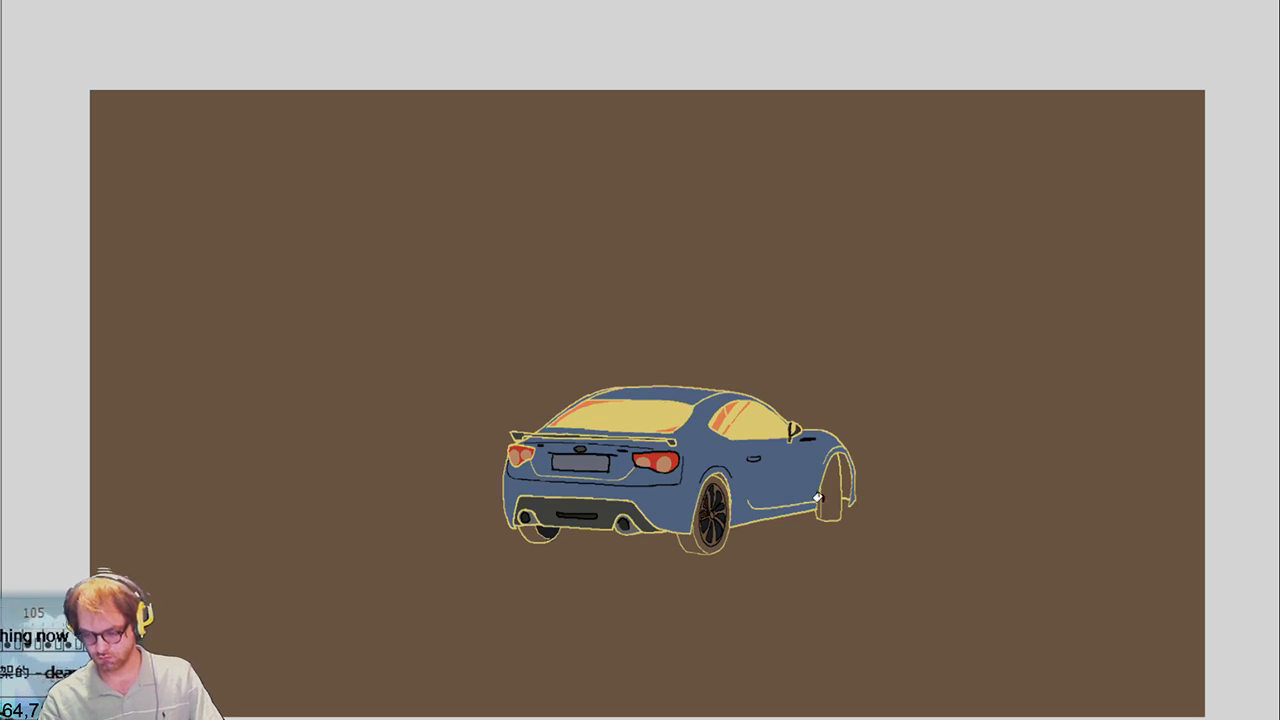
click(842, 477)
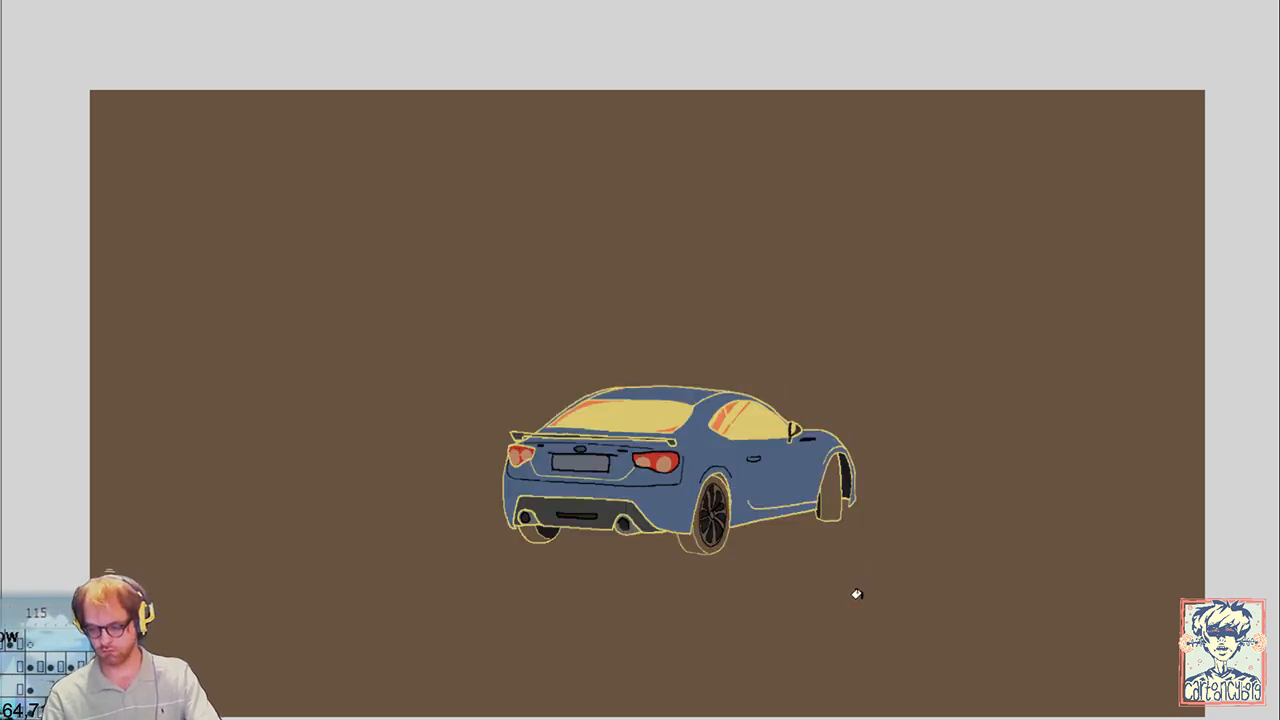
Move to the next rear-view frame and undo the black fill that spilled over the front tyre
key(Right)
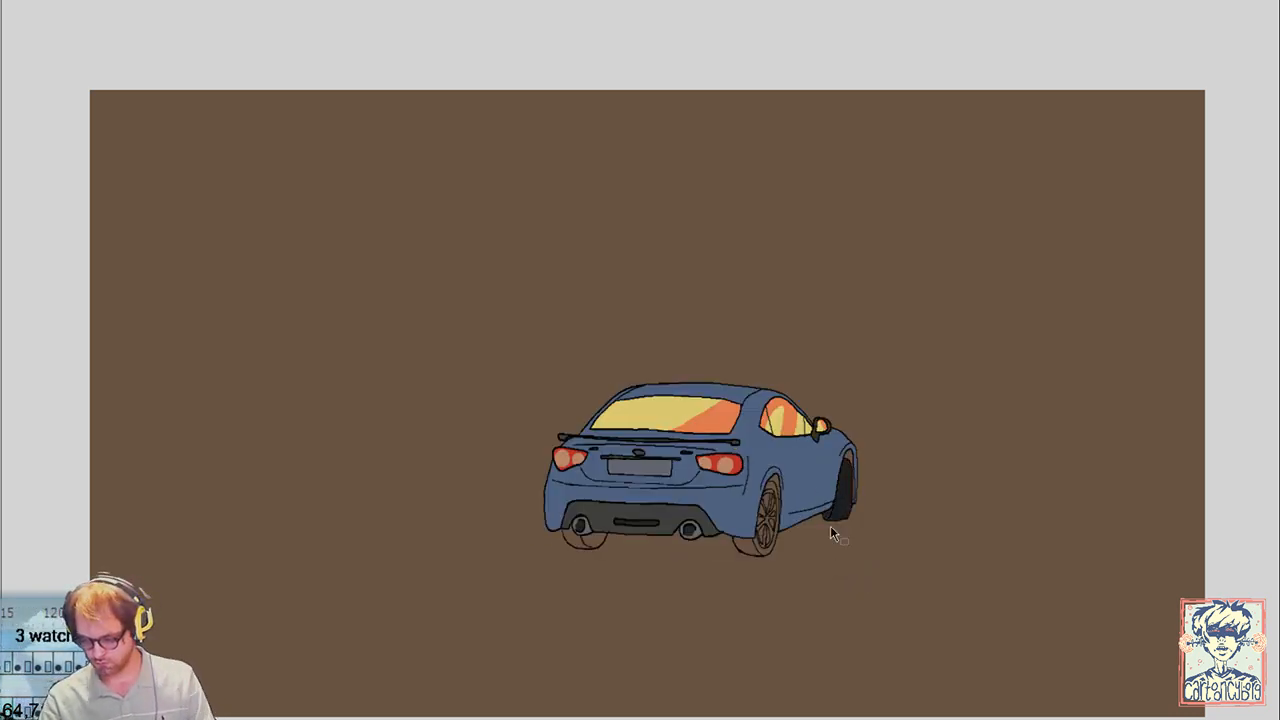
key(ctrl+z)
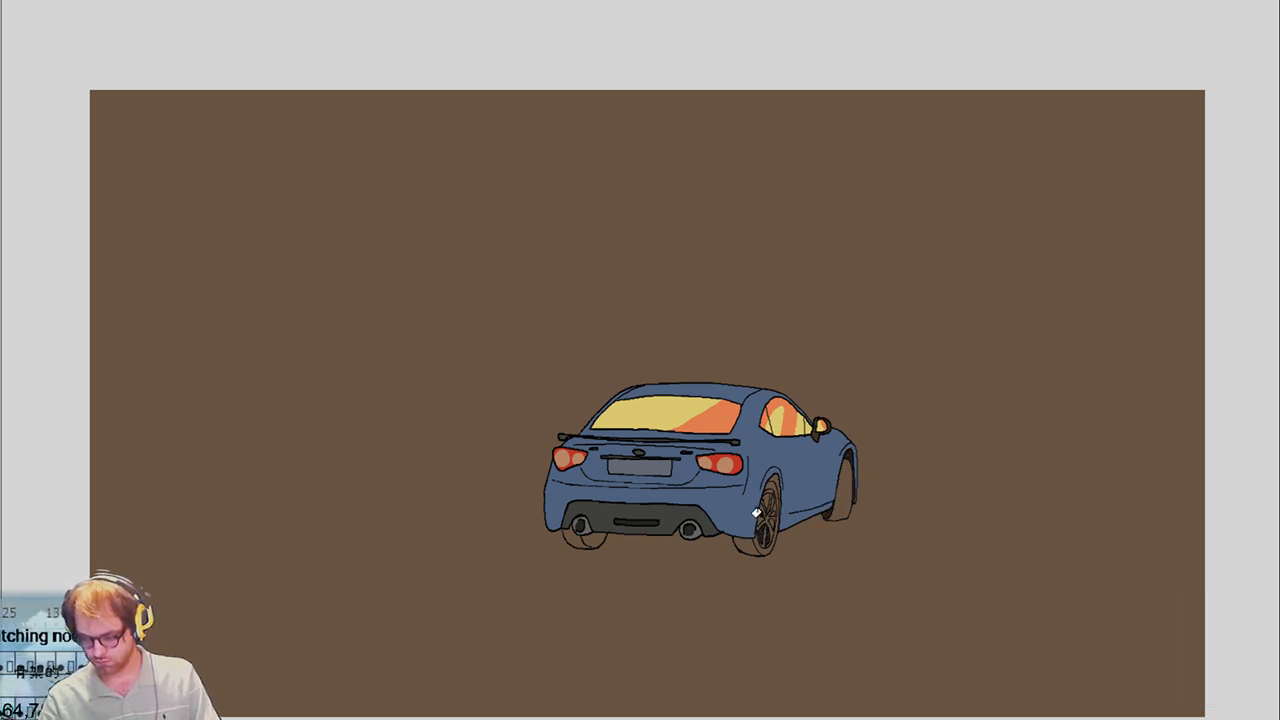
Fill the narrow spoke gaps of the near rear wheel black, undoing each fill that spills over the spokes
click(759, 507)
key(ctrl+z)
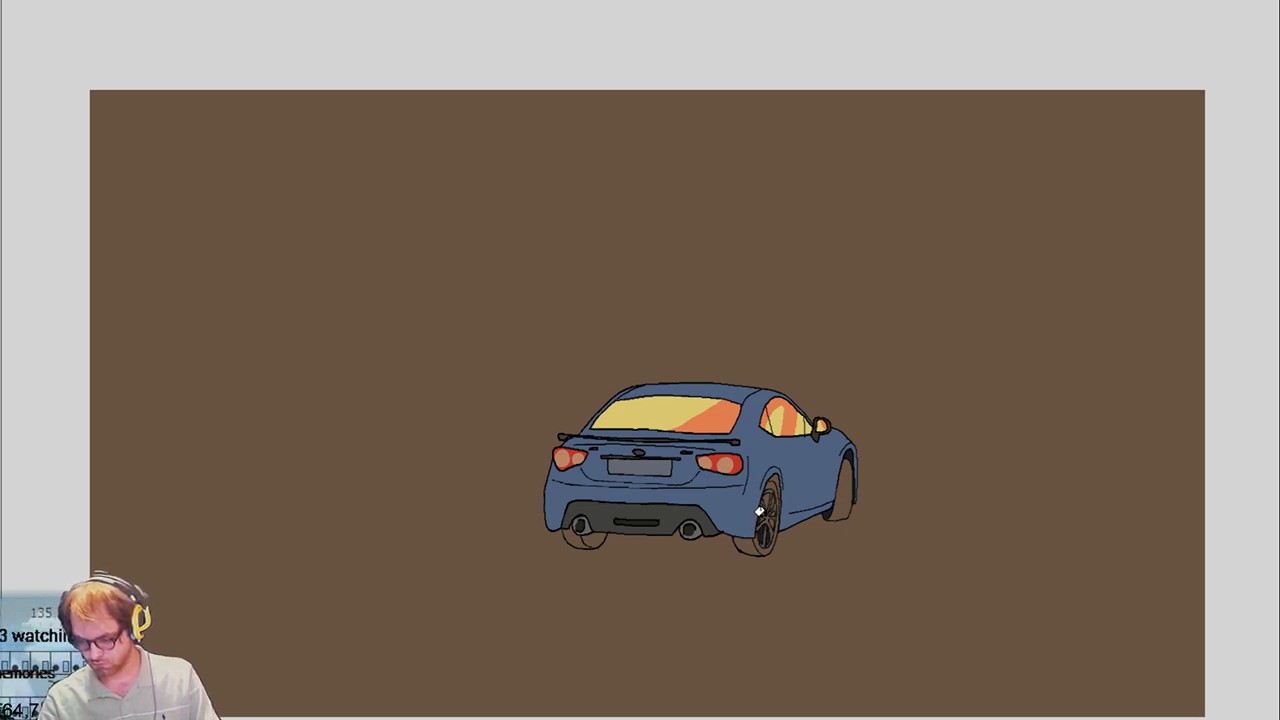
click(758, 518)
key(ctrl+z)
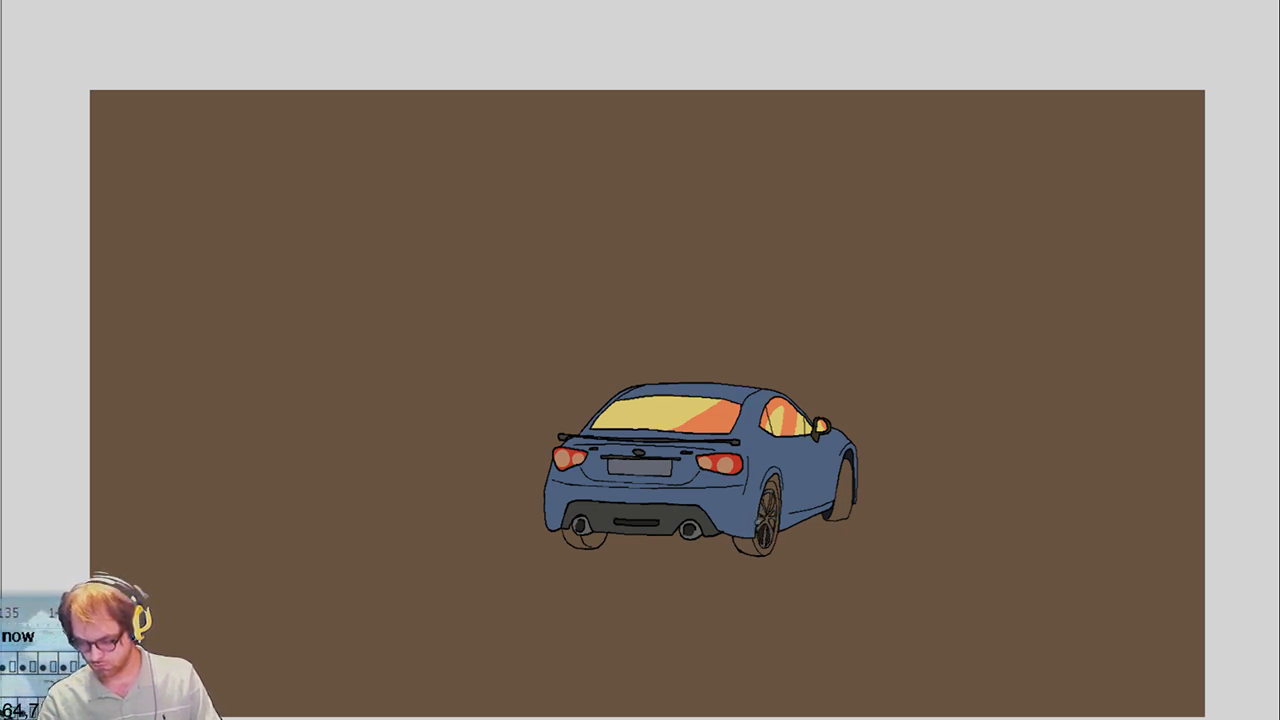
click(758, 510)
key(ctrl+z)
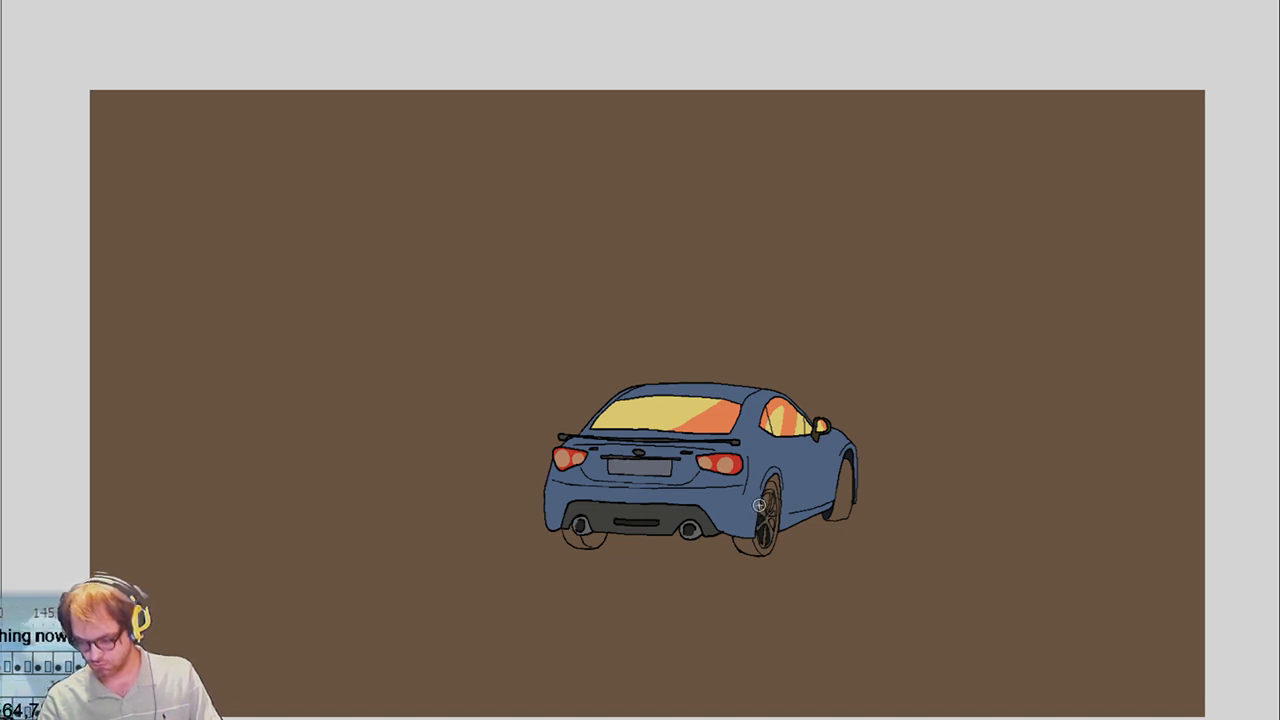
click(755, 505)
key(ctrl+z)
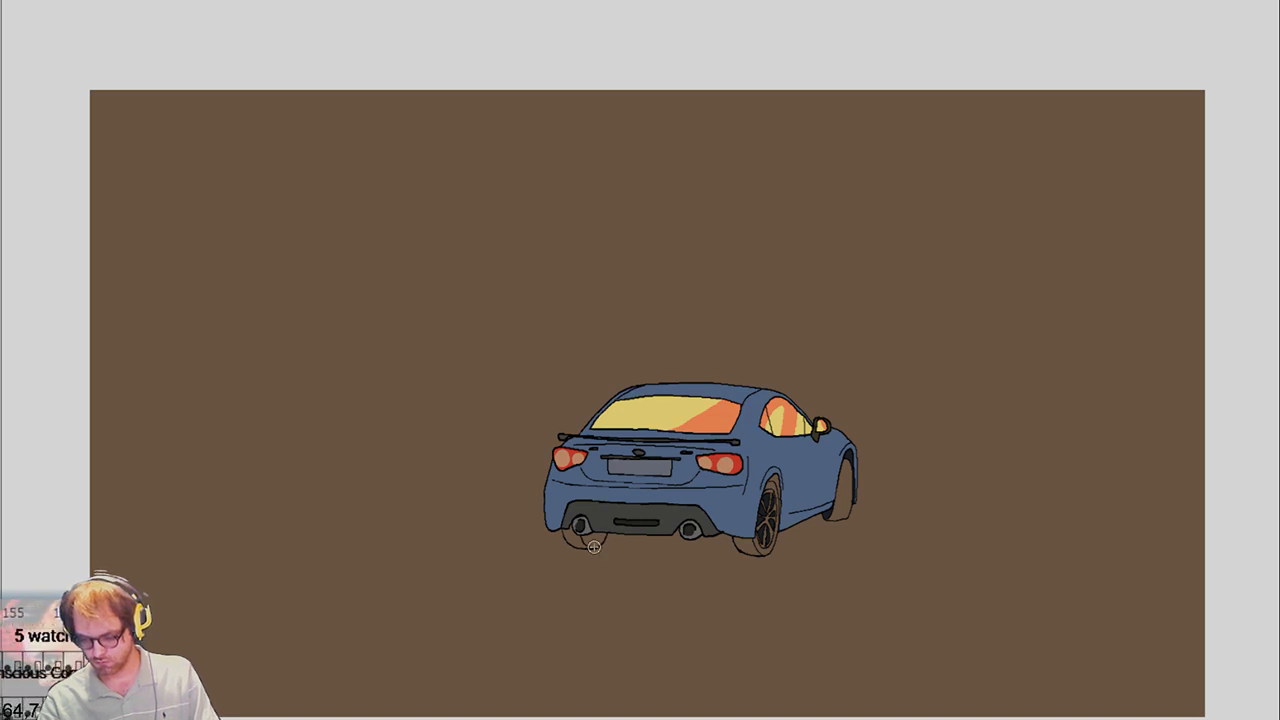
Fill the far rear tyre's inner side and the gap above the near rear wheel black, undoing the fill that spills over the tyre
click(595, 540)
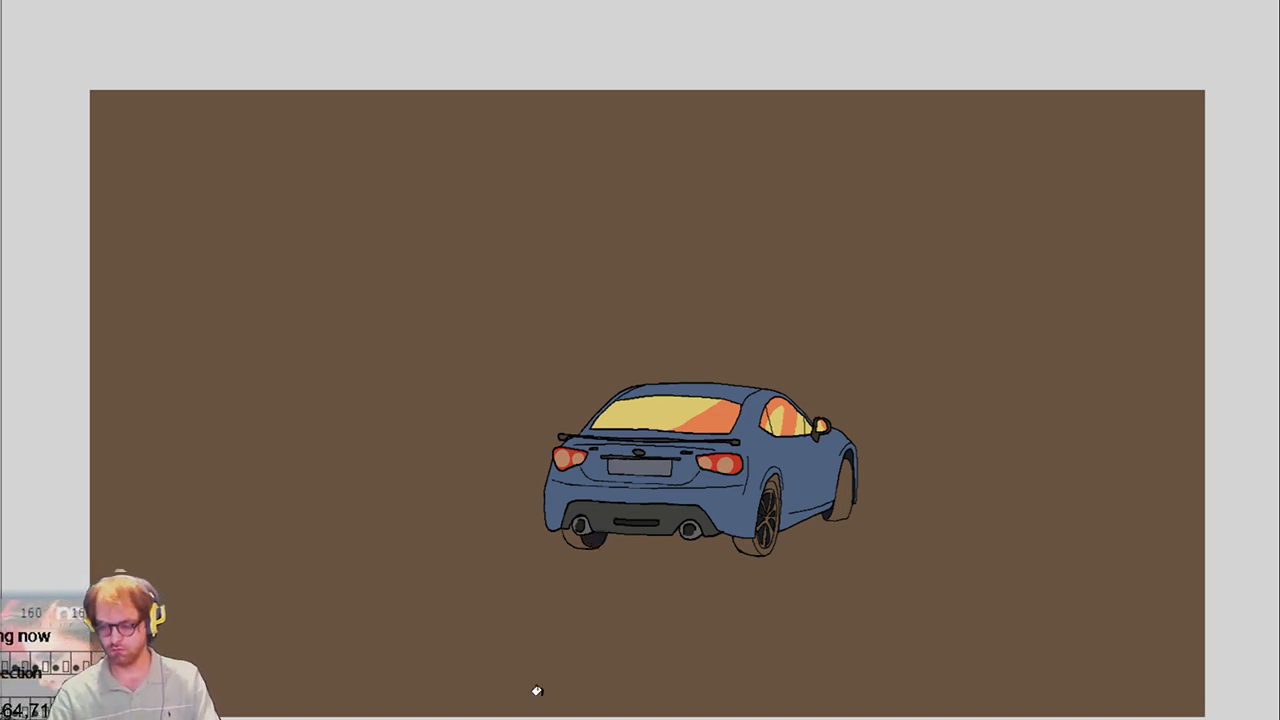
click(770, 480)
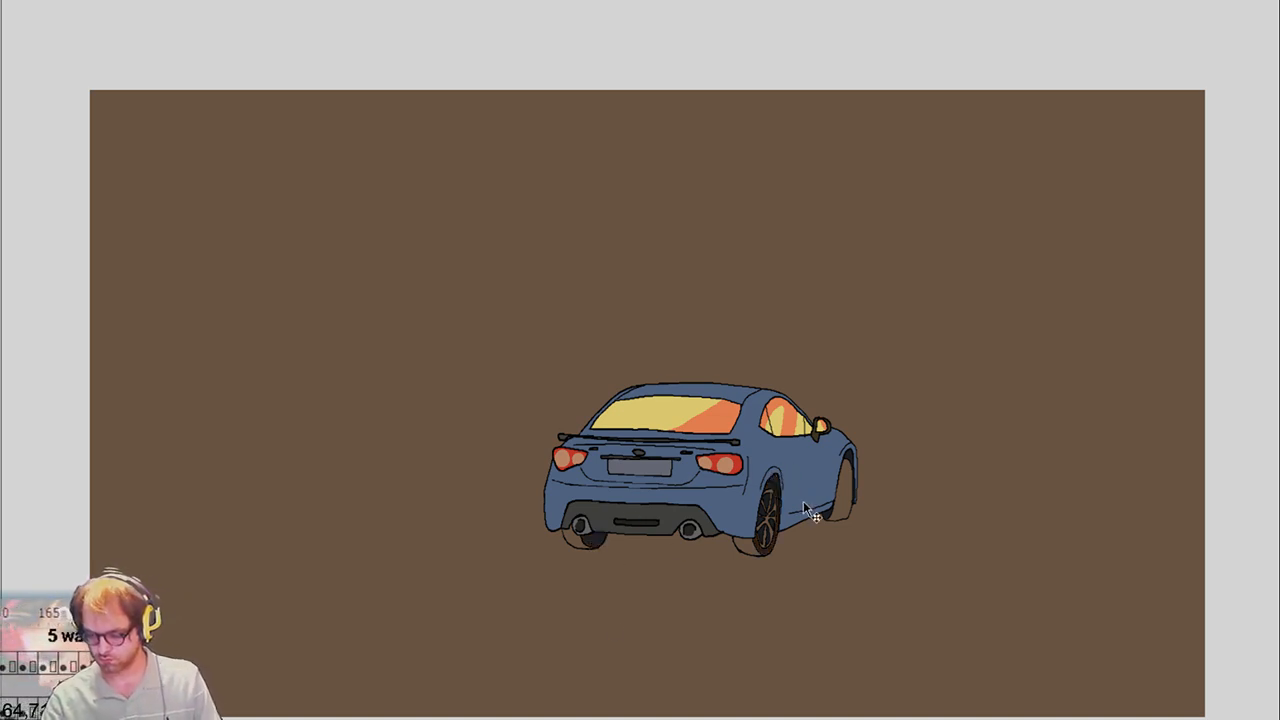
key(ctrl+z)
click(784, 508)
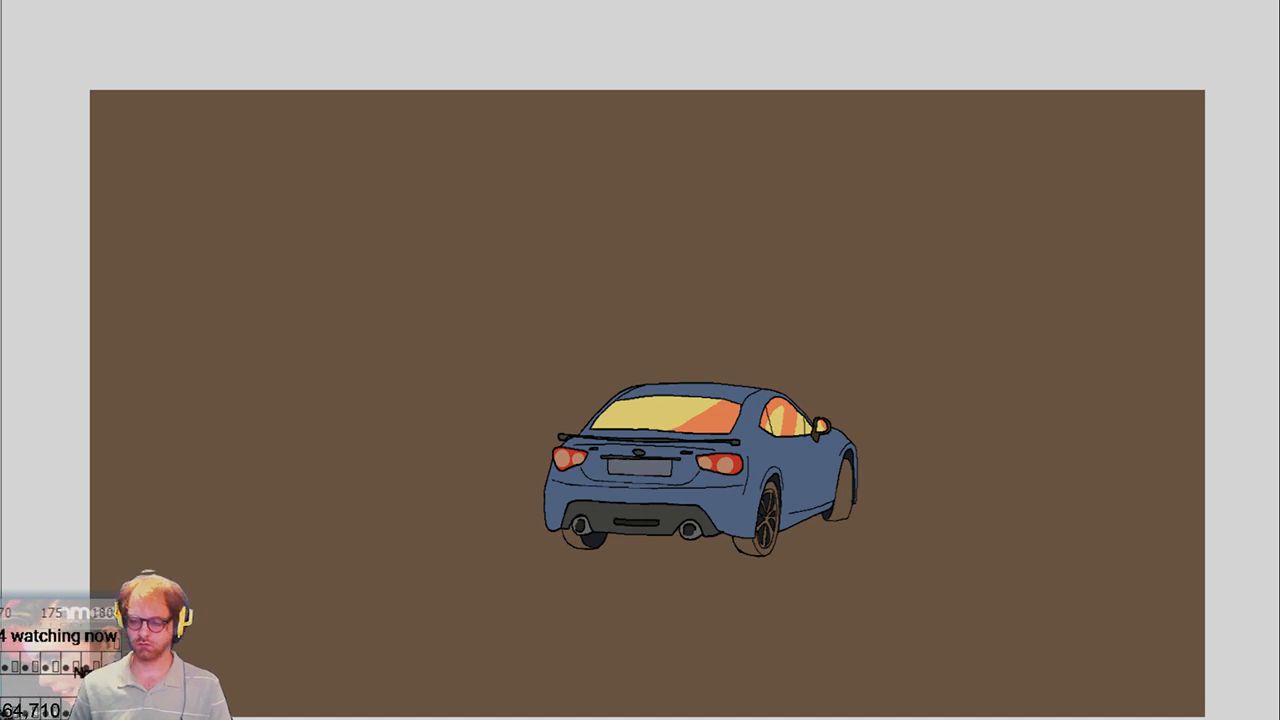
Return to the rear frame showing the car's left side and fill the far rear tyre's inner side black
key(Right)
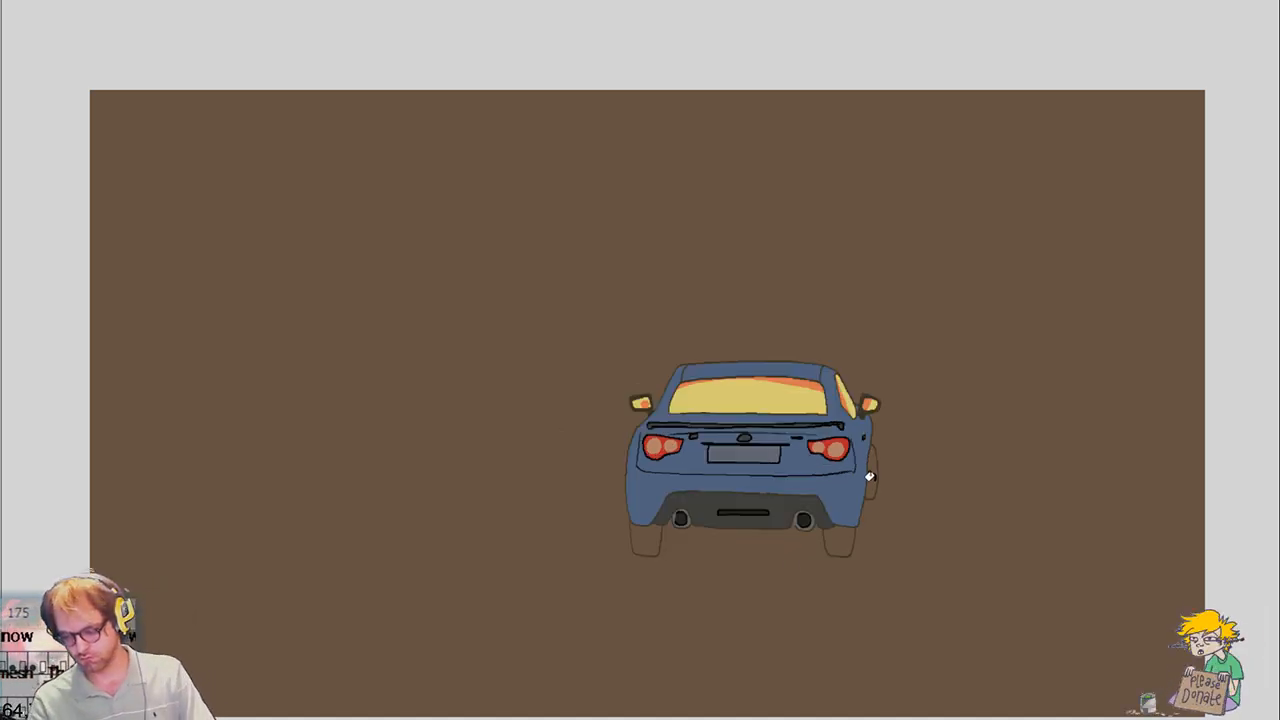
key(Left)
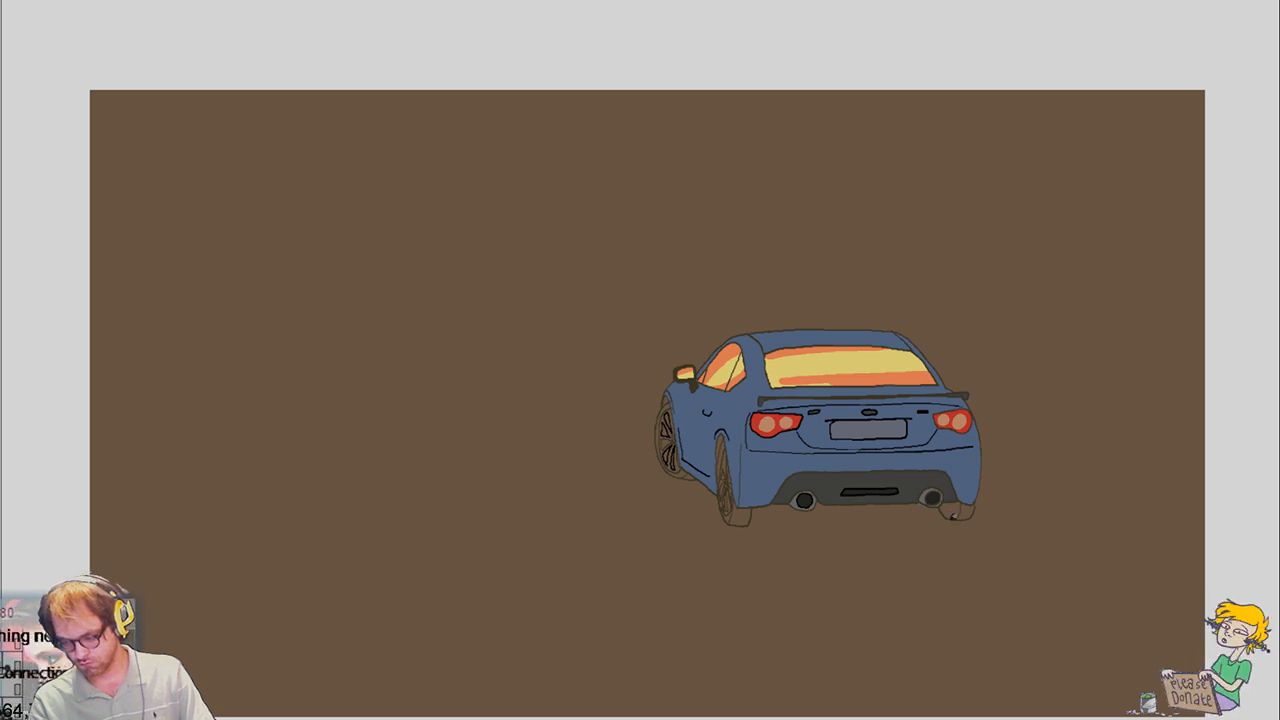
drag(953, 512, 950, 510)
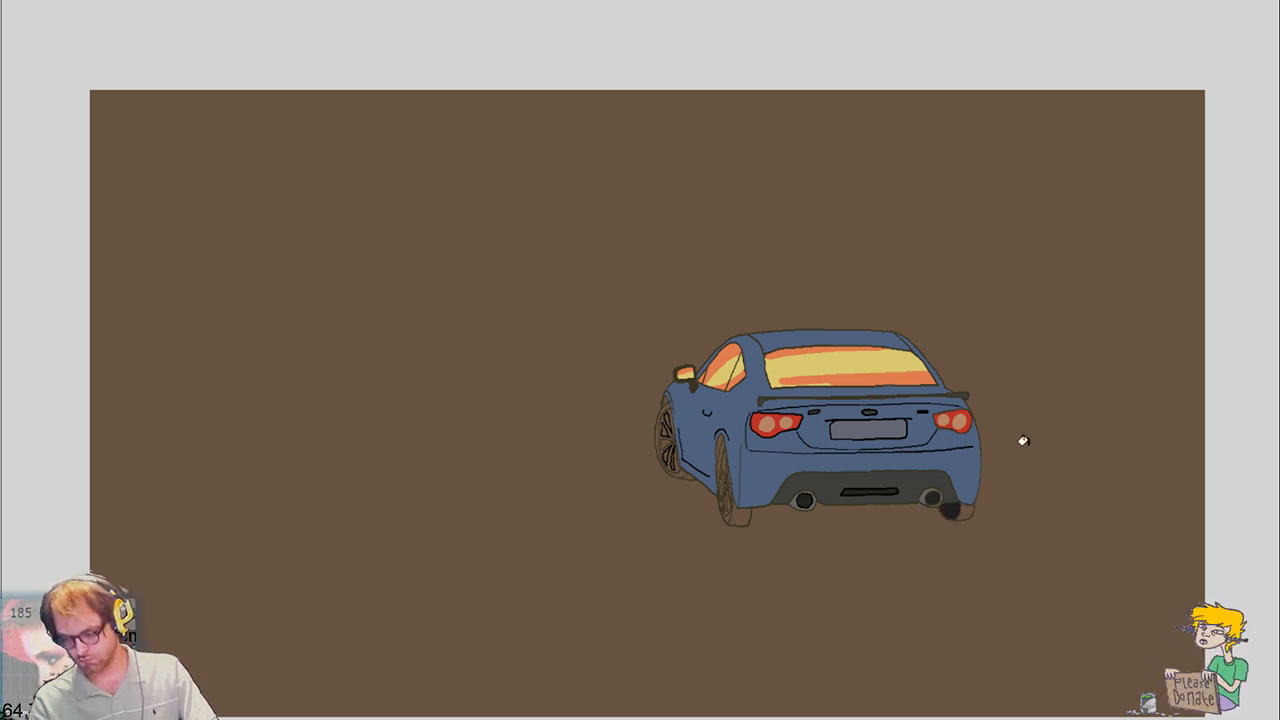
key(Right)
key(Left)
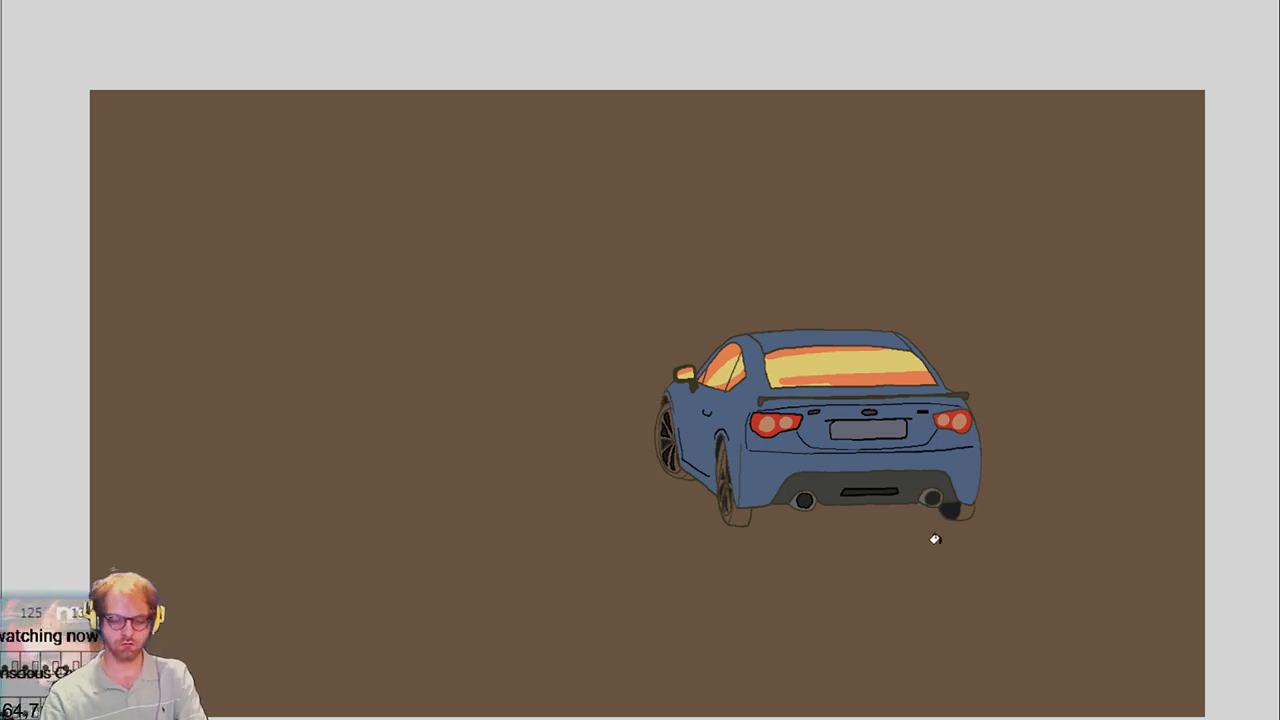
Fill the far rear tyre's inner side black in the neighbouring left rear three-quarter frames, undoing the fills that cover the whole tyre
key(ctrl+Tab)
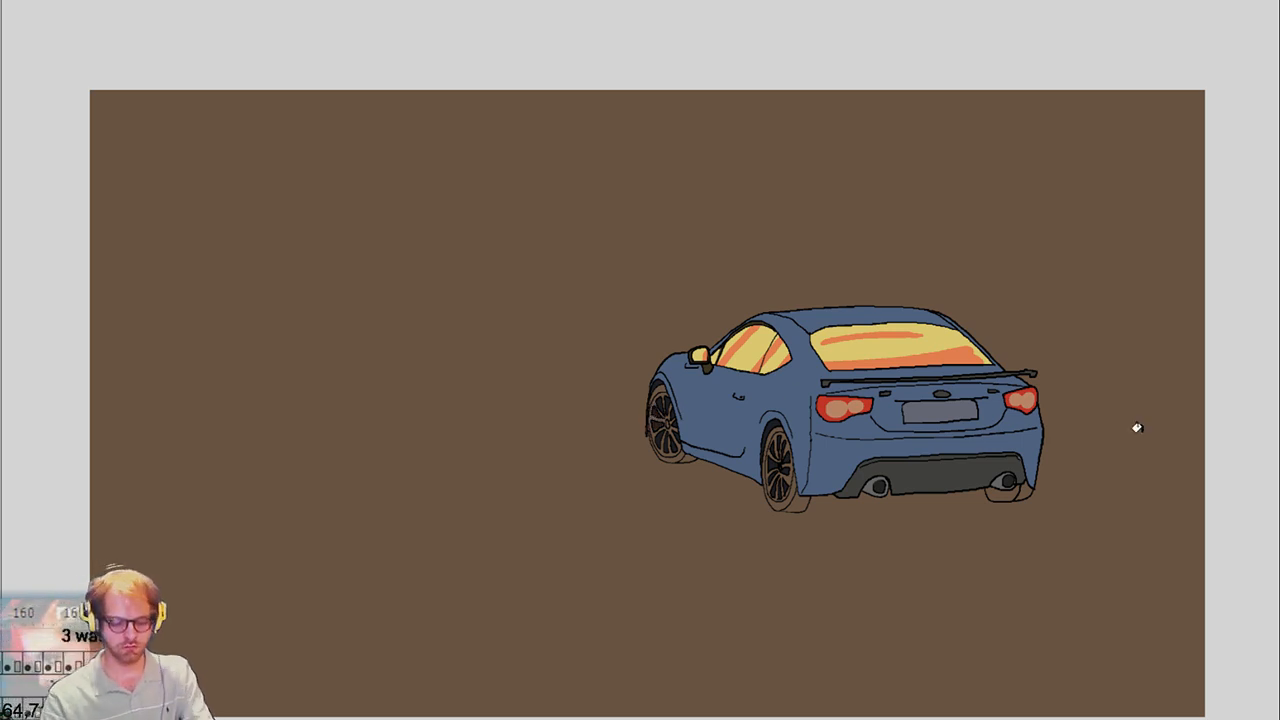
key(Right)
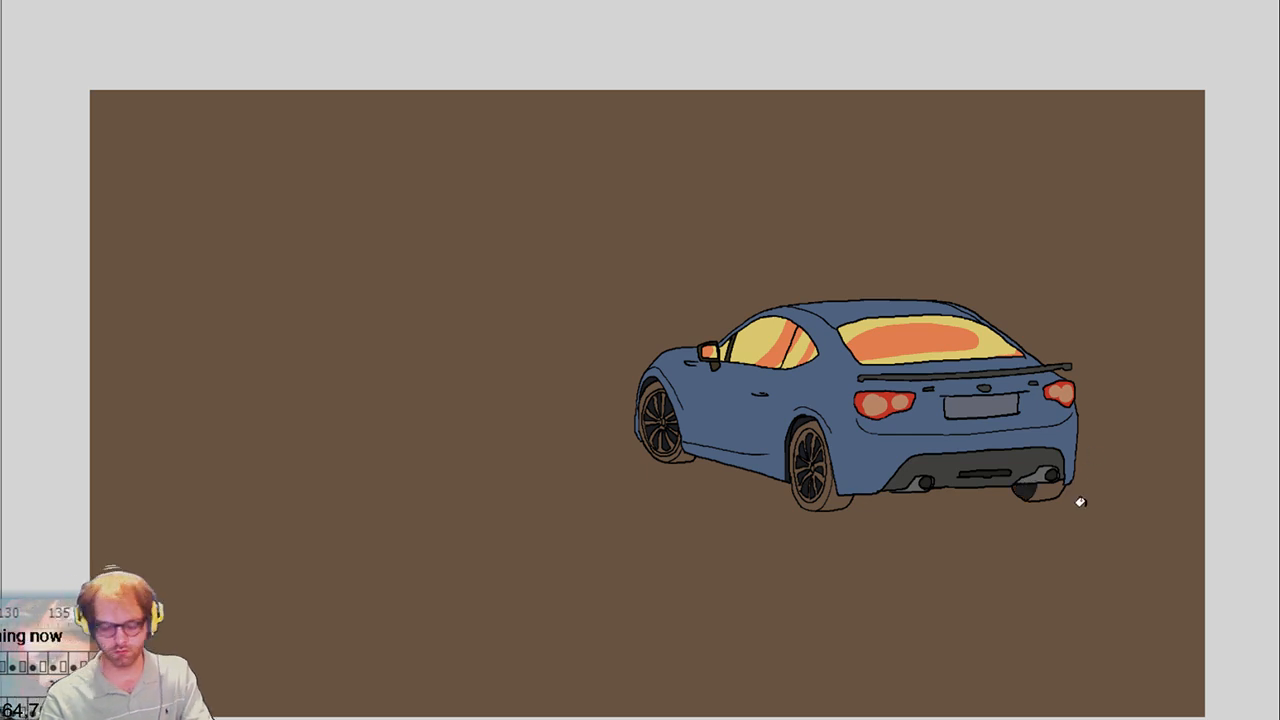
drag(1080, 502, 1057, 519)
click(1026, 480)
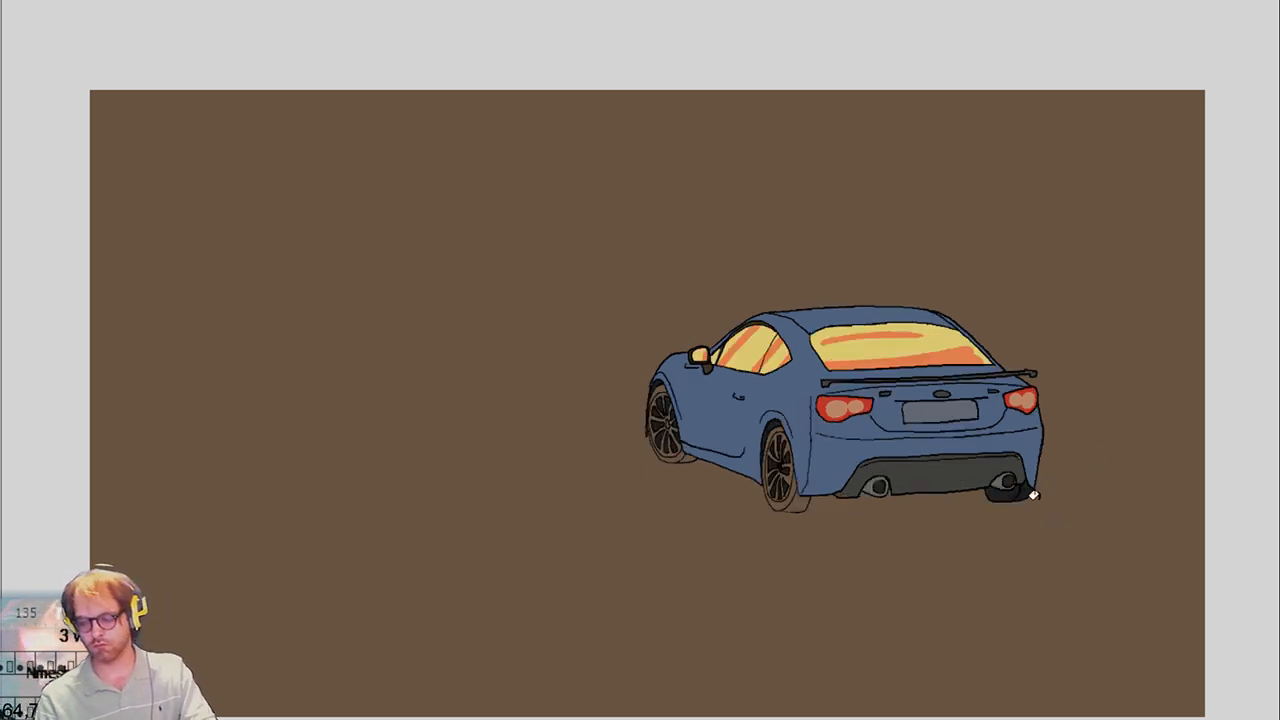
click(1006, 502)
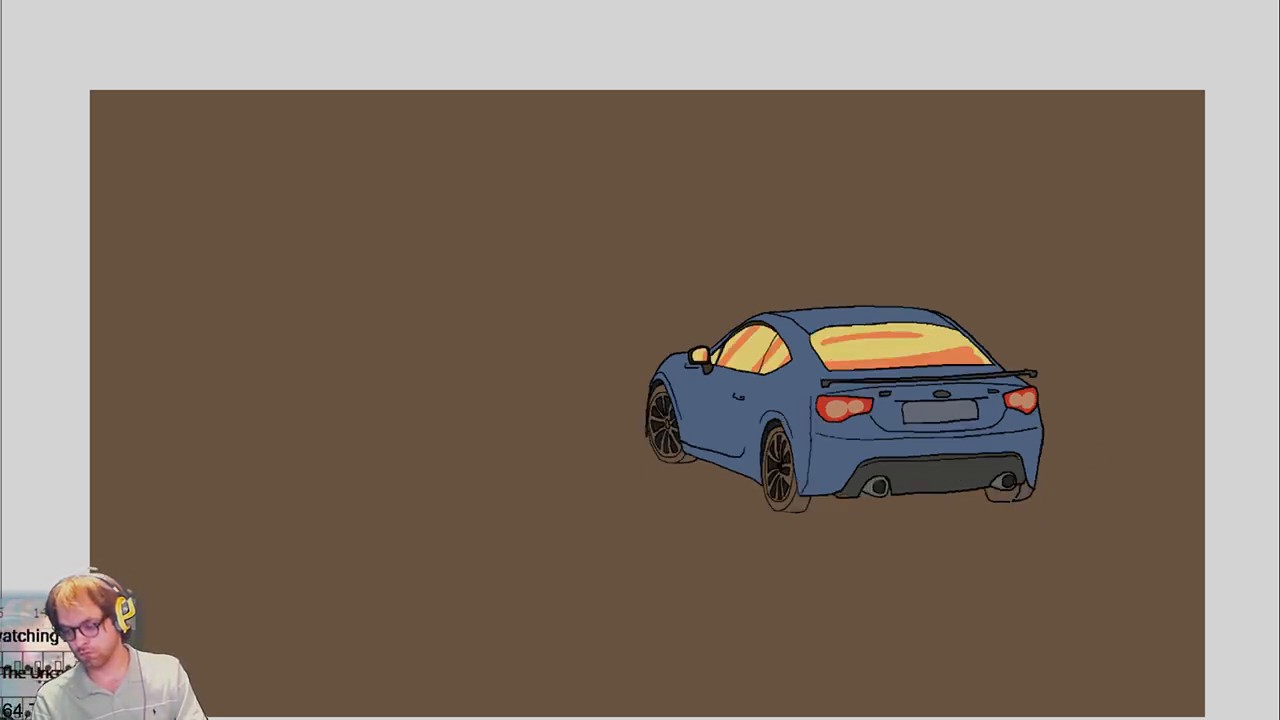
click(1010, 490)
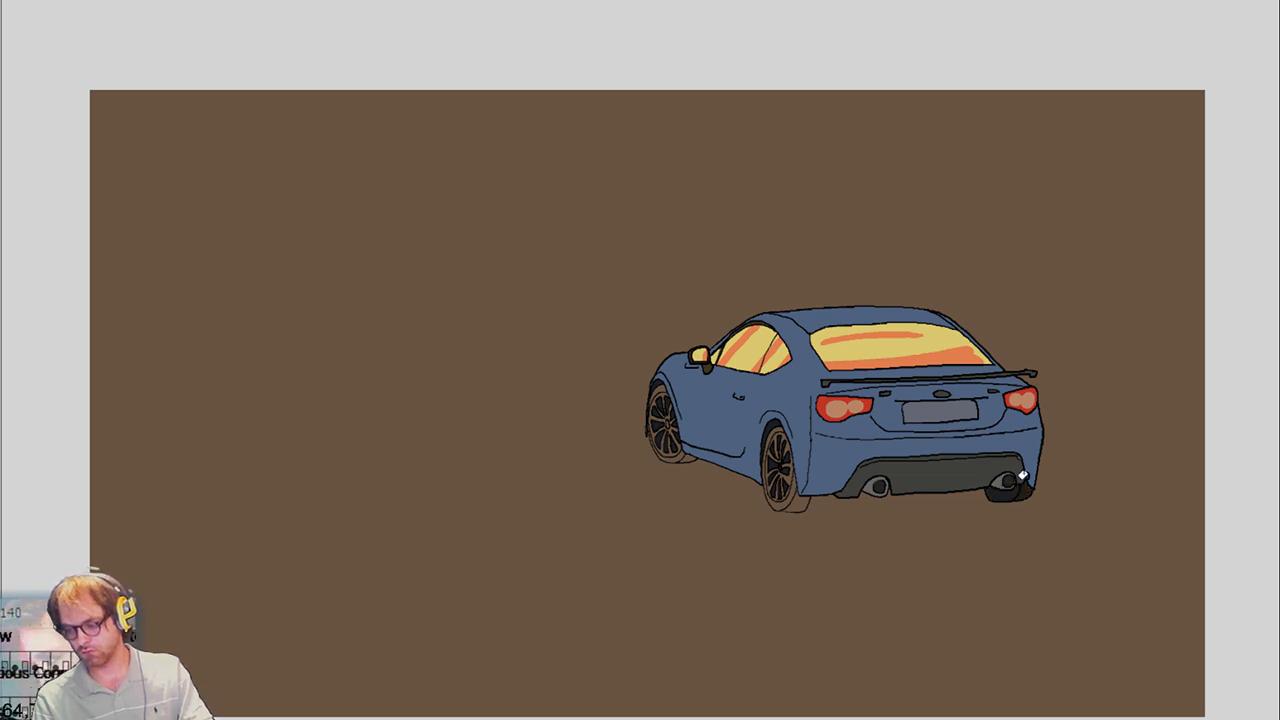
key(ctrl+z)
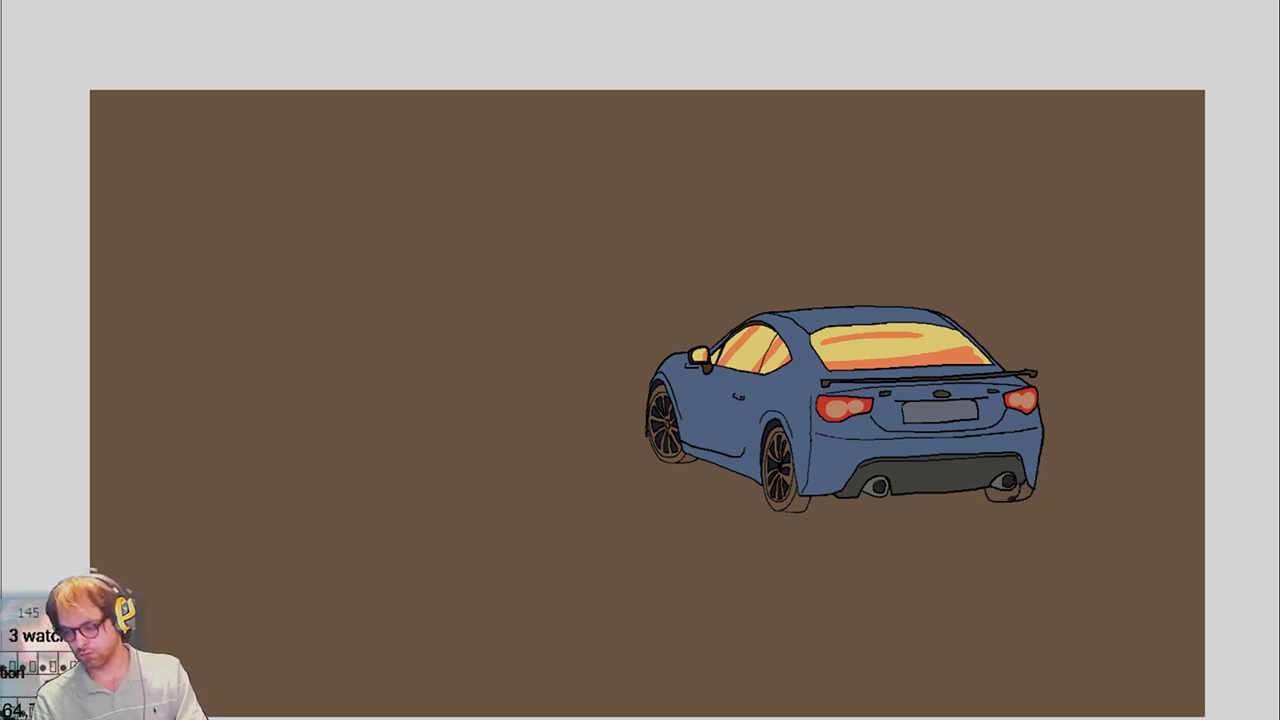
click(1018, 482)
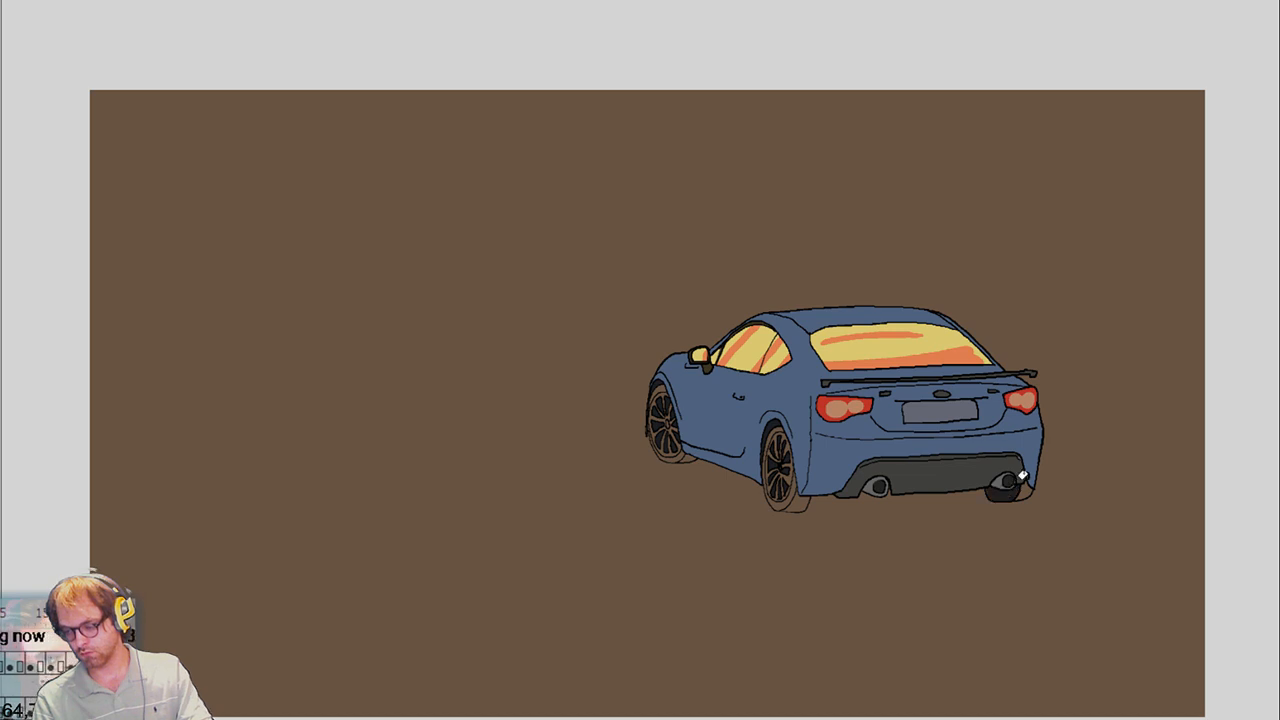
Fill the near rear tyre dark grey in the second left rear three-quarter frame
key(space)
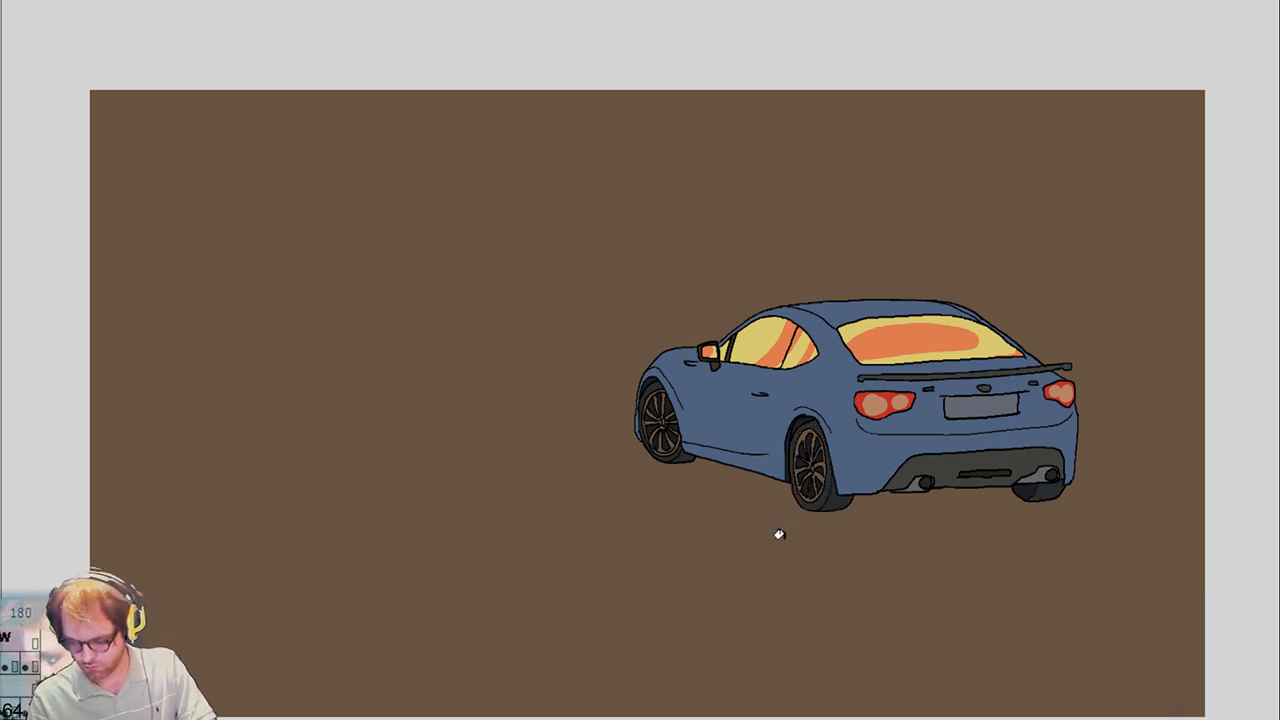
key(Right)
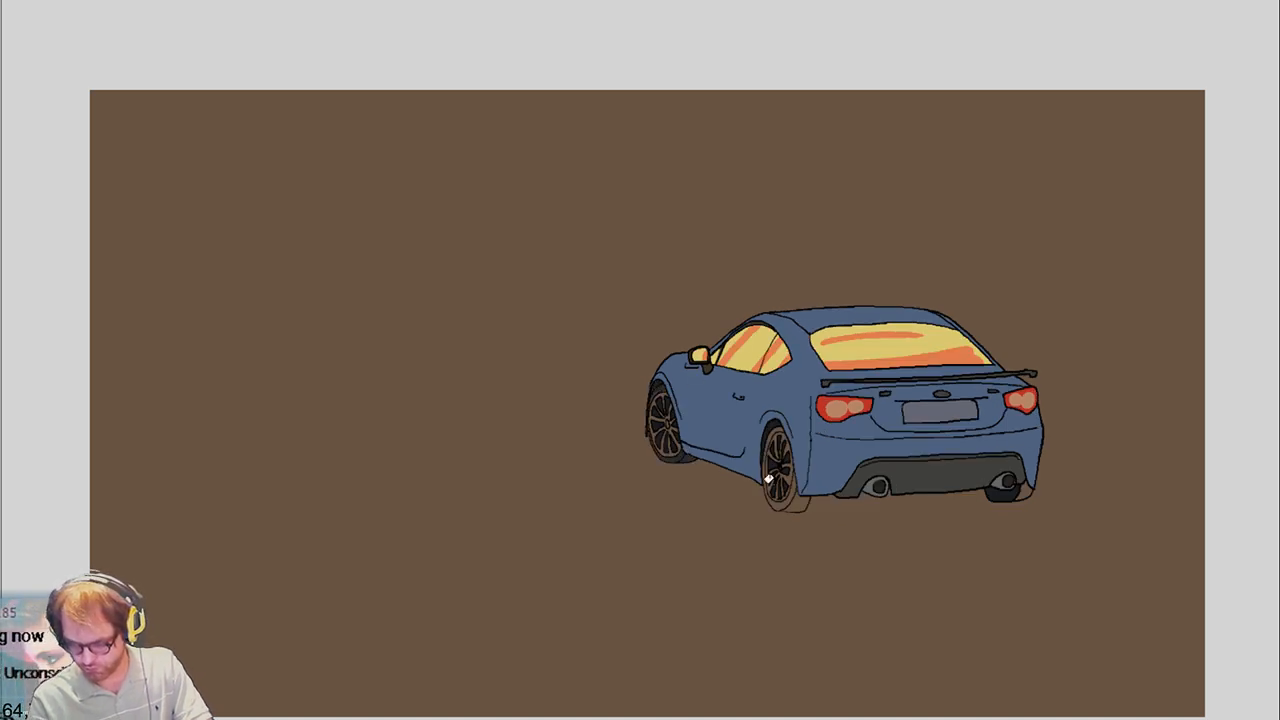
click(787, 503)
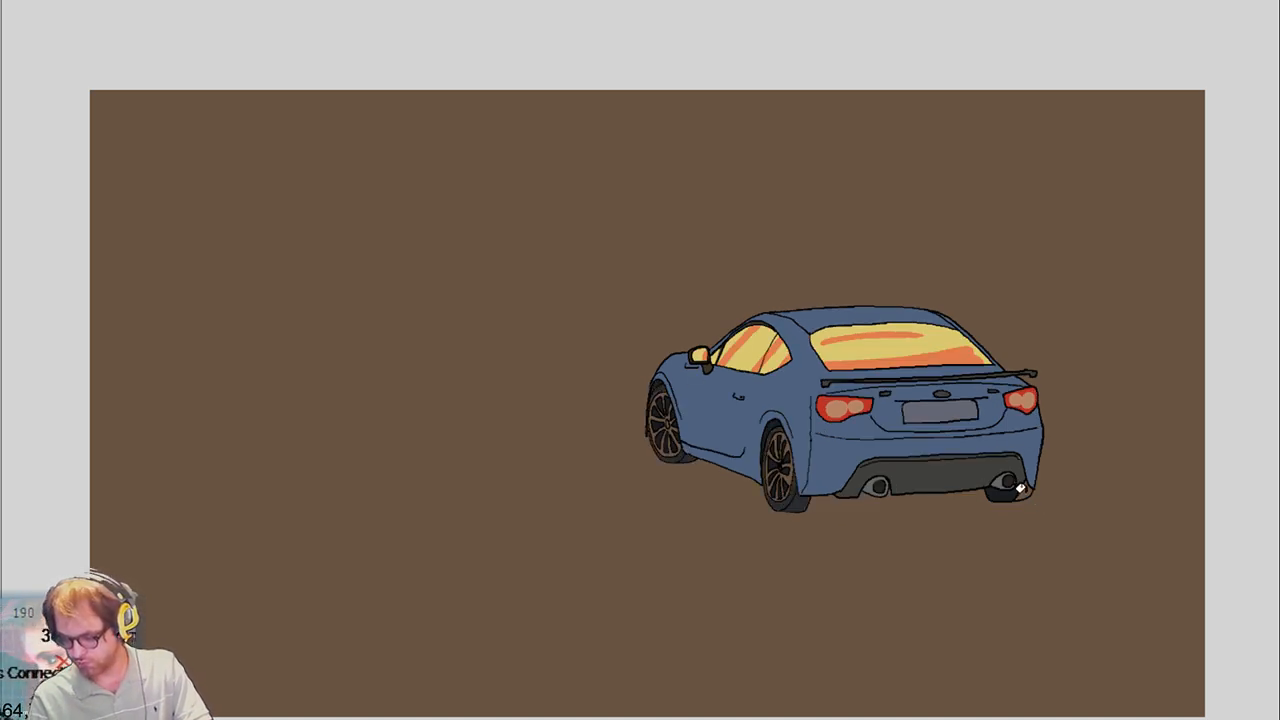
Fill both rear tyres and the front tyre dark grey in the following frame, redoing the front tyre fill that spills into the wheel
key(Right)
click(956, 509)
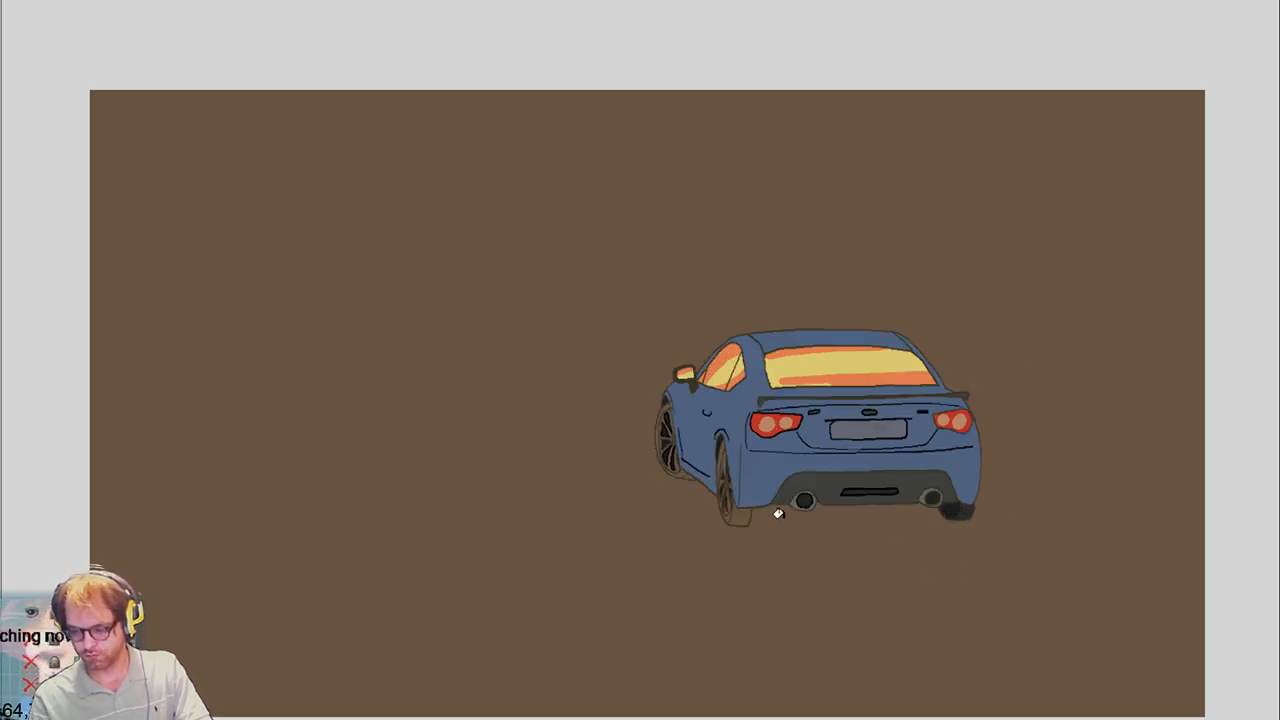
click(737, 511)
click(716, 452)
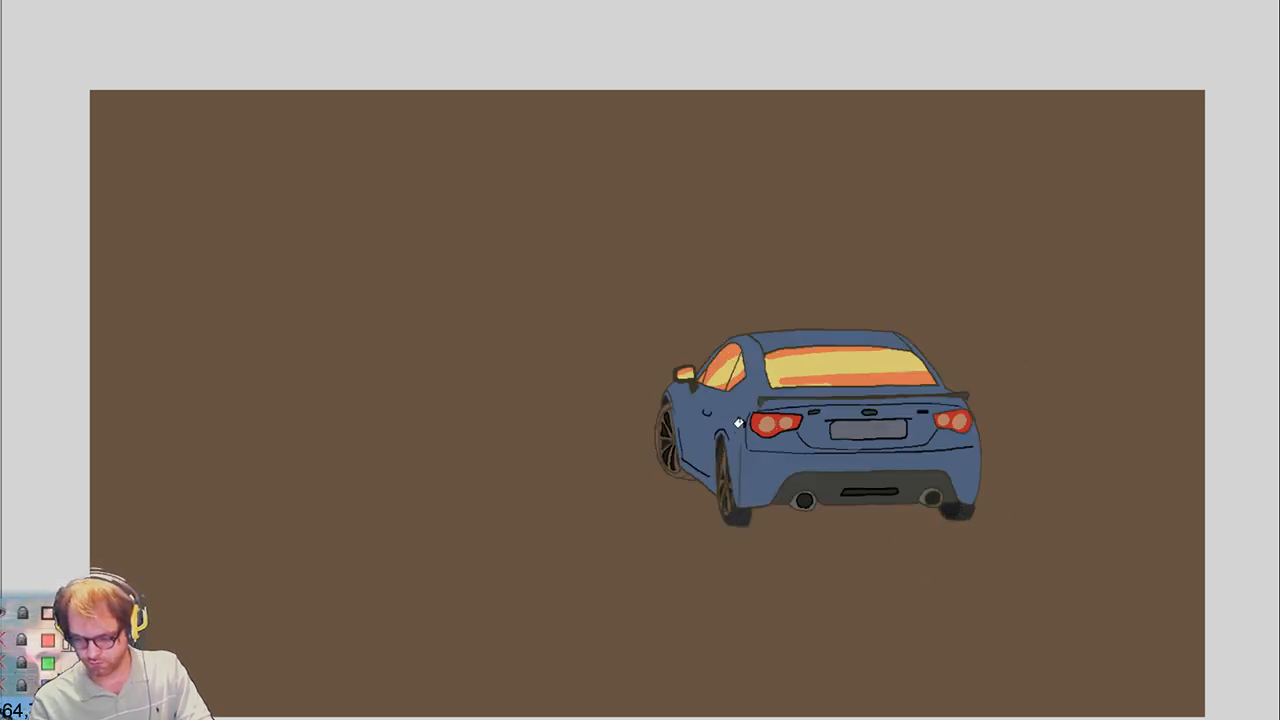
click(678, 470)
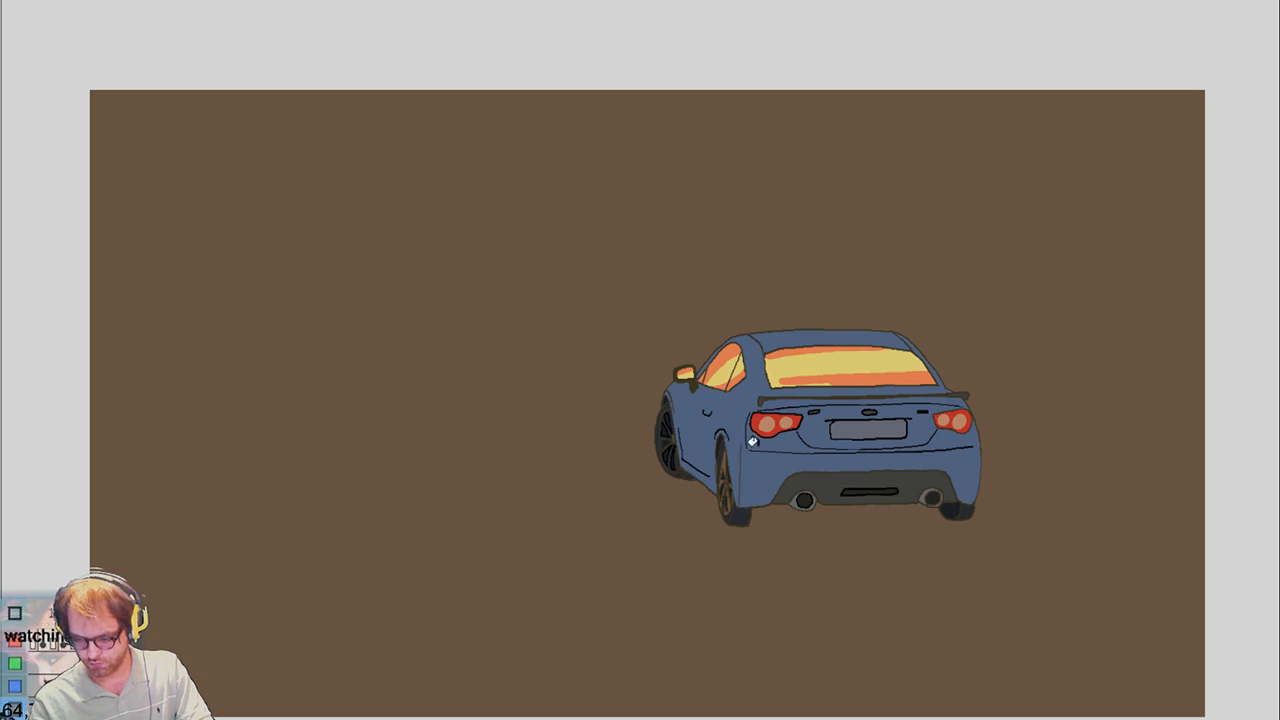
click(664, 468)
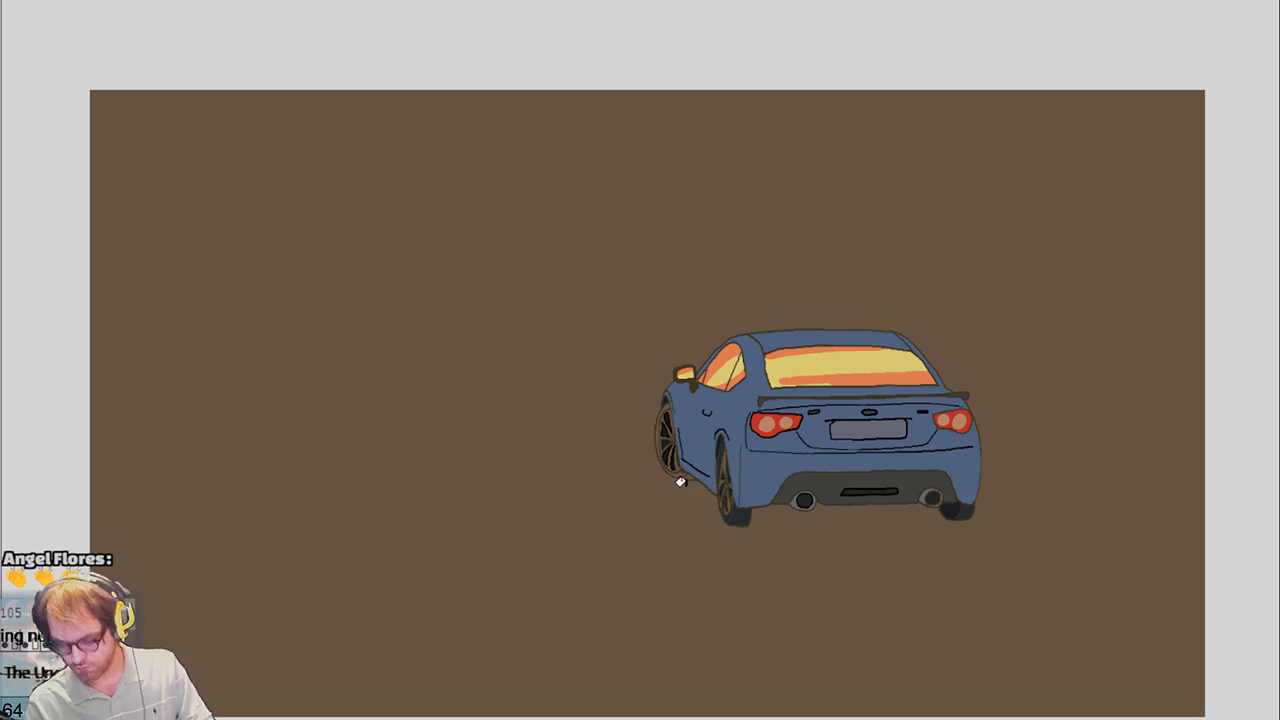
click(676, 468)
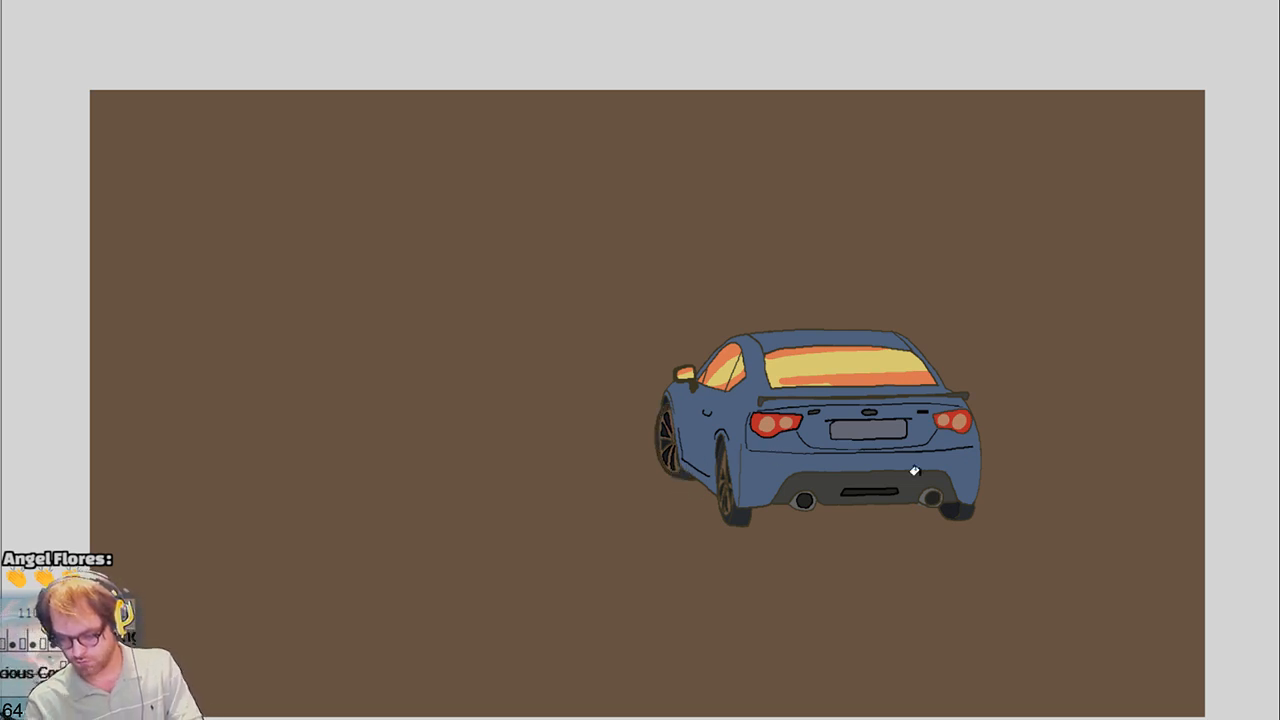
Fill the two rear tyres and the visible front tyre dark grey in the straight rear-view frame
key(Right)
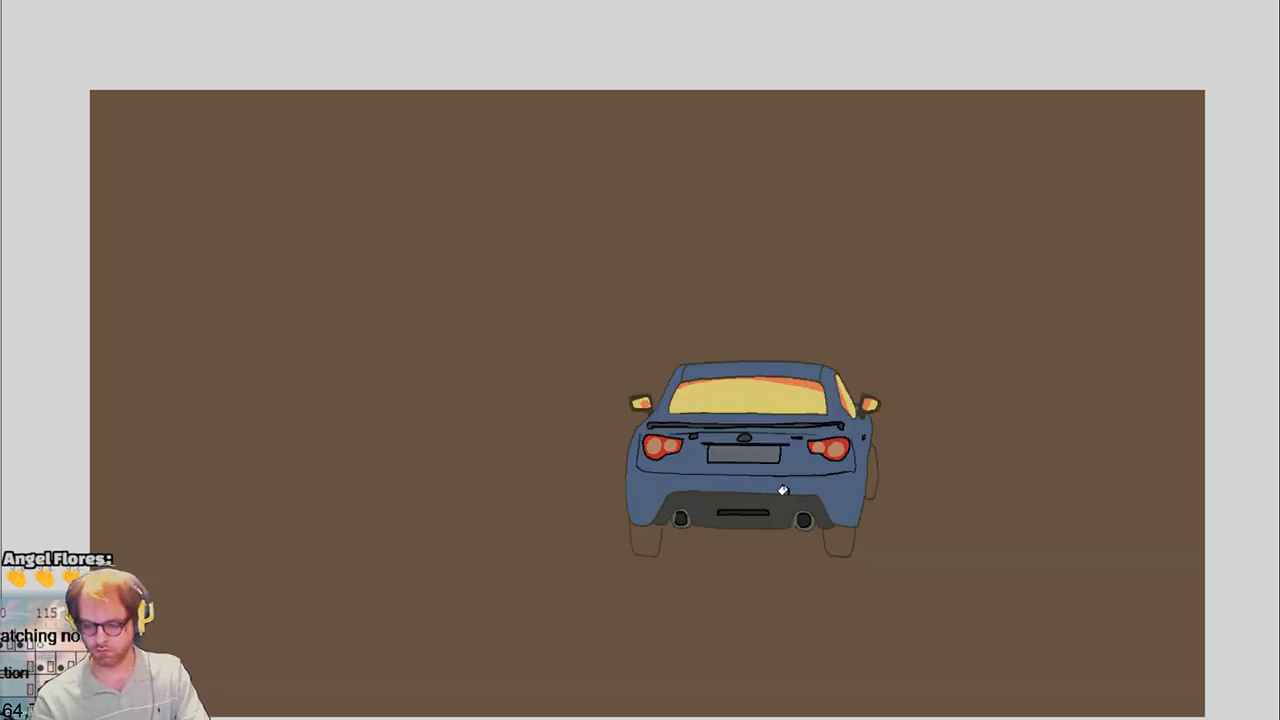
click(637, 533)
click(839, 546)
click(870, 468)
Fill the front tyre and both rear tyres dark grey in the first frame showing the car's right side
key(Right)
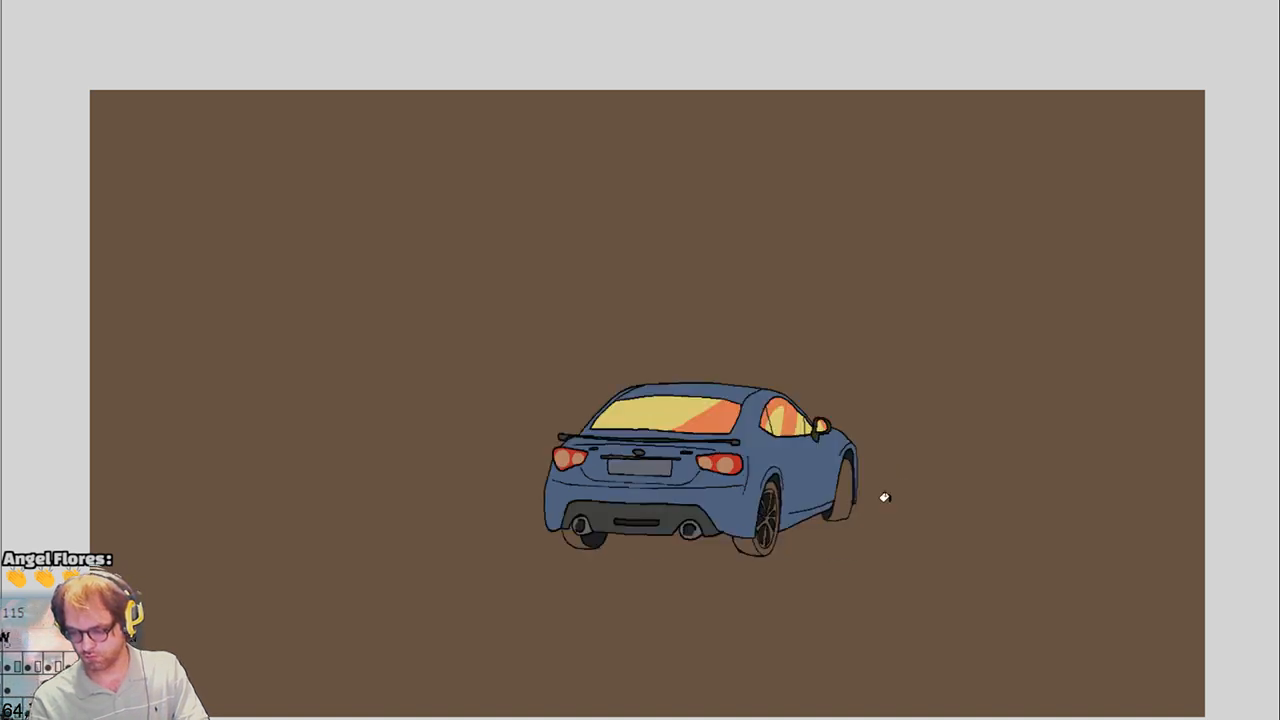
click(838, 497)
click(757, 542)
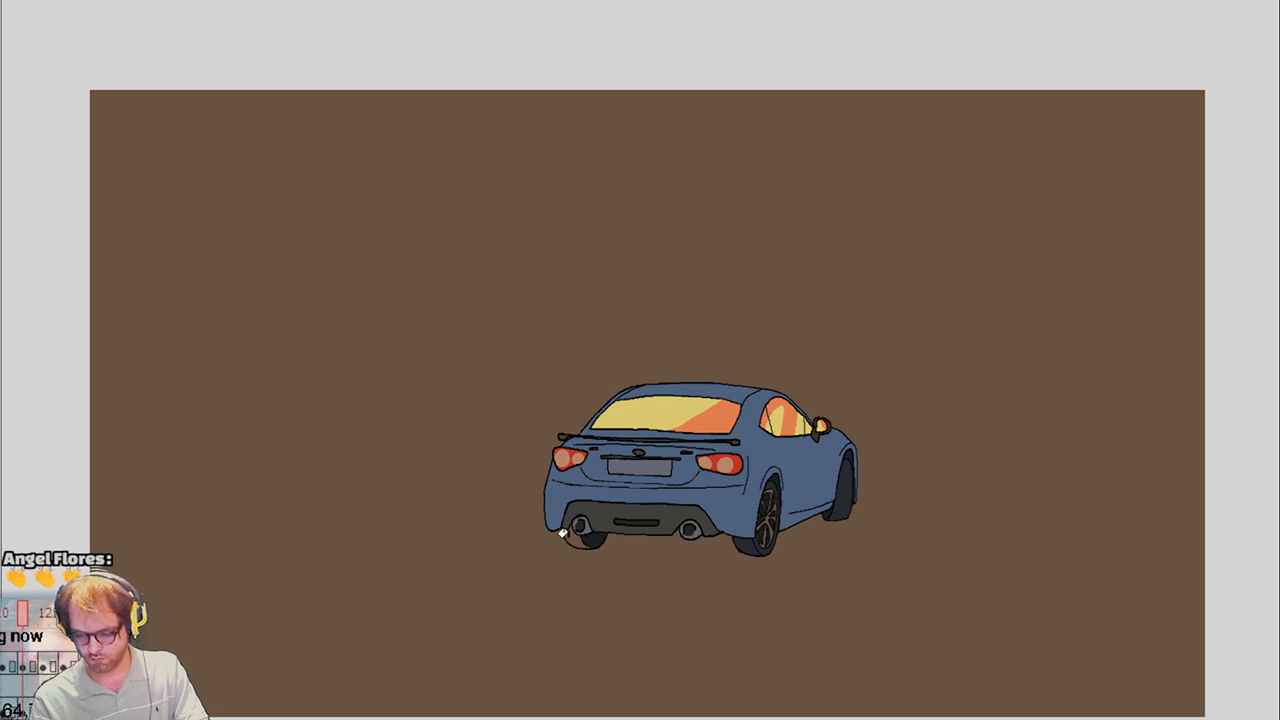
click(588, 540)
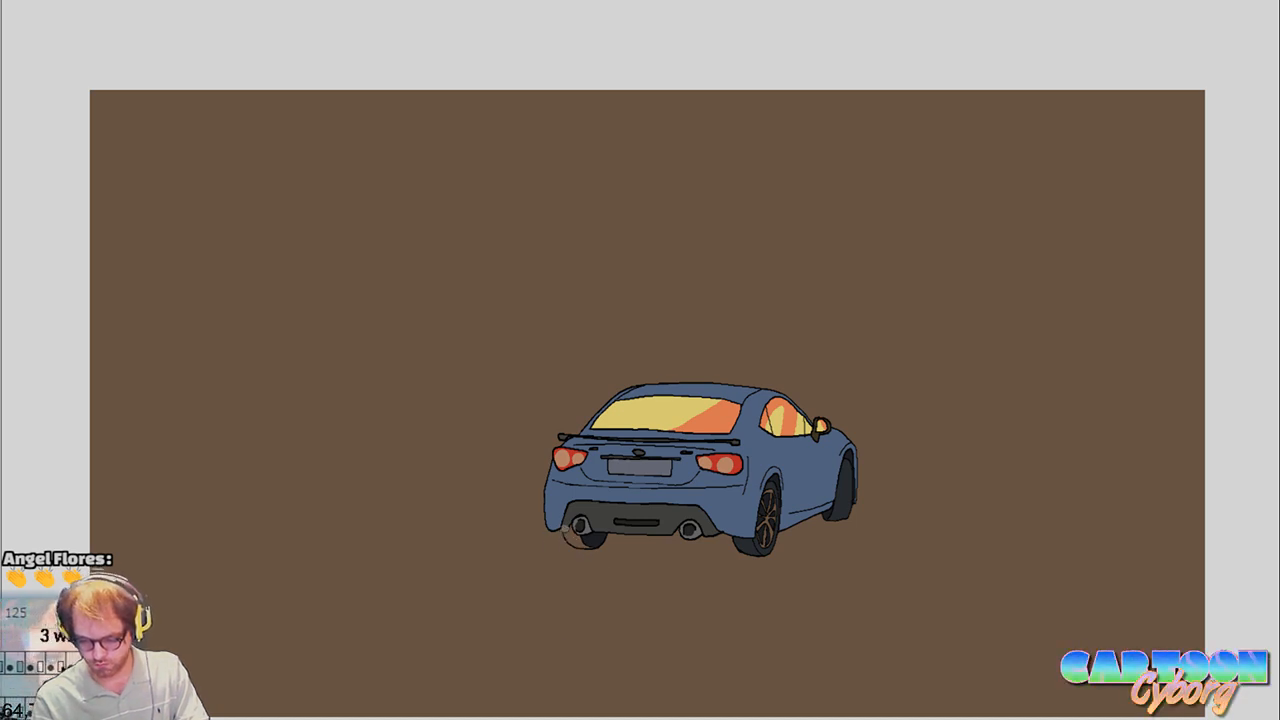
Fill all three visible tyres dark grey in the following frame, the one with yellow outlines
key(Right)
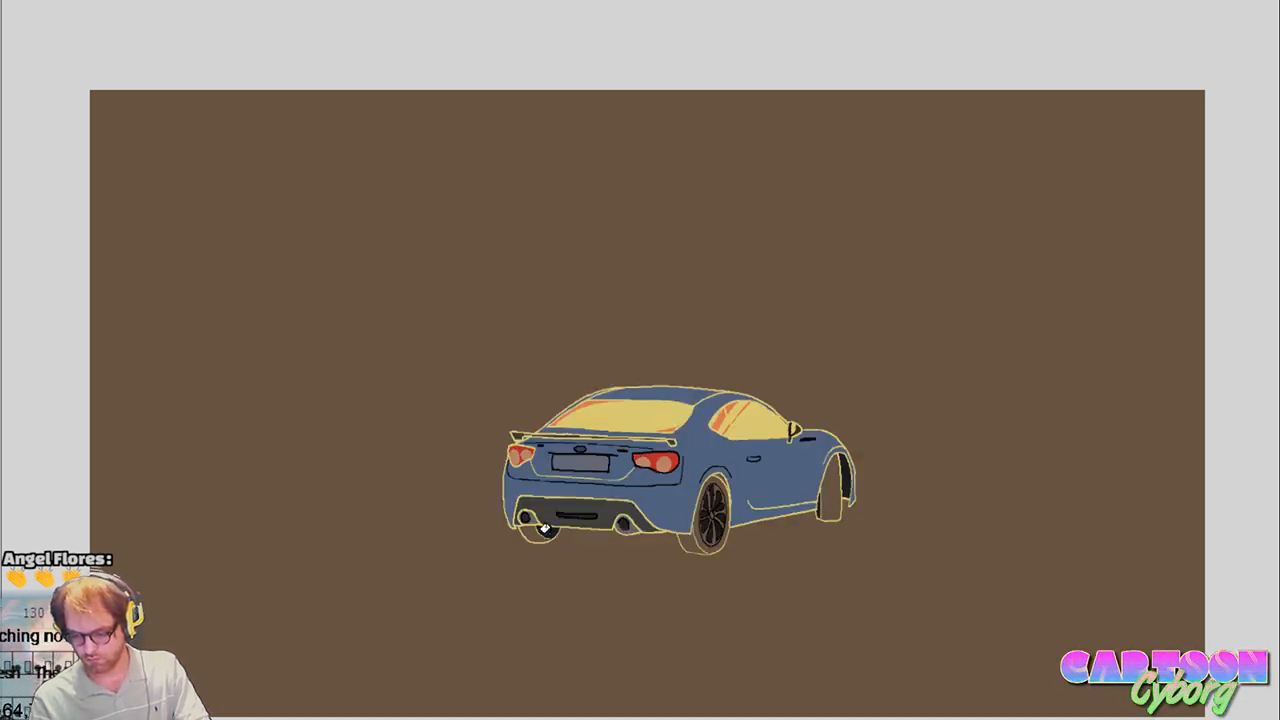
click(528, 531)
click(686, 541)
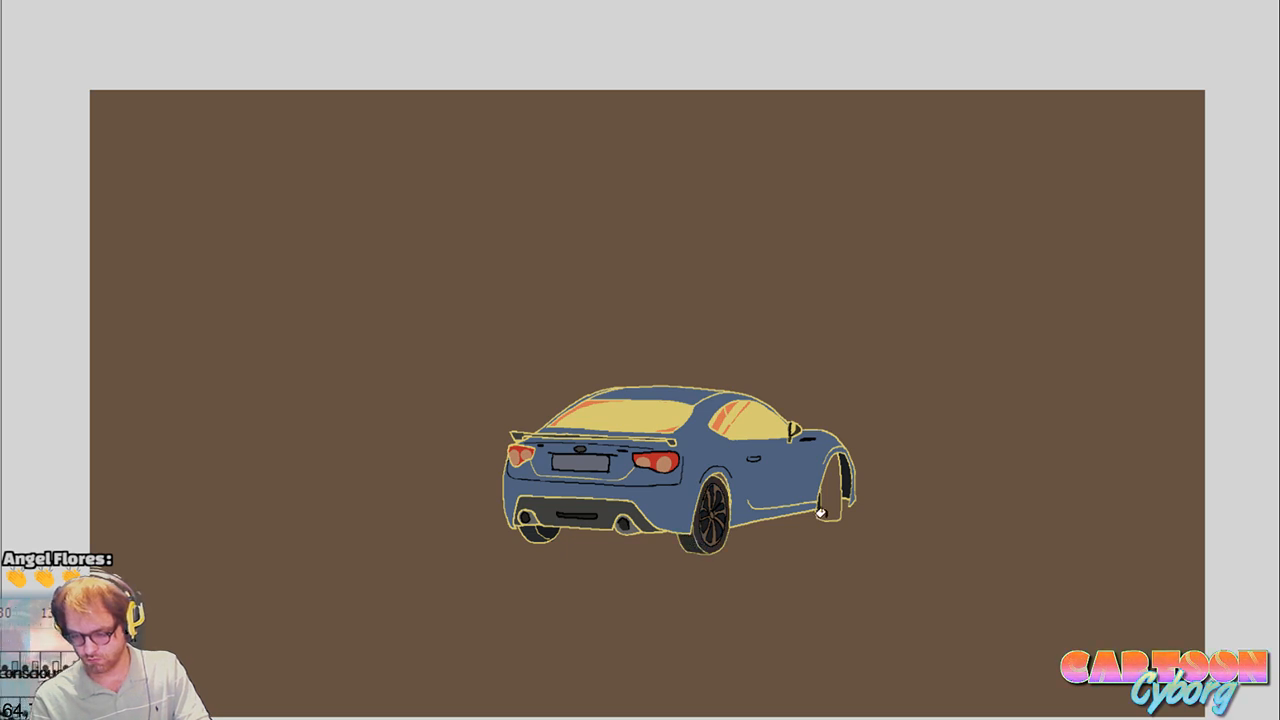
click(830, 505)
Fill the front tyre and the rear tyres dark grey in the frame after the yellow-outlined one
key(Right)
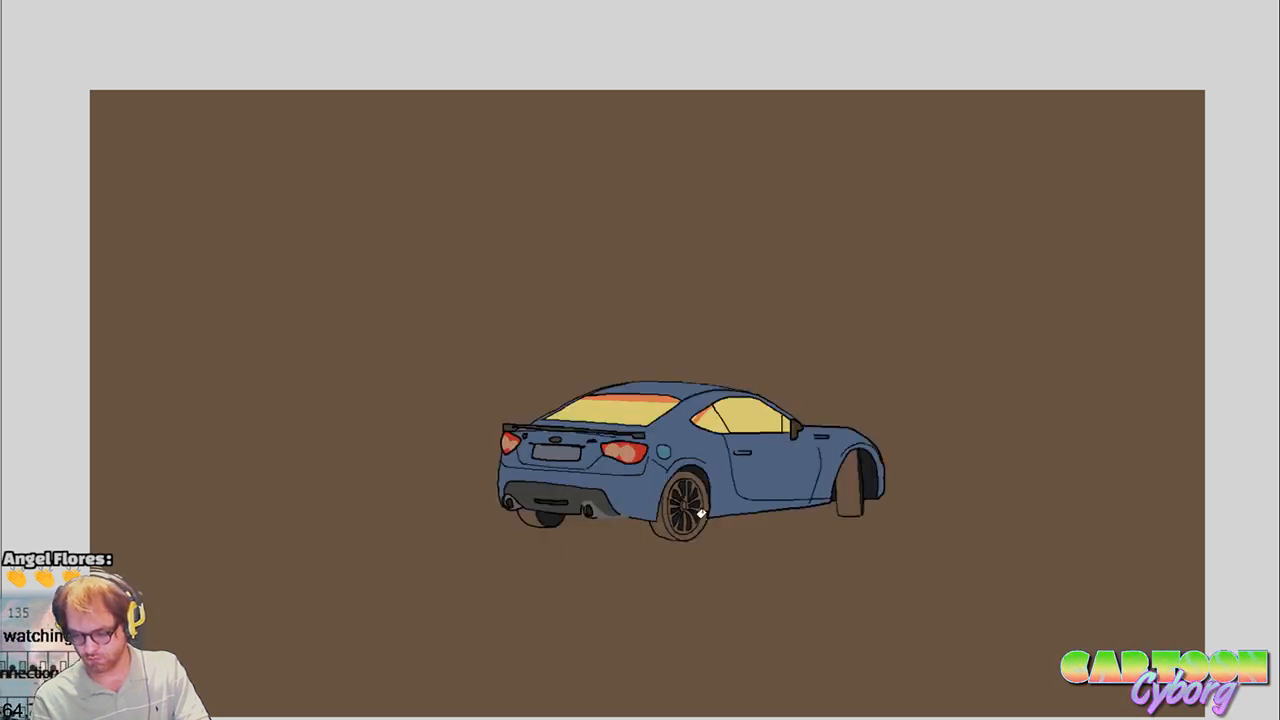
click(849, 502)
click(679, 531)
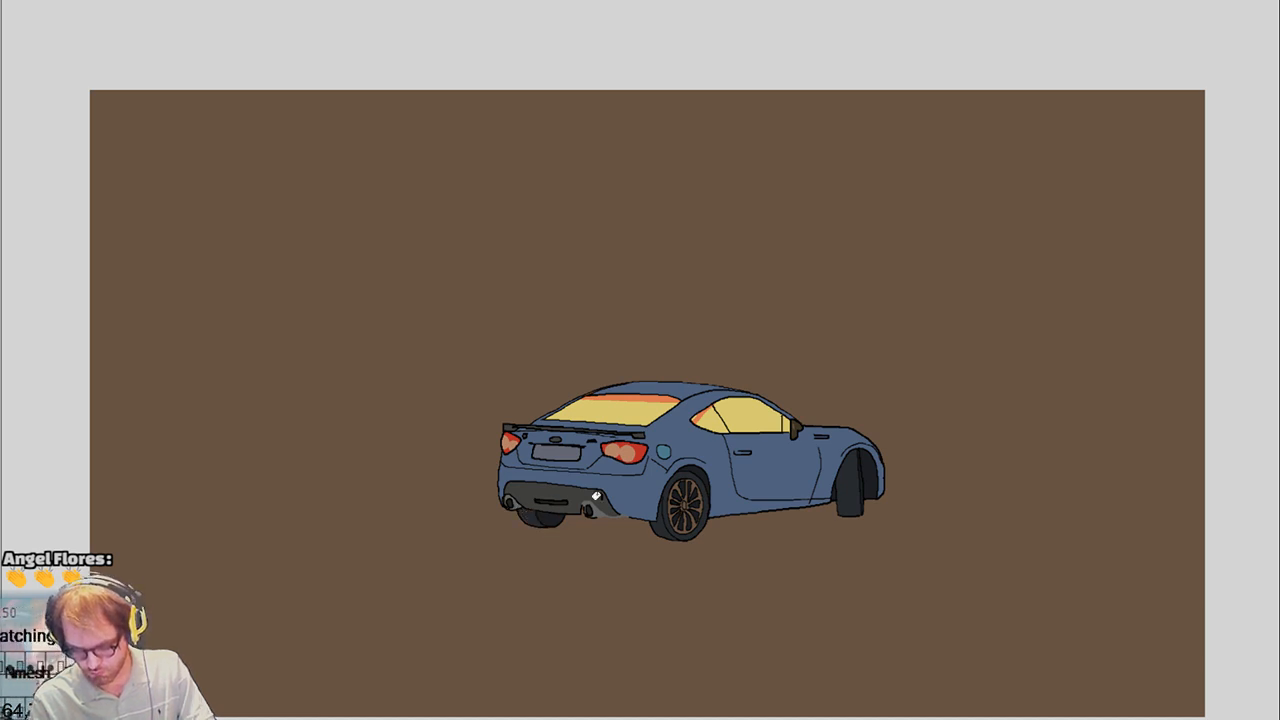
Fill the front and rear tyres dark grey in the next two rear three-quarter frames showing the car's right side
key(Right)
click(858, 484)
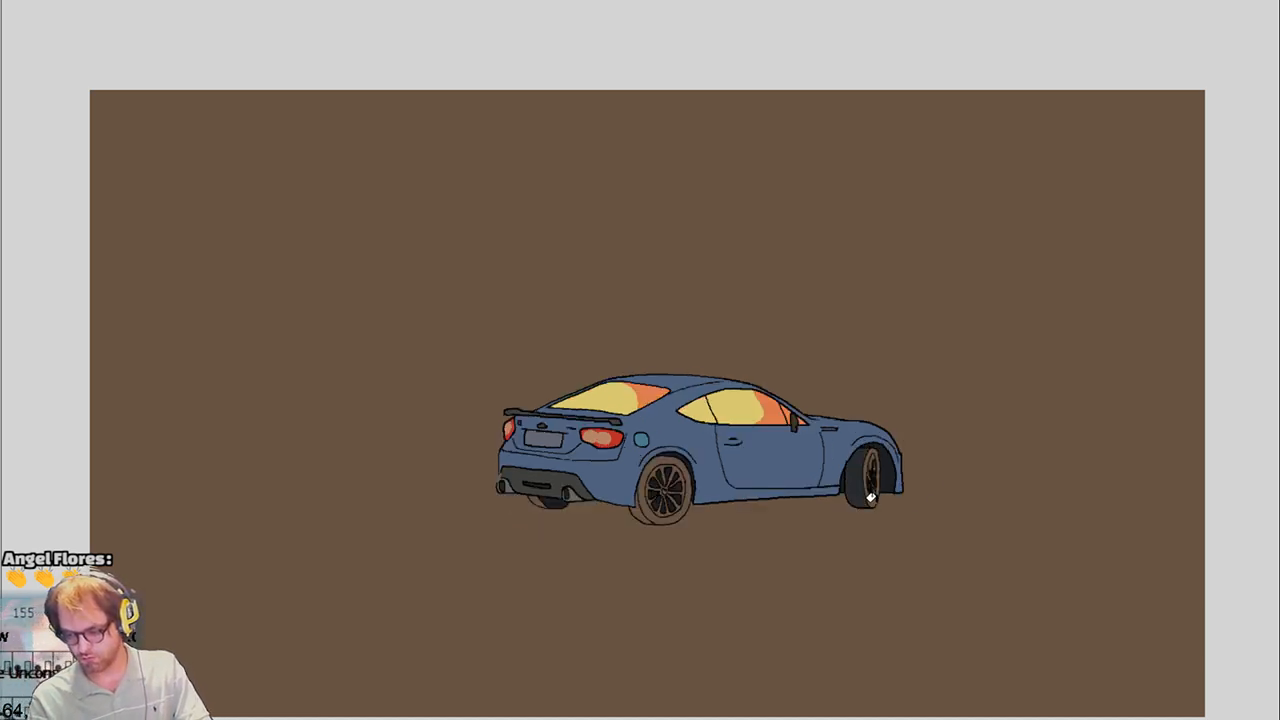
click(870, 495)
click(645, 517)
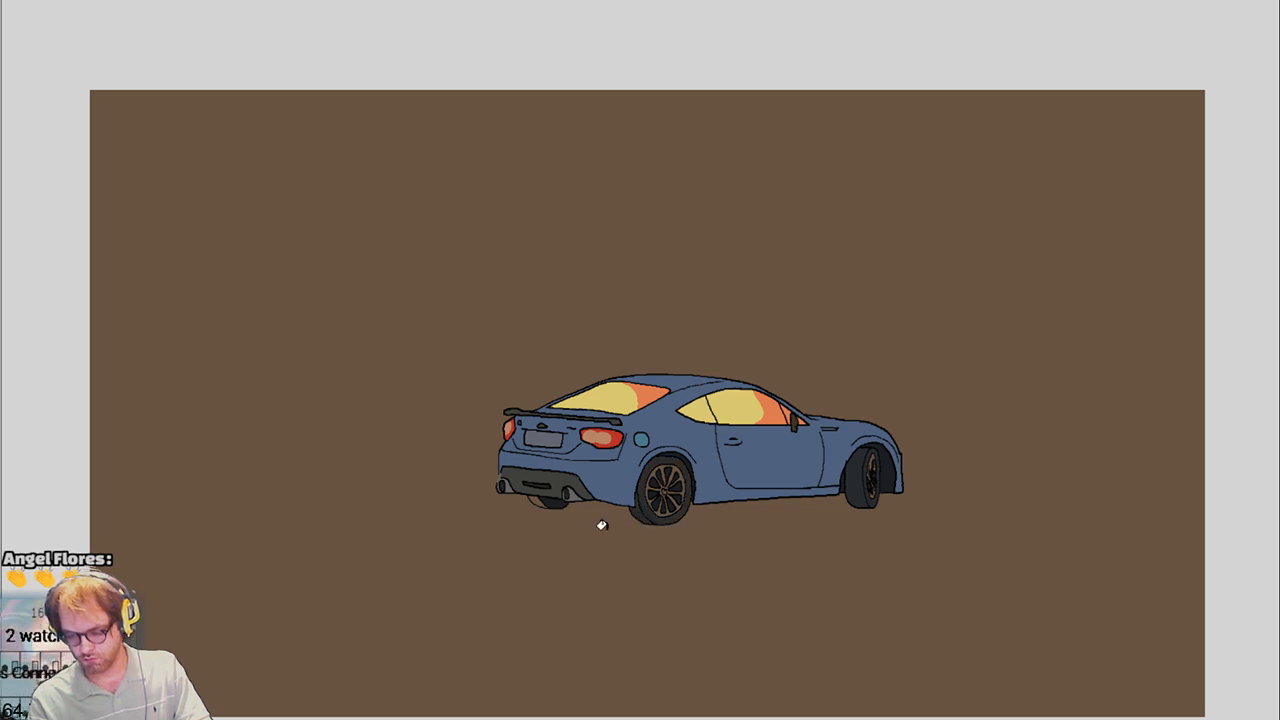
key(Right)
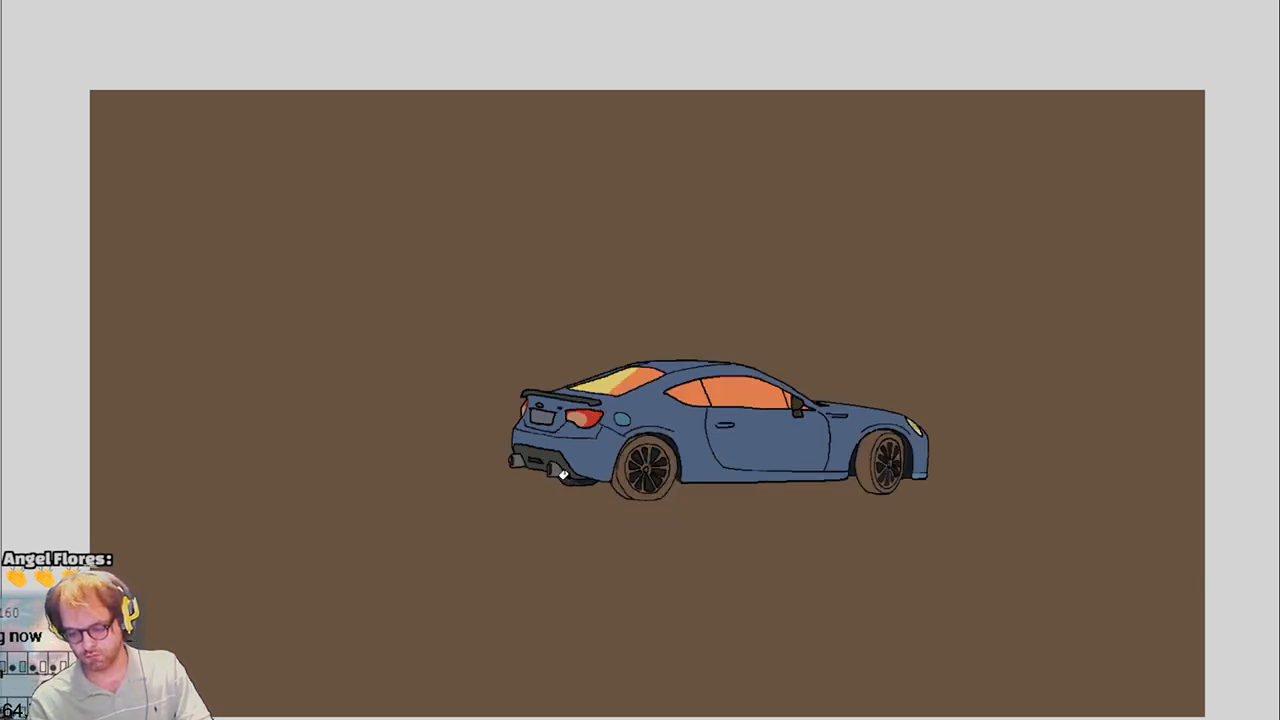
click(618, 474)
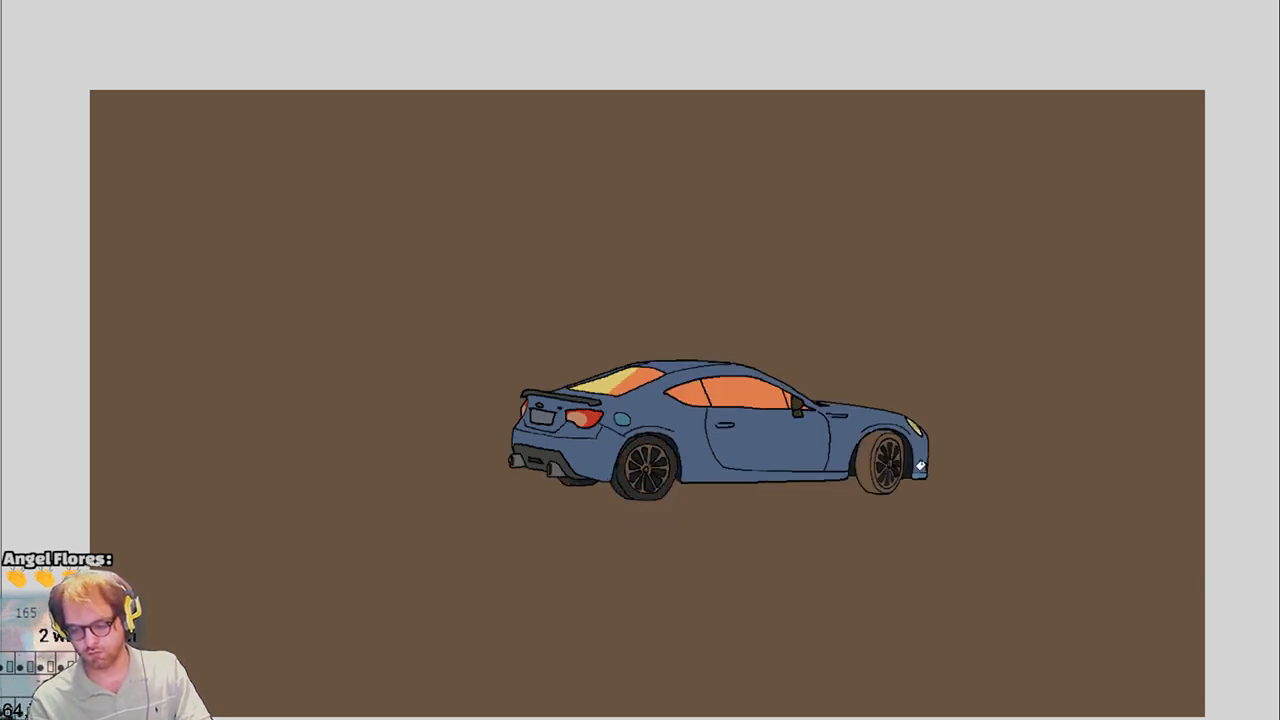
click(866, 474)
click(873, 474)
Fill the front and rear tyres dark grey in the next two frames, where the car's right side is nearly in profile
key(Right)
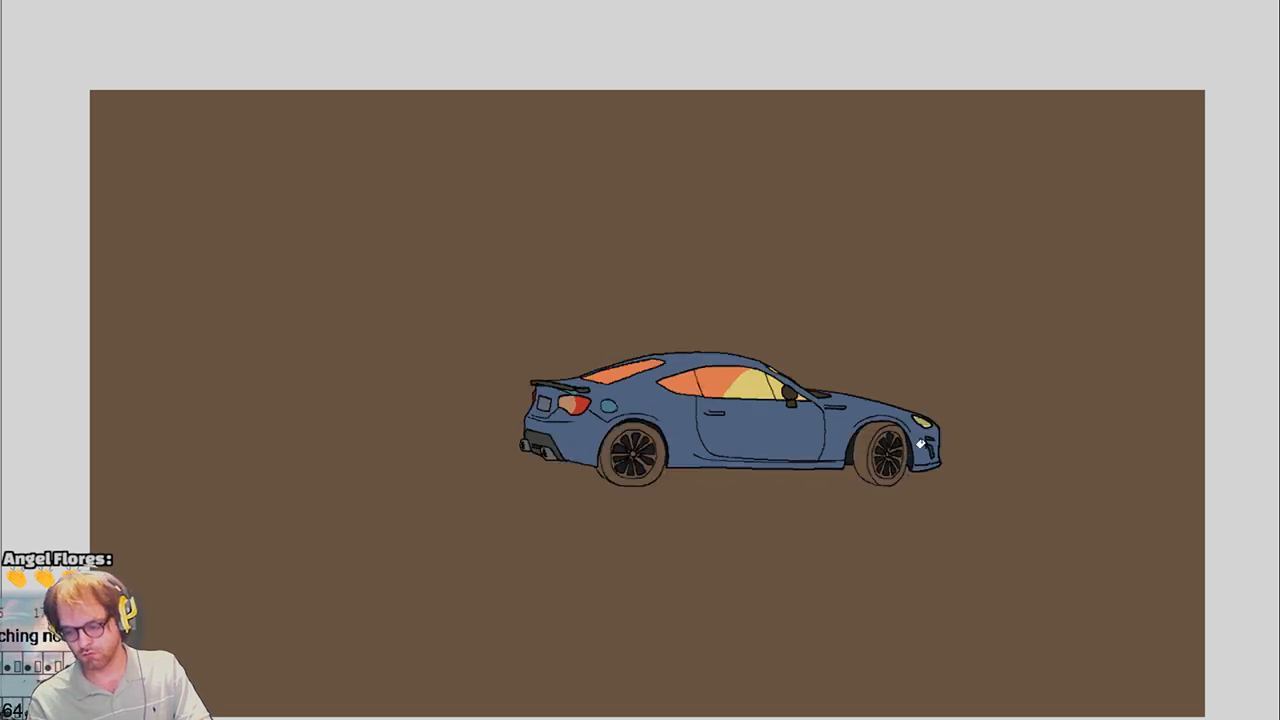
click(872, 475)
click(861, 465)
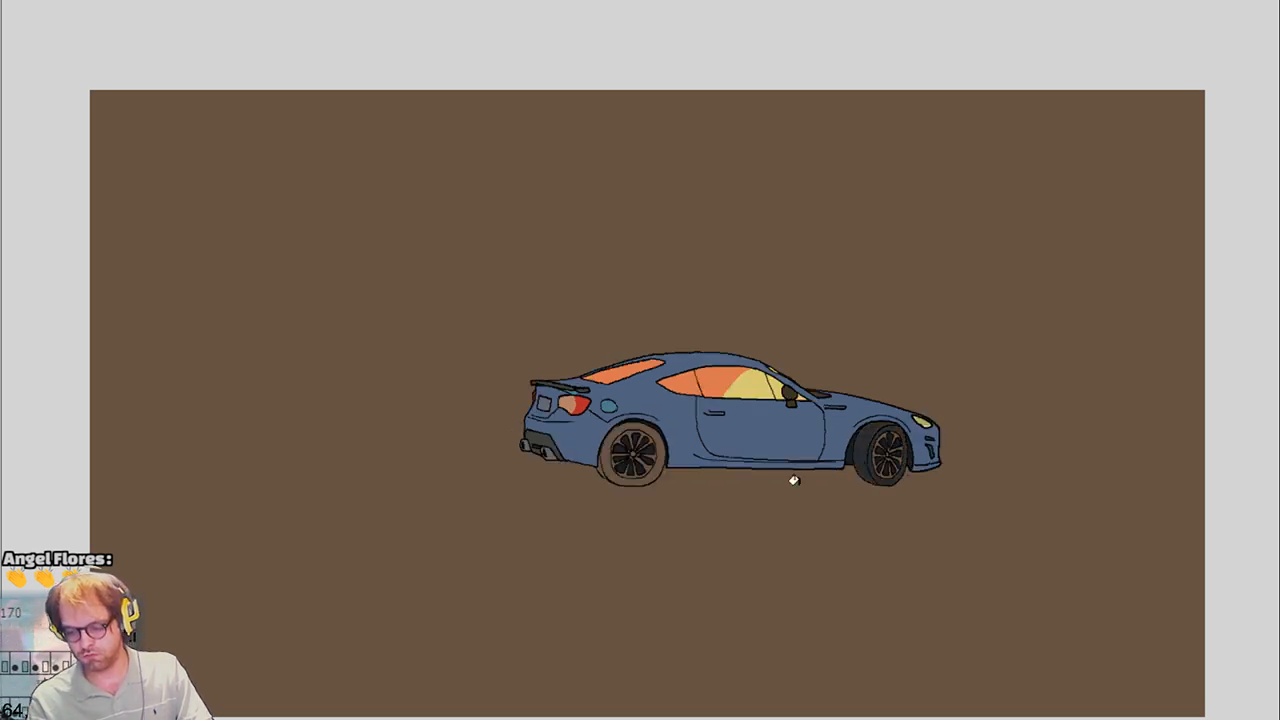
click(612, 482)
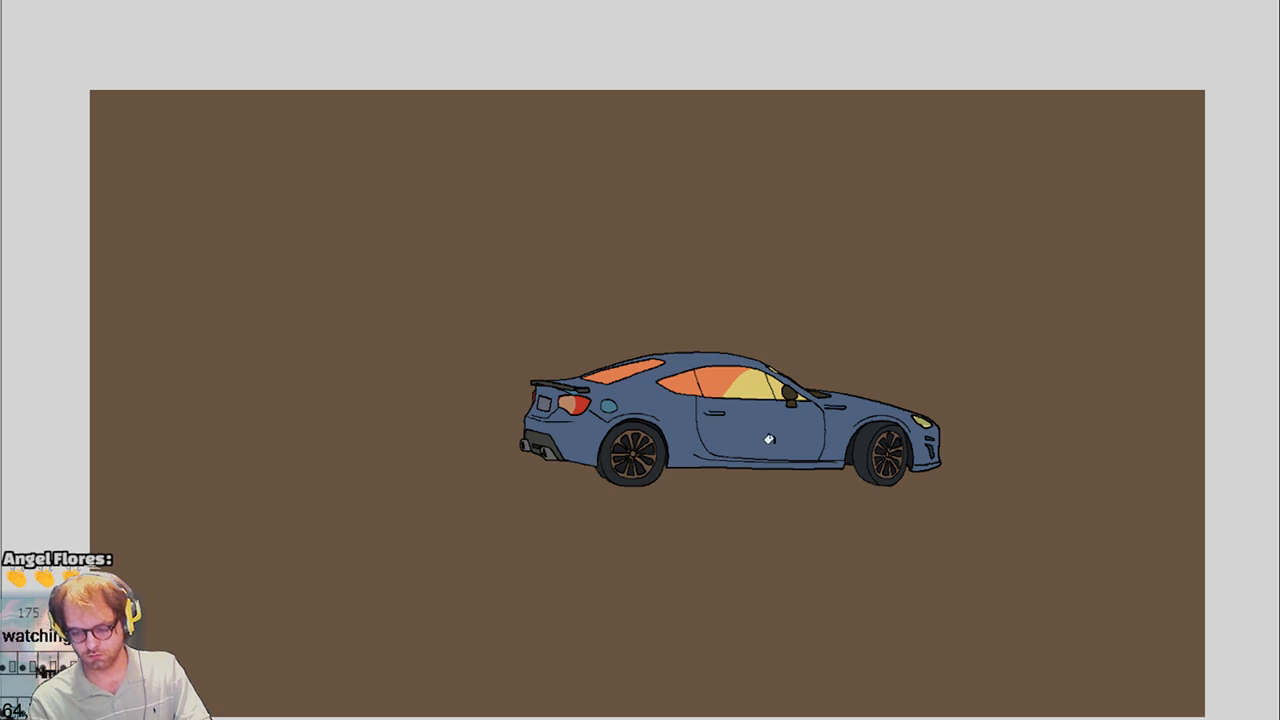
key(period)
click(577, 451)
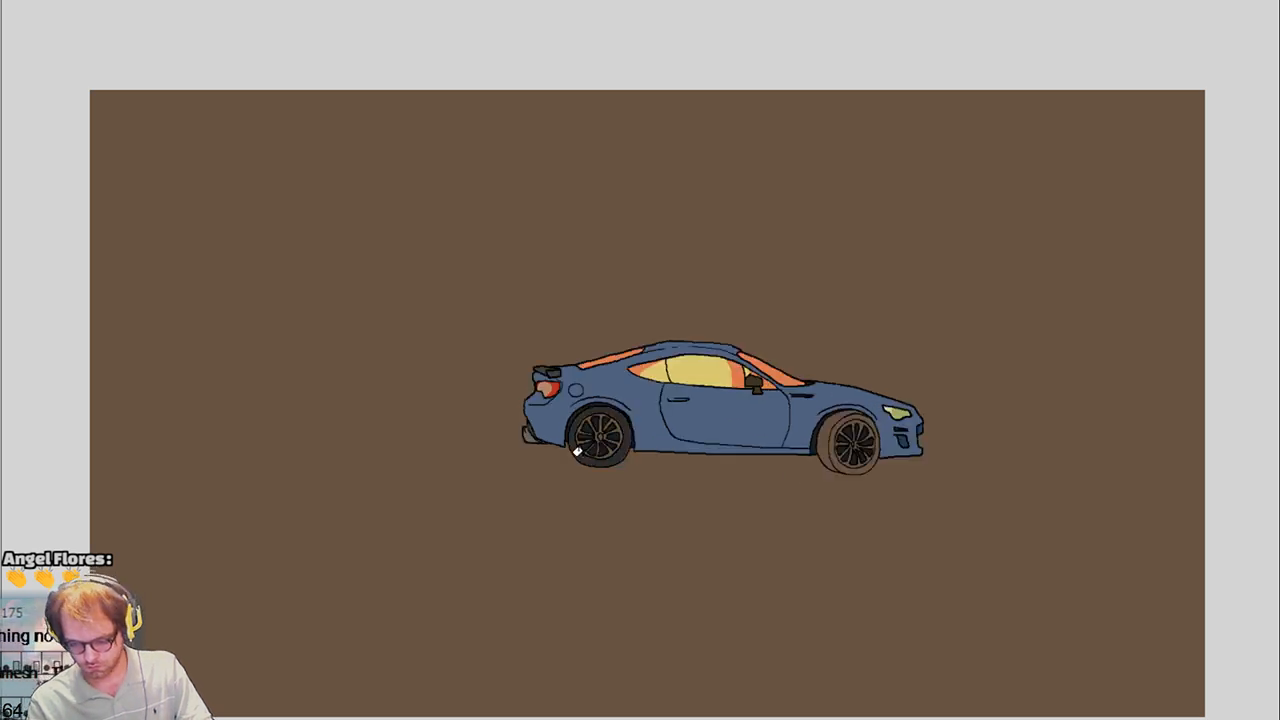
click(819, 453)
Fill both right-side tyres dark grey in the following two frames, where the car's nose begins turning toward the viewer
key(period)
click(795, 440)
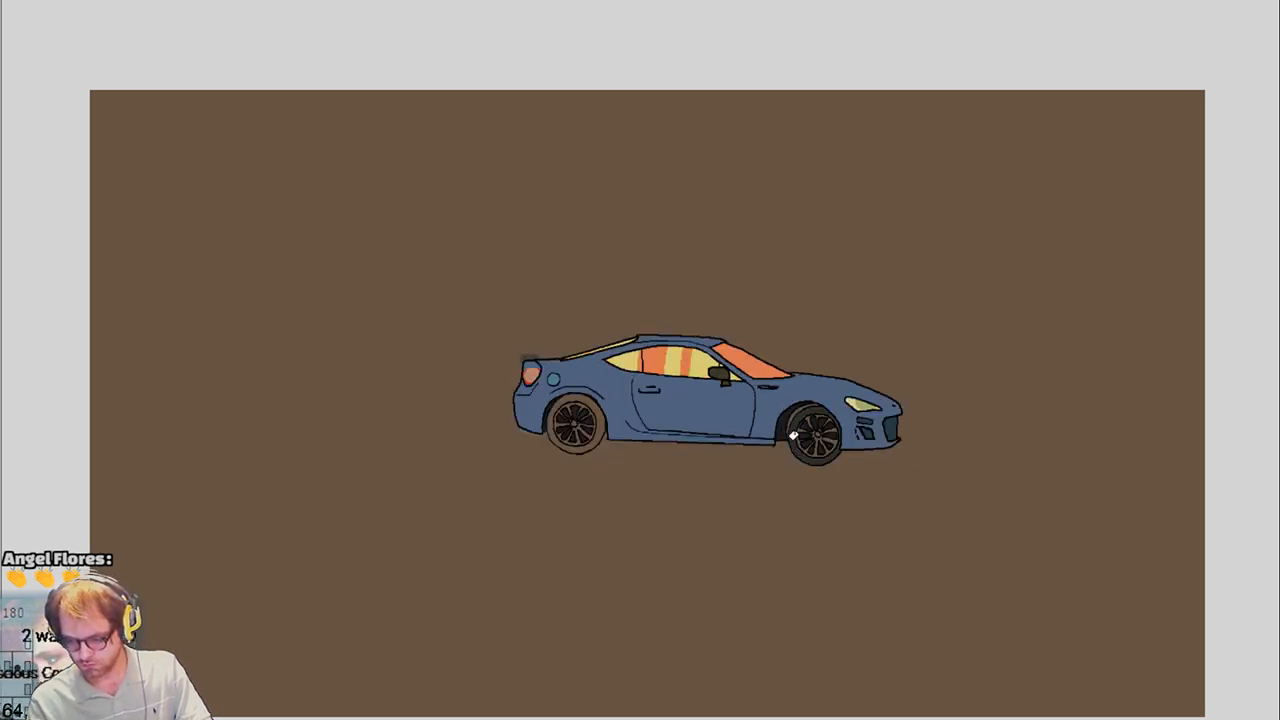
key(period)
key(comma)
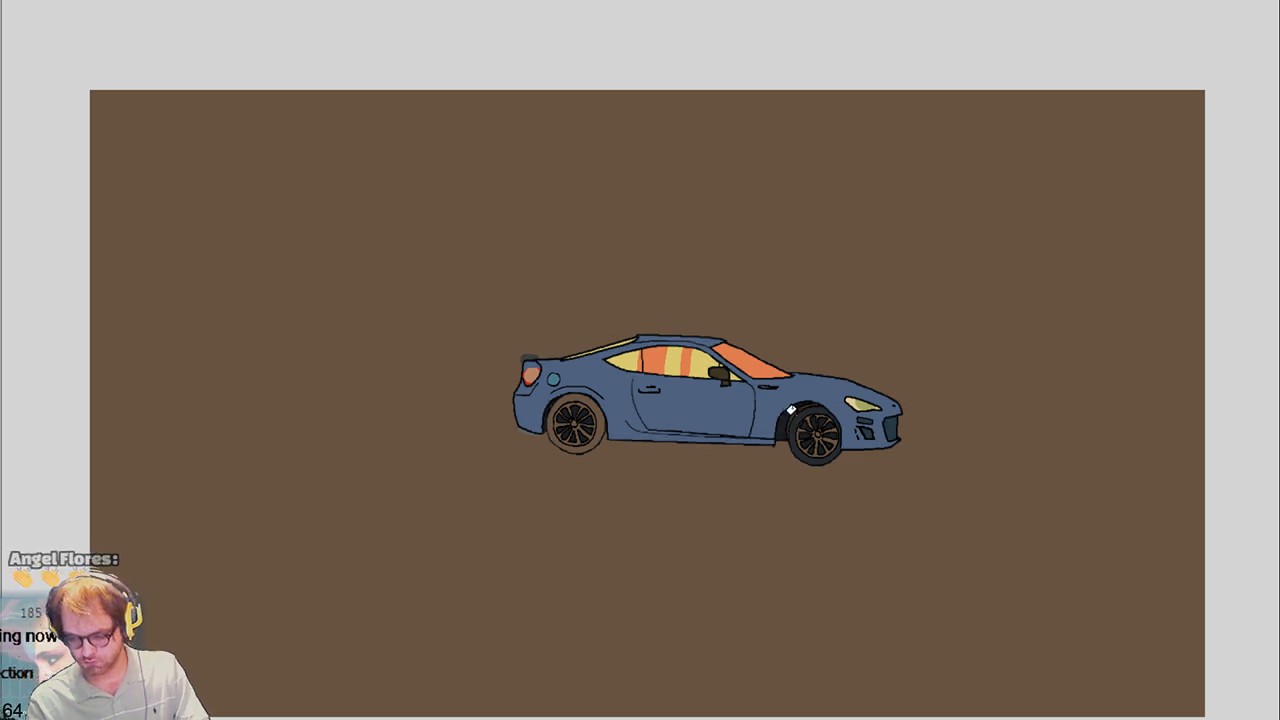
click(572, 441)
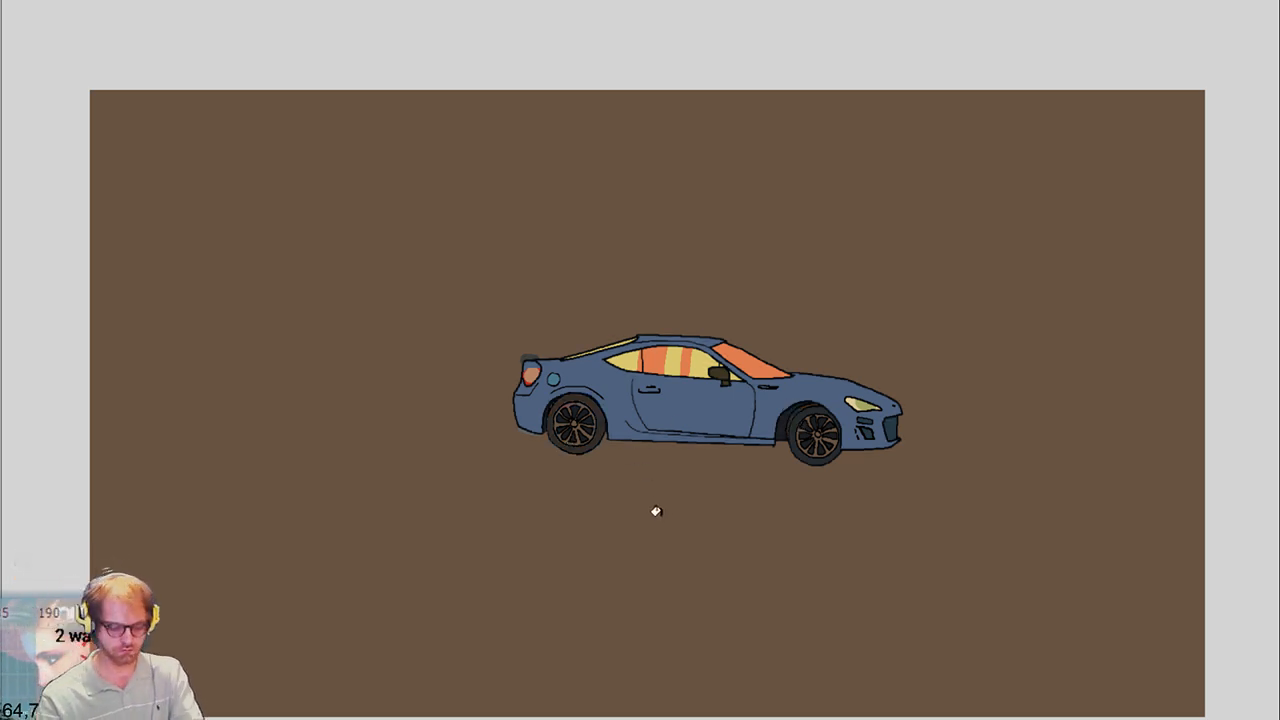
key(period)
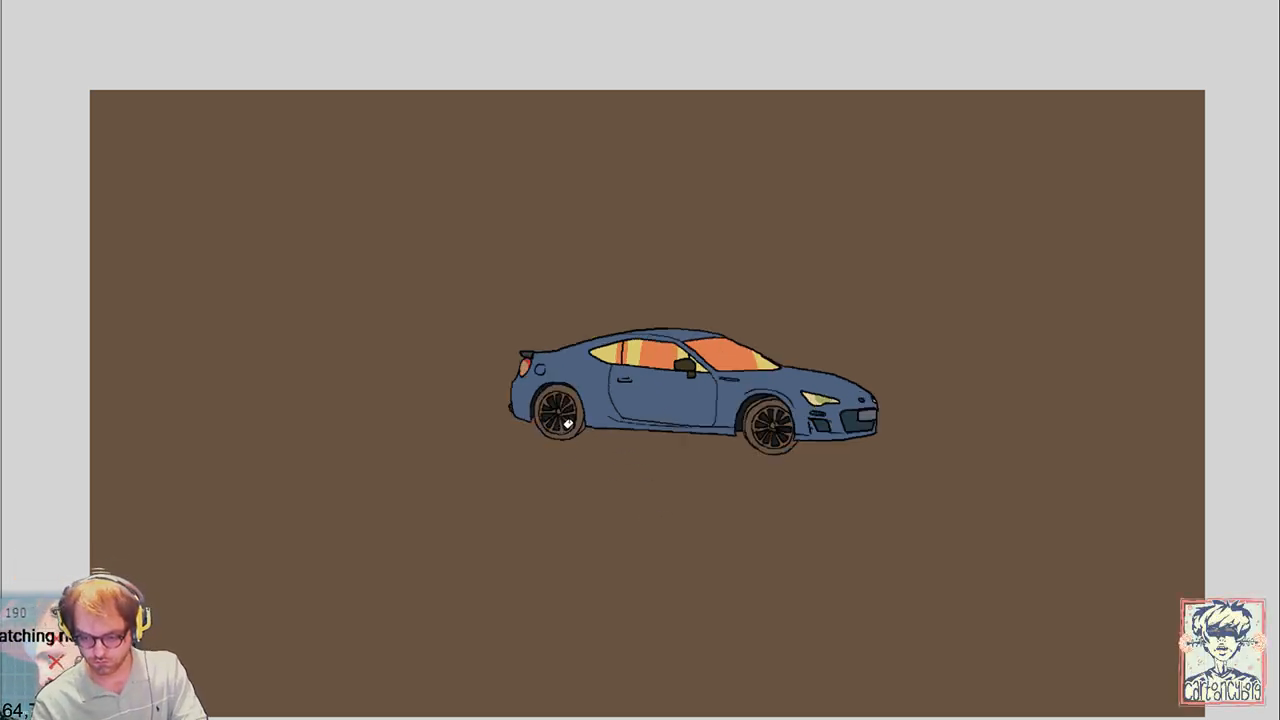
click(568, 424)
click(746, 424)
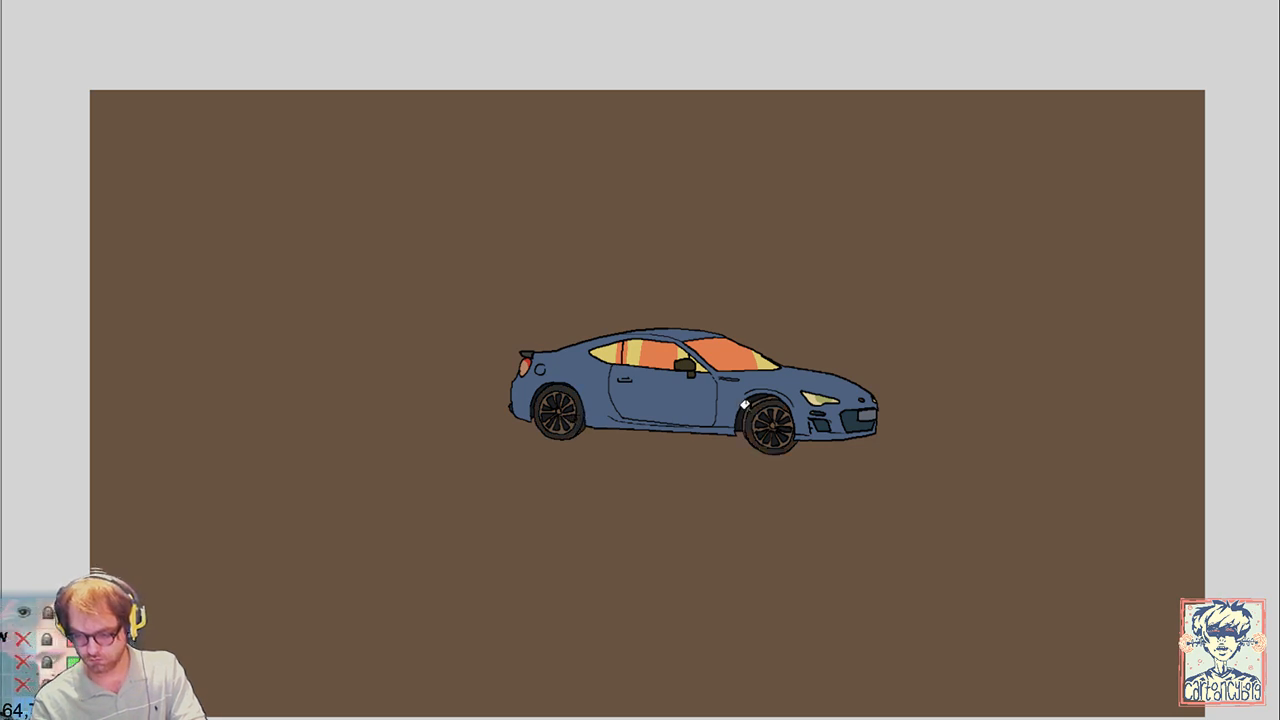
Fill the front and rear tyres dark grey in the next two front three-quarter frames showing the car's right side
key(period)
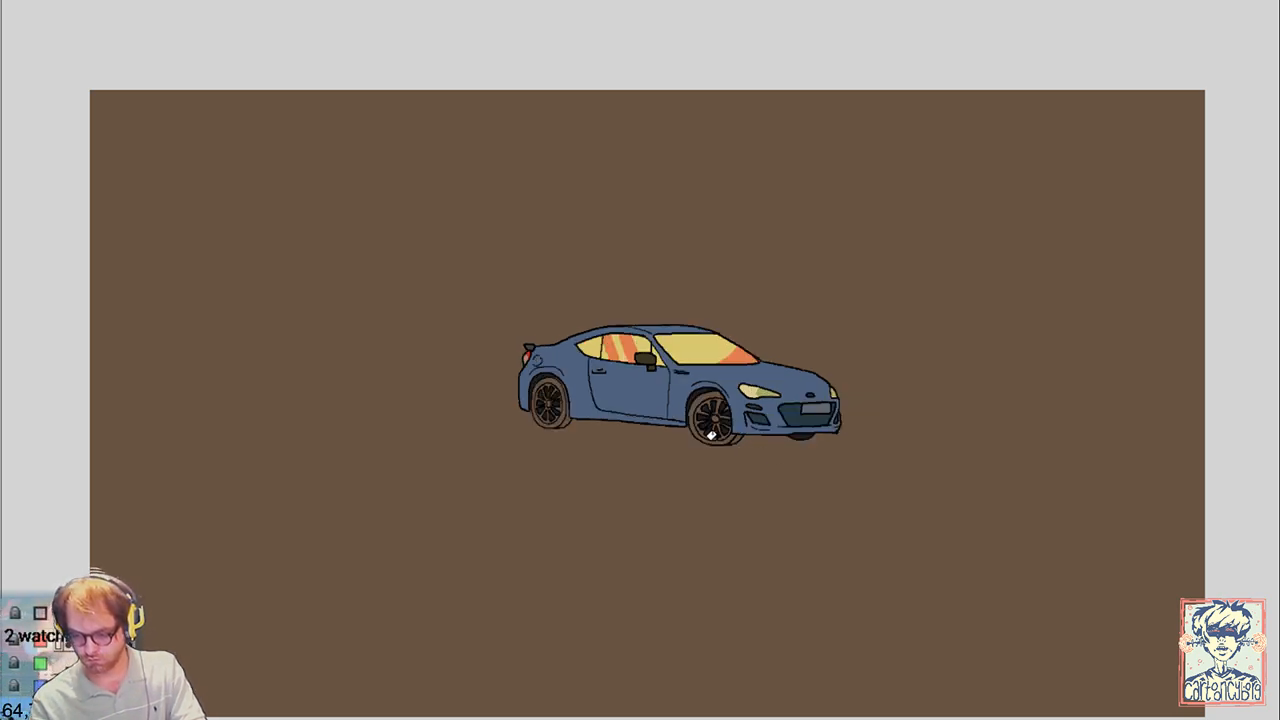
click(719, 435)
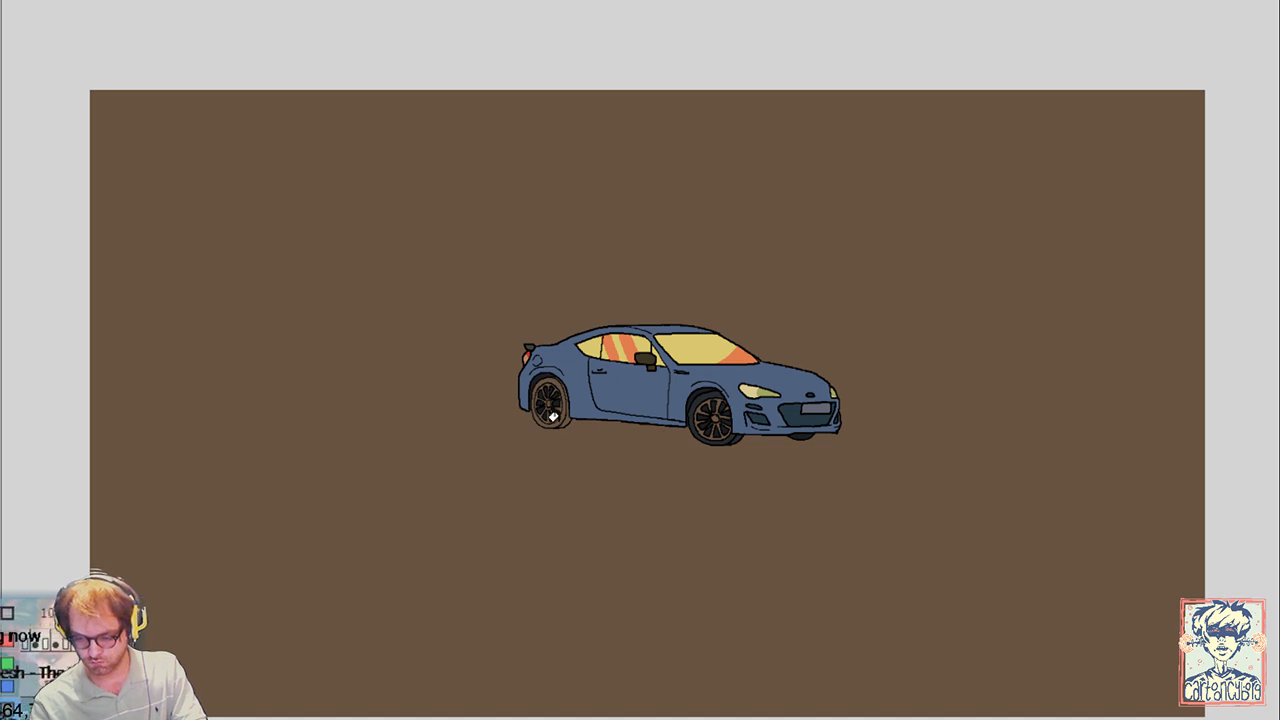
click(552, 416)
key(period)
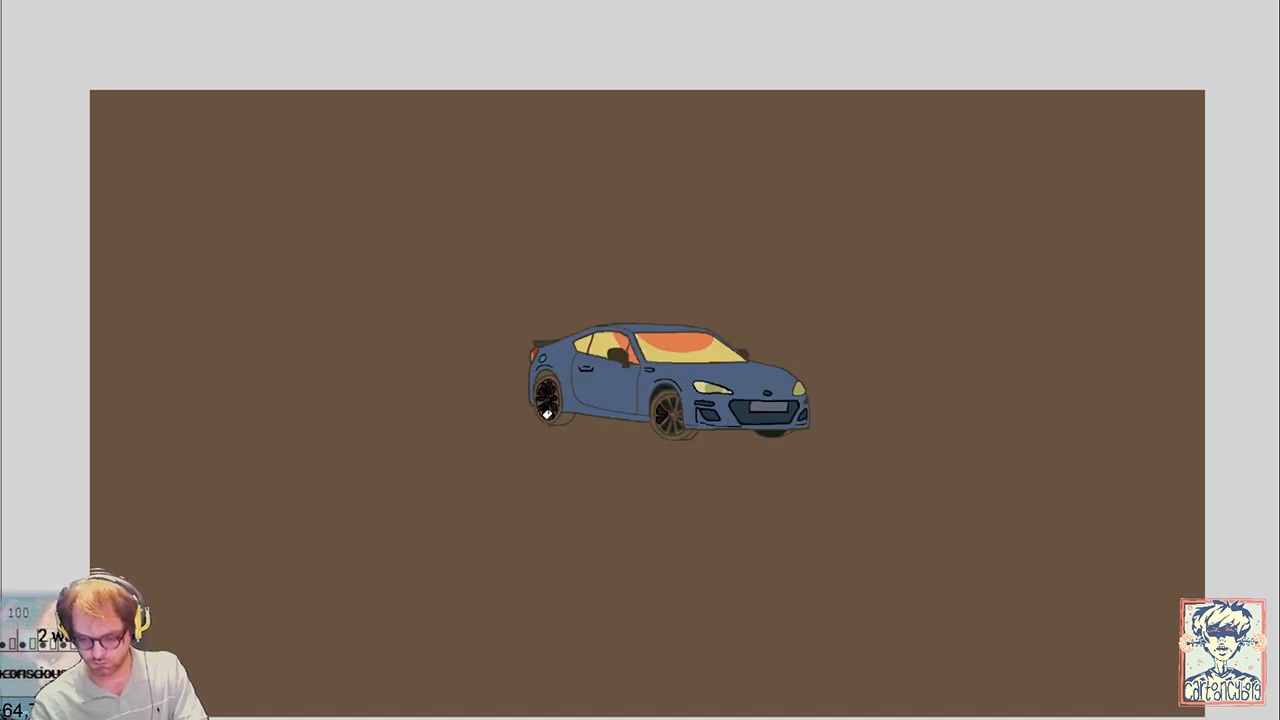
click(547, 413)
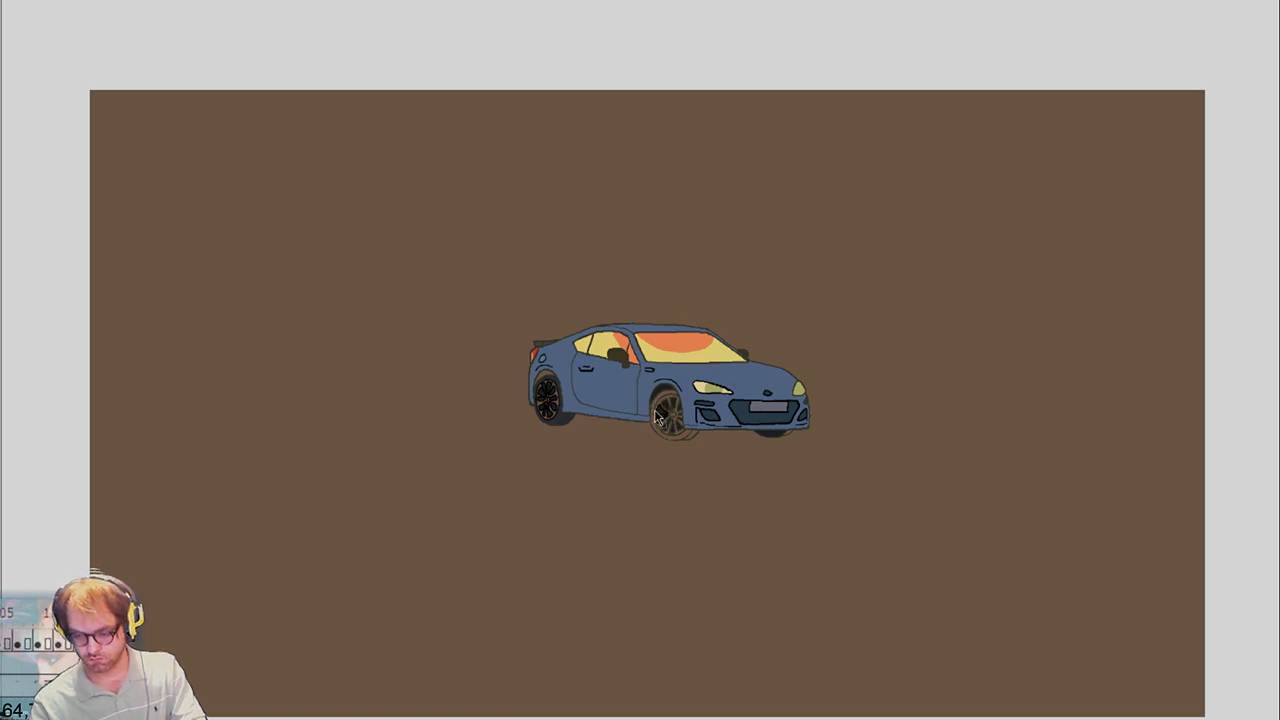
click(650, 399)
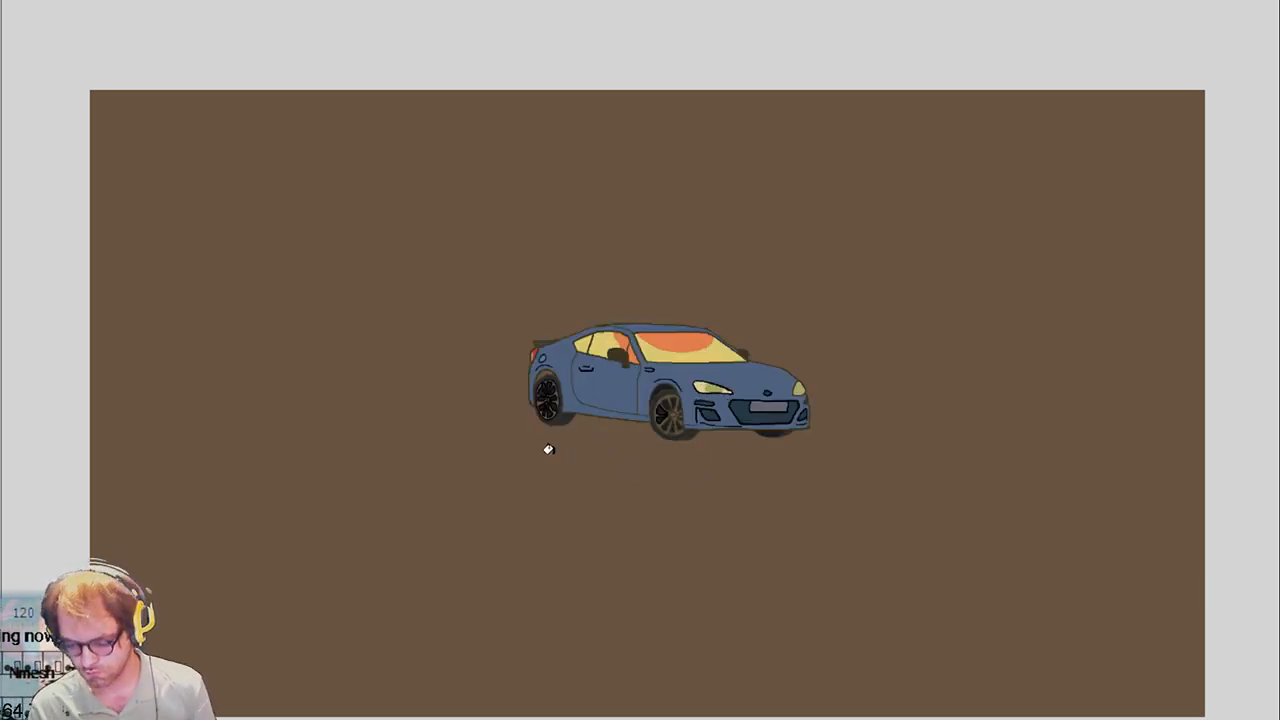
Advance through the frontal frames and fill the front and rear tyres dark grey in the first one showing the car's left side
key(period)
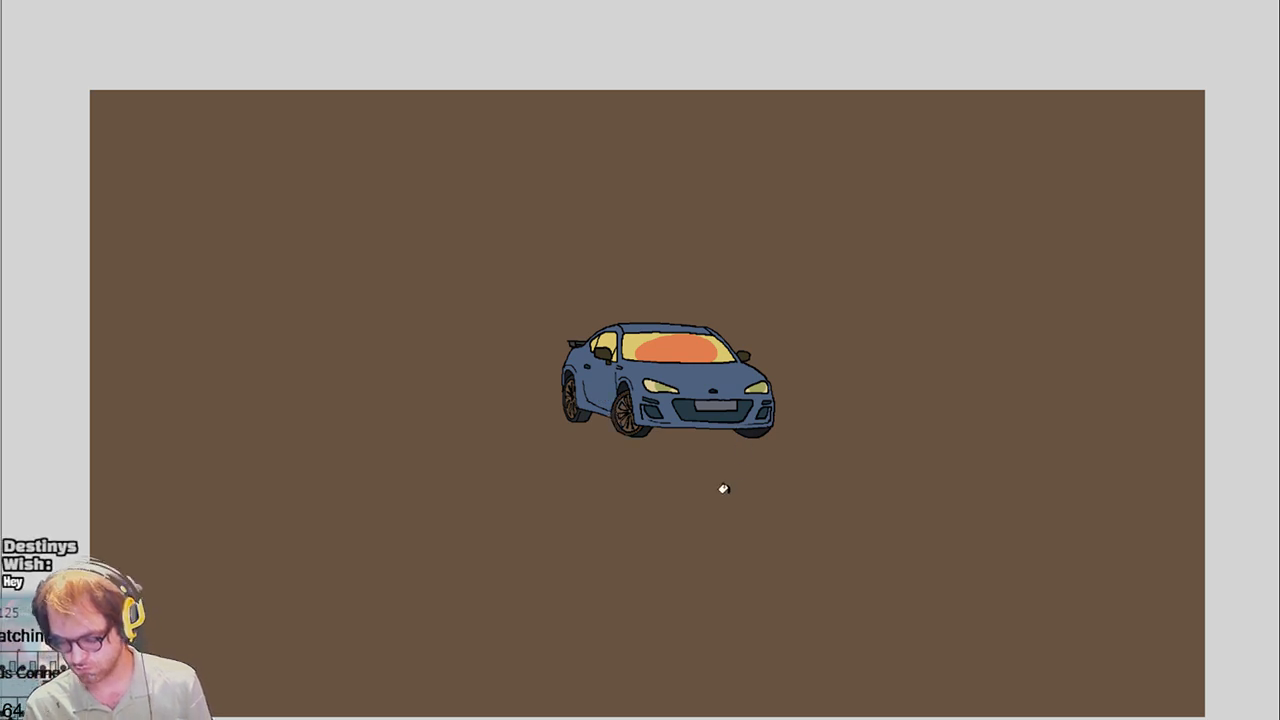
key(period)
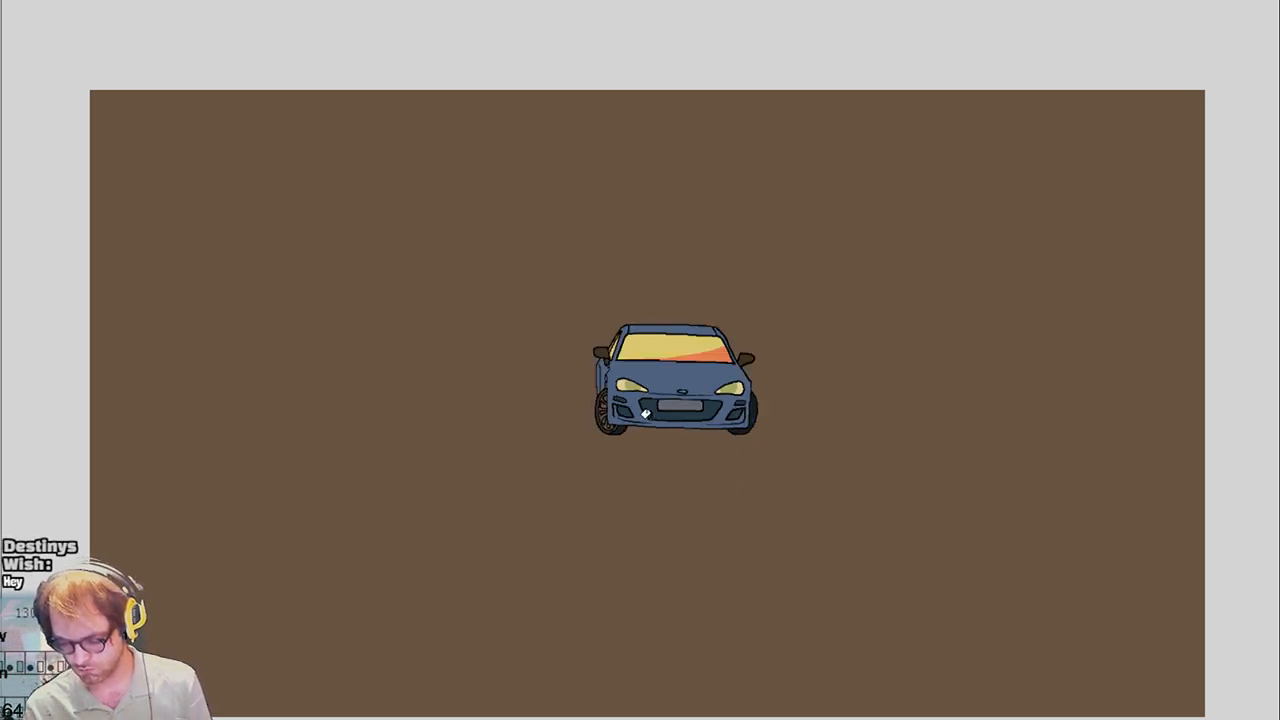
key(period)
click(726, 410)
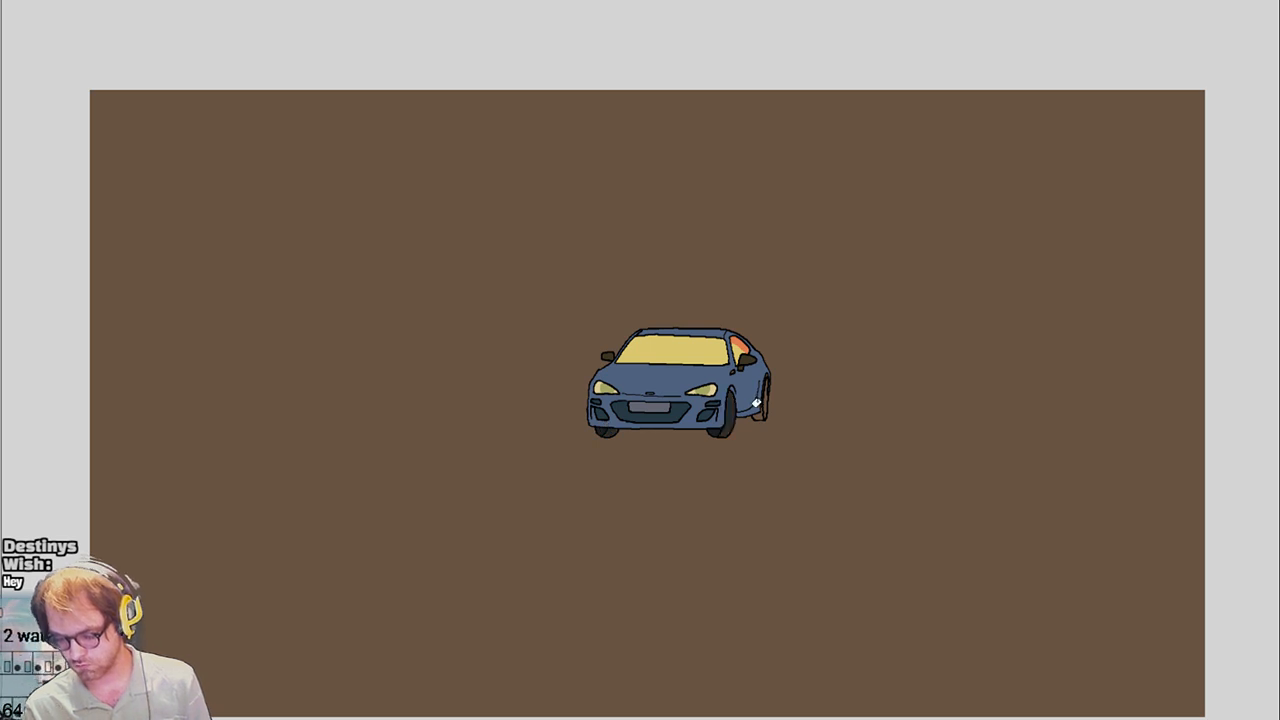
drag(752, 402, 760, 398)
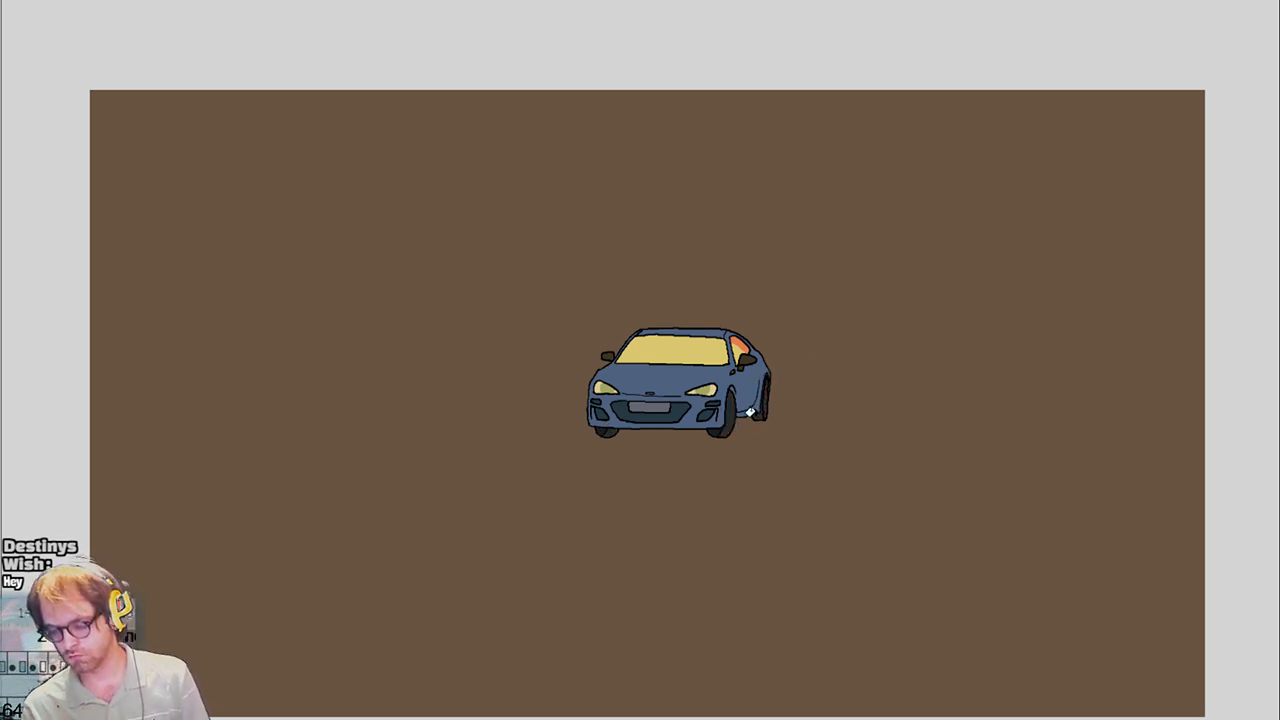
Fill the front and rear tyres dark grey in the second frame showing the car's left side
key(period)
click(714, 406)
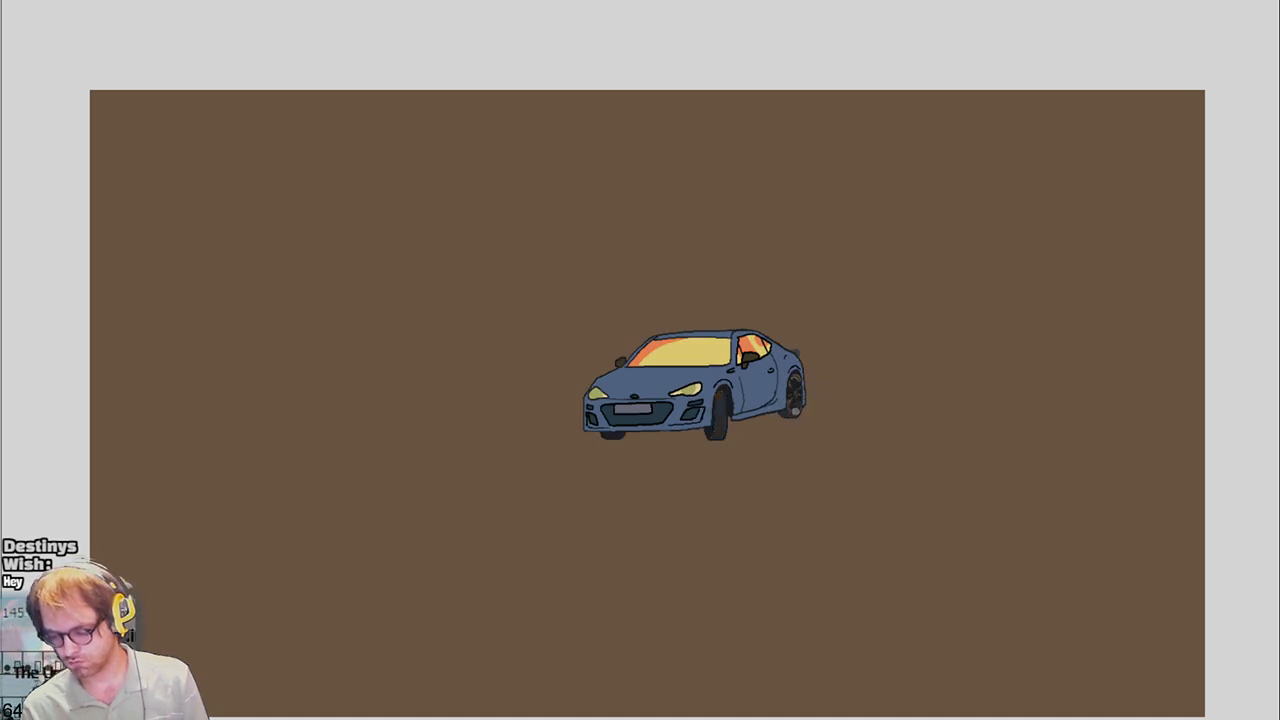
click(794, 398)
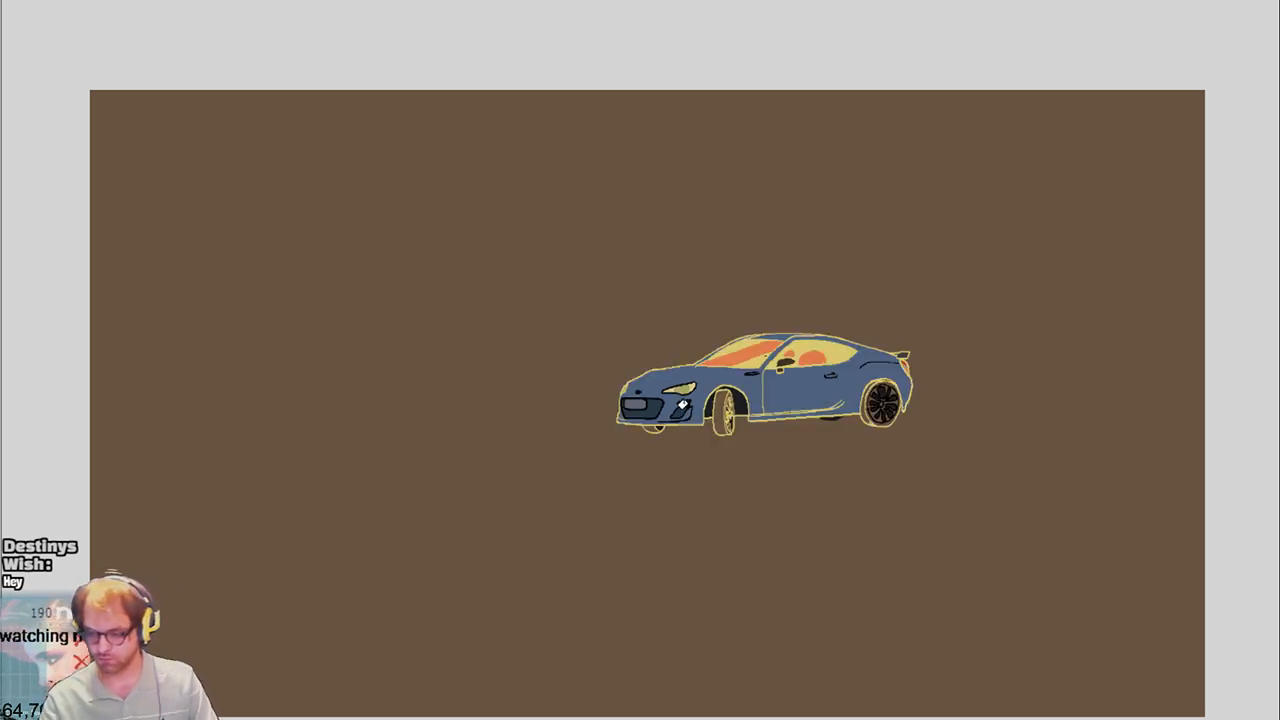
Fill the tyres dark grey in the yellow-outlined left-side frame and the front tyre in the frame after it
click(713, 407)
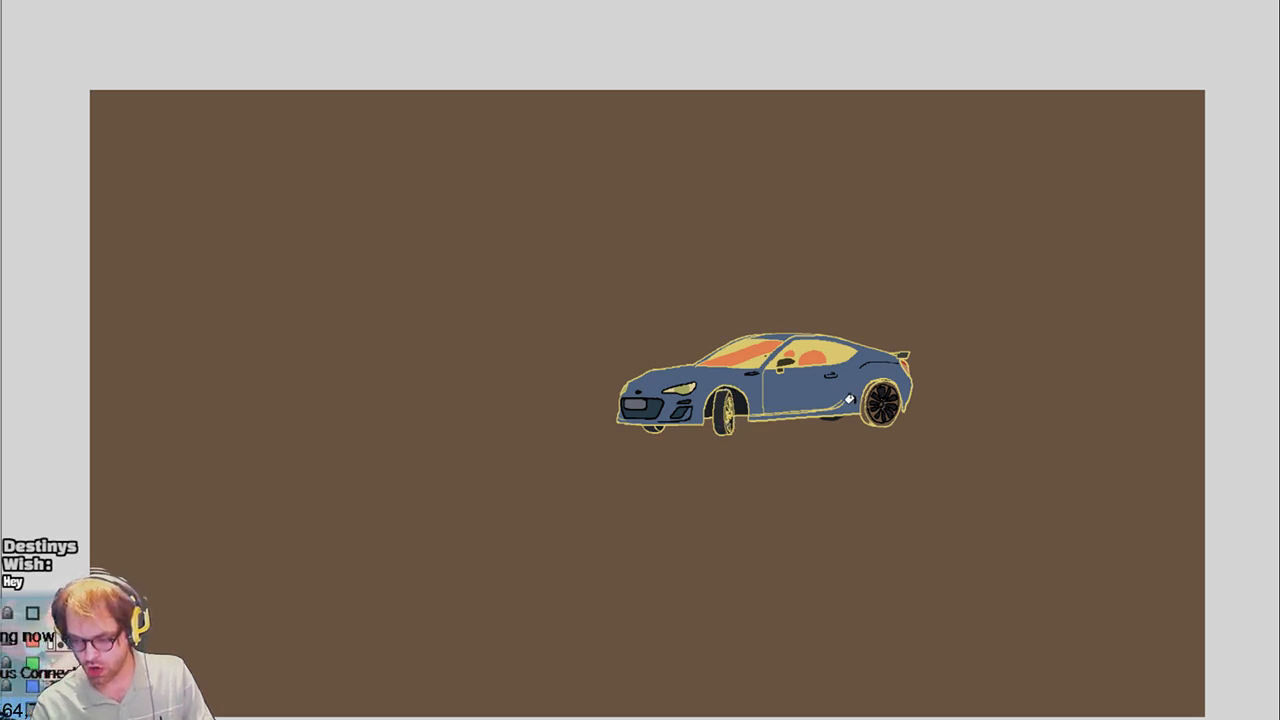
click(884, 380)
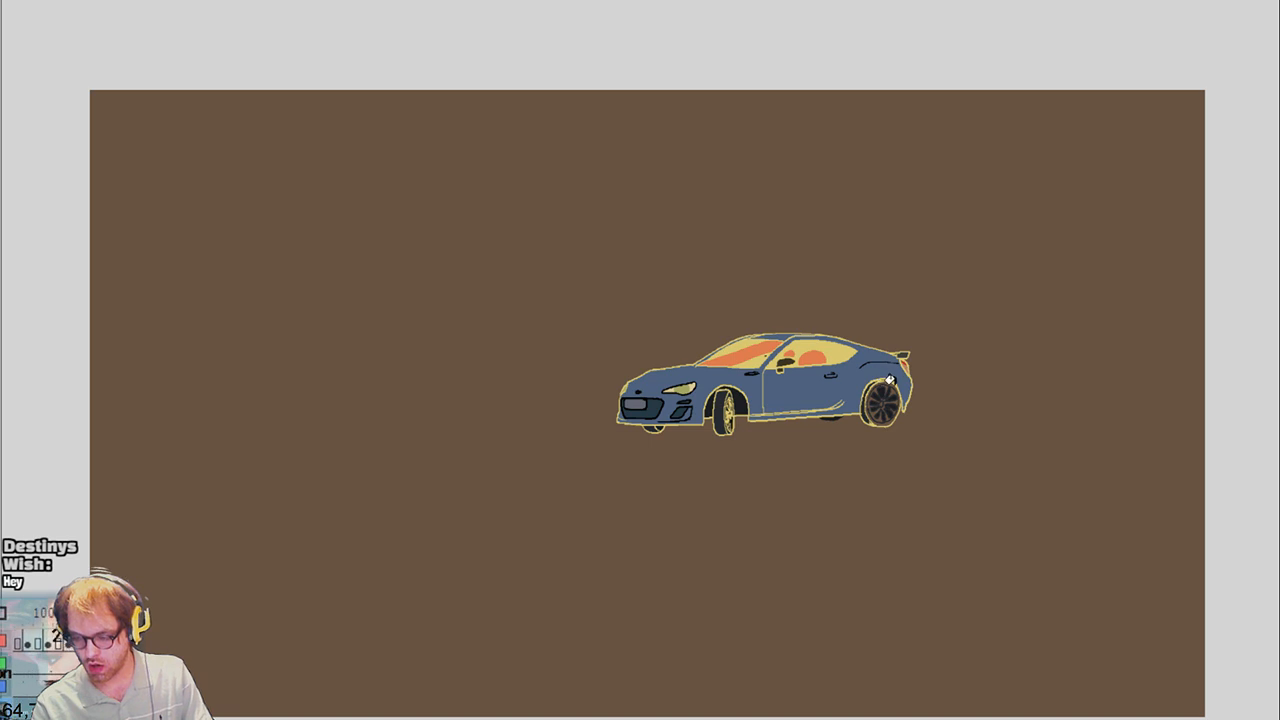
click(890, 381)
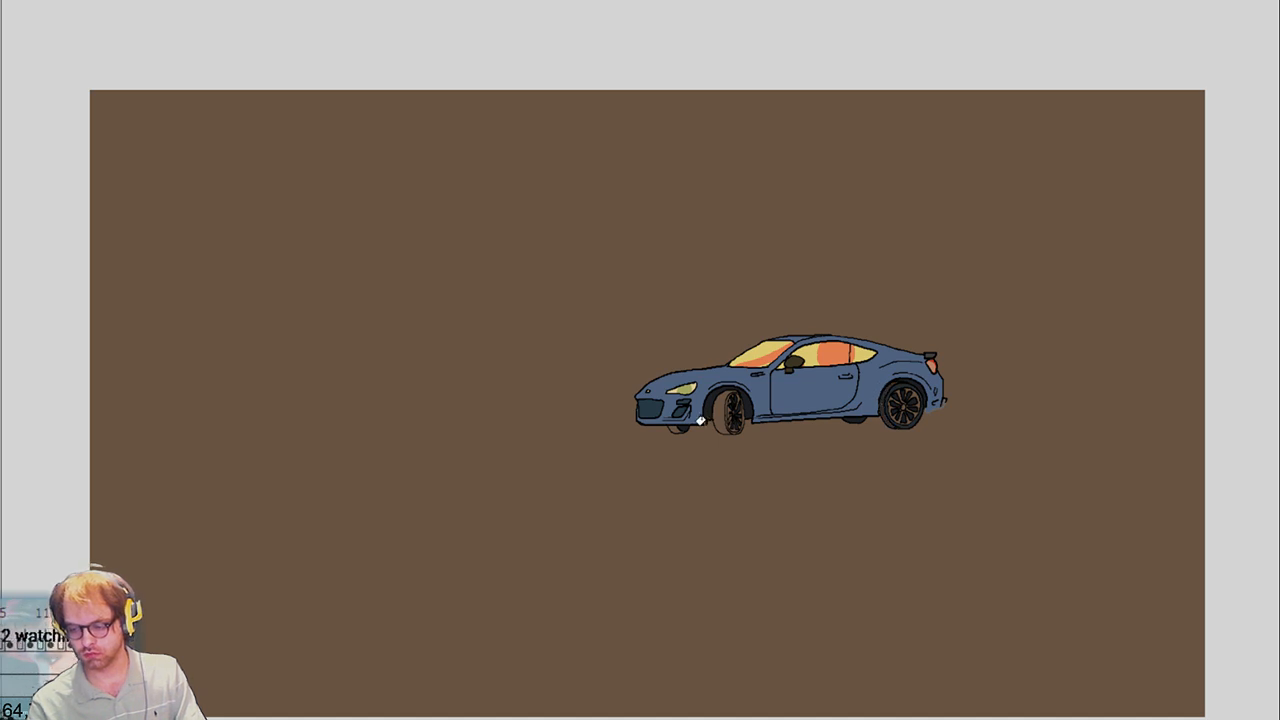
click(710, 416)
click(725, 402)
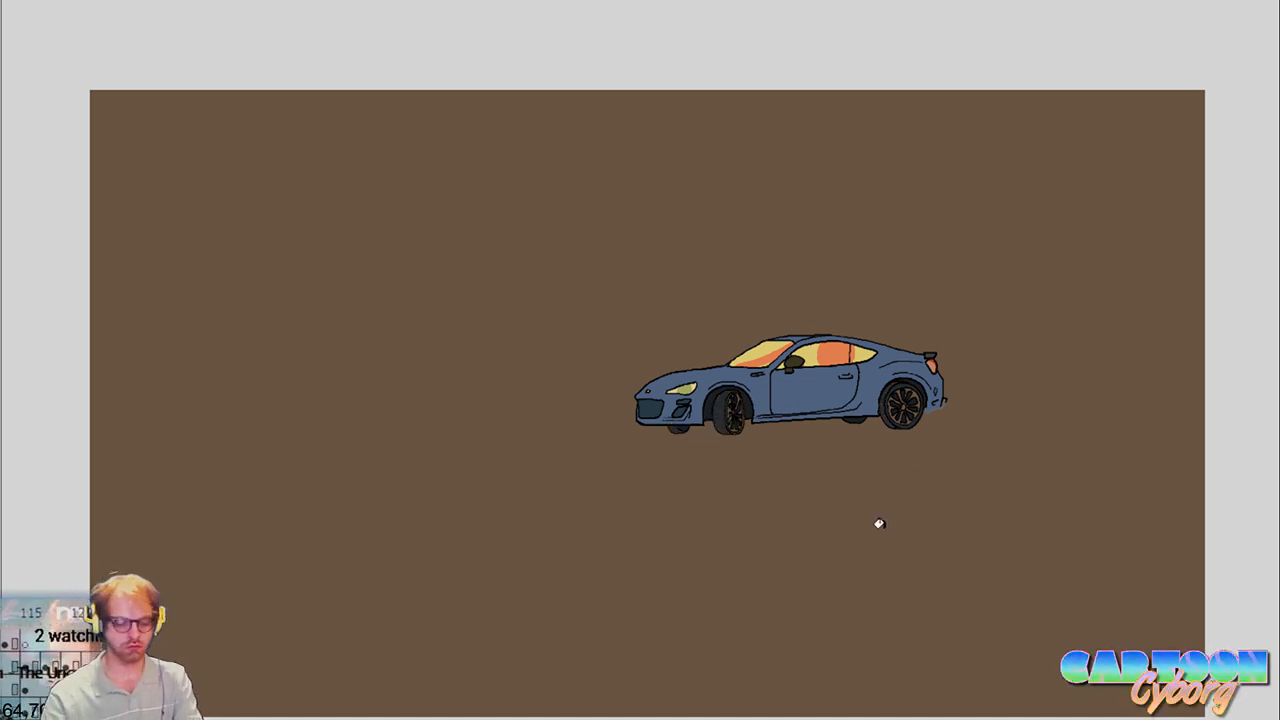
Fill the tyres dark grey in the following left-profile frame and brush a small dark patch between the front bumper and front tyre
key(Right)
click(730, 428)
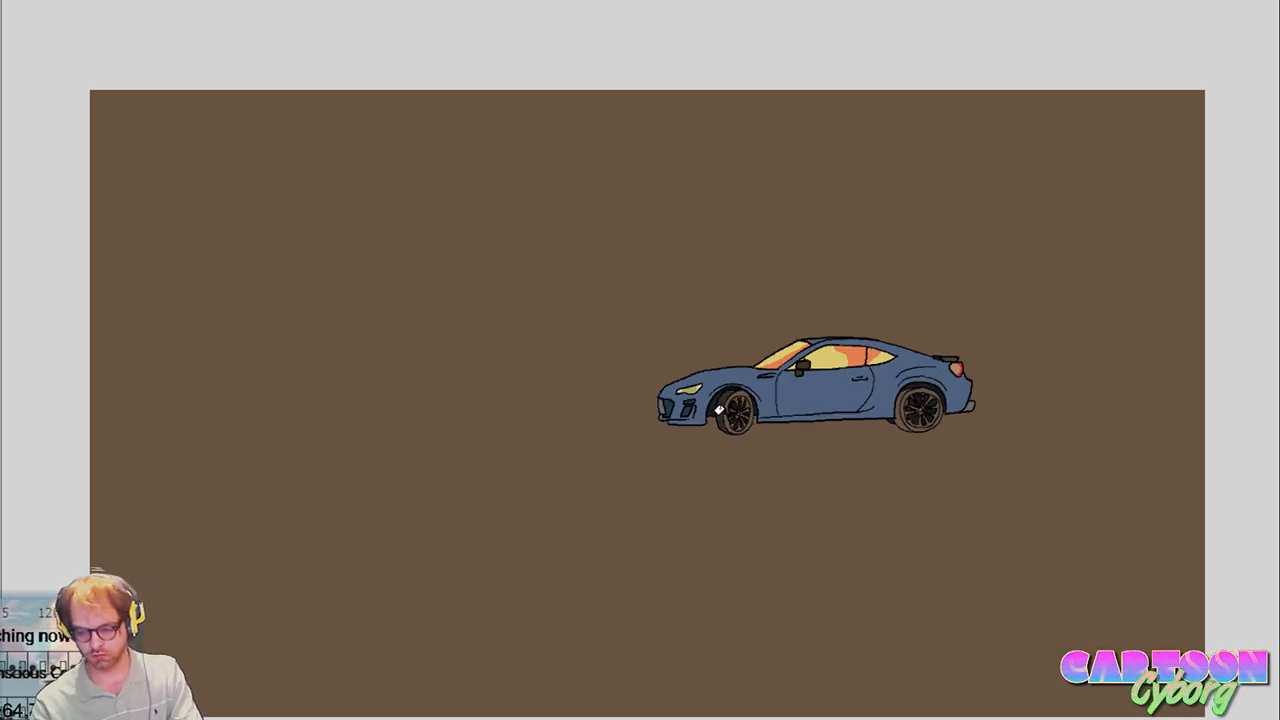
click(900, 408)
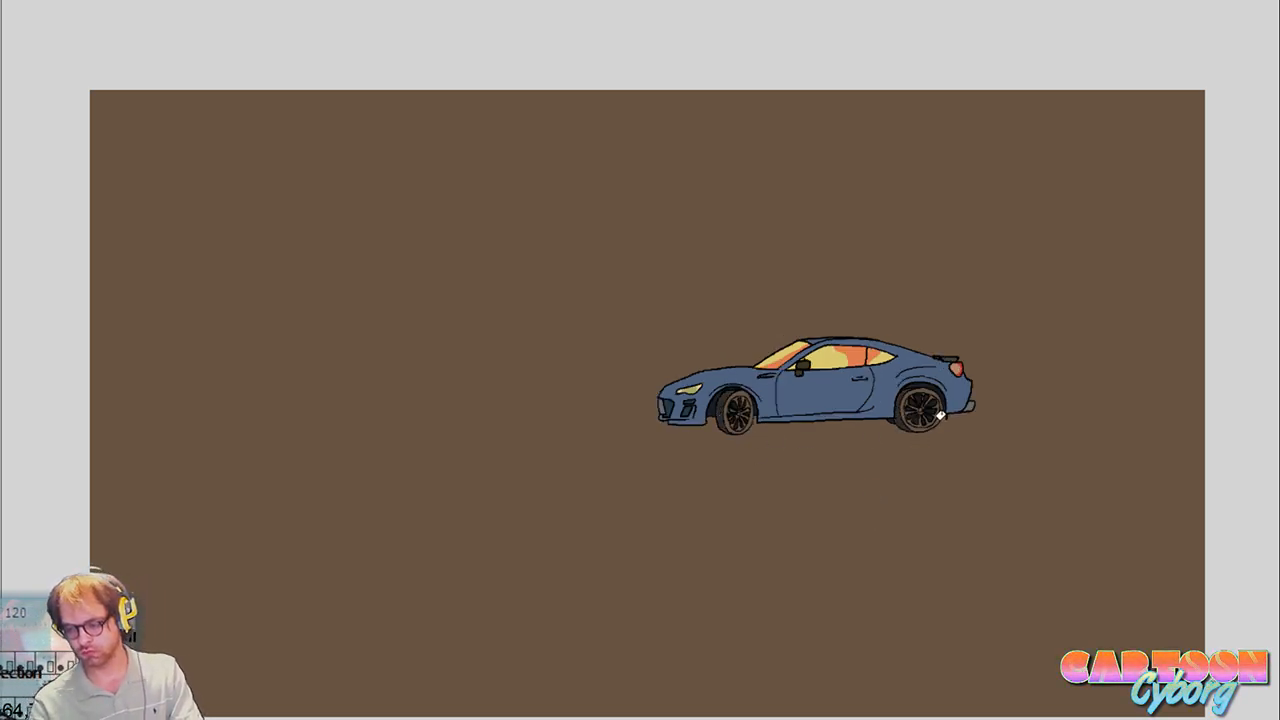
click(941, 410)
mouse_move(708, 420)
mouse_down()
mouse_move(694, 432)
mouse_move(696, 418)
mouse_move(706, 424)
mouse_up()
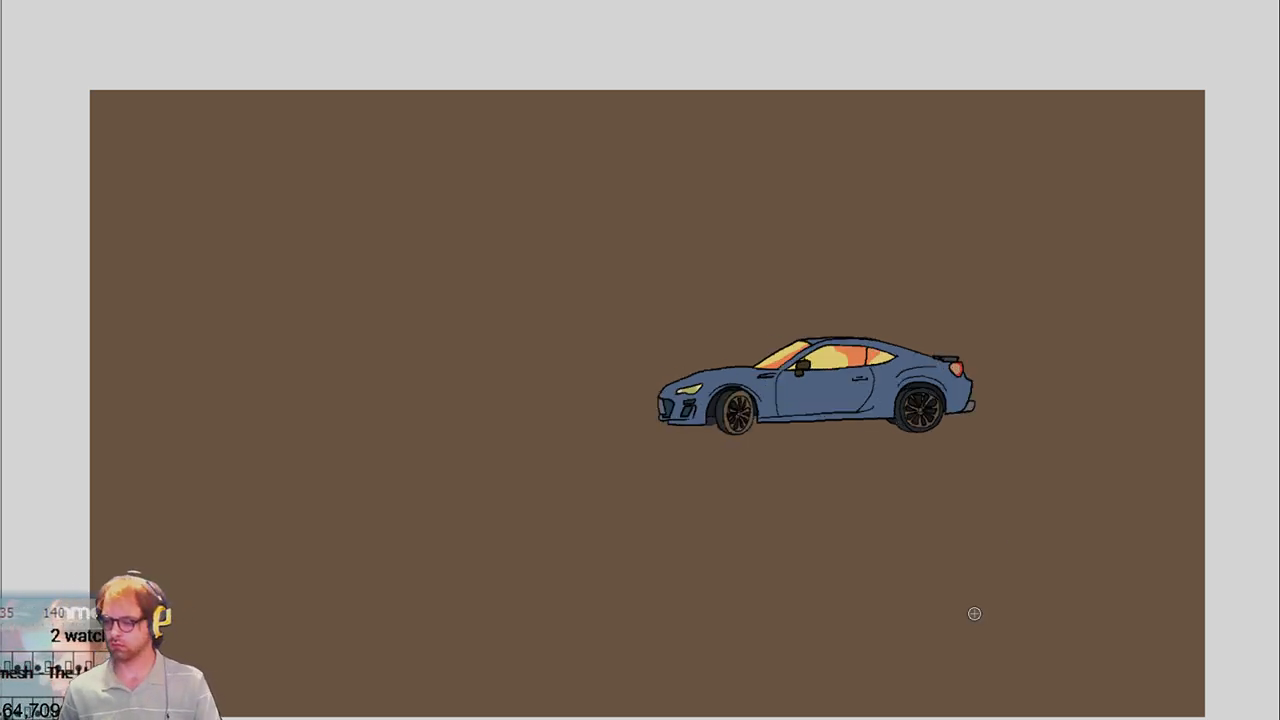
mouse_move(702, 428)
mouse_down()
mouse_move(700, 416)
mouse_move(712, 422)
mouse_up()
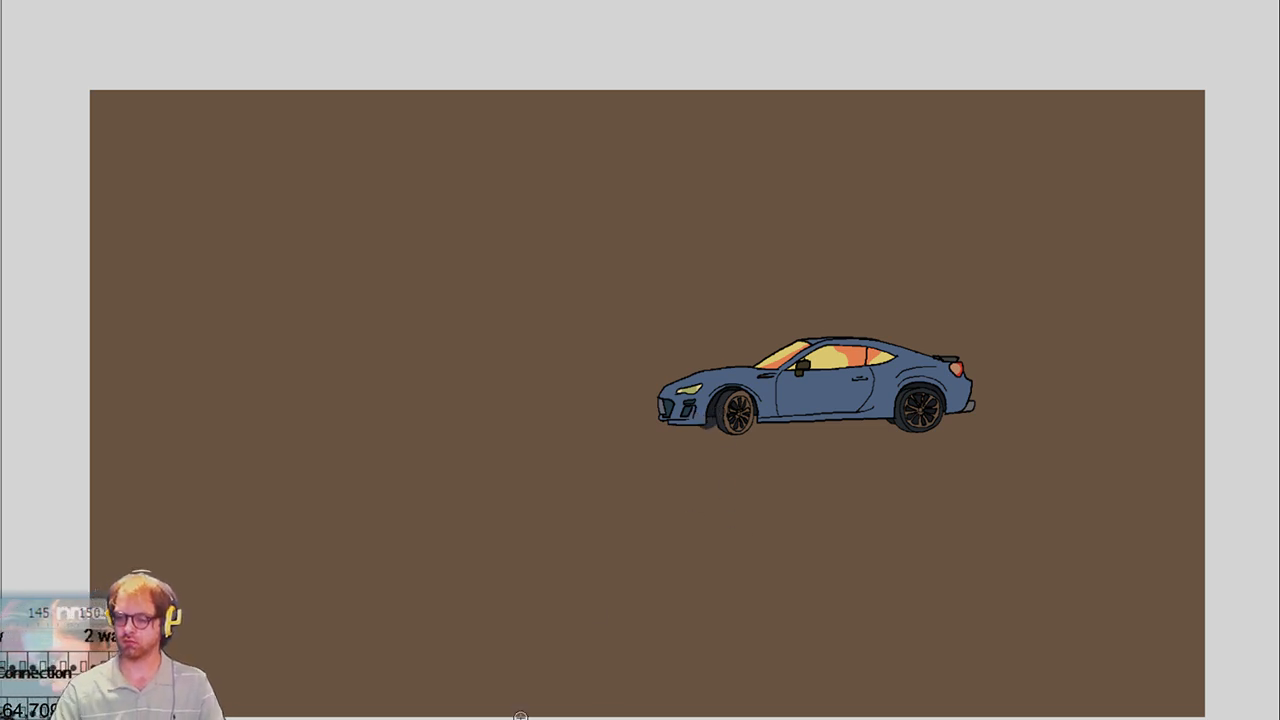
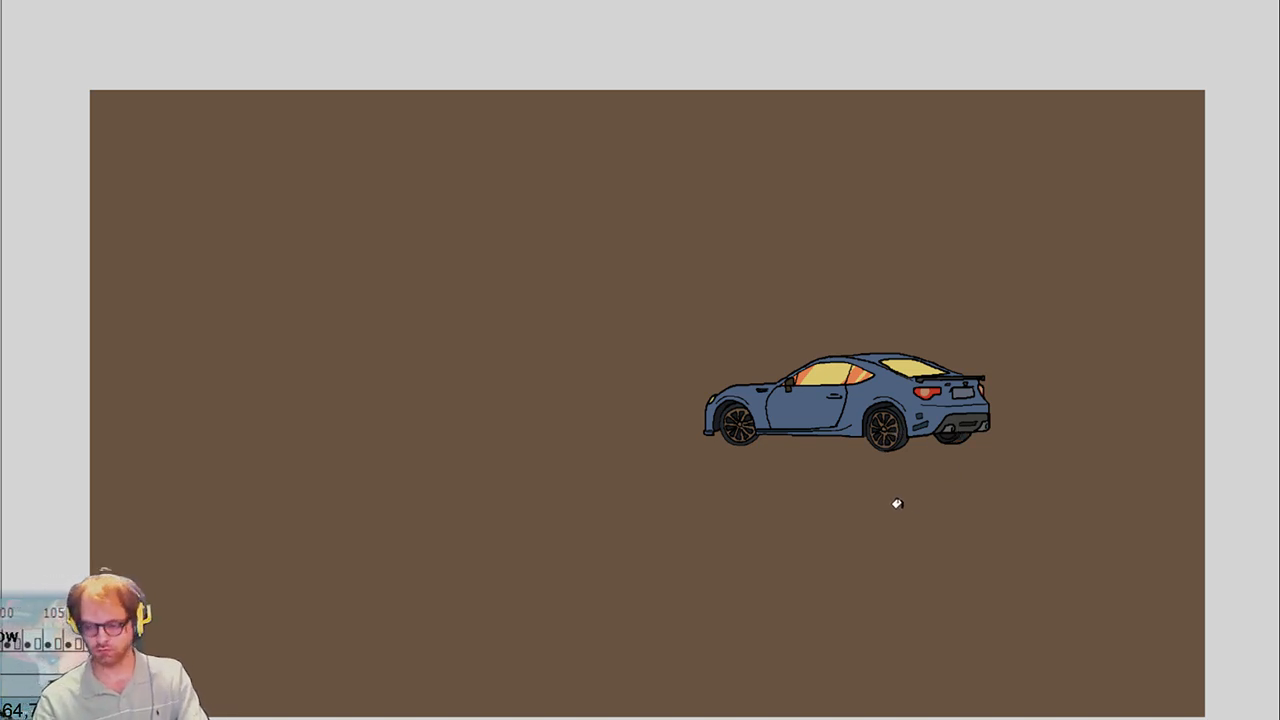
Fill the front and rear tyres dark grey in the next rear three-quarter frame showing the car's left side
key(Right)
click(745, 441)
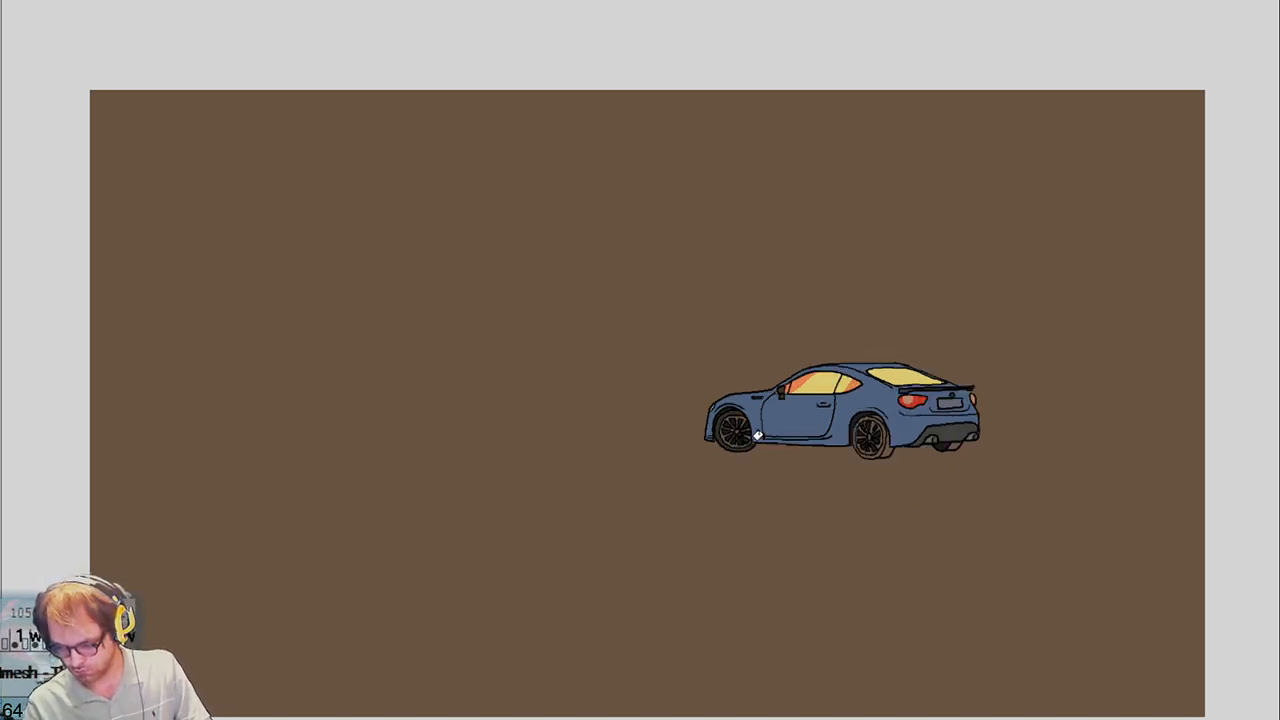
click(848, 430)
click(884, 442)
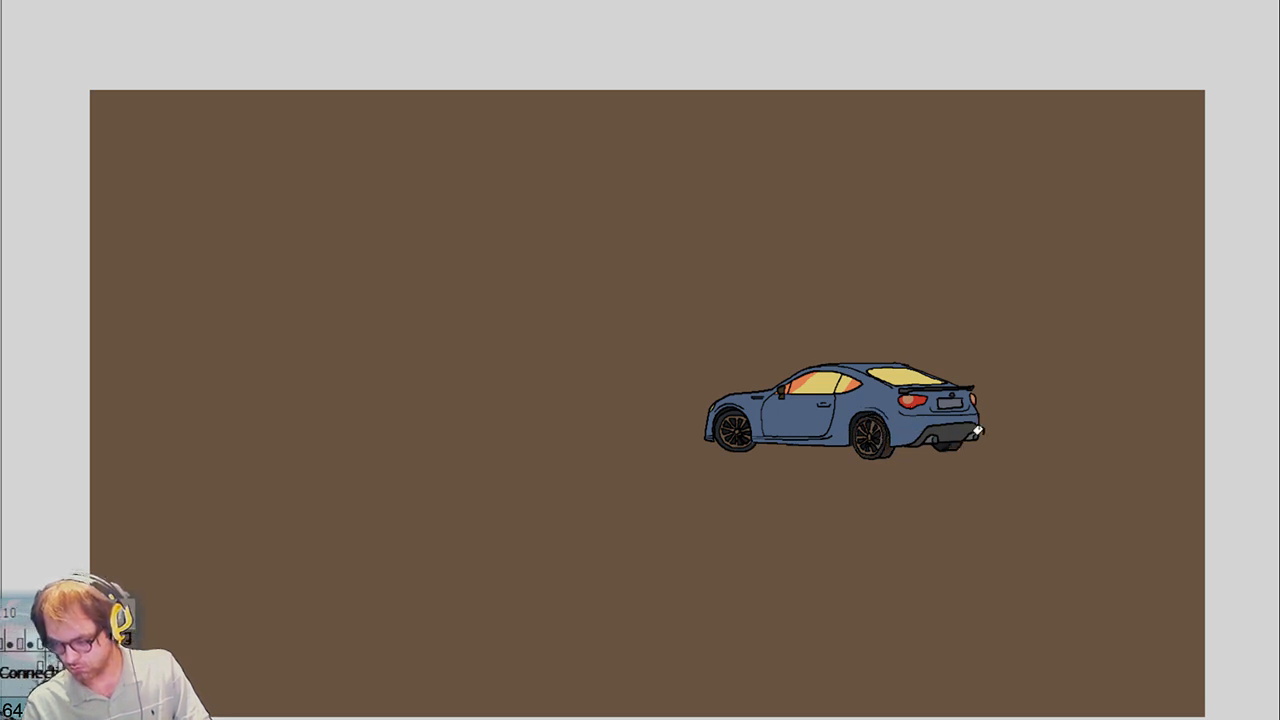
Fill the front and rear tyres dark grey in the next two rear three-quarter frames showing the car's left side
key(Right)
click(713, 427)
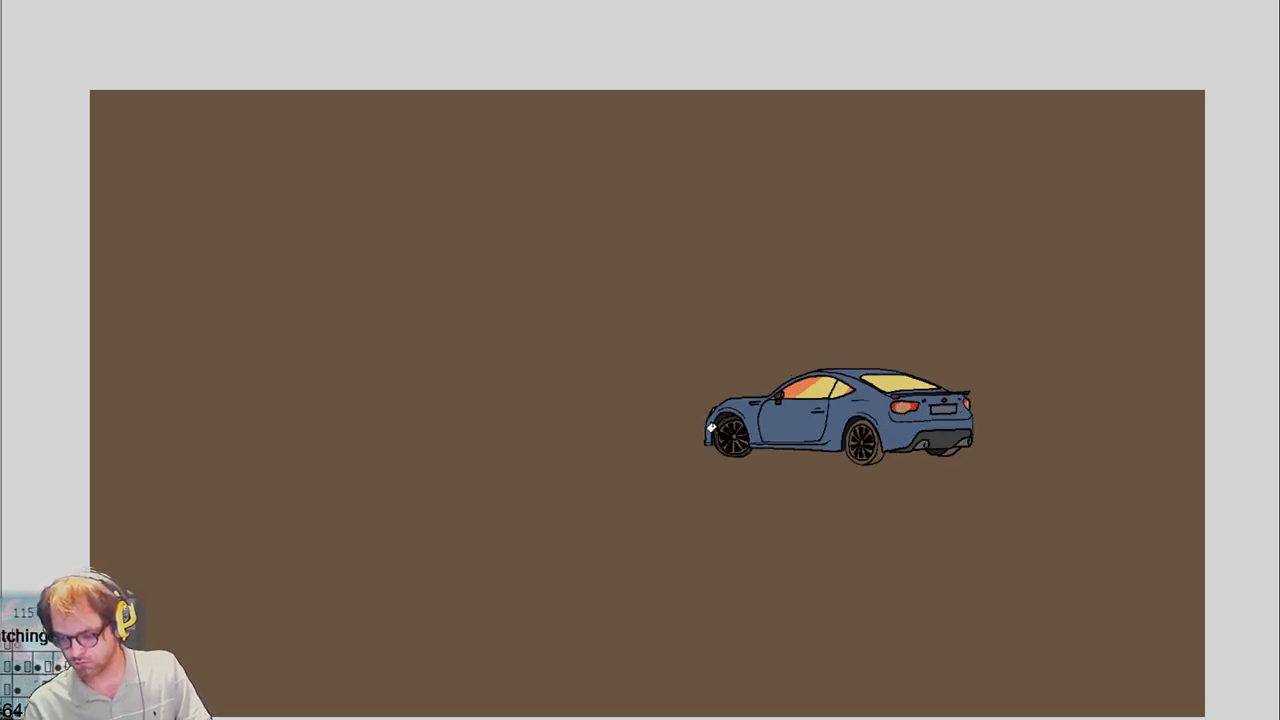
click(866, 450)
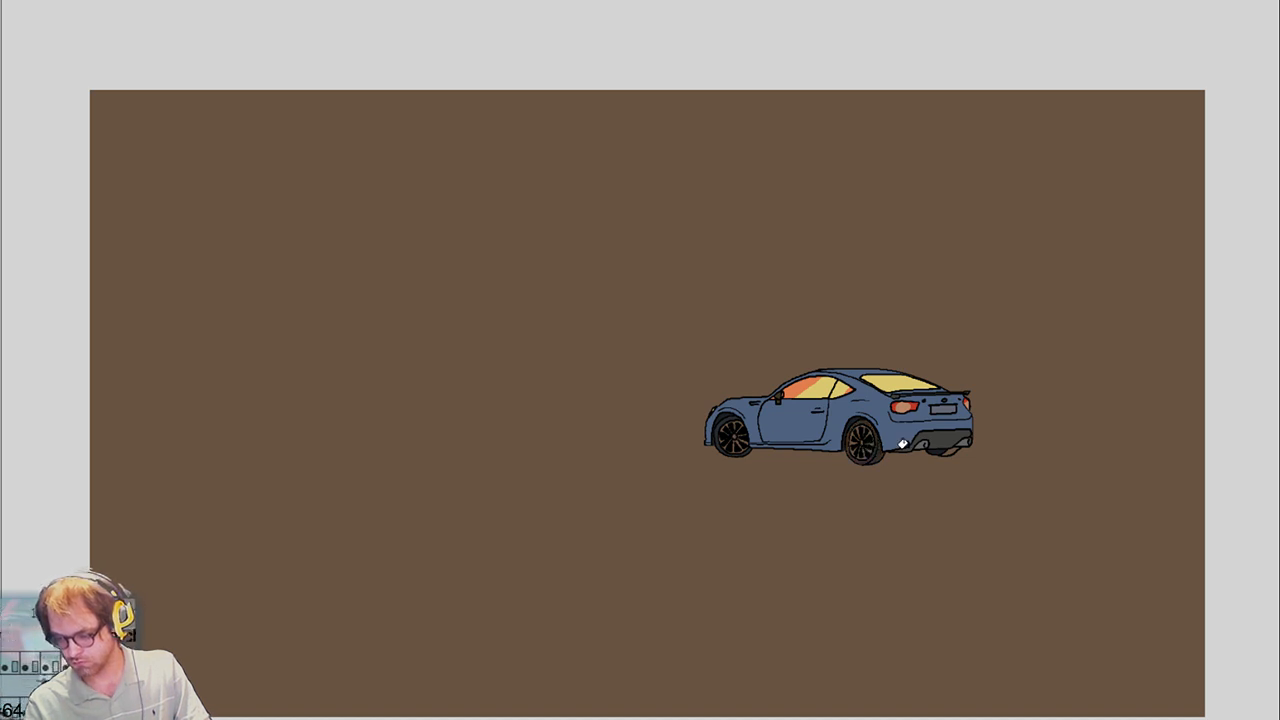
key(period)
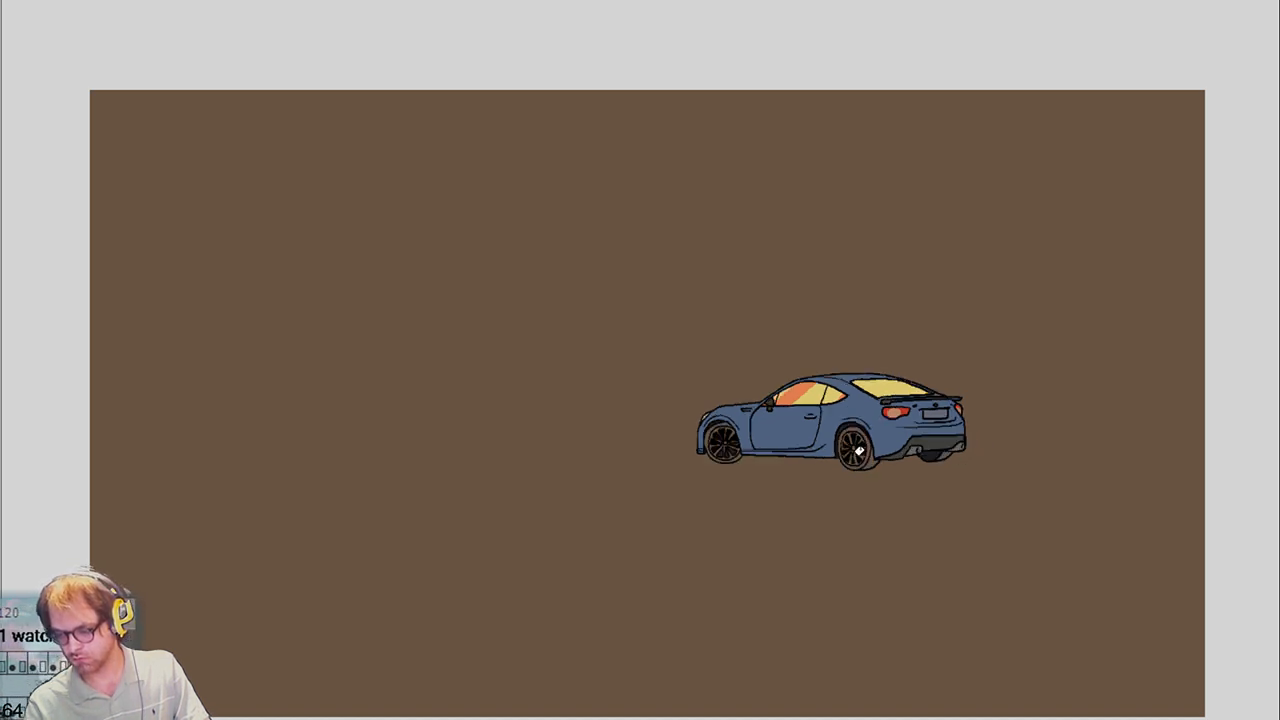
click(862, 452)
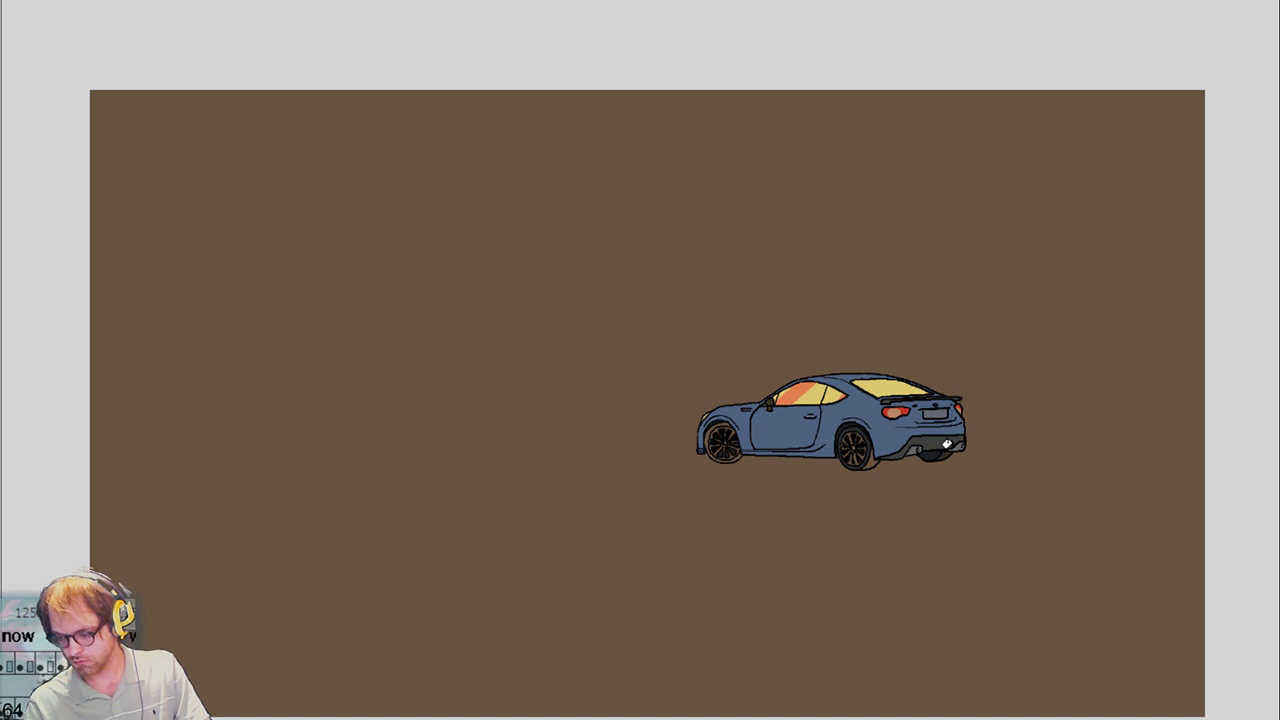
click(733, 452)
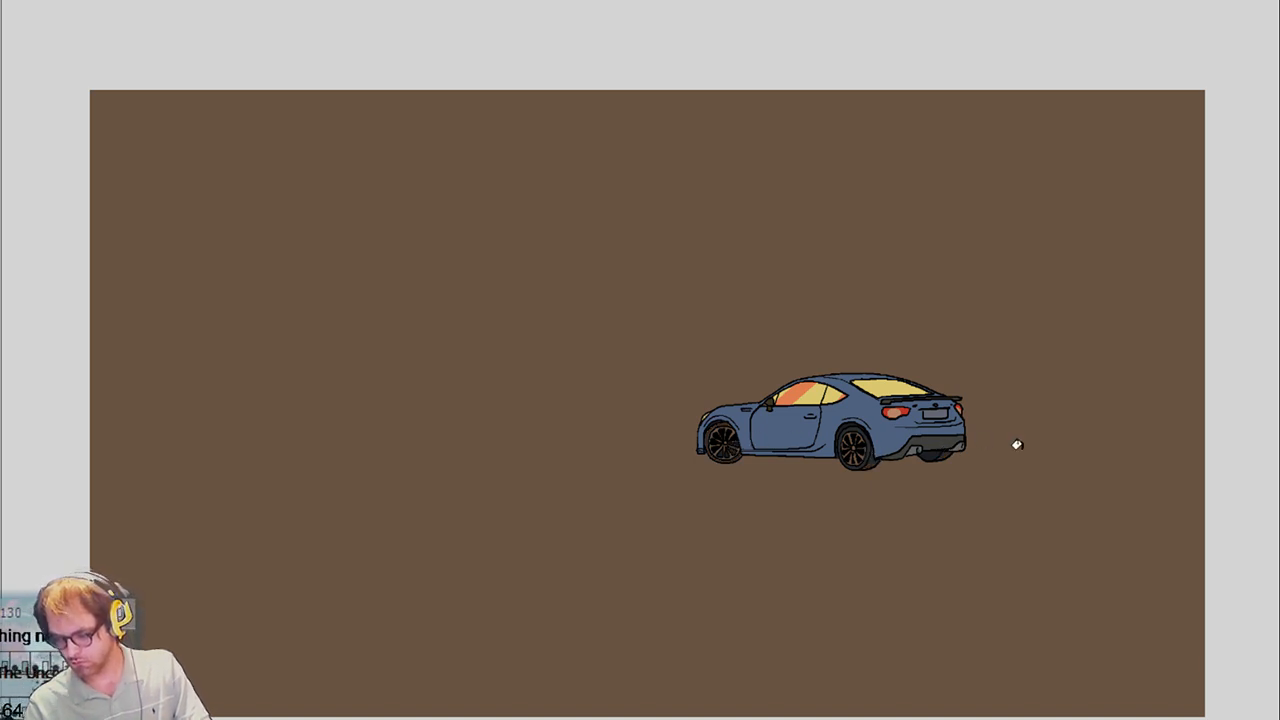
Fill the remaining brown tyre areas dark grey in the two rear three-quarter frames that follow
key(period)
click(730, 455)
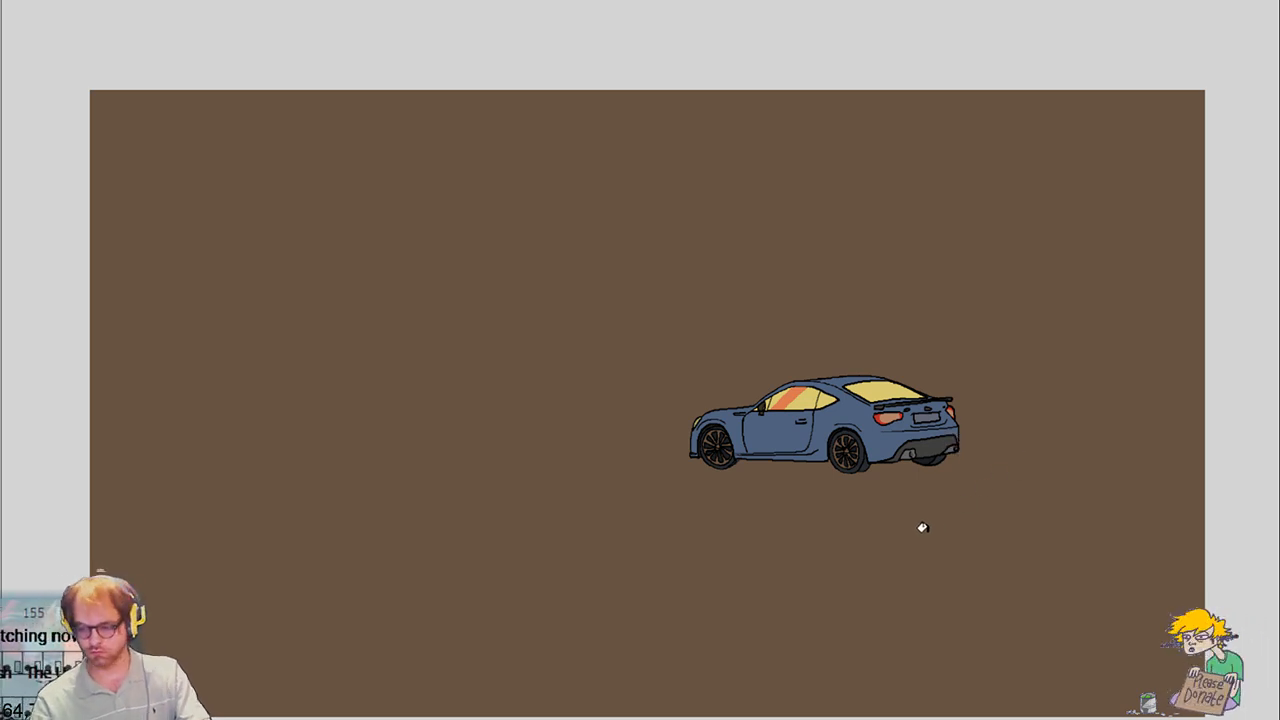
key(Right)
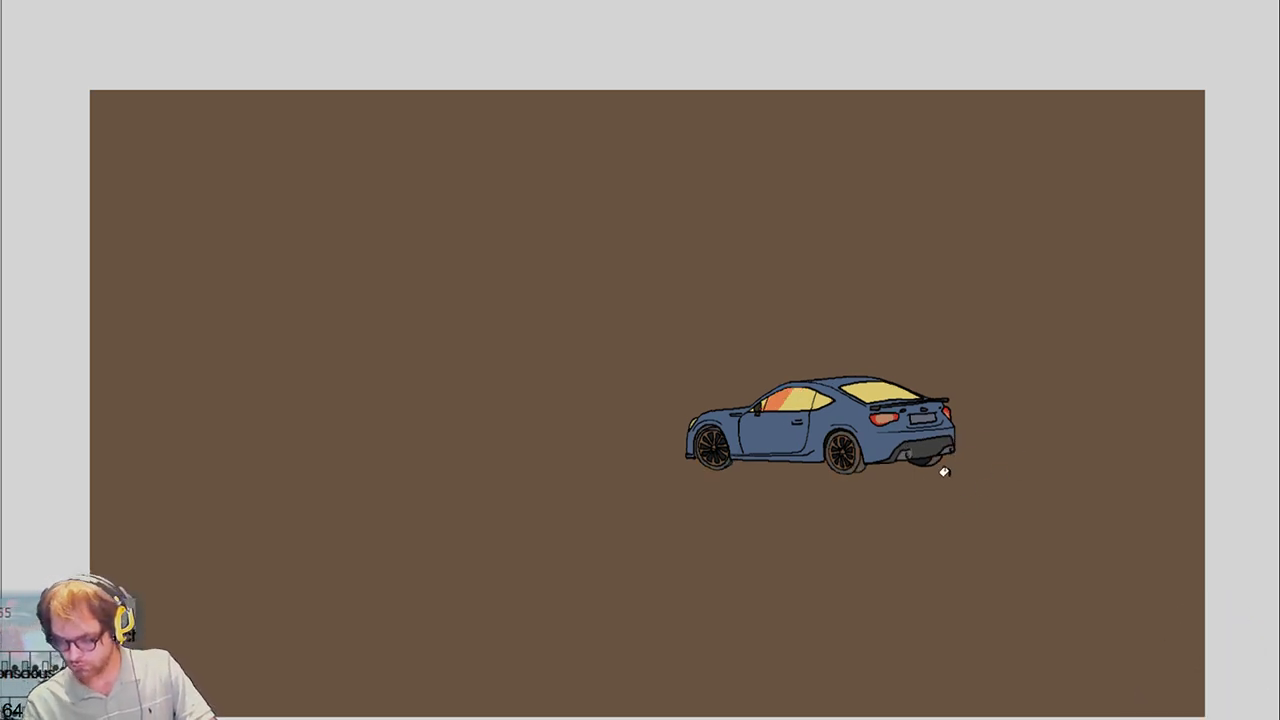
click(850, 456)
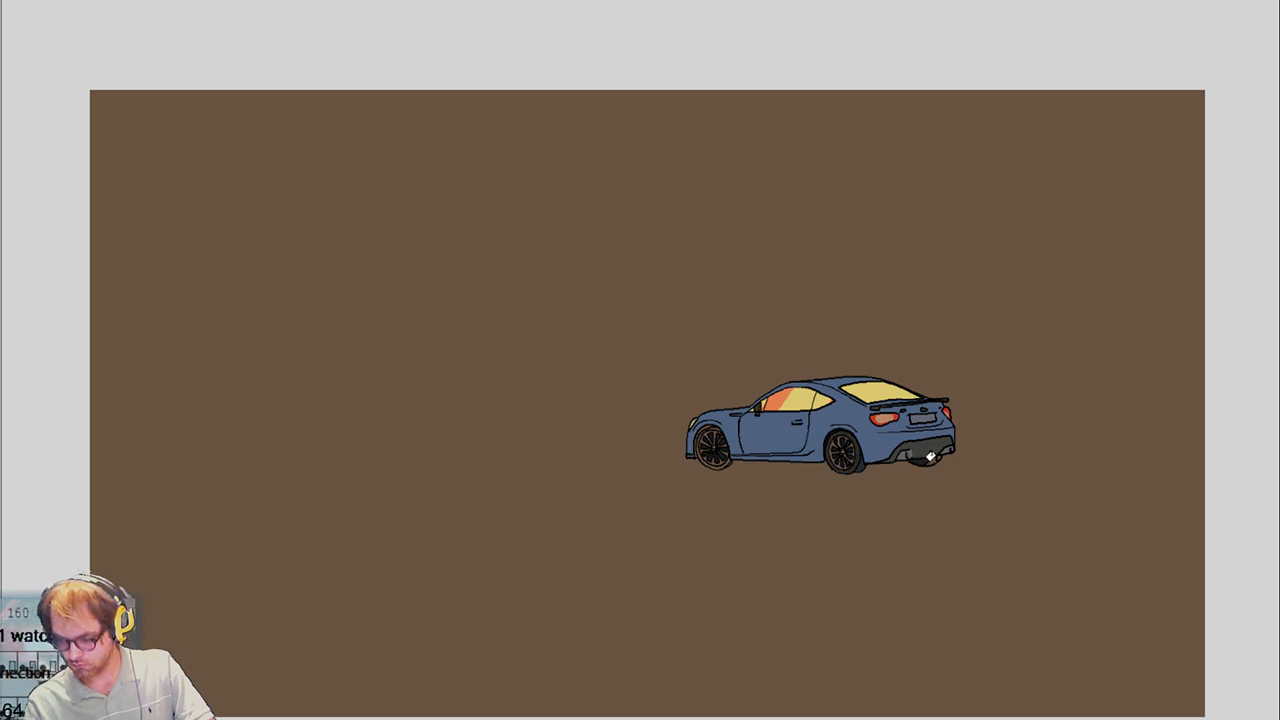
click(723, 456)
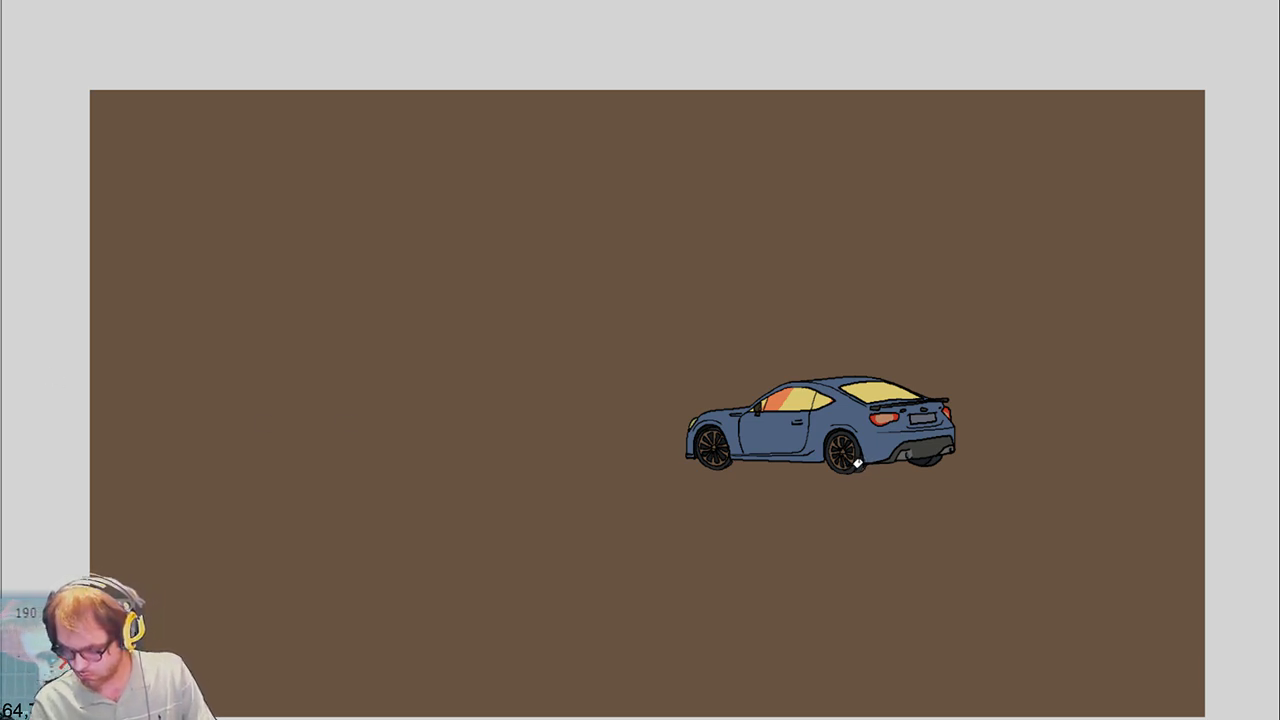
key(Right)
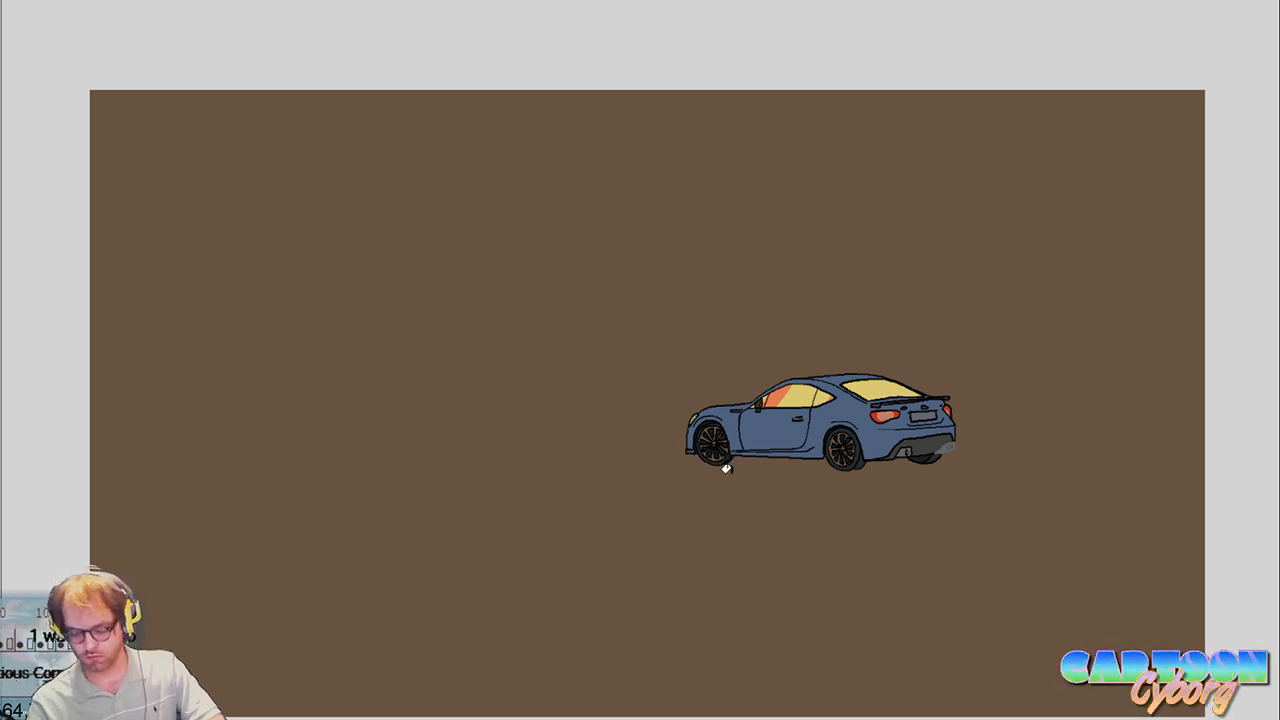
key(period)
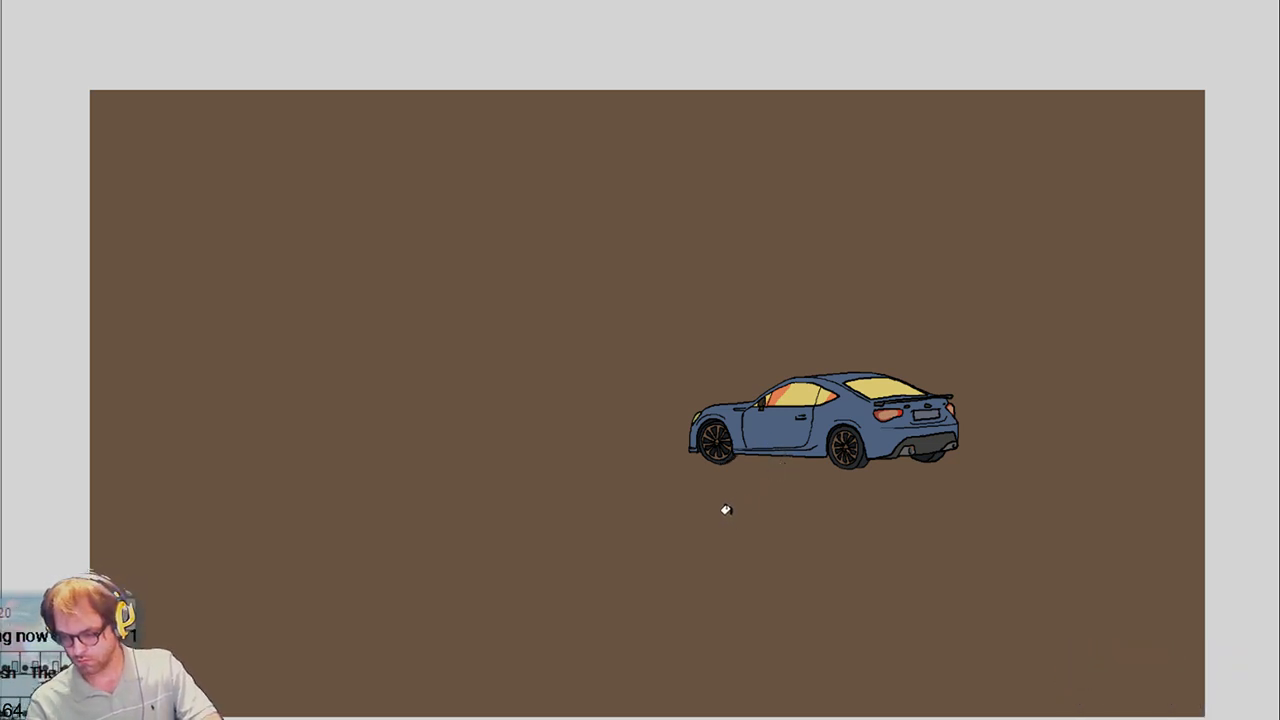
key(period)
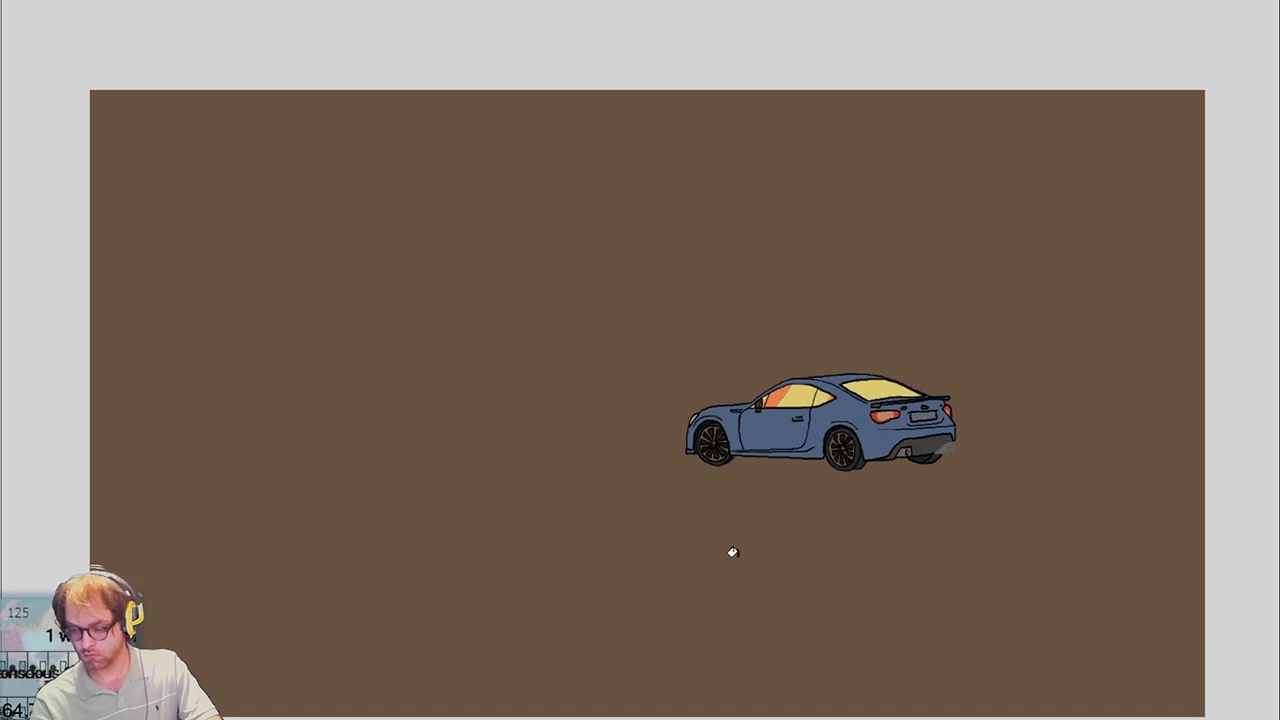
Brush light grey behind the front wheel's spokes in the large rear three-quarter frame showing the car's left side
key(space)
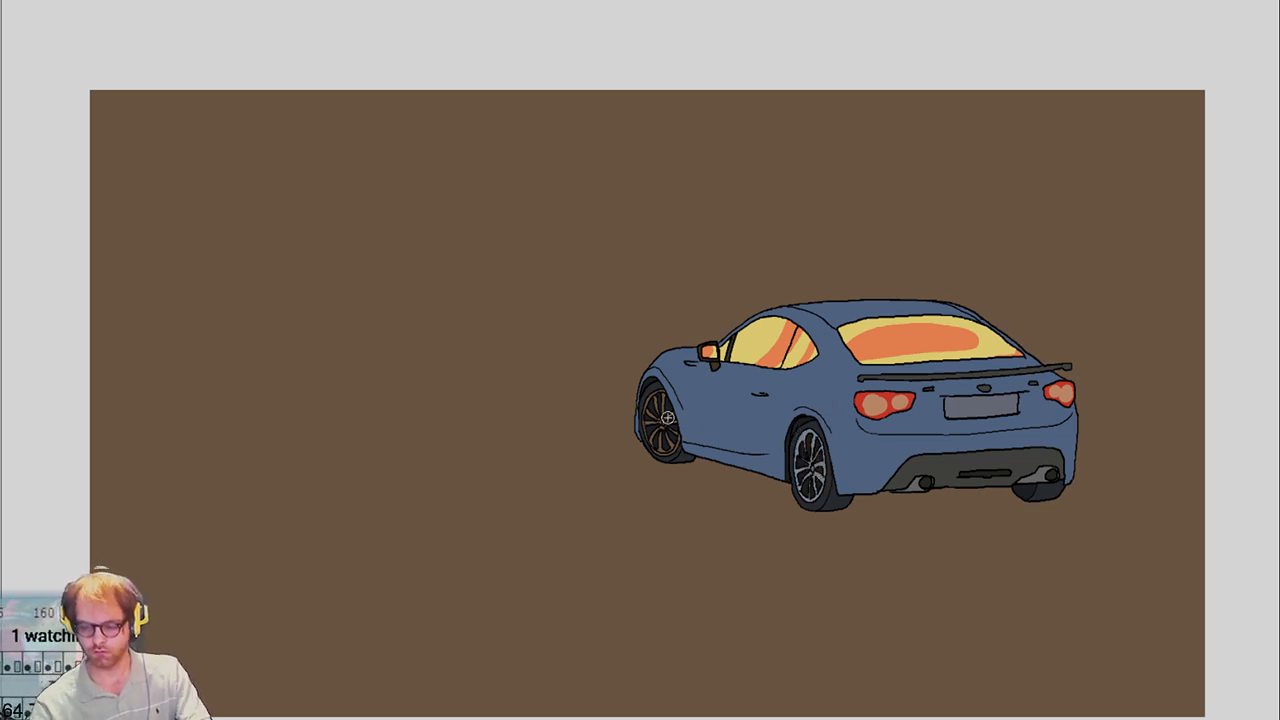
mouse_move(668, 416)
mouse_down()
mouse_move(668, 448)
mouse_move(655, 398)
mouse_move(661, 432)
mouse_up()
key(ctrl+z)
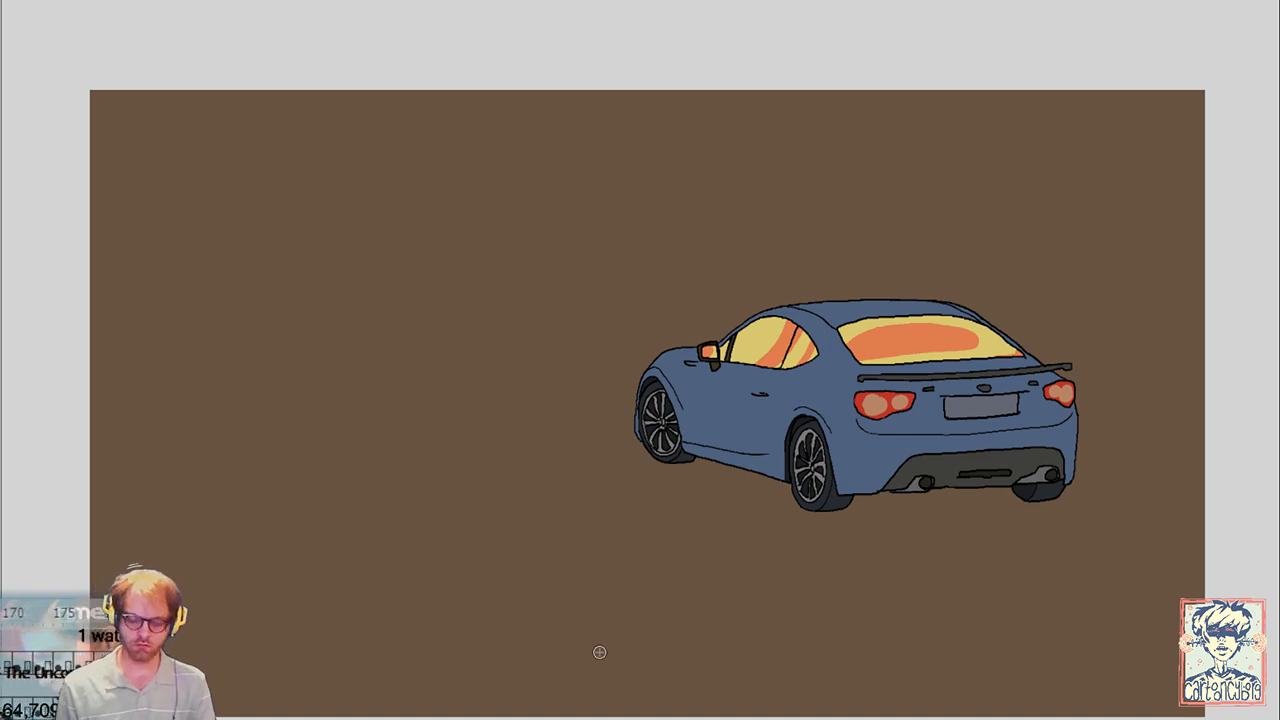
Brush light grey behind the spokes of the front and rear wheels in the next large left-rear frame
key(period)
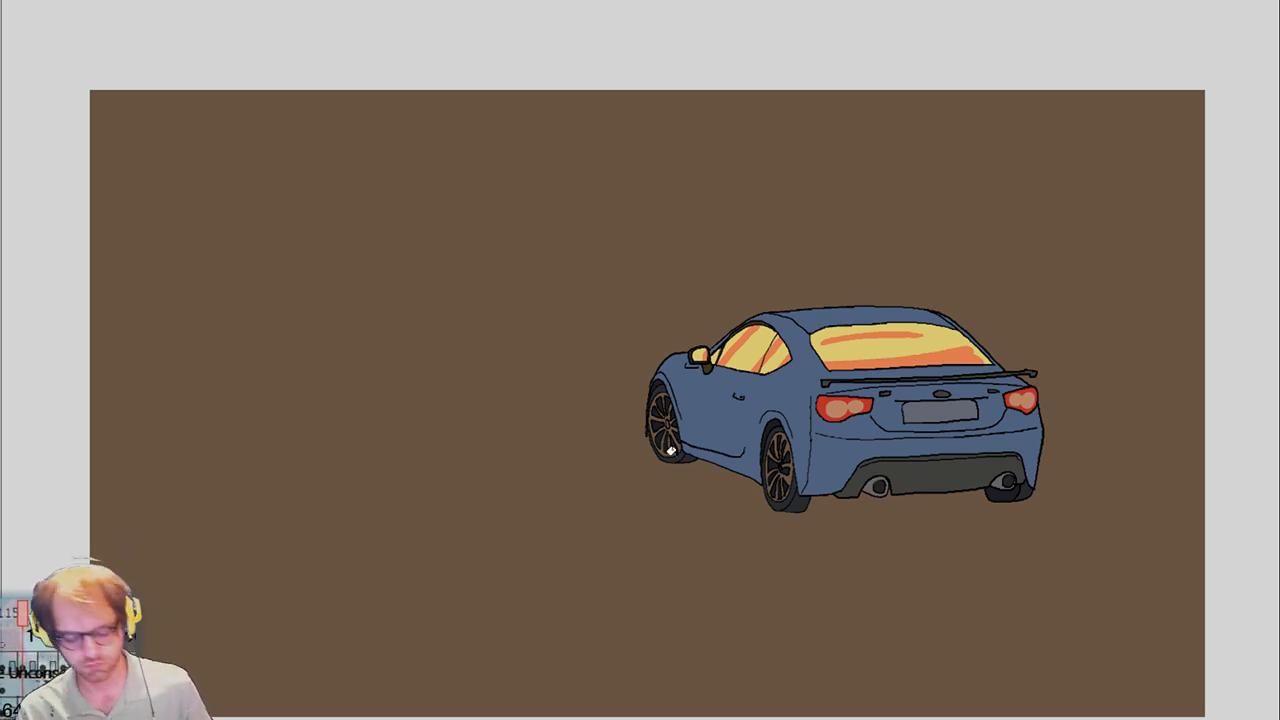
mouse_move(675, 437)
mouse_down()
mouse_move(680, 450)
mouse_move(660, 452)
mouse_move(656, 405)
mouse_move(674, 436)
mouse_up()
key(ctrl+z)
mouse_move(781, 456)
mouse_down()
mouse_move(773, 490)
mouse_move(780, 452)
mouse_up()
key(ctrl+z)
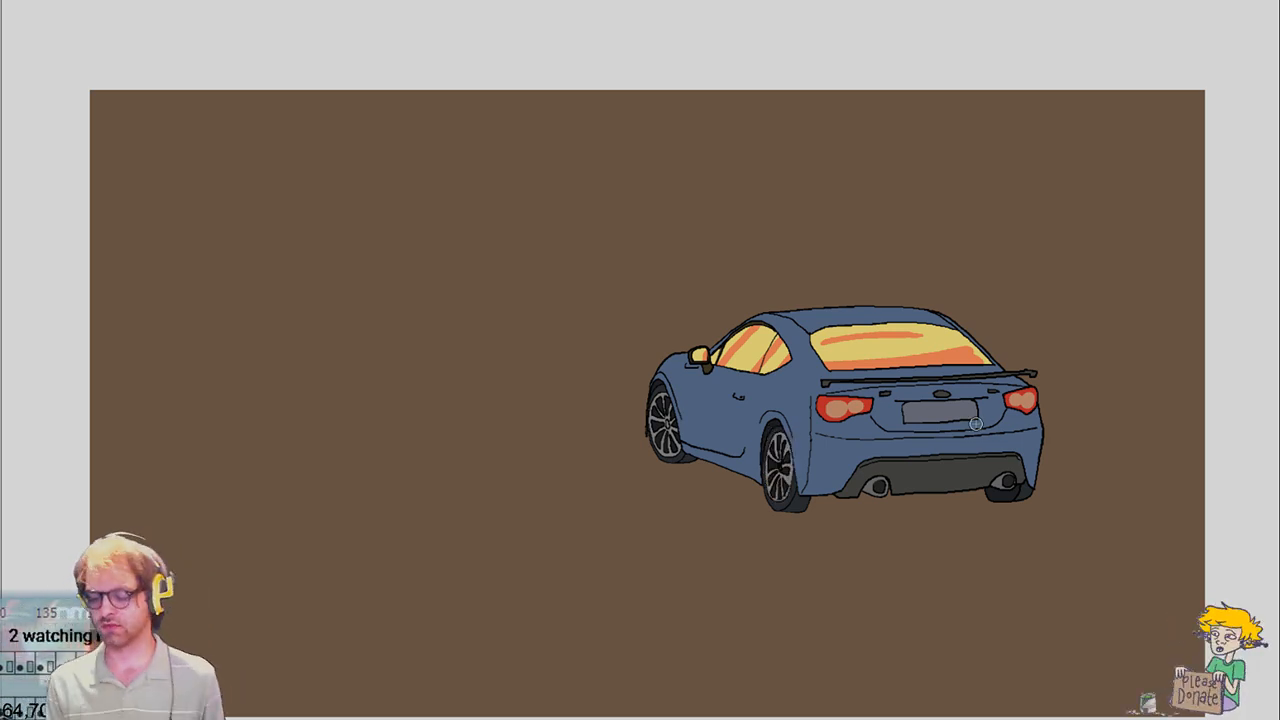
Paint the narrow left rear and left front rims light grey in the nearly straight rear-view frame
key(Right)
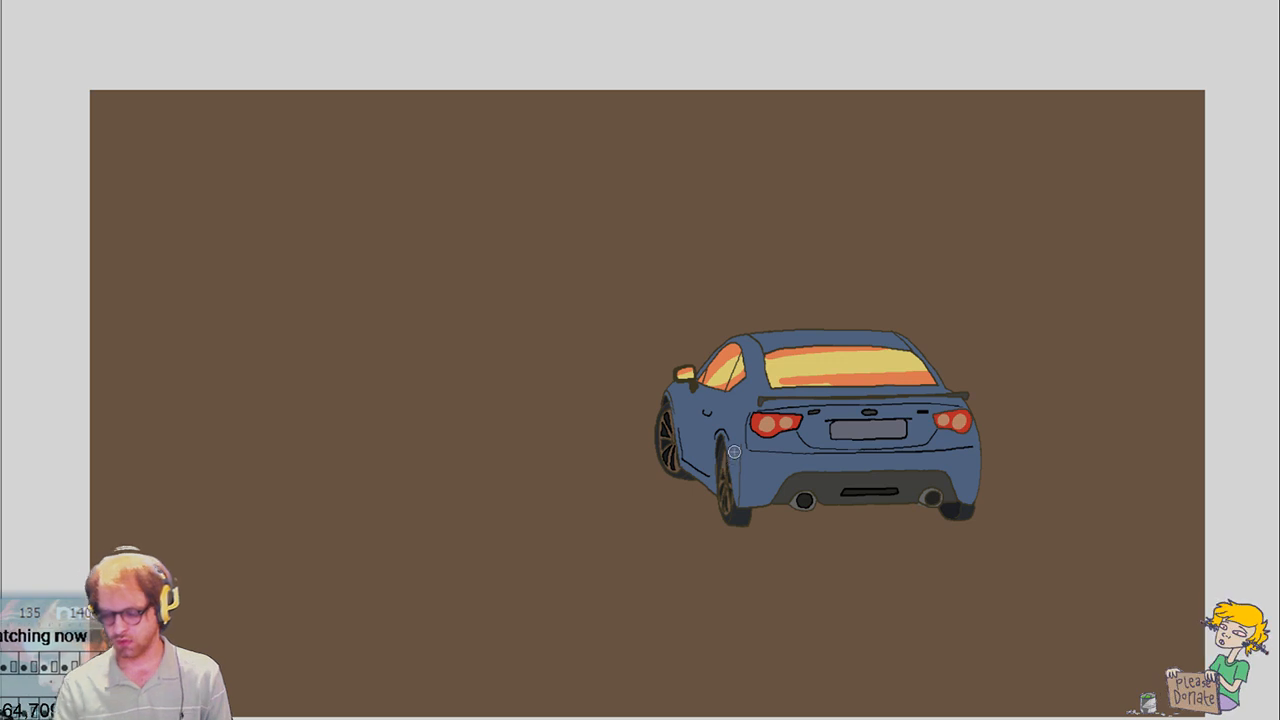
click(731, 510)
drag(729, 498, 727, 510)
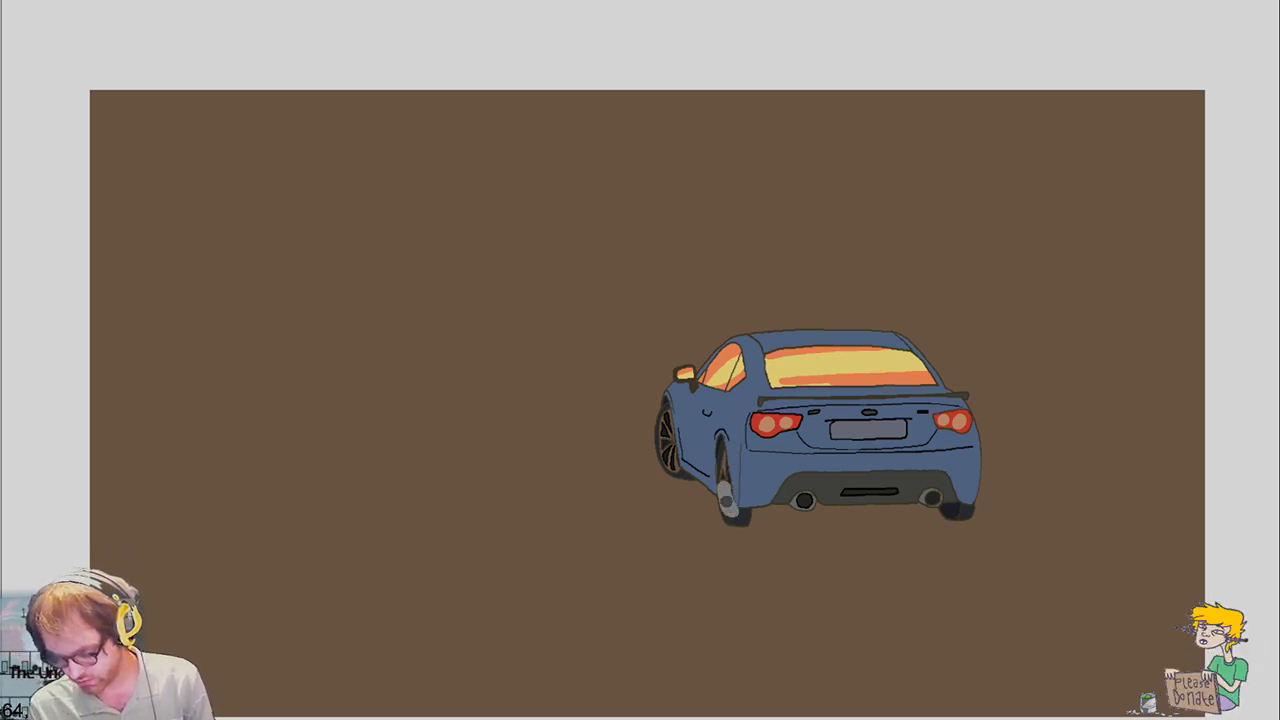
drag(720, 450, 727, 470)
mouse_move(658, 448)
mouse_down()
mouse_move(680, 456)
mouse_move(676, 468)
mouse_move(674, 440)
mouse_up()
key(ctrl+z)
Skip the straight rear-view frame and paint the rear rim light grey in the yellow-outlined frame showing the car's right side
key(Right)
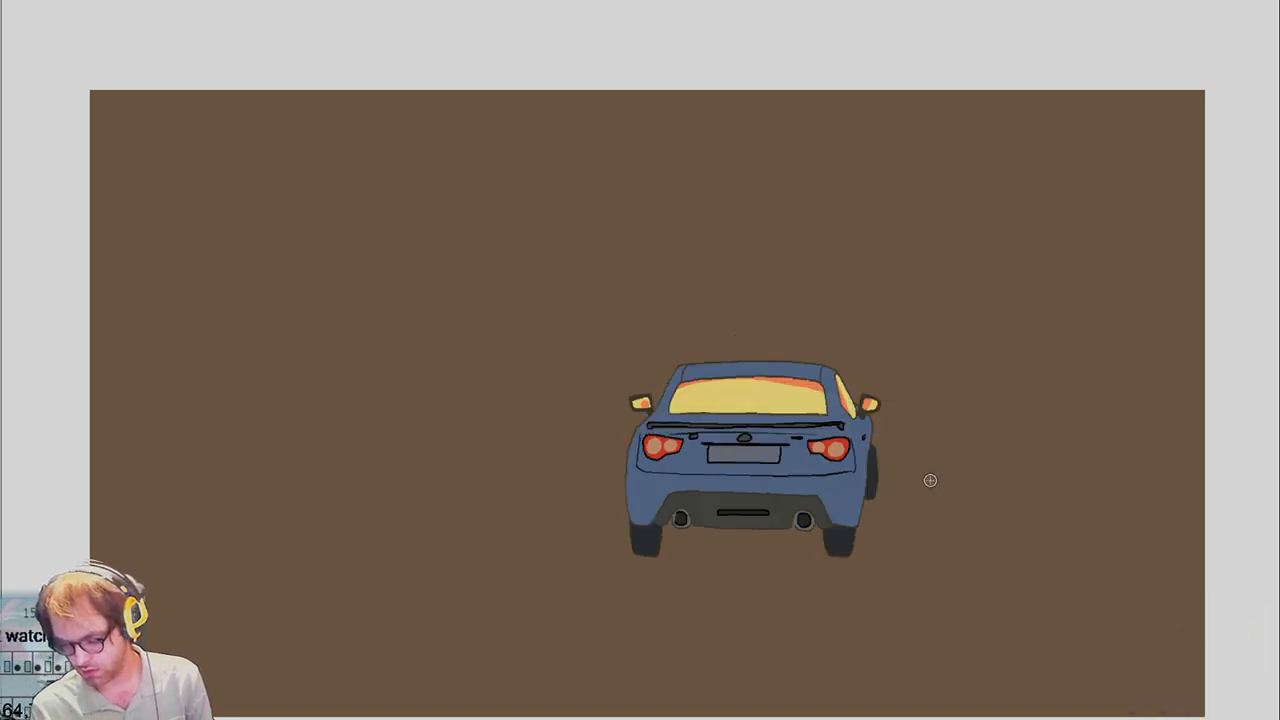
key(Right)
mouse_move(762, 510)
mouse_down()
mouse_move(766, 540)
mouse_move(768, 480)
mouse_move(772, 528)
mouse_move(706, 482)
mouse_move(718, 516)
mouse_up()
key(ctrl+z)
key(ctrl+z)
key(ctrl+z)
key(ctrl+z)
key(Right)
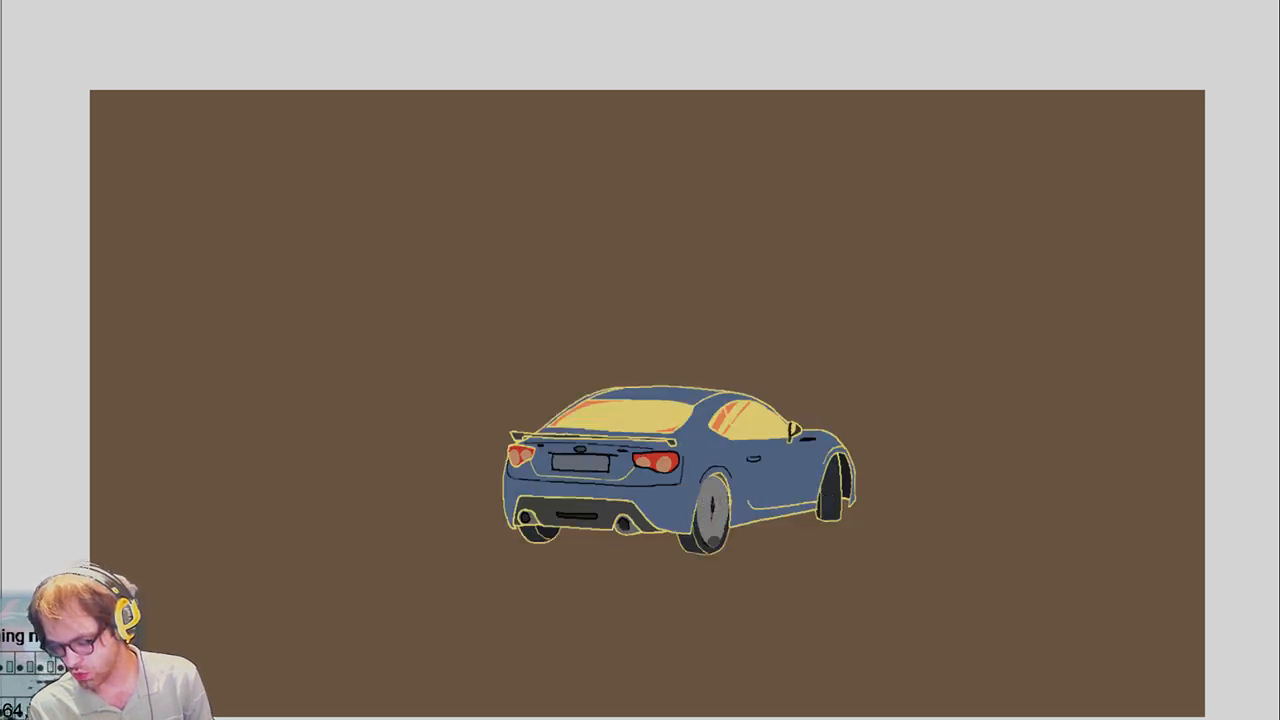
key(ctrl+z)
key(ctrl+z)
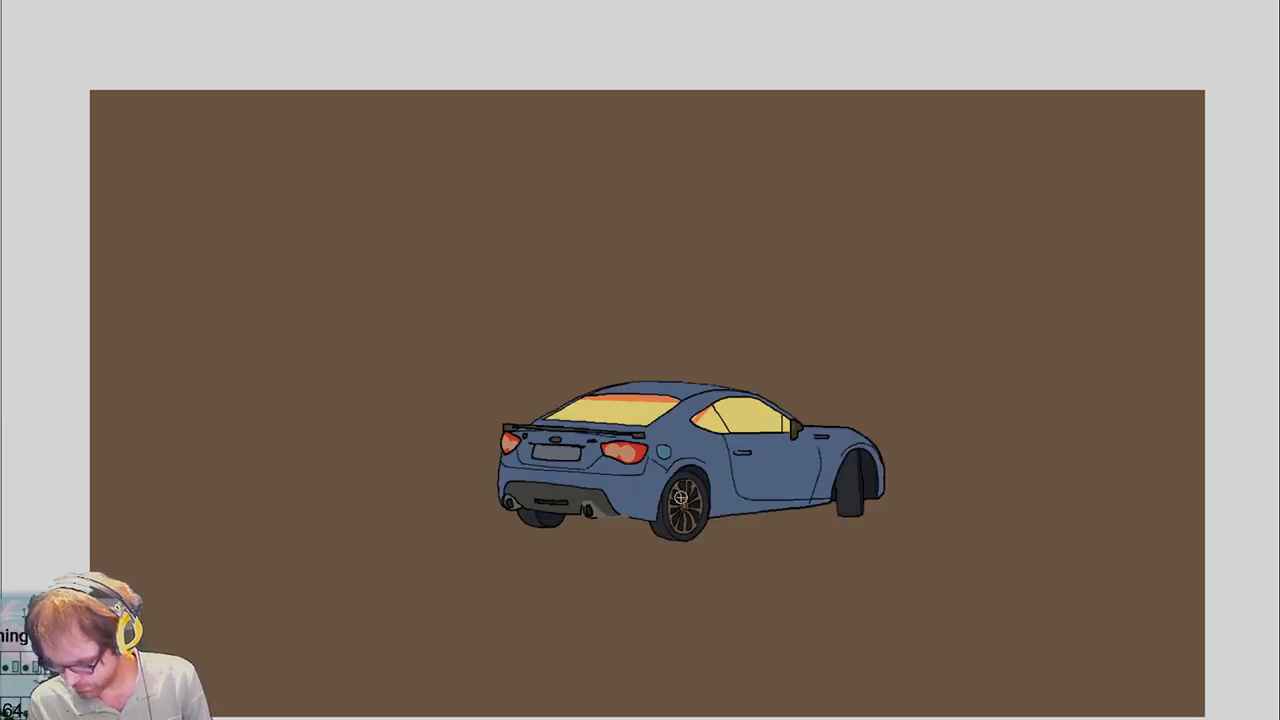
Brush light grey behind the rear wheel's spokes in the next two rear three-quarter frames showing the car's right side
mouse_move(681, 496)
mouse_down()
mouse_move(676, 482)
mouse_move(684, 516)
mouse_move(700, 488)
mouse_up()
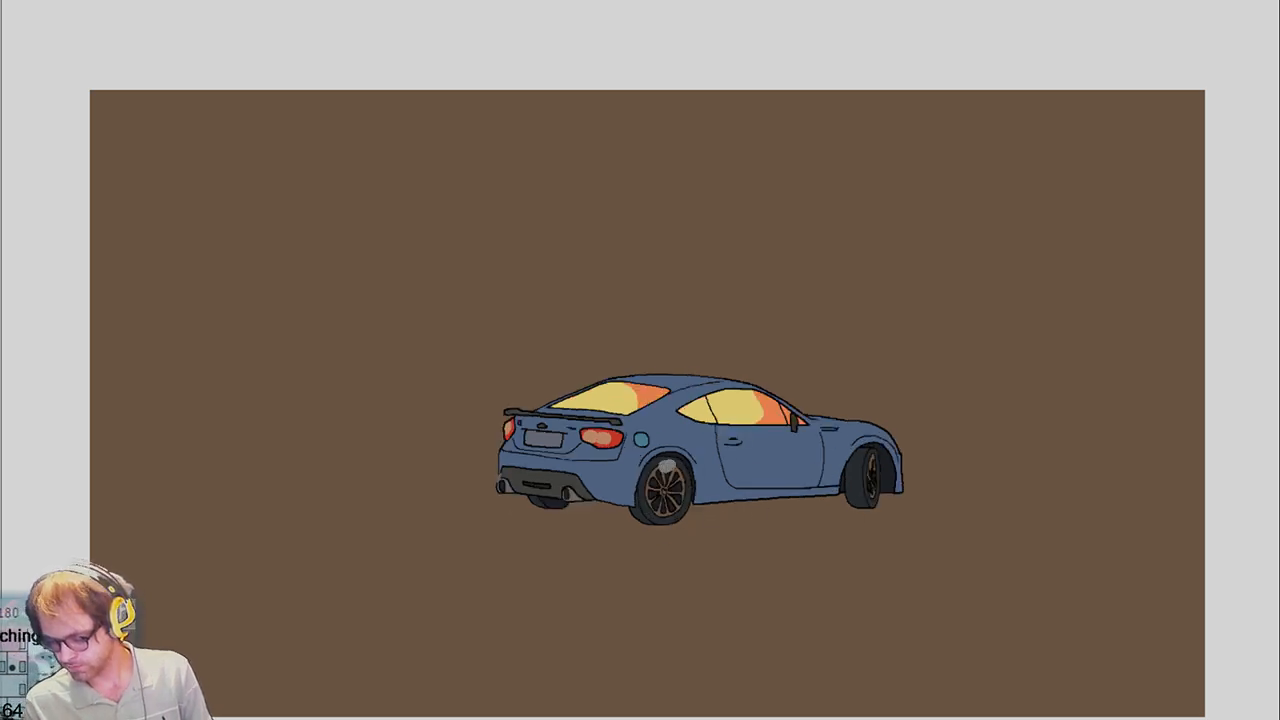
mouse_move(650, 470)
mouse_down()
mouse_move(655, 510)
mouse_move(670, 470)
mouse_move(660, 505)
mouse_move(674, 515)
mouse_up()
key(ctrl+z)
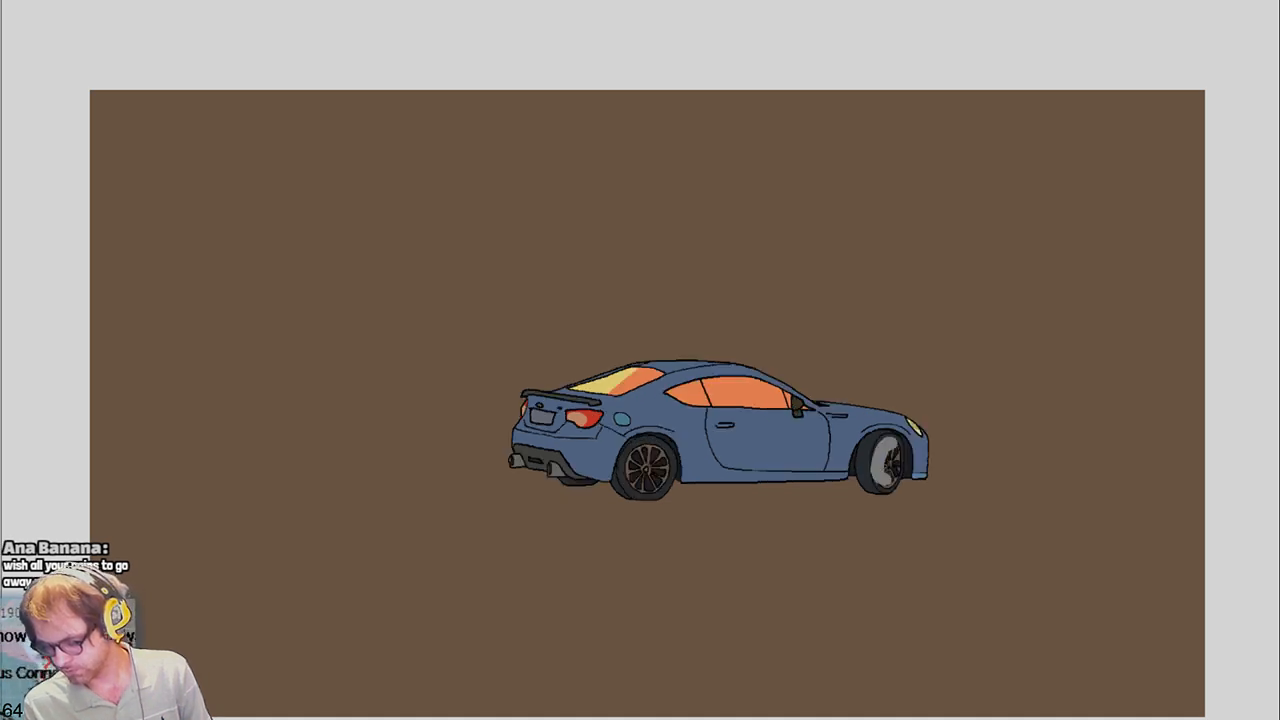
Paint the front and rear rims light grey in the right-side frame with the fully orange side windows
drag(888, 440, 893, 476)
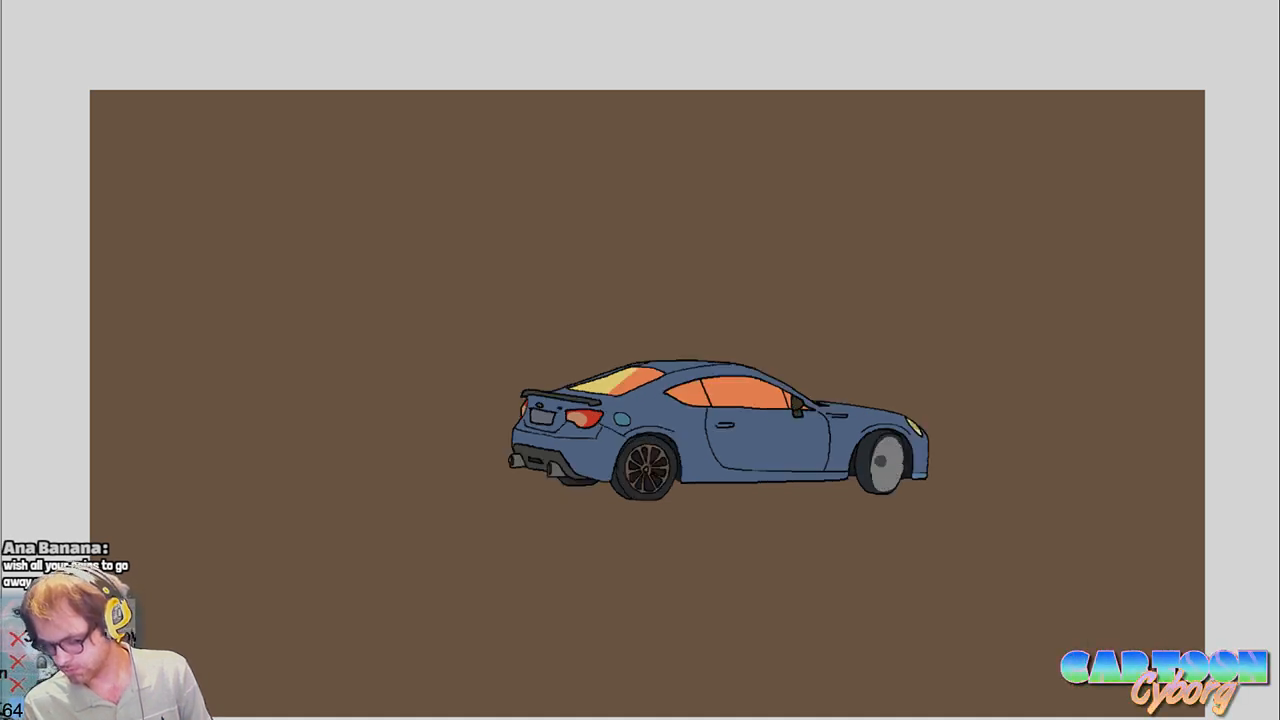
key(ctrl+z)
mouse_move(632, 458)
mouse_down()
mouse_move(641, 478)
mouse_move(650, 450)
mouse_move(660, 468)
mouse_move(662, 488)
mouse_move(636, 494)
mouse_up()
key(ctrl+z)
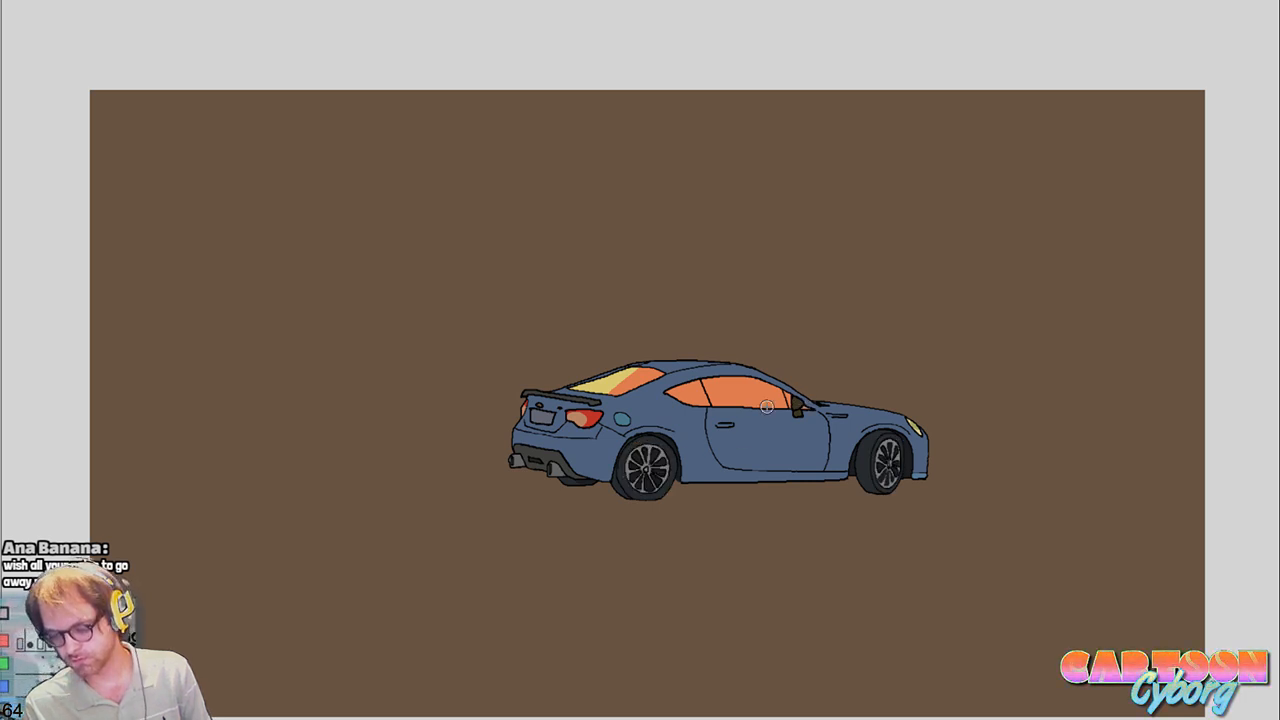
Paint the front and rear rims light grey in the right-side frame with the half orange, half yellow side window
key(period)
mouse_move(648, 446)
mouse_down()
mouse_move(655, 478)
mouse_move(620, 440)
mouse_move(625, 475)
mouse_move(638, 456)
mouse_up()
key(period)
mouse_move(882, 466)
mouse_down()
mouse_move(888, 446)
mouse_move(884, 470)
mouse_up()
key(ctrl+z)
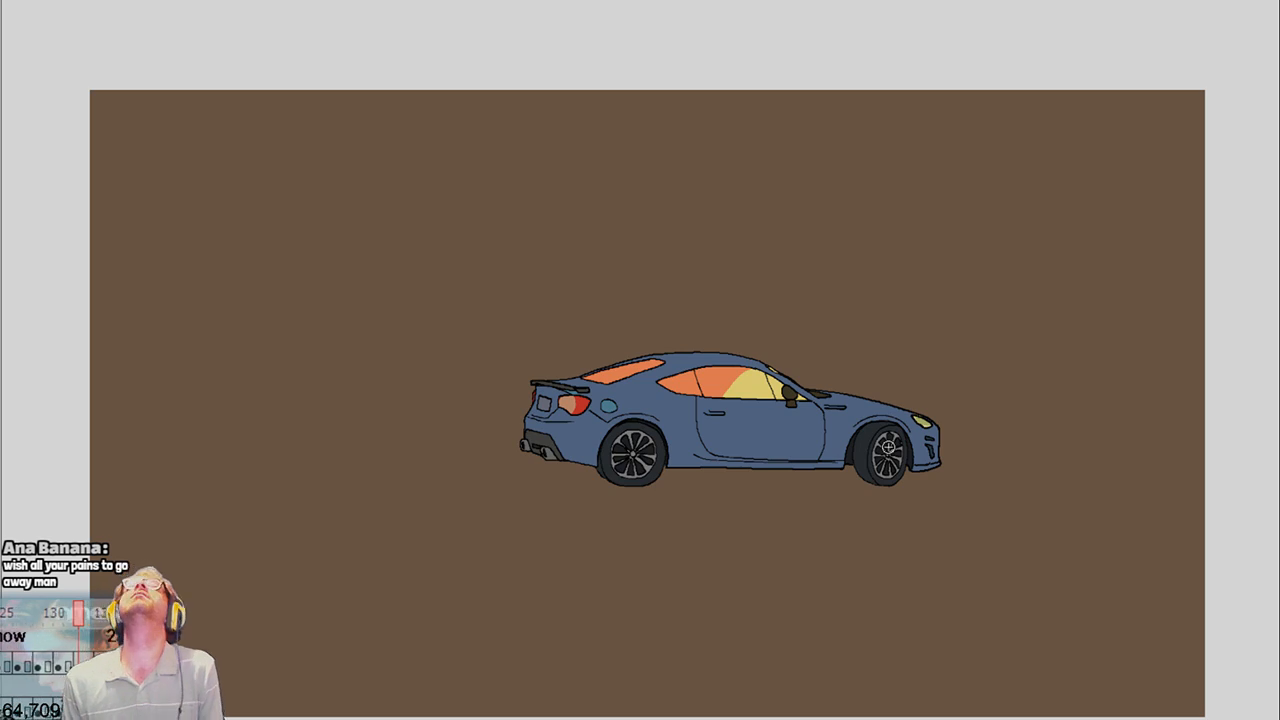
Paint the rear and front rims light grey in the right-side profile frame with the mostly yellow side window
key(Right)
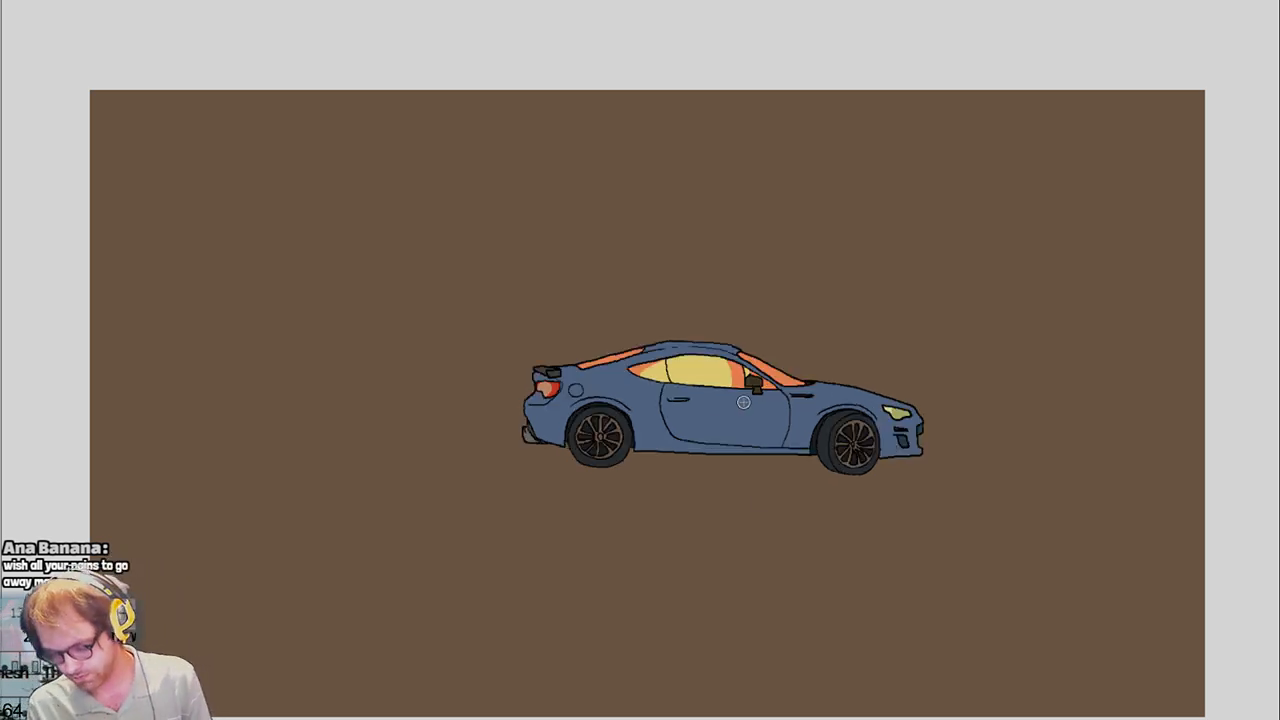
mouse_move(584, 430)
mouse_down()
mouse_move(605, 430)
mouse_move(595, 418)
mouse_up()
key(ctrl+z)
mouse_move(840, 445)
mouse_down()
mouse_move(850, 452)
mouse_move(855, 436)
mouse_move(856, 462)
mouse_move(805, 425)
mouse_move(812, 415)
mouse_move(818, 448)
mouse_up()
key(ctrl+z)
Paint the rims light grey in the following right-side frame with the orange-and-yellow striped side window
key(Right)
key(ctrl+z)
mouse_move(564, 415)
mouse_down()
mouse_move(581, 412)
mouse_move(584, 438)
mouse_move(591, 421)
mouse_up()
key(ctrl+z)
key(ctrl+z)
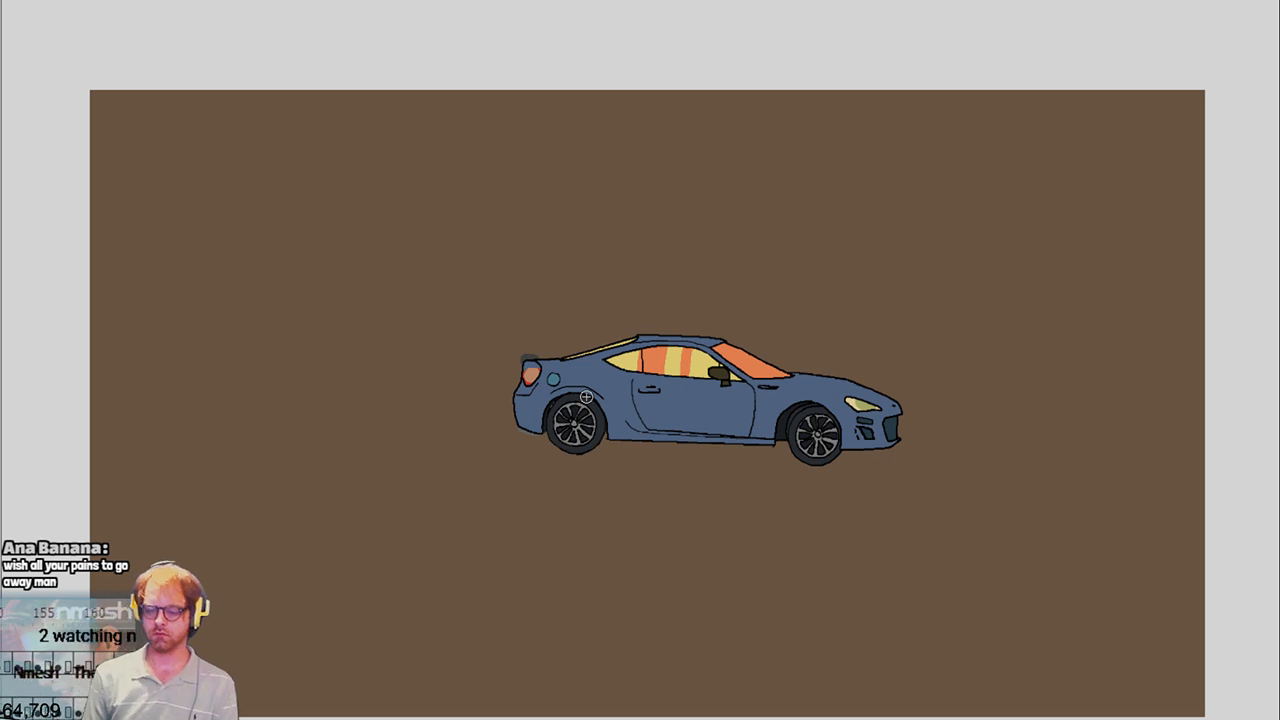
Paint the rear and front rims light grey in the next right-side frame, where the windshield is mostly orange
key(Right)
drag(564, 428, 556, 418)
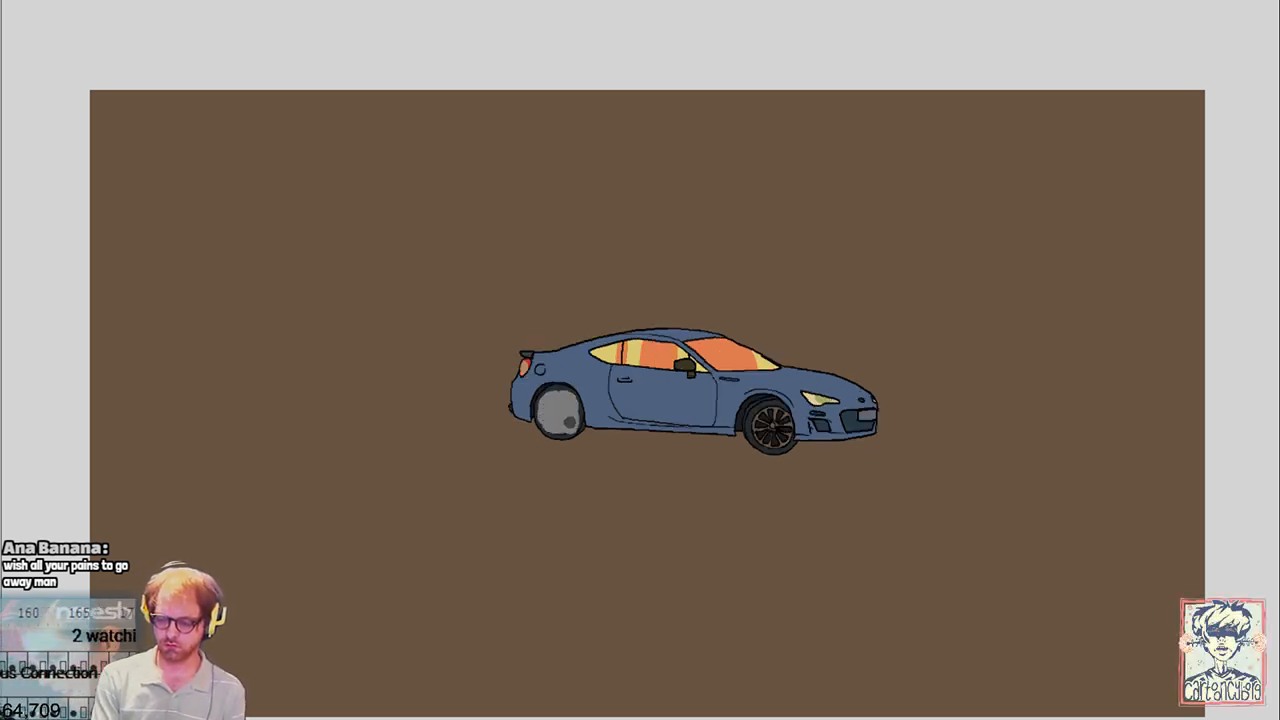
key(ctrl+z)
drag(770, 428, 778, 432)
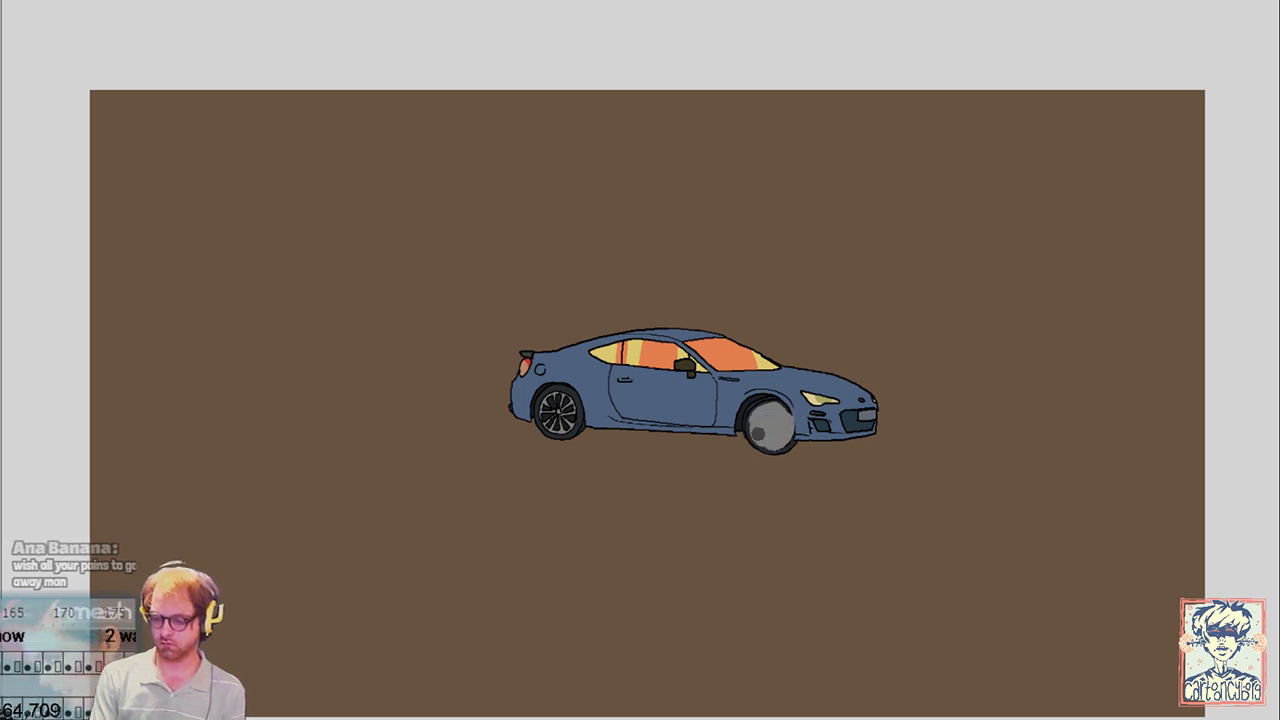
key(ctrl+z)
Paint the front and rear rims light grey in the front three-quarter frame with the mostly yellow windshield
key(Right)
mouse_move(720, 404)
mouse_down()
mouse_move(723, 420)
mouse_move(701, 430)
mouse_move(720, 402)
mouse_up()
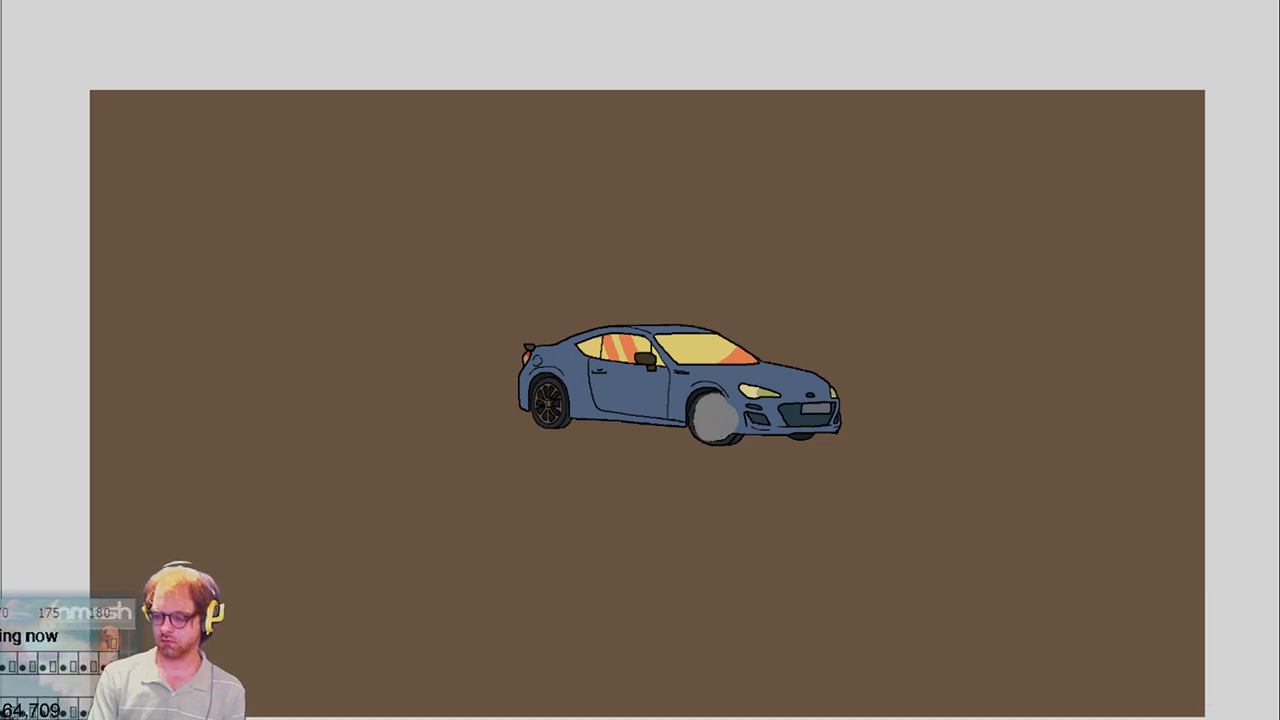
key(ctrl+z)
drag(556, 400, 545, 402)
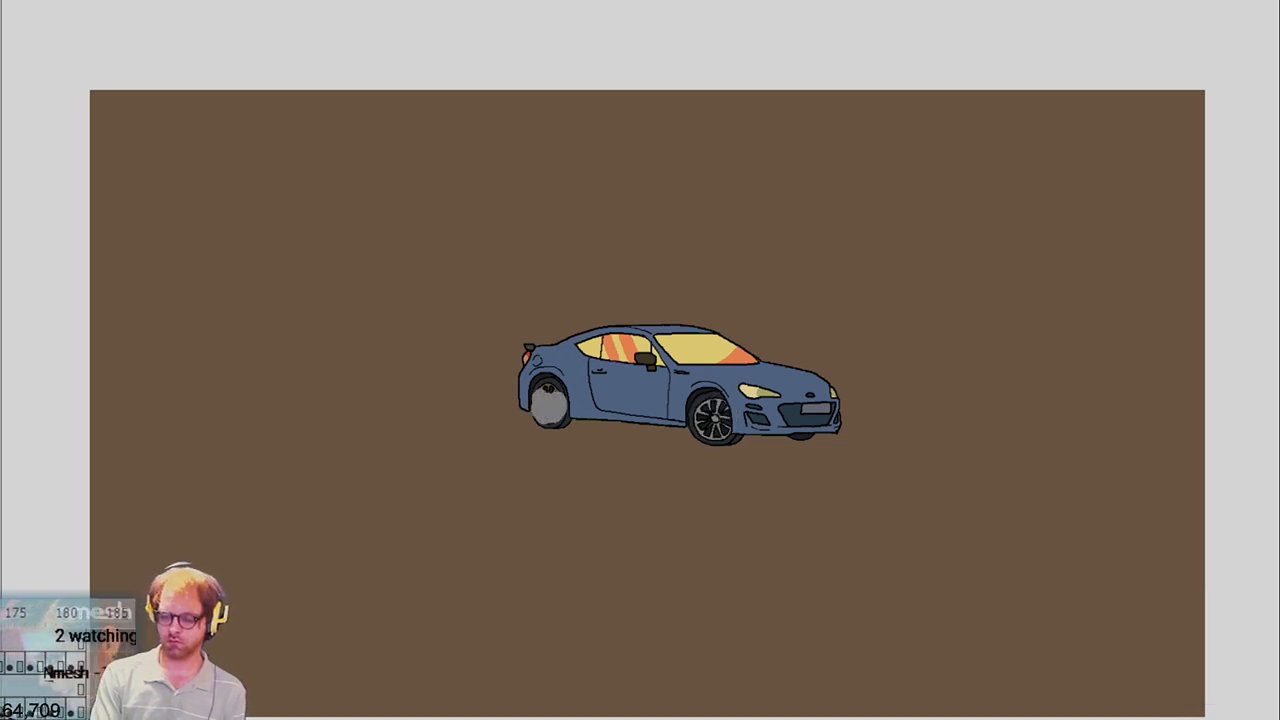
key(ctrl+z)
Paint the front and rear rims light grey in the front three-quarter frame with orange across the upper windshield
key(Right)
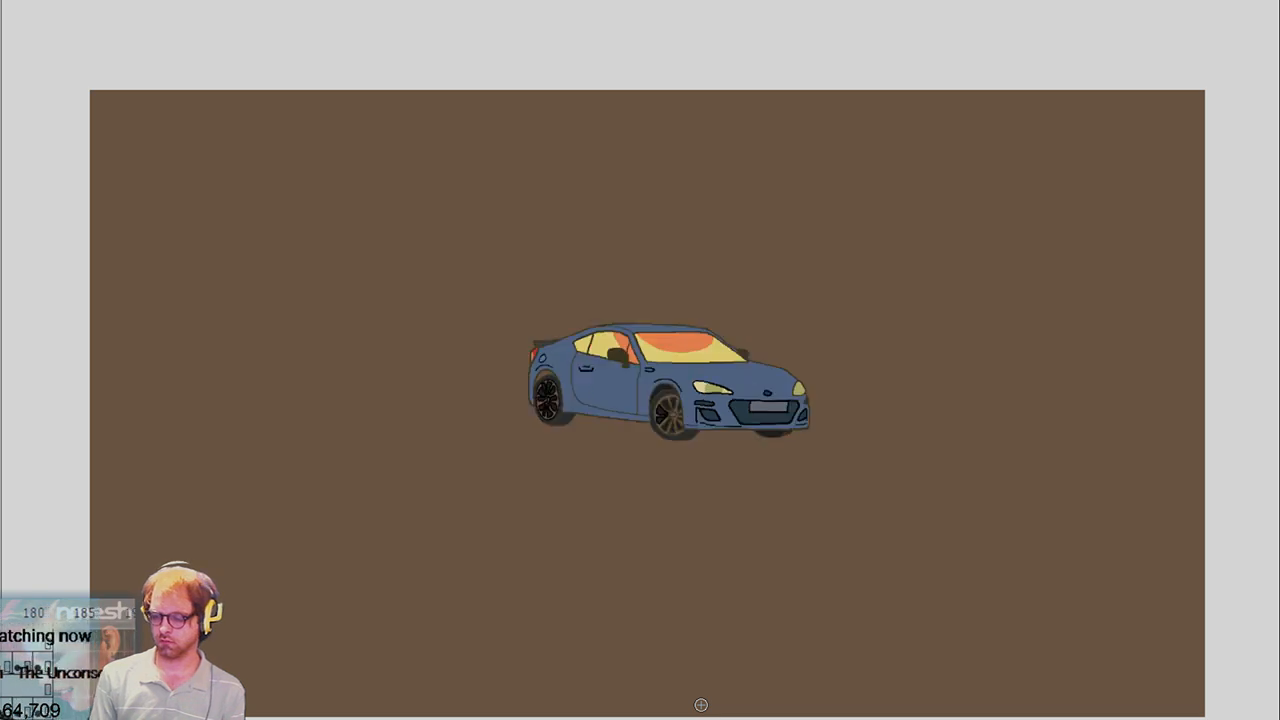
mouse_move(680, 417)
mouse_down()
mouse_move(664, 410)
mouse_move(676, 422)
mouse_up()
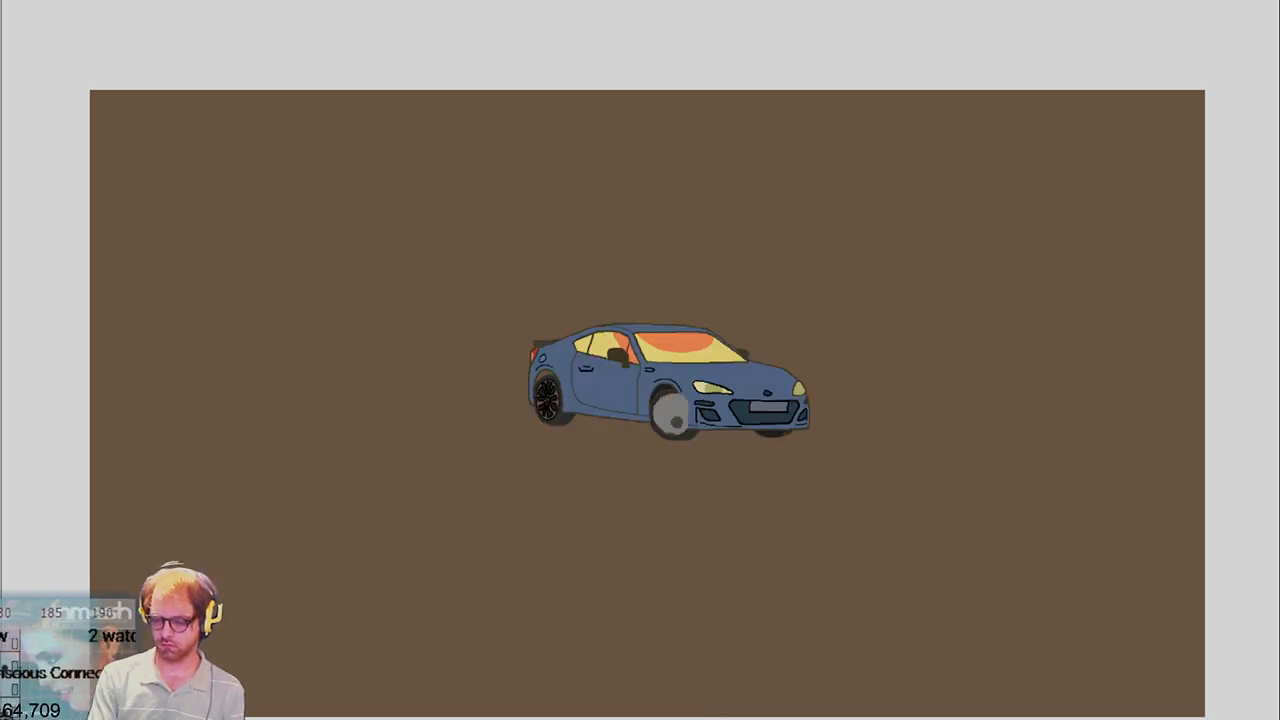
key(ctrl+z)
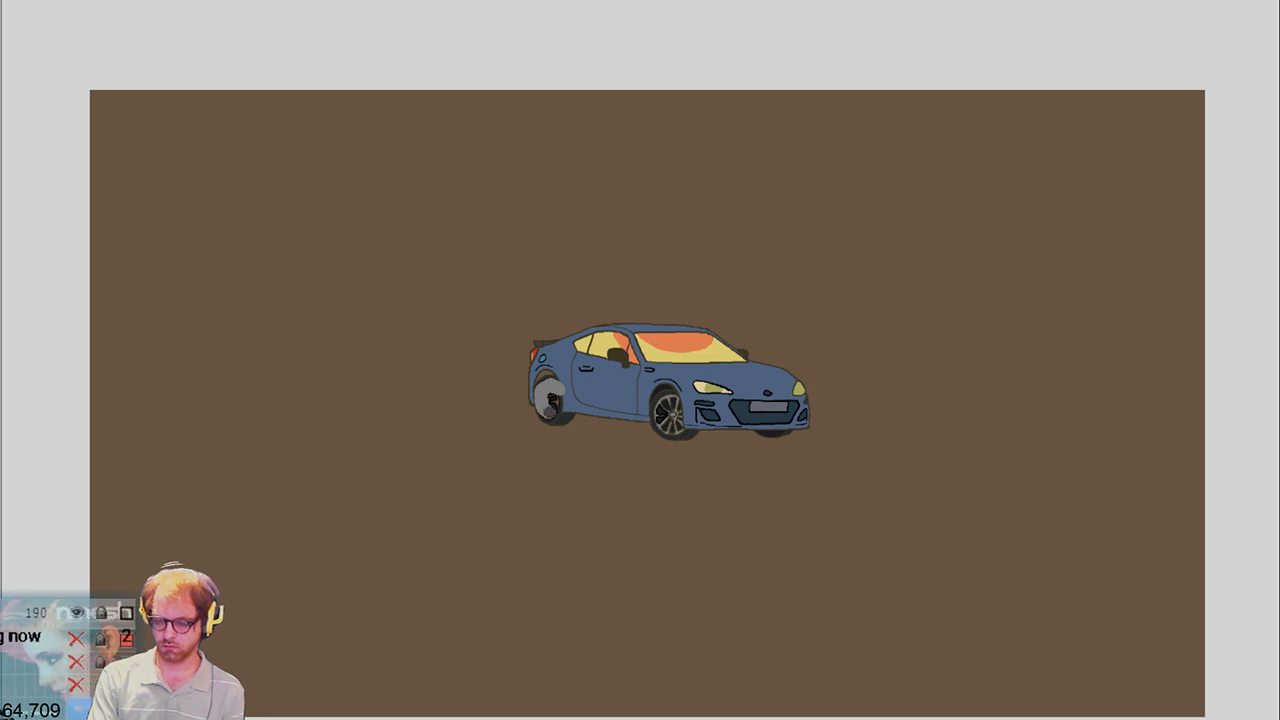
drag(552, 402, 555, 398)
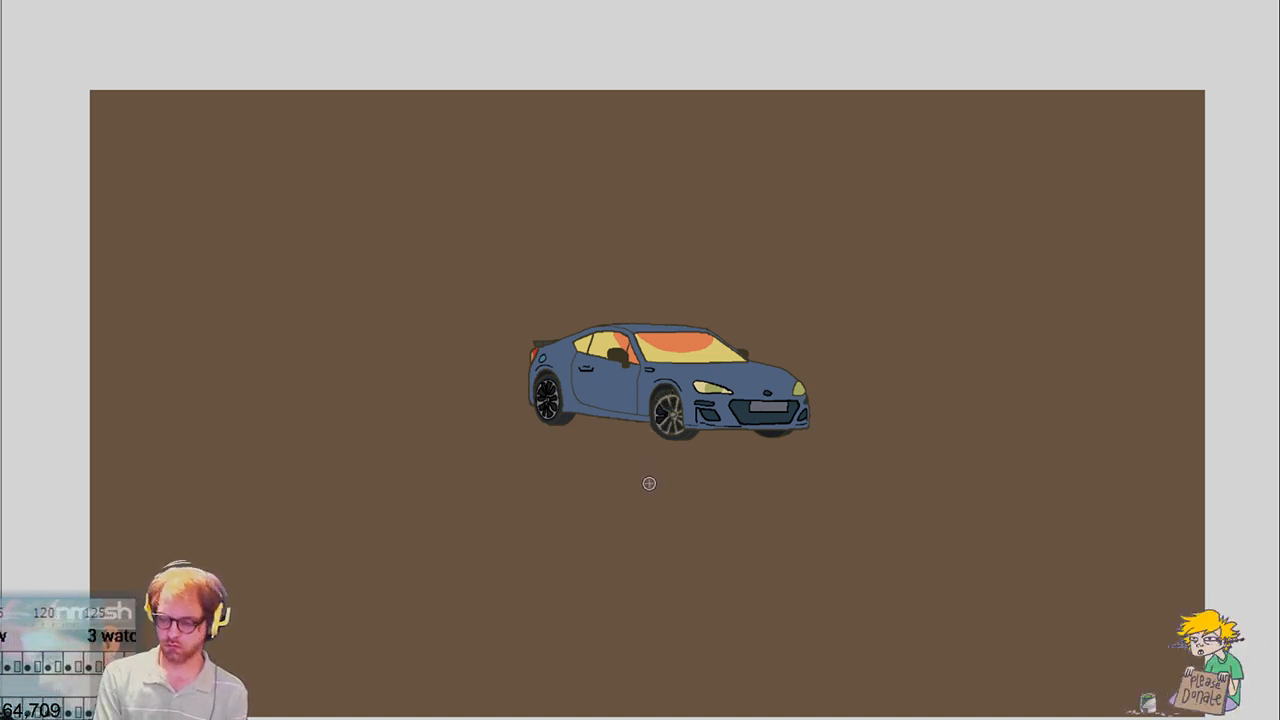
key(ctrl+z)
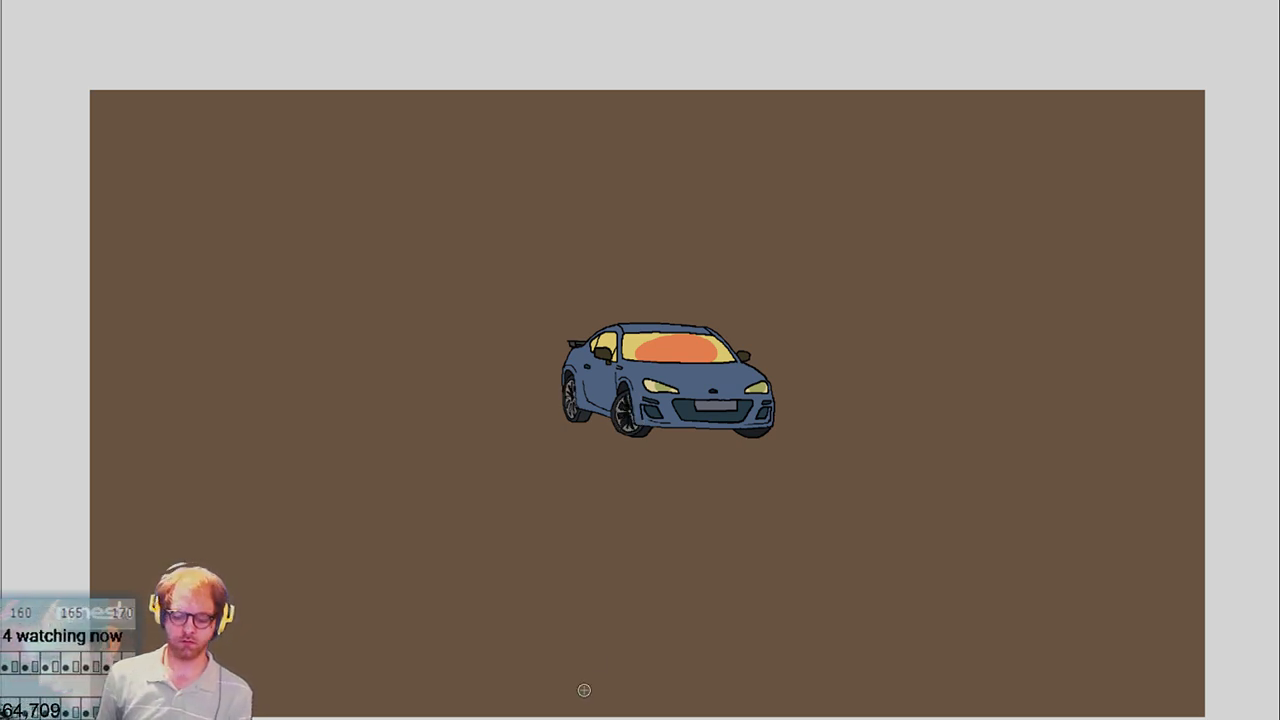
Paint the visible wheel rim light grey in the nearly head-on frame with the yellow windshield and orange lower corner
key(Right)
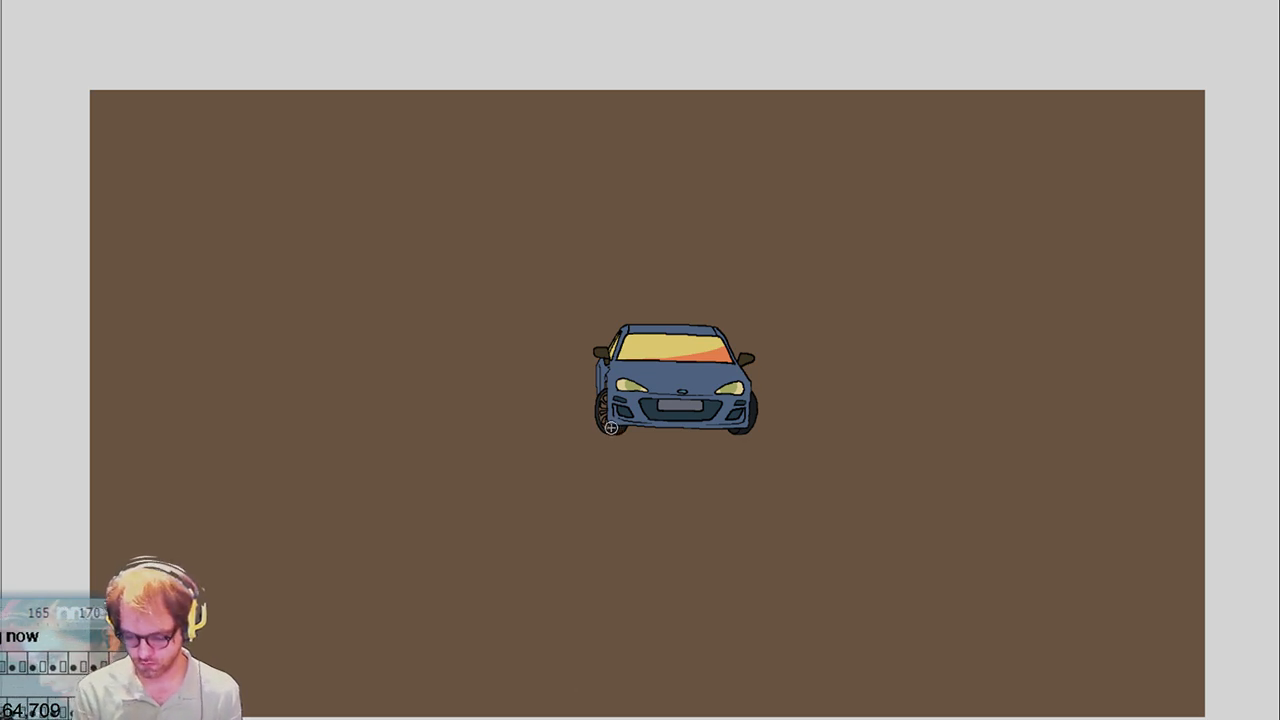
key(Right)
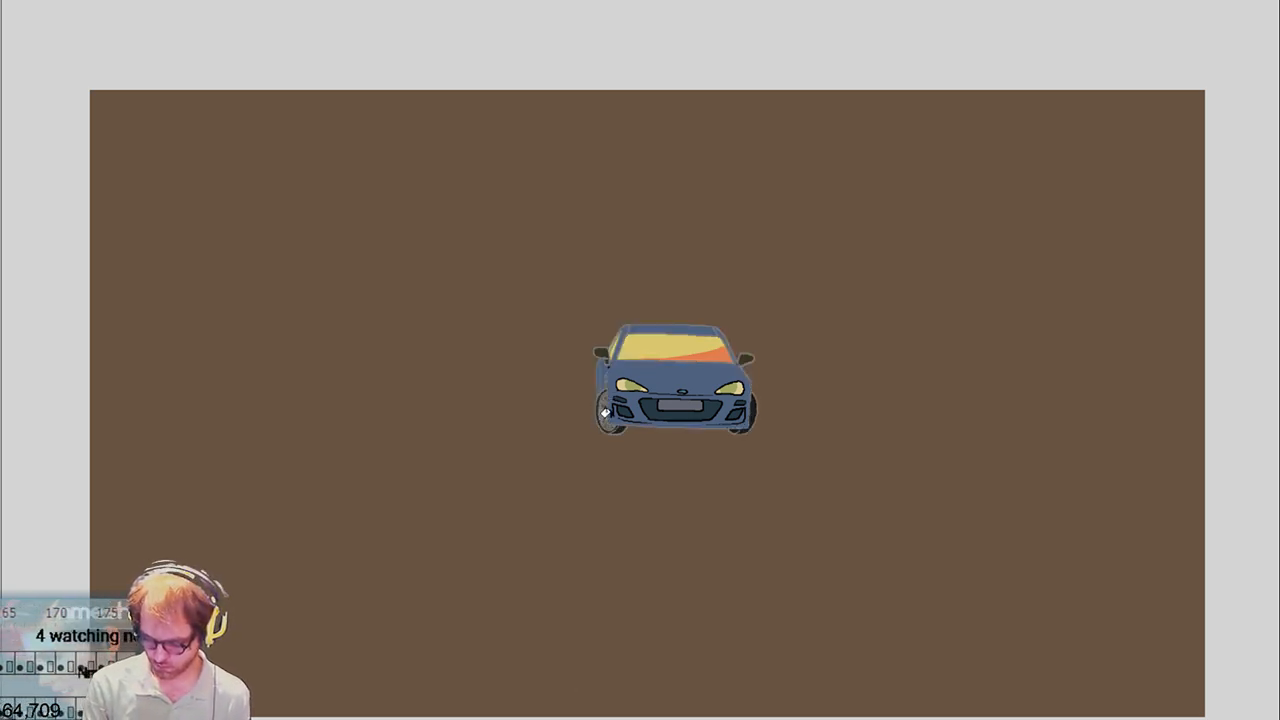
key(Right)
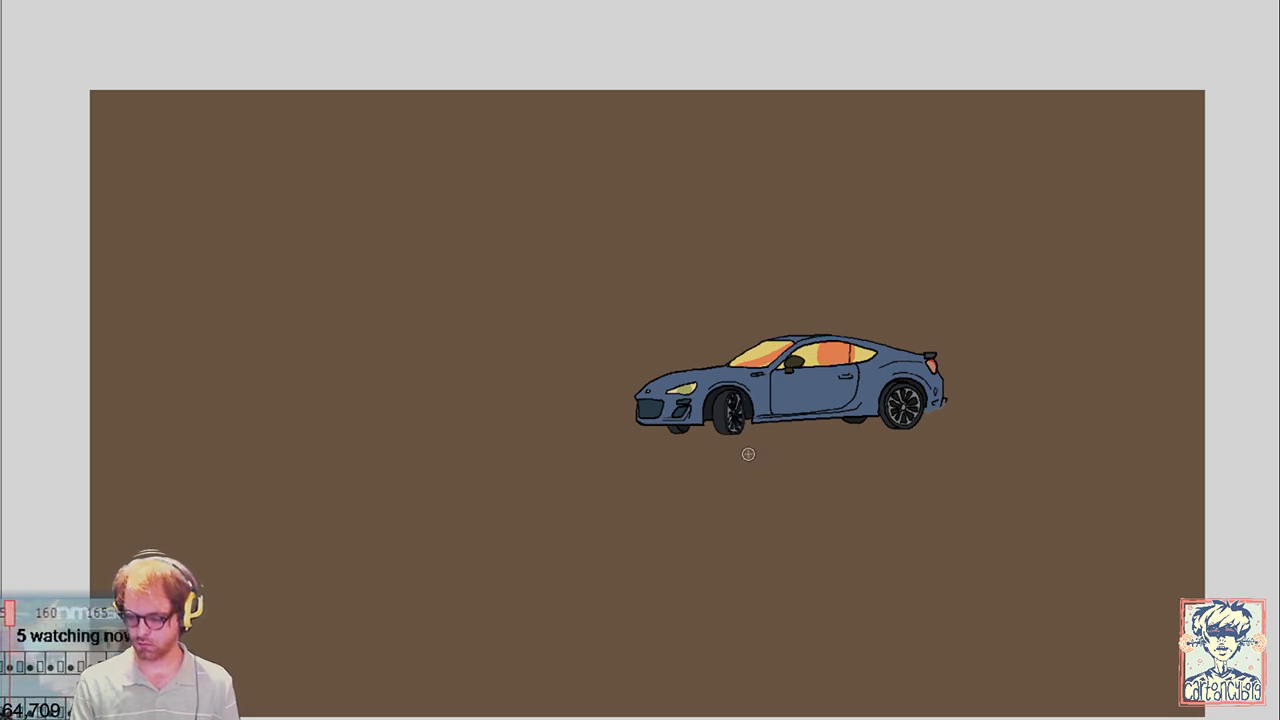
Paint the front and rear rims light grey in the left-facing side frame with the black door outline and orange-yellow windshield
key(period)
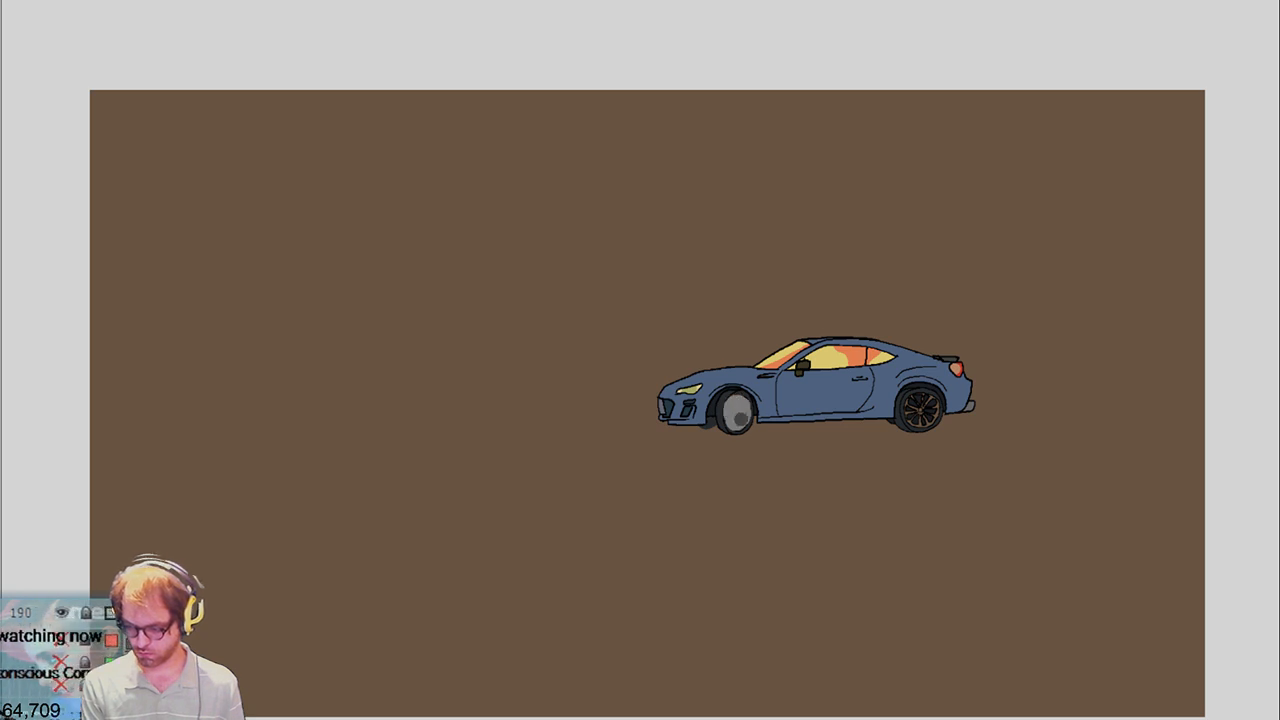
key(ctrl+z)
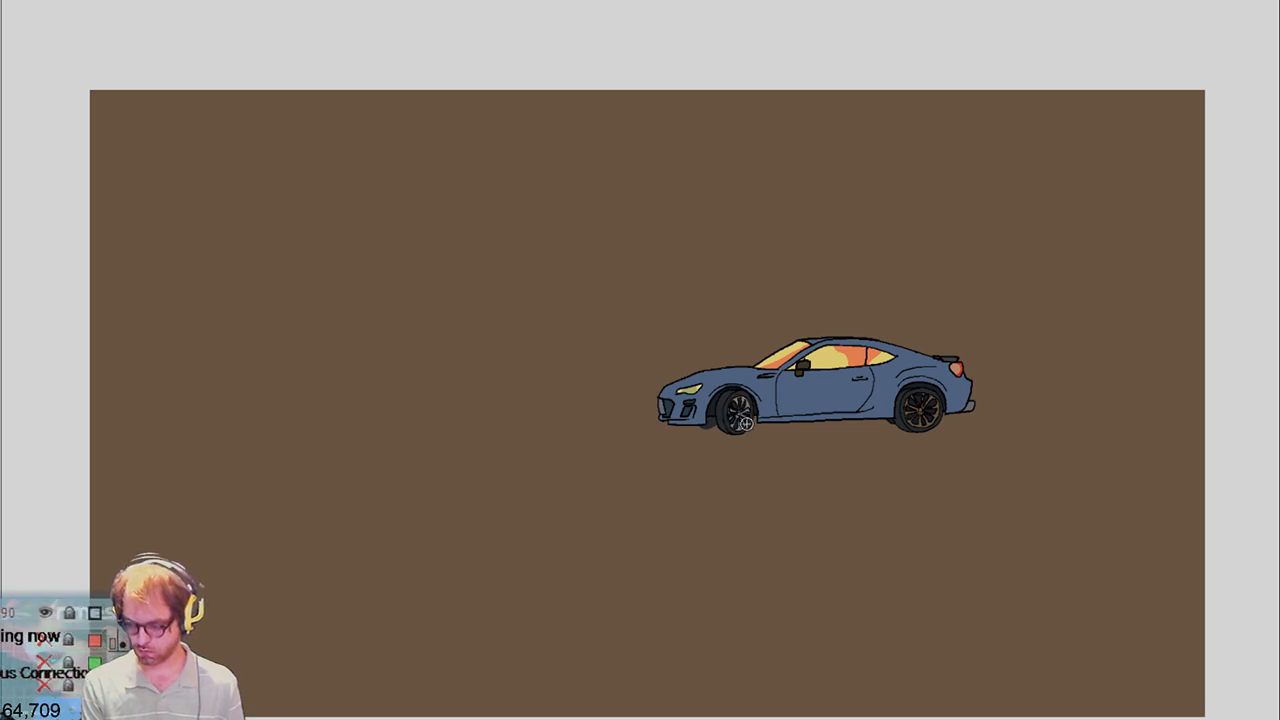
click(922, 416)
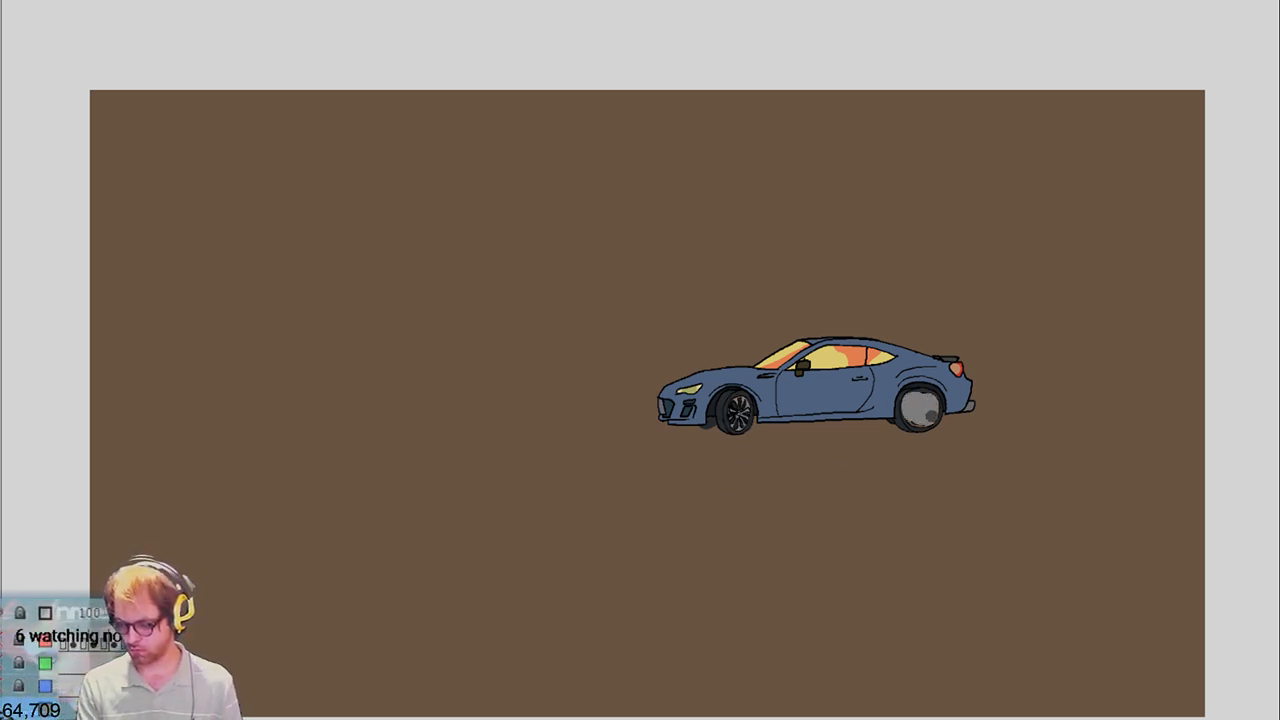
key(ctrl+z)
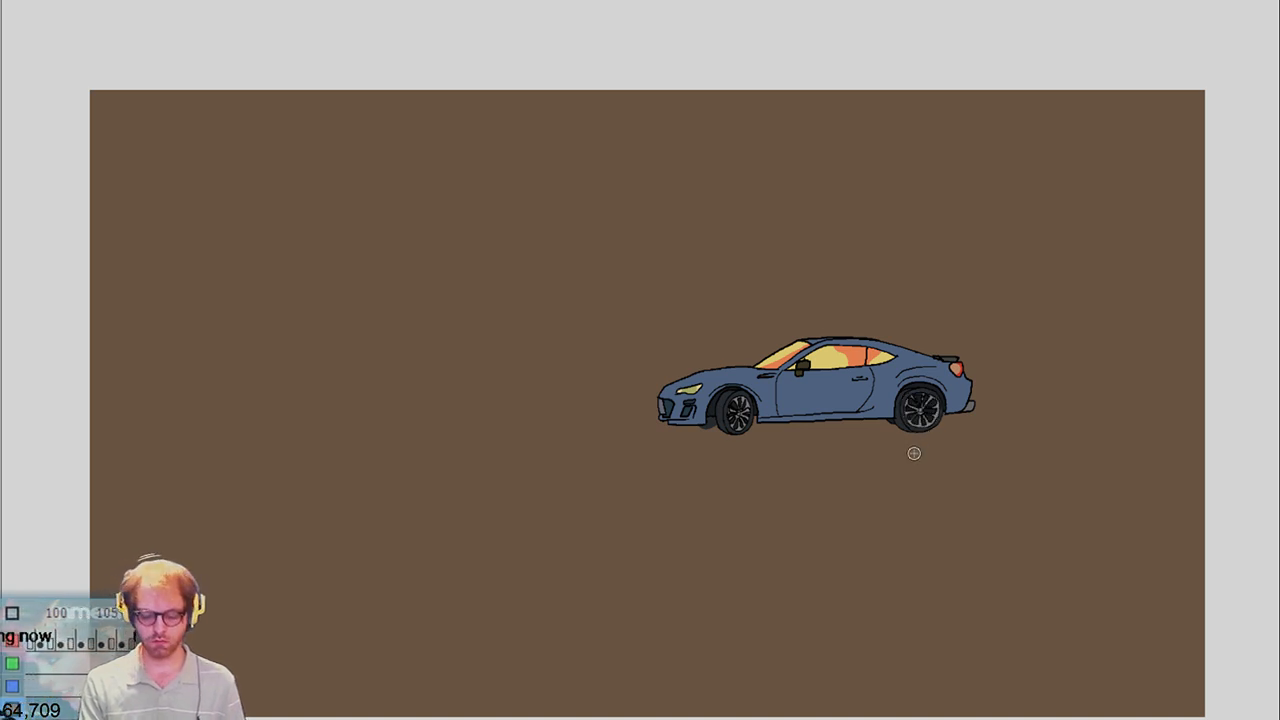
Paint the rear and front rims light grey in the next left-facing frame, where the door outline is yellow
key(Right)
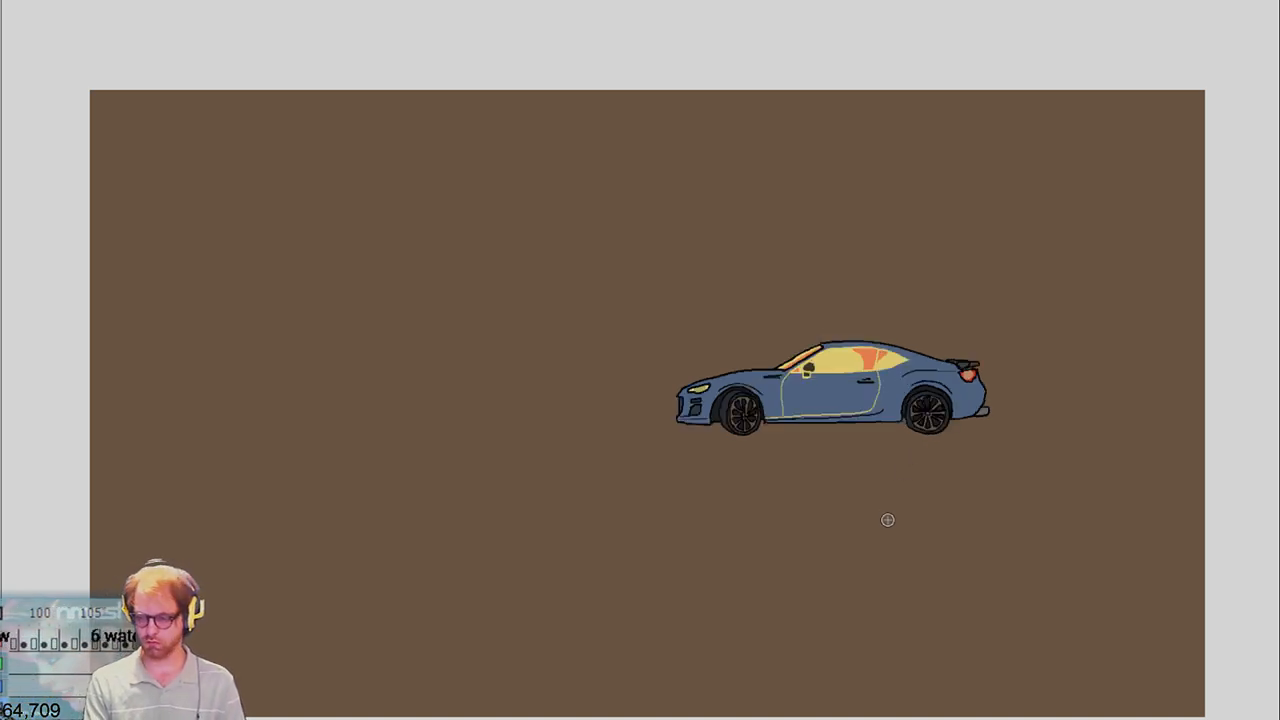
click(930, 413)
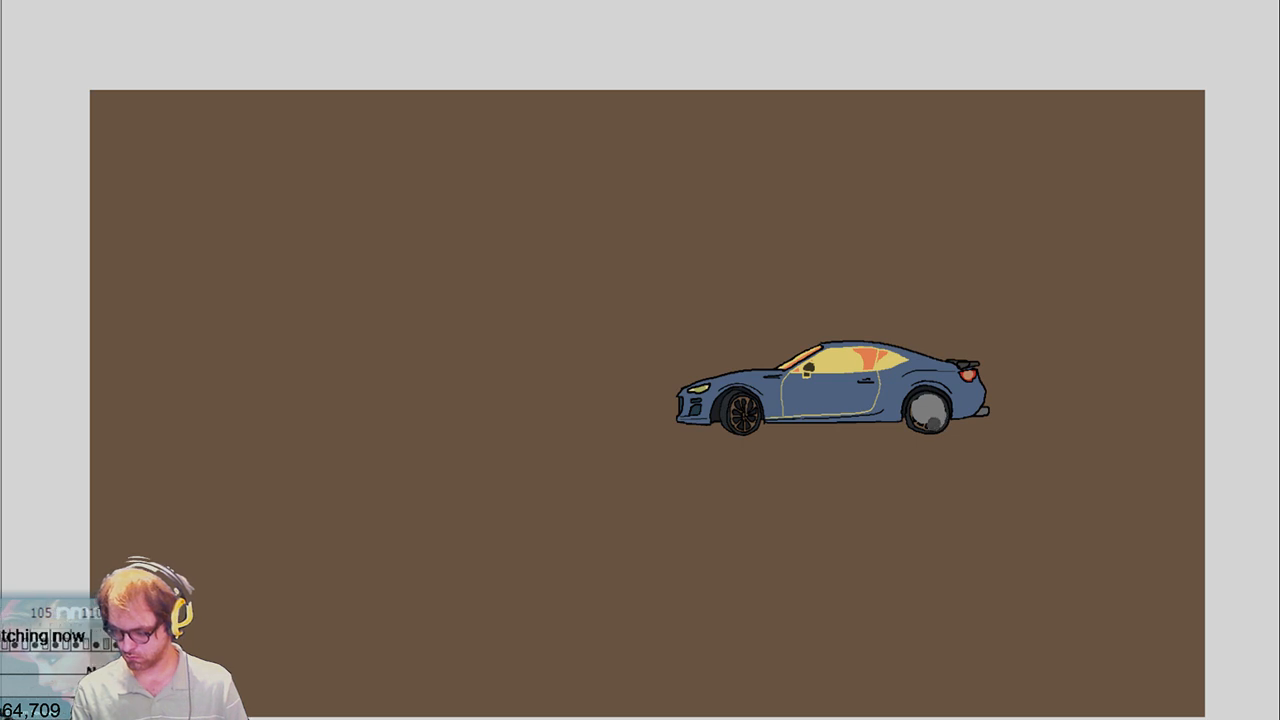
key(ctrl+z)
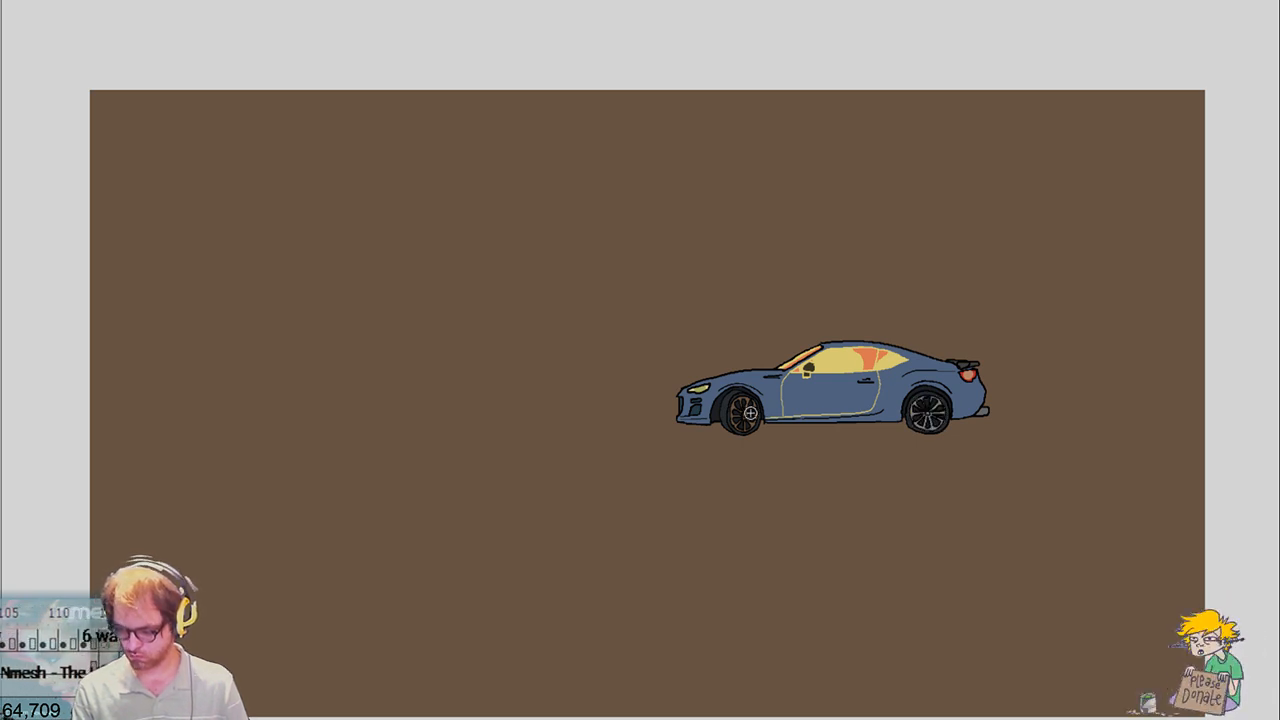
click(745, 411)
click(744, 412)
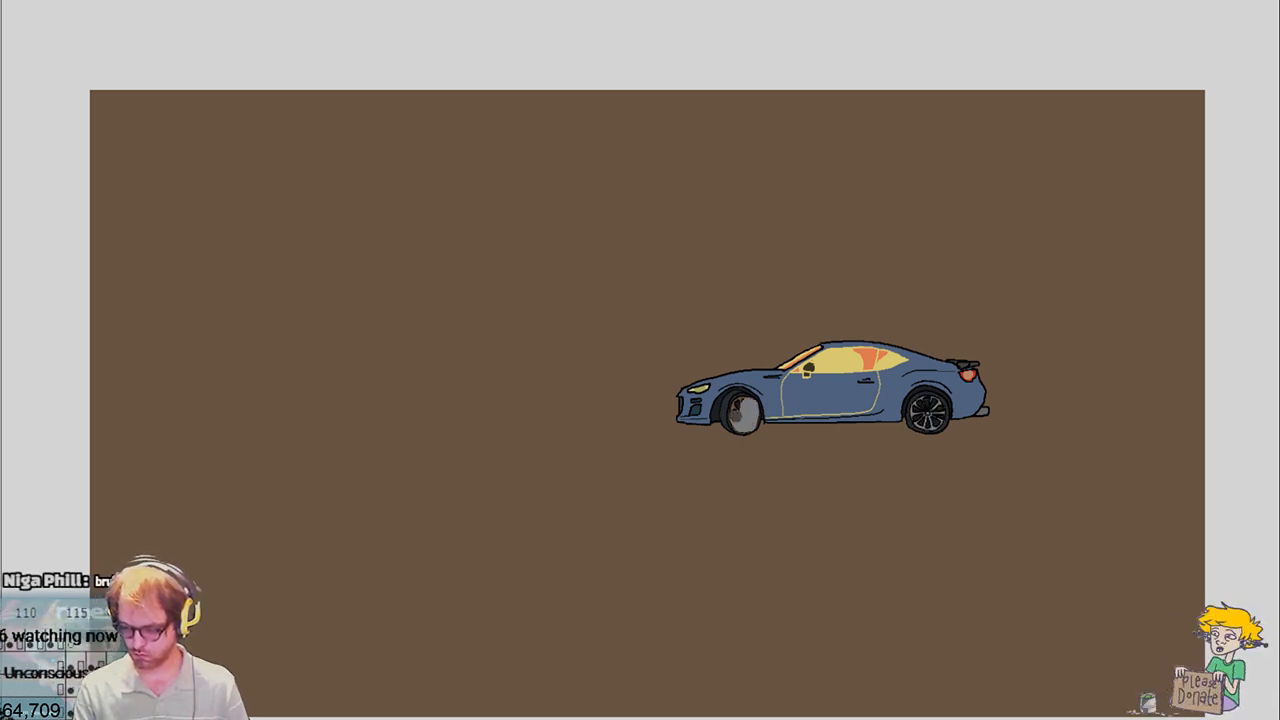
Paint the rear and front rims light grey in the following left-facing frame, where a thin strip of rear window shows
key(Right)
click(918, 412)
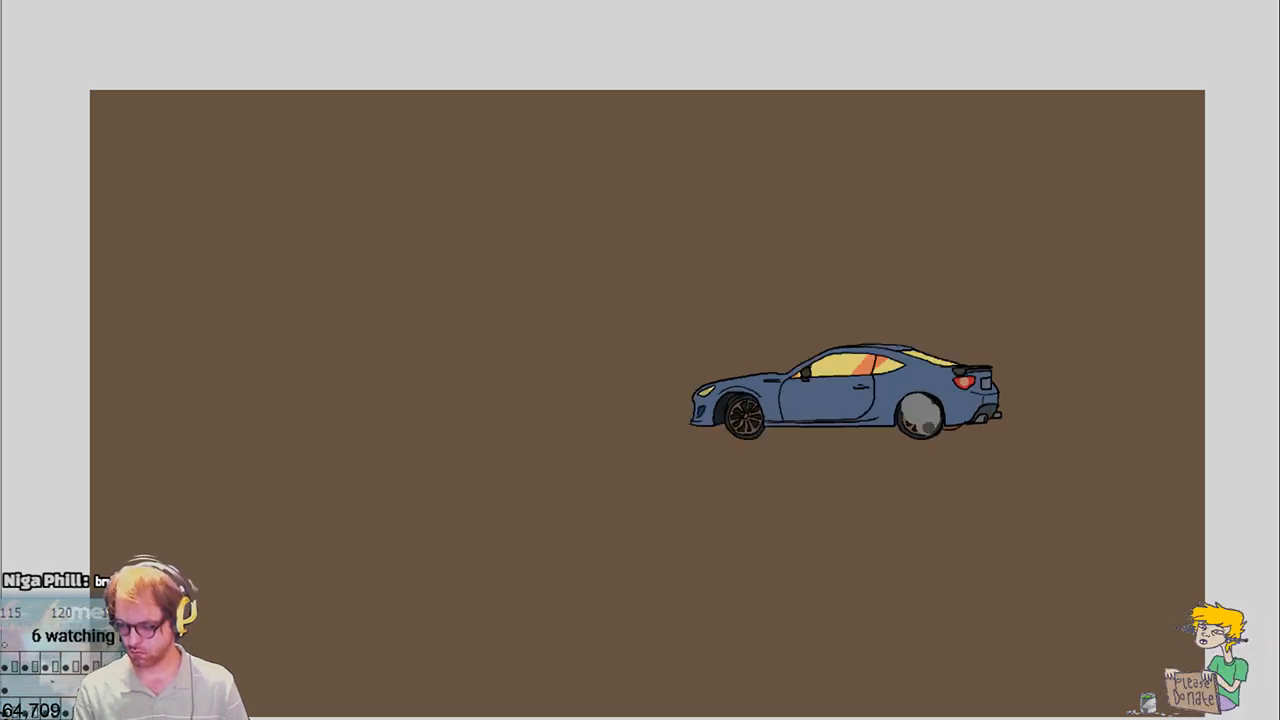
click(908, 420)
key(Right)
click(745, 414)
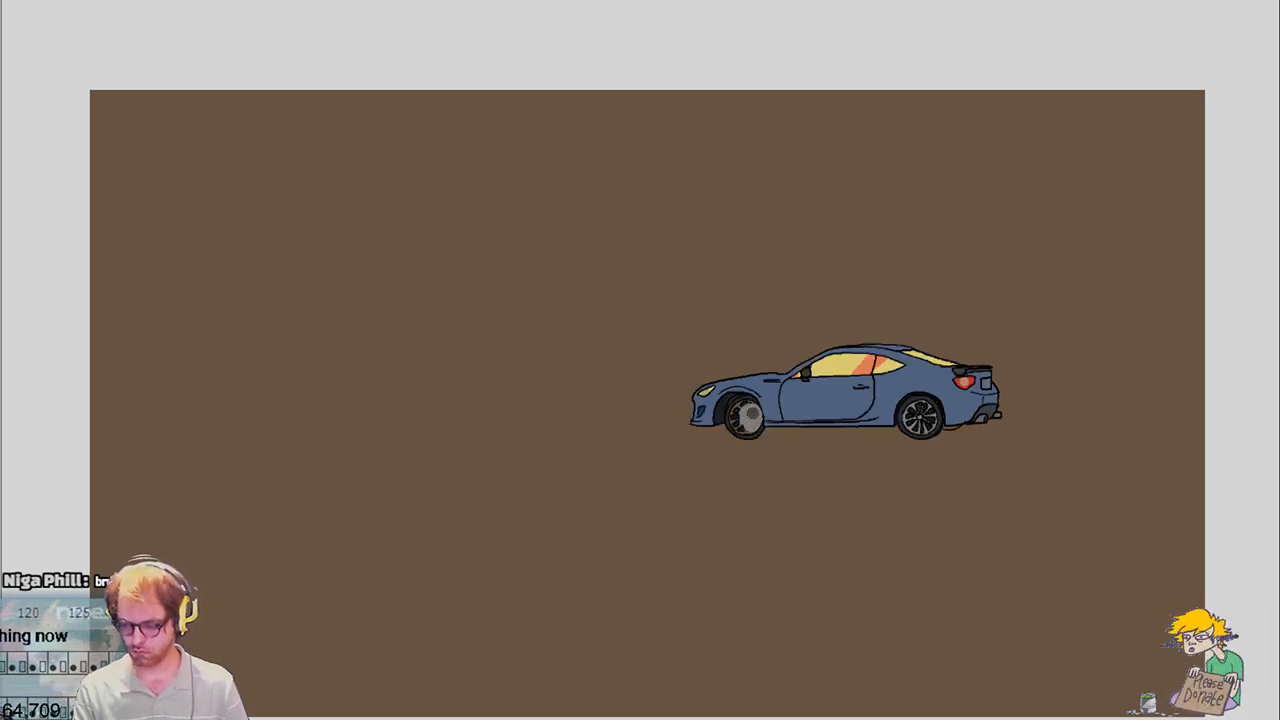
click(751, 424)
click(737, 416)
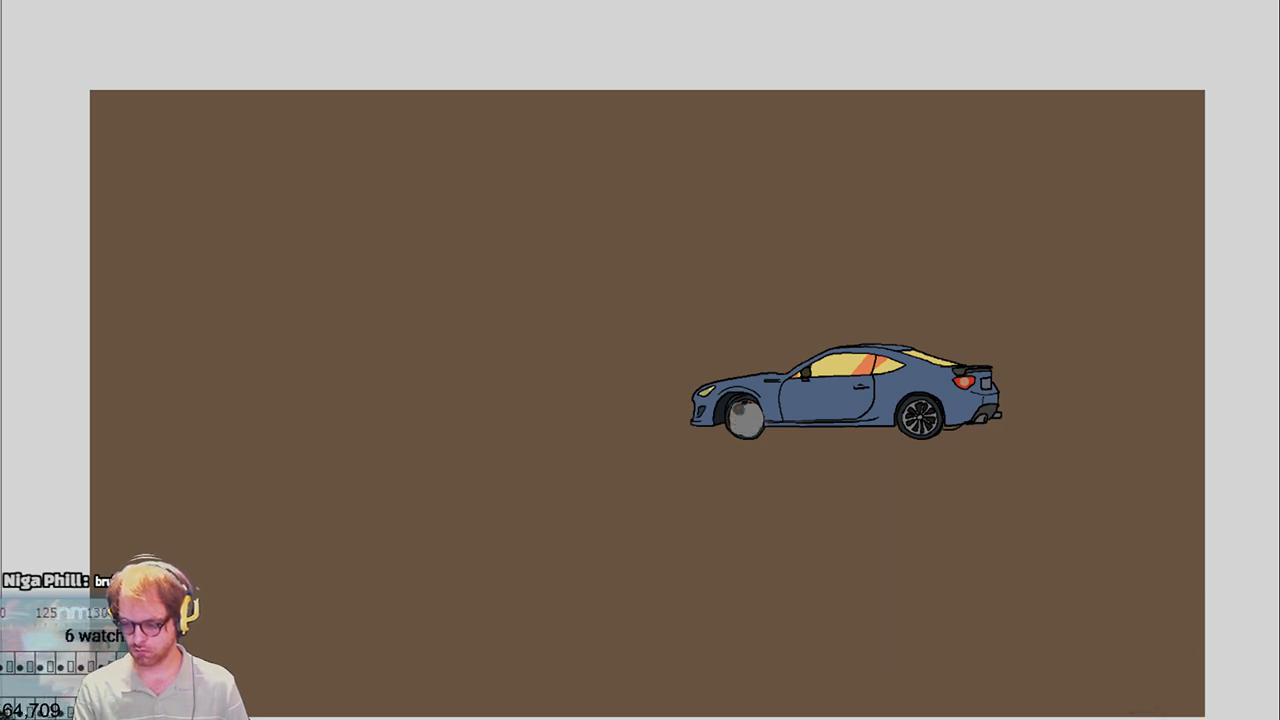
Paint the front and rear rims light grey in the left-facing frame with the yellow door outline and yellow rear window
key(Right)
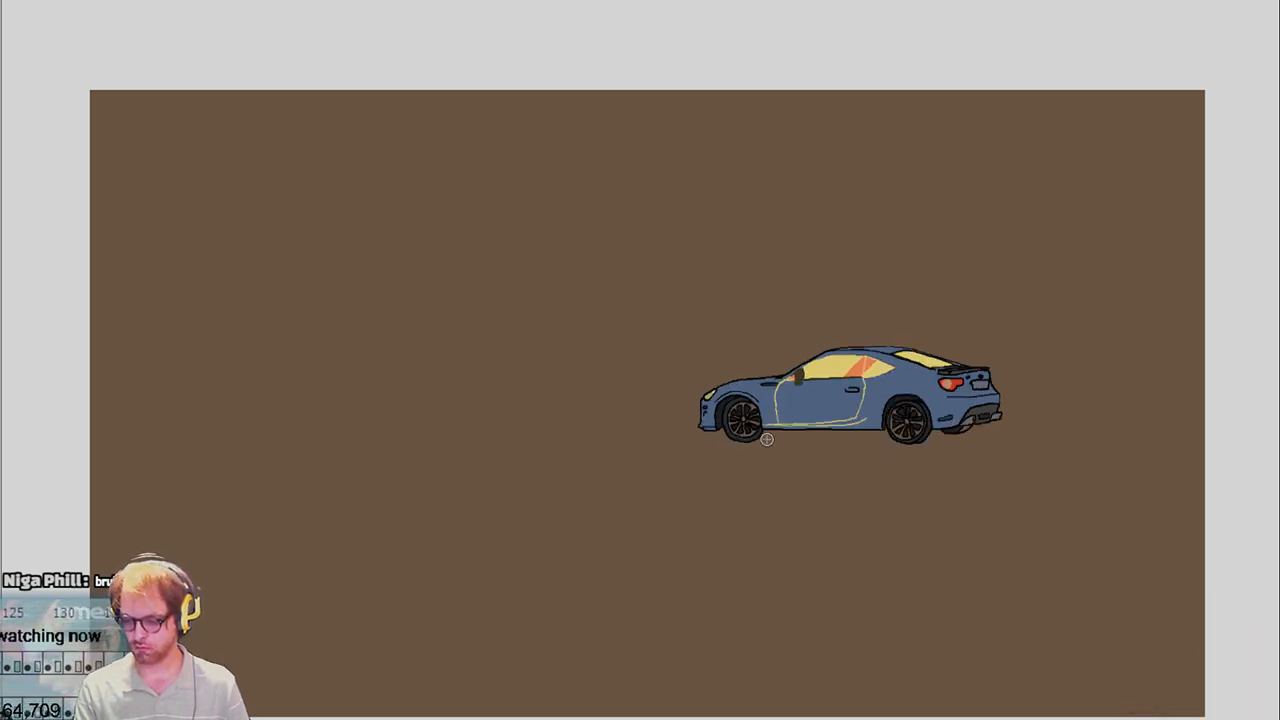
click(738, 414)
click(750, 413)
click(748, 428)
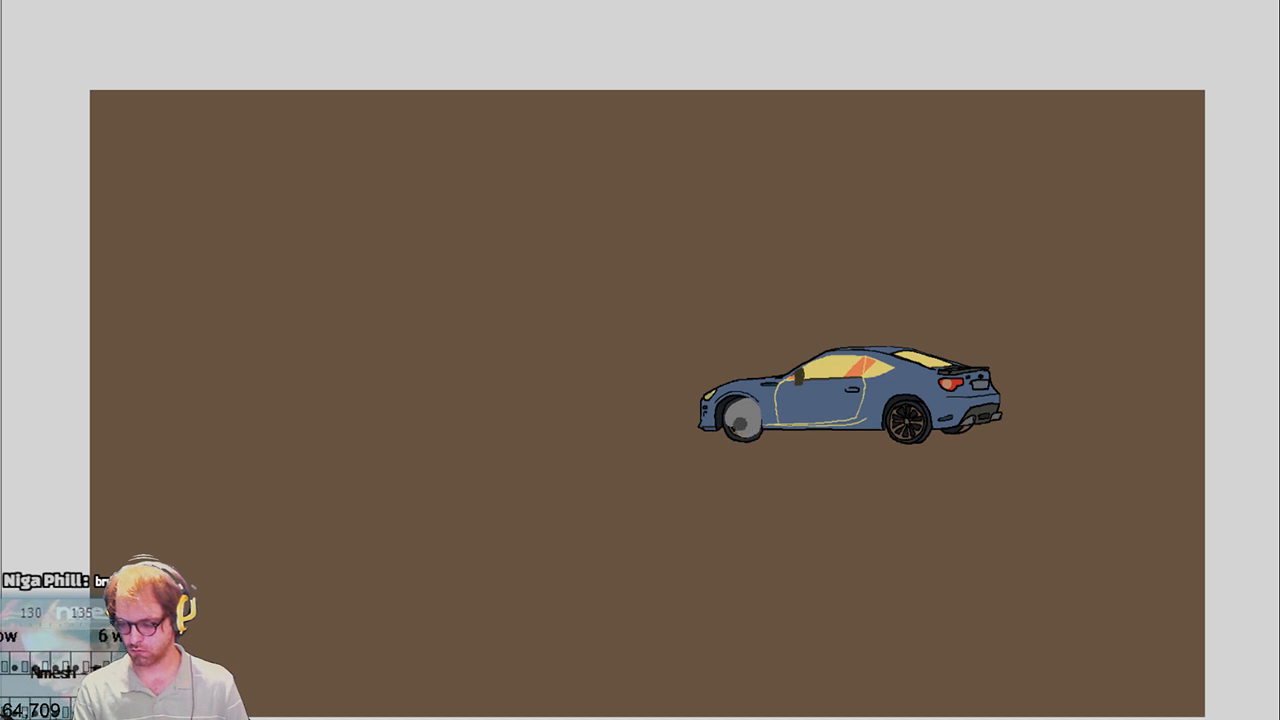
key(Right)
click(906, 420)
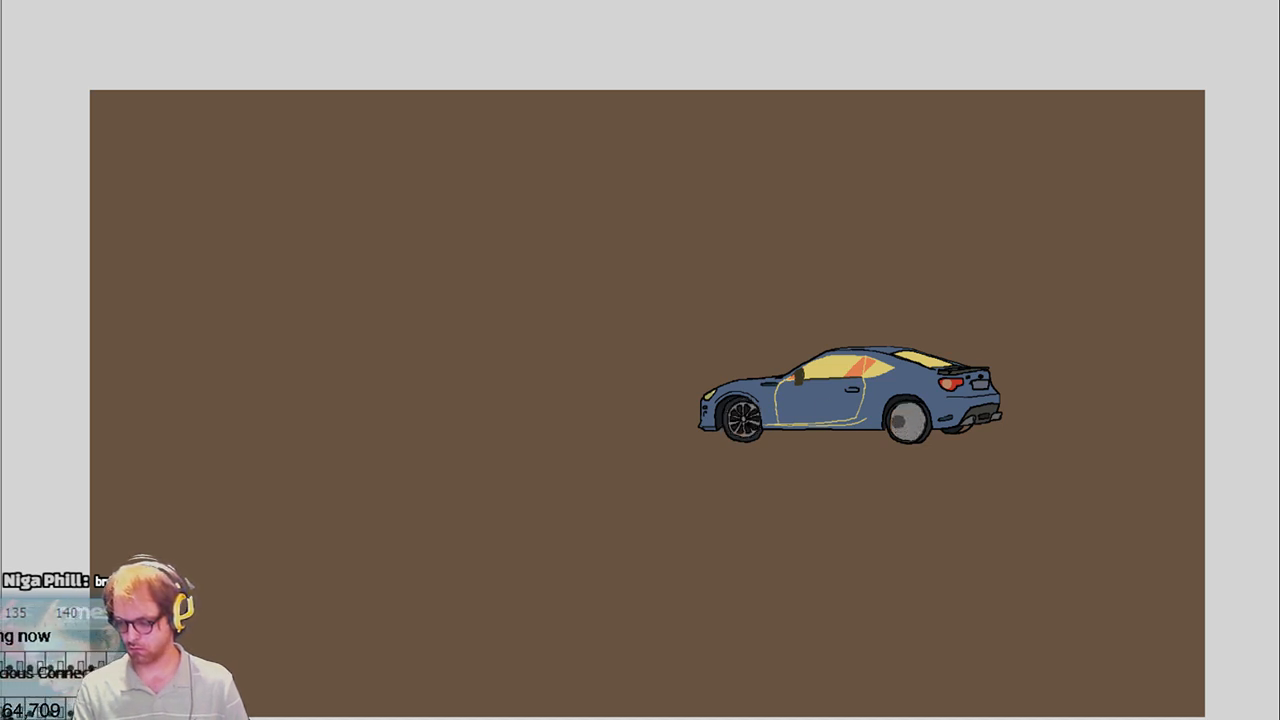
key(ctrl+z)
key(Left)
key(Right)
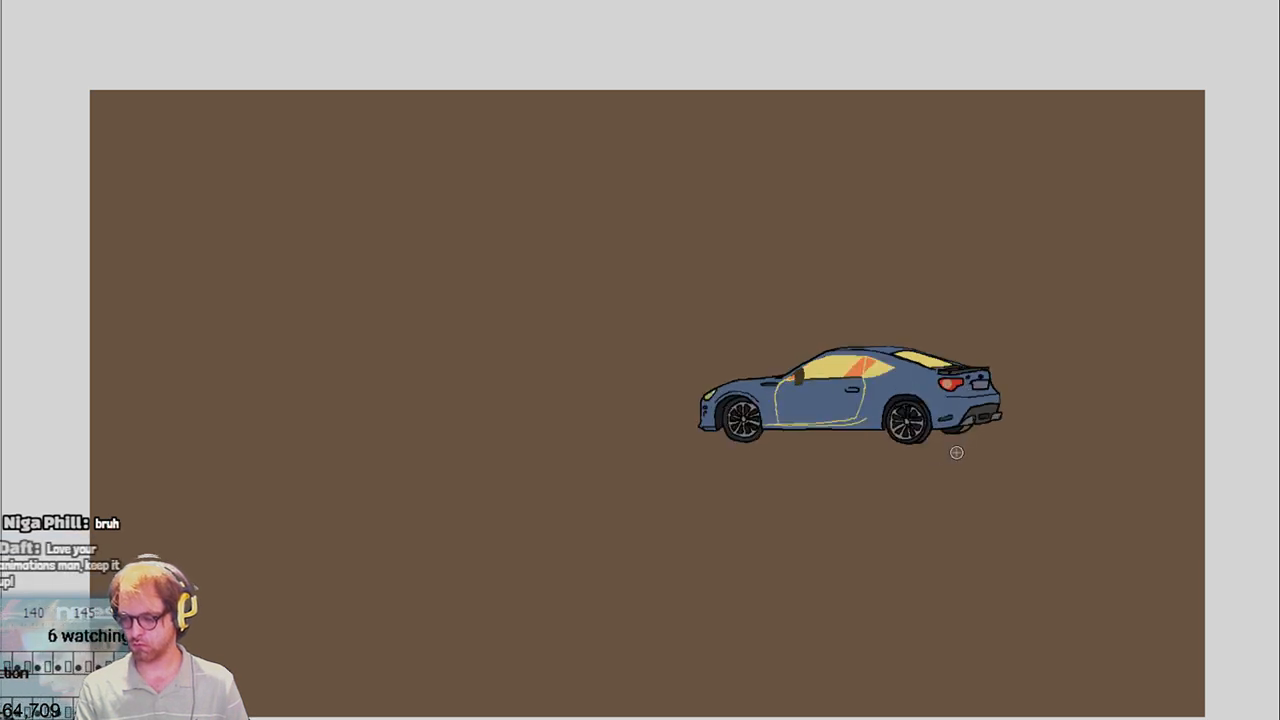
key(Left)
key(Right)
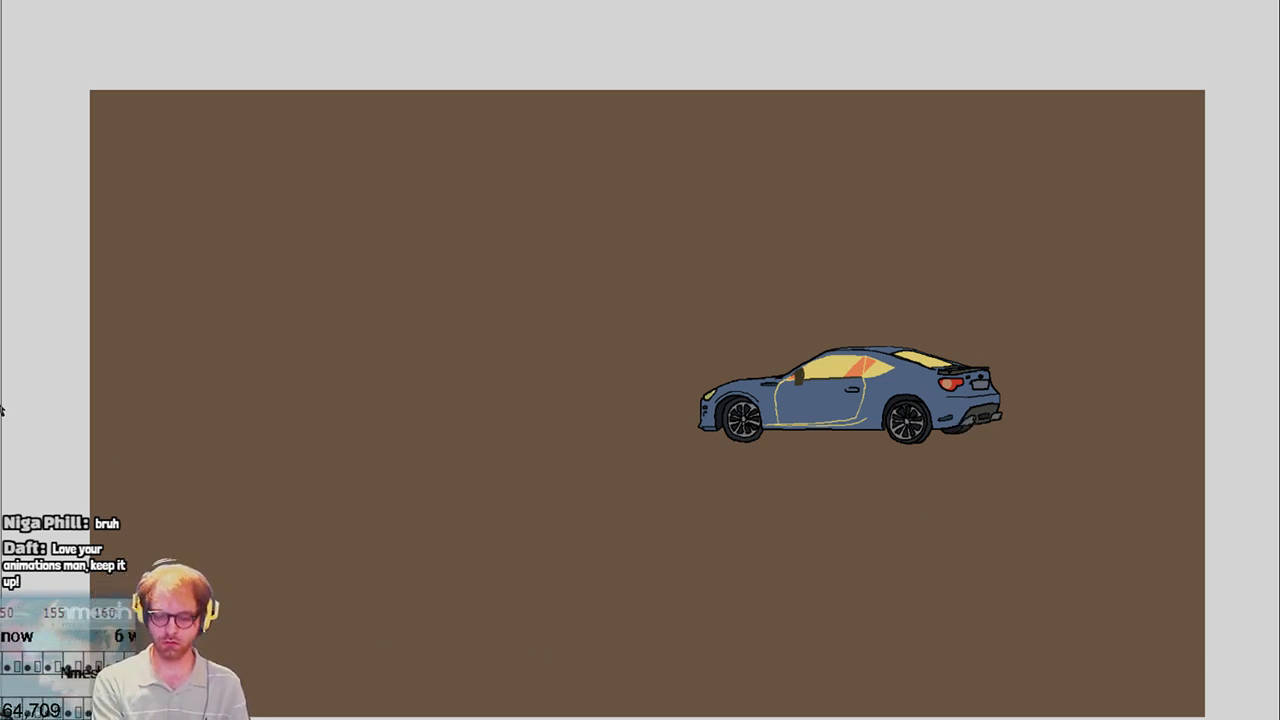
Paint the front and rear rims light grey in the rear three-quarter frame whose yellow side window has orange at both ends
key(Left)
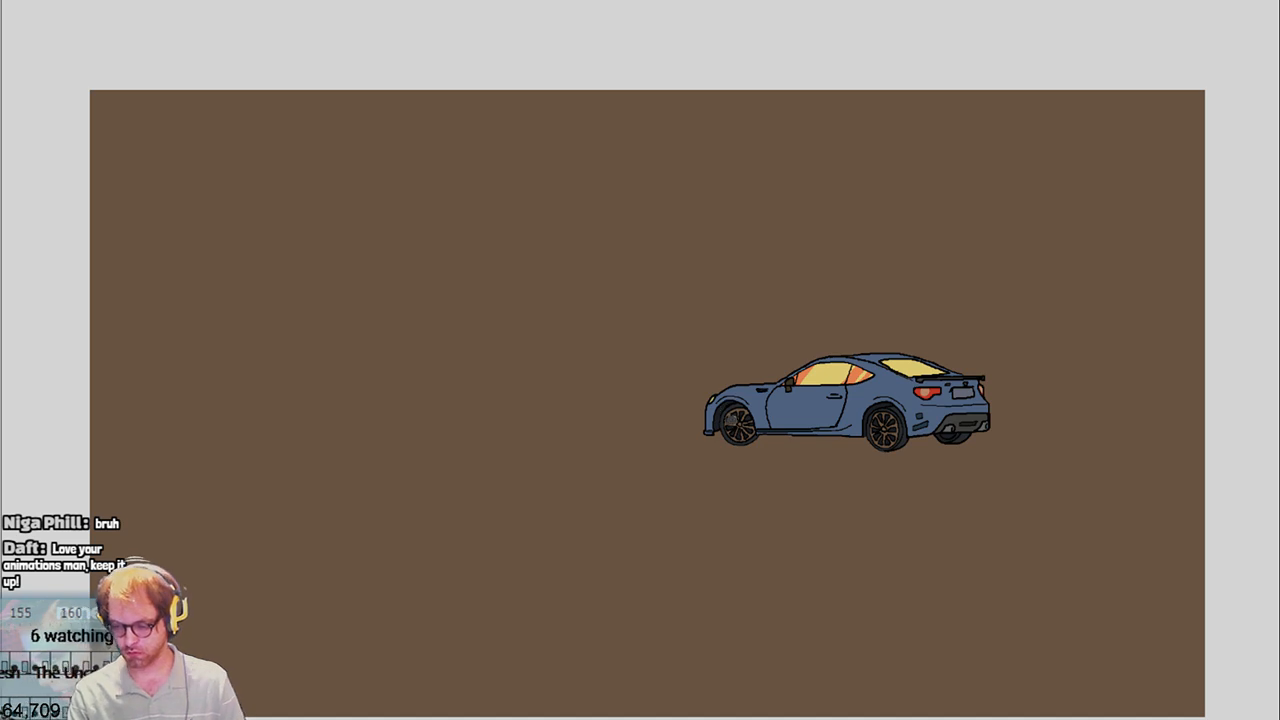
drag(728, 414, 746, 428)
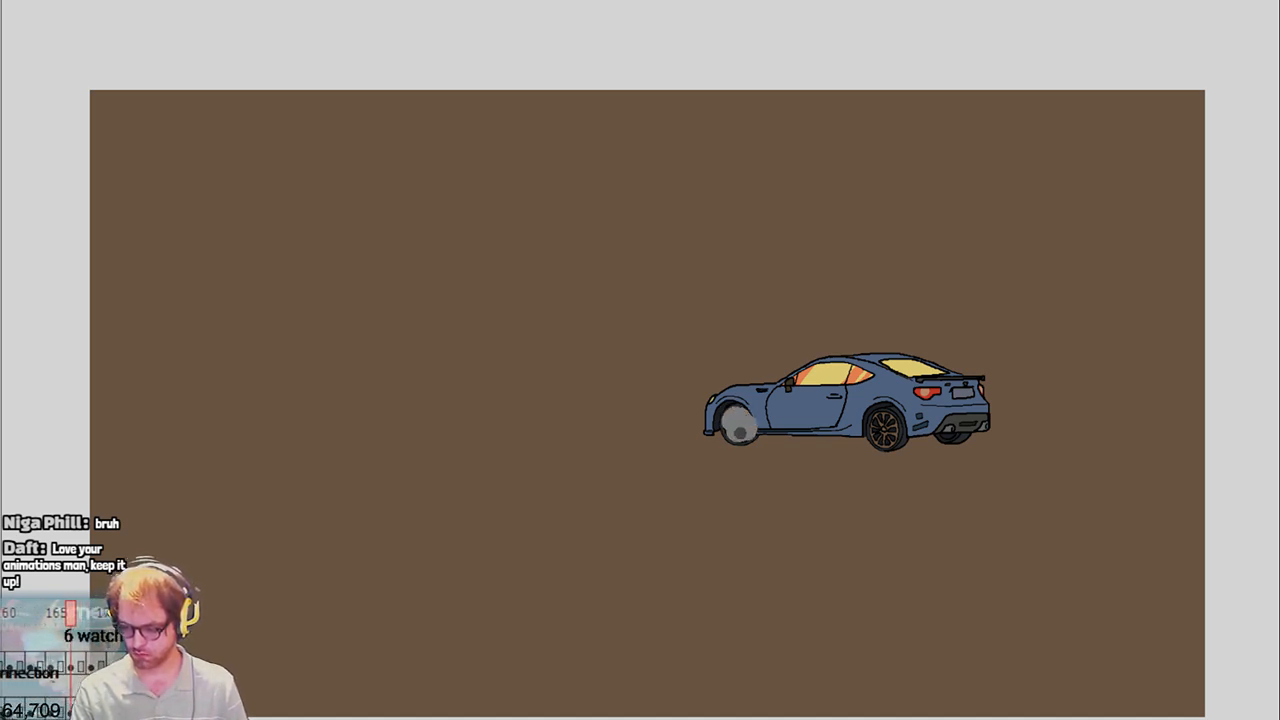
key(ctrl+z)
drag(876, 426, 886, 432)
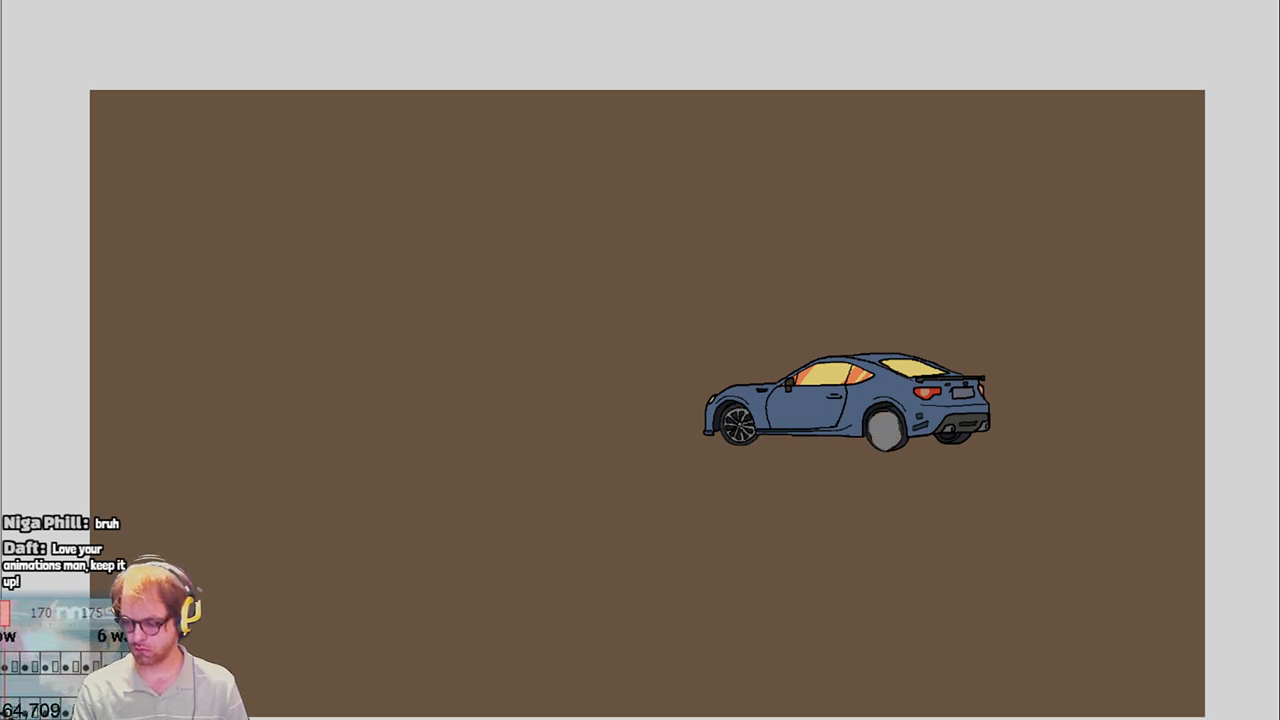
Paint the rear and front rims light grey in the next rear three-quarter frame, with the orange-tipped rear side window
key(Right)
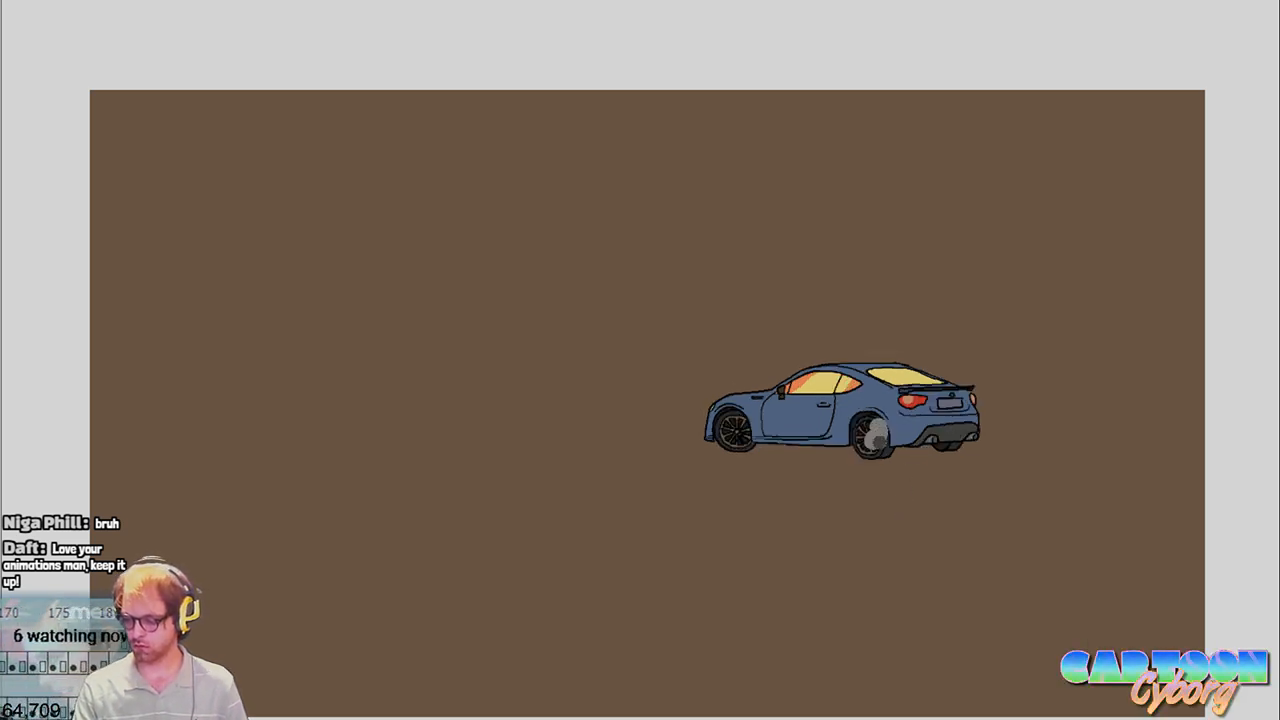
key(ctrl+z)
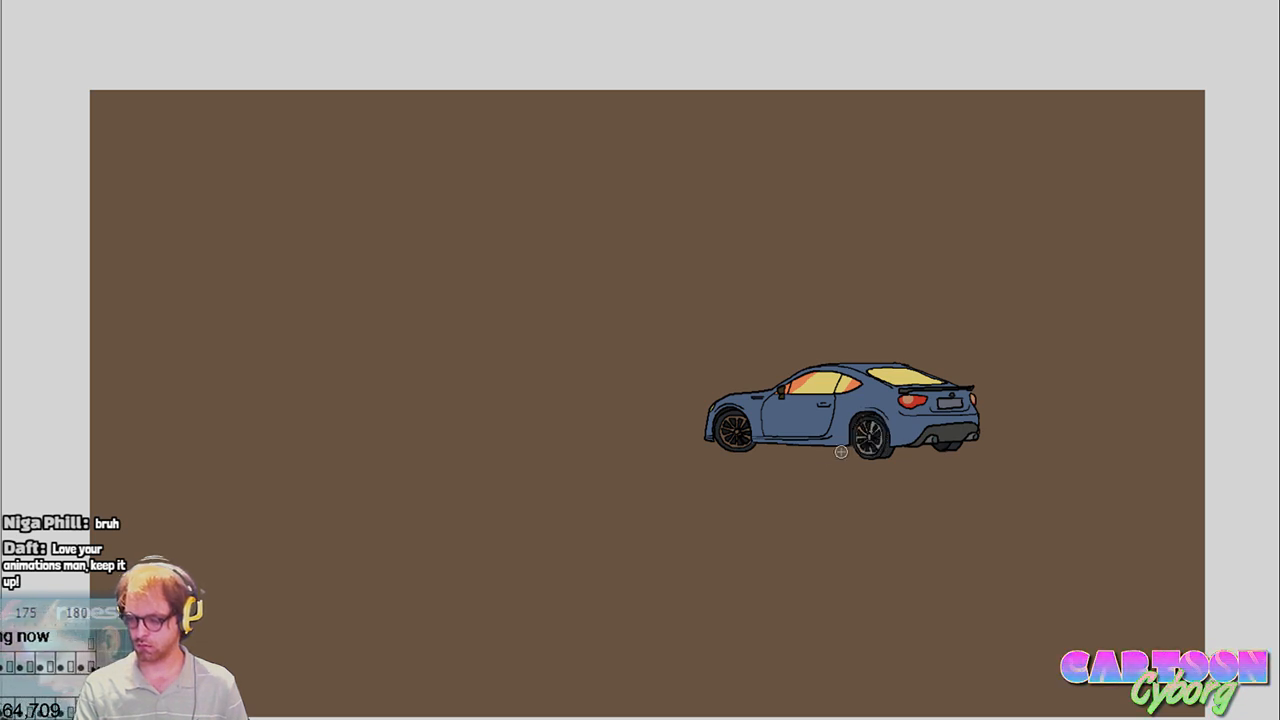
drag(738, 430, 746, 434)
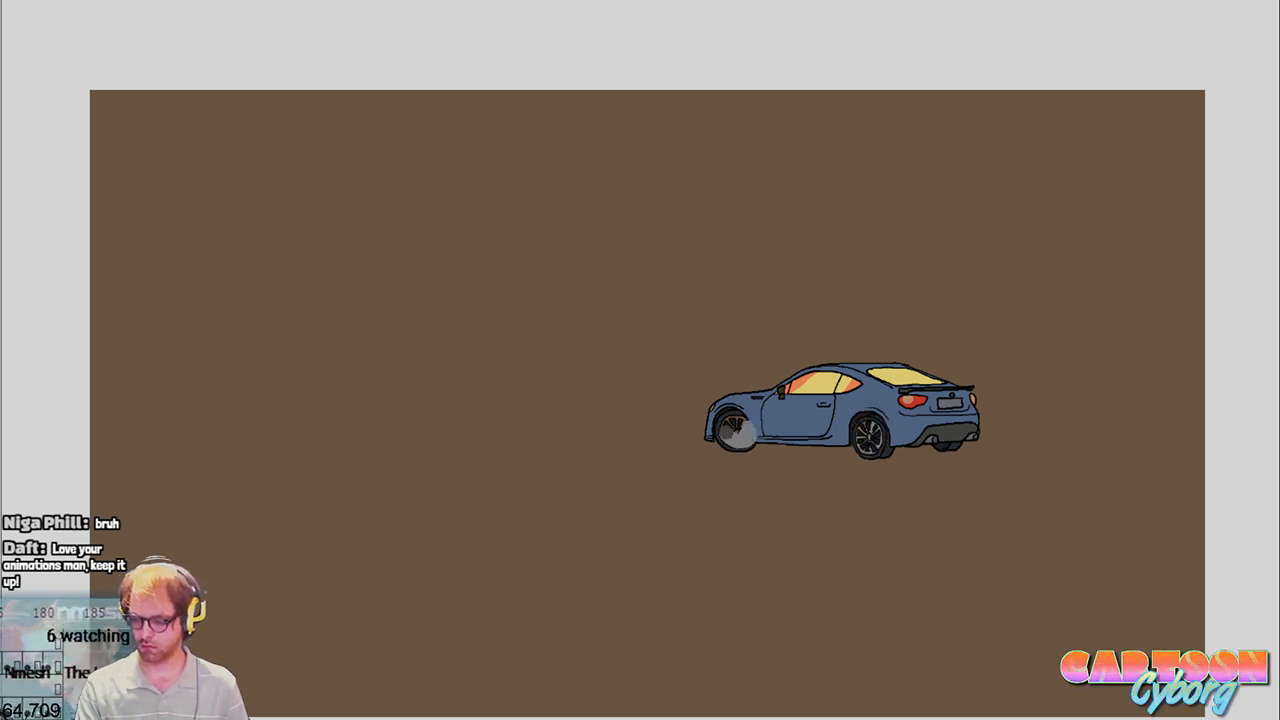
Paint the rear and front rims light grey in the following rear three-quarter frame, with the all-yellow rear side window
key(Right)
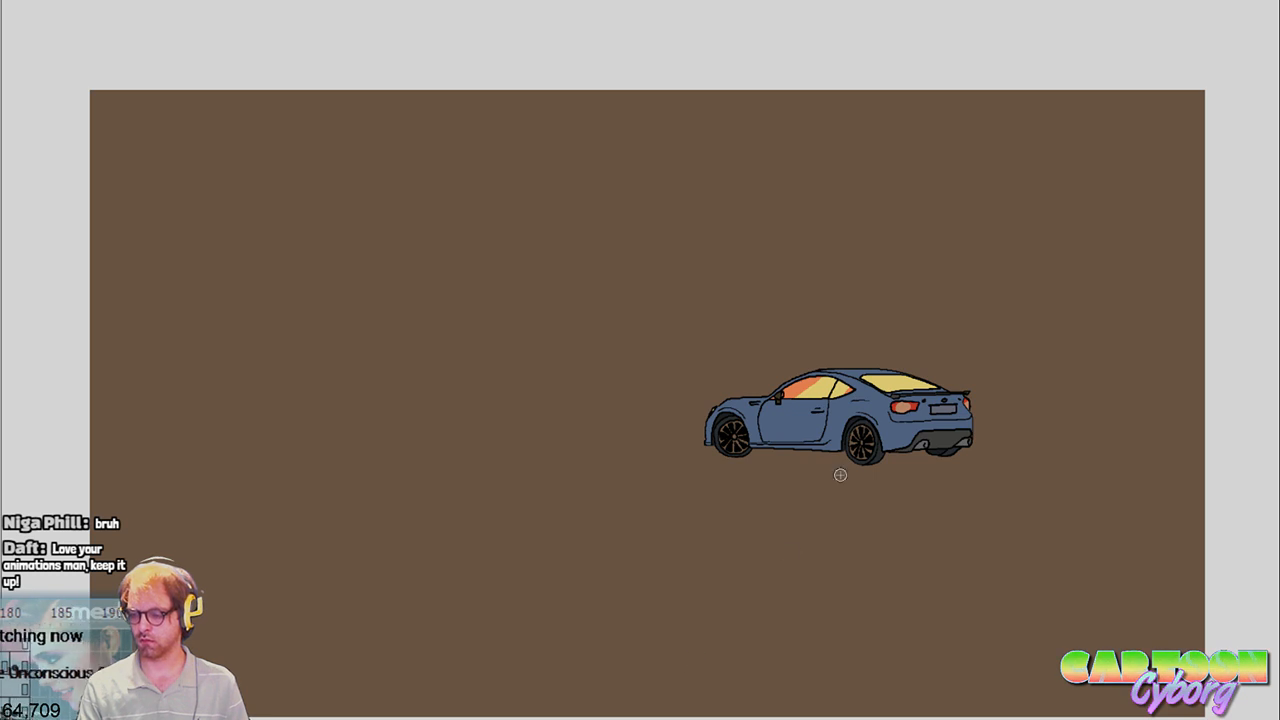
mouse_move(866, 428)
mouse_down()
mouse_move(863, 457)
mouse_move(862, 426)
mouse_up()
key(Right)
drag(738, 436, 740, 428)
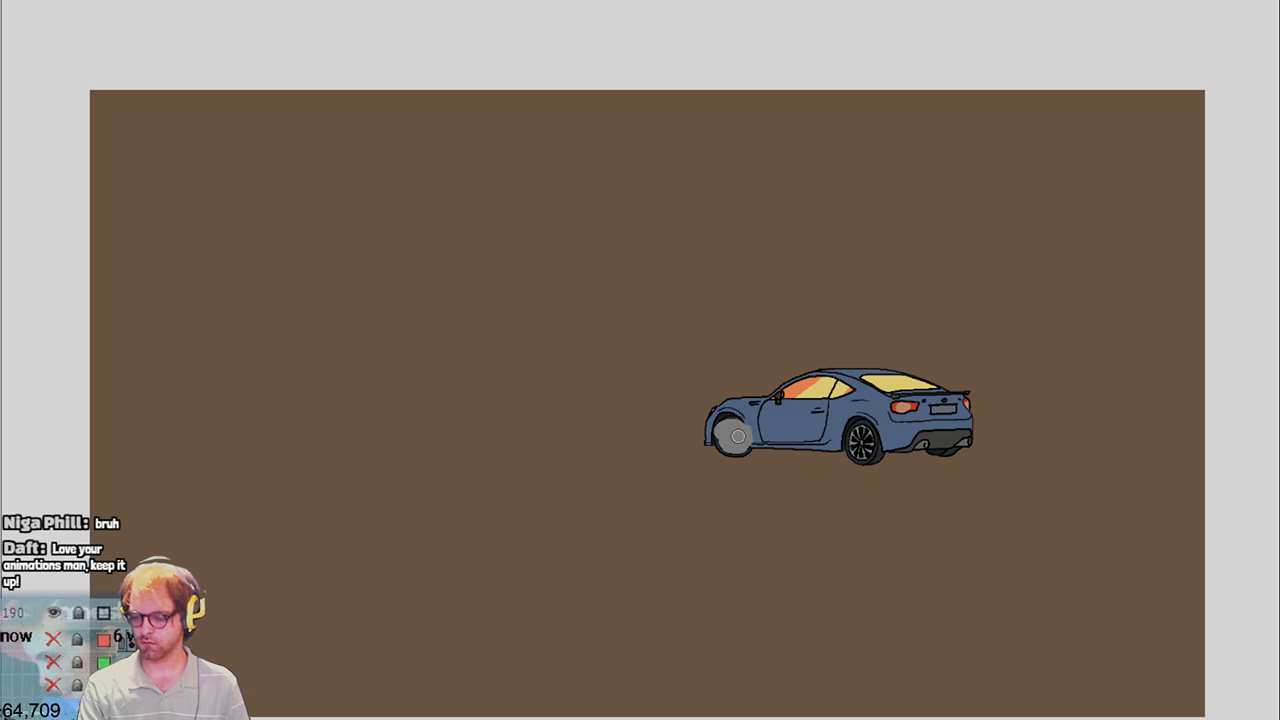
Paint the rear and front rims light grey in the next rear three-quarter frame with an orange band across the door window
key(Right)
drag(848, 438, 855, 450)
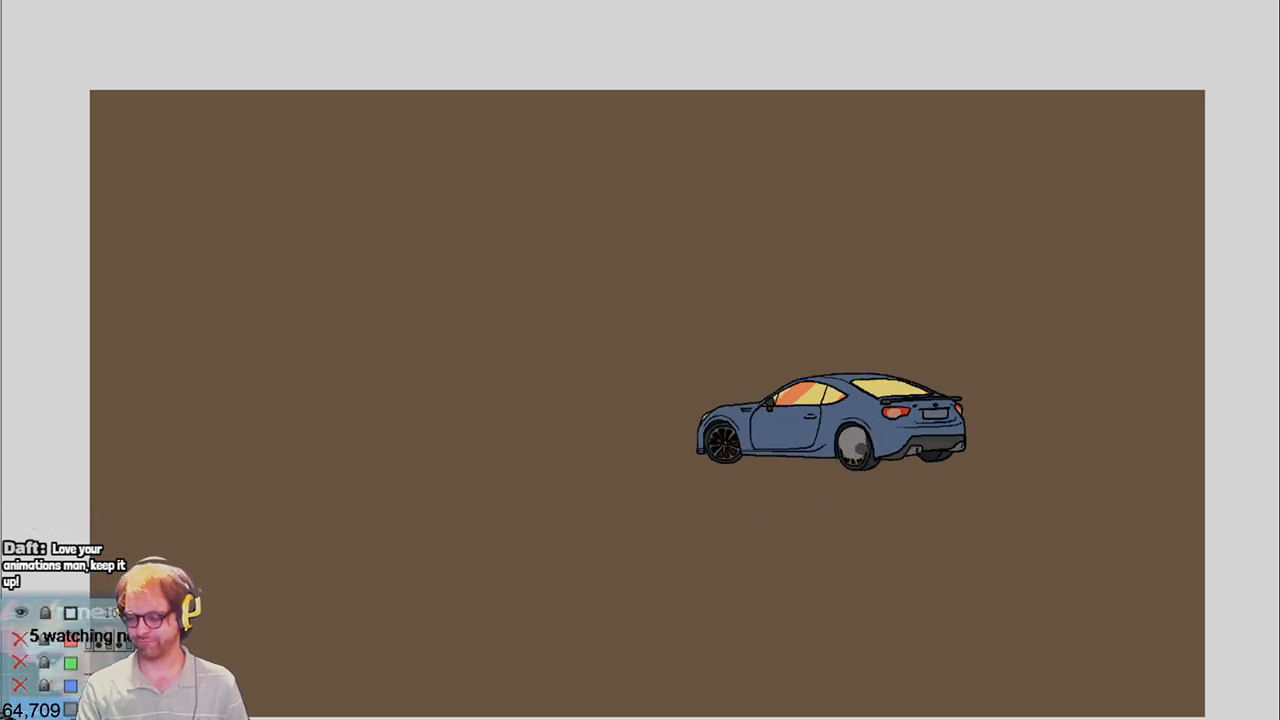
key(Right)
drag(736, 428, 734, 440)
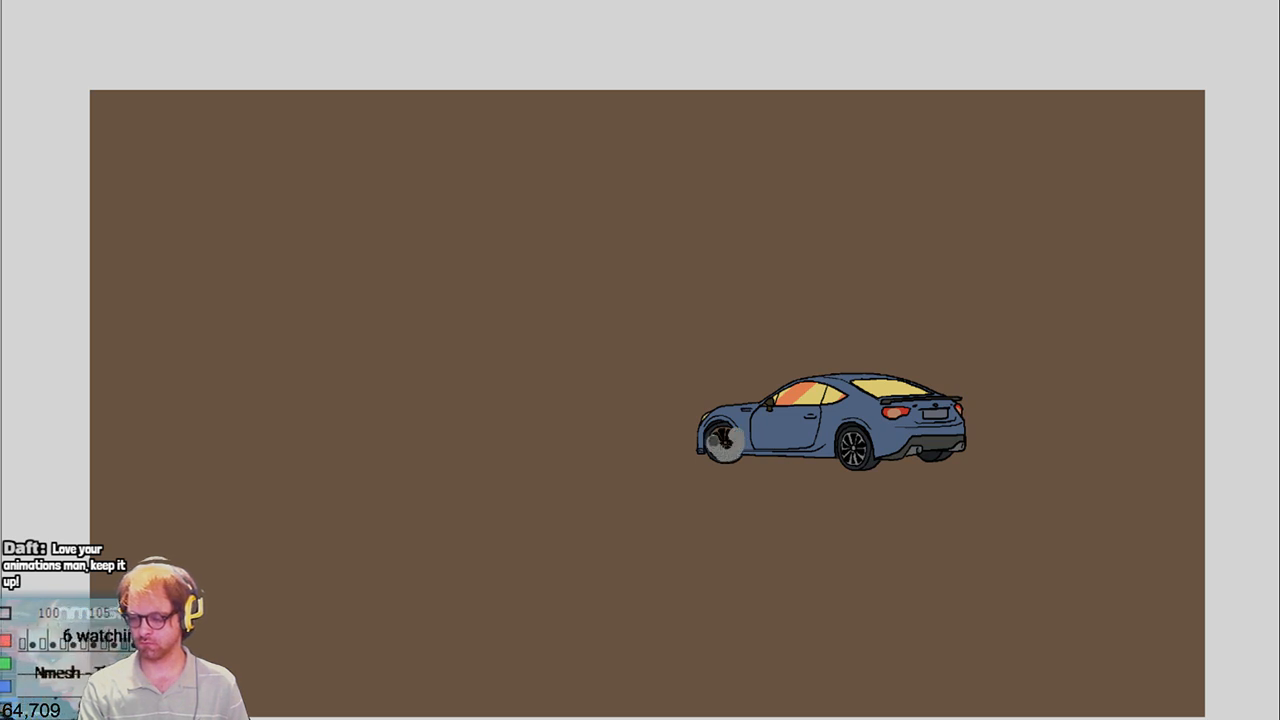
key(Right)
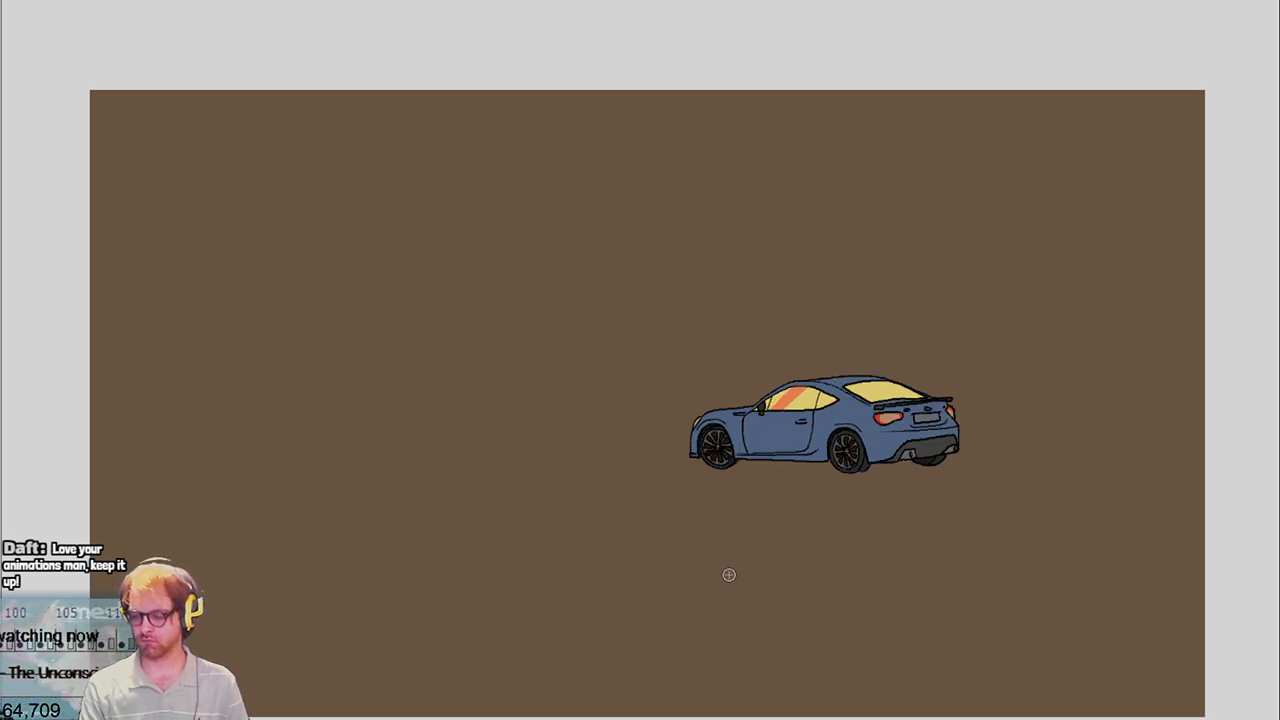
Paint the rear and front rims light grey in the rear three-quarter frame with two diagonal orange stripes across the door window
drag(848, 465, 846, 440)
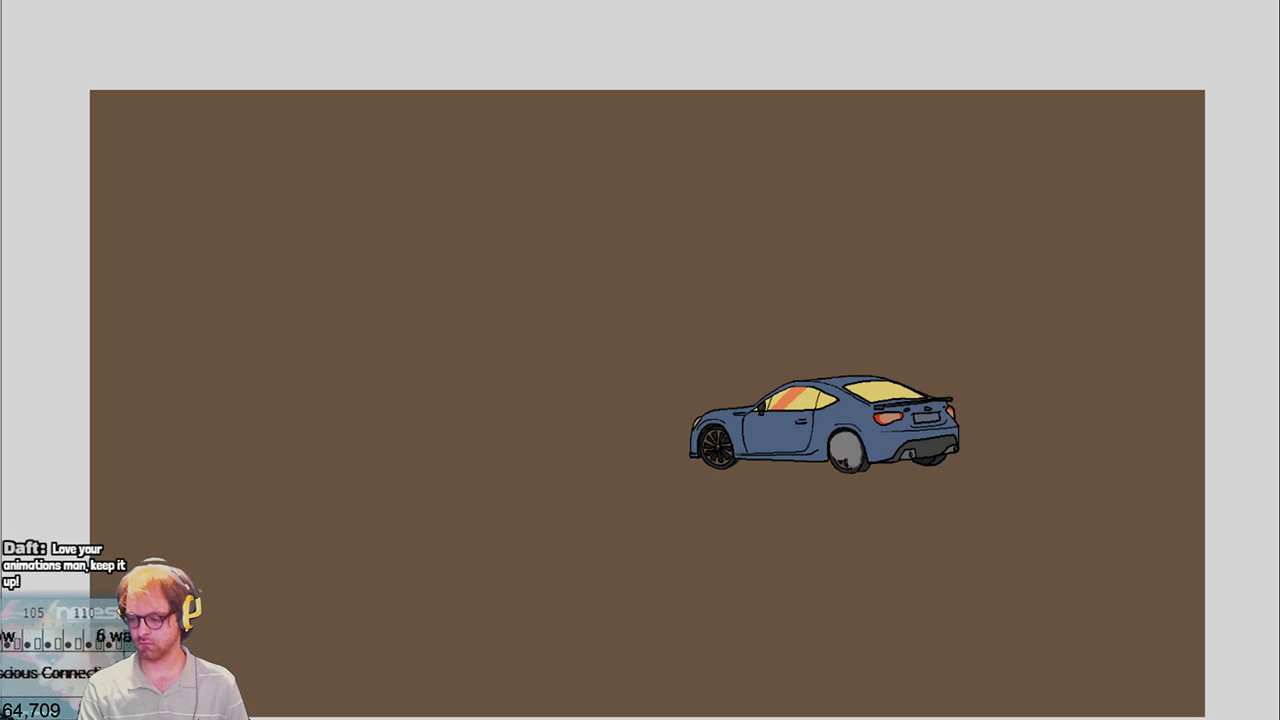
key(Right)
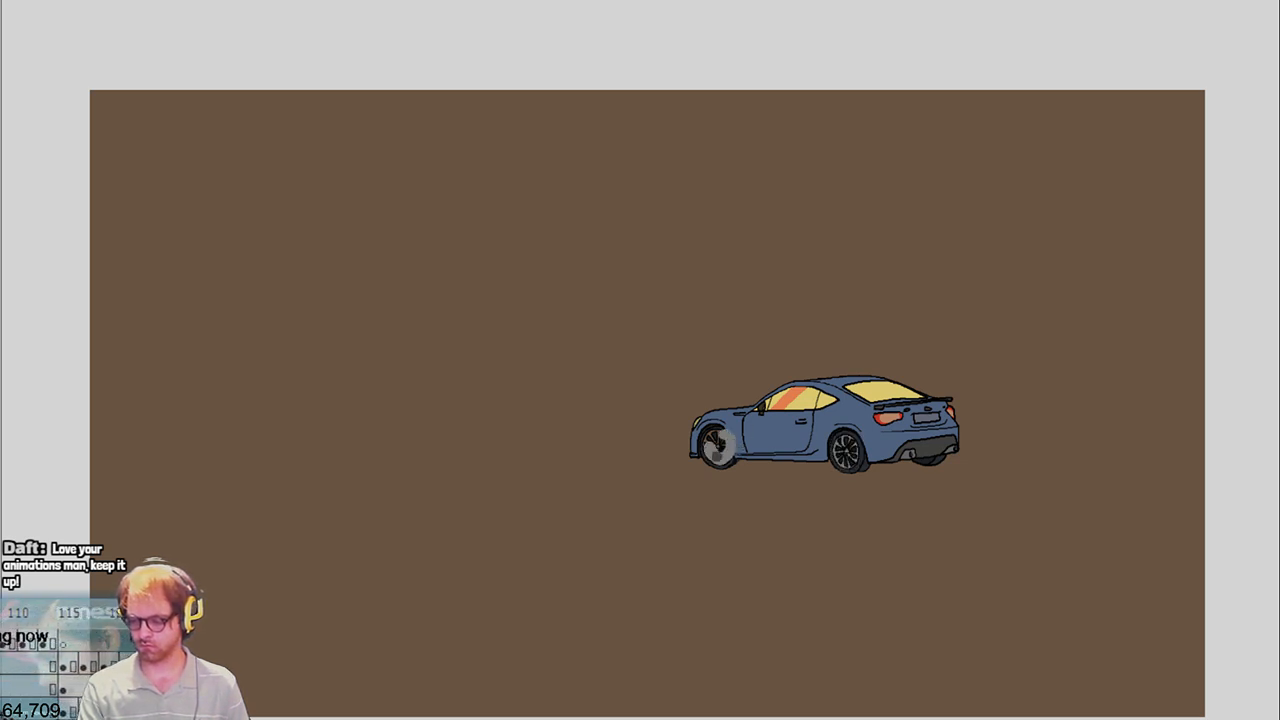
key(ctrl+z)
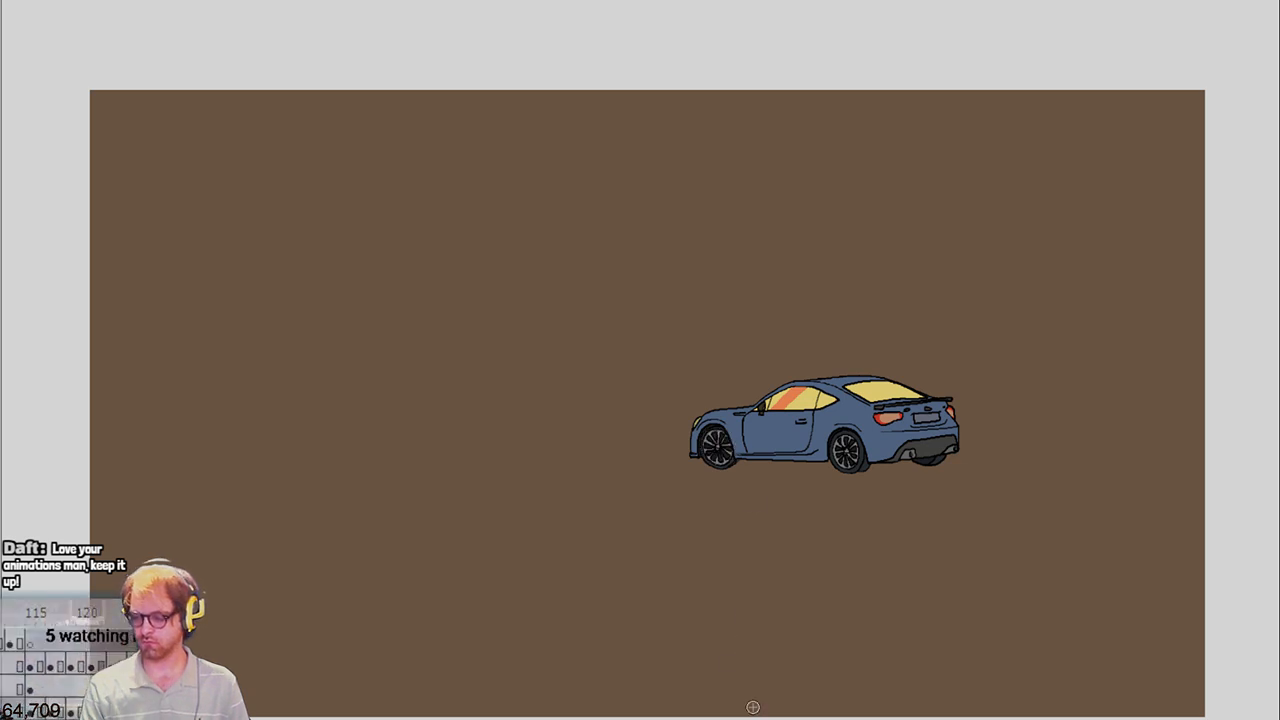
Paint the rear and front rims light grey in the following rear three-quarter frame, with orange filling the front of the door window
key(Right)
drag(836, 440, 842, 455)
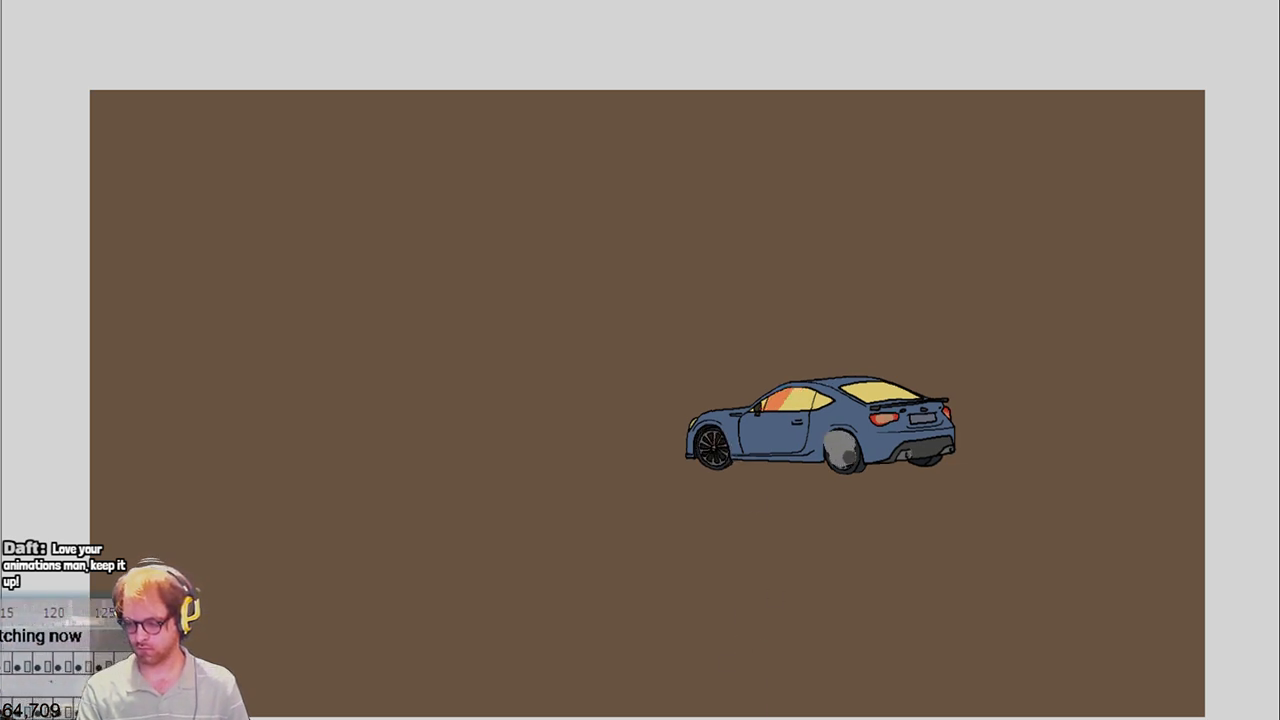
key(ctrl+z)
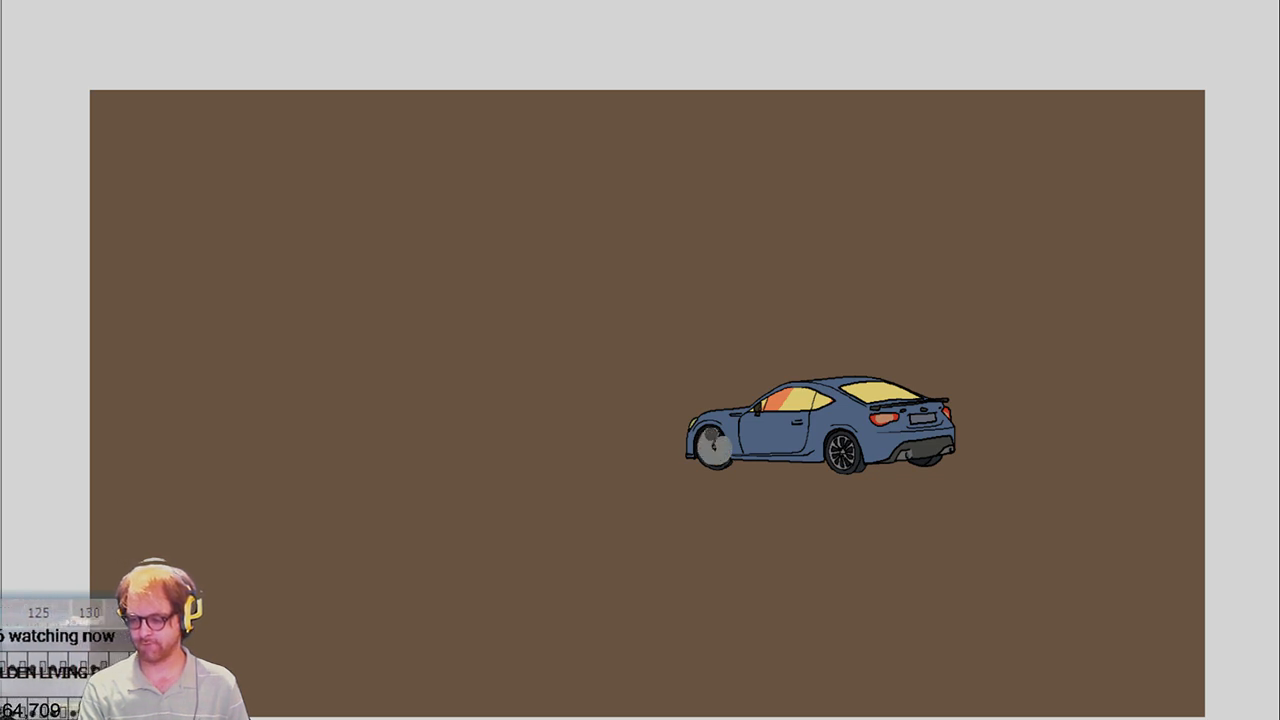
key(ctrl+z)
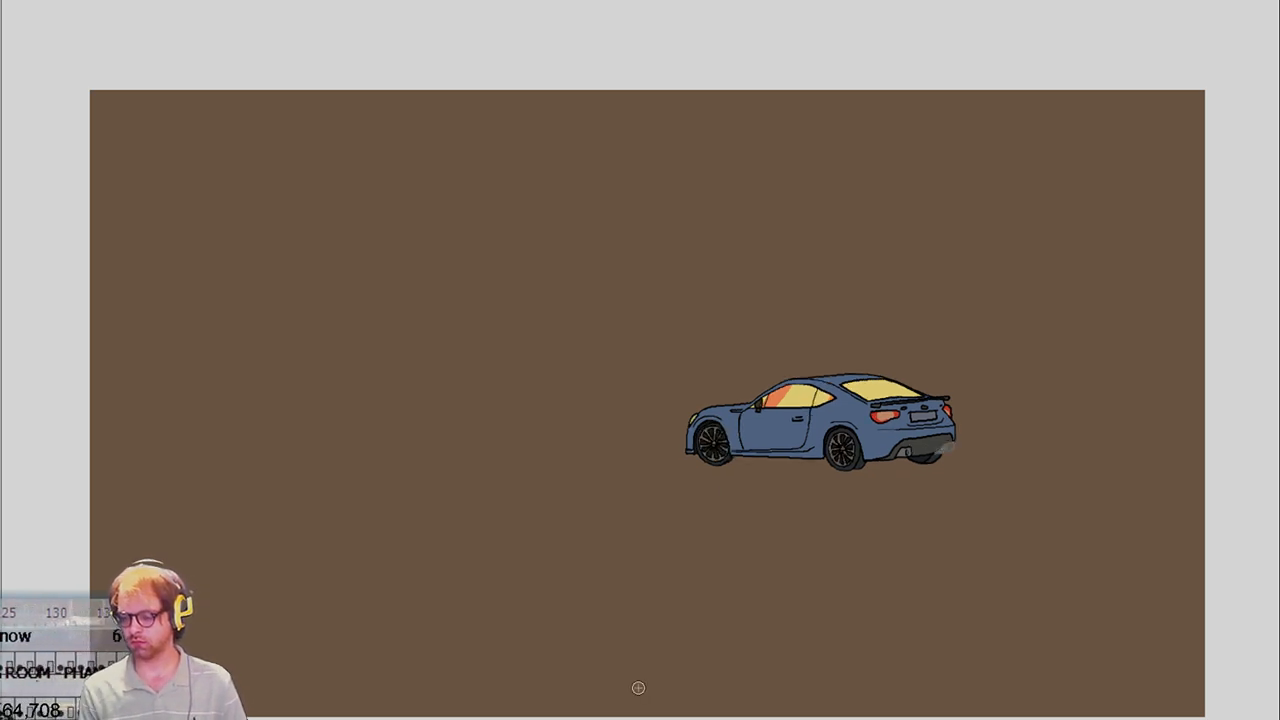
Paint the front and rear rims light grey in the last two rear three-quarter frames of the car
mouse_move(718, 440)
mouse_down()
mouse_move(722, 450)
mouse_move(716, 436)
mouse_up()
key(ctrl+z)
mouse_move(838, 436)
mouse_down()
mouse_move(842, 456)
mouse_move(856, 440)
mouse_move(852, 458)
mouse_move(846, 444)
mouse_up()
key(ctrl+z)
key(ctrl+z)
mouse_move(728, 432)
mouse_down()
mouse_move(708, 434)
mouse_move(720, 445)
mouse_up()
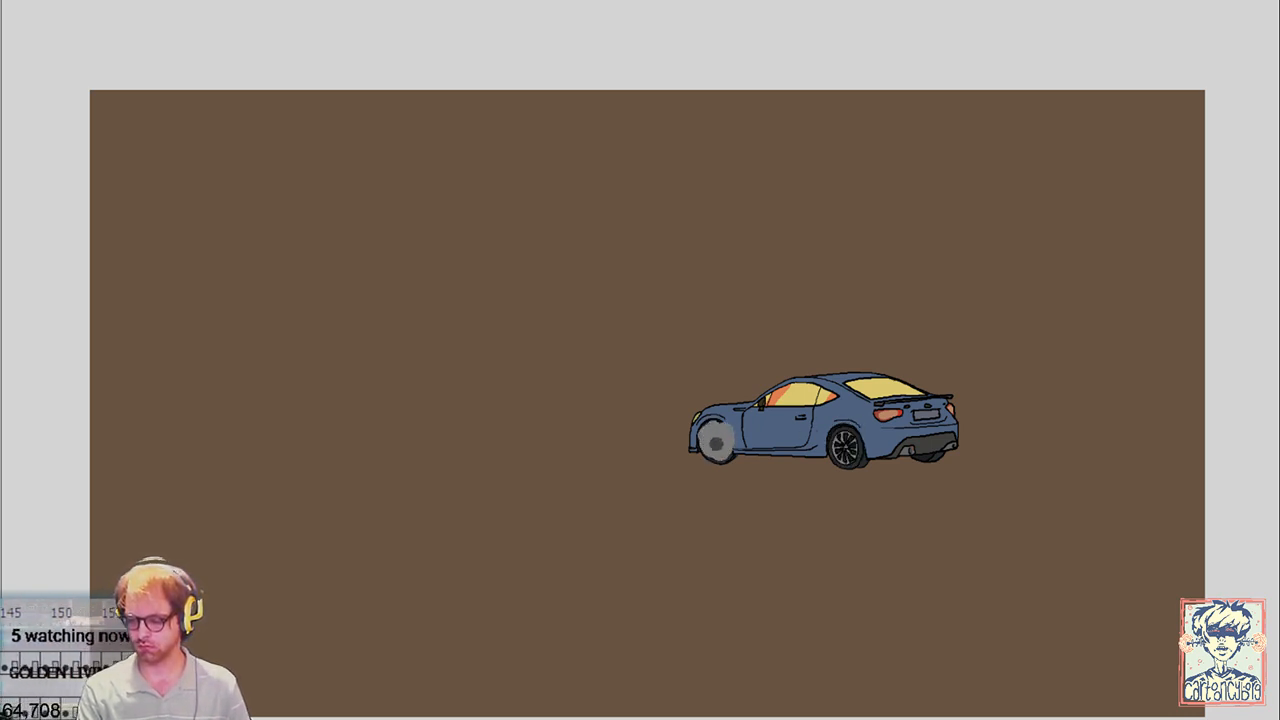
key(ctrl+z)
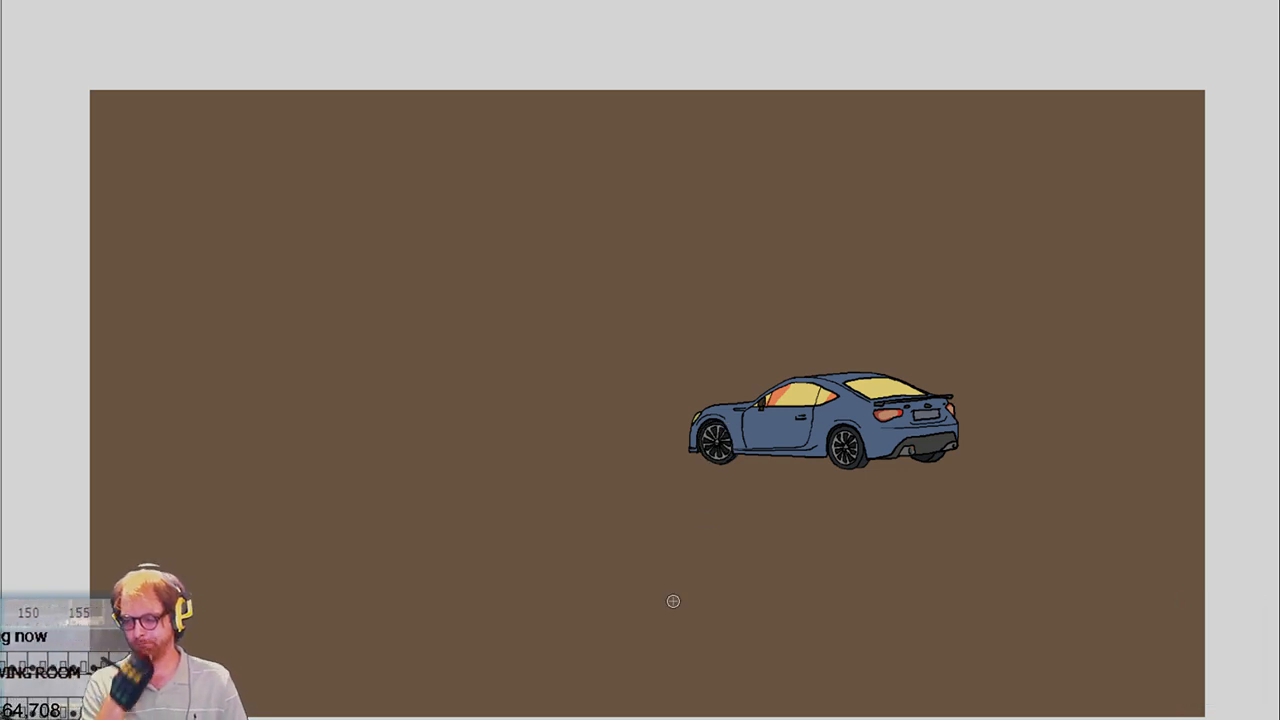
Step past the last car frame and check the coloured car on the main stage frame by frame
key(period)
key(period)
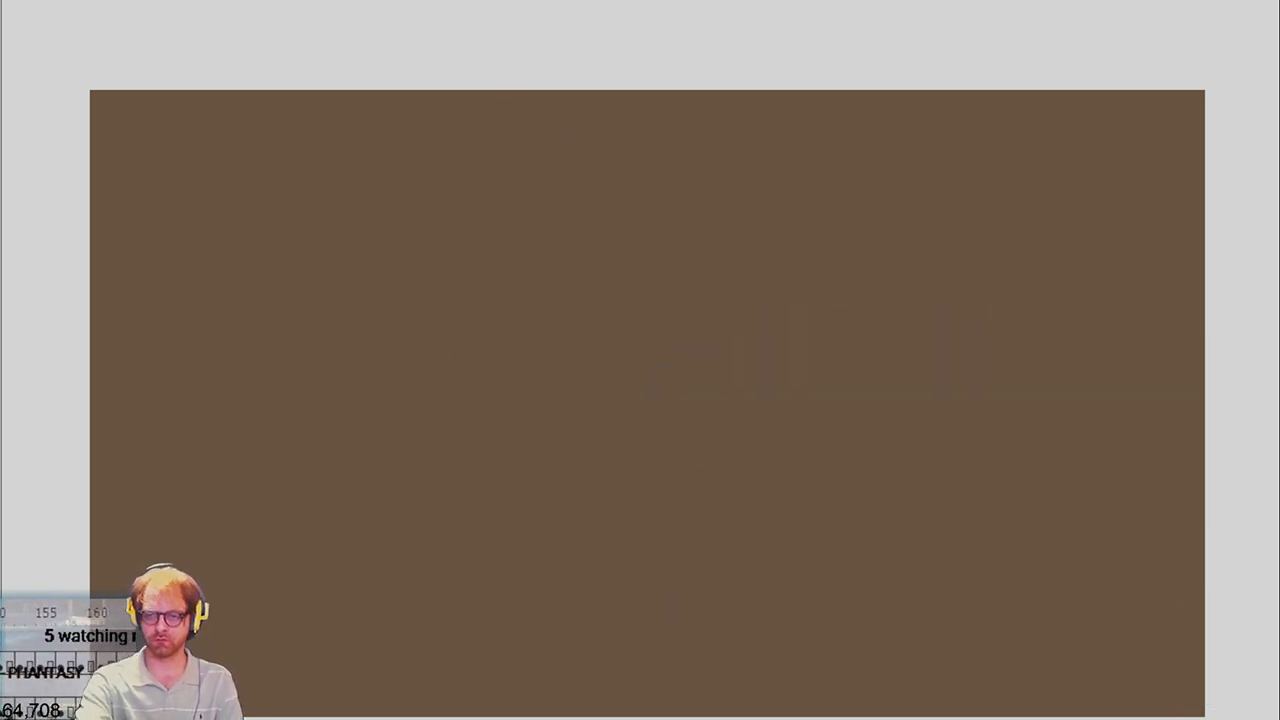
key(comma)
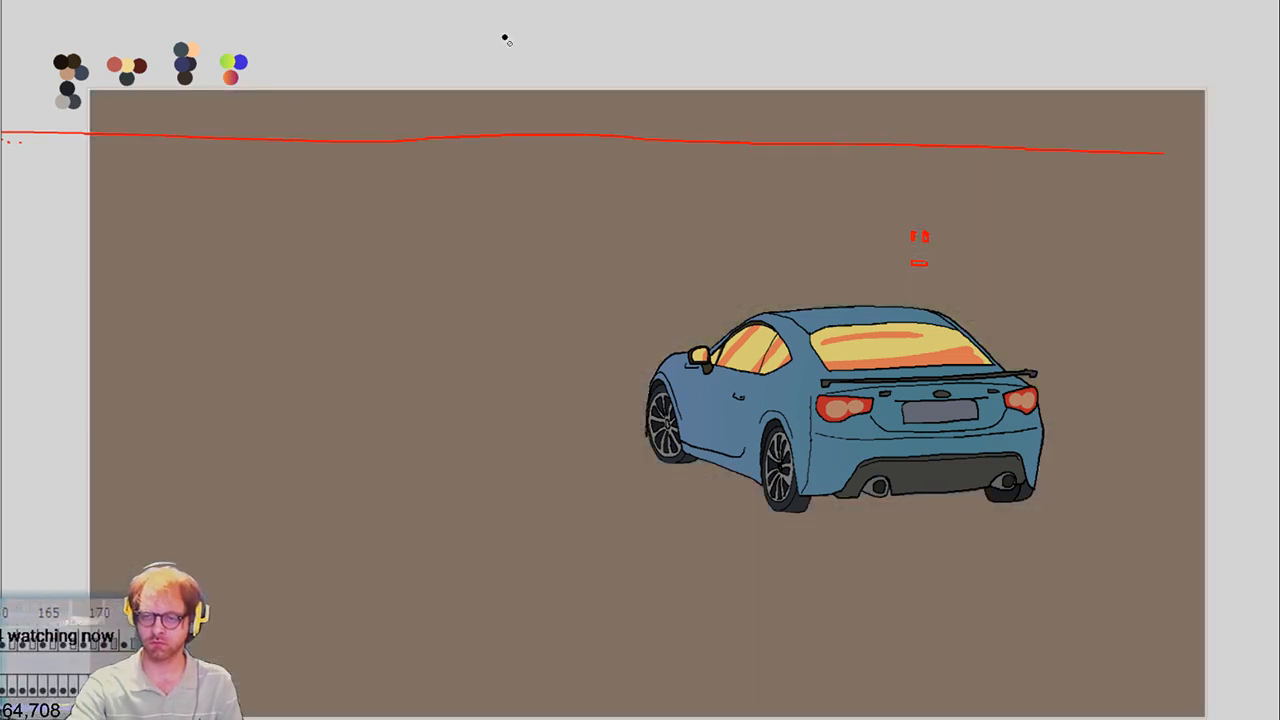
key(period)
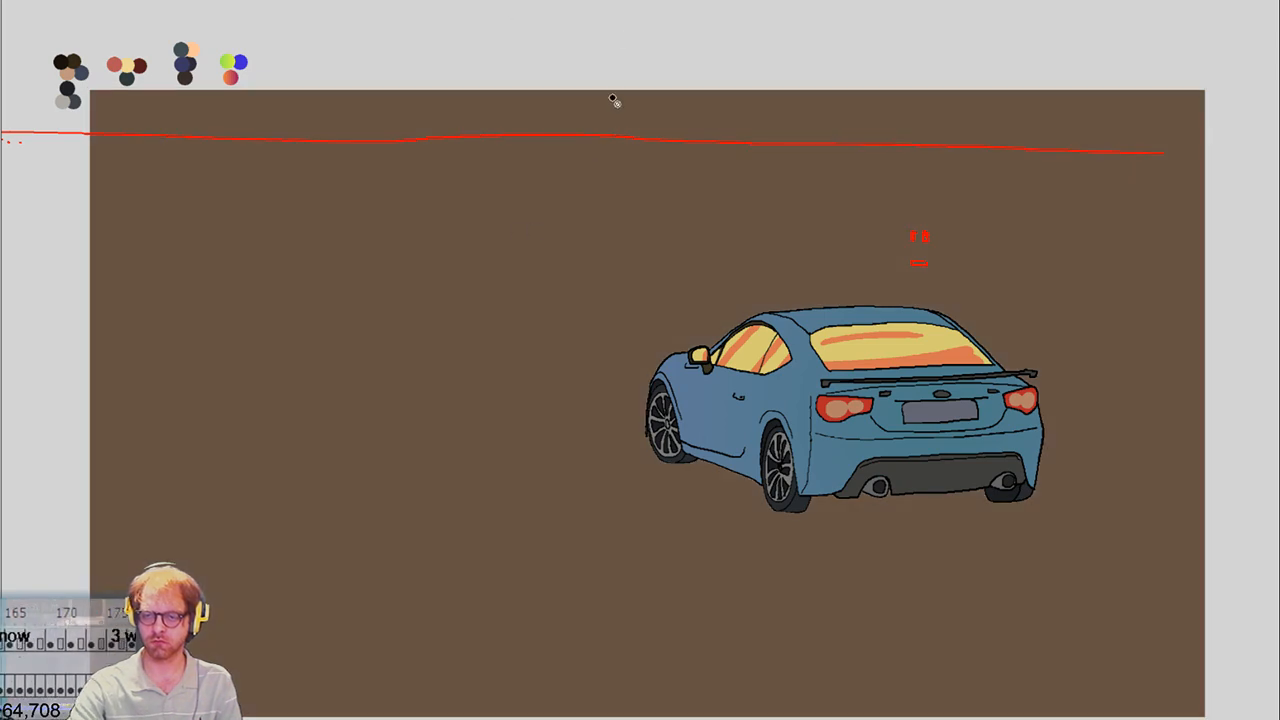
key(period)
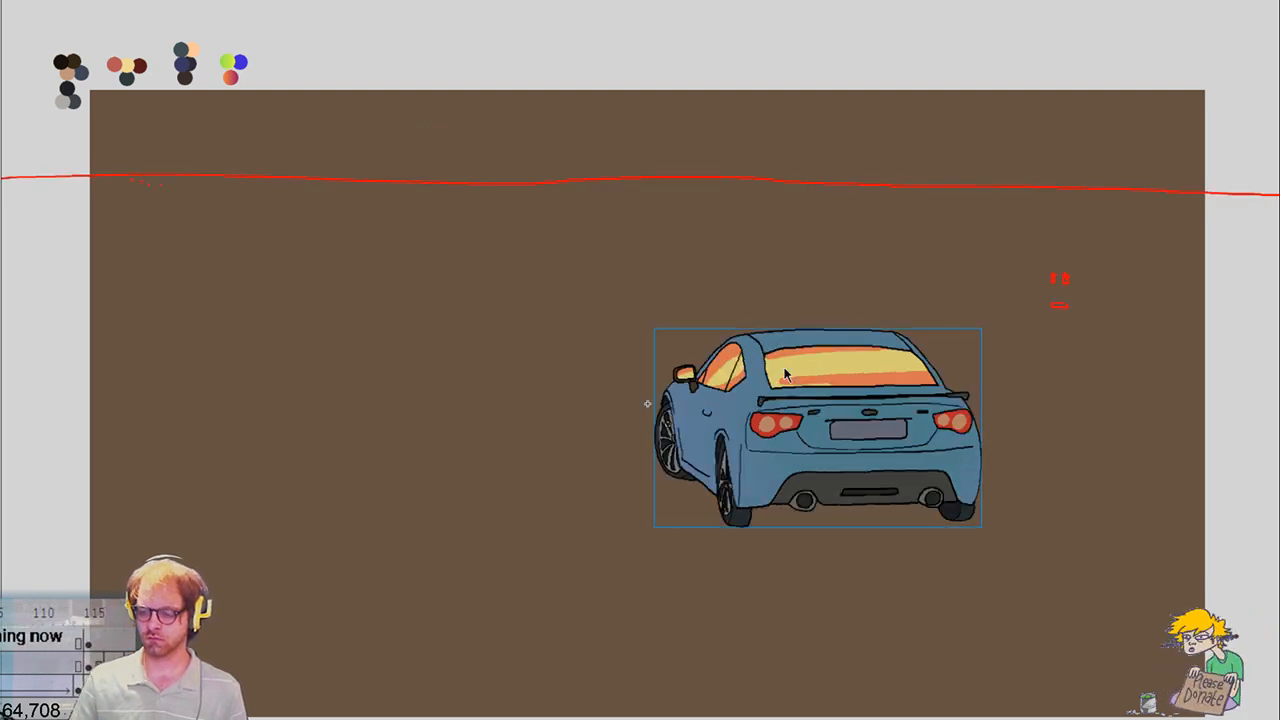
Try to cover the whole stage behind the car with a grey rectangle inside the car symbol
key(F7)
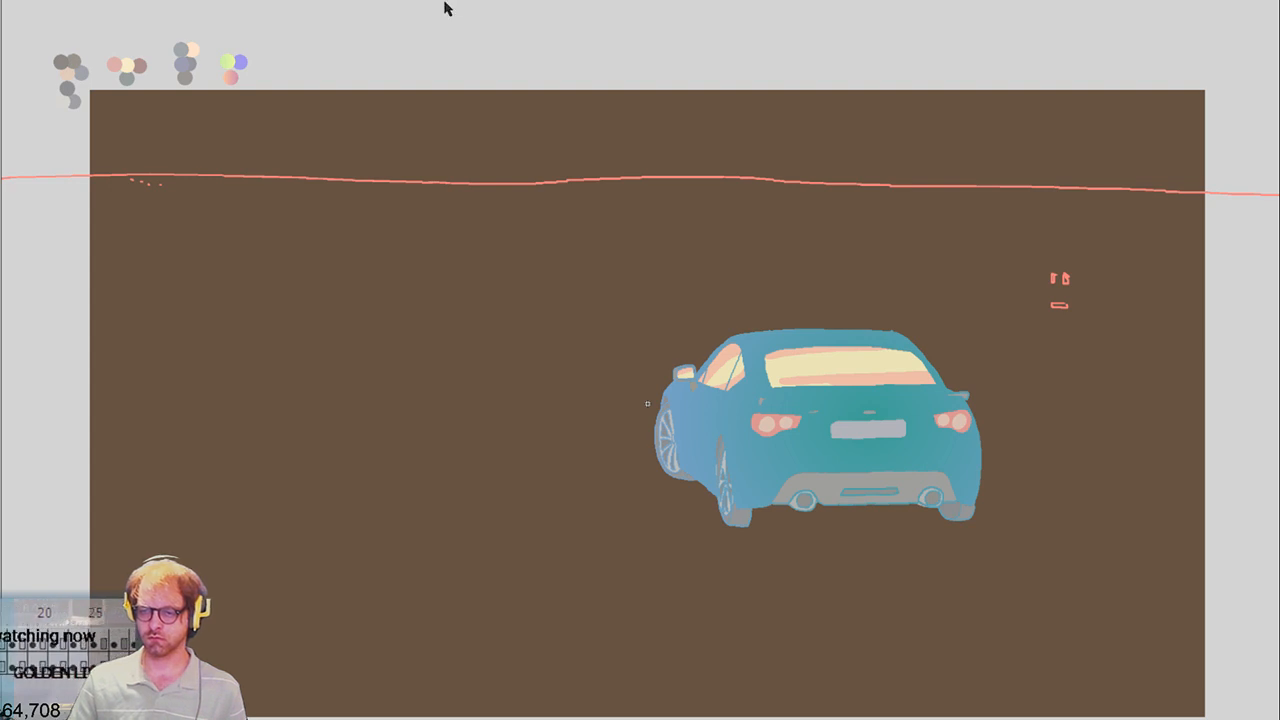
key(ctrl+shift+v)
key(period)
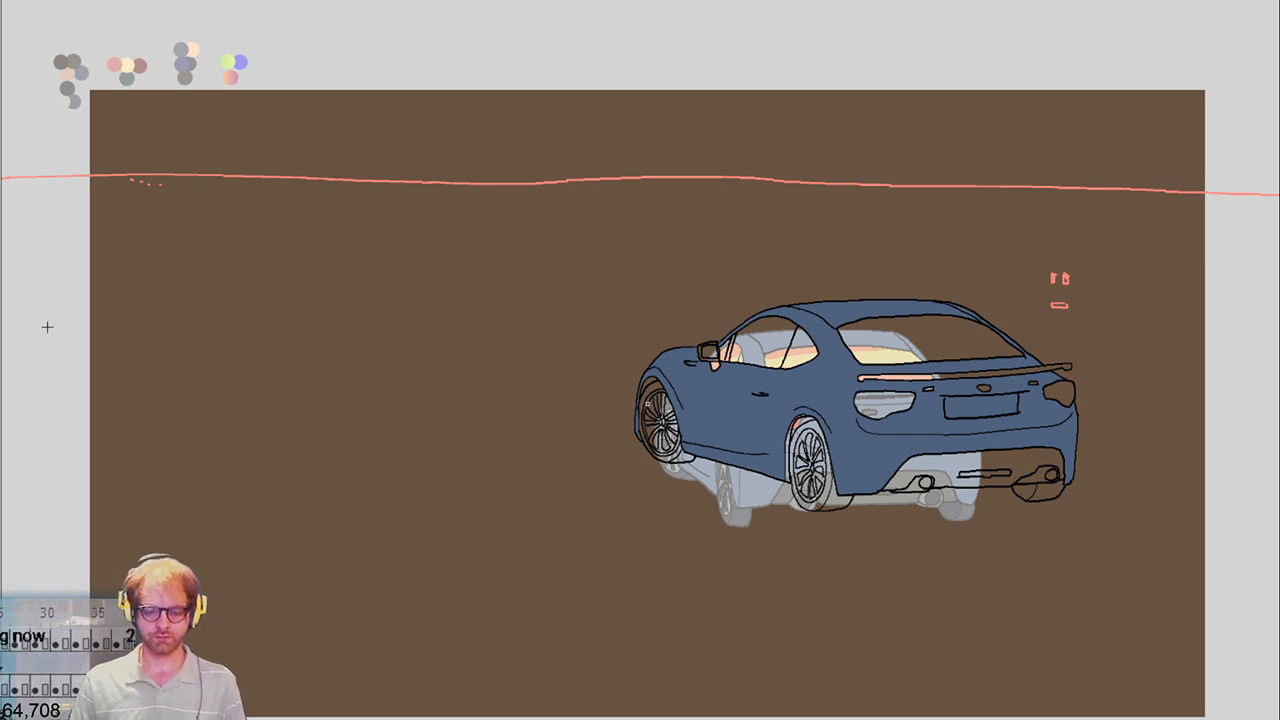
drag(68, 75, 1247, 716)
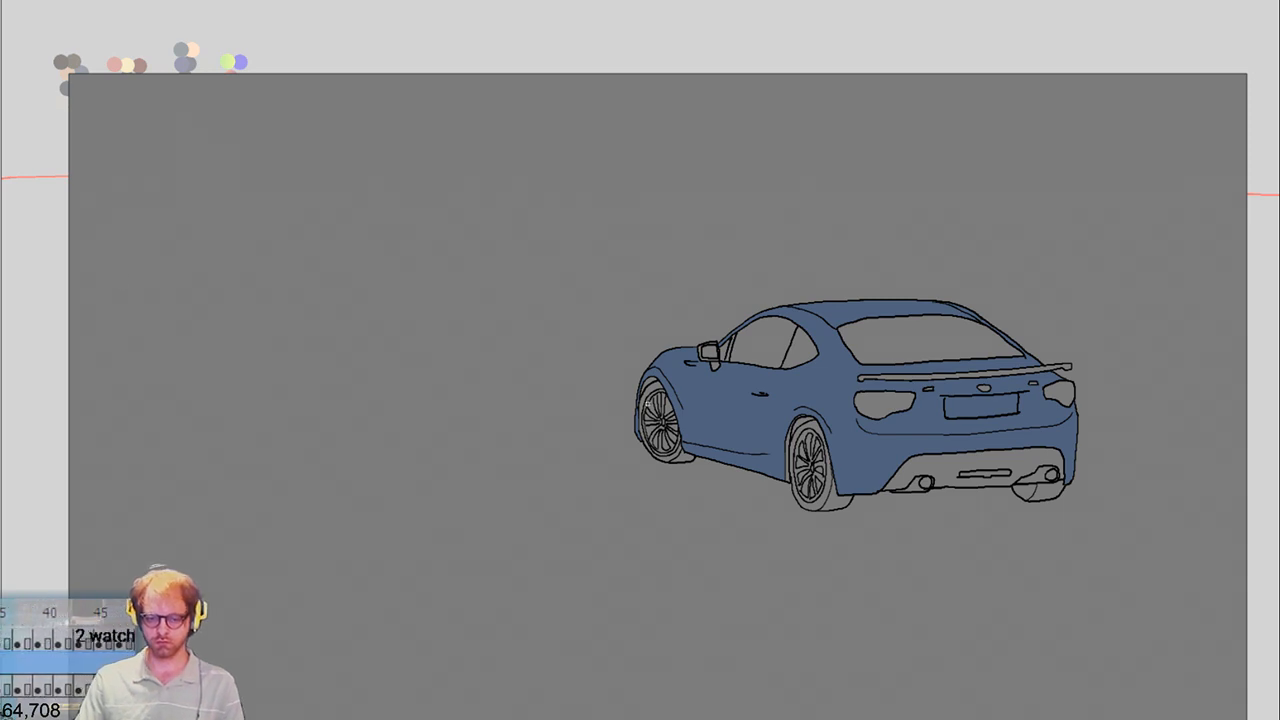
key(f)
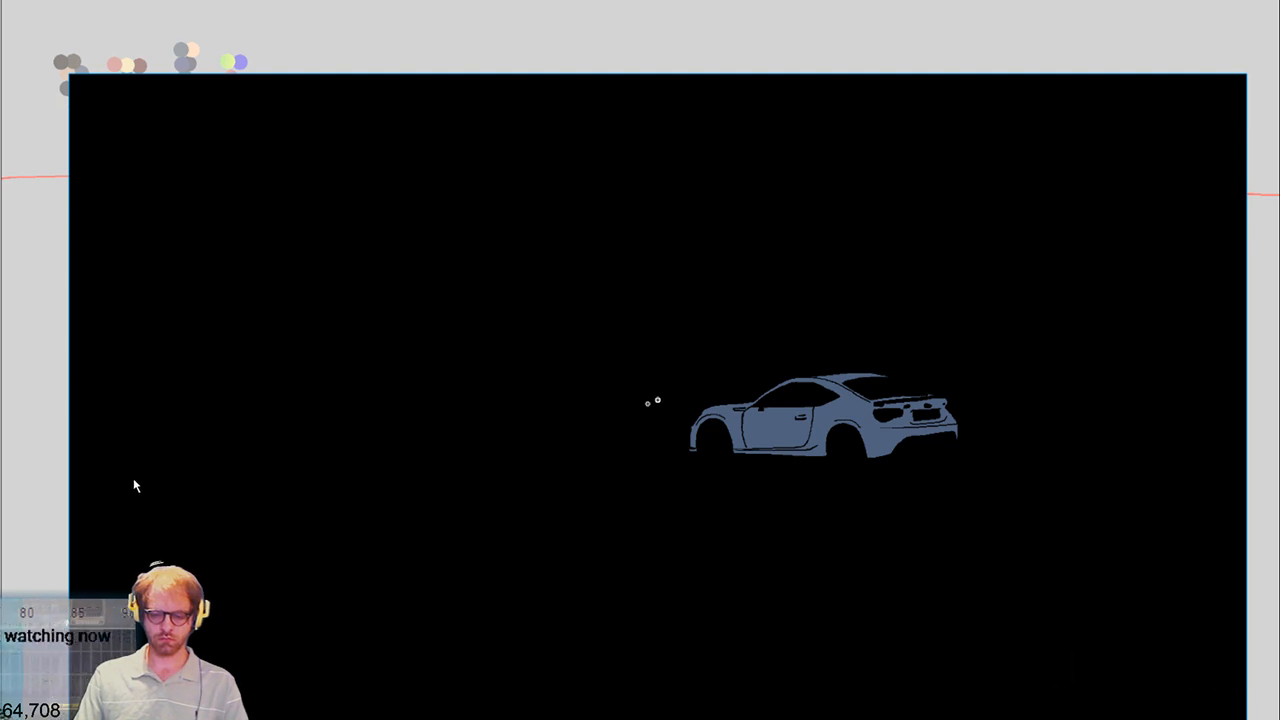
key(ctrl+z)
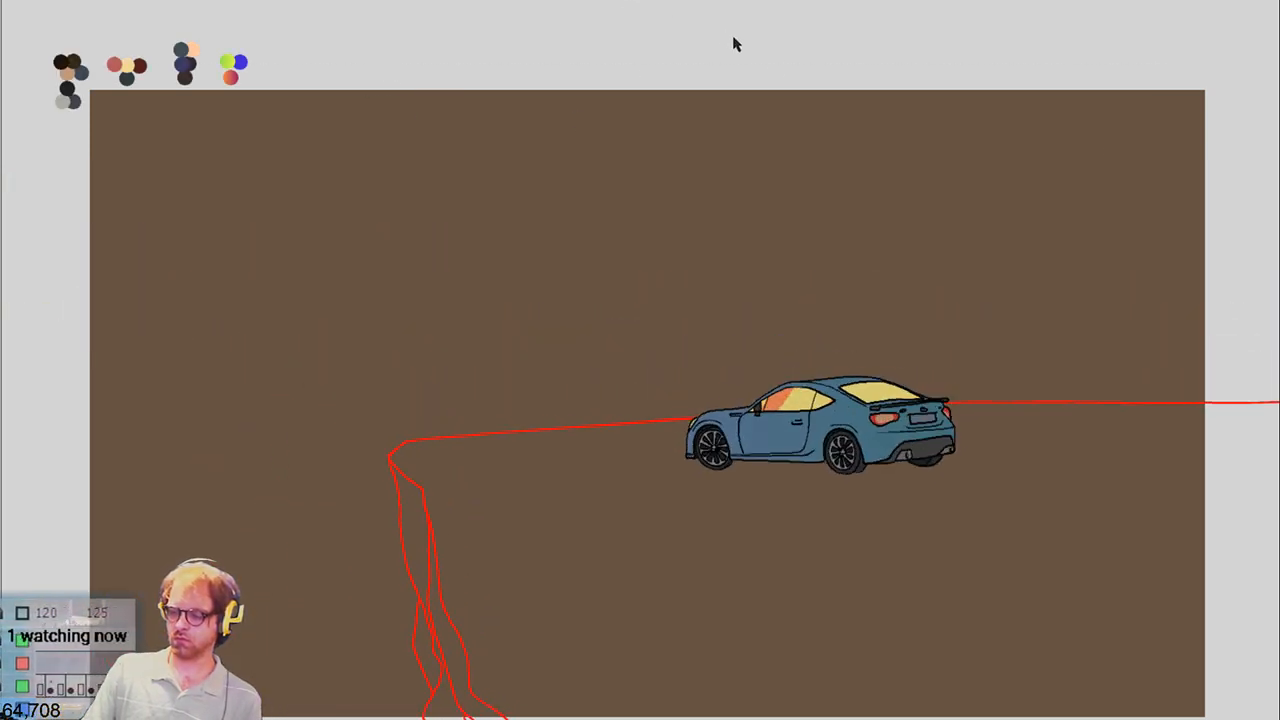
Play back the coloured car over the scene and open the car symbol for editing
key(space)
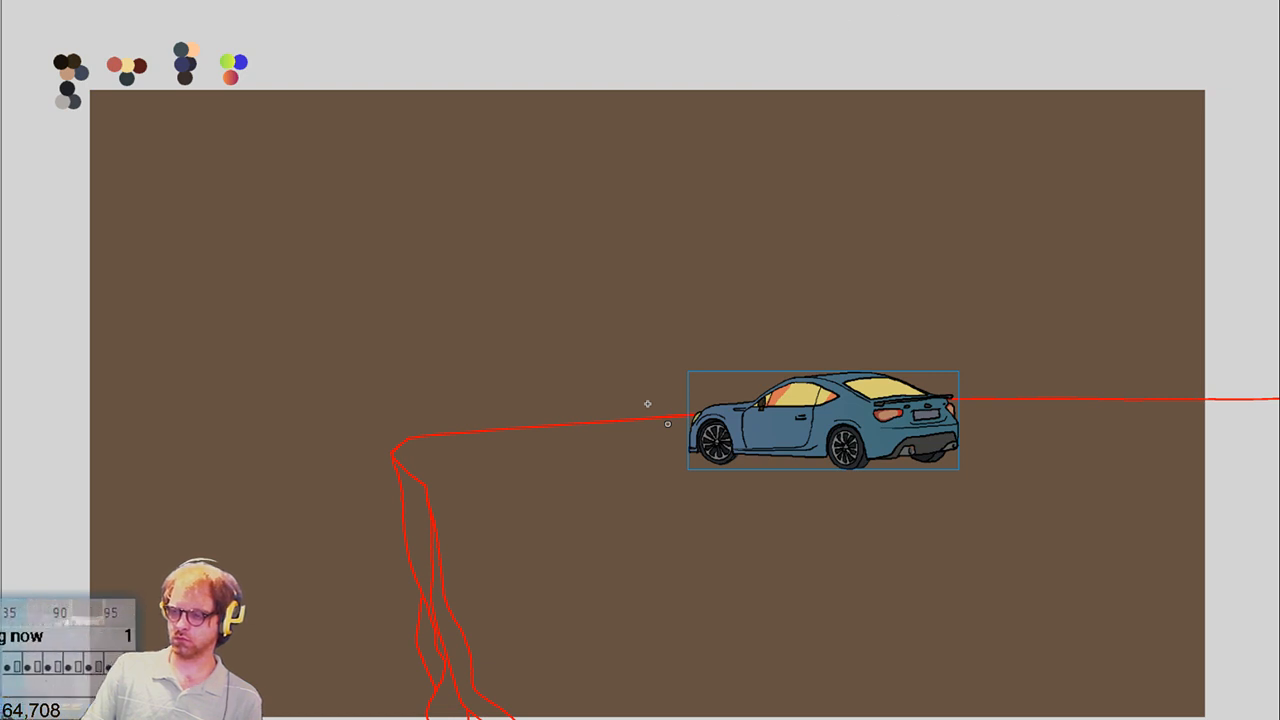
key(space)
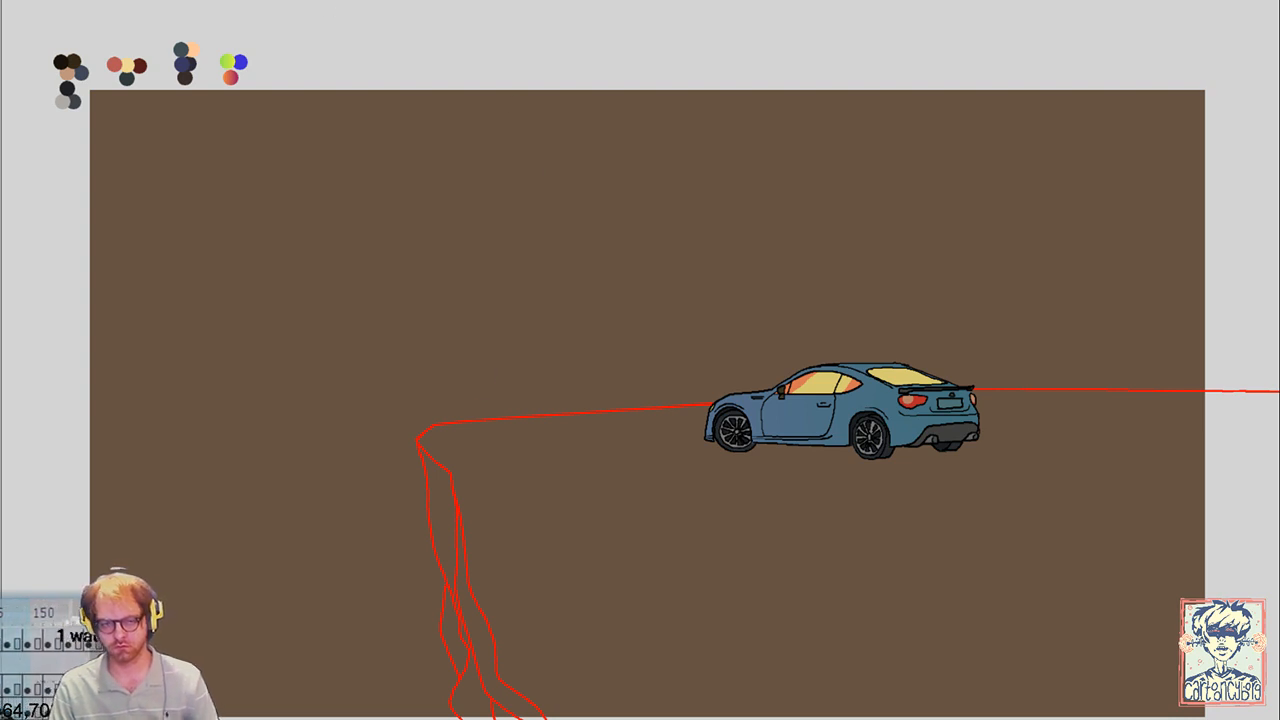
click(805, 400)
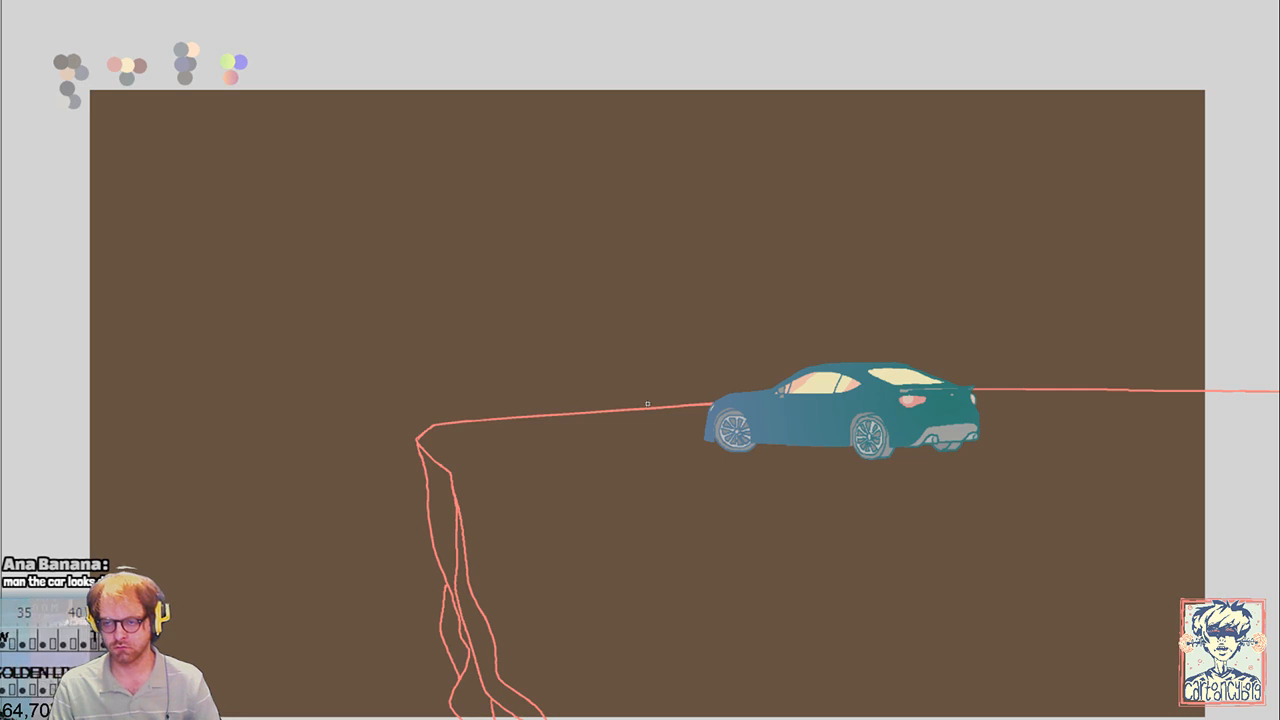
key(Right)
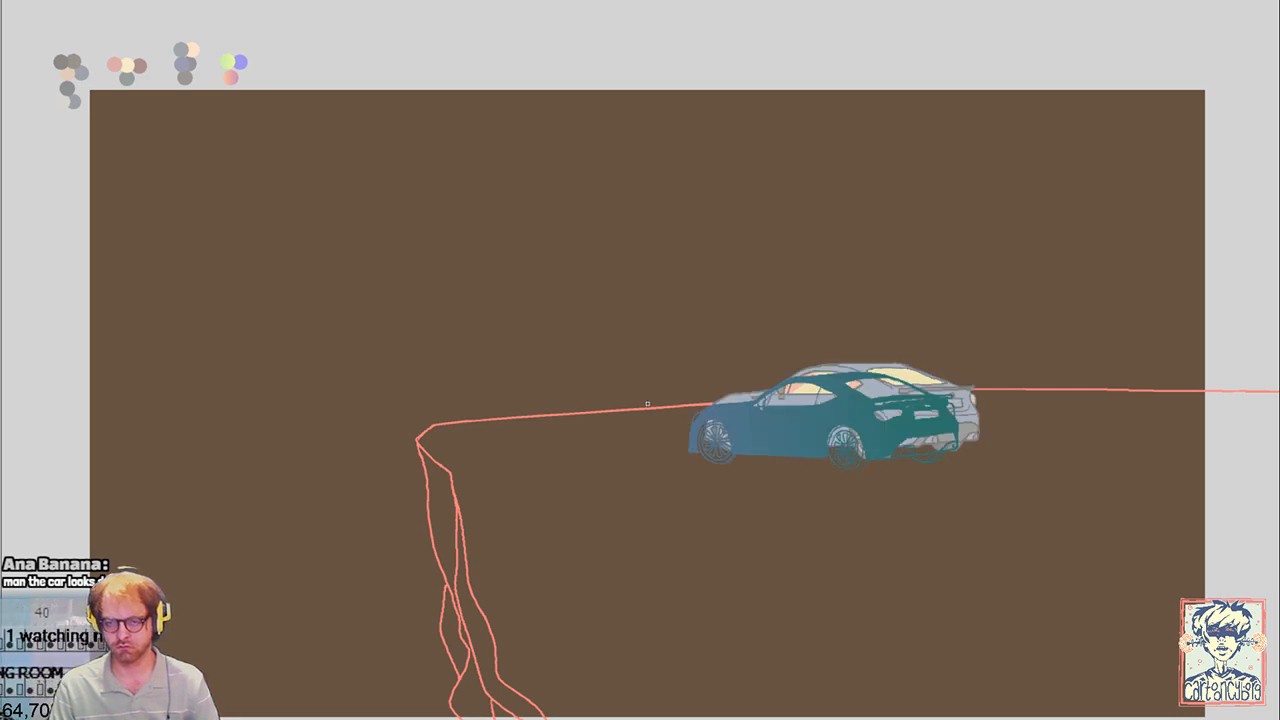
key(Escape)
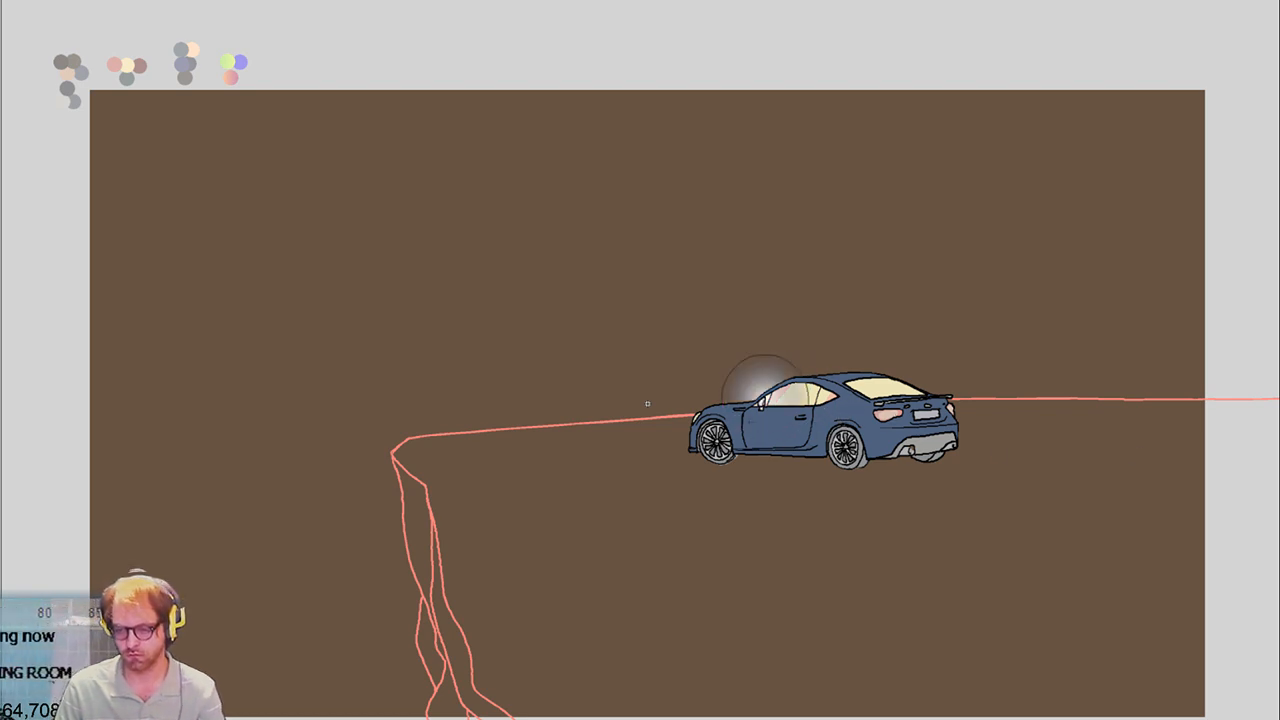
Move the white radial glow from the car door to just above the front fender in the opening rear three-quarter frame
click(742, 374)
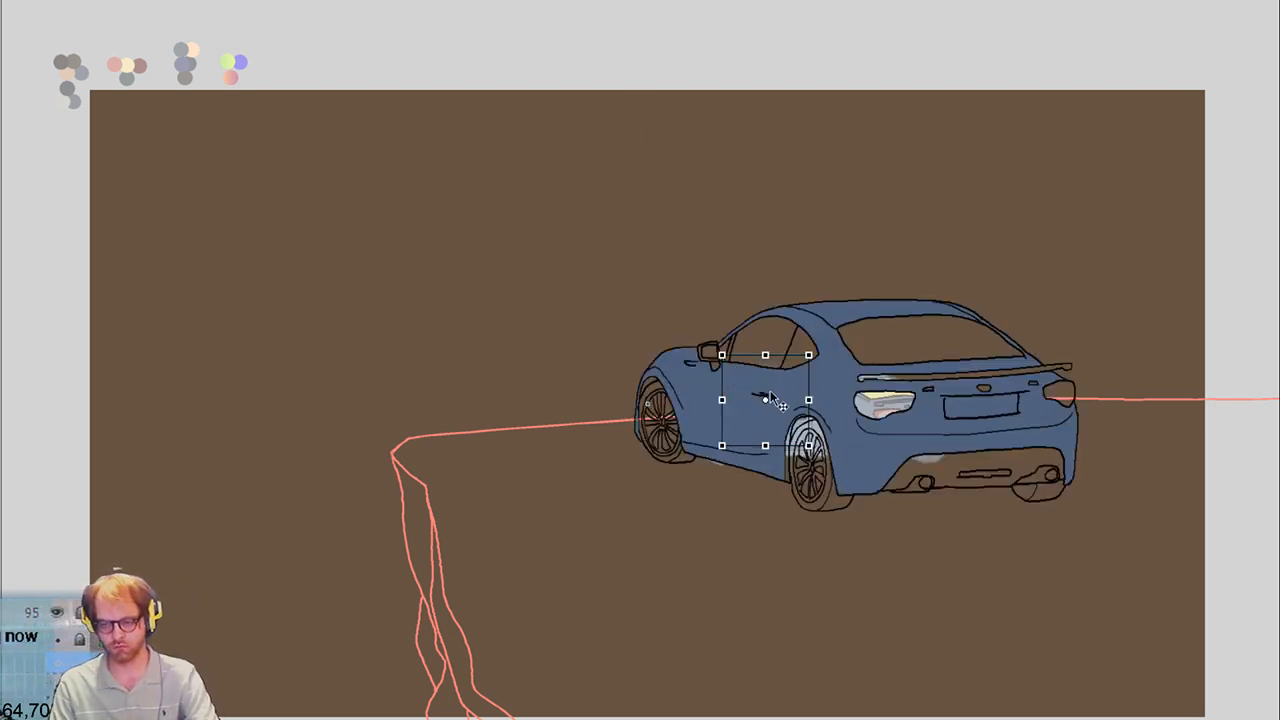
drag(778, 390, 642, 328)
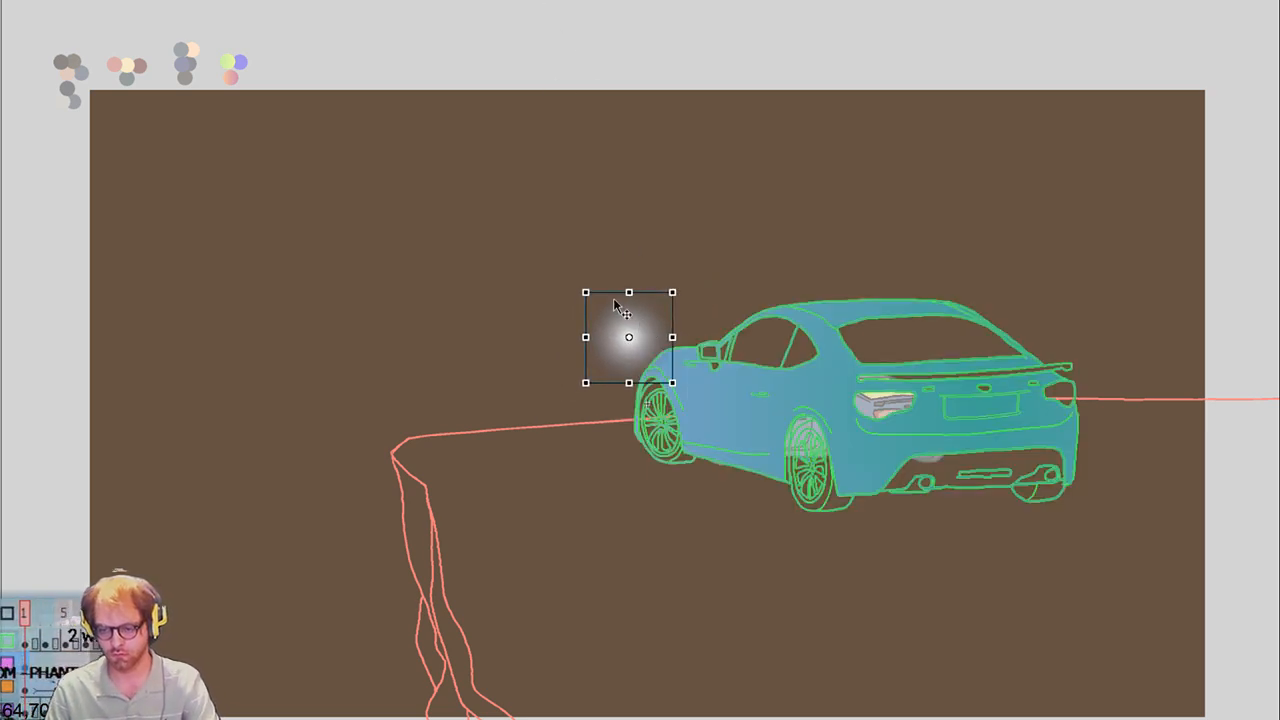
mouse_move(637, 338)
mouse_down()
mouse_move(651, 341)
mouse_move(627, 347)
mouse_up()
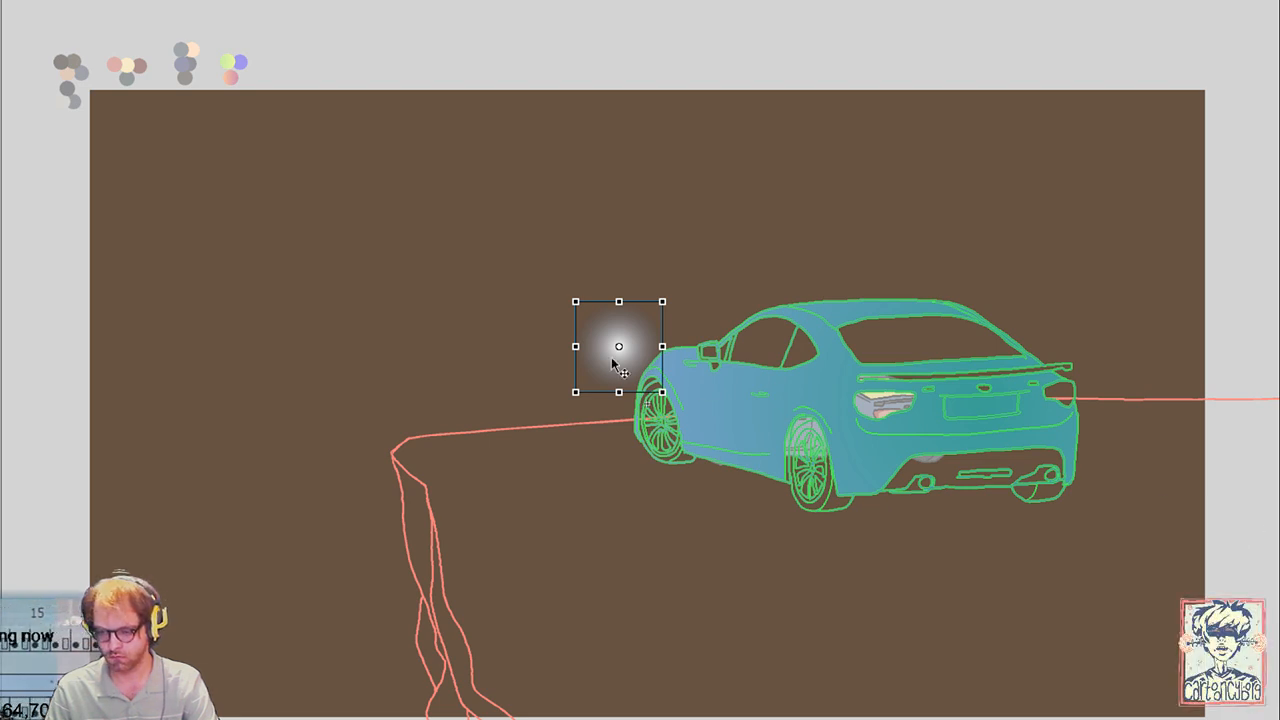
mouse_move(633, 362)
mouse_down()
mouse_move(685, 385)
mouse_move(700, 416)
mouse_move(632, 355)
mouse_move(700, 394)
mouse_move(655, 352)
mouse_up()
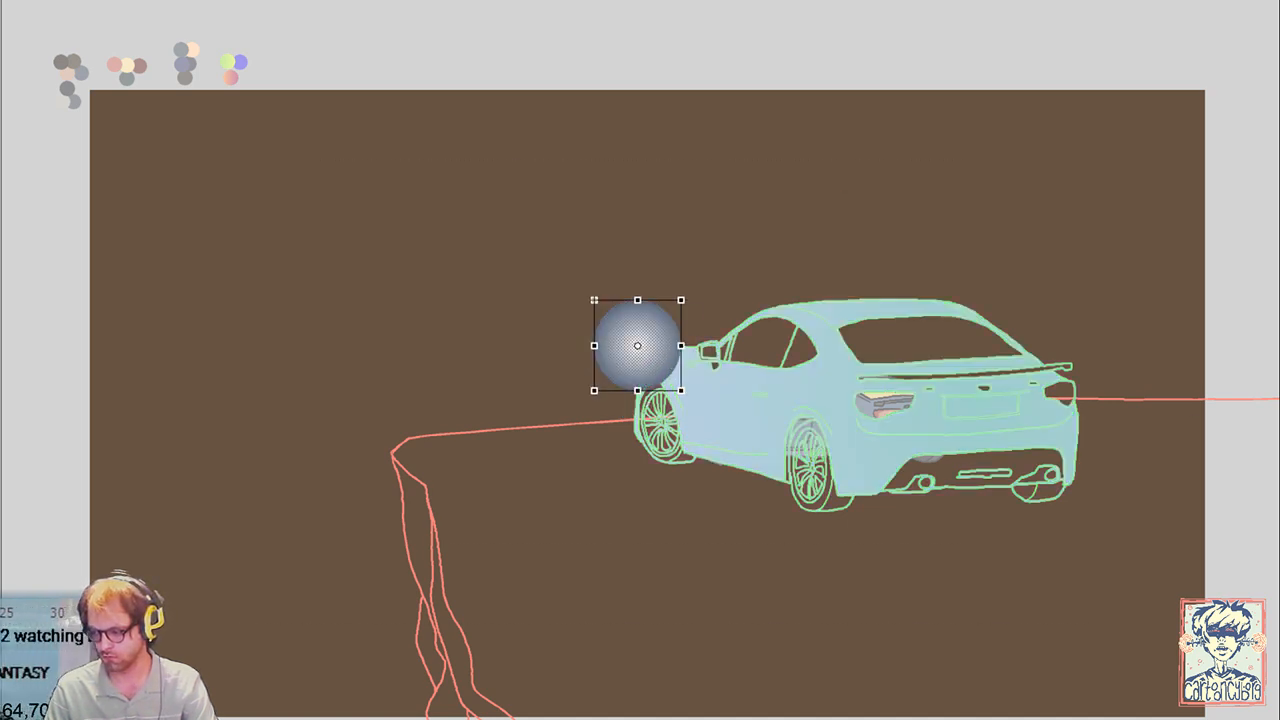
Deselect the glow to check it, and shift it slightly forward off the front fender
click(1231, 532)
click(1229, 424)
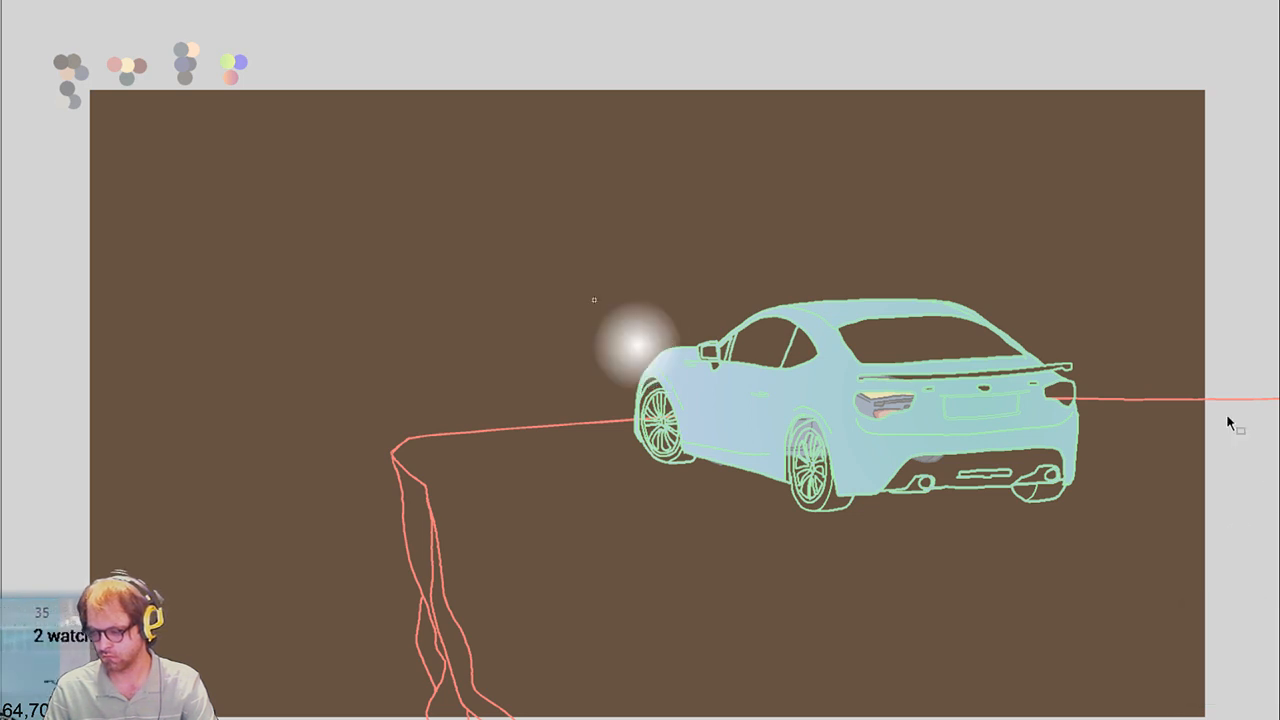
click(638, 343)
mouse_move(634, 346)
mouse_down()
mouse_move(611, 337)
mouse_move(620, 347)
mouse_up()
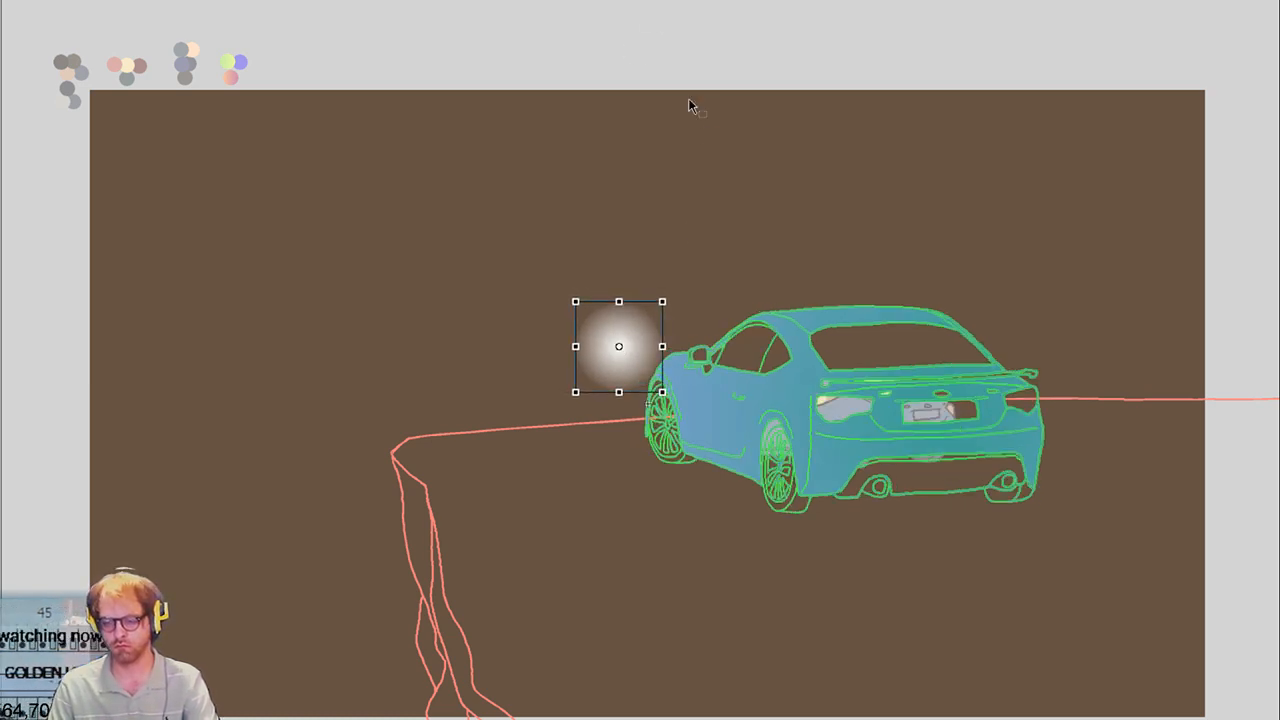
Reposition the white glow over the number plate, under the rear bumper and onto the door in successive frames as the car turns
mouse_move(657, 355)
mouse_down()
mouse_move(737, 403)
mouse_move(725, 405)
mouse_move(800, 530)
mouse_move(764, 455)
mouse_up()
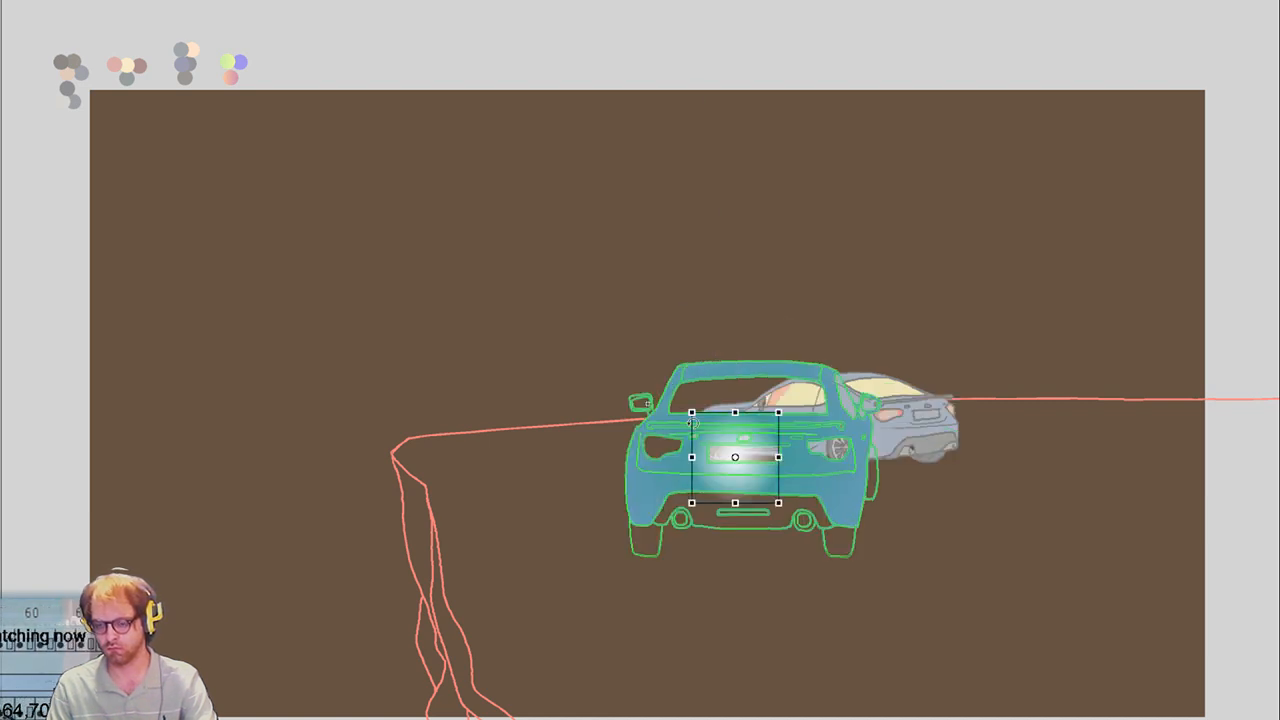
drag(727, 466, 606, 546)
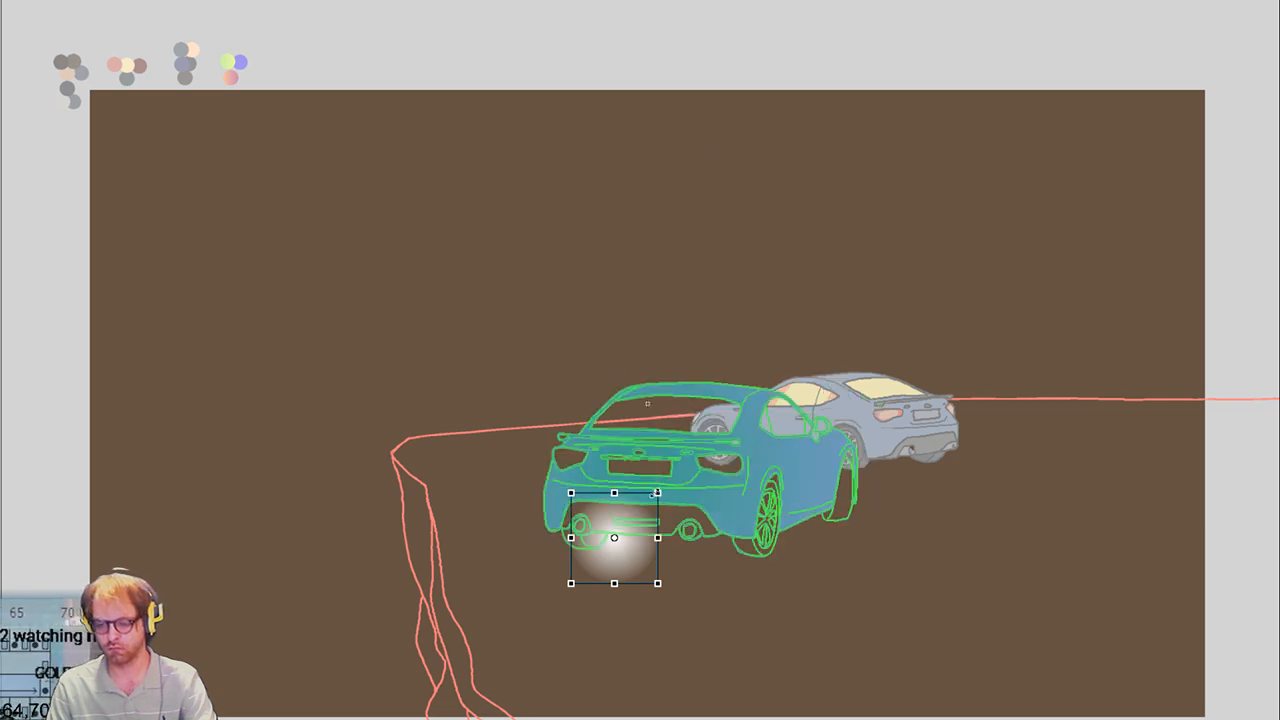
mouse_move(630, 562)
mouse_down()
mouse_move(772, 528)
mouse_move(780, 506)
mouse_move(766, 486)
mouse_up()
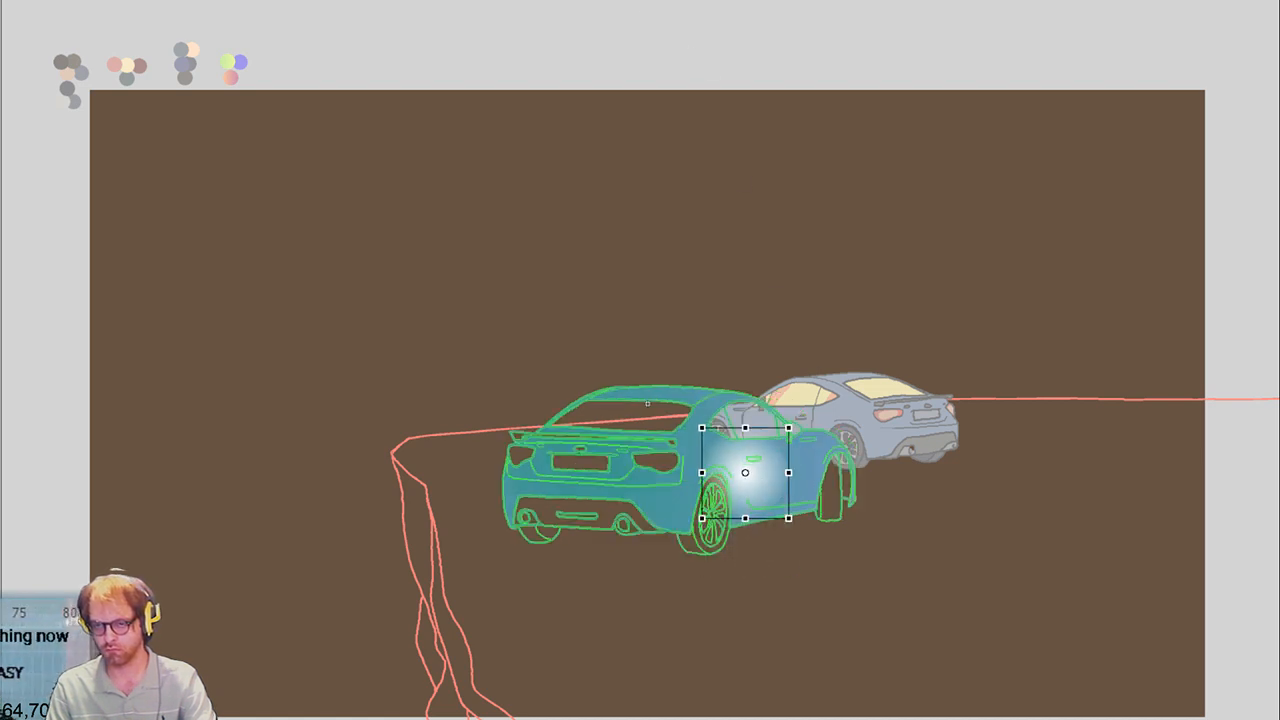
Move the white glow forward along the door to the front wheel arch as the car turns to its side view
mouse_move(749, 486)
mouse_down()
mouse_move(812, 450)
mouse_move(797, 458)
mouse_up()
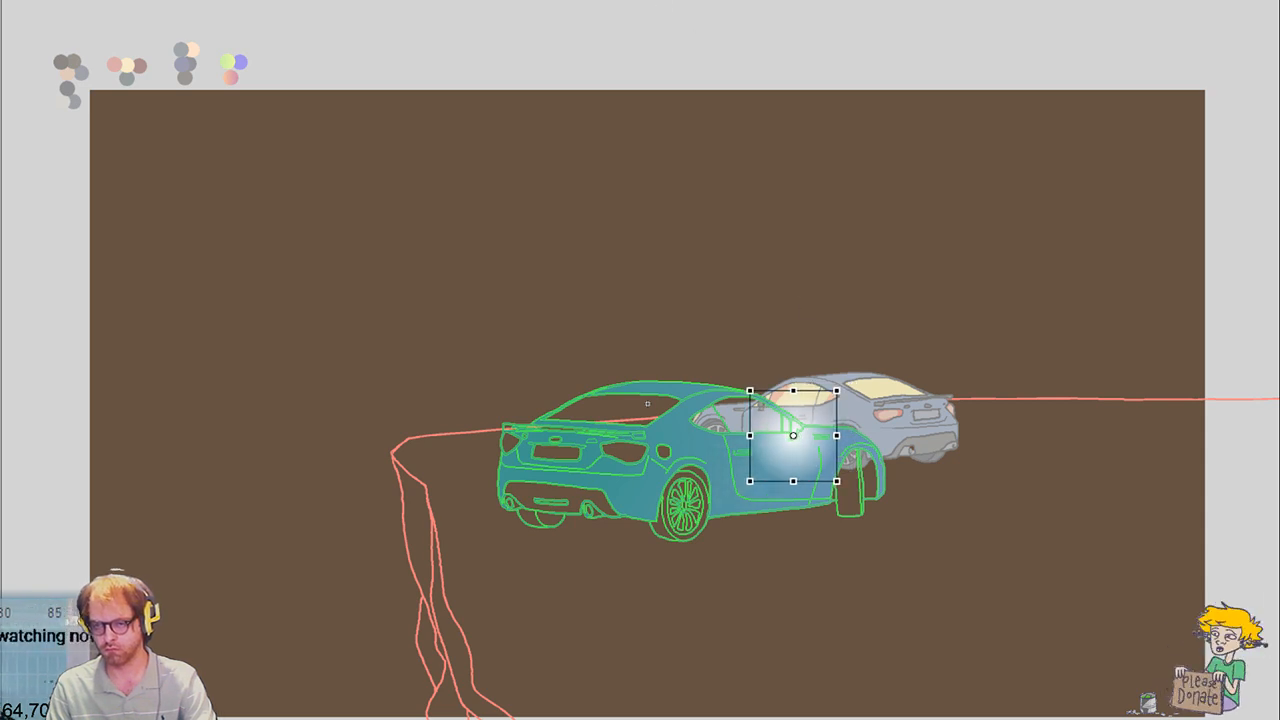
drag(803, 448, 840, 436)
key(ctrl+z)
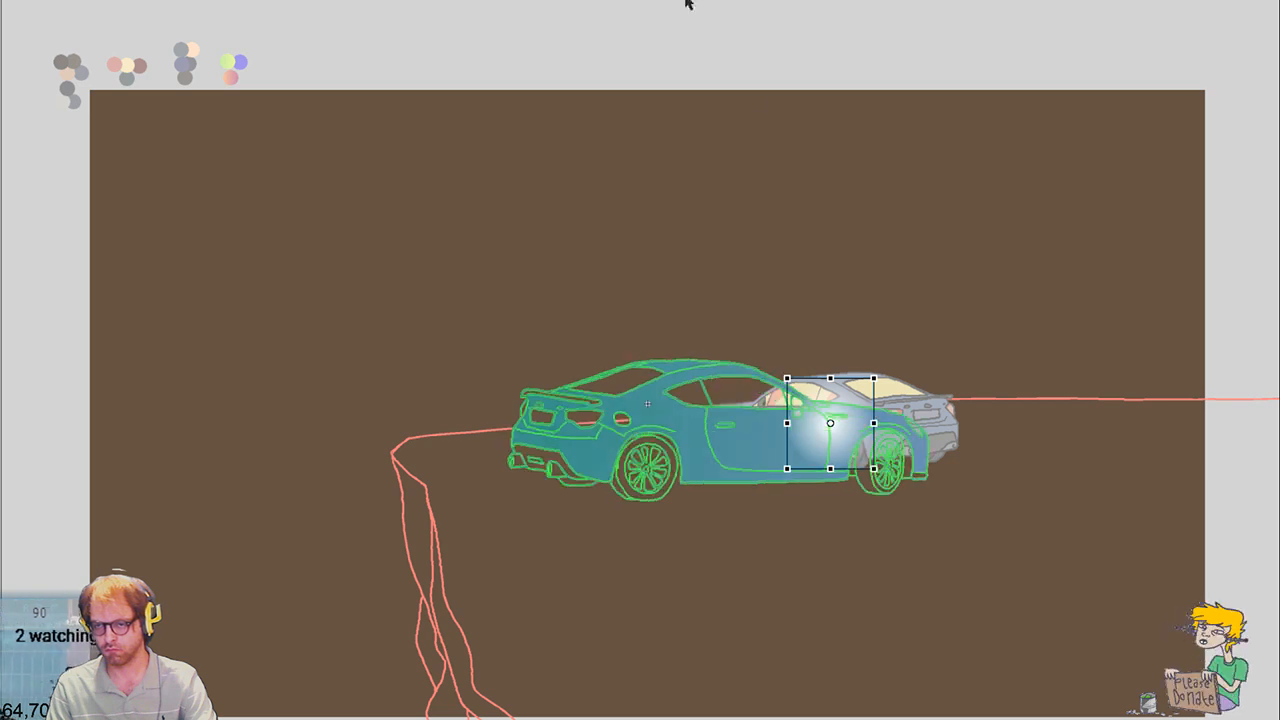
drag(850, 450, 877, 458)
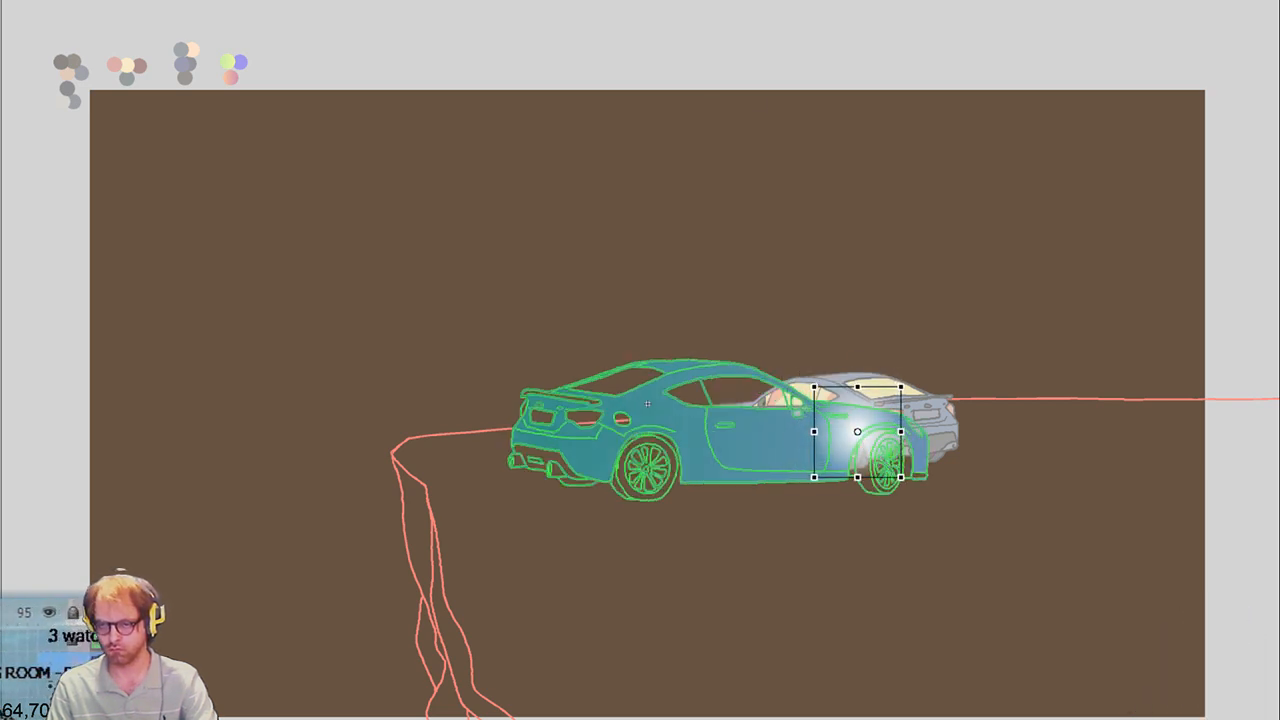
key(ctrl+z)
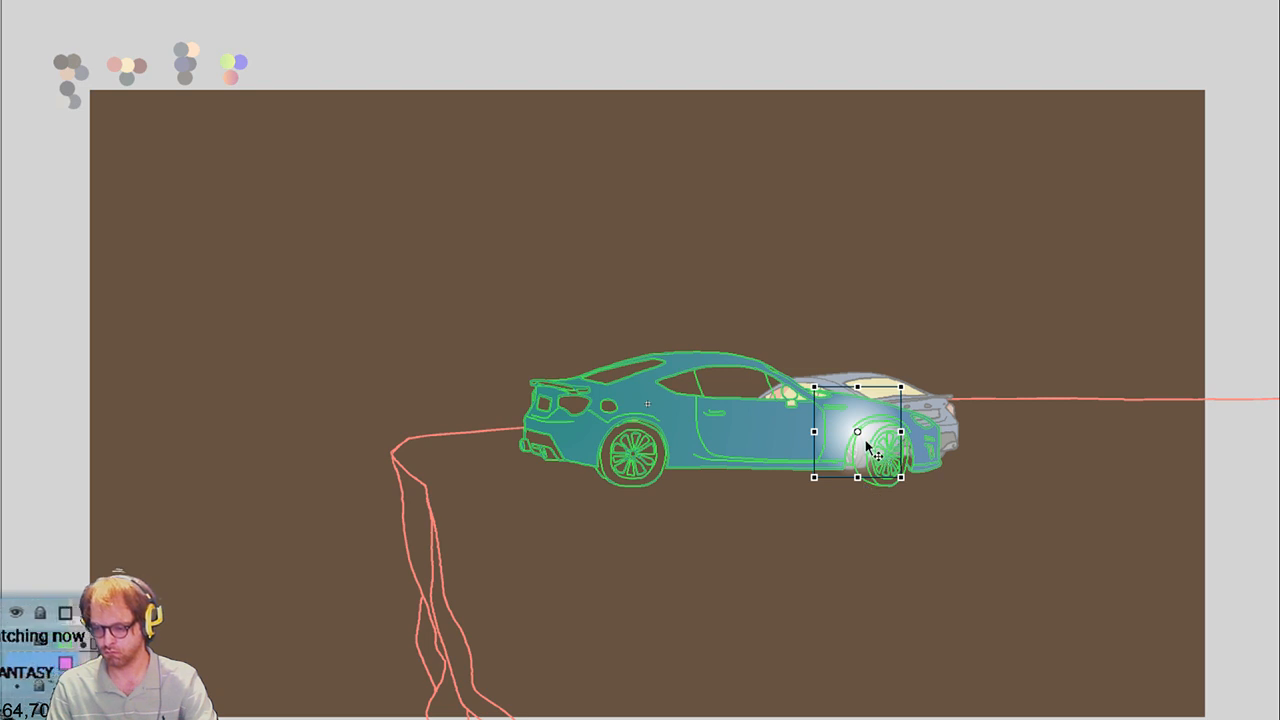
Move the white glow over the front fender, hood and nose, ending below the front bumper, in successive frames as the car turns forward
drag(868, 447, 857, 414)
key(Right)
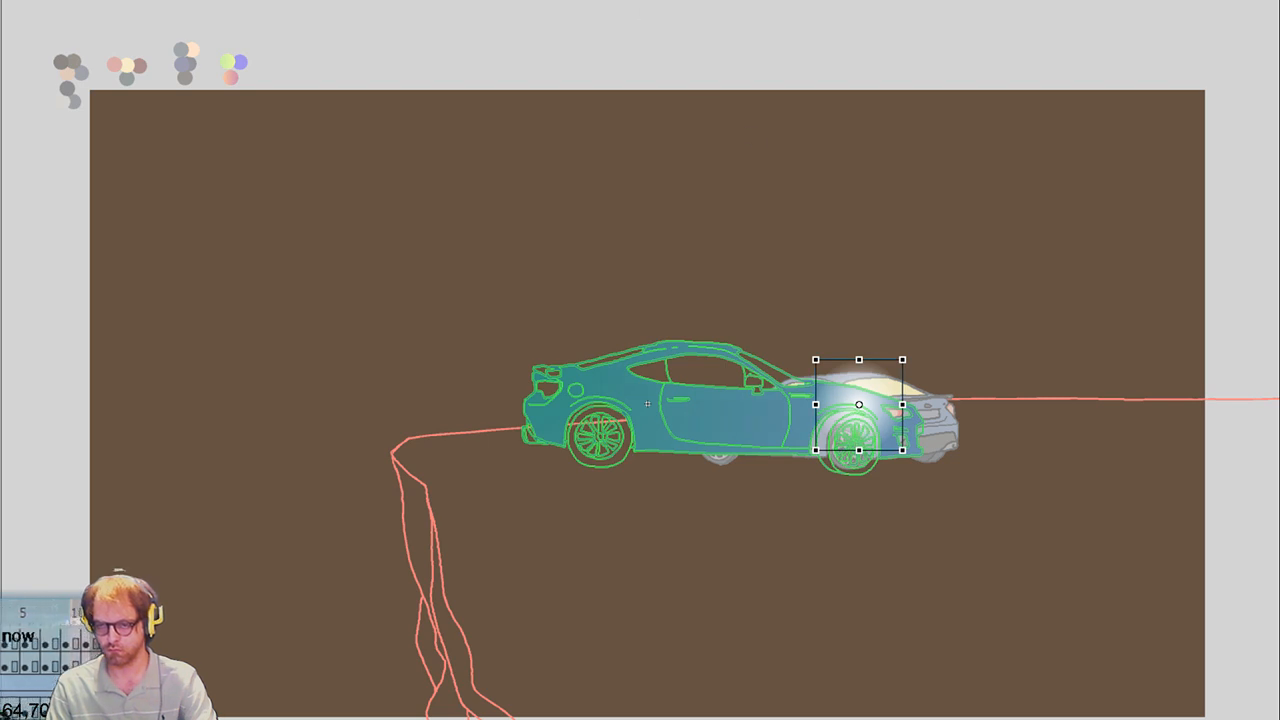
key(Right)
drag(878, 414, 872, 390)
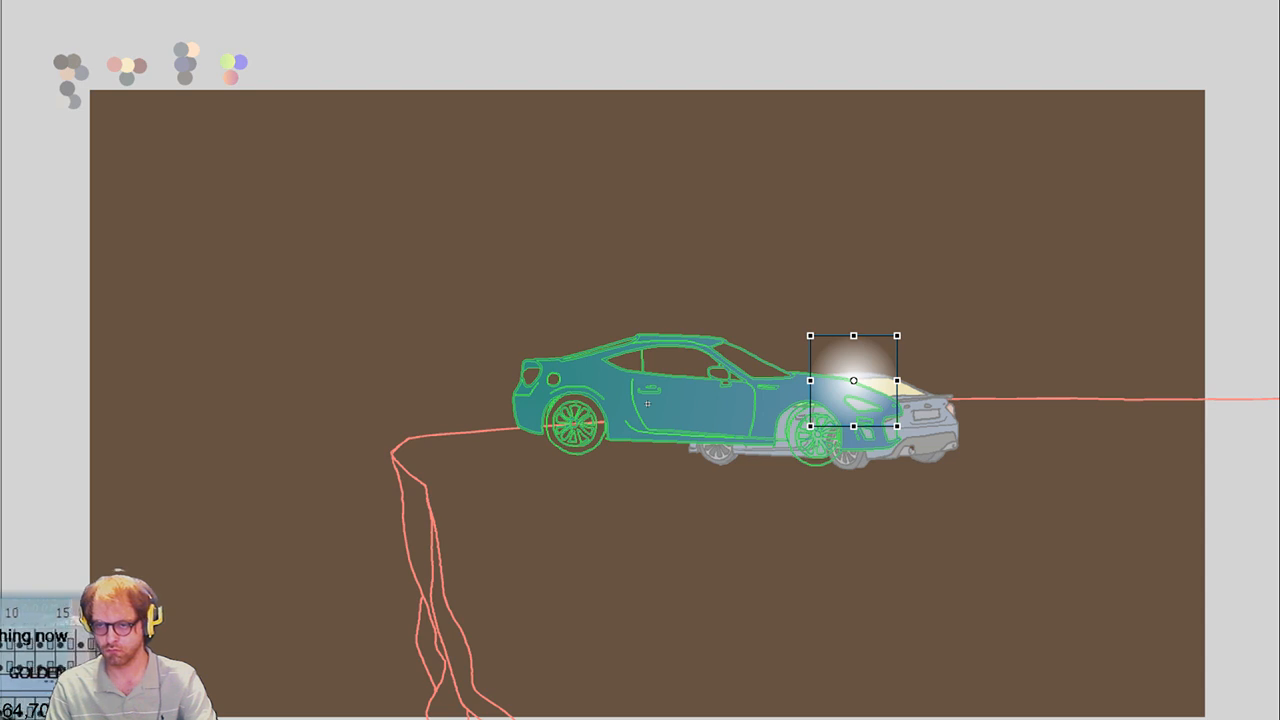
key(Right)
mouse_move(890, 374)
mouse_down()
mouse_move(905, 362)
mouse_move(906, 418)
mouse_up()
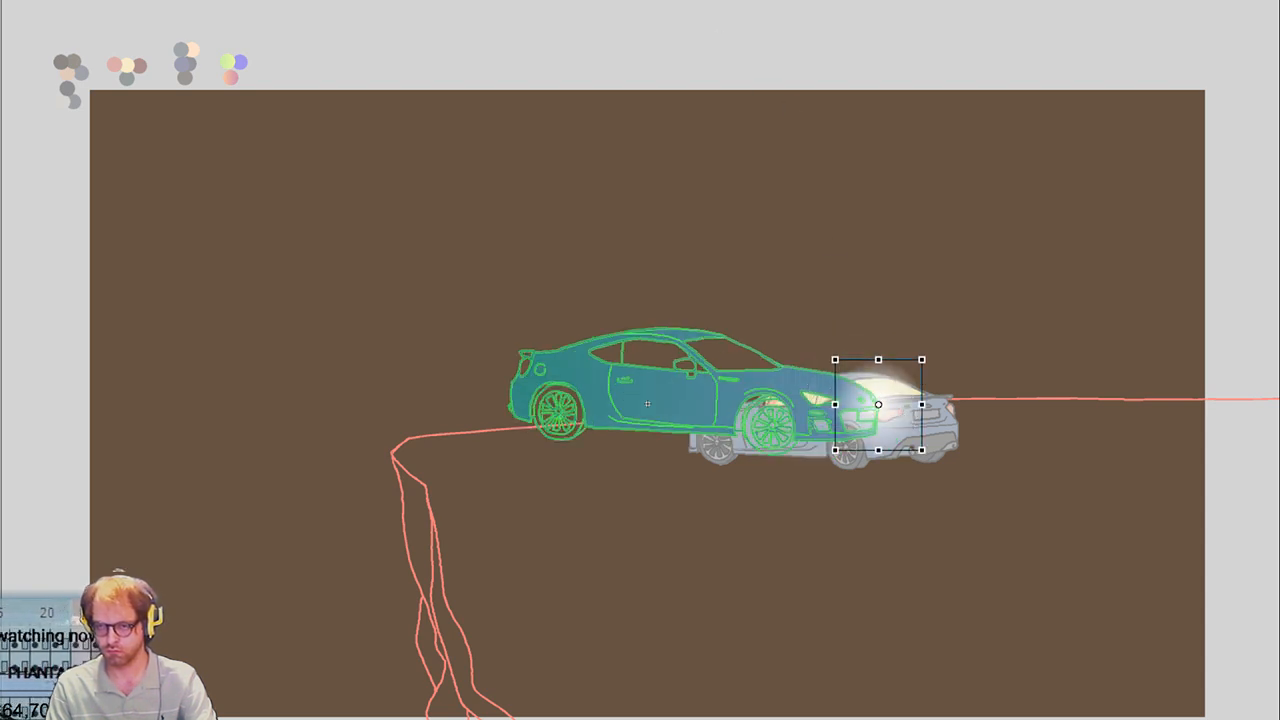
key(Right)
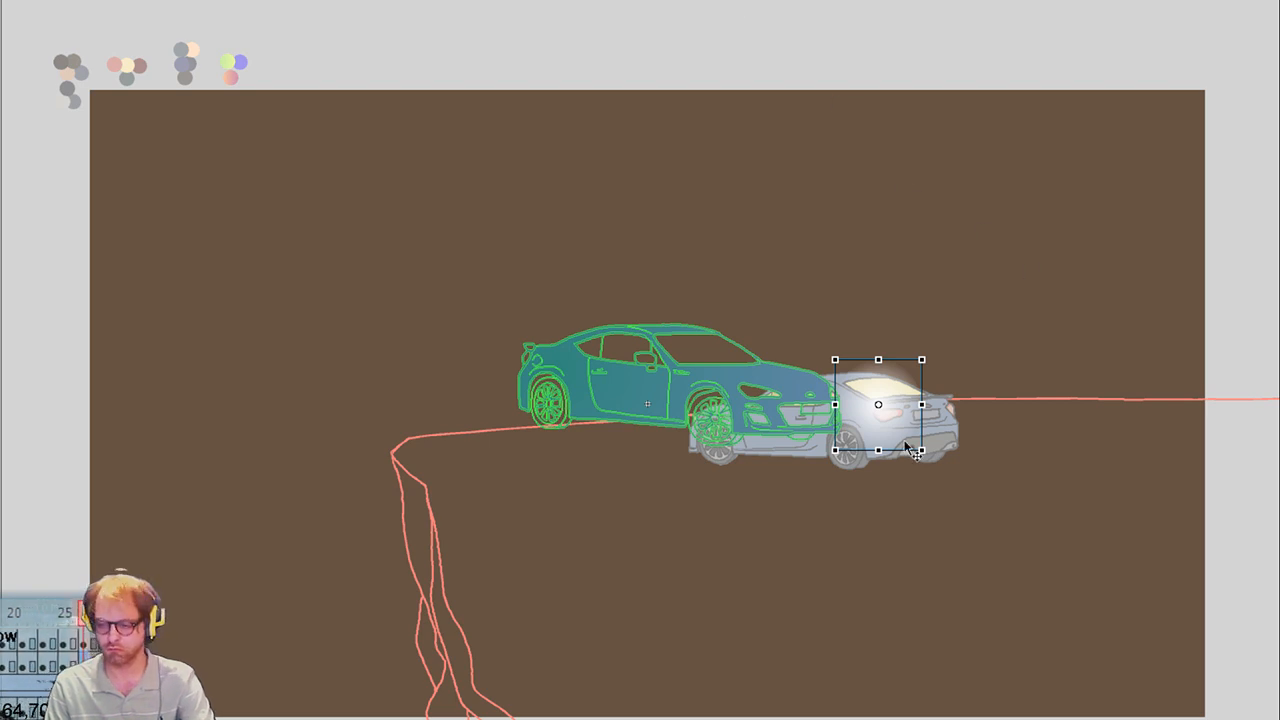
drag(878, 405, 847, 459)
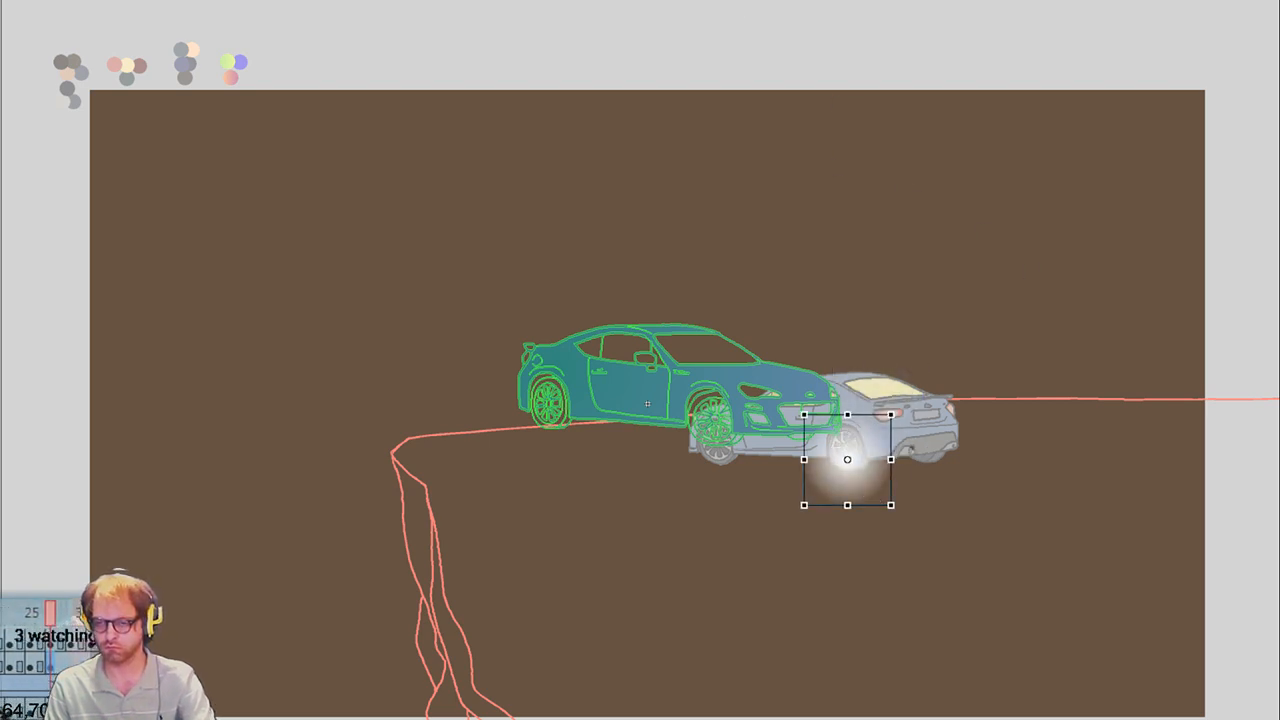
Reposition the white glow above the rear roofline, over the windscreen pillar, onto the hood and onto the grille in successive front-turning frames
key(Right)
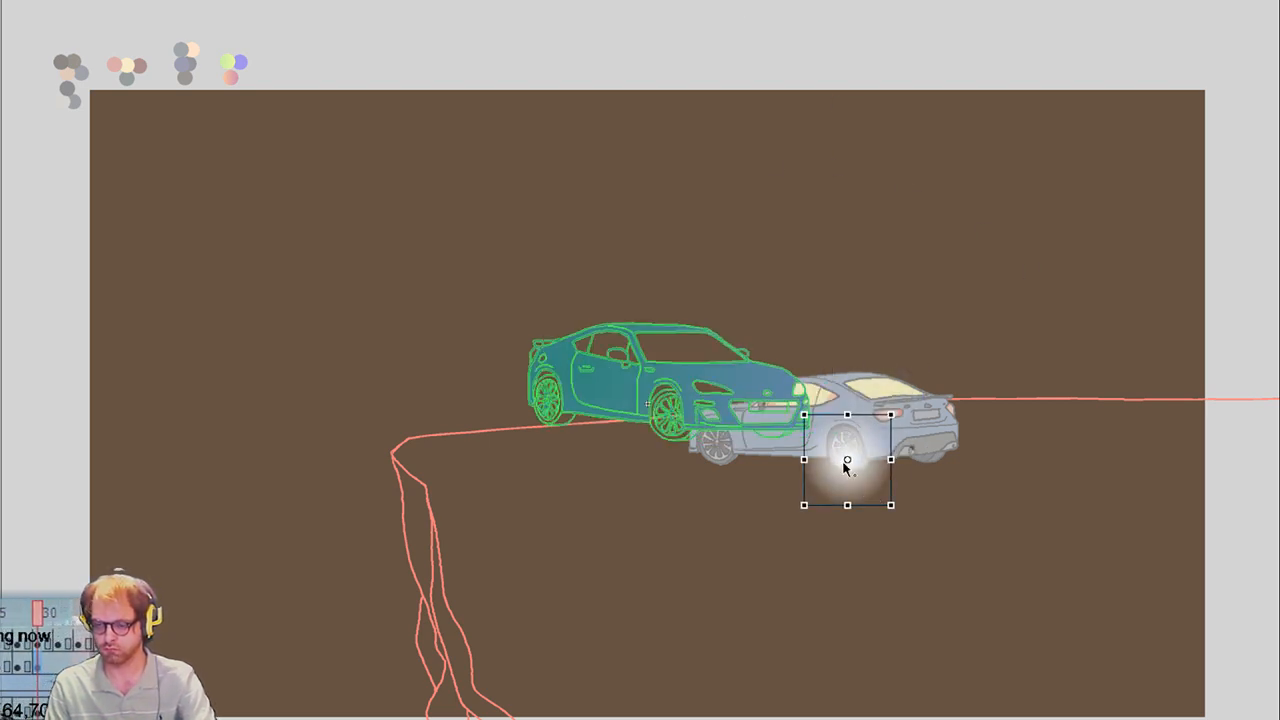
drag(857, 480, 576, 322)
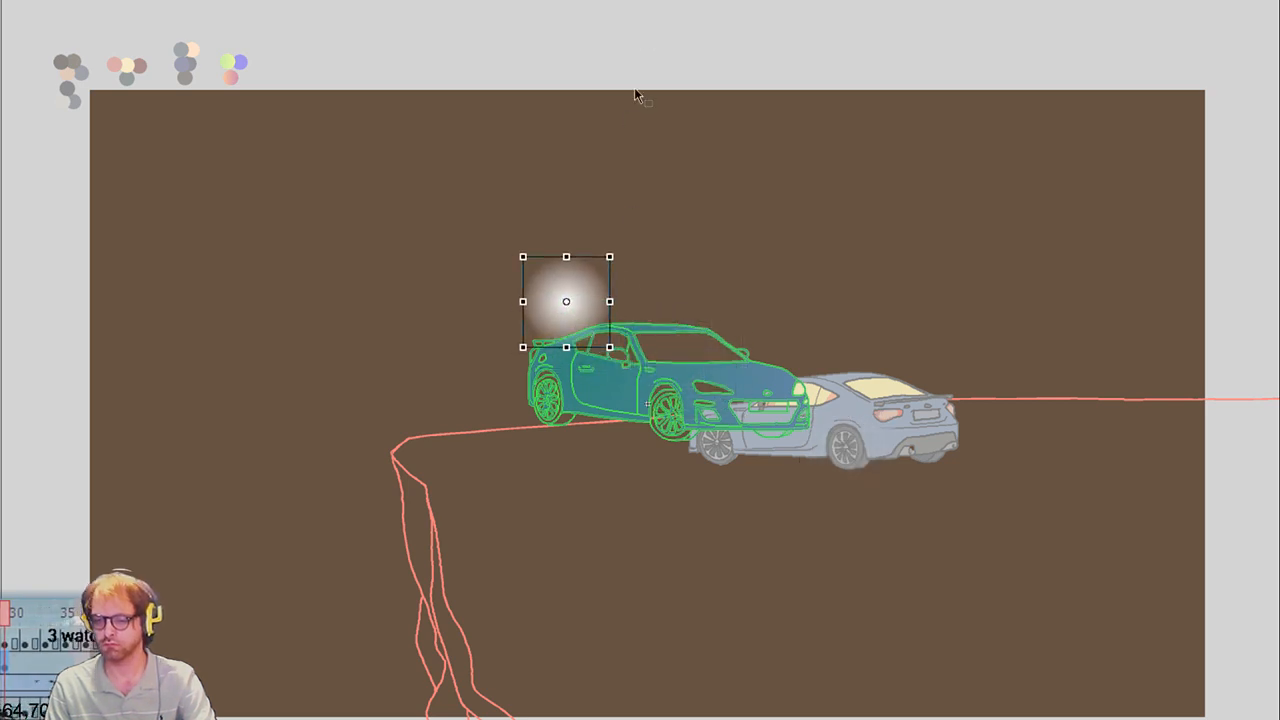
key(Right)
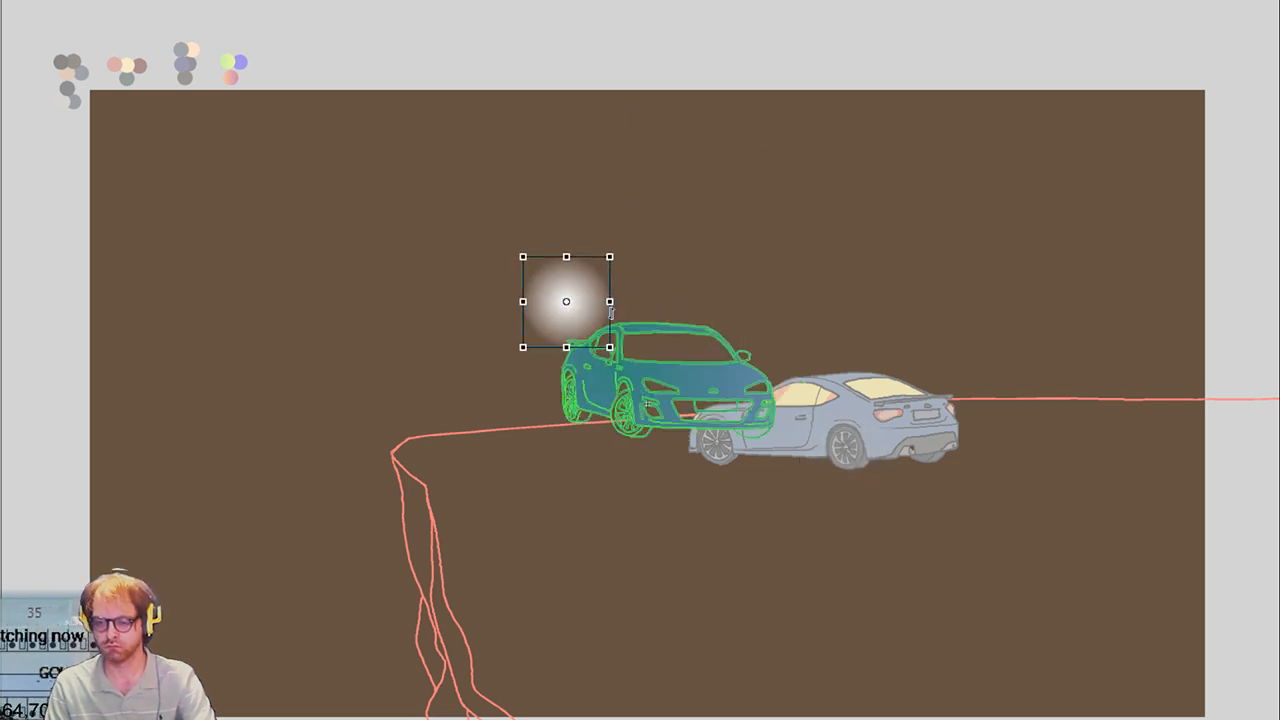
drag(610, 312, 660, 348)
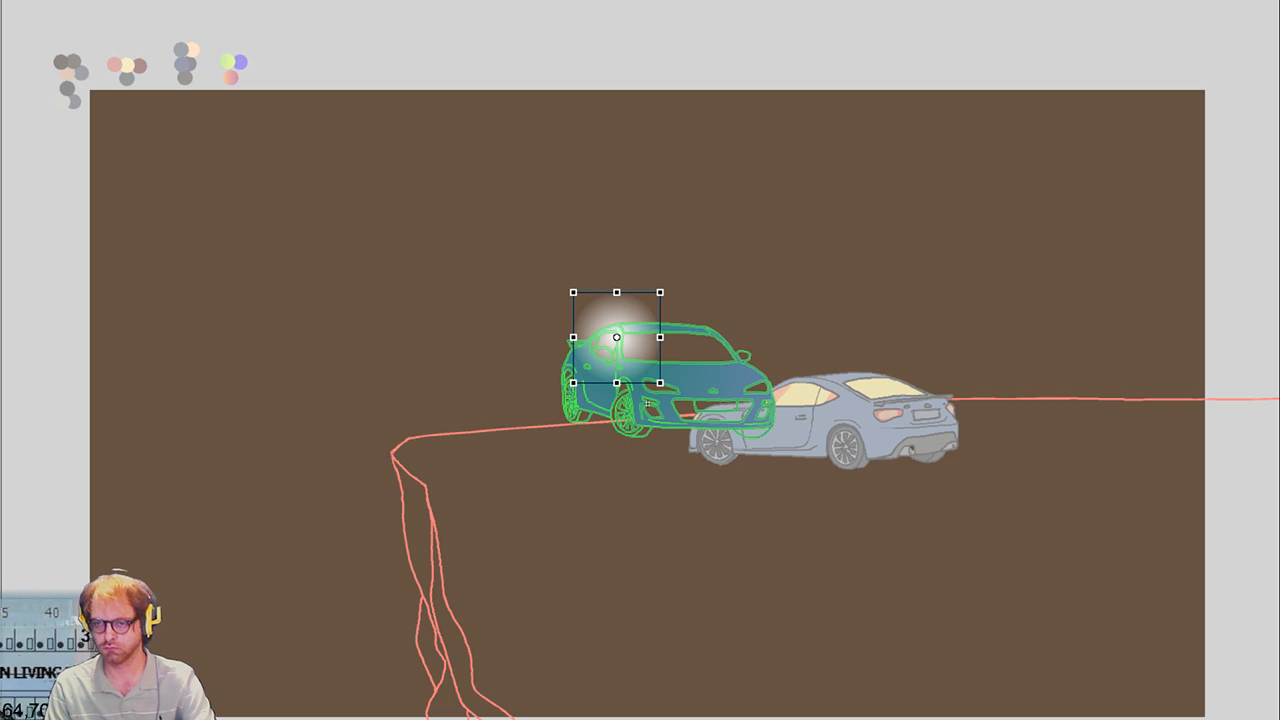
key(Right)
drag(648, 345, 697, 373)
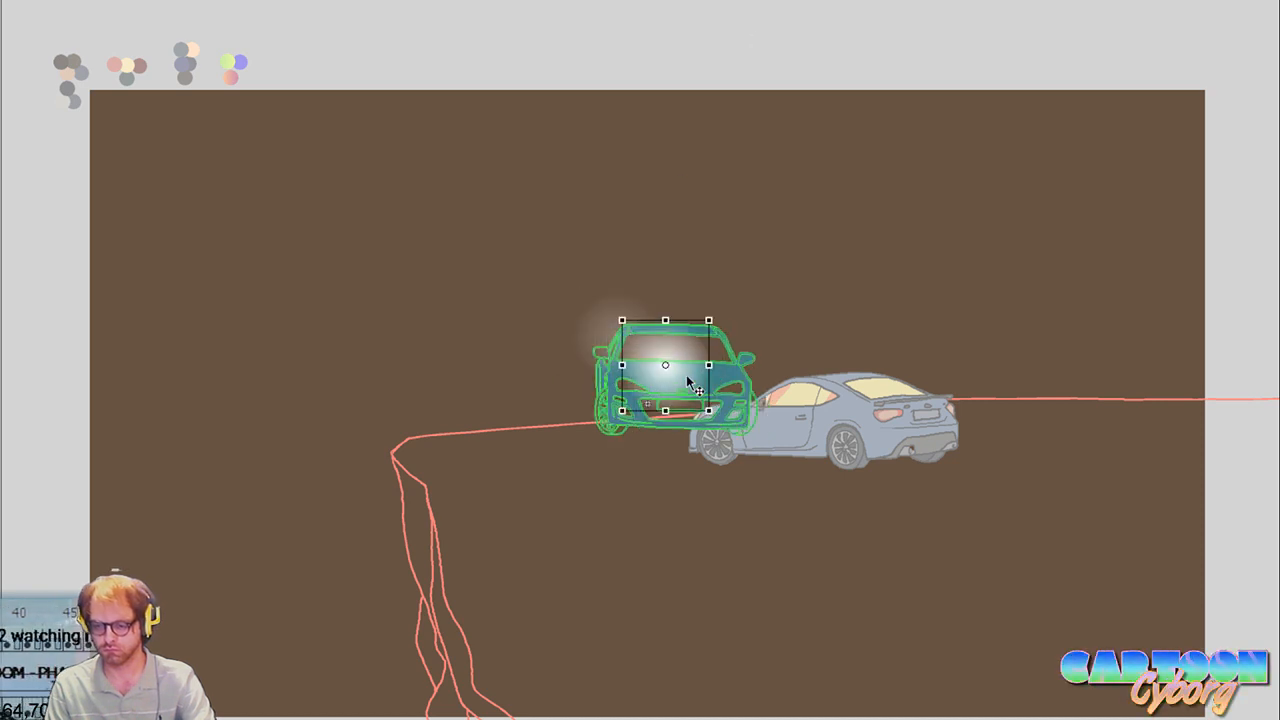
key(Right)
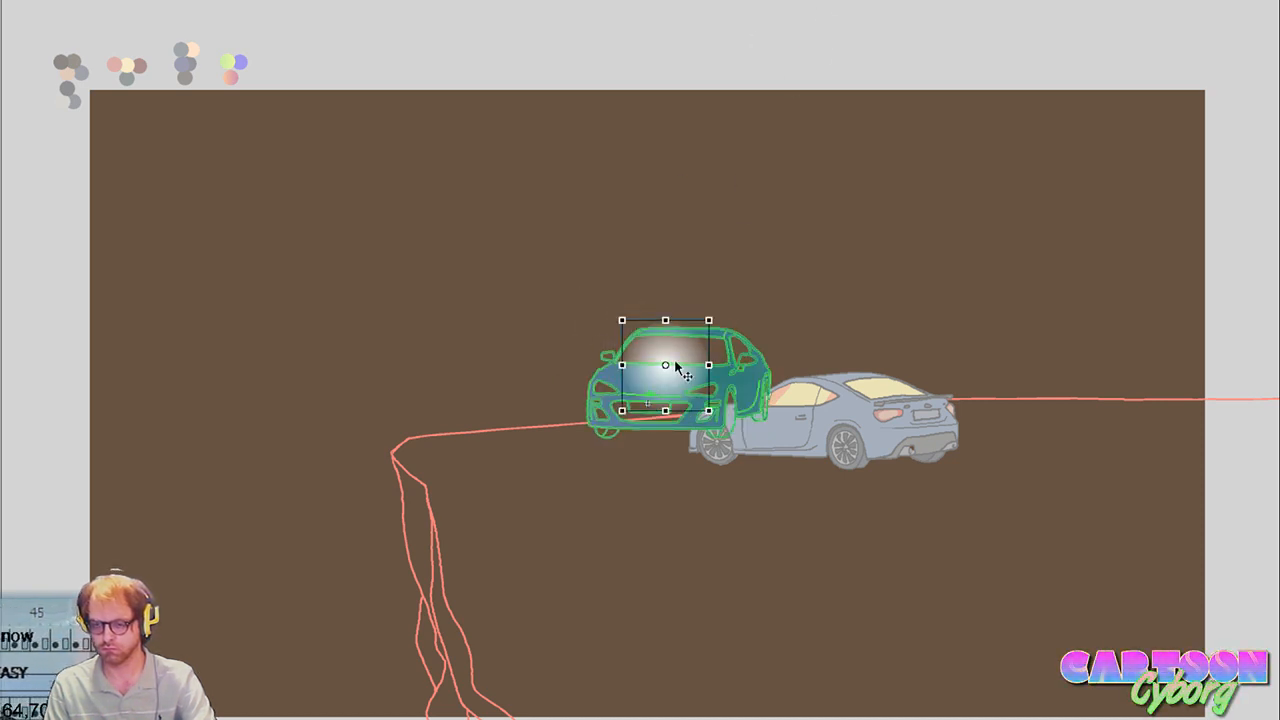
drag(682, 383, 672, 410)
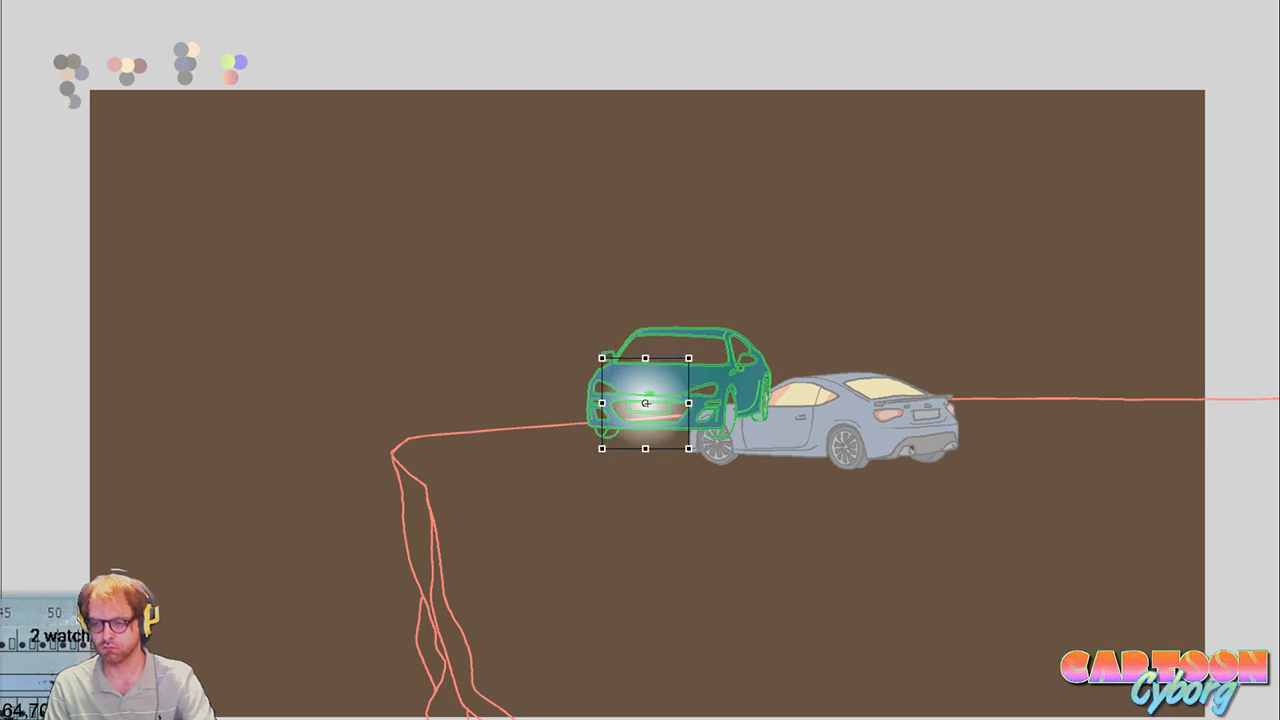
Move the white glow up from the grille to just above the hood's front corner as the car turns past its front view
key(Right)
click(648, 404)
drag(660, 410, 629, 365)
key(Right)
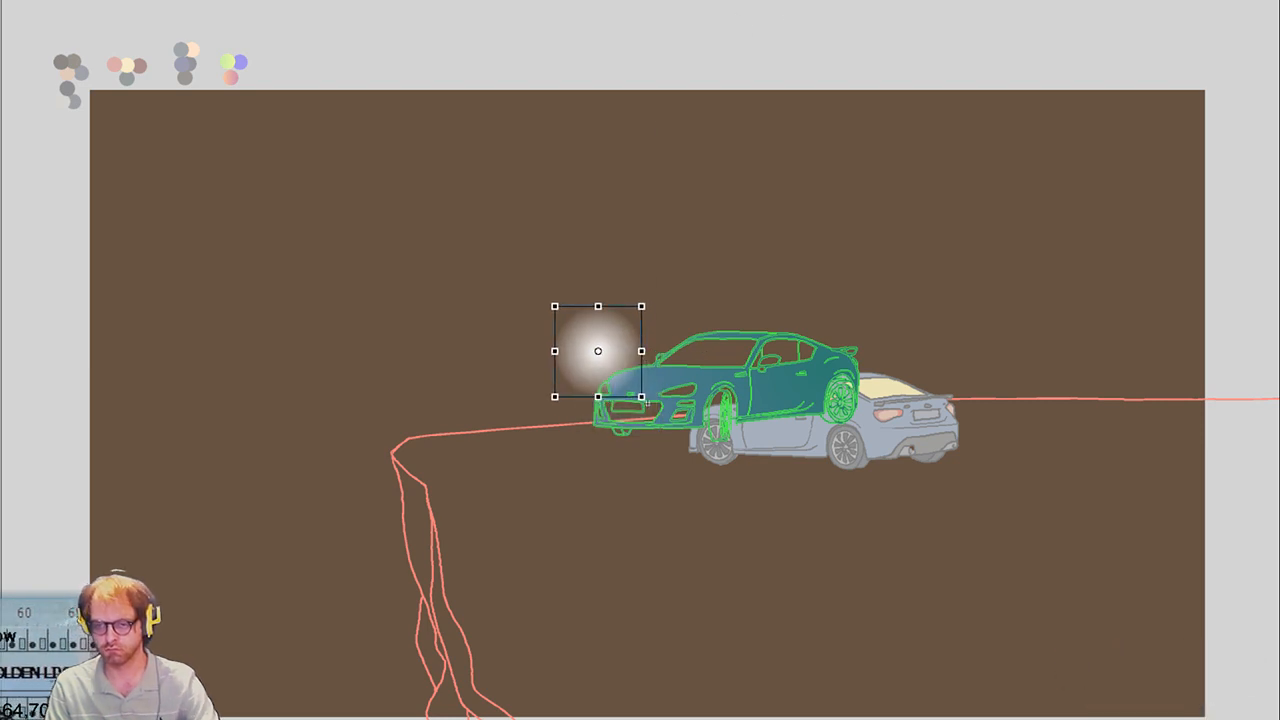
Play back the car animation to check how the glow travels over the bodywork
key(space)
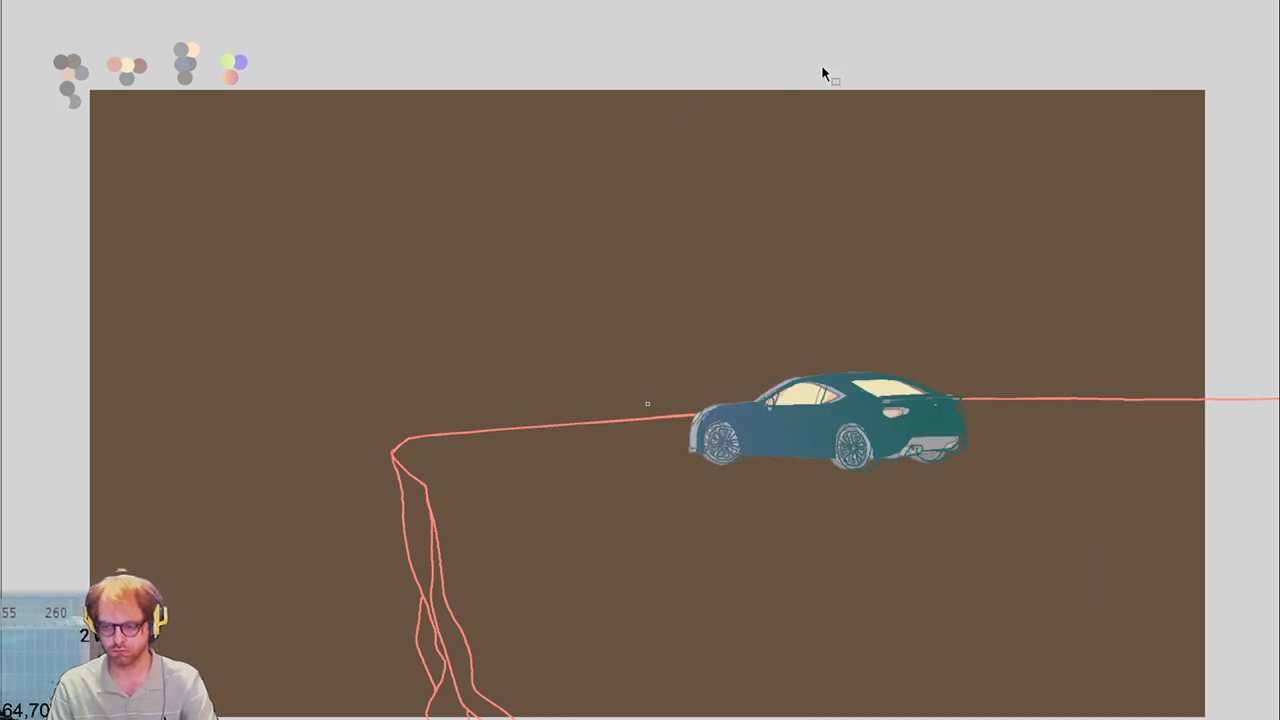
key(space)
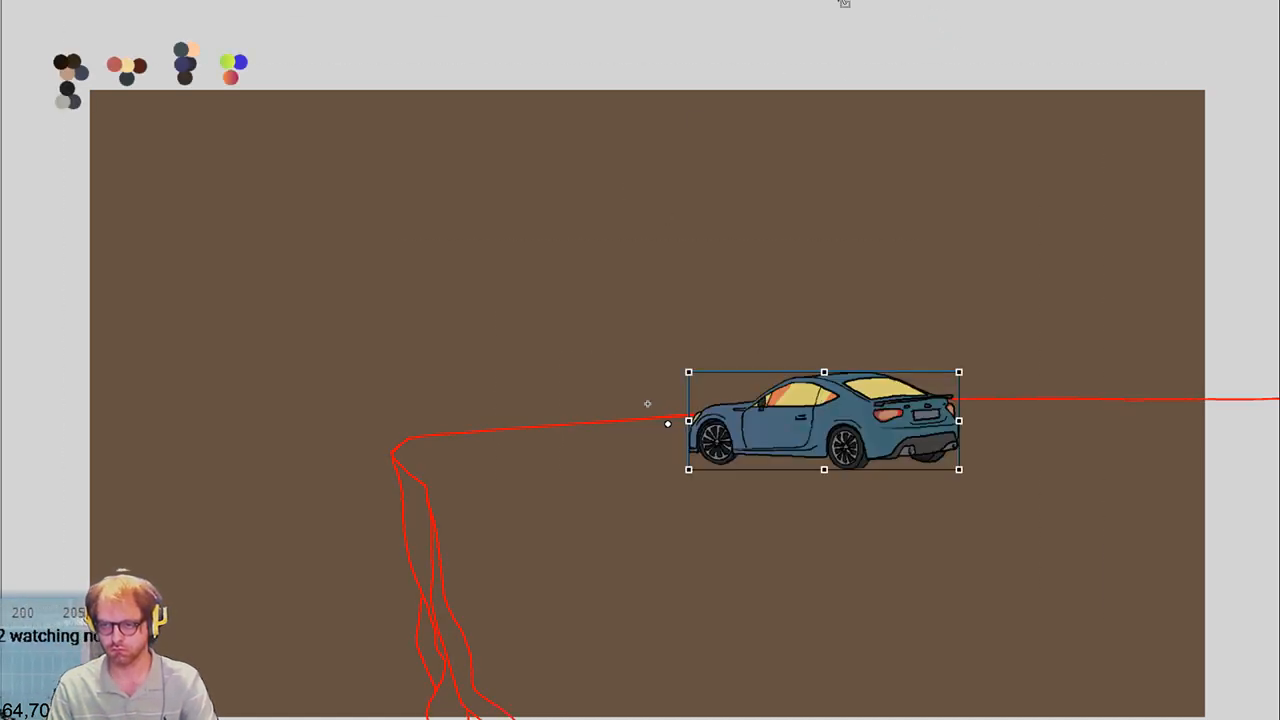
key(space)
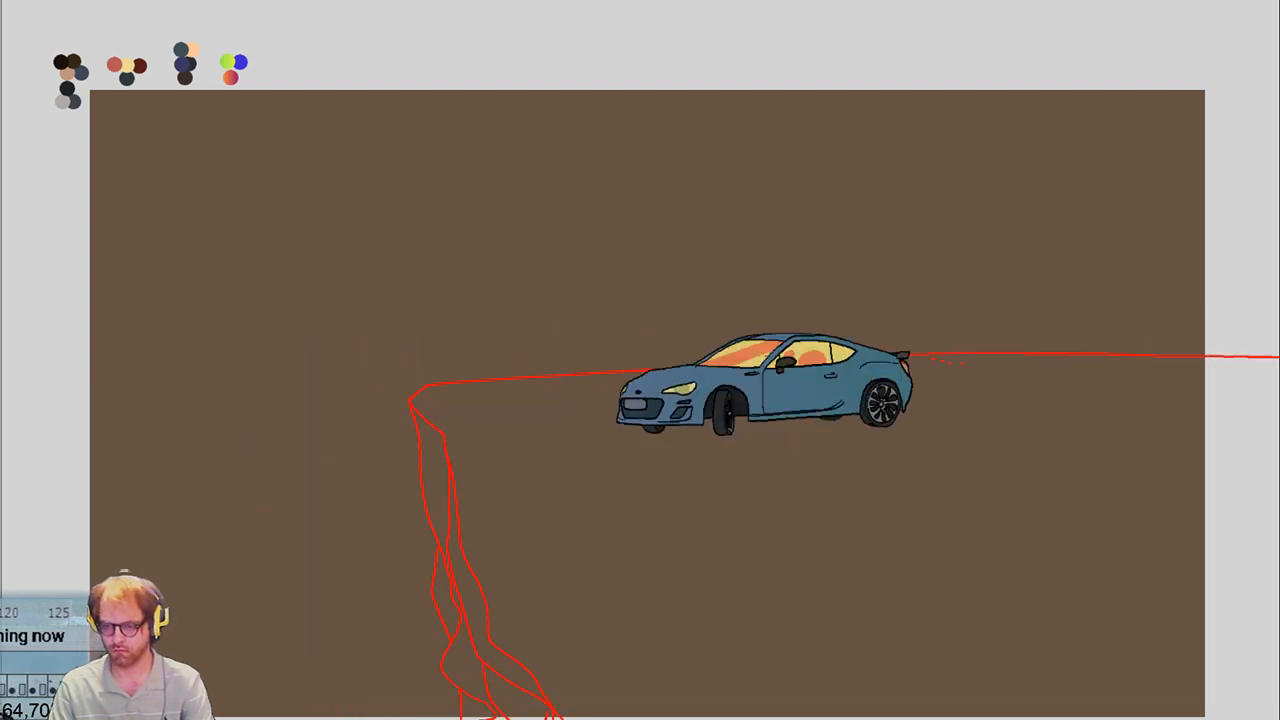
Reopen the car symbol for editing and move the white glow from ahead of the hood onto the front fender above the wheel
click(771, 378)
double_click(775, 382)
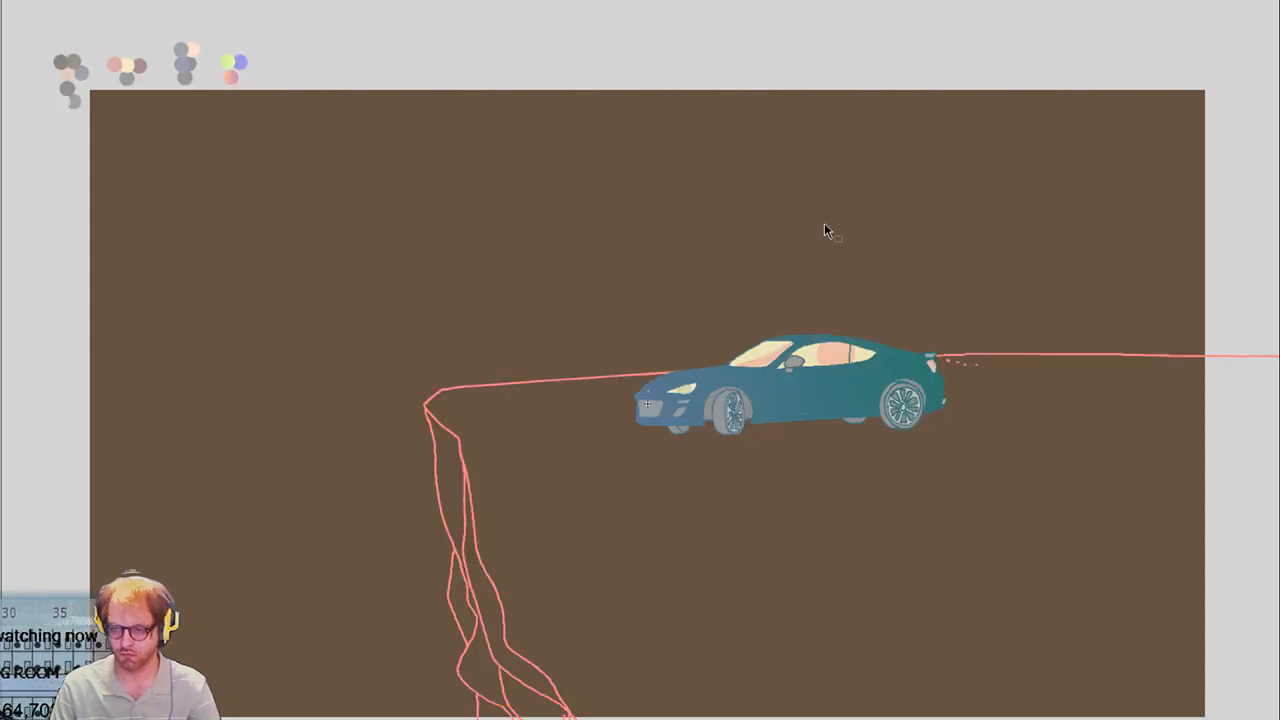
key(.)
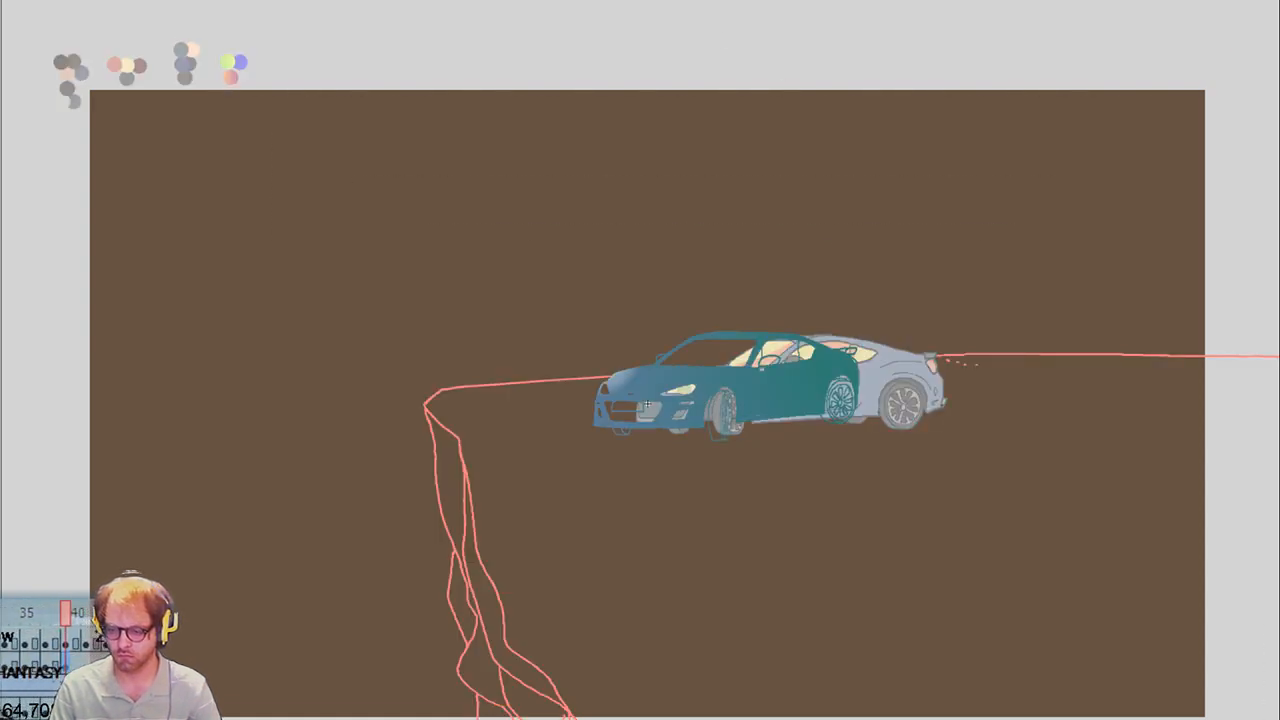
key(.)
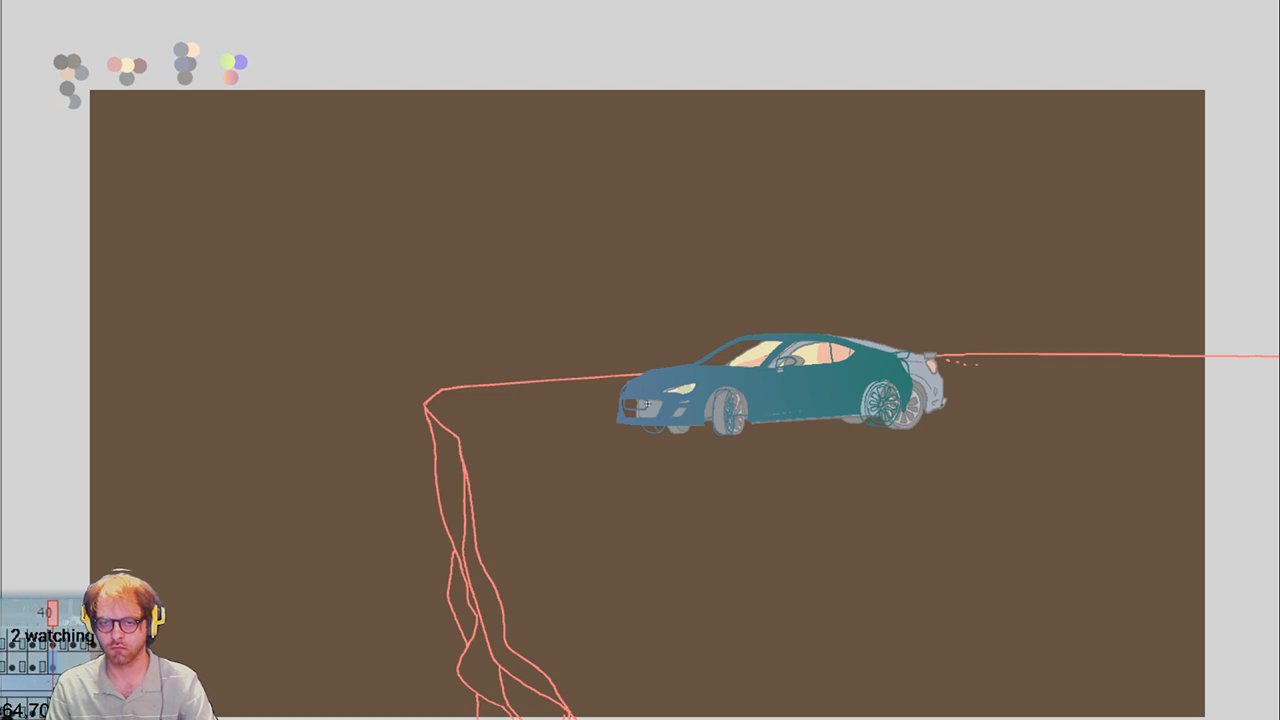
click(597, 349)
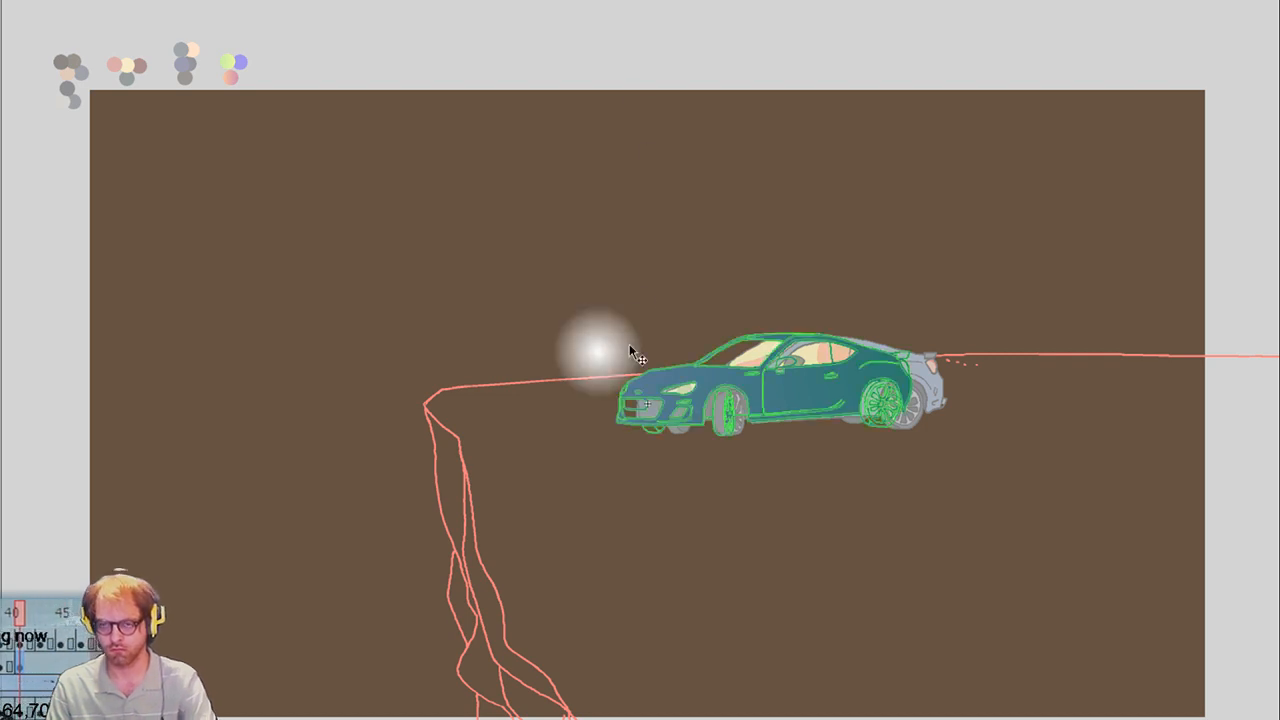
click(690, 370)
click(729, 395)
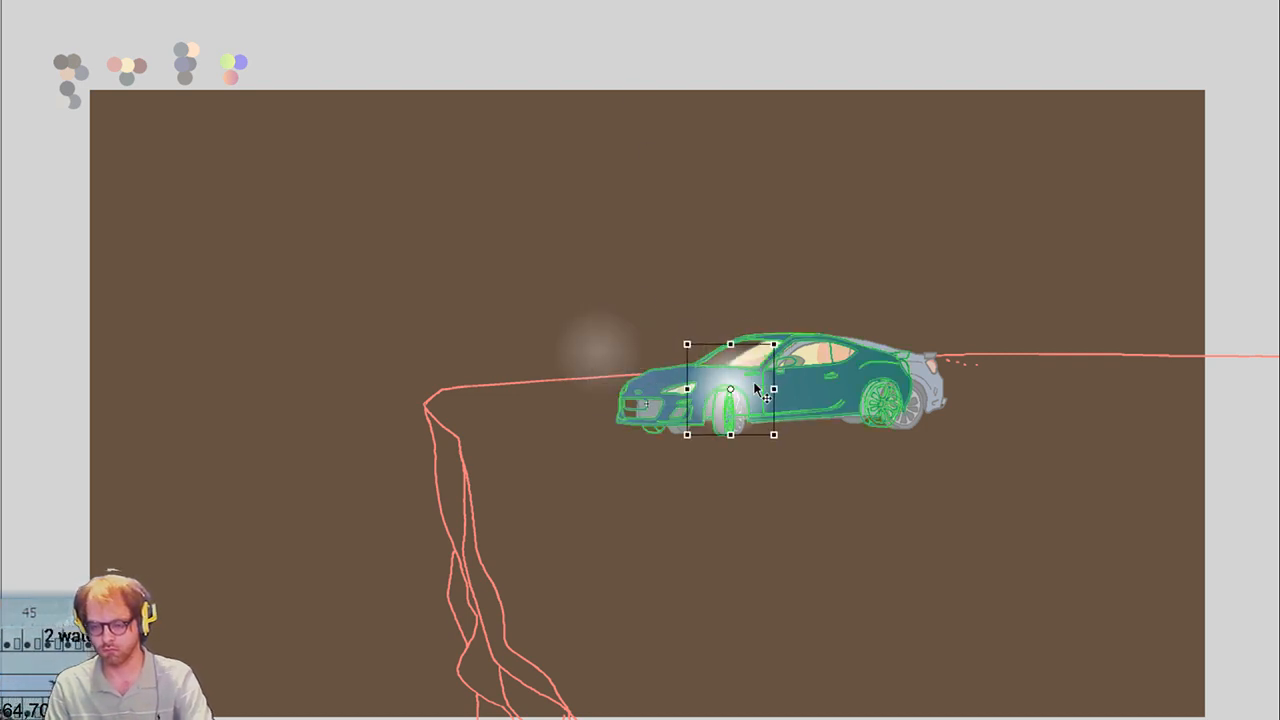
drag(755, 385, 758, 387)
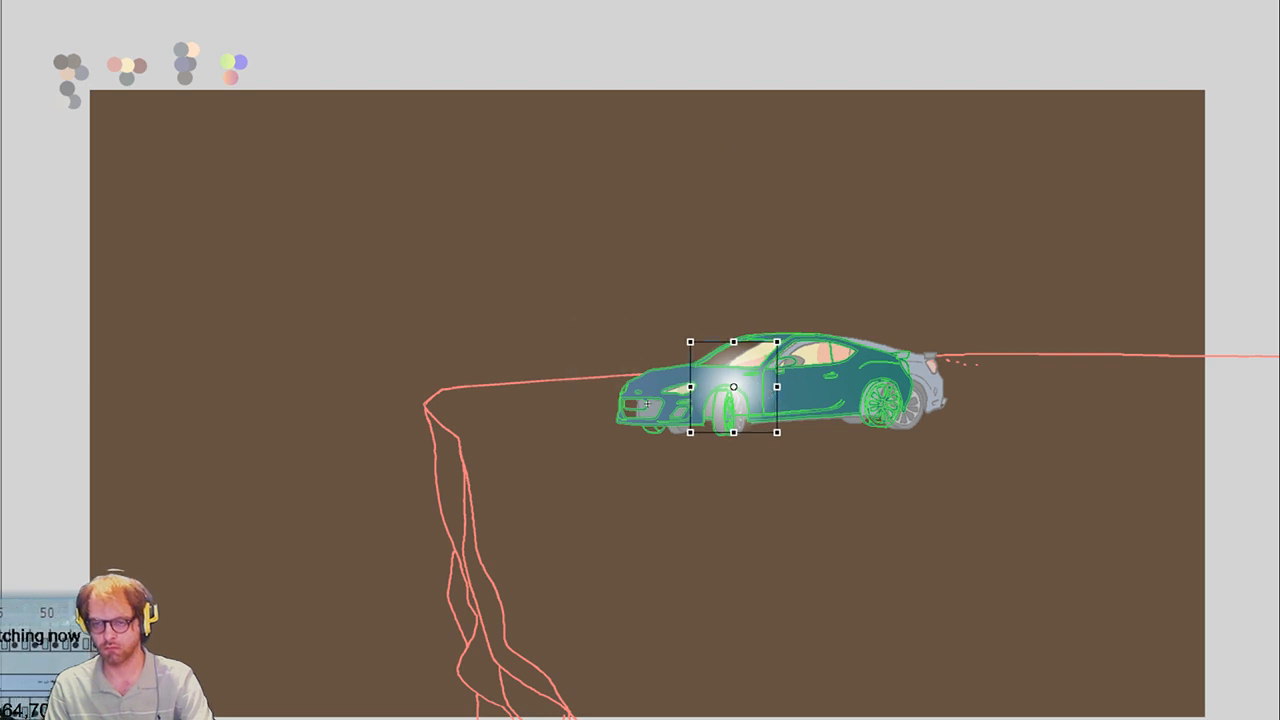
Shift the white glow rearward from the front fender along the door, frame by frame, as the car turns to its side view
key(Right)
drag(766, 352, 806, 365)
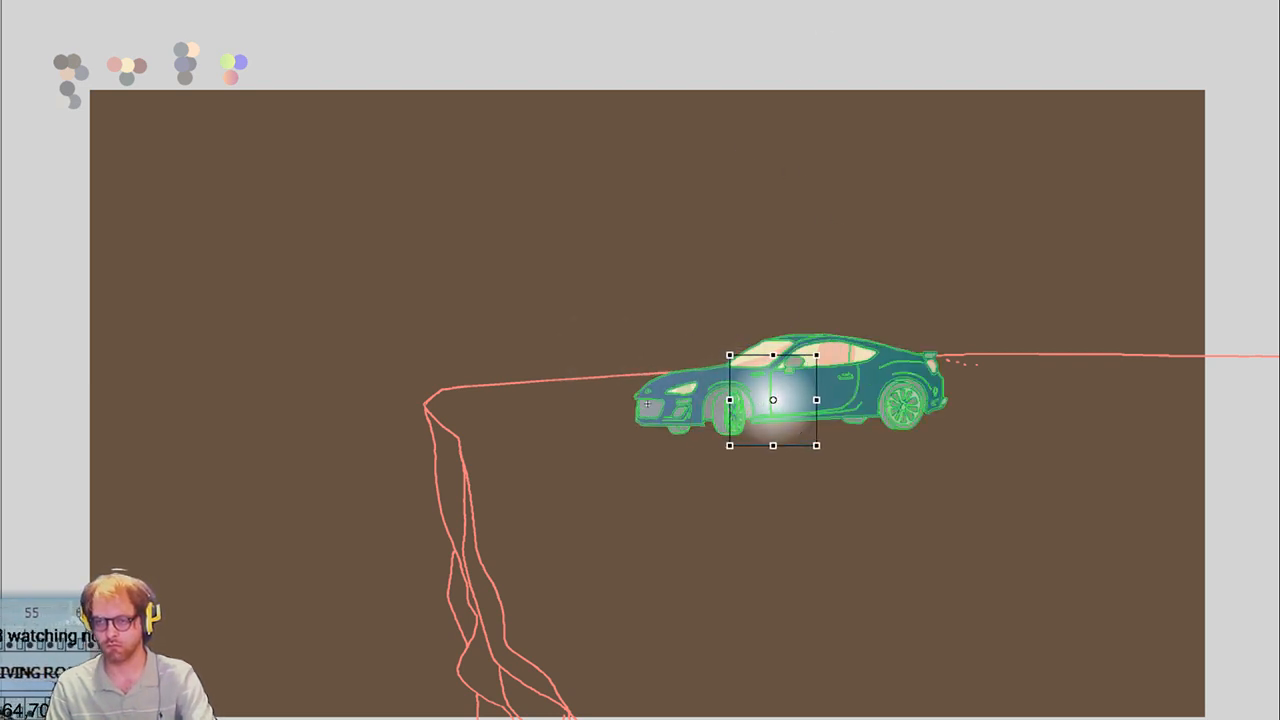
key(Right)
drag(802, 418, 848, 422)
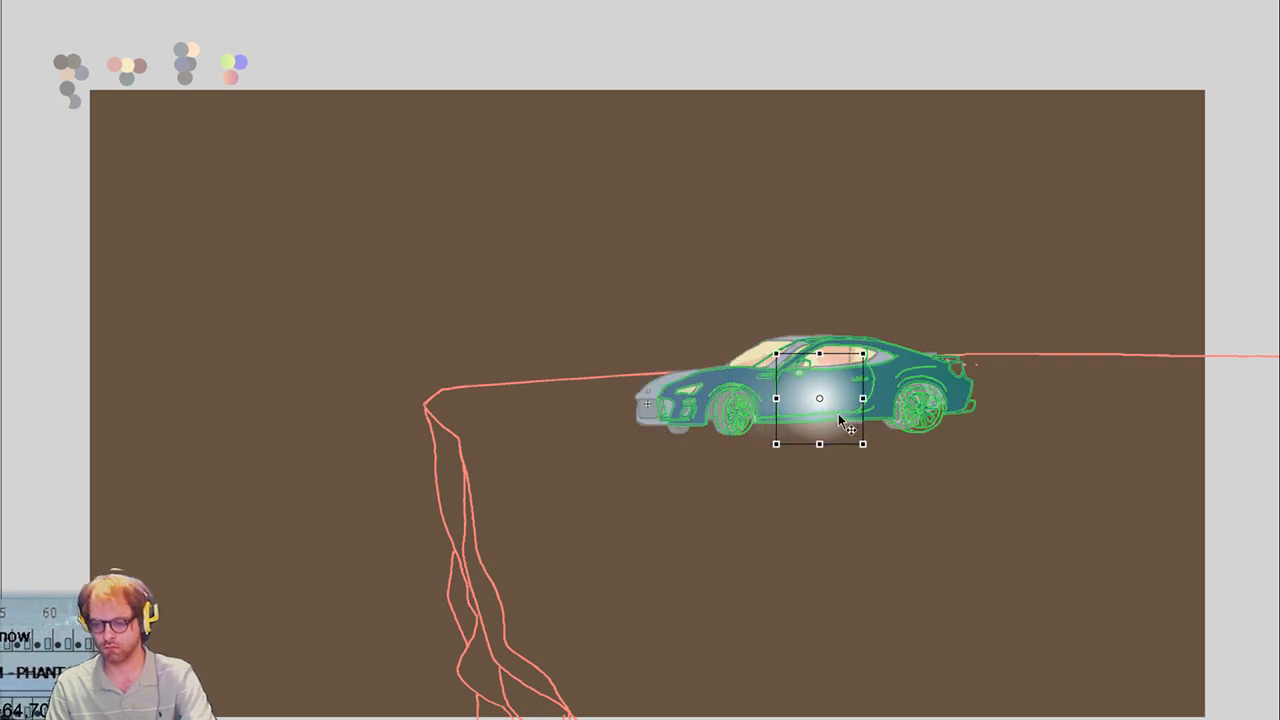
key(Right)
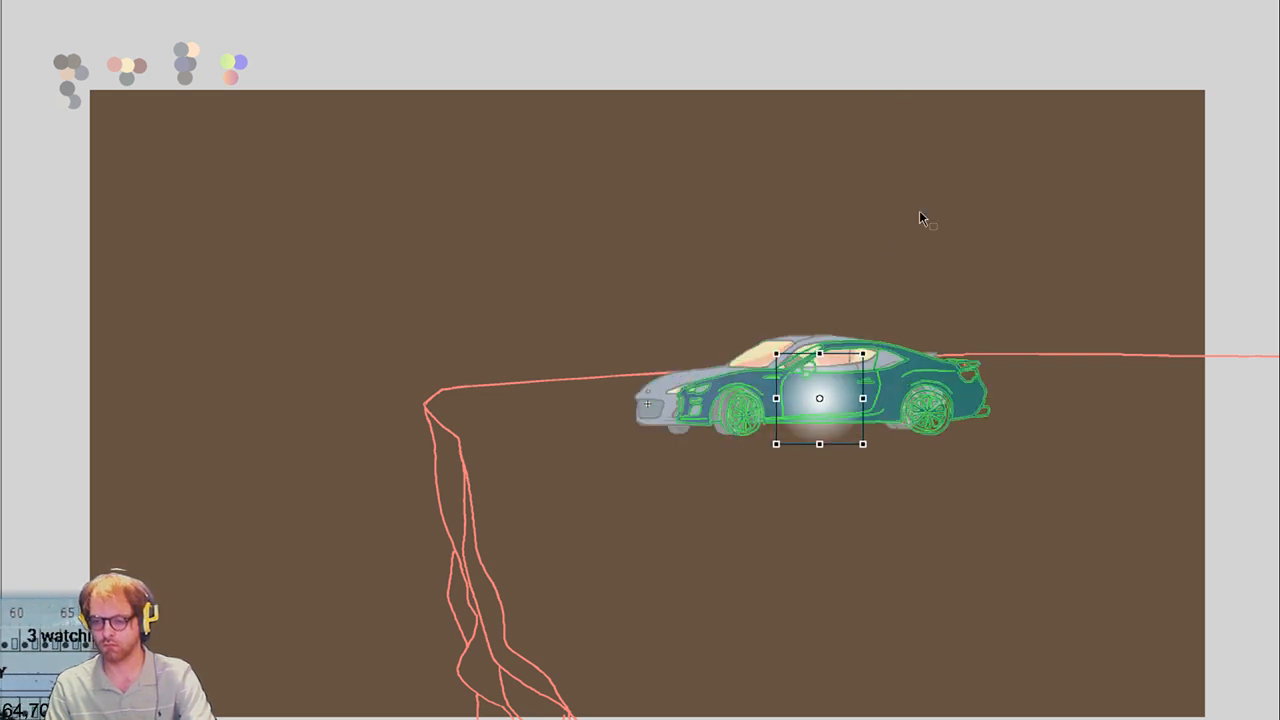
drag(832, 410, 879, 406)
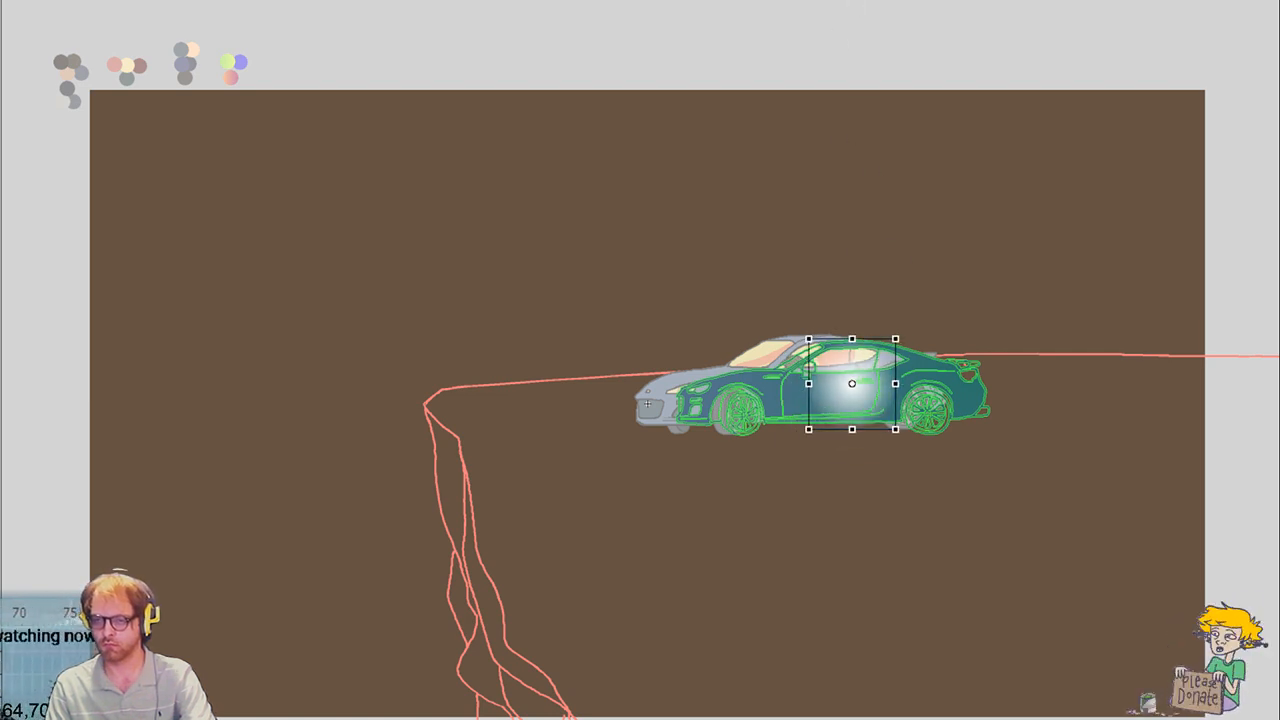
Position the white glow over the rear wheel arch in the next frames as the car's tail turns into view
key(Right)
drag(853, 413, 913, 405)
key(Right)
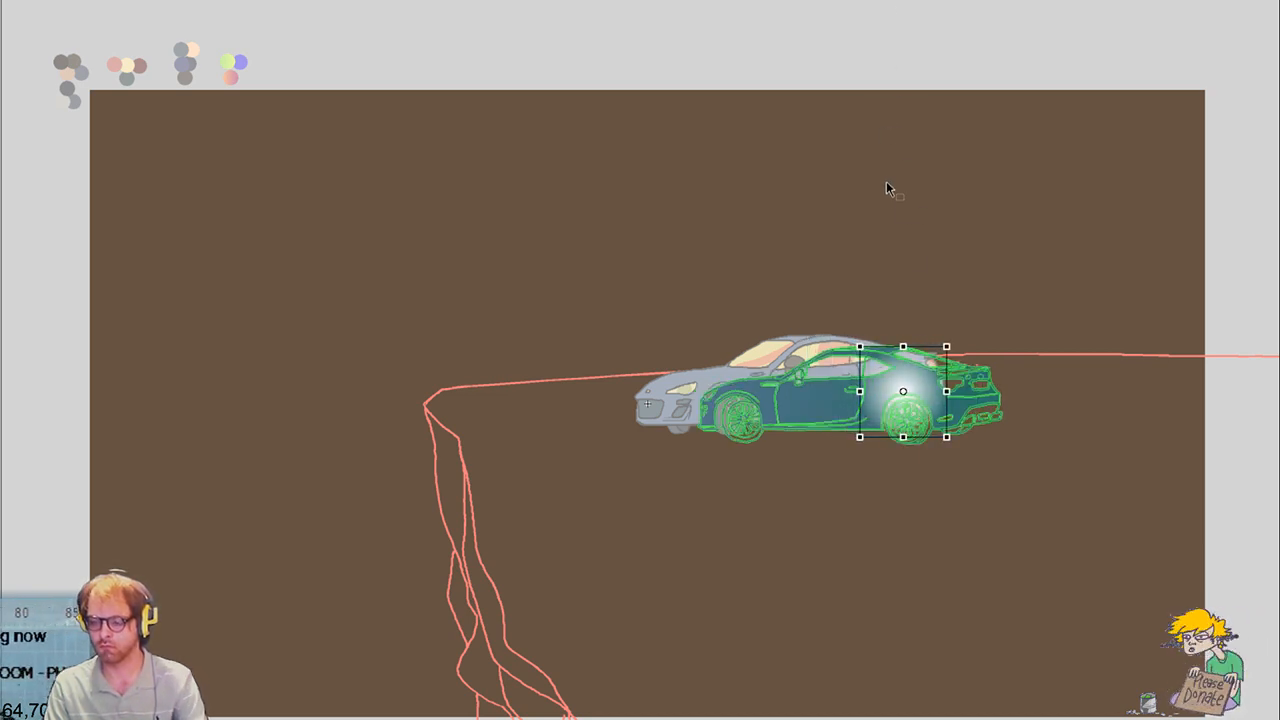
key(ctrl+z)
key(Right)
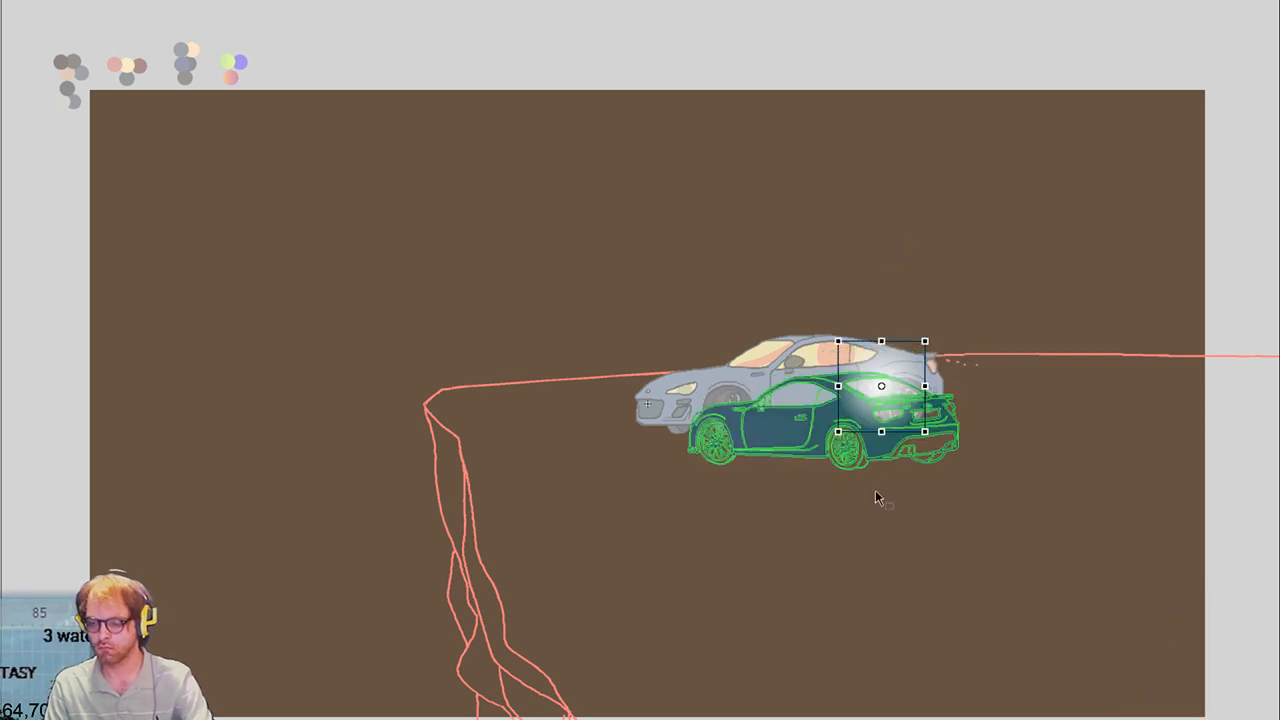
key(Left)
click(870, 445)
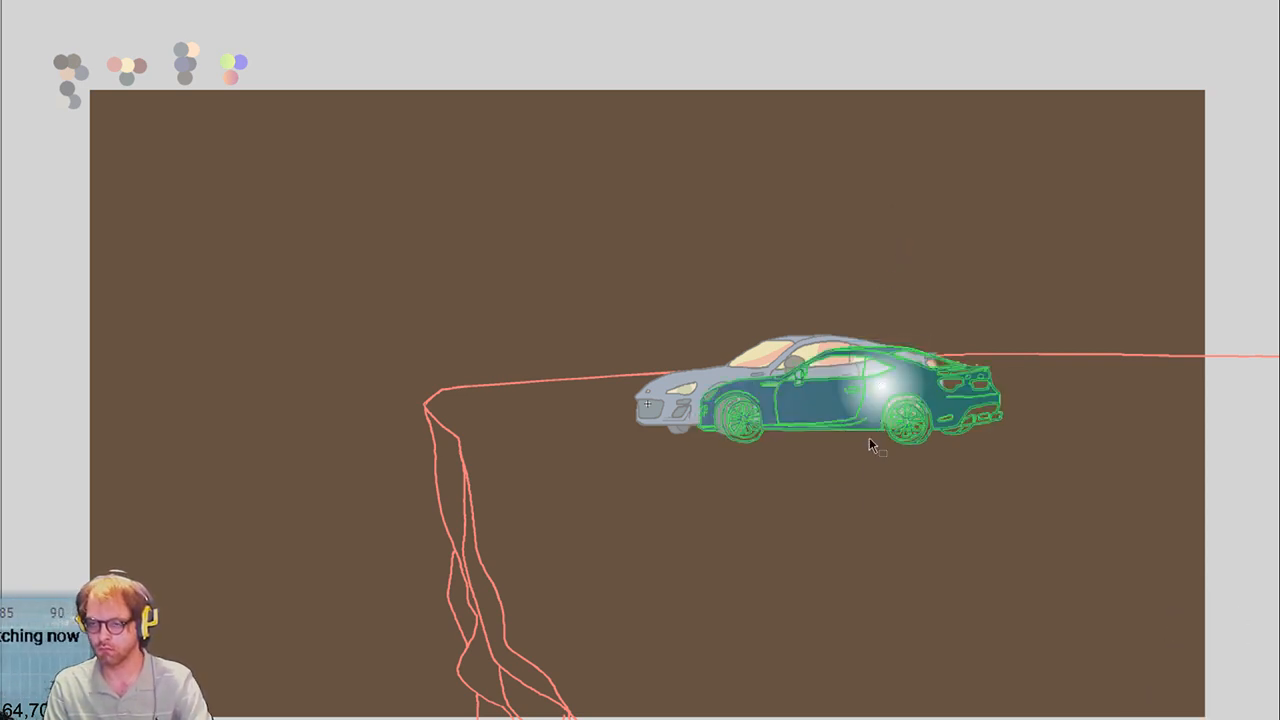
drag(878, 412, 913, 405)
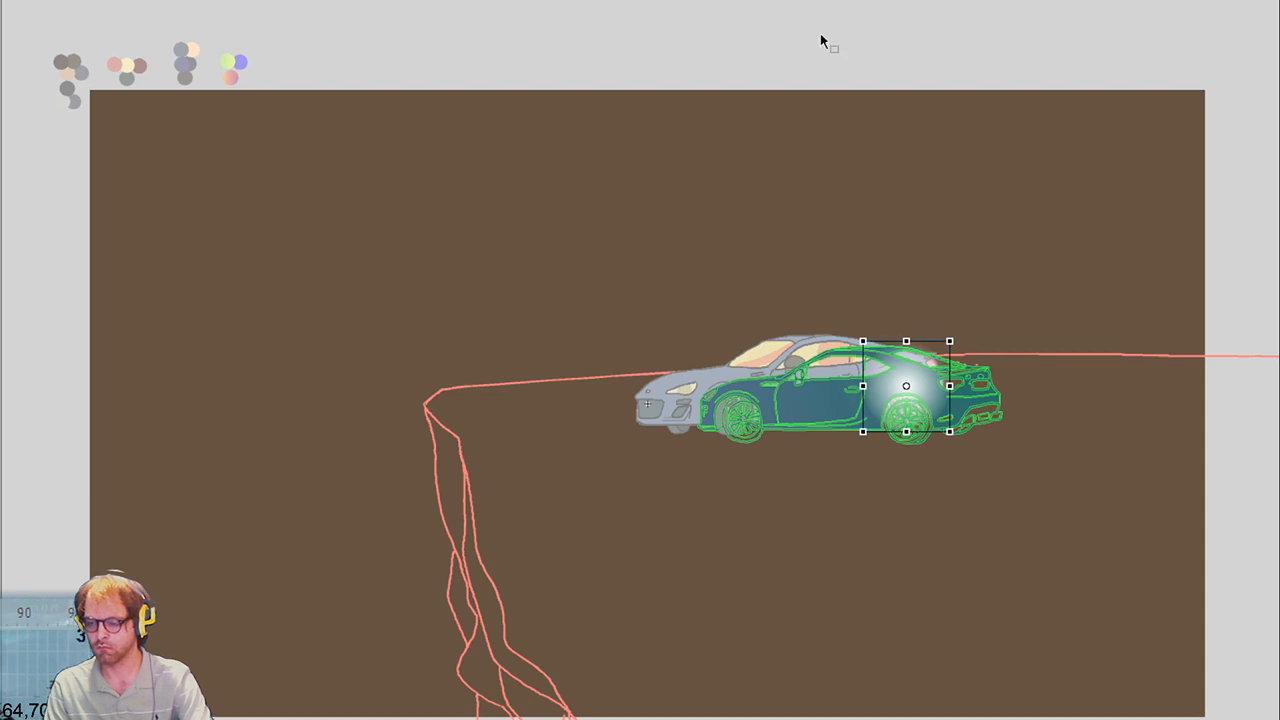
Adjust the white glow over the rear quarter panel and beside the tail light in the successive rear three-quarter frames
key(ctrl+z)
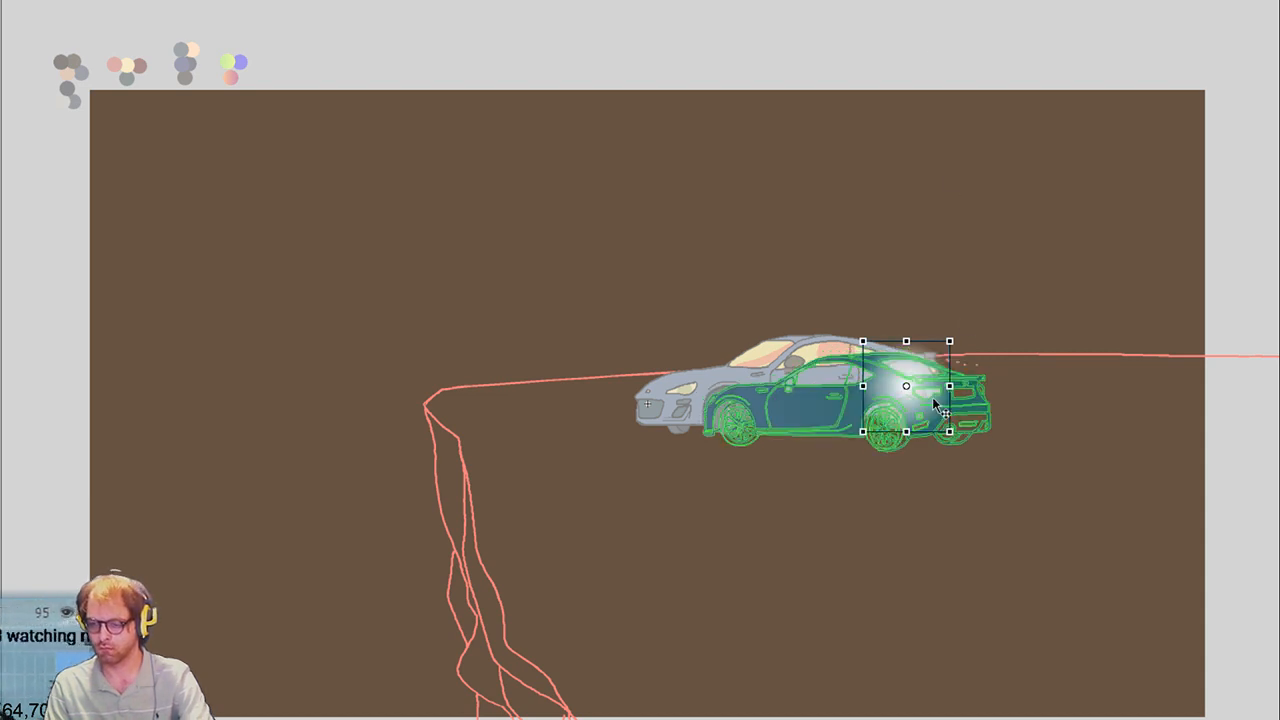
drag(936, 403, 936, 418)
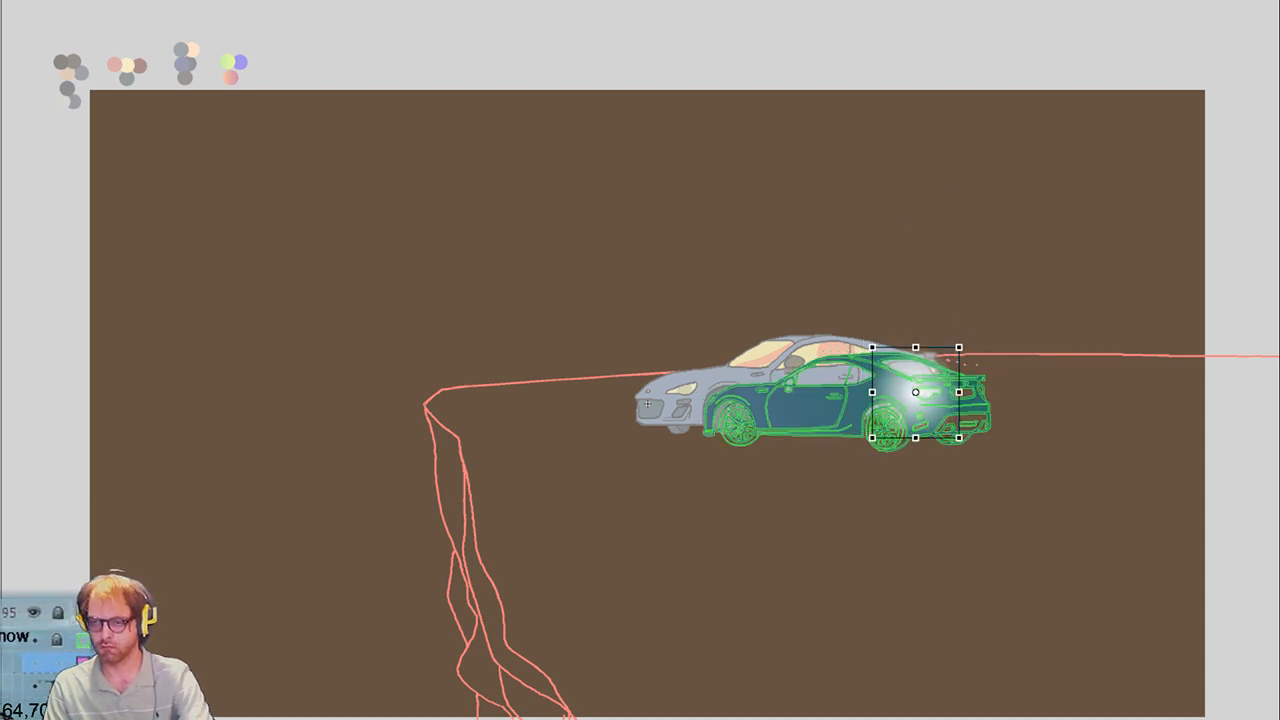
key(Escape)
drag(950, 405, 920, 396)
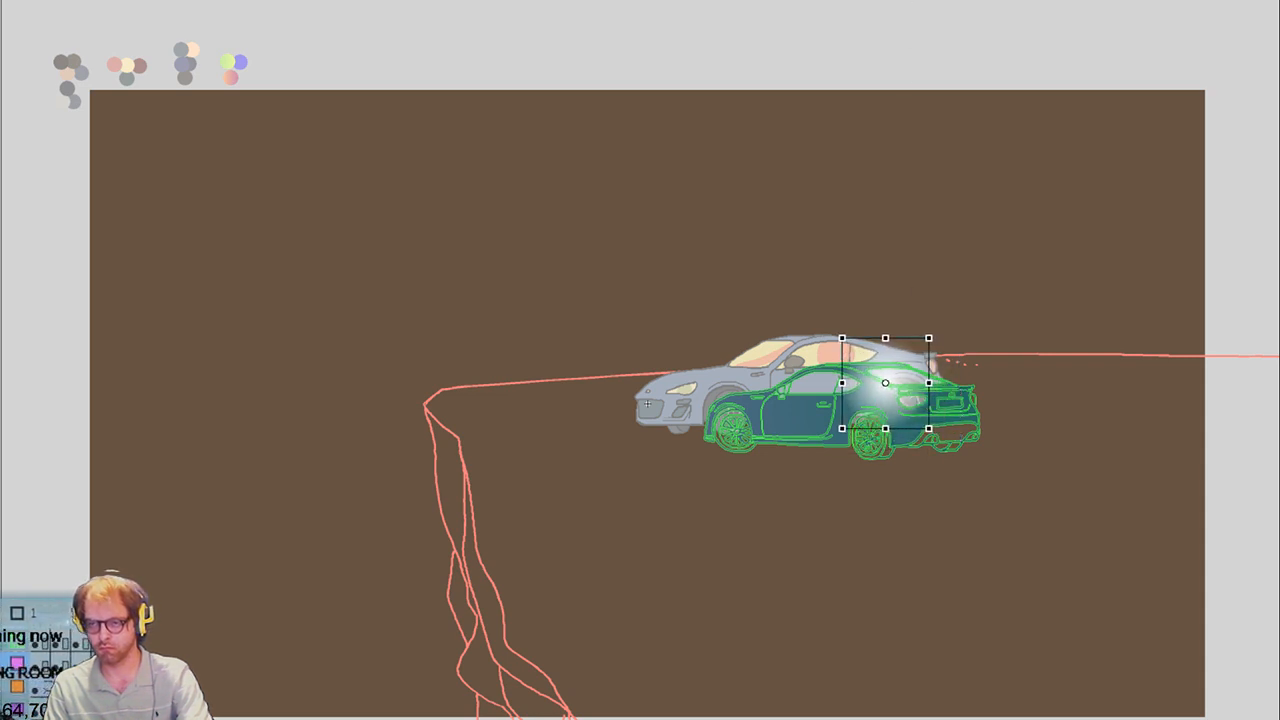
drag(888, 384, 862, 374)
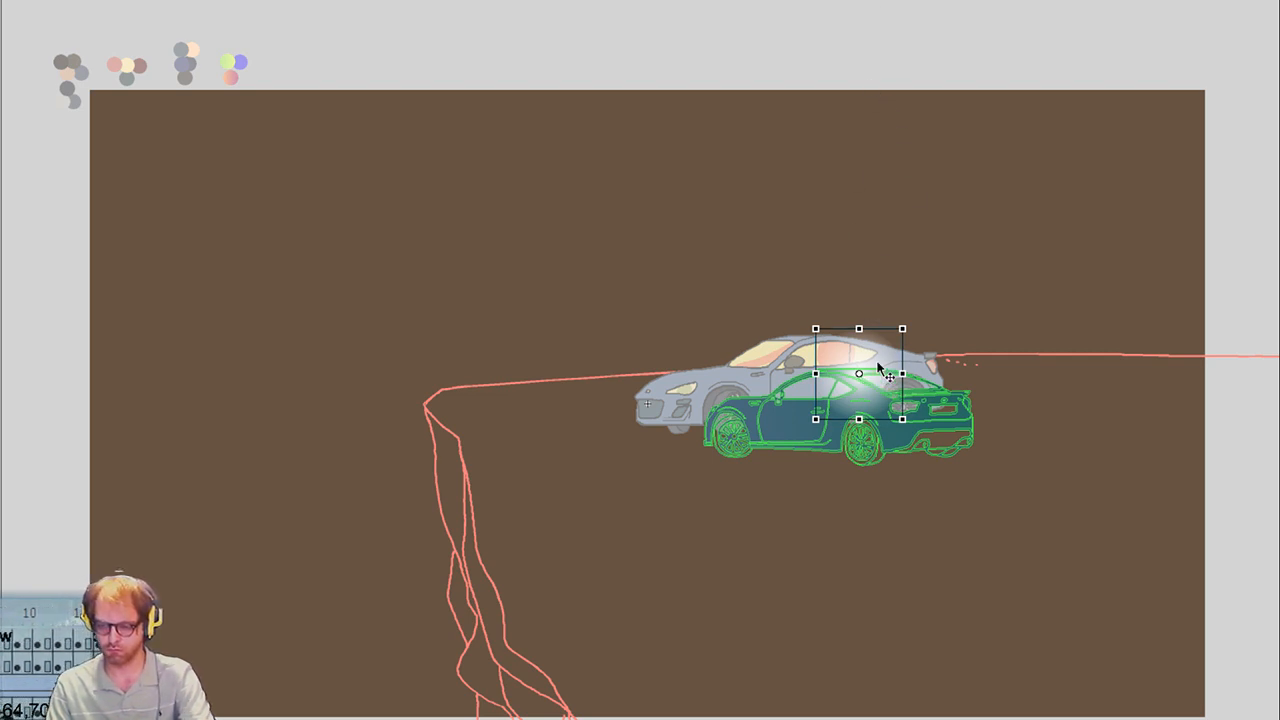
drag(885, 345, 915, 376)
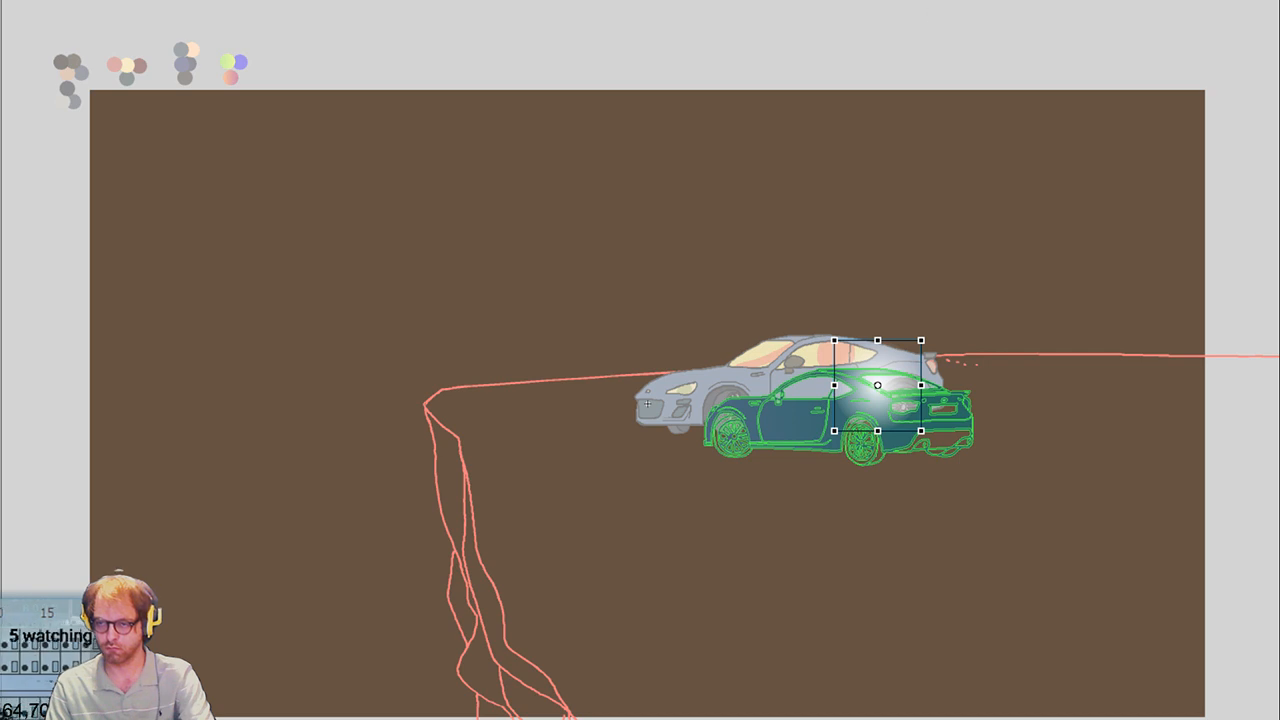
Nudge the white glow over the rear quarter panel in the last rear three-quarter frames and play back the car animation
drag(900, 352, 907, 353)
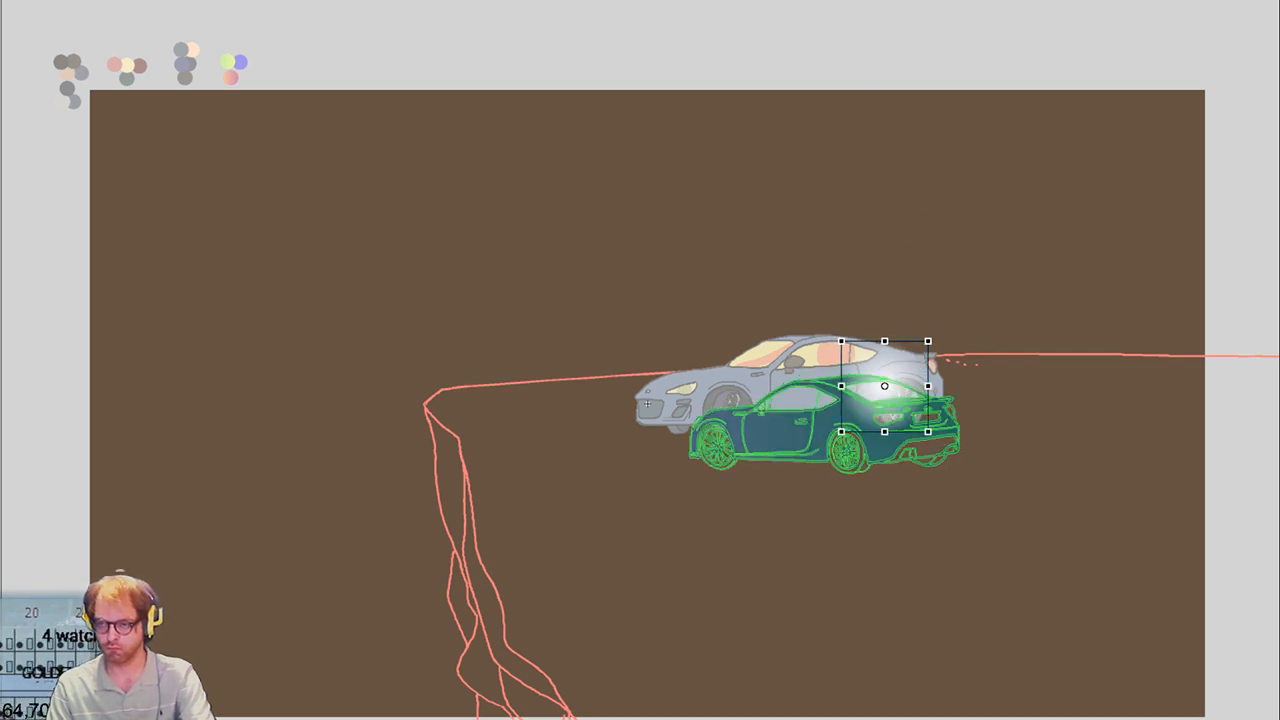
drag(895, 357, 909, 366)
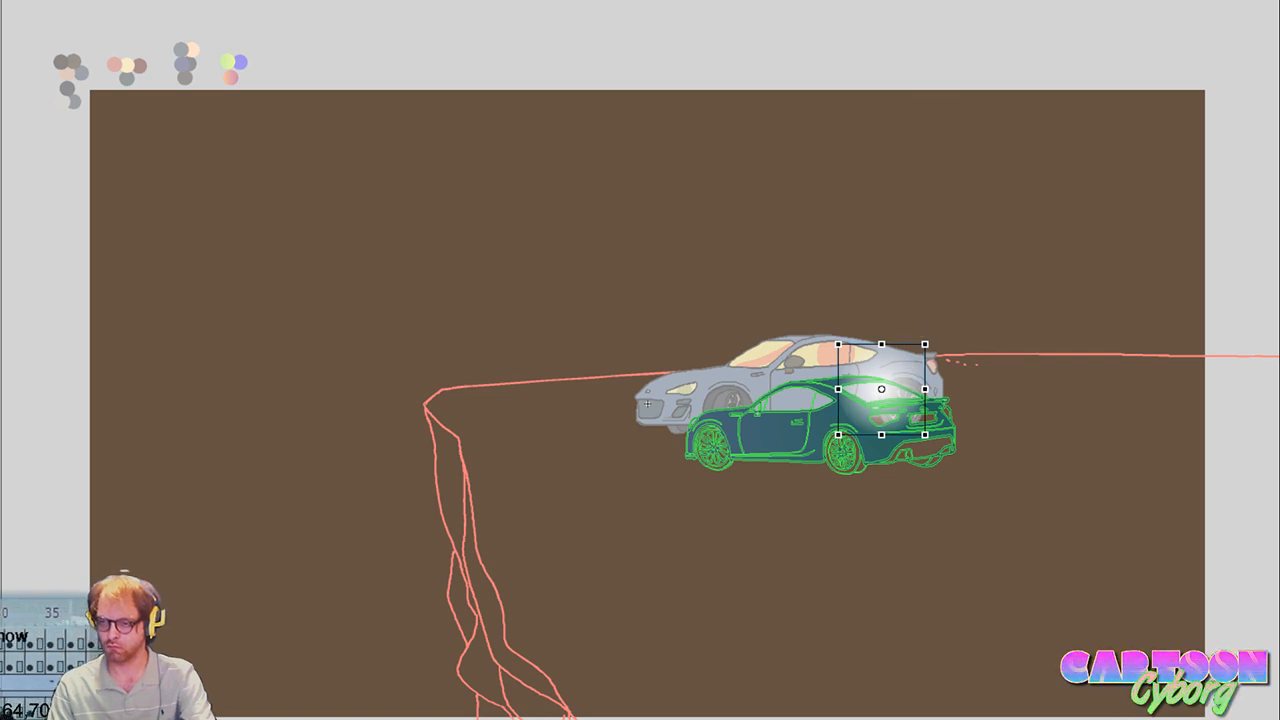
drag(906, 392, 911, 388)
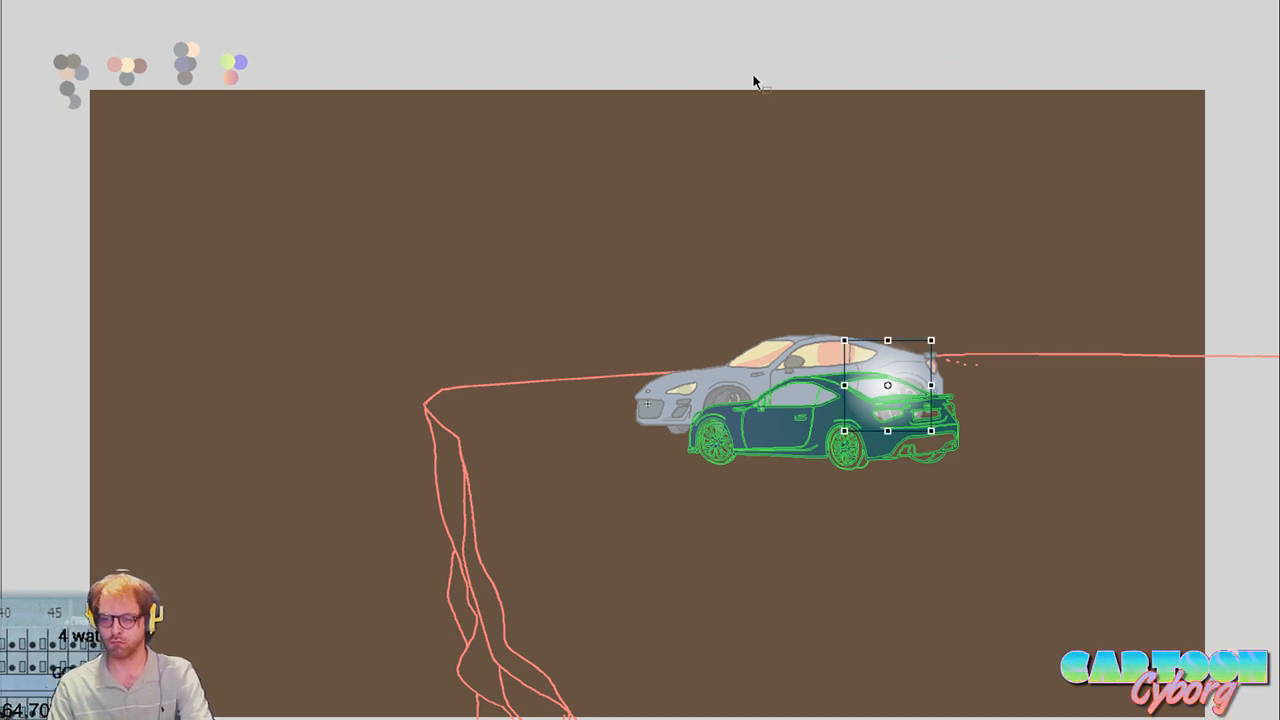
key(Return)
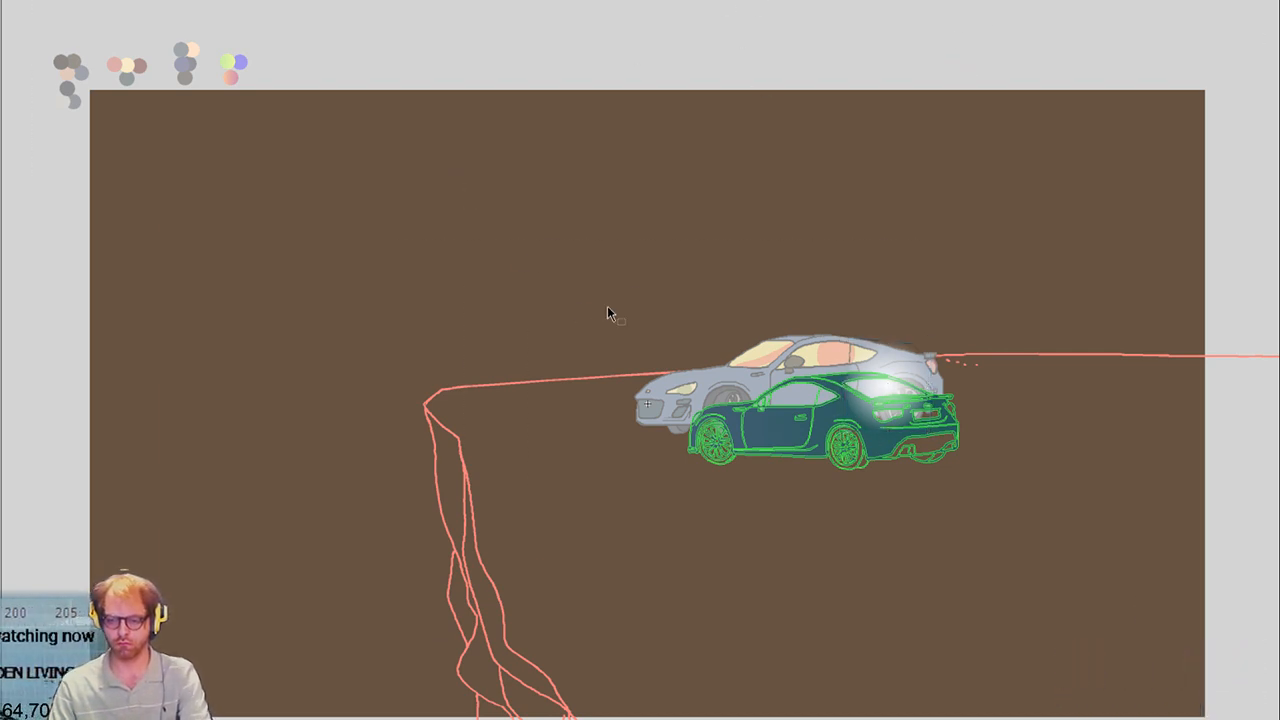
key(space)
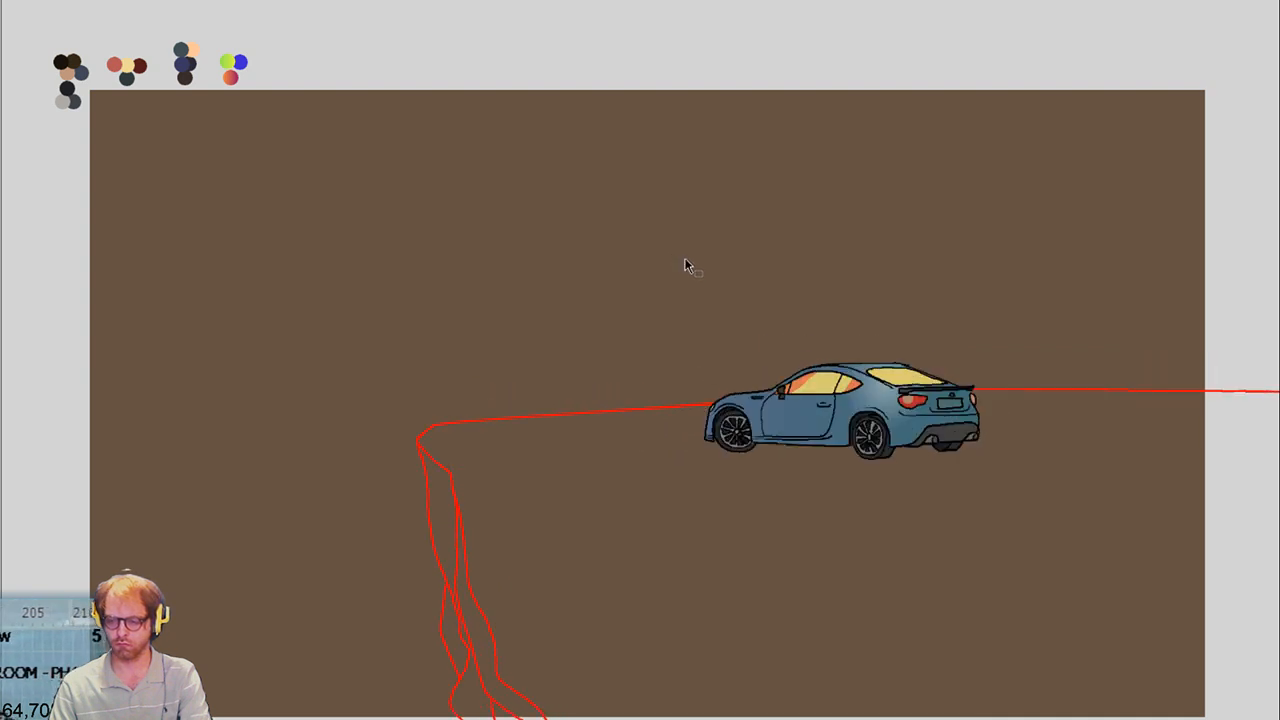
key(ctrl+t)
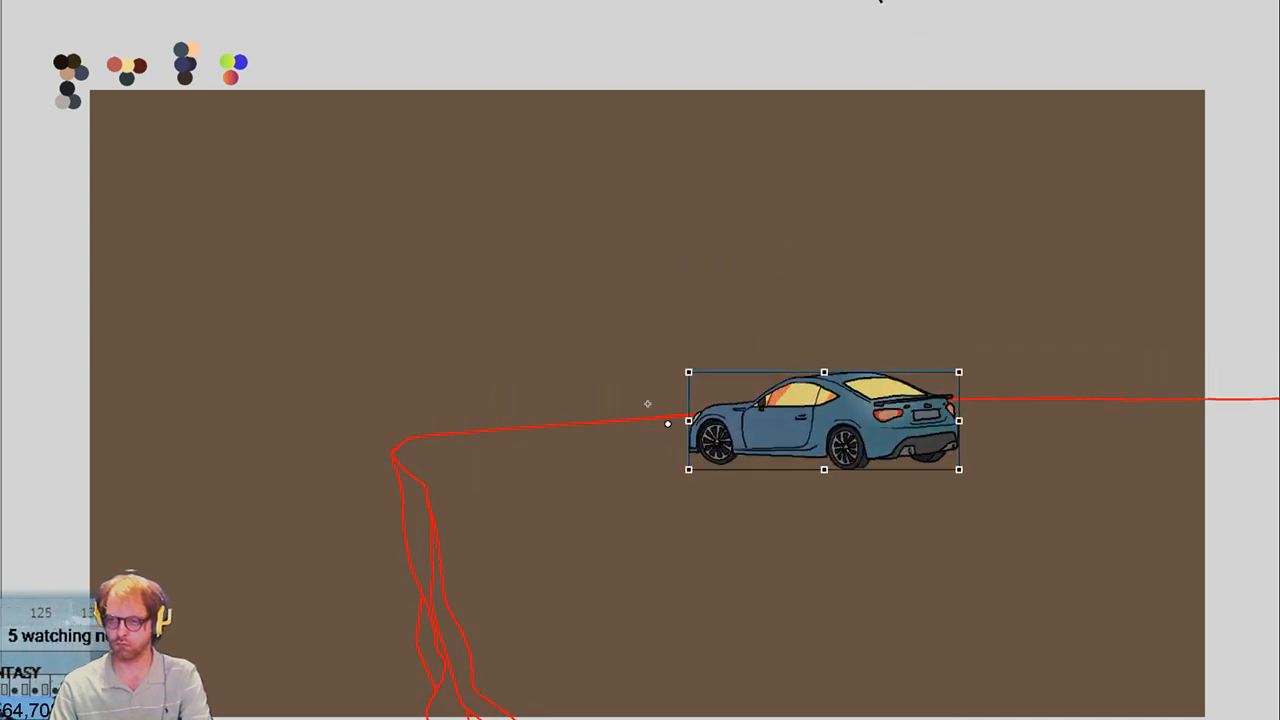
key(space)
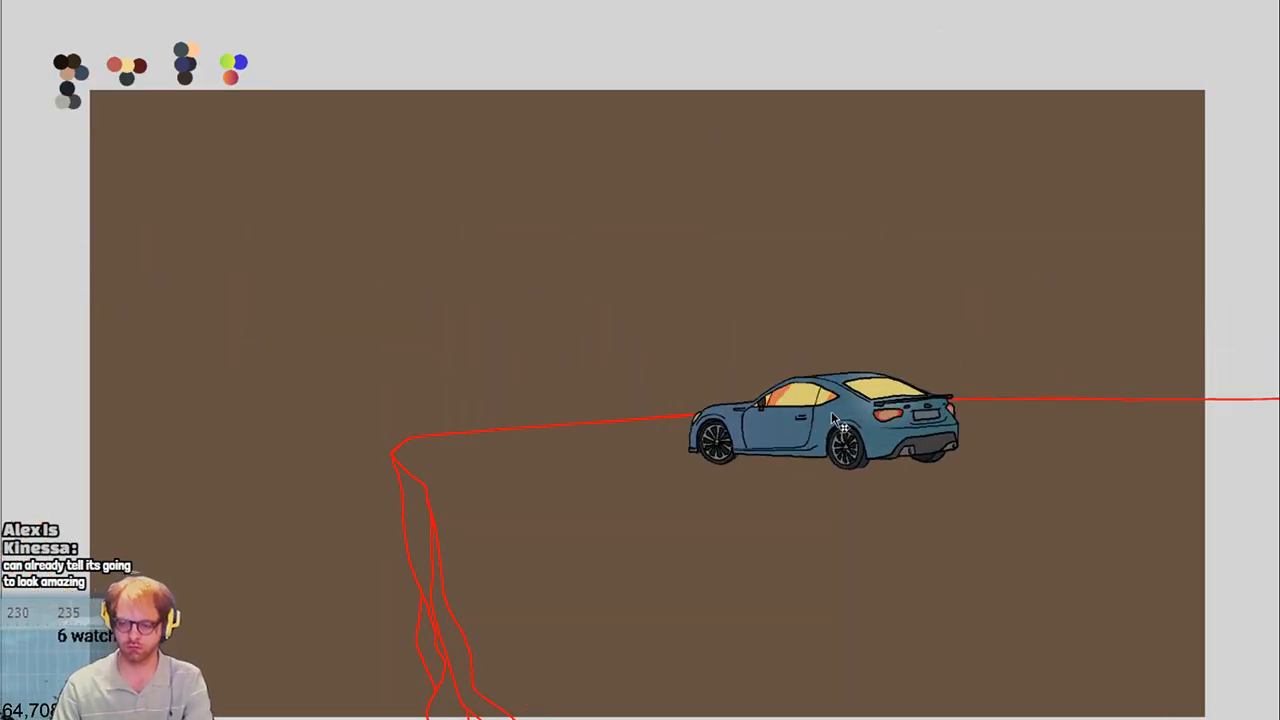
Reopen the car symbol and stretch a second white glow into a long narrow streak, tilted diagonally beside the front wheel
click(838, 425)
double_click(834, 423)
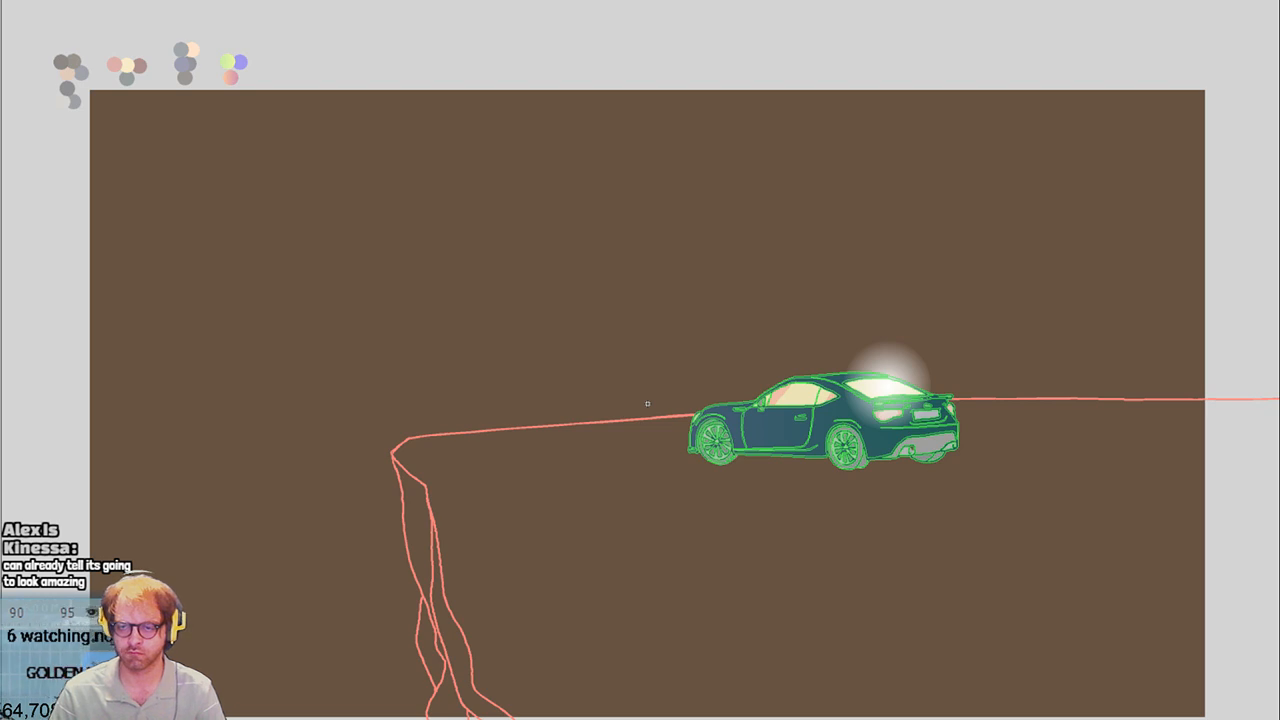
key(period)
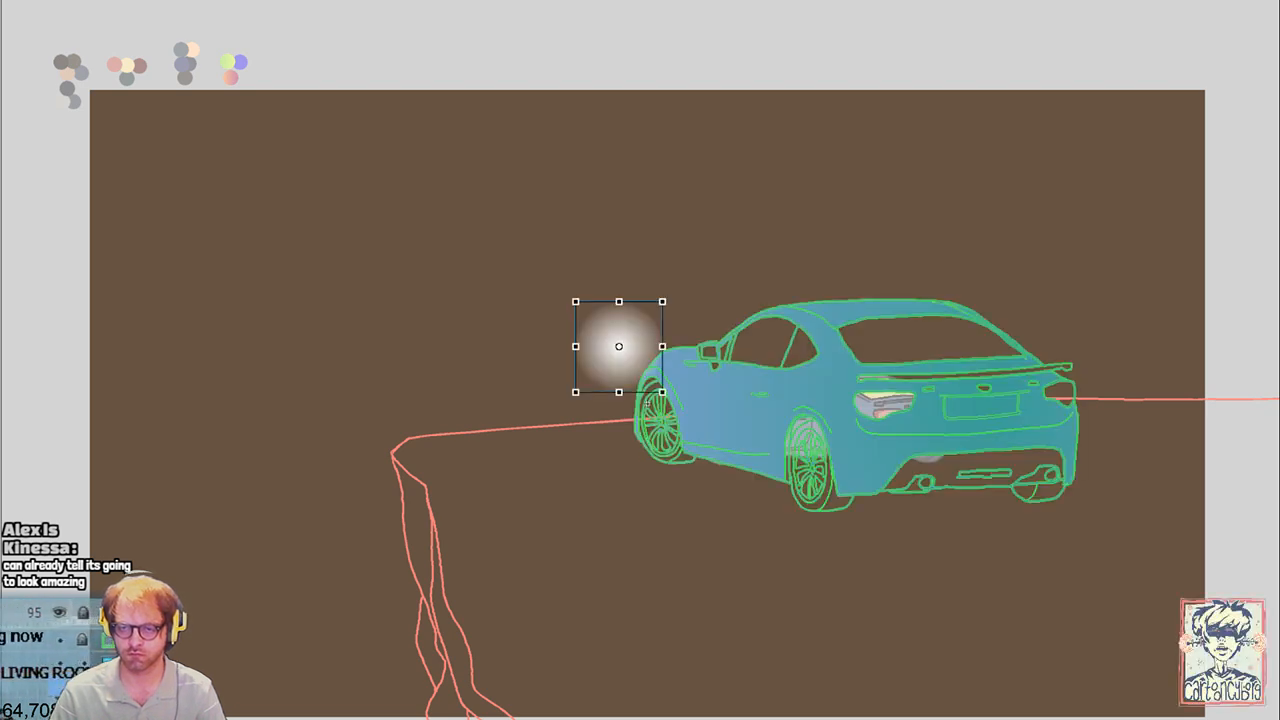
drag(661, 301, 651, 139)
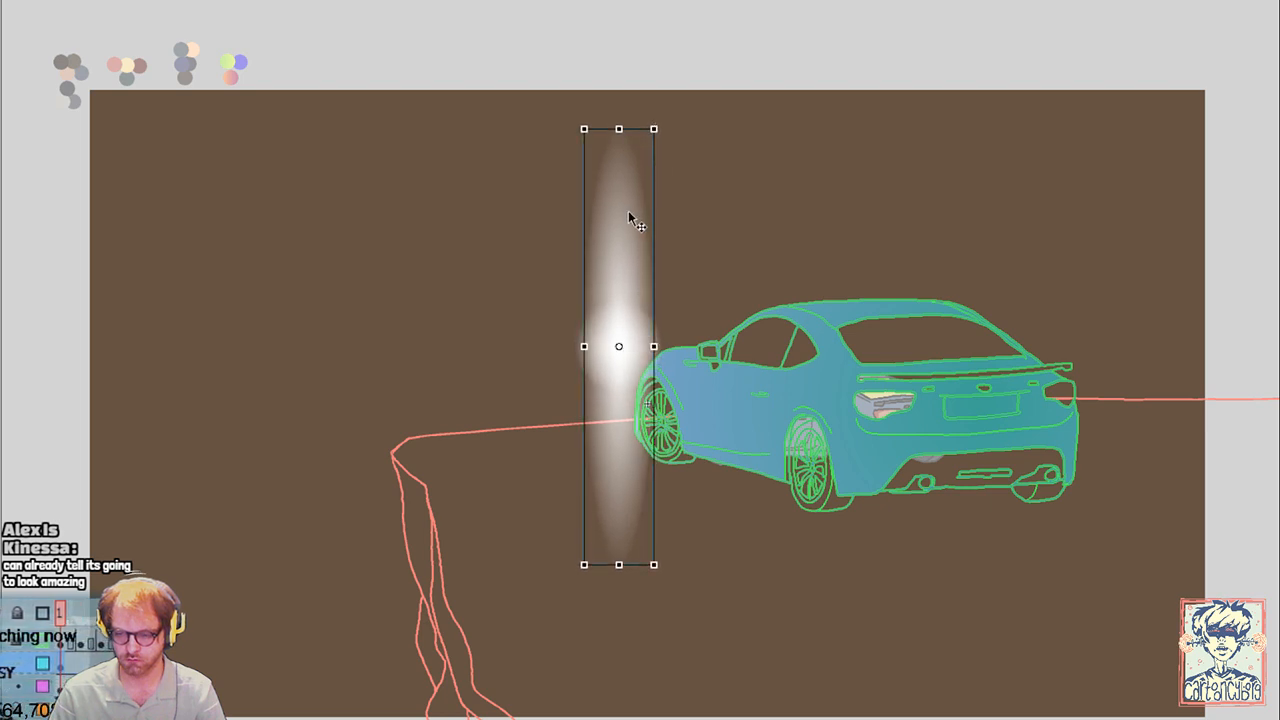
drag(631, 214, 790, 272)
mouse_move(980, 293)
mouse_down()
mouse_move(1006, 289)
mouse_move(754, 294)
mouse_move(752, 274)
mouse_up()
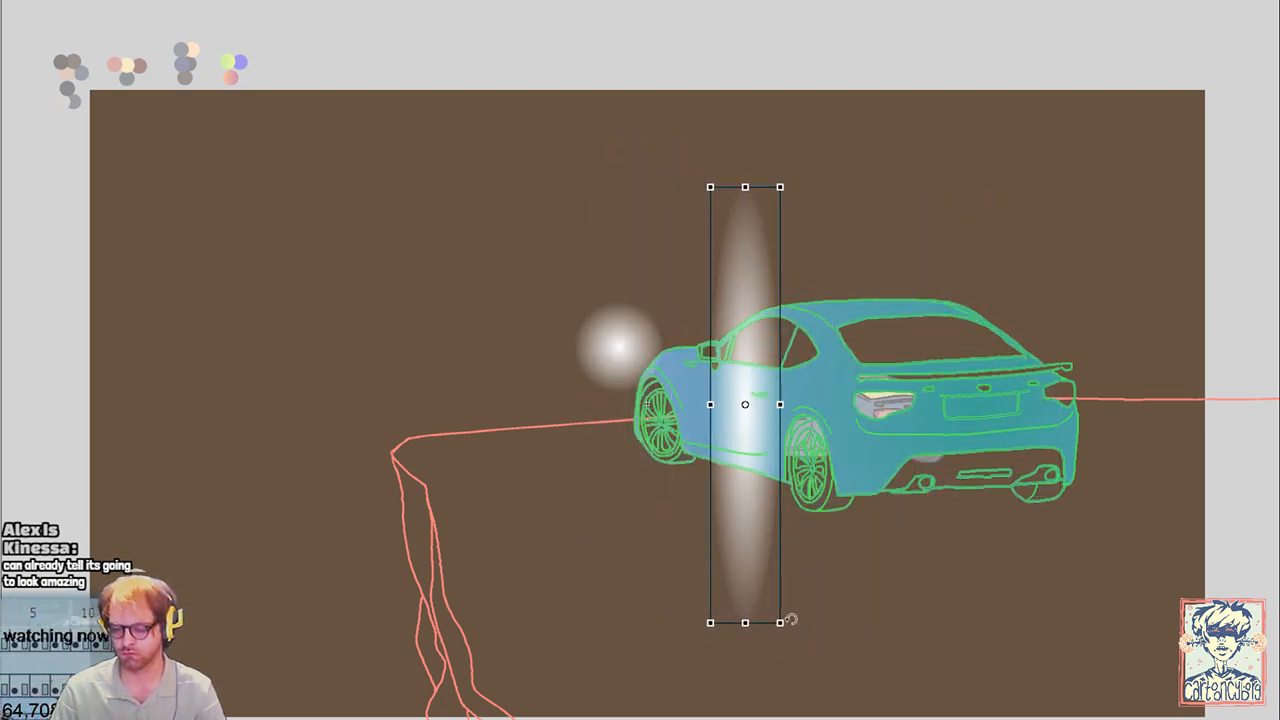
mouse_move(790, 620)
mouse_down()
mouse_move(898, 533)
mouse_move(836, 582)
mouse_move(870, 500)
mouse_move(850, 472)
mouse_move(720, 523)
mouse_move(703, 511)
mouse_move(715, 512)
mouse_up()
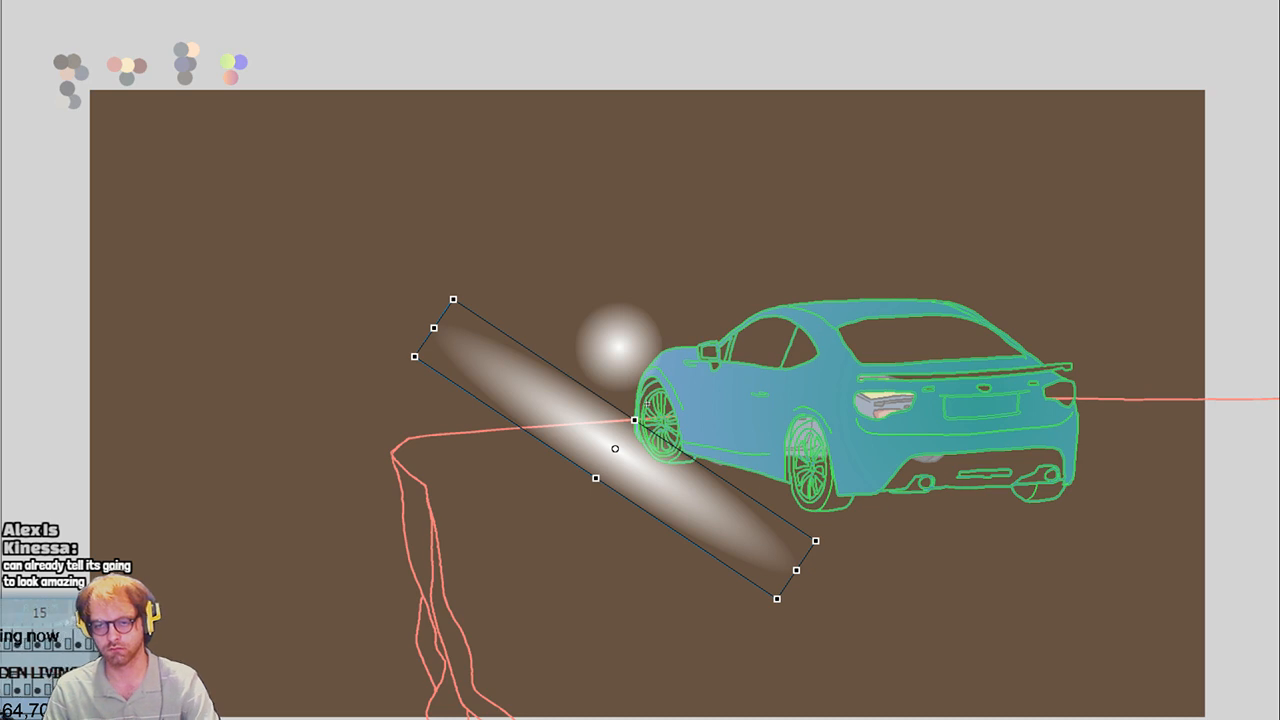
drag(645, 488, 663, 485)
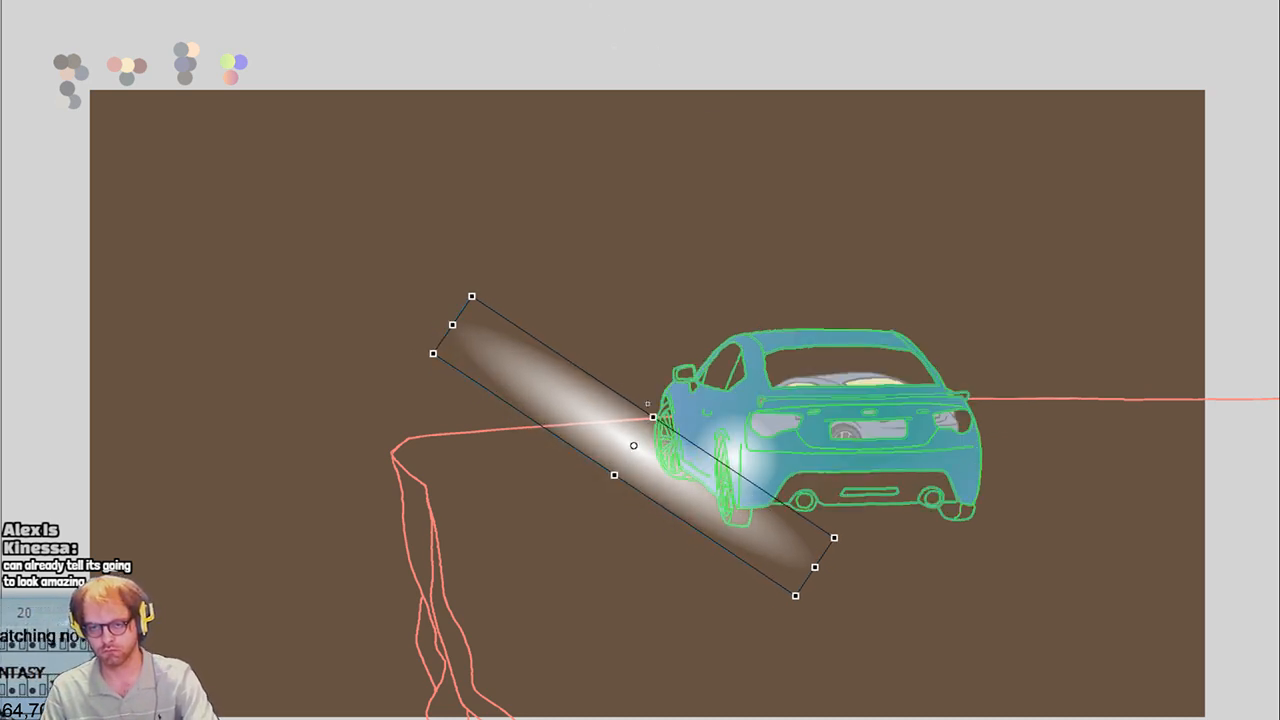
Move the light streak onto the car's tail in the rear-view frames and rotate it until it stands nearly upright
mouse_move(558, 376)
mouse_down()
mouse_move(623, 400)
mouse_move(679, 401)
mouse_up()
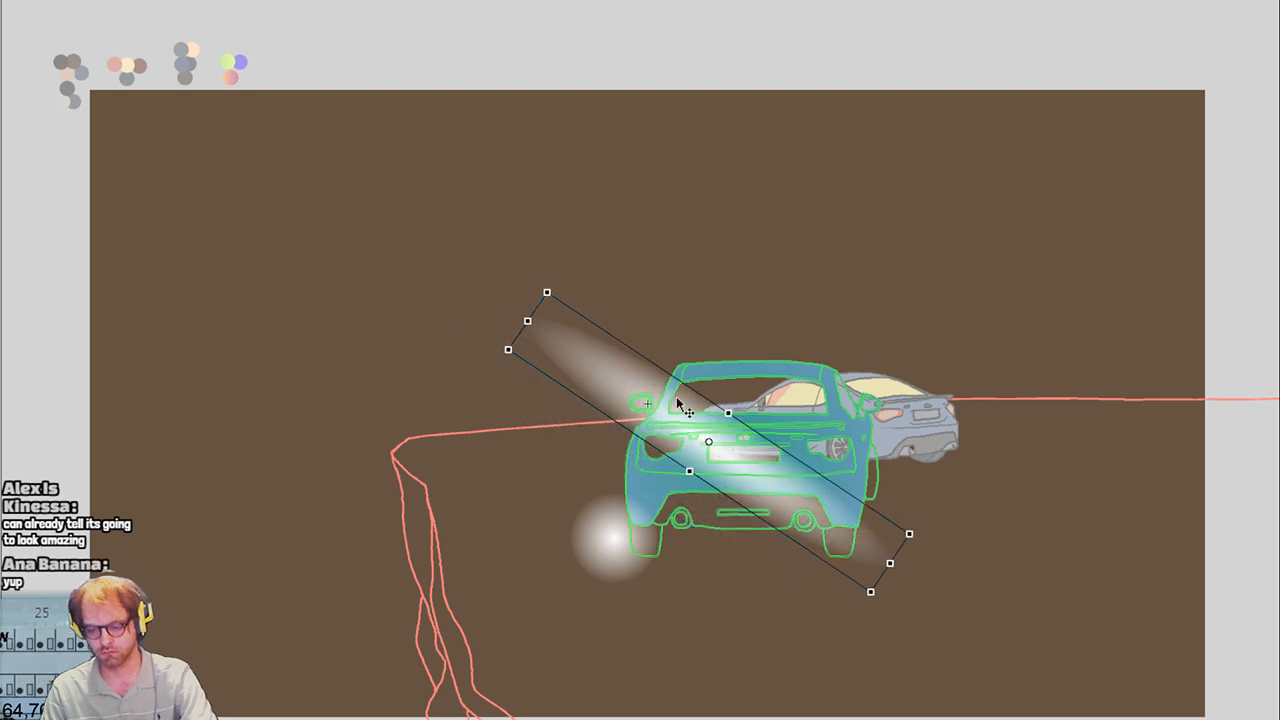
mouse_move(917, 526)
mouse_down()
mouse_move(891, 620)
mouse_move(723, 700)
mouse_up()
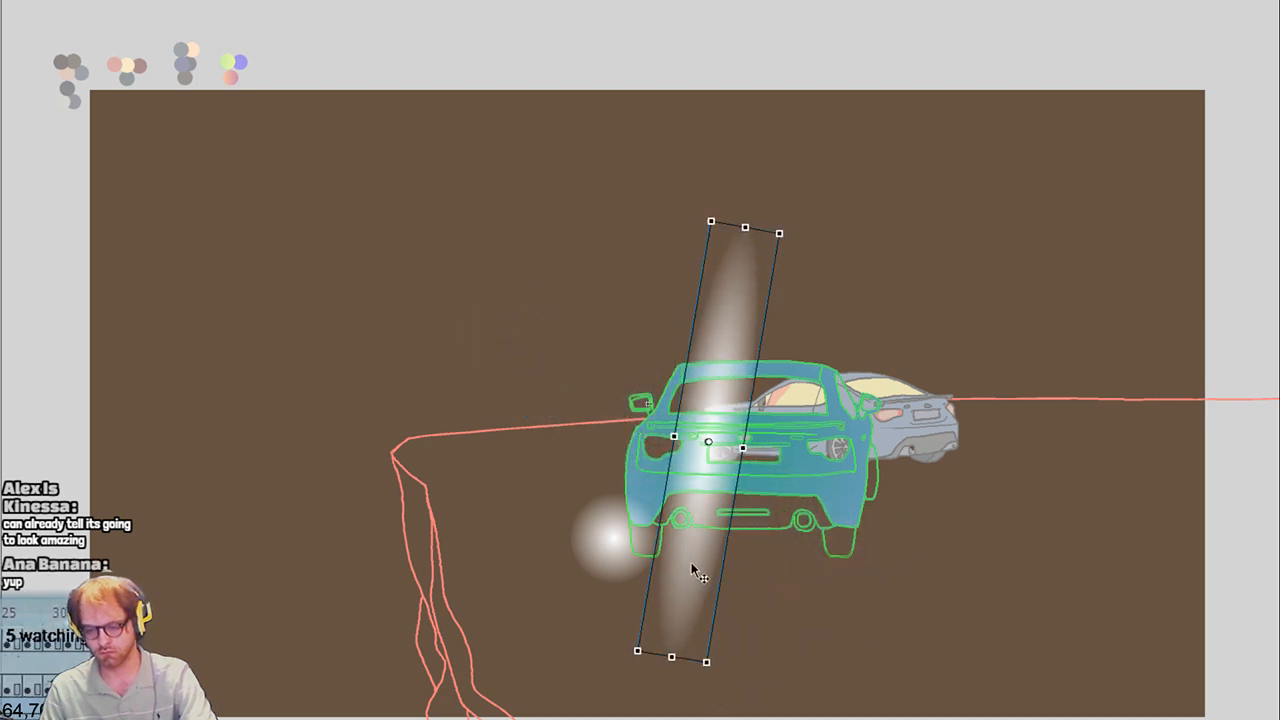
drag(694, 566, 718, 568)
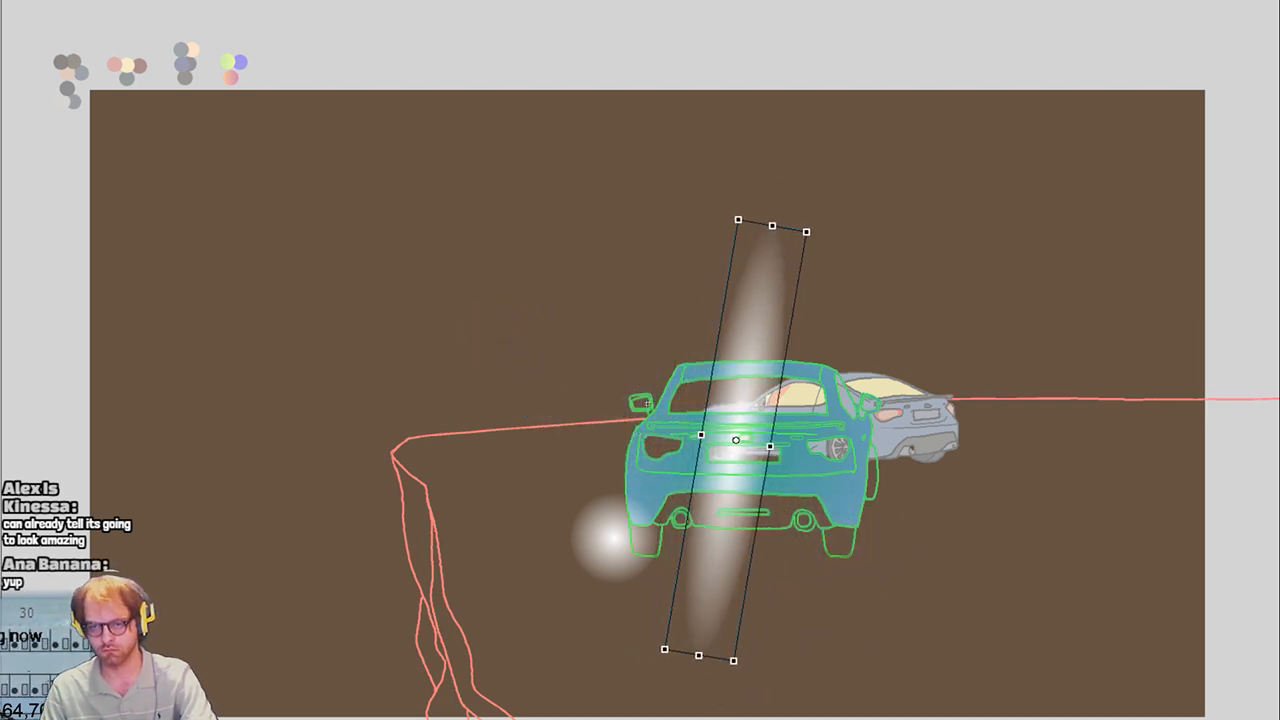
key(ctrl+z)
drag(723, 483, 754, 492)
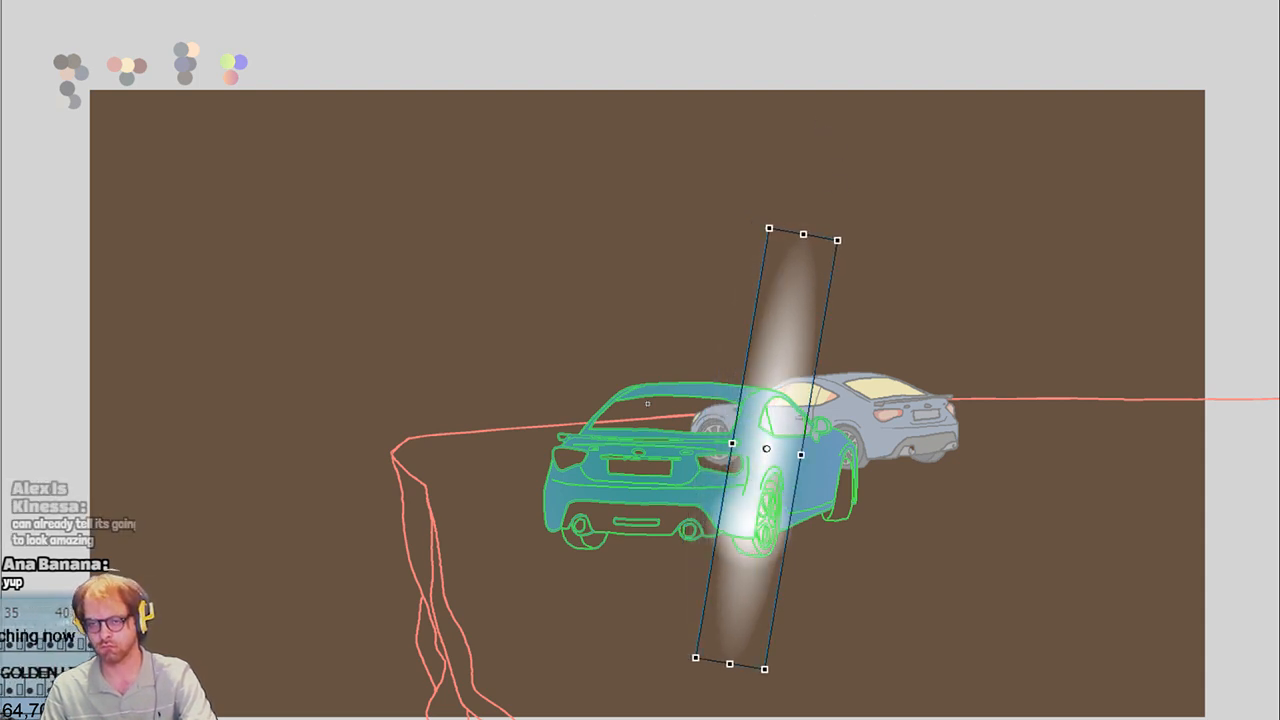
Swing the streak almost horizontal over the side windows, then lower it across the rear bumper and rear wheel in the following frame
key(ctrl+z)
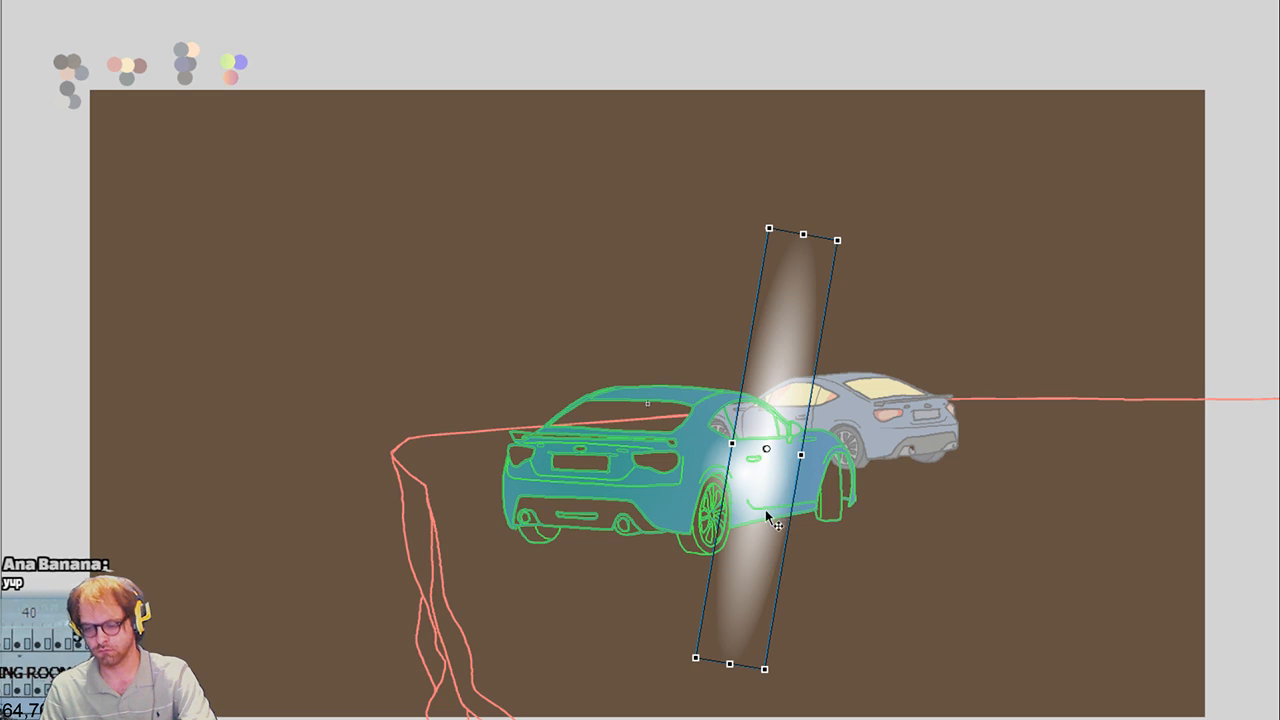
mouse_move(767, 512)
mouse_down()
mouse_move(627, 523)
mouse_move(755, 488)
mouse_up()
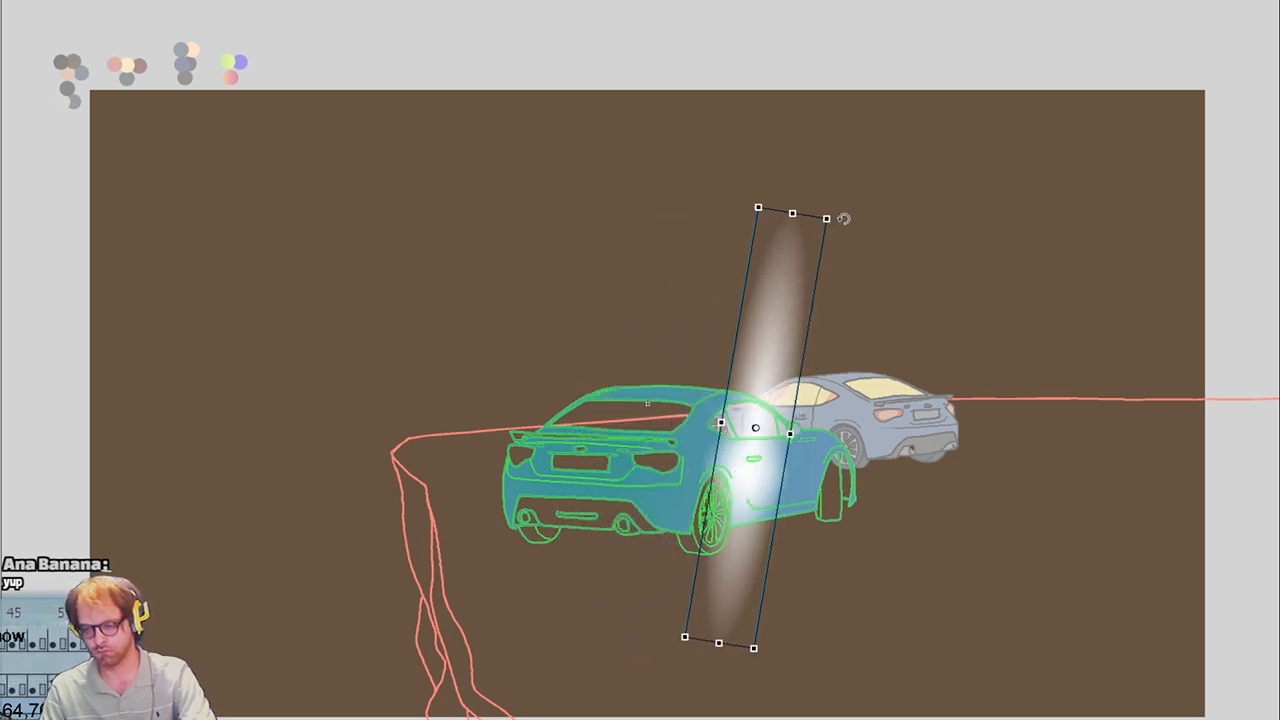
mouse_move(844, 218)
mouse_down()
mouse_move(985, 400)
mouse_move(955, 500)
mouse_move(910, 485)
mouse_up()
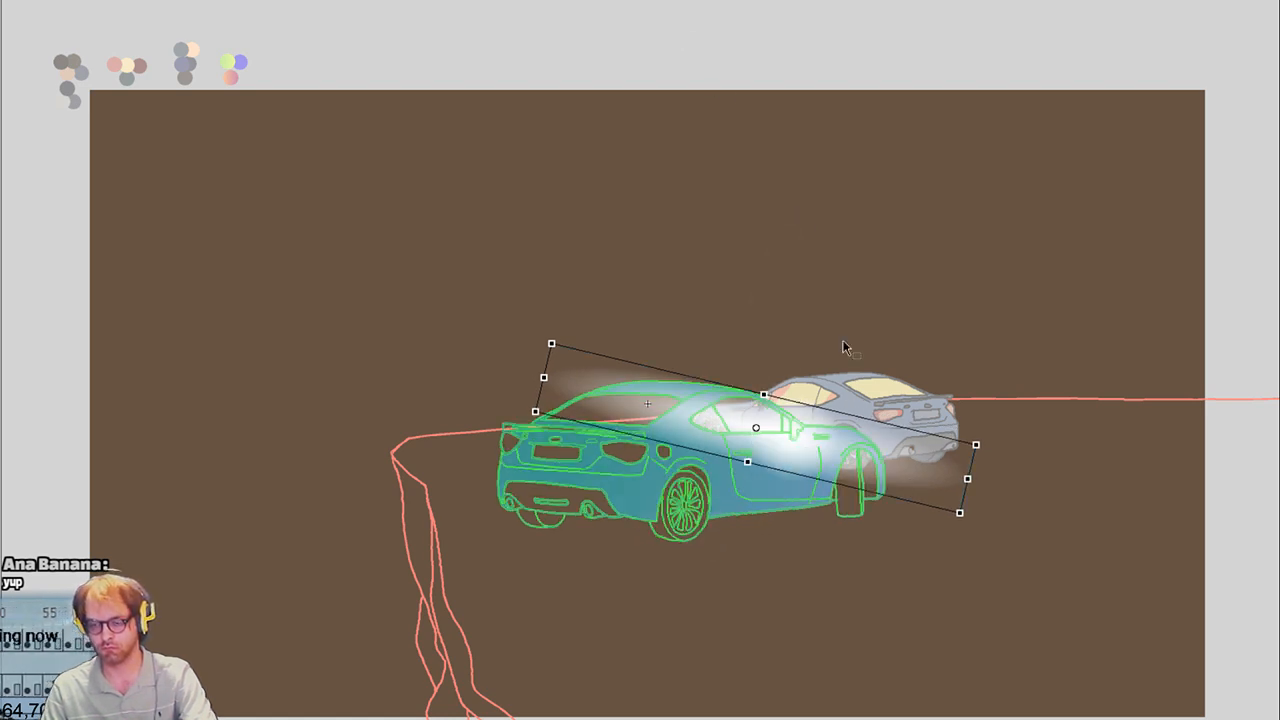
mouse_move(929, 466)
mouse_down()
mouse_move(1015, 438)
mouse_move(981, 480)
mouse_move(820, 563)
mouse_up()
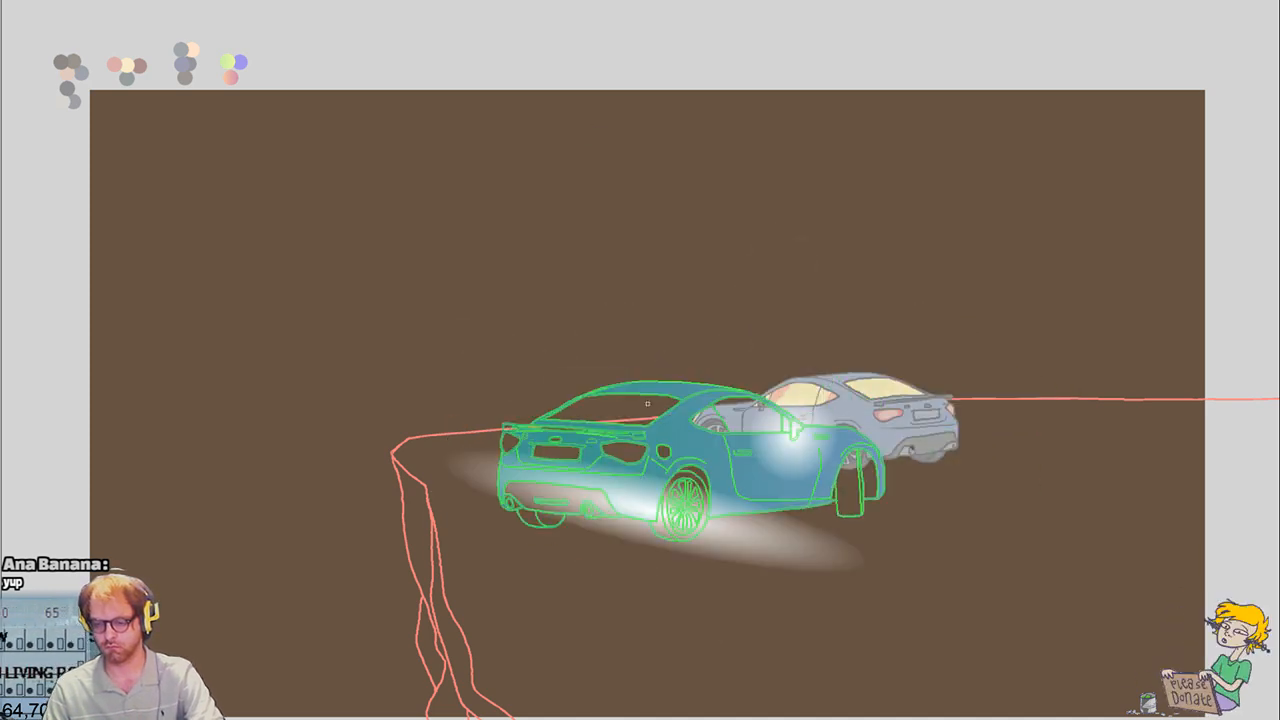
Rotate the streak steeply over the rear wheel and shift it forward across the door as the car turns to its side view
key(Return)
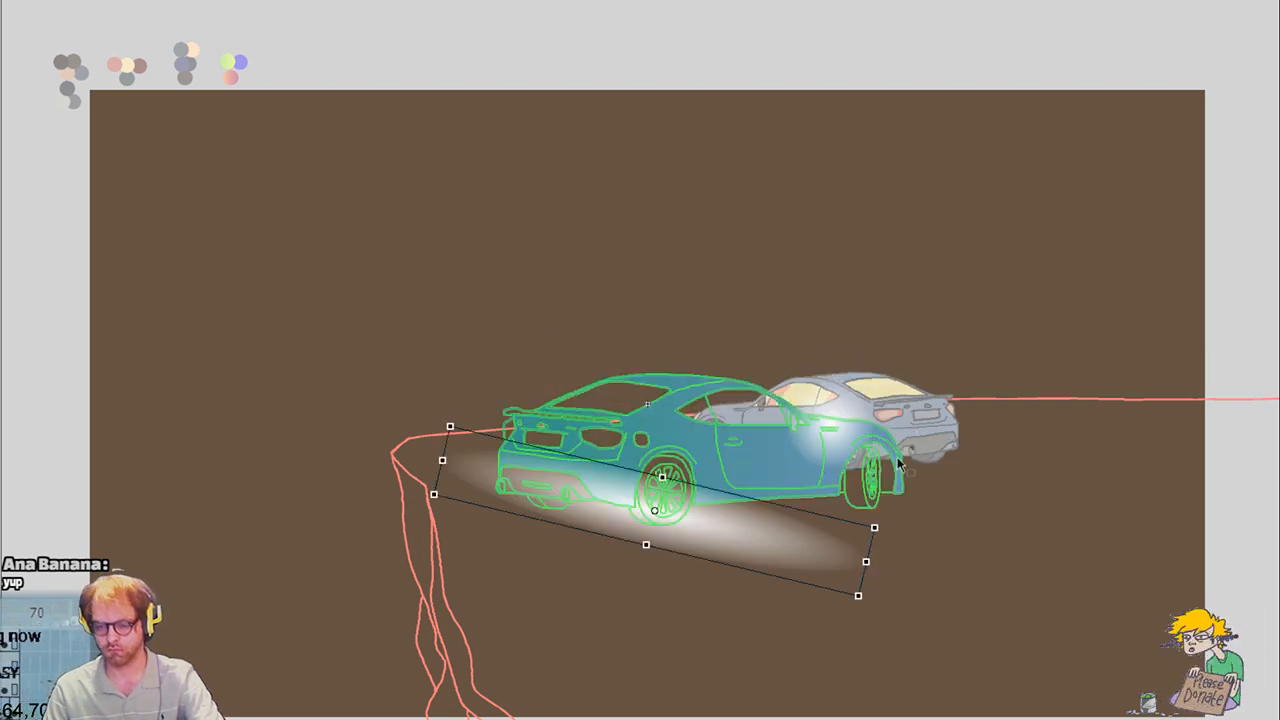
drag(883, 523, 833, 651)
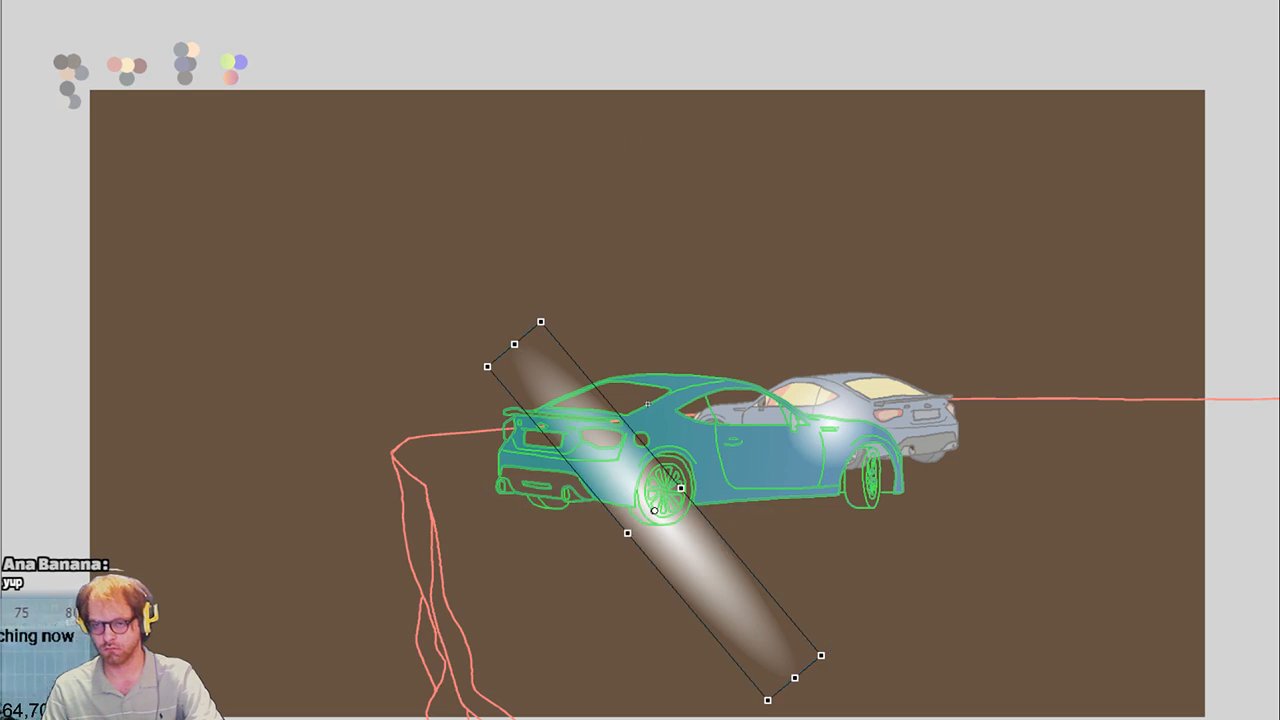
mouse_move(789, 630)
mouse_down()
mouse_move(827, 588)
mouse_move(814, 661)
mouse_up()
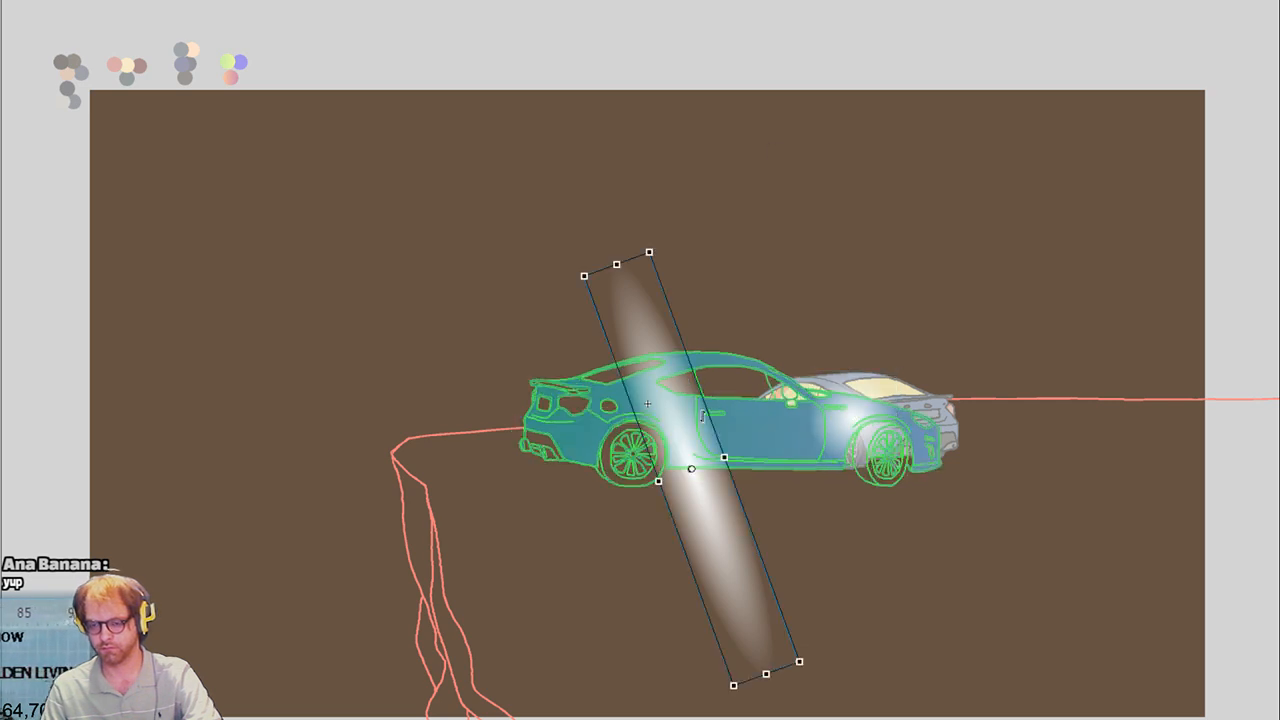
drag(704, 512, 731, 508)
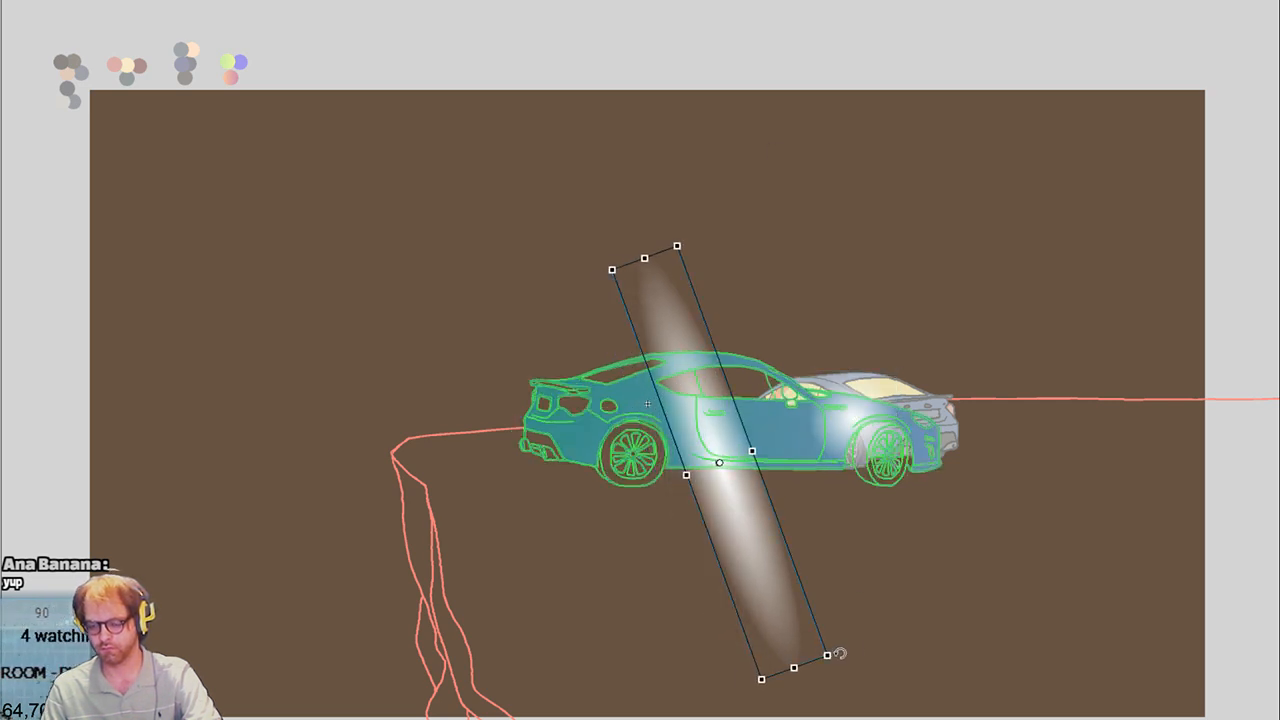
mouse_move(839, 653)
mouse_down()
mouse_move(829, 677)
mouse_move(805, 686)
mouse_up()
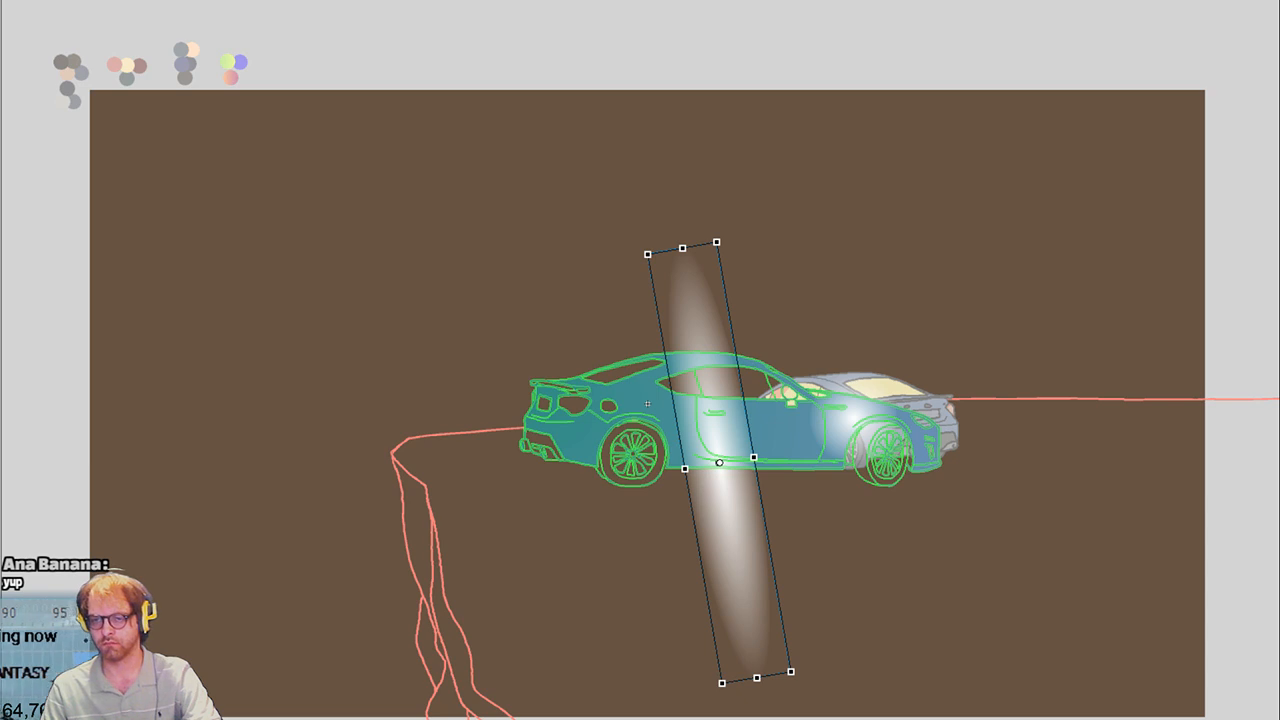
mouse_move(703, 515)
mouse_down()
mouse_move(737, 514)
mouse_move(756, 466)
mouse_up()
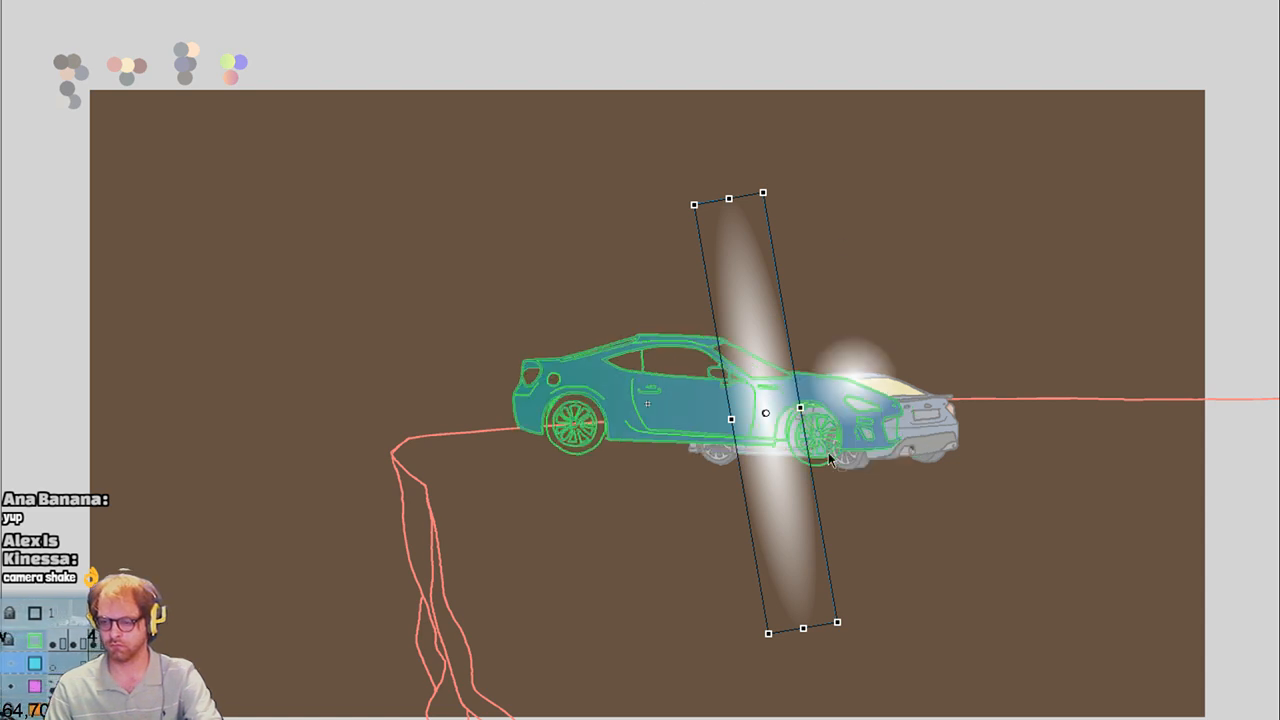
Set the streak upright over the front wheel, then shift it onto the front bumper and tilt it diagonally in the next frames
drag(857, 619, 809, 660)
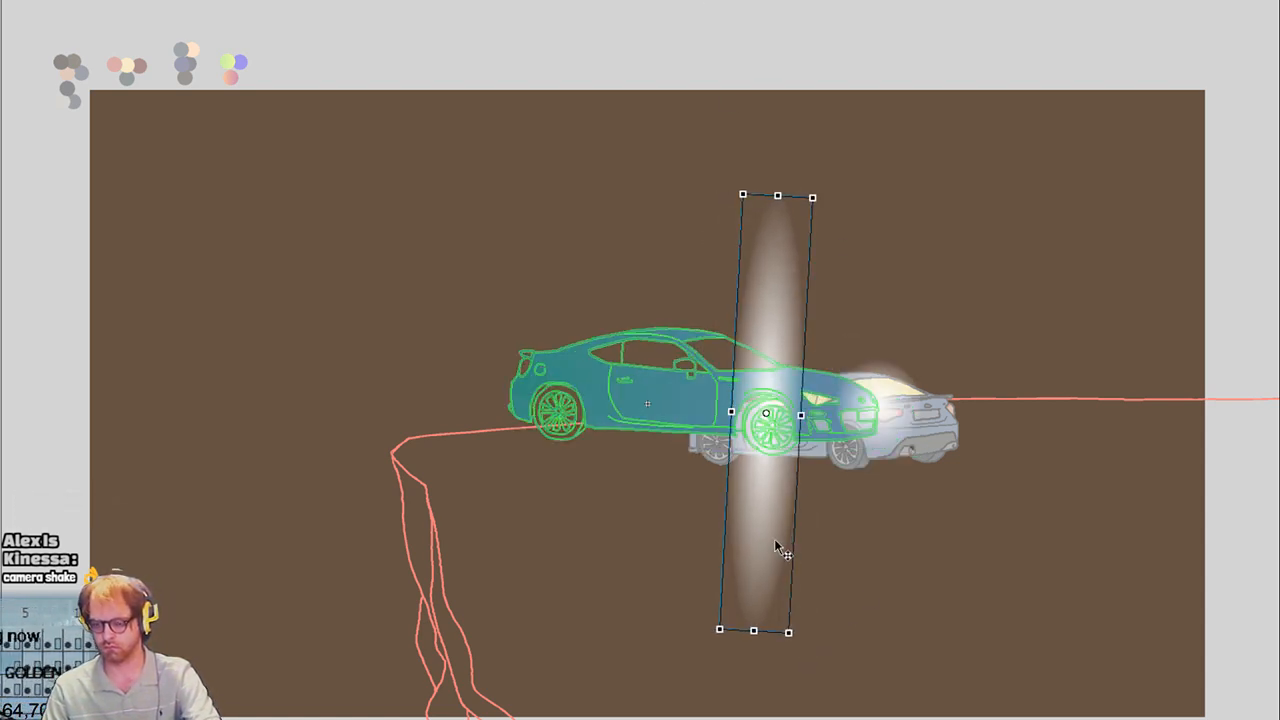
mouse_move(776, 541)
mouse_down()
mouse_move(766, 537)
mouse_move(790, 538)
mouse_up()
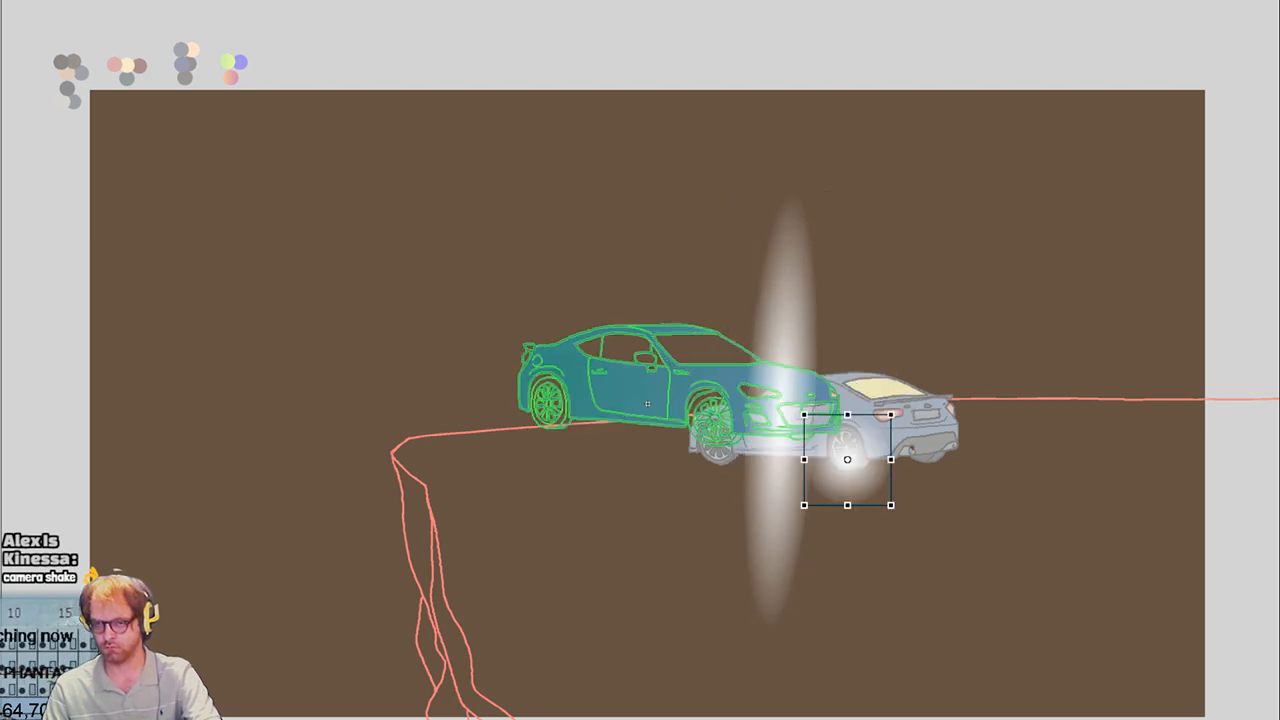
drag(788, 466, 801, 472)
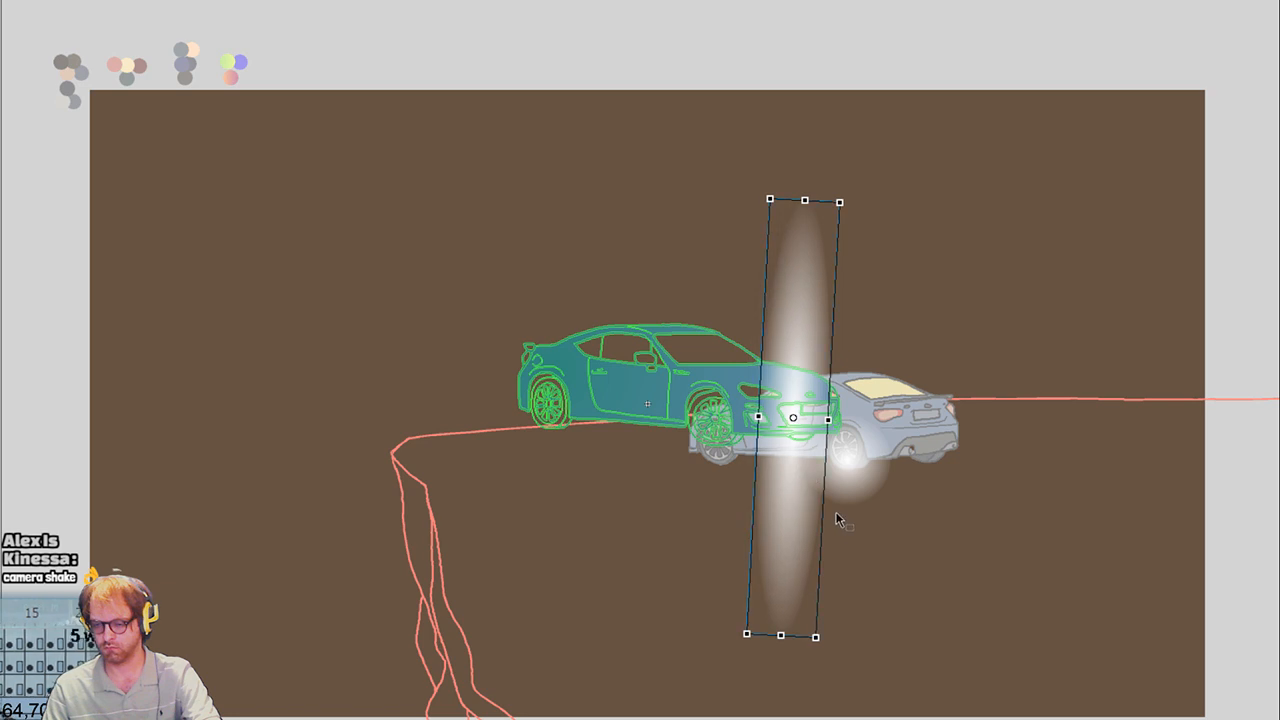
mouse_move(833, 643)
mouse_down()
mouse_move(723, 663)
mouse_move(695, 647)
mouse_move(712, 650)
mouse_up()
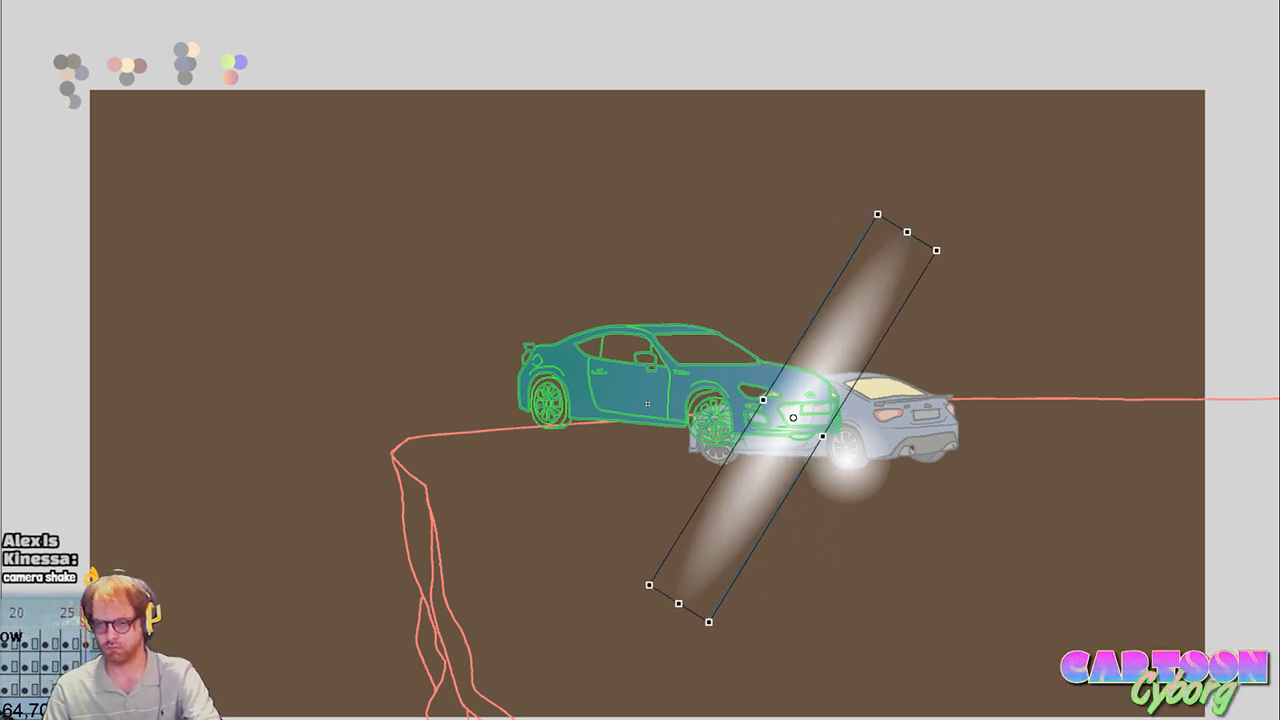
Rotate the streak nearly horizontal across the front bumper, then move it above the roof in the following front three-quarter frame
key(Right)
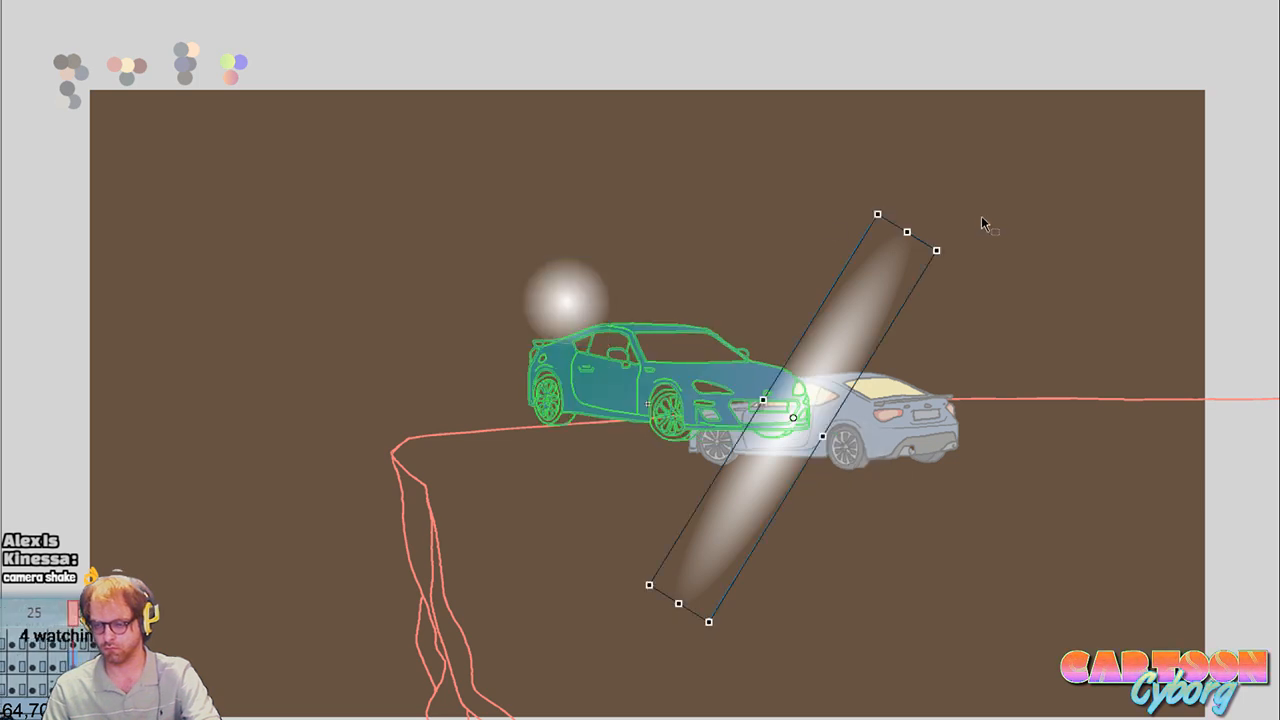
drag(957, 251, 1020, 432)
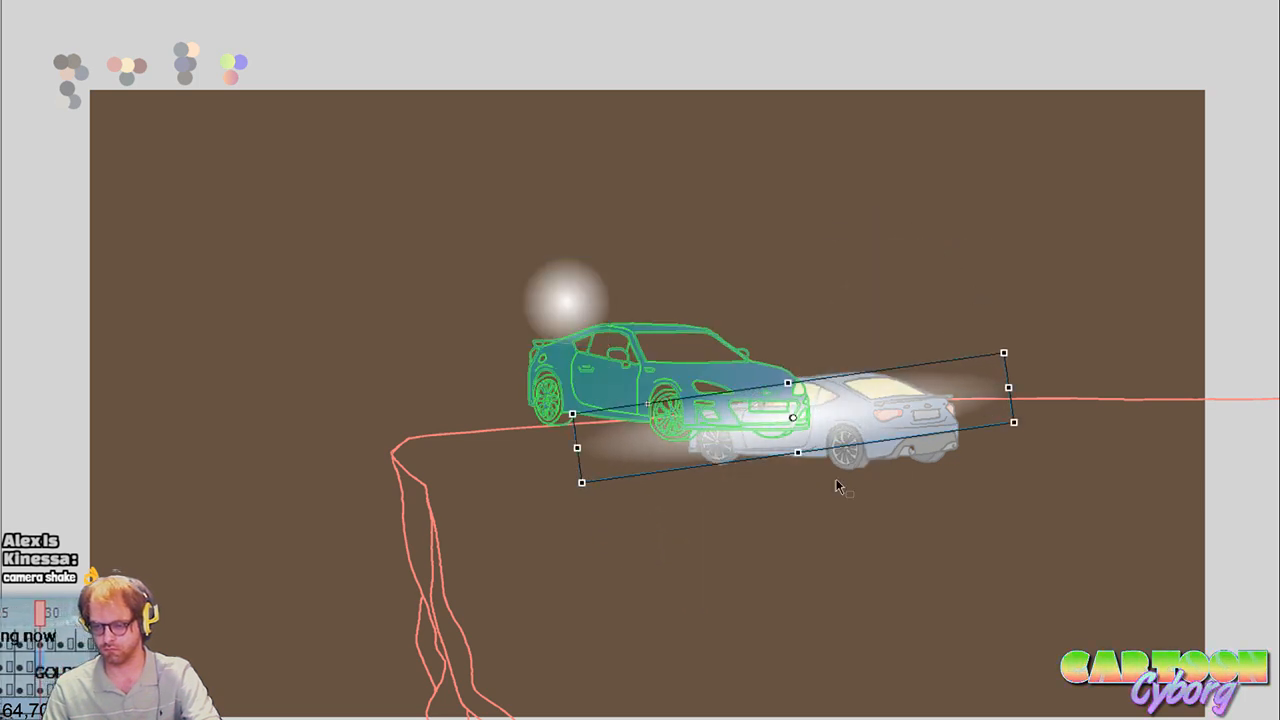
key(Right)
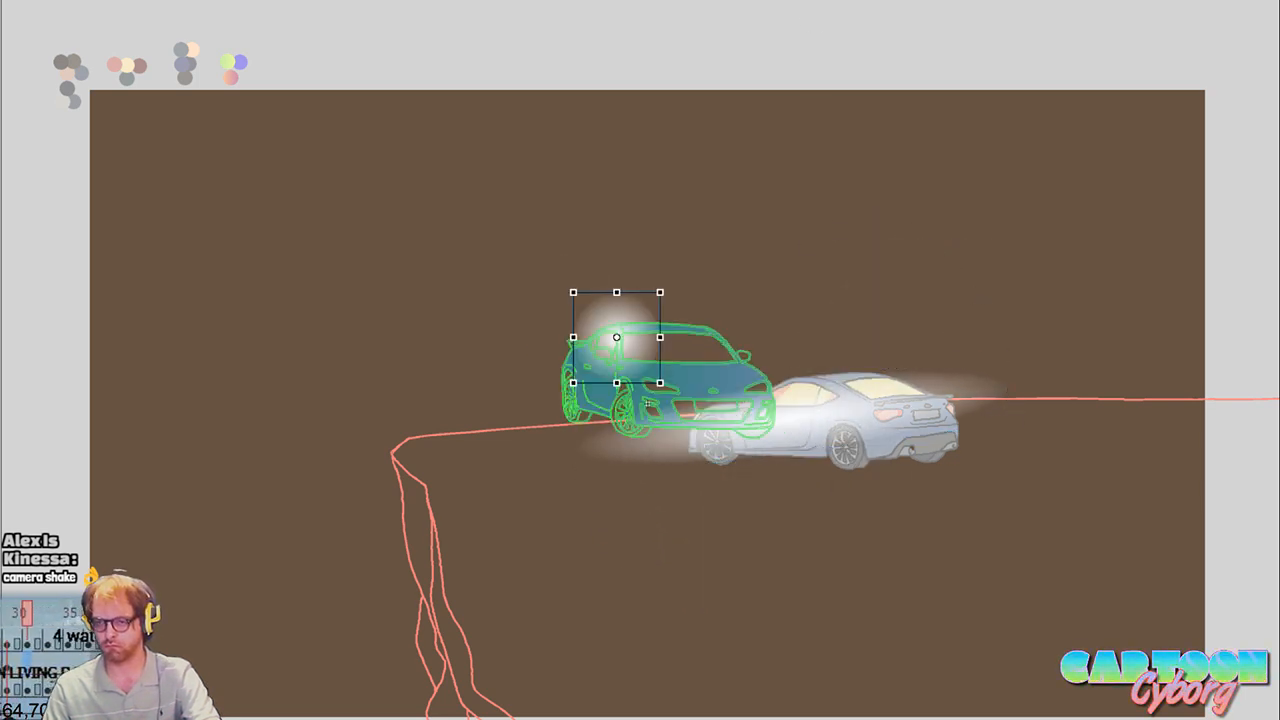
mouse_move(866, 425)
mouse_down()
mouse_move(824, 481)
mouse_move(668, 308)
mouse_up()
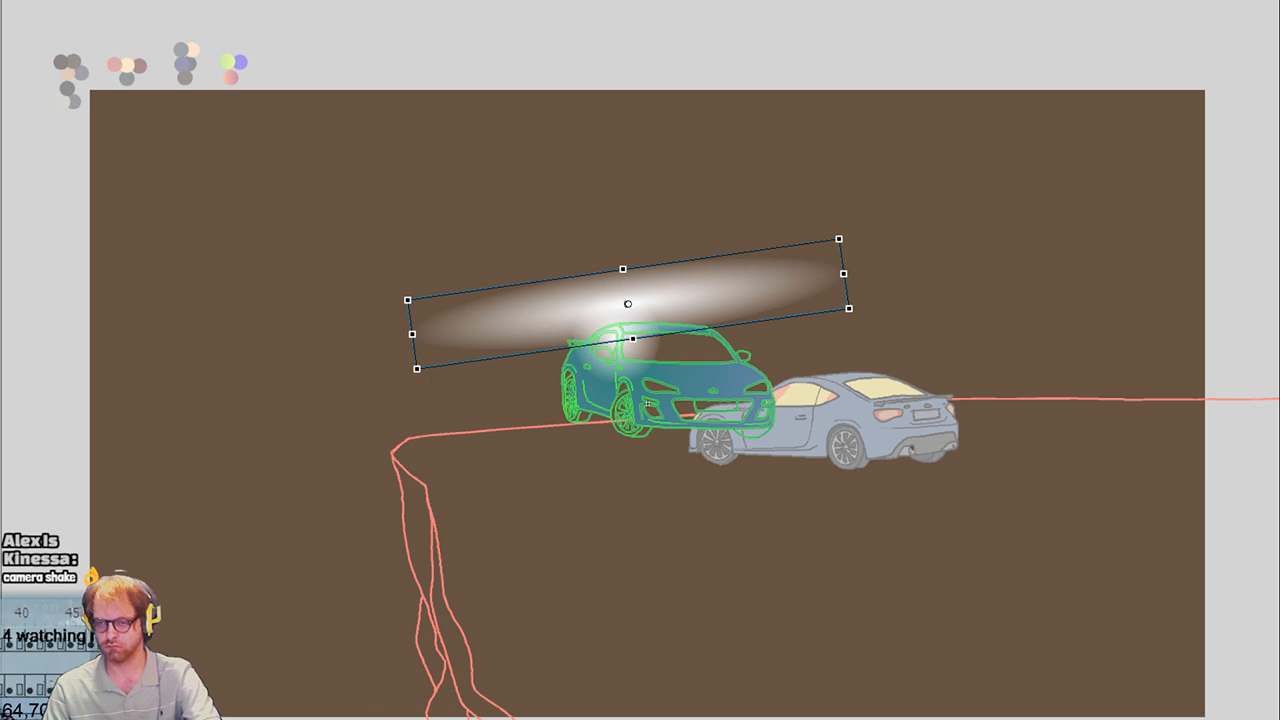
Rotate the streak almost horizontal behind the roof in the front view, then lower it across the front wheel two frames further on
key(Right)
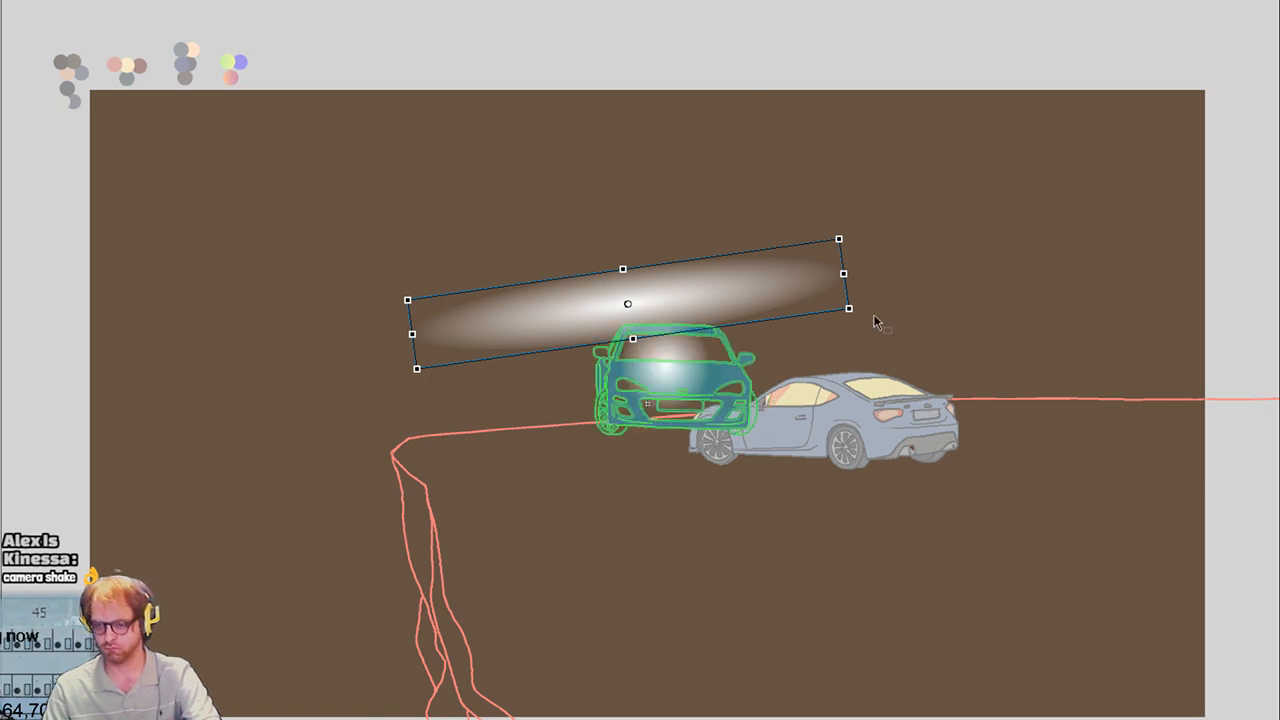
drag(868, 307, 860, 355)
mouse_move(714, 312)
mouse_down()
mouse_move(845, 319)
mouse_move(862, 355)
mouse_move(874, 339)
mouse_up()
key(Right)
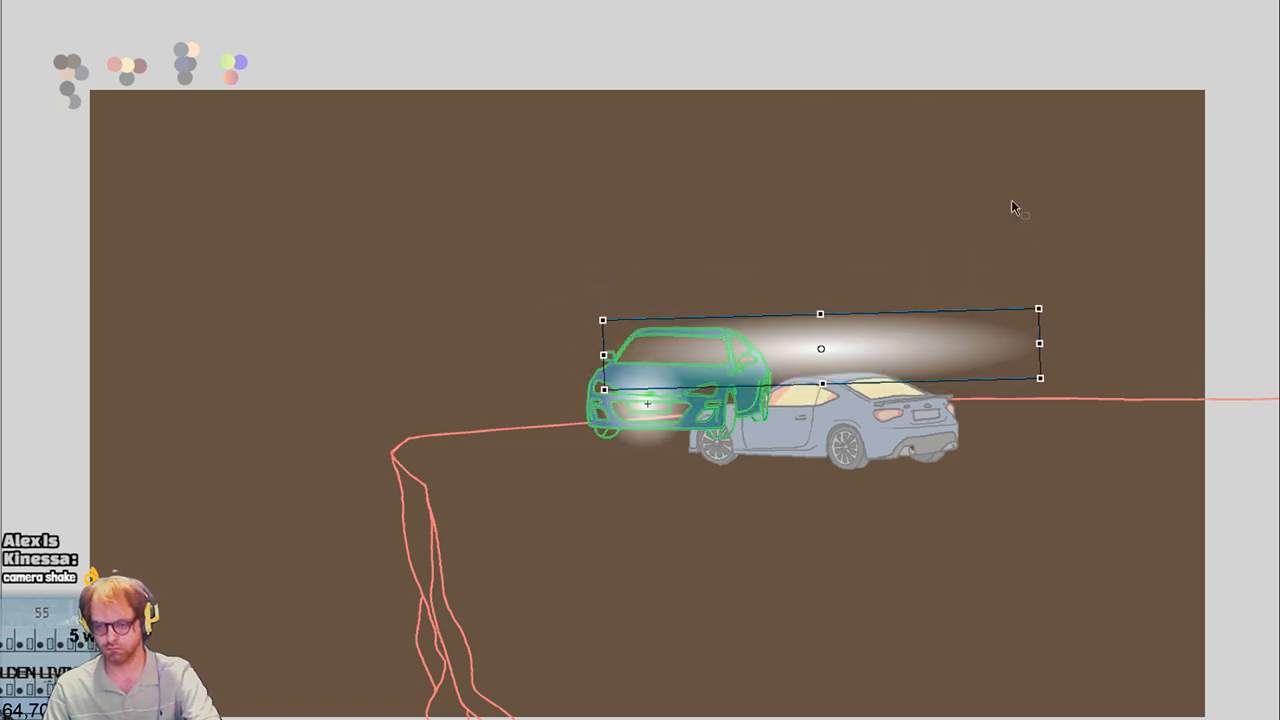
key(Right)
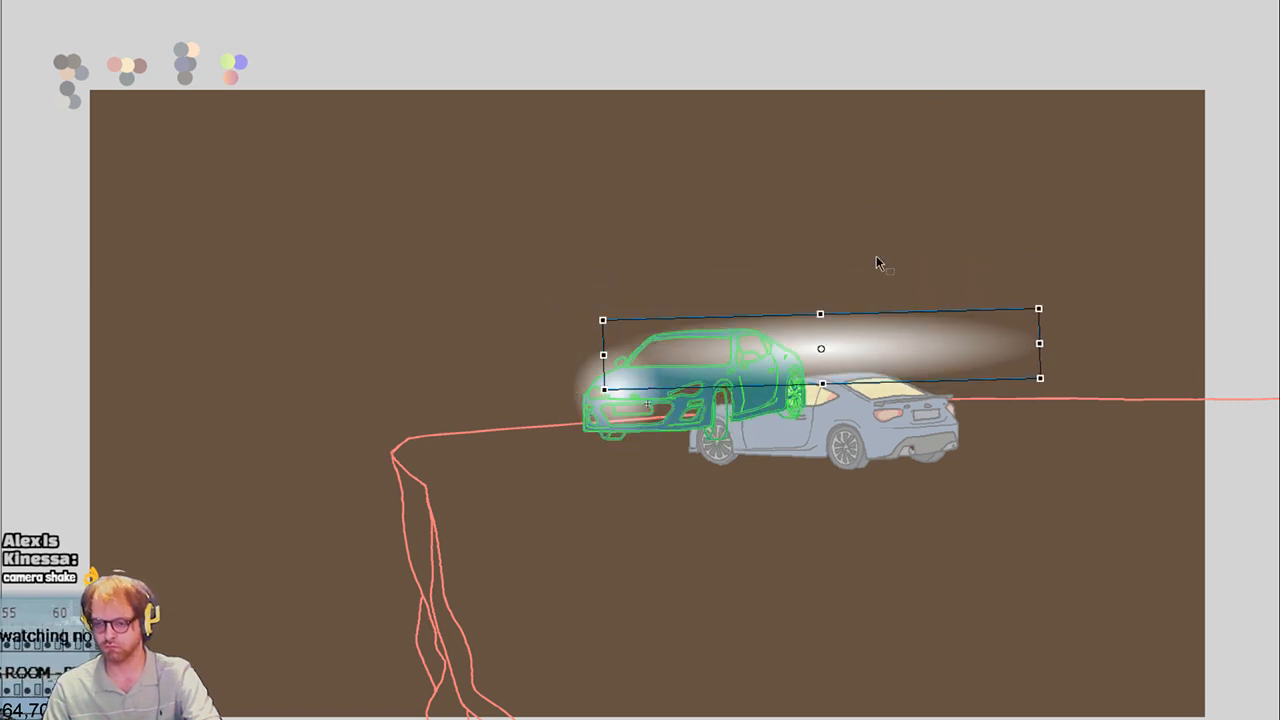
mouse_move(912, 345)
mouse_down()
mouse_move(932, 398)
mouse_move(838, 418)
mouse_up()
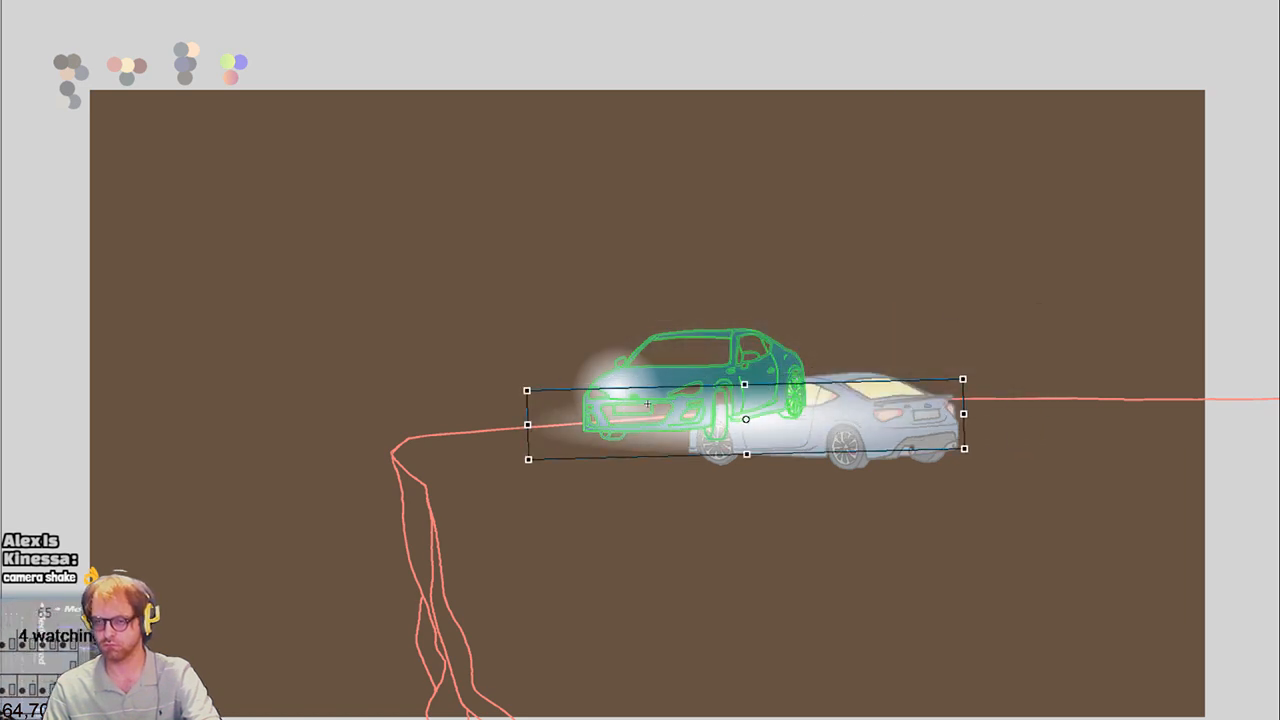
Tilt the streak diagonally over the hood and front wheel, then rotate it to a steeper angle in the following frame
key(Right)
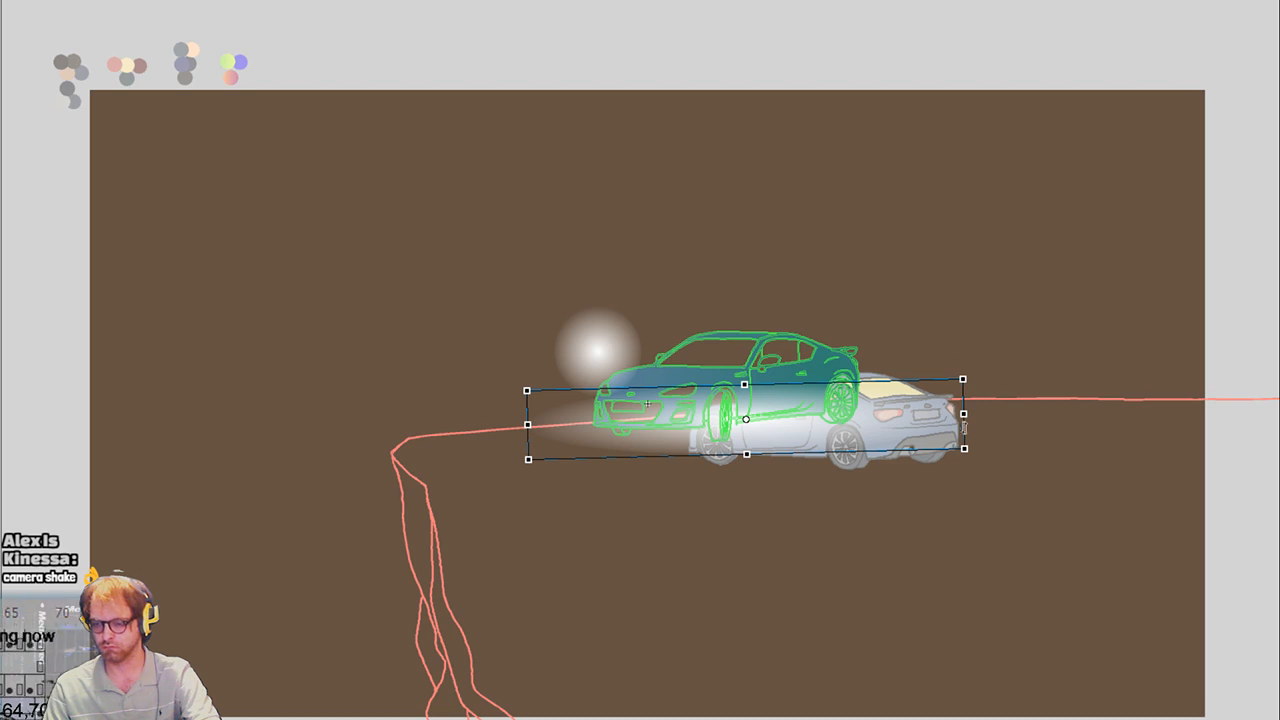
drag(978, 452, 946, 522)
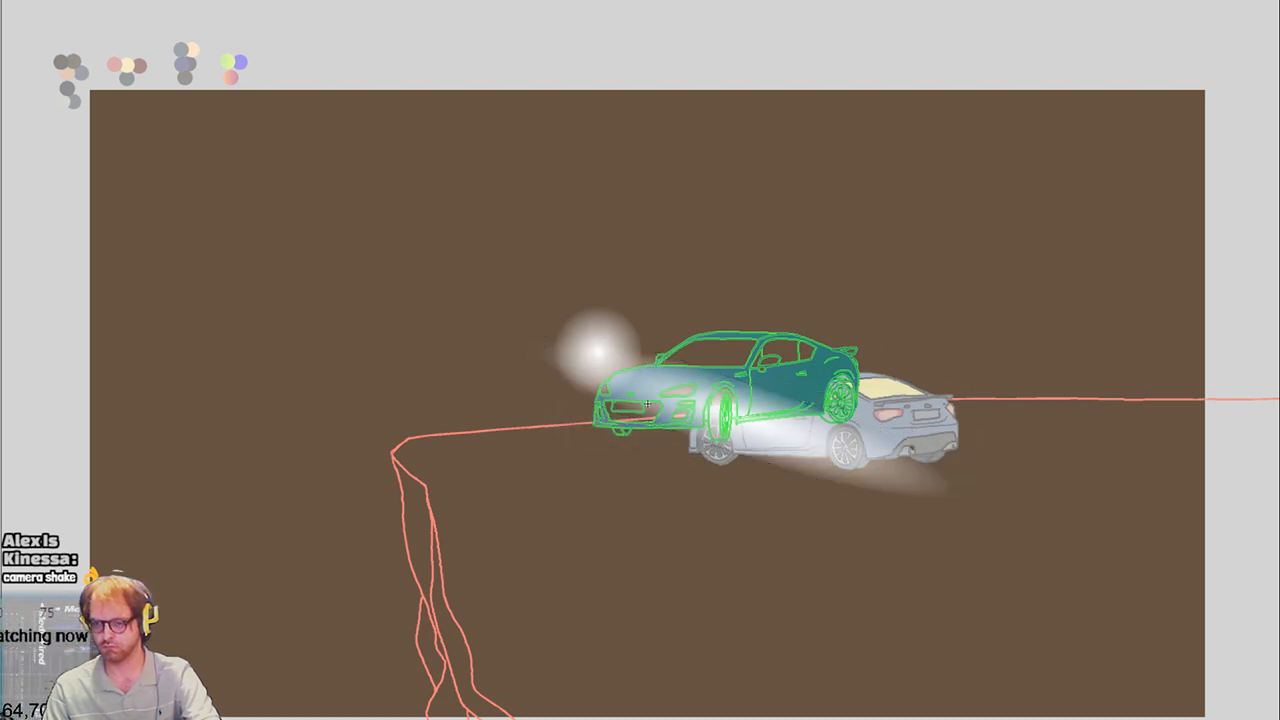
key(Right)
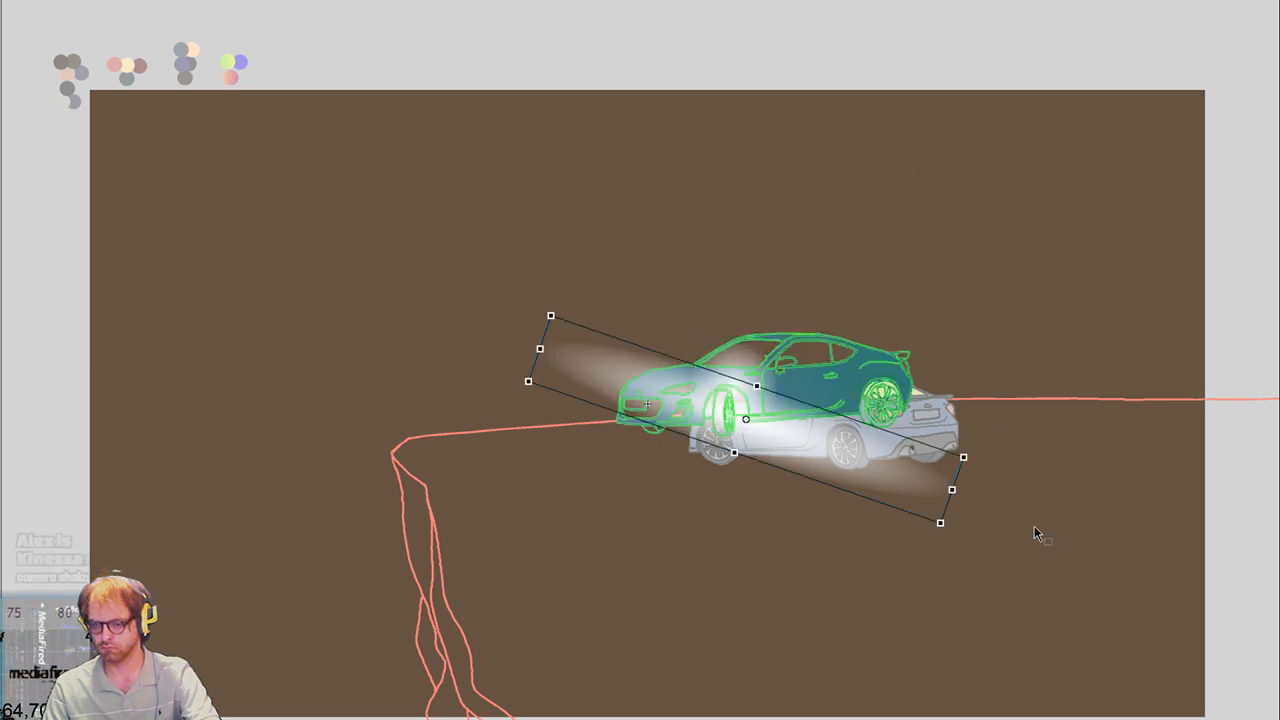
drag(955, 525, 884, 609)
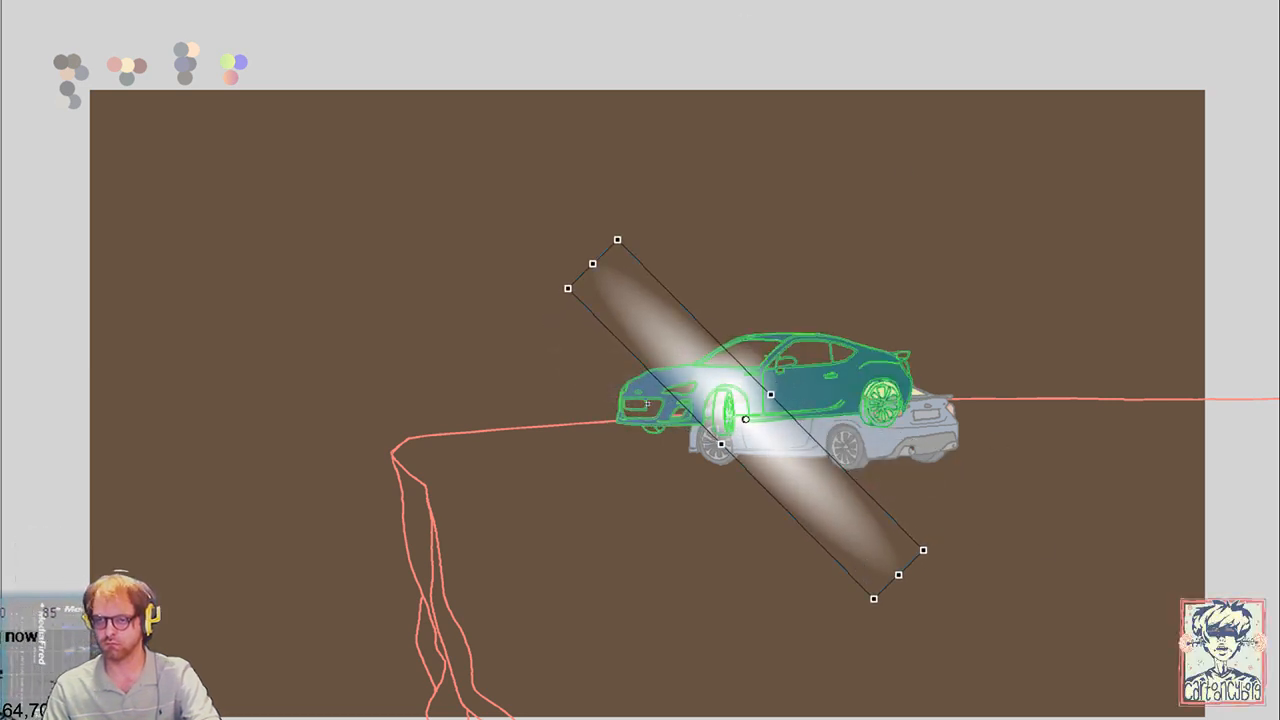
Set the streak nearly upright over the front door, then shift it to just ahead of the rear wheel and reverse its lean in the next frame
key(Right)
drag(943, 551, 834, 637)
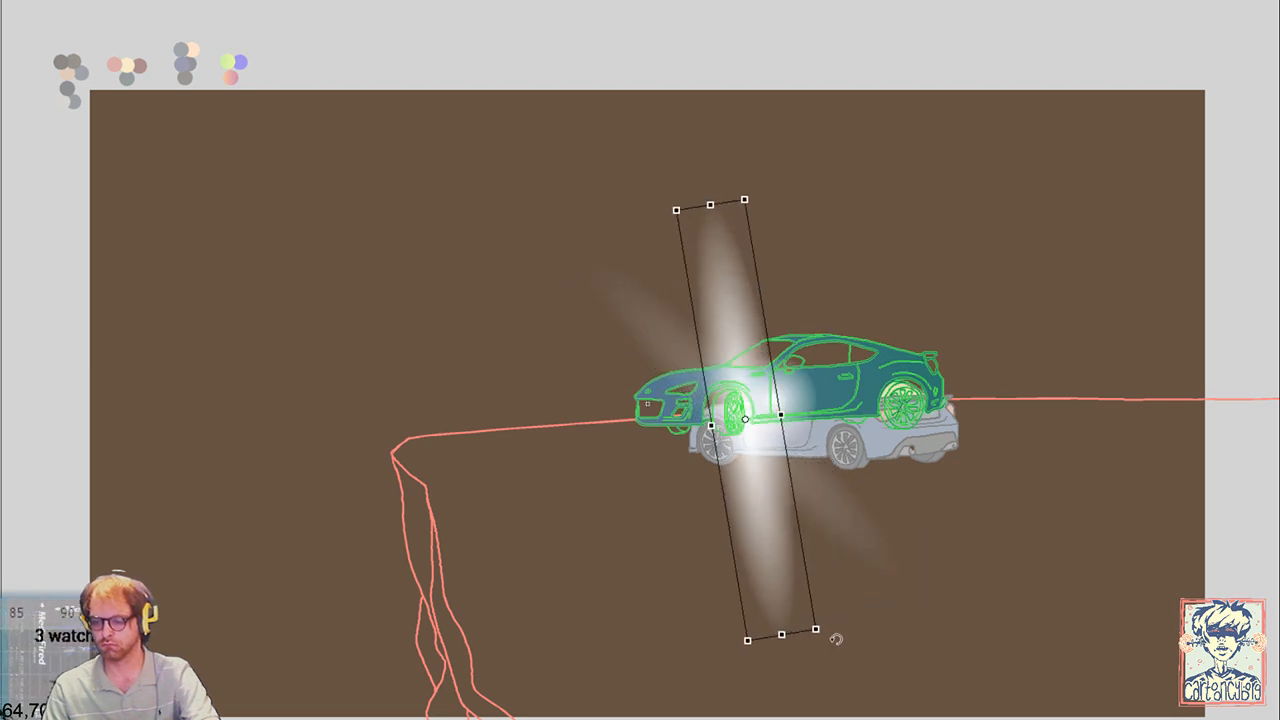
mouse_move(768, 501)
mouse_down()
mouse_move(778, 473)
mouse_move(815, 451)
mouse_up()
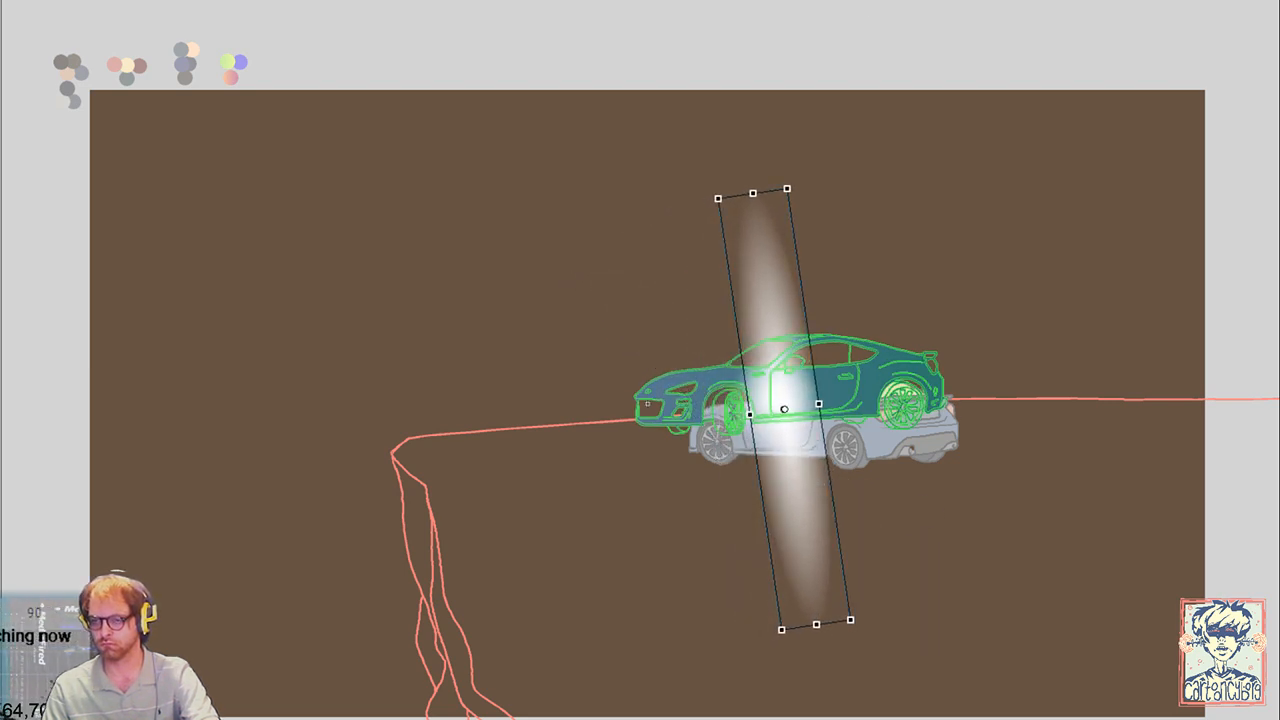
key(Right)
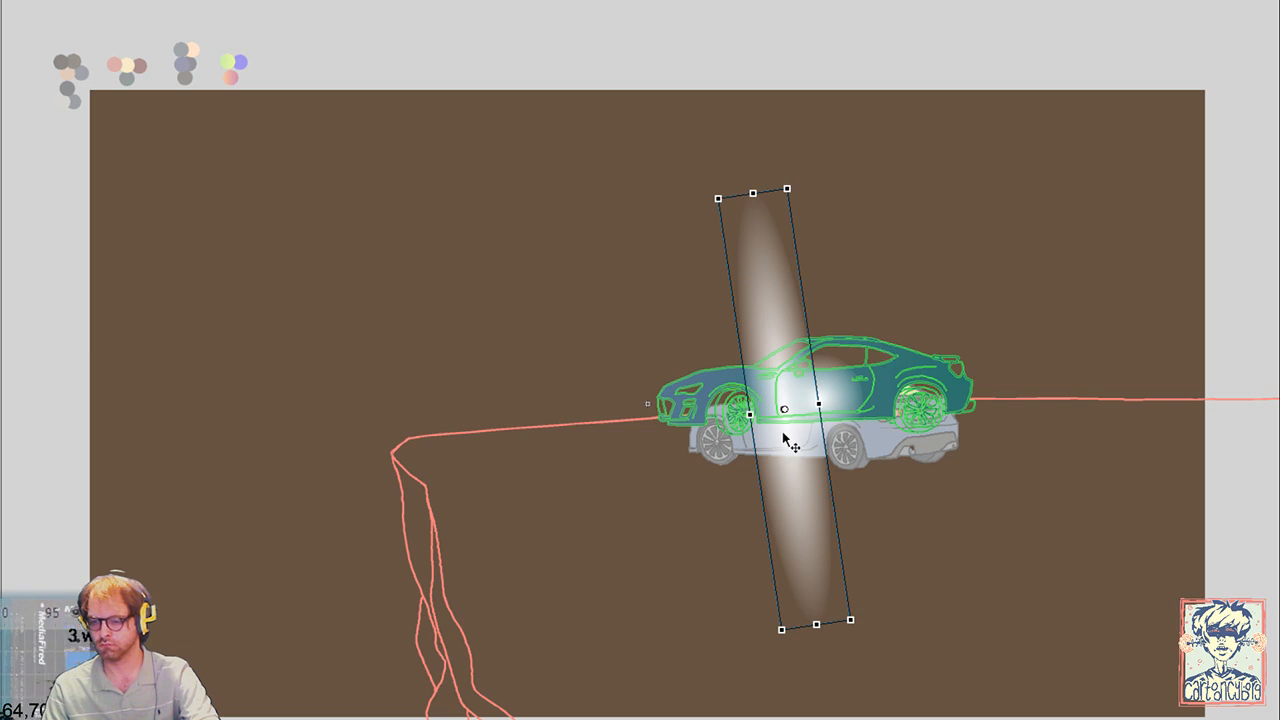
drag(785, 440, 880, 431)
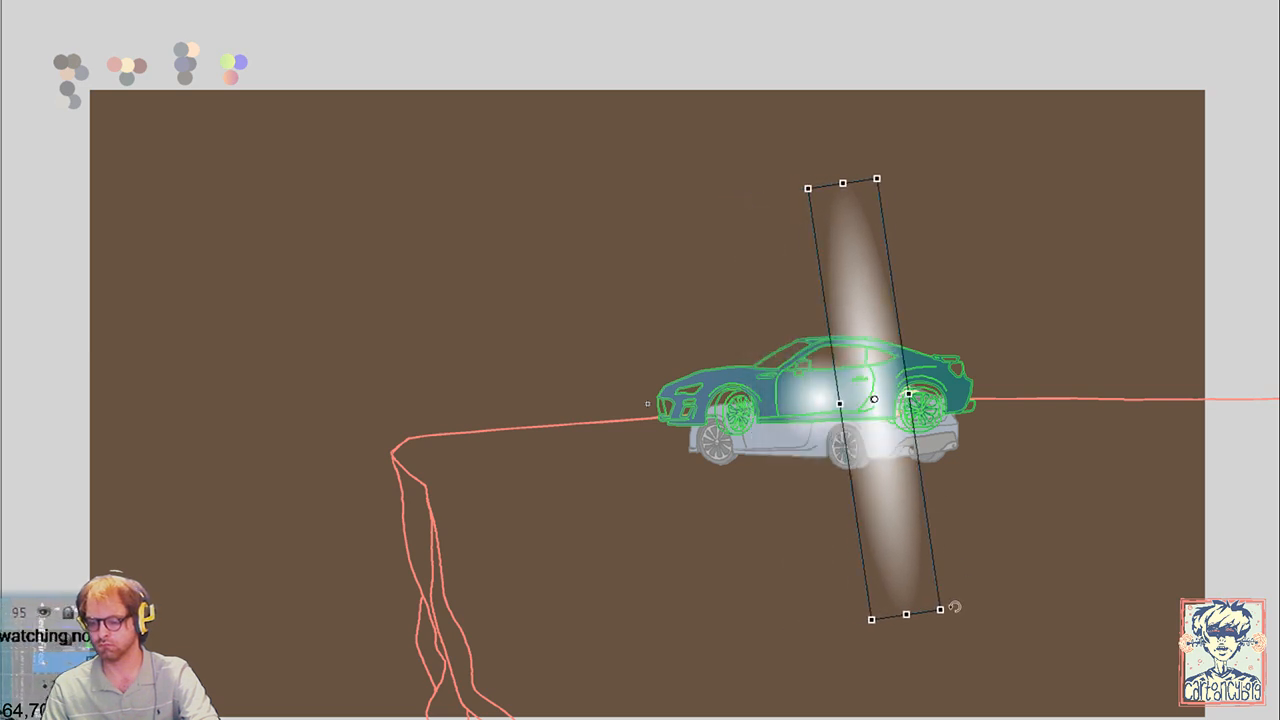
drag(954, 606, 877, 649)
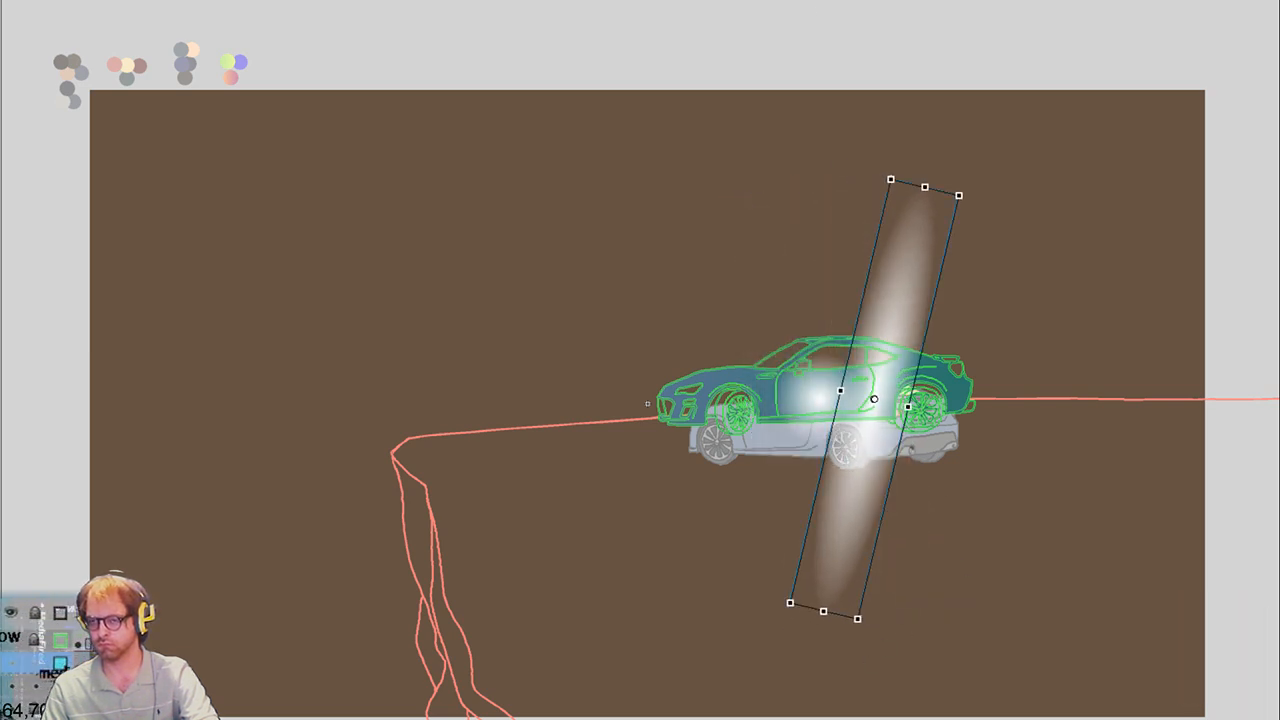
Move the streak onto the rear wheel and lean it further, then rotate it to a shallow diagonal across the rear bumper in the next frame
key(Right)
drag(866, 472, 945, 472)
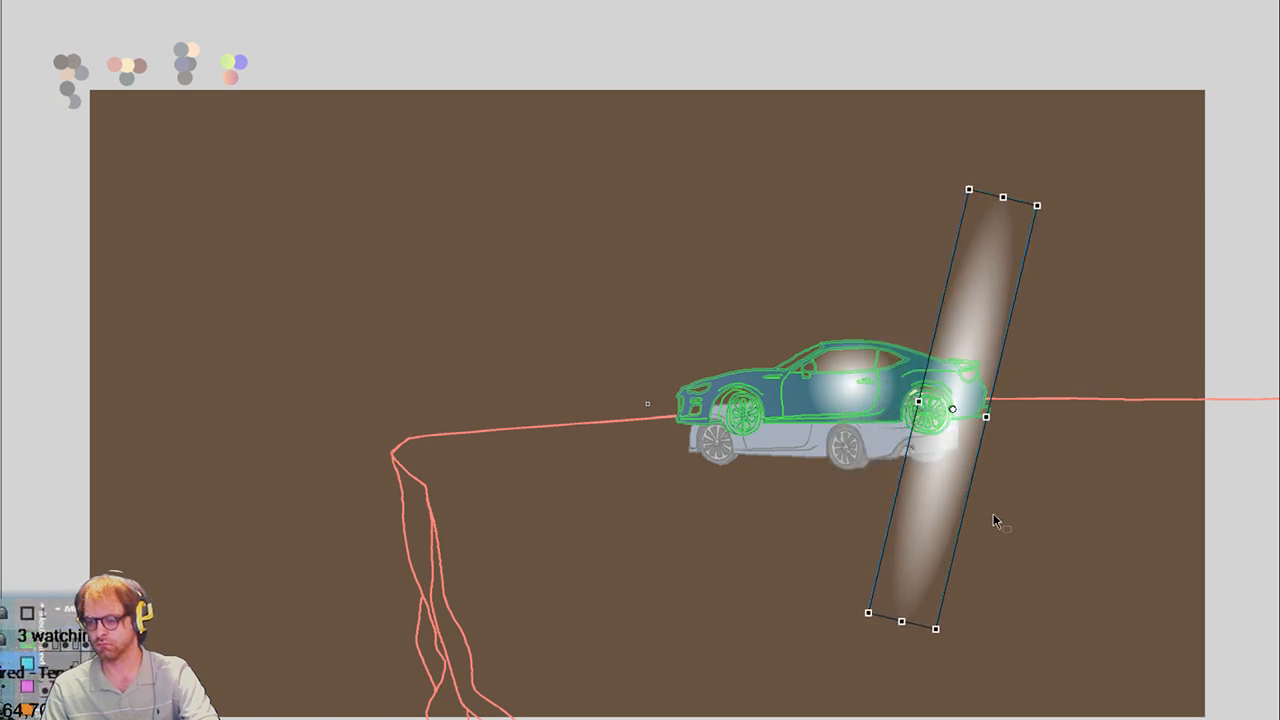
drag(953, 635, 905, 640)
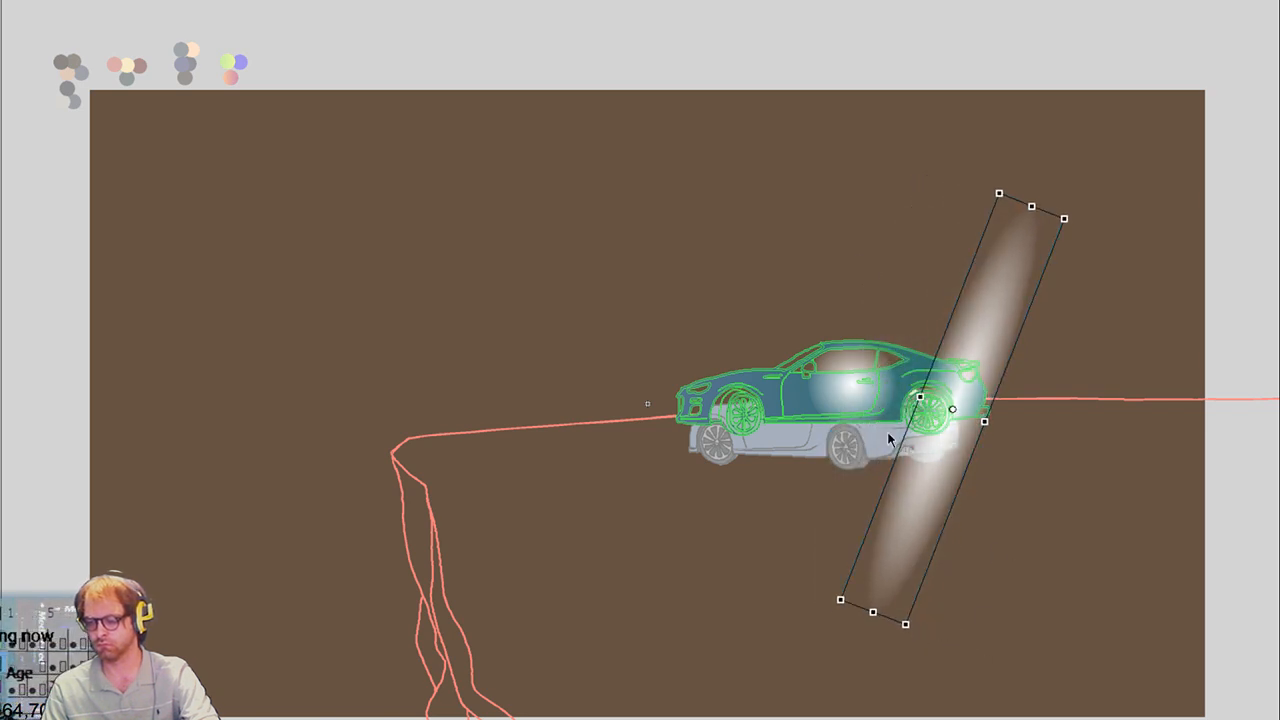
key(Right)
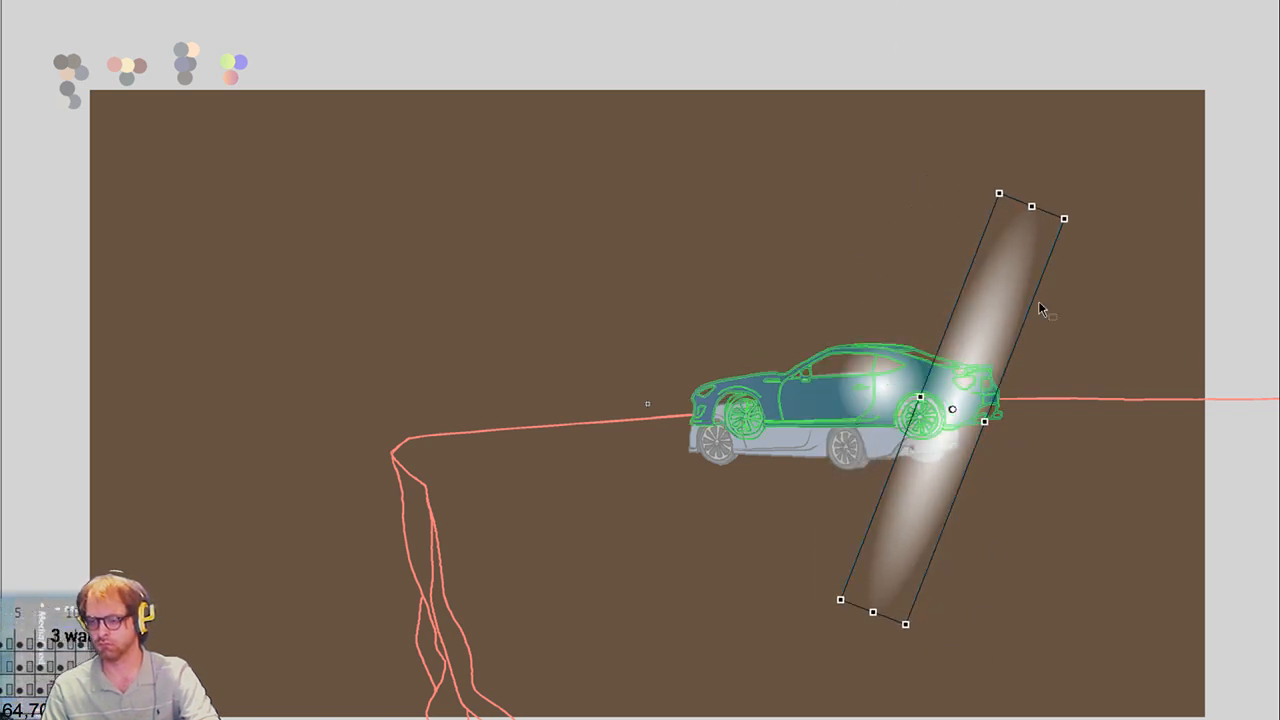
mouse_move(1081, 212)
mouse_down()
mouse_move(1172, 326)
mouse_move(1184, 370)
mouse_up()
mouse_move(988, 404)
mouse_down()
mouse_move(1011, 403)
mouse_move(999, 420)
mouse_up()
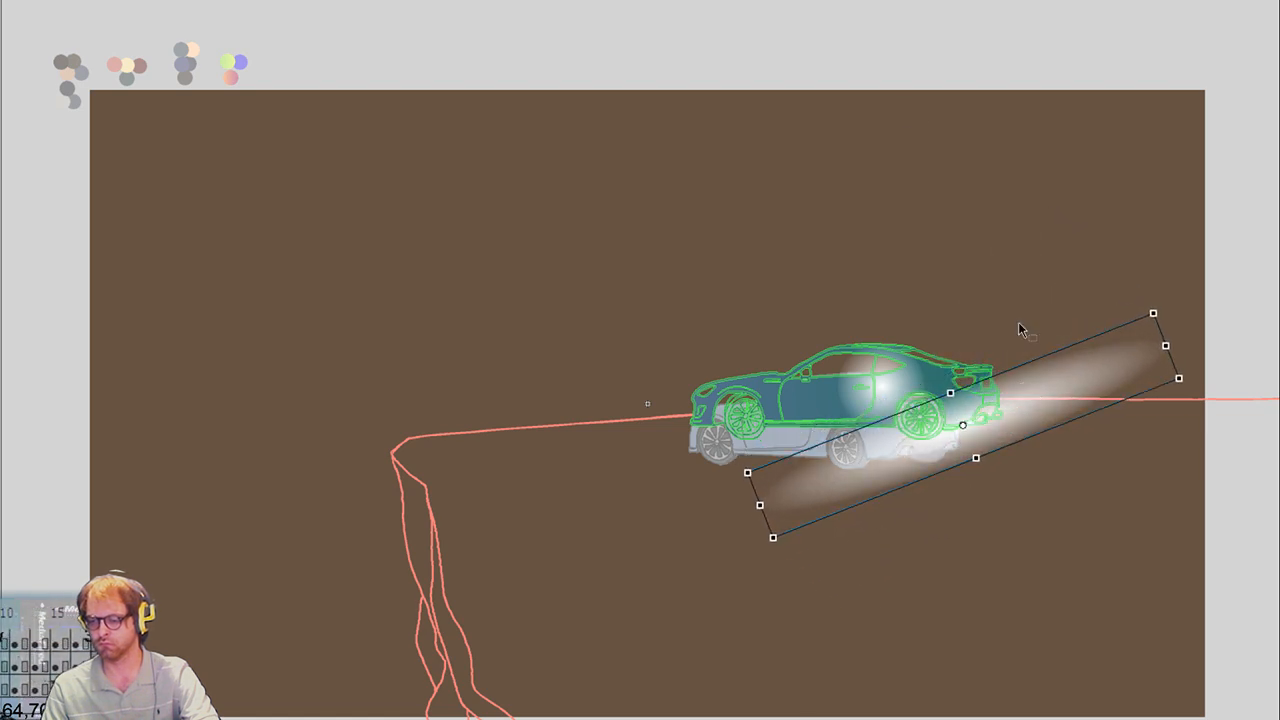
Lower the streak off the body below the rear bumper, then move it above the hood and roof in the following frame
key(Right)
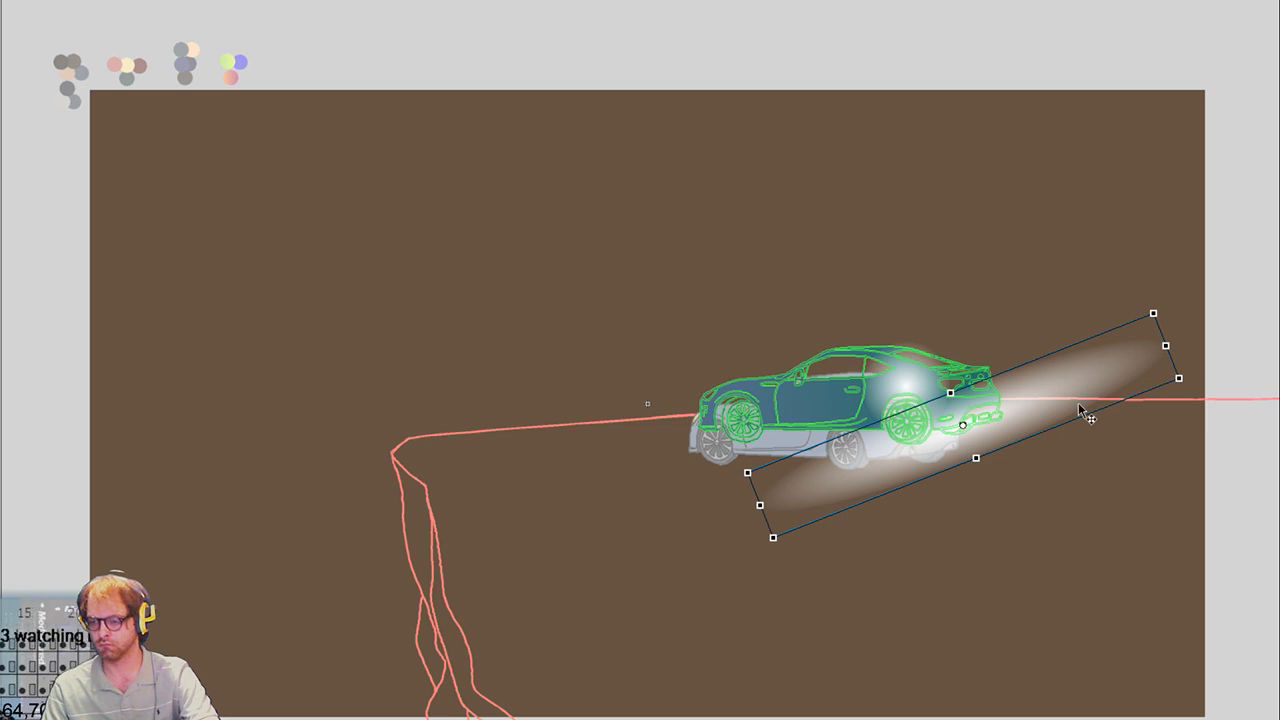
drag(1078, 402, 1108, 440)
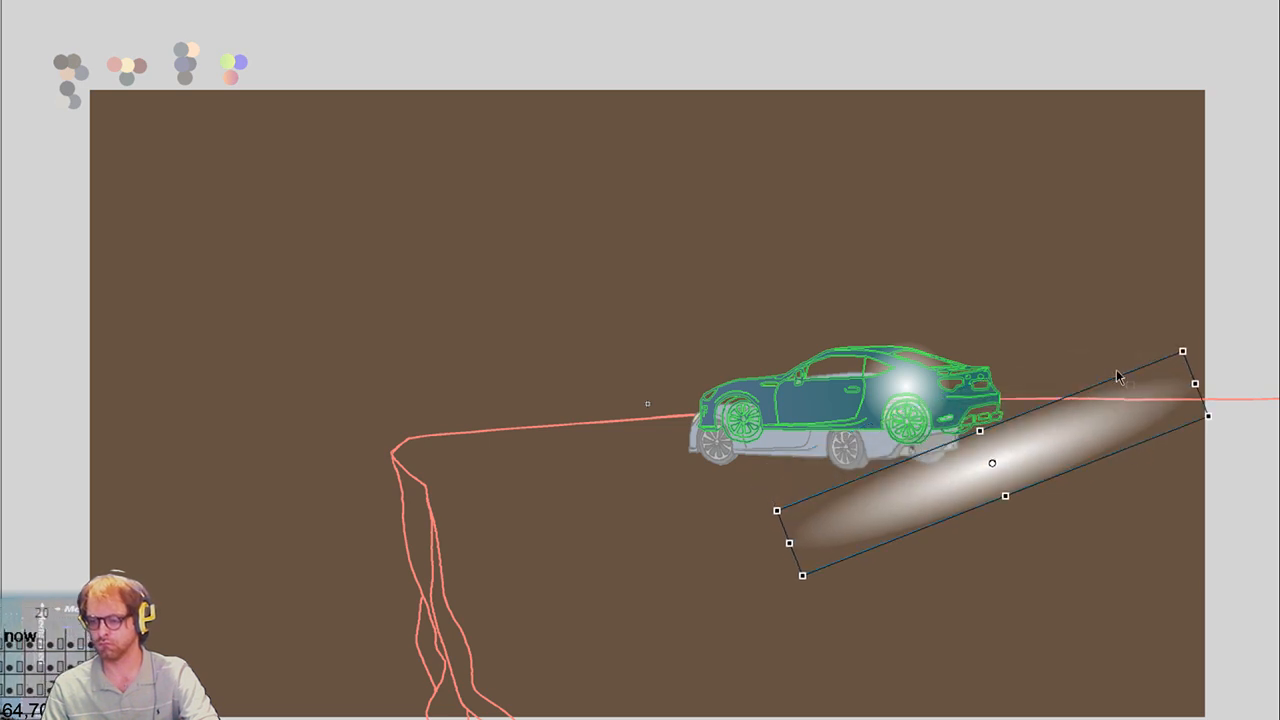
key(Right)
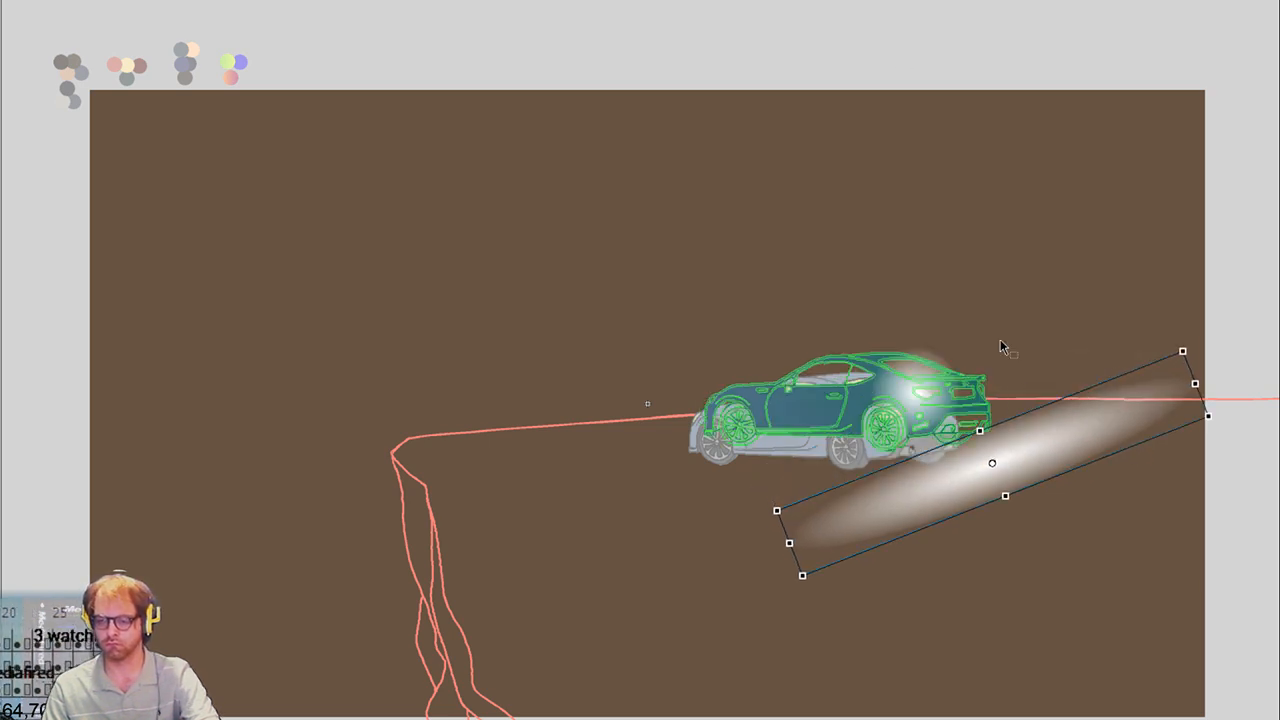
mouse_move(1080, 450)
mouse_down()
mouse_move(729, 385)
mouse_move(842, 337)
mouse_up()
Nudge the streak slightly toward the rear and down above the hood and roof as the car settles into its rear three-quarter view
key(Right)
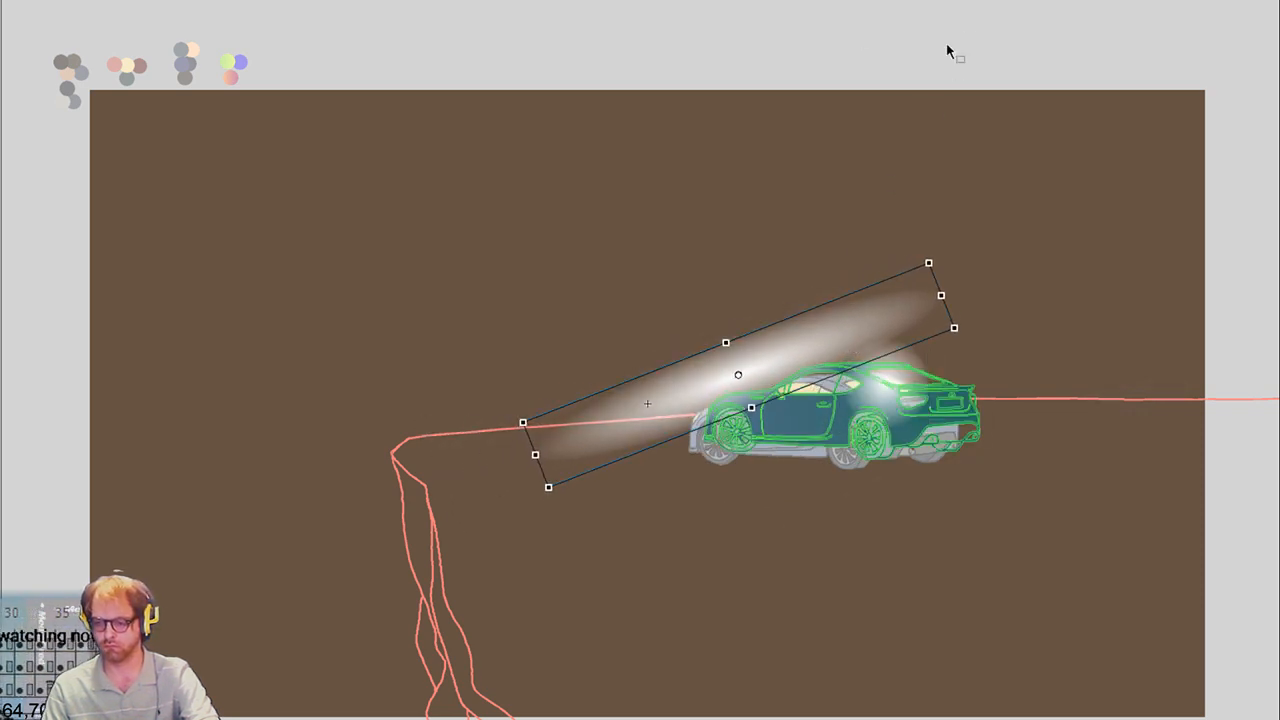
key(Right)
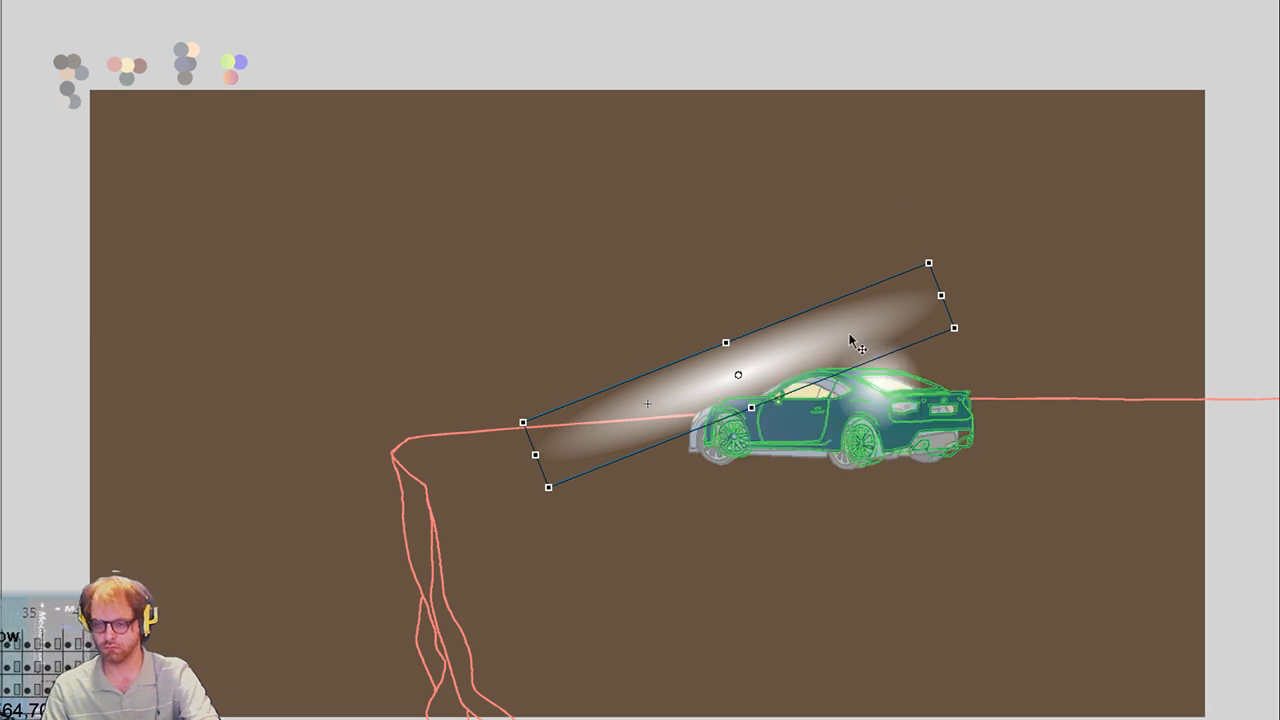
drag(850, 340, 855, 342)
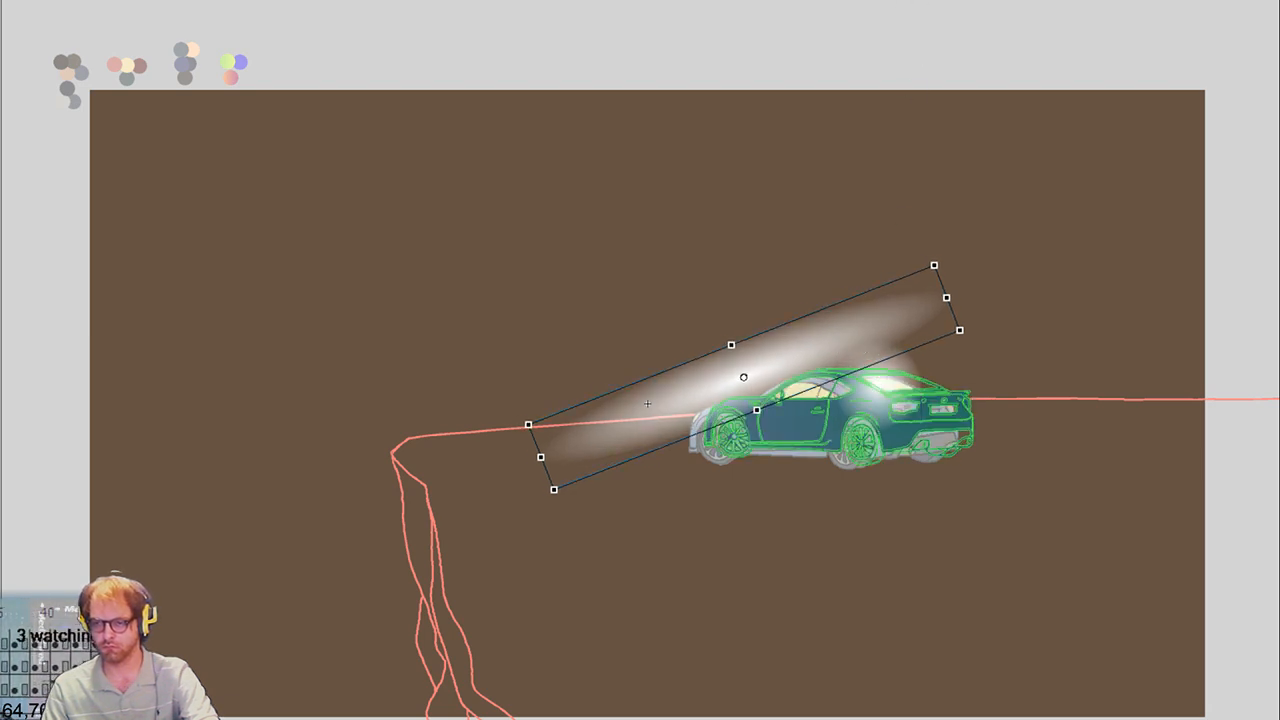
key(Right)
key(Down)
key(Down)
key(Down)
key(Down)
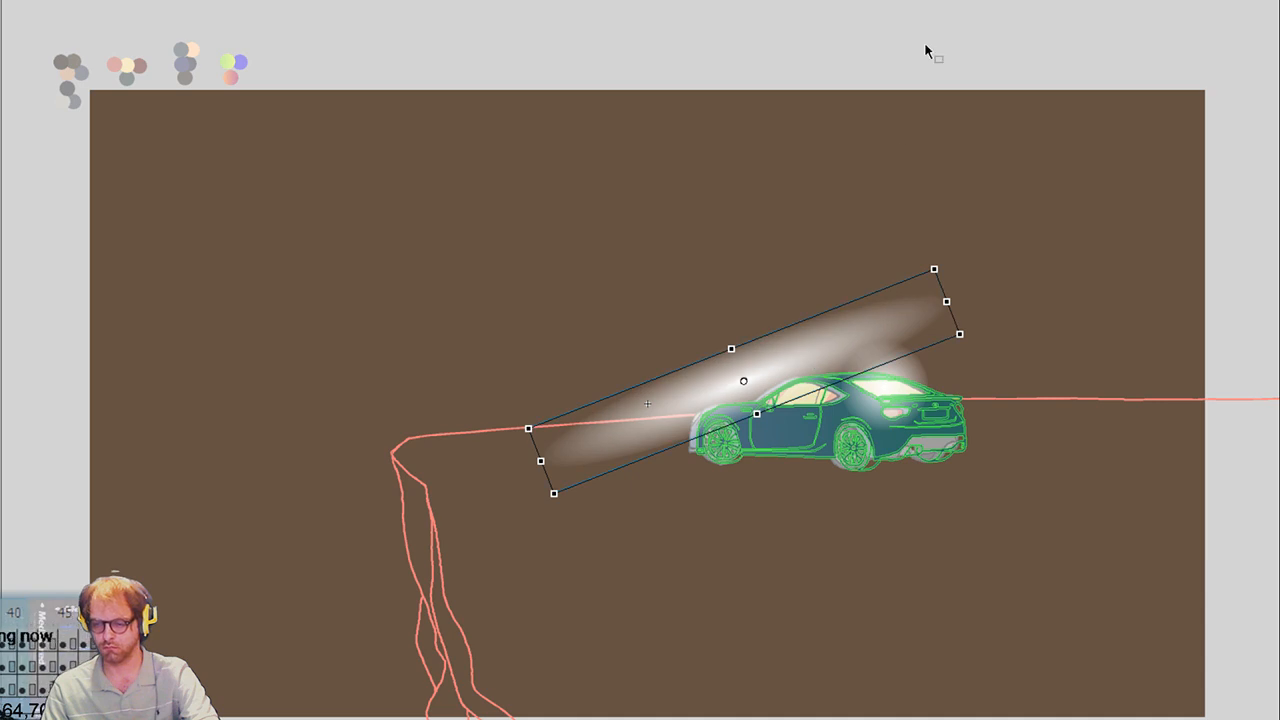
Advance through the last frames of the turn with the streak kept above the hood, then return to the main scene
key(Right)
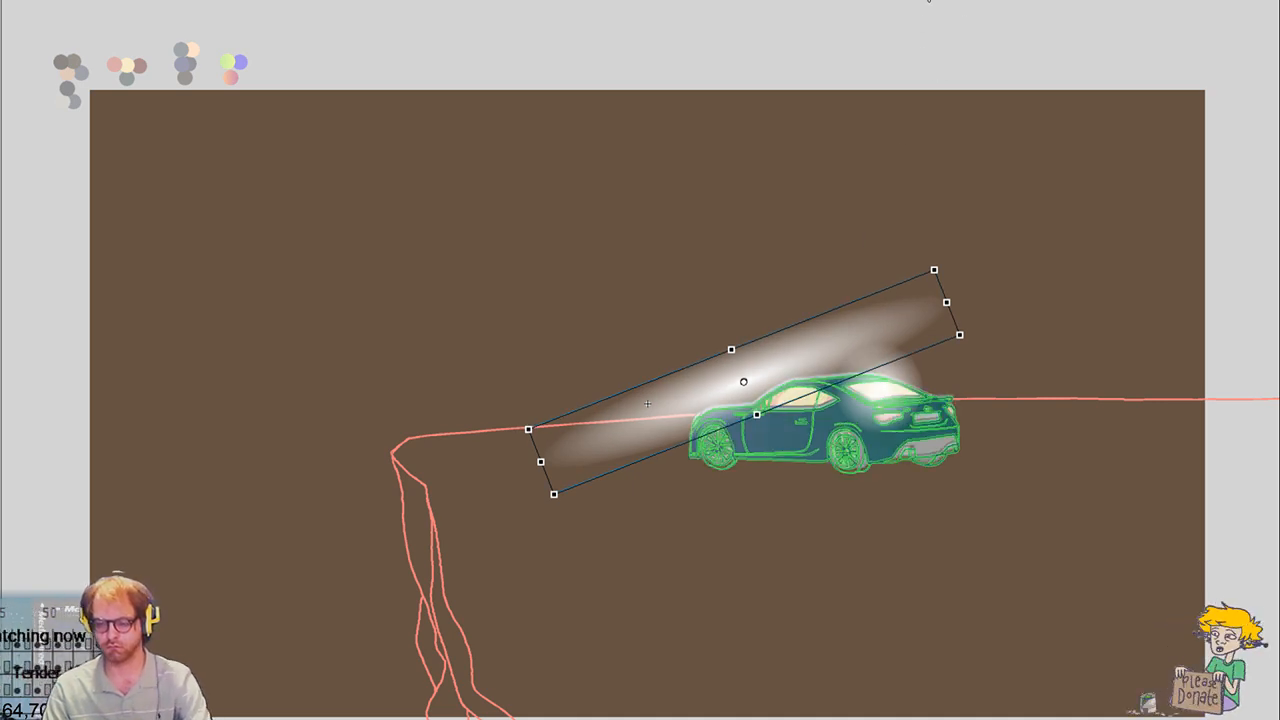
key(Return)
key(Right)
key(ctrl+t)
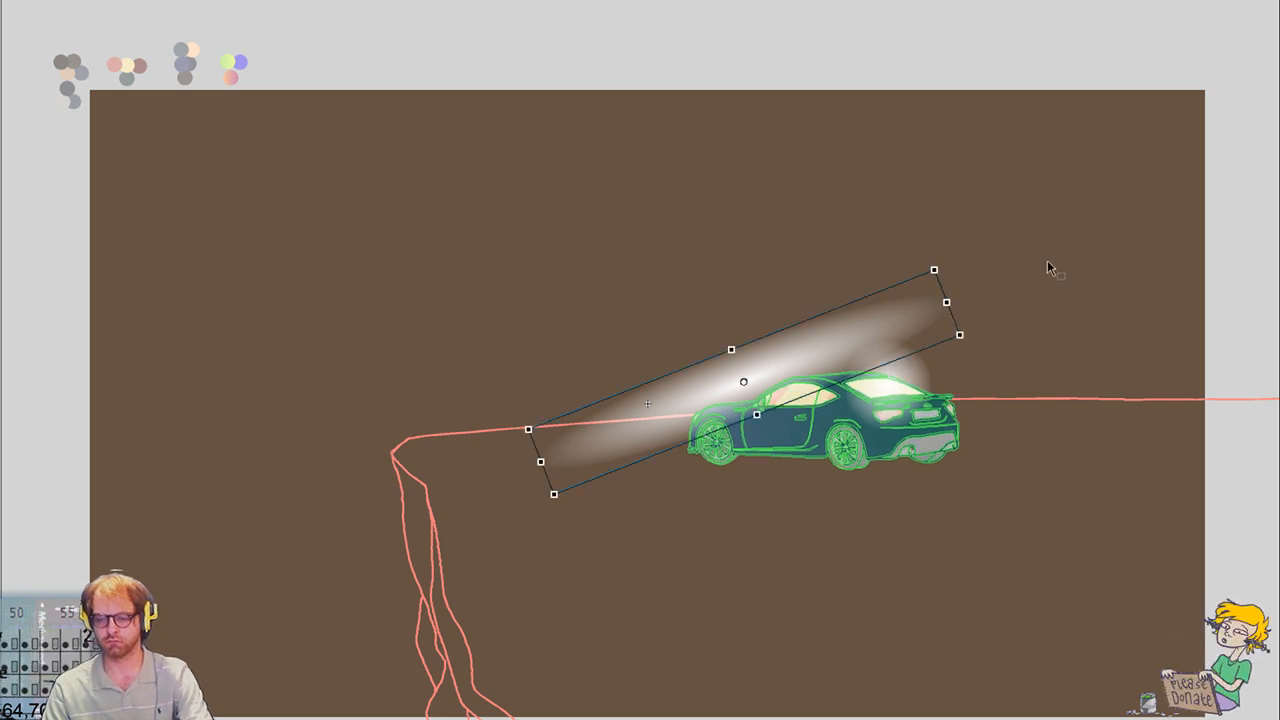
key(Return)
key(Right)
key(ctrl+t)
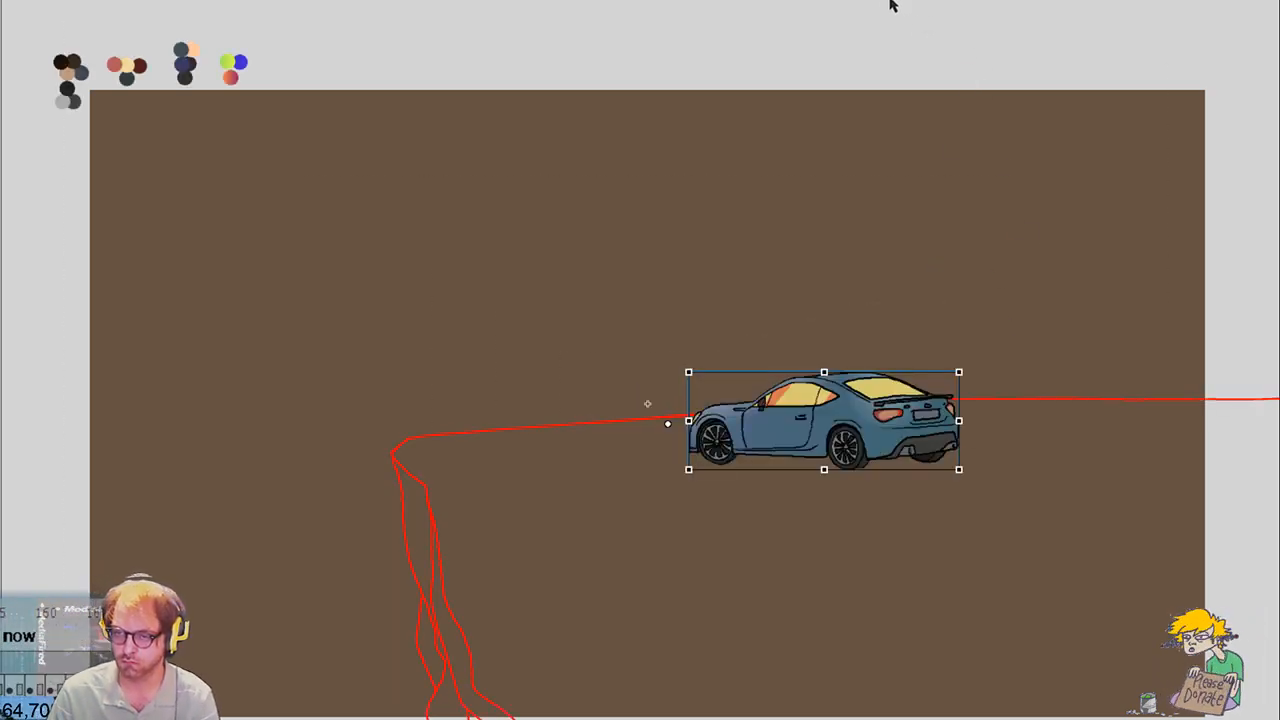
Play back the driving shot and look inside the car's symbol to check the highlights on the bodywork
key(space)
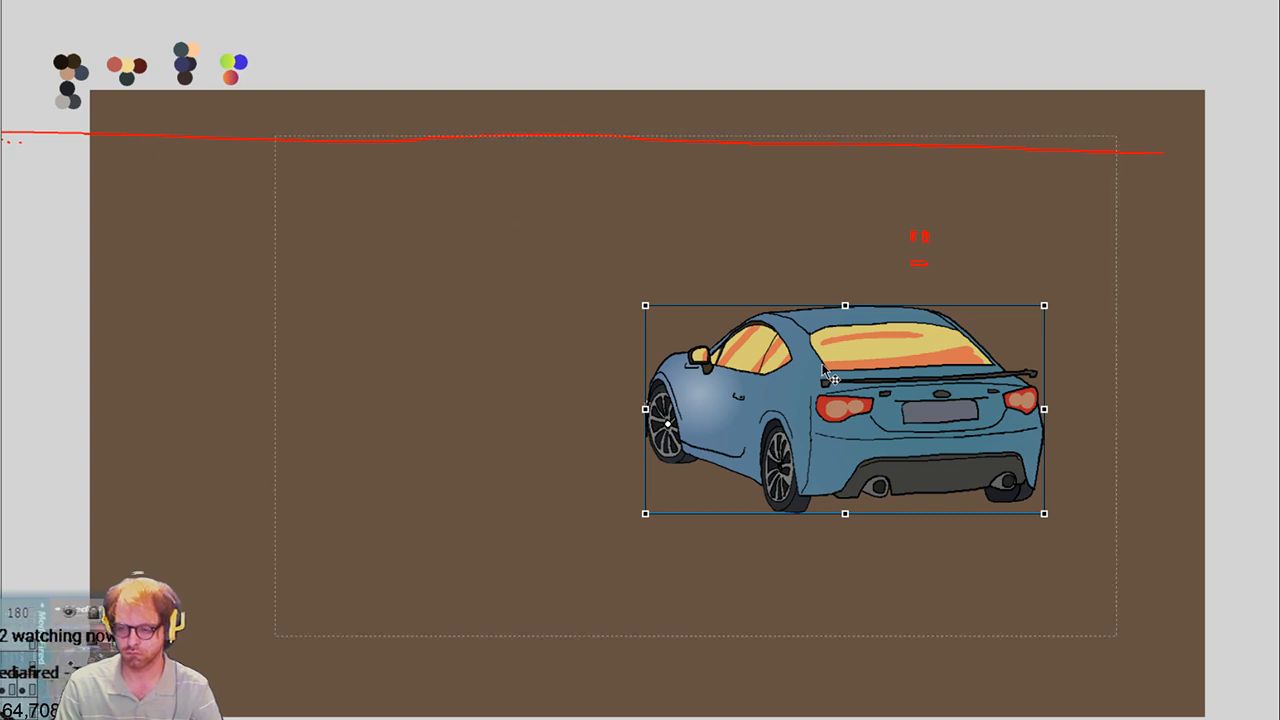
click(724, 340)
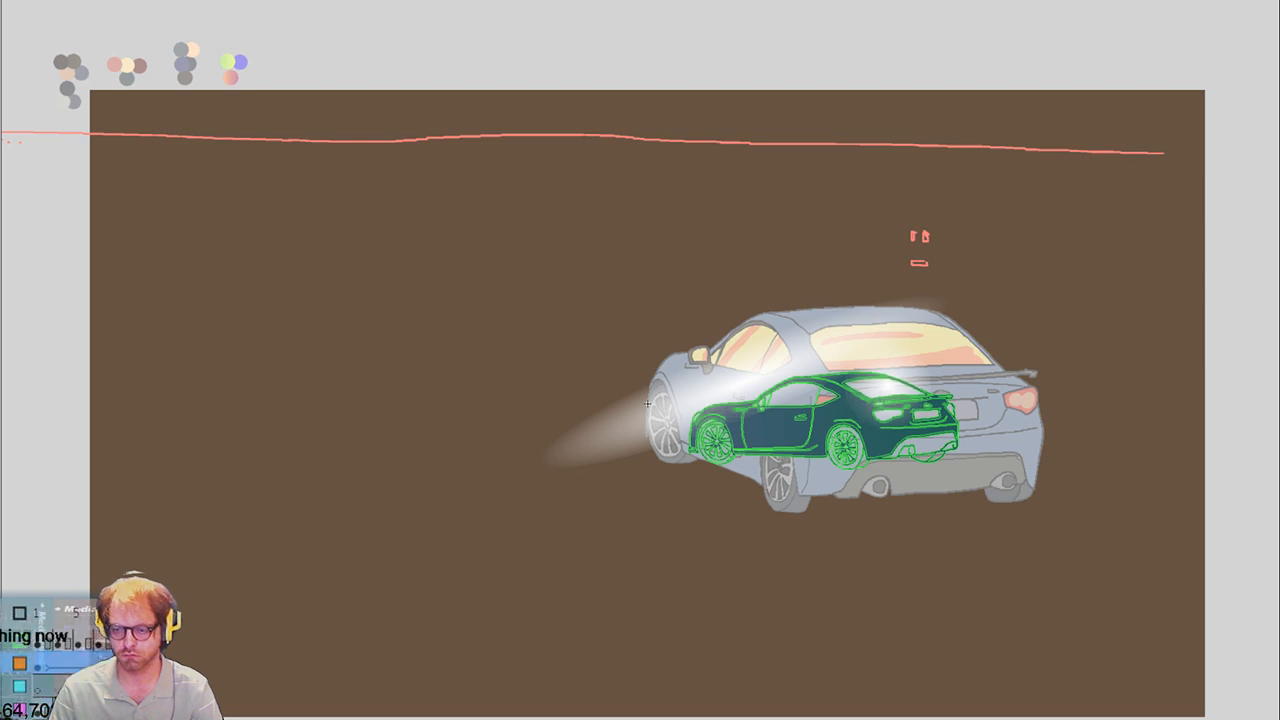
key(Return)
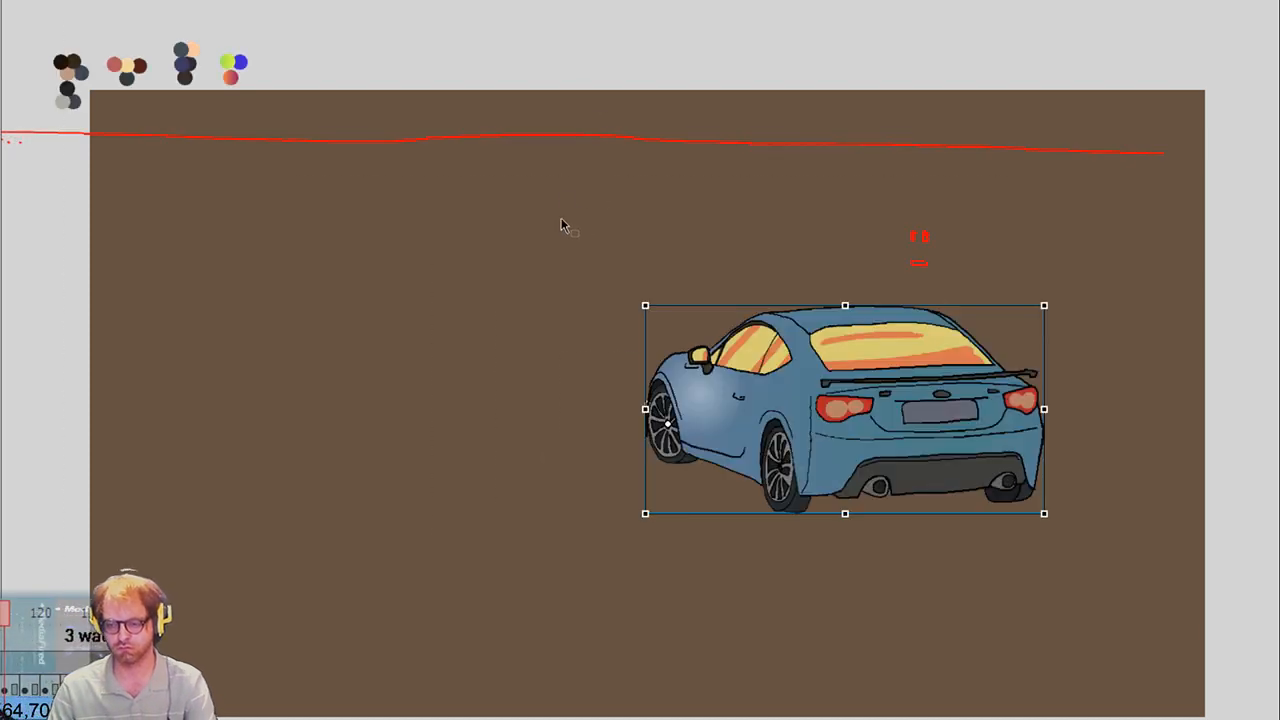
key(Return)
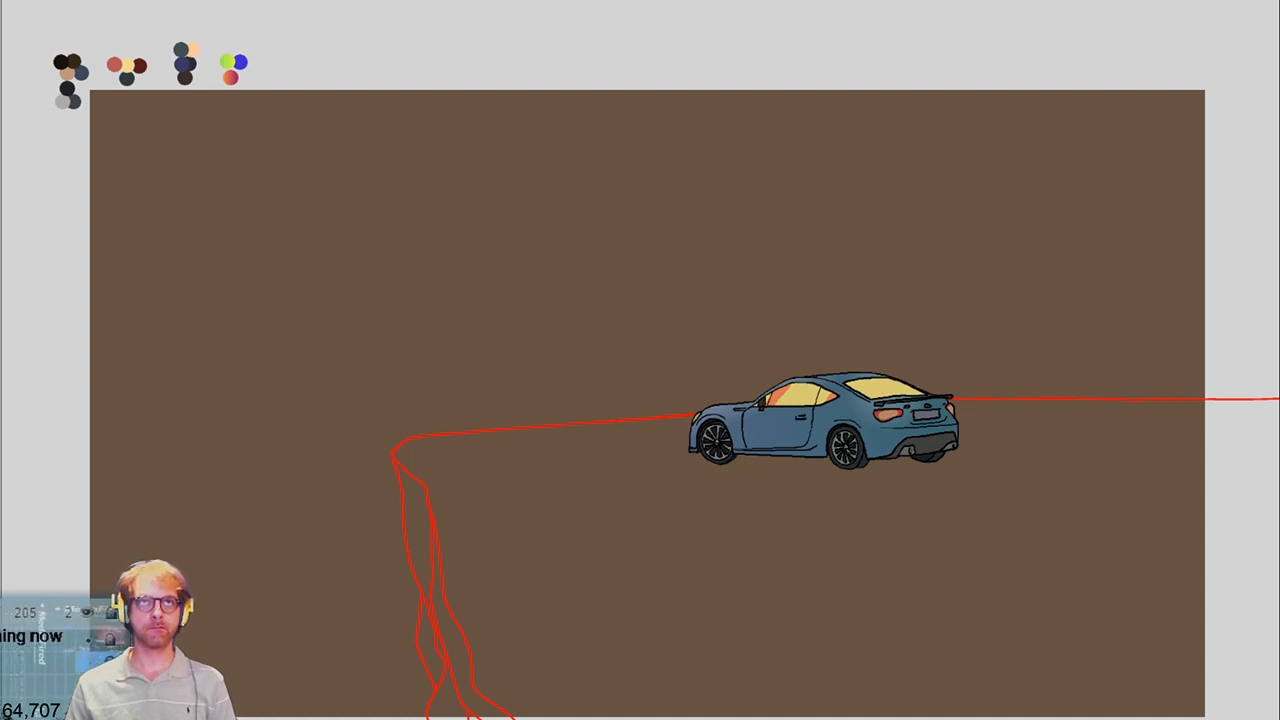
Look over the YouTube live chat and the MISERY AVE FINAL FINAL composition in After Effects
key(alt+Tab)
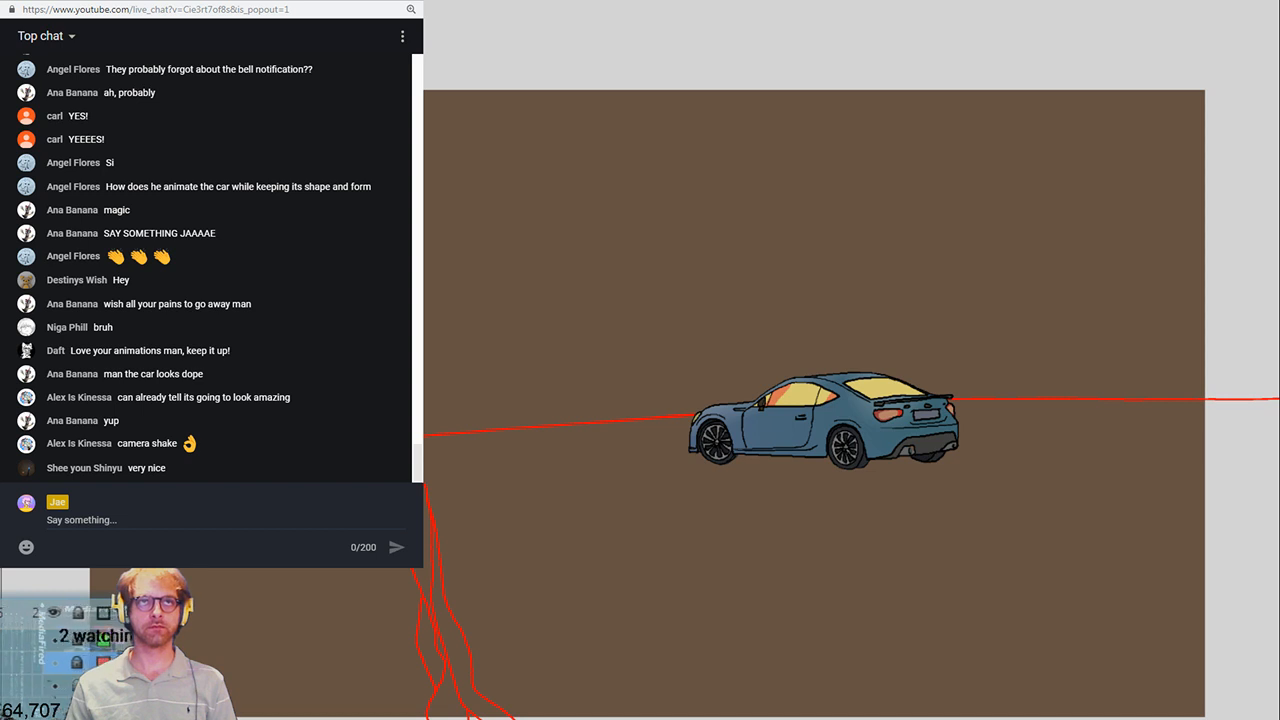
key(alt+Tab)
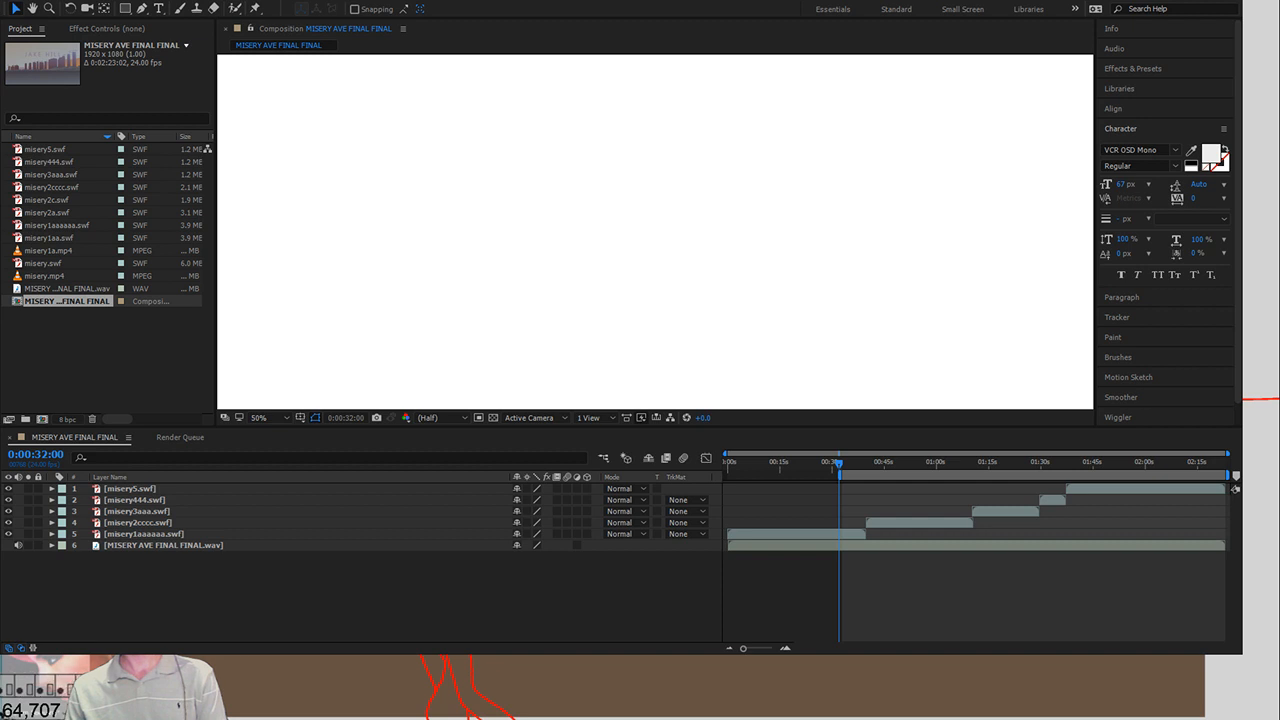
key(alt+Tab)
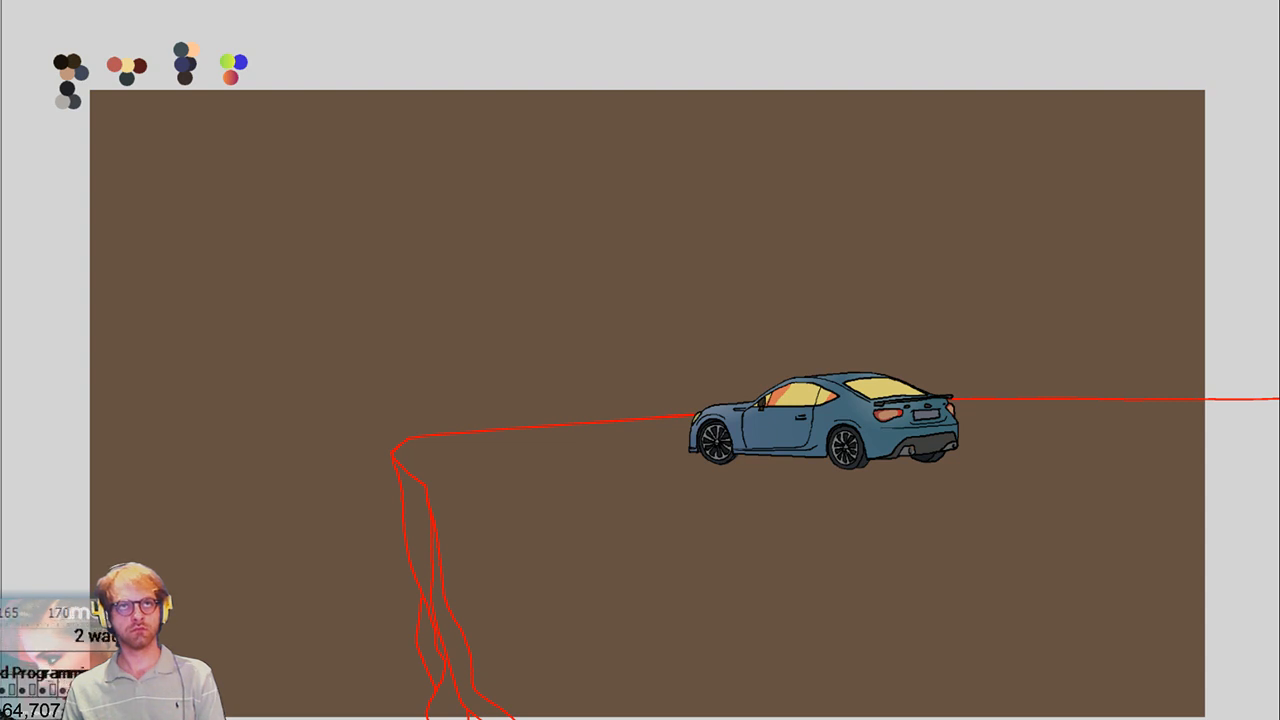
Switch to OBS and set the display capture to Display 1: 1920x1080 @ 0,0 (Primary Monitor)
key(alt+Tab)
key(Return)
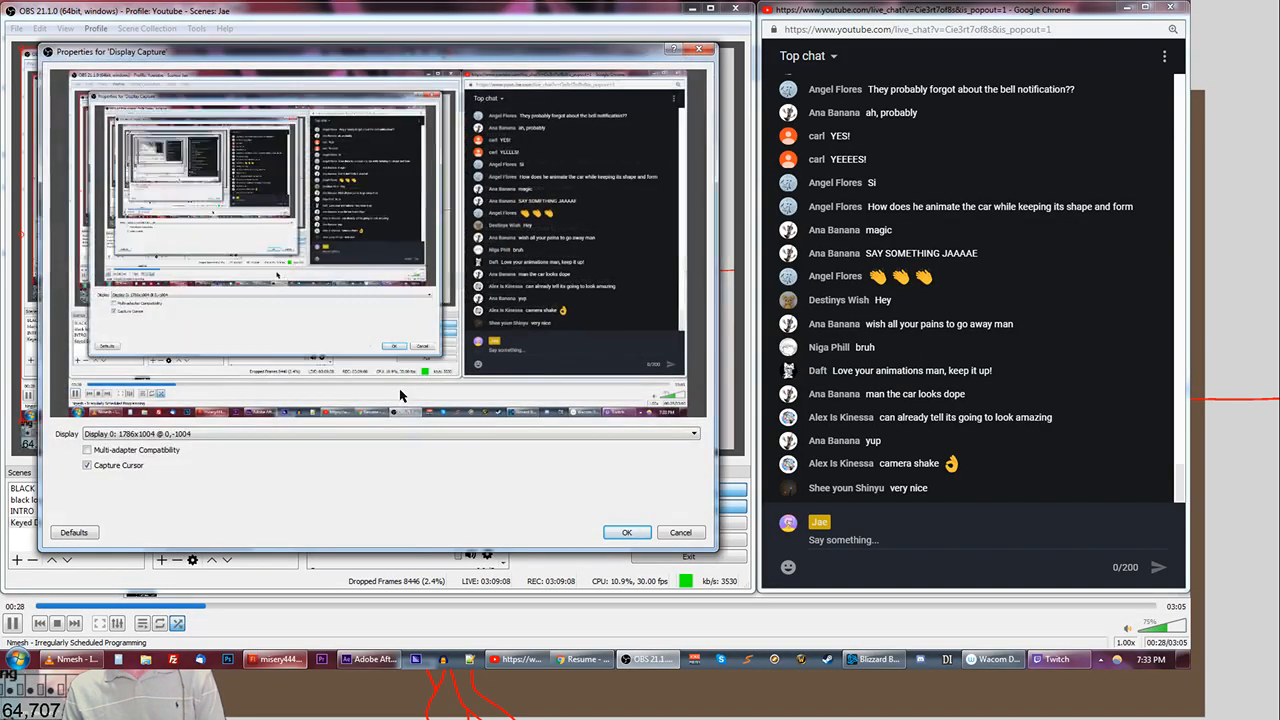
key(alt+Down)
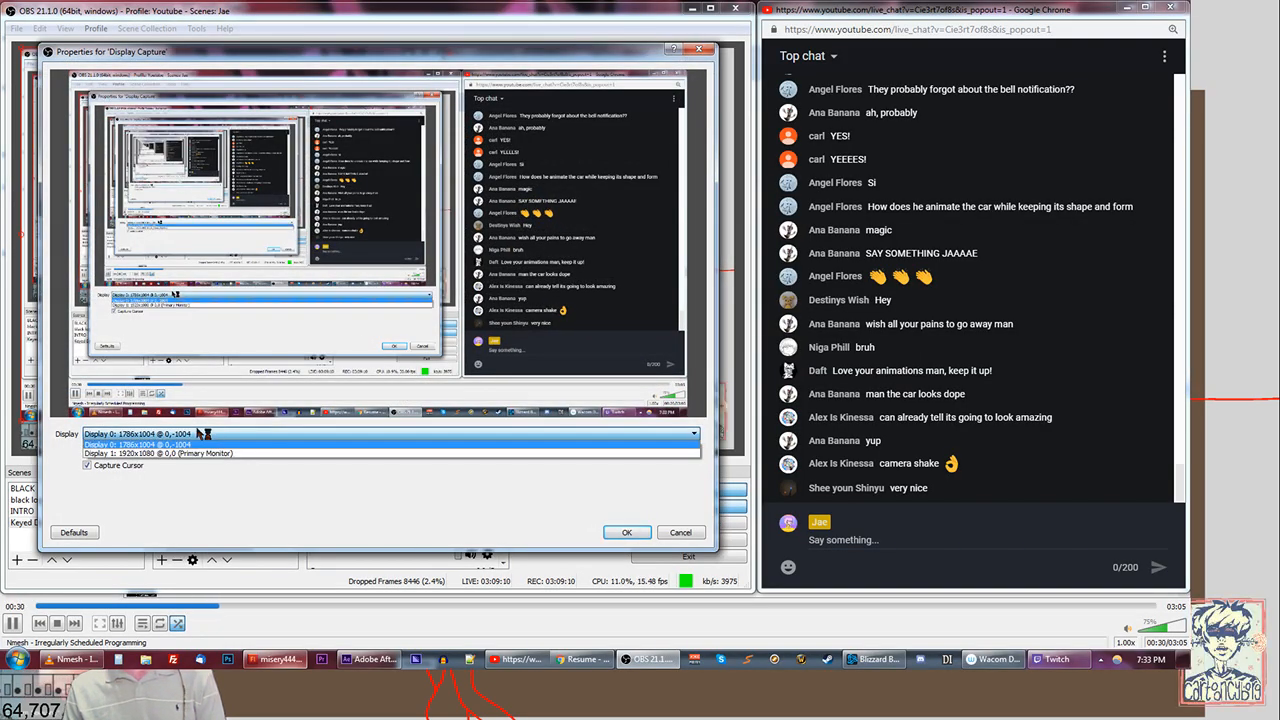
key(Down)
key(Return)
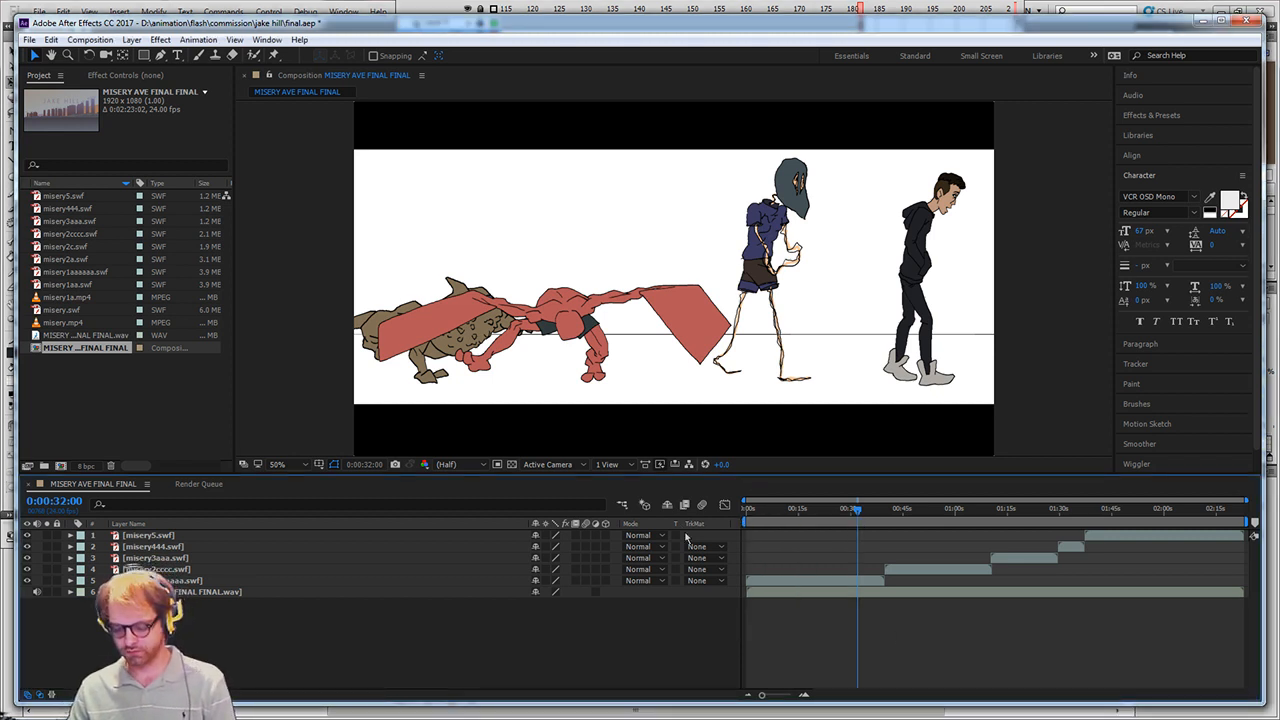
Review the MISERY AVE FINAL FINAL composition in After Effects from 0:00:32:00 and from its beginning, and scrub through the misery5.swf section
key(space)
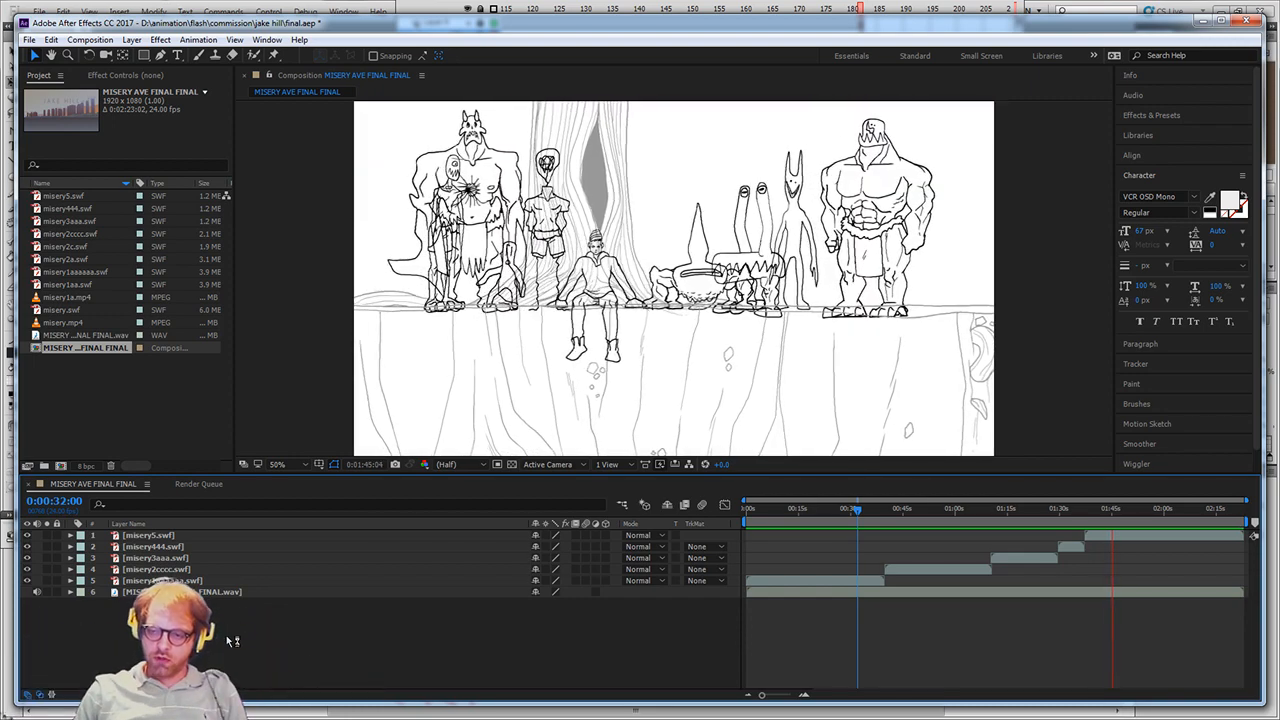
click(759, 511)
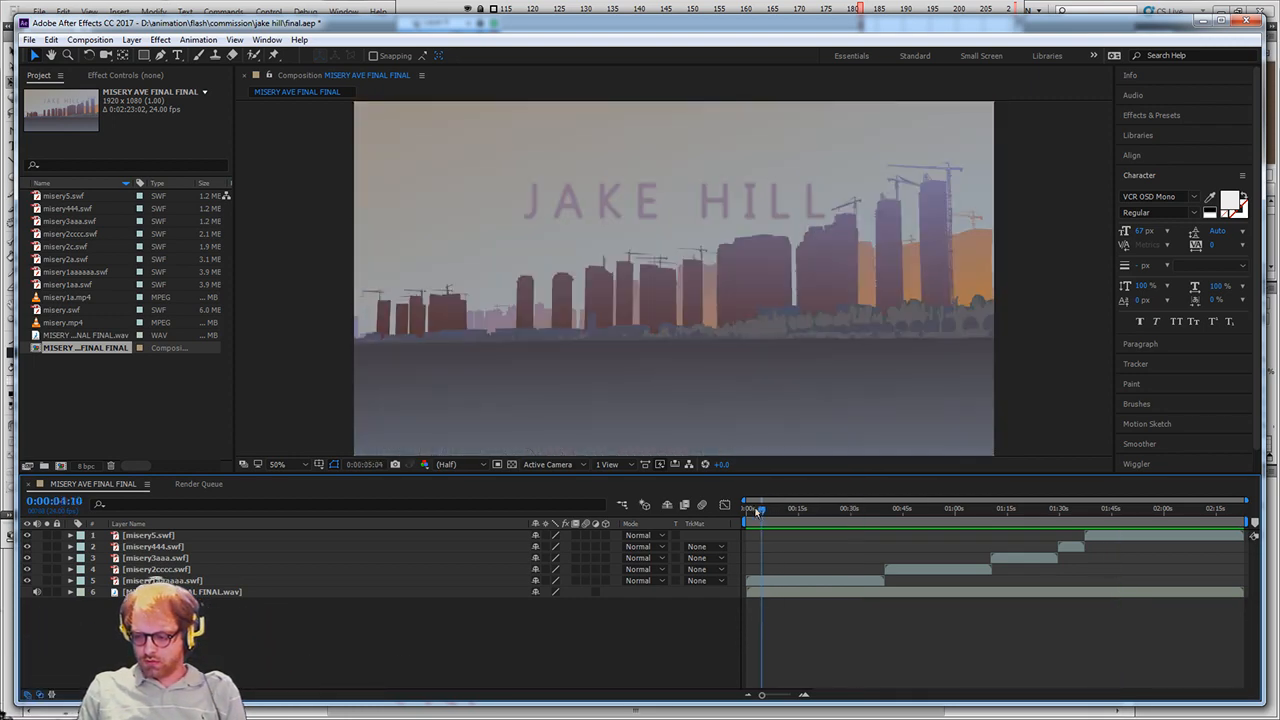
mouse_move(769, 513)
mouse_down()
mouse_move(880, 514)
mouse_move(786, 528)
mouse_move(962, 522)
mouse_move(755, 533)
mouse_move(838, 543)
mouse_move(1248, 540)
mouse_move(813, 545)
mouse_move(747, 532)
mouse_up()
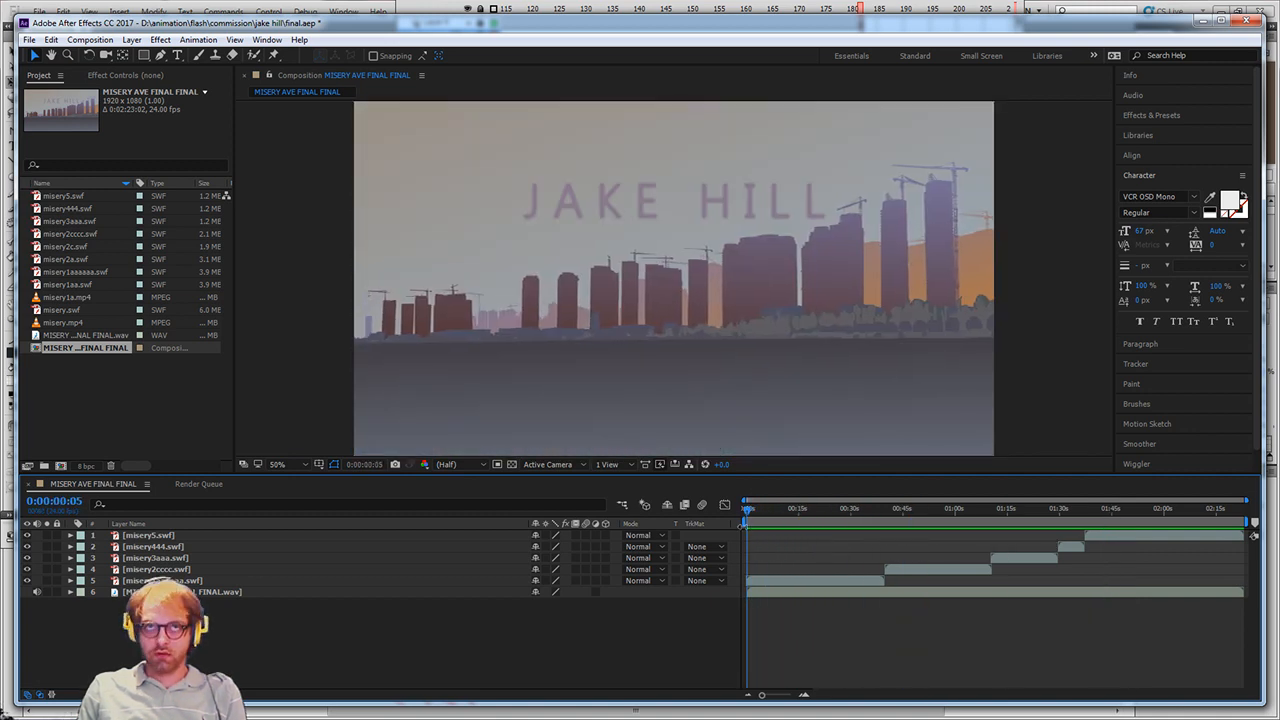
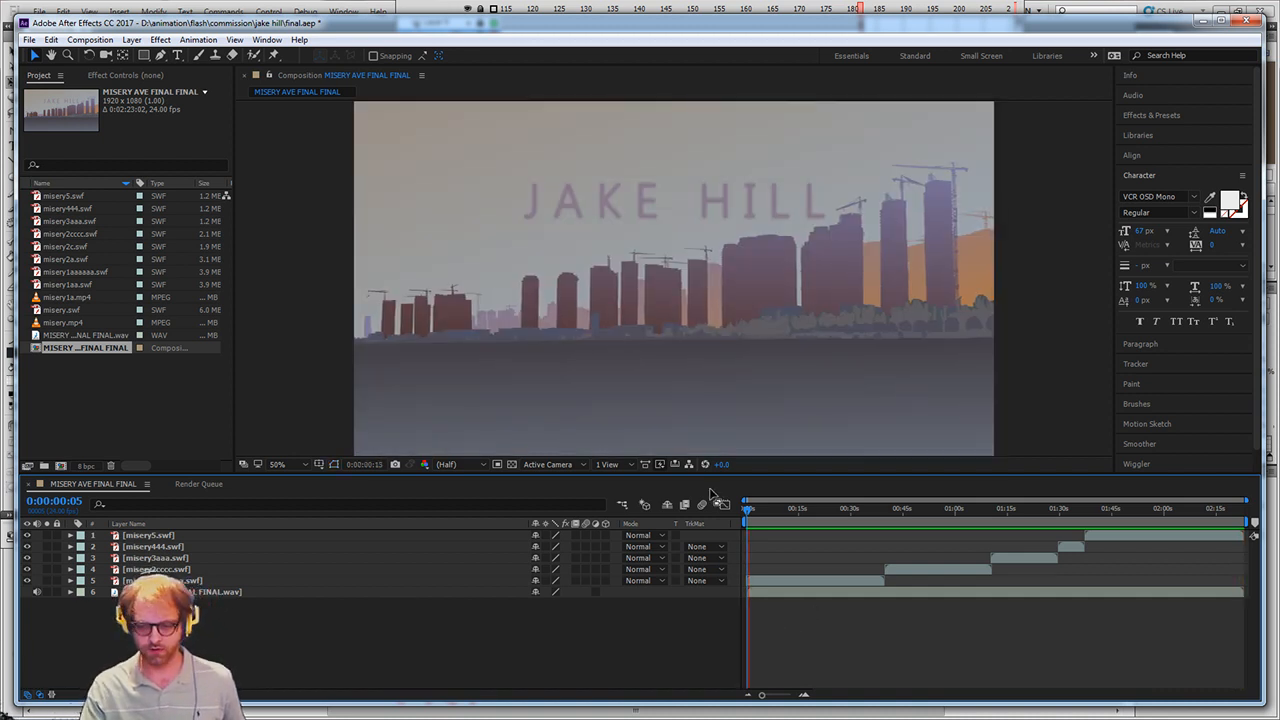
key(space)
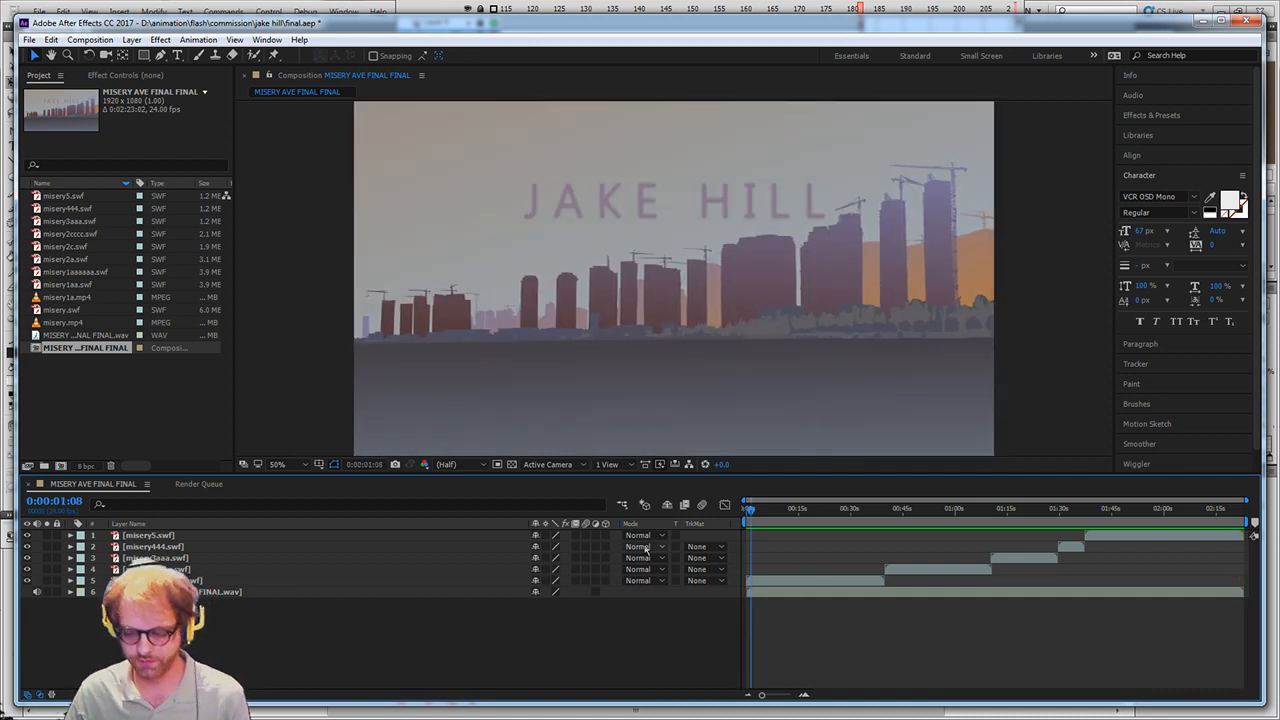
mouse_move(1094, 515)
mouse_down()
mouse_move(1247, 520)
mouse_move(1084, 544)
mouse_move(1157, 522)
mouse_up()
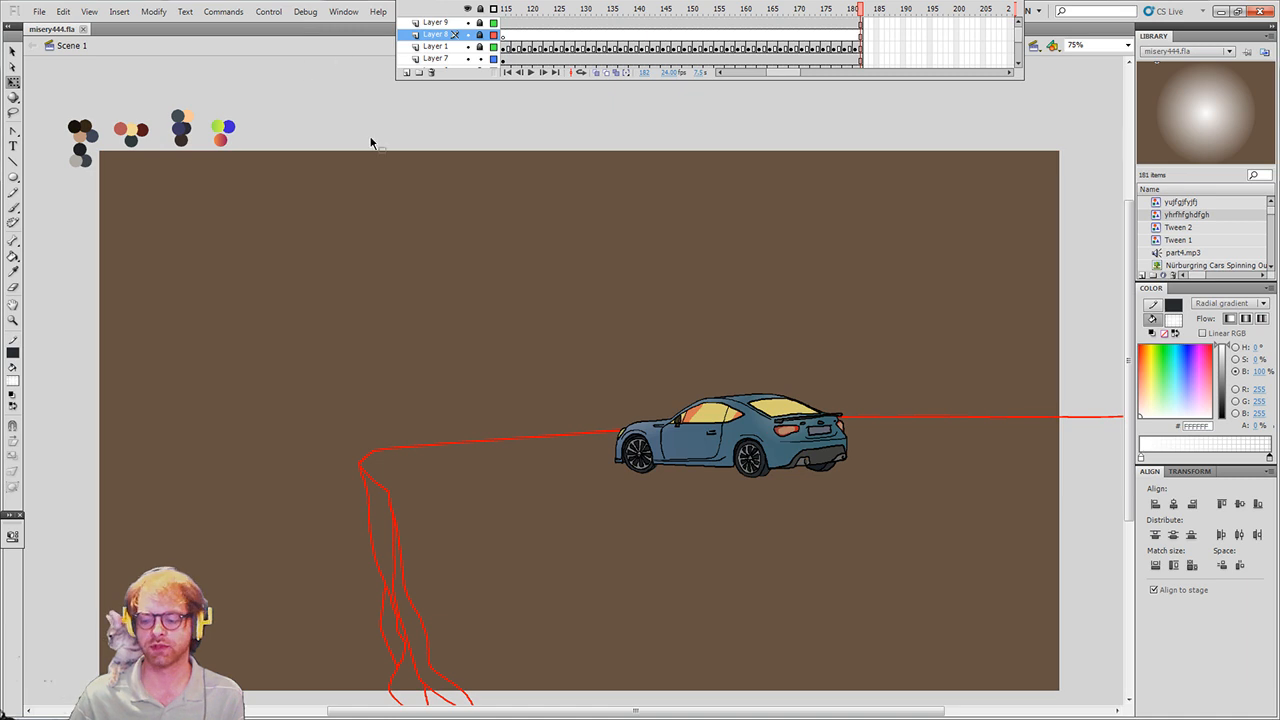
Return to Flash, close misery444.fla and reopen it from the recent items
click(83, 29)
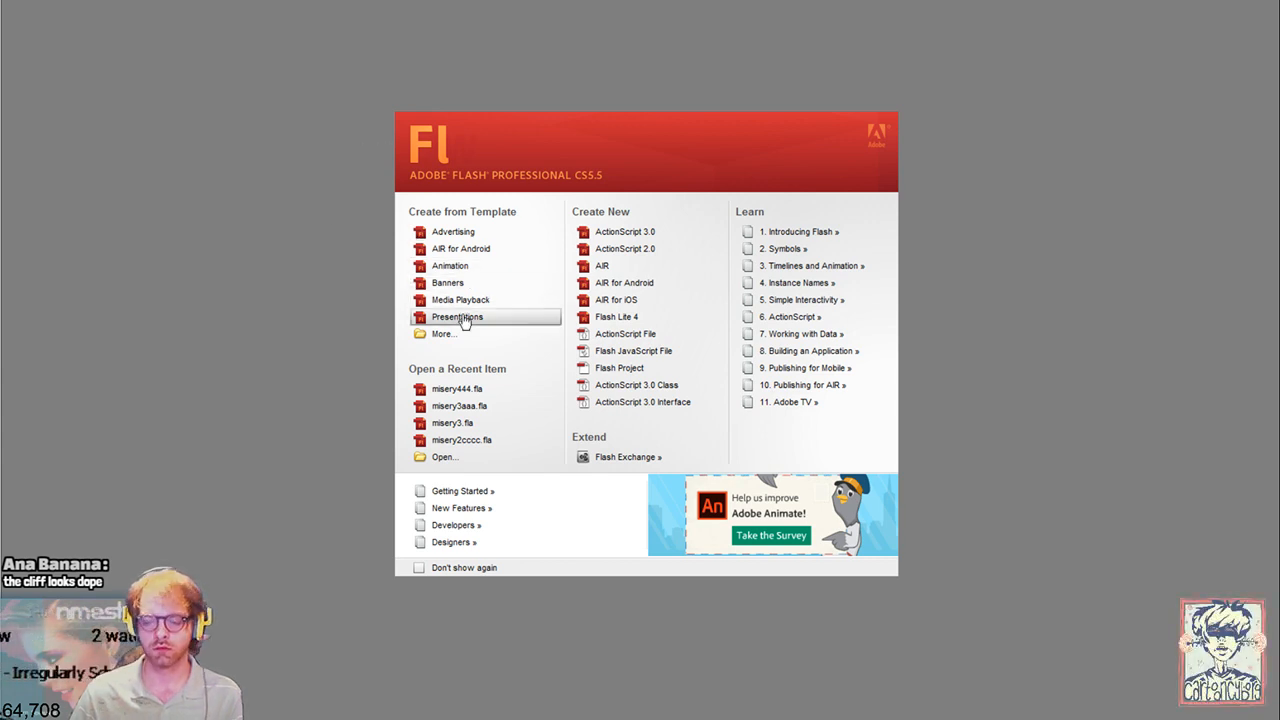
click(471, 396)
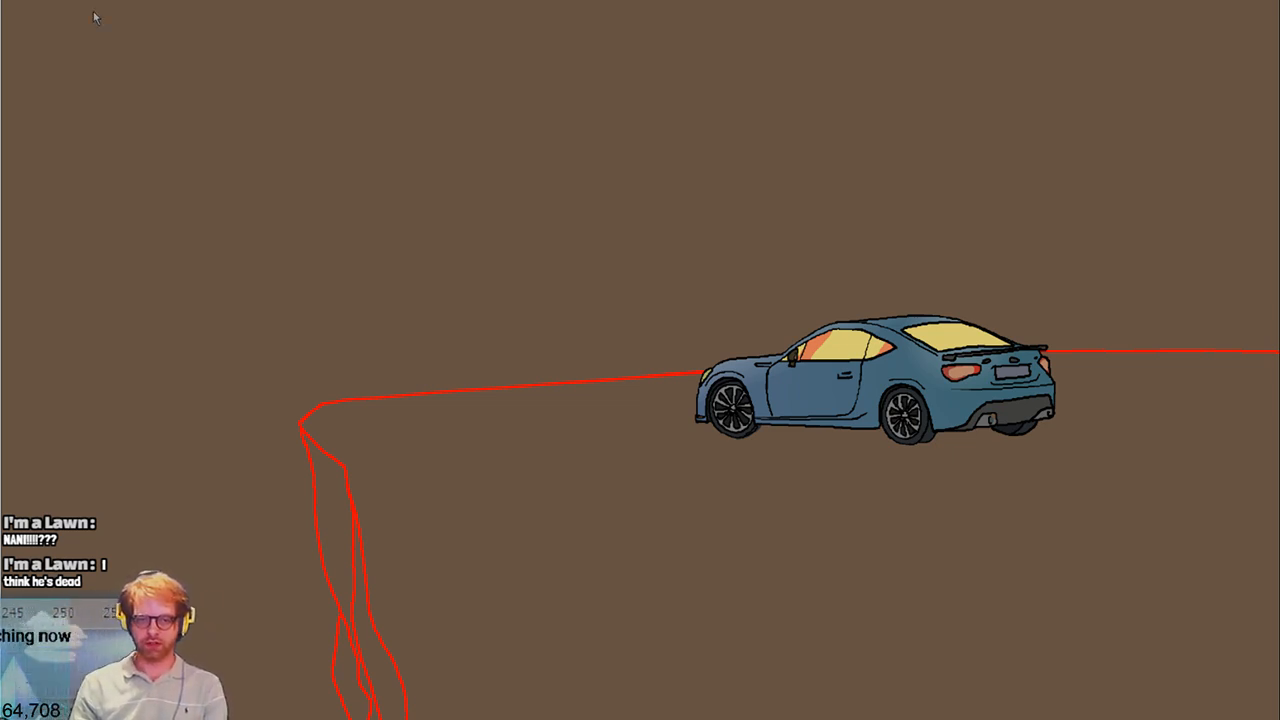
Close the car shot, open further Flash animation files and bring up the cliff scene with the seated figure overlooking the city
key(alt+F4)
click(443, 457)
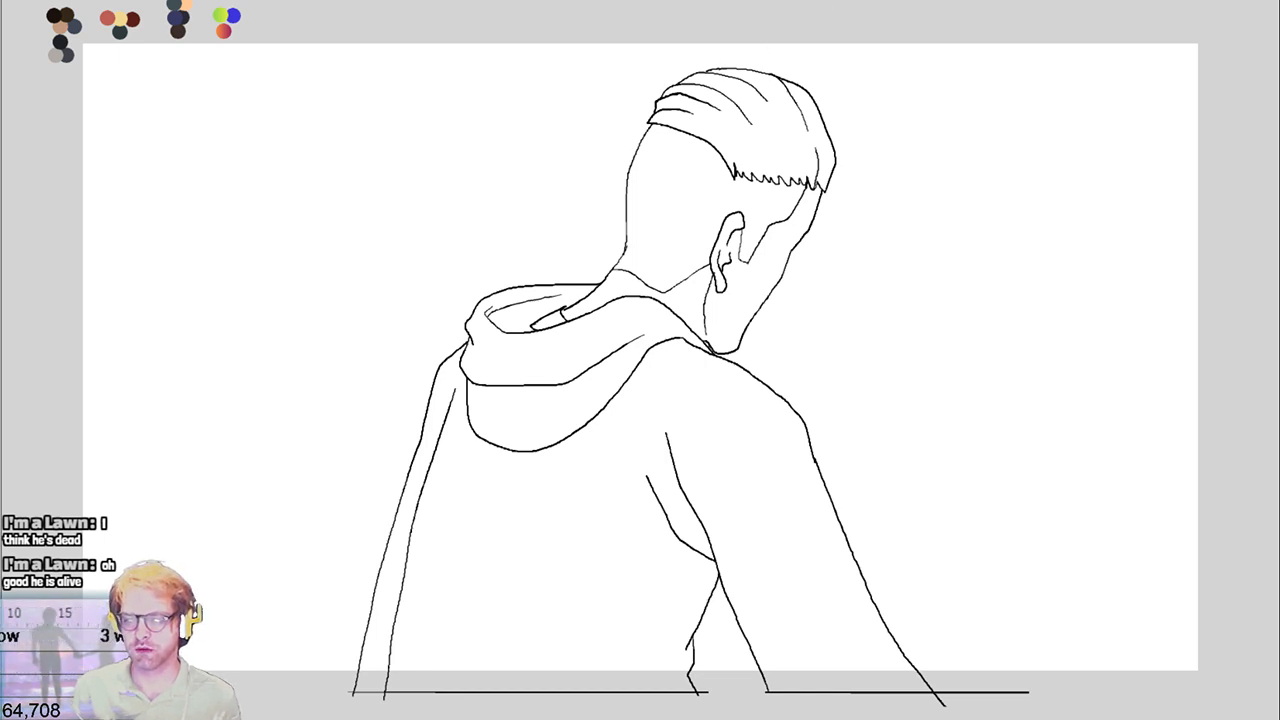
key(ctrl+Tab)
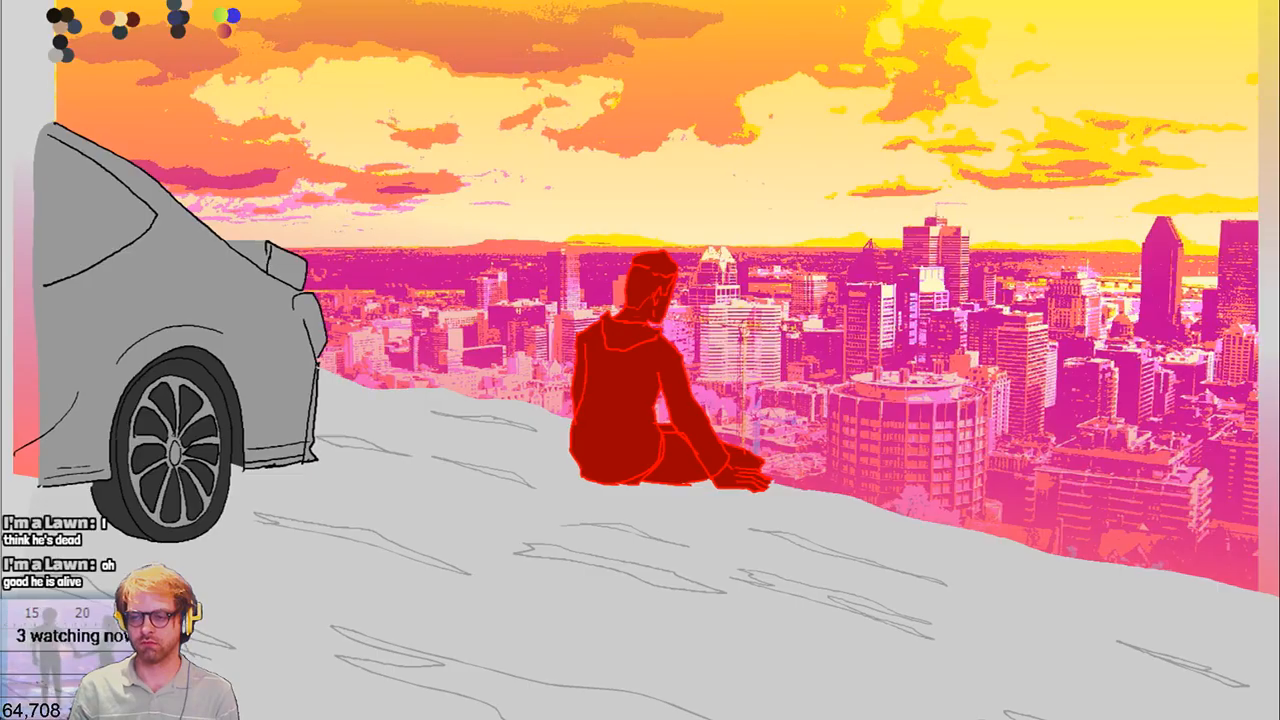